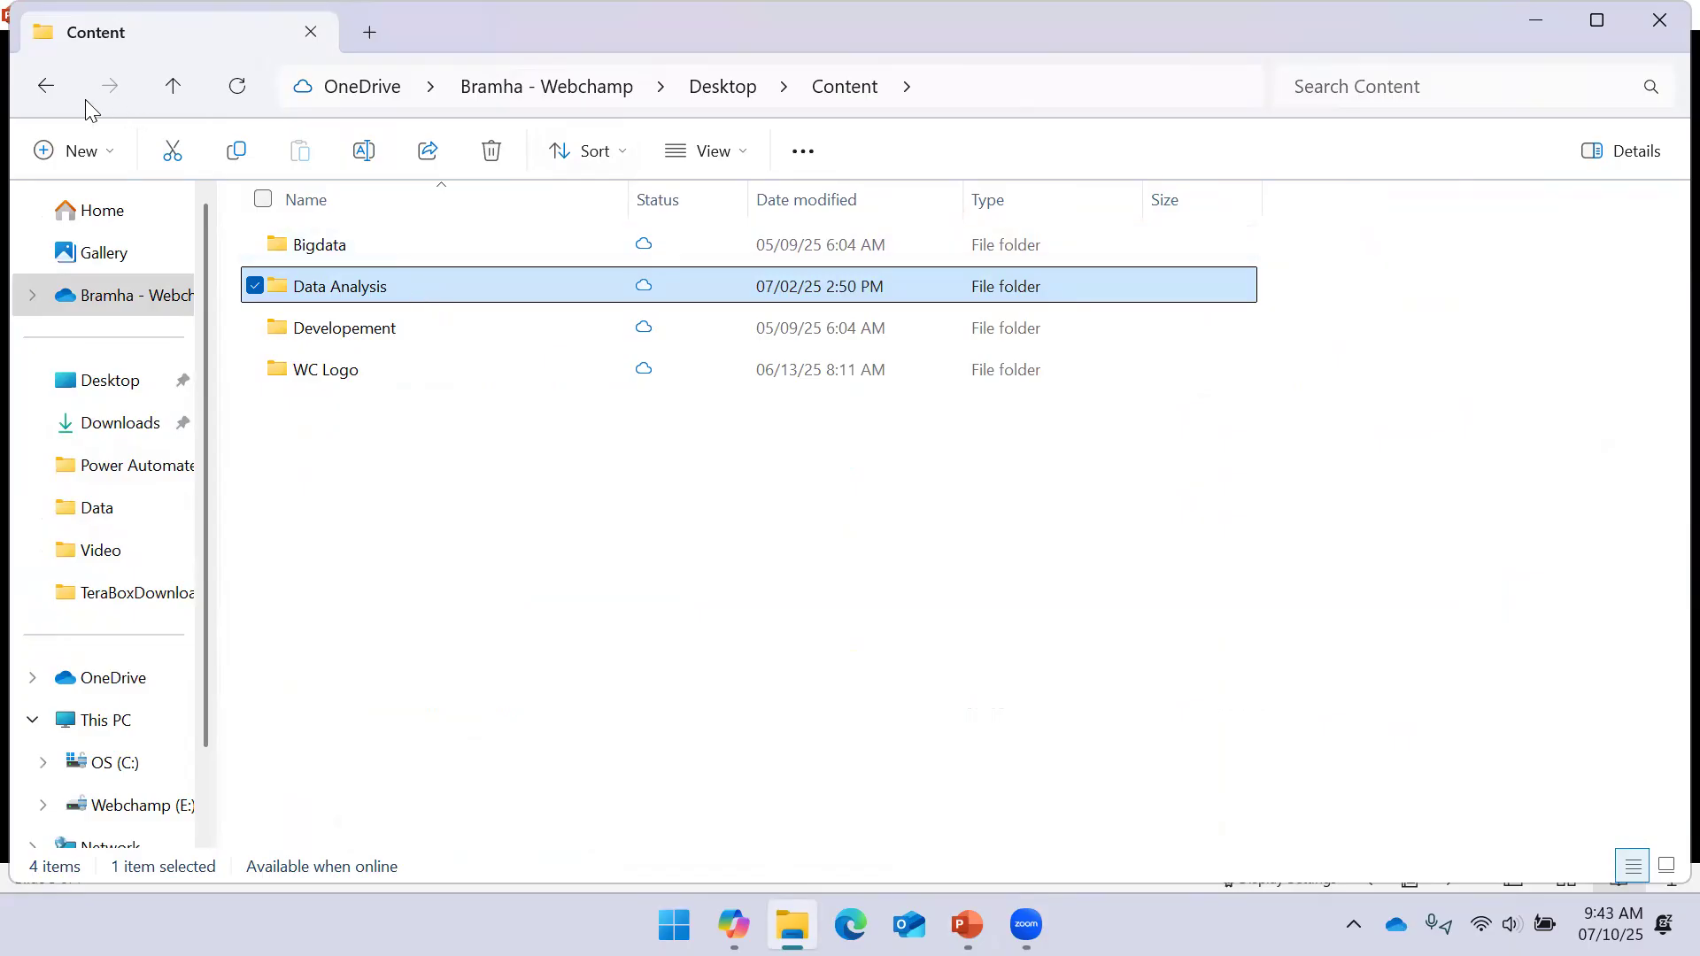
# Open the Data folder under Power Automate and the Employee_123 workbook in it
pyautogui.doubleClick(367, 245)
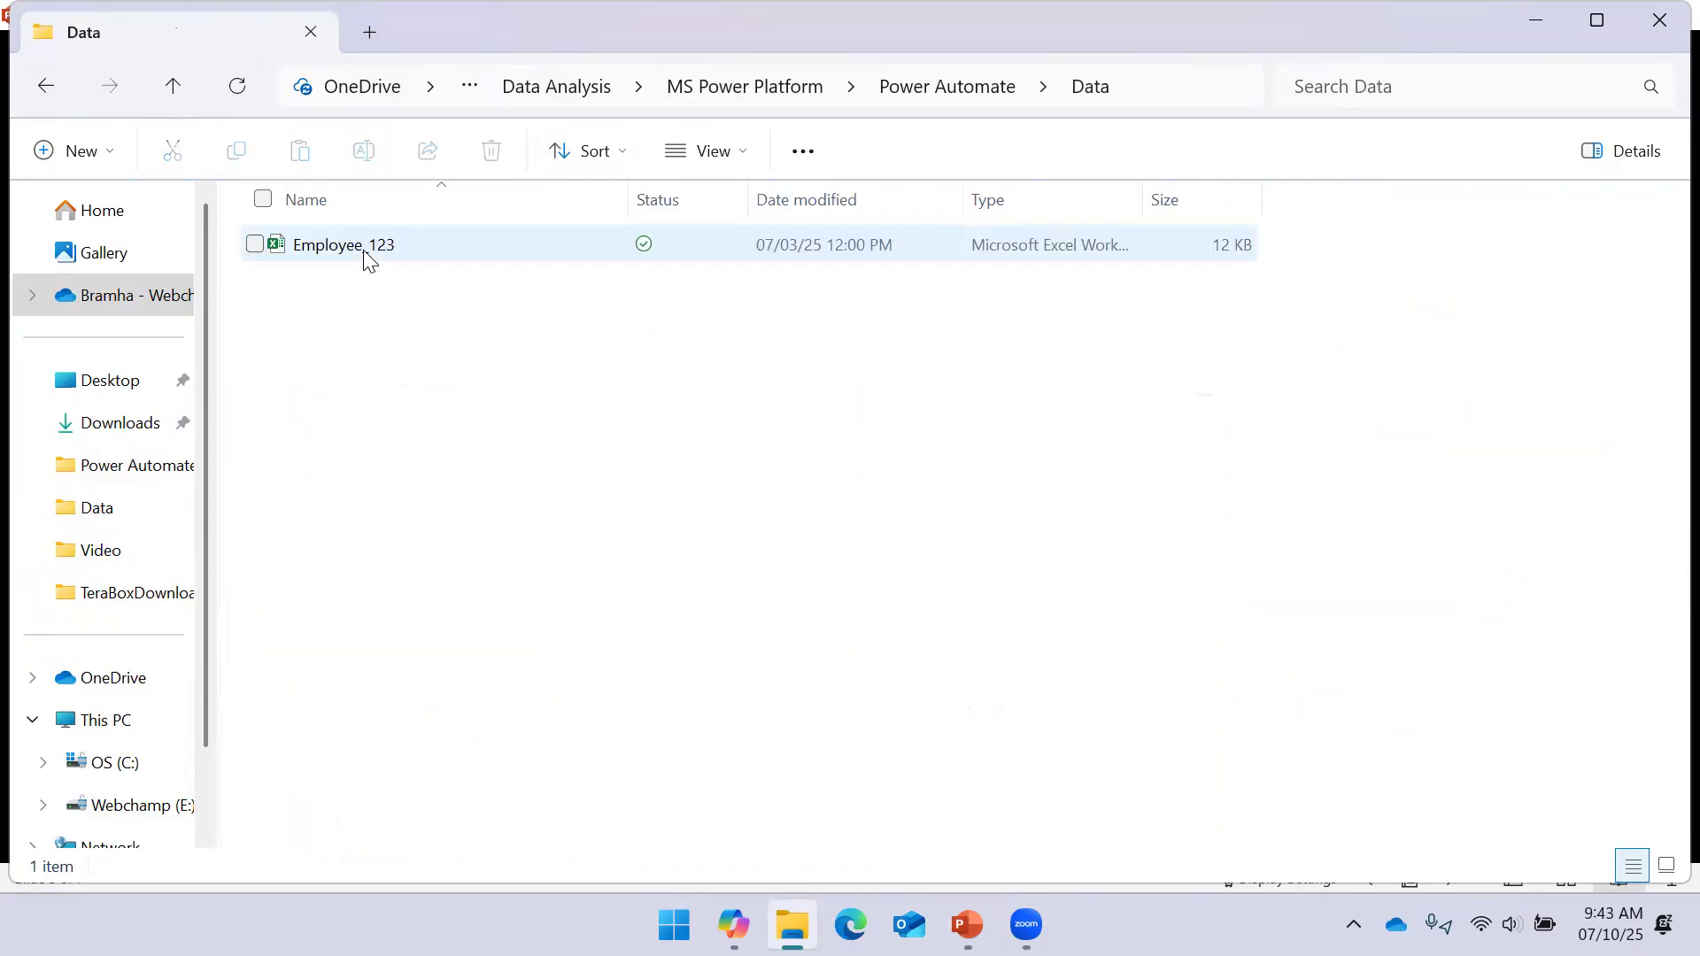
pyautogui.doubleClick(364, 255)
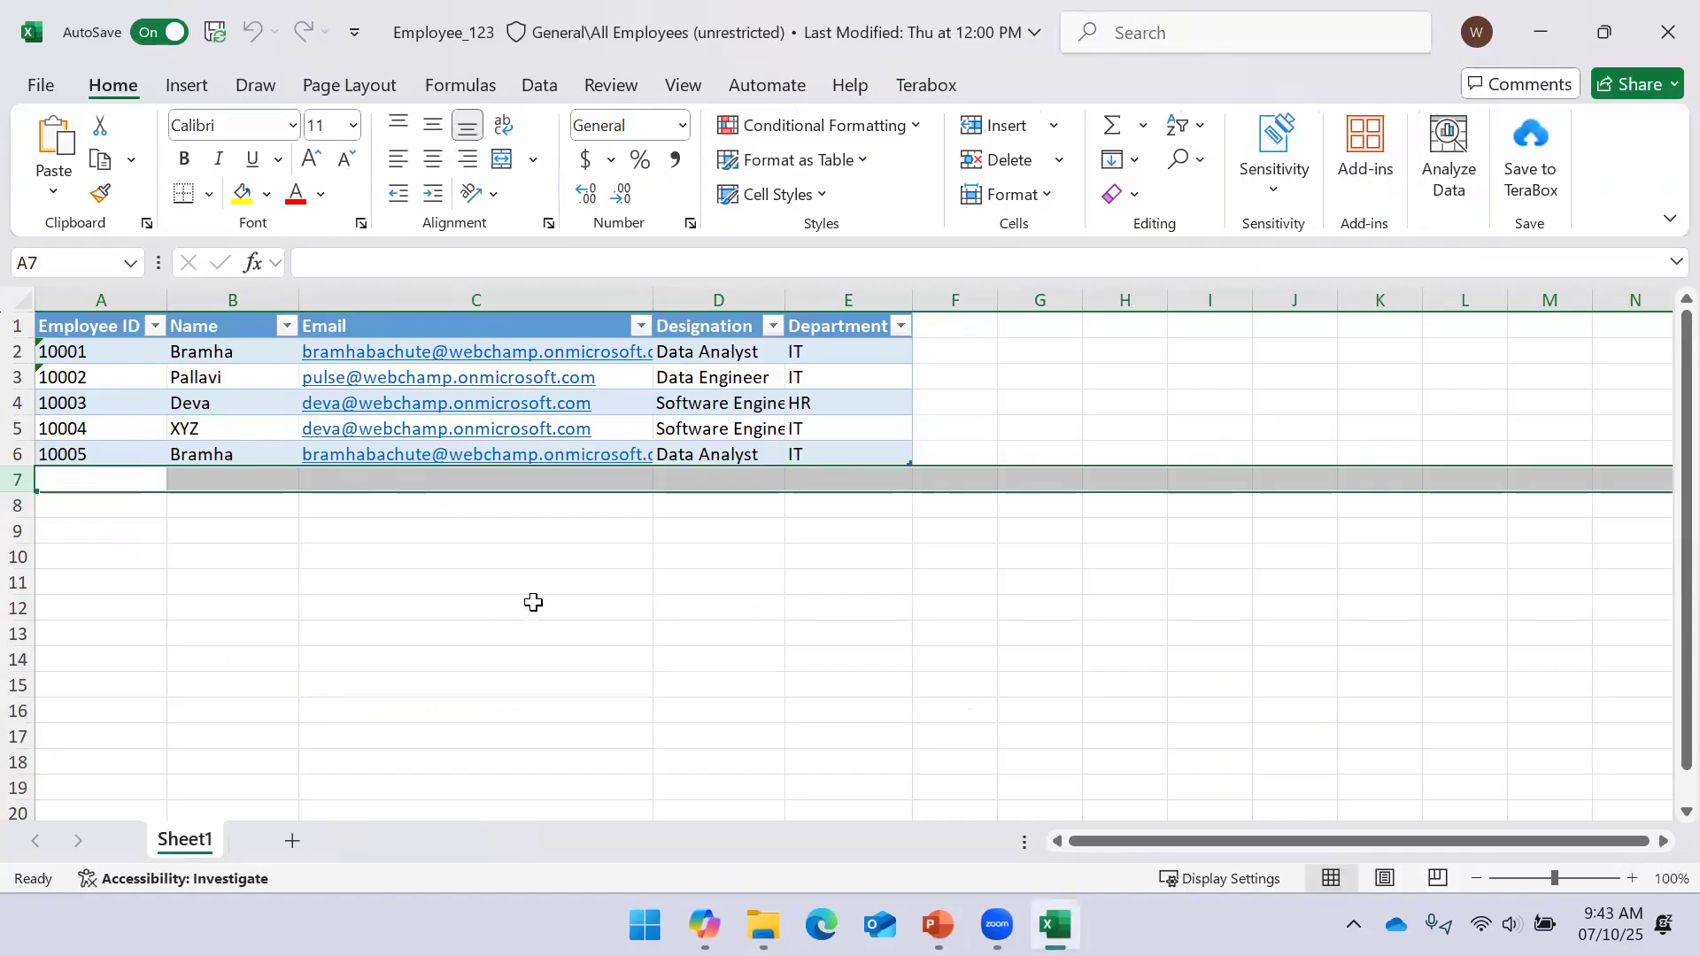
# Select the whole employee table starting from the Employee ID header
pyautogui.click(486, 556)
pyautogui.click(384, 529)
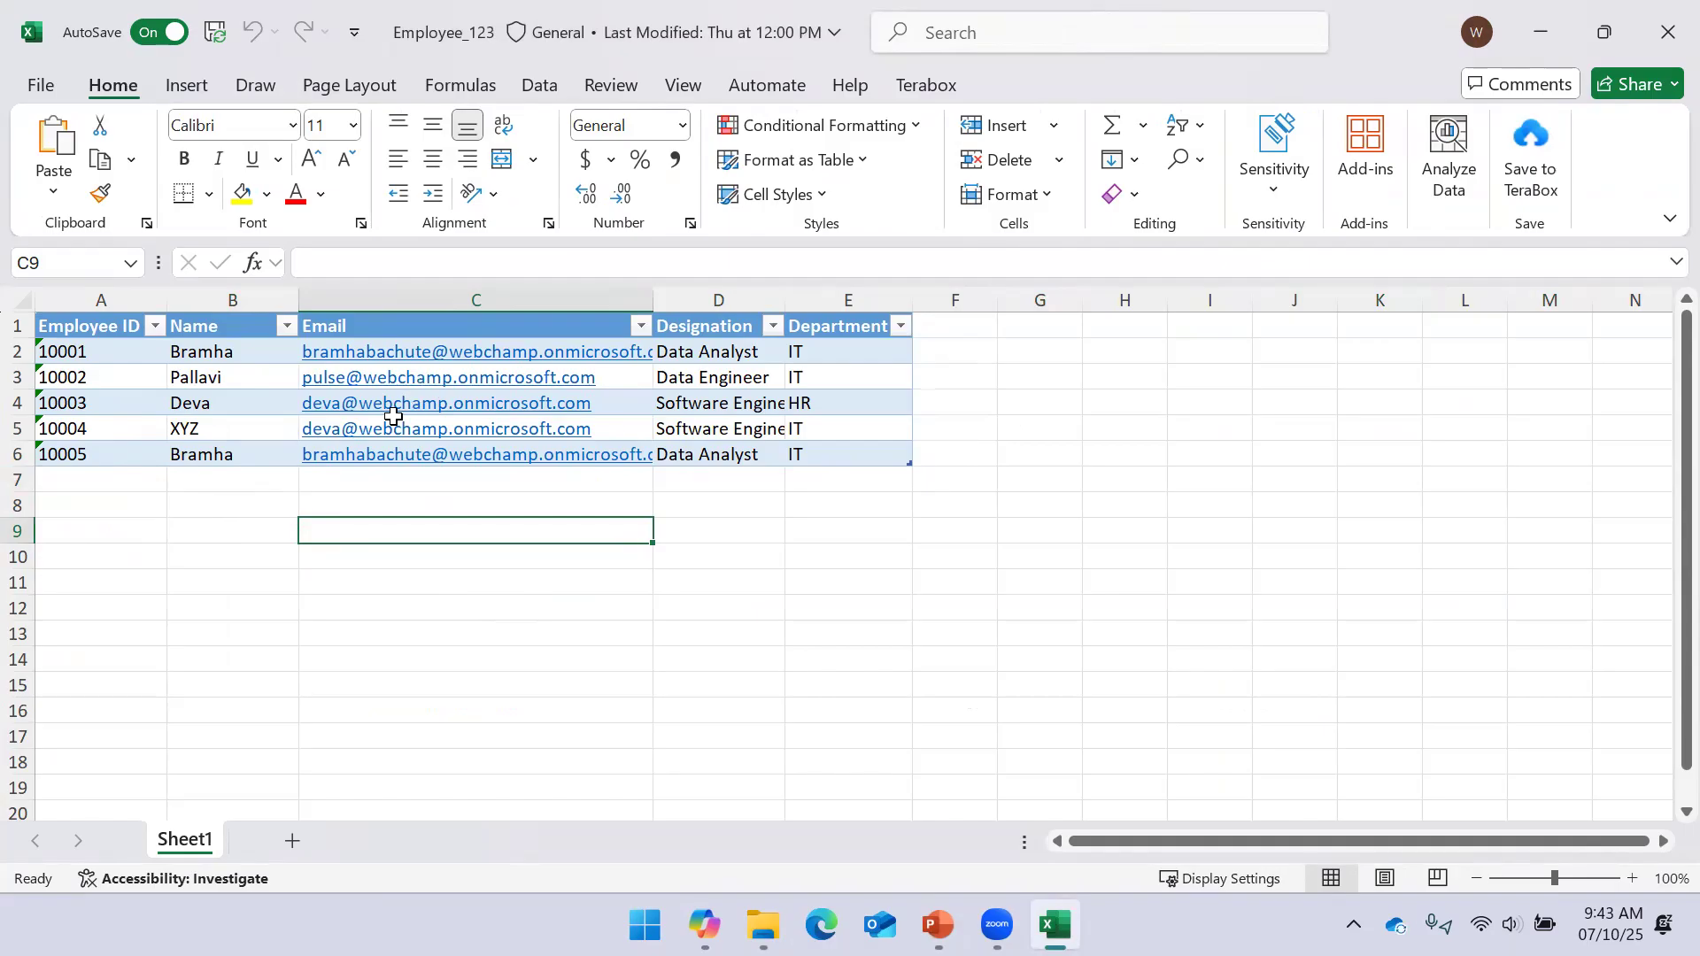
pyautogui.click(417, 300)
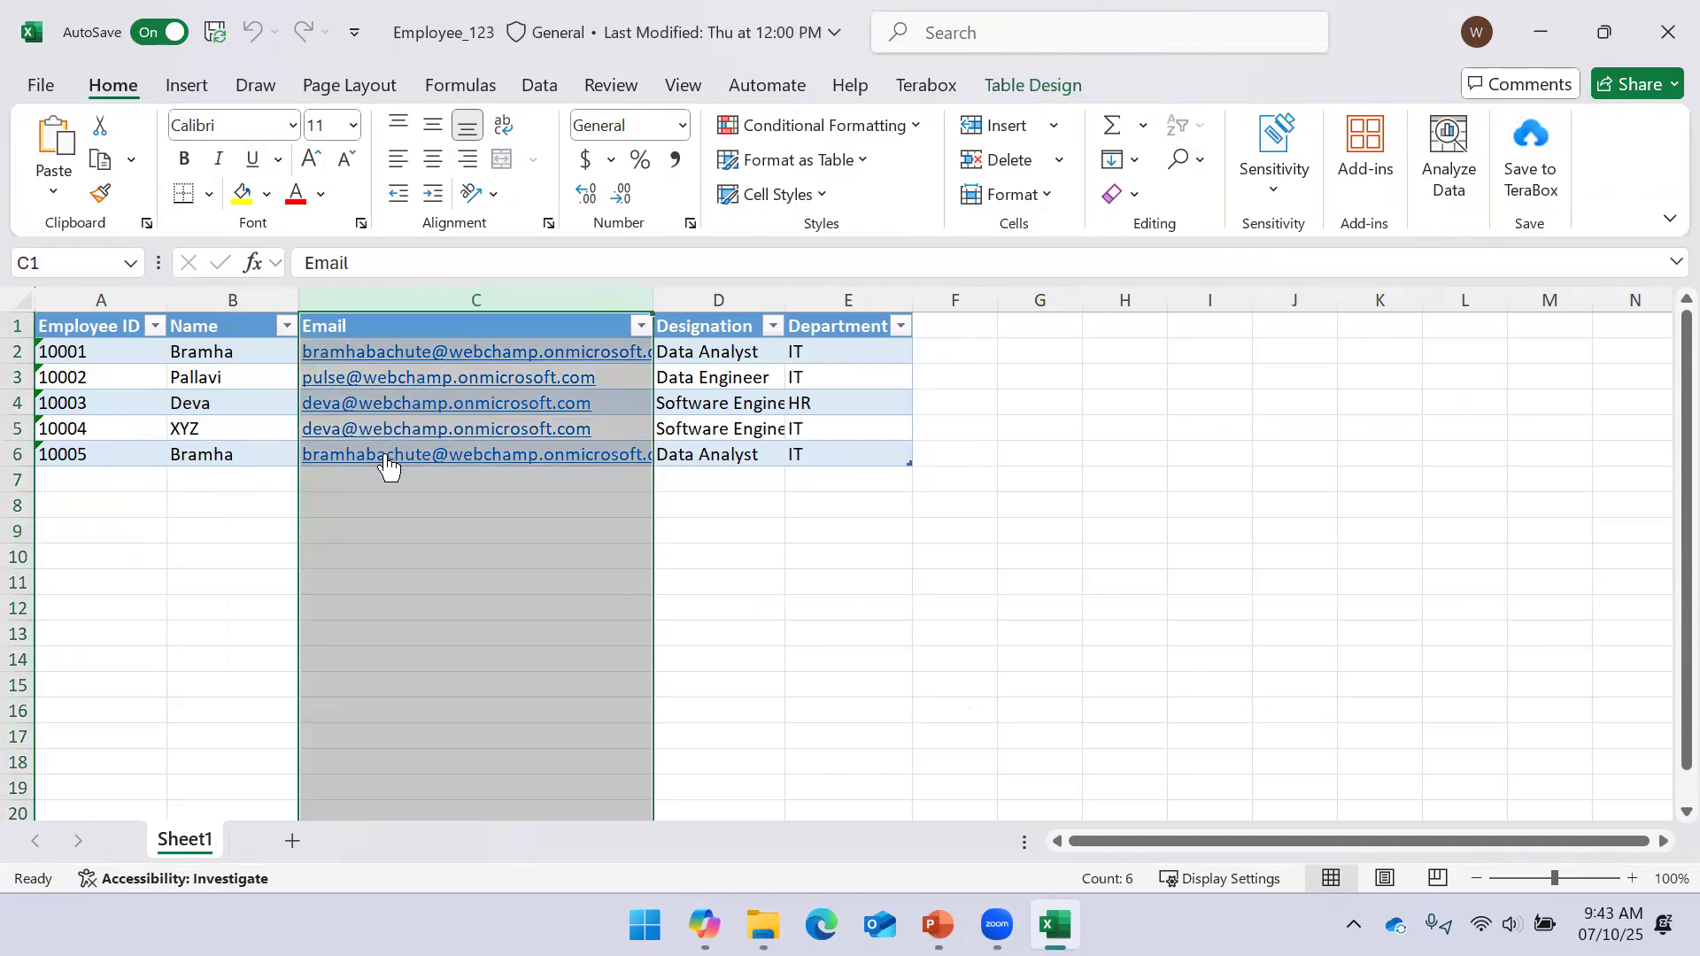
pyautogui.click(106, 328)
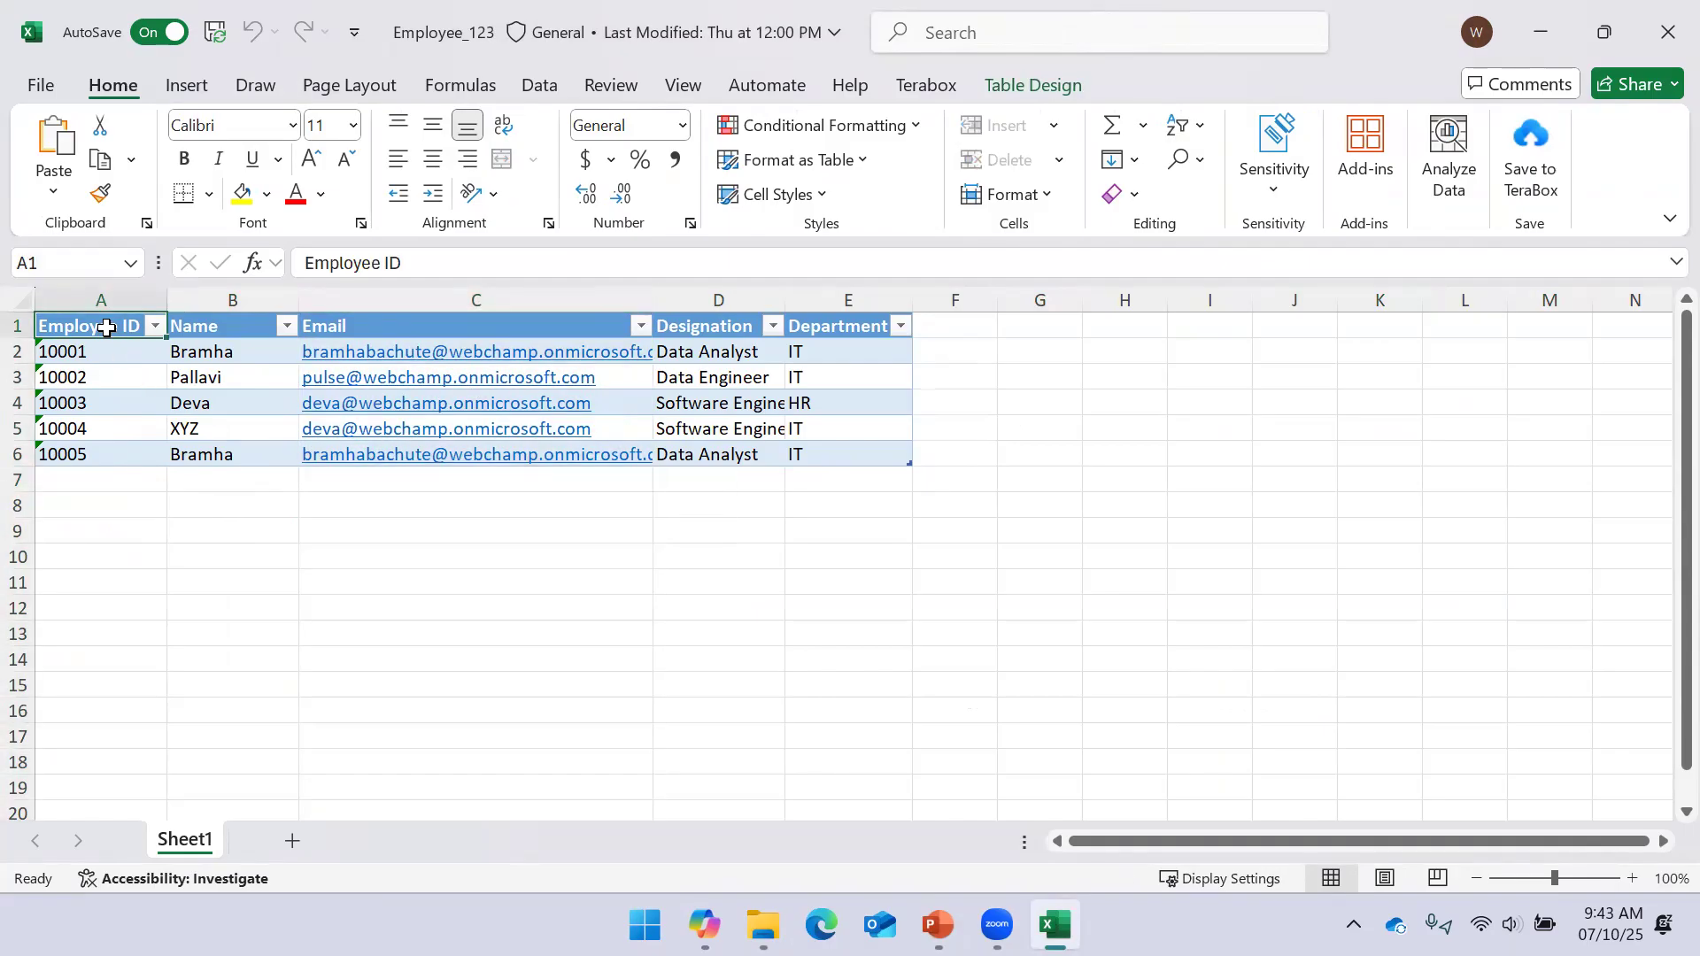
pyautogui.hotkey('ctrl', 'a')
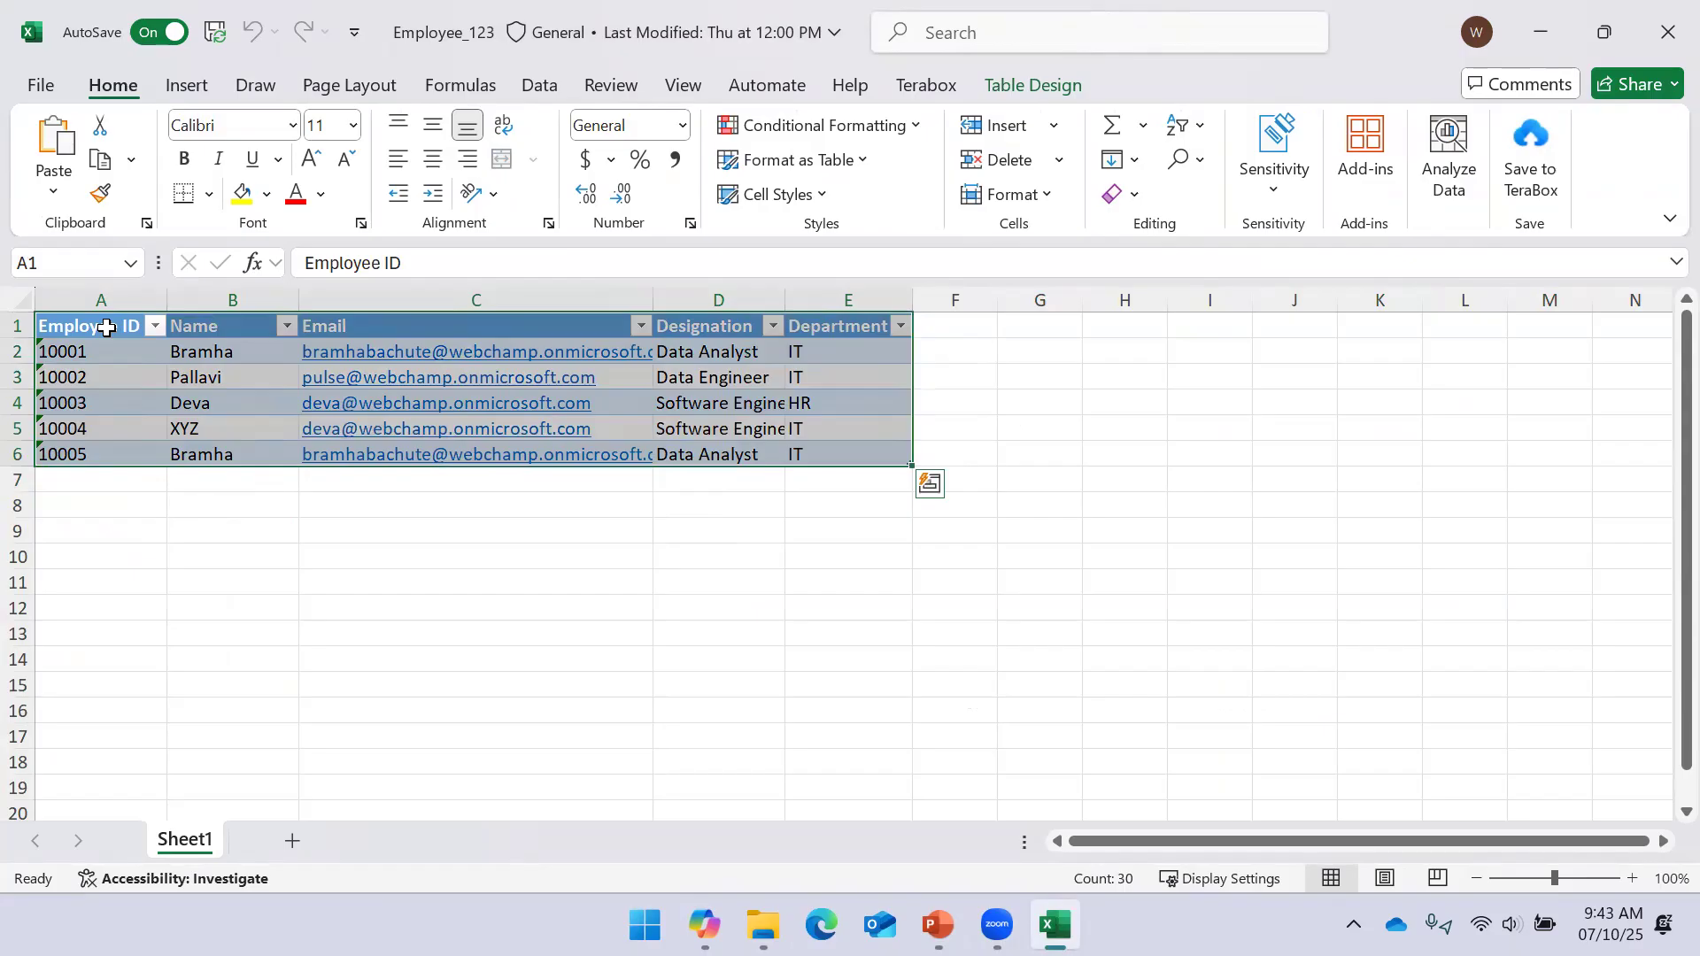
# Remove duplicates matching only on Email, leaving three employees, then close Excel
pyautogui.click(539, 86)
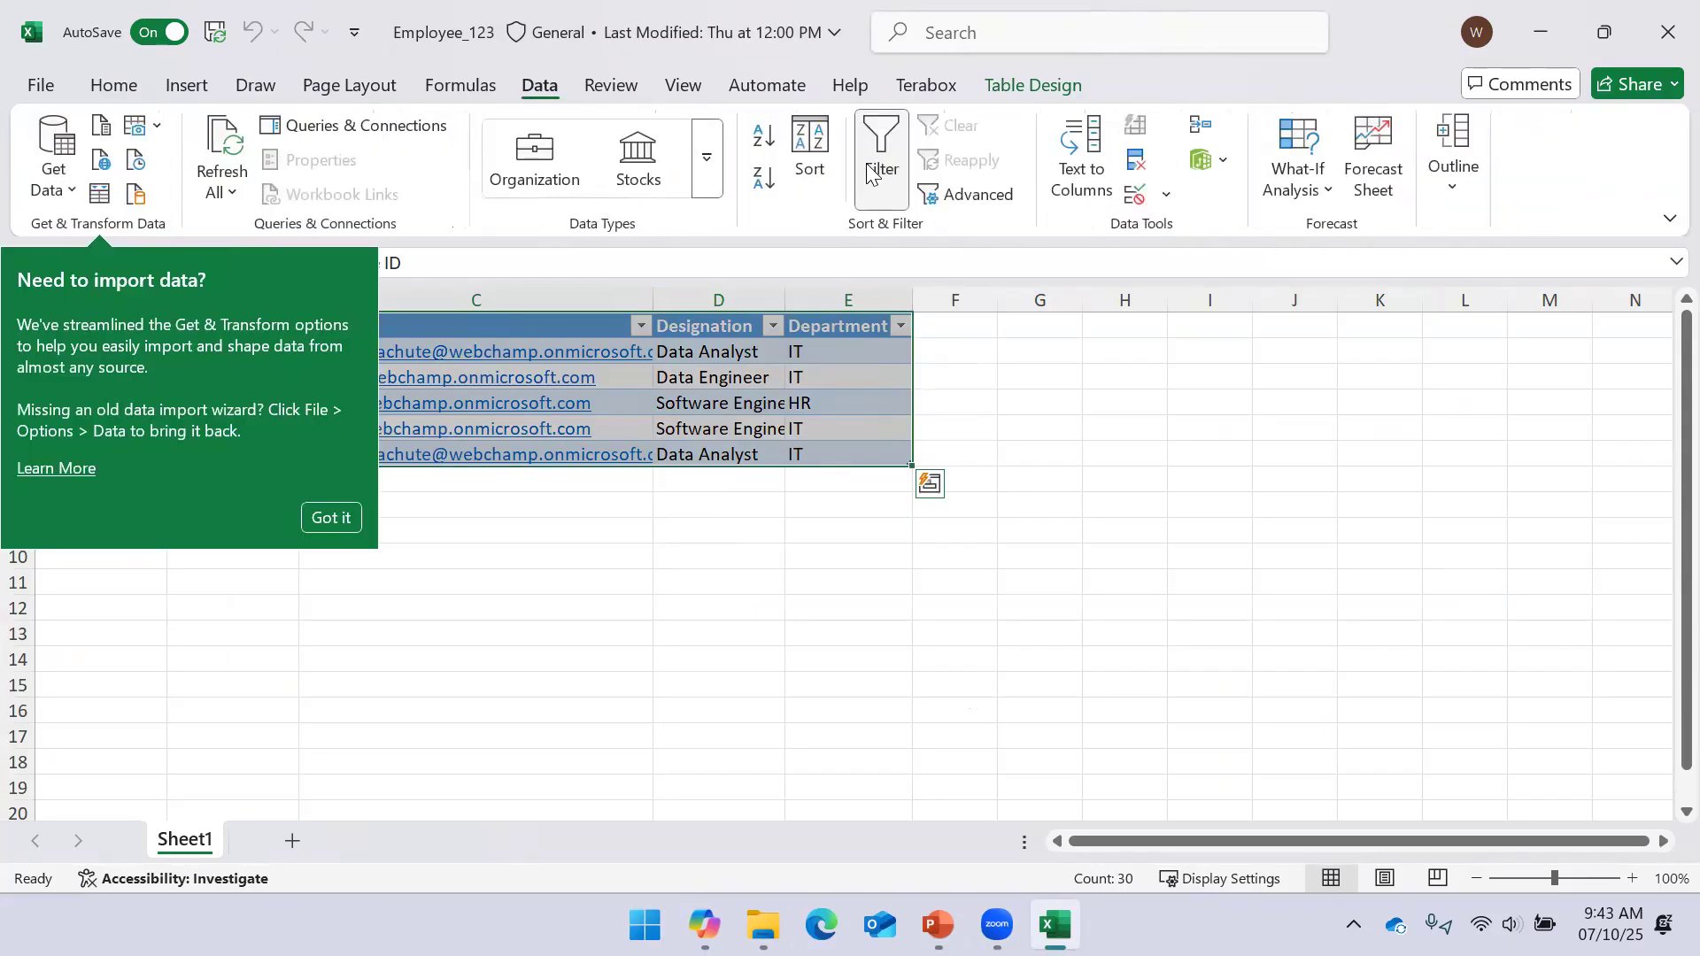
pyautogui.click(1137, 195)
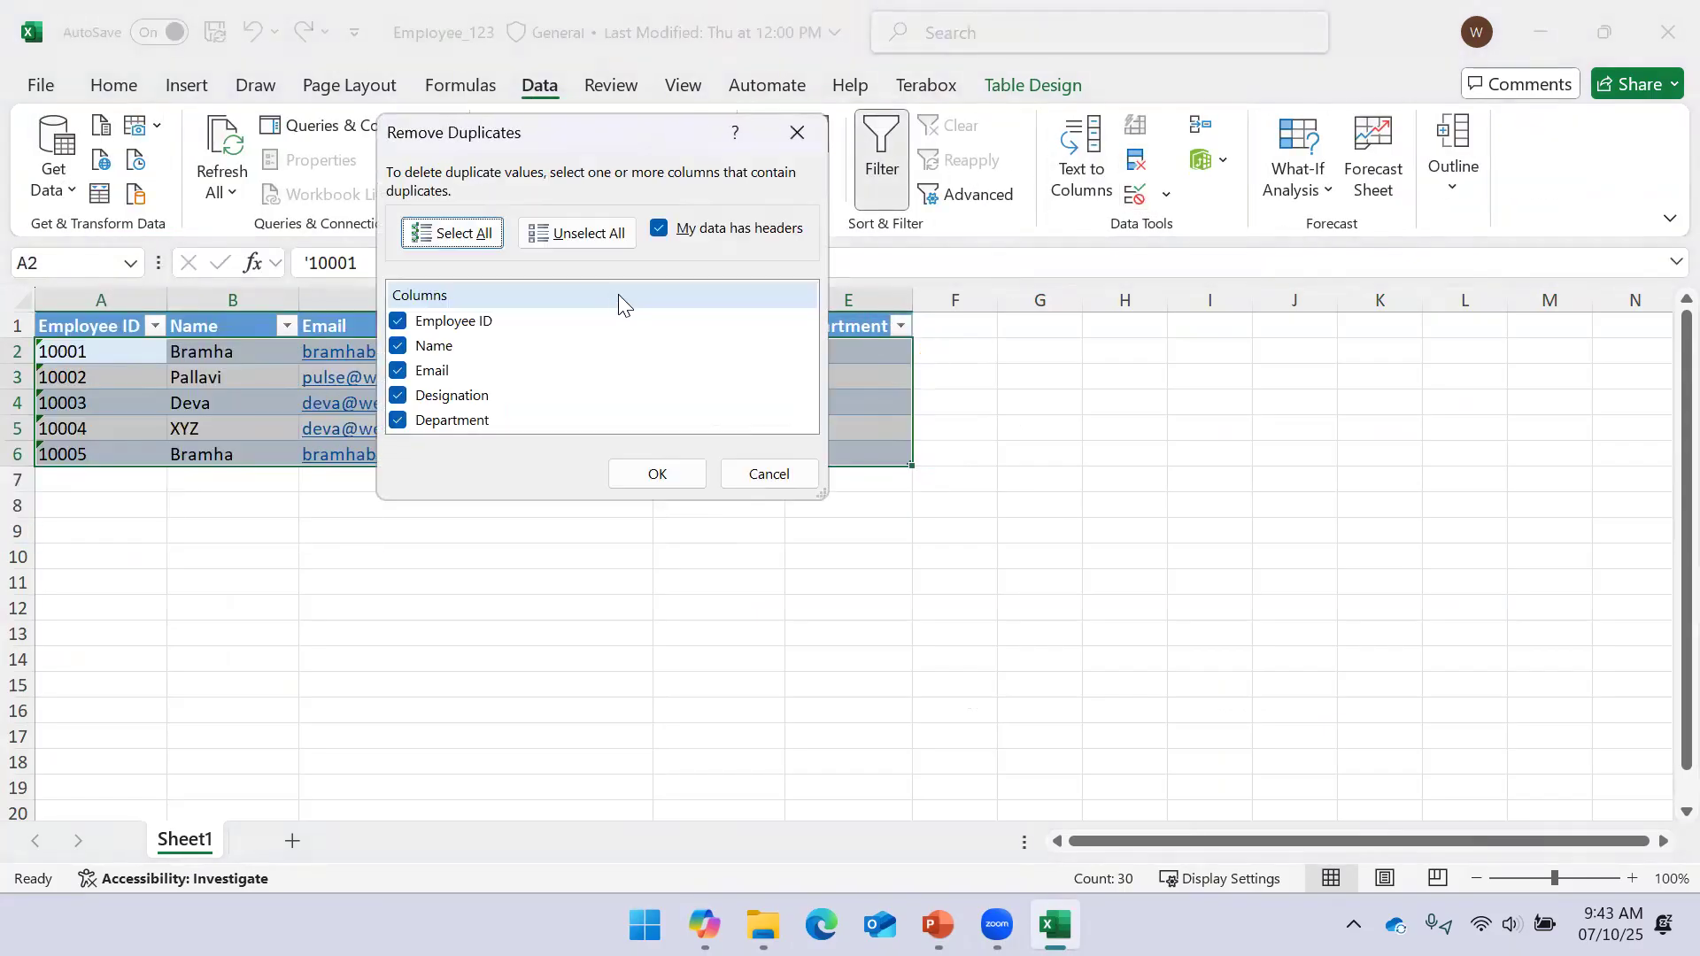
pyautogui.click(572, 237)
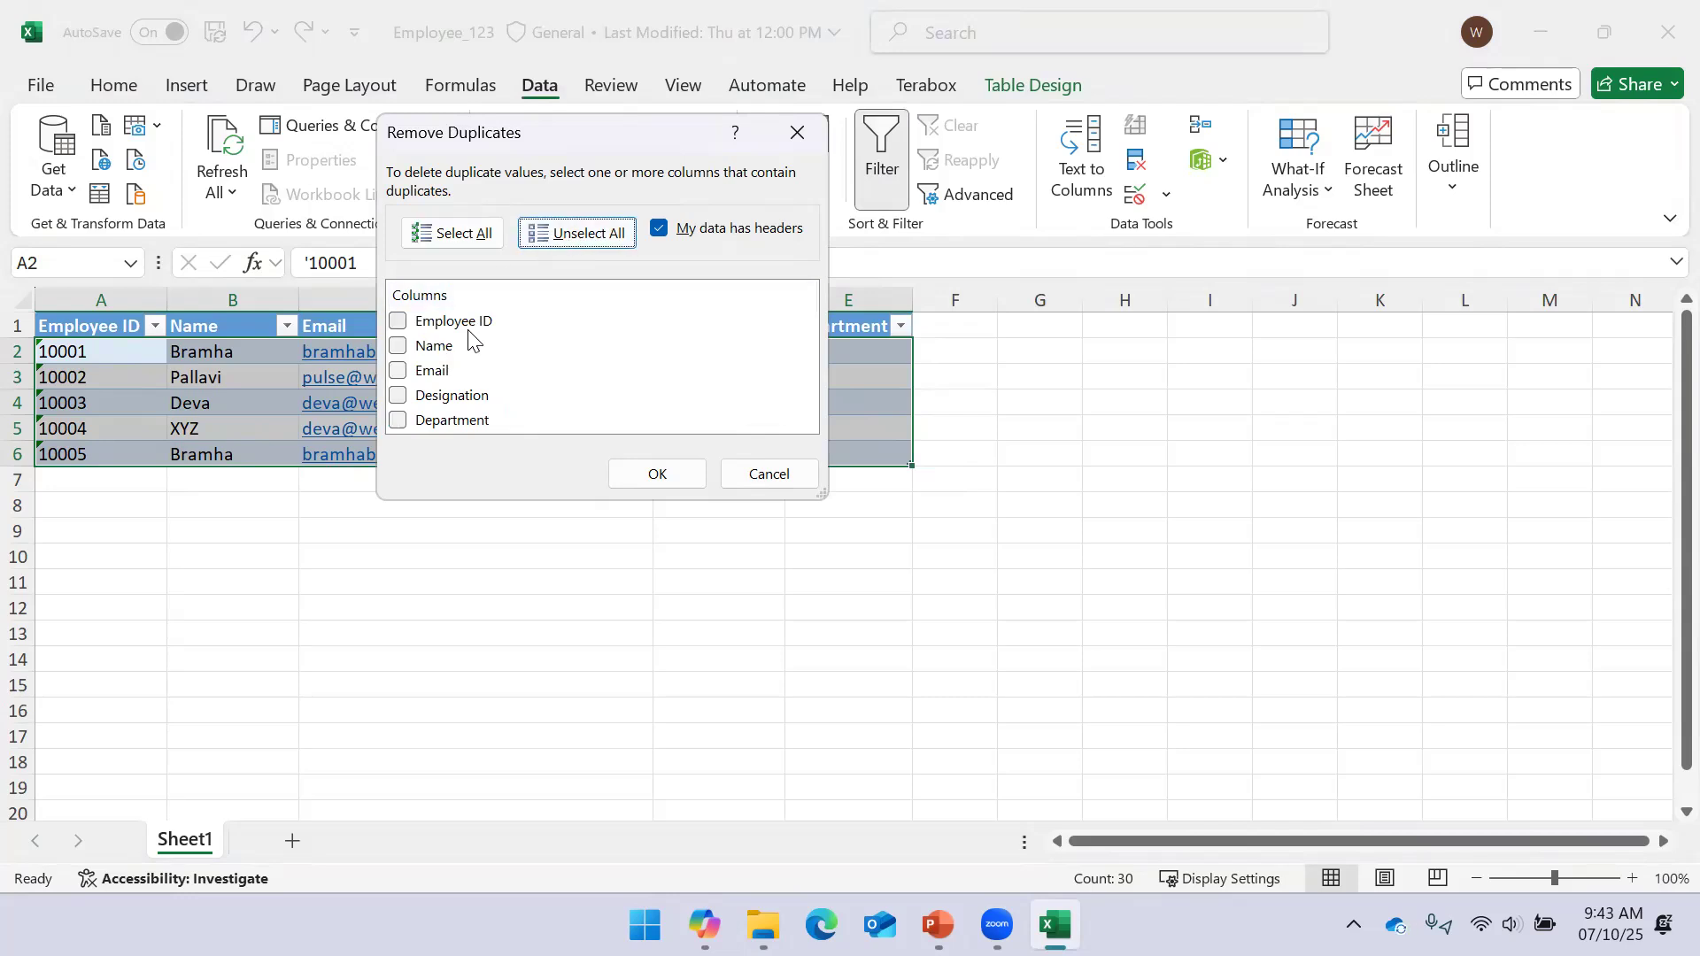
pyautogui.click(412, 370)
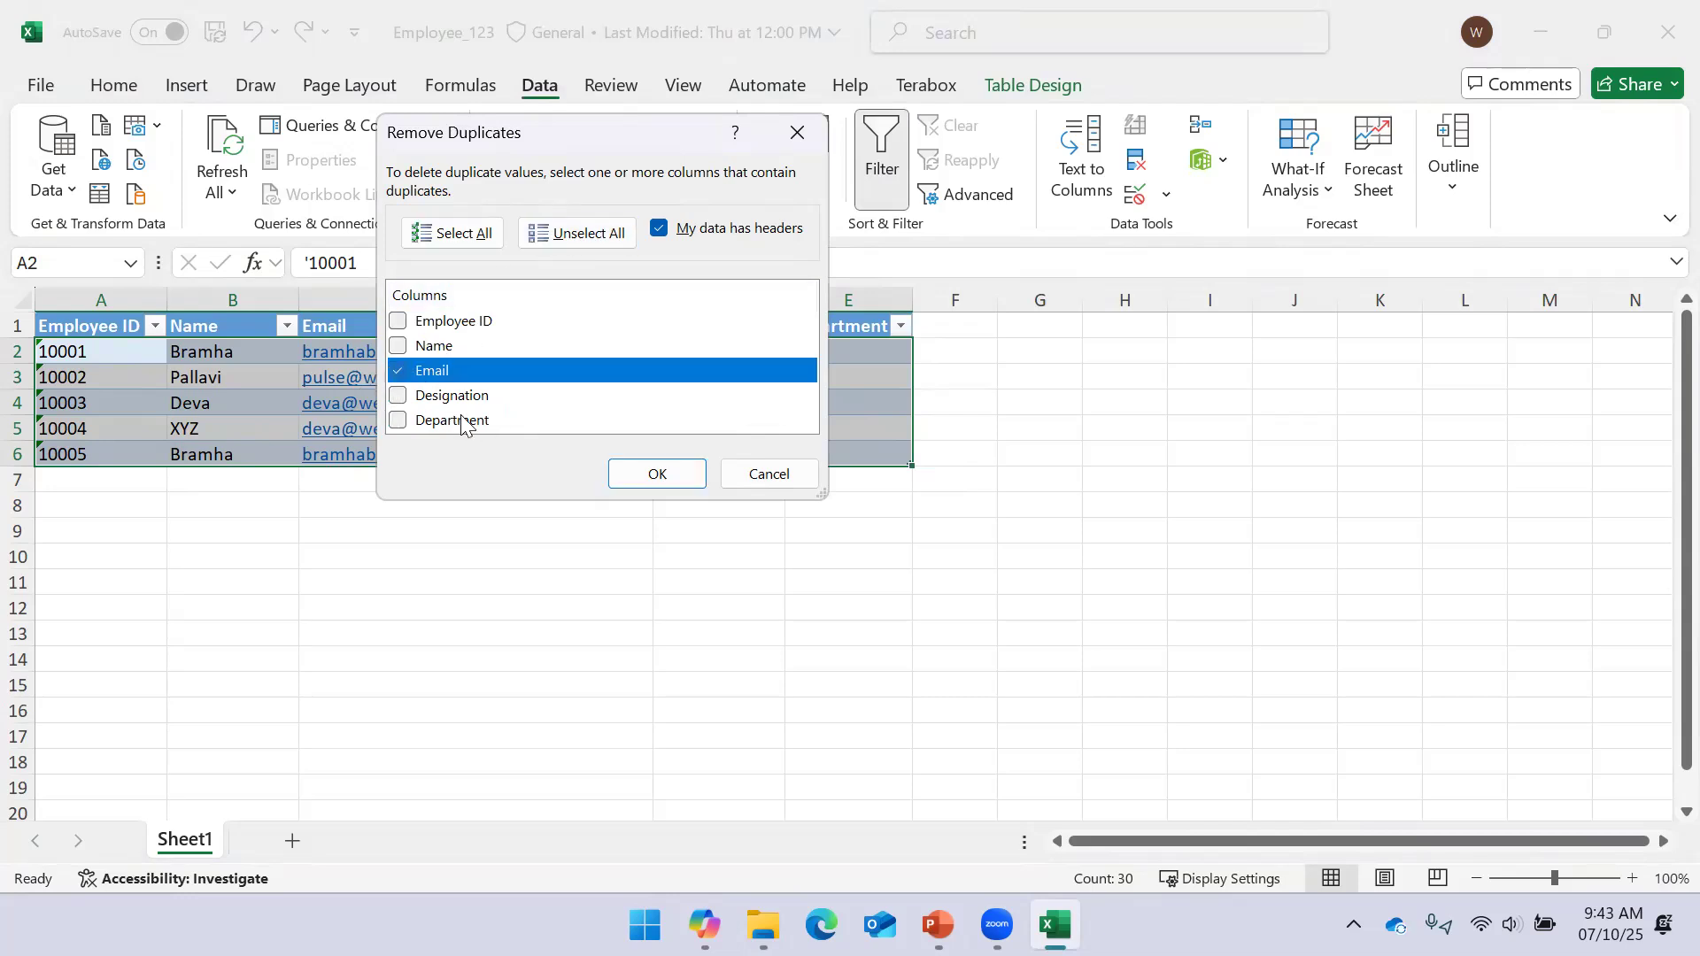
pyautogui.click(623, 485)
pyautogui.click(983, 522)
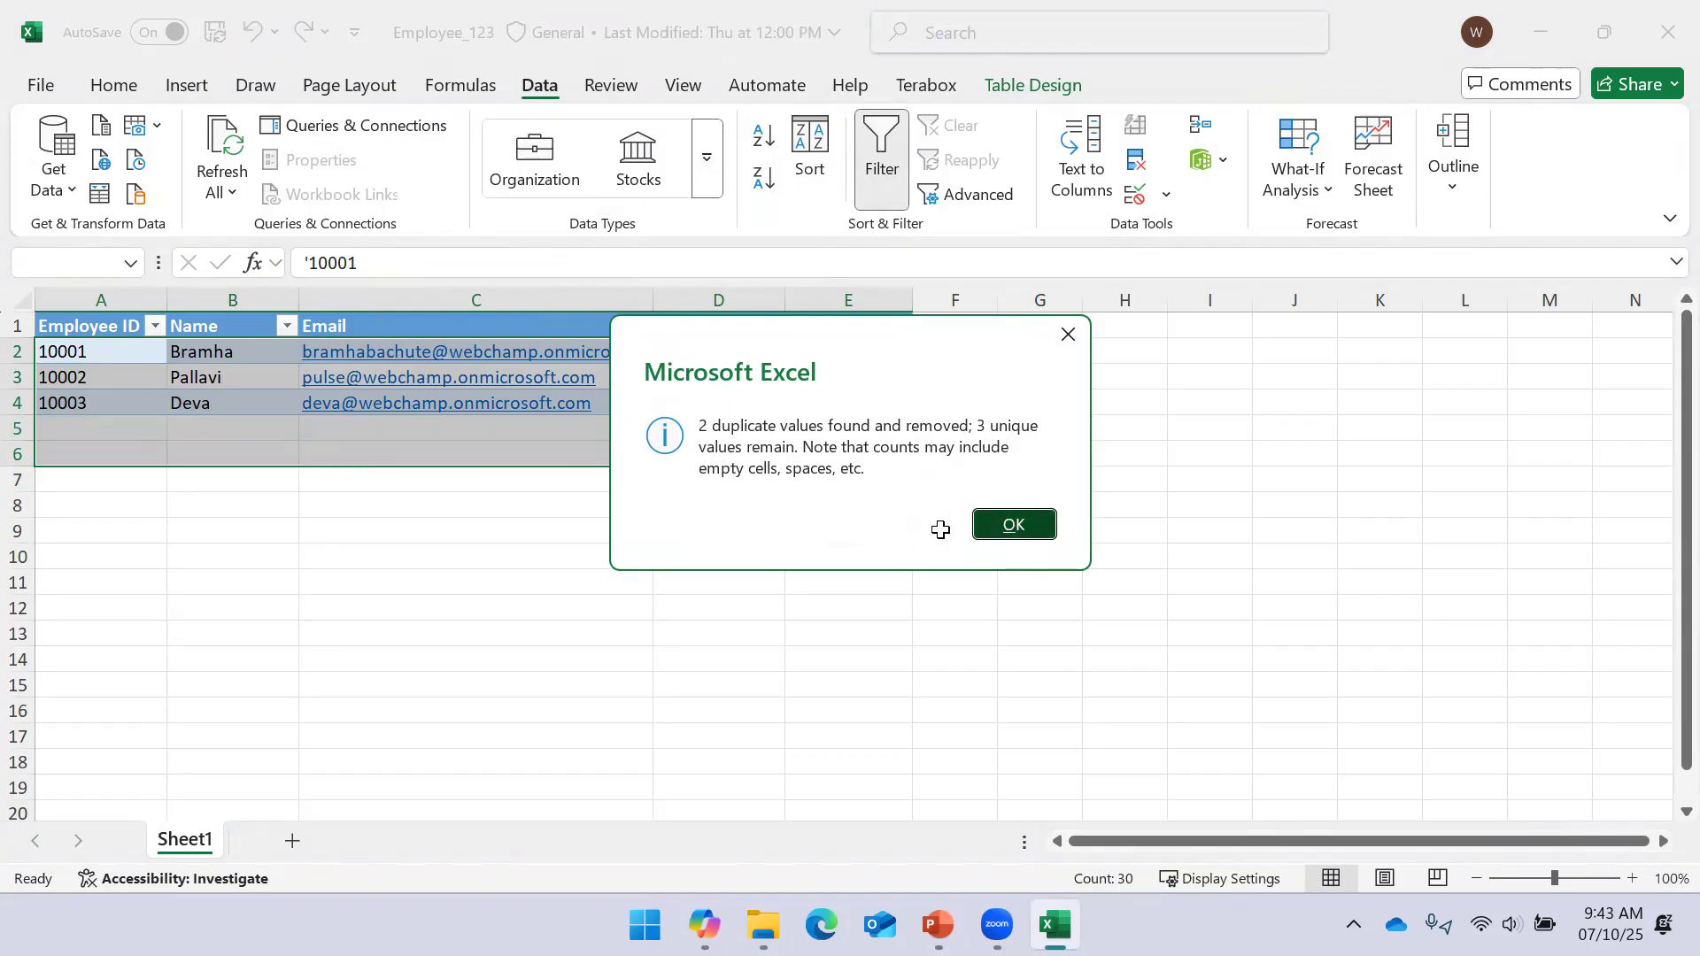
pyautogui.click(589, 507)
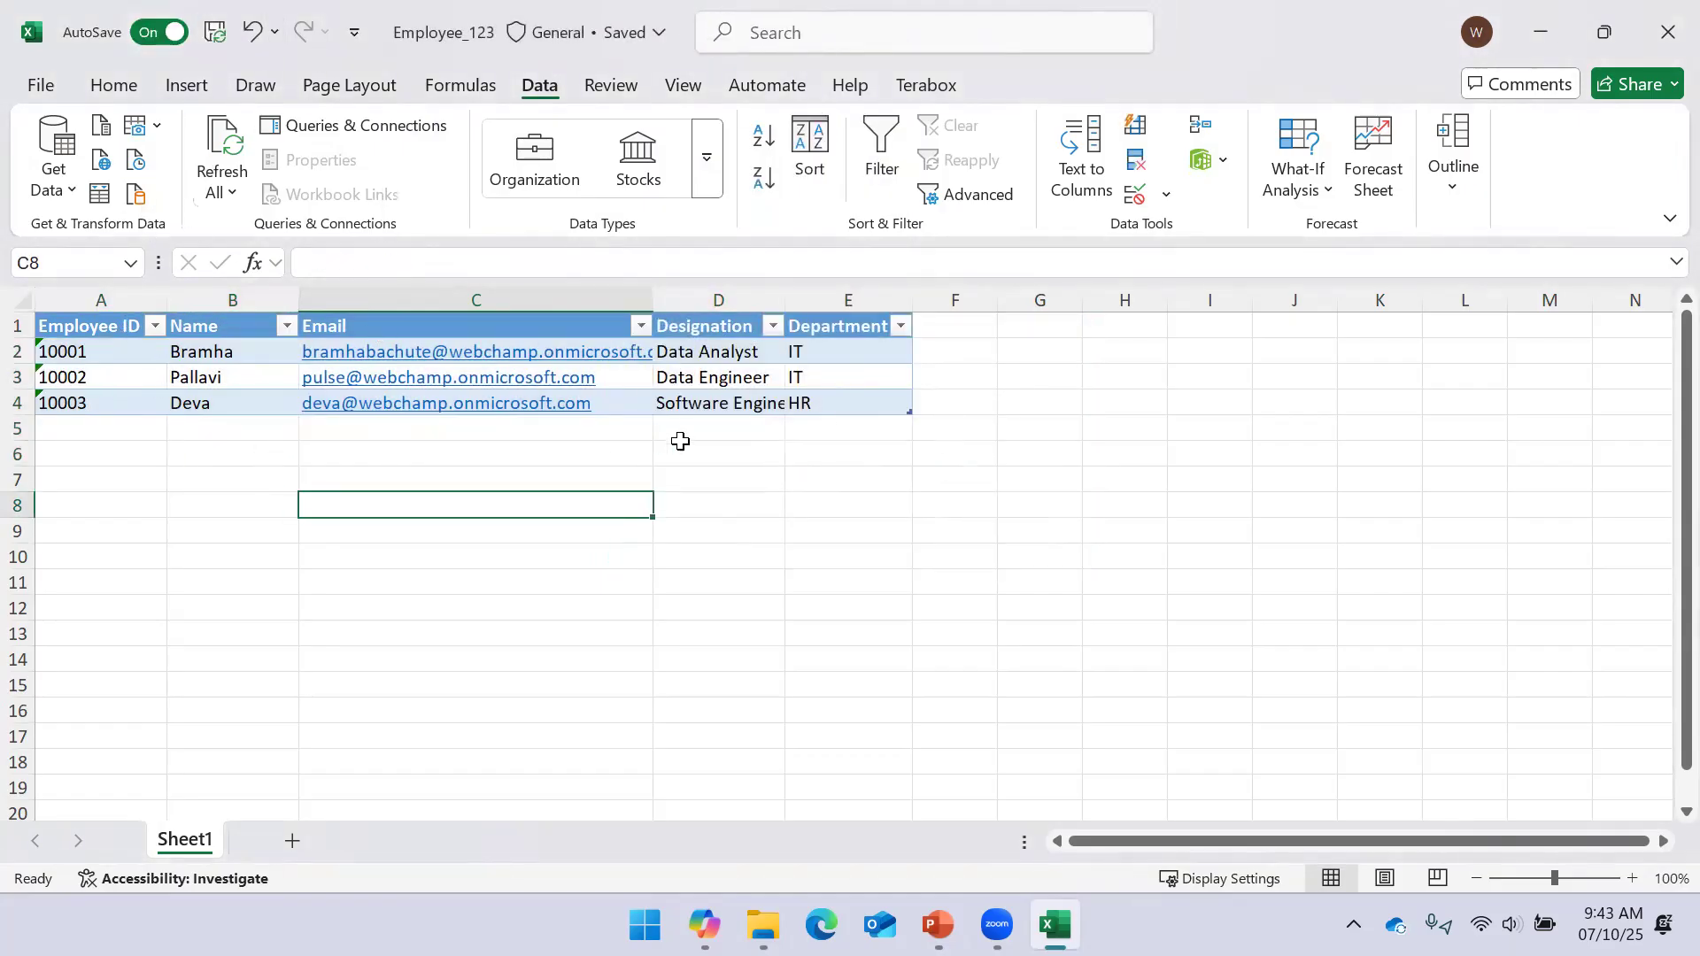
pyautogui.click(1663, 13)
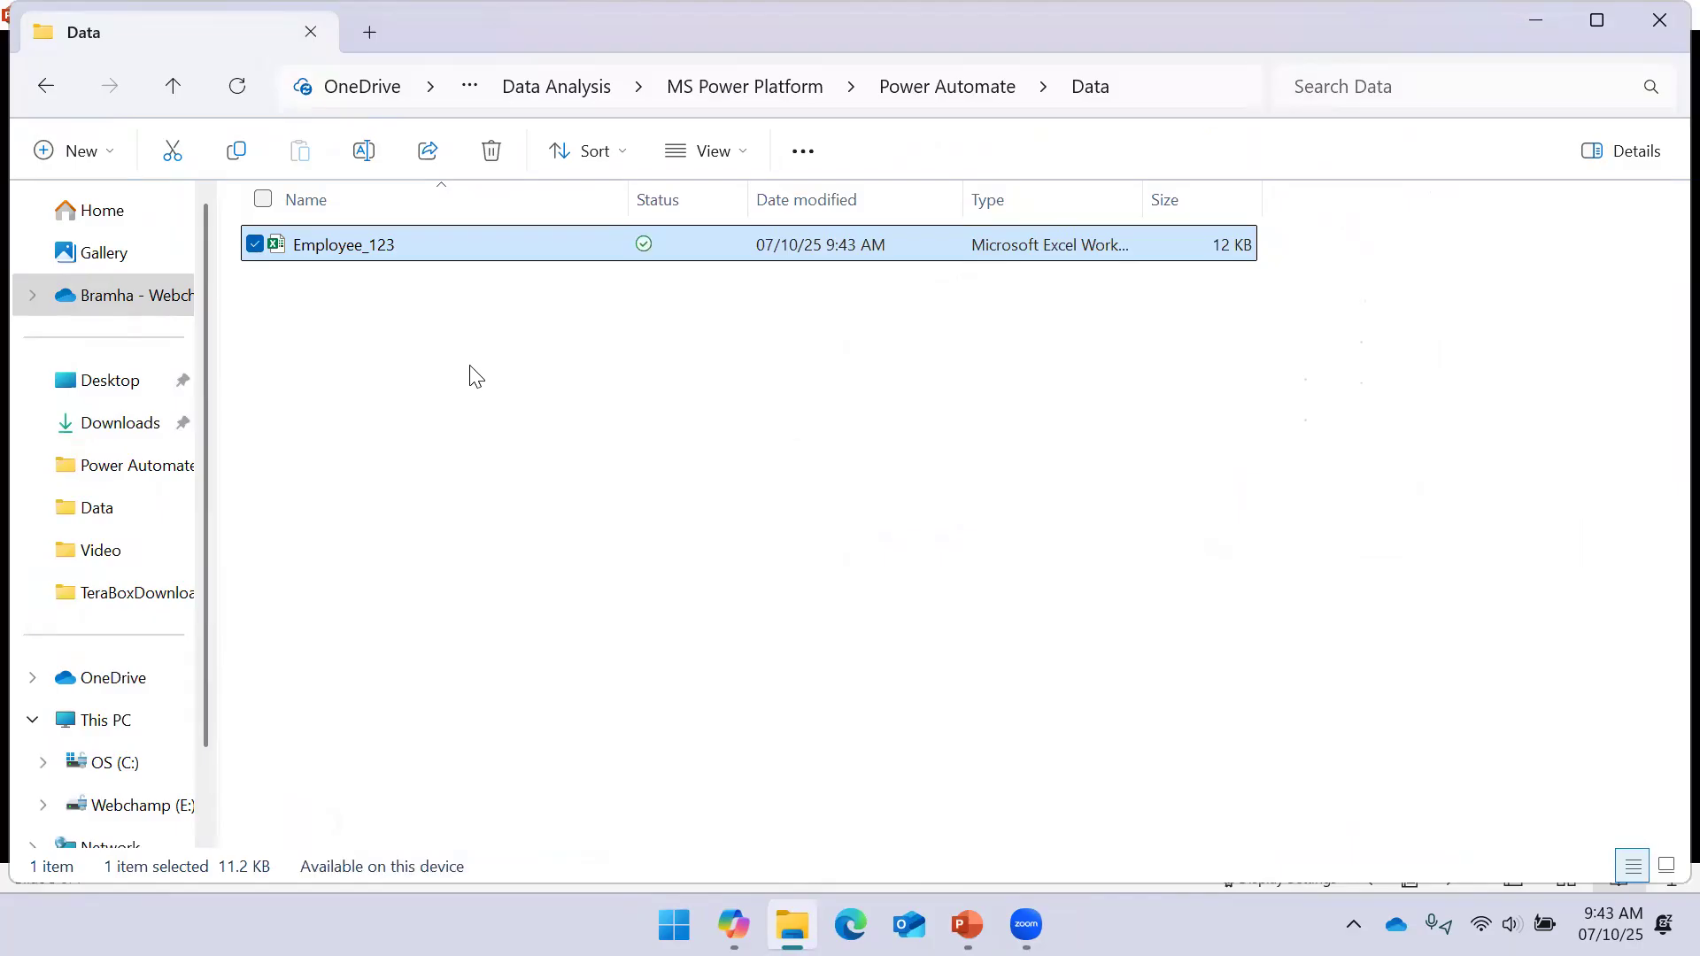
# Rename the workbook Employee_123 to Employee
pyautogui.click(410, 259)
pyautogui.click(407, 254)
pyautogui.press('BackSpace')
pyautogui.press('BackSpace')
pyautogui.press('BackSpace')
pyautogui.press('BackSpace')
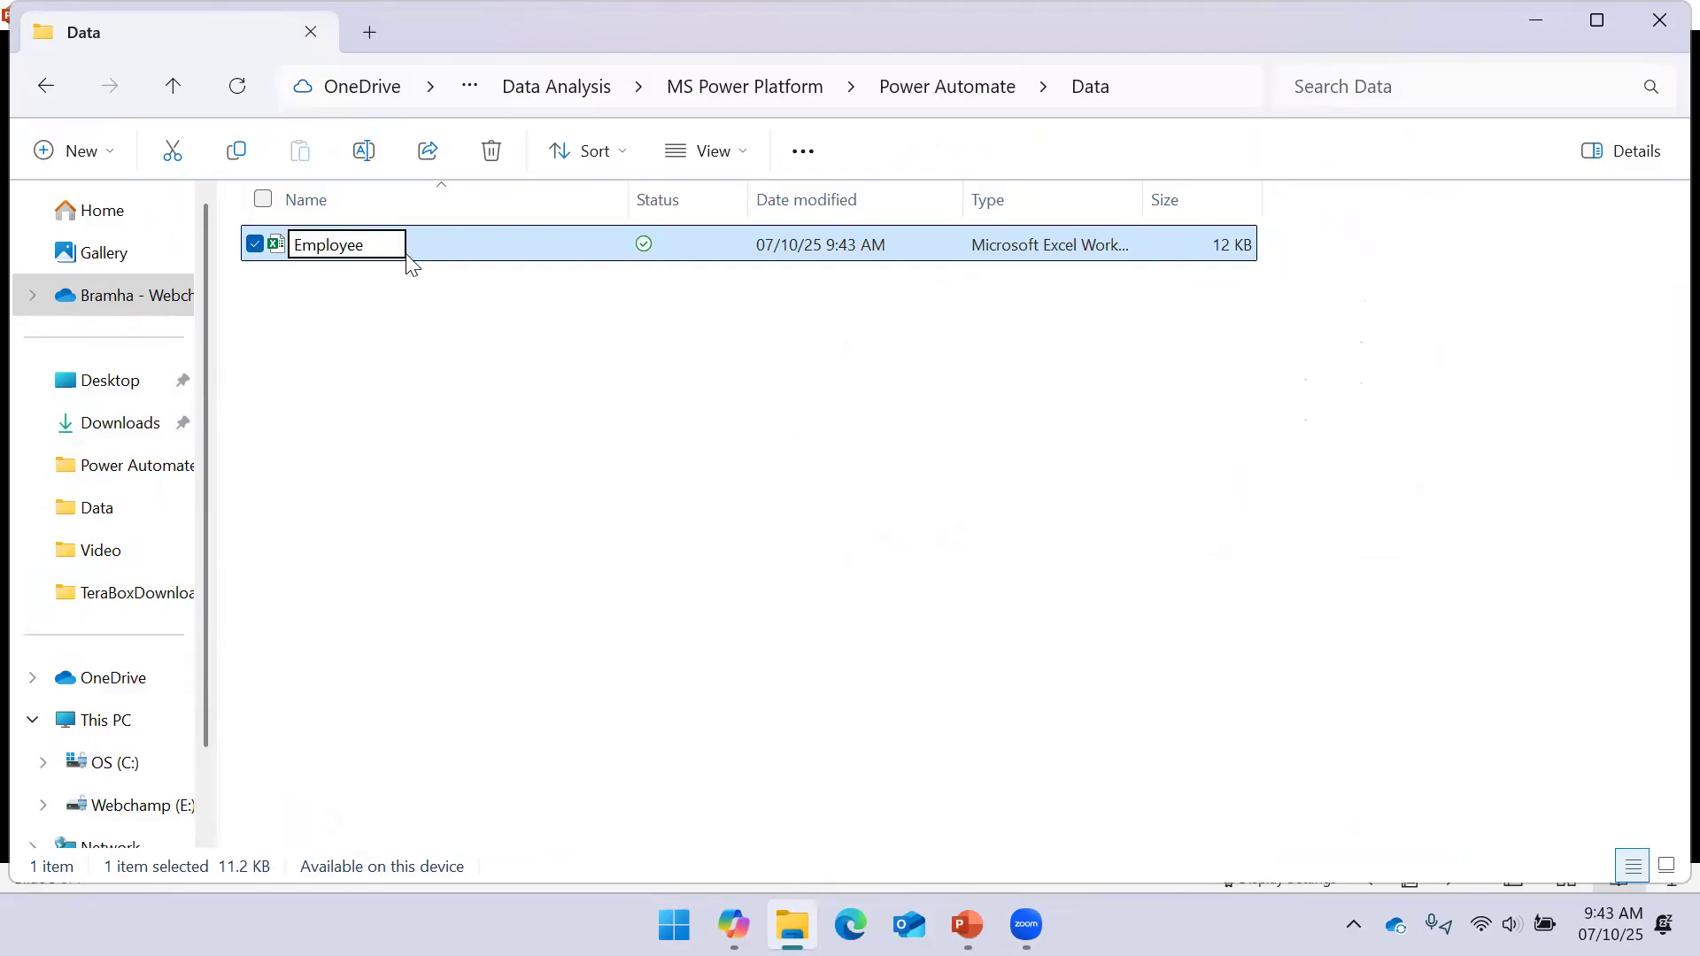
pyautogui.press('Return')
# Reopen the renamed Employee workbook in Excel
pyautogui.click(394, 421)
pyautogui.doubleClick(362, 252)
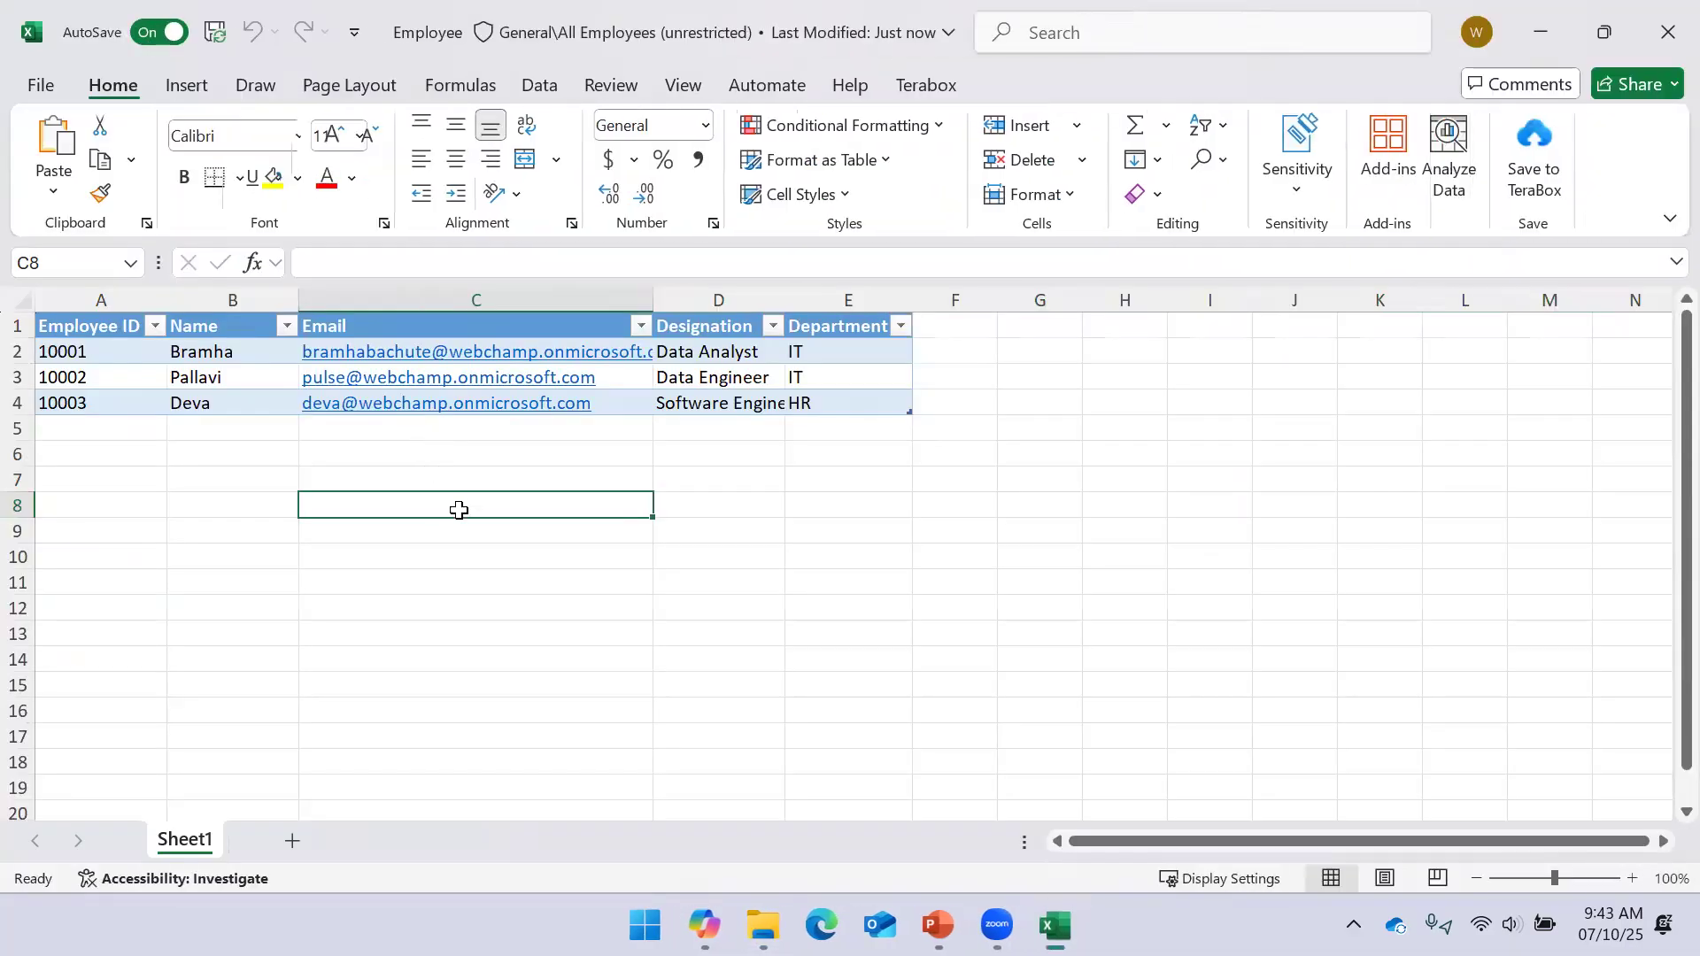
pyautogui.click(863, 522)
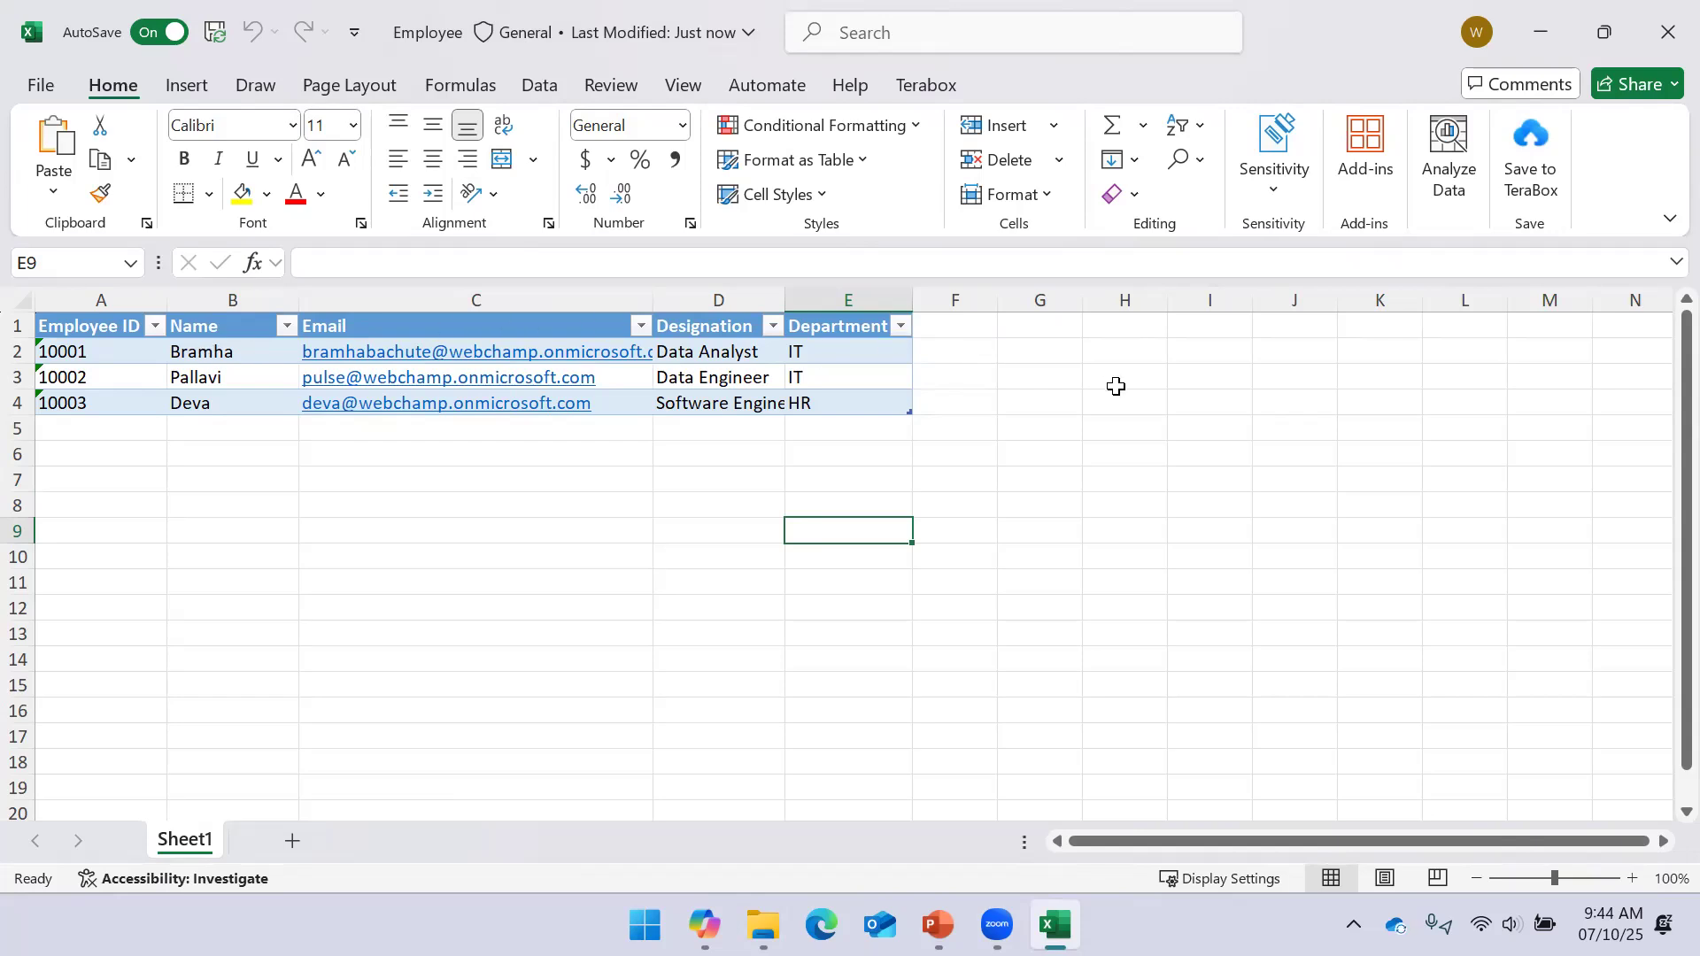
# Widen column G, narrow column F to a small gap, and start a formula in G2
pyautogui.click(93, 327)
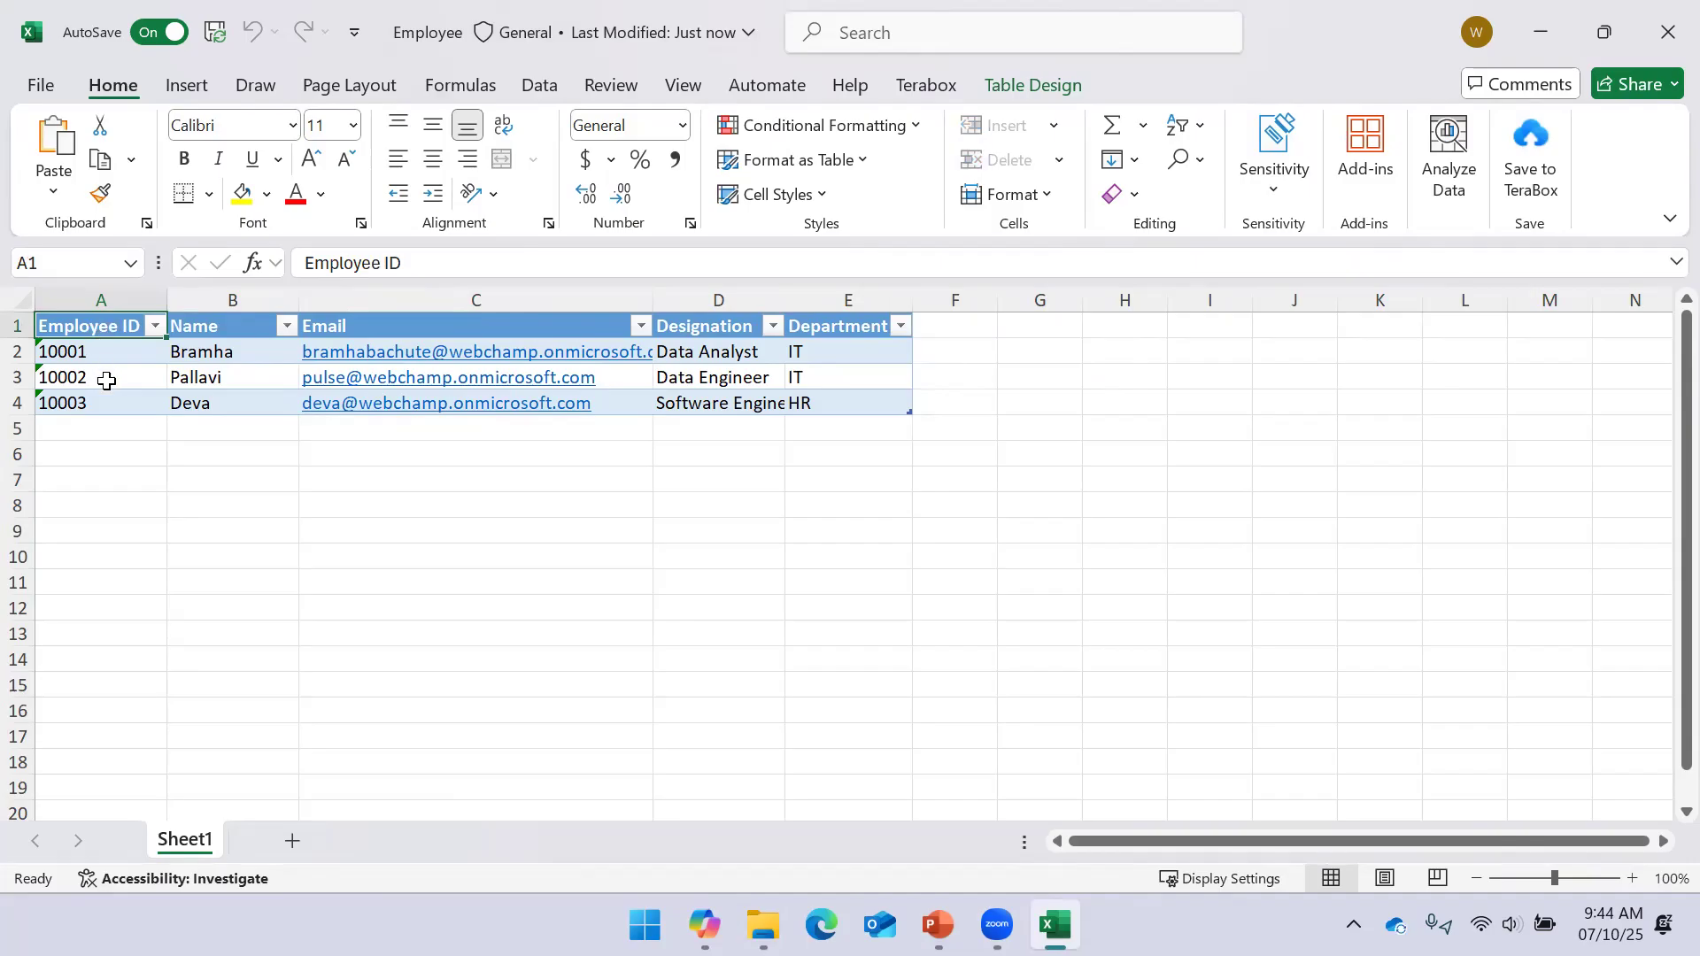
pyautogui.click(109, 345)
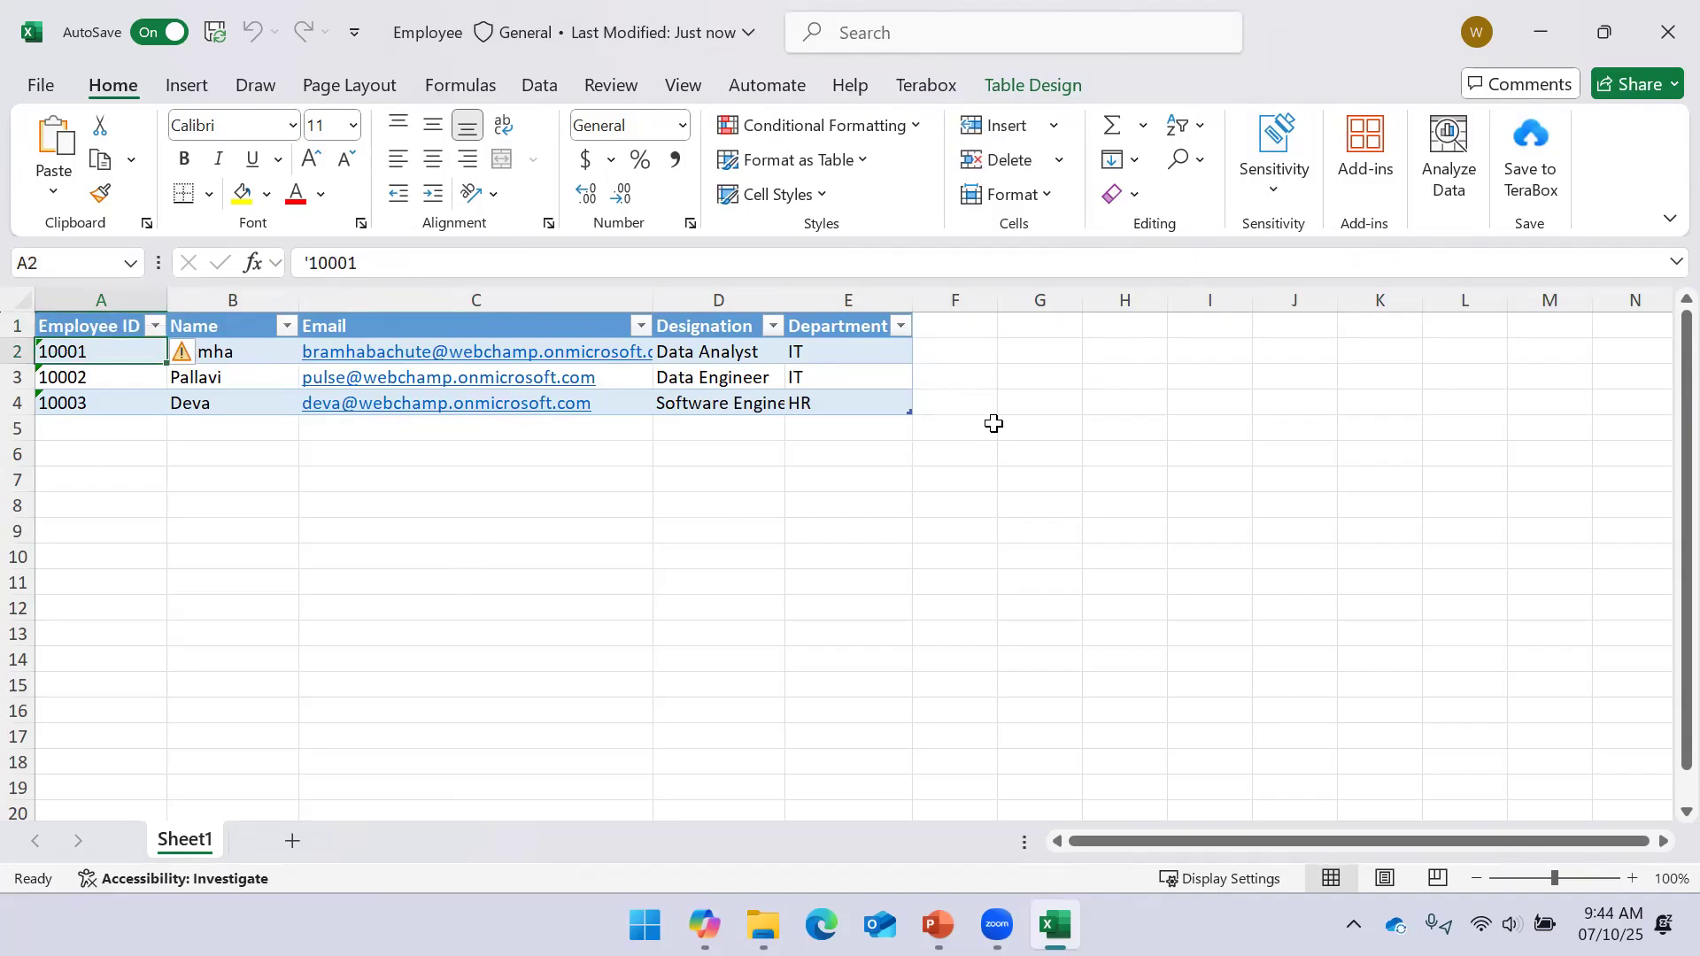
pyautogui.moveTo(1082, 300); pyautogui.dragTo(1612, 300)
pyautogui.click(1185, 356)
pyautogui.moveTo(997, 300); pyautogui.dragTo(932, 301)
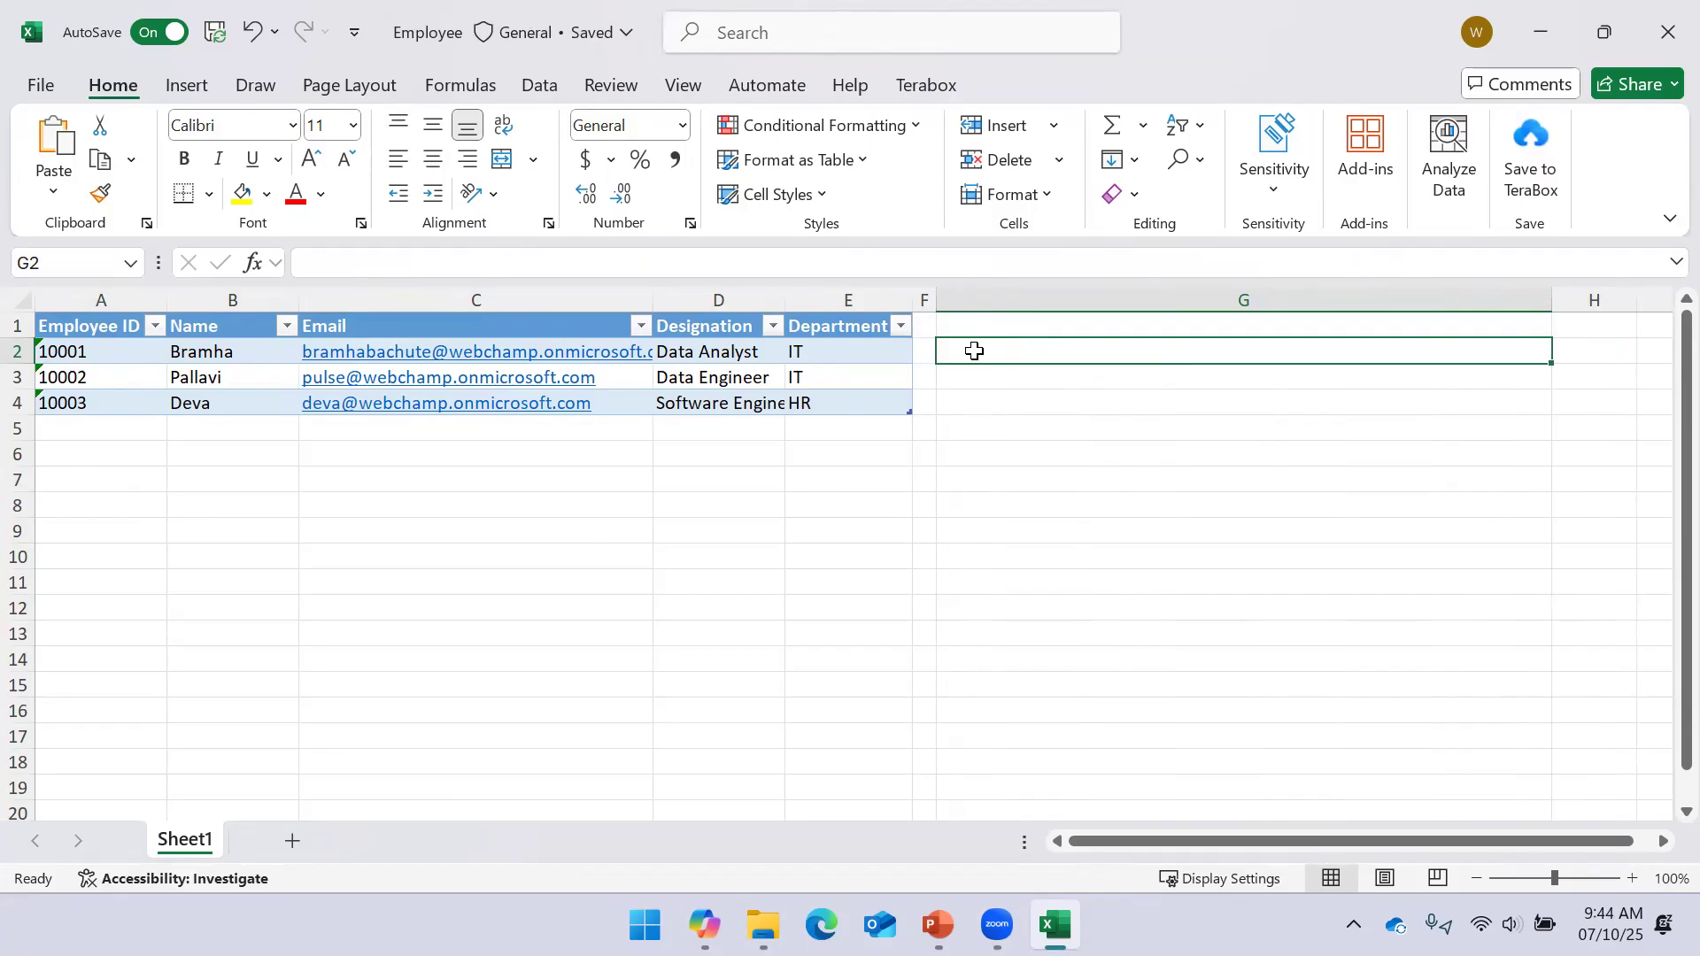
pyautogui.write('=')
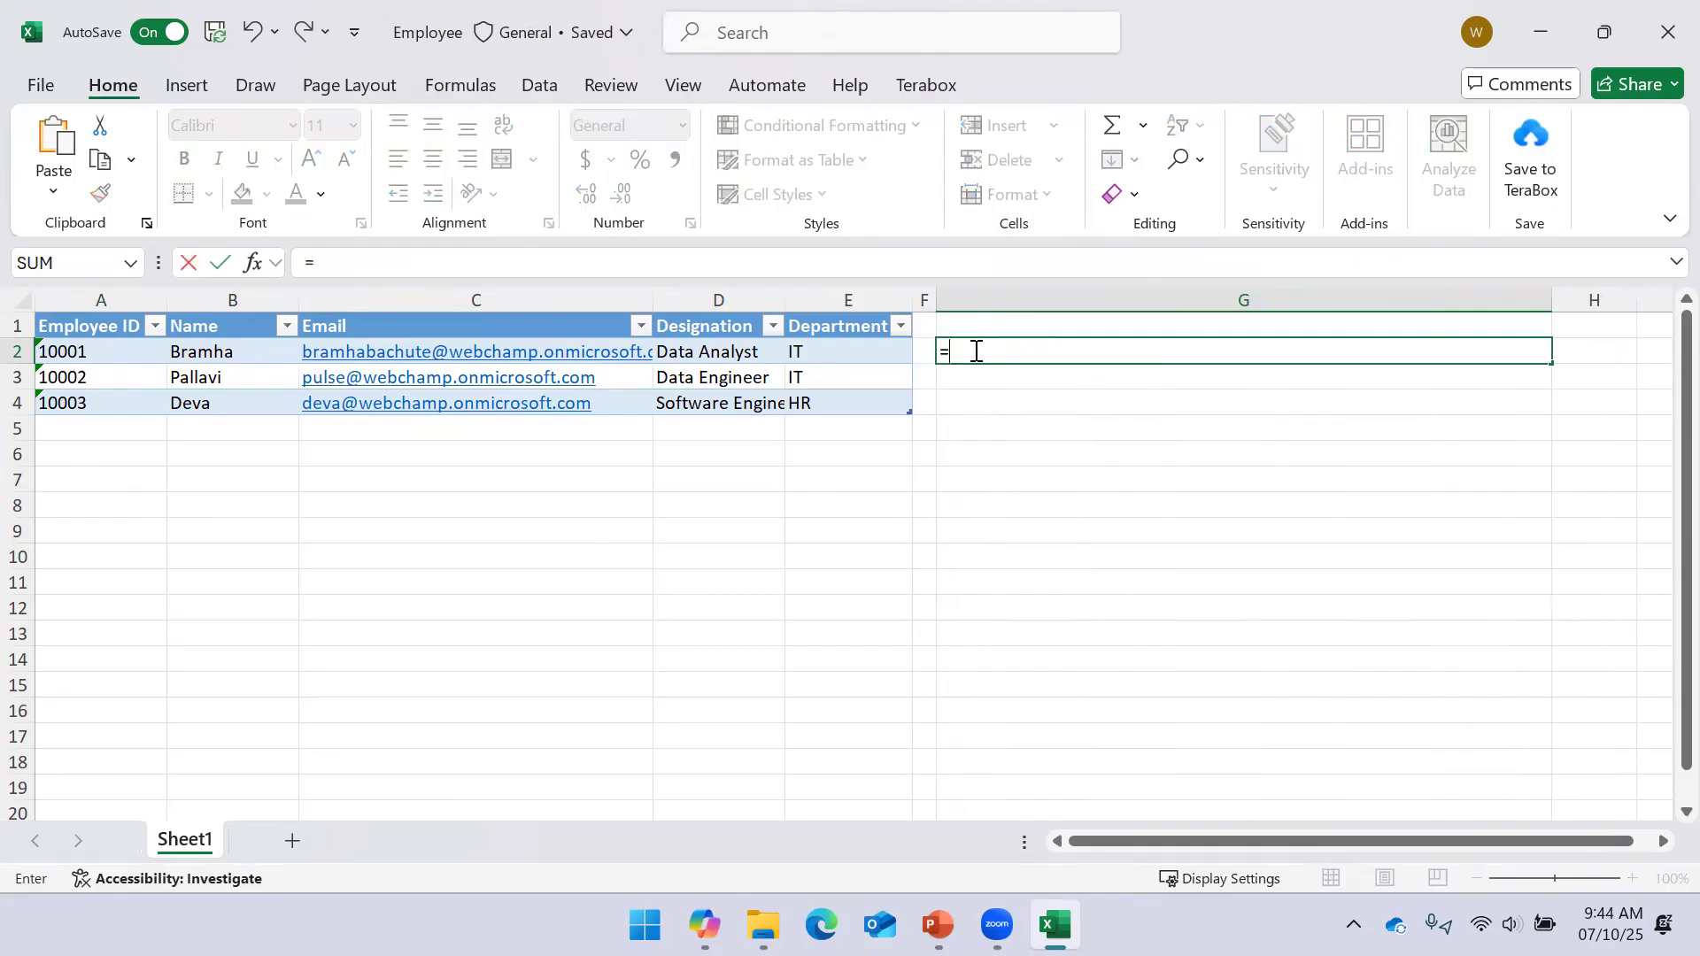
# Build G2's formula joining the Employee ID header, a colon and A2's ID
pyautogui.click(98, 328)
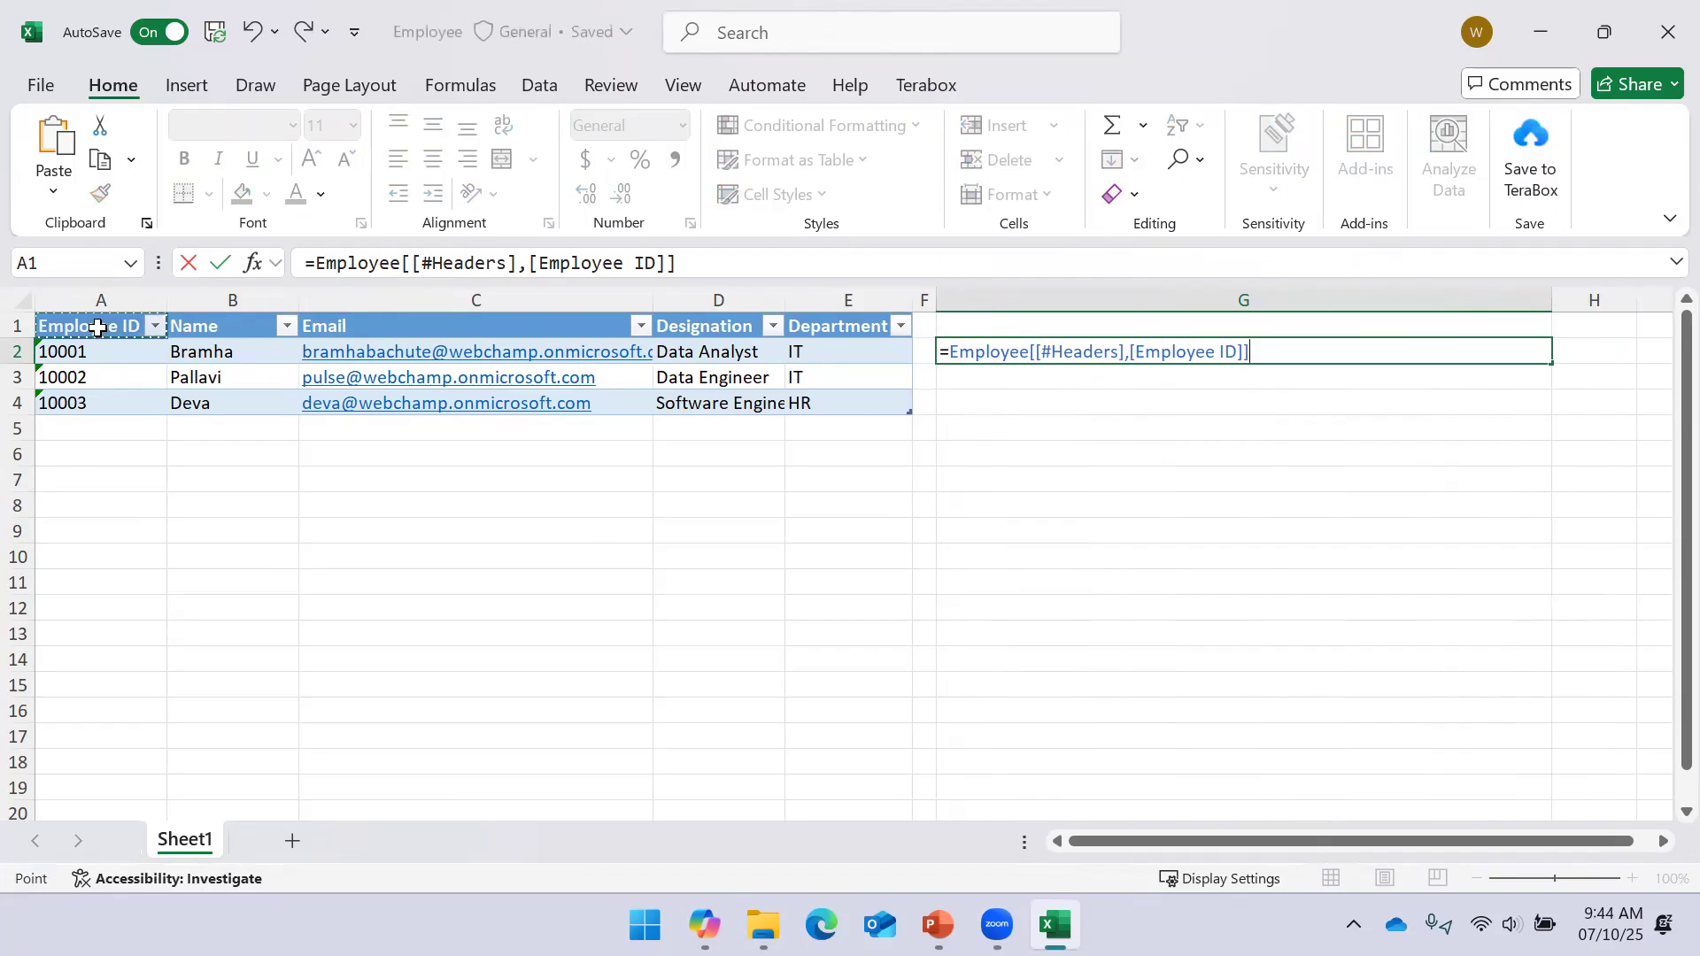
pyautogui.press('F8')
pyautogui.write('&":')
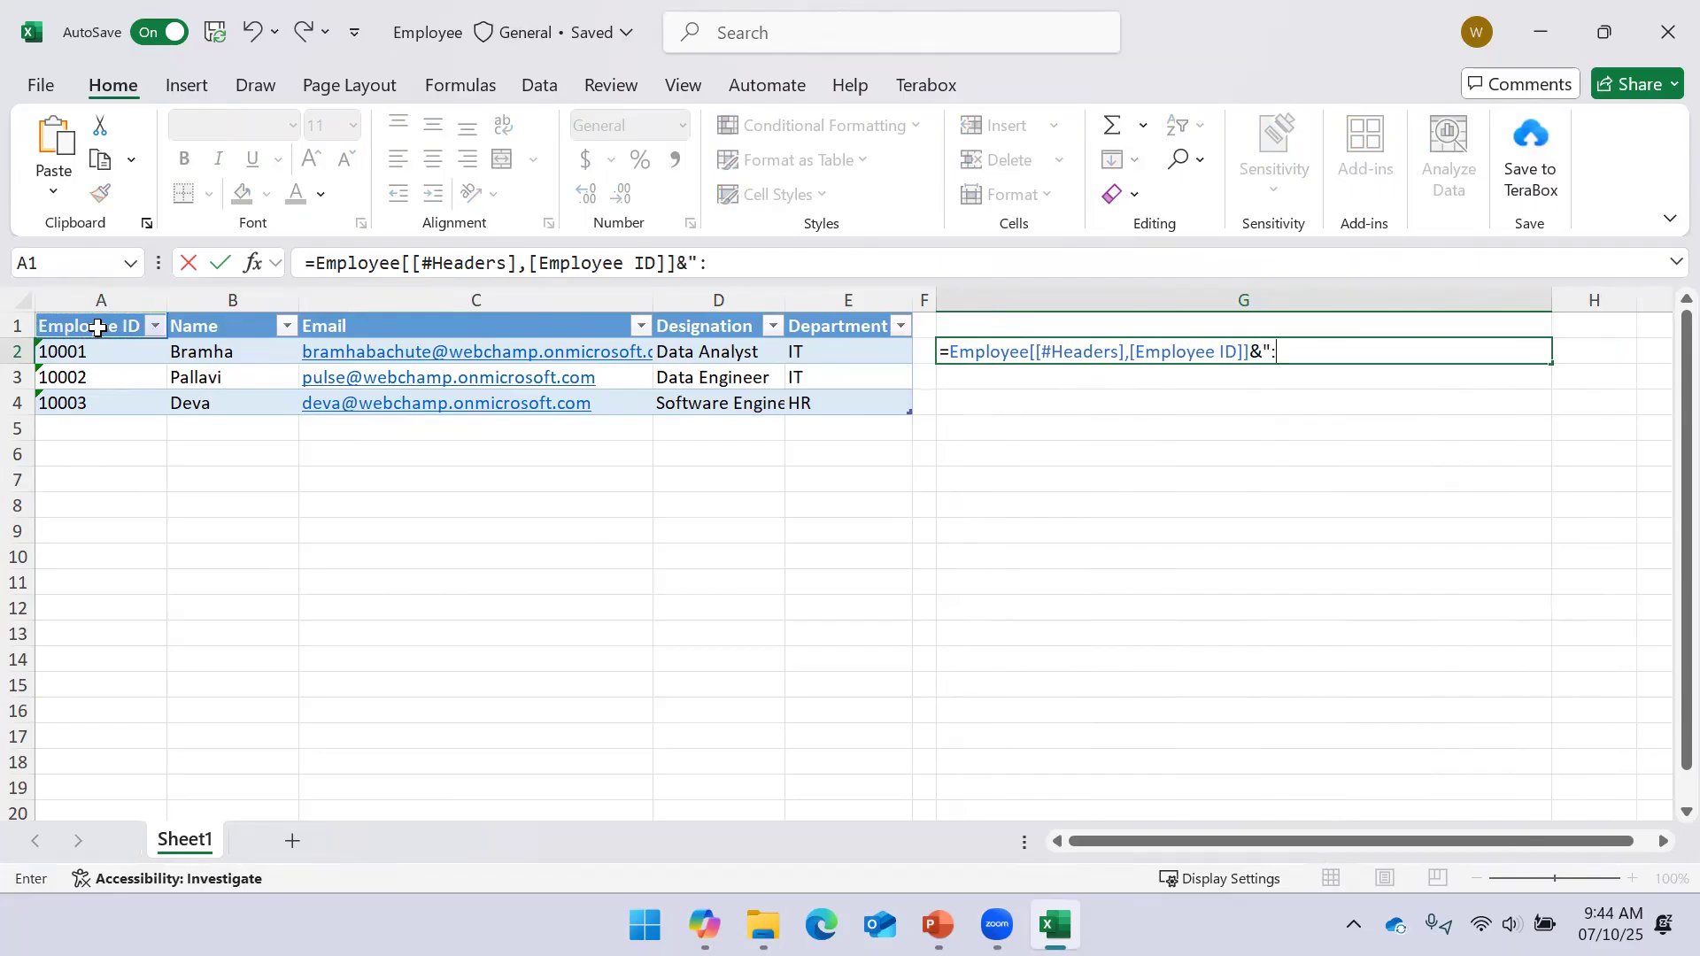
pyautogui.write('"&')
pyautogui.click(83, 350)
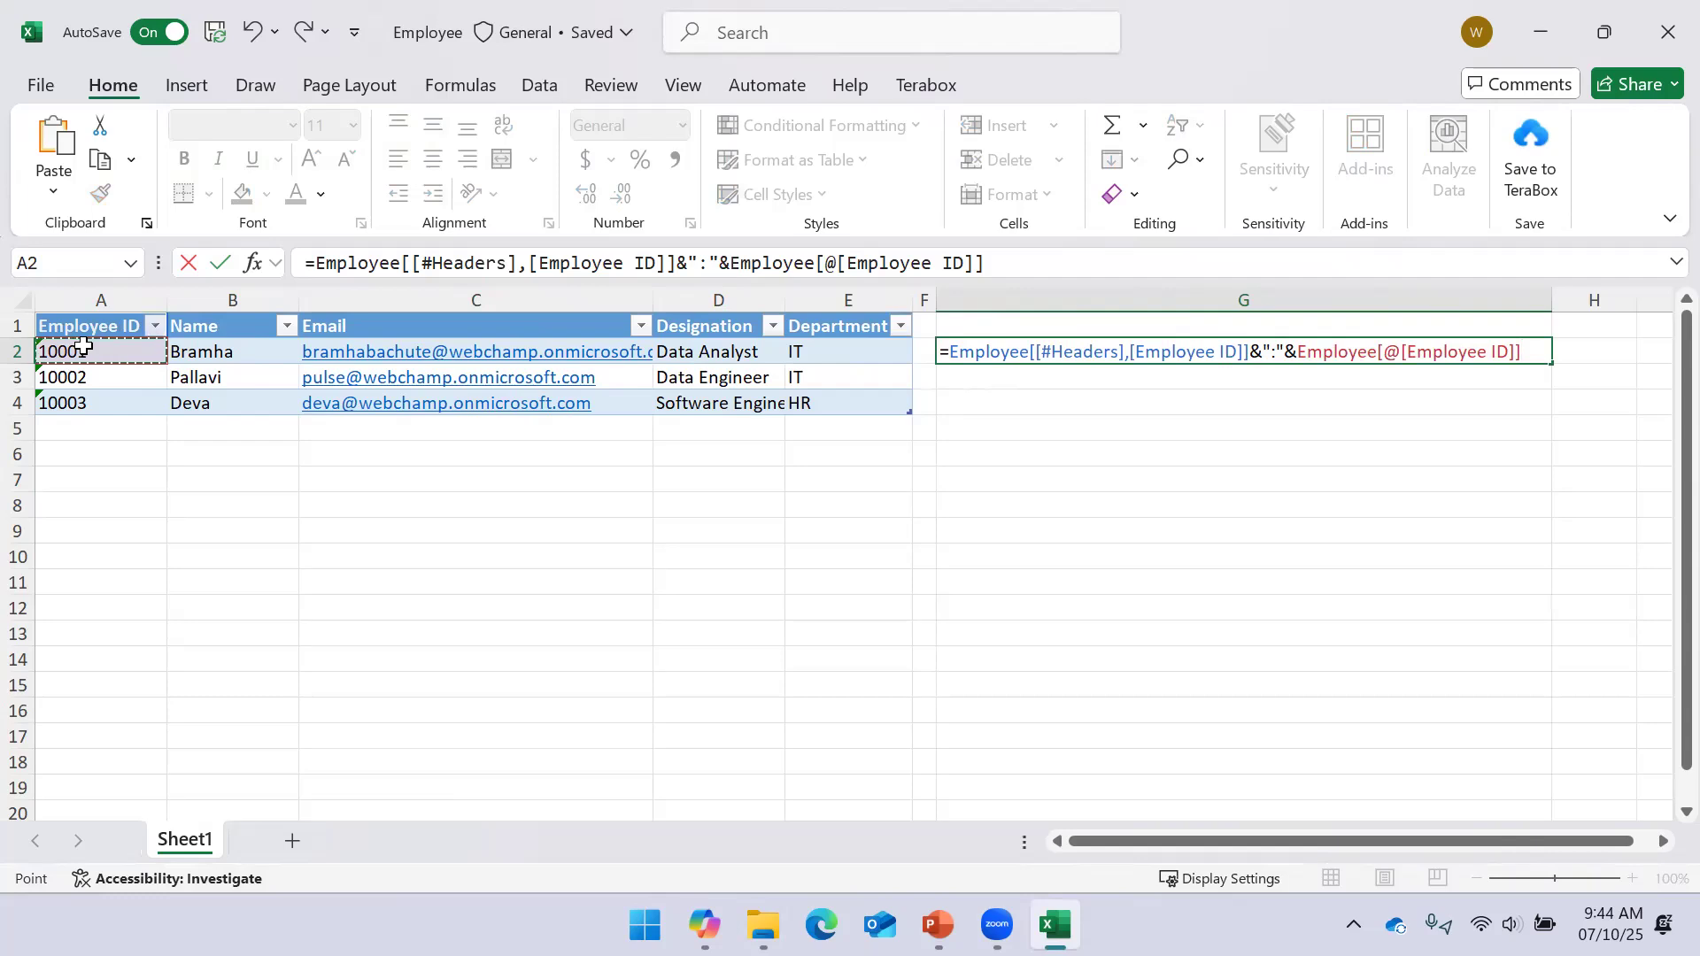
pyautogui.press('Return')
pyautogui.click(1066, 355)
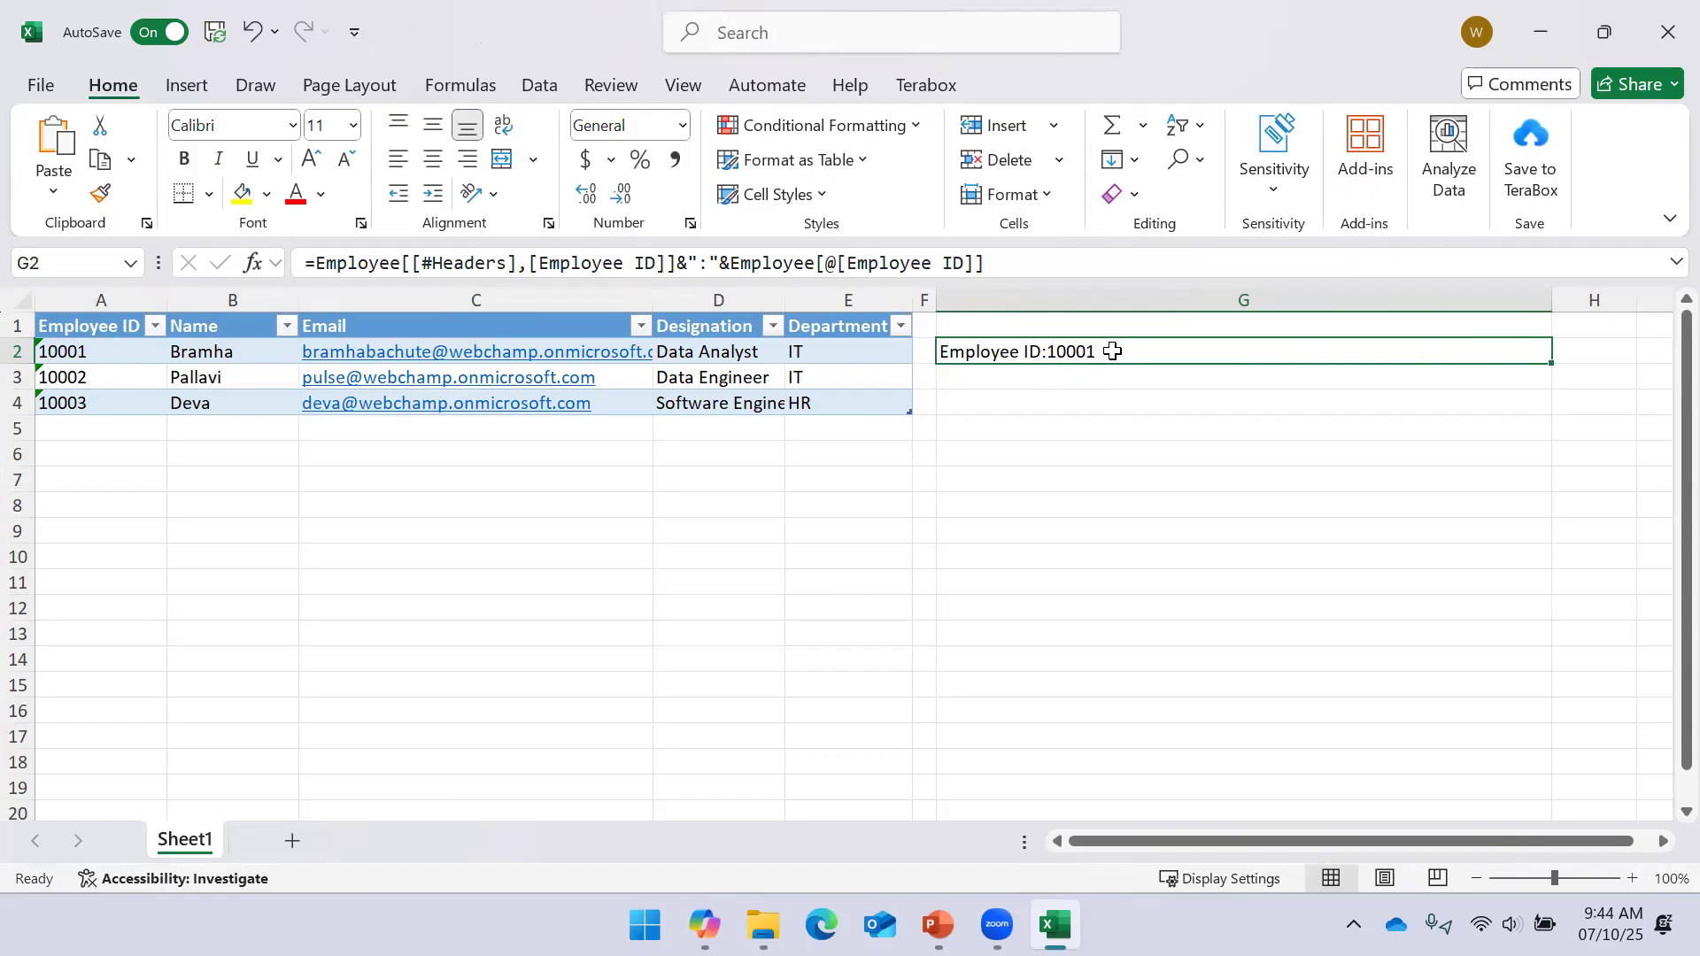
# Prepend "{" to G2's formula so it shows {Employee ID:10001
pyautogui.click(310, 262)
pyautogui.write('""')
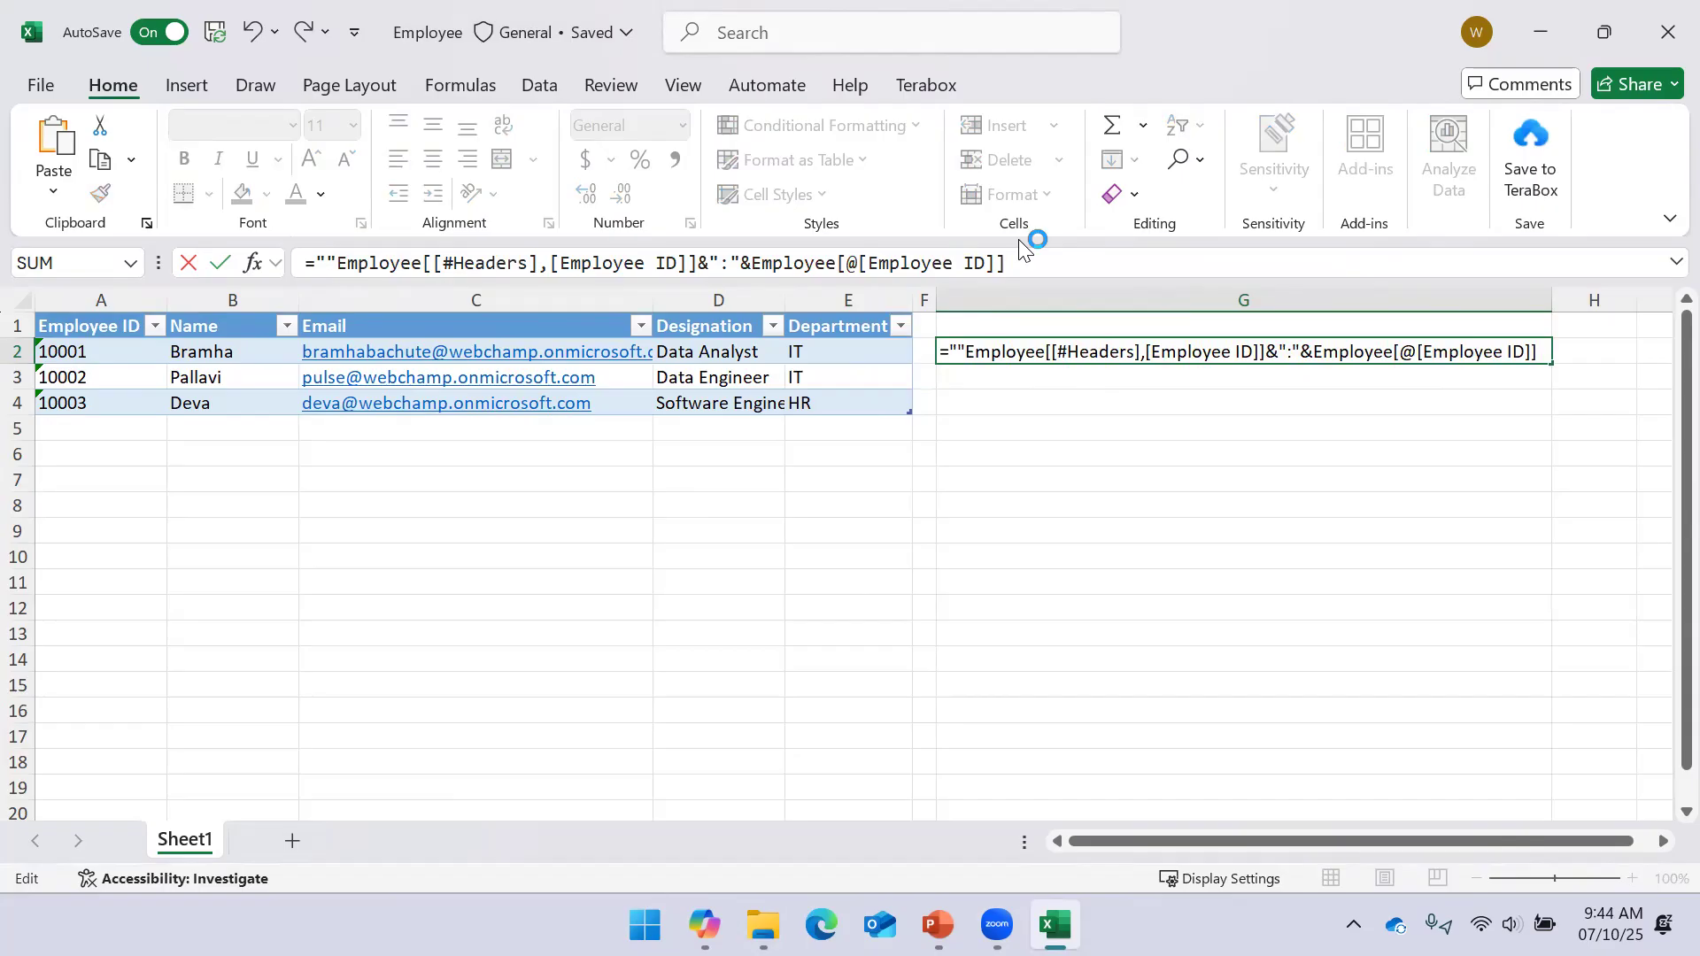
pyautogui.write('{')
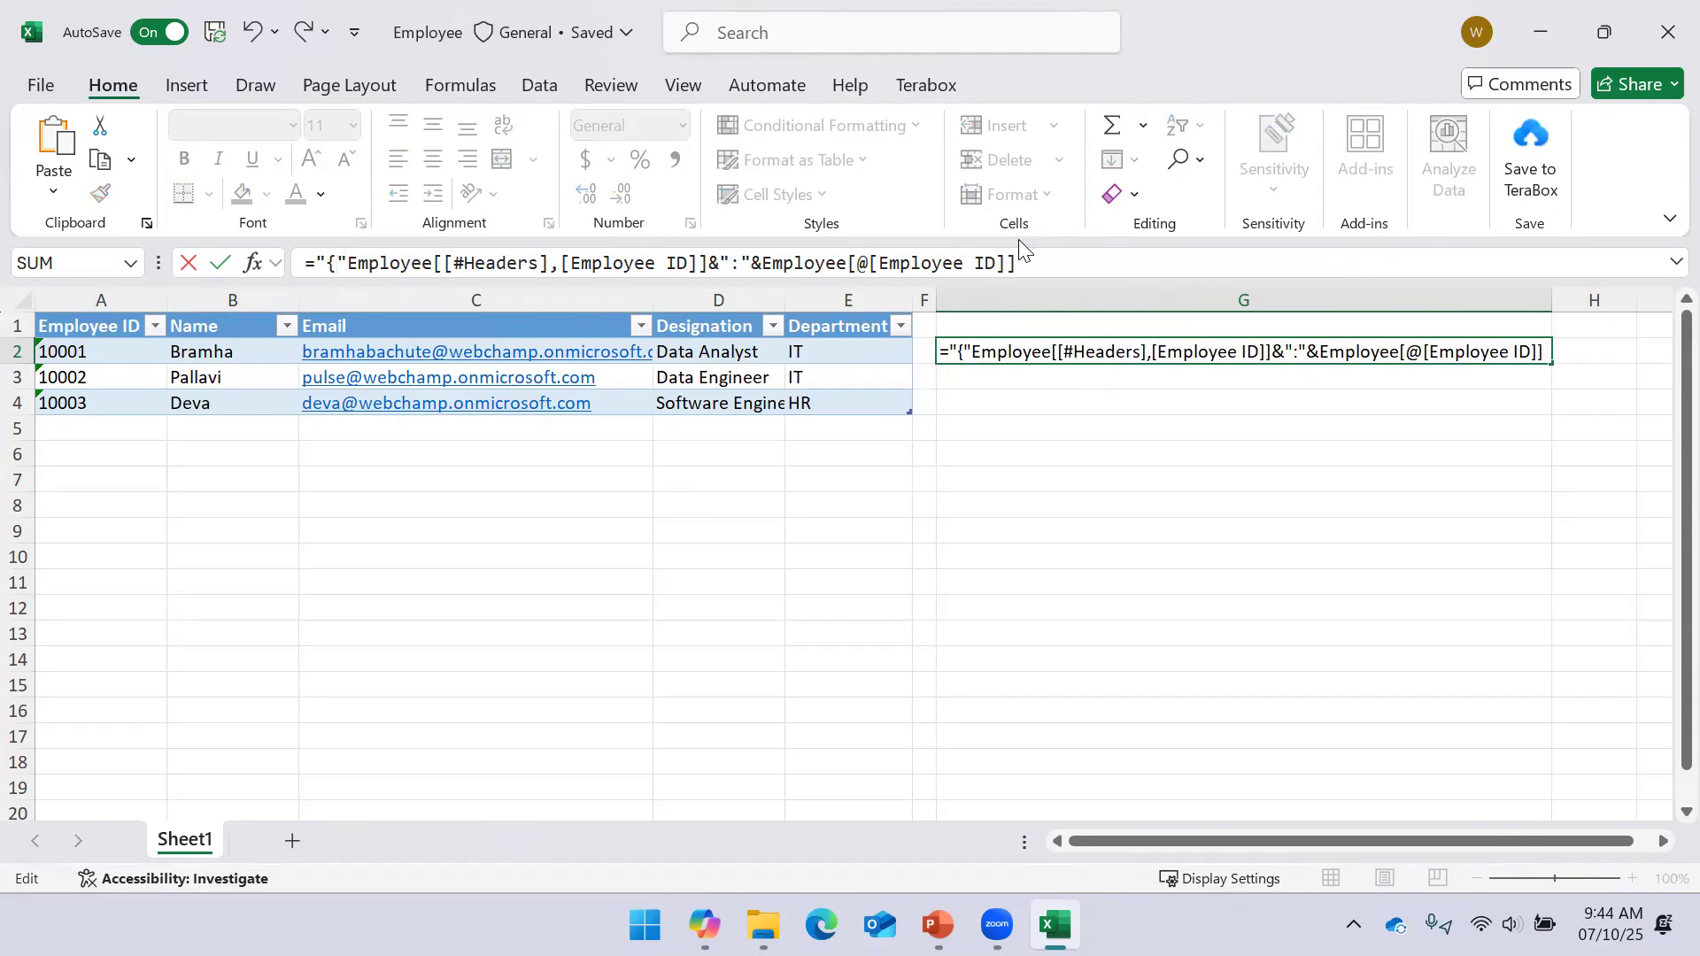
pyautogui.write(' &')
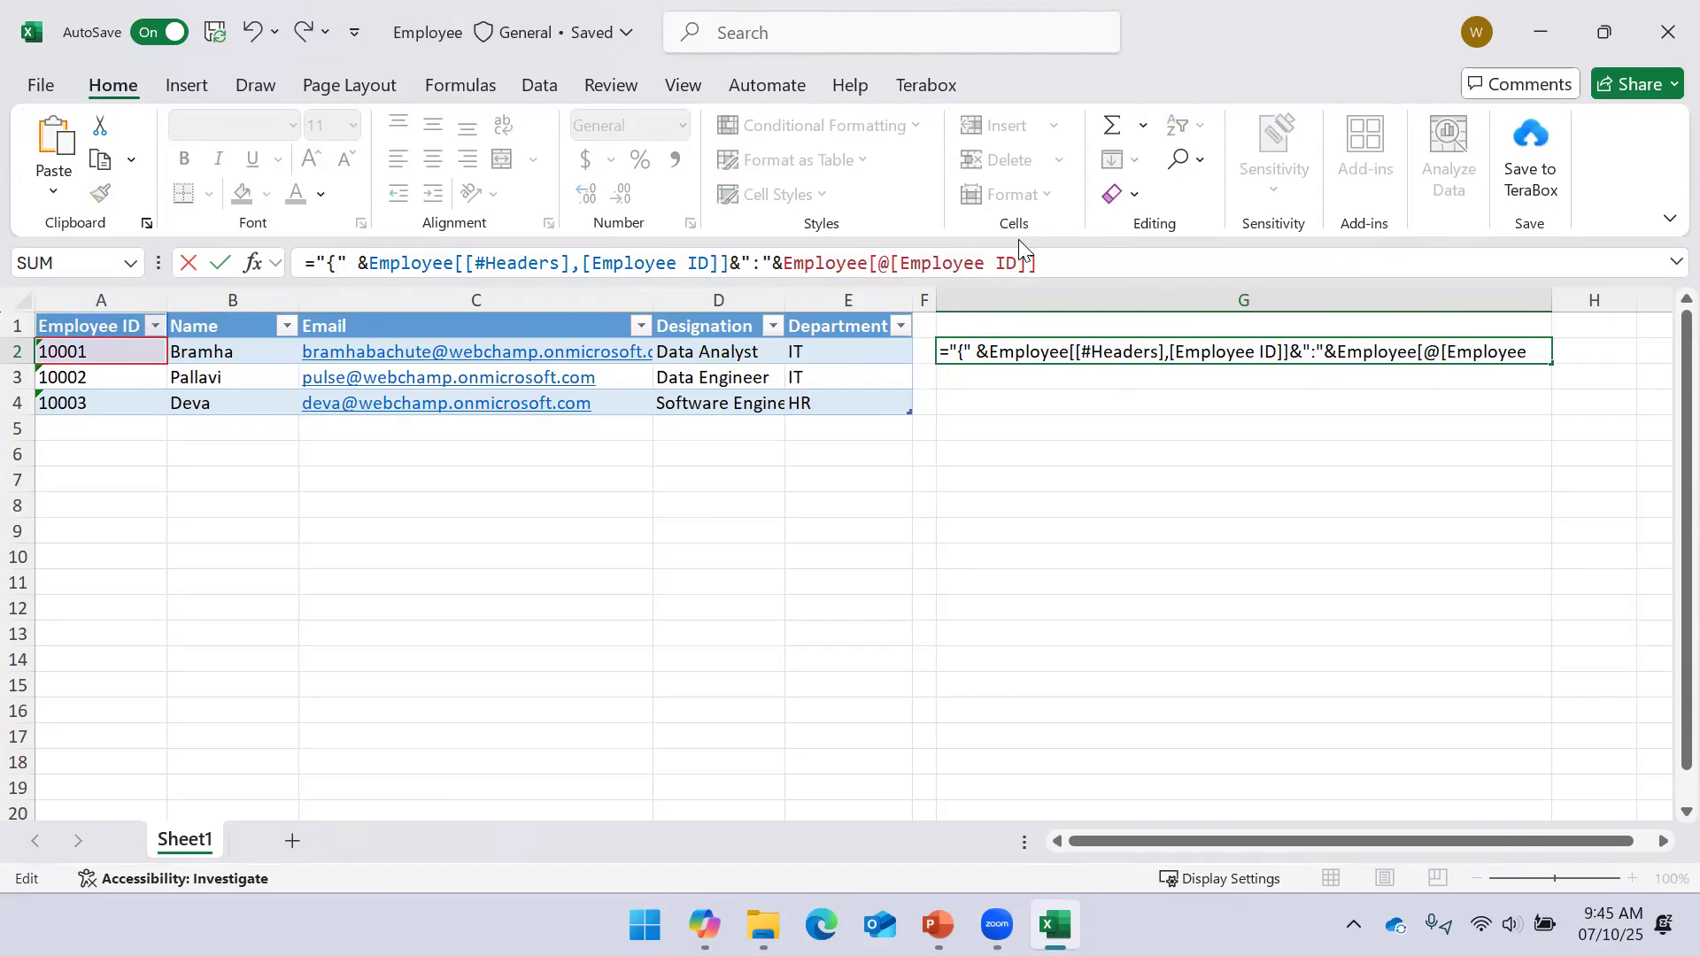
pyautogui.press('Return')
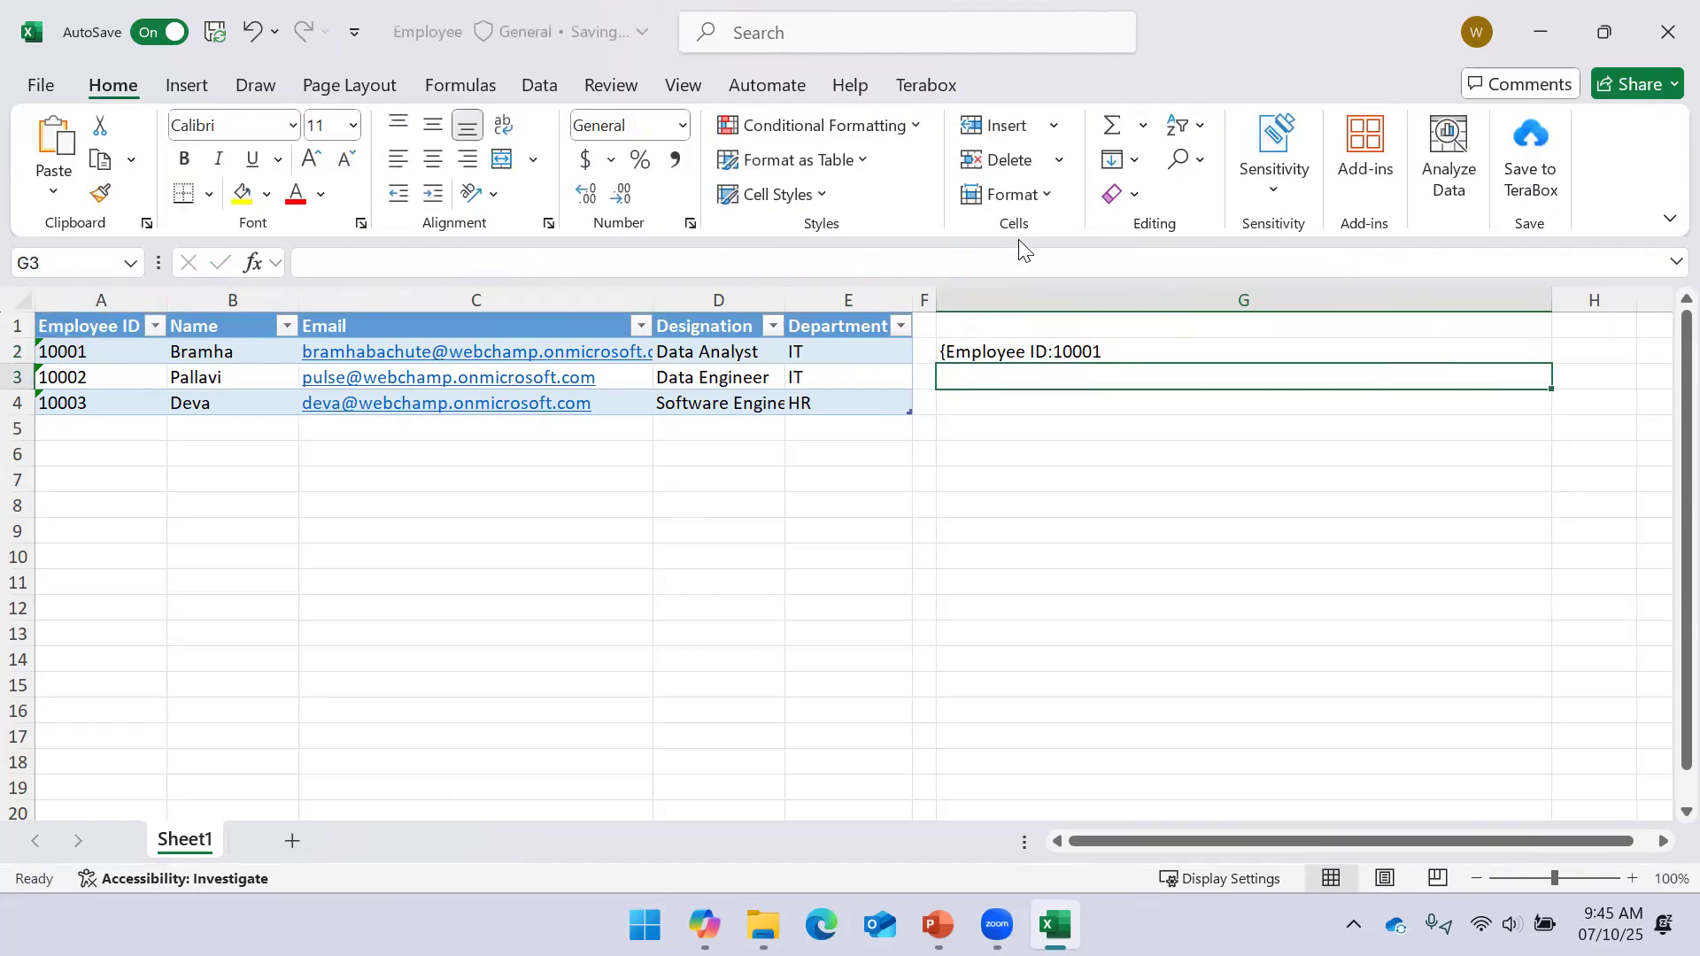
pyautogui.click(1004, 346)
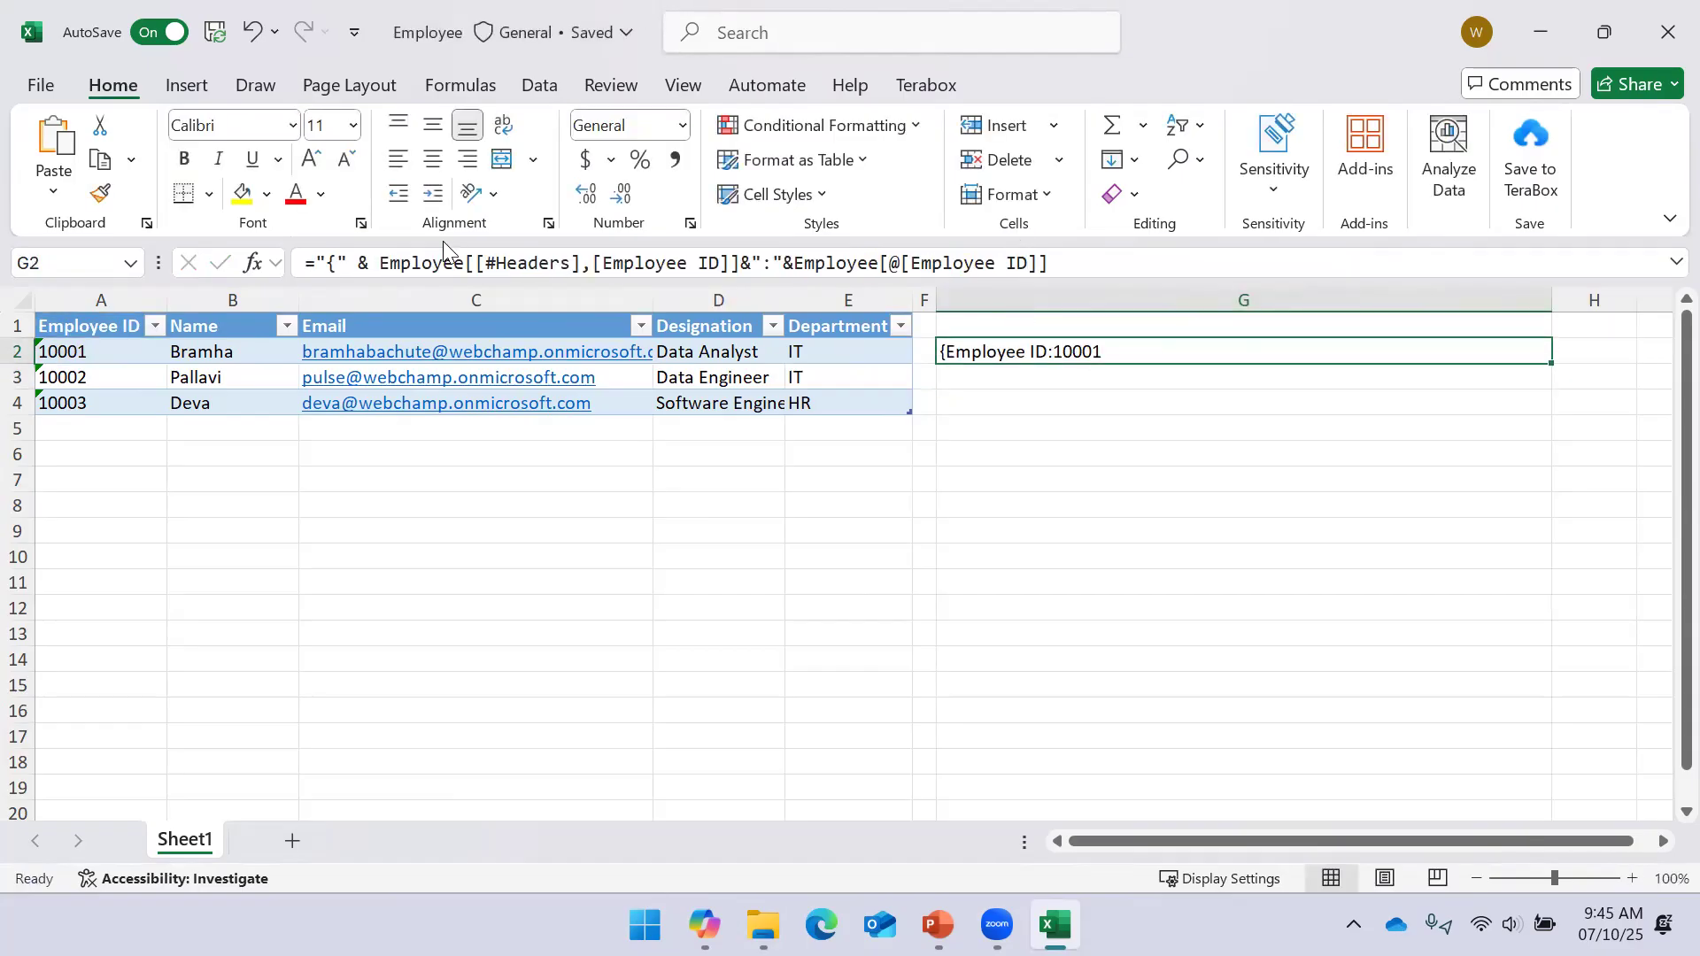
# Add a space after the brace and append a comma plus the Name header to G2's formula
pyautogui.click(336, 263)
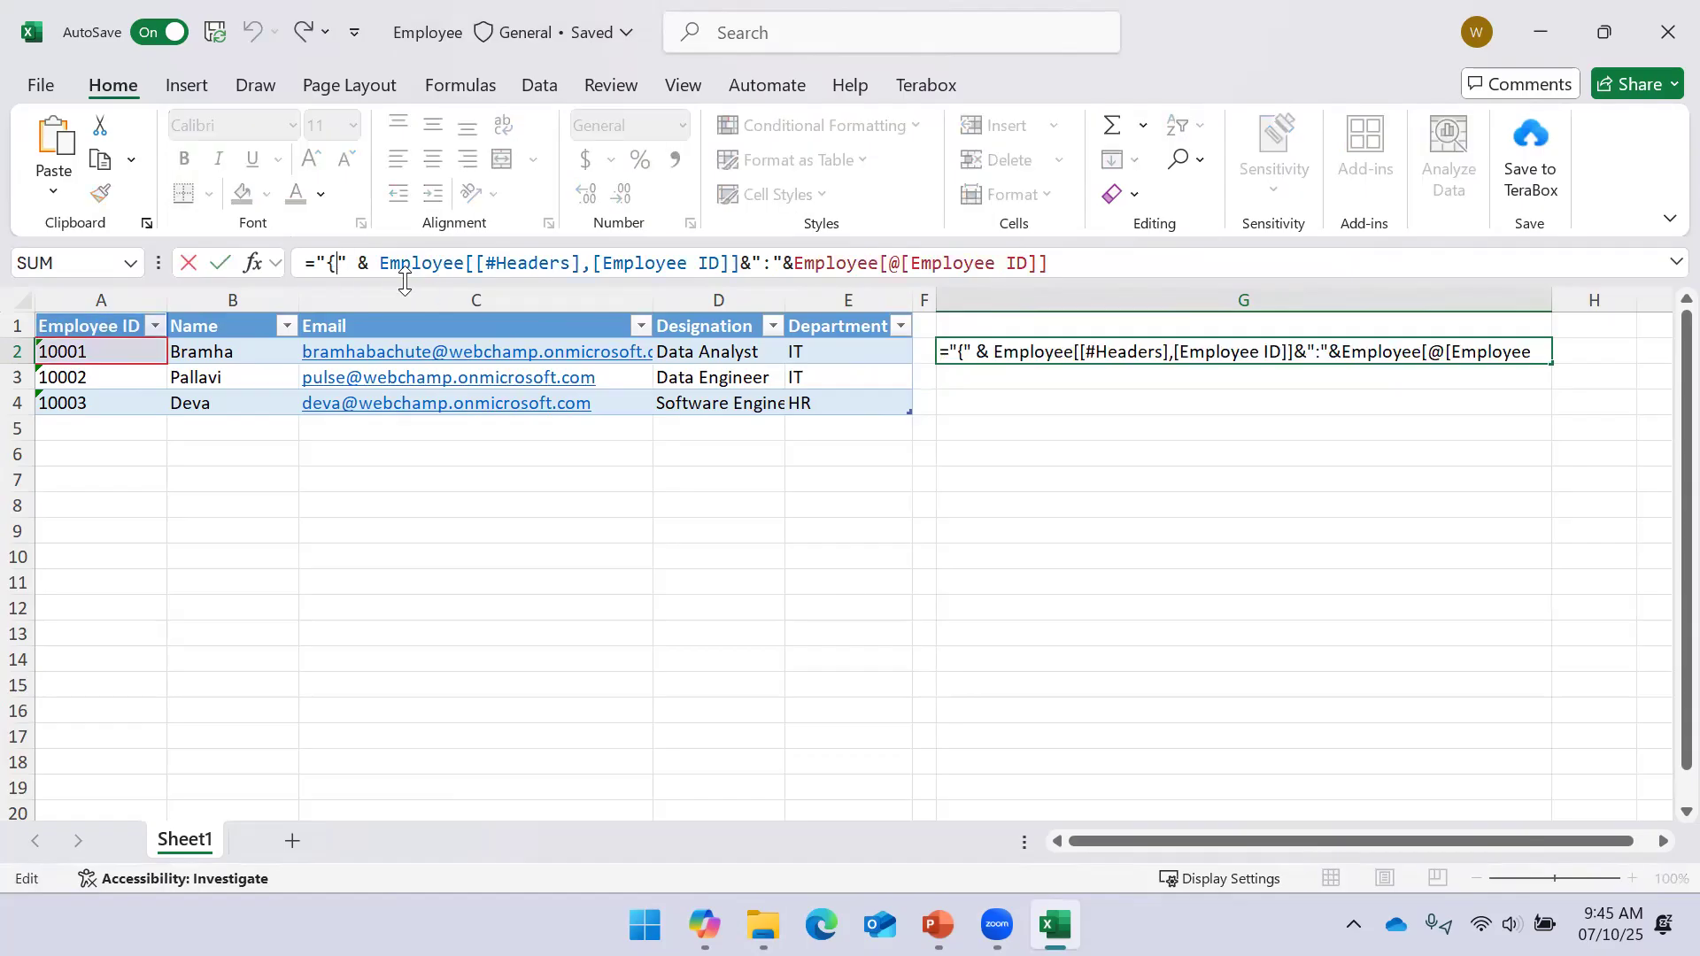
pyautogui.press('Return')
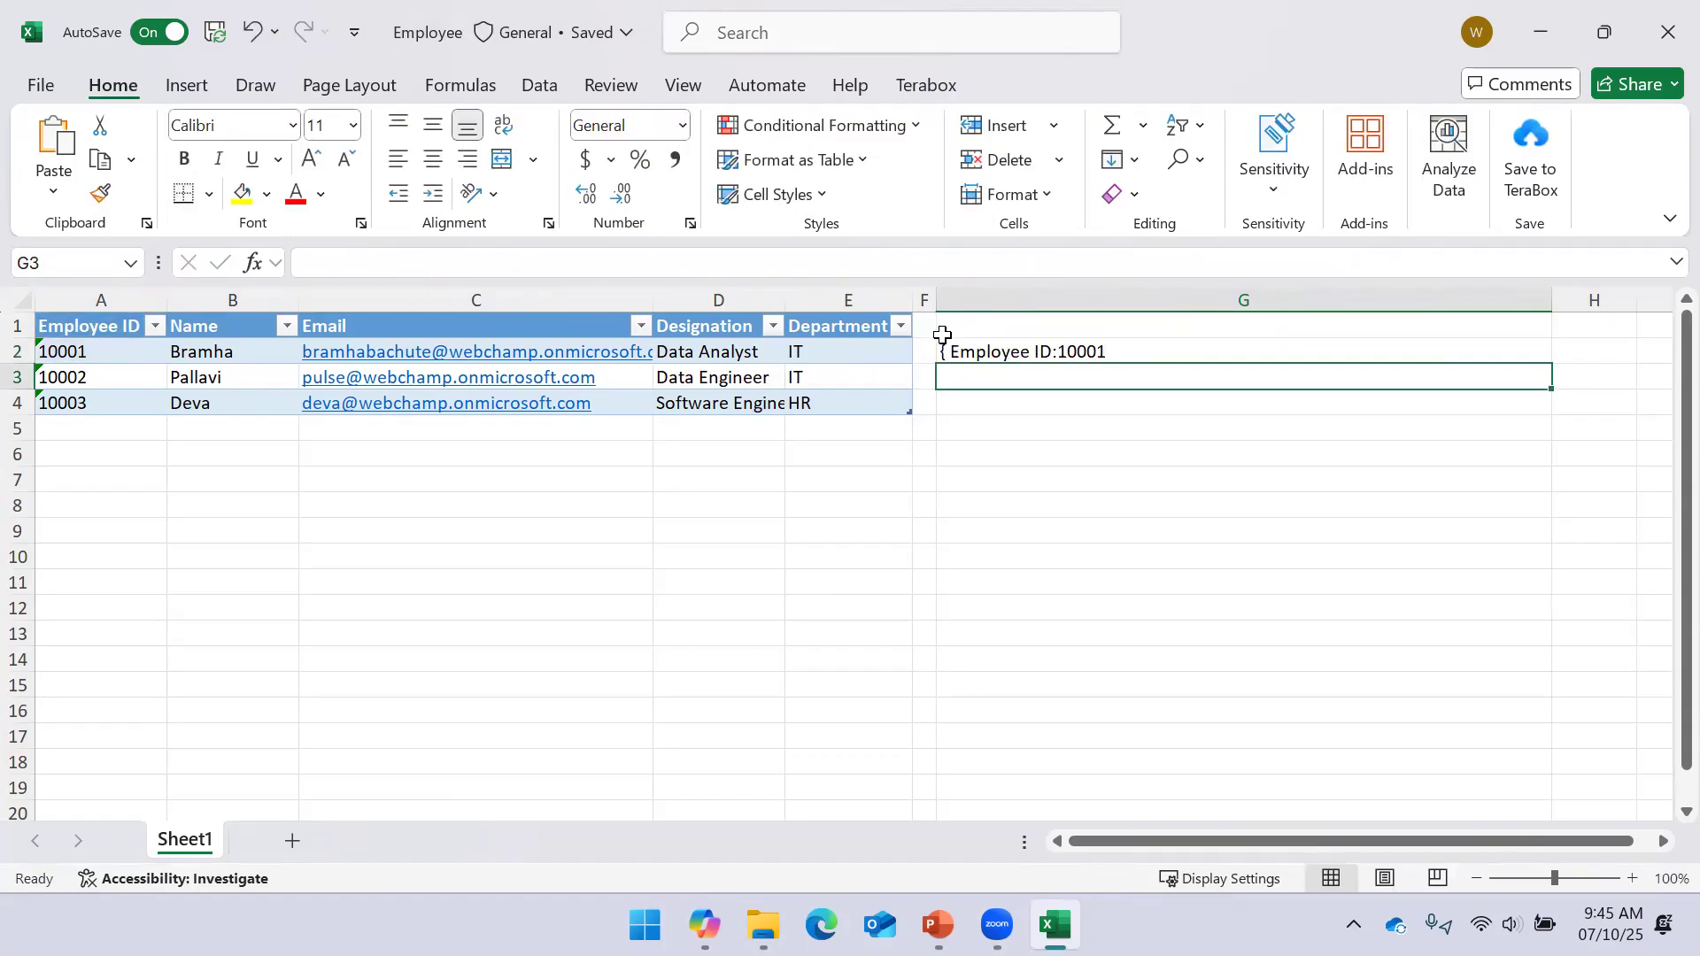
pyautogui.click(953, 353)
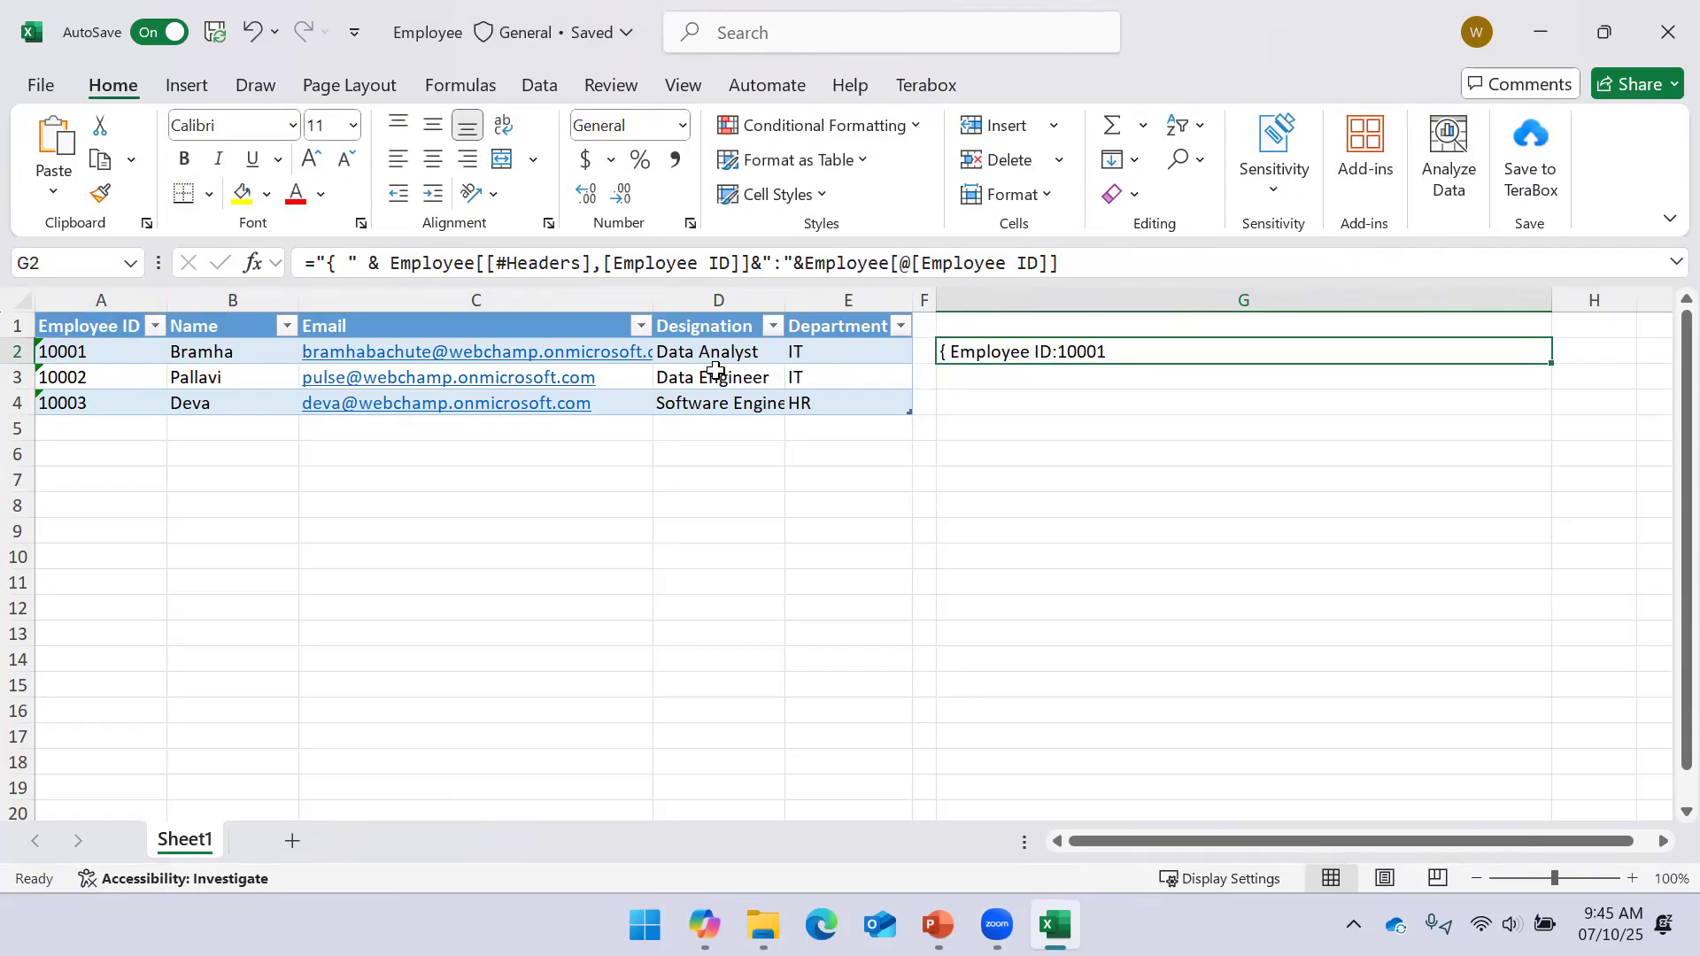
pyautogui.click(1086, 266)
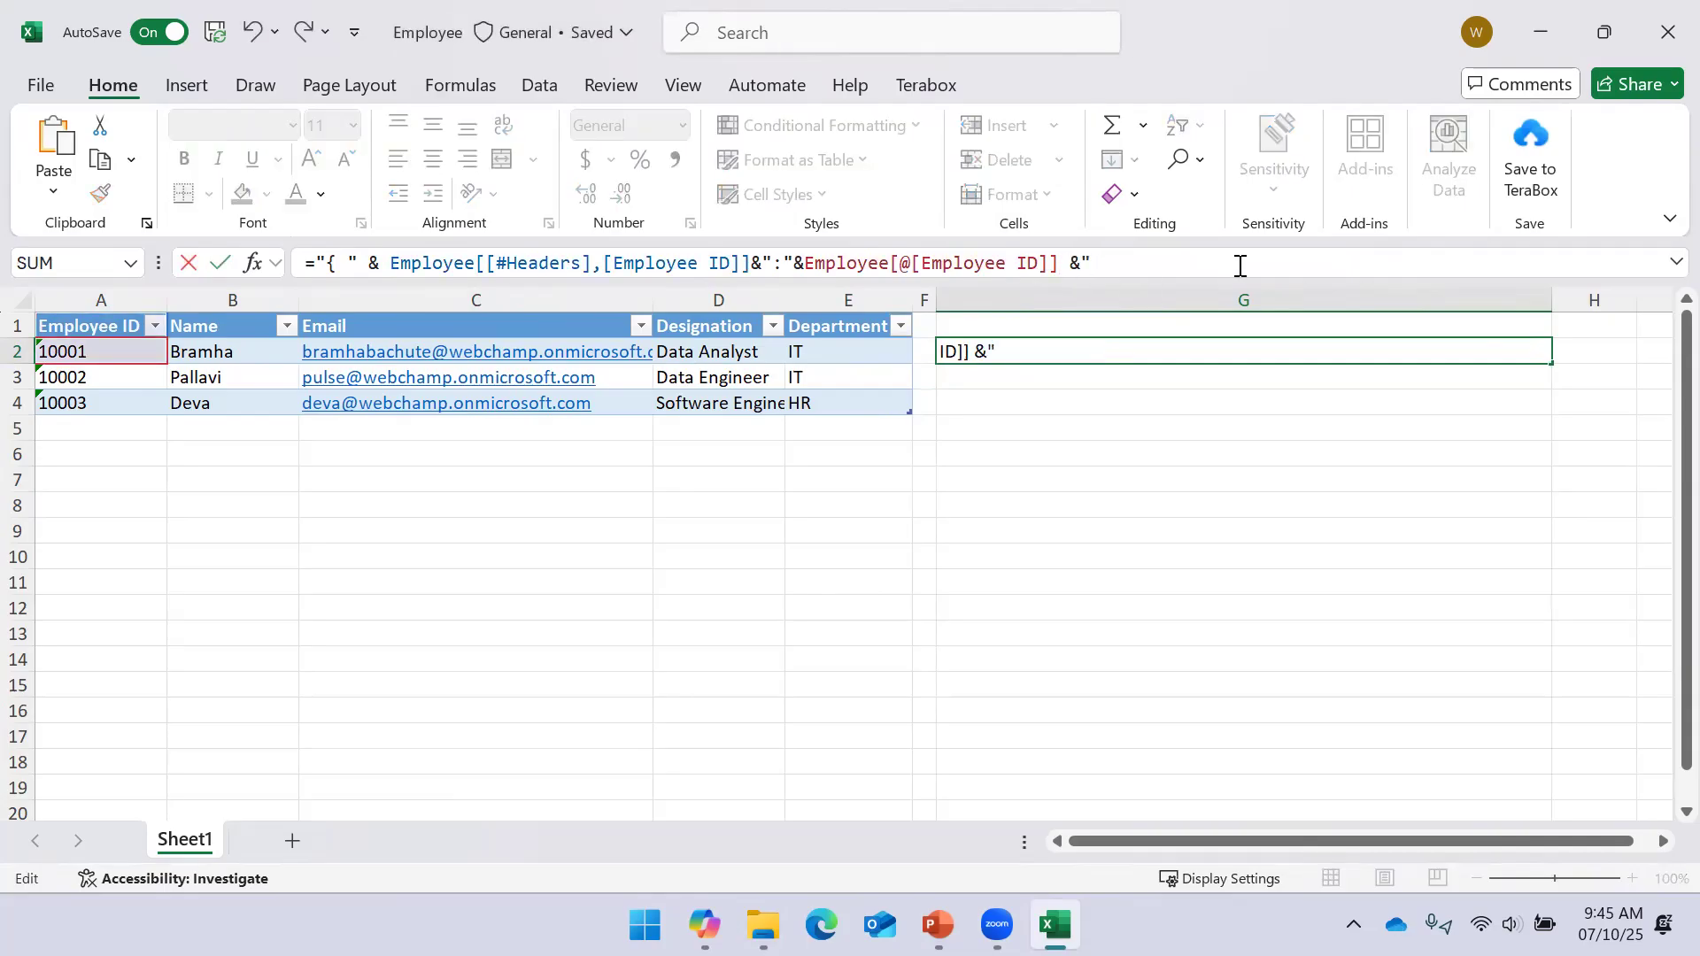
pyautogui.write('&')
pyautogui.click(255, 327)
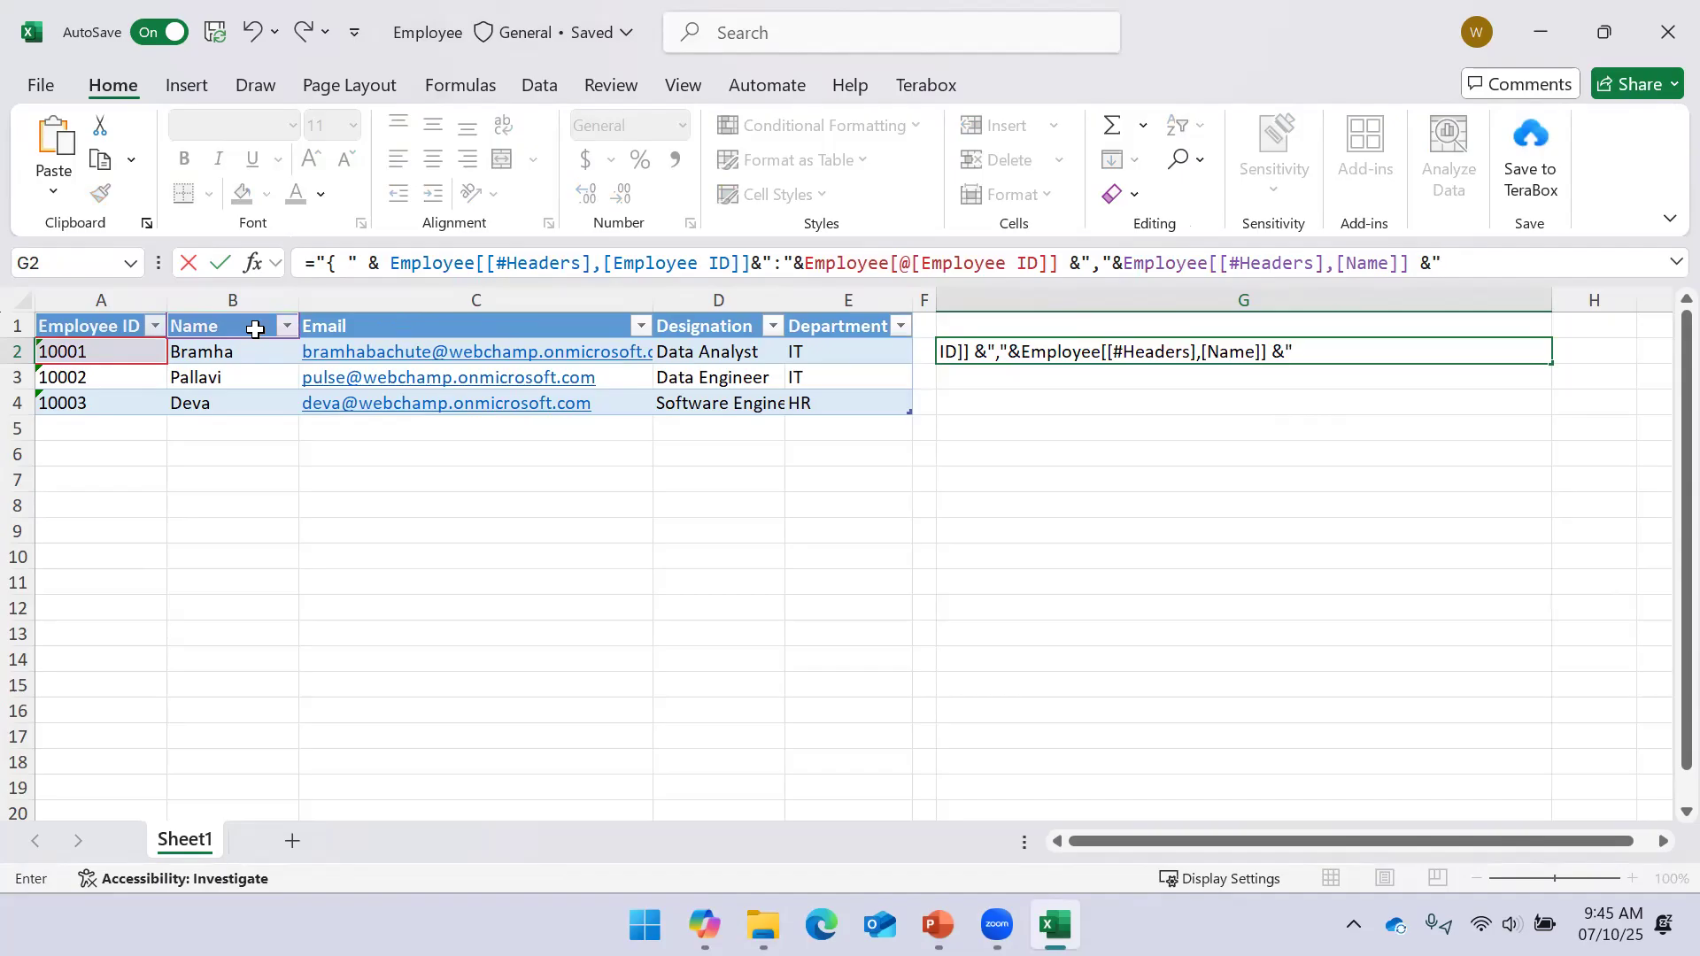
pyautogui.hotkey('ctrl', 'Return')
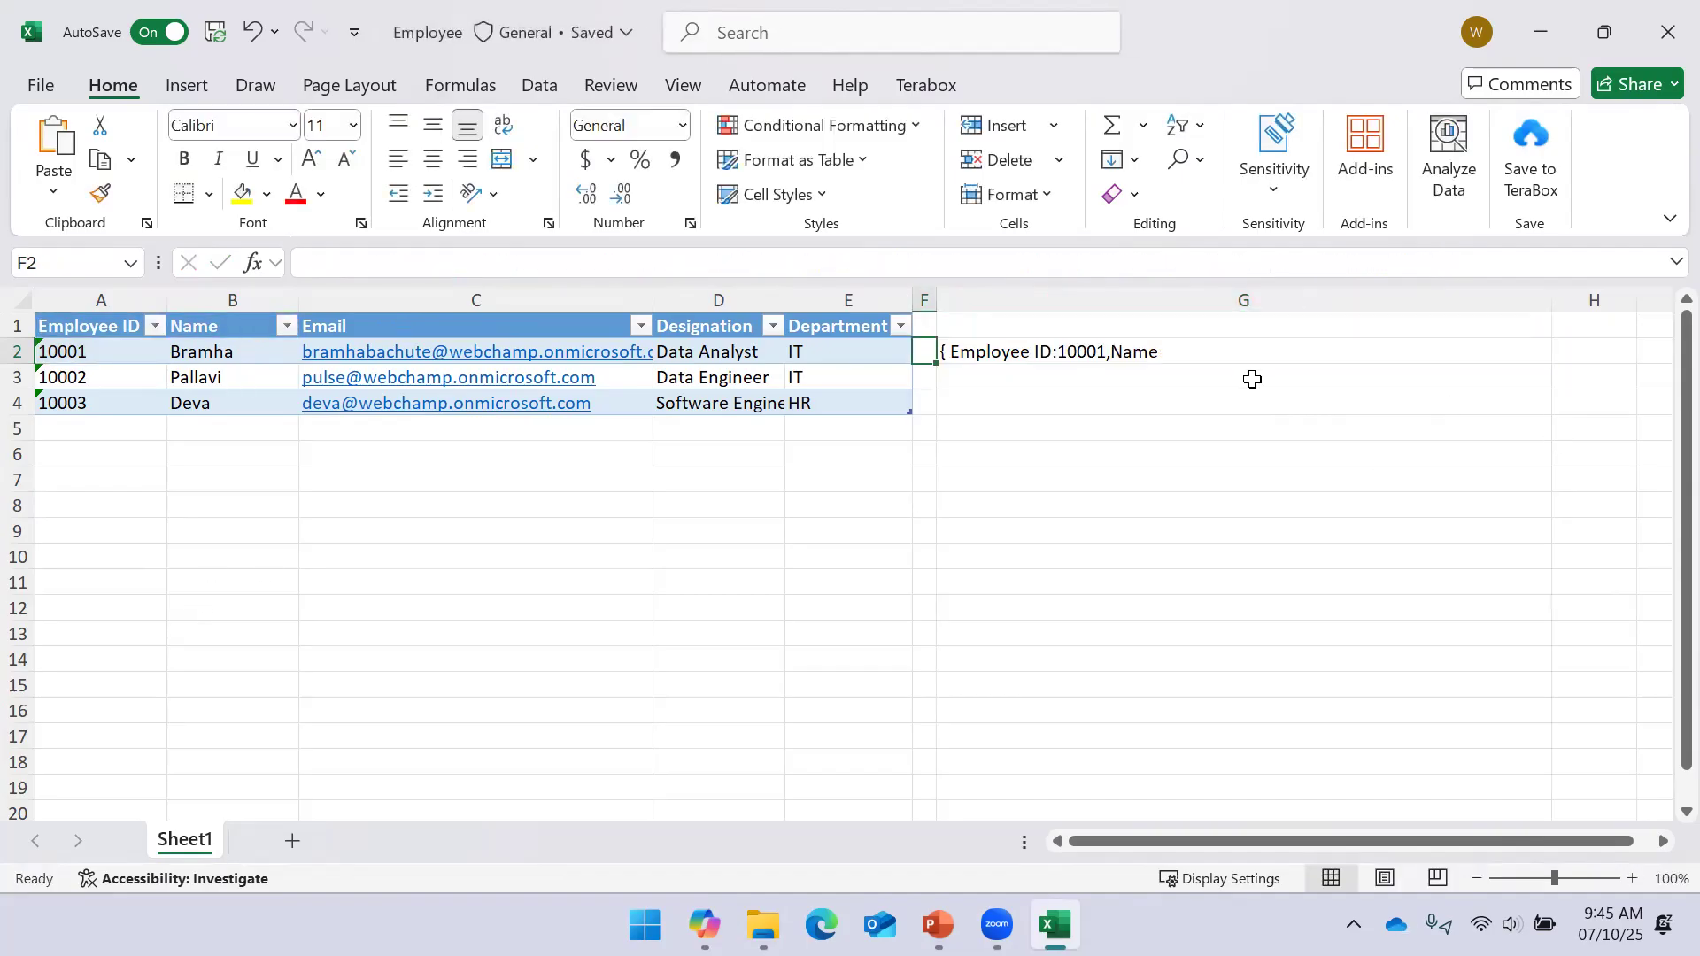
# Append the row's Name value and a closing brace, giving { Employee ID:10001,Name:Bramha}
pyautogui.click(1214, 357)
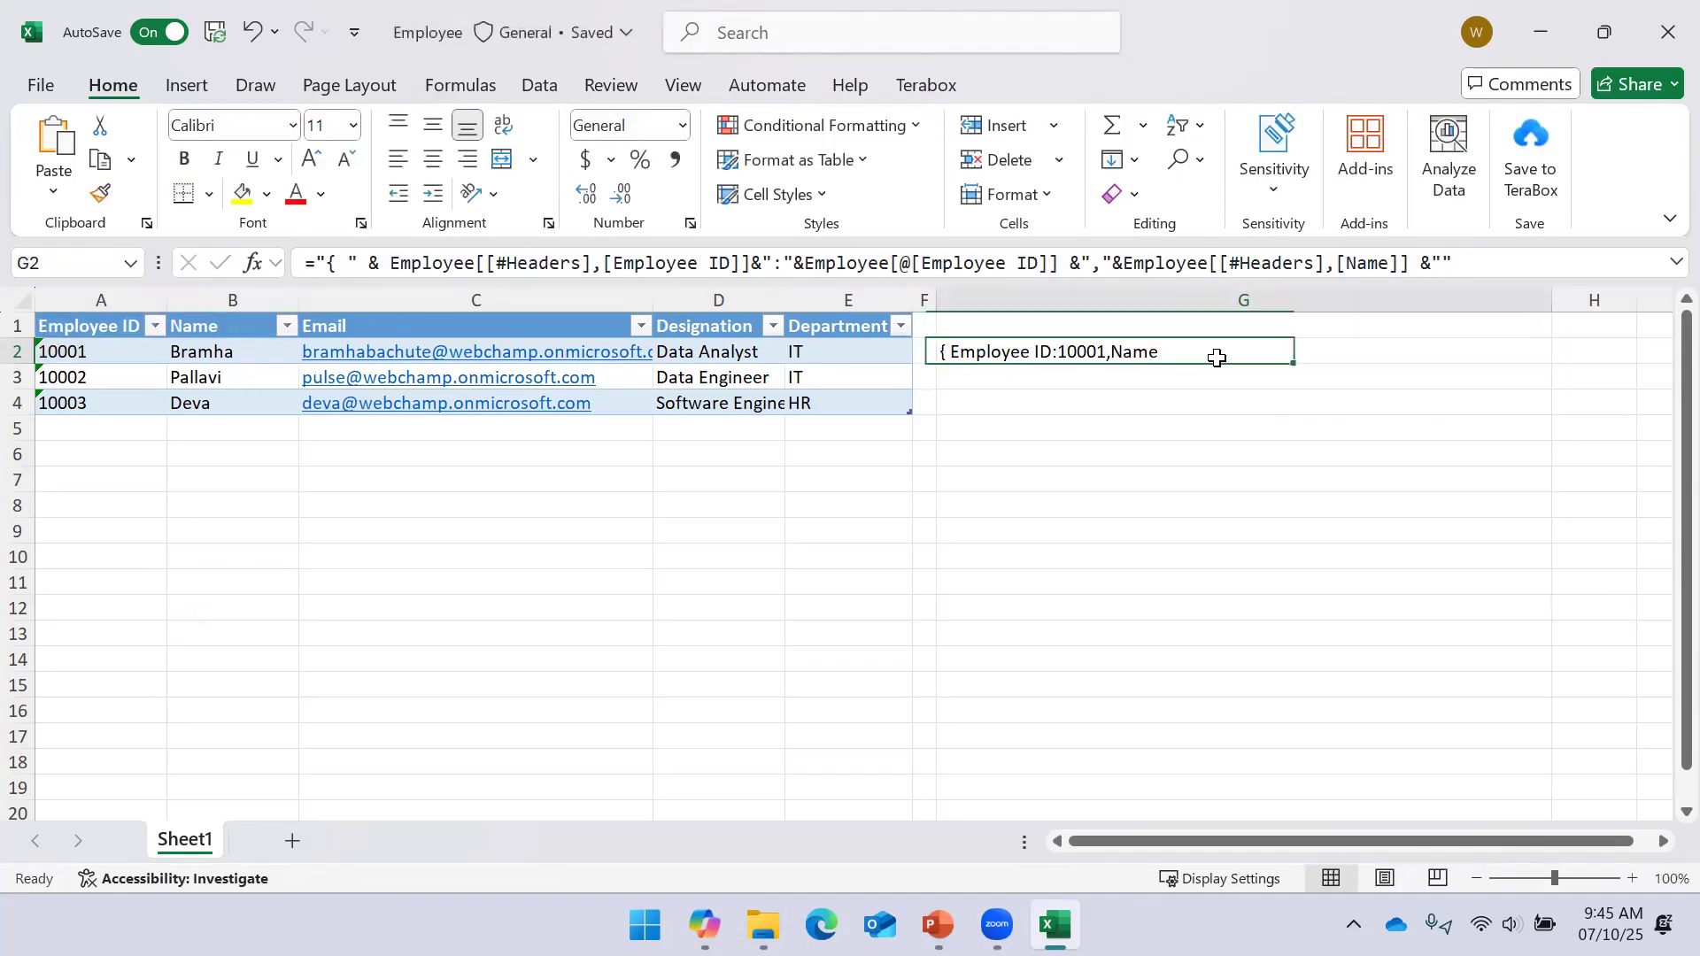
pyautogui.click(1448, 258)
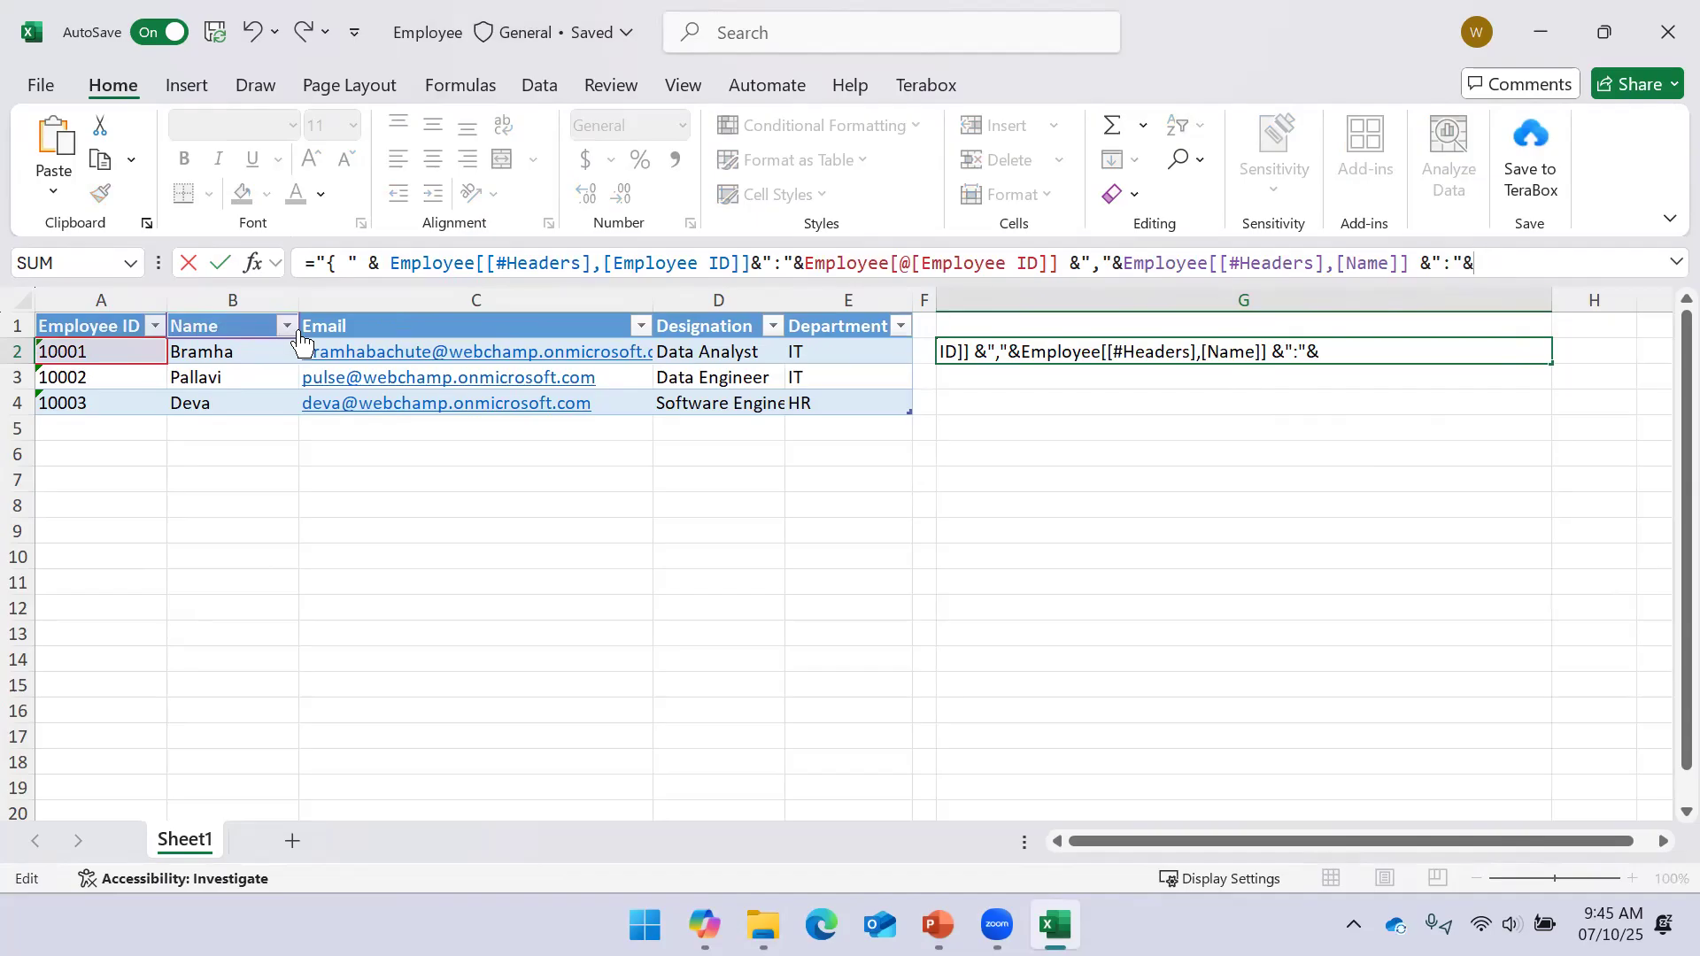
pyautogui.click(244, 351)
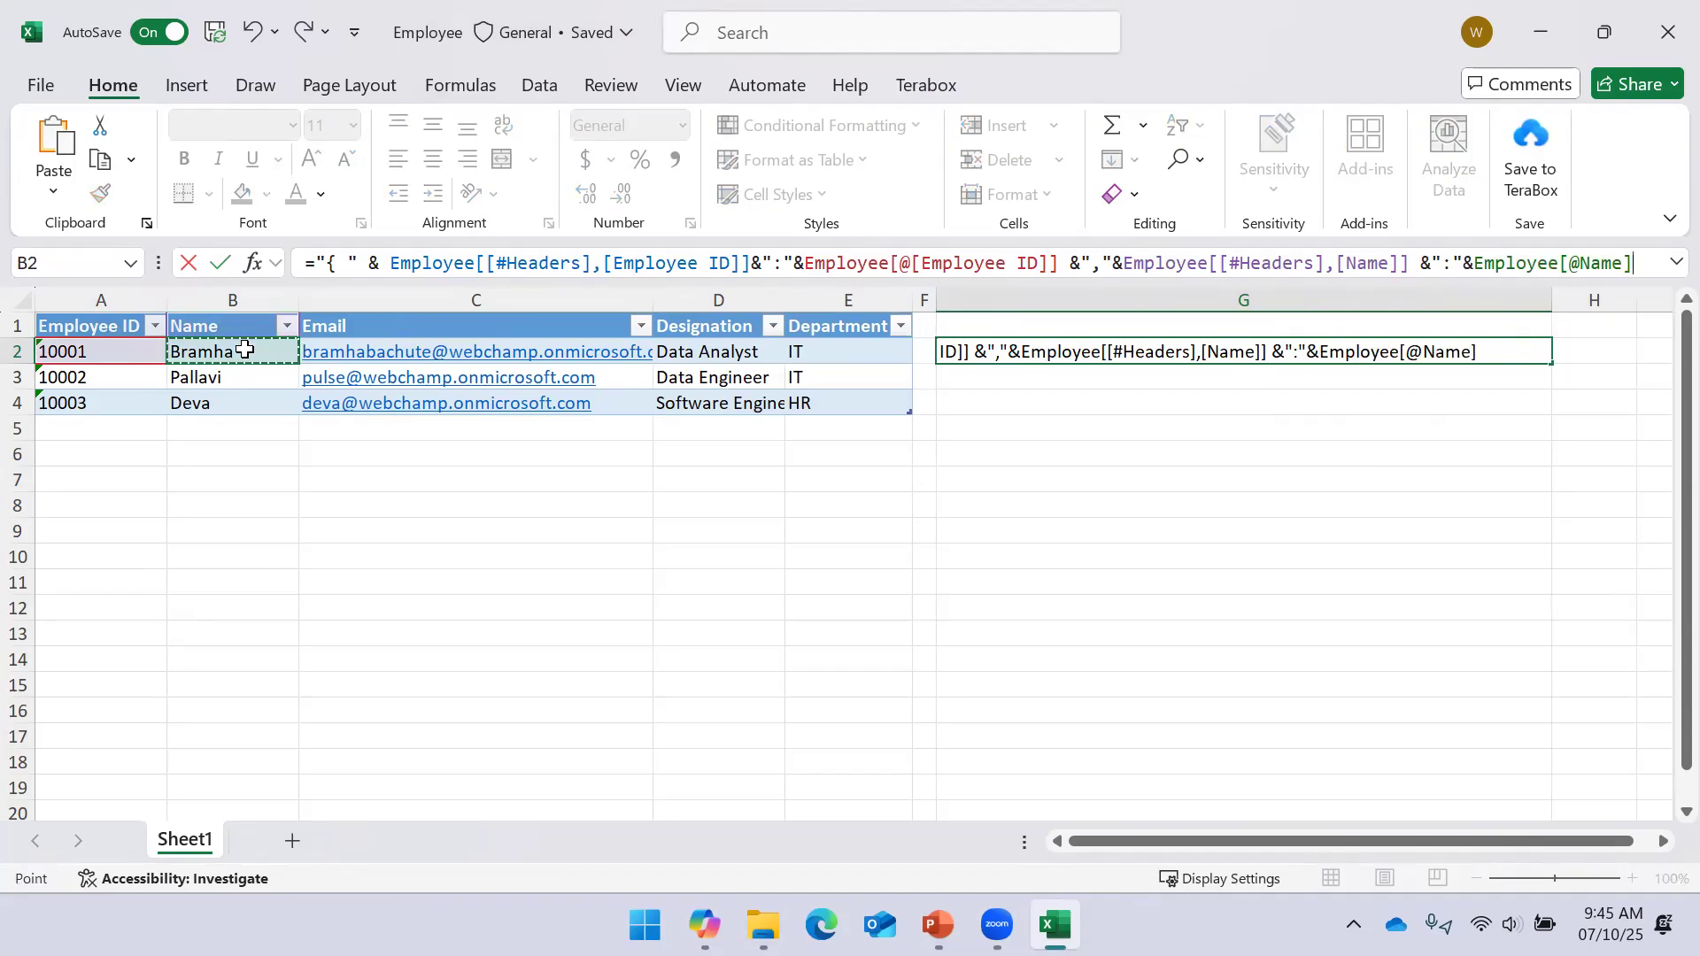
pyautogui.write('&"}')
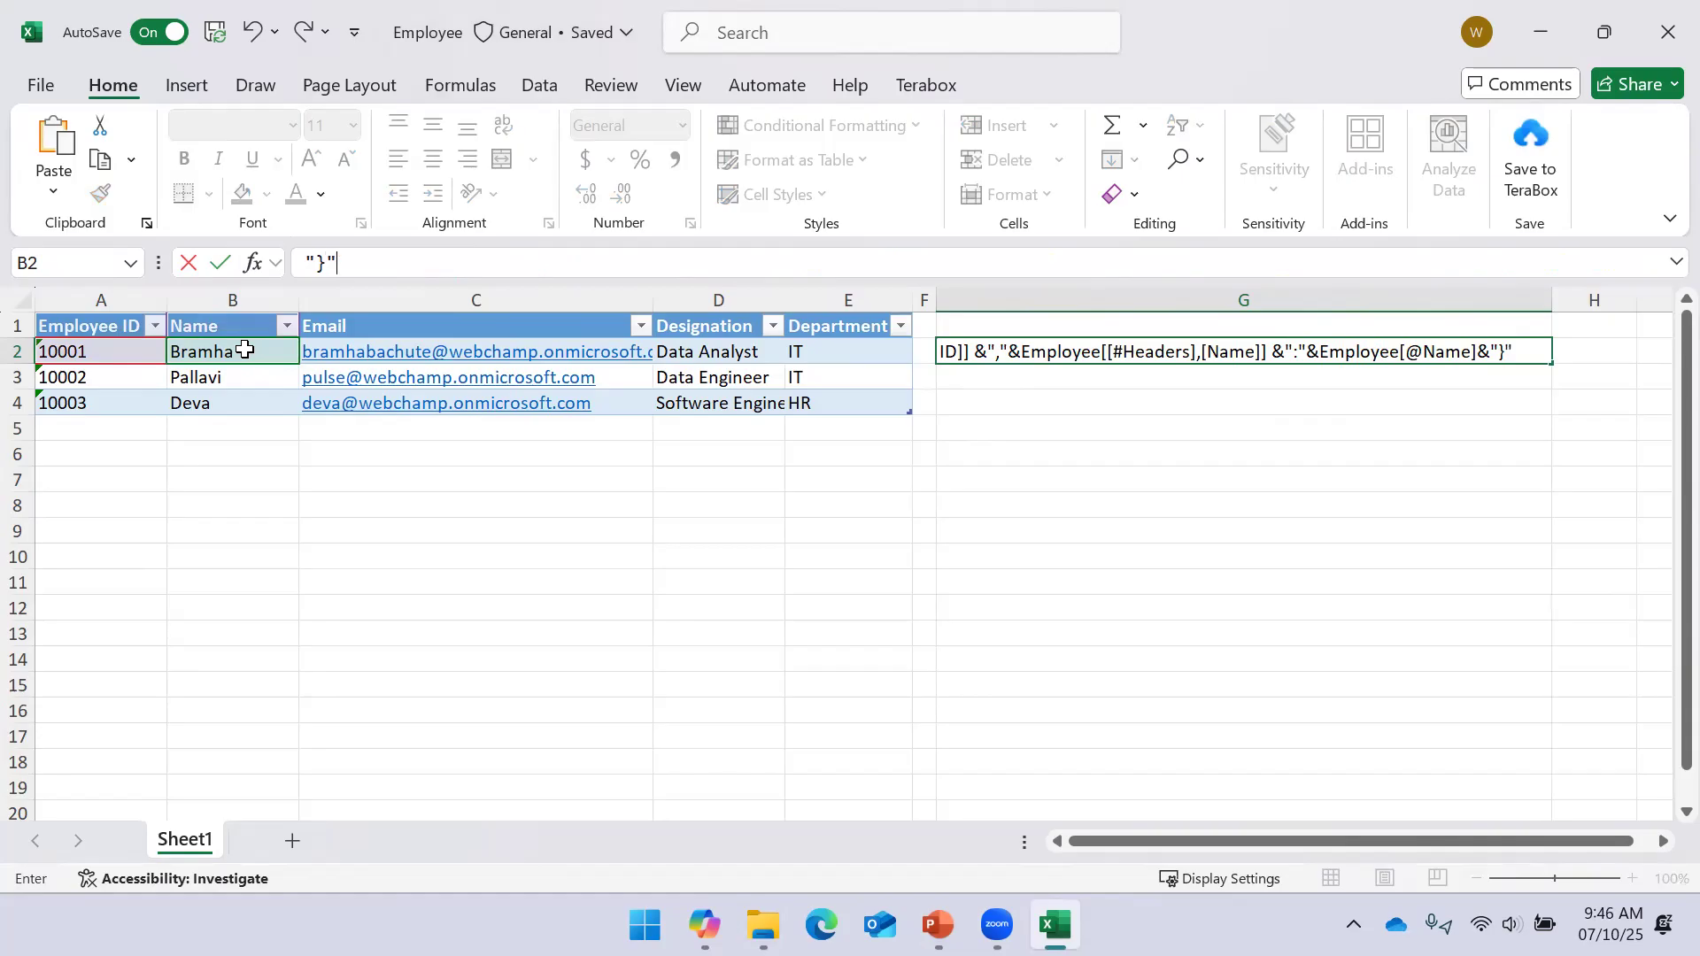
pyautogui.press('Return')
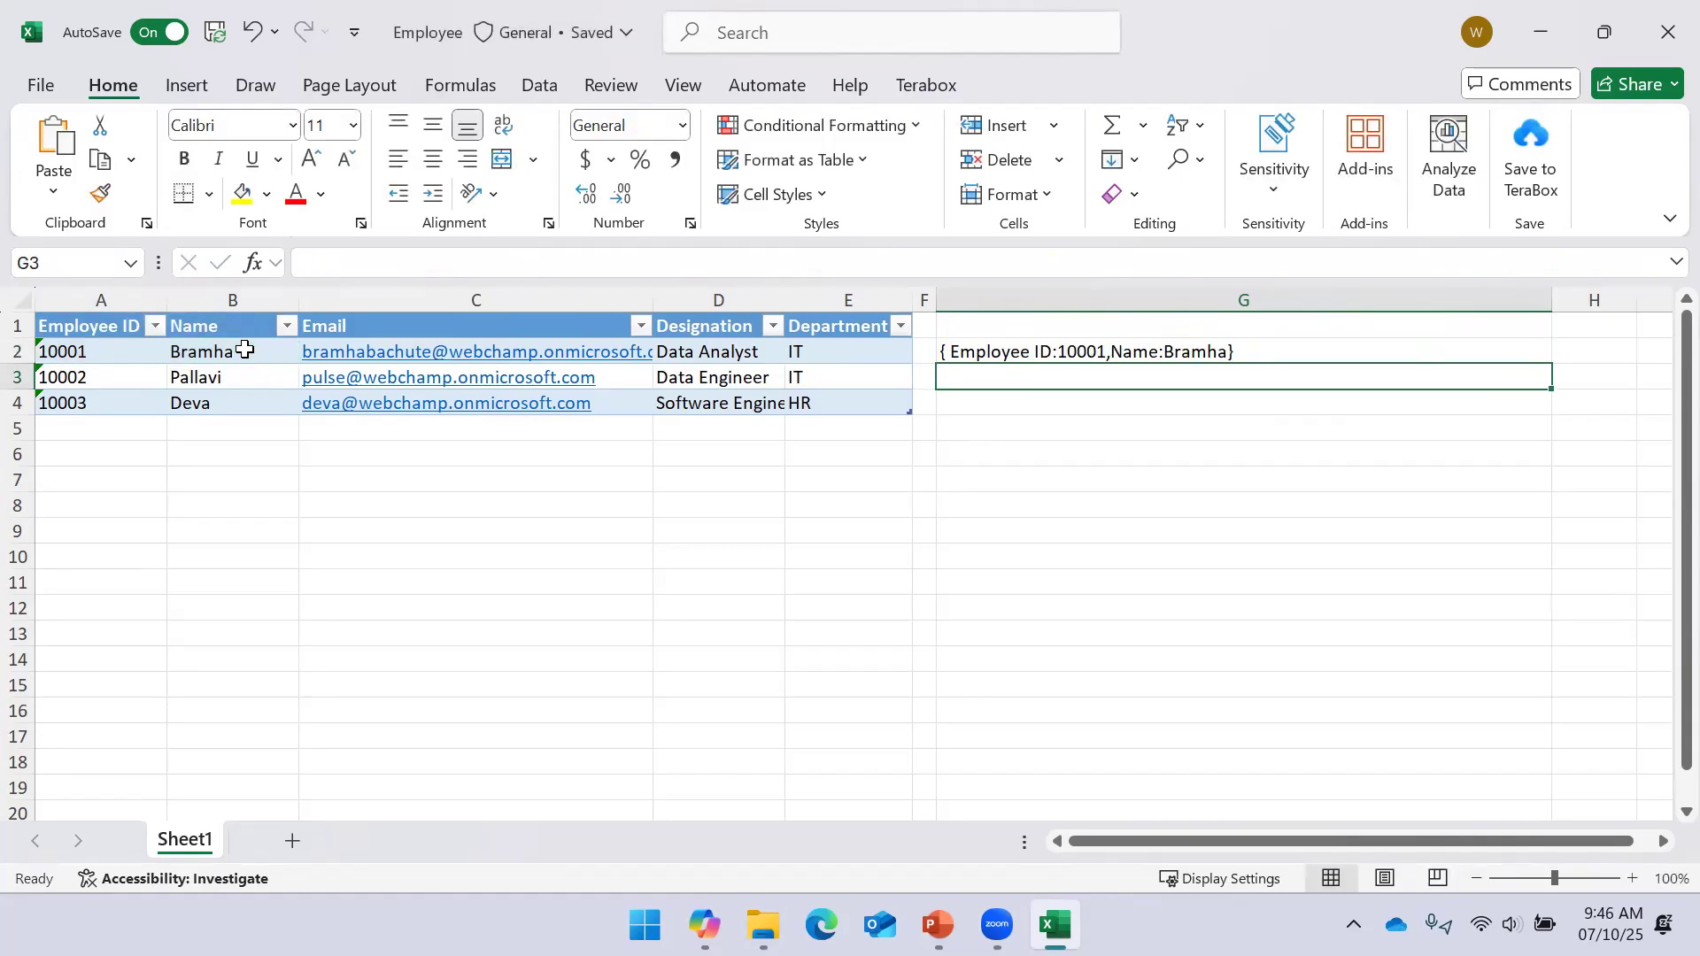
pyautogui.click(1014, 354)
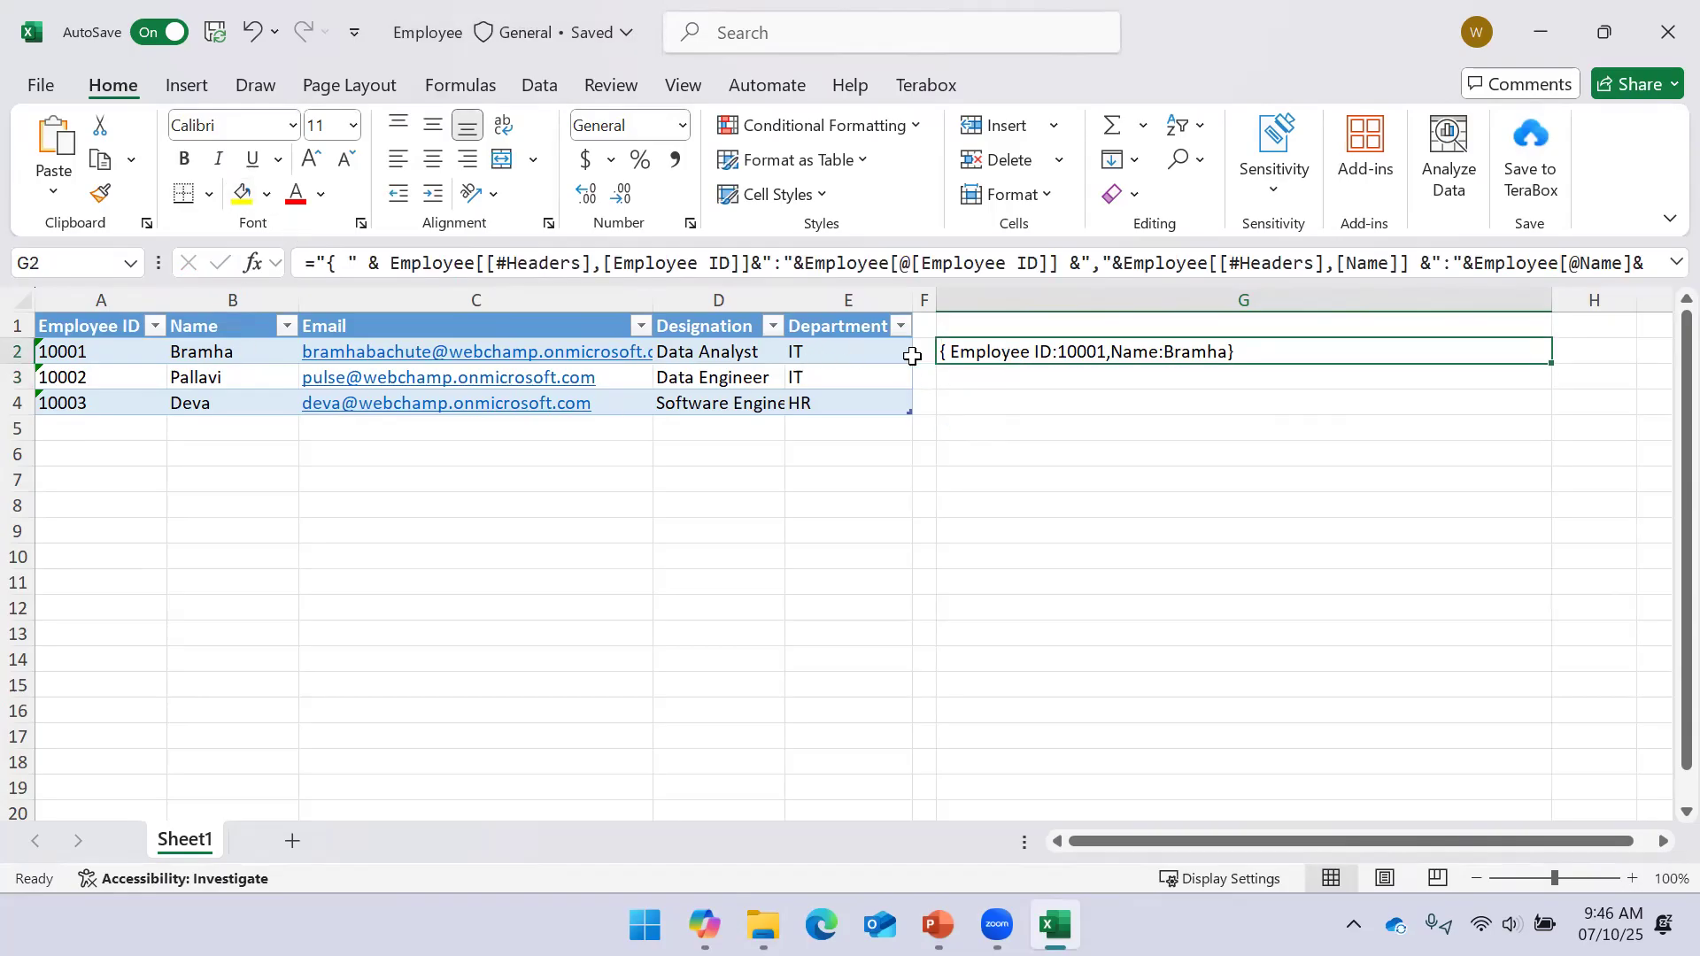
pyautogui.click(1107, 266)
# Insert spaces after the comma and both colons in G2's formula
pyautogui.press('Return')
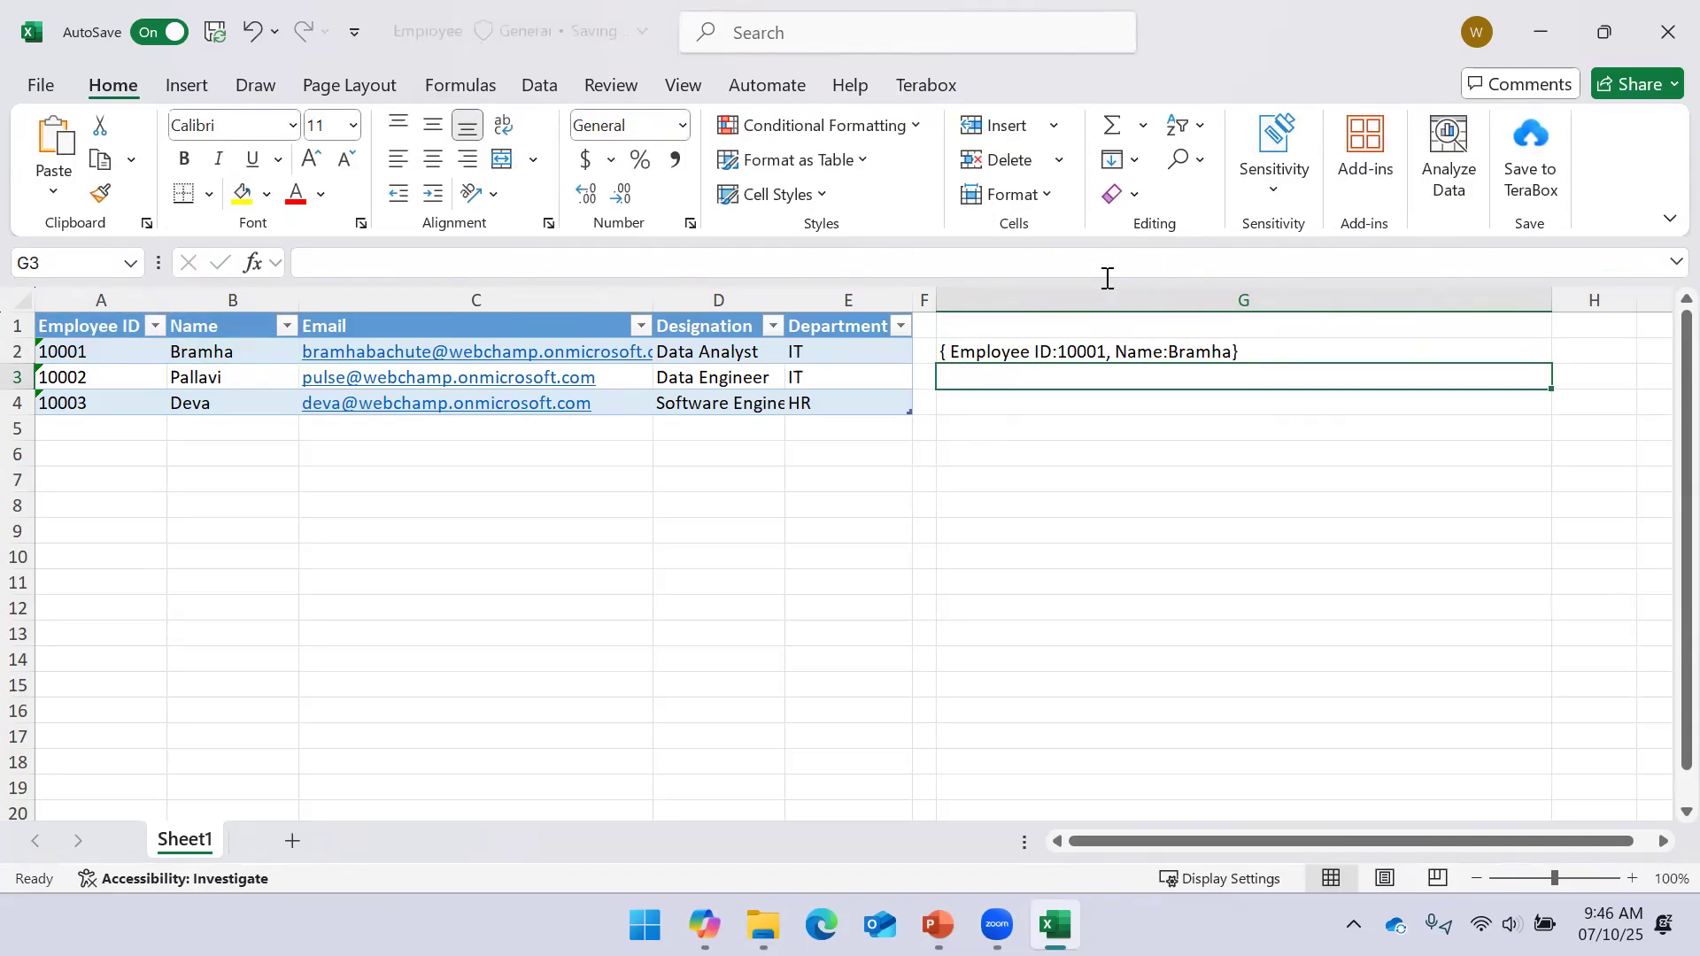
pyautogui.click(1155, 352)
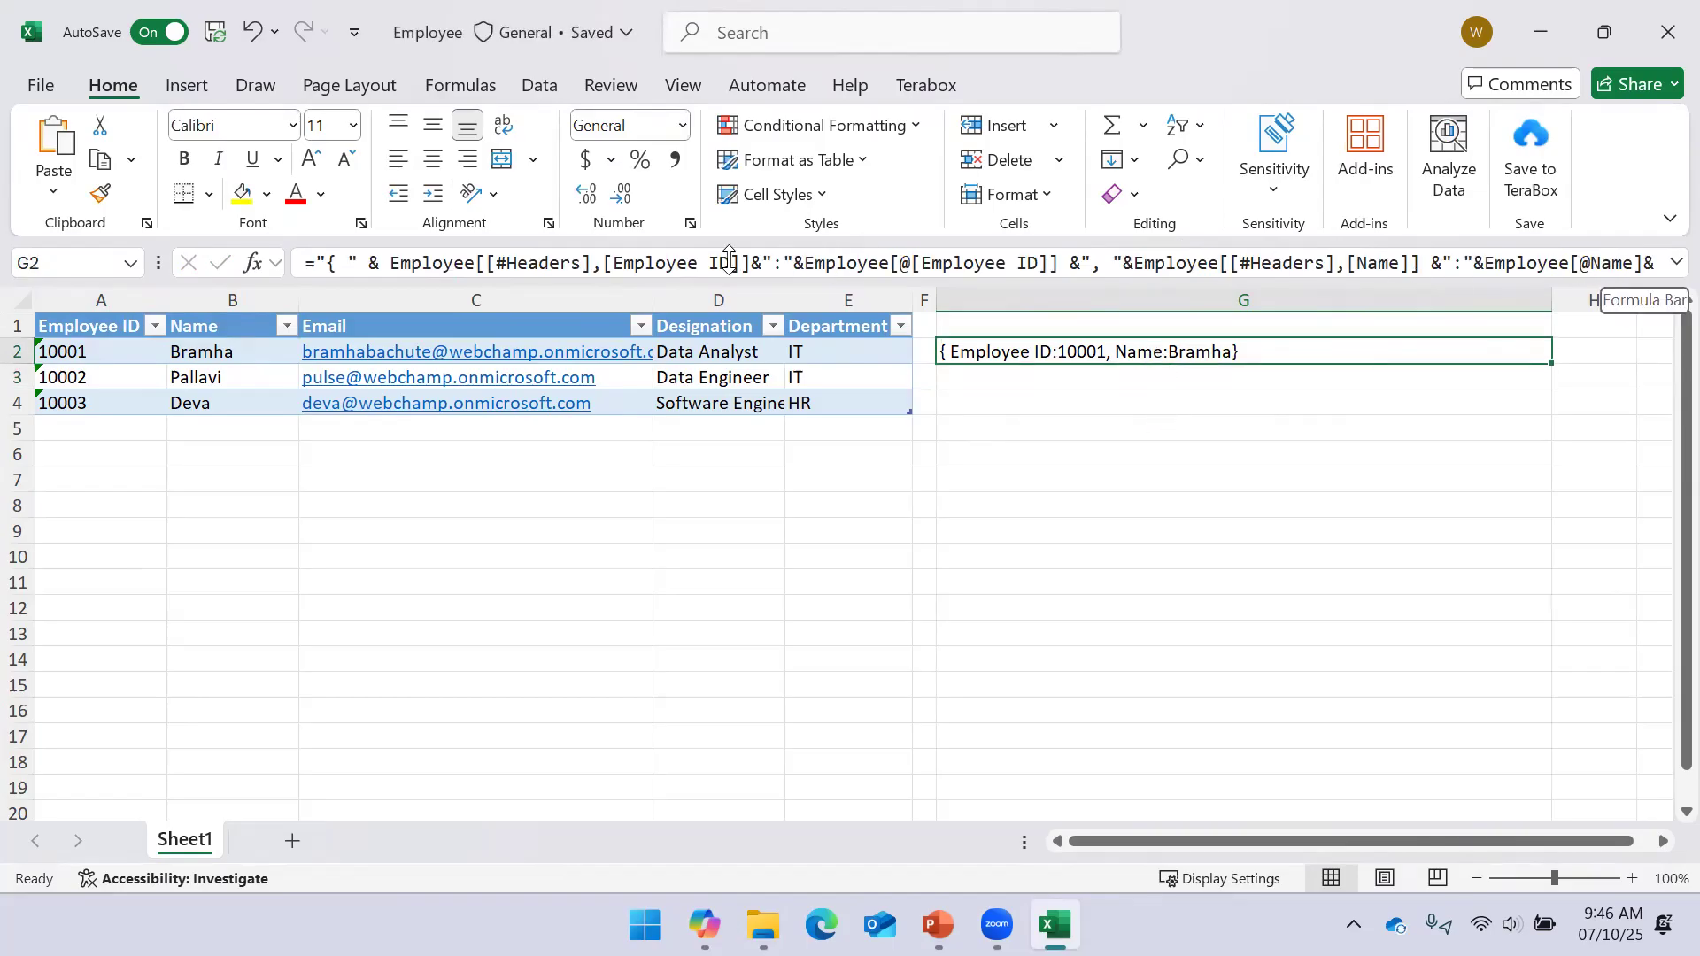
pyautogui.click(1674, 262)
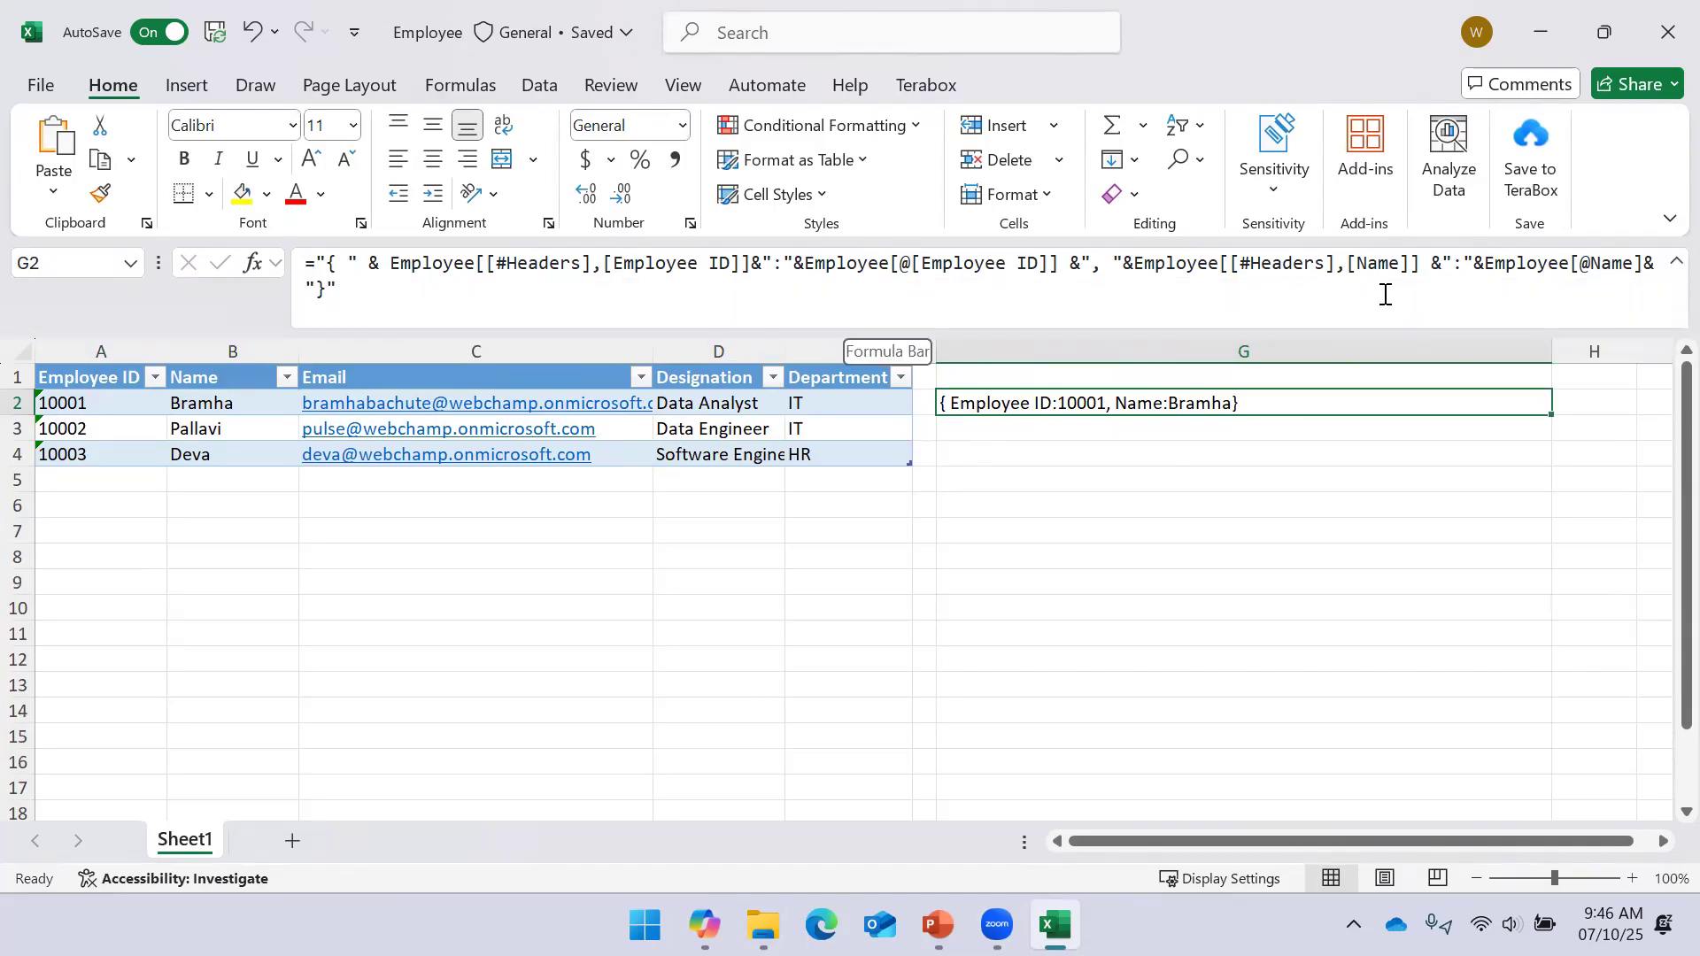
pyautogui.click(1462, 266)
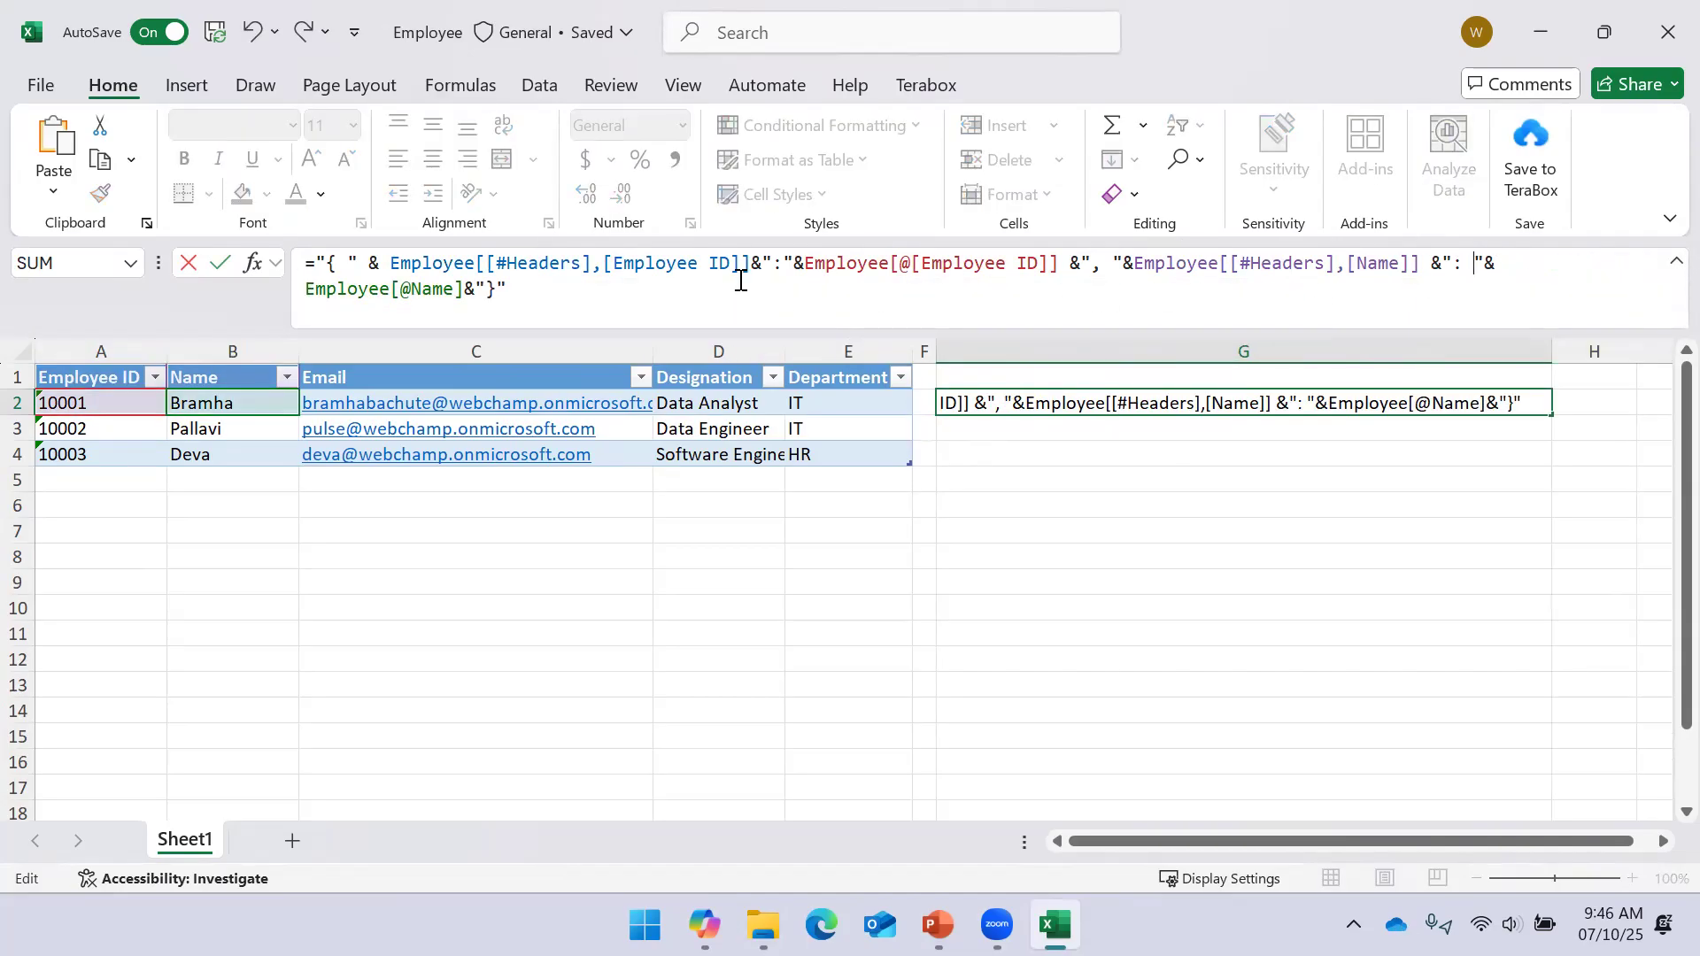
pyautogui.click(777, 263)
pyautogui.write(':')
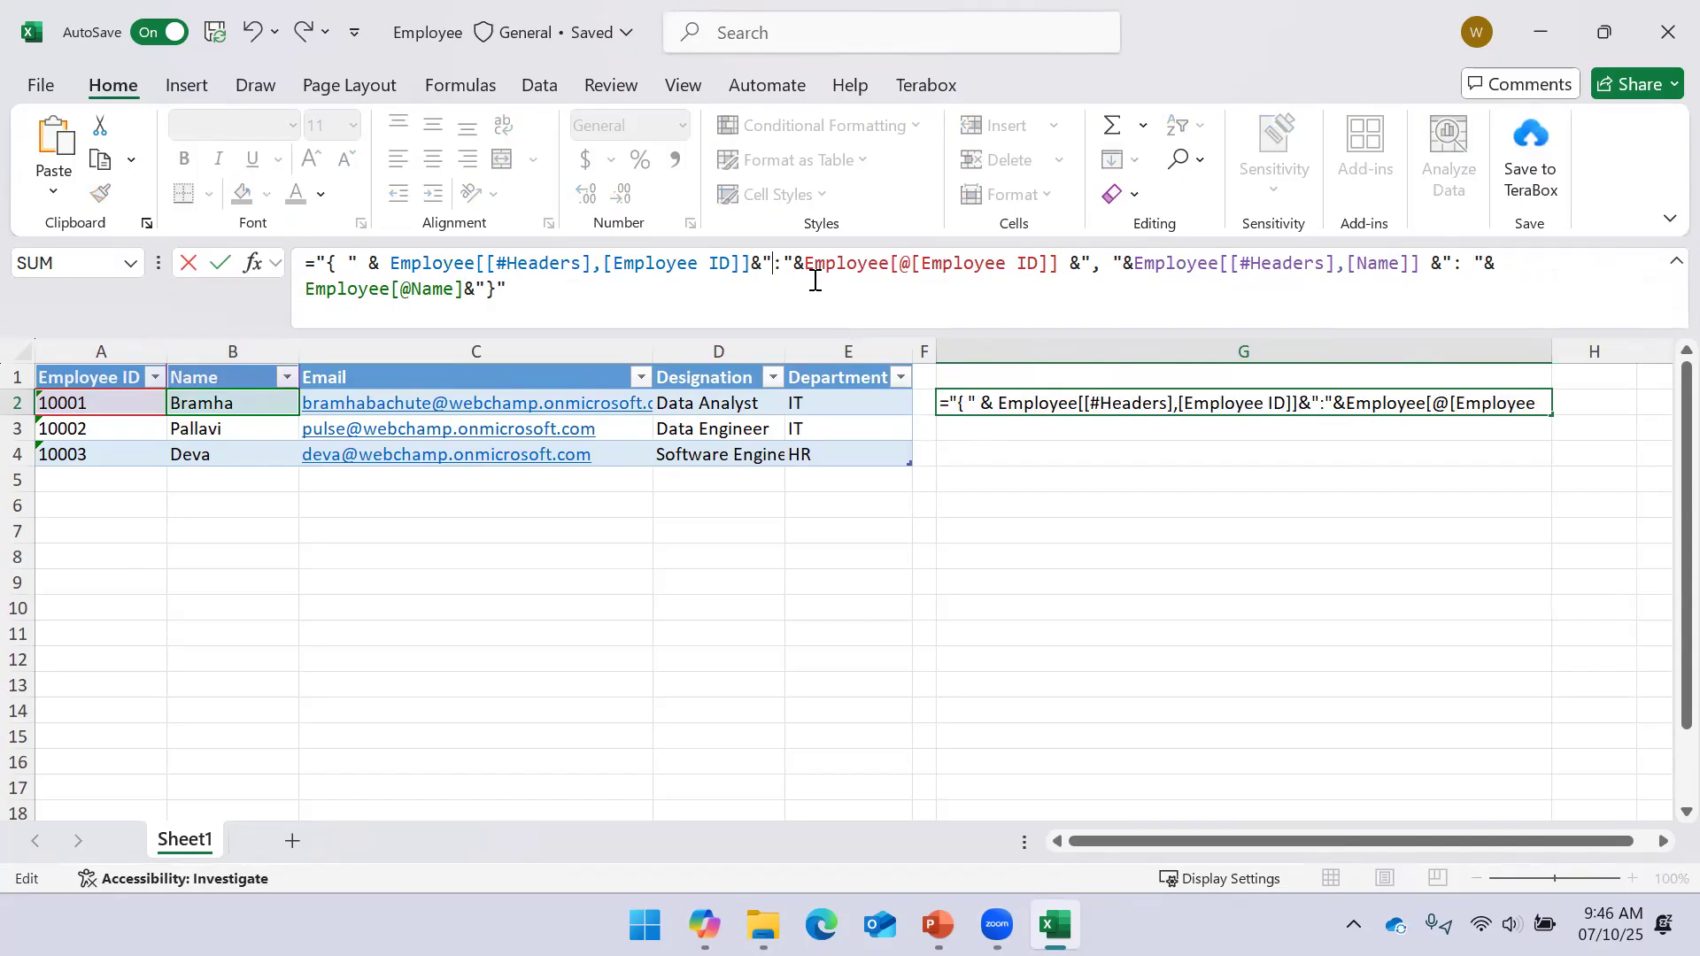
pyautogui.press('Return')
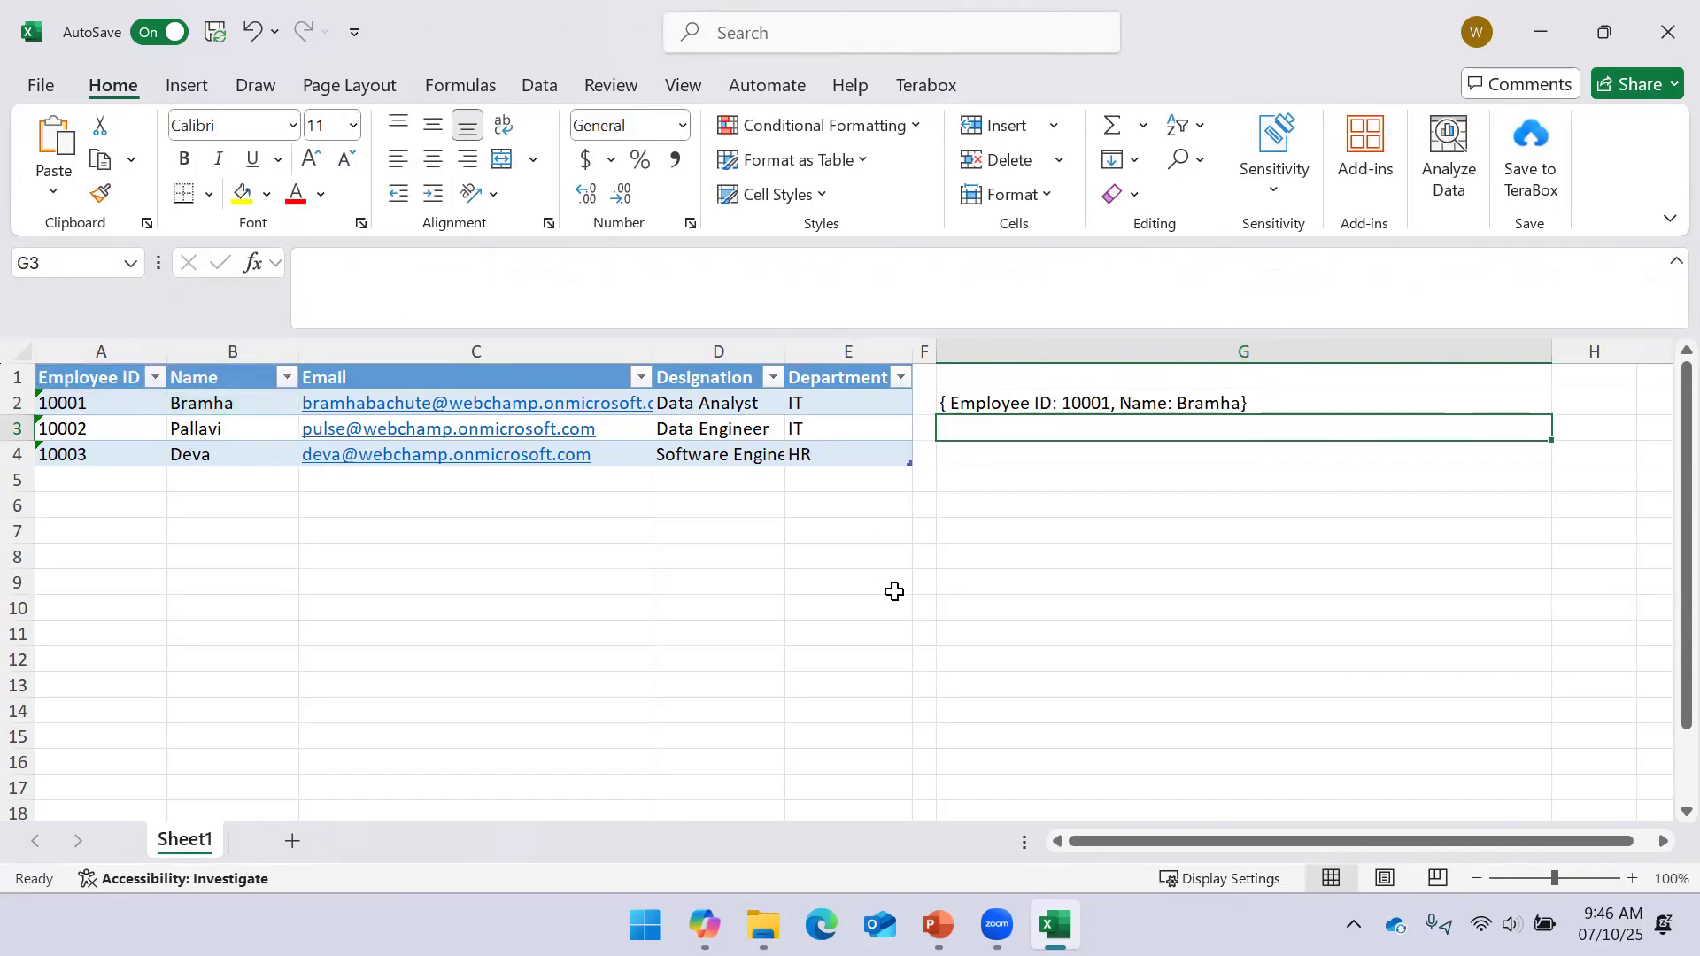
# Add a space before the closing brace so G2 reads { Employee ID: 10001, Name: Bramha }
pyautogui.click(1106, 401)
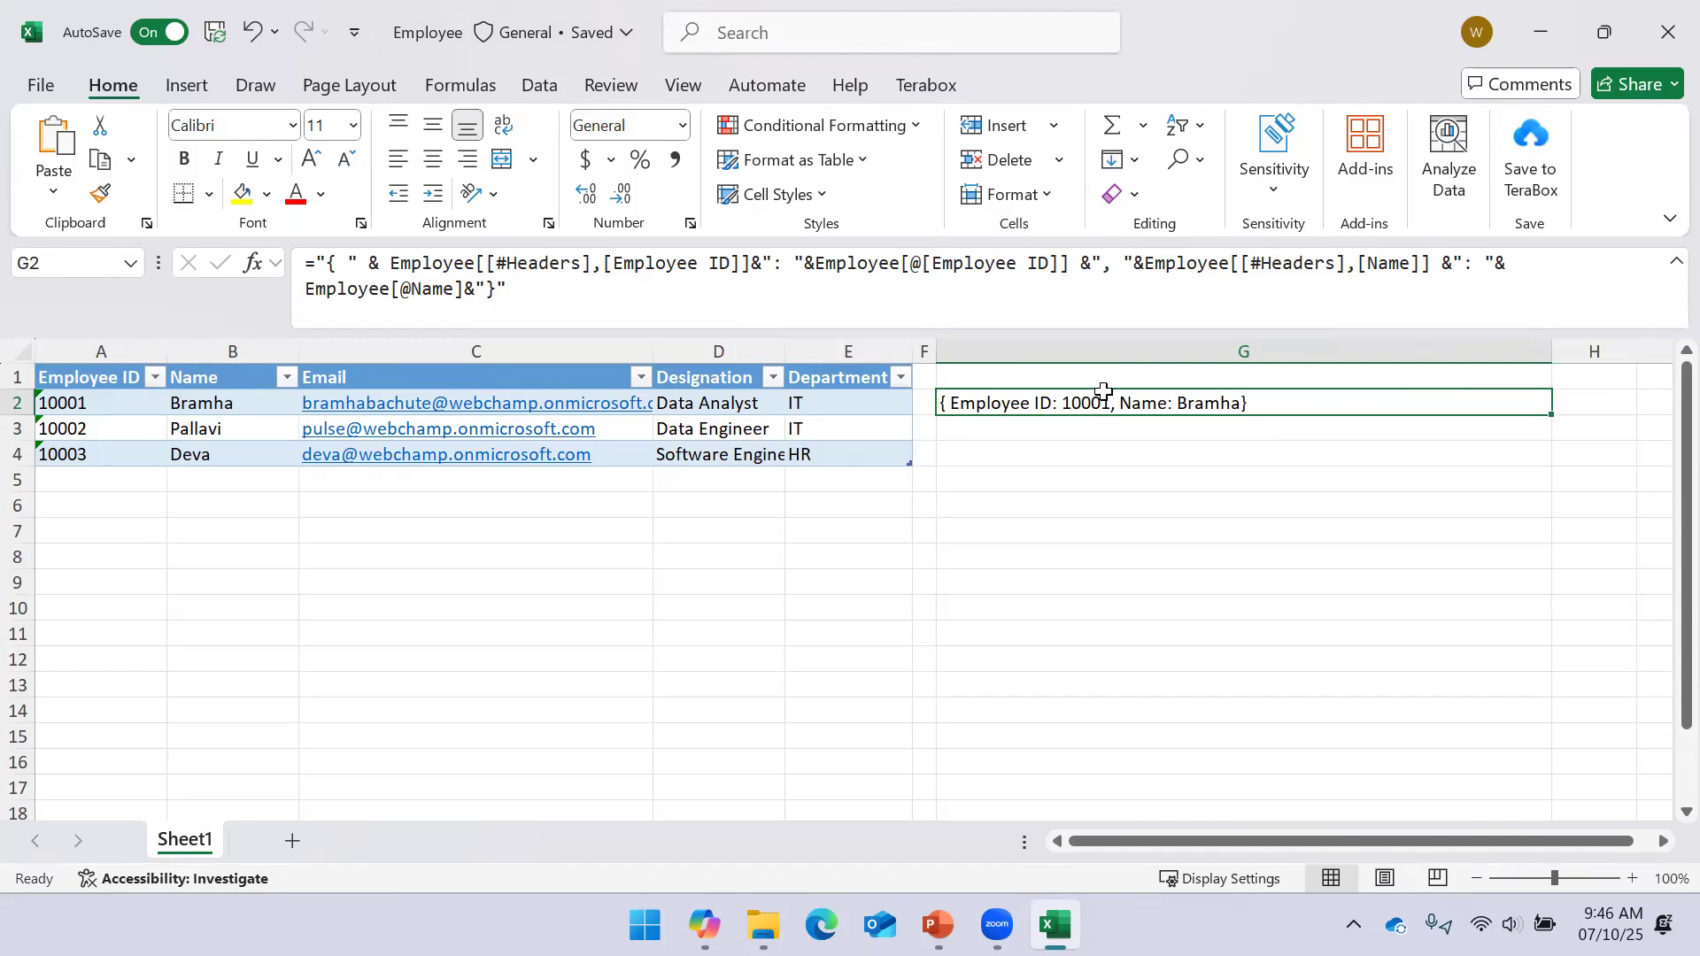
pyautogui.click(486, 287)
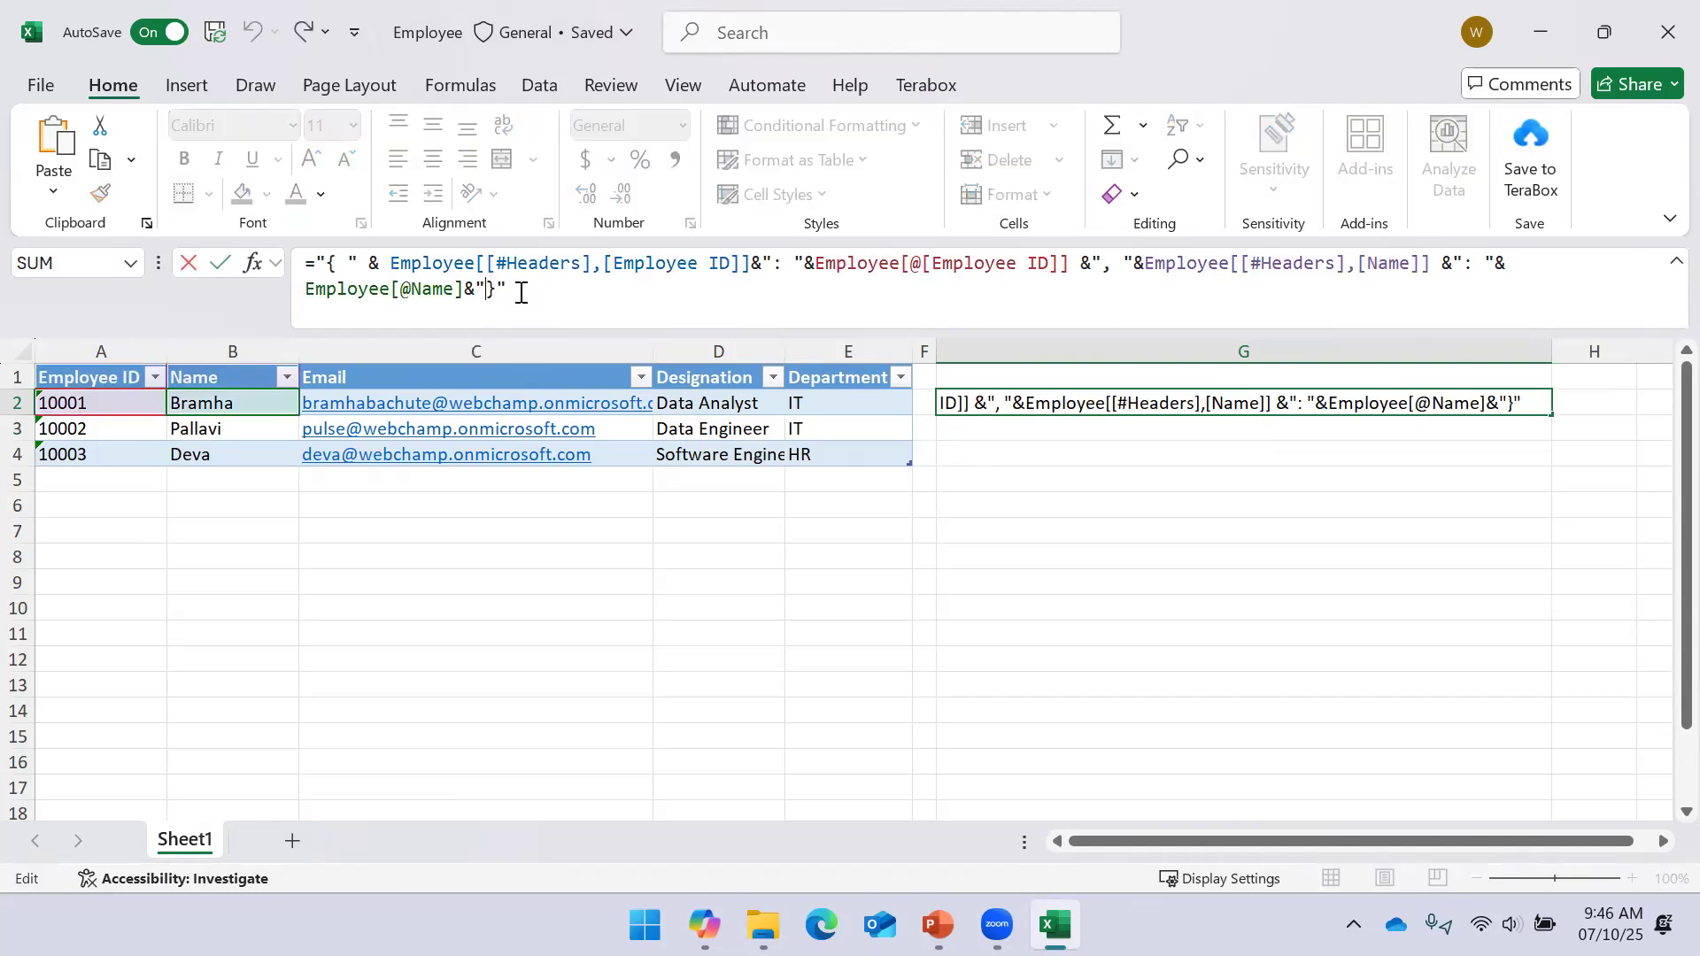
pyautogui.press('Return')
pyautogui.click(1006, 407)
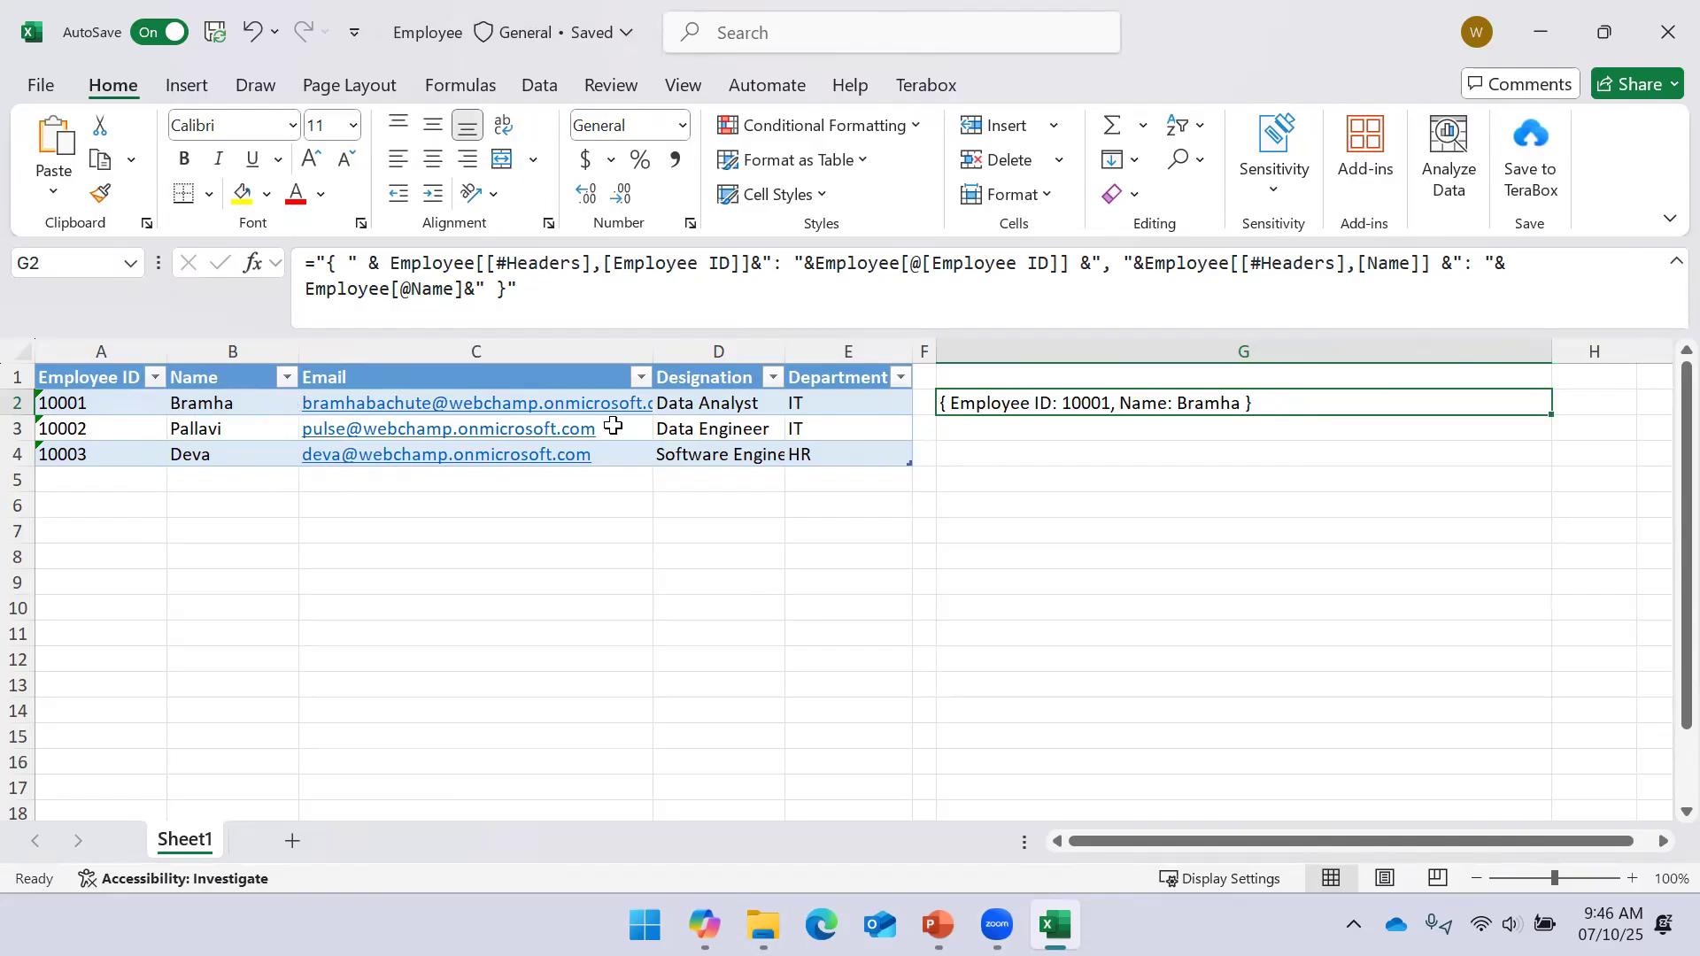
pyautogui.moveTo(103, 377); pyautogui.dragTo(235, 454)
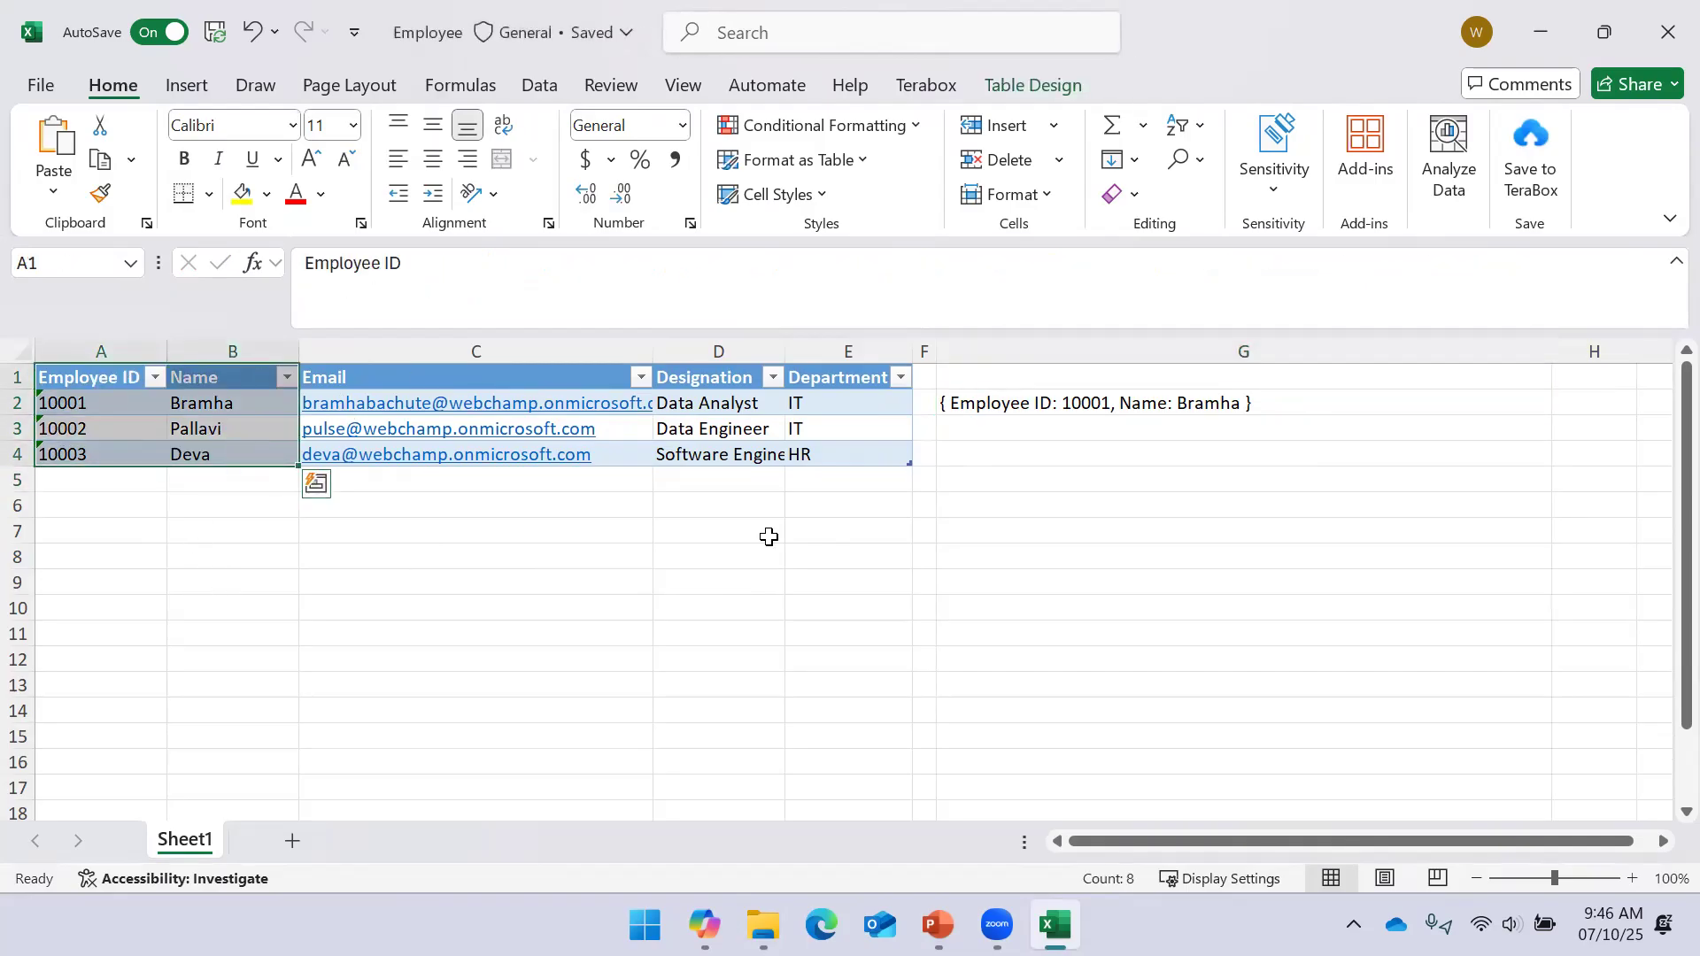
# Fill the record formula into G3 and G4 for Pallavi (10002) and Deva (10003), then select G2:G4
pyautogui.click(1065, 401)
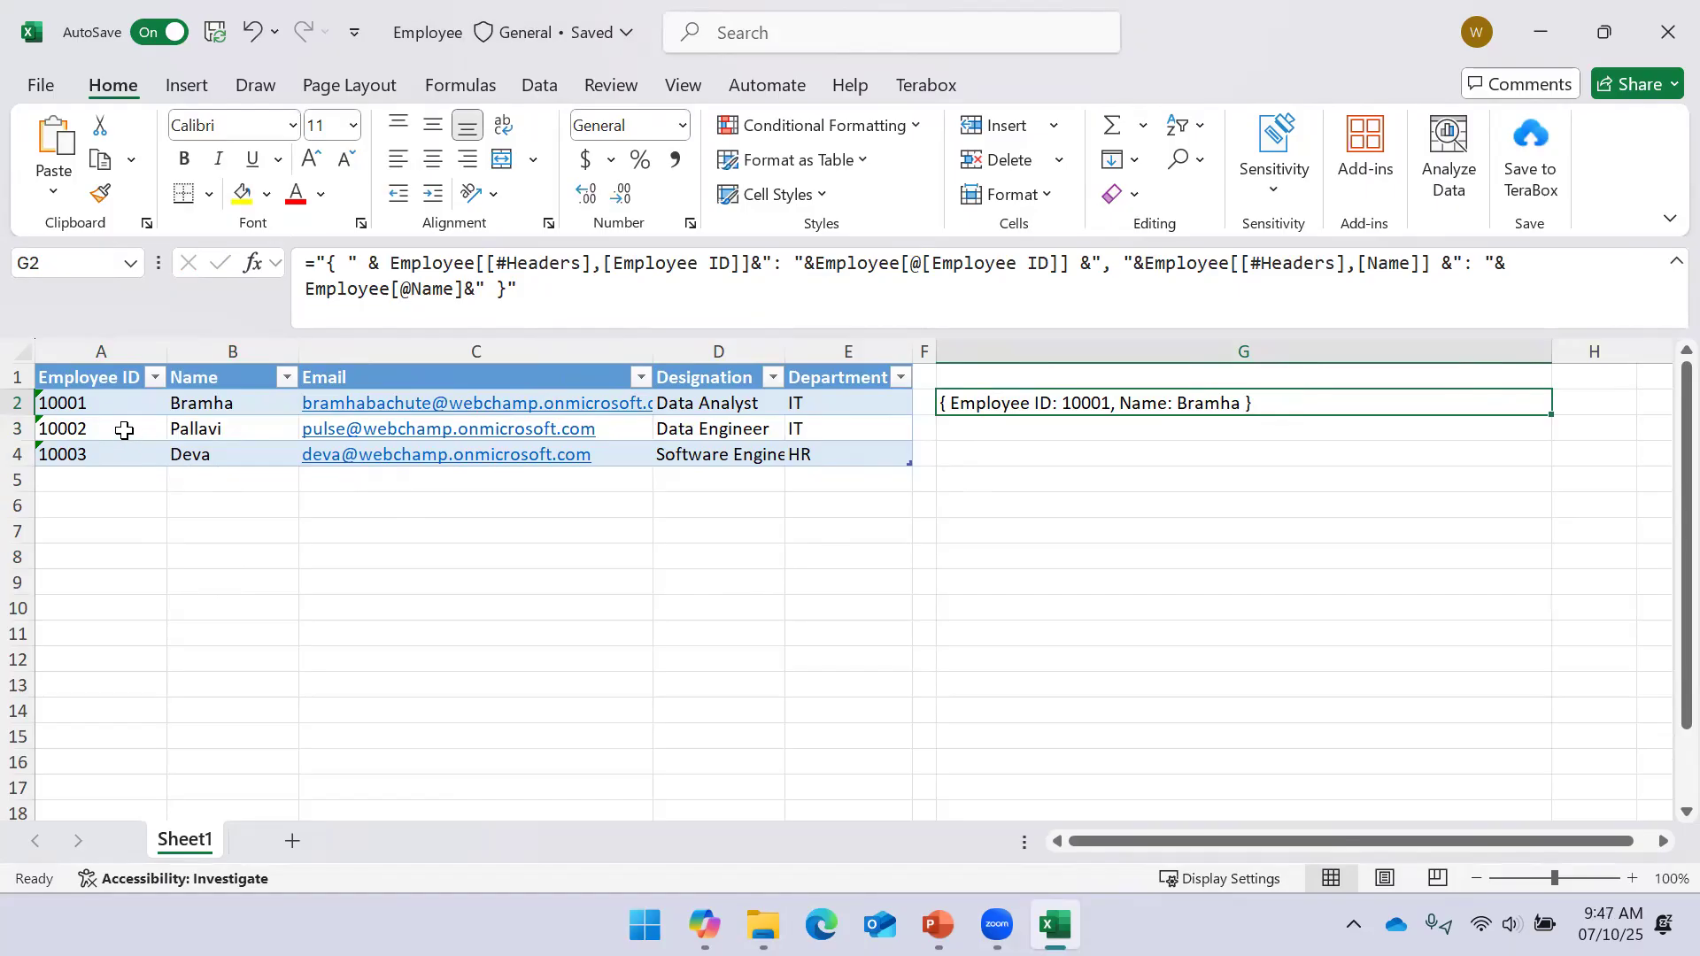
pyautogui.click(1274, 428)
pyautogui.hotkey('ctrl', 'd')
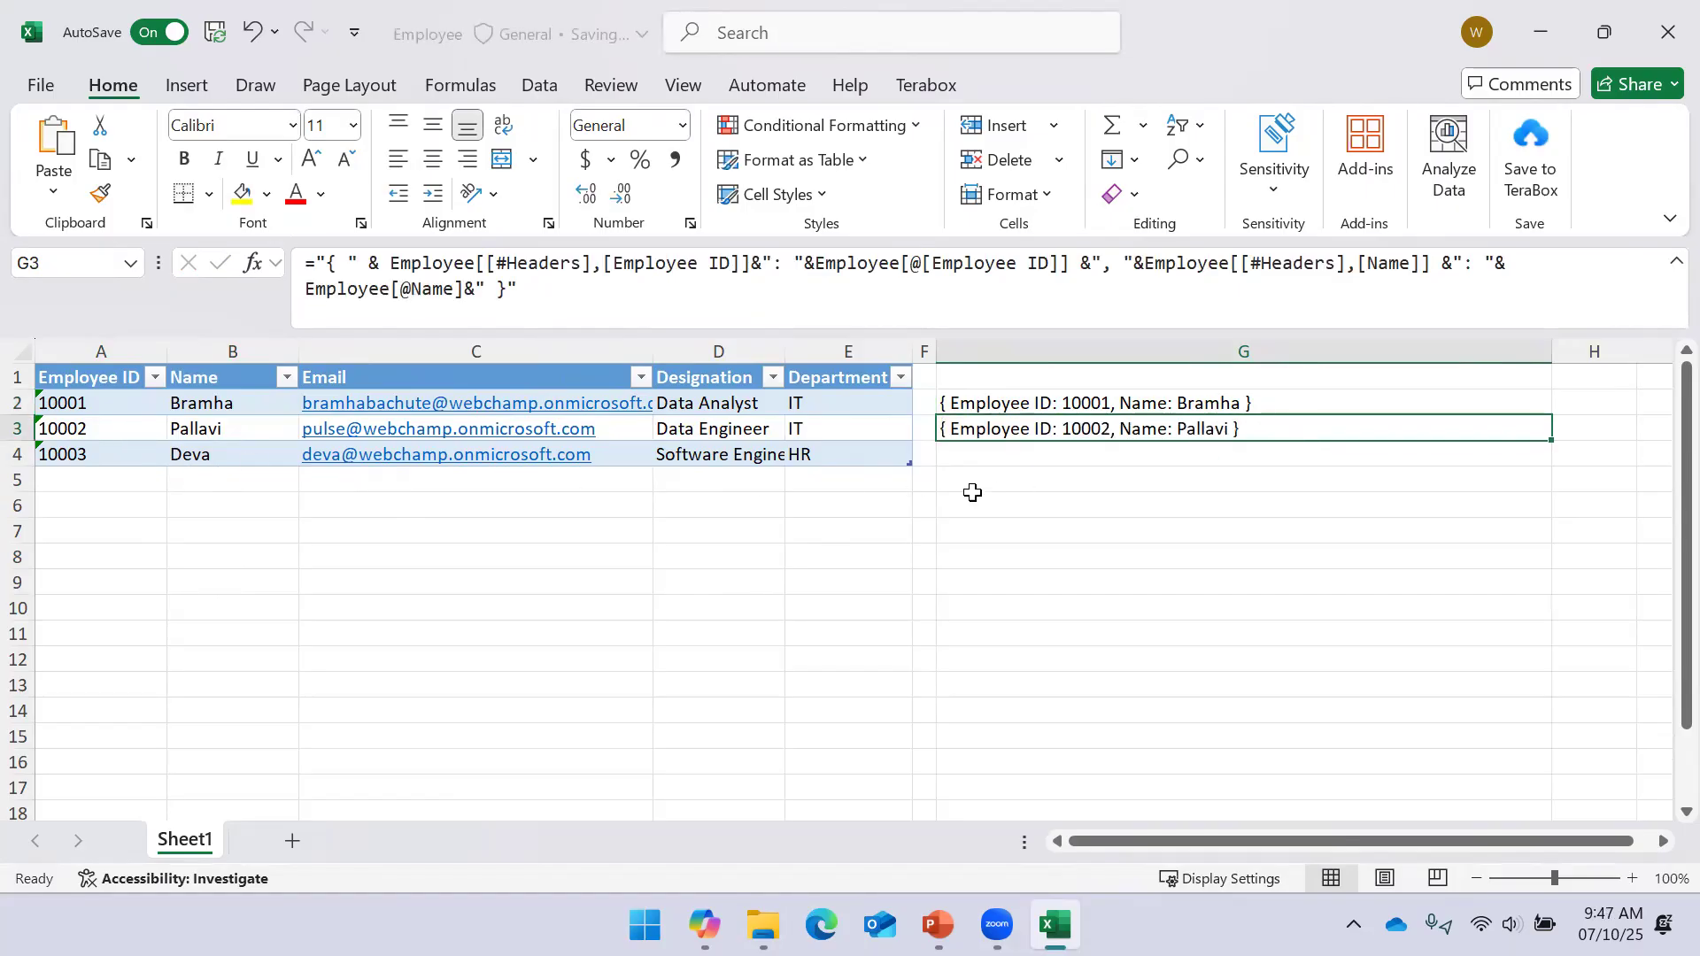
pyautogui.click(1063, 453)
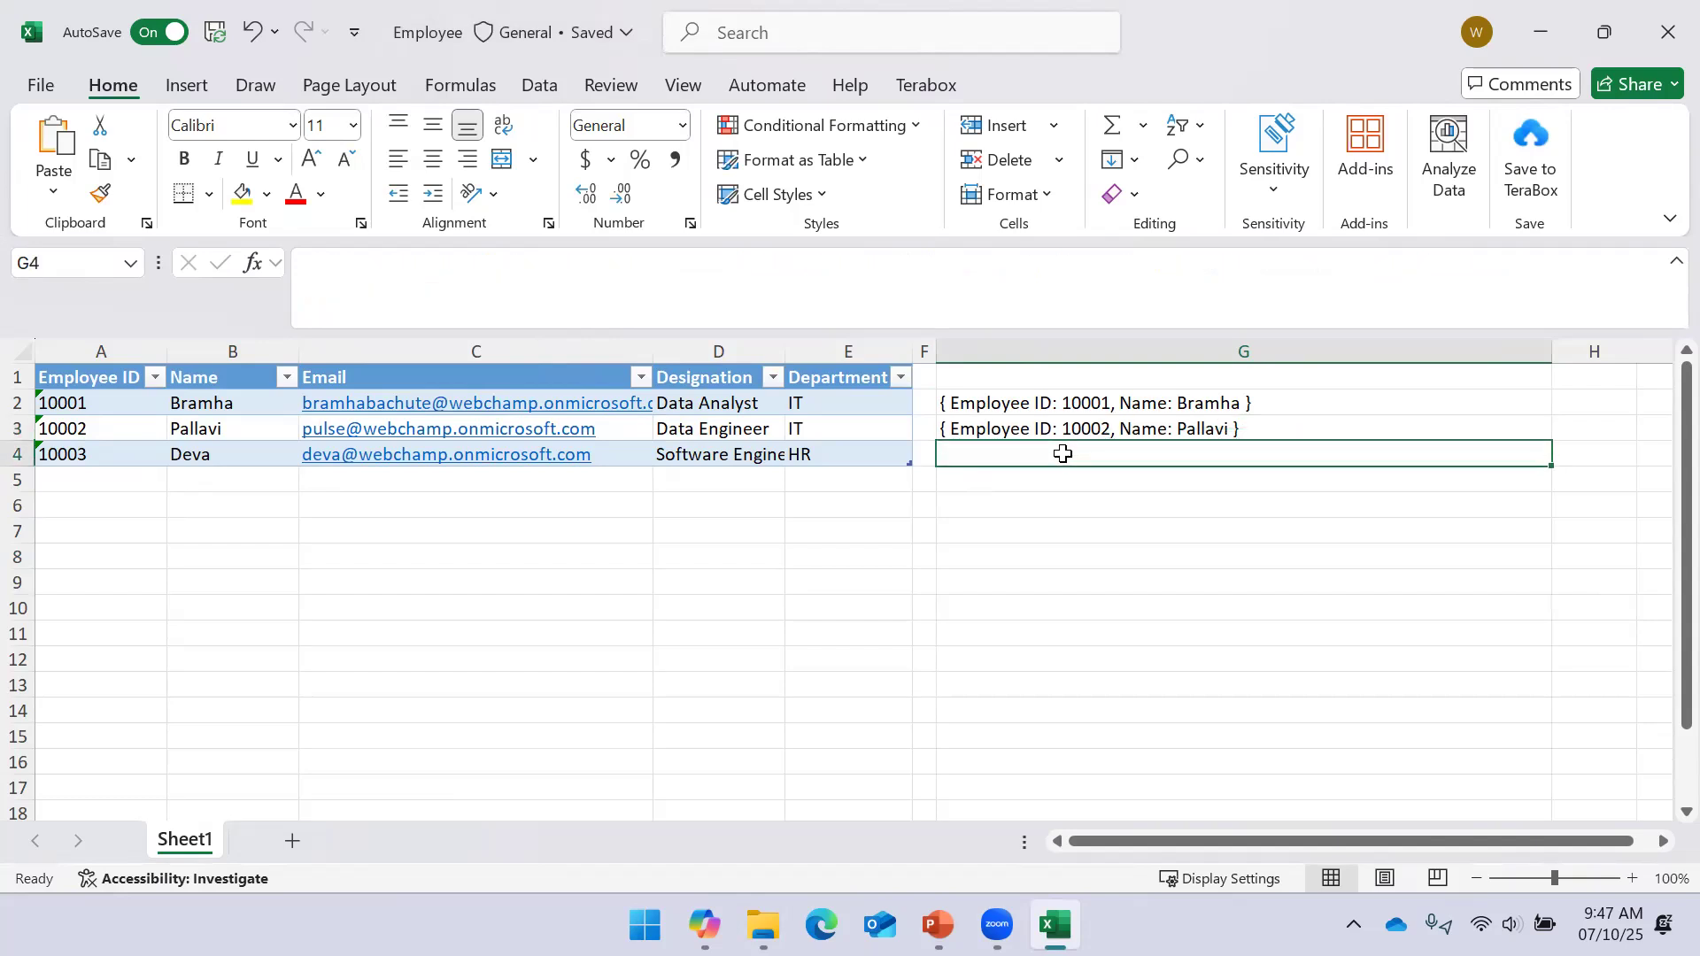
pyautogui.hotkey('ctrl', 'd')
pyautogui.moveTo(1018, 403); pyautogui.dragTo(1018, 454)
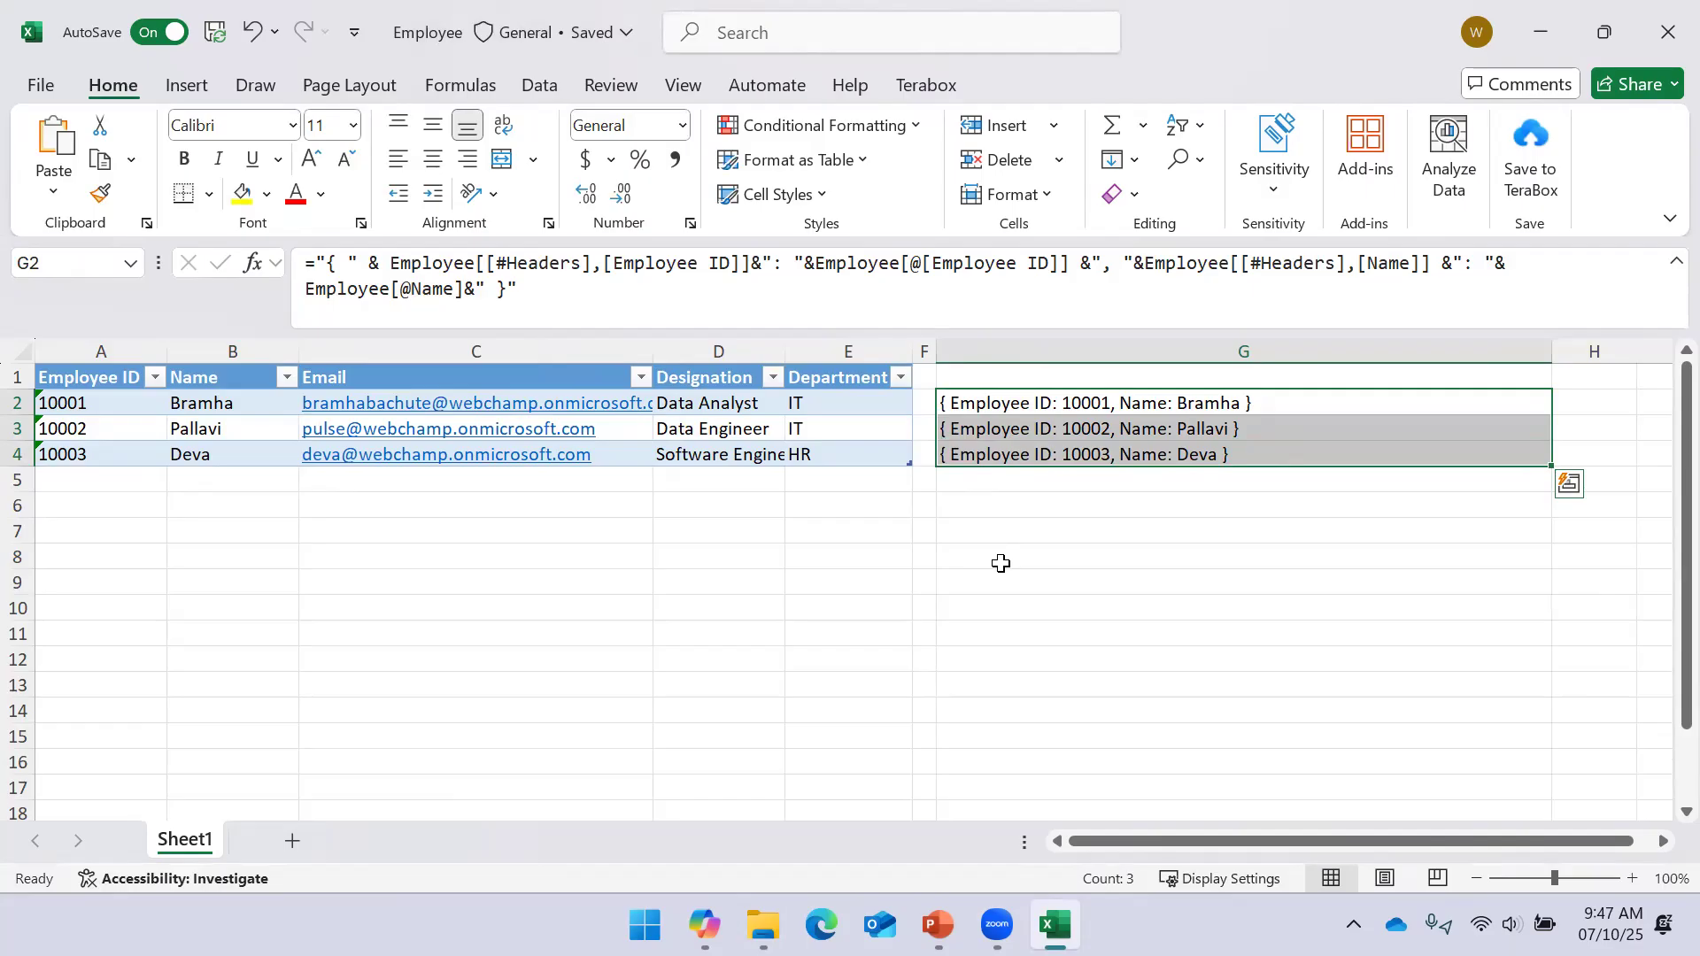
pyautogui.click(1008, 537)
pyautogui.click(977, 403)
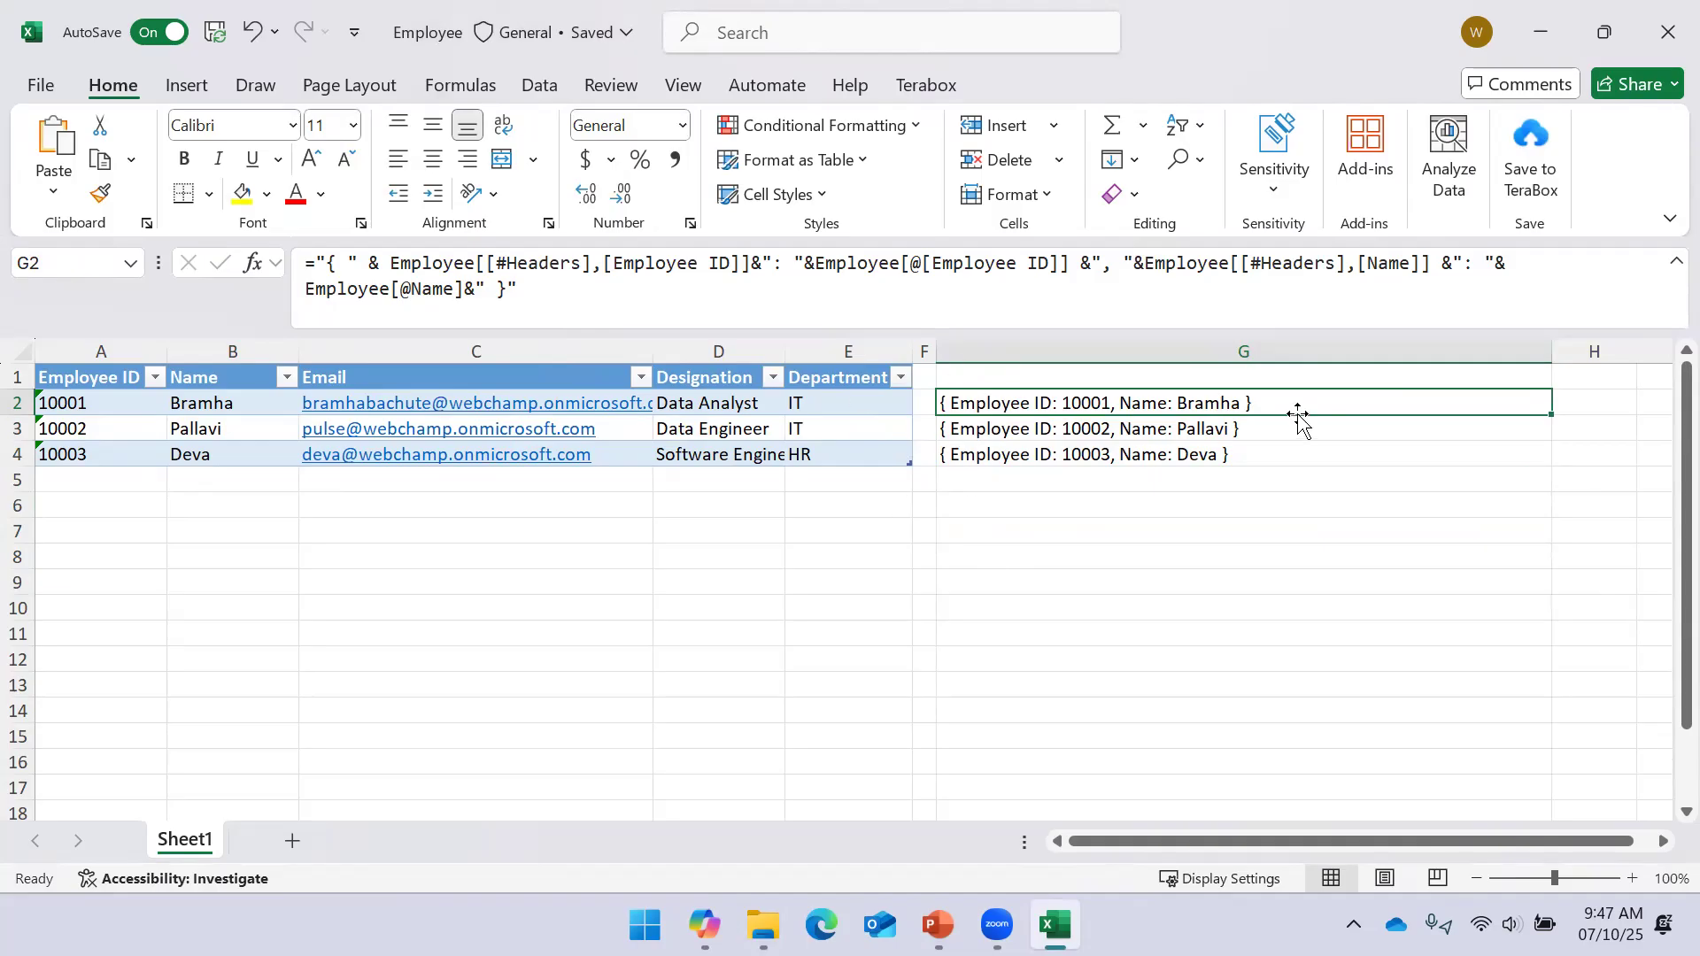
pyautogui.moveTo(1295, 405); pyautogui.dragTo(1288, 447)
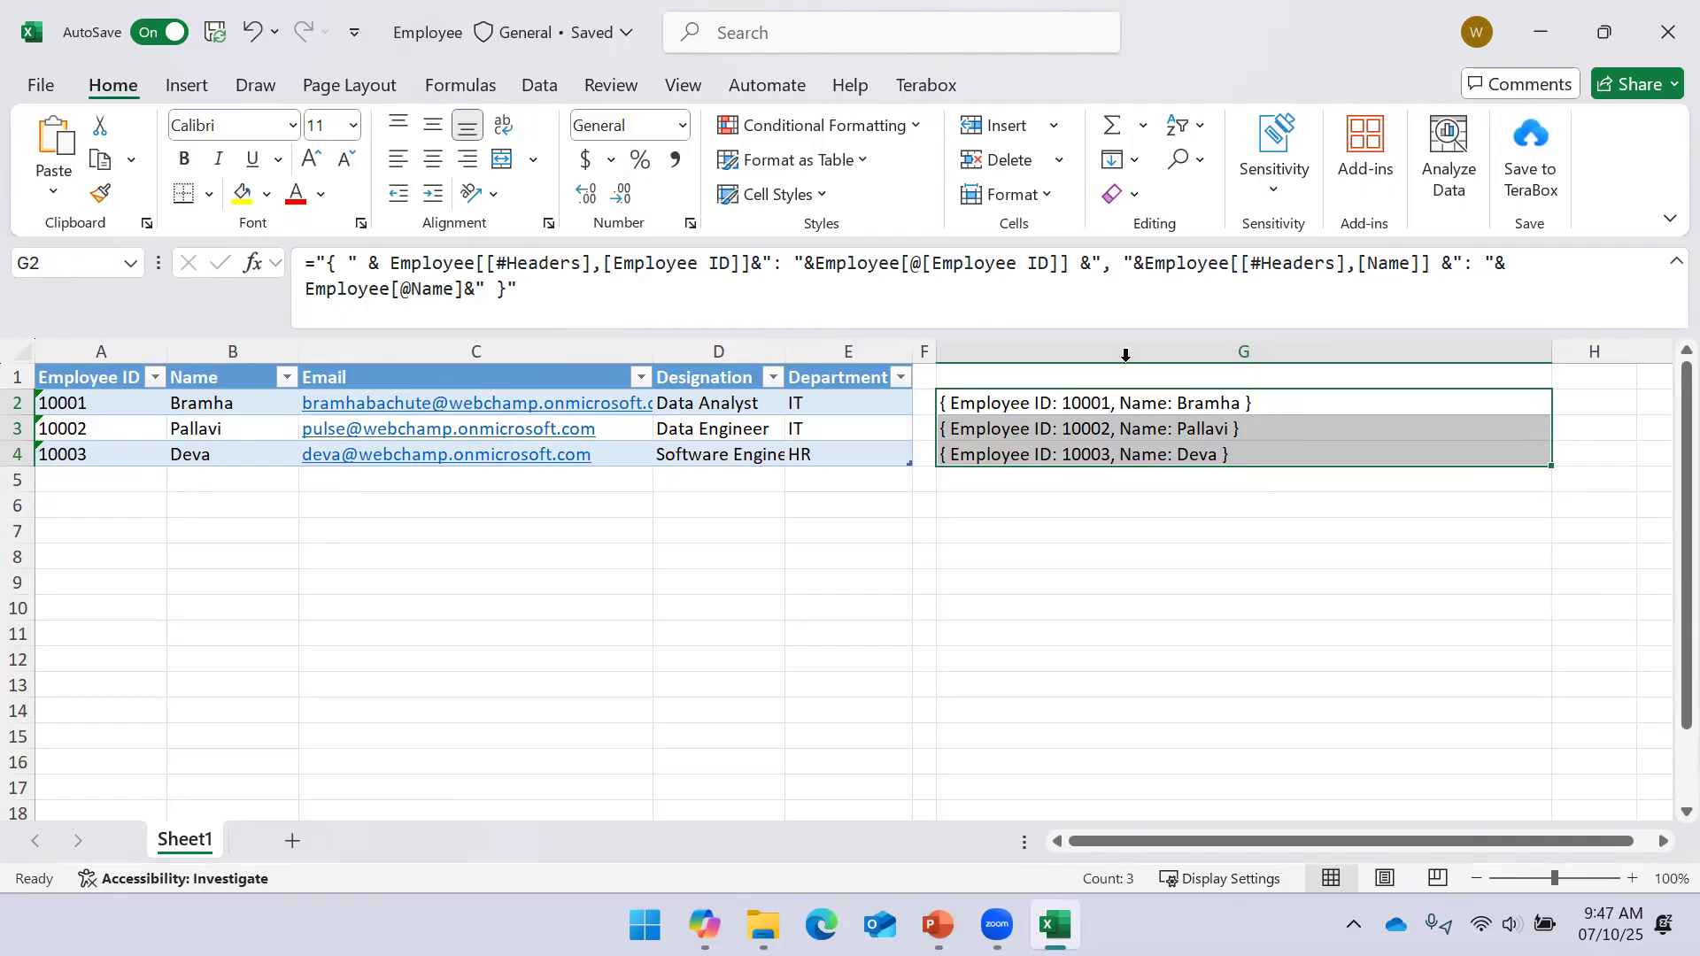
# End each record in G2:G4 with a trailing comma and copy all three records
pyautogui.click(509, 288)
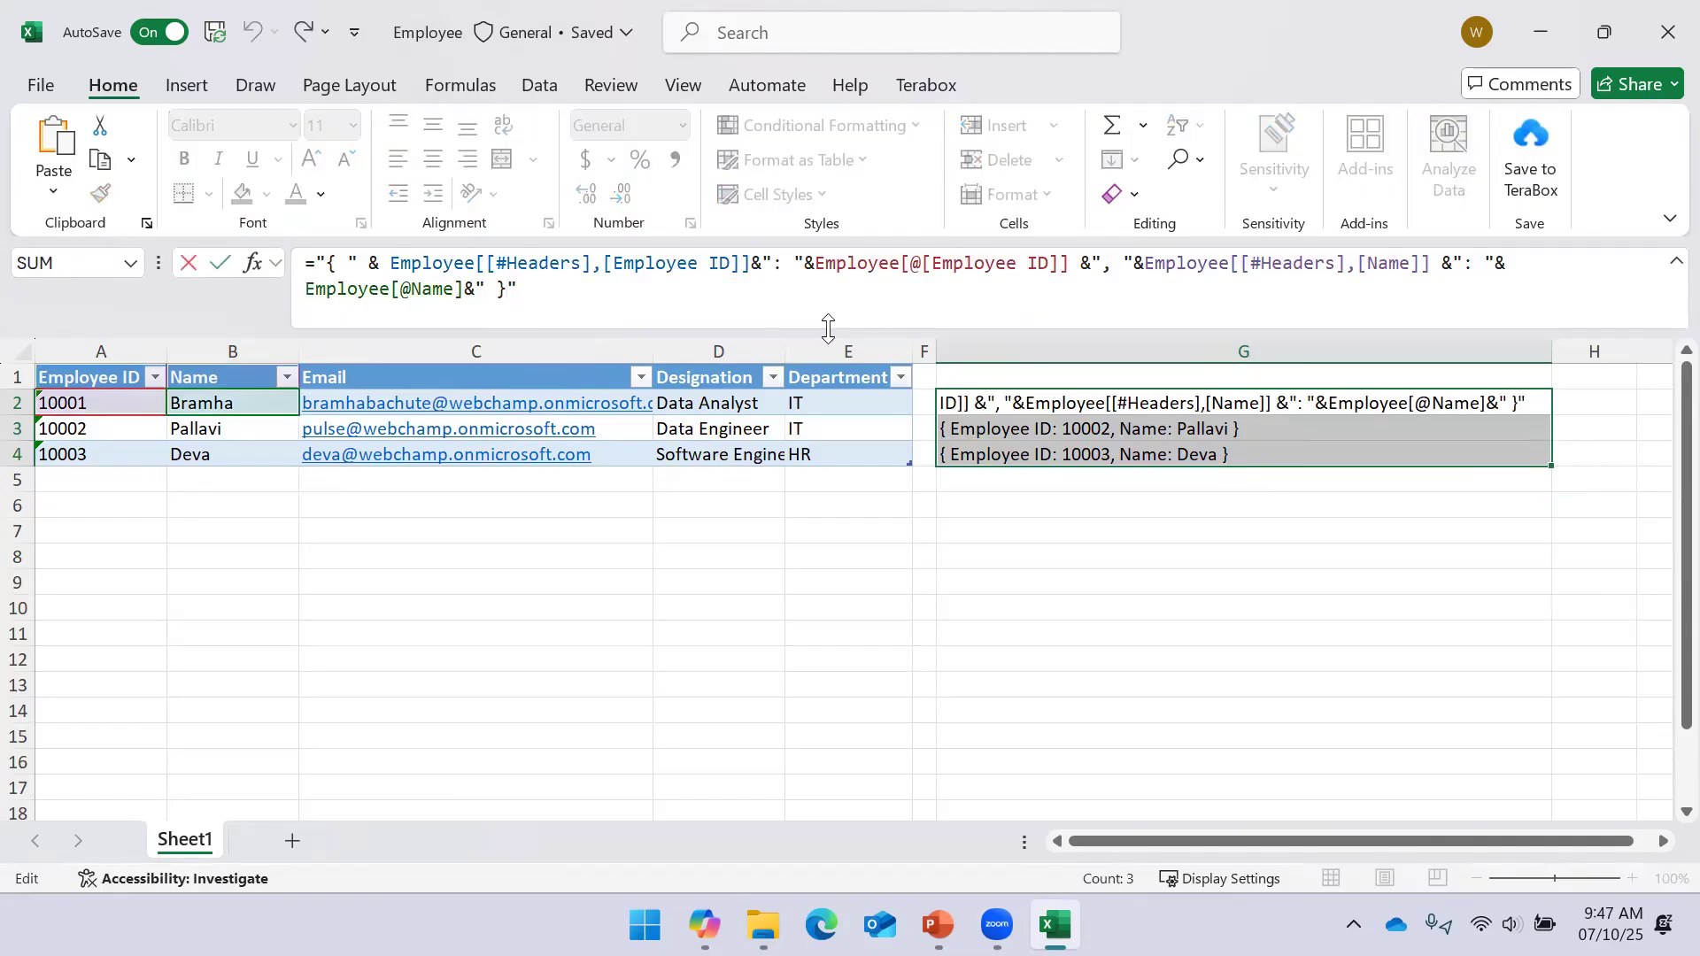
pyautogui.write(',')
pyautogui.press('Return')
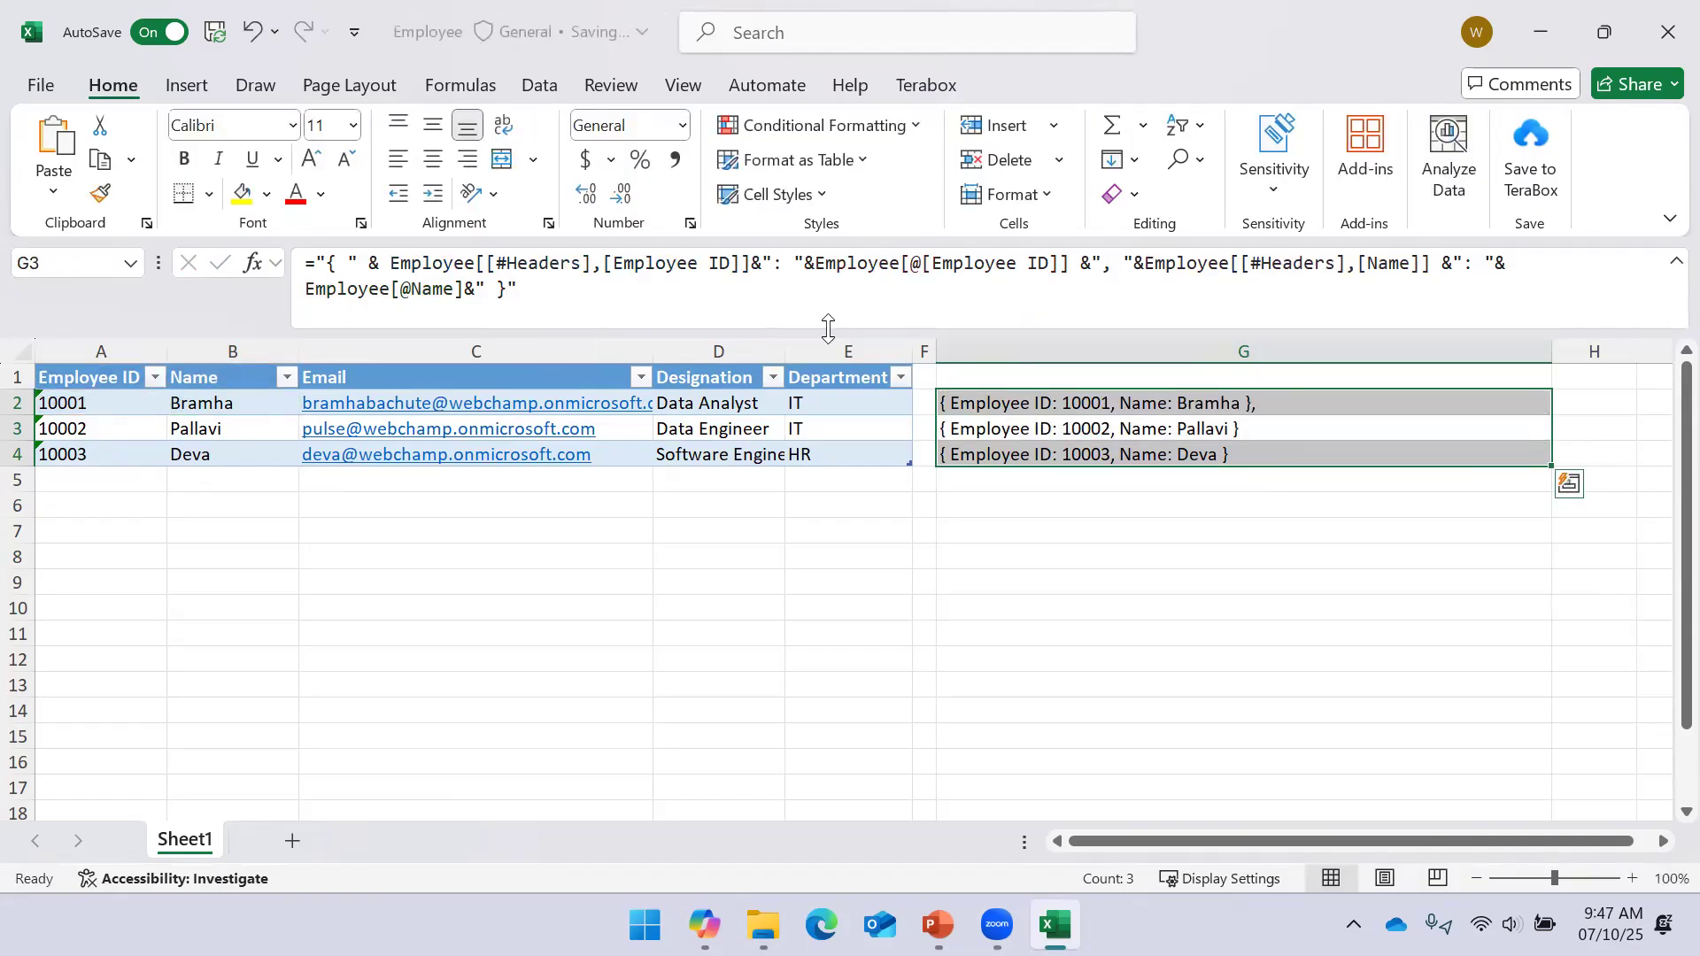
pyautogui.press('Up')
pyautogui.hotkey('shift', 'Down')
pyautogui.hotkey('shift', 'Down')
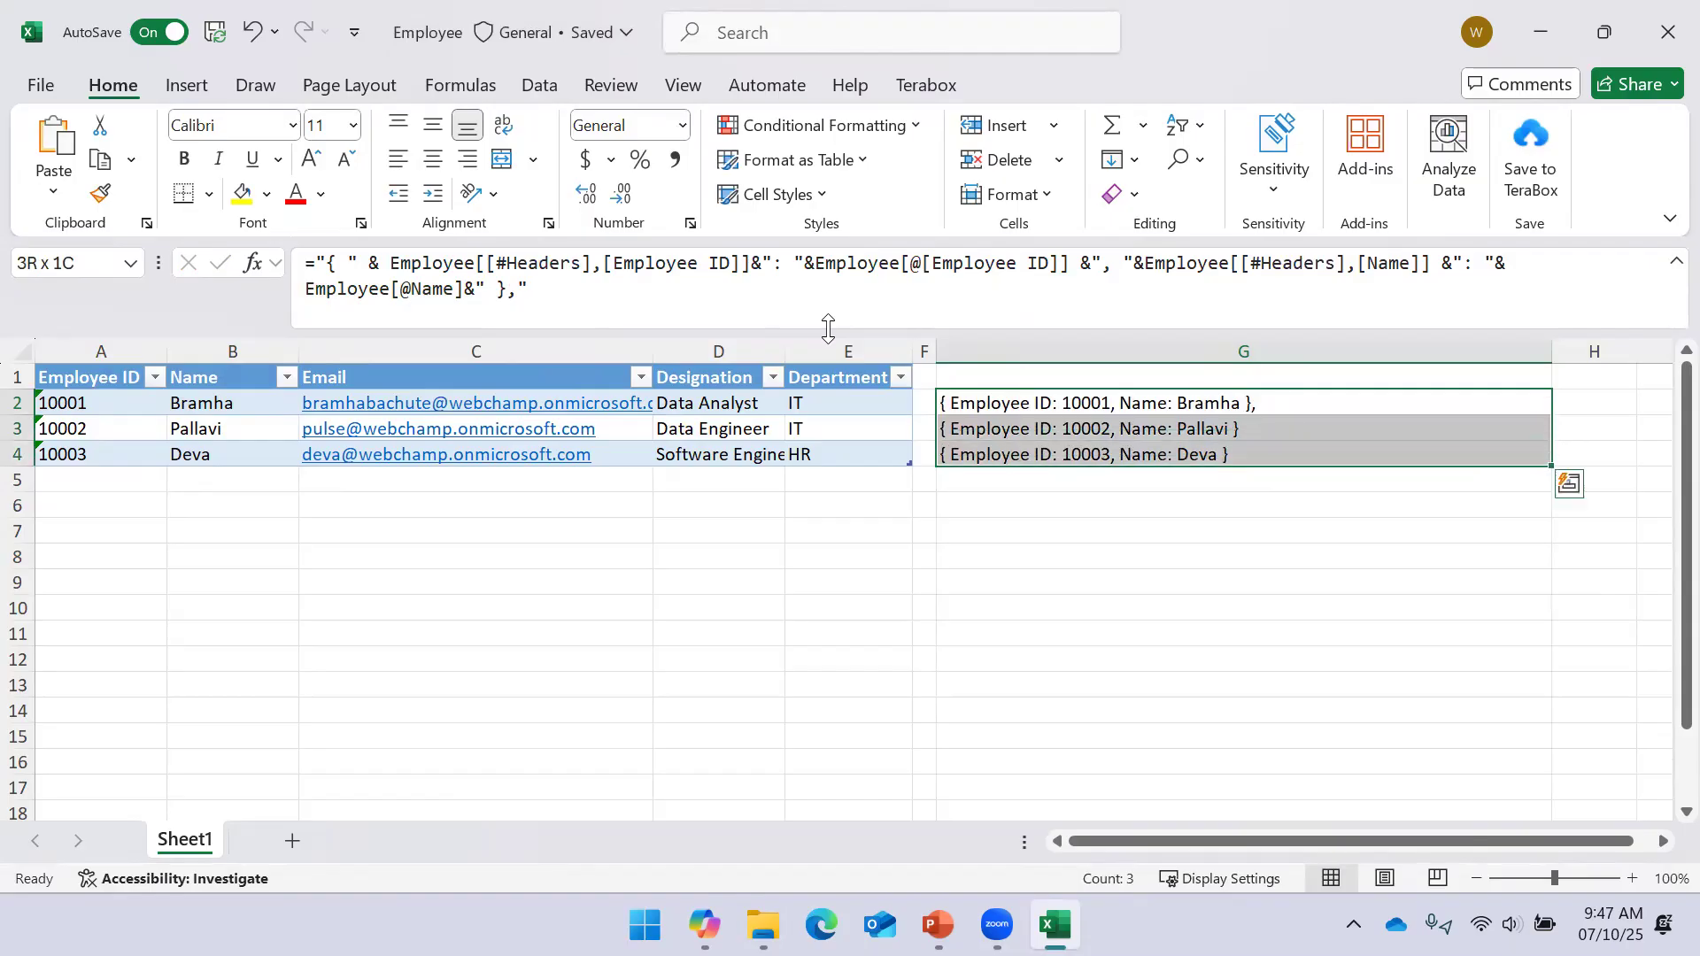
pyautogui.hotkey('ctrl', 'd')
pyautogui.hotkey('ctrl', 'c')
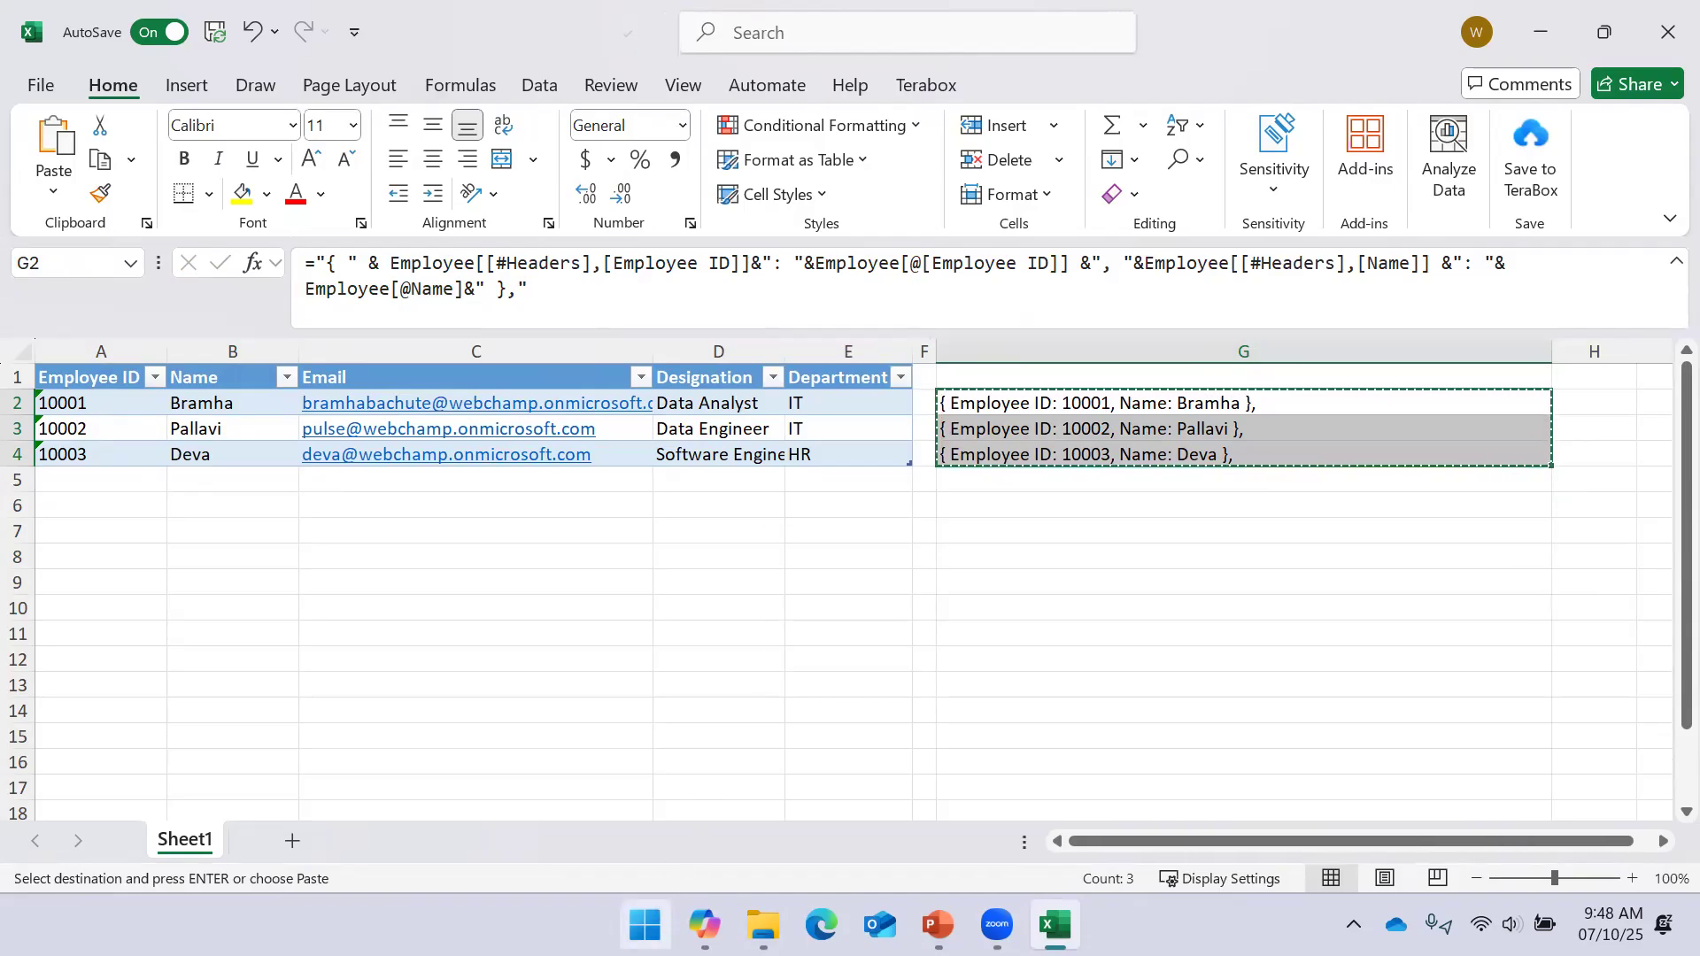
pyautogui.click(649, 921)
# Start a blank Word document and paste the three copied employee entries into it
pyautogui.write('Wo')
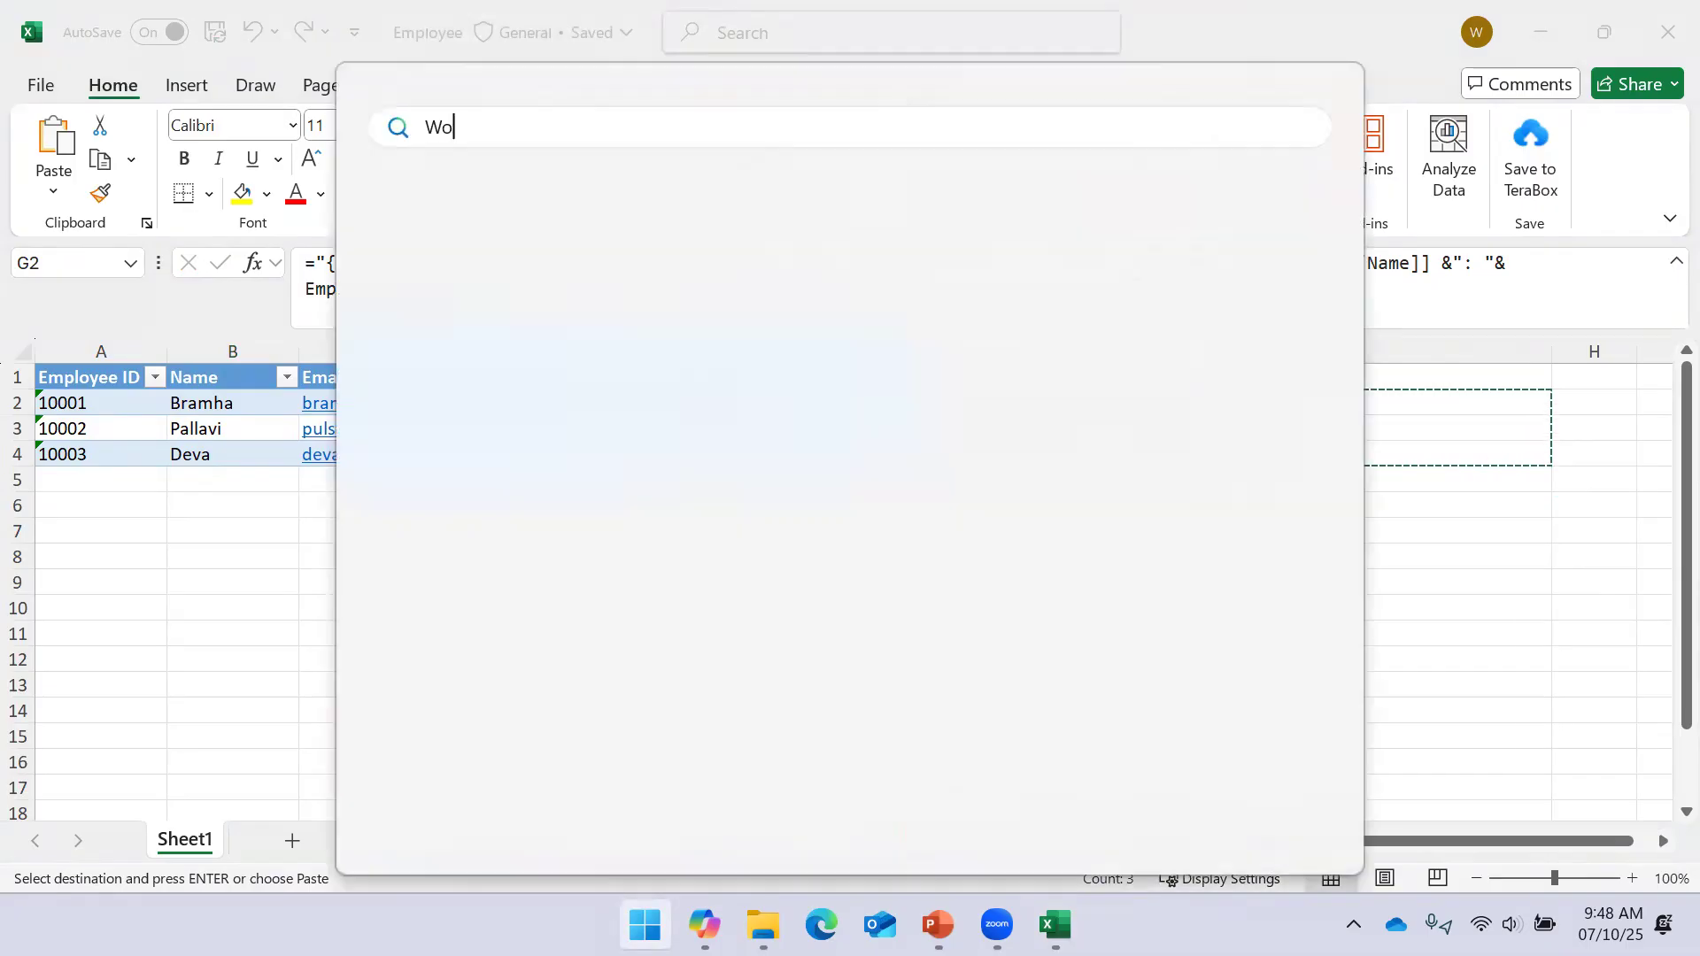
pyautogui.press('Return')
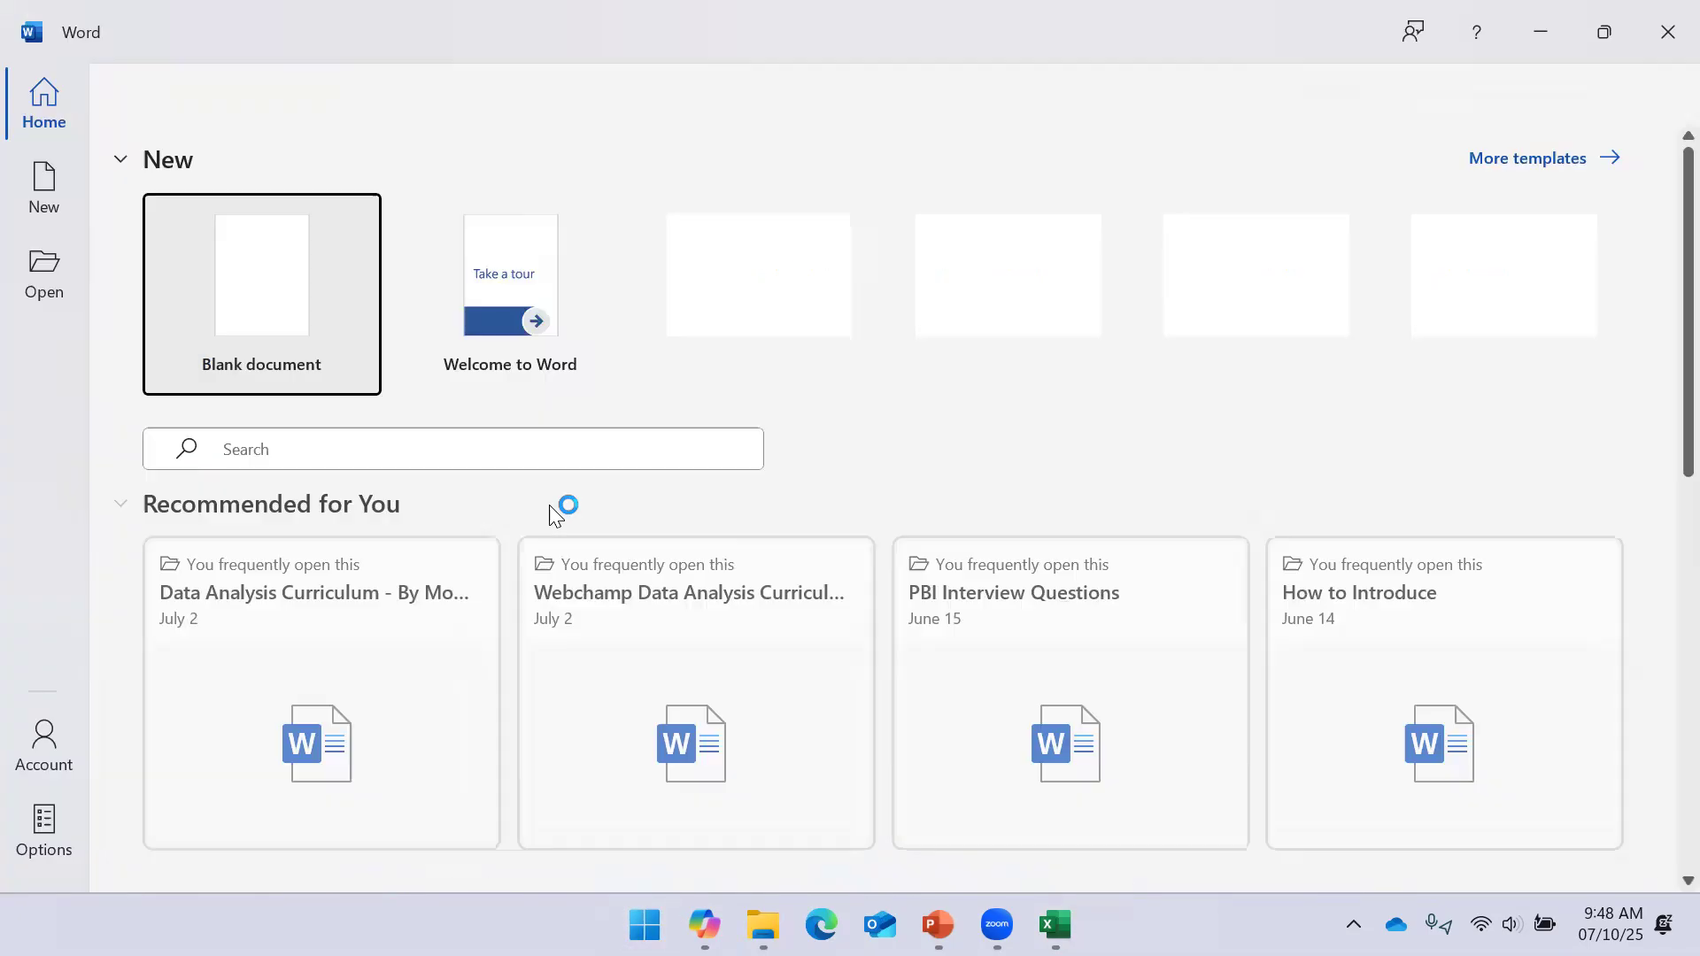
pyautogui.click(296, 285)
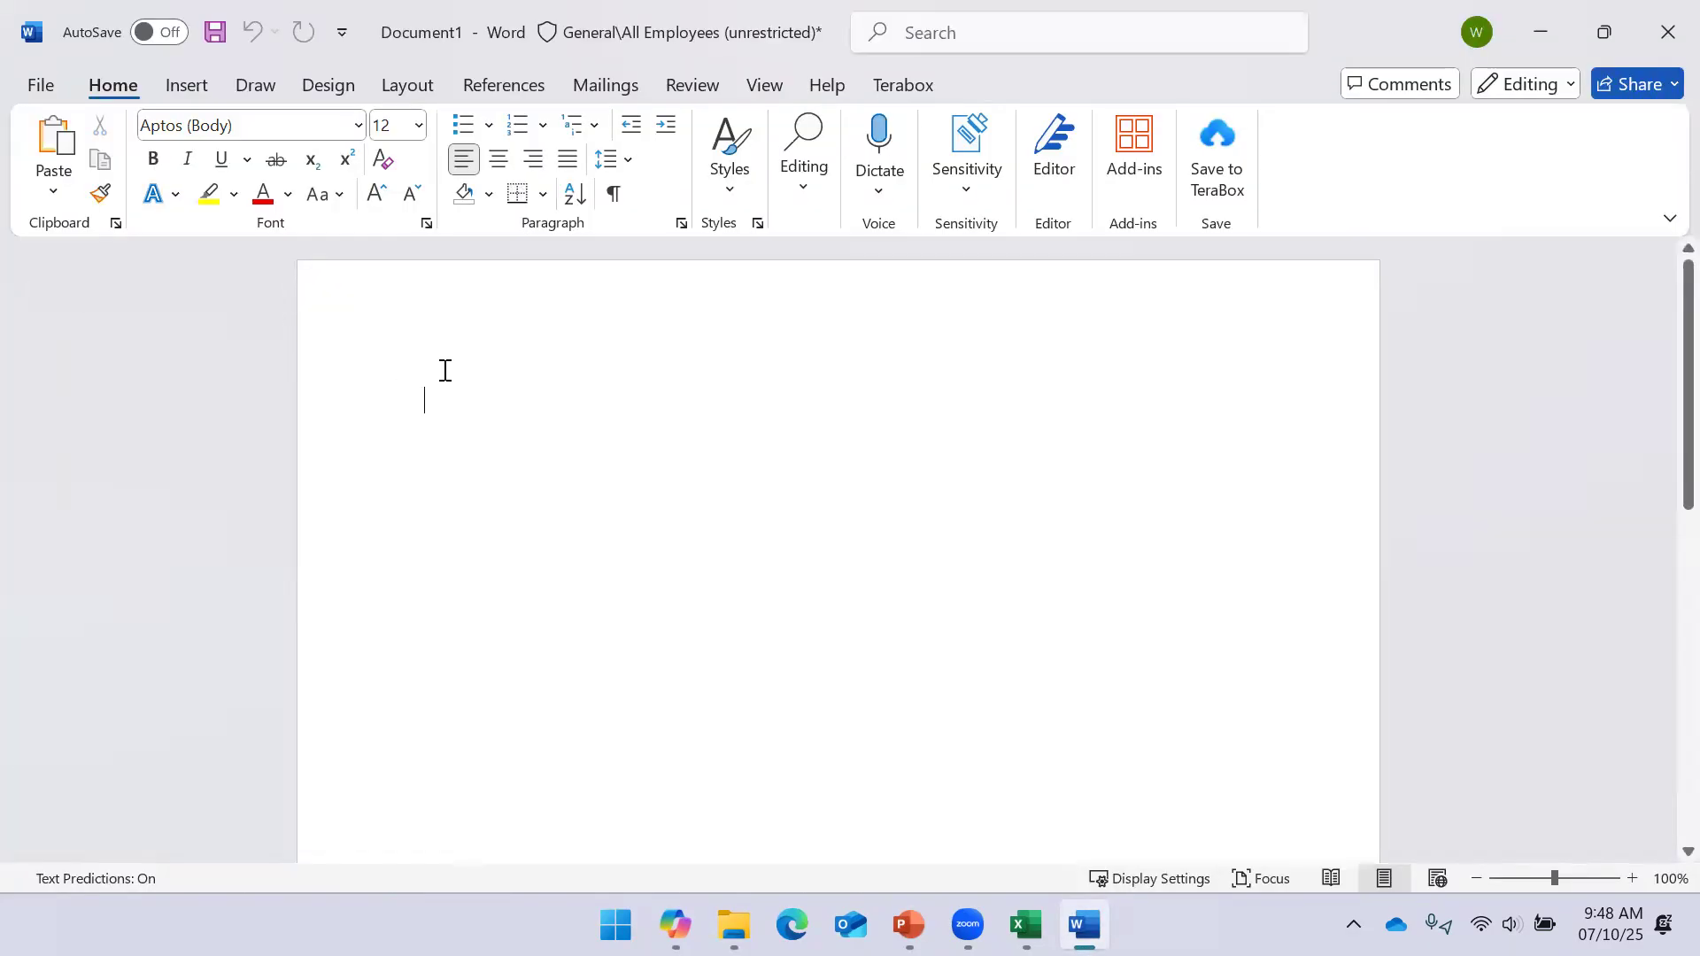
pyautogui.hotkey('ctrl', 'v')
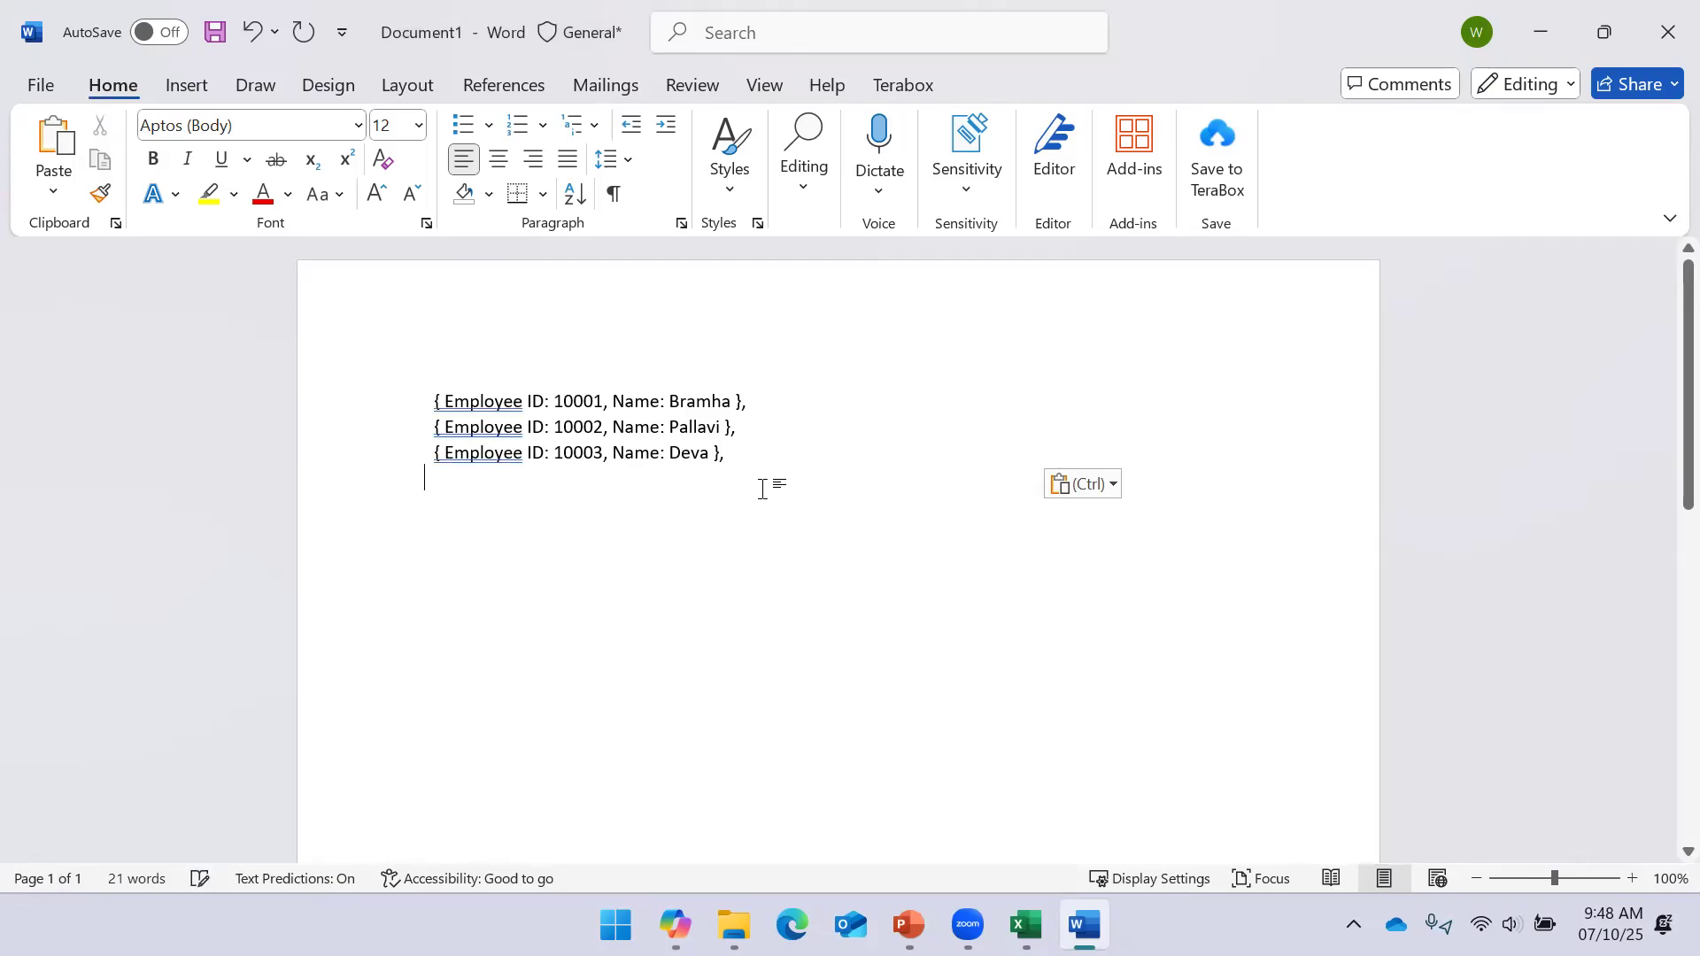
# Remove the last entry's trailing comma and add a closing ']' after it
pyautogui.click(751, 459)
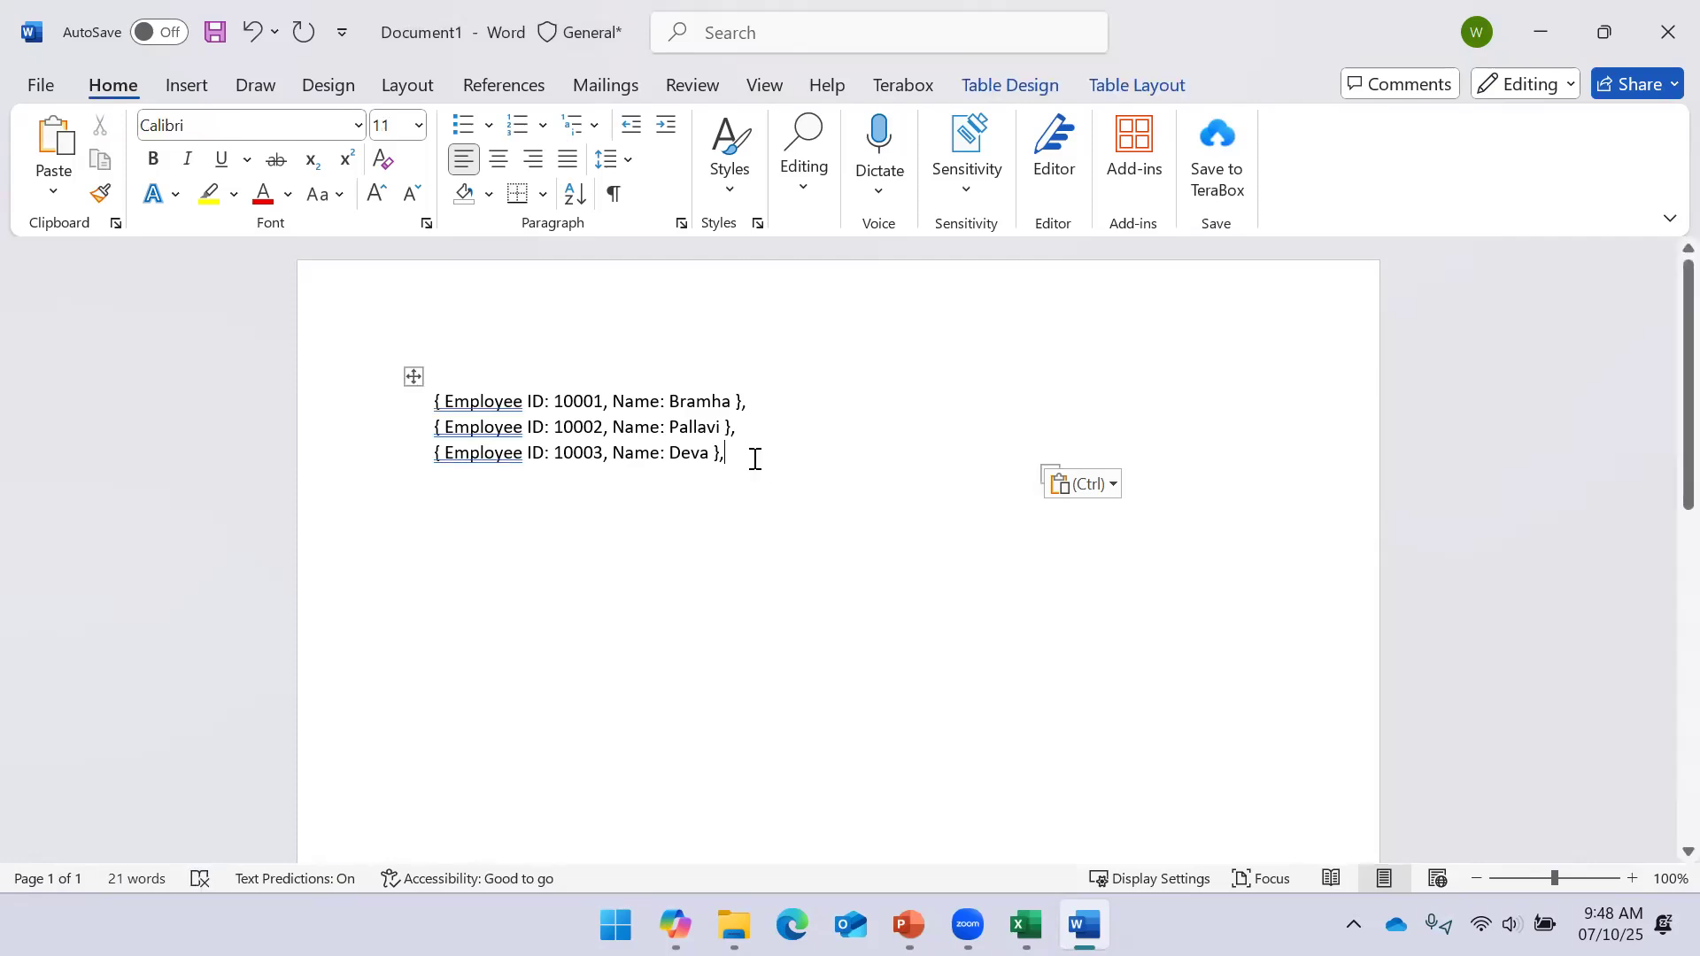
pyautogui.press('BackSpace')
pyautogui.write('}')
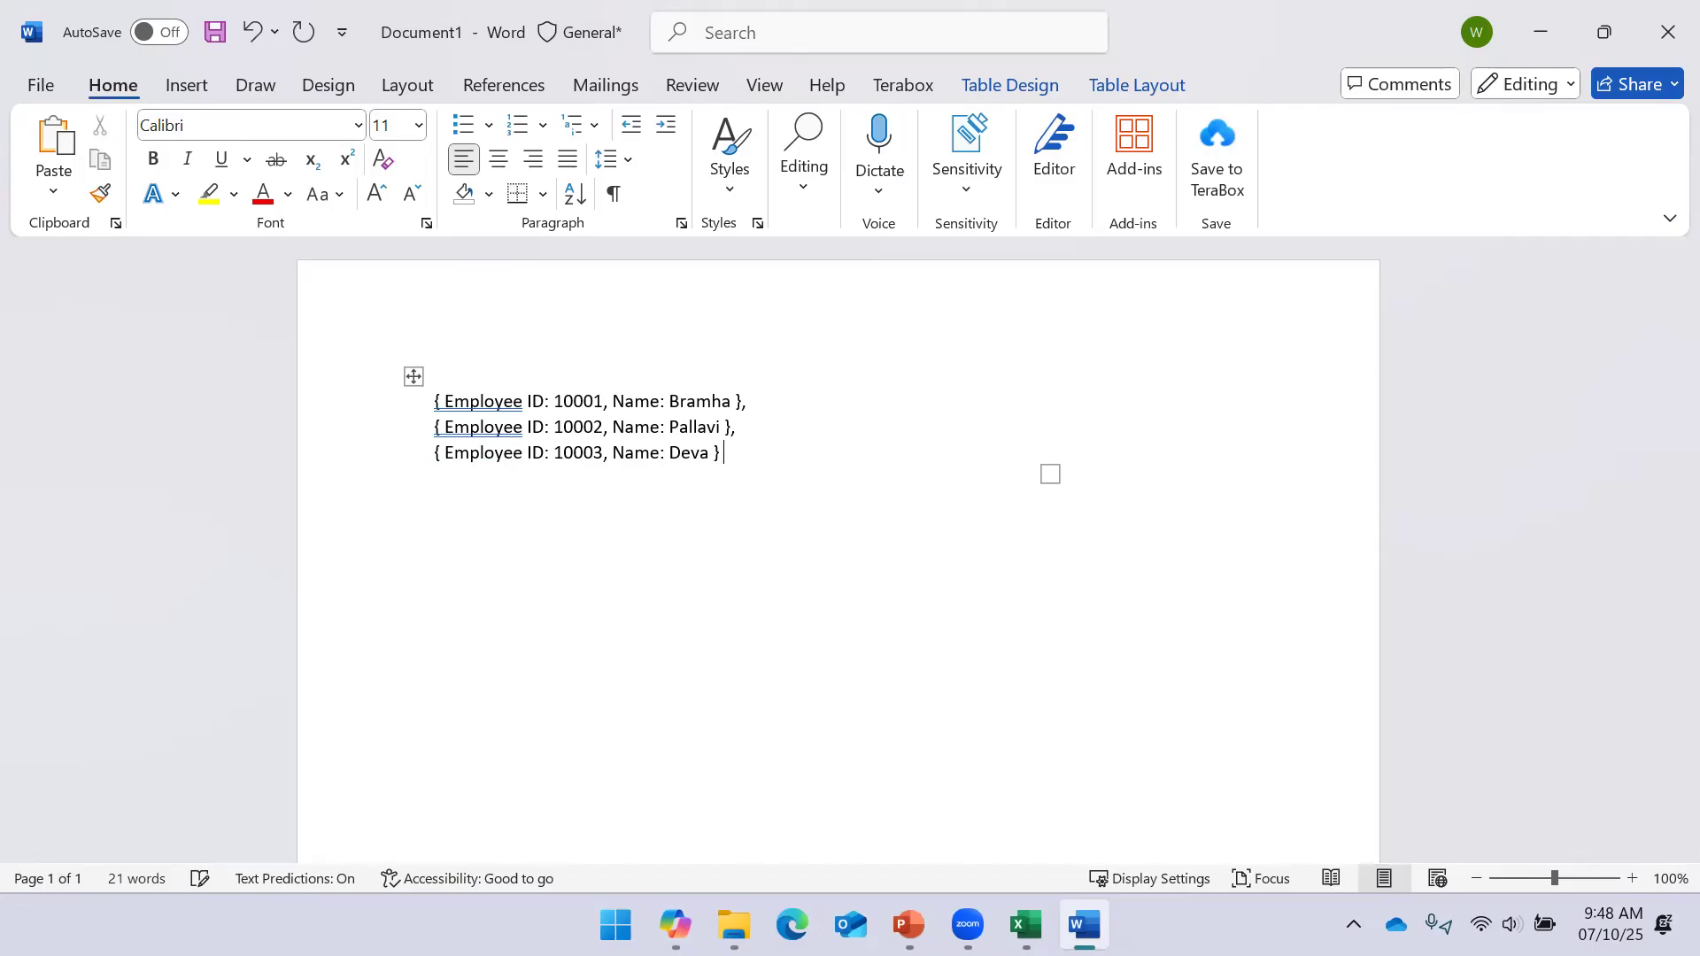
pyautogui.press('BackSpace')
pyautogui.write(']')
# Put '[' on its own line above the entries and ']' on its own line below
pyautogui.click(437, 403)
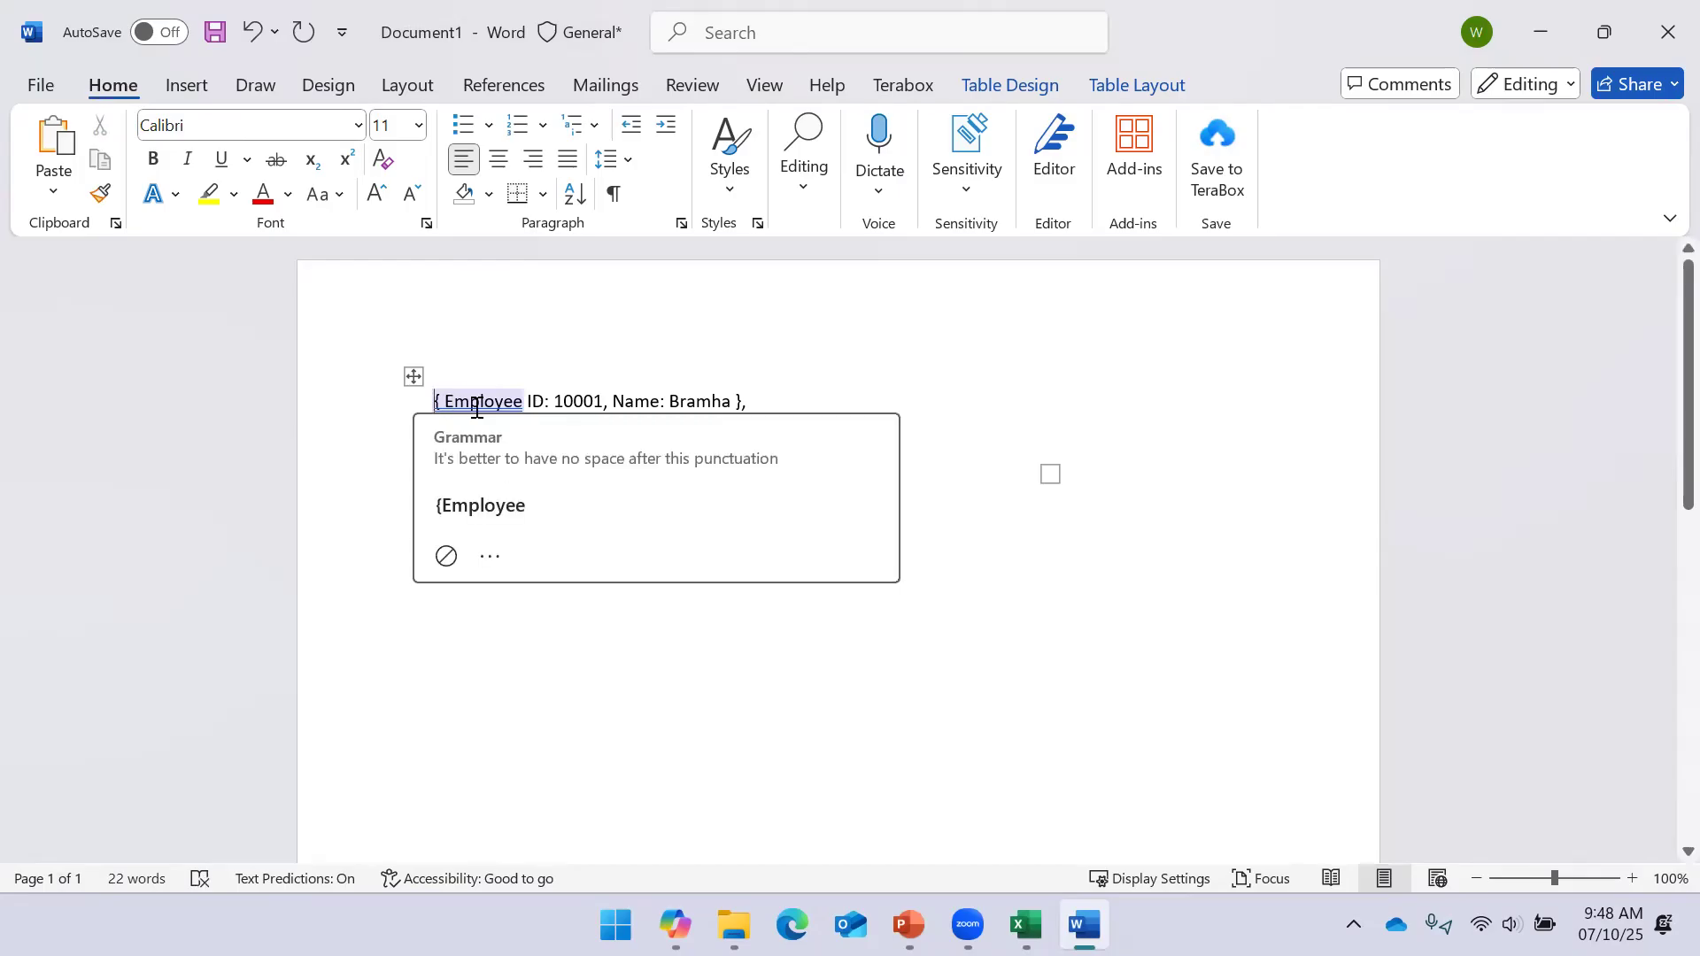
pyautogui.press('Escape')
pyautogui.write('[')
pyautogui.press('Return')
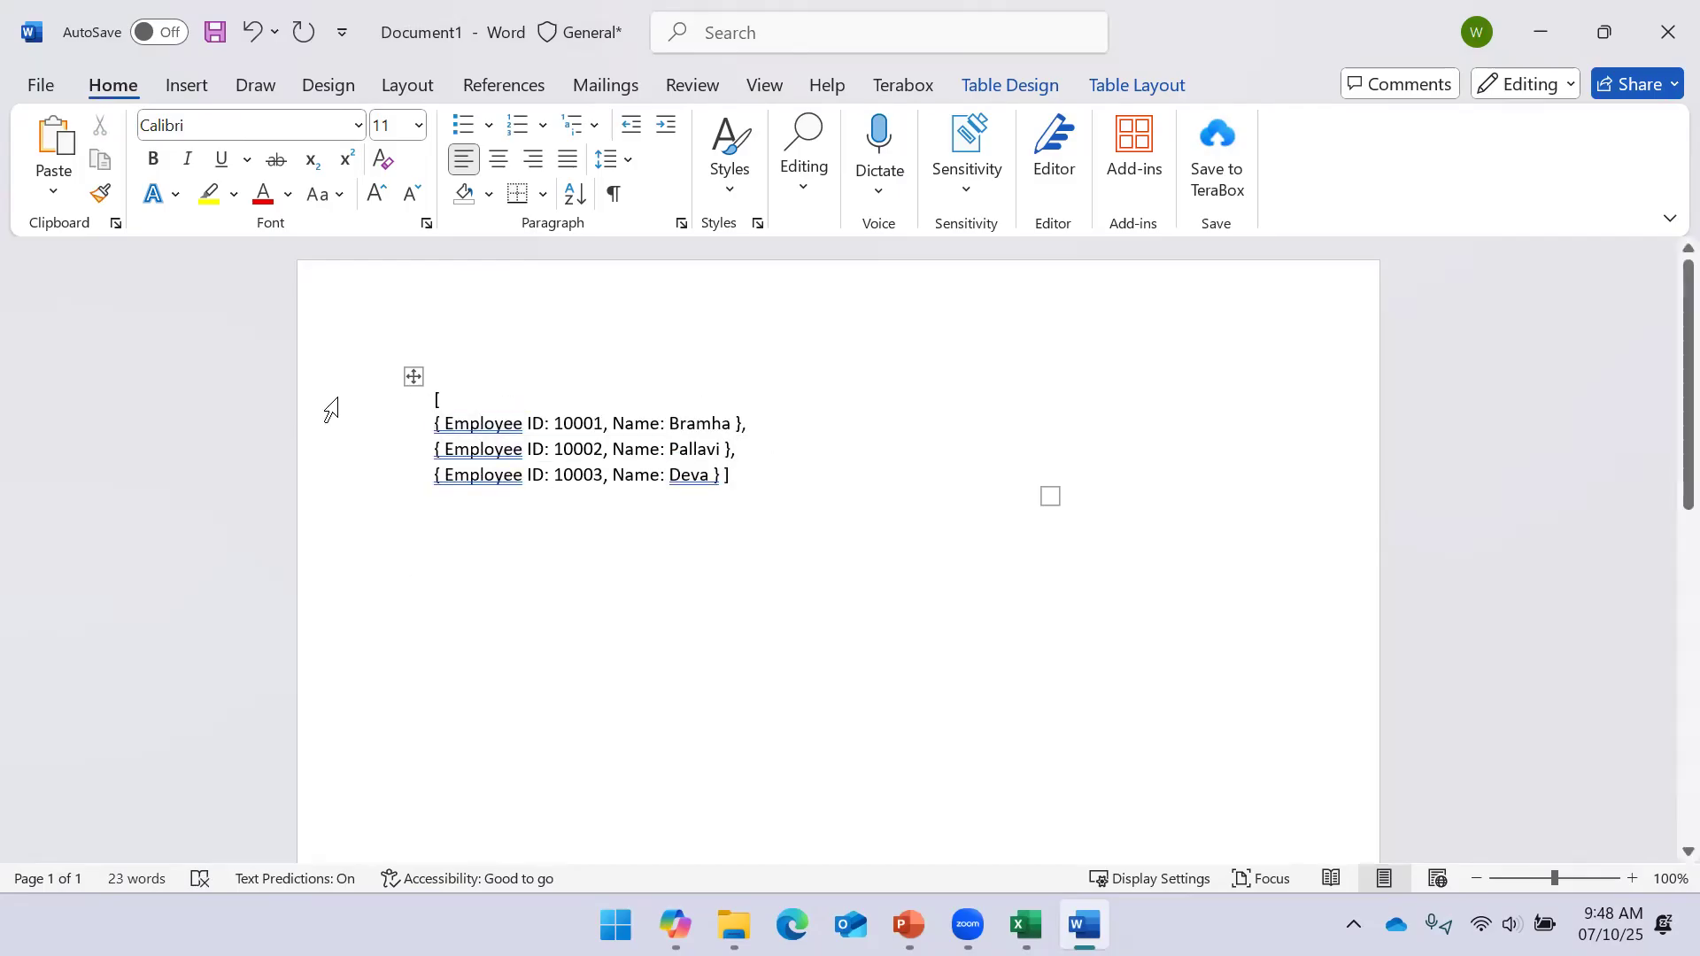
pyautogui.click(722, 475)
pyautogui.press('Return')
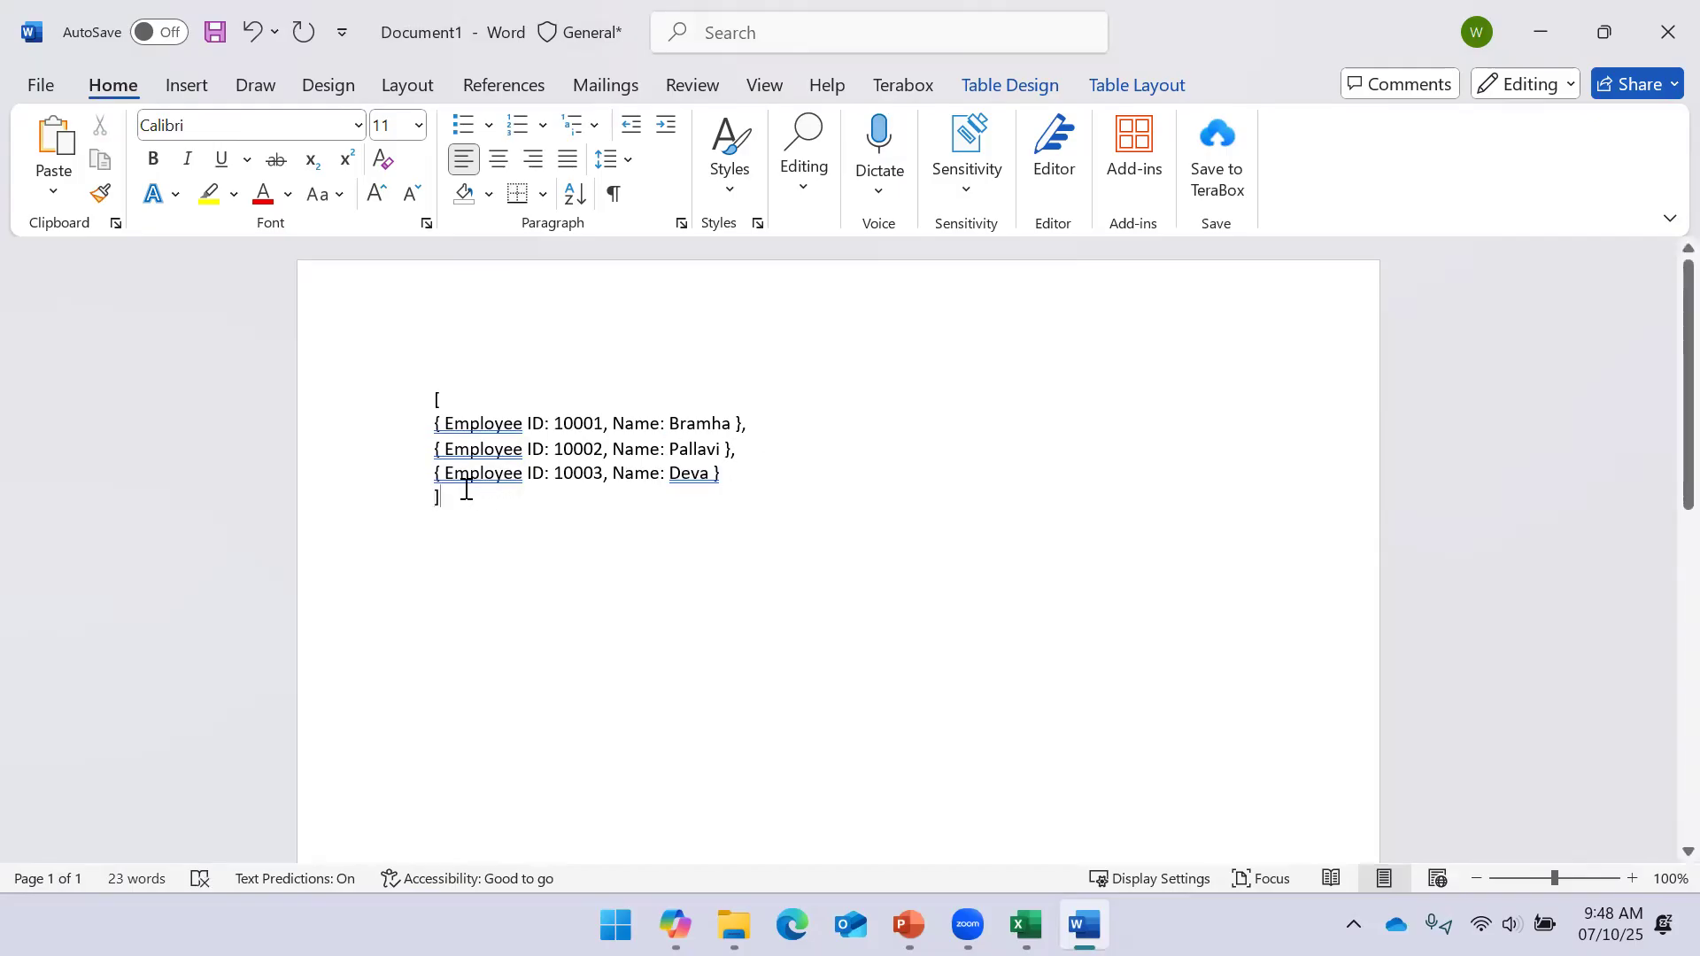
pyautogui.click(428, 393)
pyautogui.click(586, 575)
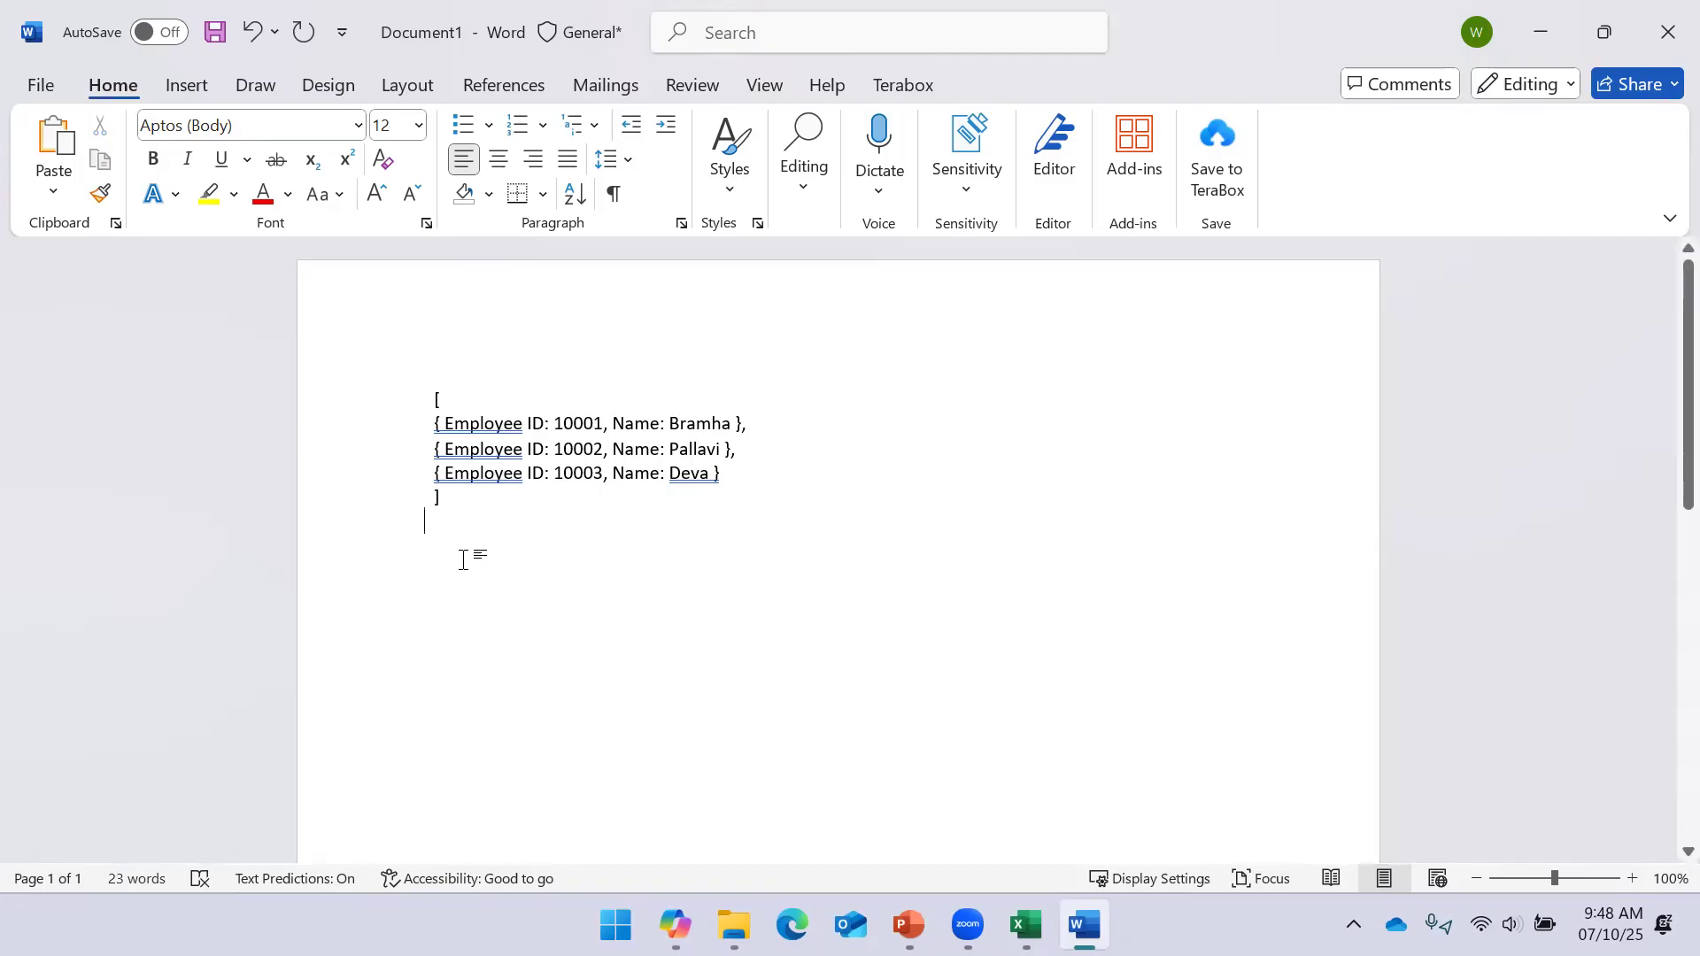
# Close the Word document holding the bracketed list without saving it
pyautogui.moveTo(417, 505); pyautogui.dragTo(416, 403)
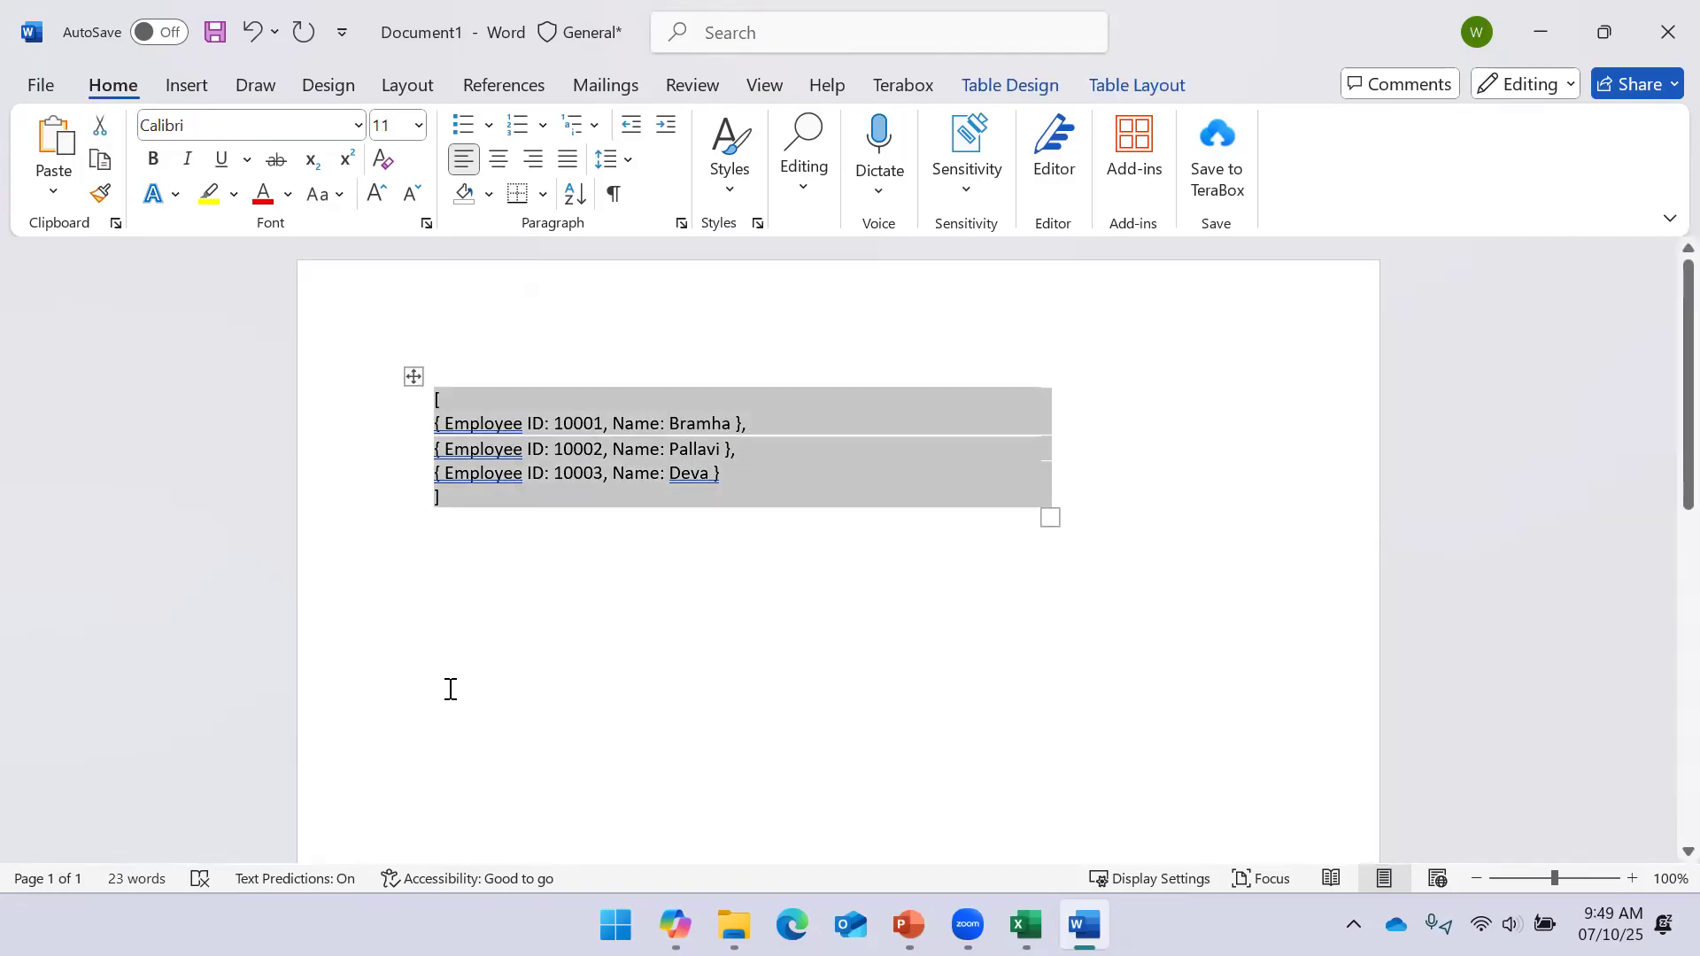
pyautogui.click(440, 549)
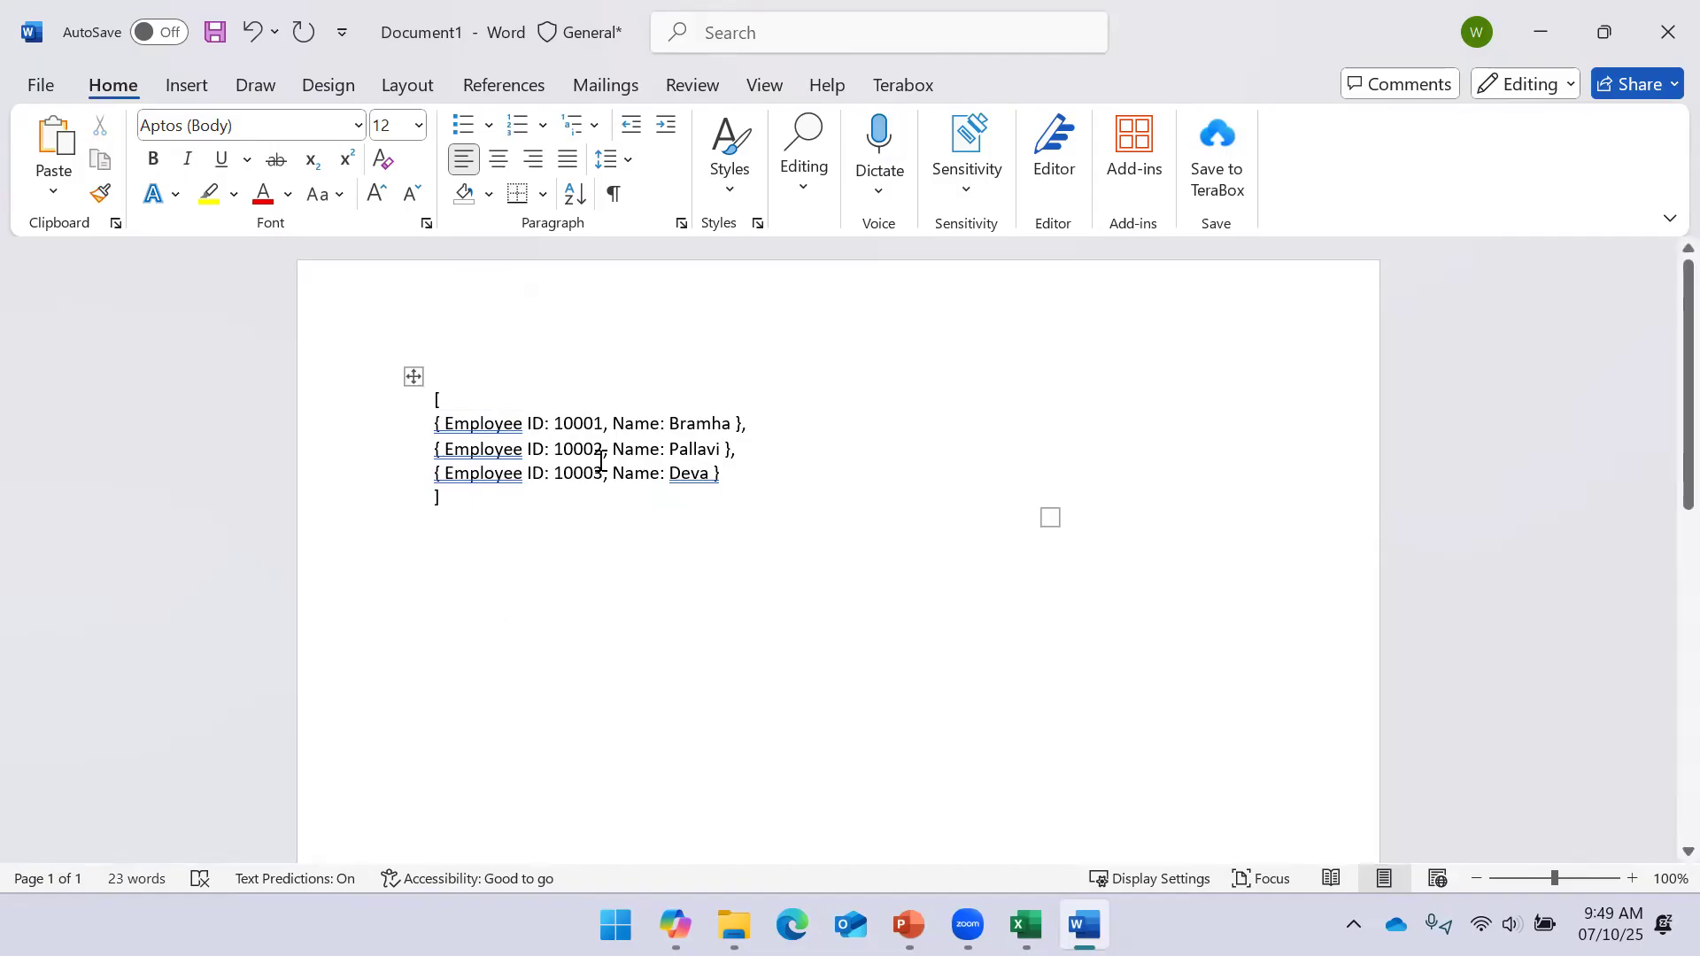
pyautogui.click(1668, 32)
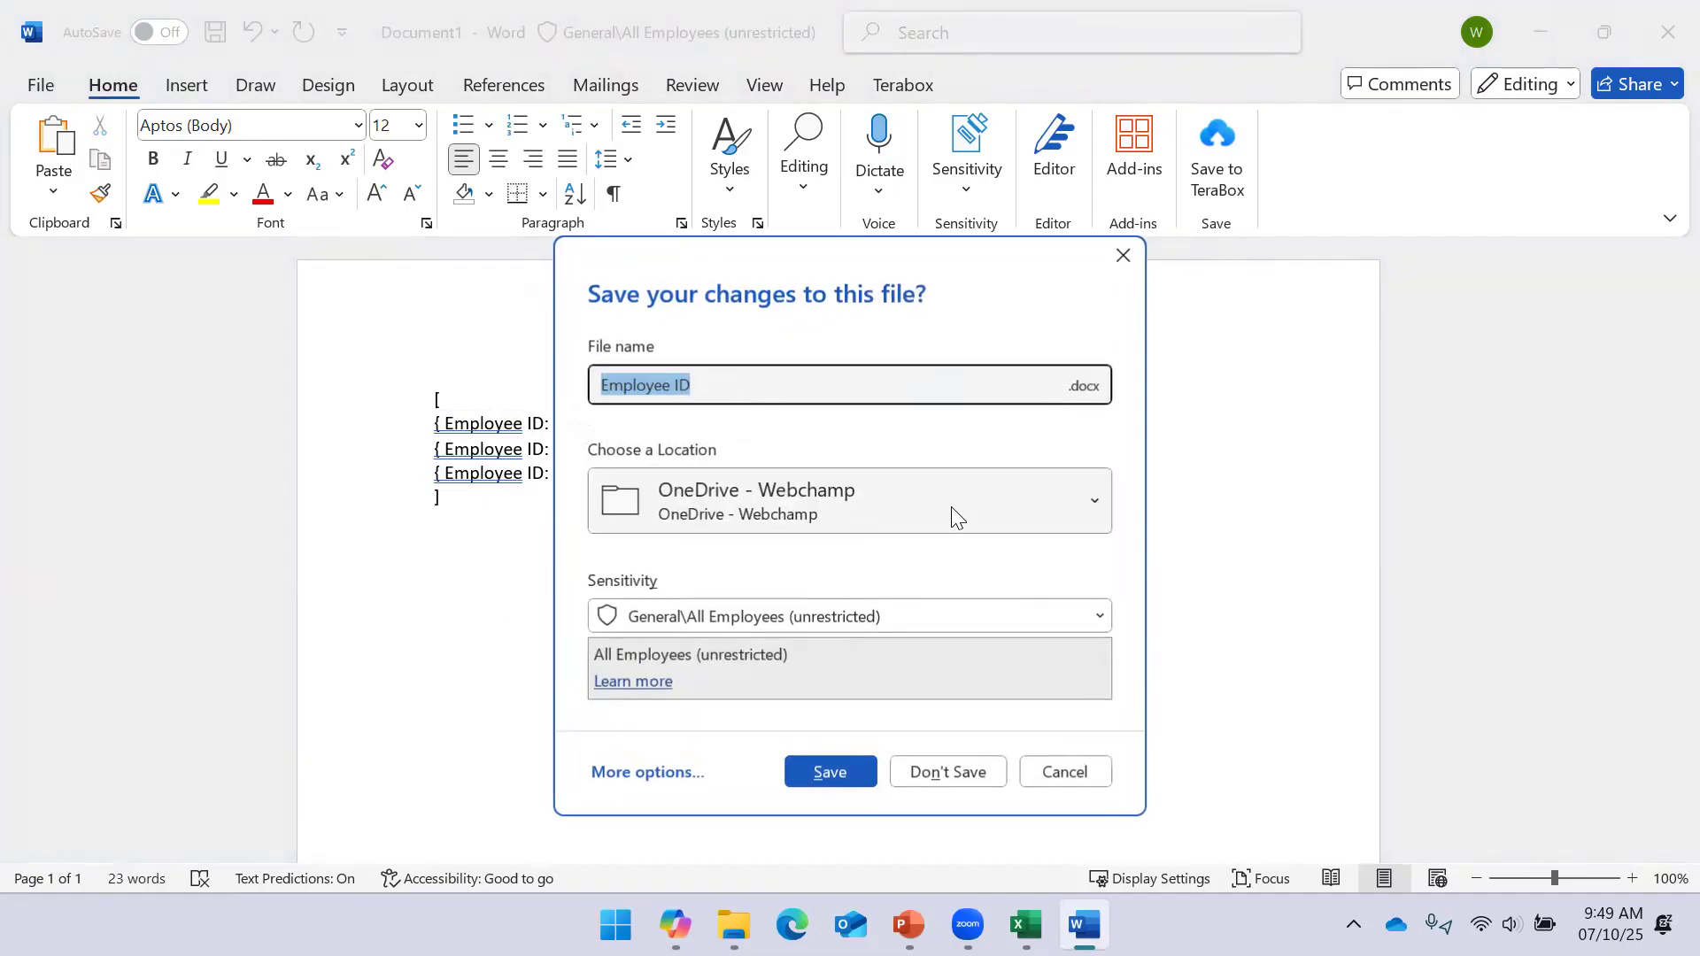
pyautogui.click(941, 767)
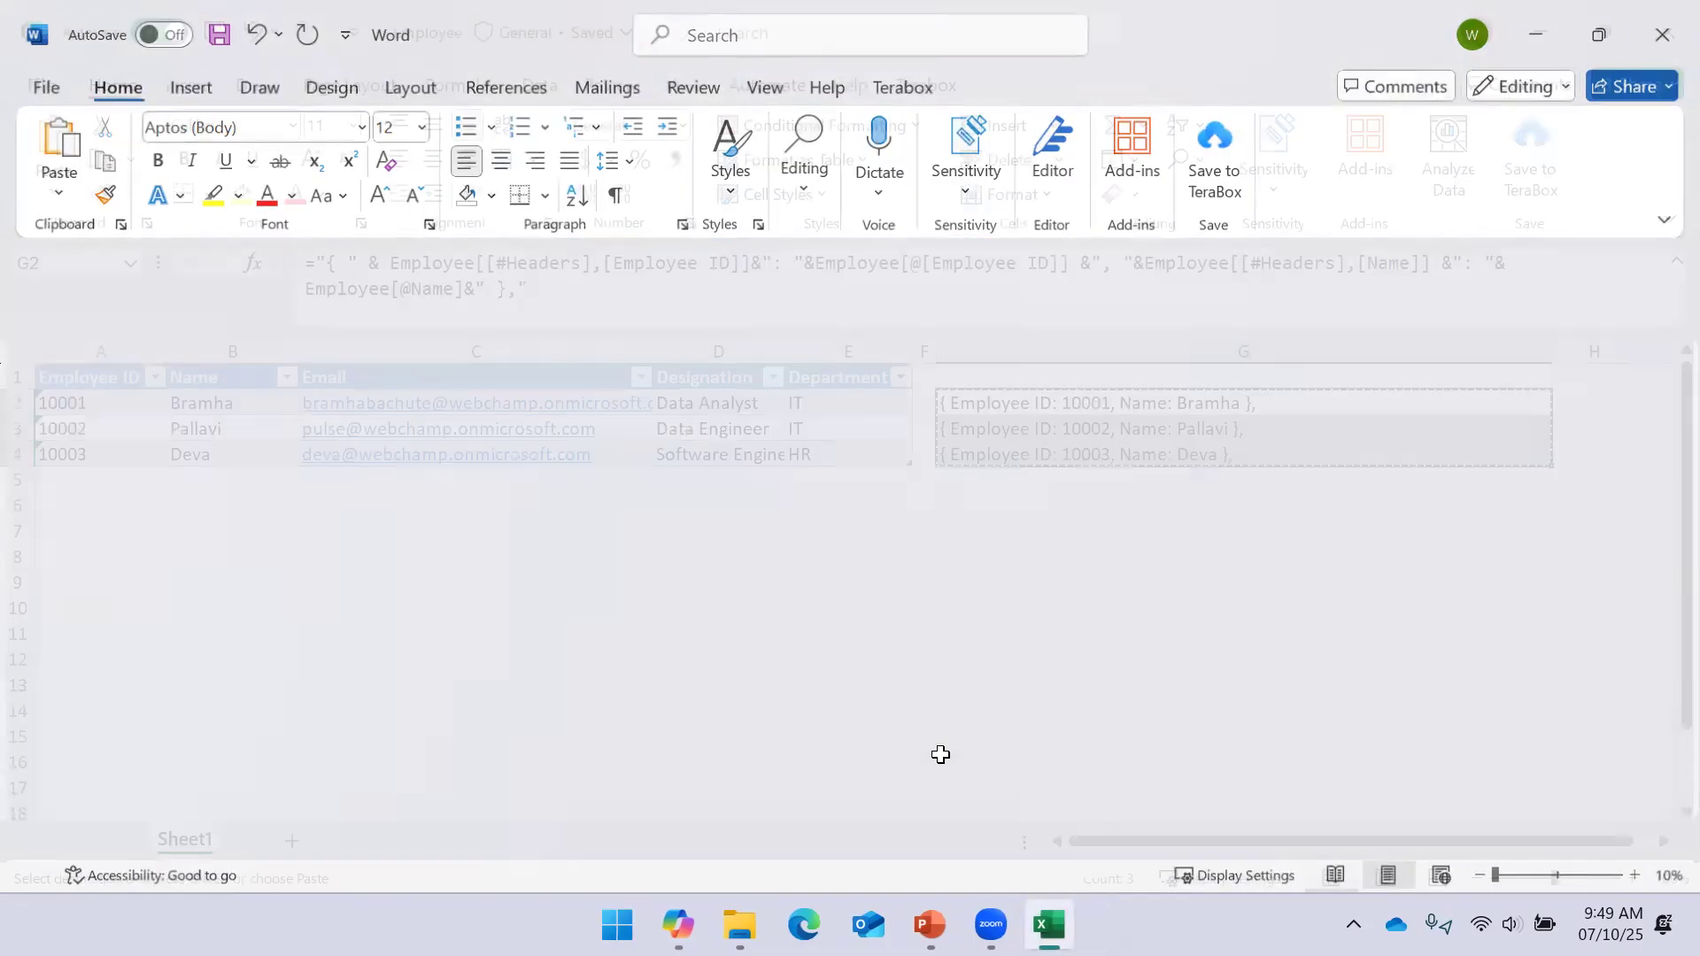
# Delete the employee text in column G and close the Employee workbook
pyautogui.click(1026, 341)
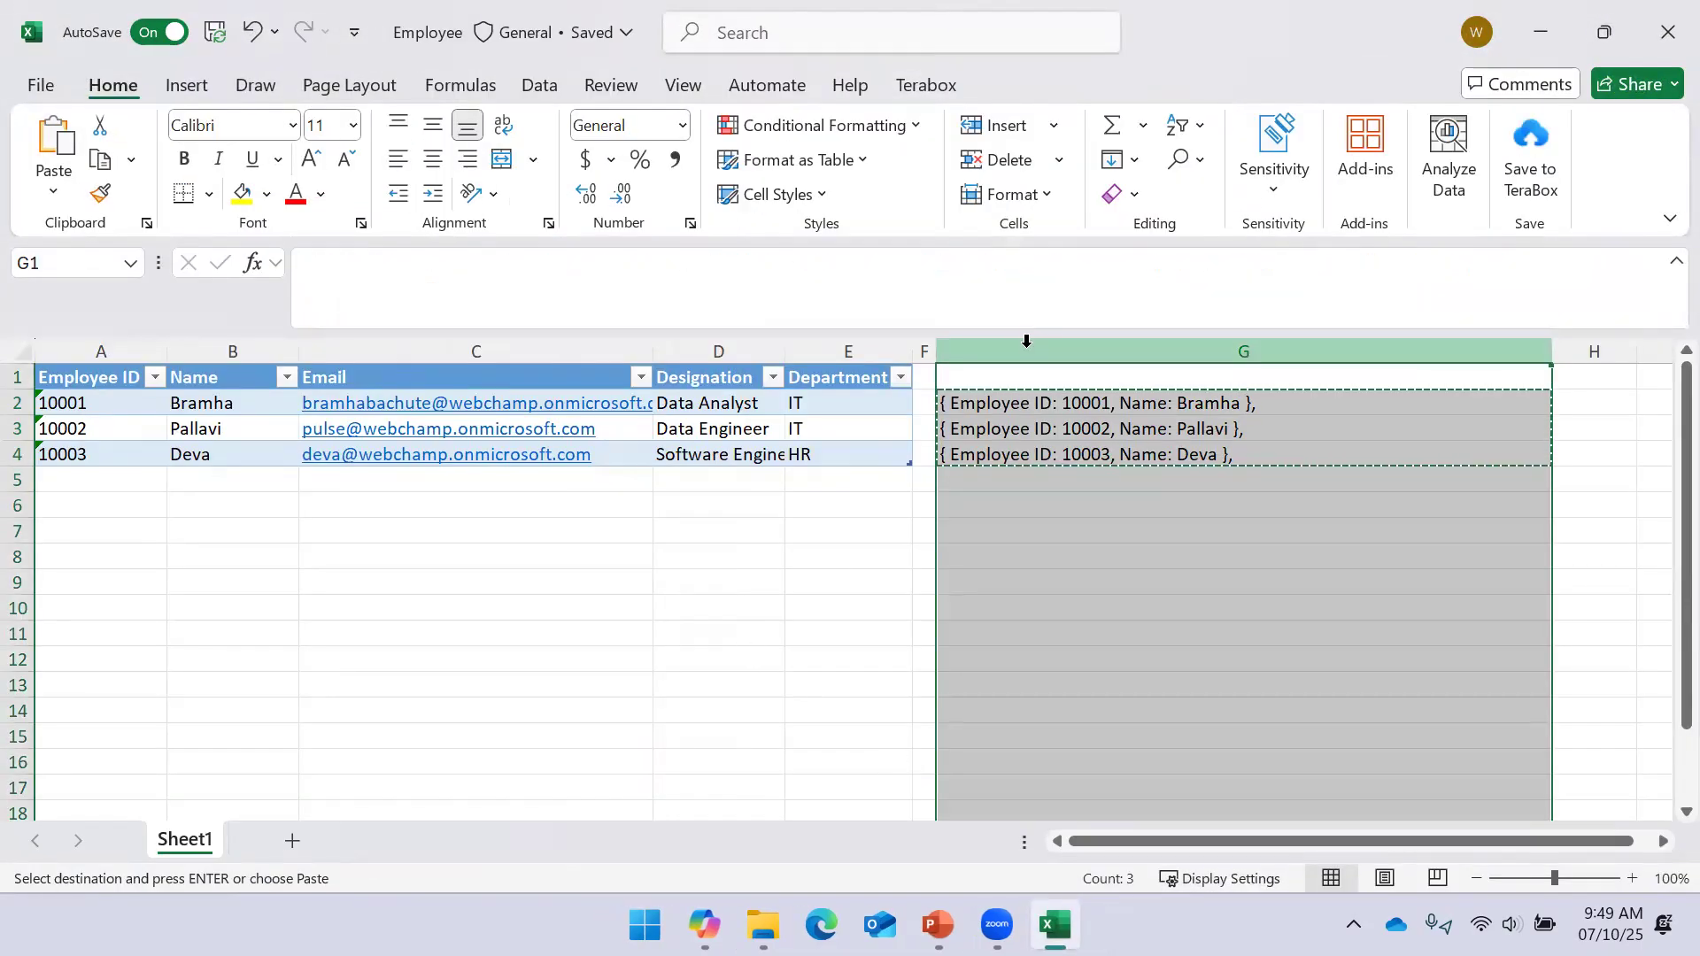
pyautogui.hotkey('ctrl', '-')
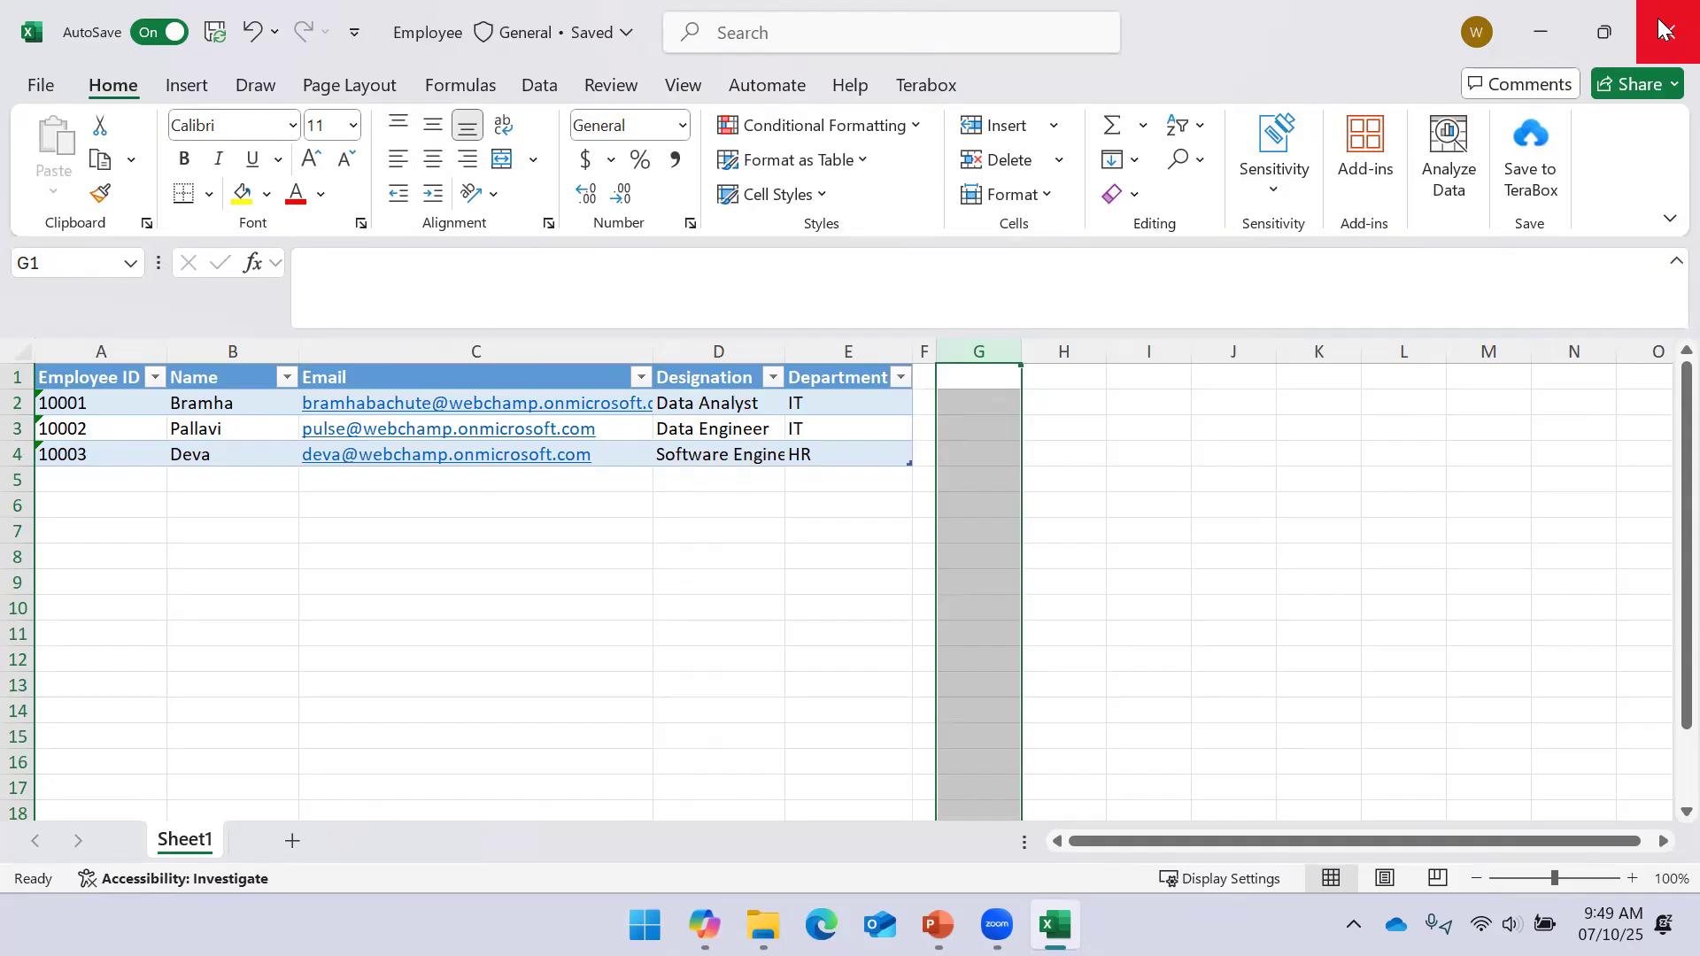
pyautogui.click(1663, 28)
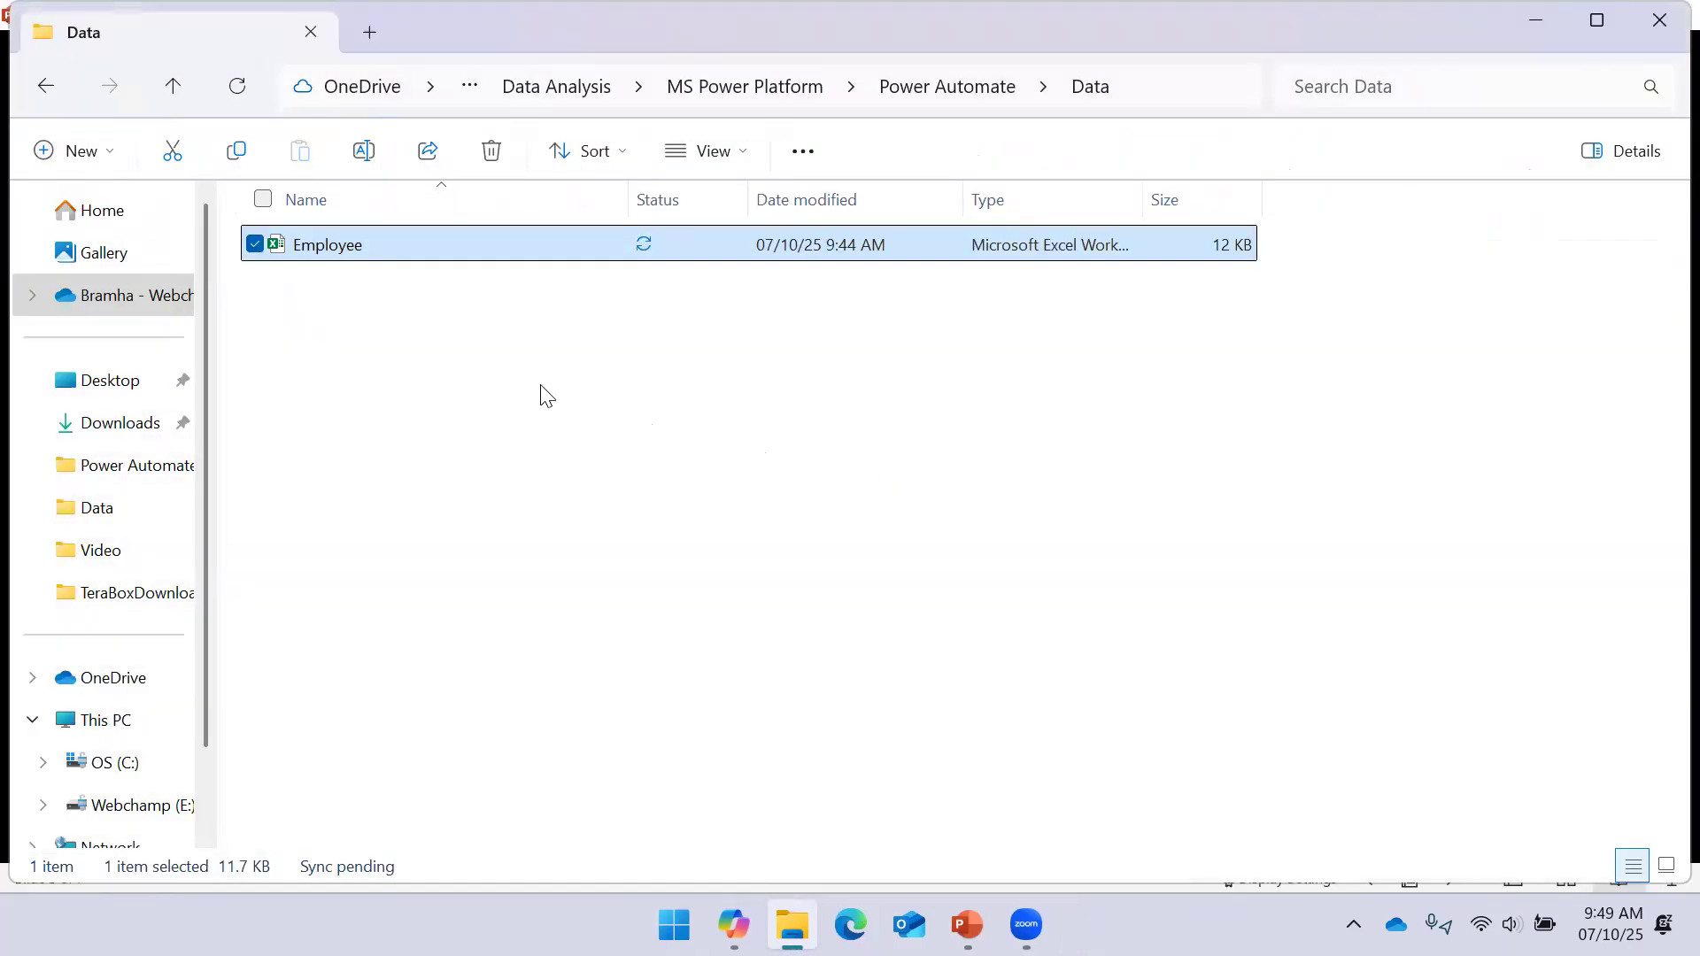
# Leave the Data folder and bring the Power Automate browser window up full screen
pyautogui.click(546, 395)
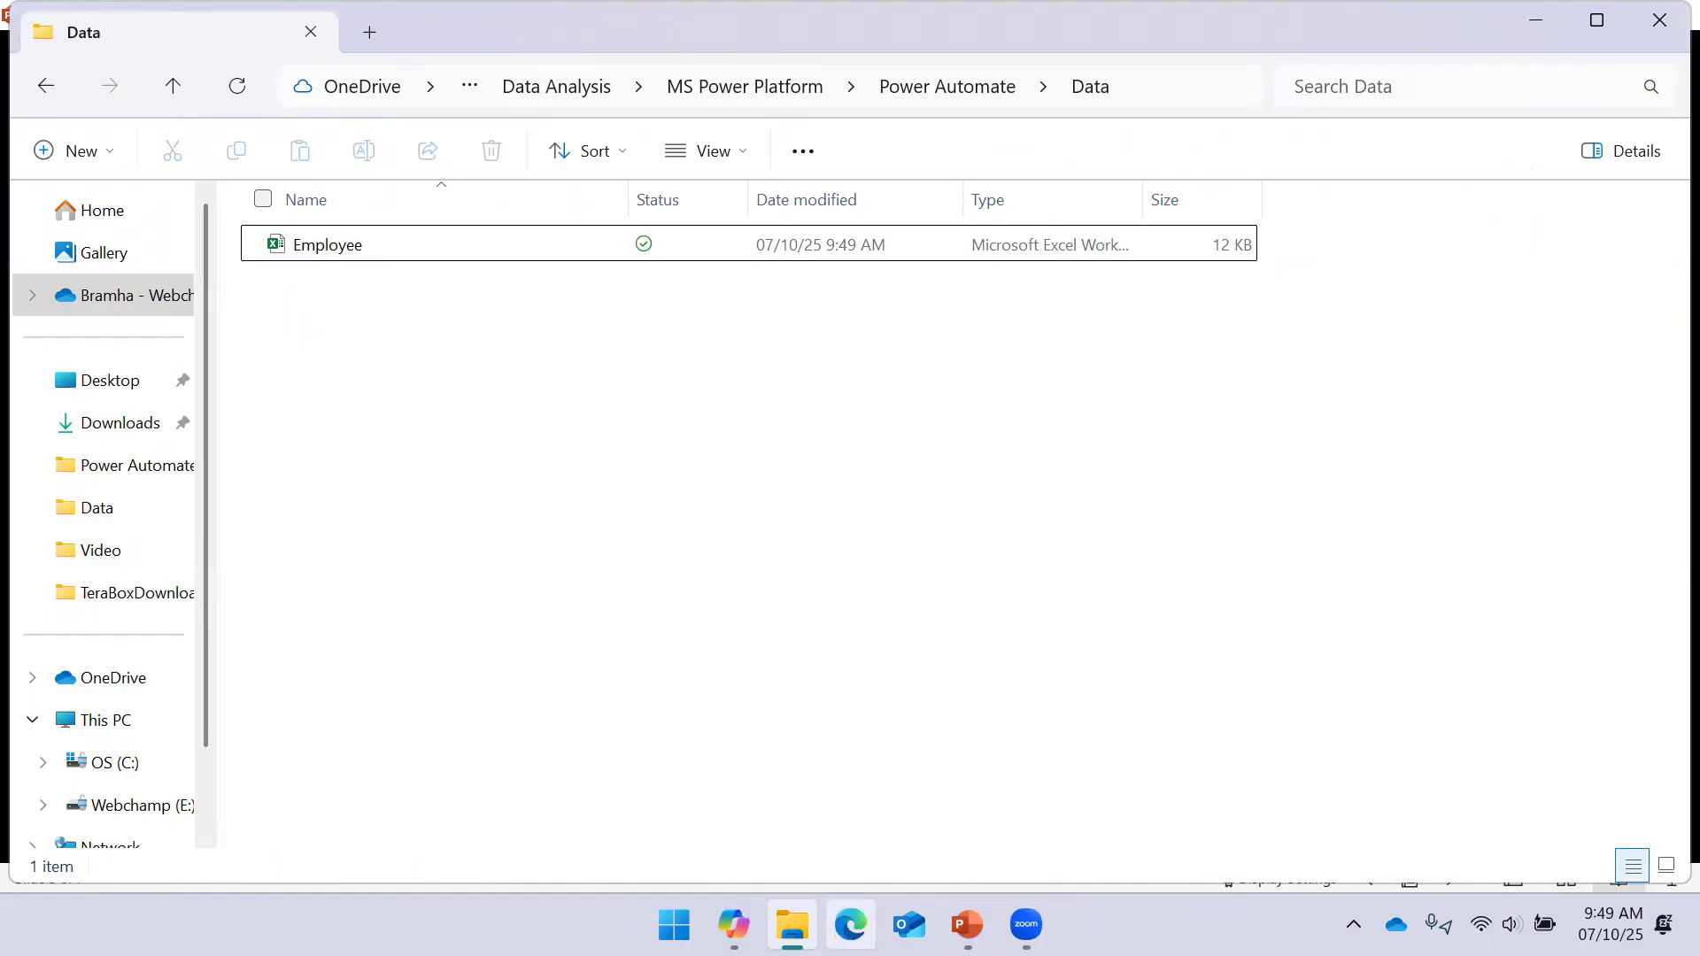
pyautogui.click(851, 924)
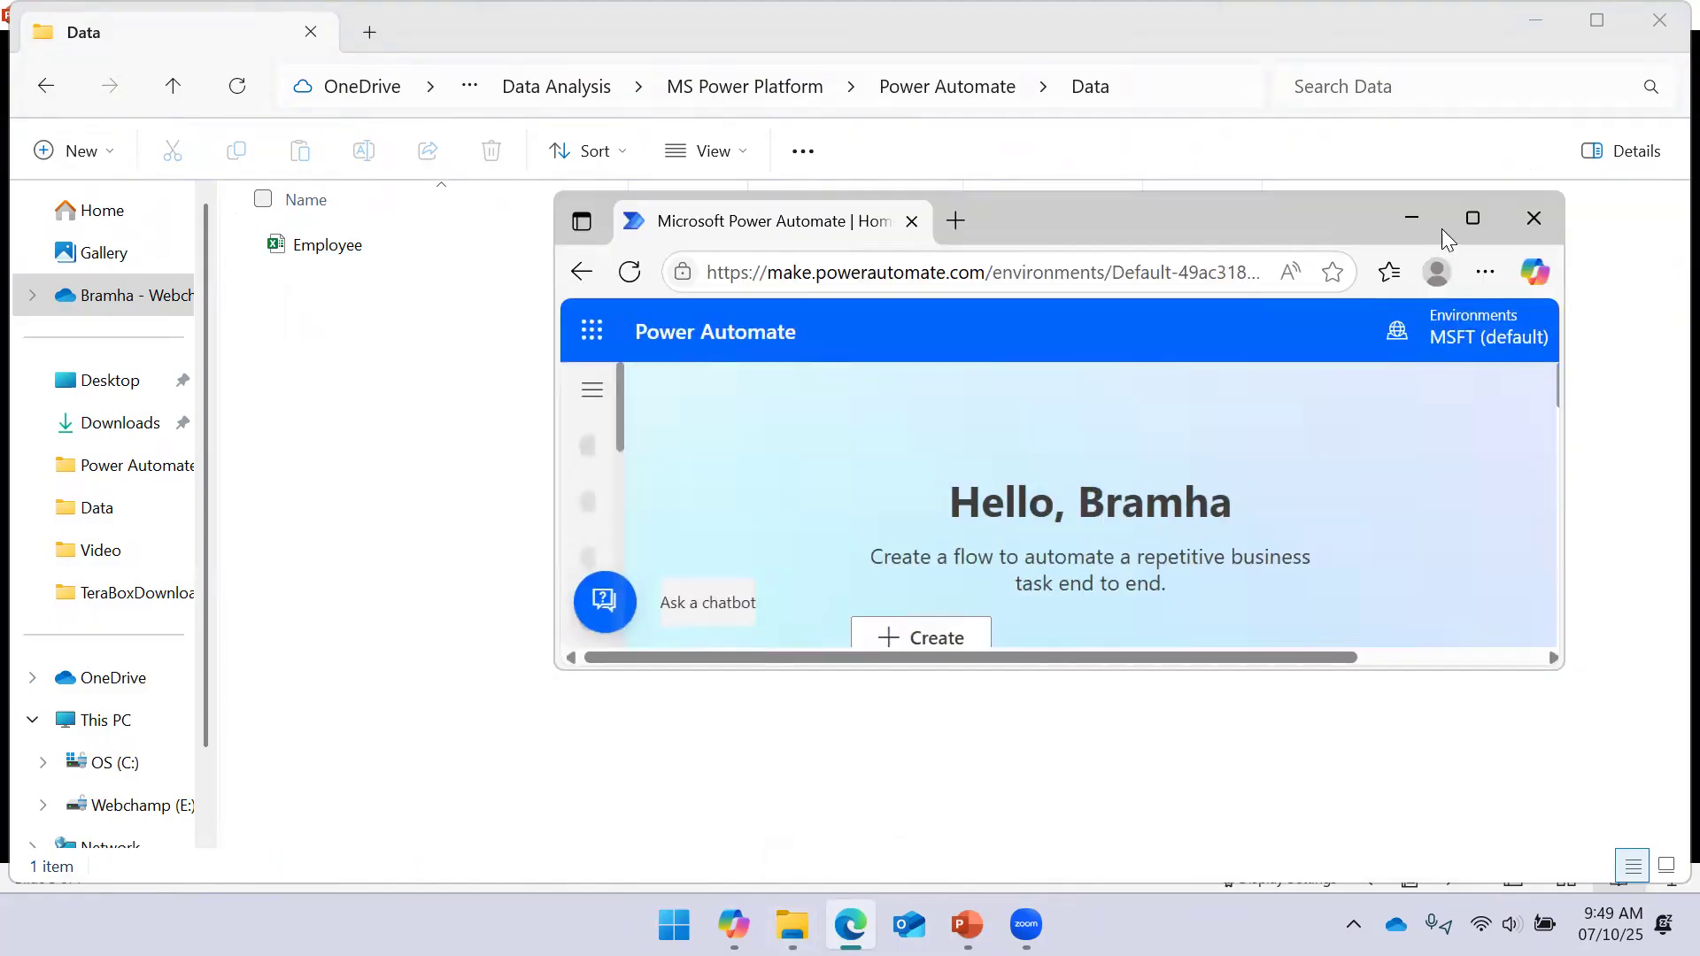
pyautogui.click(1466, 222)
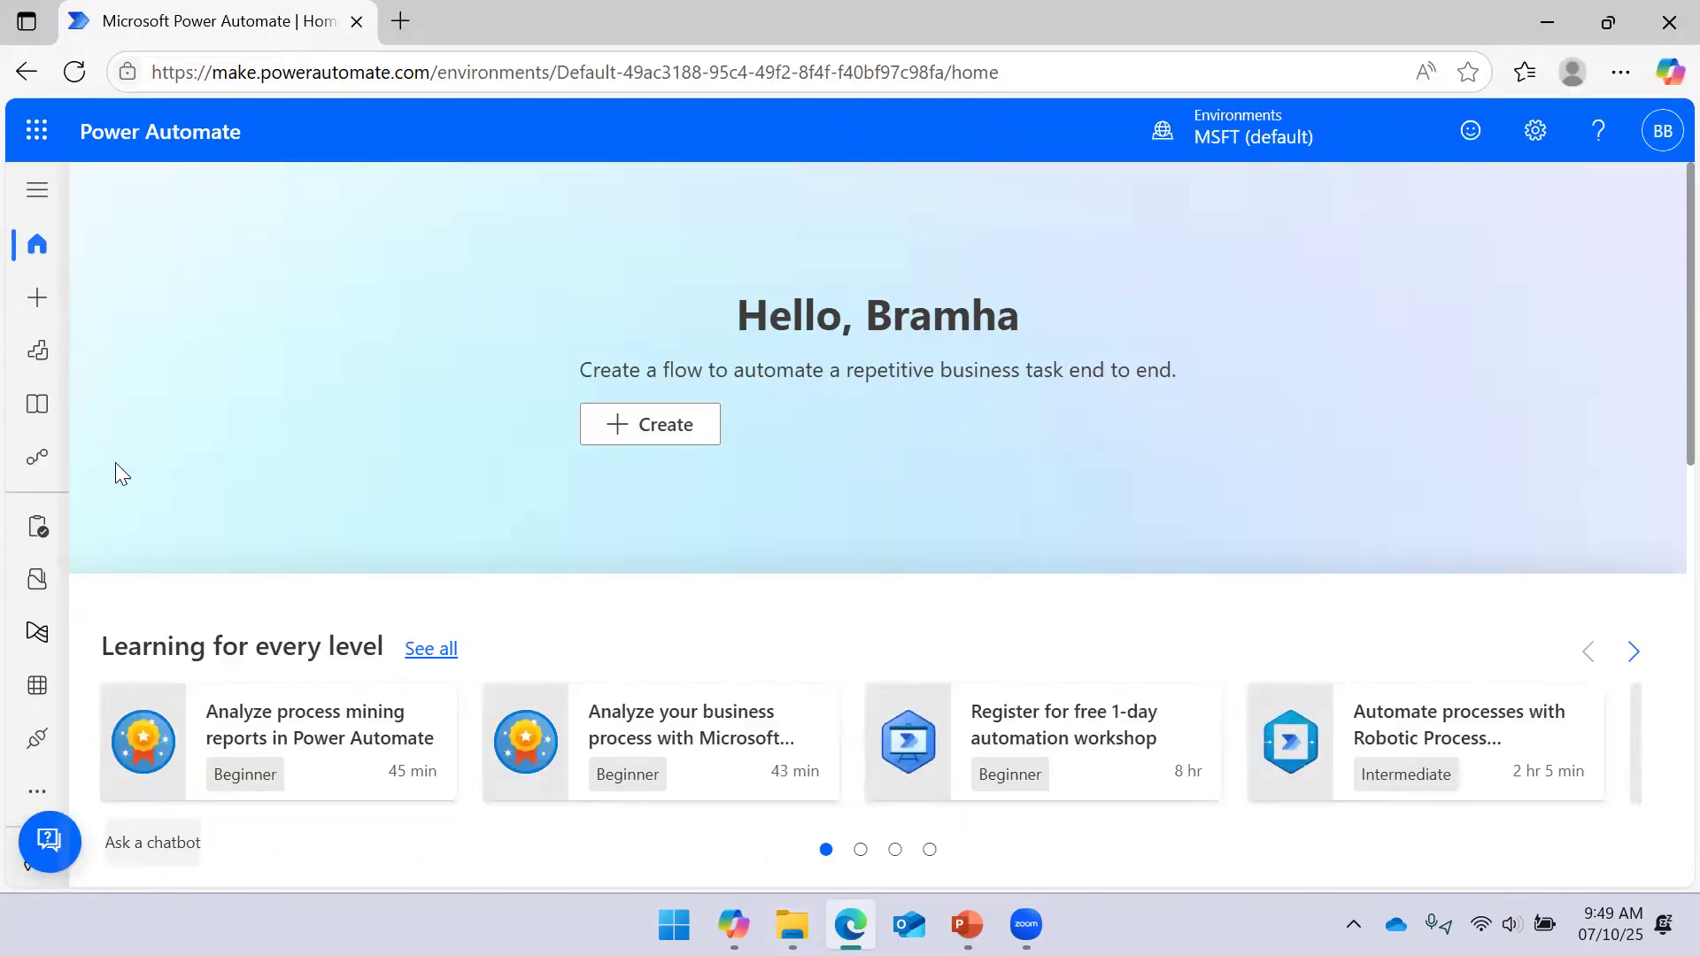
# Go to My flows to list the existing cloud flows
pyautogui.click(42, 457)
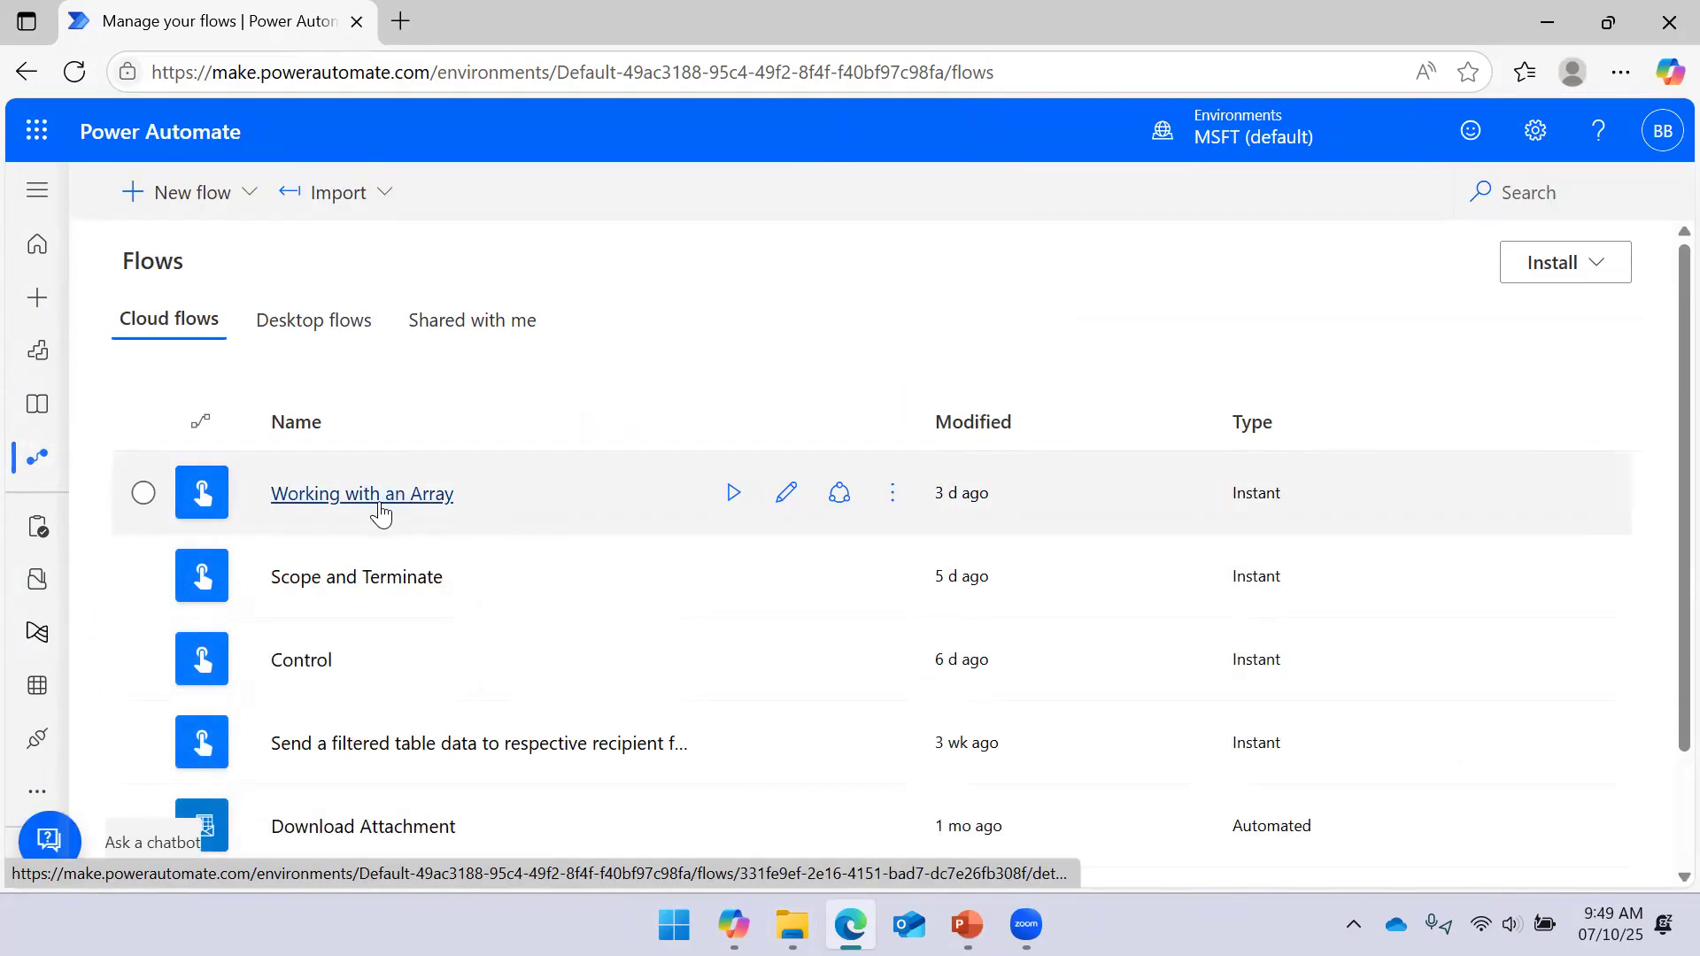
pyautogui.click(184, 191)
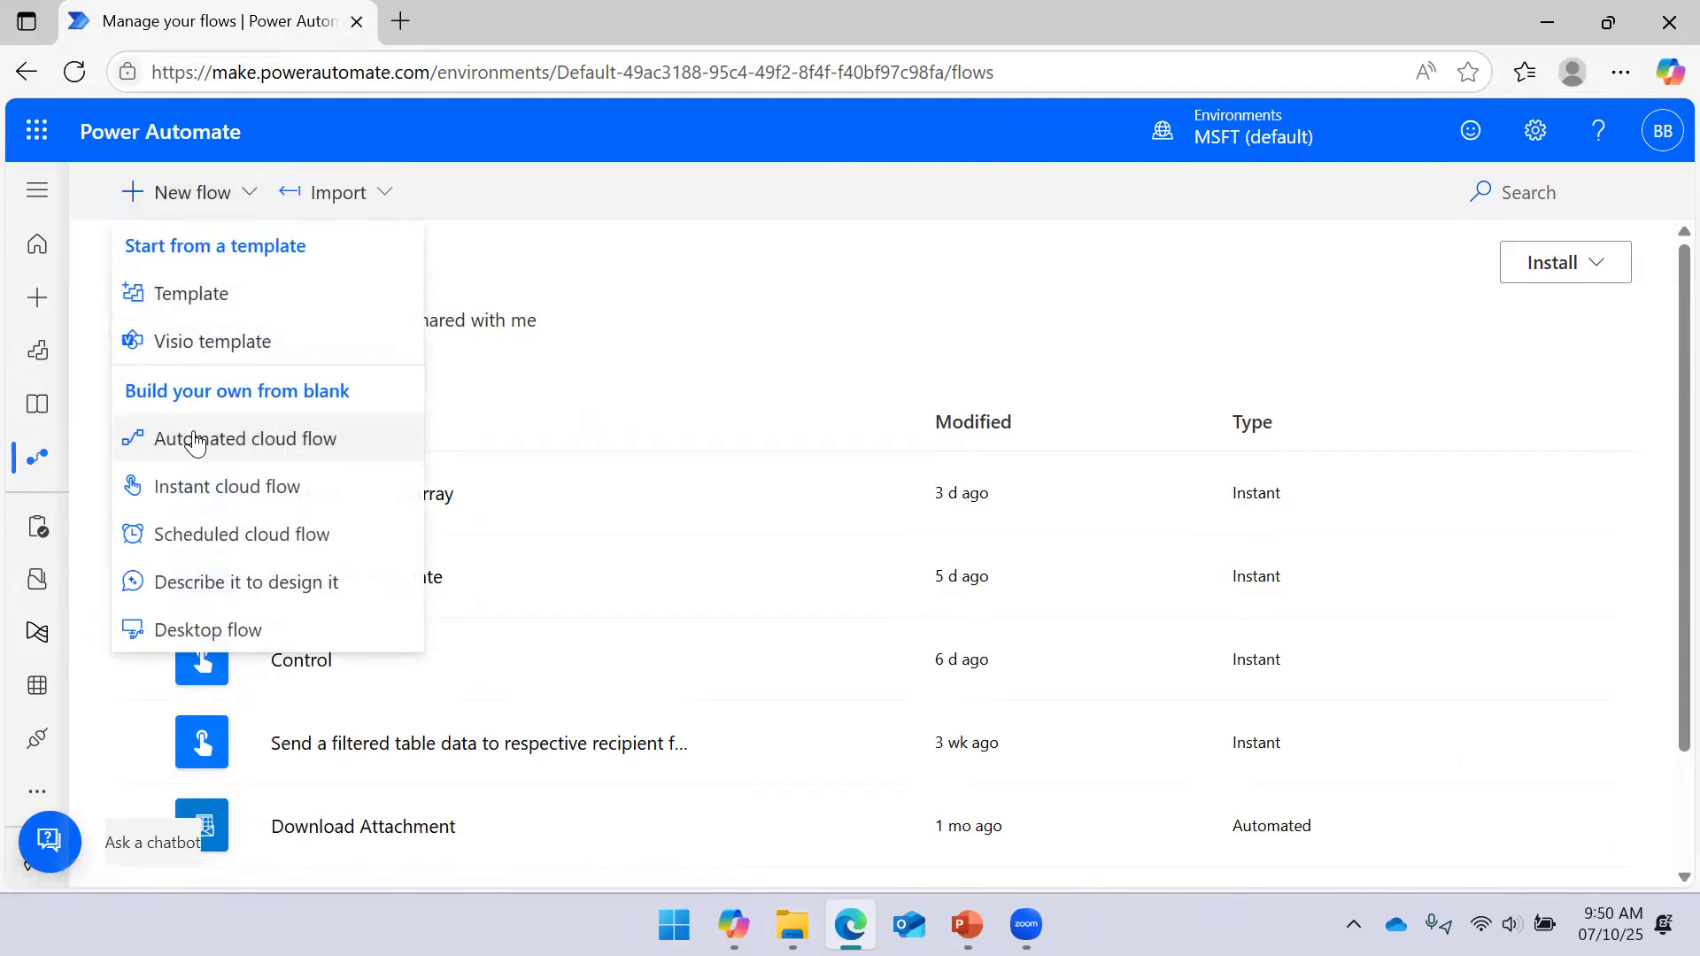
# Begin an instant cloud flow named 'Working with Objects' with a manual trigger
pyautogui.click(197, 488)
pyautogui.click(951, 258)
pyautogui.write('w')
pyautogui.press('BackSpace')
pyautogui.write('Working with Objects')
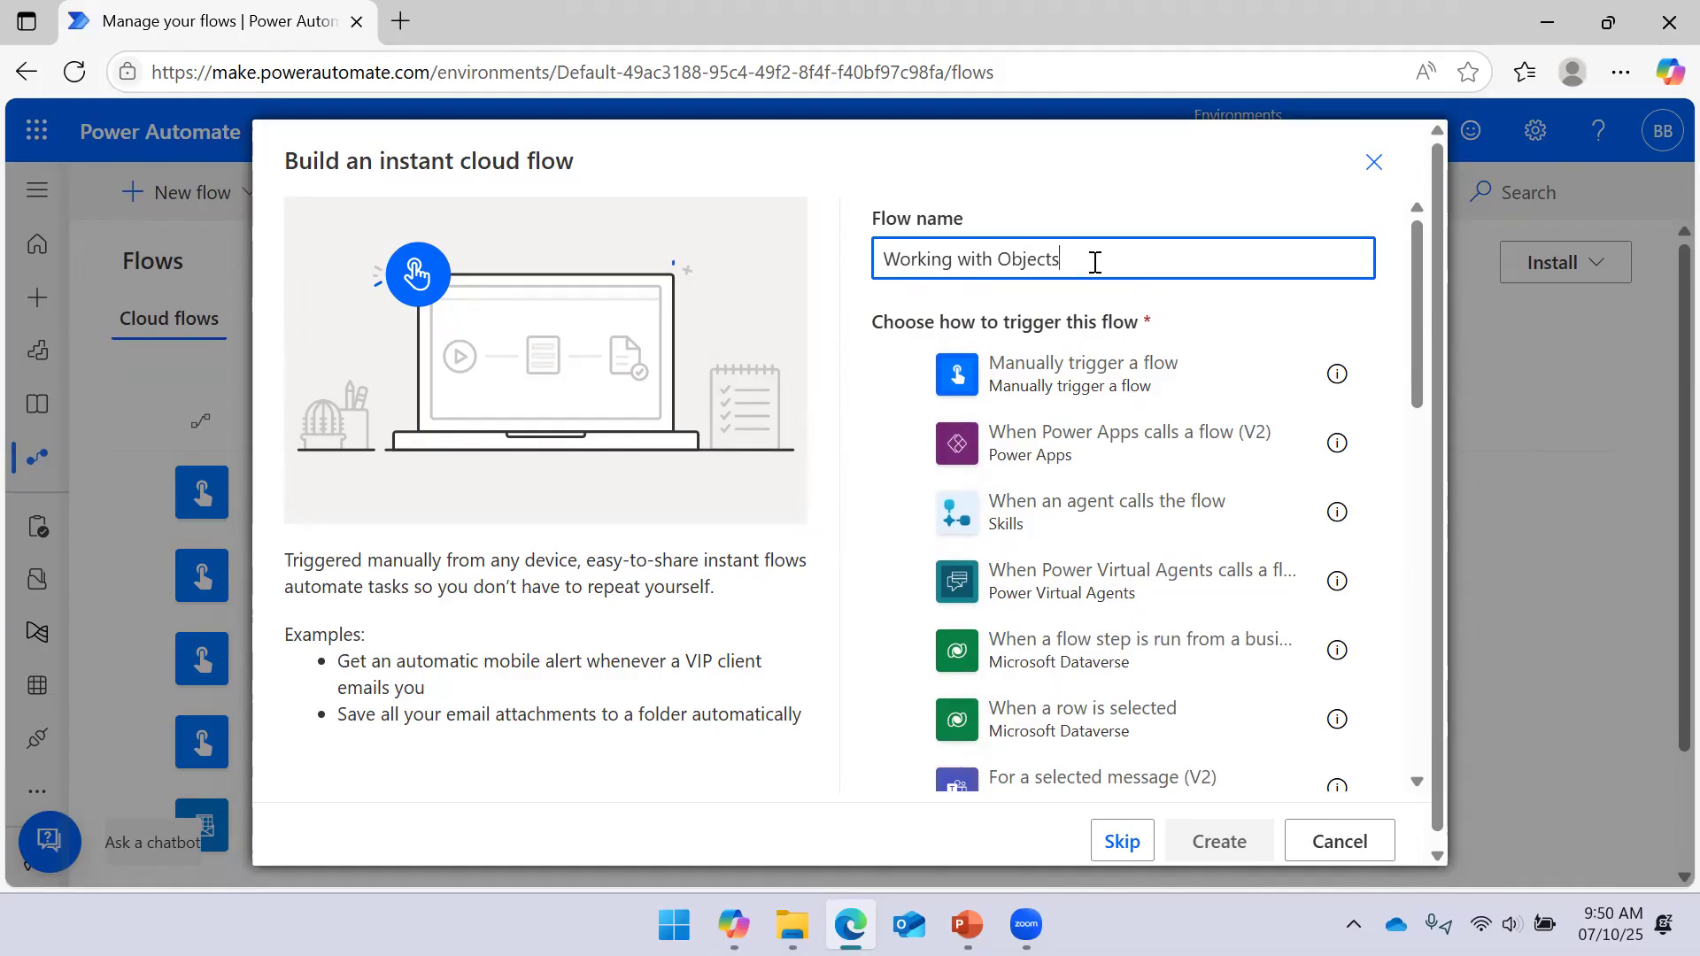
pyautogui.click(1170, 394)
# Create the flow and add a new step below the manual trigger, declining Sticky Keys
pyautogui.click(1220, 841)
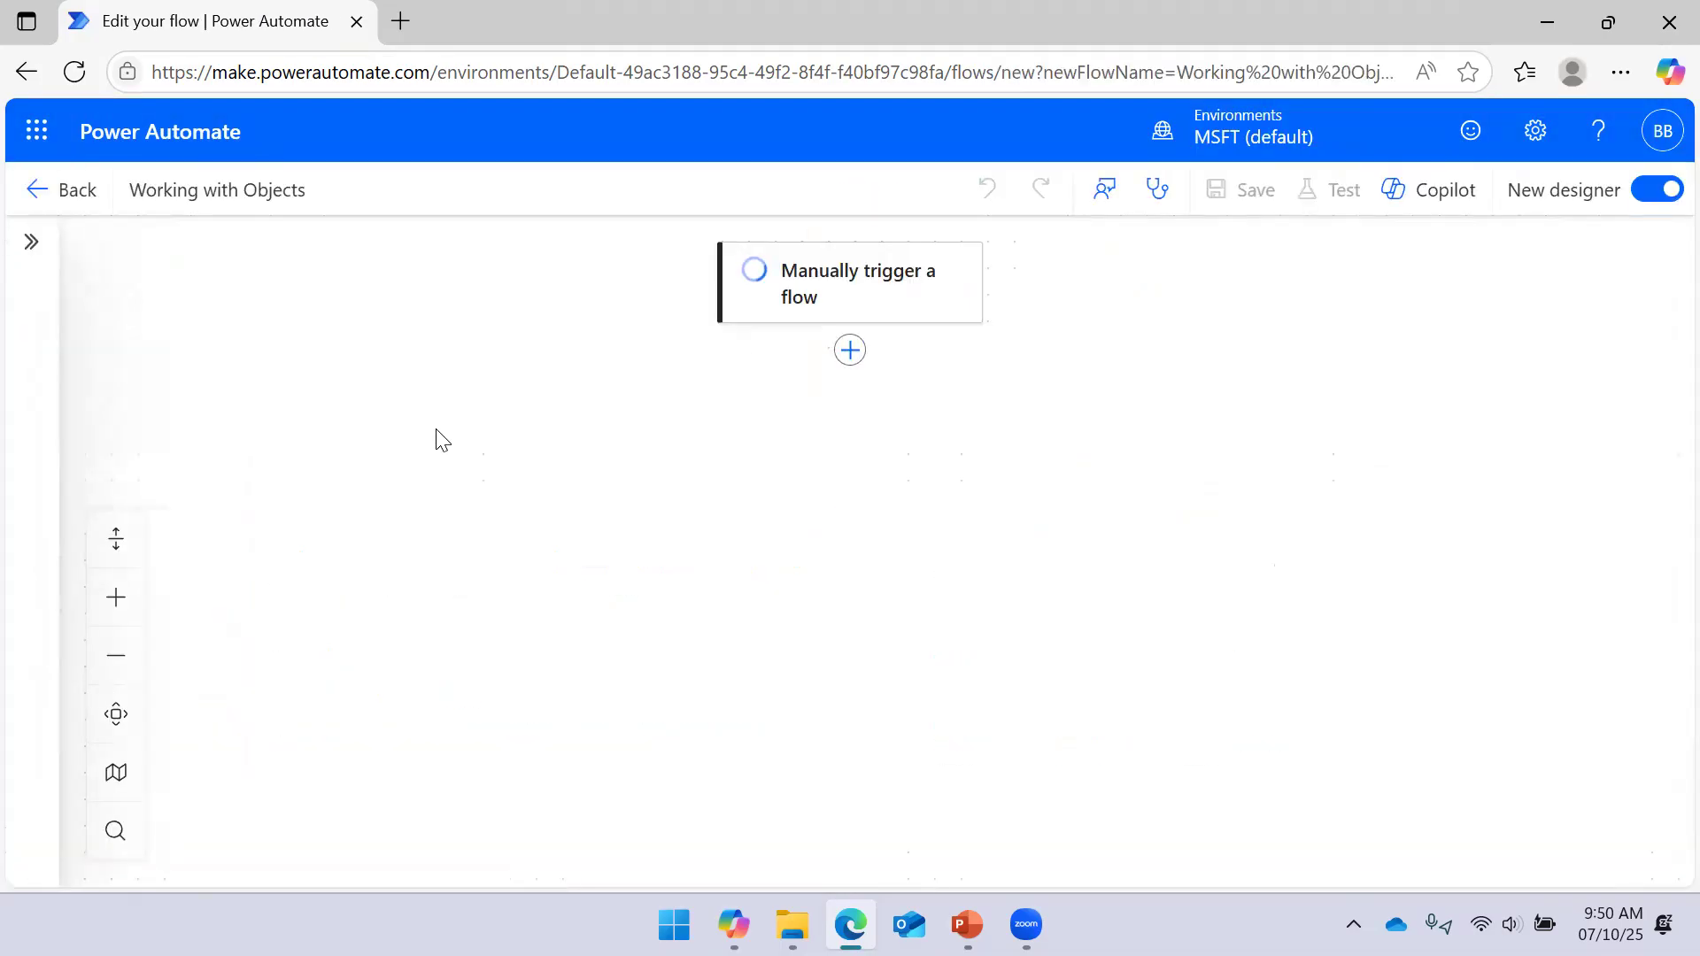
pyautogui.click(853, 354)
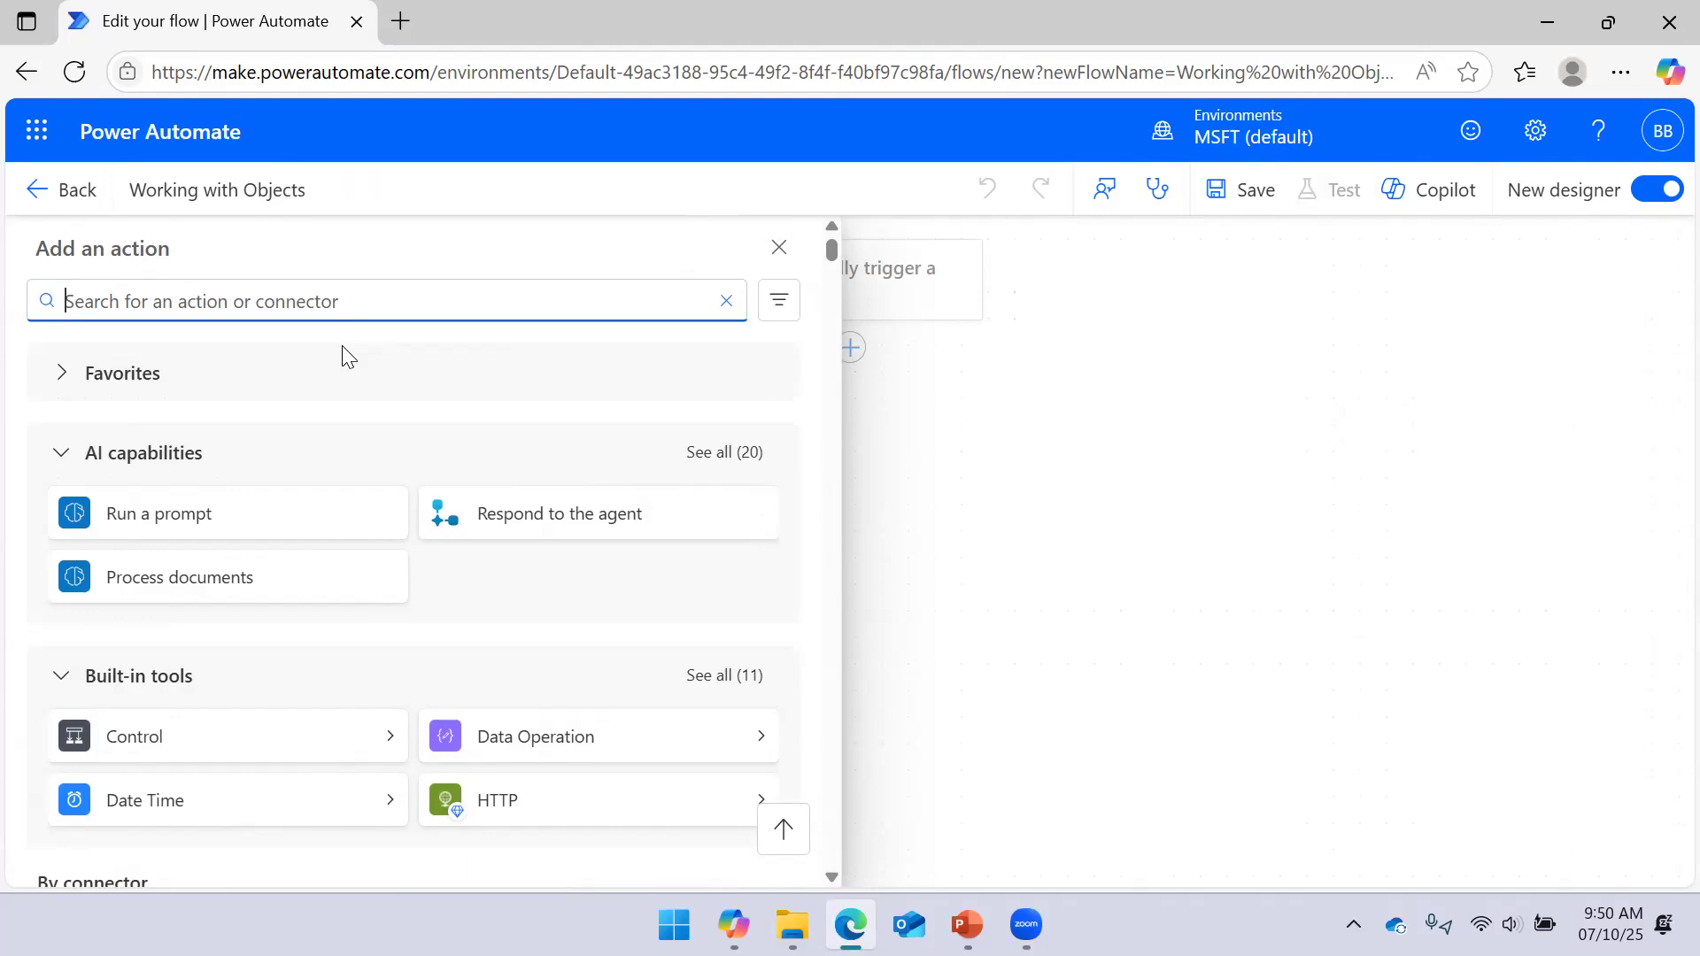
pyautogui.press('shift')
pyautogui.press('shift')
pyautogui.press('shift')
pyautogui.press('shift')
pyautogui.press('shift')
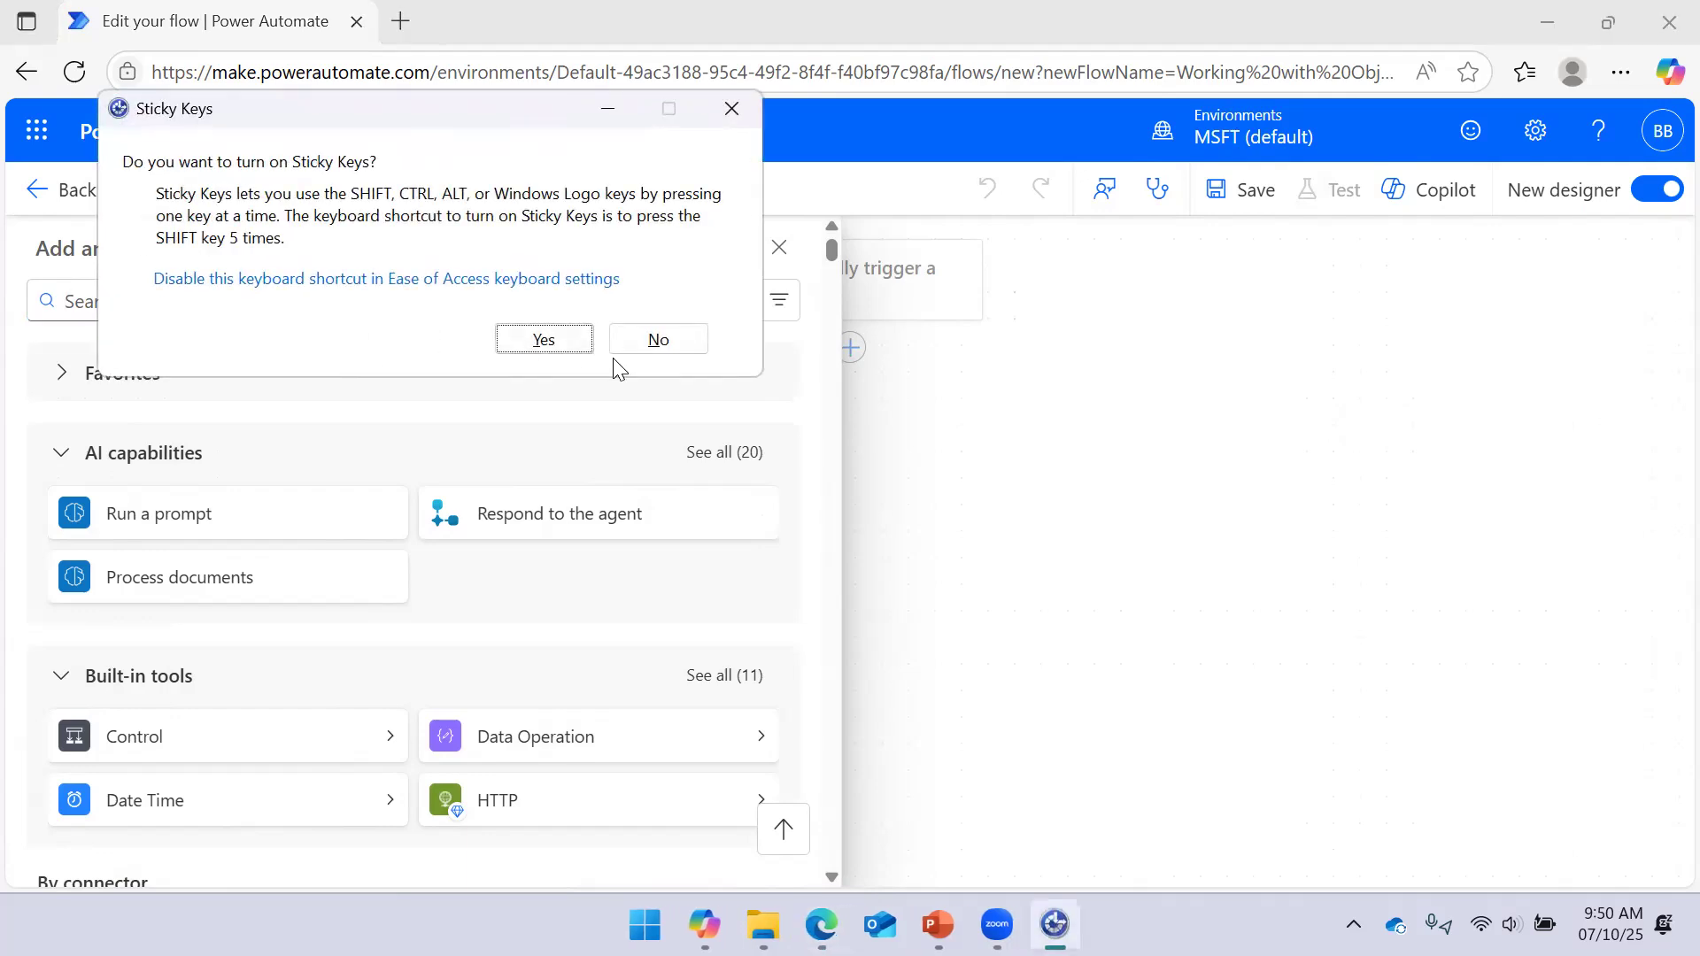
pyautogui.click(658, 339)
# Search 'Excel' and add the Excel Online 'List rows present in a table' action
pyautogui.click(301, 306)
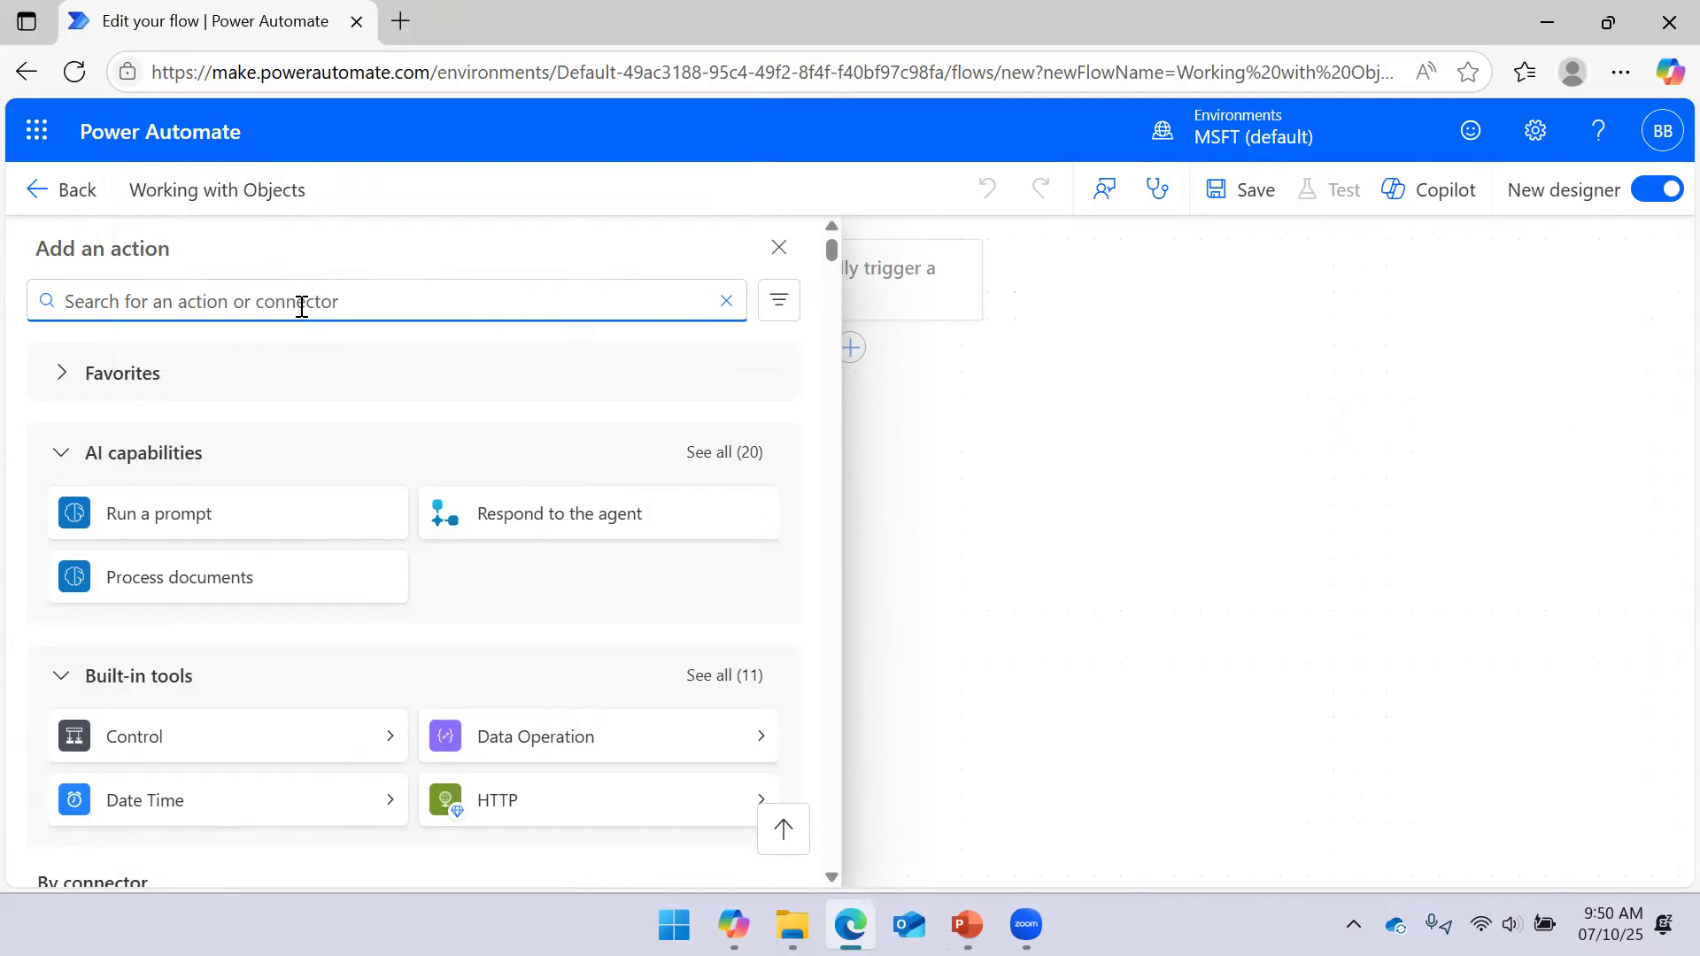
pyautogui.write('List rows presen')
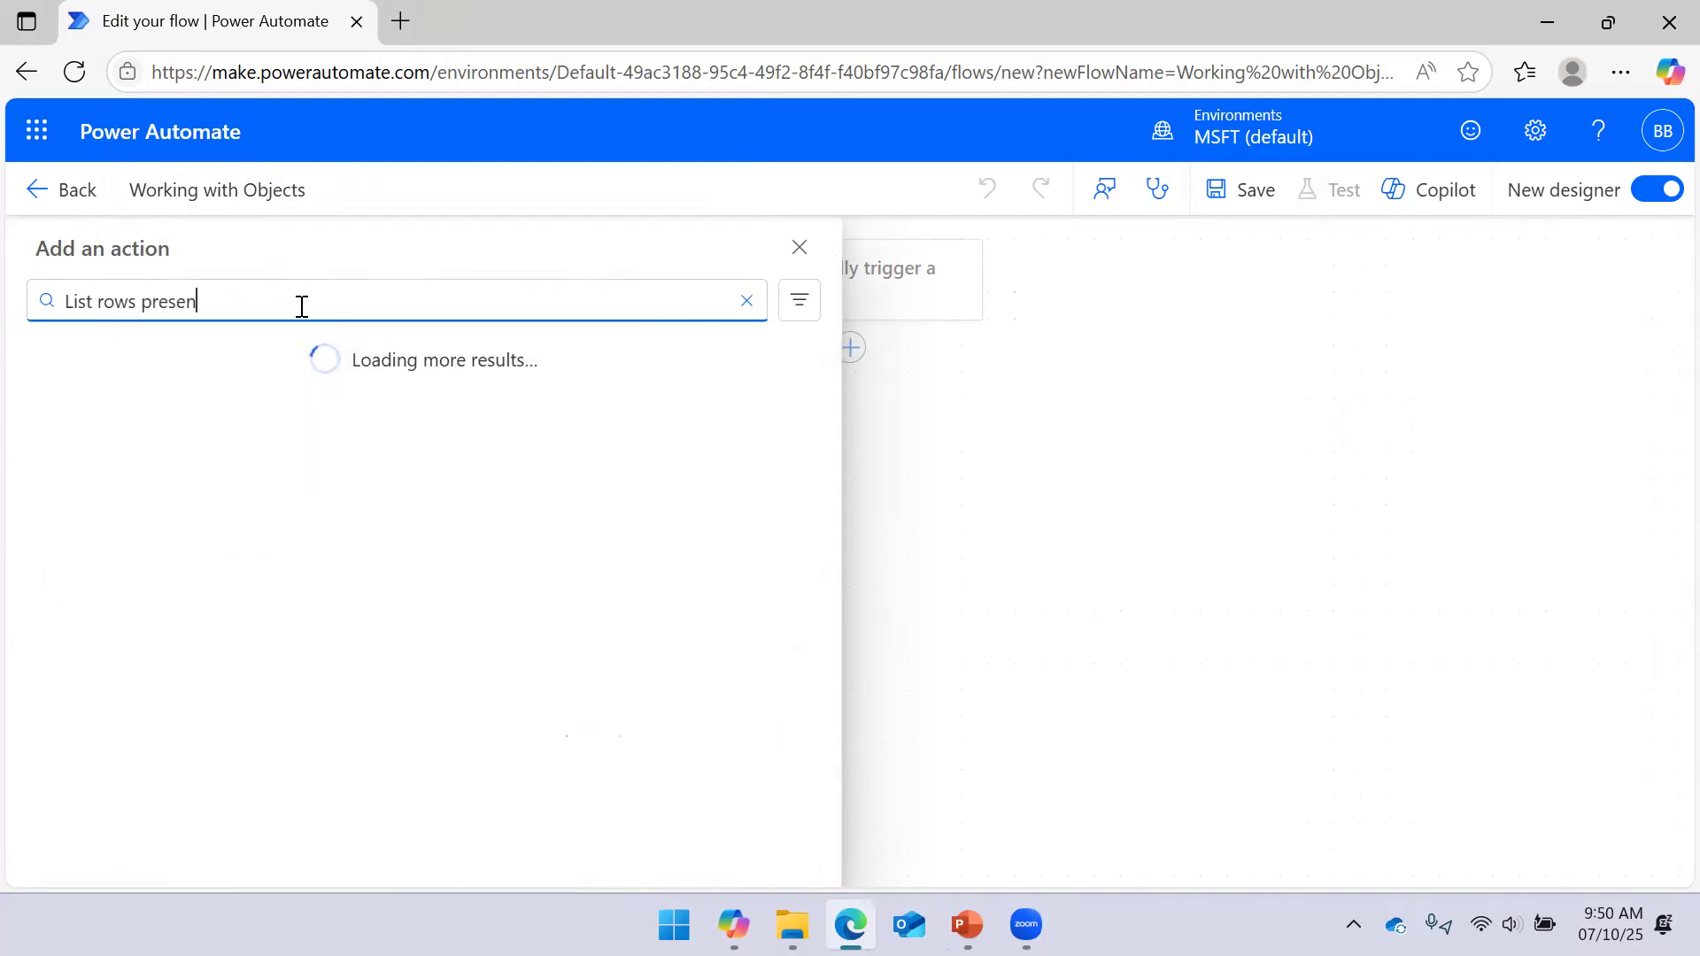
pyautogui.write('t in a table')
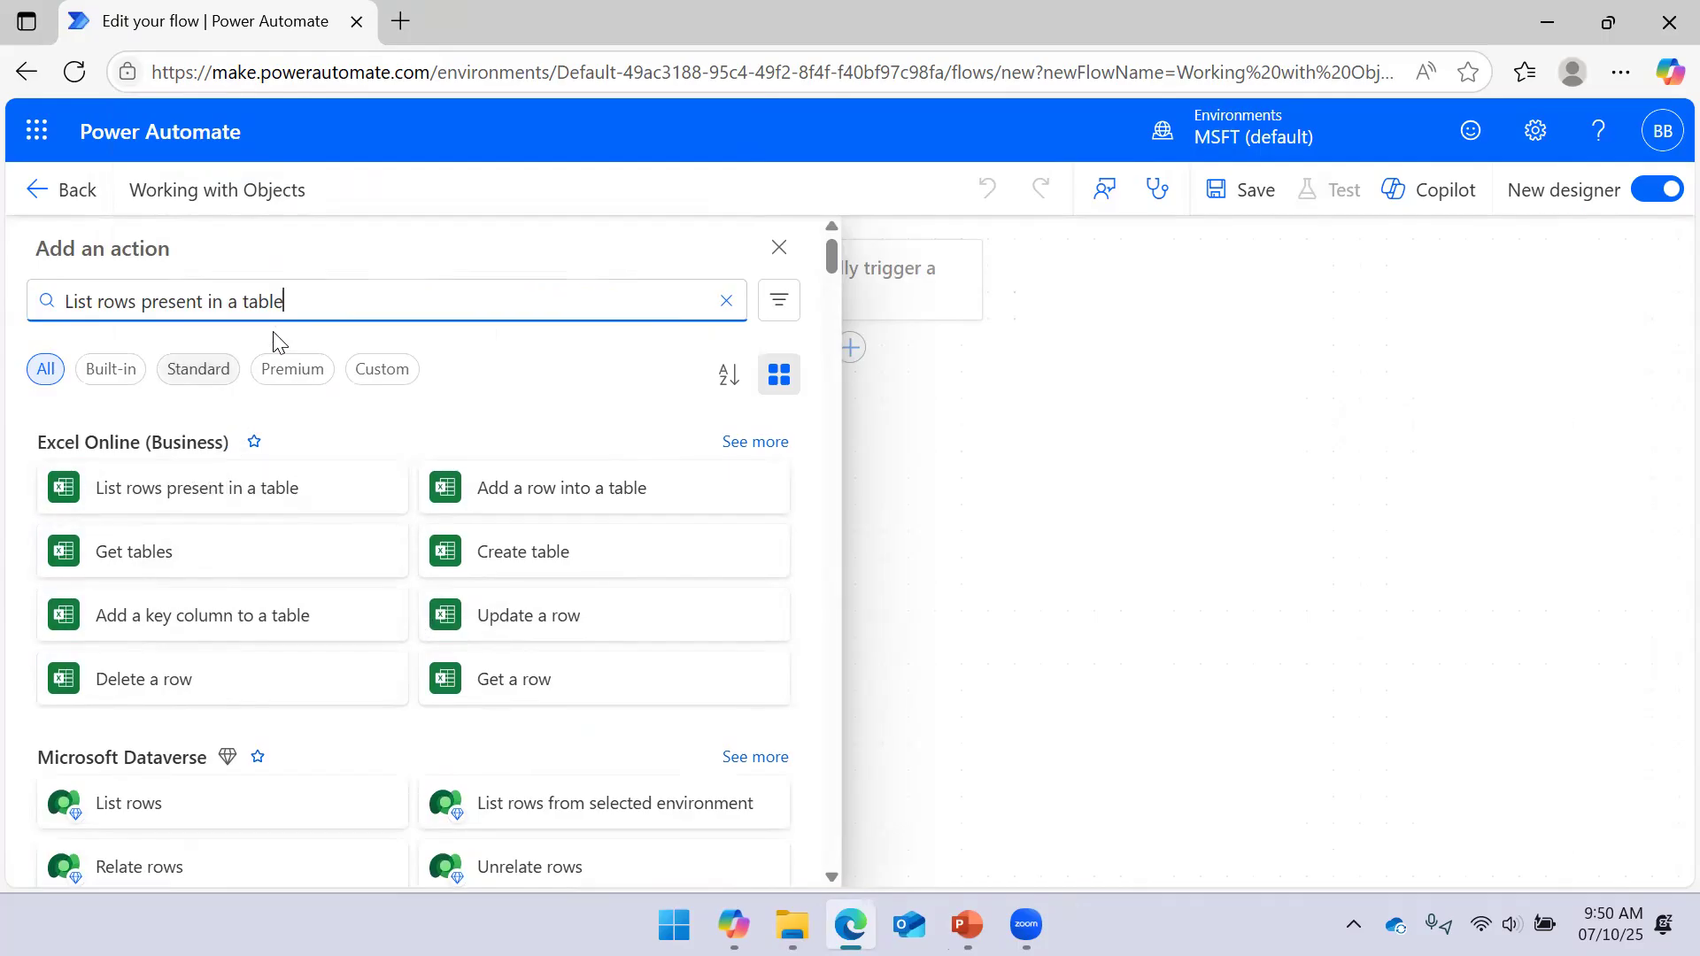
pyautogui.moveTo(367, 304); pyautogui.dragTo(2, 337)
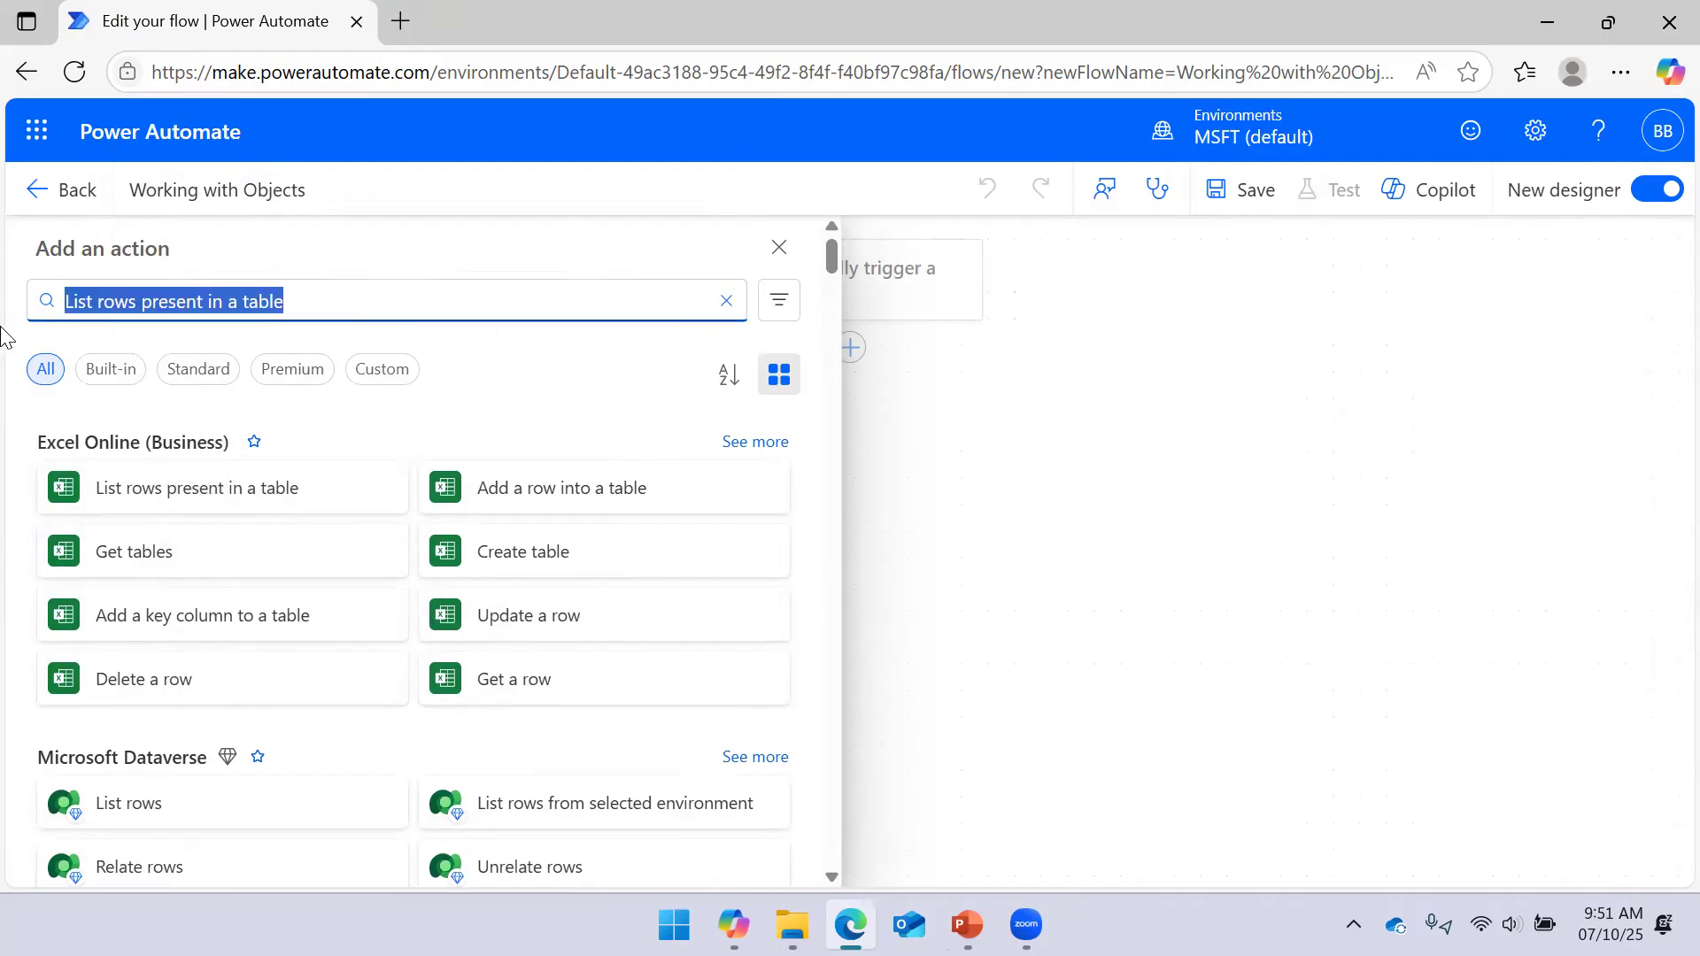
pyautogui.write('Excel')
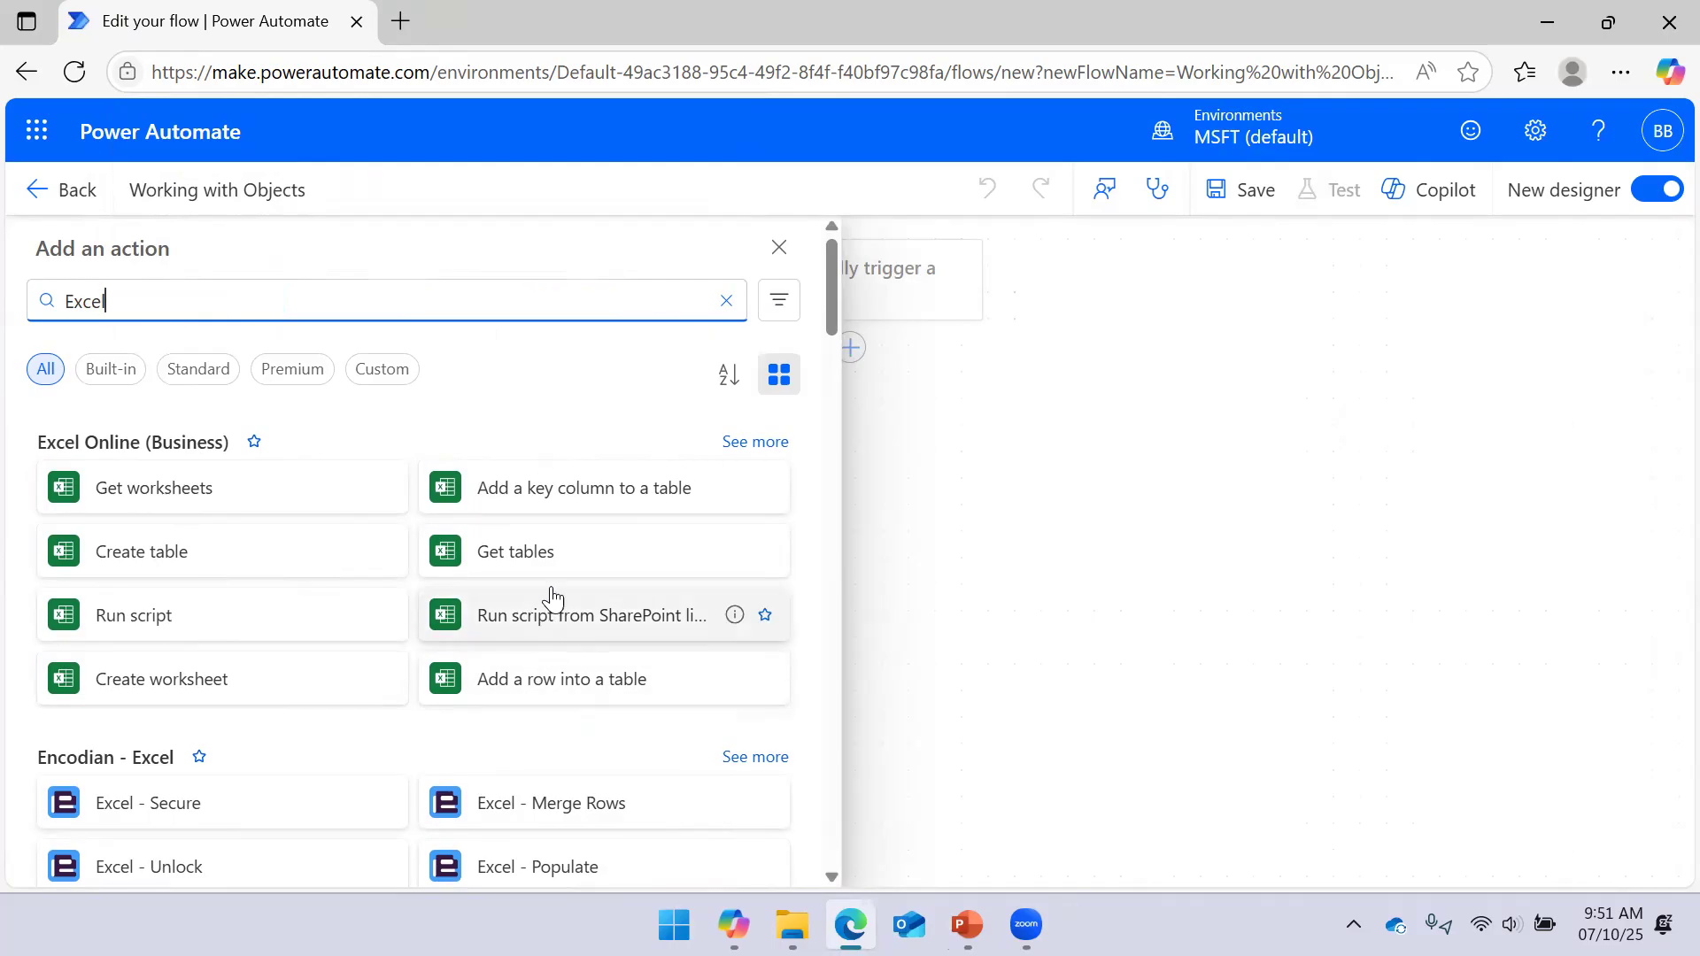
pyautogui.click(742, 453)
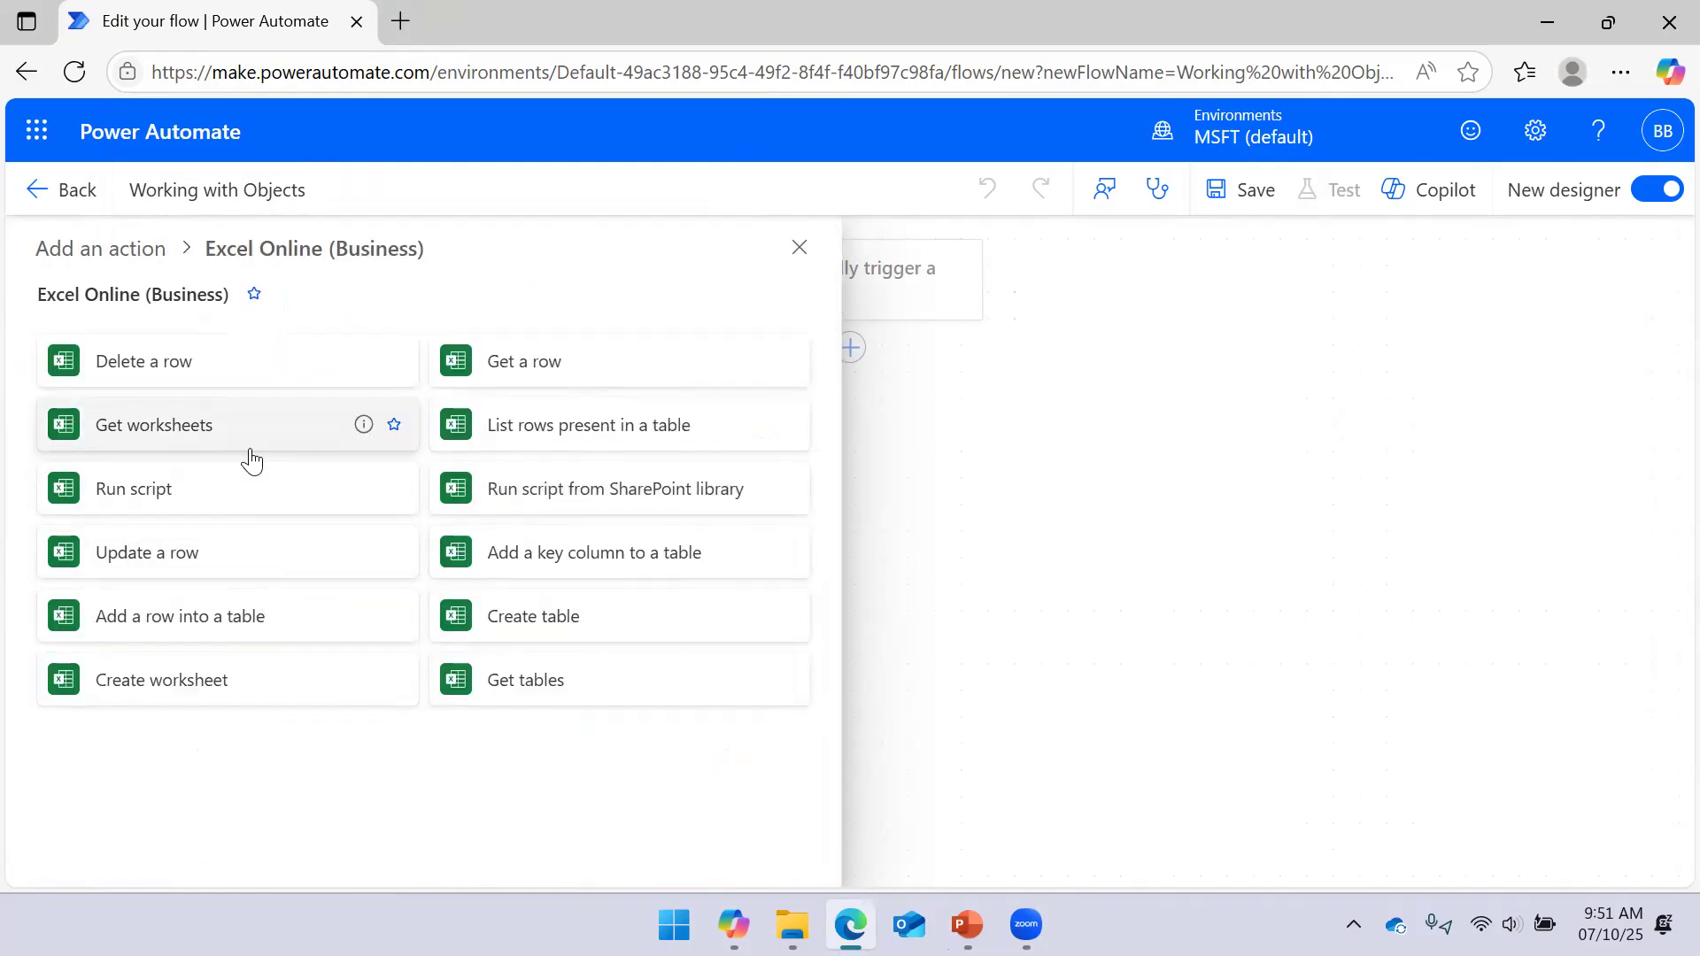
pyautogui.click(549, 431)
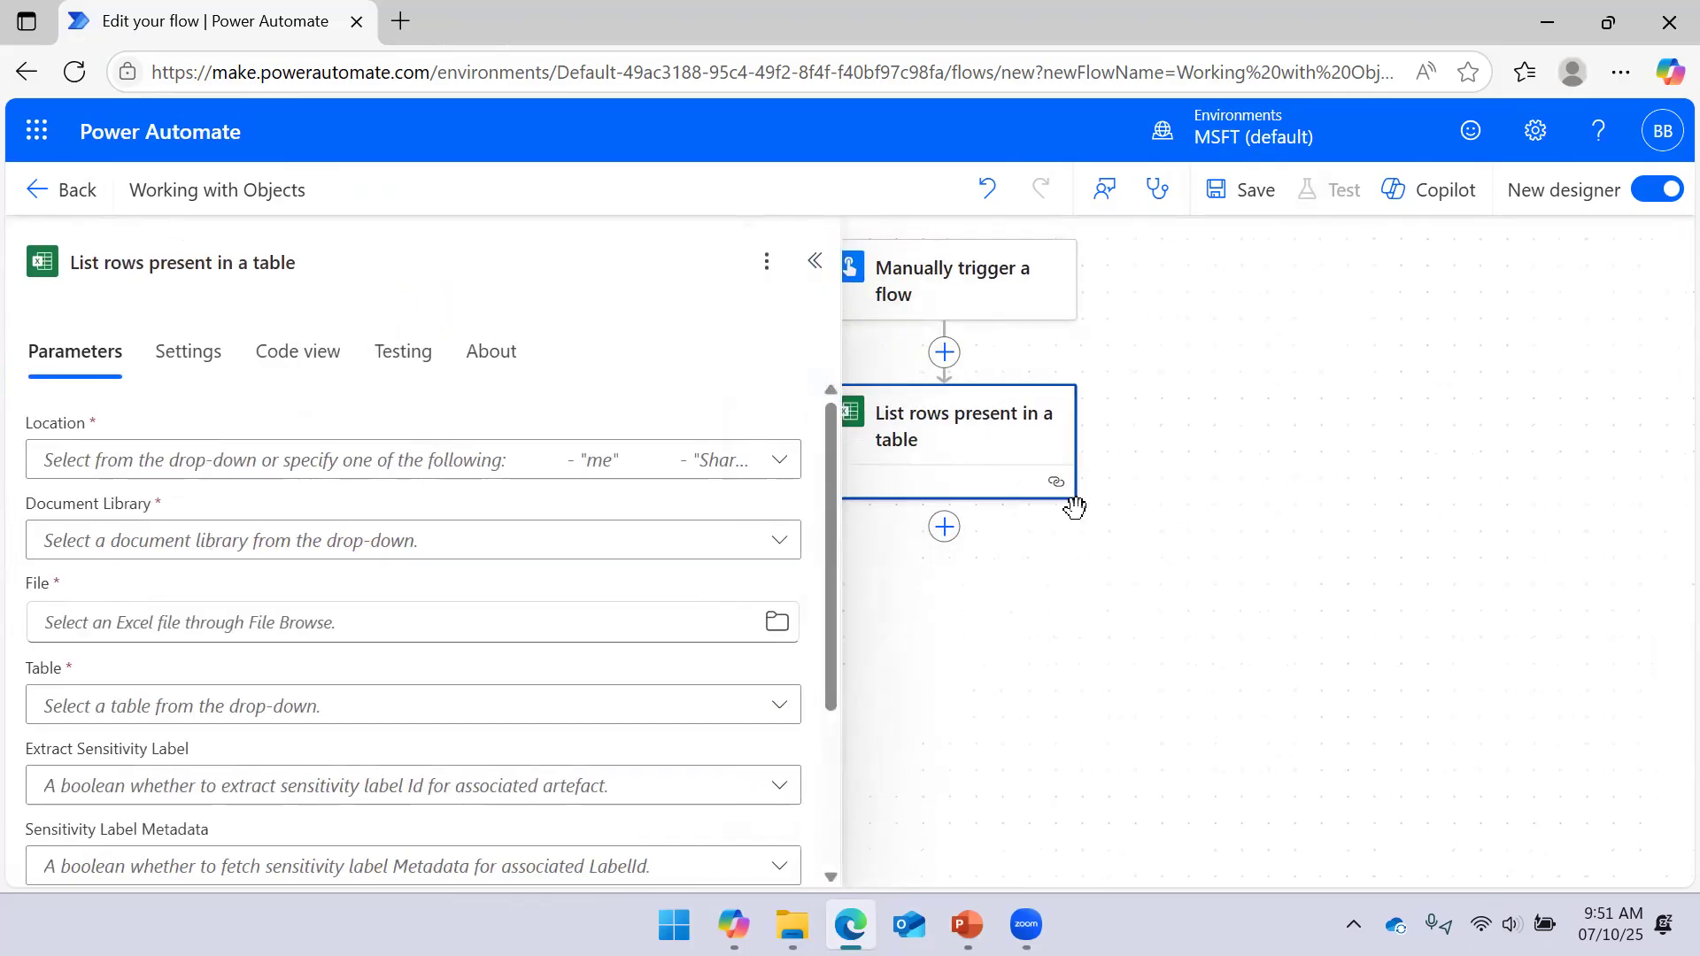
# Set the action's Location to OneDrive for Business and Document Library to OneDrive
pyautogui.click(761, 465)
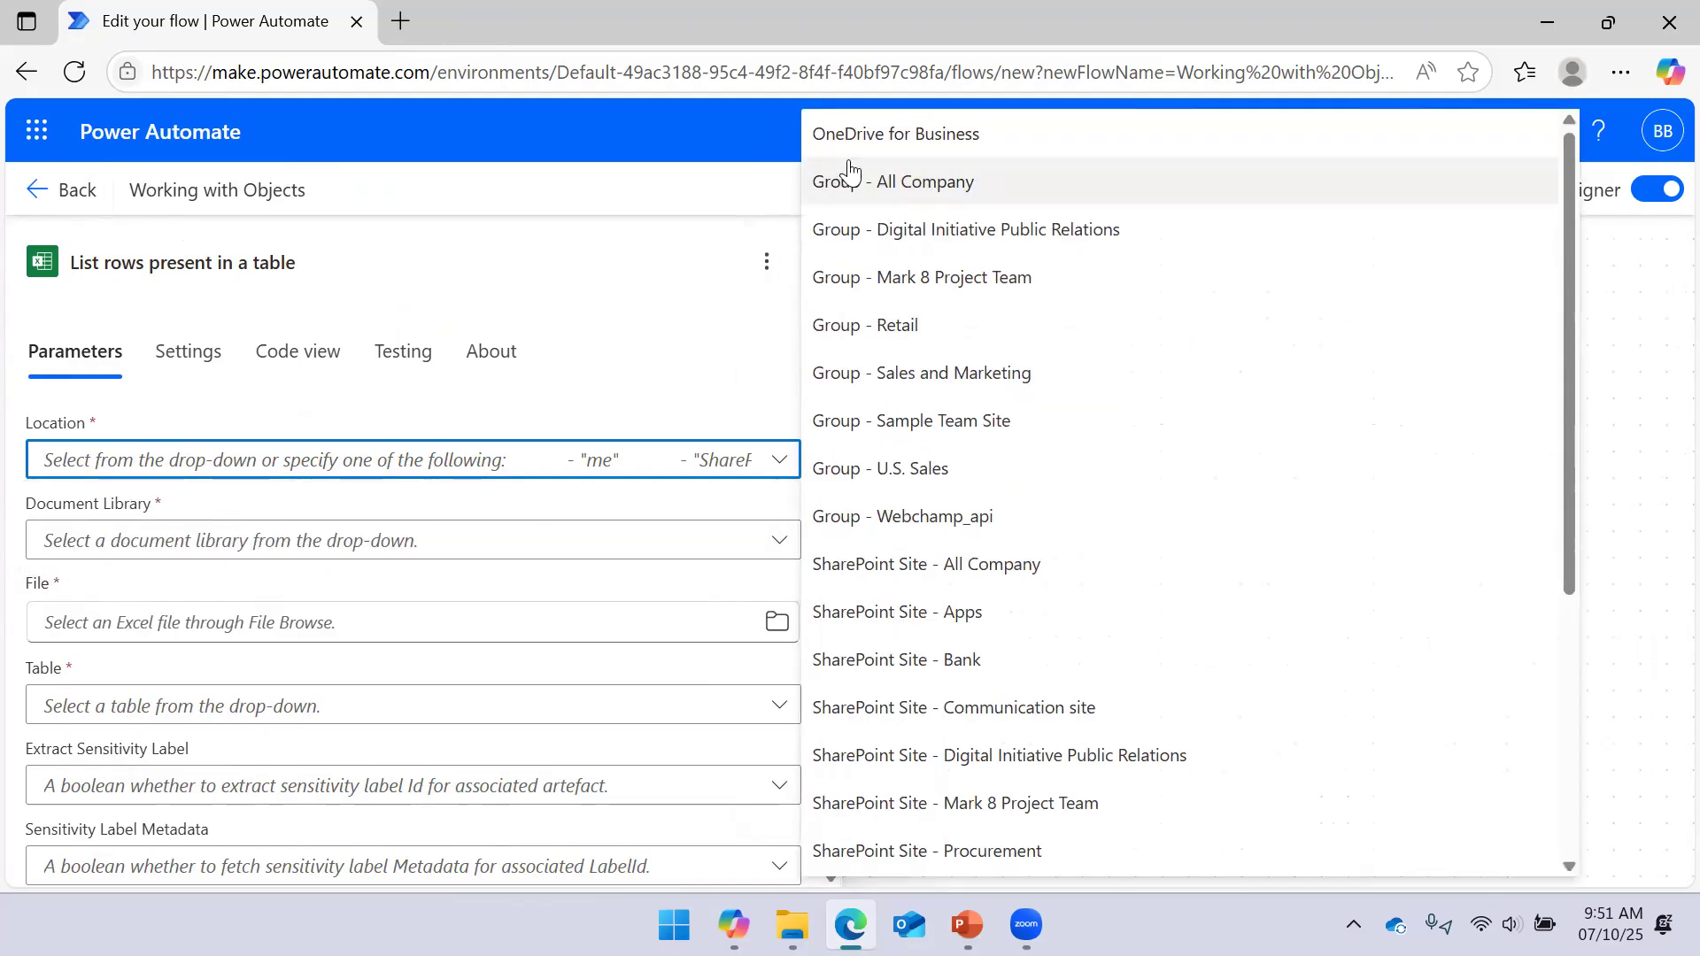
pyautogui.click(892, 135)
pyautogui.click(494, 547)
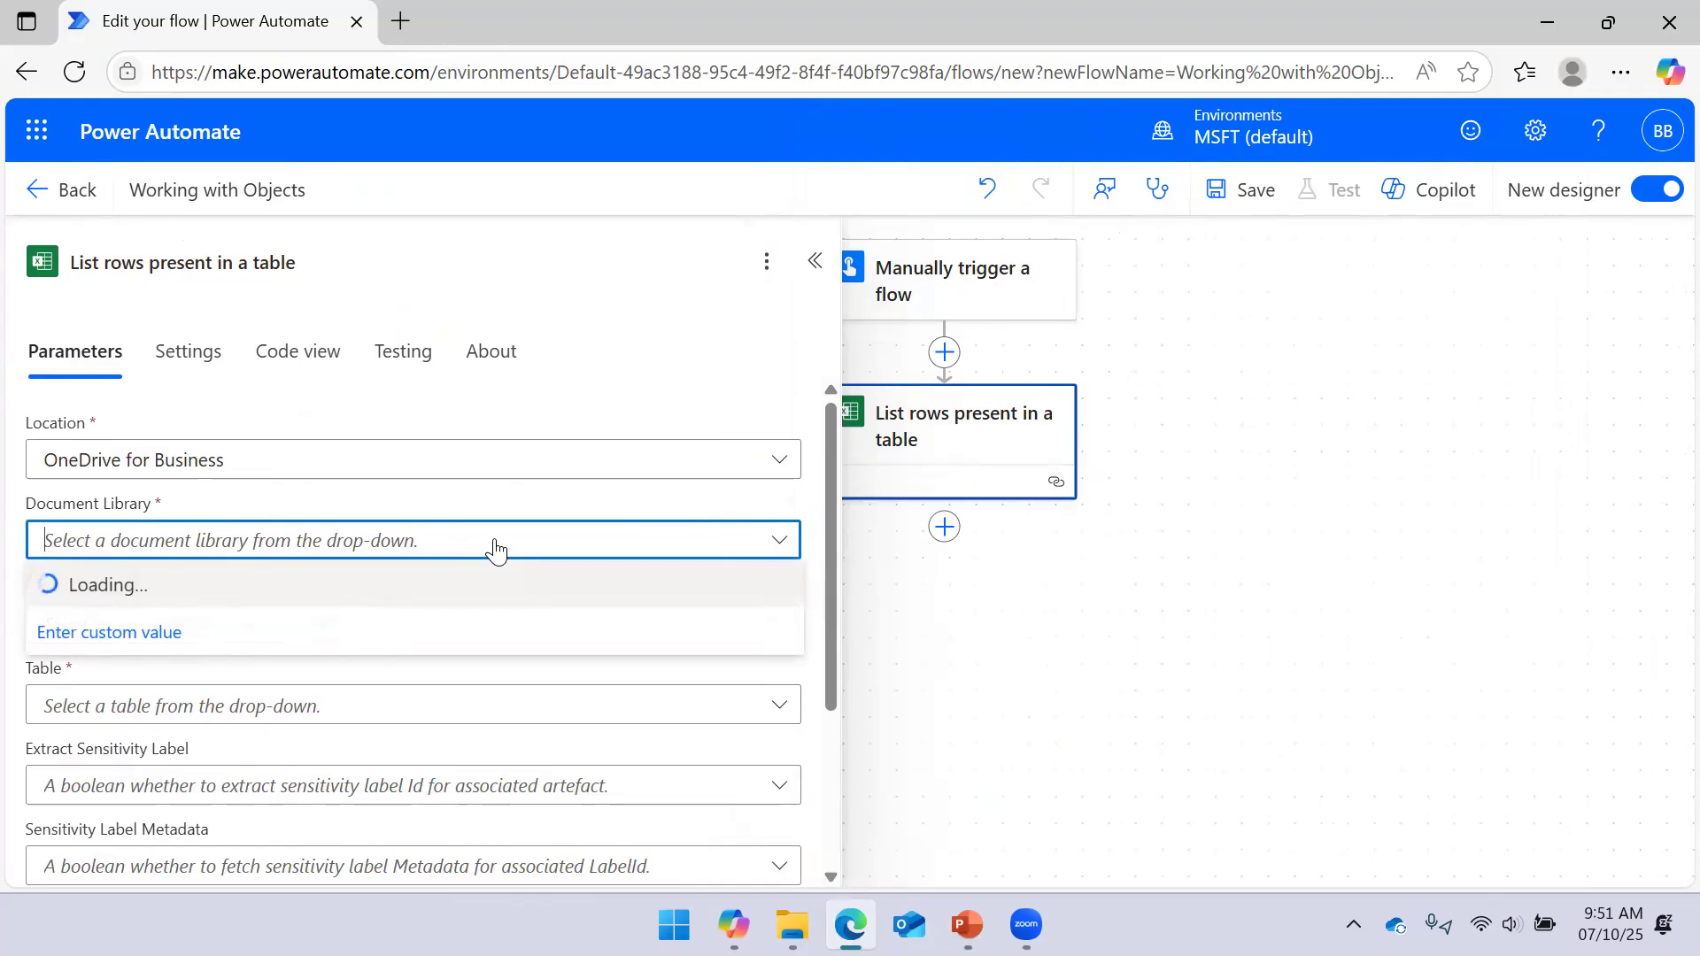
pyautogui.click(217, 589)
pyautogui.scroll(-3, 337, 487)
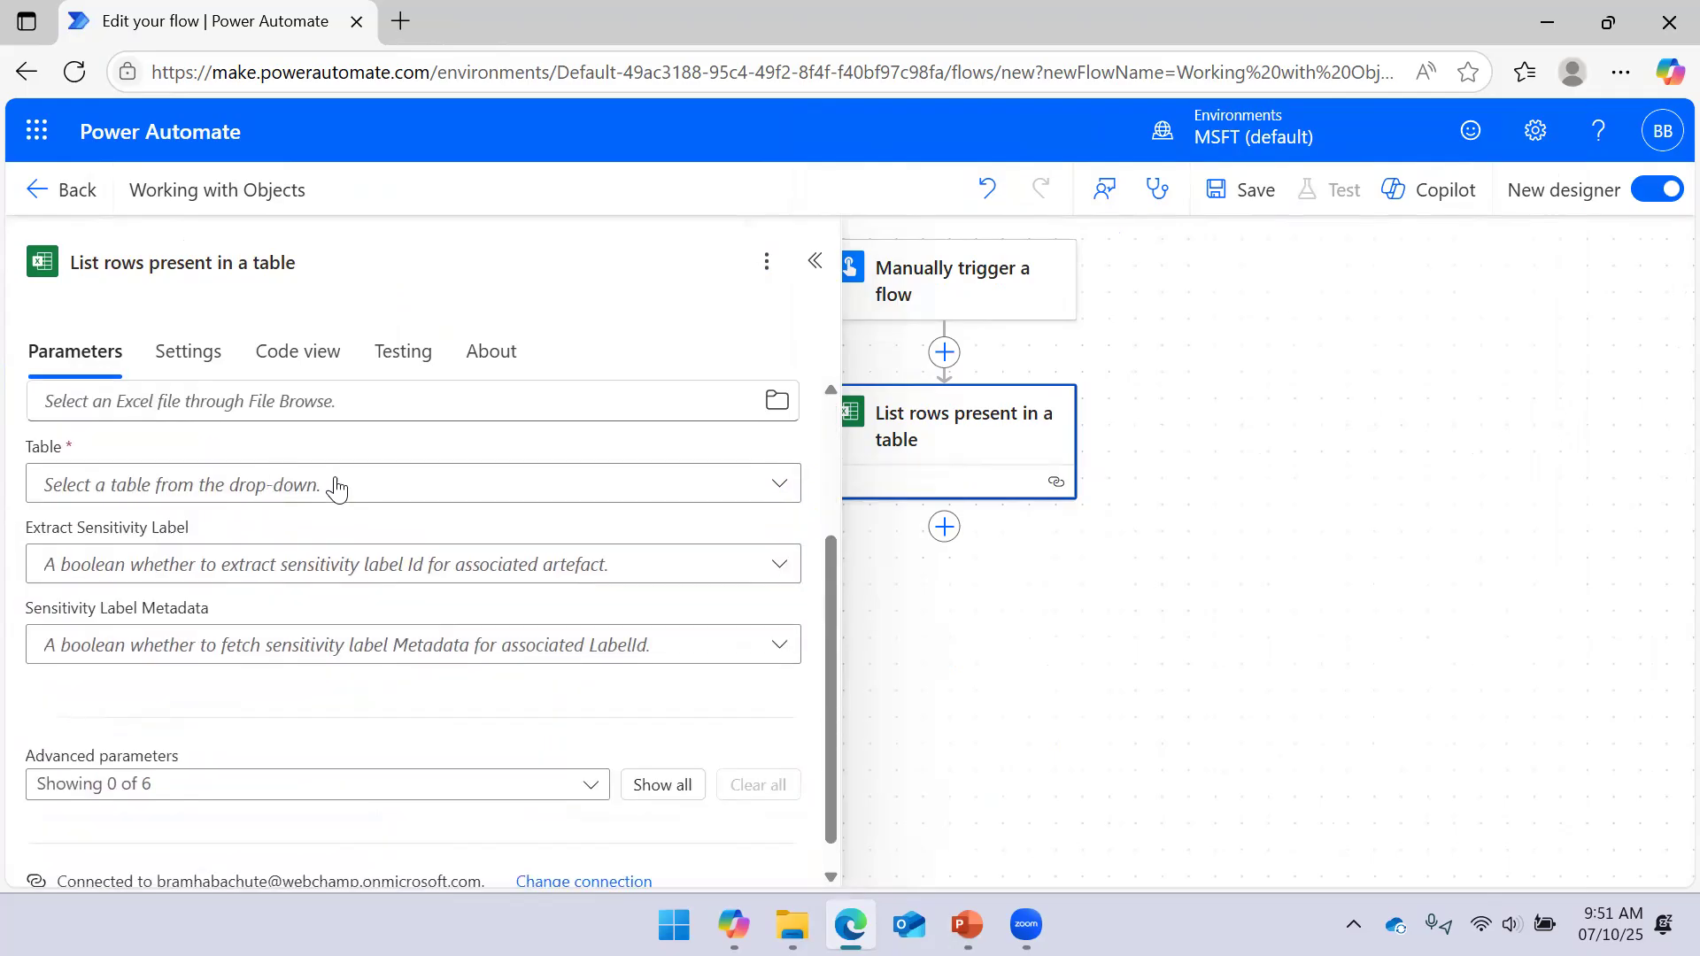
pyautogui.scroll(3, 443, 491)
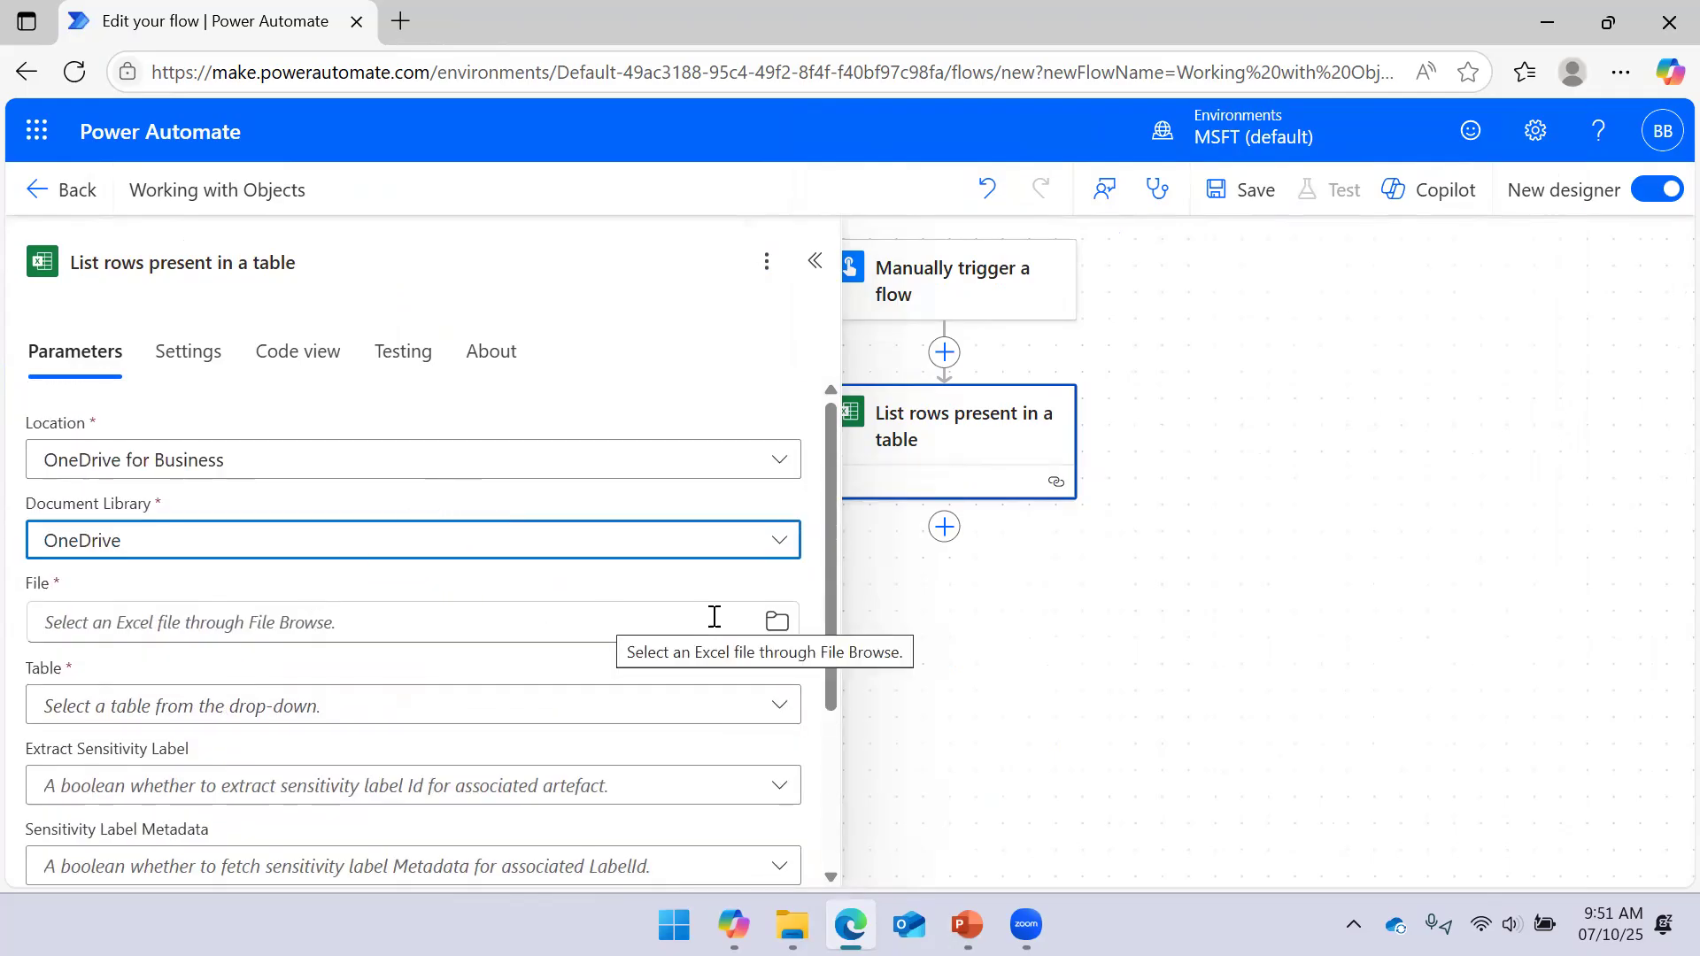
# Pick Employee.xlsx from Desktop > Content > Data Analysis > MS Power Platform > Power Automate > Data
pyautogui.click(777, 620)
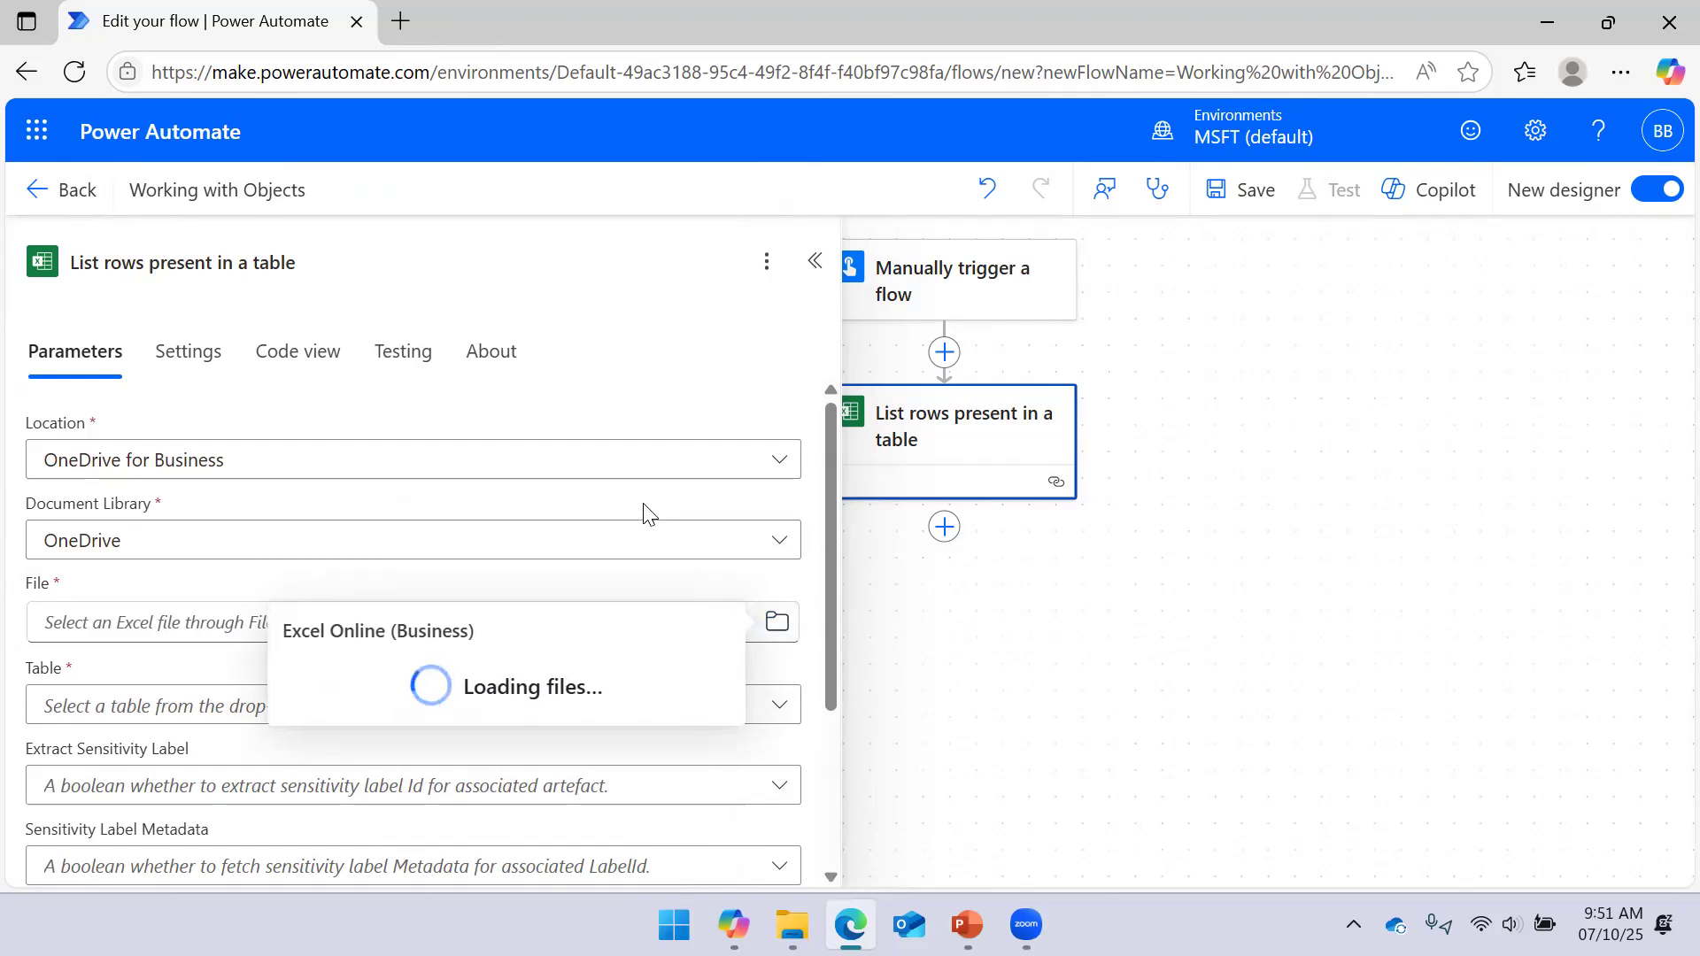
pyautogui.click(697, 307)
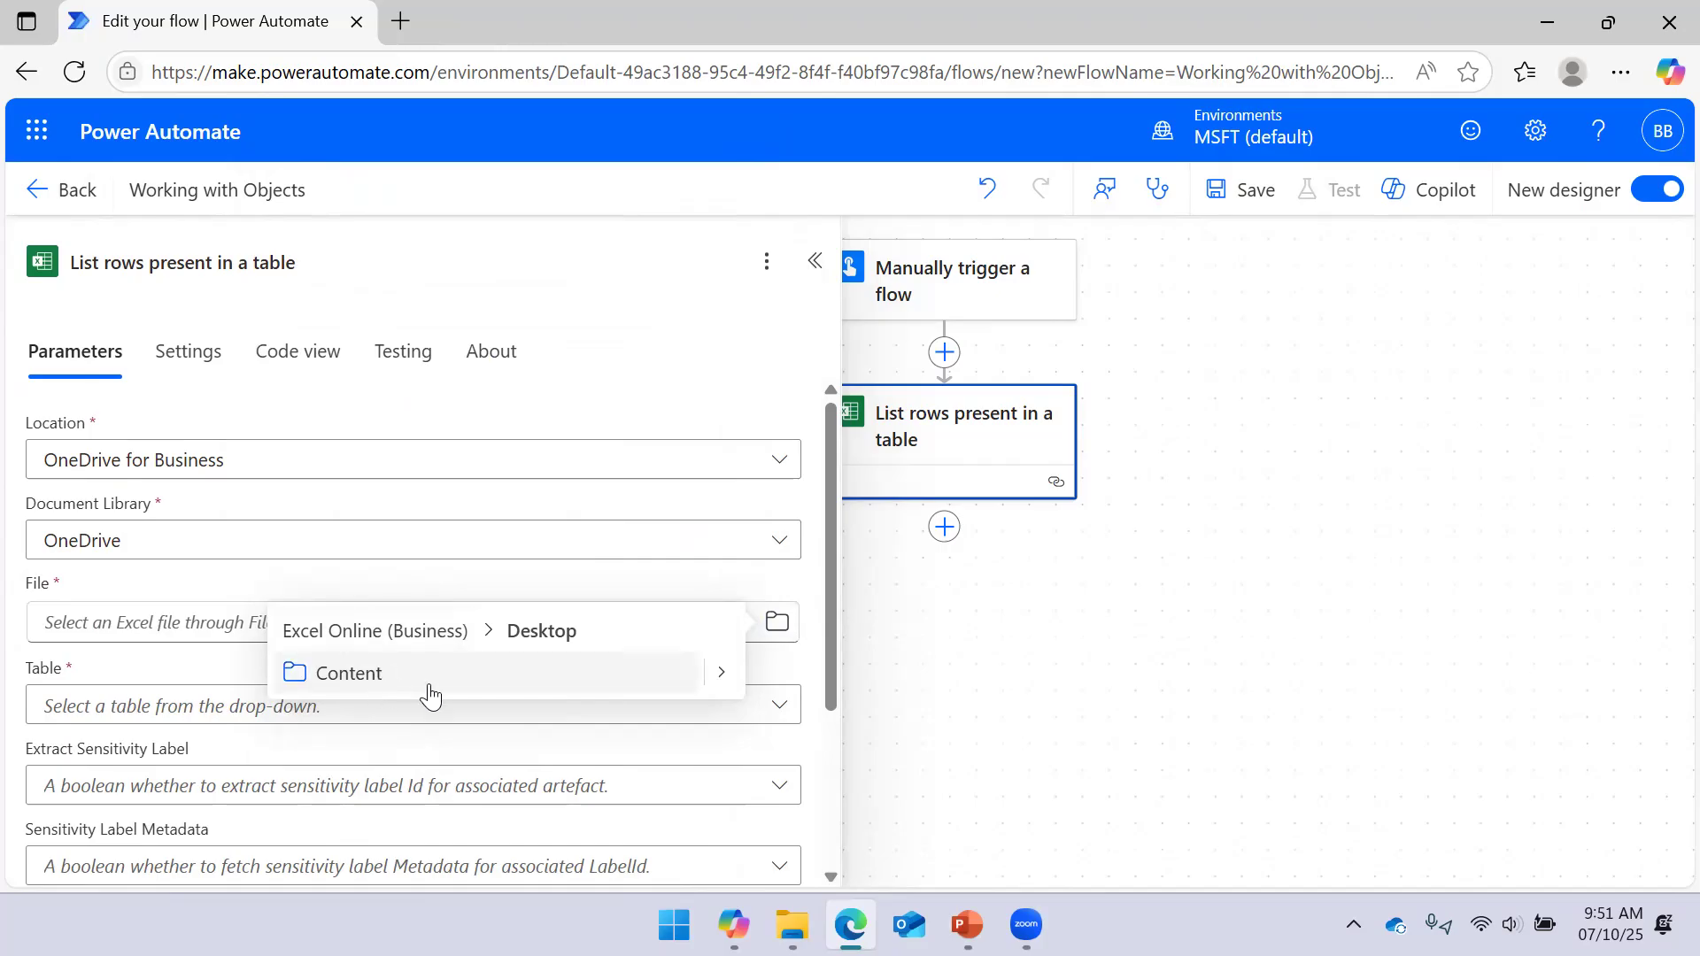
pyautogui.click(721, 672)
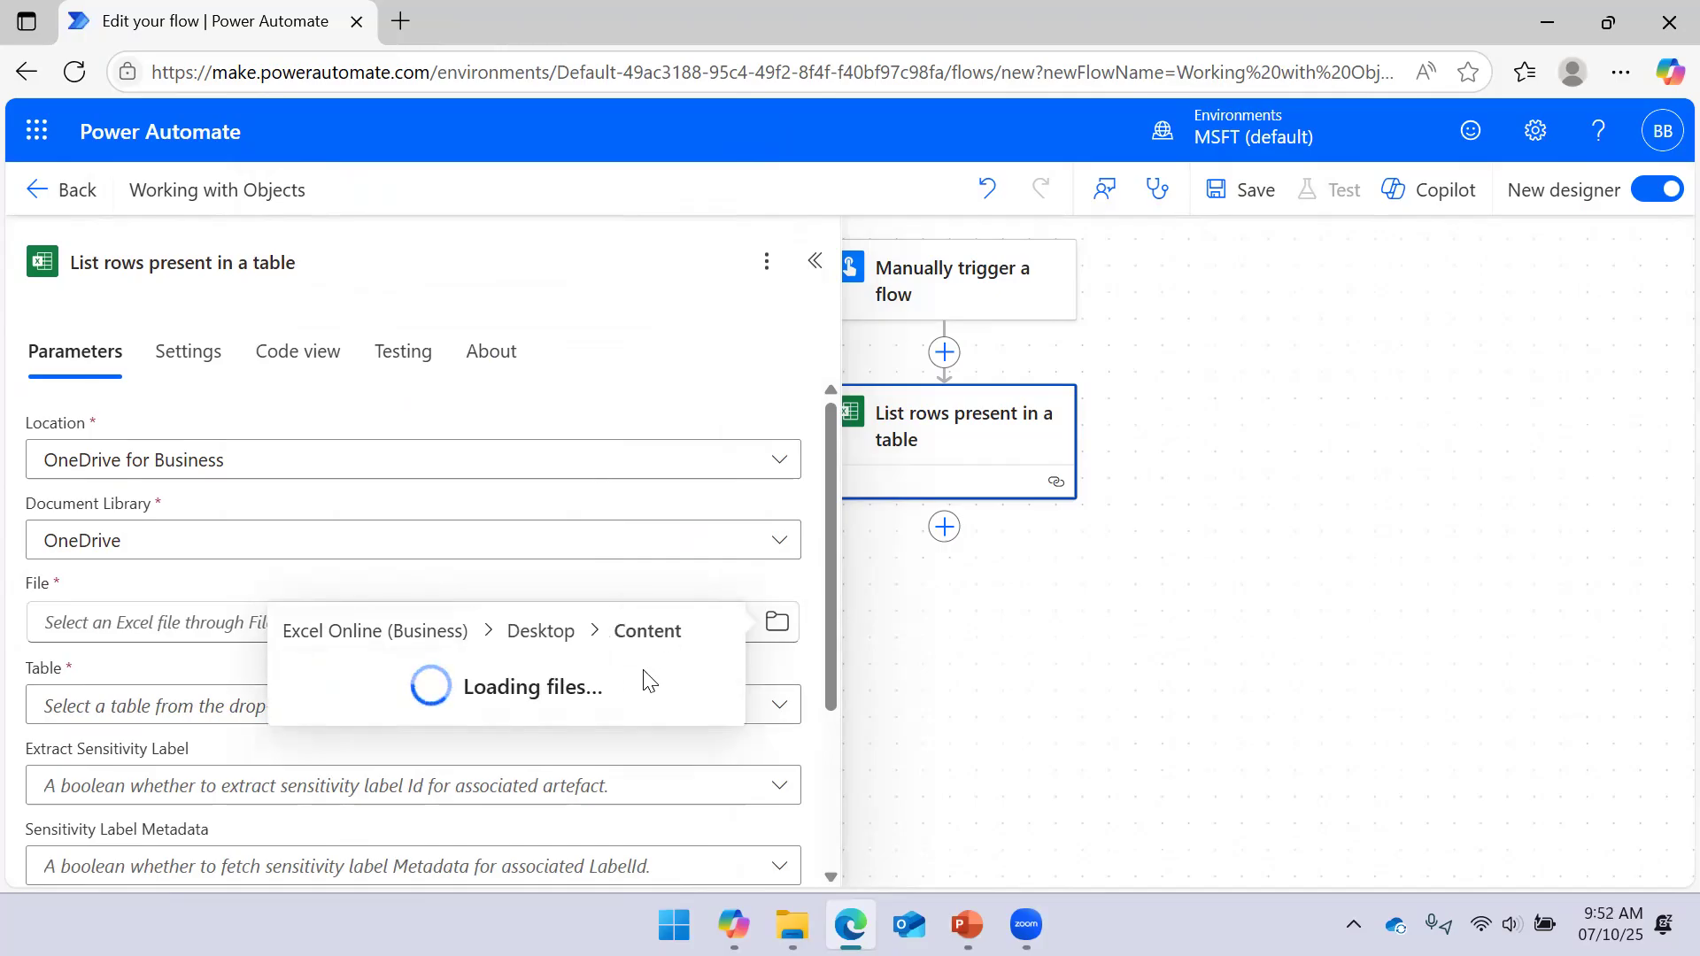
pyautogui.click(723, 714)
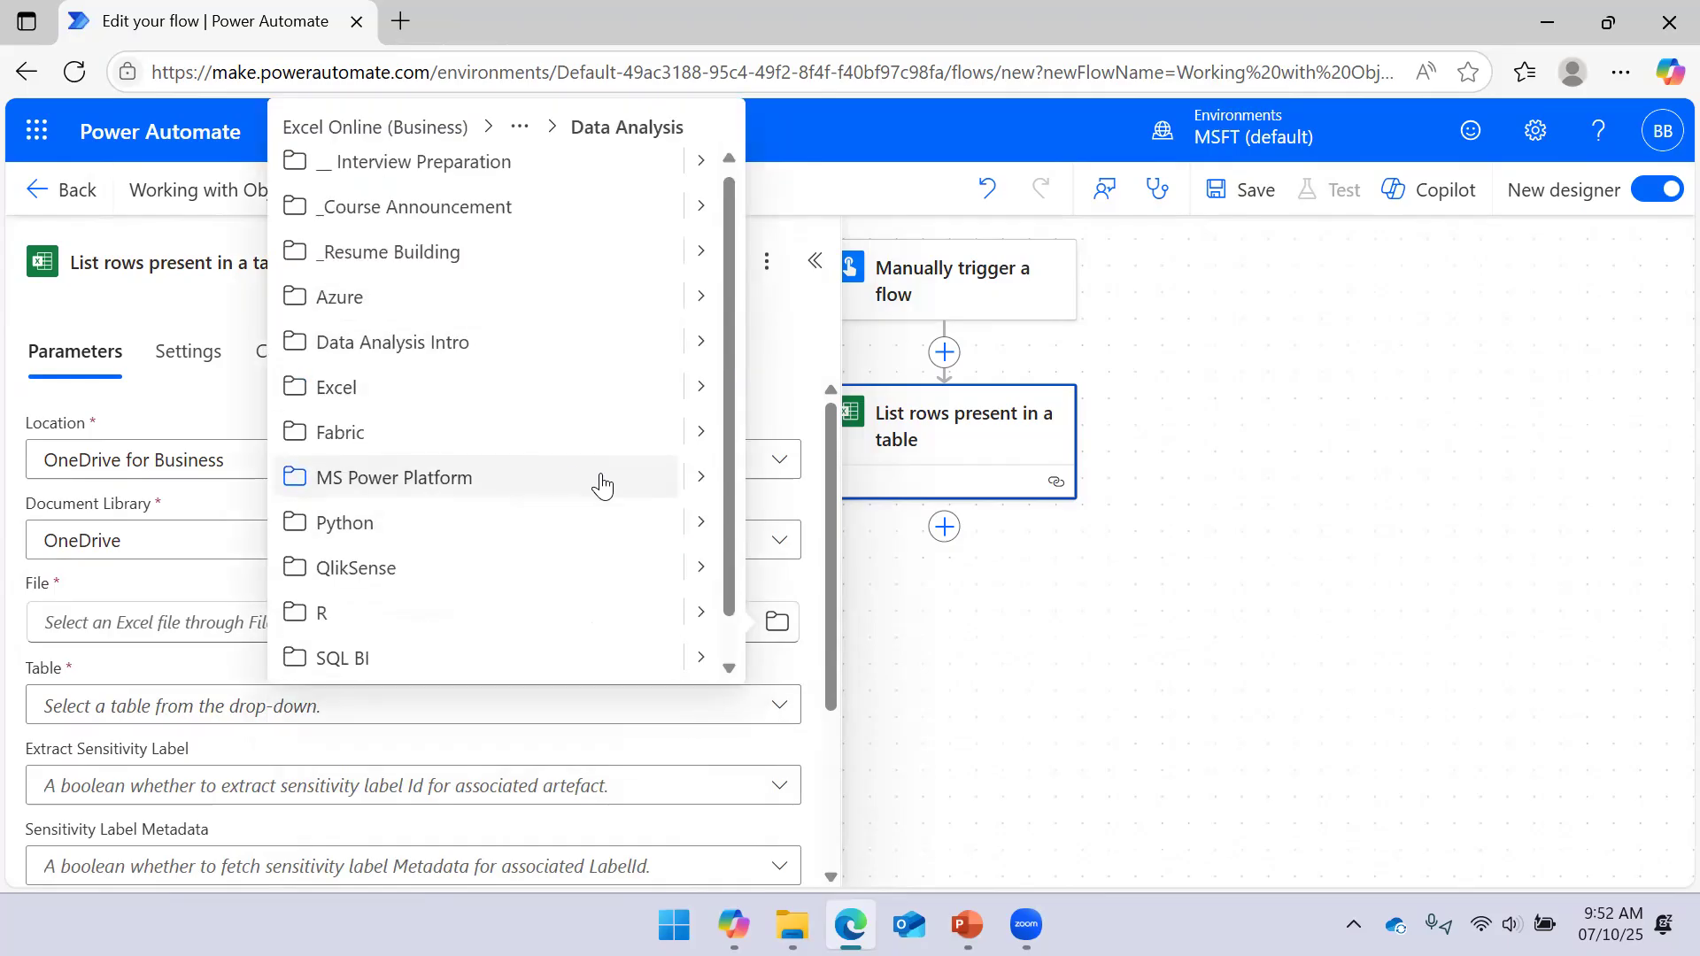
pyautogui.click(704, 478)
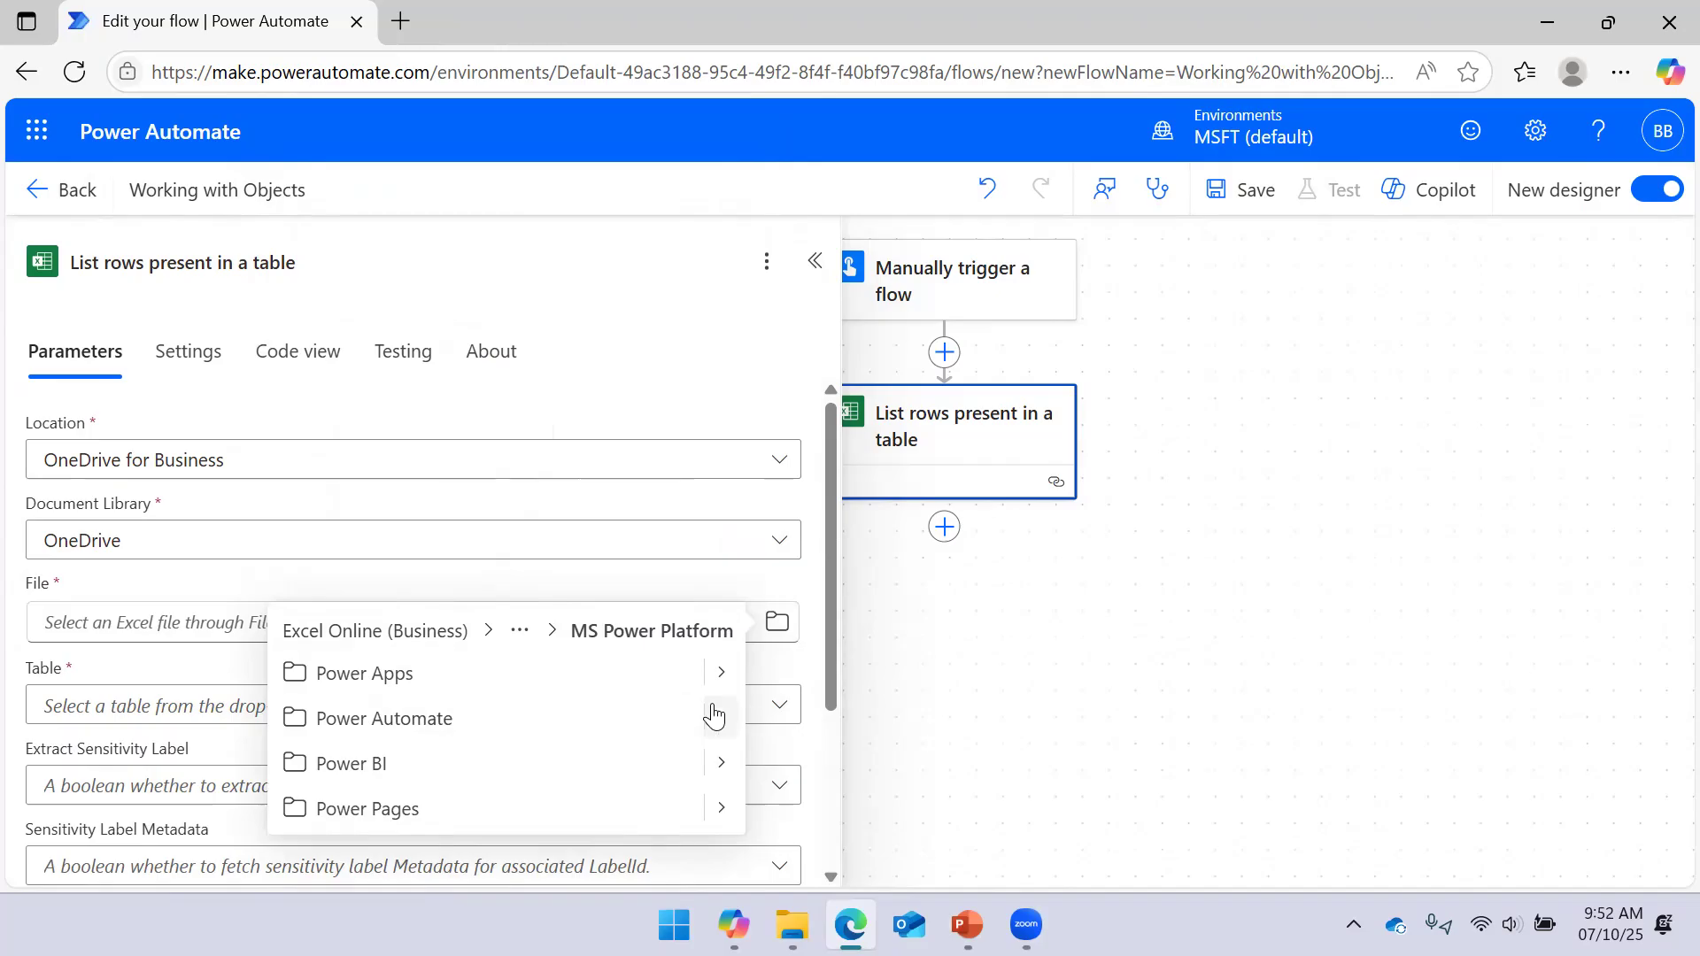
pyautogui.click(714, 716)
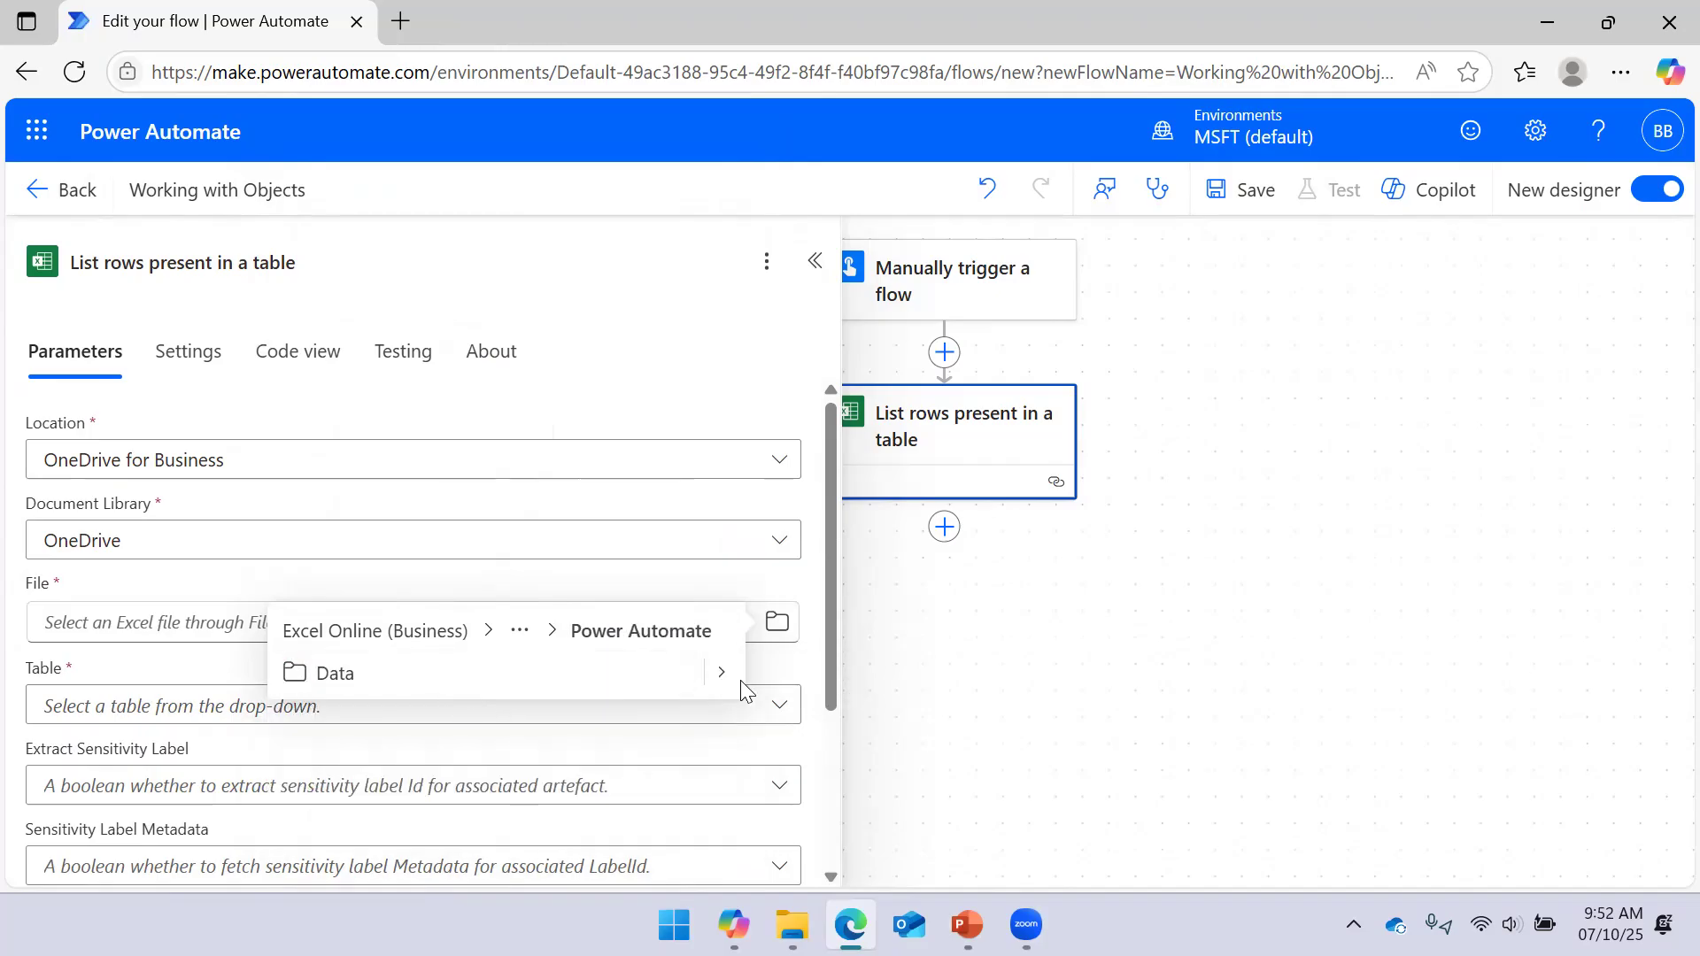
pyautogui.click(721, 673)
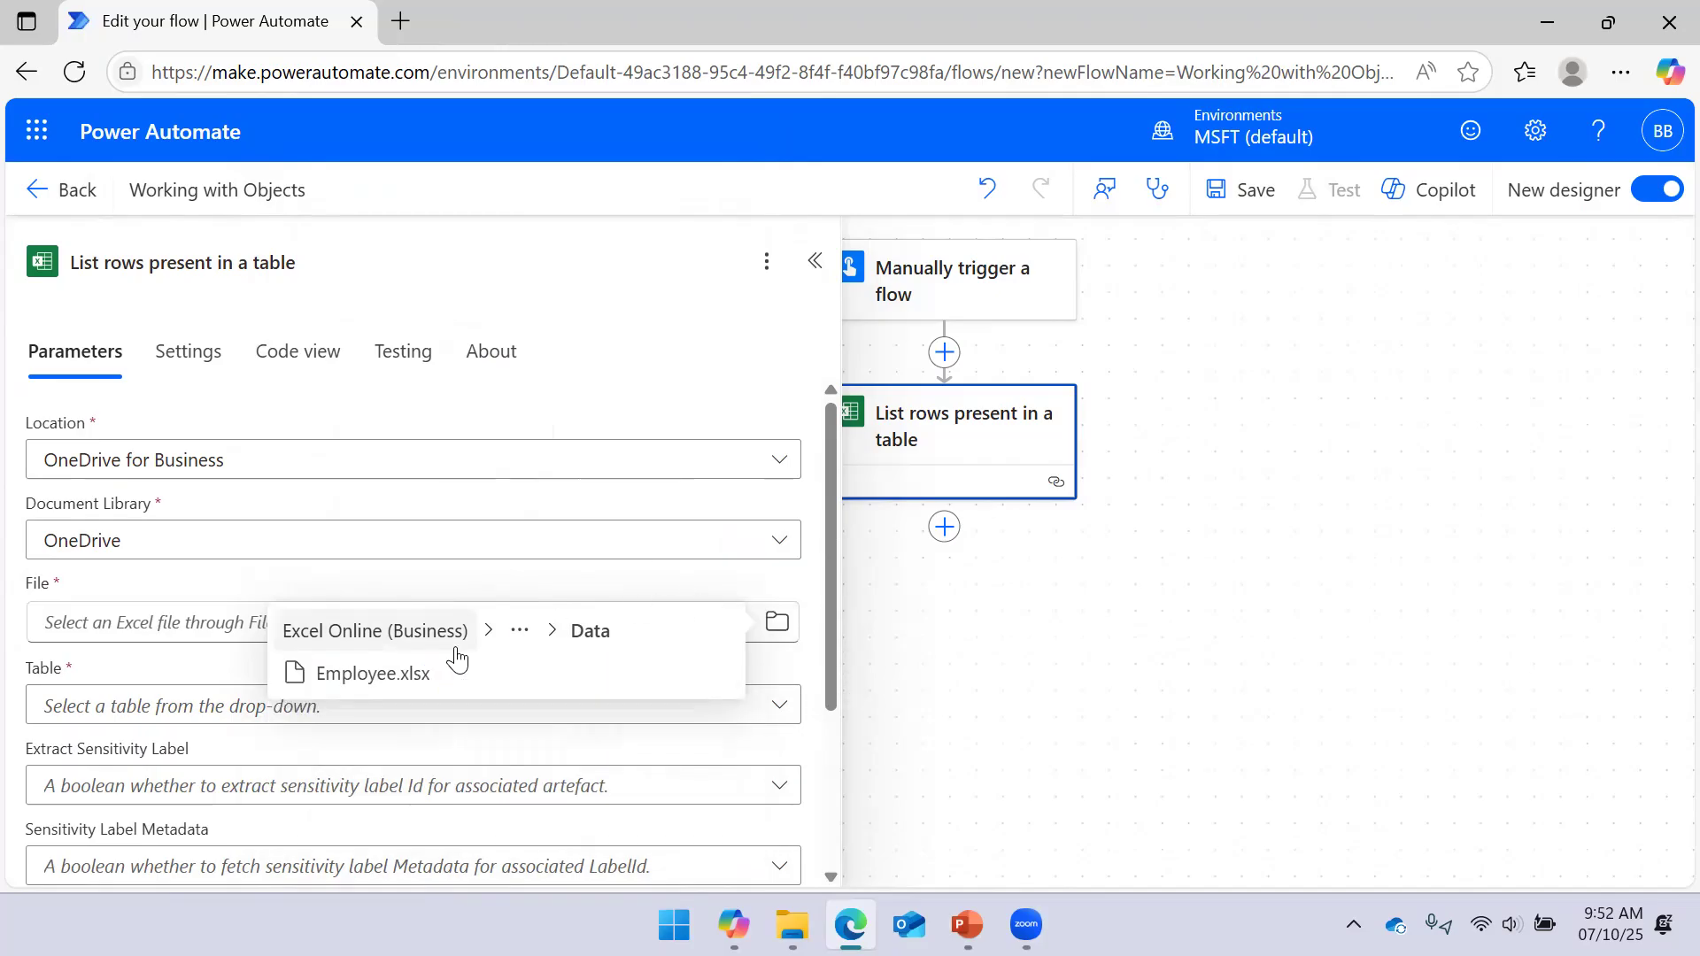
pyautogui.click(447, 686)
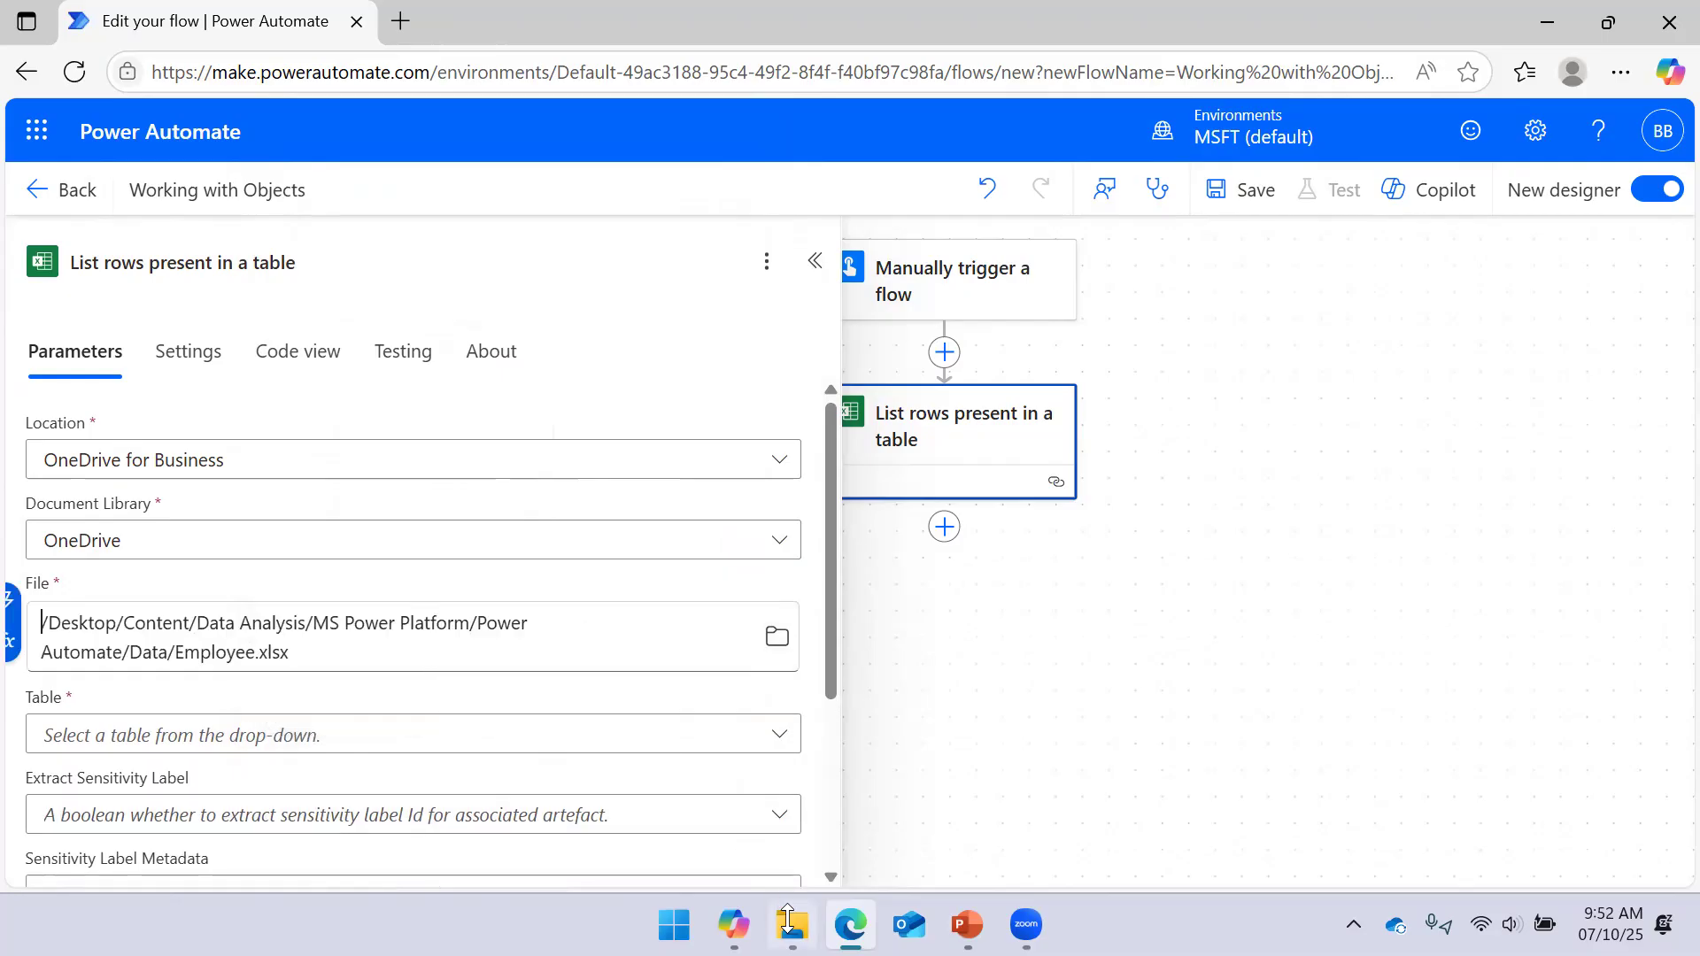
# Check the Data folder in File Explorer, then return to the action's Table field
pyautogui.hotkey('alt', 'Tab')
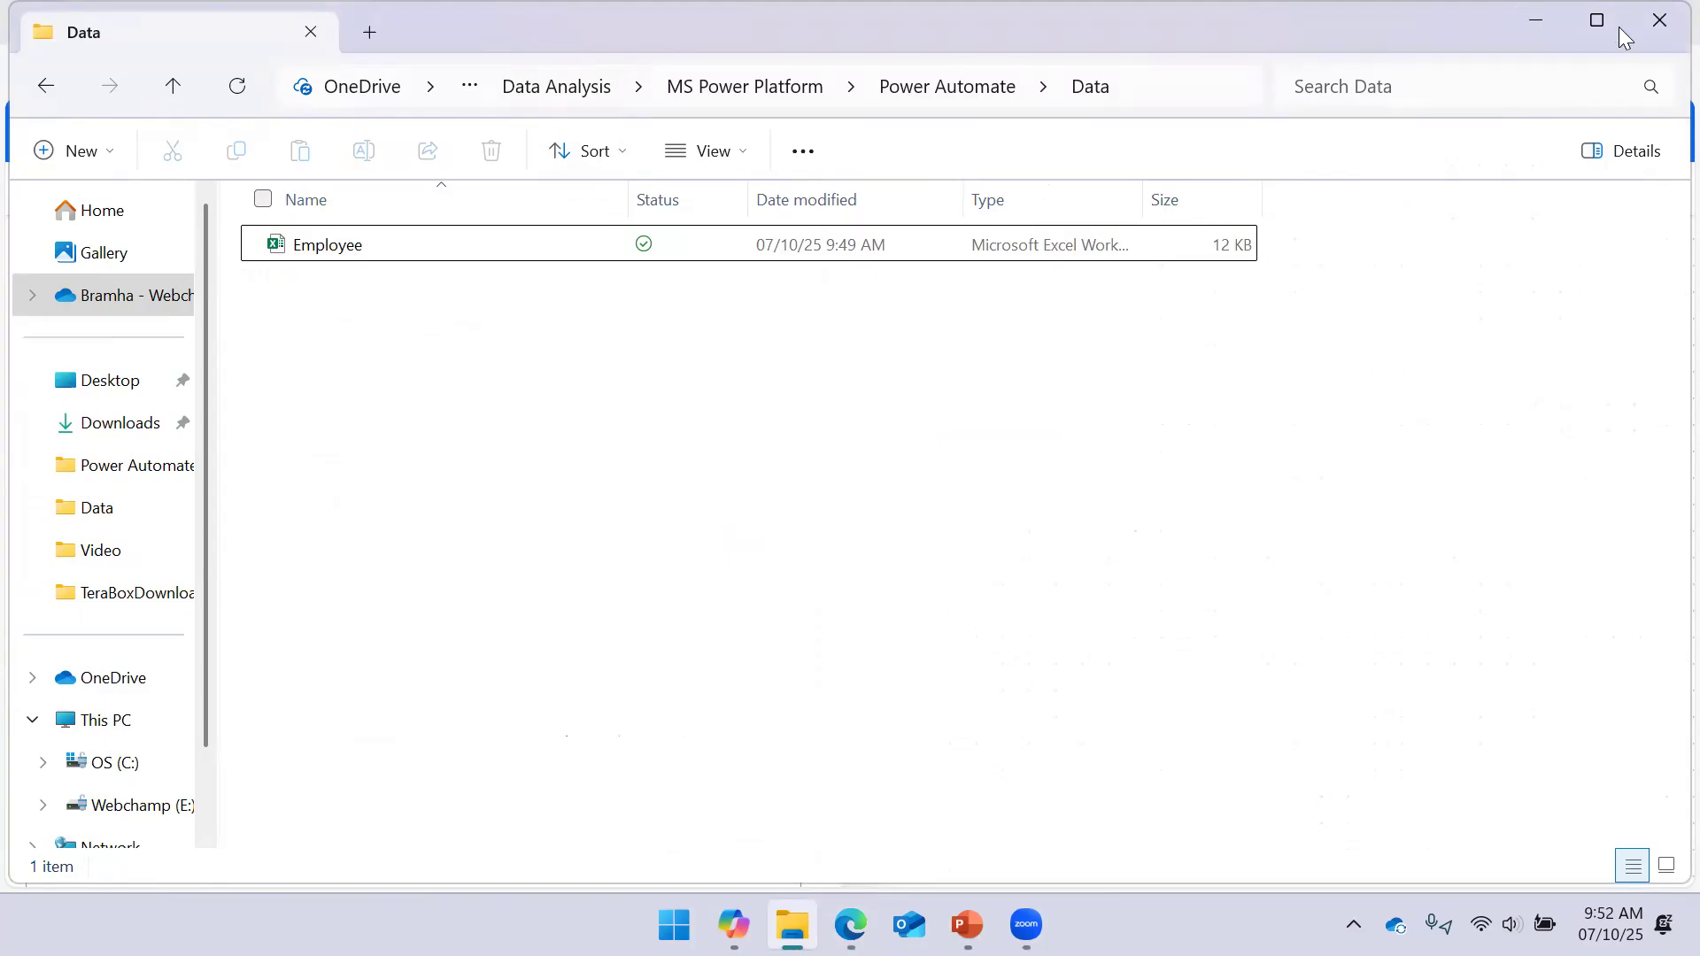
pyautogui.click(1538, 19)
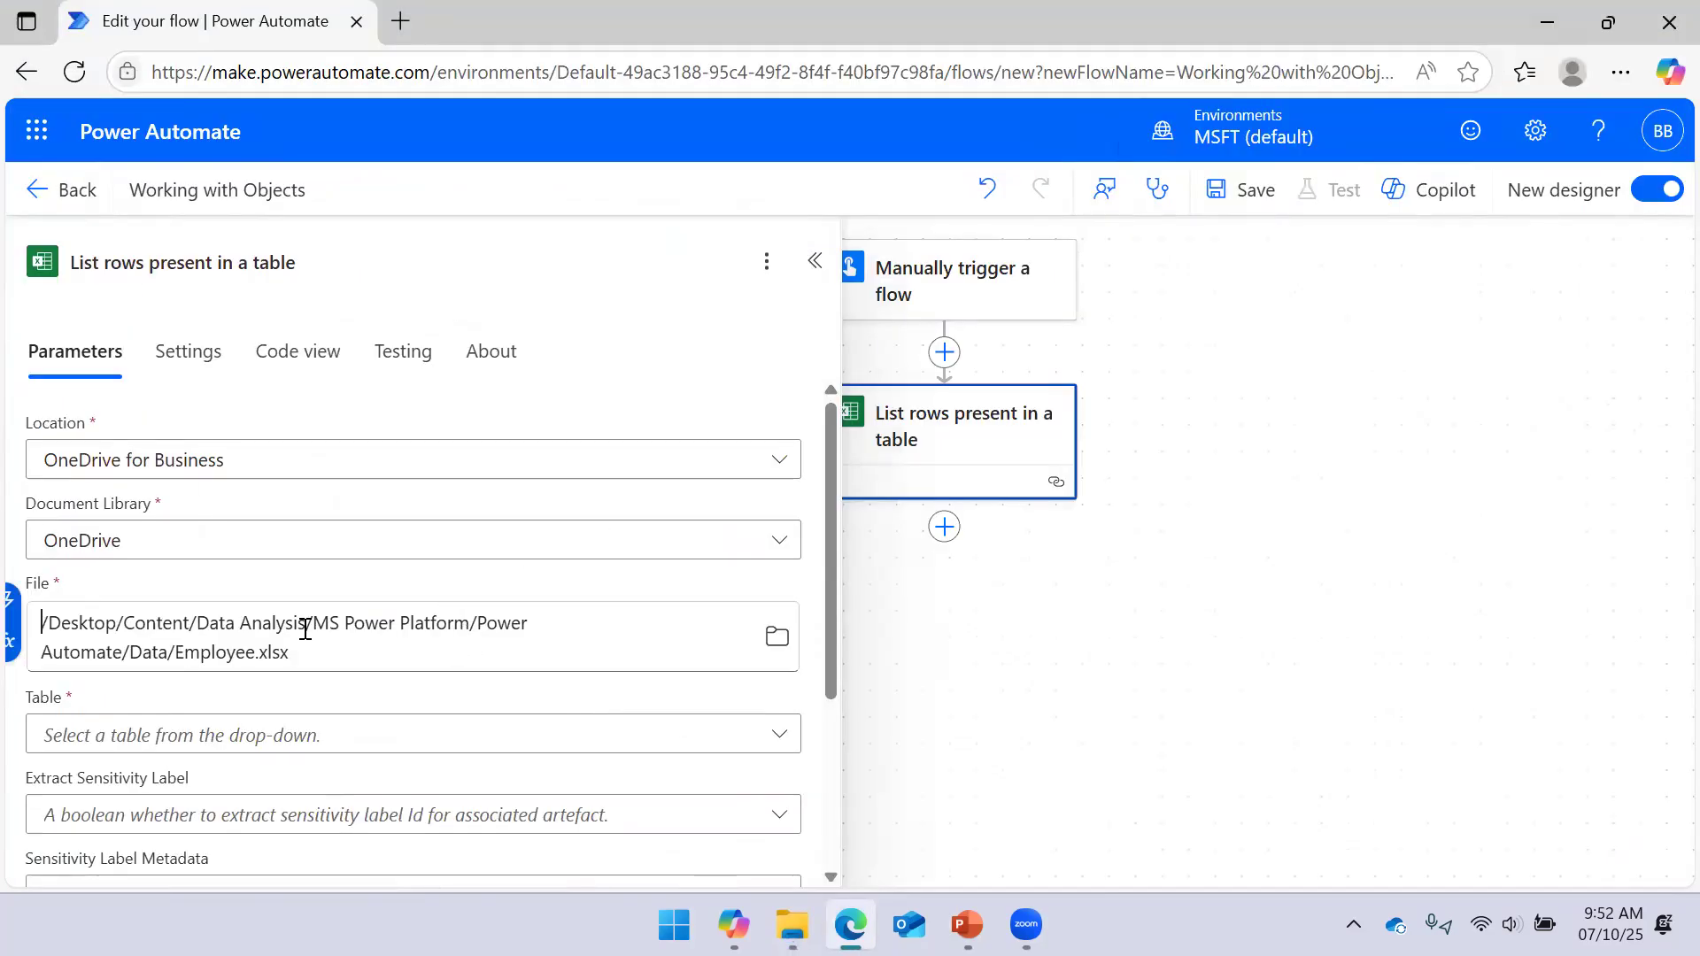
pyautogui.scroll(-2, 305, 629)
pyautogui.click(776, 512)
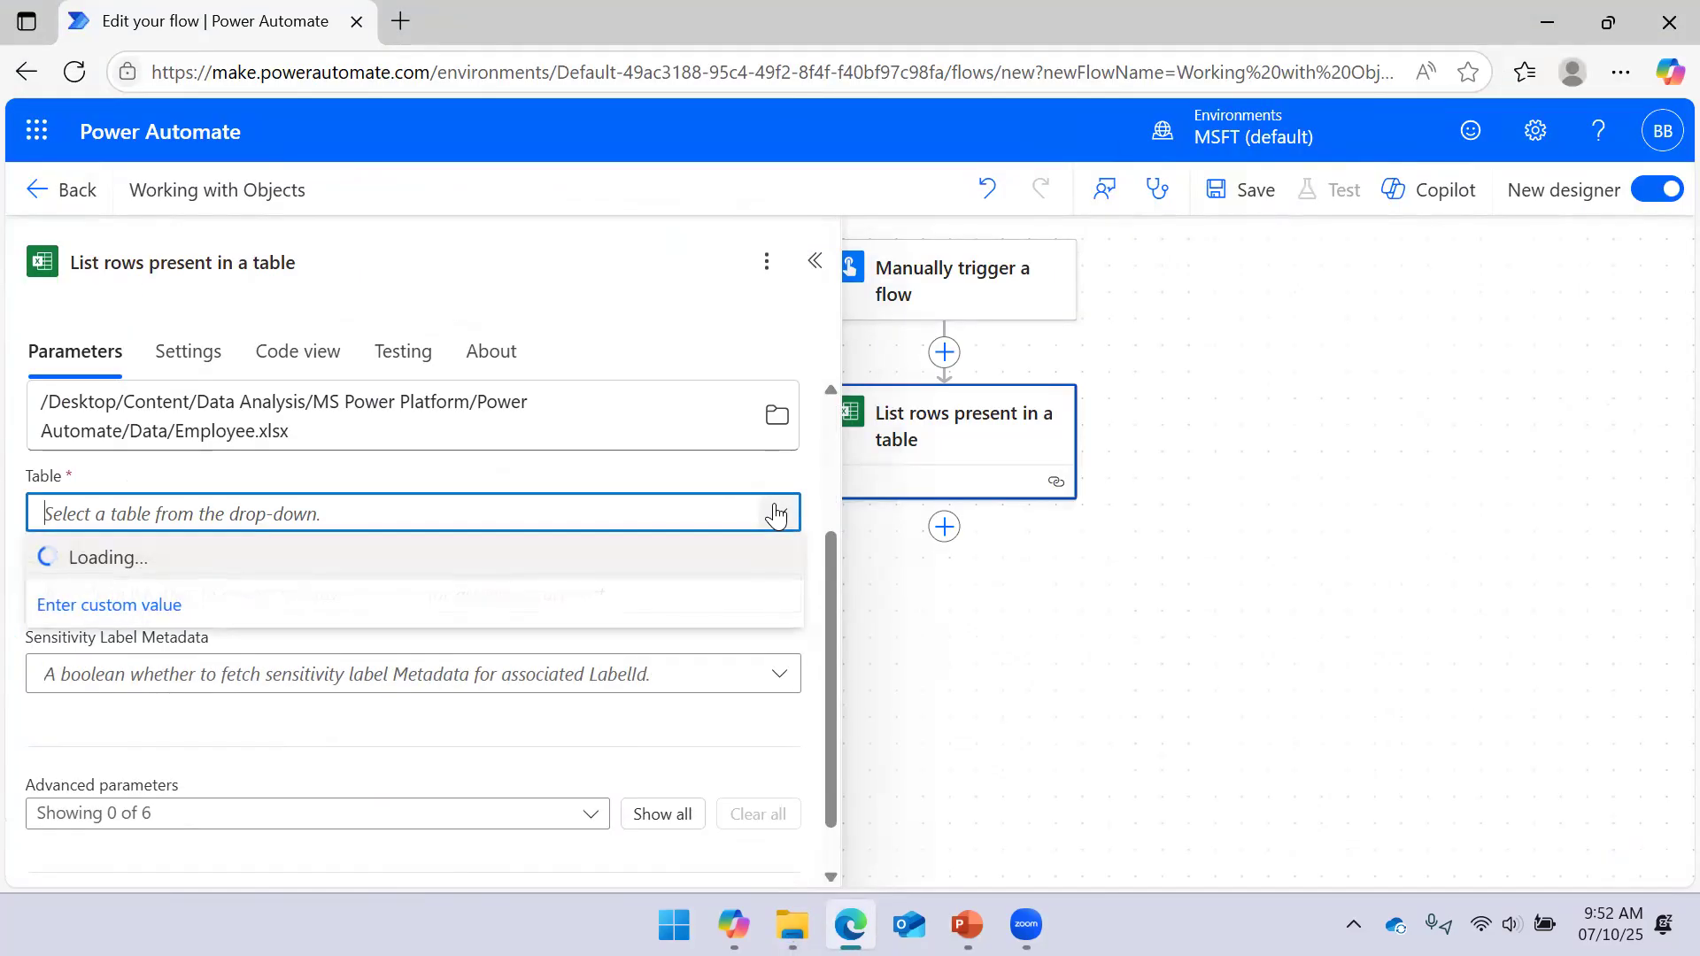
# Set the action's Table to Employee and save the Working with Objects flow
pyautogui.click(145, 565)
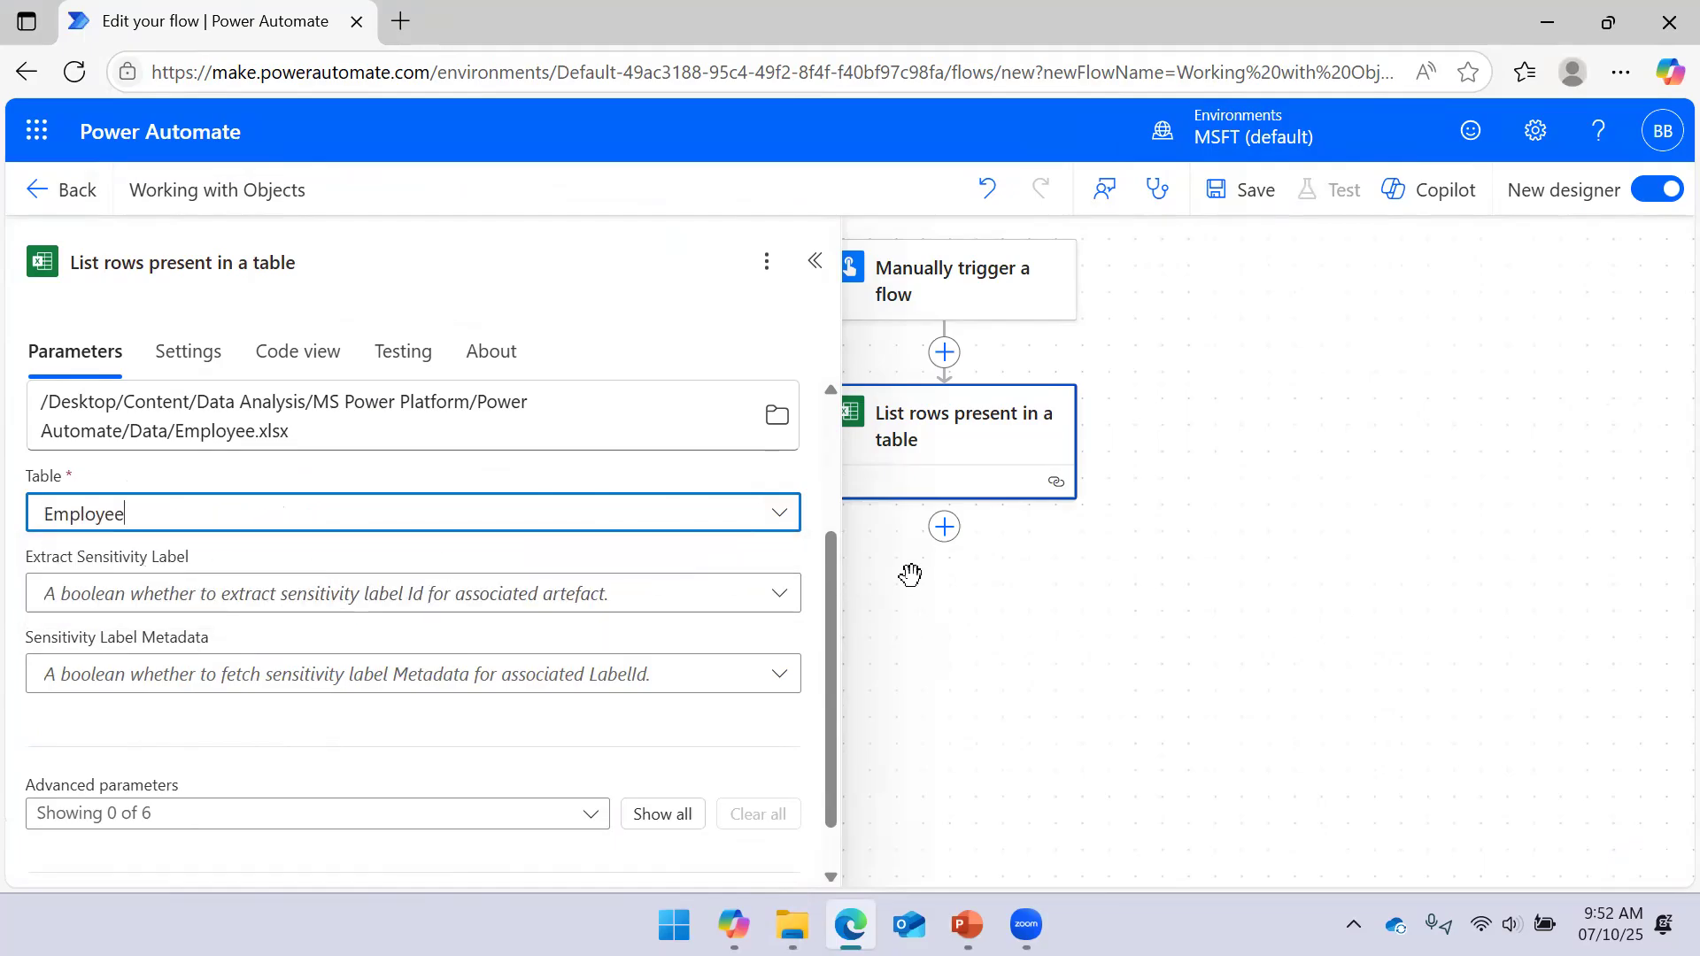
pyautogui.click(814, 262)
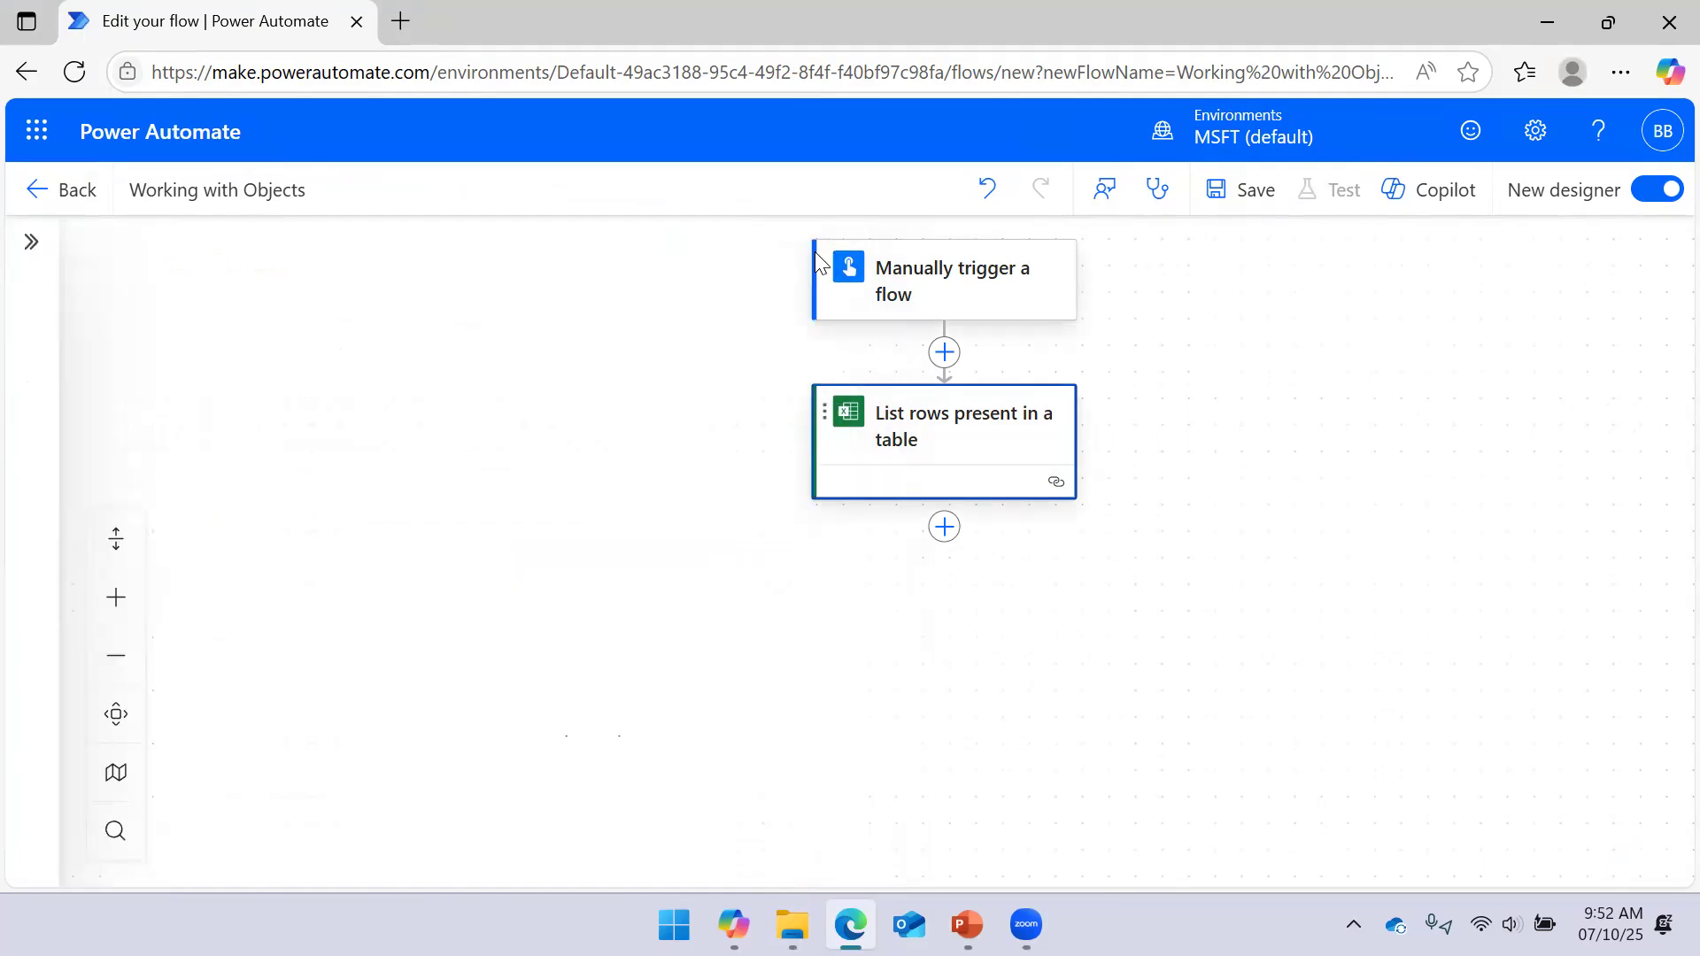
pyautogui.click(1256, 190)
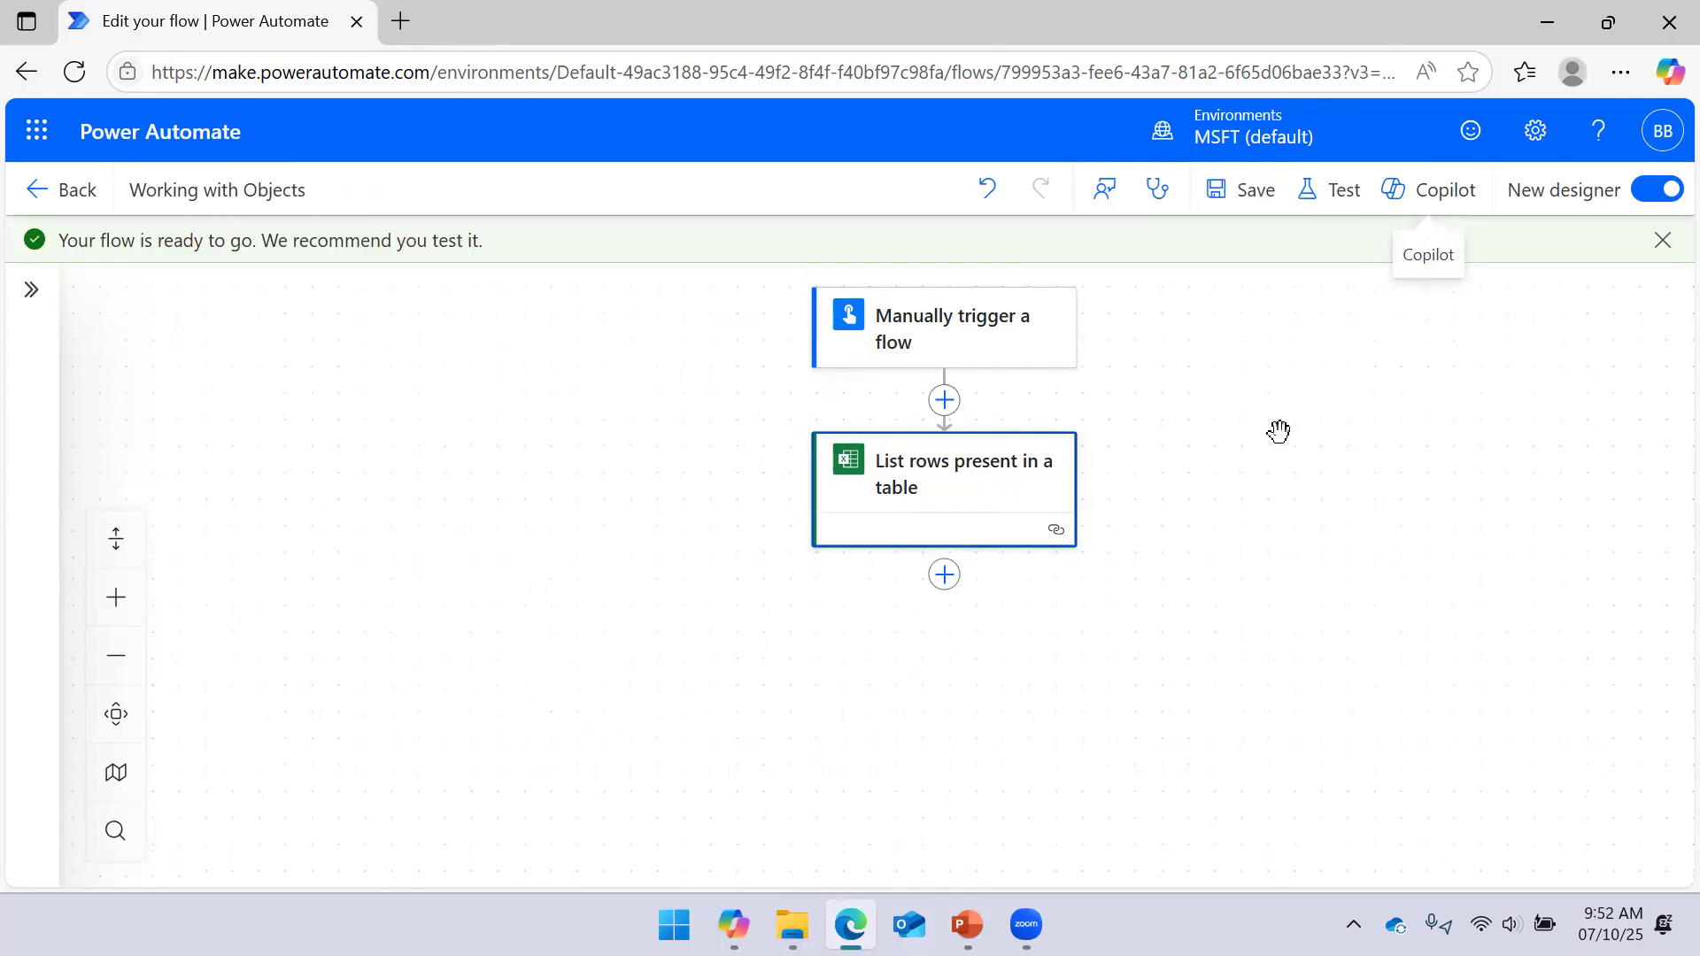
pyautogui.moveTo(1260, 444)
pyautogui.mouseDown()
pyautogui.moveTo(1233, 416)
pyautogui.moveTo(1233, 433)
pyautogui.mouseUp()
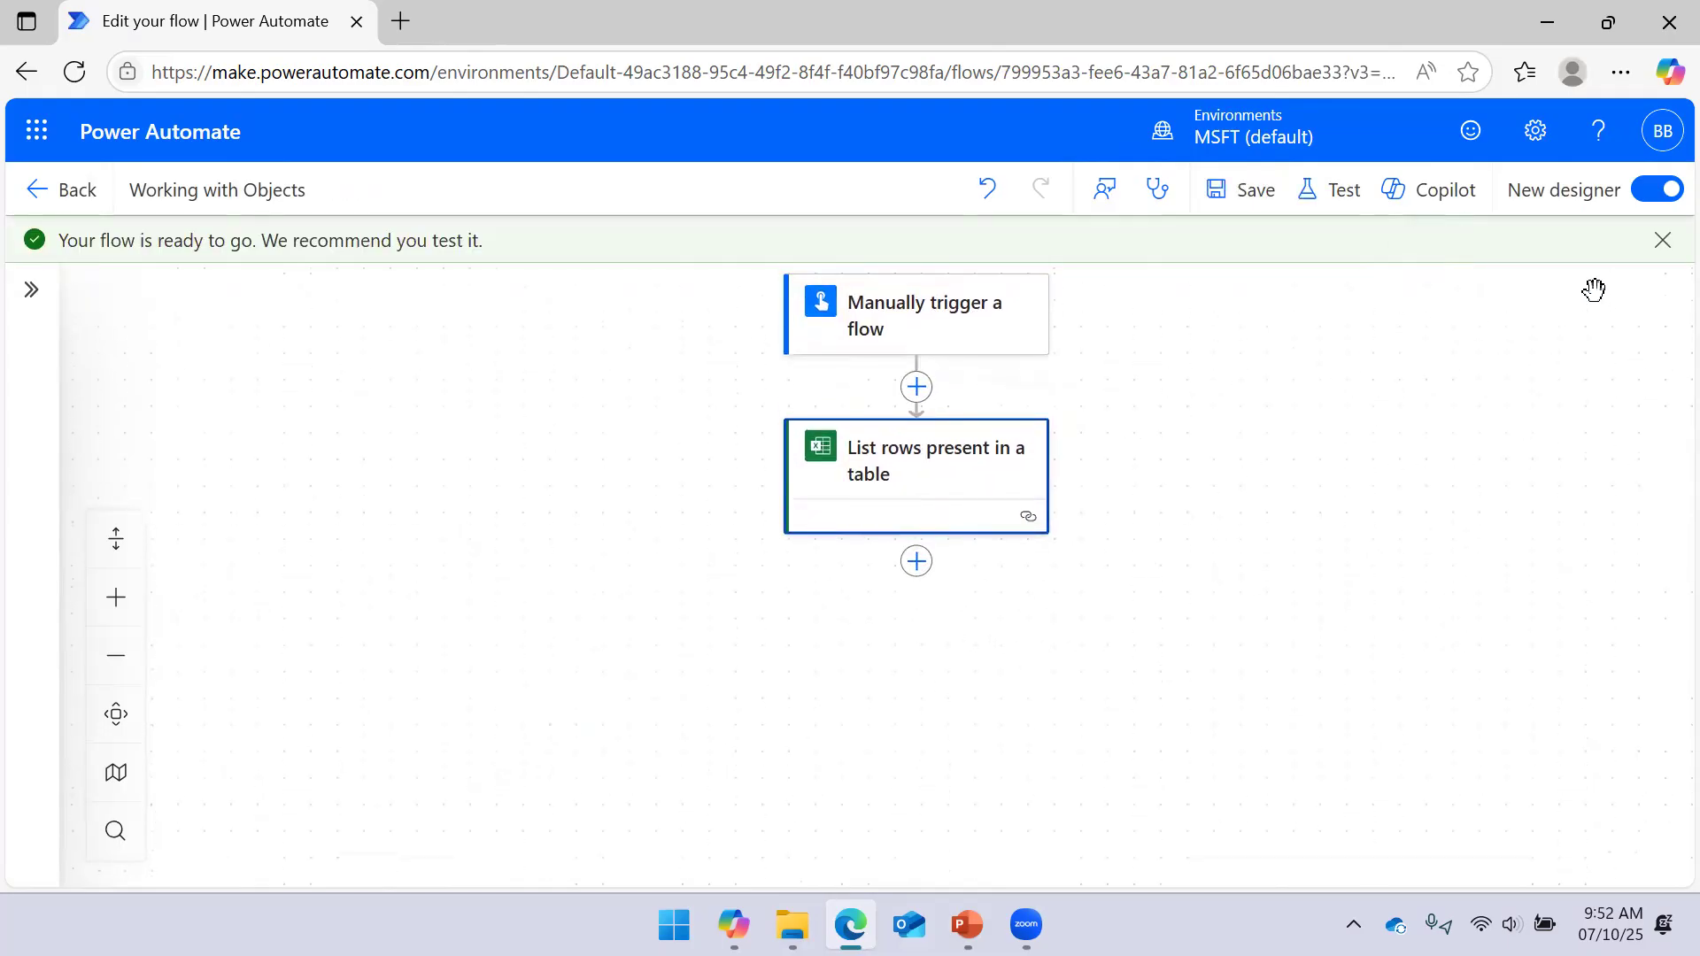
# Run a manual test using the Excel Online (Business) connection and confirm it succeeds
pyautogui.click(1358, 211)
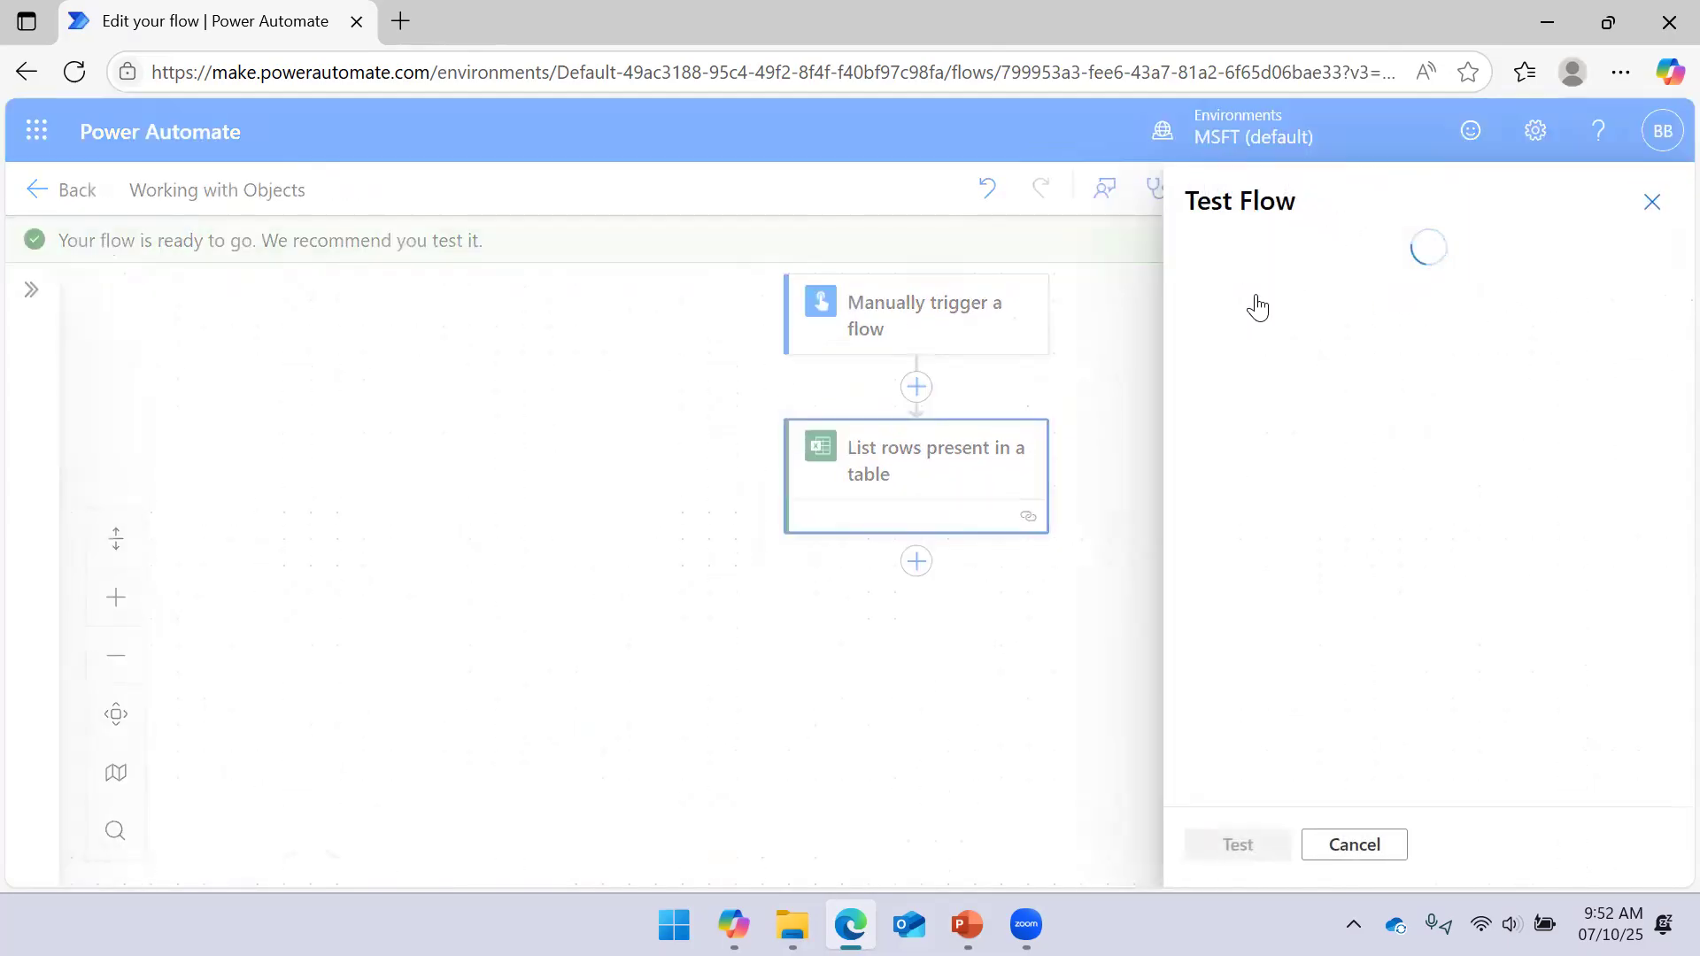
pyautogui.click(1240, 844)
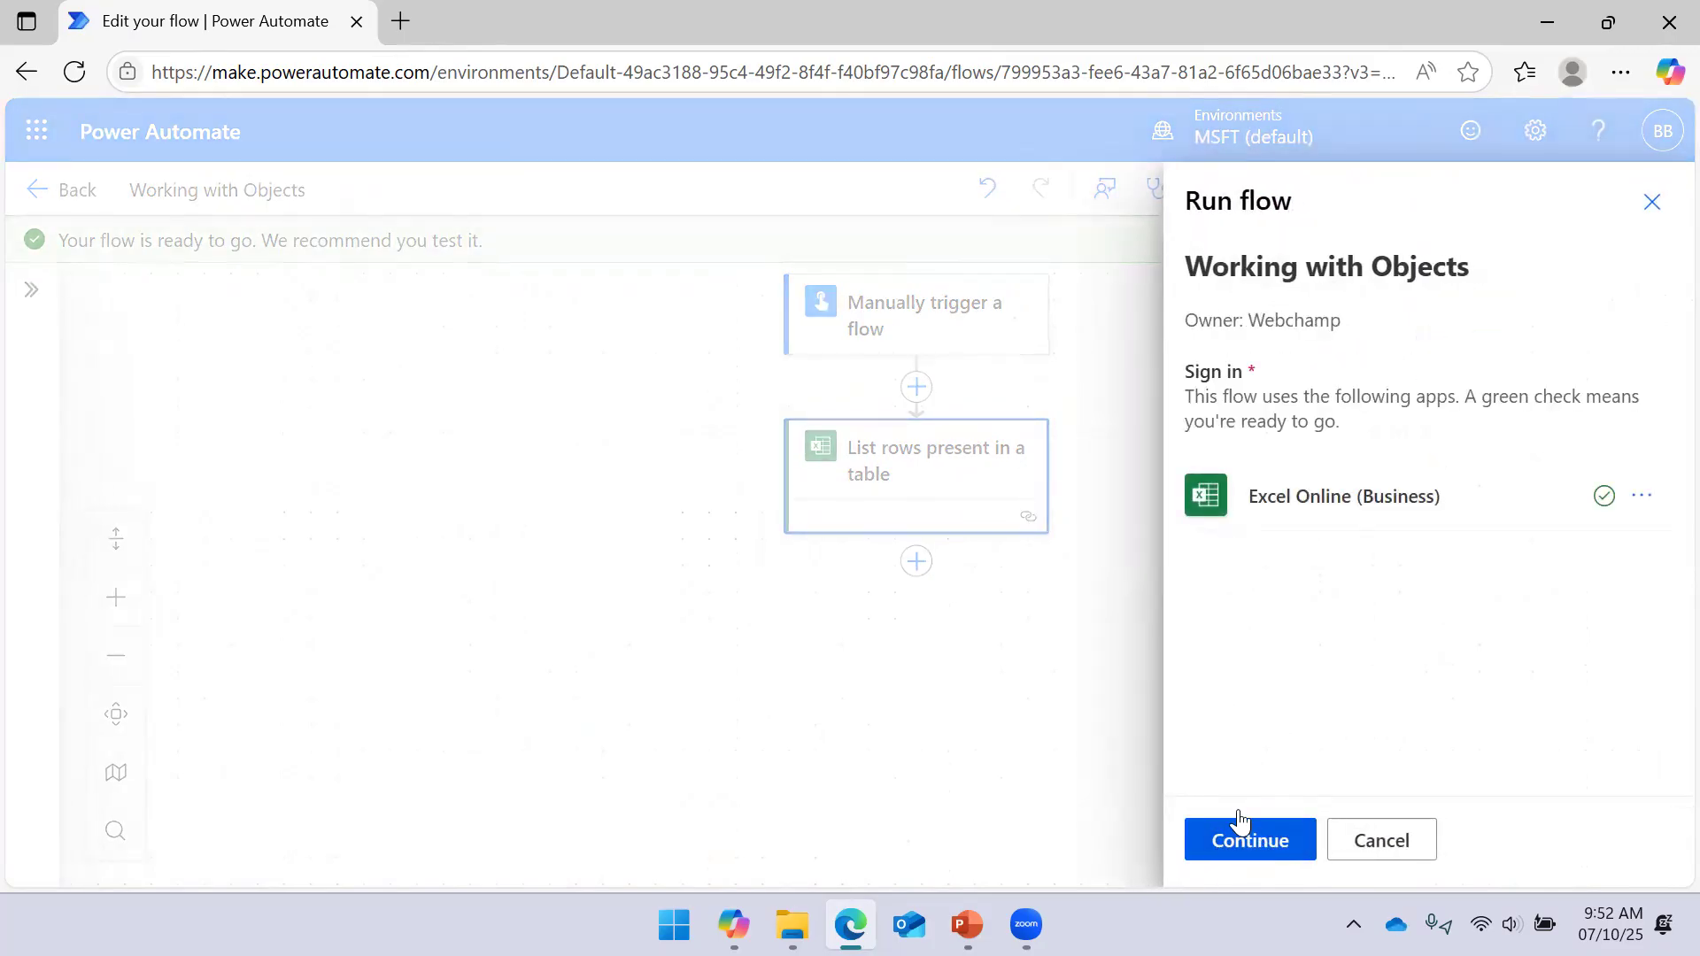
pyautogui.click(1242, 837)
pyautogui.click(1231, 847)
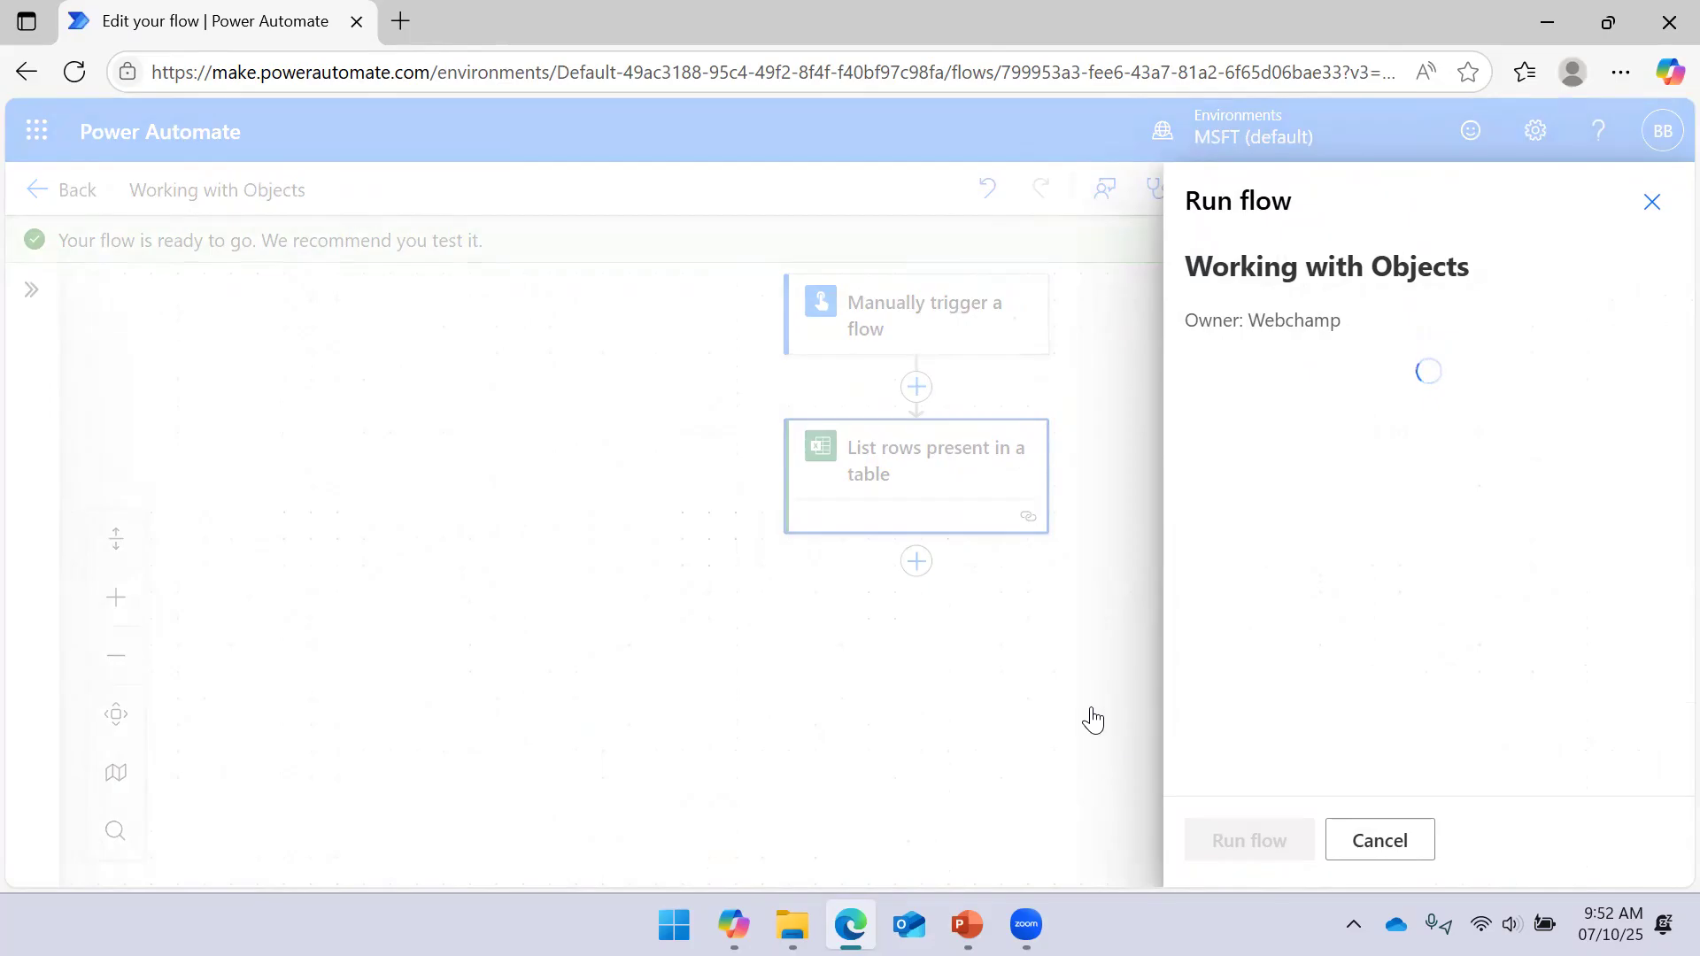
pyautogui.click(1195, 837)
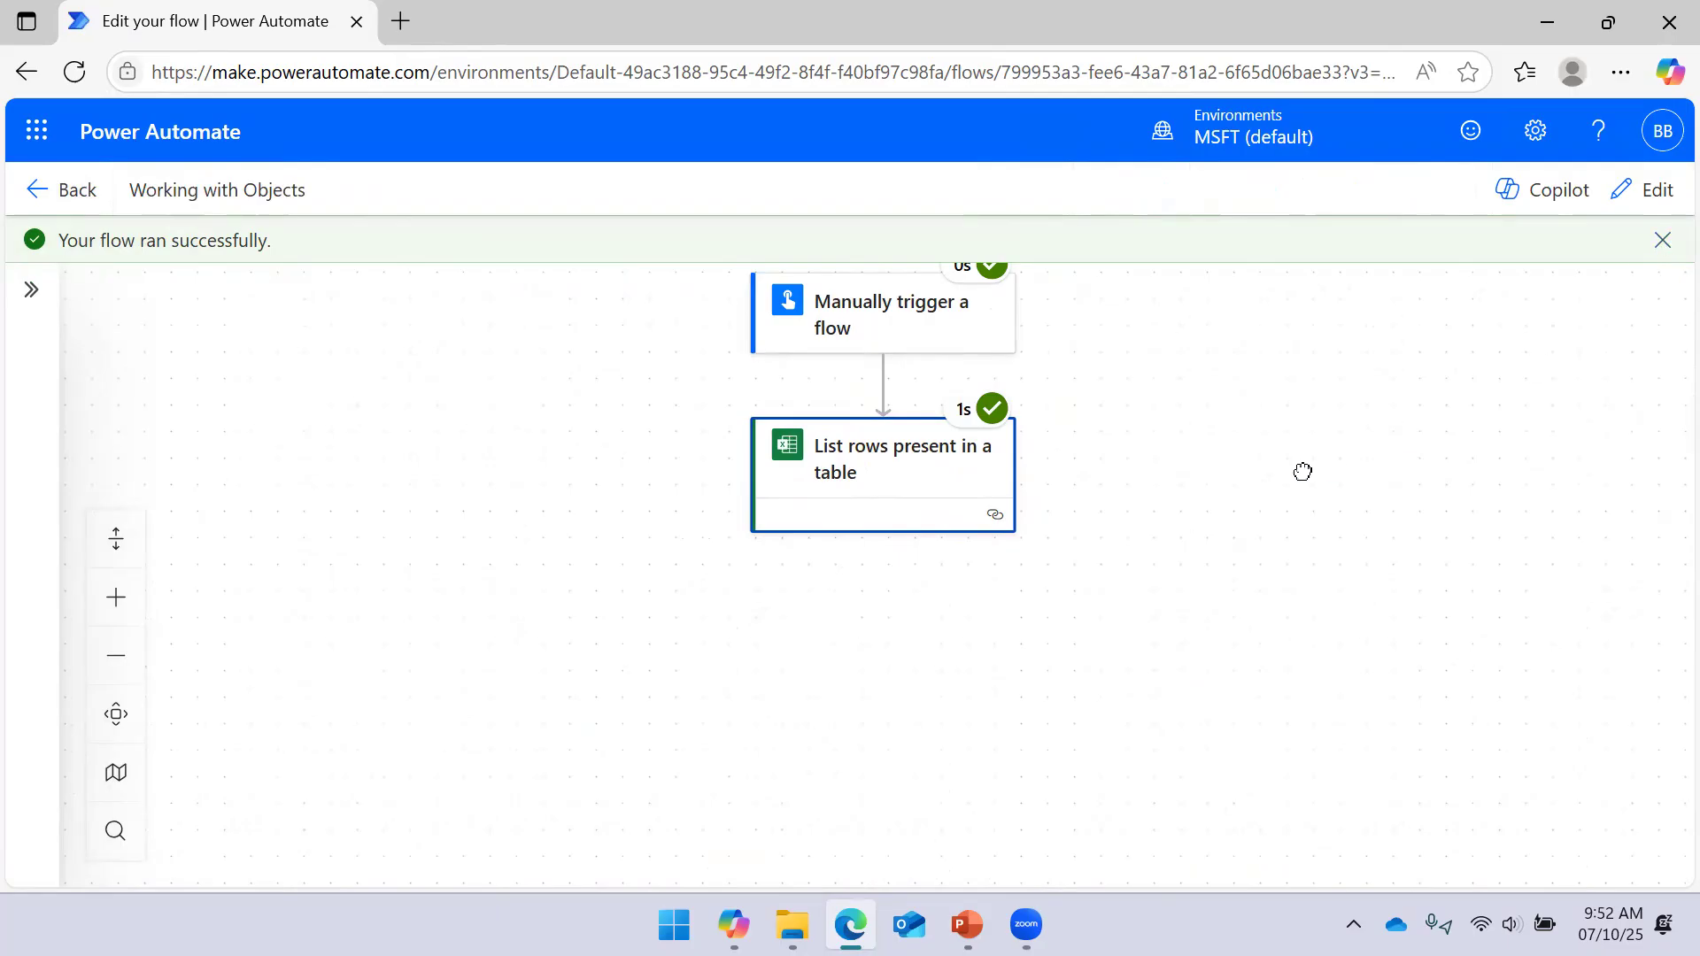
pyautogui.click(916, 480)
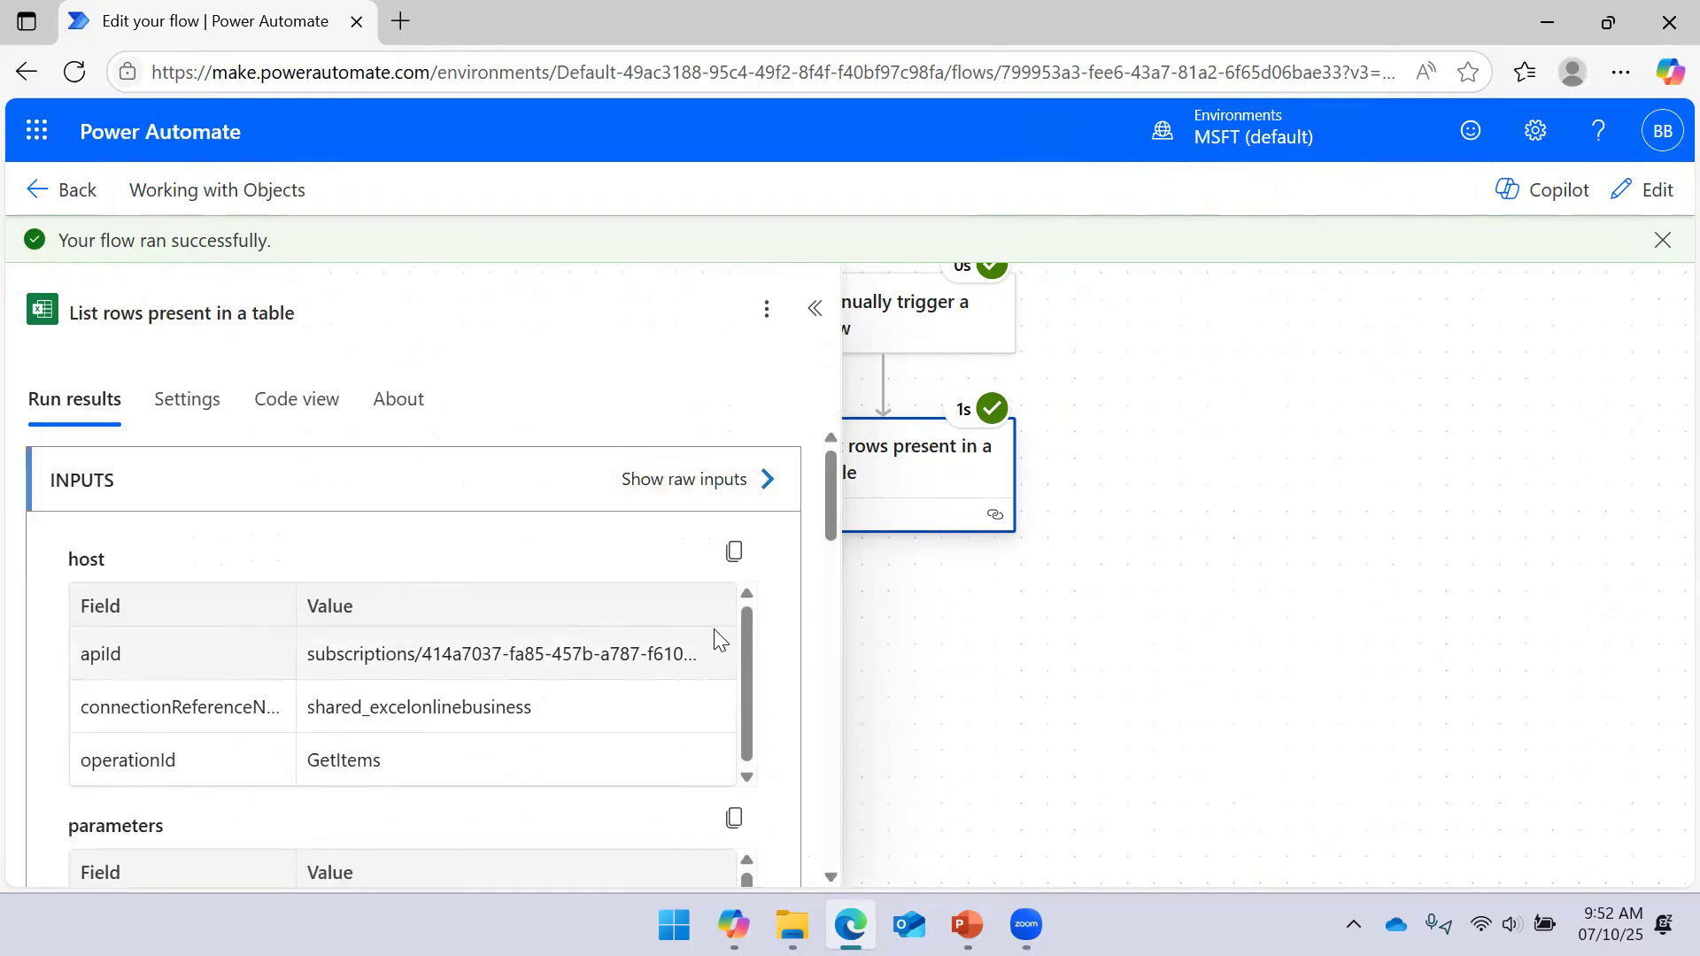
pyautogui.click(766, 481)
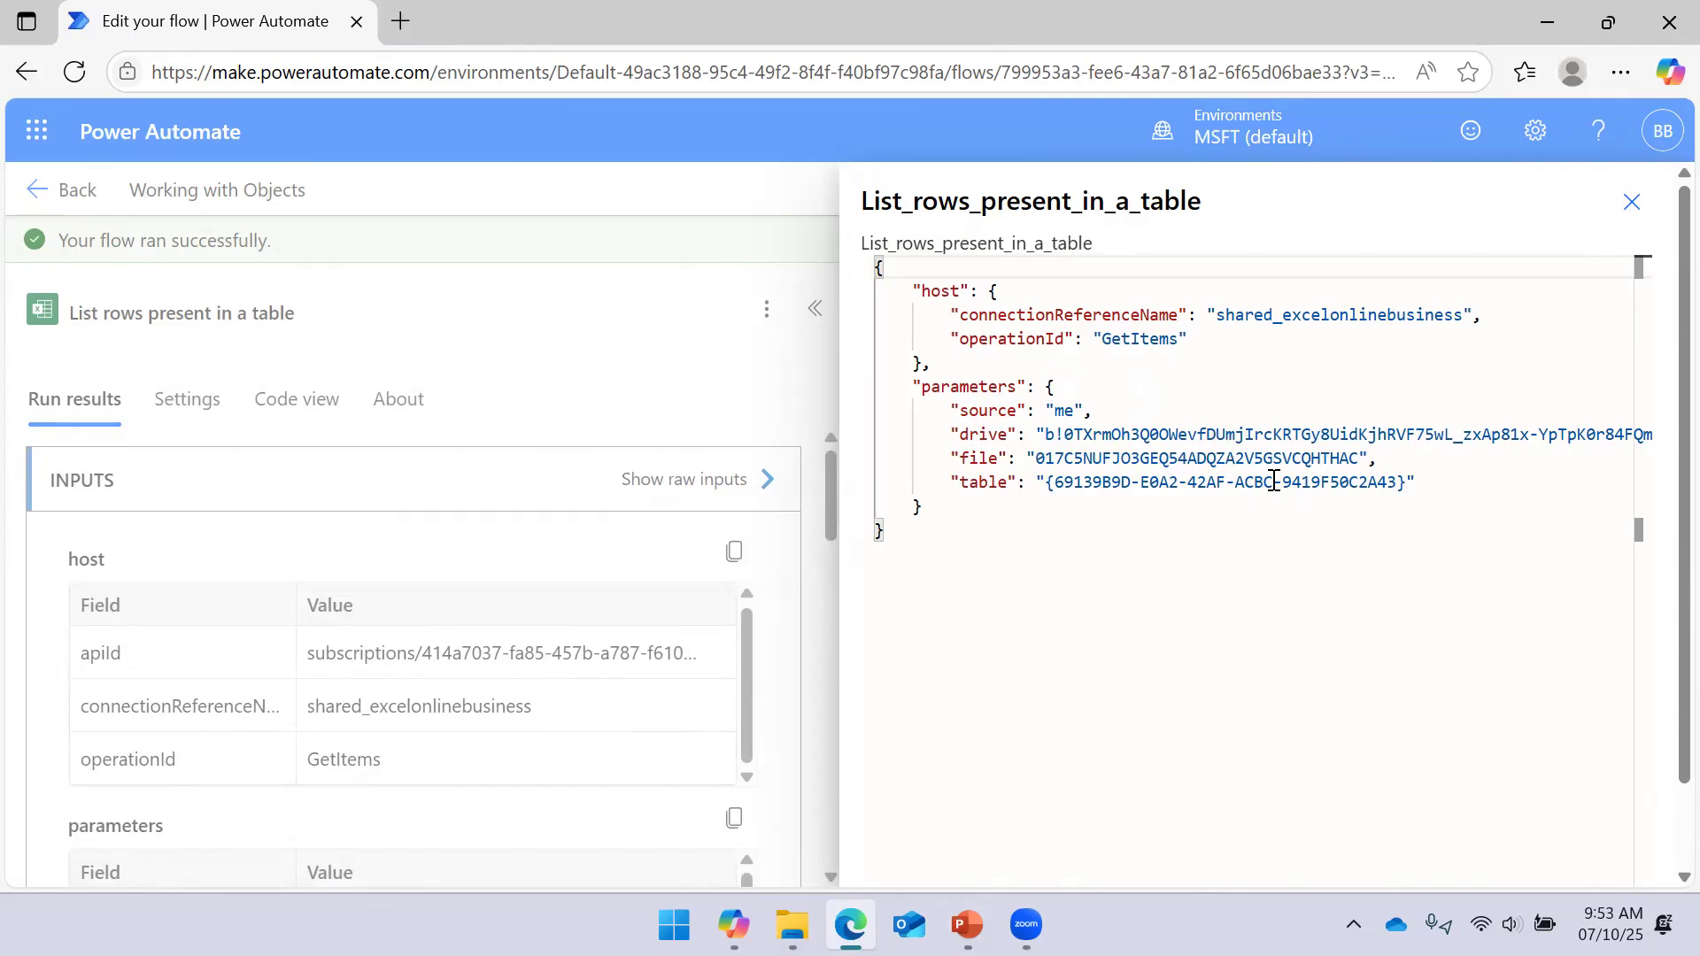
pyautogui.click(1630, 204)
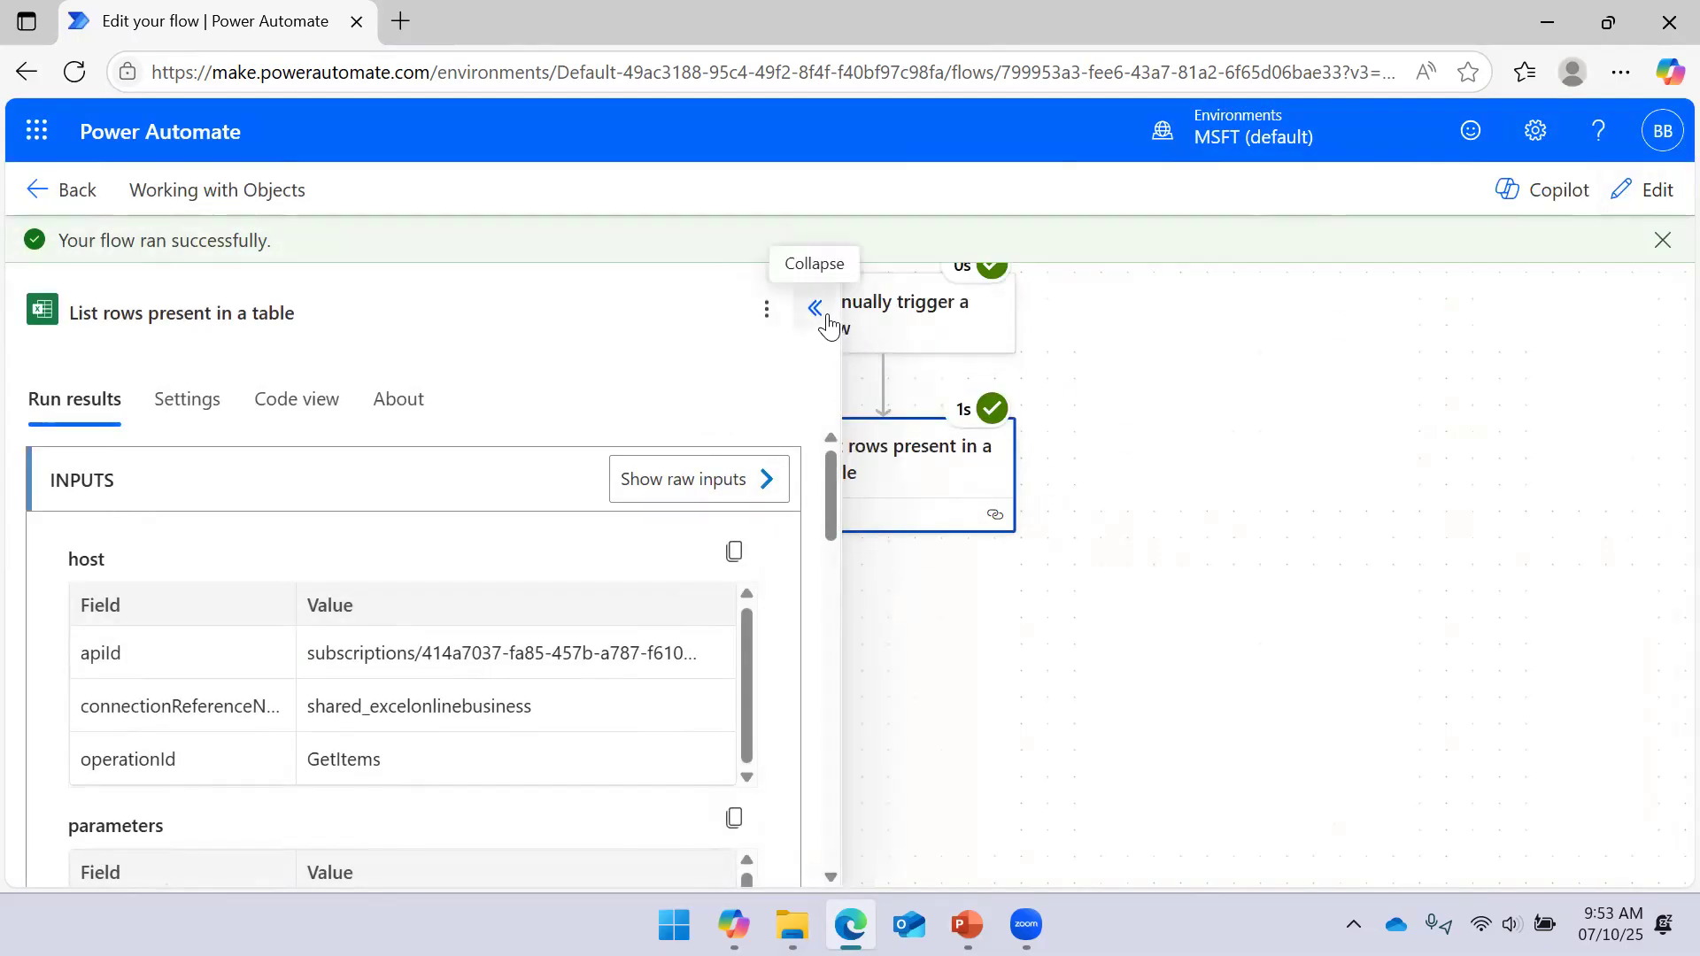
pyautogui.scroll(-1, 606, 481)
pyautogui.scroll(-2, 606, 480)
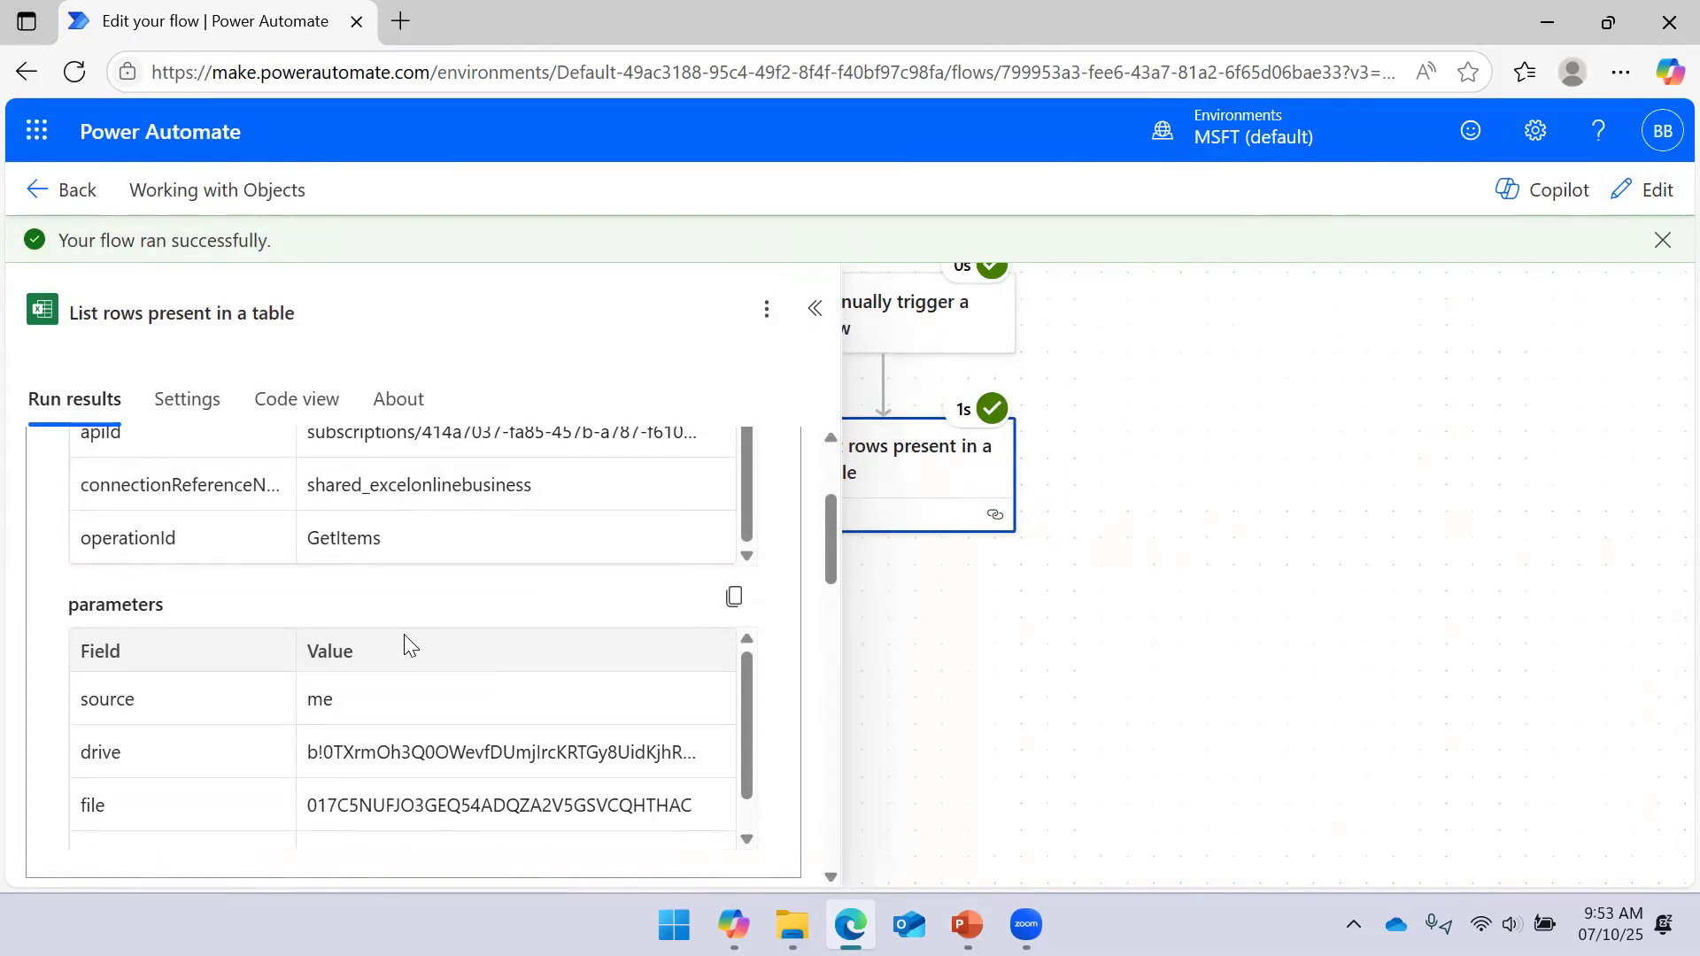
pyautogui.scroll(-2, 518, 589)
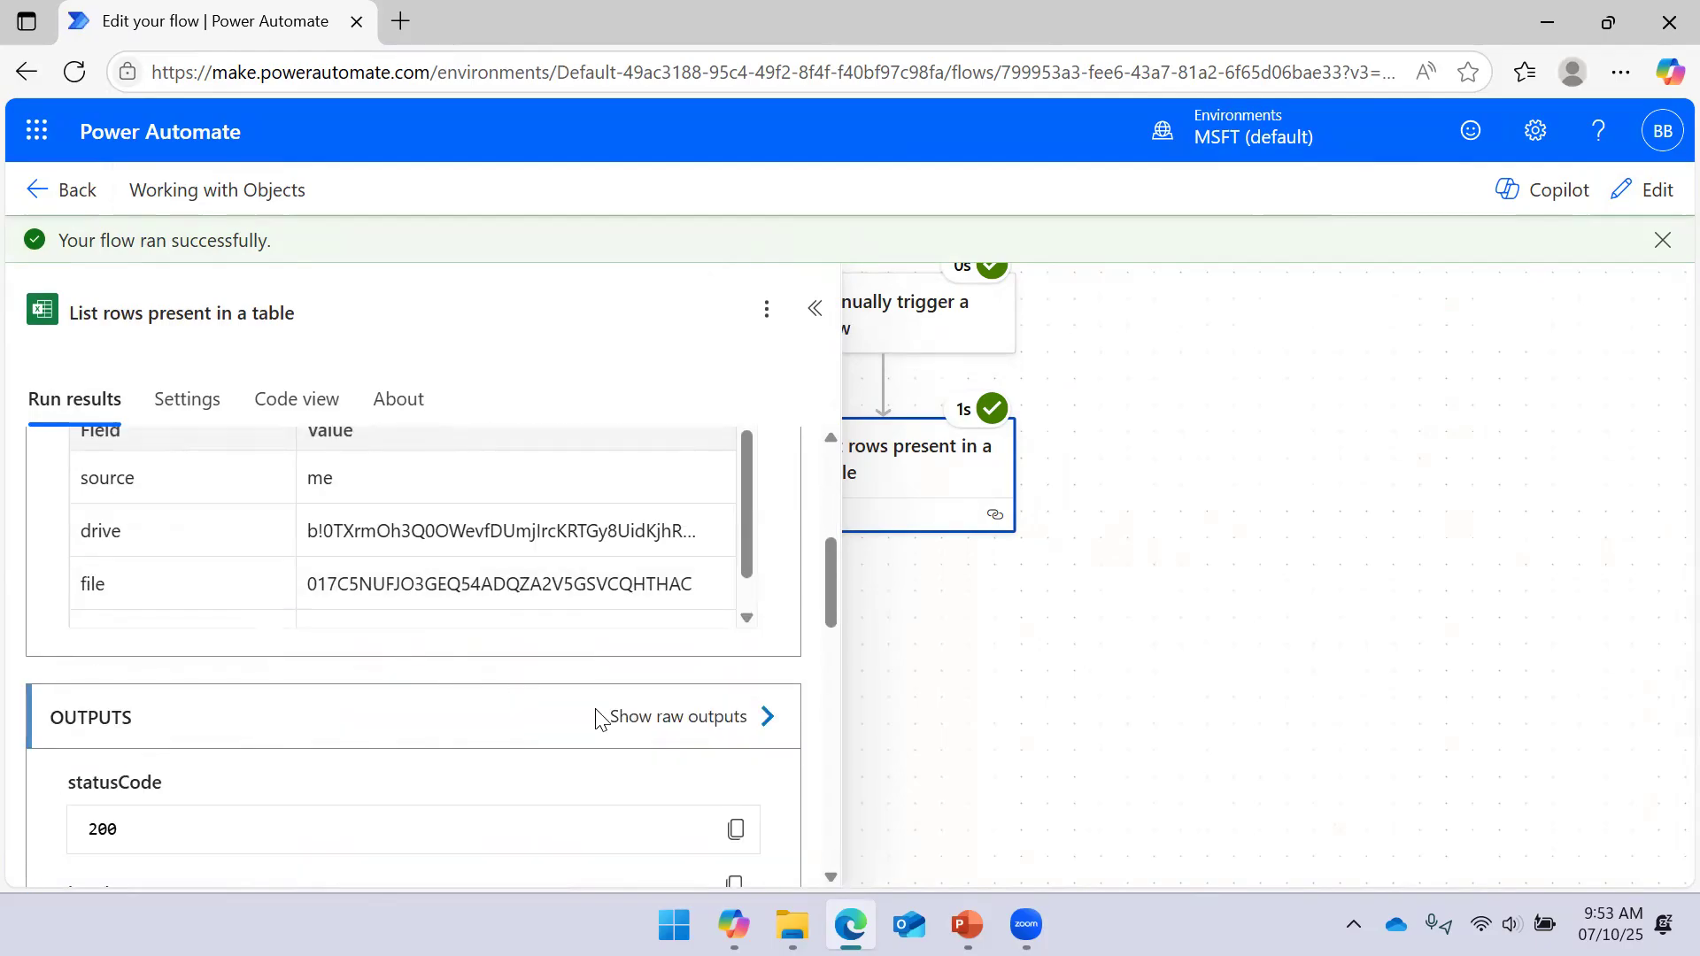
pyautogui.click(739, 724)
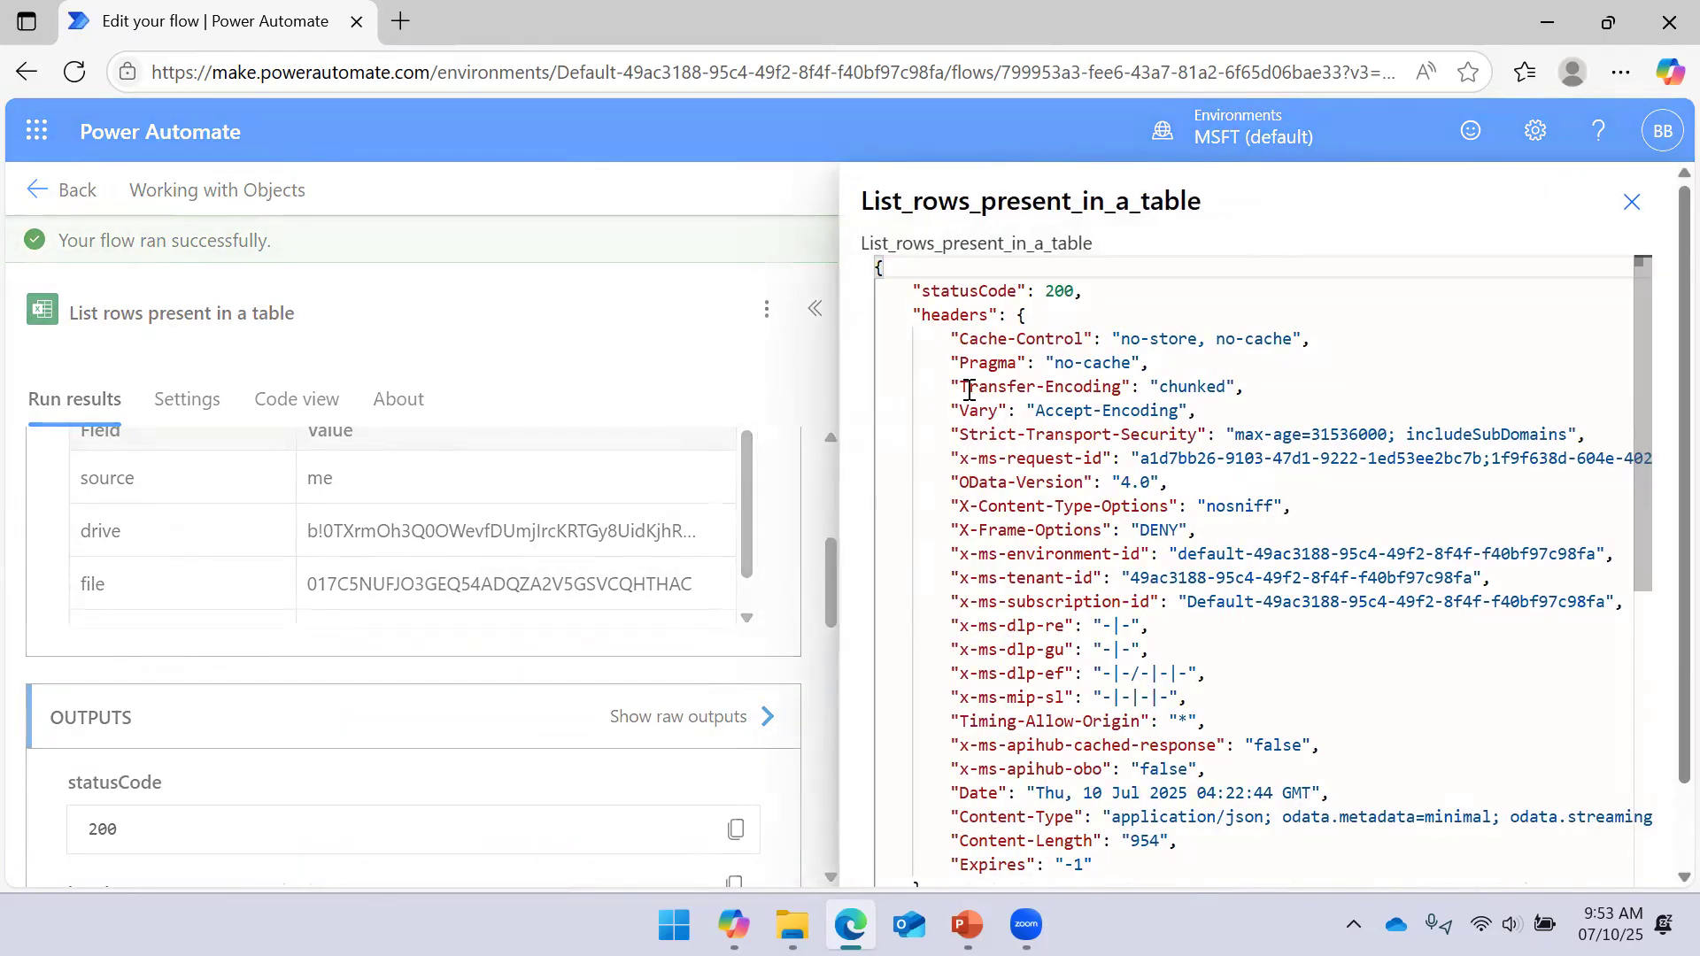
pyautogui.click(882, 266)
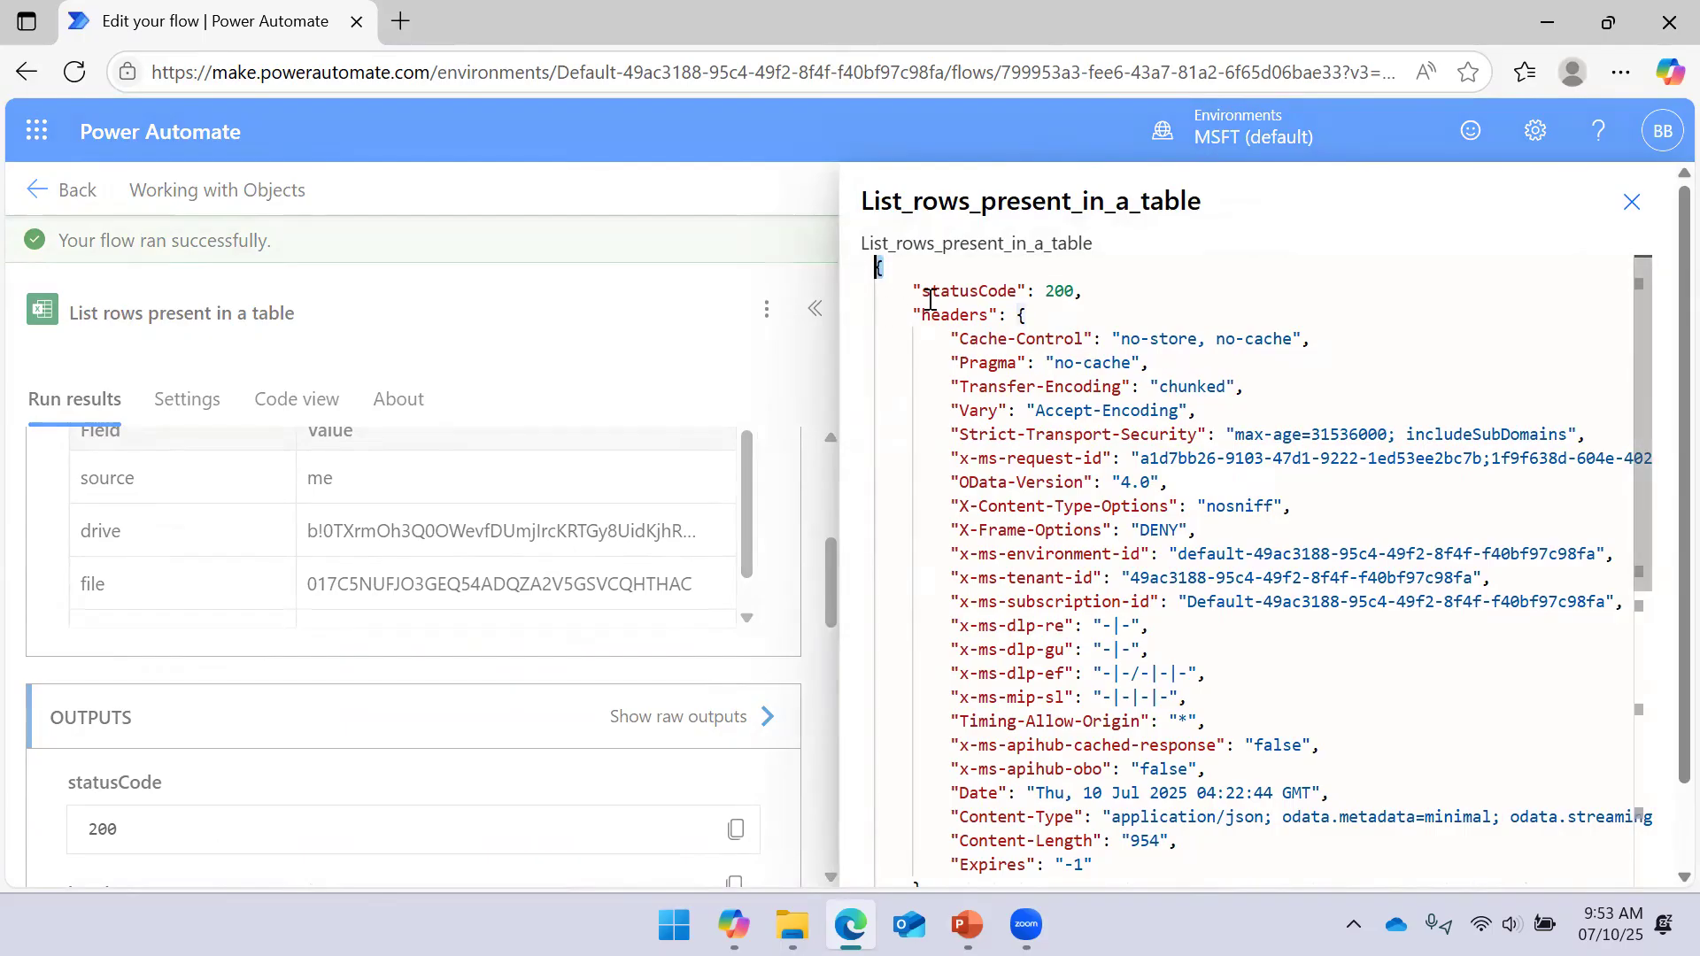
pyautogui.moveTo(1088, 287); pyautogui.dragTo(912, 290)
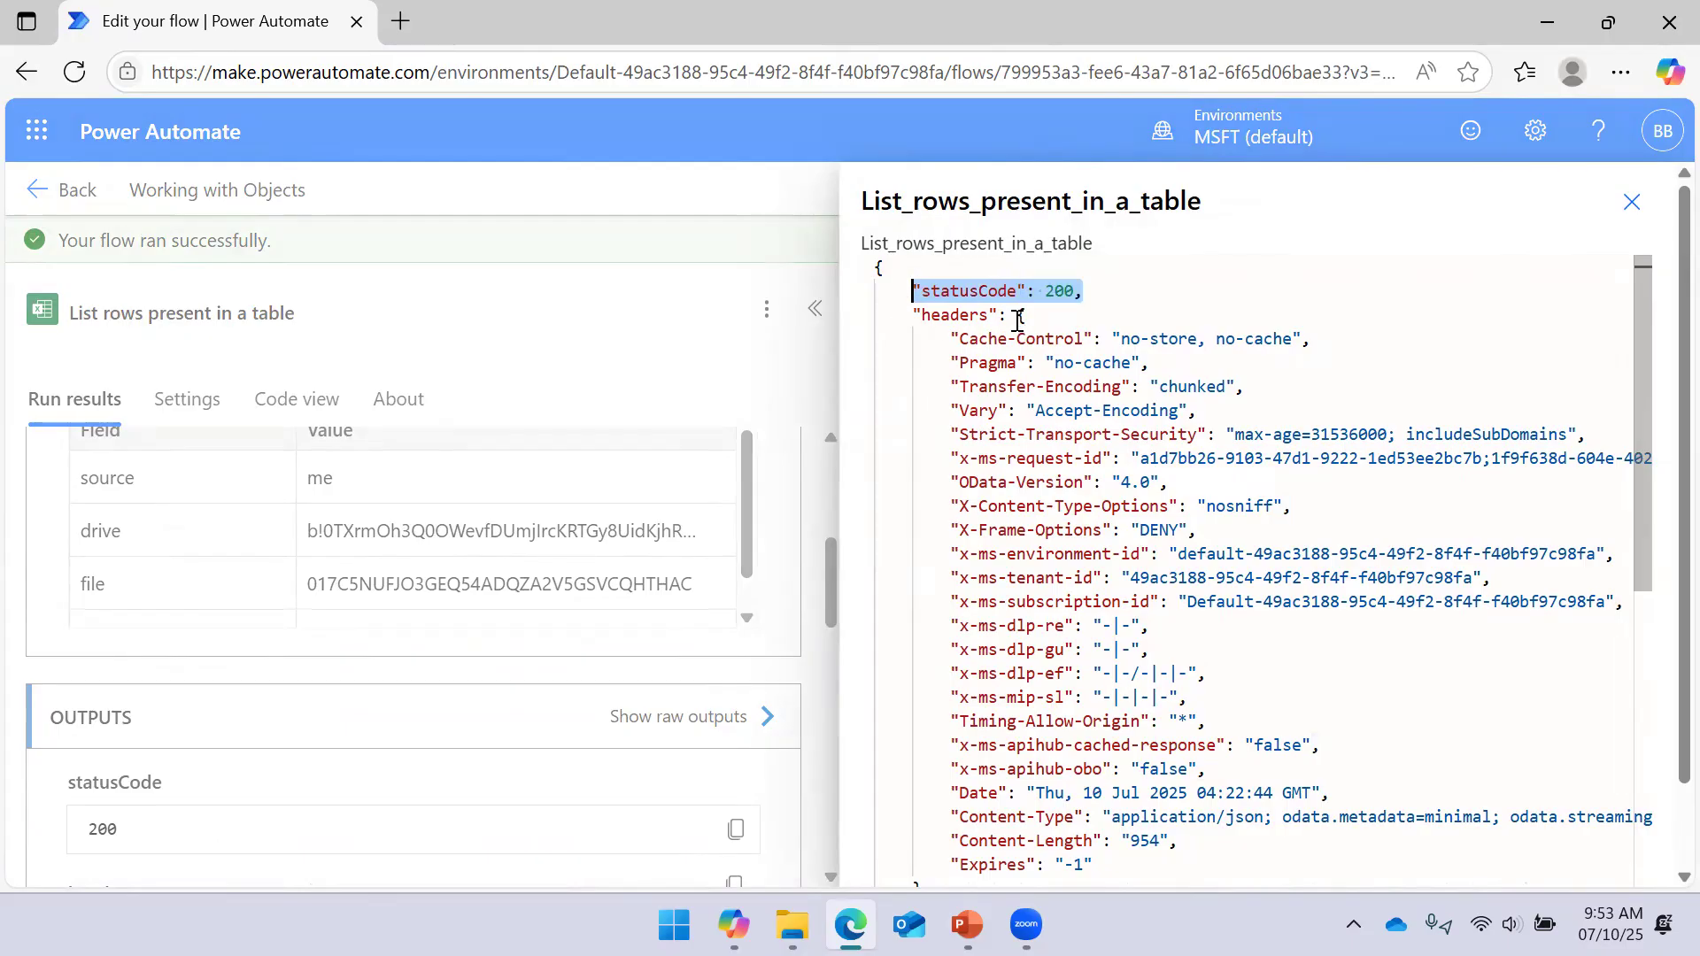
pyautogui.moveTo(912, 312); pyautogui.dragTo(1131, 625)
pyautogui.scroll(-1, 1100, 471)
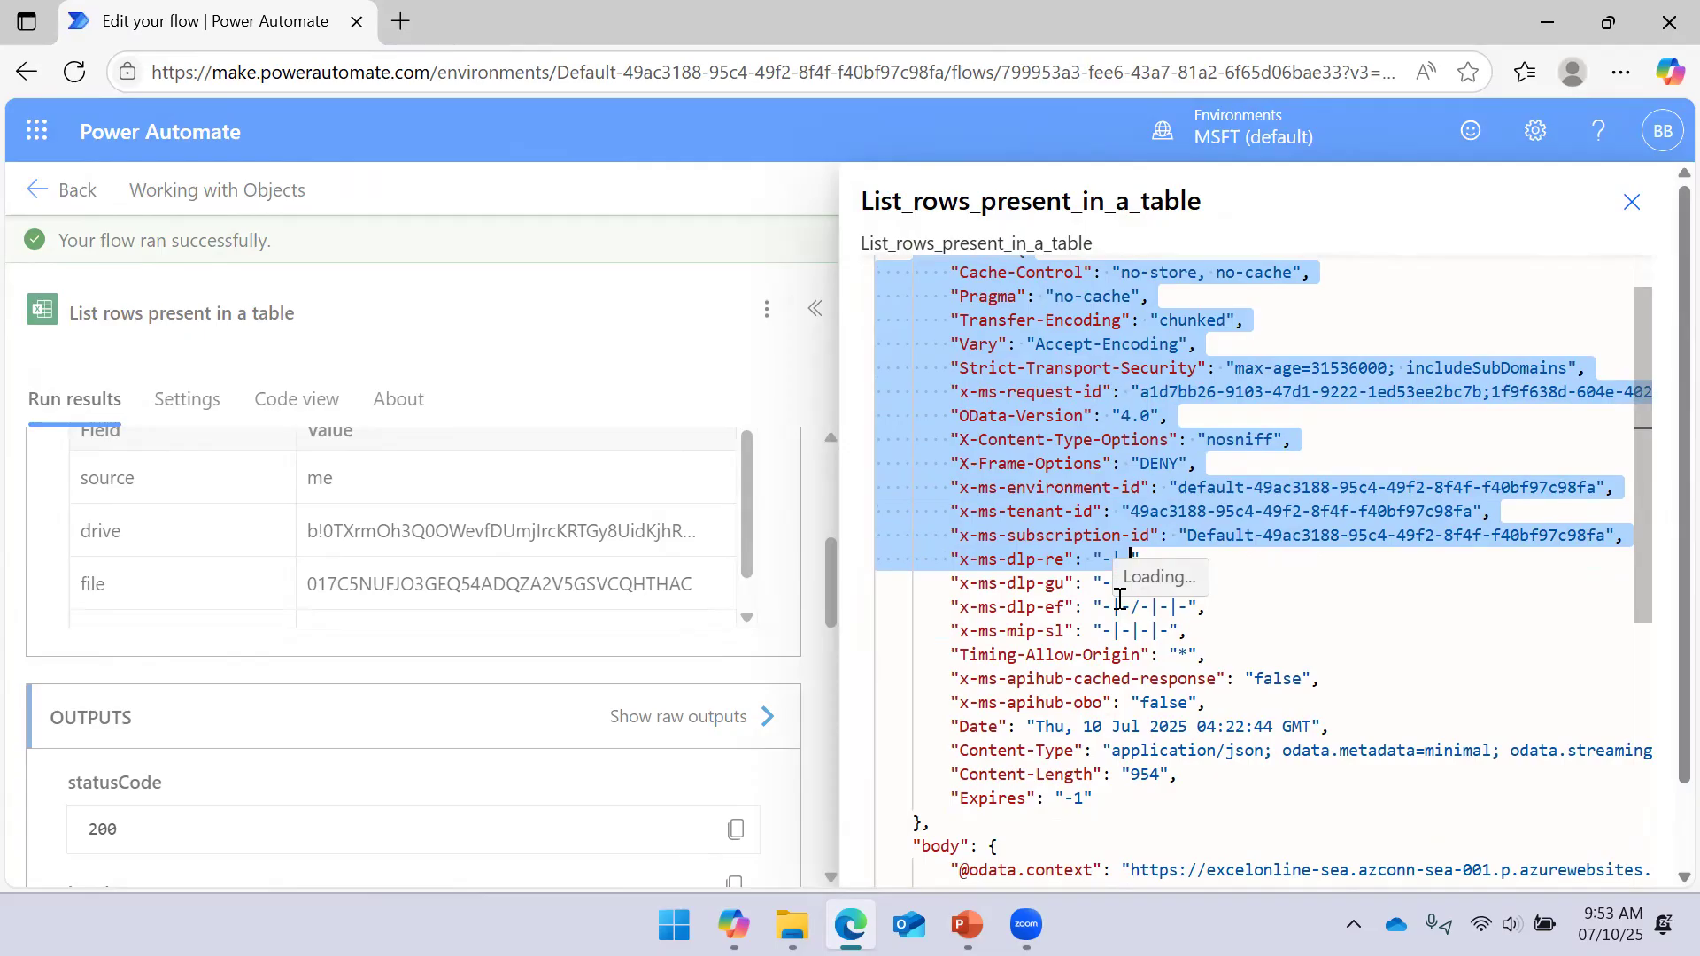
pyautogui.scroll(-3, 1119, 600)
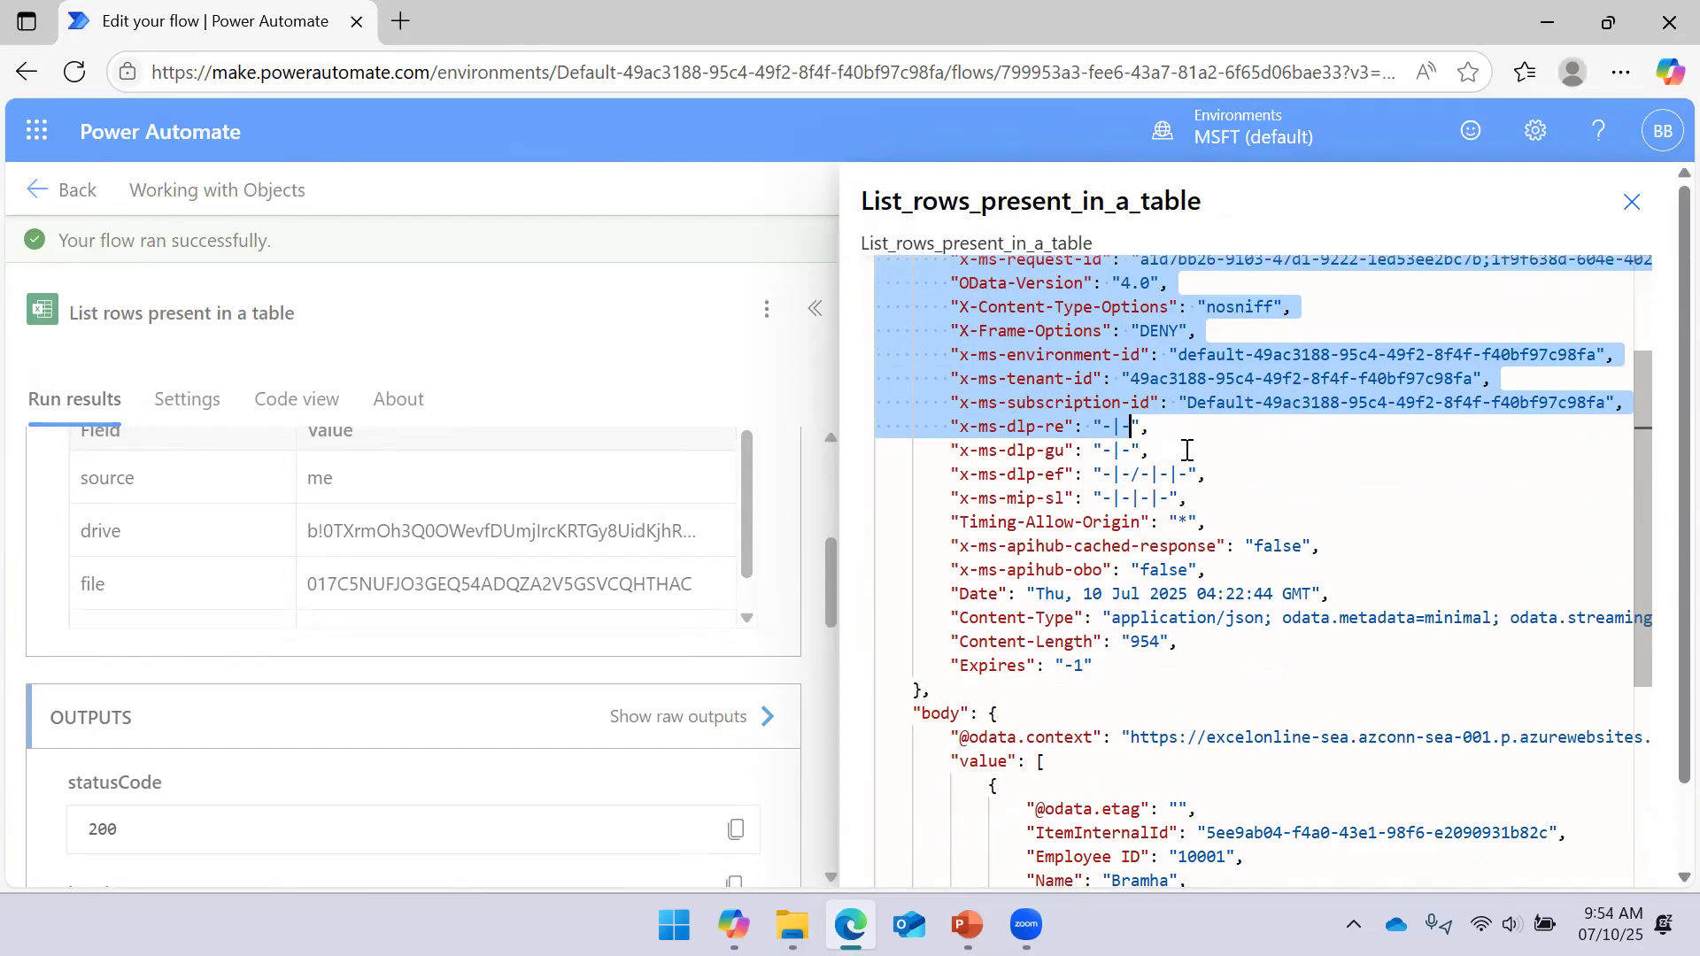
pyautogui.scroll(-2, 1186, 450)
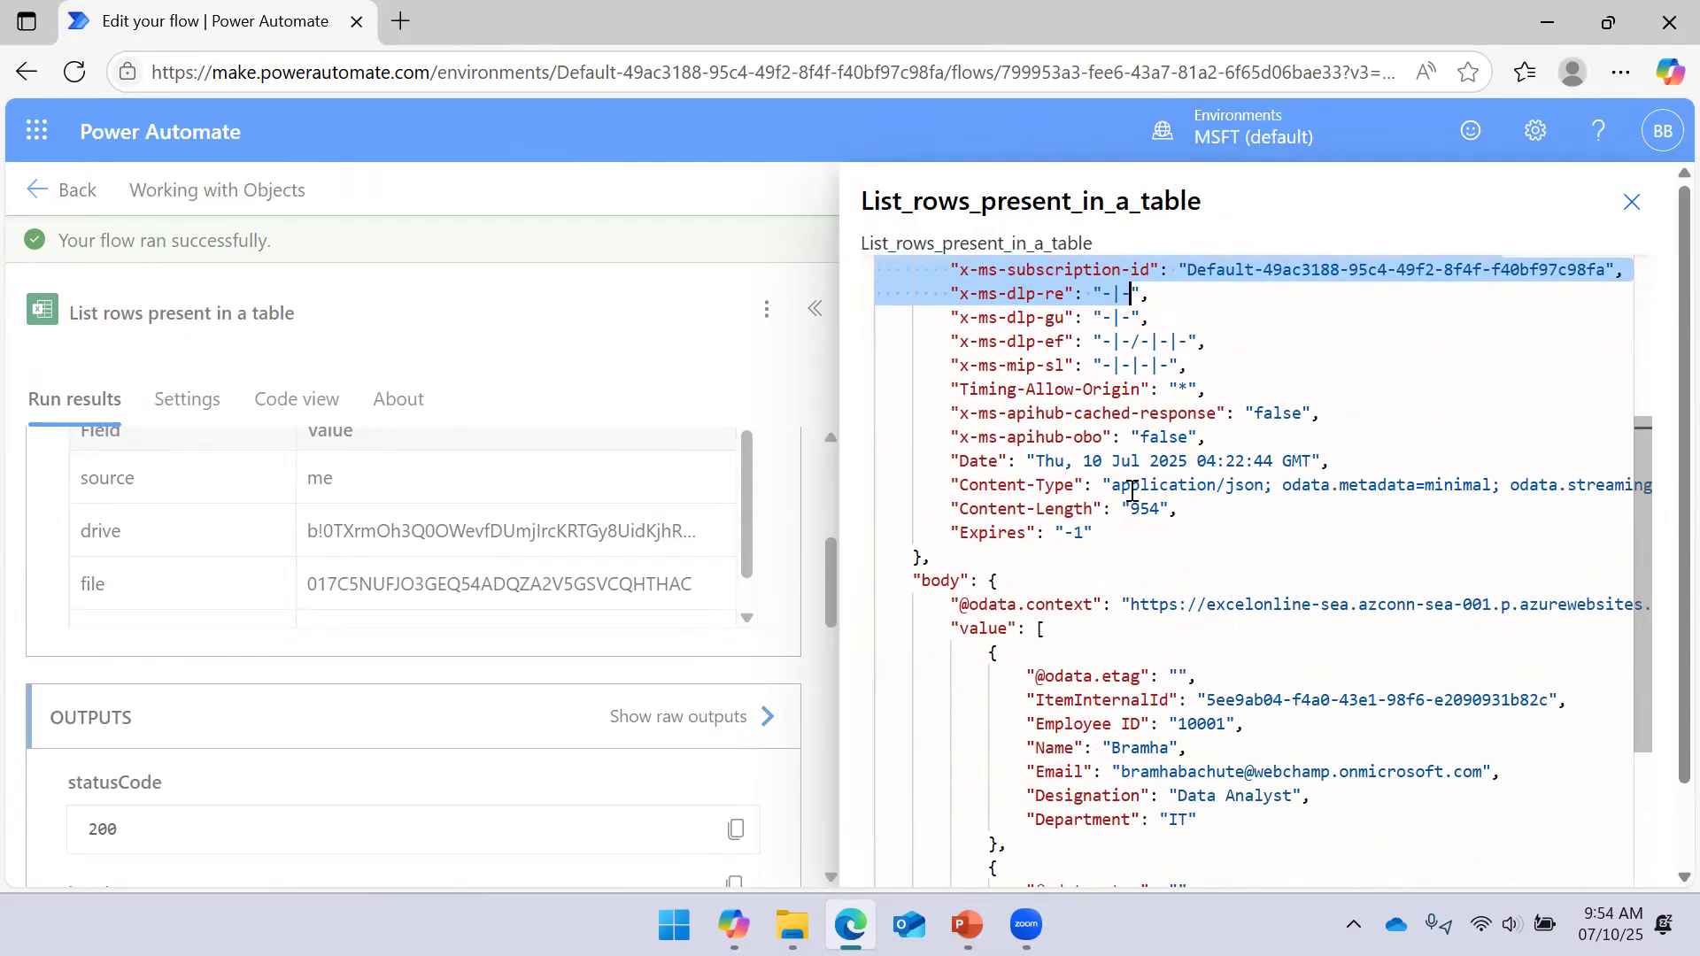
pyautogui.scroll(4, 1132, 492)
pyautogui.scroll(-3, 1107, 414)
pyautogui.scroll(4, 1107, 415)
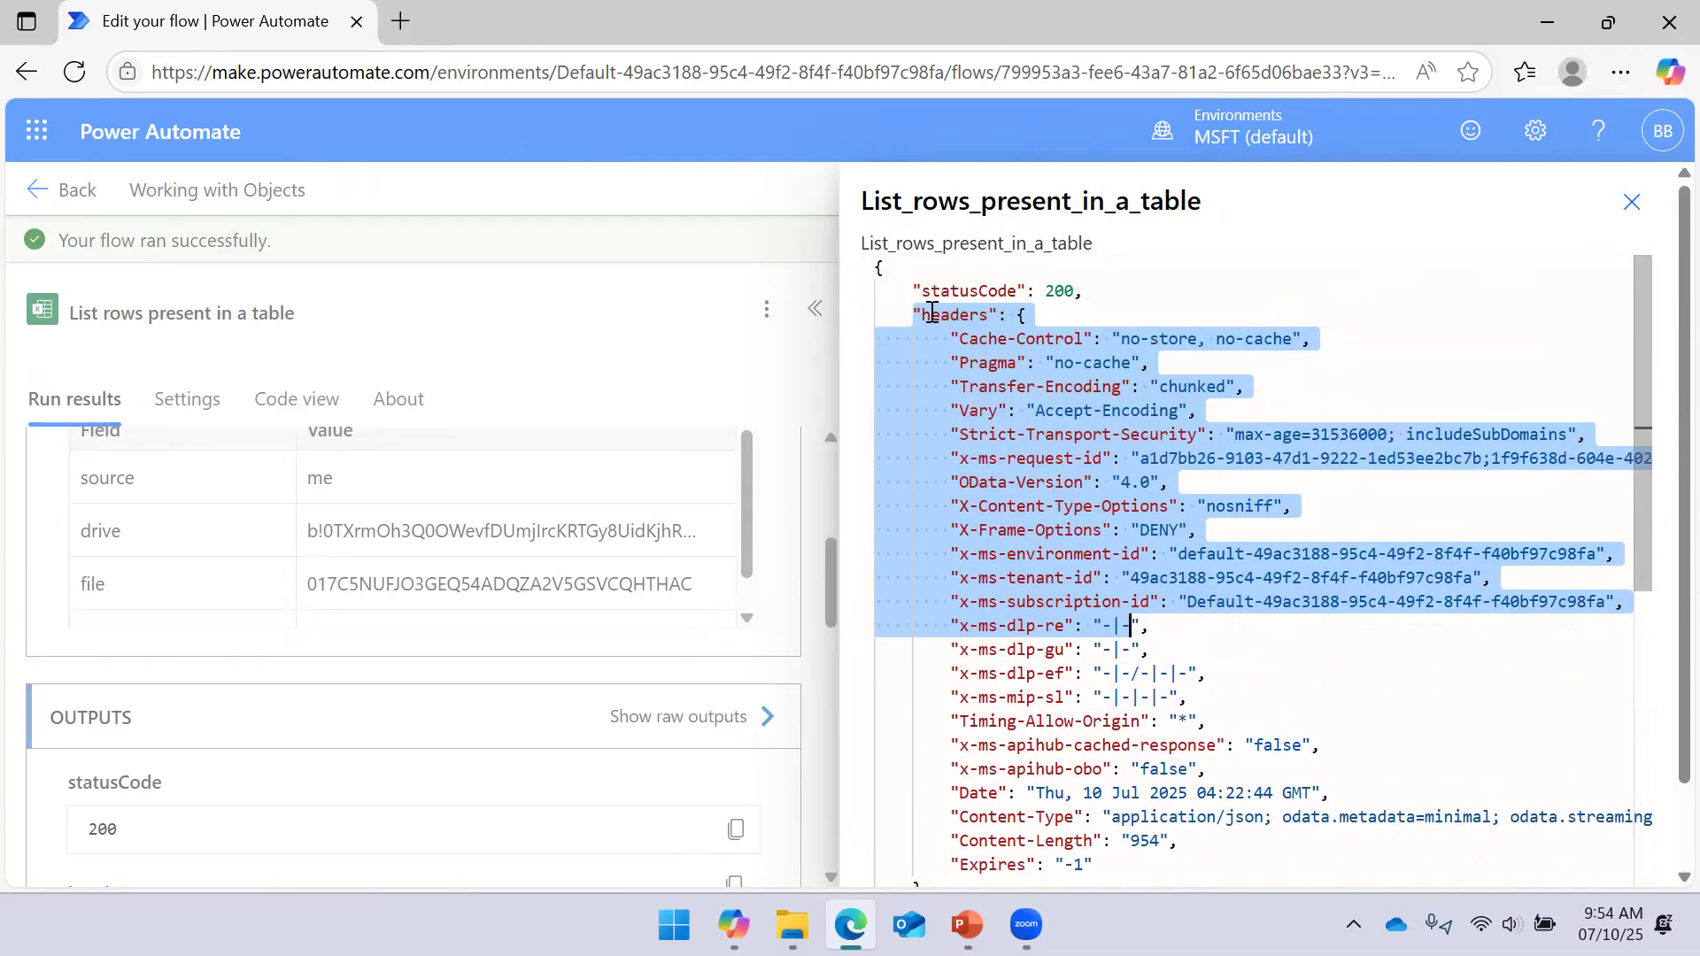
pyautogui.scroll(-3, 932, 312)
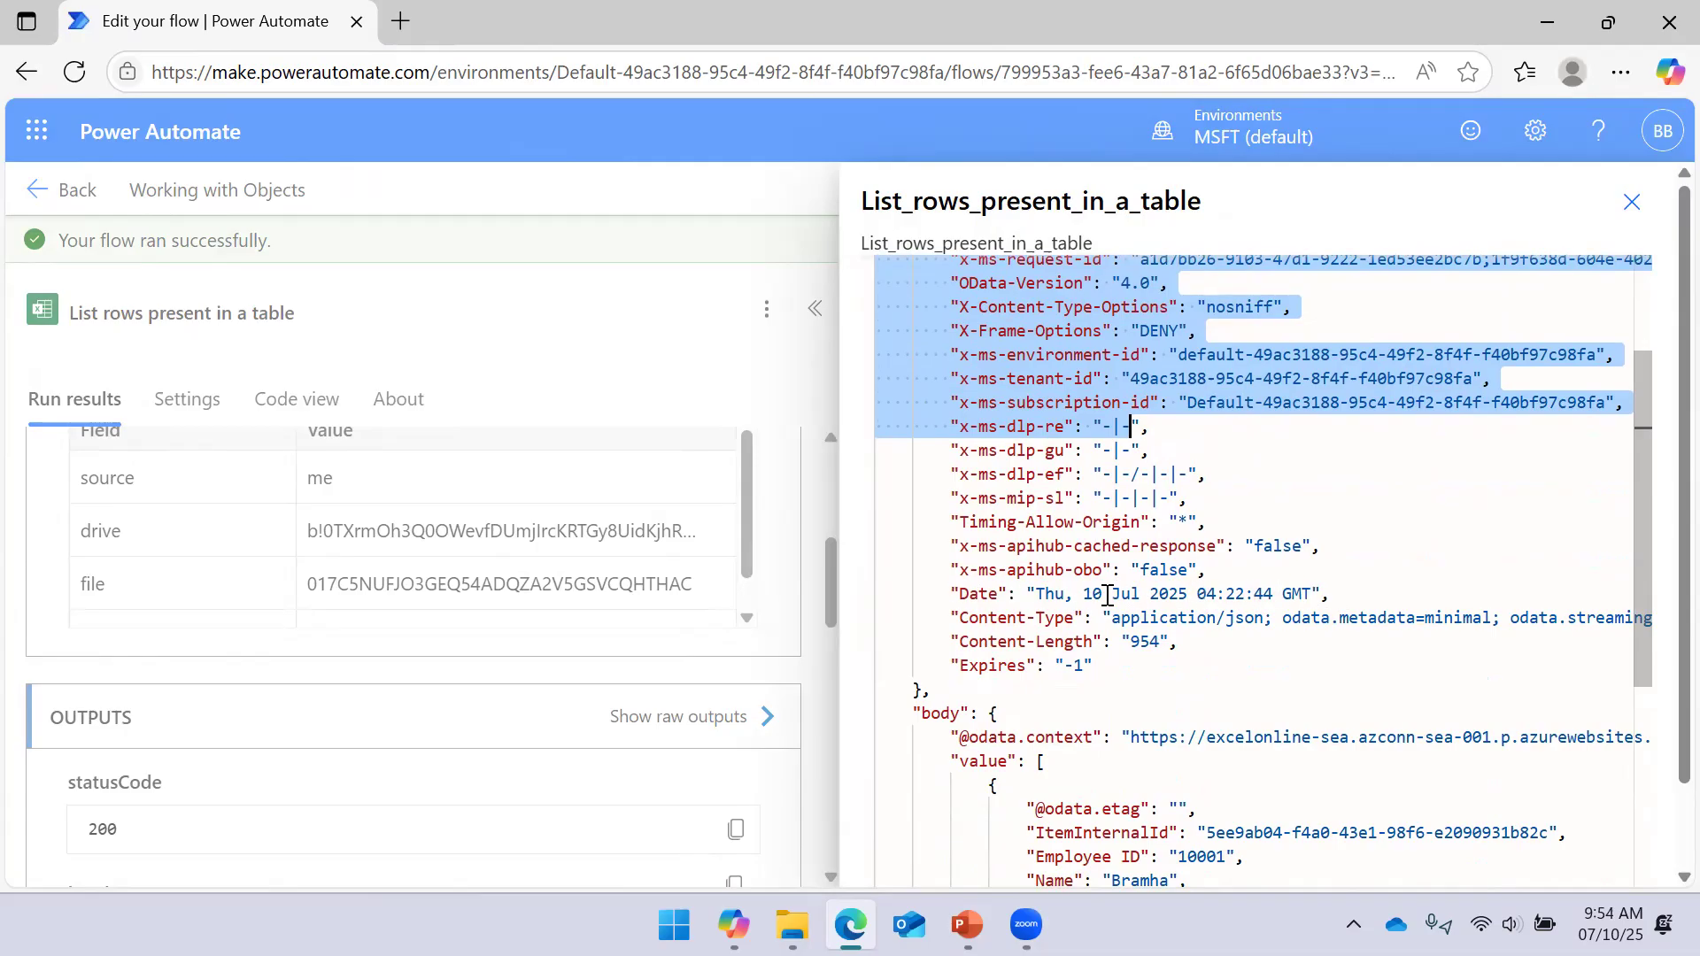
pyautogui.scroll(-2, 967, 516)
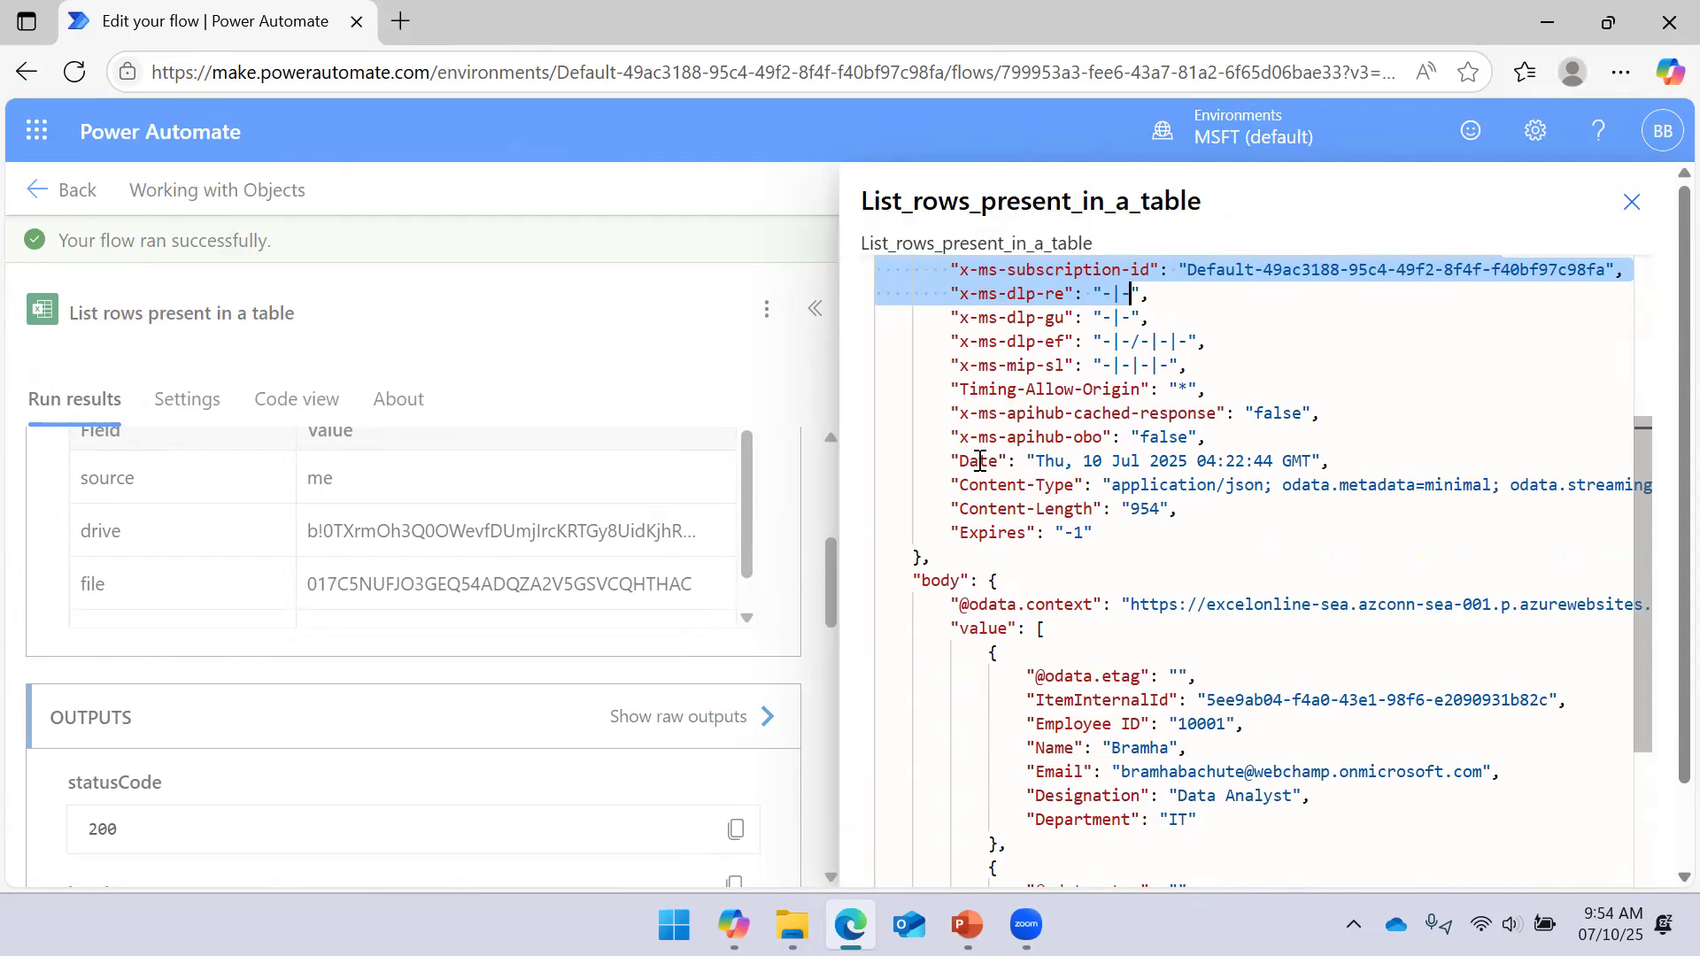
pyautogui.scroll(-1, 979, 455)
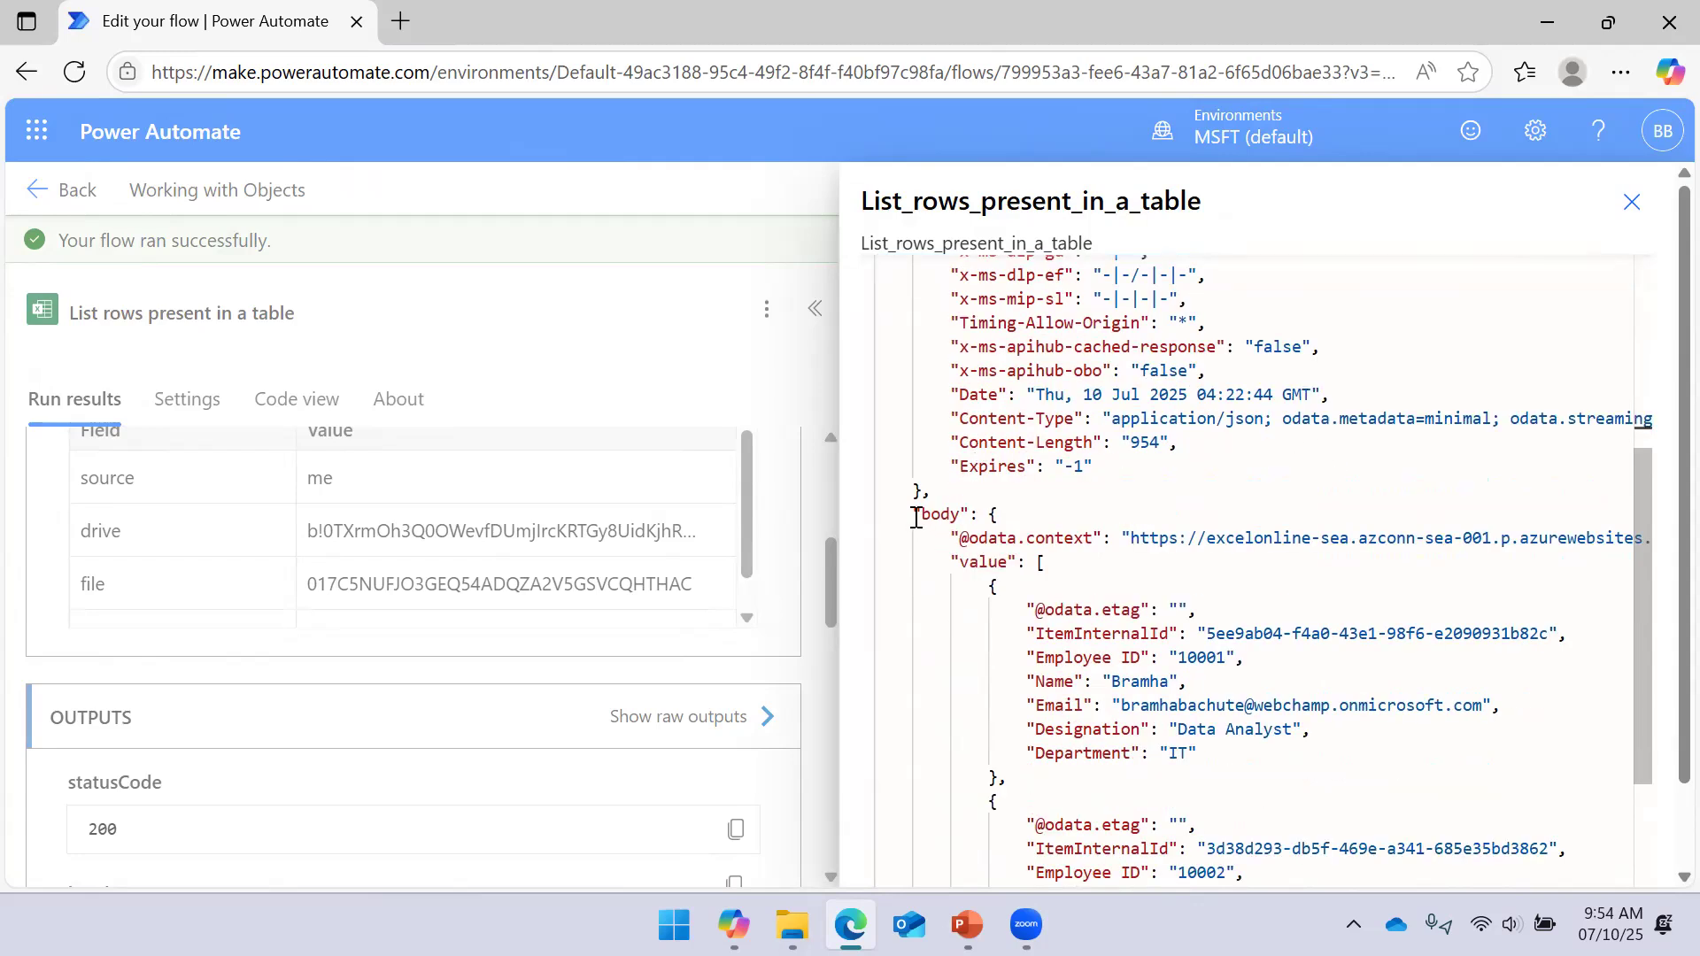
pyautogui.moveTo(913, 514); pyautogui.dragTo(999, 518)
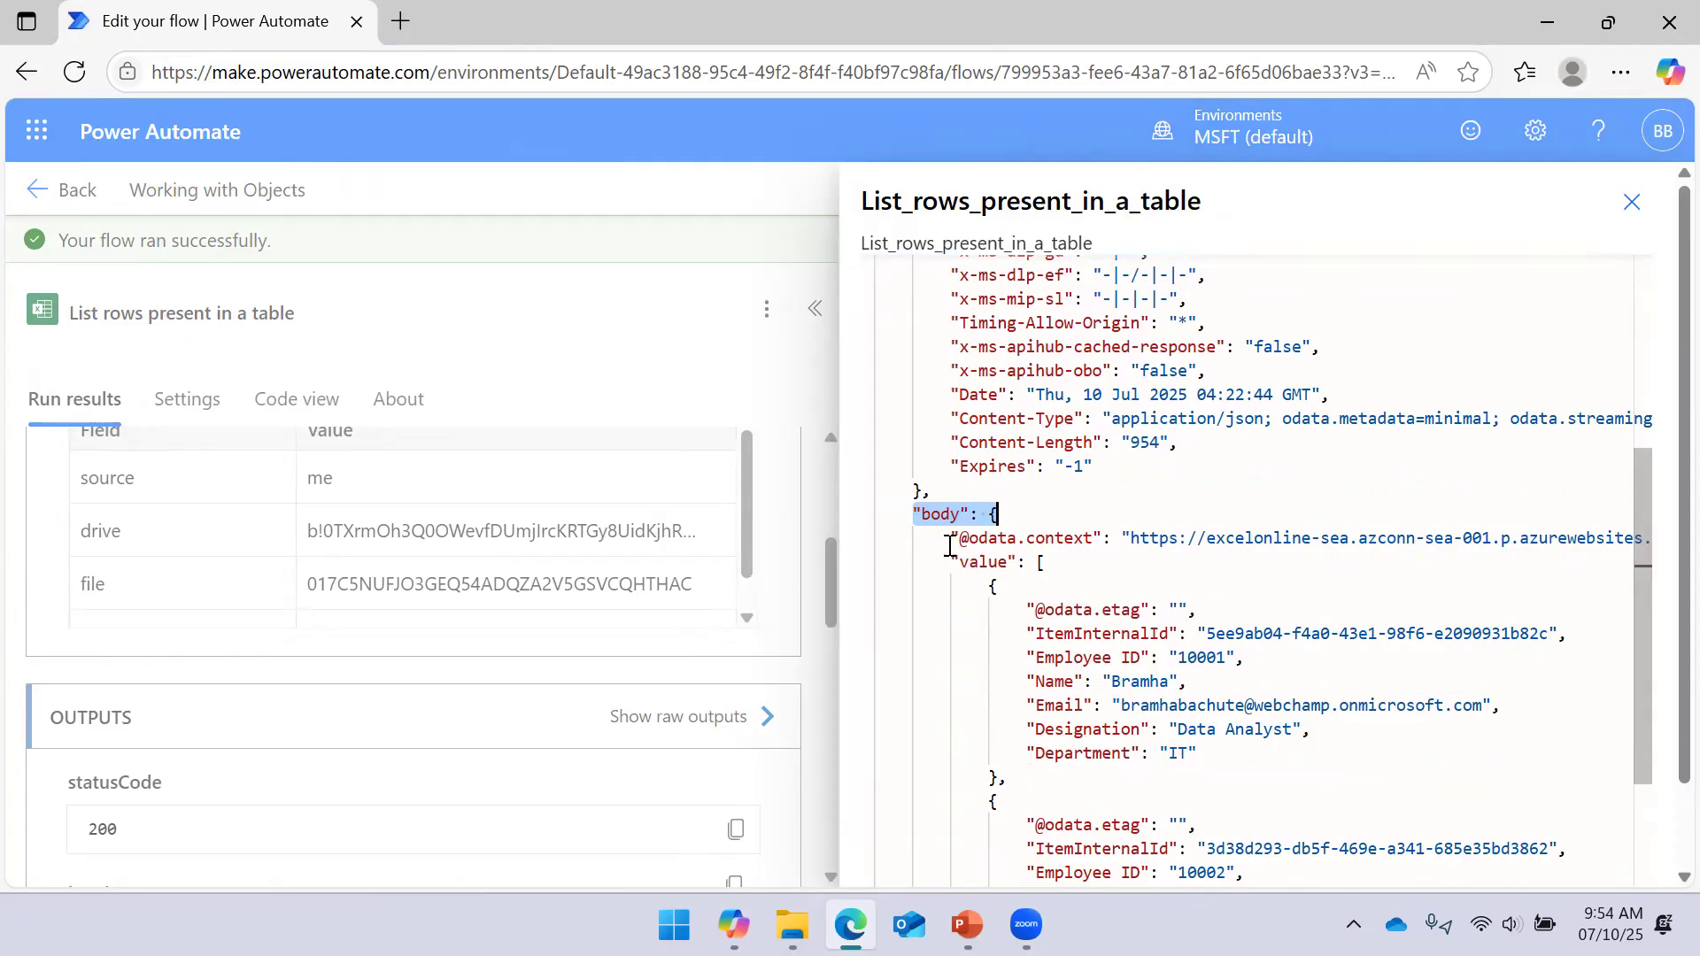
pyautogui.scroll(6, 978, 470)
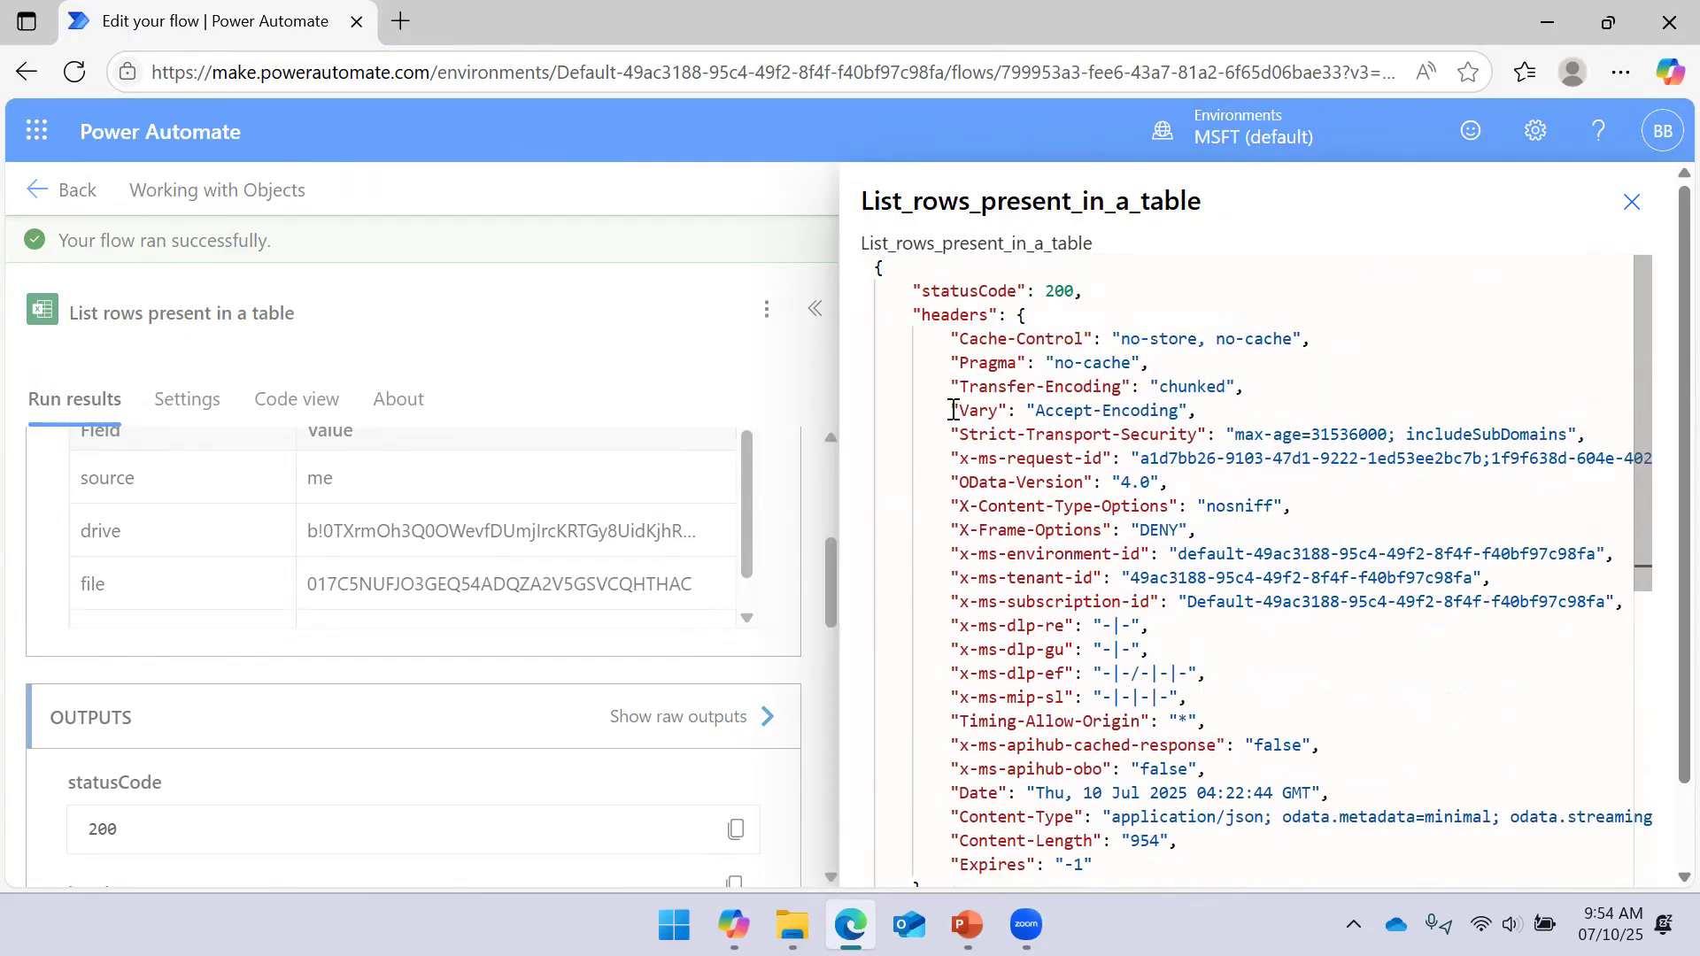
pyautogui.scroll(-5, 956, 416)
pyautogui.scroll(-2, 948, 414)
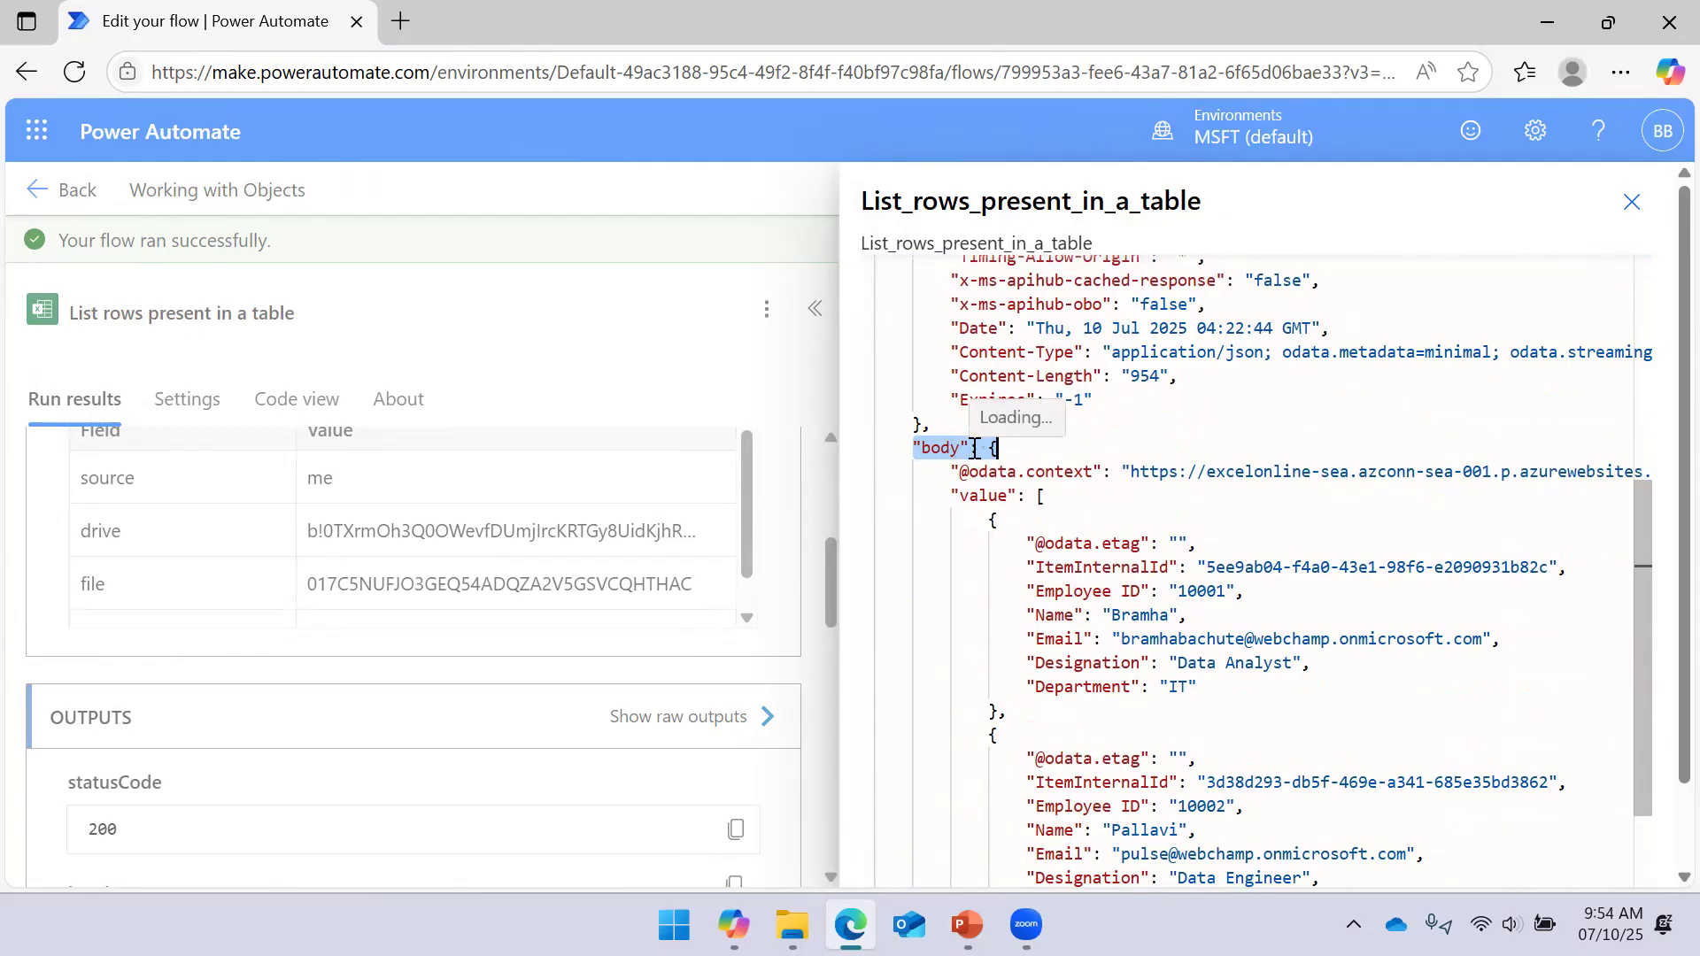
pyautogui.scroll(-2, 974, 449)
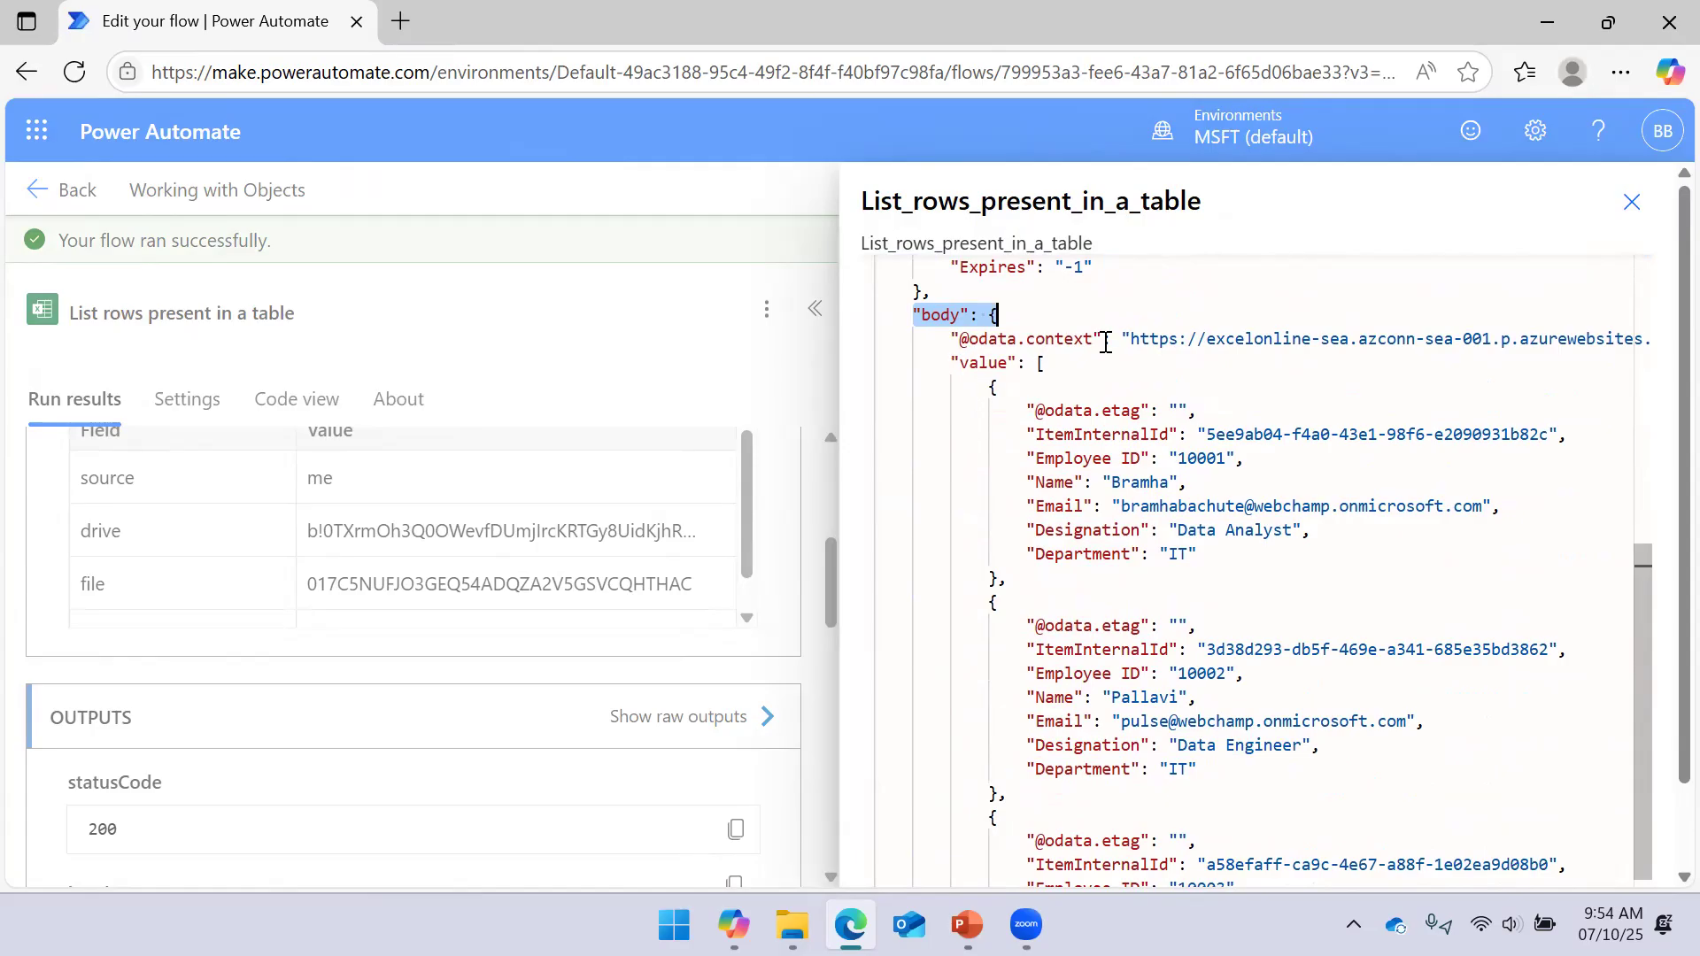
pyautogui.moveTo(950, 361); pyautogui.dragTo(1007, 579)
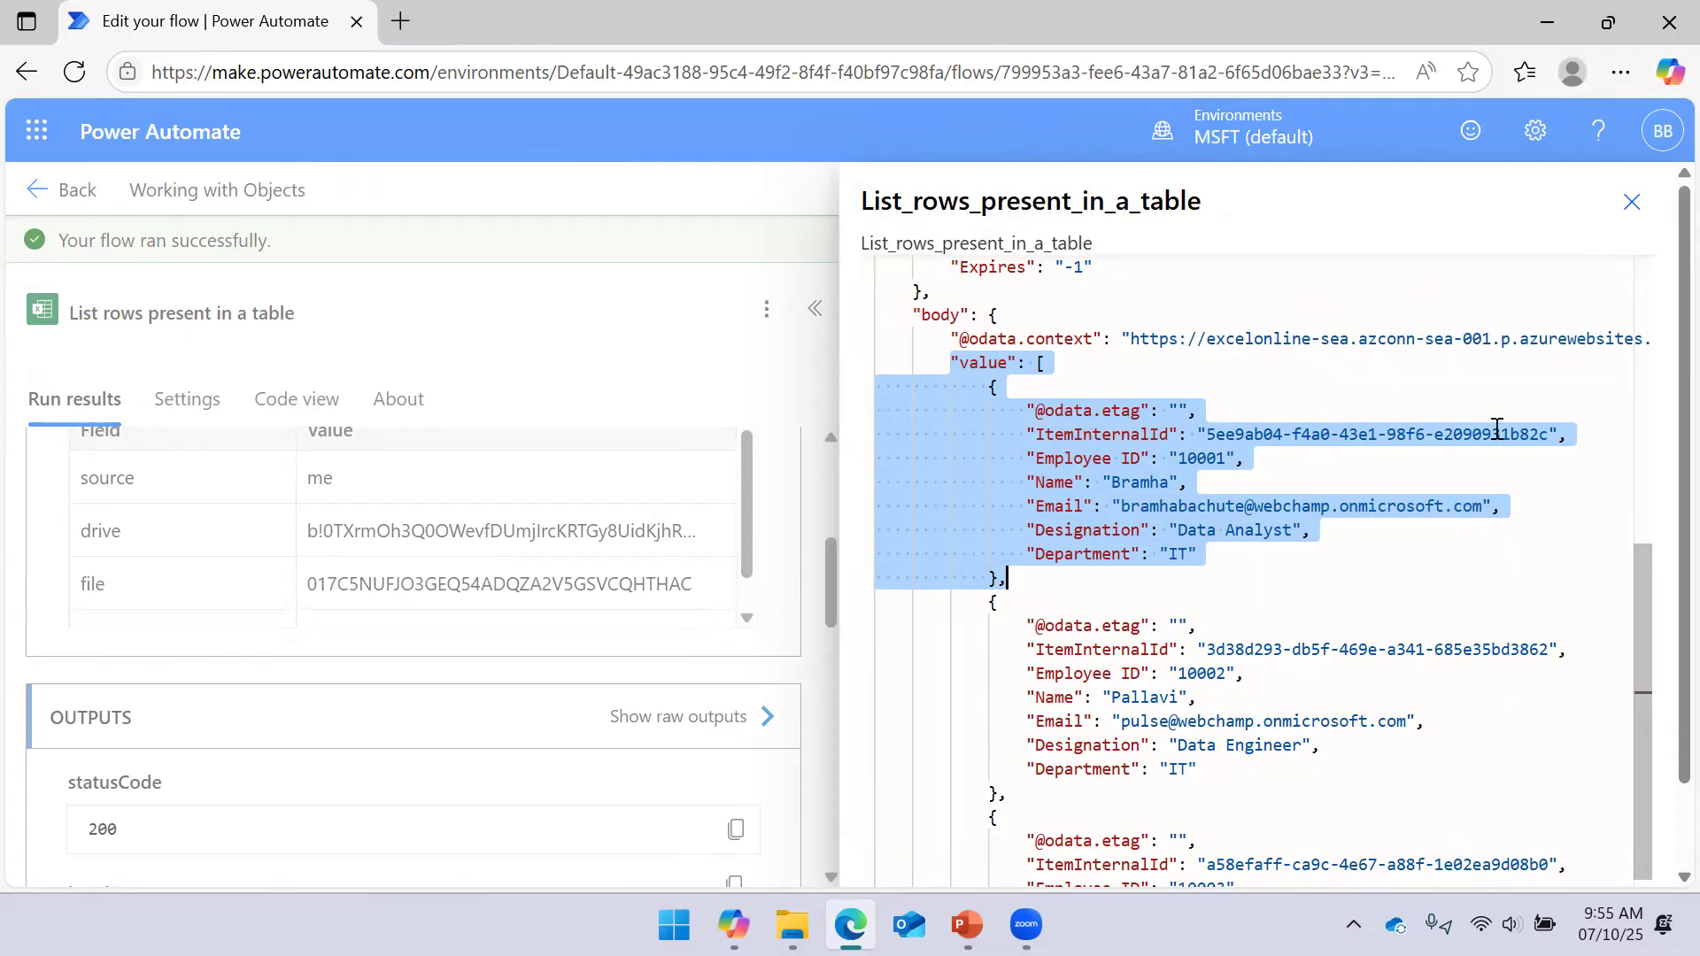
pyautogui.click(1565, 433)
# Highlight the first employee row object in the raw JSON outputs
pyautogui.moveTo(1585, 434); pyautogui.dragTo(1197, 555)
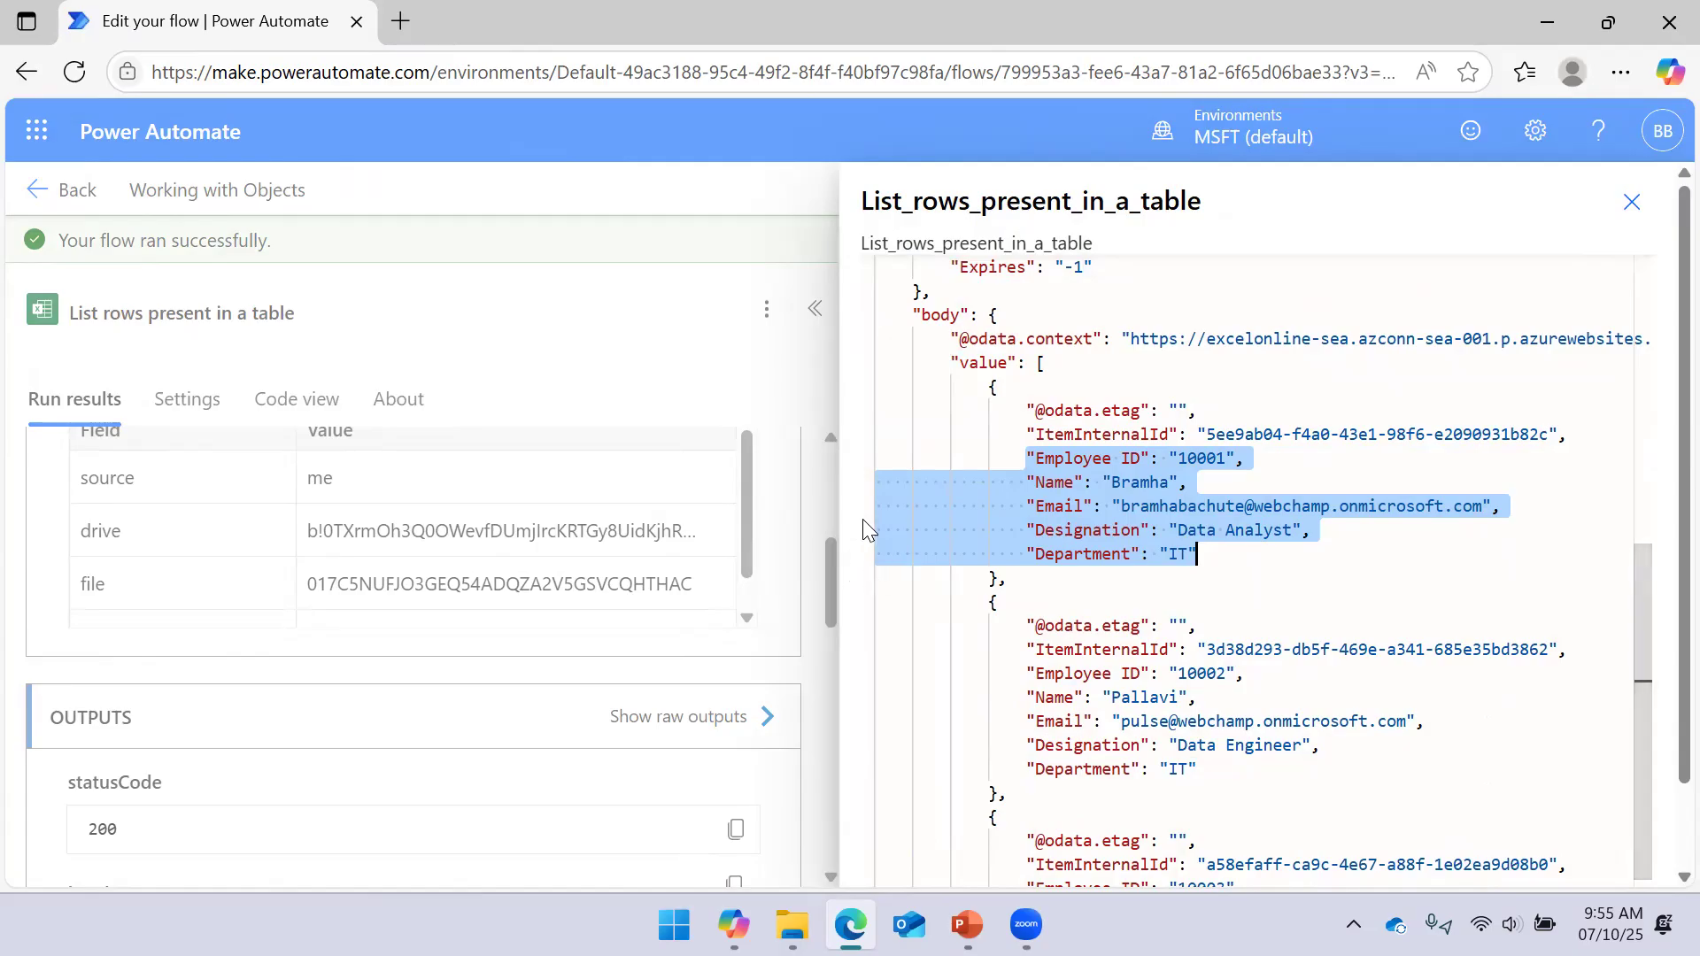
pyautogui.scroll(-1, 869, 487)
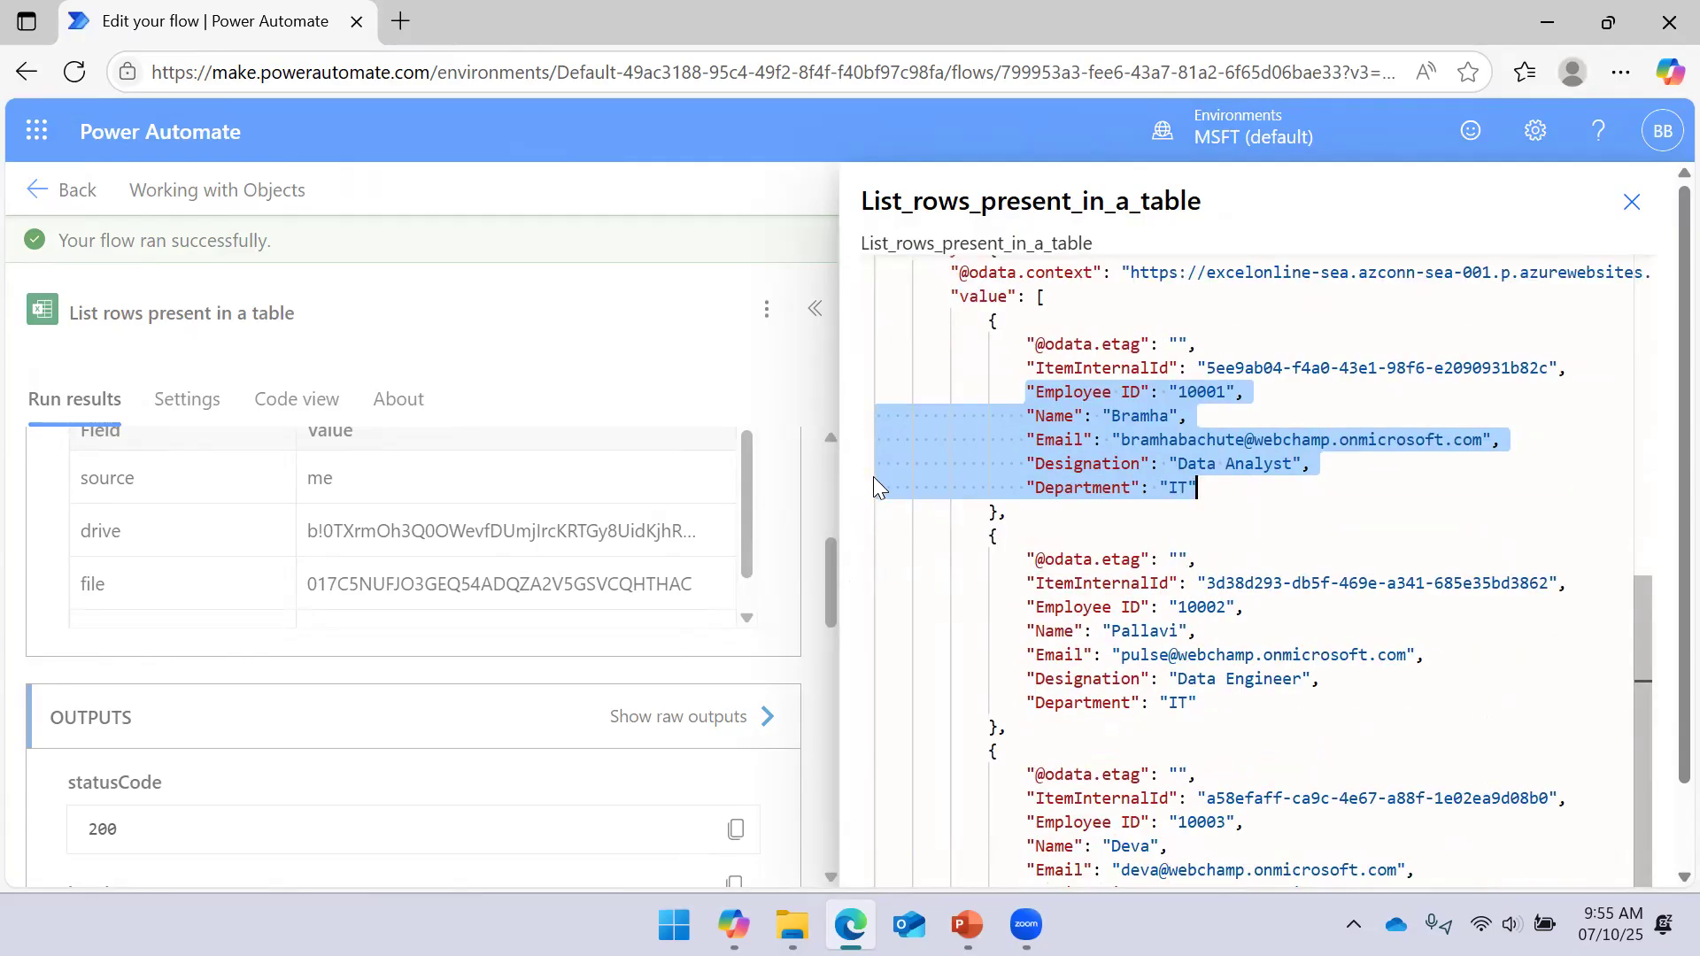
pyautogui.click(992, 323)
pyautogui.moveTo(992, 323); pyautogui.dragTo(999, 509)
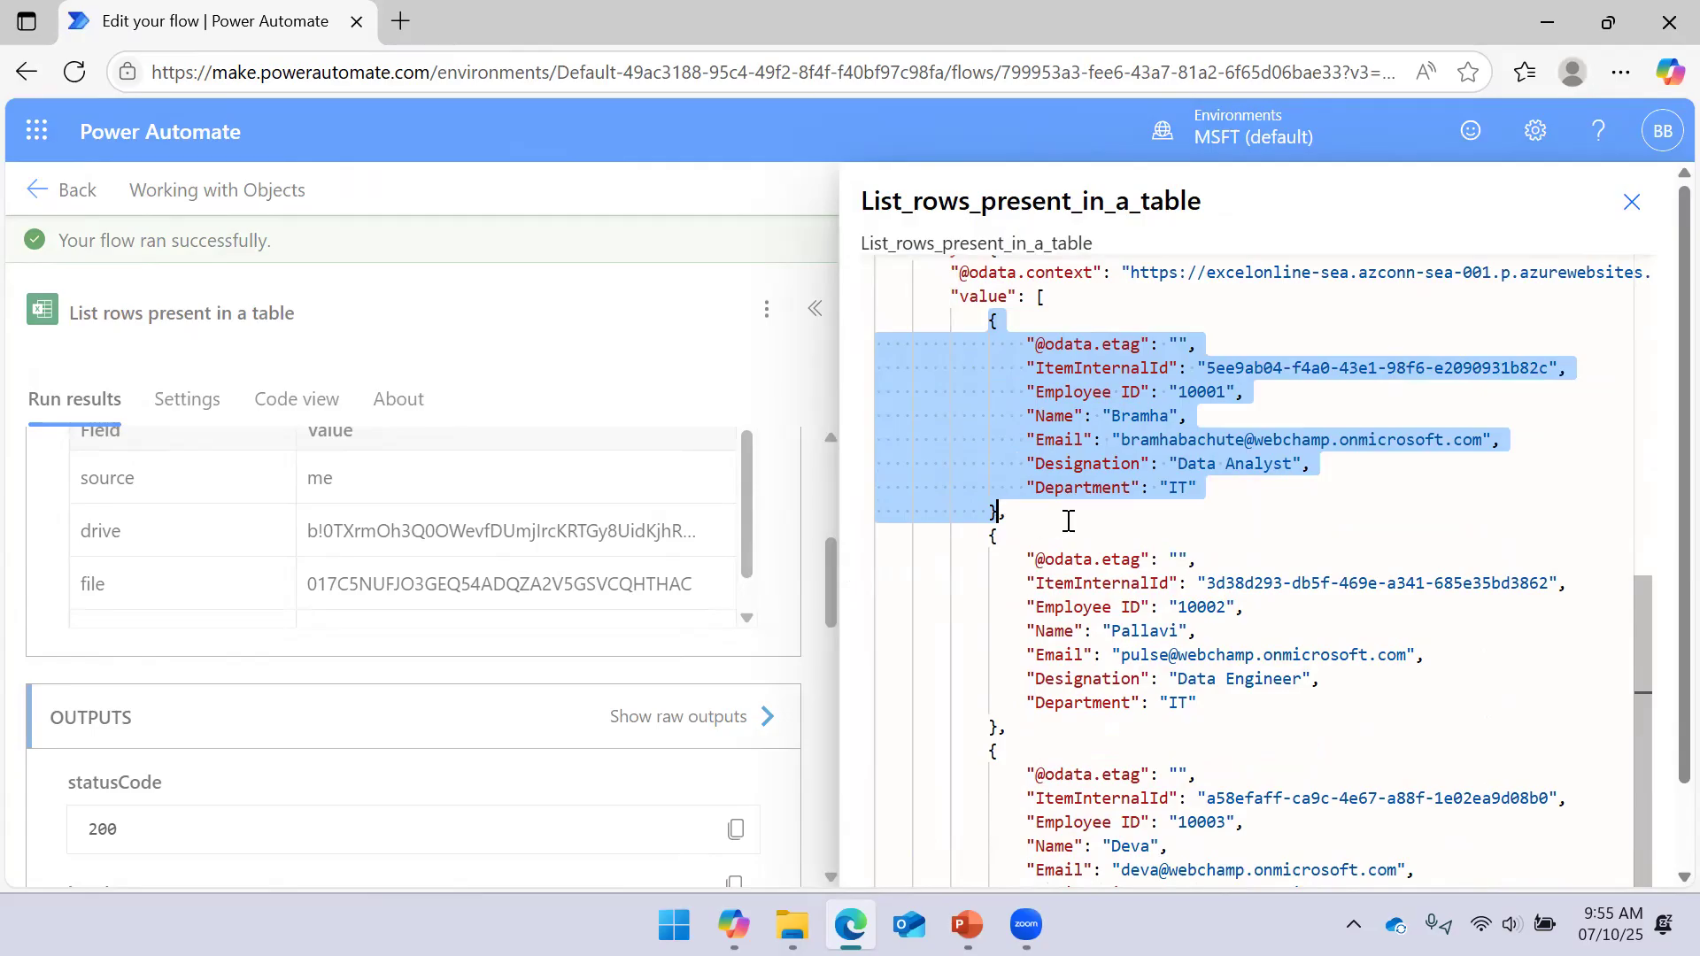
pyautogui.scroll(-1, 1069, 521)
pyautogui.scroll(2, 1059, 481)
pyautogui.scroll(-2, 1032, 363)
pyautogui.scroll(7, 1032, 368)
pyautogui.scroll(-7, 1032, 370)
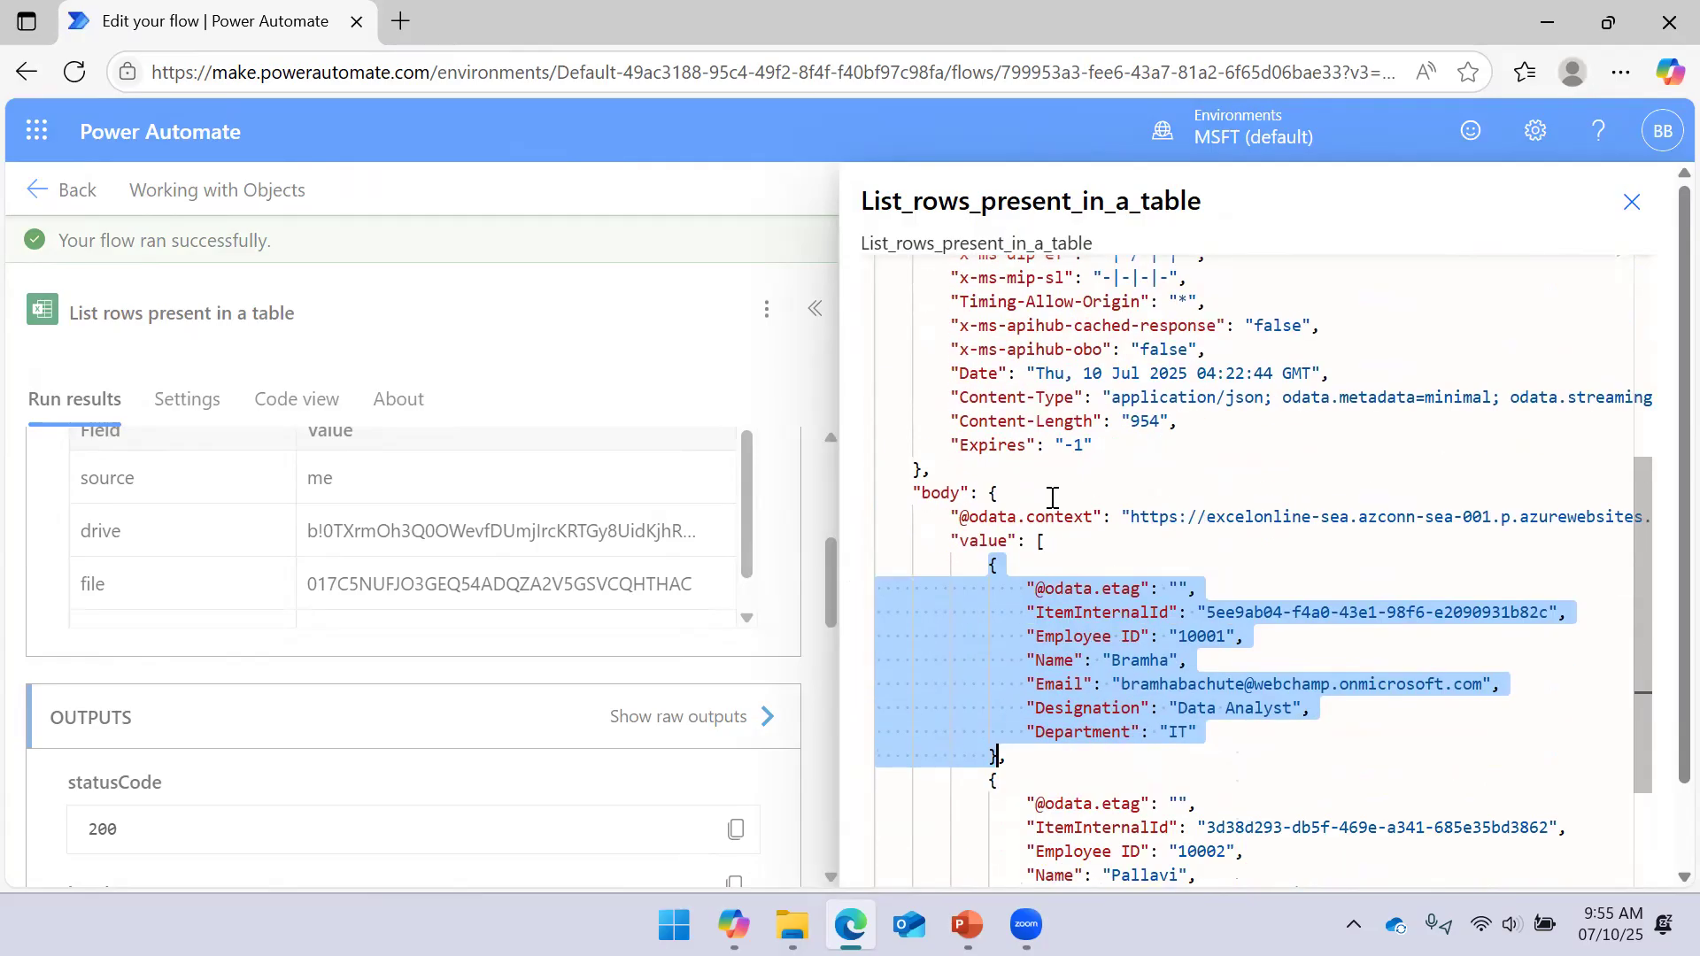
pyautogui.click(962, 870)
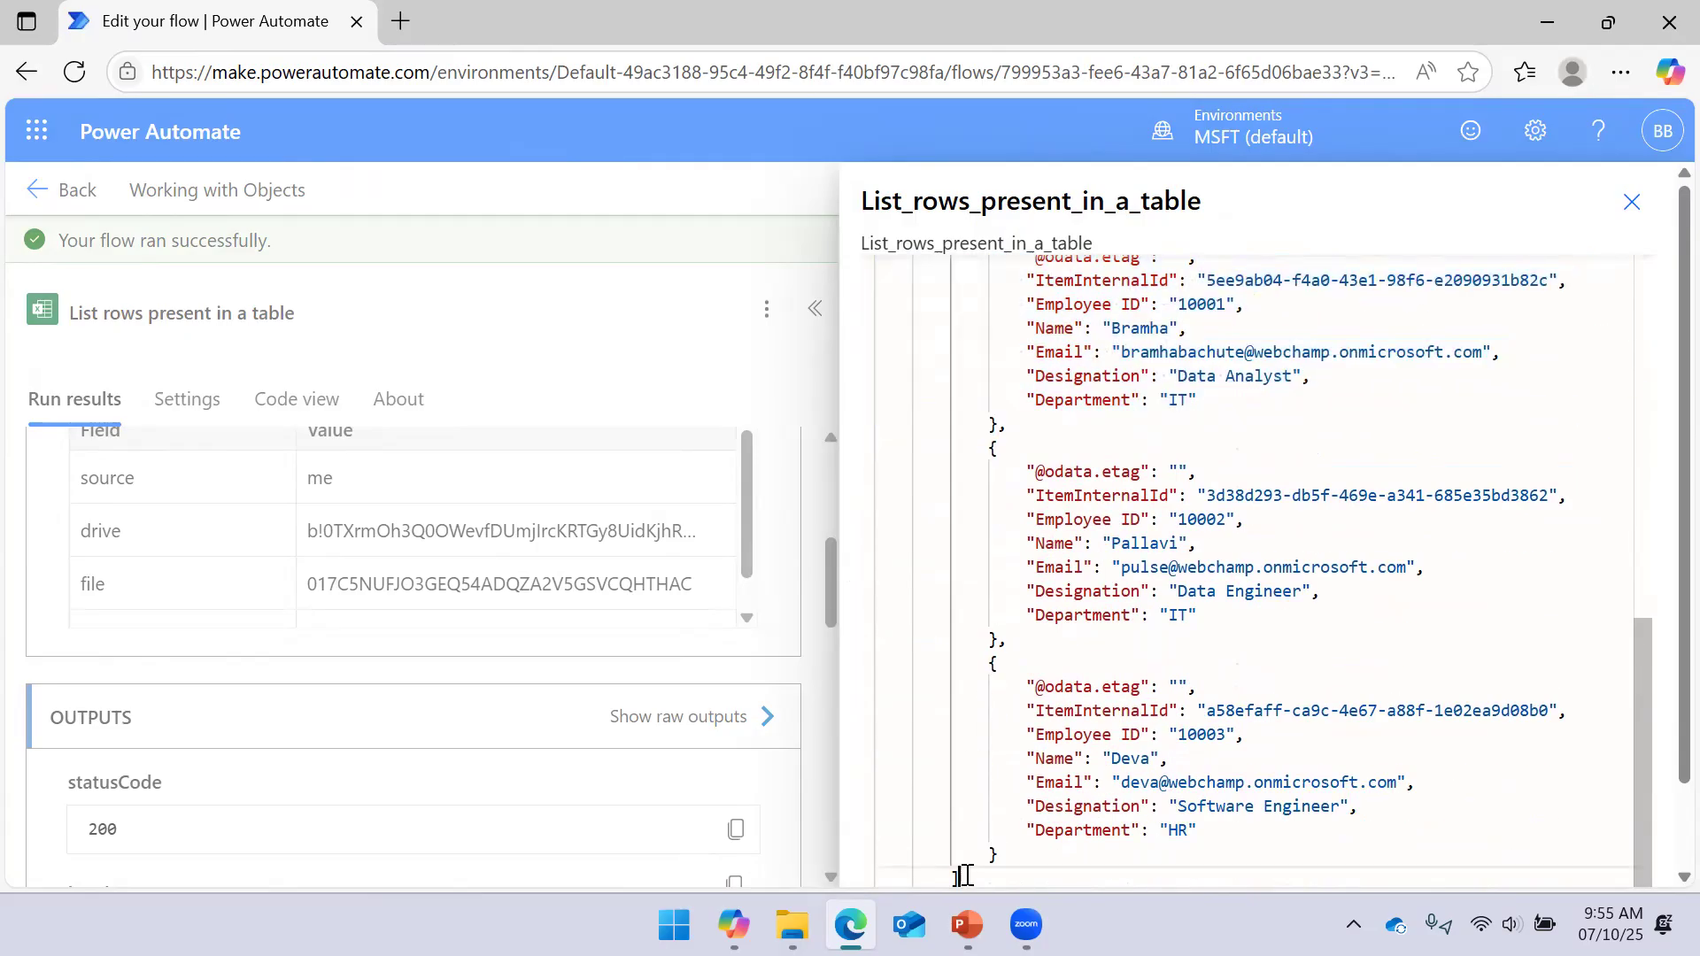
# Close the raw JSON outputs and the run details panel, then bring up the PowerPoint slideshow
pyautogui.scroll(5, 1047, 657)
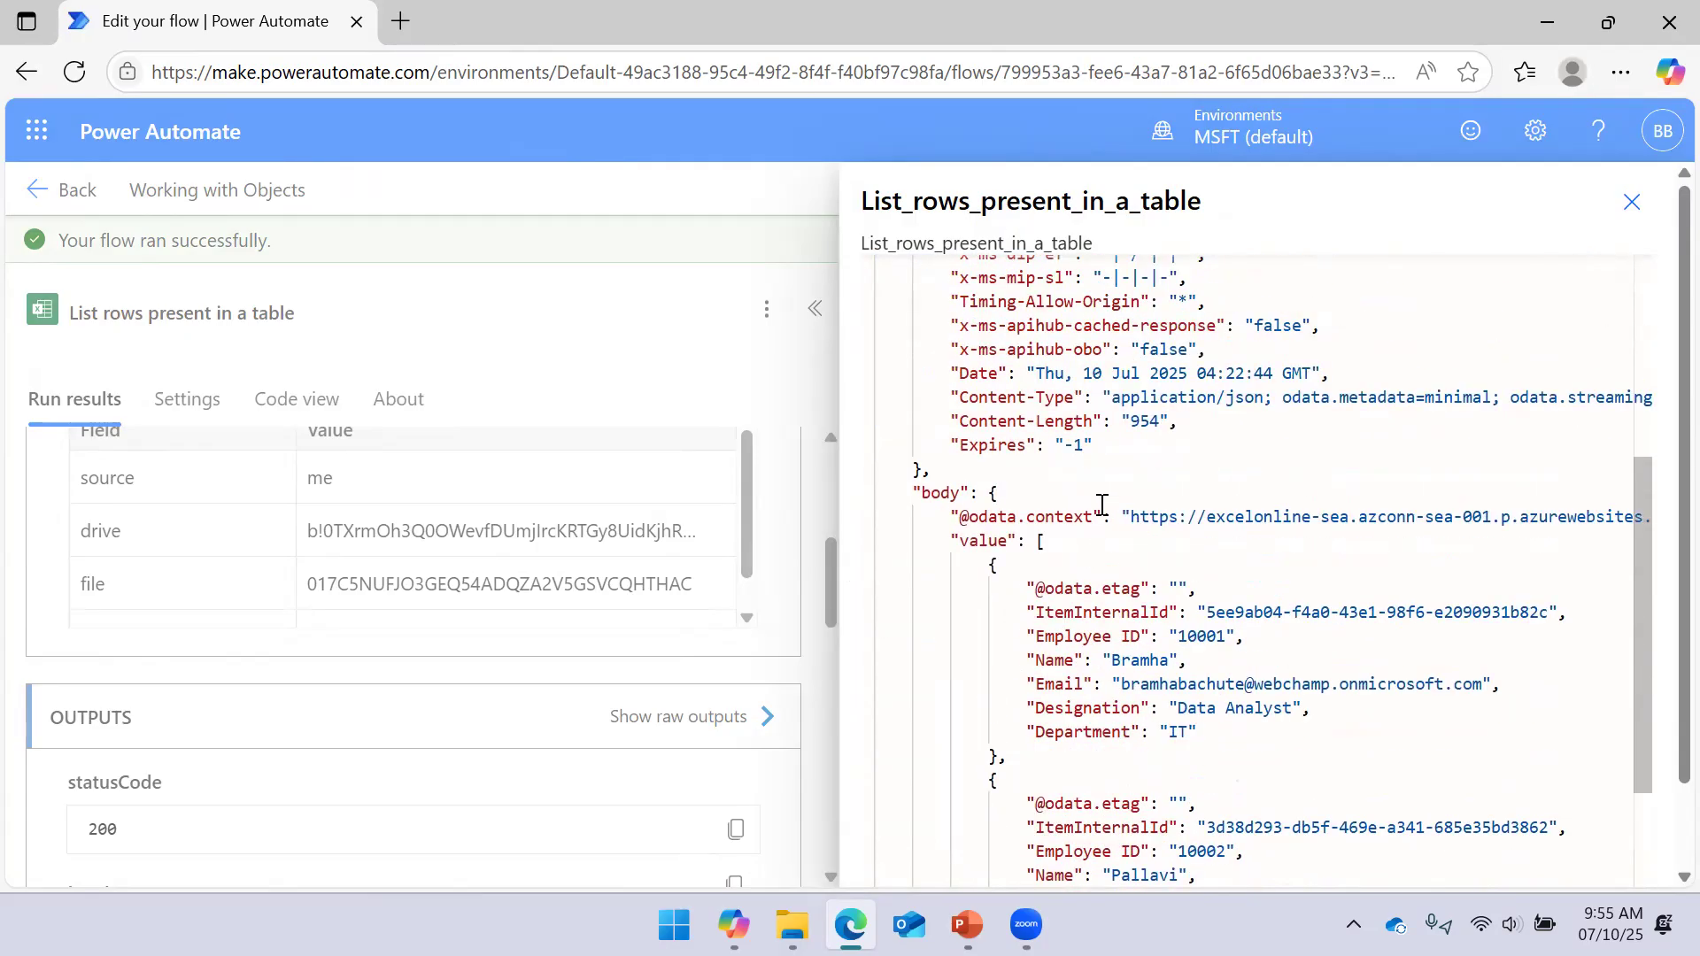
pyautogui.click(1632, 202)
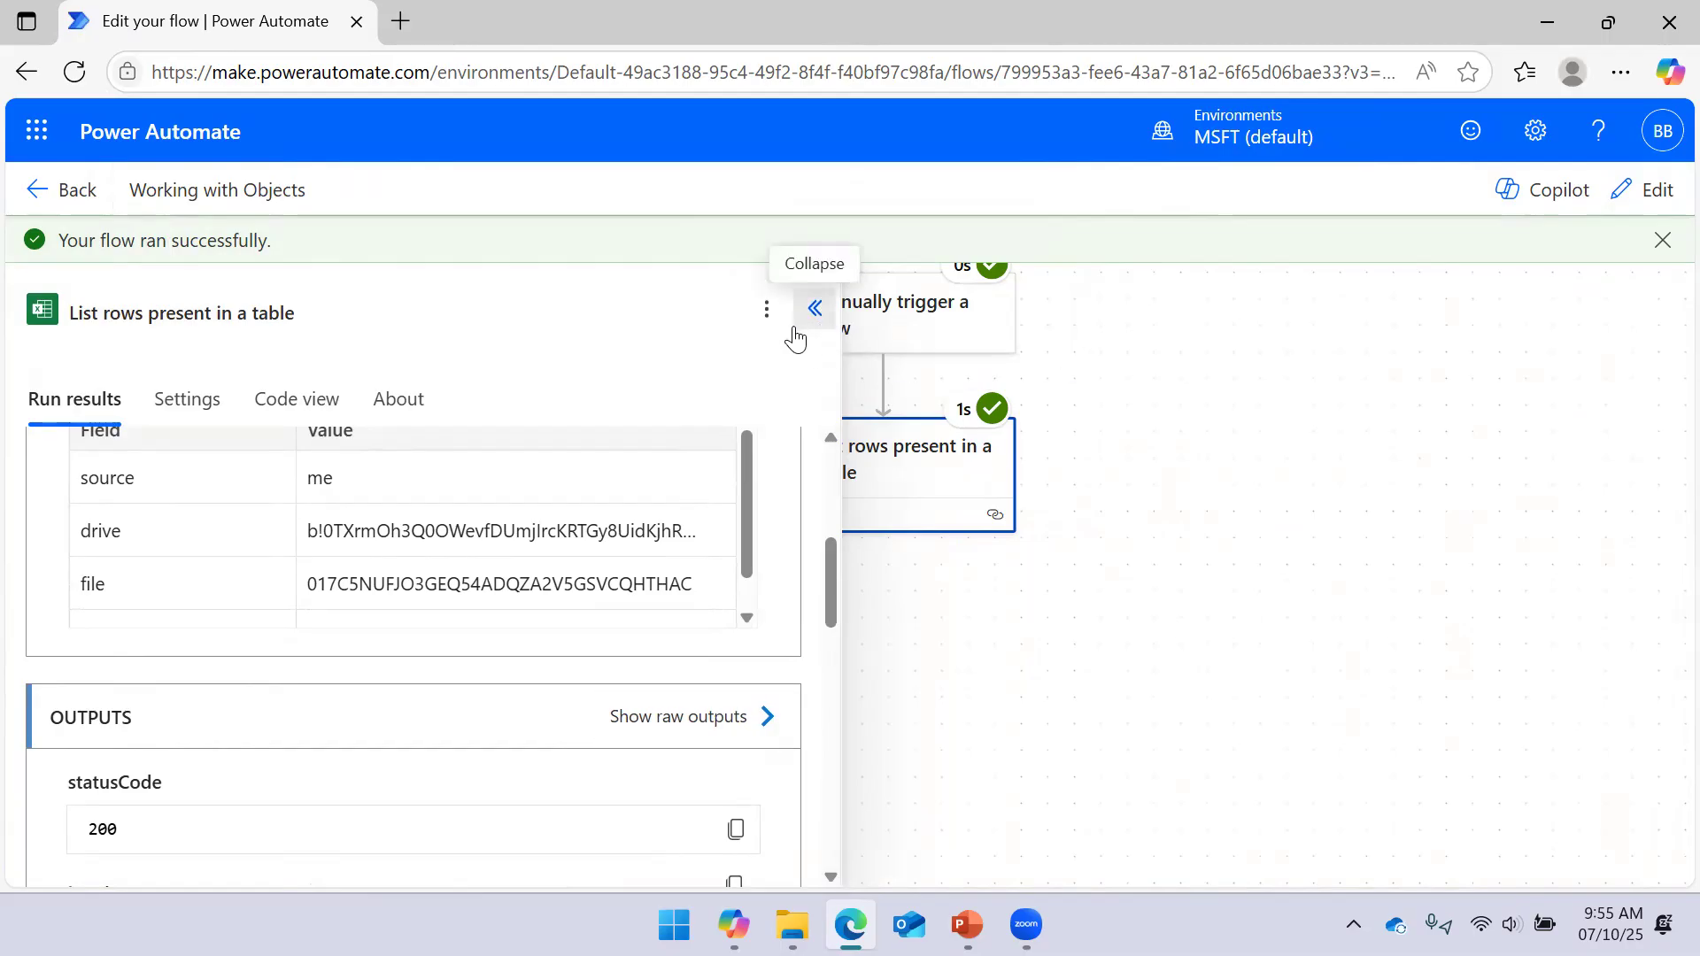
pyautogui.click(814, 309)
pyautogui.scroll(-3, 1239, 557)
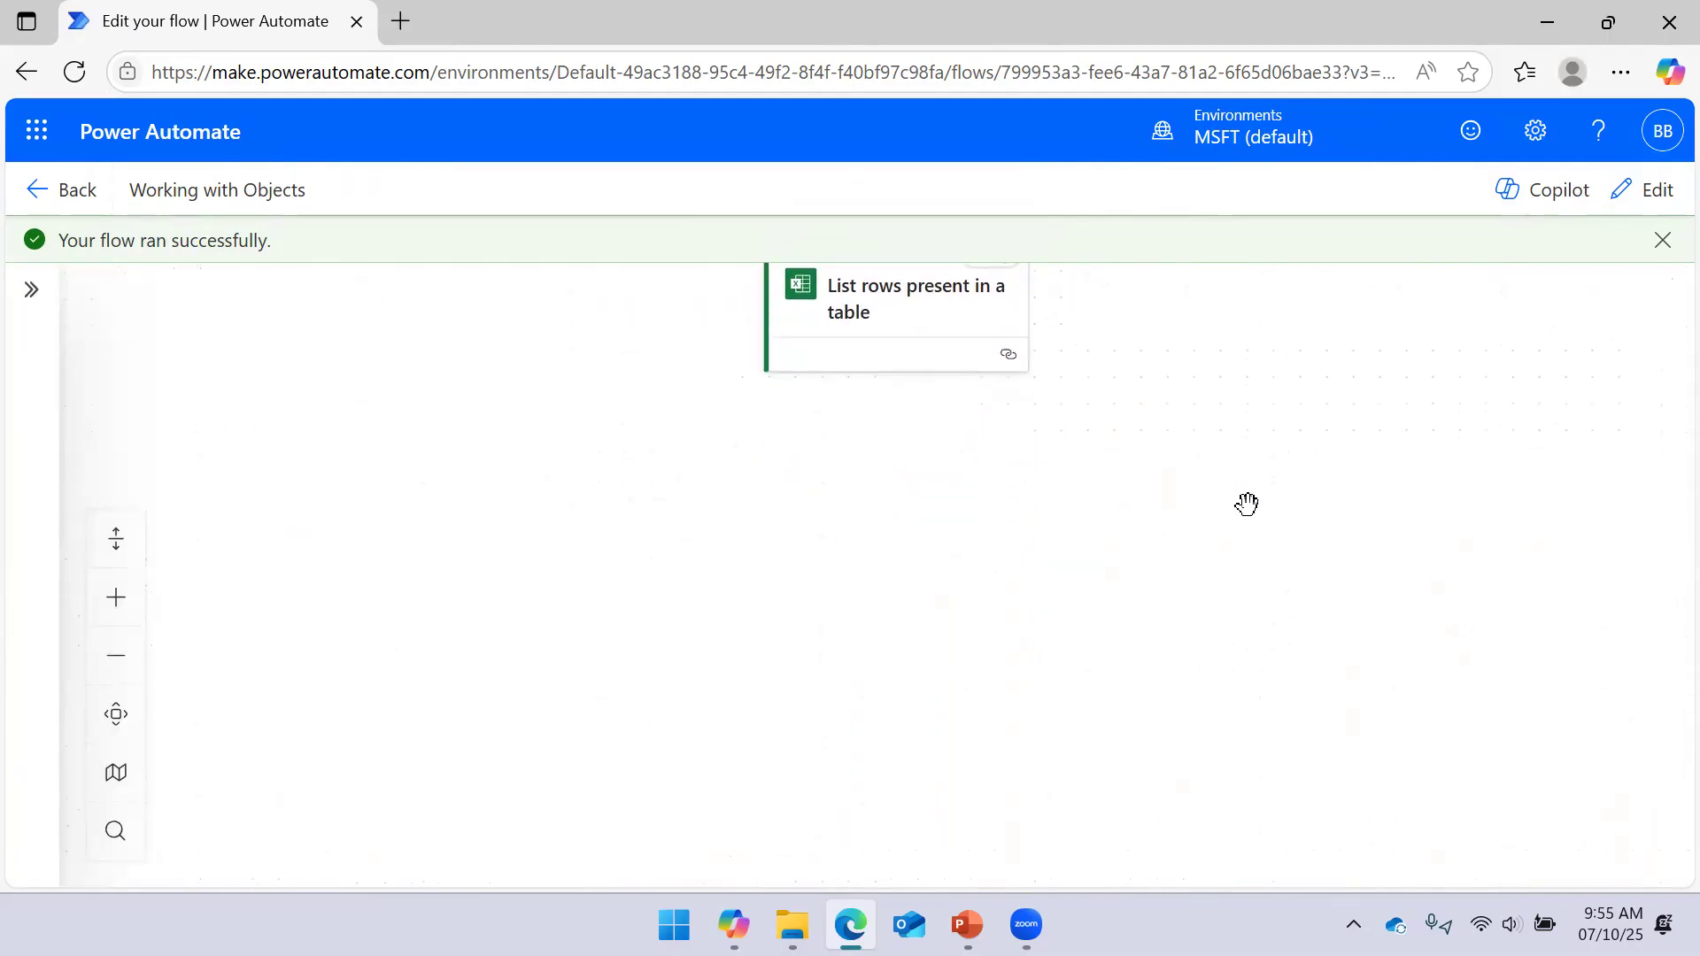
pyautogui.click(967, 924)
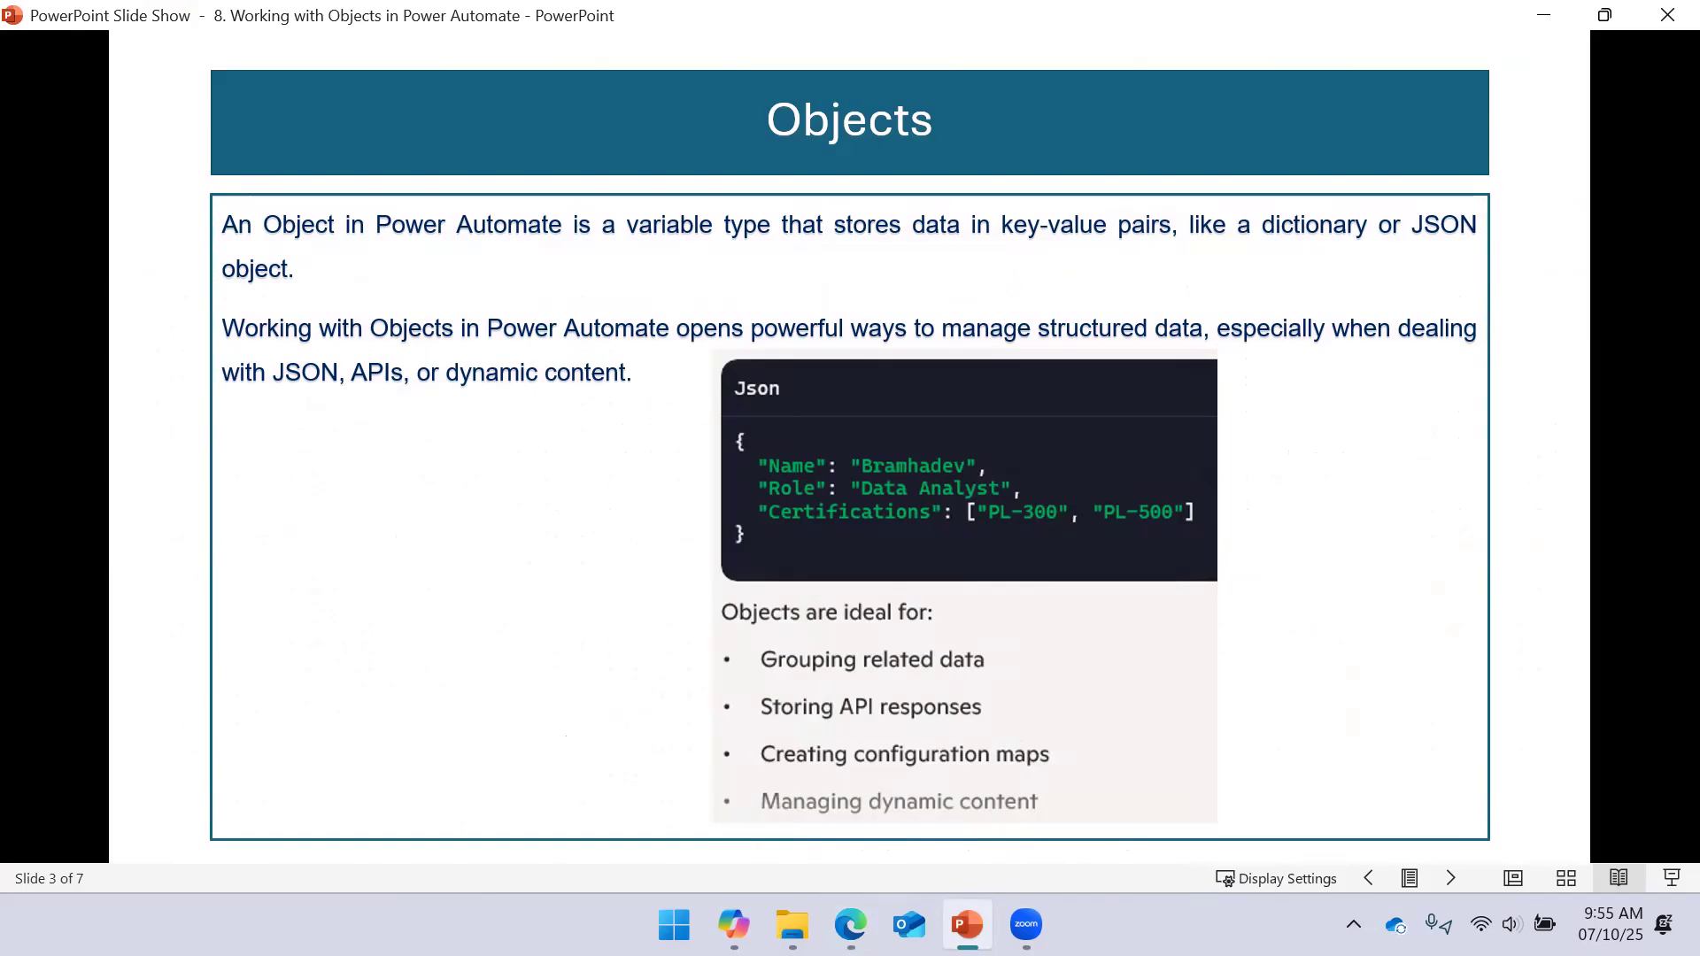
# Advance the slideshow to slide 4 and minimize it
pyautogui.press('Right')
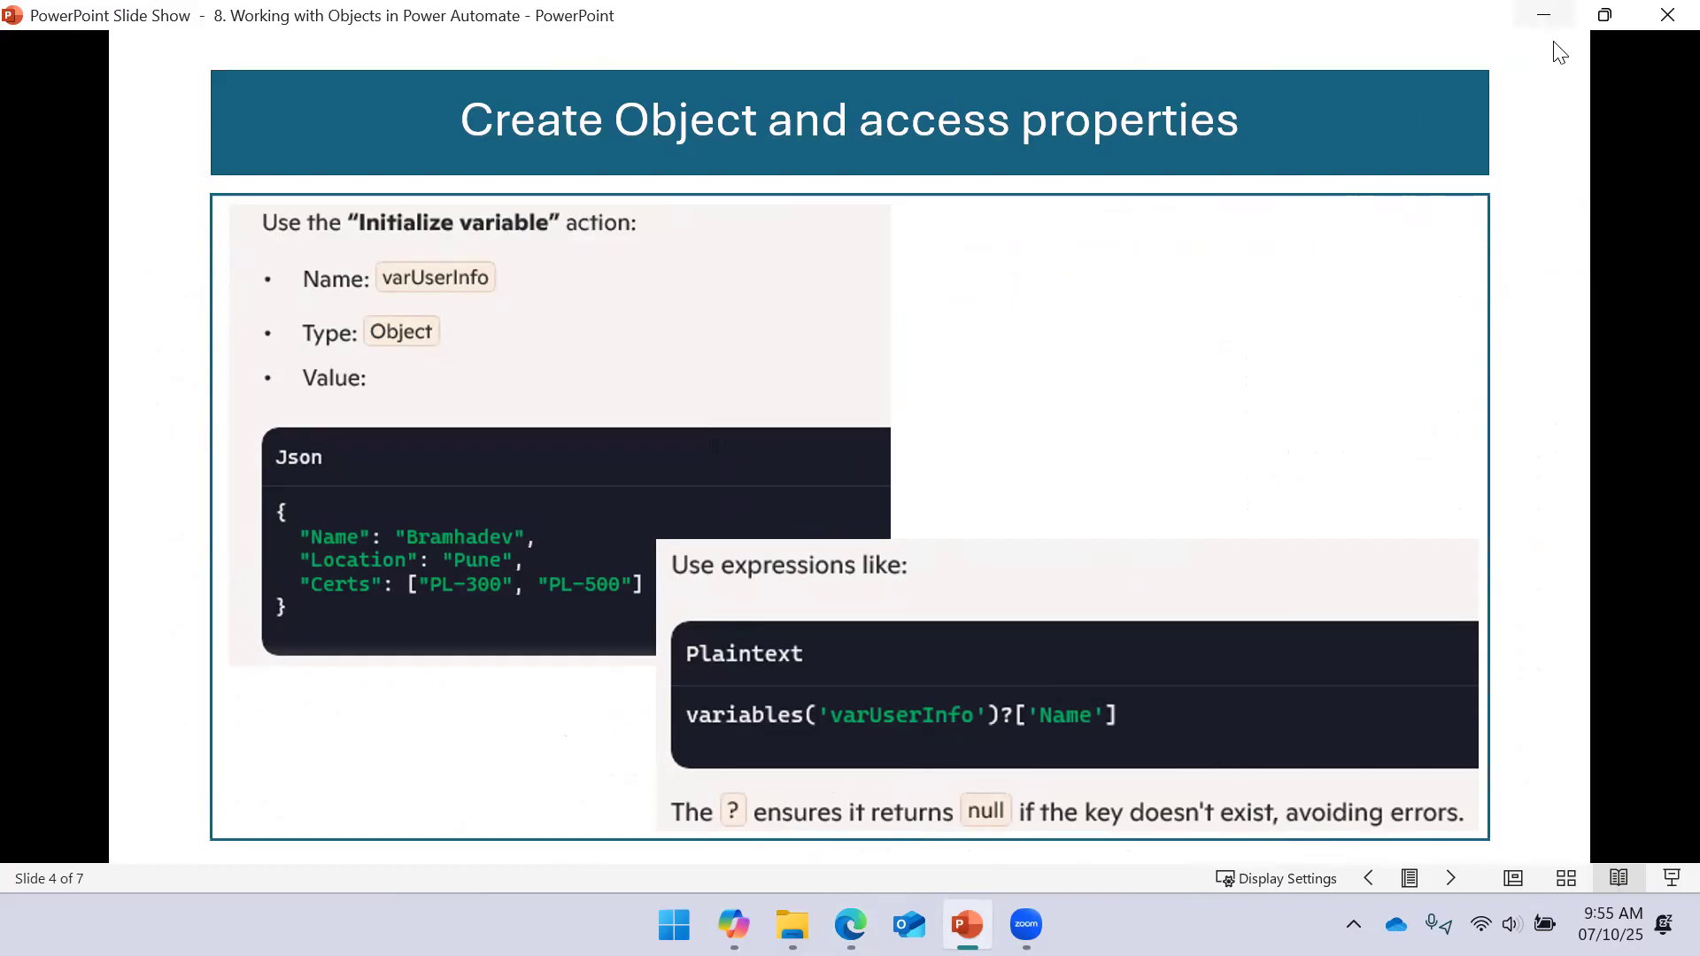
pyautogui.click(1544, 16)
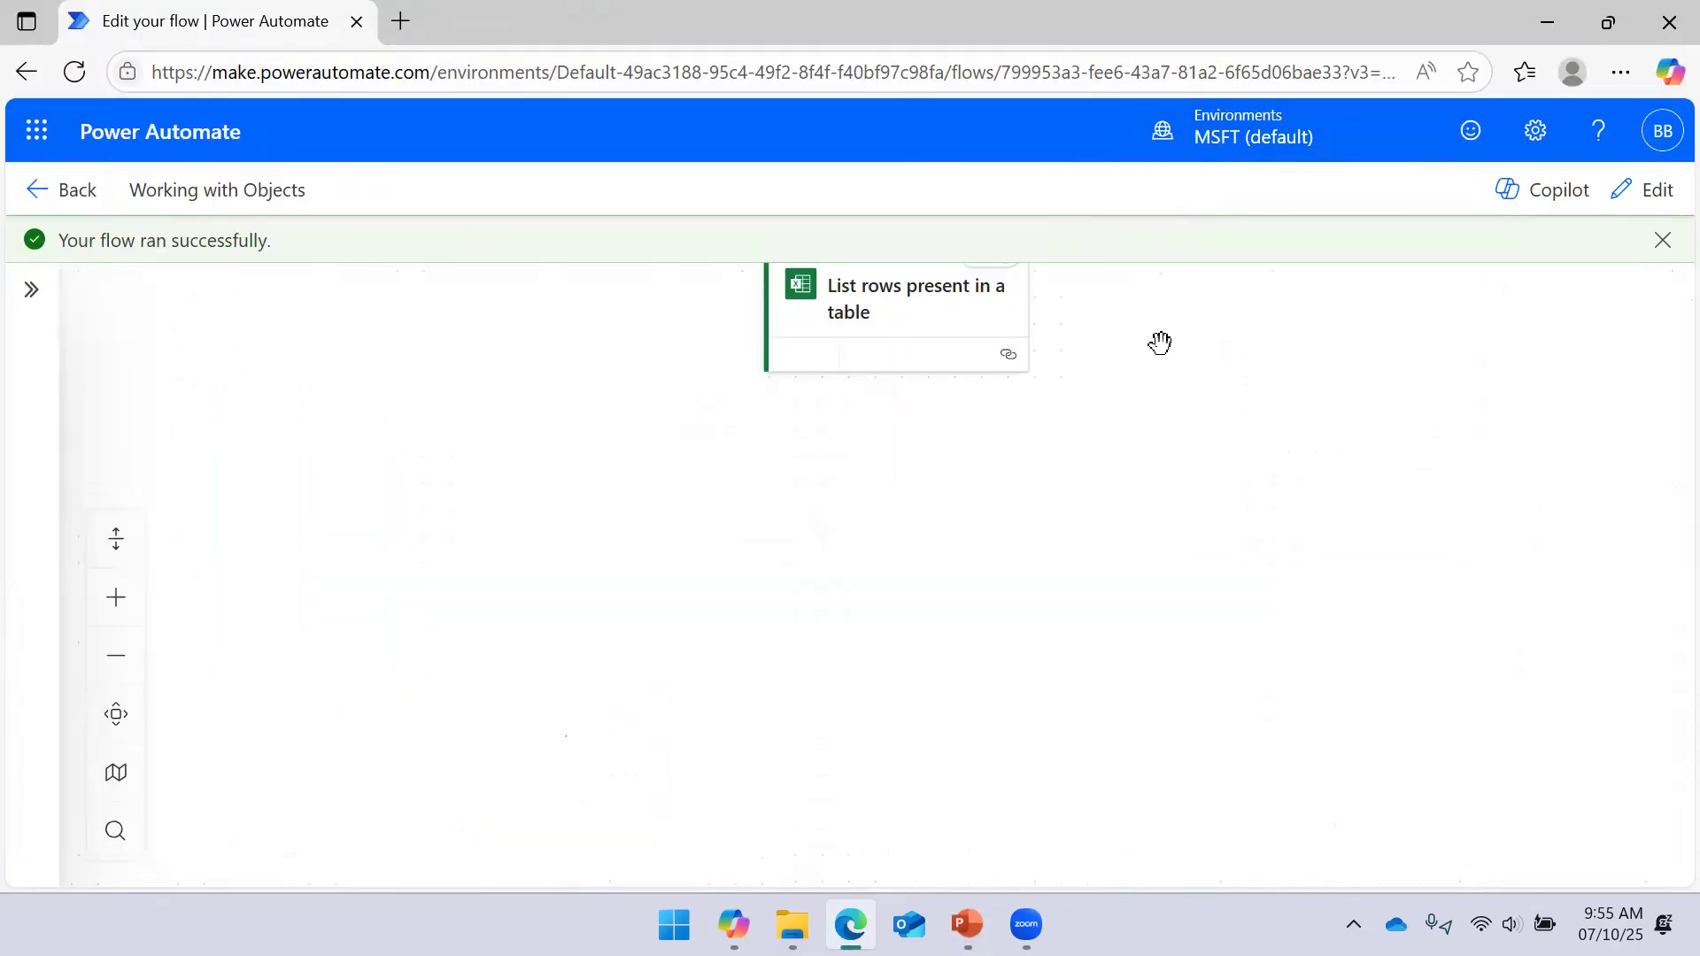
# Switch the flow into edit mode, then back out of the action picker and a manual test
pyautogui.click(933, 361)
pyautogui.moveTo(1161, 364); pyautogui.dragTo(1251, 429)
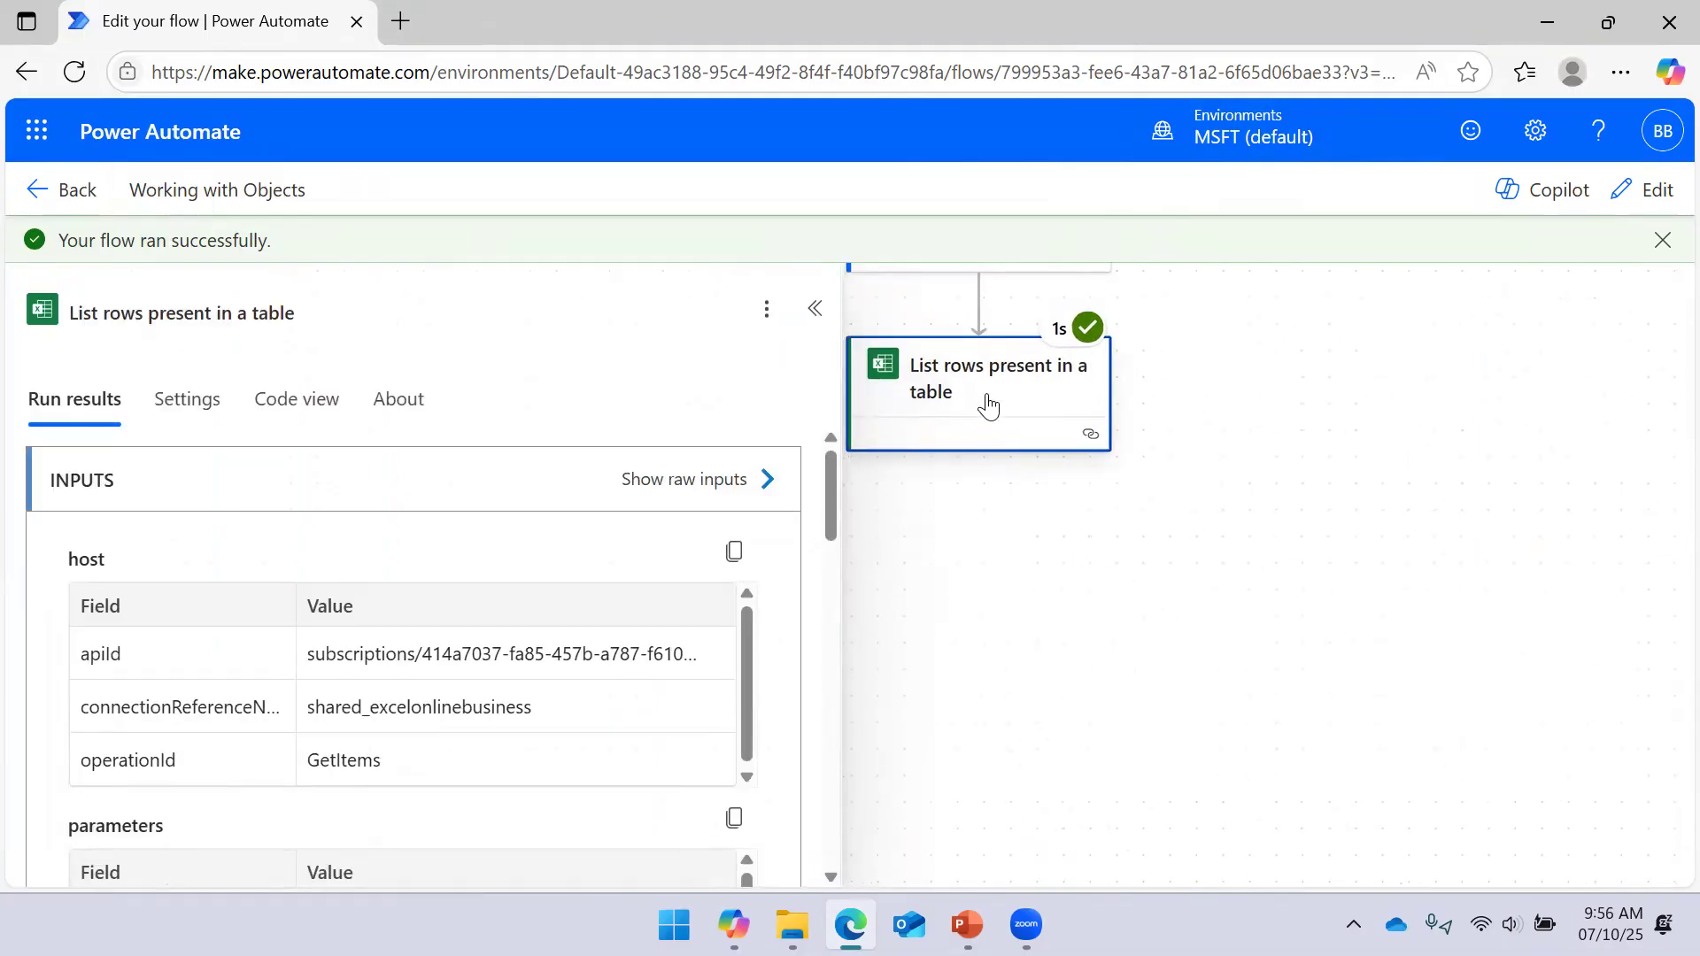
pyautogui.click(1268, 375)
pyautogui.click(1638, 189)
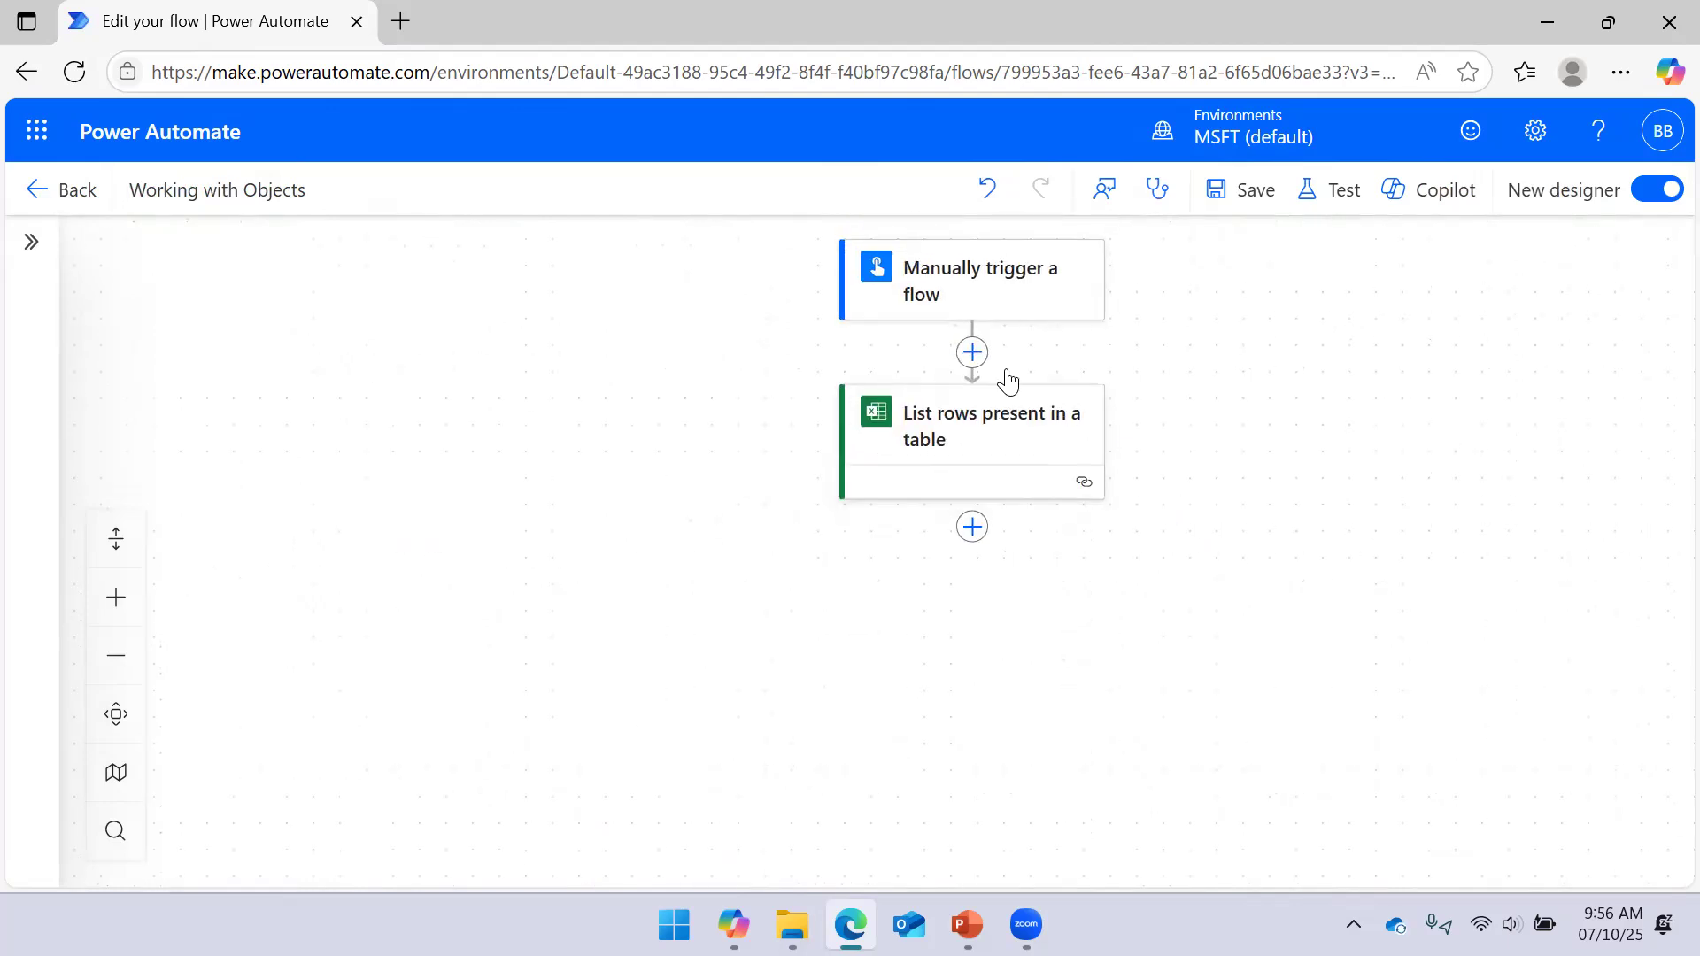
pyautogui.click(974, 356)
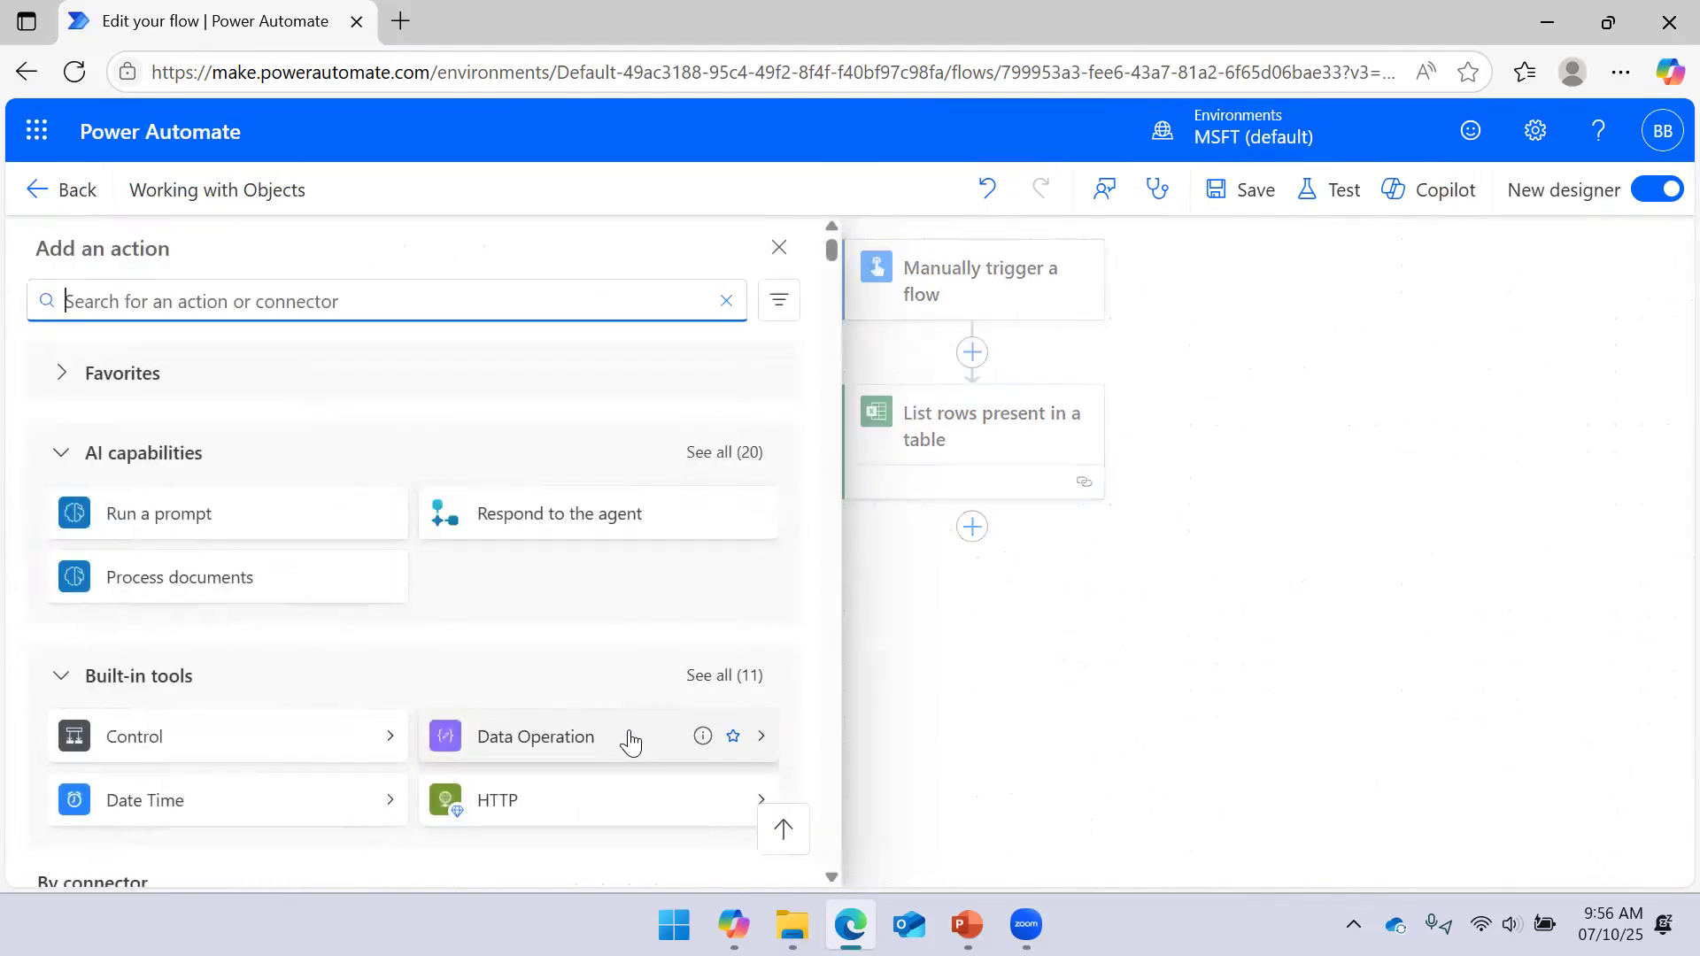
pyautogui.click(1375, 479)
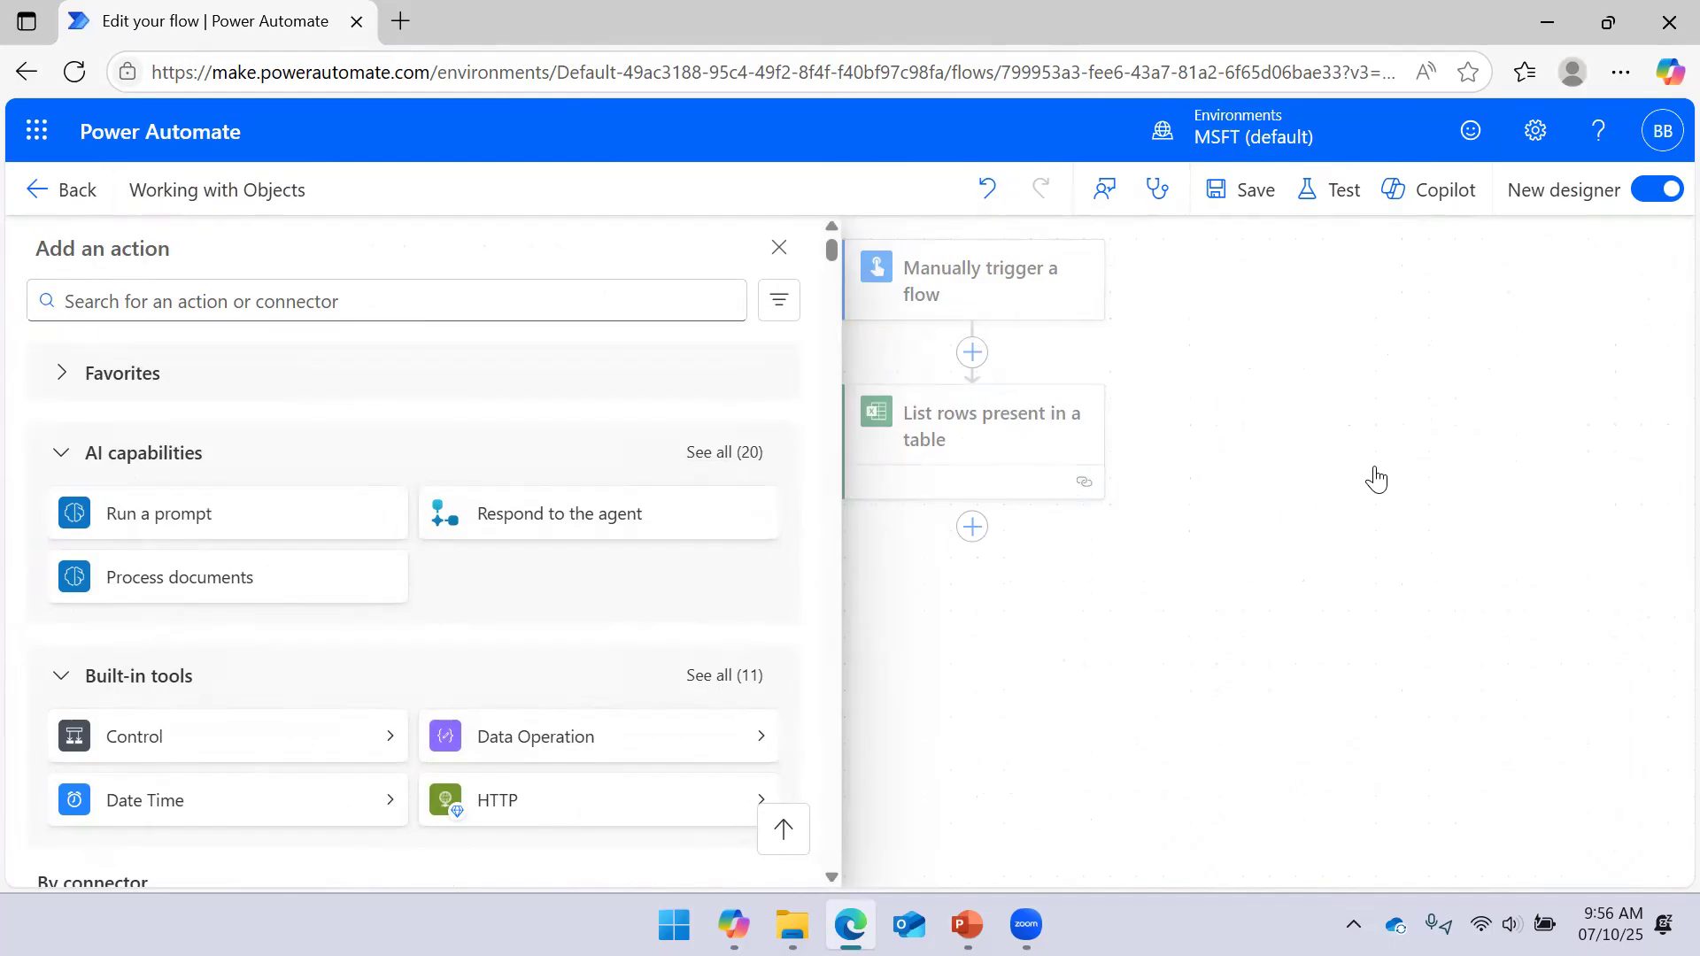
pyautogui.click(1337, 190)
pyautogui.click(1235, 283)
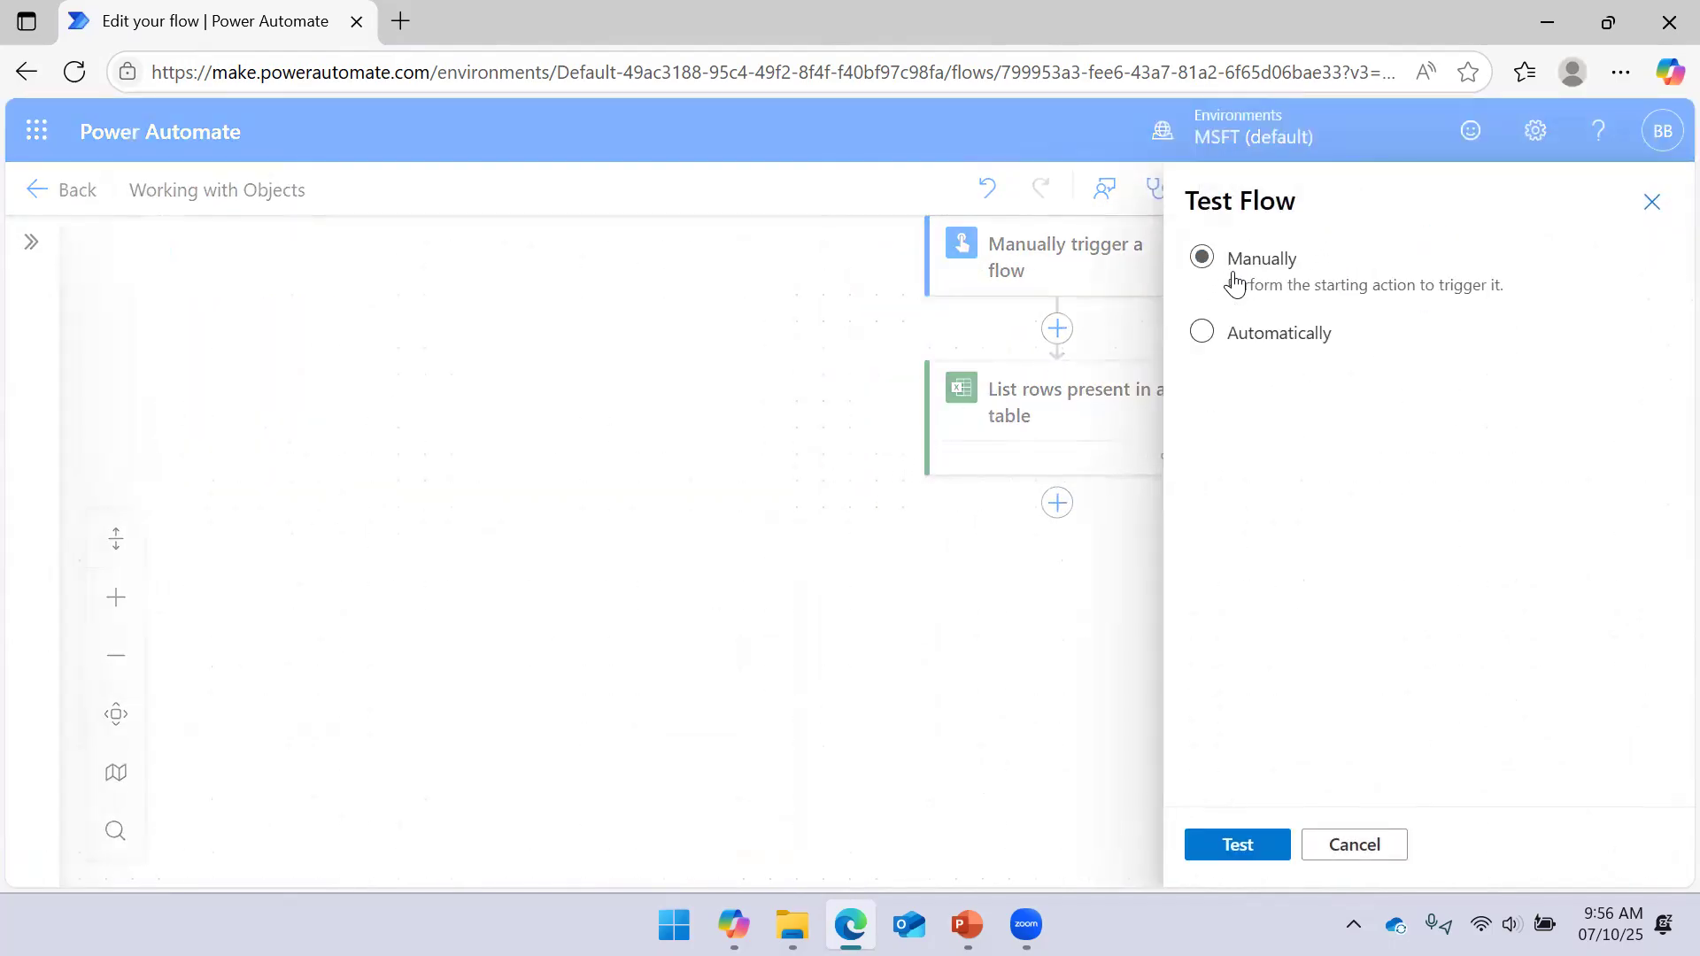
pyautogui.click(1368, 844)
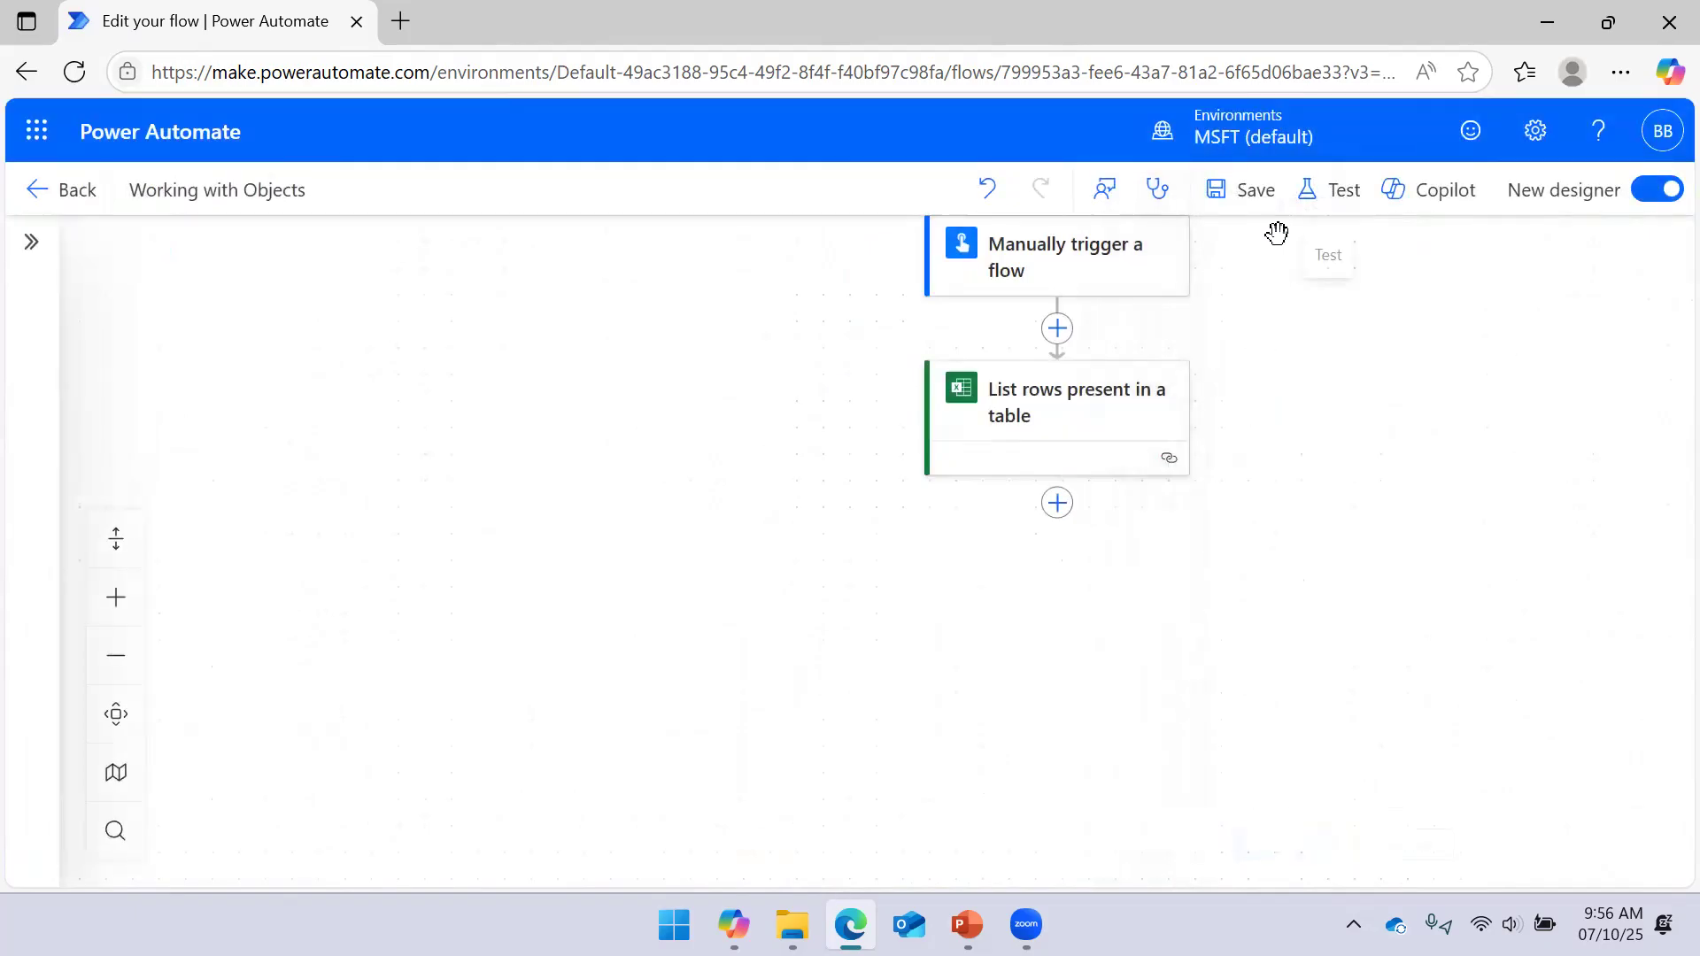
# Add a step after the trigger and list the built-in Variable actions
pyautogui.click(1058, 334)
pyautogui.scroll(-5, 241, 588)
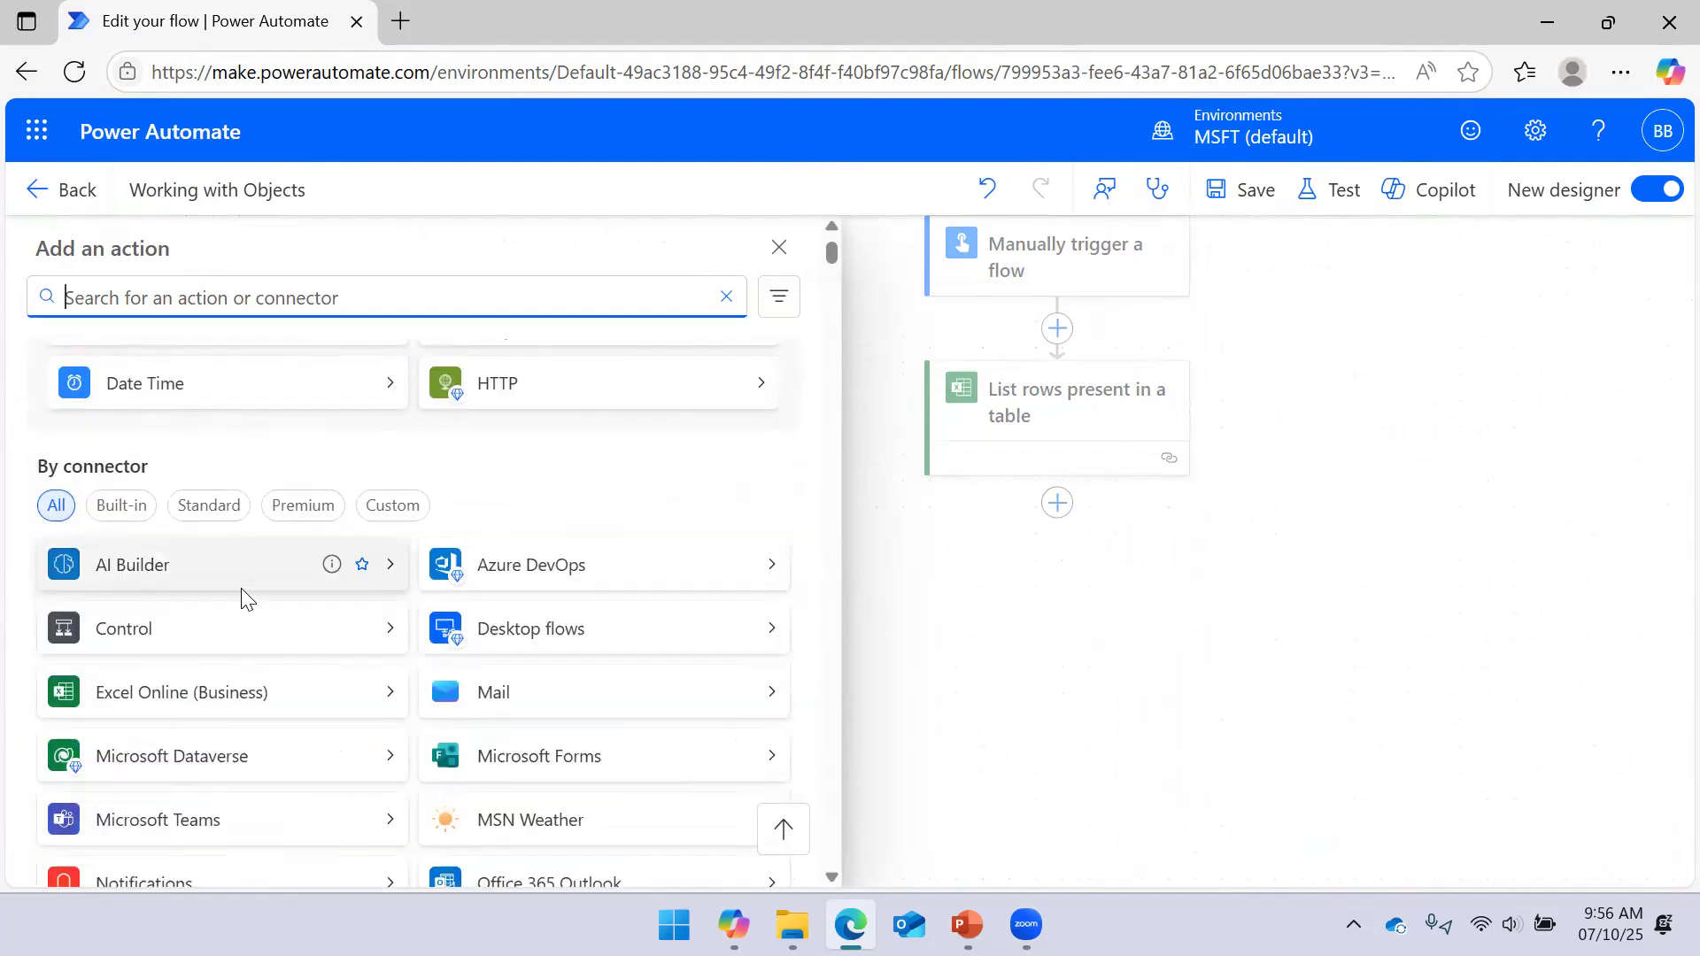
pyautogui.scroll(3, 495, 452)
pyautogui.click(725, 455)
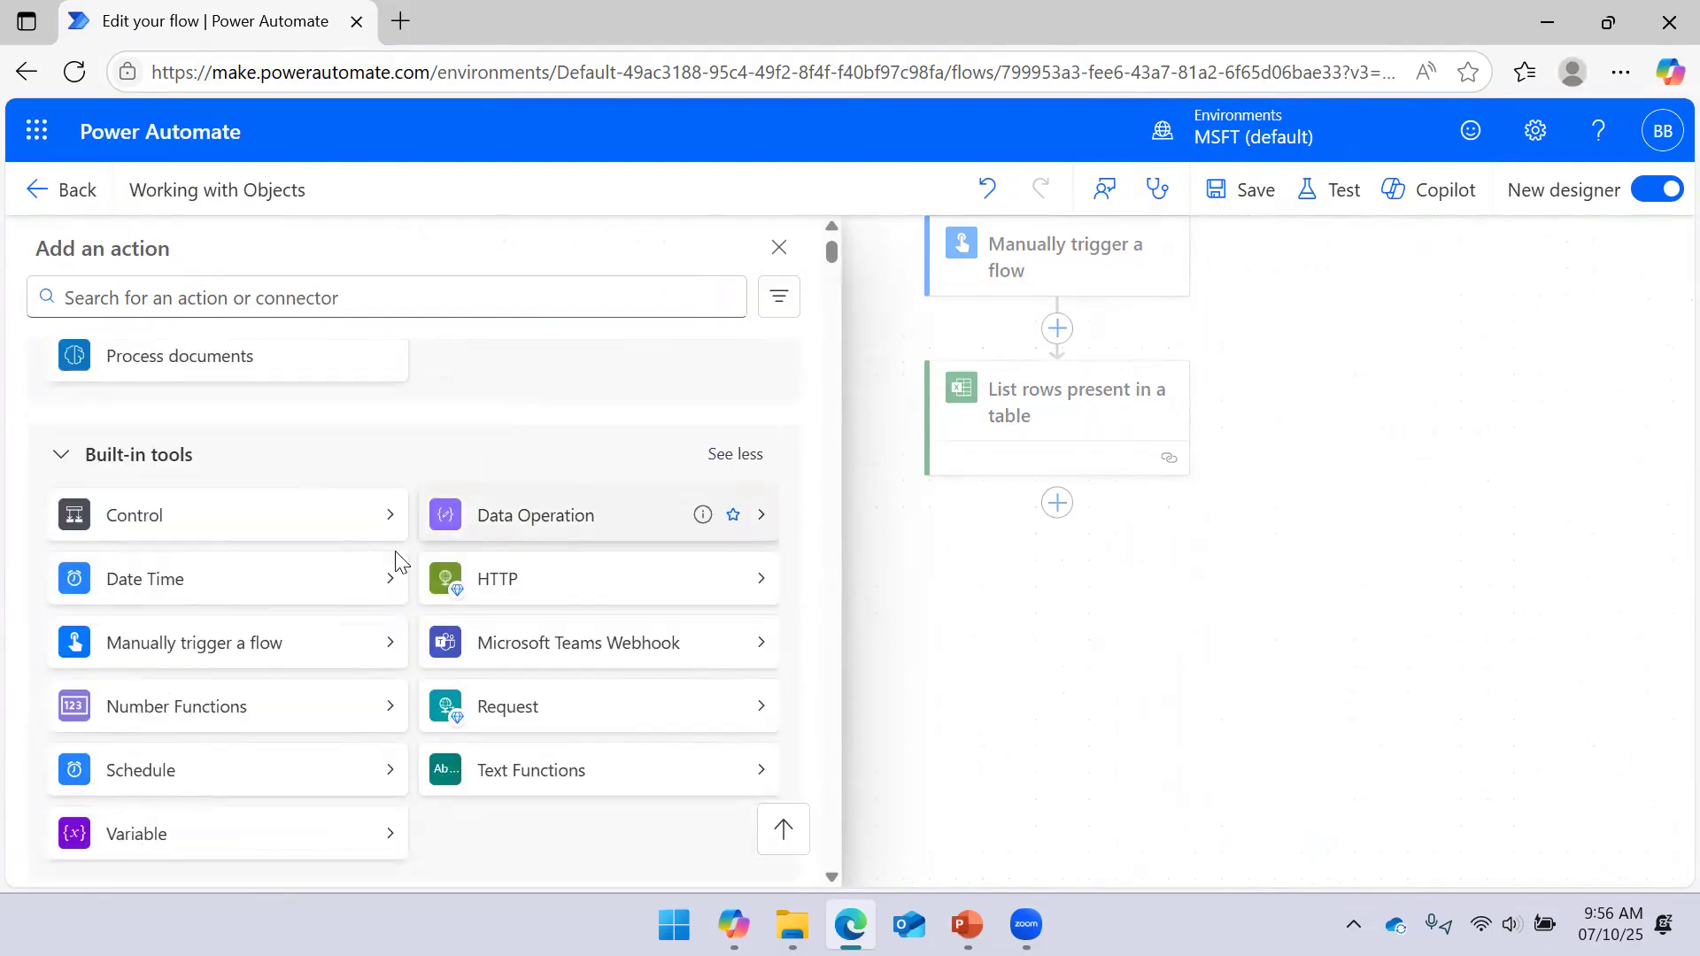
pyautogui.scroll(-5, 363, 566)
pyautogui.click(391, 400)
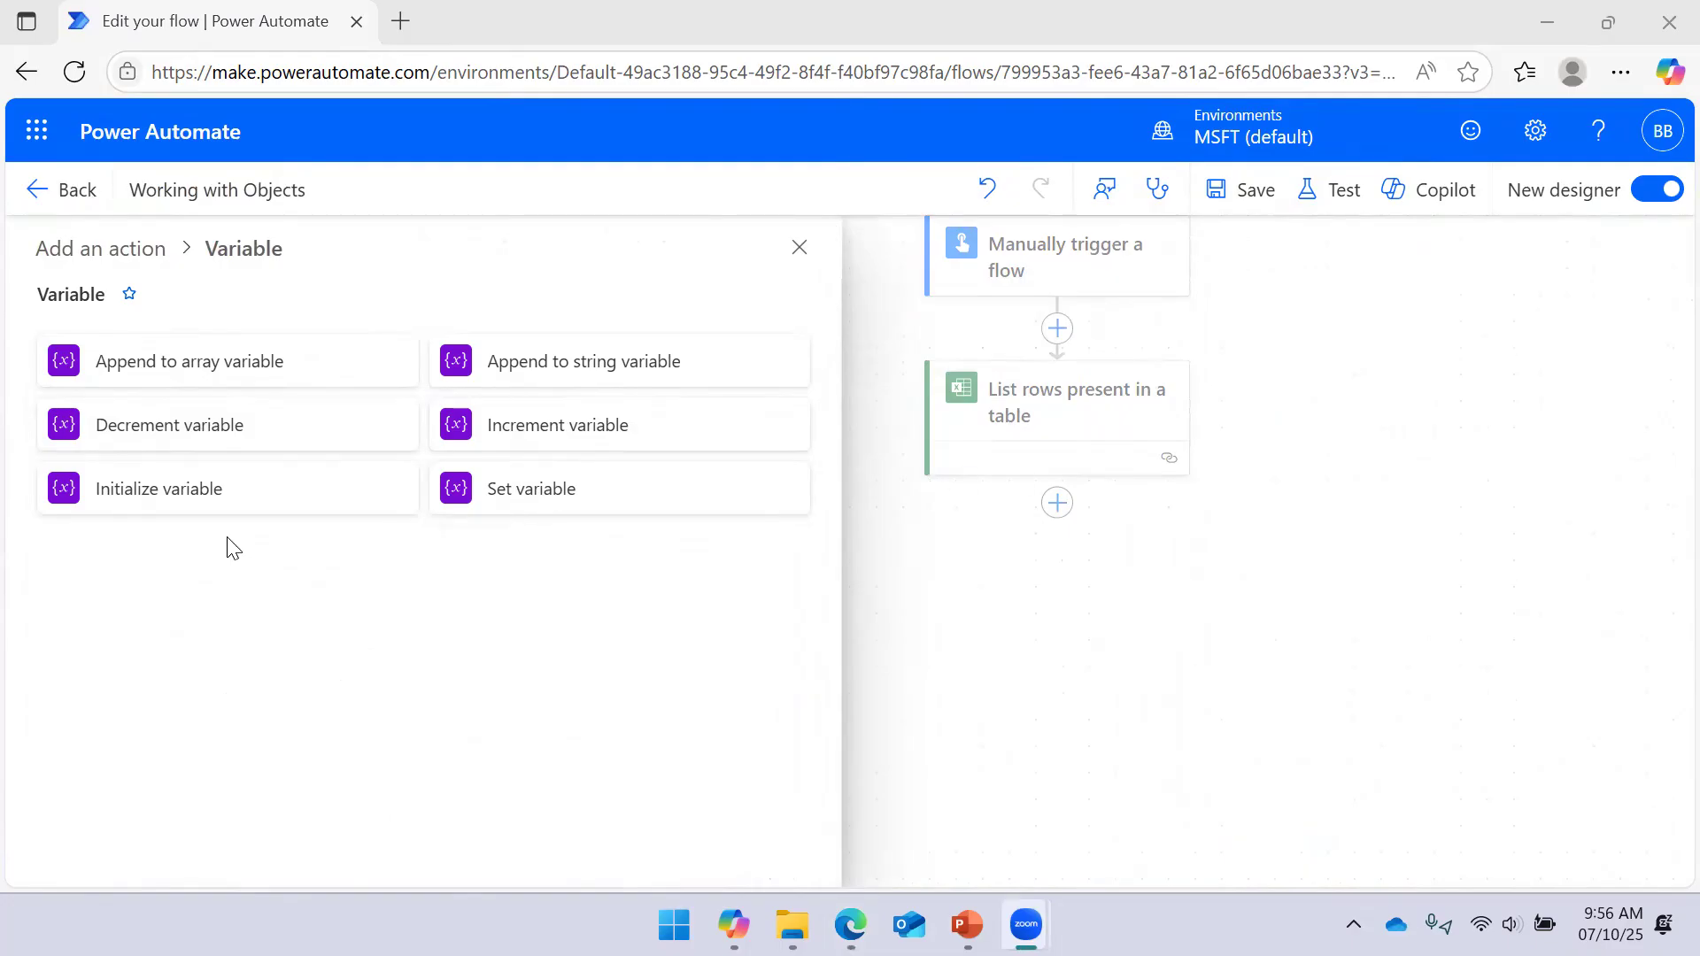
# Add an Initialize variable step named UserInfo of type Array and paste the sample JSON
pyautogui.click(221, 497)
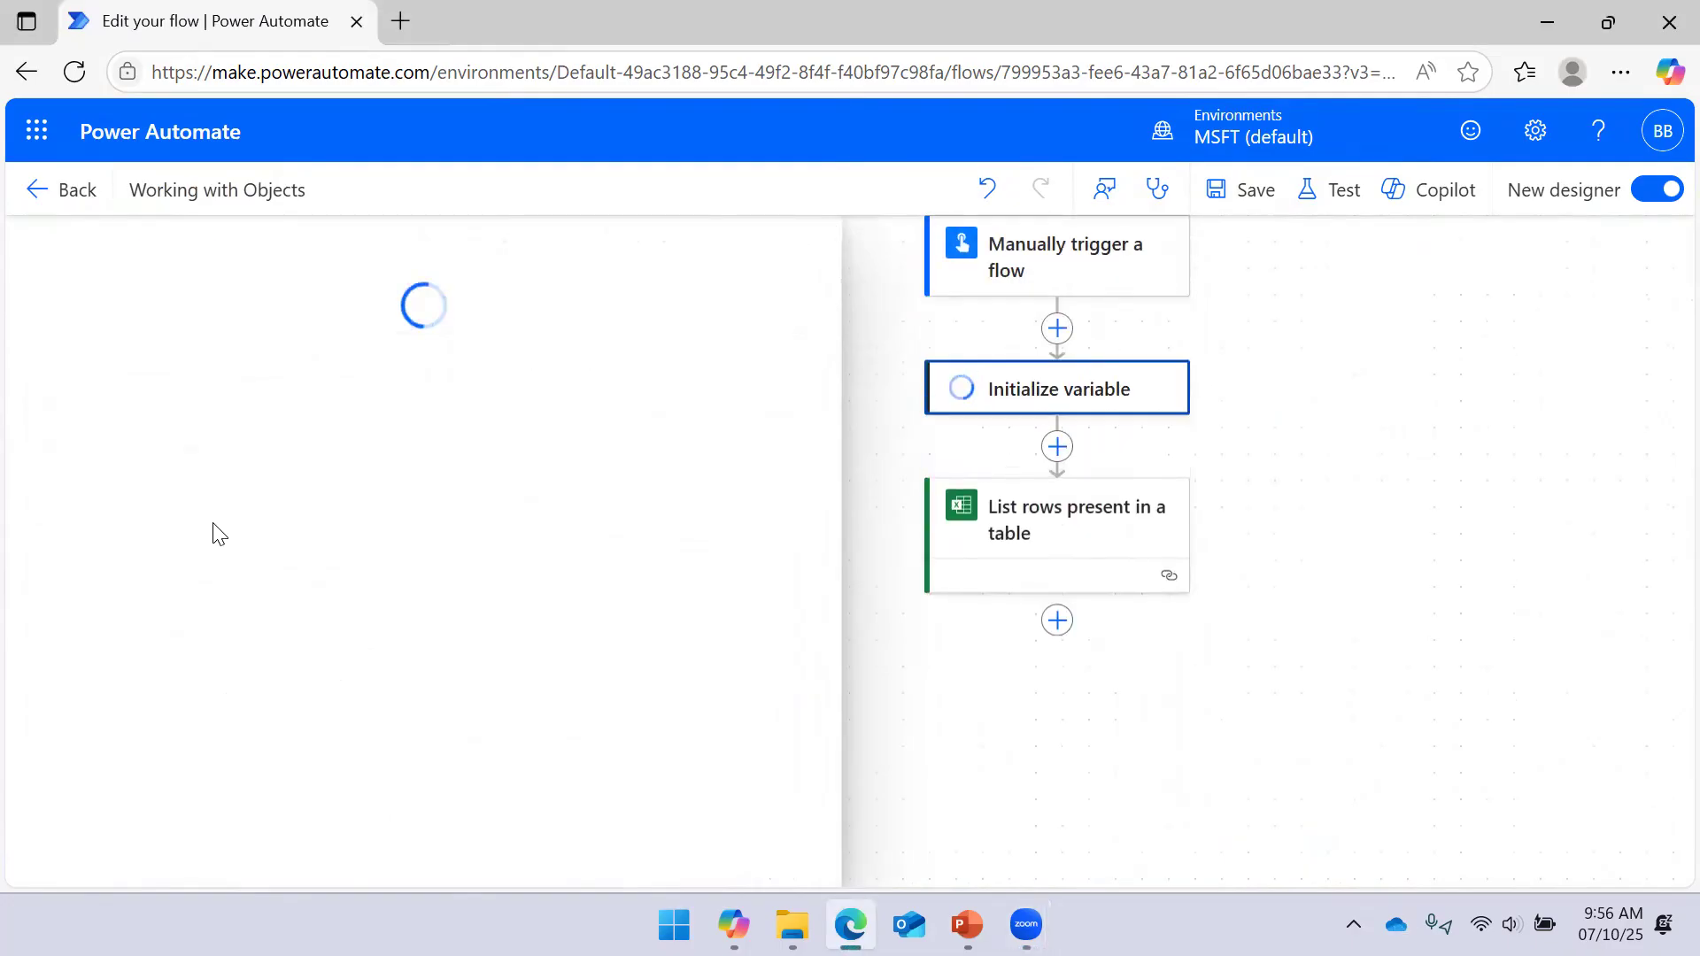
pyautogui.click(372, 467)
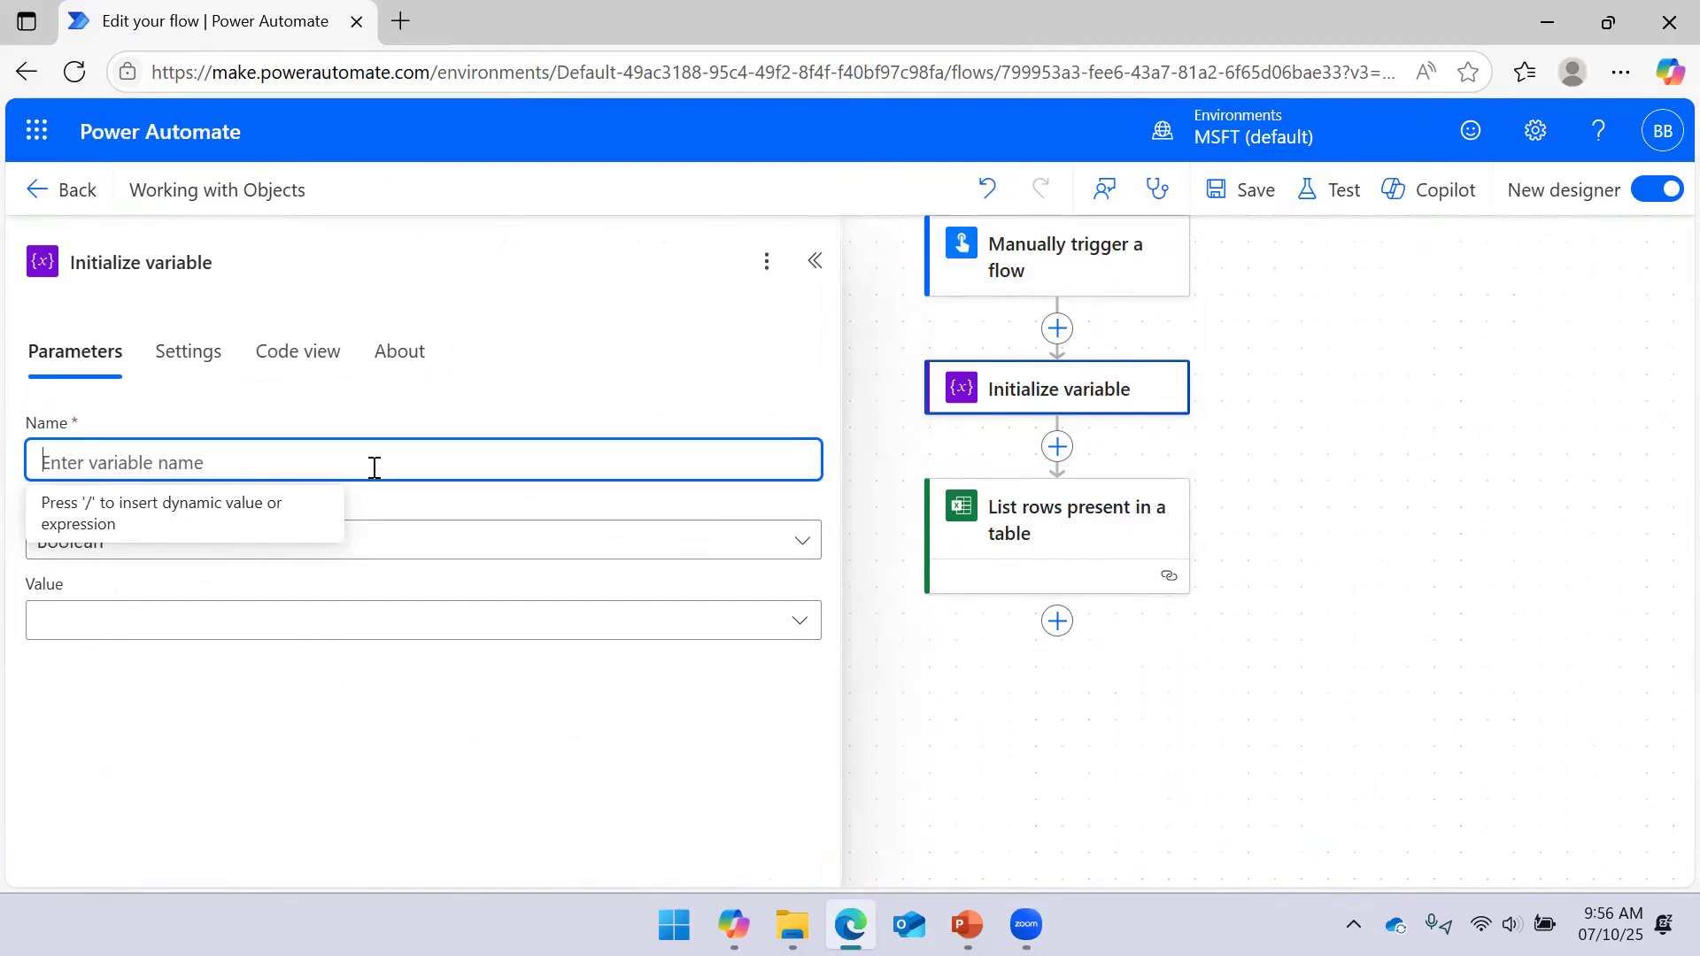
pyautogui.write('UserInfo')
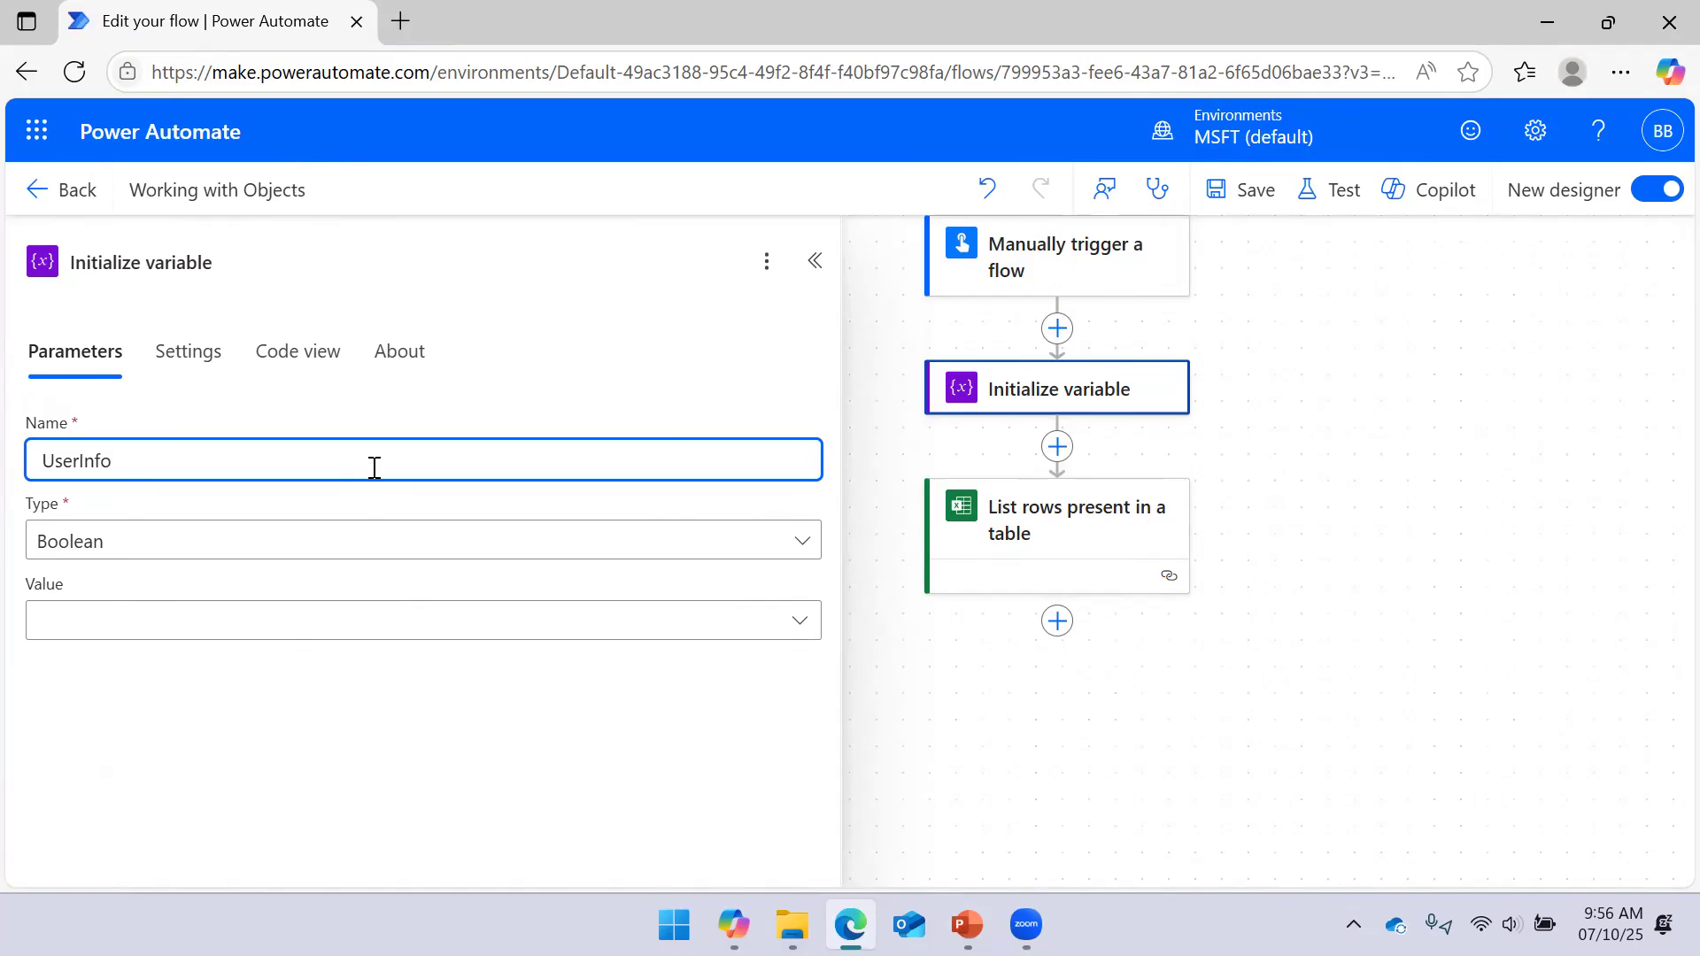
pyautogui.click(237, 553)
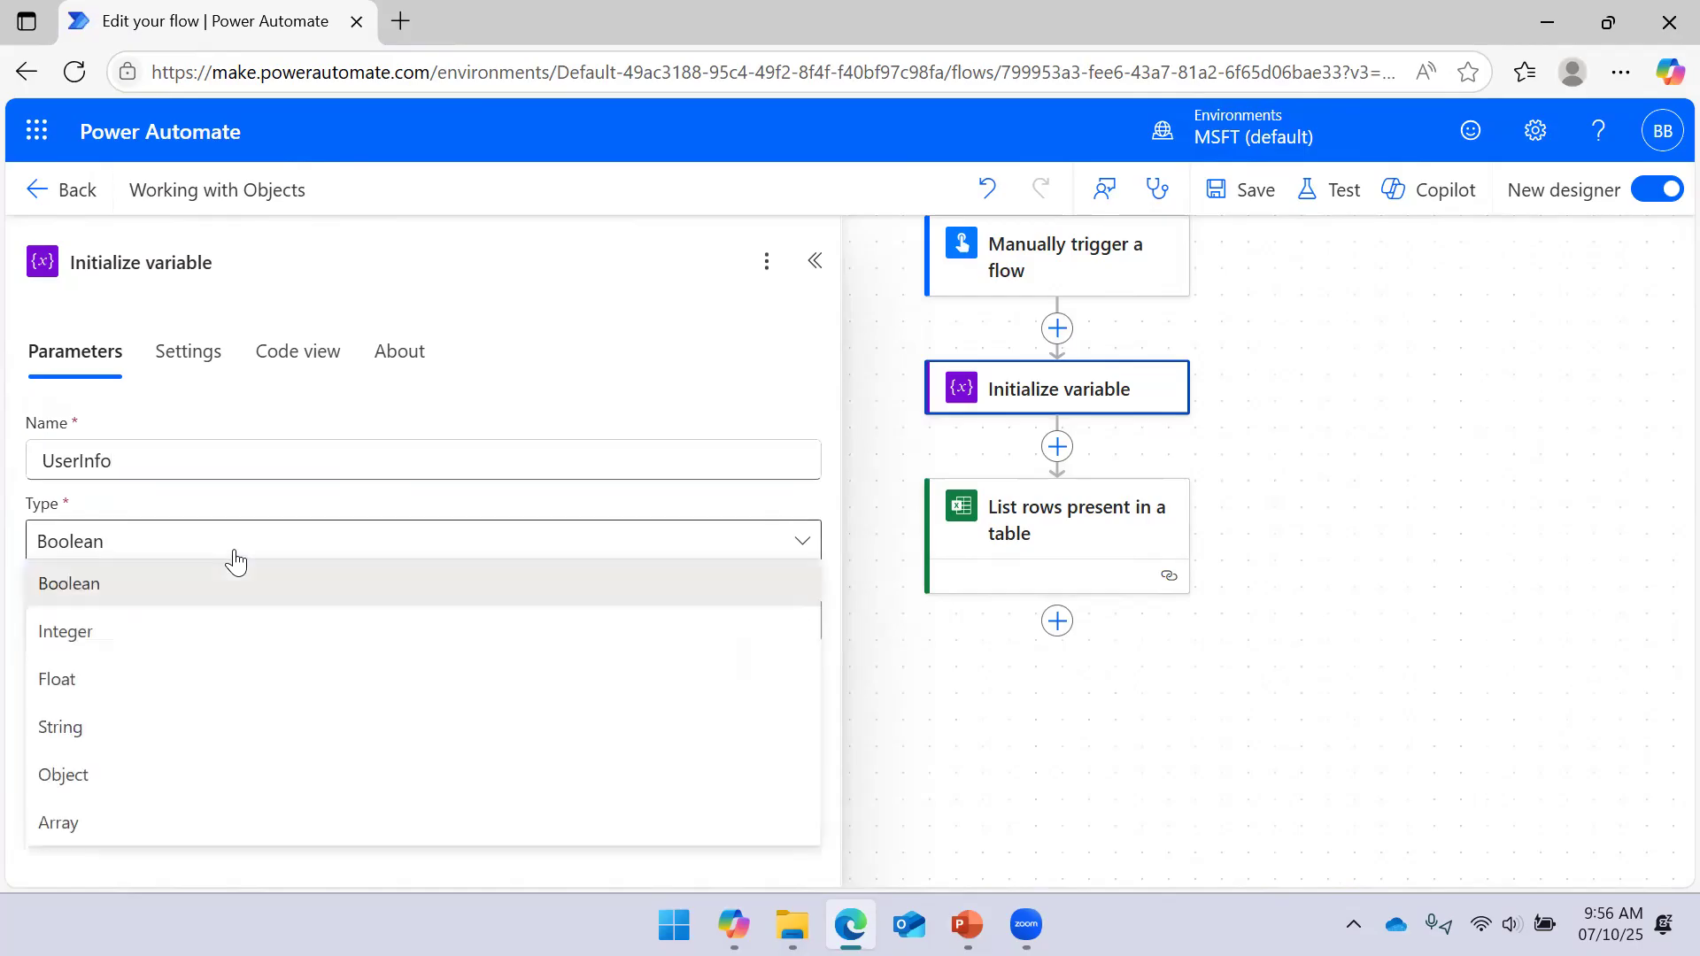
pyautogui.click(125, 816)
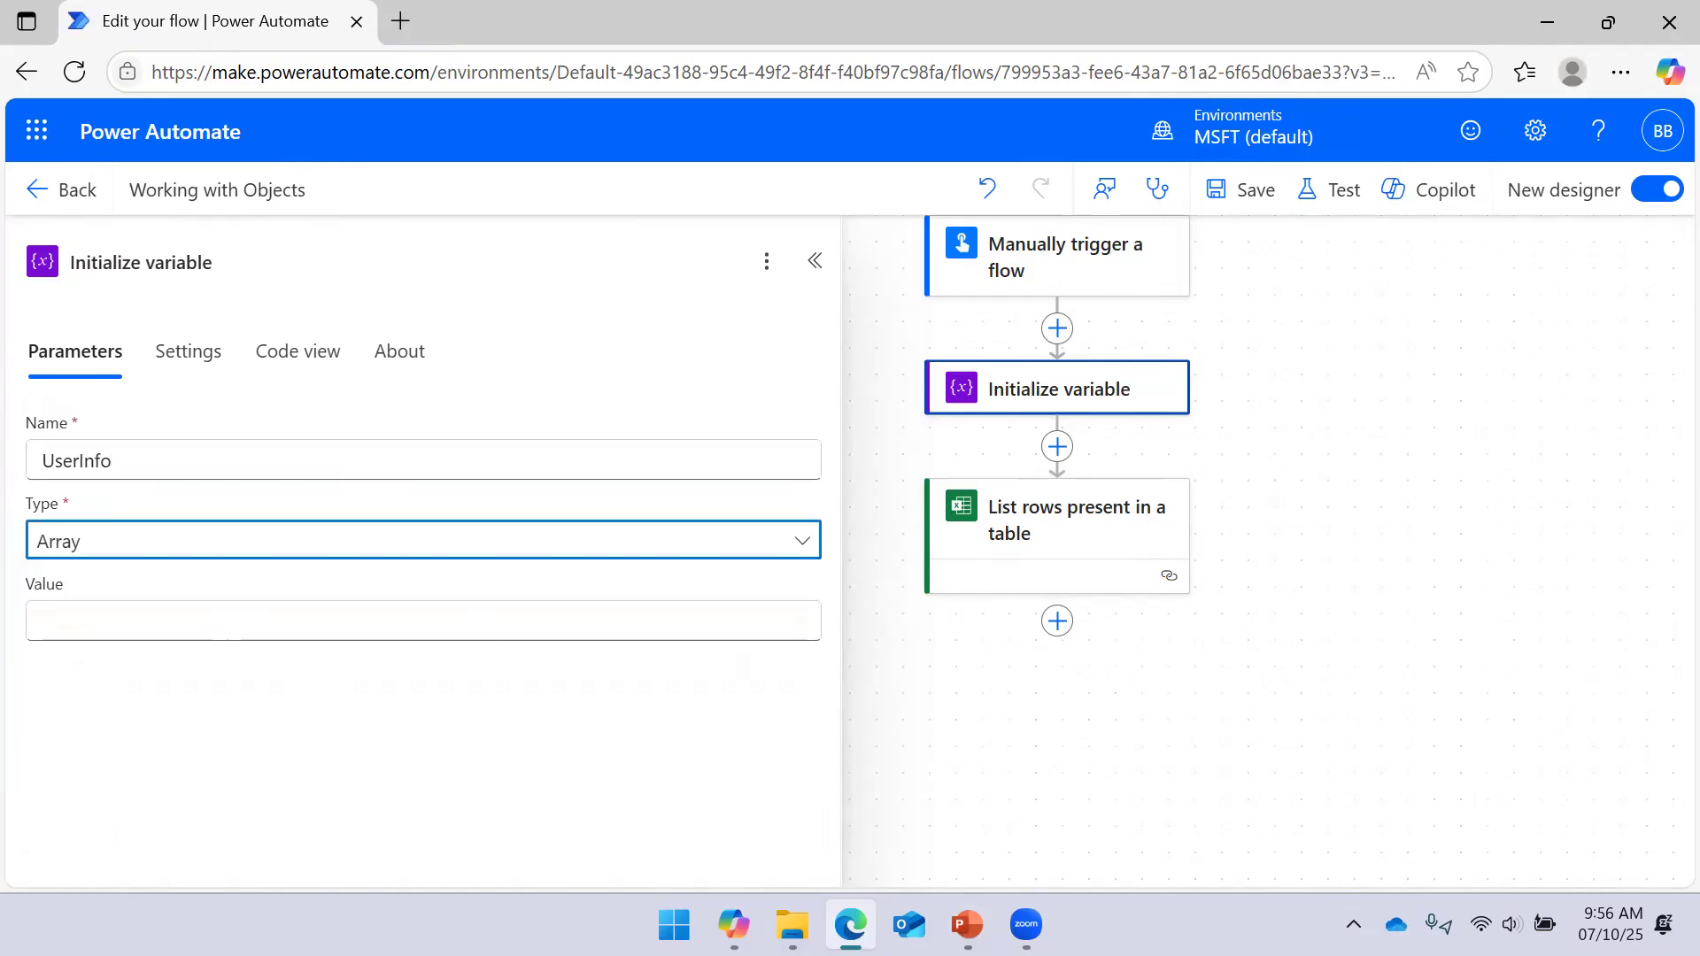
pyautogui.hotkey('alt', 'Tab')
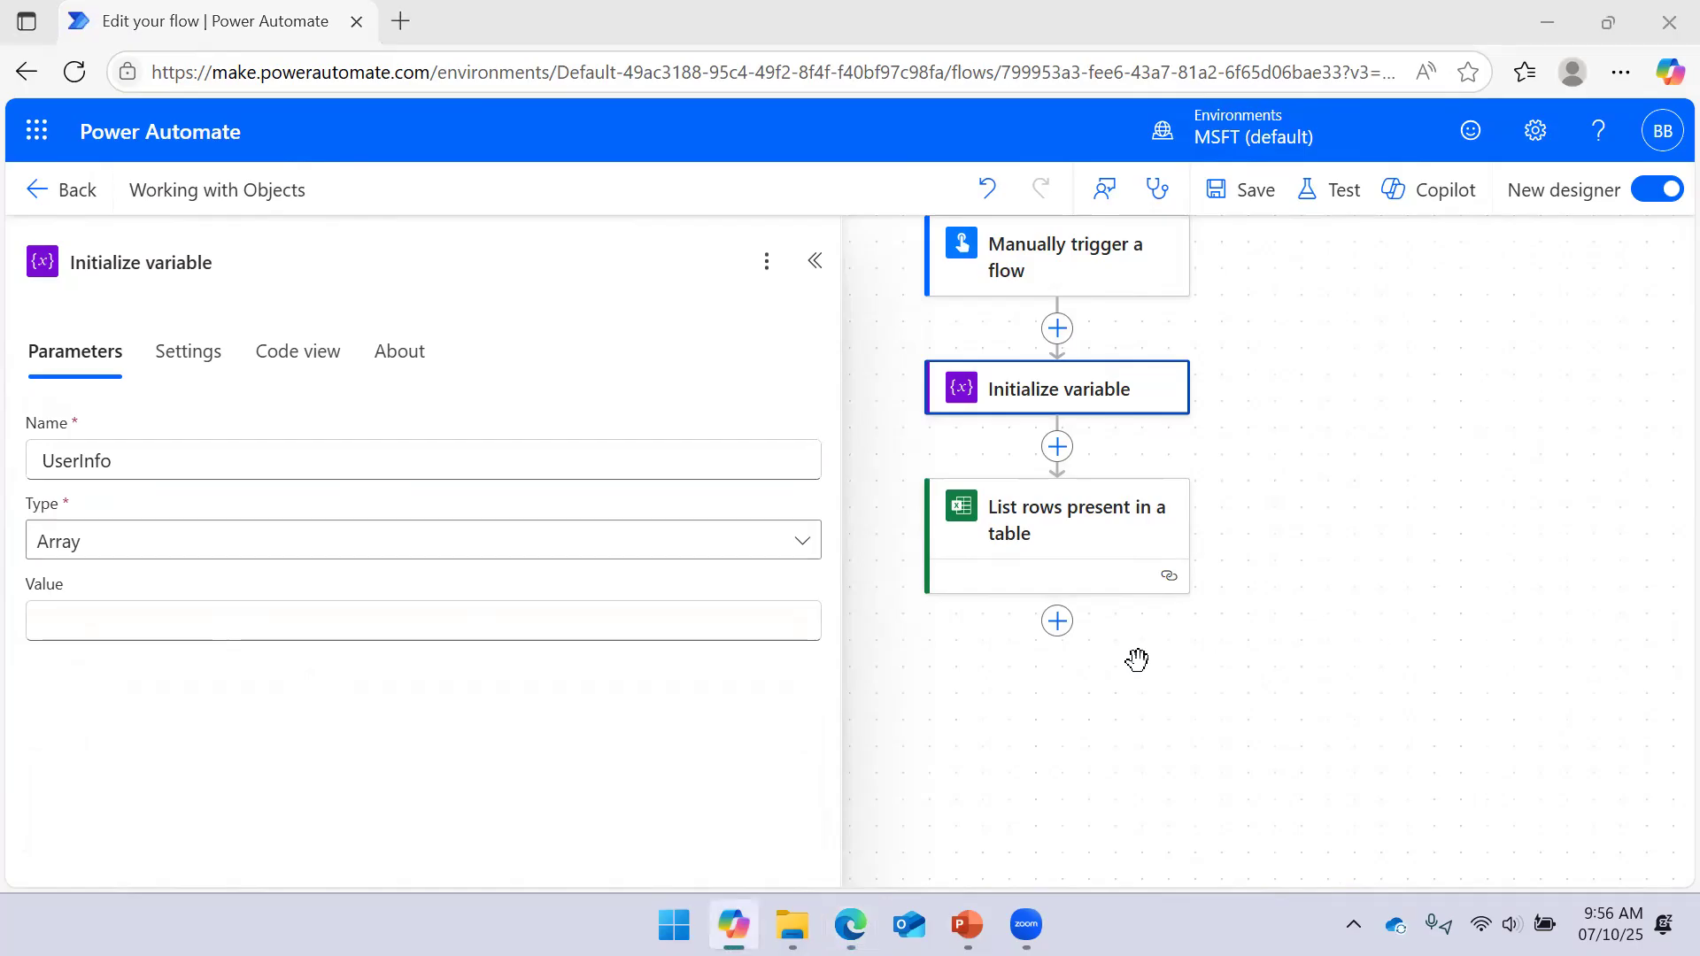
pyautogui.click(478, 623)
pyautogui.write('{   "Name": "Bramhadev",   "Role": "Data Analyst",   "Certifications": ["PL-300", "PL-500"] }')
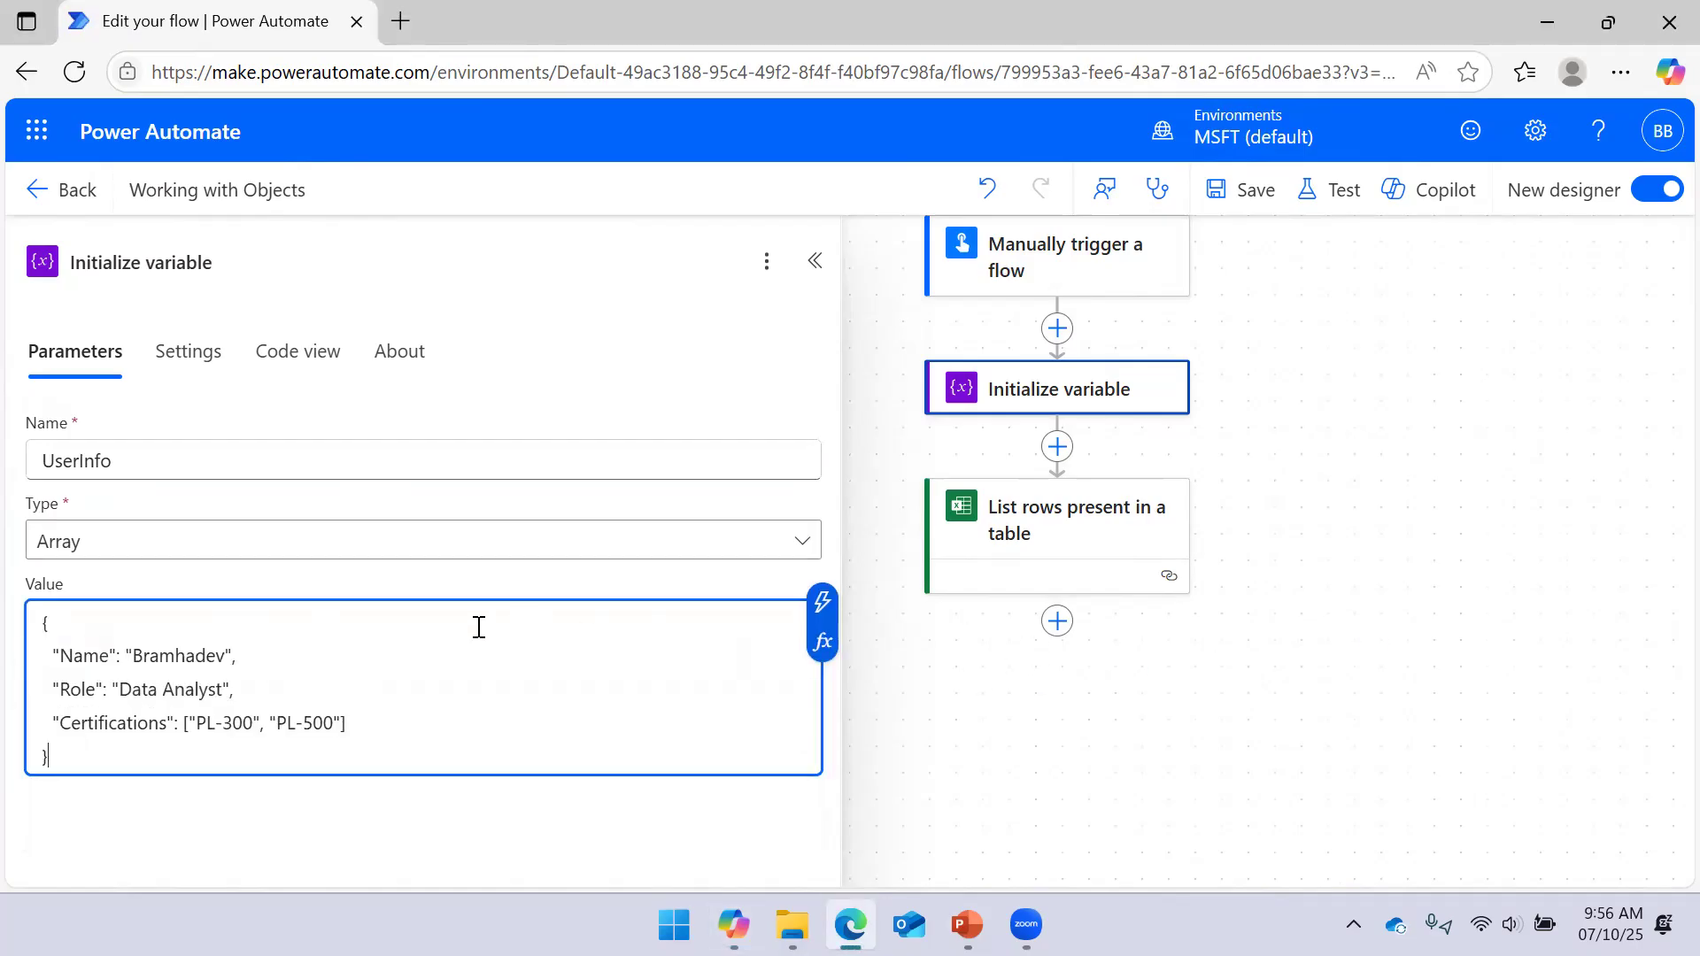
# Change the variable type to Object, paste the JSON value again, and save the flow
pyautogui.hotkey('alt', 'Tab')
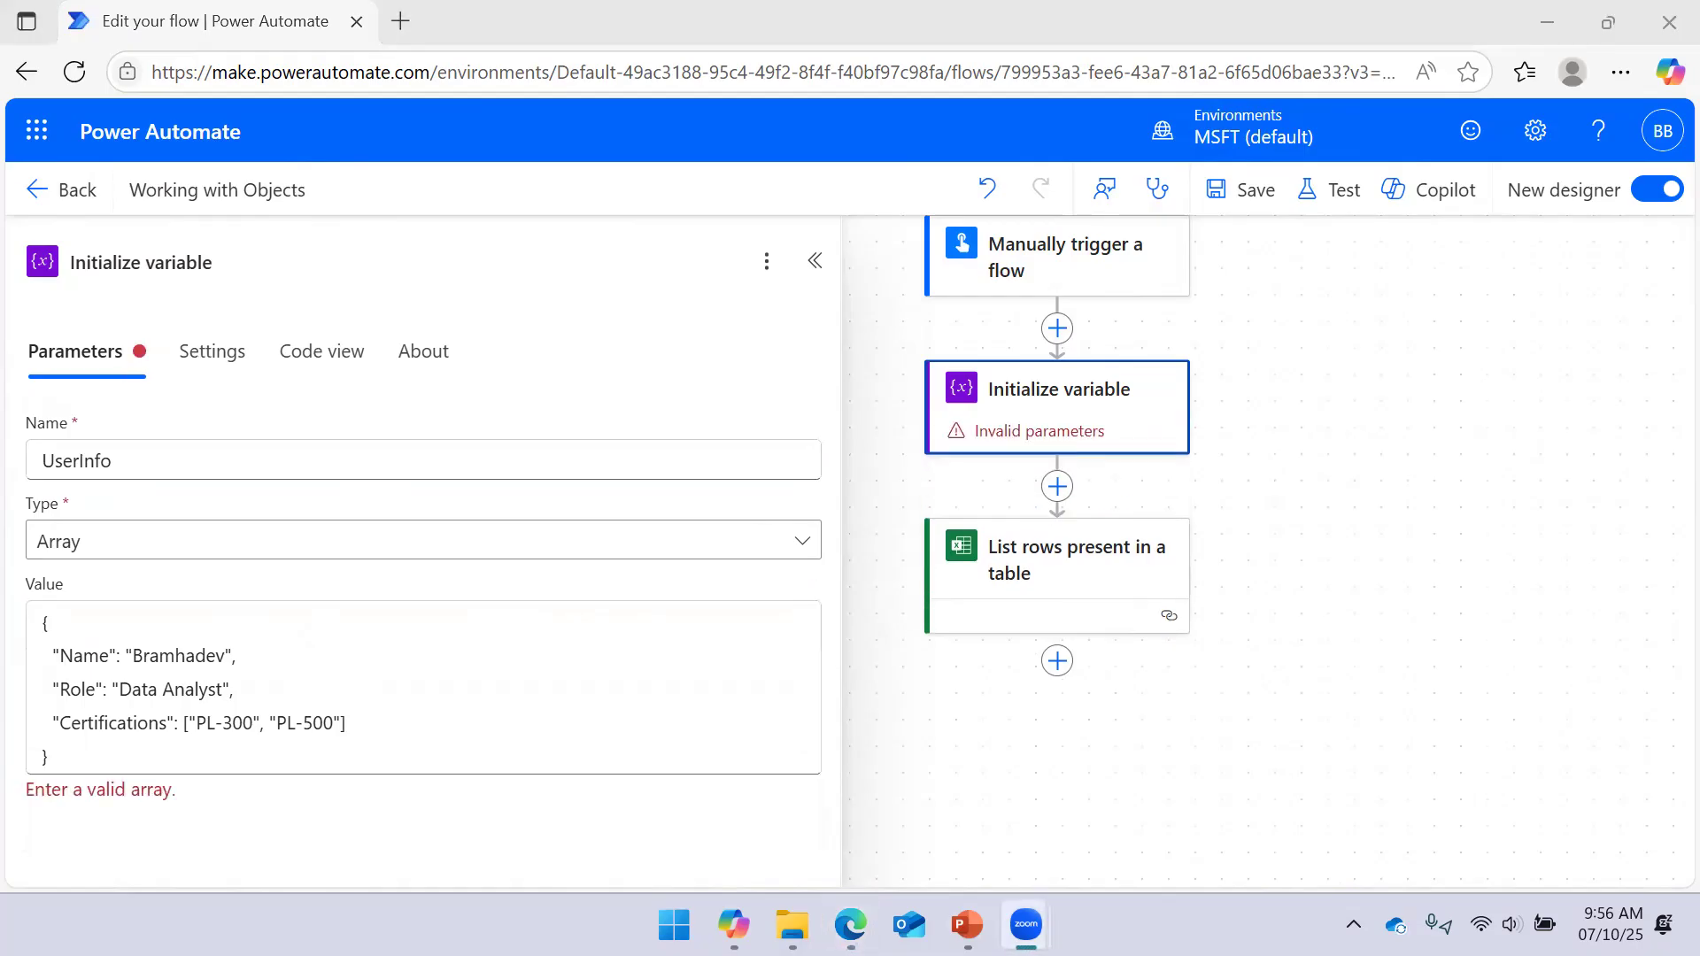
pyautogui.click(254, 750)
pyautogui.click(141, 545)
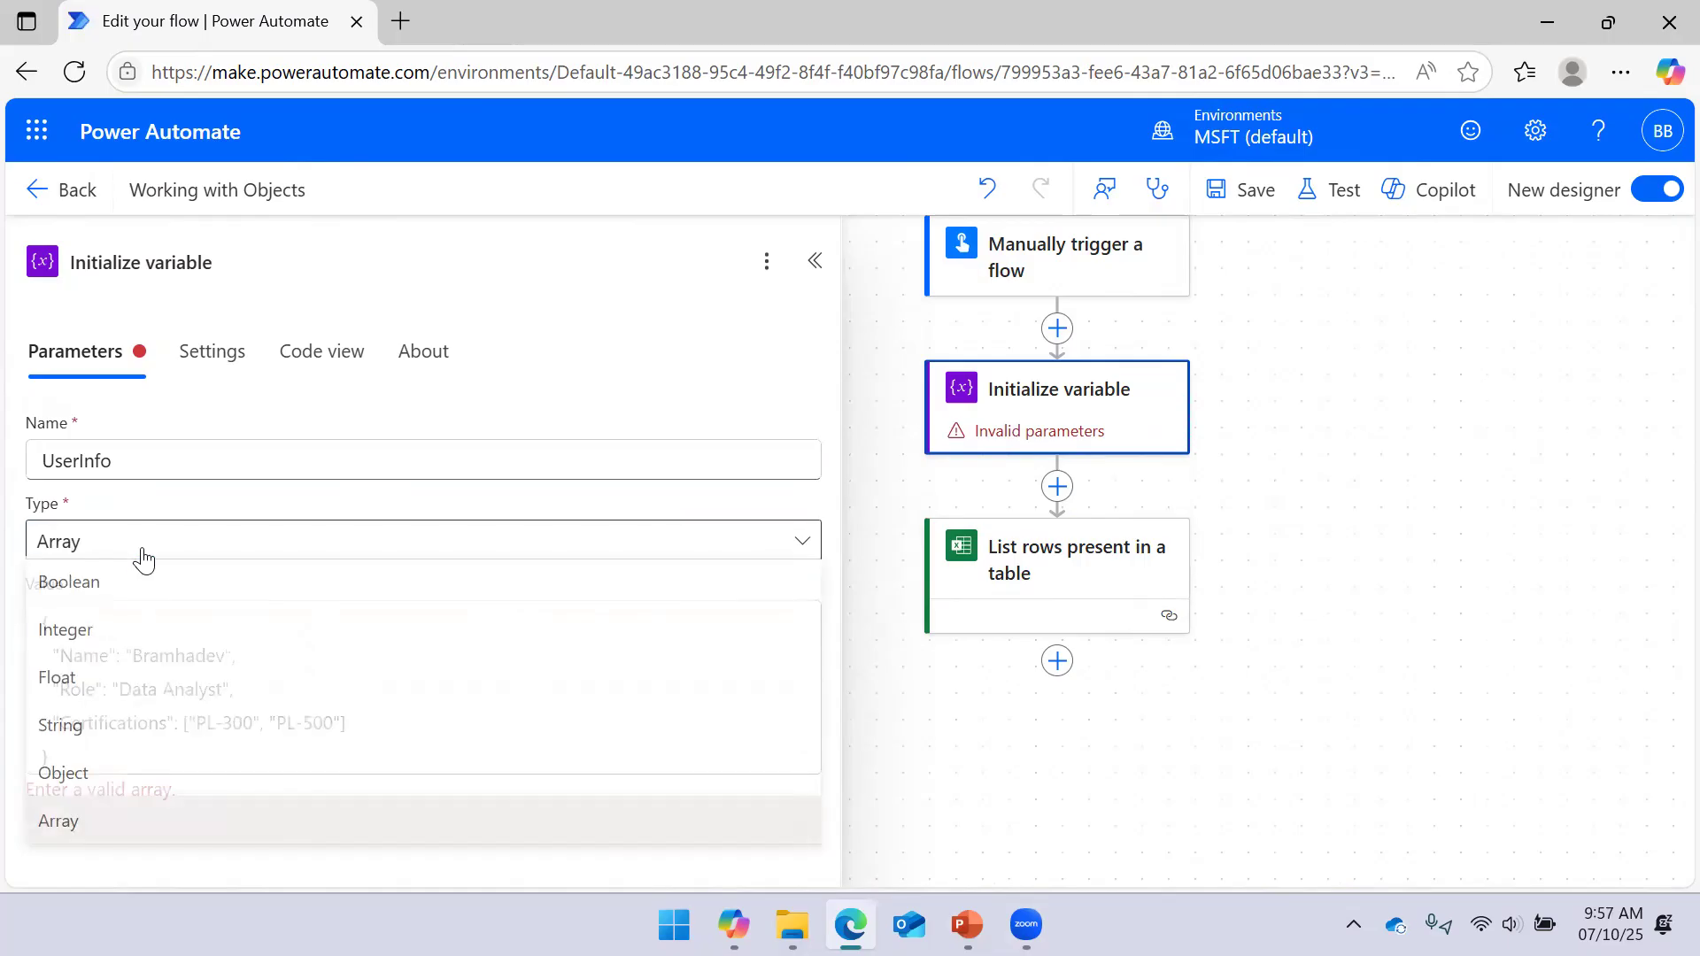
pyautogui.click(107, 779)
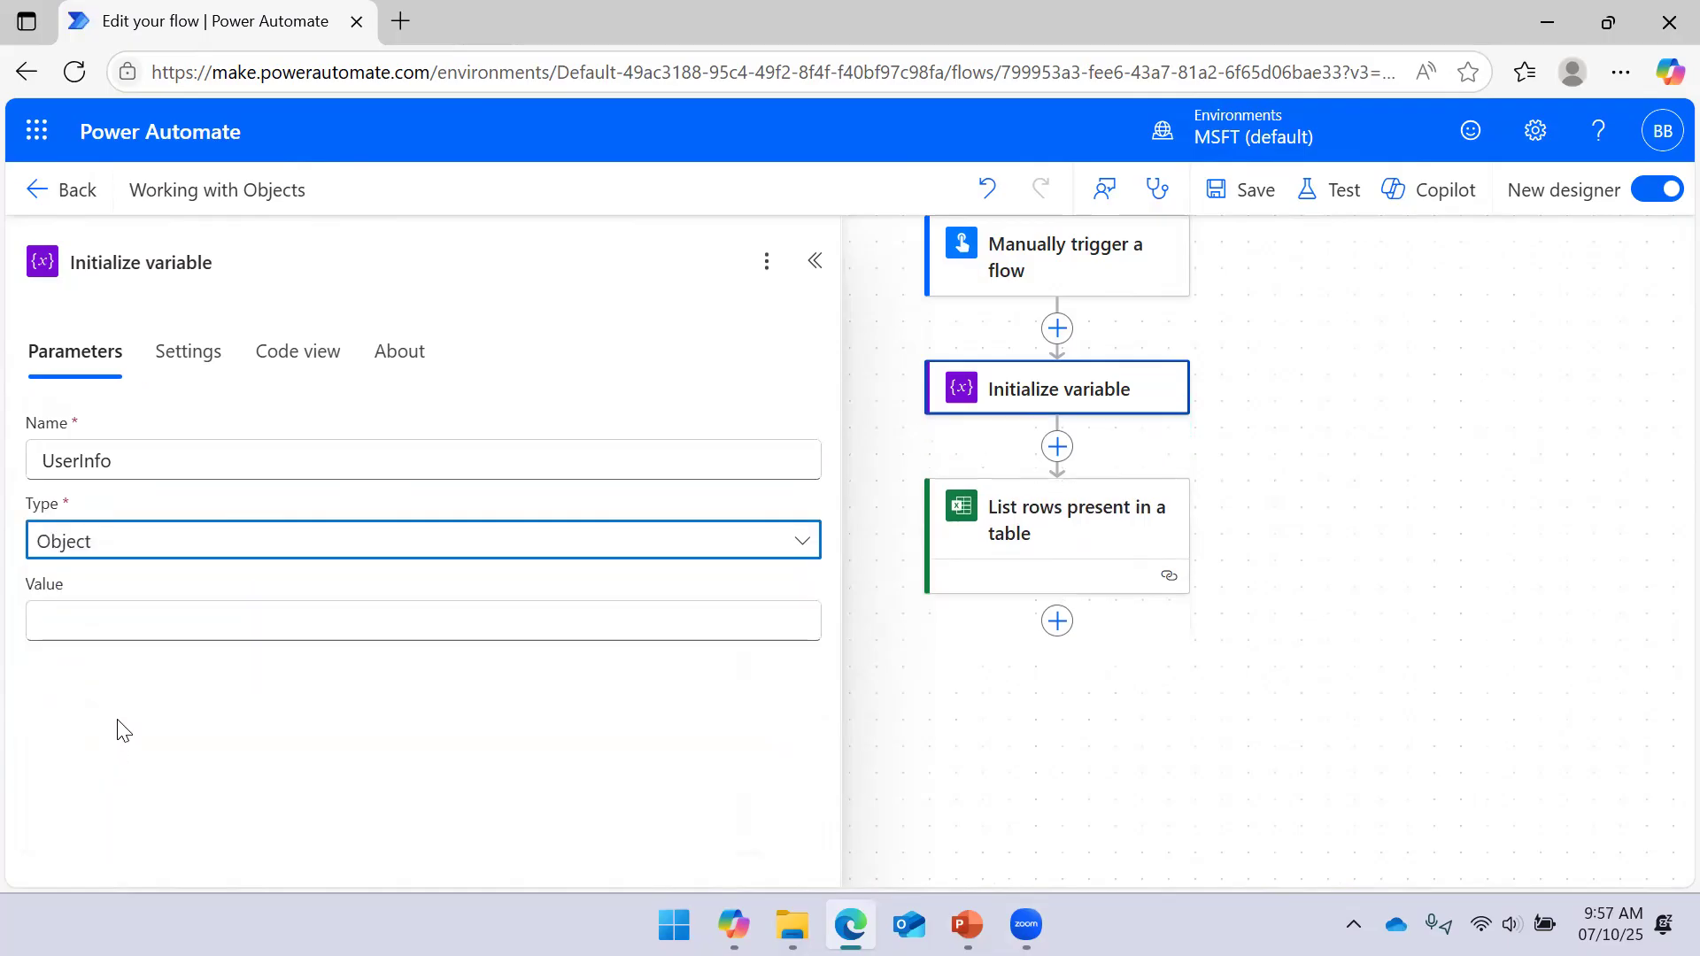
pyautogui.click(156, 626)
pyautogui.write('{   "Name": "Bramhadev",   "Role": "Data Analyst",   "Certifications": ["PL-300", "PL-500"] }')
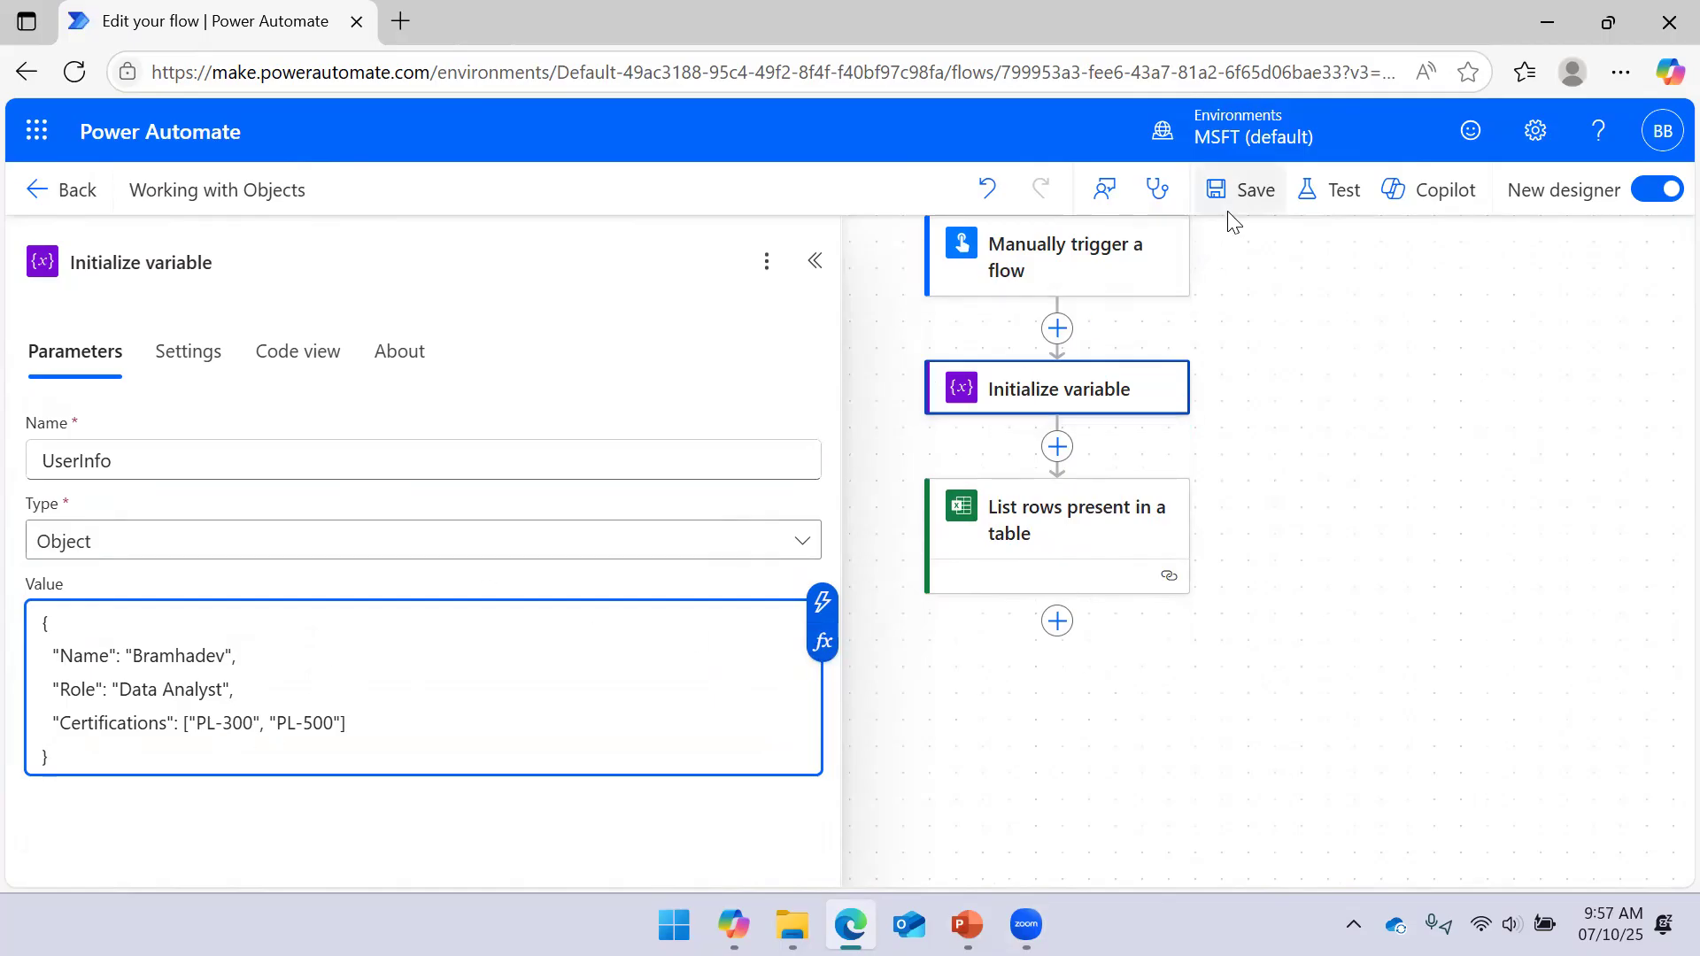
pyautogui.click(1238, 191)
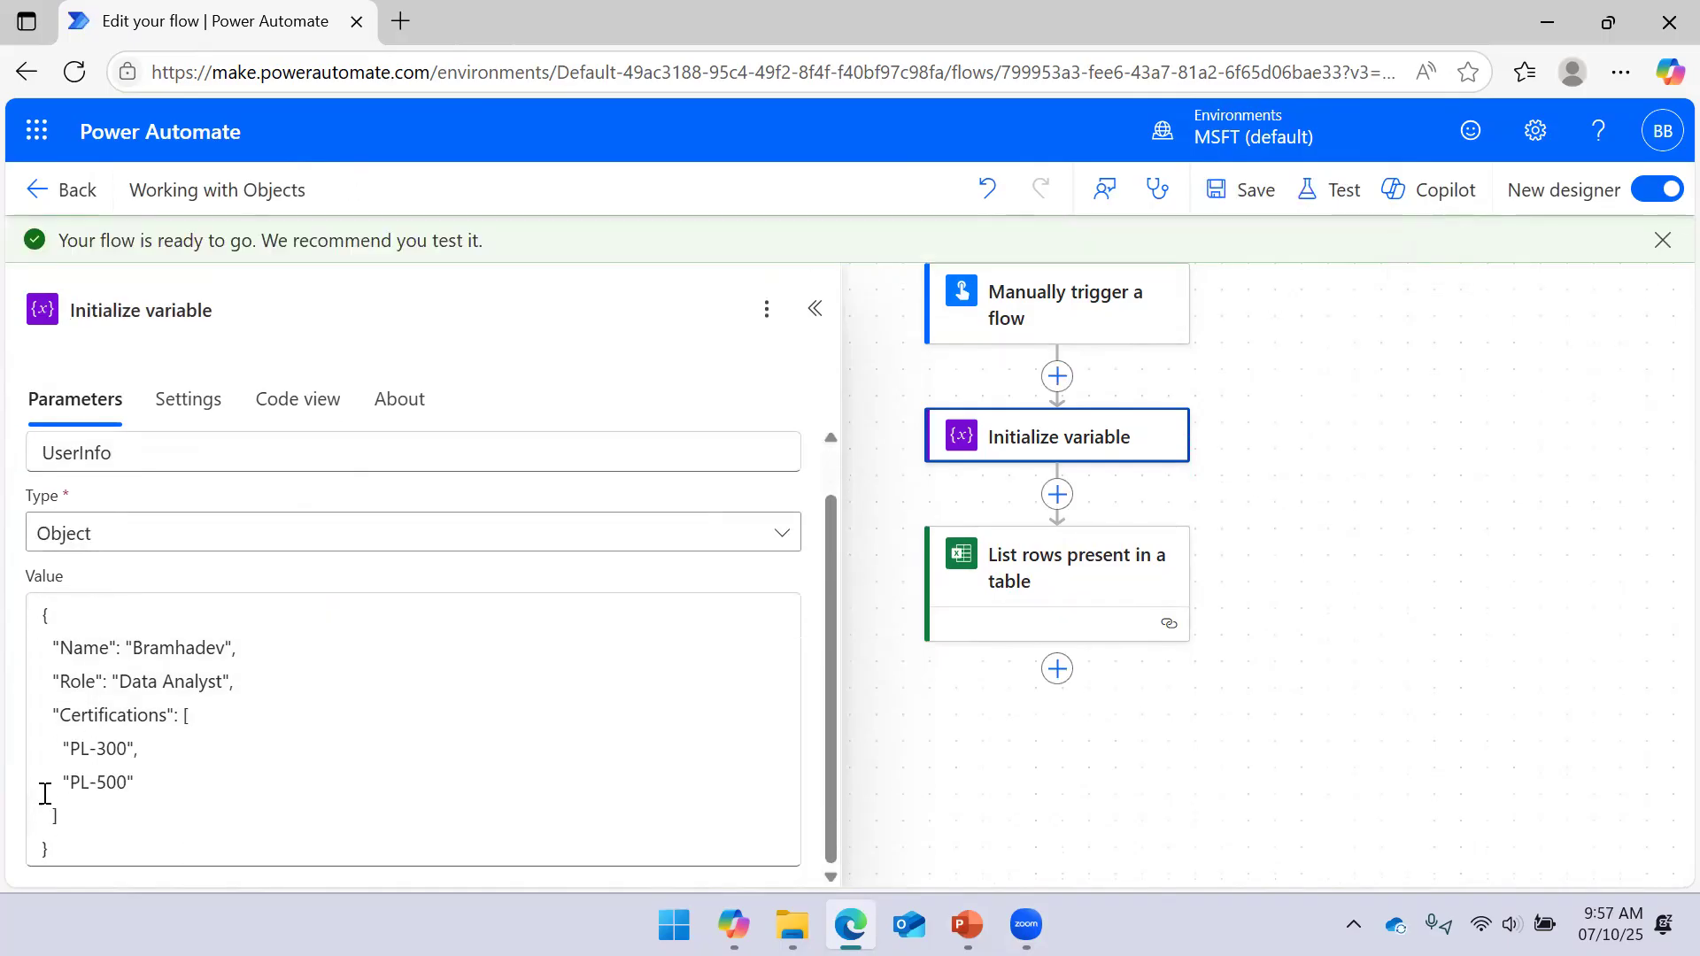
pyautogui.moveTo(186, 717); pyautogui.dragTo(173, 807)
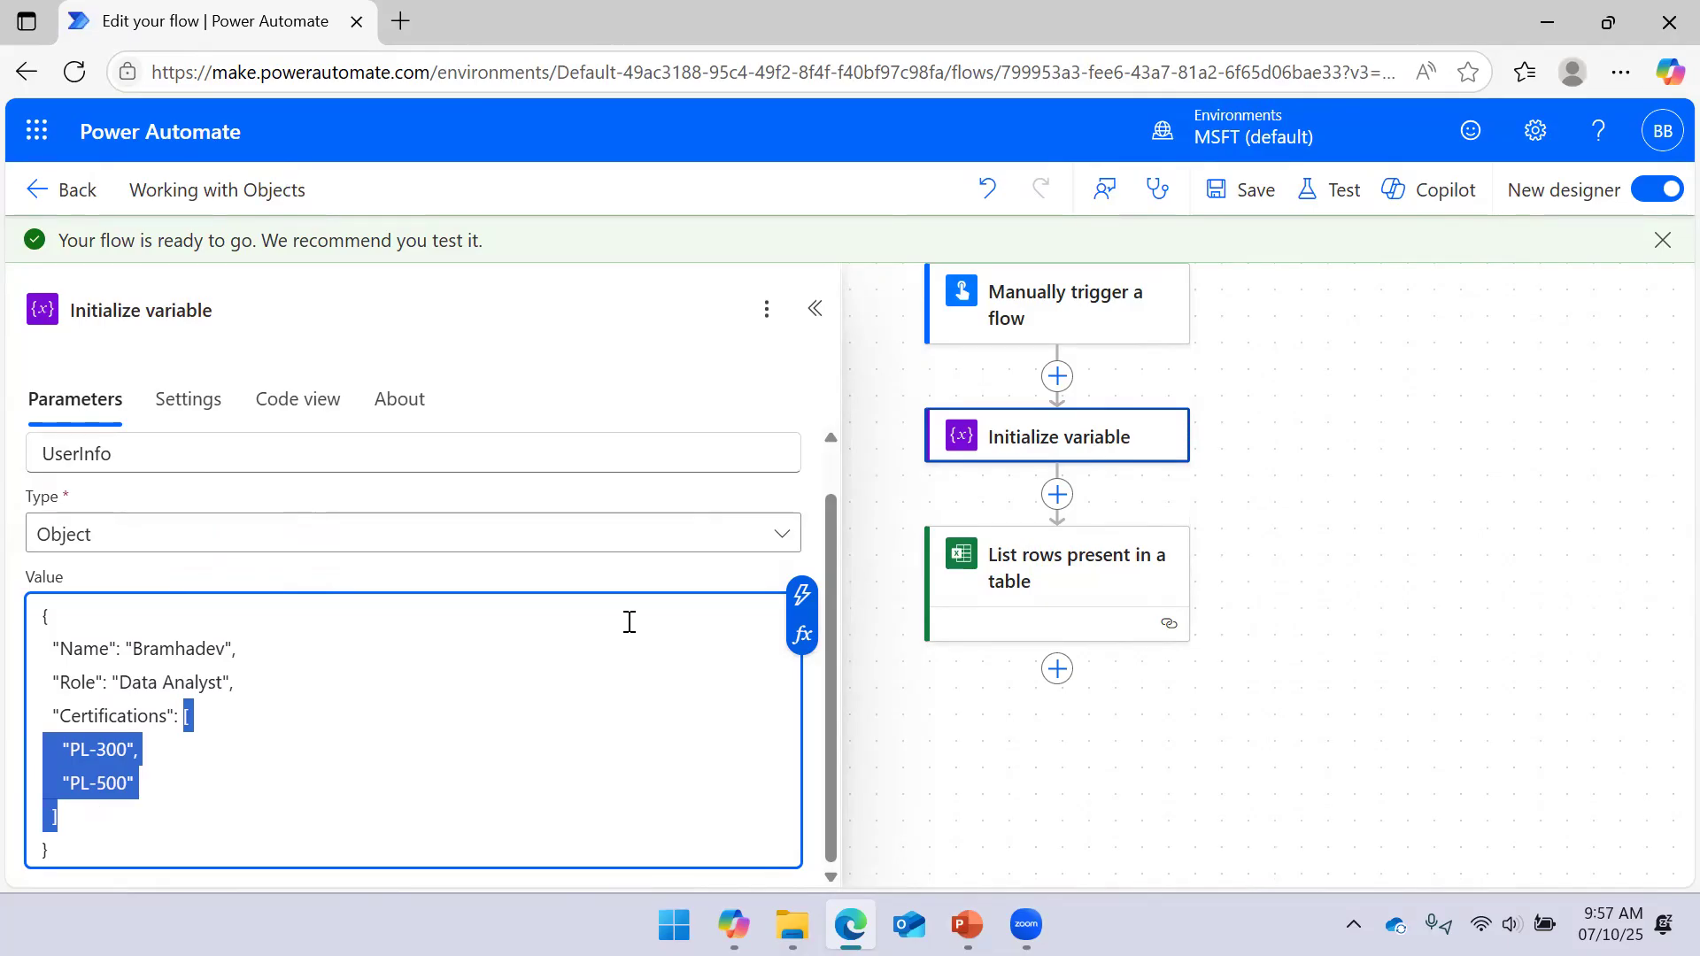
pyautogui.click(814, 308)
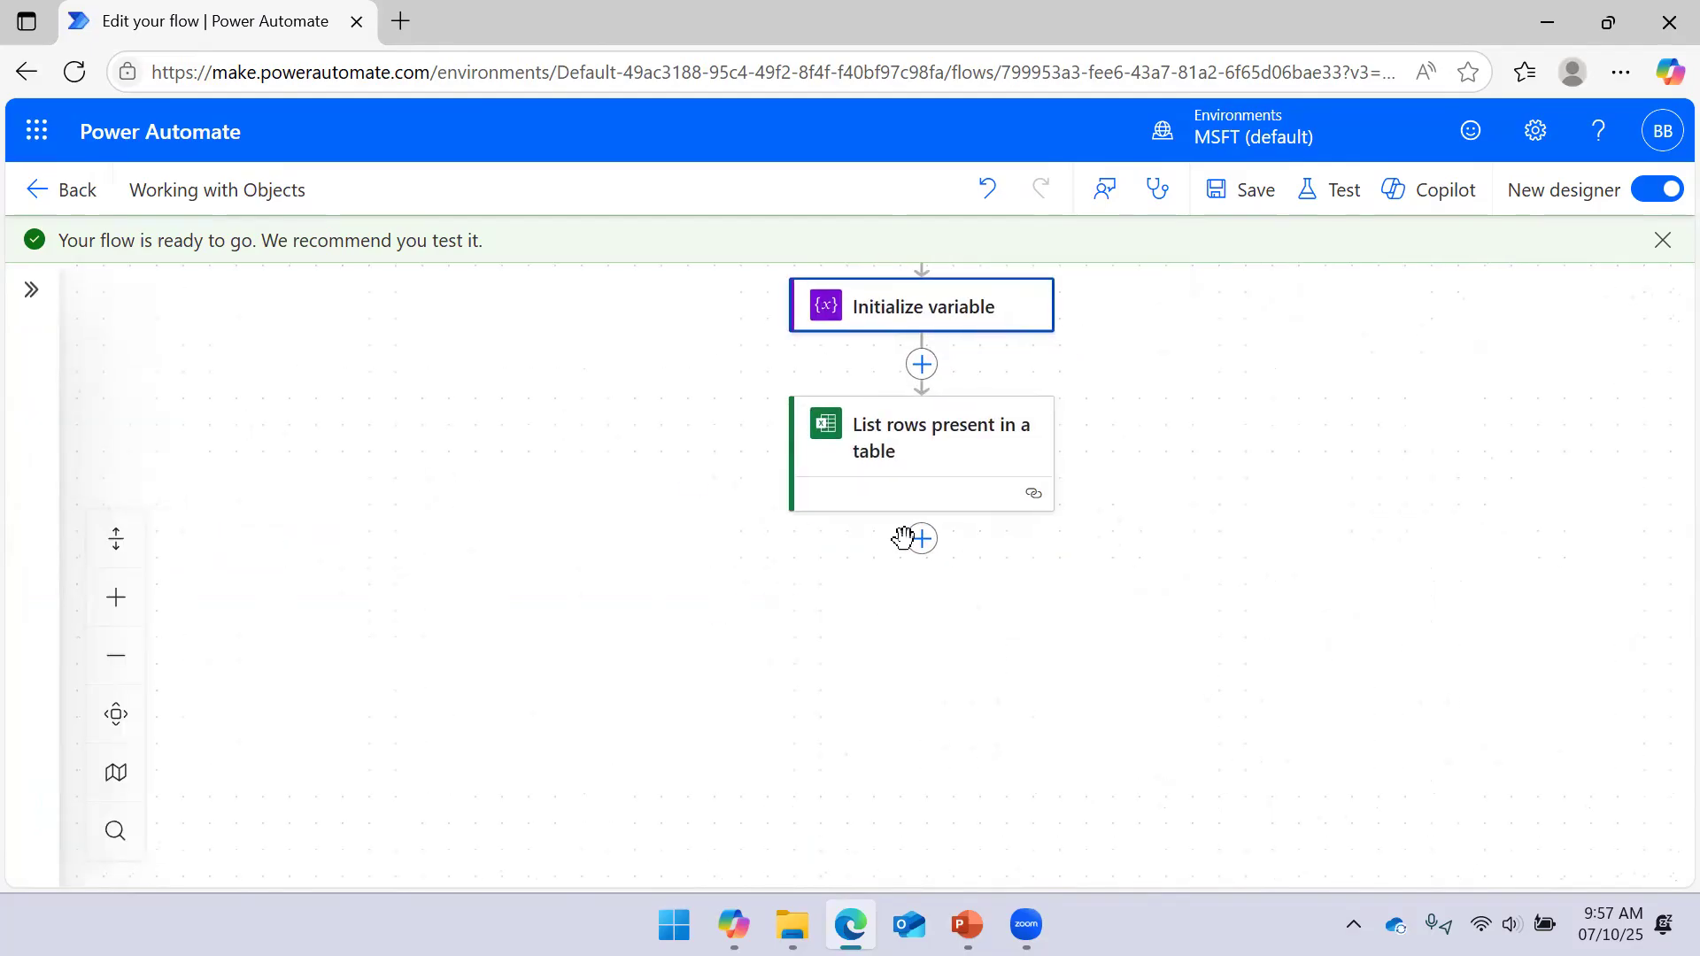
pyautogui.click(919, 478)
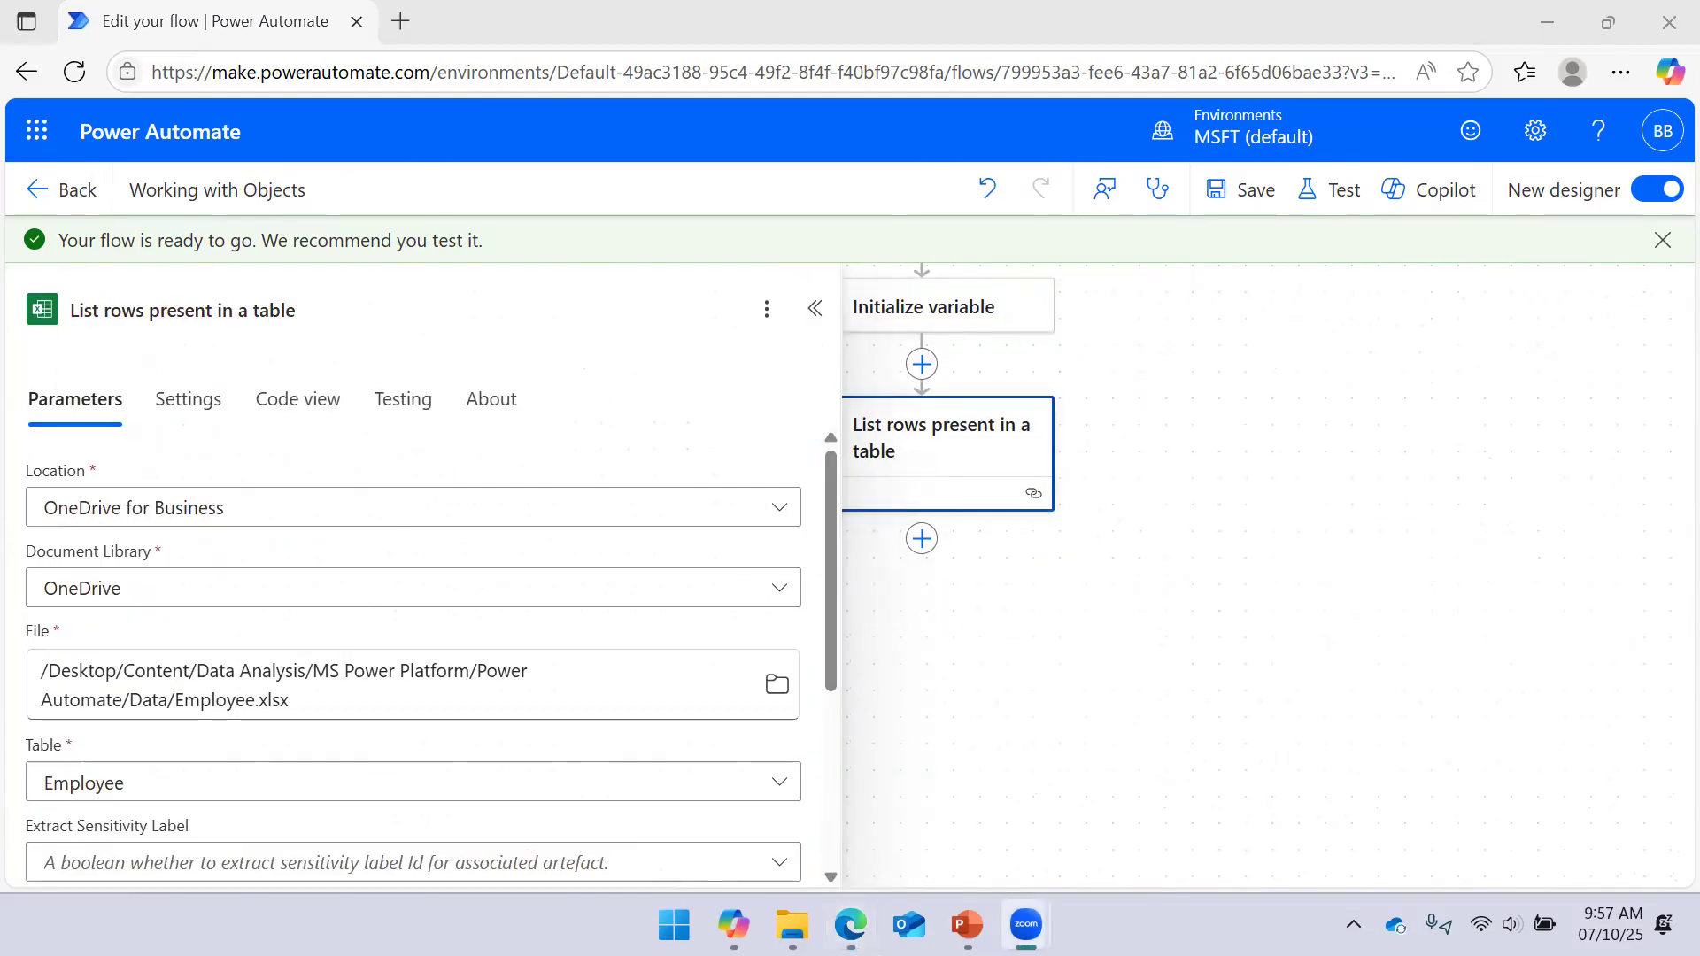
# Insert a Data Operation Compose step below List rows with UserInfo as input, and save
pyautogui.click(945, 762)
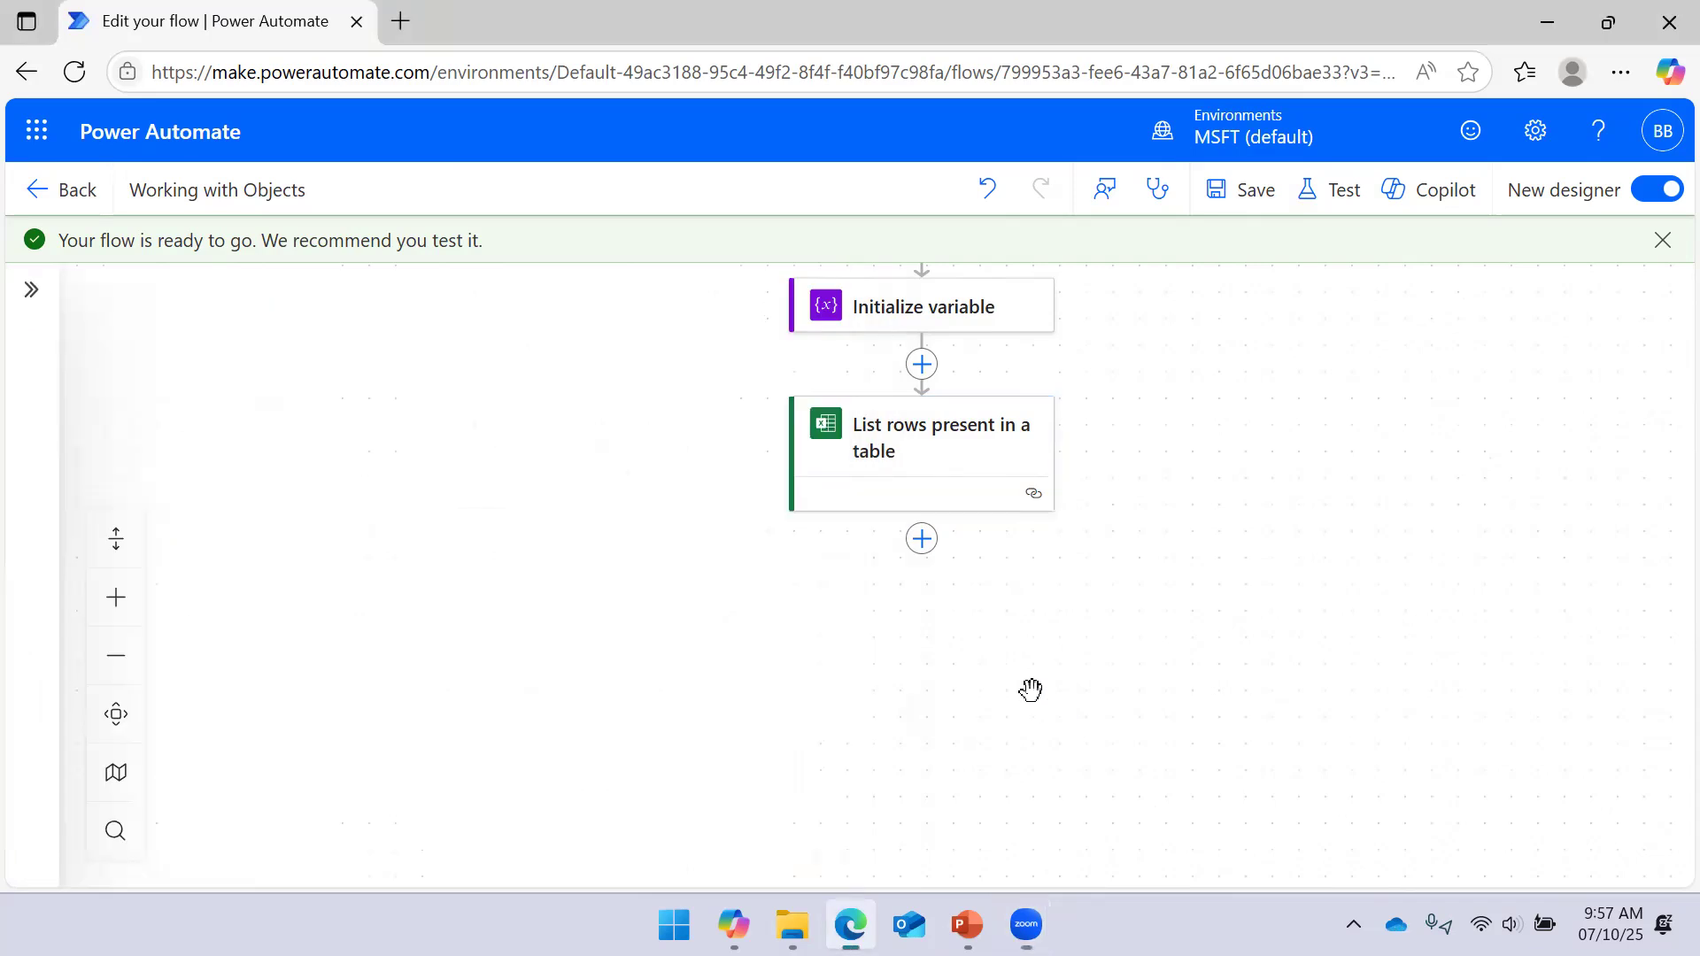
pyautogui.click(920, 320)
pyautogui.click(1026, 670)
pyautogui.click(924, 541)
pyautogui.click(751, 790)
pyautogui.click(269, 433)
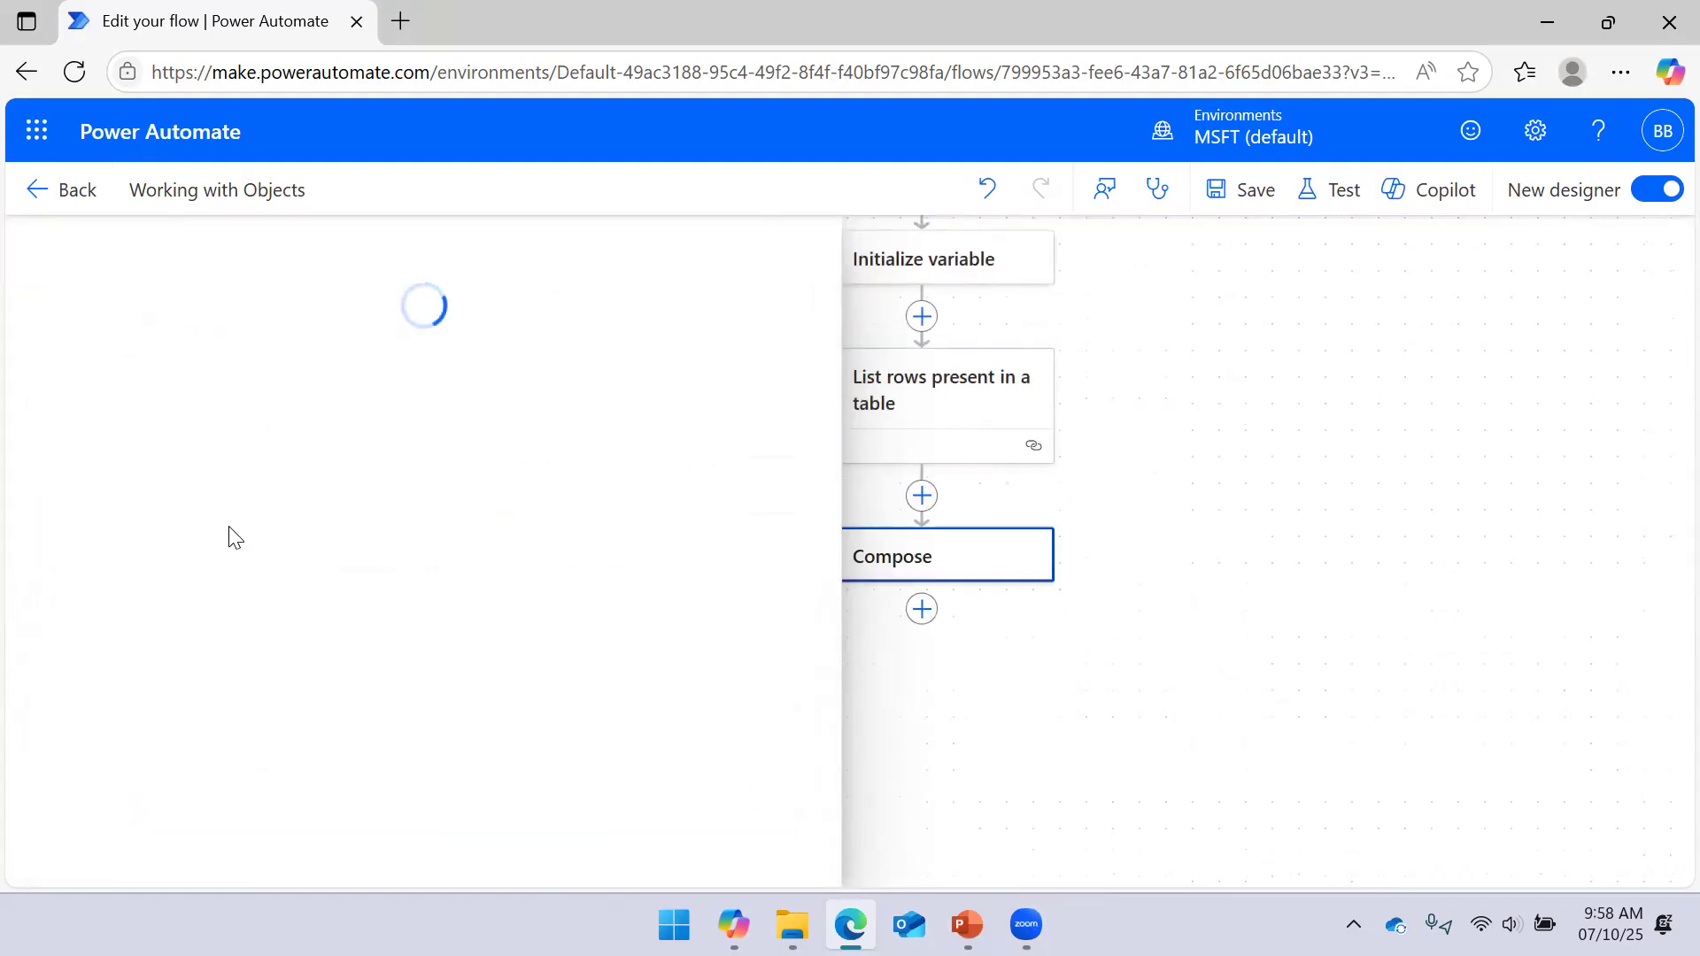
pyautogui.moveTo(1173, 694); pyautogui.dragTo(1302, 643)
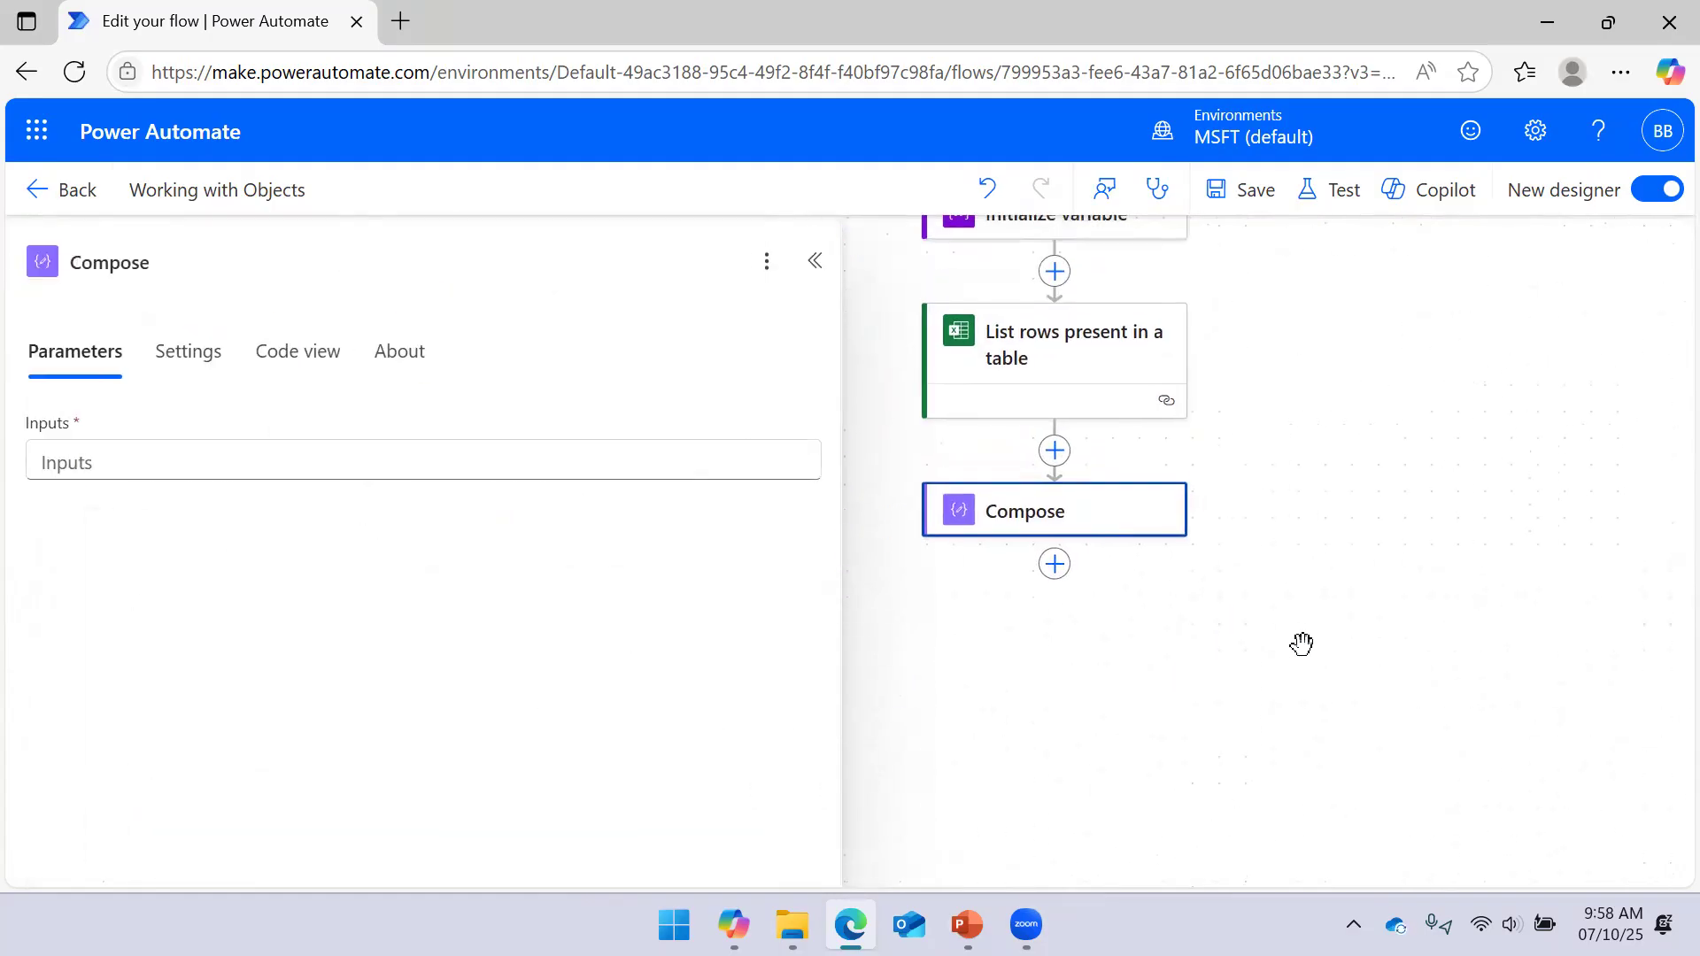
pyautogui.click(580, 448)
pyautogui.click(820, 436)
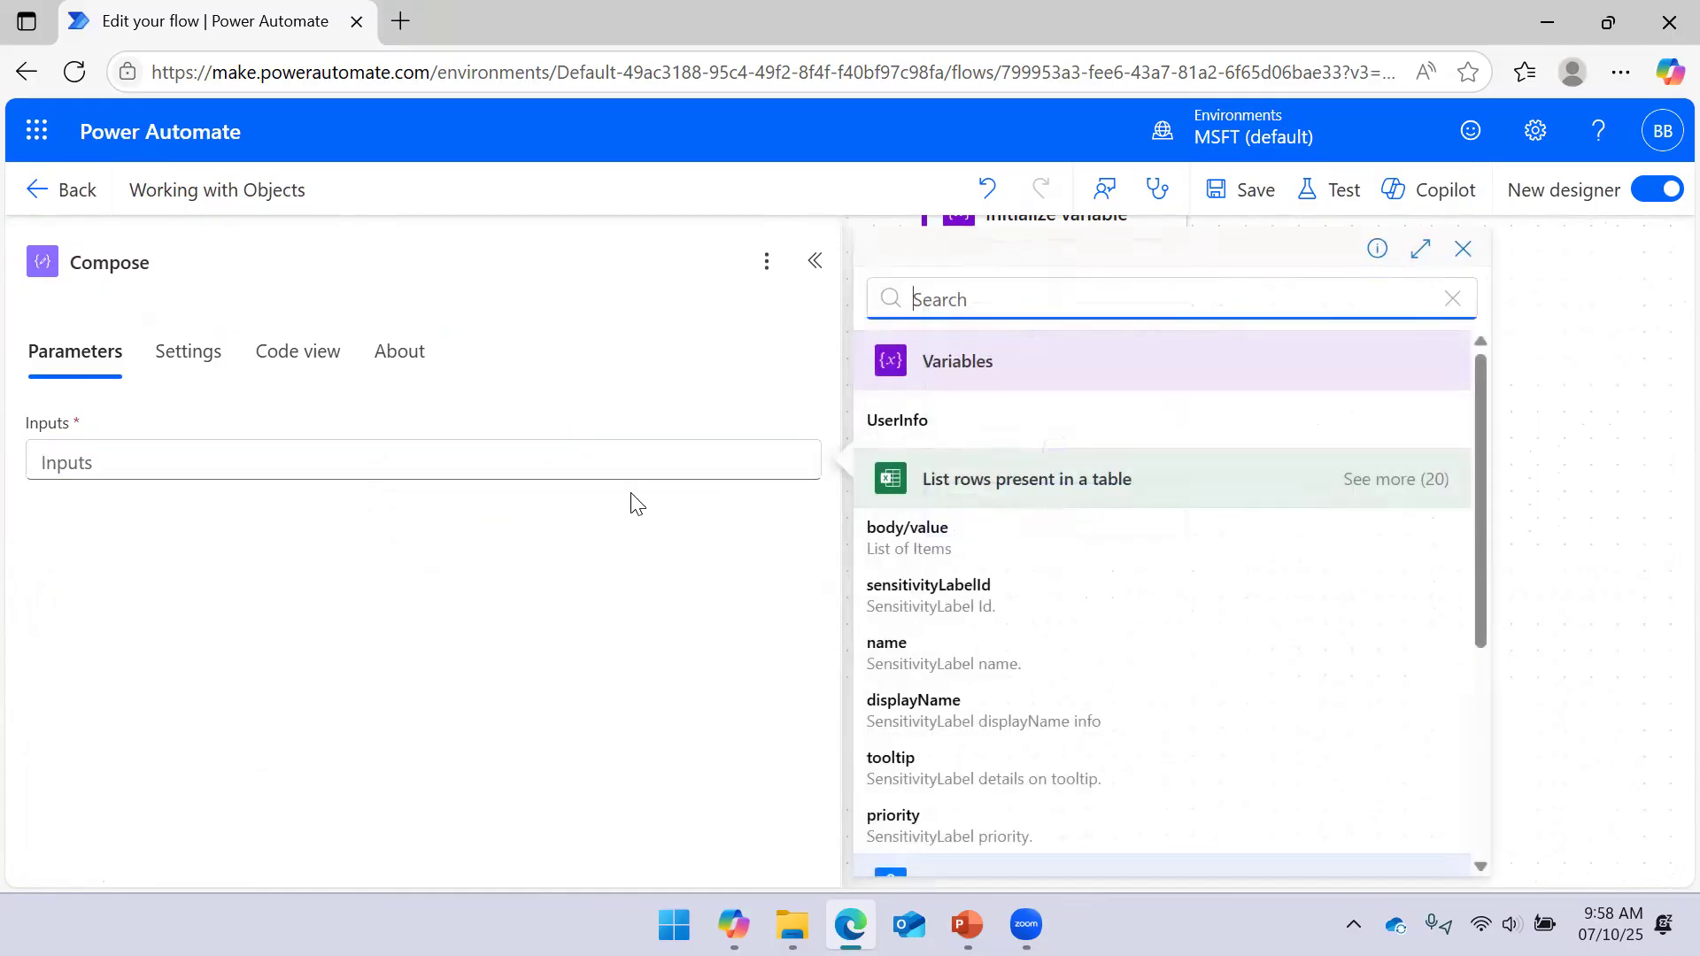
pyautogui.click(933, 428)
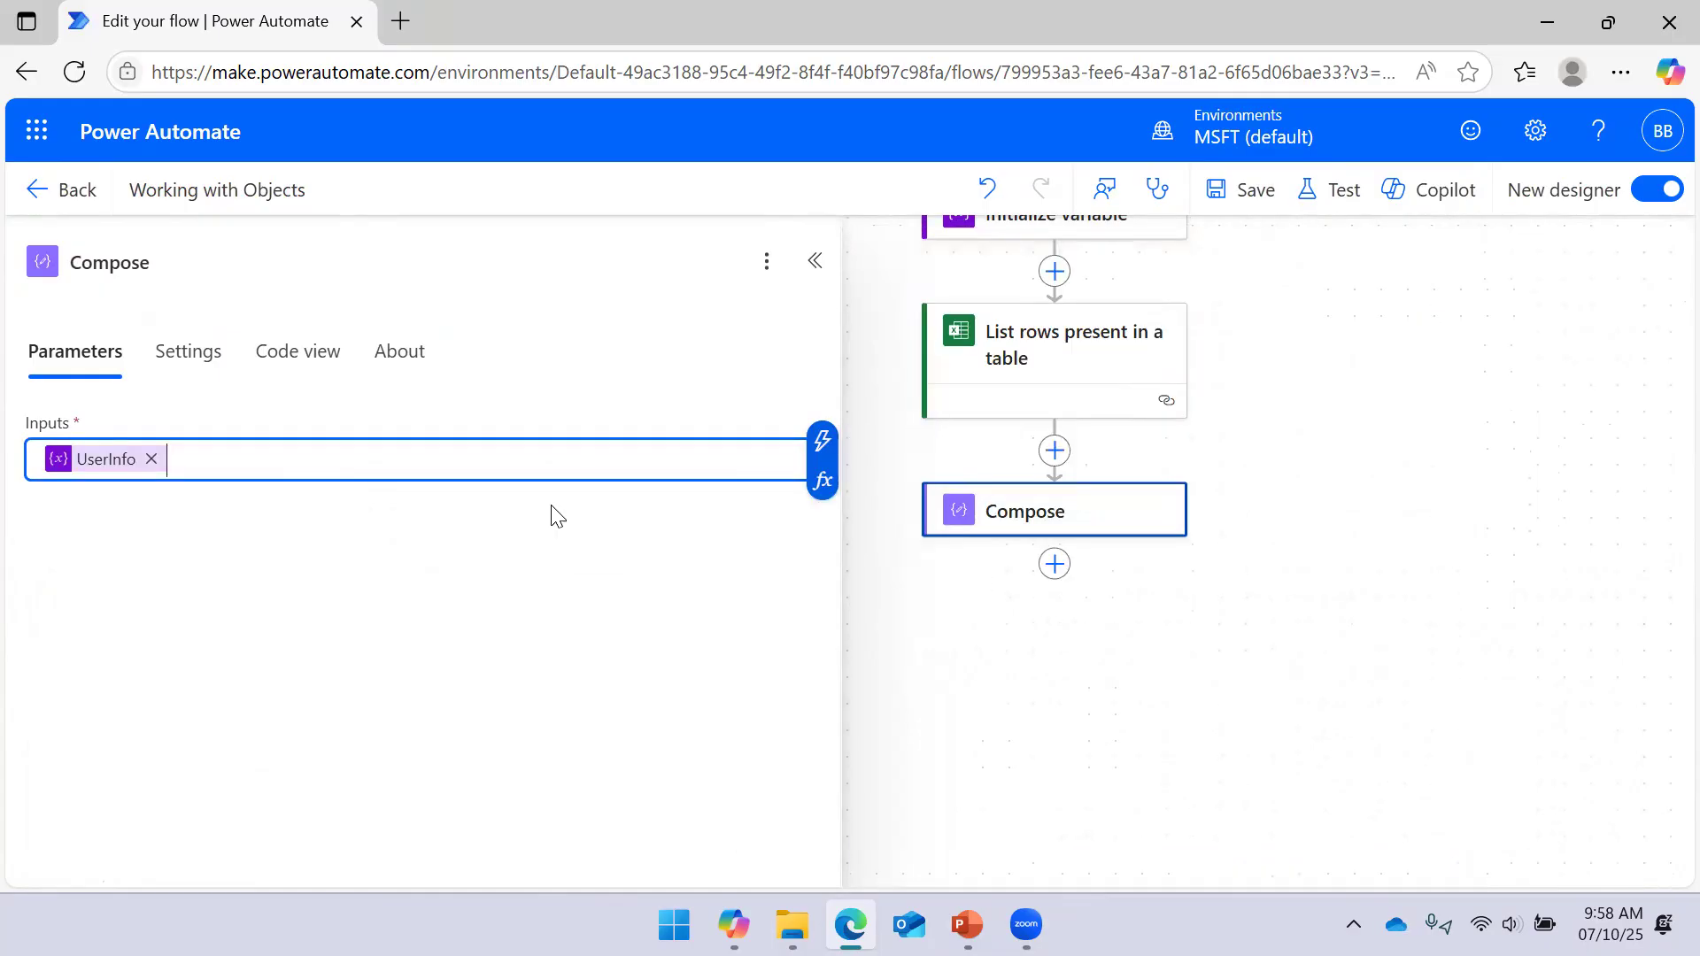
pyautogui.click(1240, 195)
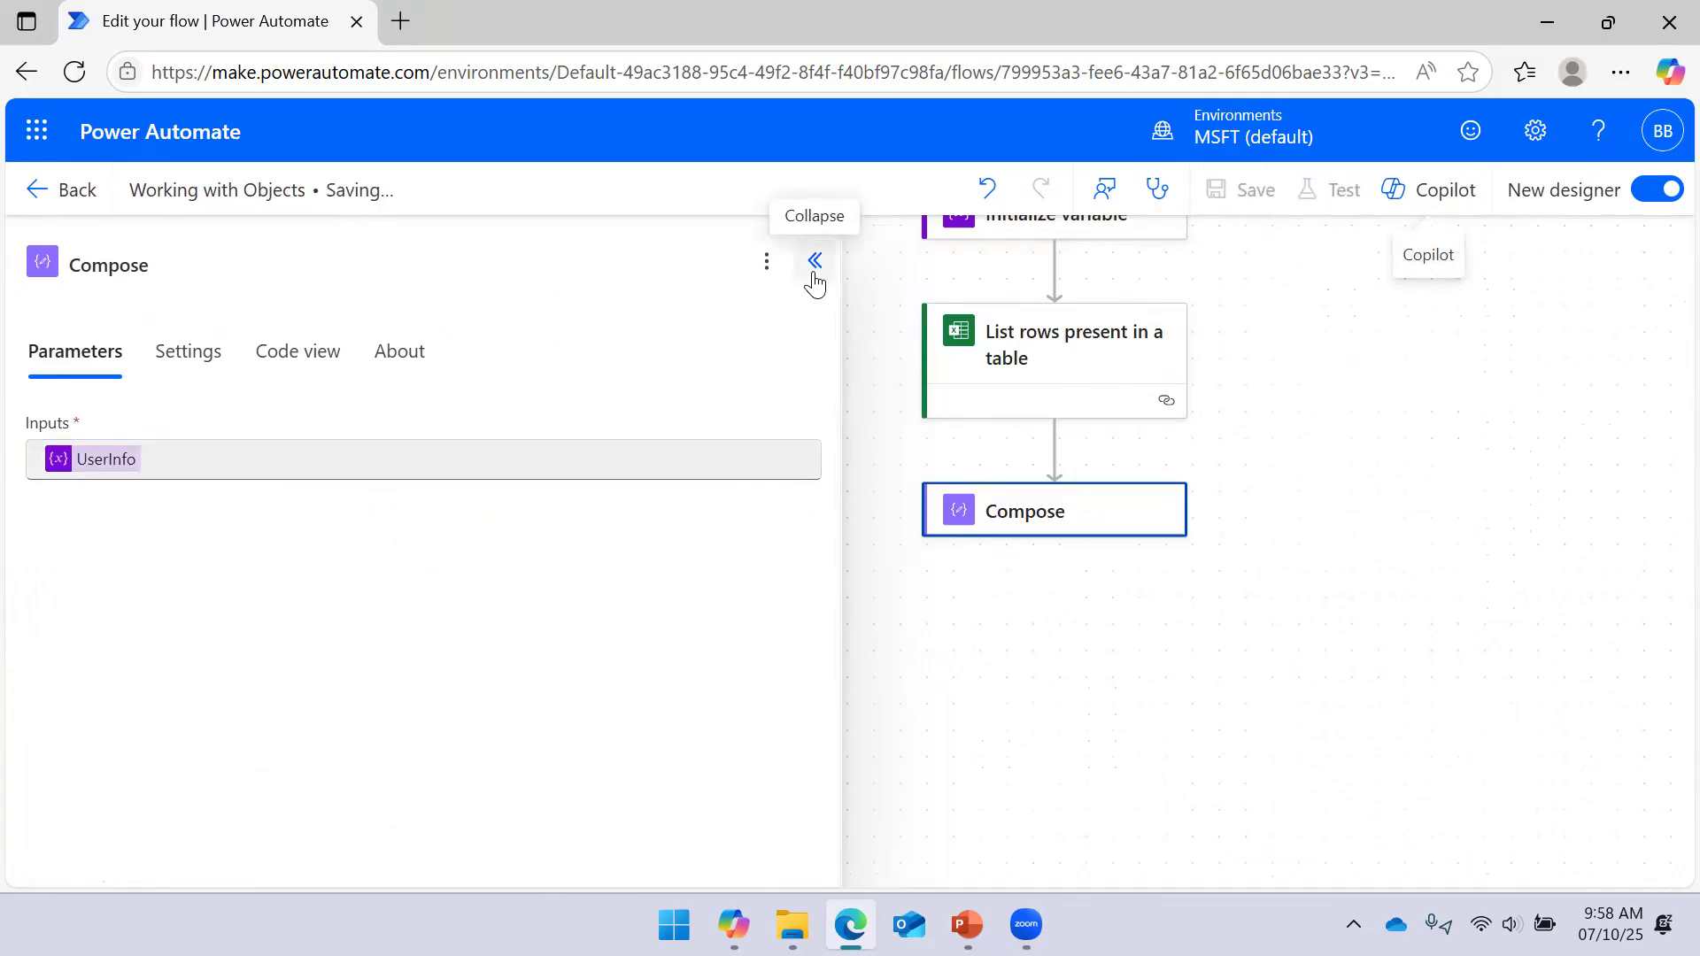
pyautogui.click(813, 309)
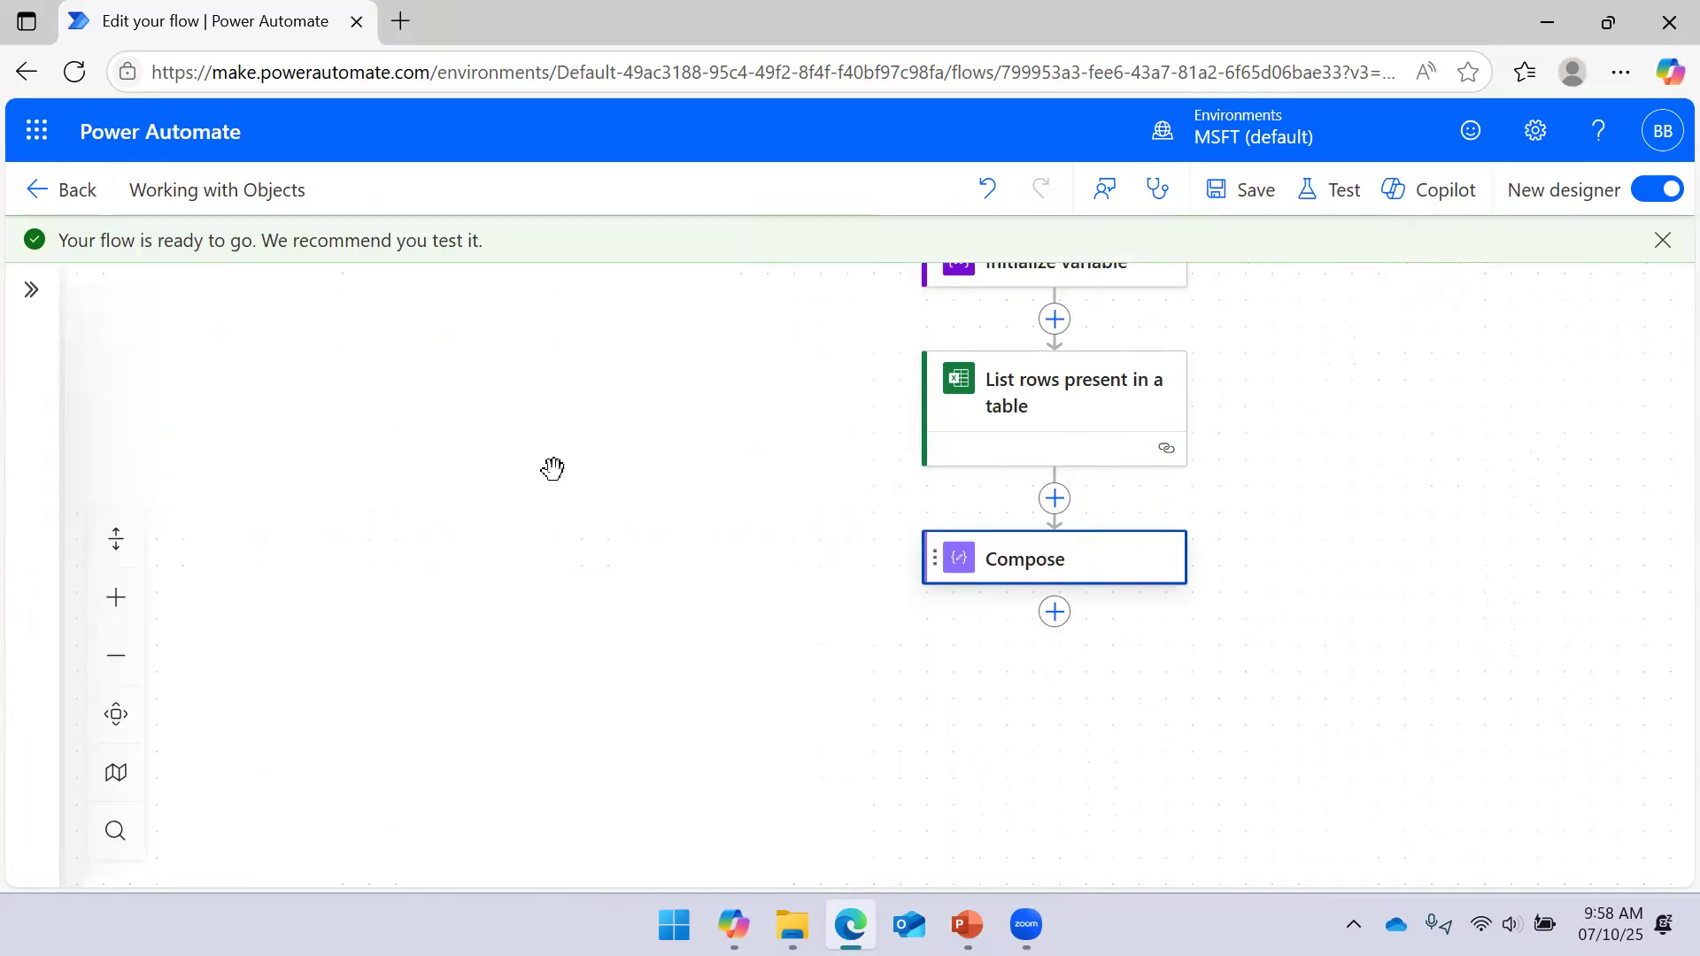
# Run a manual test of the flow
pyautogui.click(1323, 193)
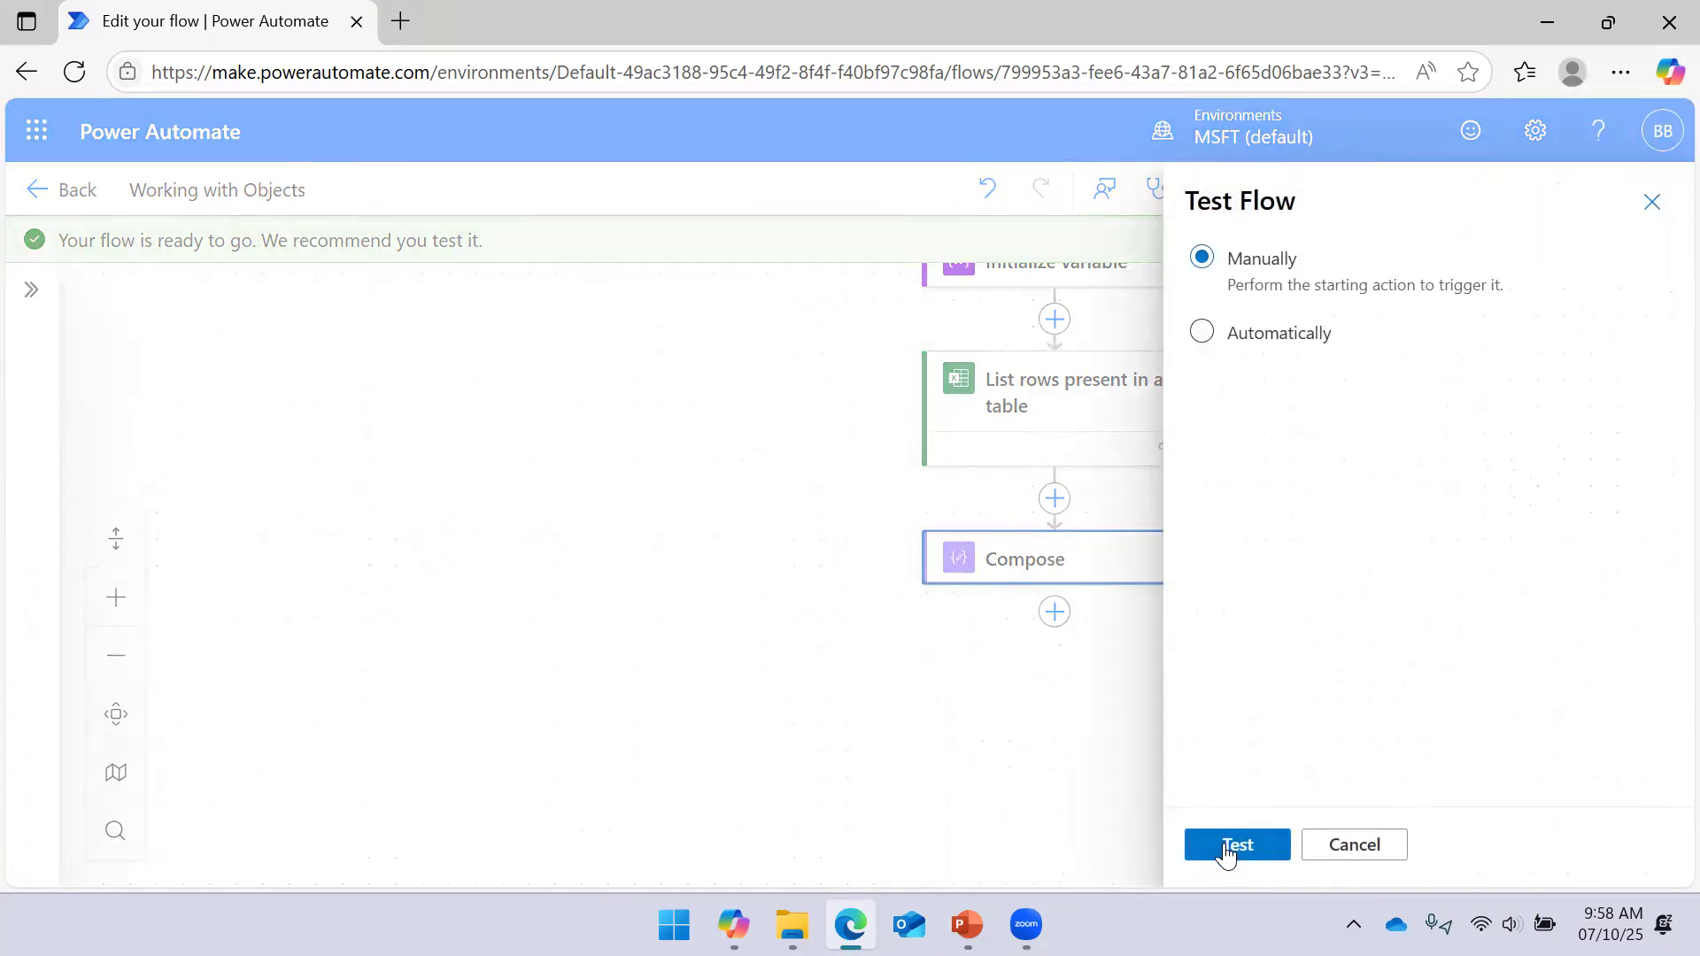
pyautogui.click(1225, 849)
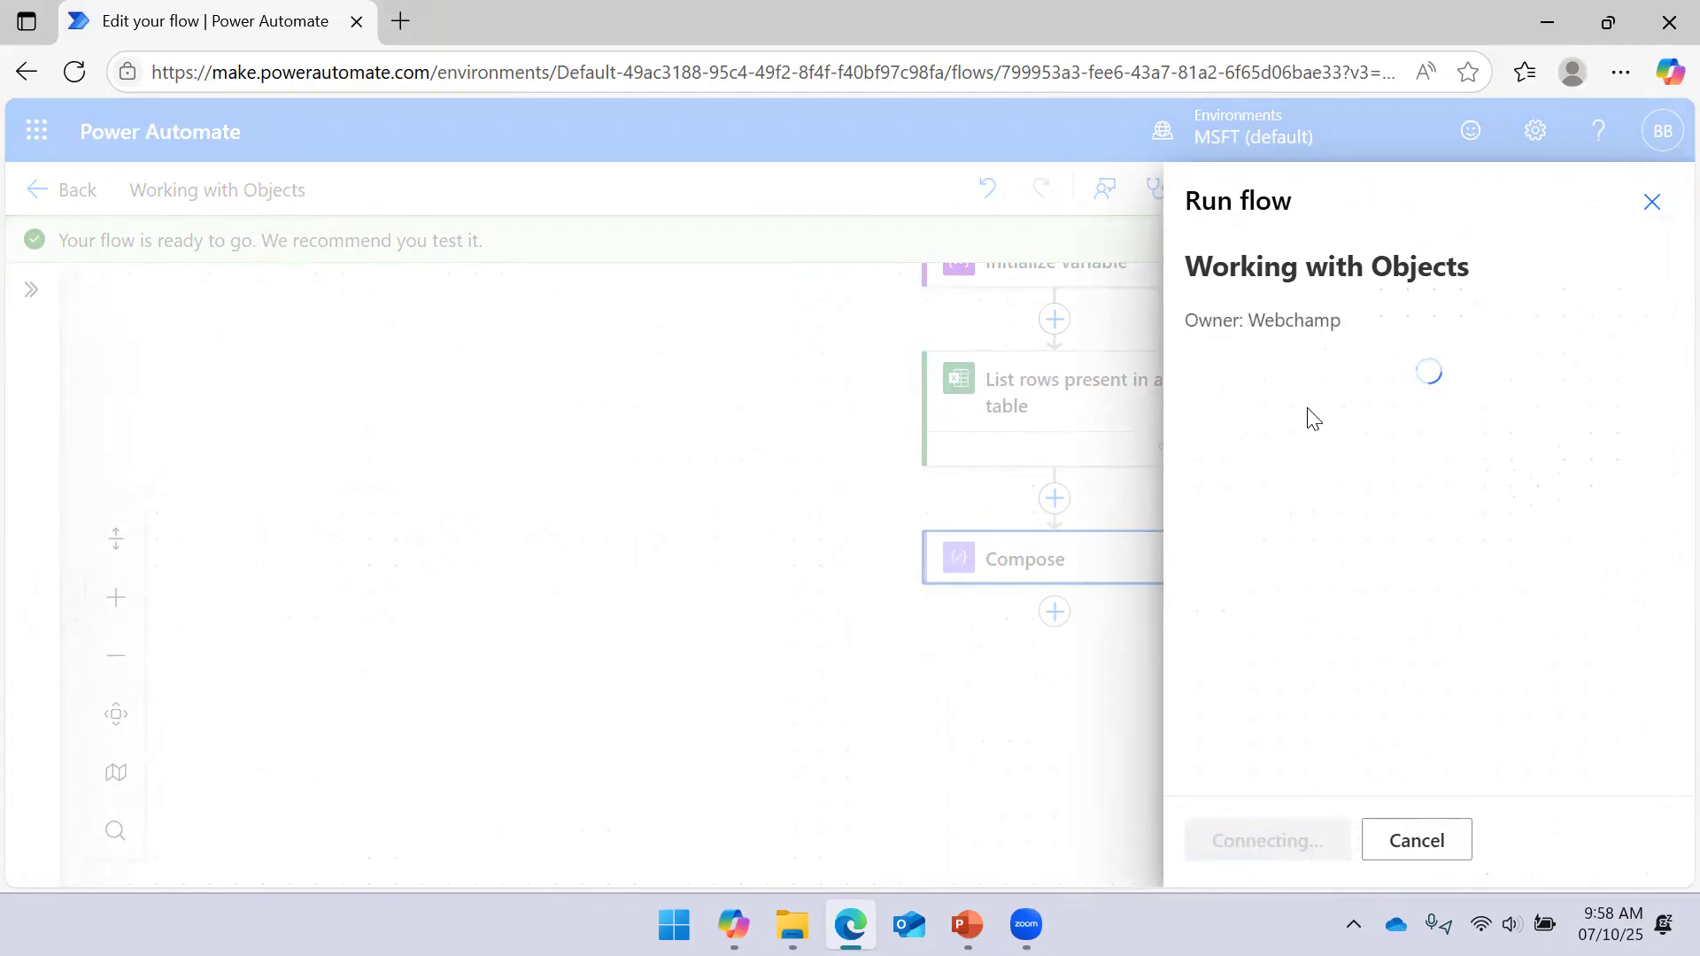
pyautogui.click(1253, 837)
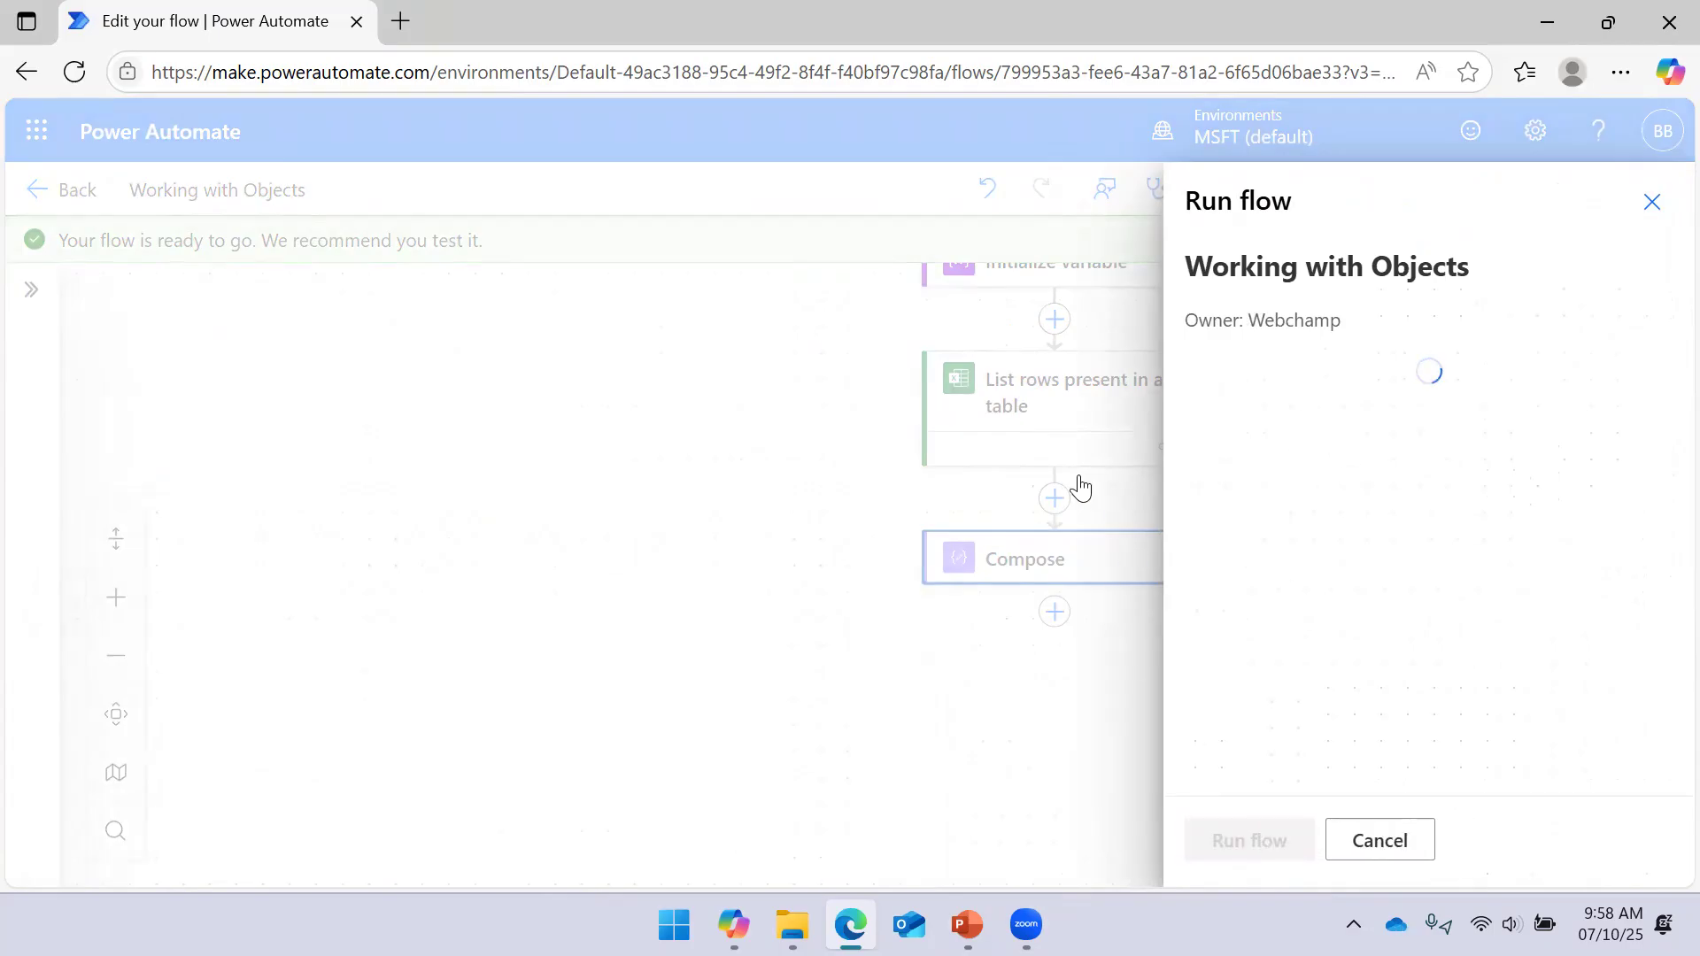
pyautogui.click(1220, 839)
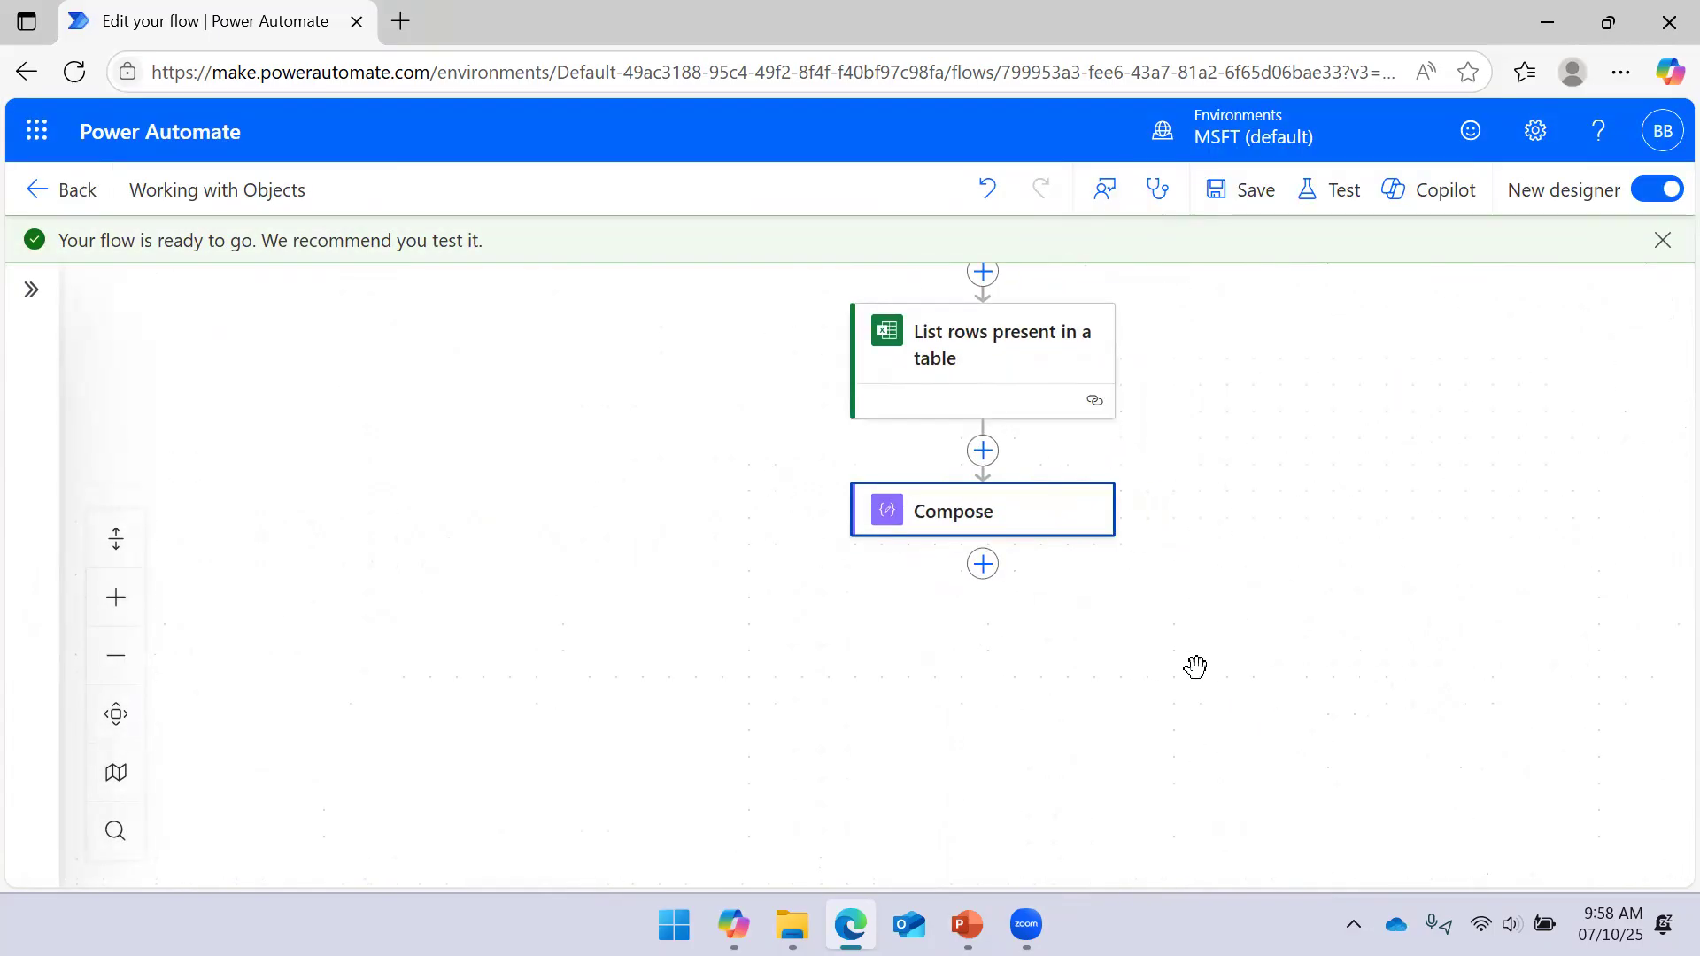
# Inspect the Compose step's raw inputs and outputs, then return to edit mode
pyautogui.moveTo(1301, 429); pyautogui.dragTo(1283, 513)
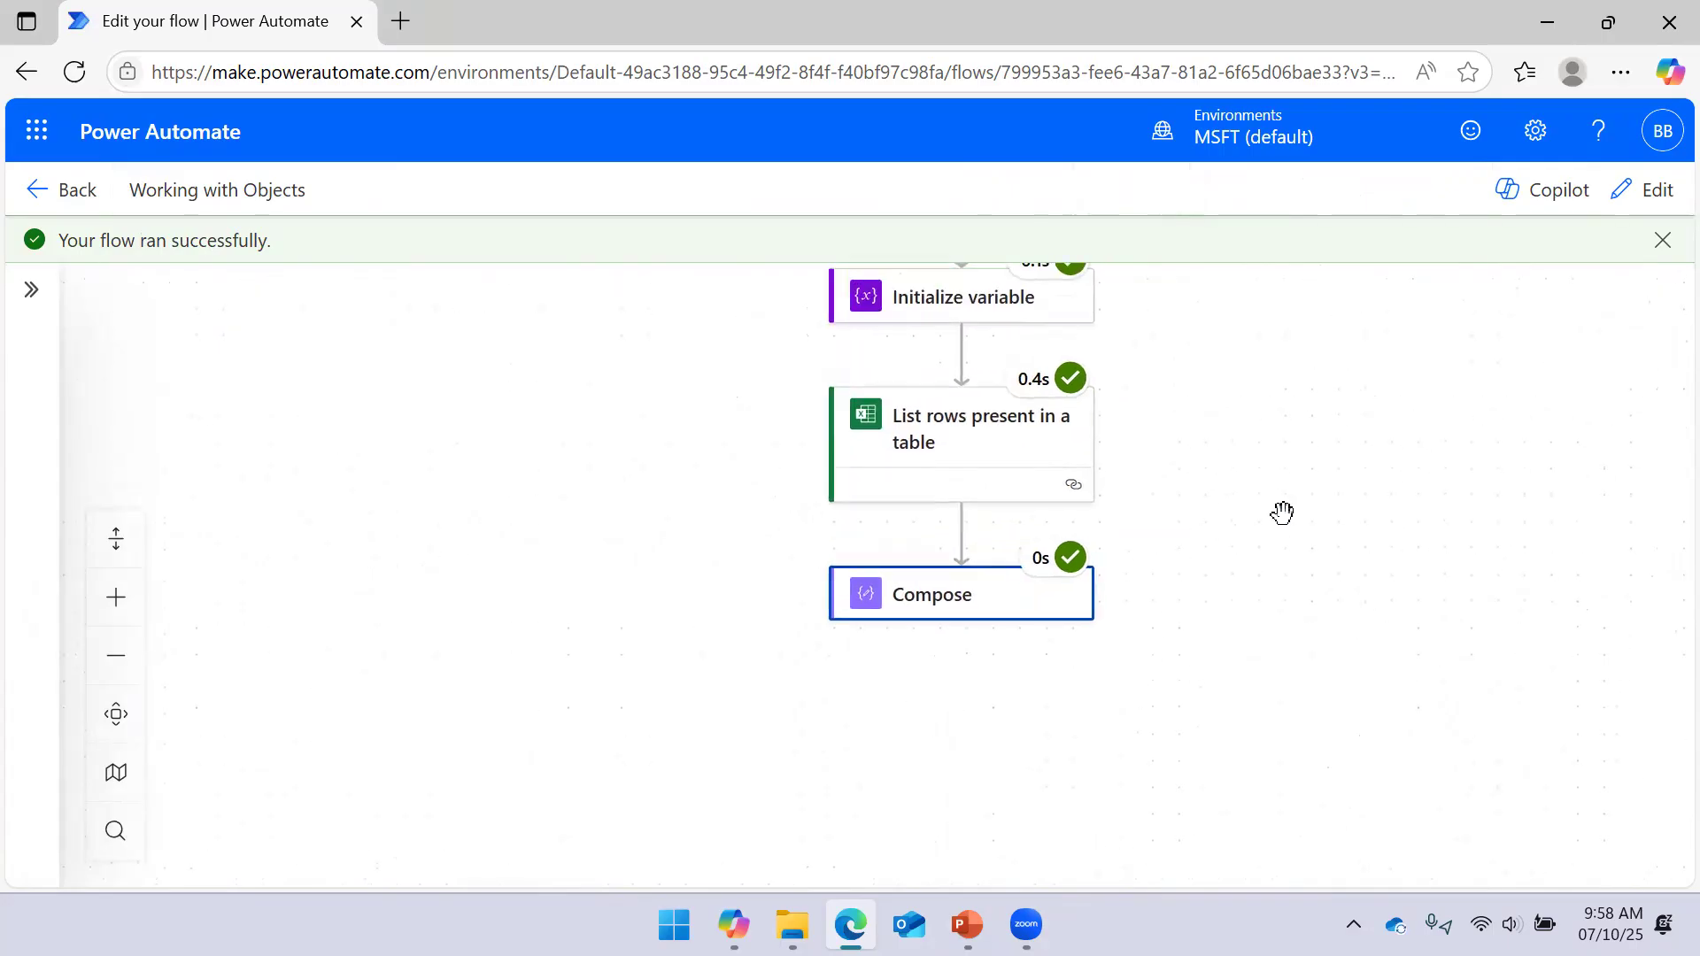
pyautogui.click(930, 595)
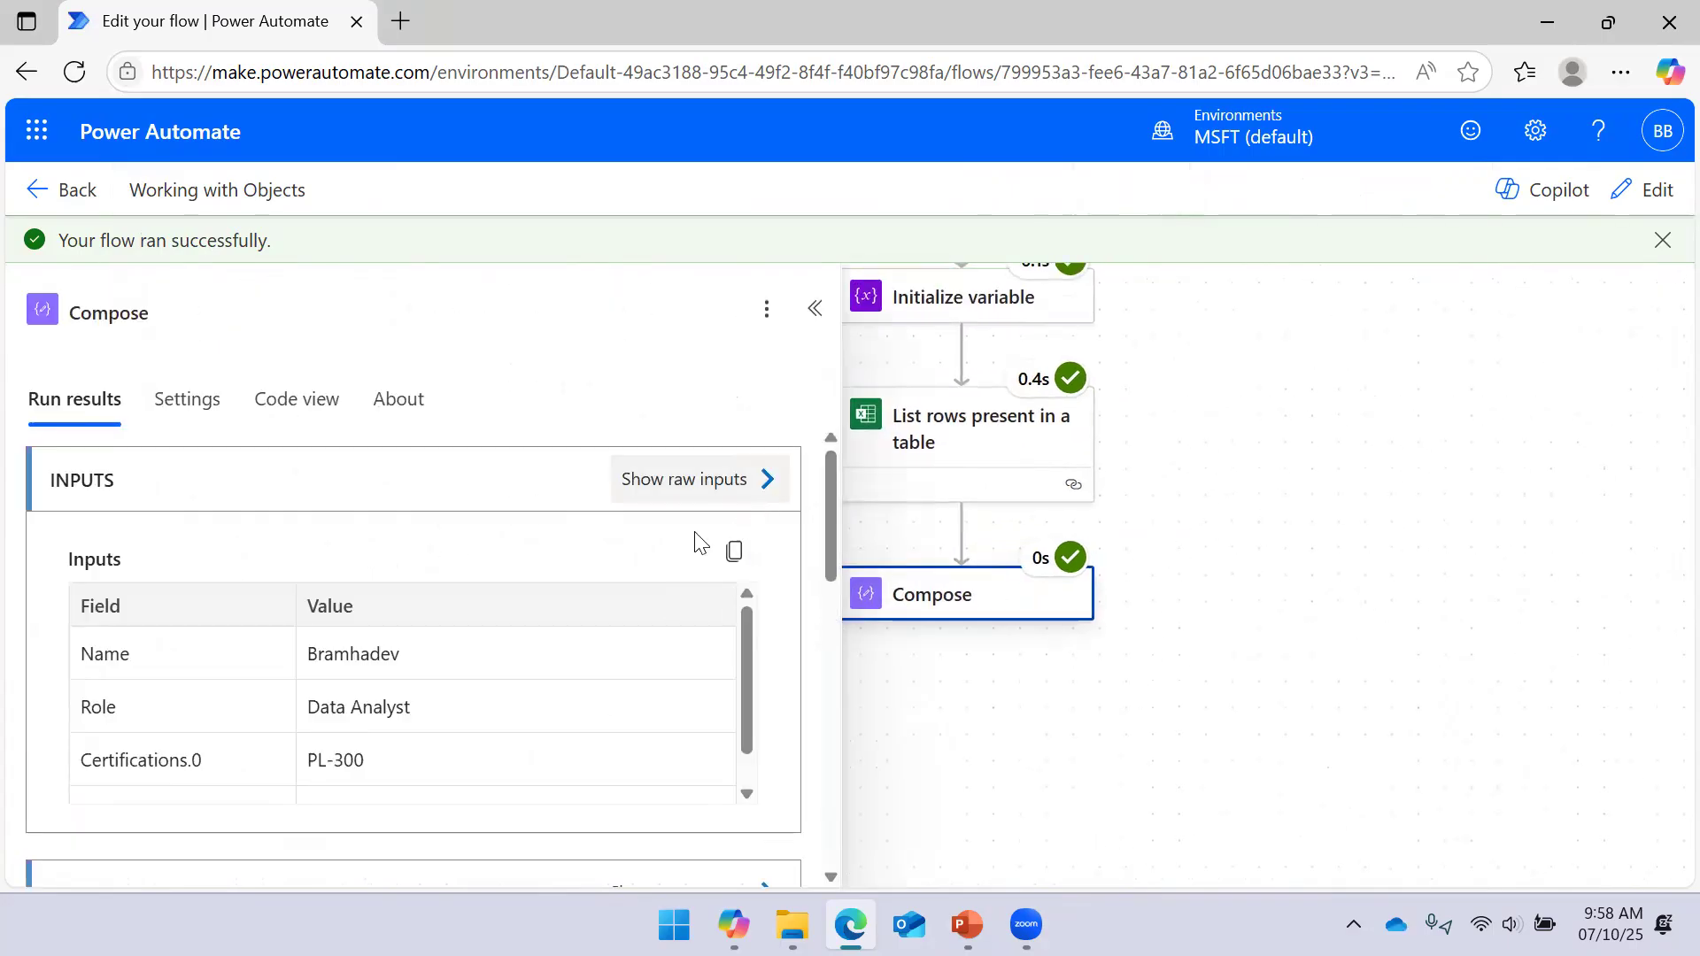
pyautogui.click(766, 482)
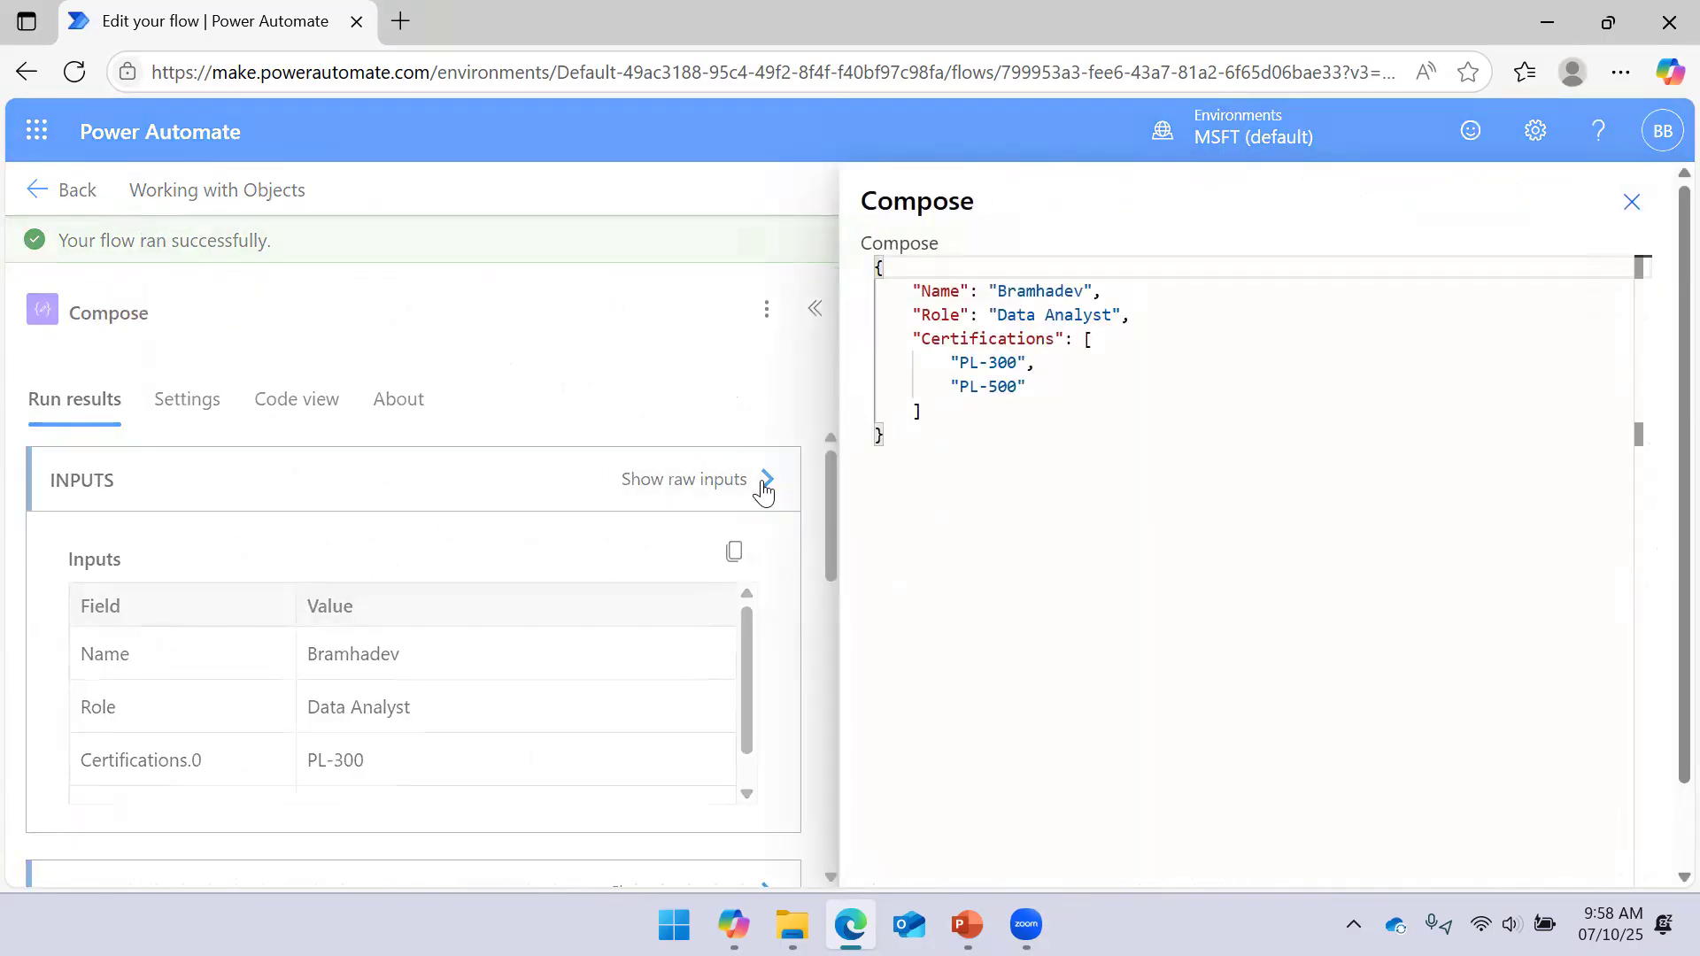
pyautogui.click(763, 490)
pyautogui.scroll(-5, 691, 664)
pyautogui.click(766, 469)
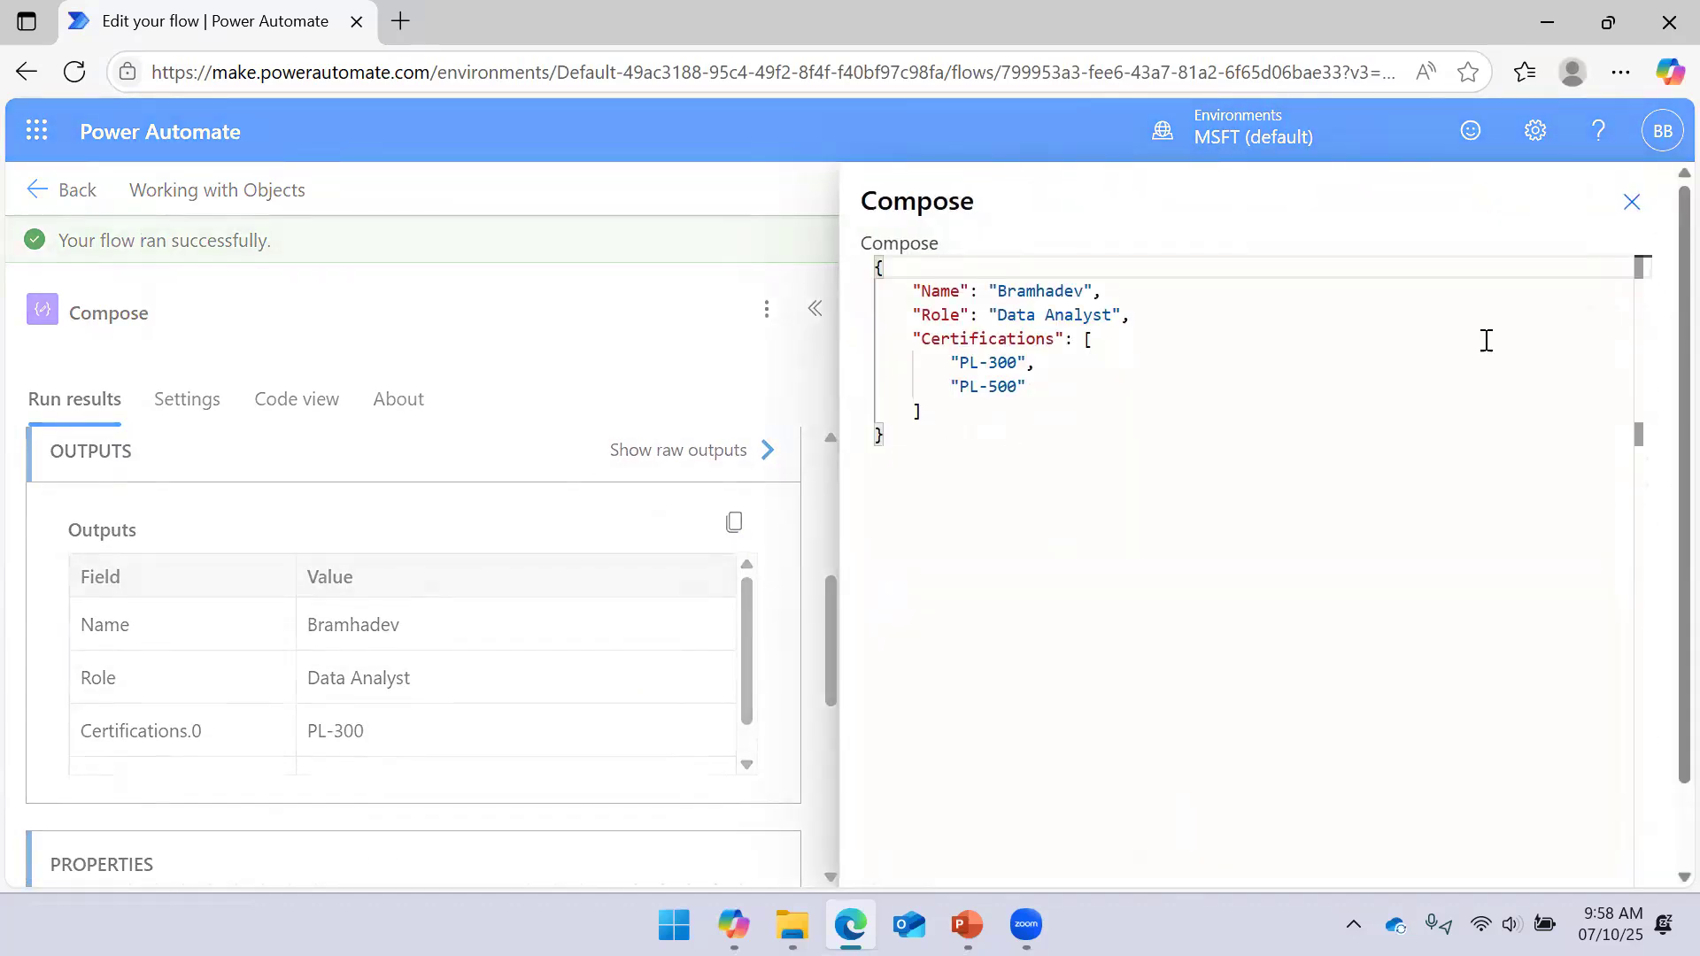
pyautogui.click(1631, 202)
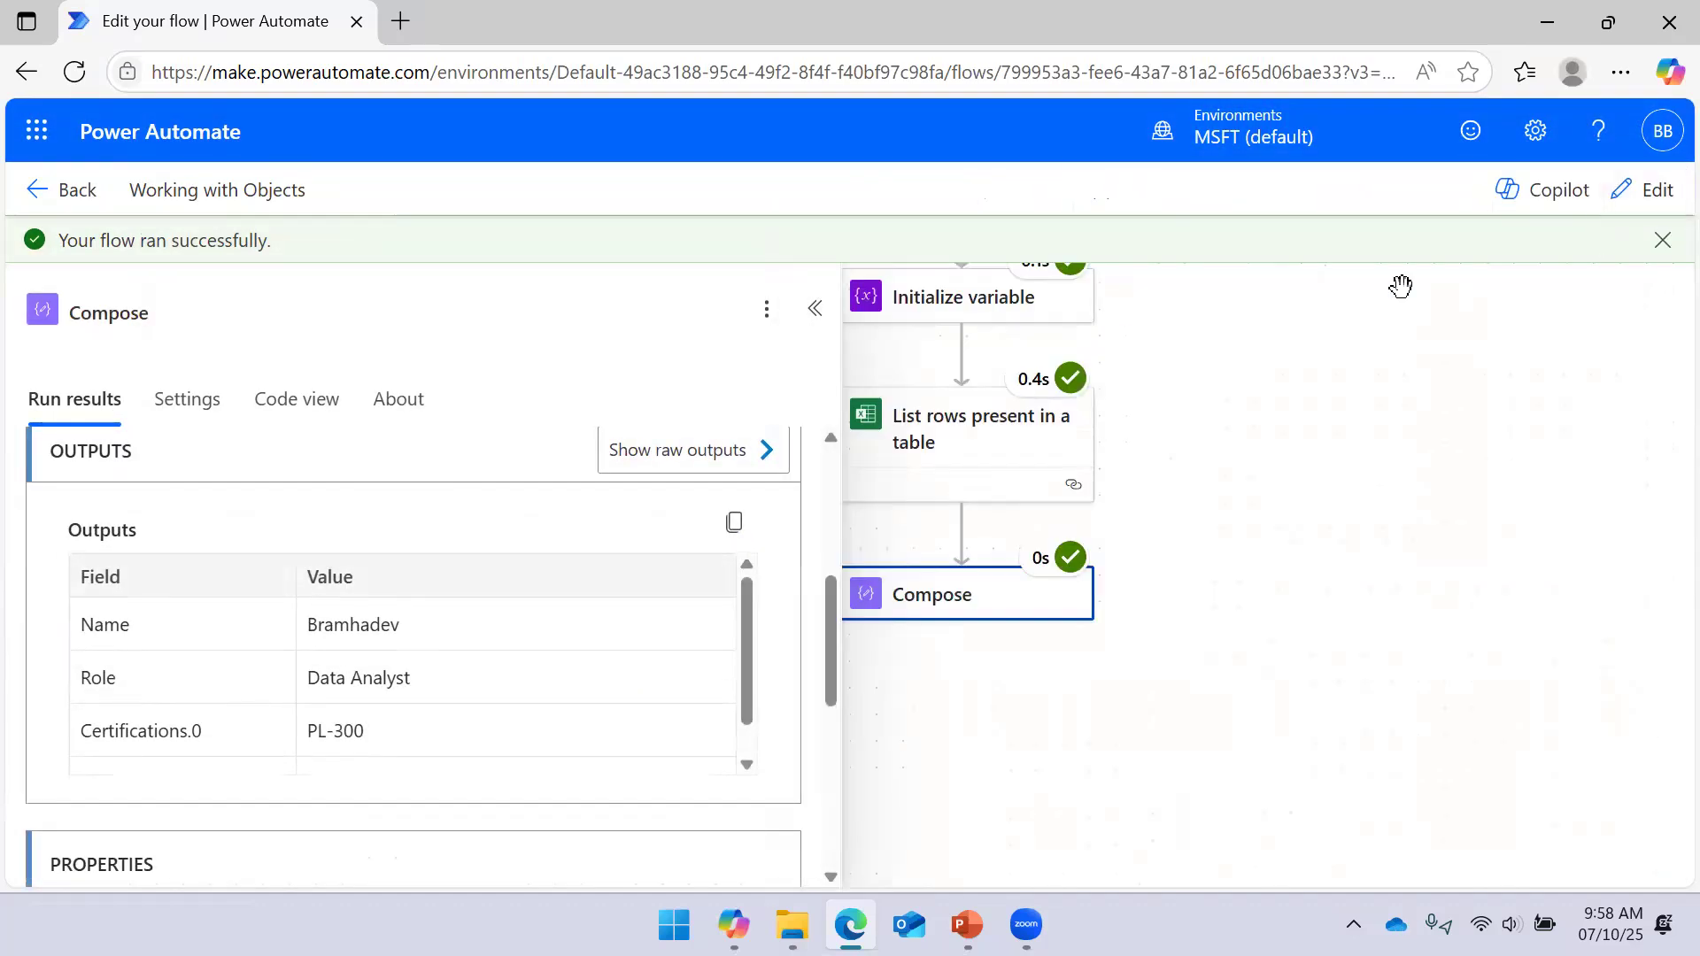
pyautogui.click(812, 312)
pyautogui.click(1006, 608)
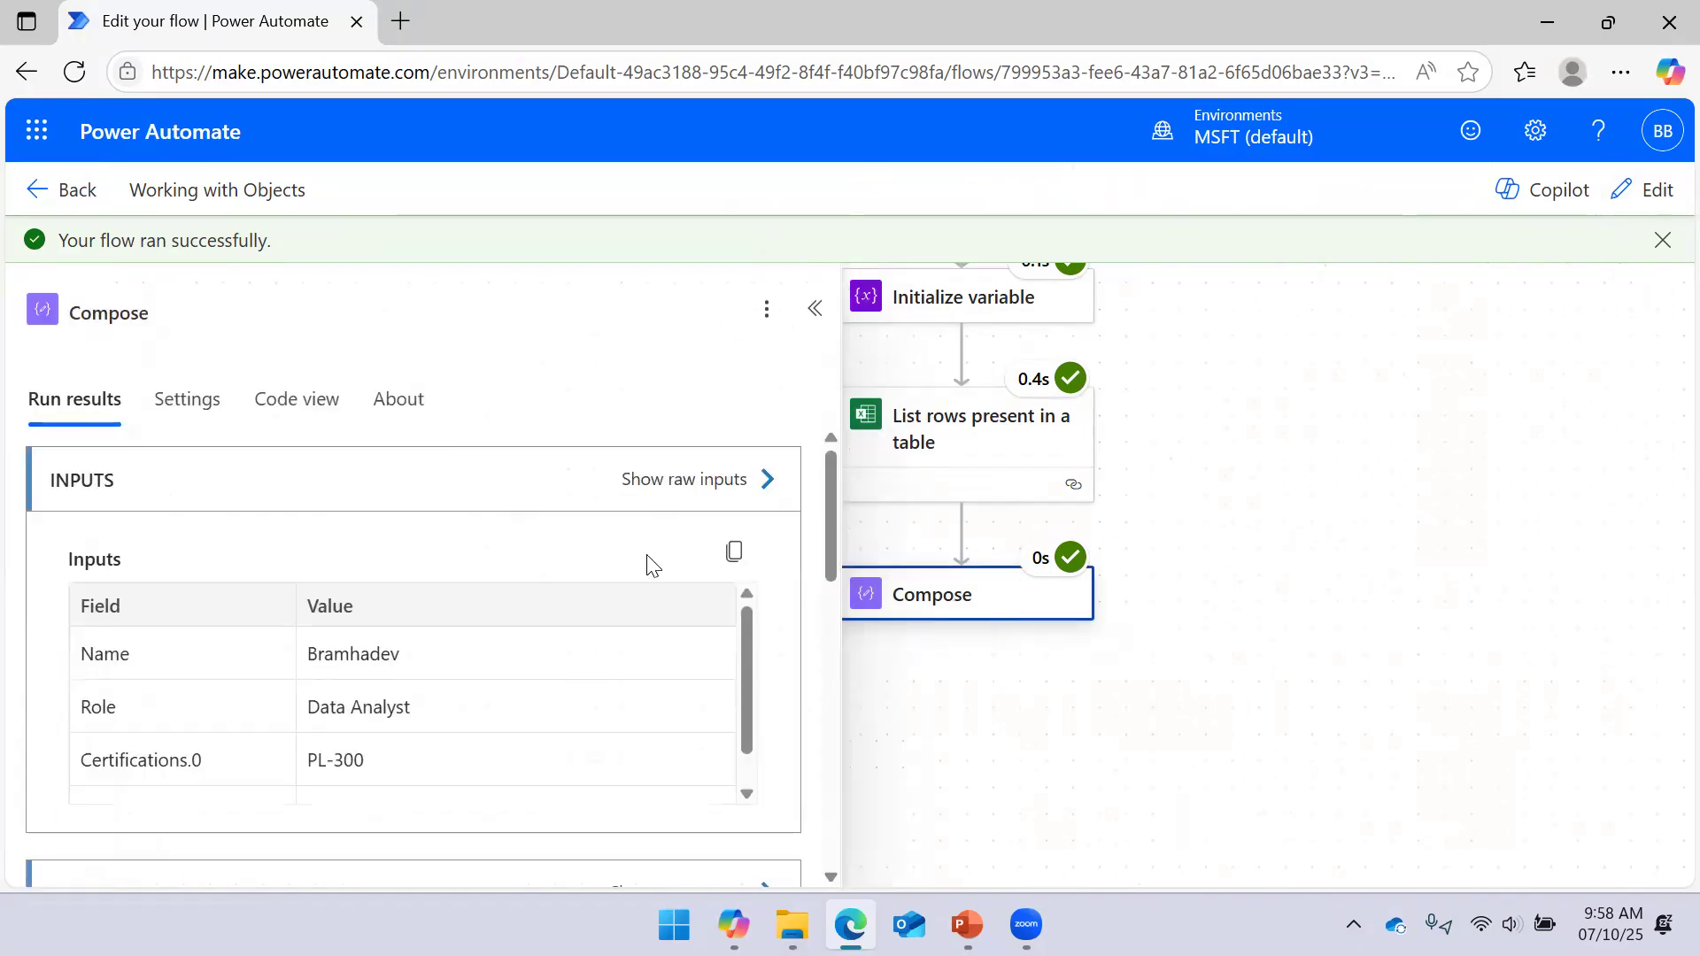
pyautogui.click(1640, 193)
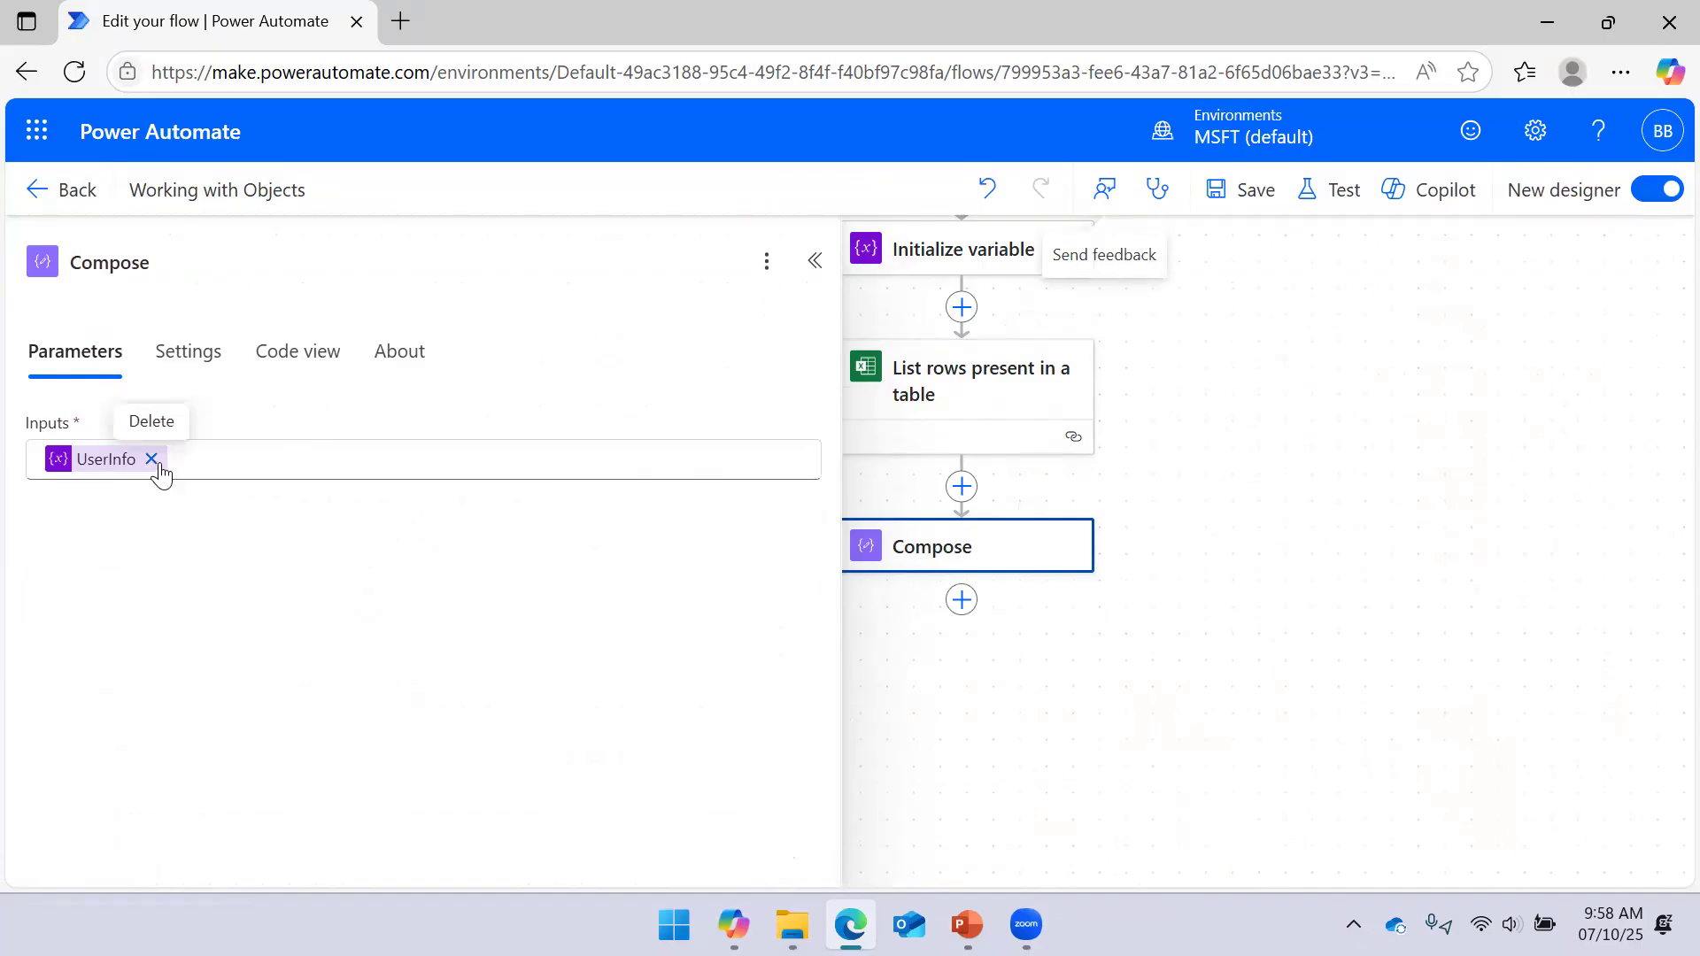
# Remove UserInfo from the Compose inputs and browse the List rows dynamic content fields
pyautogui.click(152, 459)
pyautogui.click(1234, 402)
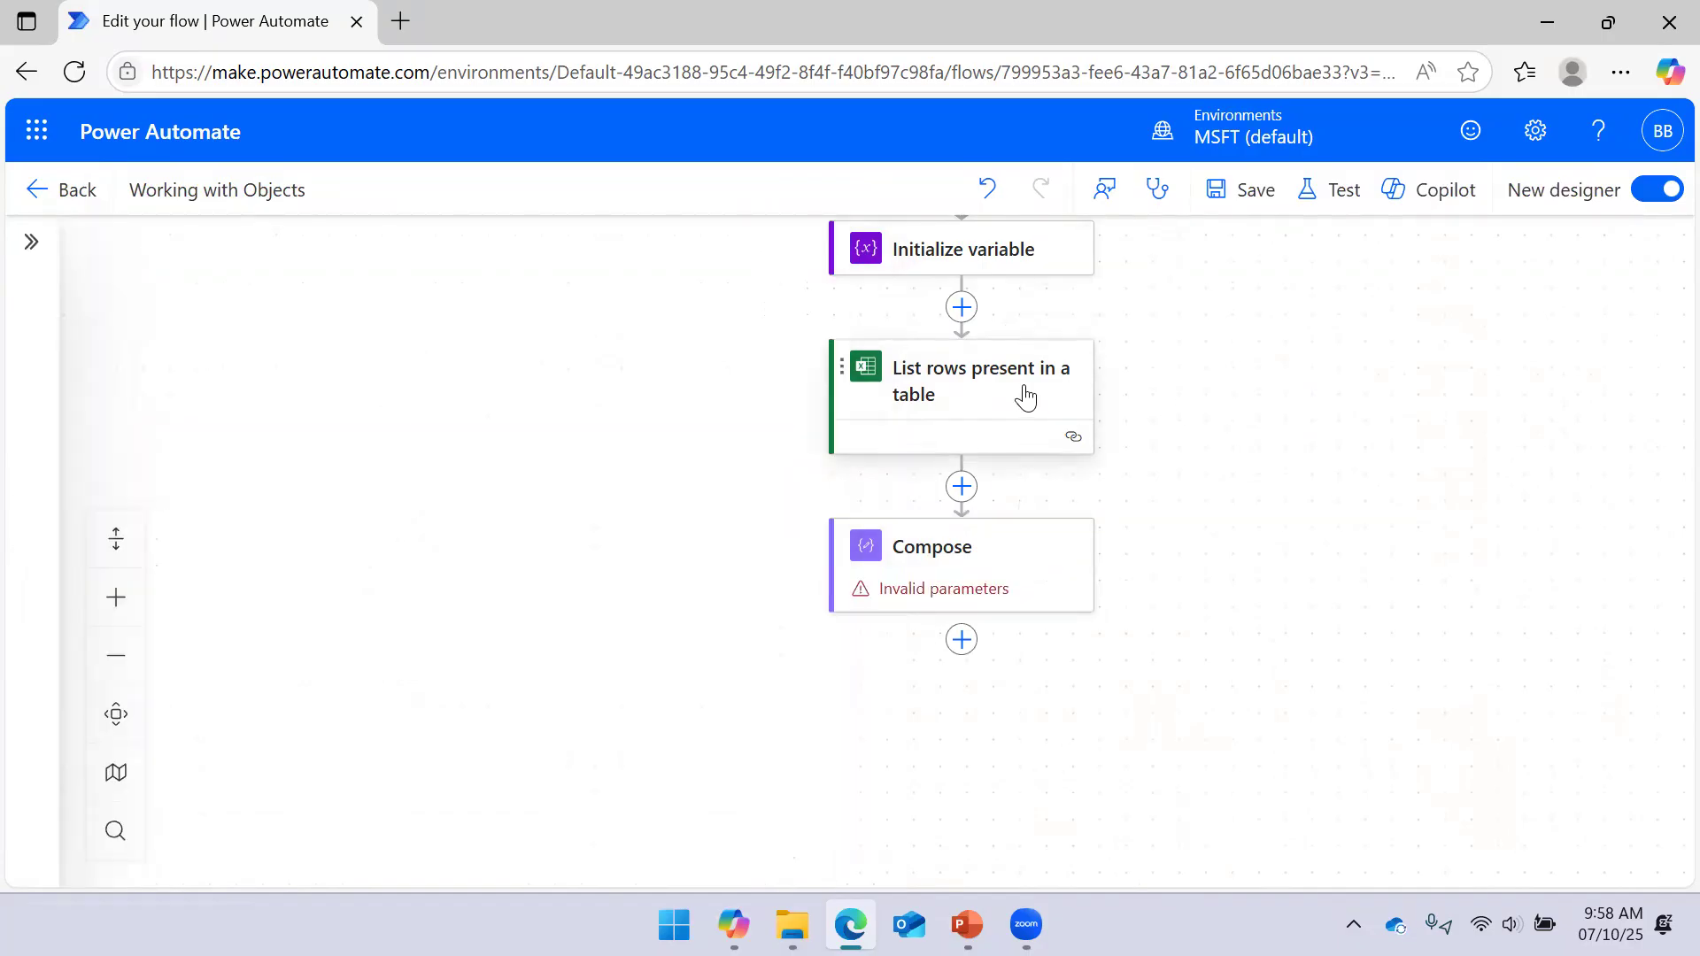
pyautogui.click(1025, 398)
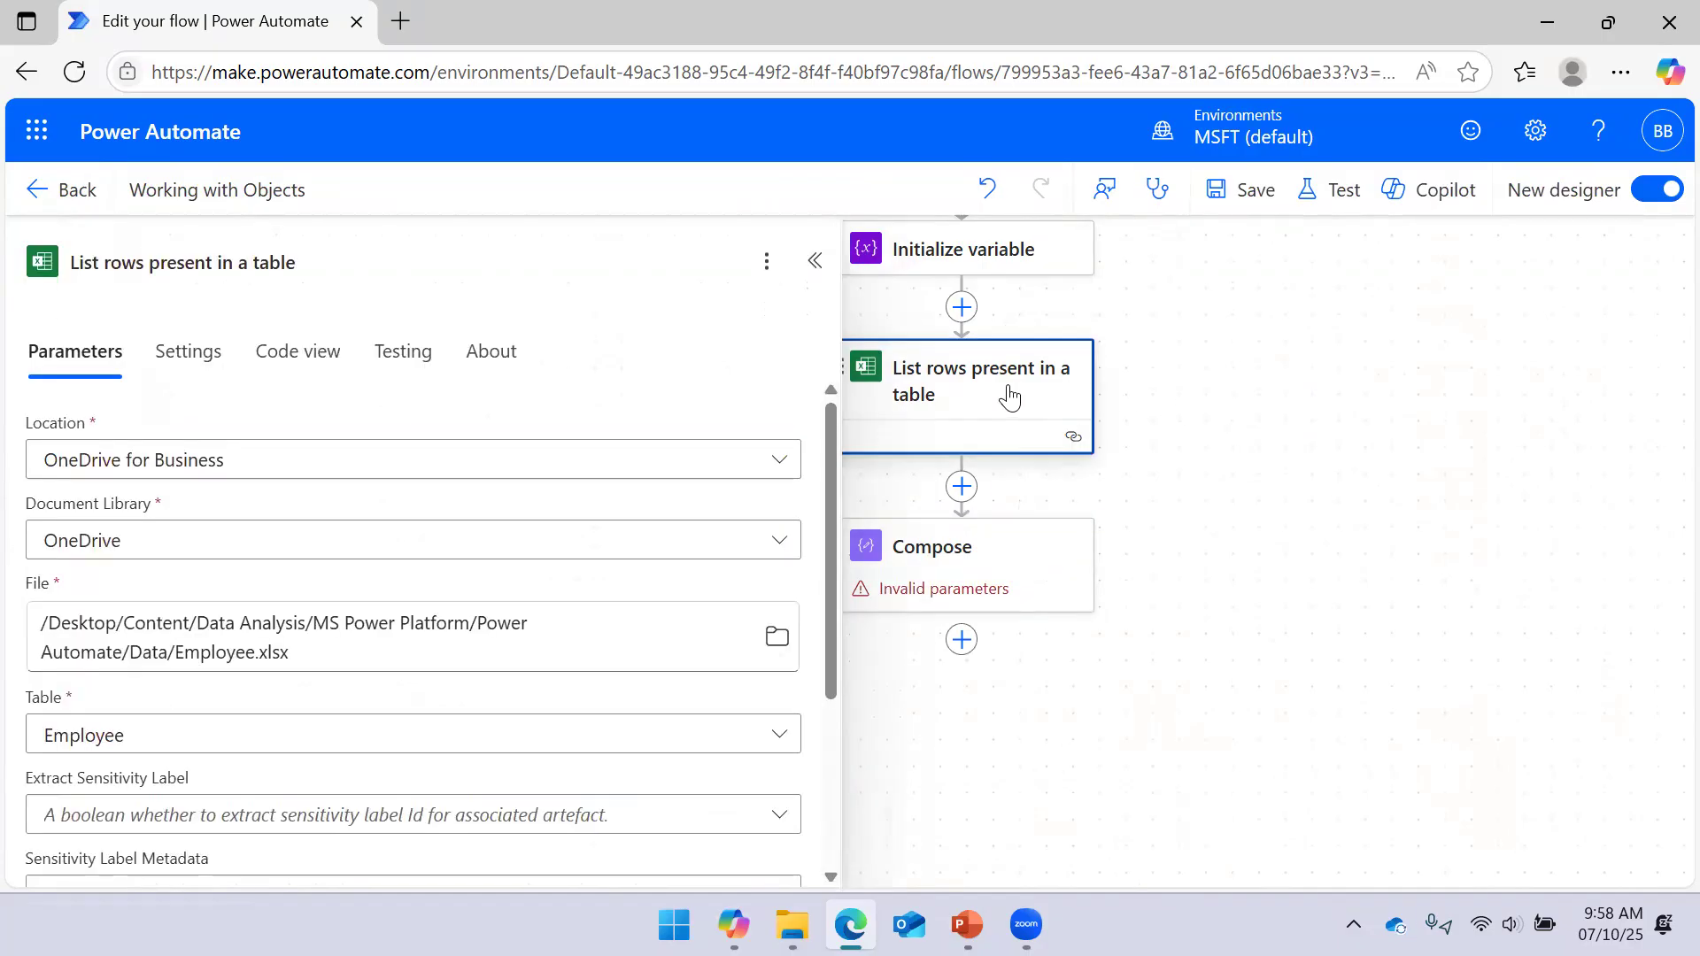
pyautogui.click(814, 264)
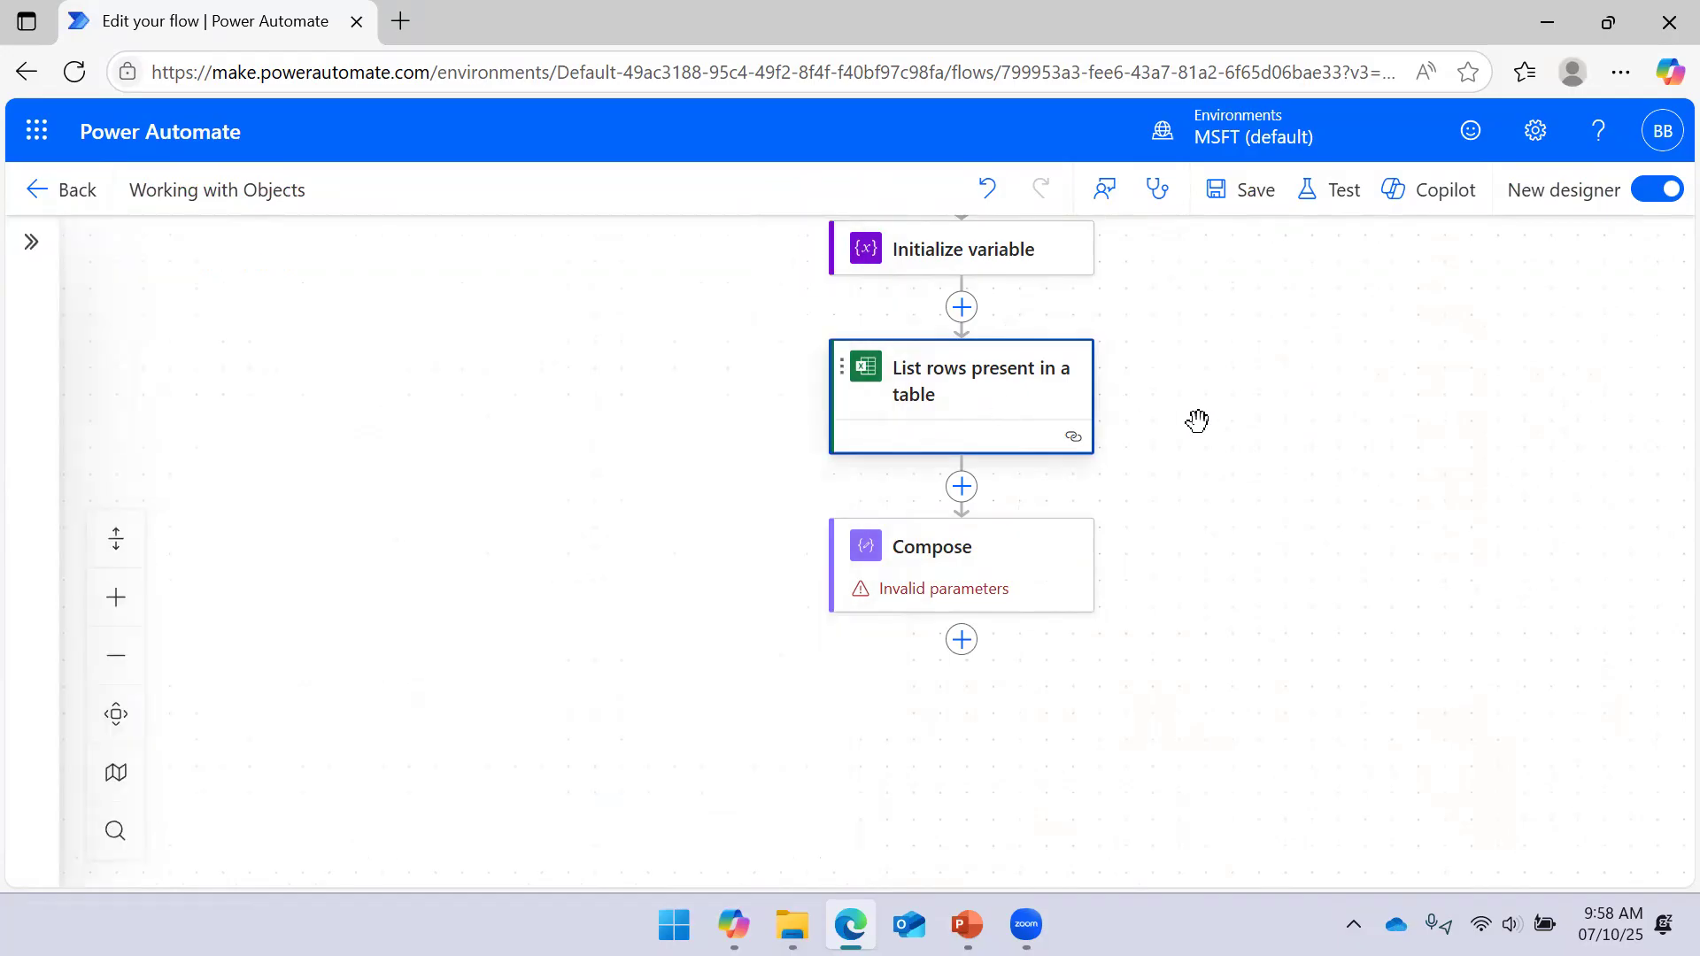
pyautogui.click(1003, 556)
pyautogui.click(288, 447)
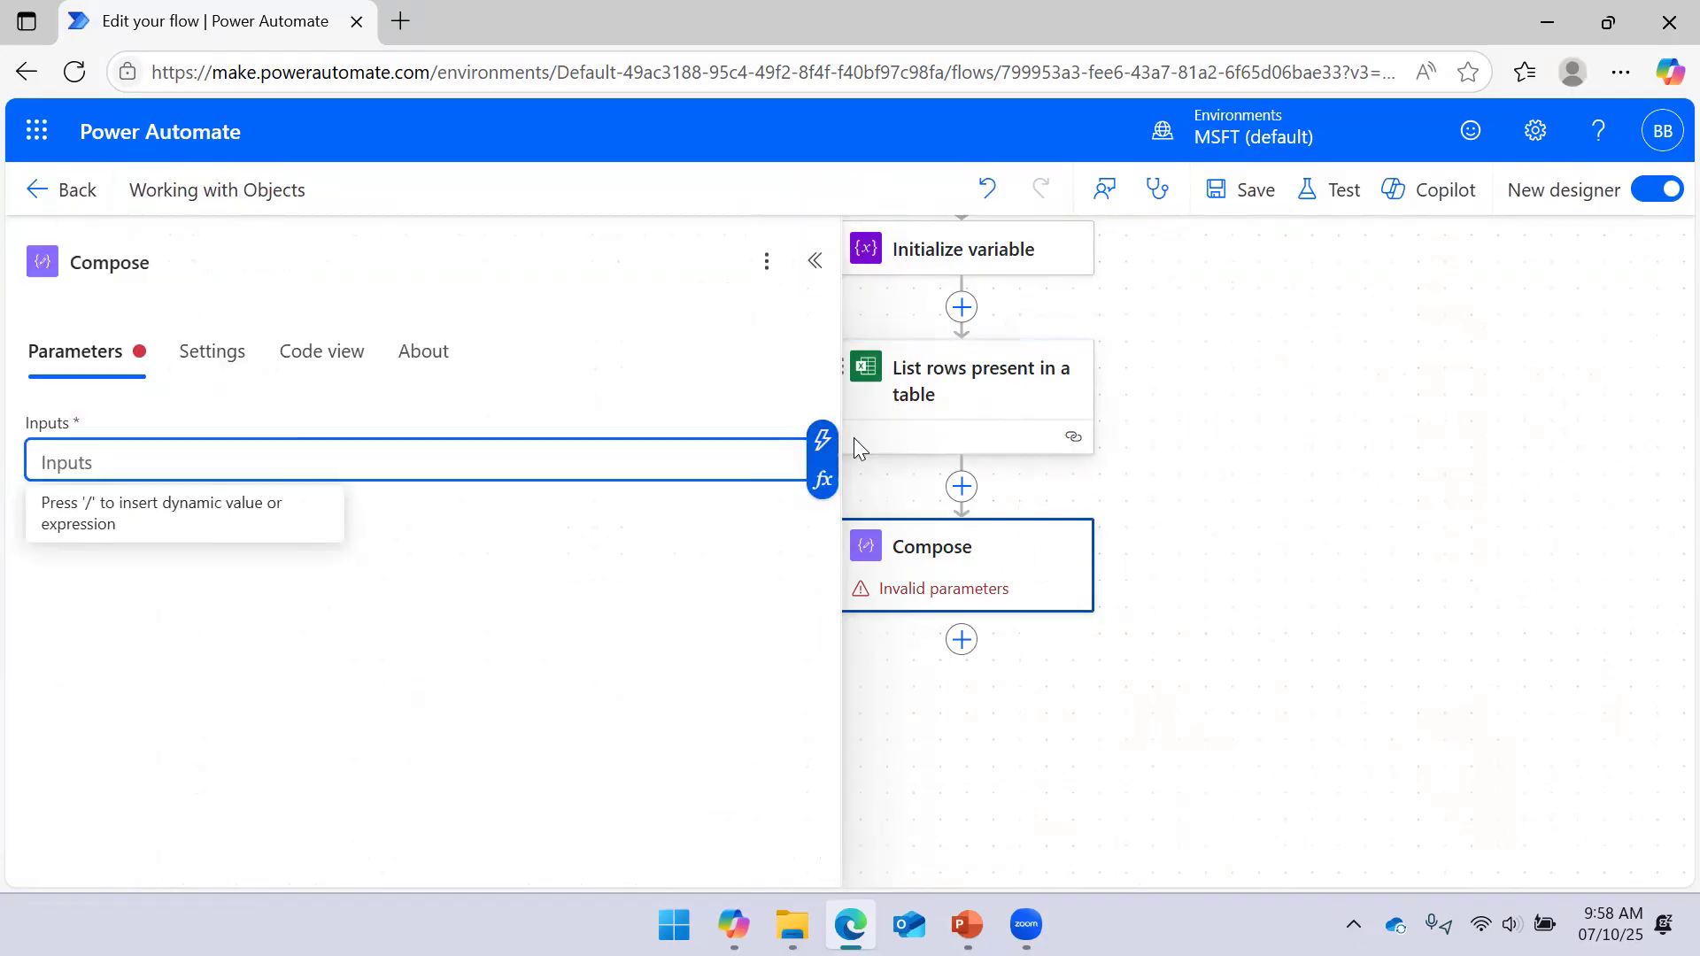
pyautogui.click(821, 440)
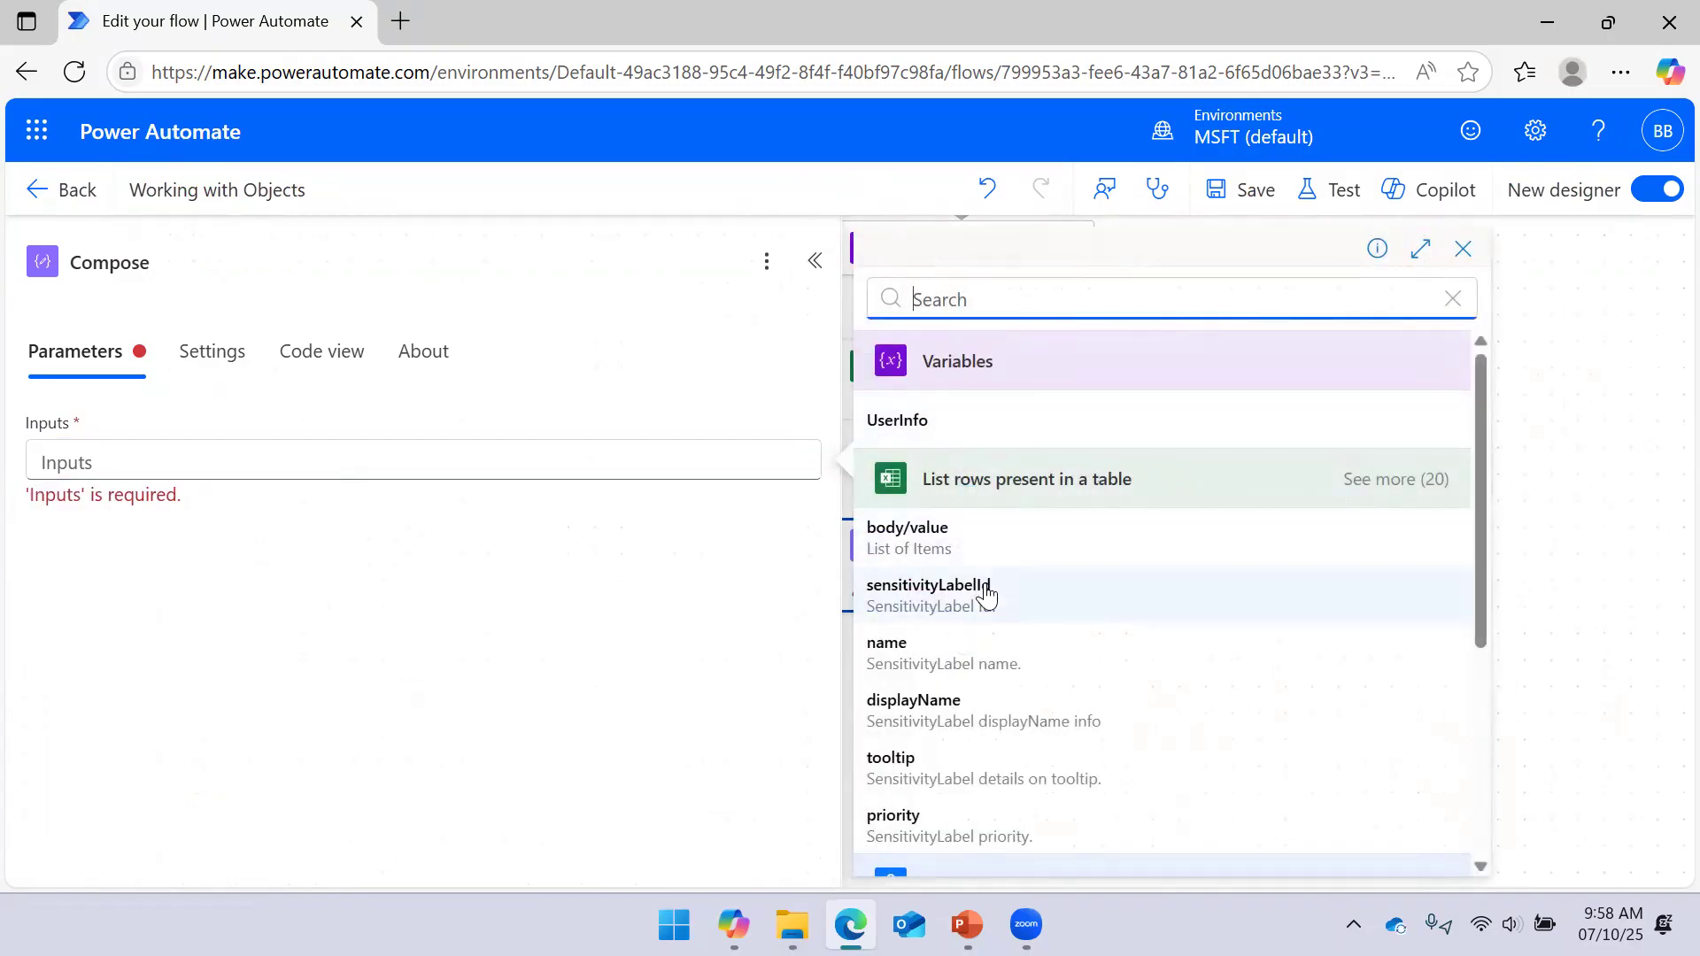
pyautogui.scroll(-4, 1010, 571)
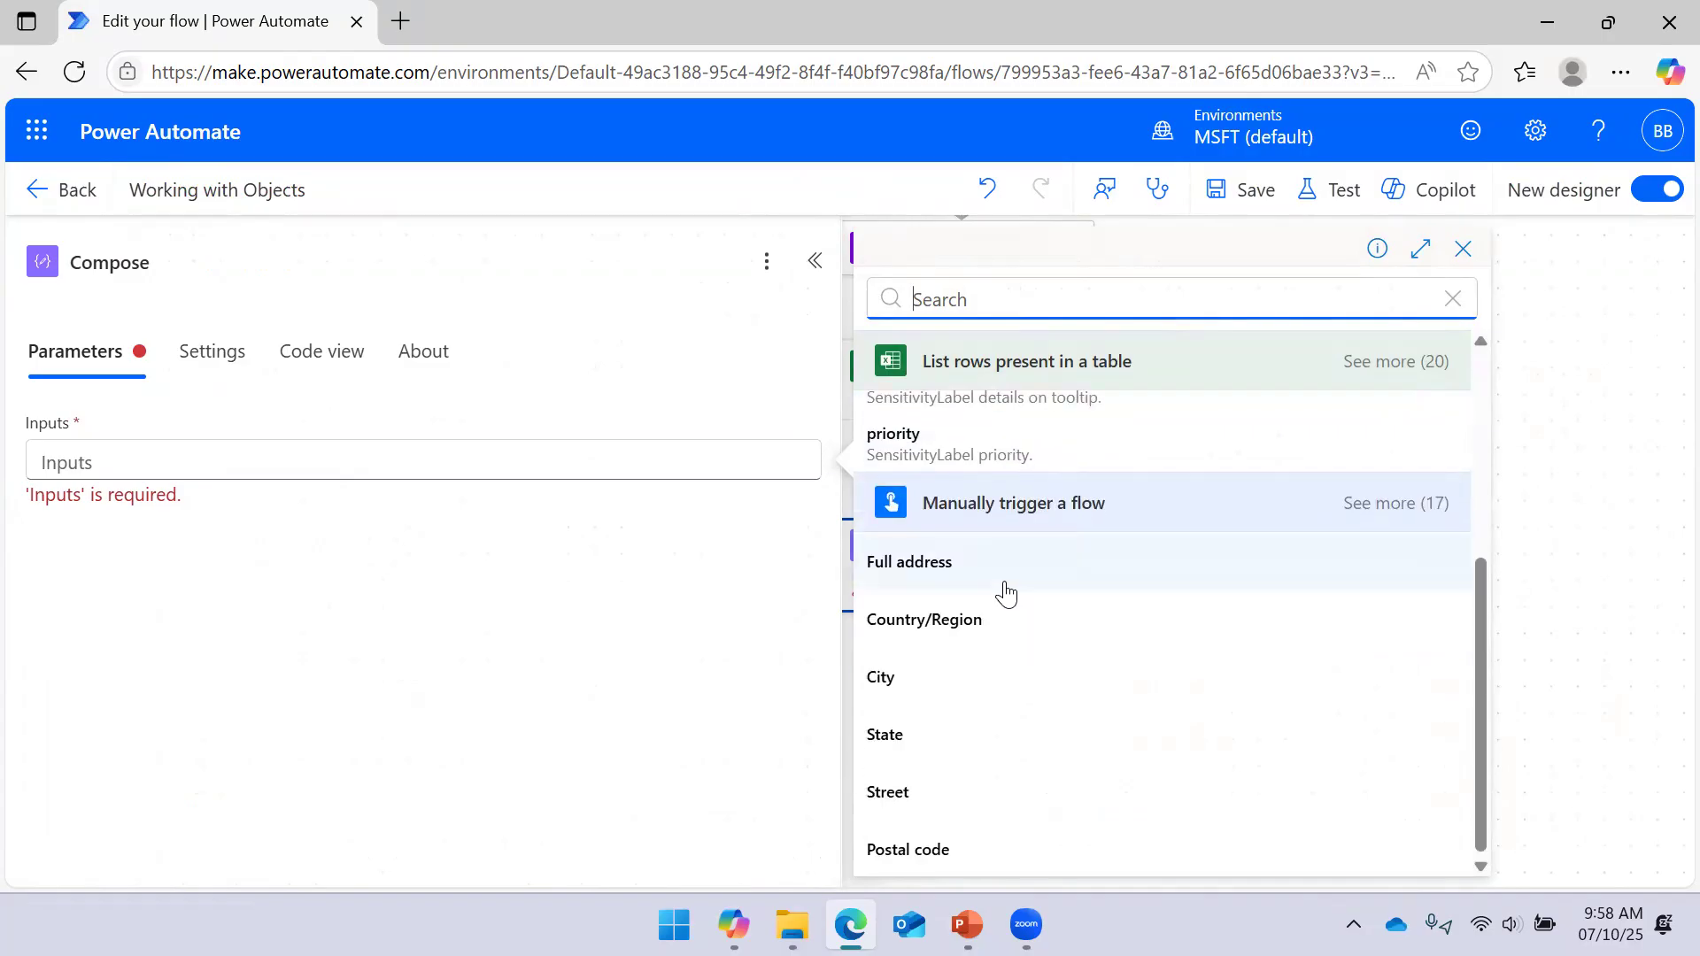
pyautogui.scroll(4, 1006, 589)
pyautogui.click(1403, 479)
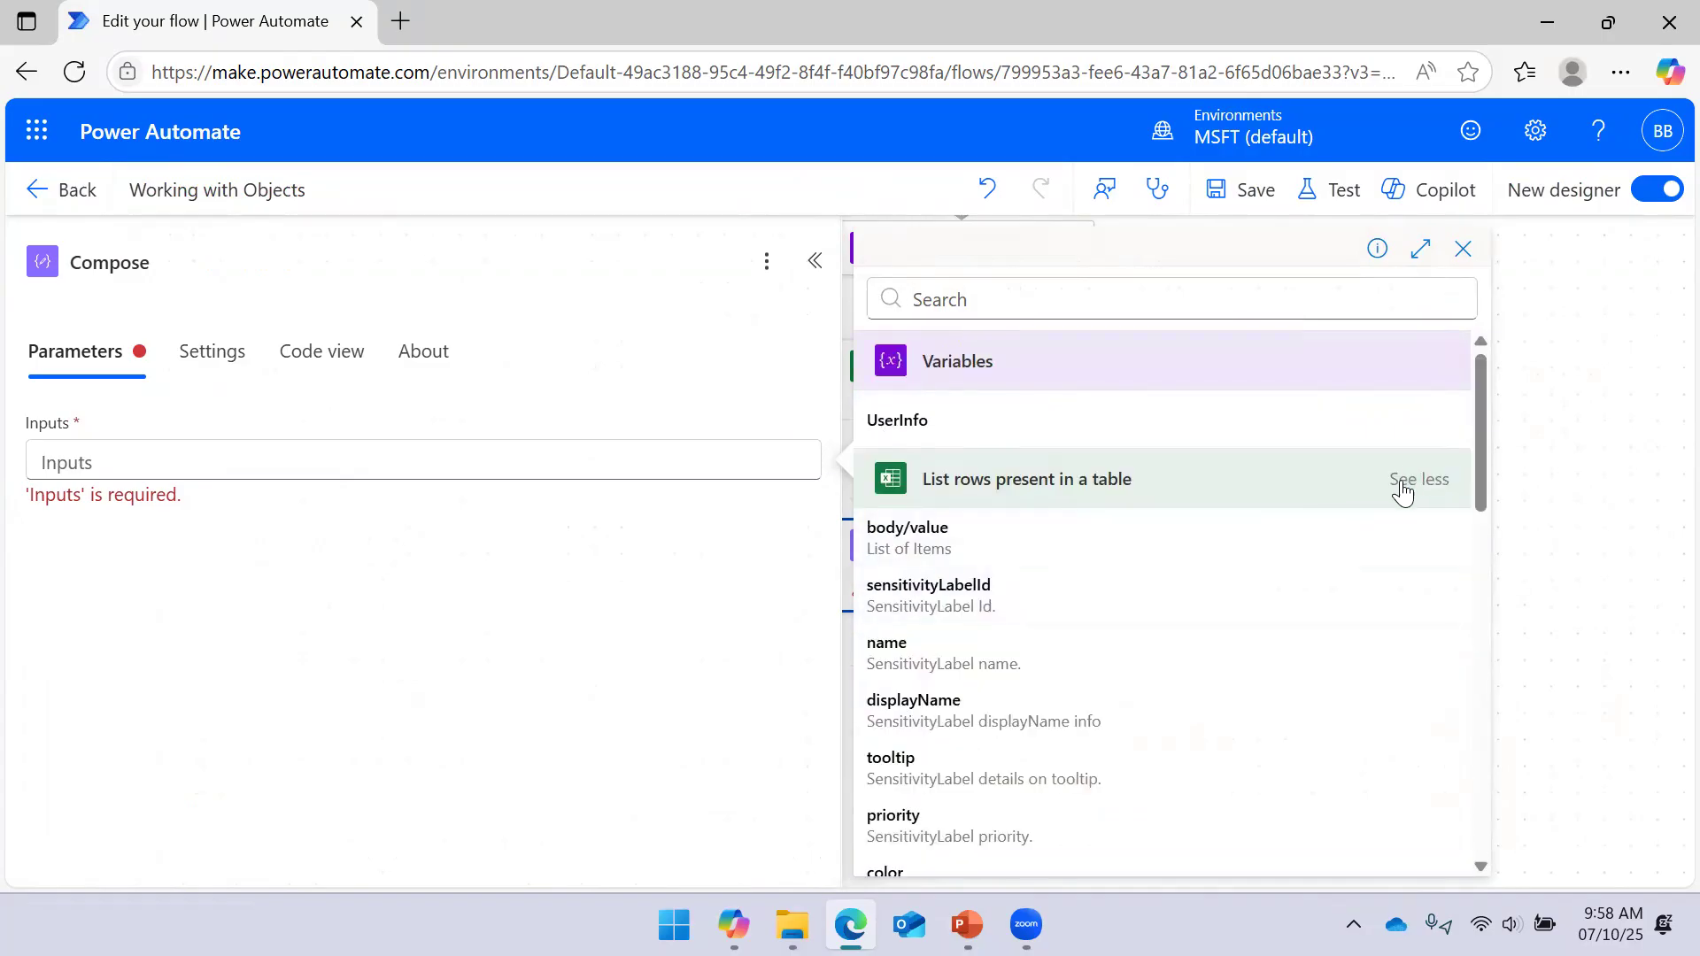
pyautogui.scroll(-3, 1089, 556)
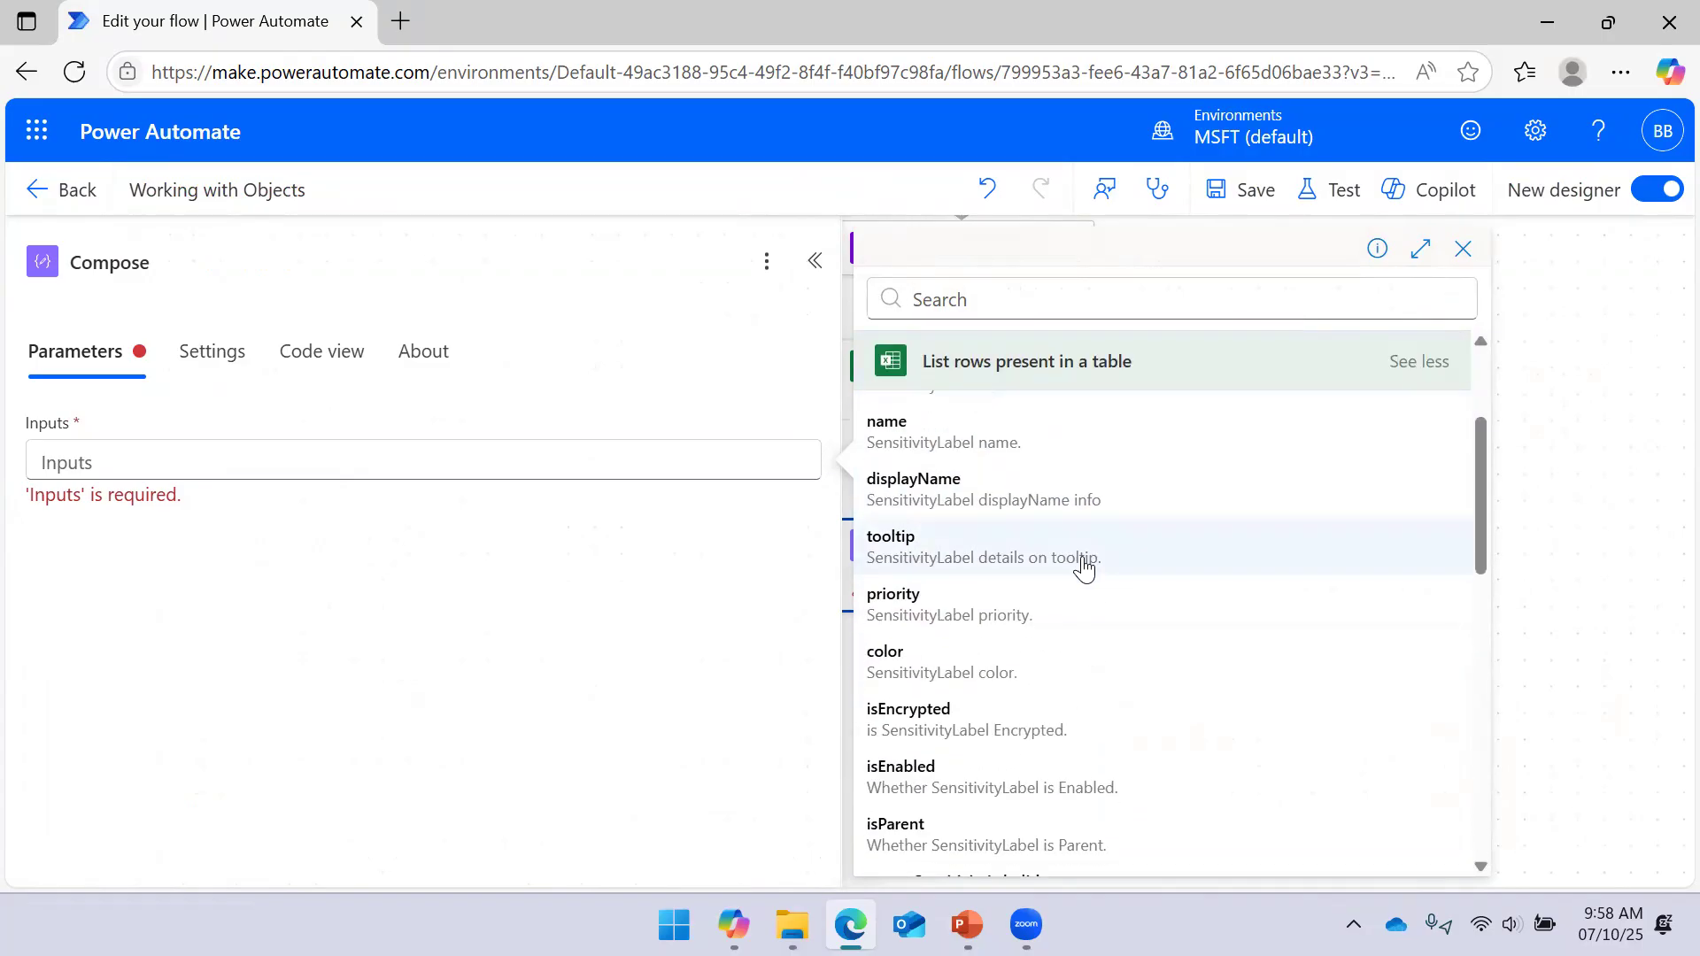
pyautogui.scroll(-3, 1082, 567)
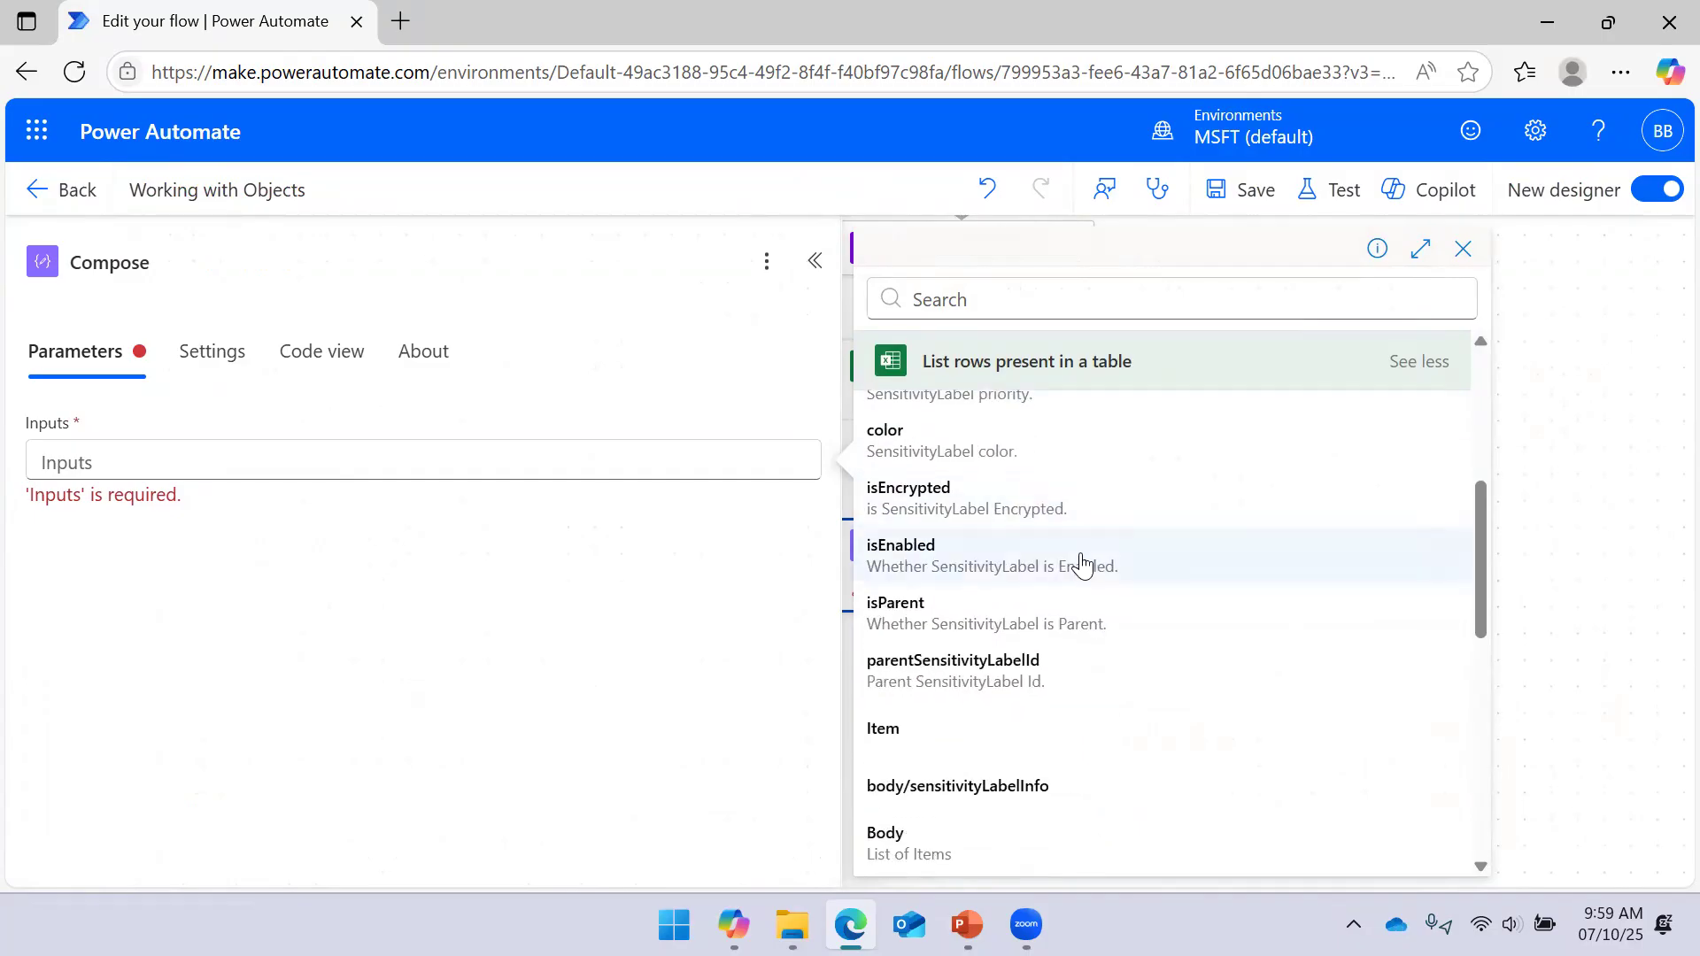
pyautogui.scroll(-3, 1082, 564)
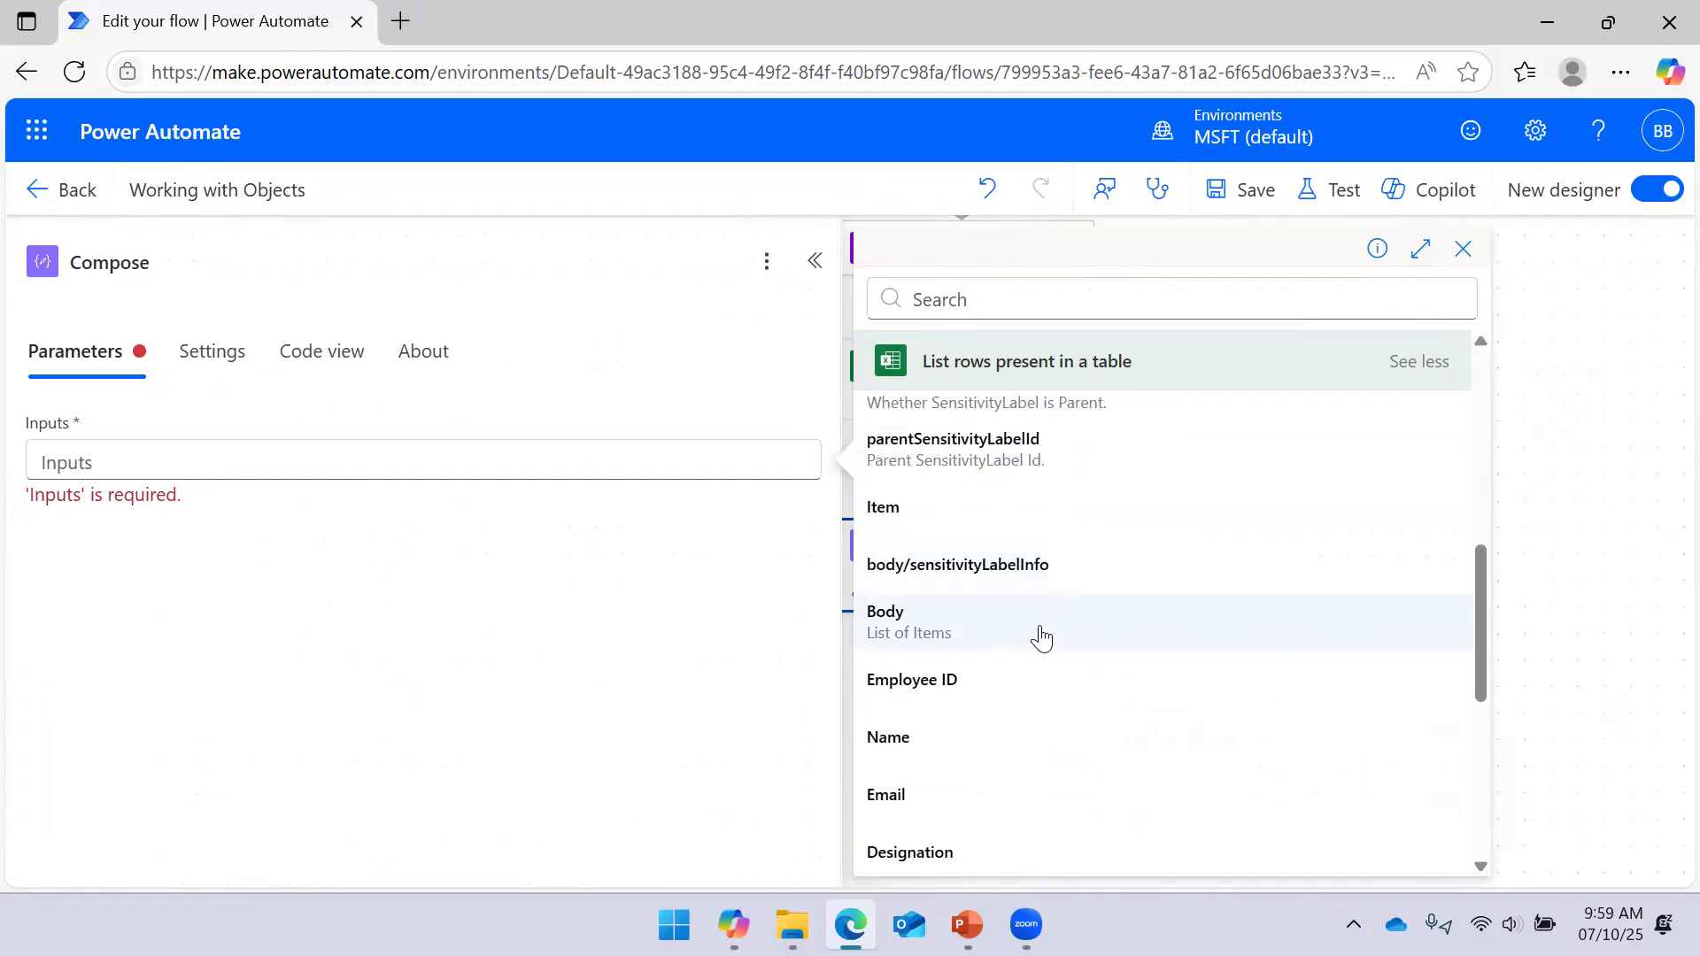
pyautogui.scroll(9, 1058, 558)
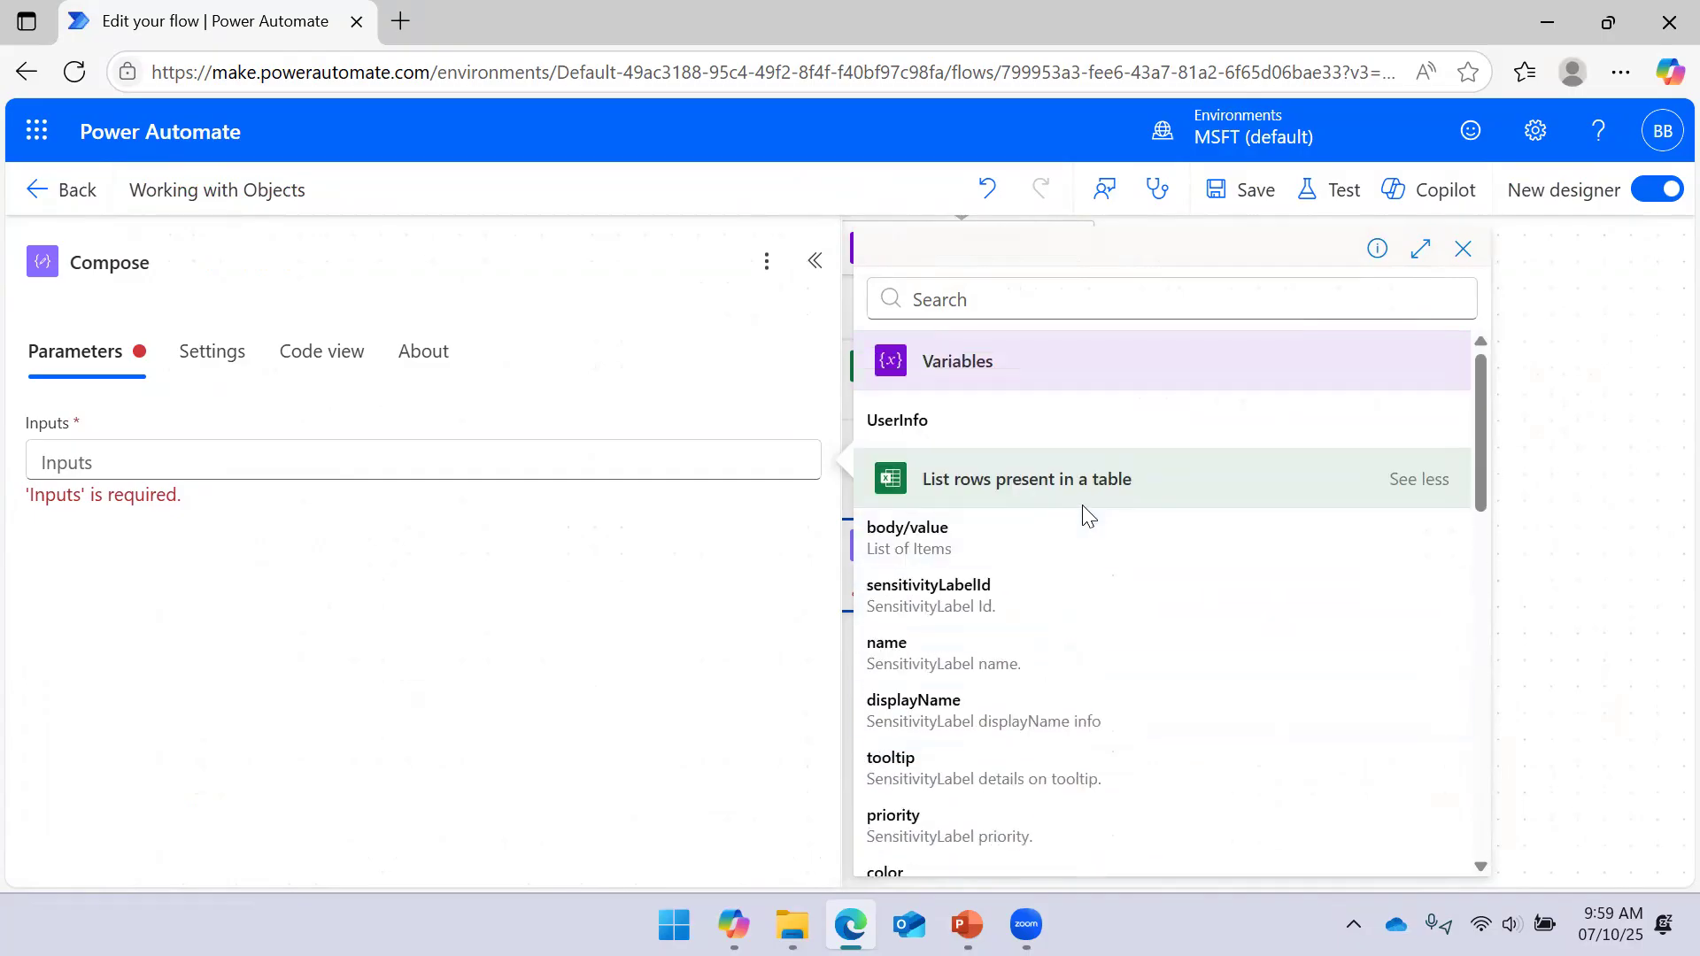
# Insert the List rows Email field into Compose, wrapping it in a For each loop, and save
pyautogui.click(622, 475)
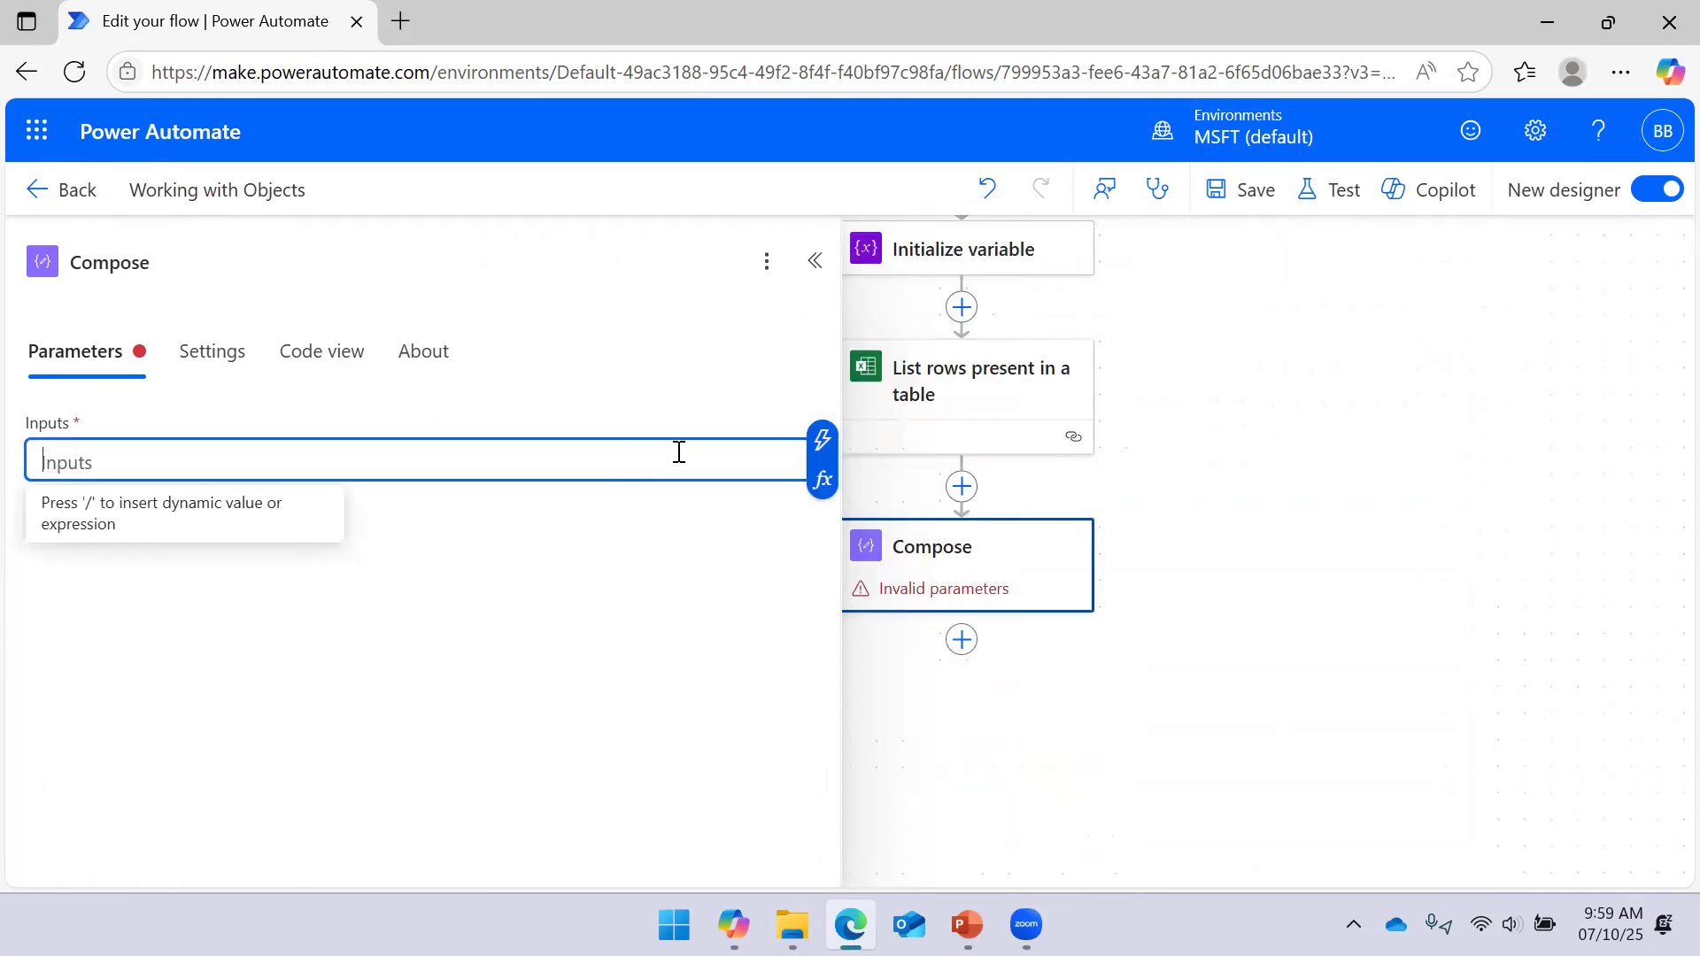
pyautogui.click(819, 443)
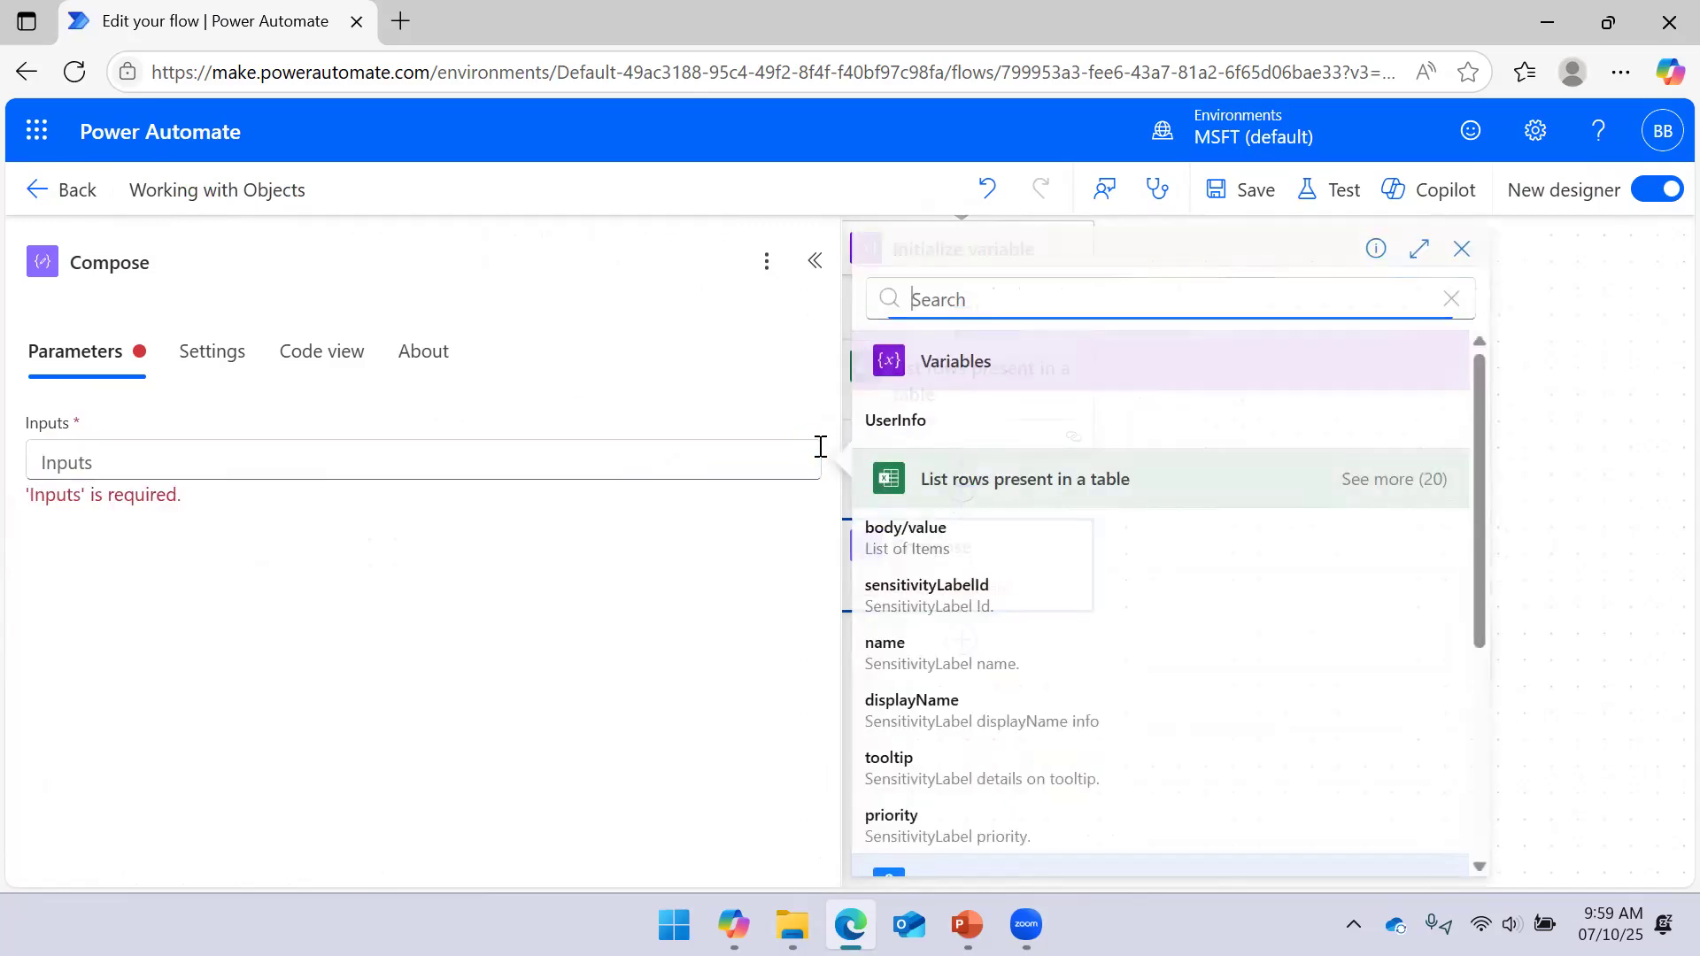
pyautogui.click(1381, 482)
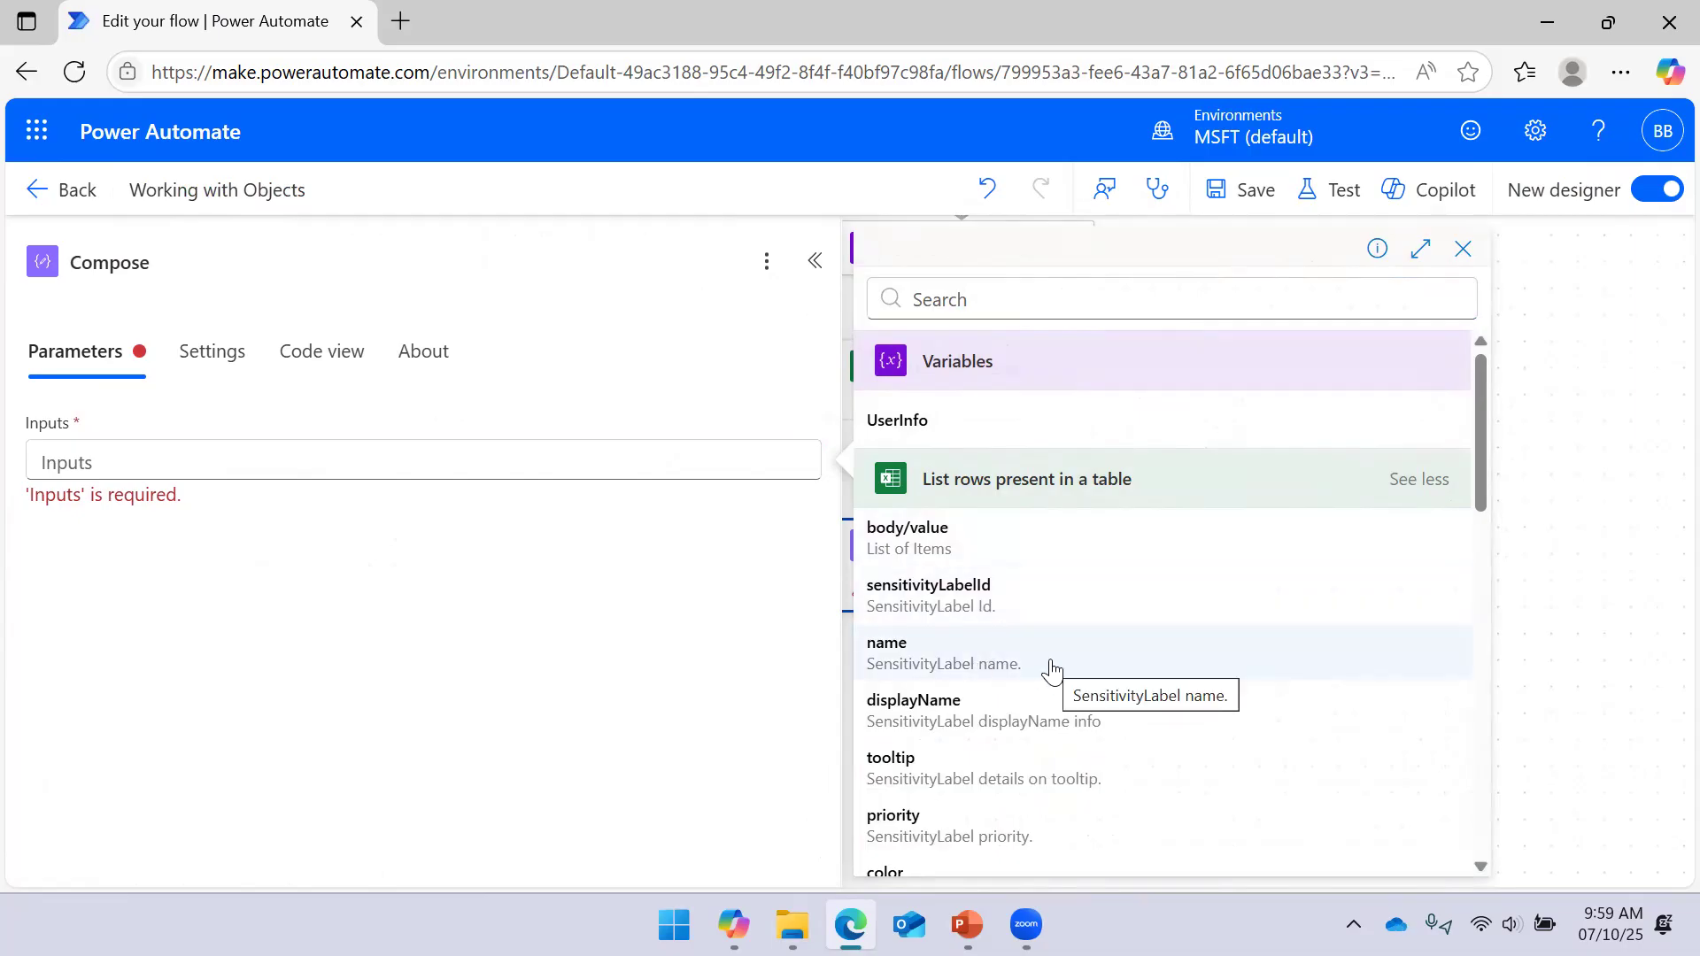
pyautogui.scroll(-1, 1048, 647)
pyautogui.scroll(-5, 1049, 644)
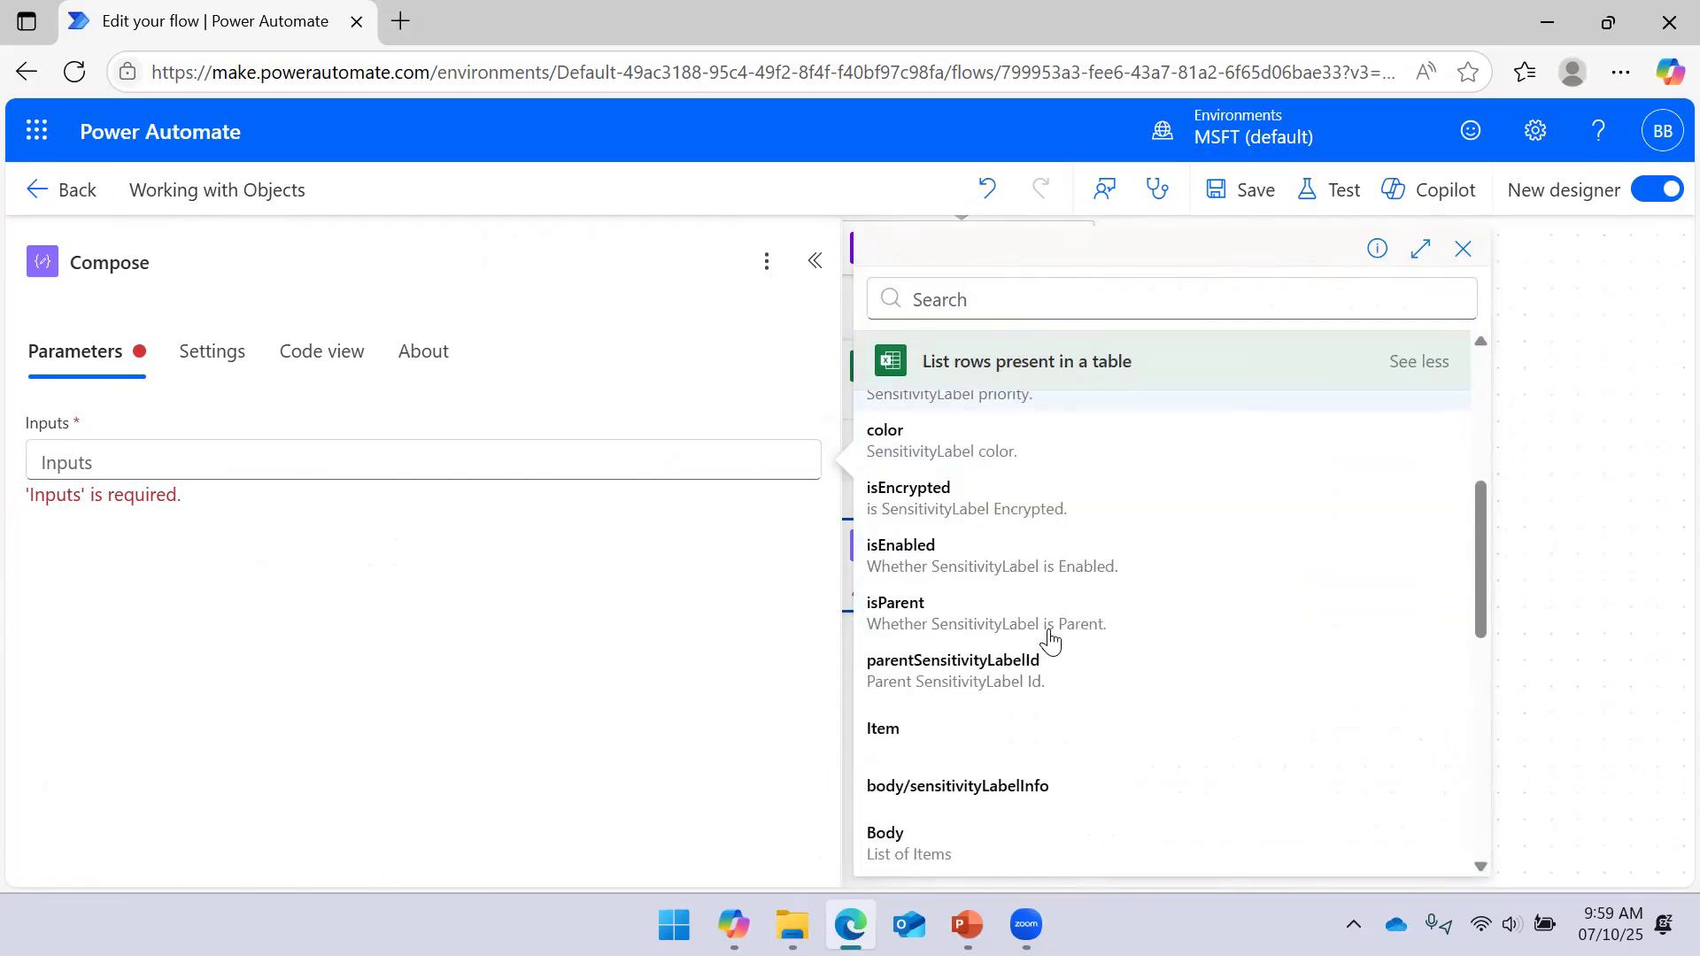
pyautogui.scroll(-3, 1050, 638)
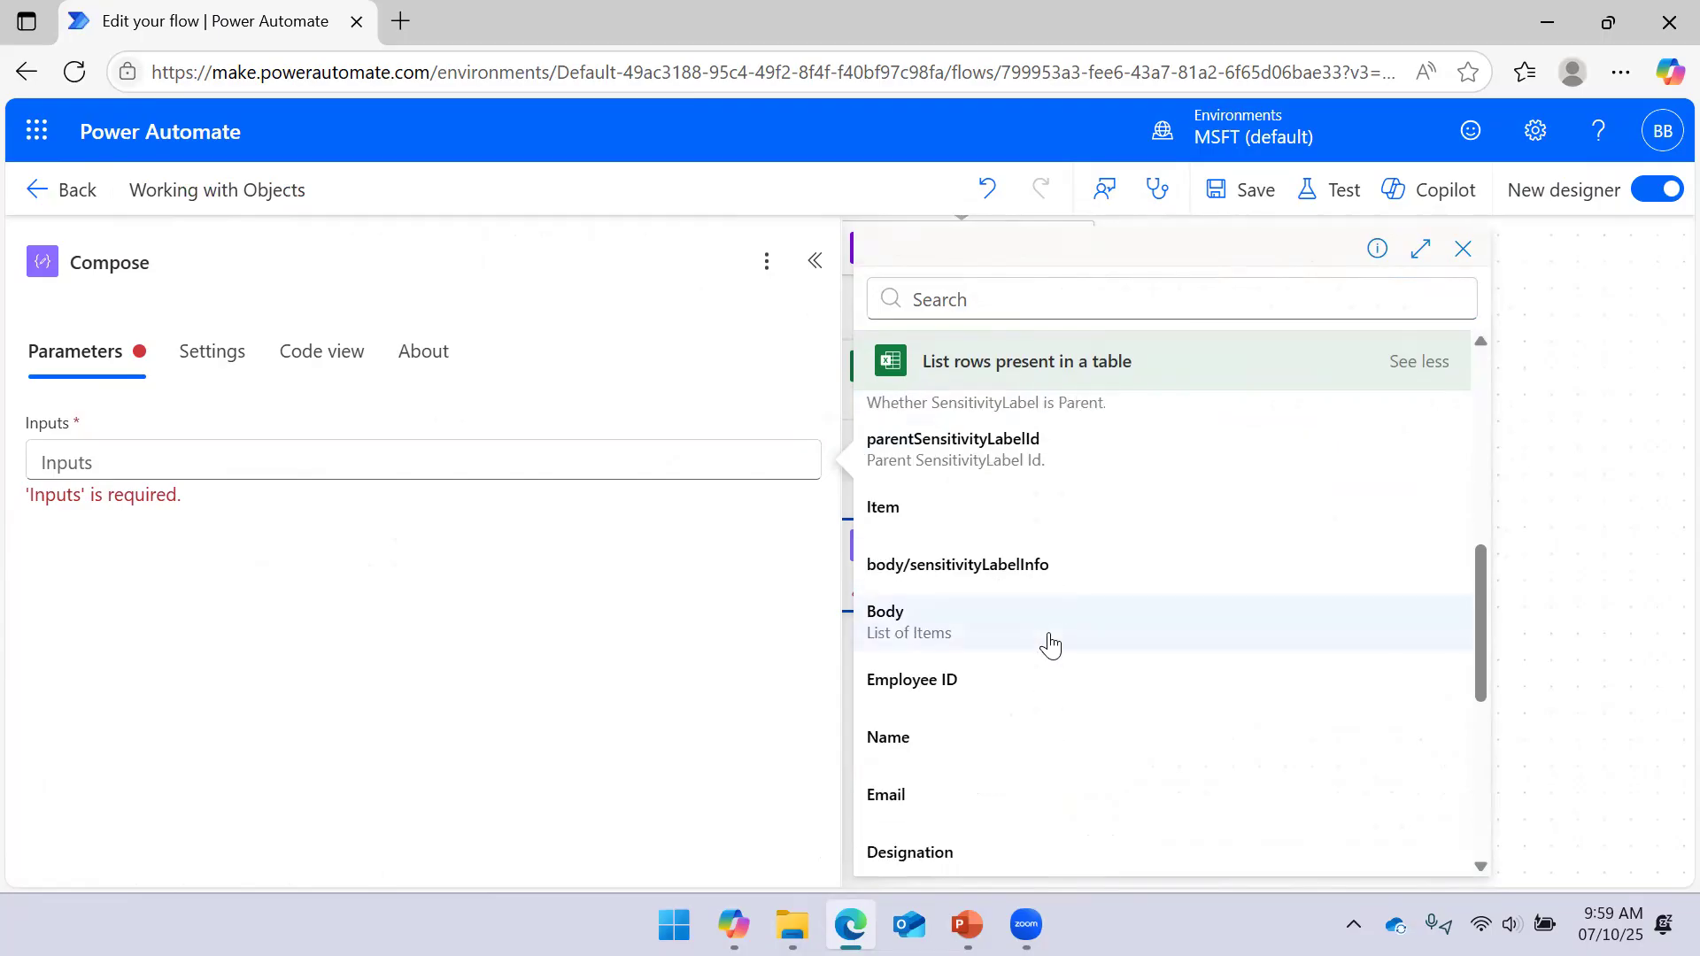
pyautogui.scroll(-3, 1027, 651)
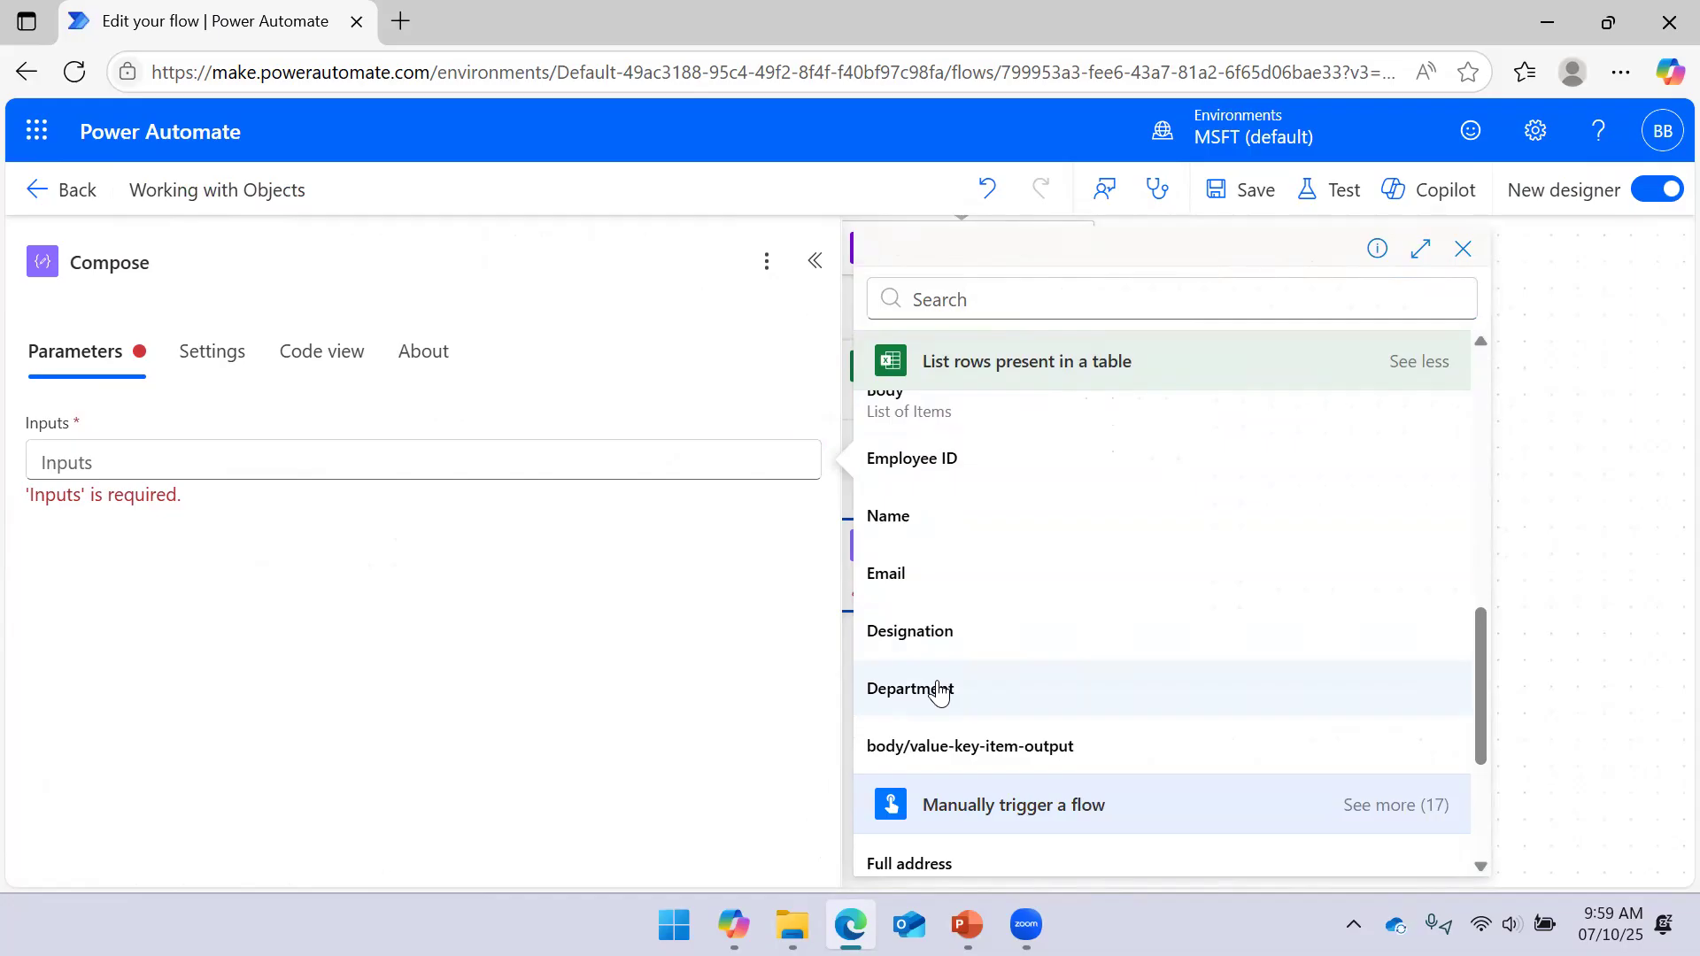
pyautogui.click(927, 576)
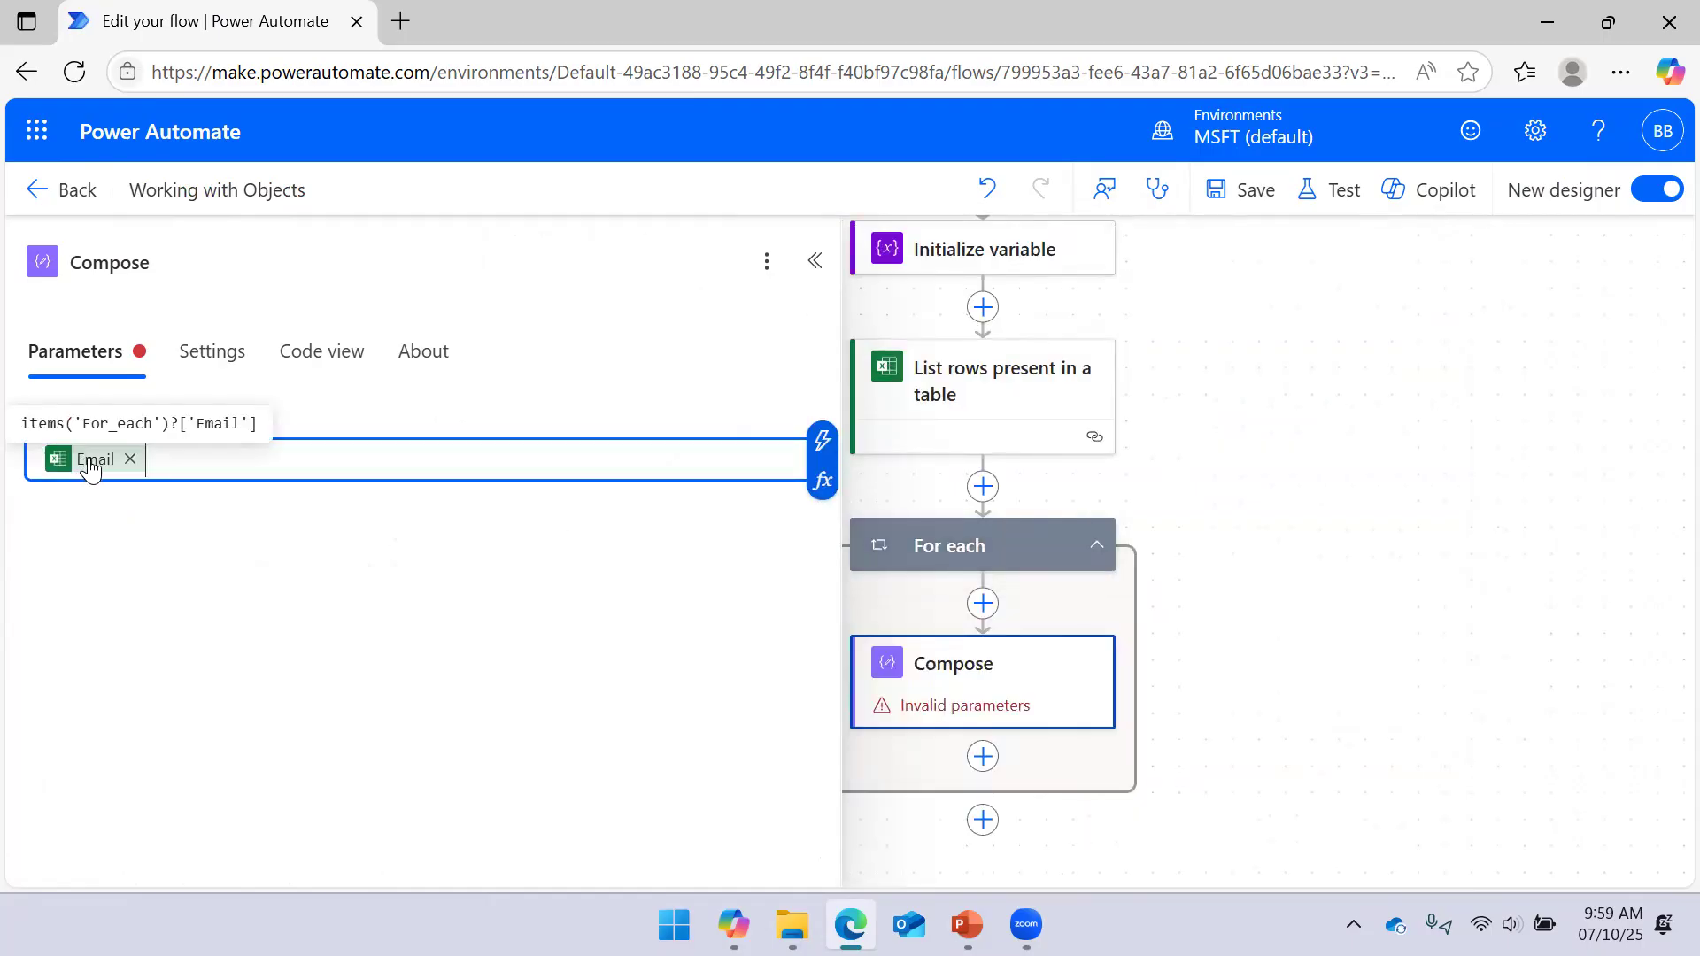
pyautogui.click(1249, 189)
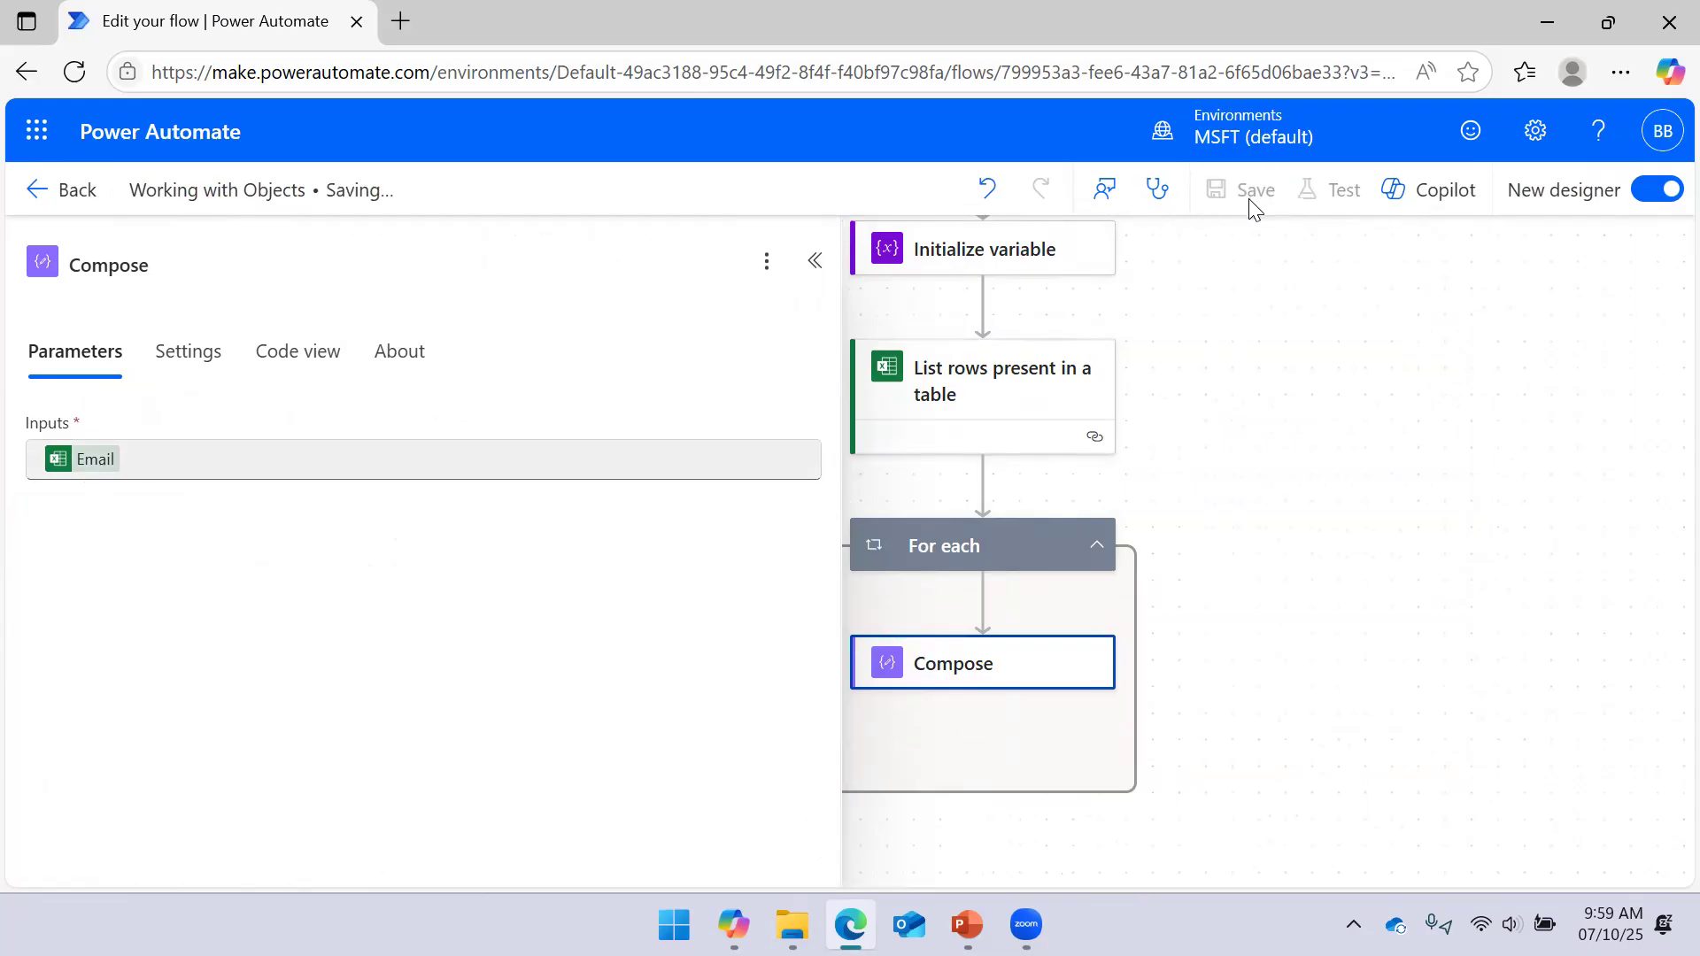
pyautogui.click(814, 260)
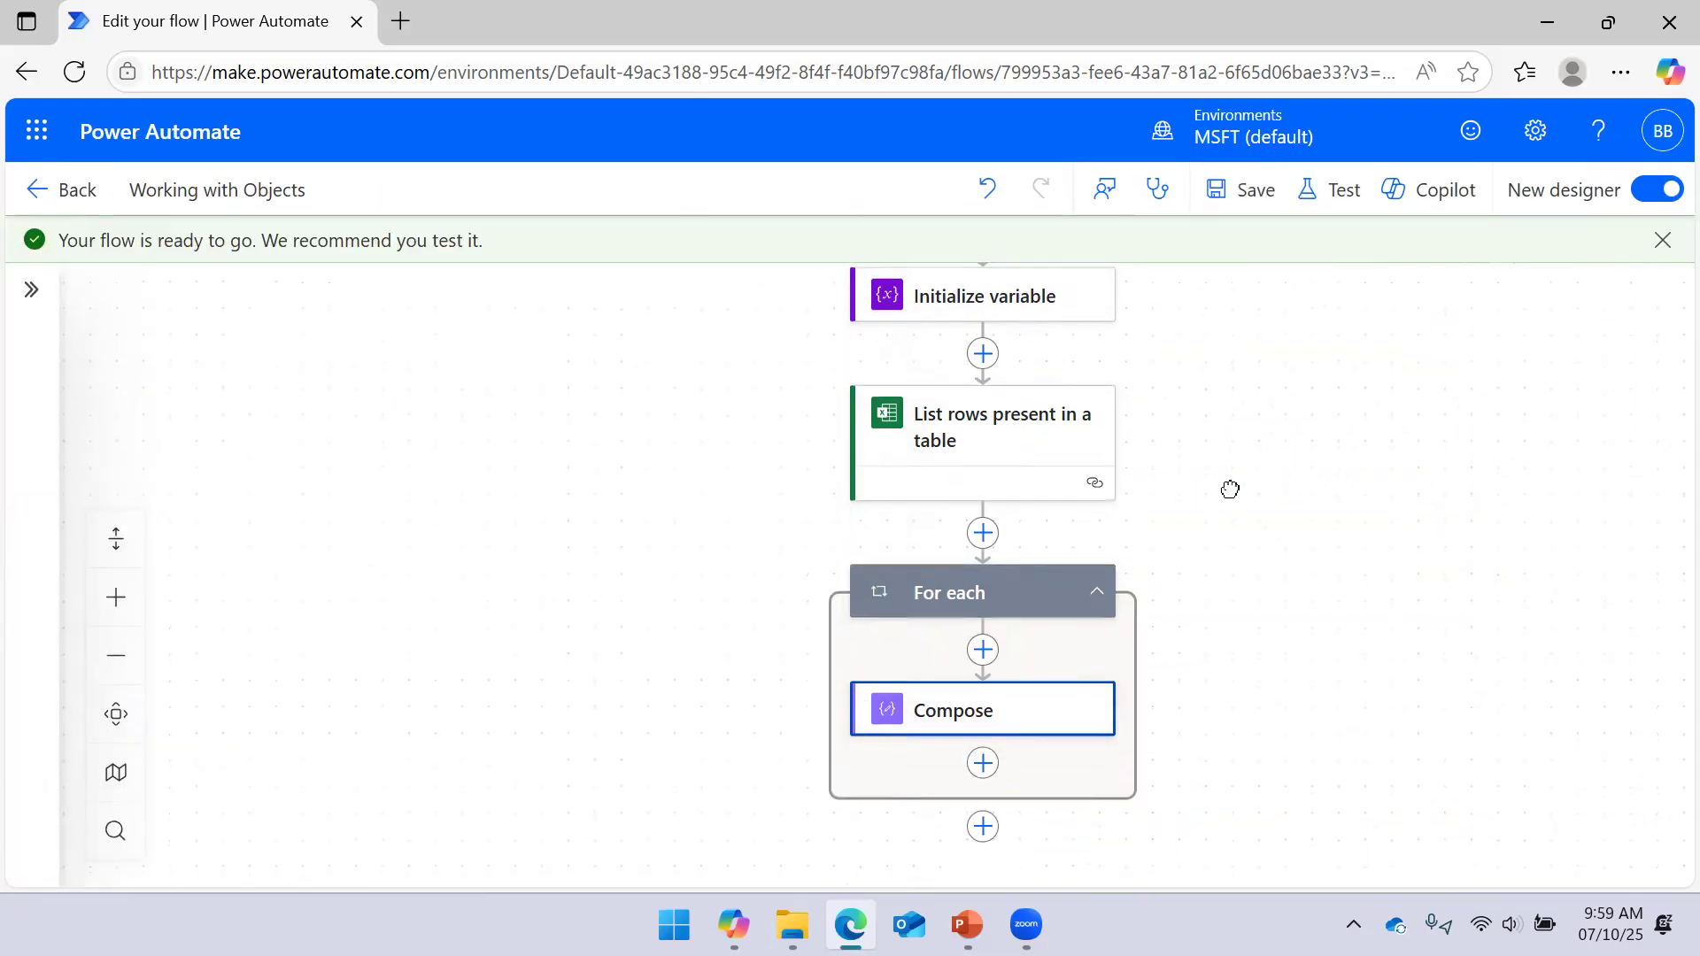
# Run a manual test of the flow
pyautogui.click(1338, 190)
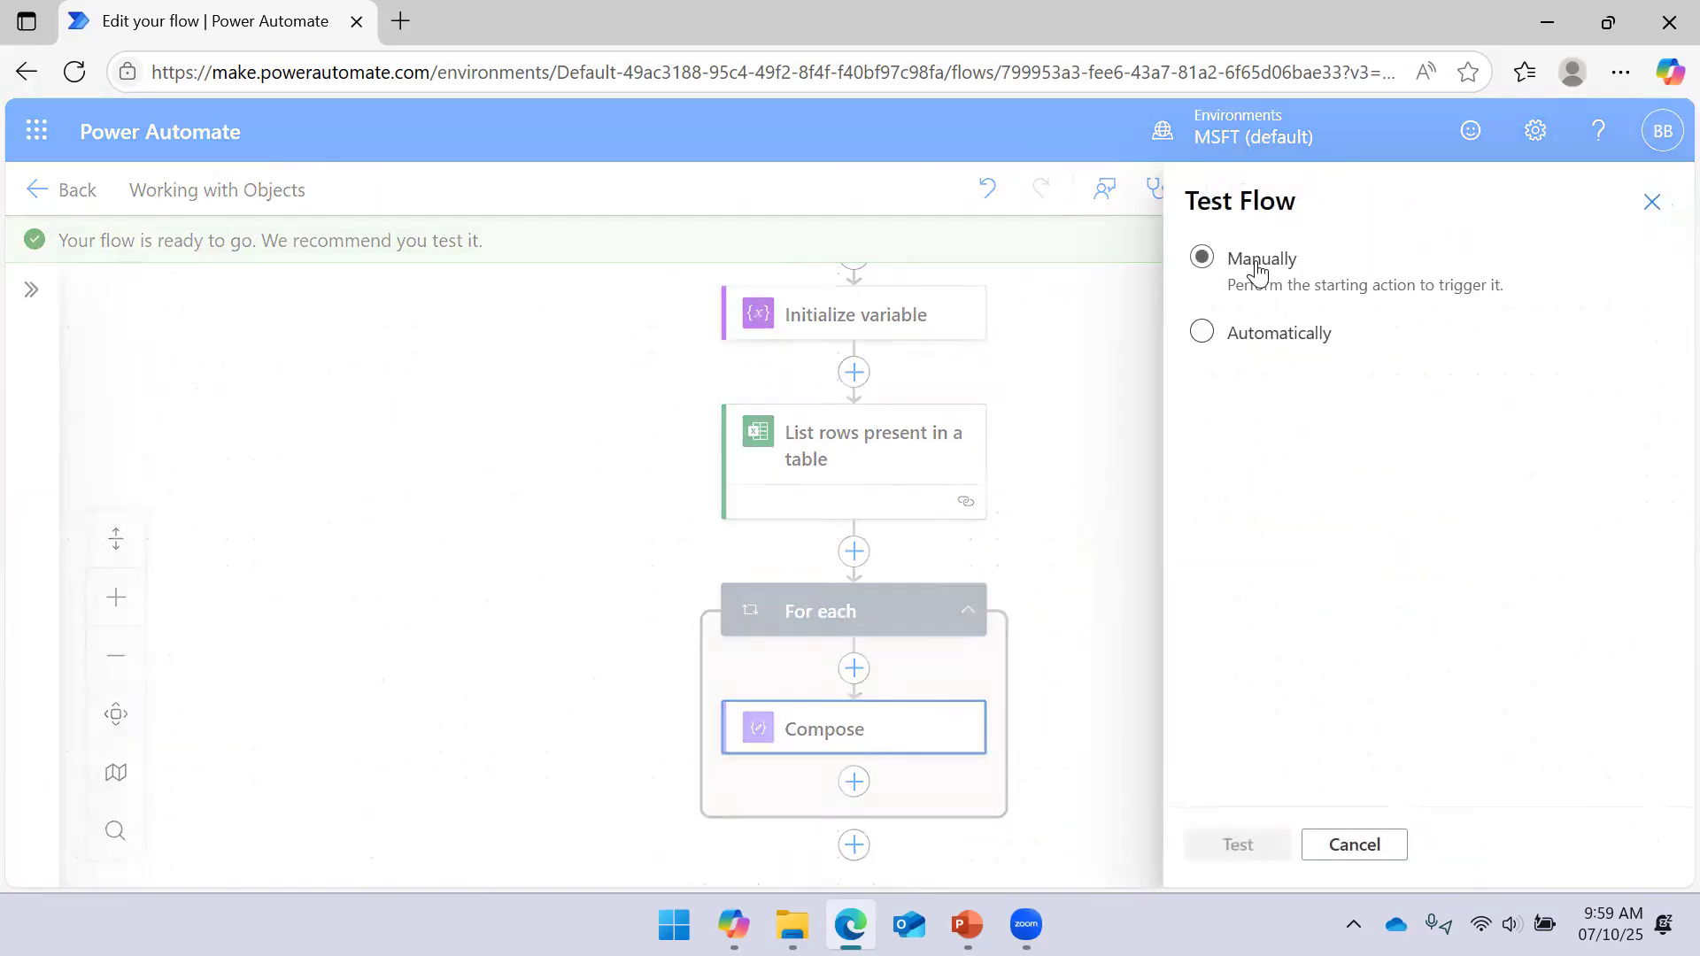
pyautogui.click(1235, 846)
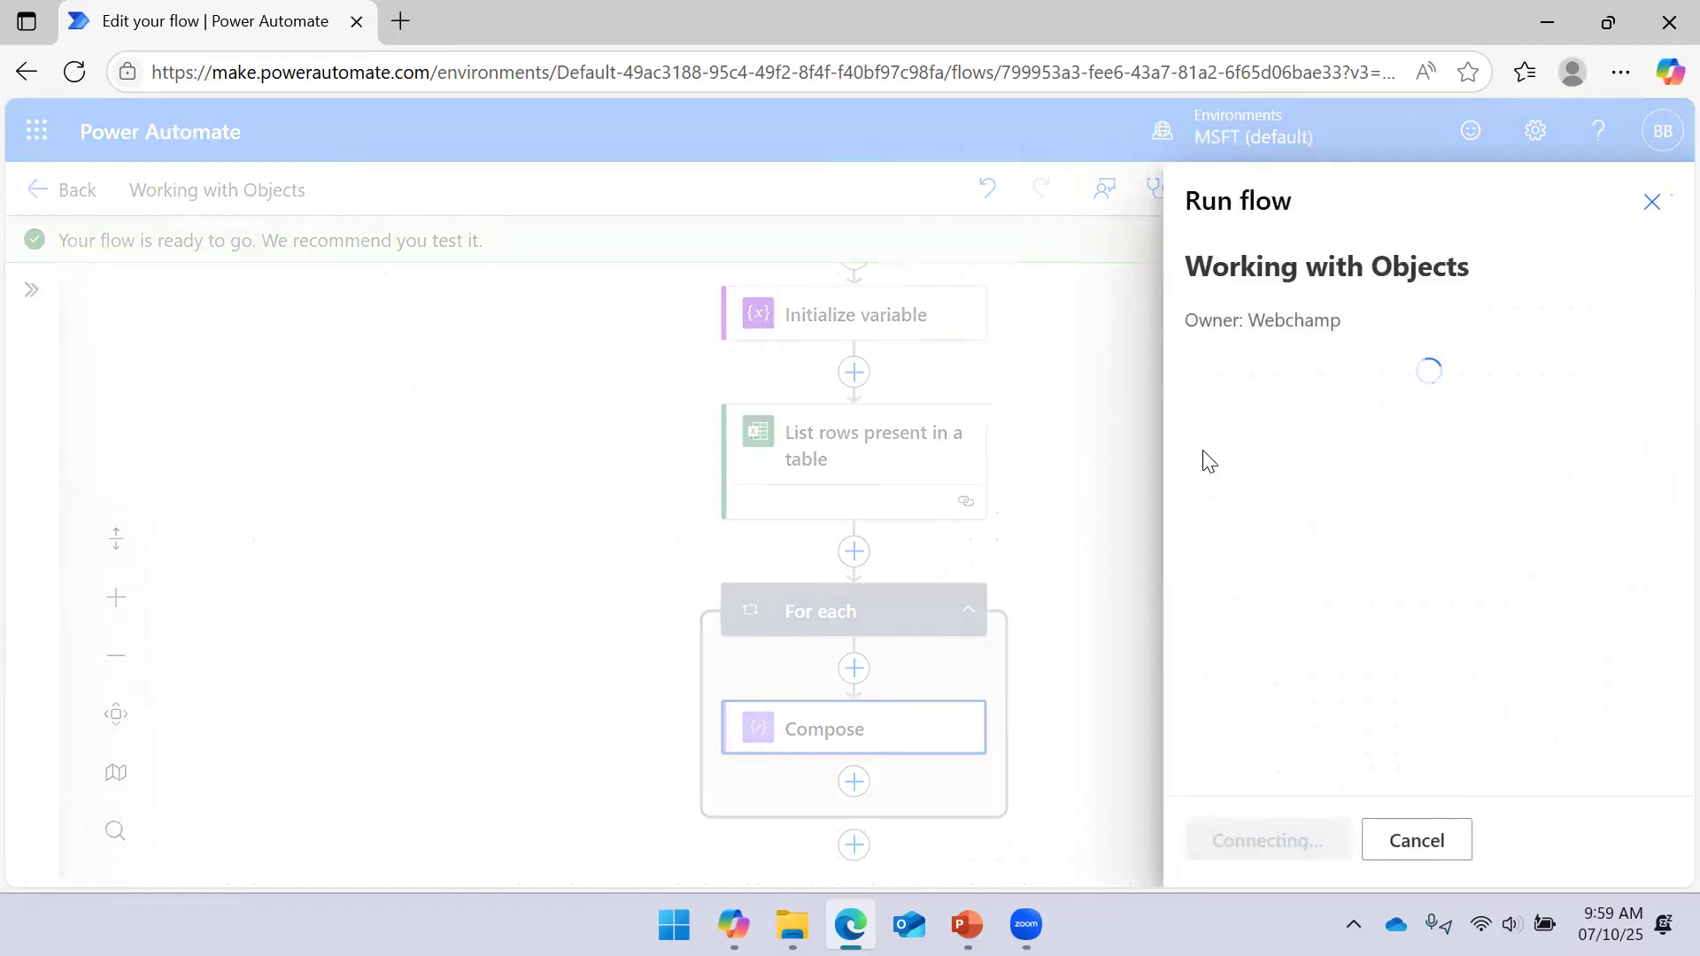
pyautogui.click(1264, 843)
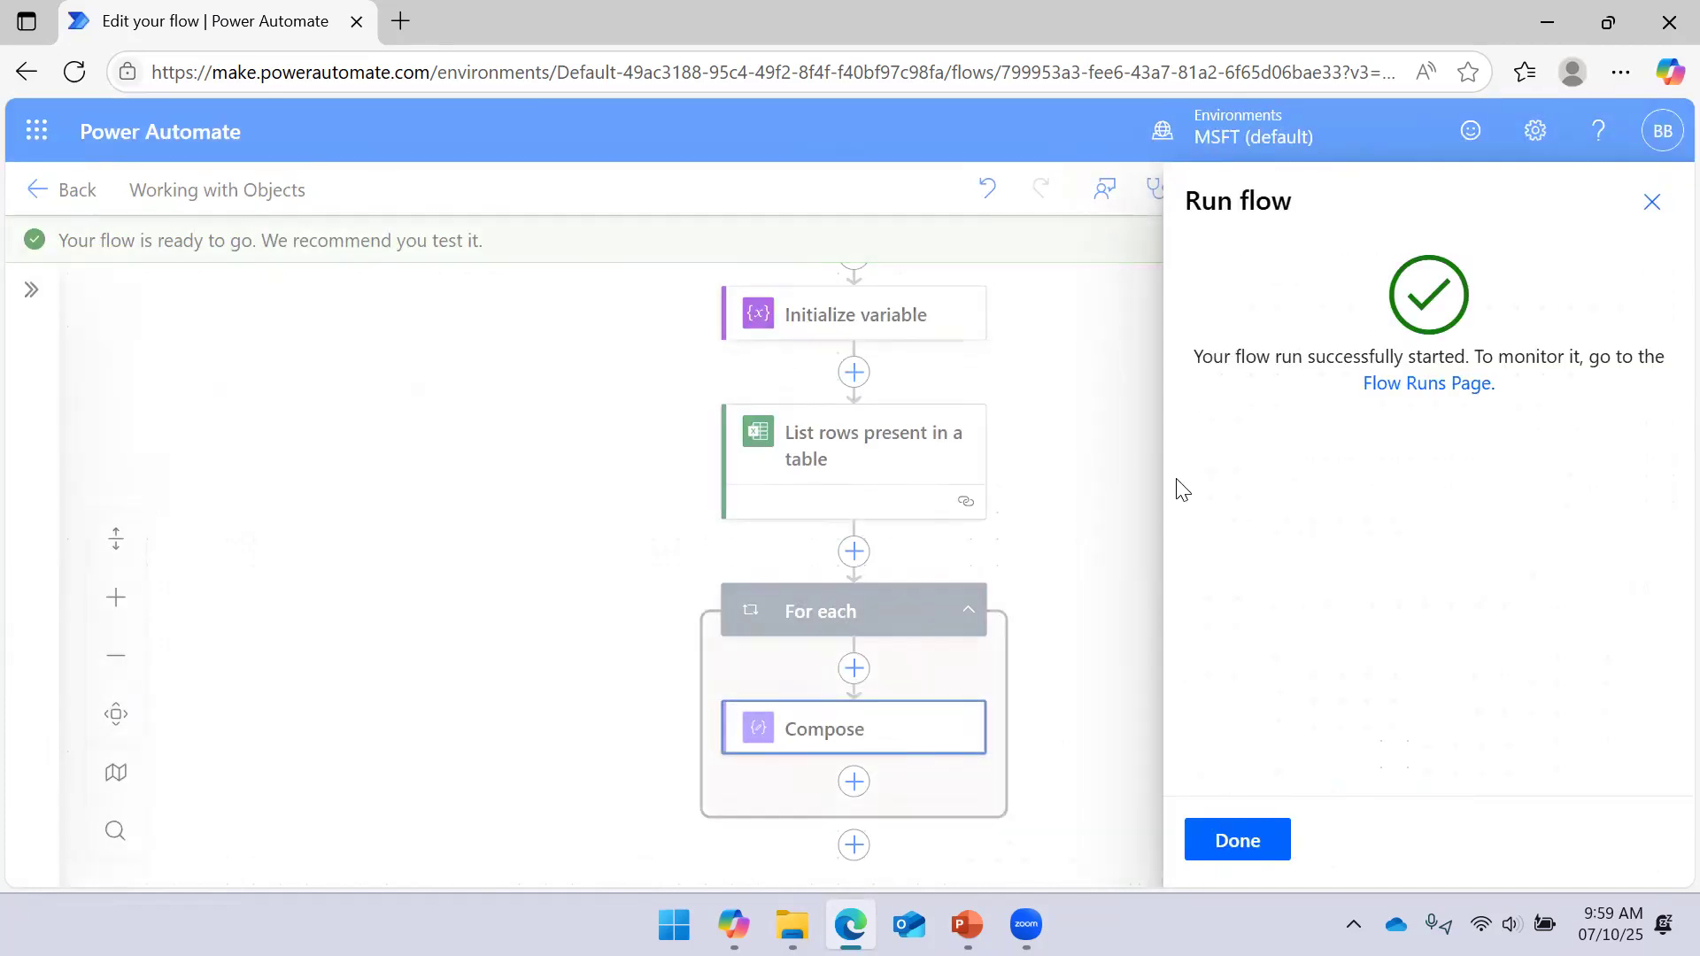
pyautogui.click(1227, 825)
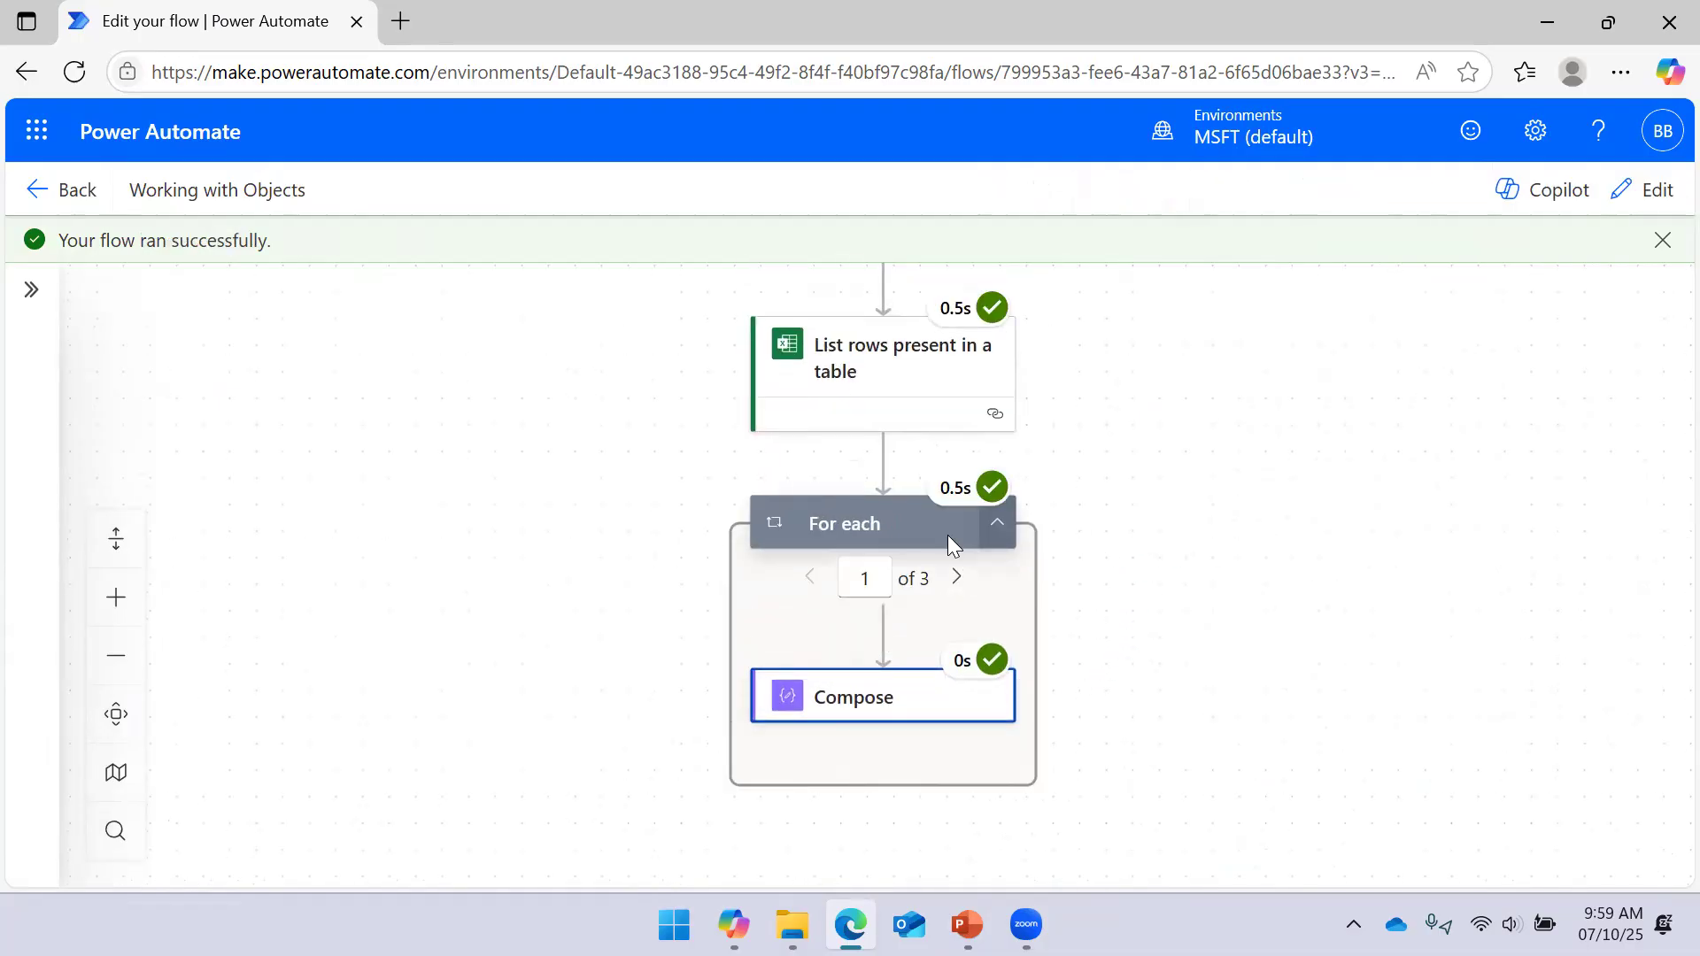
# View the List rows step's raw JSON outputs showing the employee records
pyautogui.click(908, 382)
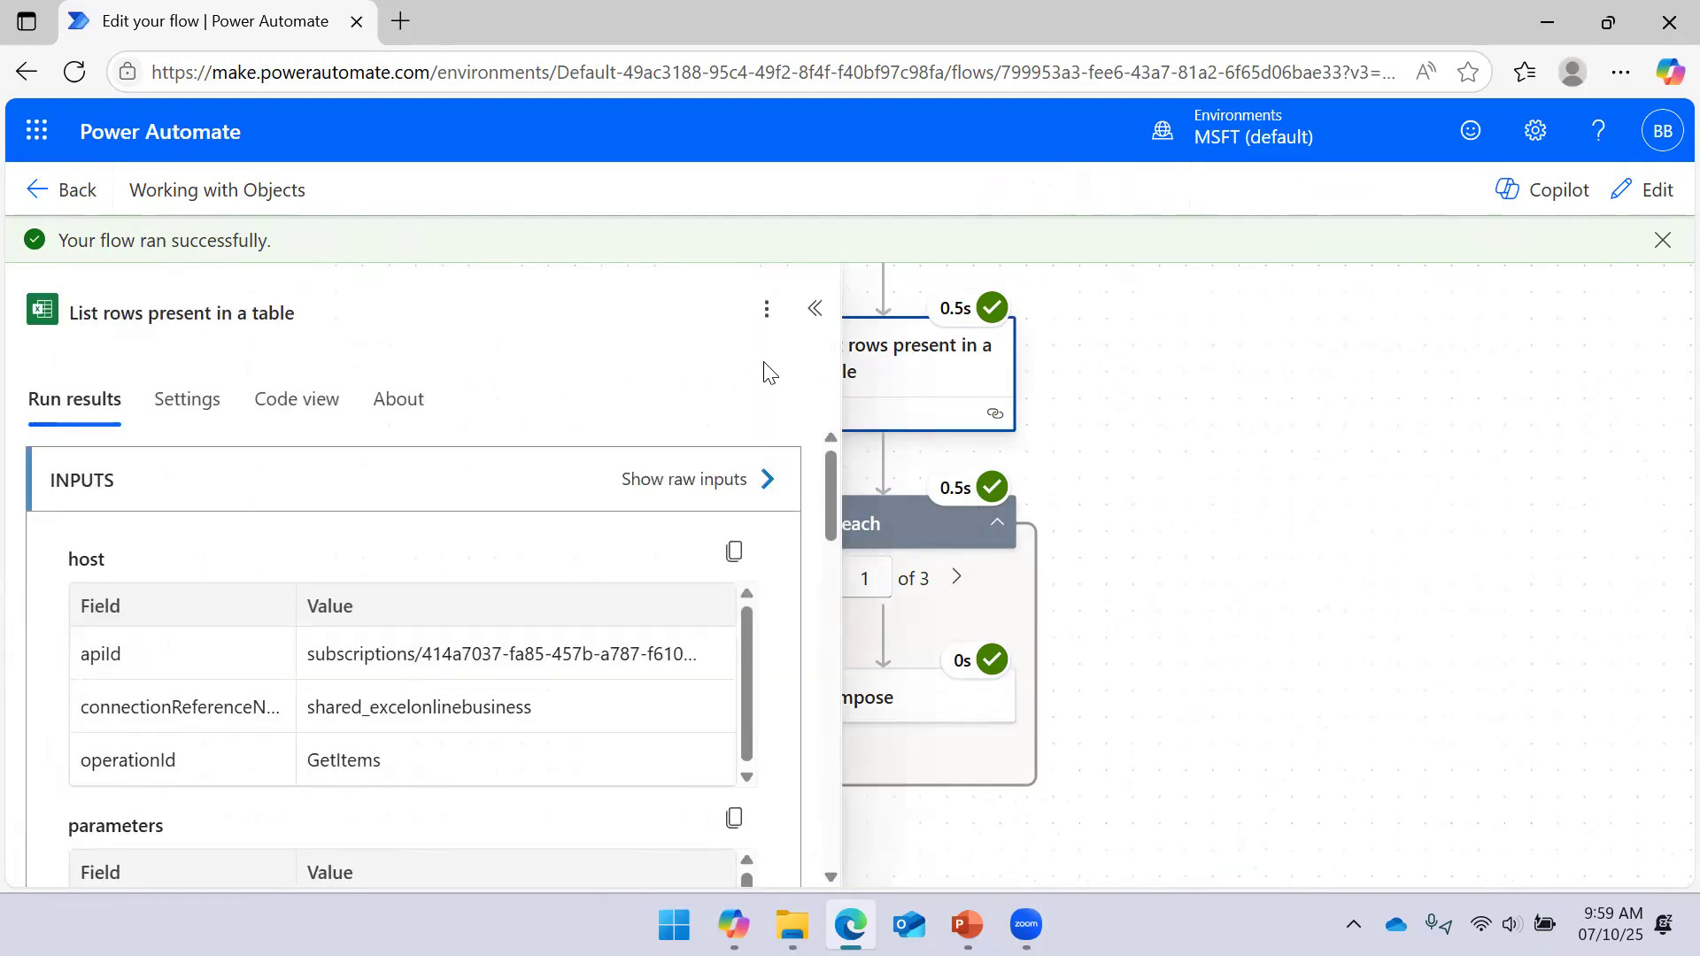
pyautogui.scroll(-5, 614, 545)
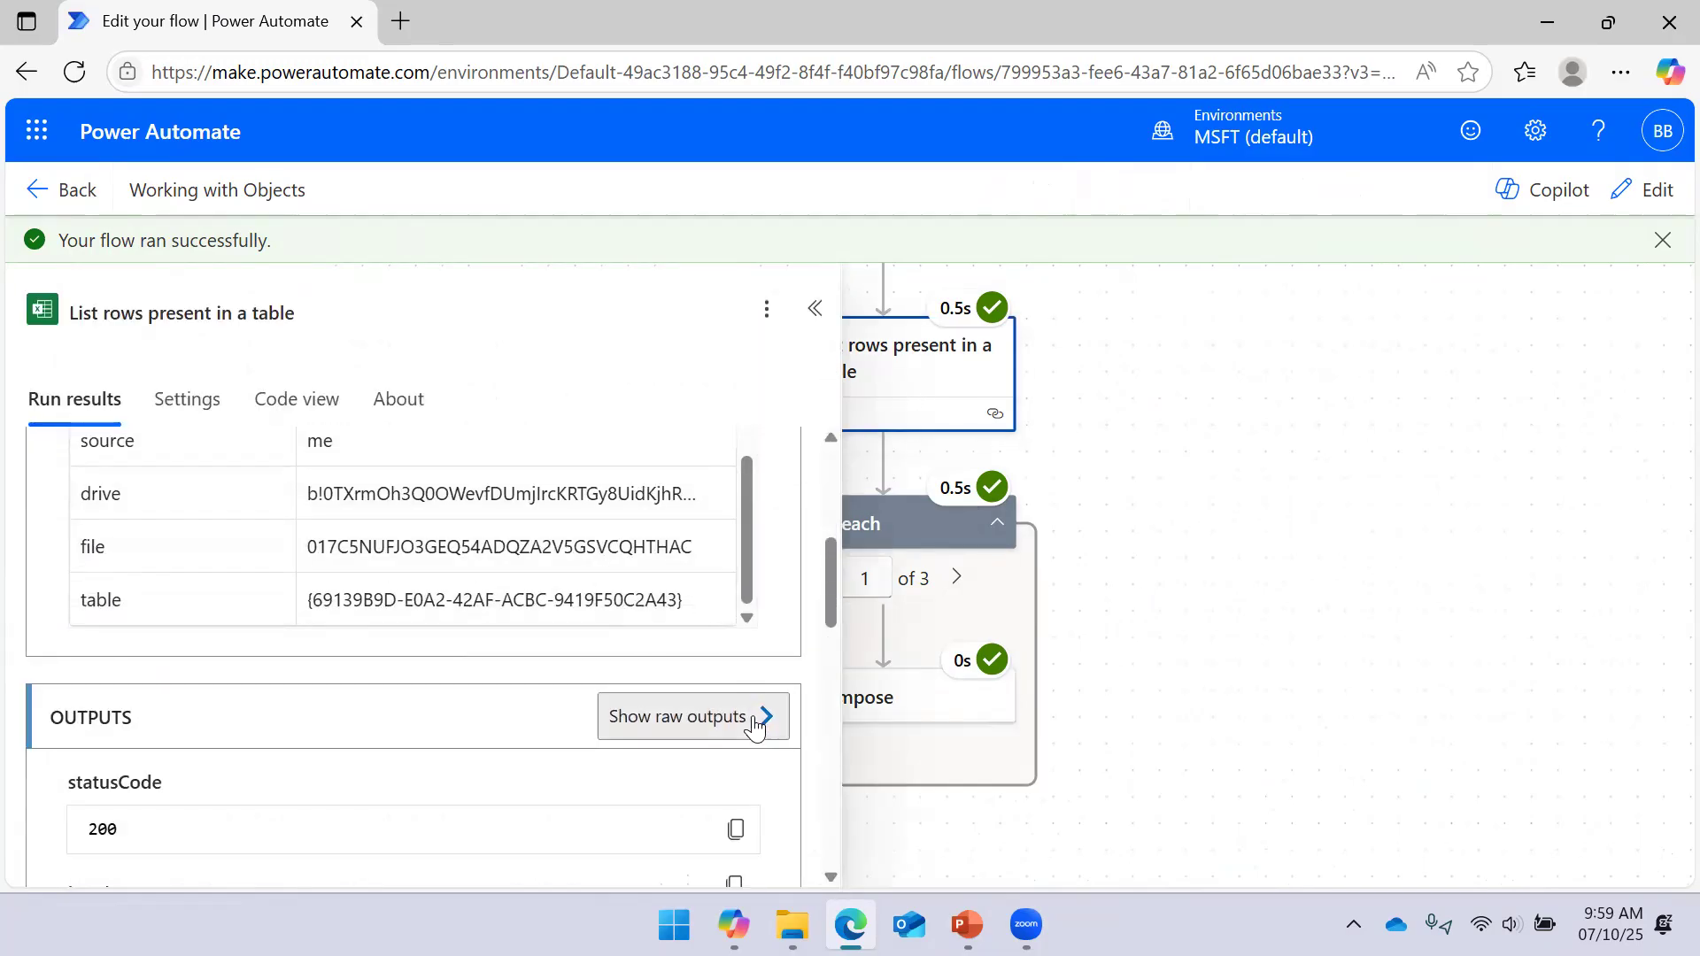
pyautogui.click(755, 728)
pyautogui.moveTo(1638, 340)
pyautogui.mouseDown()
pyautogui.moveTo(1617, 474)
pyautogui.moveTo(1646, 334)
pyautogui.mouseUp()
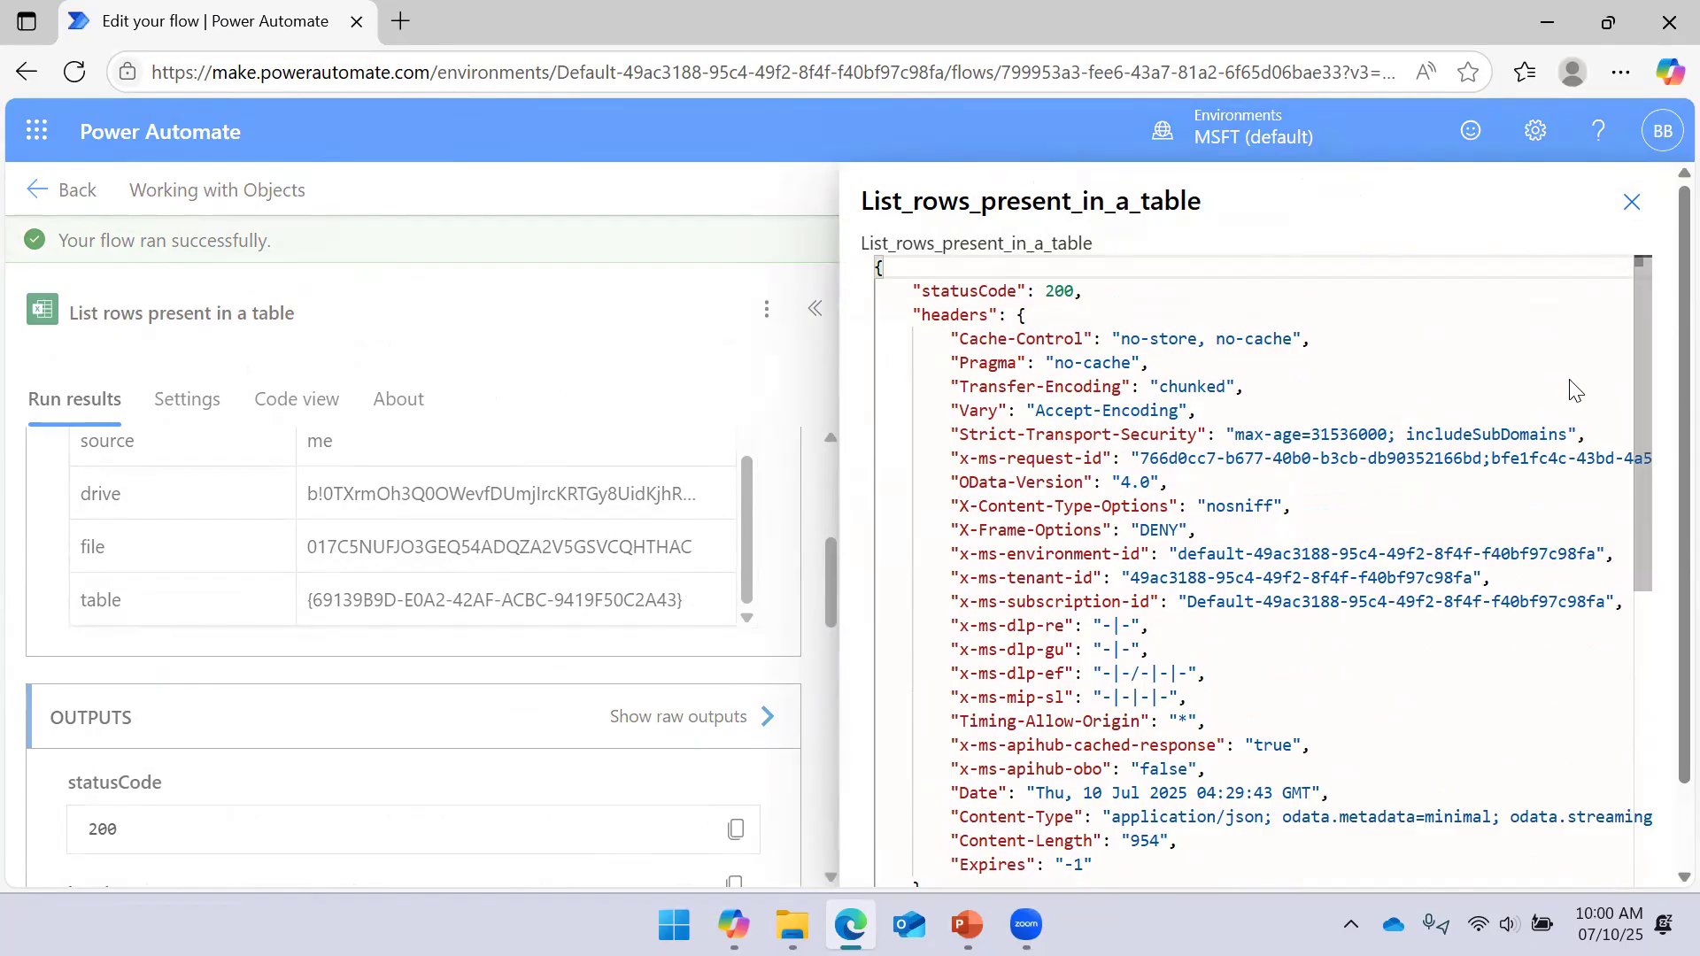
pyautogui.moveTo(1643, 347); pyautogui.dragTo(1663, 566)
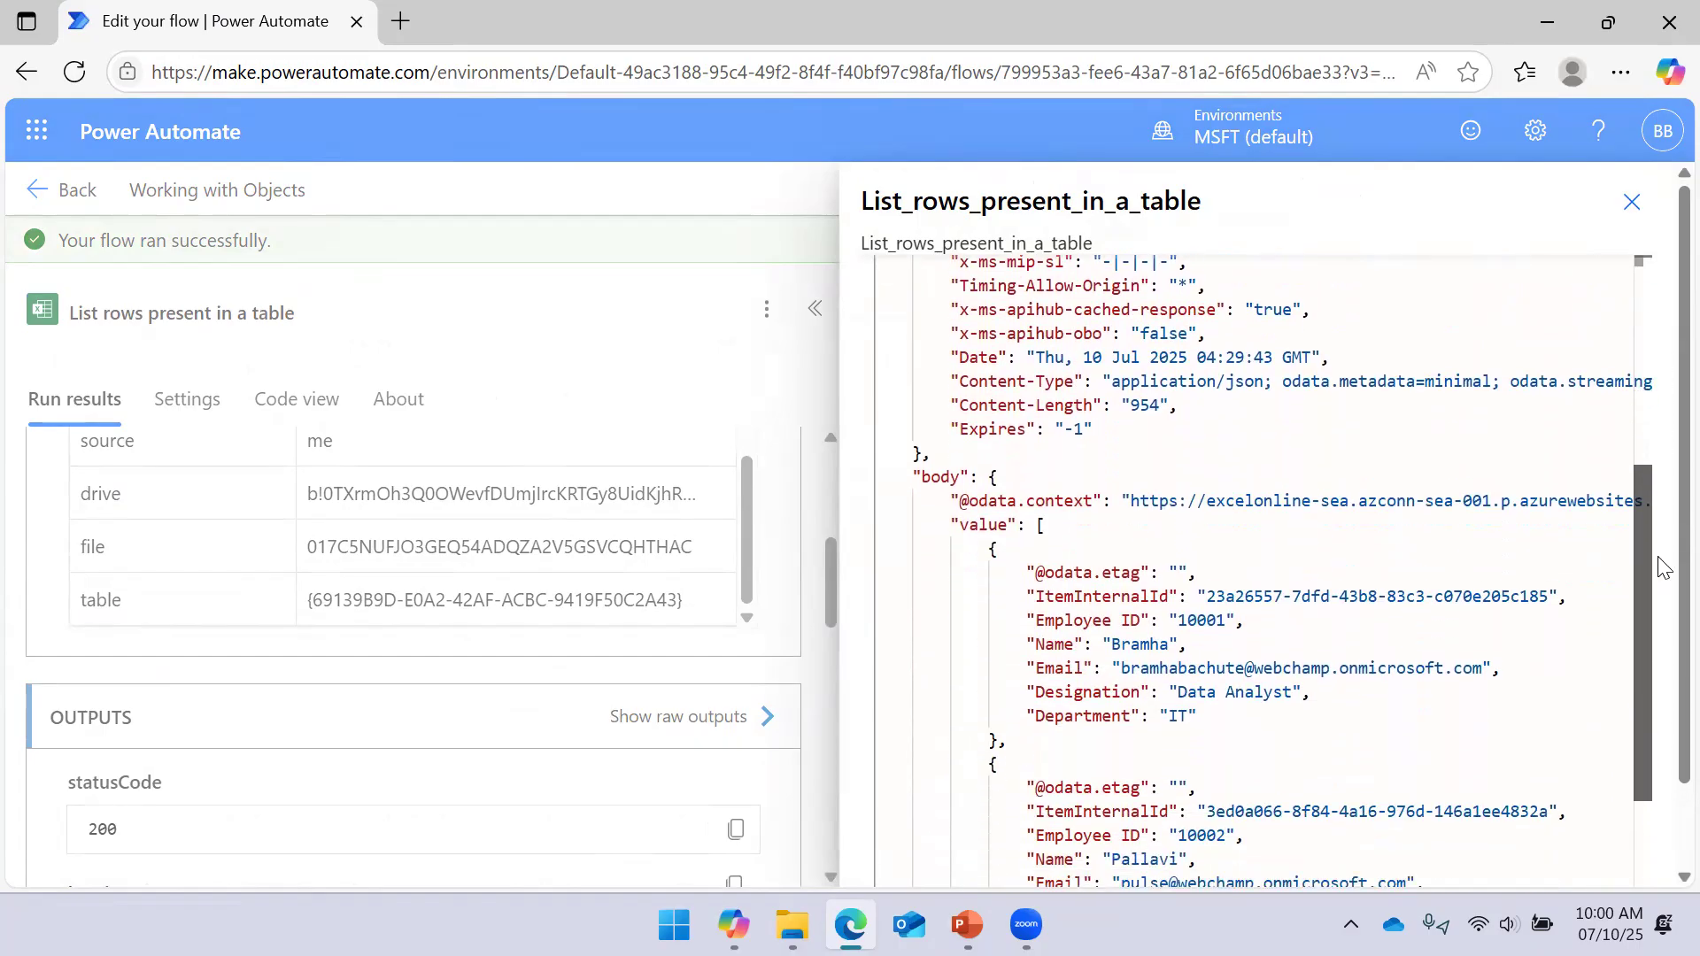
pyautogui.click(674, 925)
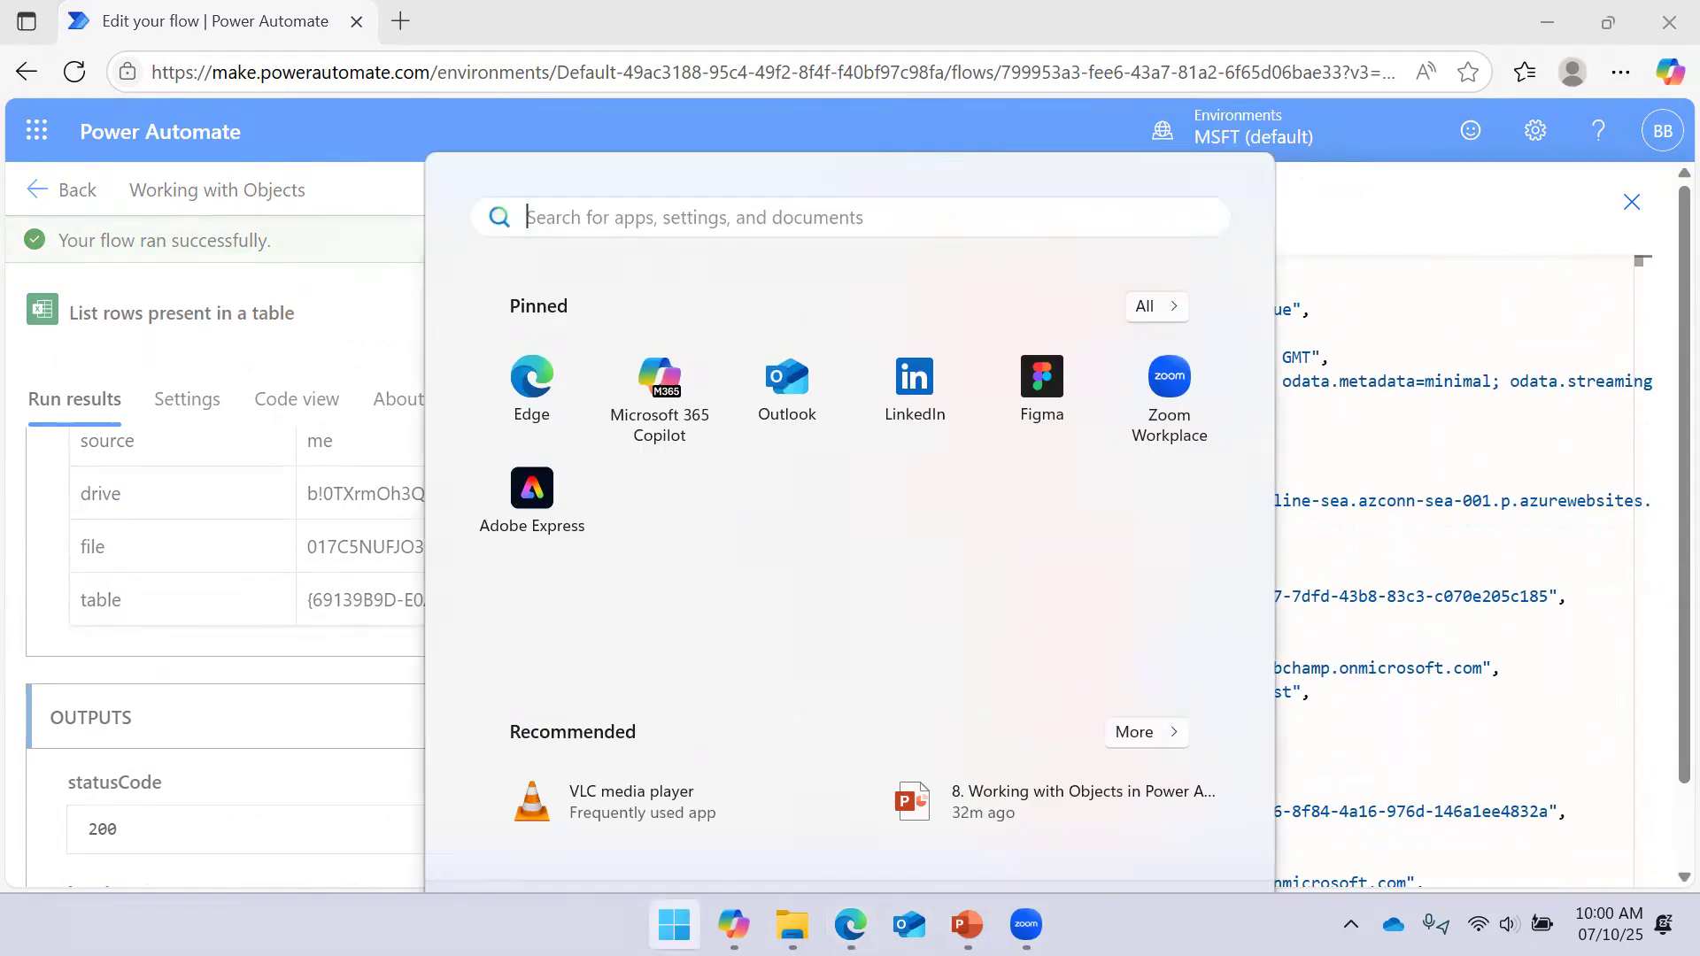
# Snip the raw JSON output region with Snipping Tool, then close the List rows raw outputs
pyautogui.write('s')
pyautogui.press('Return')
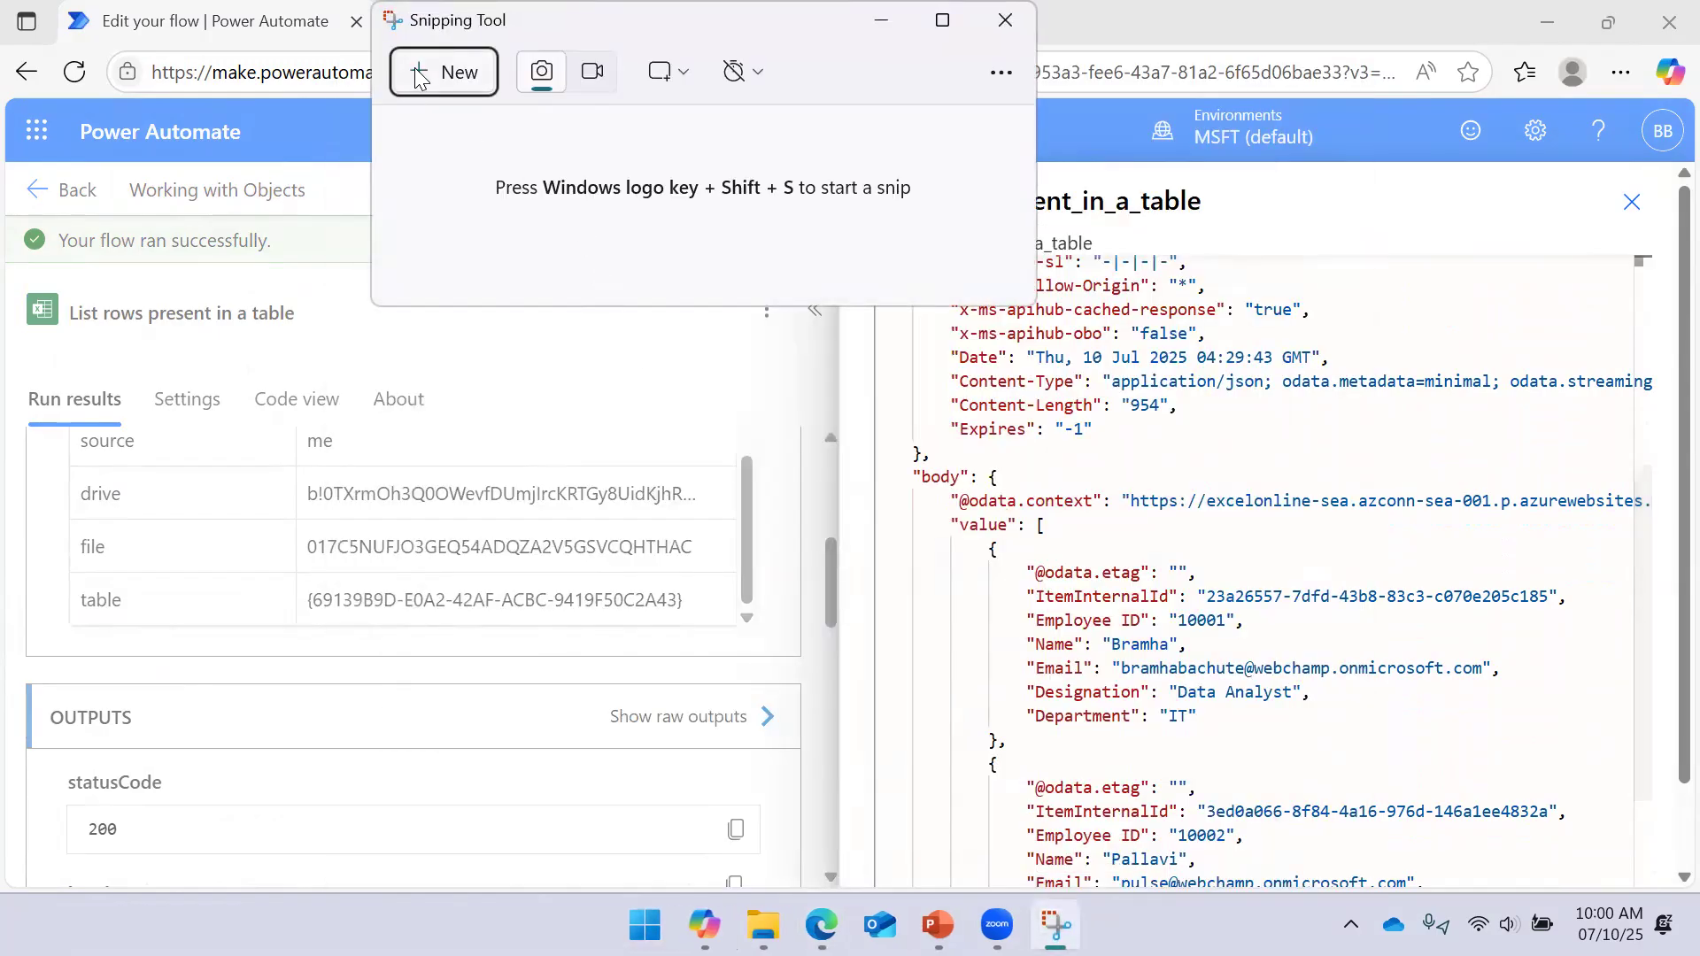
pyautogui.click(448, 72)
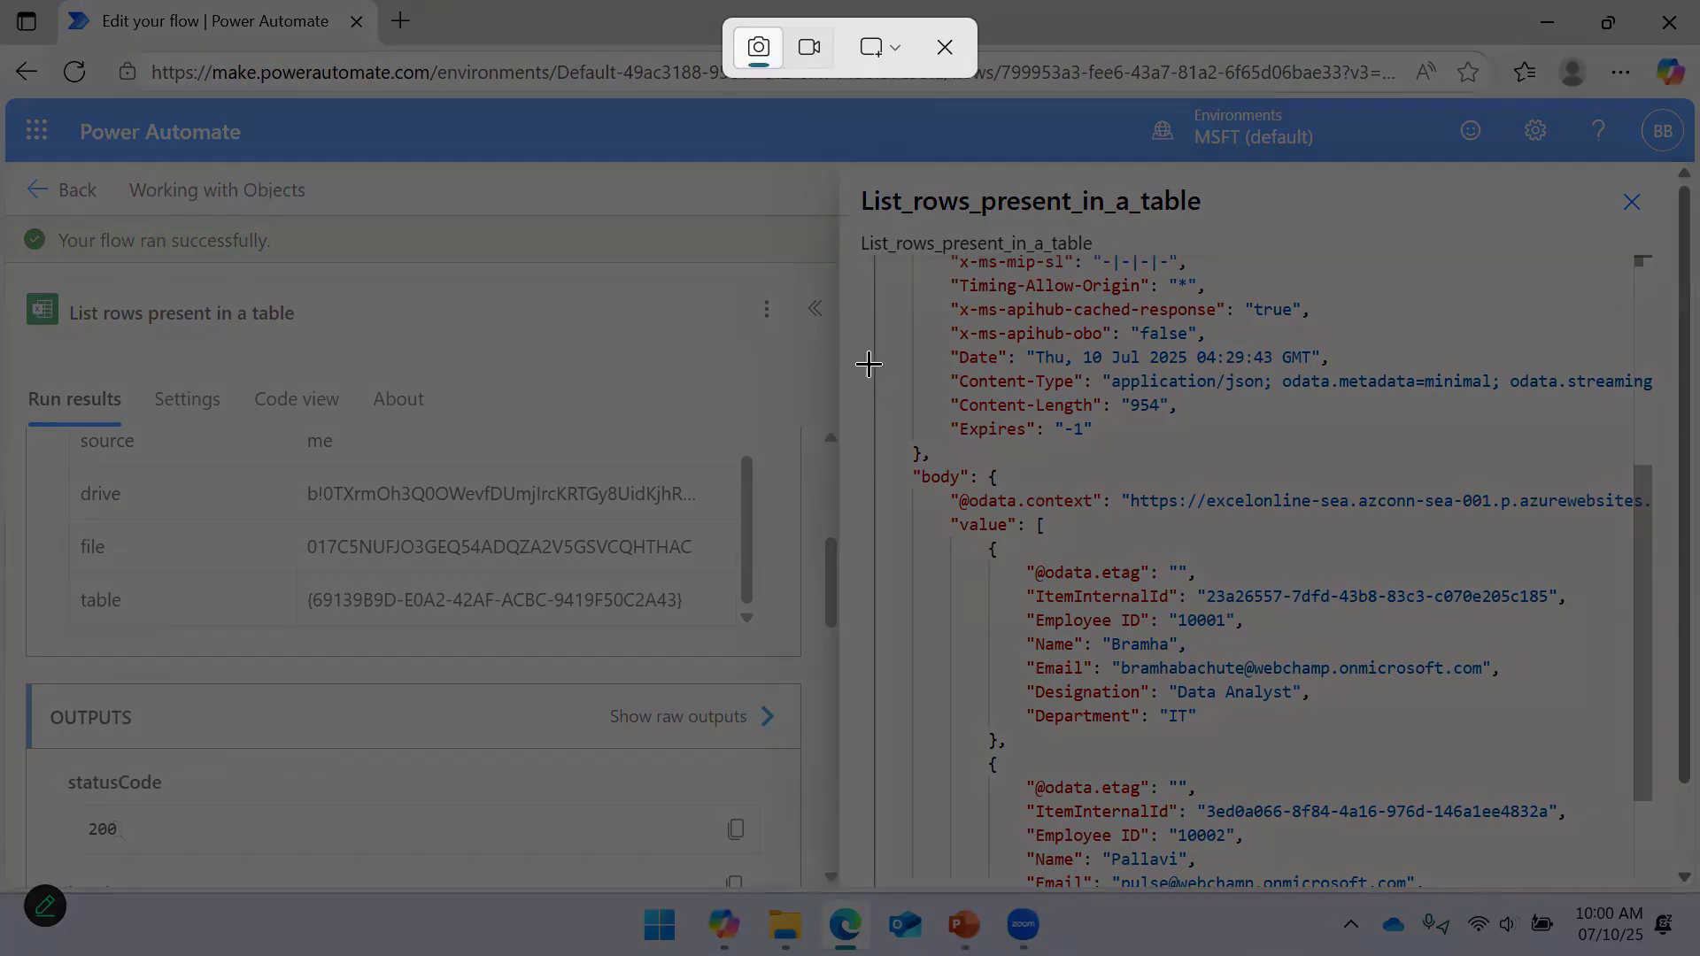
pyautogui.moveTo(1011, 489); pyautogui.dragTo(1658, 873)
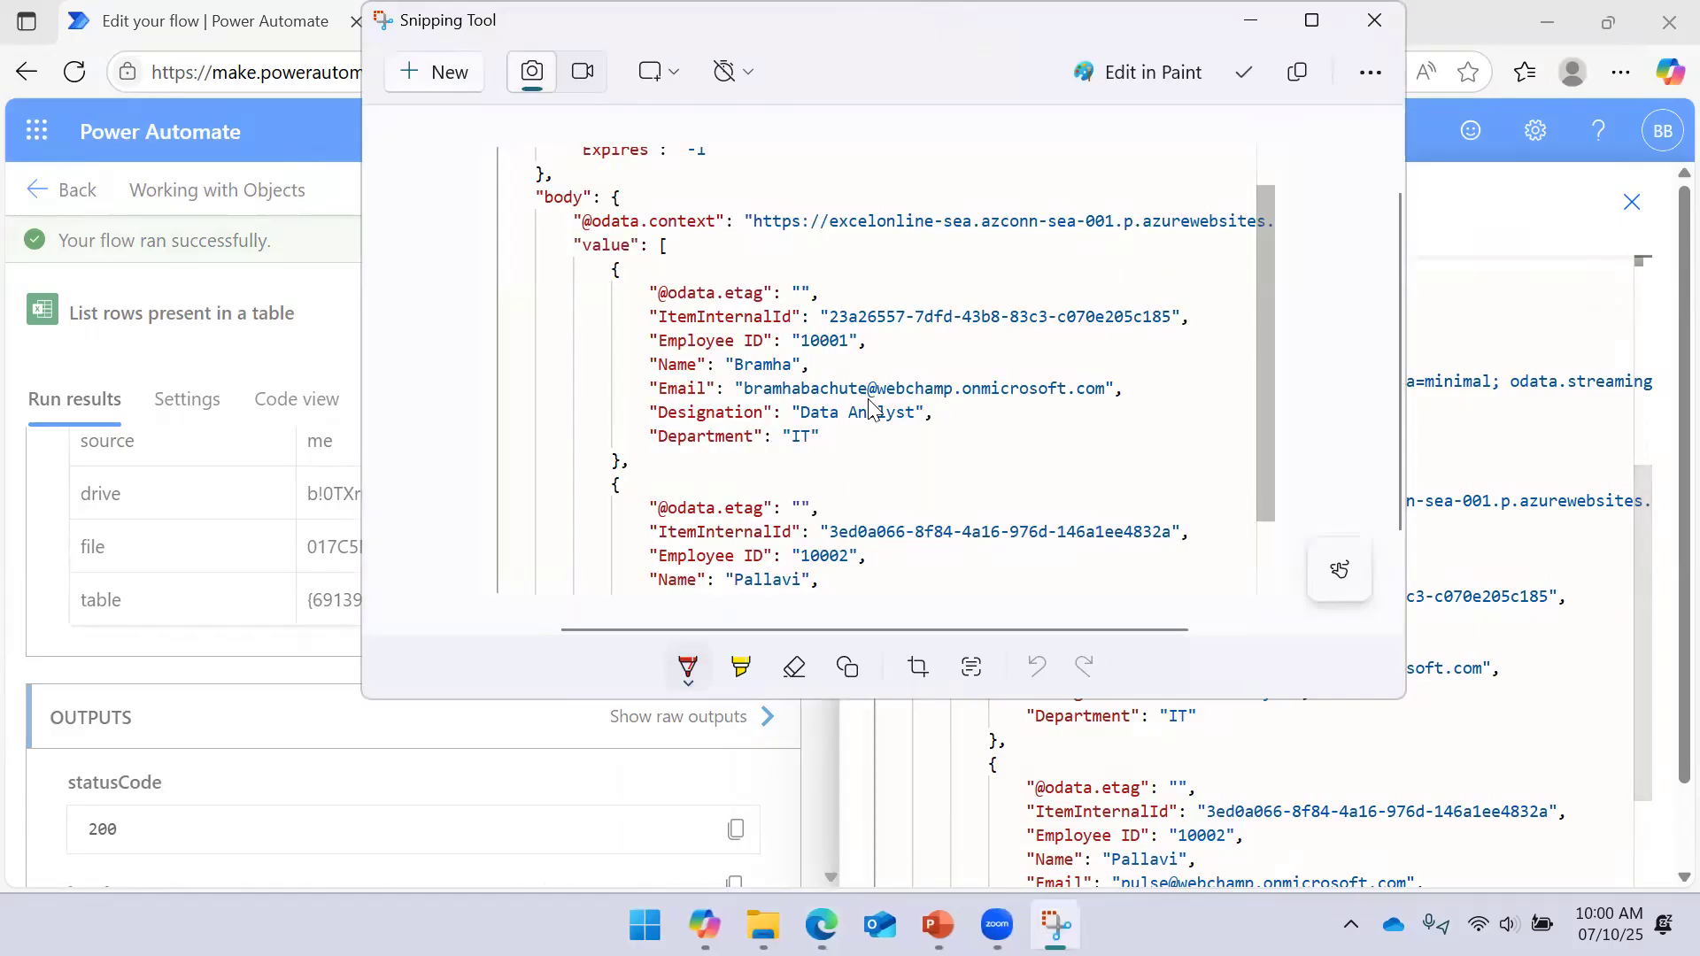
pyautogui.click(1247, 22)
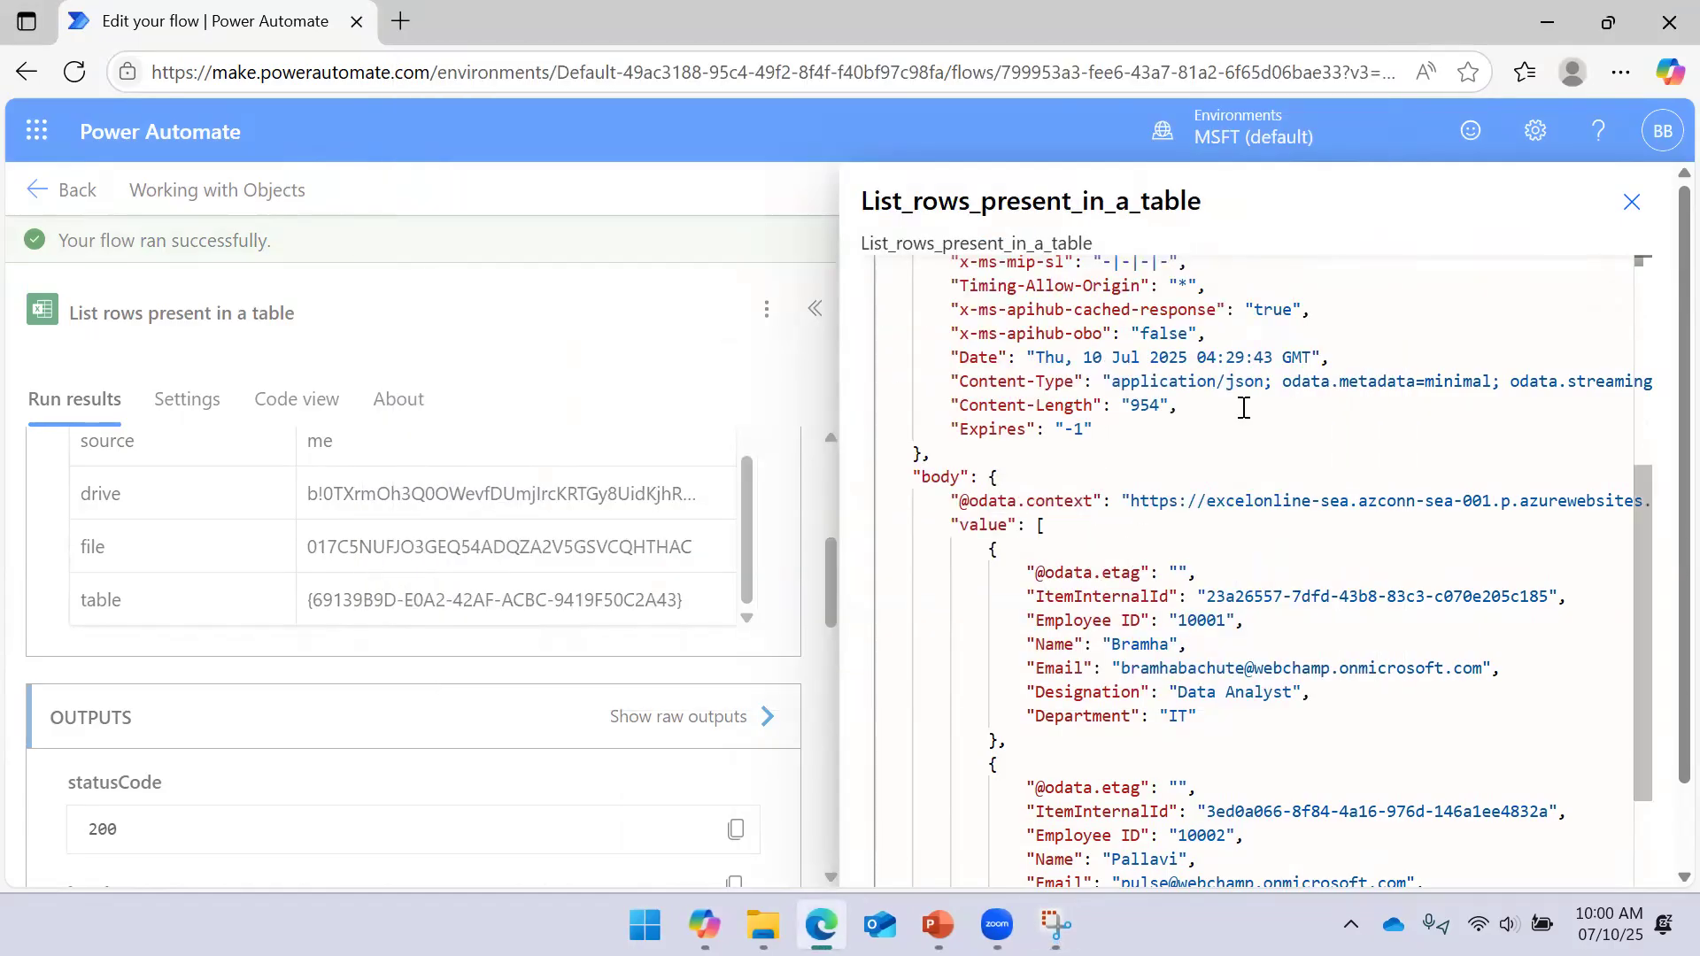
pyautogui.click(1631, 201)
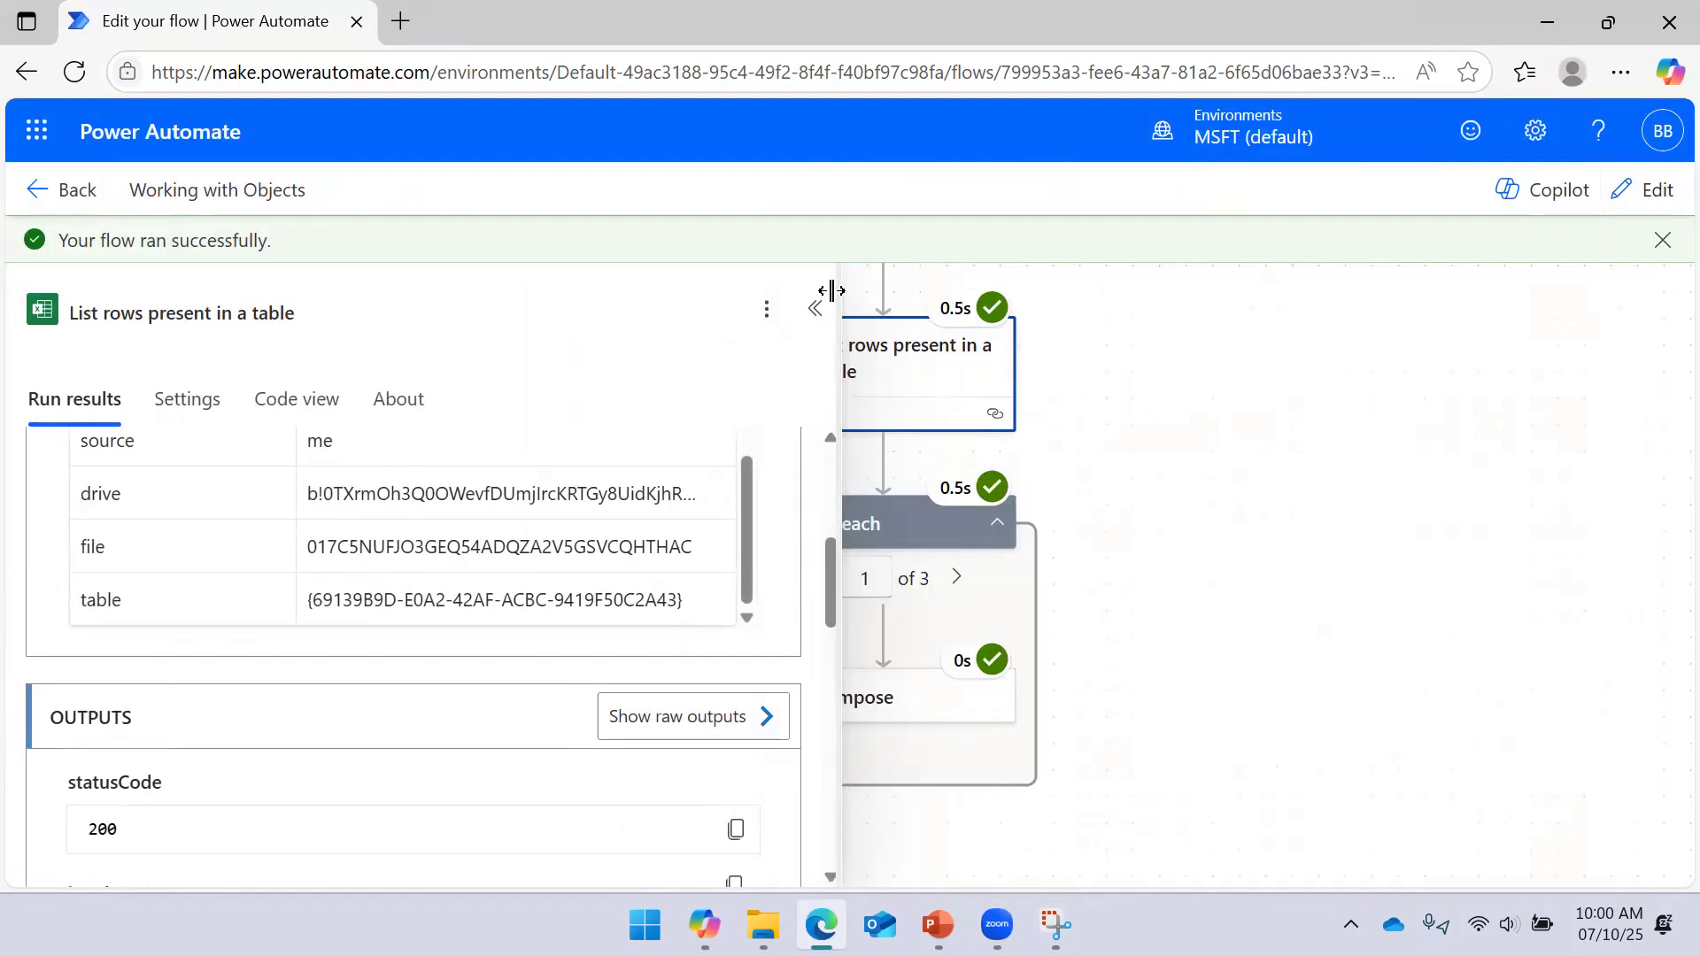
# Collapse the run results, review the For each and Compose steps, and enter edit mode
pyautogui.click(815, 308)
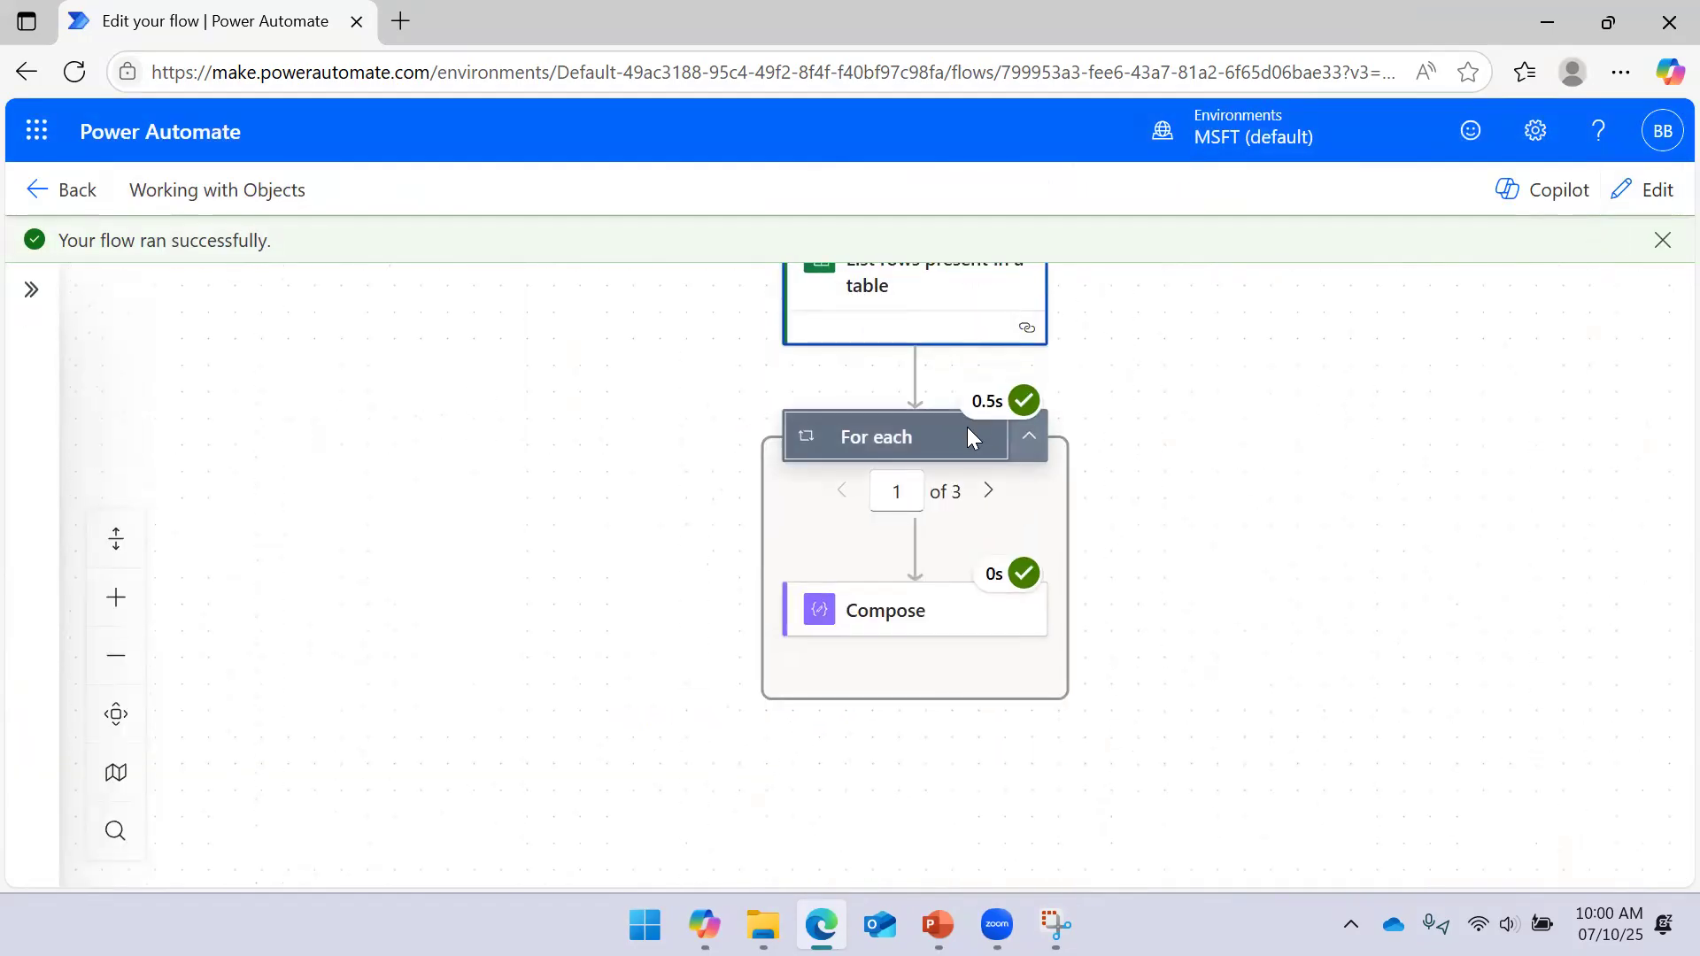
pyautogui.click(963, 431)
pyautogui.rightClick(962, 430)
pyautogui.click(1536, 458)
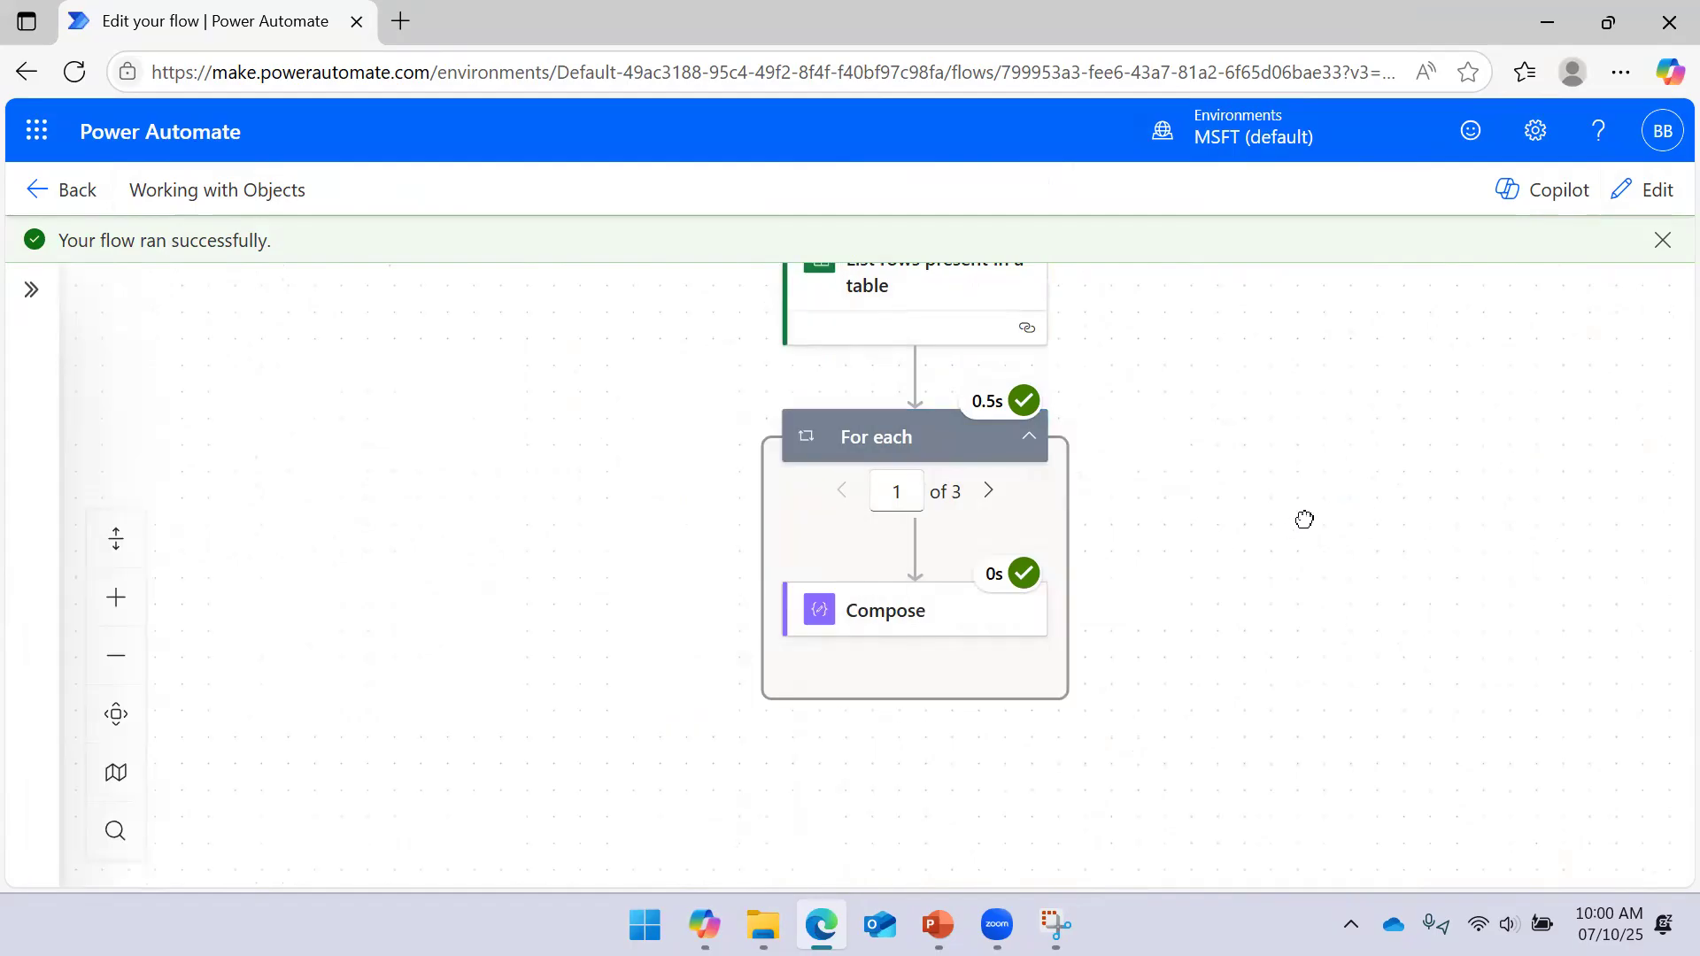
pyautogui.click(979, 653)
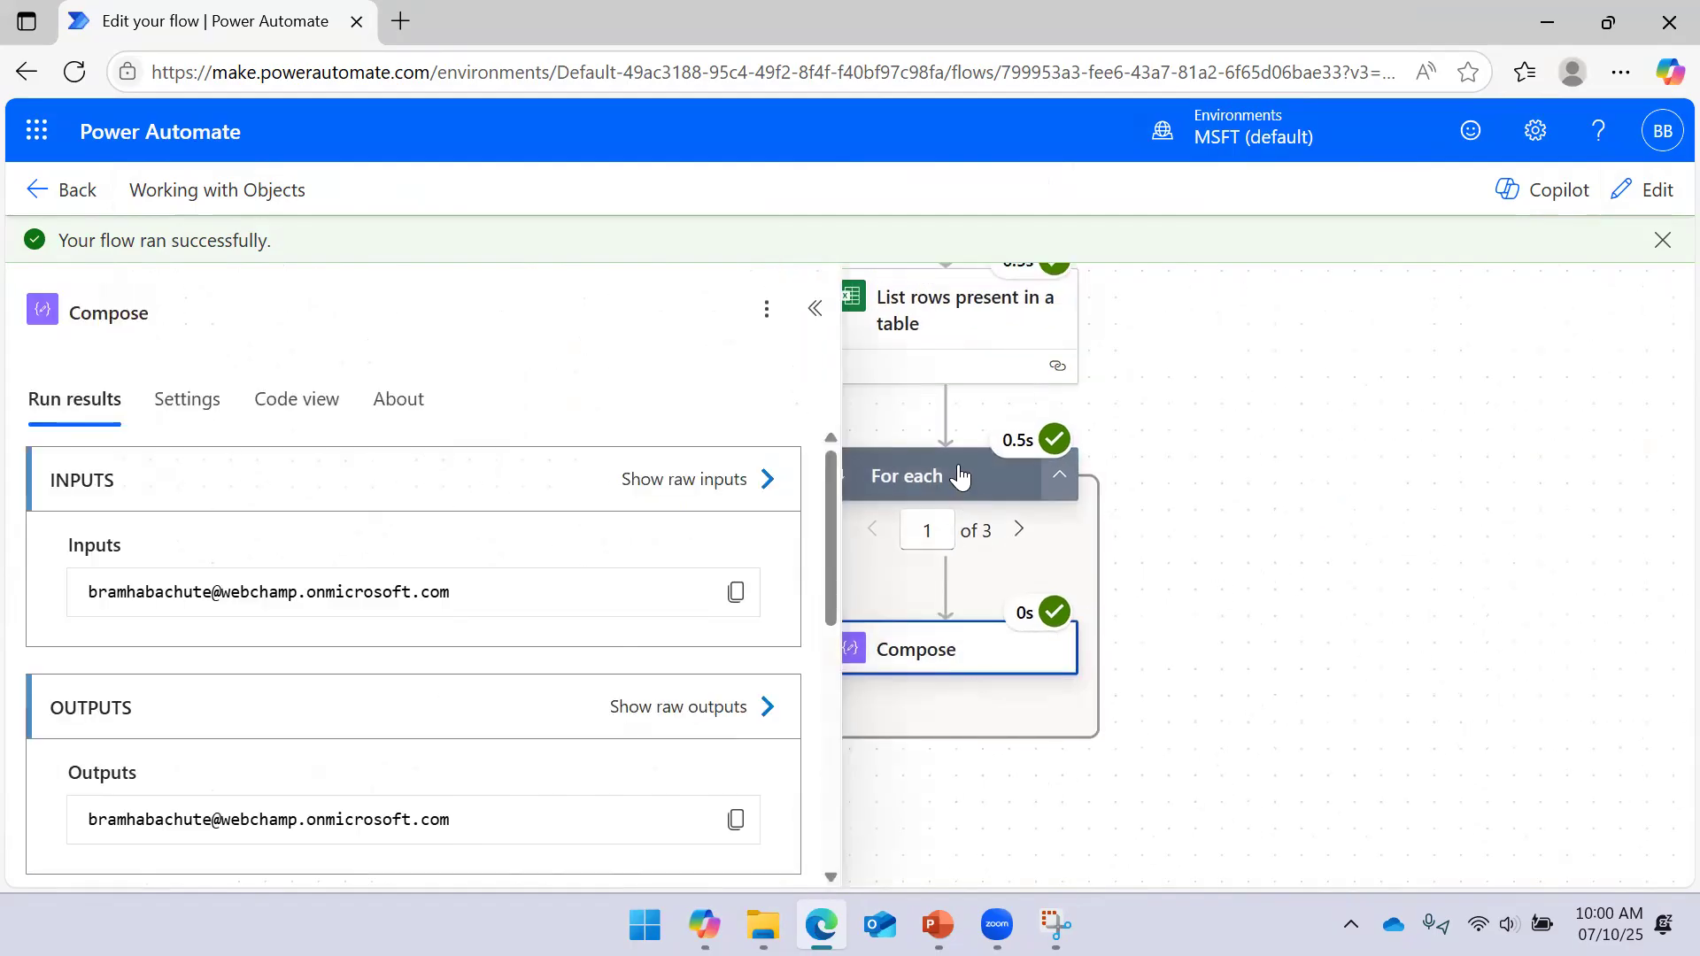
pyautogui.click(1648, 194)
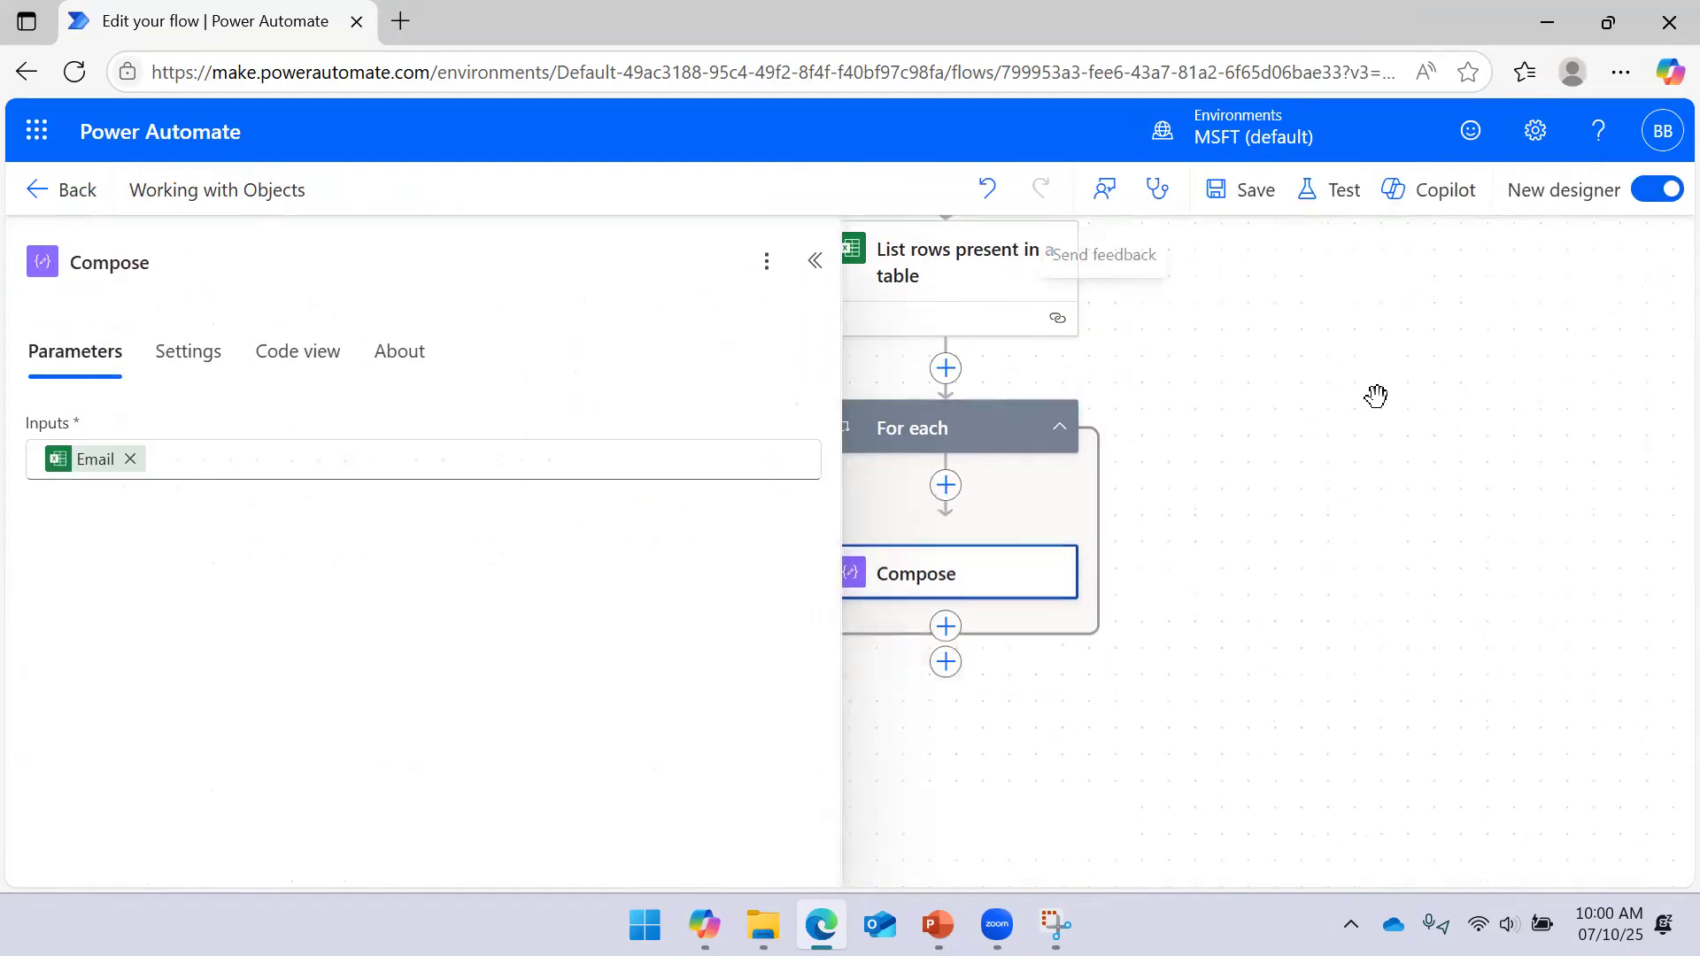
pyautogui.click(815, 260)
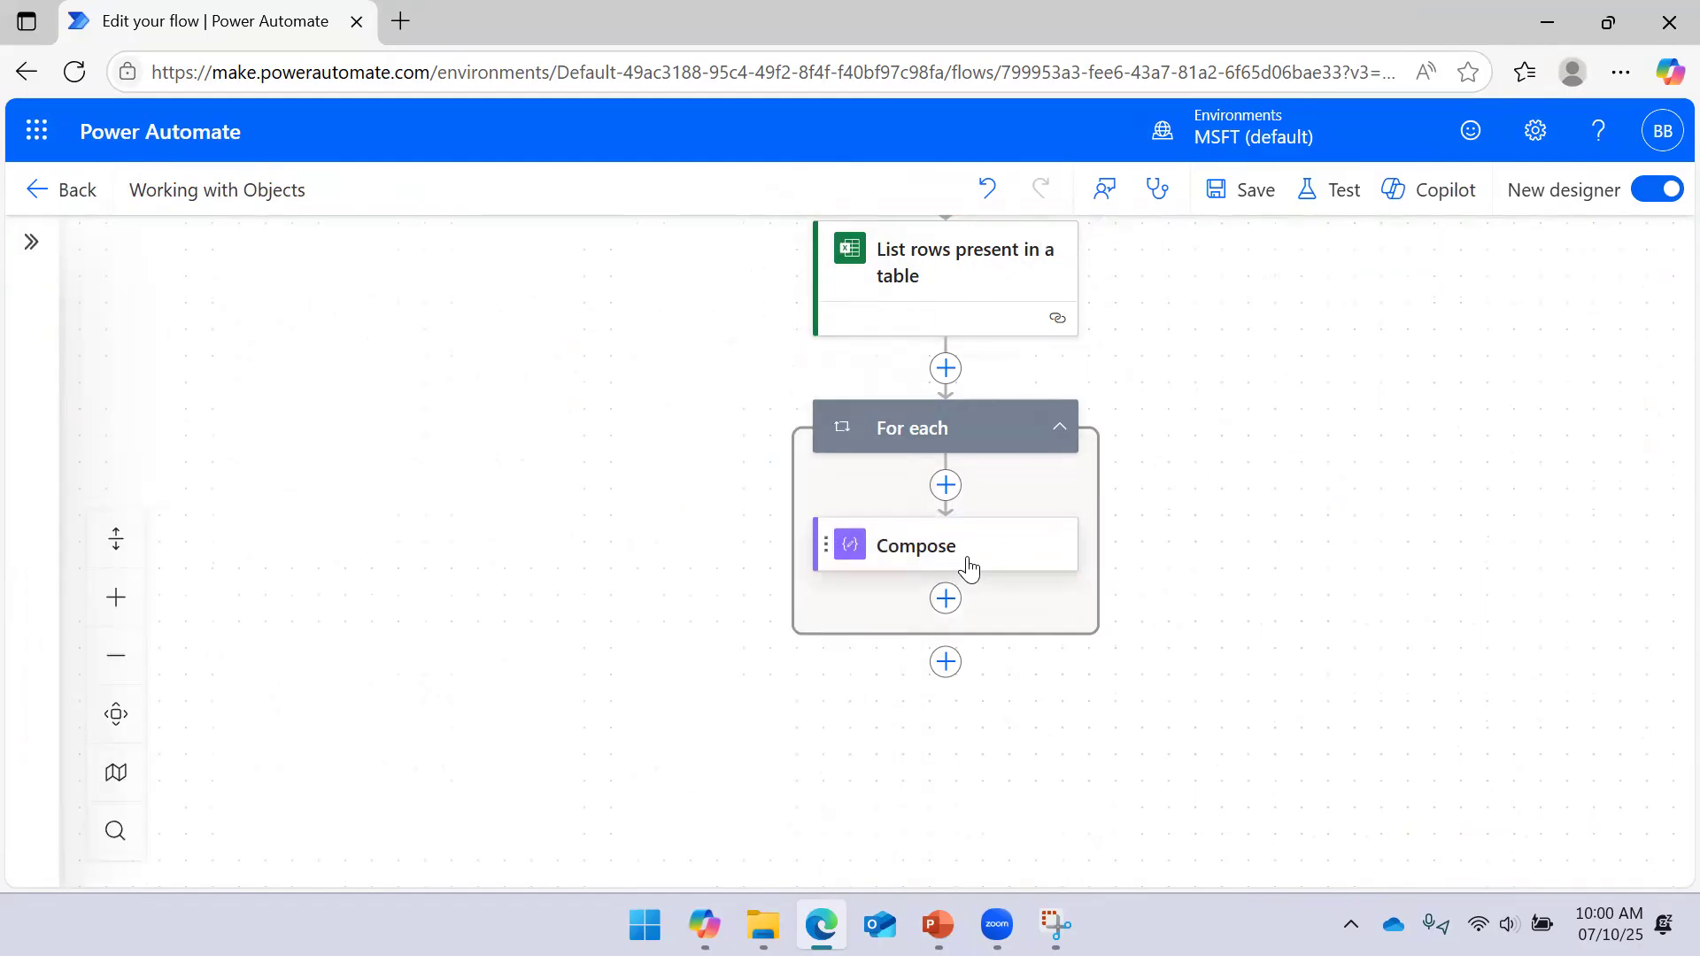
# Delete the Compose step, then delete the For each loop
pyautogui.click(969, 567)
pyautogui.rightClick(970, 565)
pyautogui.click(1017, 580)
pyautogui.click(1184, 593)
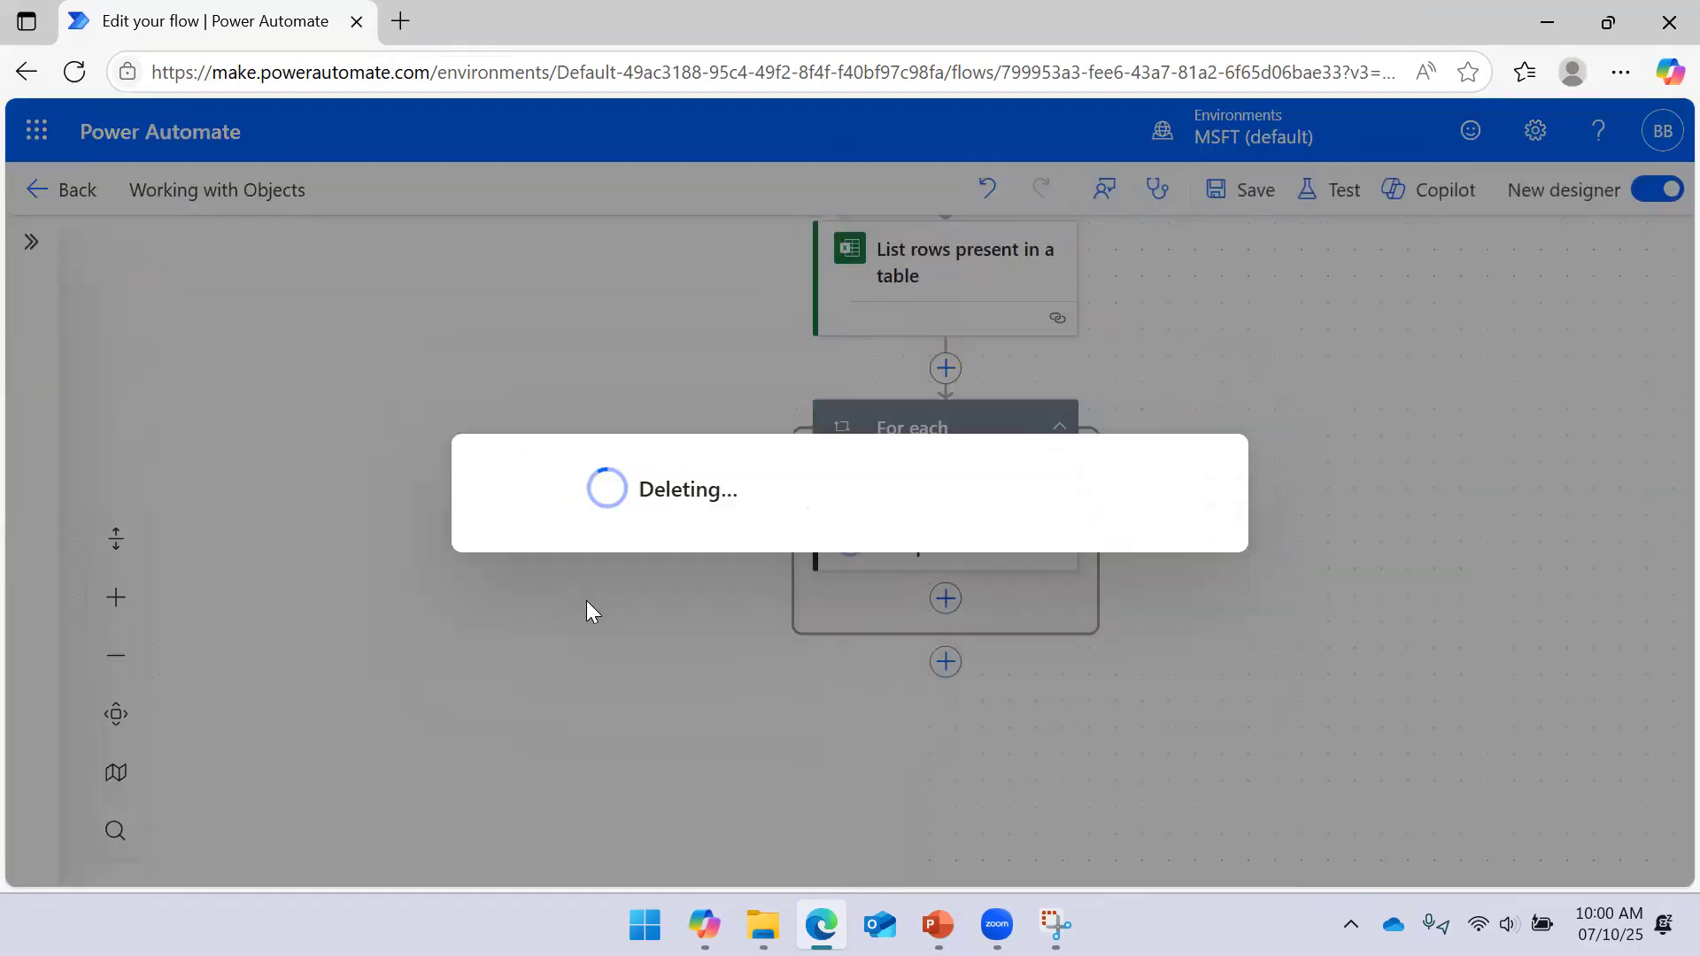
pyautogui.click(1011, 437)
pyautogui.rightClick(1011, 438)
pyautogui.click(1065, 459)
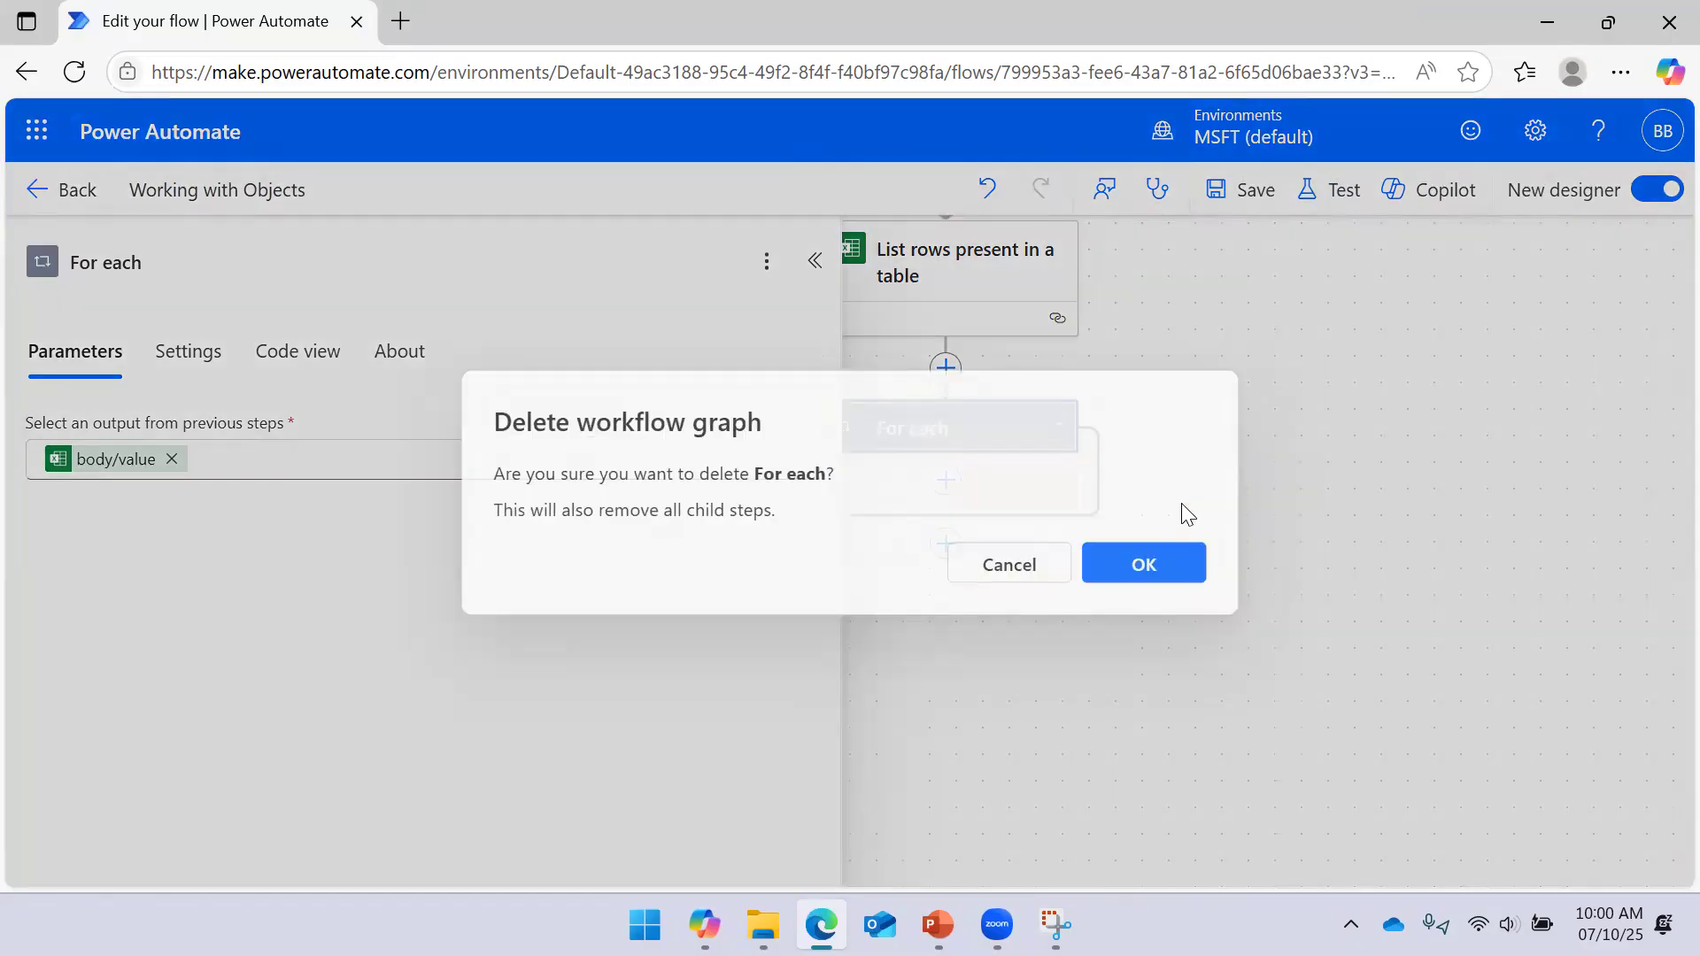
pyautogui.click(1187, 567)
pyautogui.moveTo(1203, 397); pyautogui.dragTo(1194, 451)
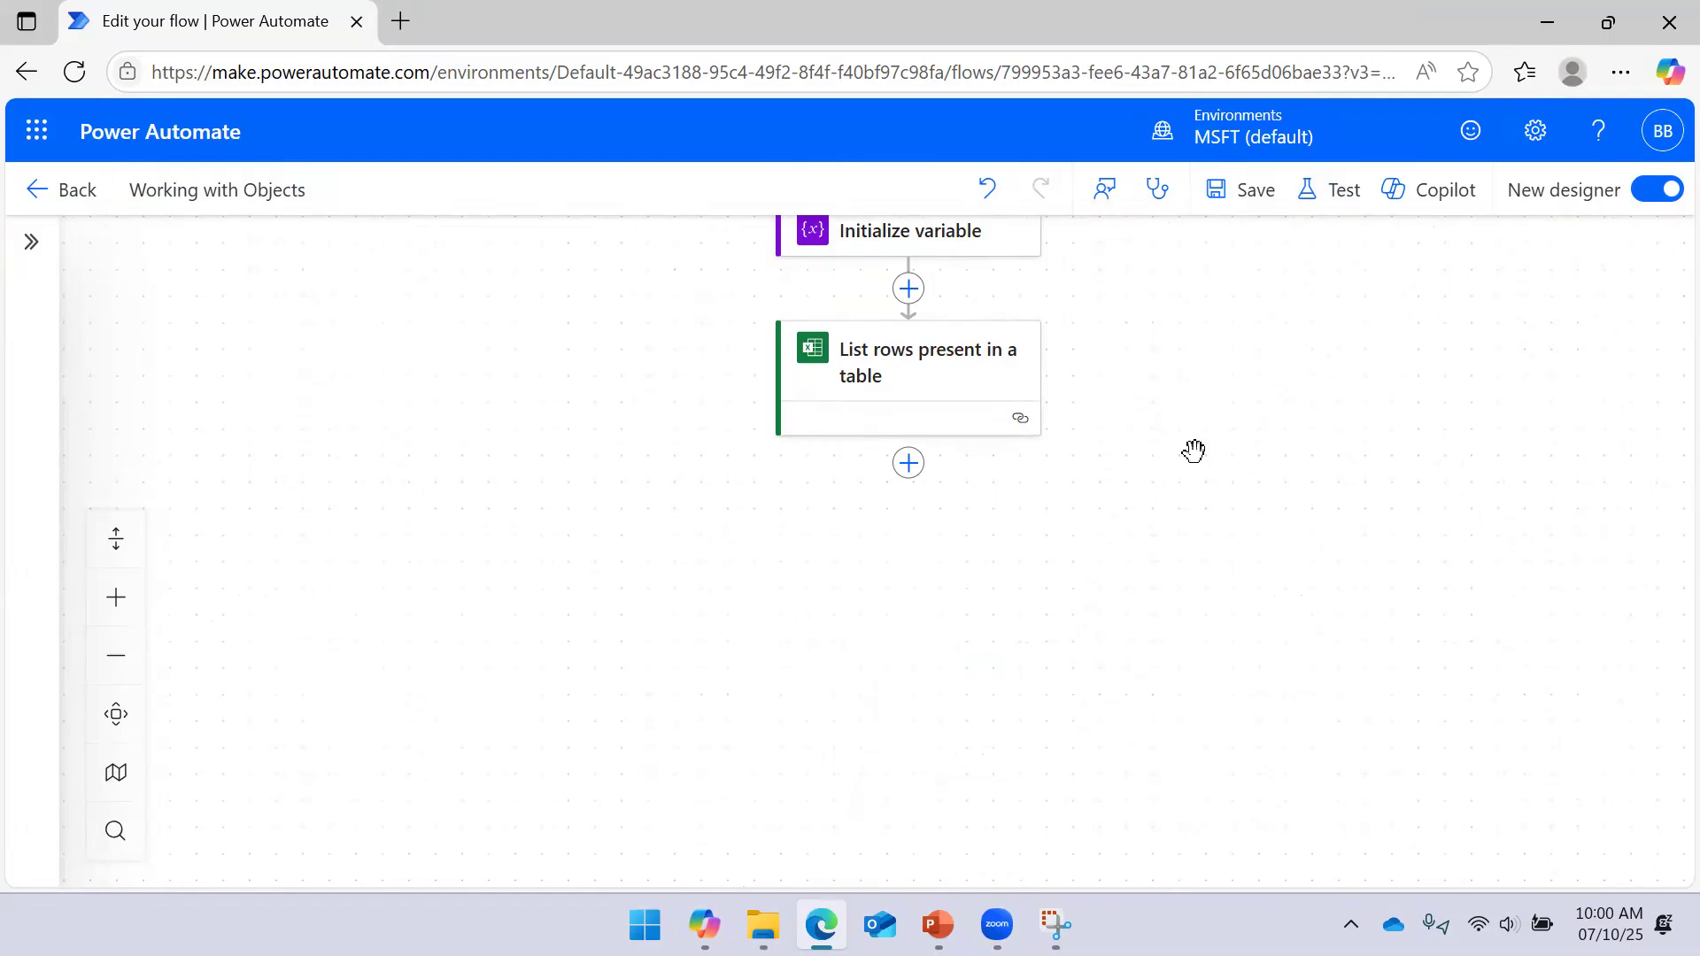
# Insert a Data Operation Compose action directly after List rows present in a table
pyautogui.click(910, 464)
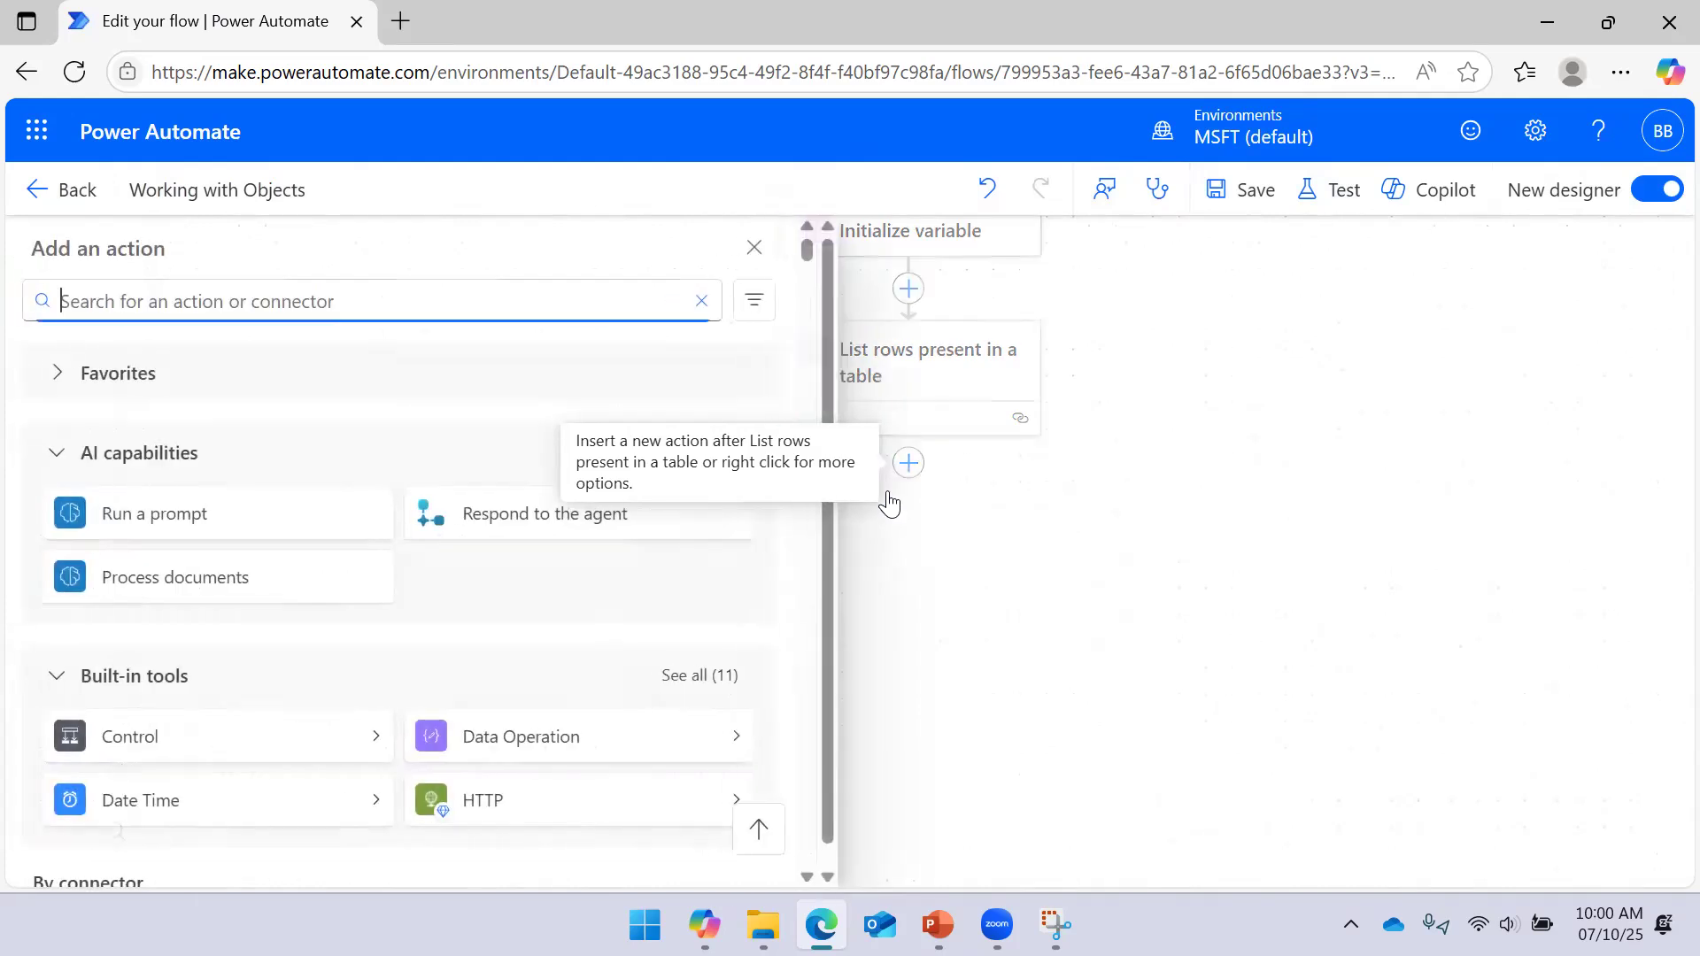
pyautogui.click(762, 736)
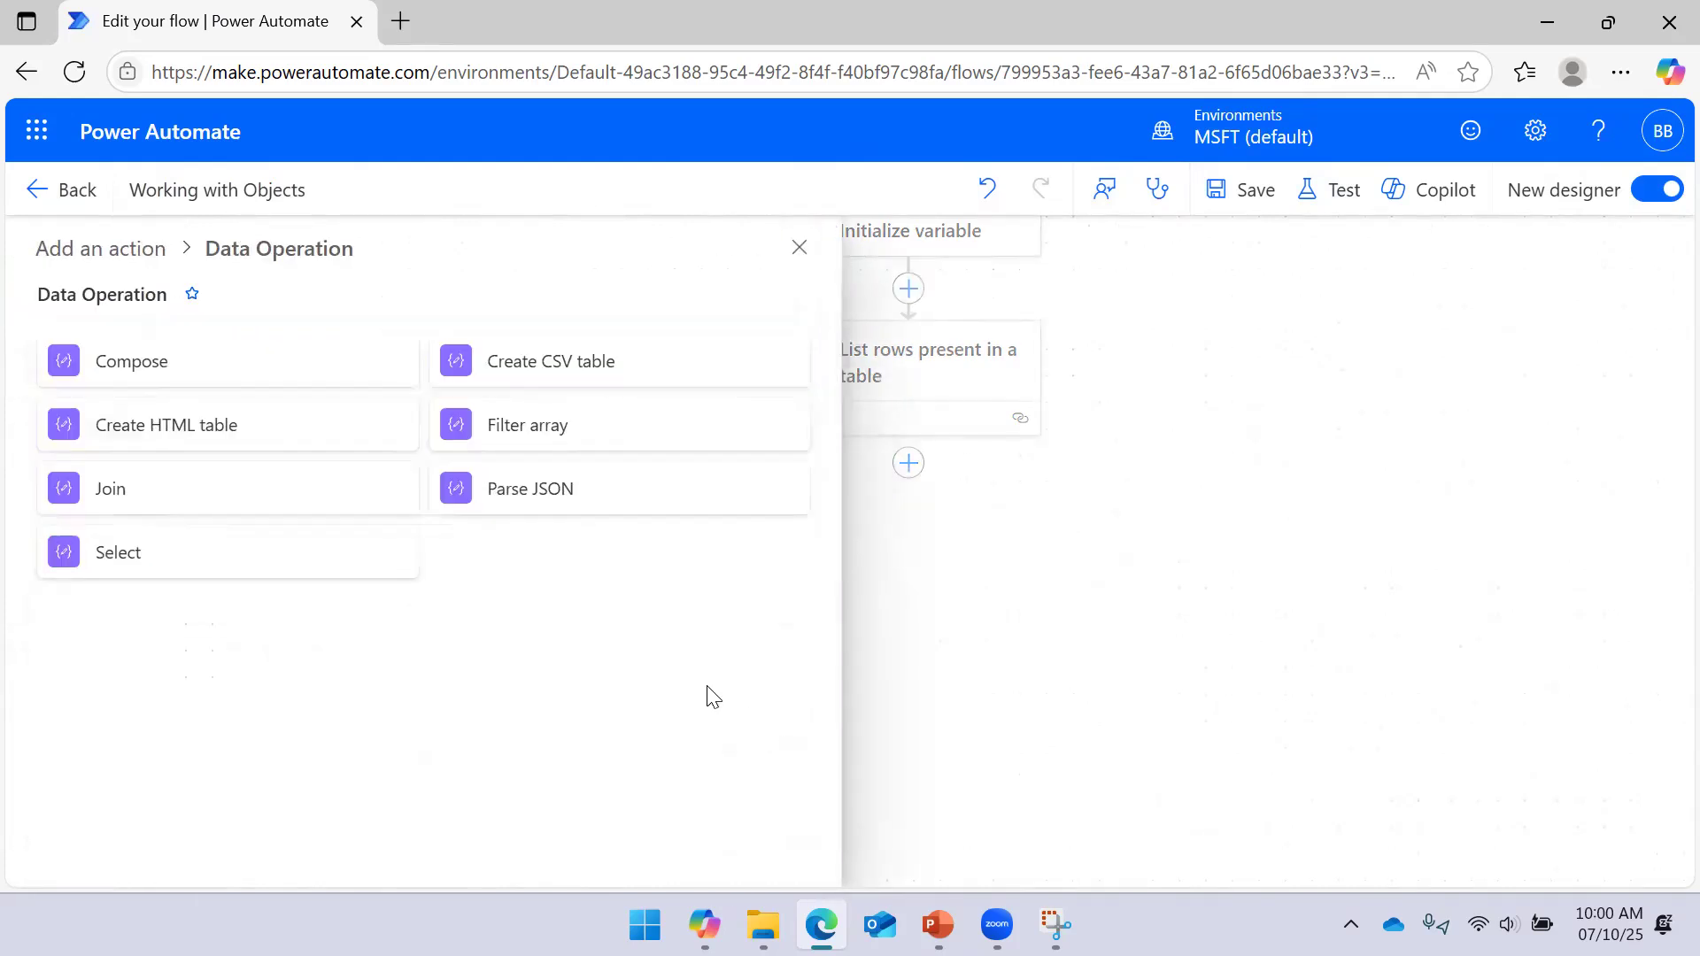
pyautogui.click(270, 387)
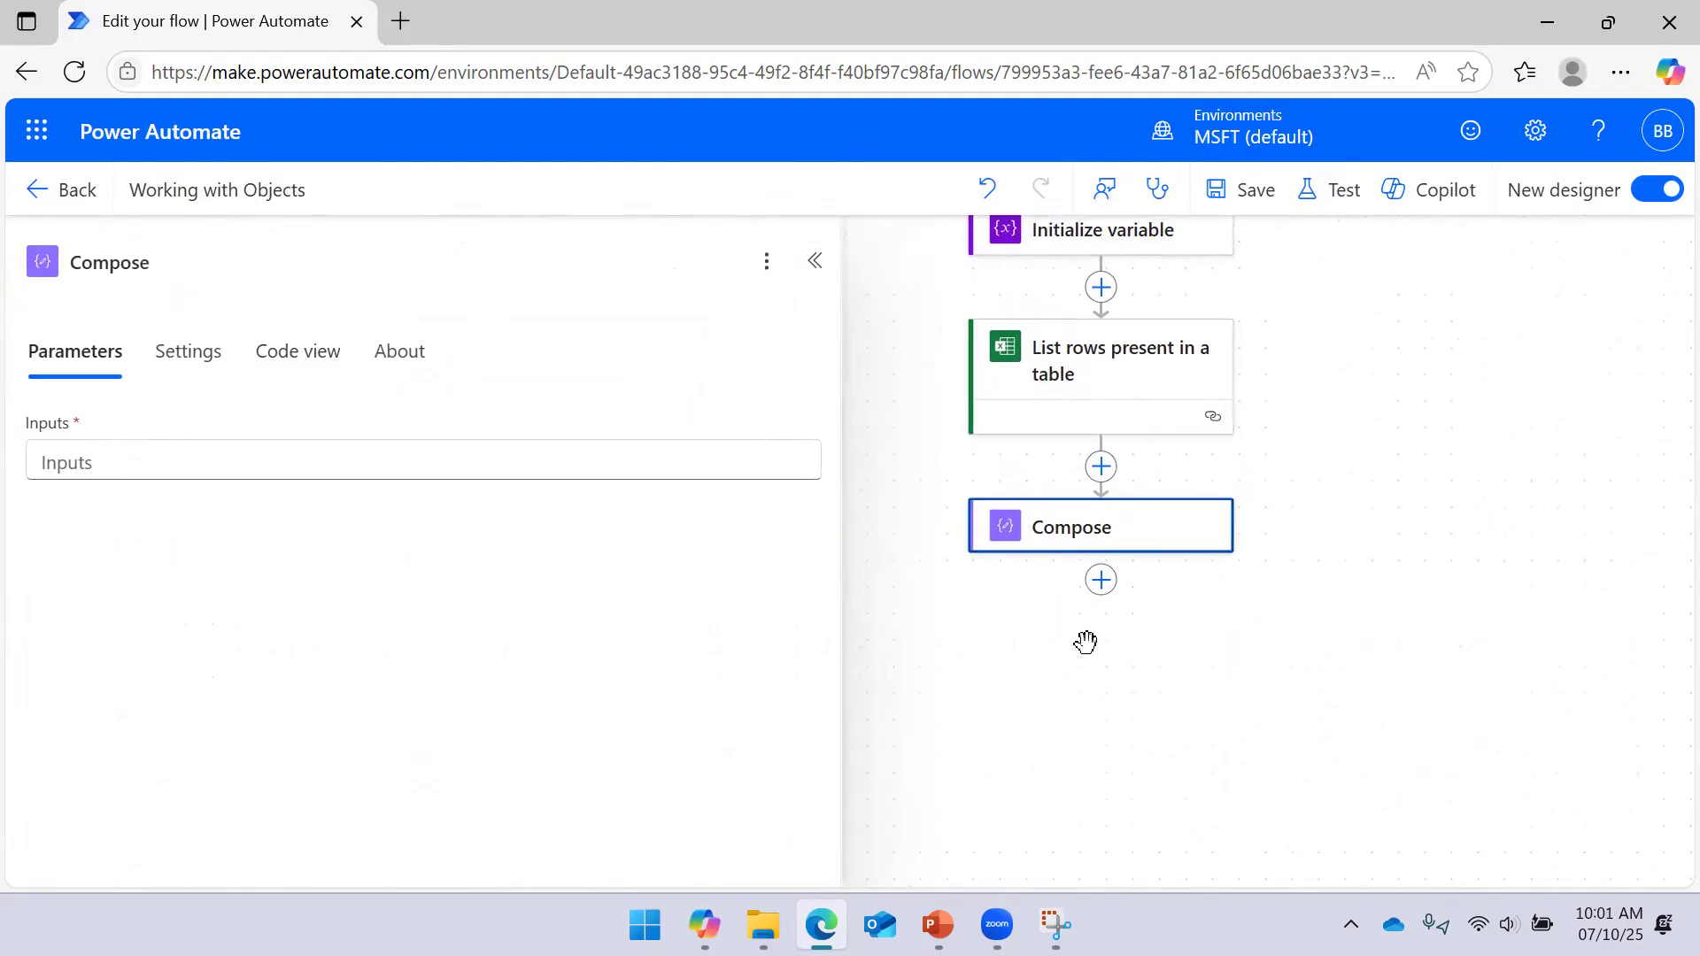
# Review all 20 List rows dynamic outputs for the Compose inputs, then open the expression editor
pyautogui.click(611, 466)
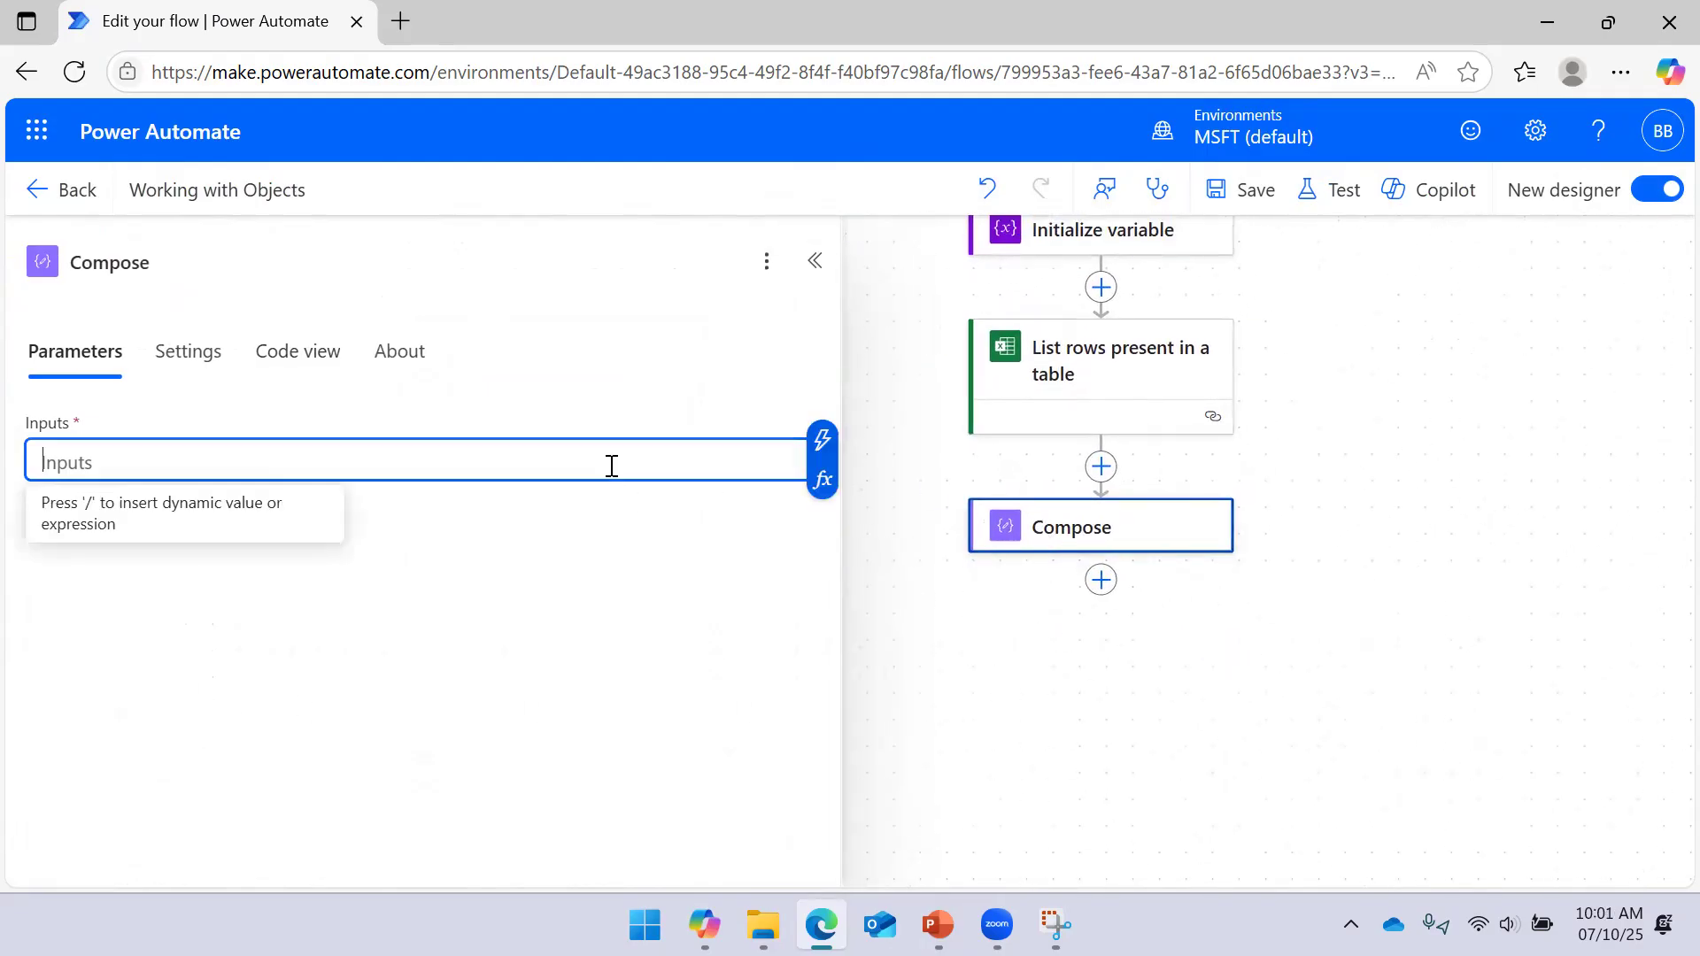
pyautogui.click(823, 459)
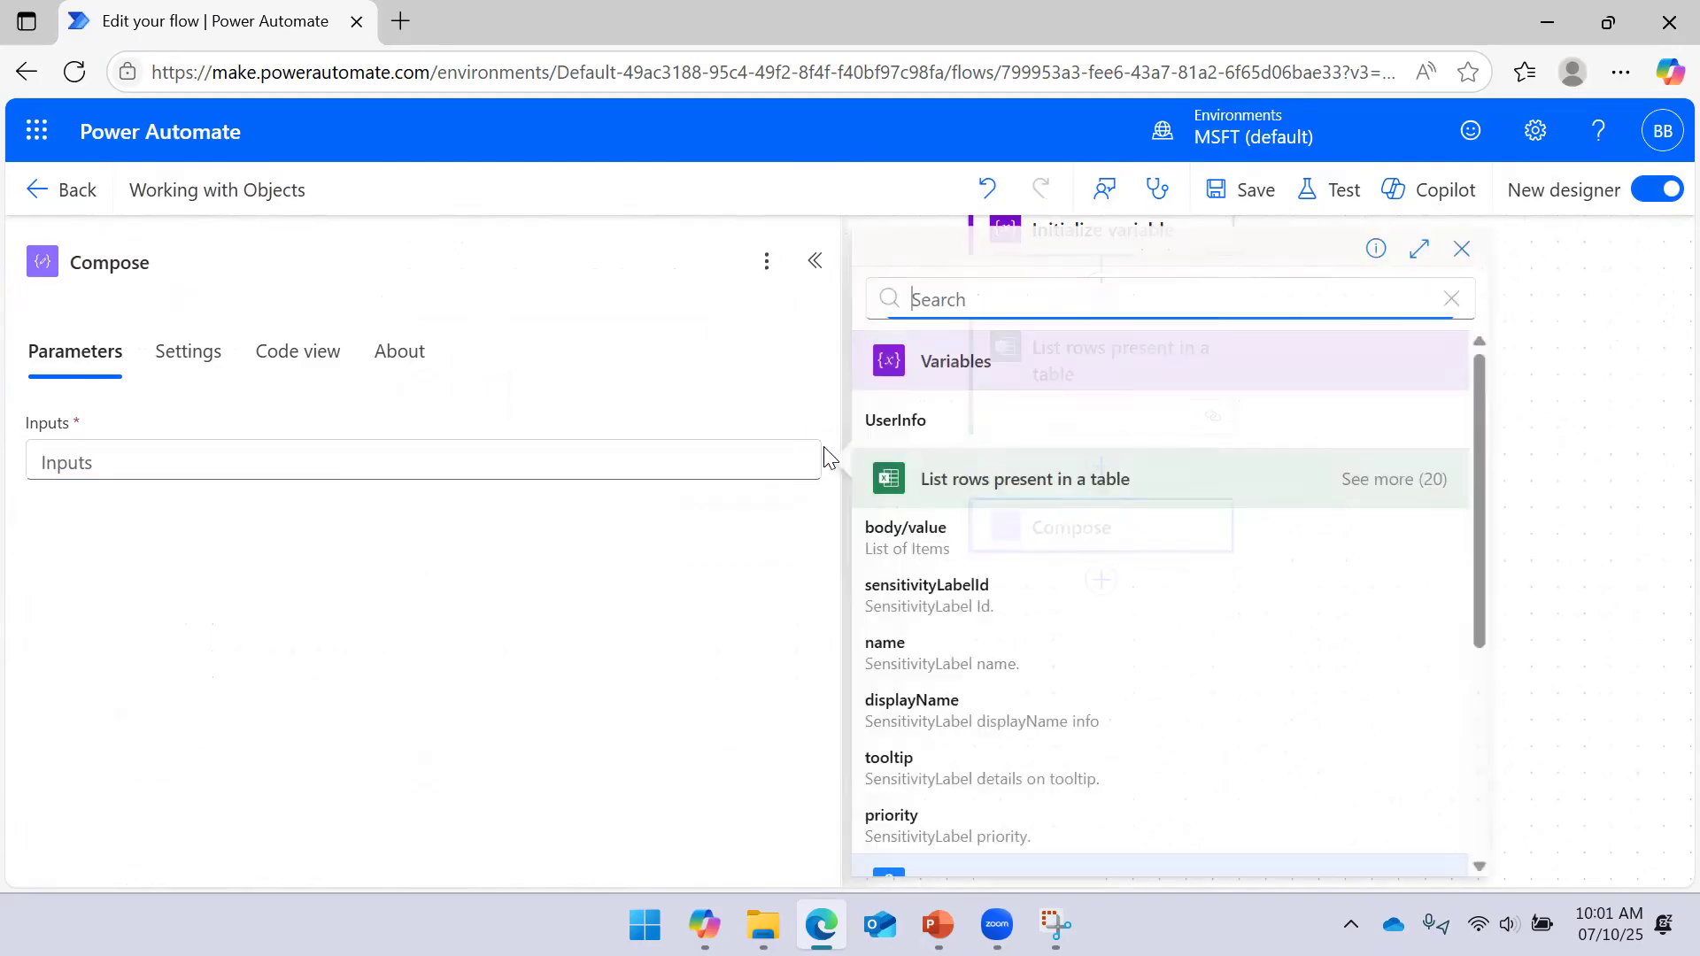
pyautogui.scroll(-3, 1063, 442)
pyautogui.scroll(4, 1263, 504)
pyautogui.click(1385, 480)
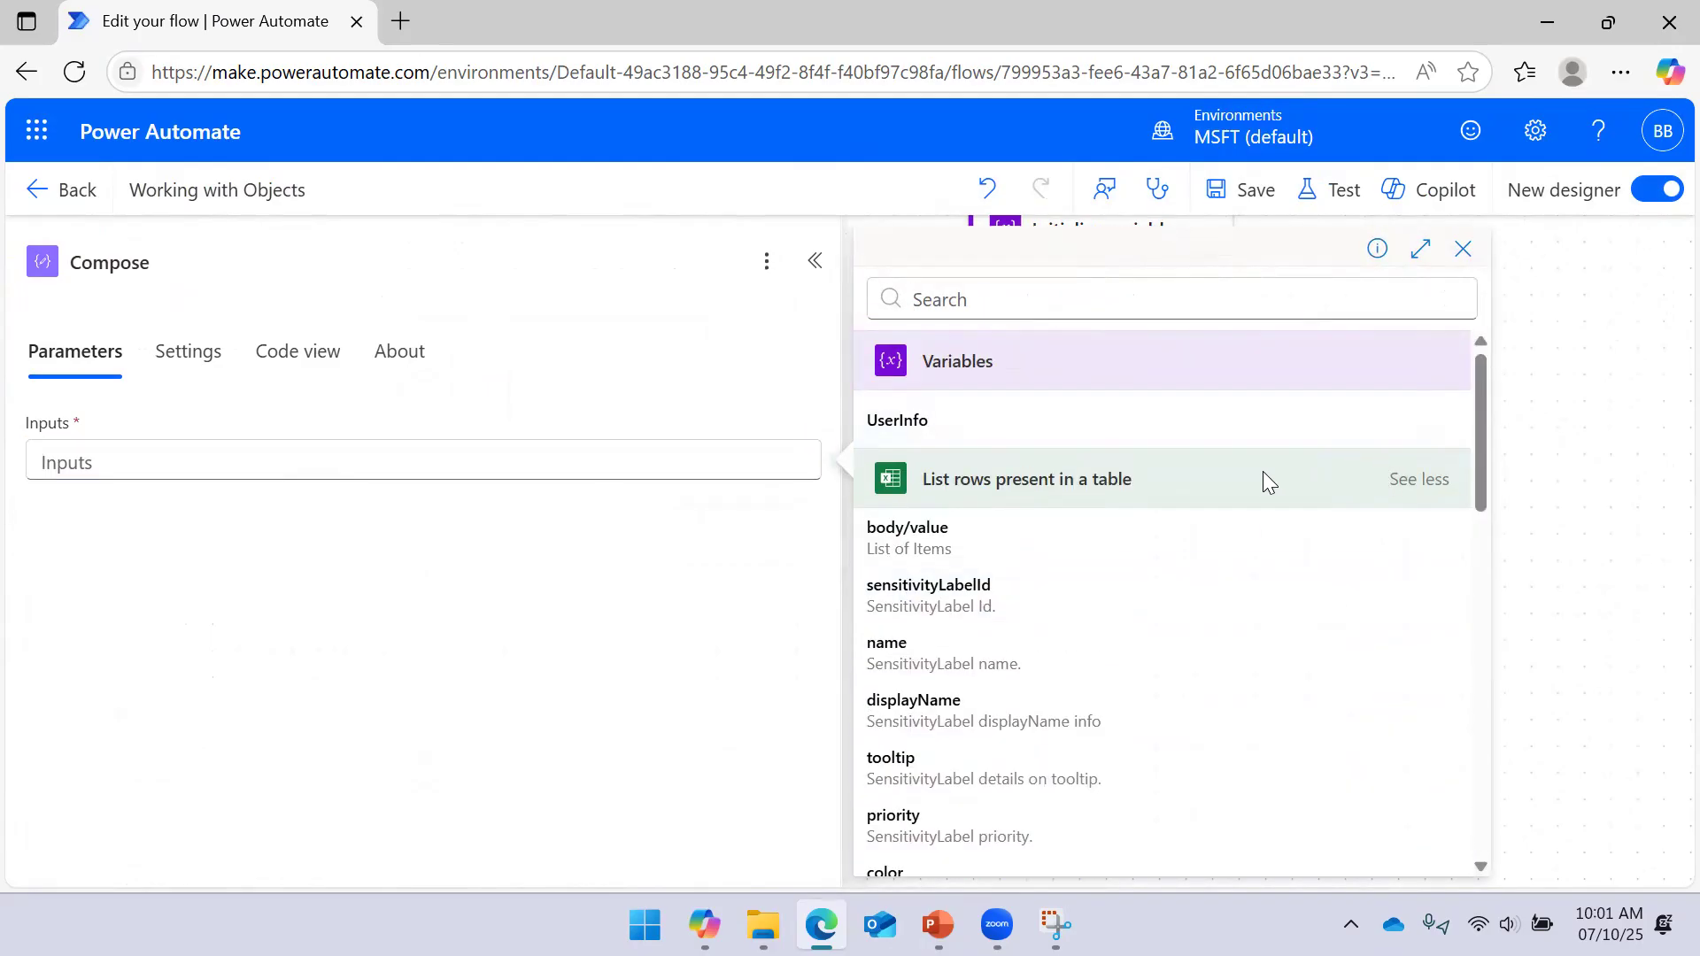
pyautogui.scroll(-5, 1165, 504)
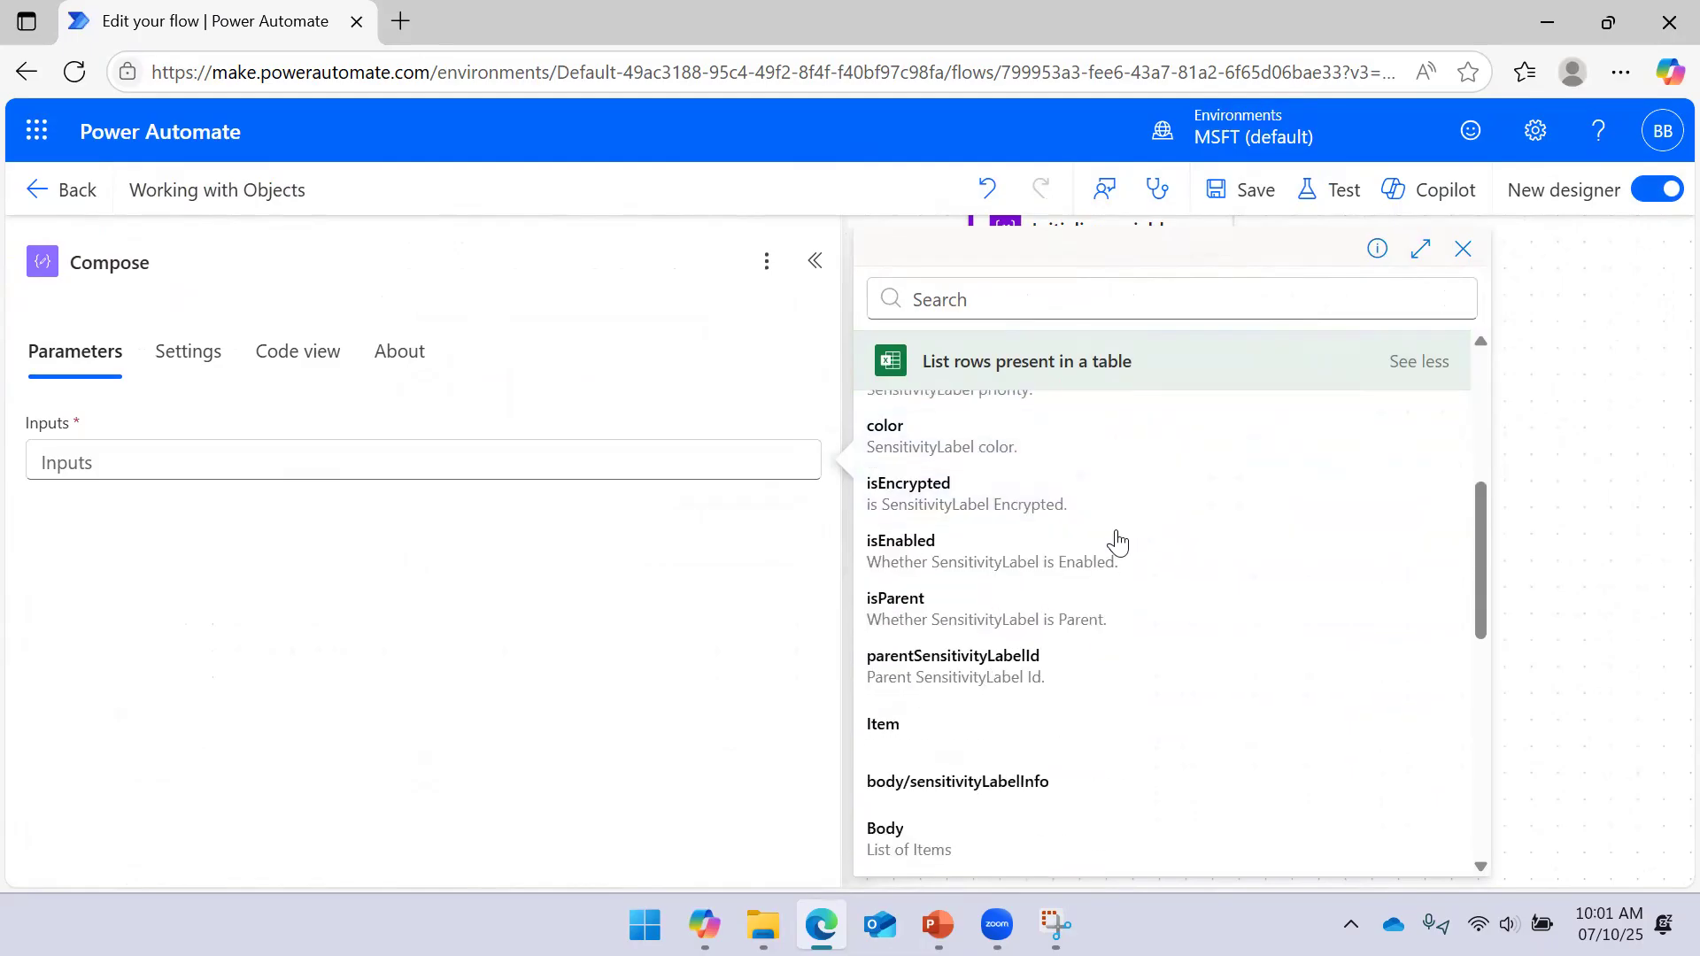
pyautogui.scroll(-3, 1089, 558)
pyautogui.scroll(6, 1093, 573)
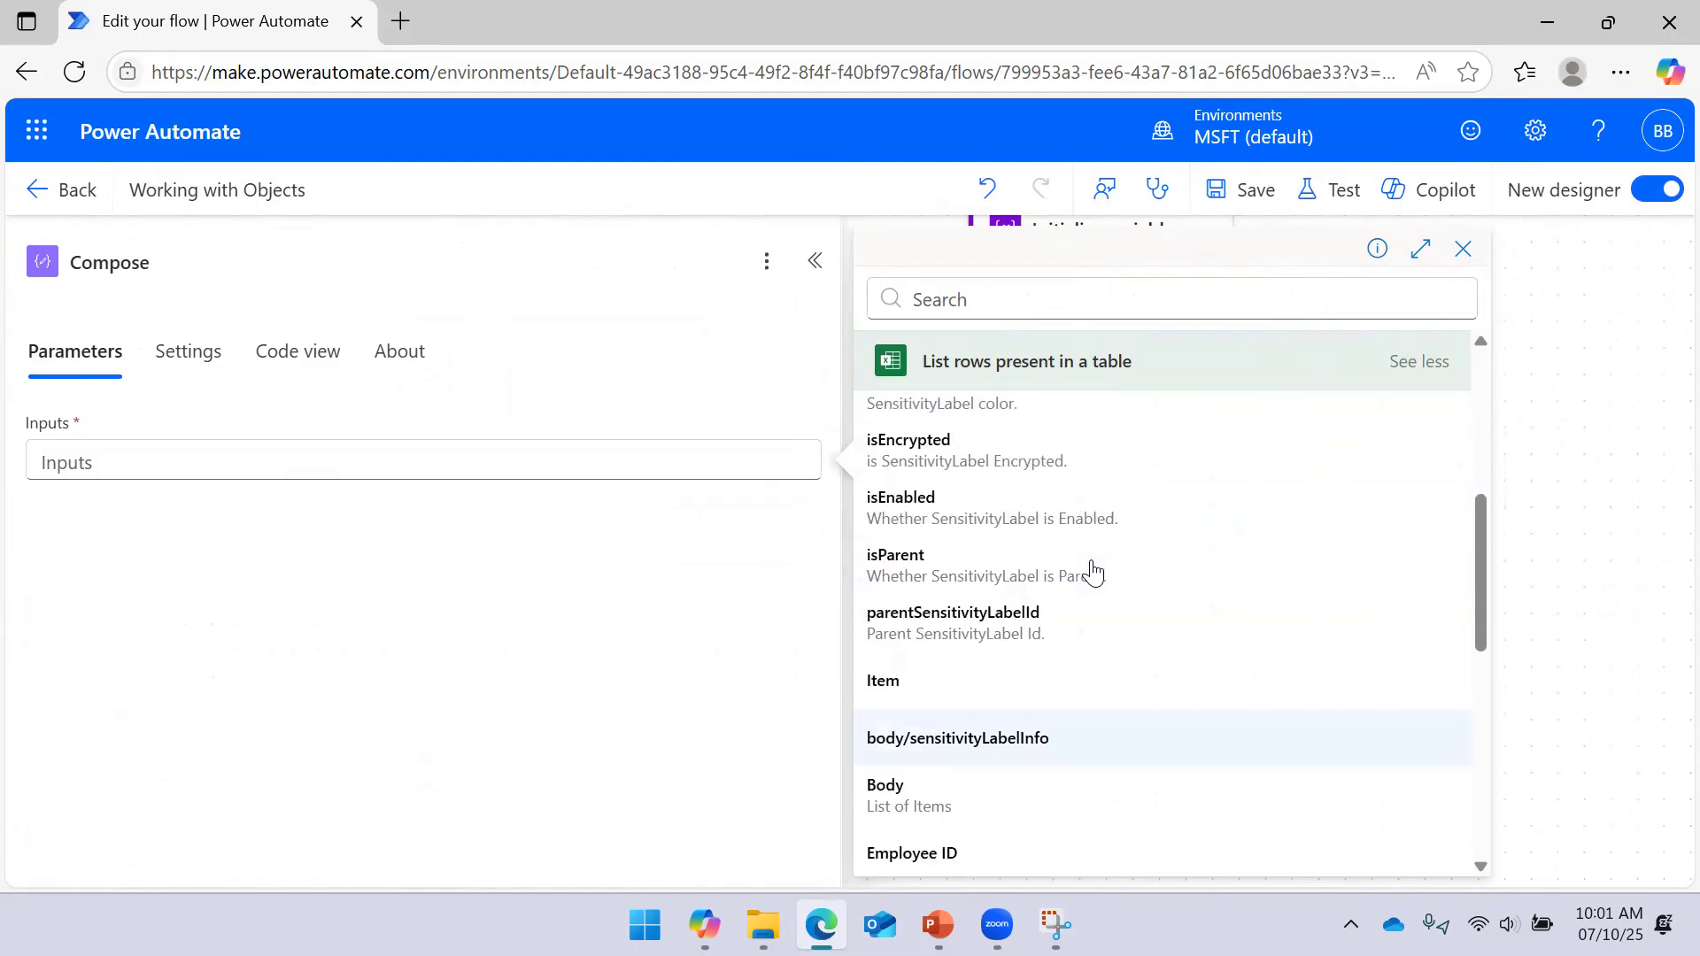
pyautogui.click(652, 463)
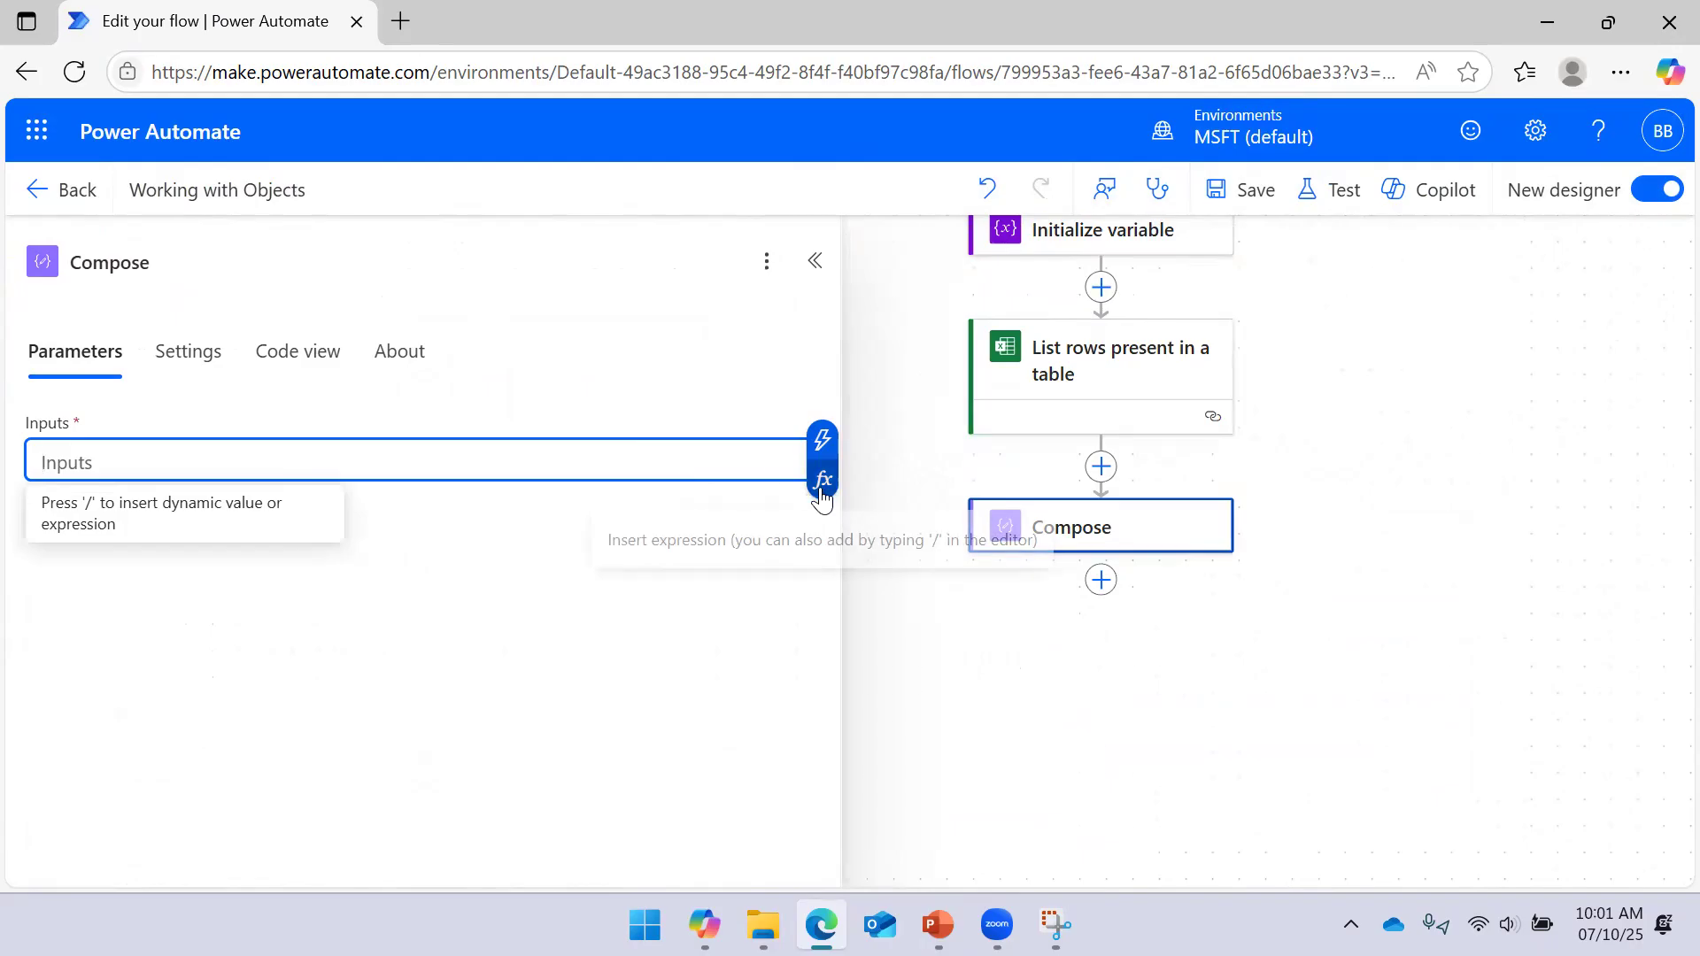
pyautogui.click(823, 482)
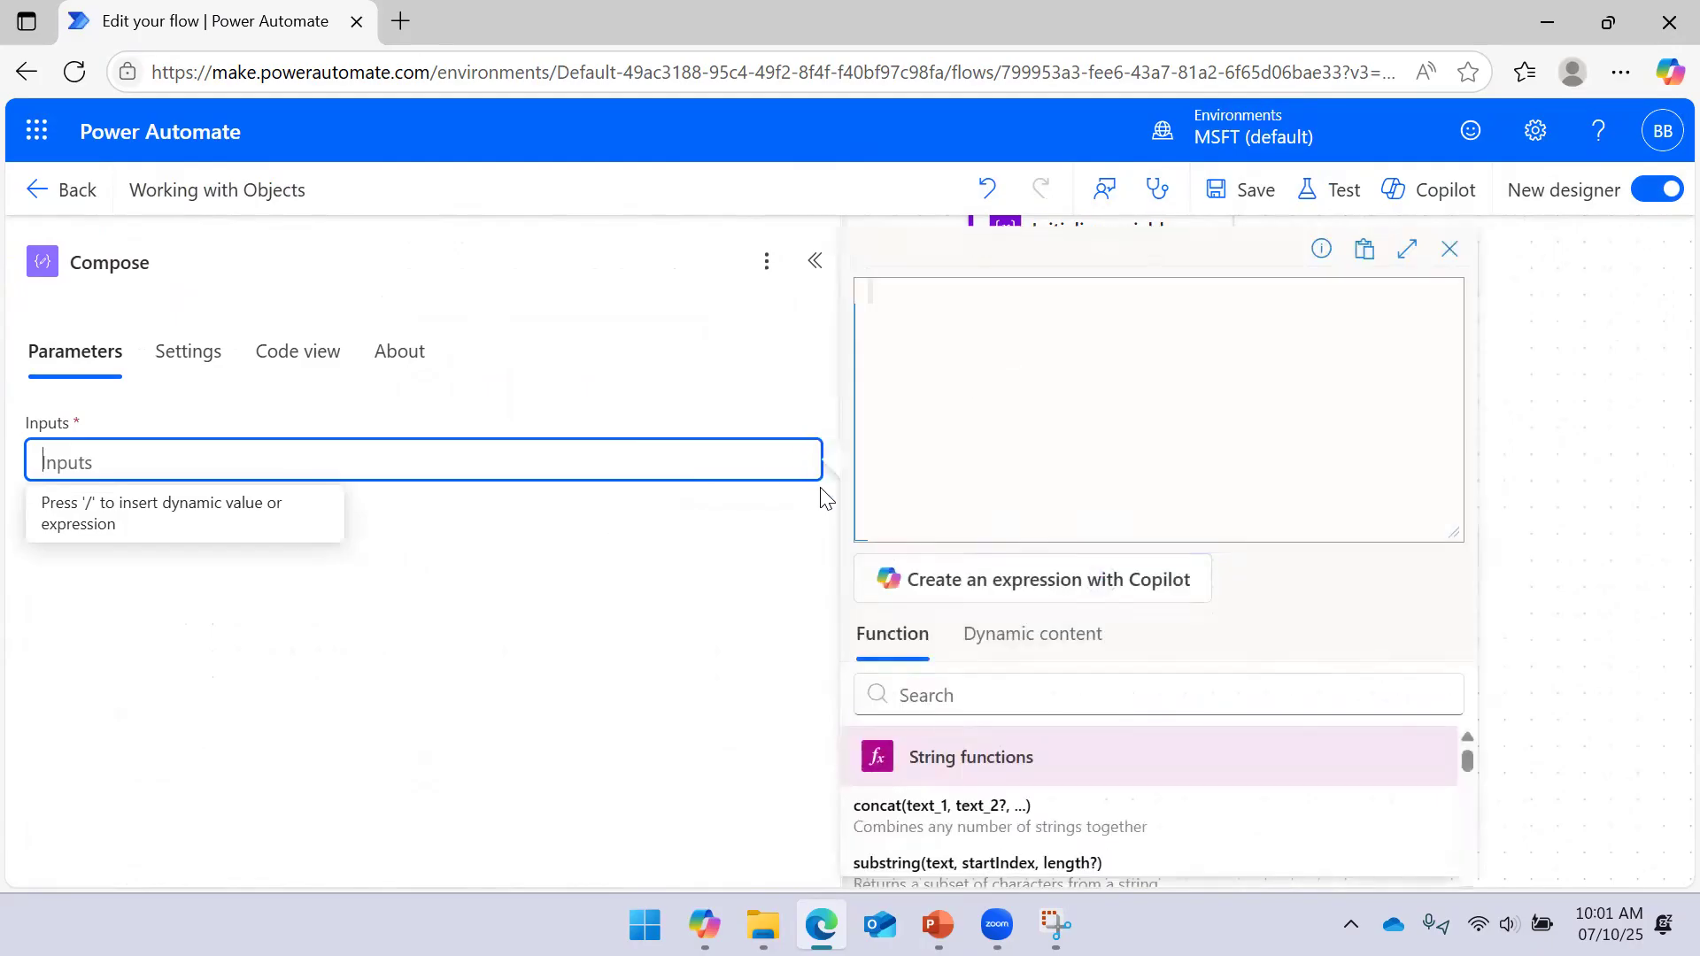
# Set the Compose expression to outputs('List_rows_present_in_a_table')?['body/value'] with the JSON screenshot beside it
pyautogui.click(1045, 632)
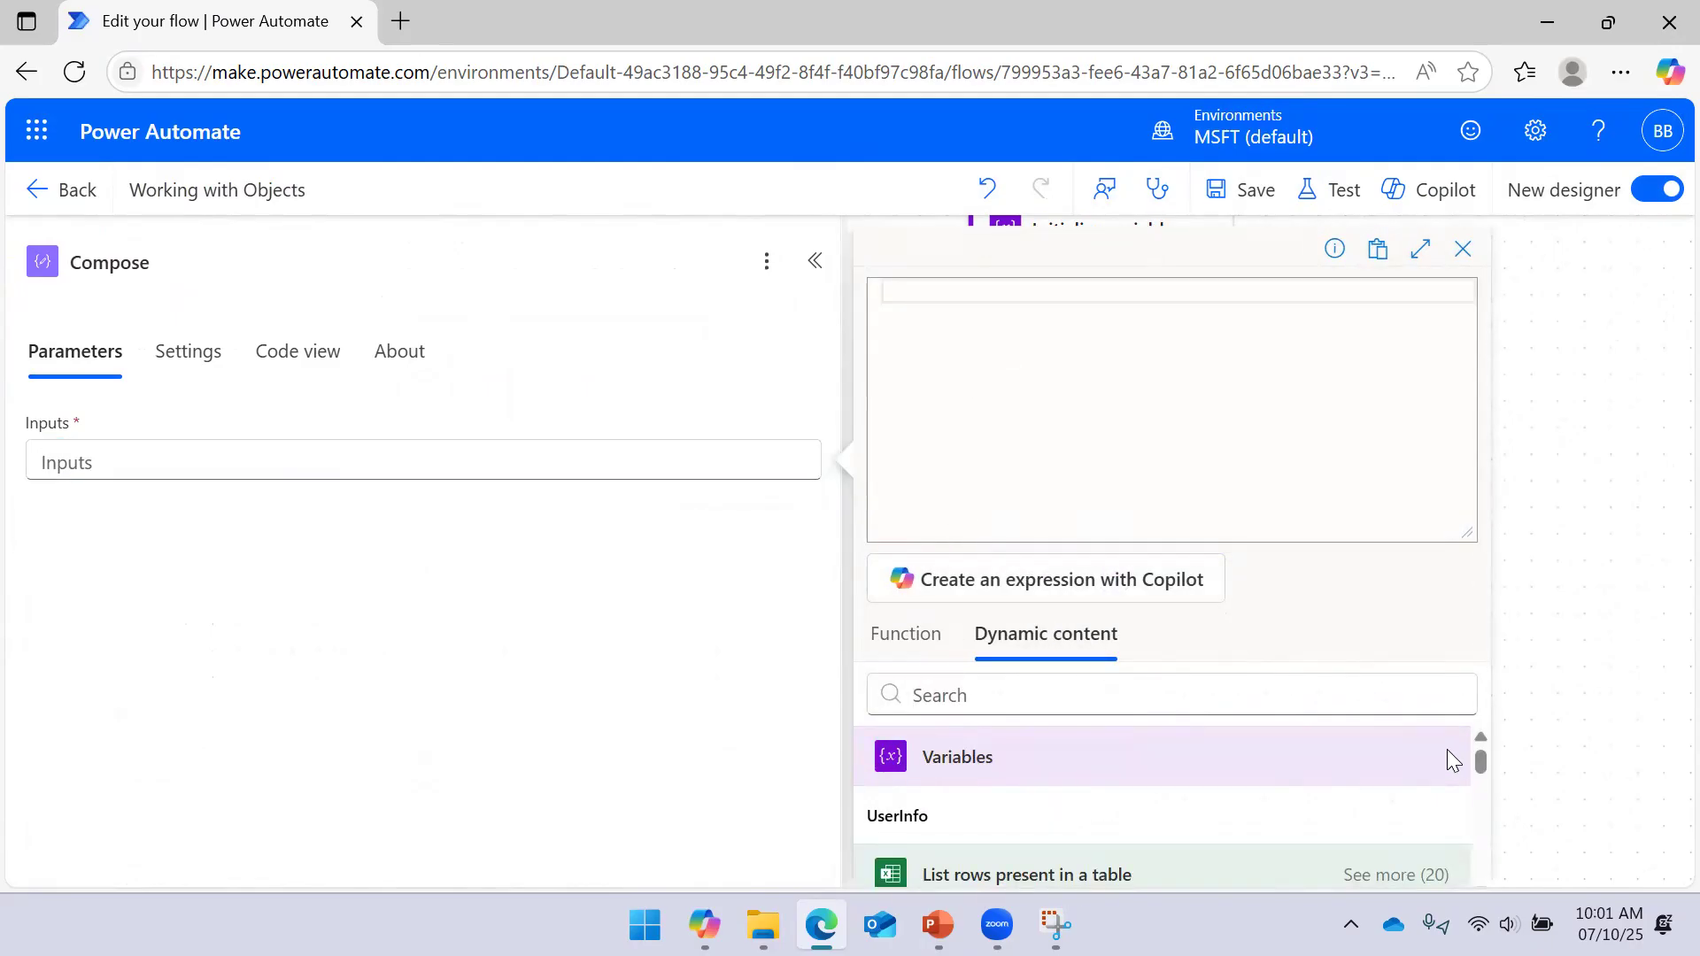
pyautogui.moveTo(1485, 764); pyautogui.dragTo(1485, 767)
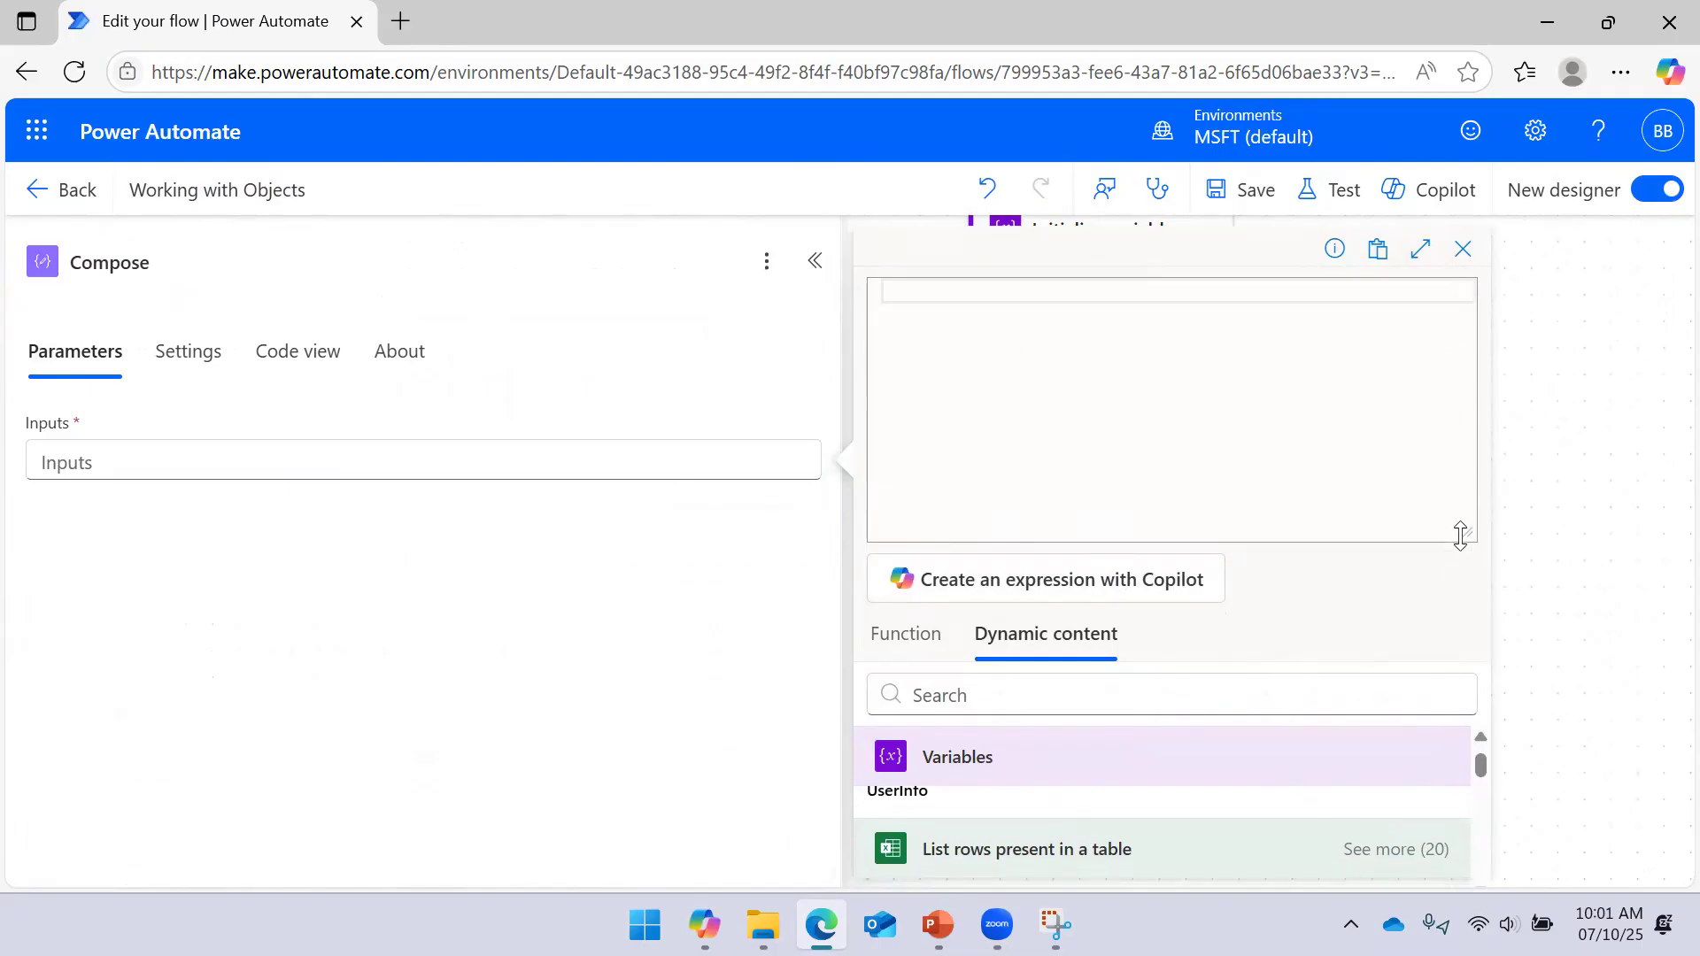
pyautogui.moveTo(1460, 535); pyautogui.dragTo(1434, 349)
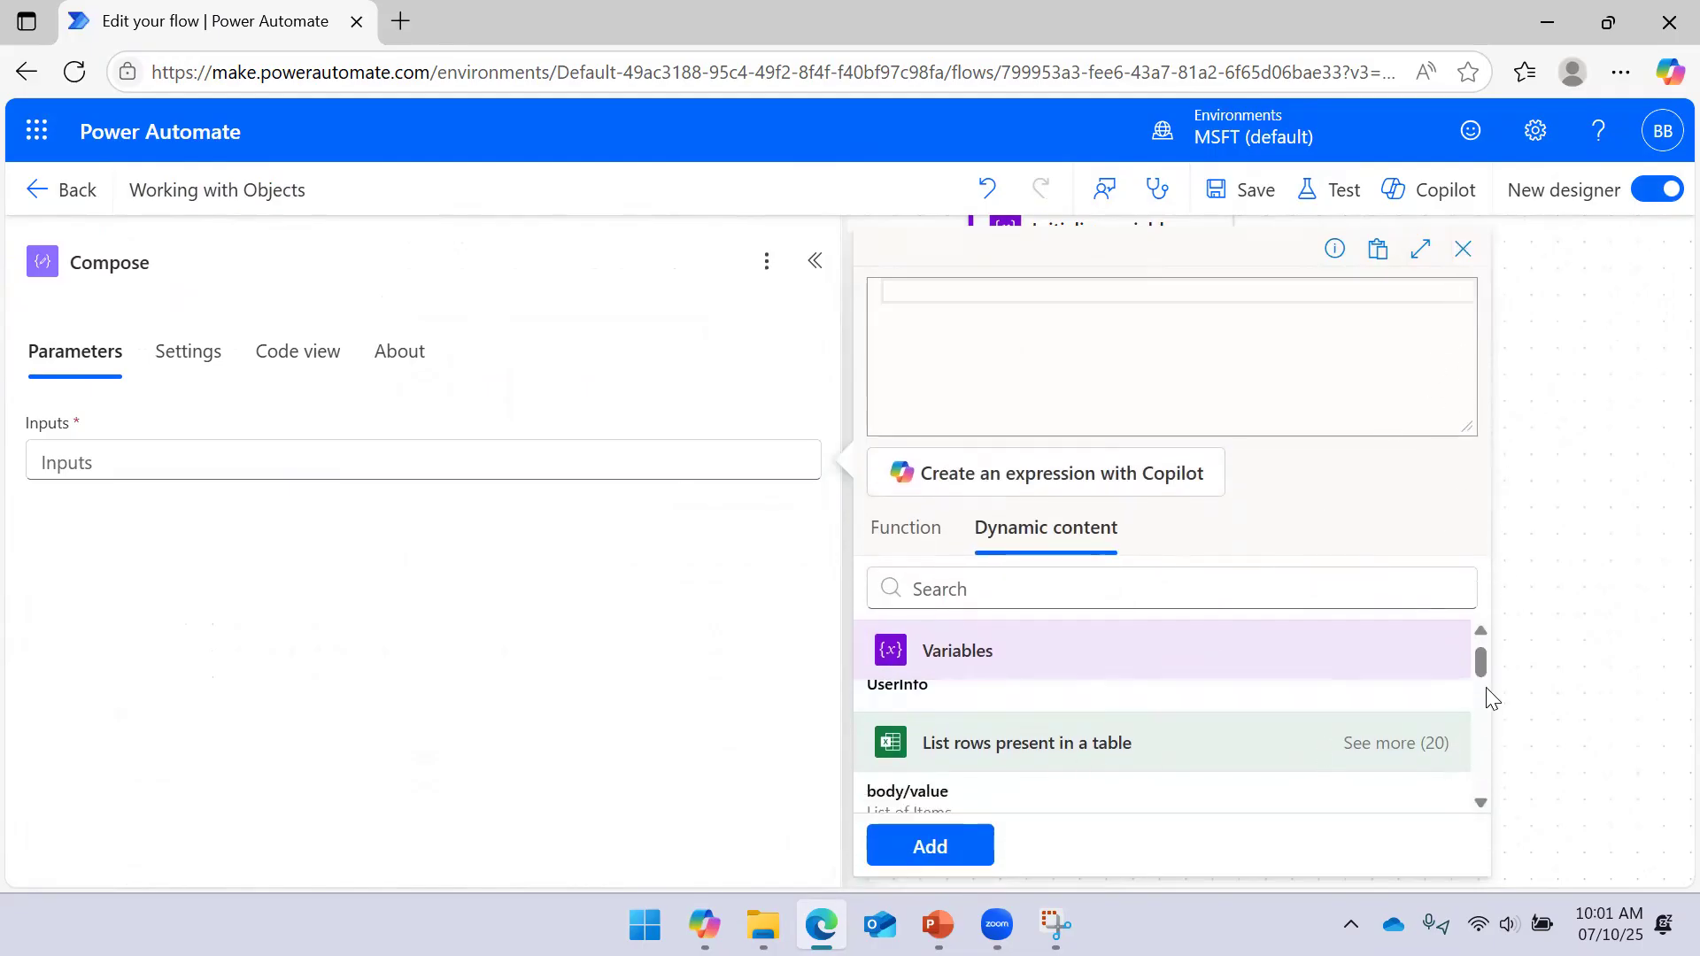
pyautogui.scroll(-1, 1479, 675)
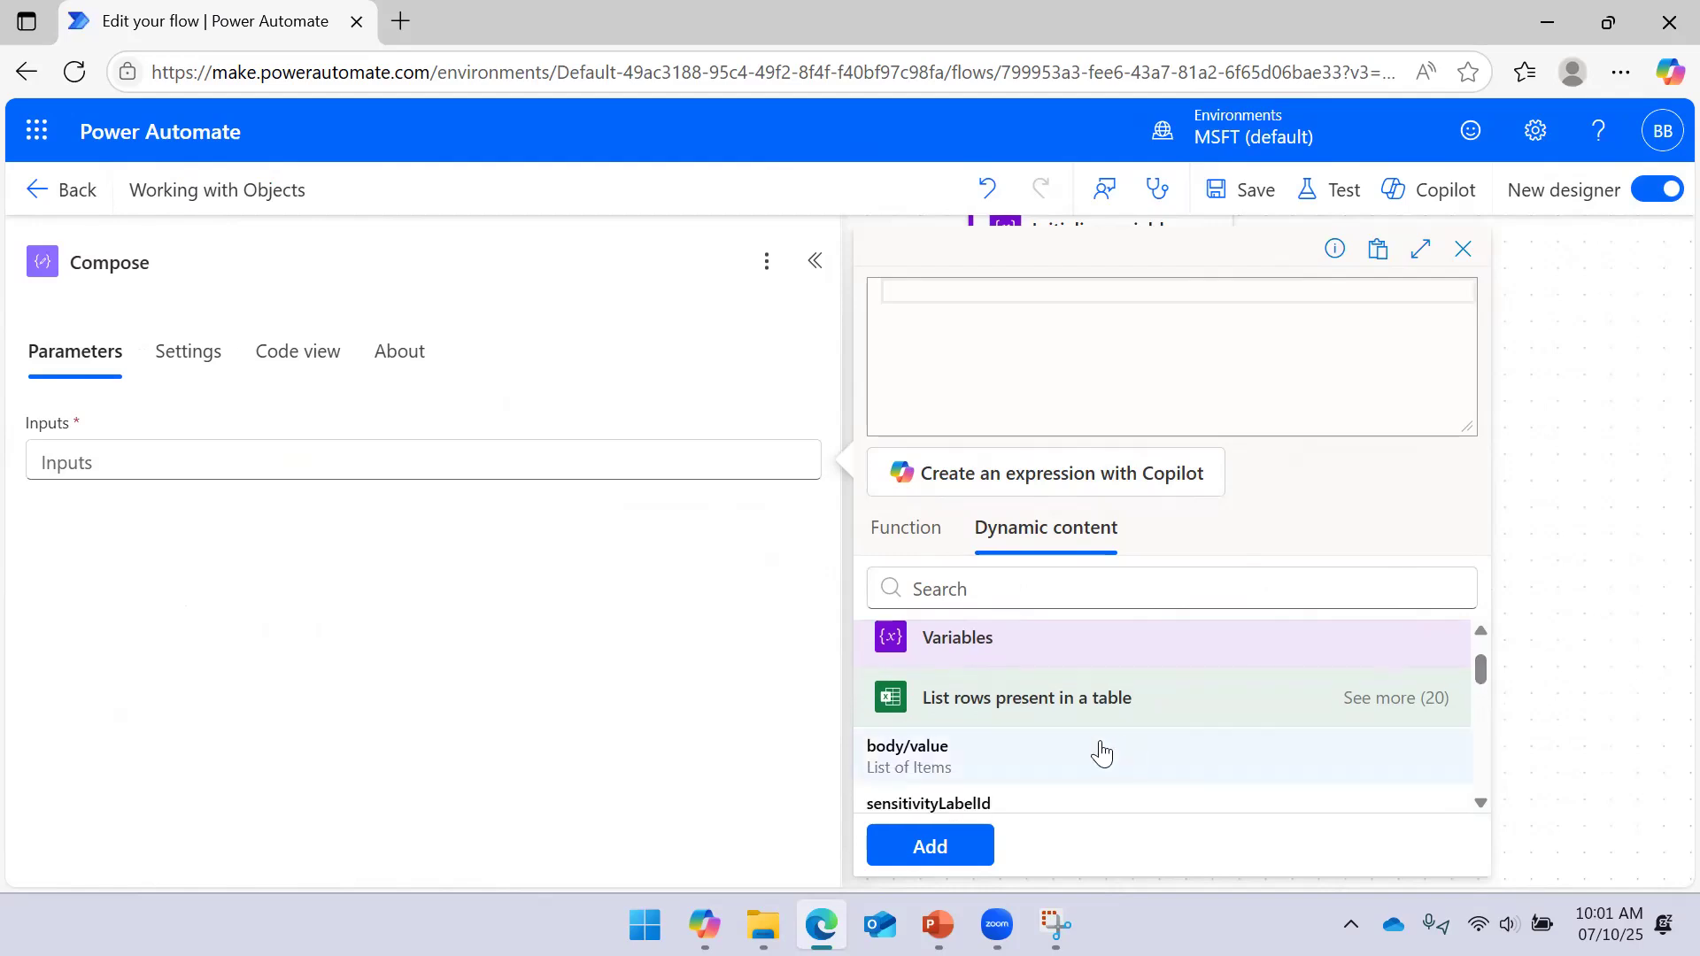
pyautogui.click(1102, 753)
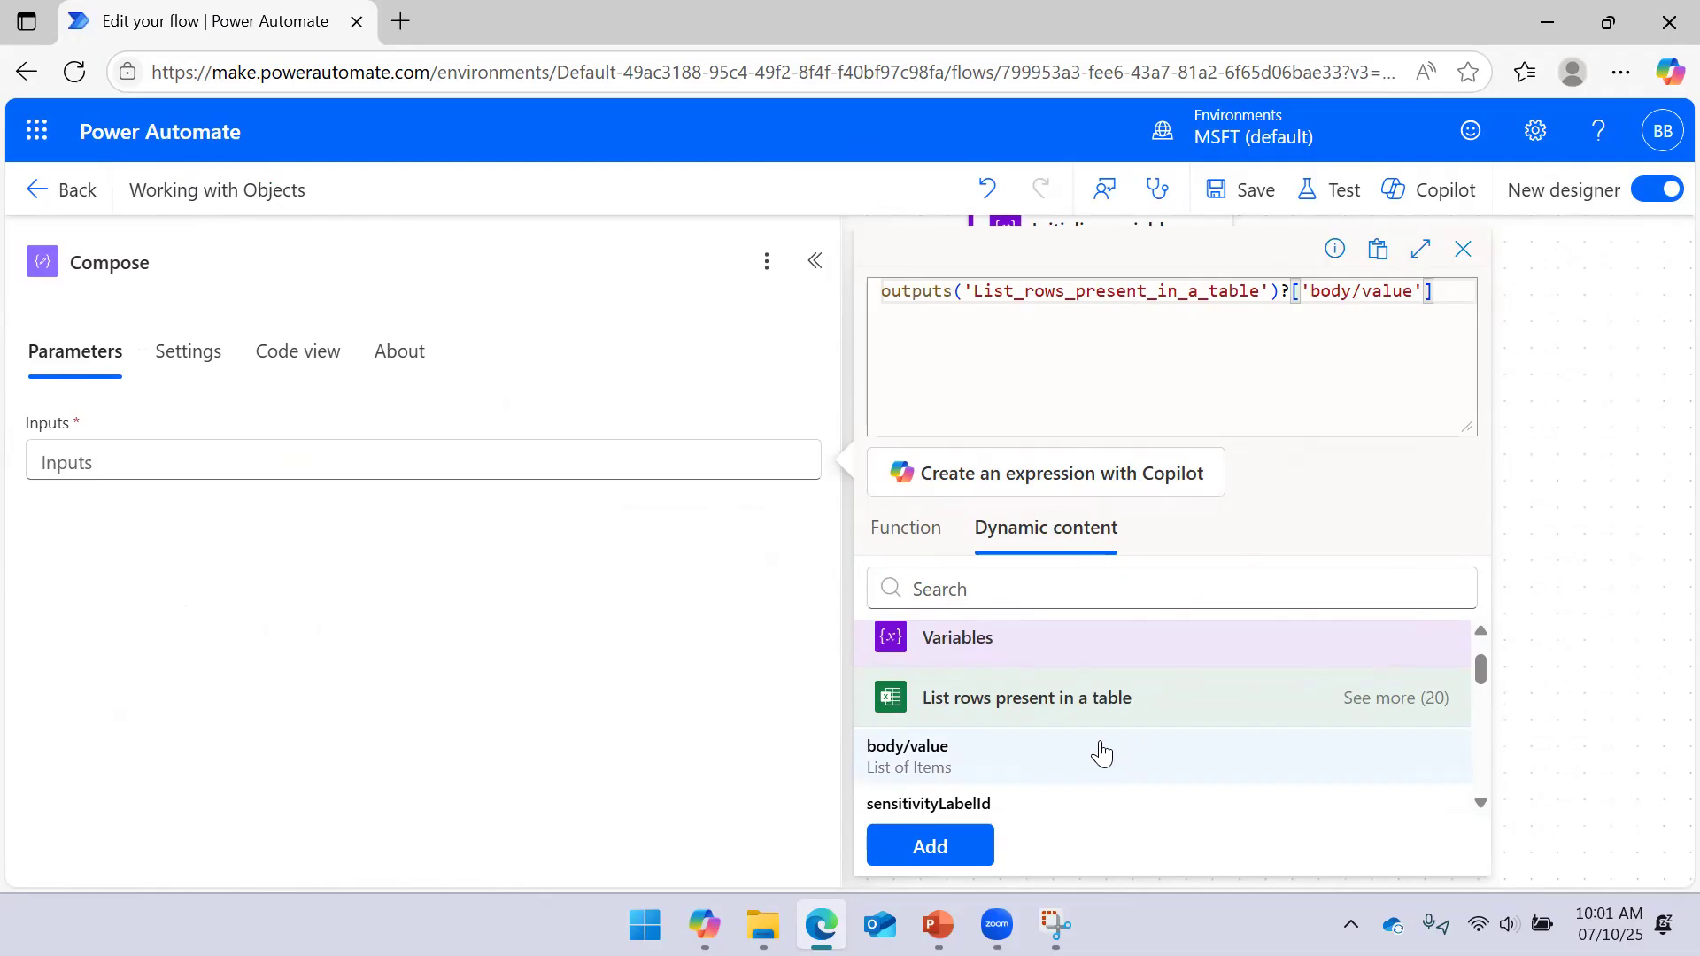
pyautogui.click(1055, 923)
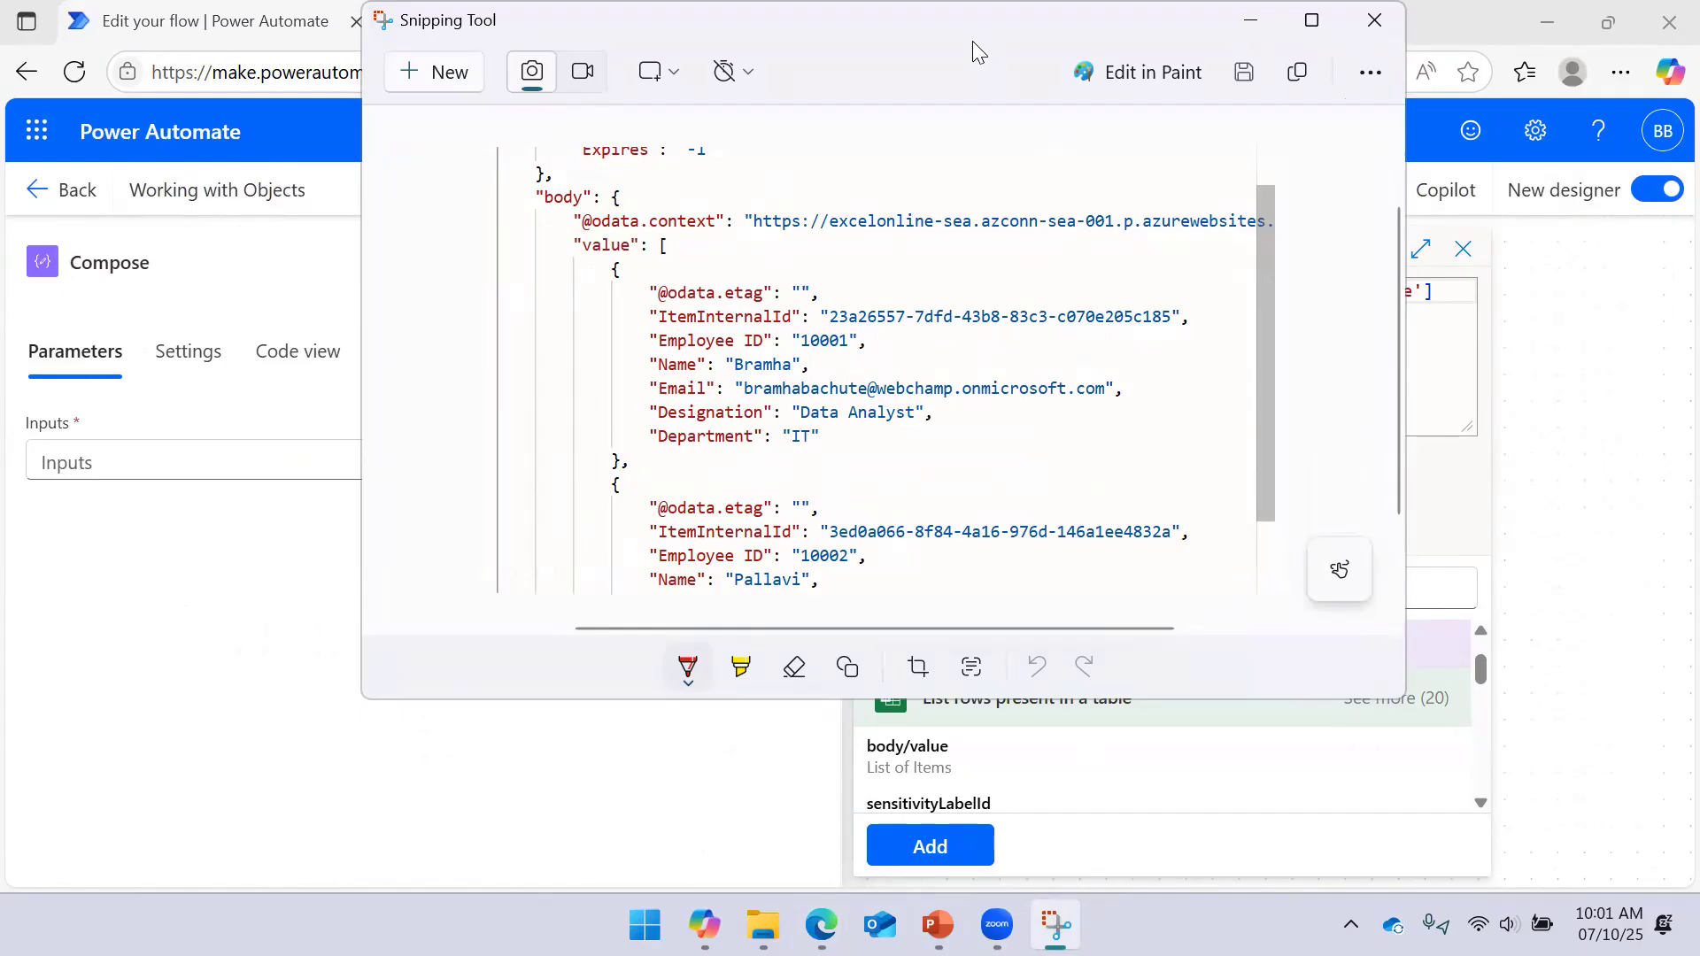
pyautogui.moveTo(972, 41); pyautogui.dragTo(1166, 408)
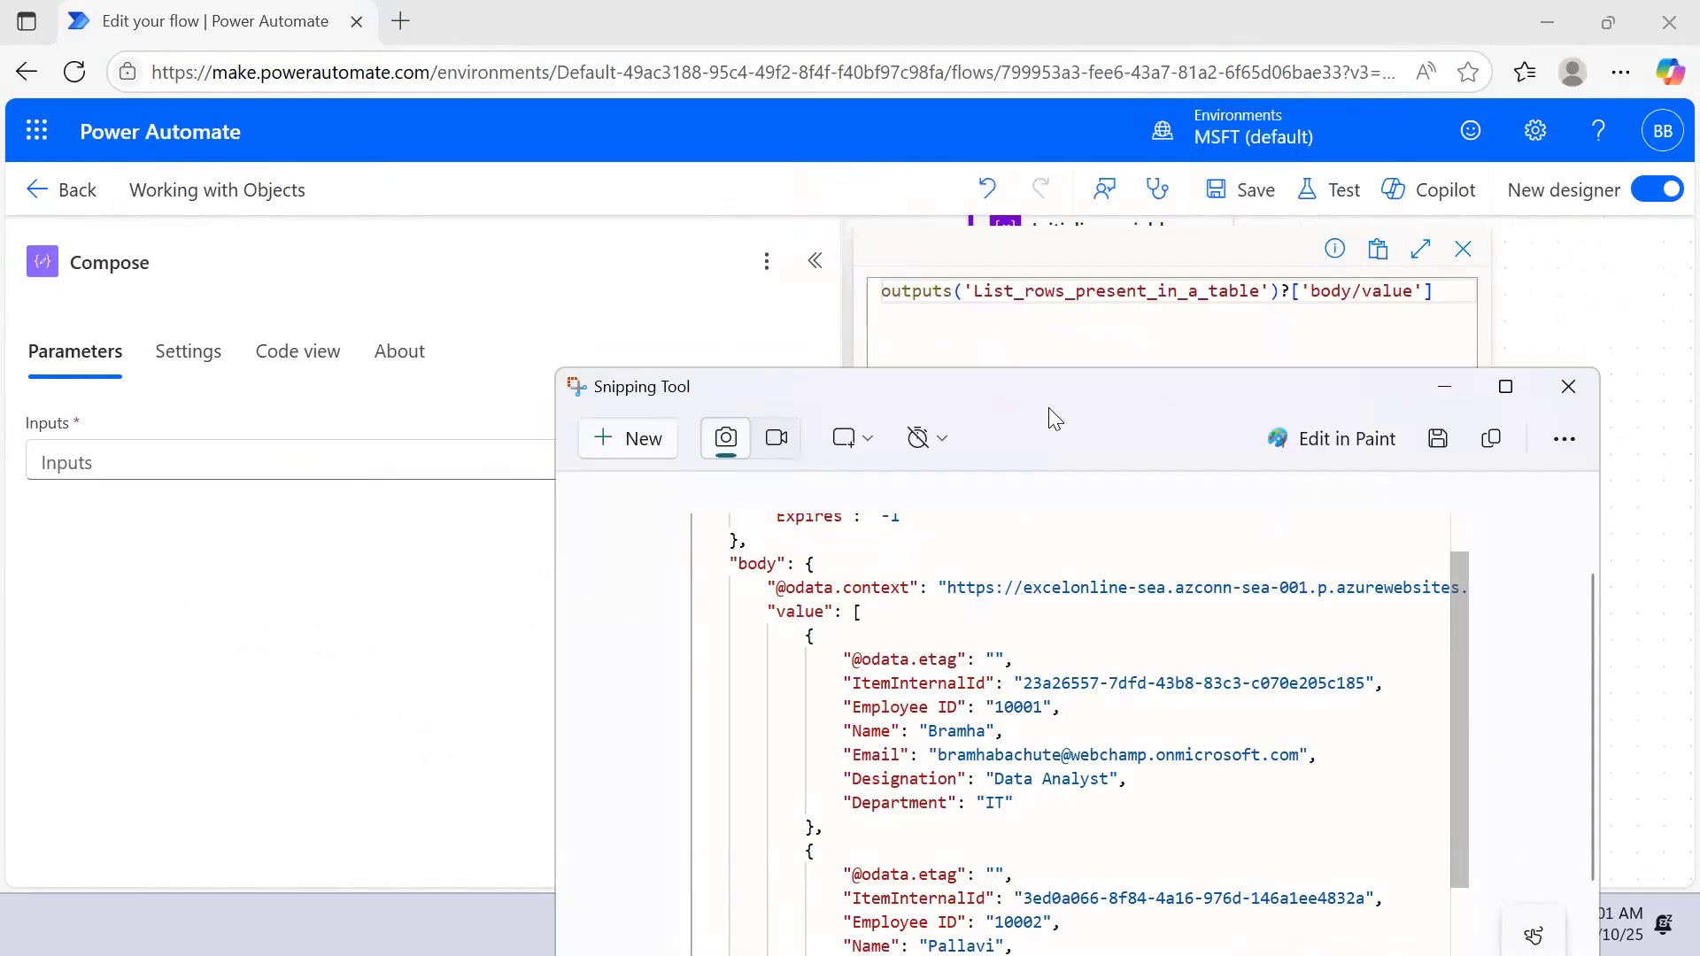
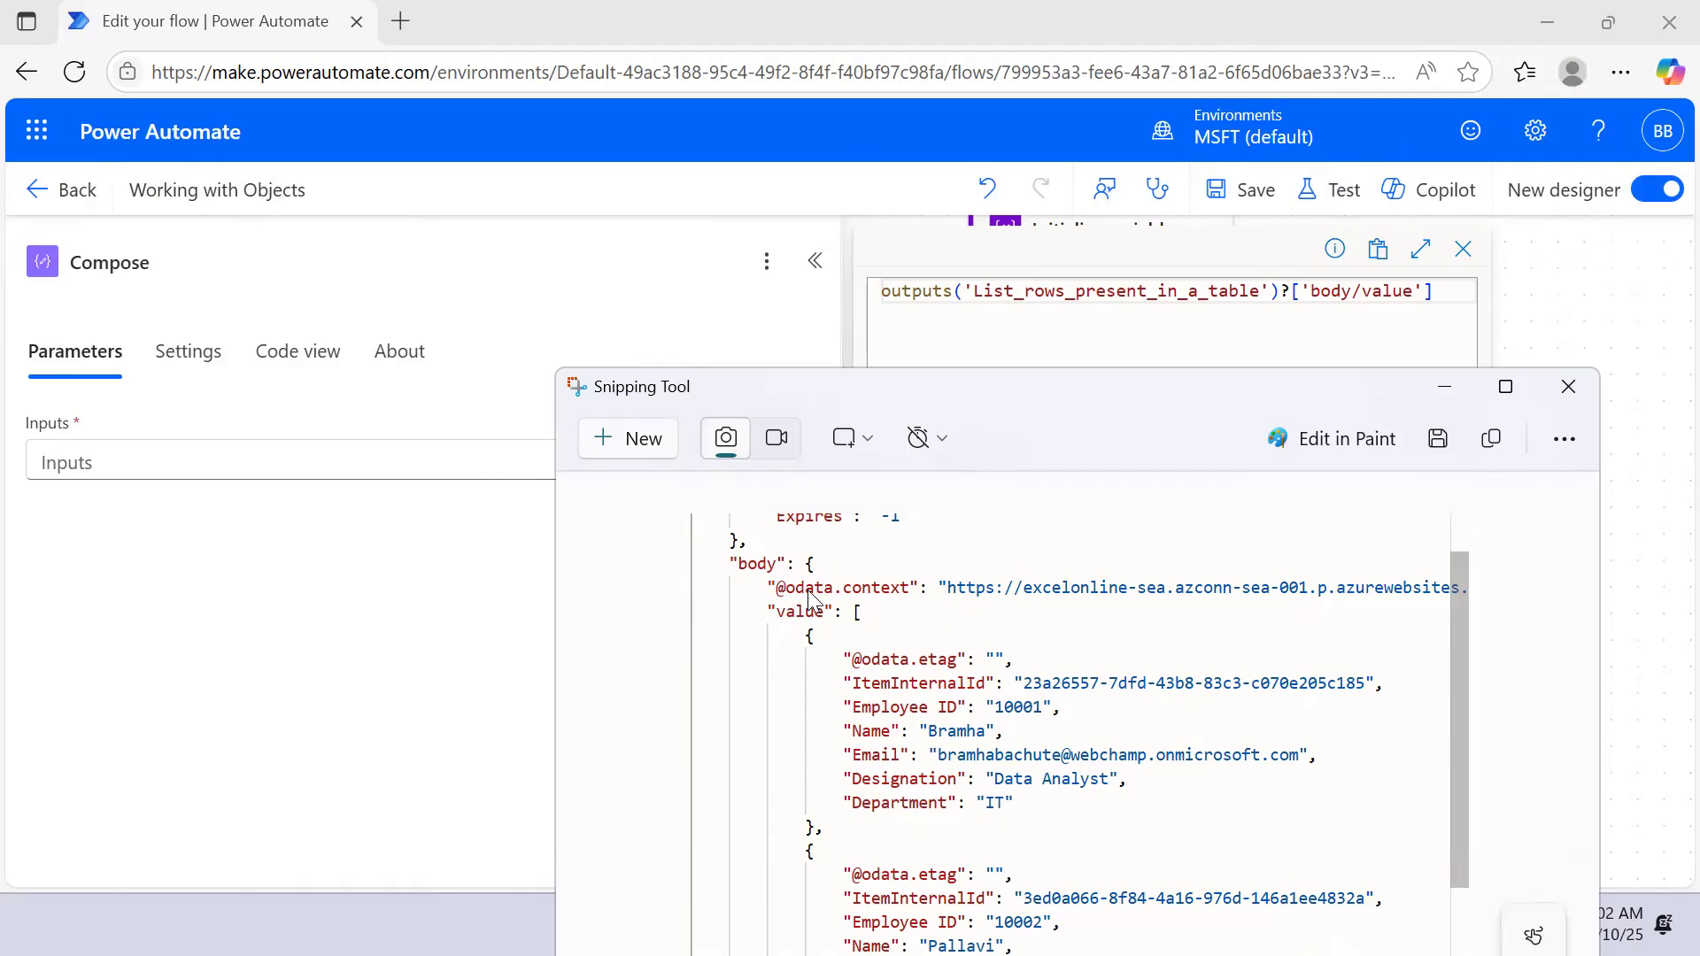
# Trim the Compose expression to outputs('List_rows_present_in_a_table') and save the flow
pyautogui.click(1432, 388)
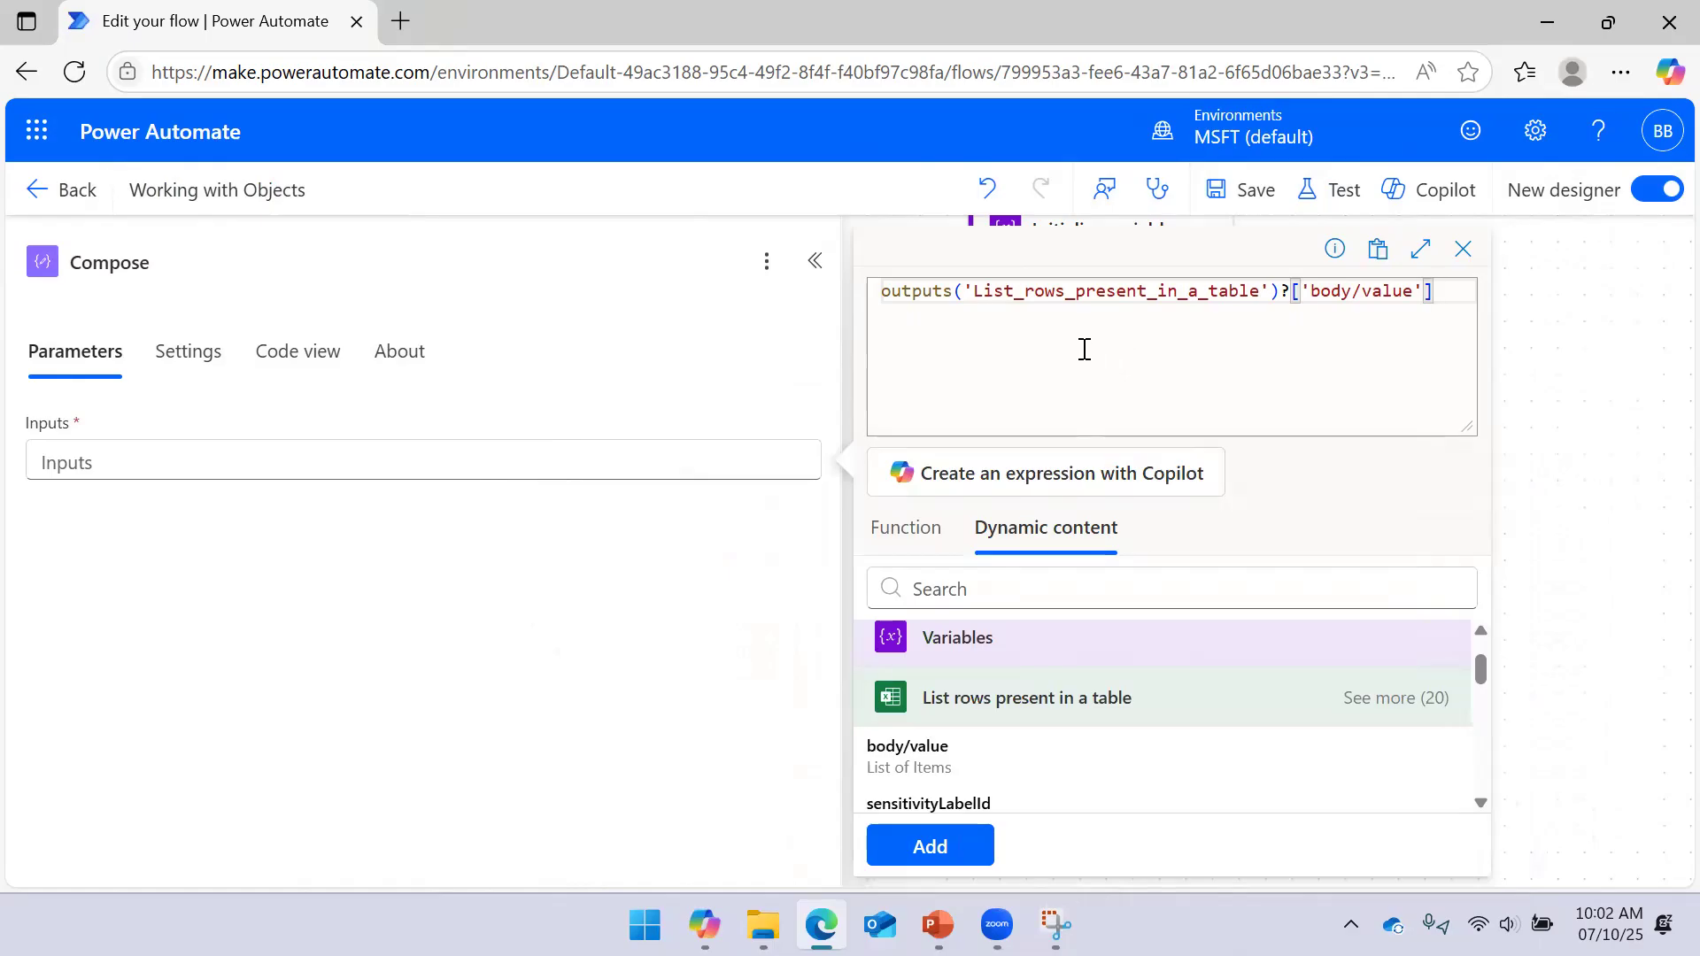
pyautogui.moveTo(1281, 294); pyautogui.dragTo(1432, 294)
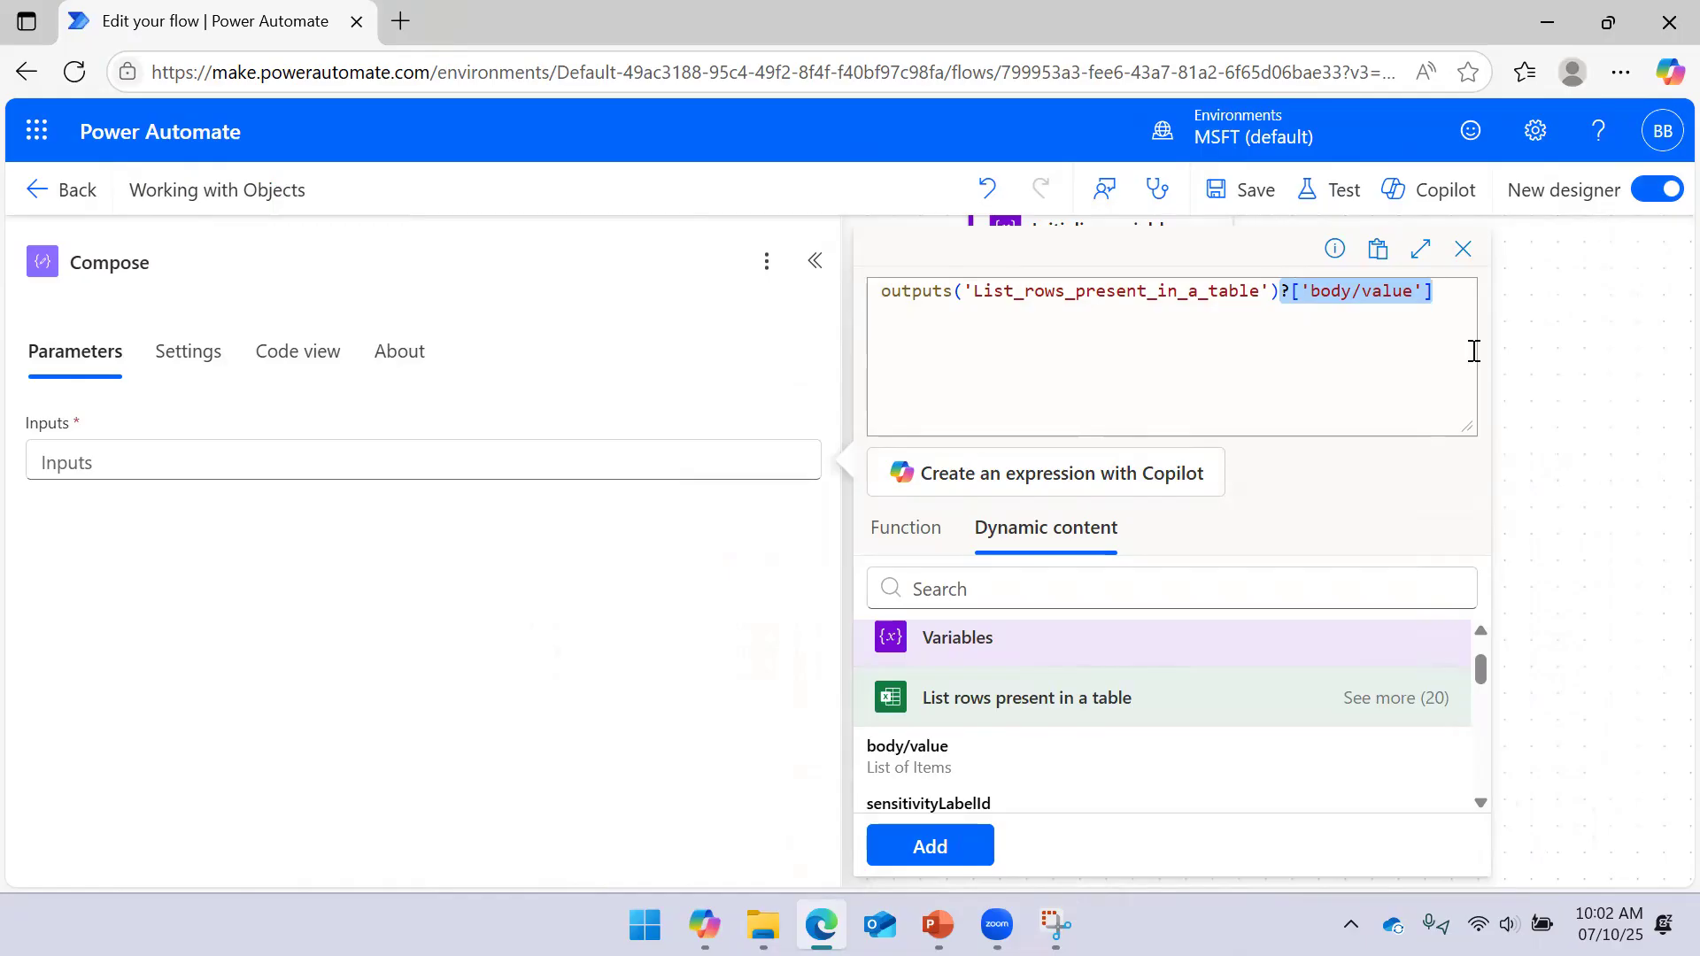
pyautogui.press('BackSpace')
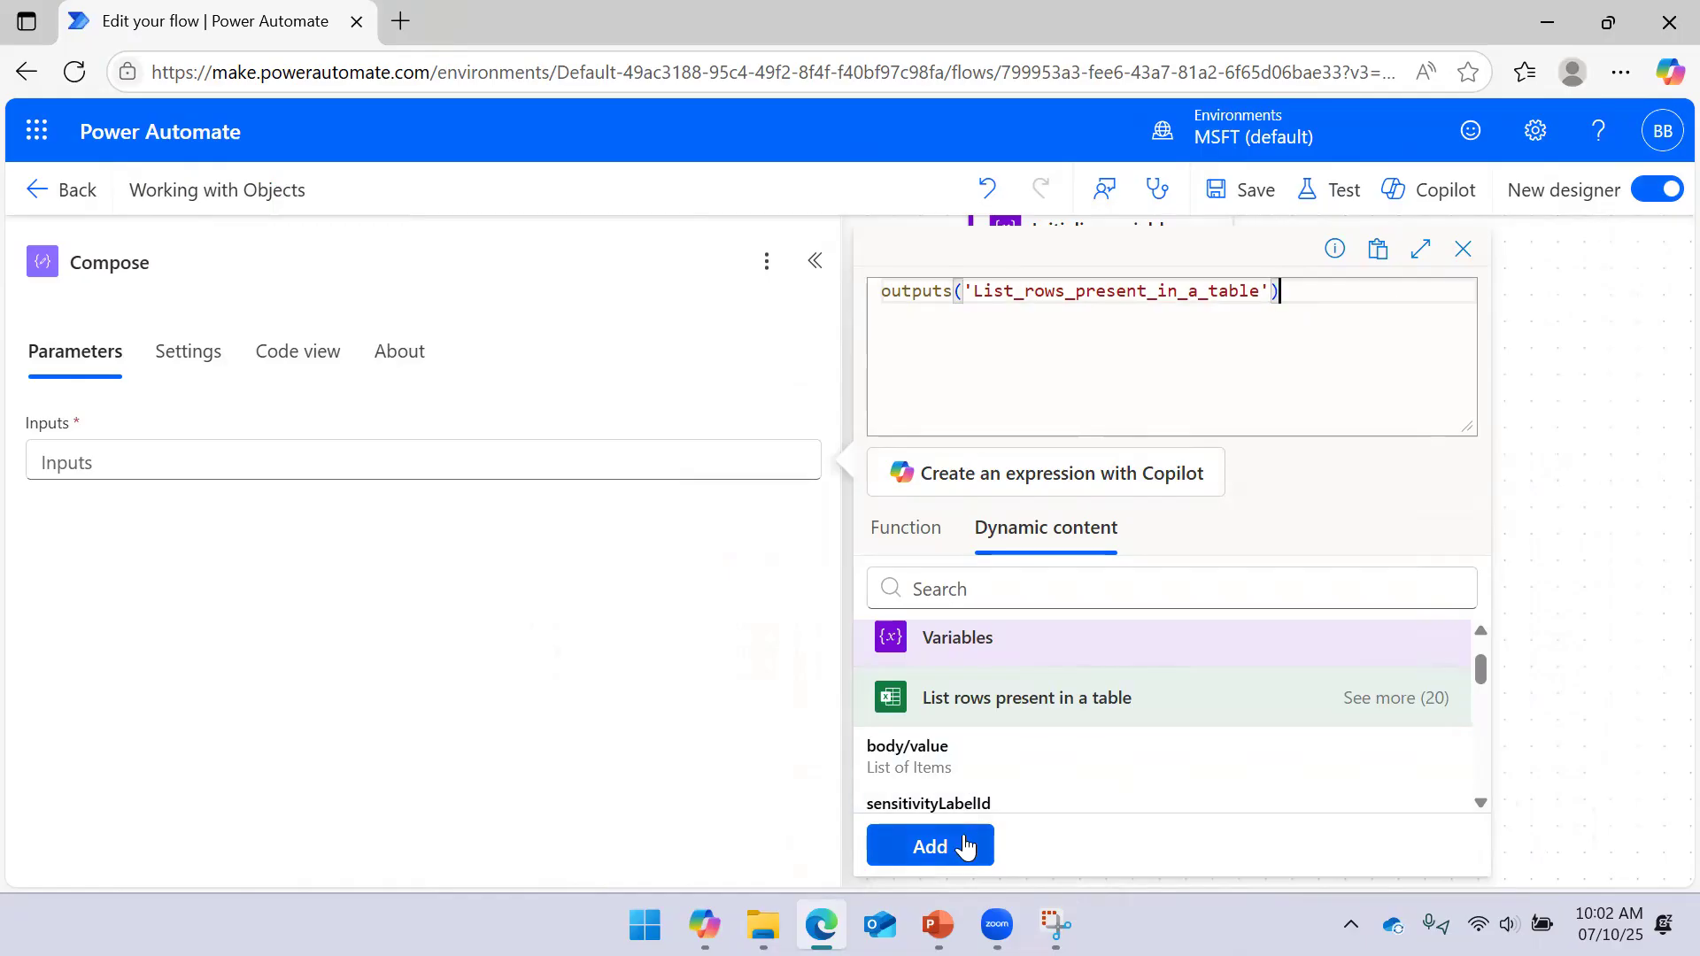
pyautogui.click(965, 841)
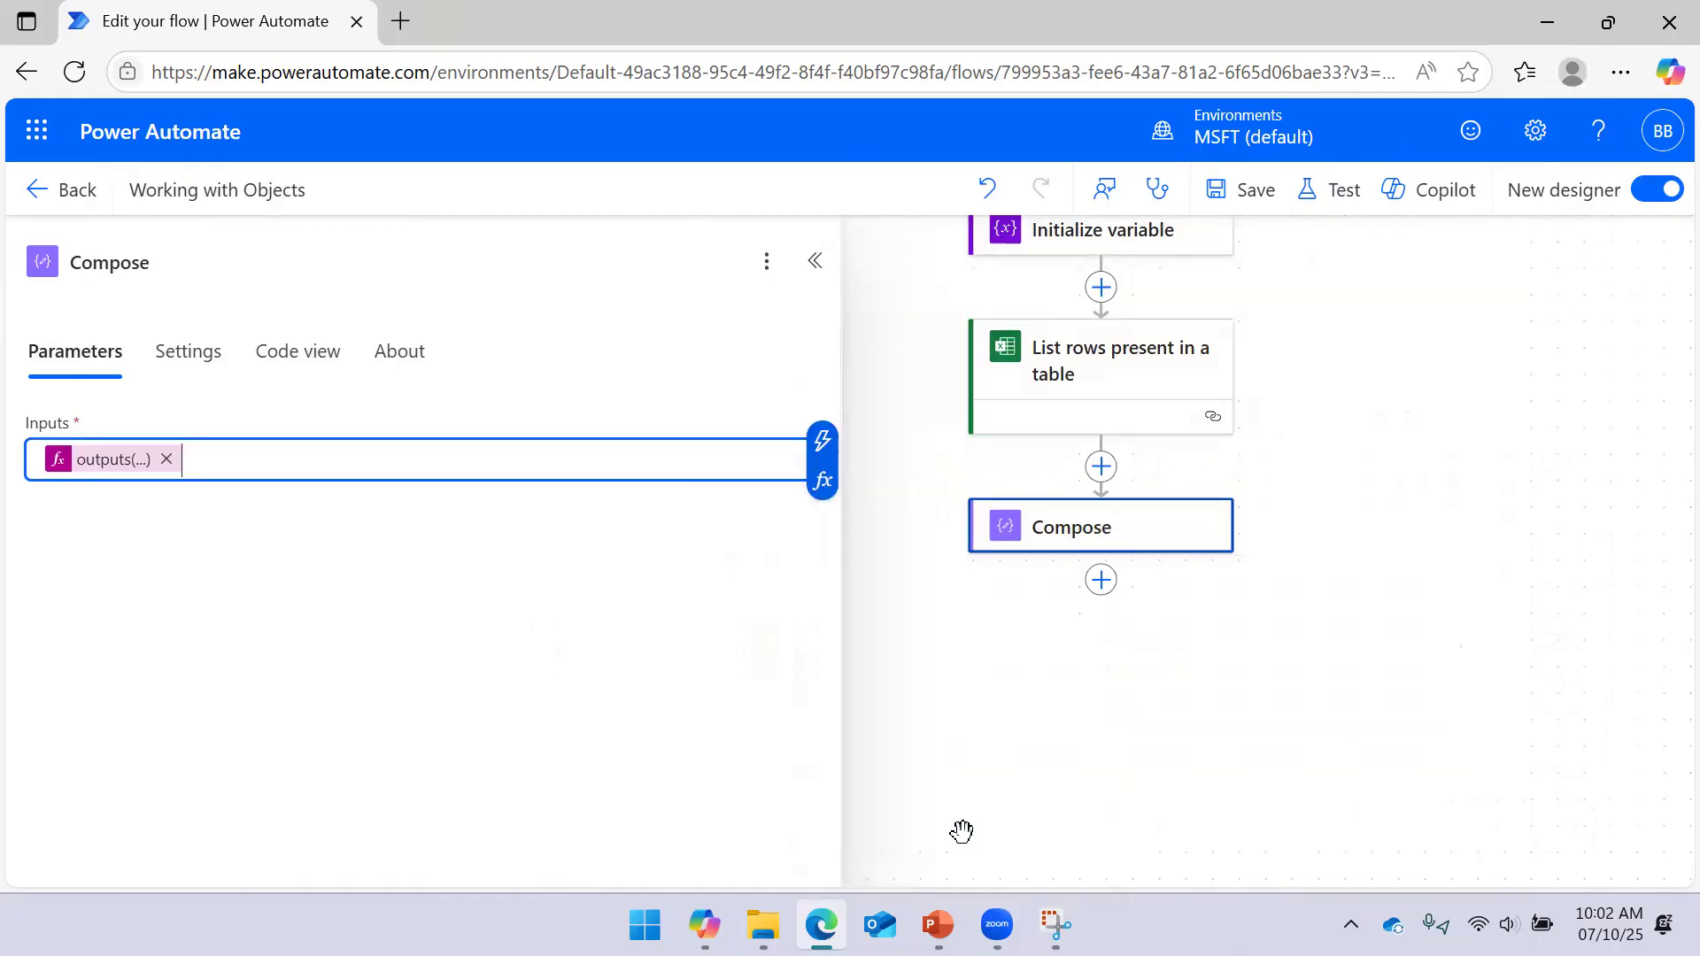
pyautogui.click(1257, 211)
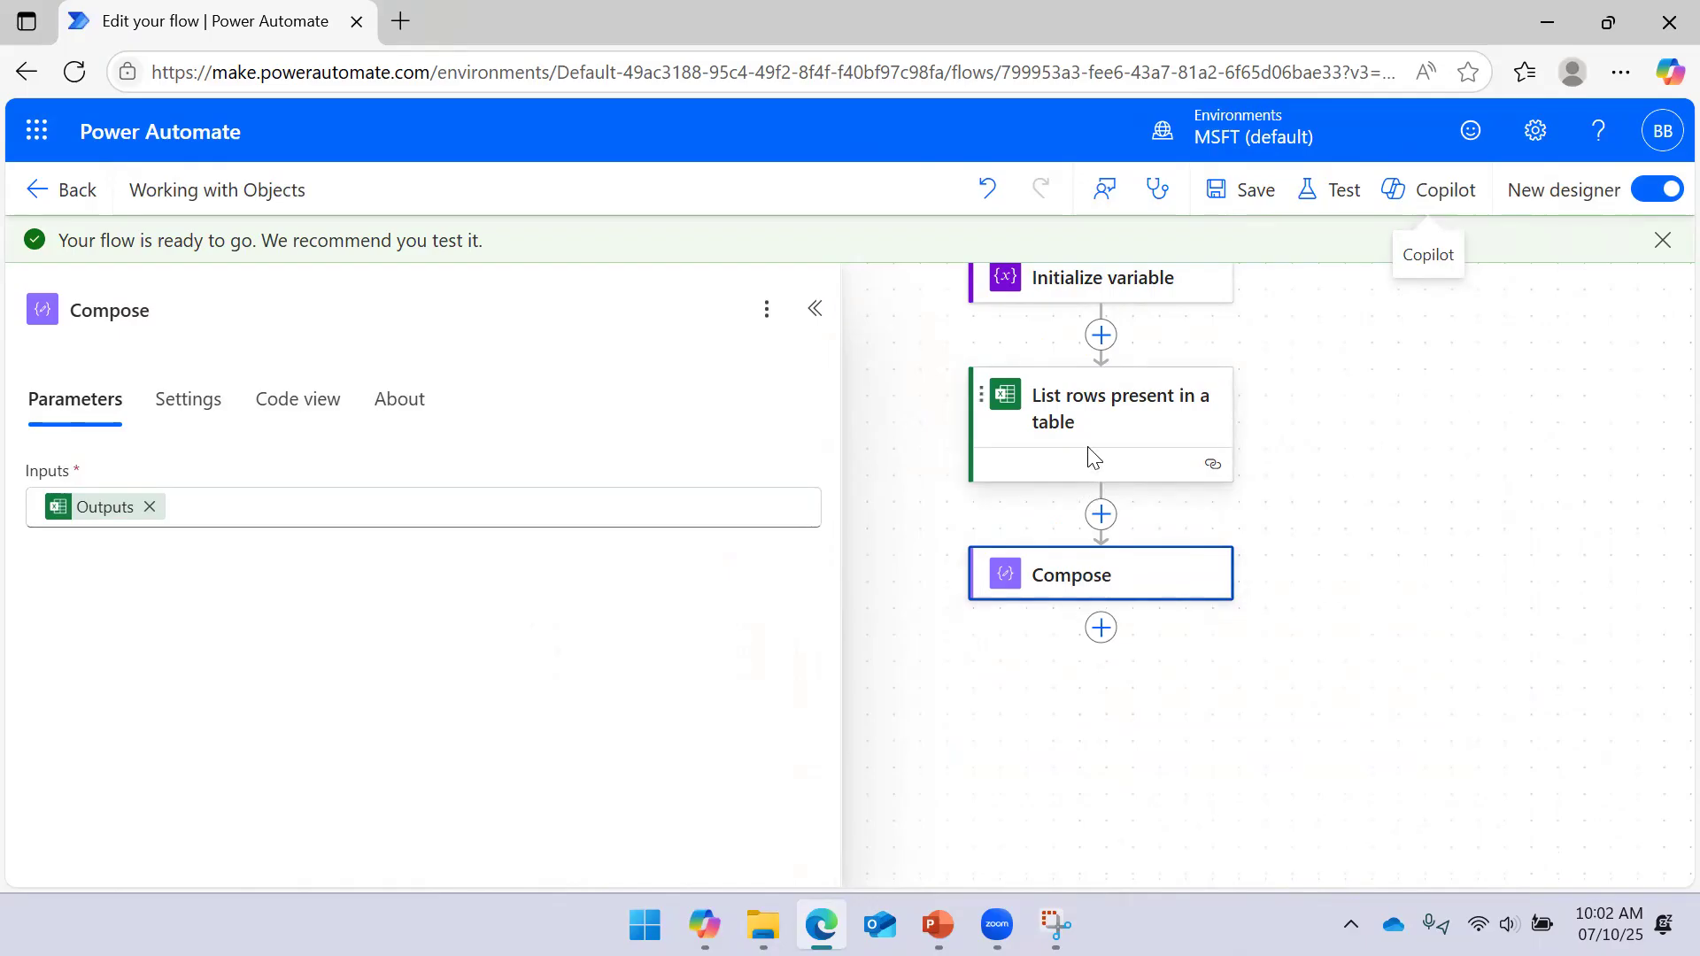
pyautogui.click(1337, 193)
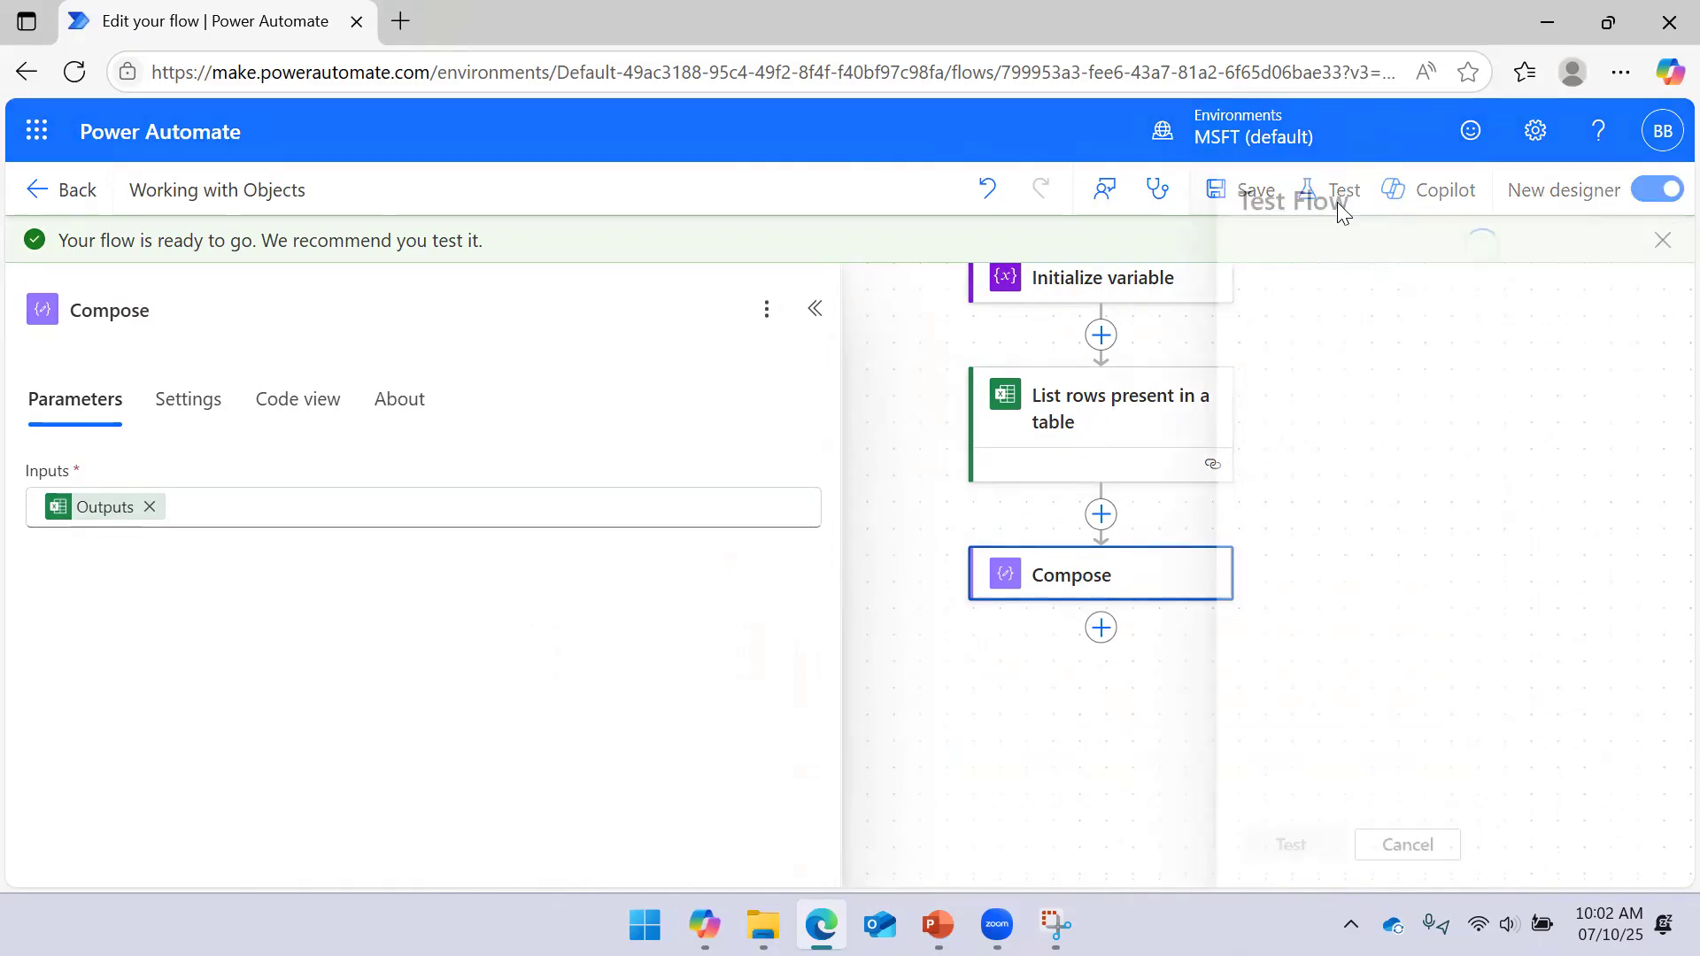
# Run a manual test of the flow
pyautogui.click(1242, 274)
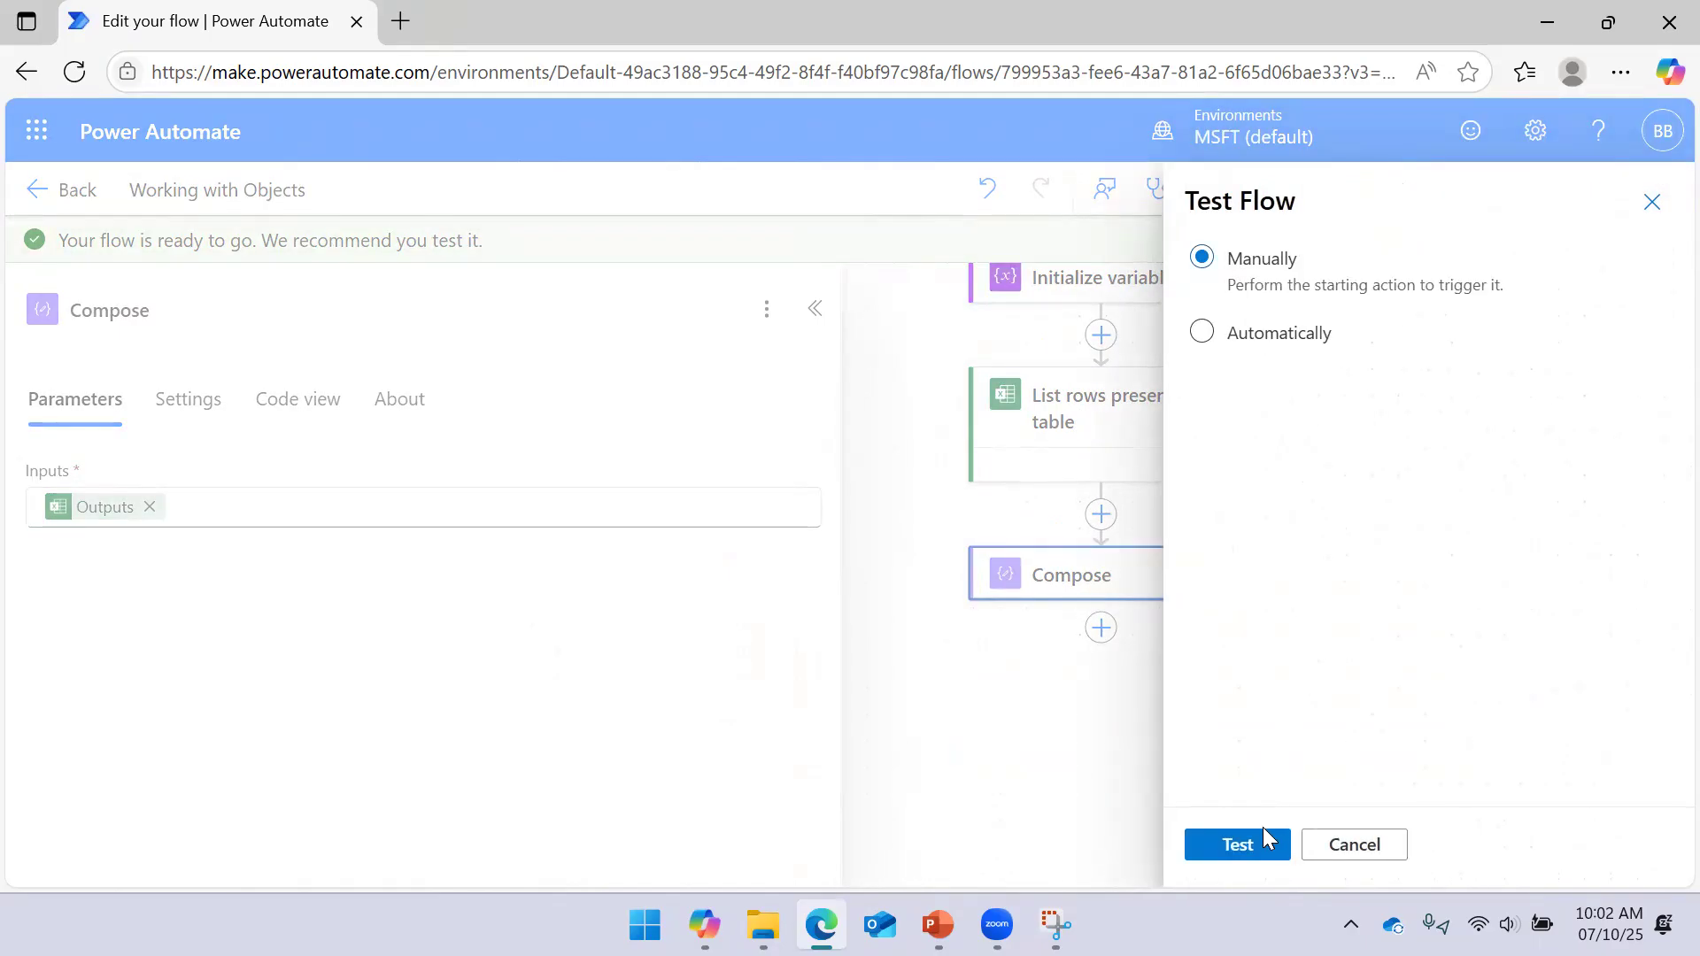
pyautogui.click(1238, 844)
pyautogui.click(1276, 850)
pyautogui.click(1240, 838)
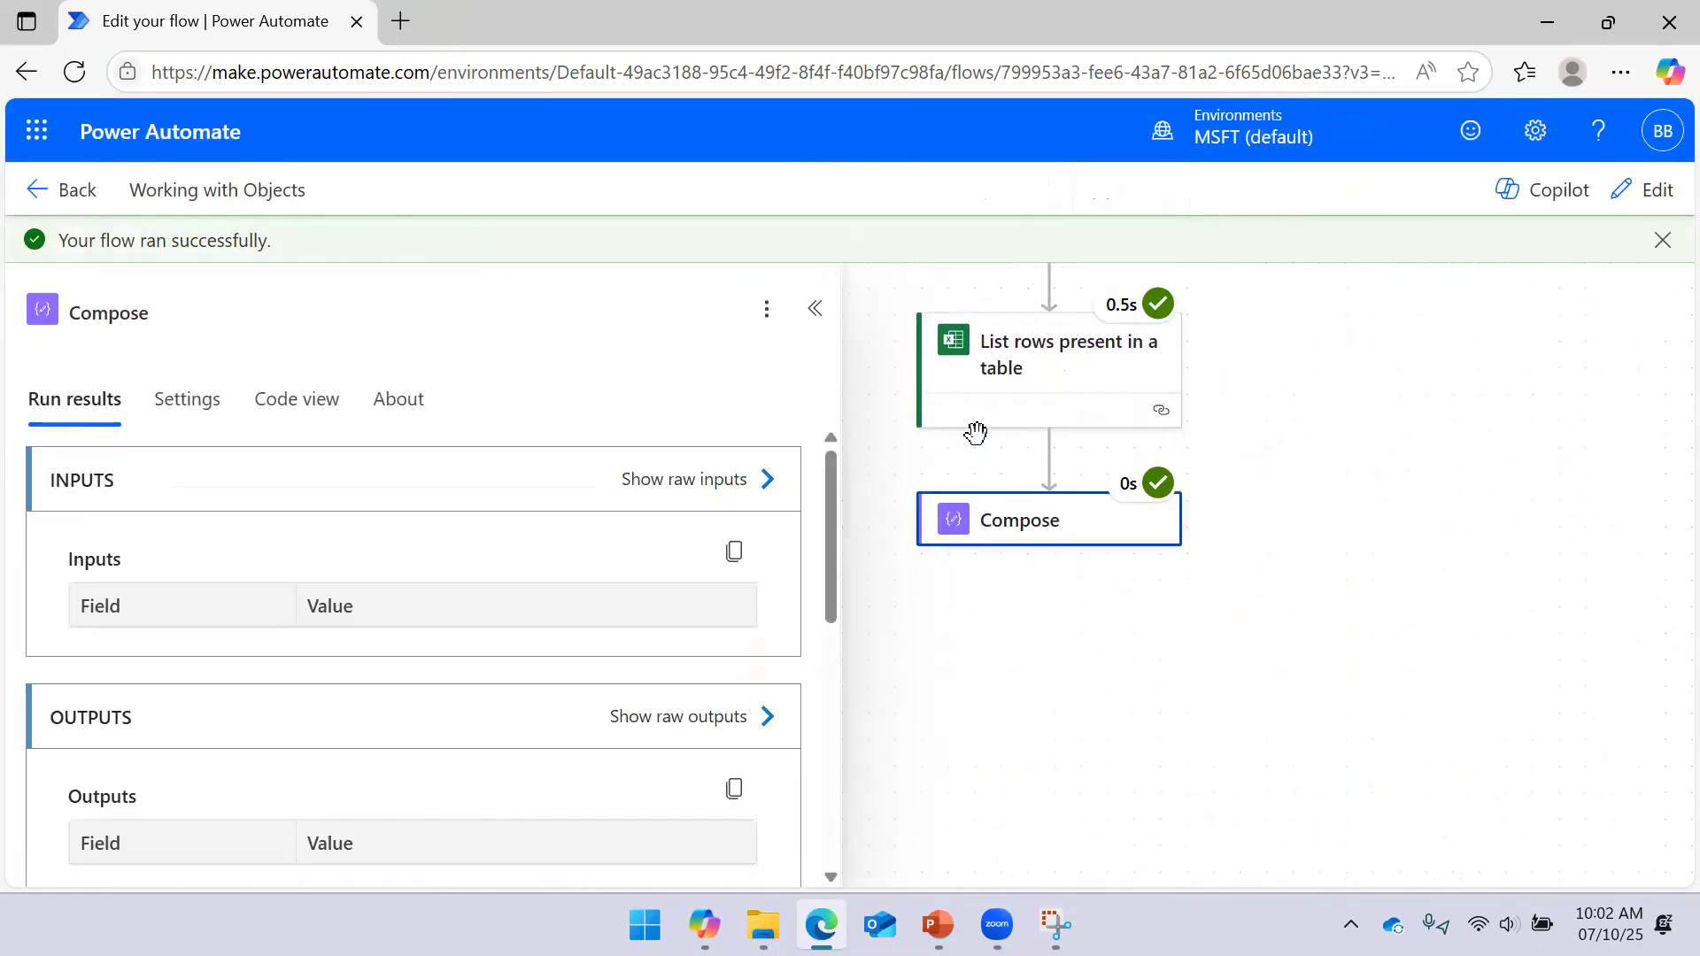
# Inspect the Compose step's raw inputs JSON from the successful run
pyautogui.scroll(-5, 607, 620)
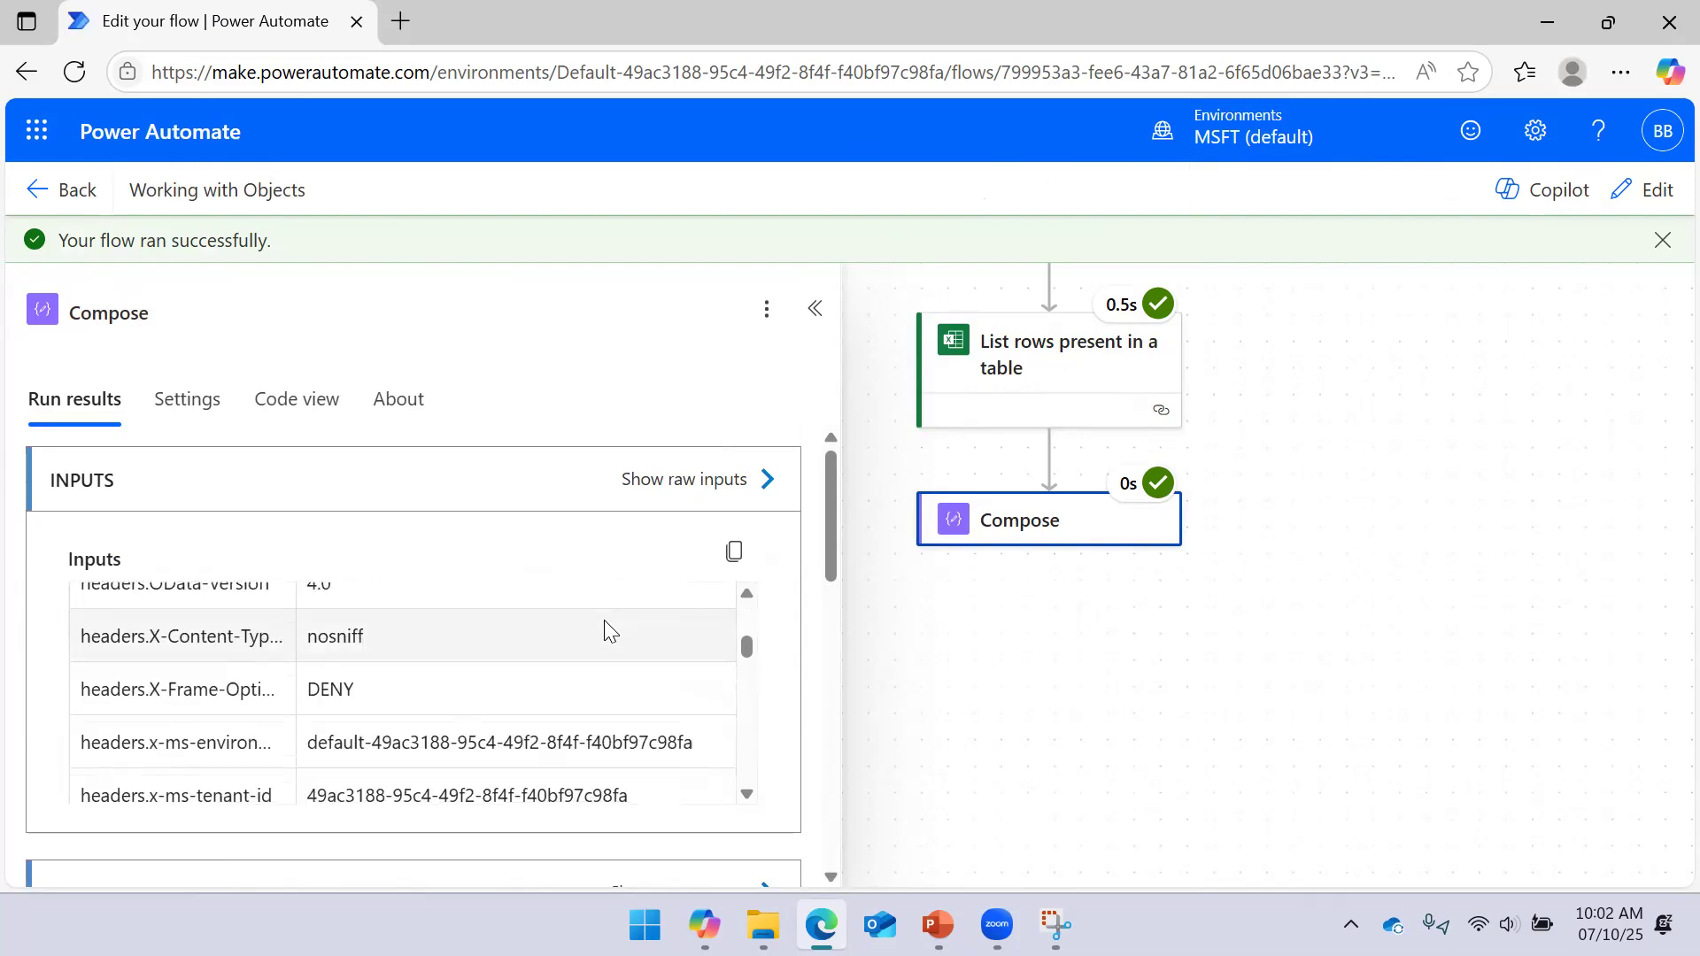
pyautogui.click(746, 484)
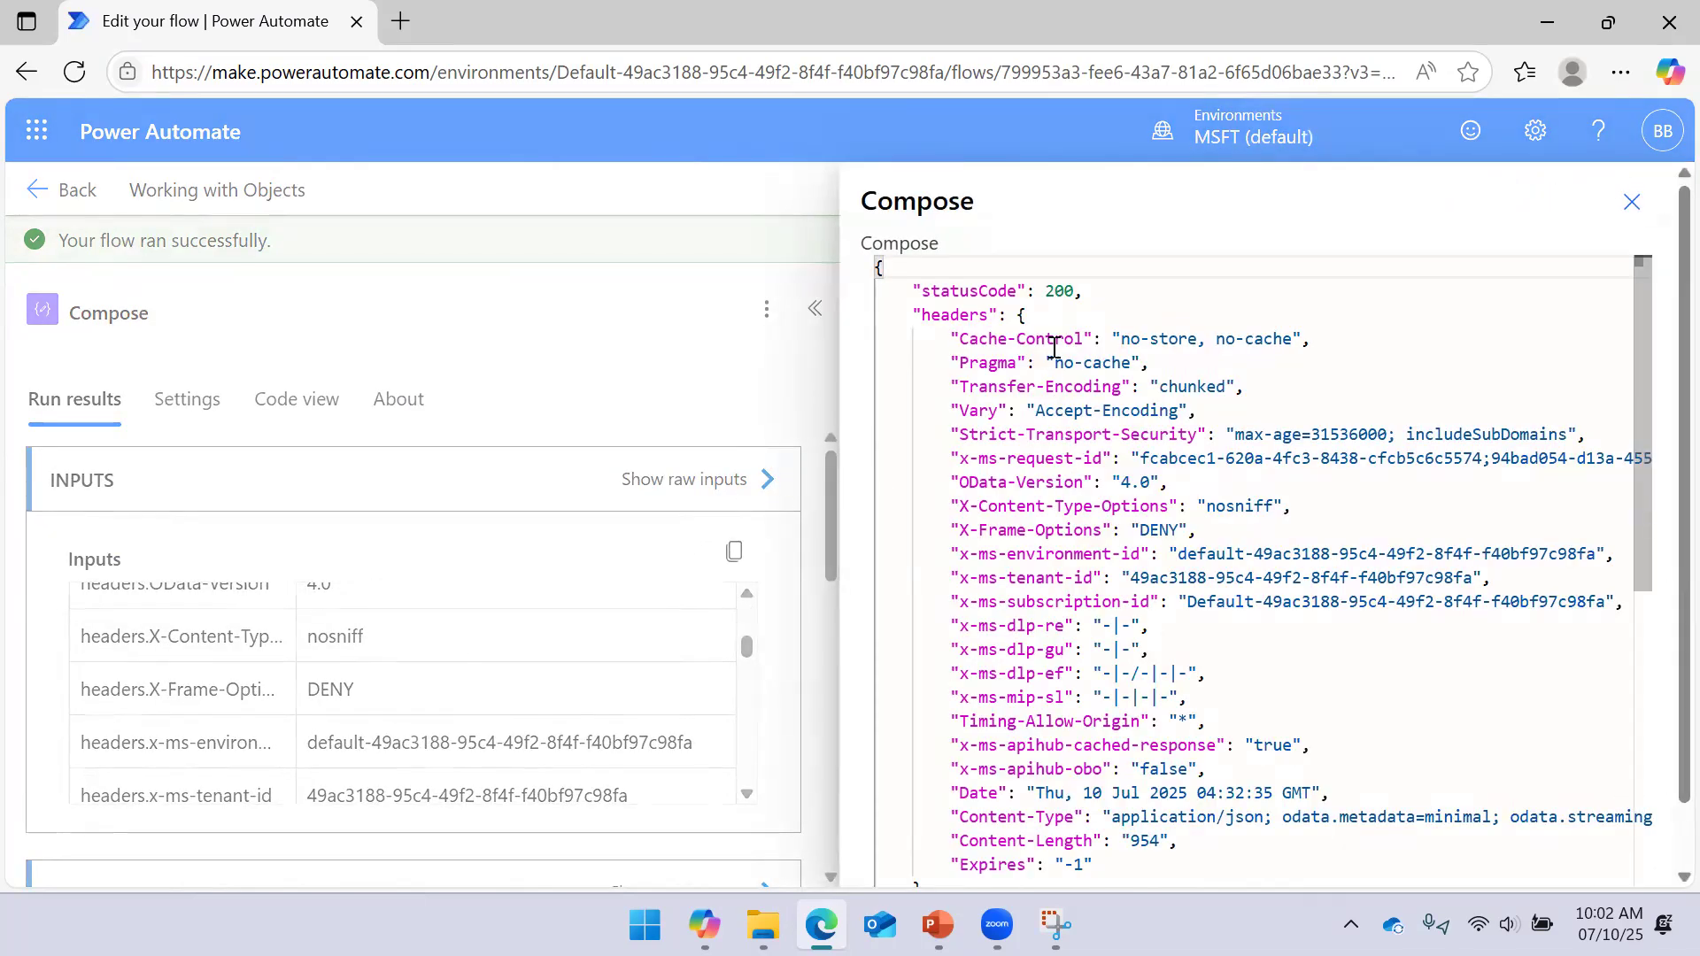
pyautogui.scroll(-5, 1055, 354)
pyautogui.scroll(4, 1058, 416)
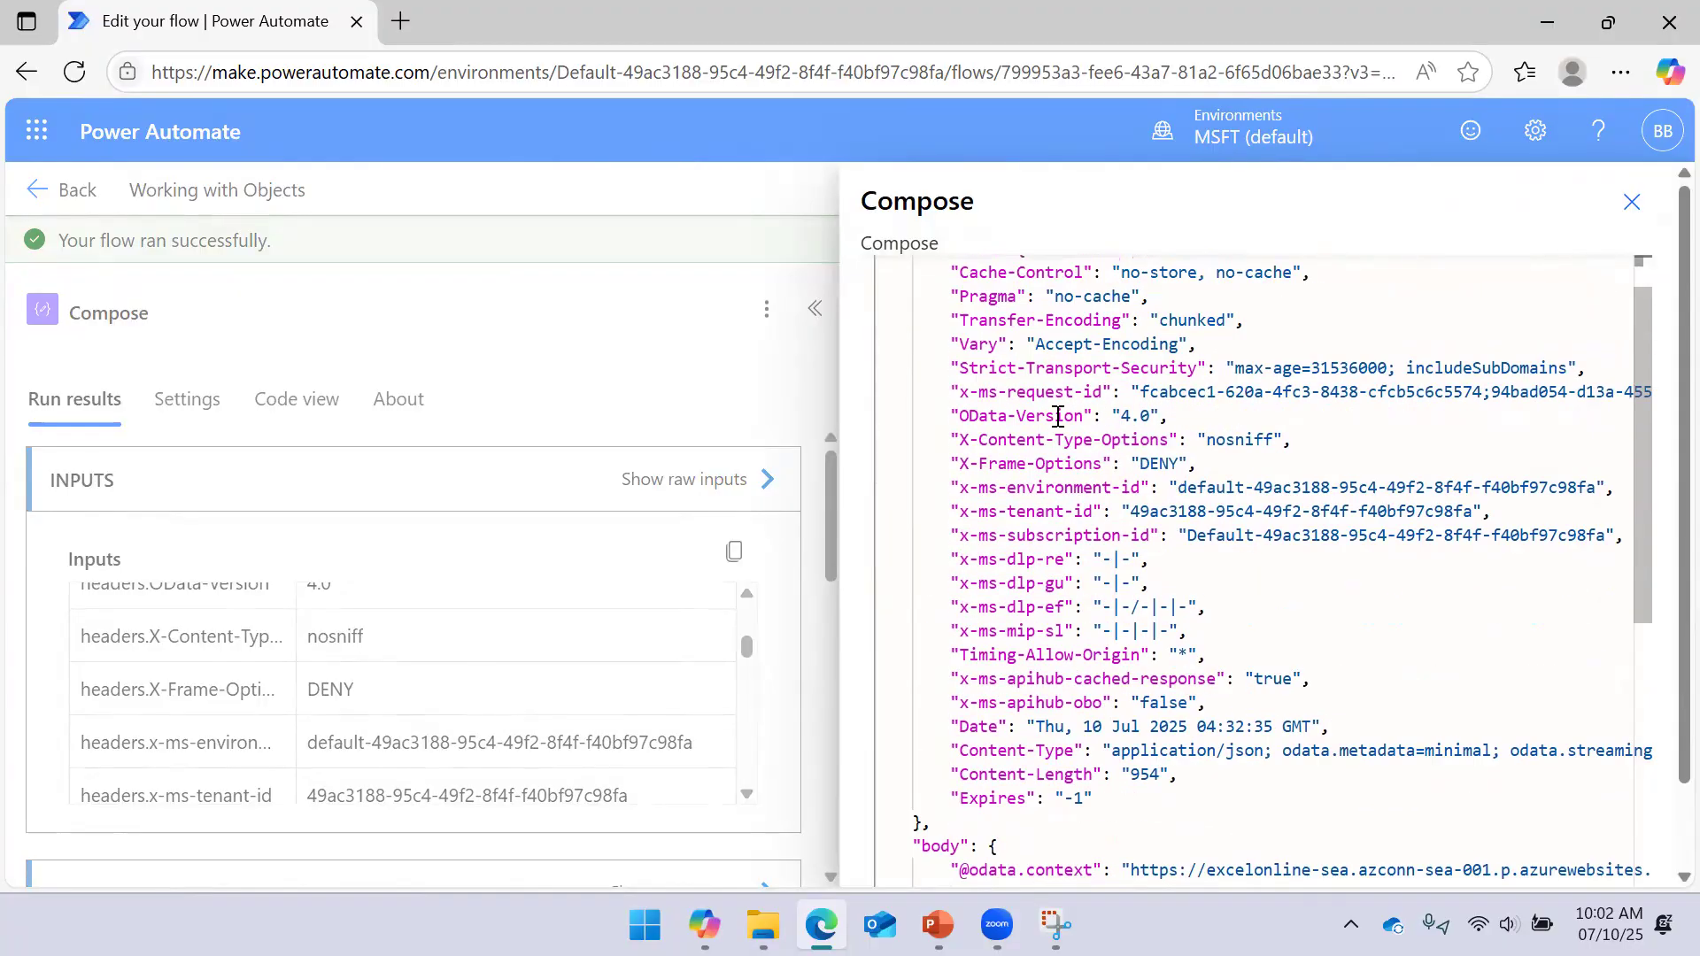
pyautogui.scroll(1, 1058, 416)
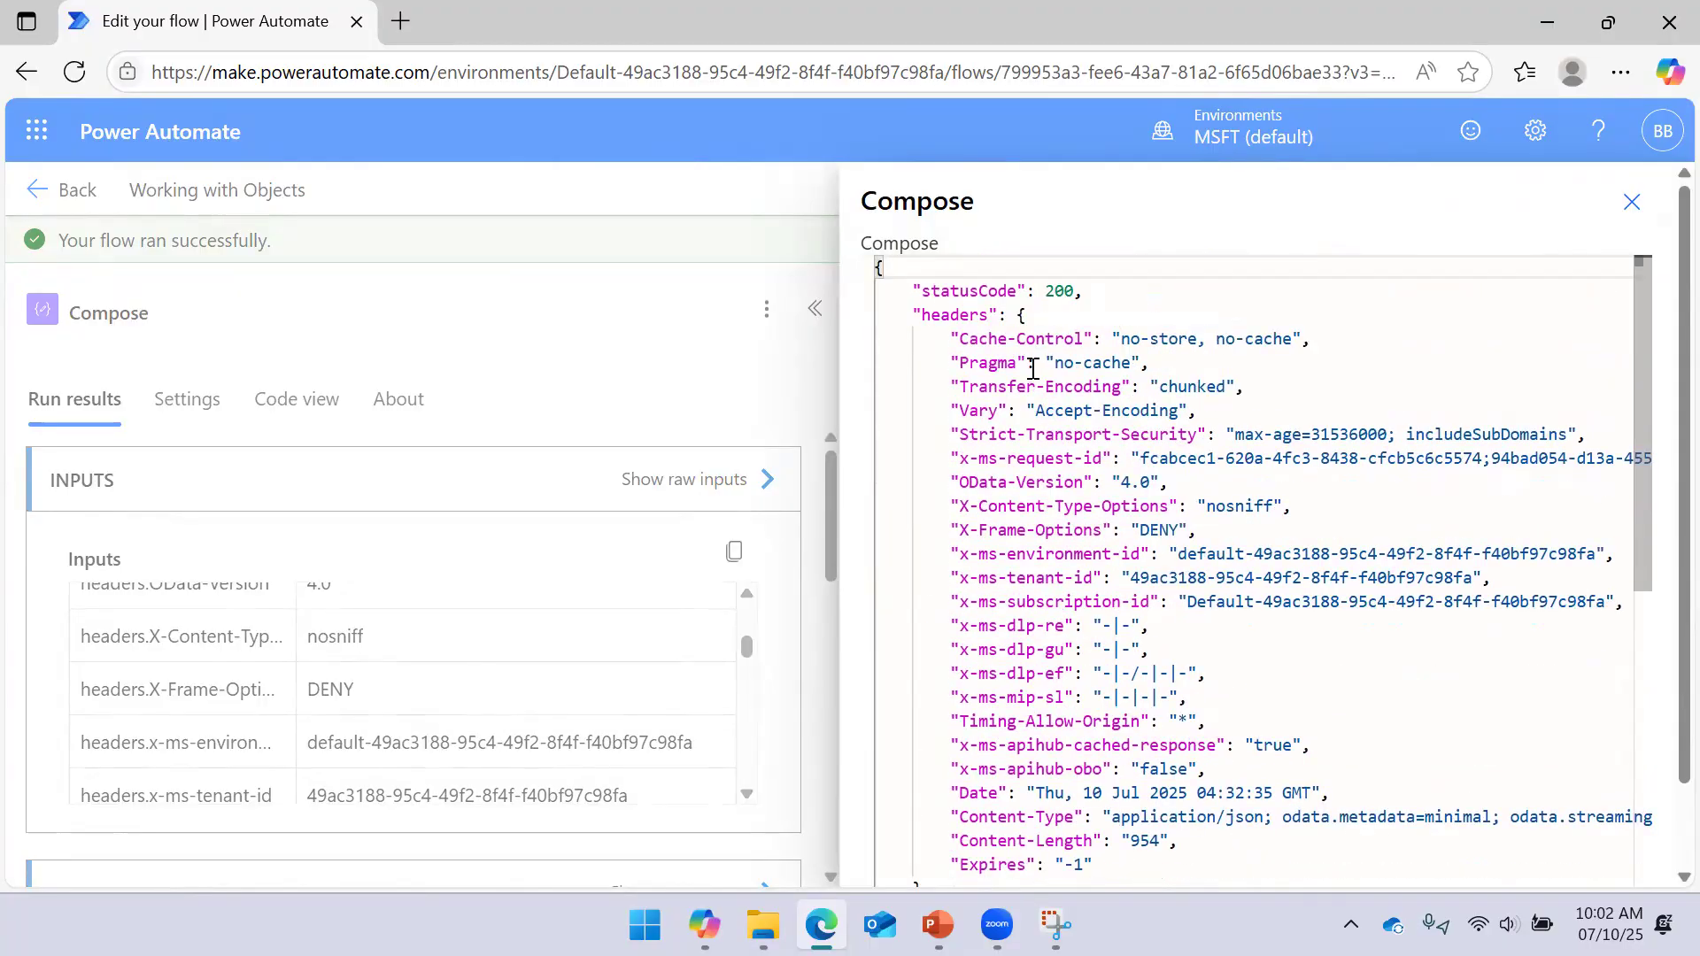
pyautogui.click(1631, 209)
# Inspect the Compose raw outputs: statusCode 200, headers and the body value array
pyautogui.scroll(-2, 1157, 588)
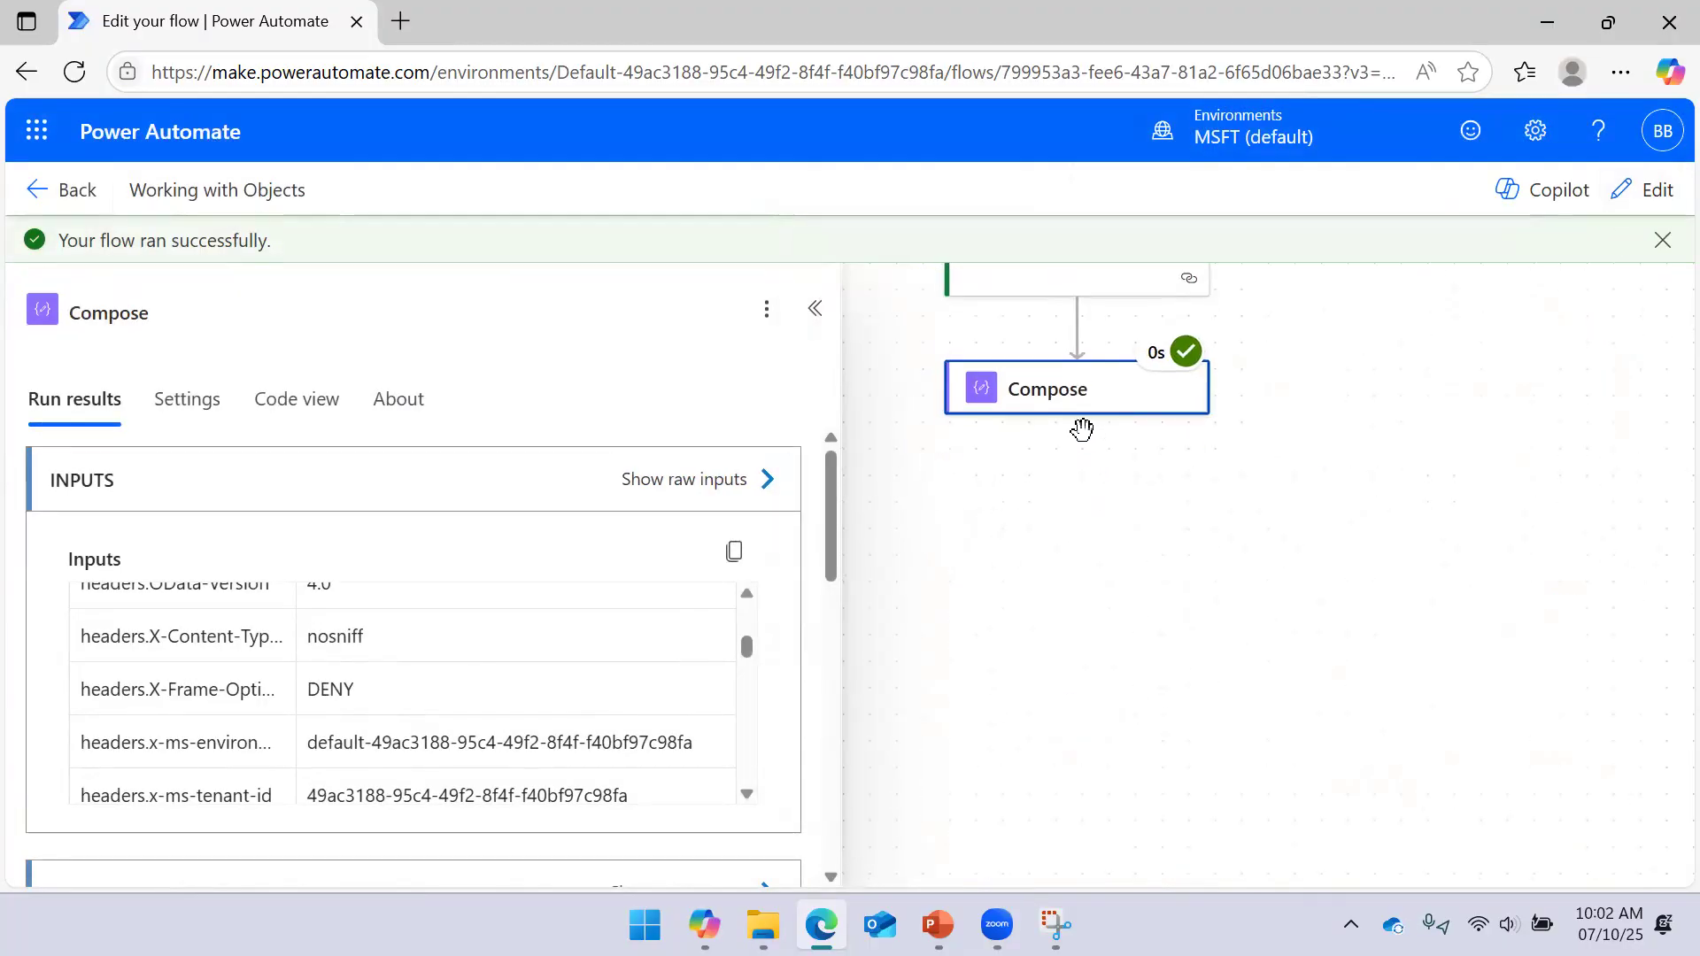
pyautogui.scroll(-3, 629, 524)
pyautogui.scroll(-3, 566, 562)
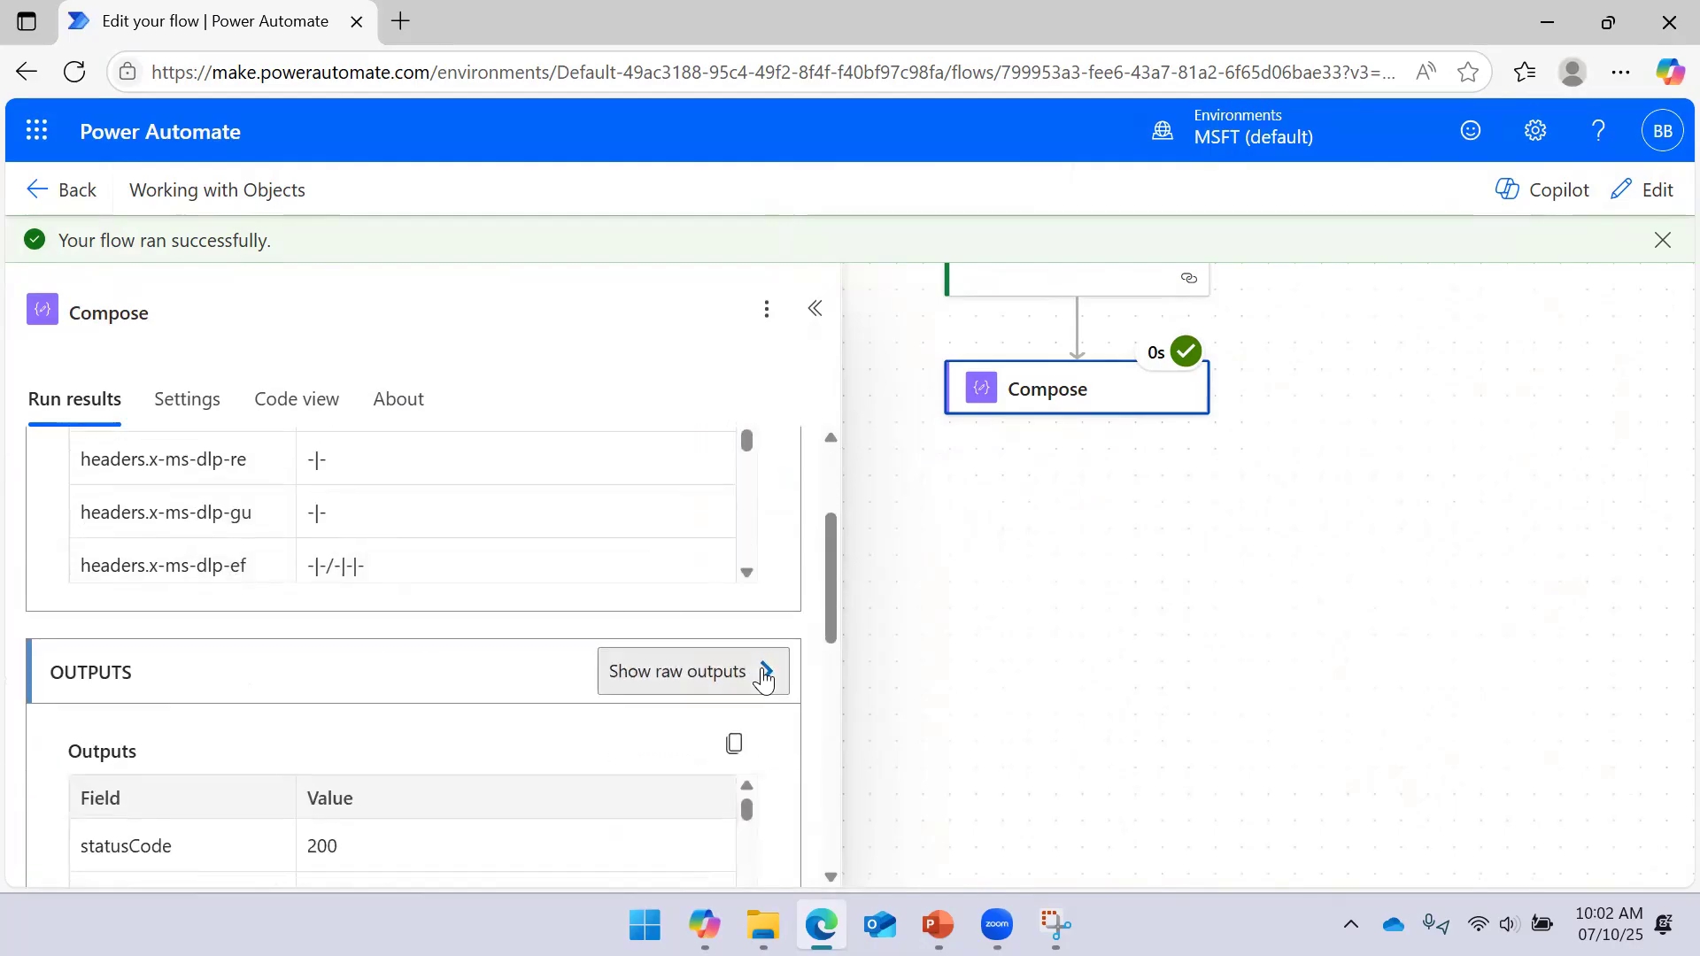
pyautogui.click(764, 675)
pyautogui.scroll(-2, 1089, 447)
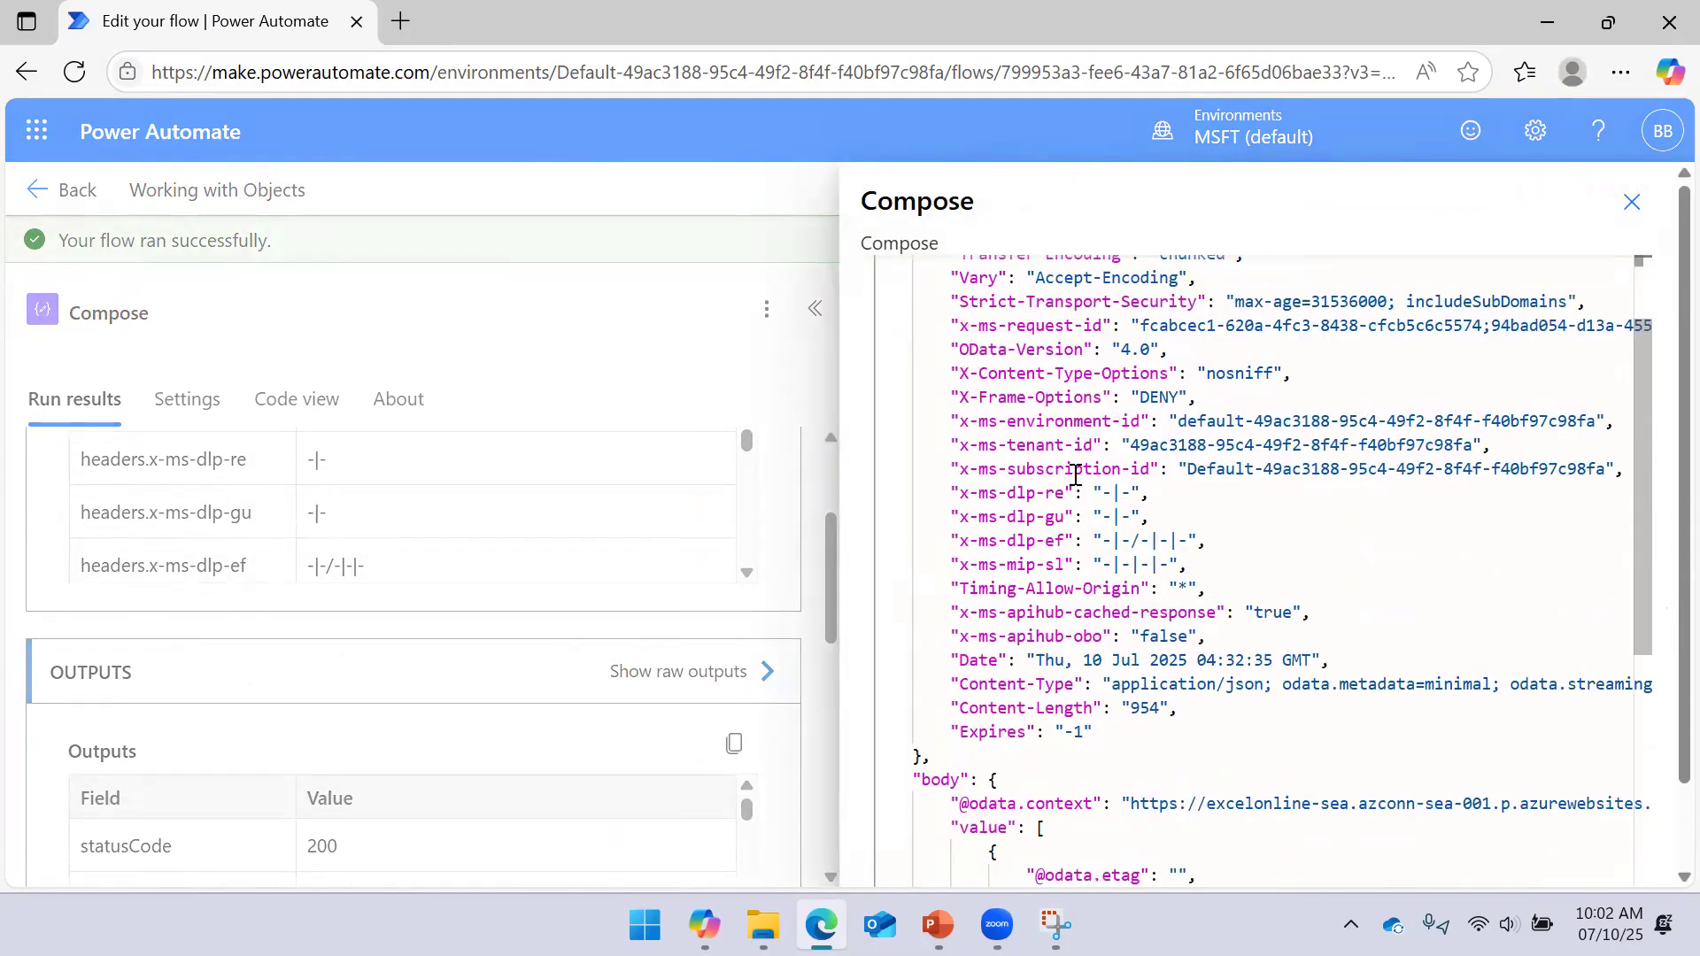
pyautogui.moveTo(915, 777); pyautogui.dragTo(971, 777)
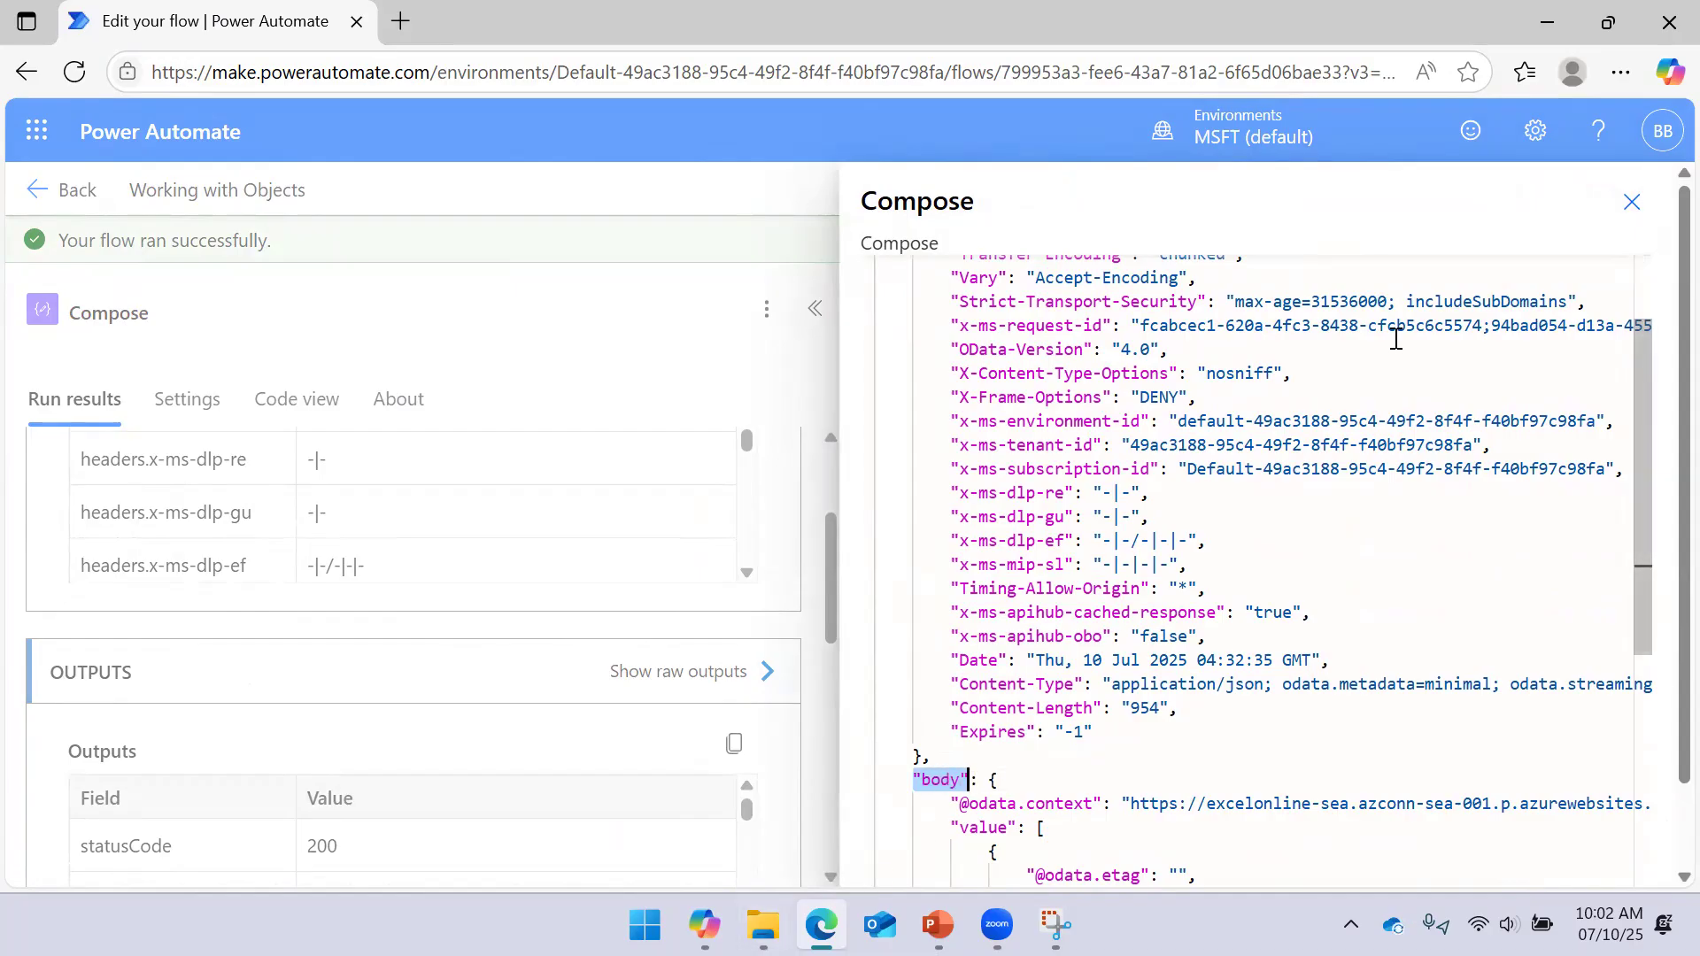
pyautogui.click(1632, 203)
pyautogui.click(815, 319)
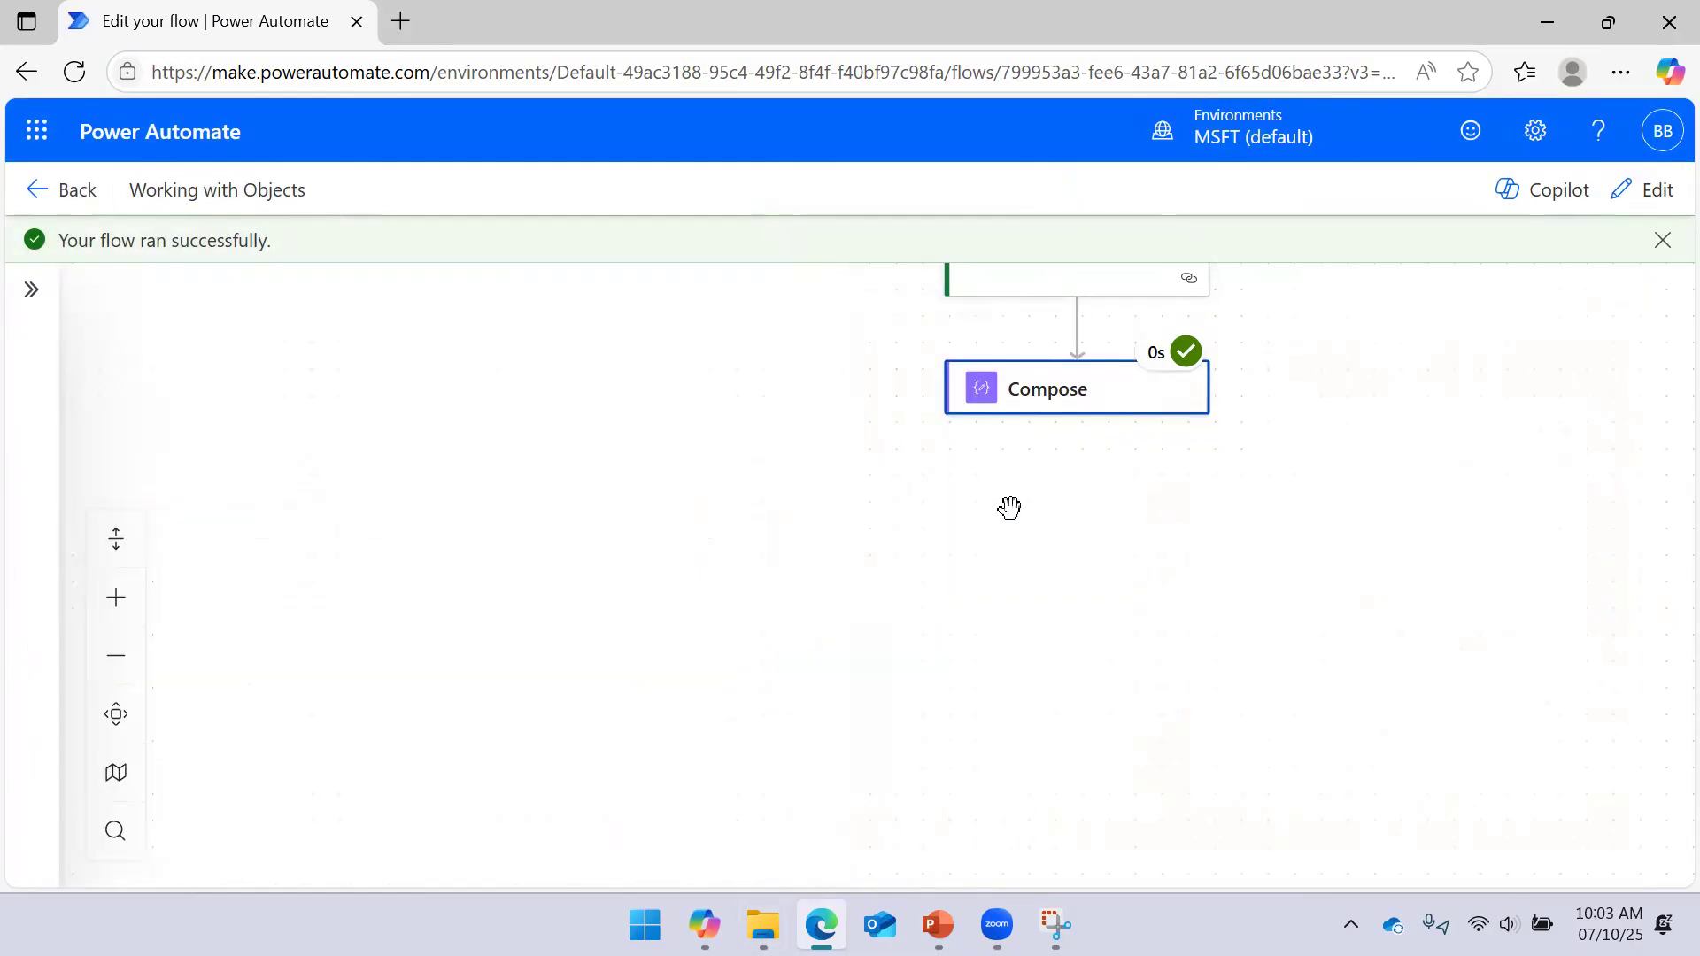
# Back in edit mode, remove the Outputs token from the Compose Inputs field
pyautogui.click(1659, 194)
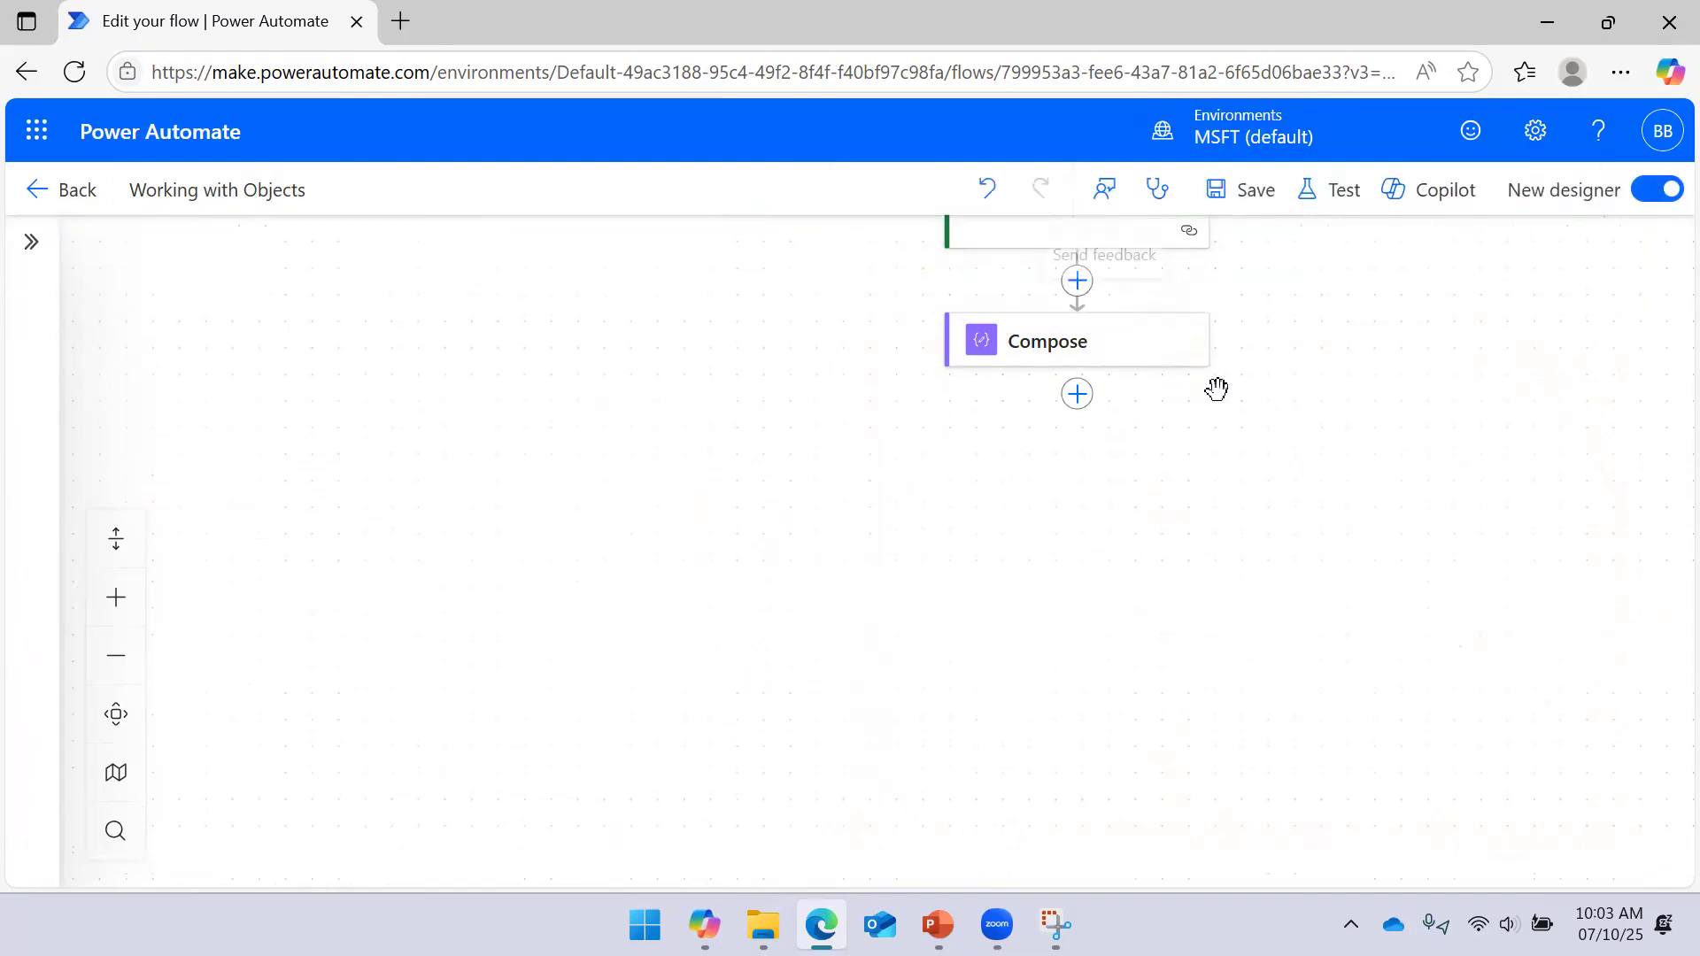
pyautogui.click(1100, 359)
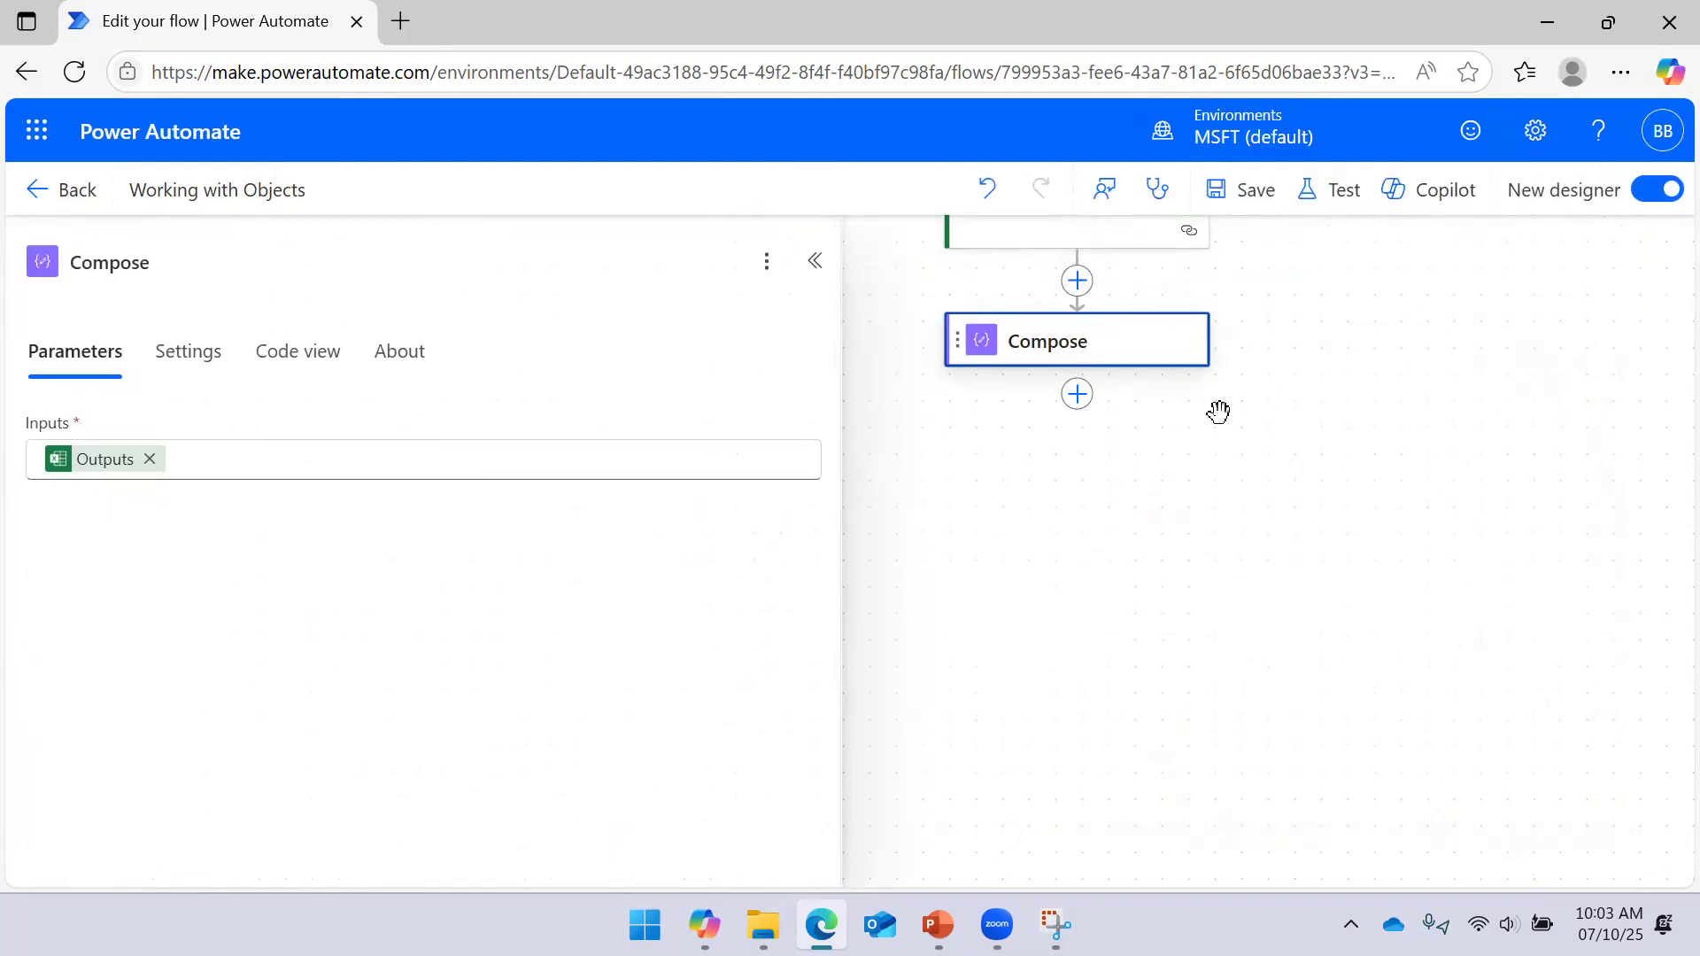
pyautogui.click(1056, 924)
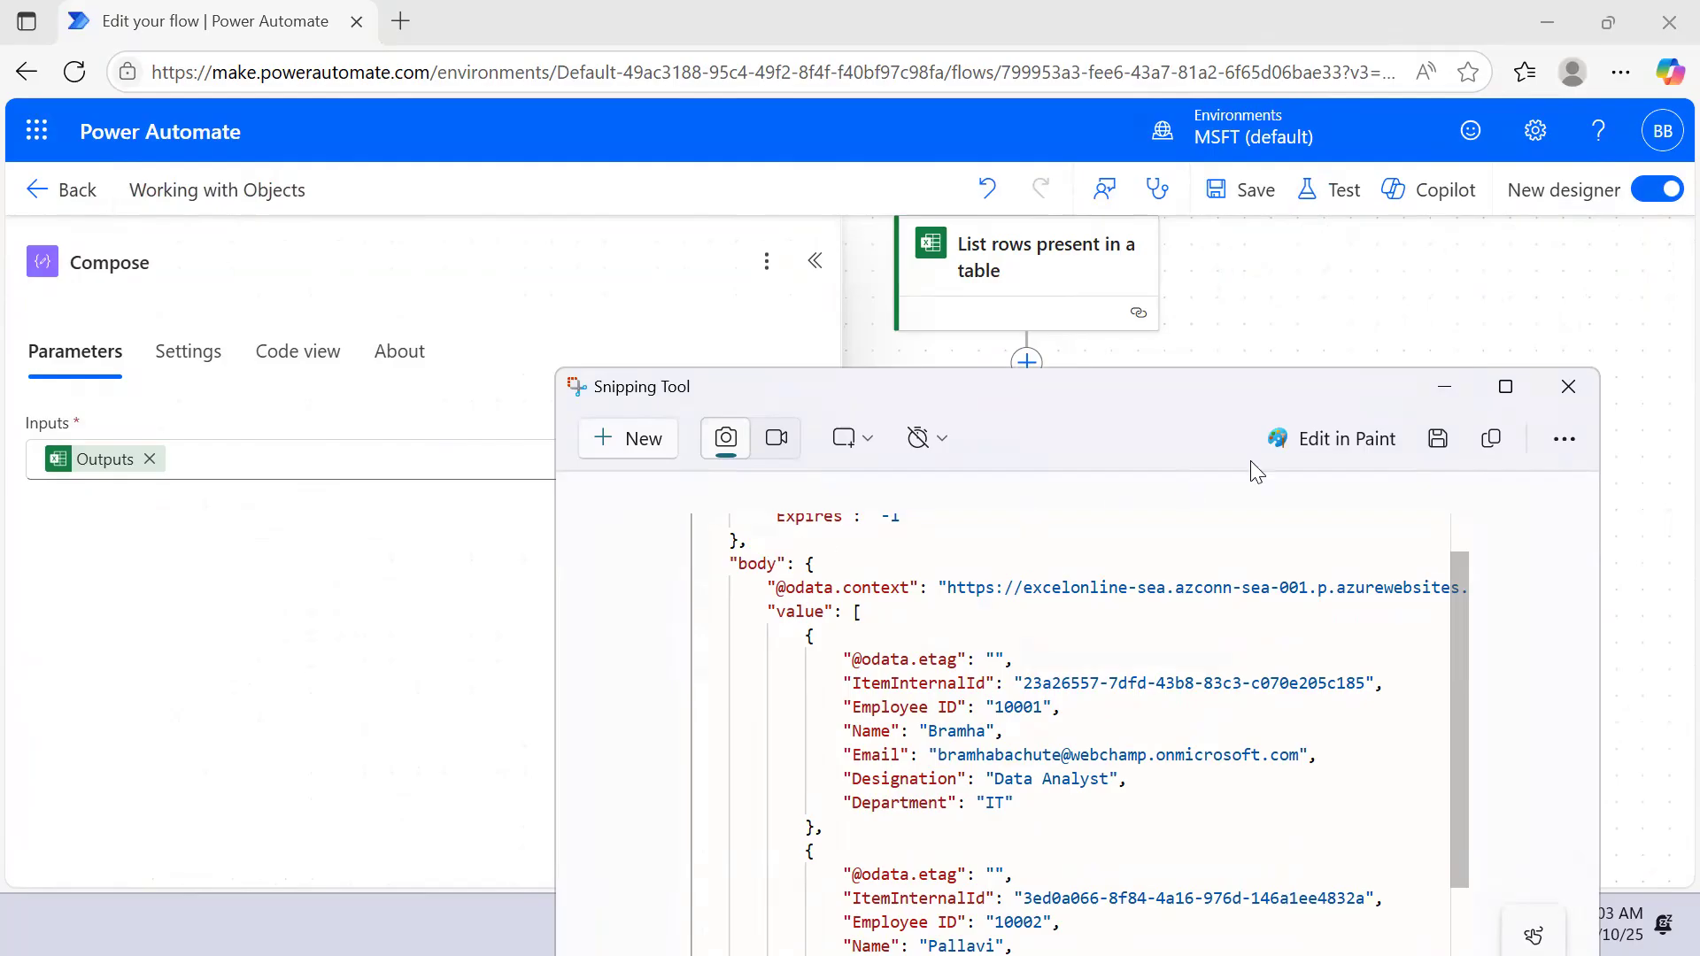
pyautogui.click(1441, 390)
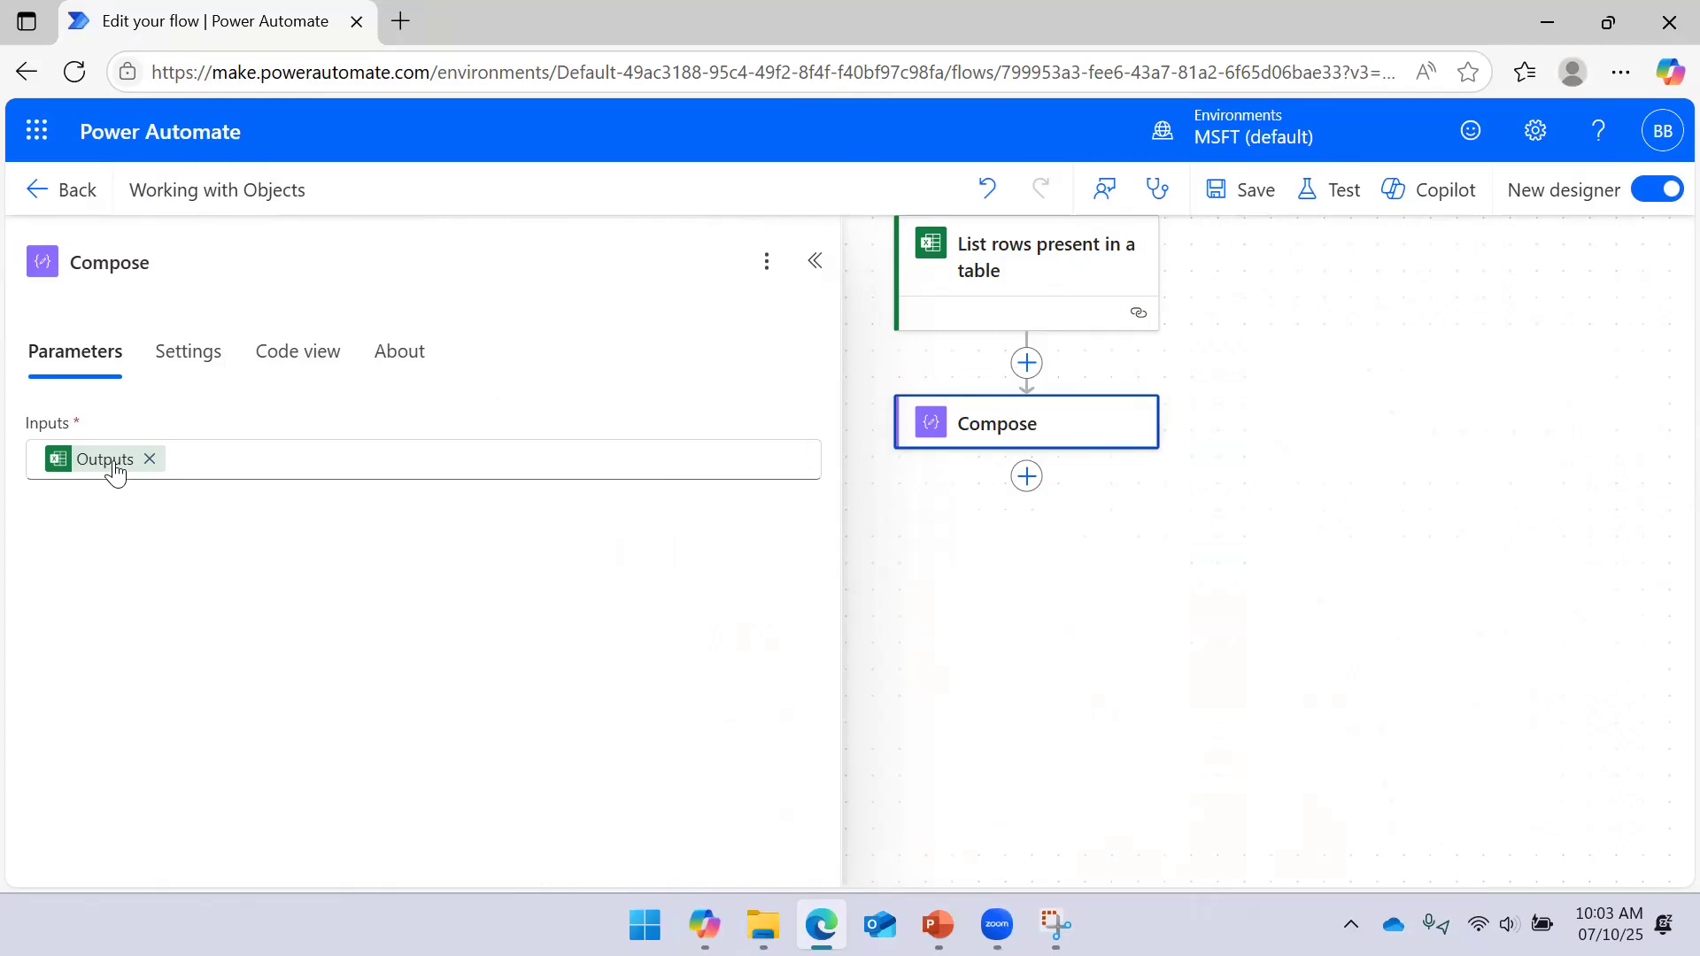
pyautogui.click(115, 473)
pyautogui.click(150, 458)
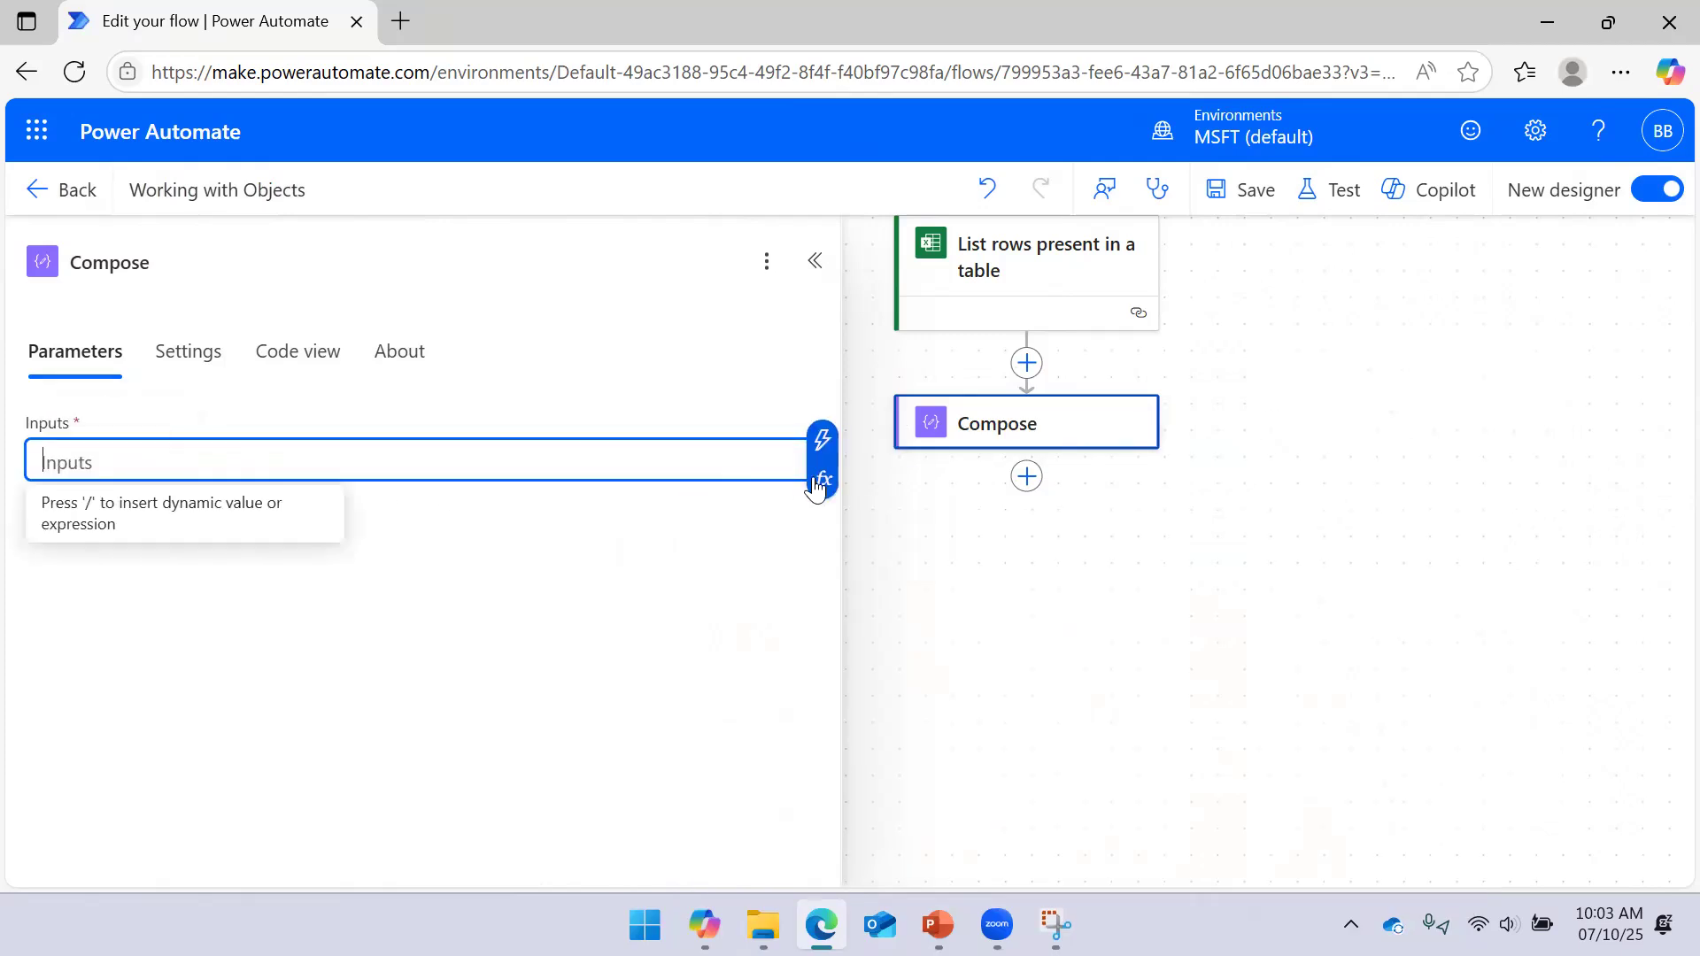
# In the expression editor, select the 'List rows present in a table' action name
pyautogui.click(823, 481)
pyautogui.click(1029, 629)
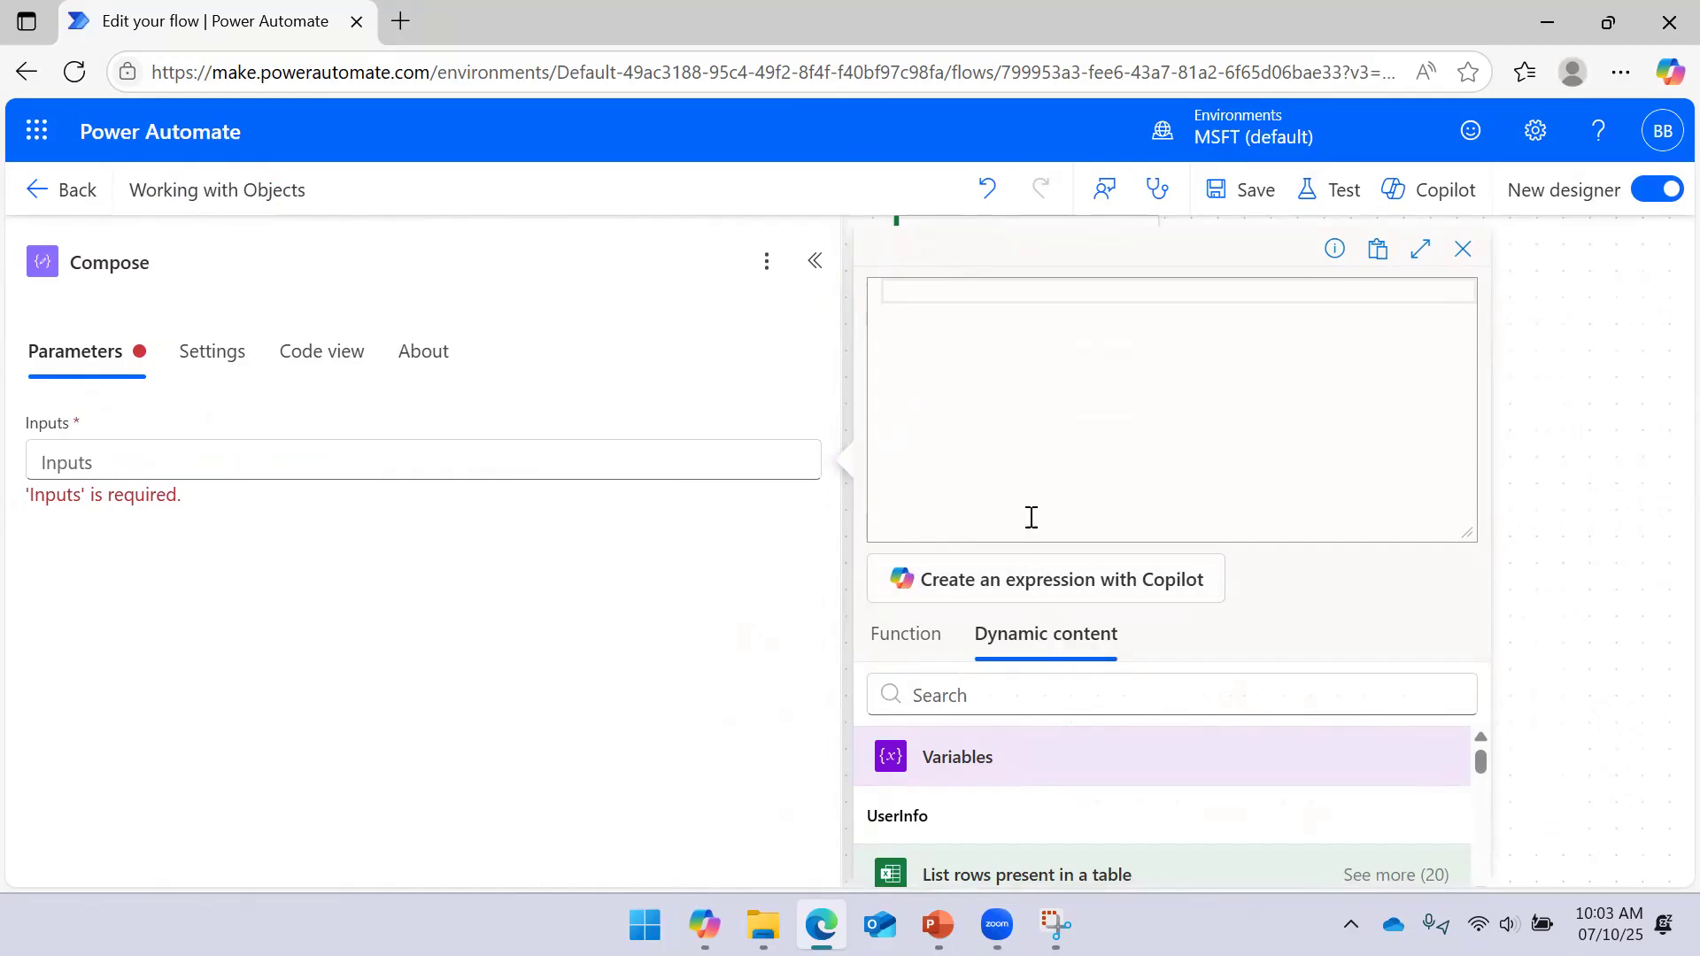
pyautogui.scroll(-2, 1072, 800)
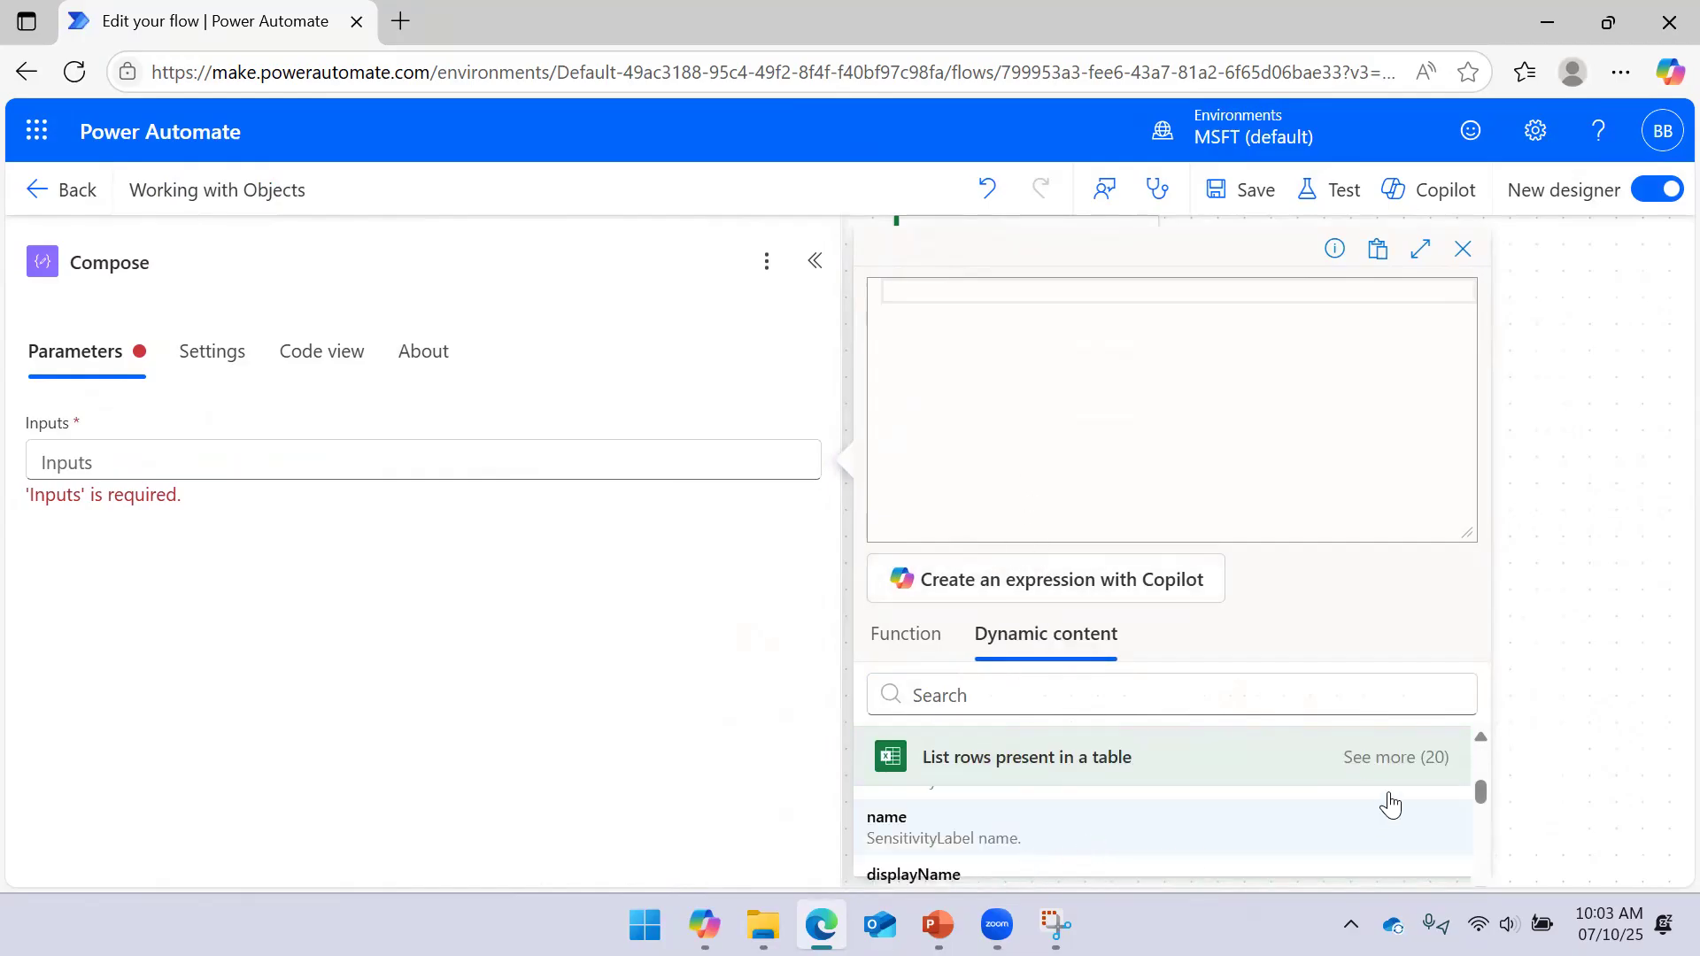
pyautogui.moveTo(1468, 535); pyautogui.dragTo(1450, 390)
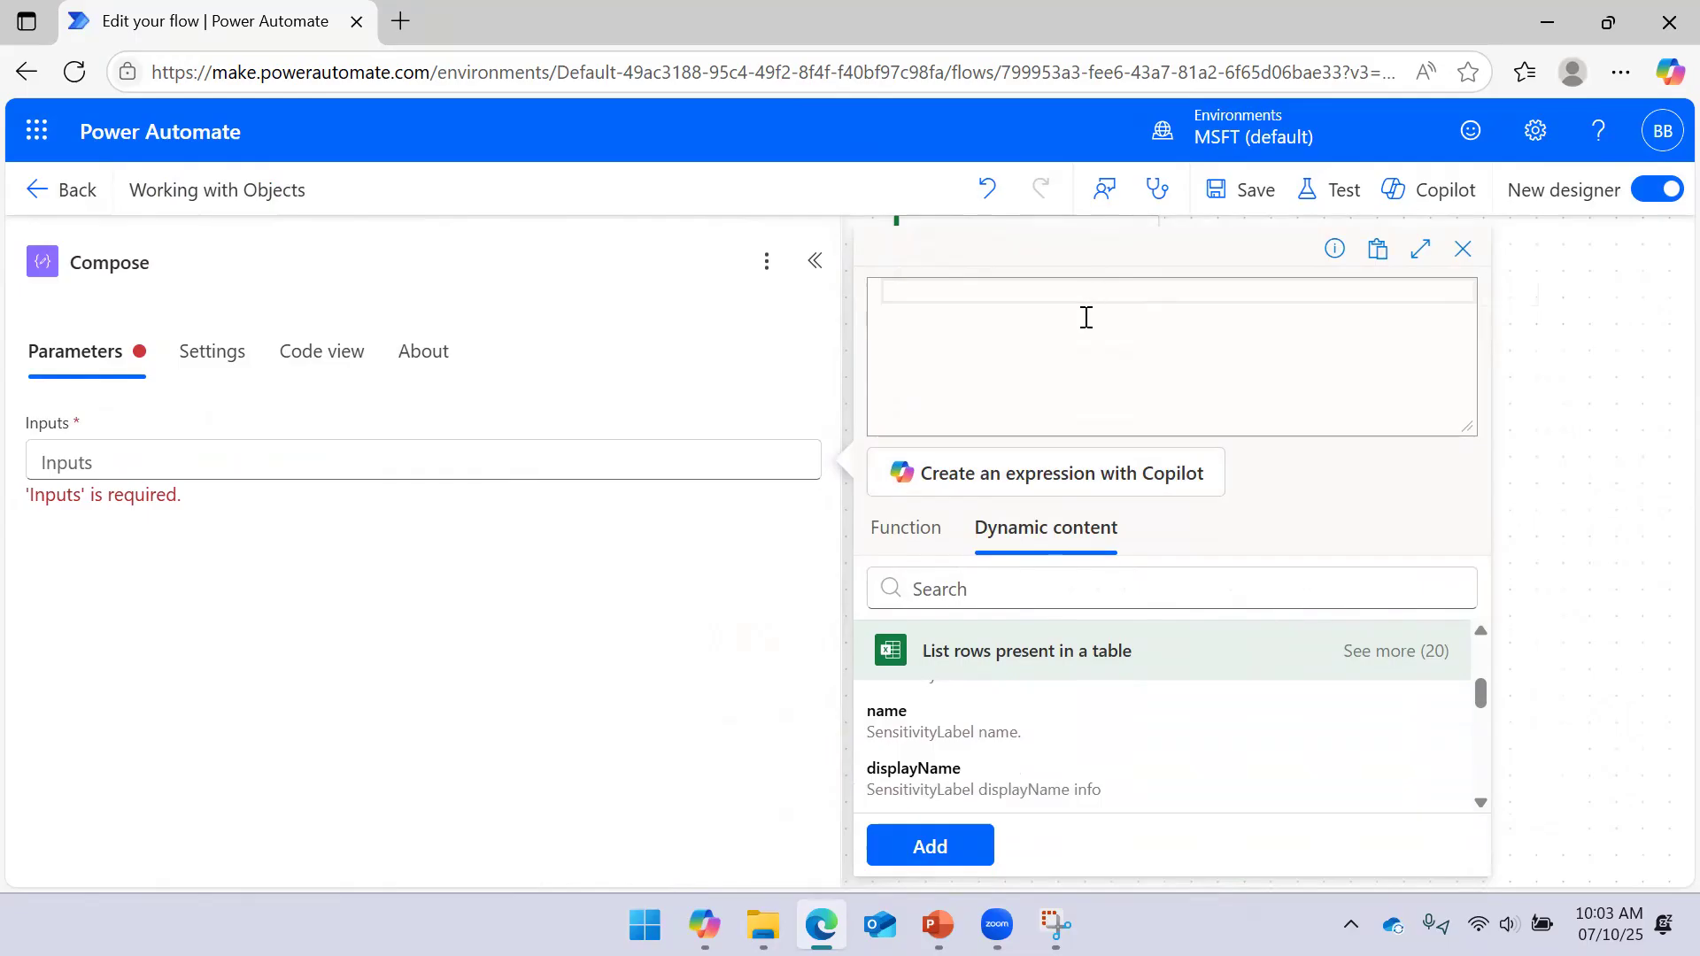
pyautogui.moveTo(1144, 649); pyautogui.dragTo(924, 653)
pyautogui.hotkey('ctrl', 'c')
# Write outputs('List_rows_present_in_a_table' in the expression, replacing spaces with underscores
pyautogui.click(972, 306)
pyautogui.write('outputs(')
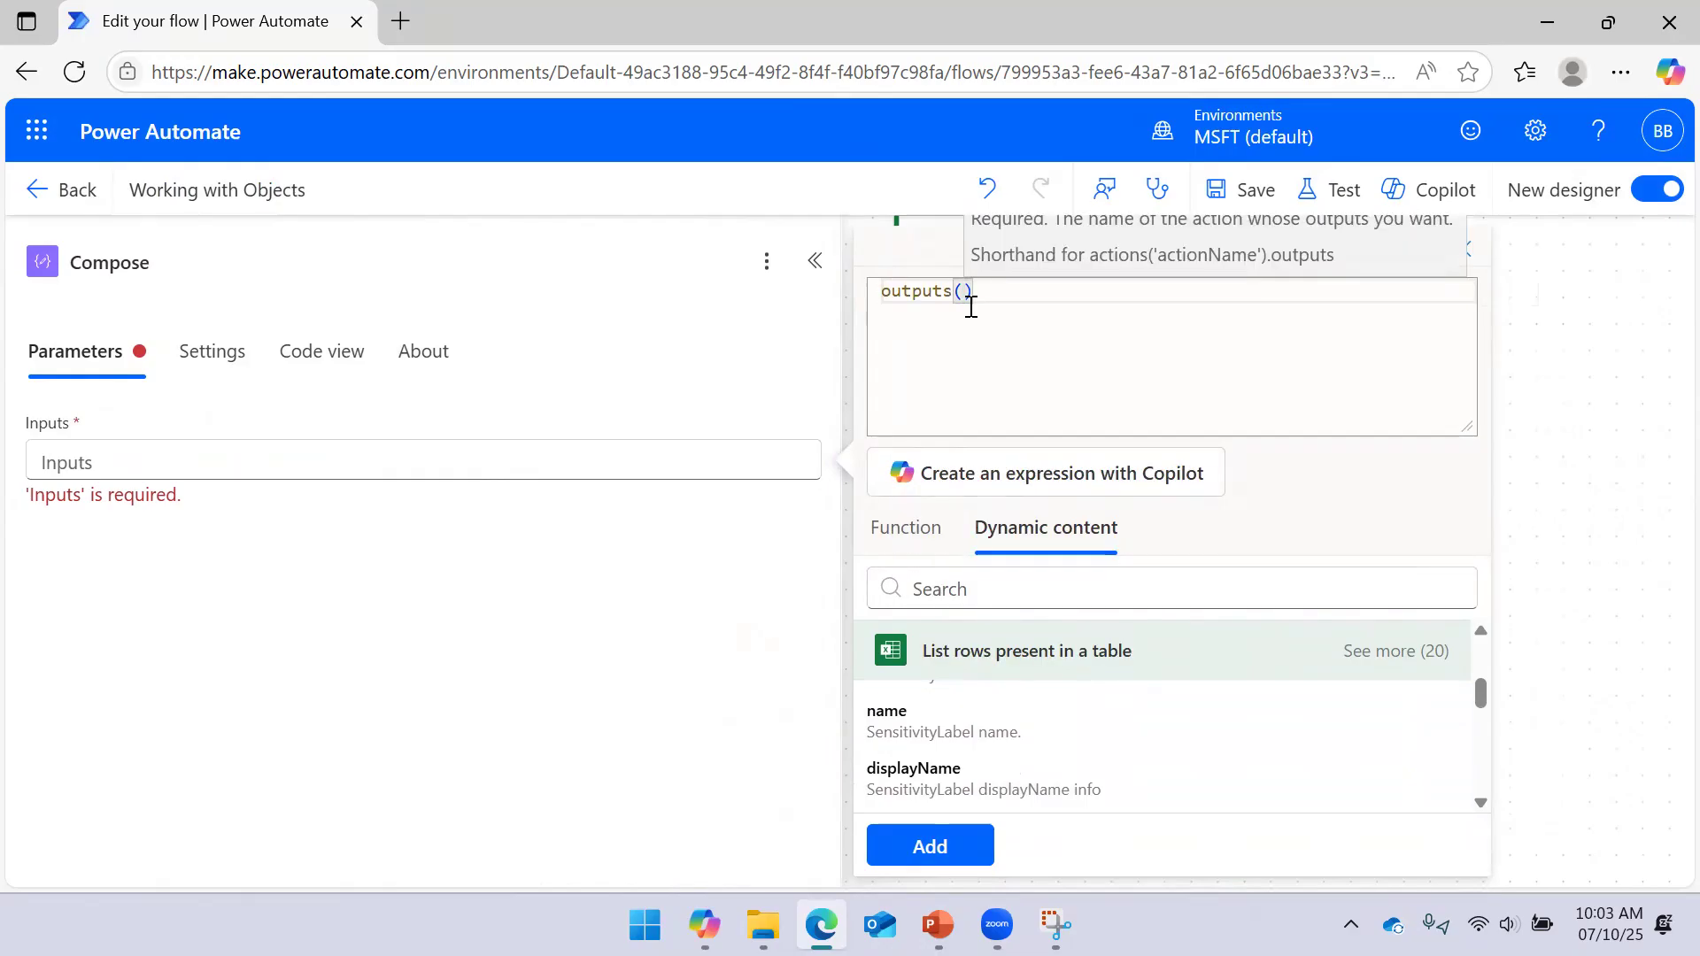
pyautogui.write("'")
pyautogui.hotkey('ctrl', 'v')
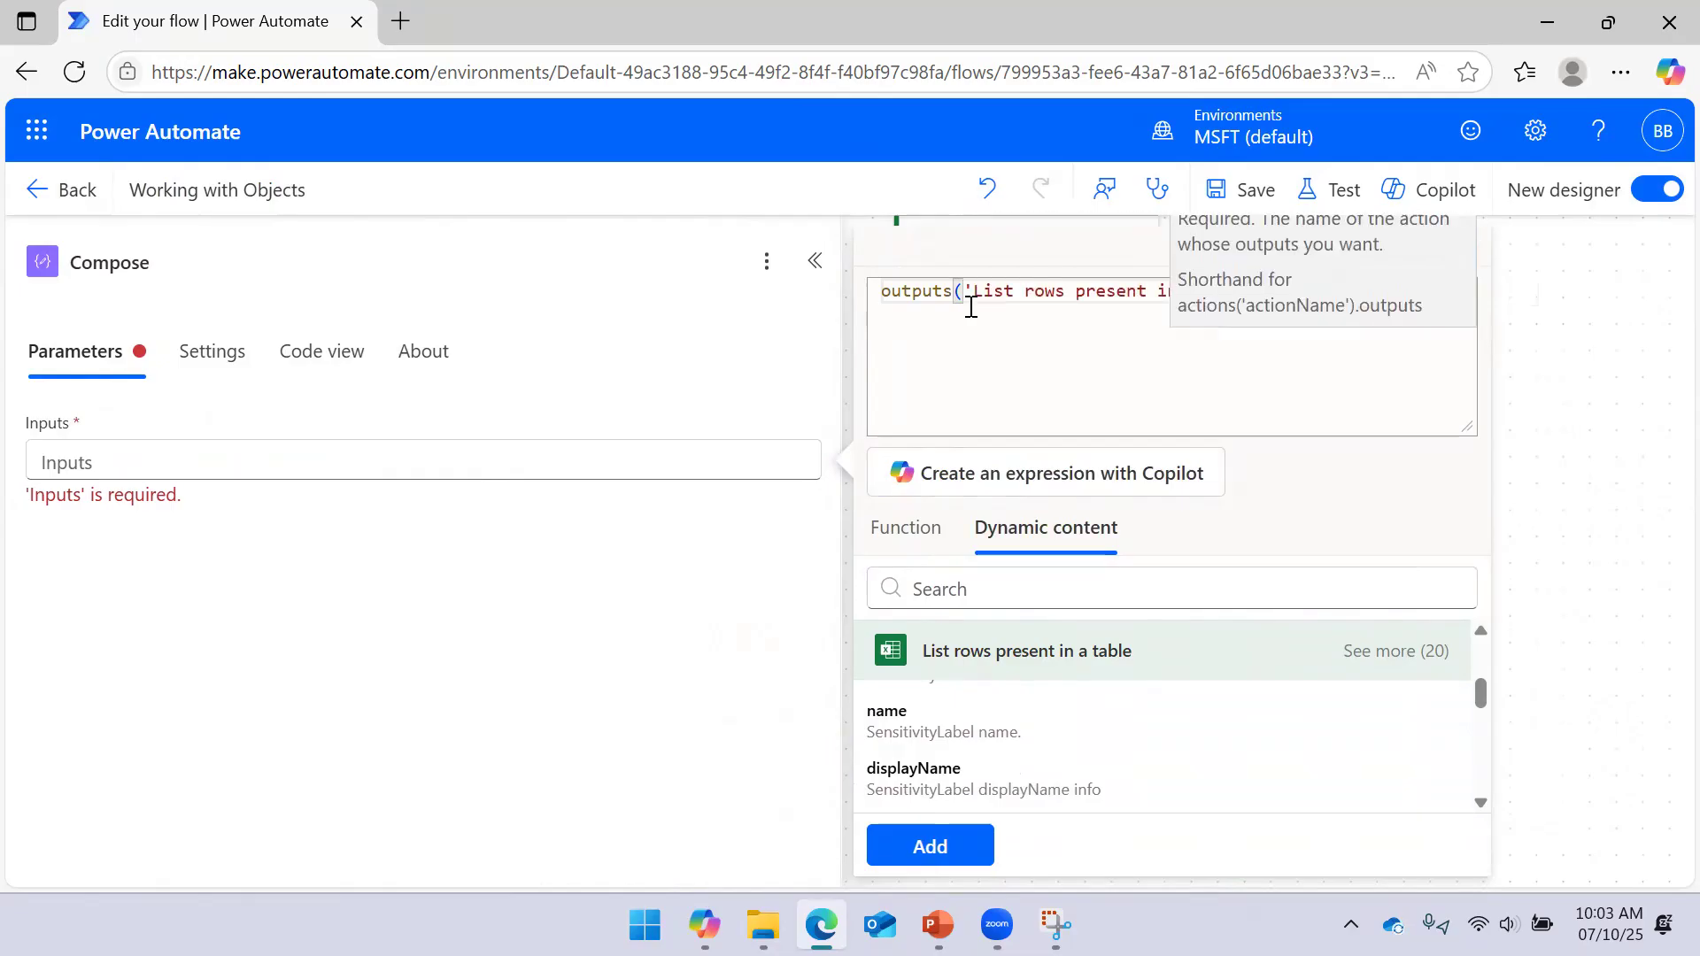
pyautogui.press('Left')
pyautogui.press('Left')
pyautogui.press('Left')
pyautogui.press('Left')
pyautogui.press('Left')
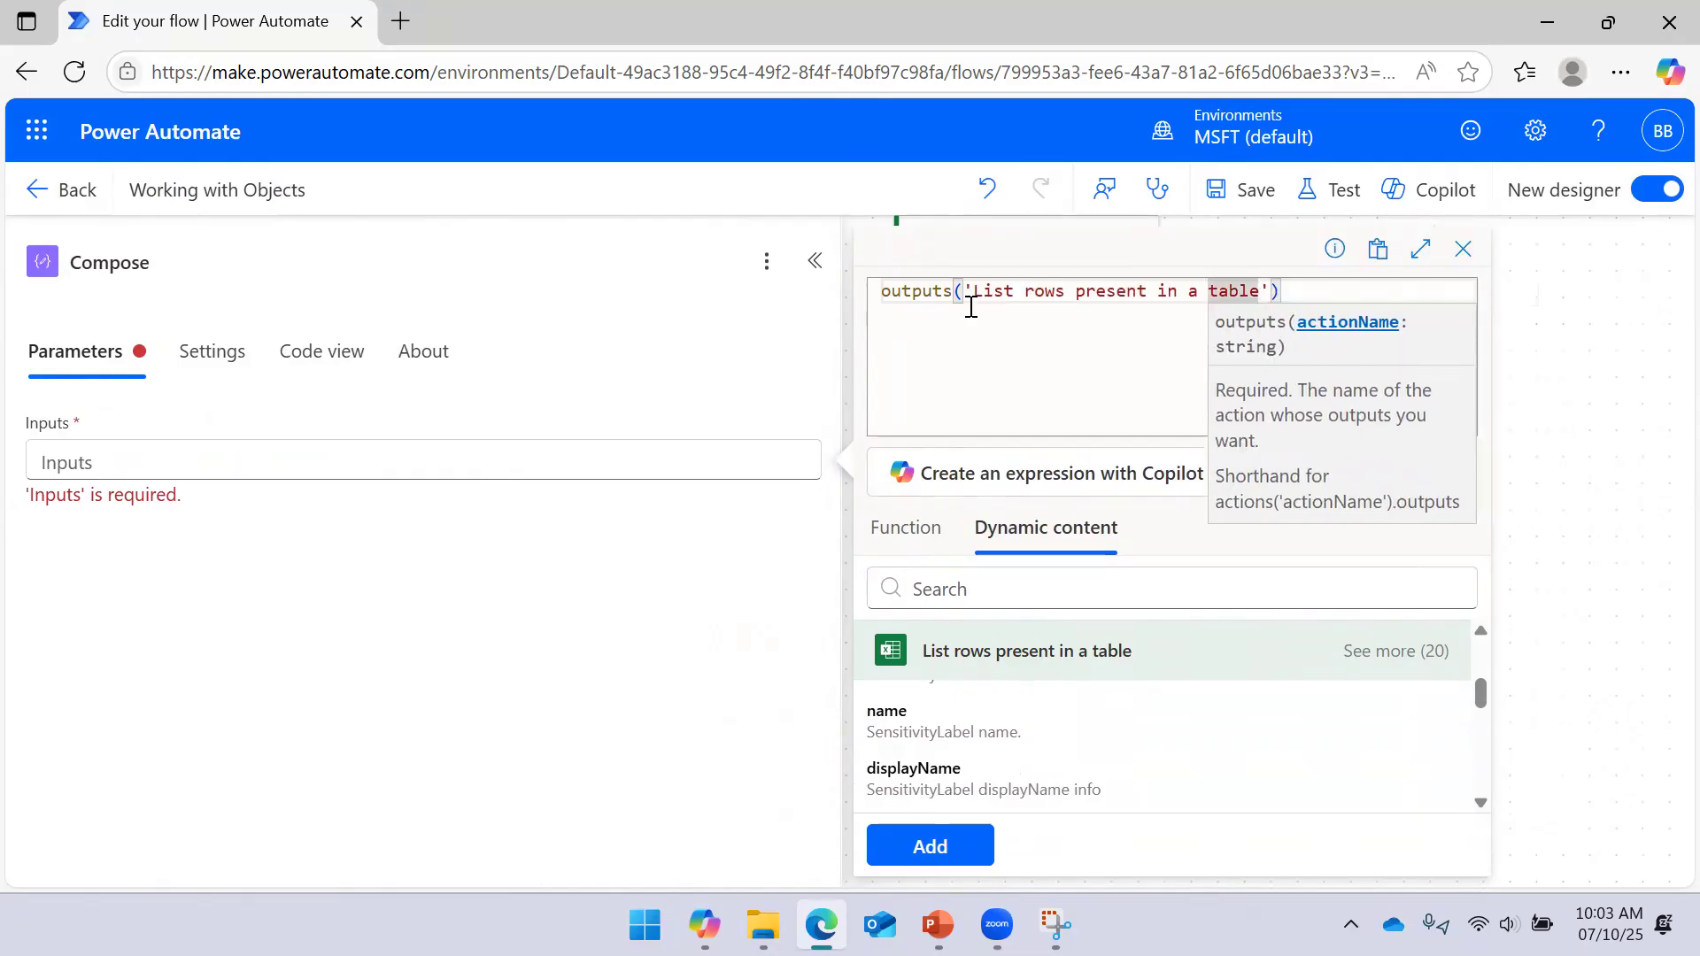
pyautogui.write('_')
pyautogui.hotkey('ctrl', 'Left')
pyautogui.press('BackSpace')
pyautogui.write('_')
pyautogui.hotkey('ctrl', 'Left')
pyautogui.press('BackSpace')
pyautogui.write('_')
pyautogui.hotkey('ctrl', 'Left')
pyautogui.press('BackSpace')
pyautogui.write('_')
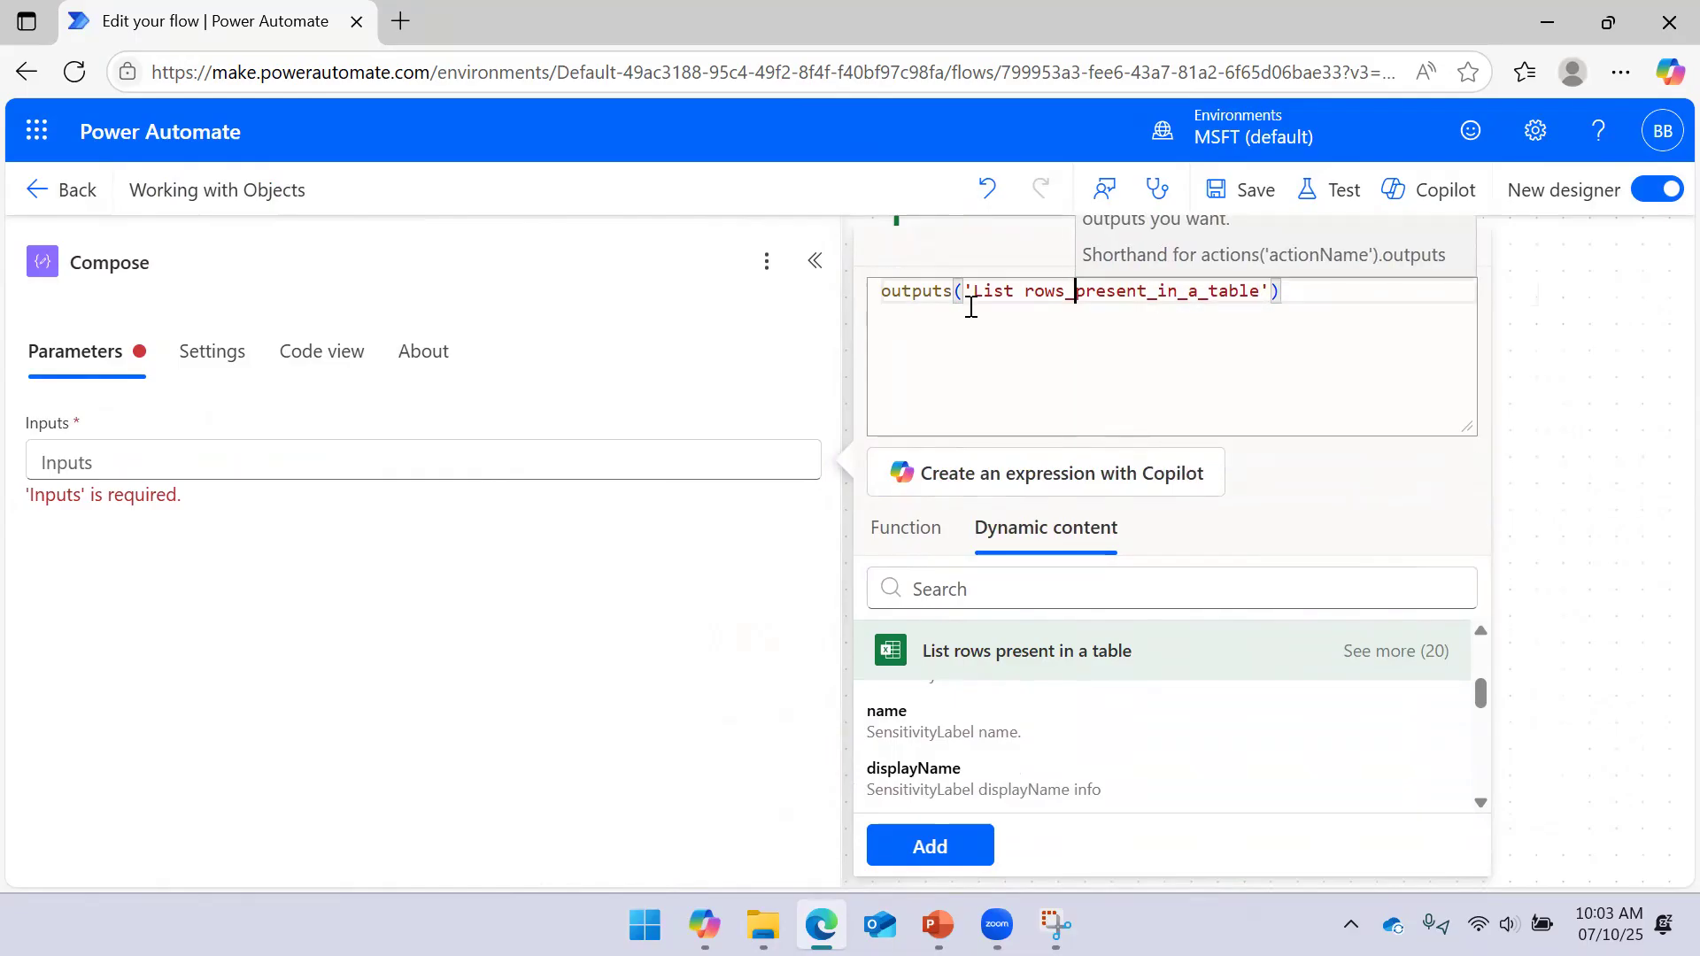
pyautogui.hotkey('ctrl', 'Left')
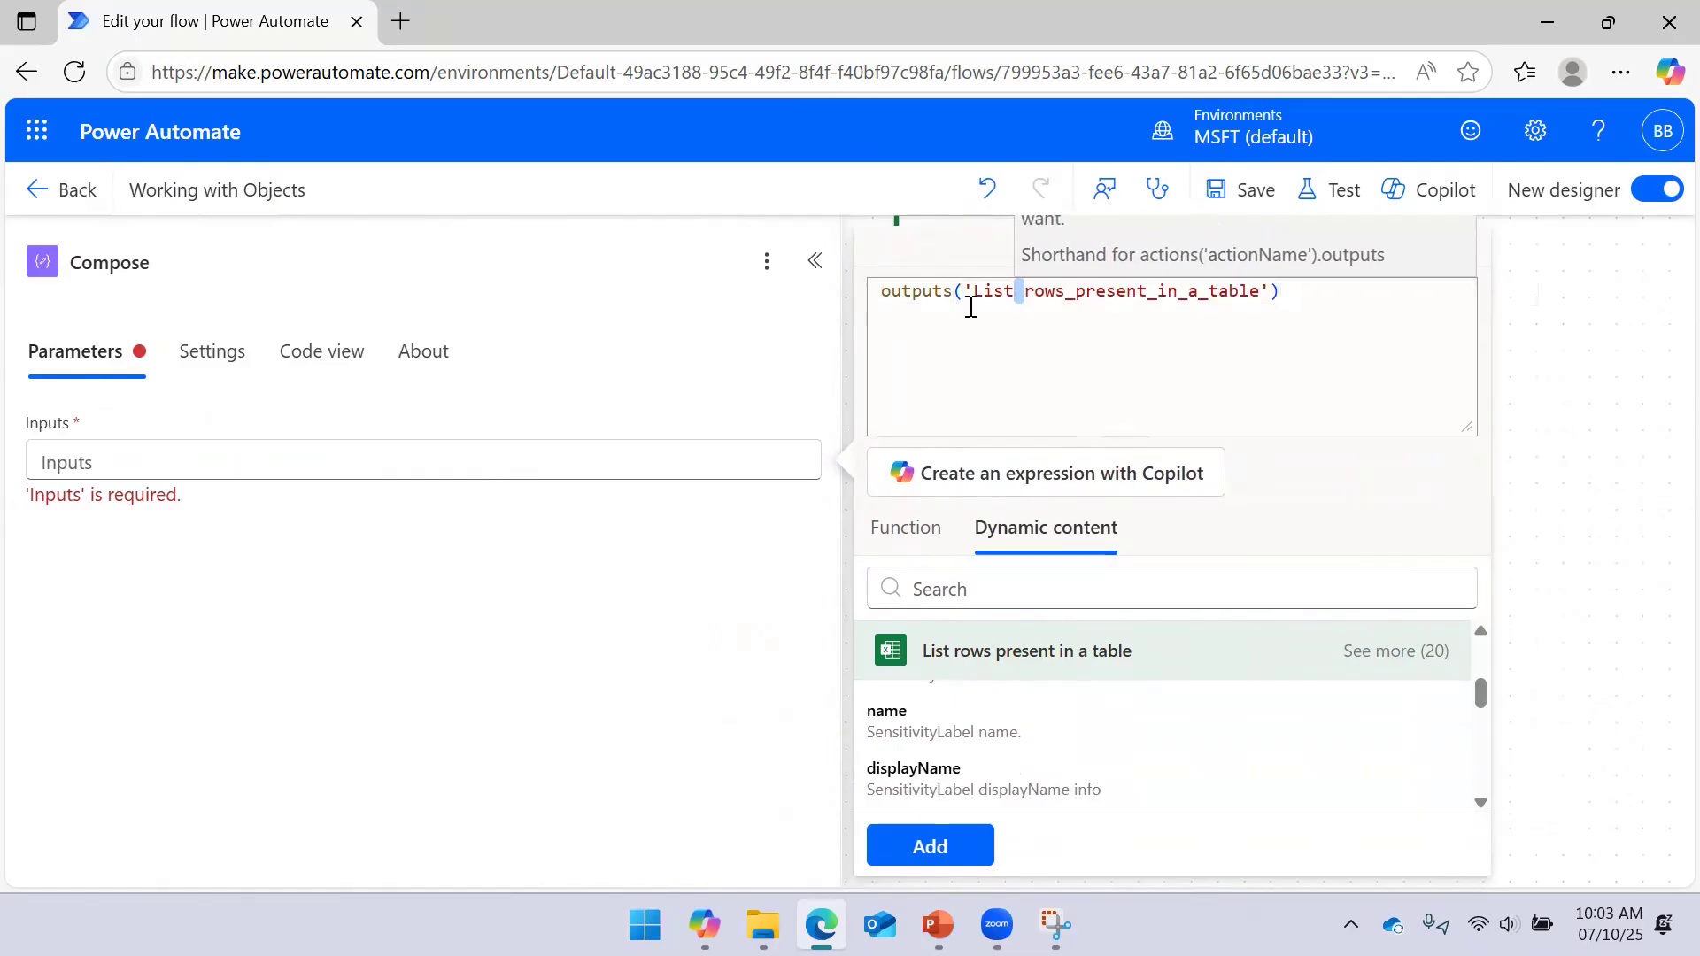
pyautogui.press('BackSpace')
pyautogui.write('_')
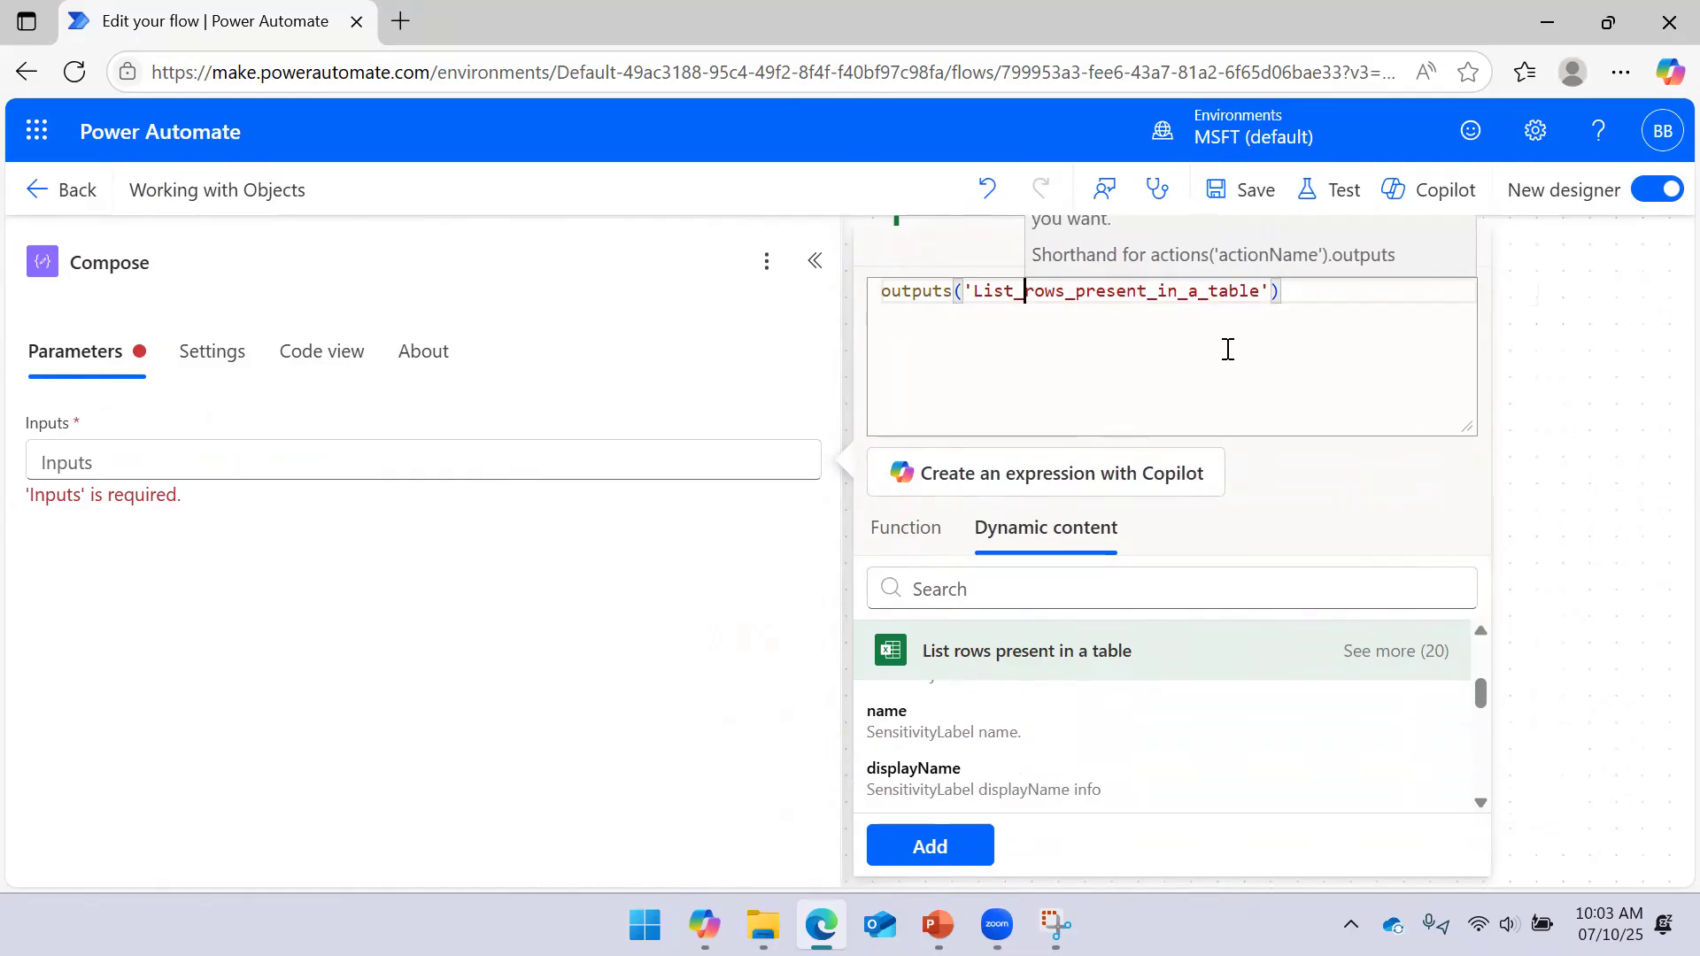
pyautogui.click(1281, 301)
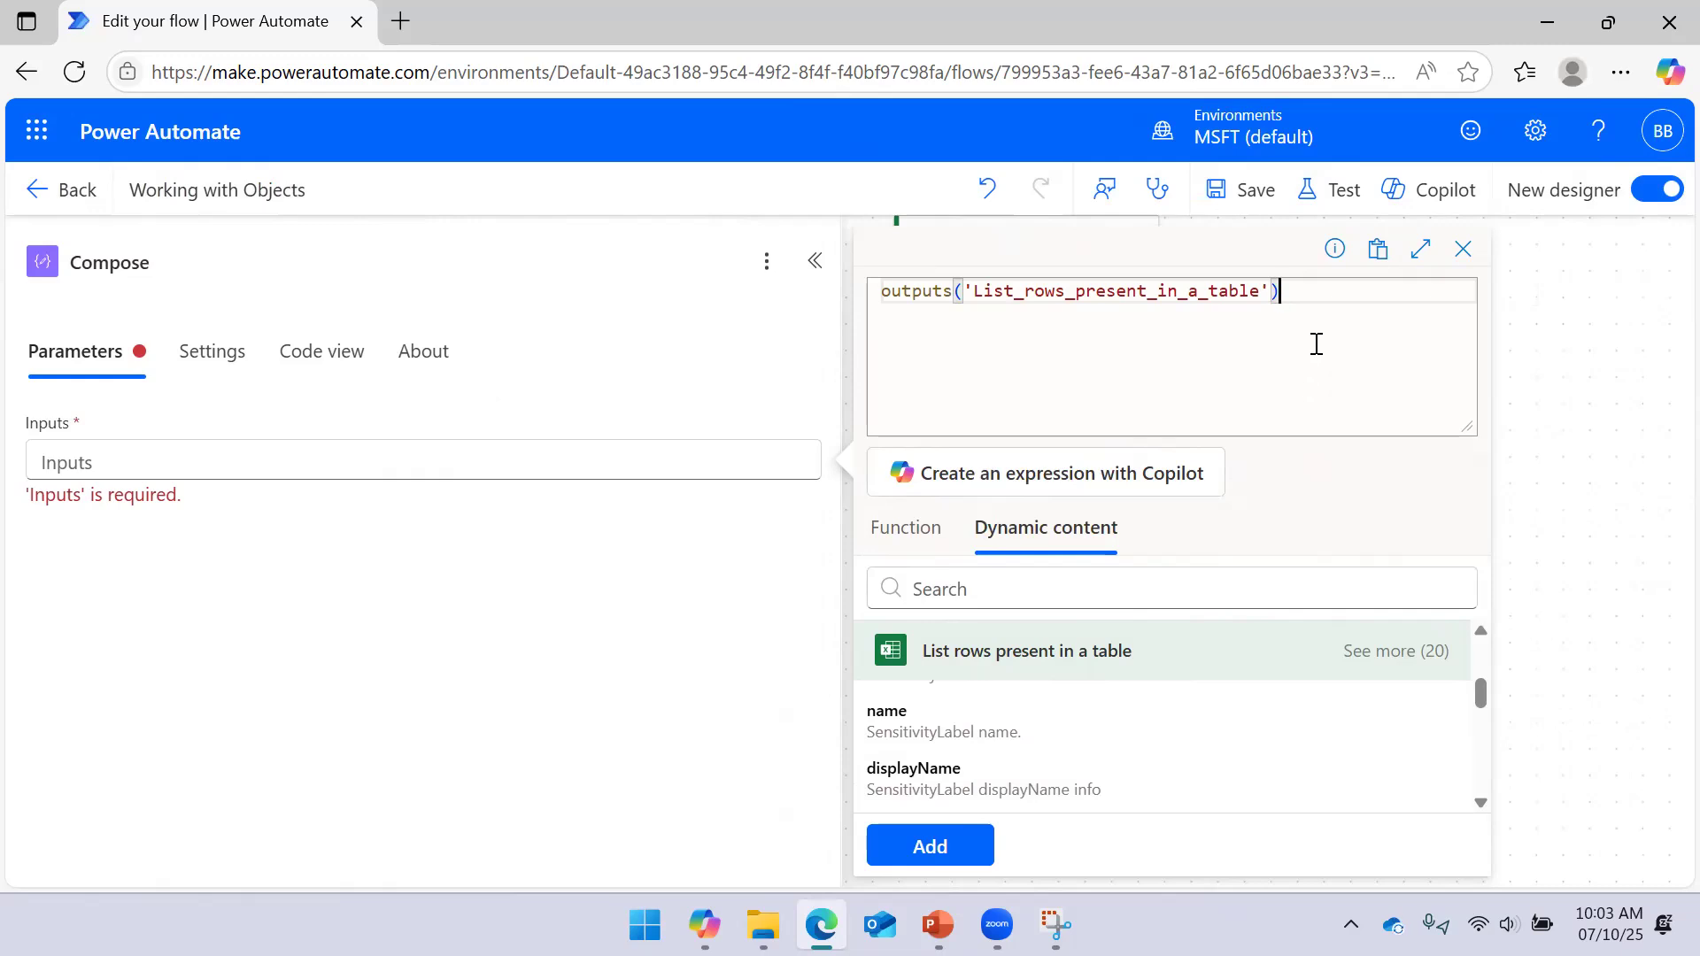
# Append ['body'] to the expression, add it to the Compose inputs and save
pyautogui.click(1053, 924)
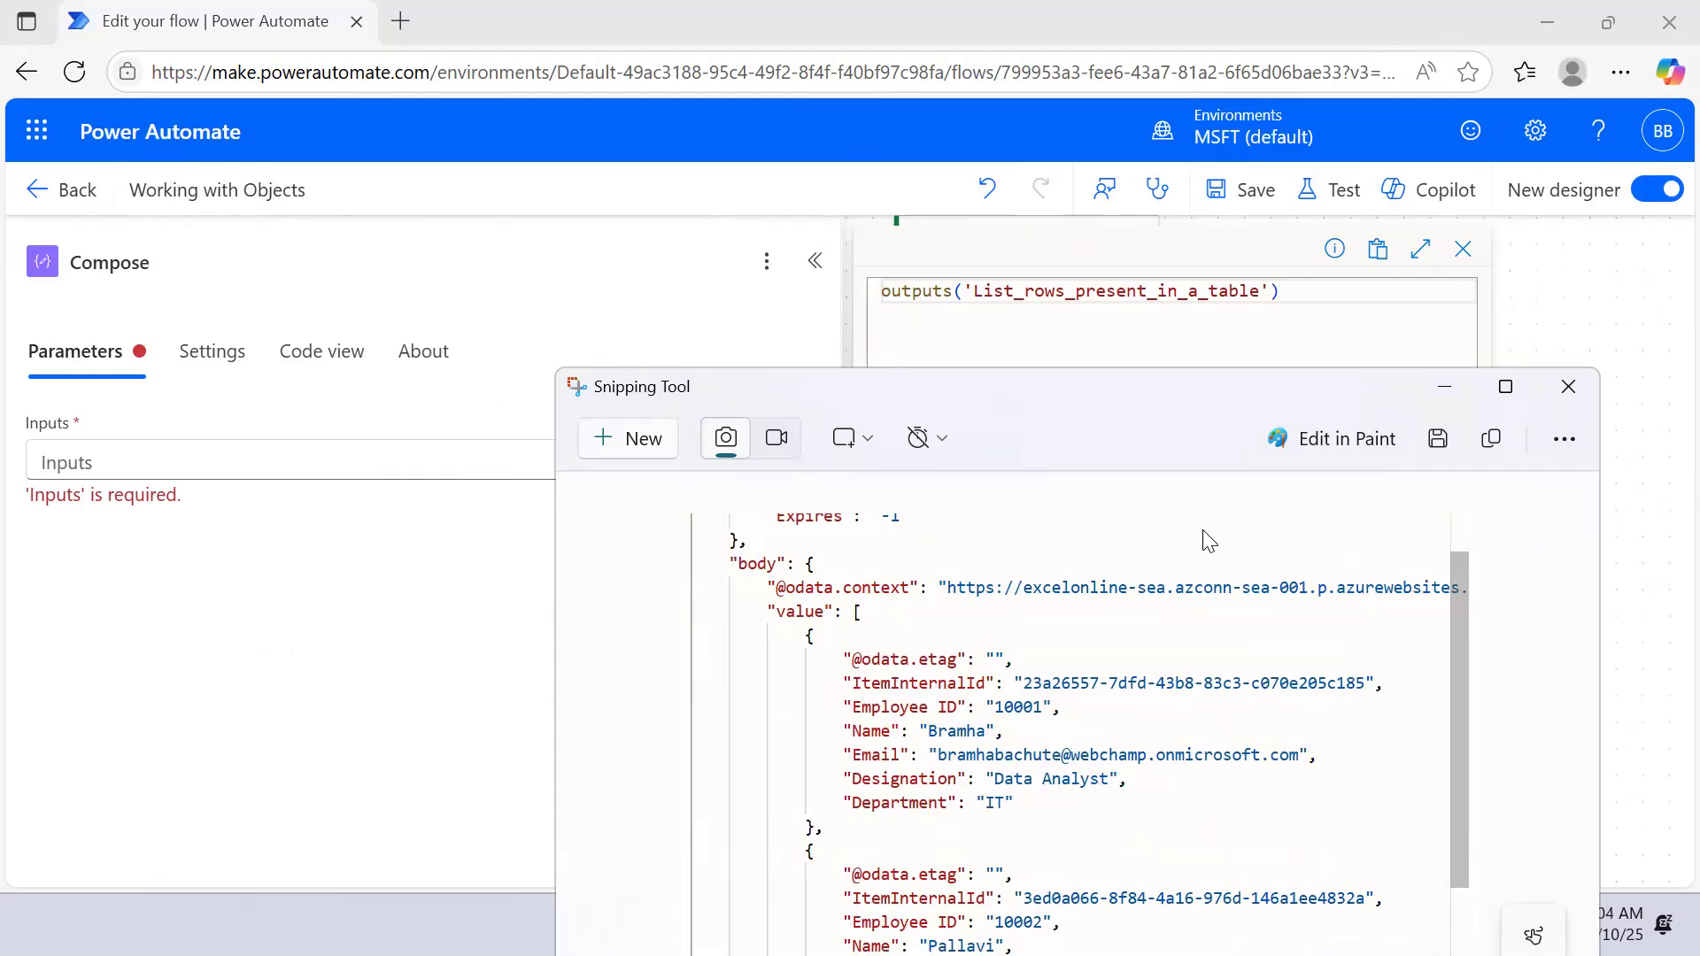
pyautogui.click(1444, 387)
pyautogui.write('[]')
pyautogui.write("'")
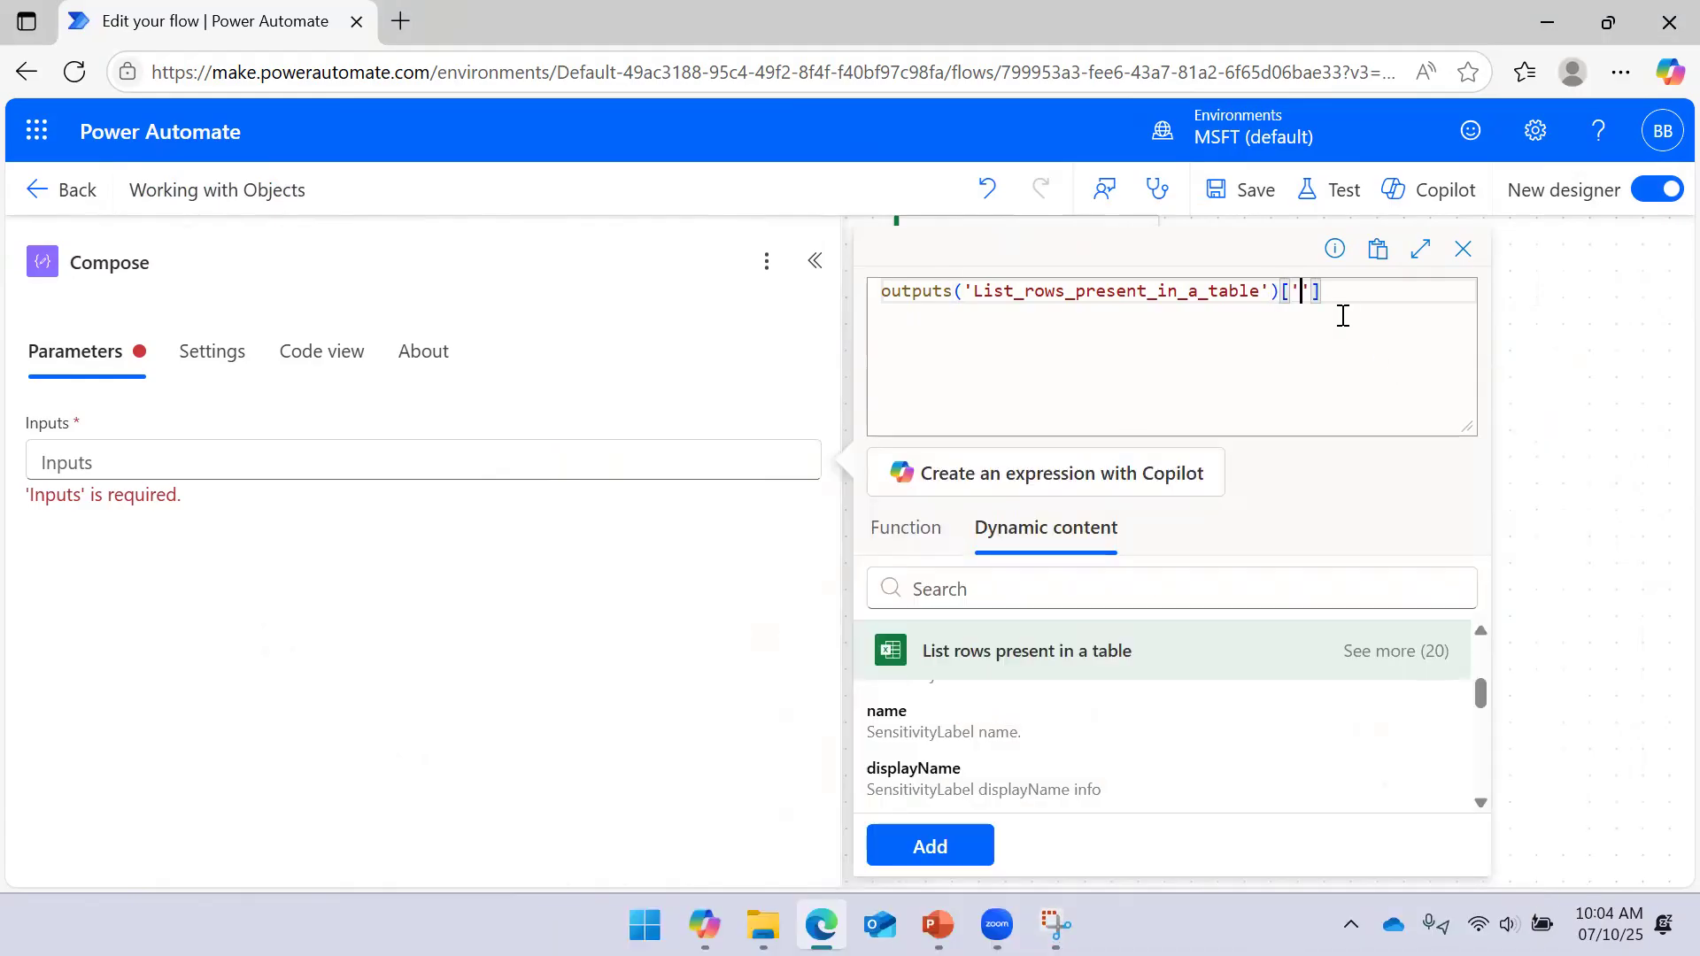
pyautogui.write('body')
pyautogui.moveTo(1283, 291); pyautogui.dragTo(1348, 323)
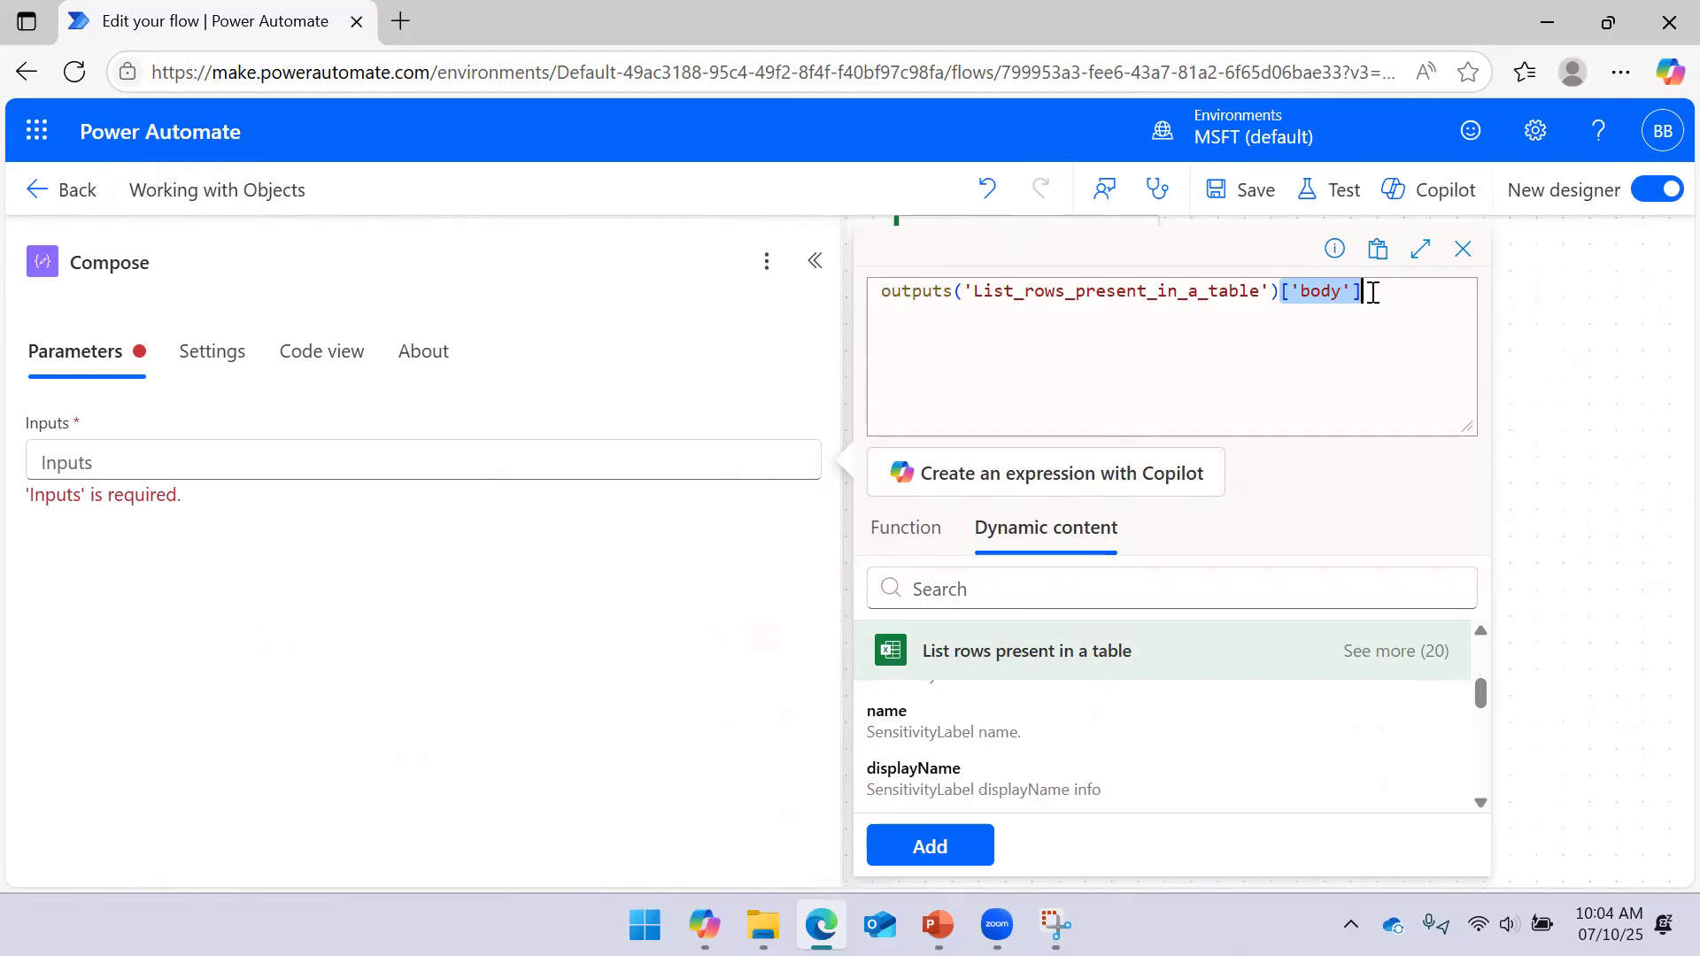
pyautogui.click(964, 850)
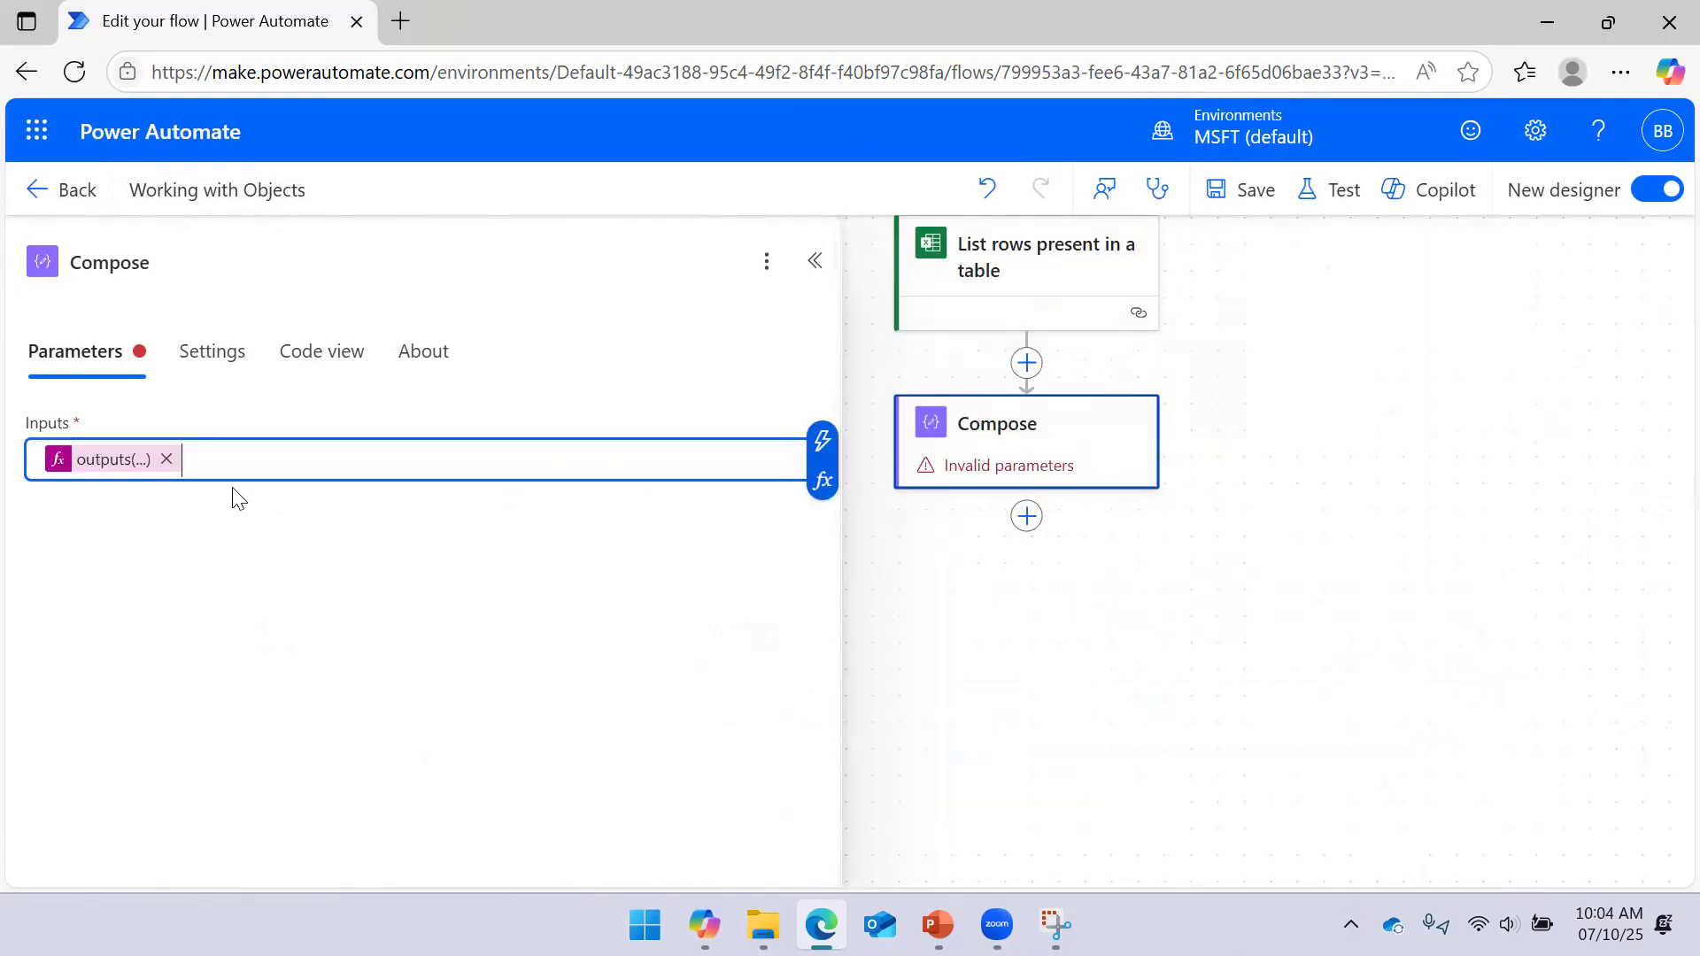
pyautogui.click(1255, 209)
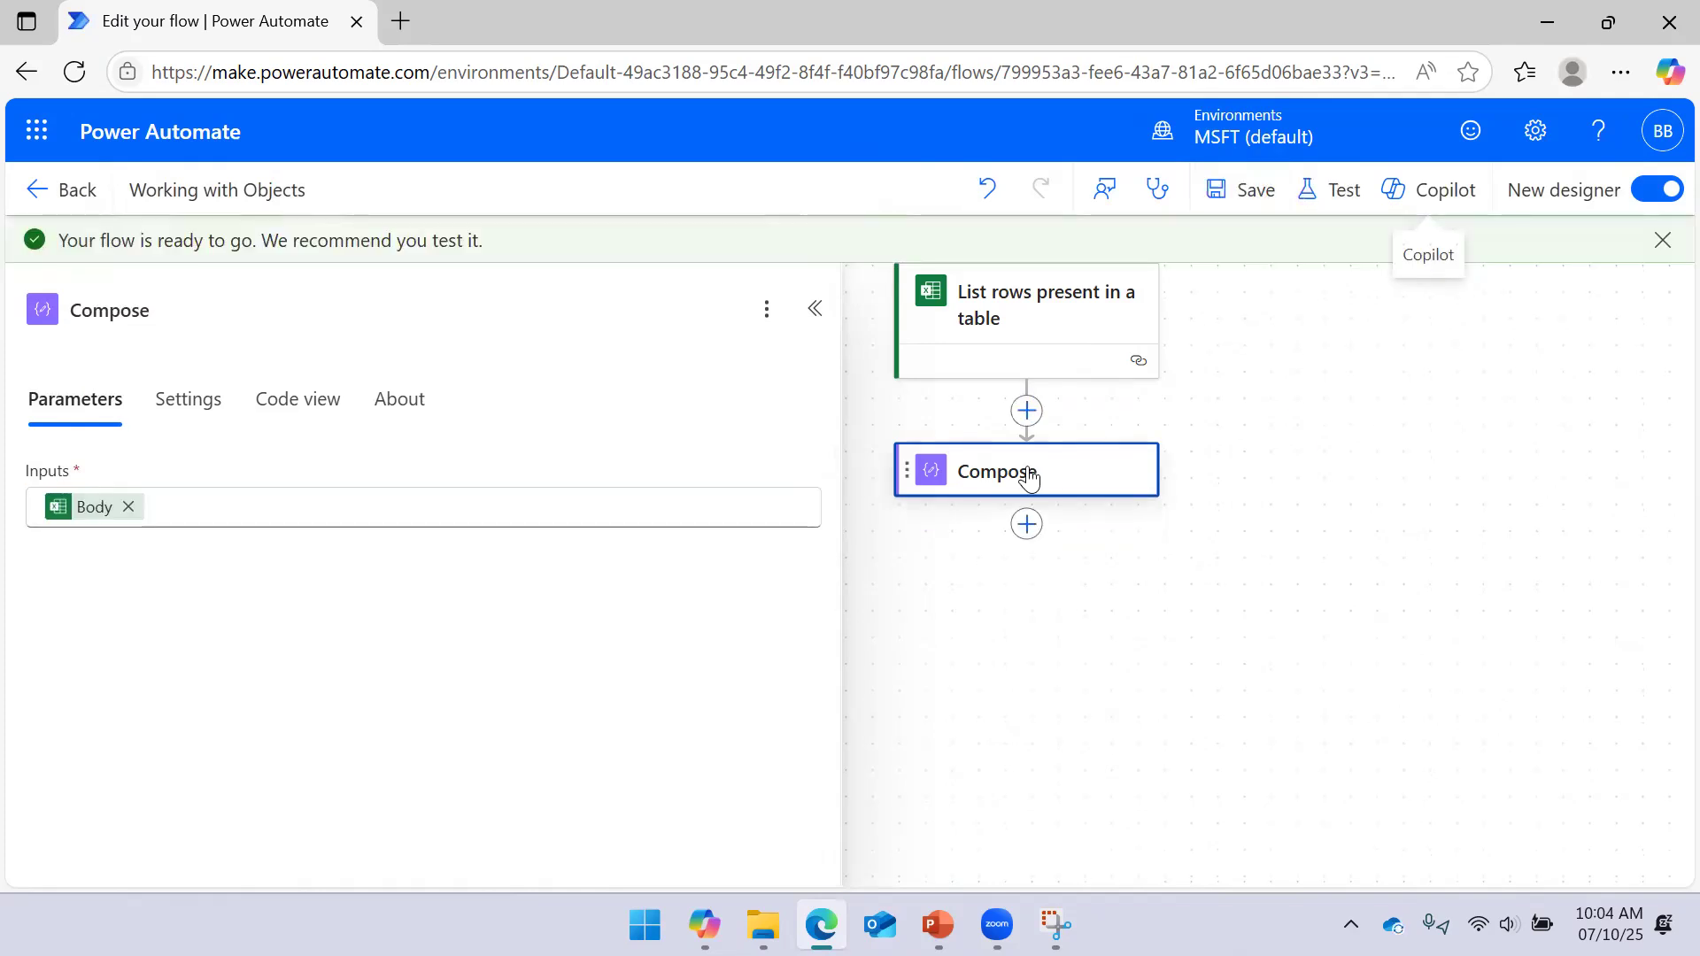
# Check the Body token in the Compose inputs, then start a manual test
pyautogui.moveTo(836, 424); pyautogui.dragTo(506, 439)
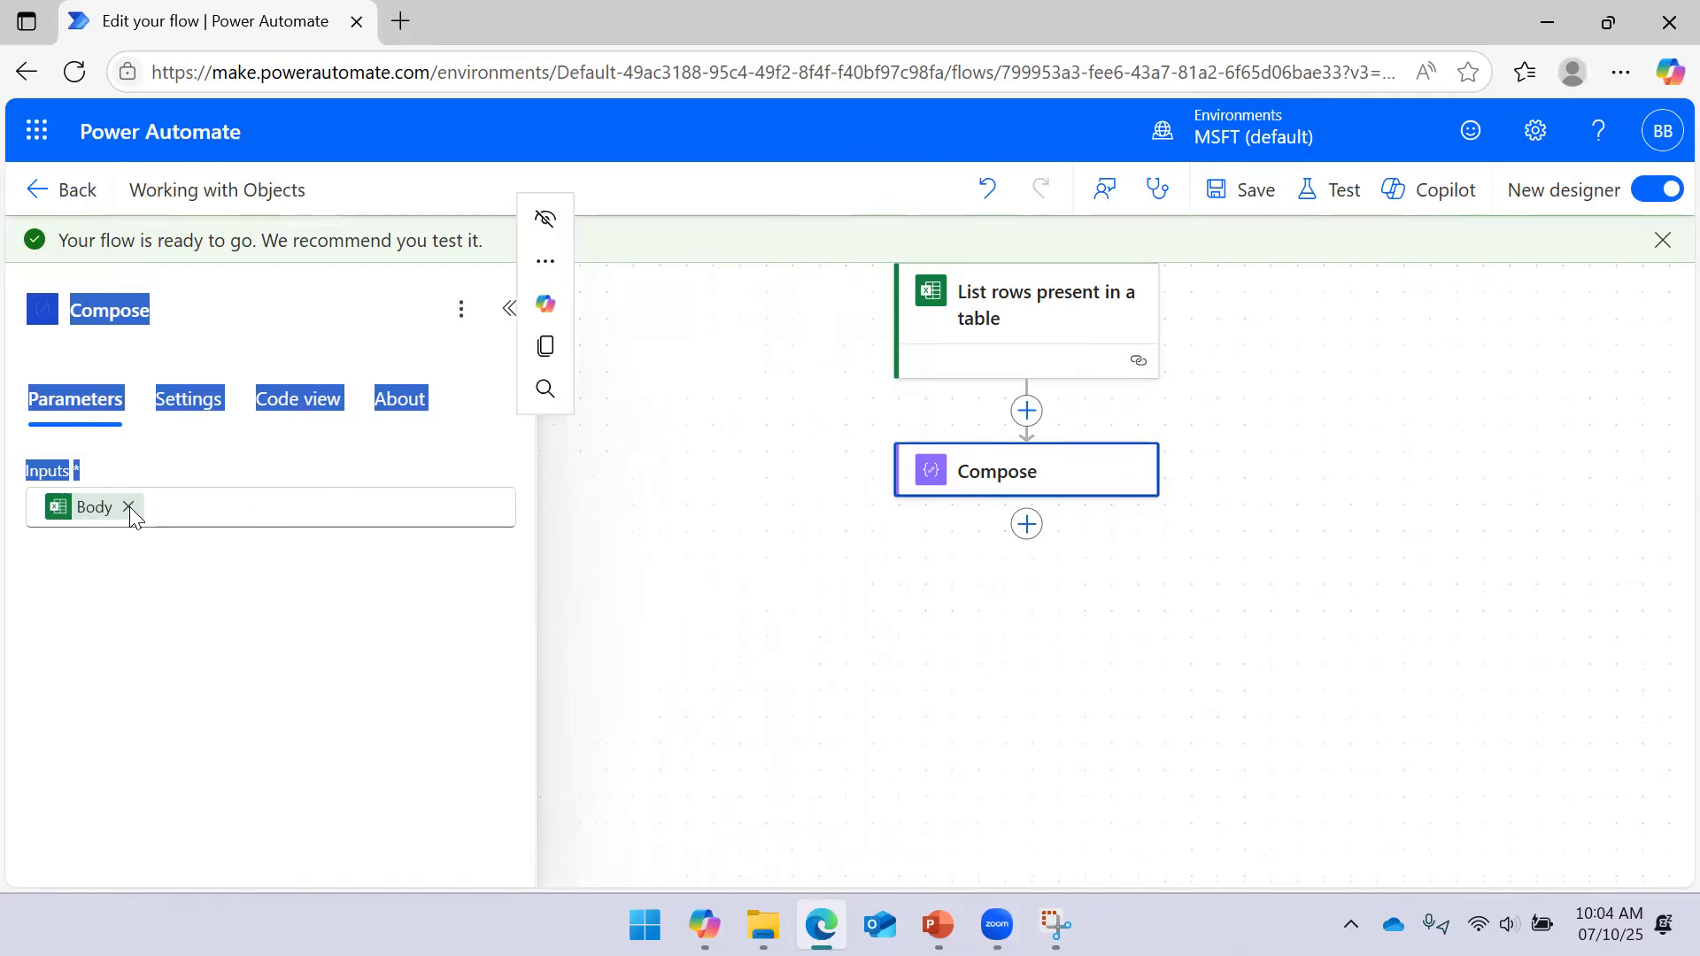
pyautogui.click(77, 521)
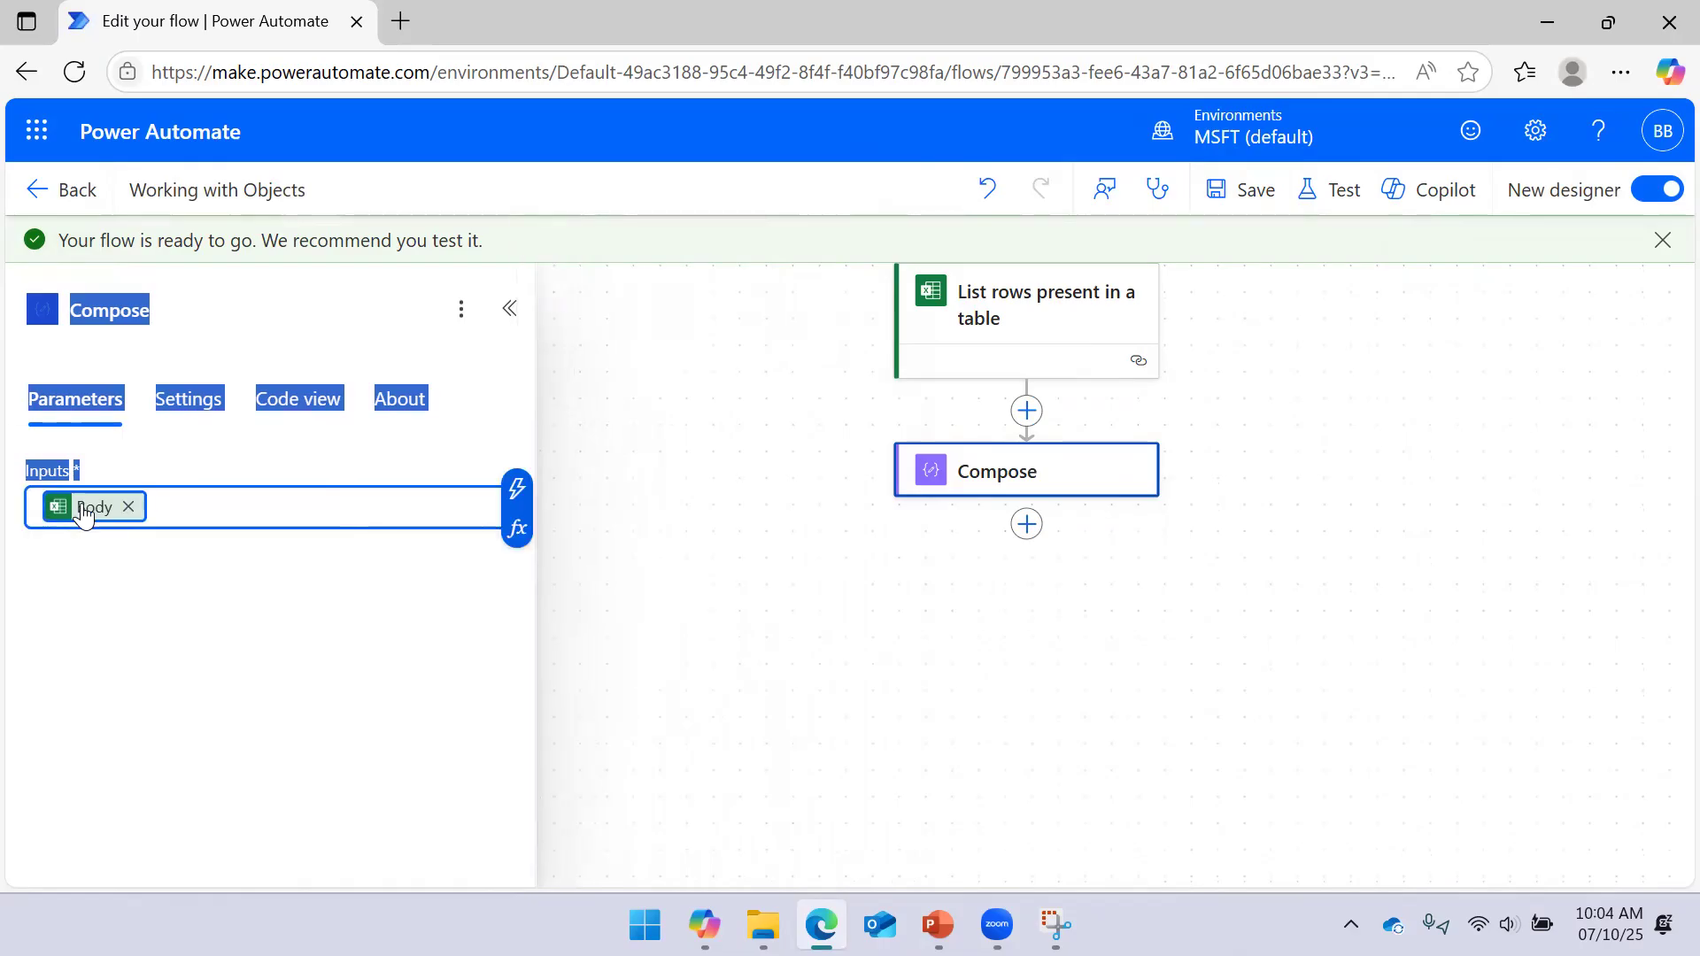
pyautogui.click(657, 413)
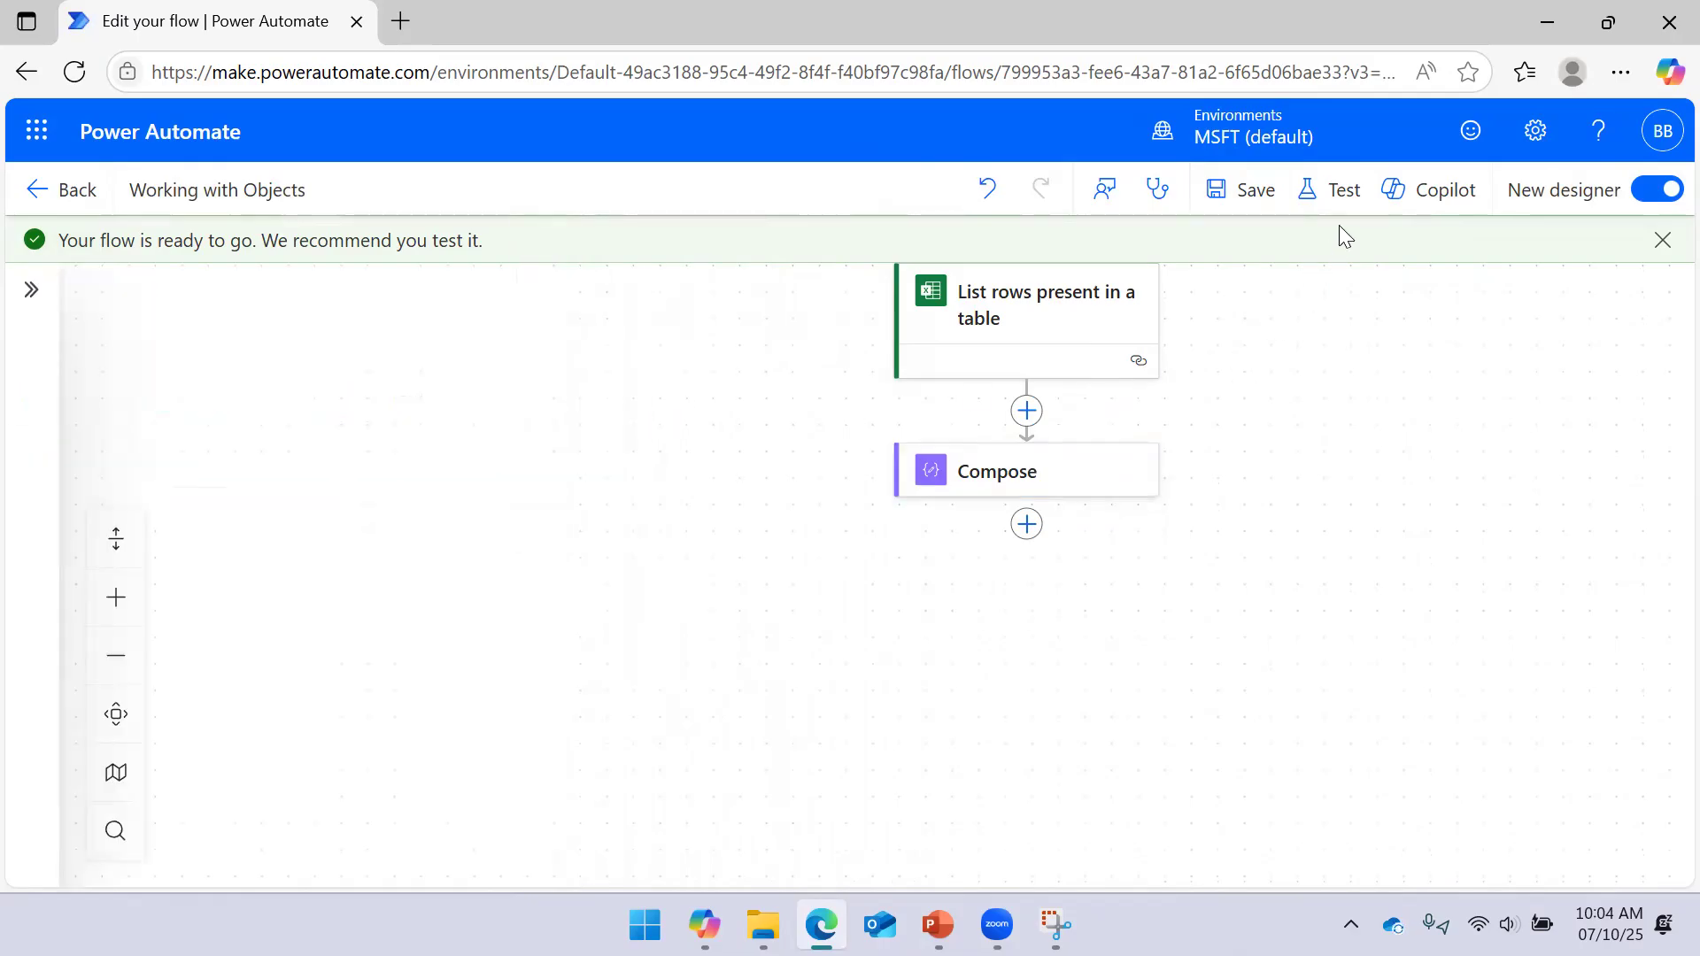
pyautogui.click(1339, 199)
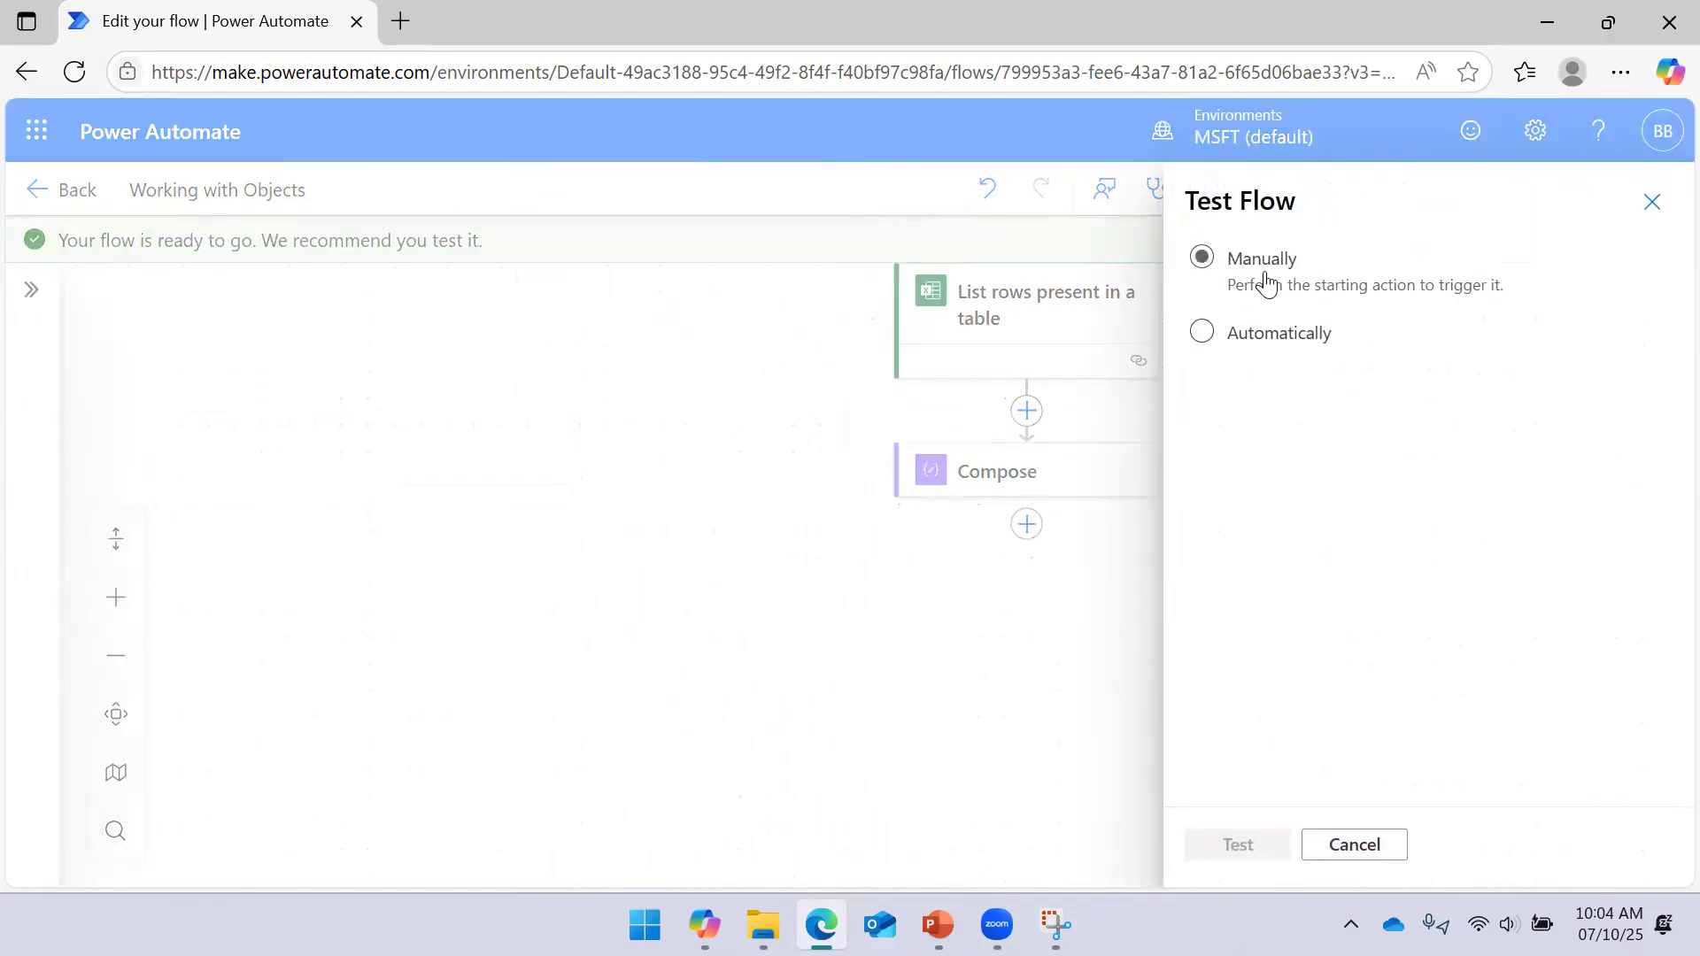
pyautogui.click(1245, 843)
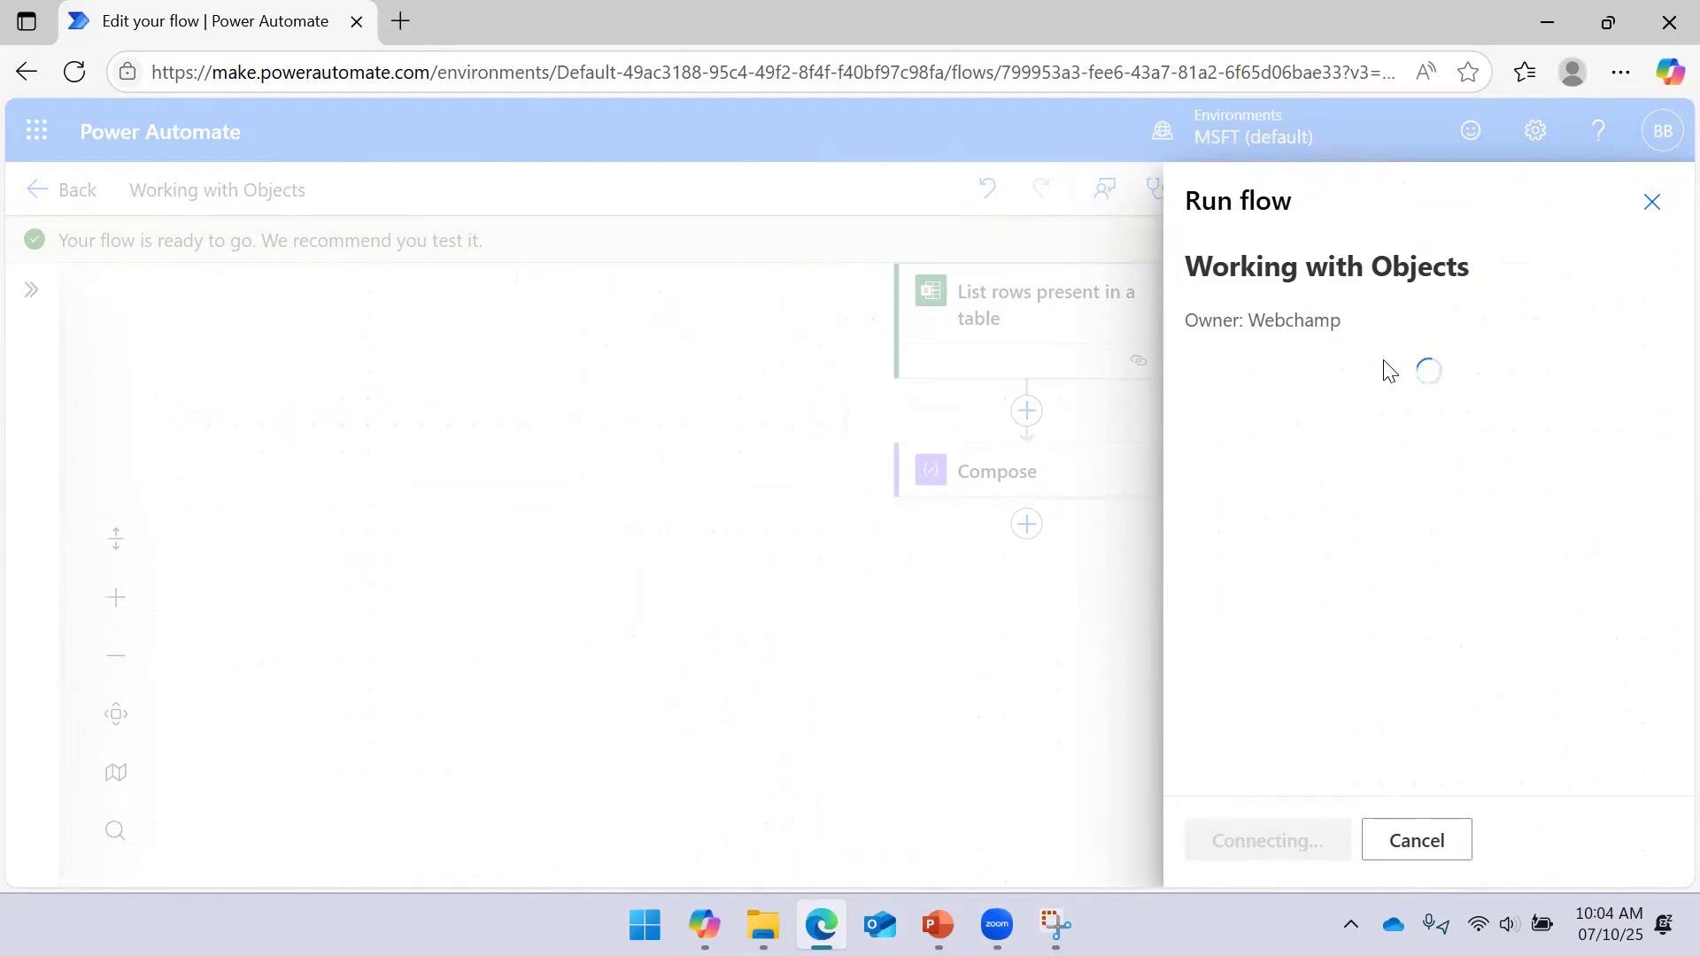
# Run the flow and bring the completed run steps into view
pyautogui.click(1275, 842)
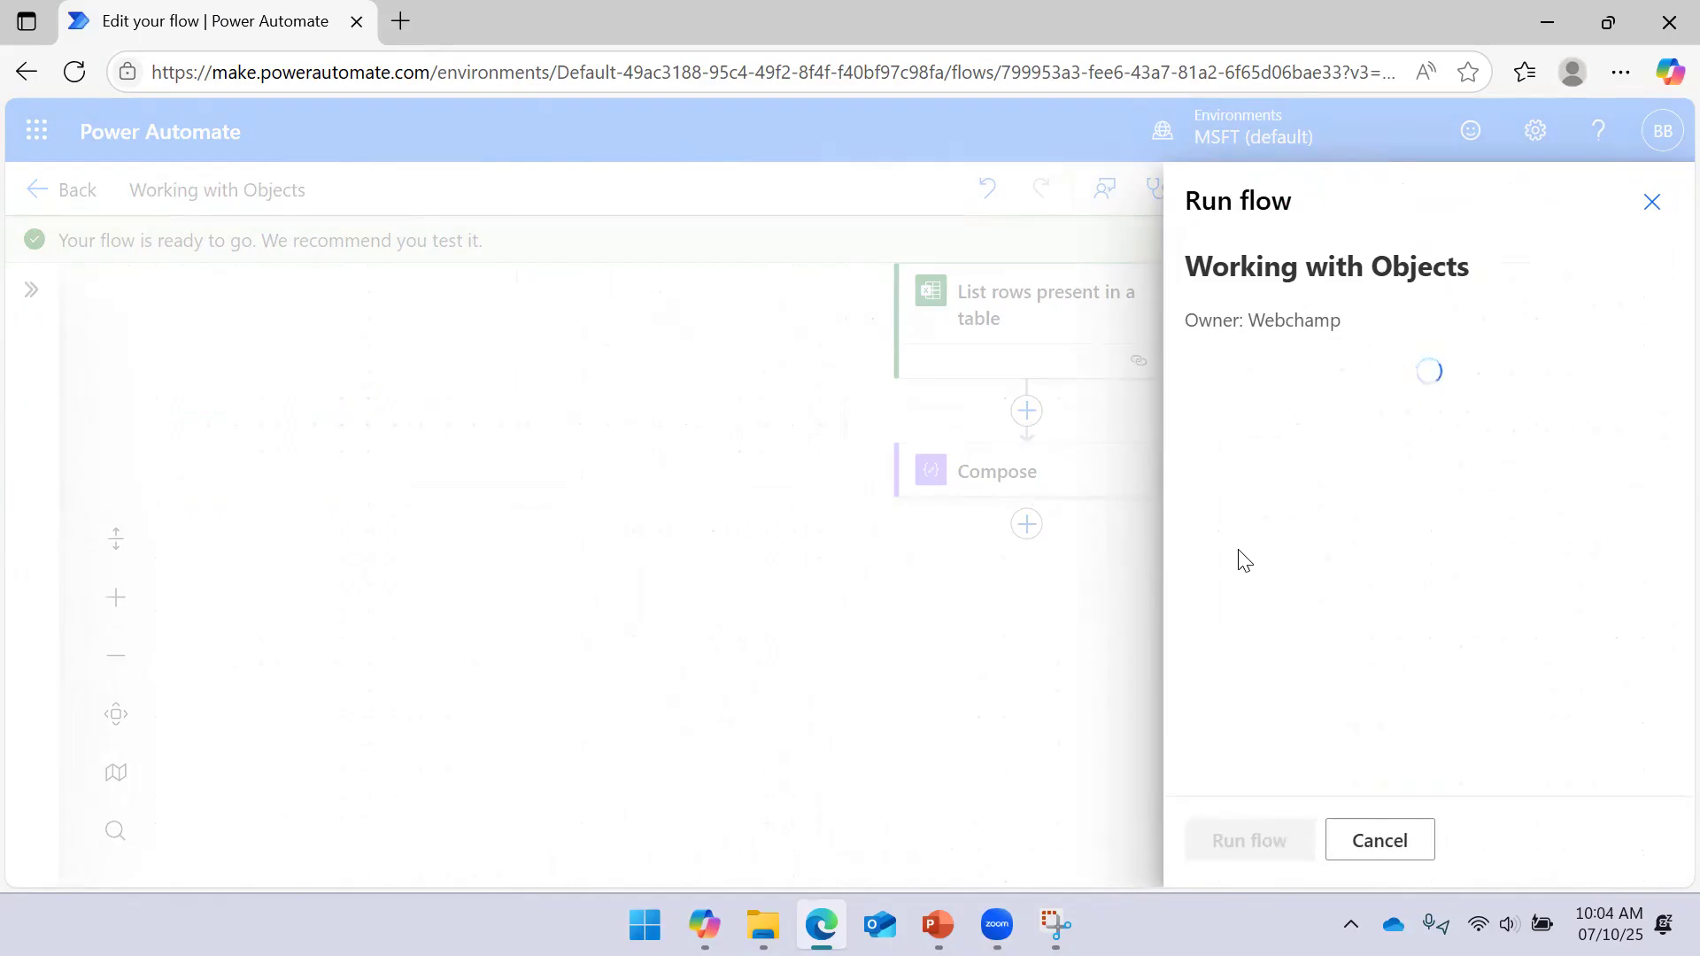
pyautogui.click(1237, 838)
pyautogui.moveTo(1390, 611); pyautogui.dragTo(1177, 645)
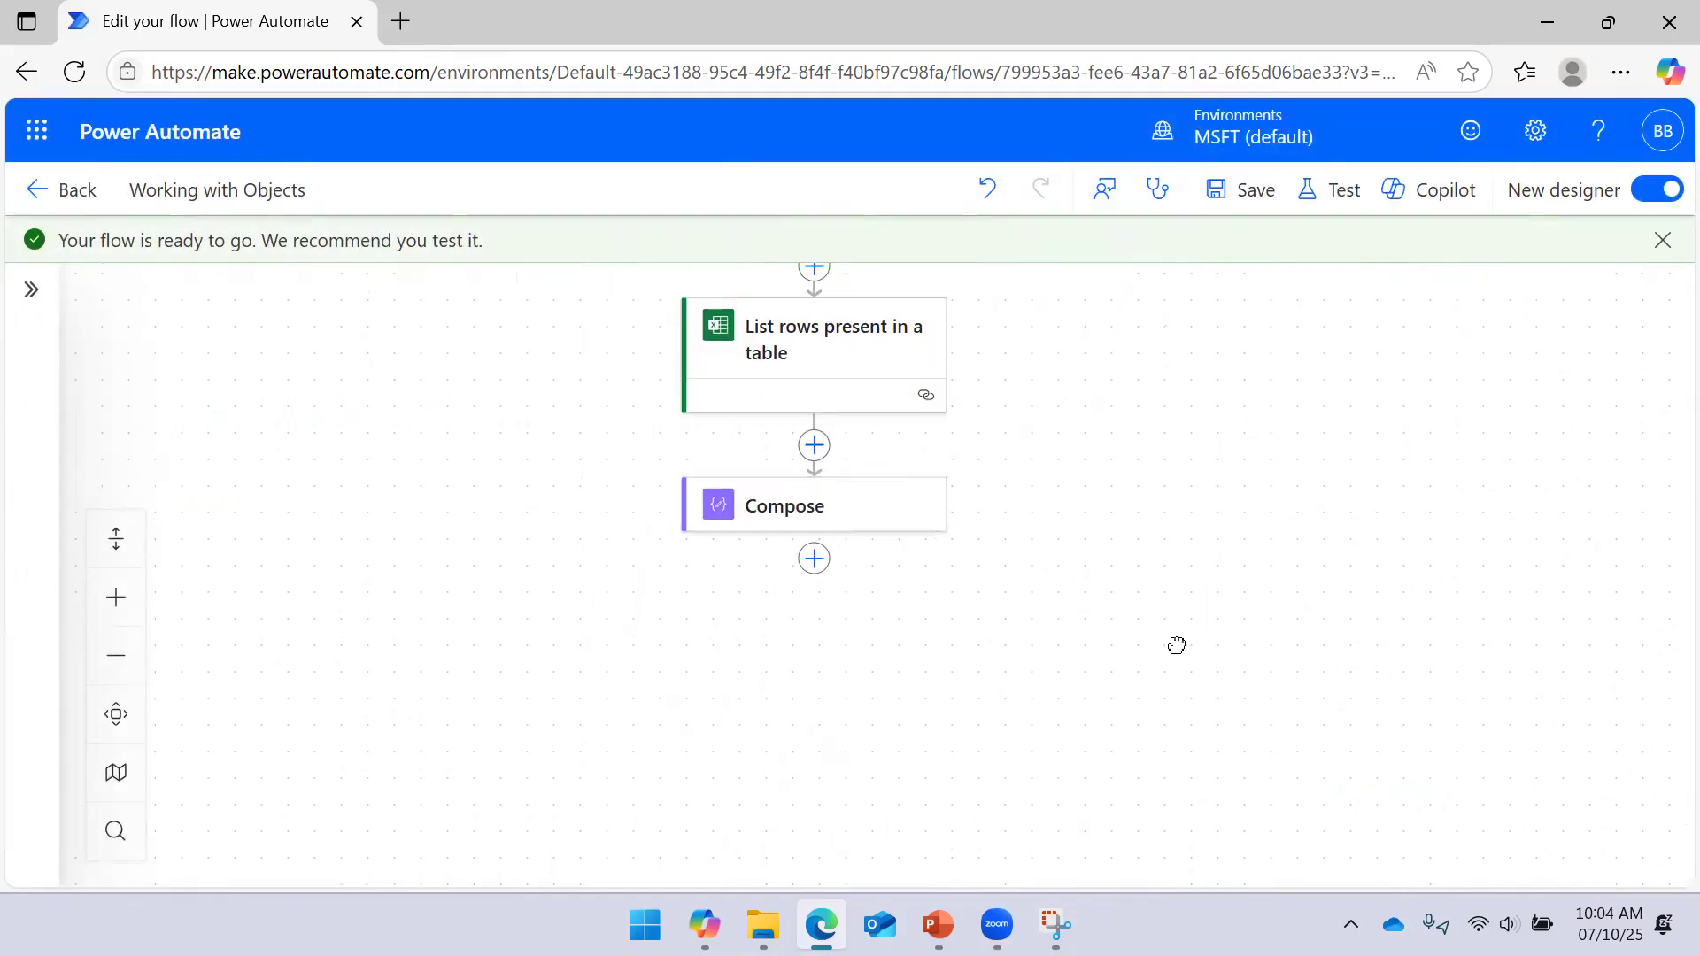
pyautogui.moveTo(1305, 368); pyautogui.dragTo(1267, 406)
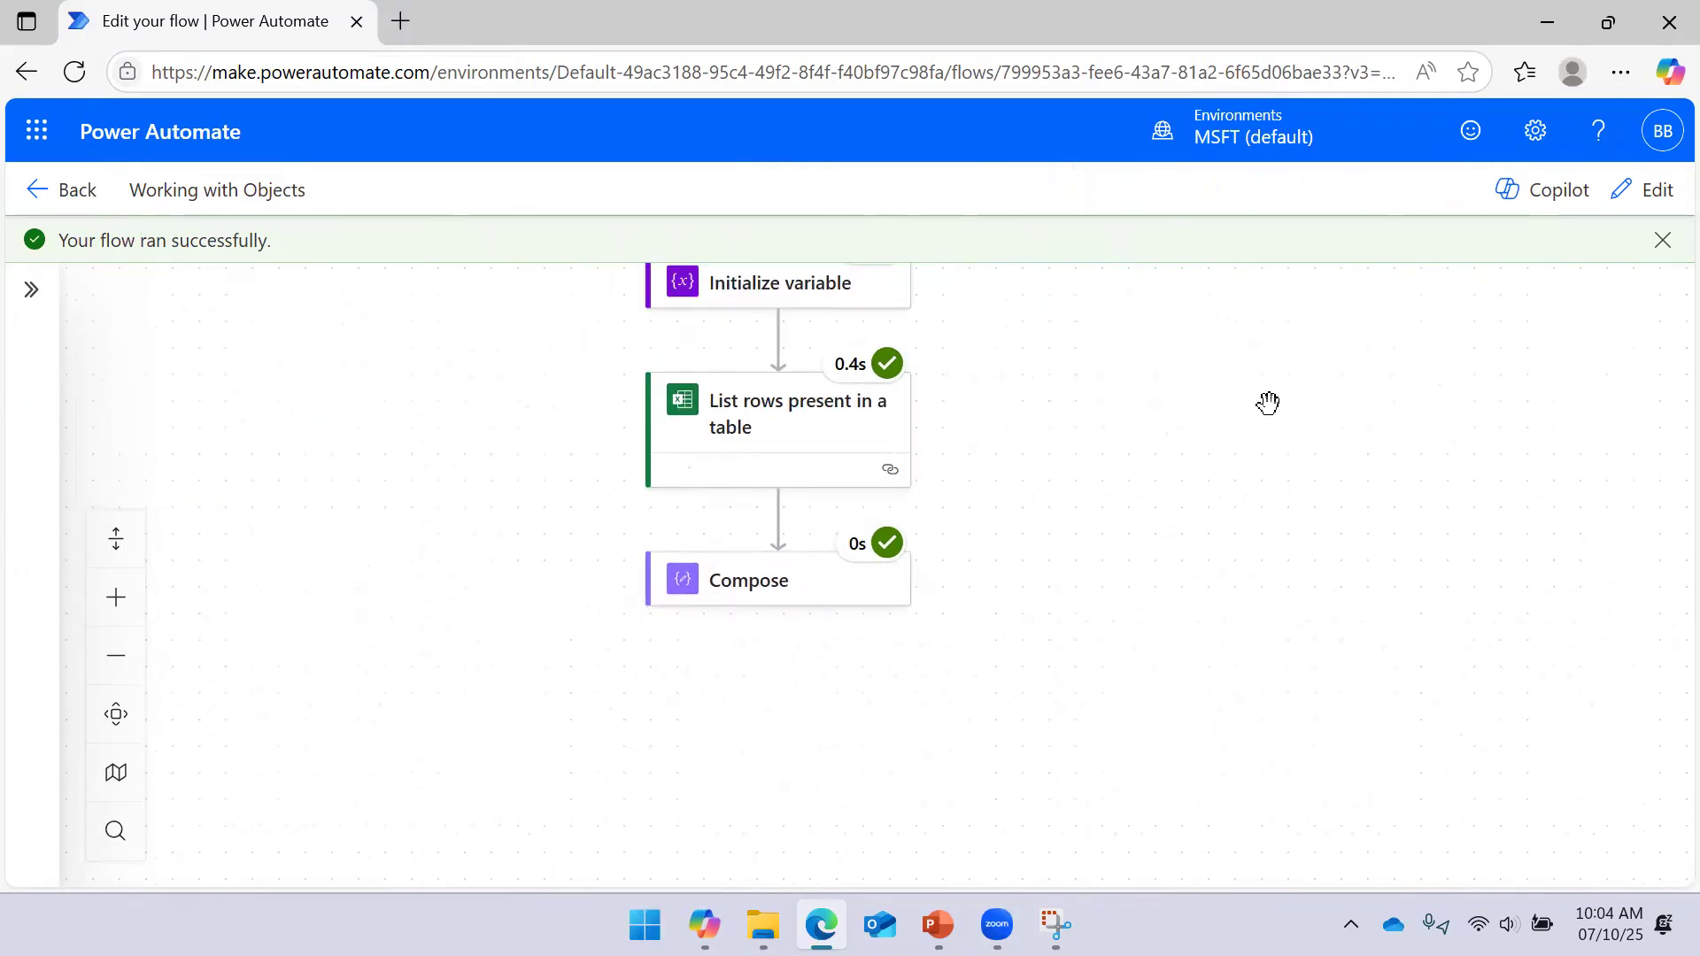
pyautogui.moveTo(1214, 543); pyautogui.dragTo(1245, 451)
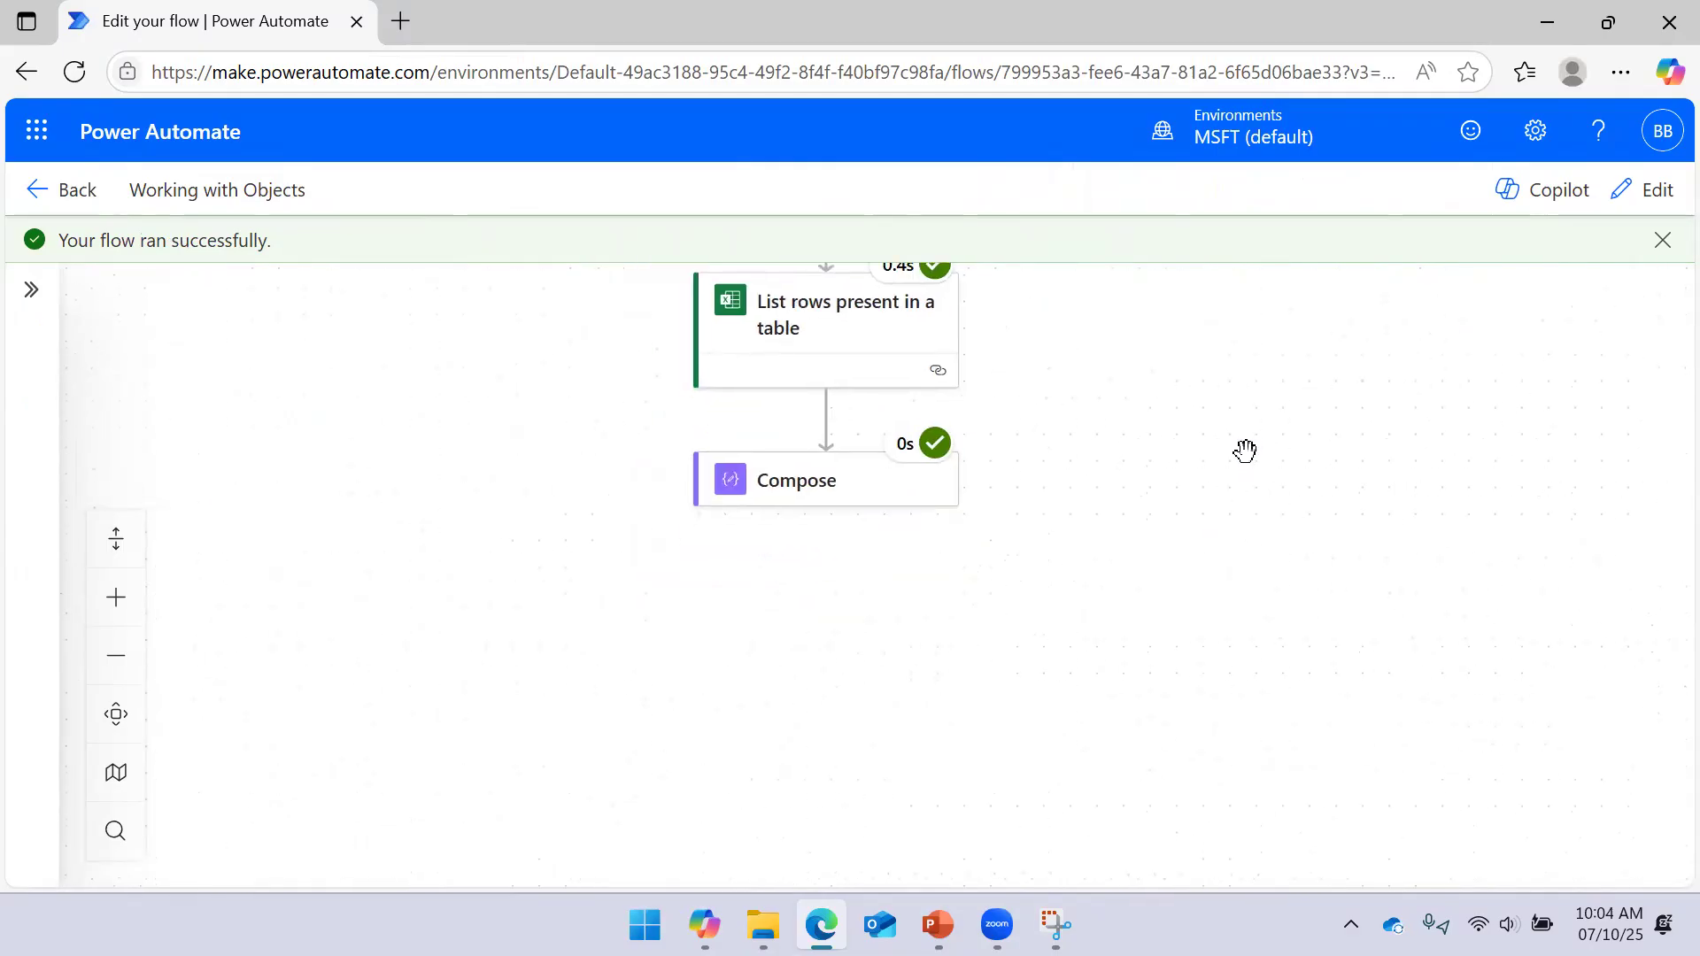
# Check the Compose raw inputs show the employee rows, then return to edit mode
pyautogui.click(896, 503)
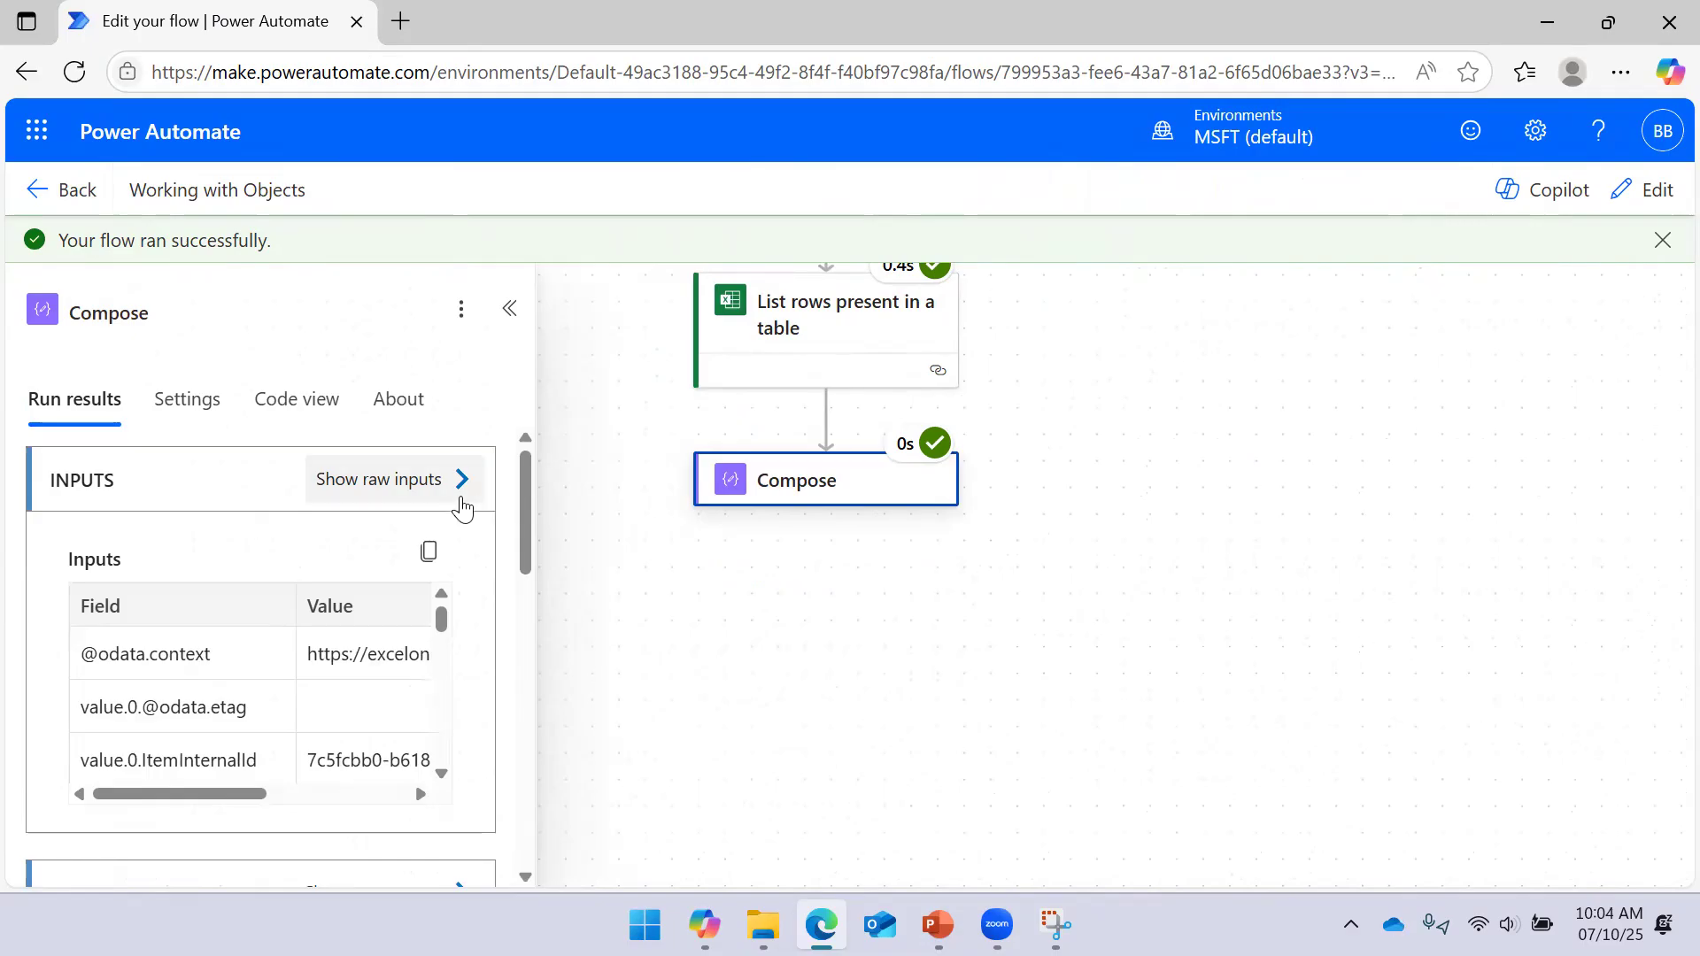
pyautogui.click(461, 508)
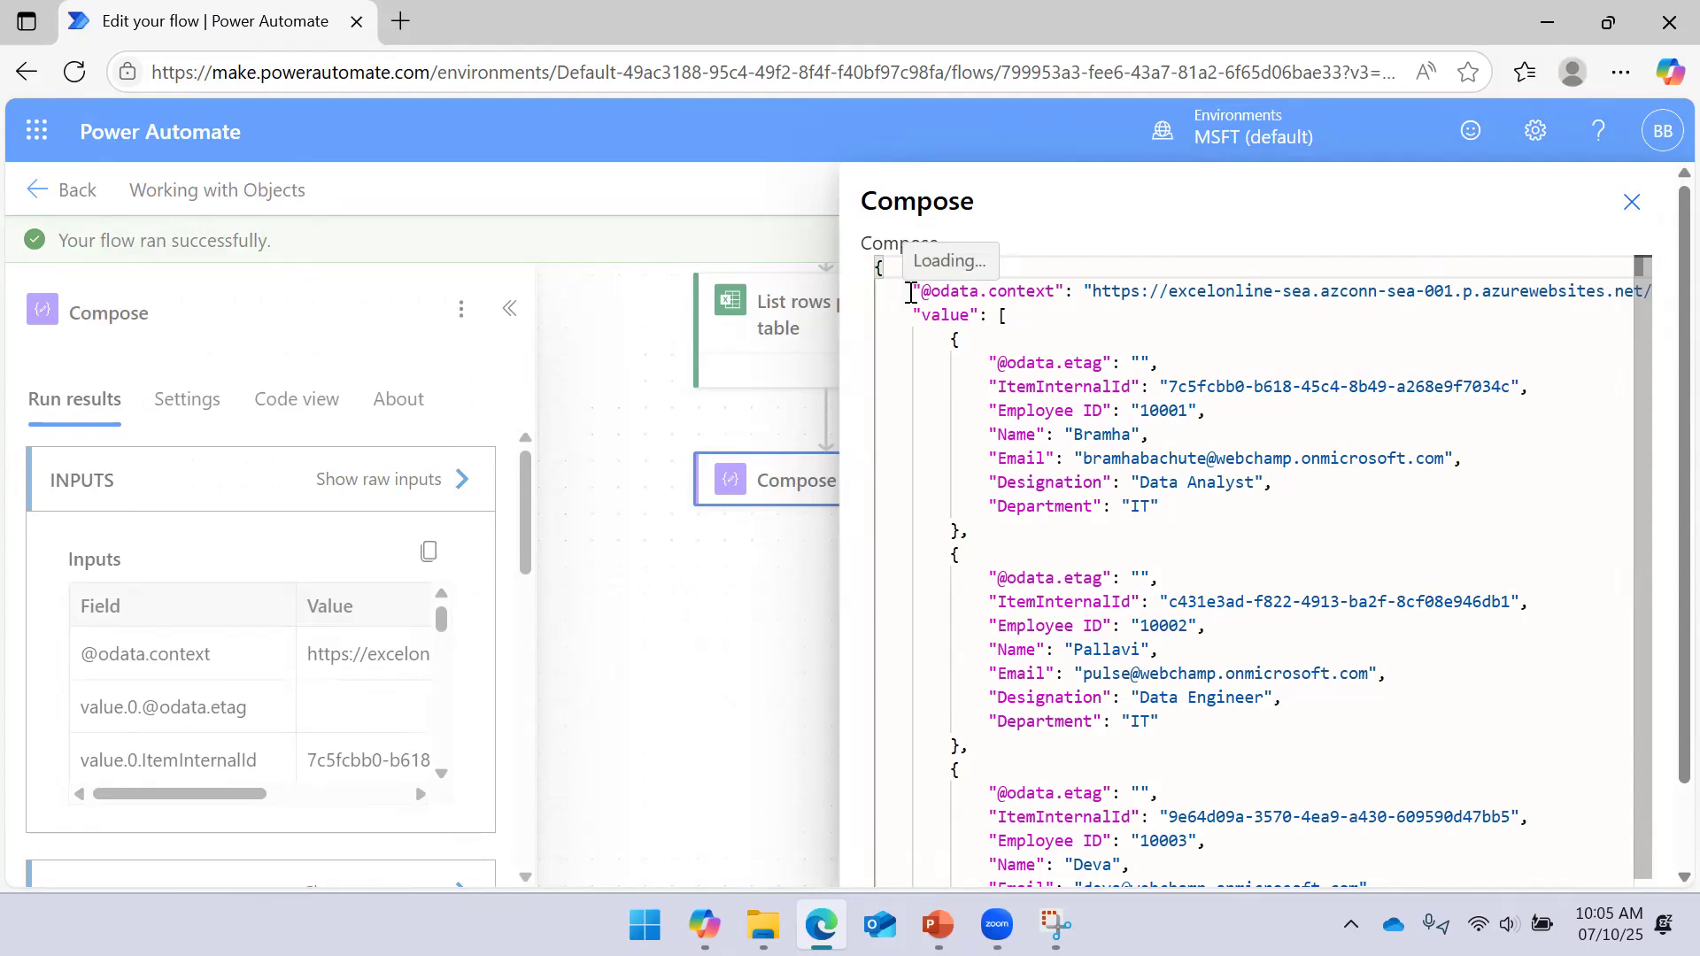
pyautogui.scroll(-1, 1004, 354)
pyautogui.scroll(1, 1012, 437)
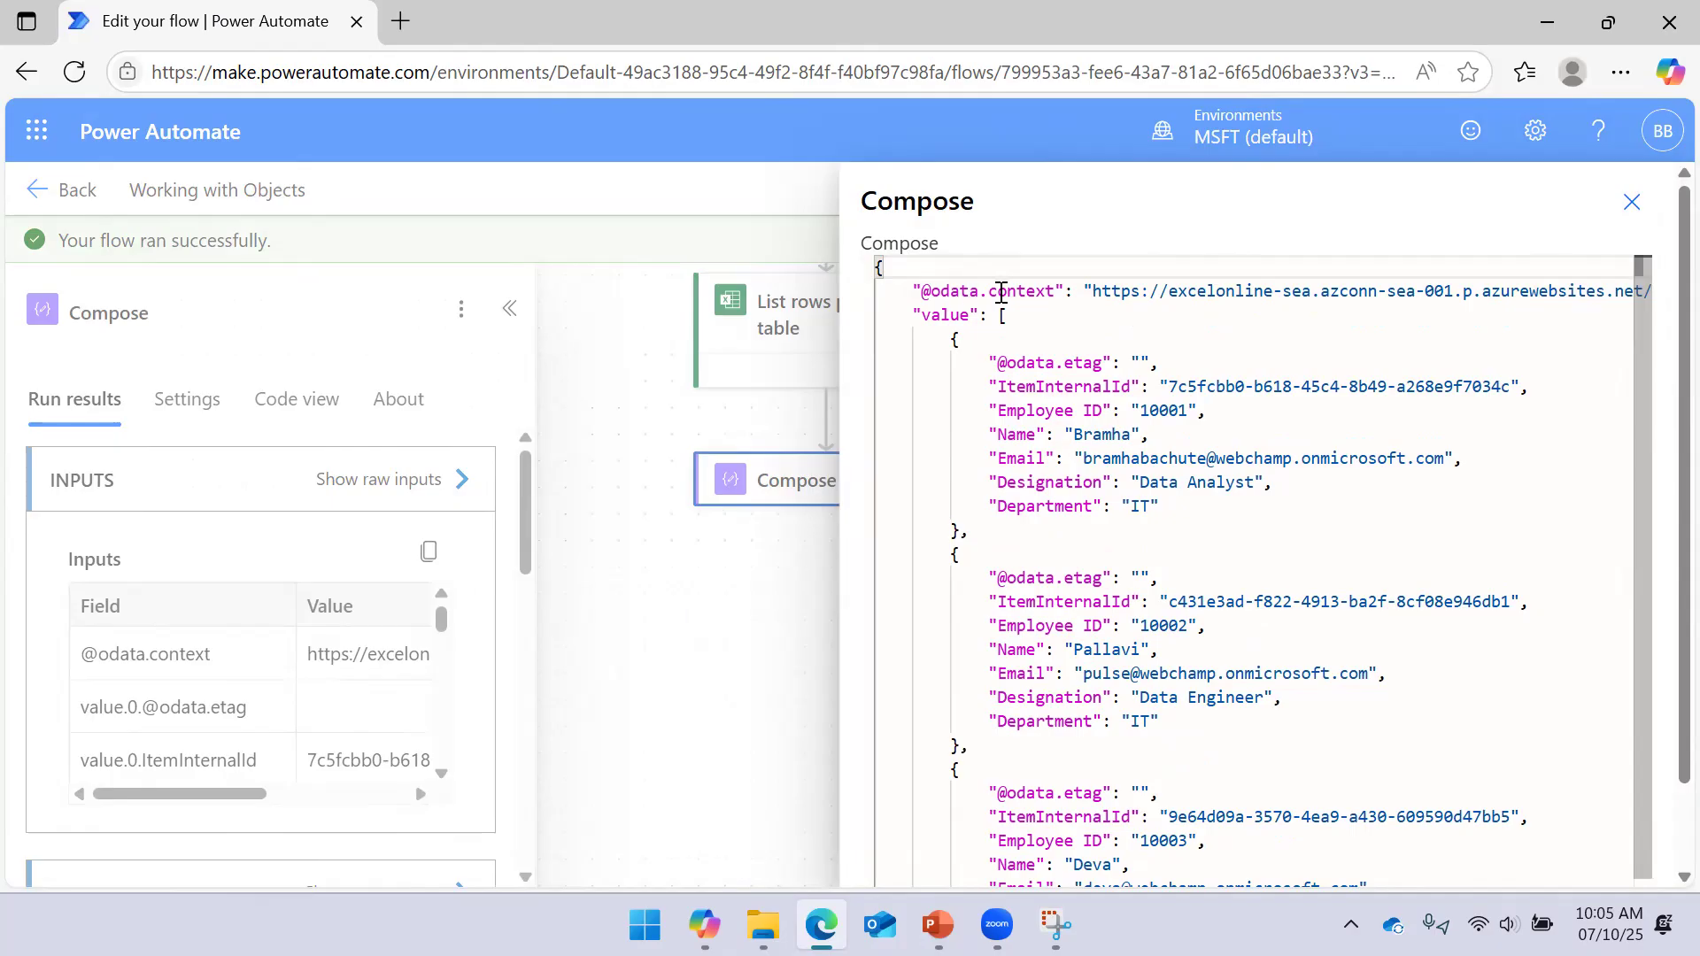
pyautogui.click(1631, 202)
pyautogui.click(509, 308)
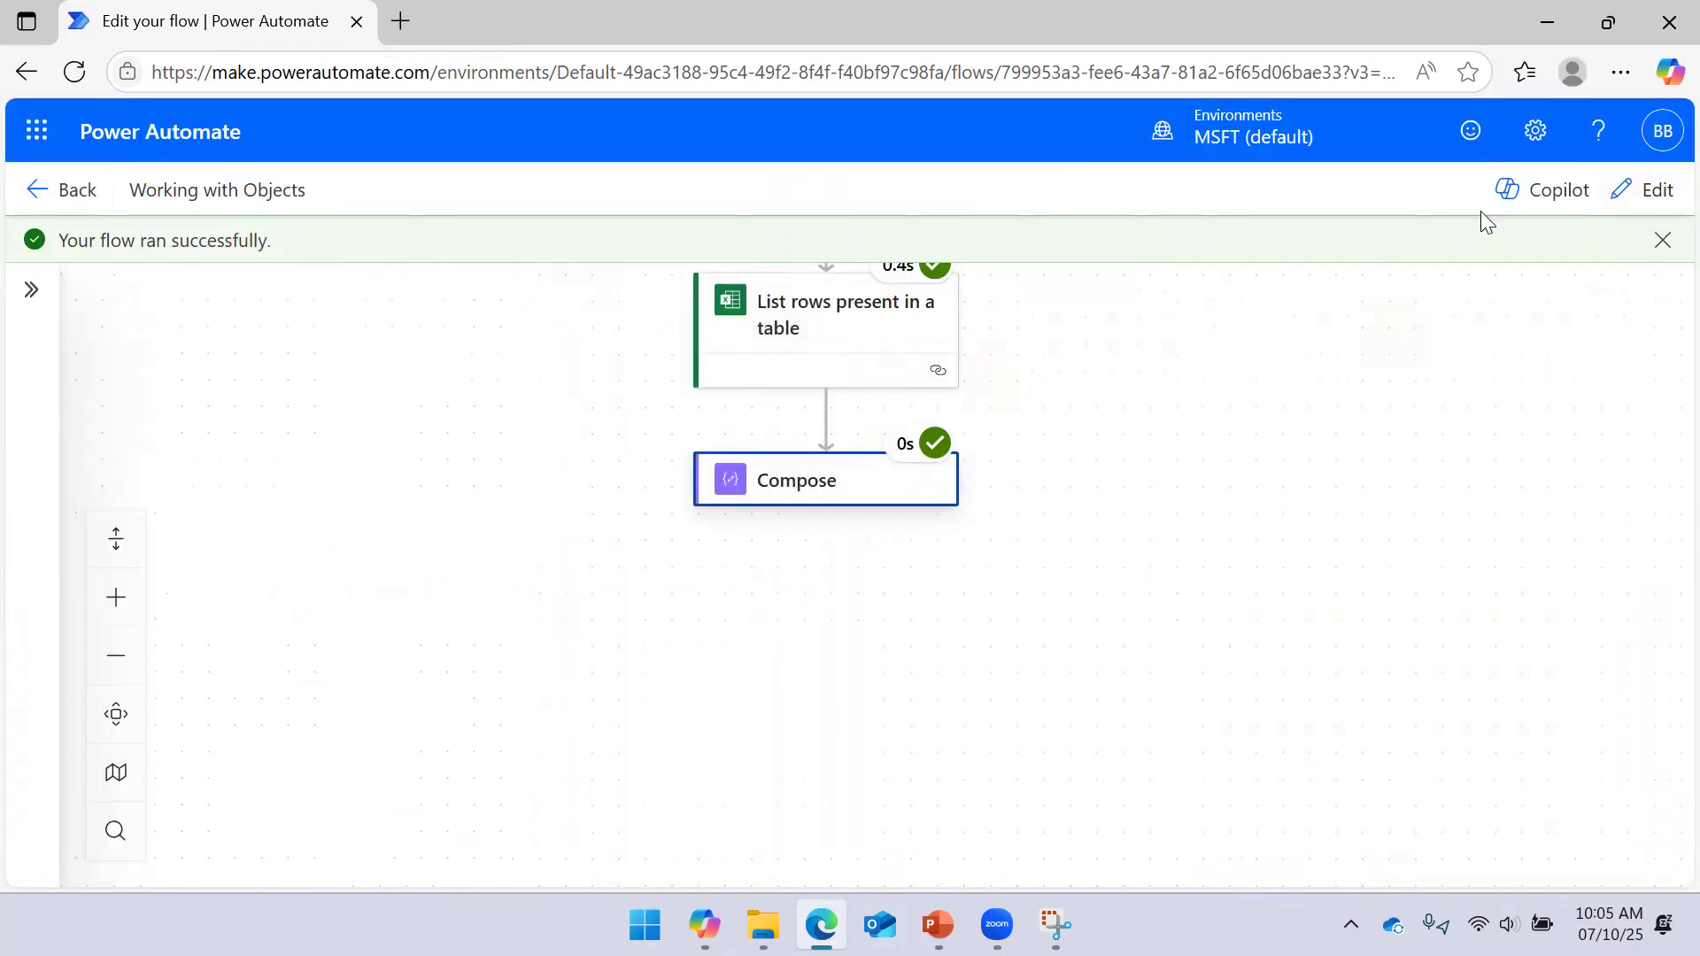
pyautogui.click(1656, 184)
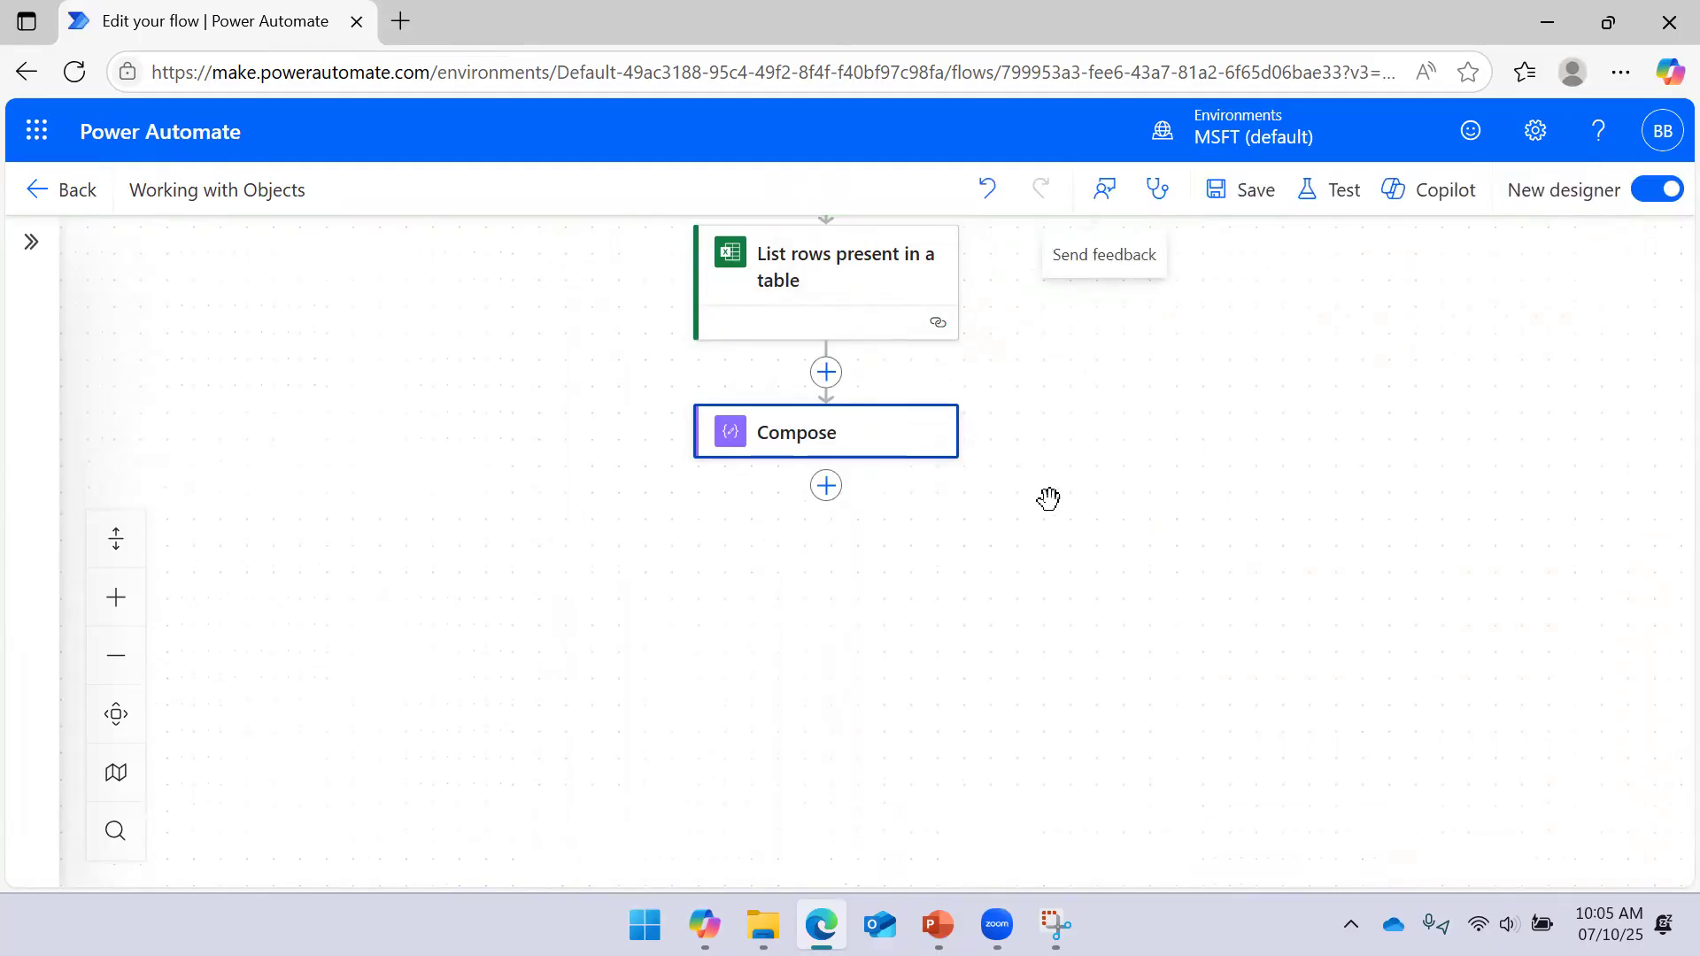
# Copy the Compose Body expression and remove the Body token from the inputs
pyautogui.click(916, 439)
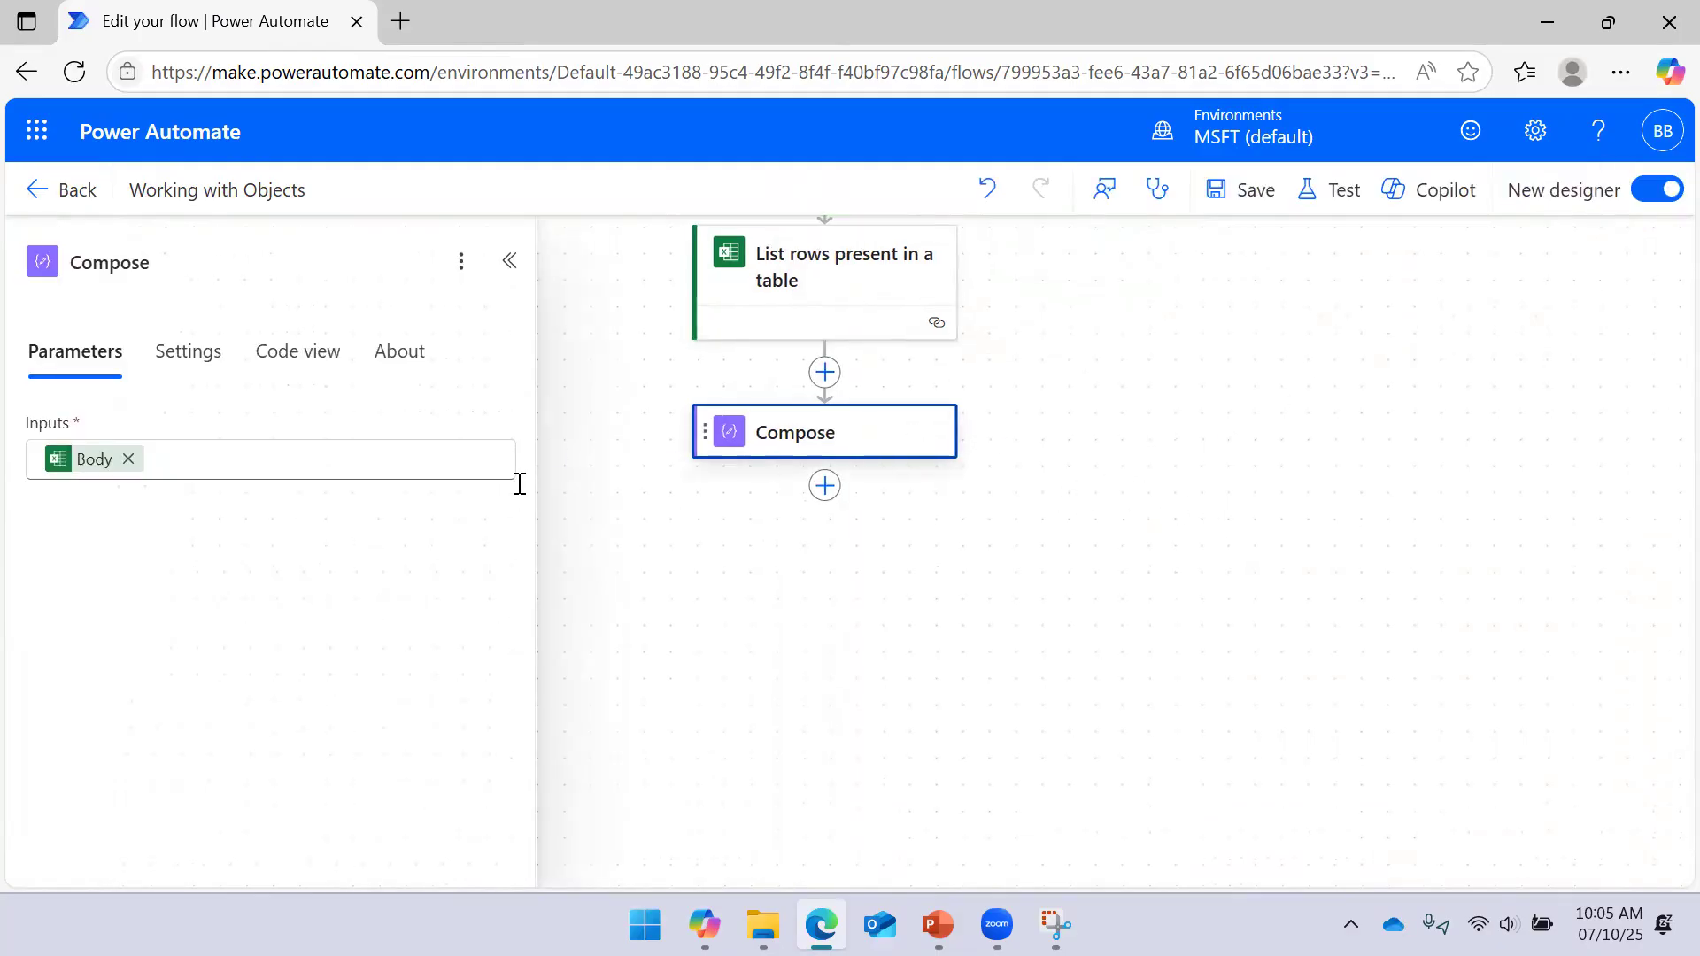
pyautogui.moveTo(110, 479)
pyautogui.moveTo(151, 427); pyautogui.dragTo(32, 404)
pyautogui.rightClick(24, 411)
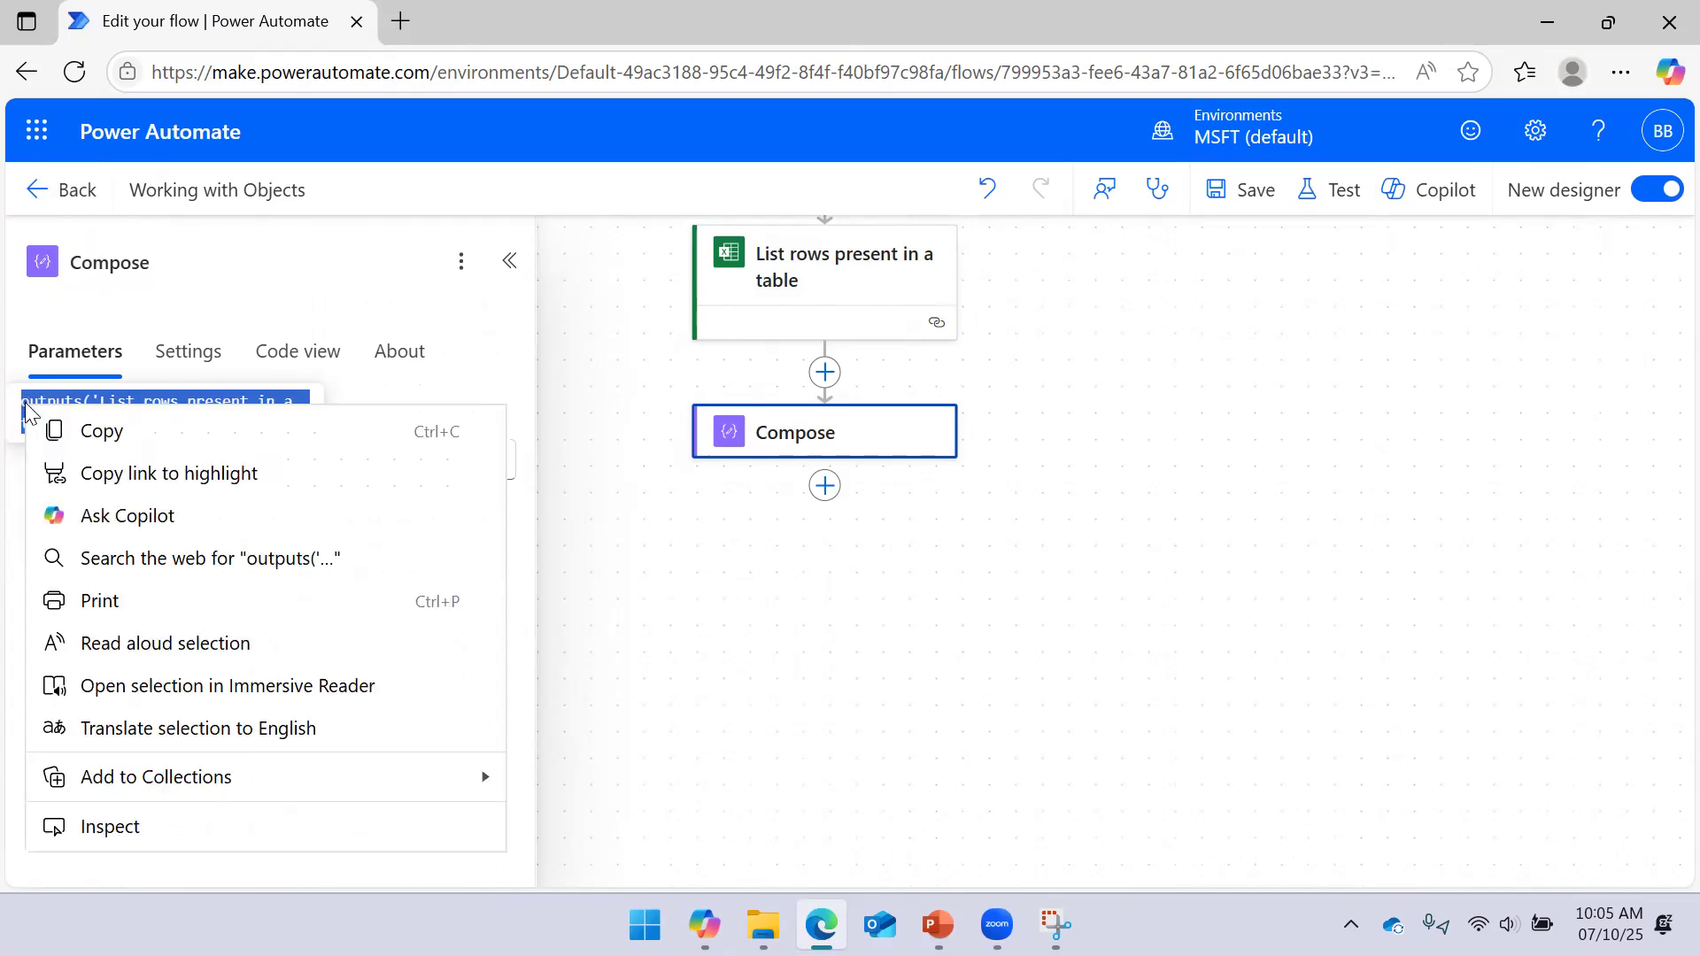
pyautogui.click(88, 428)
pyautogui.click(129, 458)
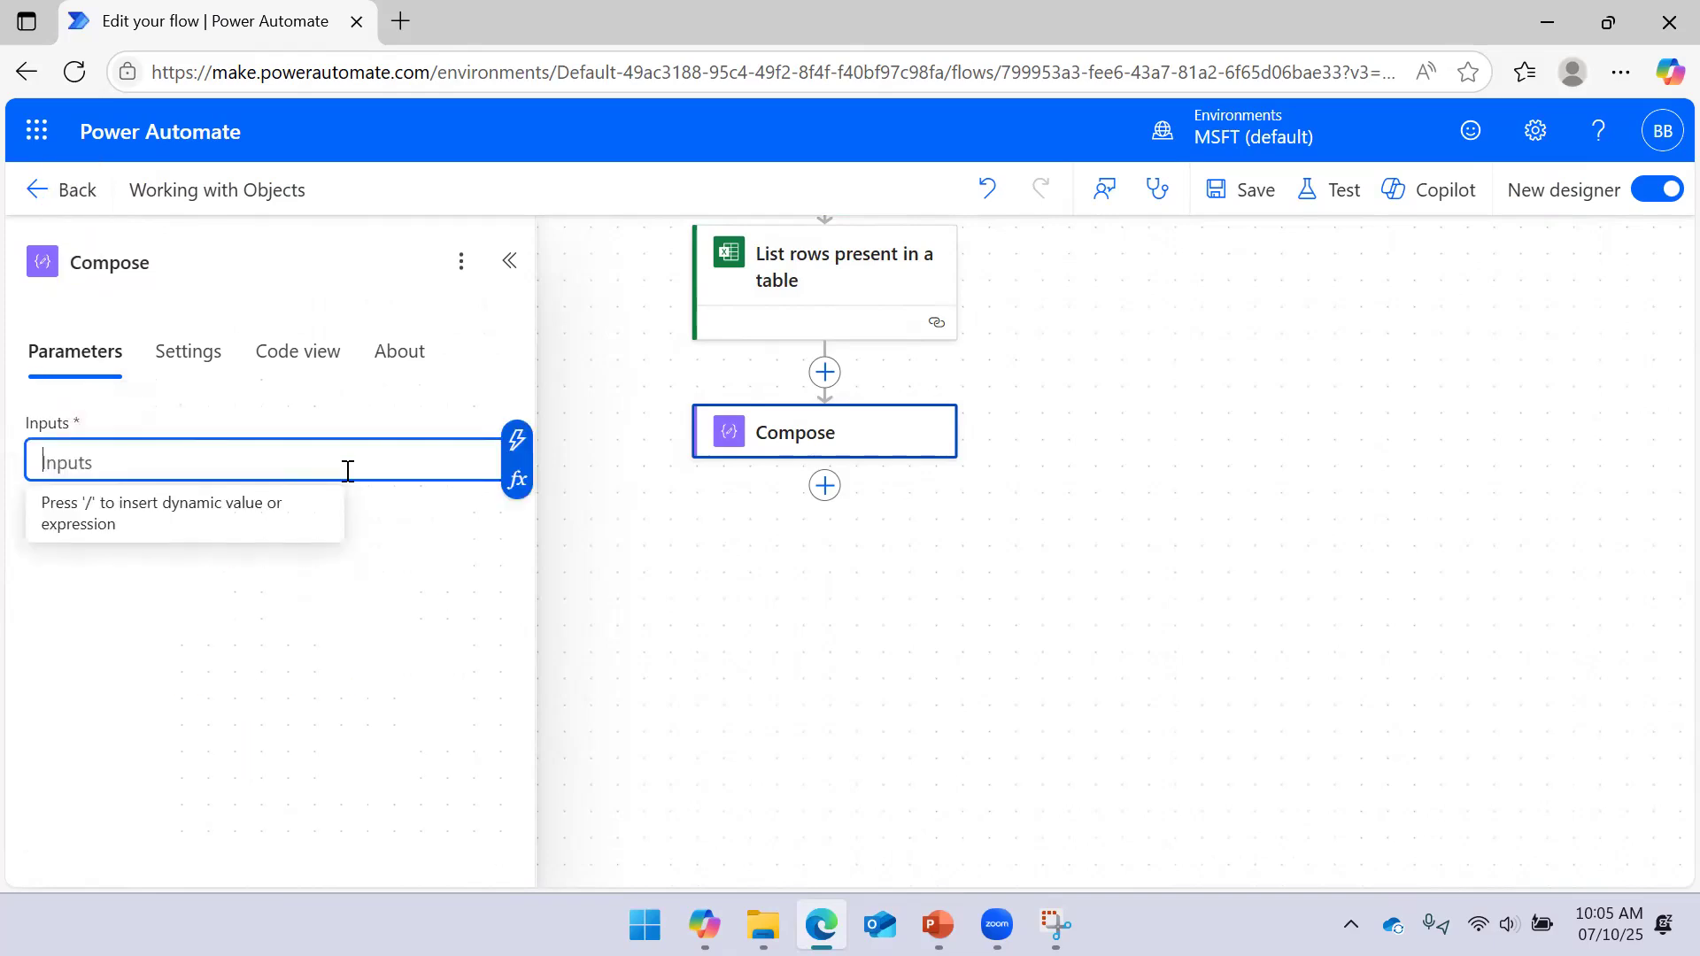
# Paste the copied body expression into the Compose expression editor
pyautogui.click(516, 479)
pyautogui.click(749, 624)
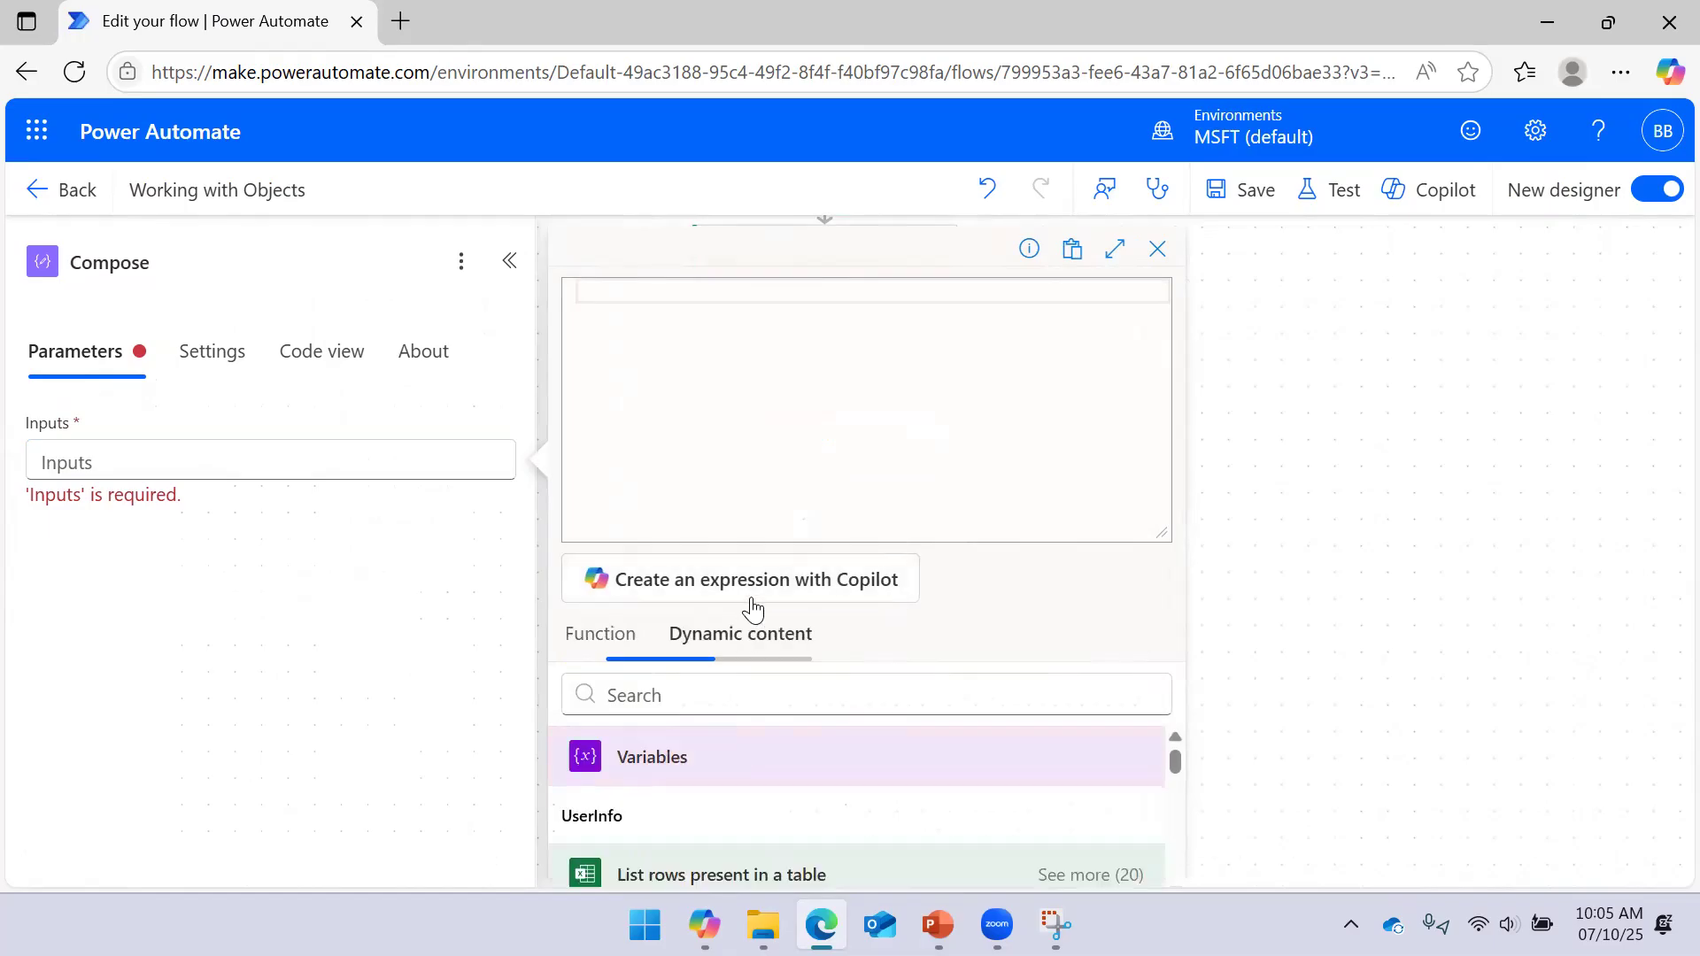
pyautogui.click(726, 301)
pyautogui.hotkey('ctrl', 'v')
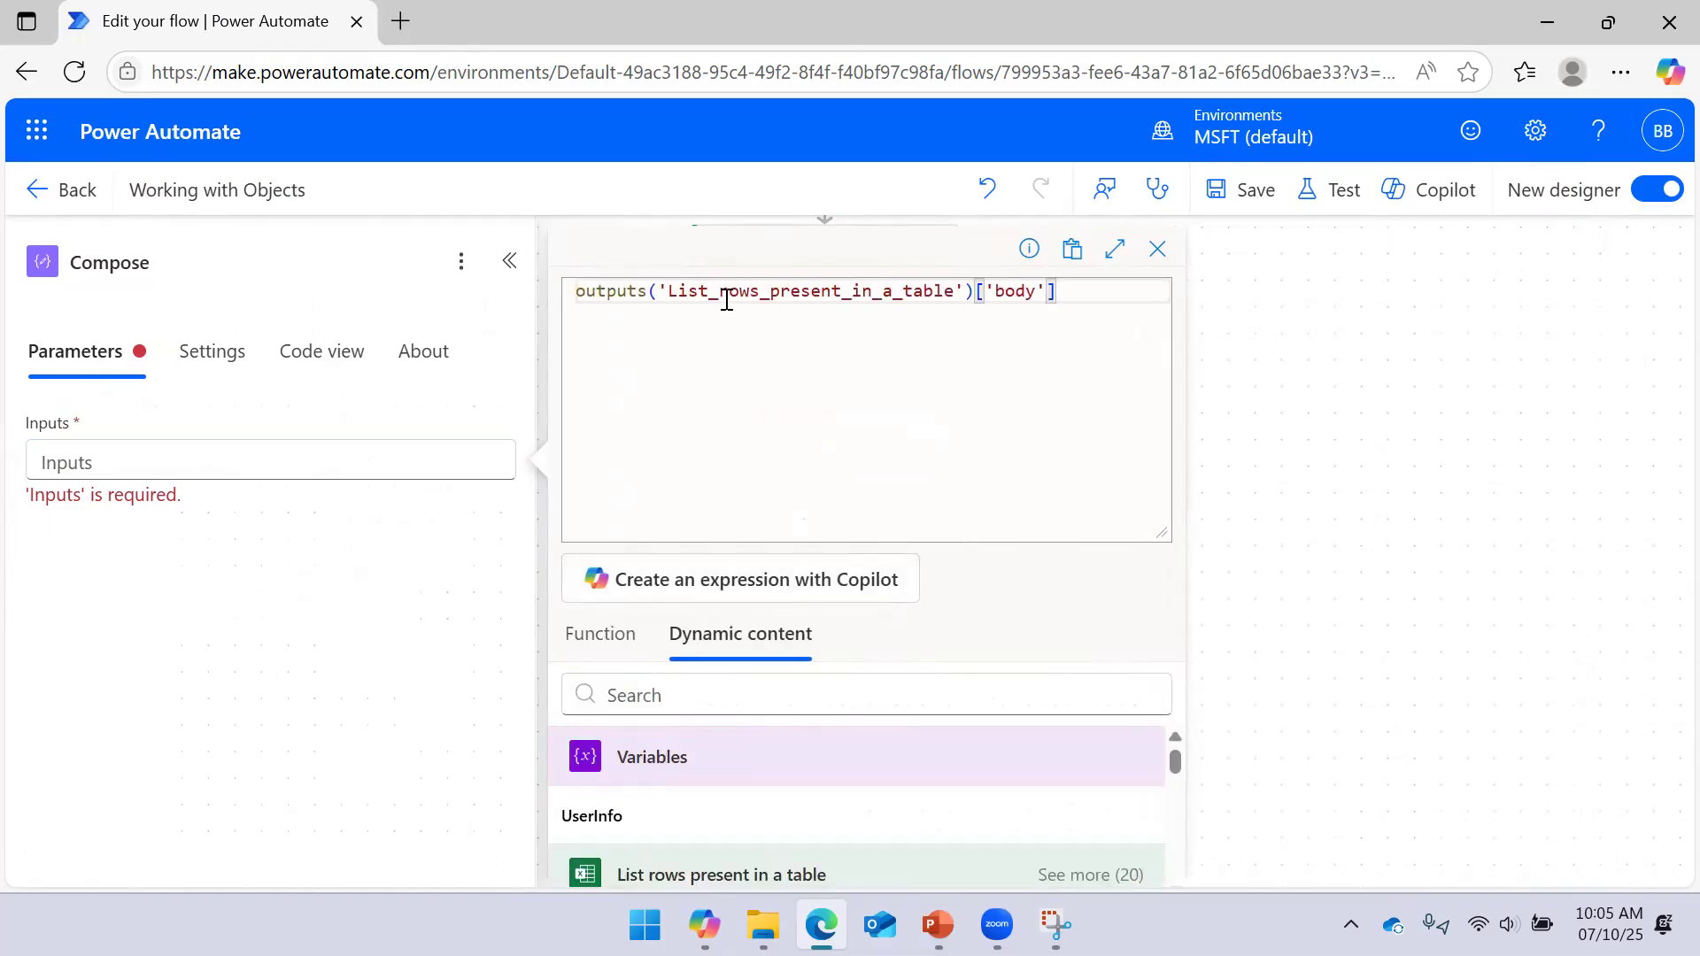
pyautogui.click(1055, 924)
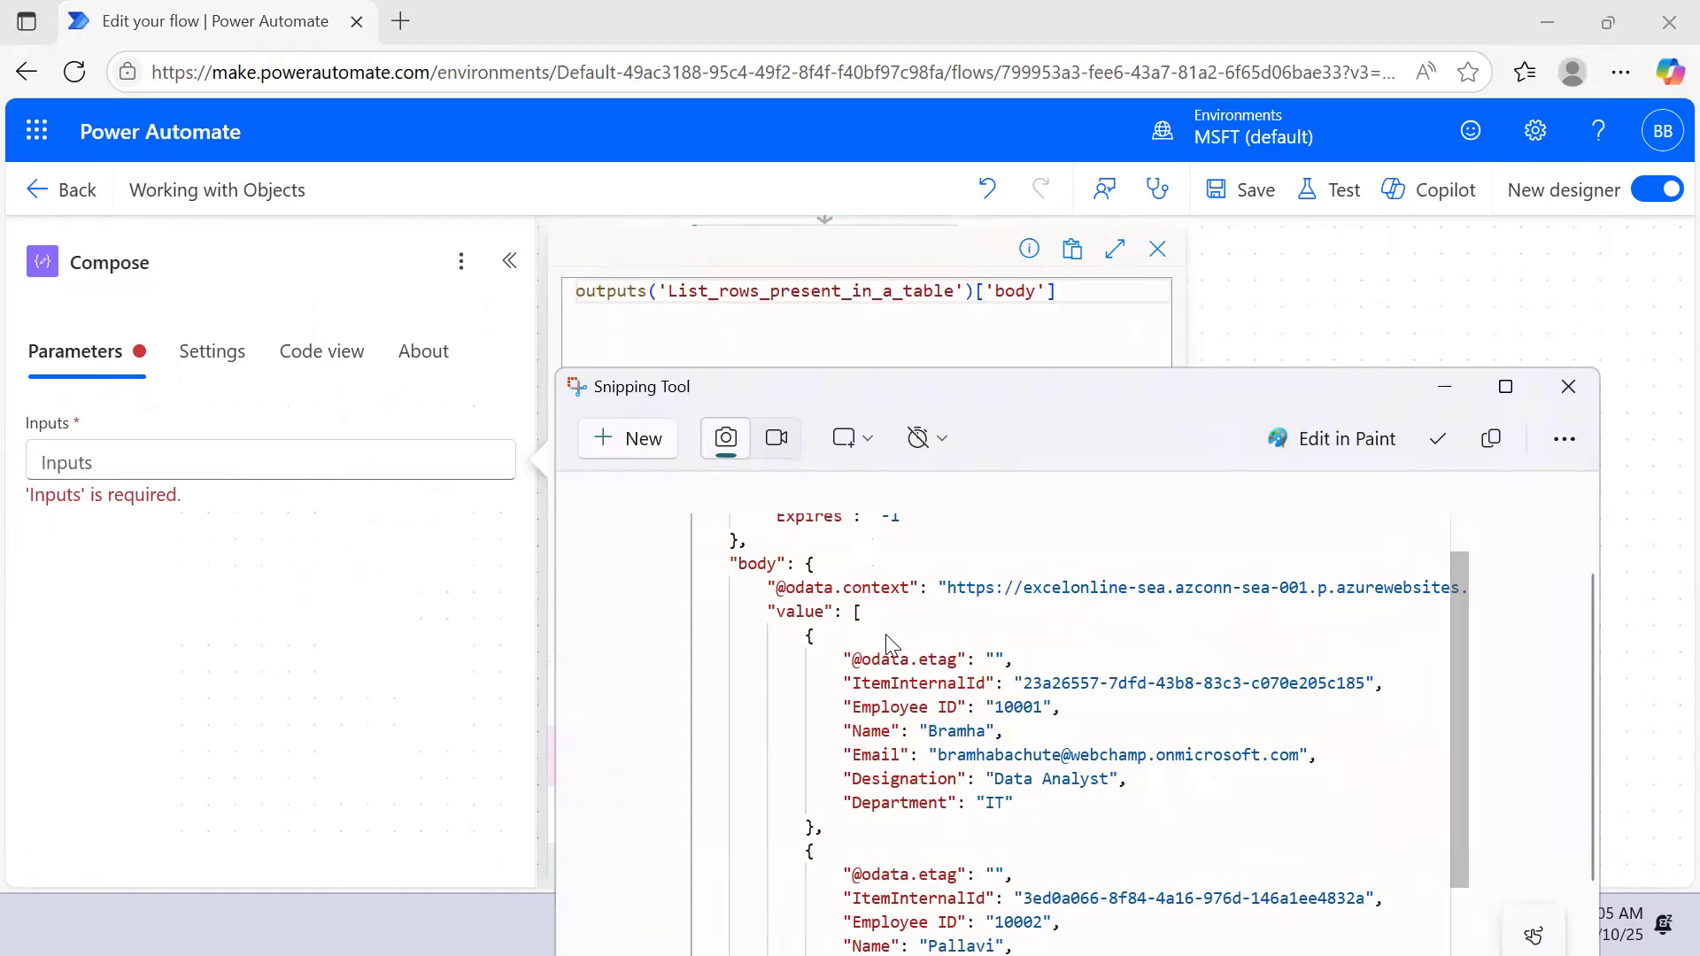
pyautogui.click(1441, 387)
# Append ['values'] to the expression, add it to the Compose inputs and save
pyautogui.write("['")
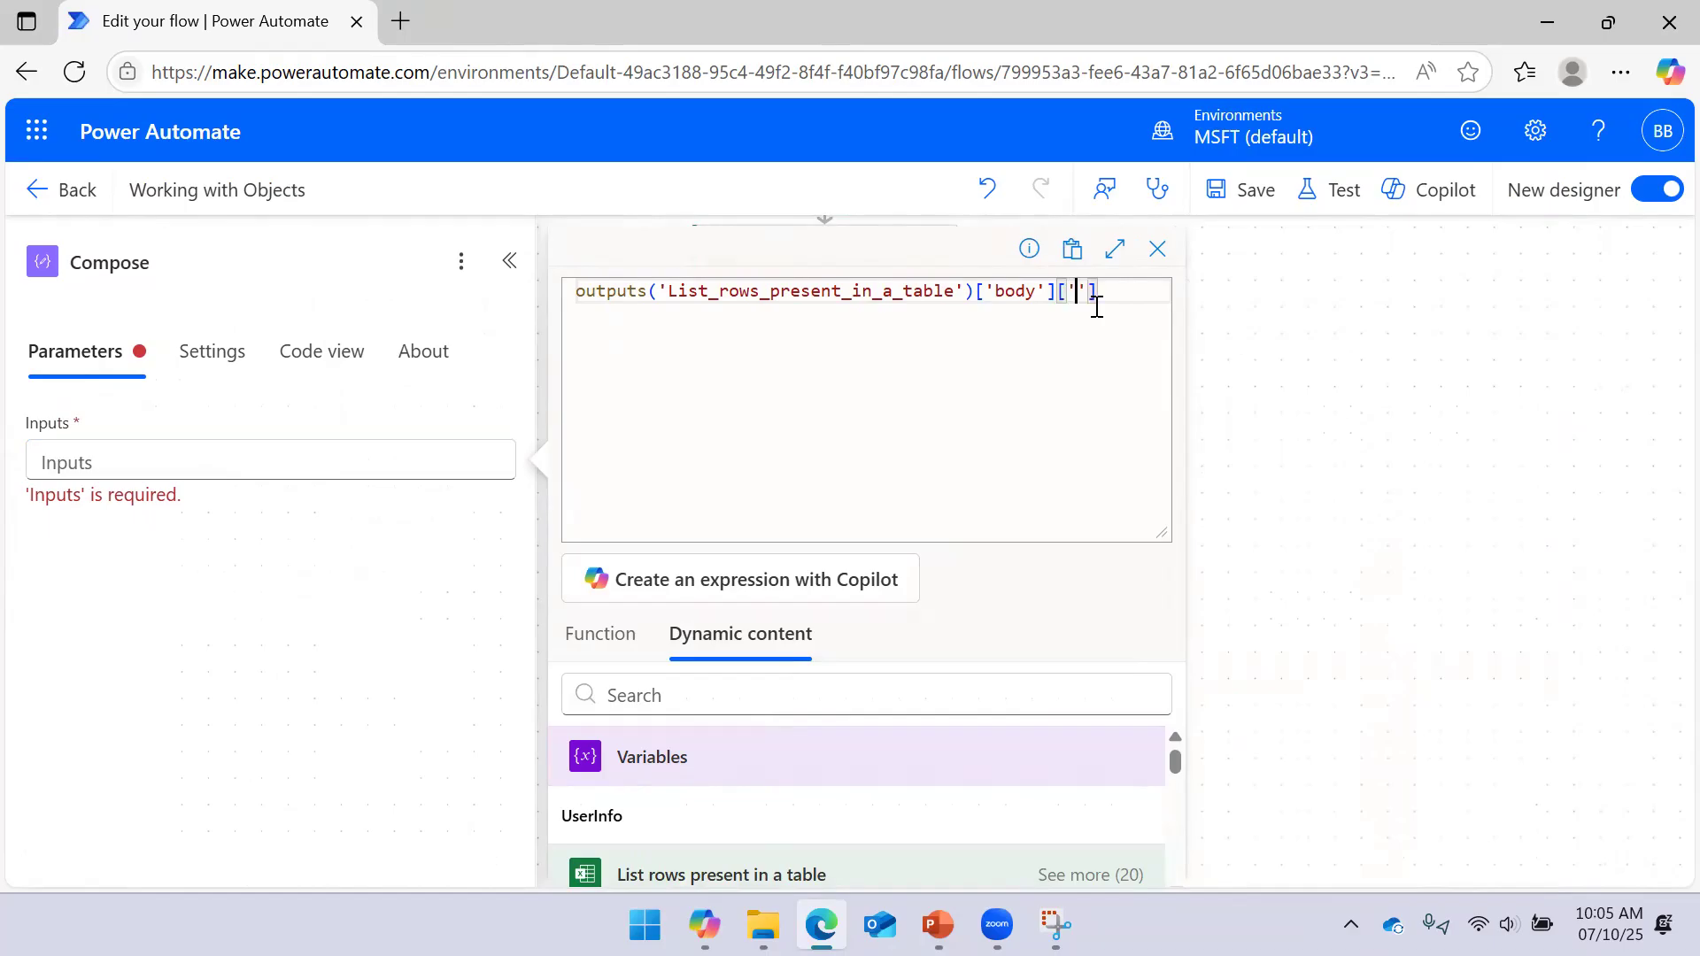
pyautogui.write('Val')
pyautogui.click(1048, 936)
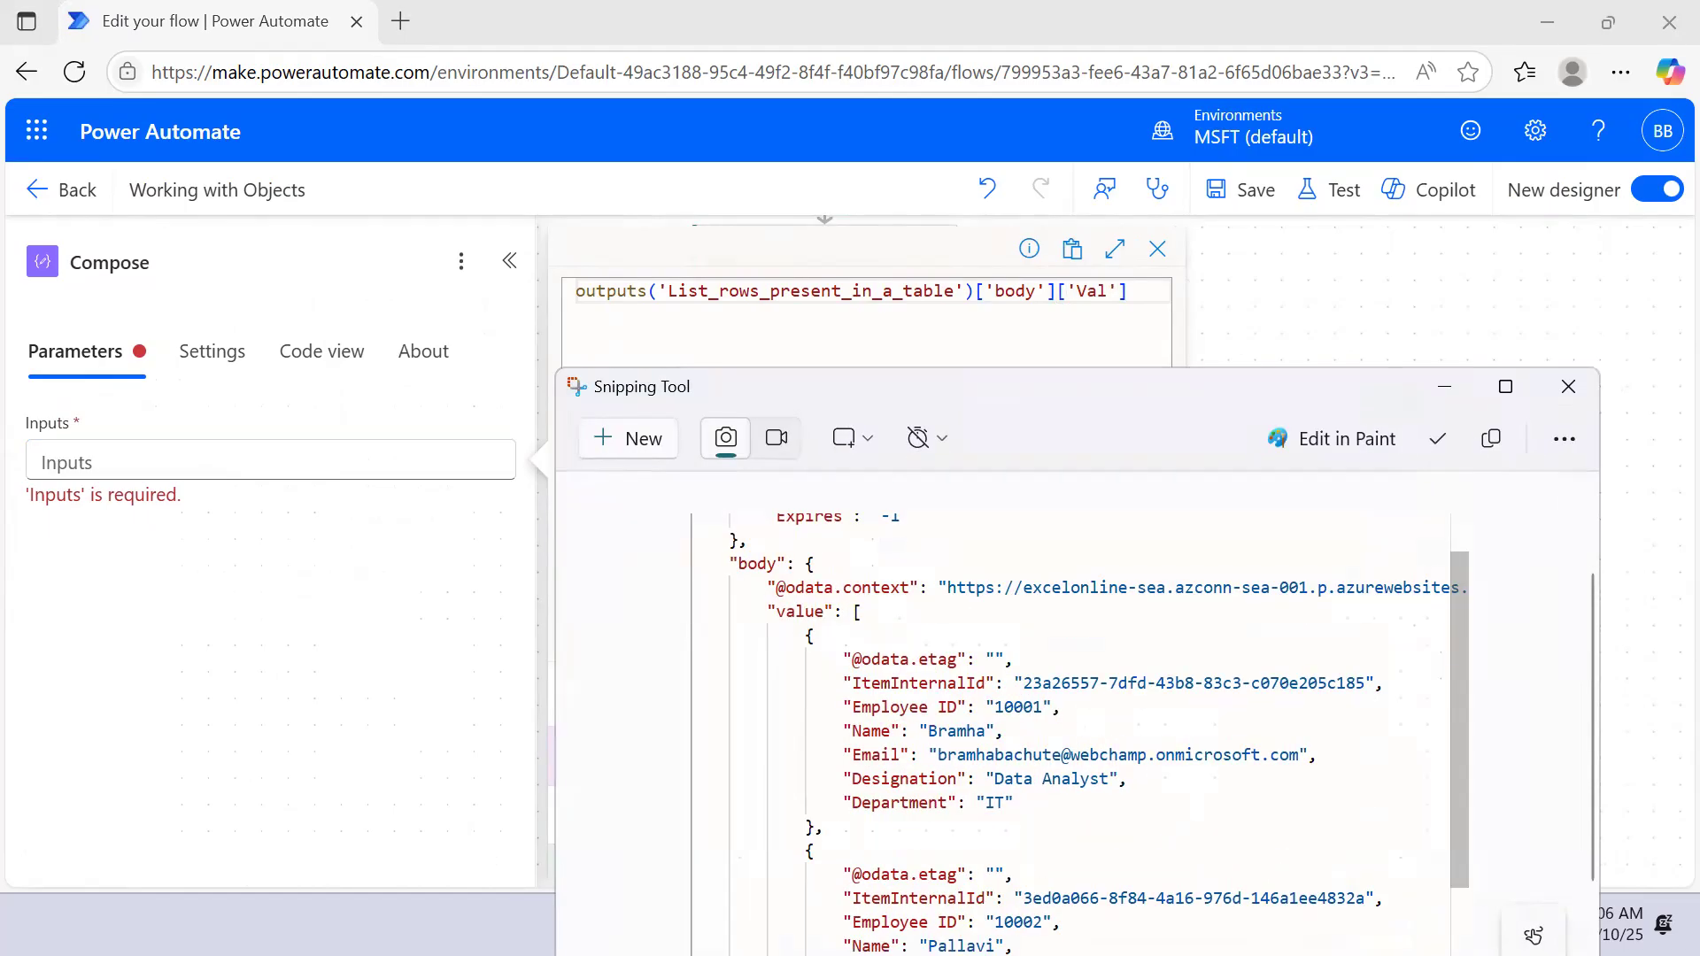
pyautogui.click(1427, 383)
pyautogui.press('BackSpace')
pyautogui.press('BackSpace')
pyautogui.press('BackSpace')
pyautogui.write('values')
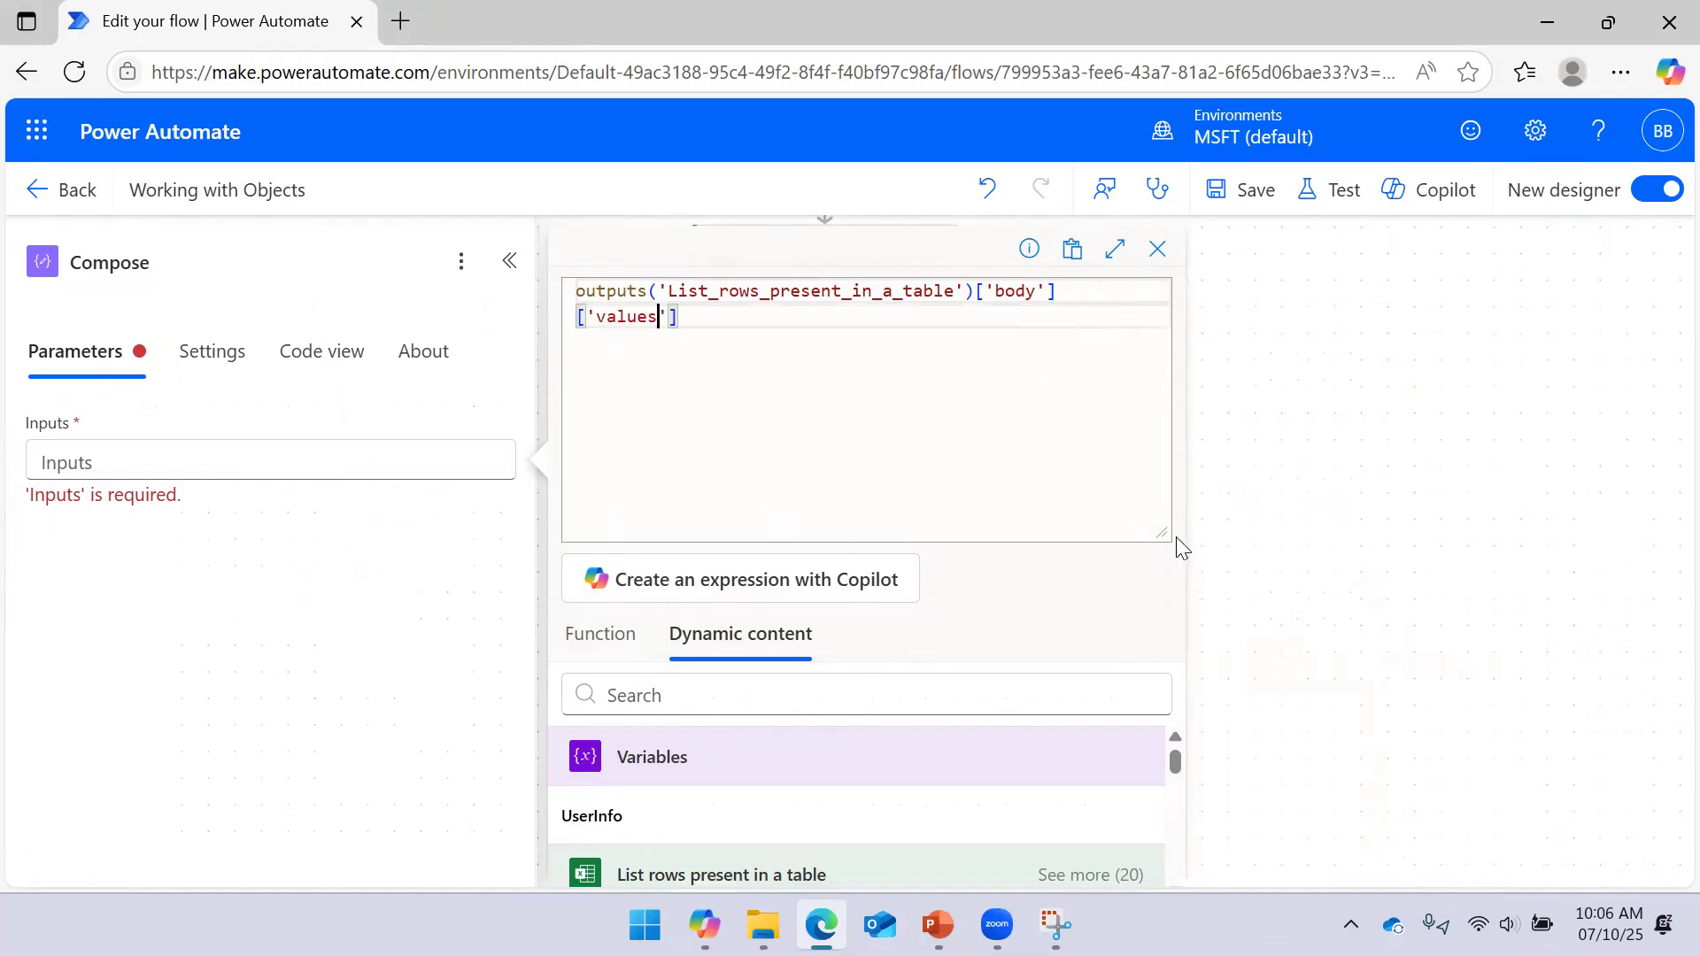
pyautogui.moveTo(1162, 532); pyautogui.dragTo(1162, 427)
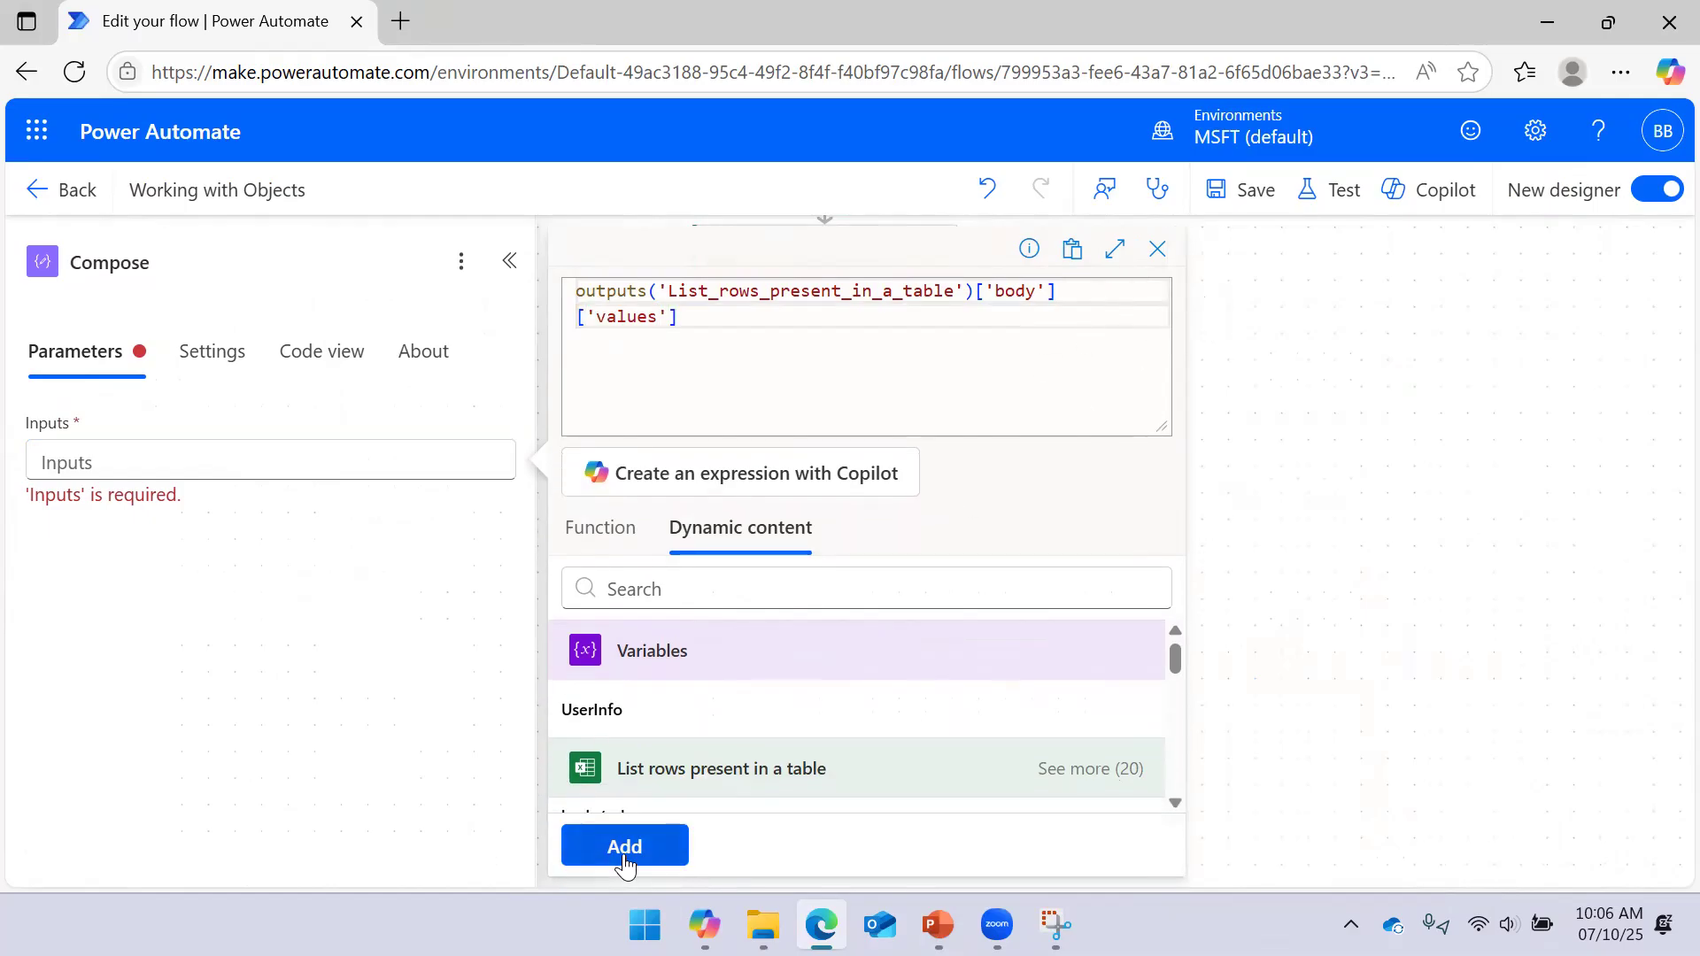
pyautogui.click(623, 856)
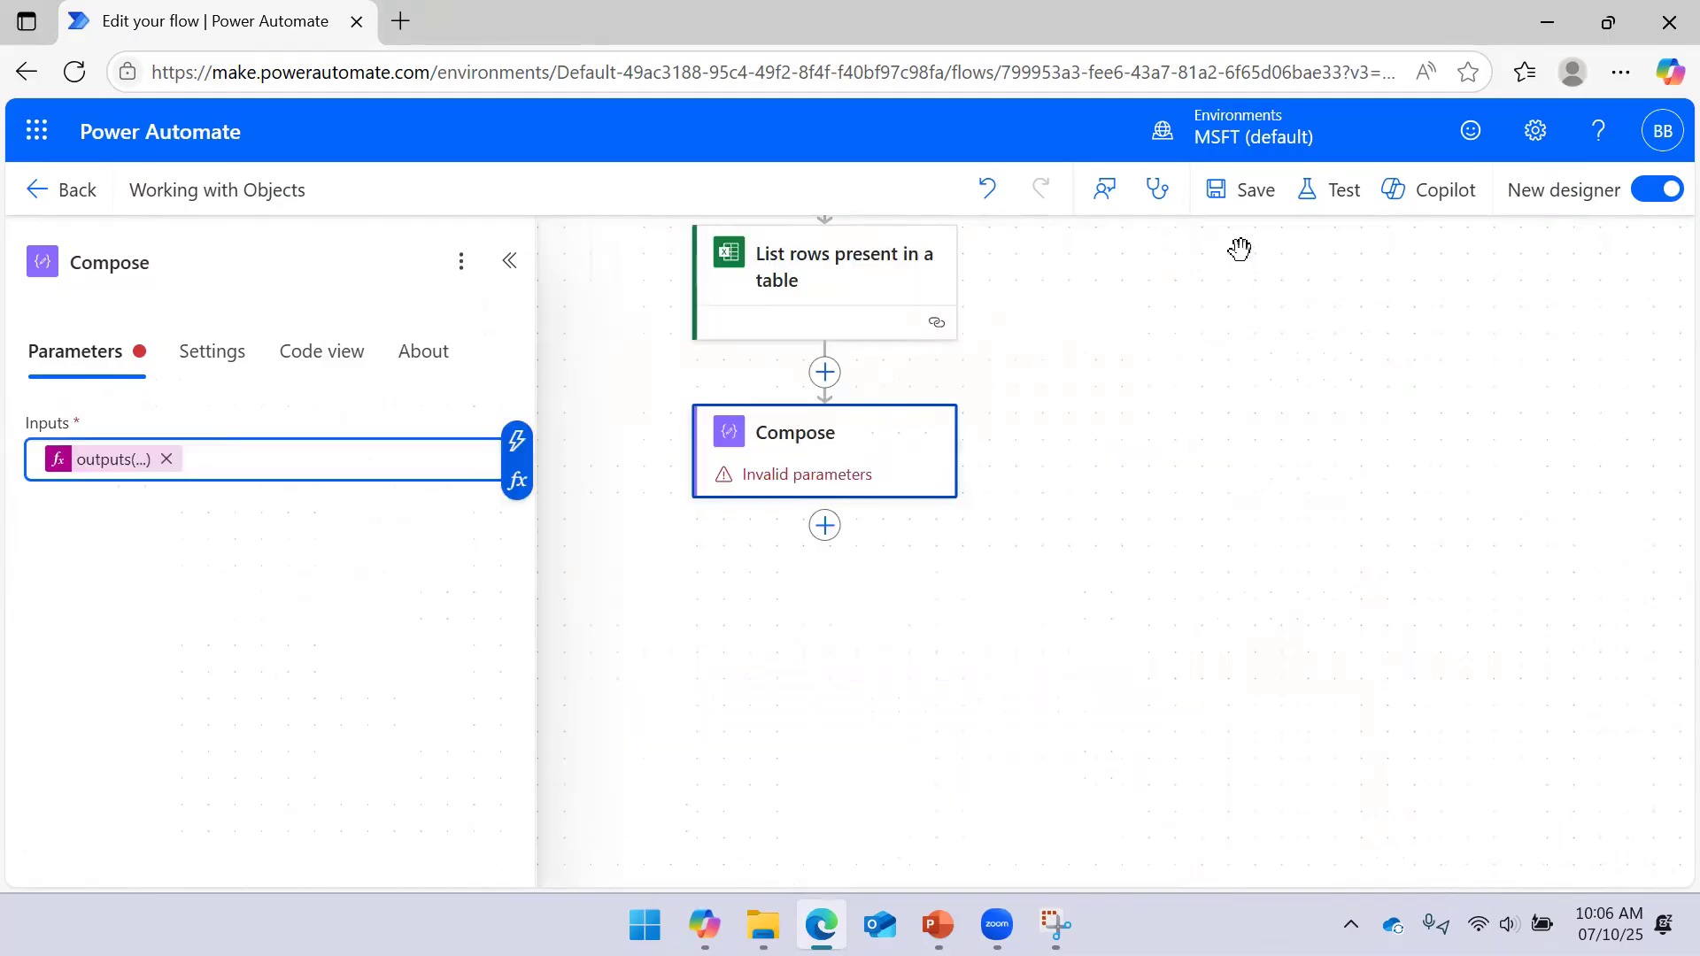
pyautogui.click(1242, 202)
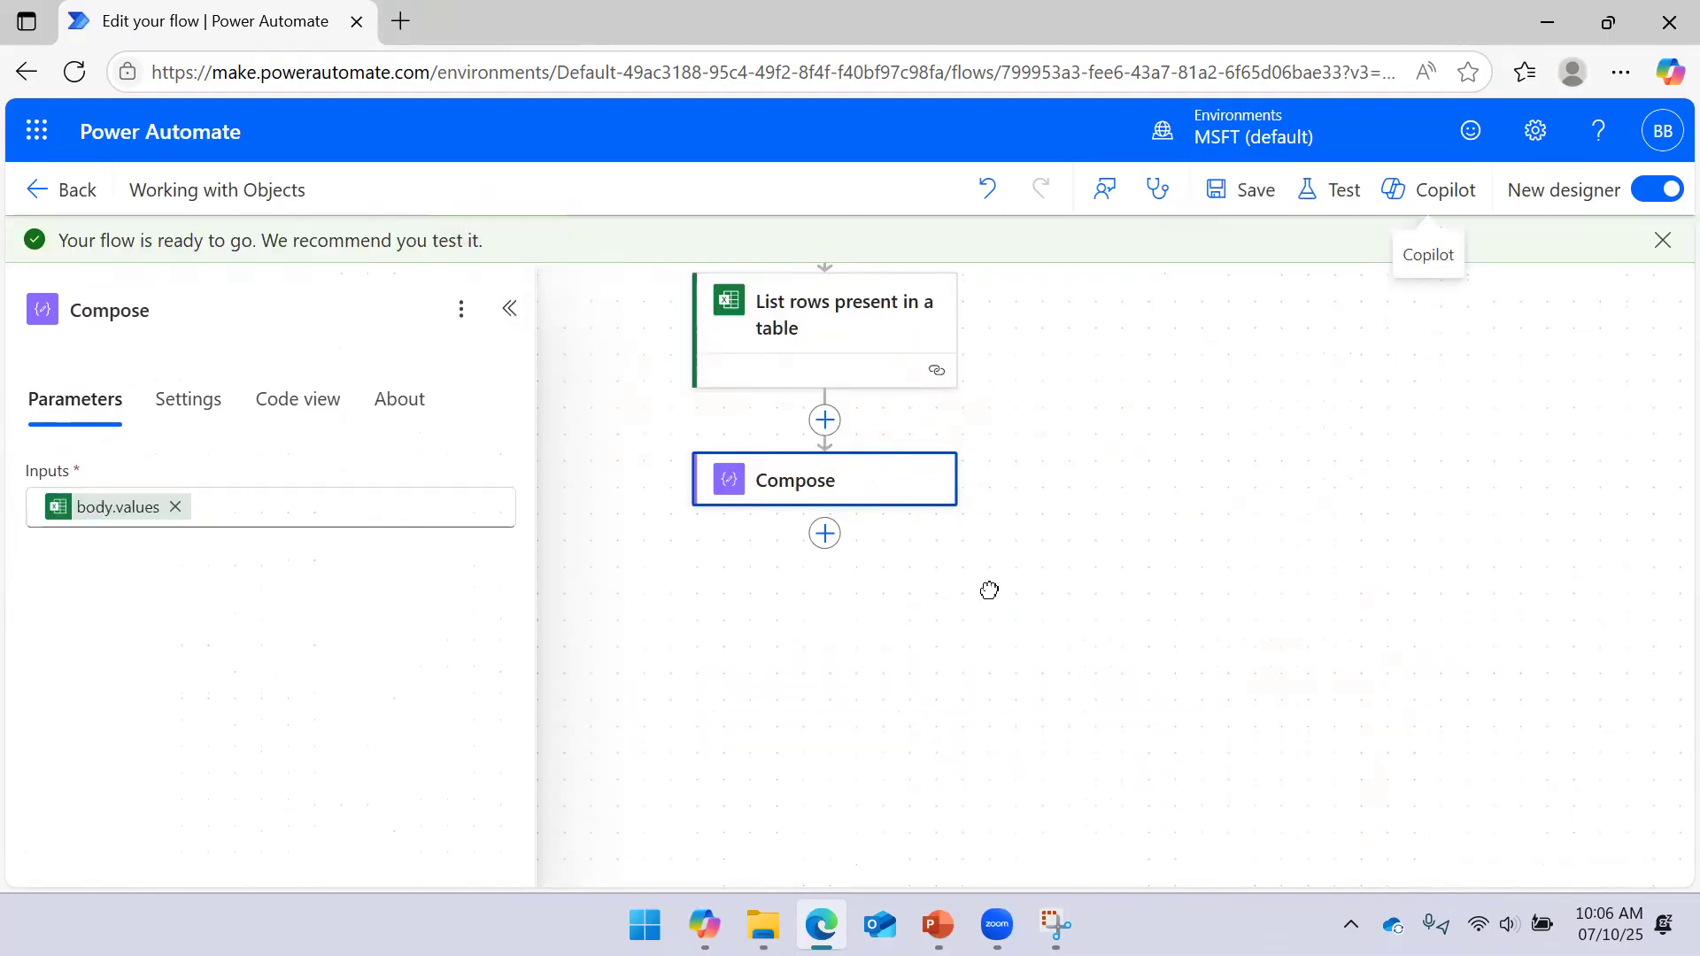
# Run a manual test; Compose fails with InvalidTemplate: property 'values' doesn't exist
pyautogui.click(1335, 194)
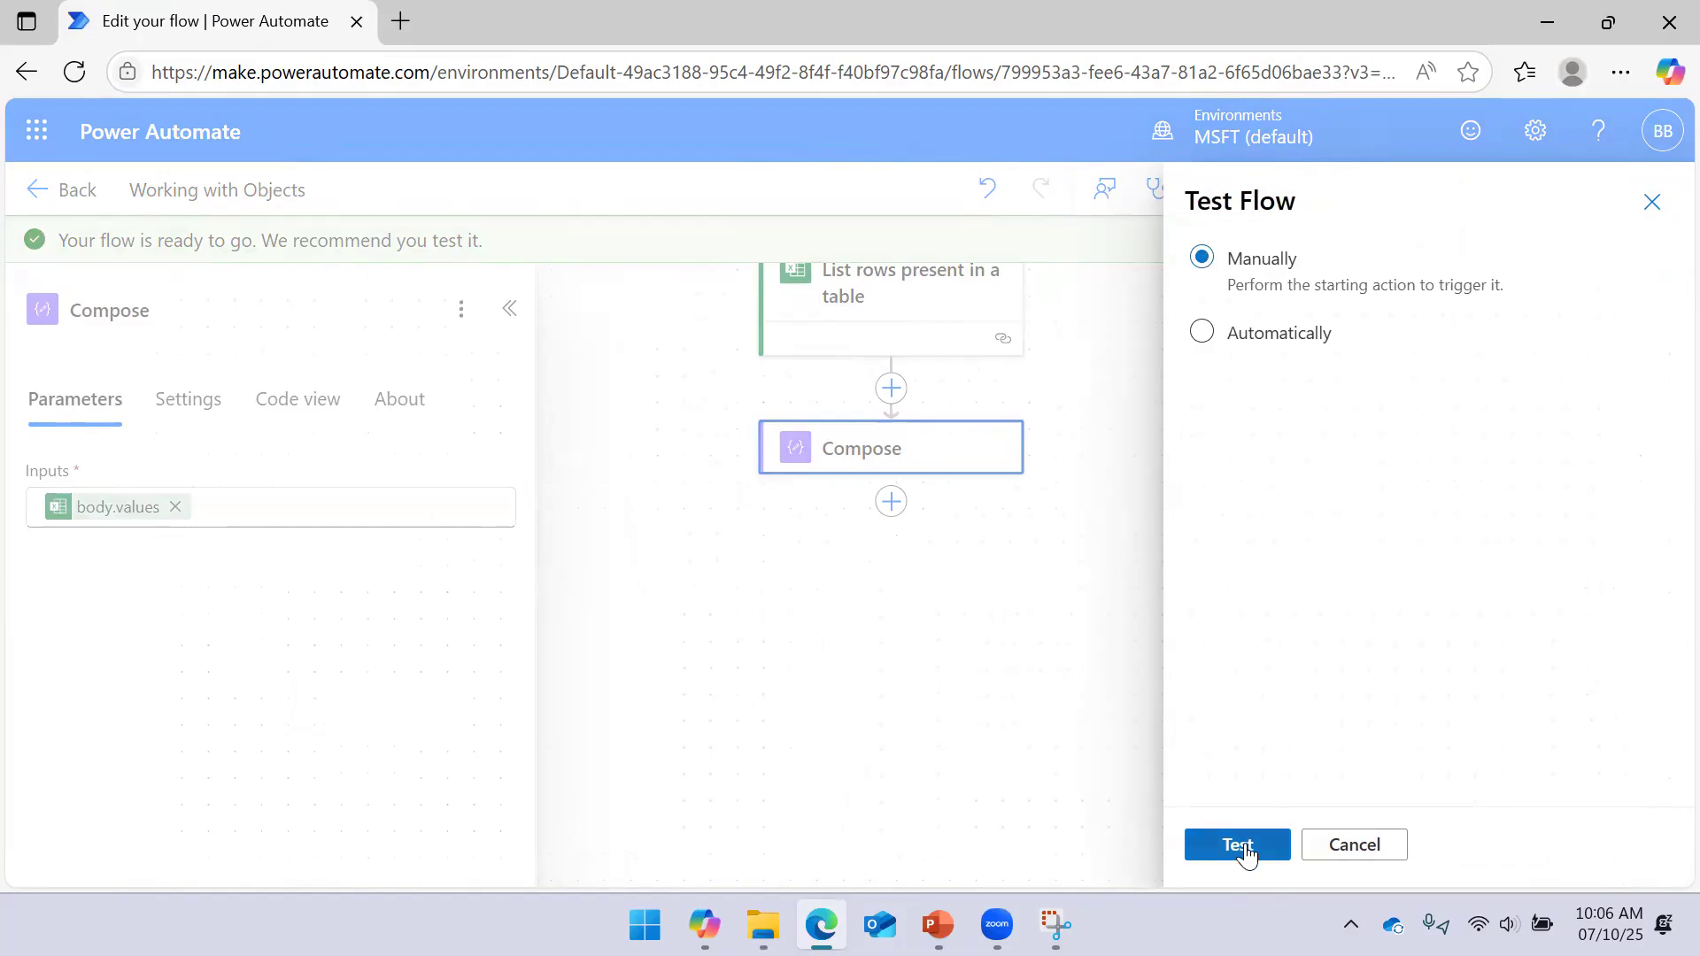
pyautogui.click(1246, 849)
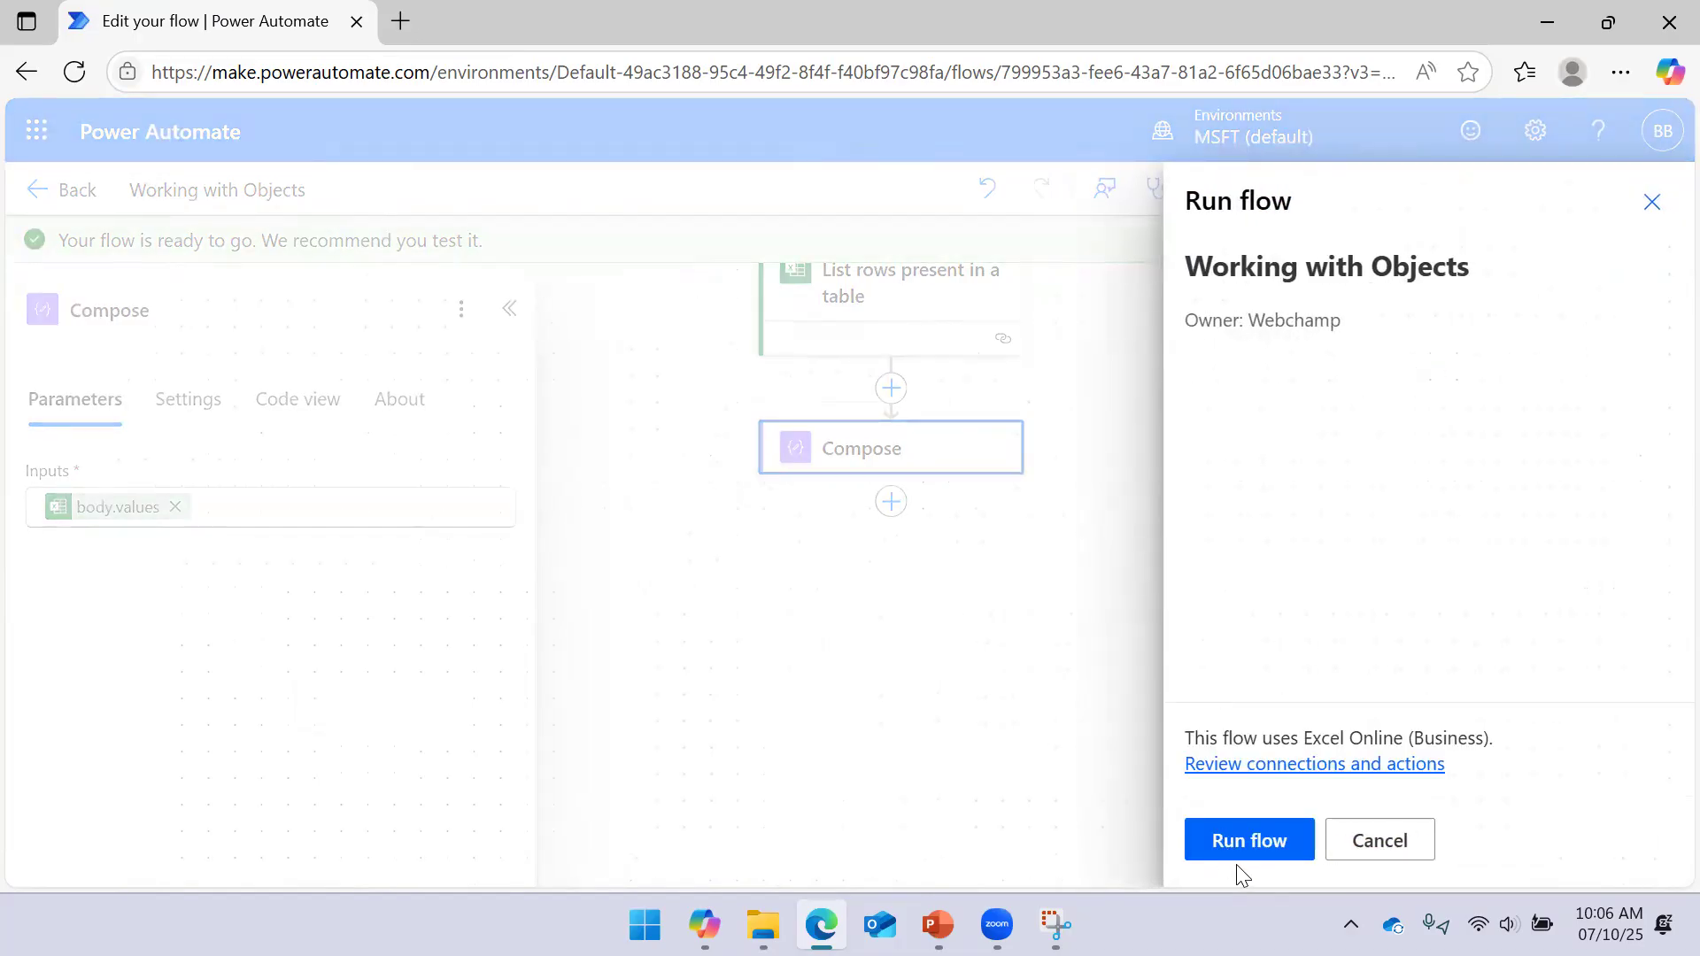
pyautogui.click(1225, 840)
pyautogui.click(1244, 848)
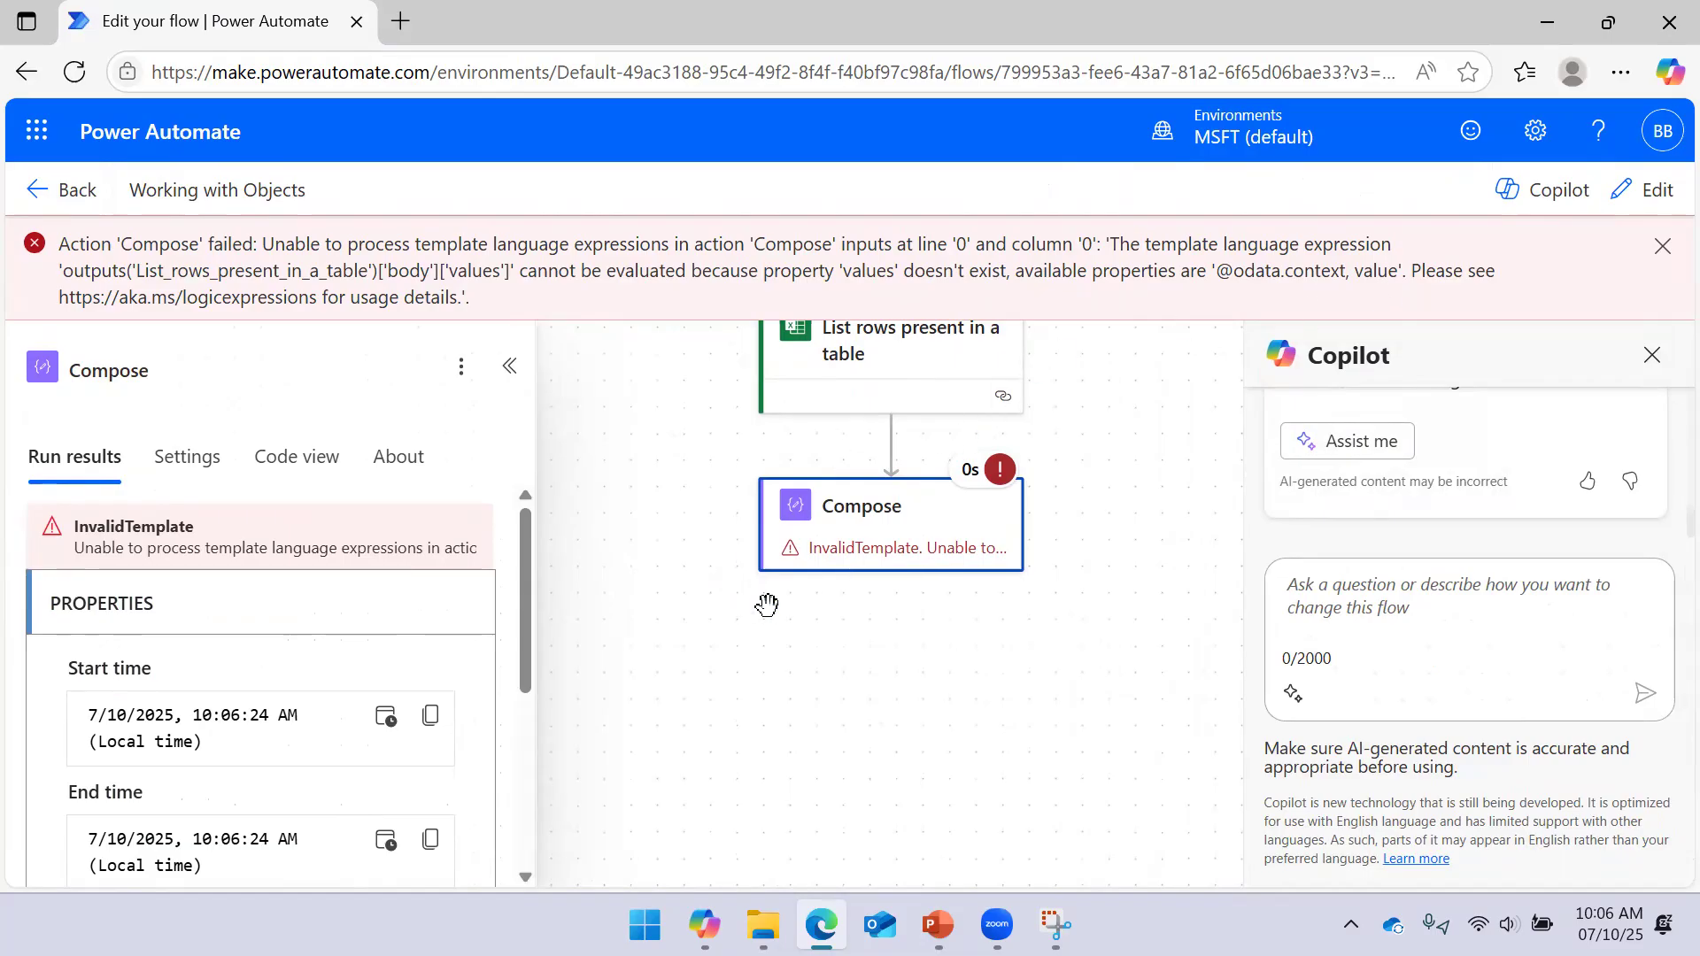
pyautogui.click(1055, 923)
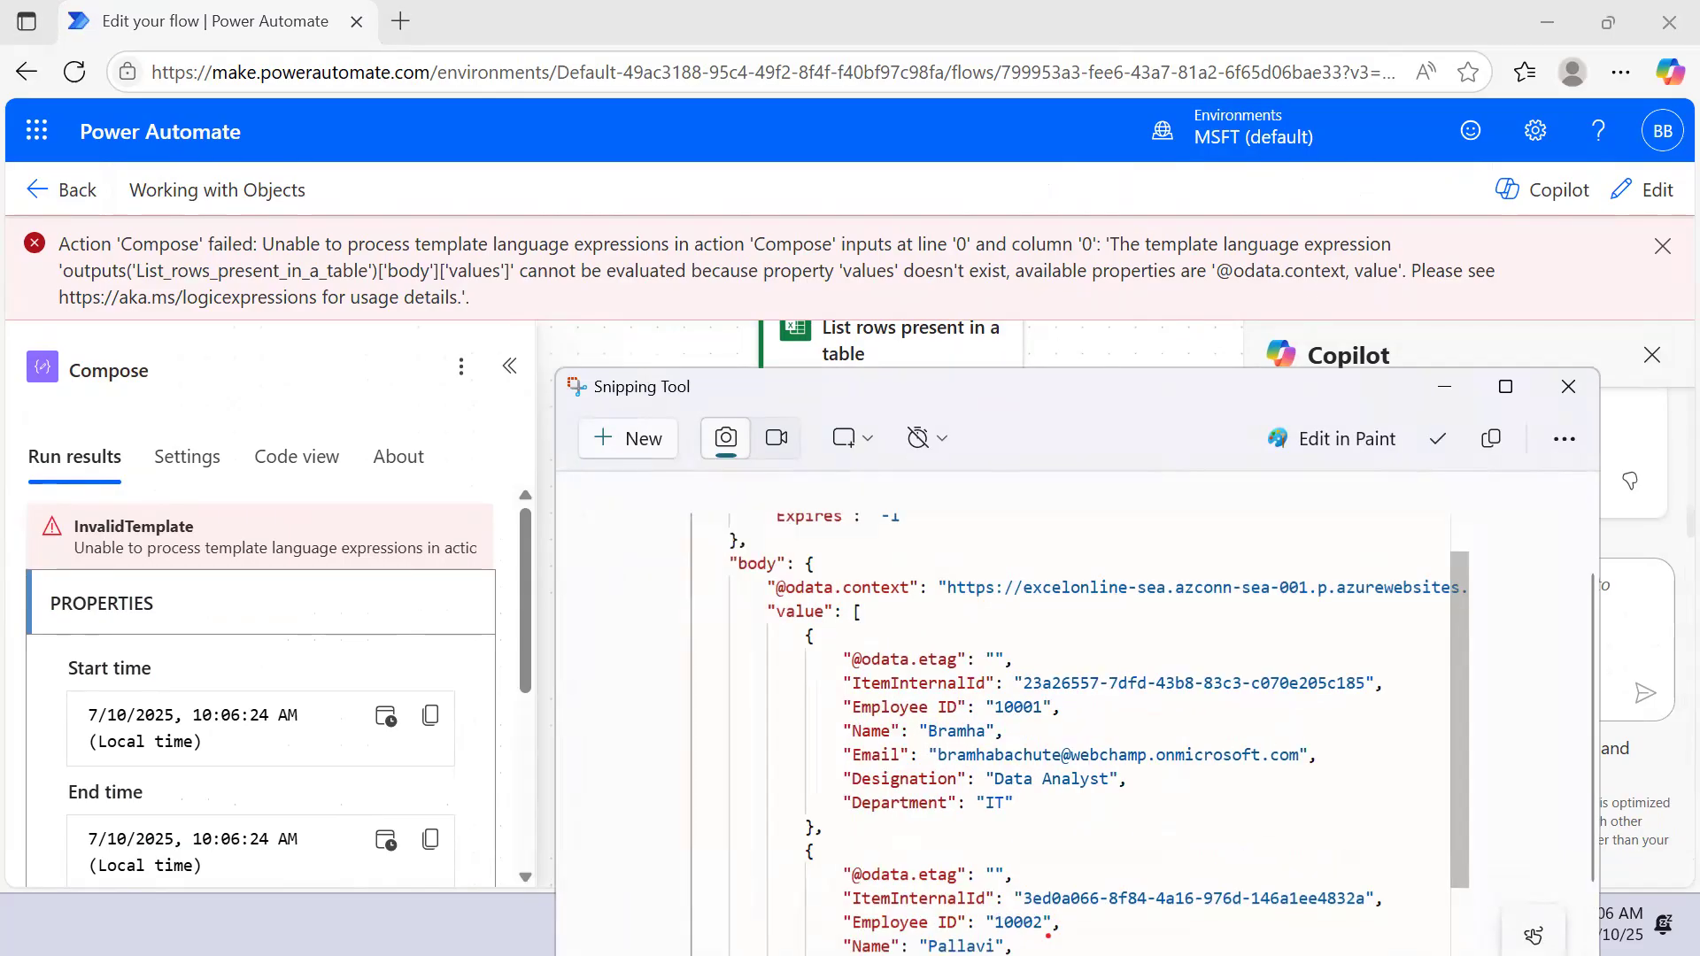
# In edit mode, copy the body.values expression and remove its token from the Compose inputs
pyautogui.click(1444, 386)
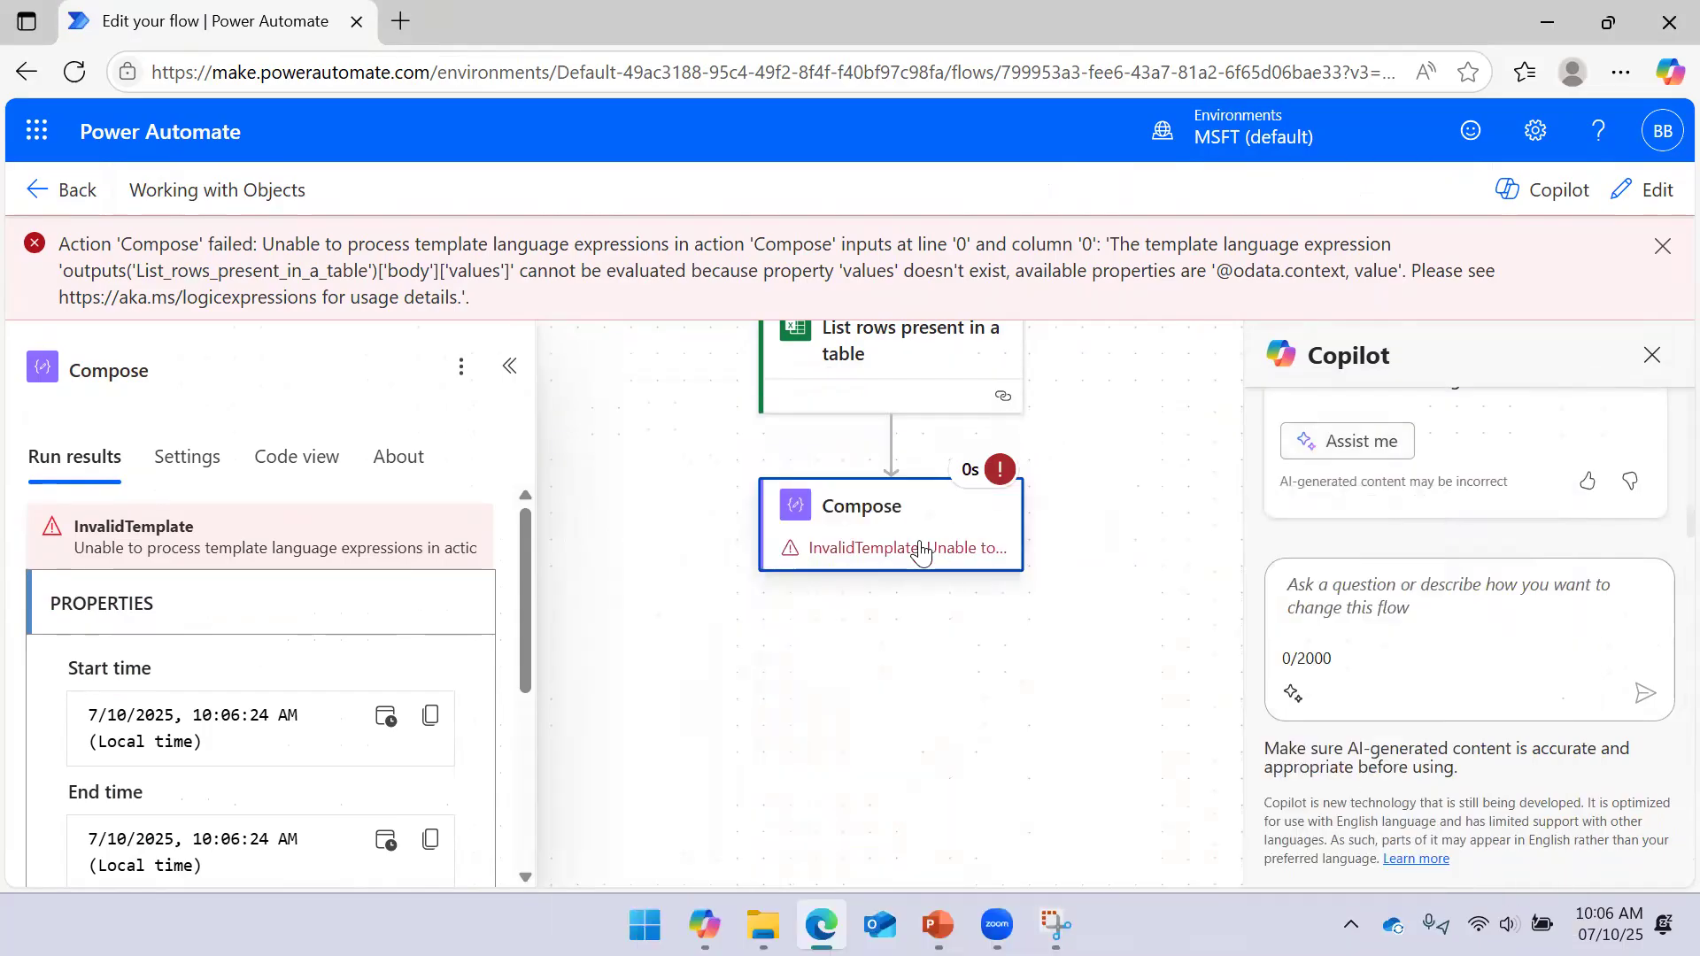
pyautogui.click(1652, 193)
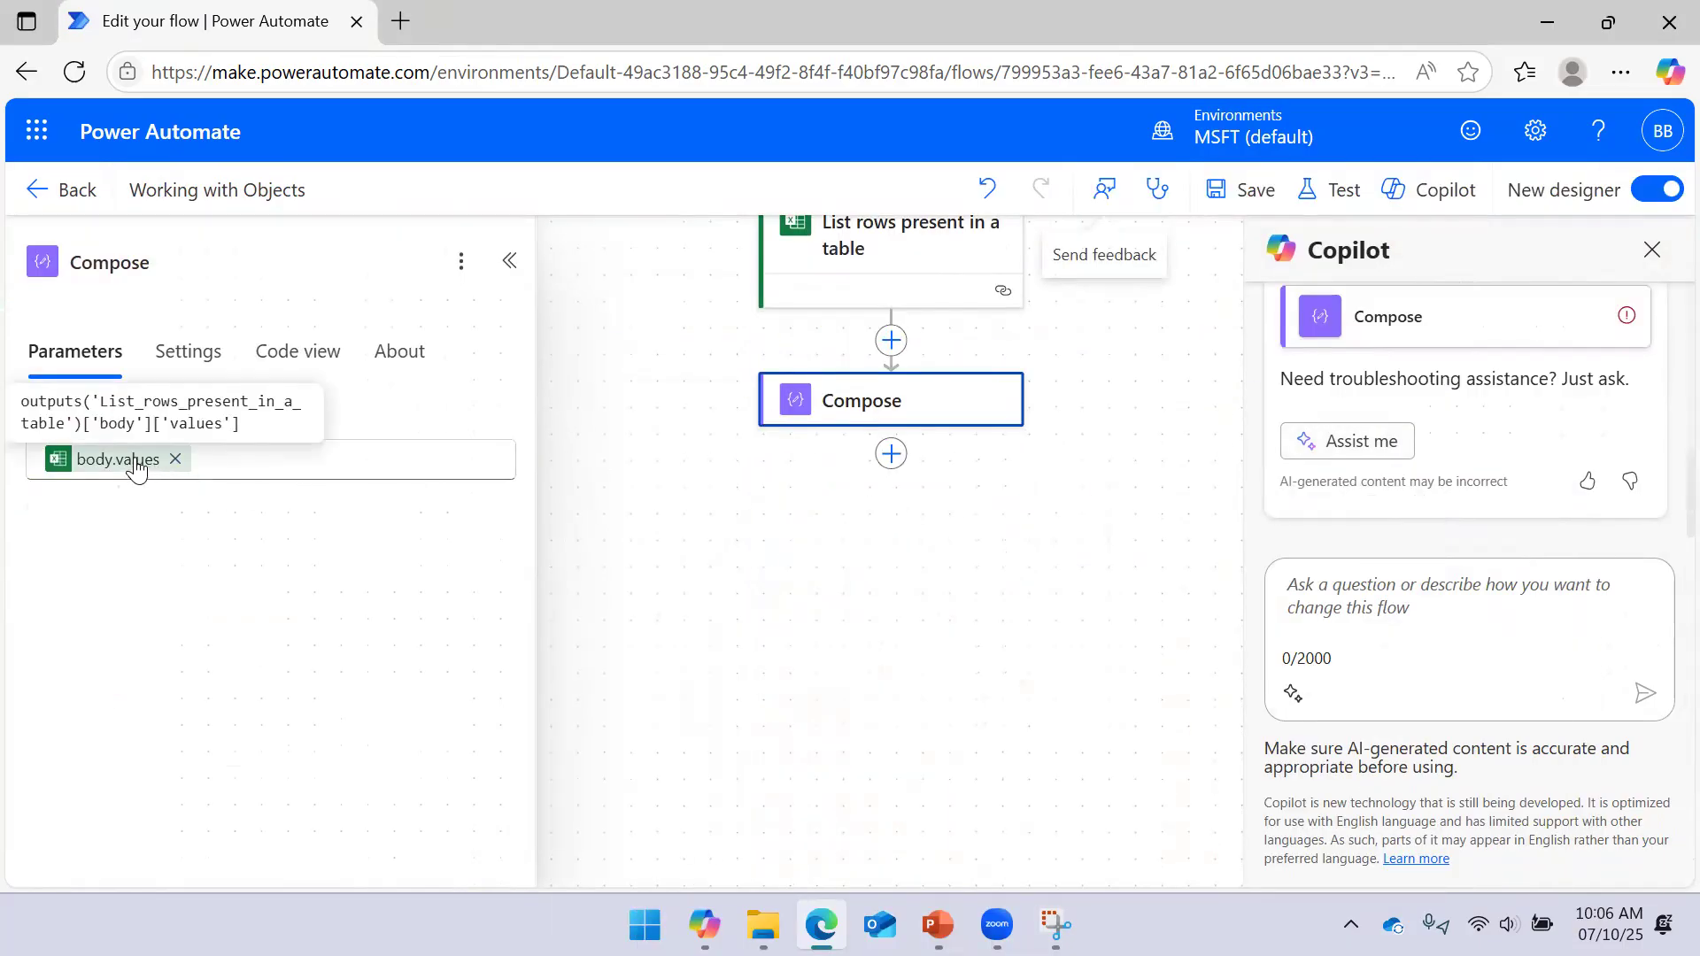
pyautogui.click(137, 468)
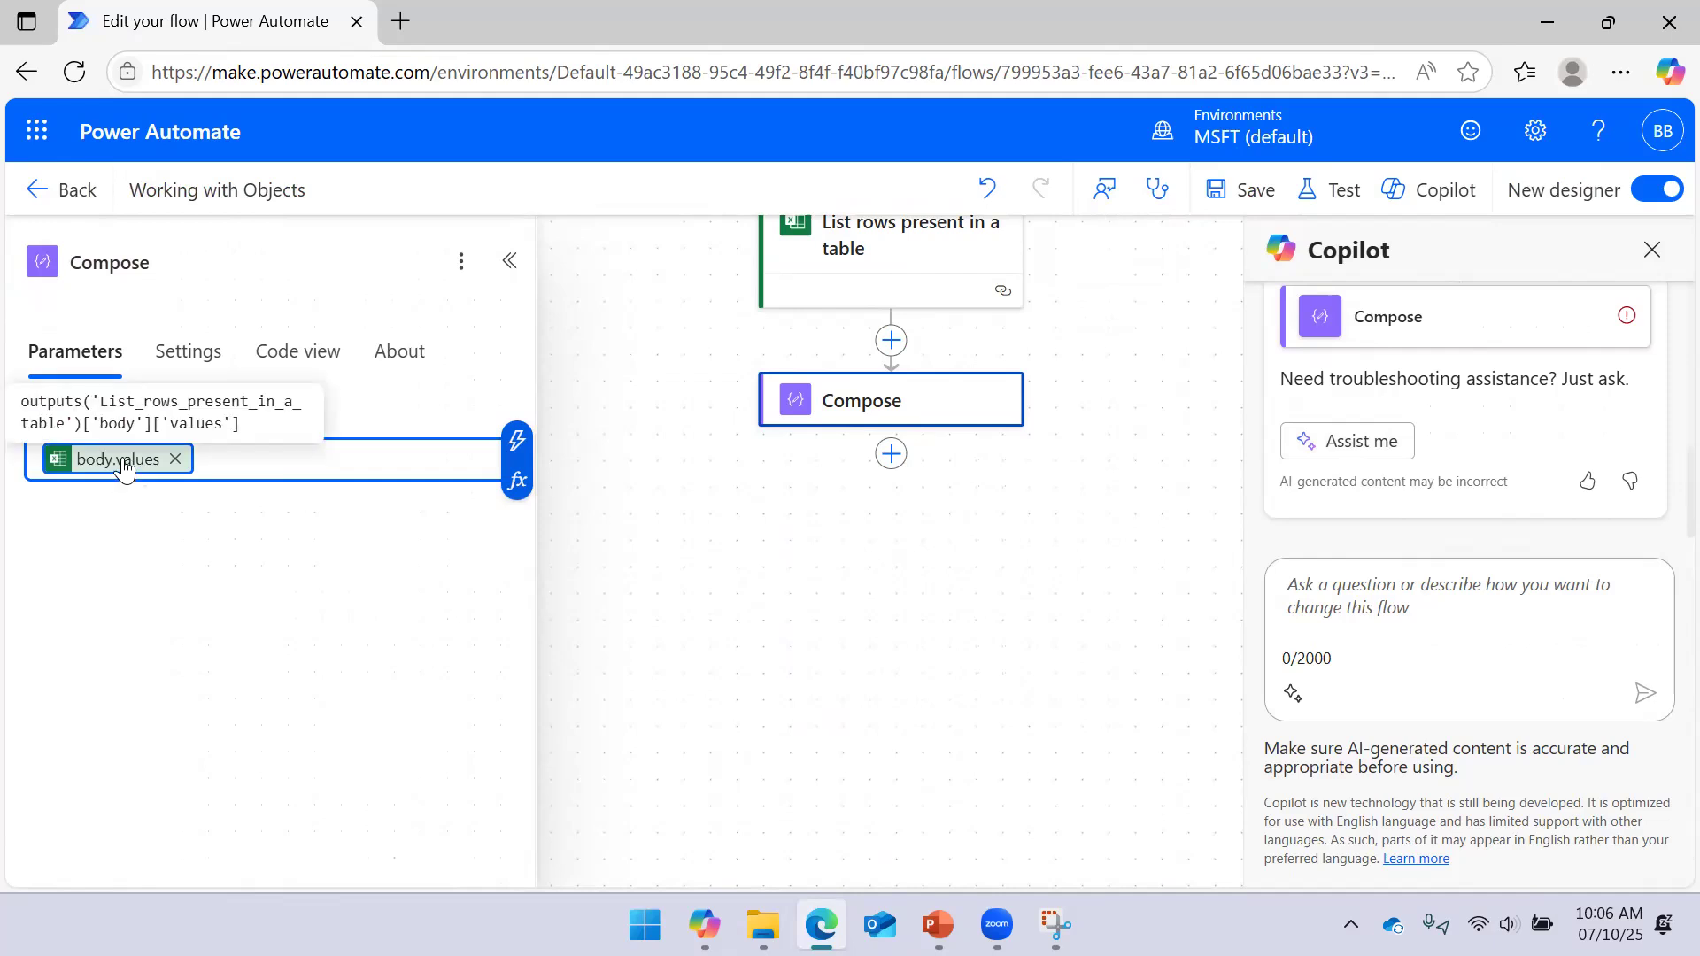
pyautogui.moveTo(241, 424); pyautogui.dragTo(19, 407)
pyautogui.hotkey('ctrl', 'c')
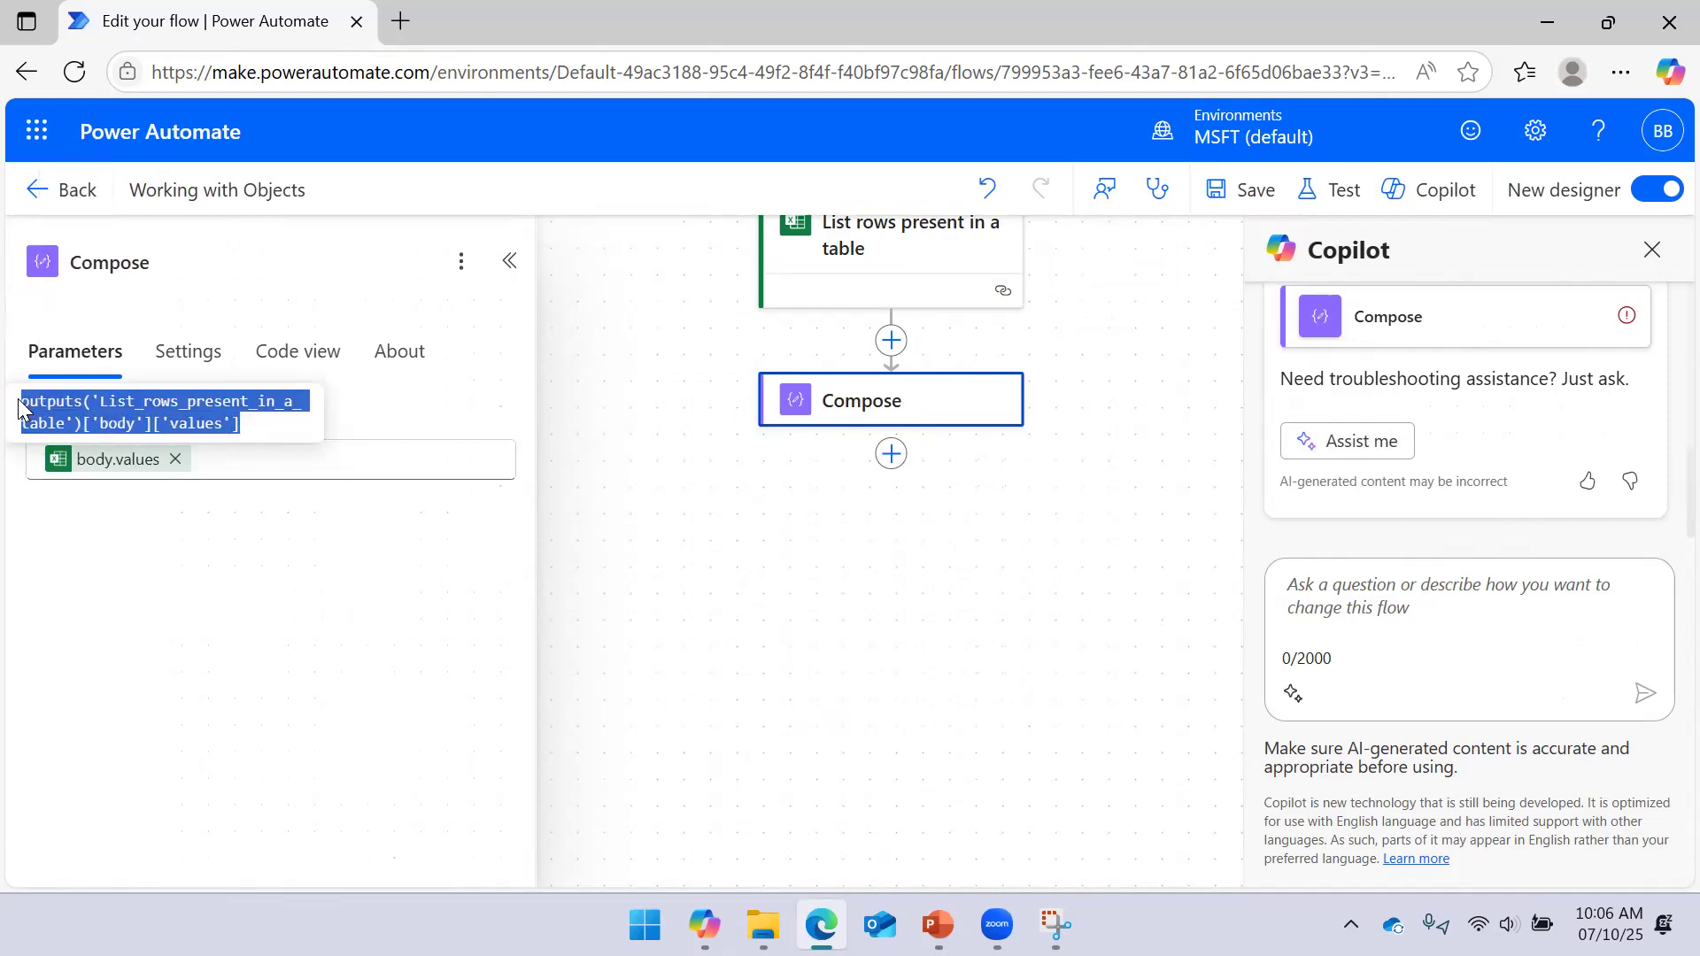
pyautogui.click(175, 459)
# Paste the expression, change 'values' to 'value', add it and save the flow
pyautogui.click(517, 469)
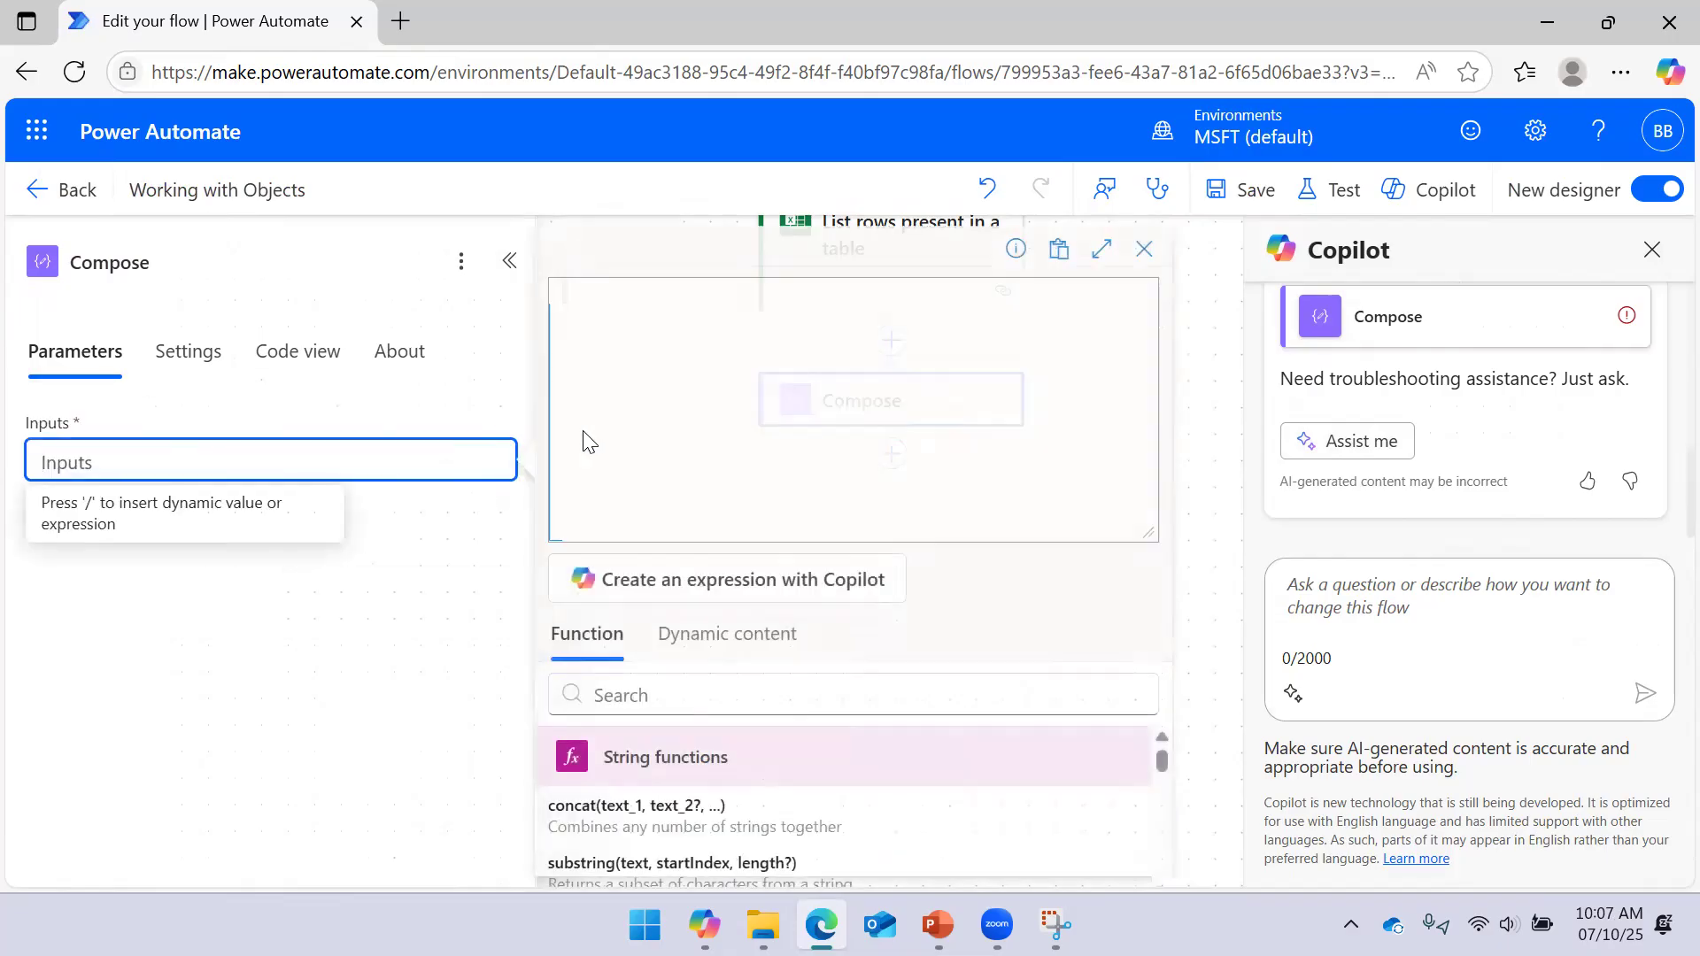
pyautogui.hotkey('ctrl', 'v')
pyautogui.click(652, 316)
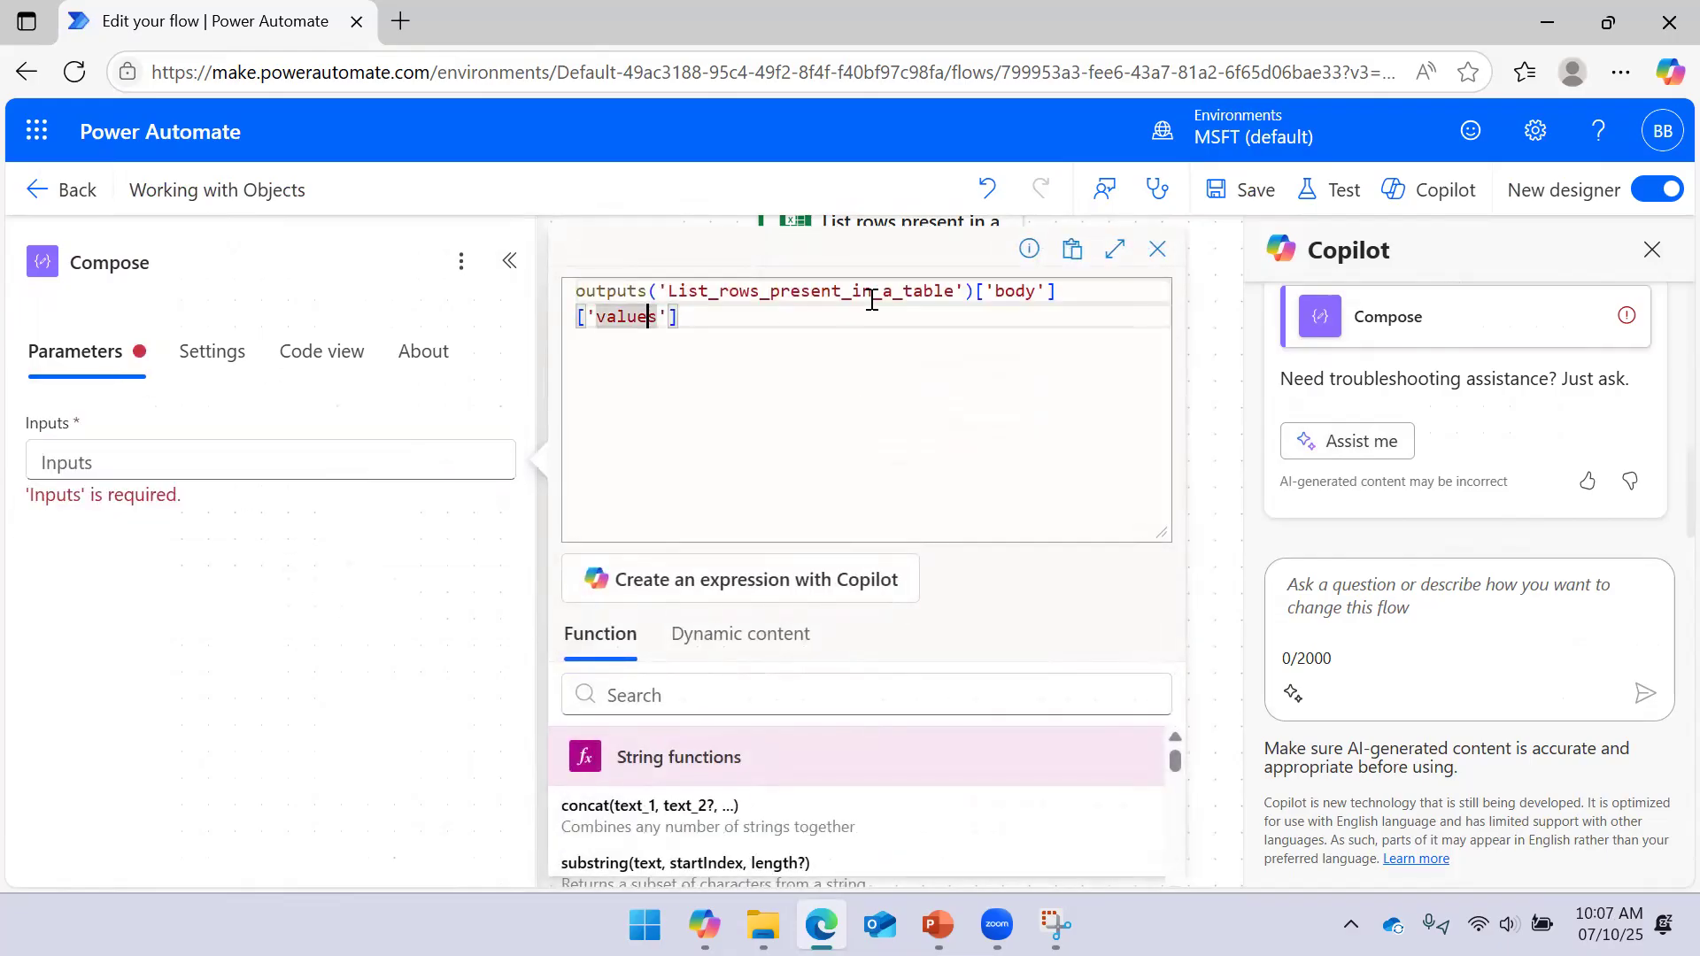
pyautogui.press('Delete')
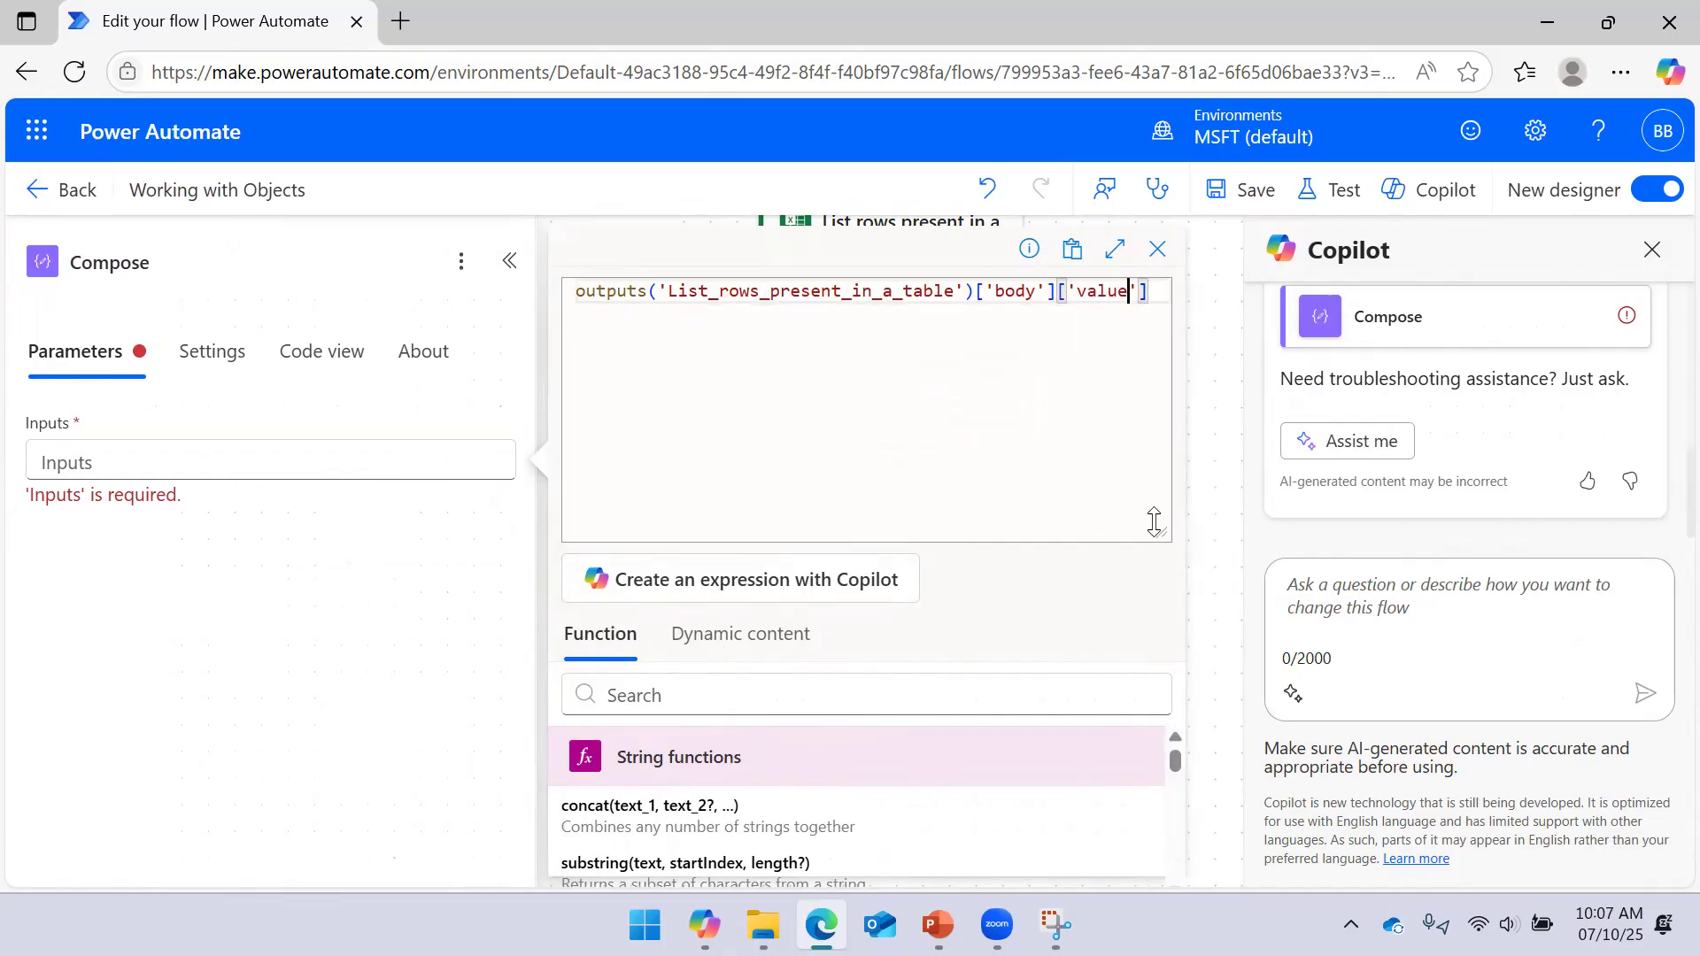
pyautogui.moveTo(1160, 534); pyautogui.dragTo(1163, 319)
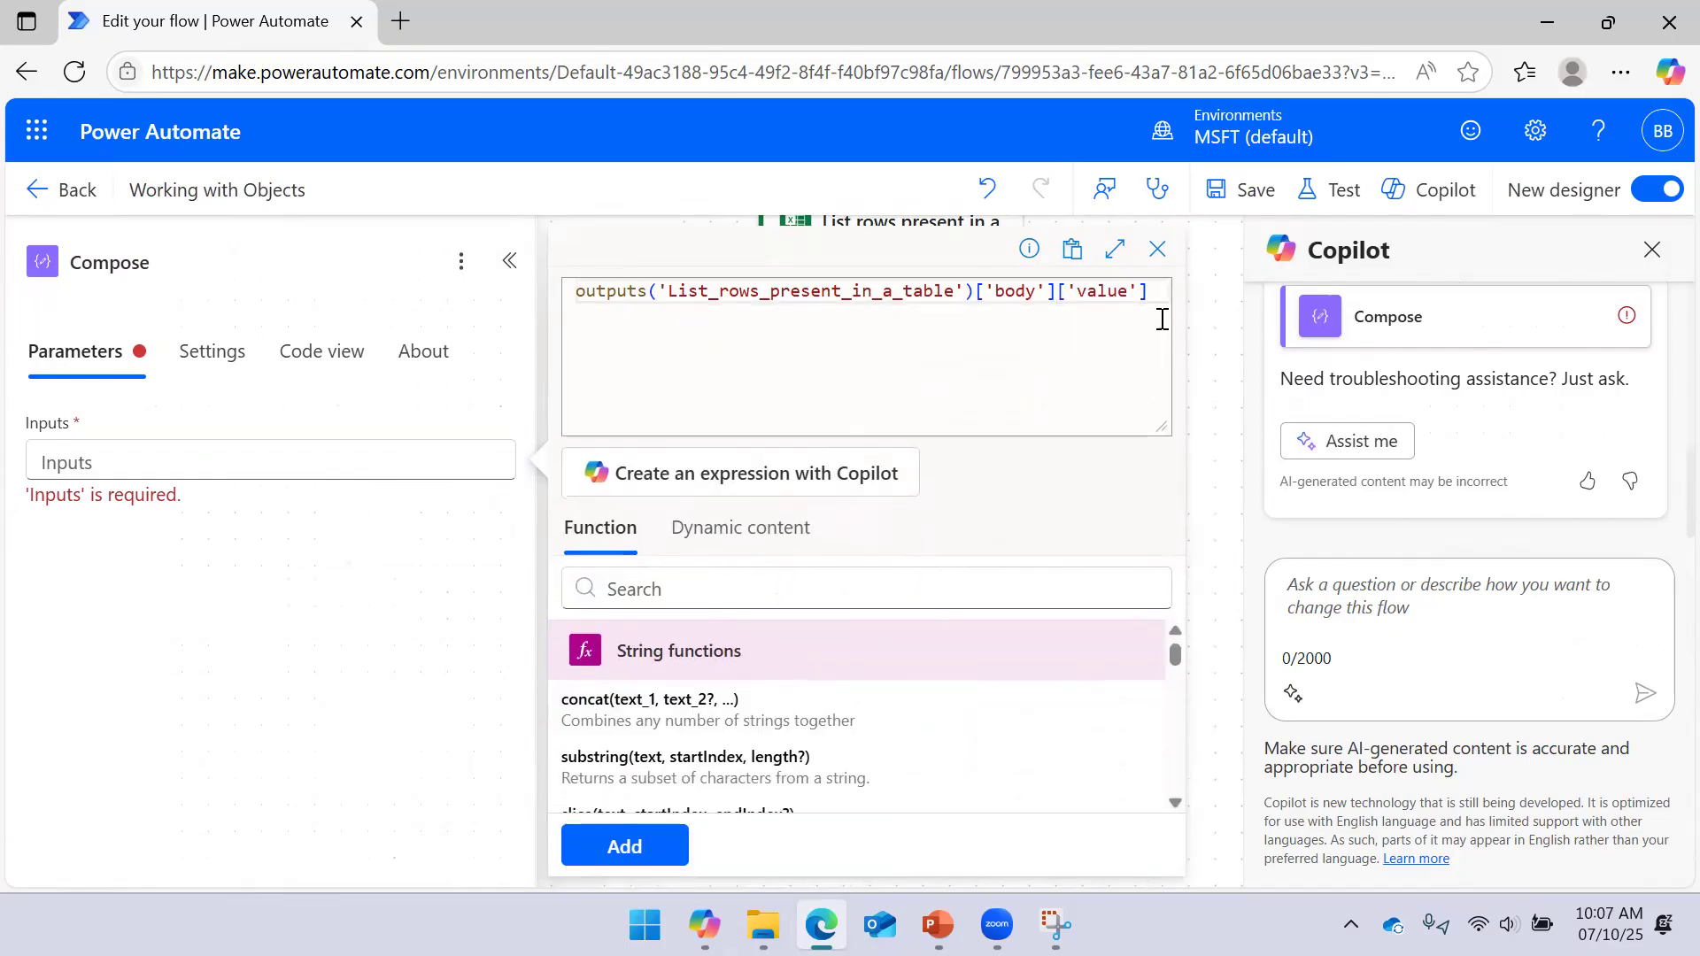
pyautogui.click(639, 845)
pyautogui.click(1211, 188)
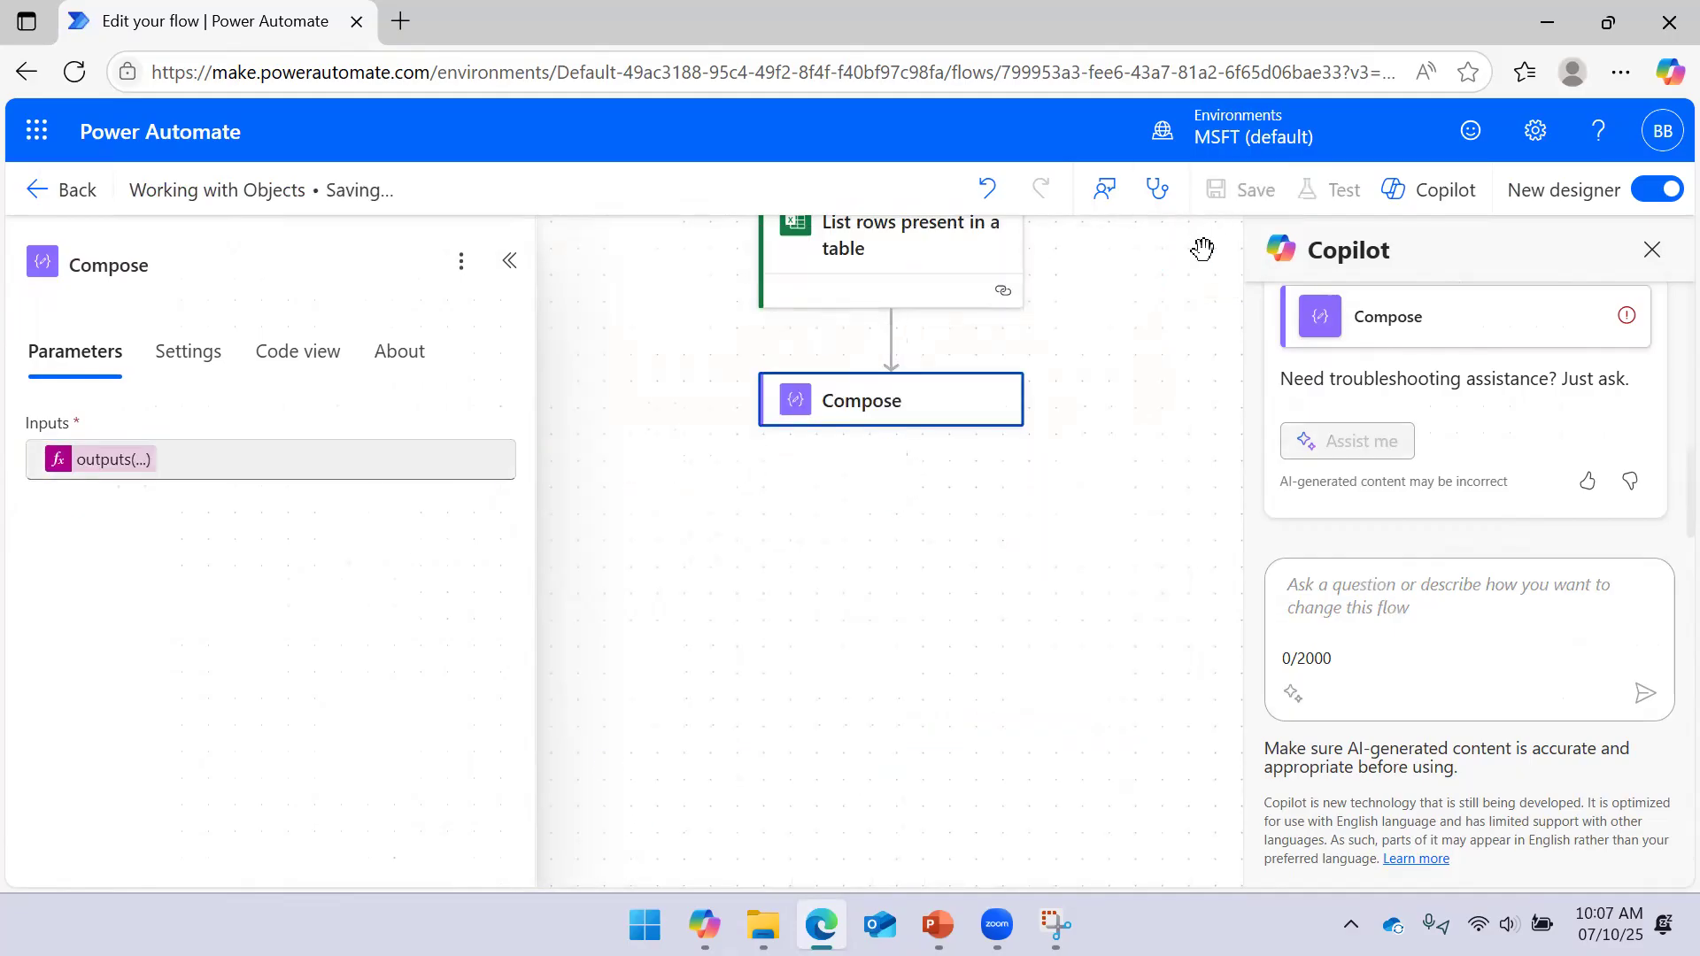
pyautogui.click(1647, 251)
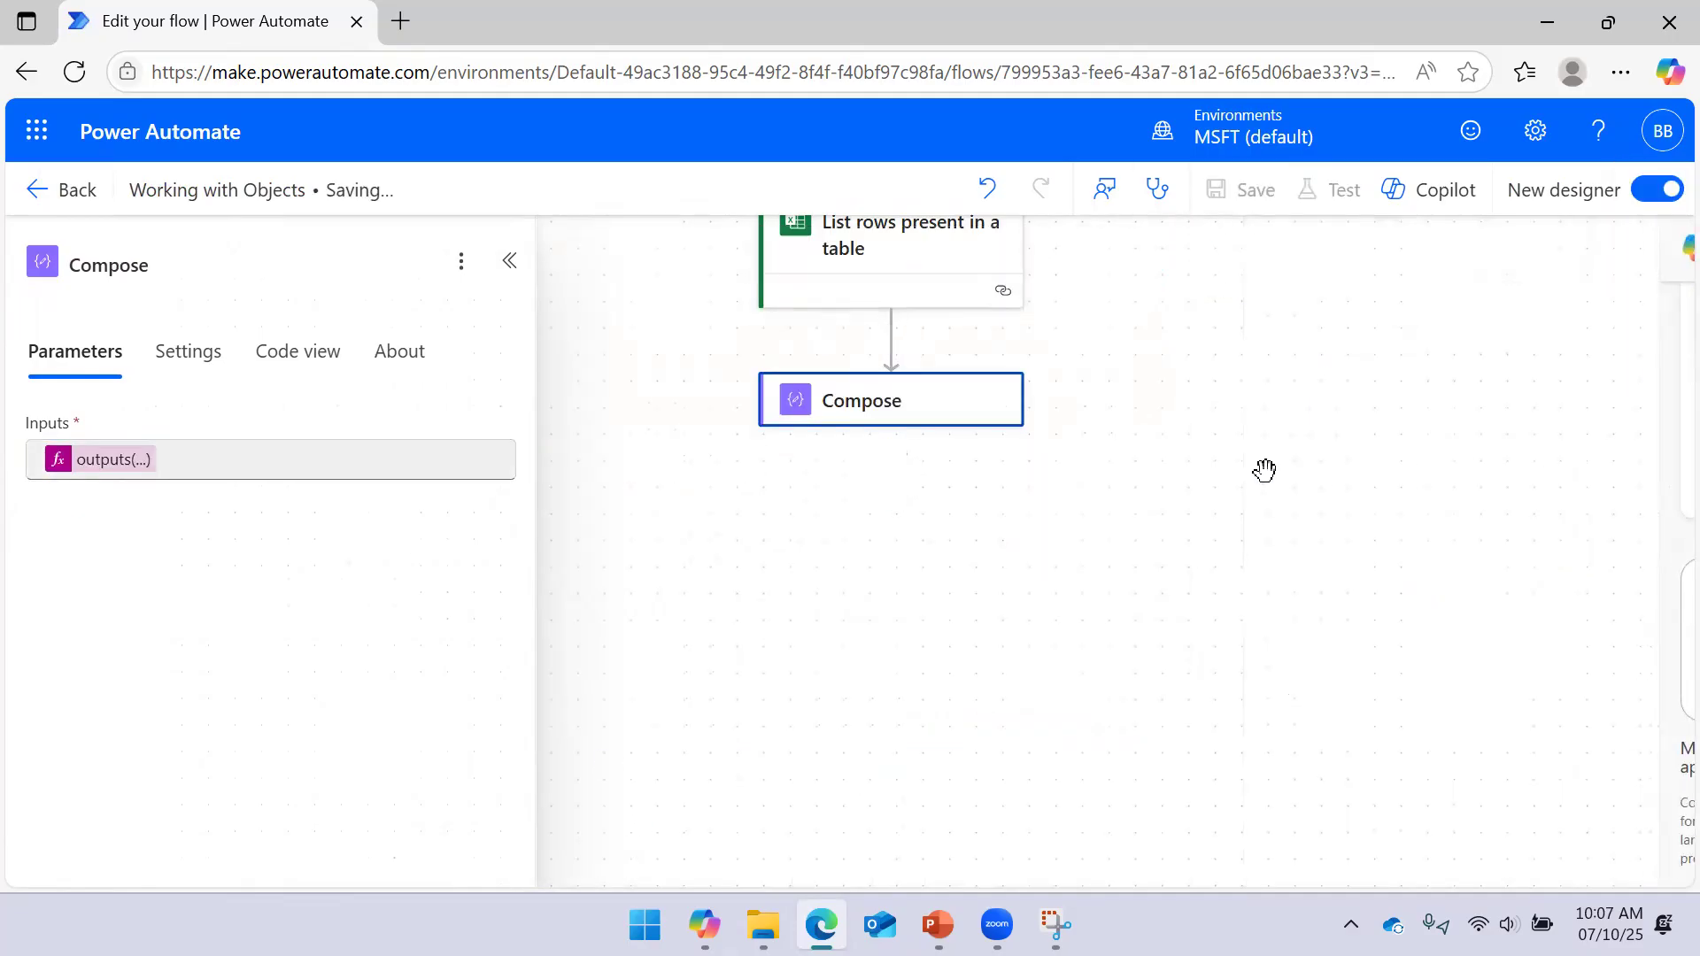
pyautogui.click(1328, 197)
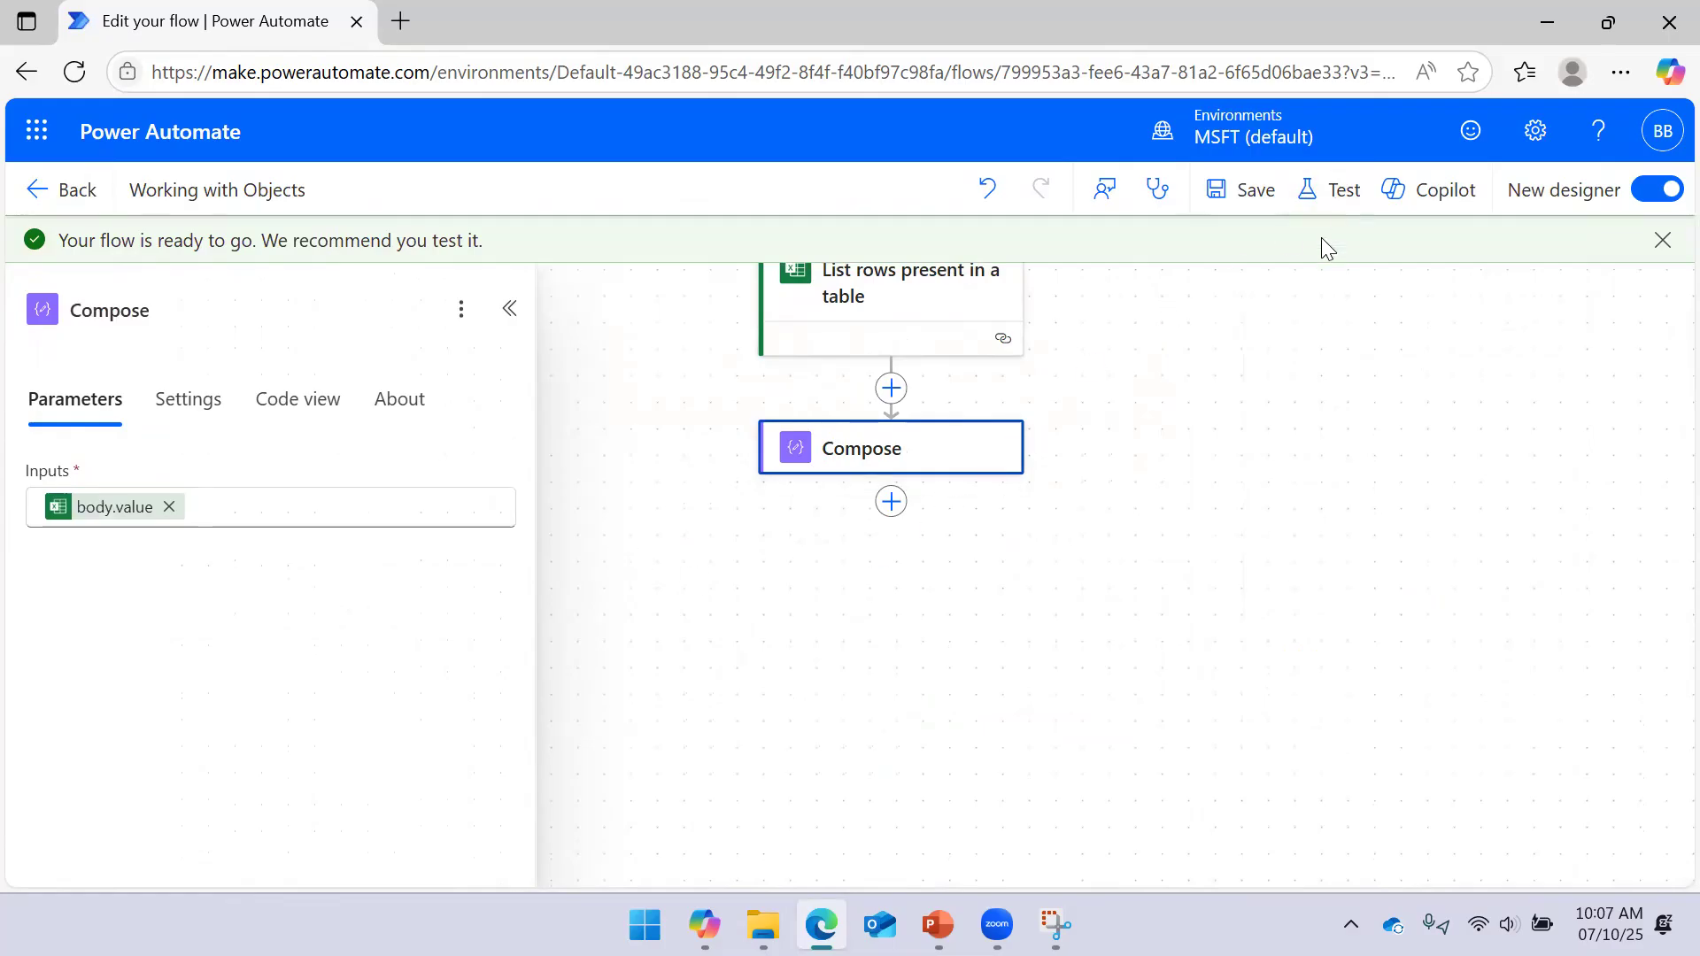
# Run the manual test again and confirm every step succeeds
pyautogui.click(1240, 845)
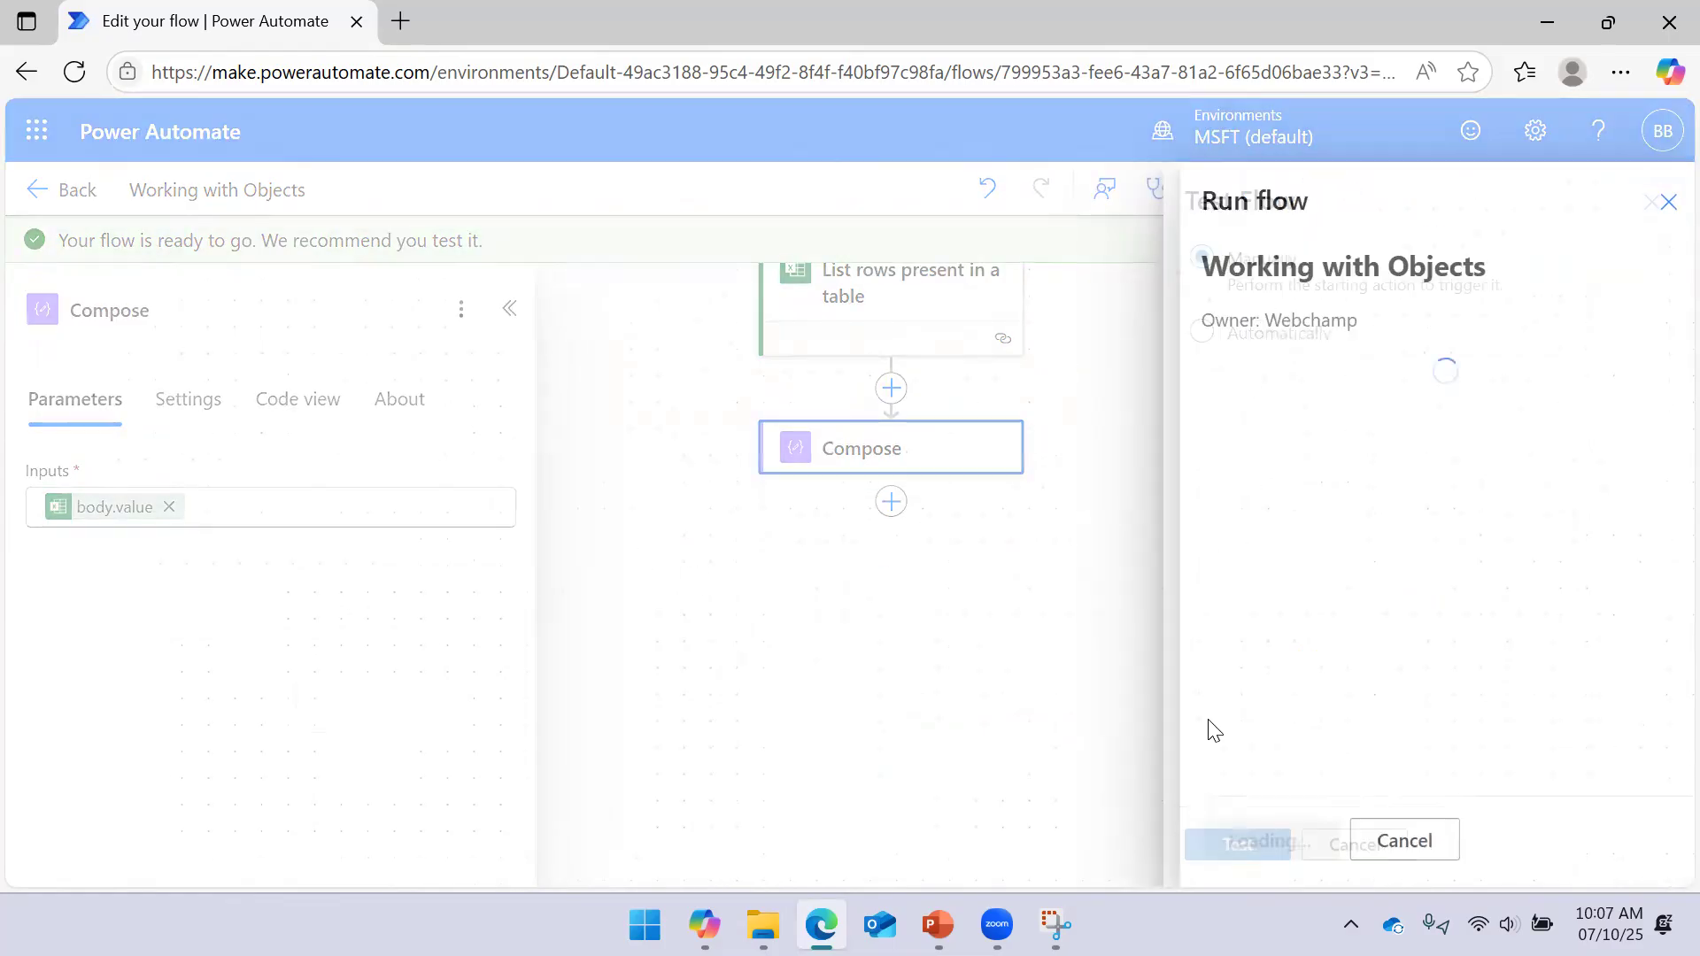
pyautogui.click(1232, 839)
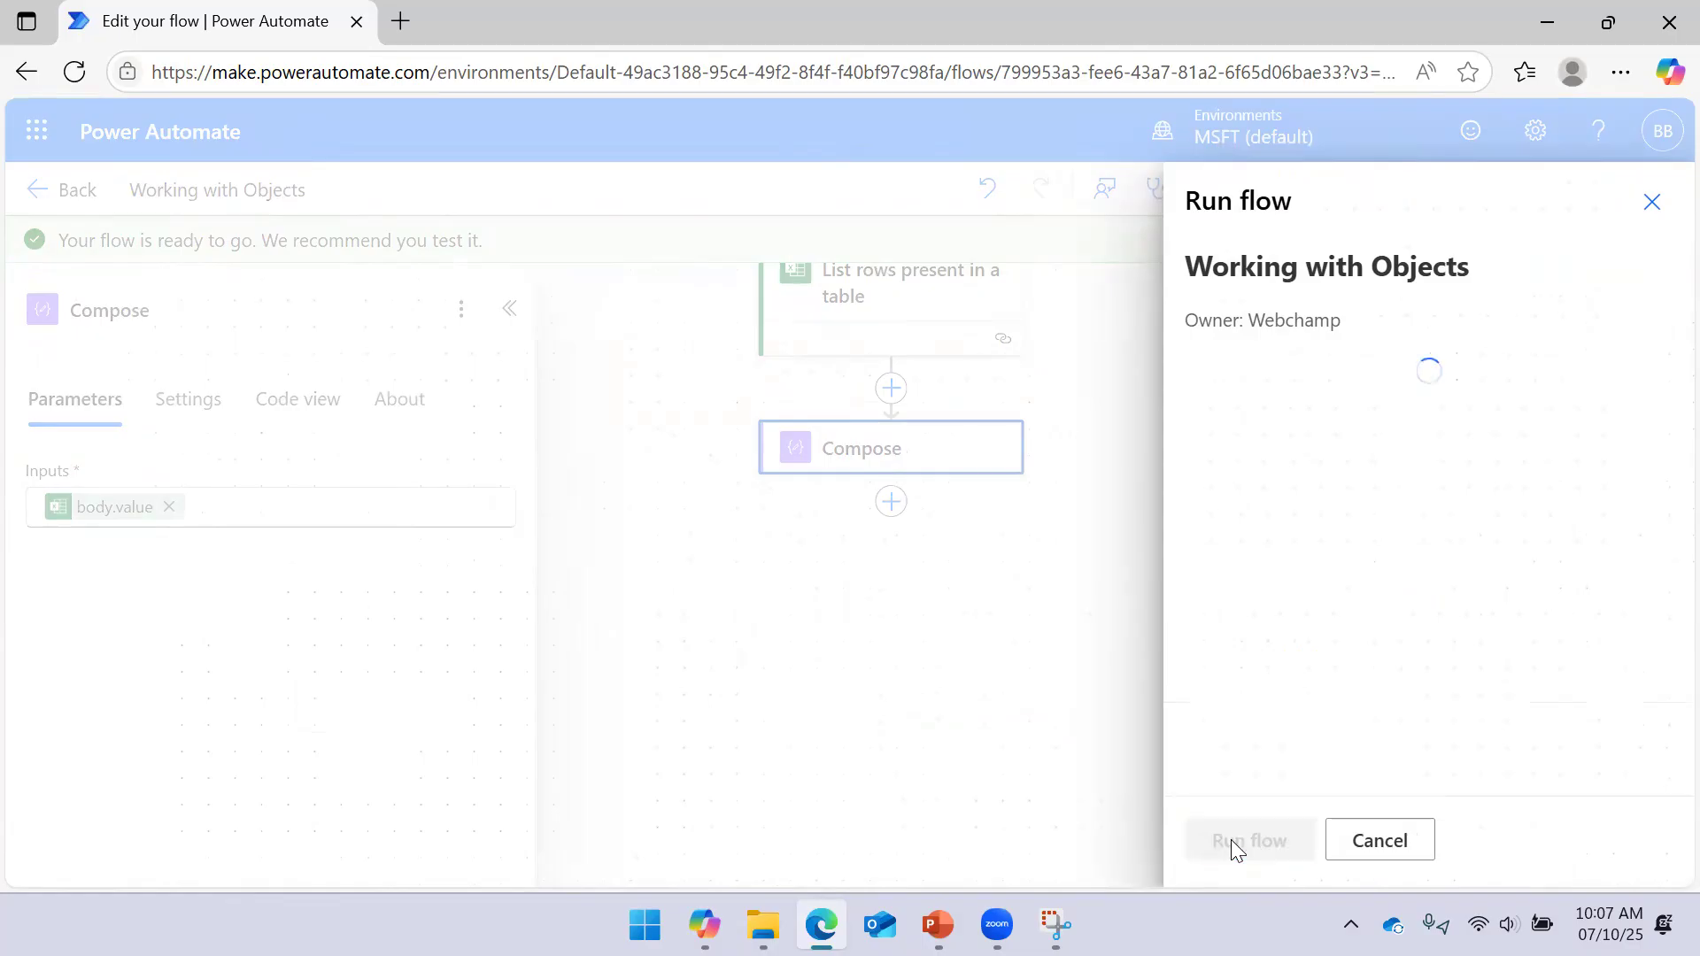
pyautogui.click(1238, 841)
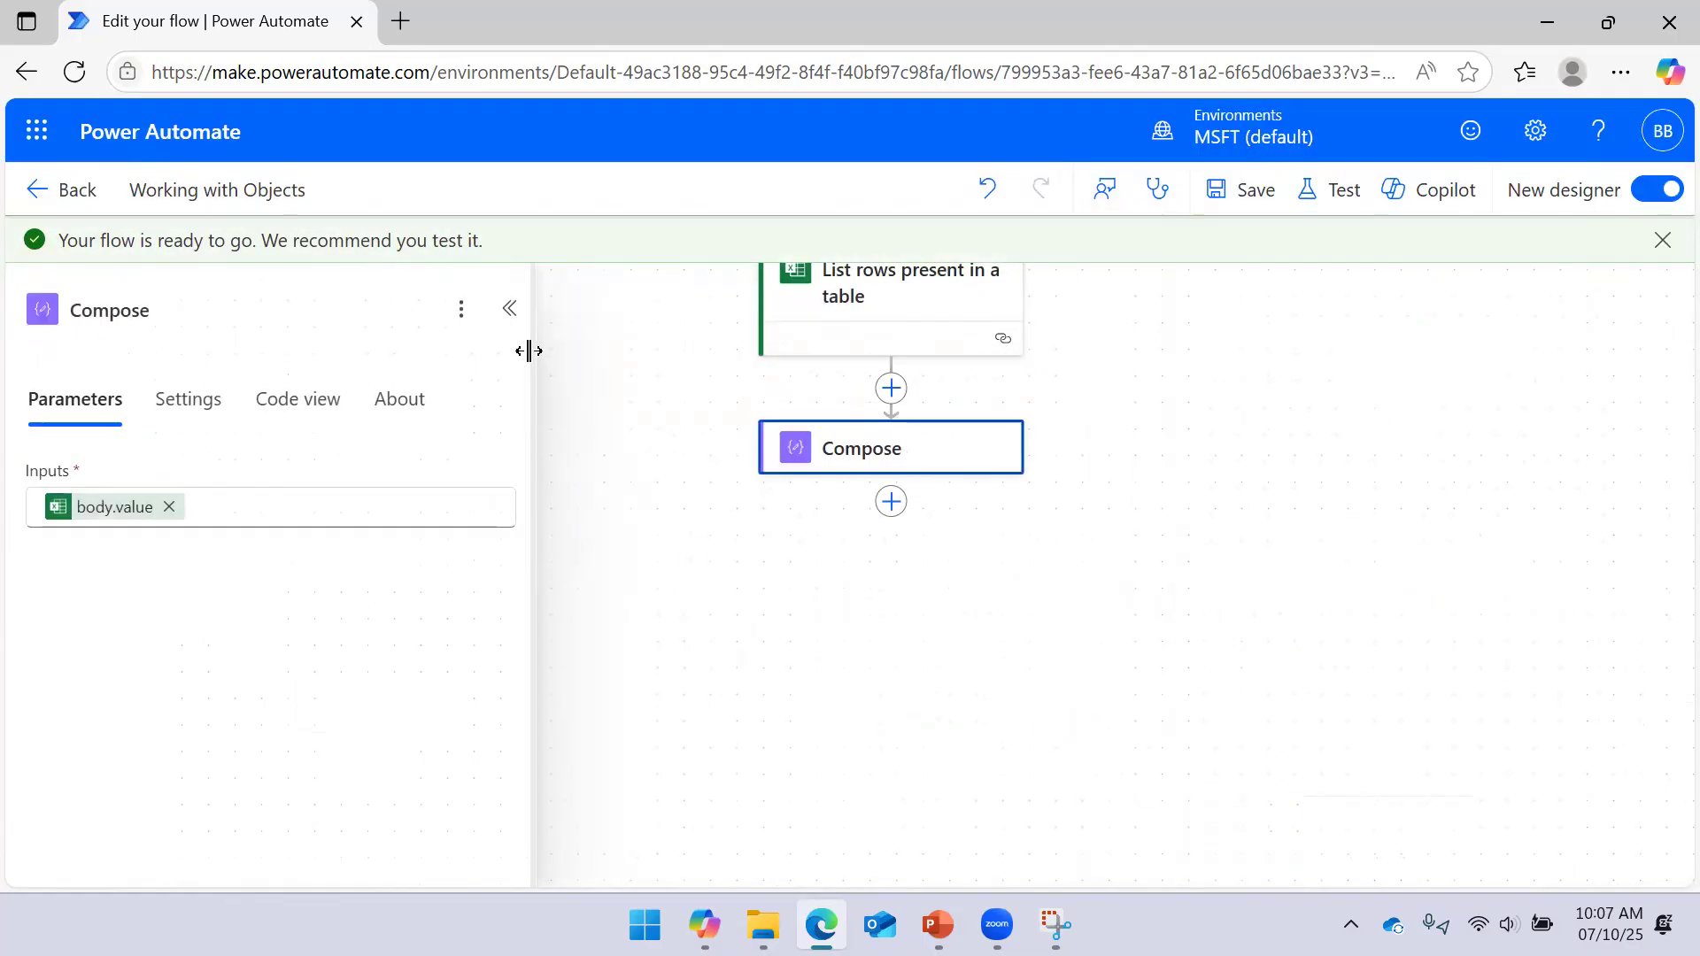
pyautogui.click(509, 308)
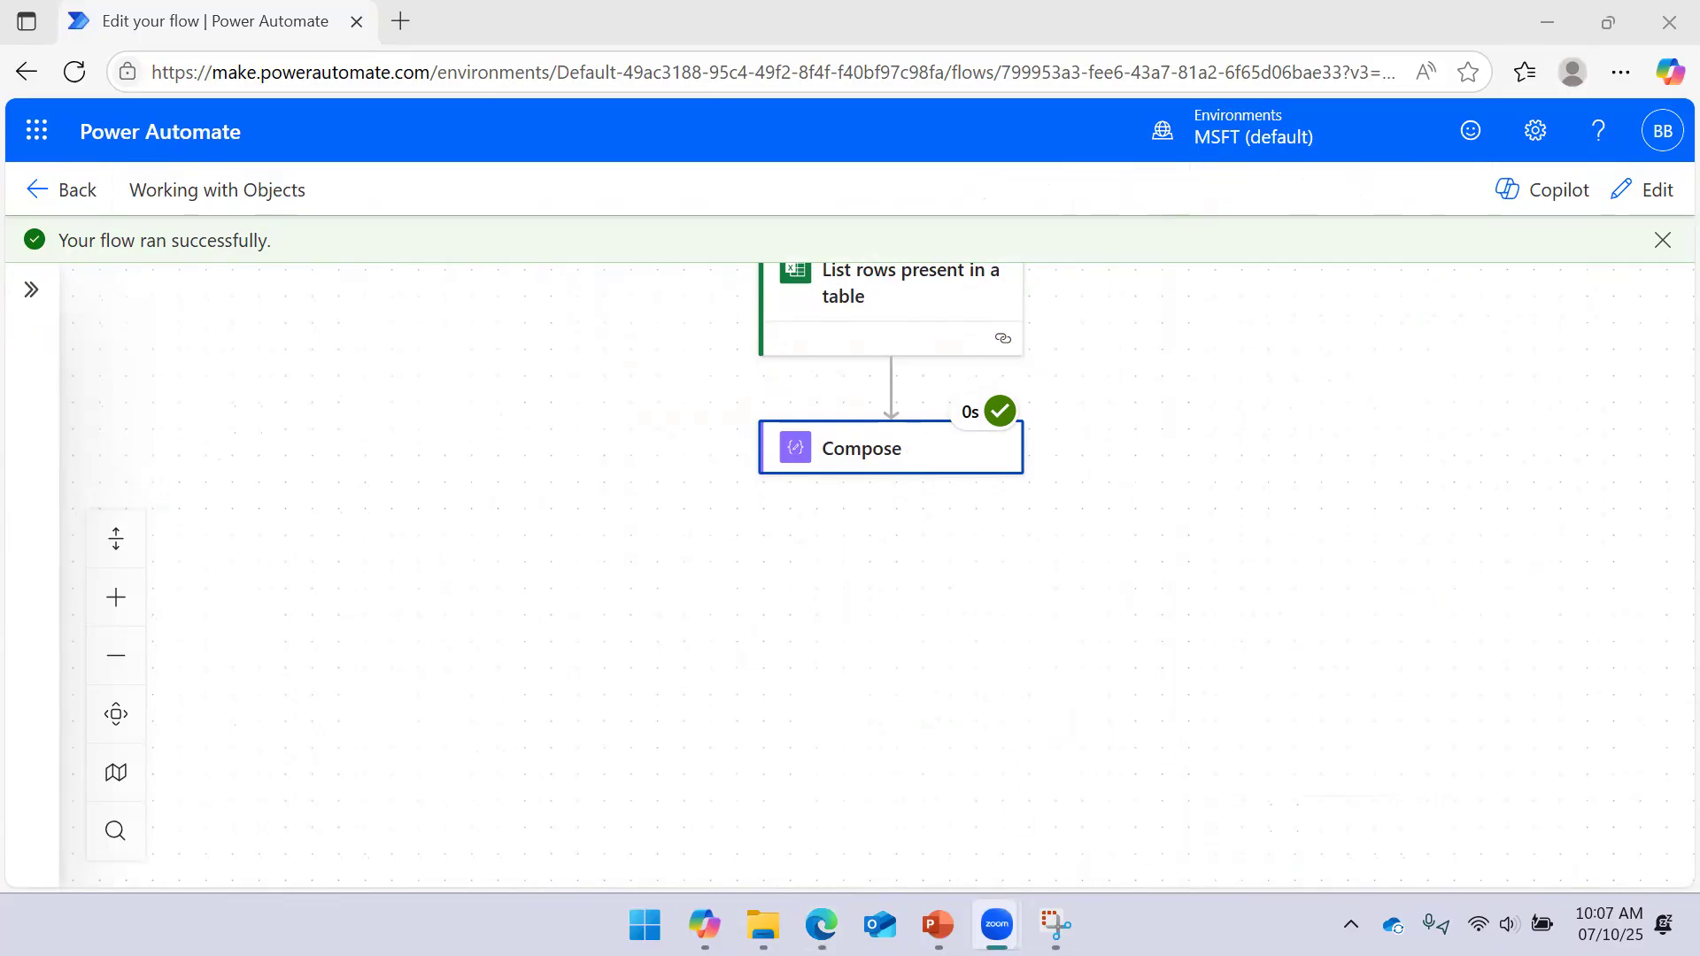
pyautogui.click(1054, 921)
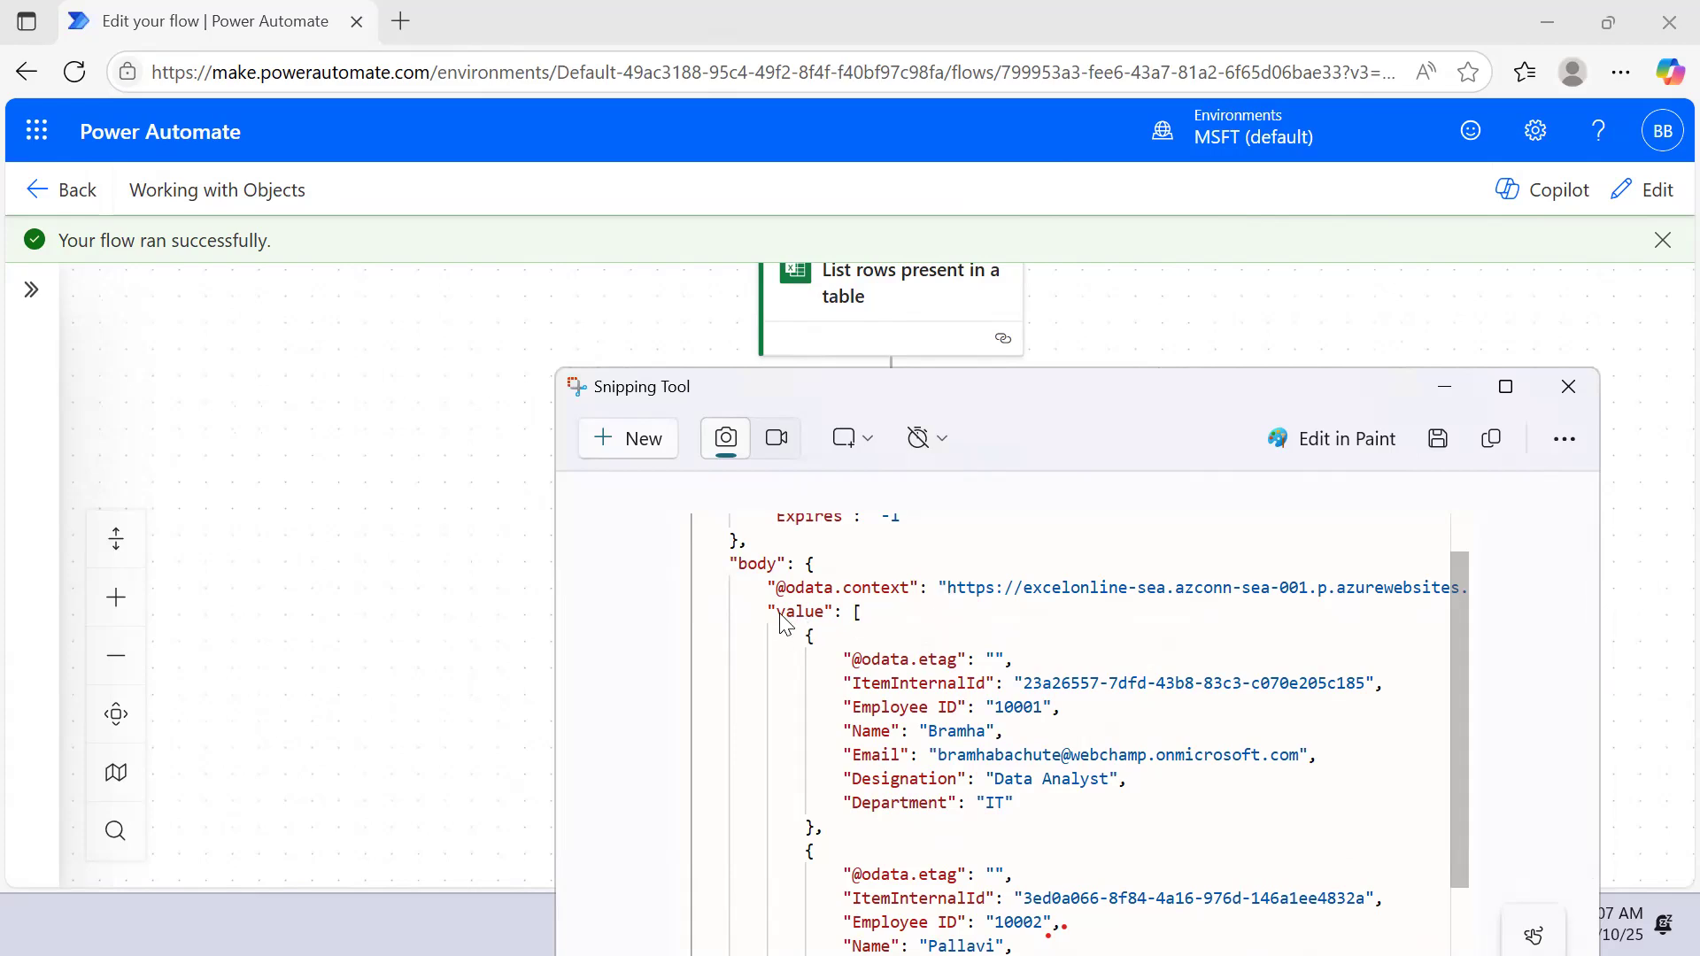
pyautogui.click(1444, 387)
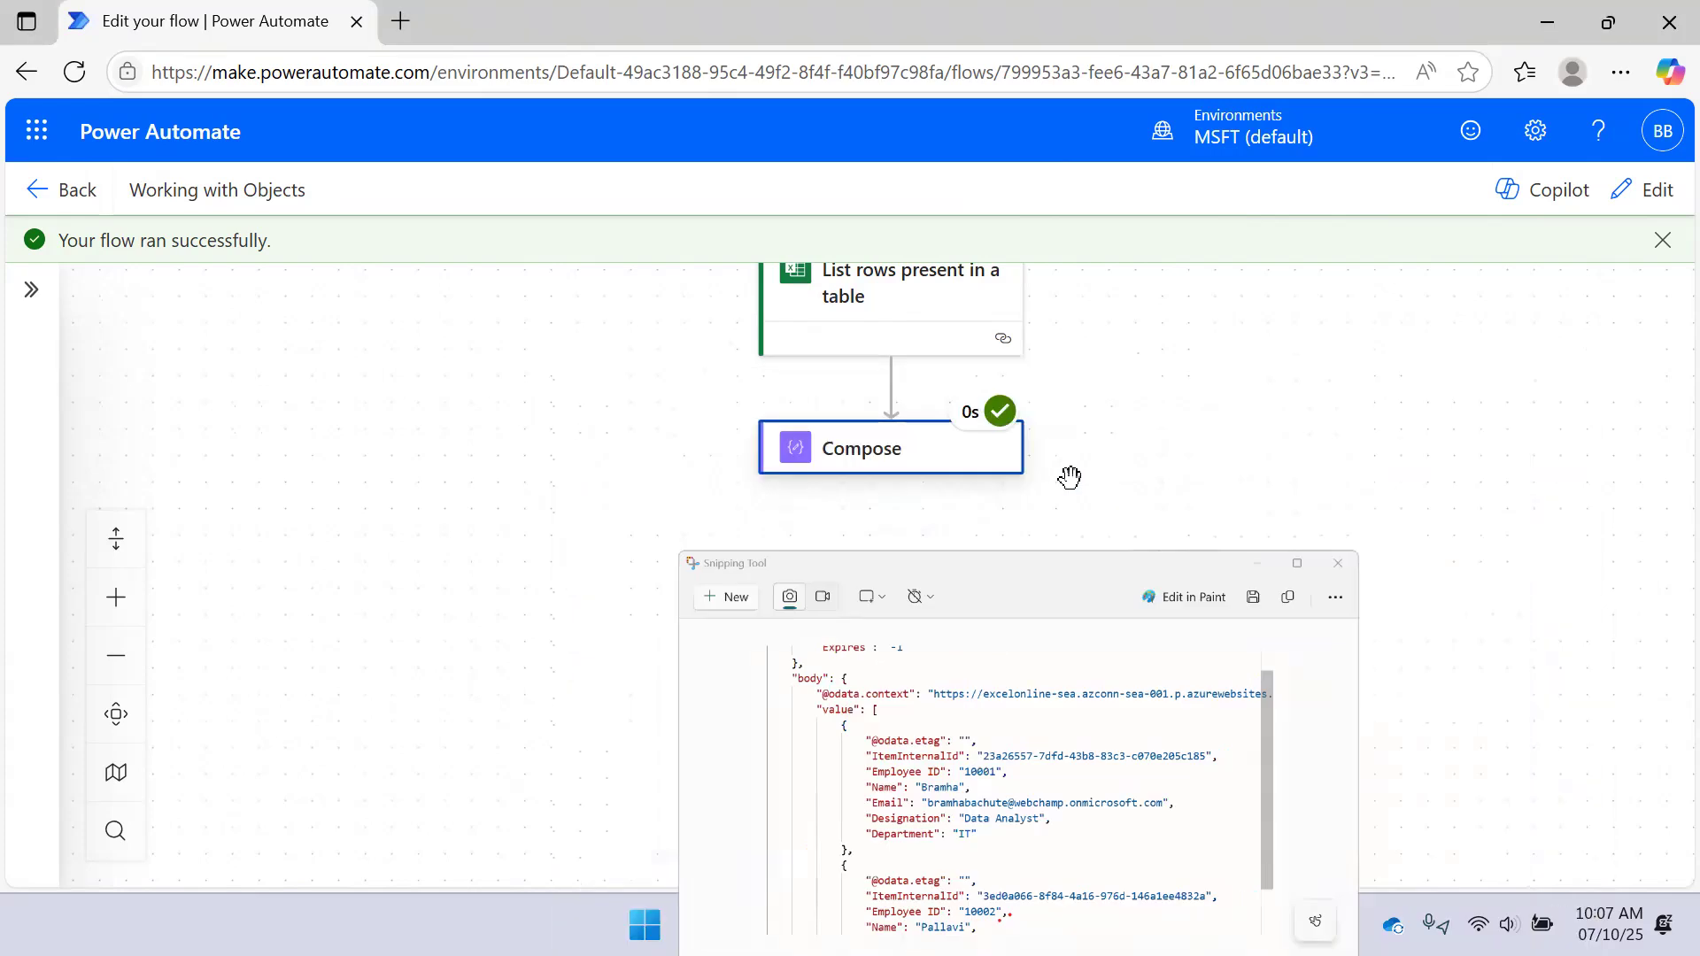
# Compare the Compose raw inputs, now just the employee rows array, with the reference JSON
pyautogui.click(903, 469)
pyautogui.click(462, 479)
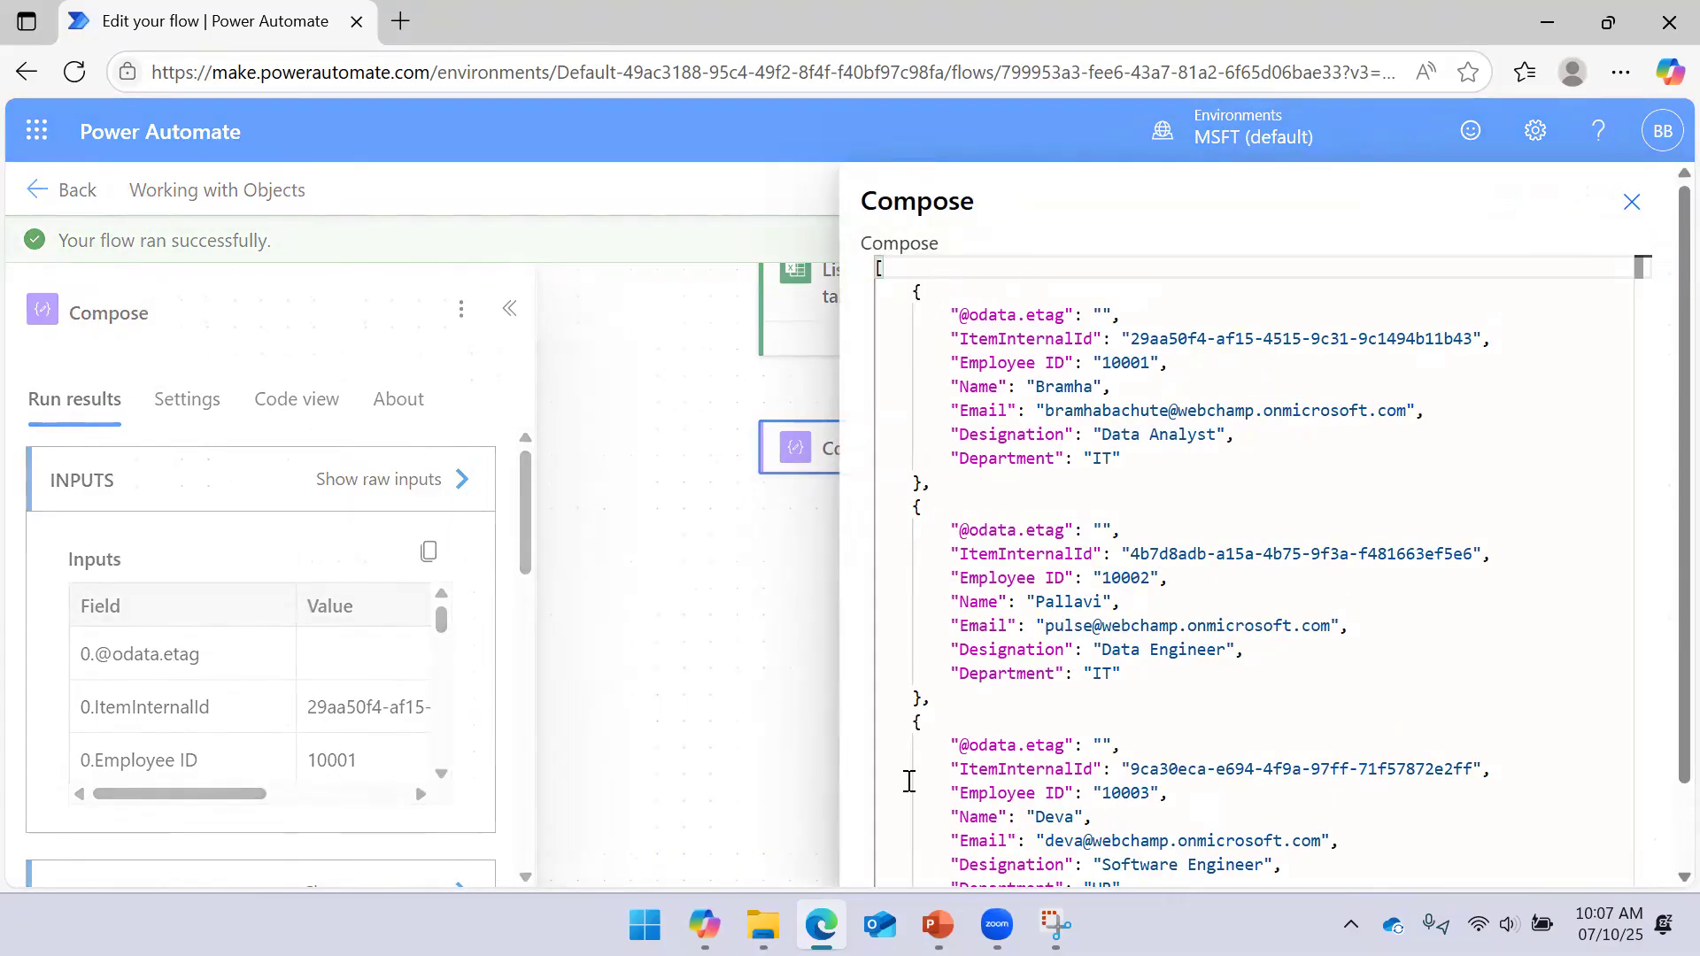
pyautogui.click(1054, 921)
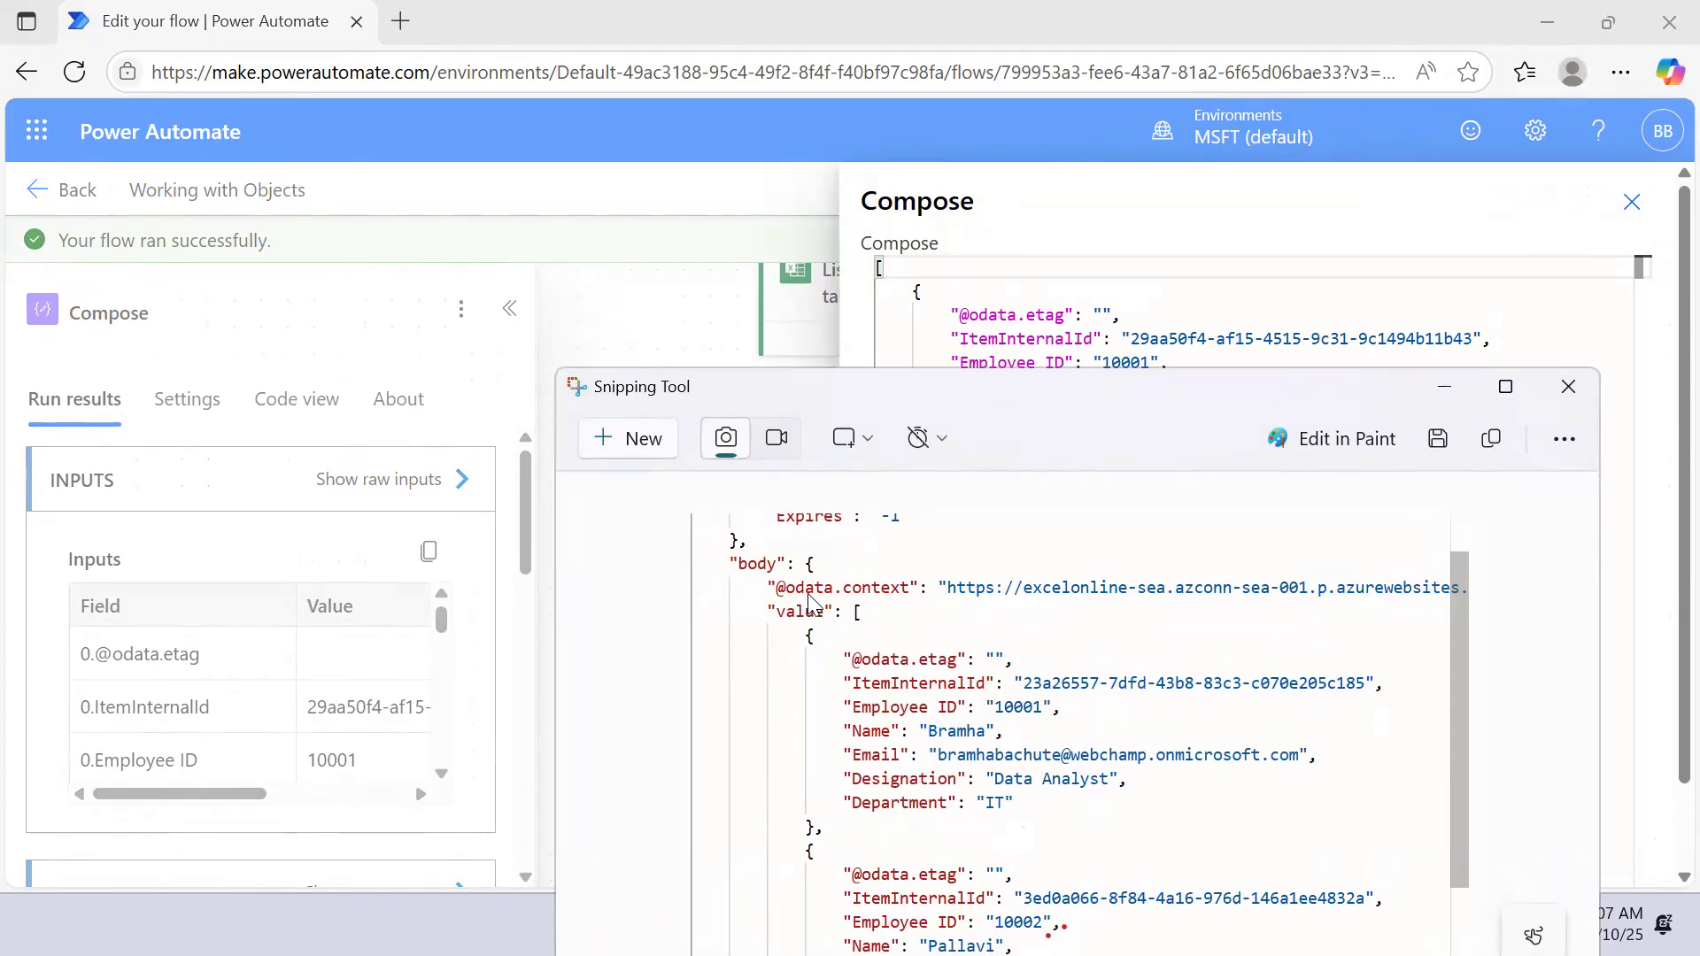
pyautogui.click(1445, 387)
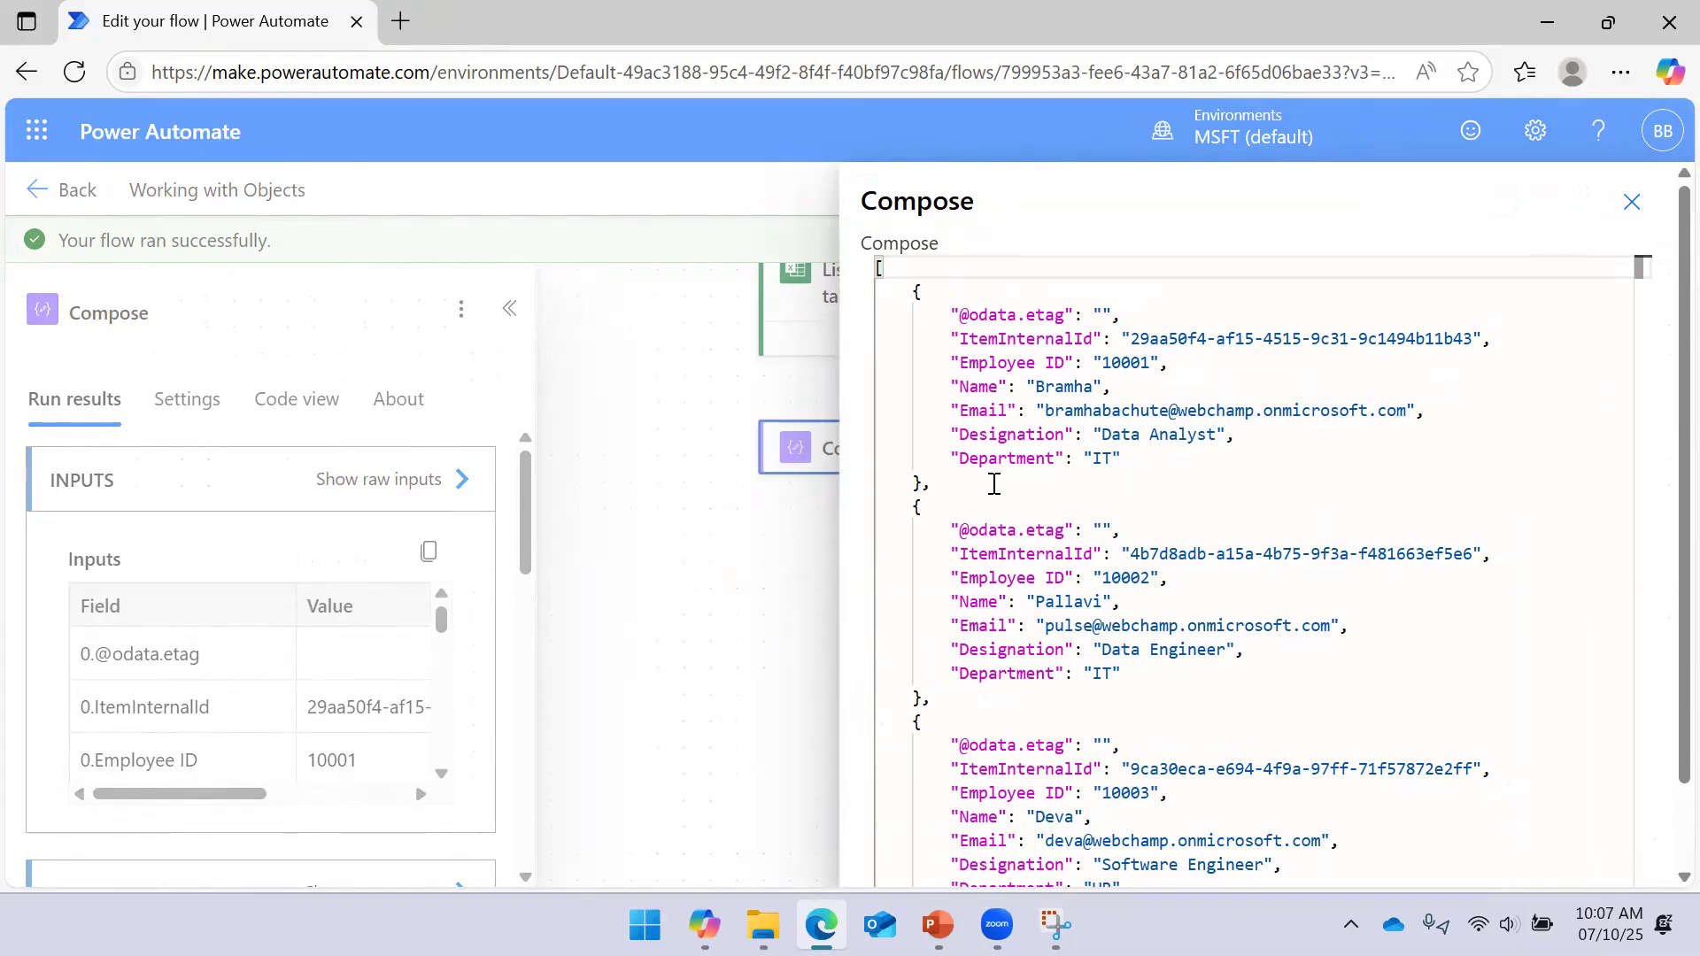
pyautogui.click(1631, 202)
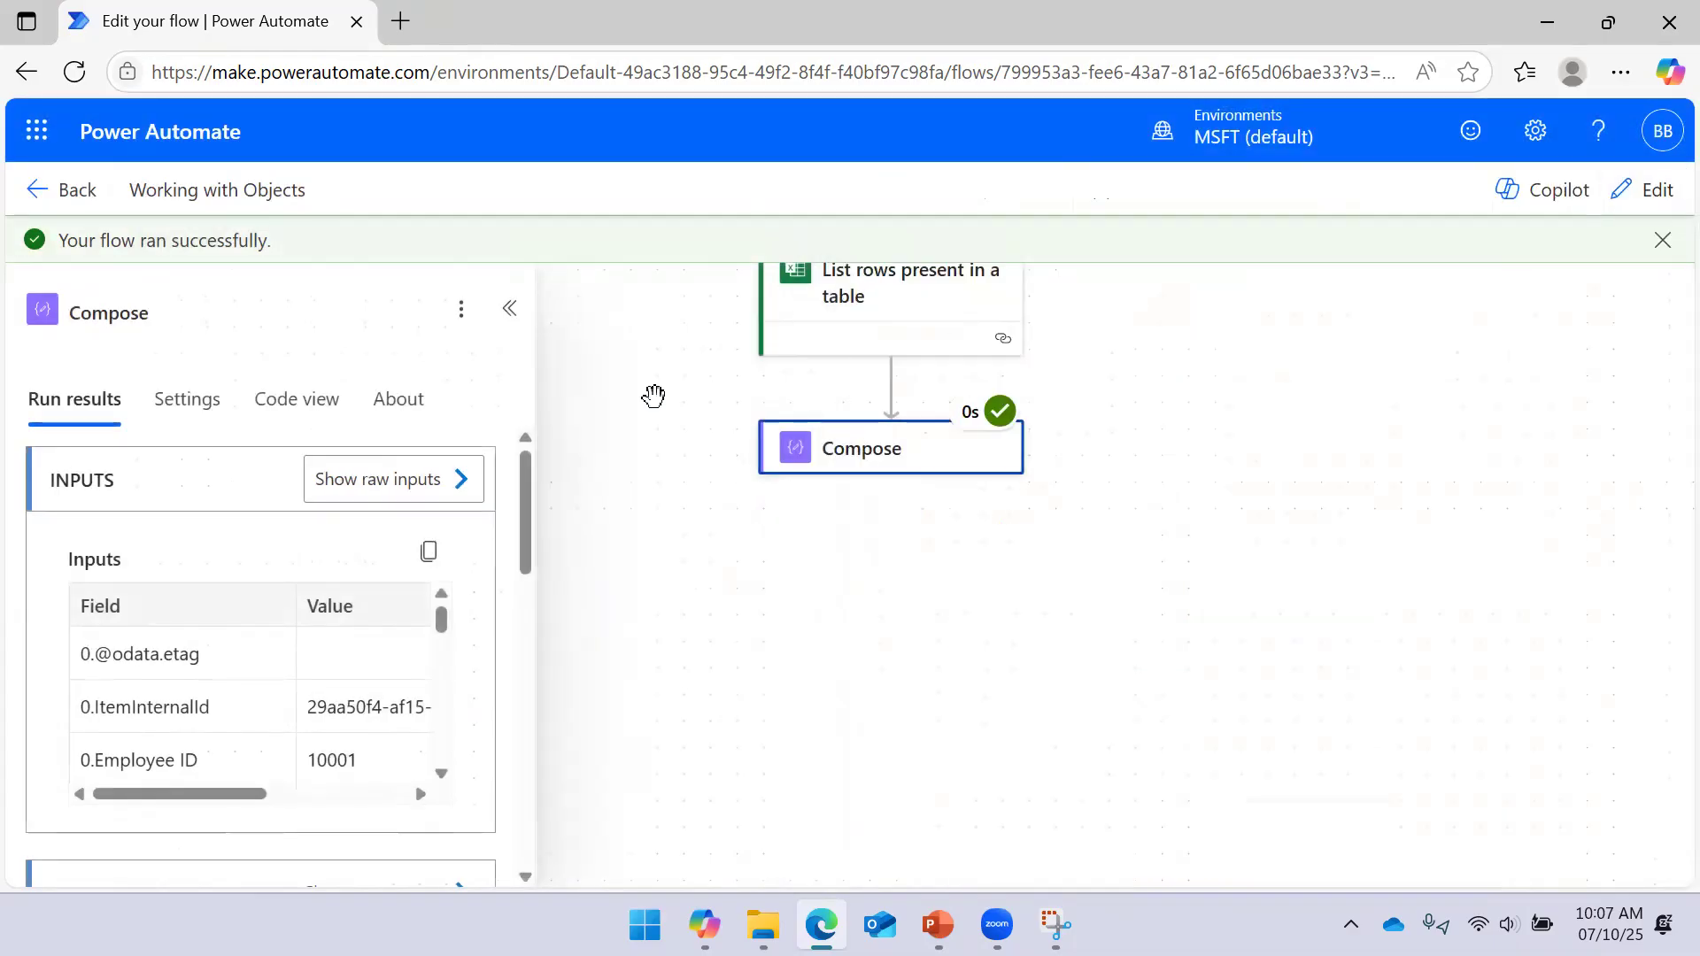
pyautogui.click(508, 312)
# Bring the Initialize variable step into view and open its run results
pyautogui.moveTo(1284, 363); pyautogui.dragTo(1228, 623)
pyautogui.moveTo(1237, 381); pyautogui.dragTo(1236, 458)
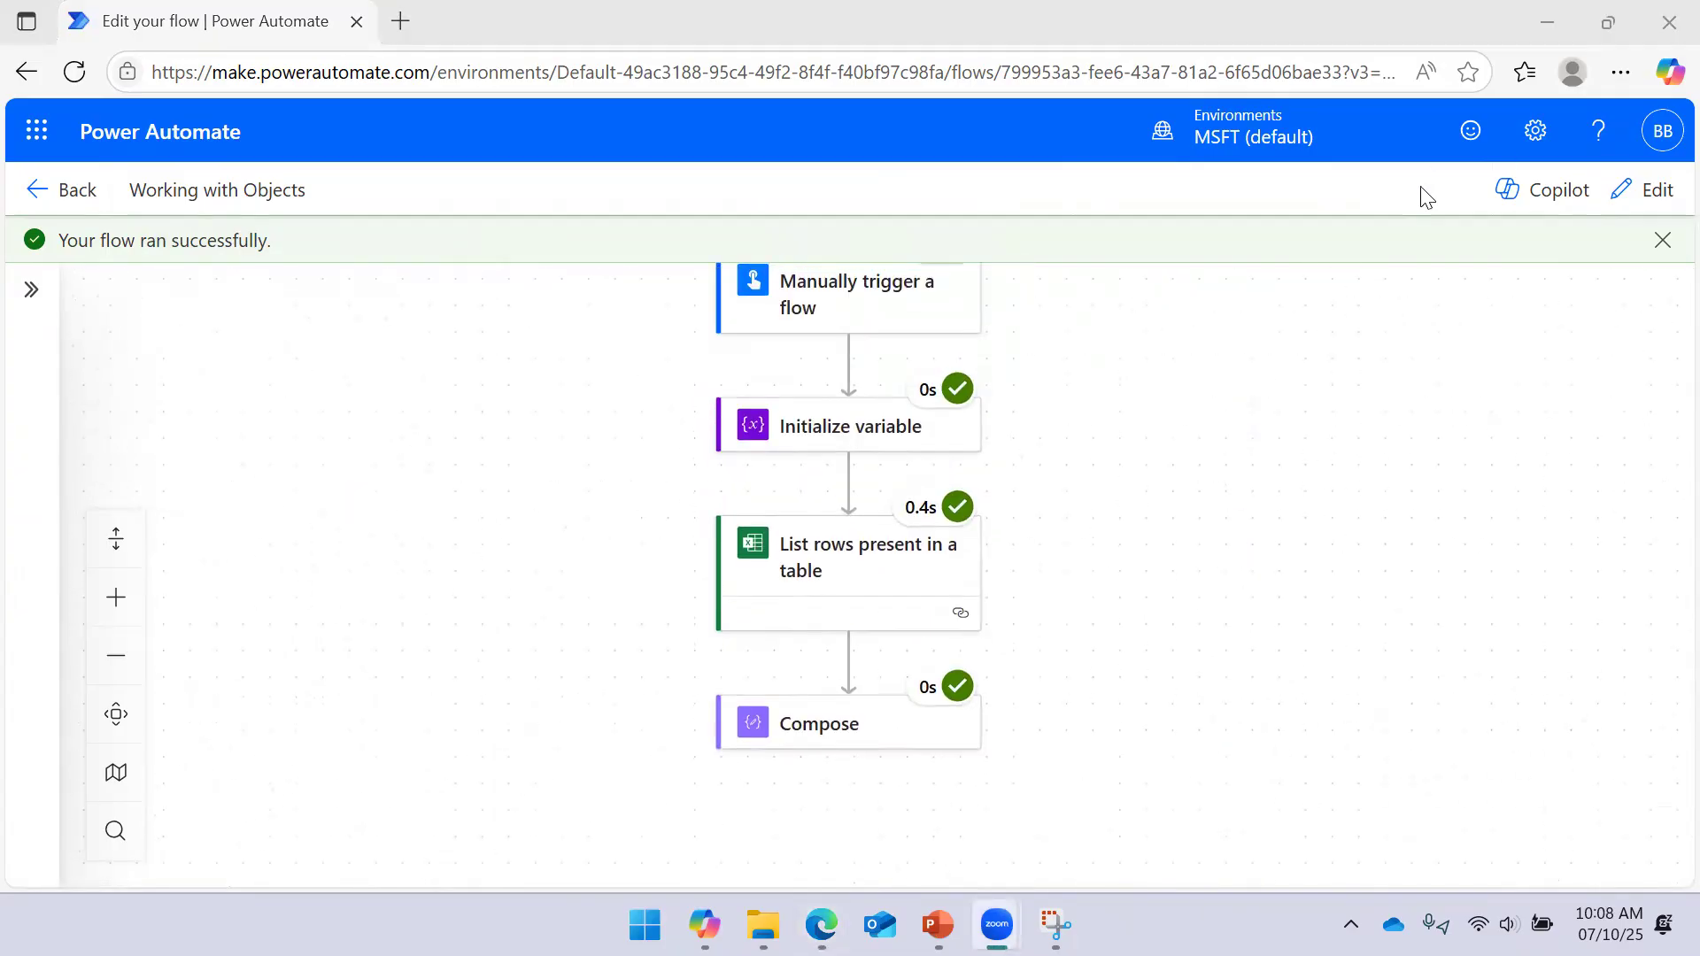
pyautogui.moveTo(1222, 534); pyautogui.dragTo(1241, 448)
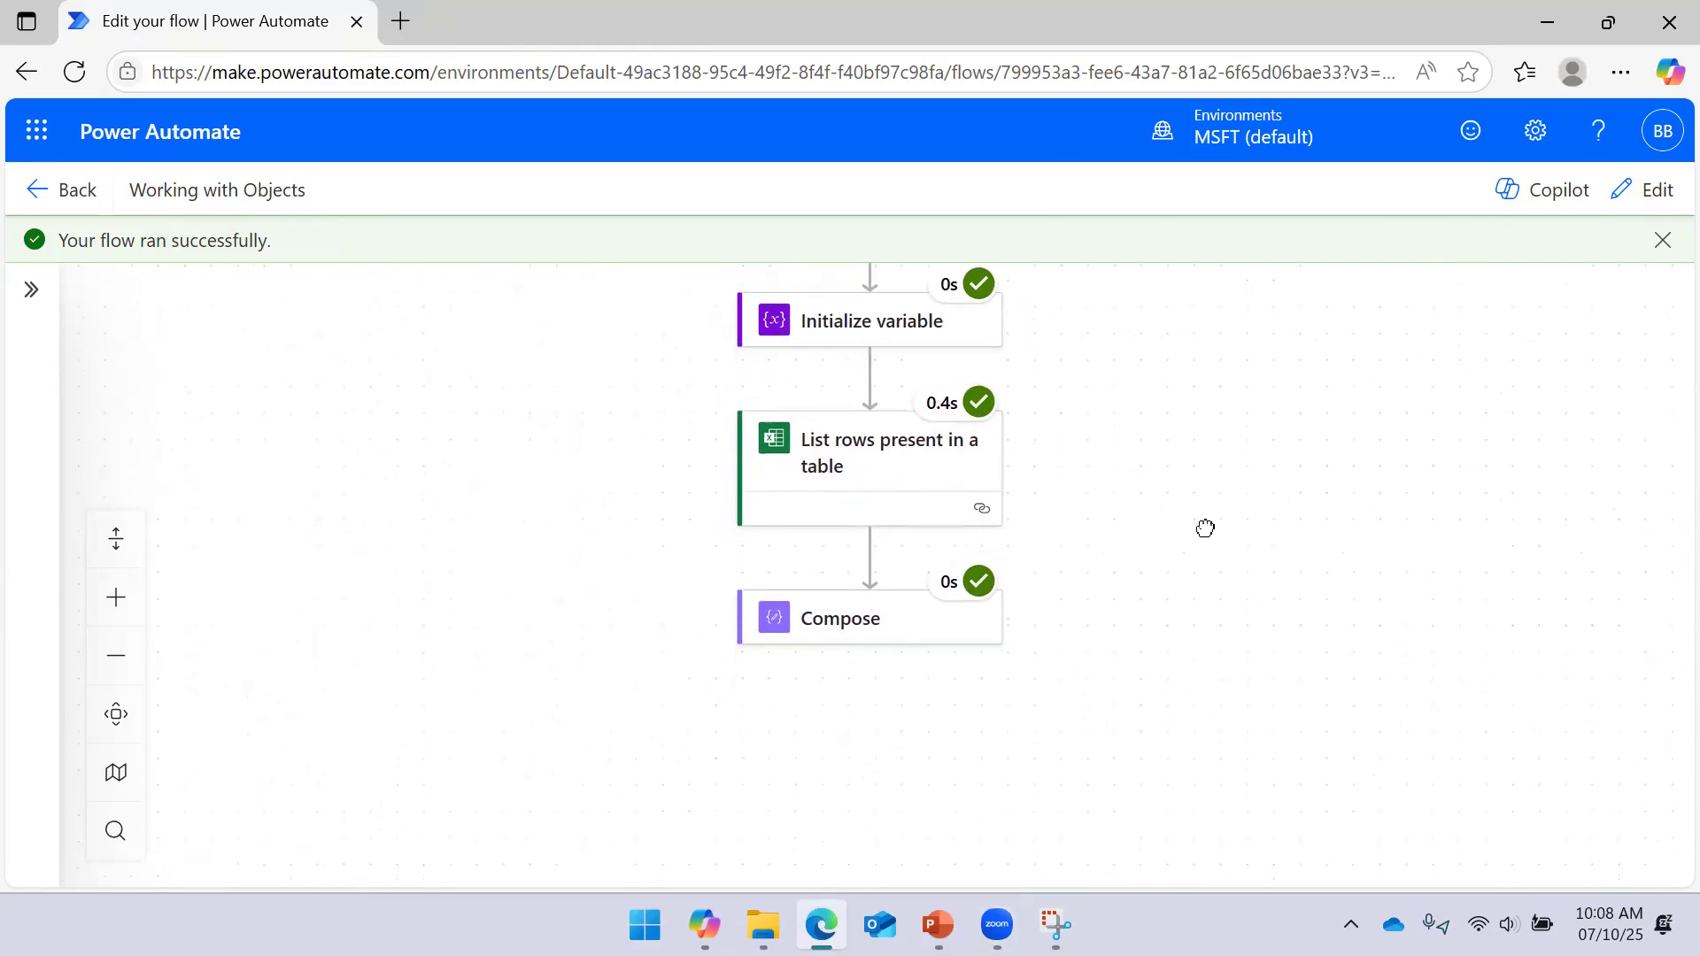
pyautogui.click(872, 343)
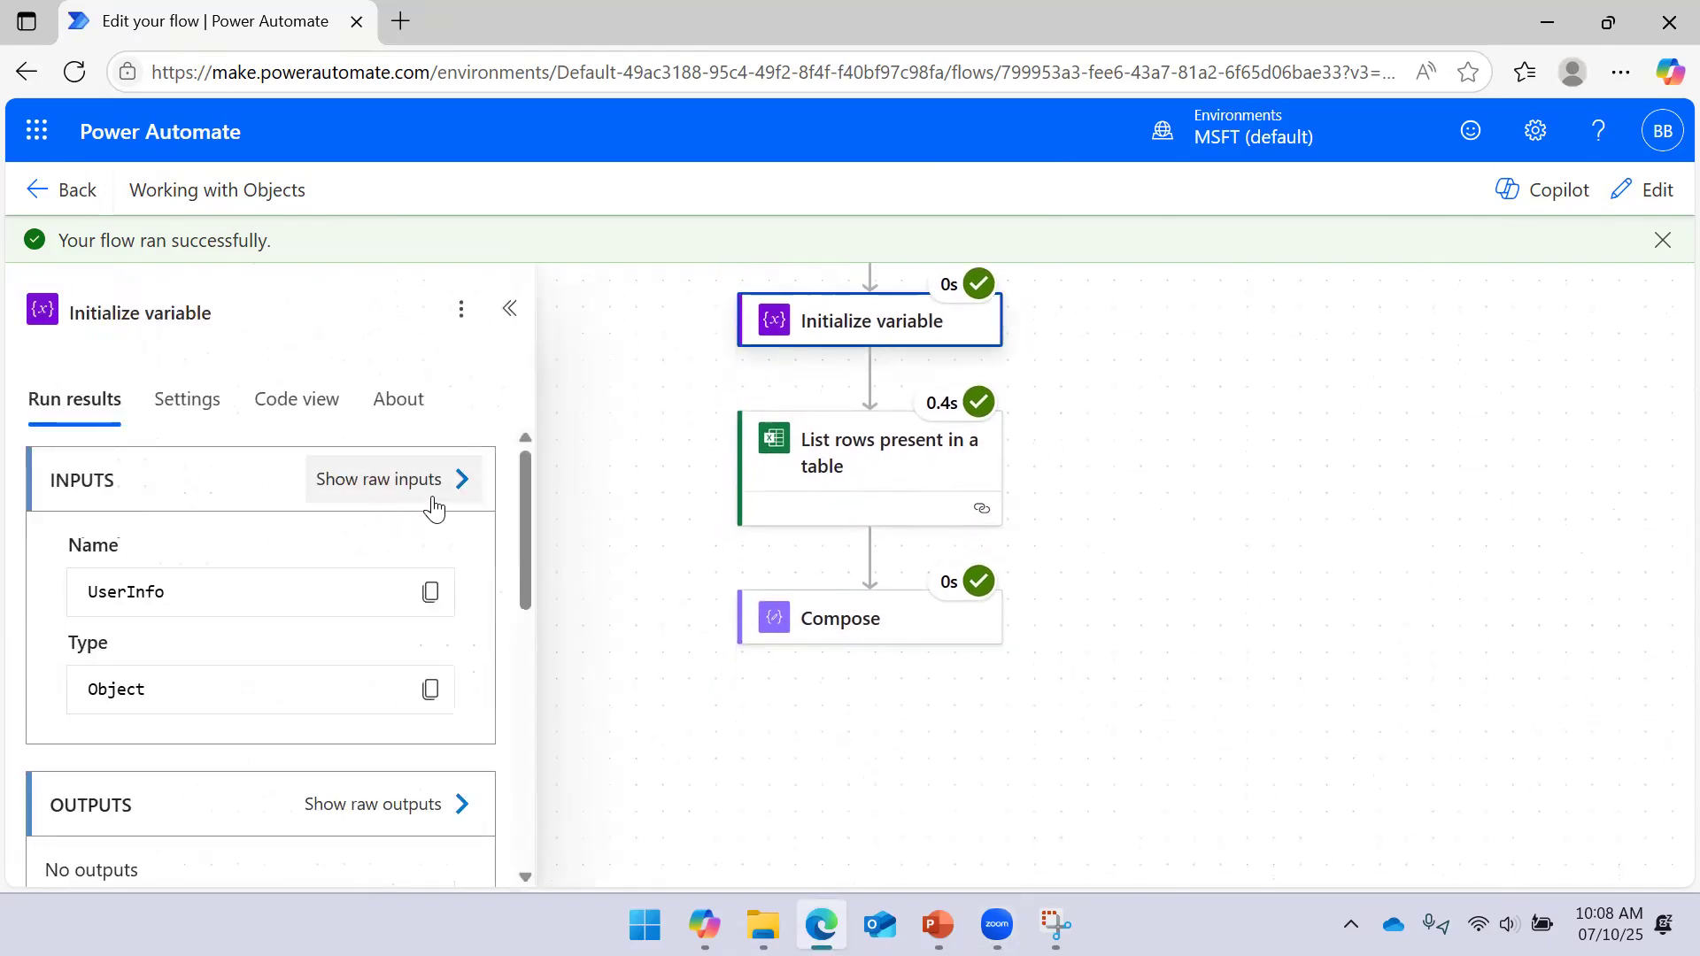
# Return the flow to edit mode, check the UserInfo variable value, and add a step after Compose
pyautogui.click(1649, 189)
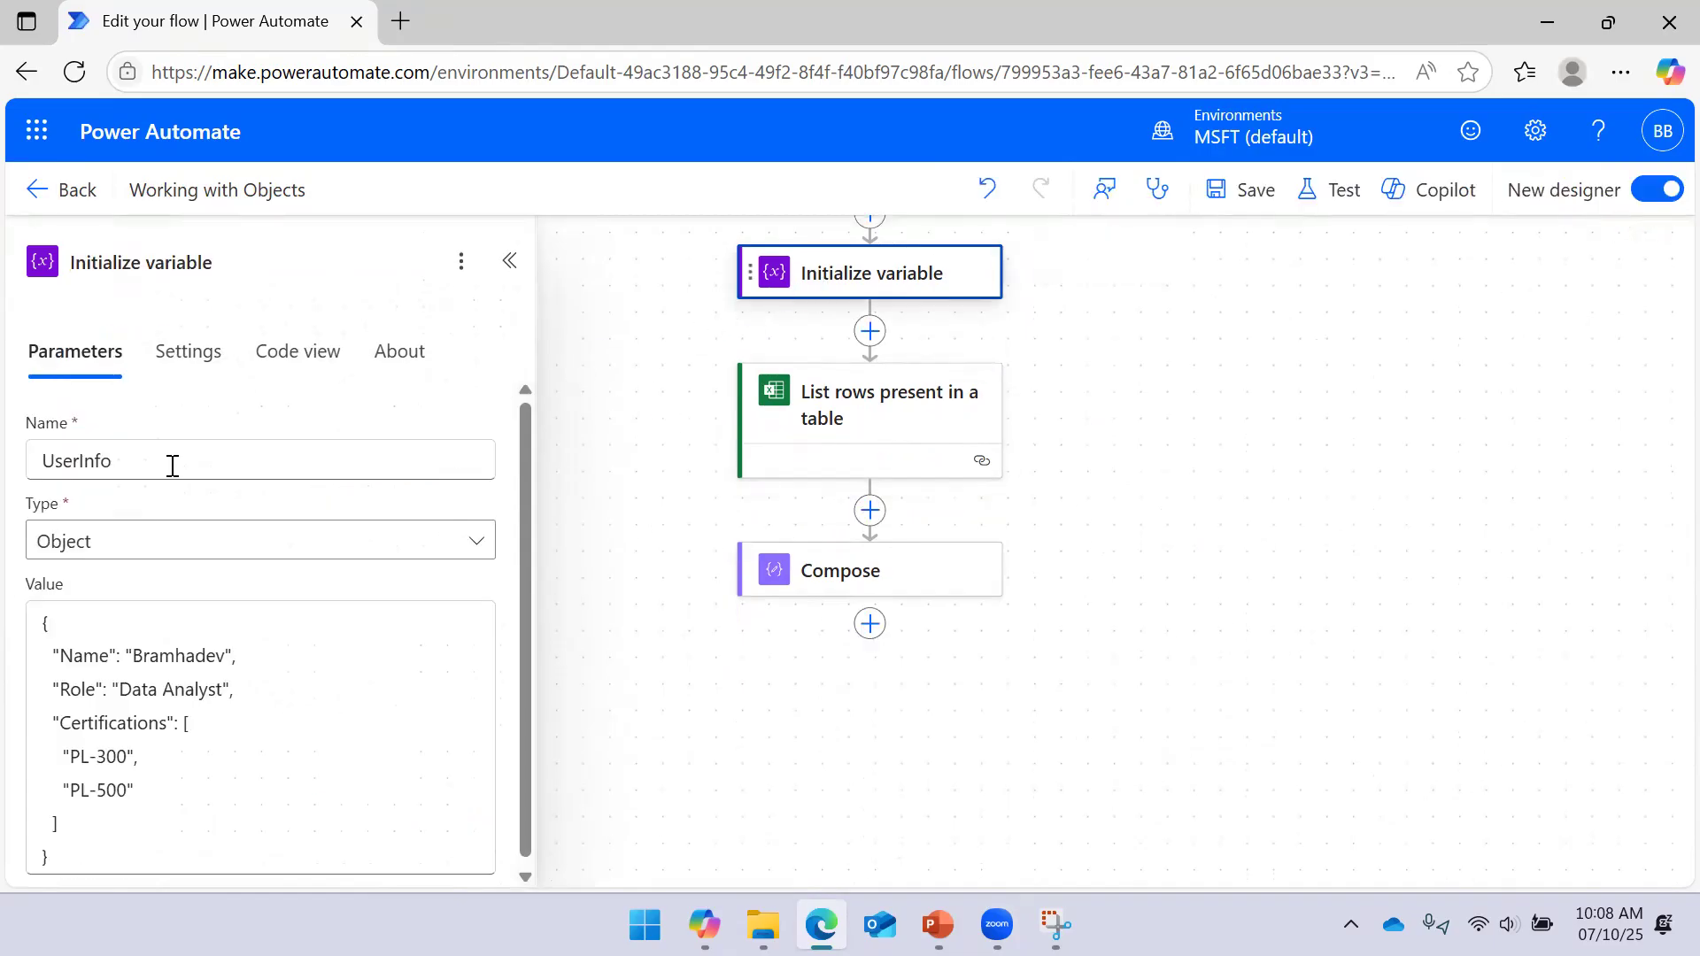
pyautogui.doubleClick(220, 475)
pyautogui.click(646, 329)
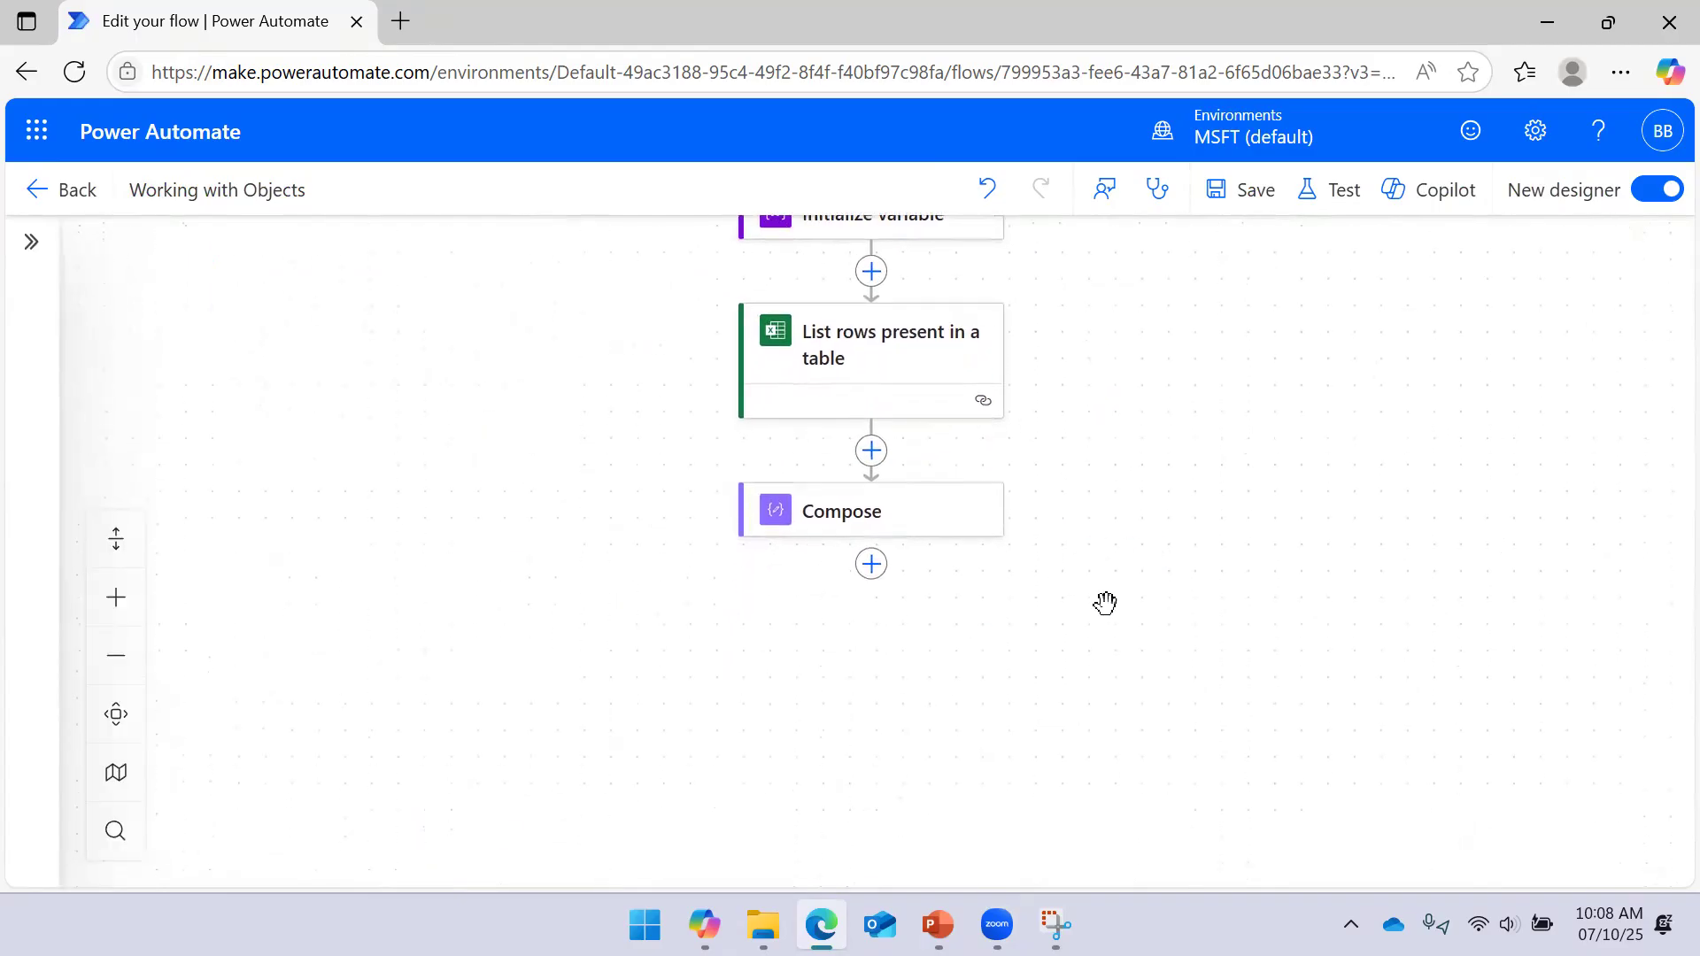
pyautogui.click(873, 565)
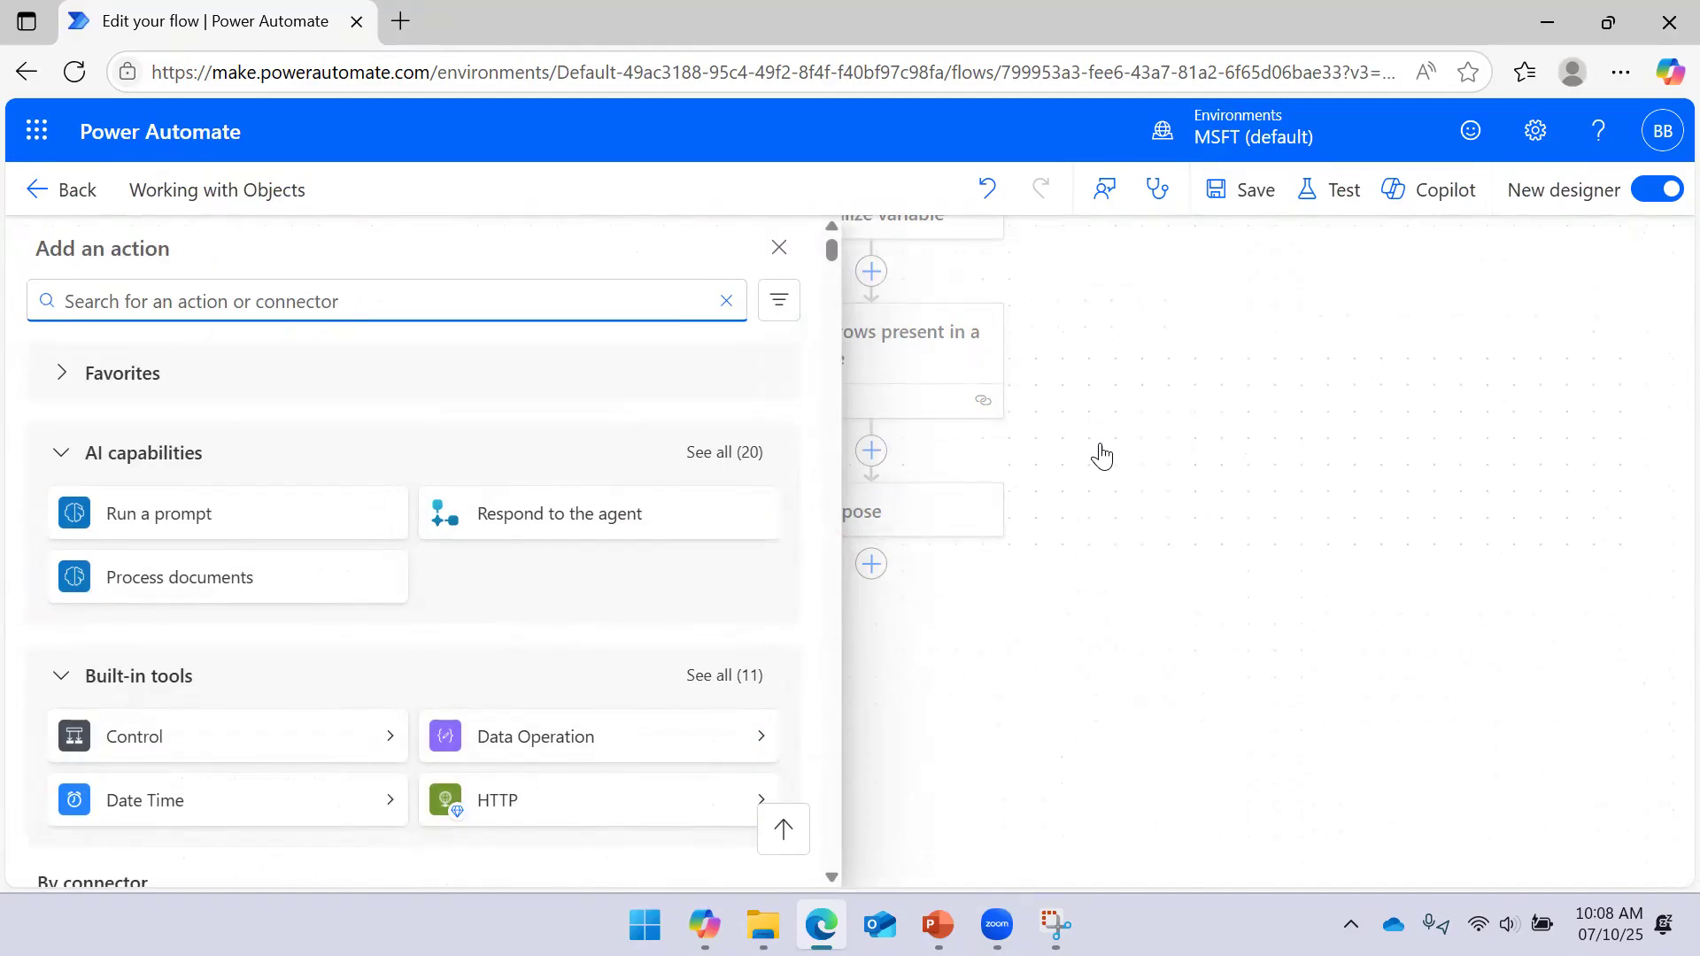
# Add a Compose 1 data operation after Compose with the UserInfo variable as its input
pyautogui.click(765, 742)
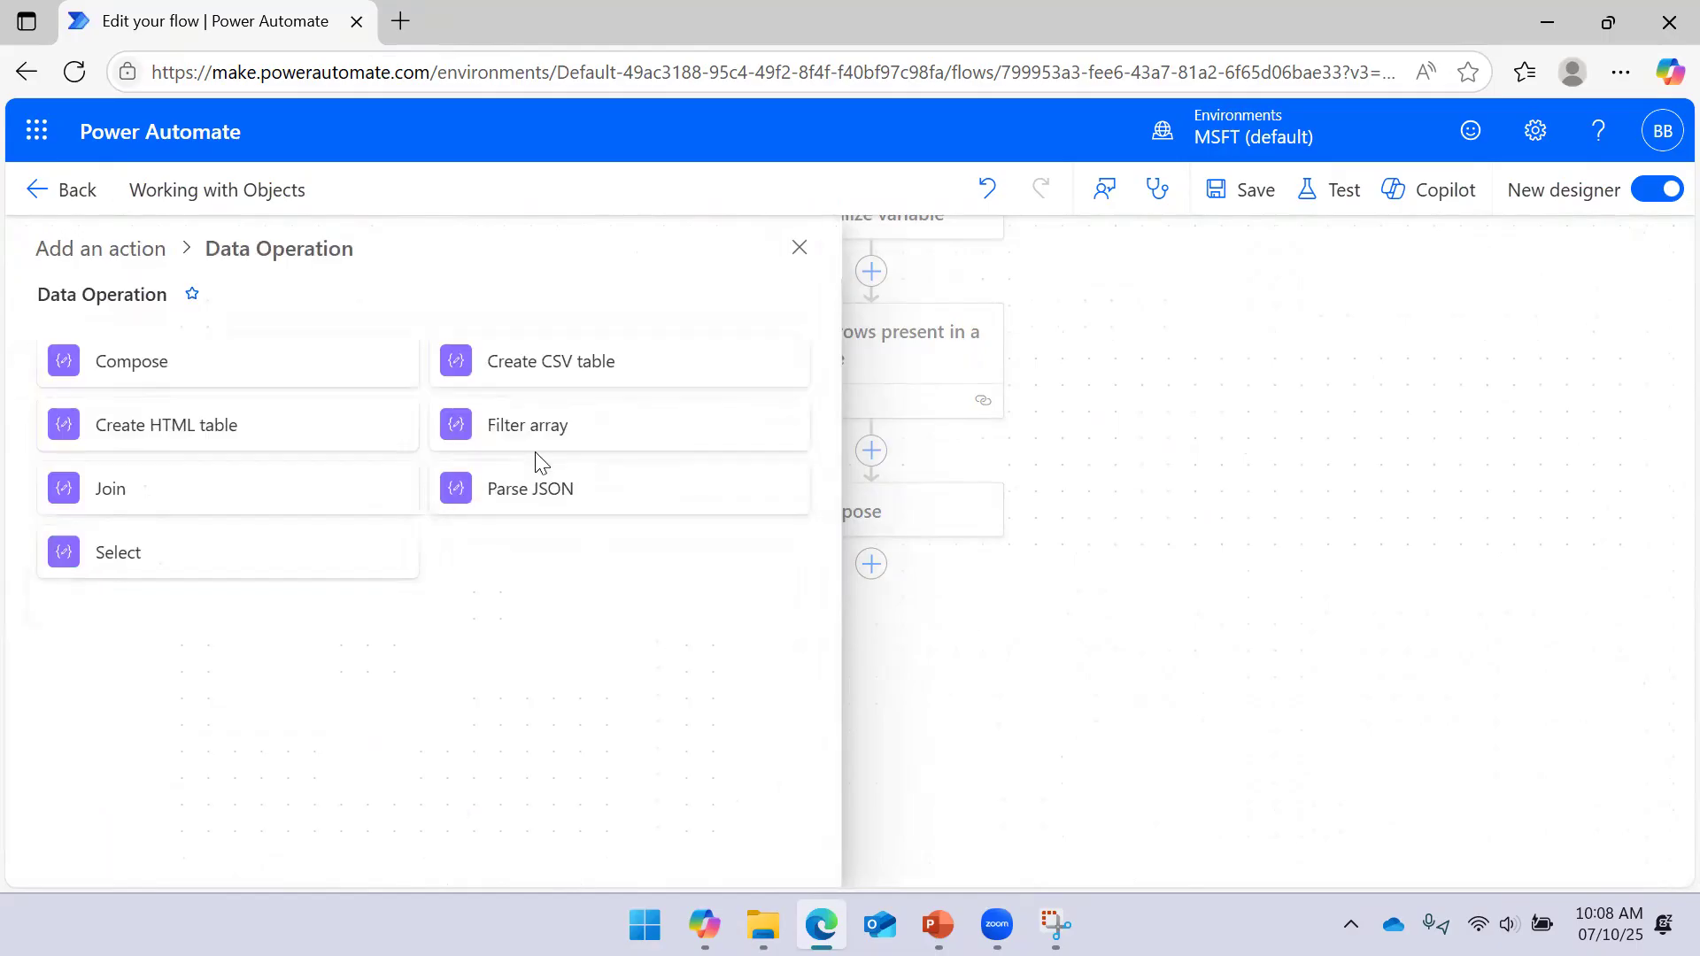
pyautogui.click(292, 368)
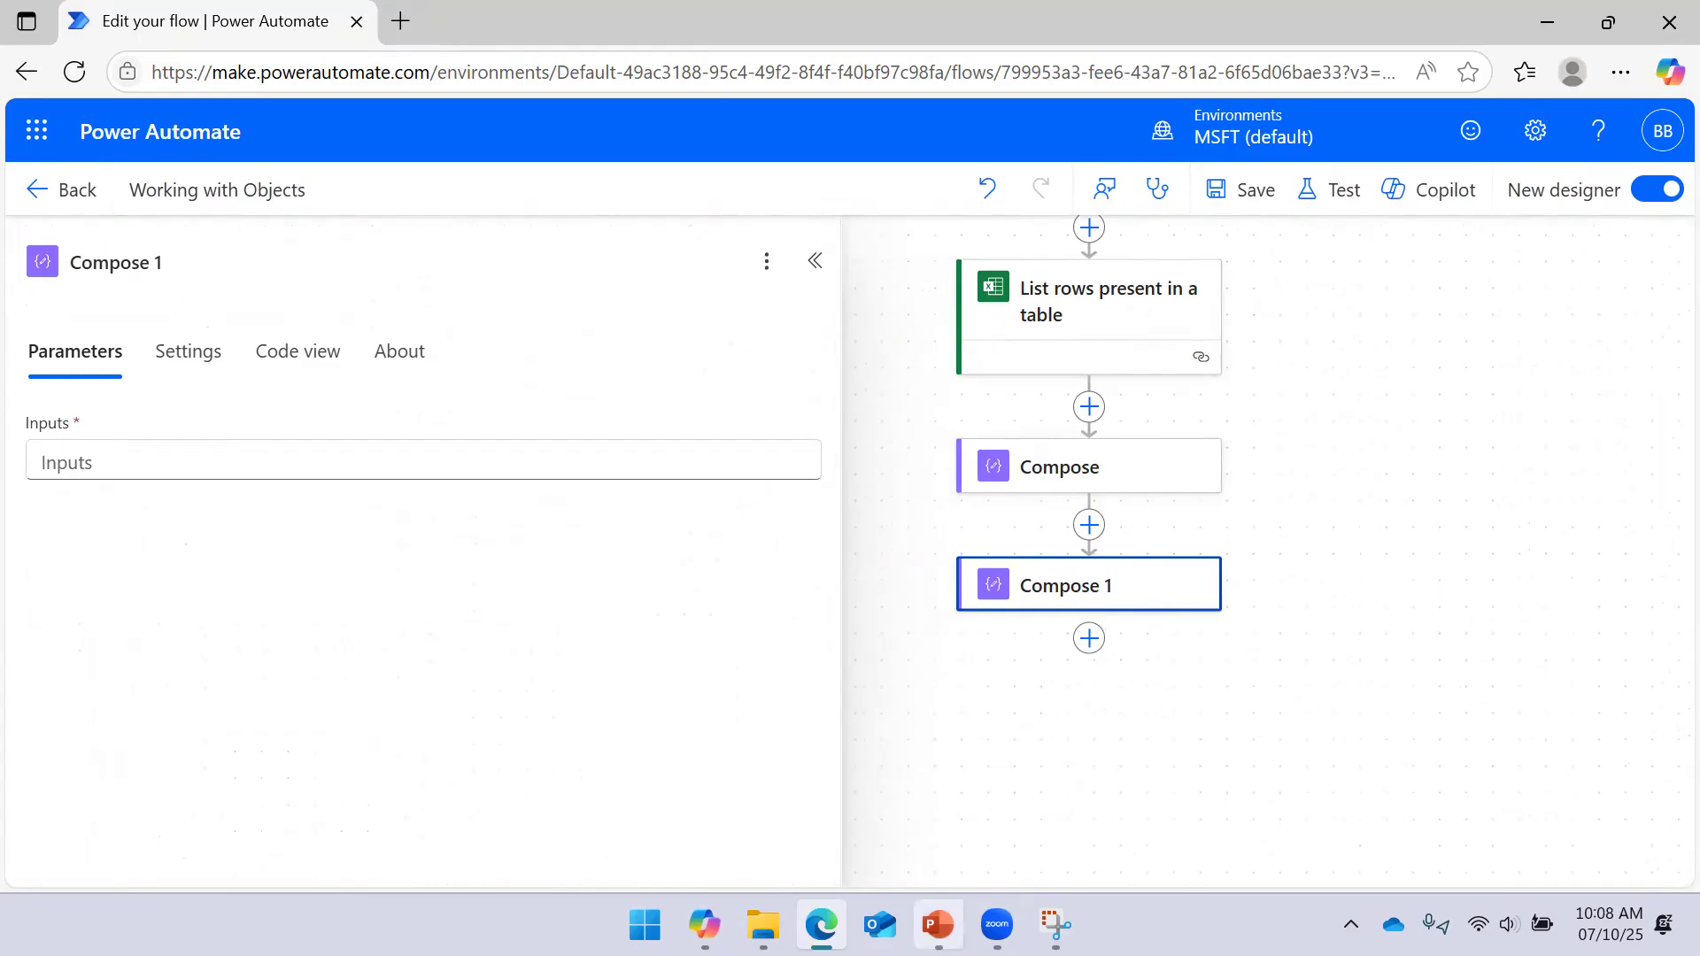
pyautogui.moveTo(937, 924)
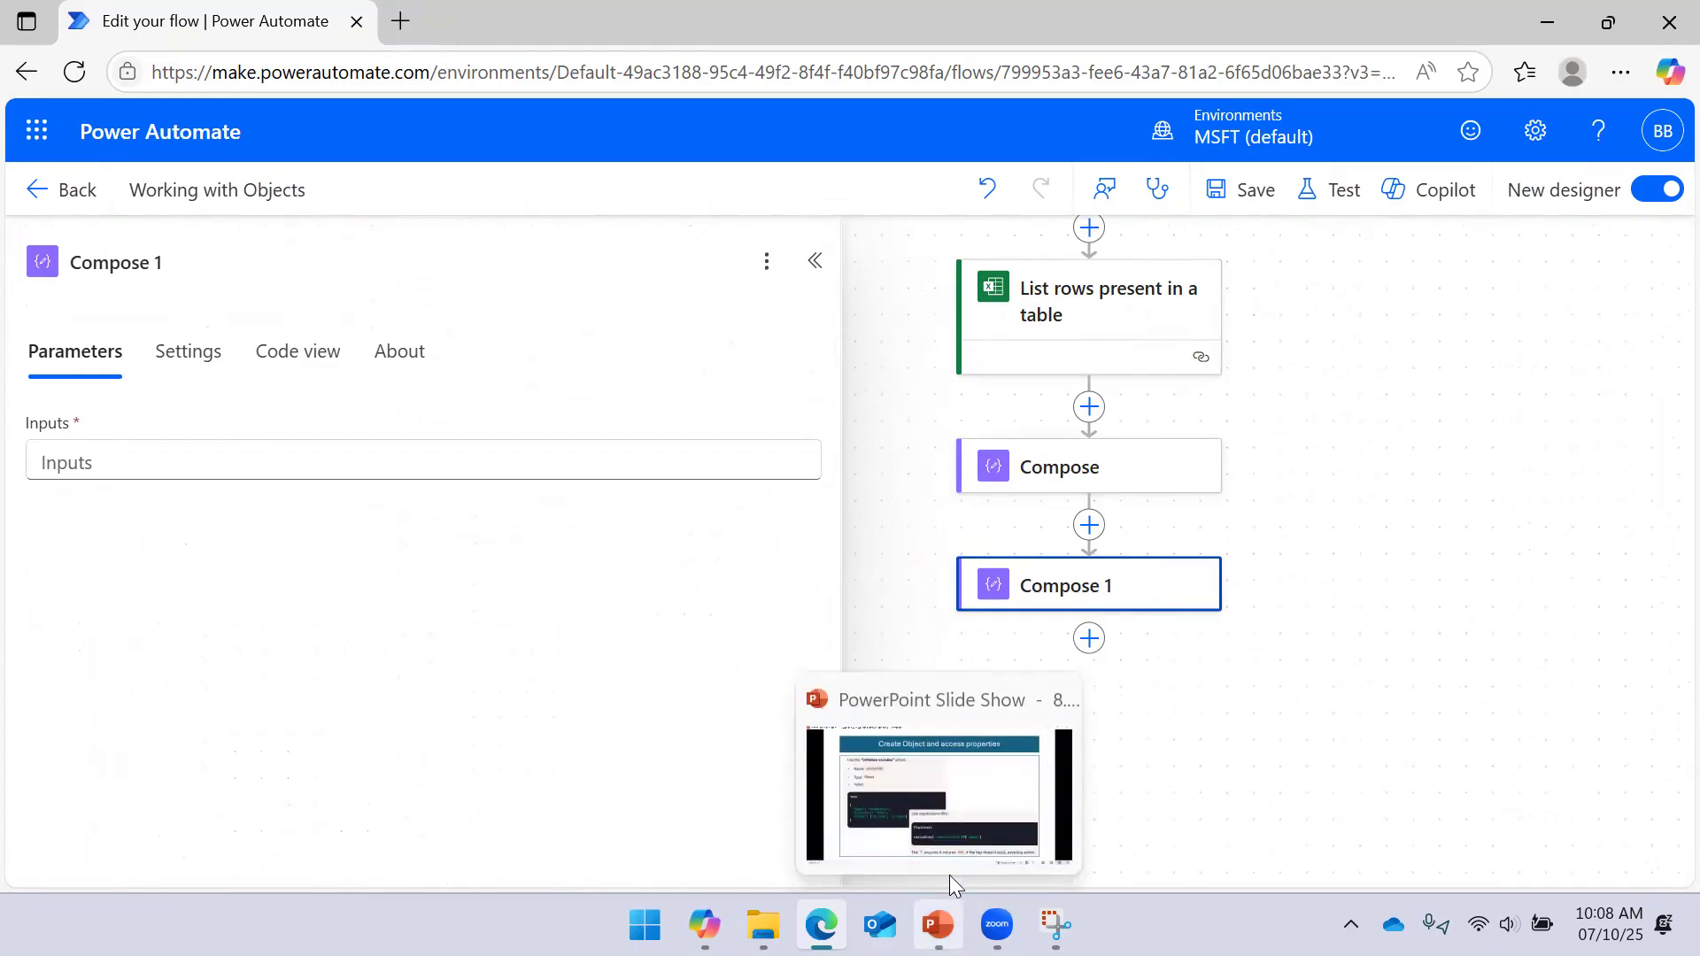
pyautogui.click(396, 464)
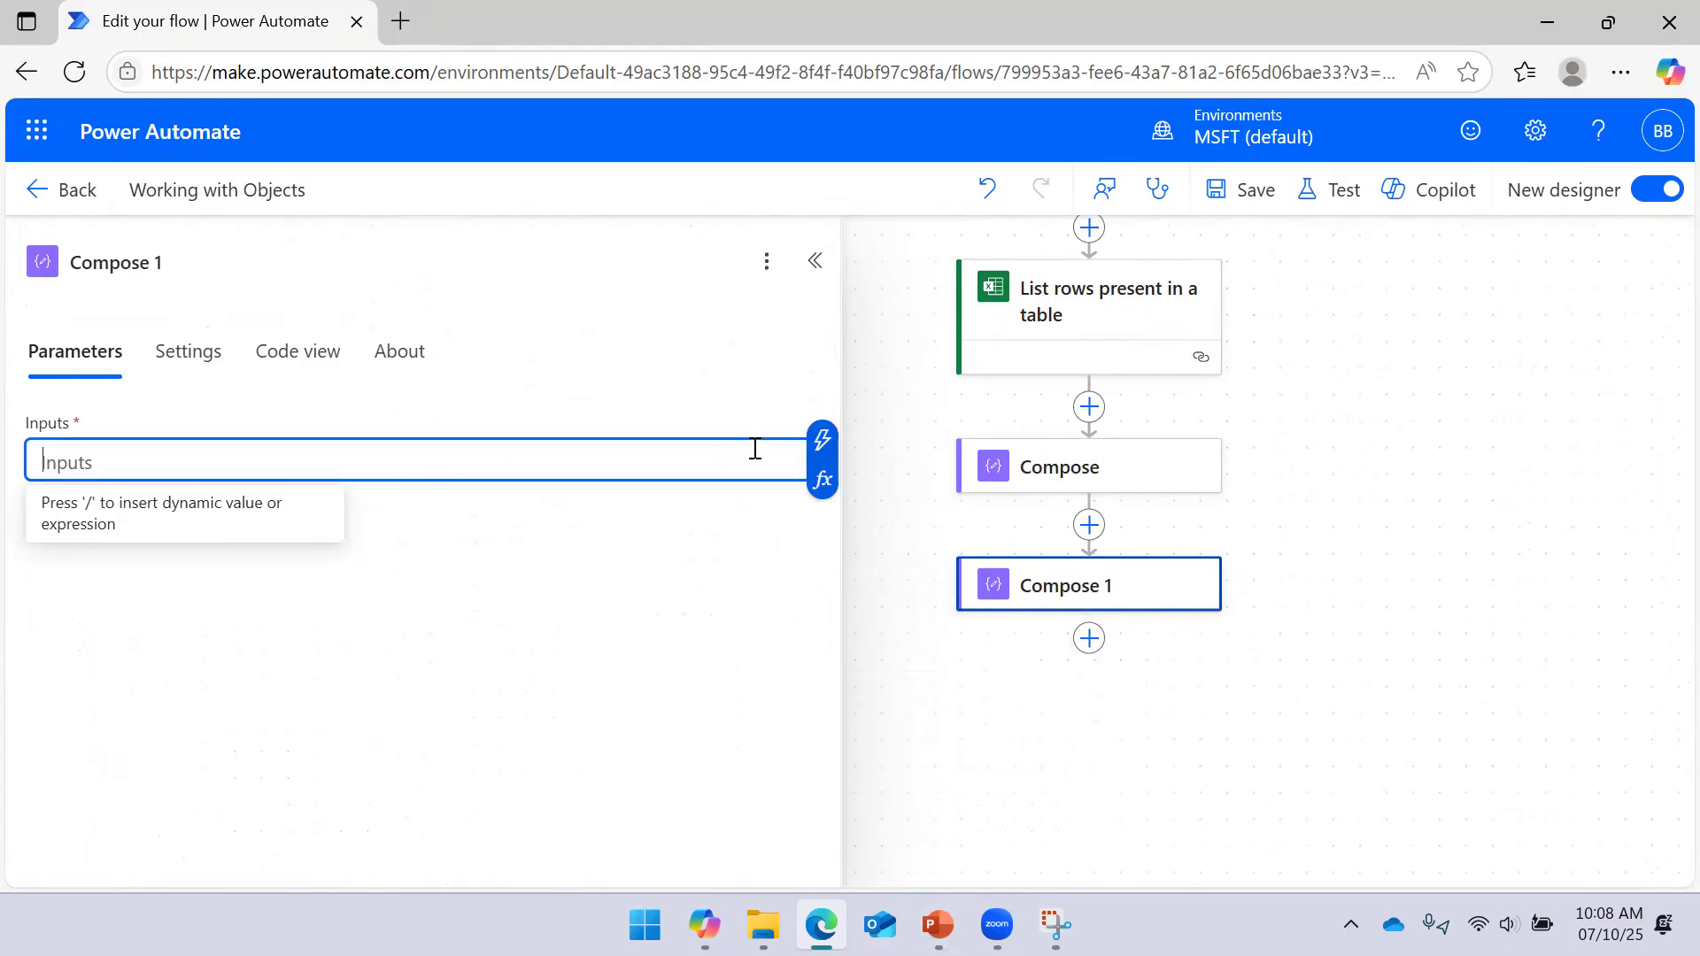
pyautogui.click(823, 440)
pyautogui.click(911, 429)
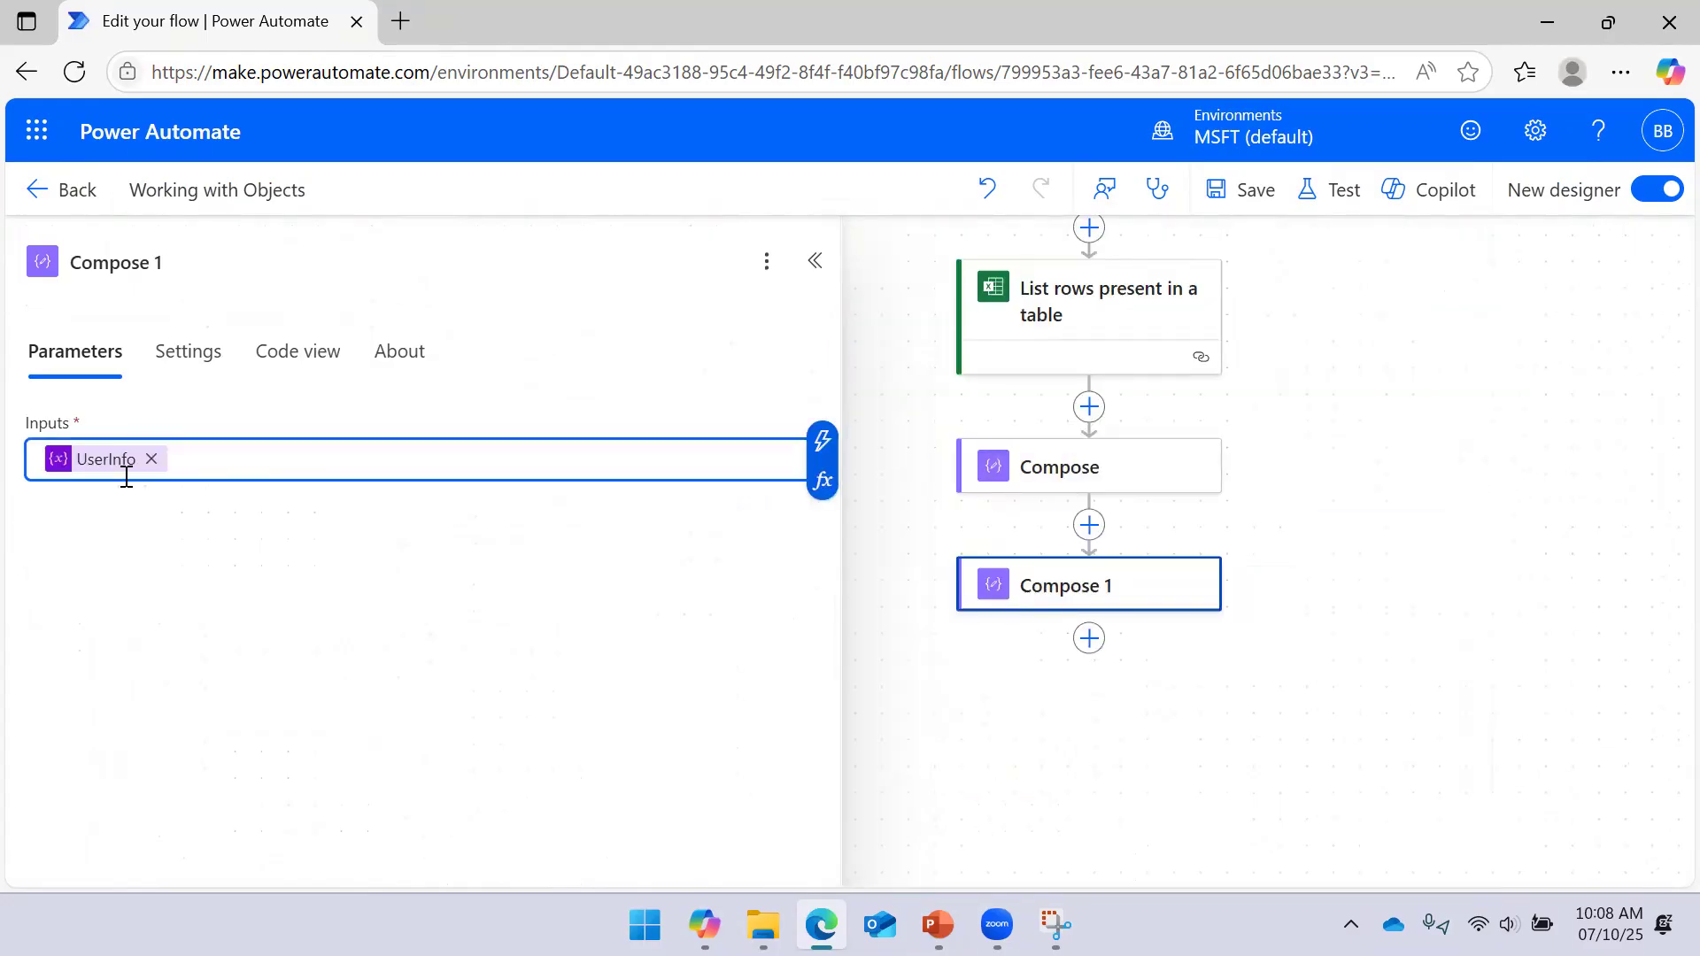
# Save the flow and collapse the Compose 1 details pane
pyautogui.moveTo(103, 474)
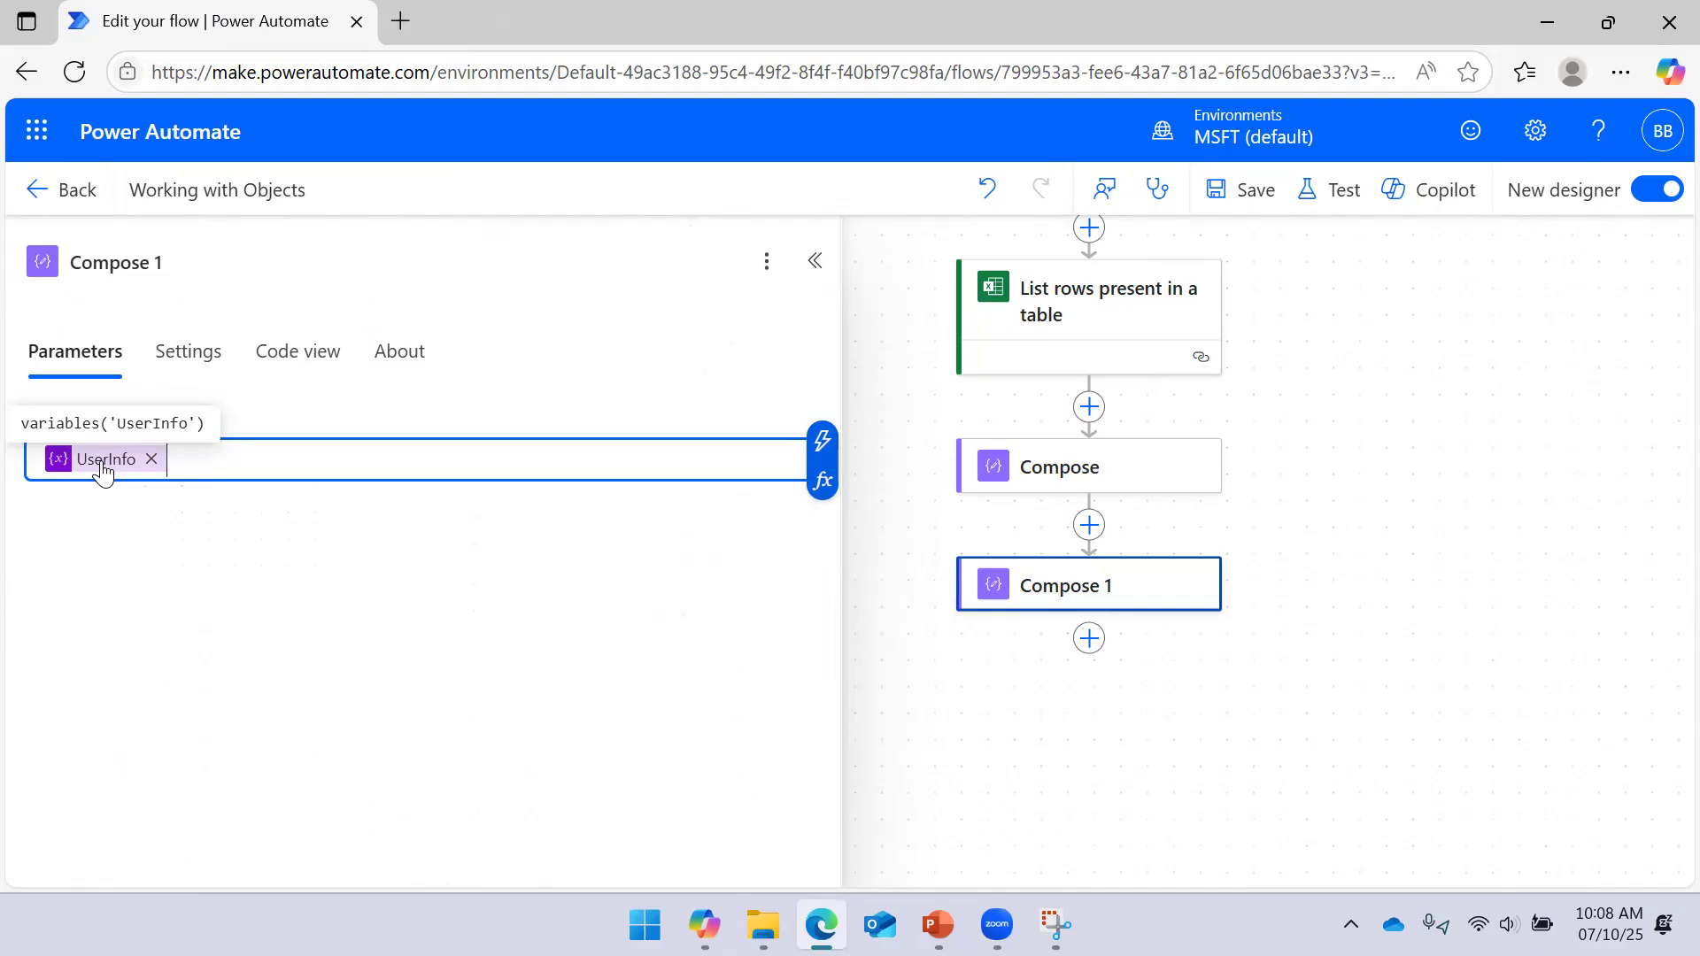
pyautogui.click(1257, 190)
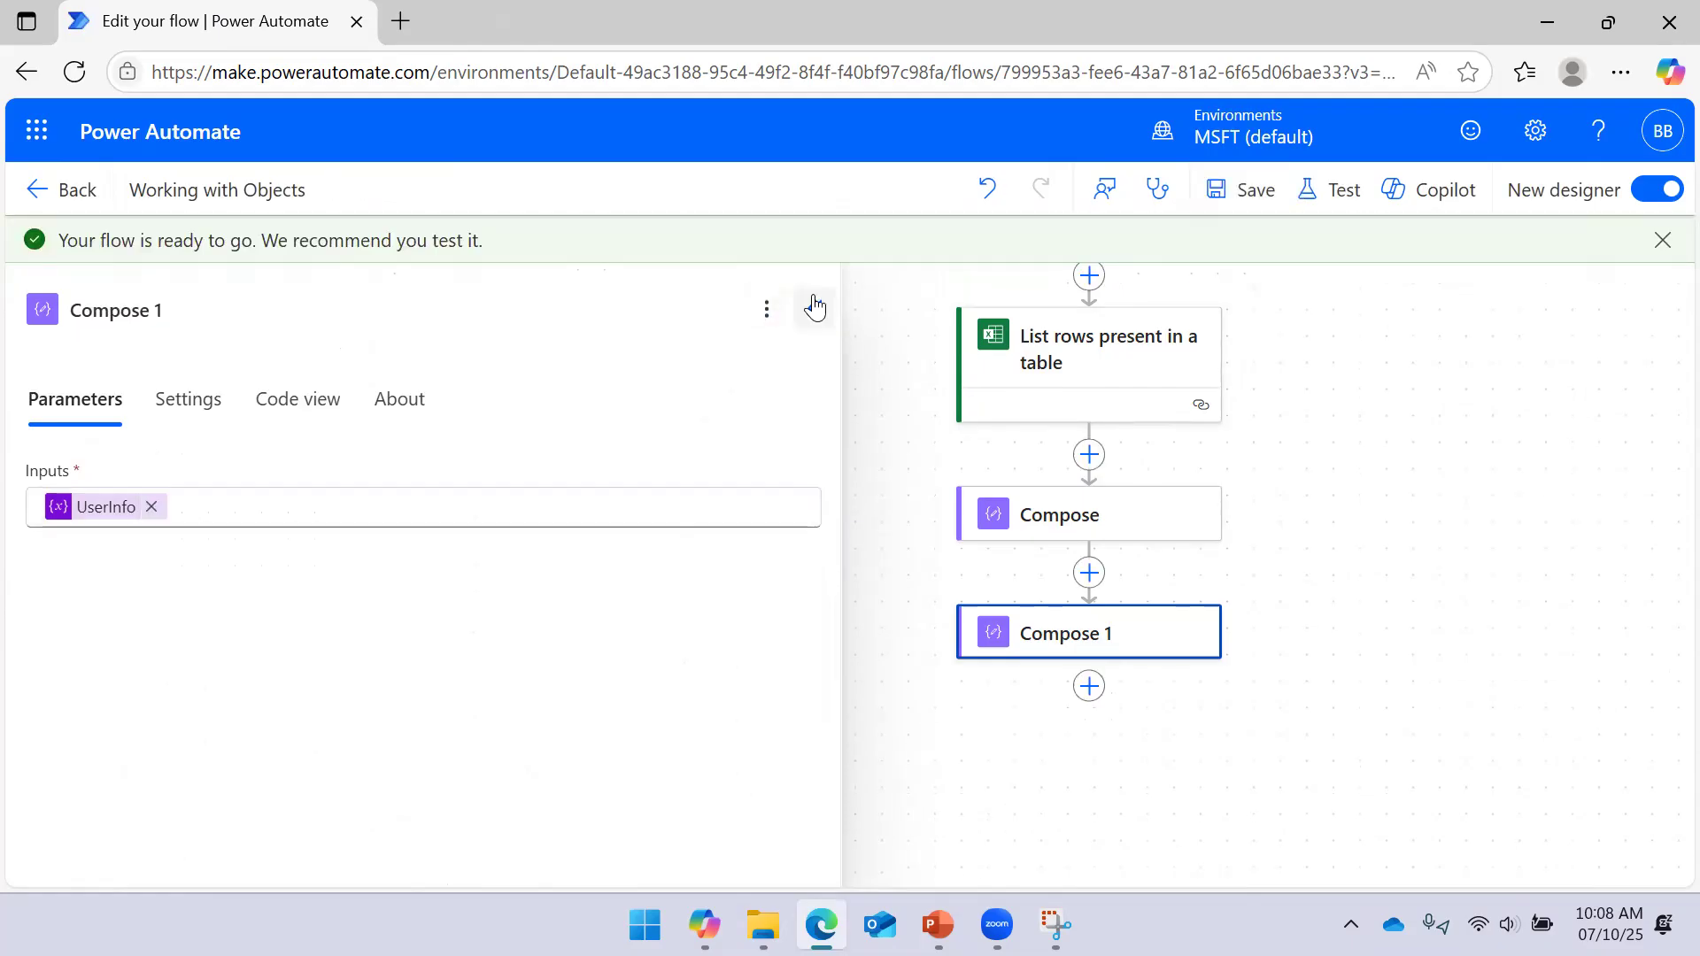
pyautogui.click(812, 307)
# Run a manual test of the flow
pyautogui.click(1323, 201)
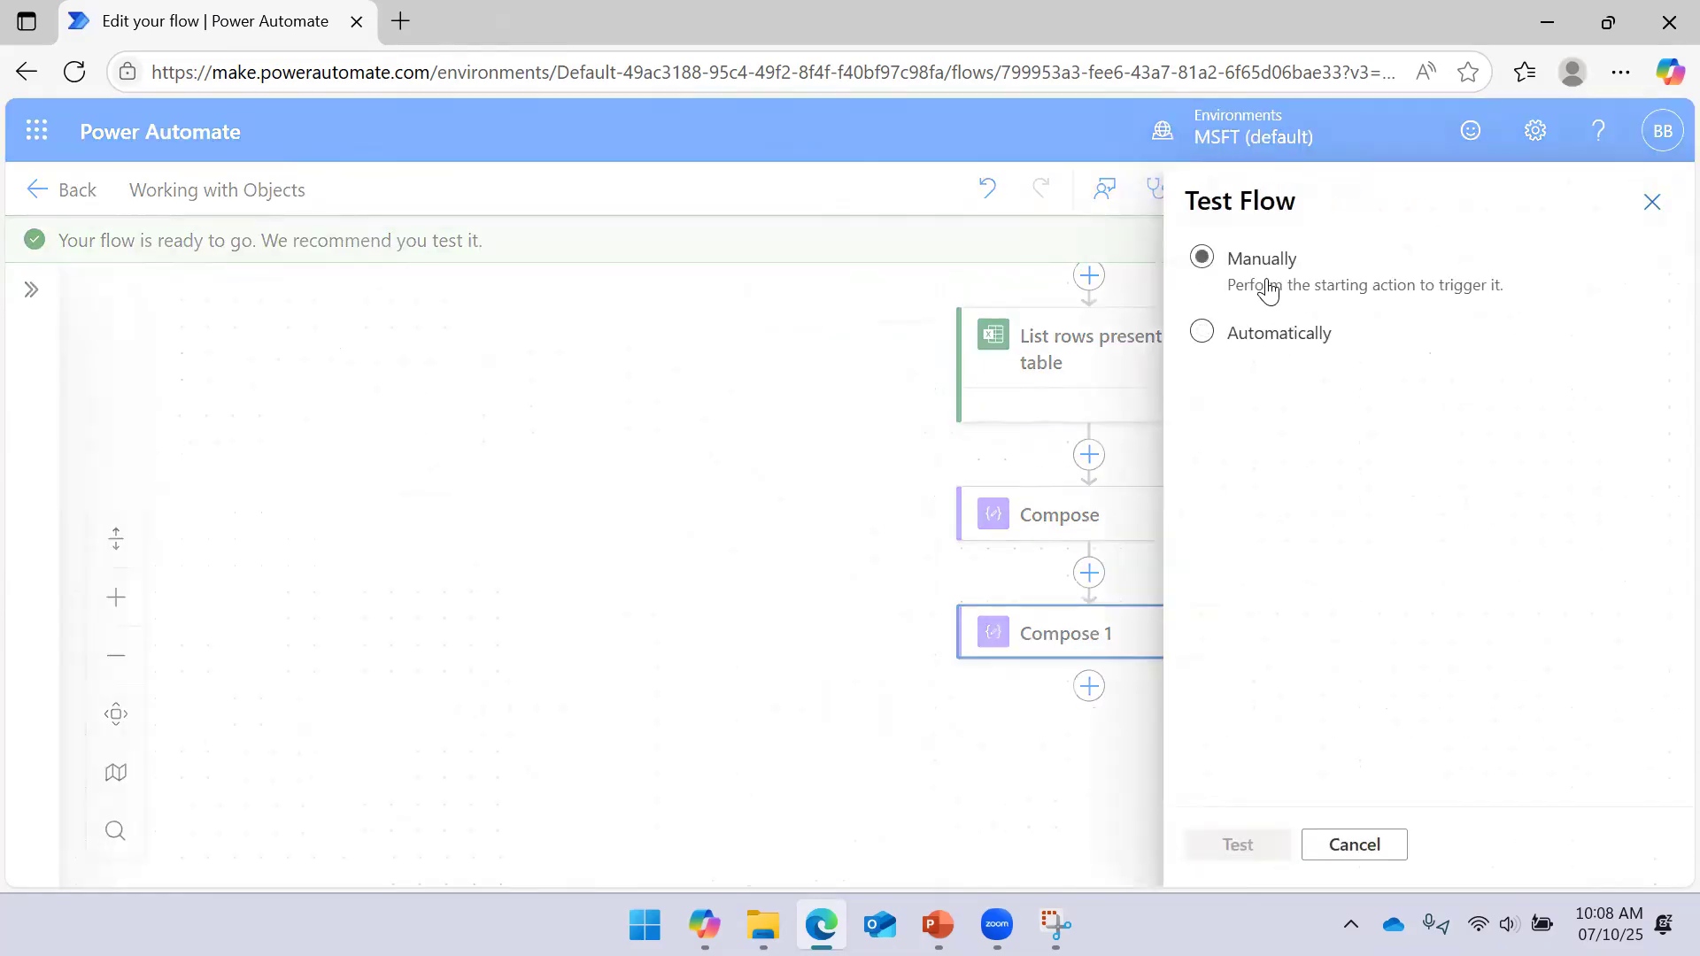
pyautogui.click(1237, 848)
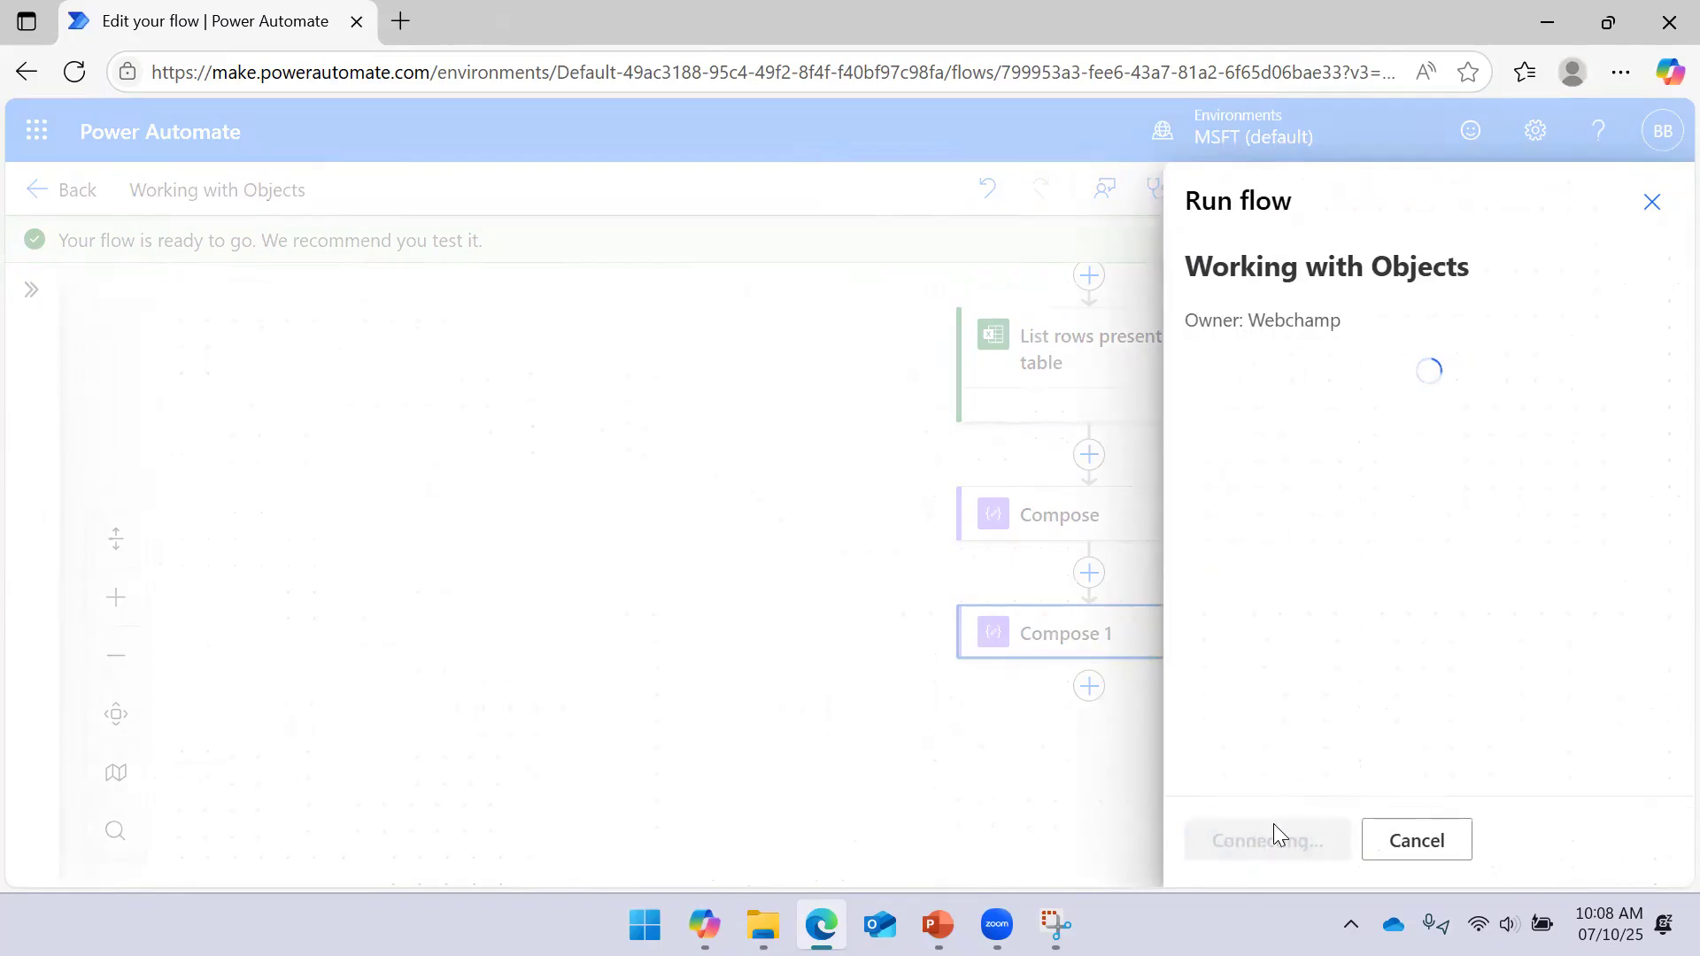
pyautogui.click(1262, 848)
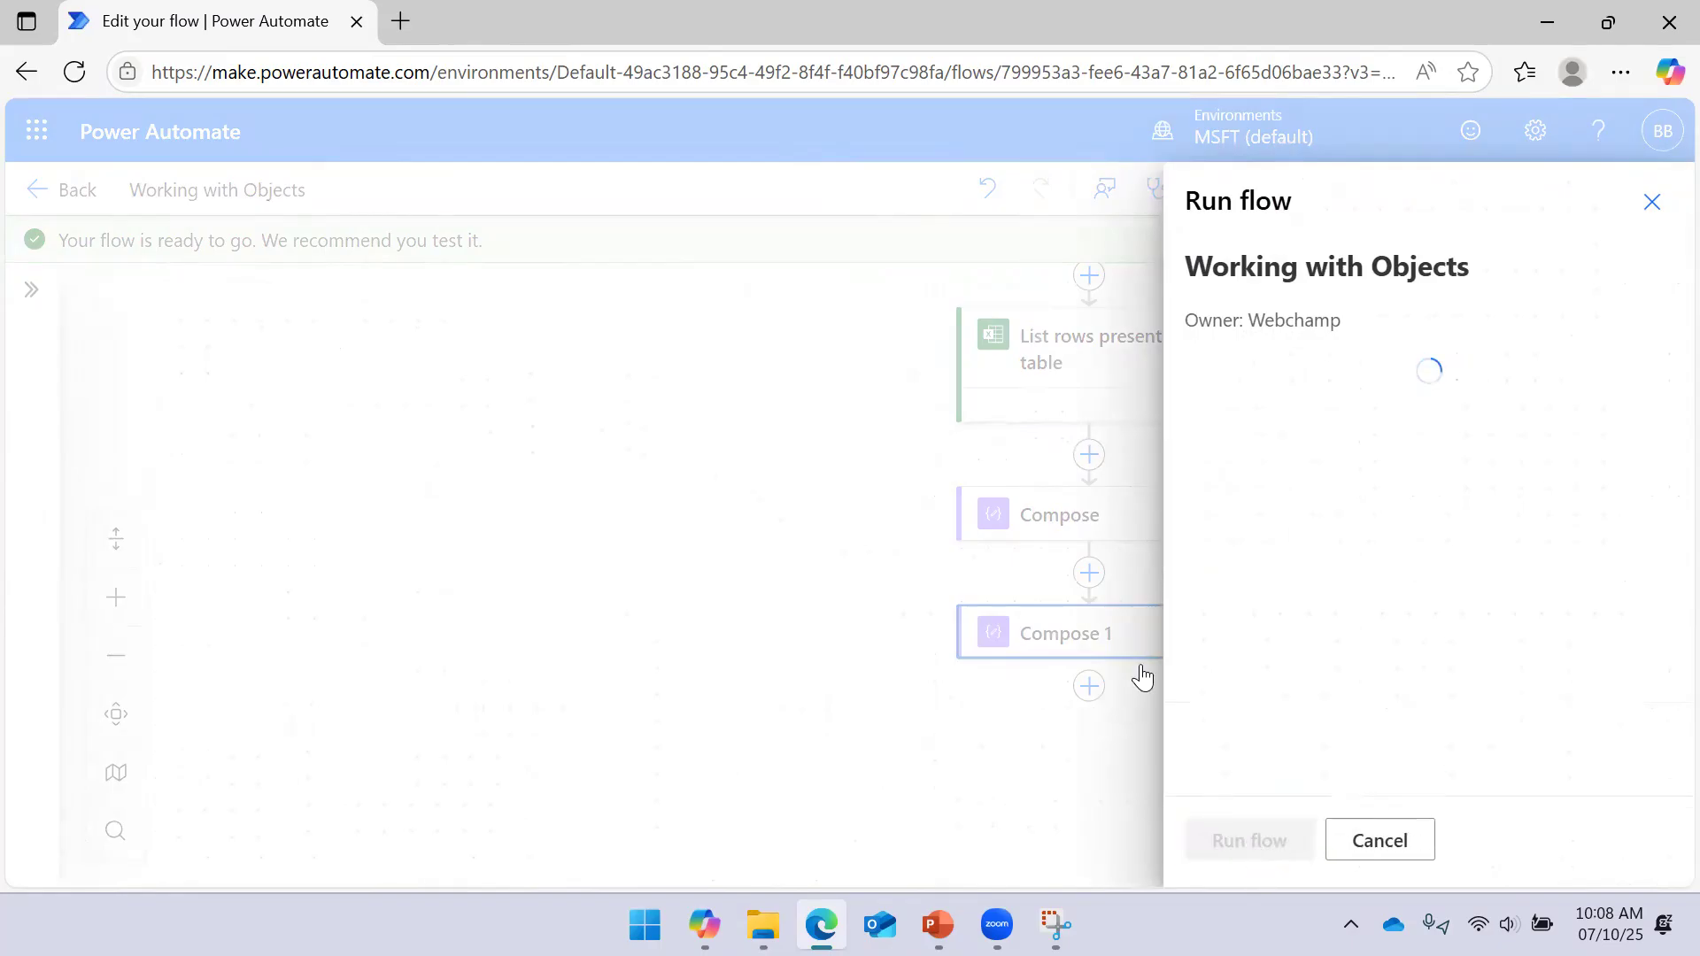
pyautogui.click(1236, 863)
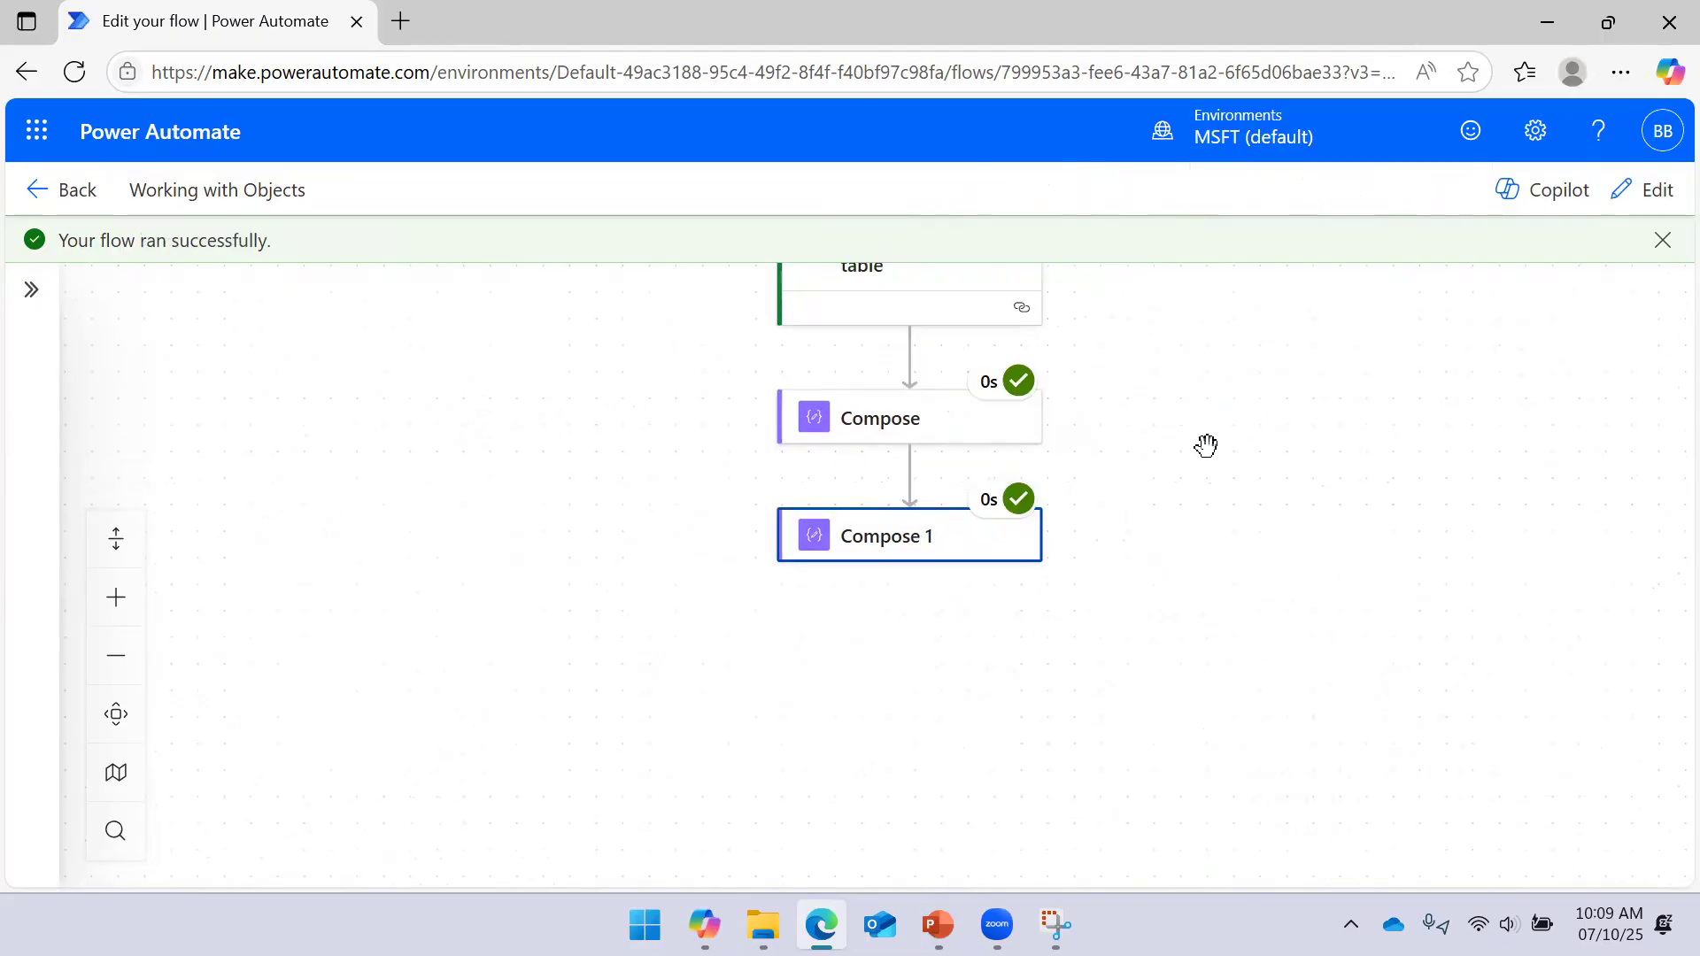
# Check Compose 1's raw outputs for the UserInfo object with Role 'Data Analyst'
pyautogui.click(927, 553)
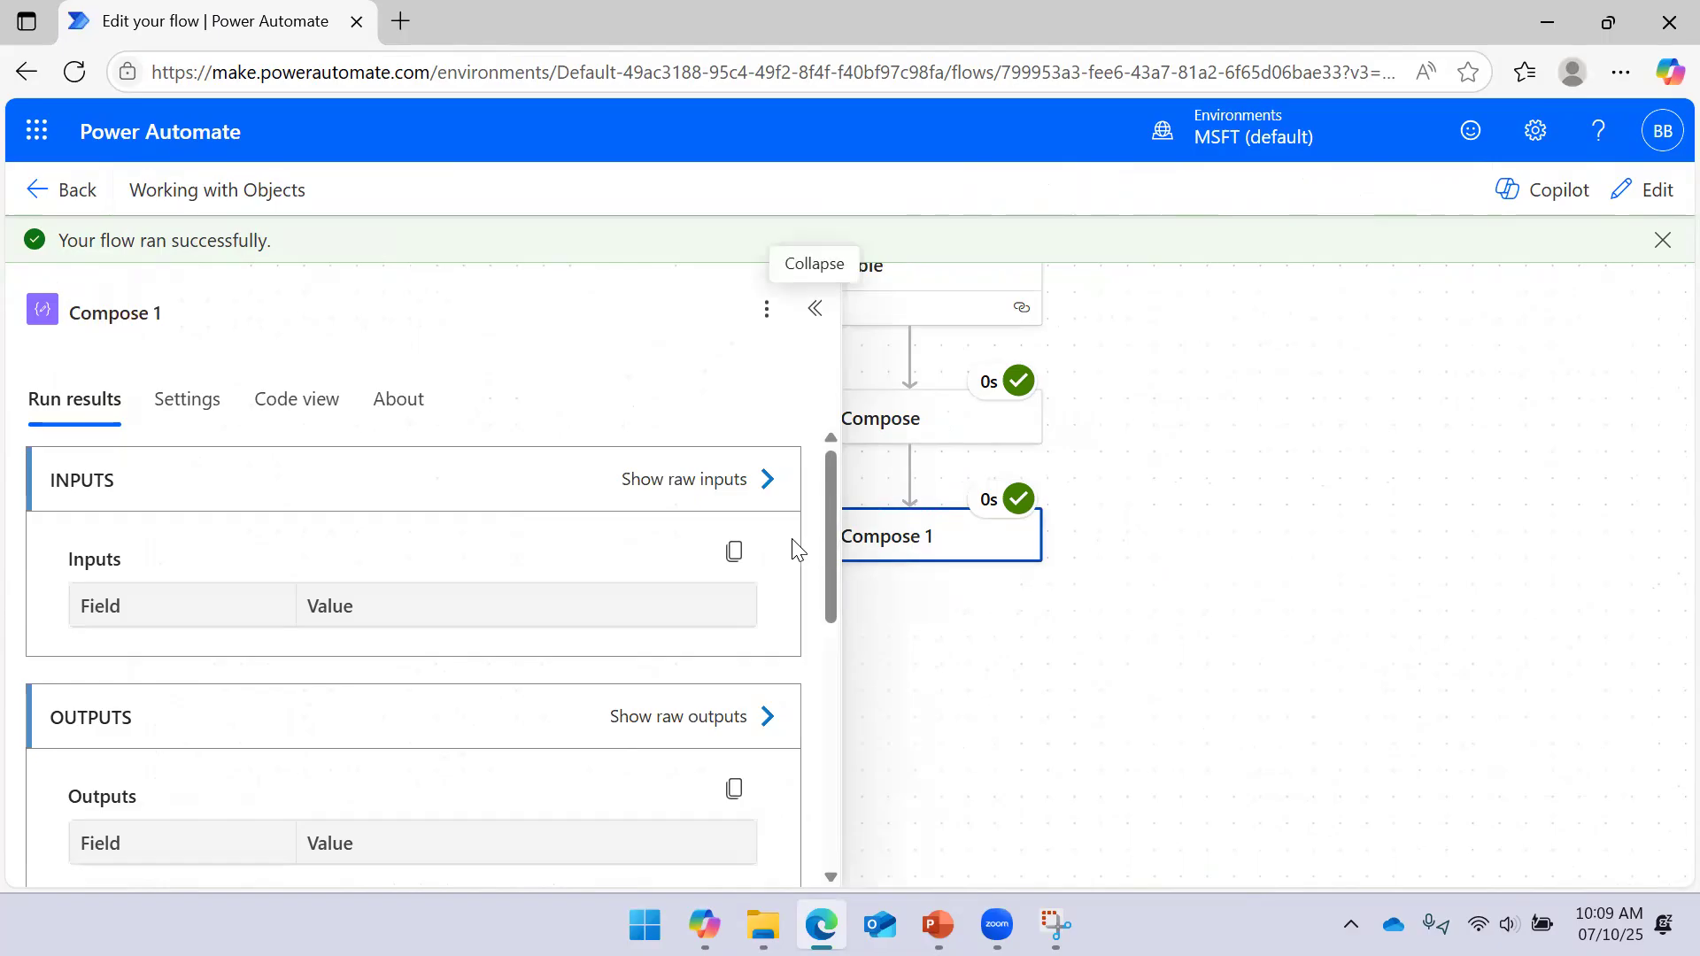
pyautogui.scroll(-2, 708, 602)
pyautogui.scroll(-2, 677, 605)
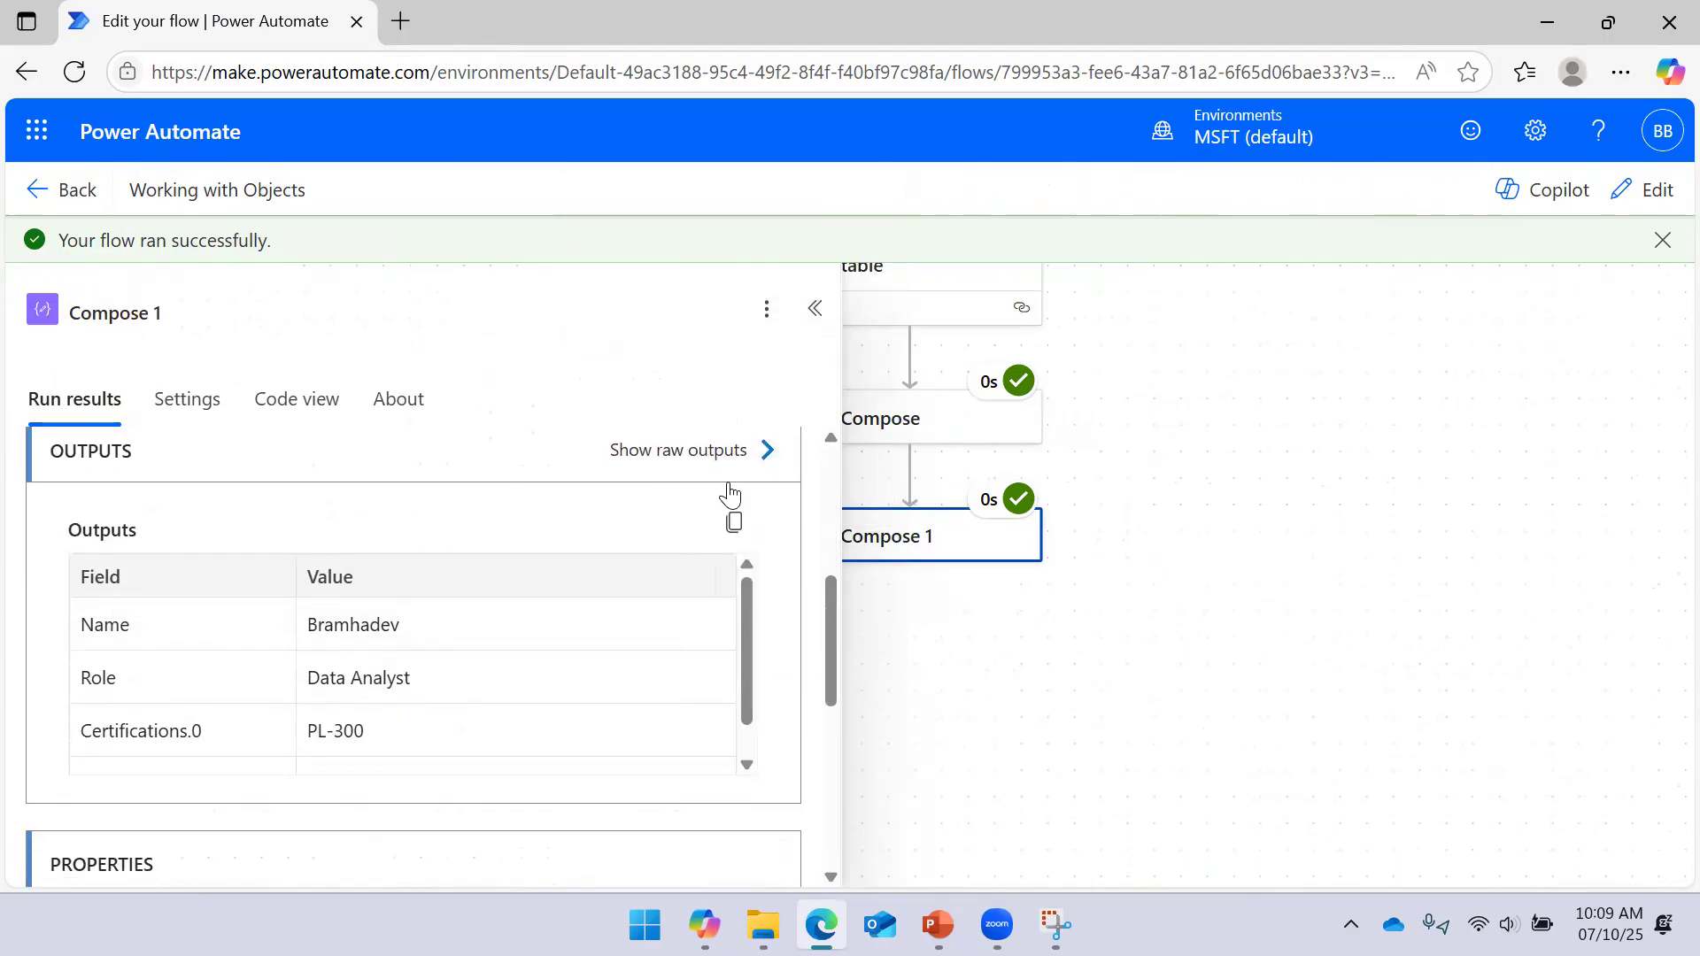
pyautogui.click(759, 449)
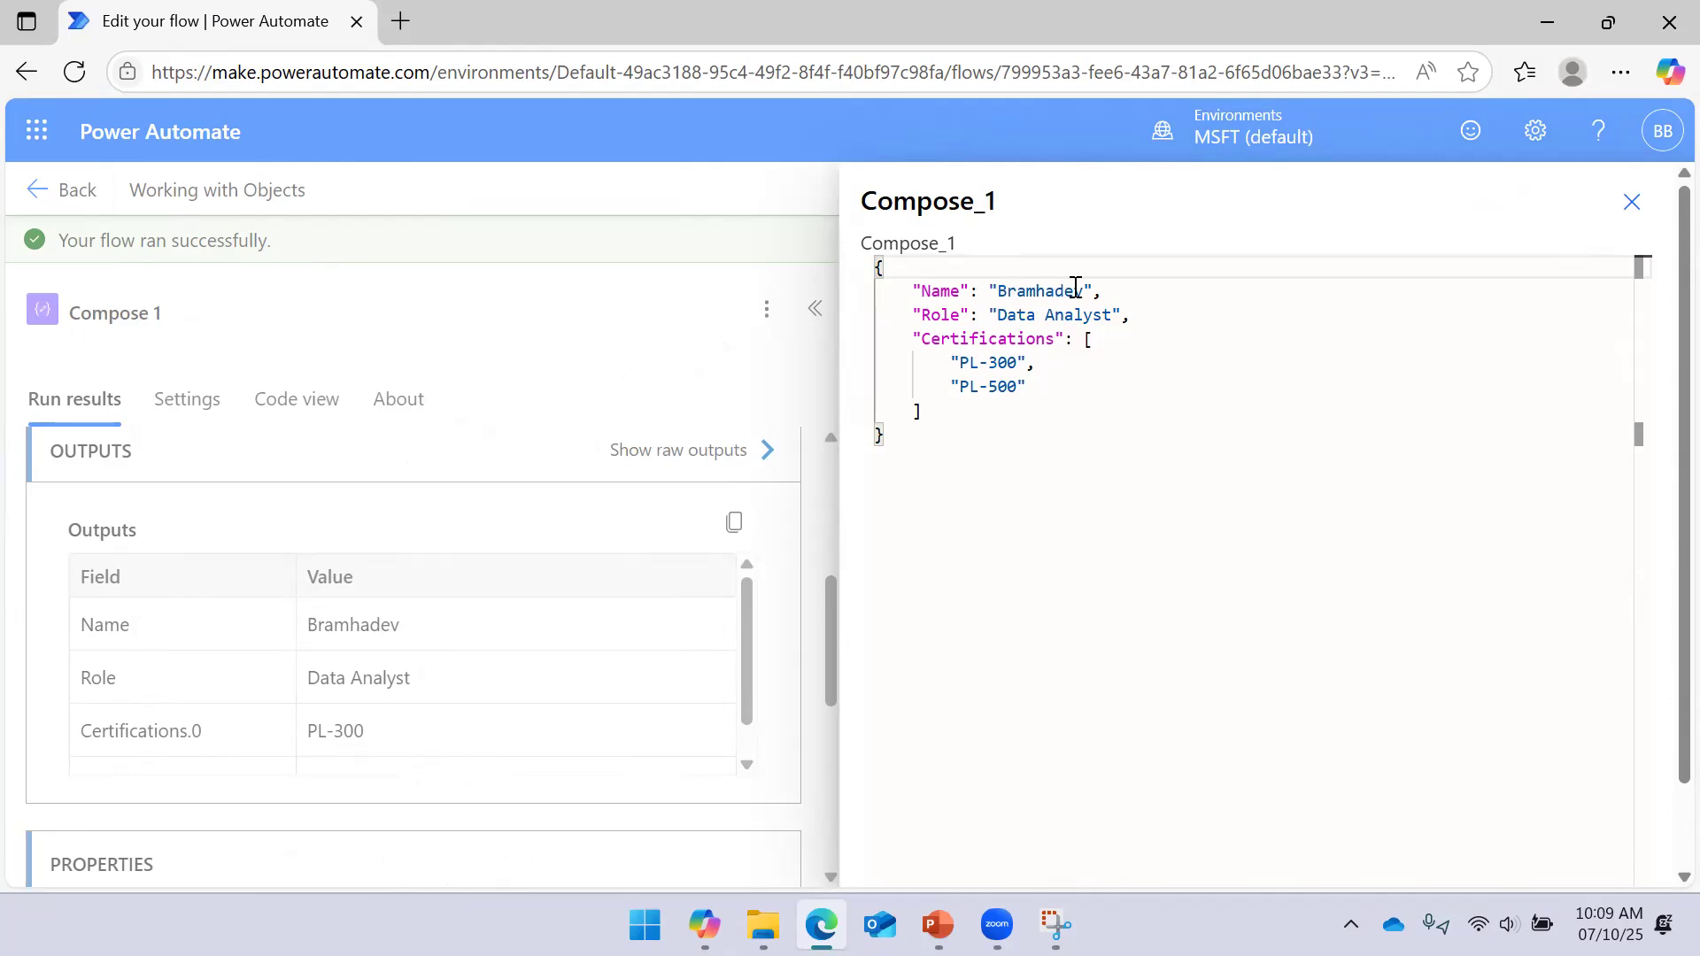
pyautogui.click(1631, 202)
pyautogui.click(810, 310)
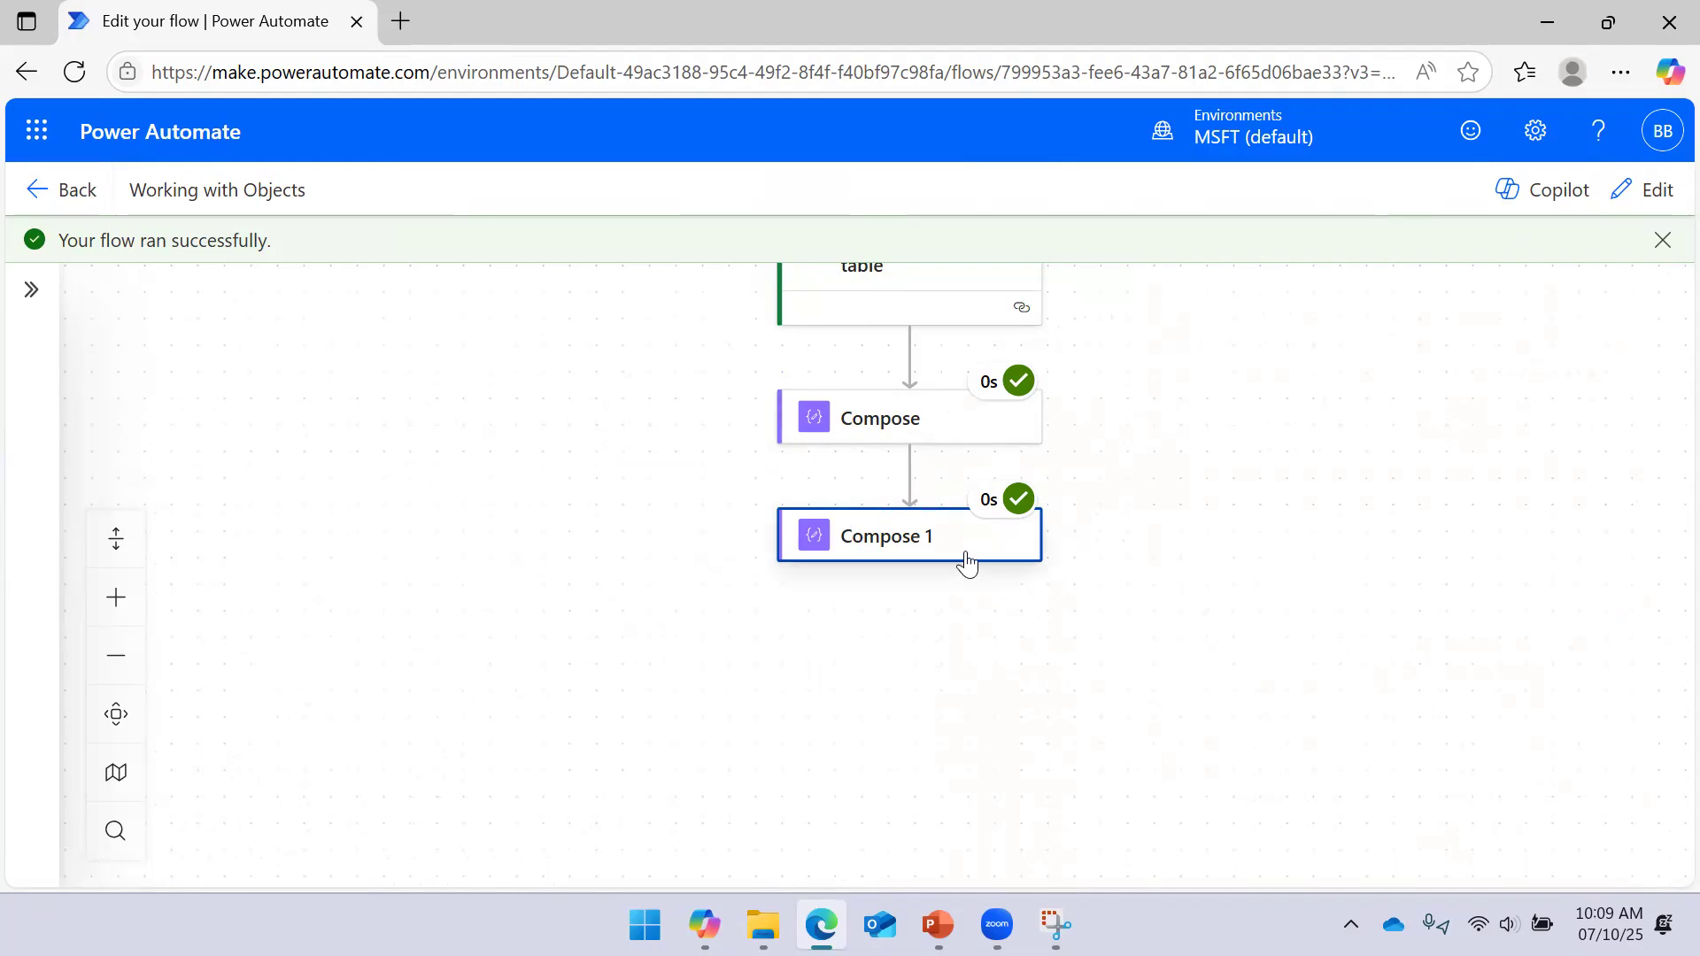
# Return to edit mode and remove the UserInfo token from Compose 1's input
pyautogui.click(960, 554)
pyautogui.click(1643, 190)
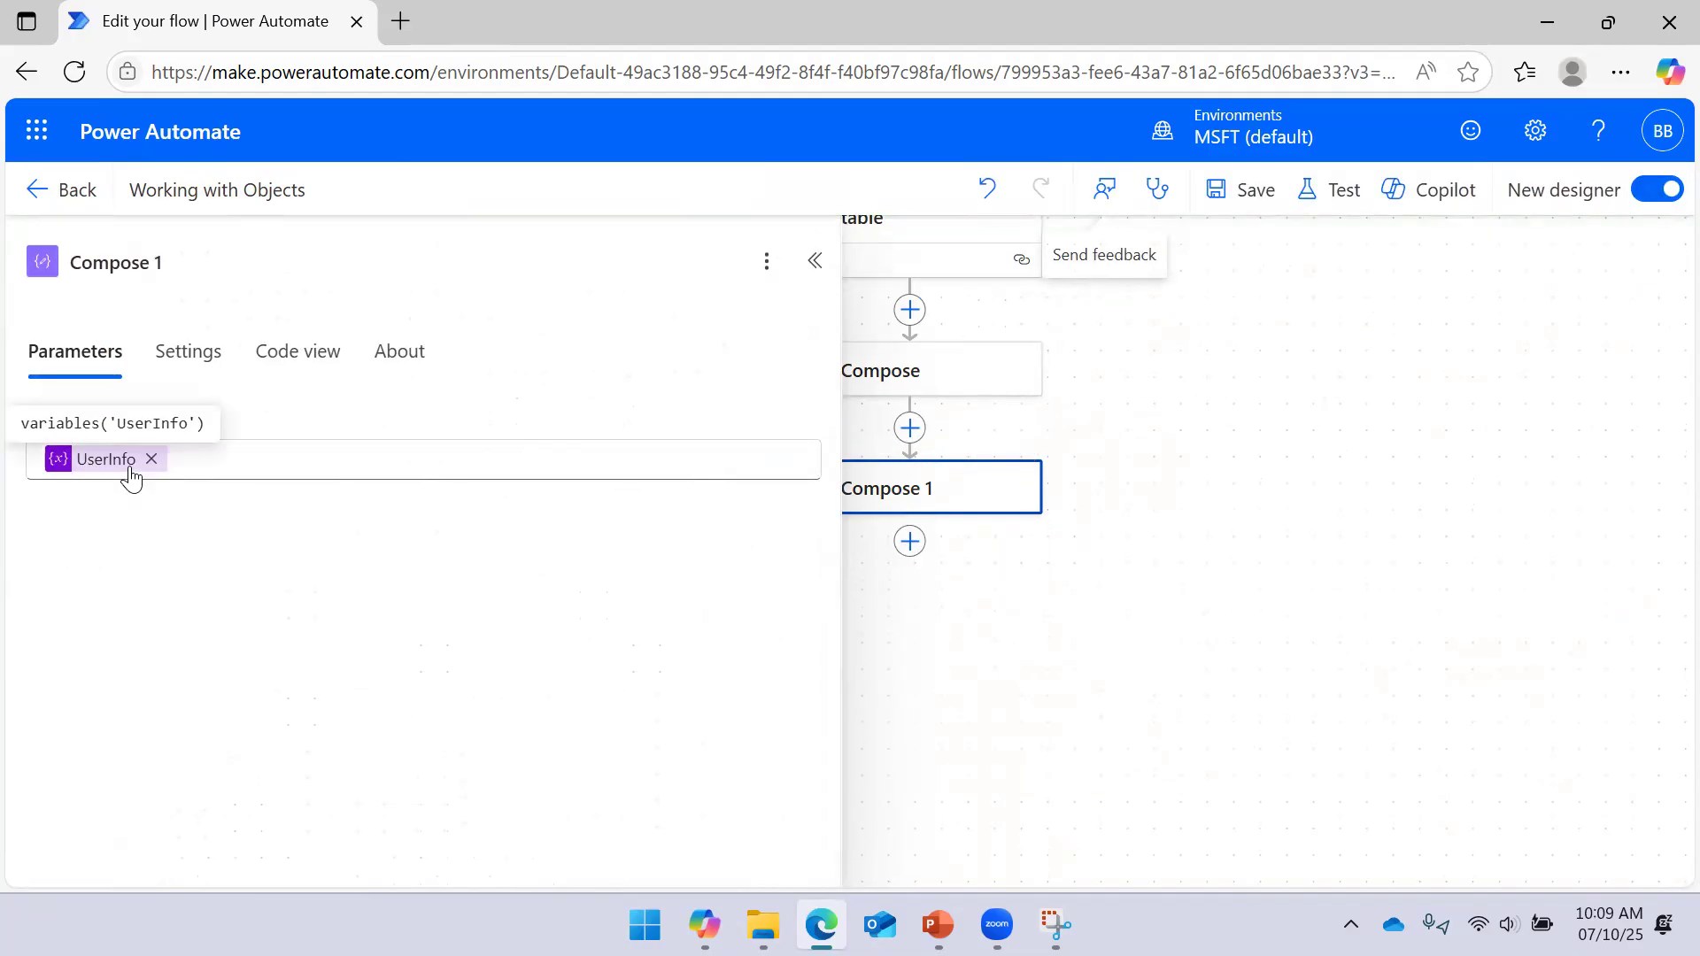
pyautogui.click(153, 458)
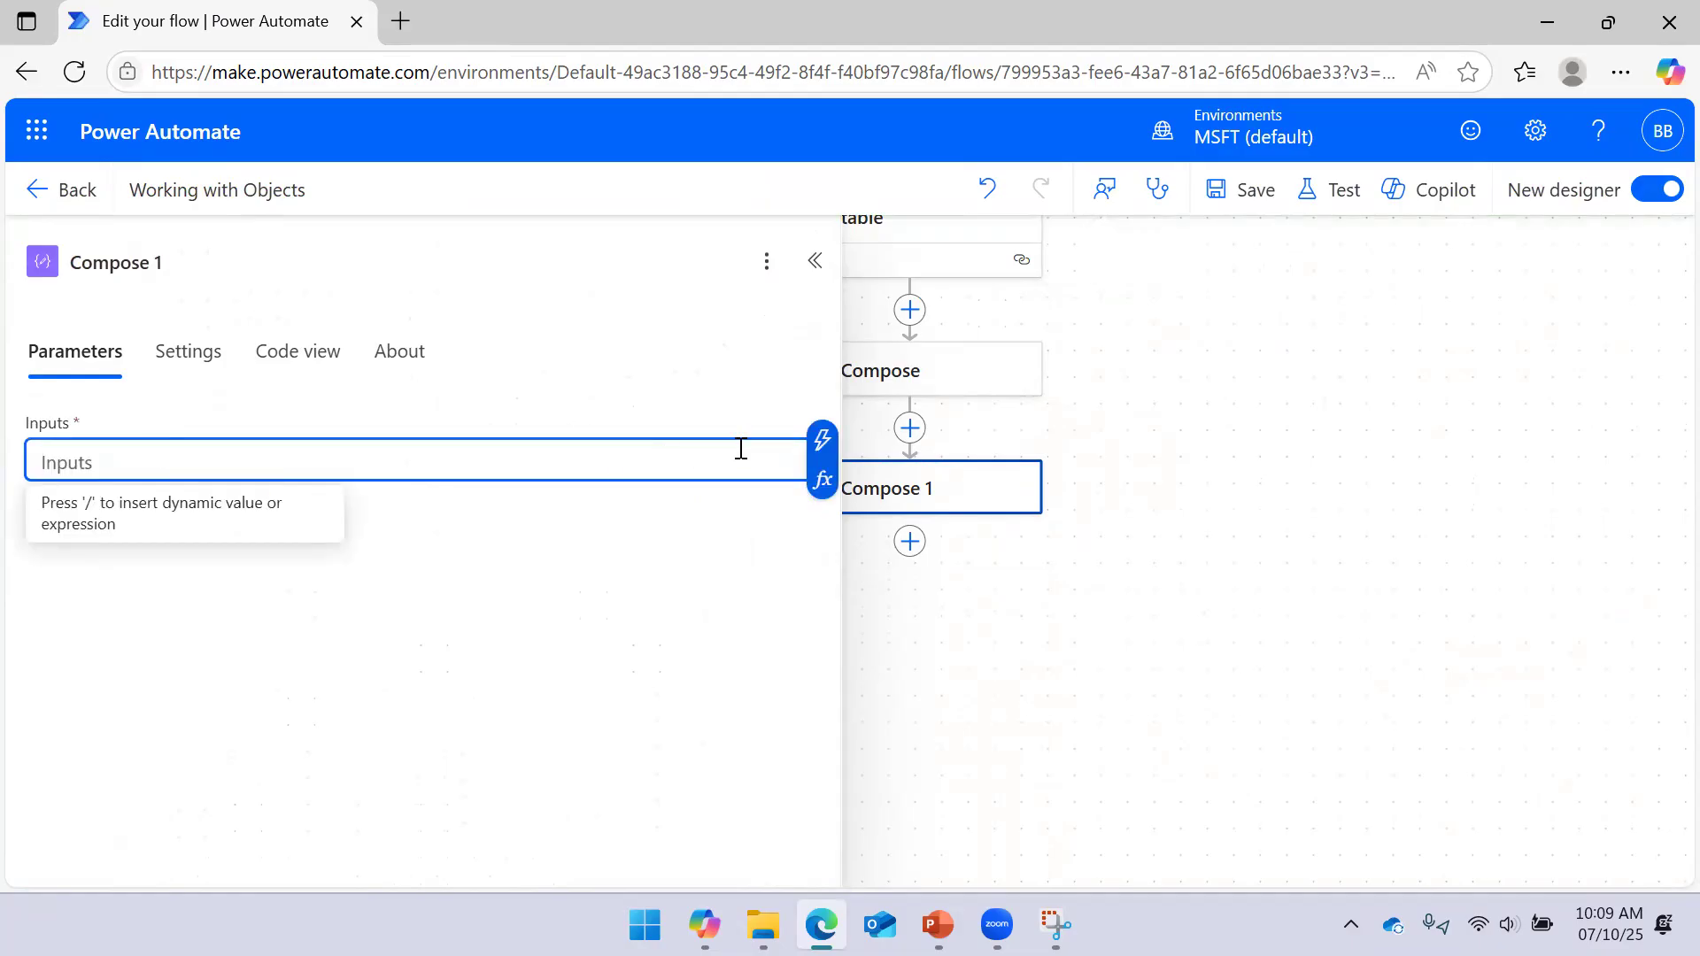
# Enter the expression variables('UserInfo')['Name'] as Compose 1's input
pyautogui.click(822, 478)
pyautogui.click(1005, 634)
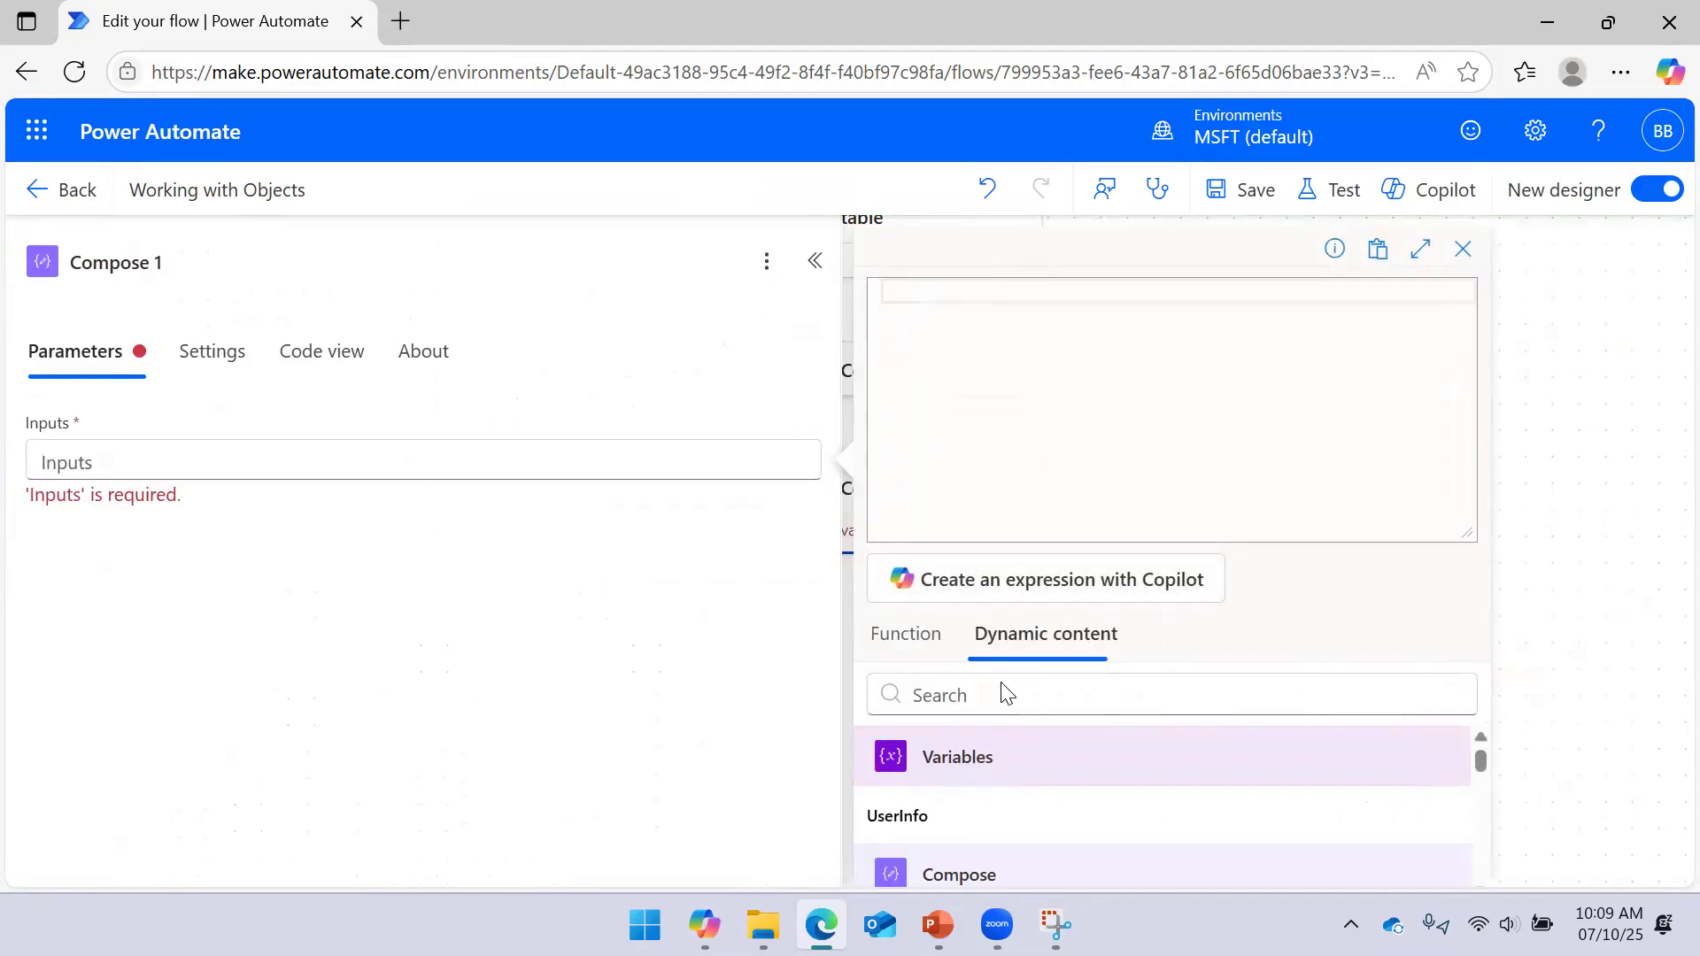
pyautogui.click(952, 815)
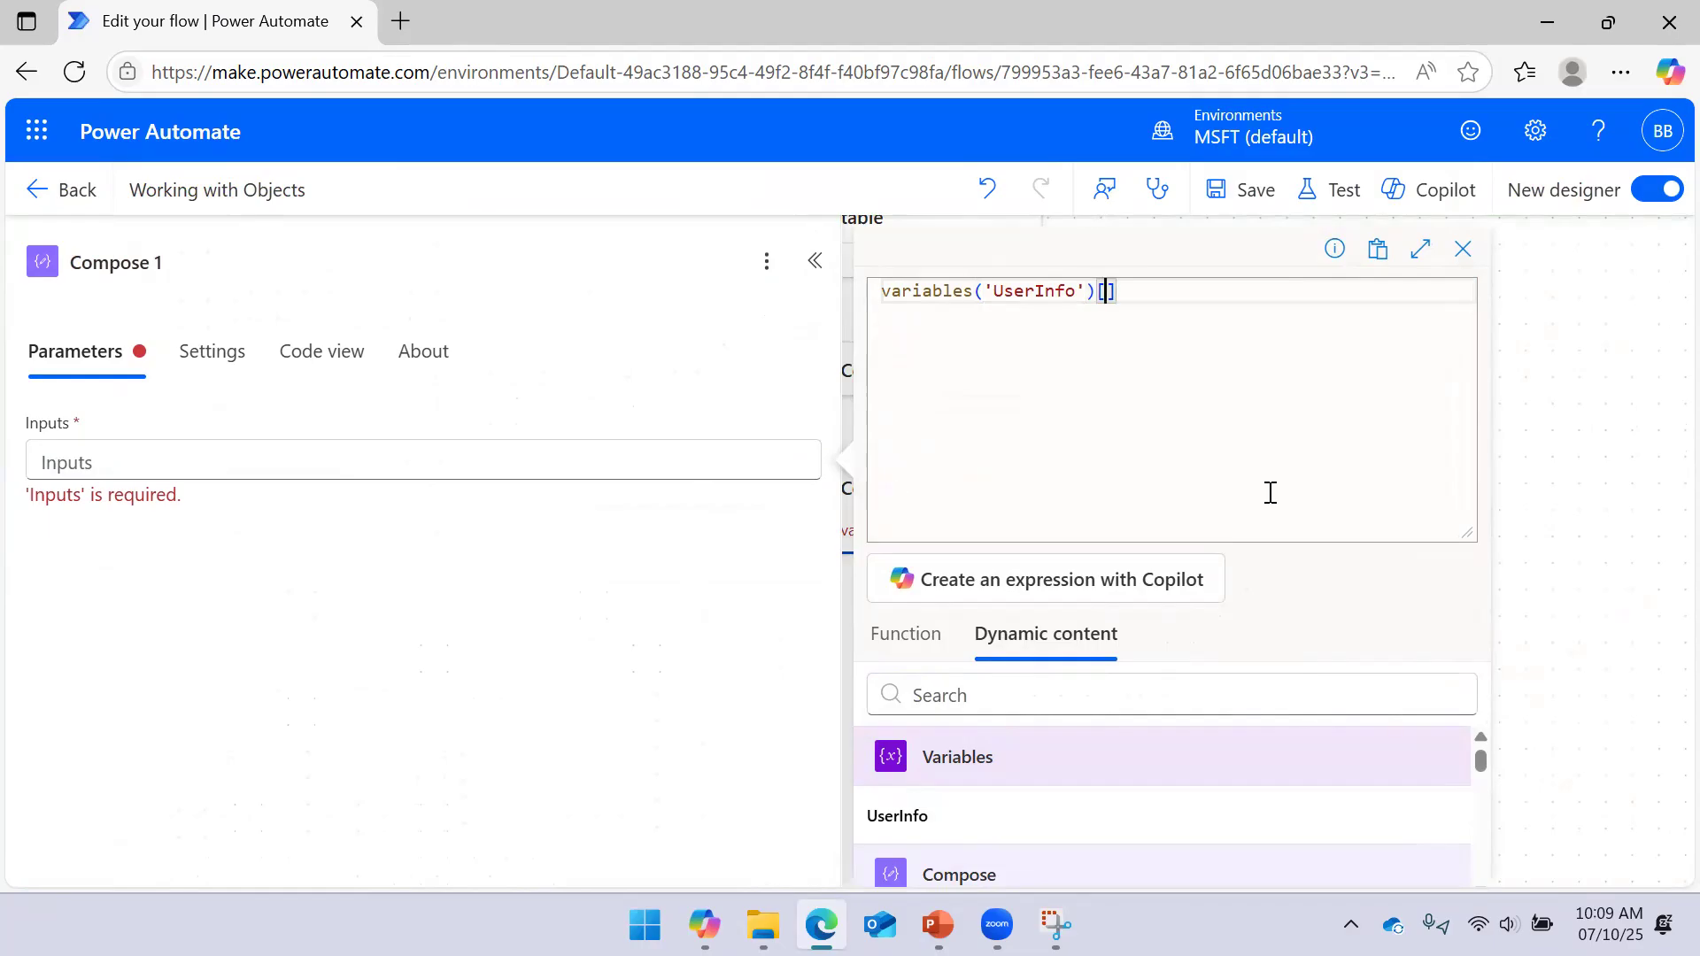
pyautogui.write("['Name")
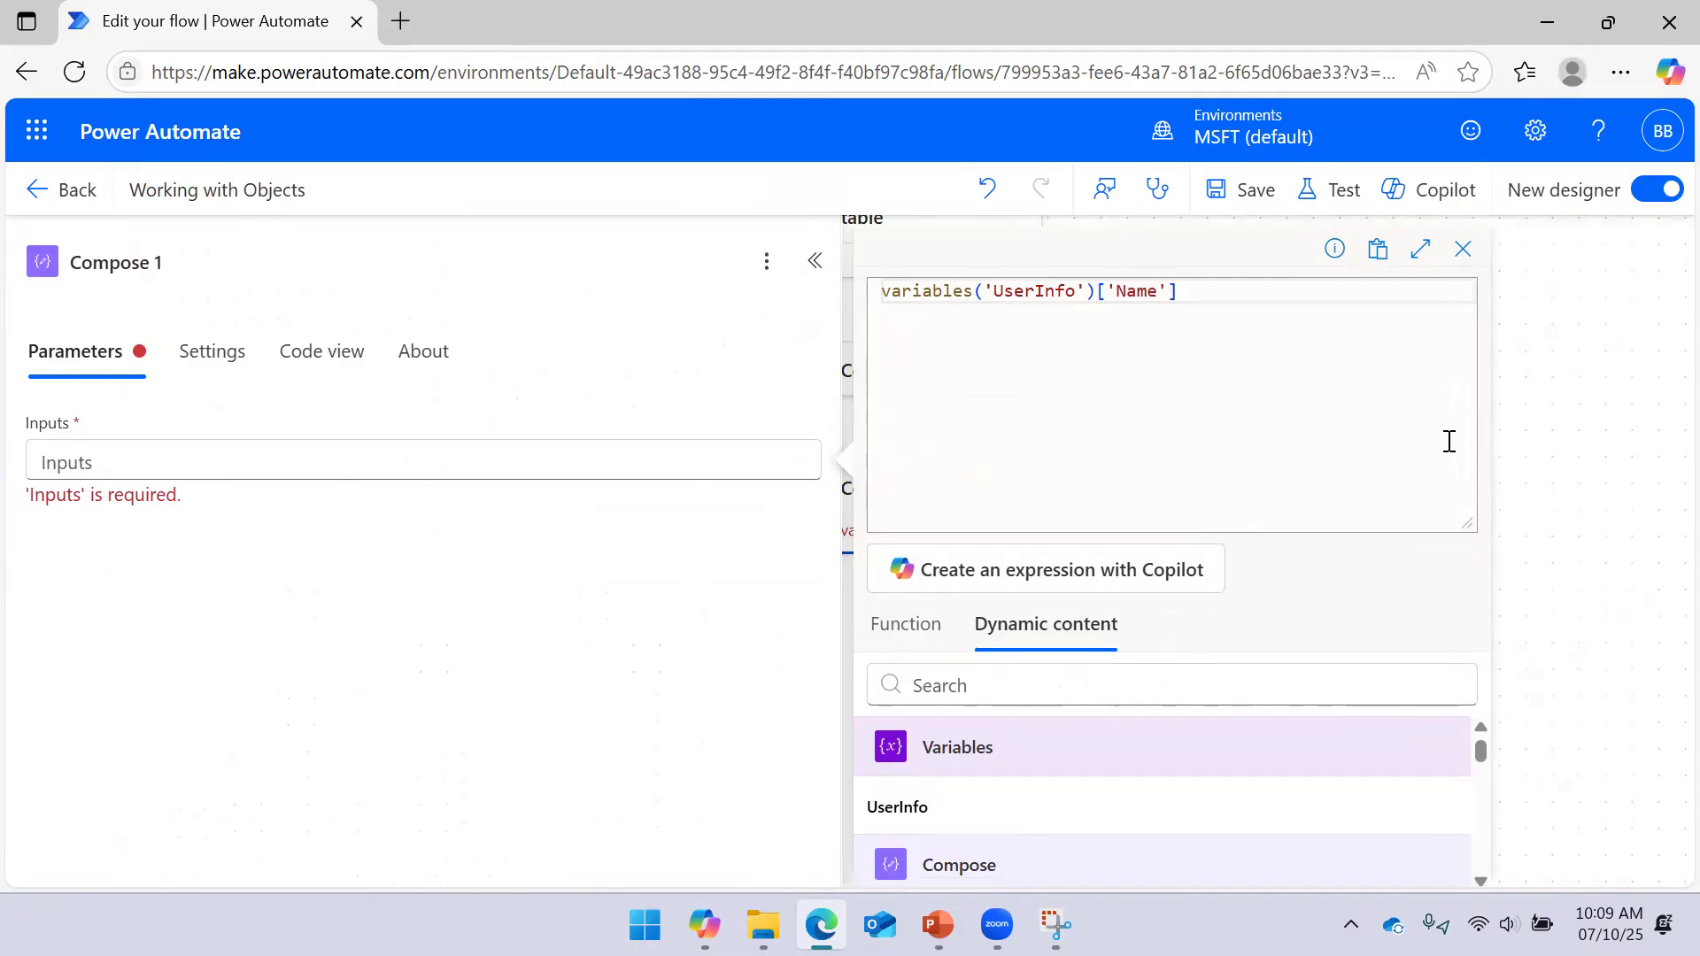
pyautogui.click(970, 845)
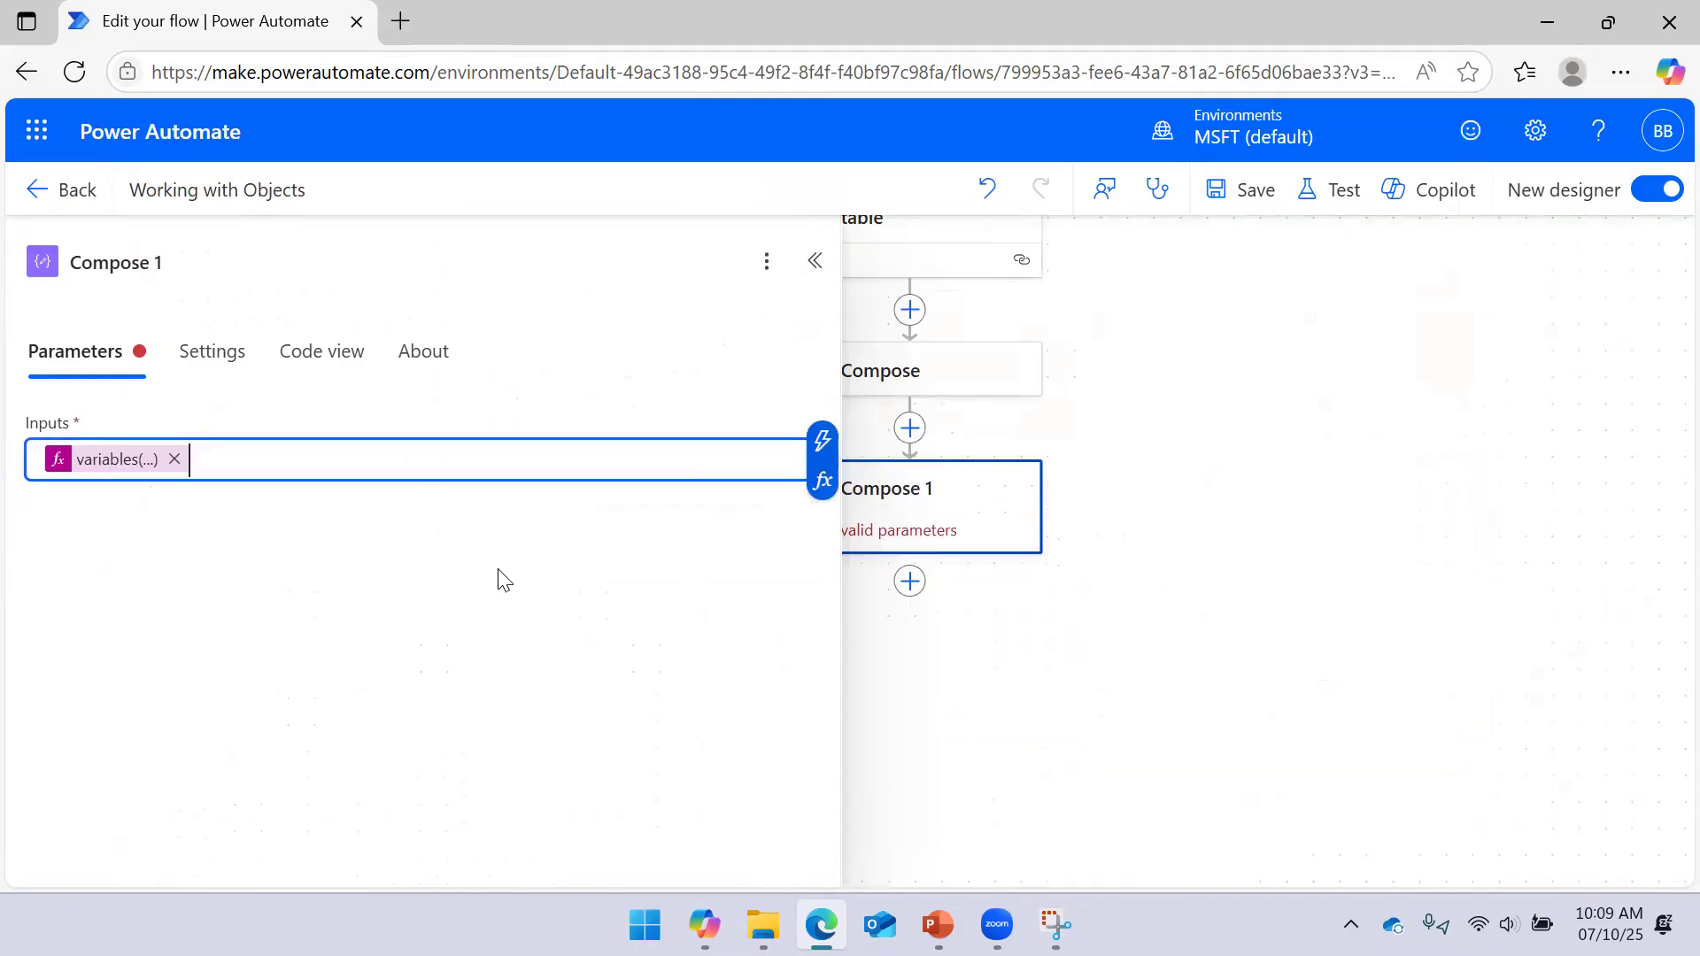
pyautogui.moveTo(118, 479)
pyautogui.click(1321, 190)
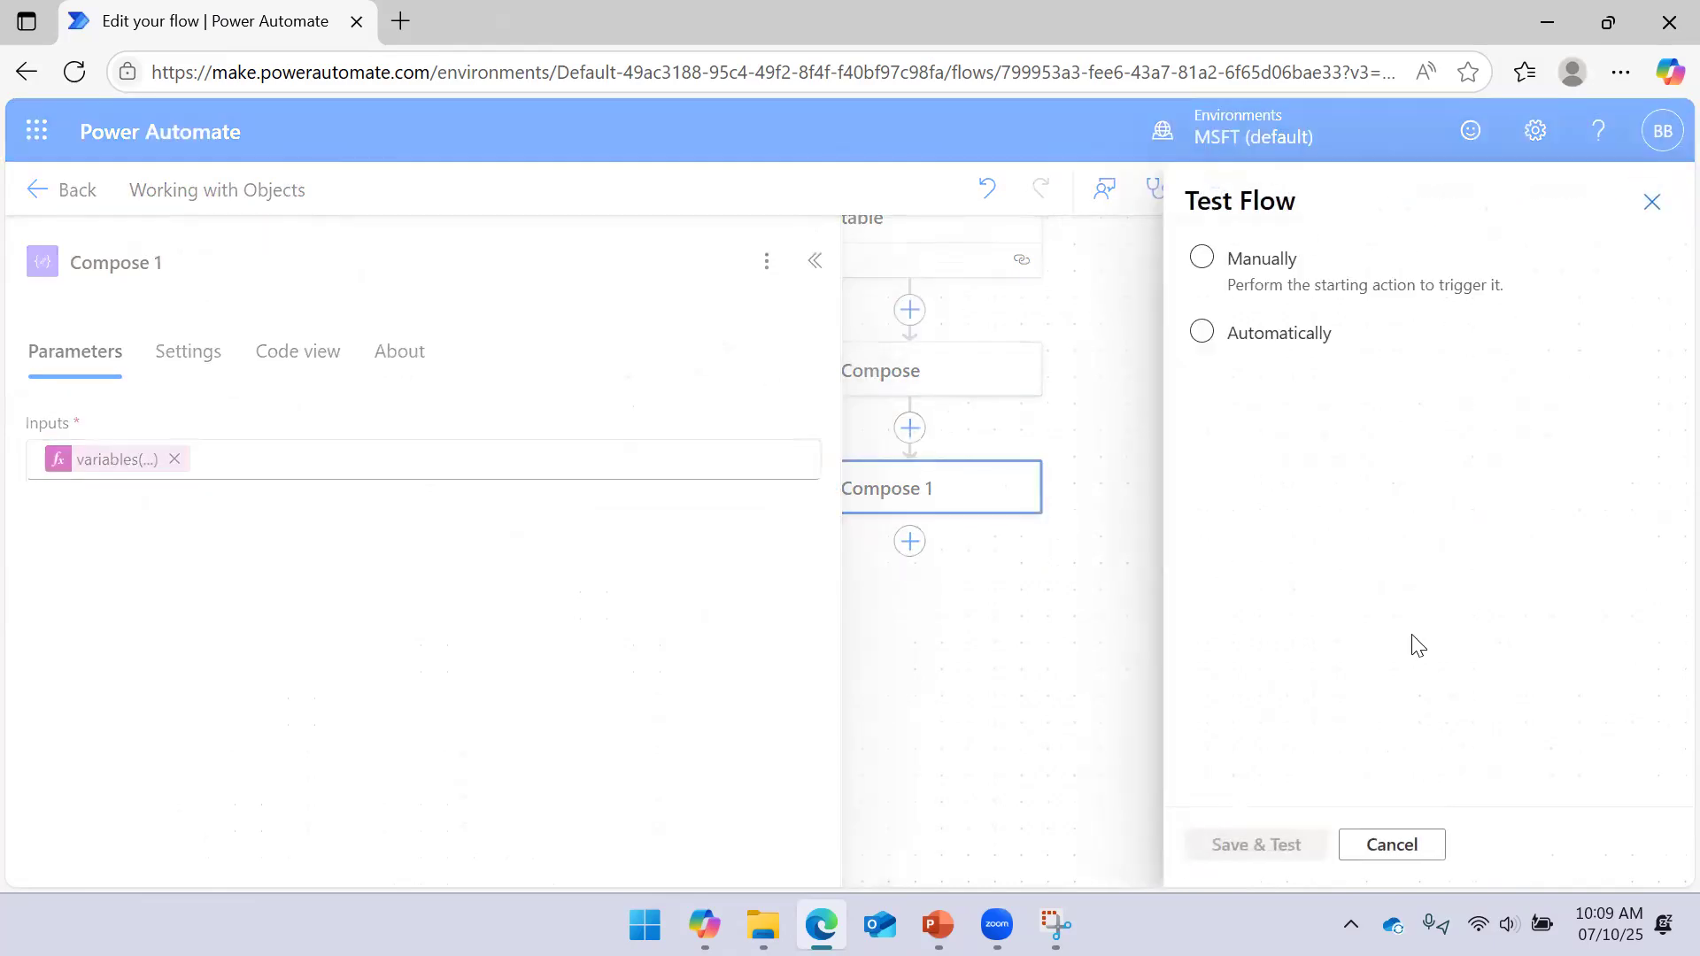
pyautogui.click(1648, 204)
pyautogui.click(1254, 206)
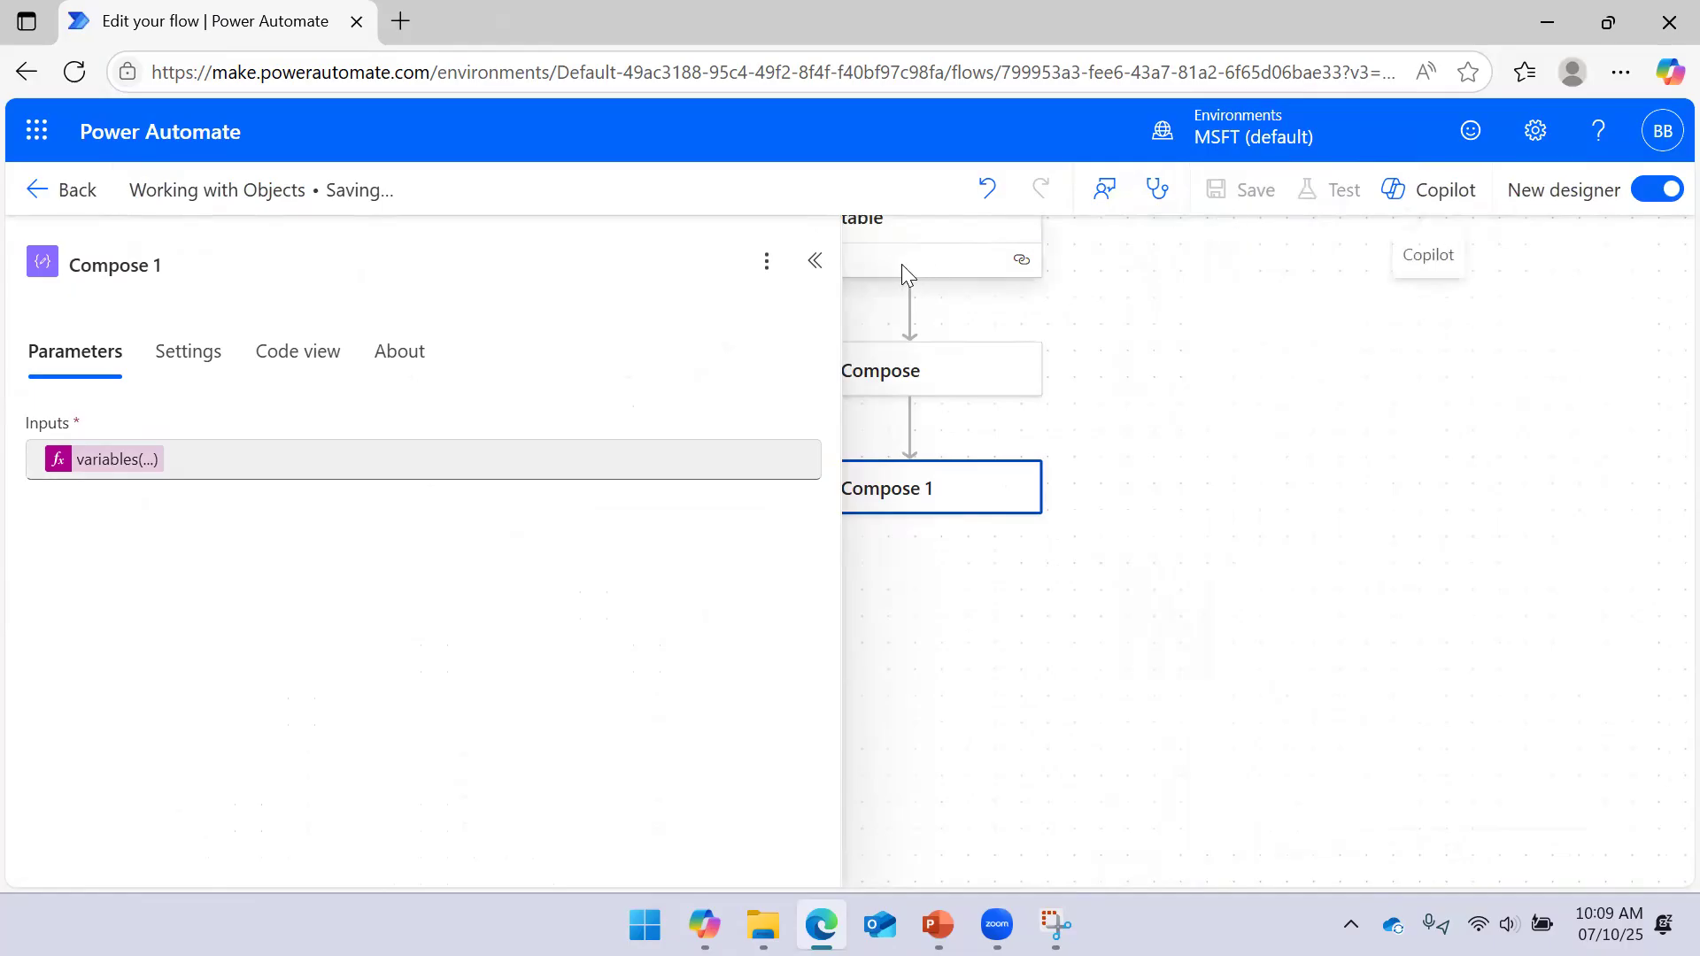
pyautogui.moveTo(837, 312); pyautogui.dragTo(732, 324)
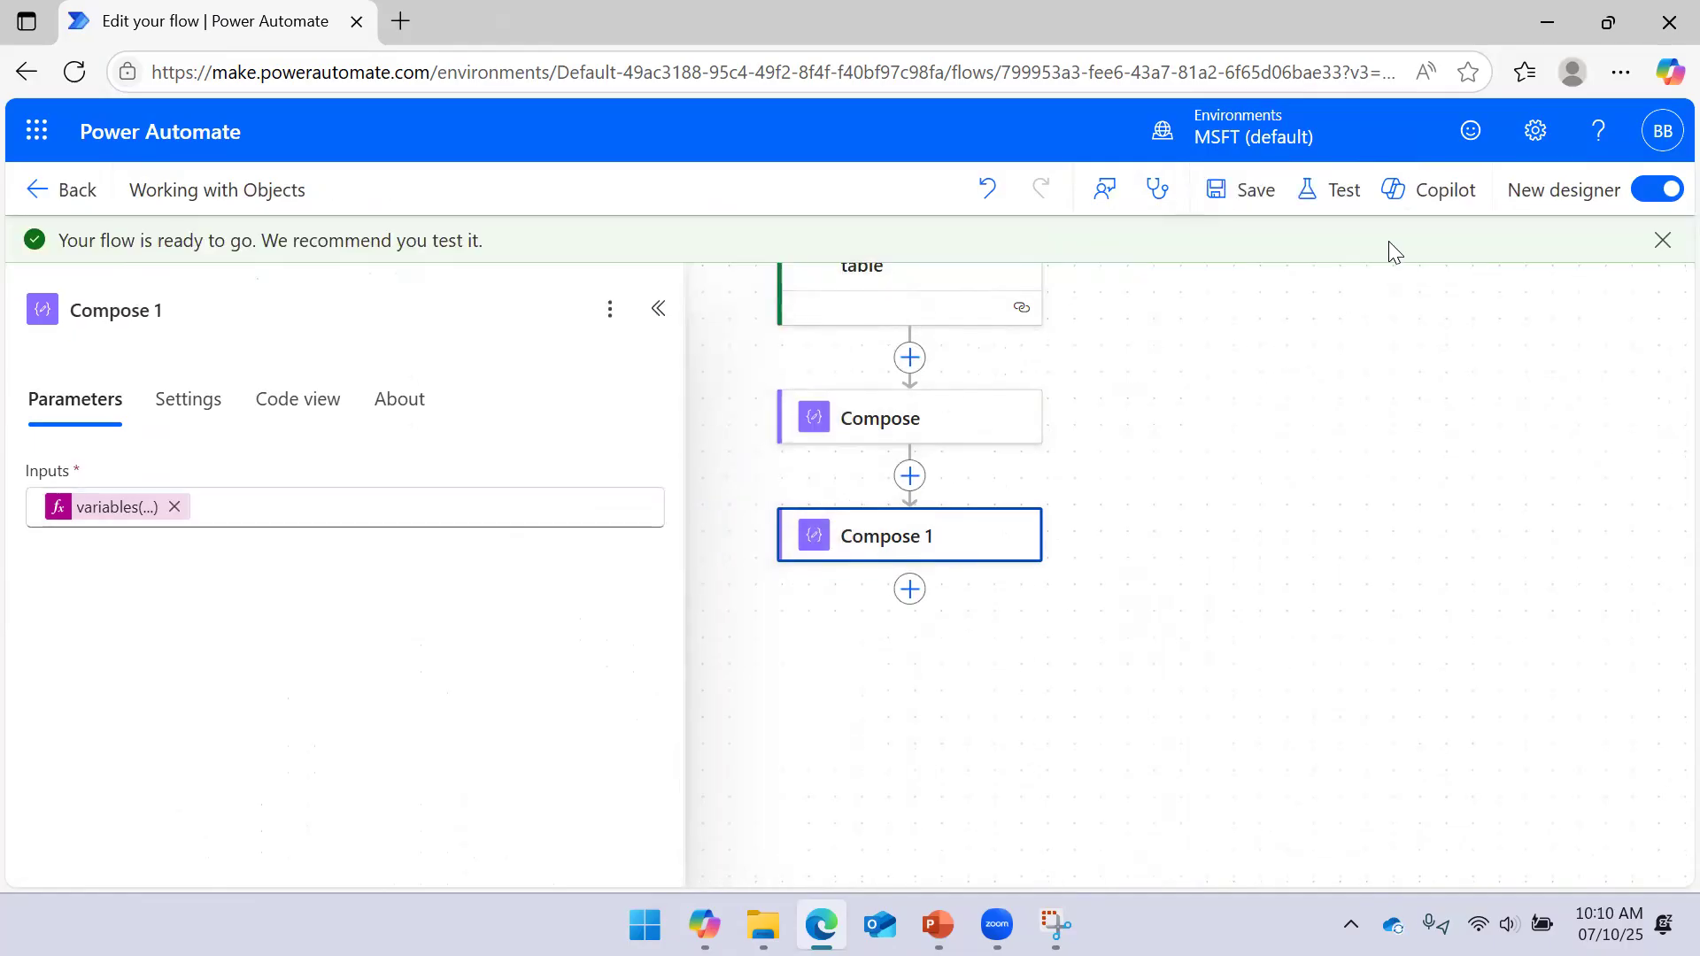
pyautogui.click(1335, 193)
pyautogui.click(1232, 280)
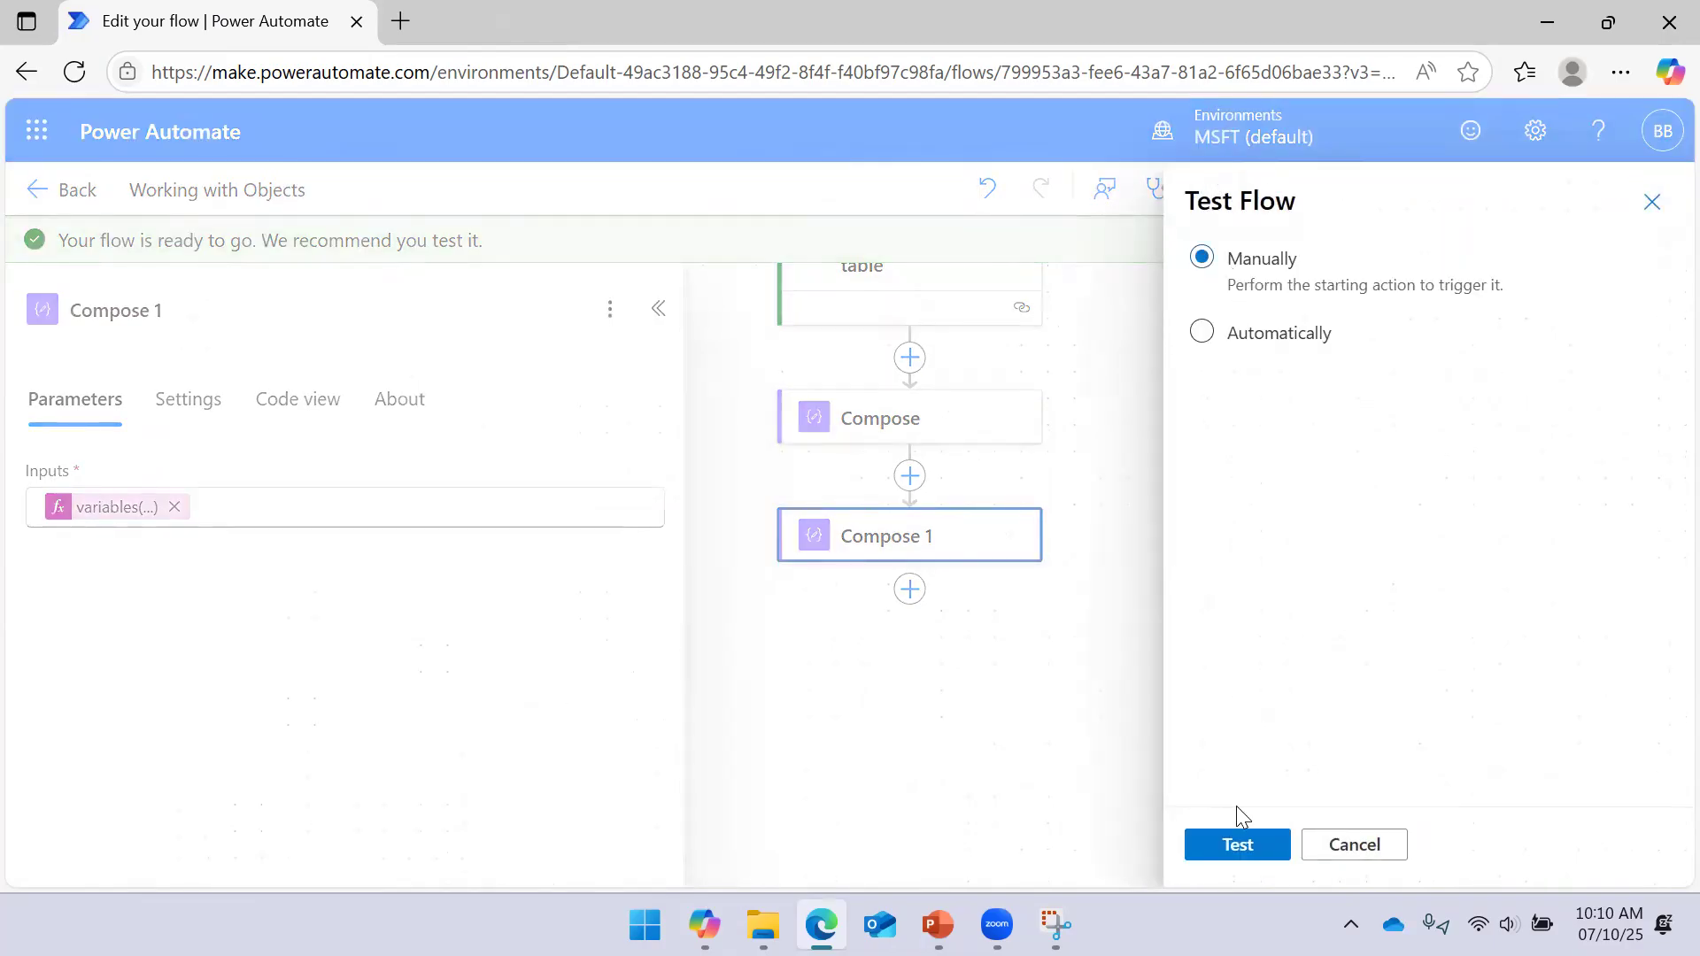
pyautogui.click(1235, 848)
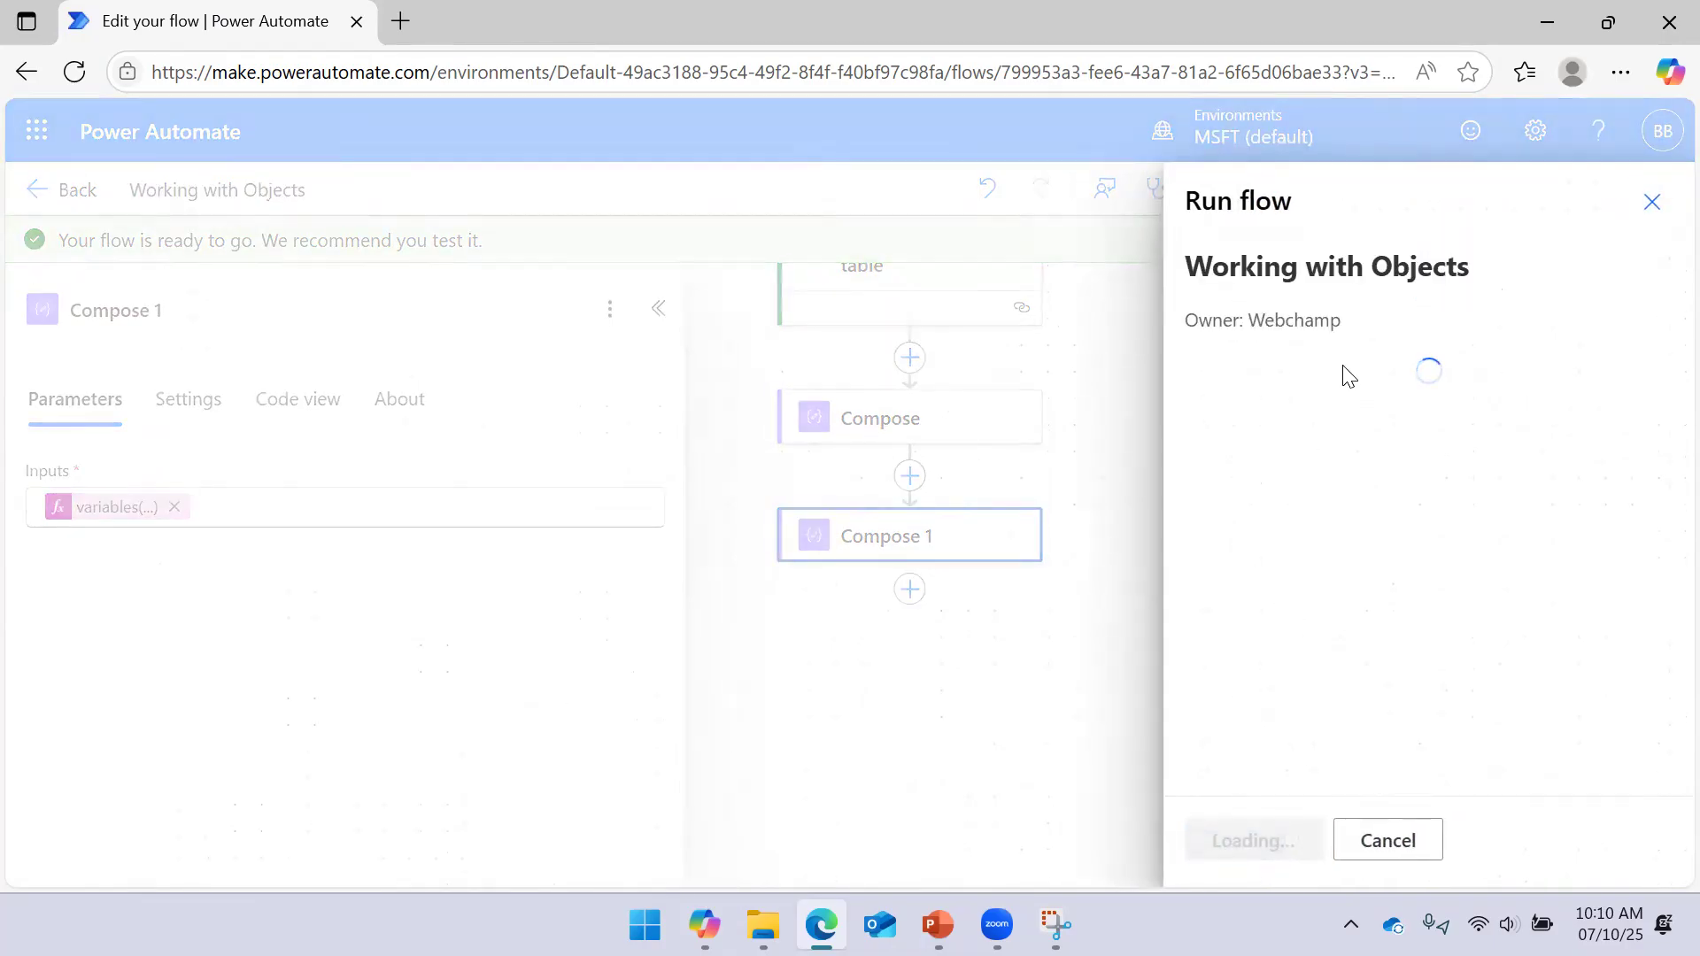
pyautogui.click(1244, 845)
pyautogui.click(1235, 839)
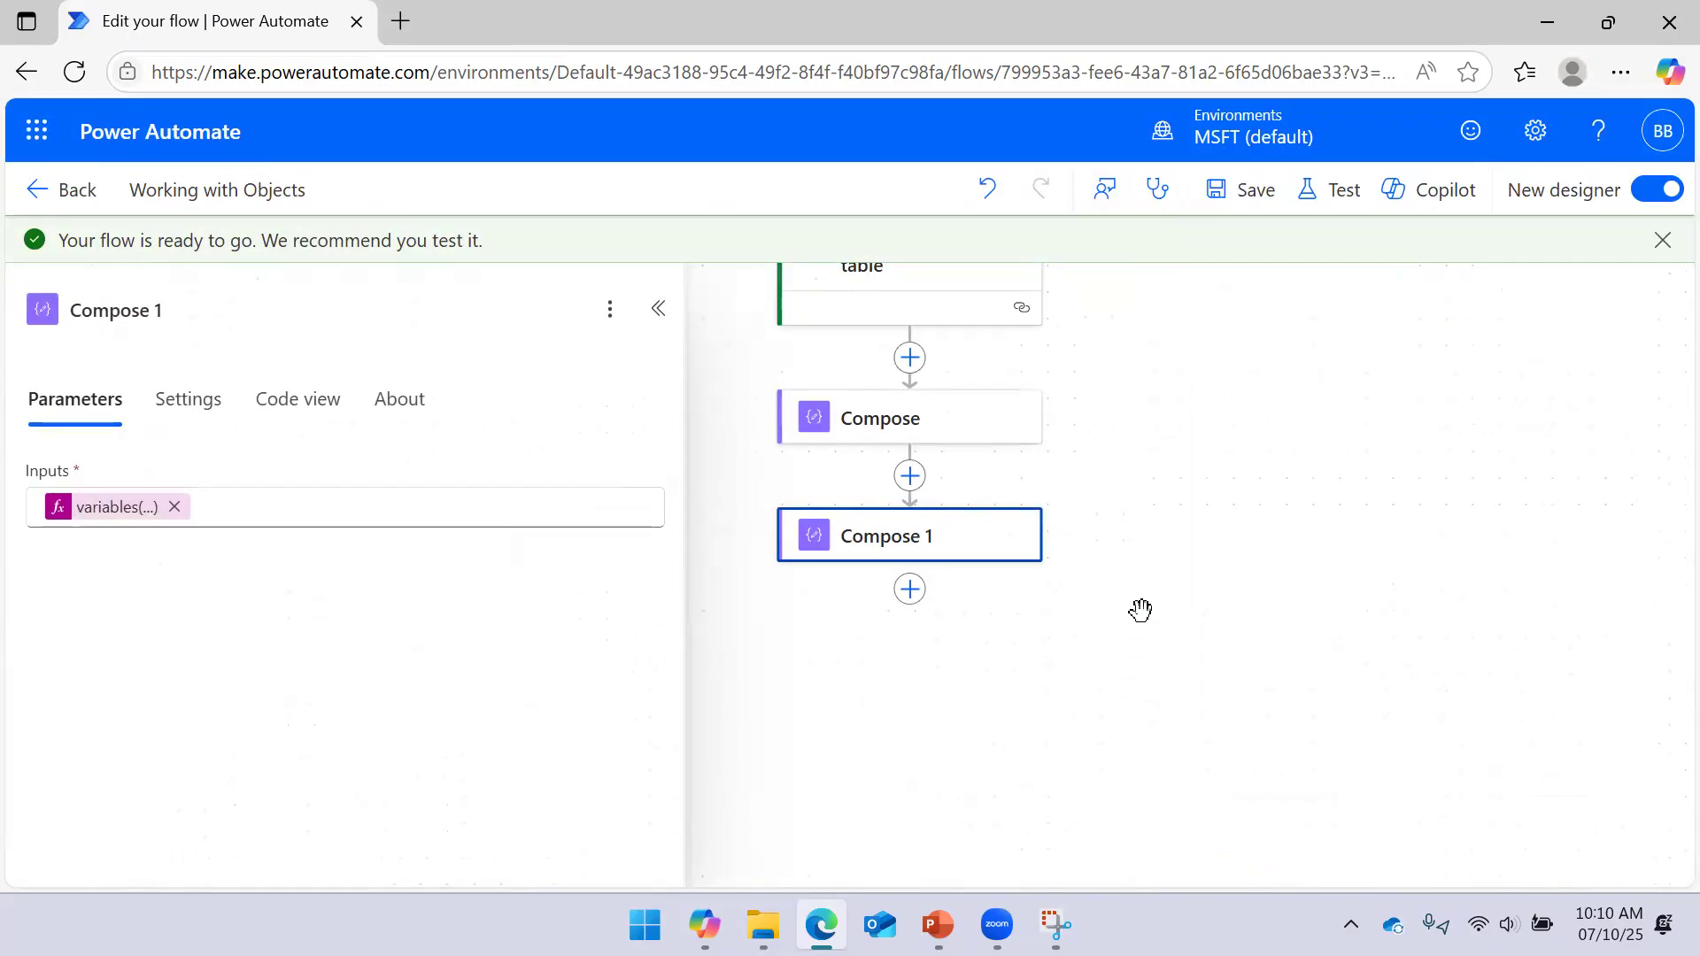
pyautogui.click(656, 317)
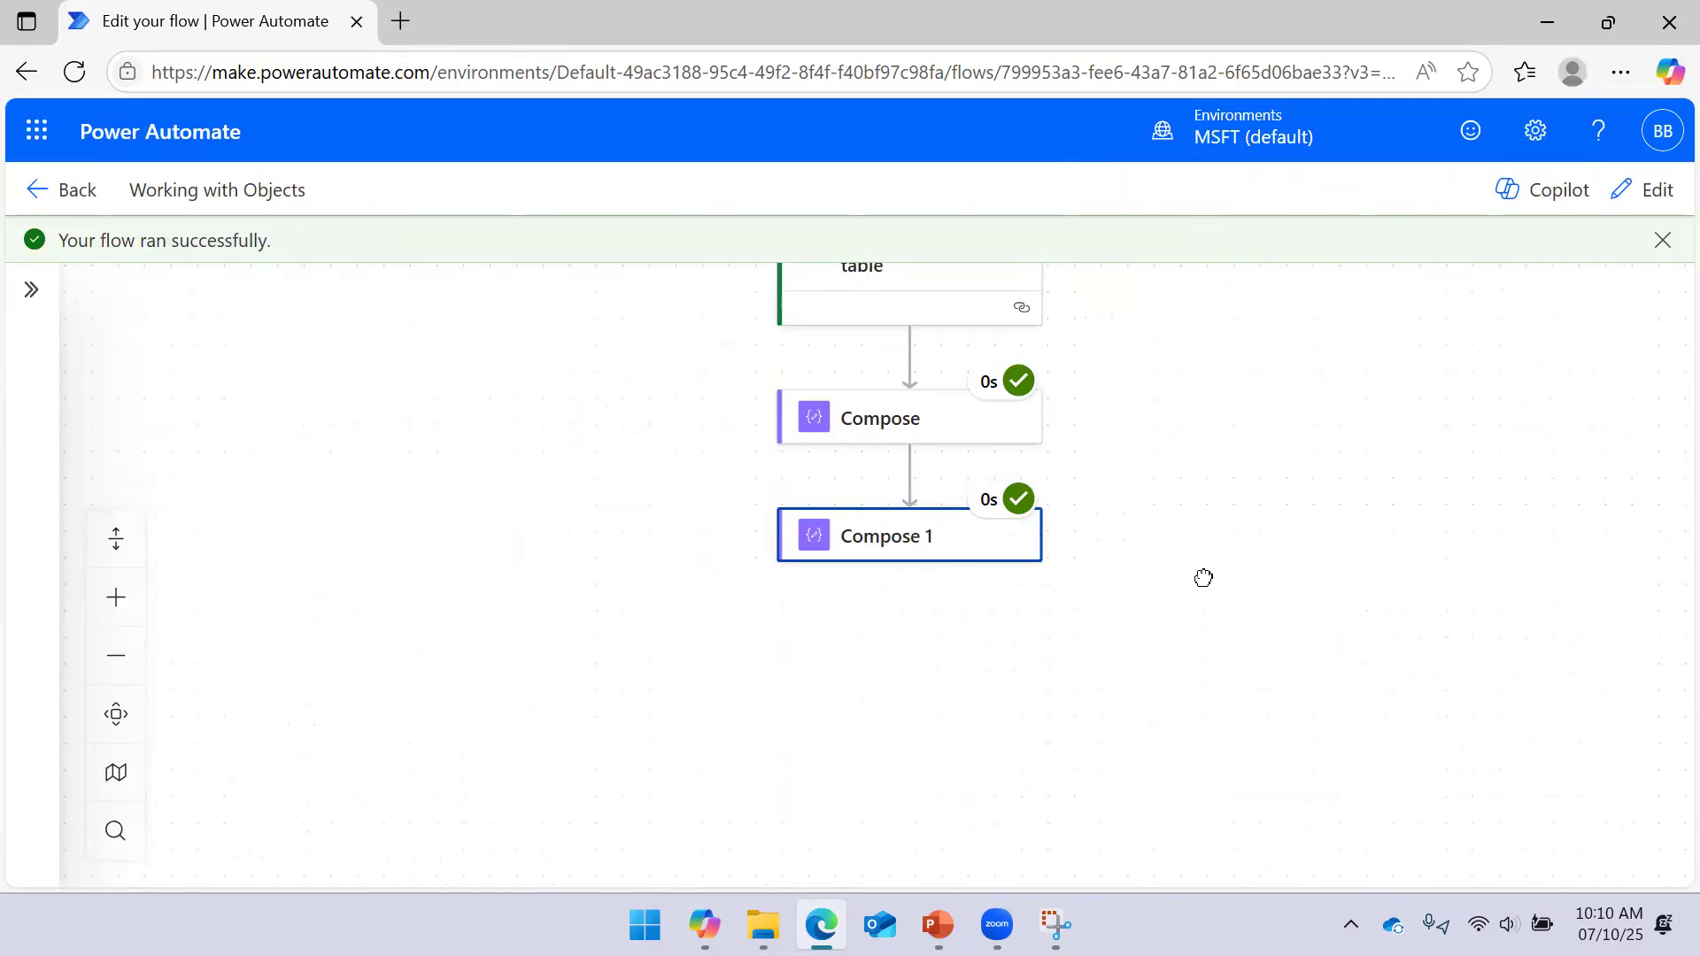
pyautogui.moveTo(1204, 578); pyautogui.dragTo(1192, 490)
pyautogui.click(884, 479)
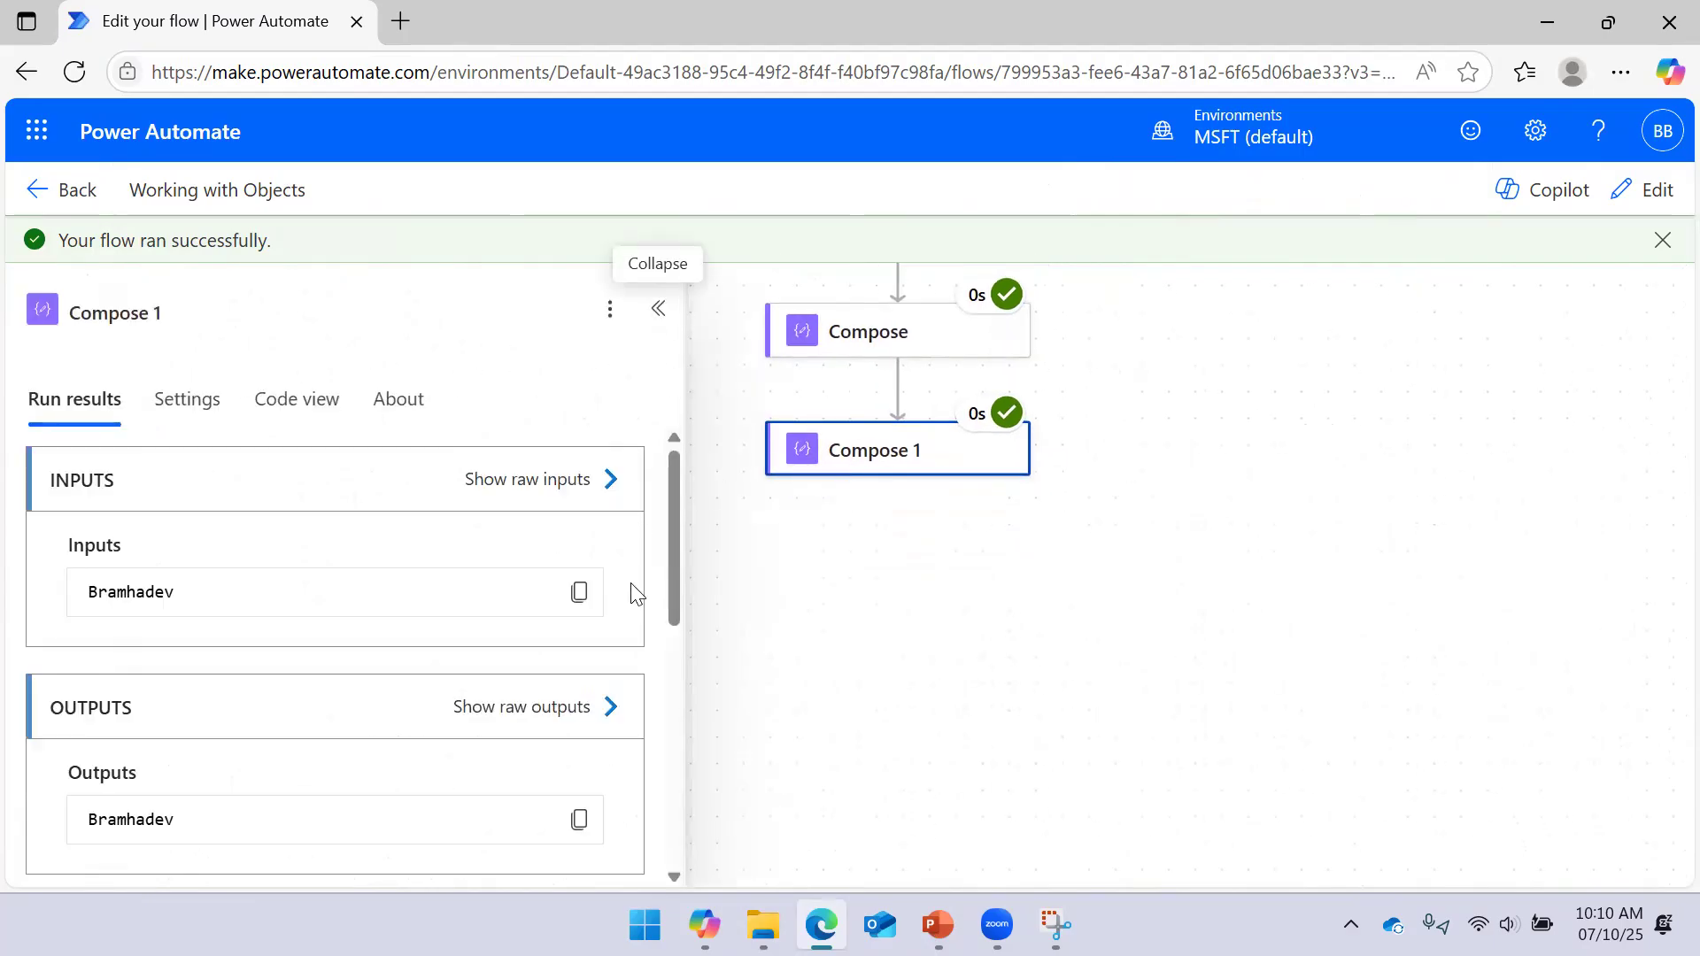
pyautogui.scroll(-3, 425, 545)
pyautogui.scroll(3, 439, 558)
pyautogui.click(602, 485)
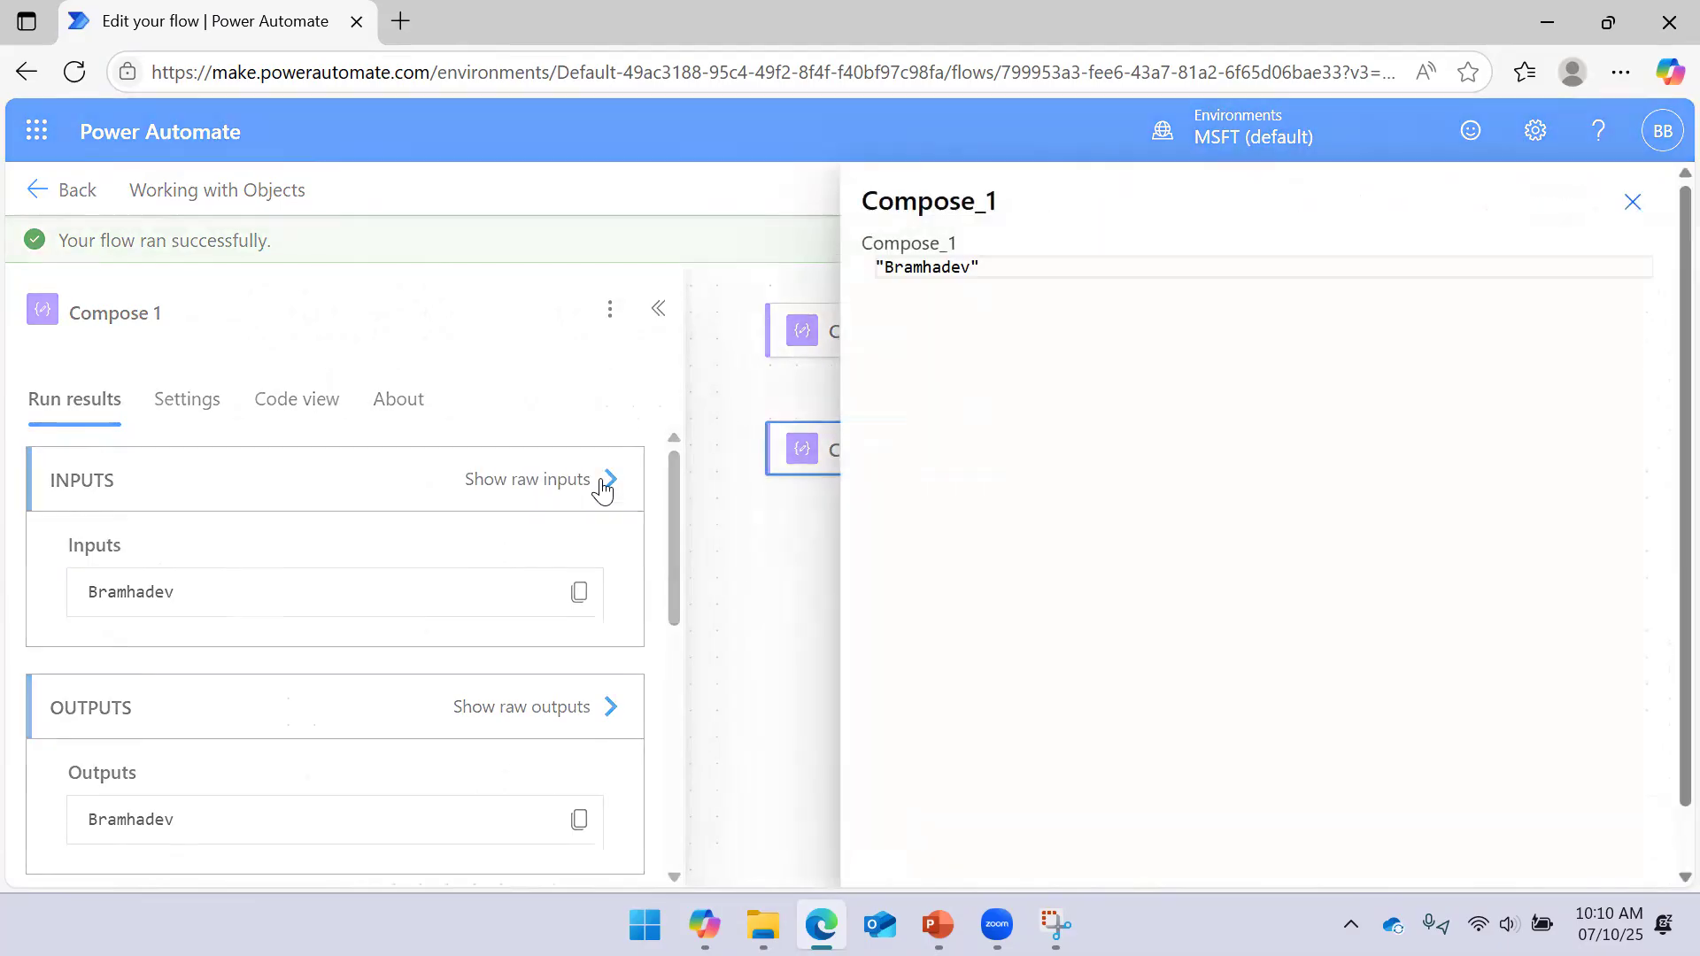
pyautogui.click(1629, 204)
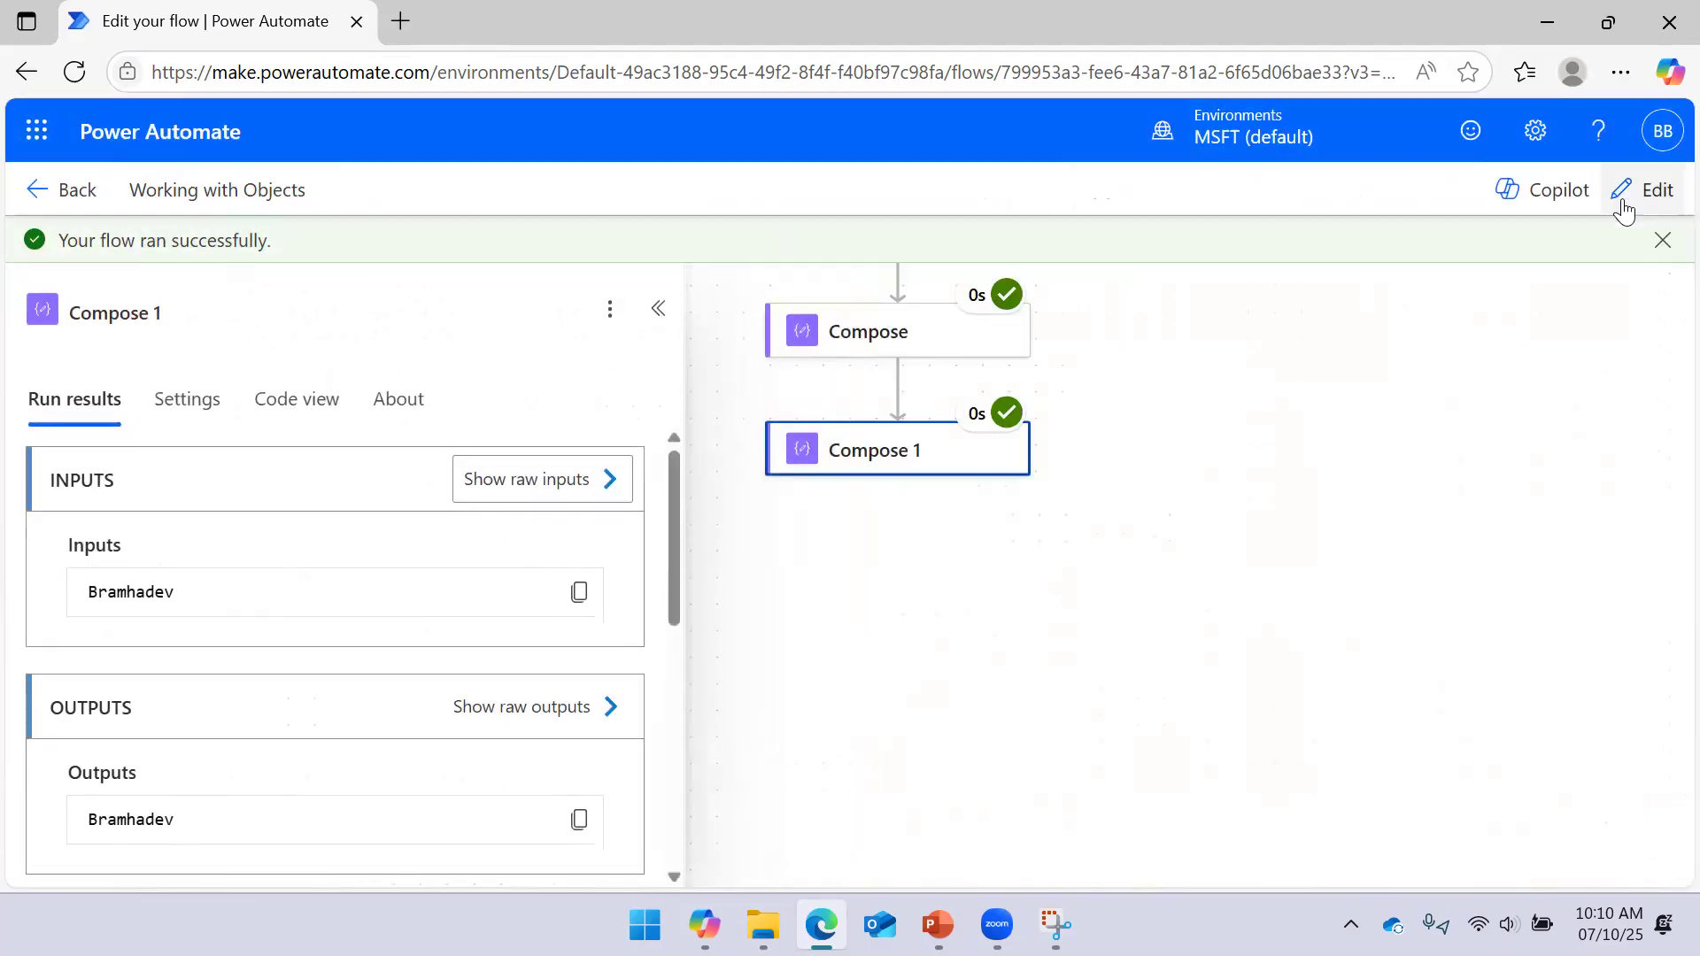
pyautogui.click(656, 311)
pyautogui.click(858, 471)
pyautogui.scroll(3, 1225, 394)
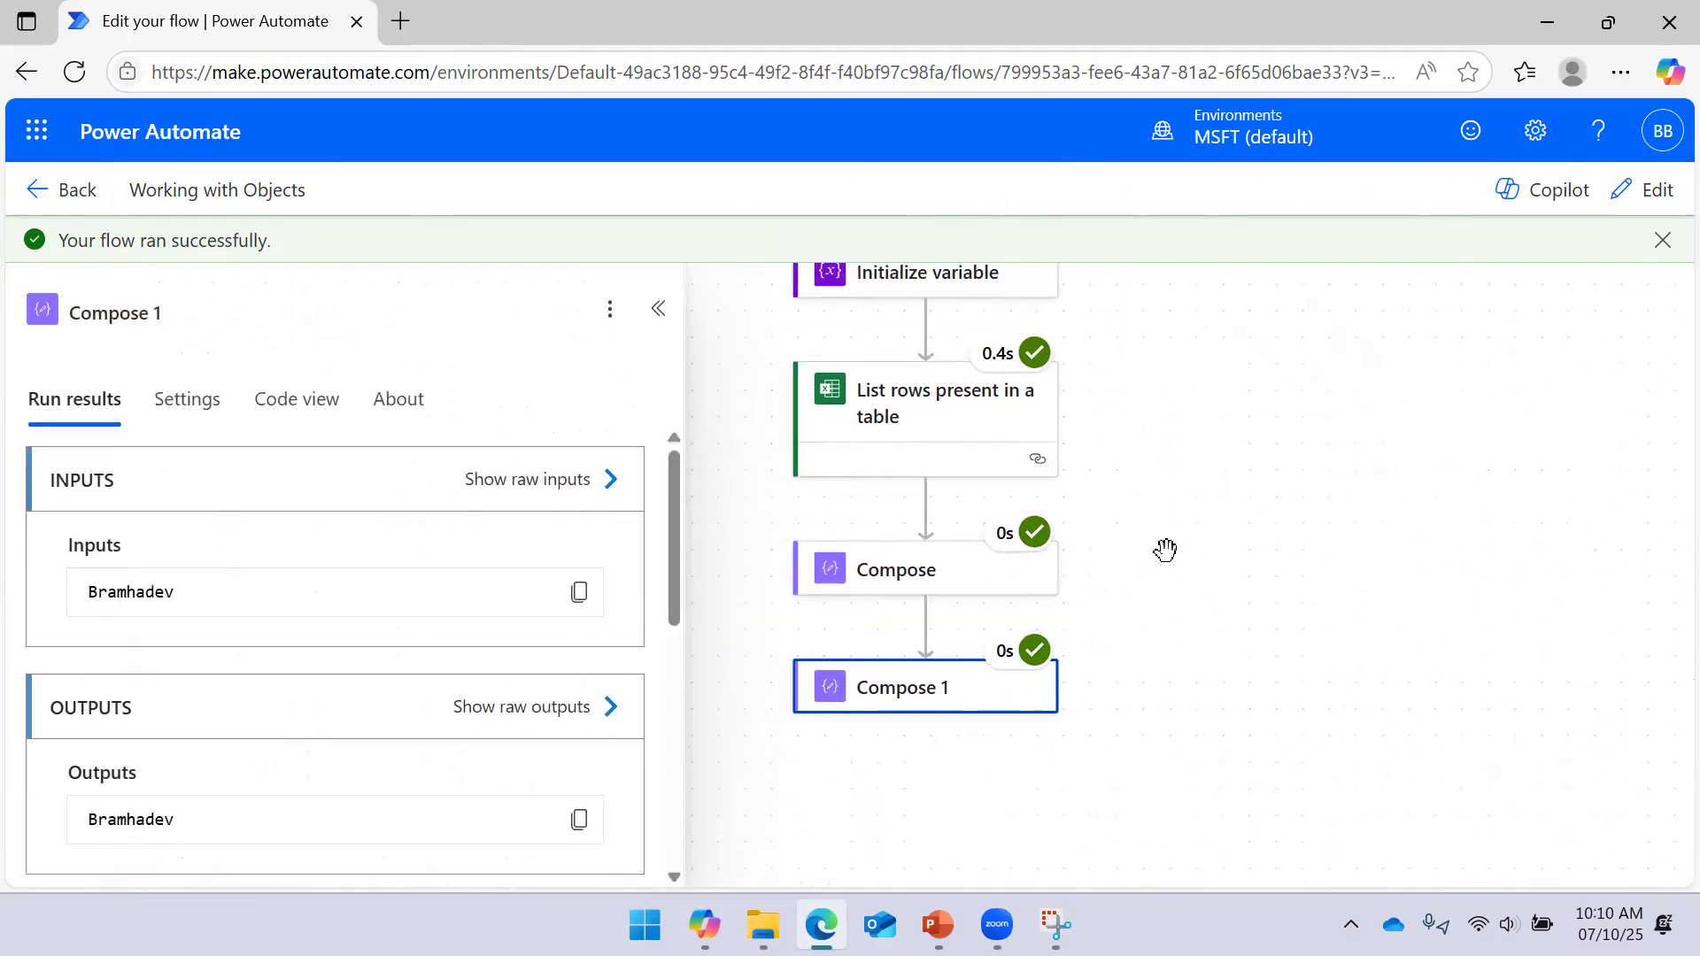
pyautogui.moveTo(1166, 551); pyautogui.dragTo(1169, 641)
pyautogui.click(962, 359)
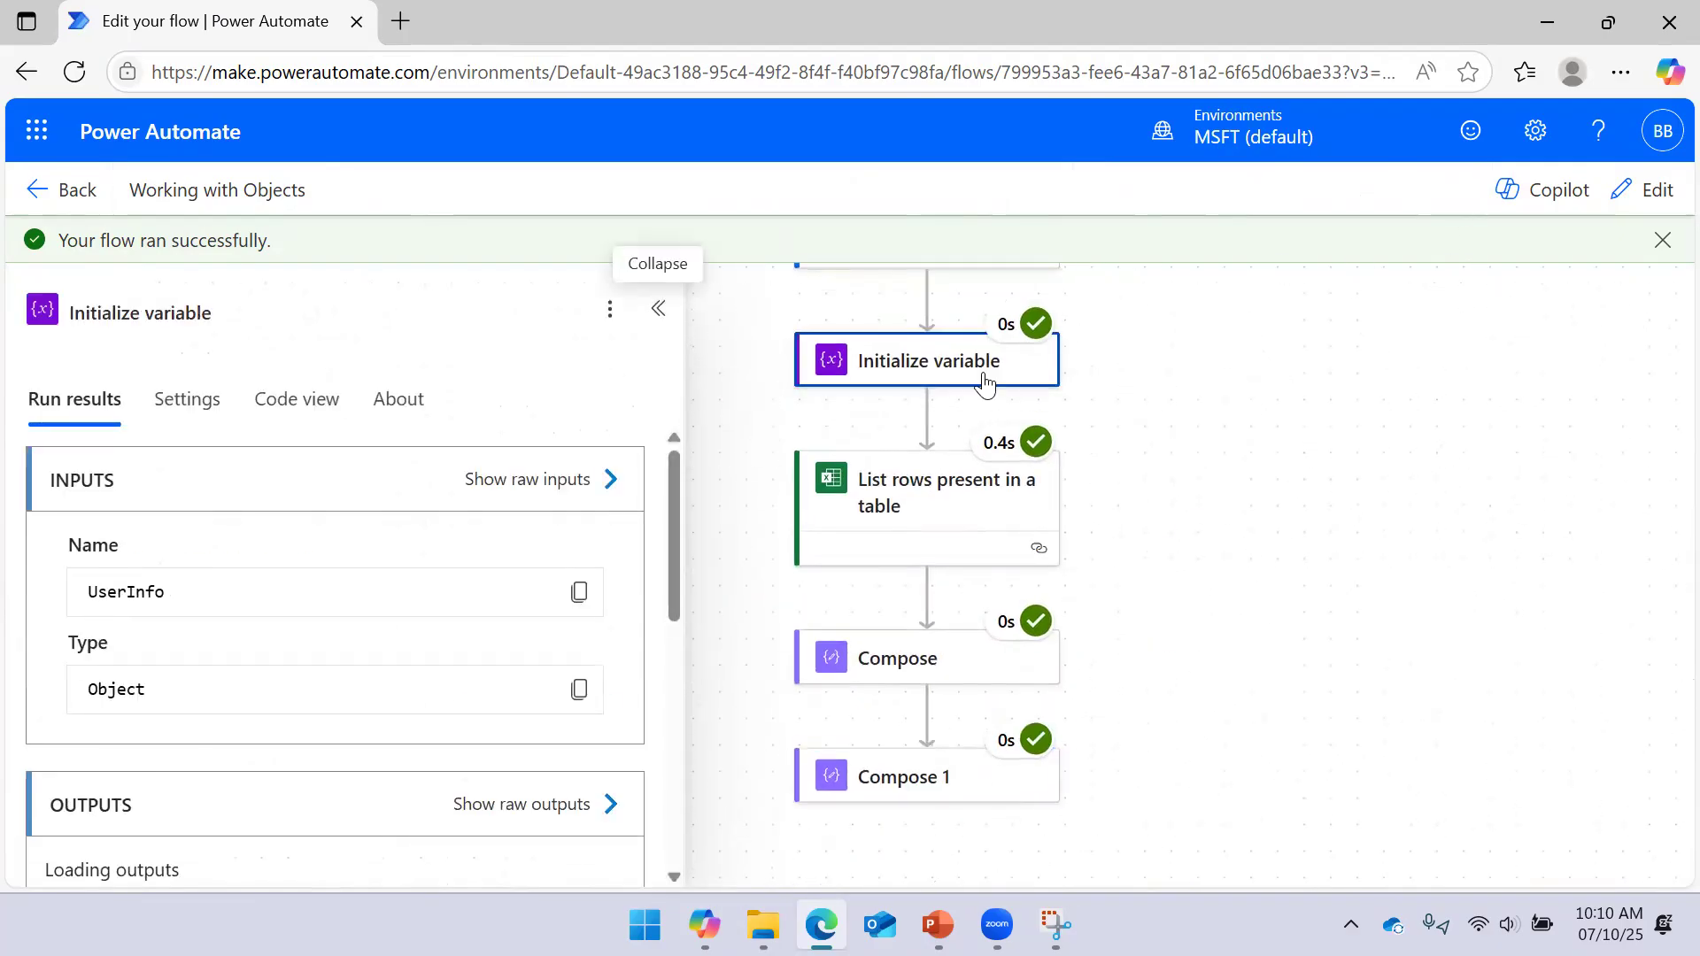
pyautogui.click(613, 479)
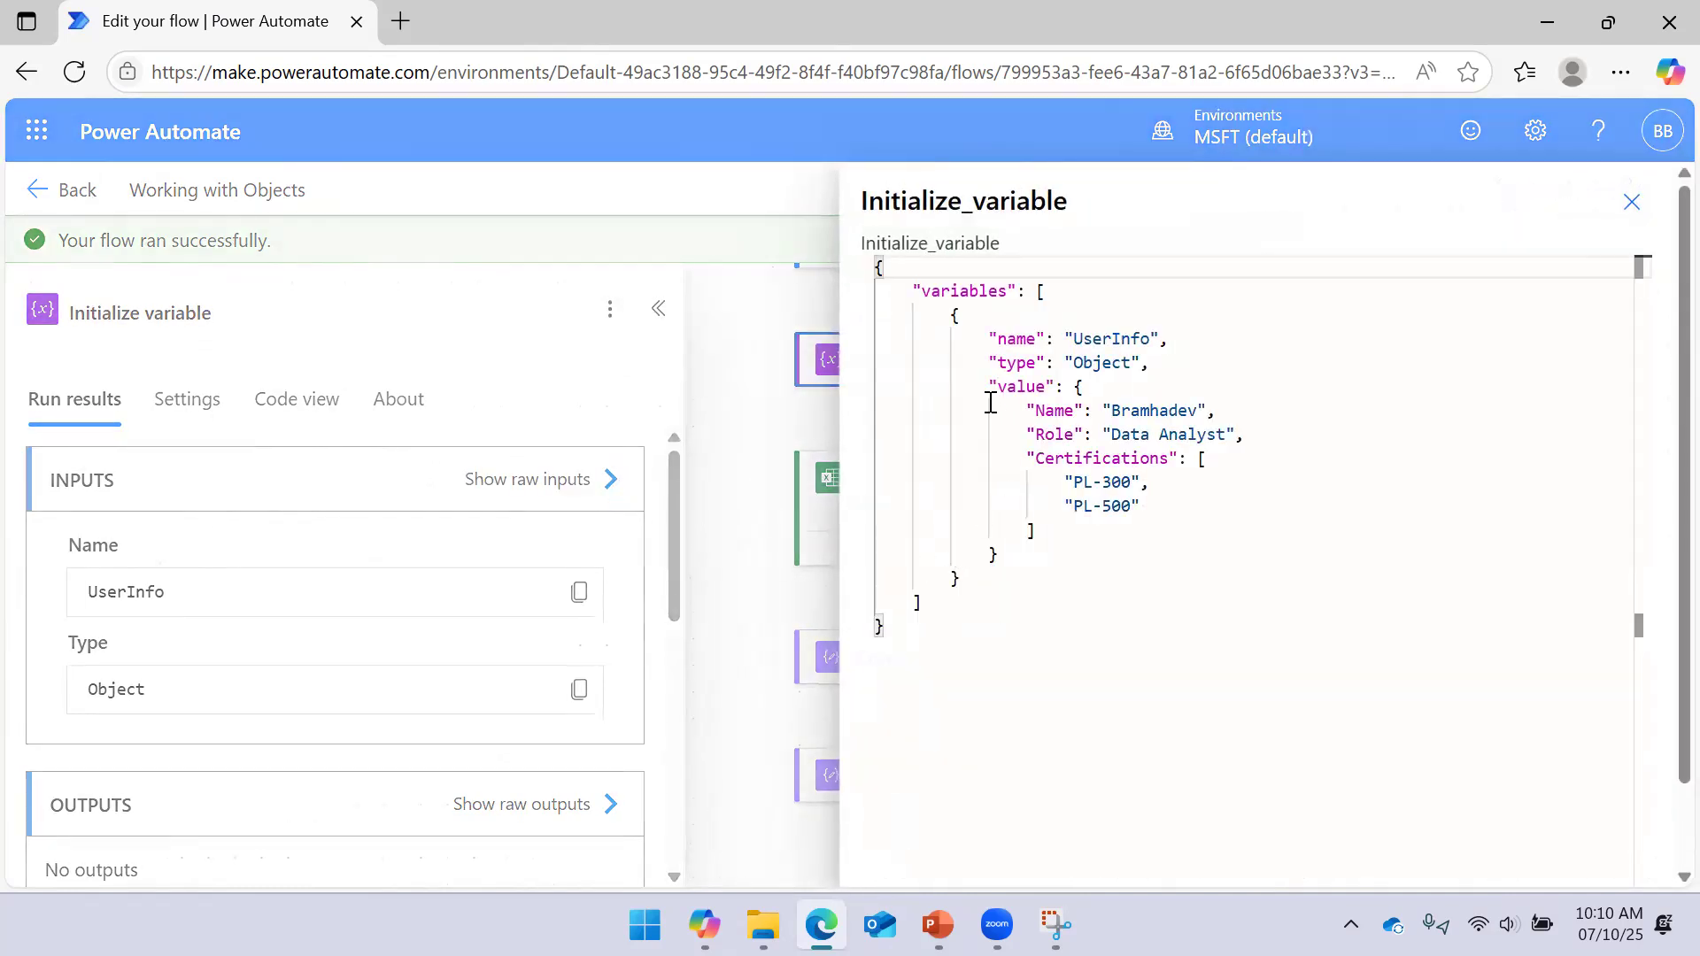
pyautogui.moveTo(989, 388); pyautogui.dragTo(1055, 388)
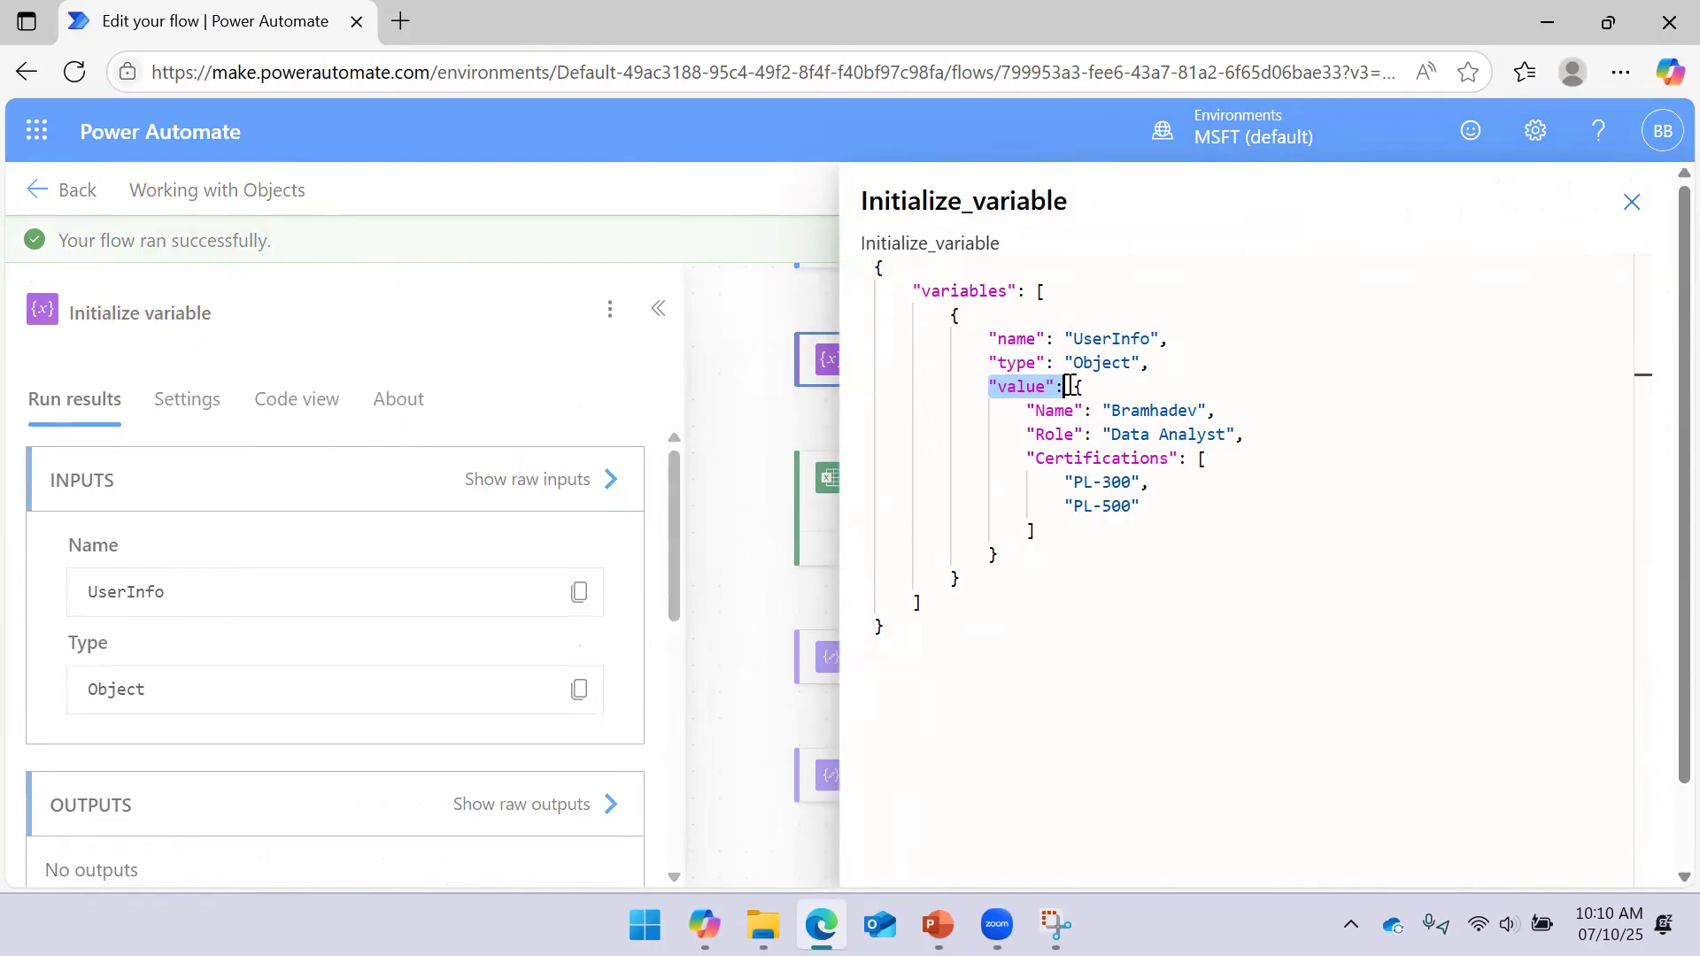
pyautogui.moveTo(1072, 388); pyautogui.dragTo(1102, 486)
pyautogui.moveTo(991, 339); pyautogui.dragTo(1169, 338)
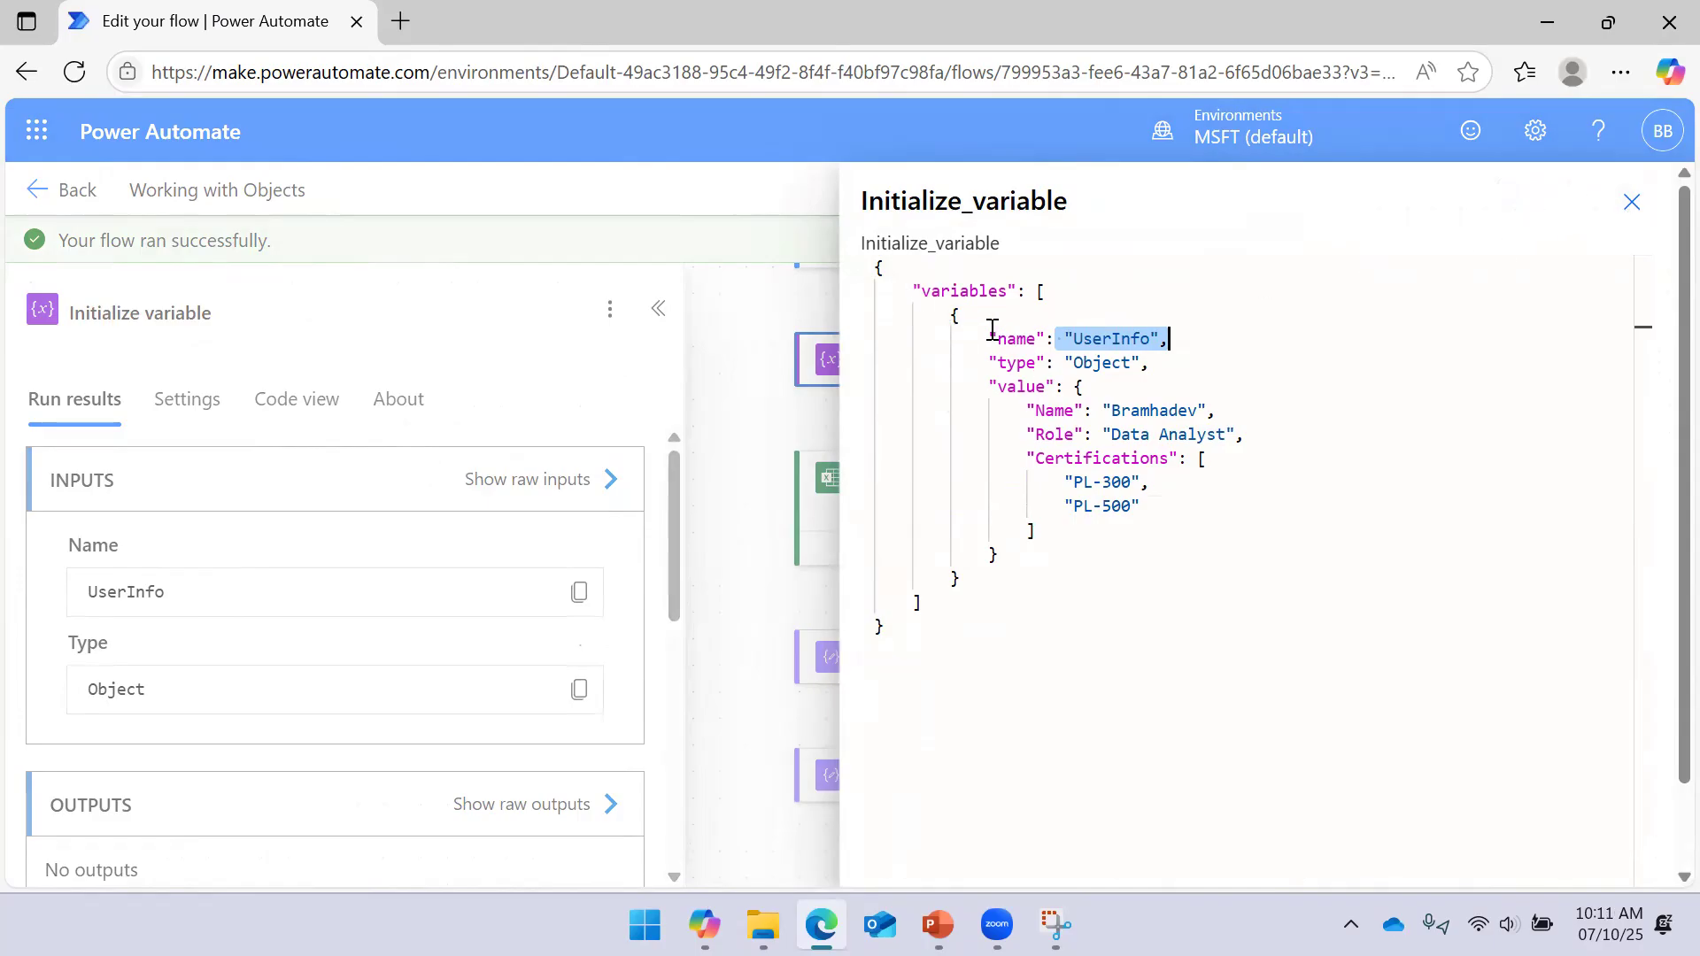
pyautogui.moveTo(987, 338); pyautogui.dragTo(1046, 338)
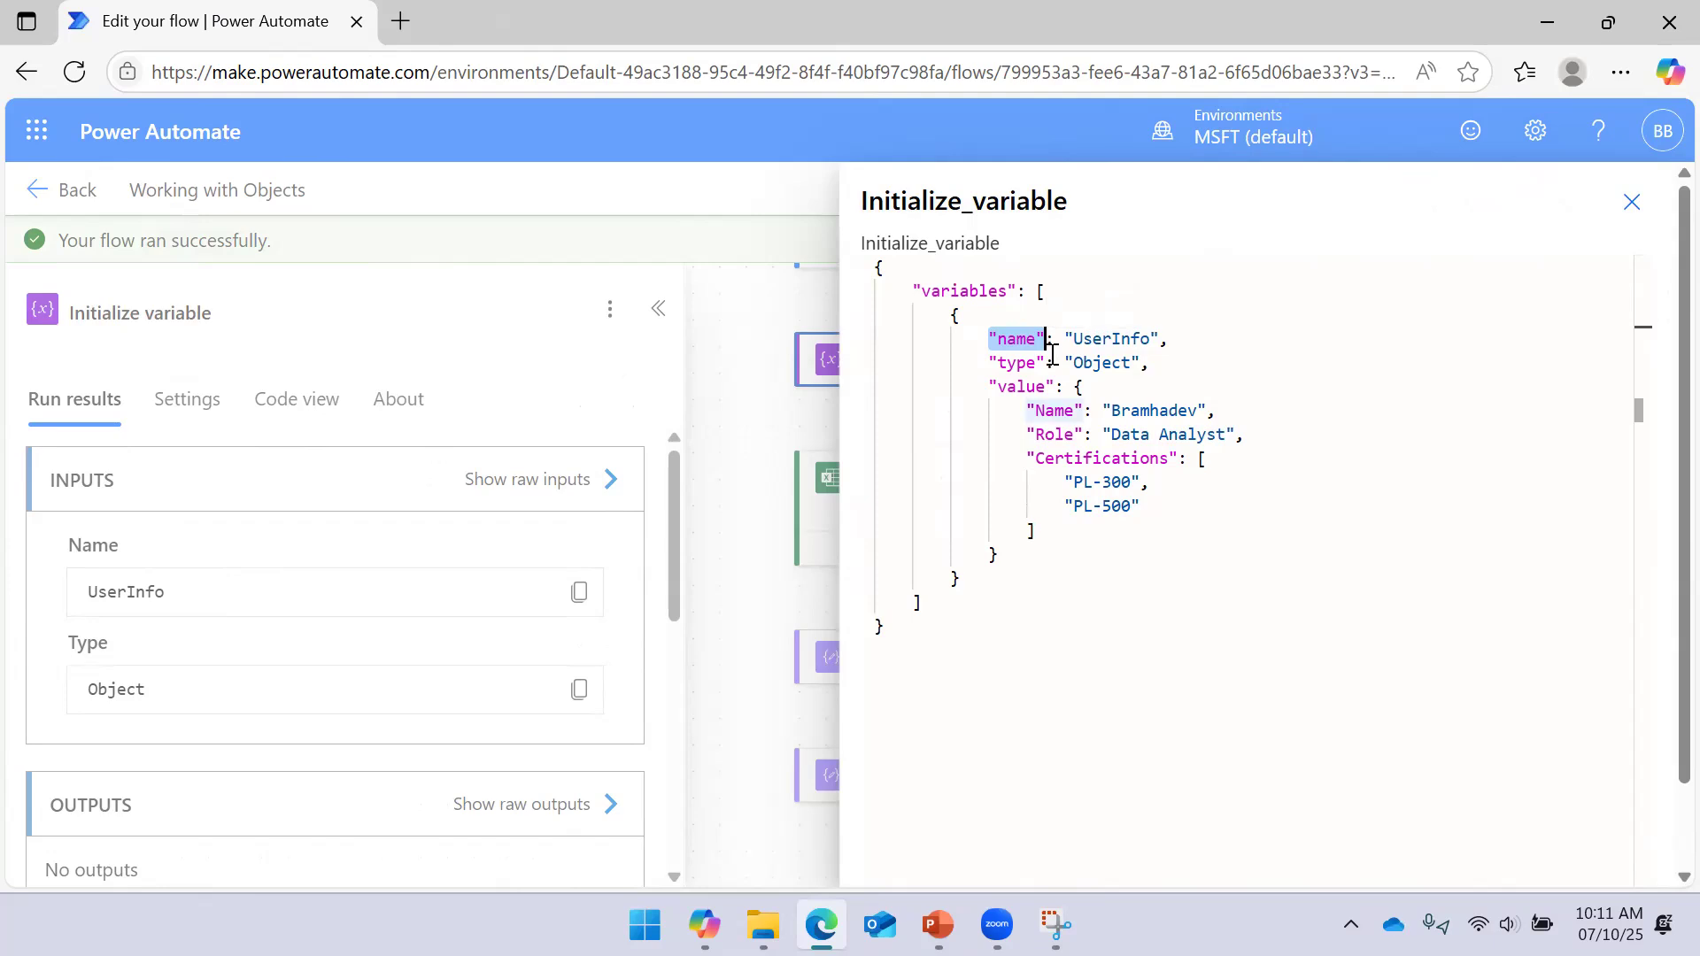
pyautogui.click(1619, 215)
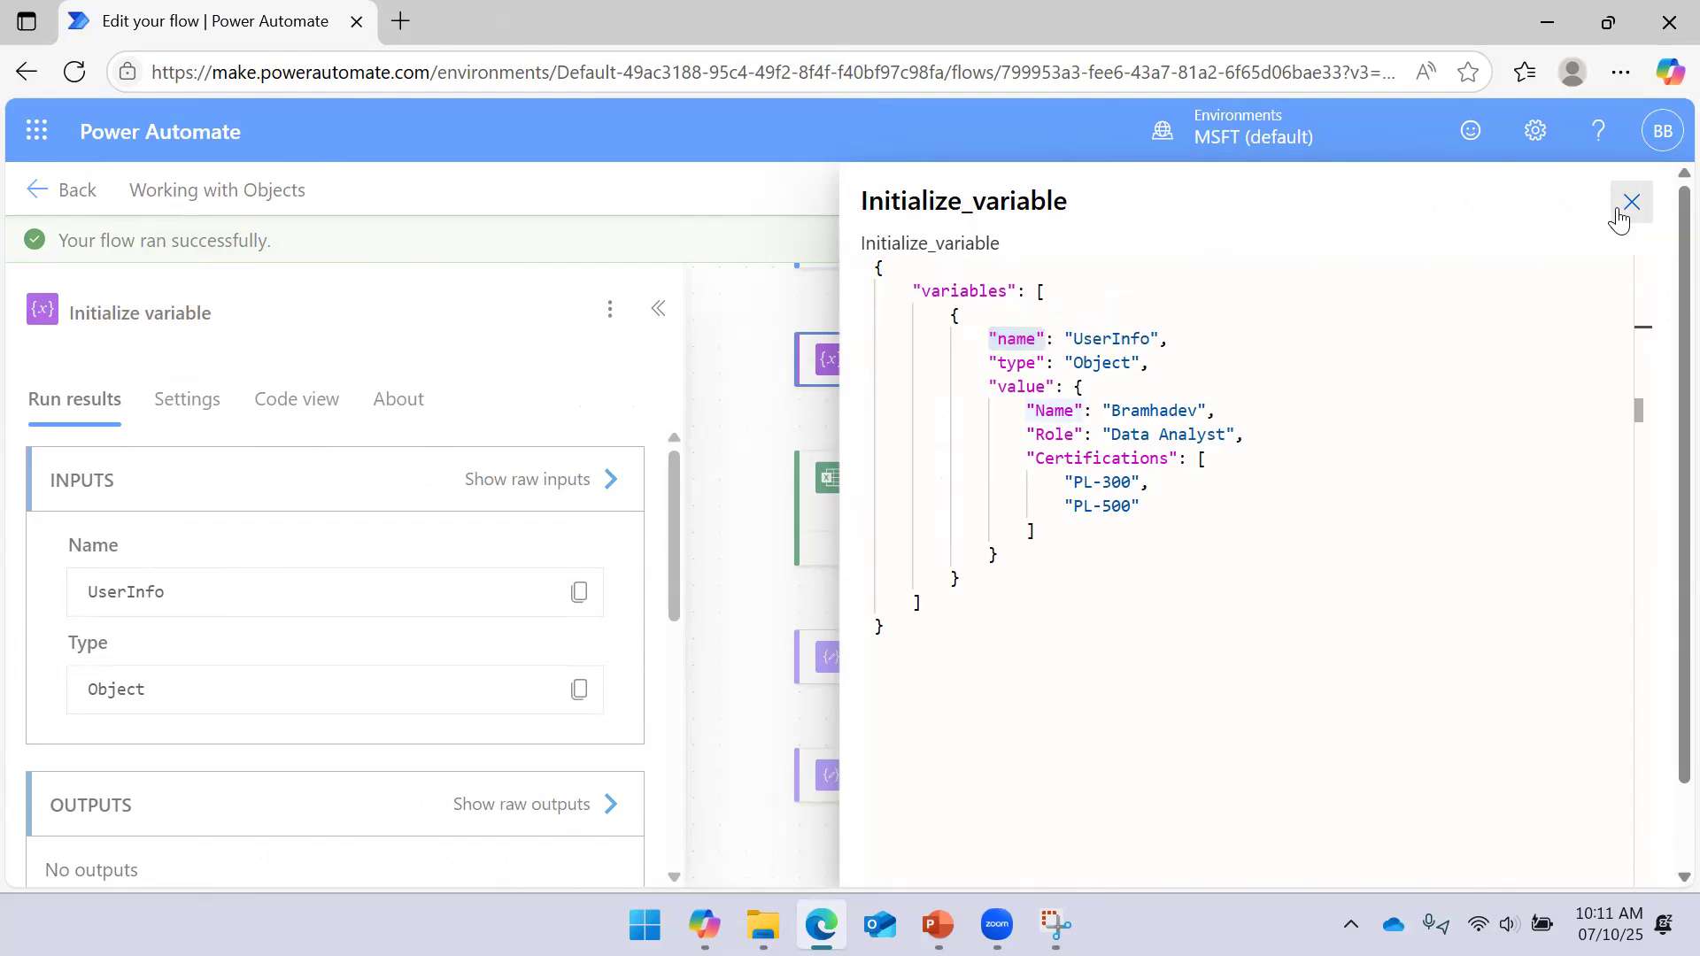
pyautogui.click(658, 308)
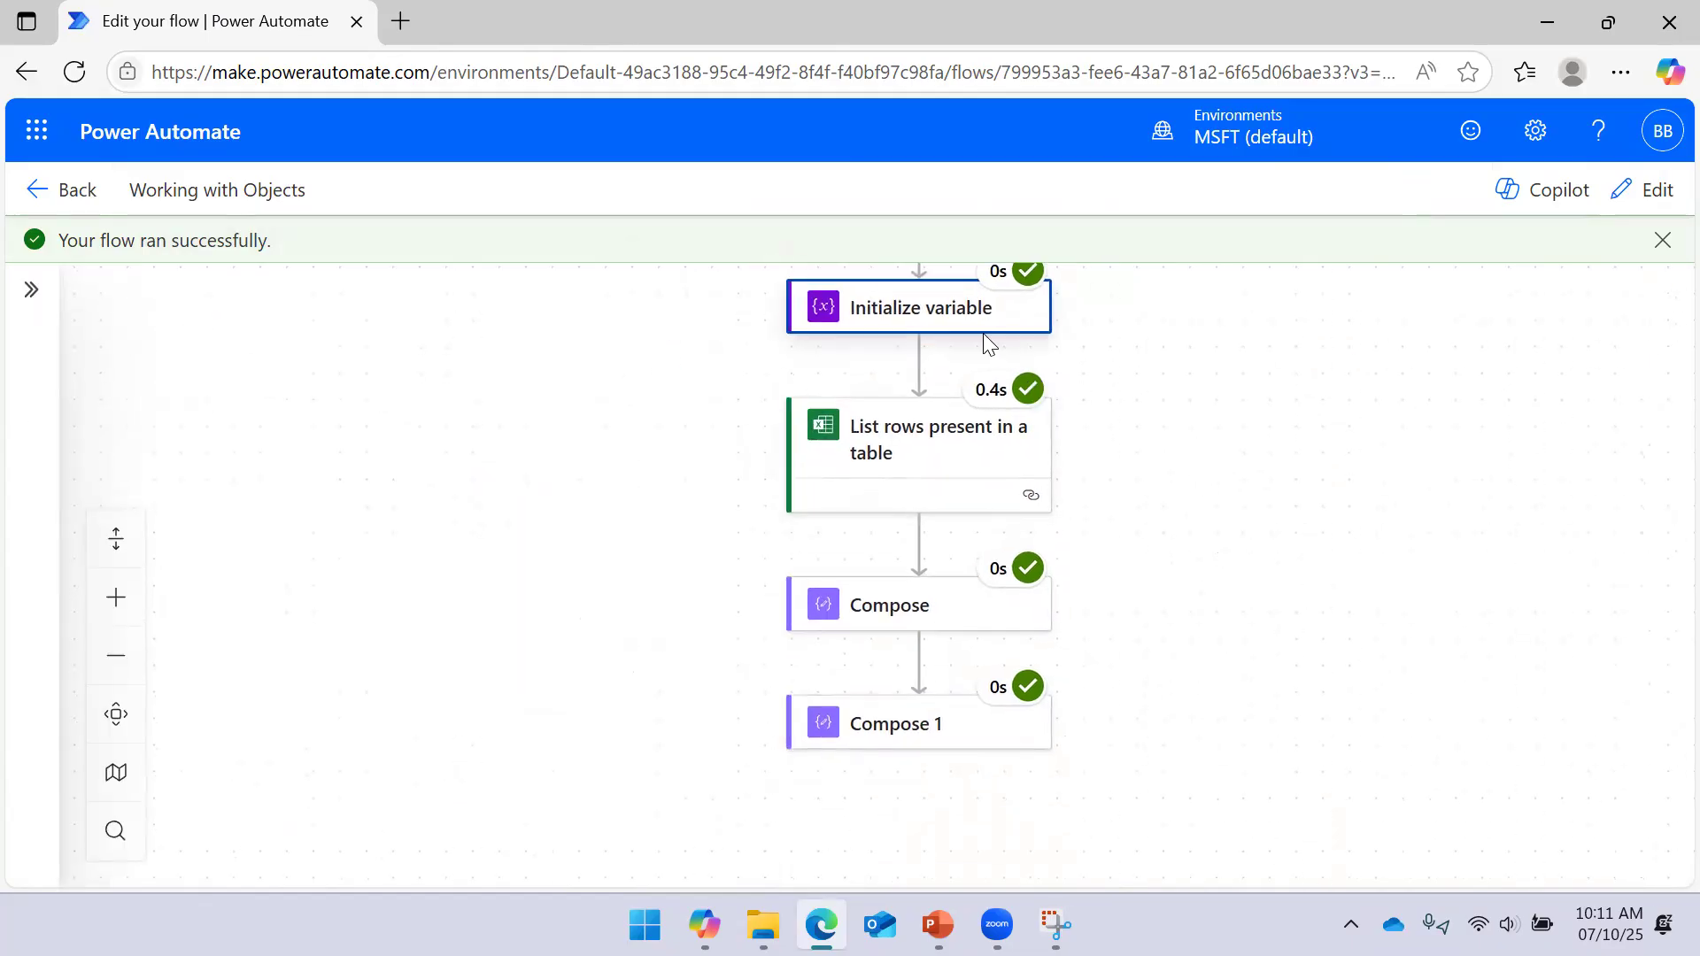
pyautogui.click(983, 330)
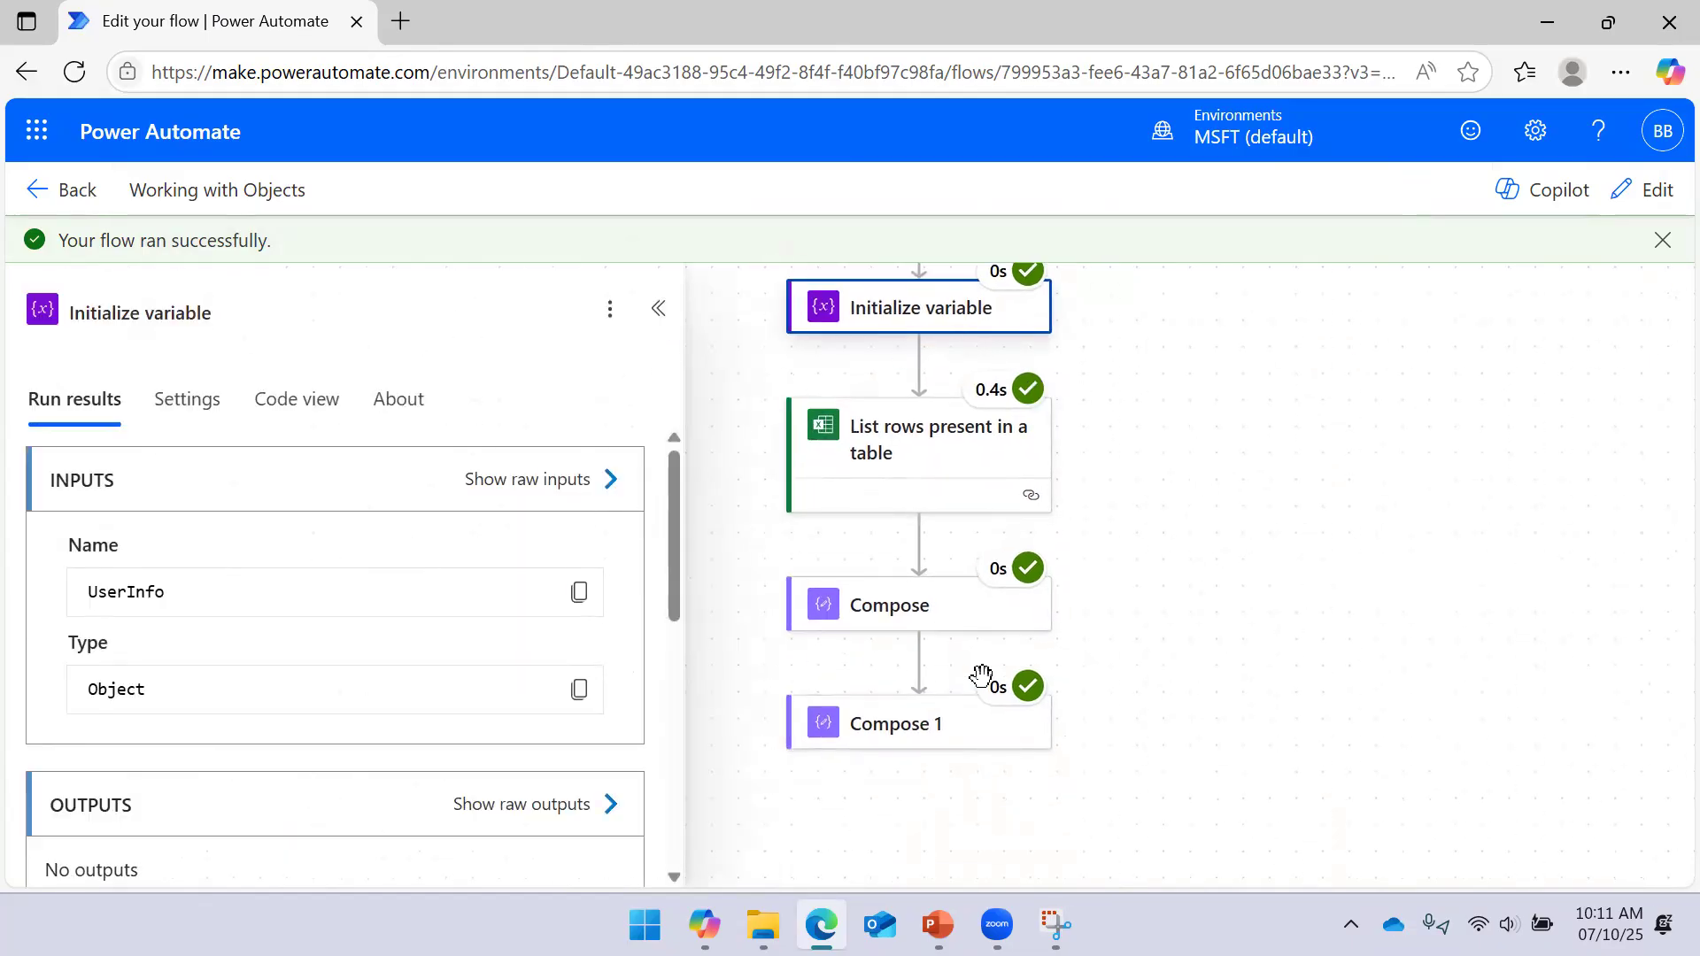
pyautogui.click(1123, 640)
pyautogui.click(863, 735)
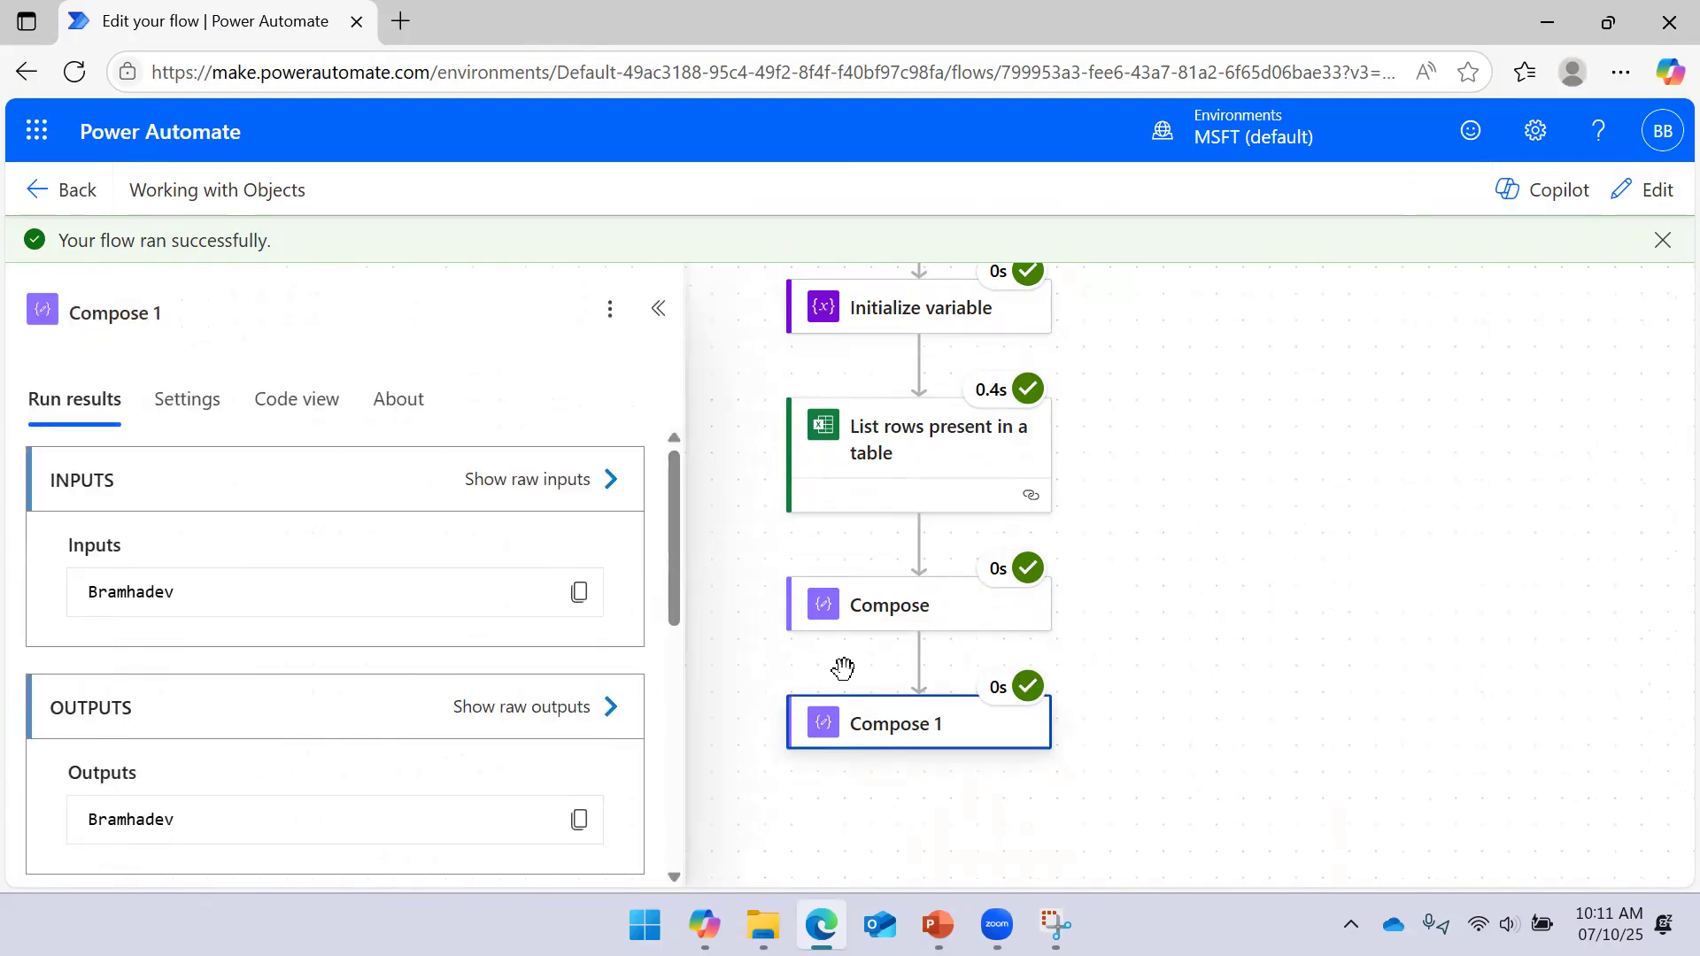
pyautogui.click(618, 499)
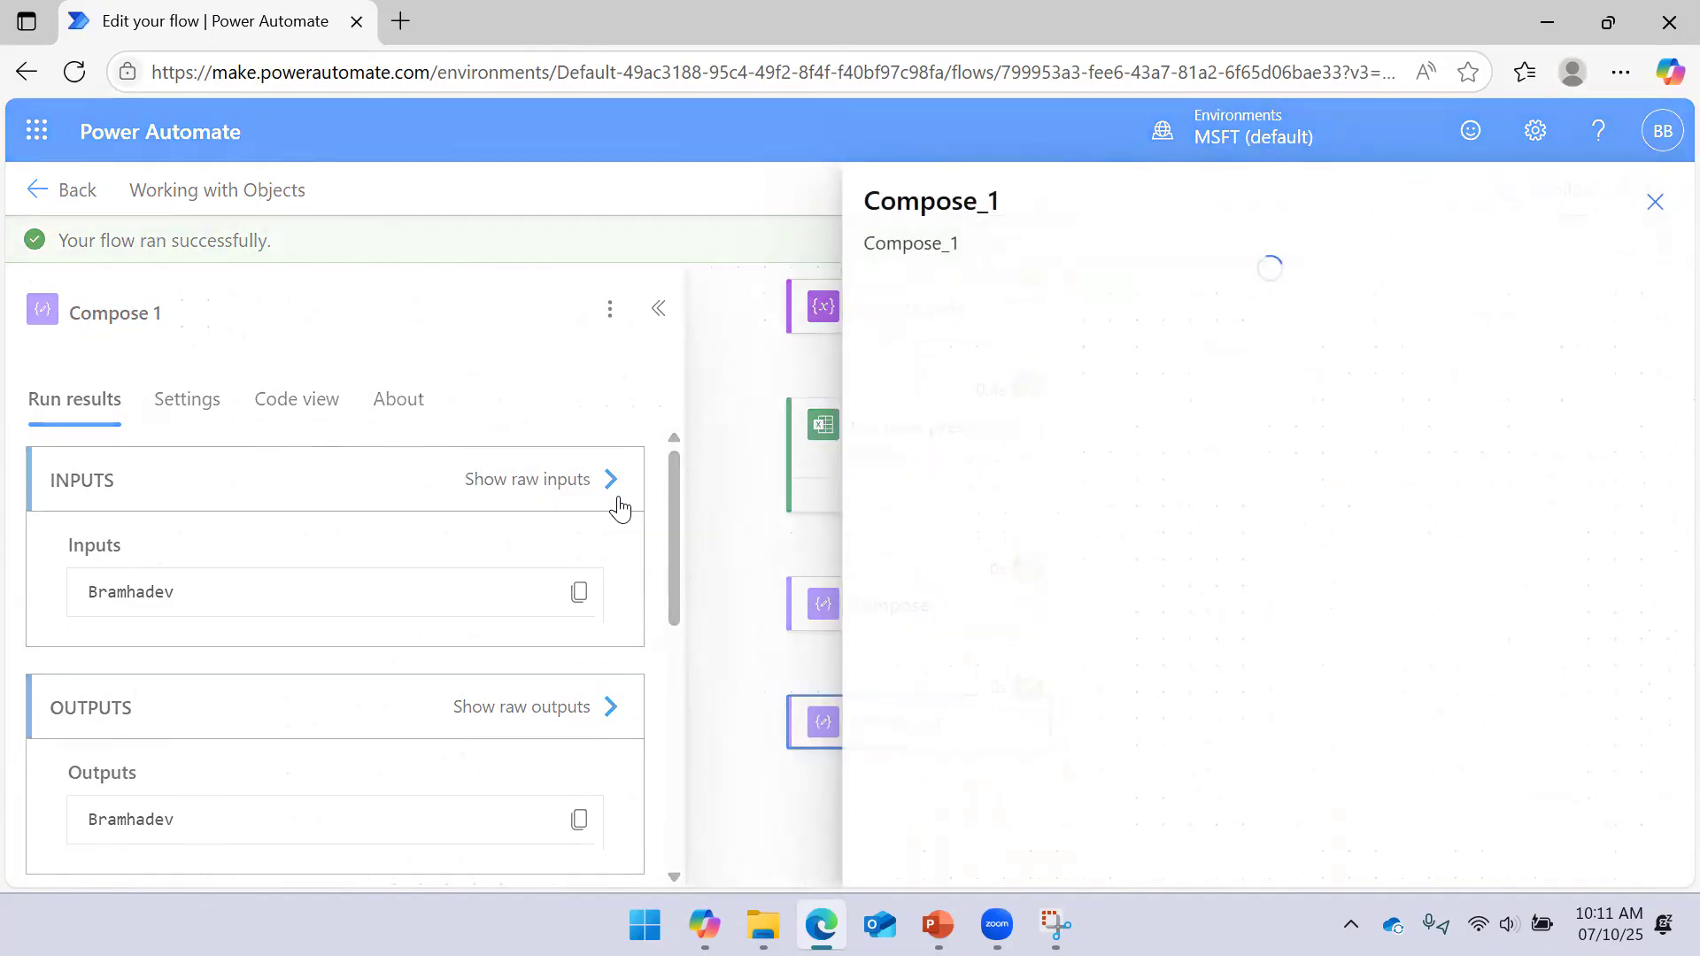
pyautogui.click(1632, 201)
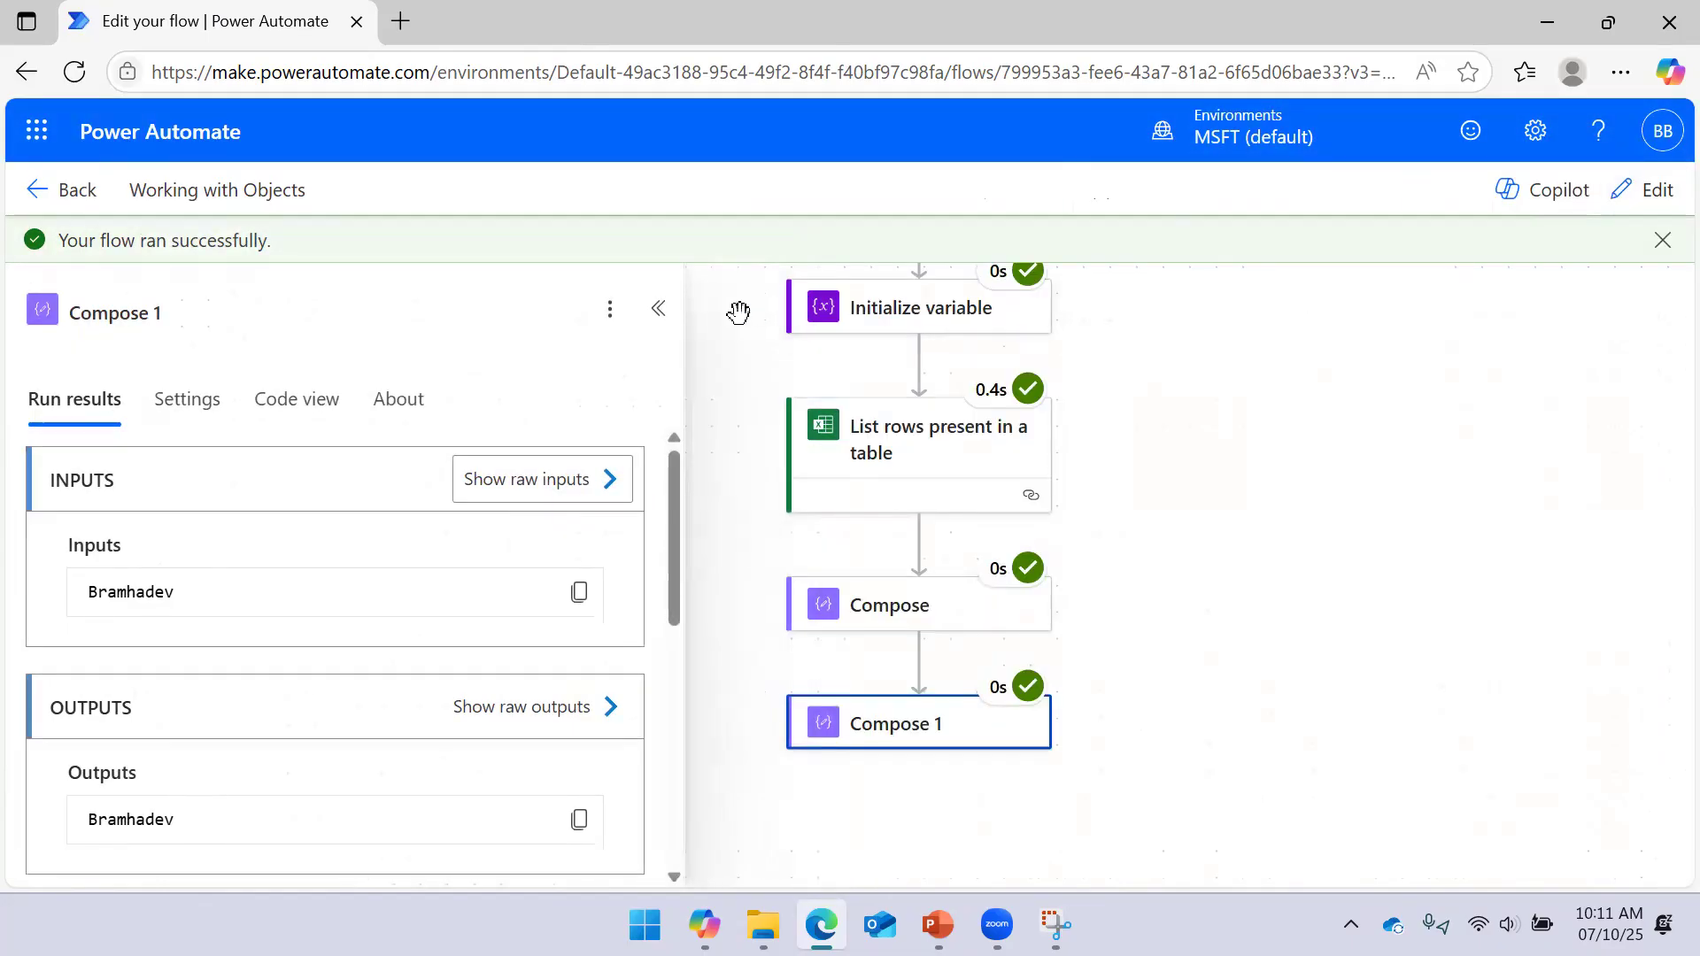
pyautogui.click(658, 308)
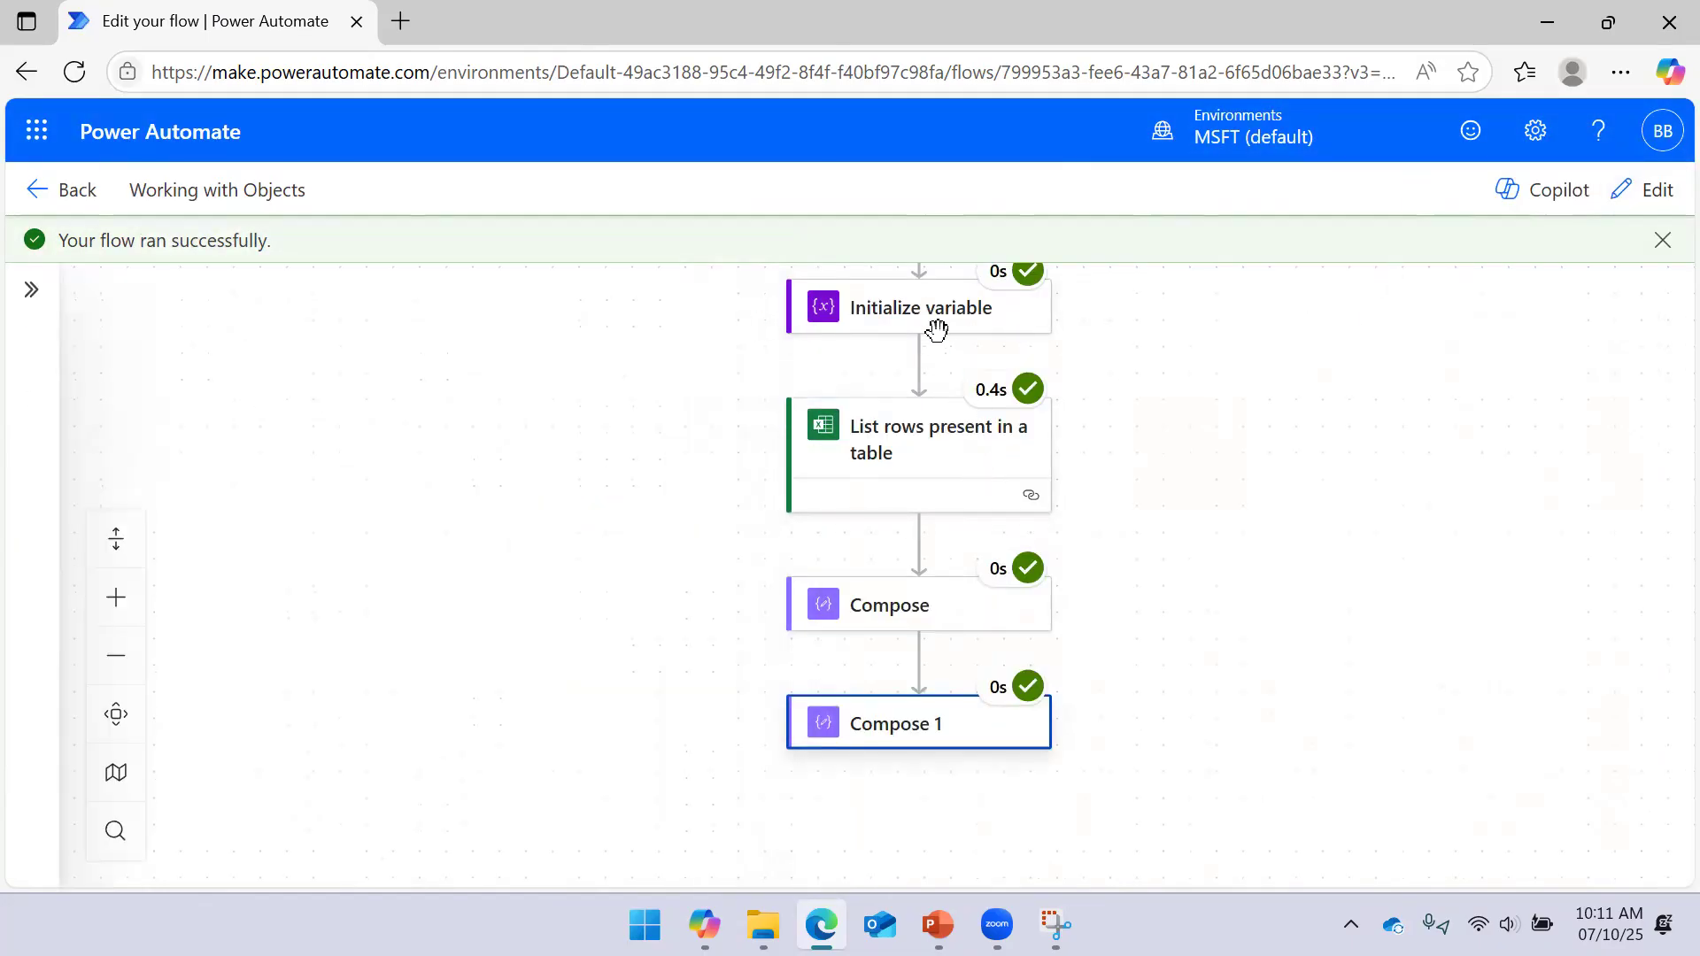
pyautogui.click(977, 326)
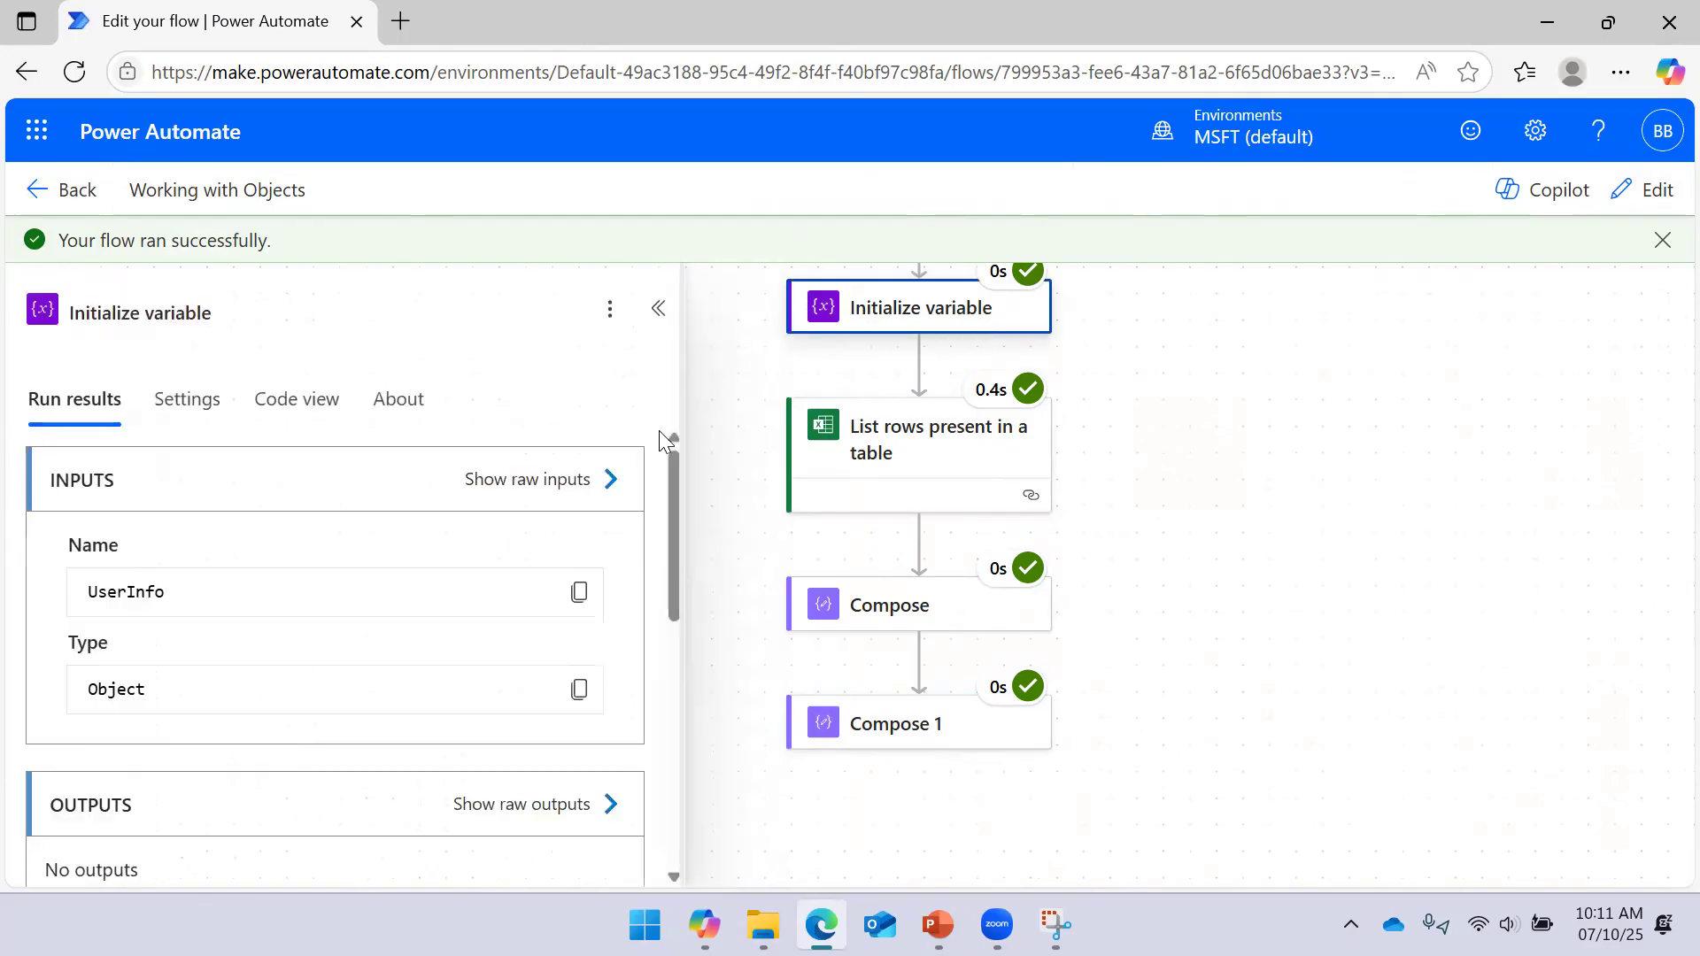
pyautogui.click(609, 479)
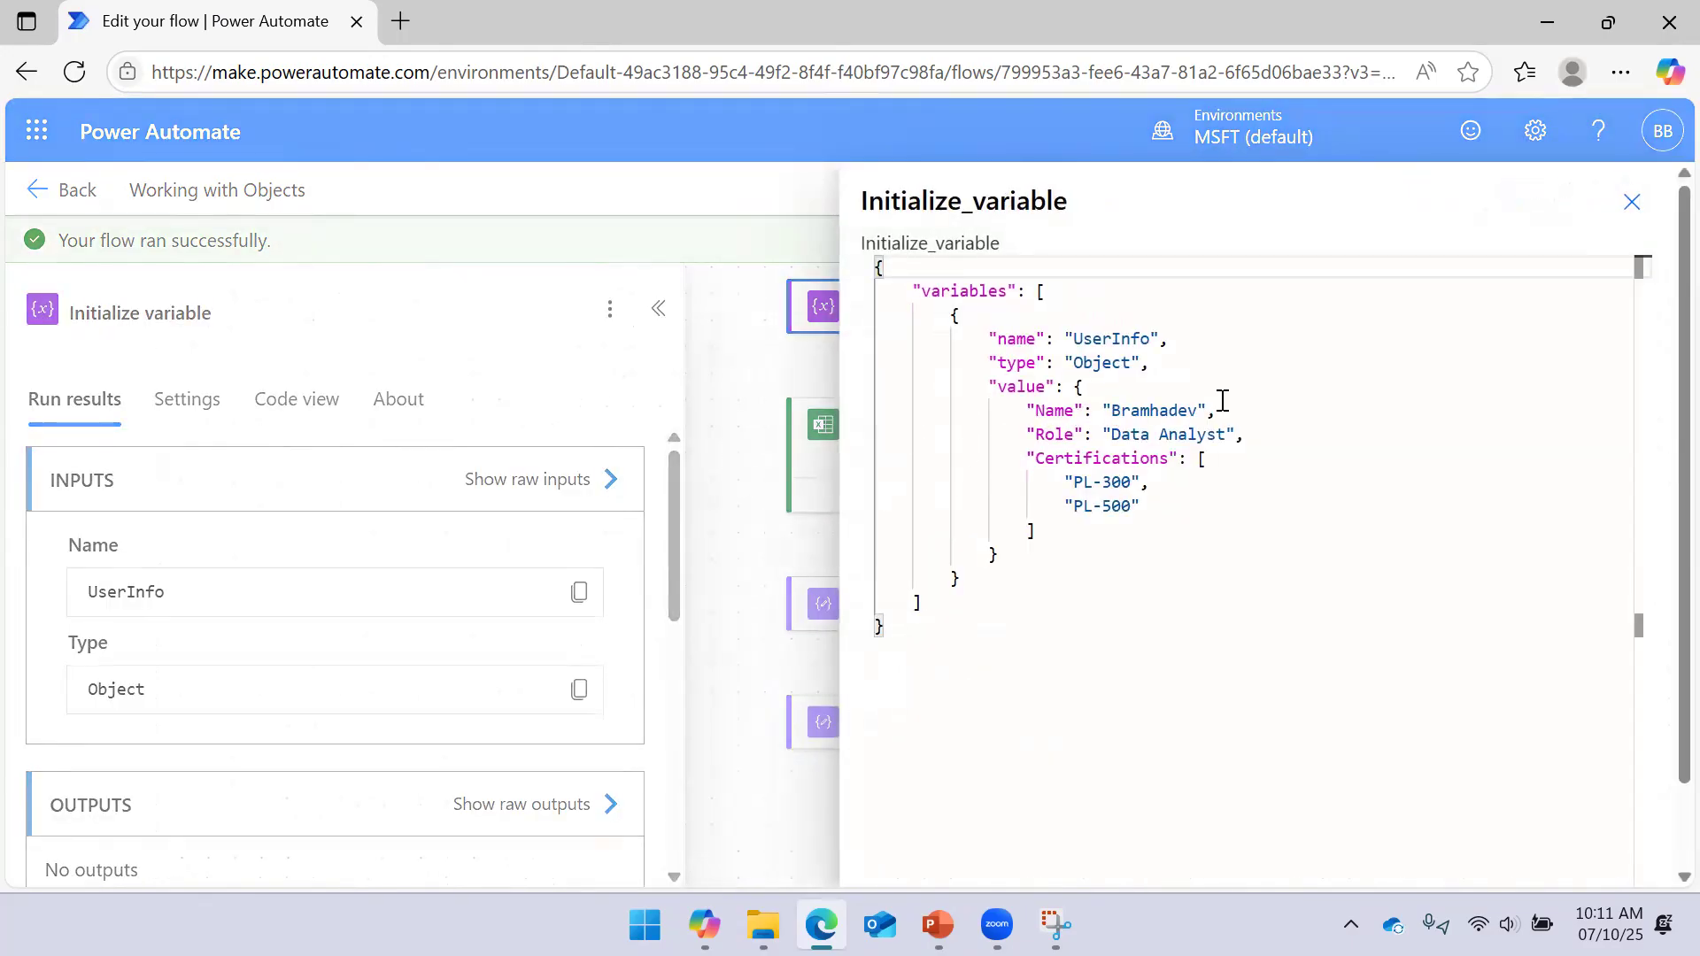
pyautogui.click(1631, 204)
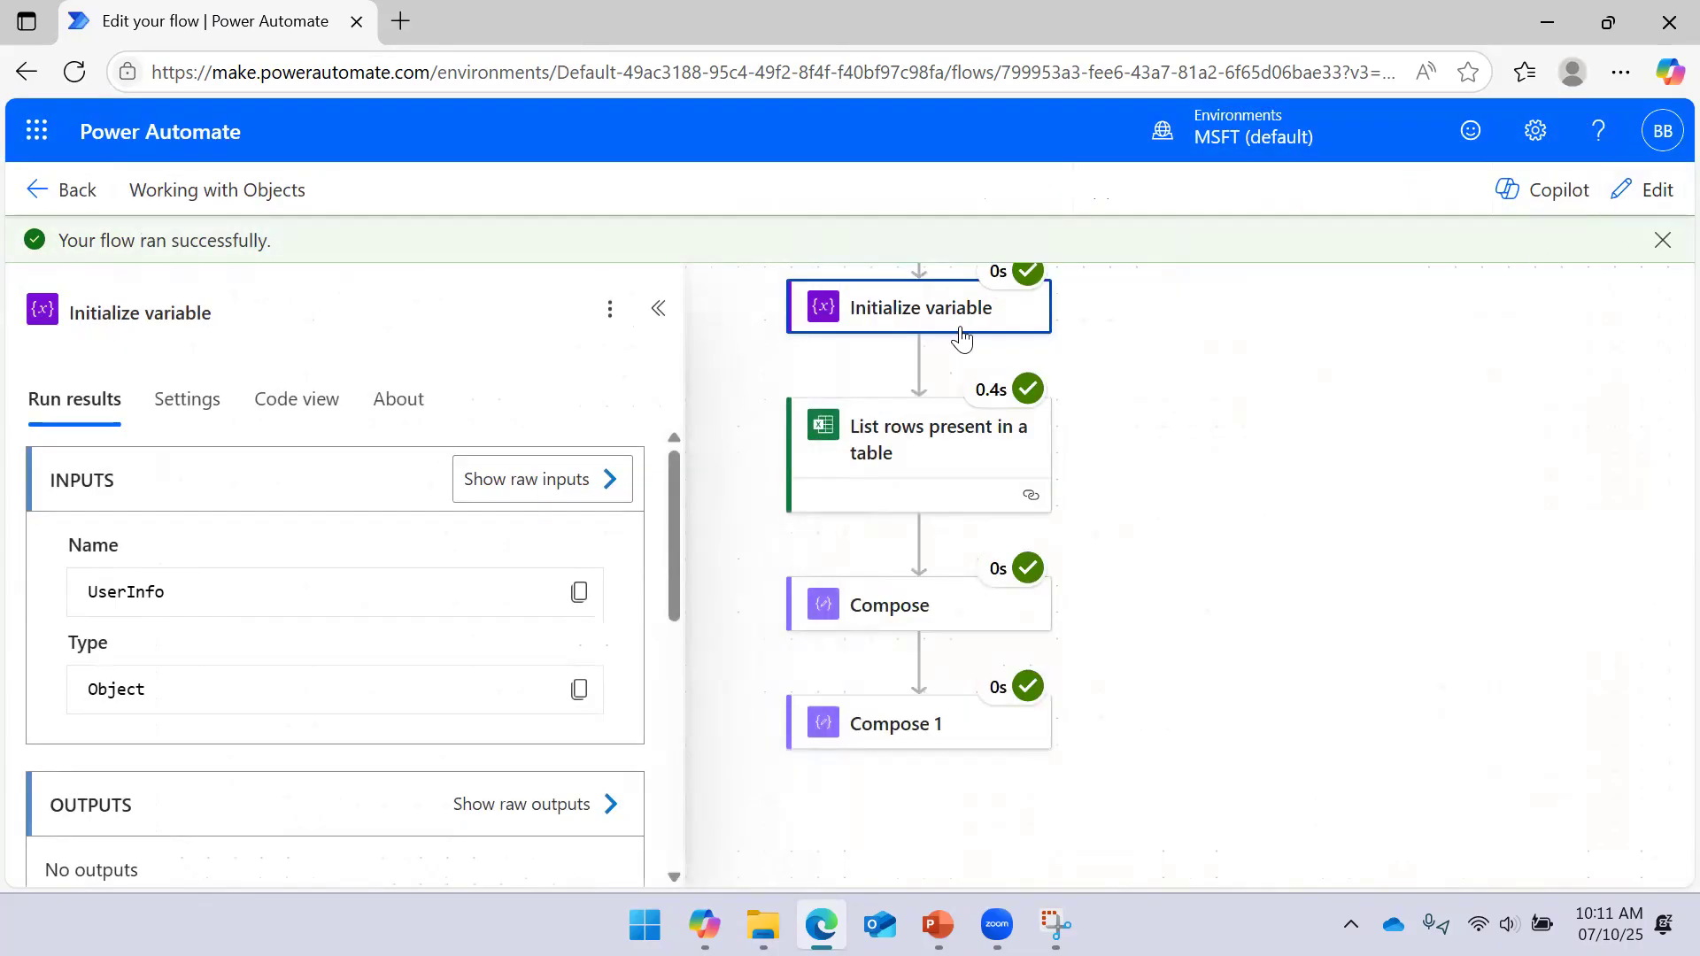
pyautogui.click(657, 308)
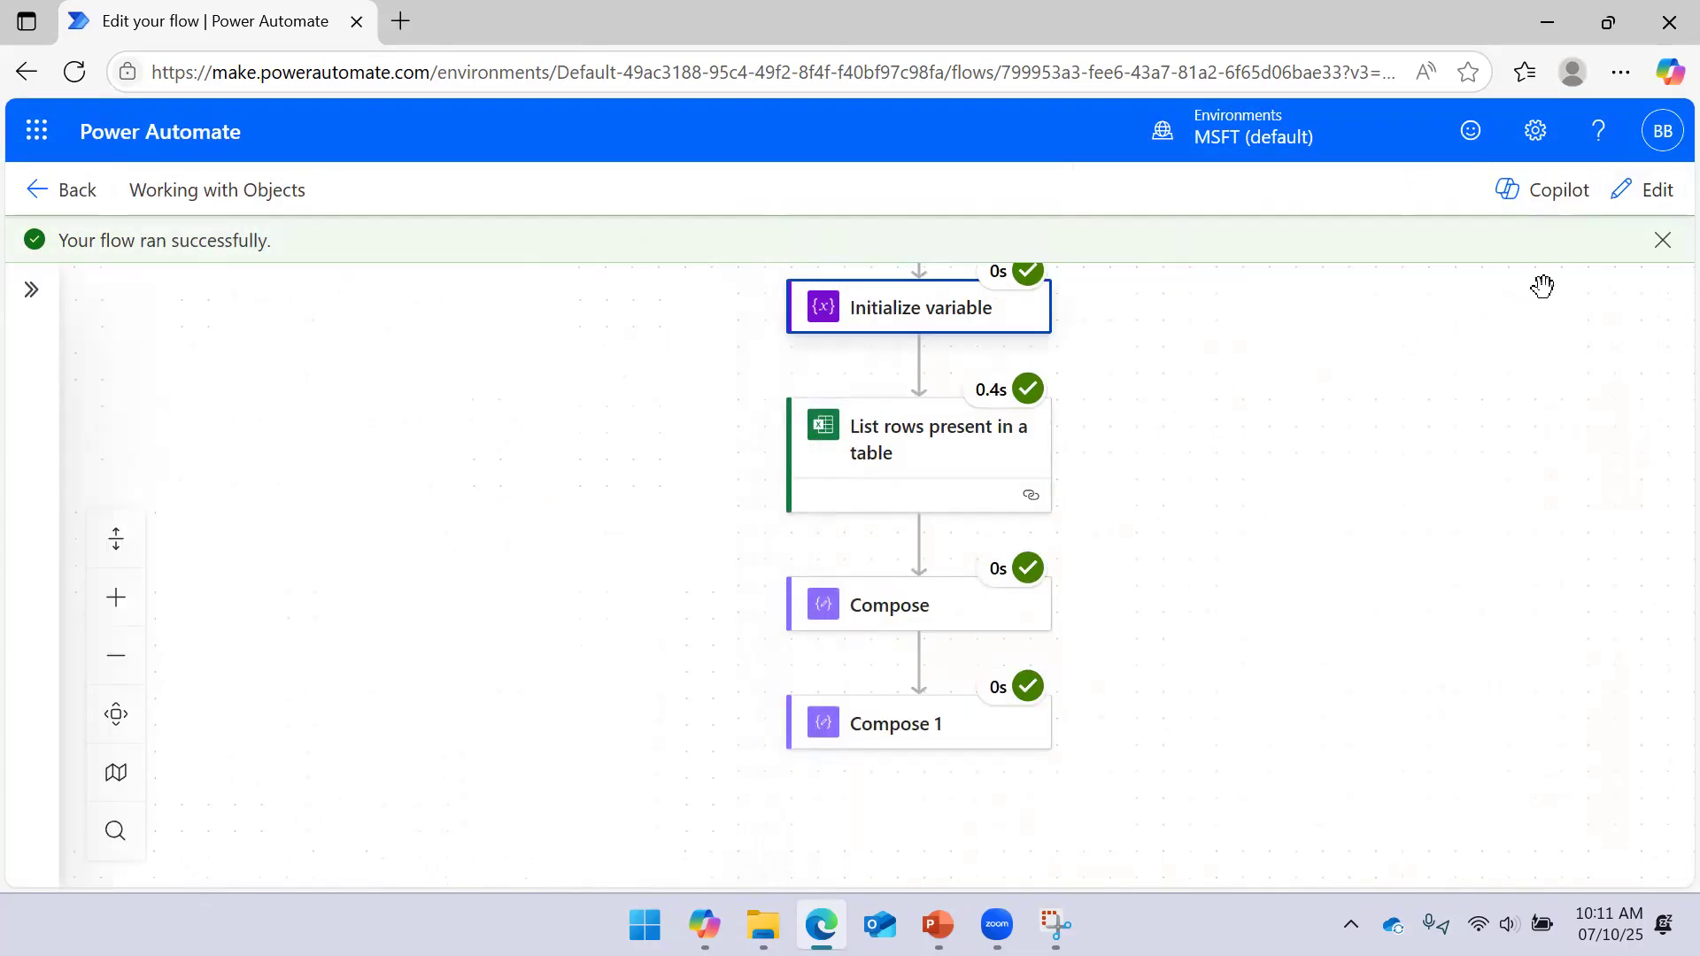
# In edit mode, replace Compose 1's input with the expression variables('UserInfo')['Dept']
pyautogui.click(1632, 212)
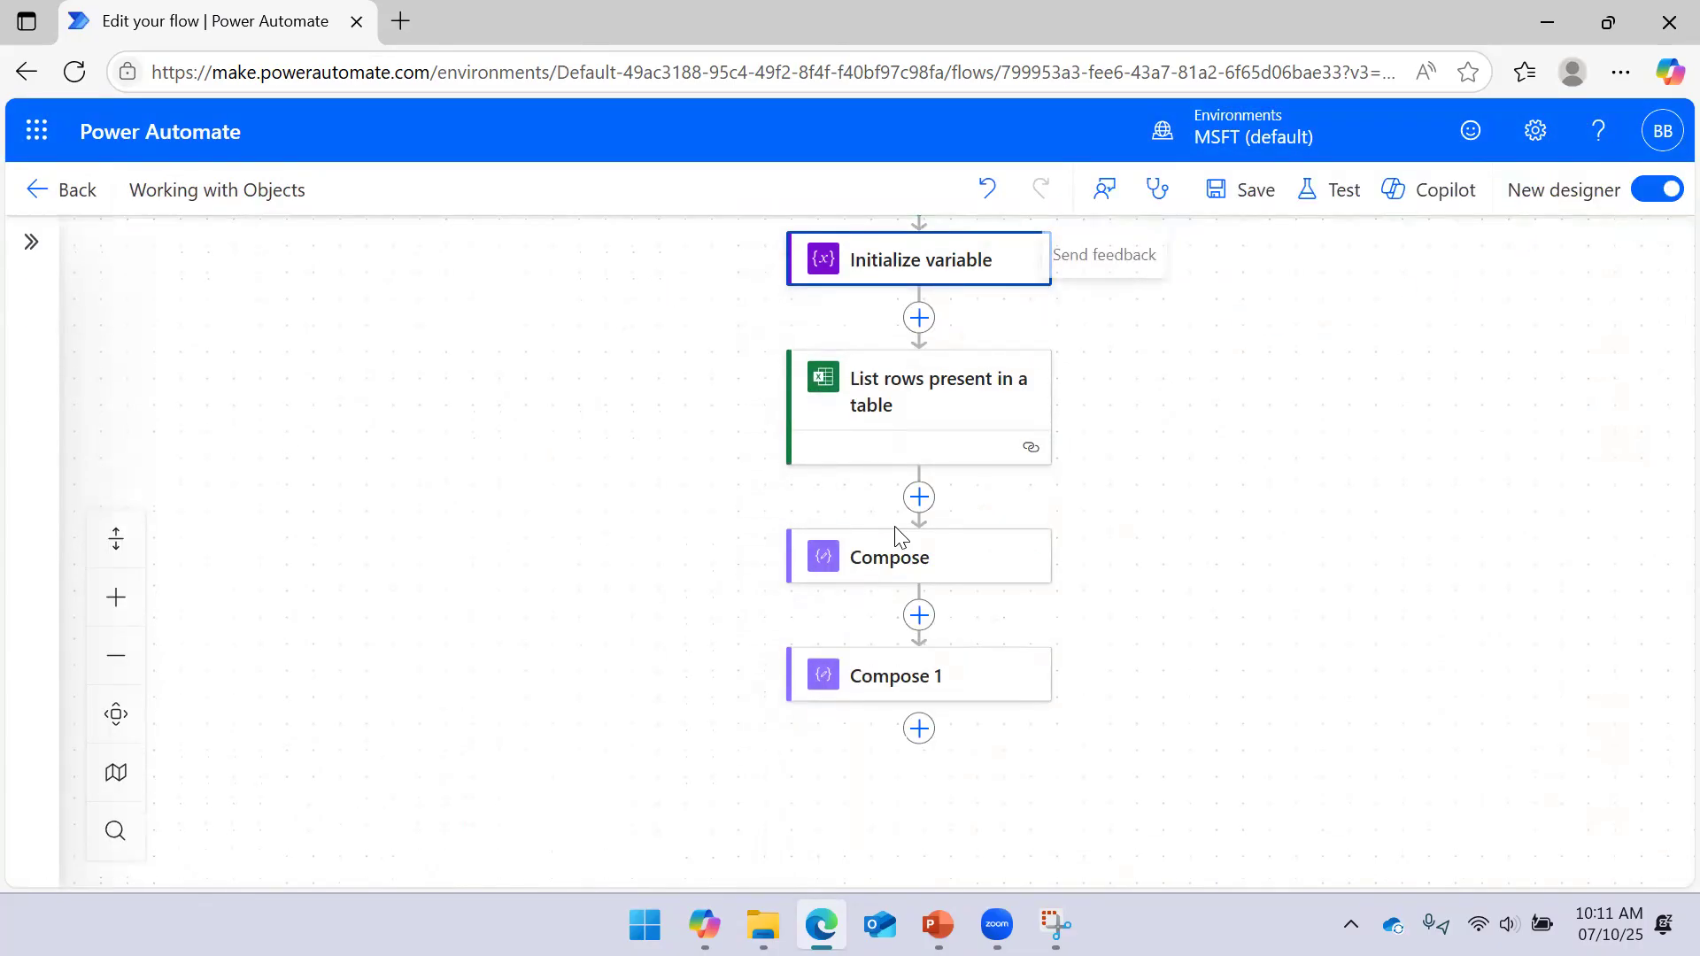
pyautogui.click(881, 689)
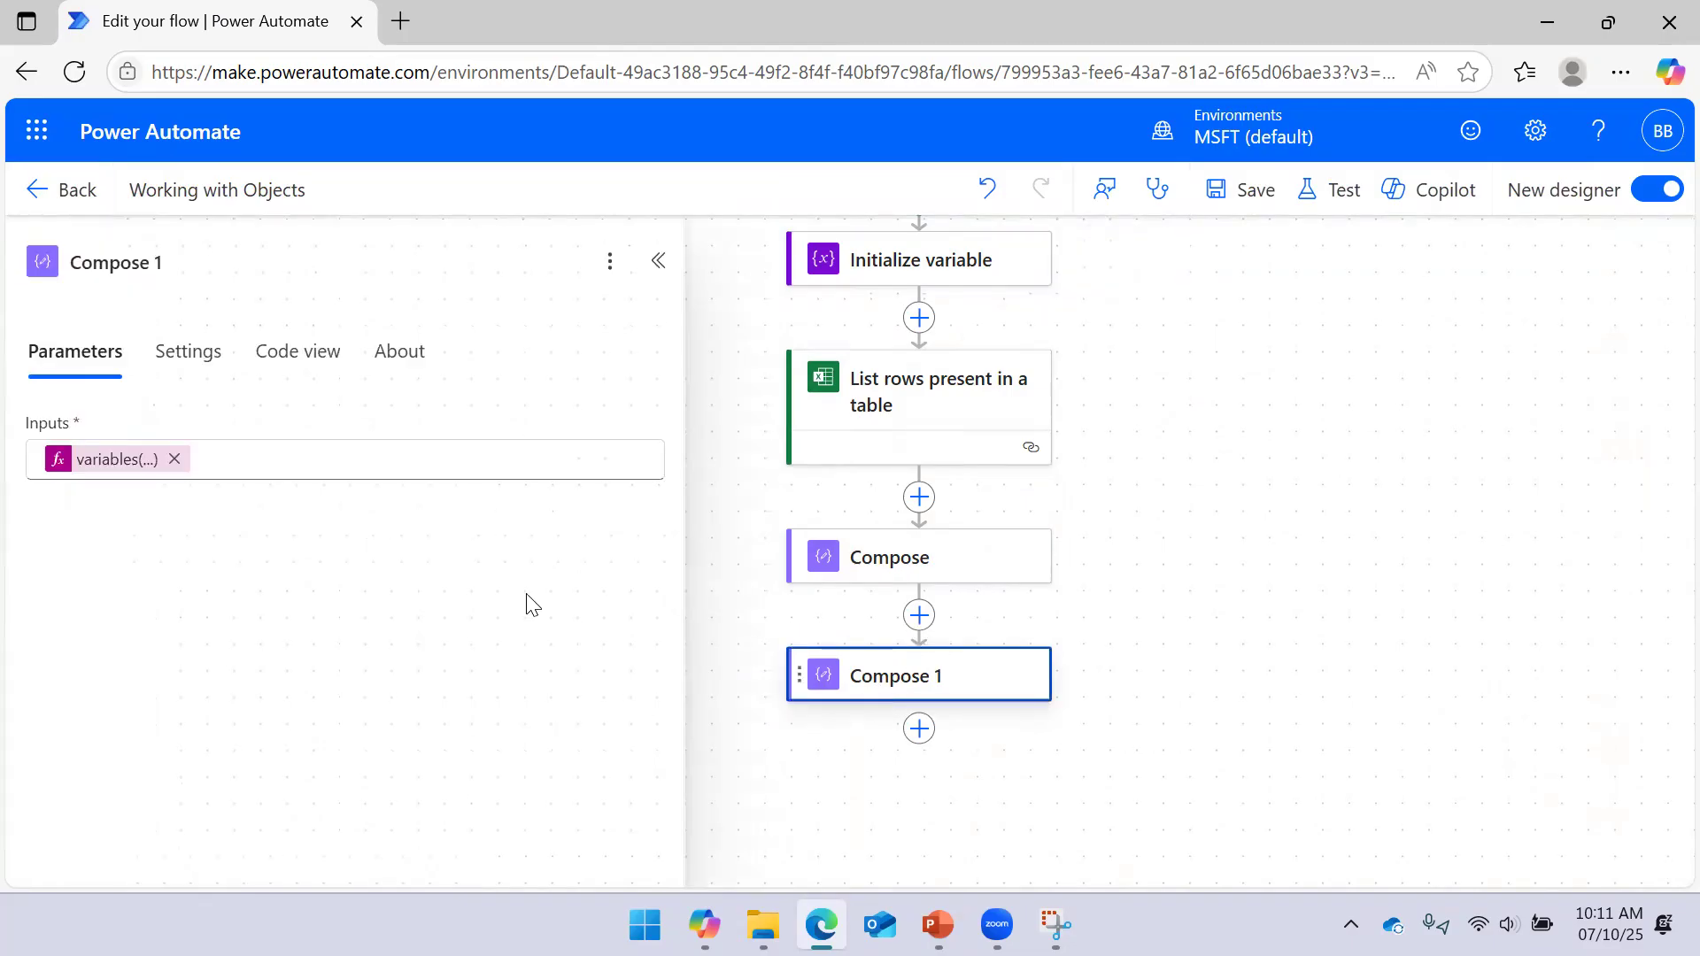
pyautogui.click(174, 459)
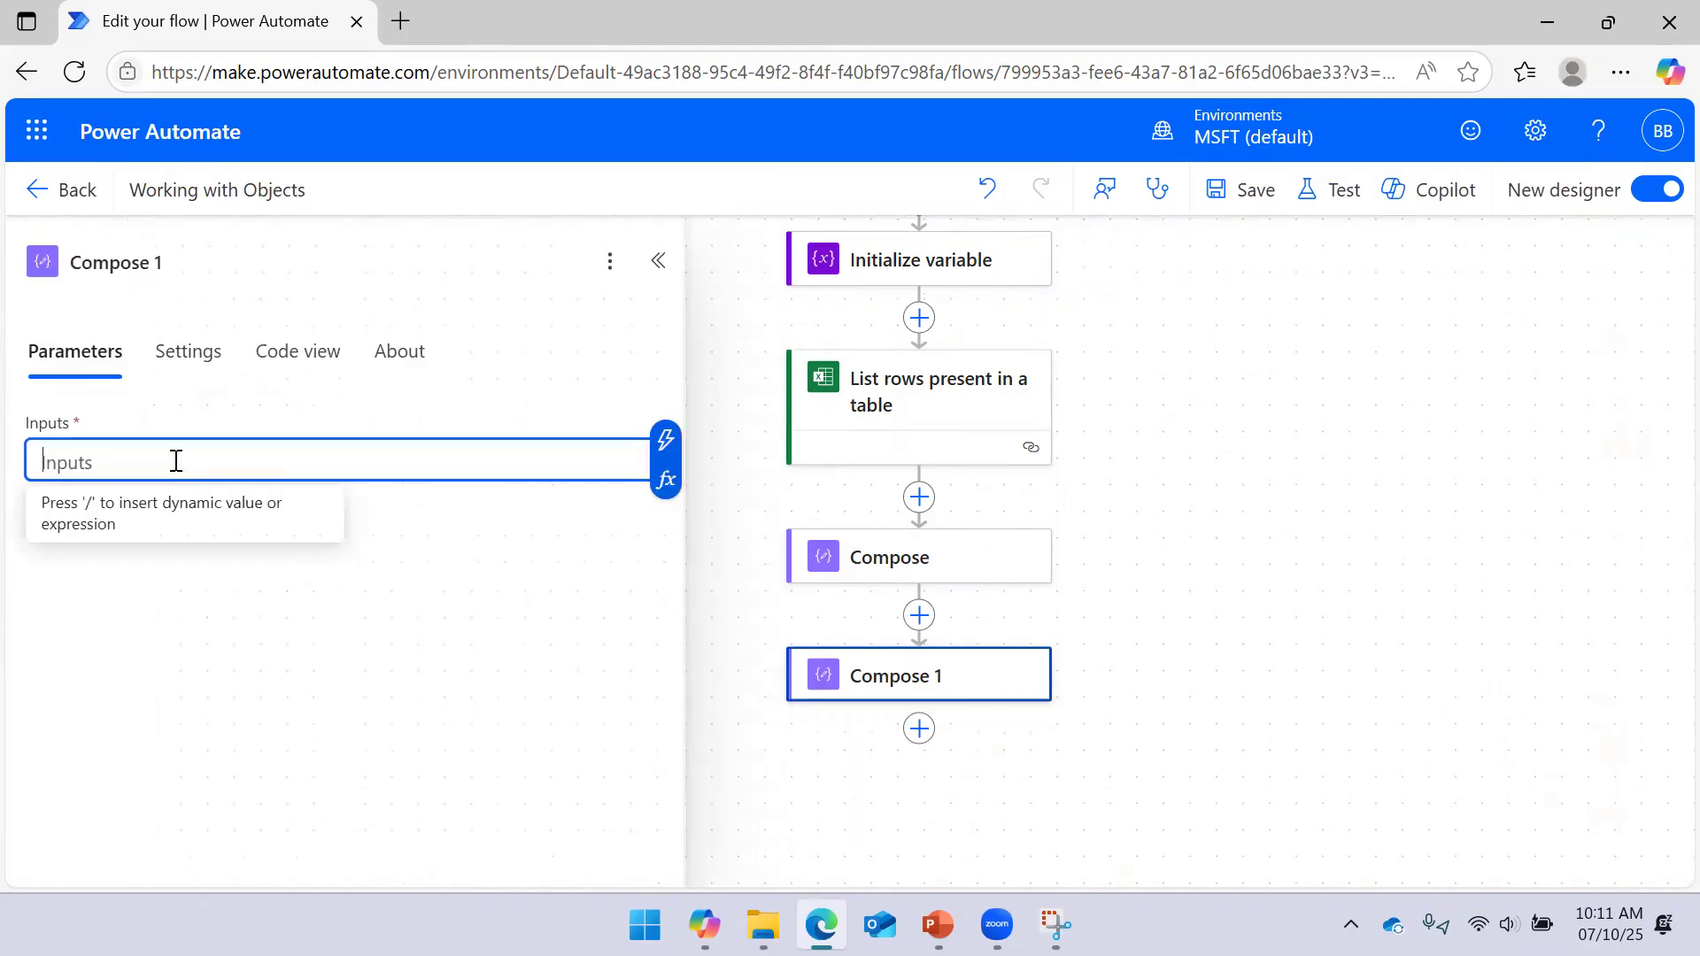
pyautogui.click(665, 479)
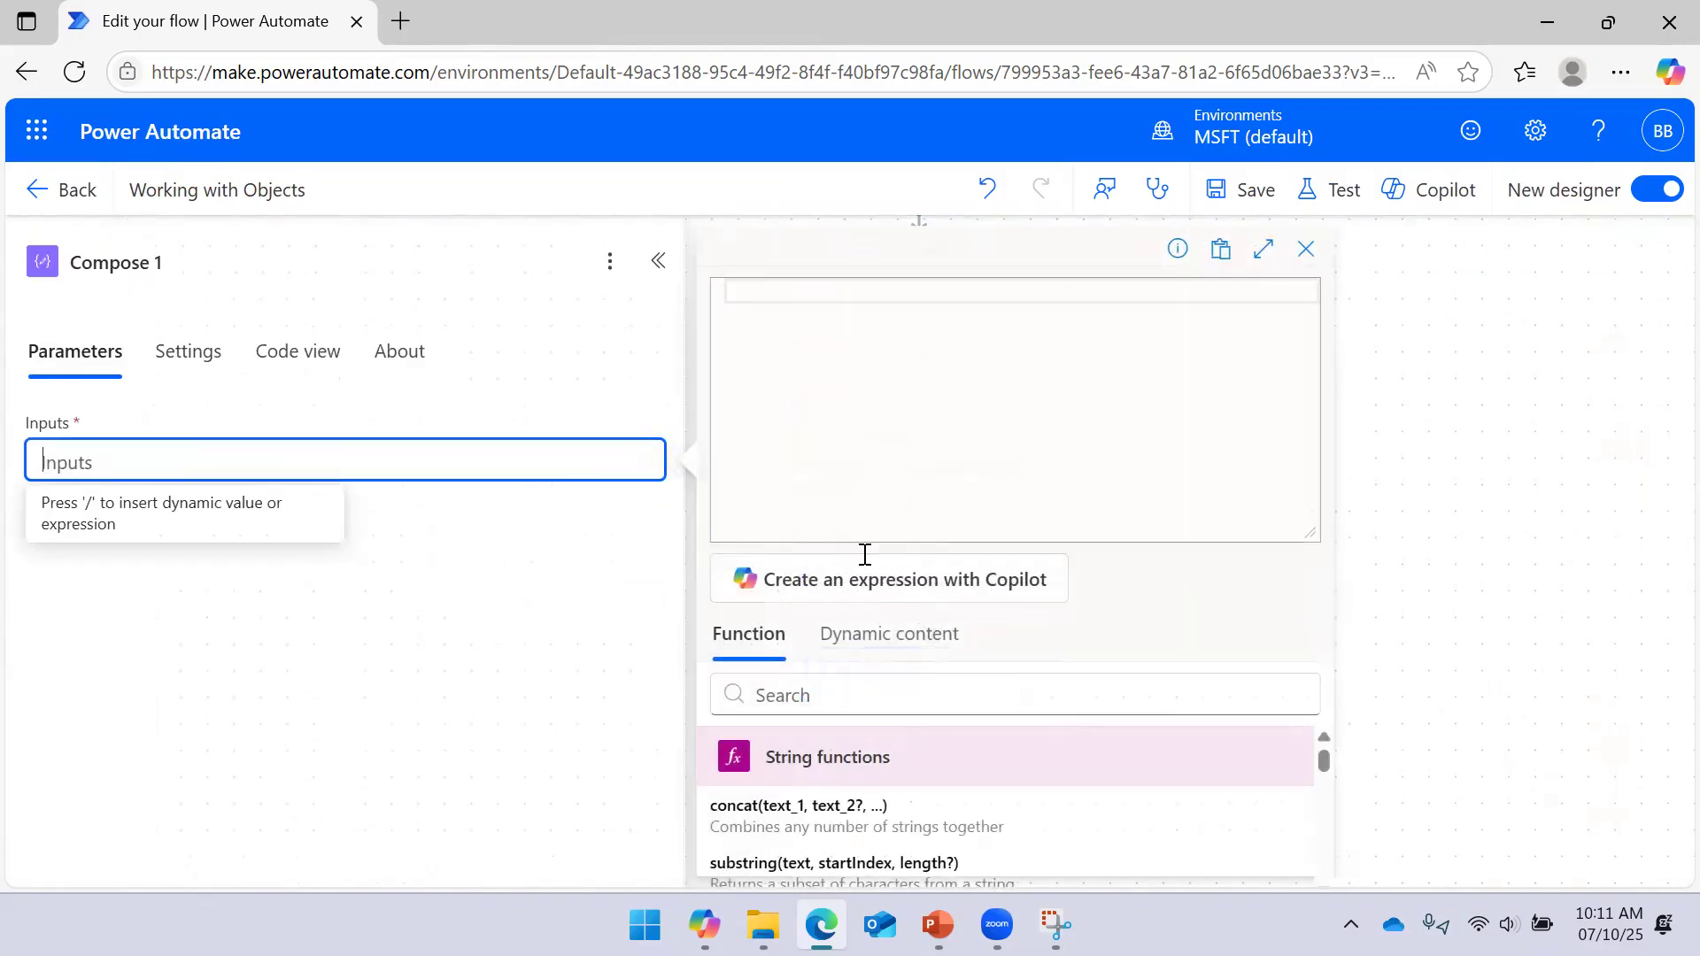
pyautogui.click(890, 634)
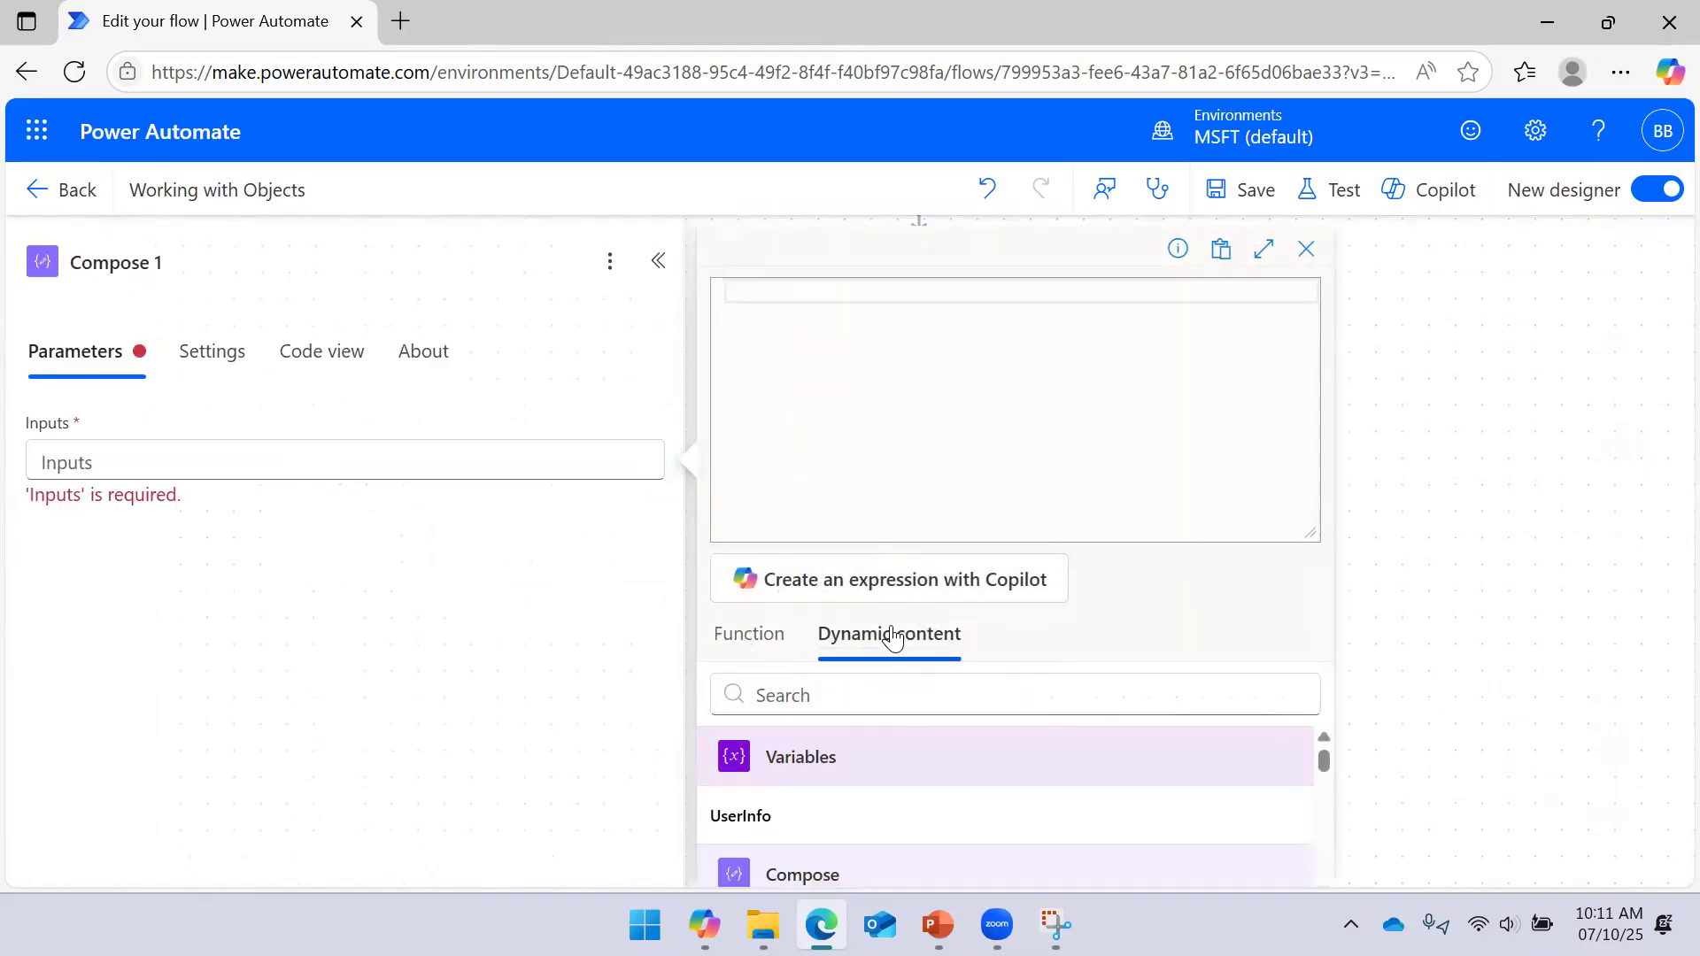
pyautogui.click(824, 823)
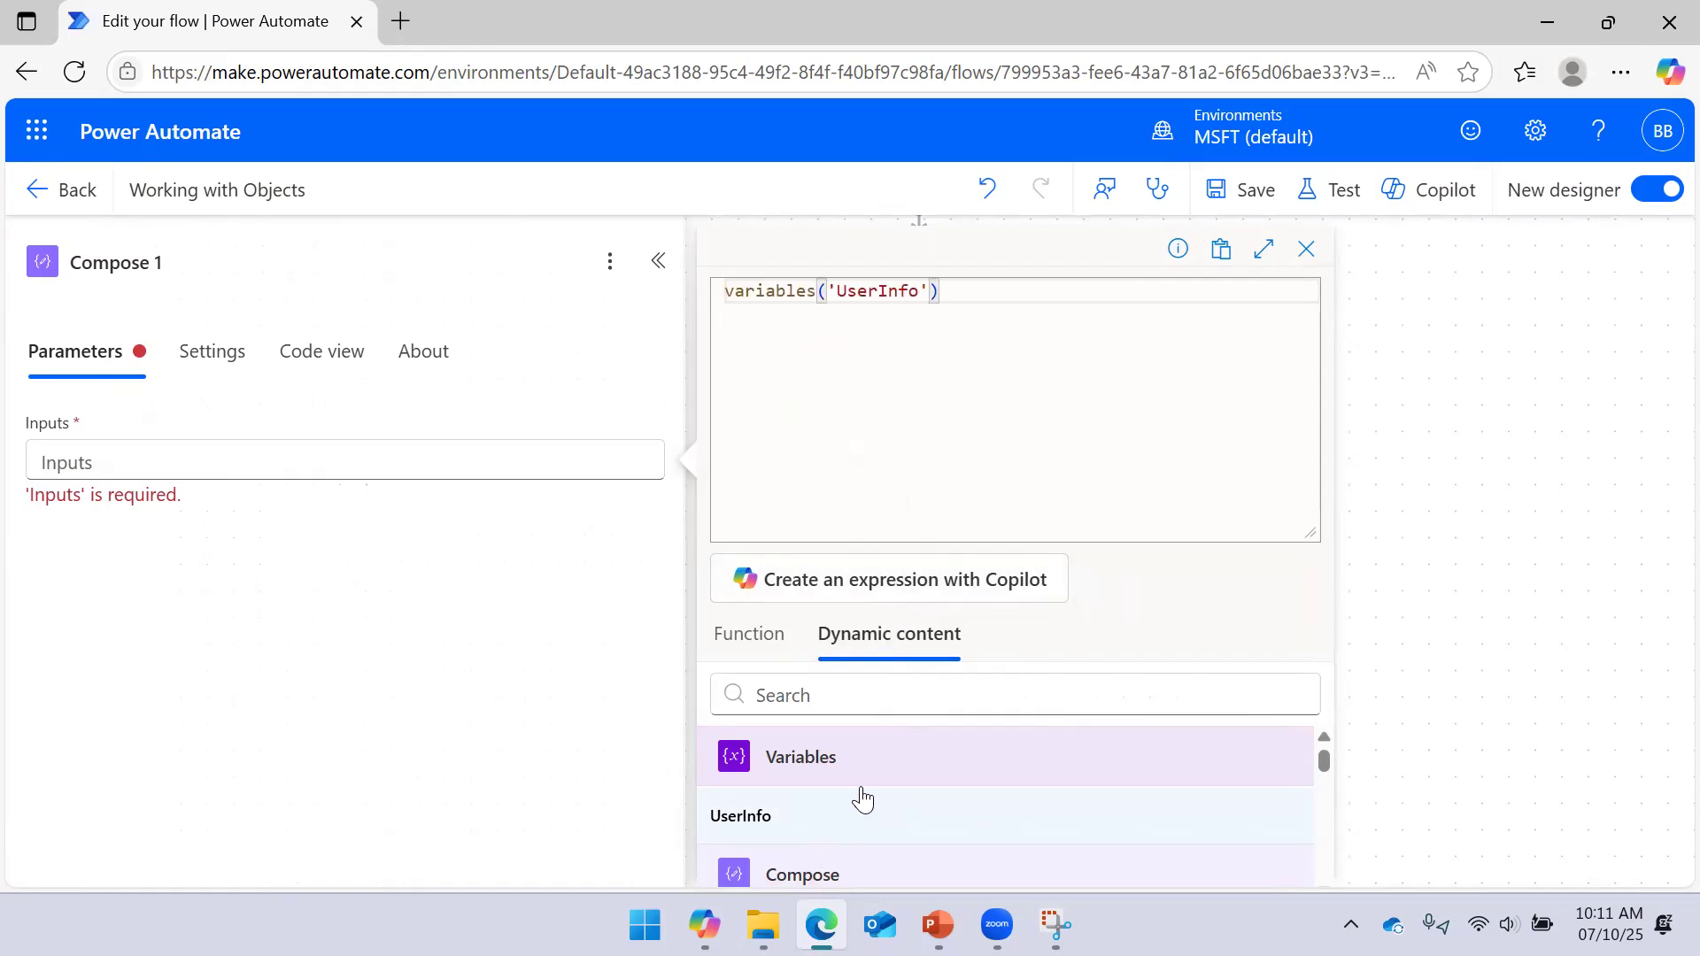
pyautogui.write('[]')
pyautogui.write("'Dep")
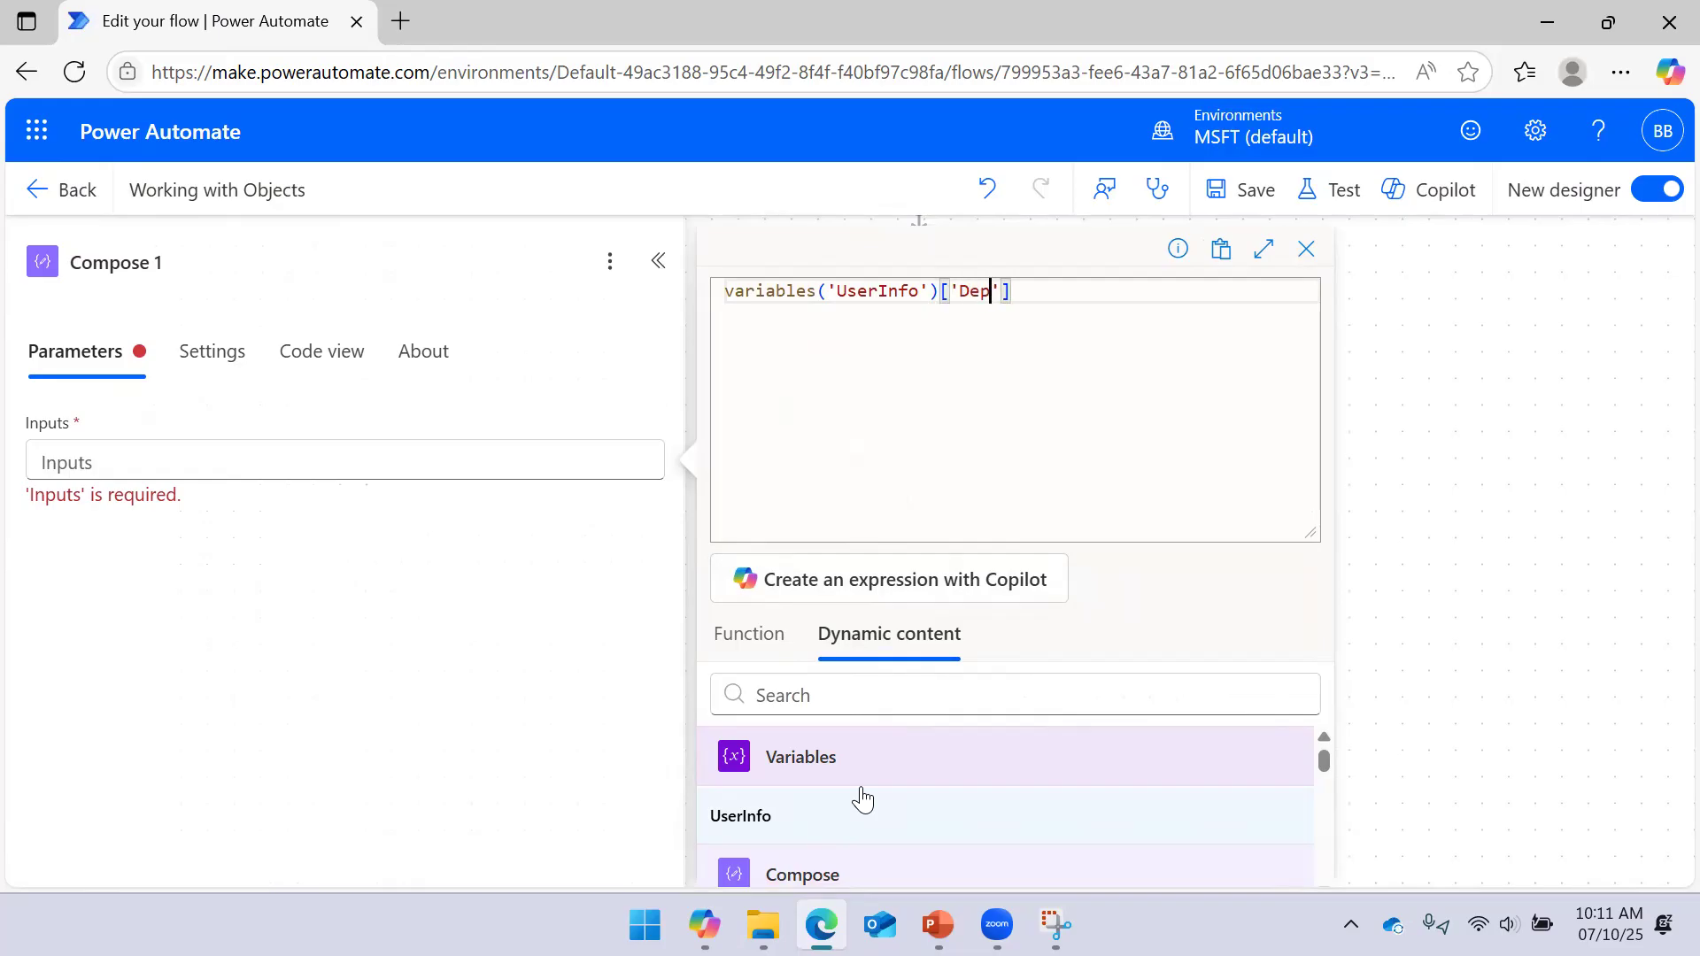
pyautogui.write('t')
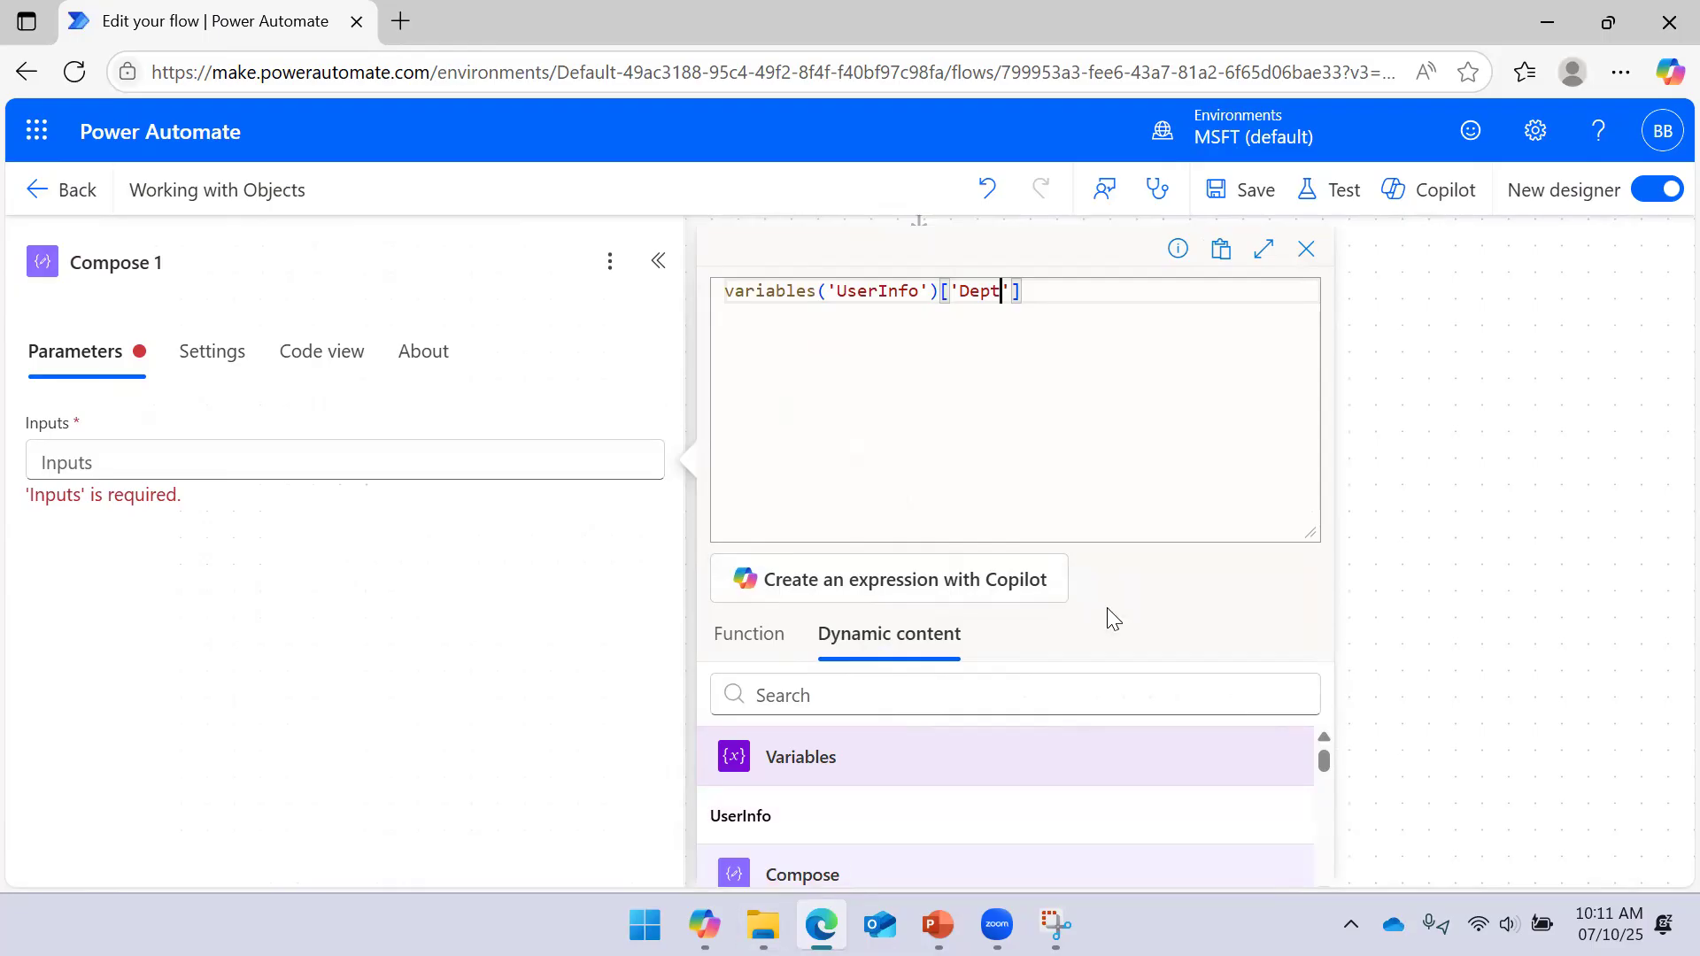
pyautogui.moveTo(1305, 532); pyautogui.dragTo(1271, 395)
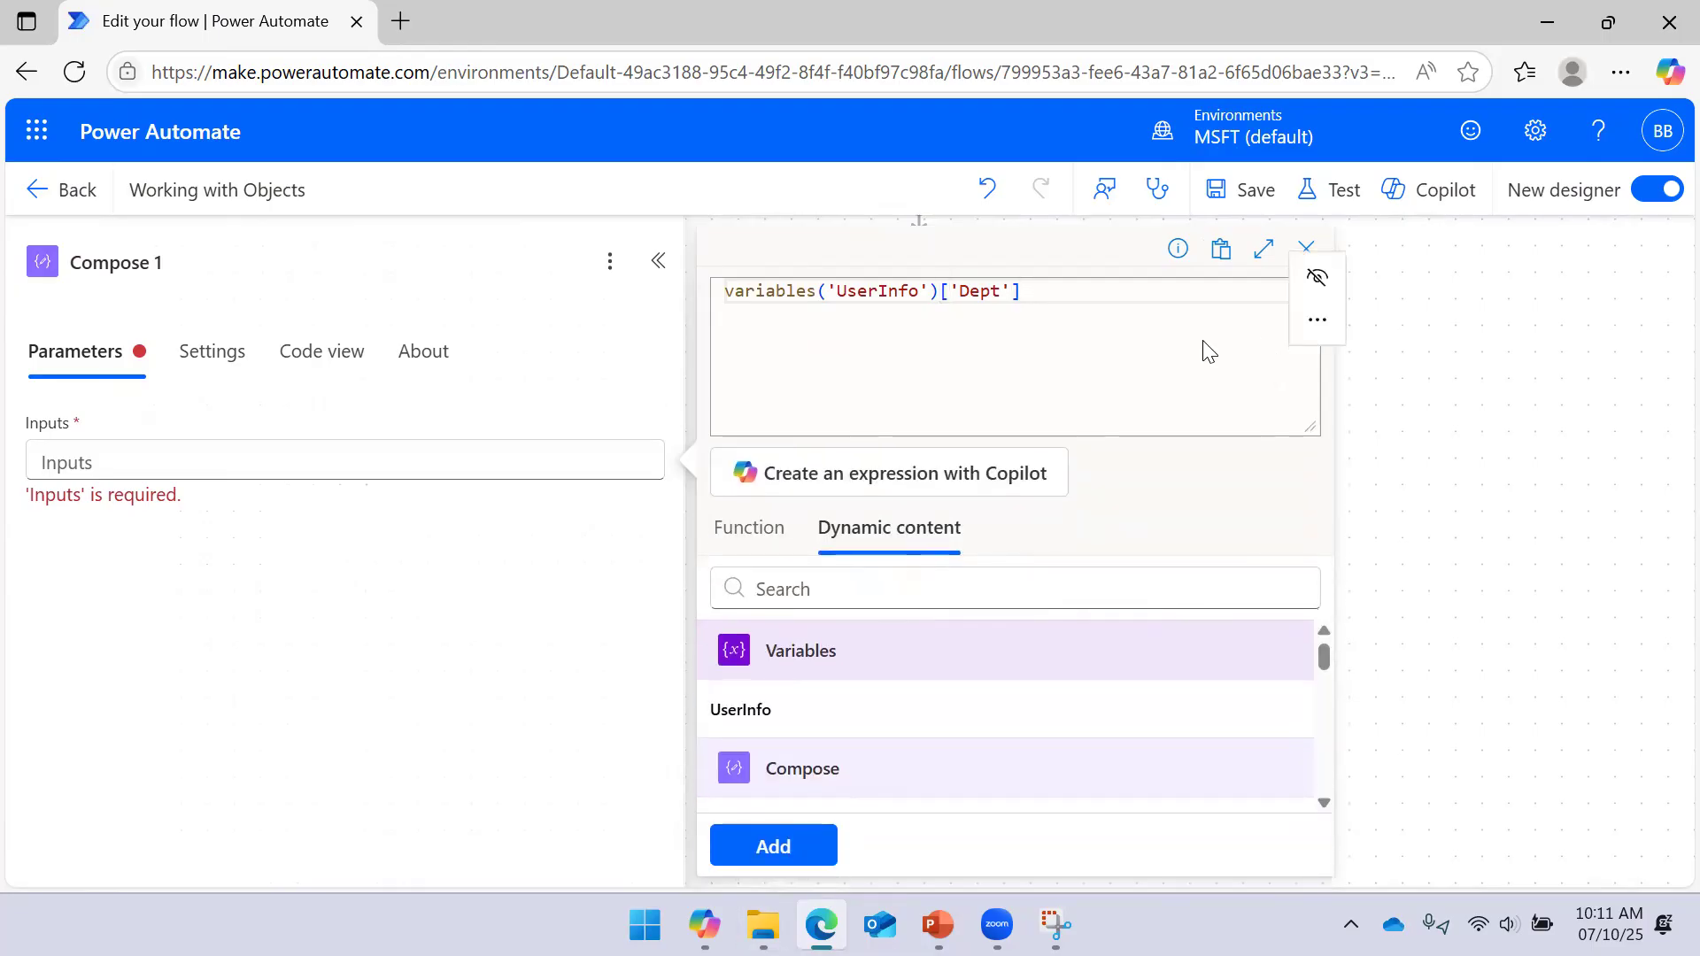
pyautogui.click(801, 841)
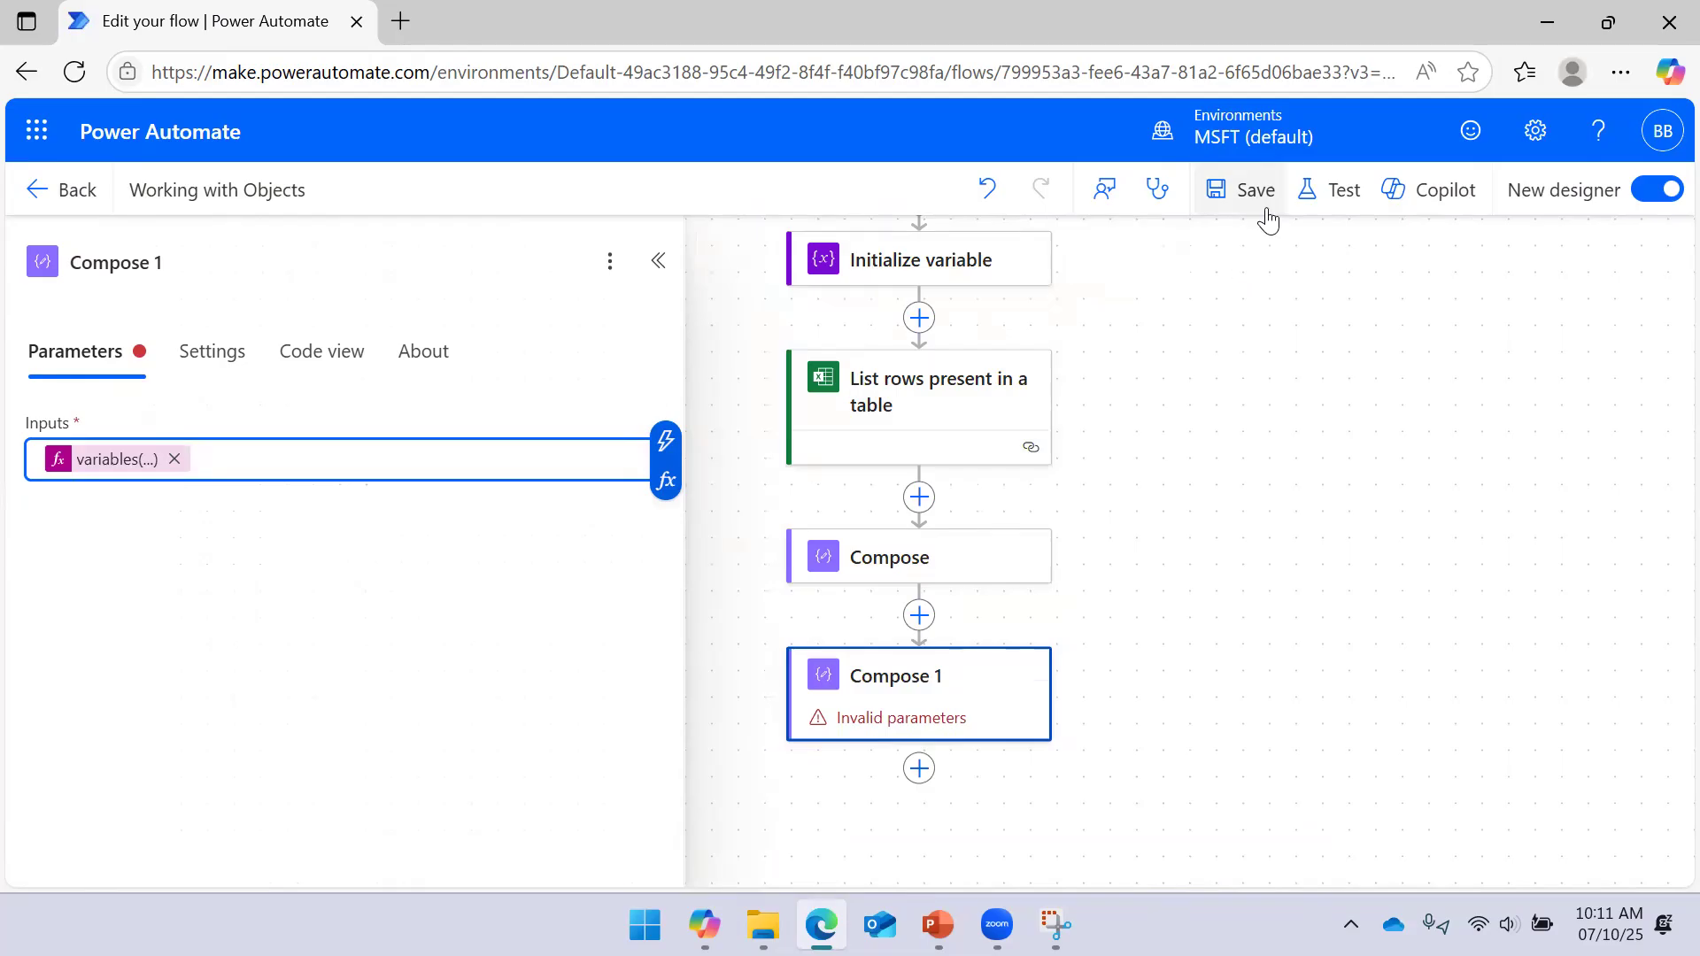
# Save and test-run the flow, then highlight the error's available properties Name, Role, Certifications
pyautogui.click(1253, 191)
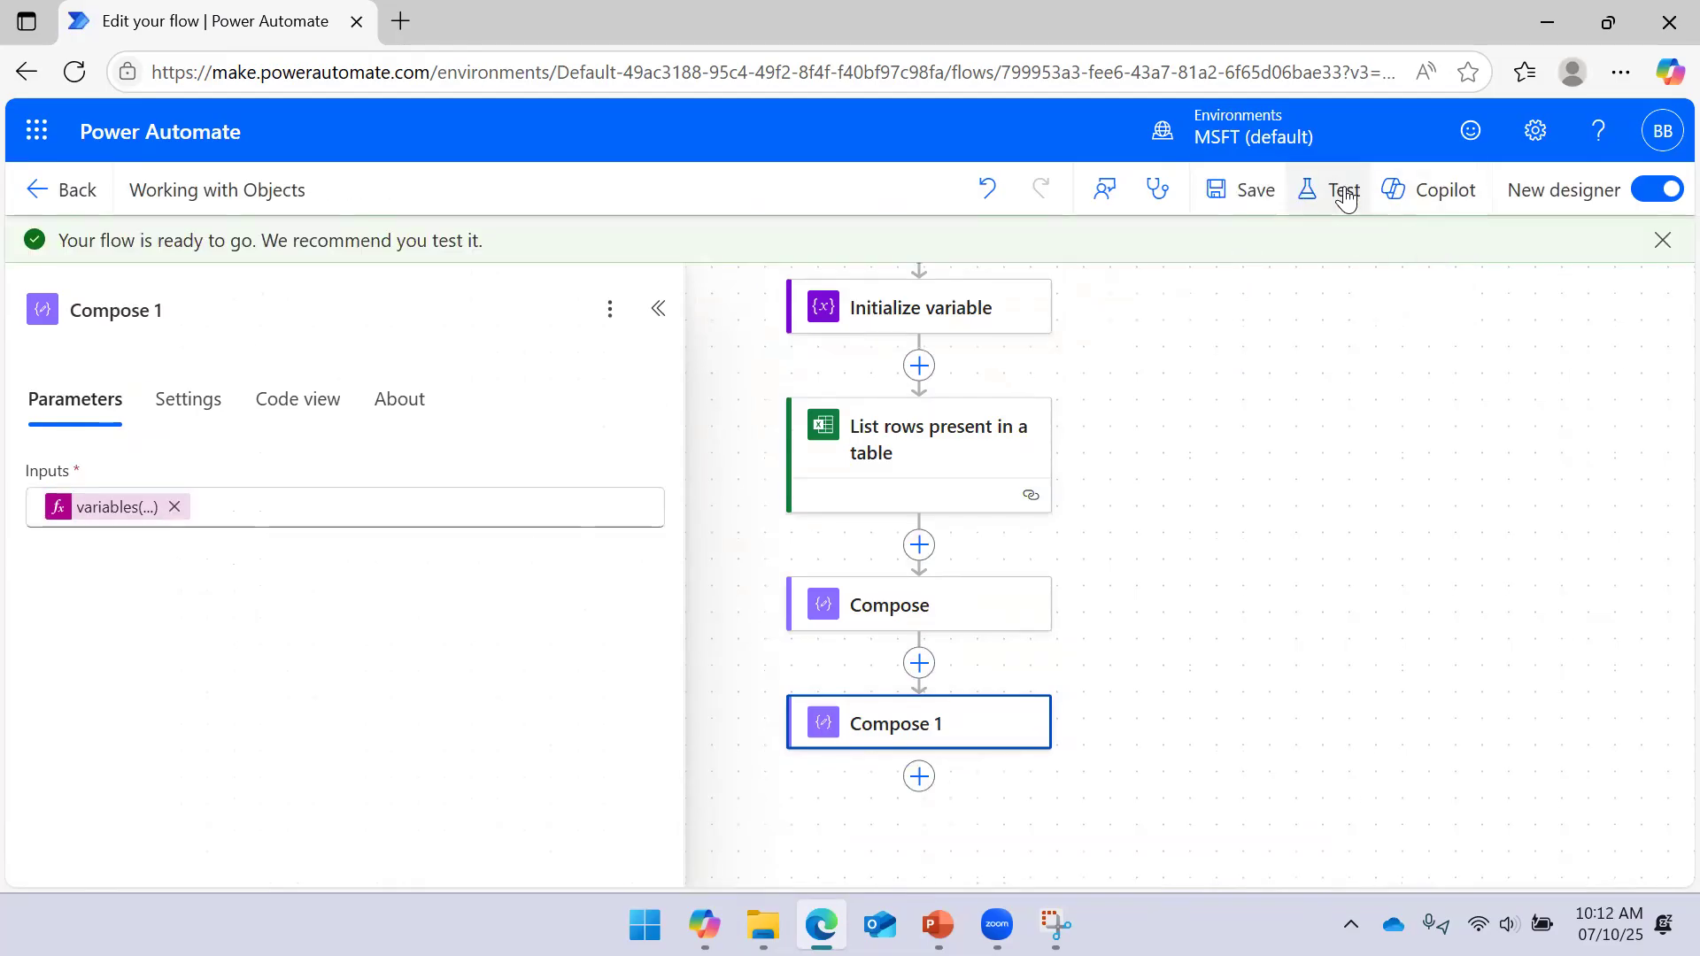
pyautogui.click(1311, 189)
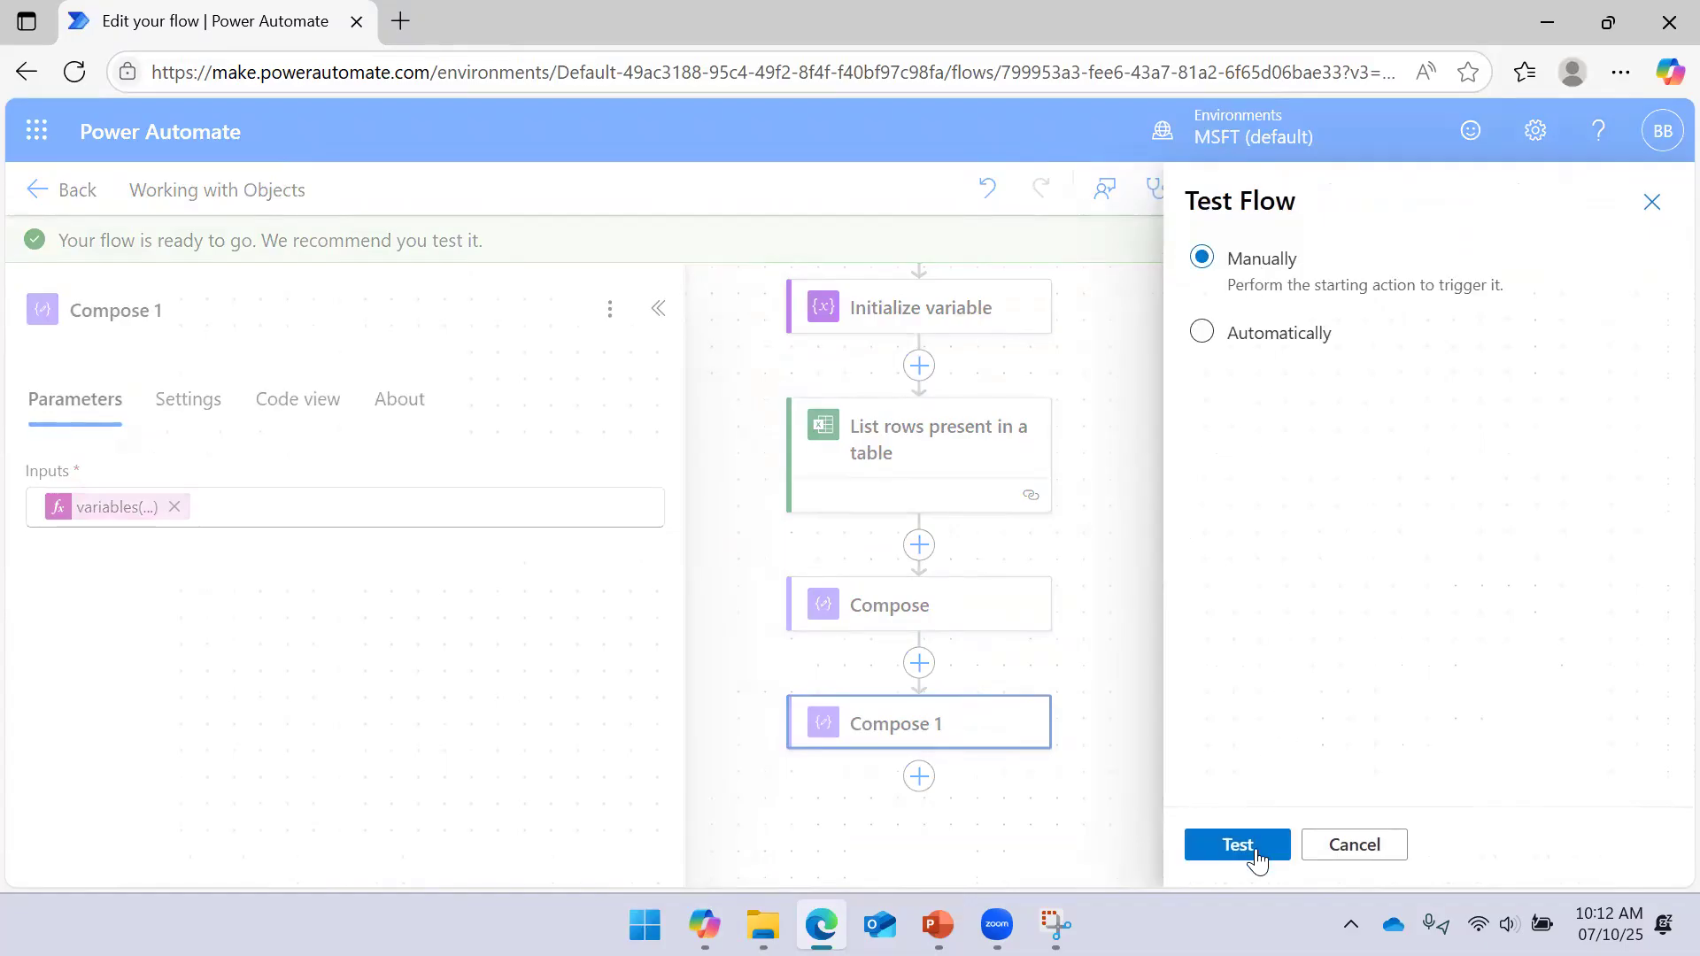
pyautogui.click(1246, 848)
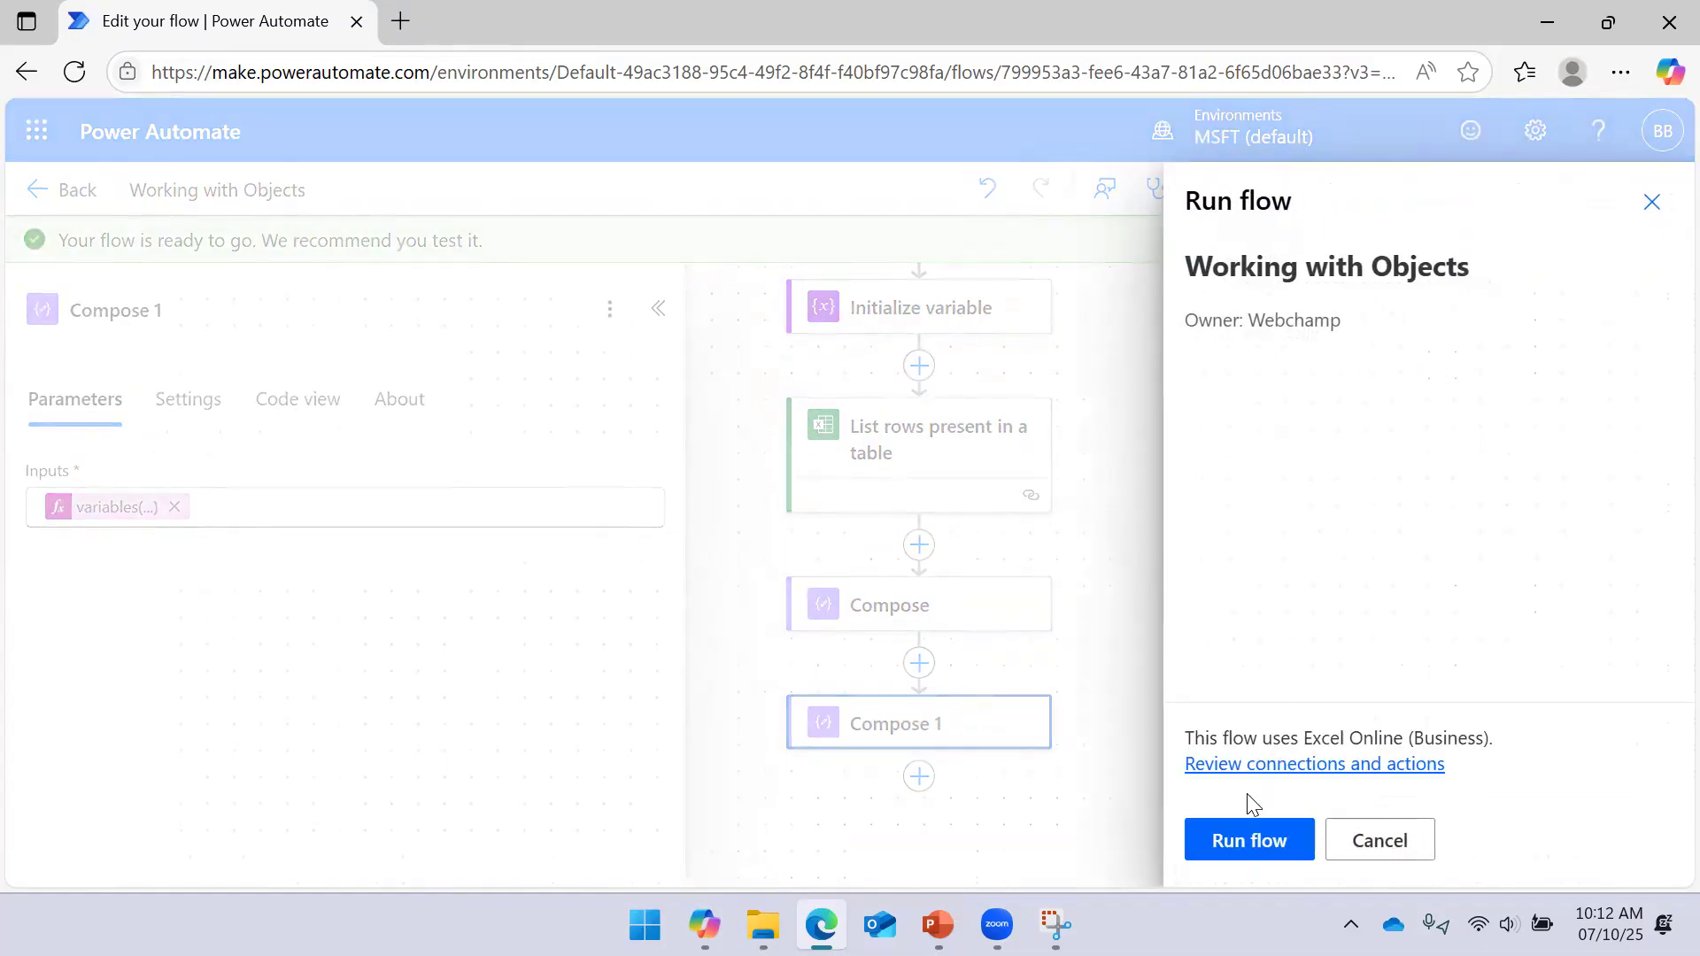
pyautogui.click(1250, 850)
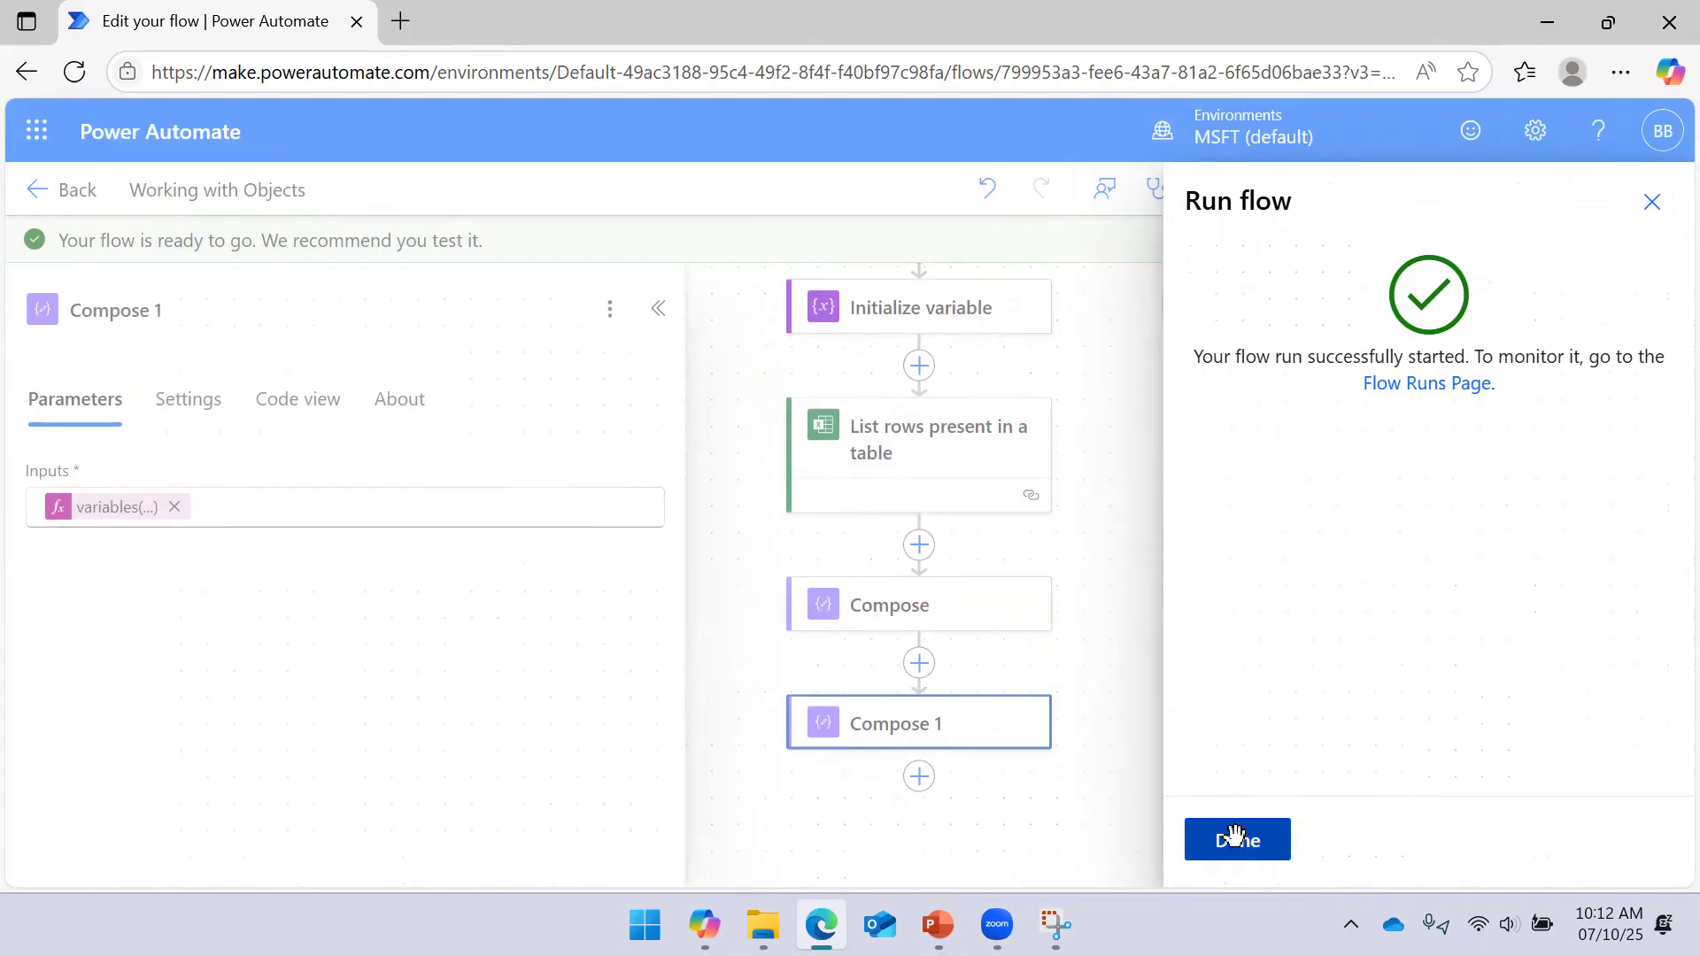
pyautogui.click(1235, 841)
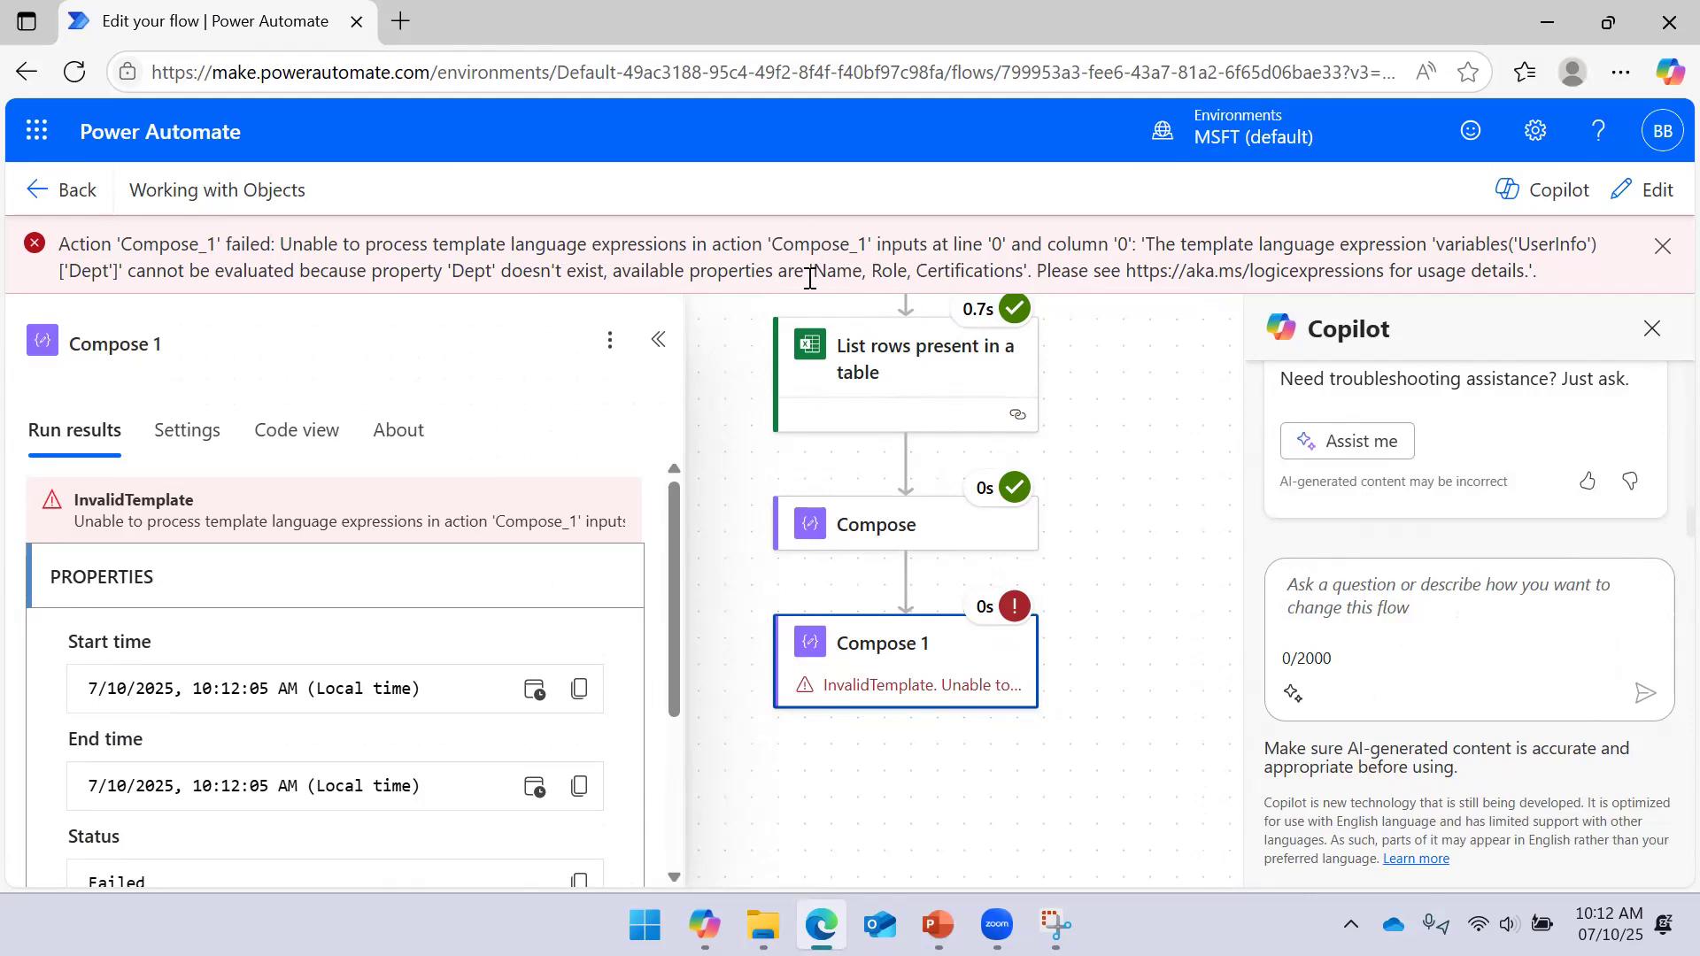
pyautogui.moveTo(816, 271); pyautogui.dragTo(1023, 271)
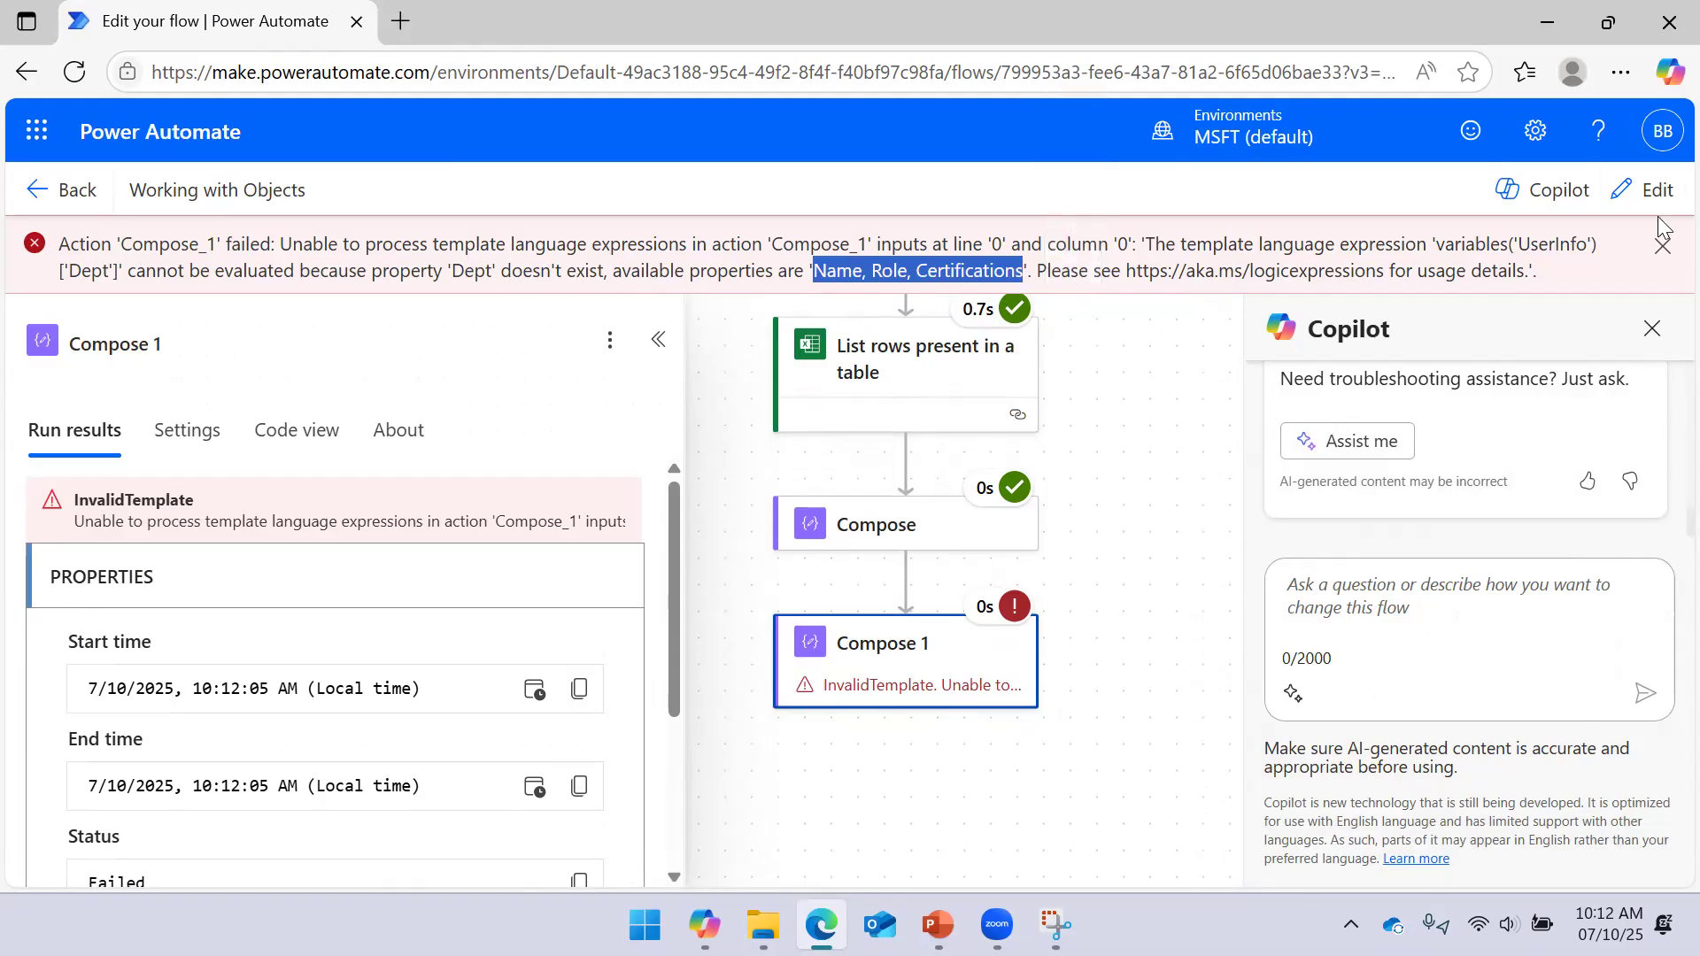
# Change Compose 1's expression to variables('UserInfo')?['Dept'] and save the flow
pyautogui.click(1643, 190)
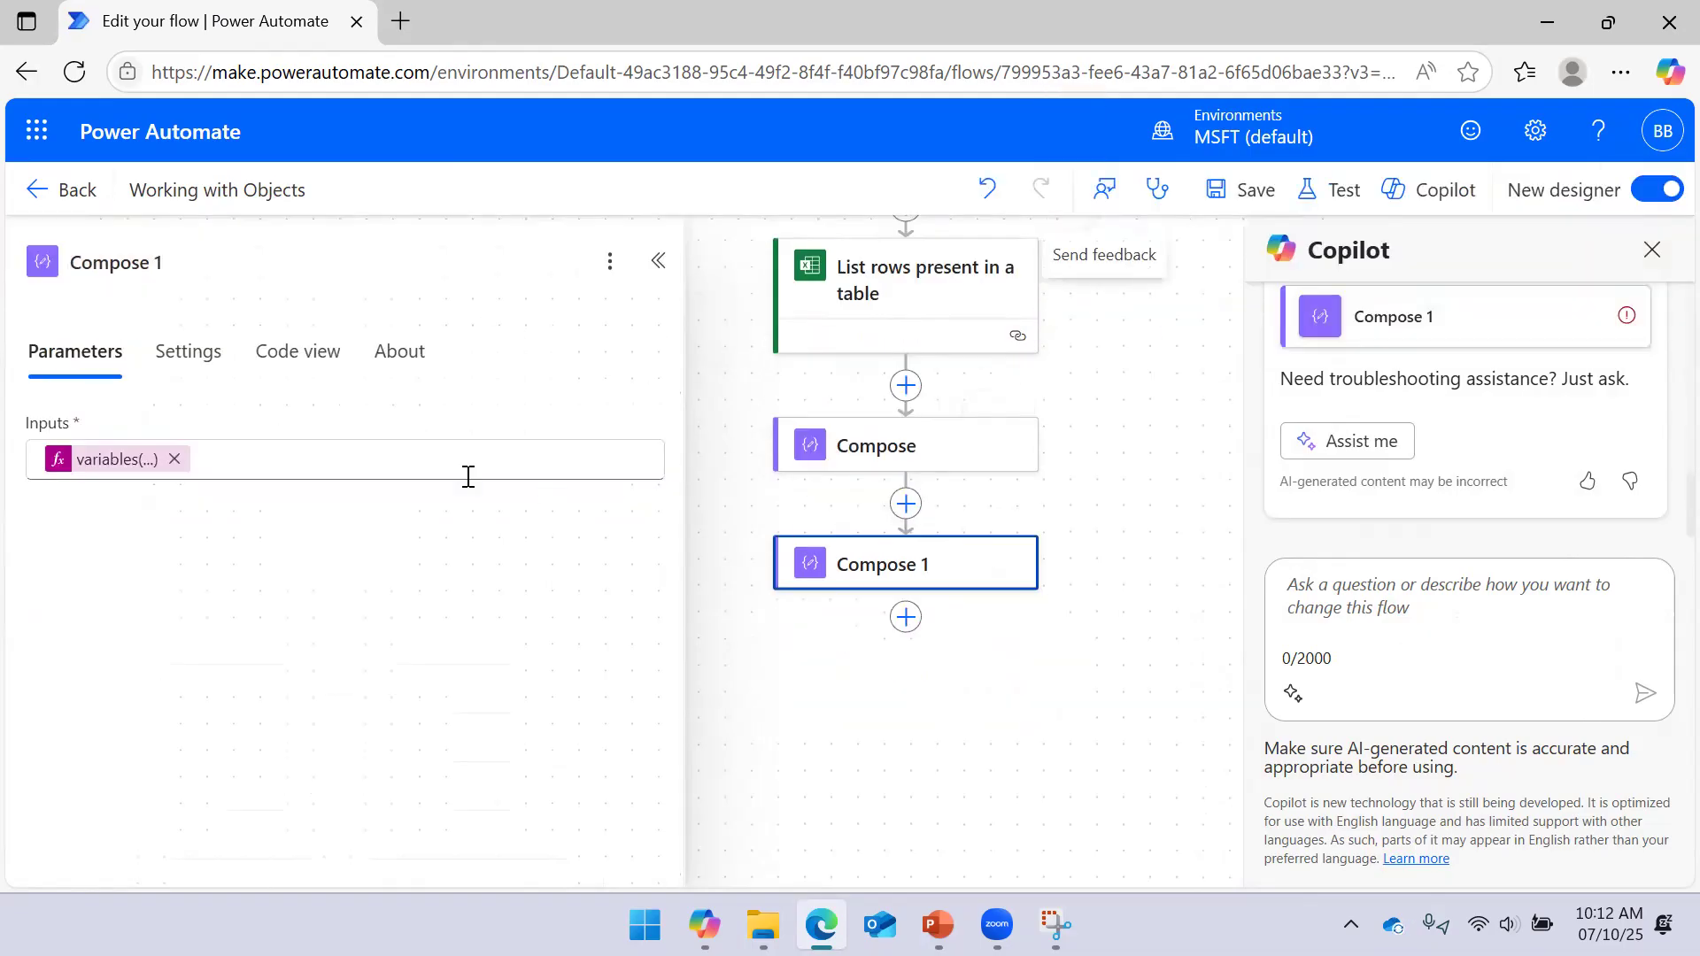
pyautogui.click(133, 462)
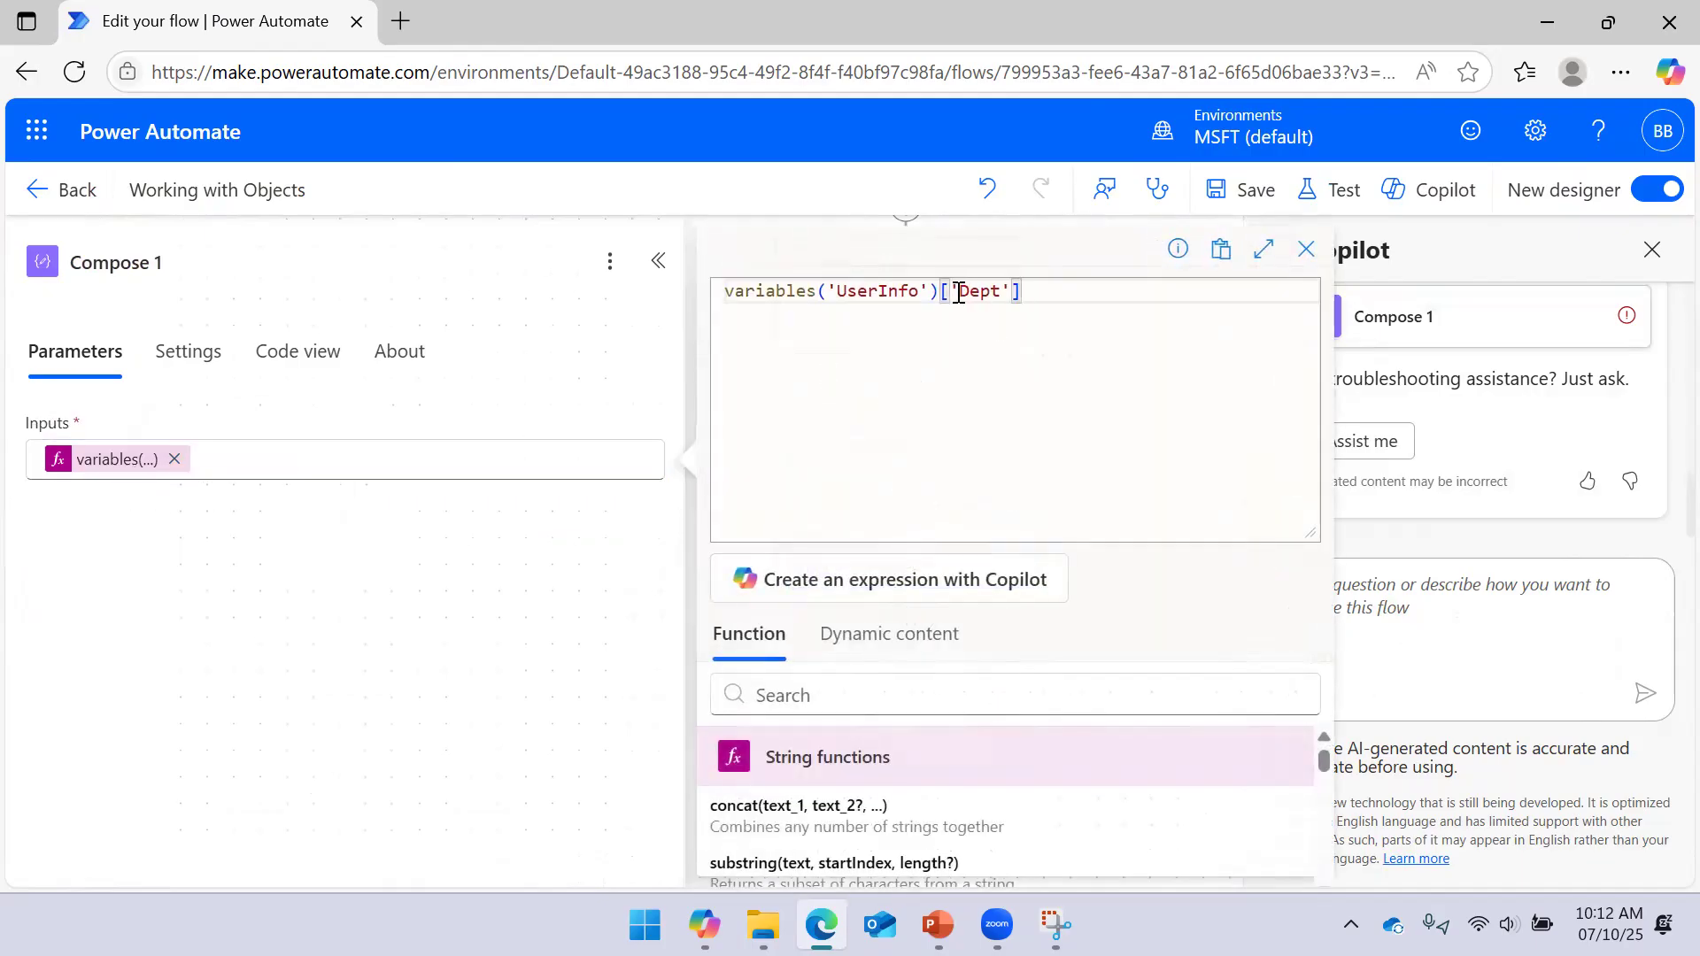
pyautogui.write('?')
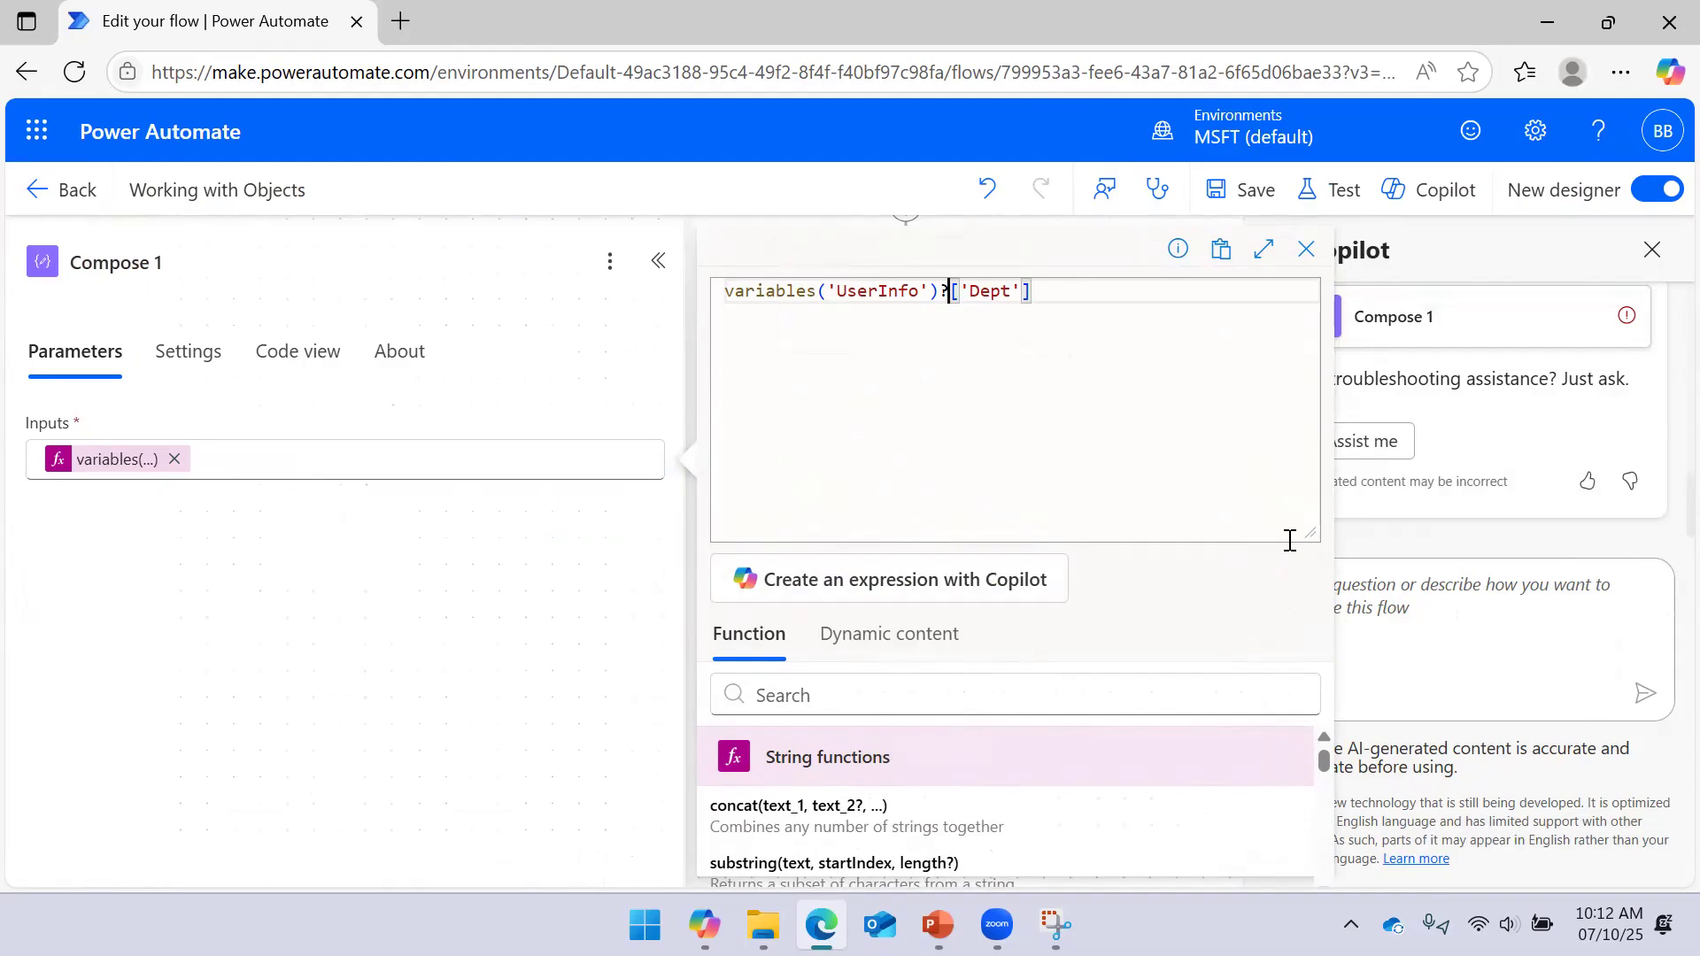
pyautogui.moveTo(1308, 535); pyautogui.dragTo(1320, 342)
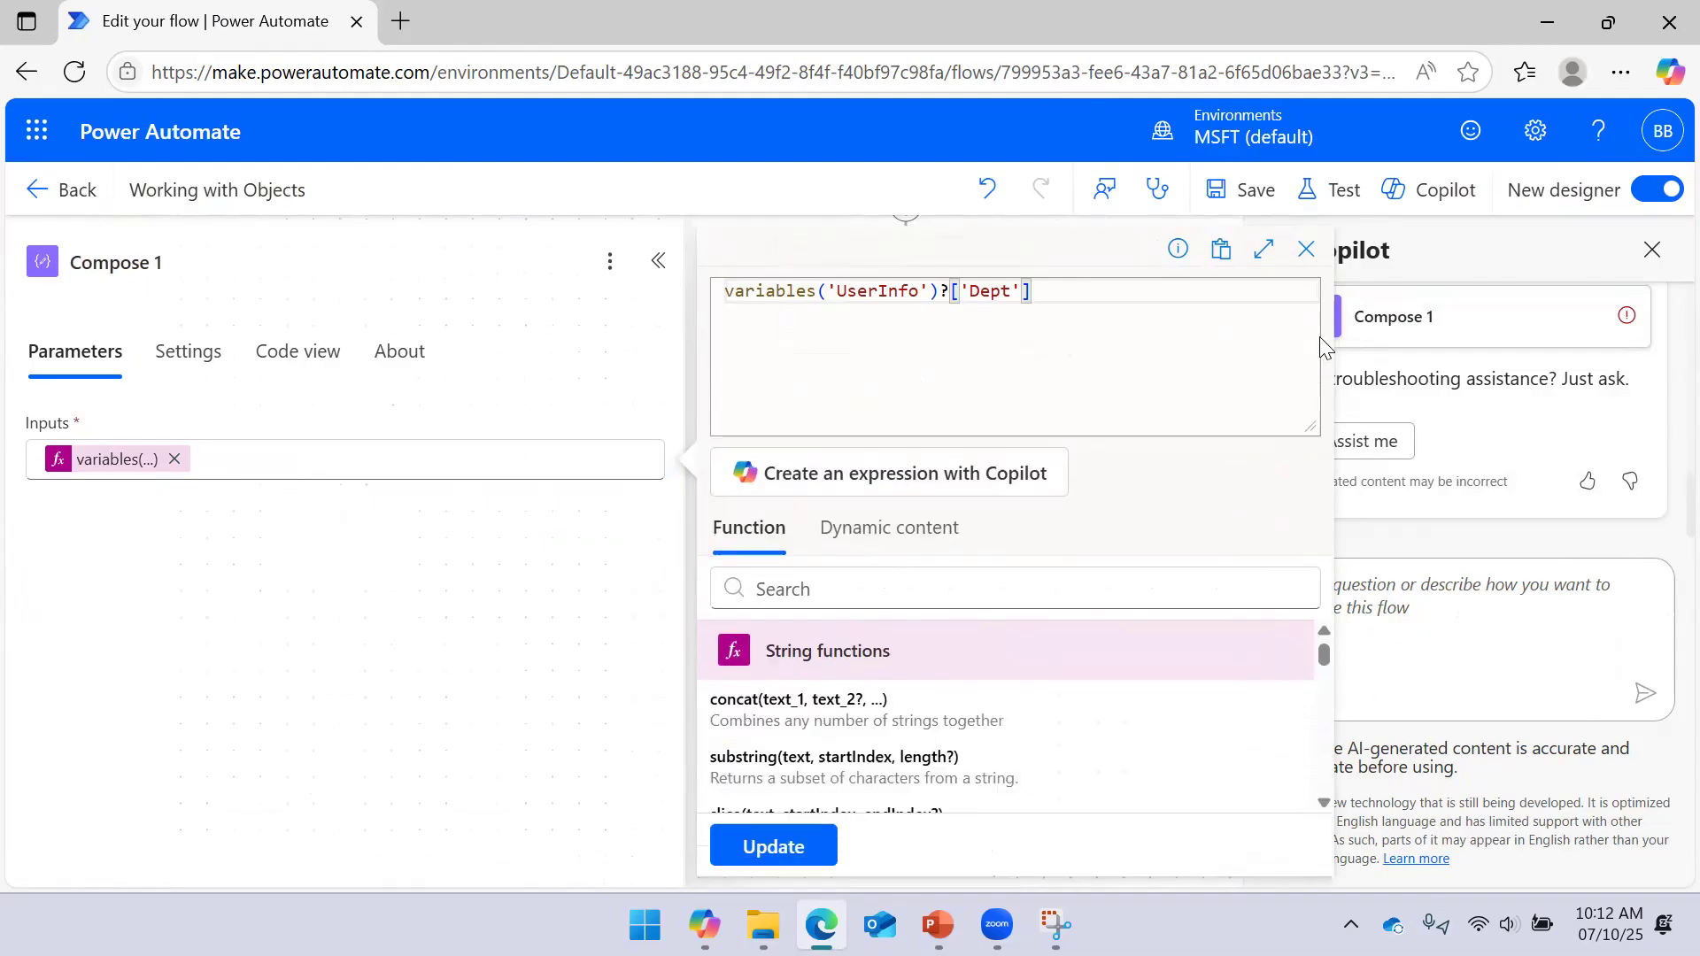
pyautogui.click(802, 842)
pyautogui.click(1238, 189)
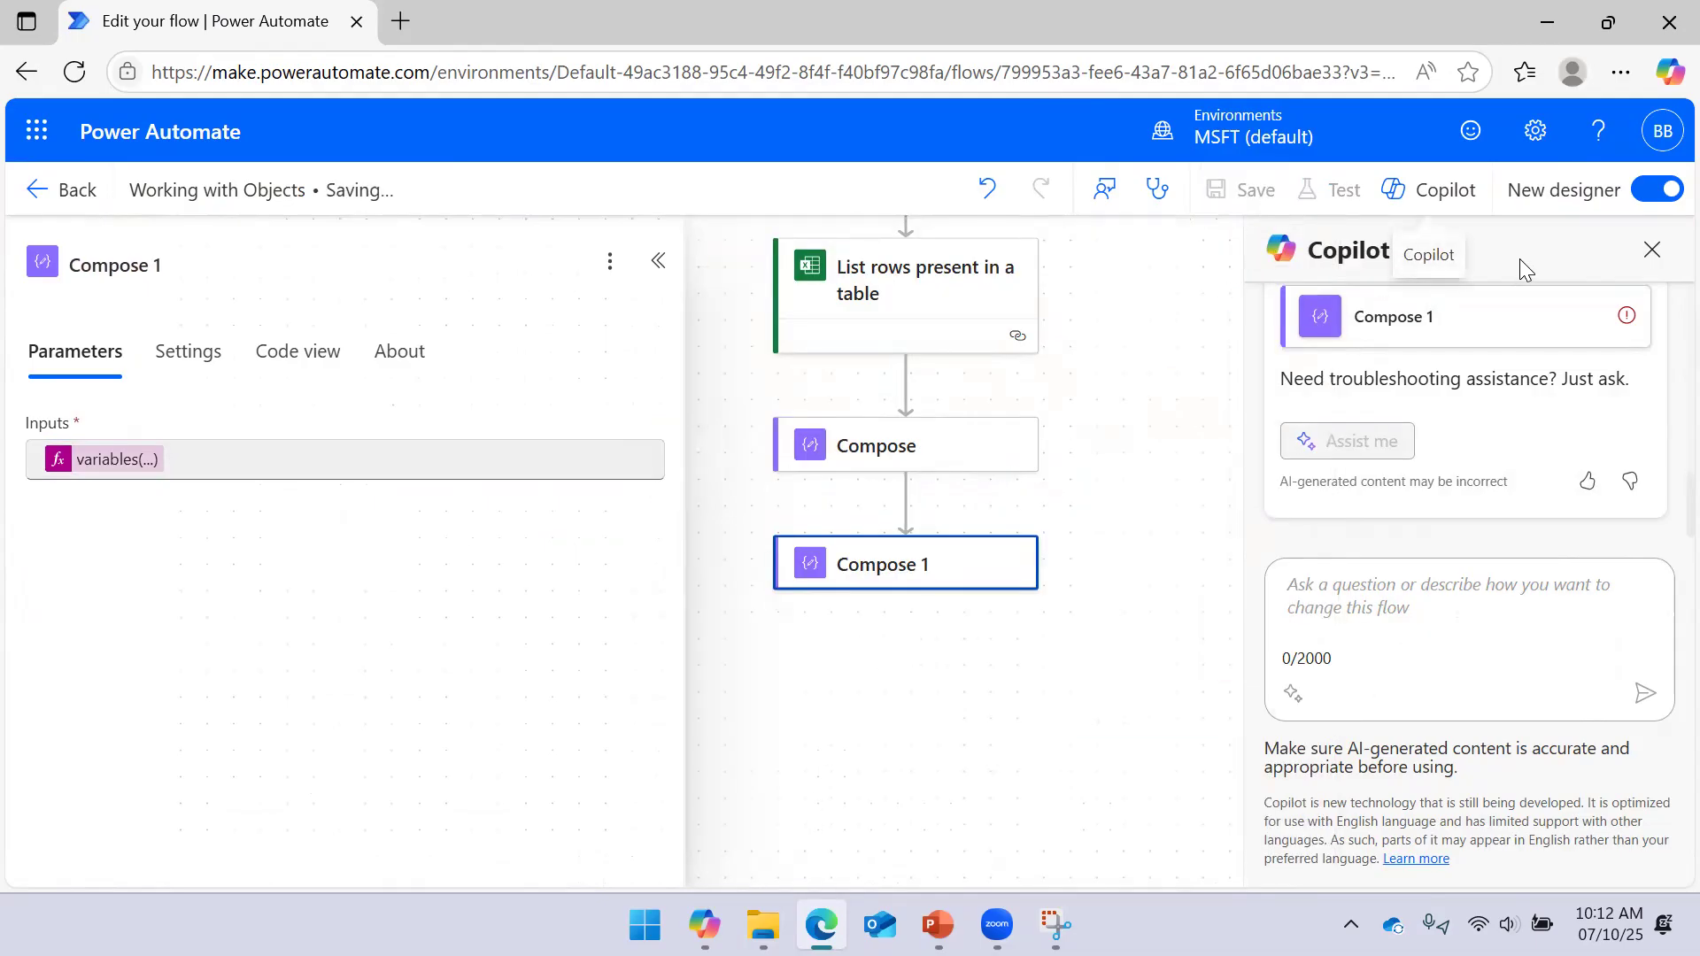
pyautogui.click(1649, 251)
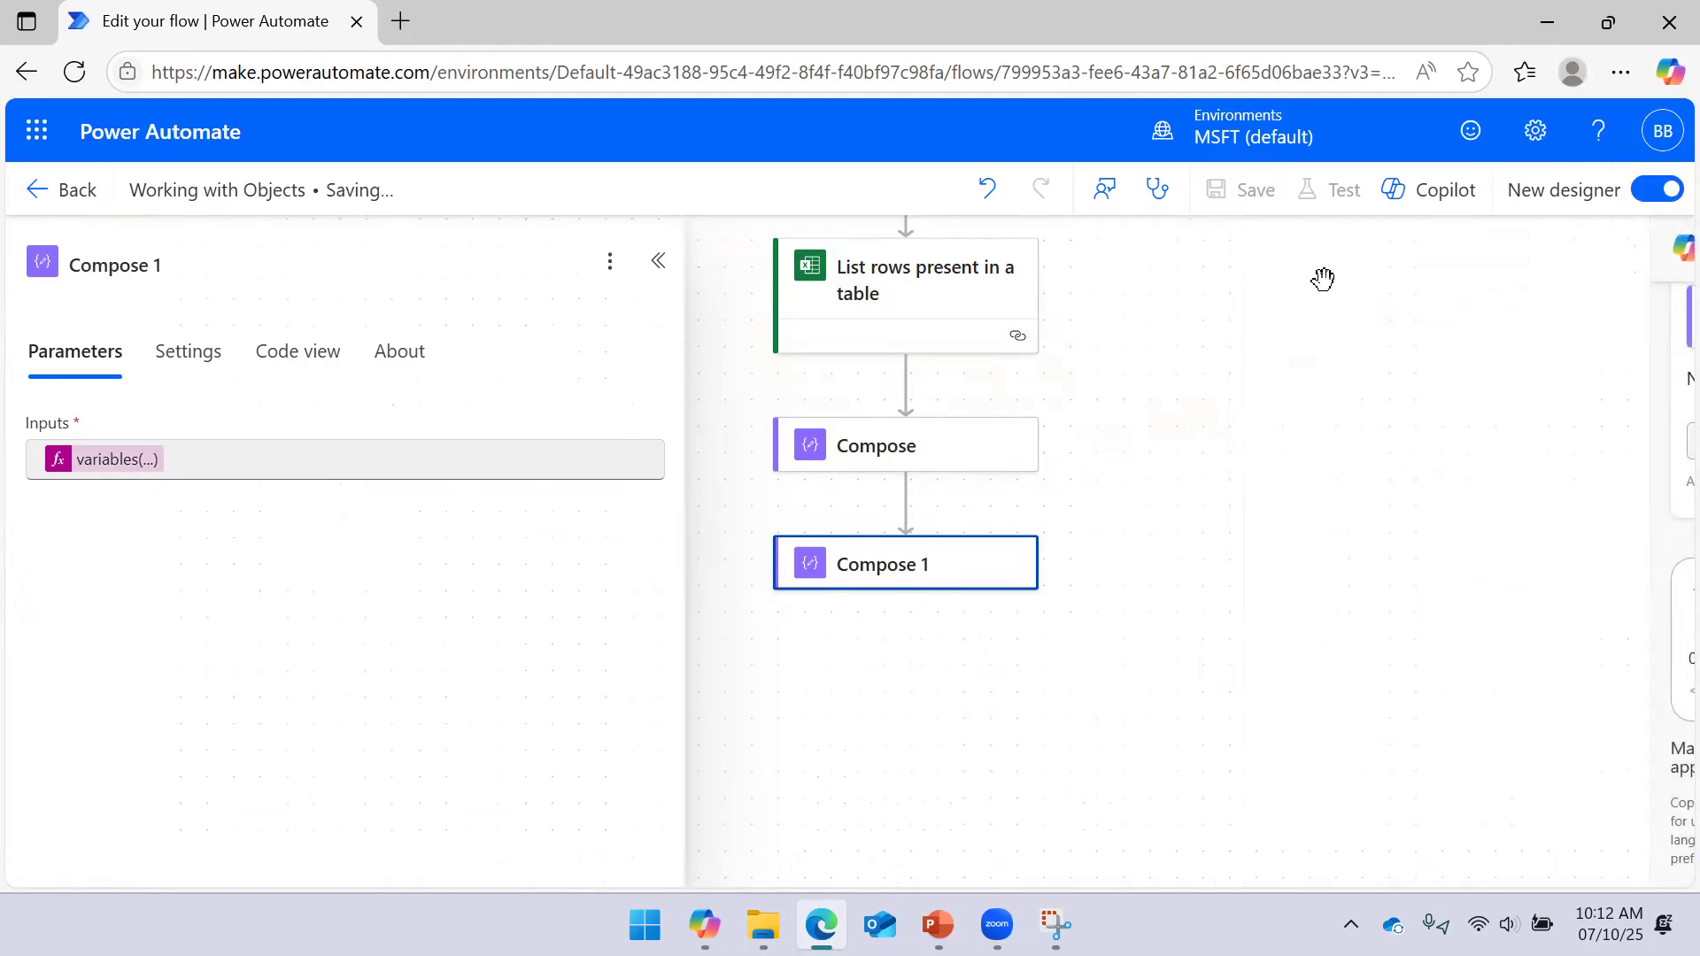
# Run a manual test of the Working with Objects flow
pyautogui.click(1344, 193)
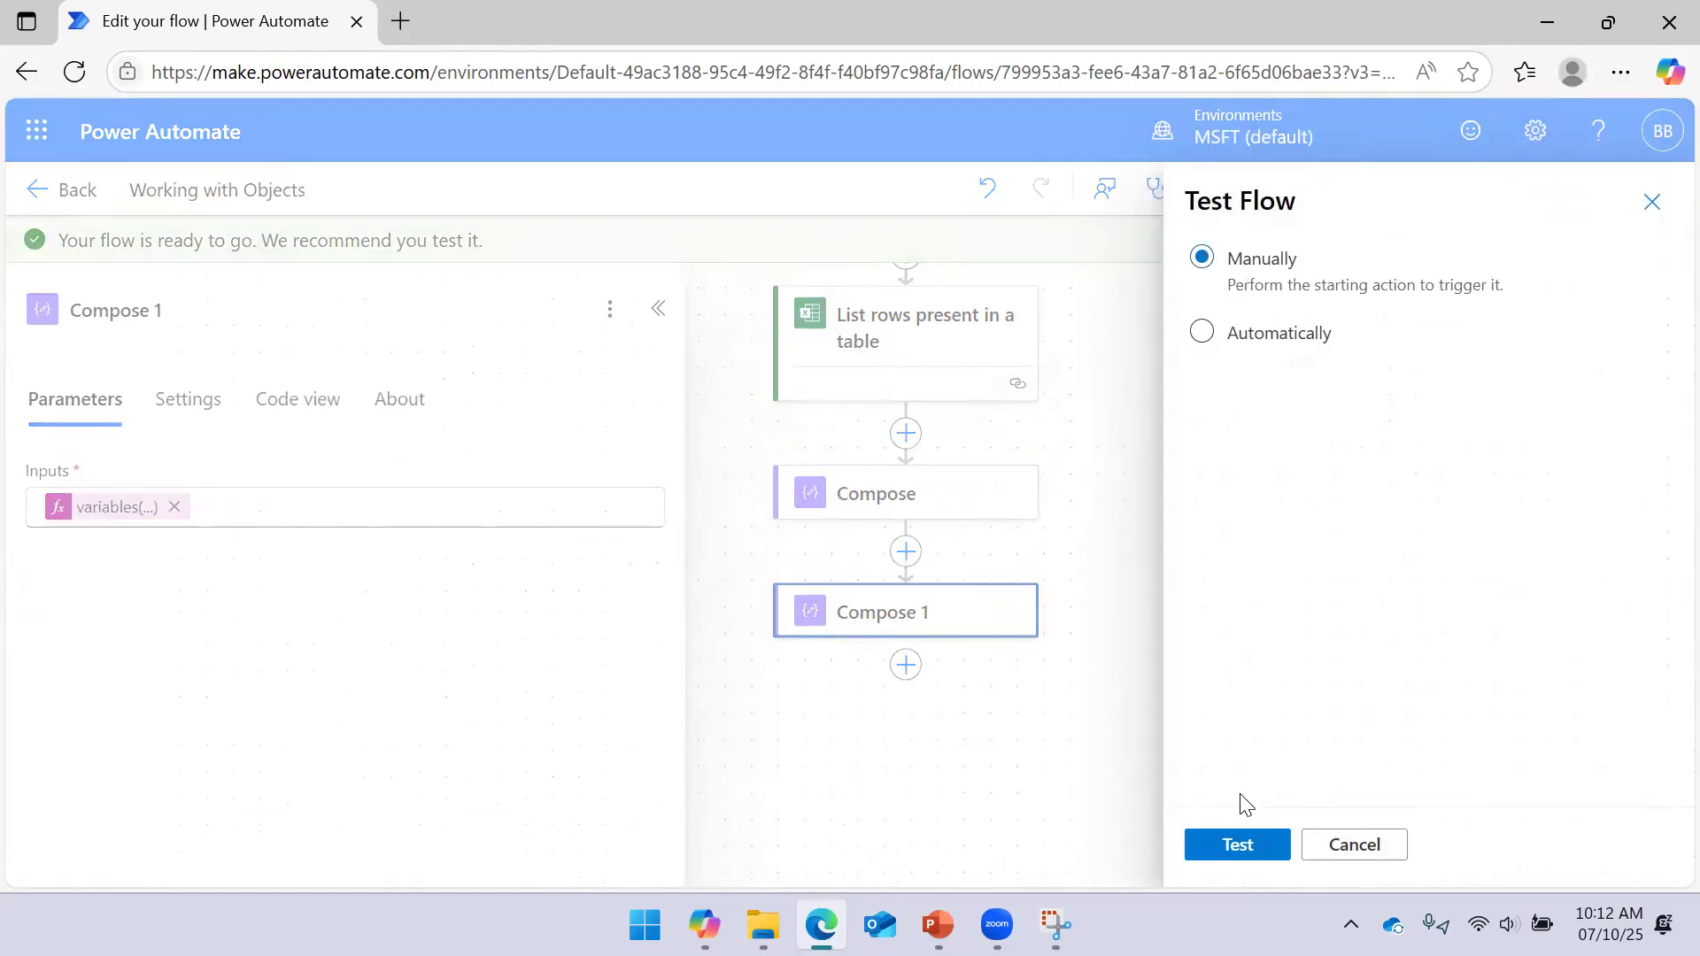
pyautogui.click(1237, 844)
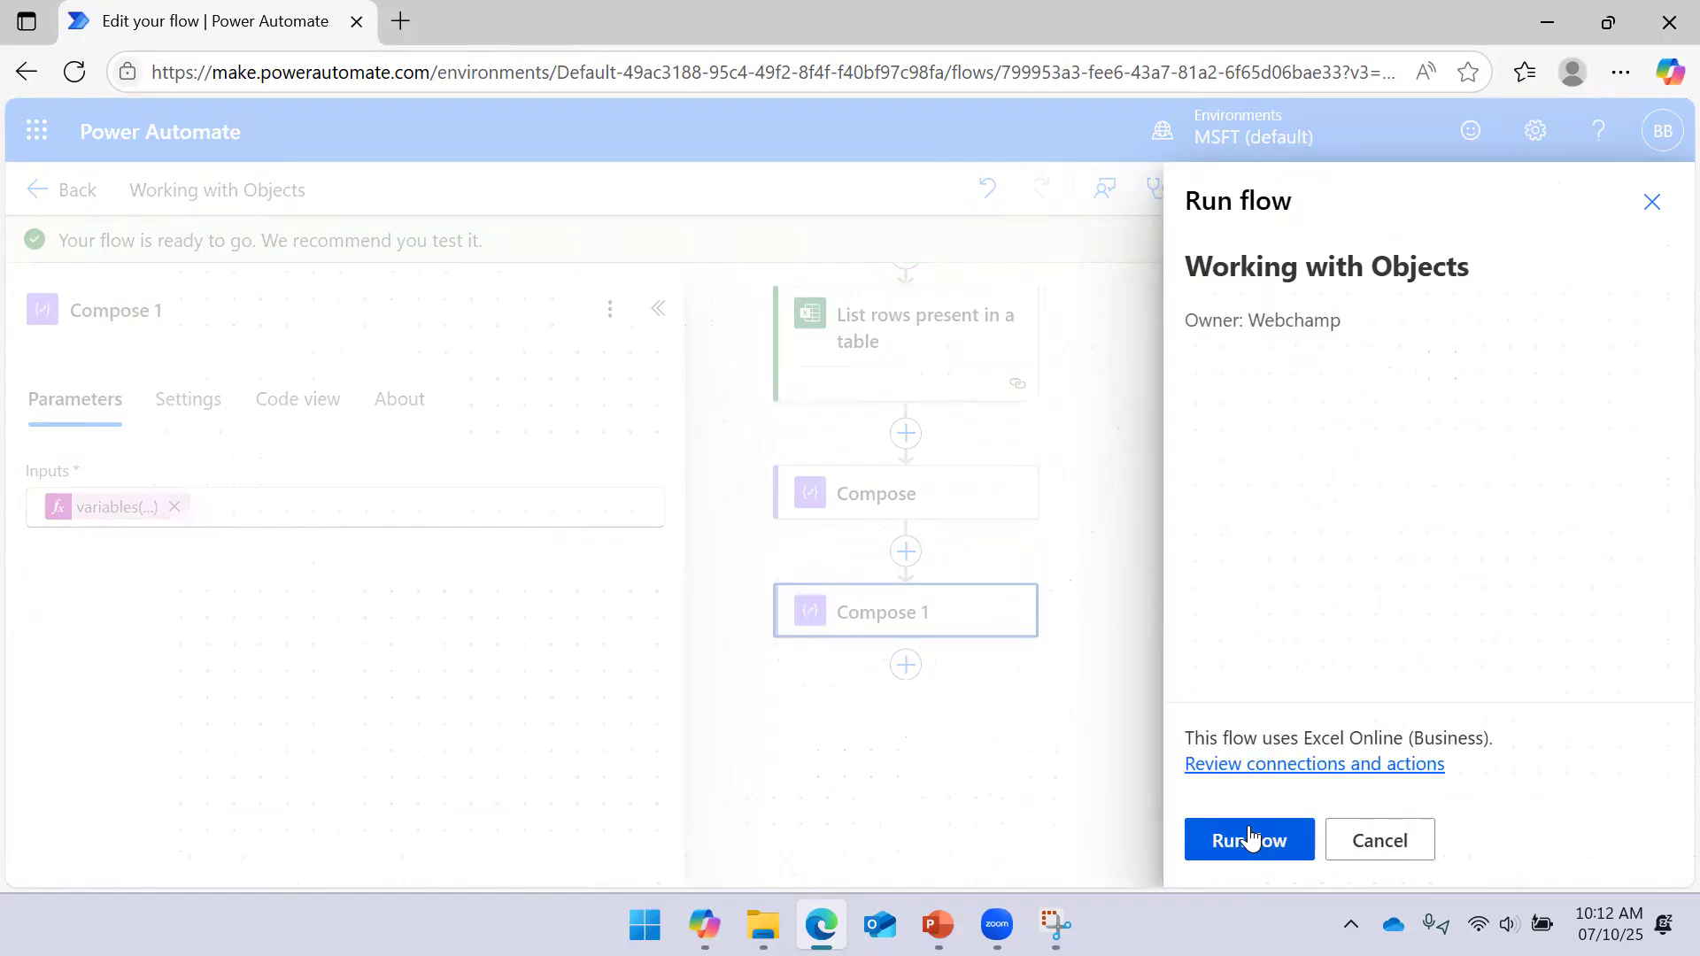
pyautogui.click(1249, 845)
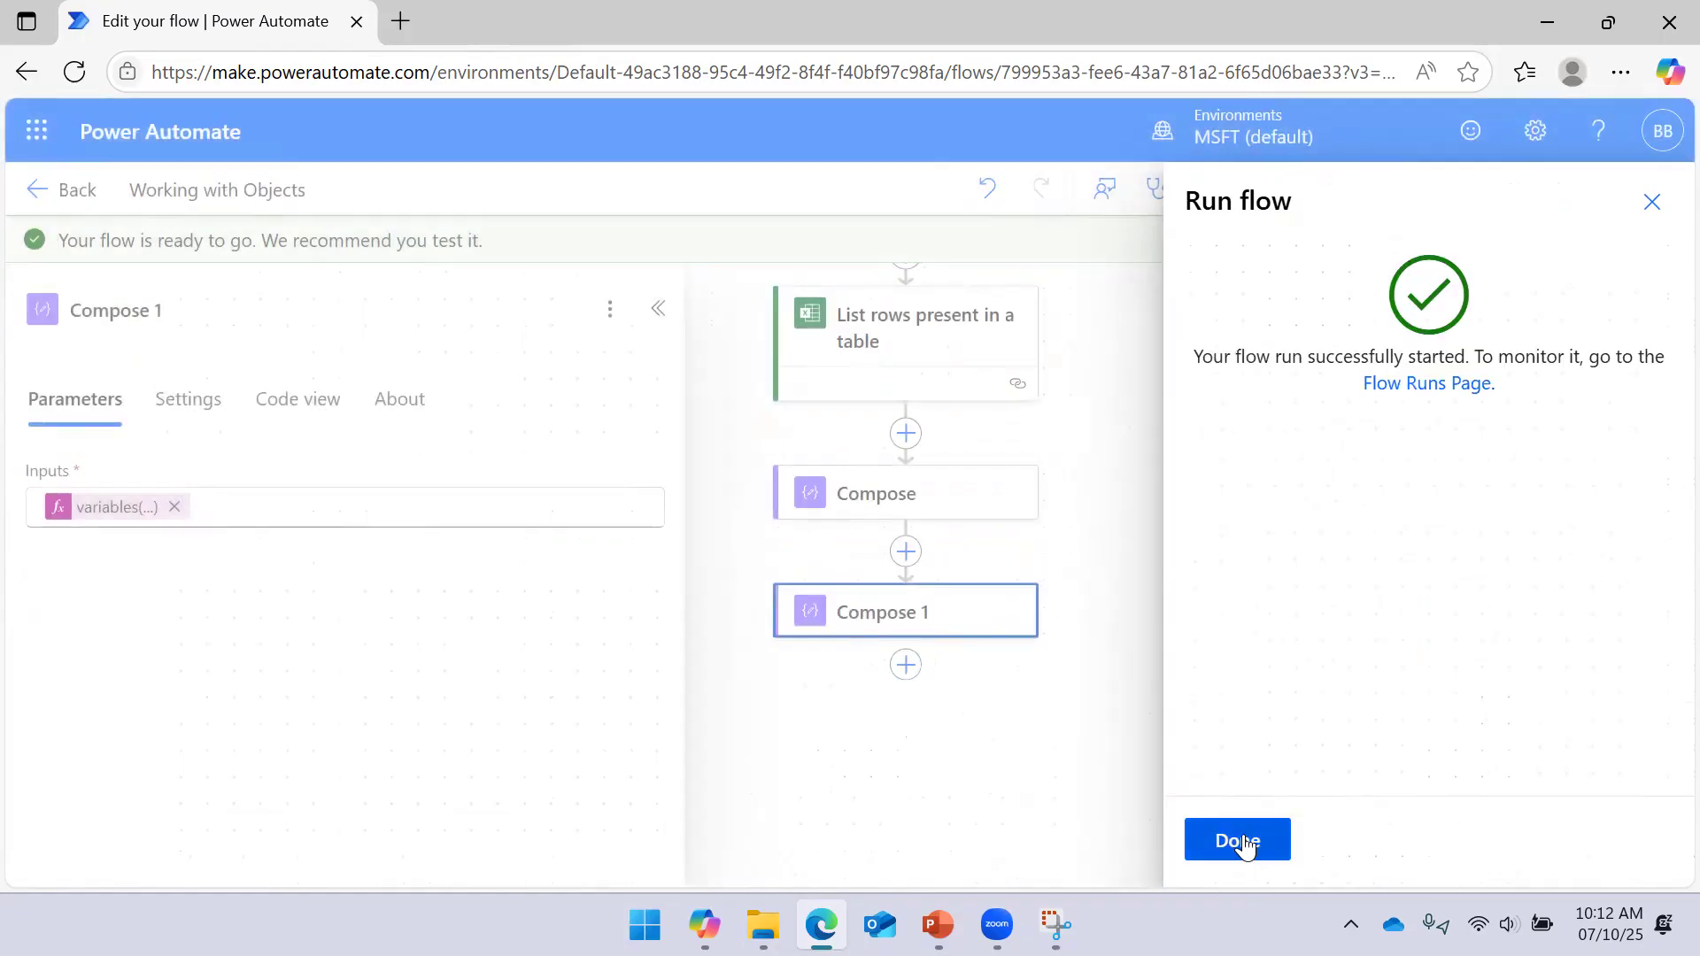
pyautogui.click(1244, 846)
# Inspect Compose 1's run results, confirming its raw inputs and outputs are empty
pyautogui.click(659, 310)
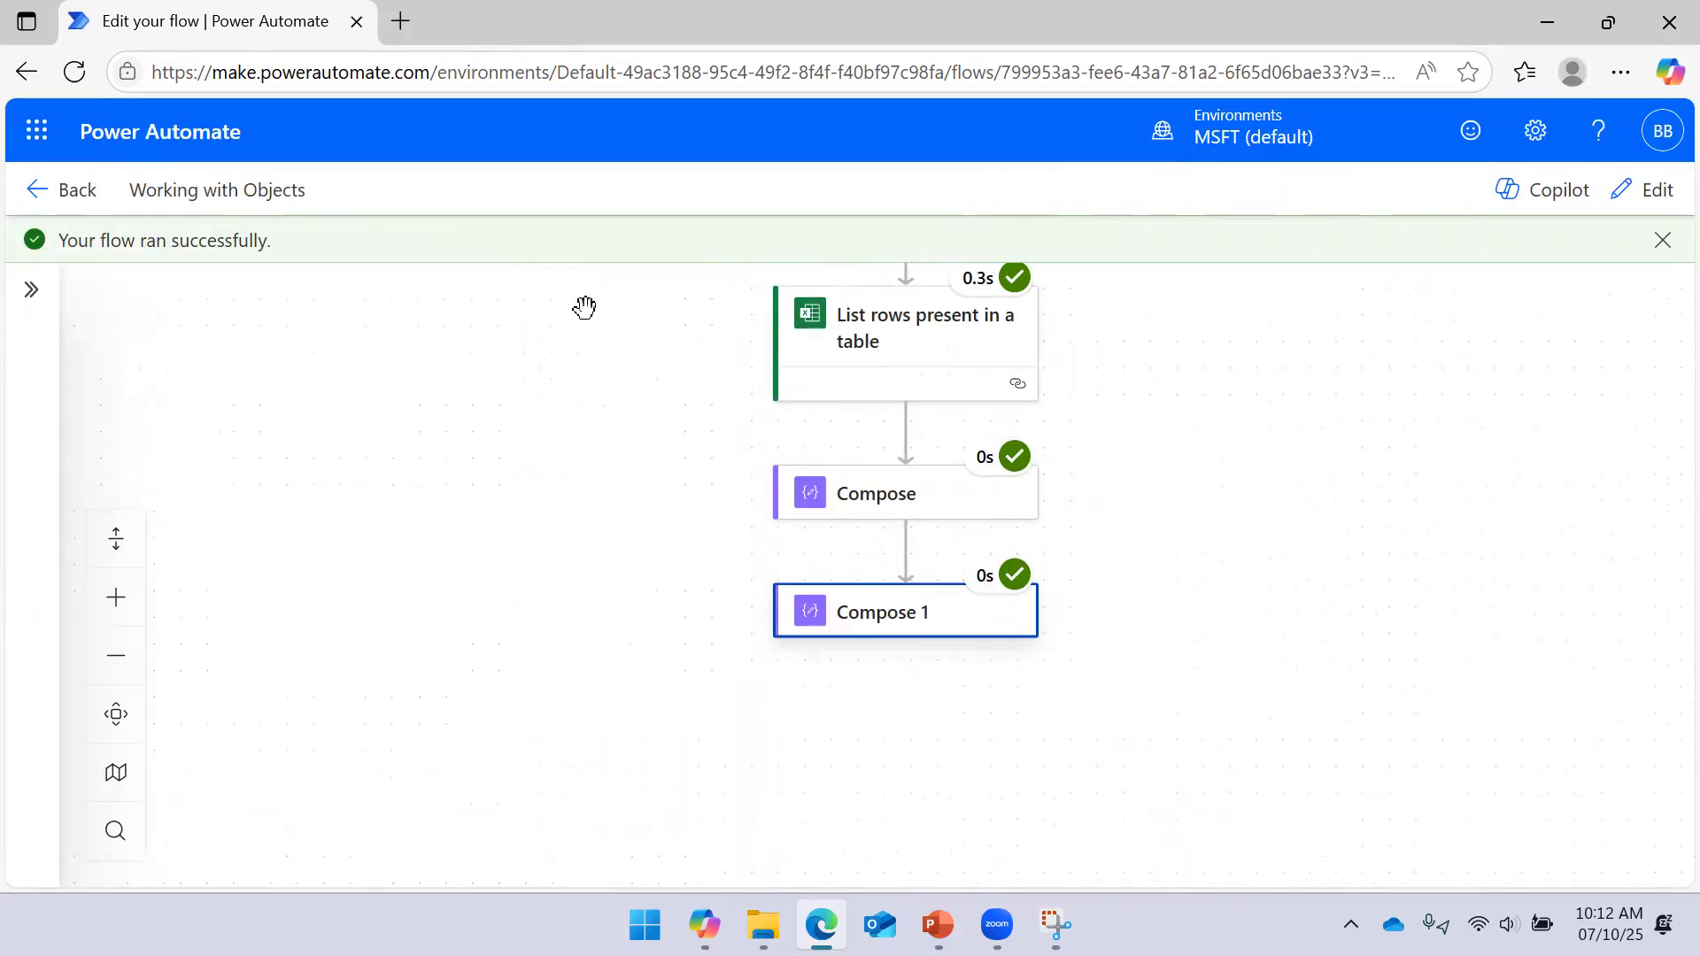
pyautogui.scroll(-1, 1187, 596)
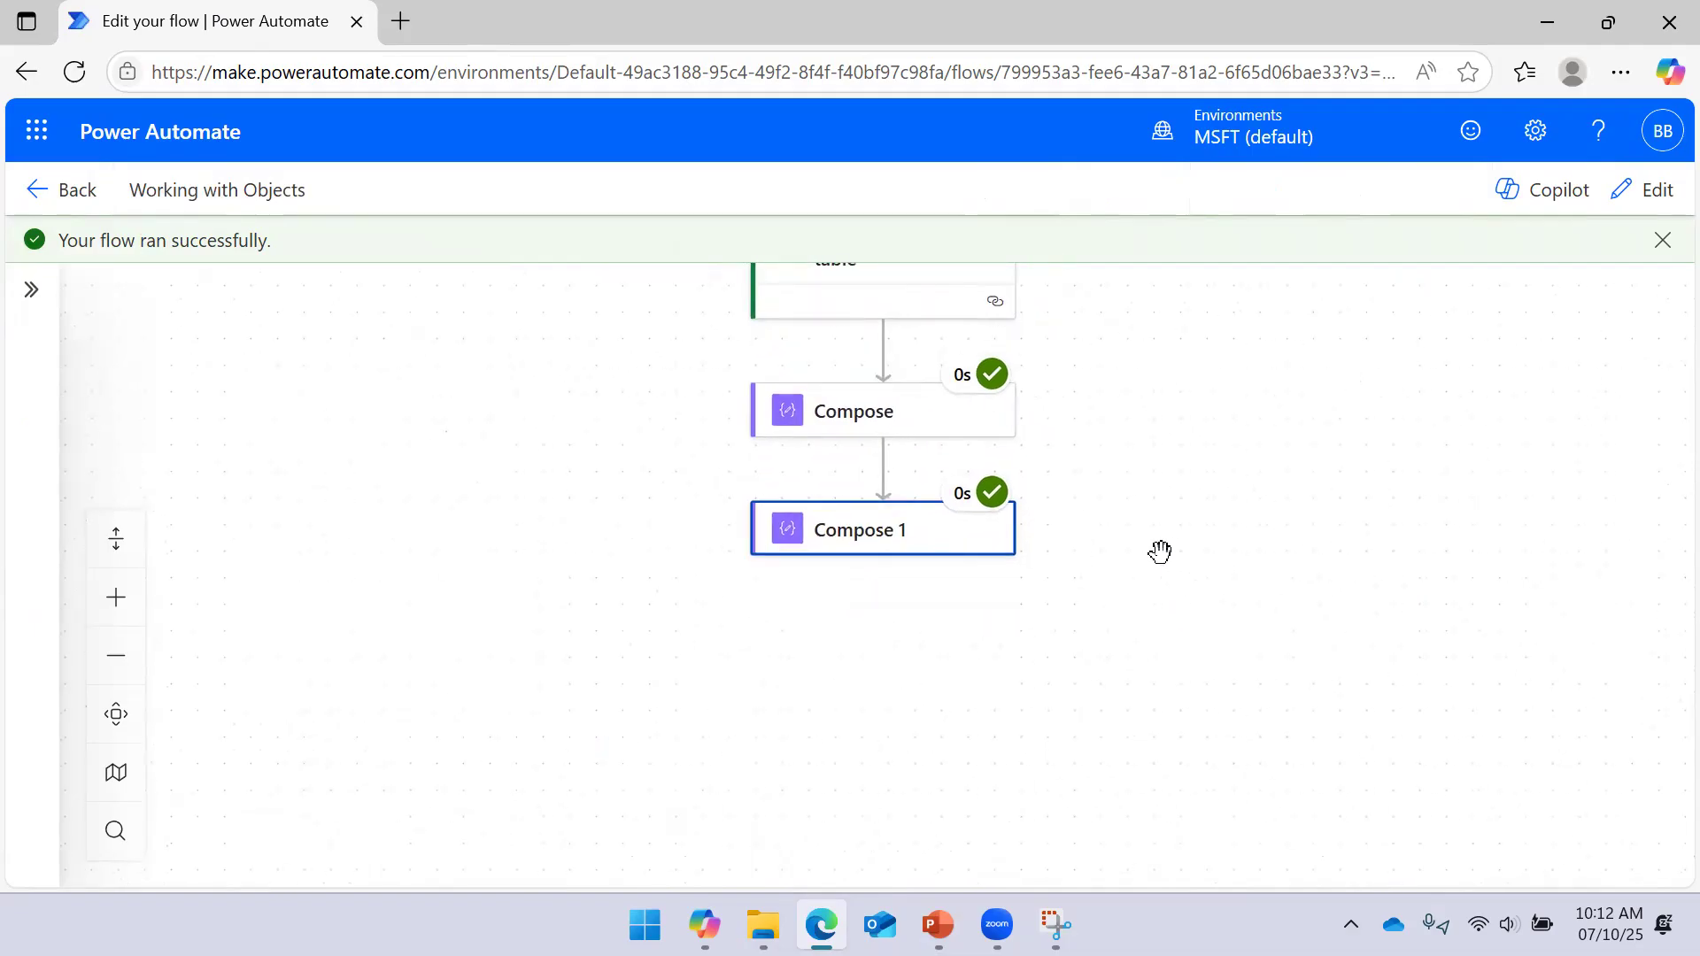
pyautogui.click(876, 549)
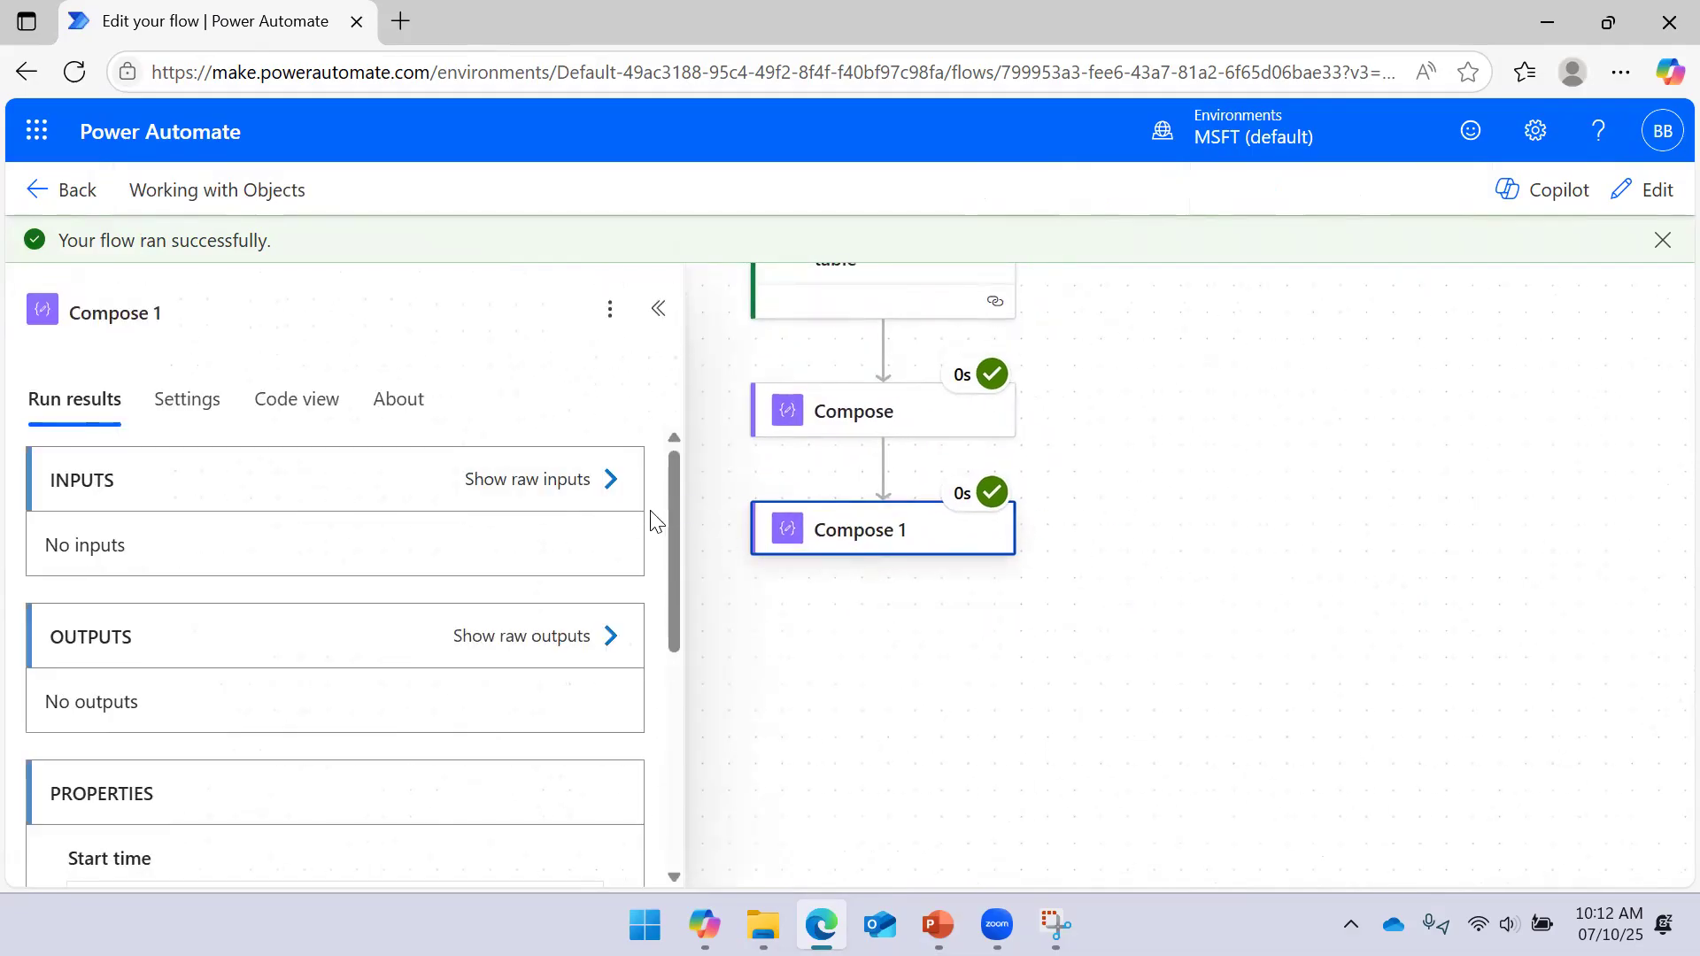
pyautogui.click(609, 490)
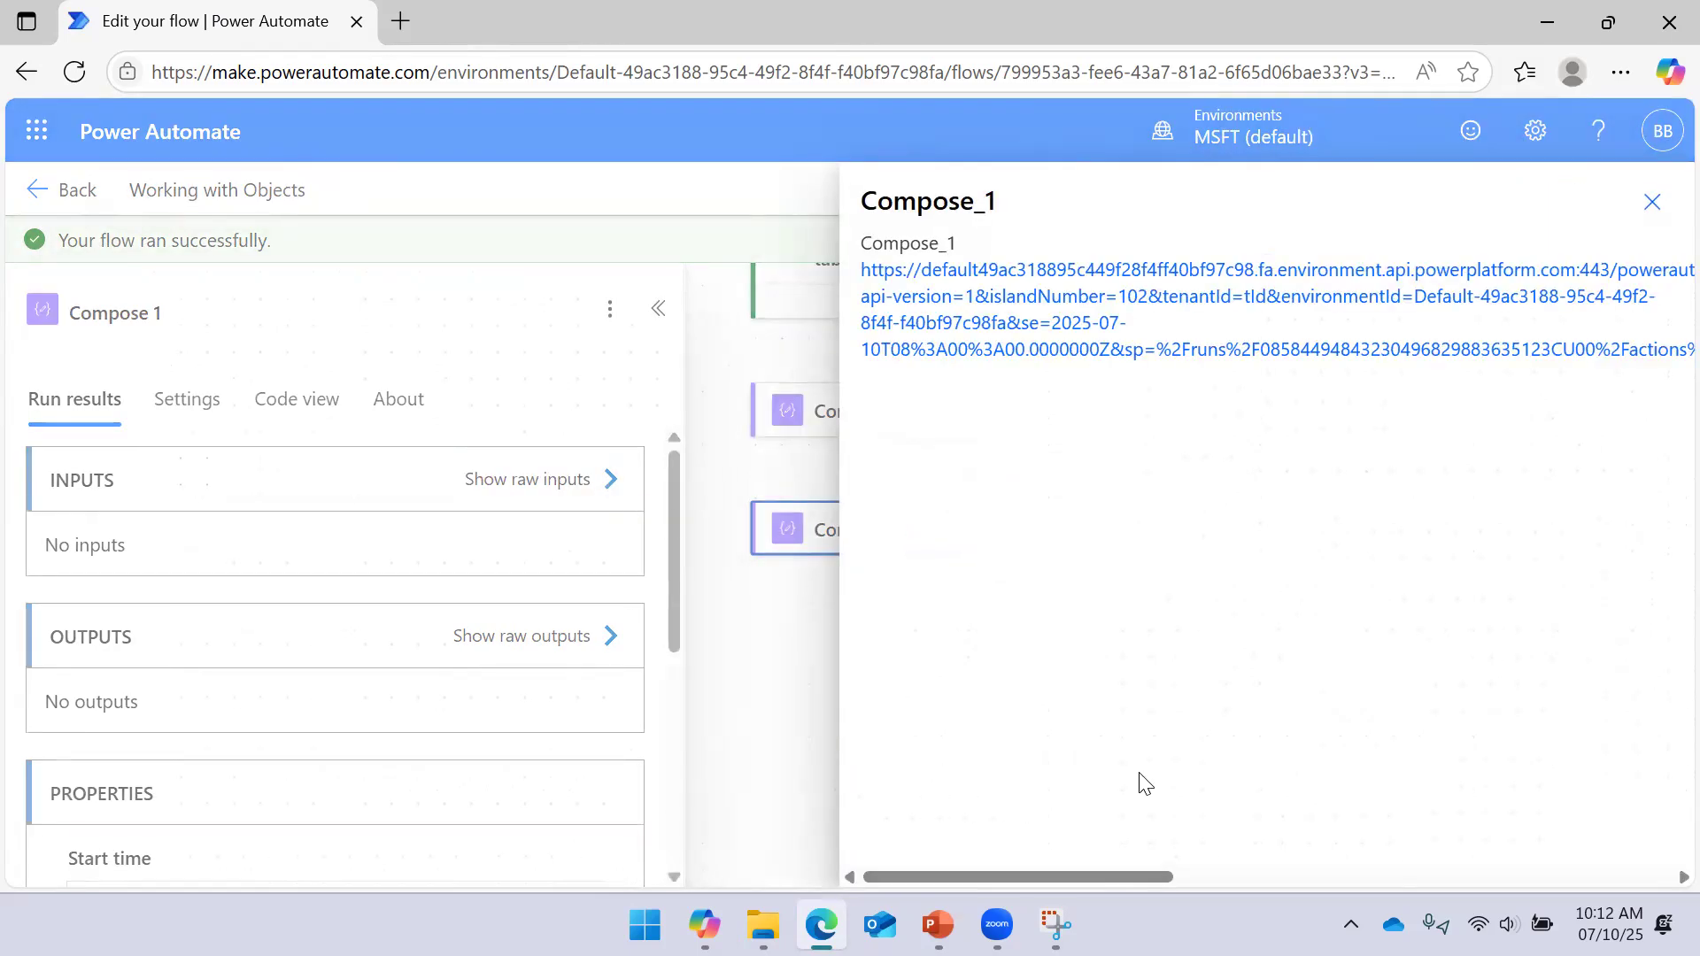
pyautogui.click(1652, 202)
pyautogui.click(617, 655)
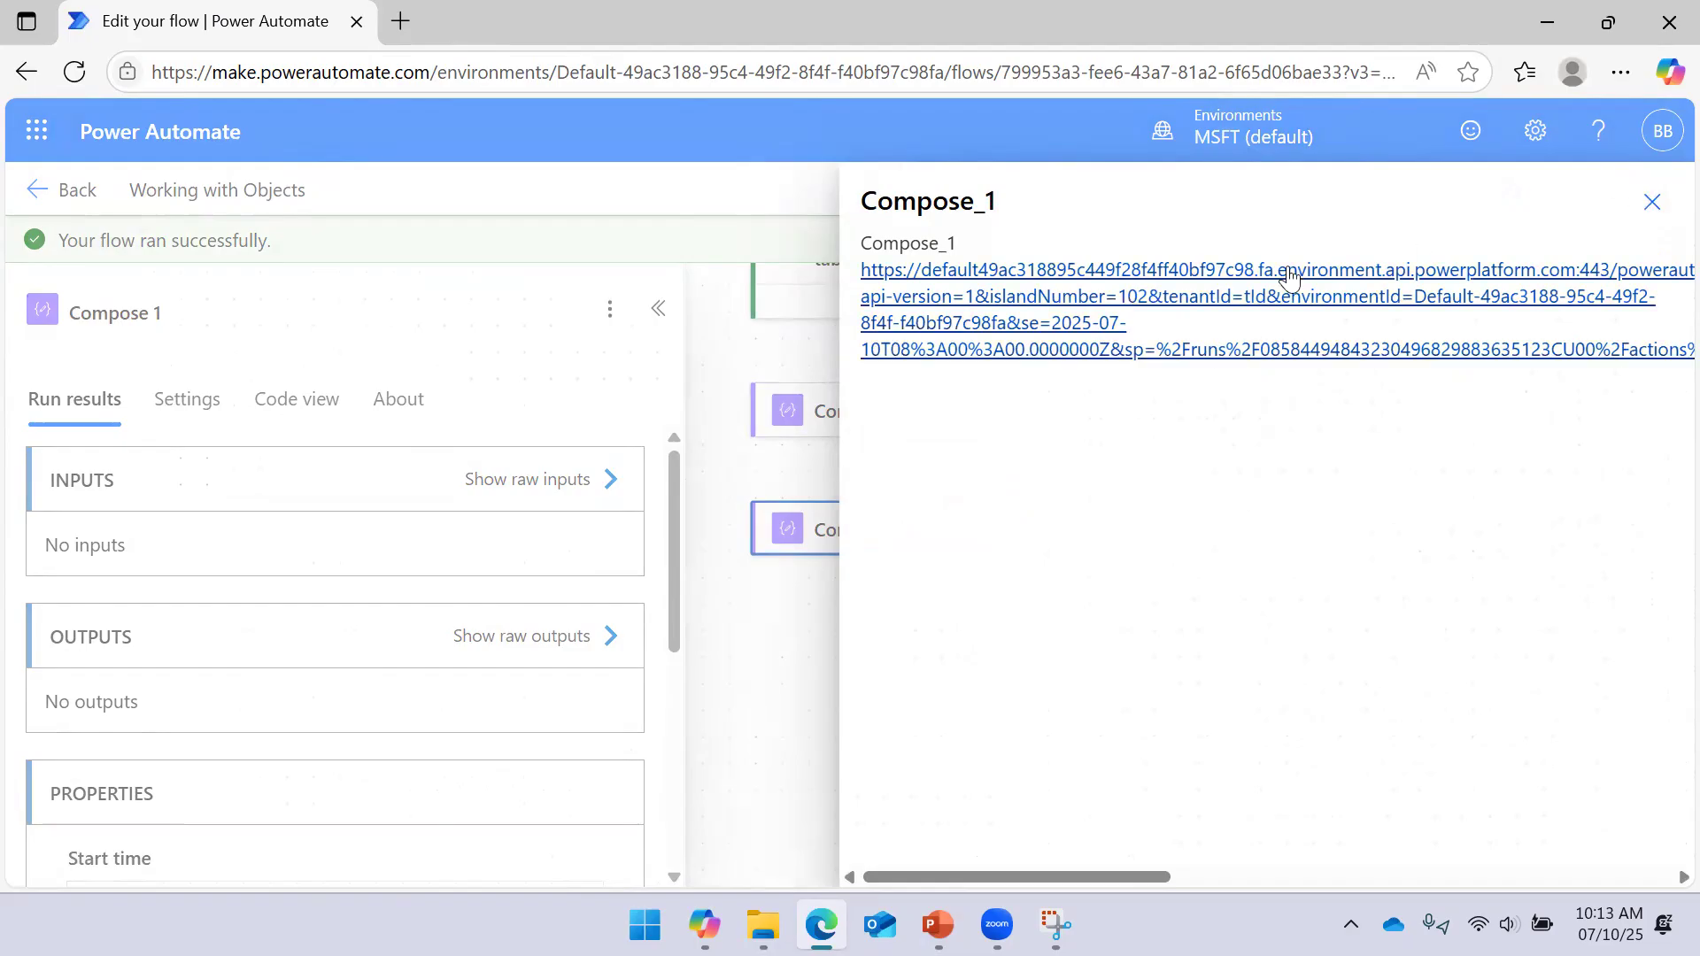
pyautogui.moveTo(1110, 874); pyautogui.dragTo(1641, 875)
pyautogui.moveTo(1500, 877); pyautogui.dragTo(1659, 186)
pyautogui.click(1649, 200)
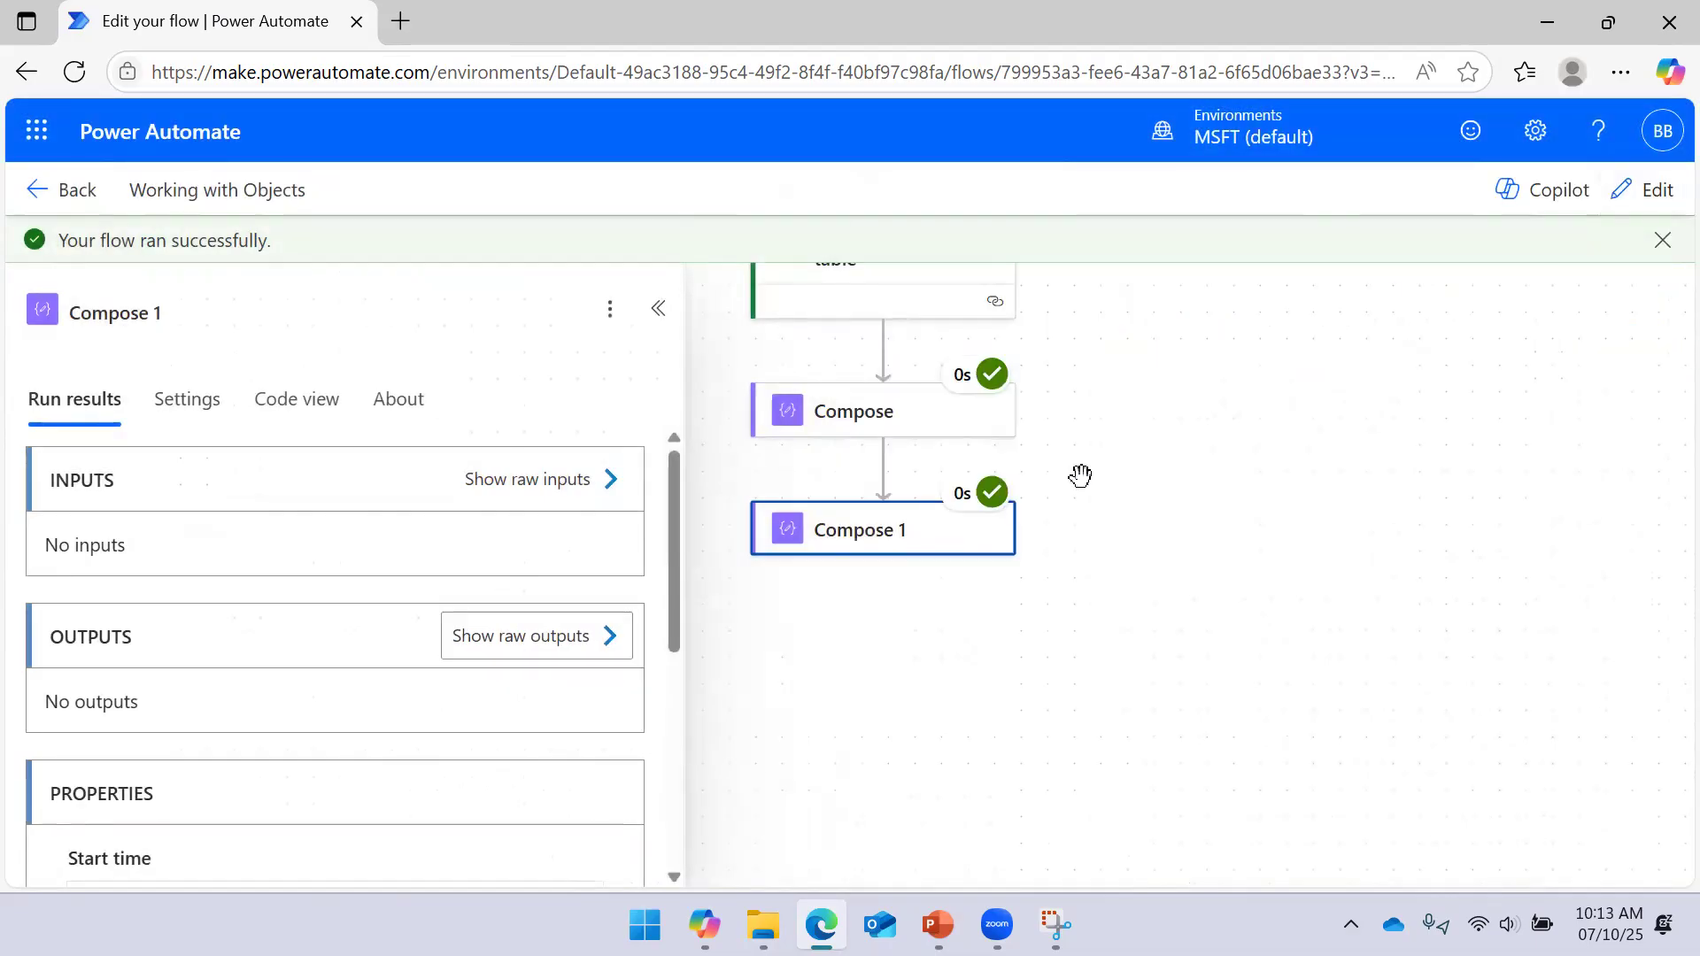
pyautogui.click(658, 308)
pyautogui.click(873, 551)
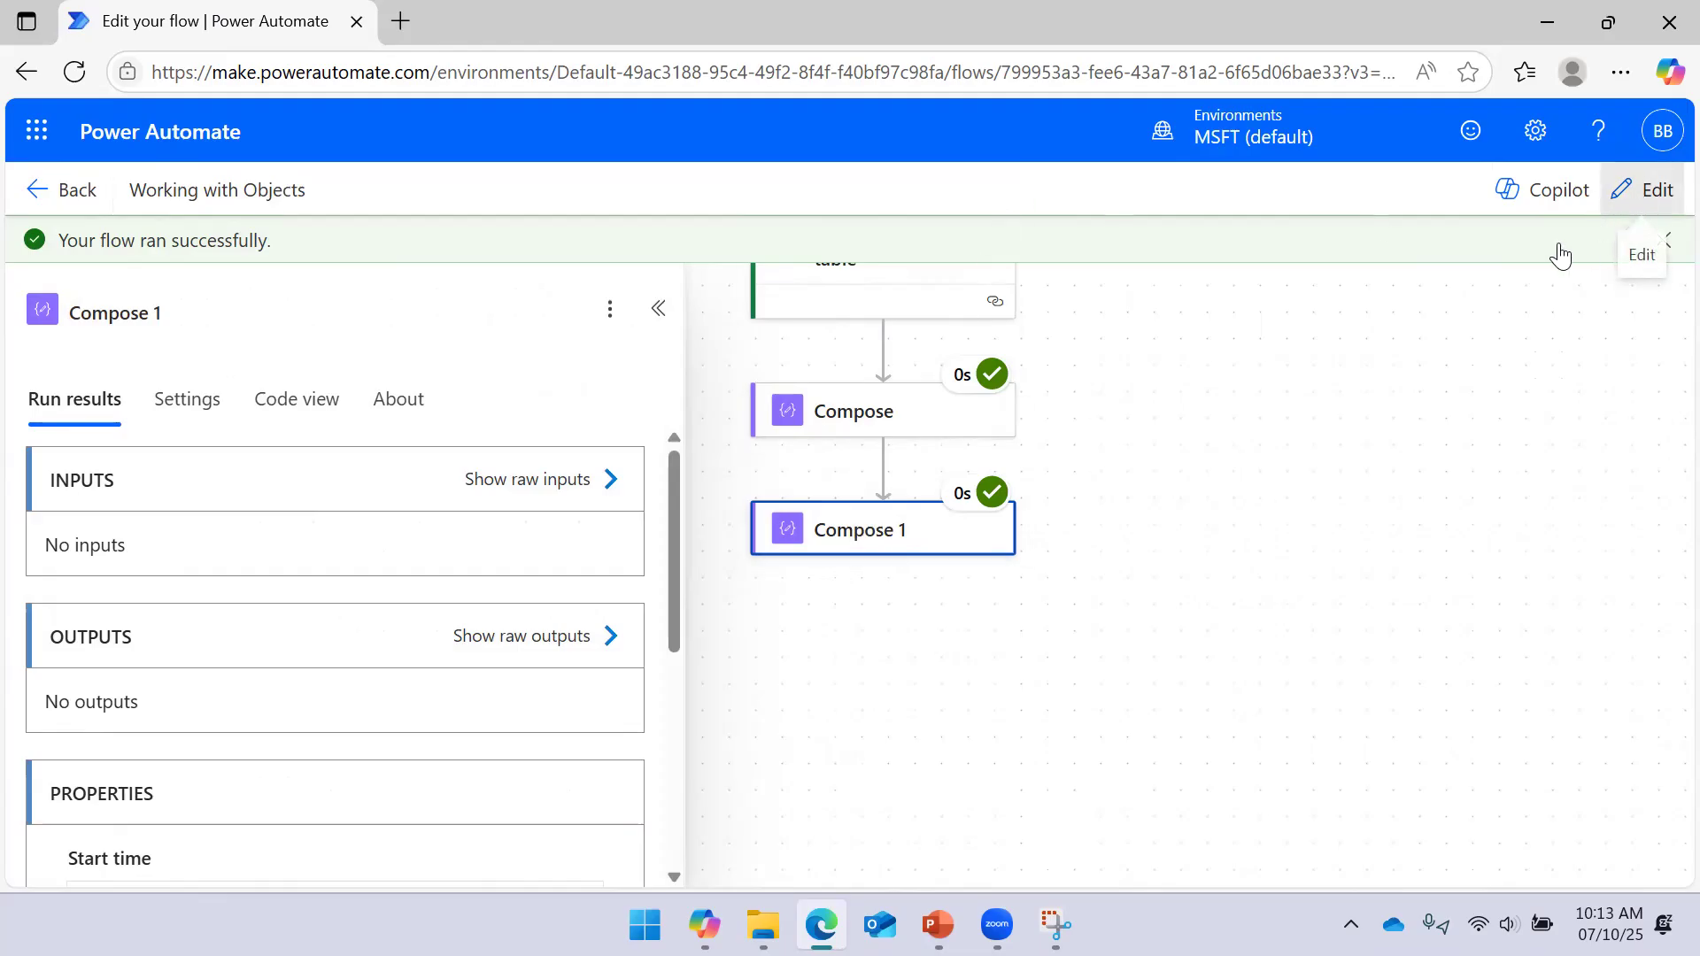
# Edit Compose 1's expression, deleting the ? and replacing Dept with Name
pyautogui.click(1642, 190)
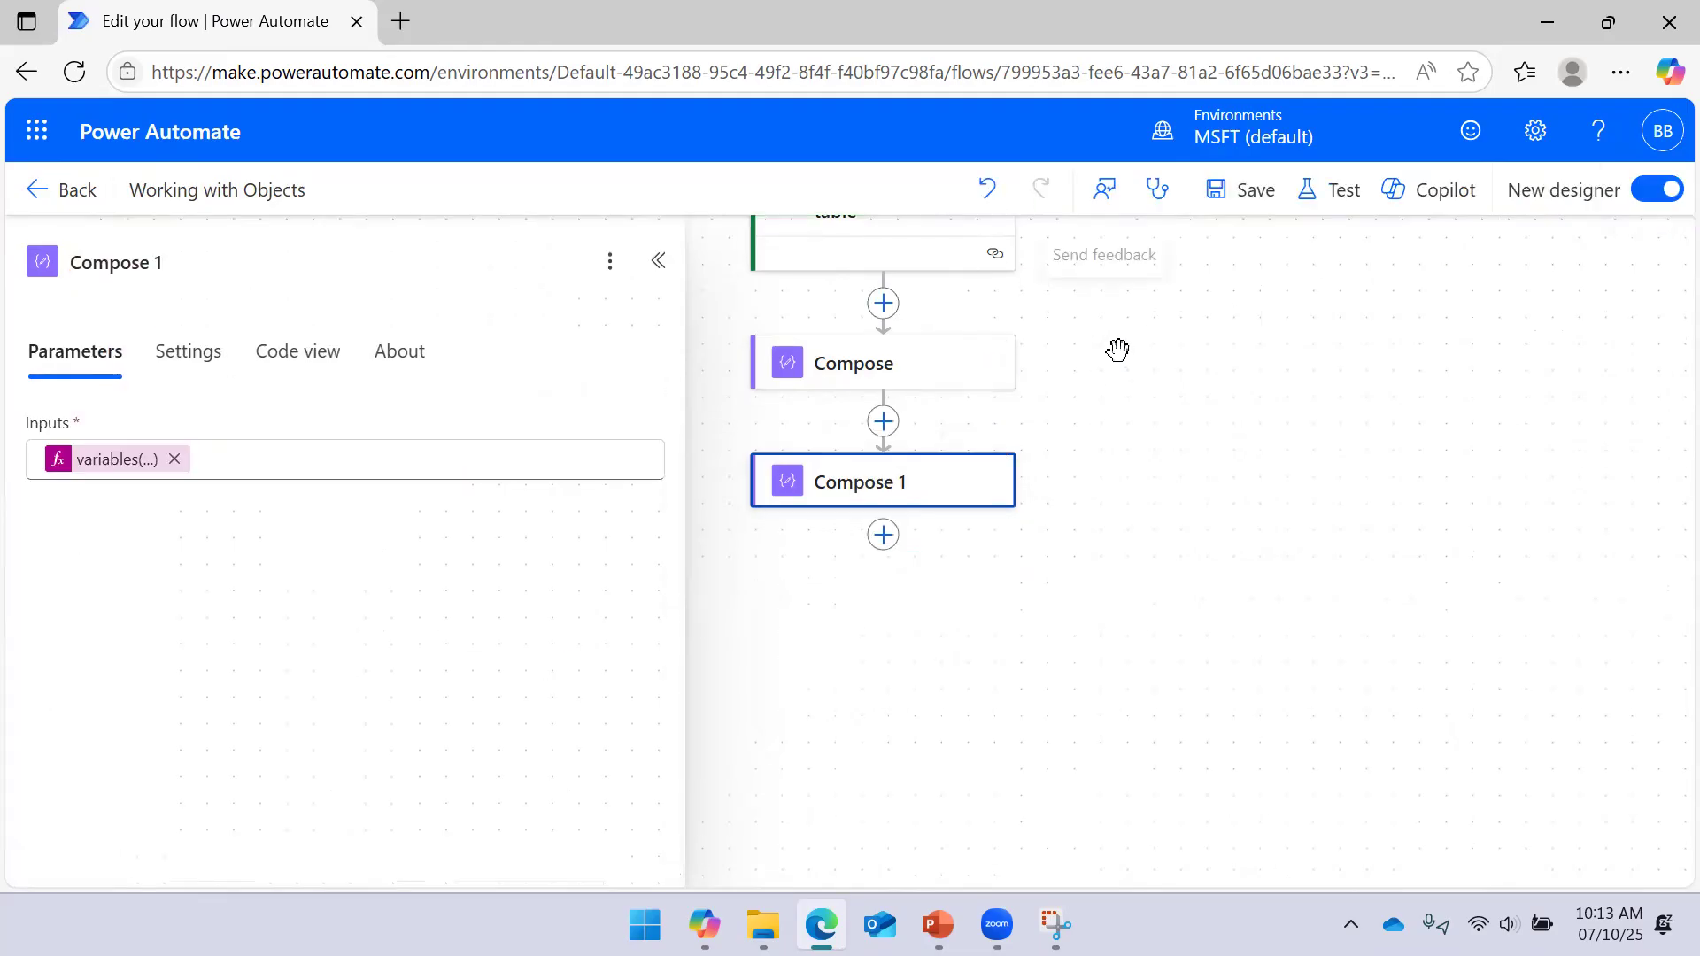
pyautogui.click(122, 461)
pyautogui.moveTo(952, 298); pyautogui.dragTo(940, 298)
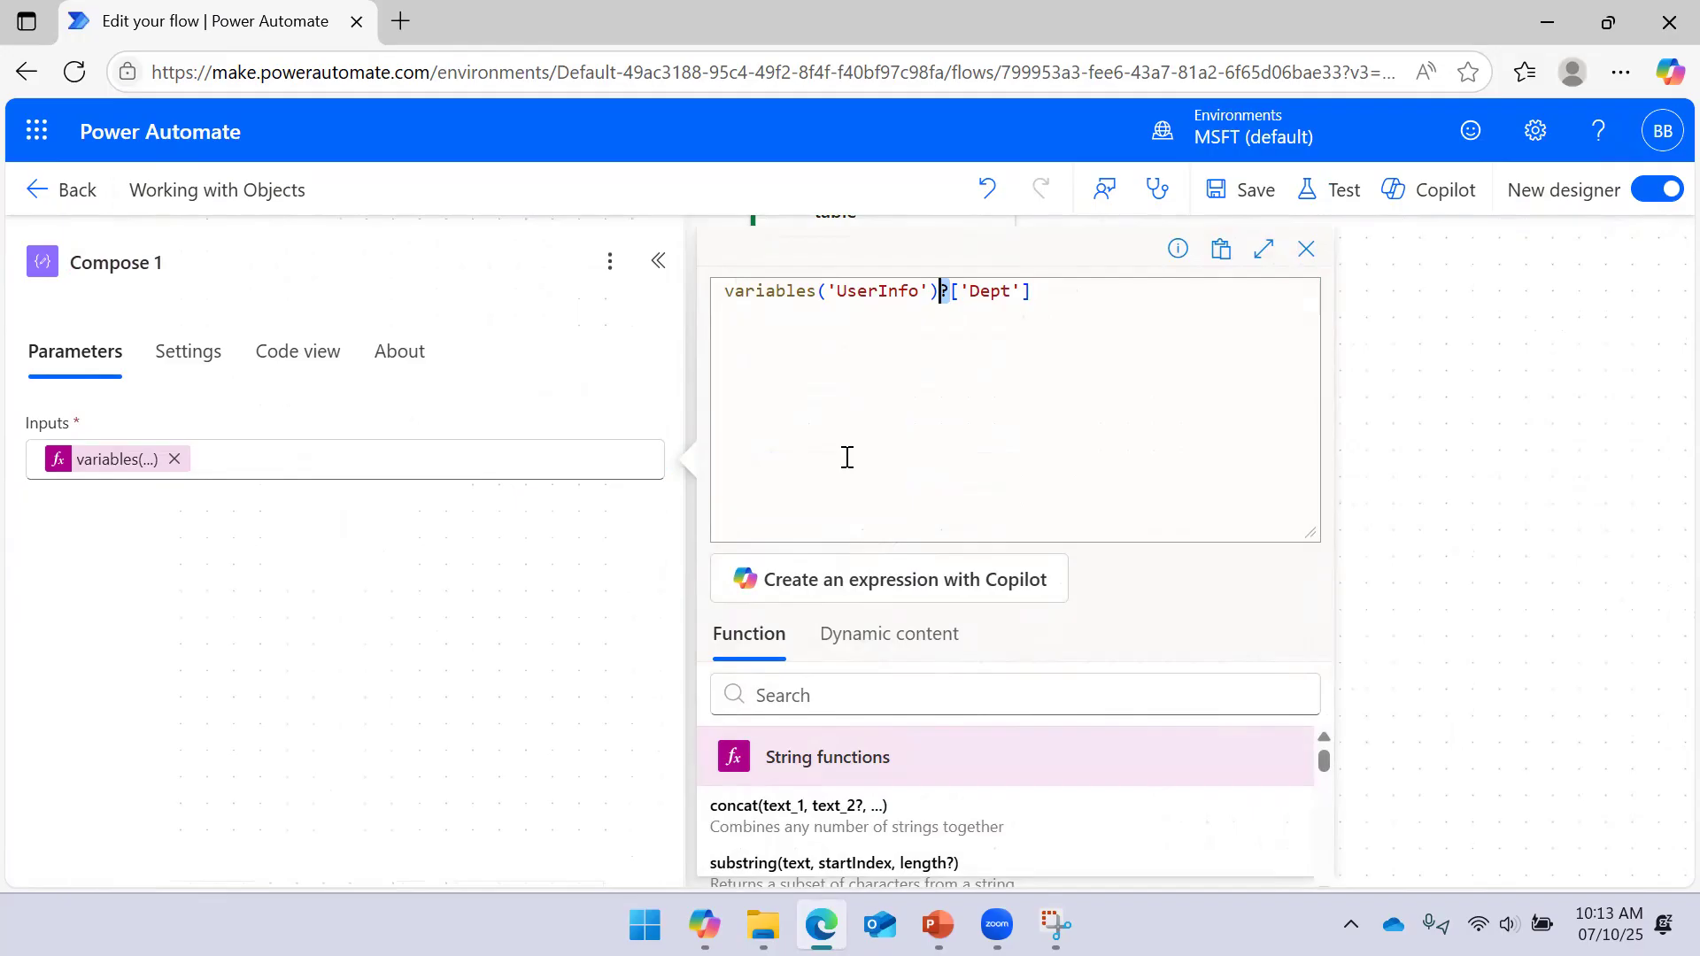
pyautogui.press('BackSpace')
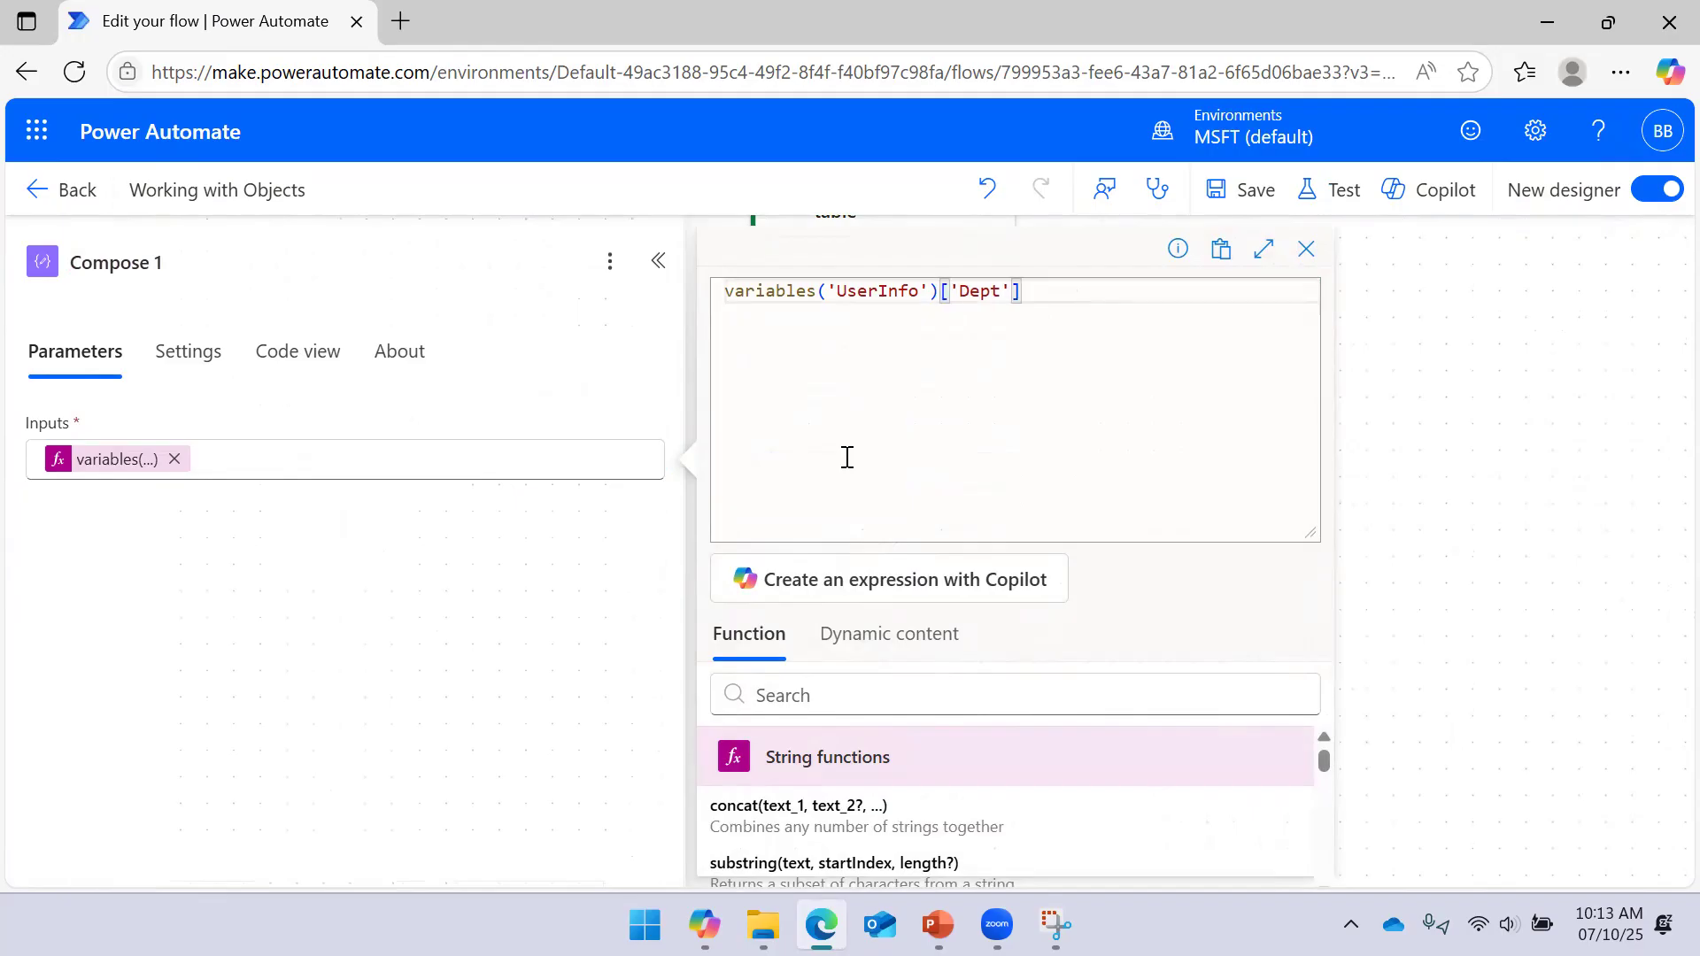
pyautogui.doubleClick(968, 292)
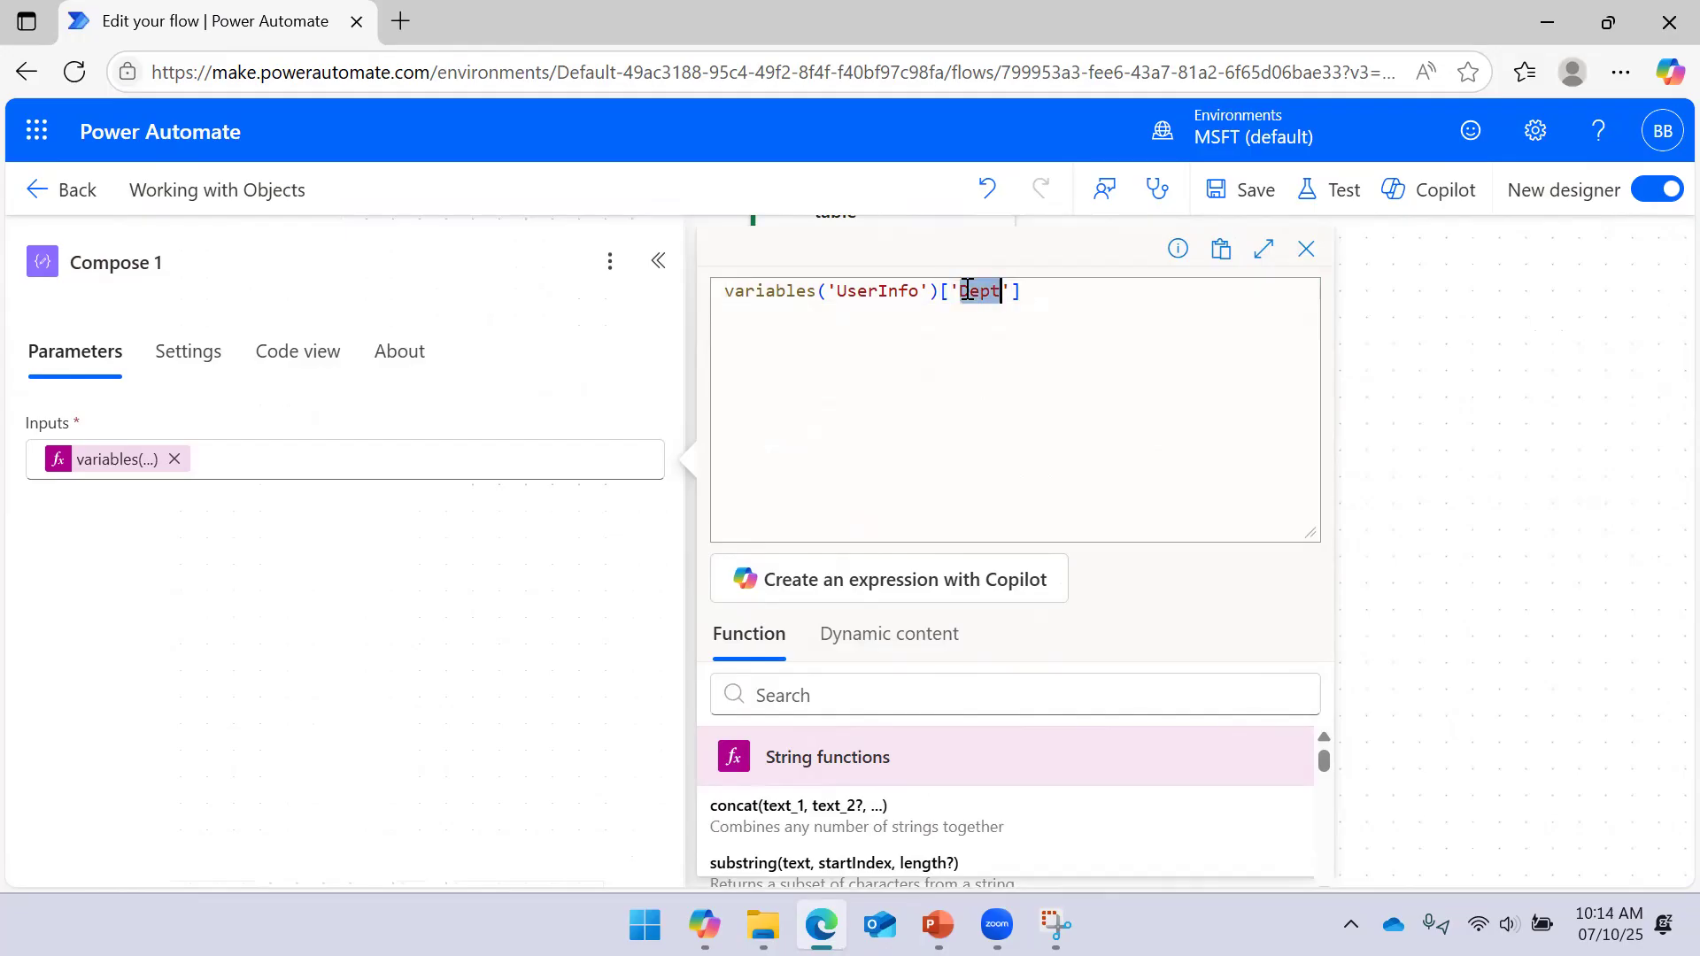
pyautogui.write('Name')
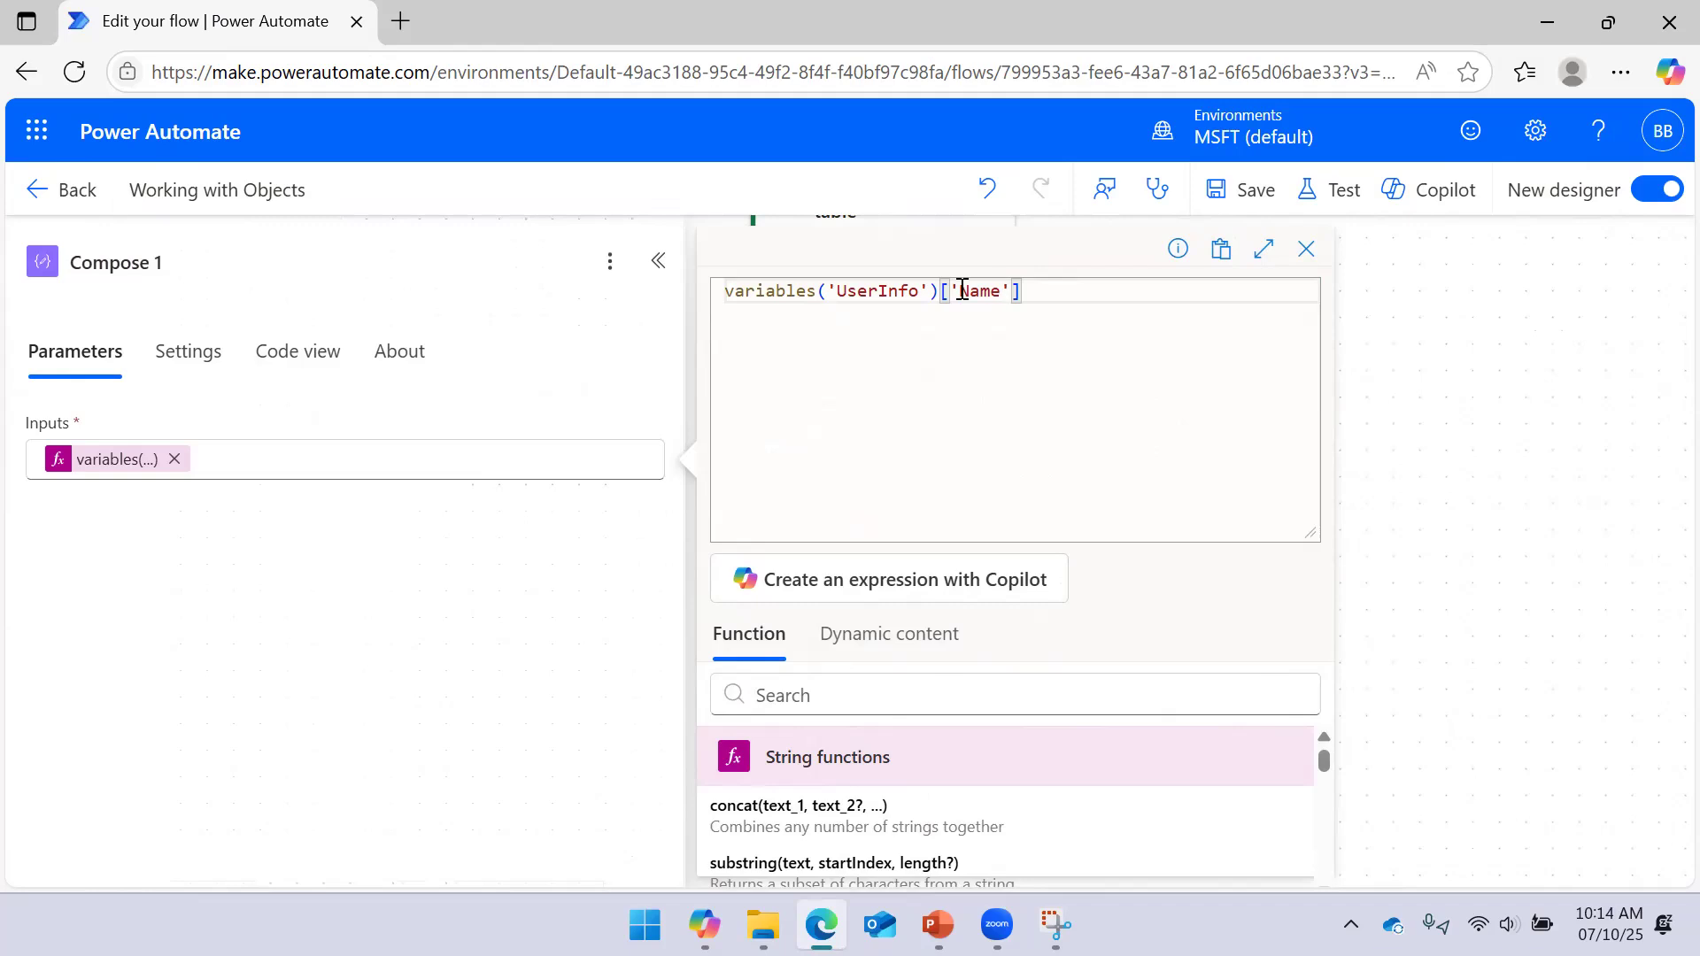
# Close the expression editor and remove the expression token from Compose 1's inputs, keeping the step
pyautogui.click(1308, 251)
pyautogui.click(864, 388)
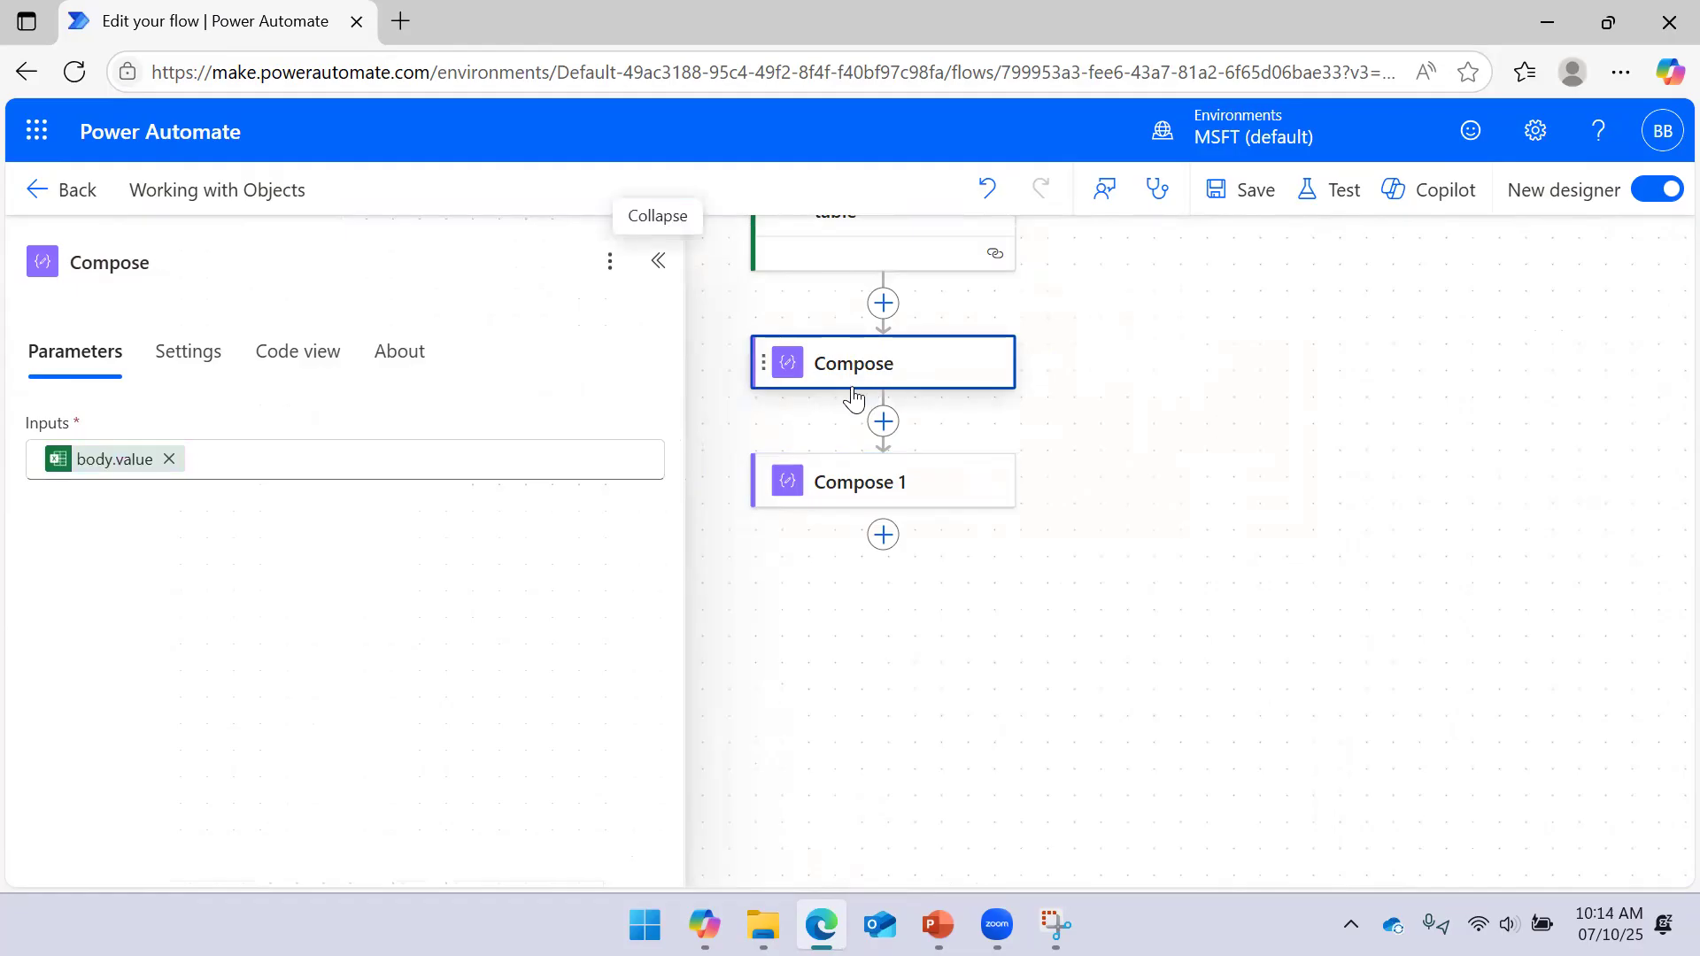
pyautogui.click(827, 484)
pyautogui.rightClick(830, 481)
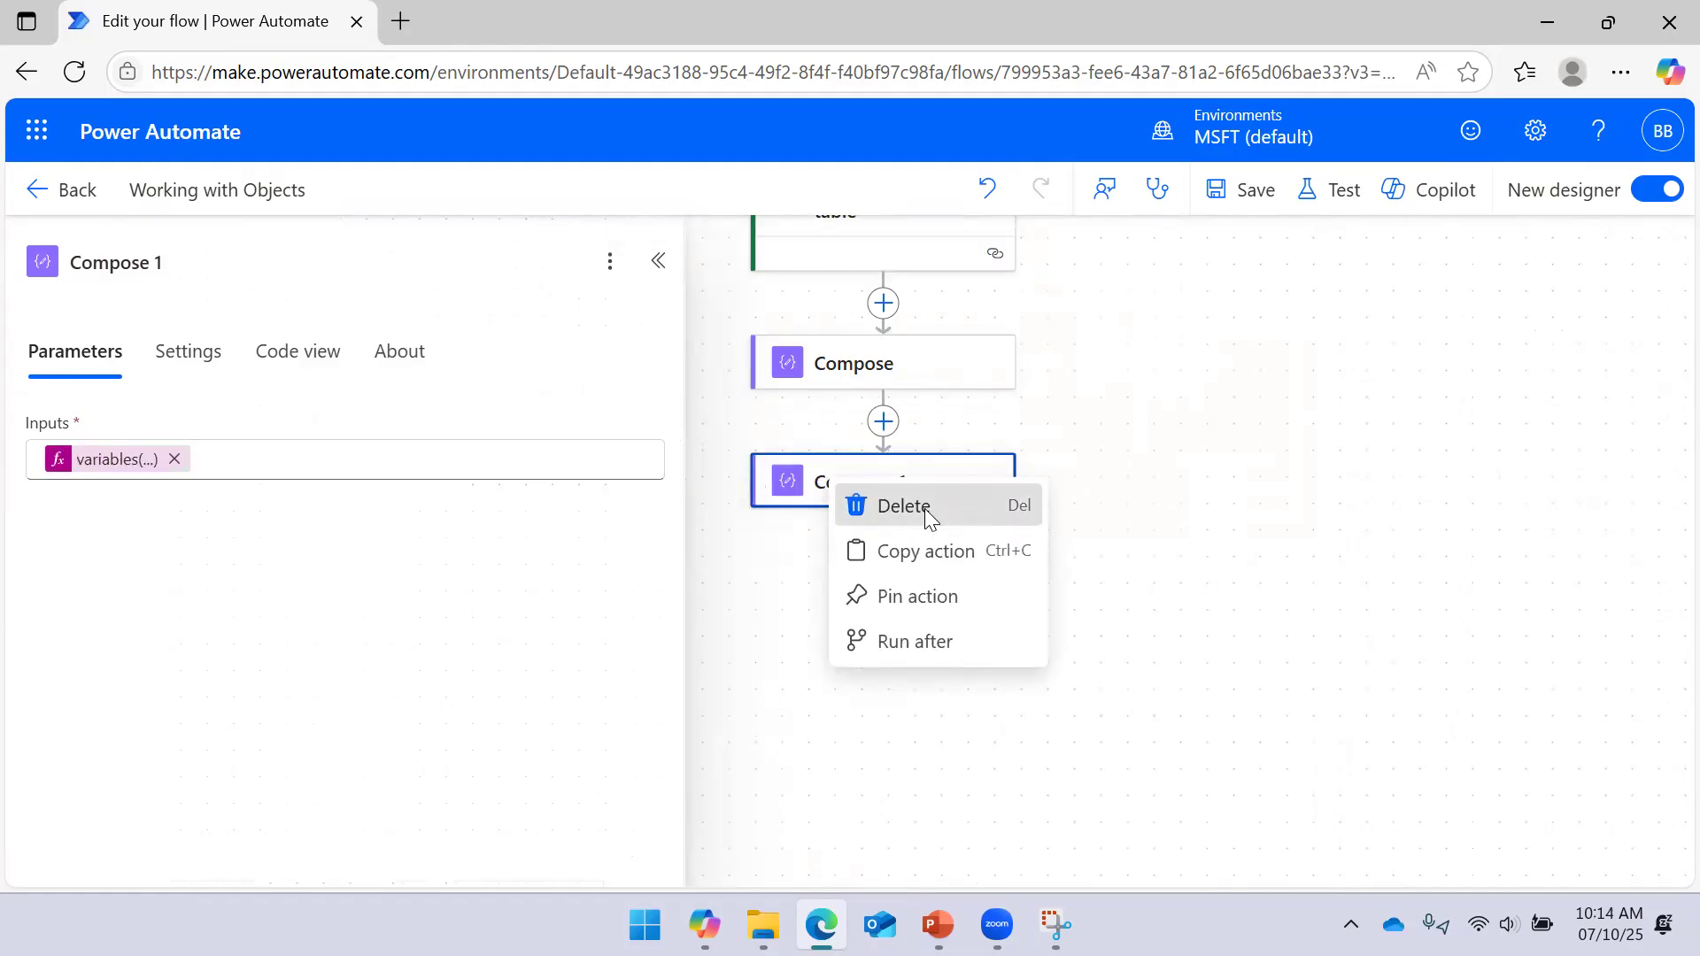
pyautogui.click(926, 504)
pyautogui.click(1010, 563)
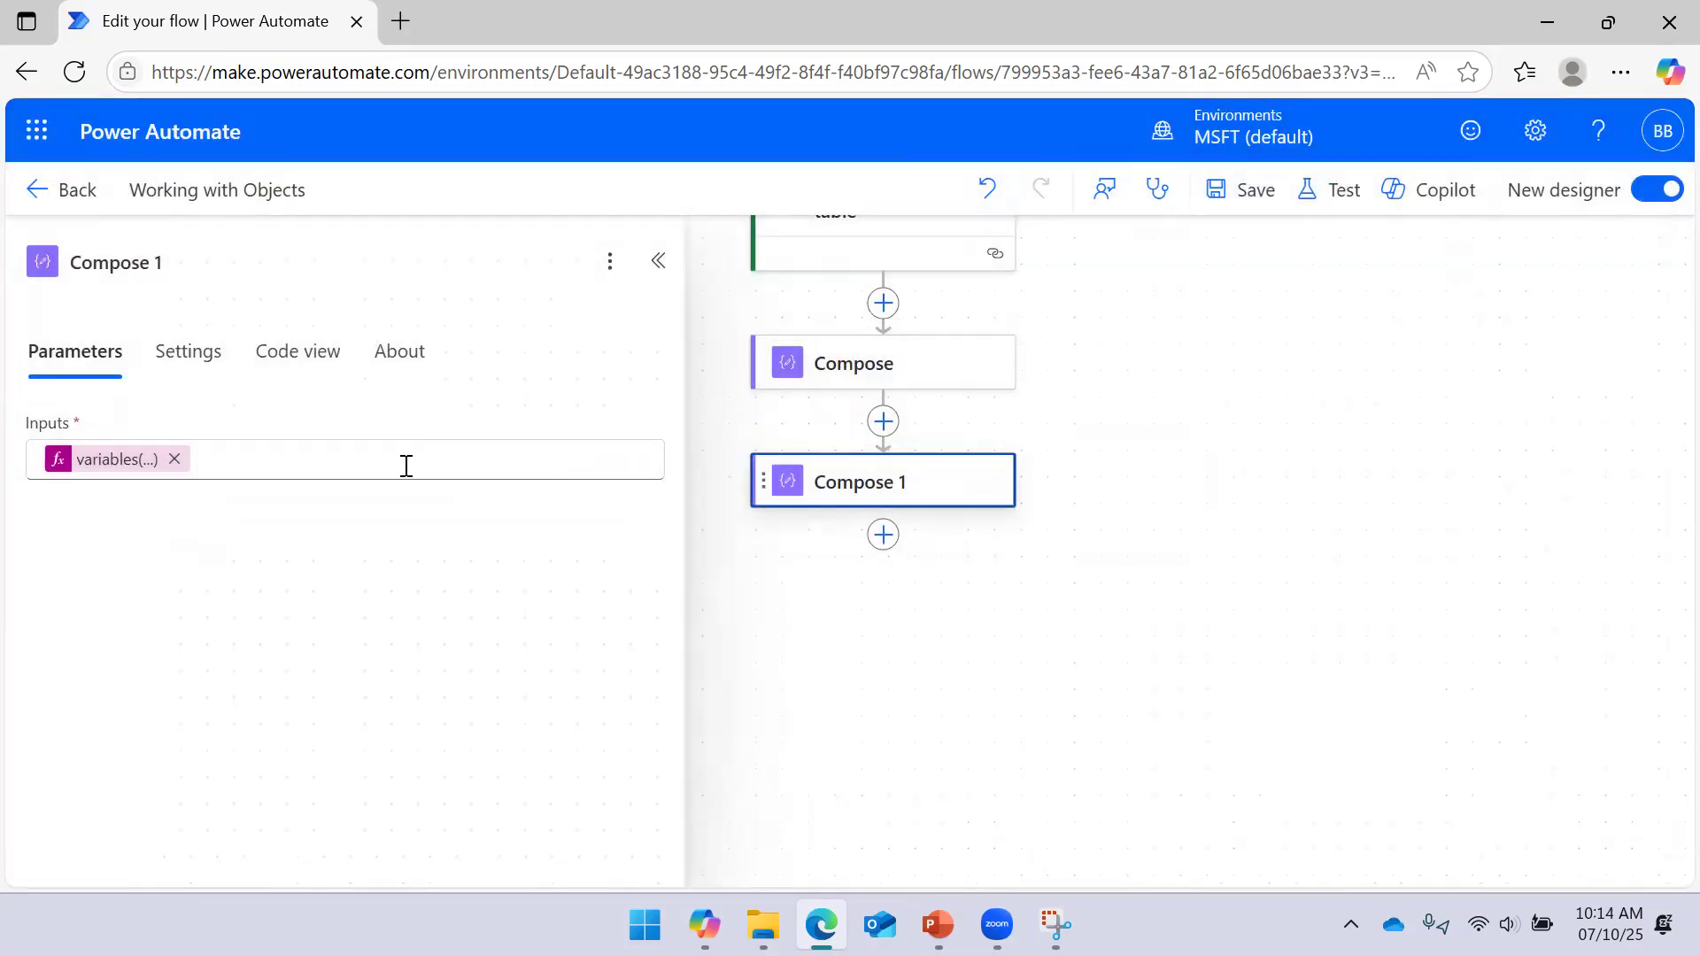
pyautogui.click(187, 468)
pyautogui.click(177, 460)
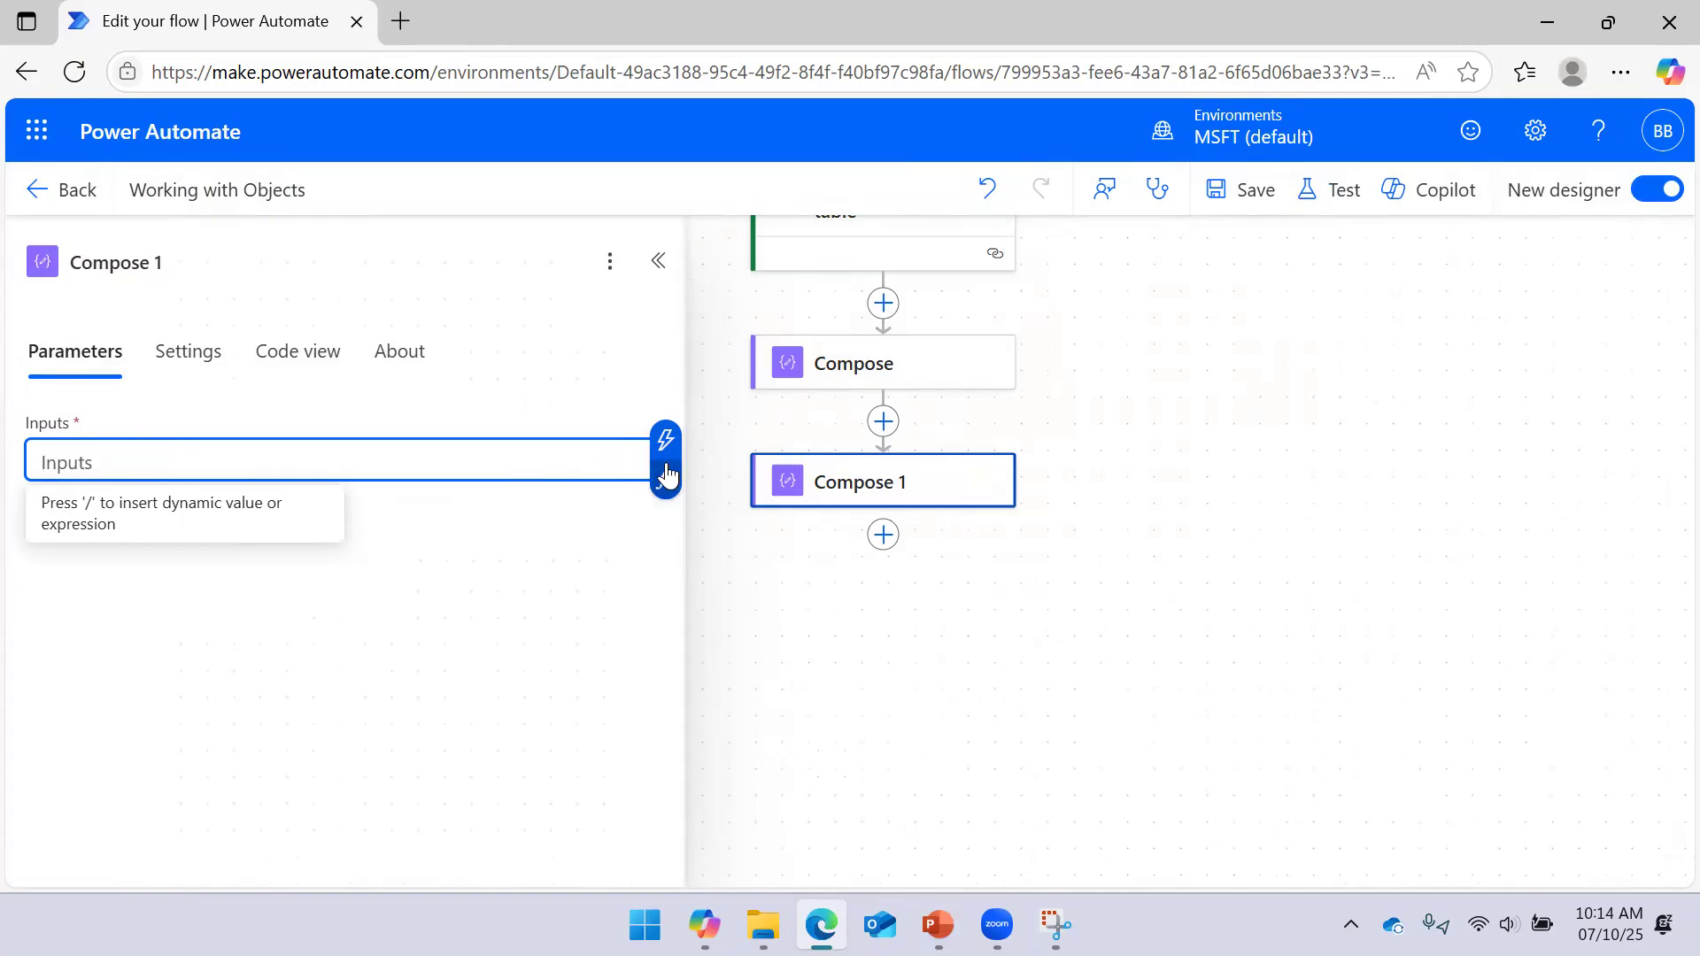
pyautogui.click(1113, 336)
# Review UserInfo's 'Data Analyst' value, recheck Compose 1's empty input, and switch to PowerPoint
pyautogui.scroll(3, 1116, 363)
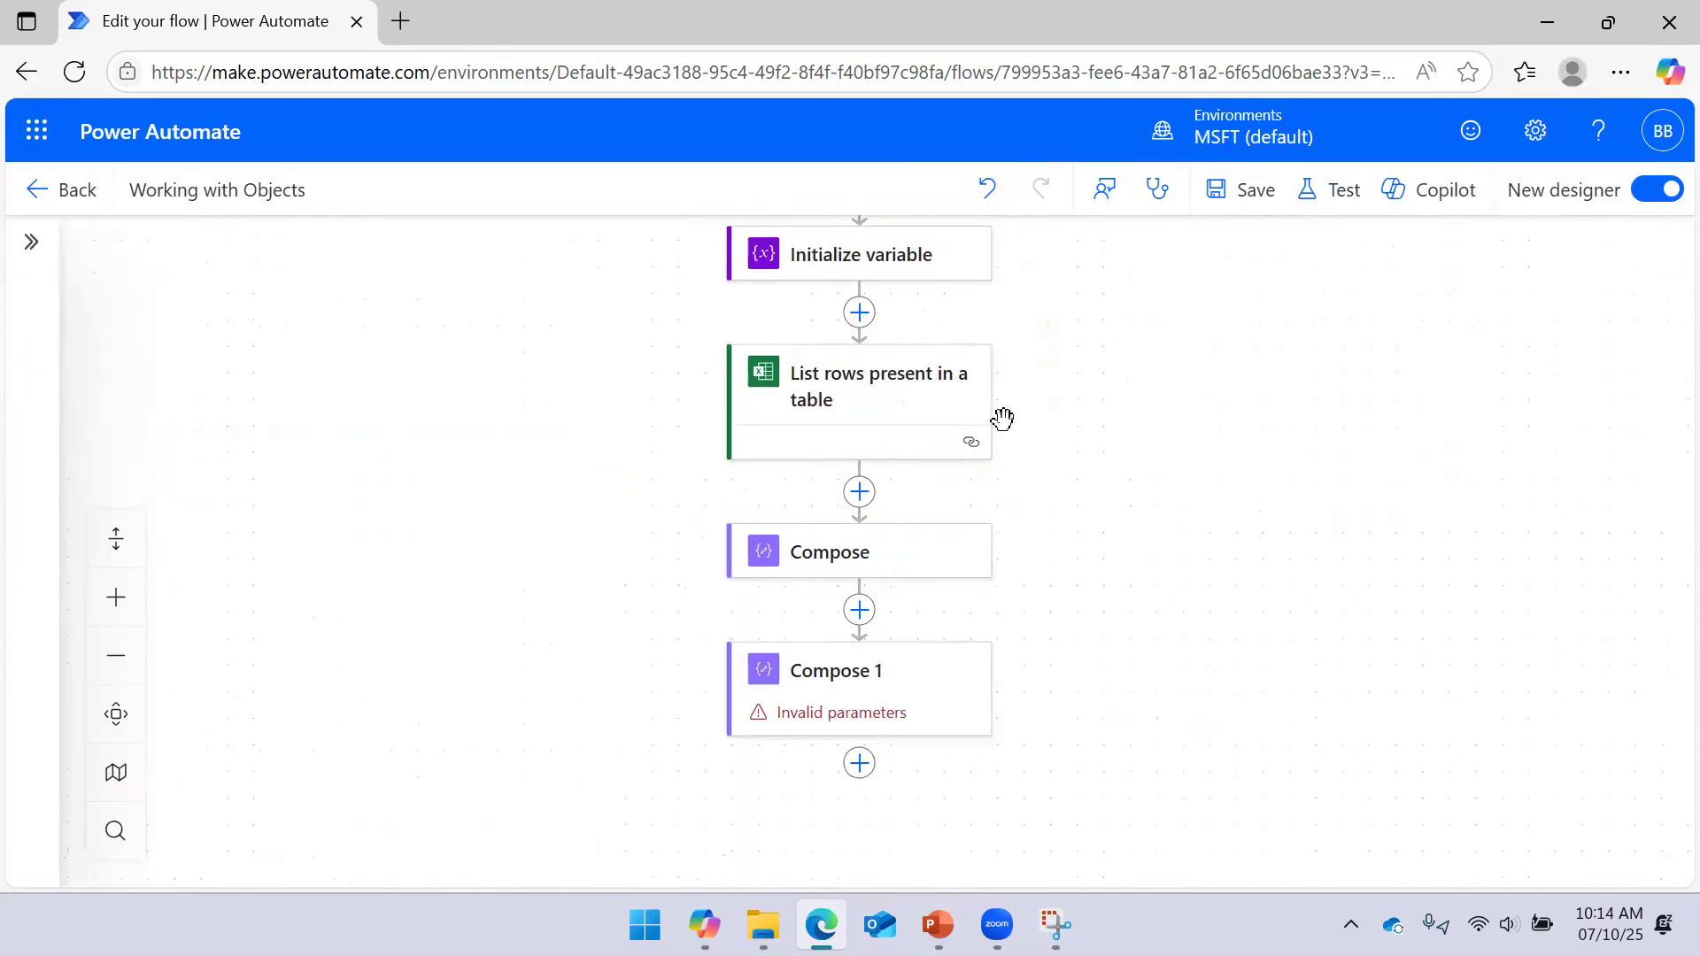
pyautogui.click(841, 266)
pyautogui.moveTo(122, 689); pyautogui.dragTo(226, 697)
pyautogui.click(1442, 588)
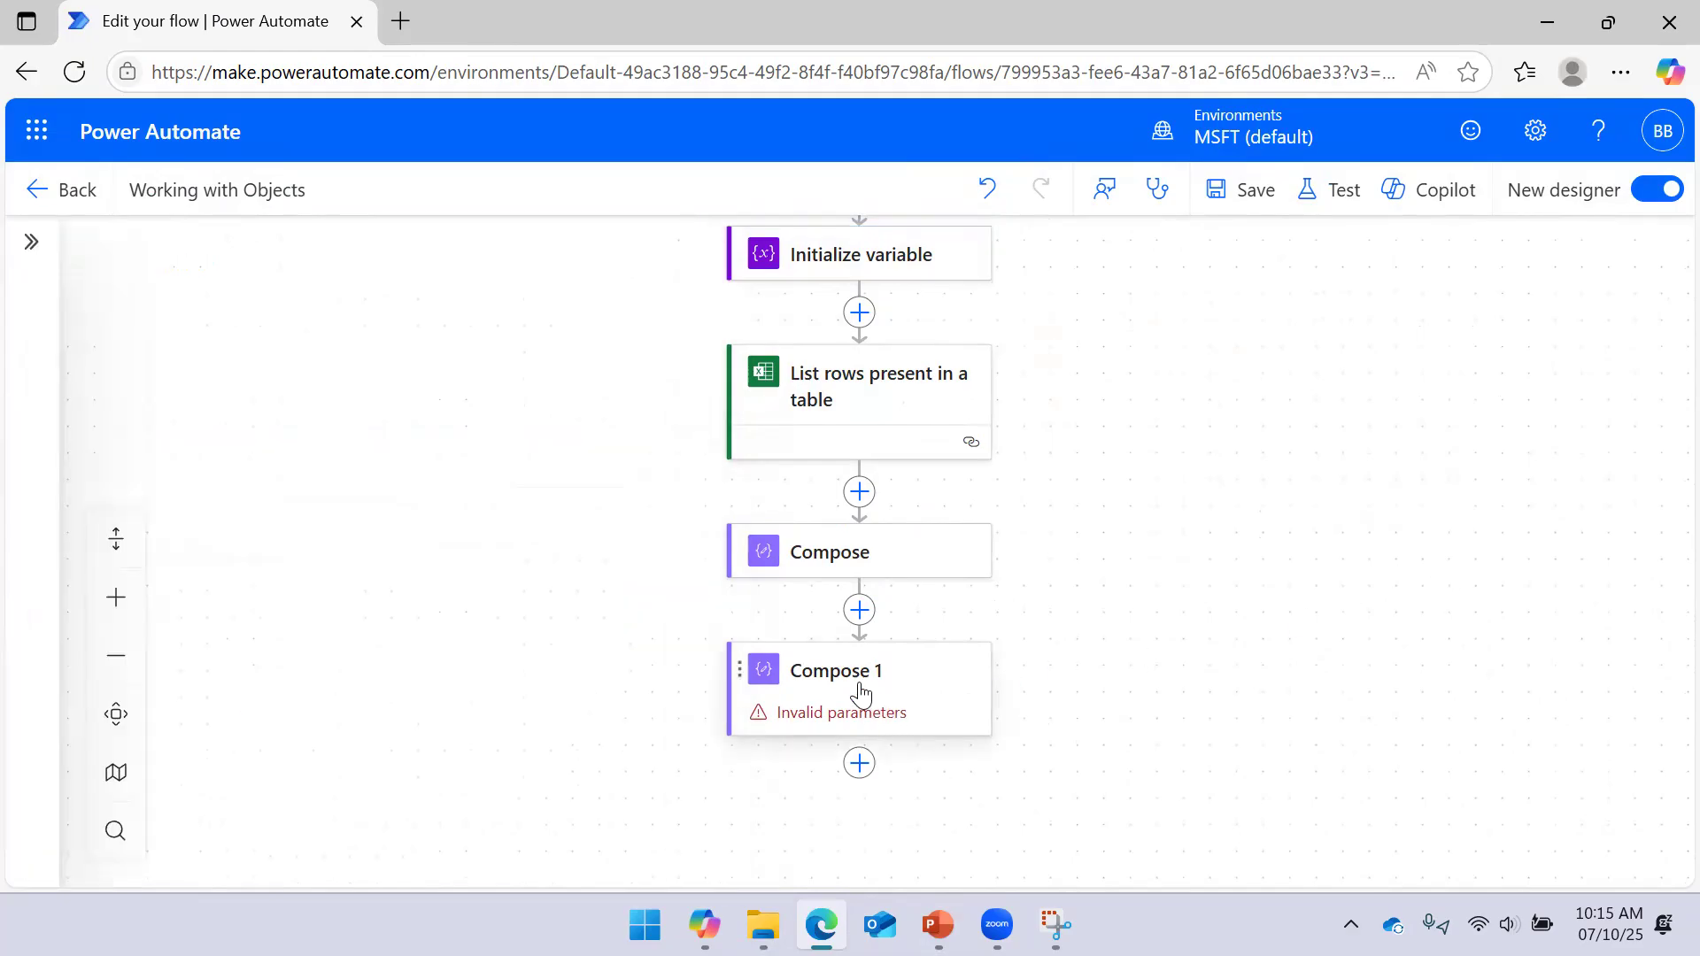
pyautogui.click(855, 683)
pyautogui.click(182, 465)
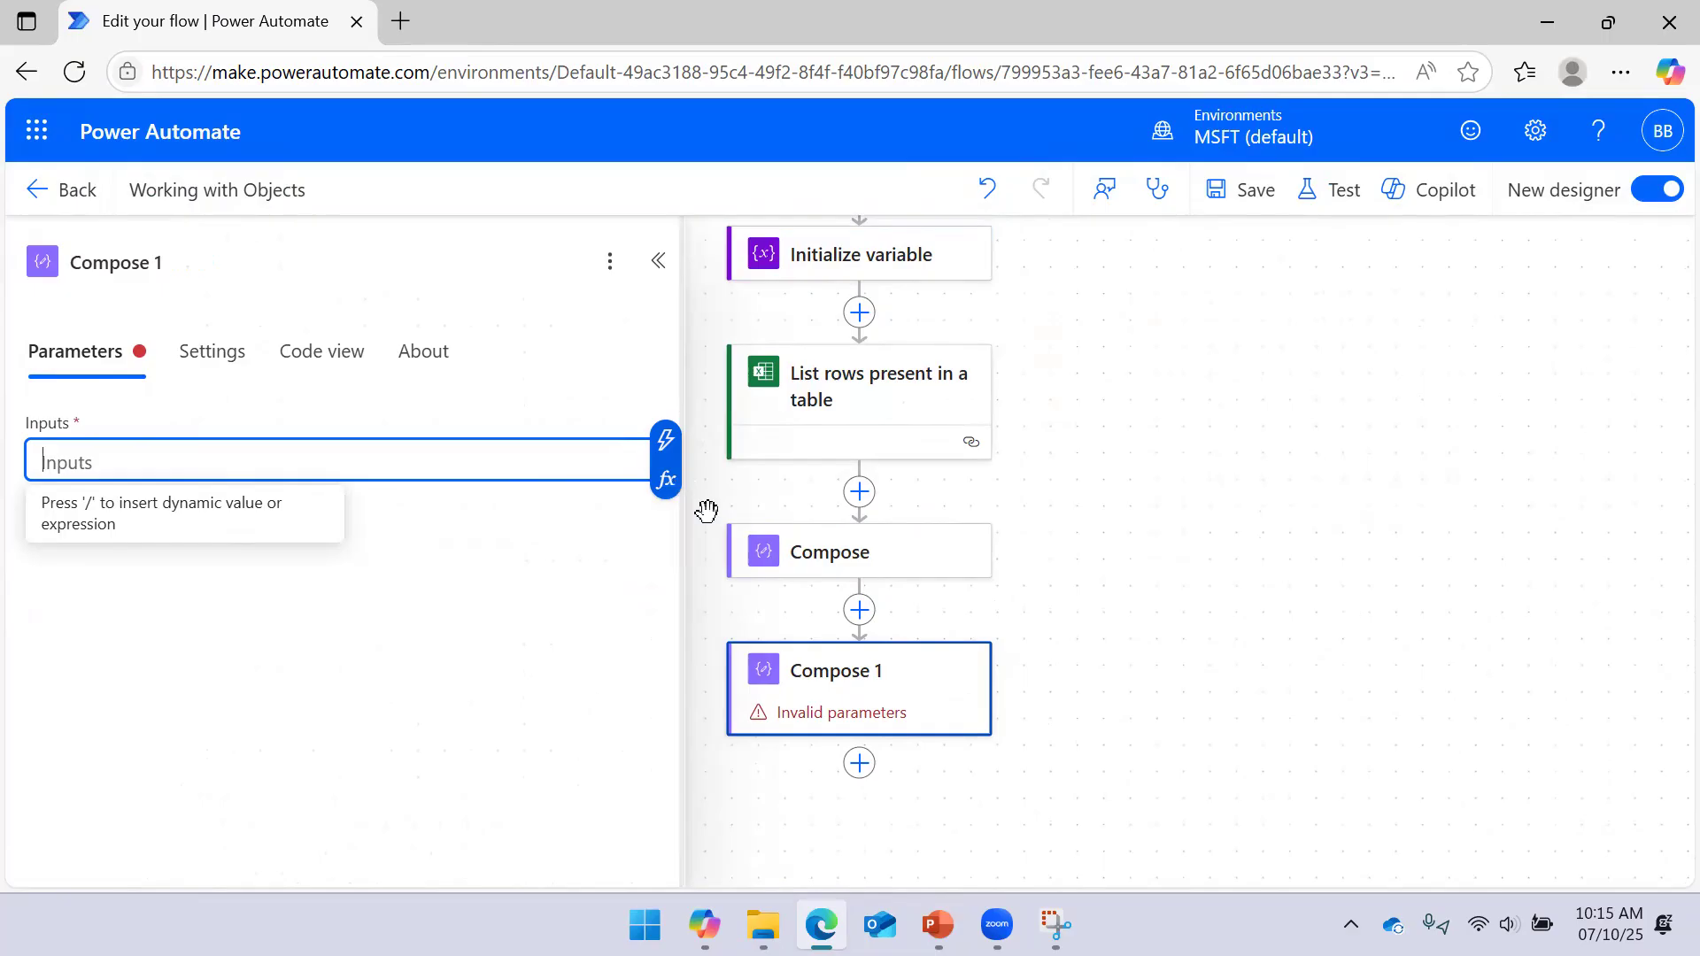
pyautogui.click(937, 924)
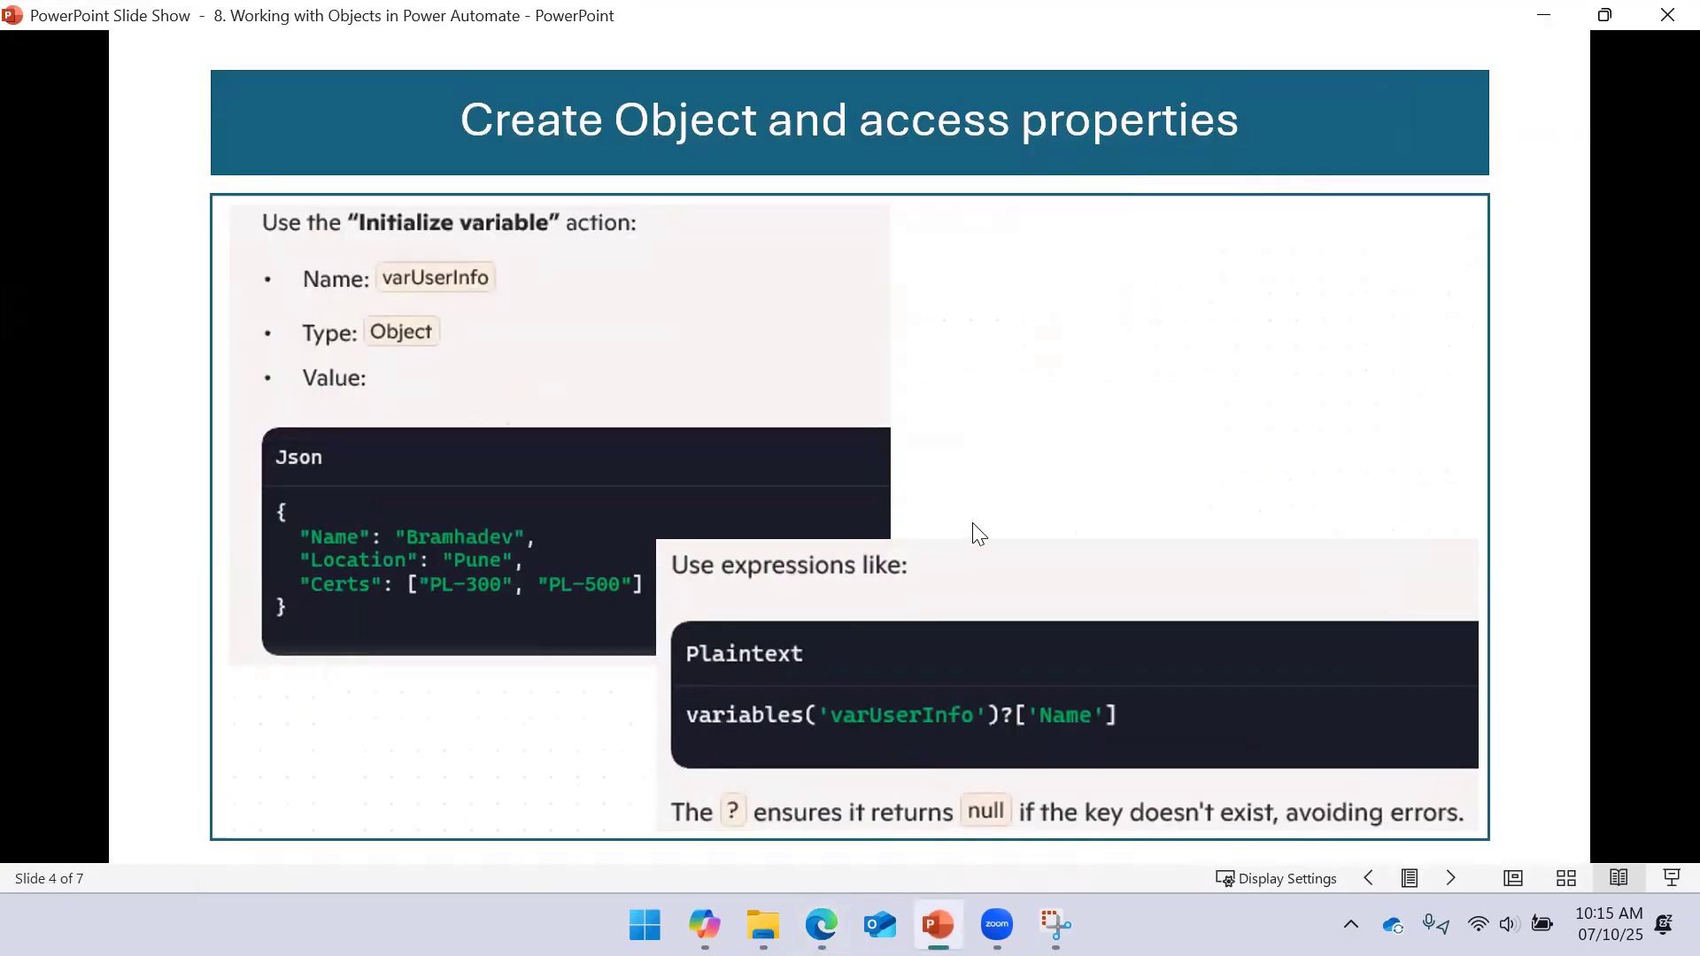
# Advance to slide 5 'Modifying Objects' and minimize the slide show to return to the flow
pyautogui.click(1012, 444)
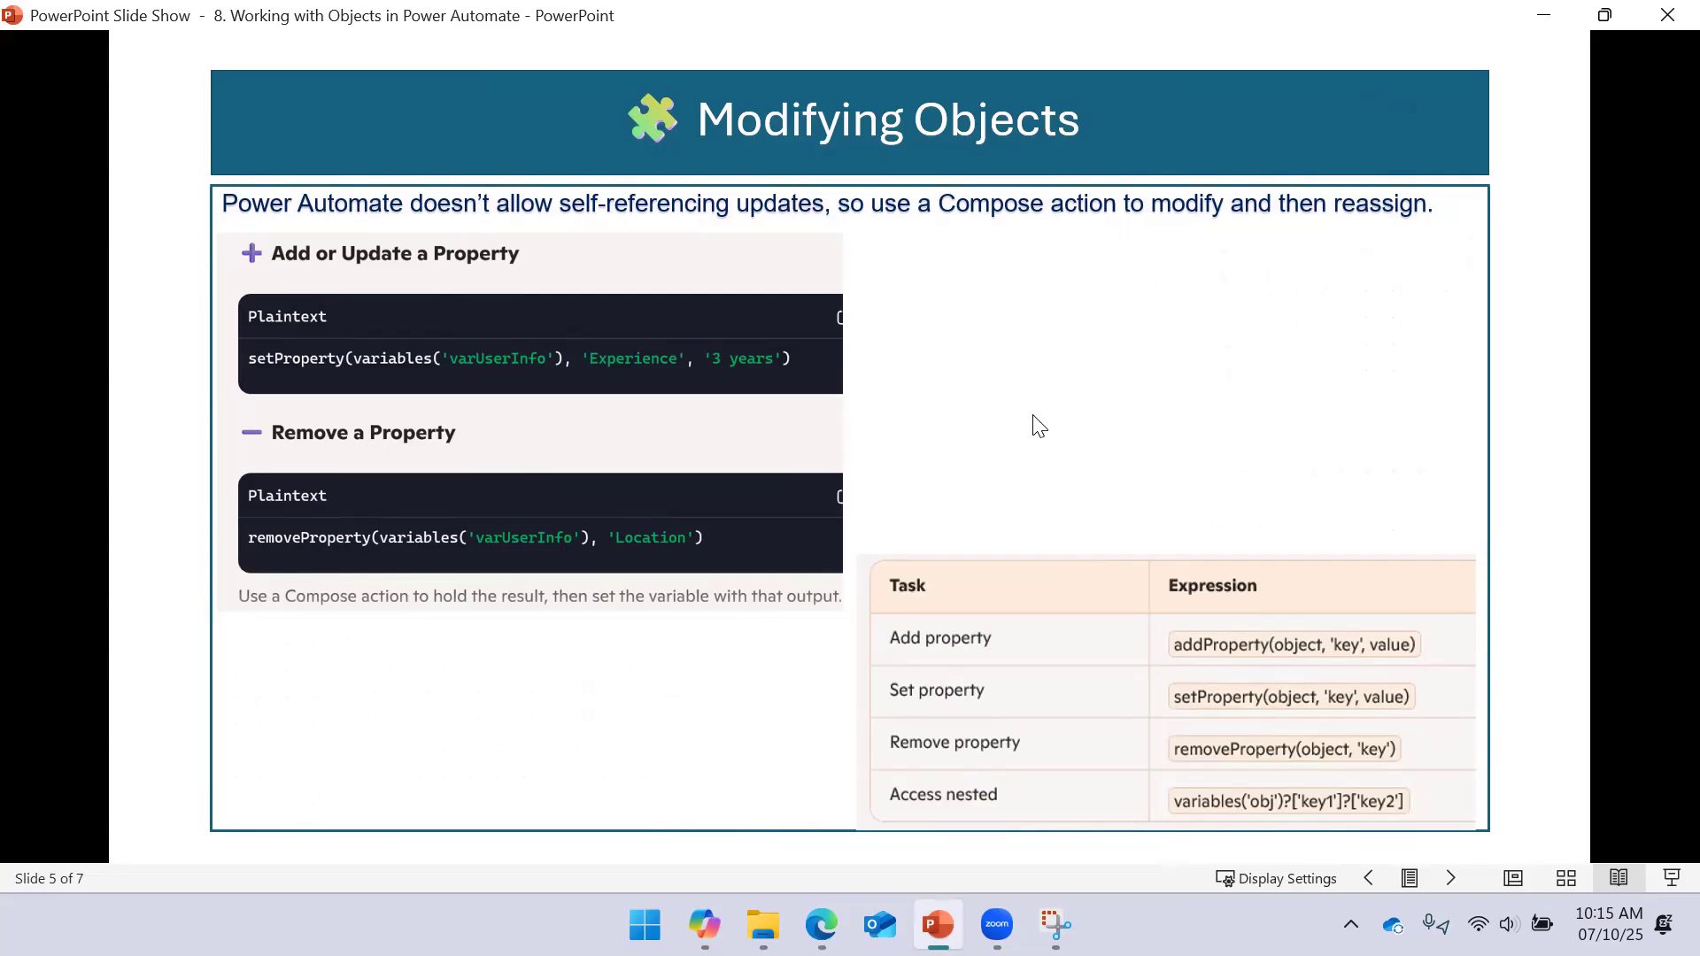
pyautogui.click(1560, 21)
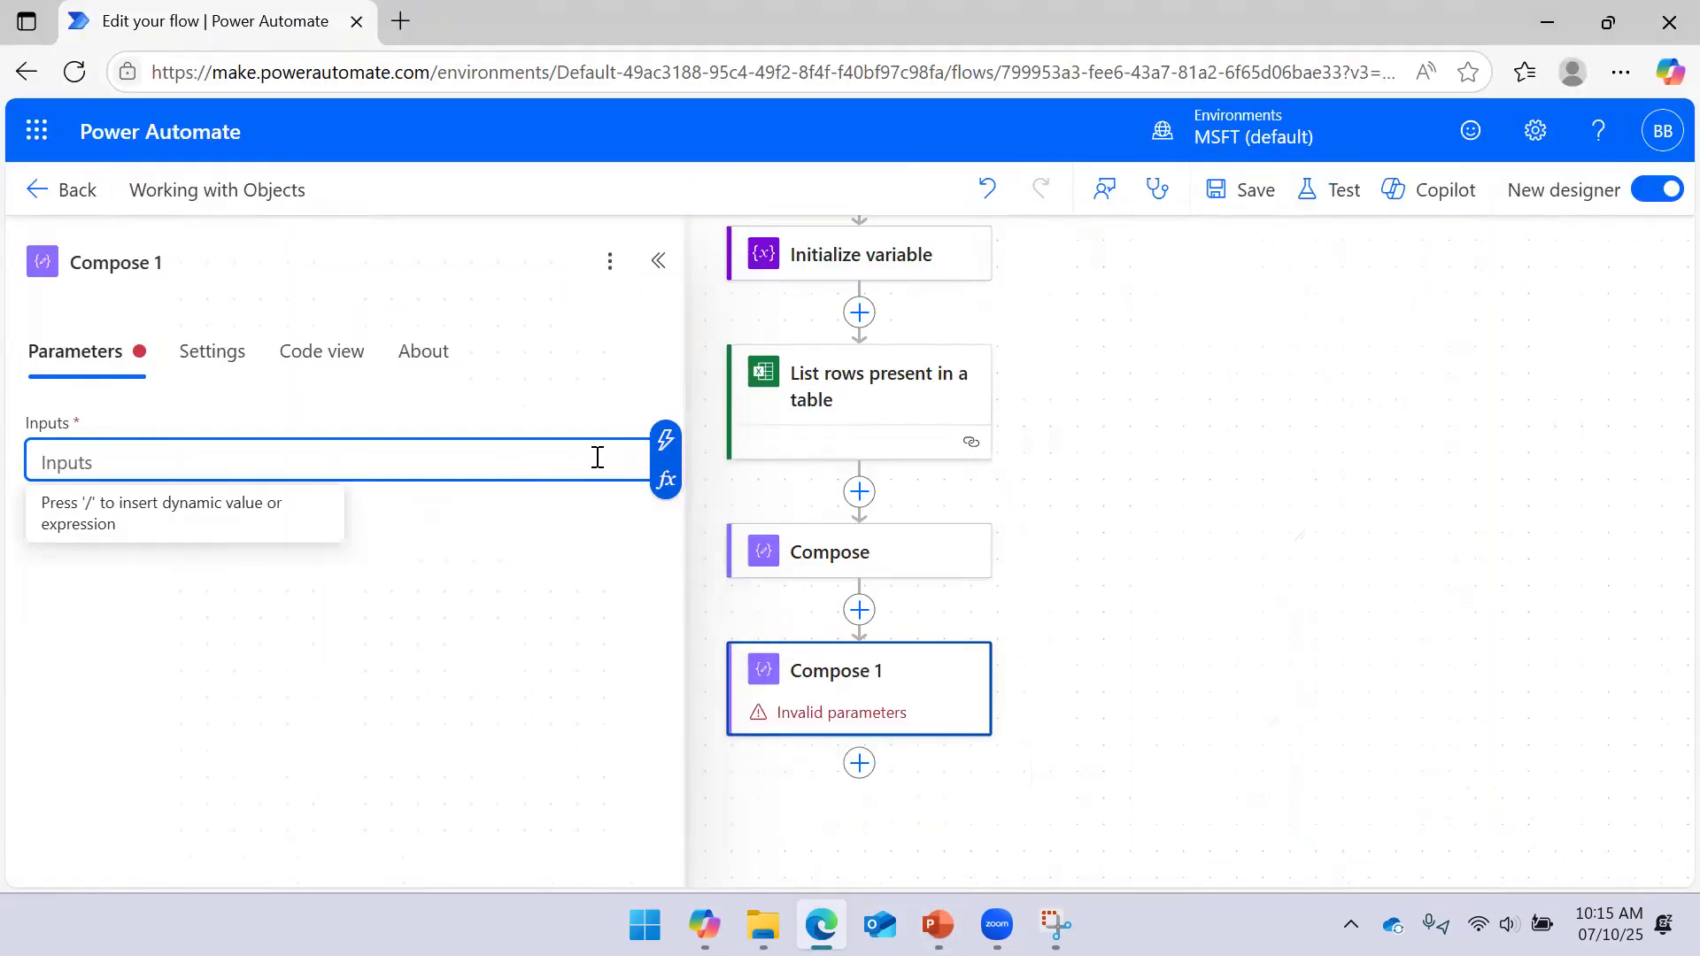
# Set Compose 1's input to the expression setProperty(variables('UserInfo'),'Role','Data Engineer')
pyautogui.click(666, 439)
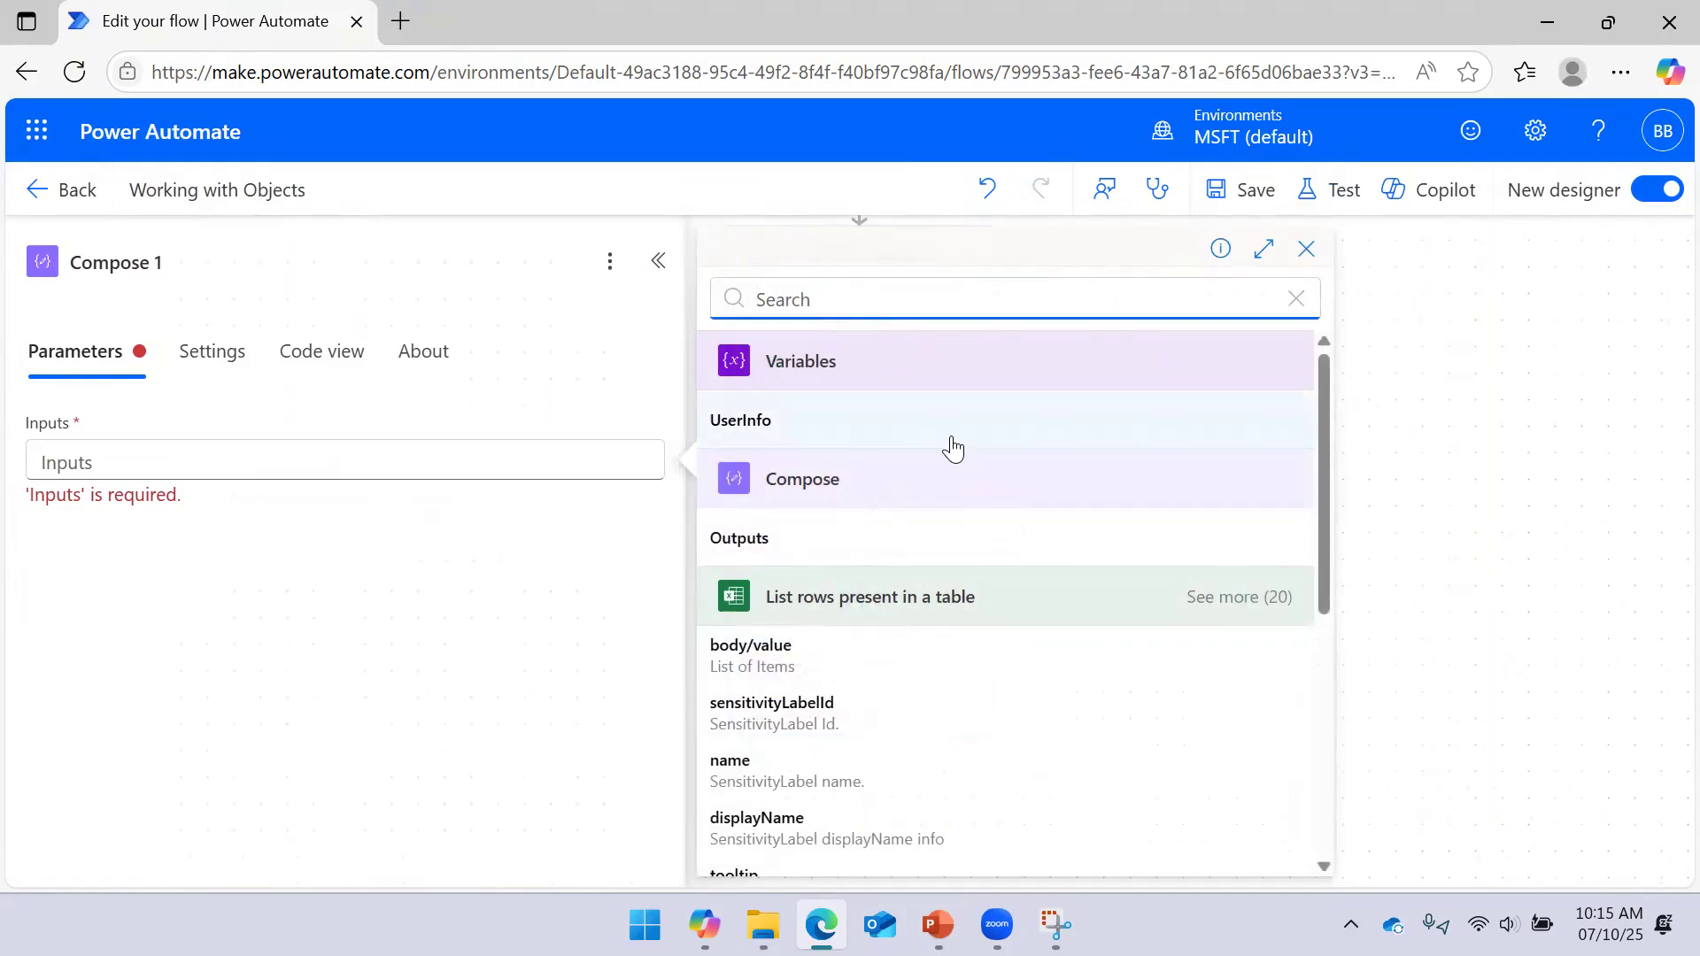
pyautogui.click(536, 466)
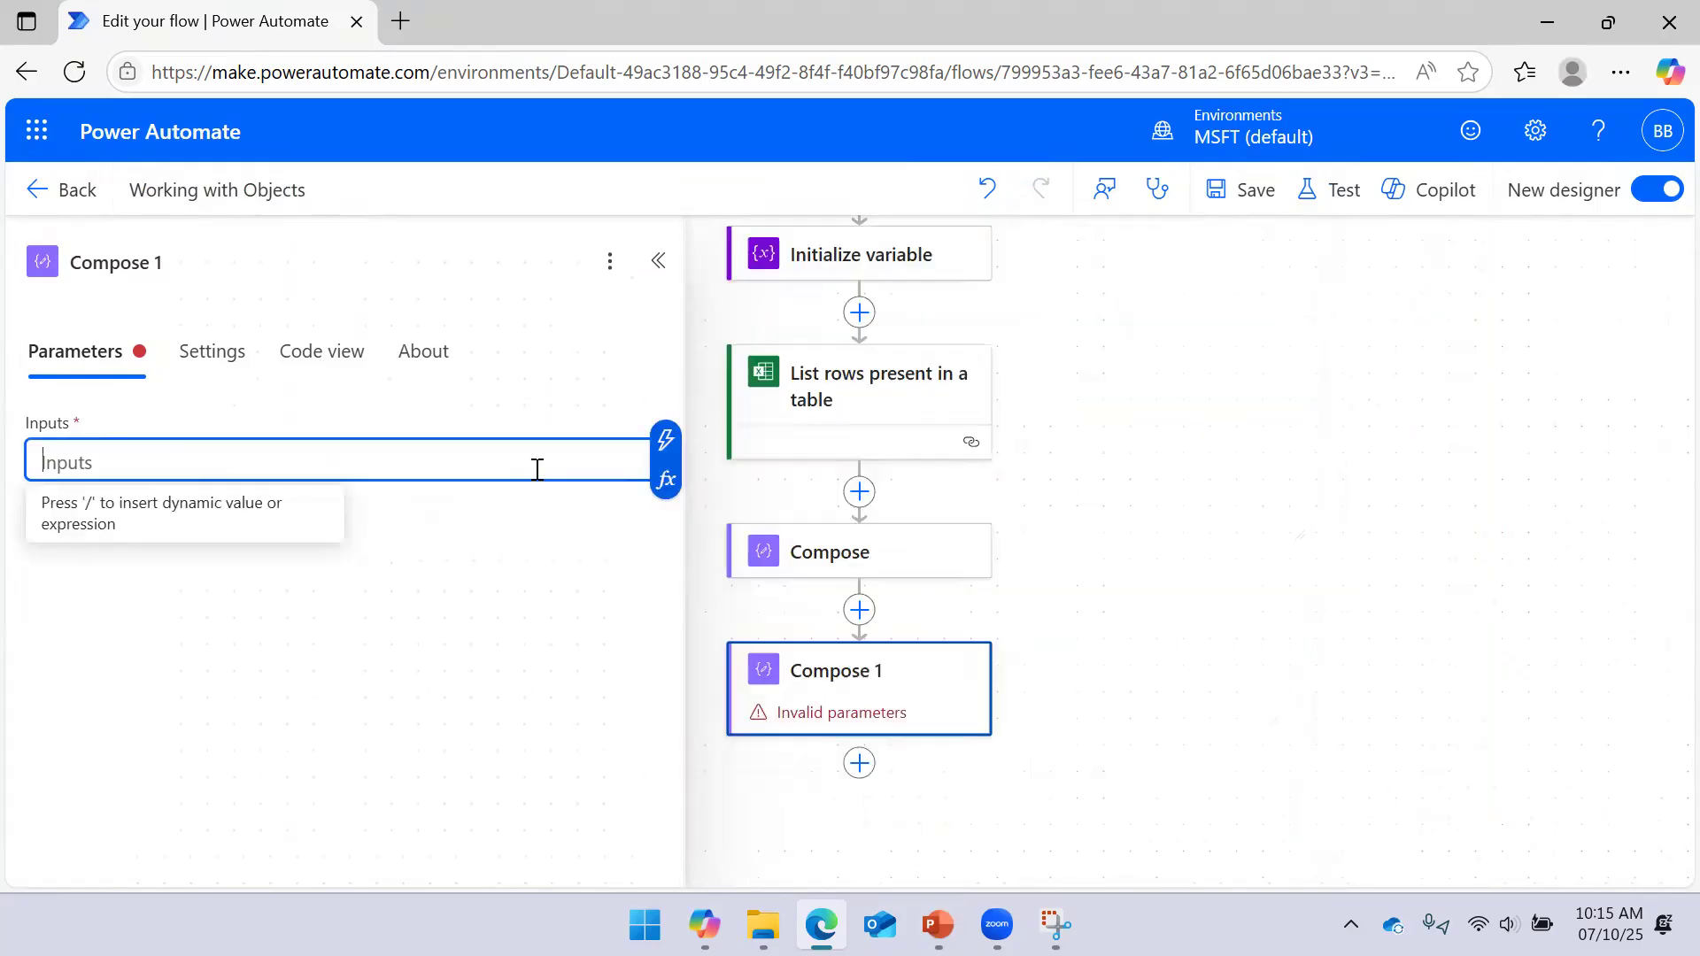
pyautogui.click(666, 483)
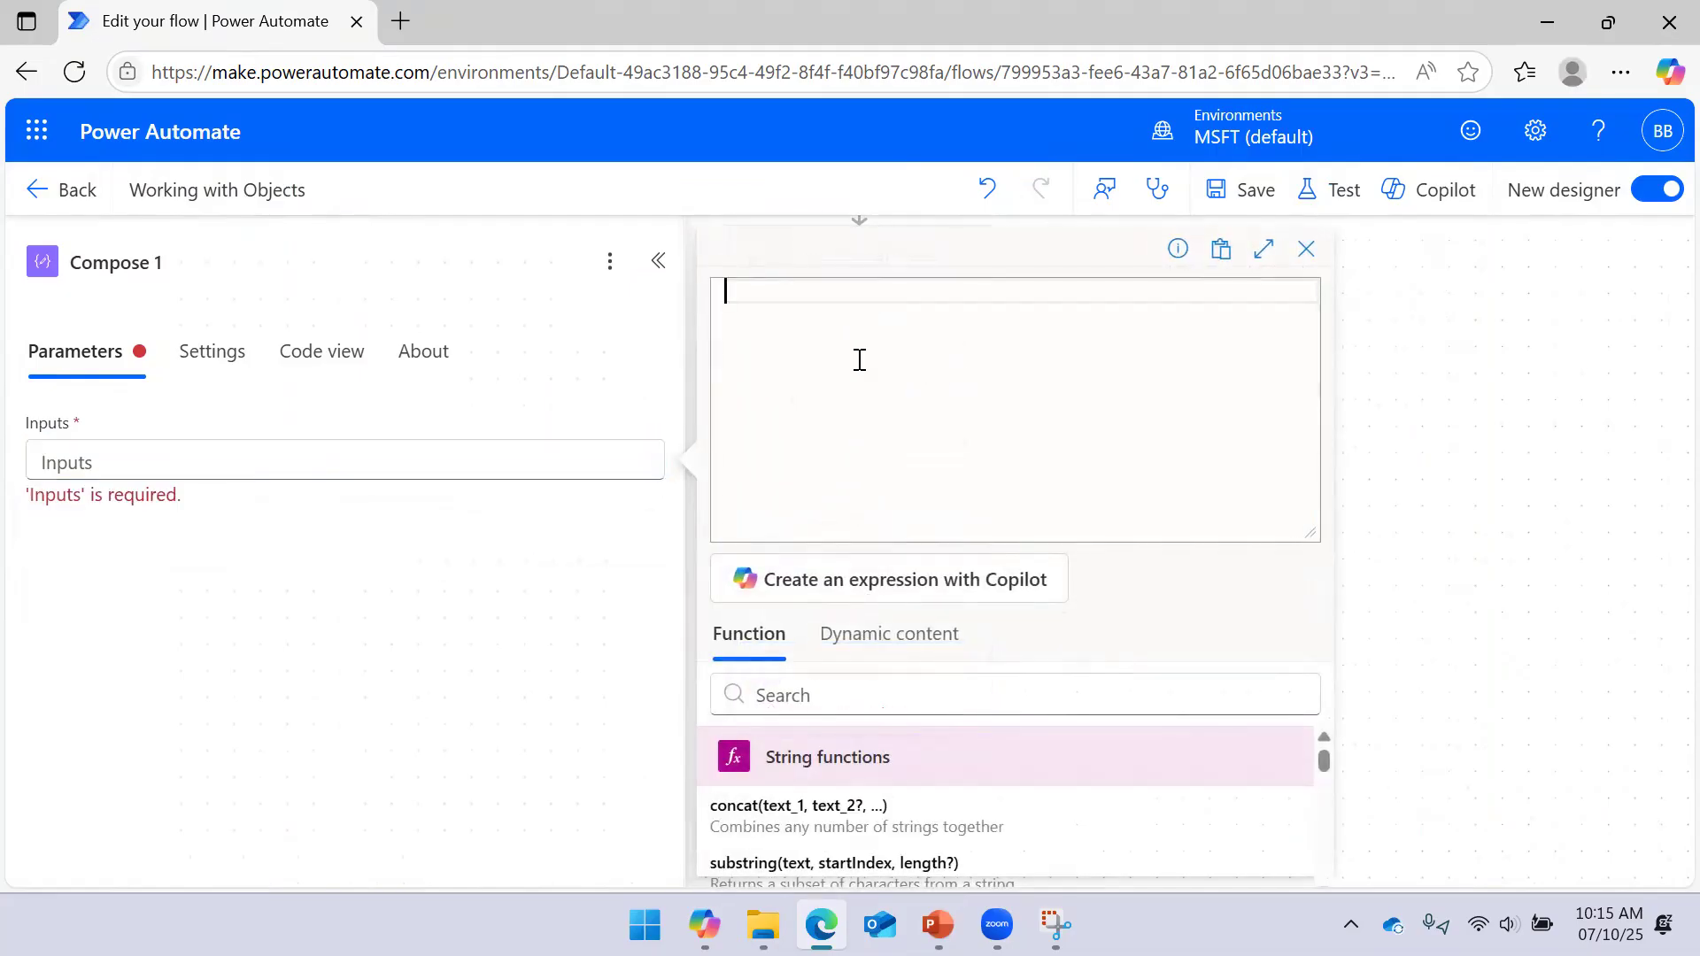
pyautogui.write('set')
pyautogui.press('Tab')
pyautogui.write('(')
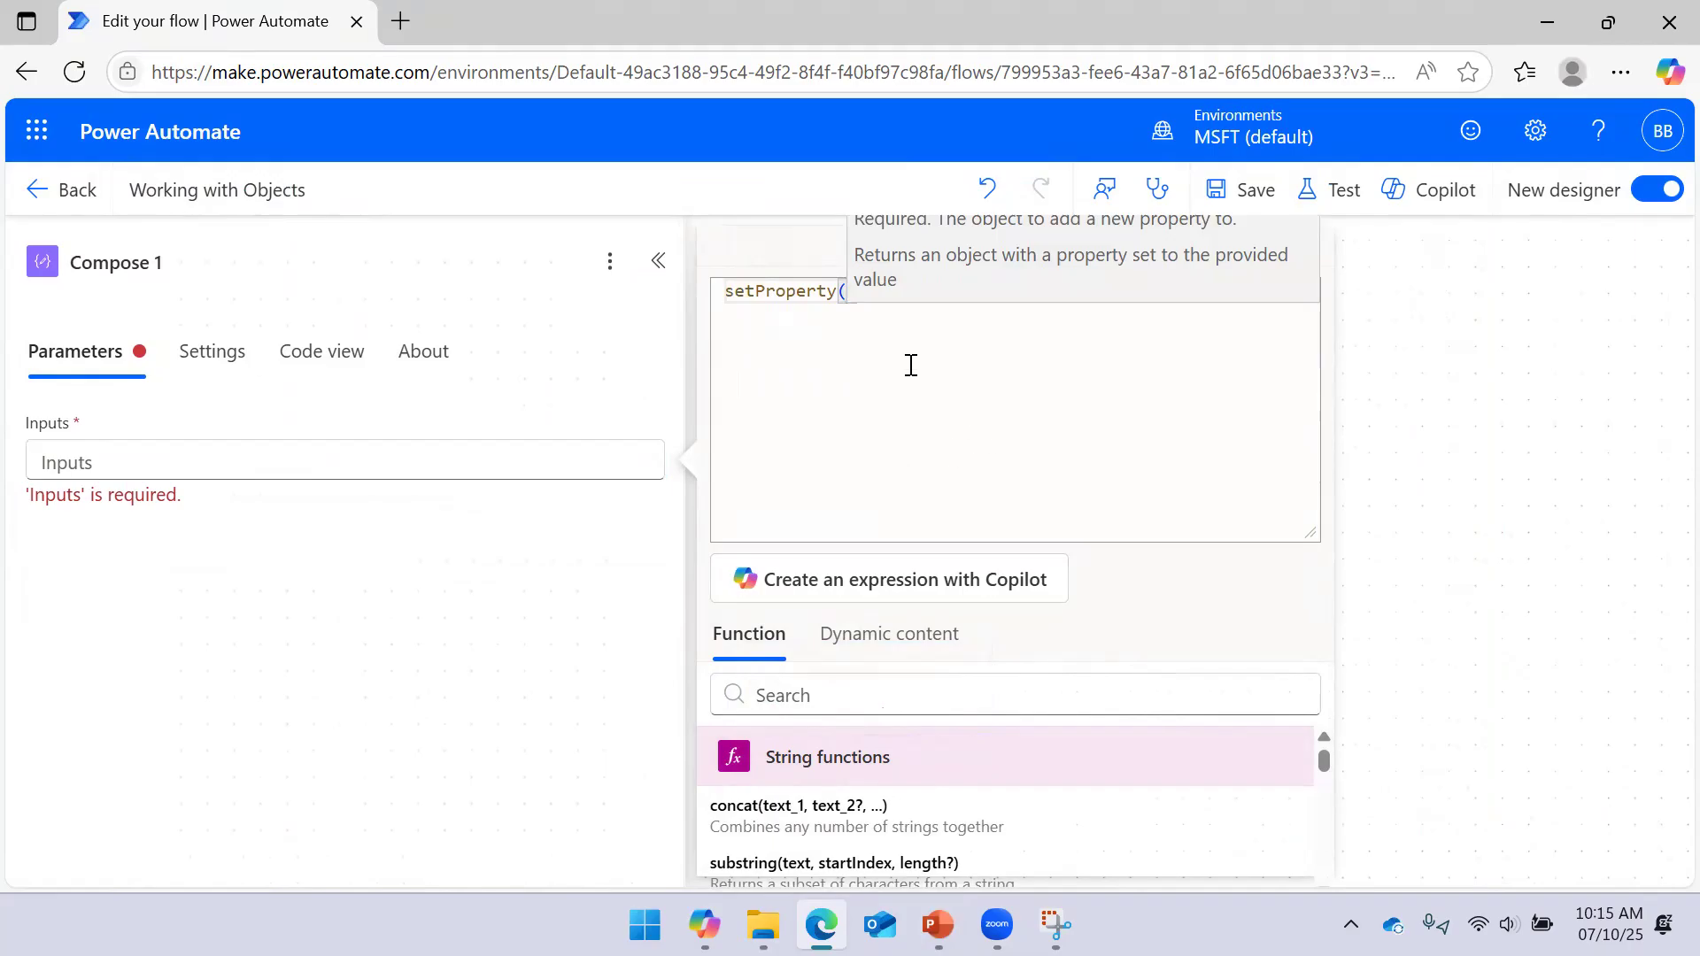
pyautogui.click(889, 634)
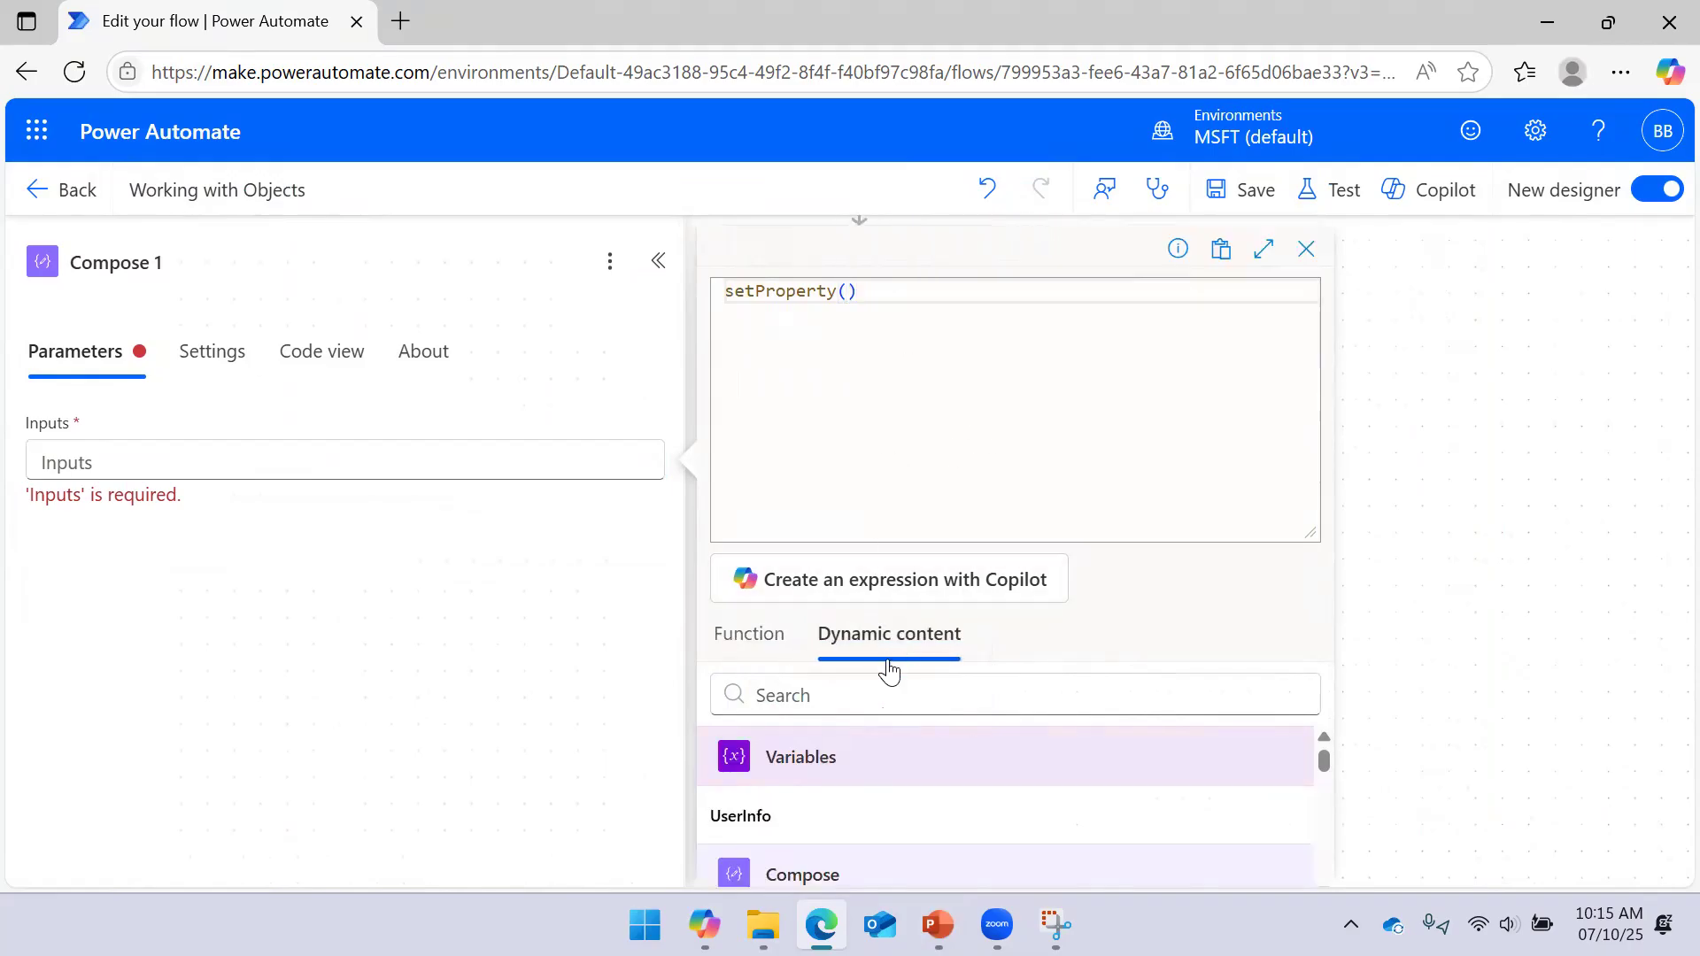
pyautogui.click(832, 816)
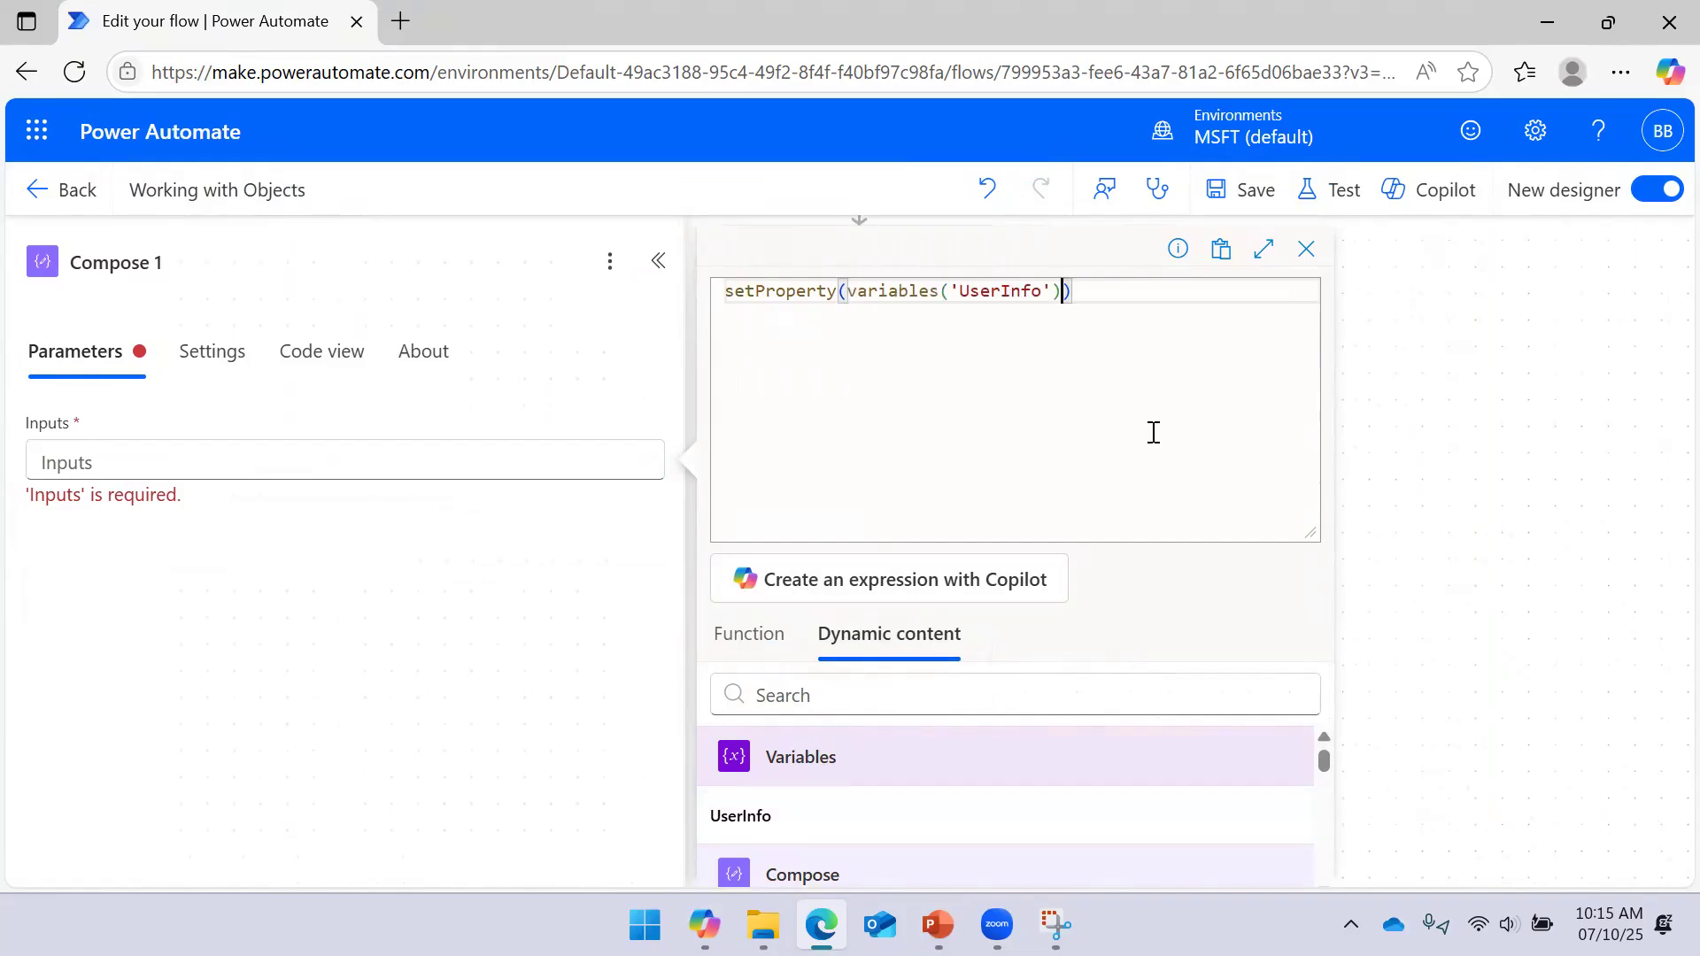
pyautogui.write(',')
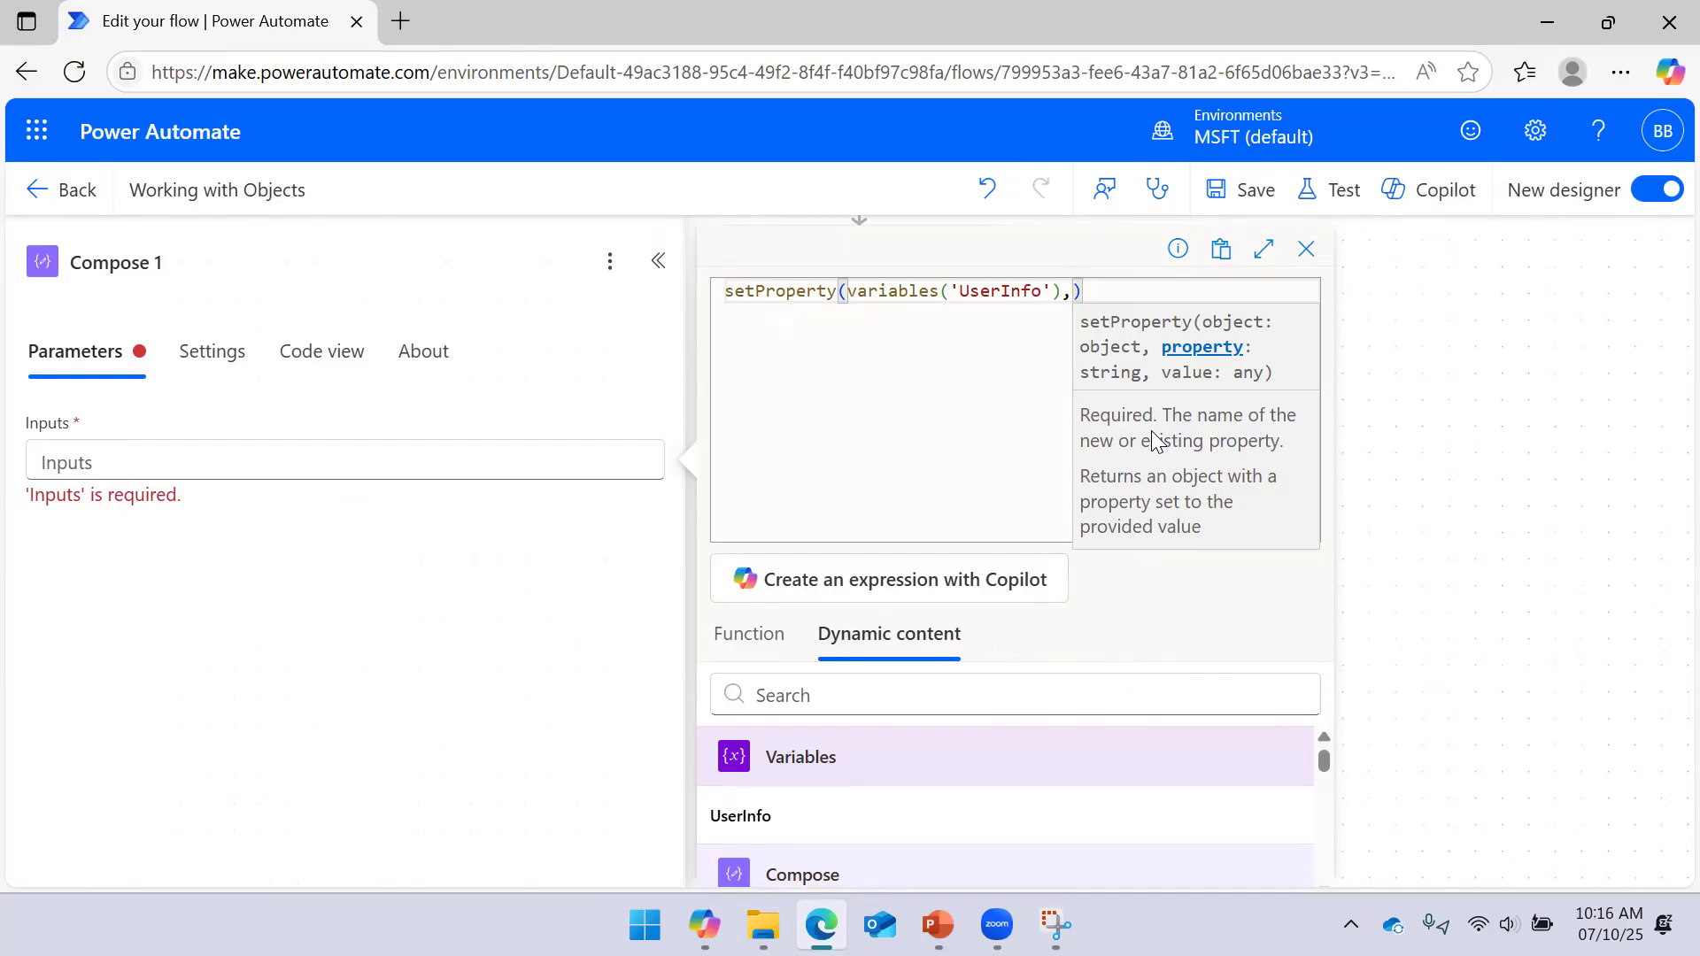
pyautogui.write("'")
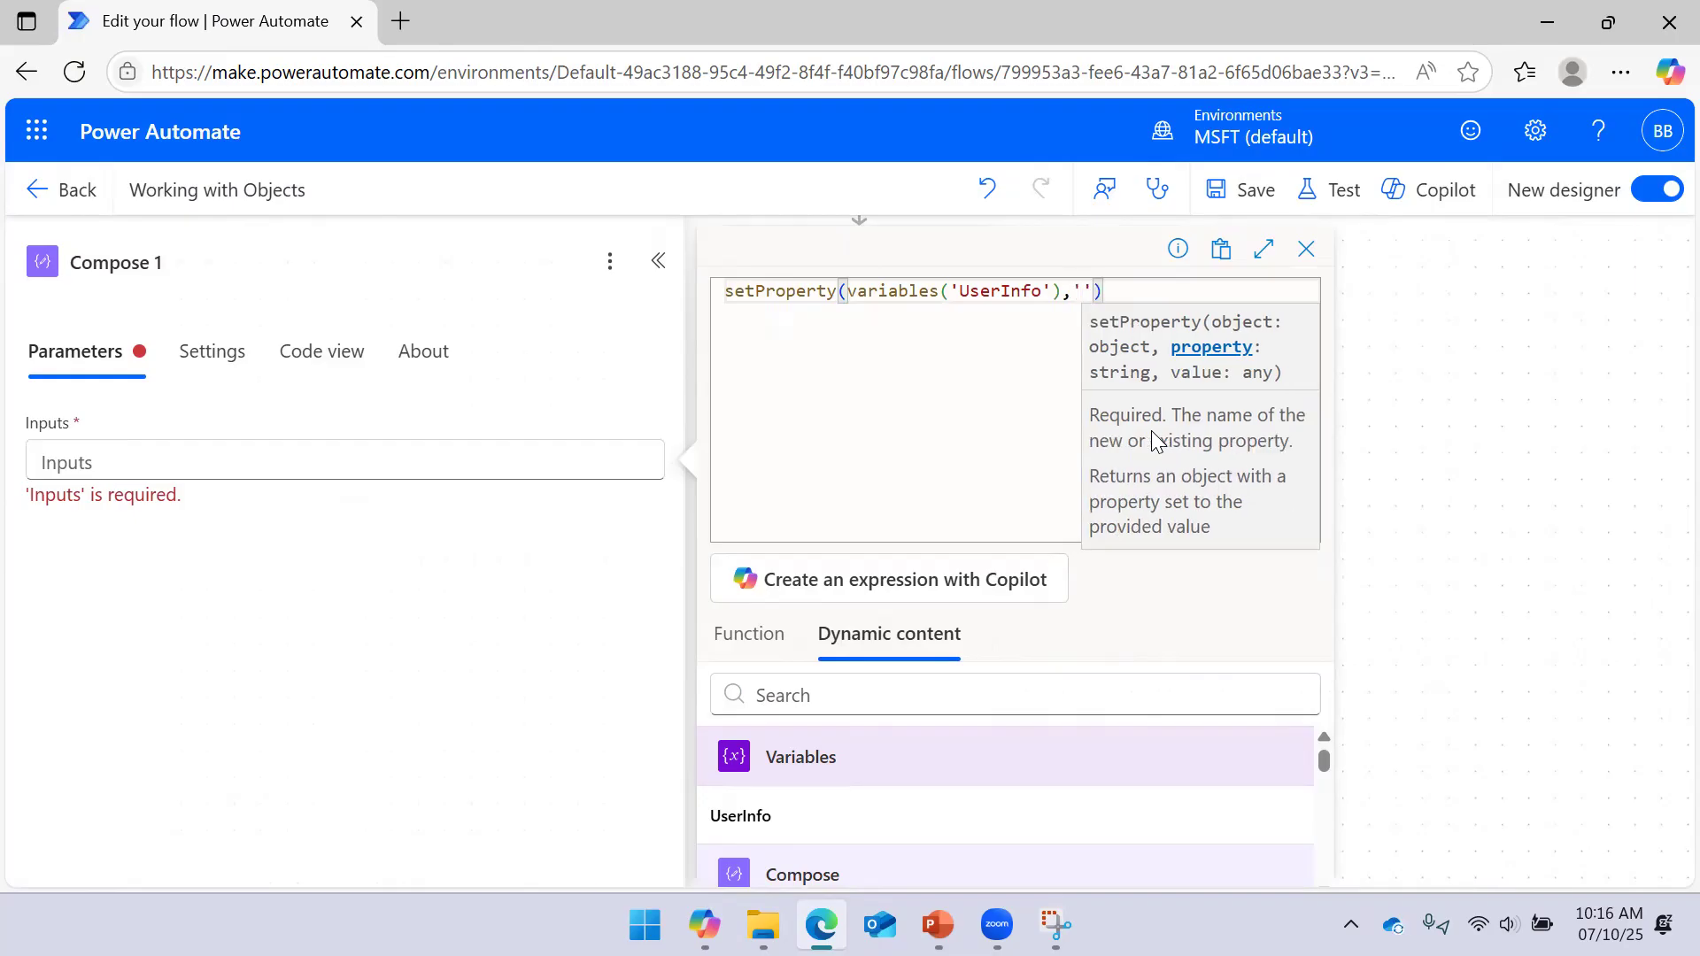
pyautogui.write('Role')
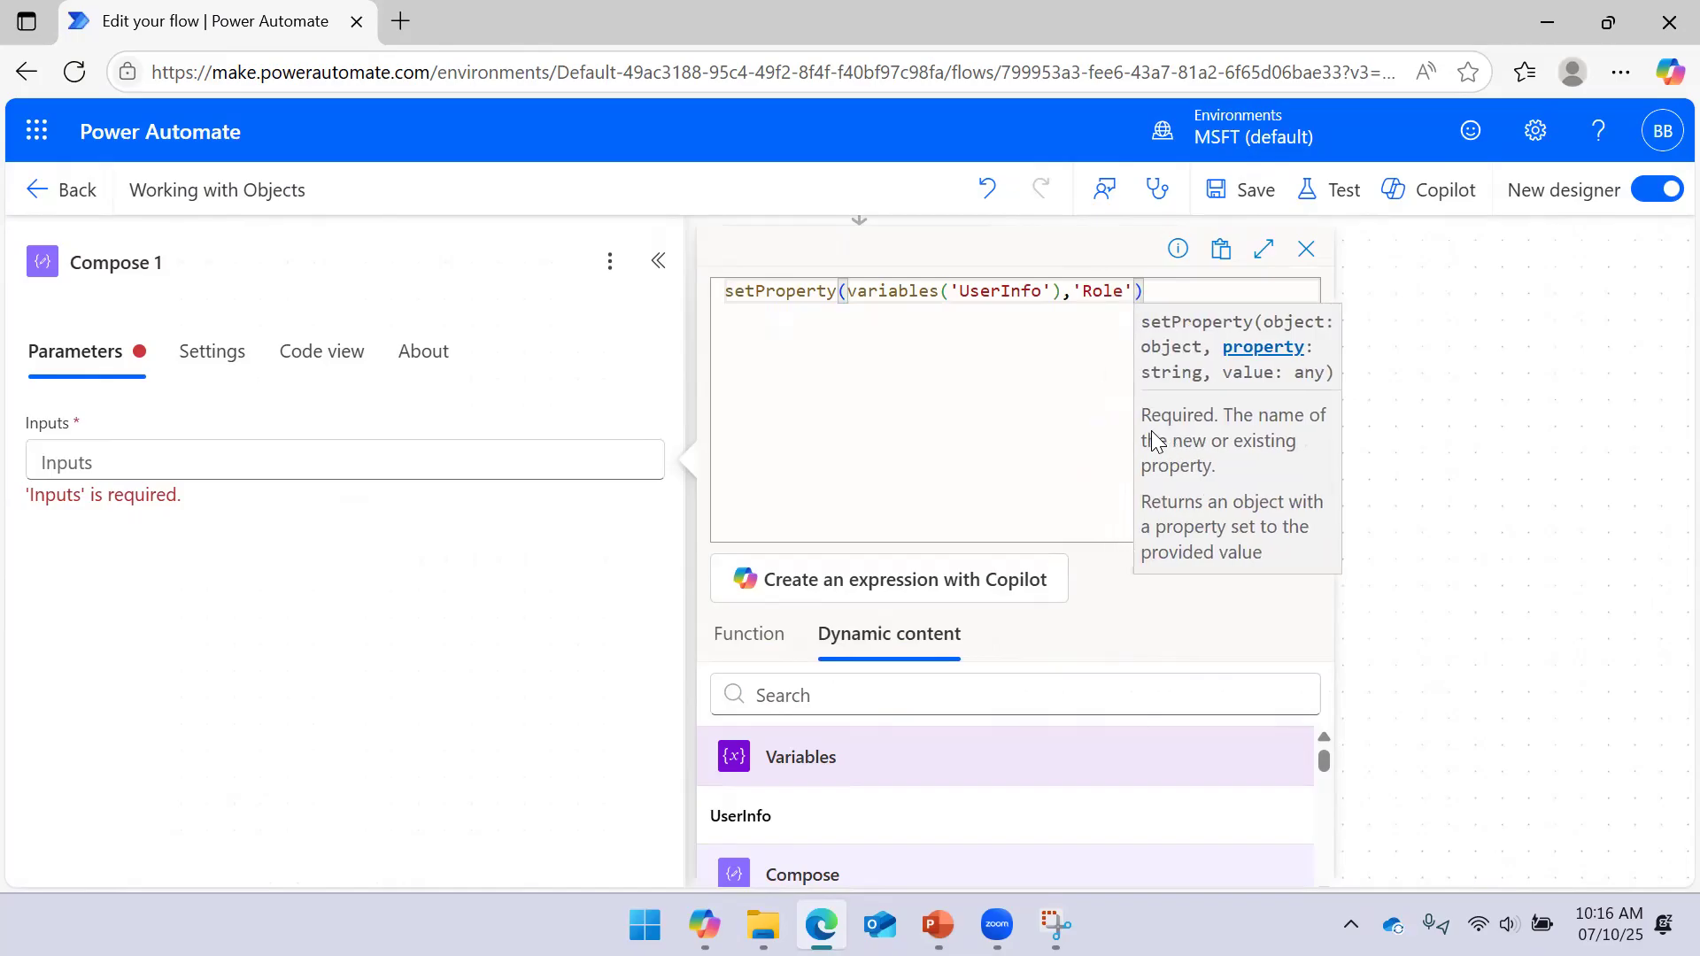
pyautogui.write(",'")
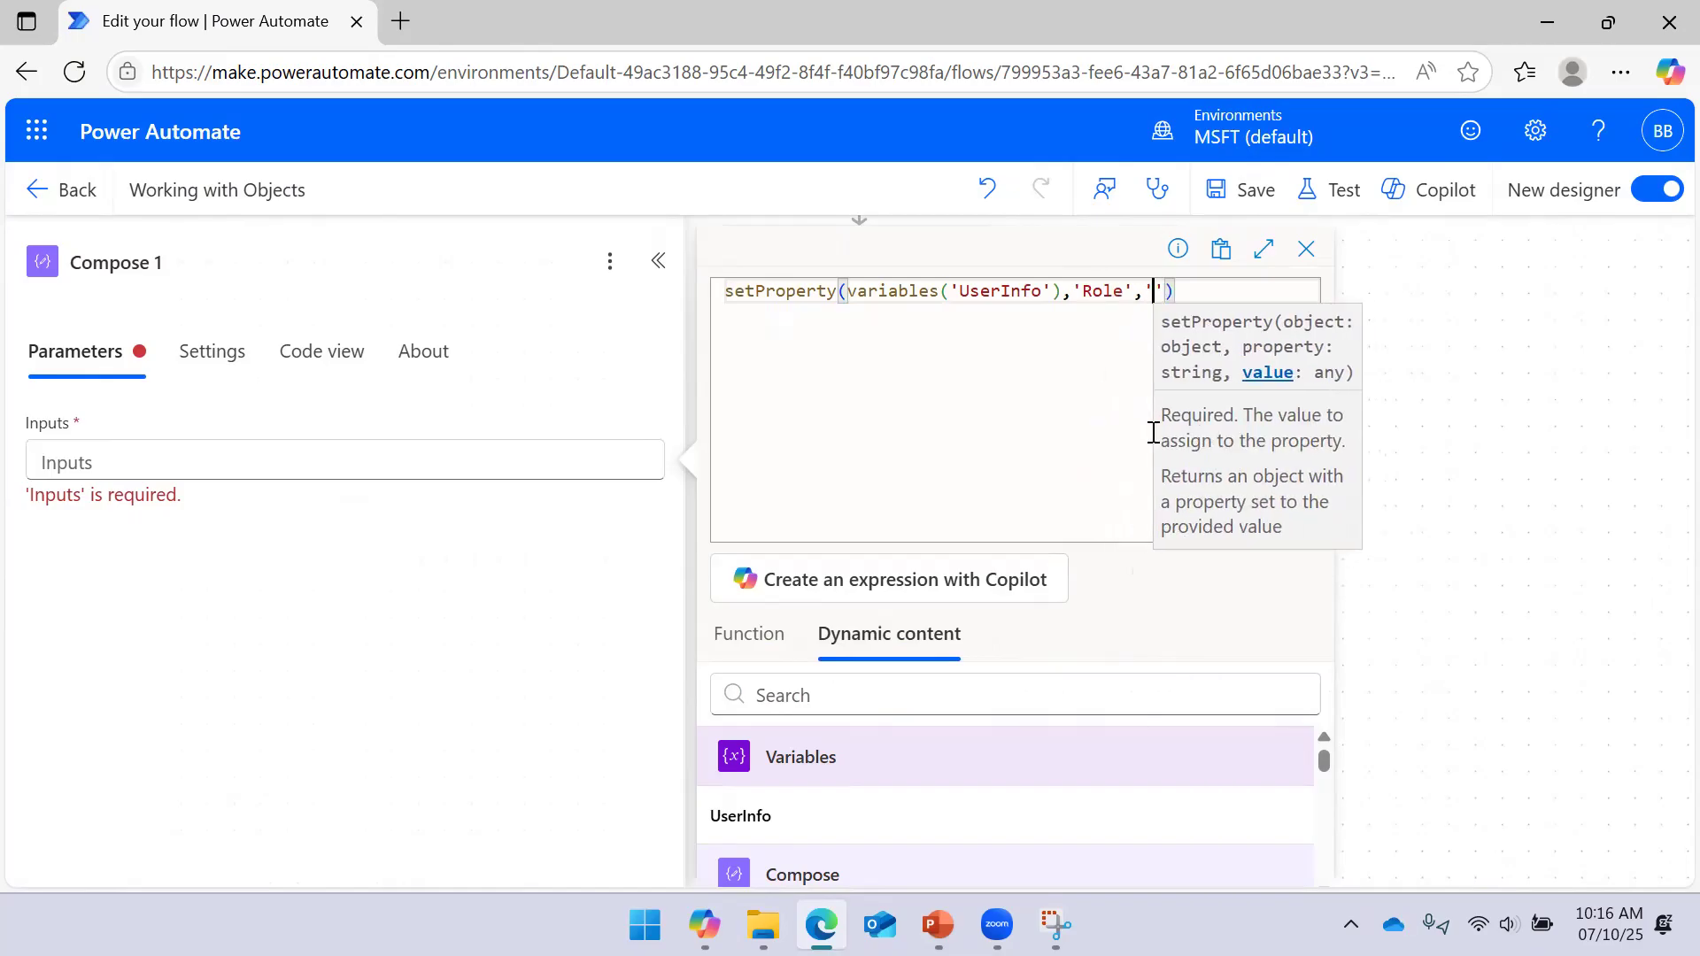
pyautogui.write('Data Eng')
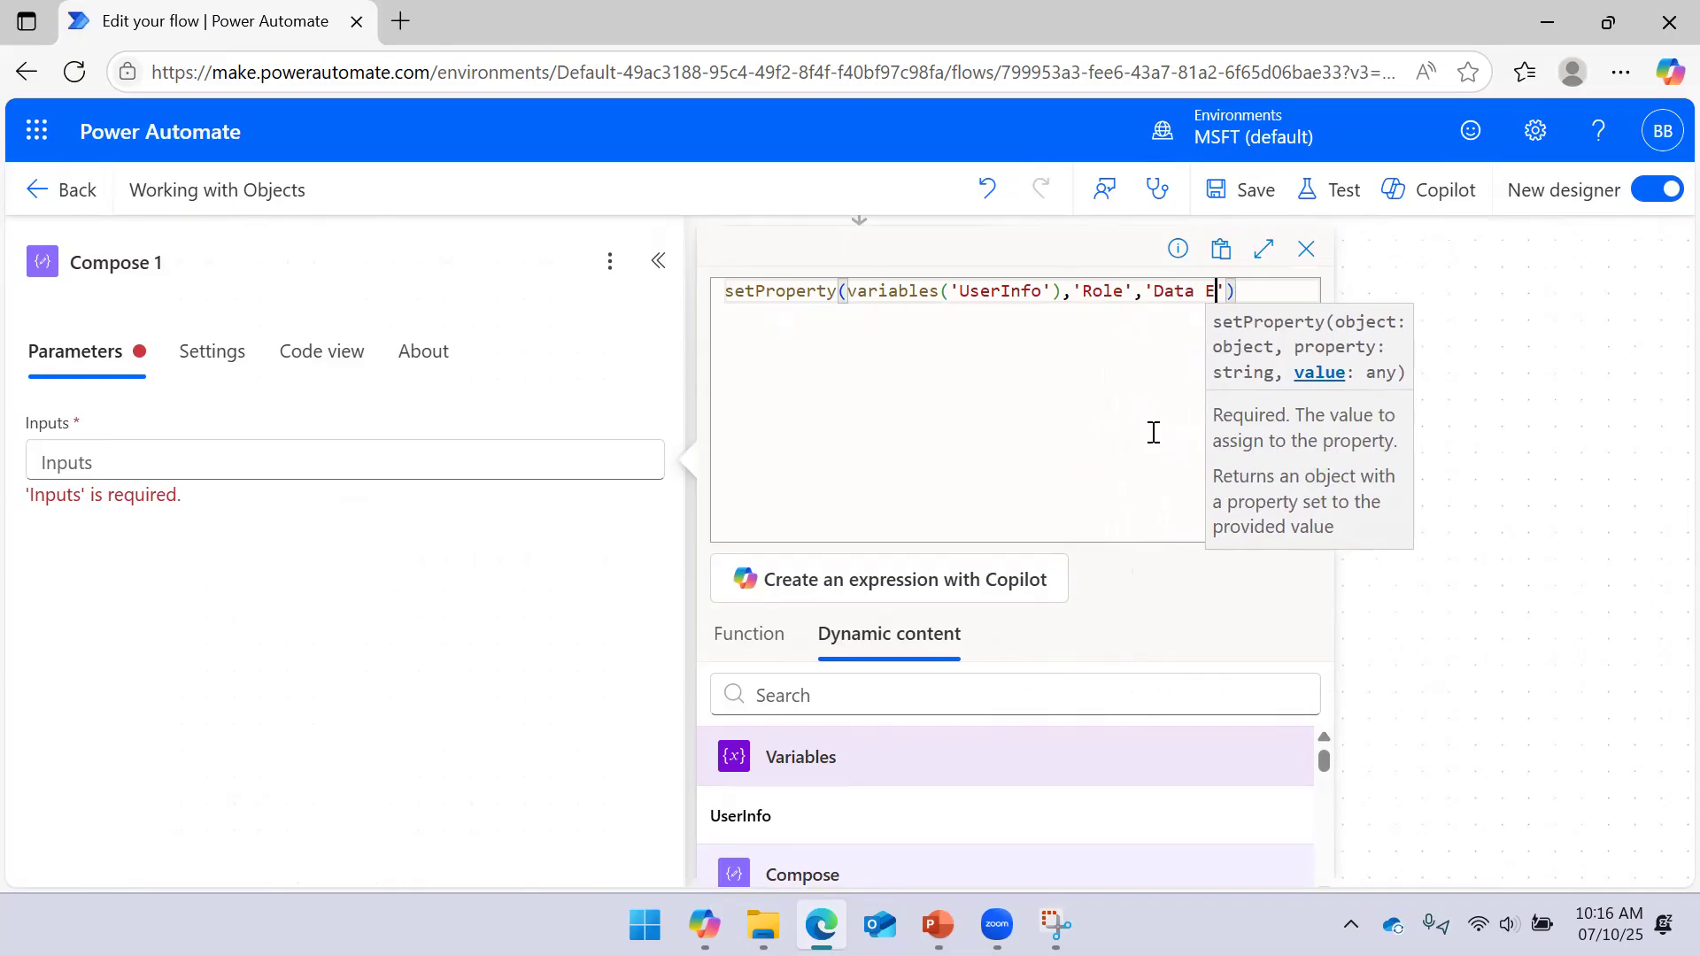
pyautogui.write('ineeri')
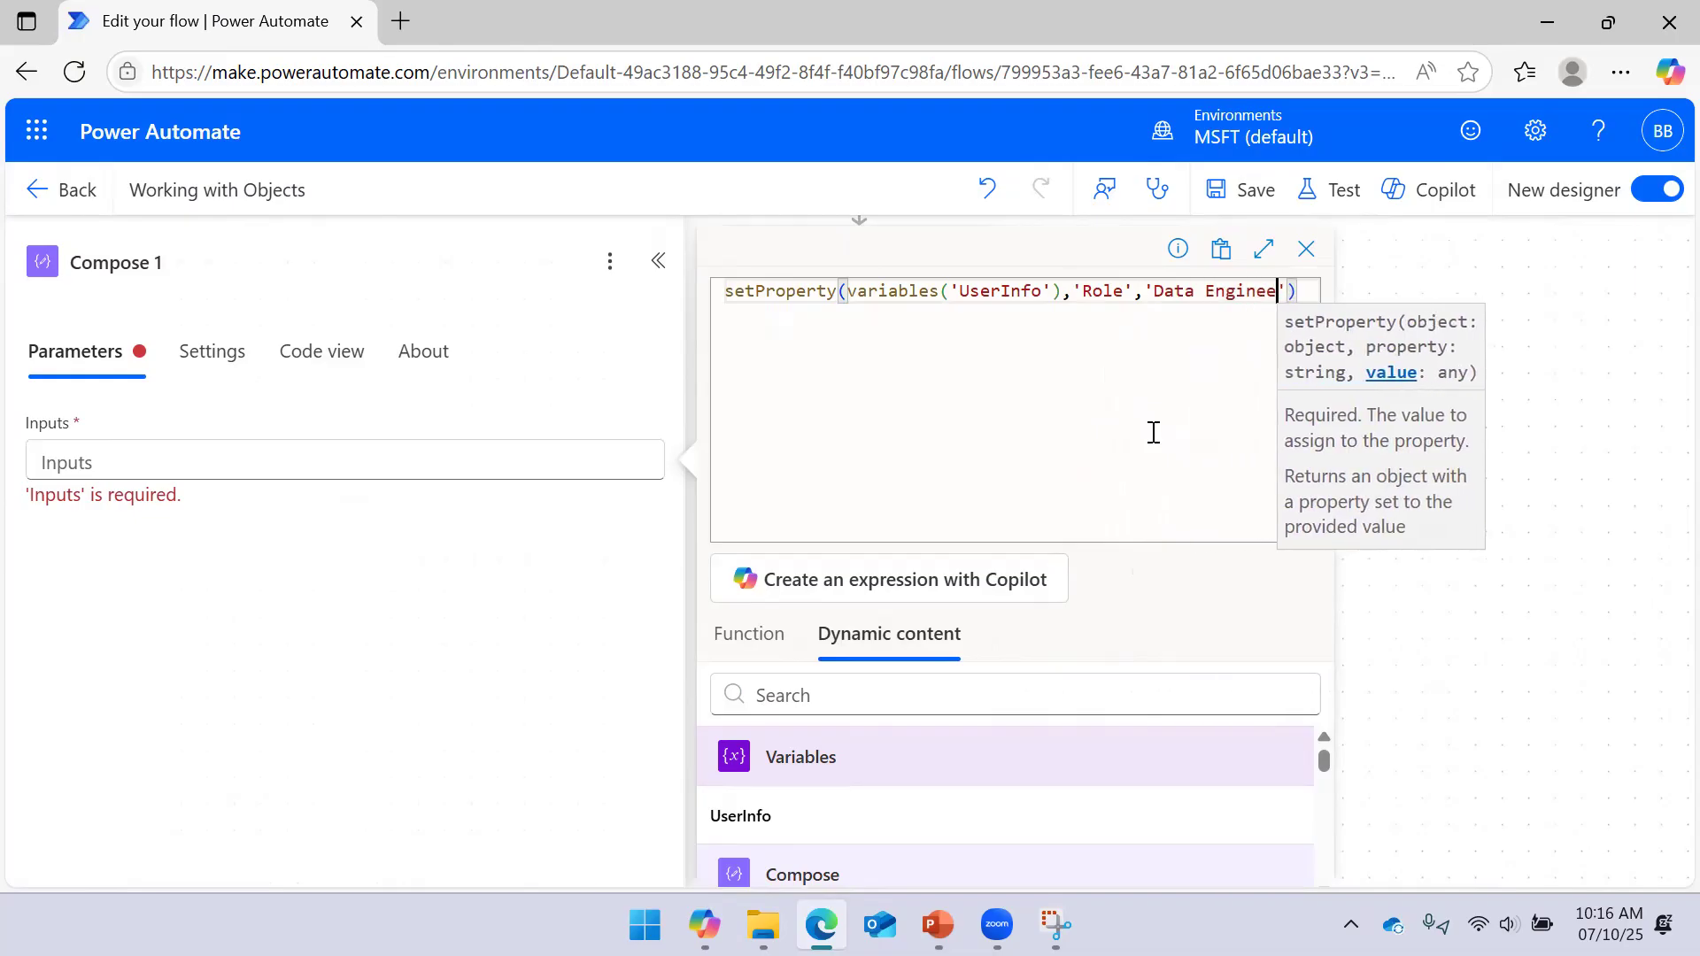
pyautogui.press('BackSpace')
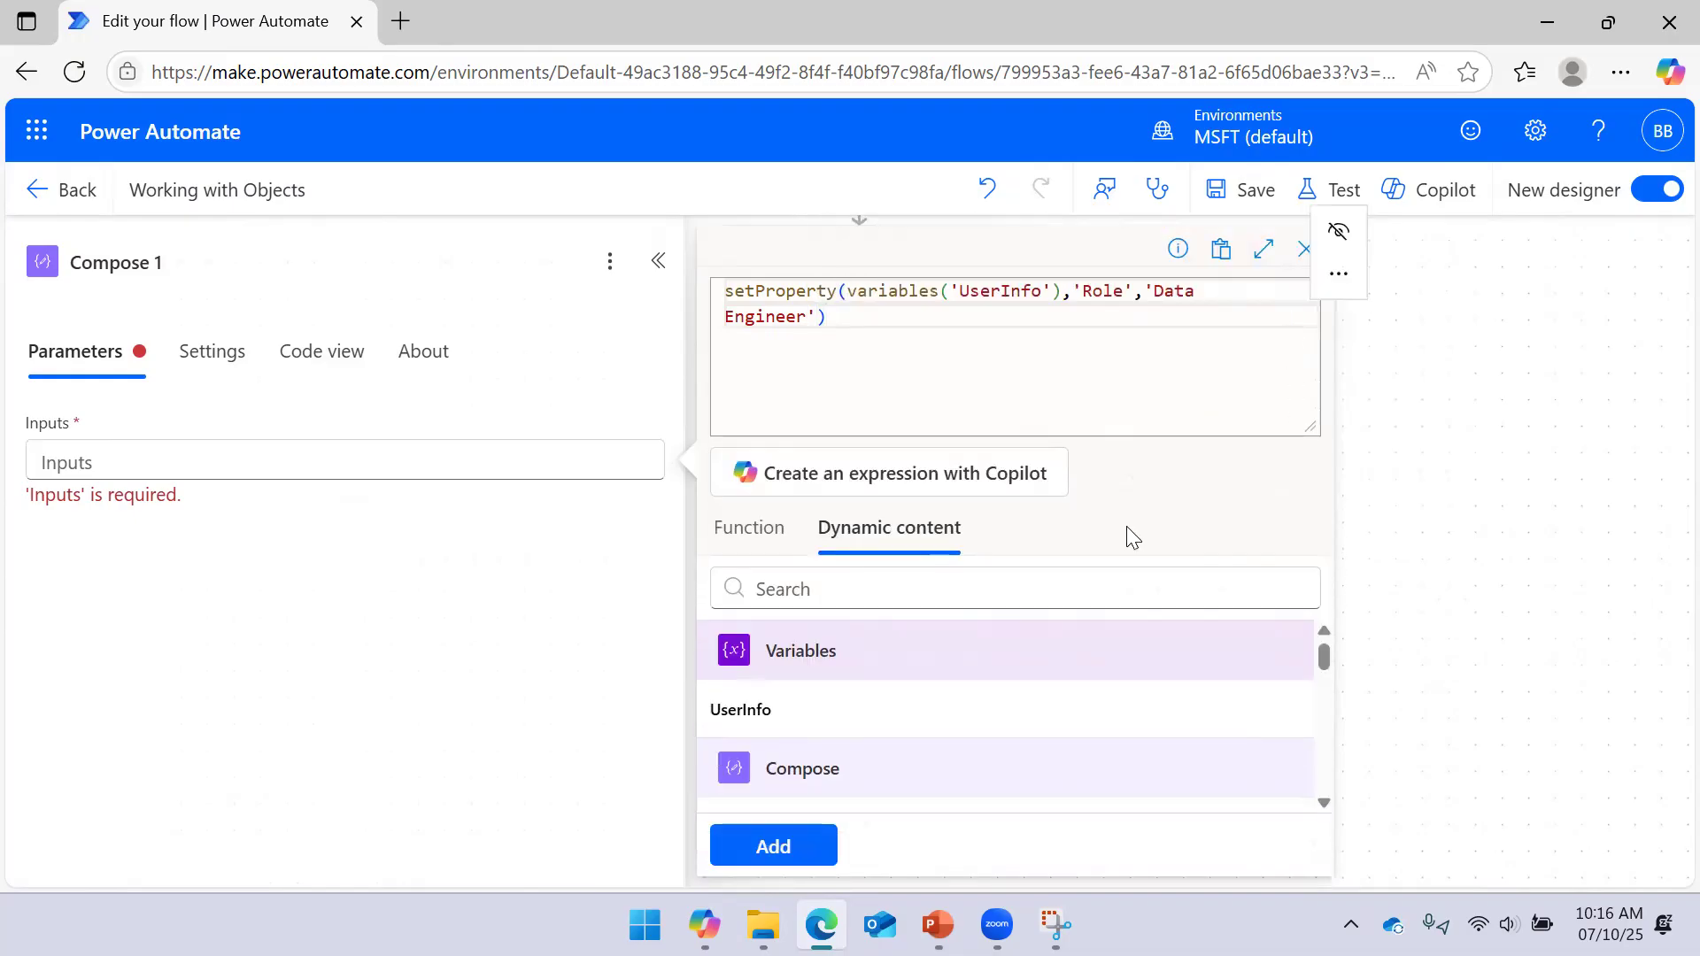
pyautogui.click(788, 836)
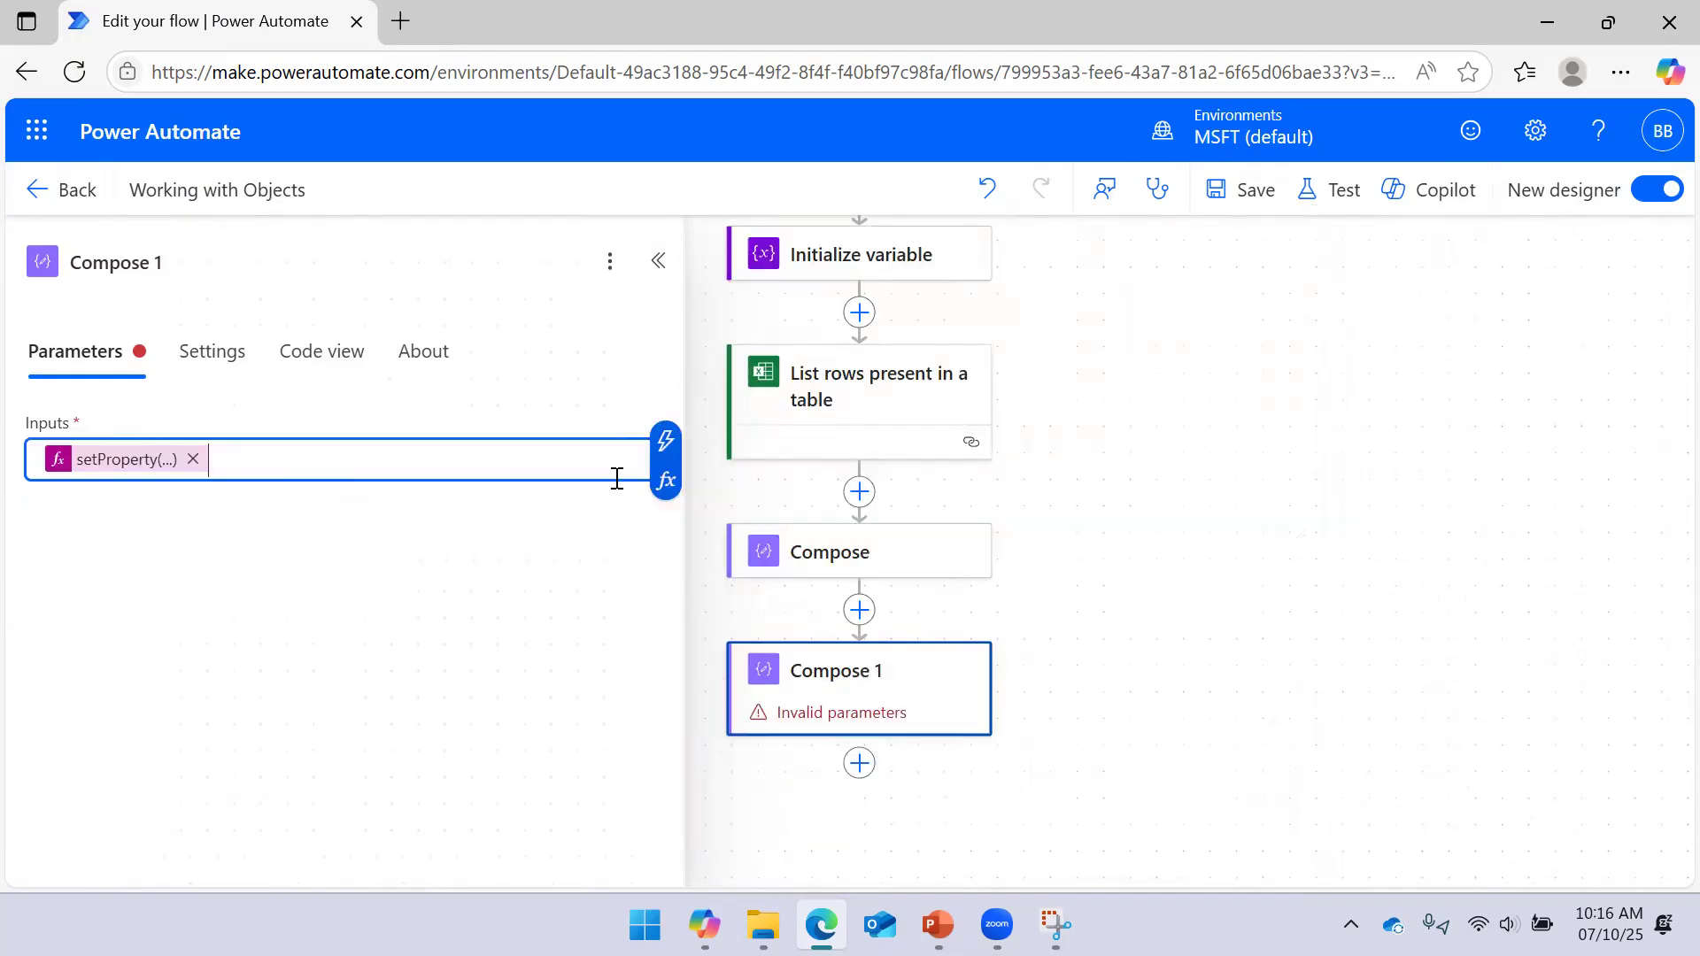
# Save the flow and tidy the canvas by collapsing Compose 1's details panel
pyautogui.click(1237, 212)
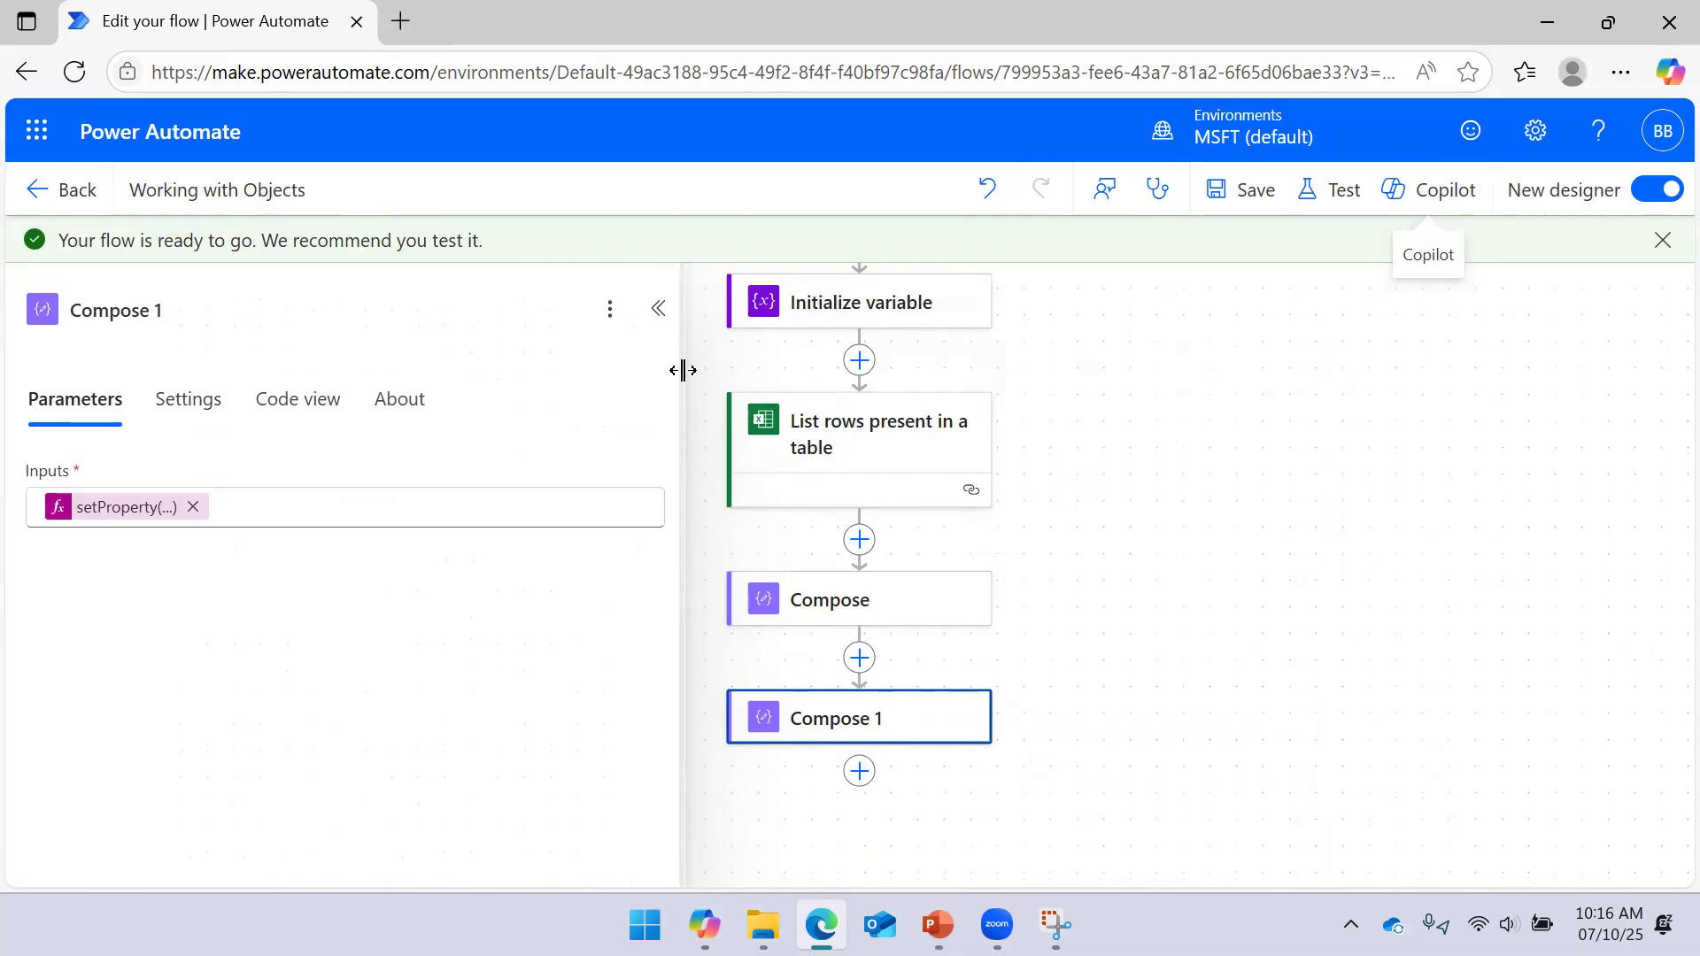
pyautogui.moveTo(683, 370); pyautogui.dragTo(579, 361)
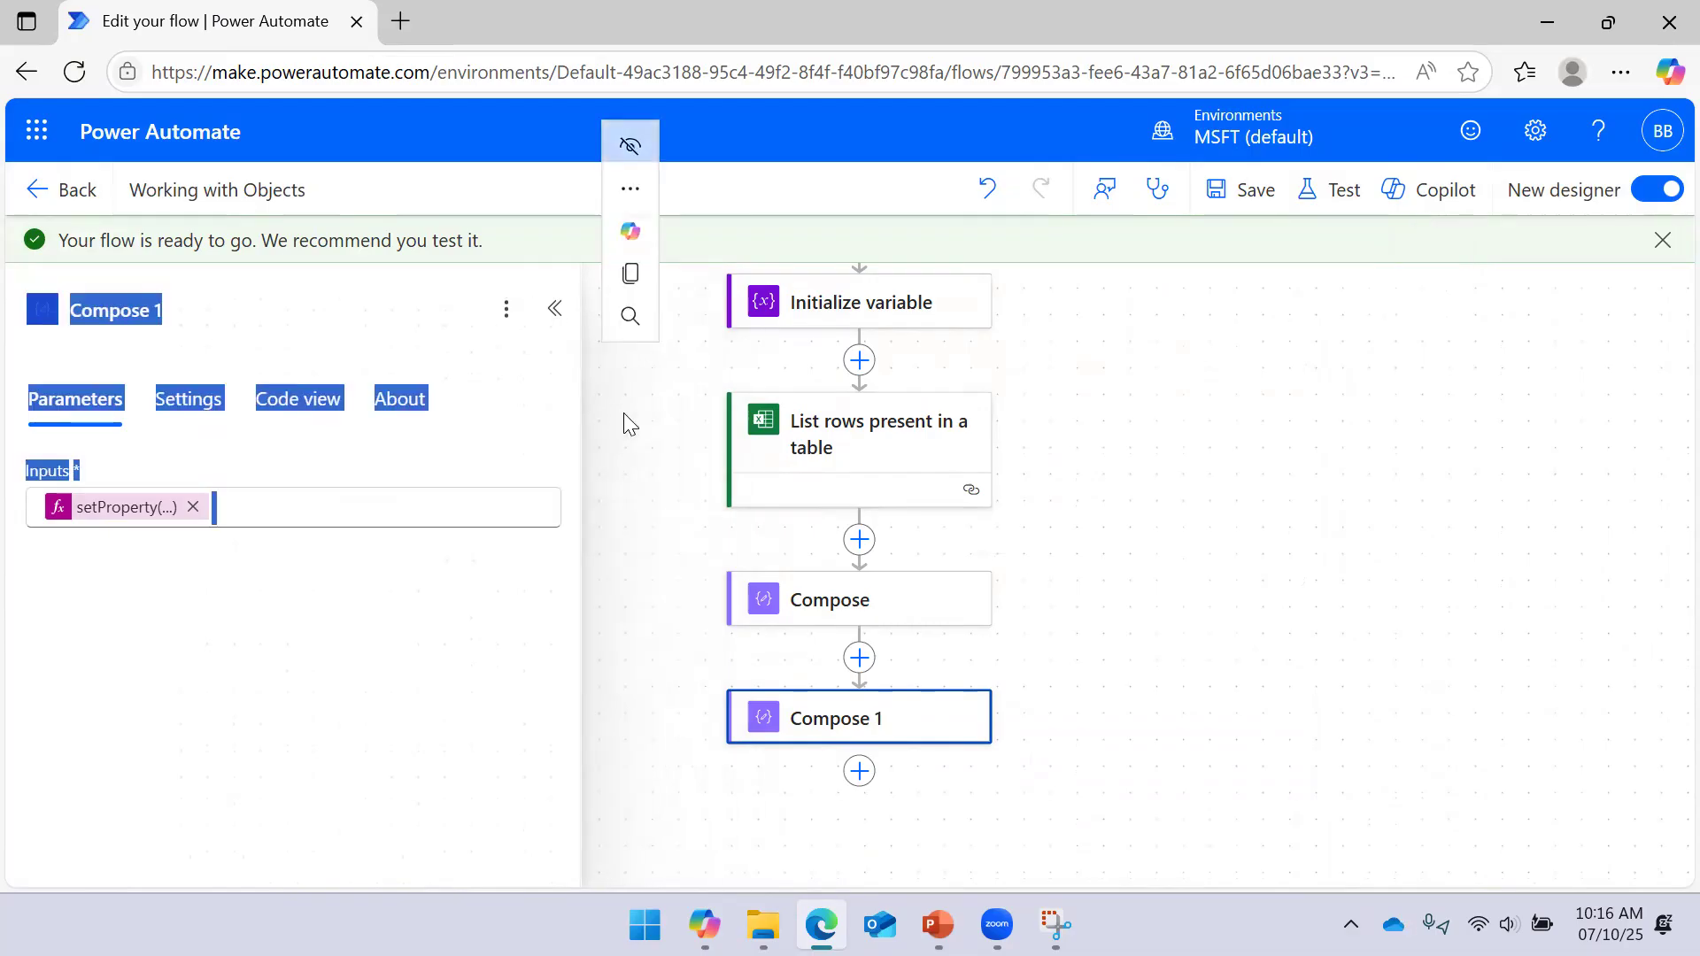
pyautogui.click(1076, 571)
pyautogui.click(914, 708)
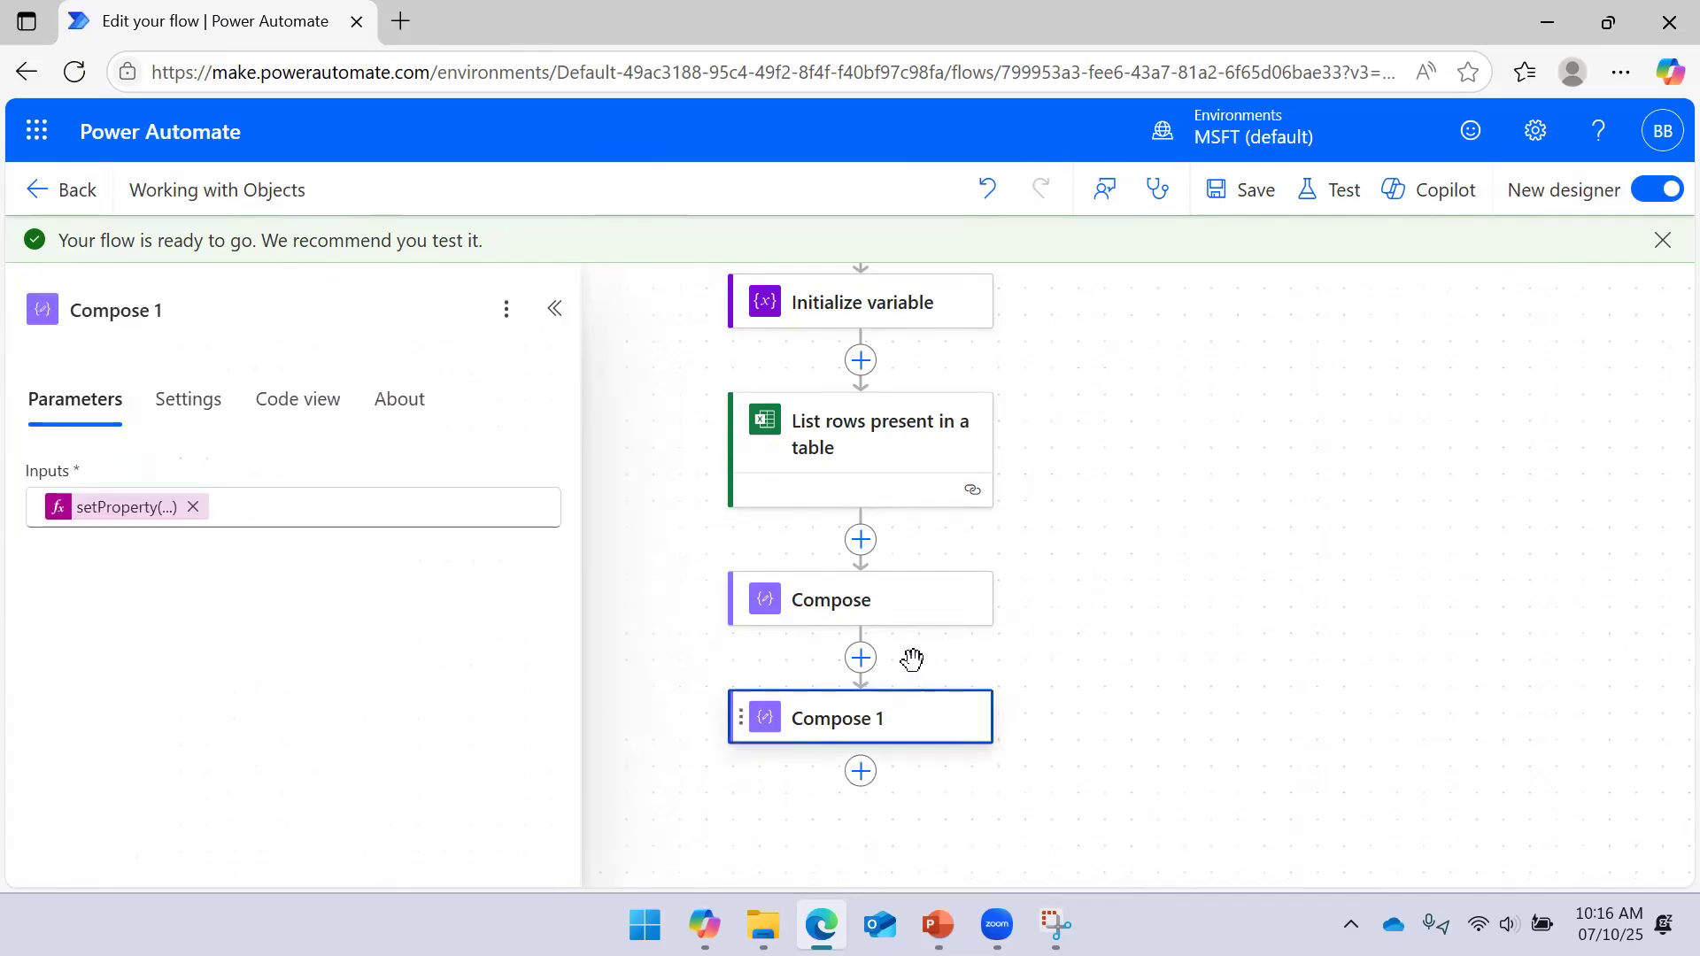
pyautogui.click(1206, 535)
pyautogui.moveTo(922, 729); pyautogui.dragTo(895, 702)
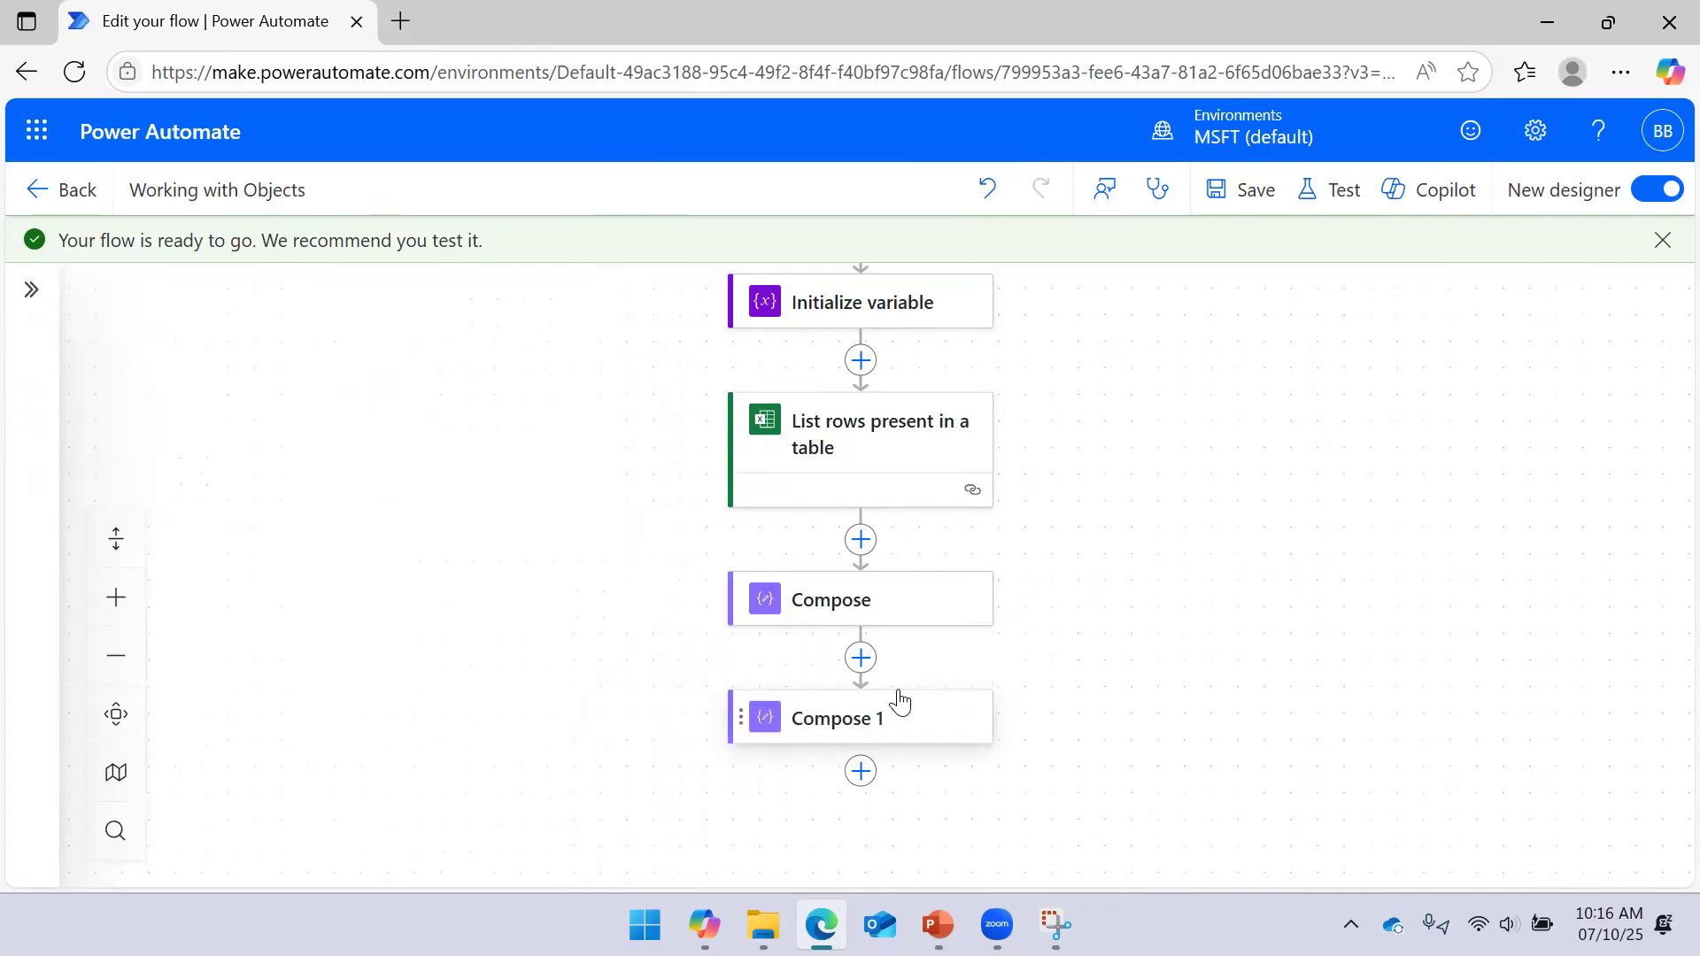
# Add a Compose 2 action below Compose 1 with the UserInfo variable as input, and save
pyautogui.click(862, 770)
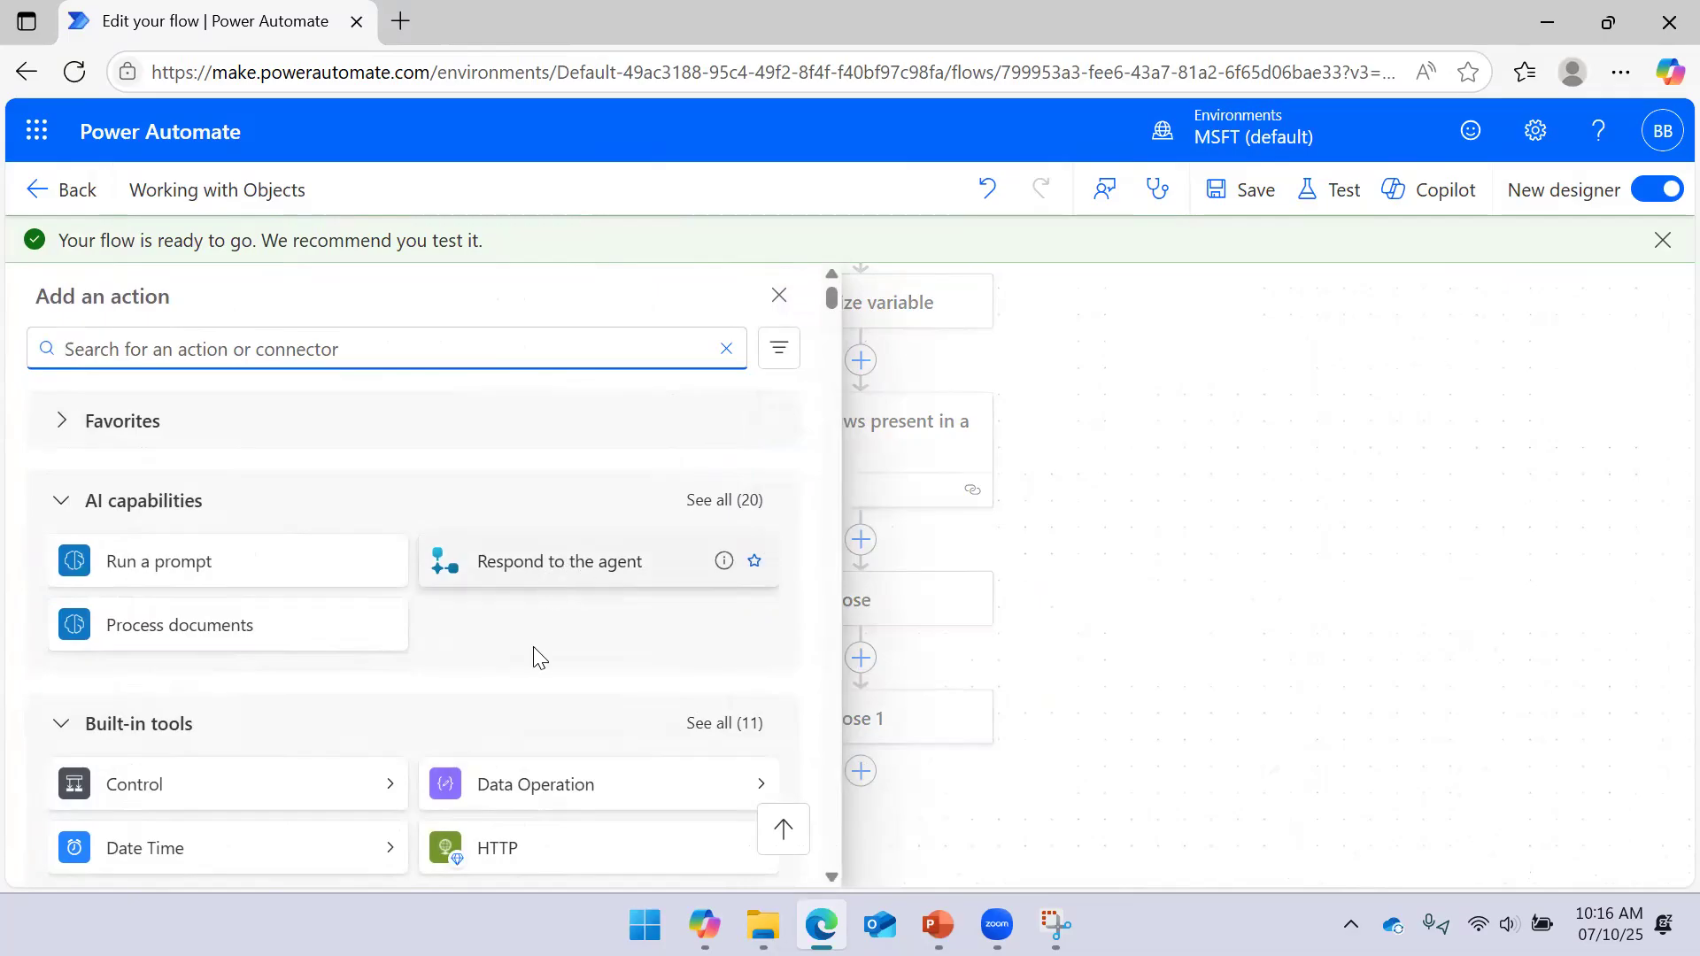
pyautogui.click(760, 793)
pyautogui.click(276, 416)
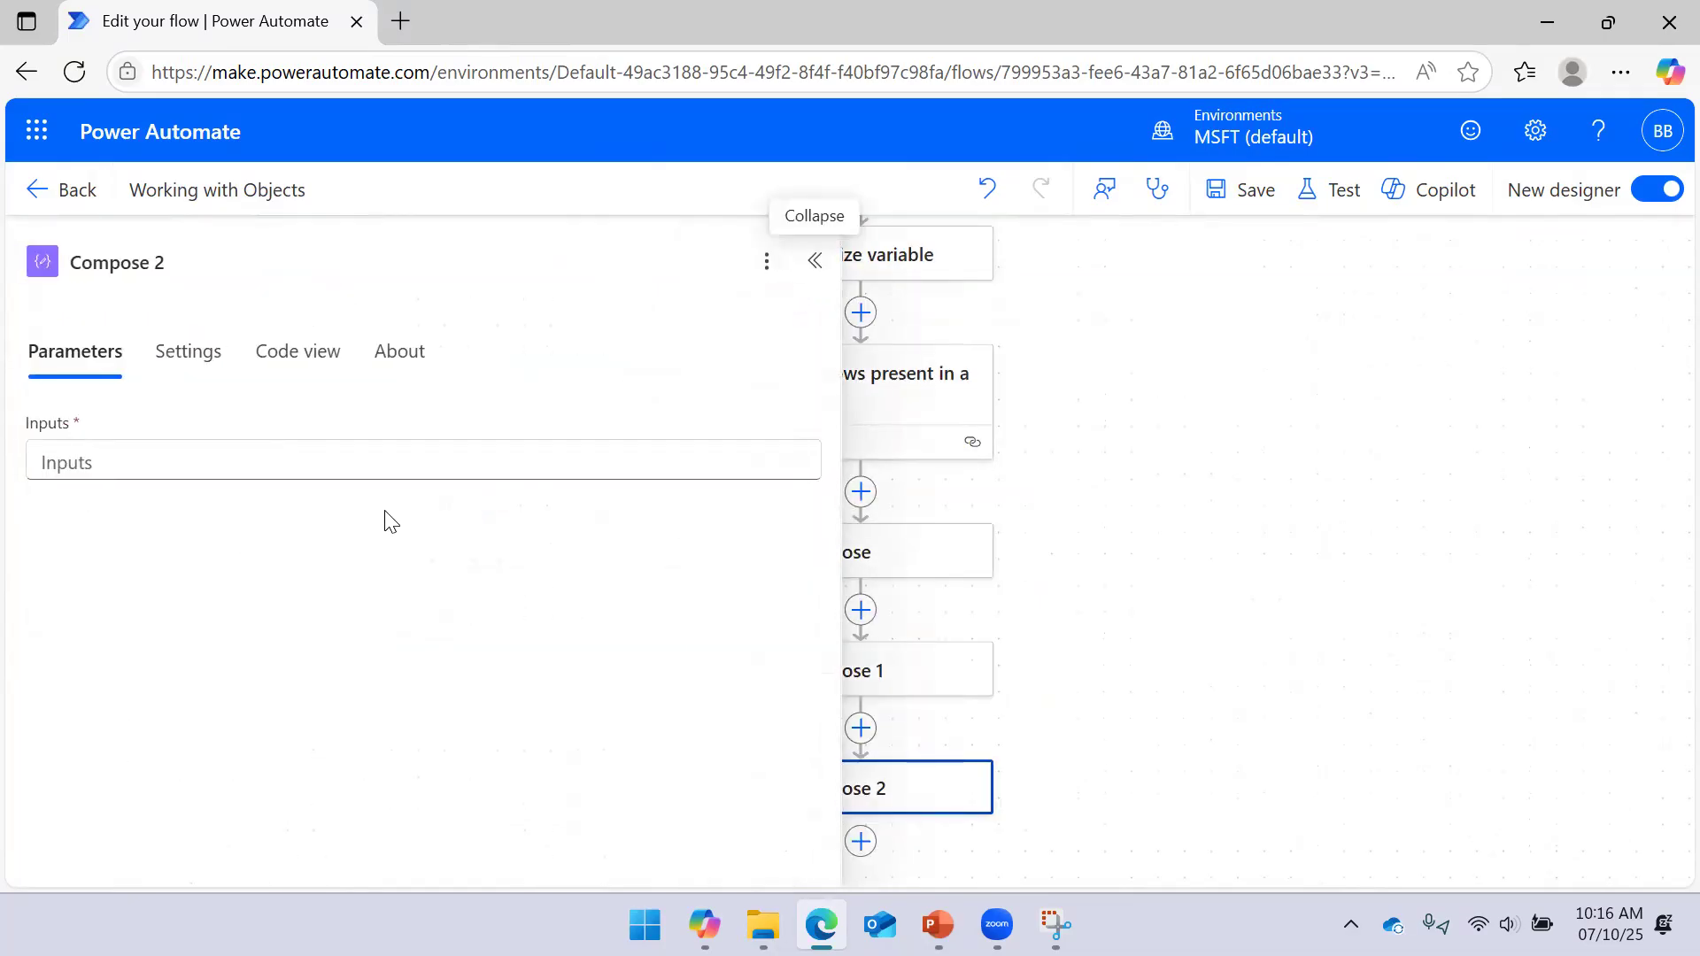
pyautogui.click(357, 467)
pyautogui.click(821, 436)
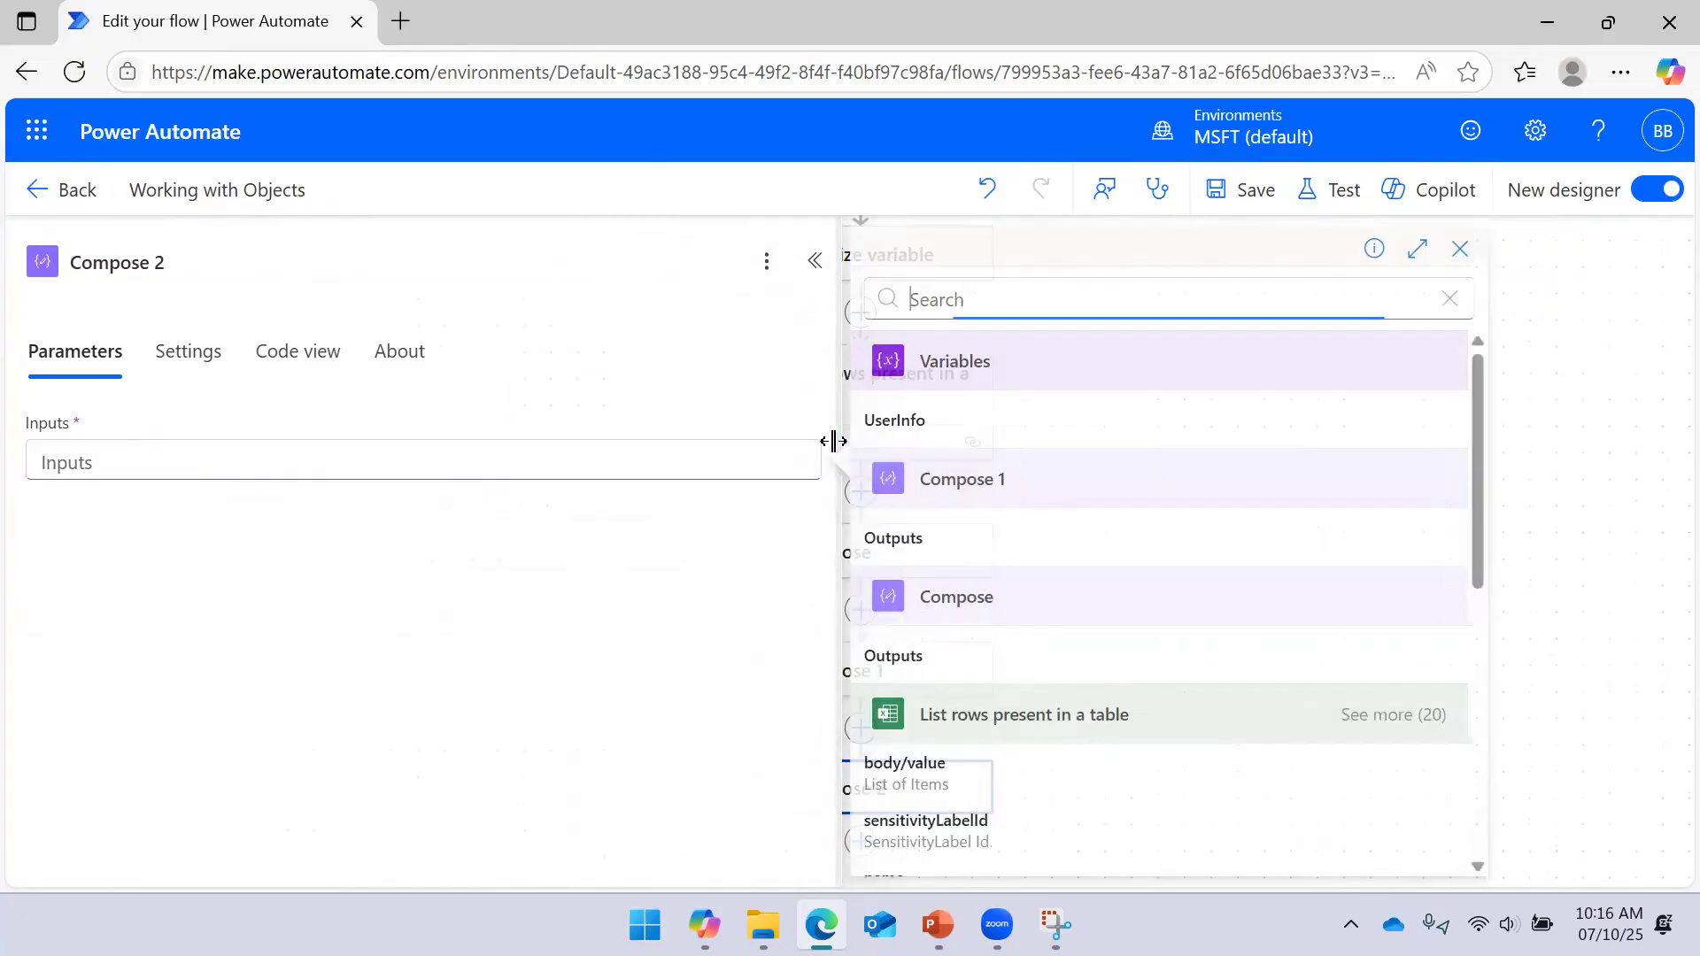
pyautogui.click(990, 434)
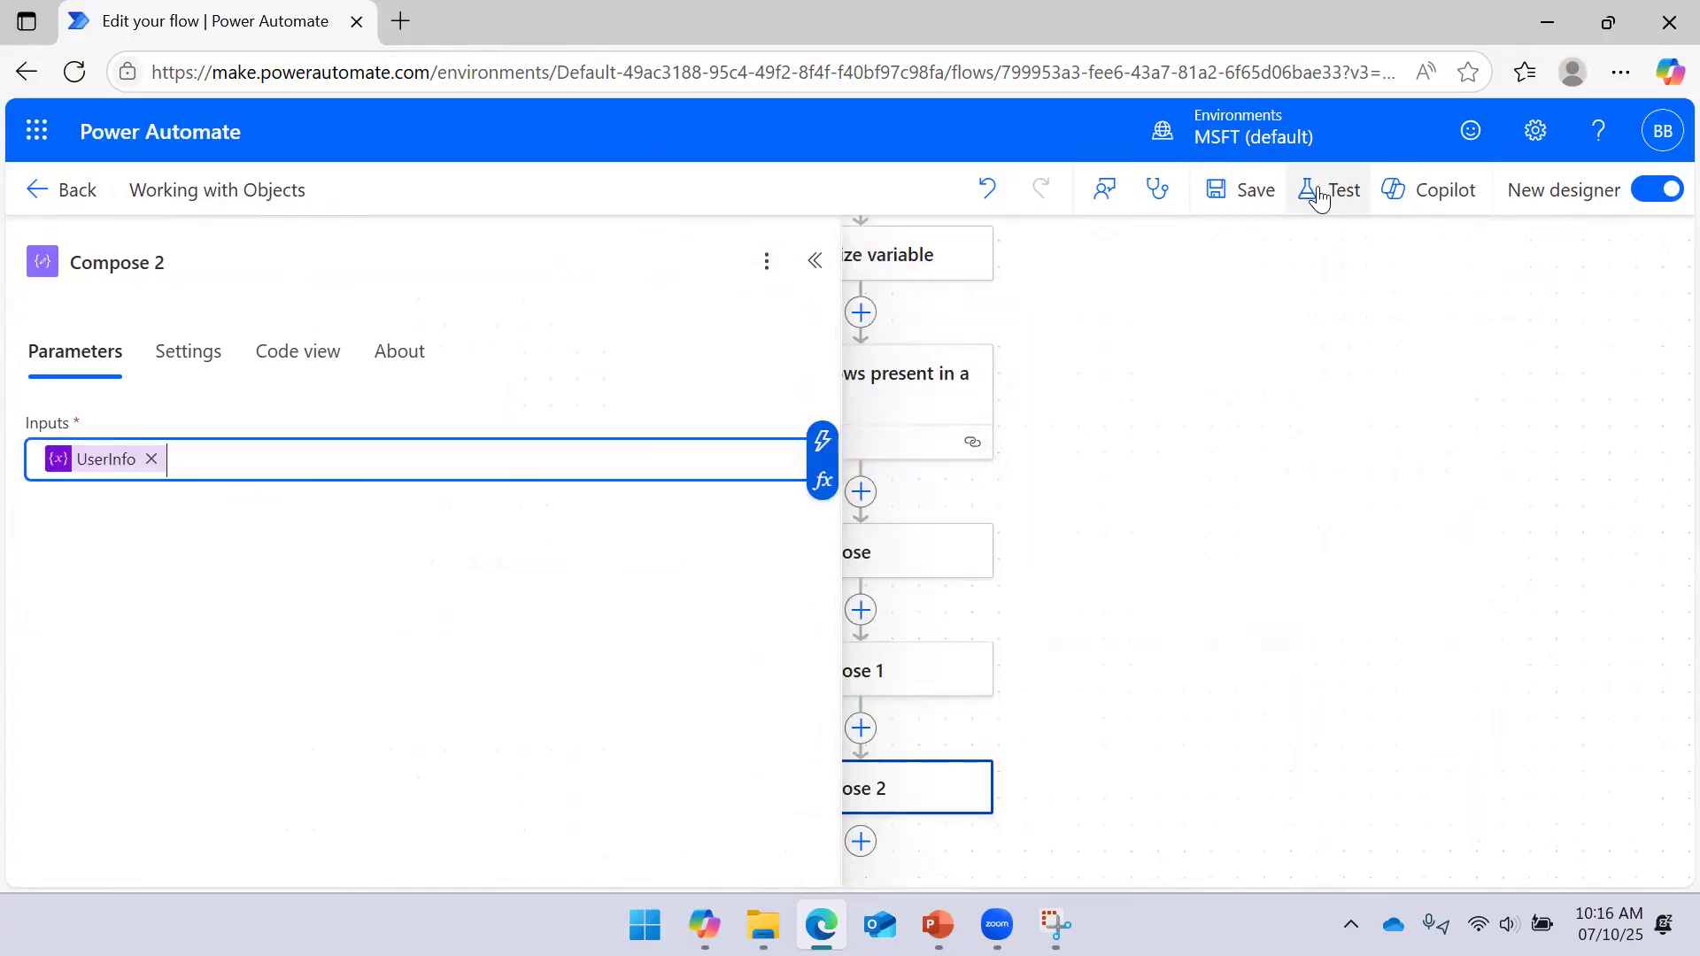
pyautogui.click(1247, 193)
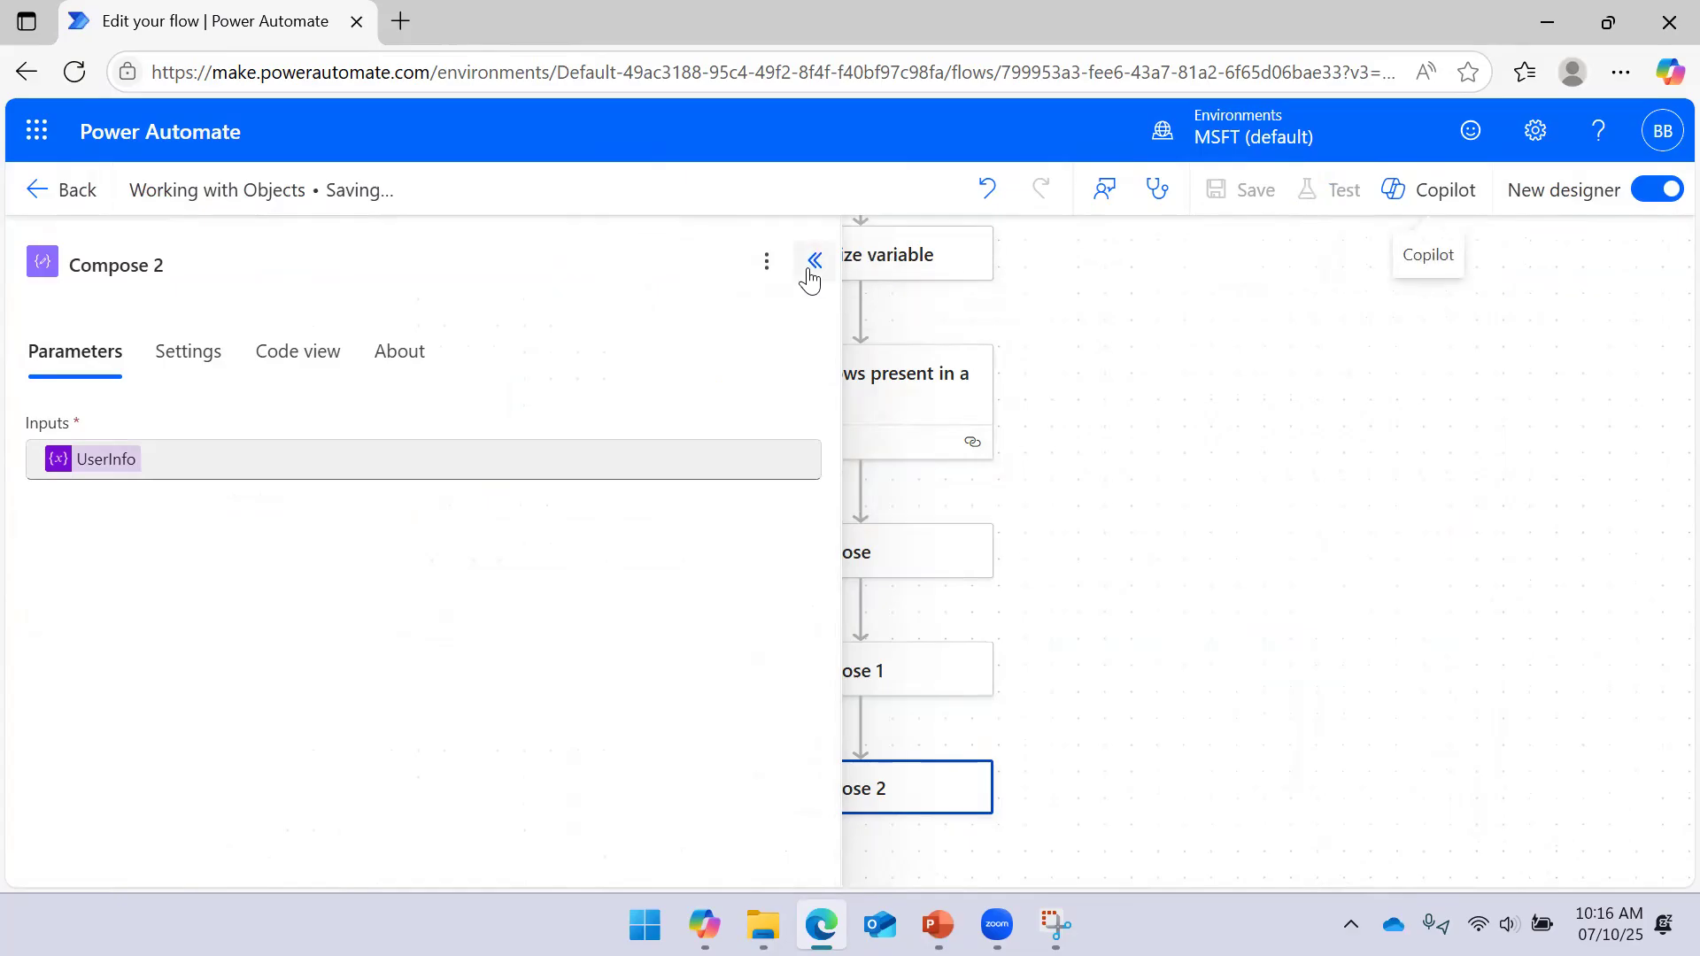
pyautogui.click(813, 261)
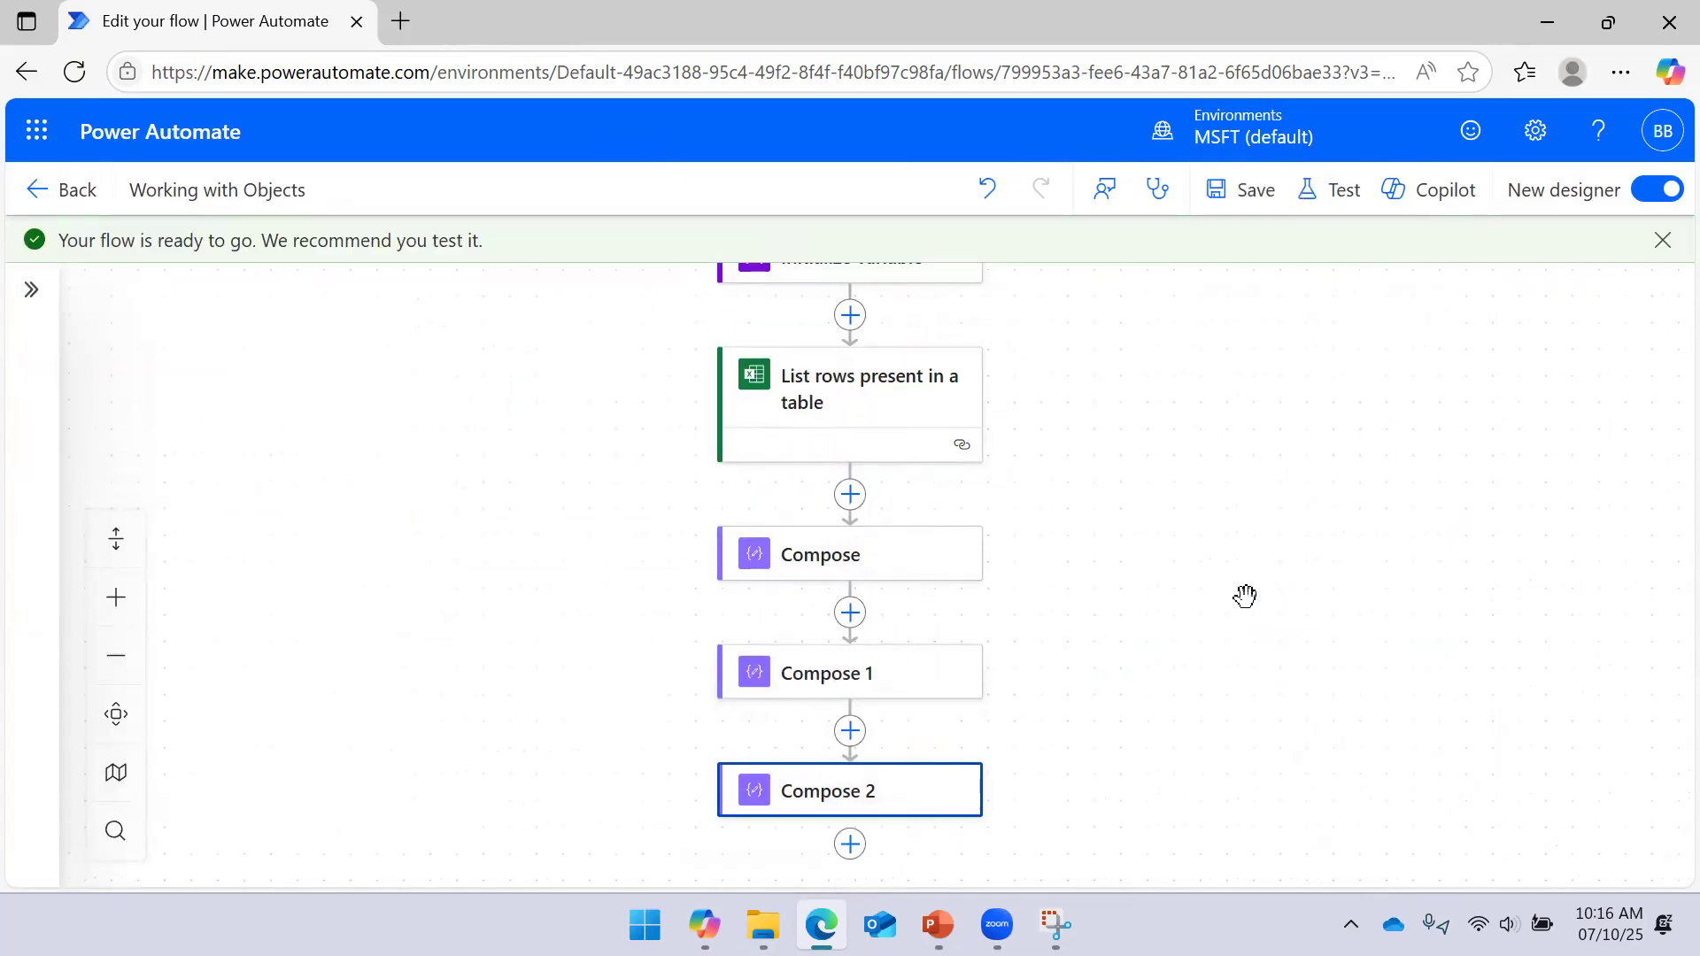
# Run a manual test of the flow and view the Compose step's results
pyautogui.click(1335, 190)
pyautogui.click(1245, 284)
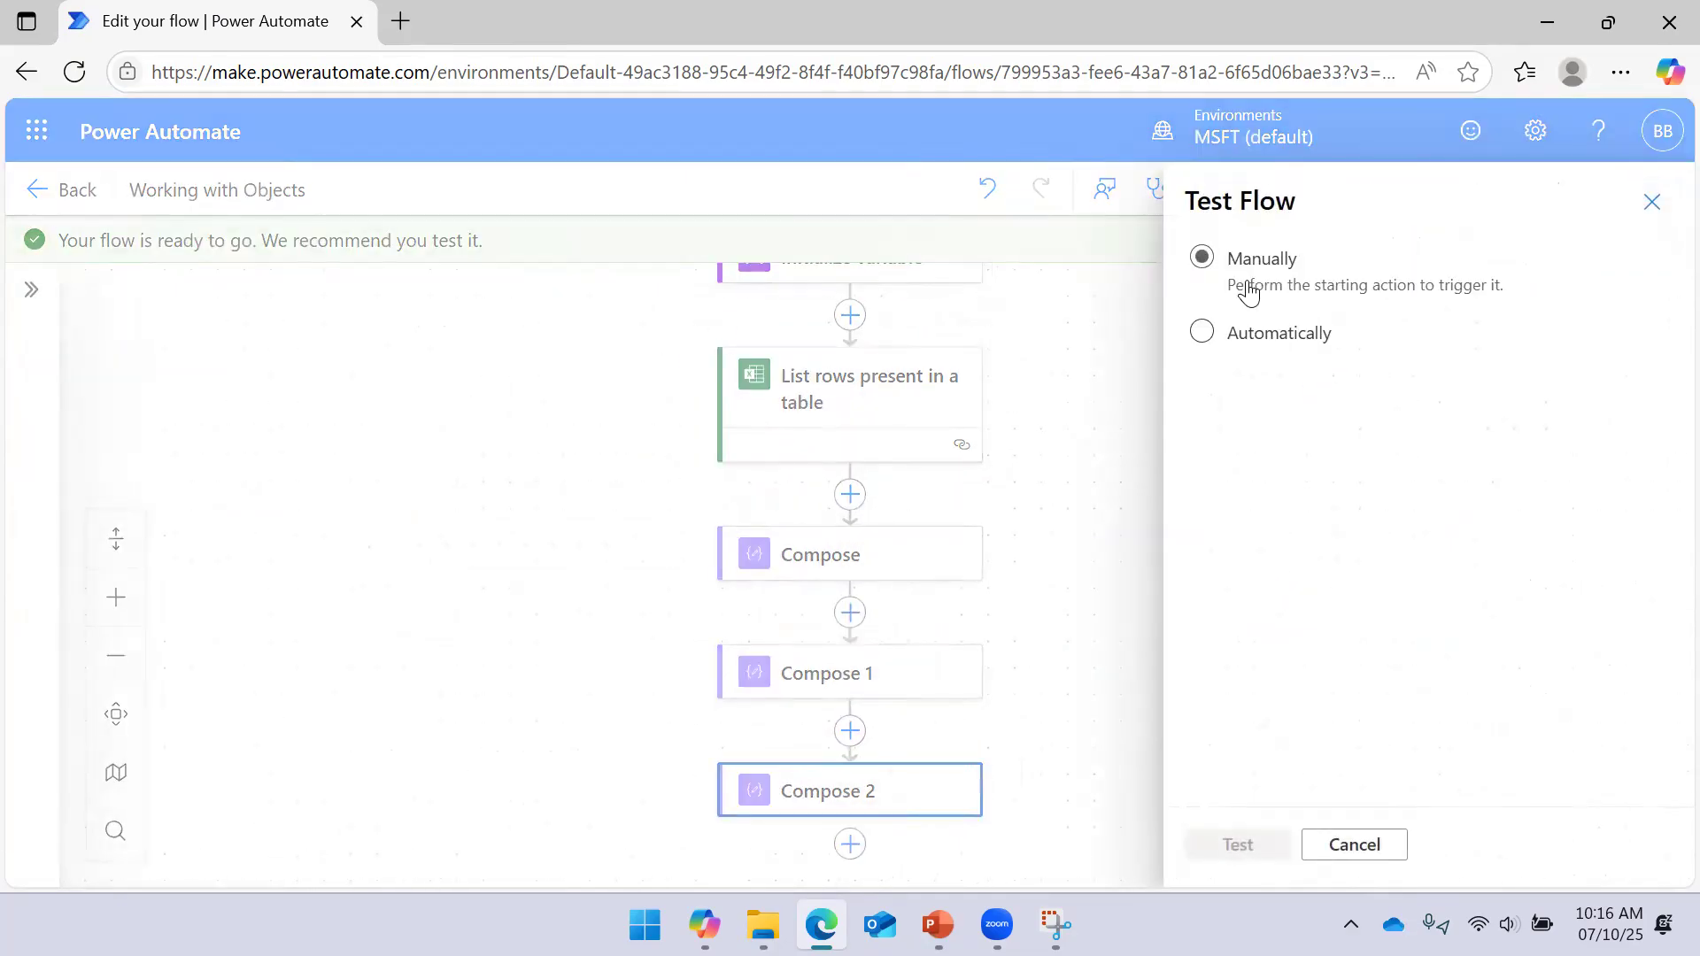
pyautogui.click(1238, 844)
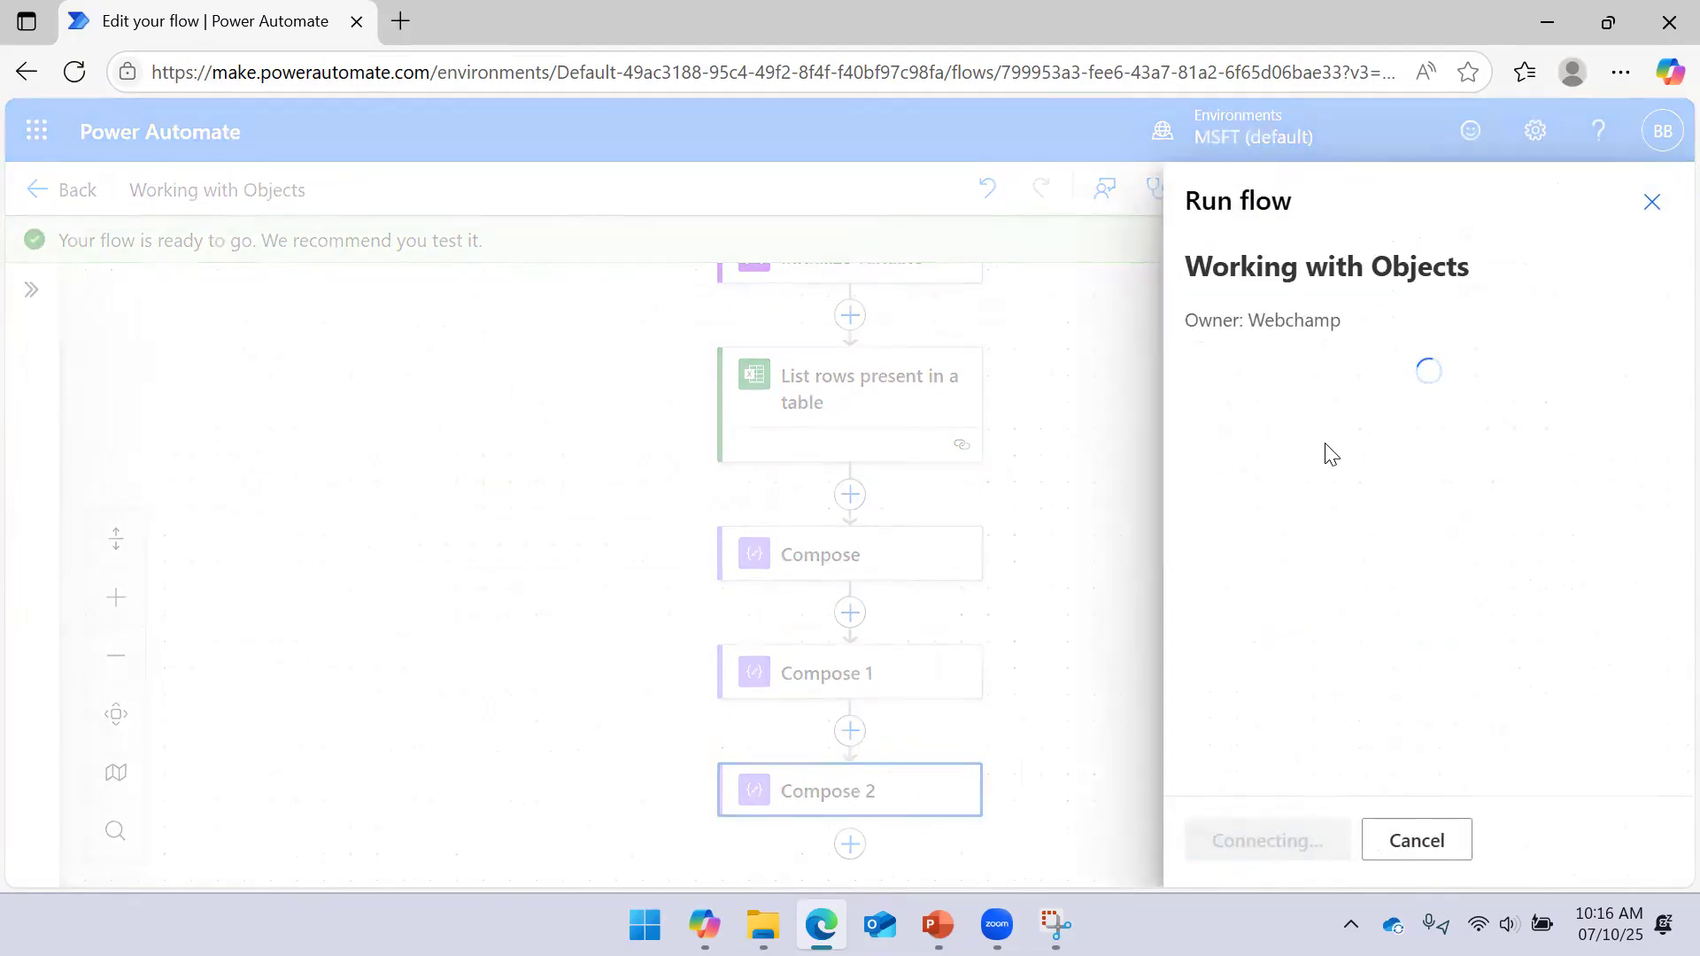
pyautogui.click(1265, 839)
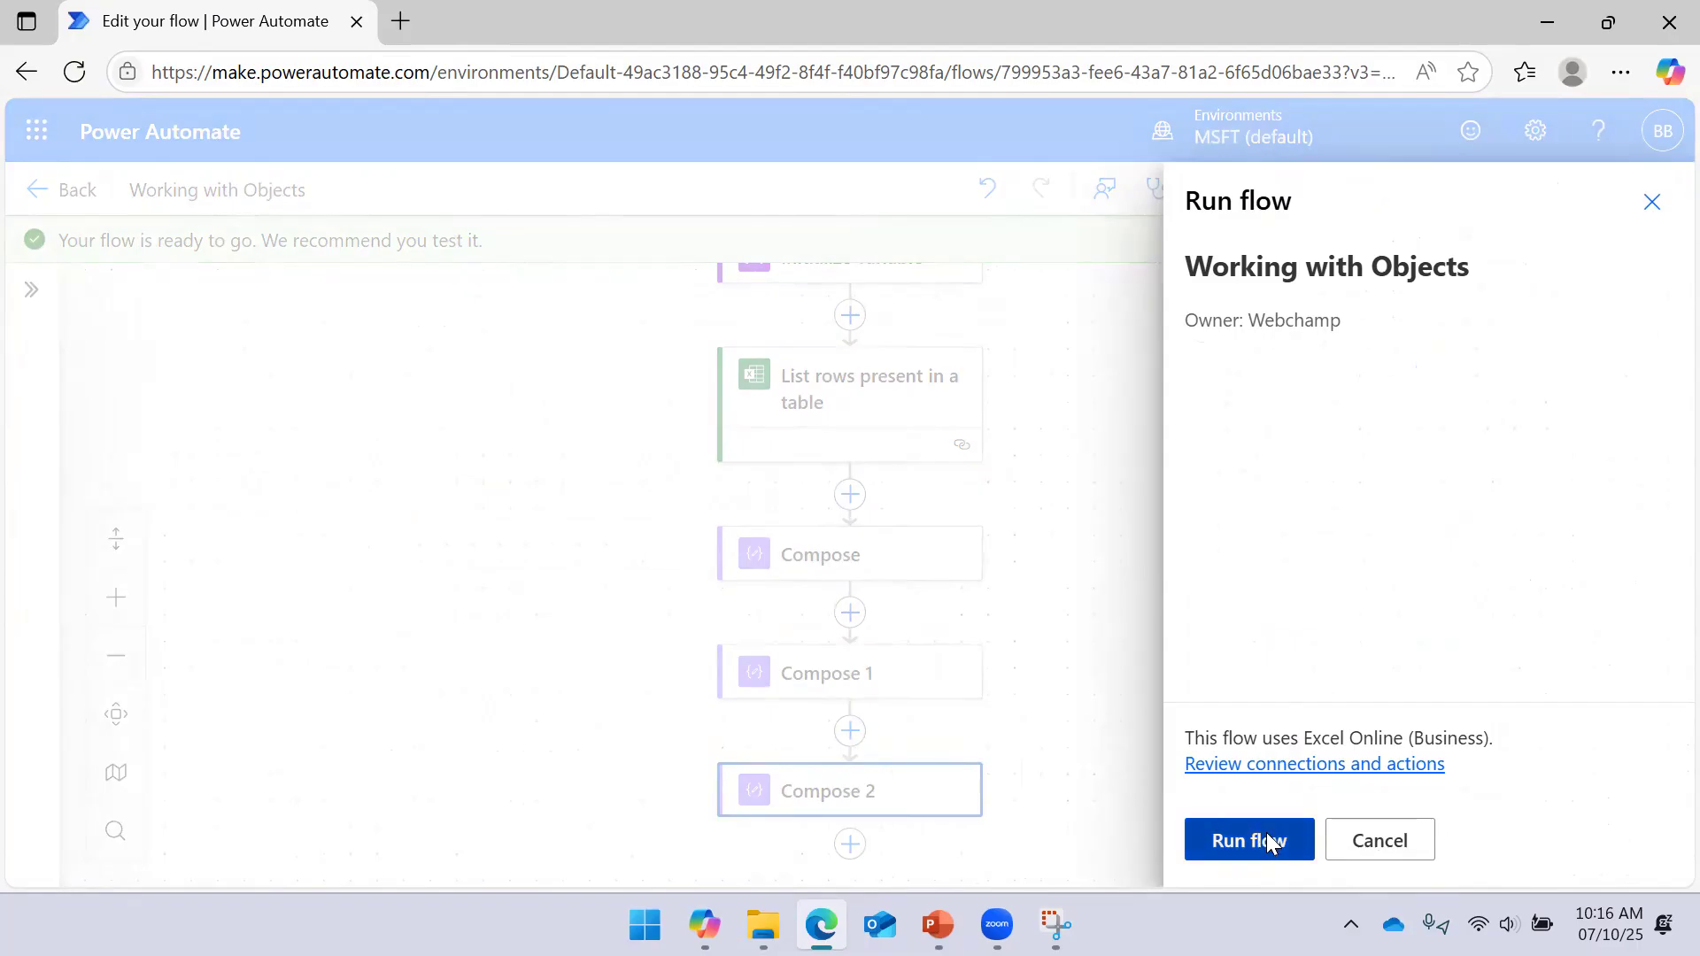
pyautogui.click(1237, 840)
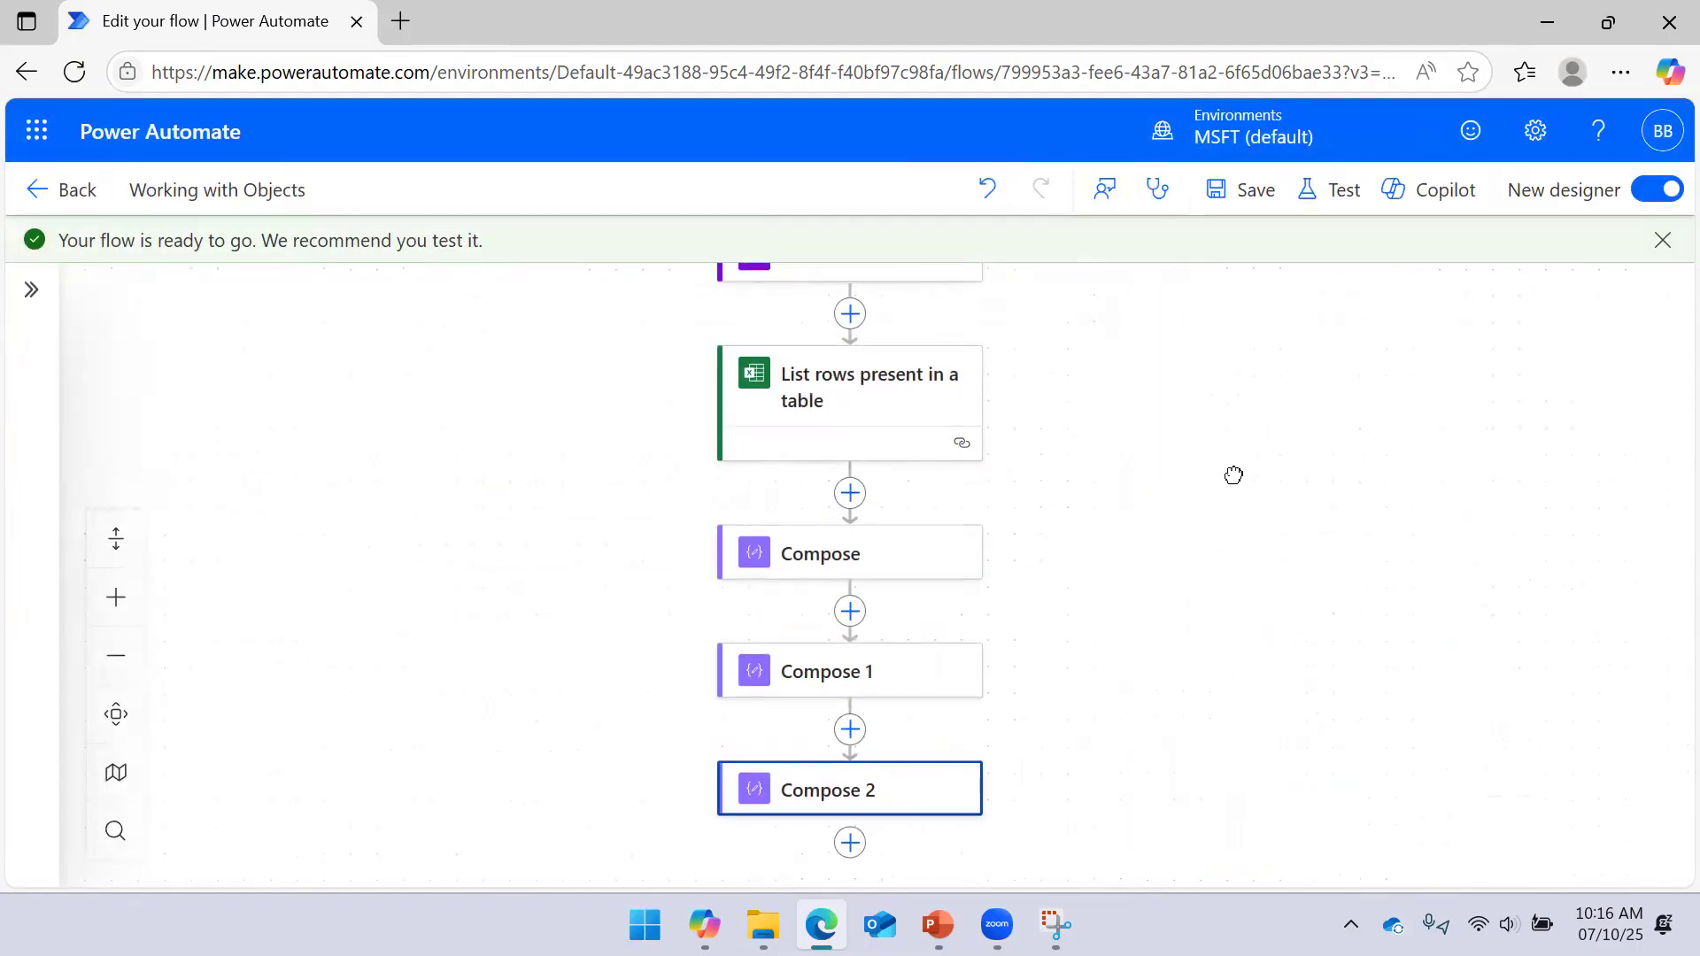
pyautogui.click(892, 399)
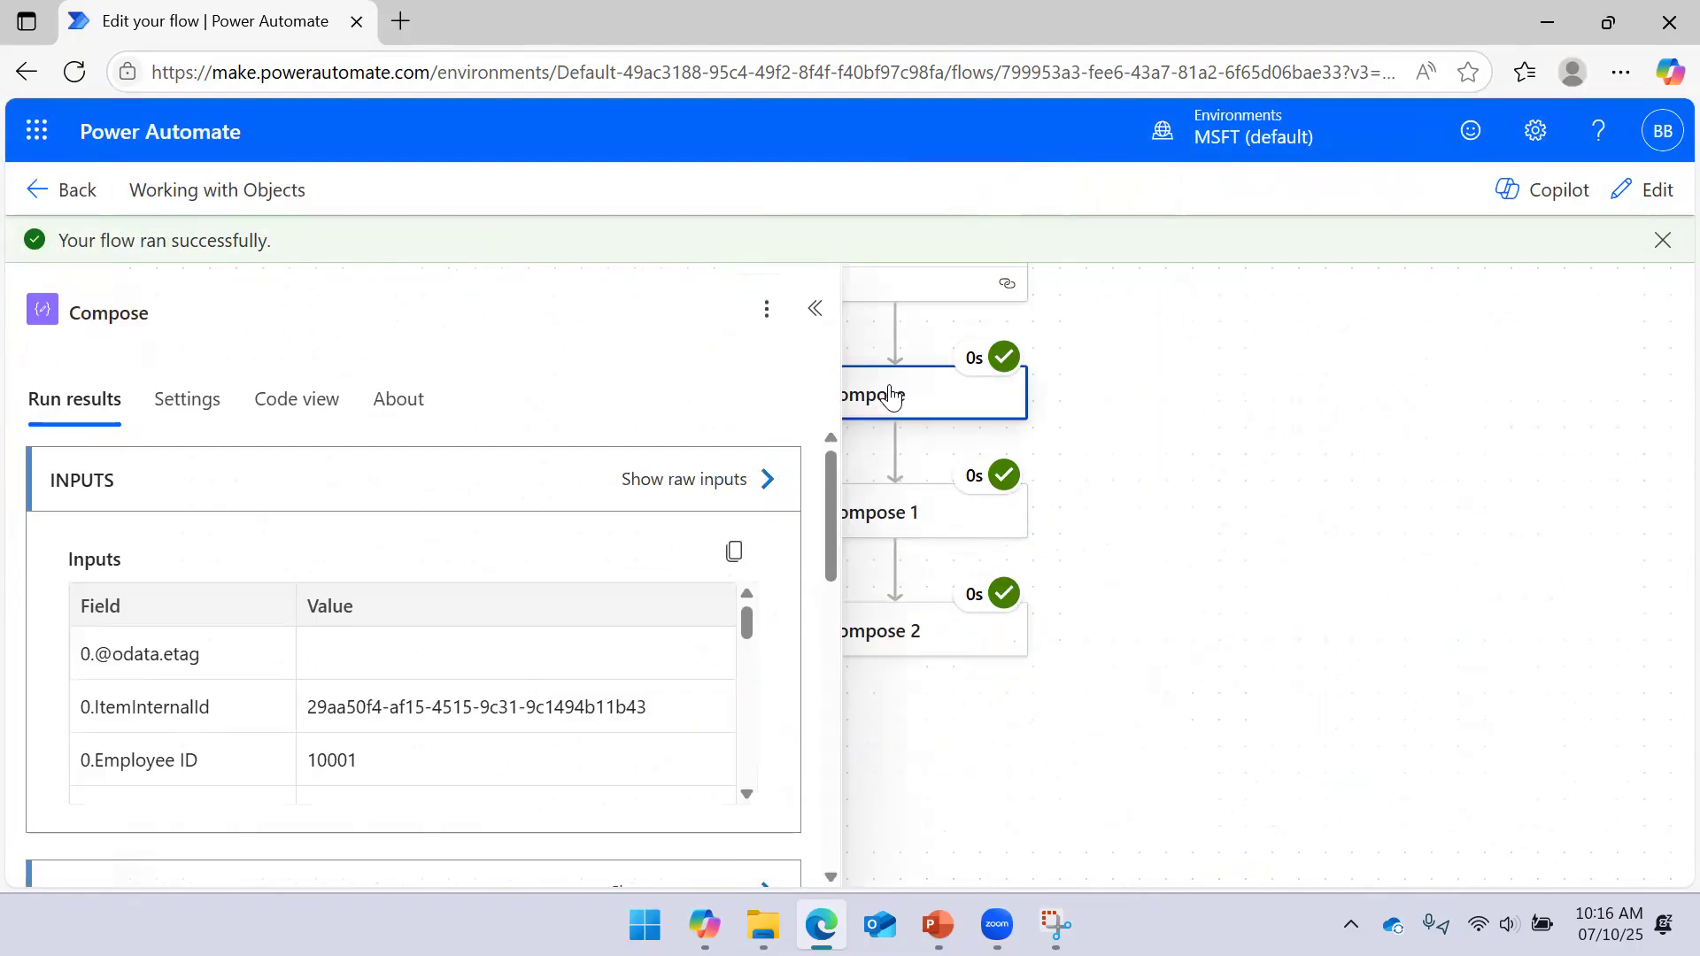
pyautogui.click(815, 310)
pyautogui.click(899, 530)
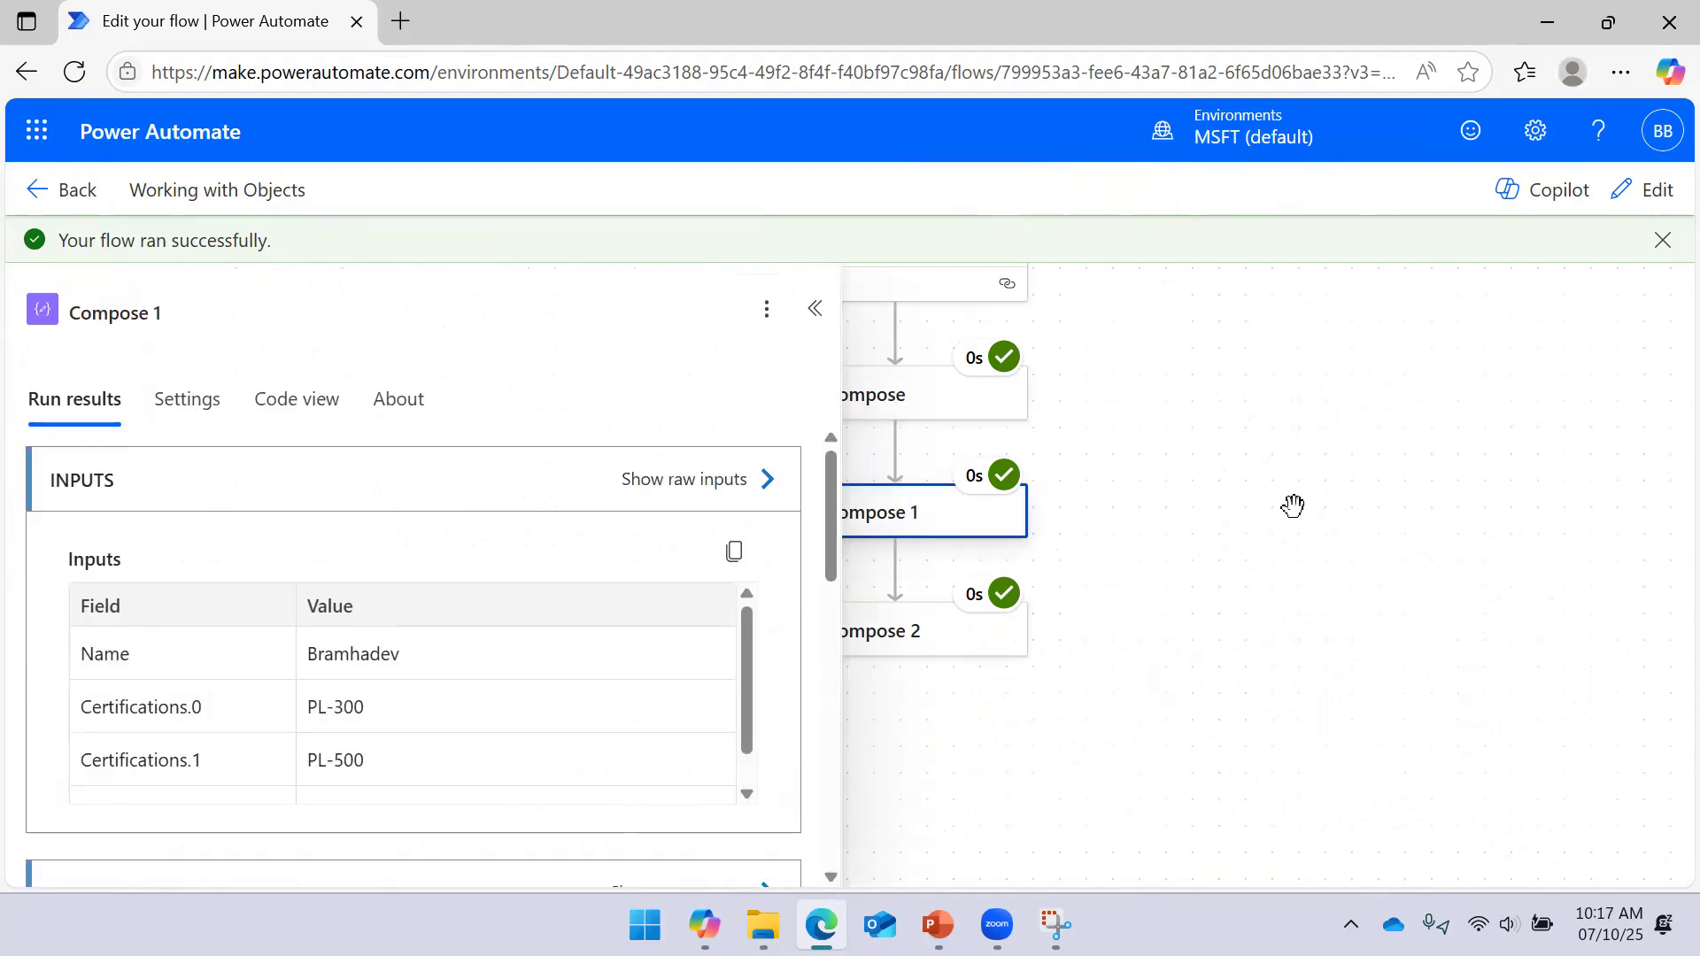
pyautogui.moveTo(1293, 506); pyautogui.dragTo(1423, 467)
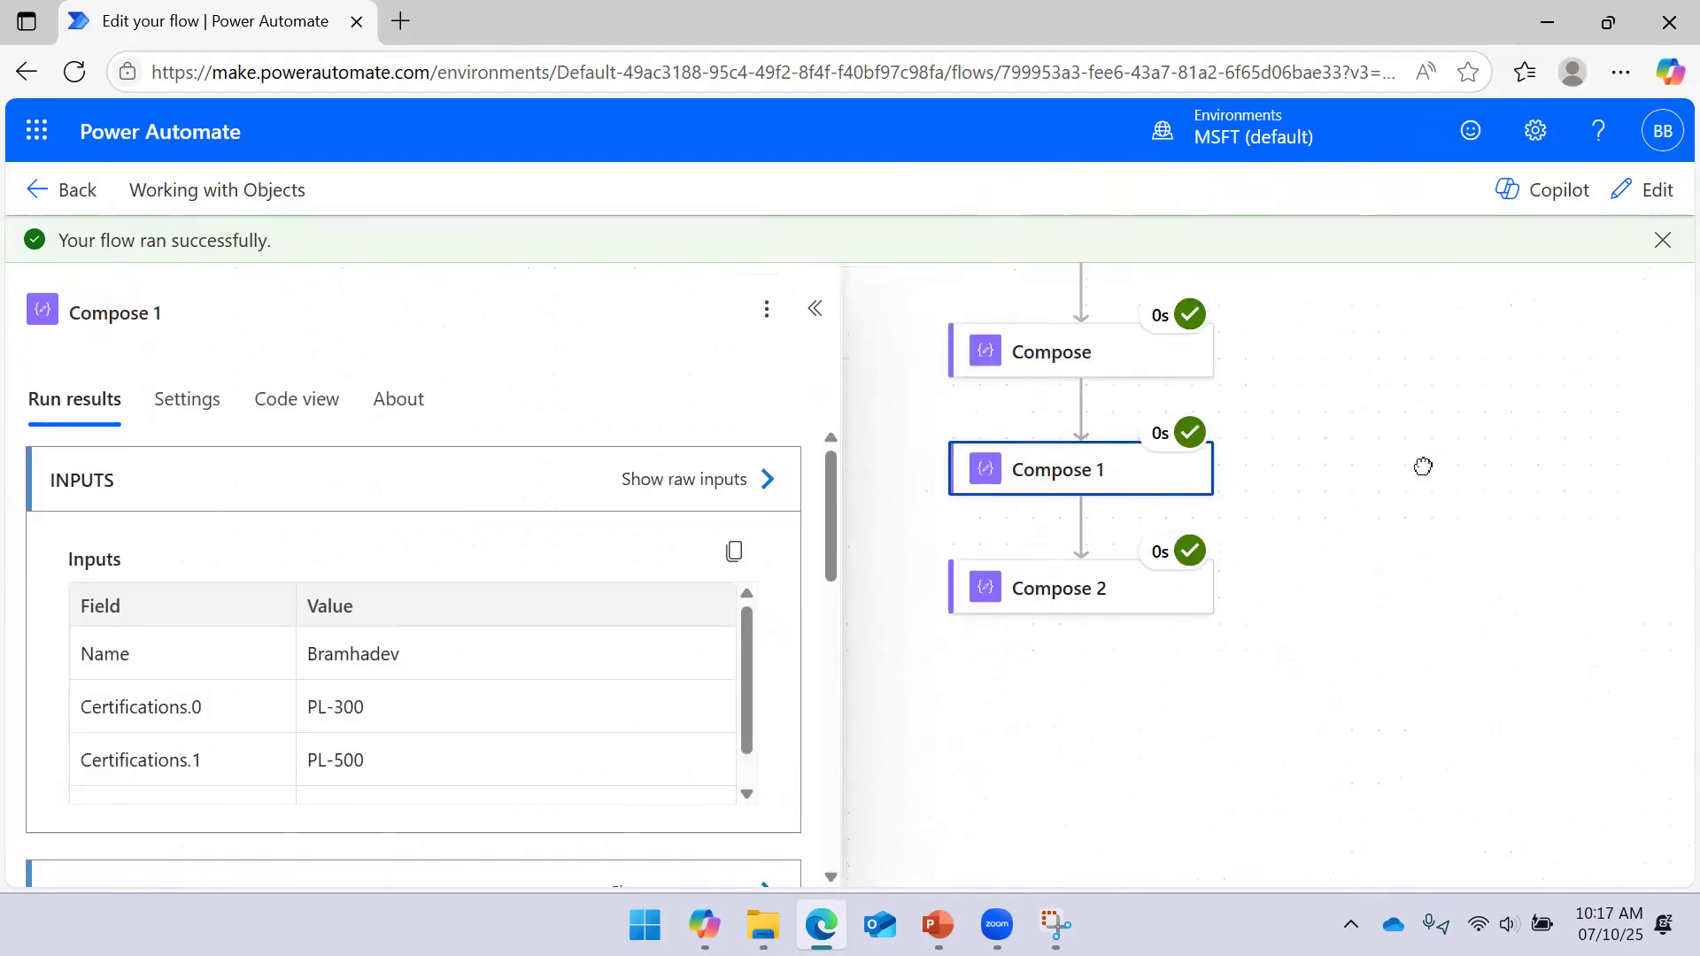
pyautogui.click(768, 482)
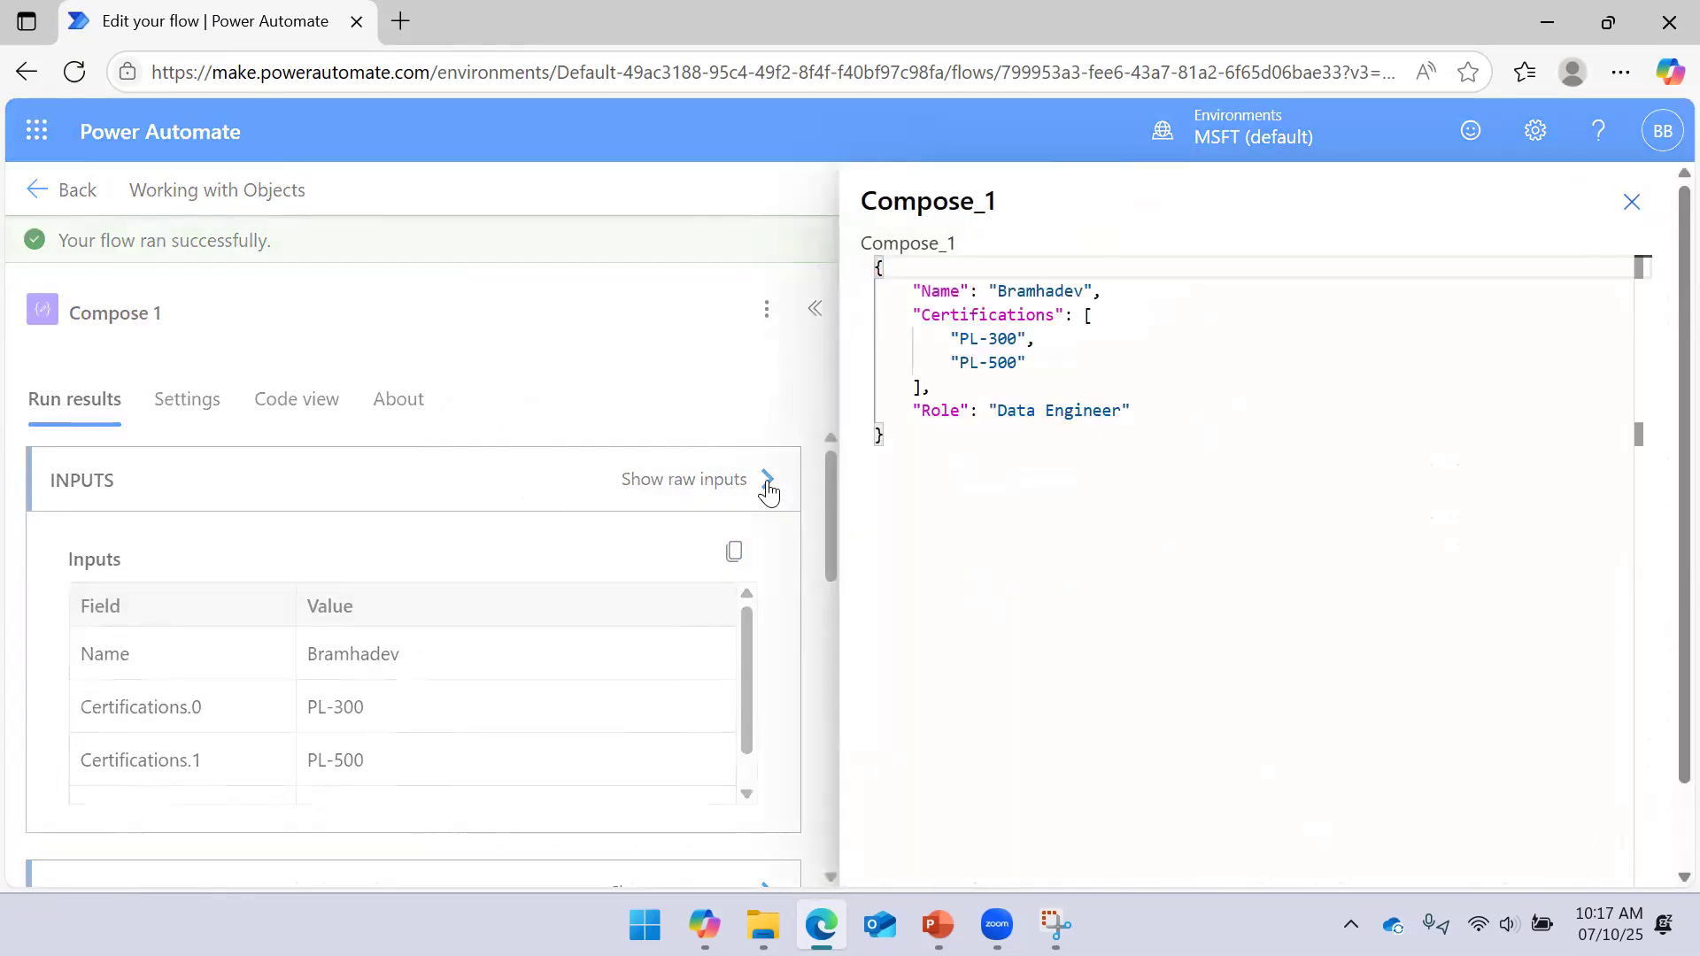
pyautogui.click(1632, 201)
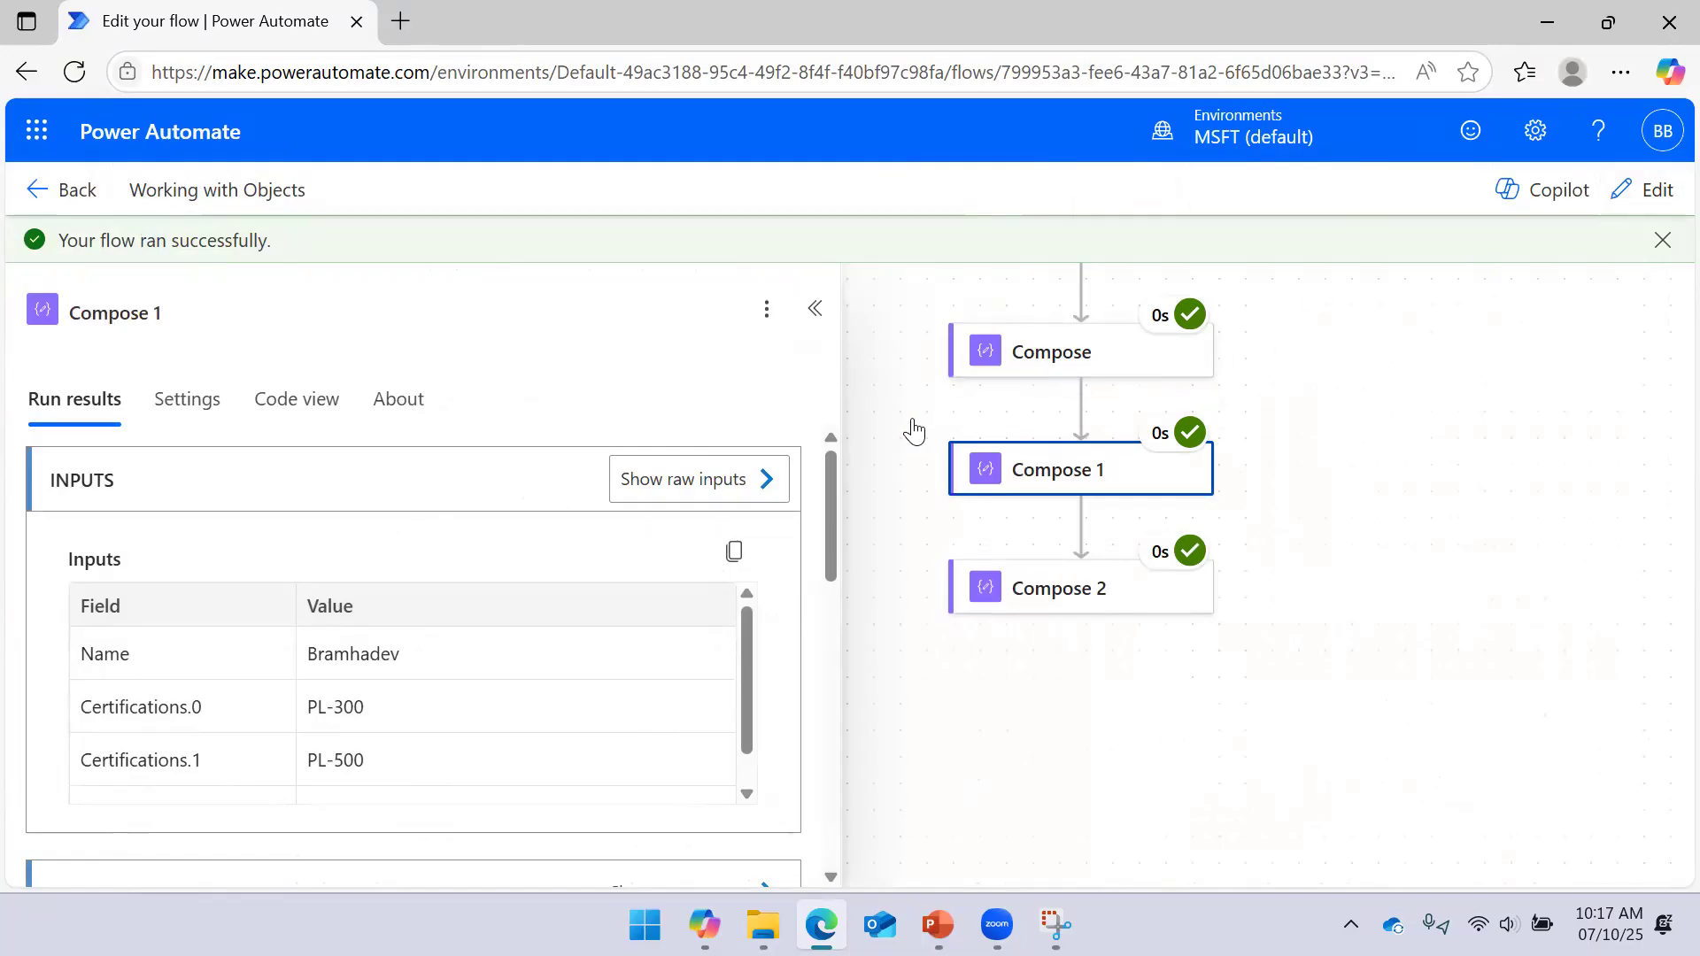
pyautogui.scroll(-5, 676, 578)
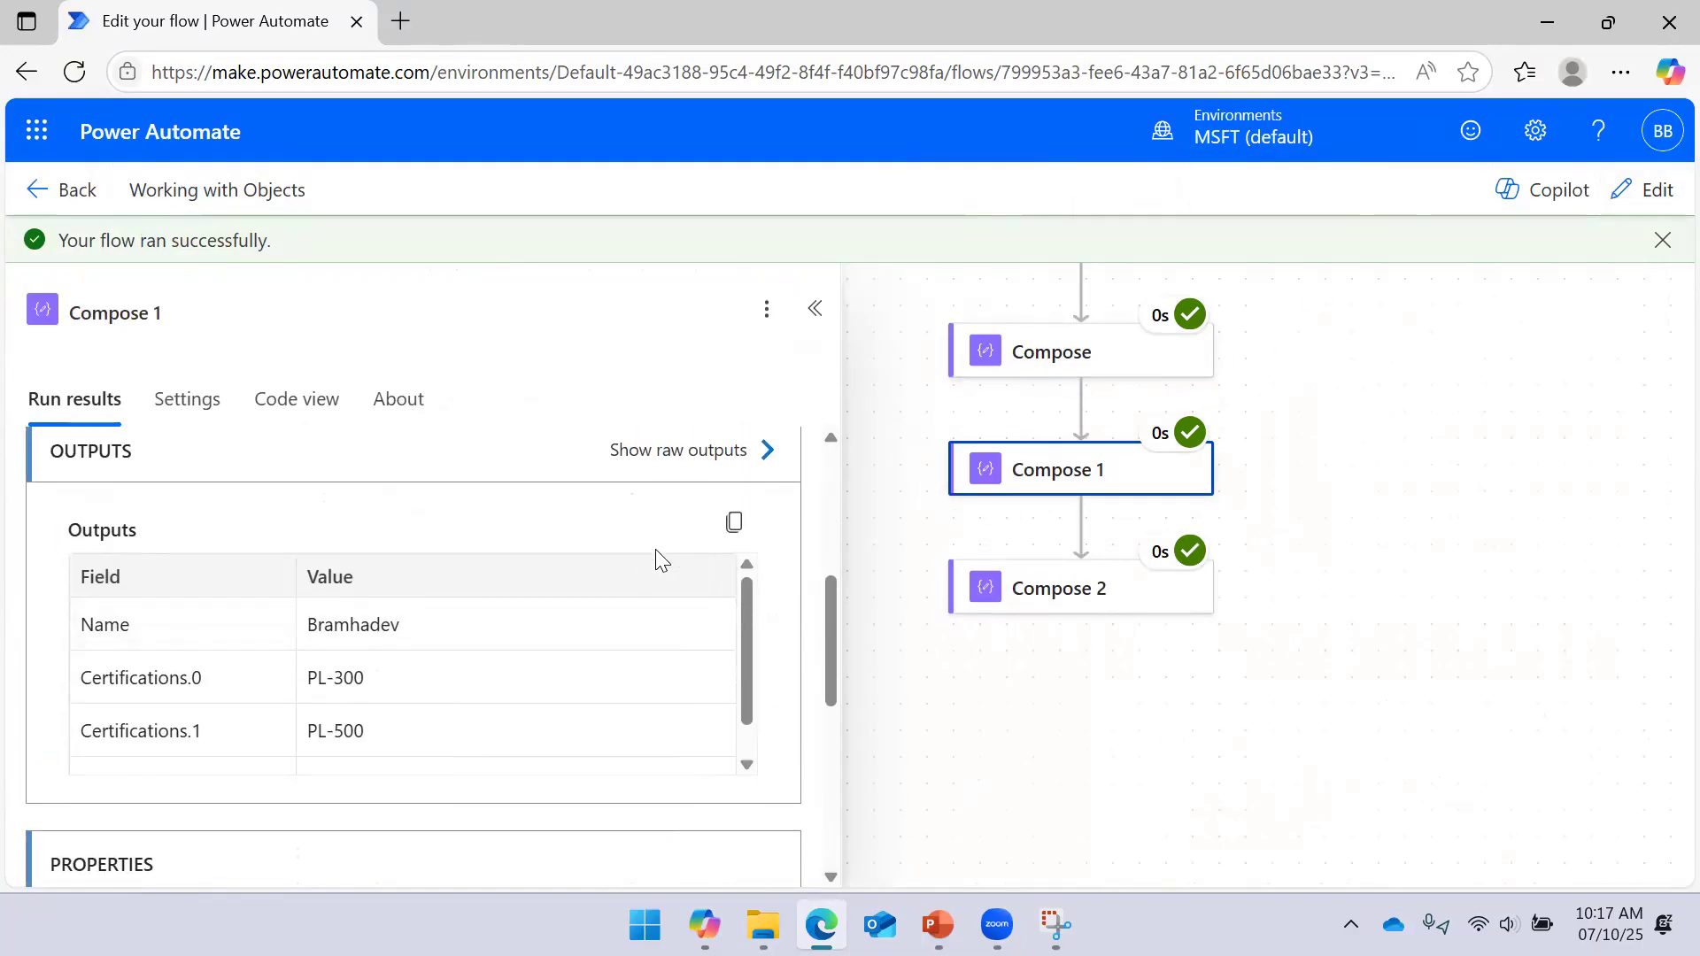
pyautogui.scroll(1, 646, 564)
pyautogui.scroll(2, 625, 571)
pyautogui.scroll(-4, 590, 569)
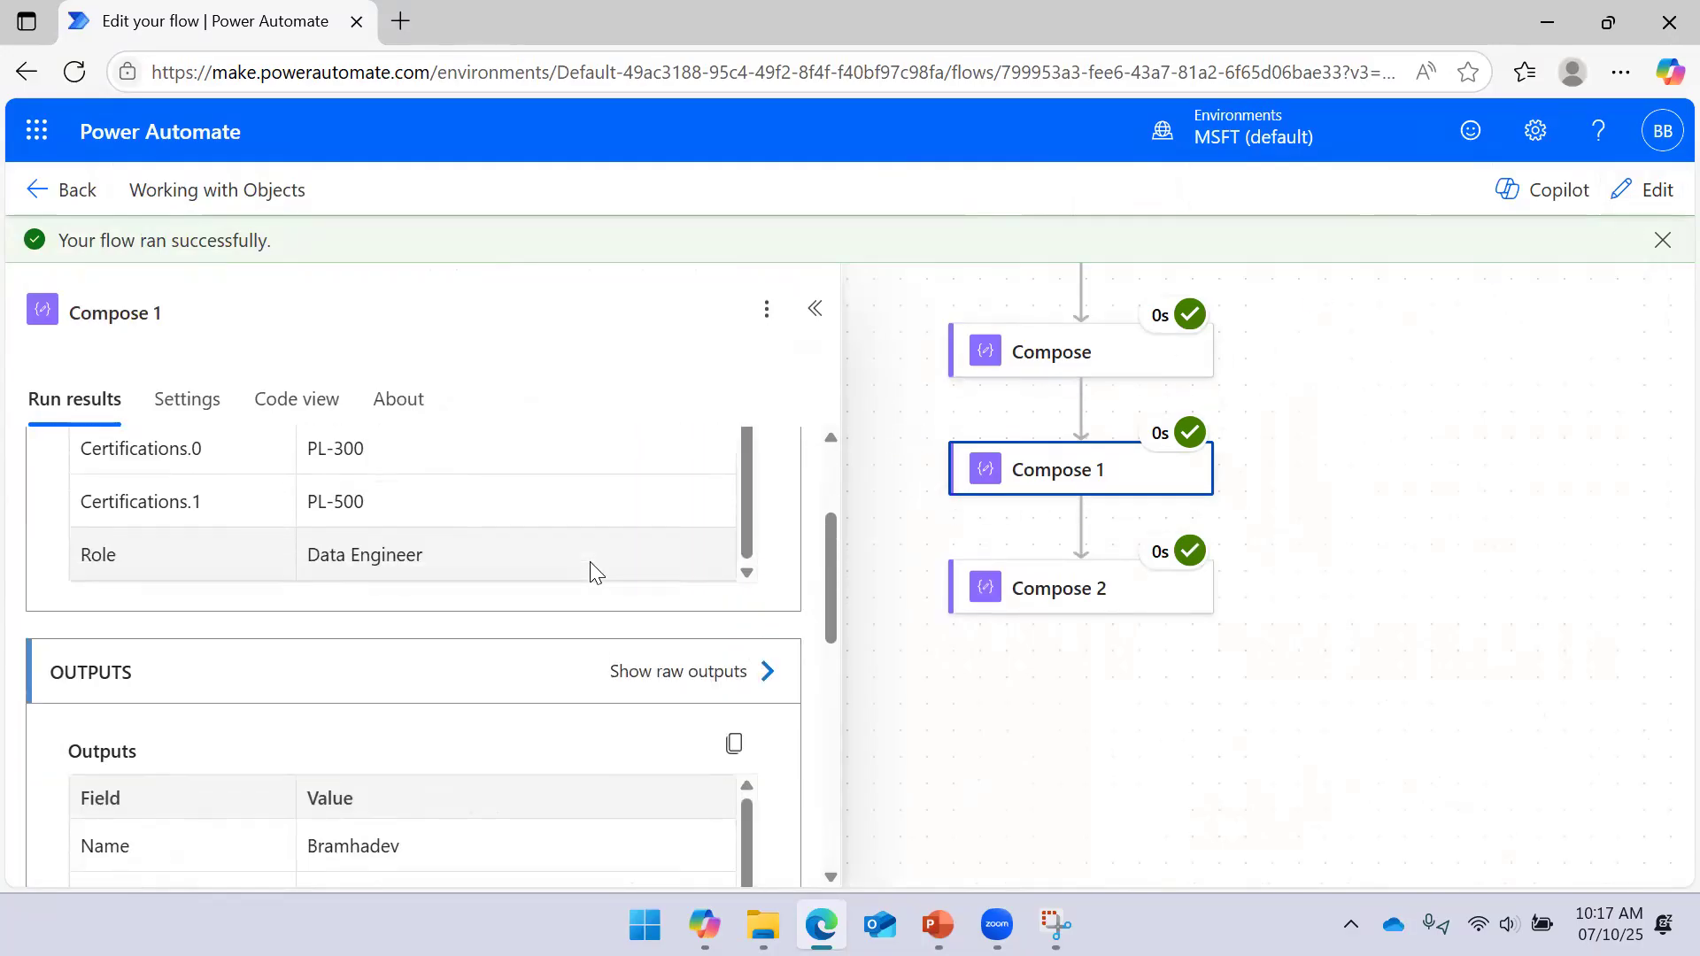
pyautogui.scroll(-2, 673, 681)
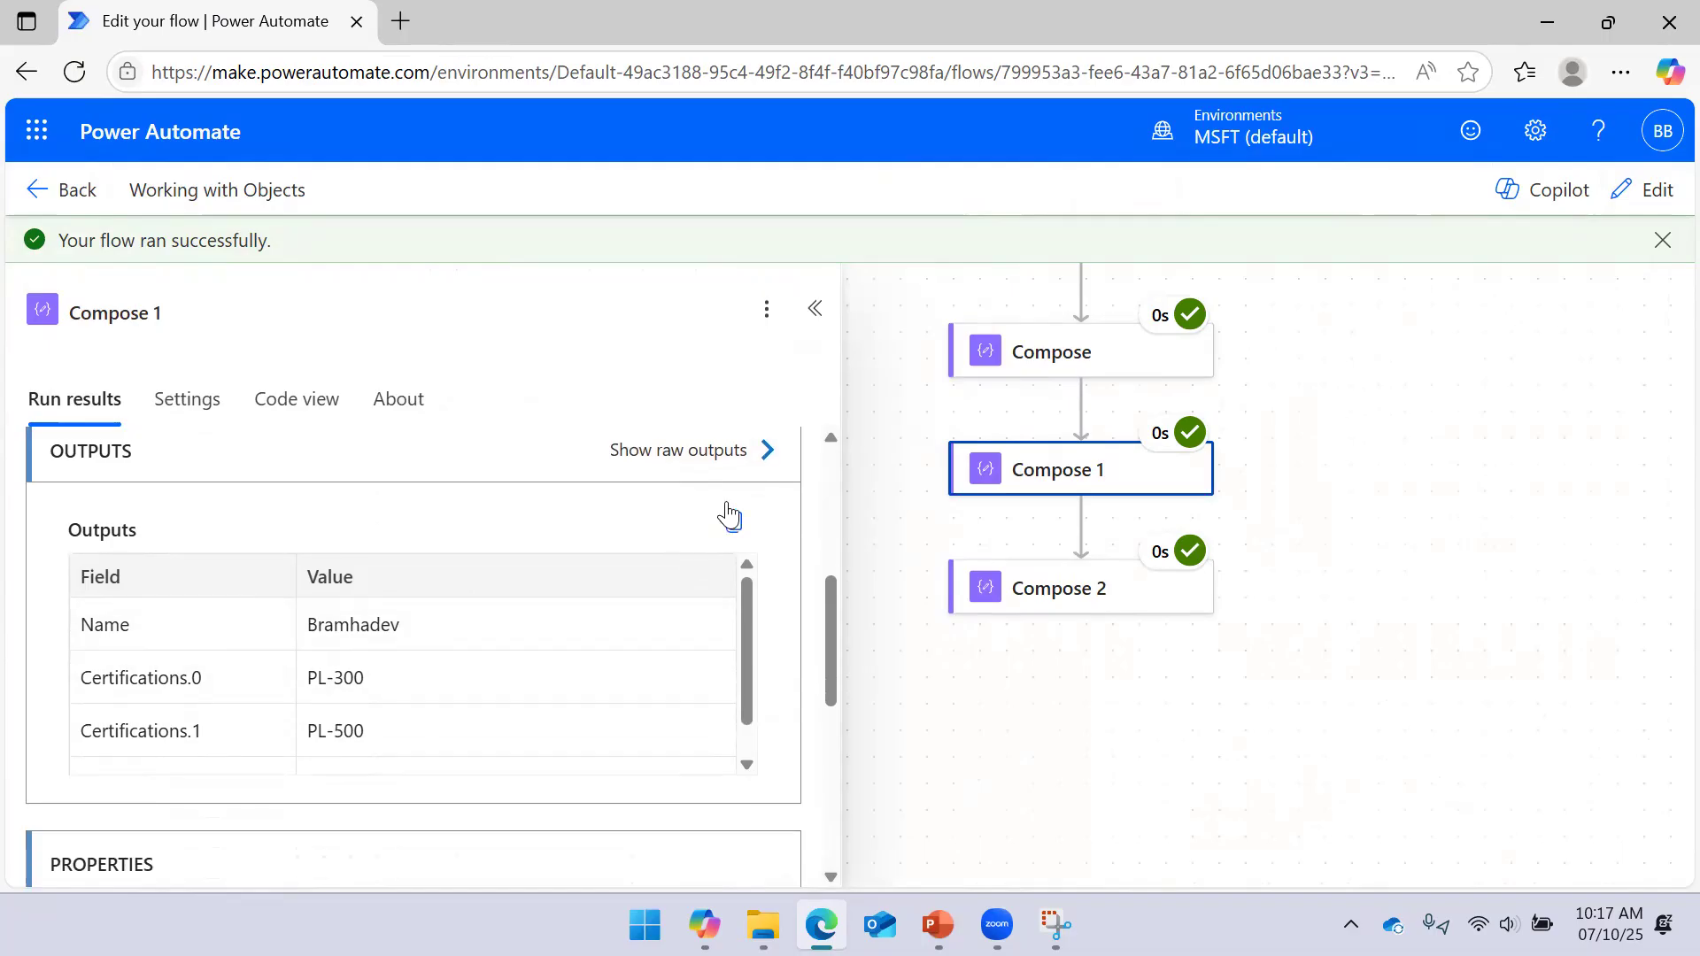
pyautogui.click(761, 461)
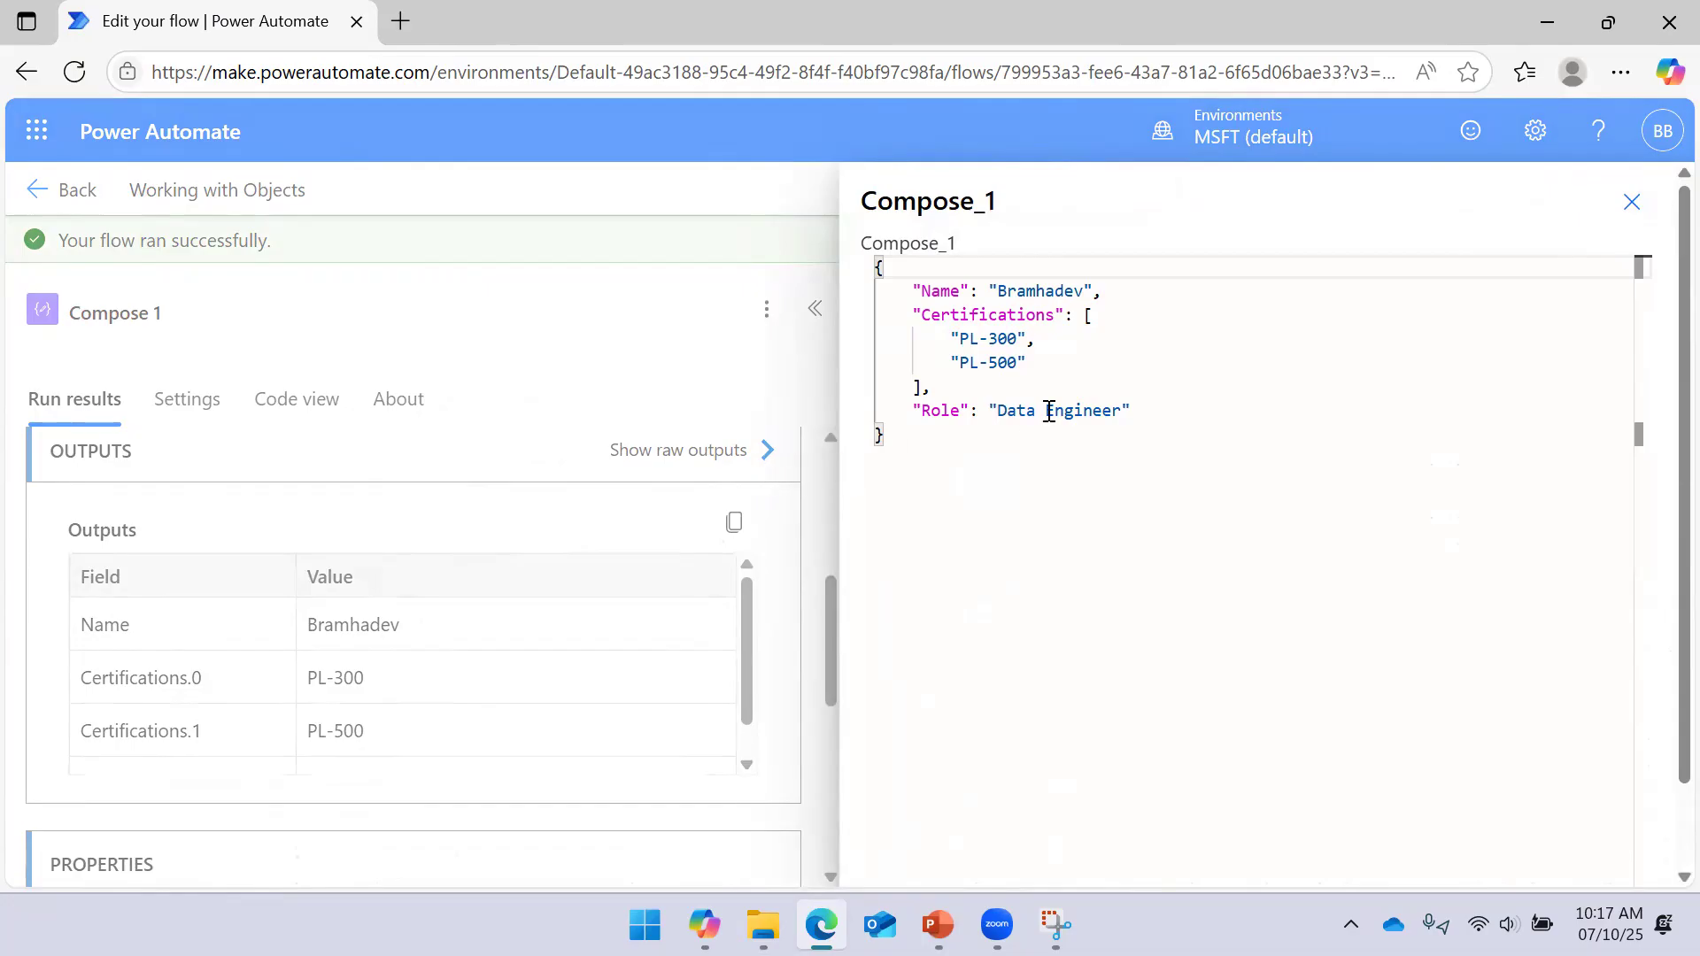
pyautogui.click(1619, 208)
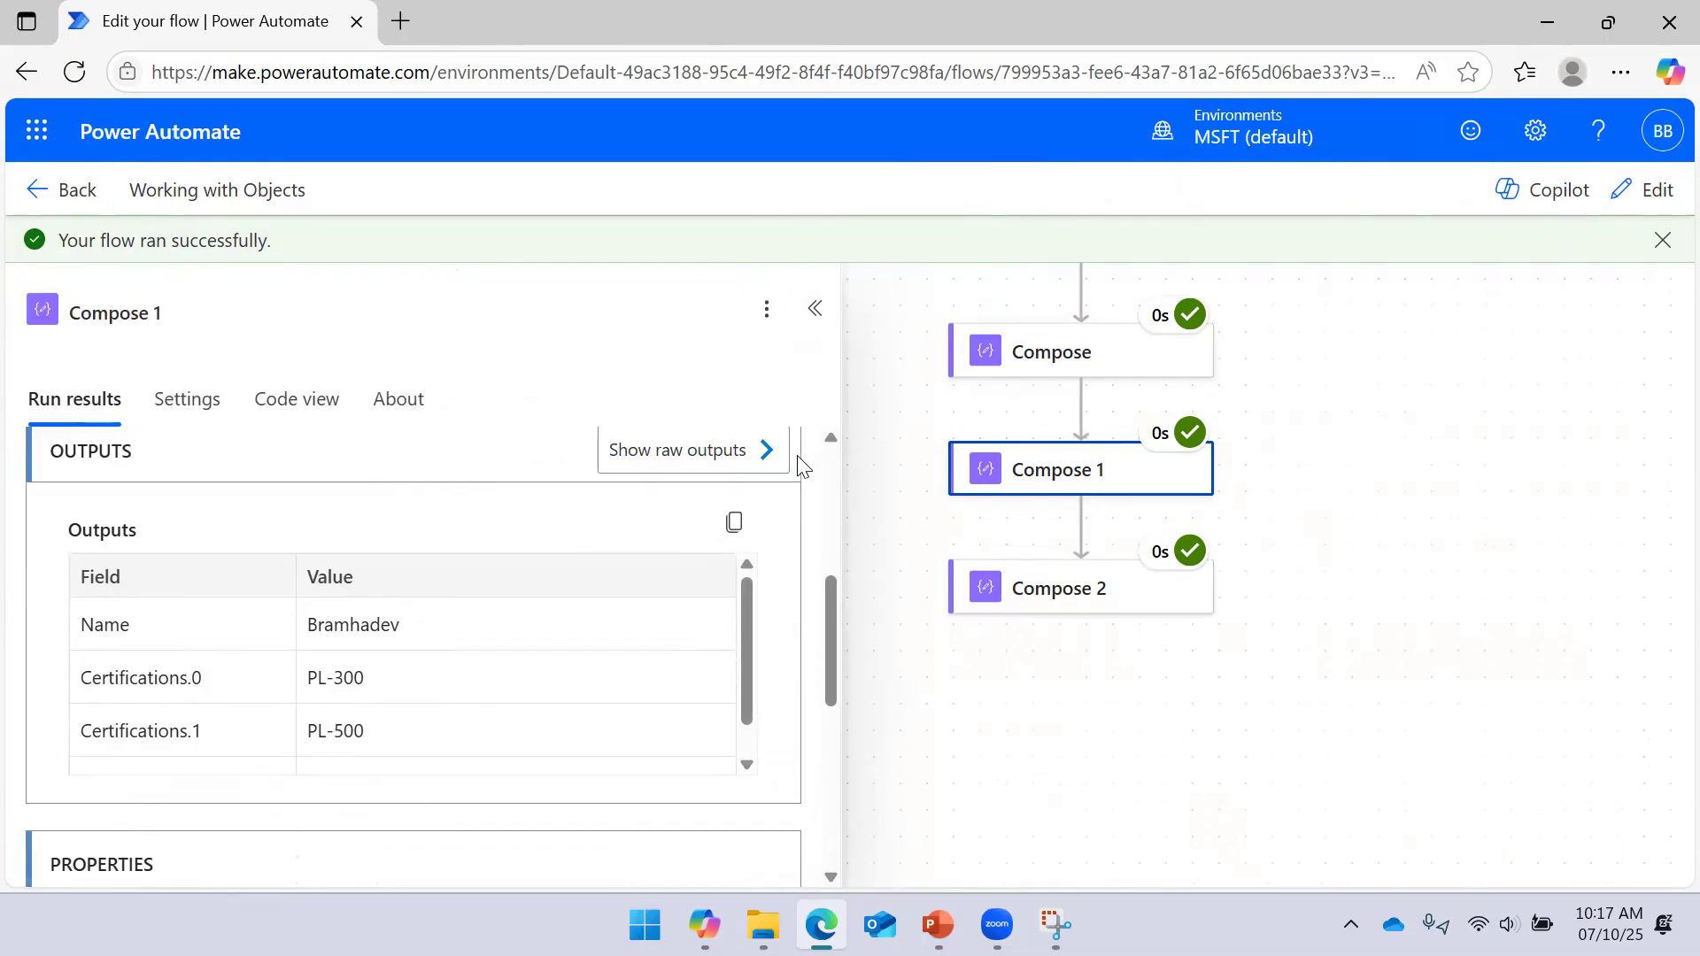
pyautogui.scroll(5, 638, 544)
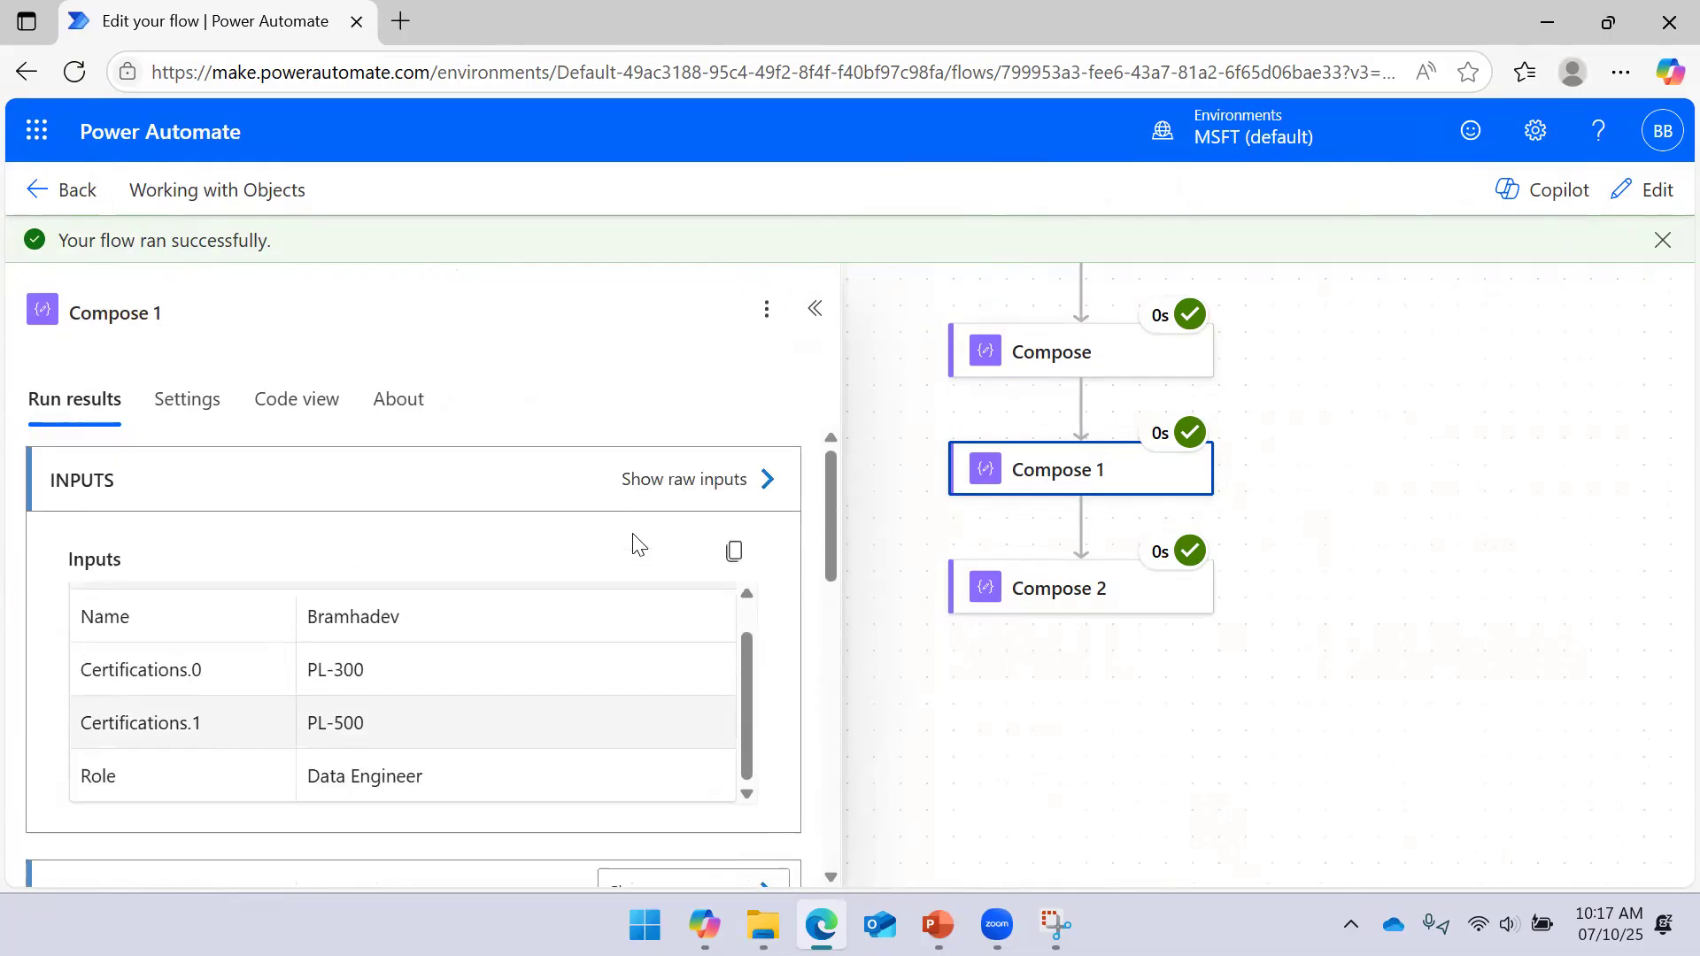
pyautogui.click(768, 479)
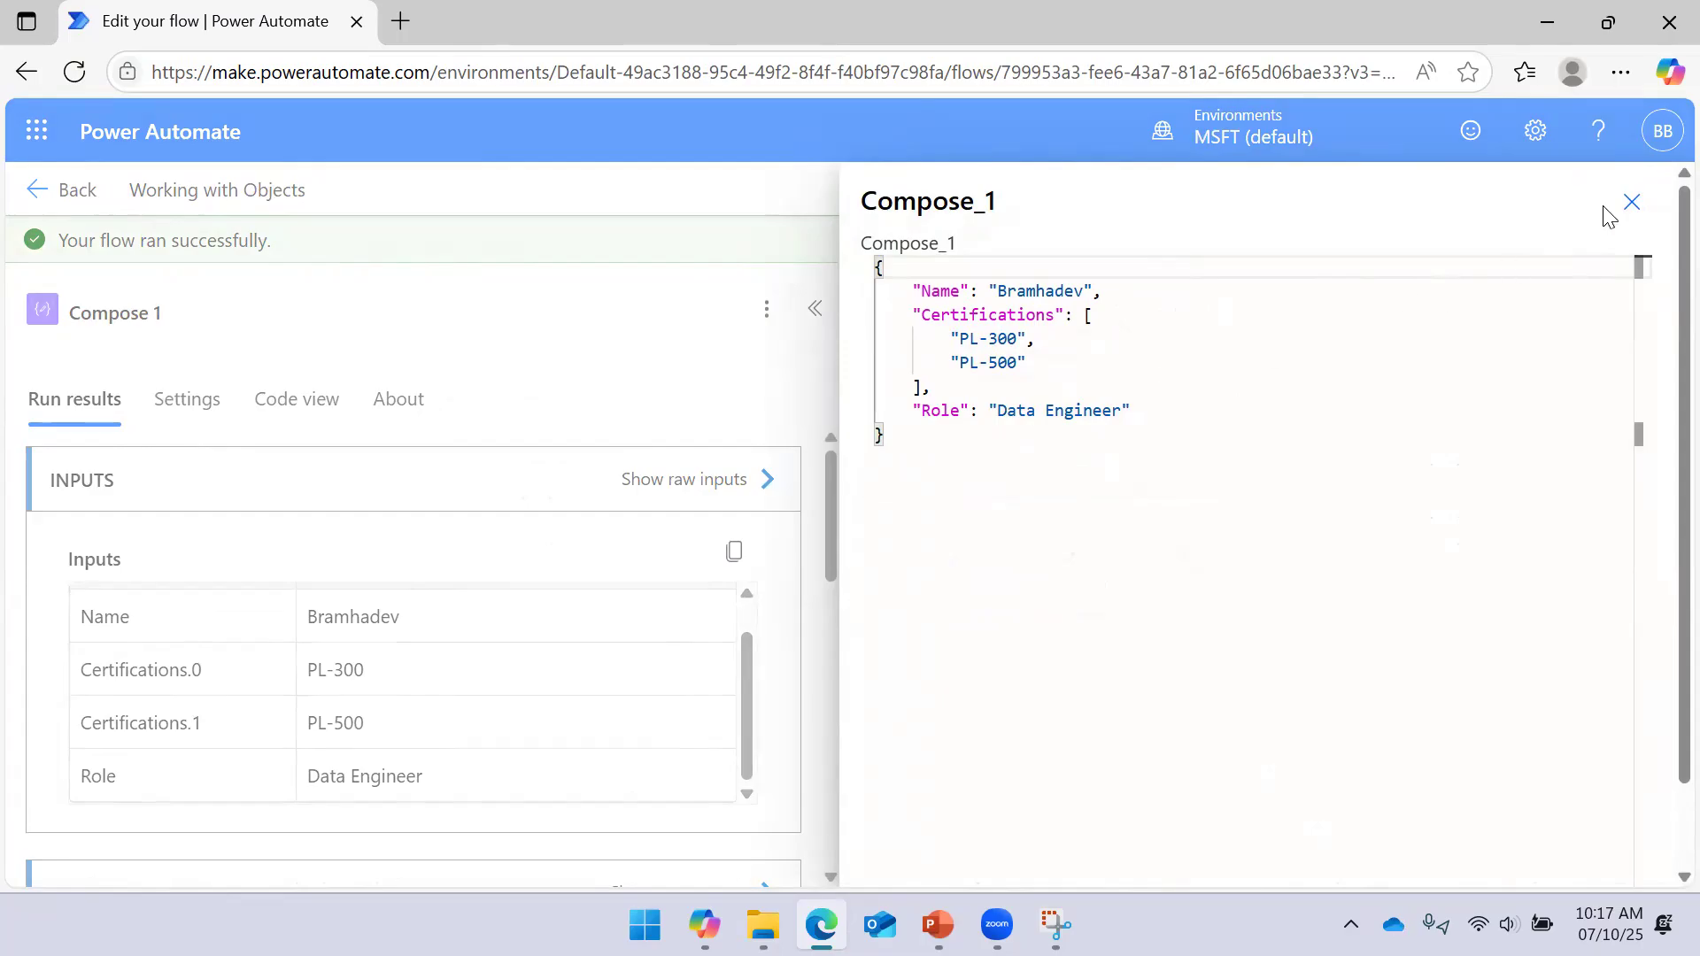
pyautogui.click(1632, 203)
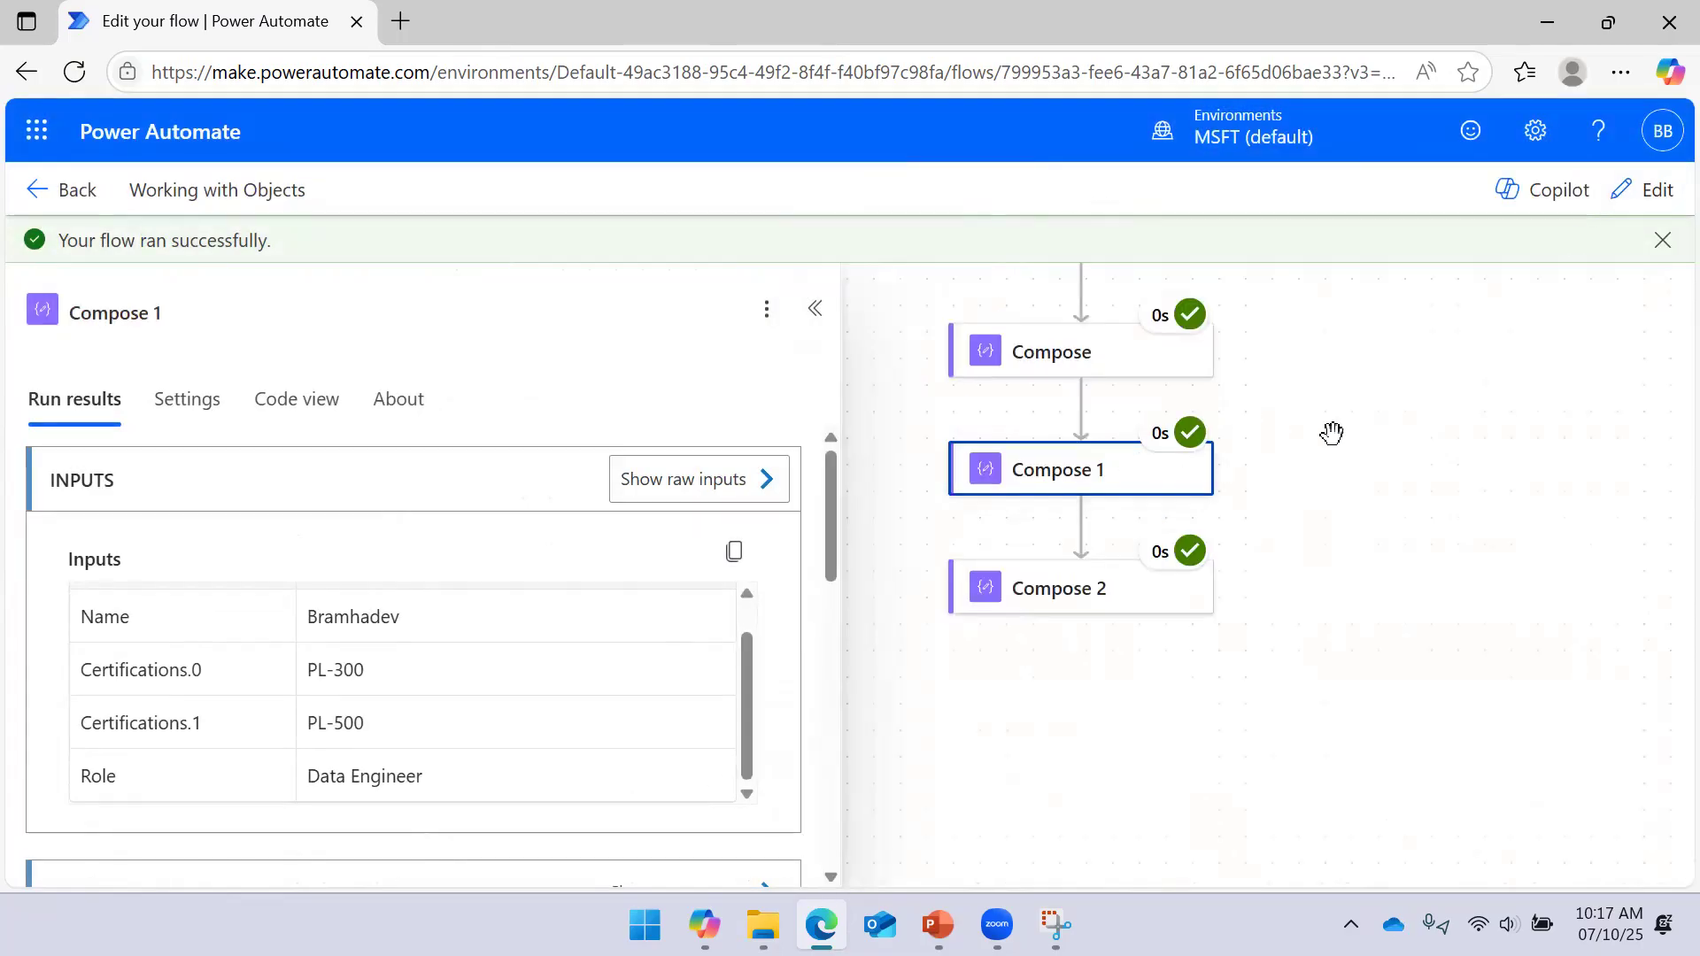
pyautogui.click(1086, 609)
# Compare the raw inputs of Compose 2 and Compose 1 from the latest run
pyautogui.click(774, 493)
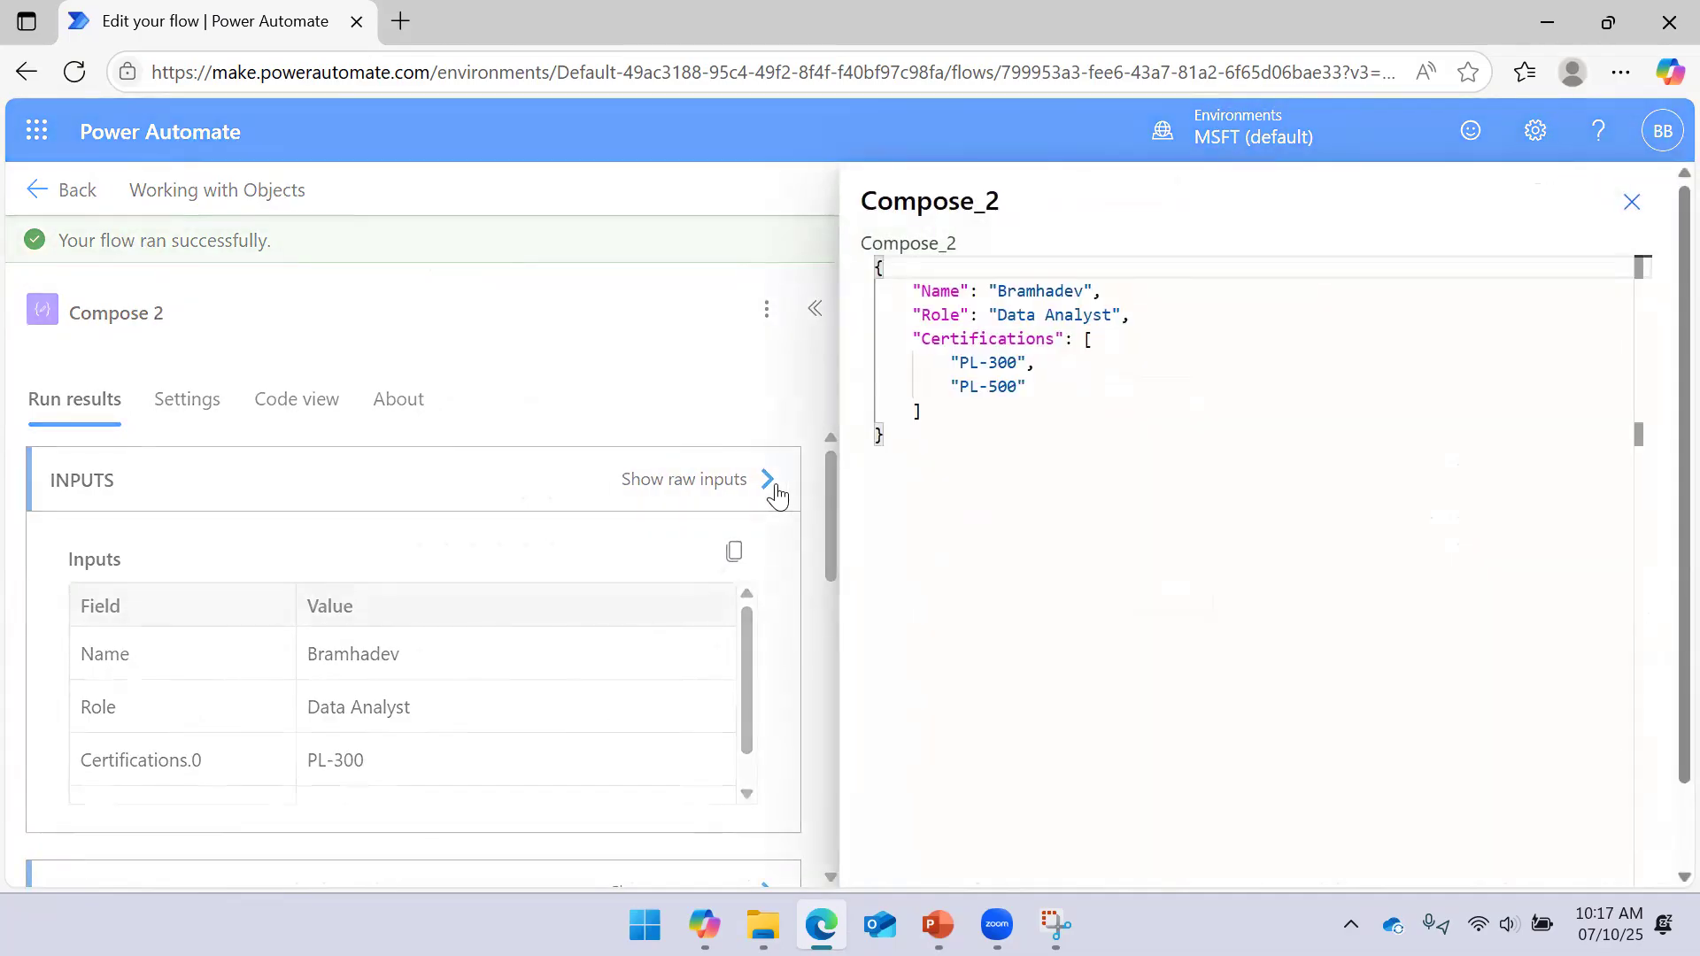
pyautogui.click(1631, 203)
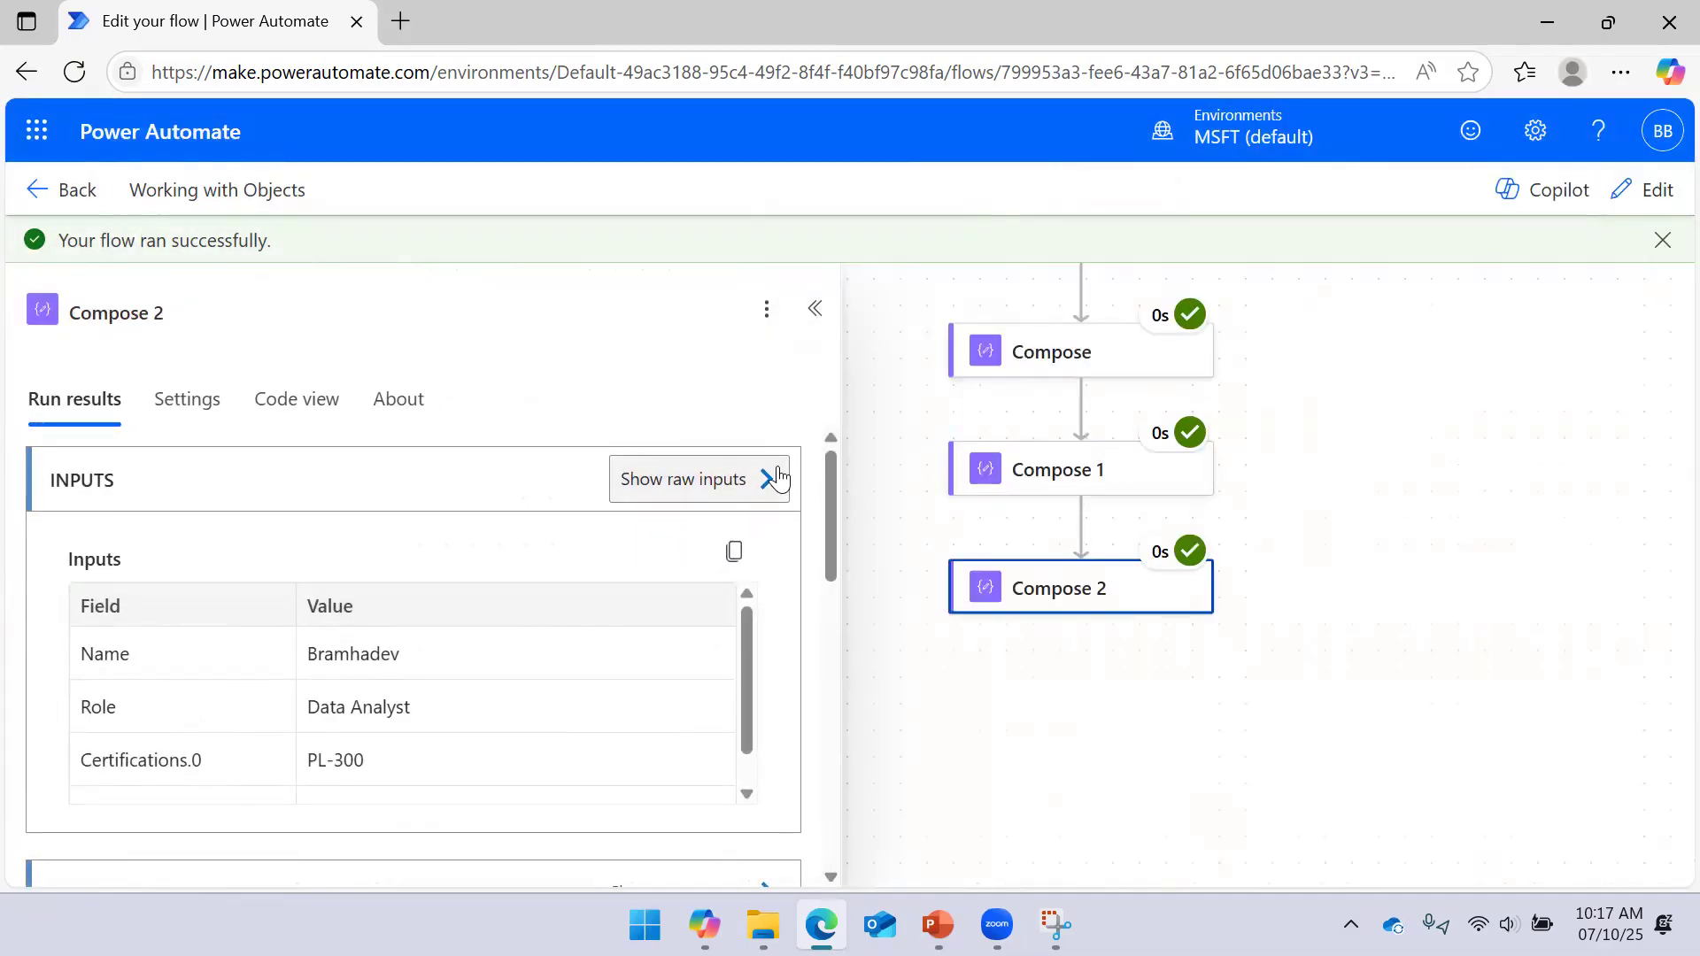
pyautogui.moveTo(1390, 442)
pyautogui.mouseDown()
pyautogui.moveTo(1415, 492)
pyautogui.moveTo(1397, 474)
pyautogui.moveTo(1416, 443)
pyautogui.mouseUp()
pyautogui.click(1127, 522)
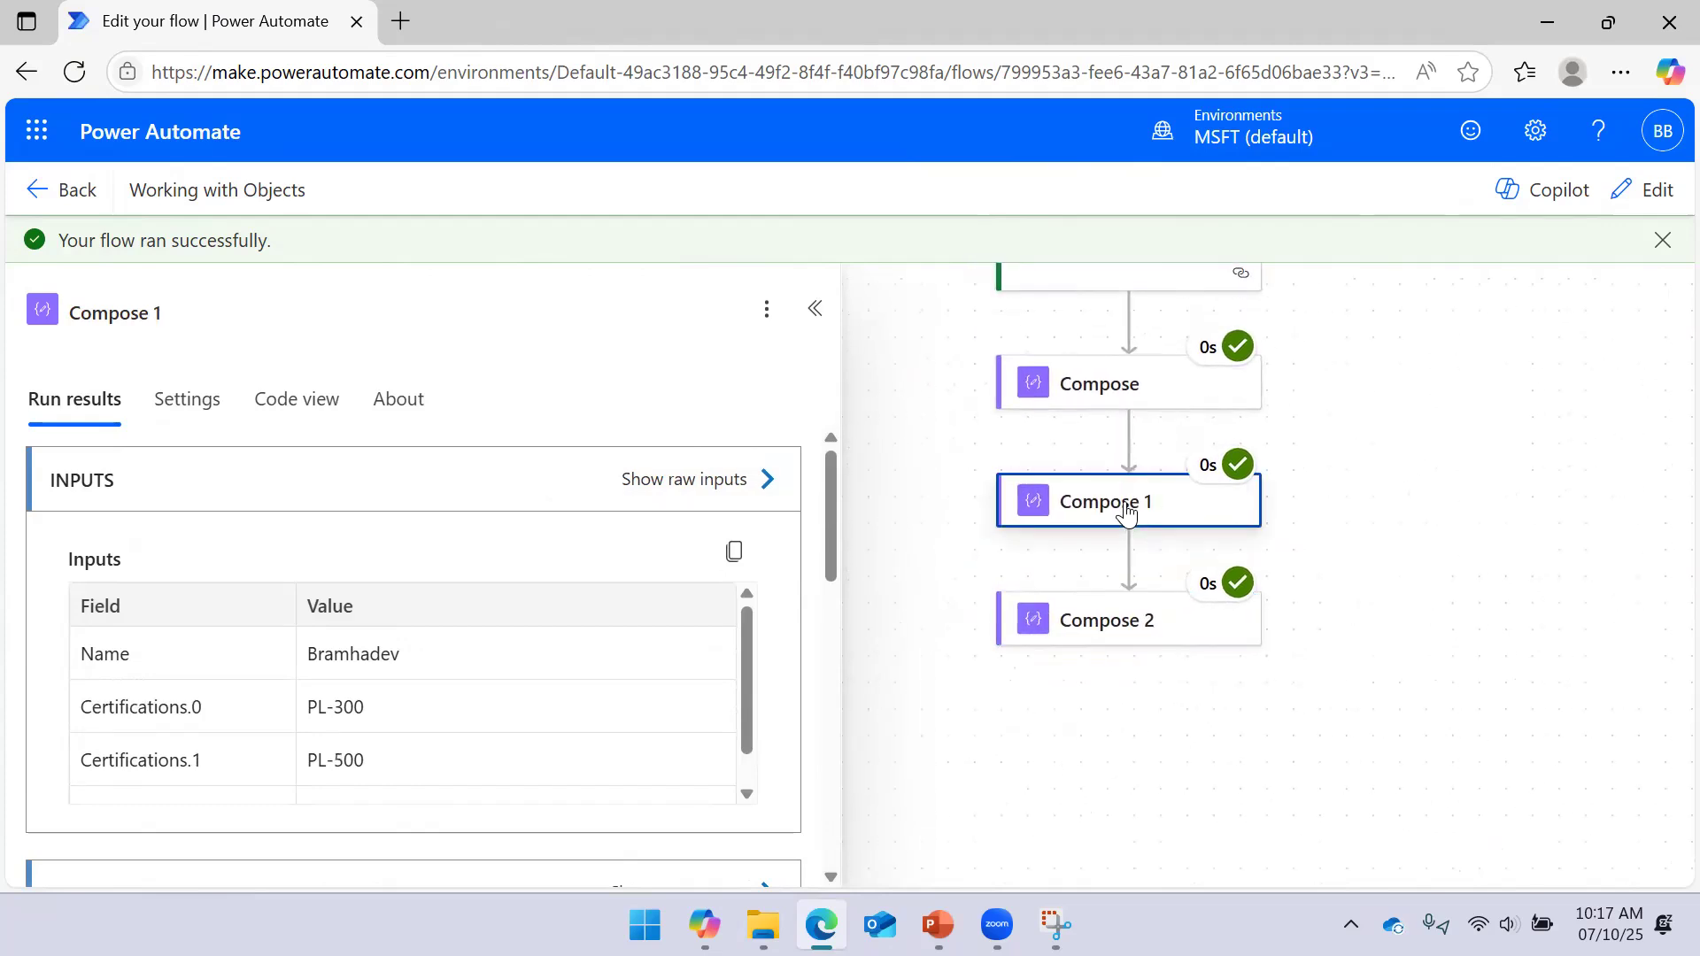
pyautogui.click(767, 486)
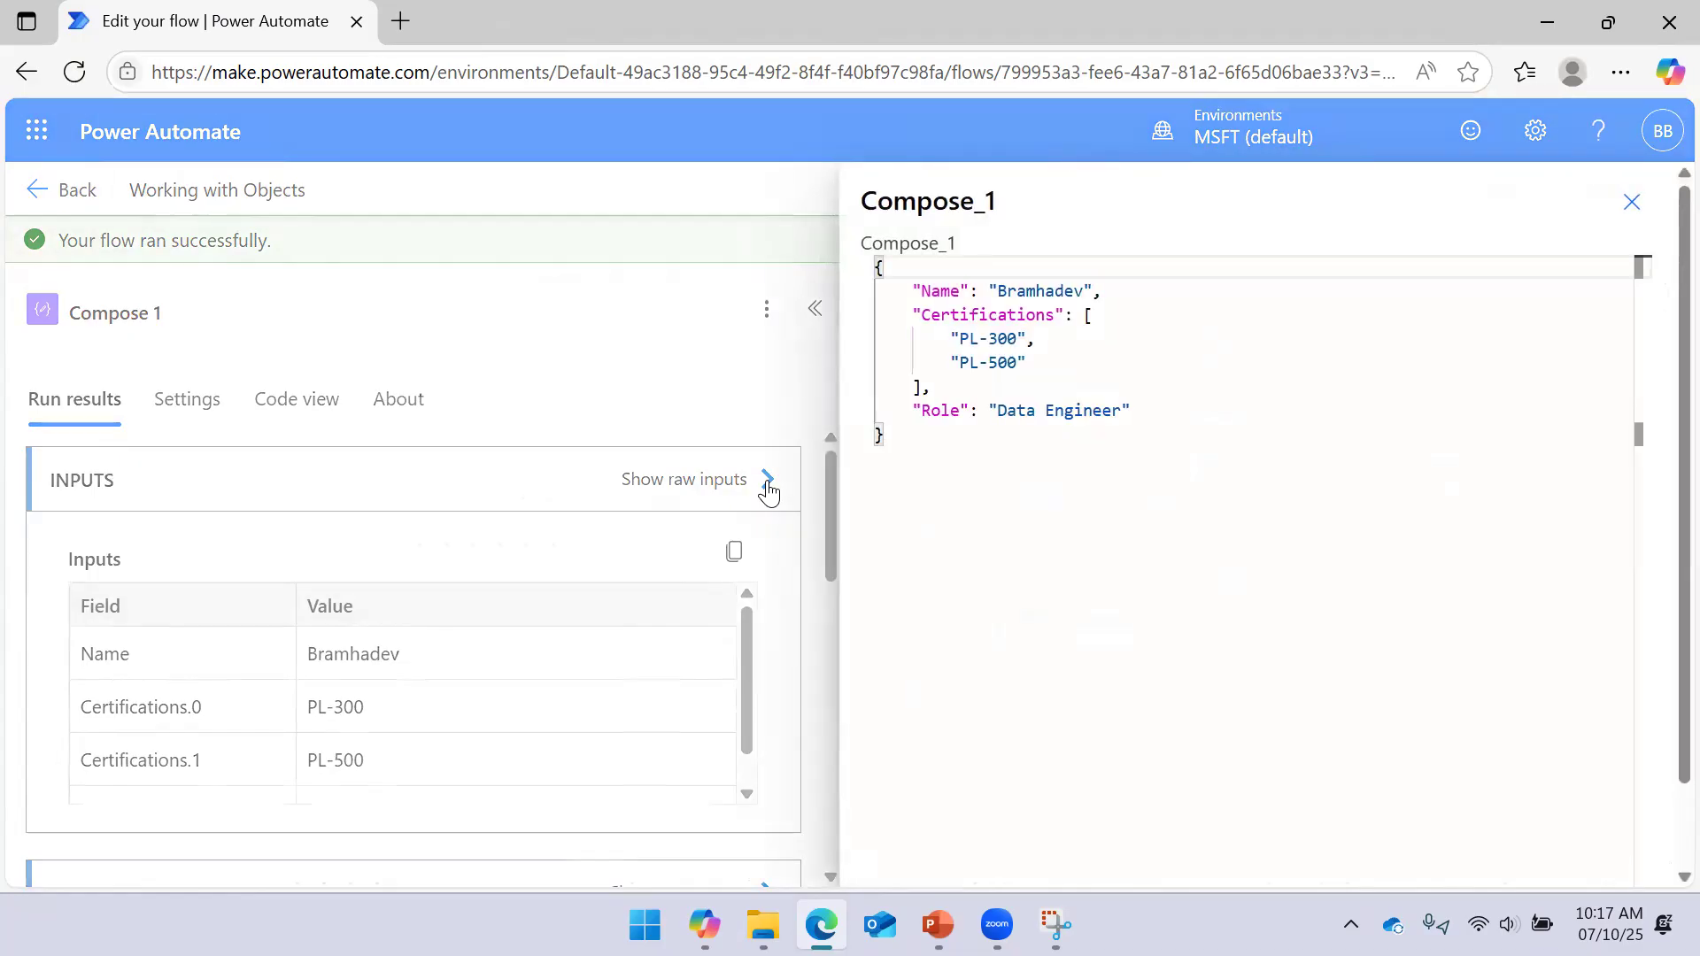
pyautogui.click(1628, 204)
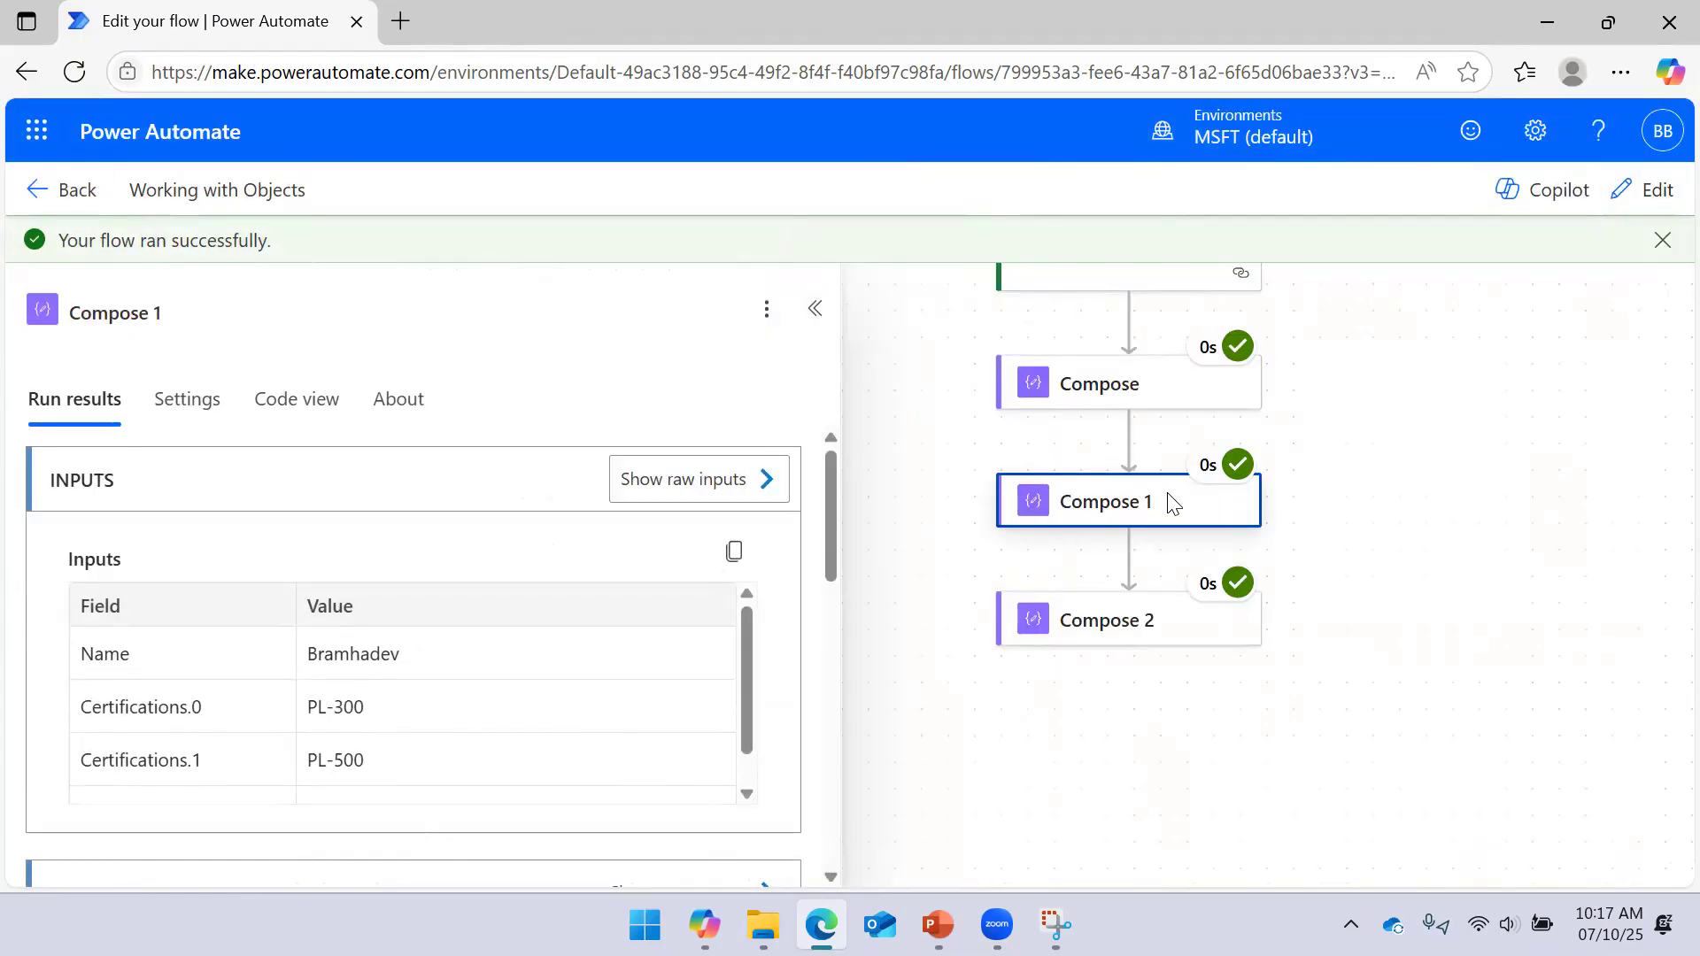
# Recheck Compose 2's raw inputs, confirming Role is still 'Data Analyst', then reselect Compose 1
pyautogui.click(1100, 507)
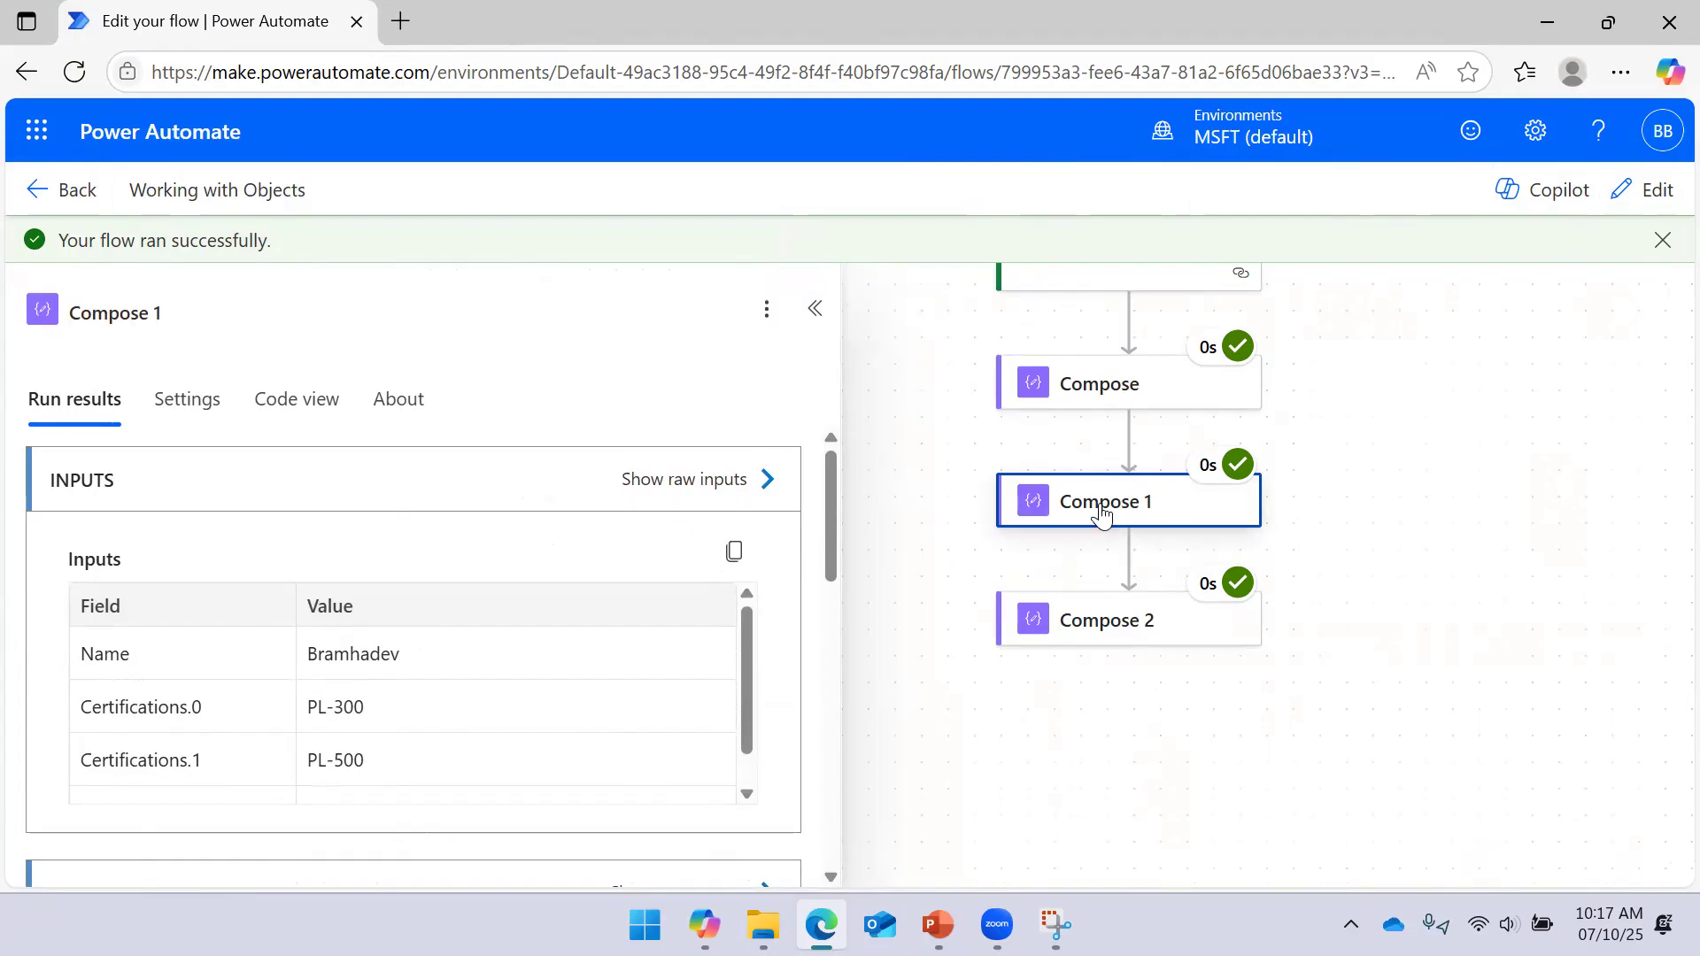
pyautogui.click(1071, 628)
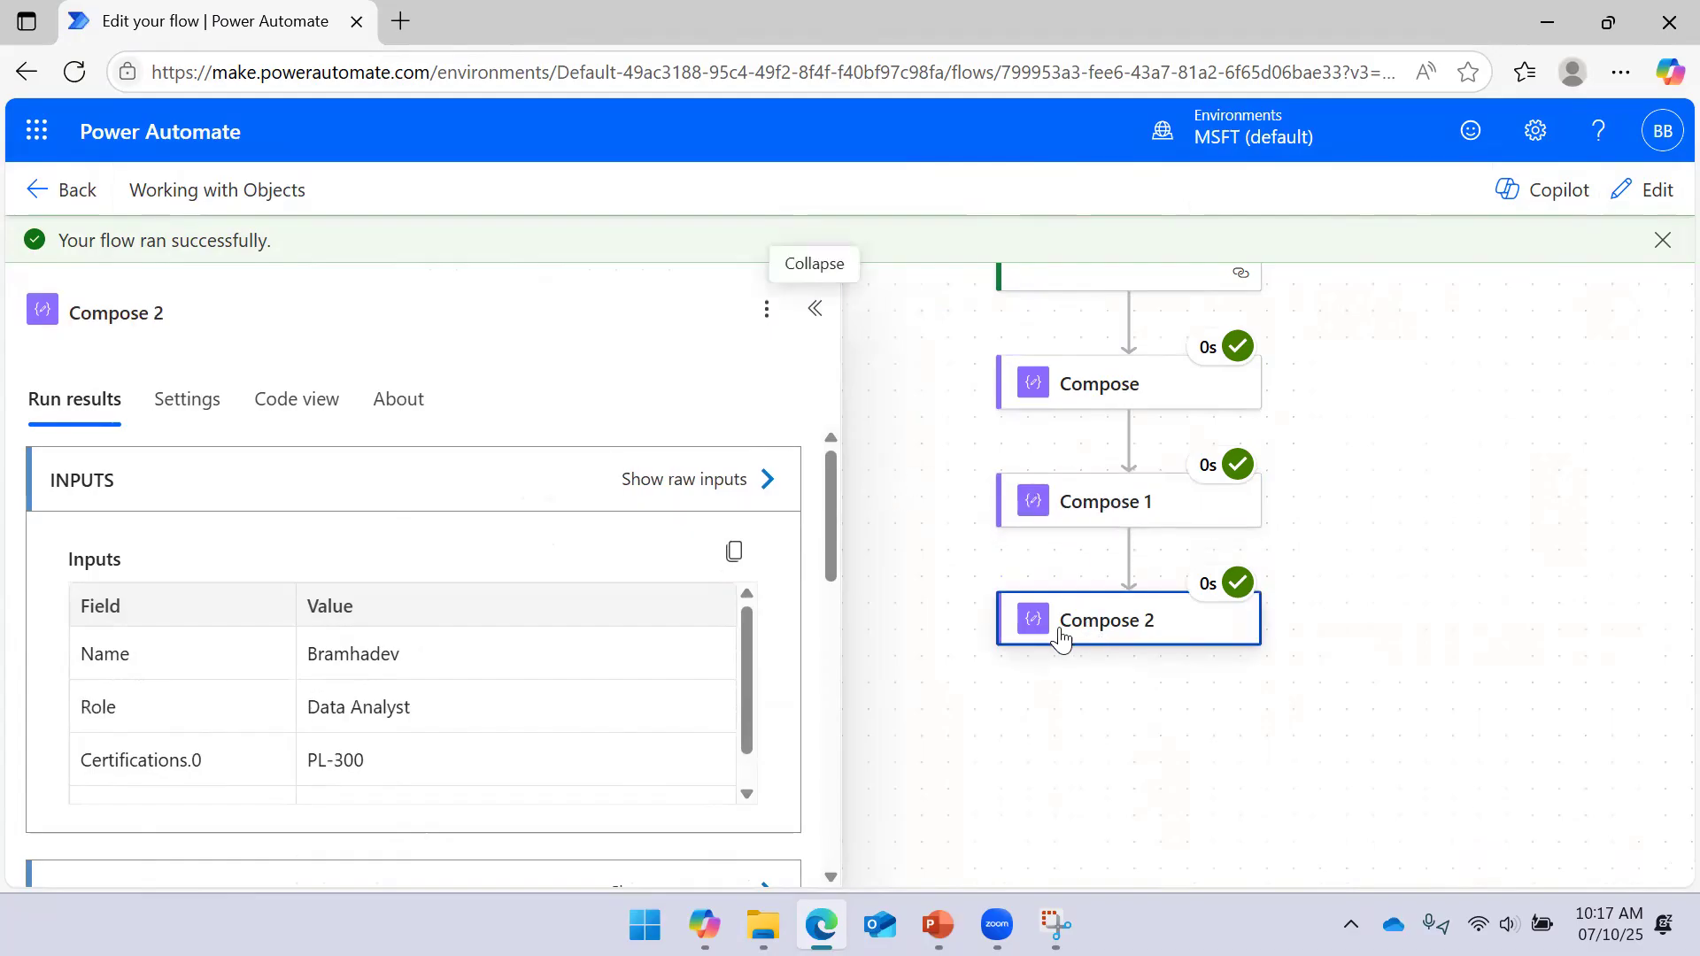
pyautogui.click(766, 481)
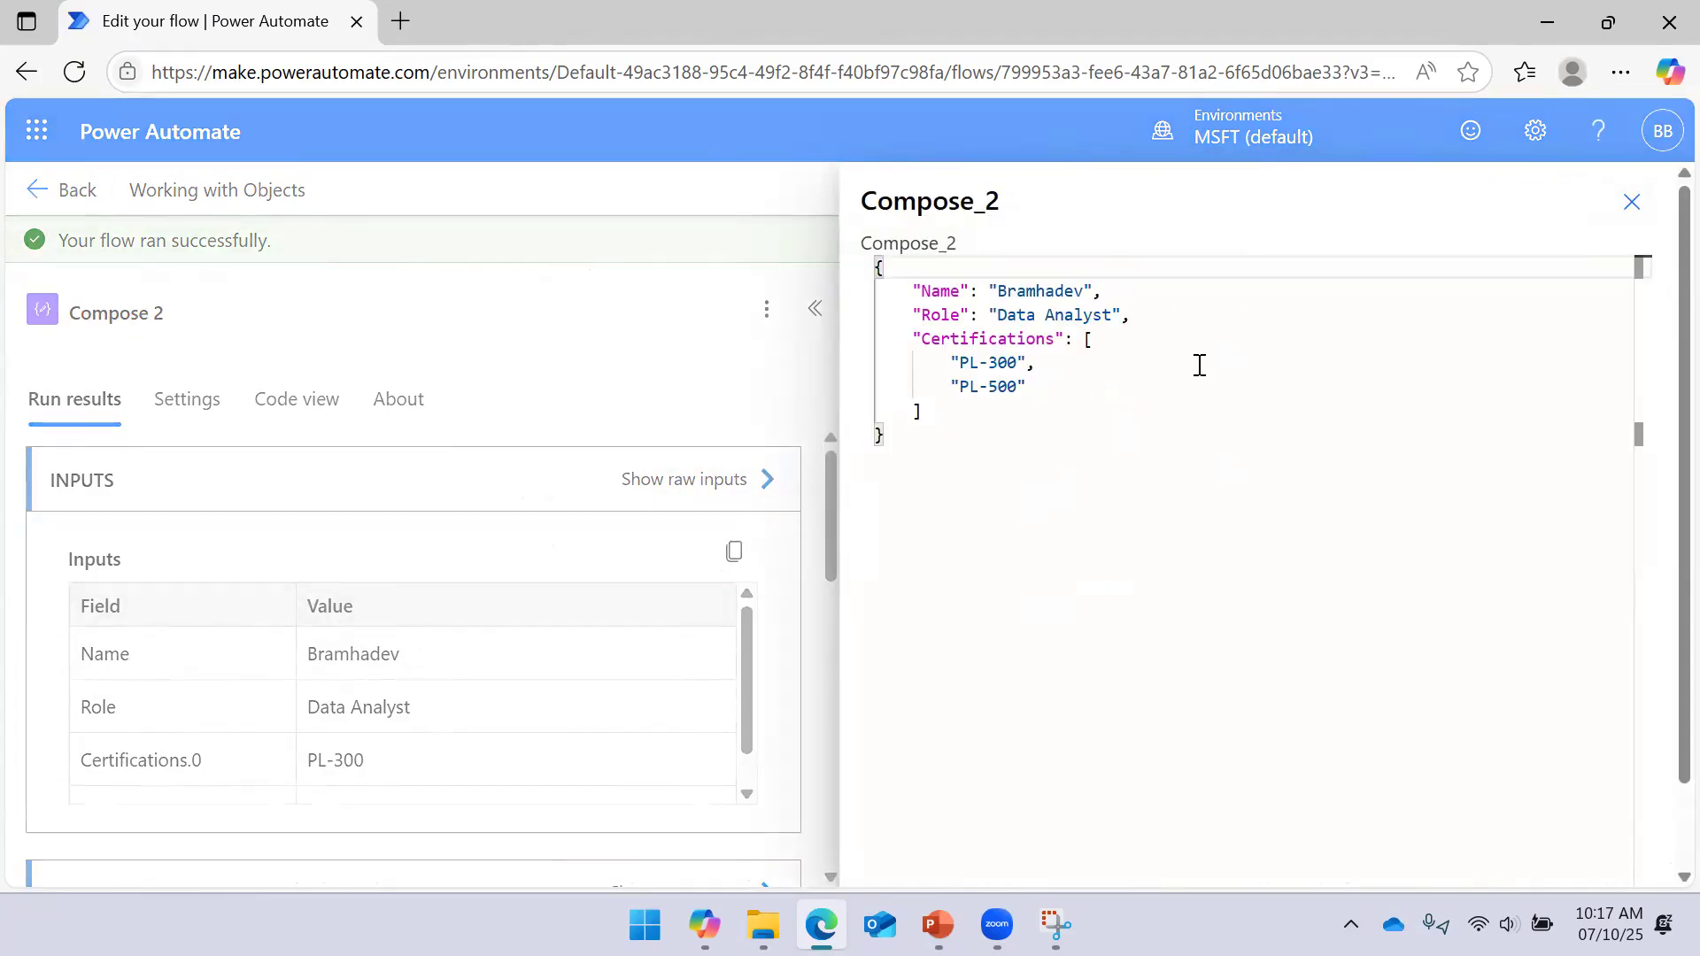
pyautogui.click(1632, 203)
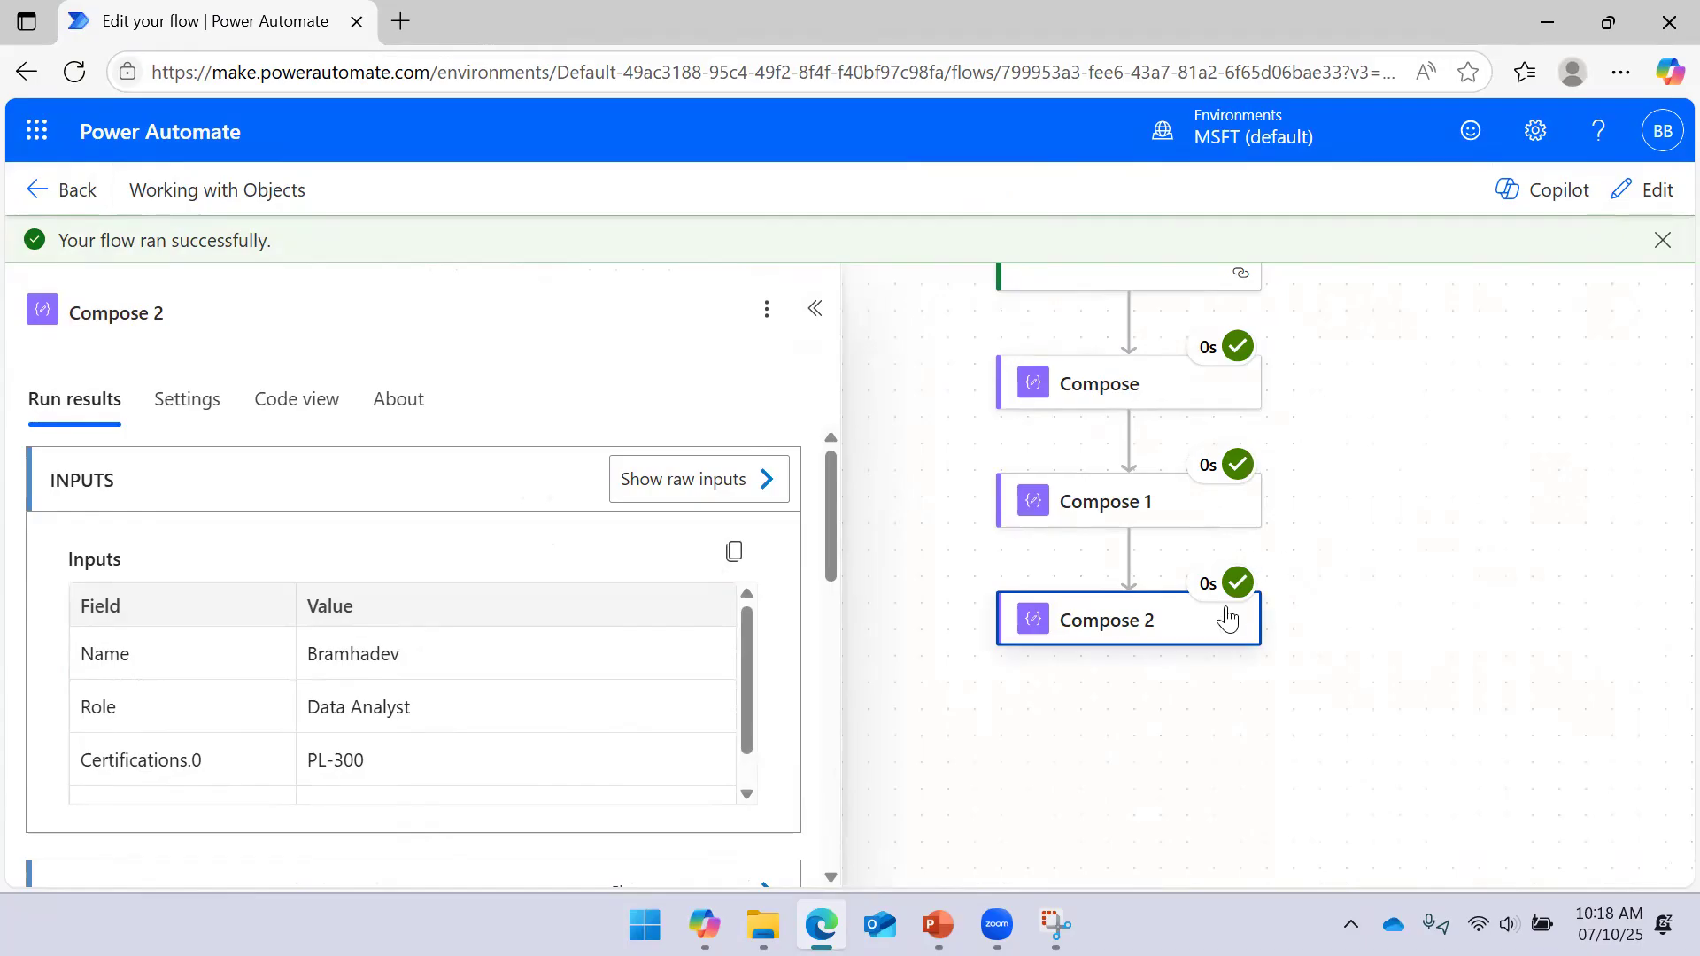
pyautogui.click(1182, 522)
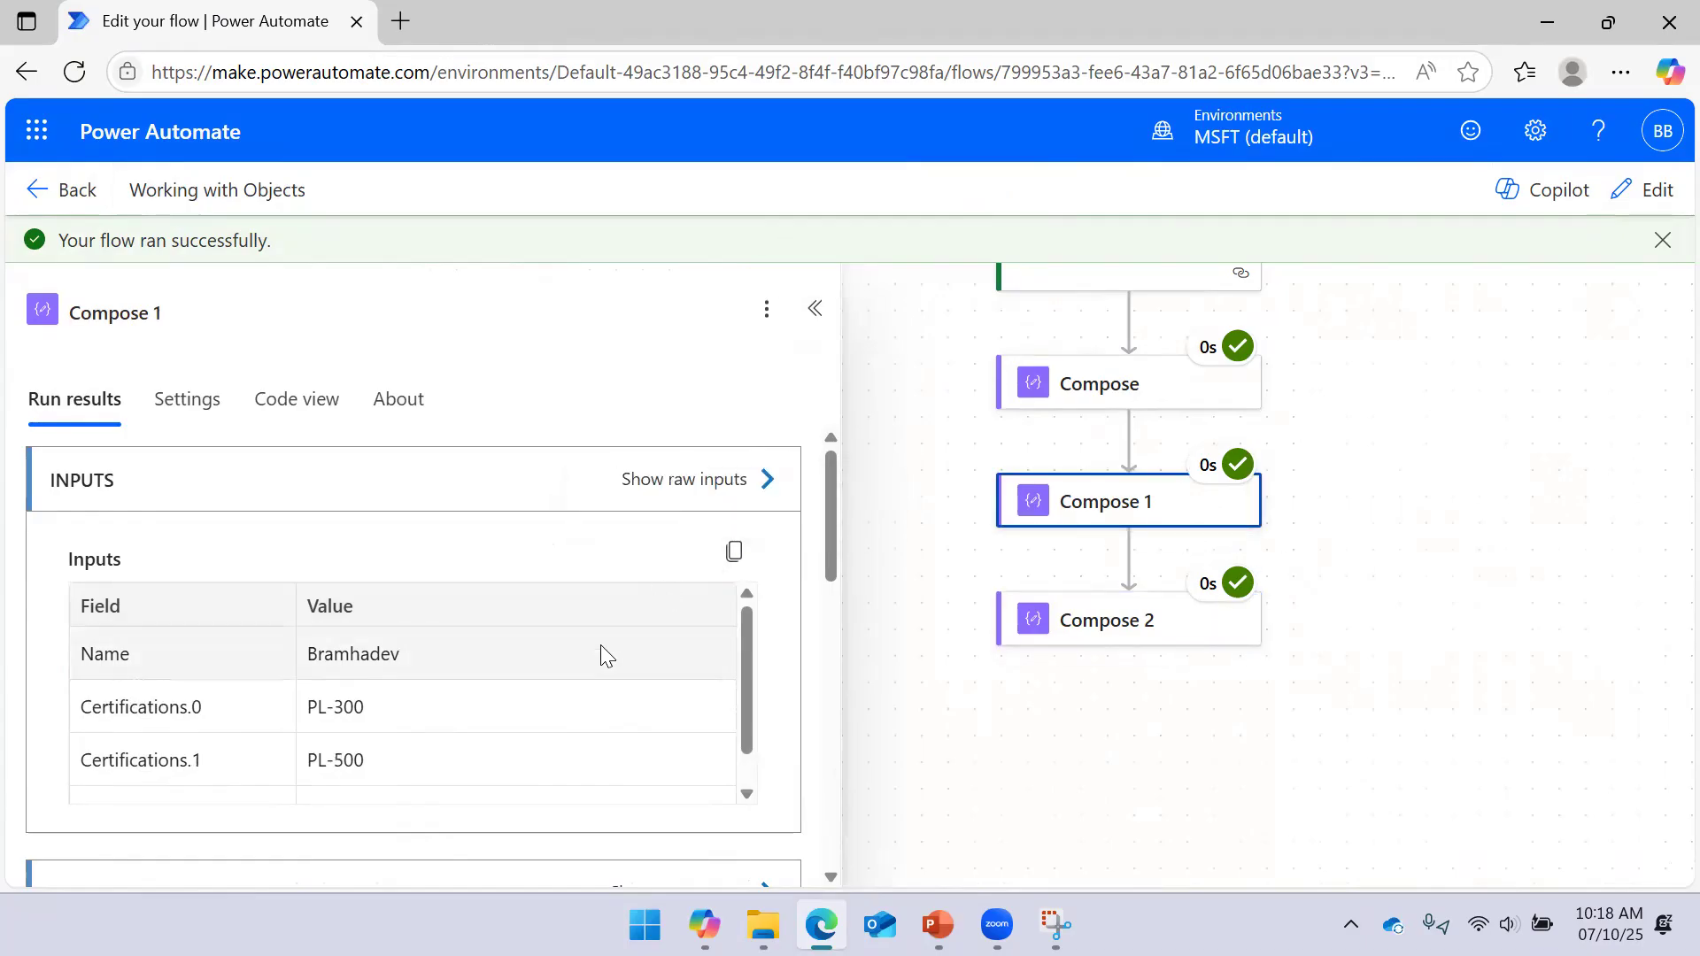
# Review Compose 1's raw outputs showing Role 'Data Engineer'
pyautogui.scroll(-5, 550, 632)
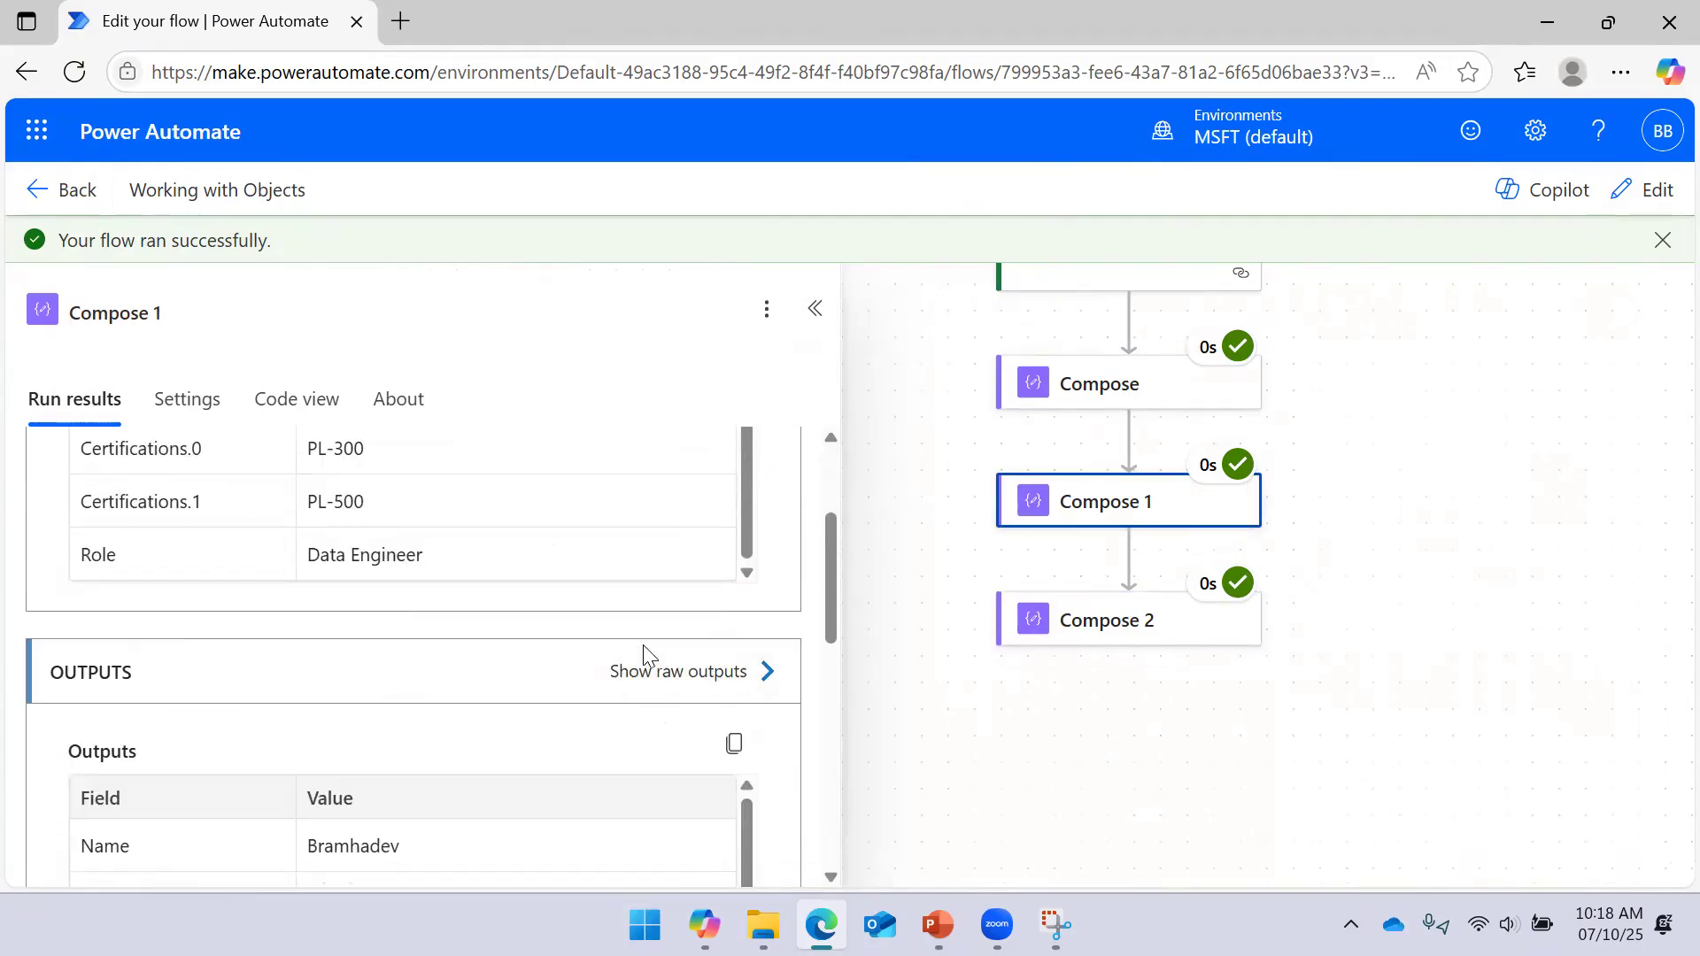
pyautogui.scroll(-3, 643, 656)
pyautogui.scroll(3, 726, 592)
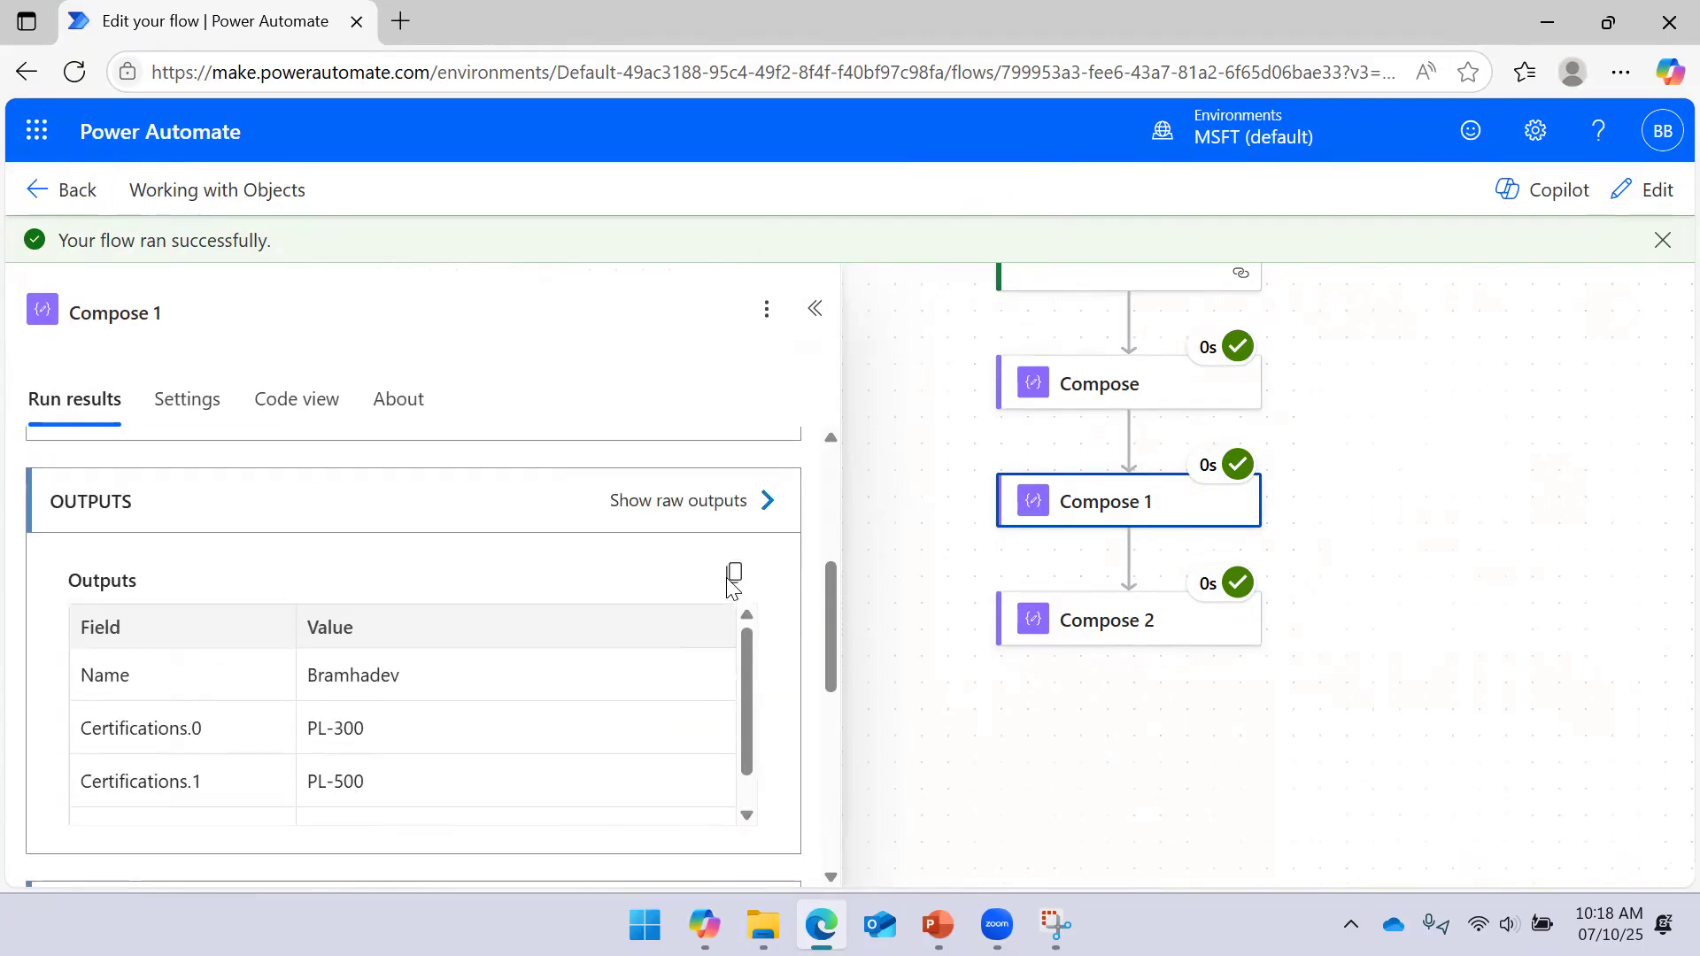
pyautogui.click(764, 671)
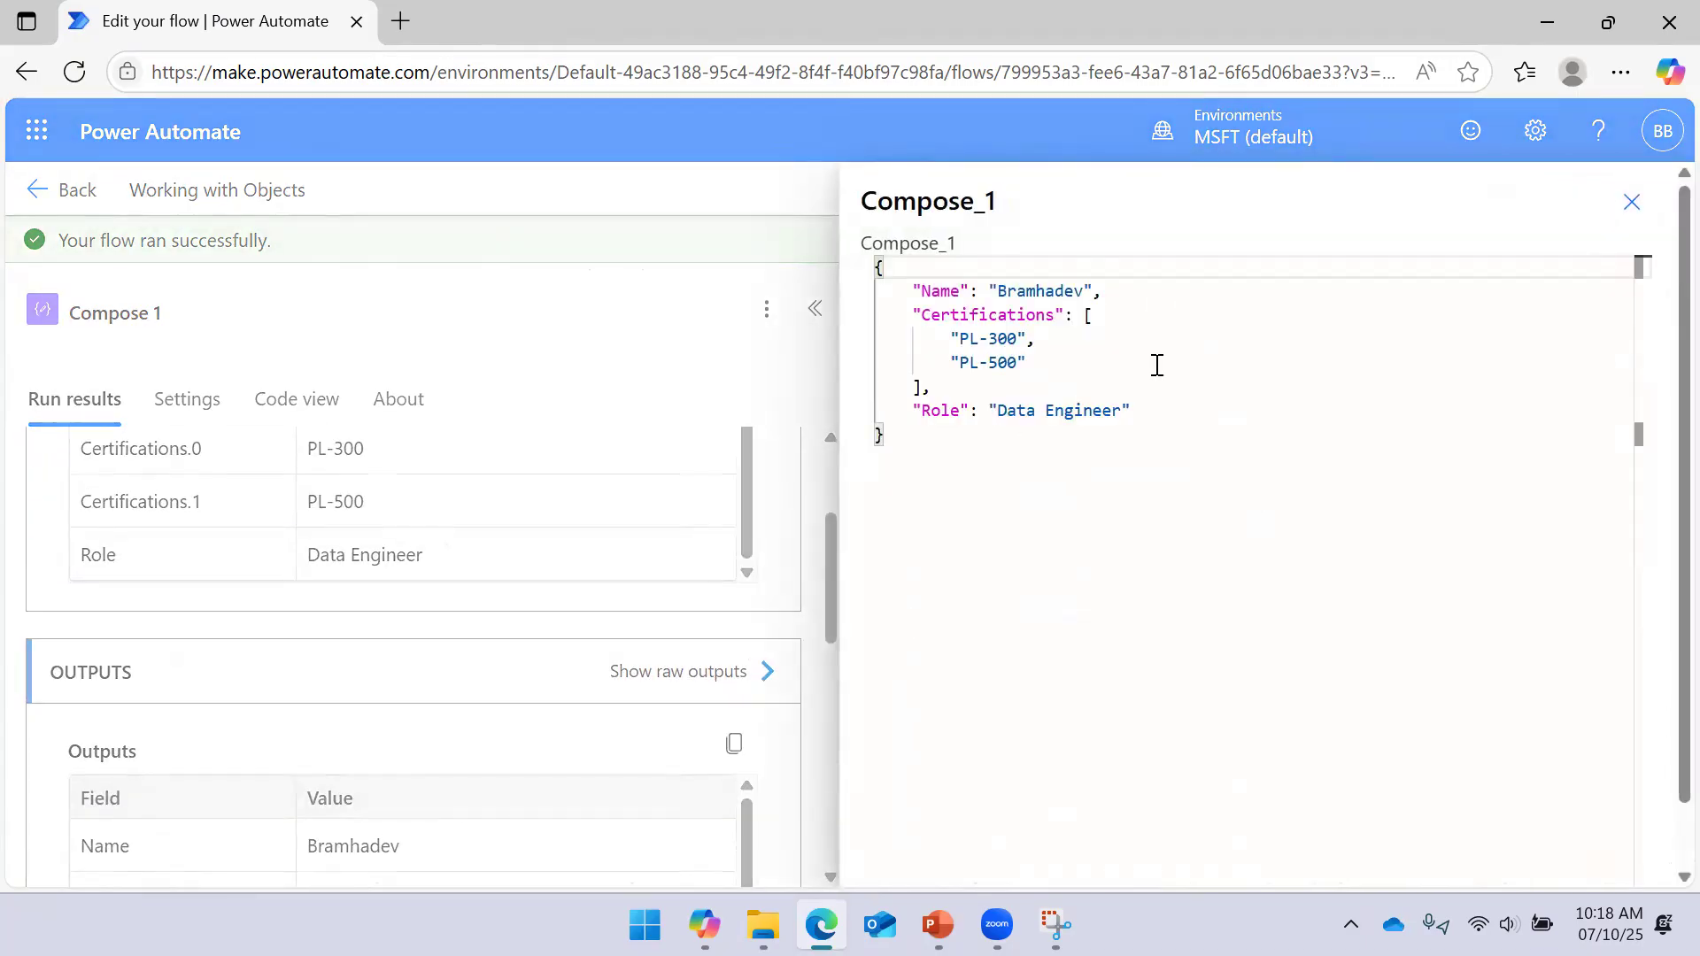
pyautogui.click(1631, 202)
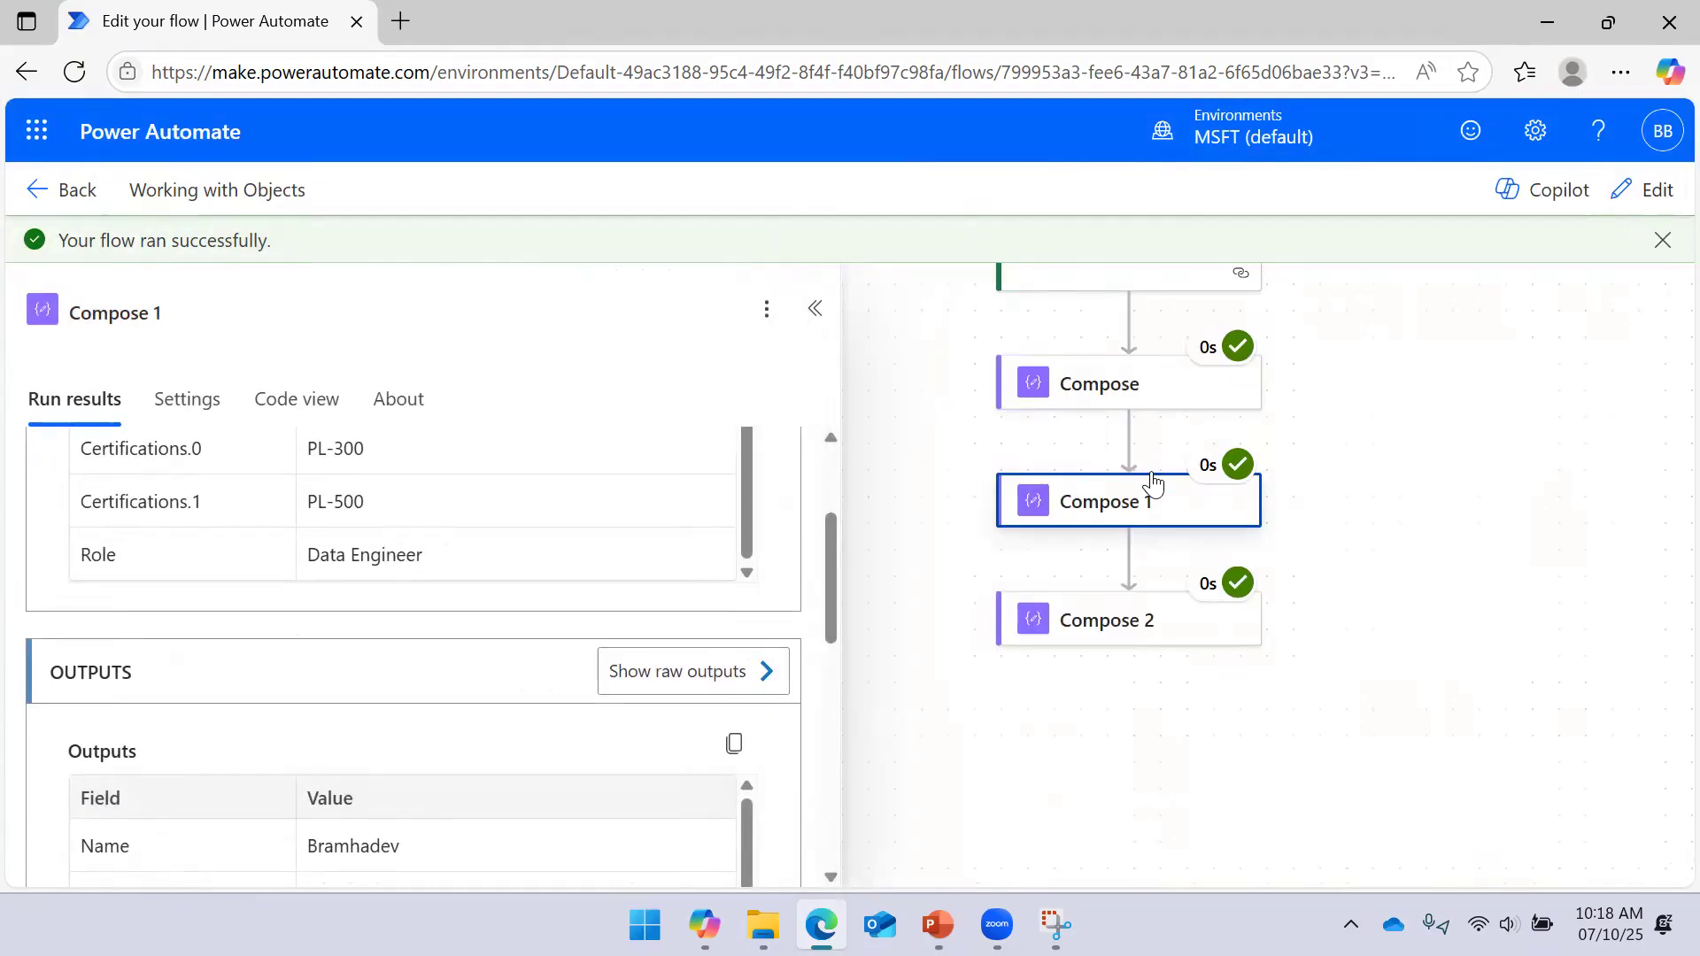
# Check the Initialize variable step's results and Compose 2's raw inputs
pyautogui.scroll(2, 1394, 461)
pyautogui.scroll(2, 1354, 475)
pyautogui.click(1136, 359)
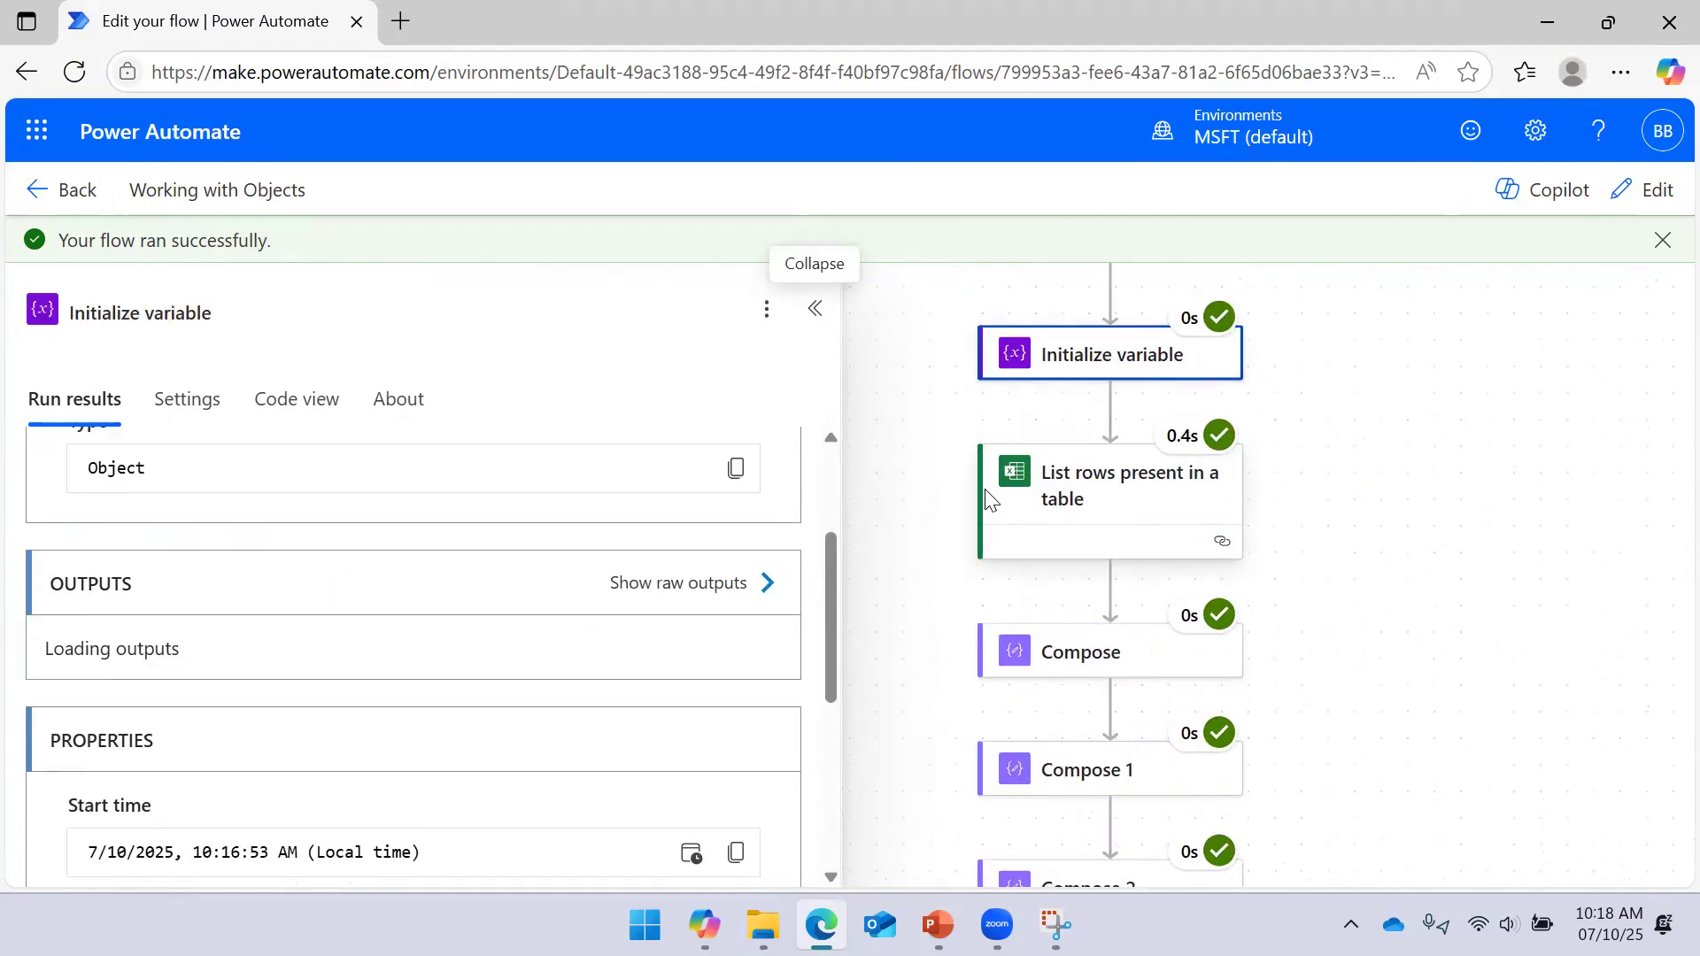
pyautogui.scroll(-4, 1341, 567)
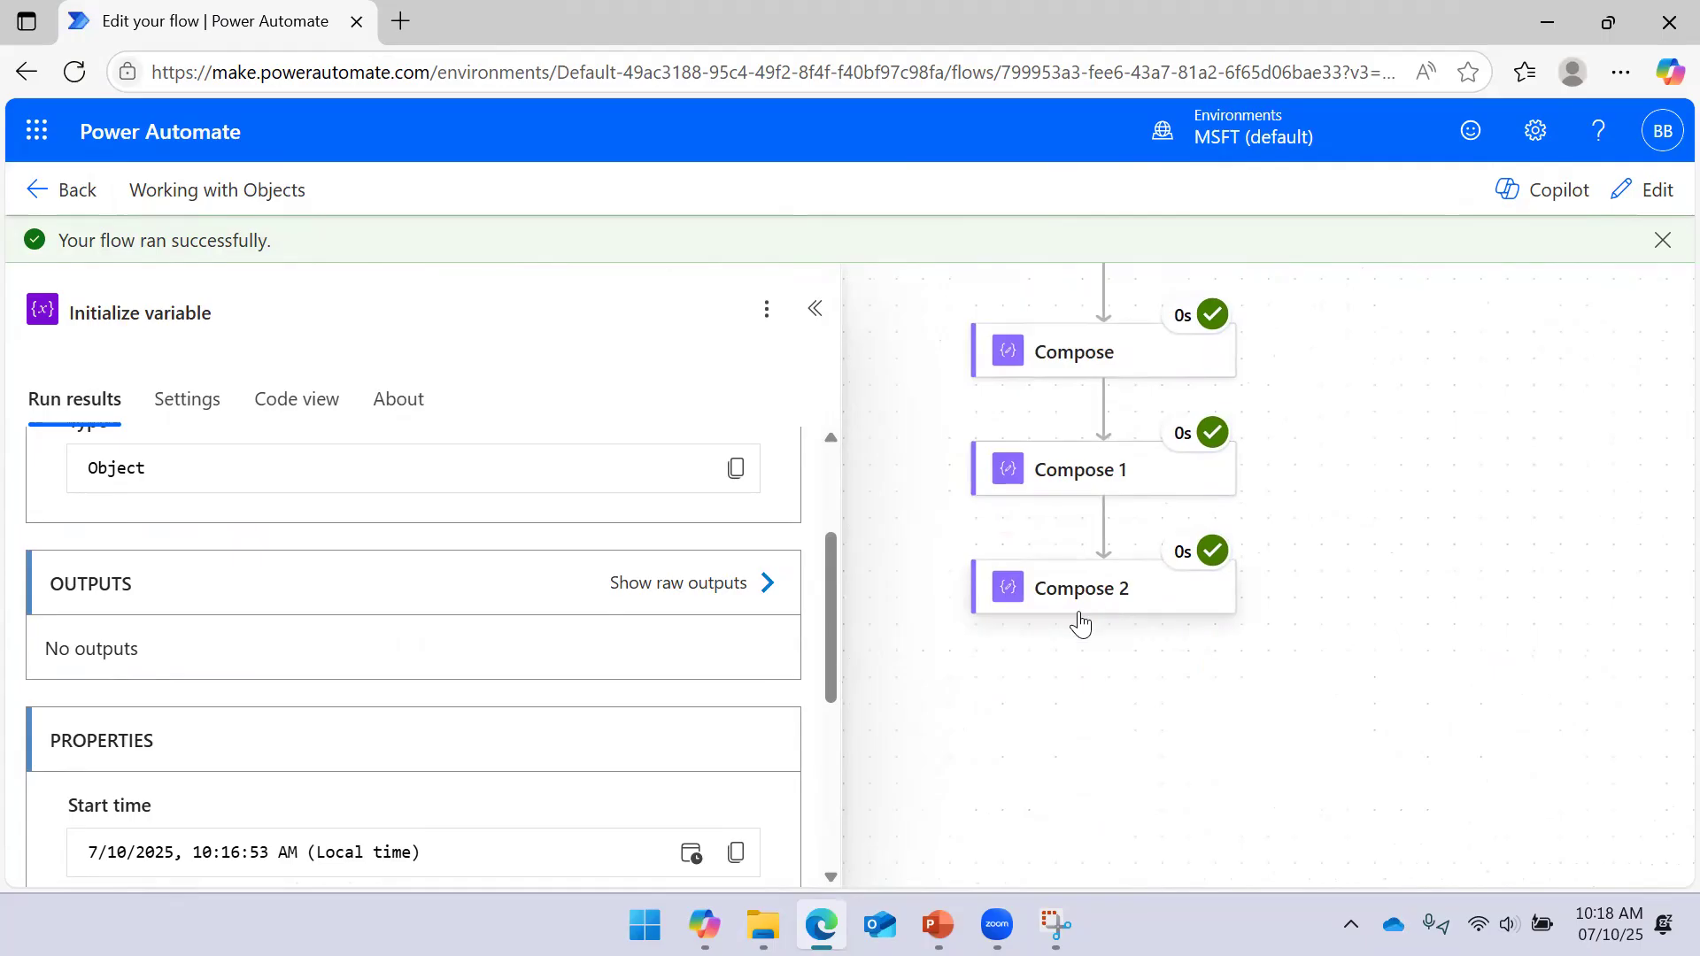
pyautogui.click(1080, 624)
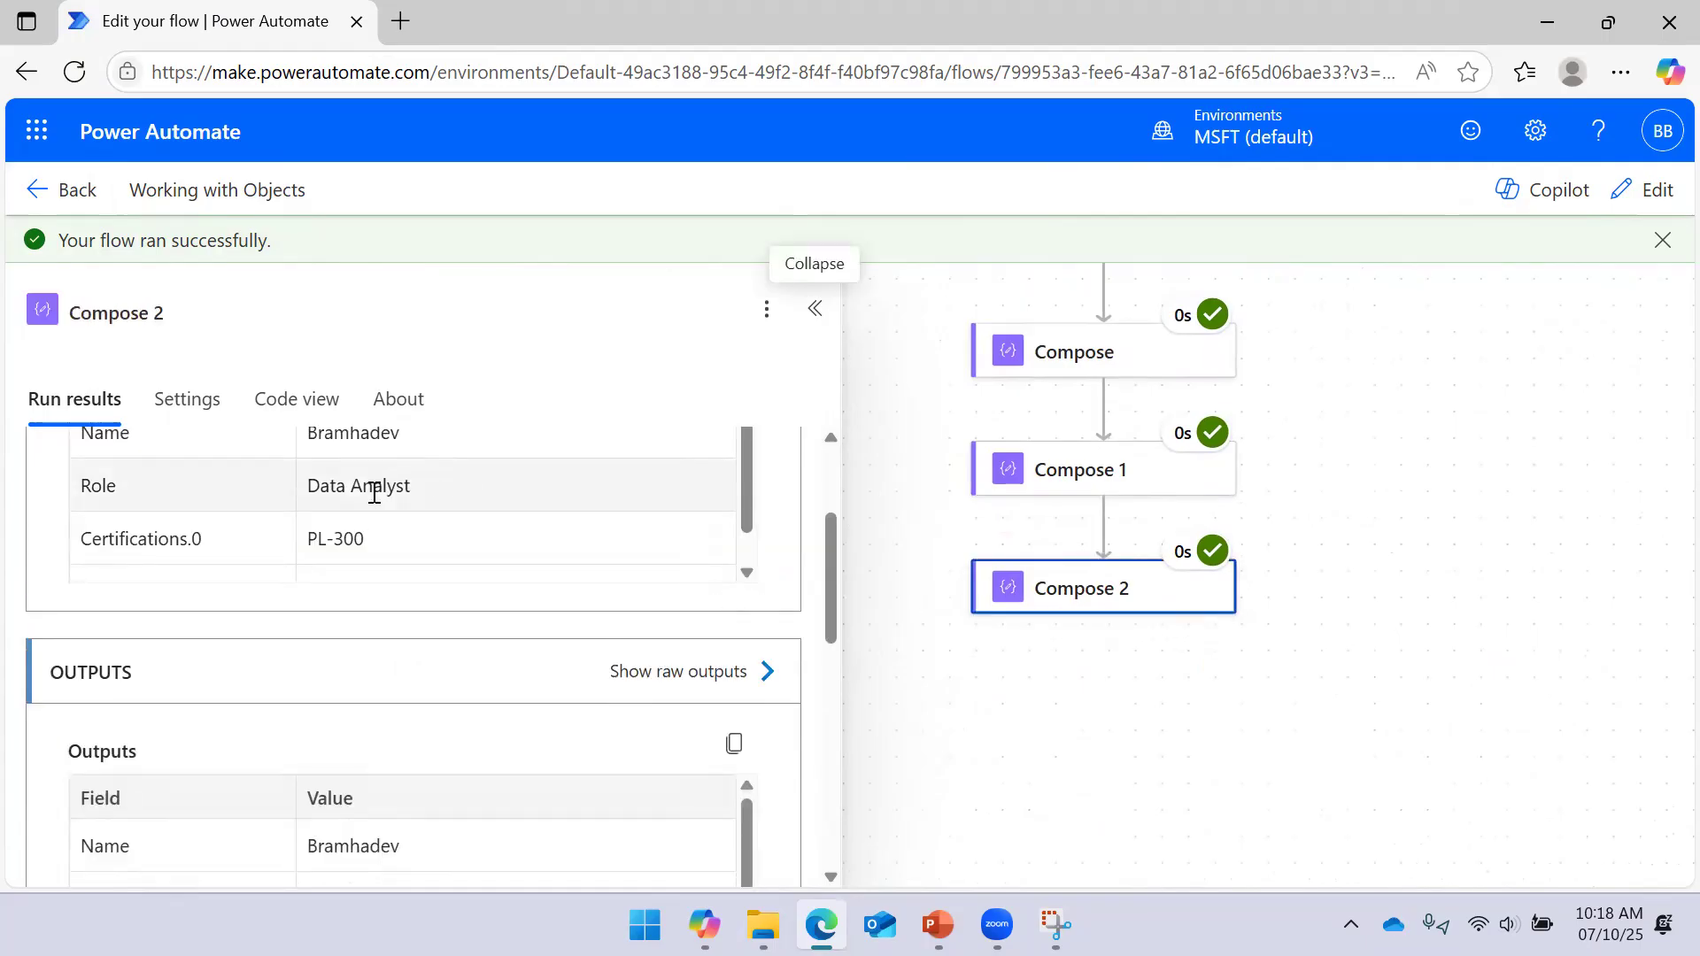
pyautogui.scroll(3, 374, 493)
pyautogui.click(753, 481)
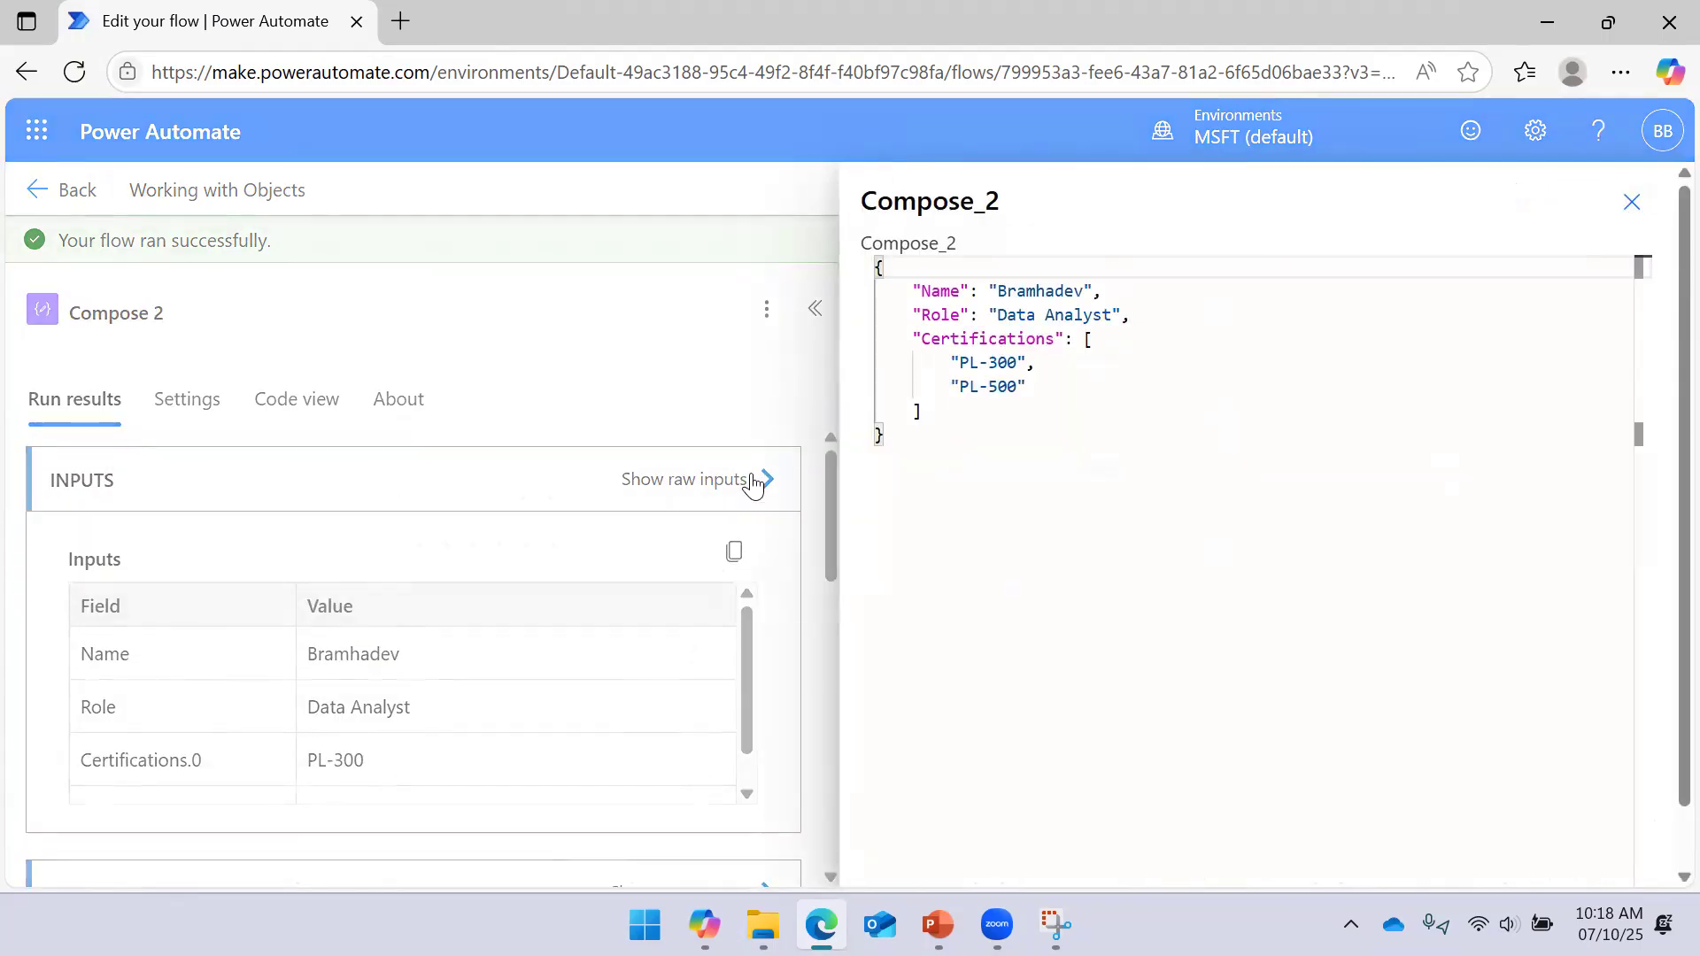
pyautogui.click(1629, 203)
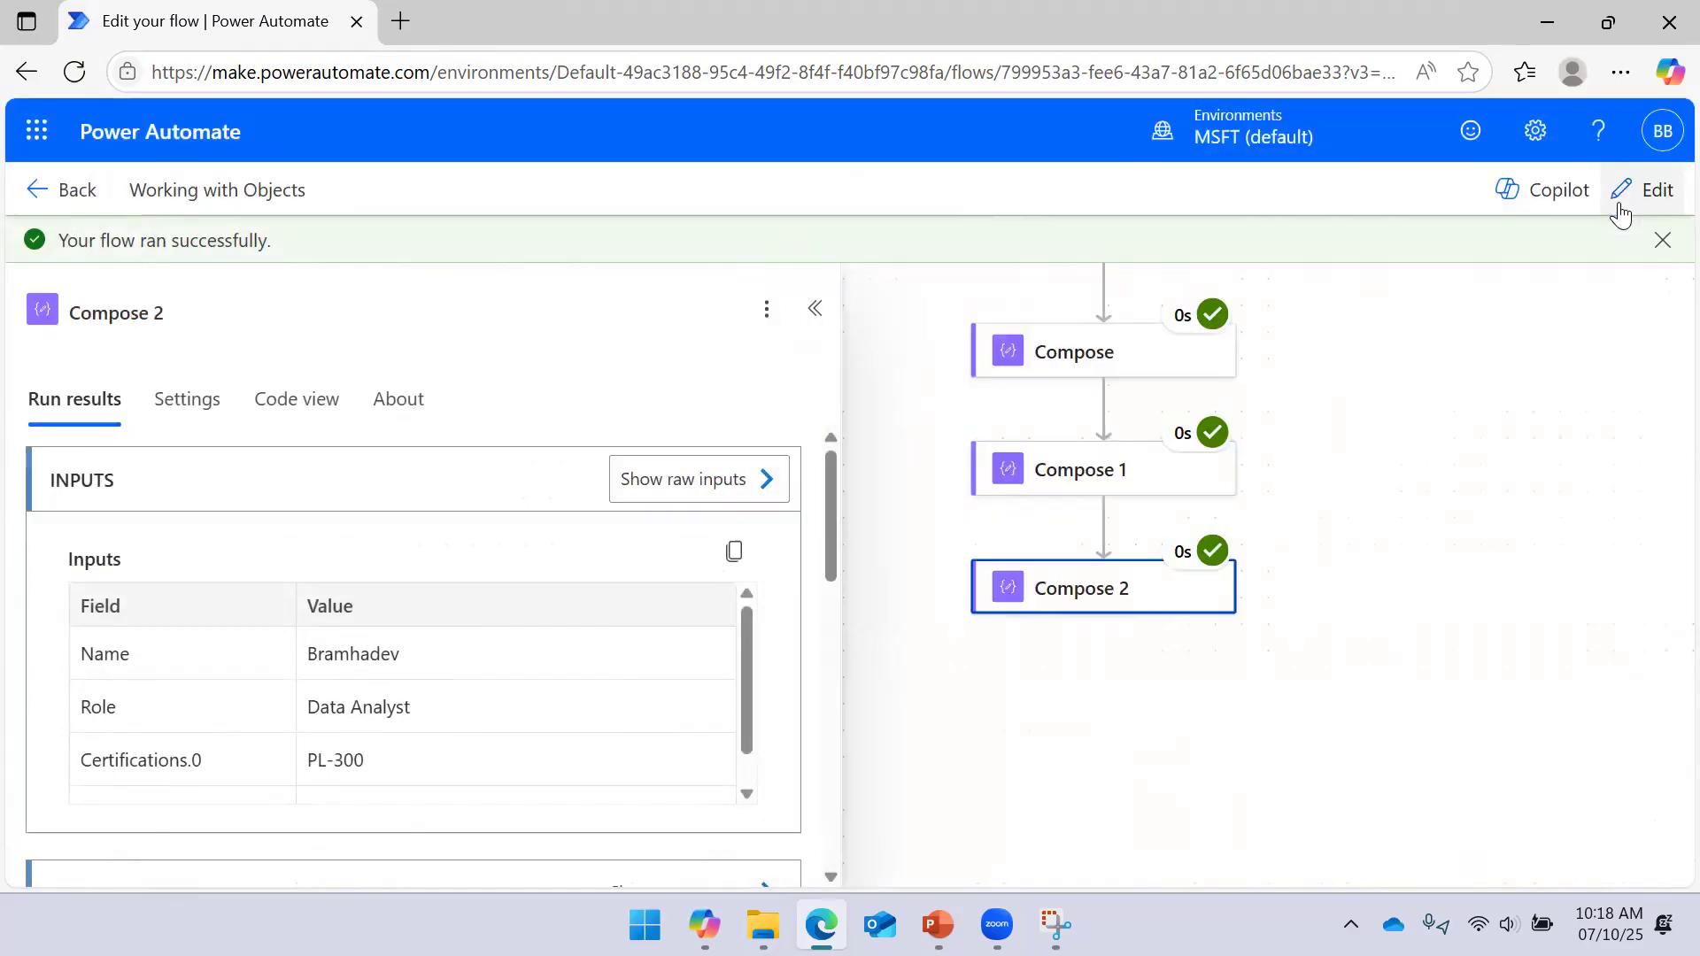
# Narrow the details pane and recheck Compose 1's raw inputs: Role 'Data Engineer', certifications PL-300, PL-500
pyautogui.moveTo(835, 349); pyautogui.dragTo(607, 368)
pyautogui.click(926, 319)
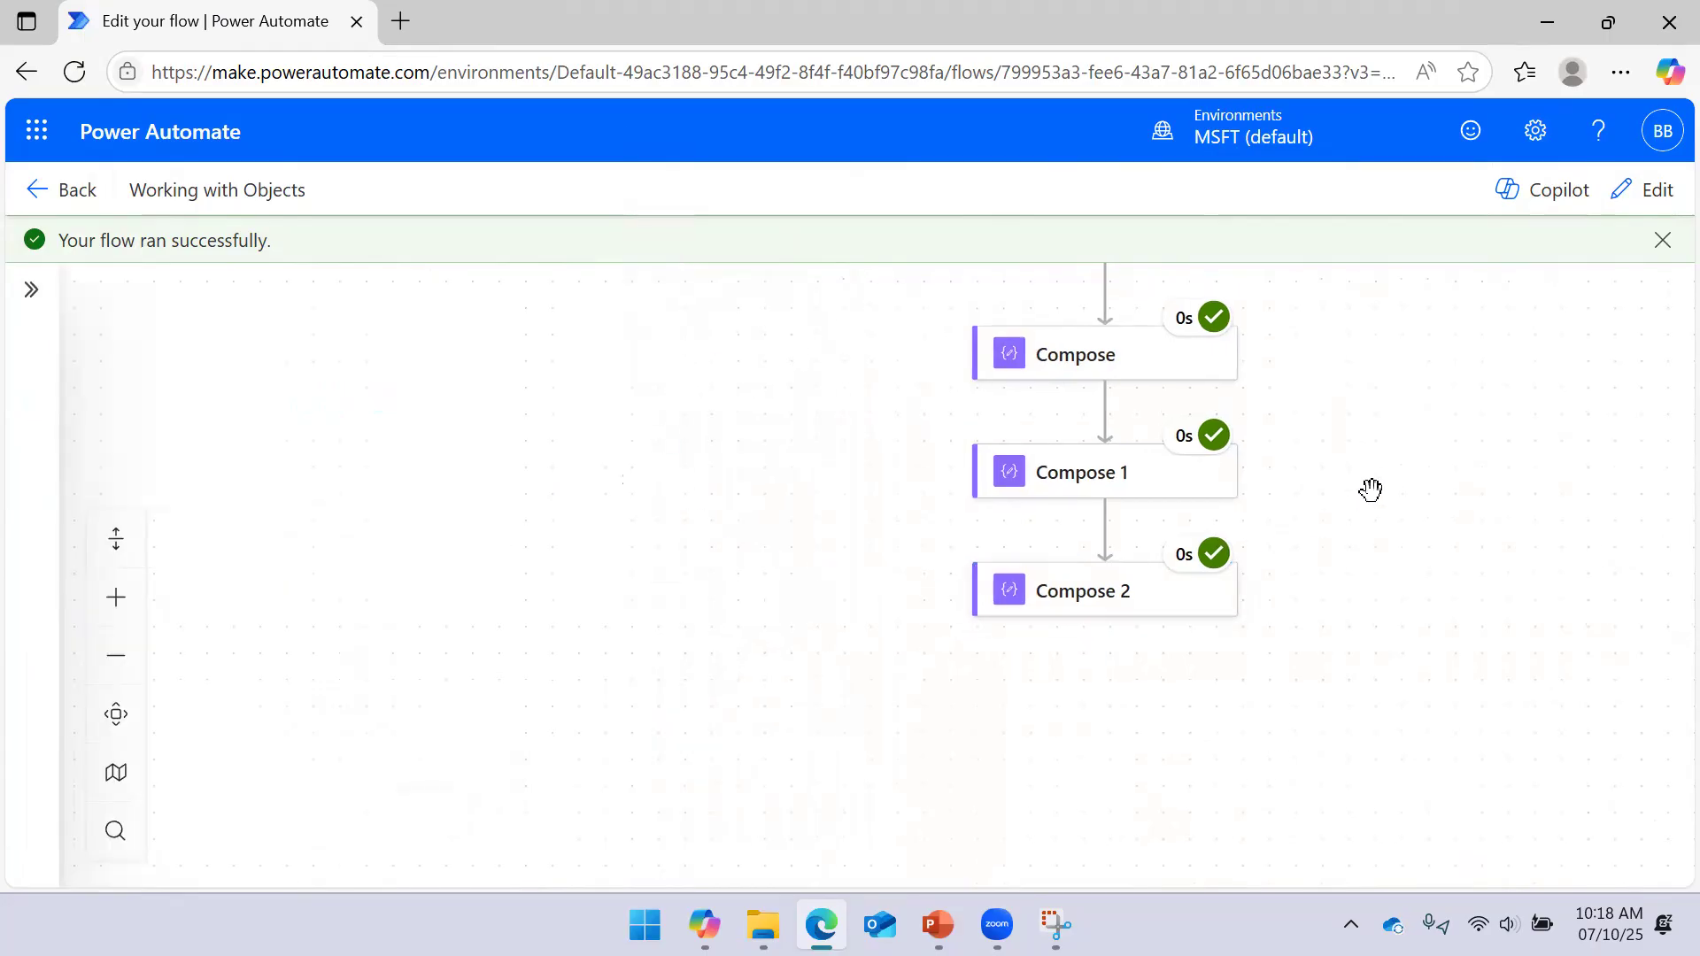
pyautogui.click(1111, 473)
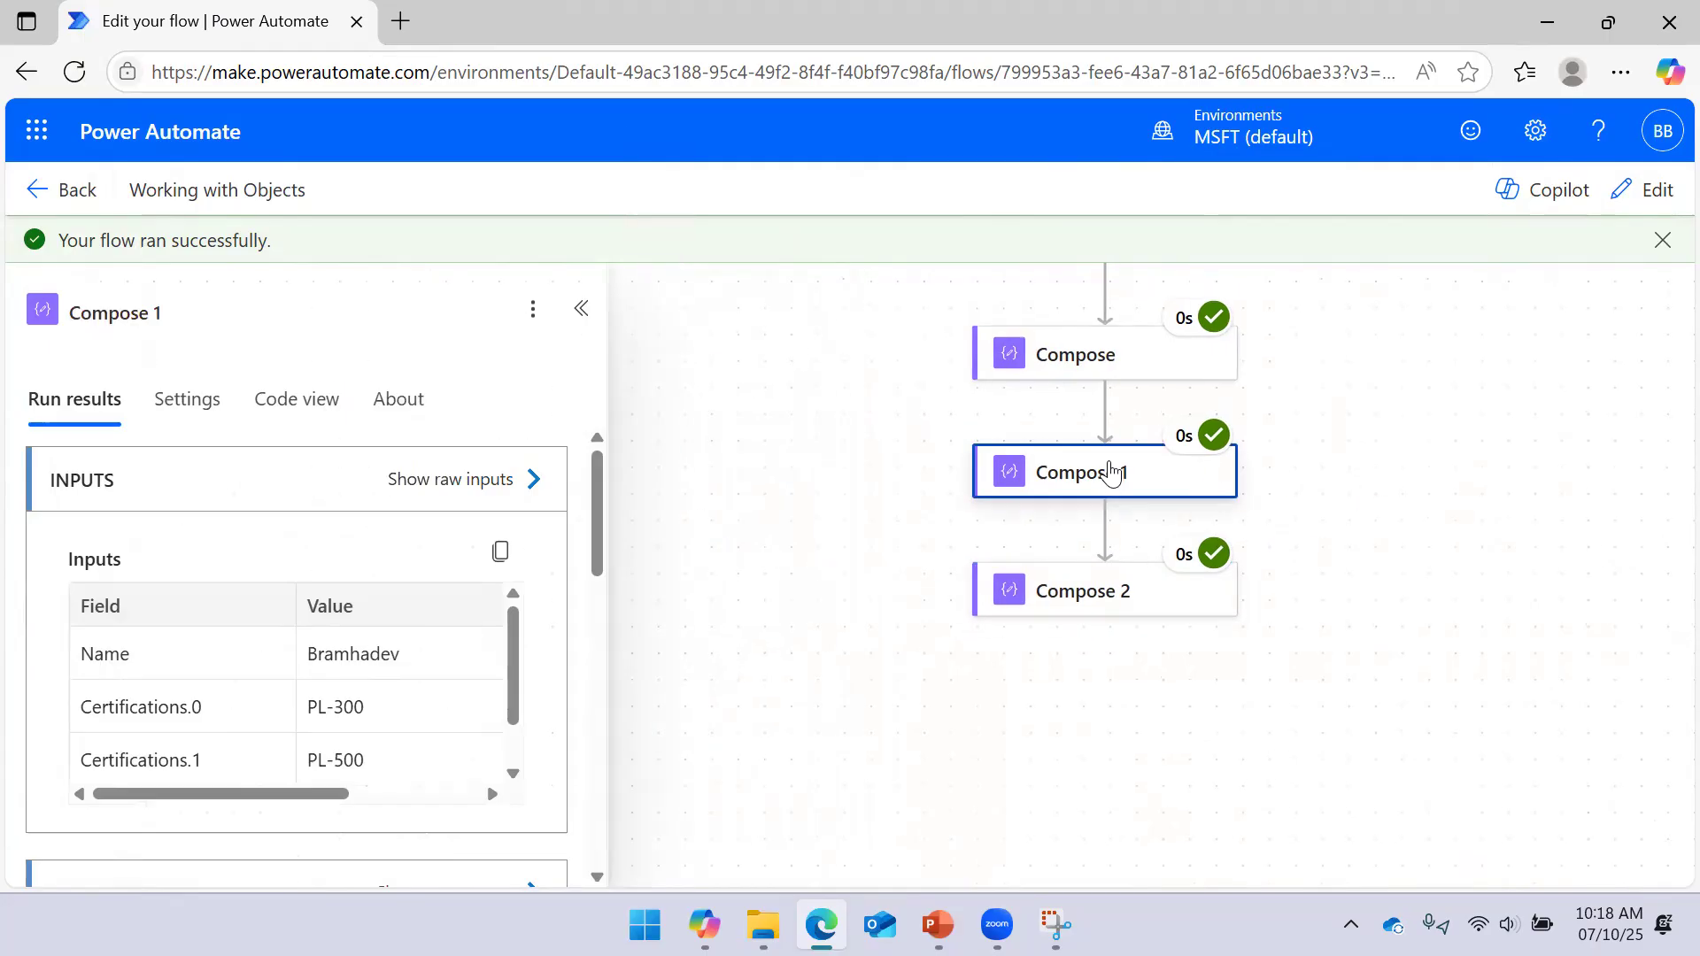
pyautogui.click(530, 494)
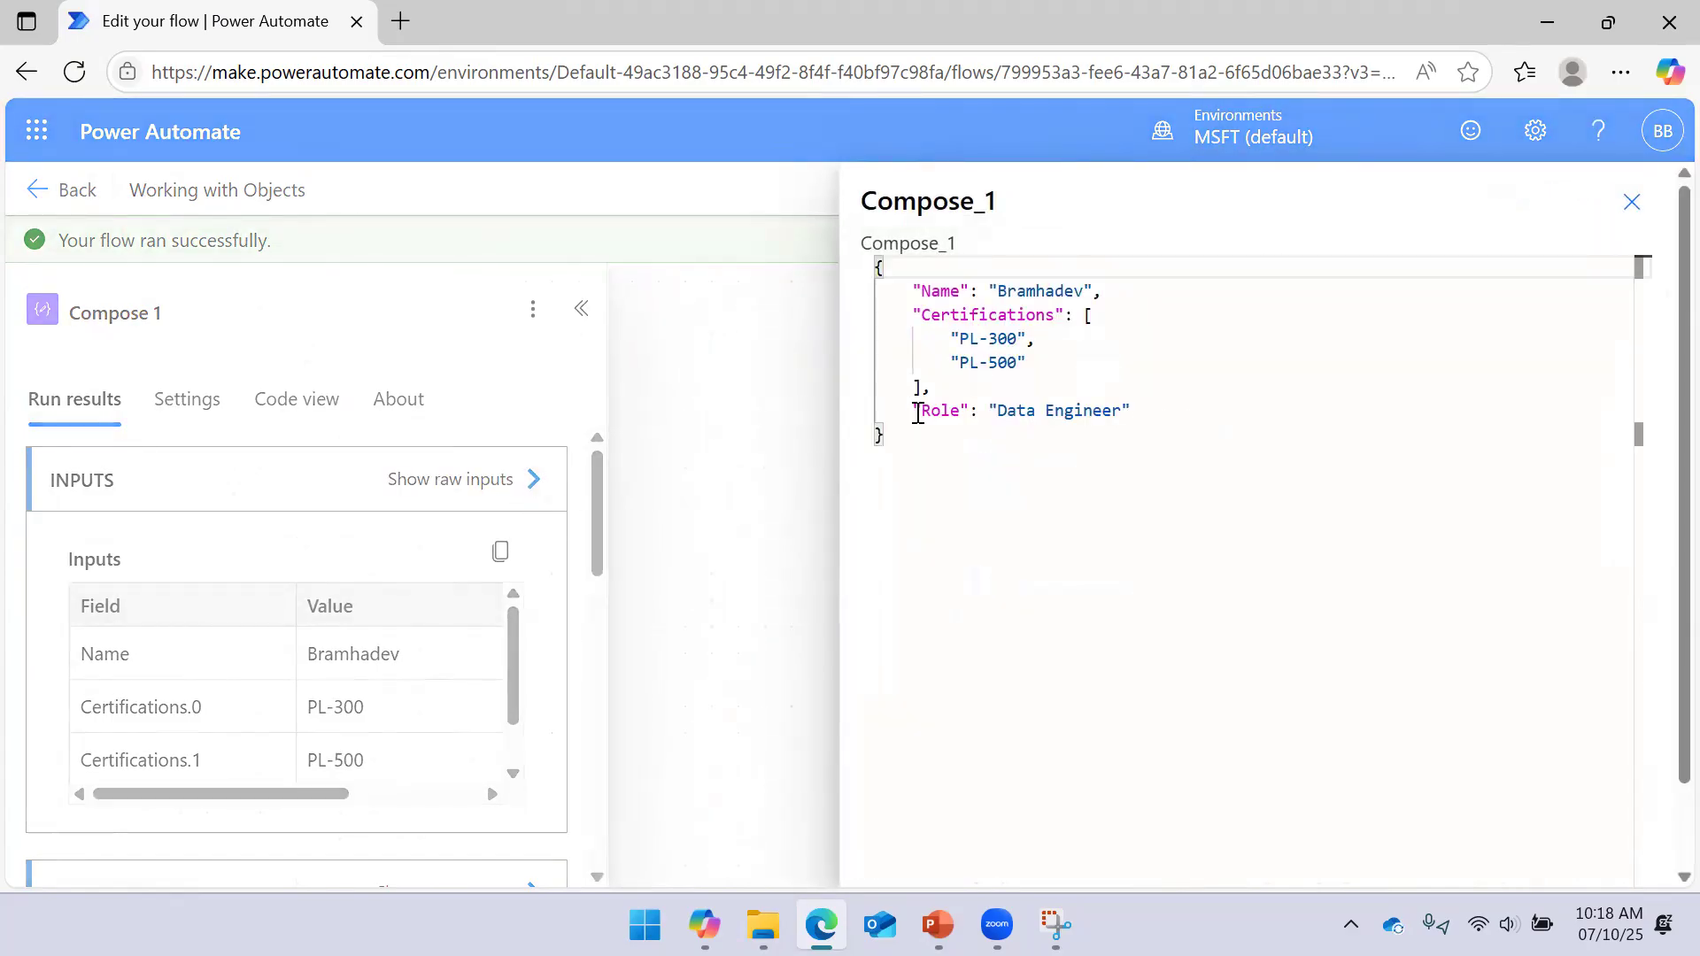
pyautogui.click(1625, 211)
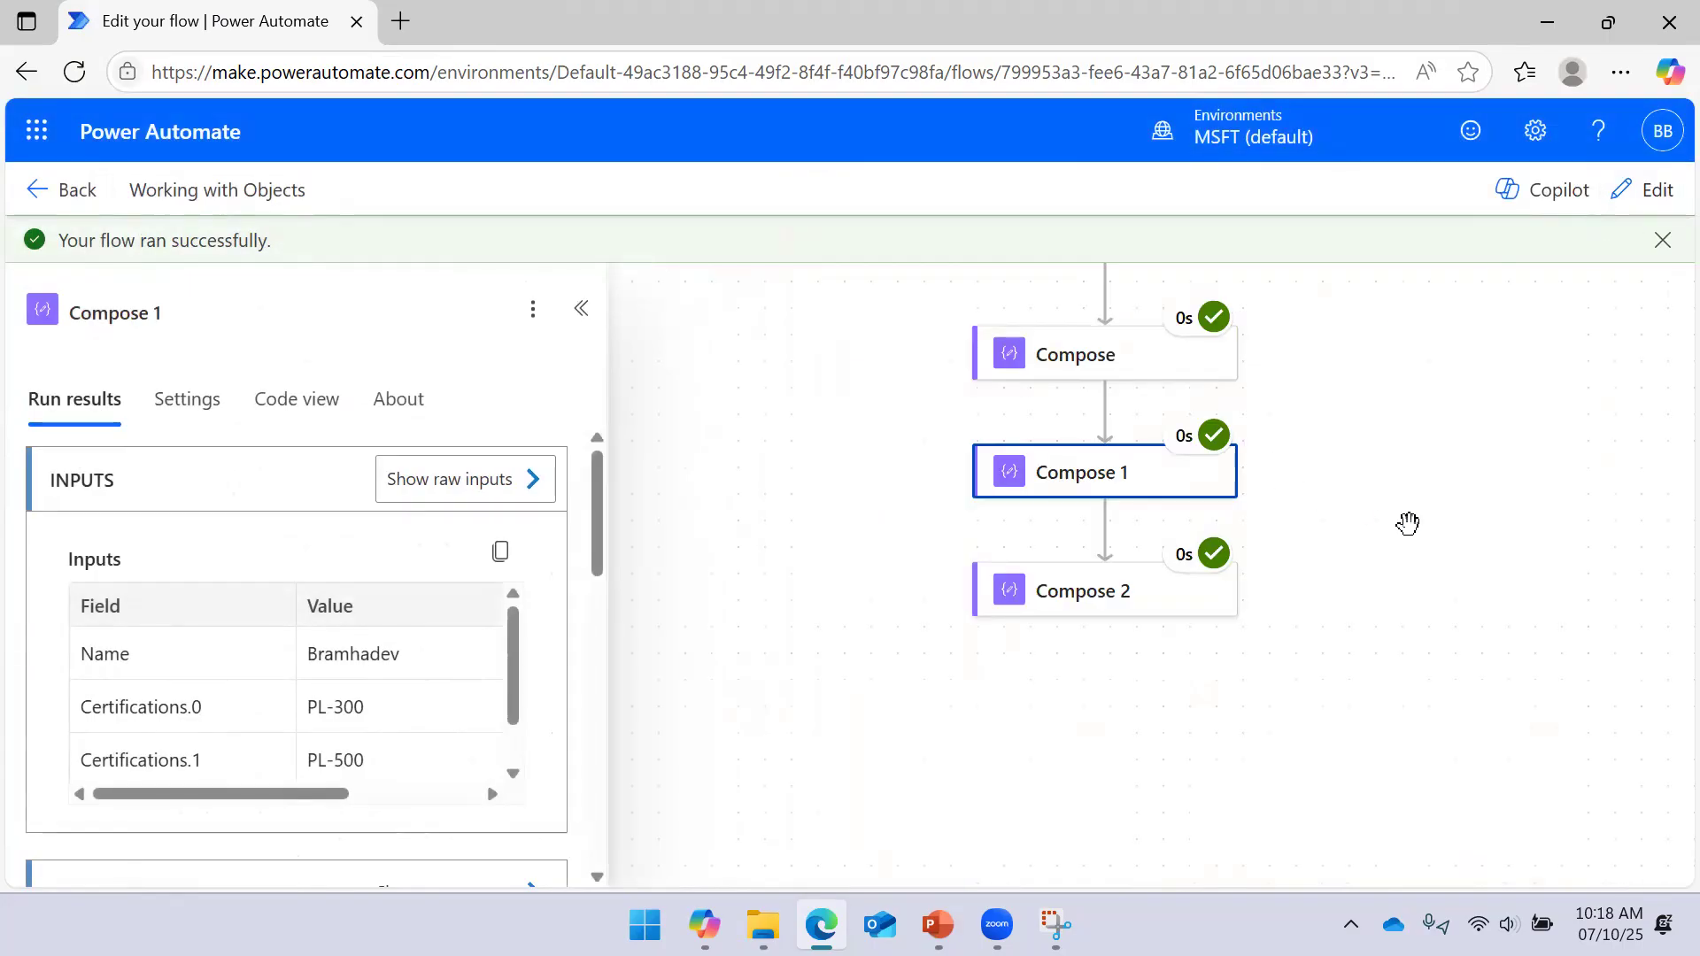
pyautogui.moveTo(1408, 524); pyautogui.dragTo(1409, 434)
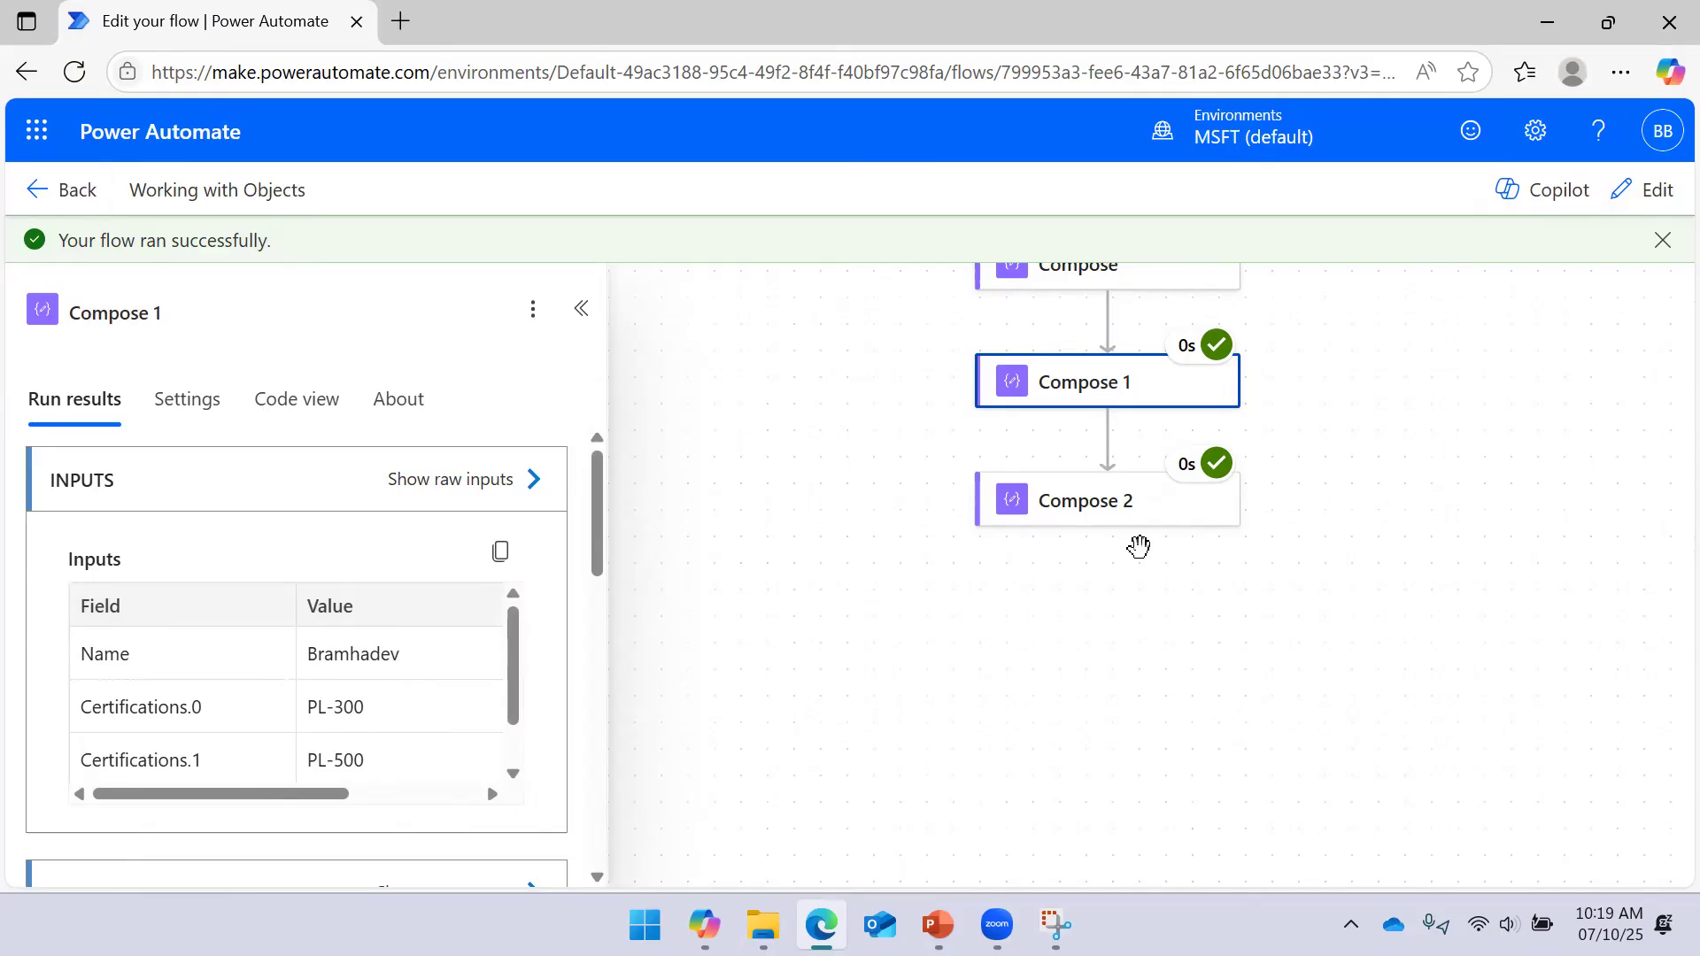
# Compare Compose 2's run results with Compose 1, then put the Working with Objects flow back into edit mode
pyautogui.click(581, 308)
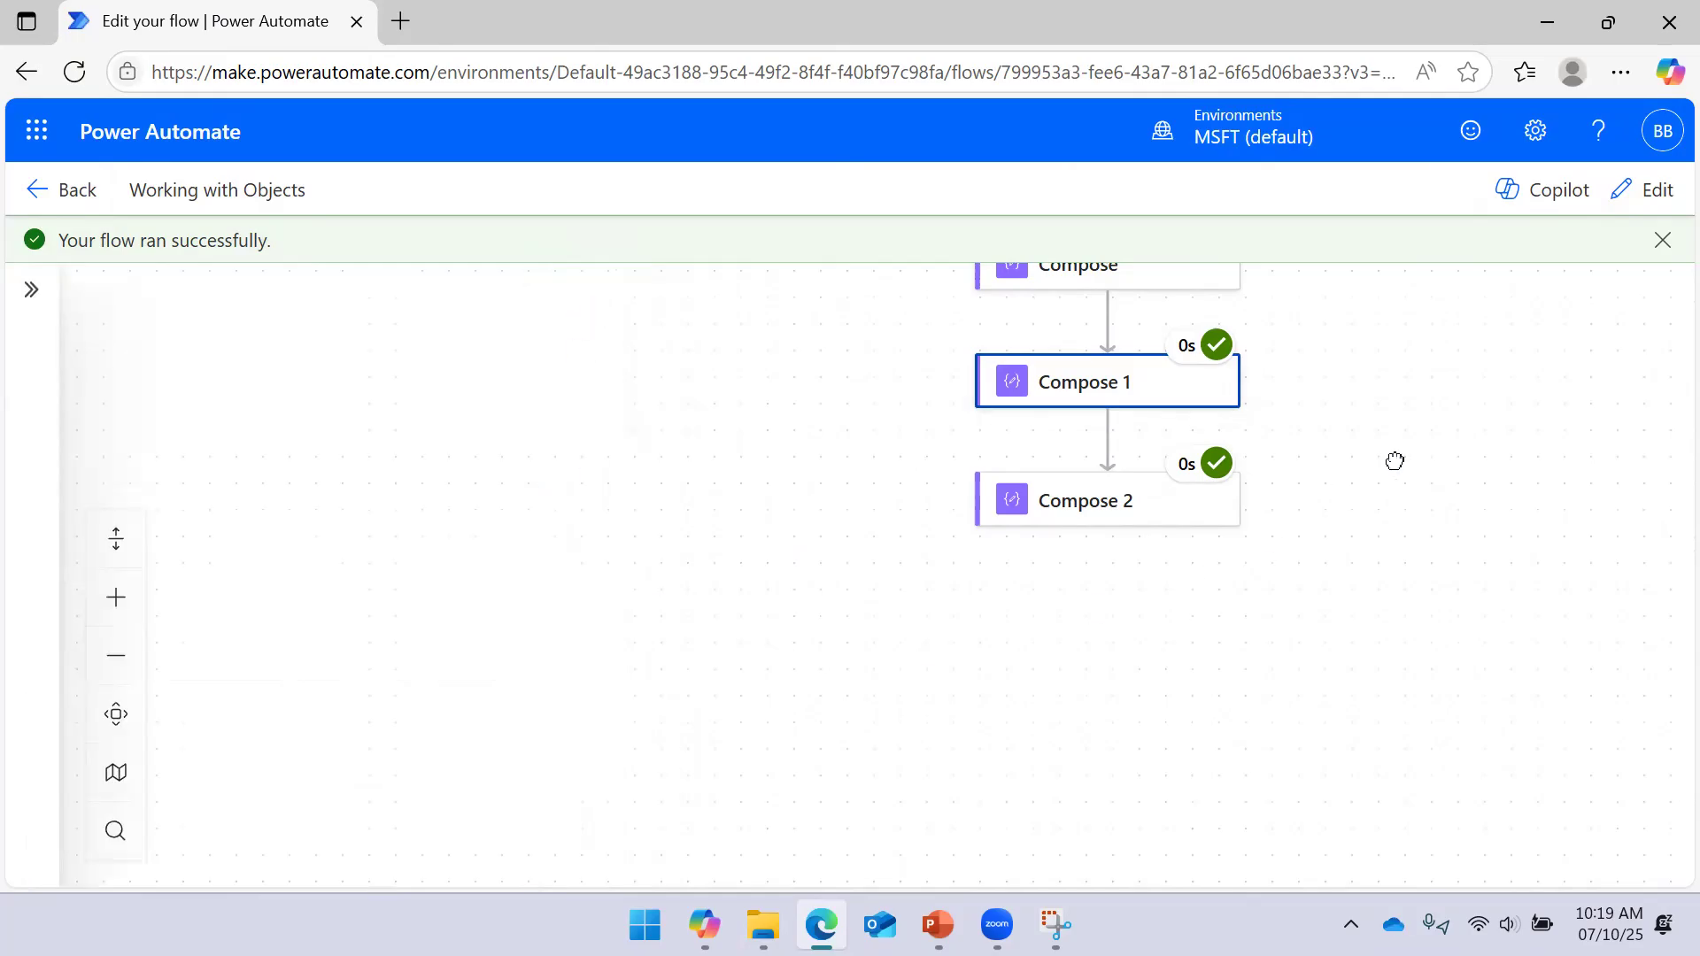
pyautogui.click(1123, 511)
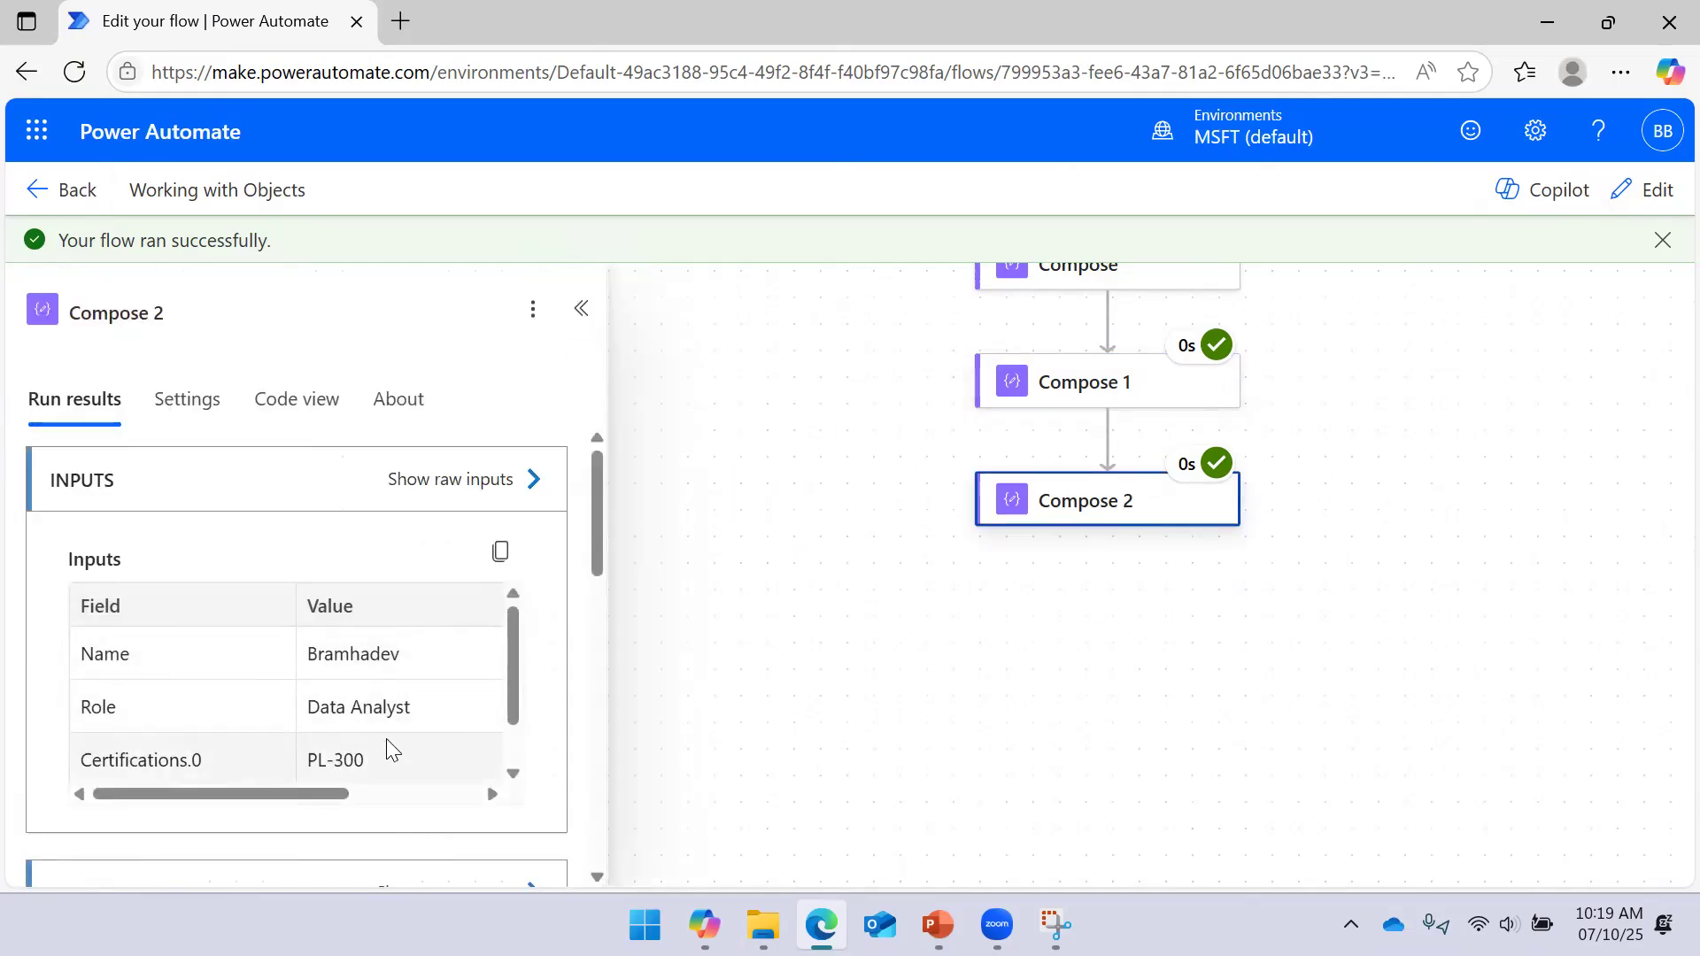
pyautogui.scroll(-1, 372, 717)
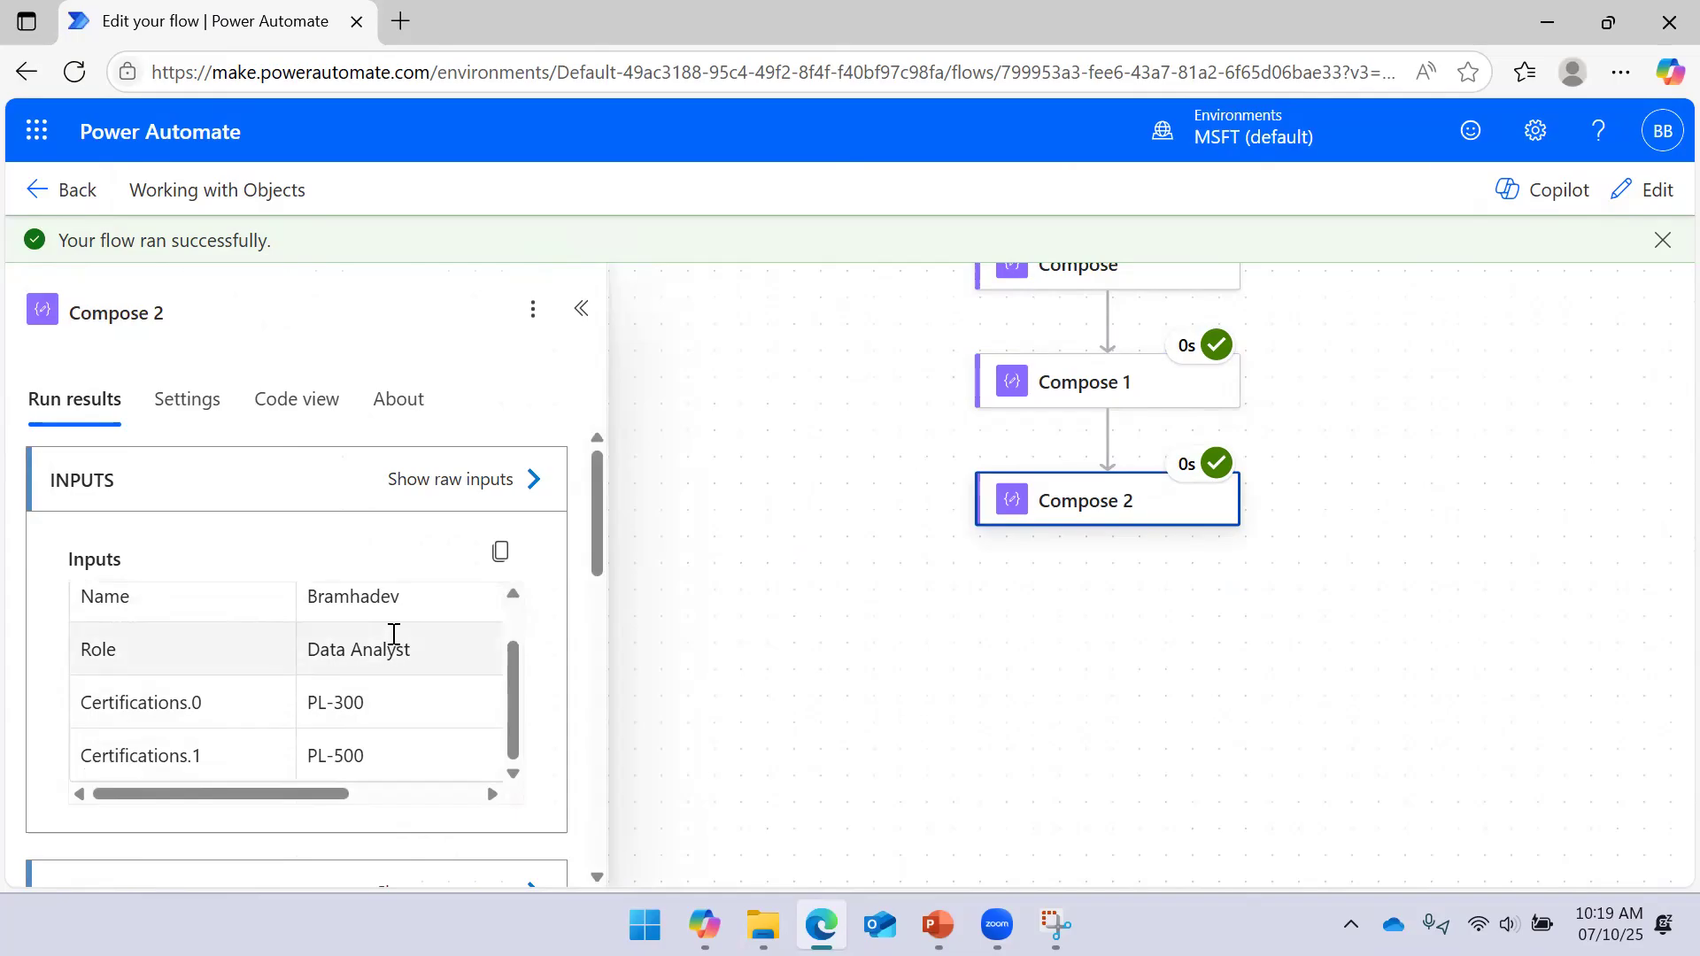
pyautogui.scroll(1, 443, 637)
pyautogui.click(1111, 387)
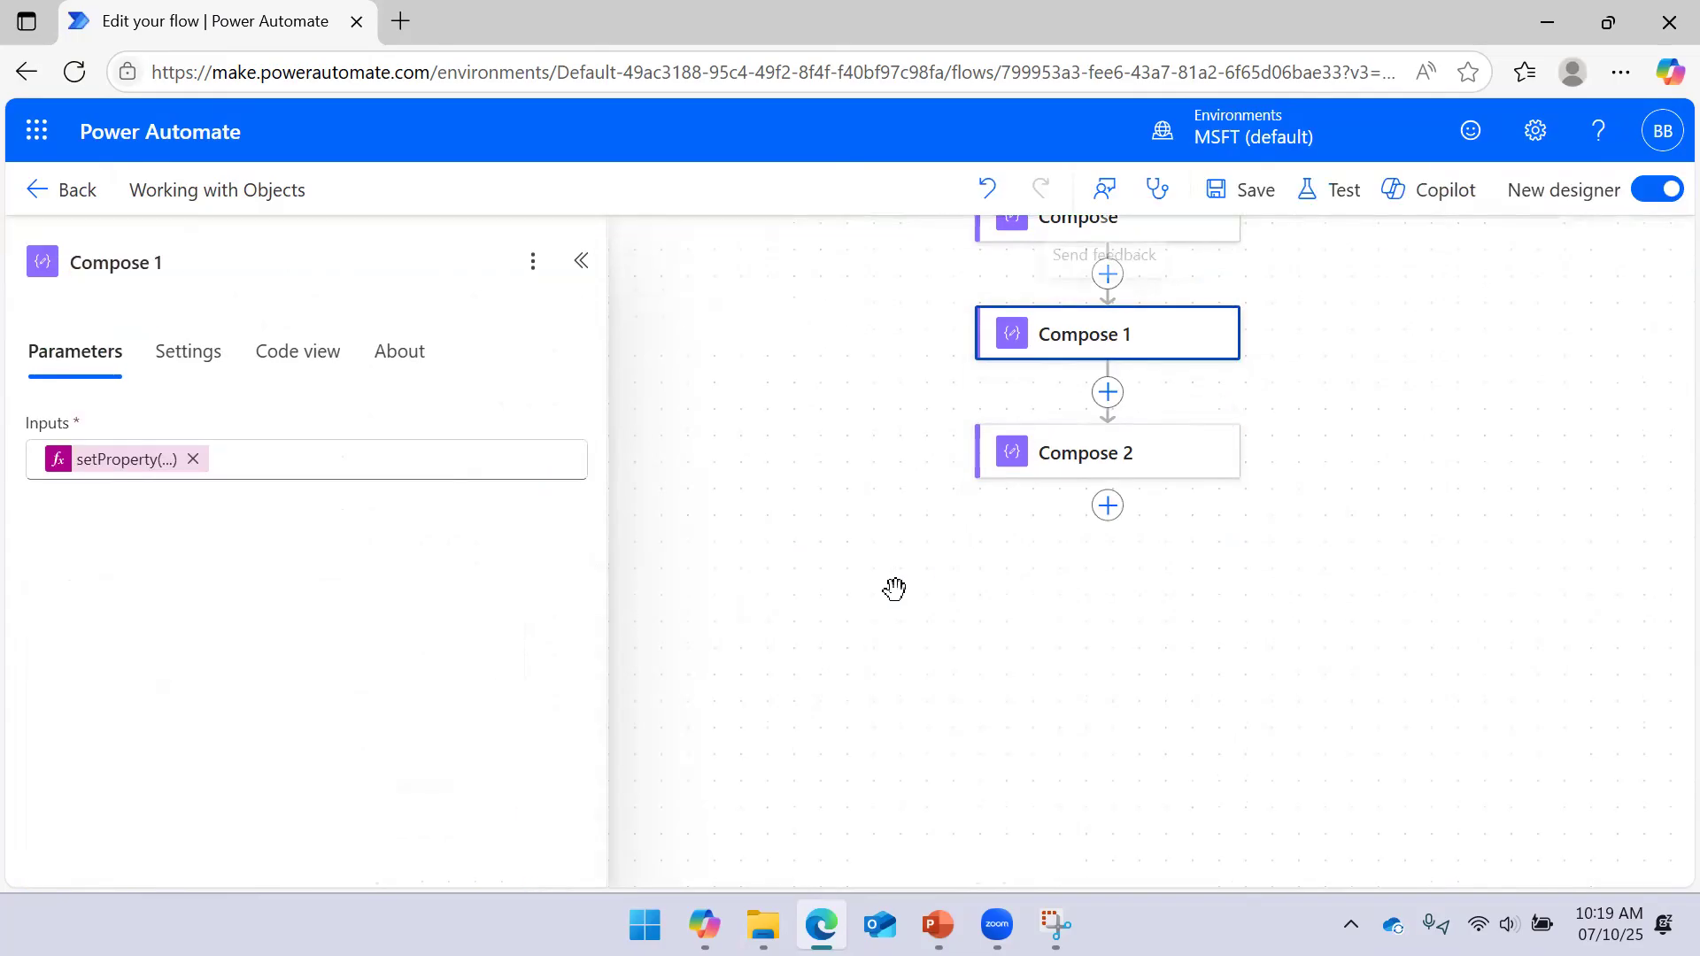
# Remove the UserInfo token from Compose 2's Inputs
pyautogui.click(1084, 475)
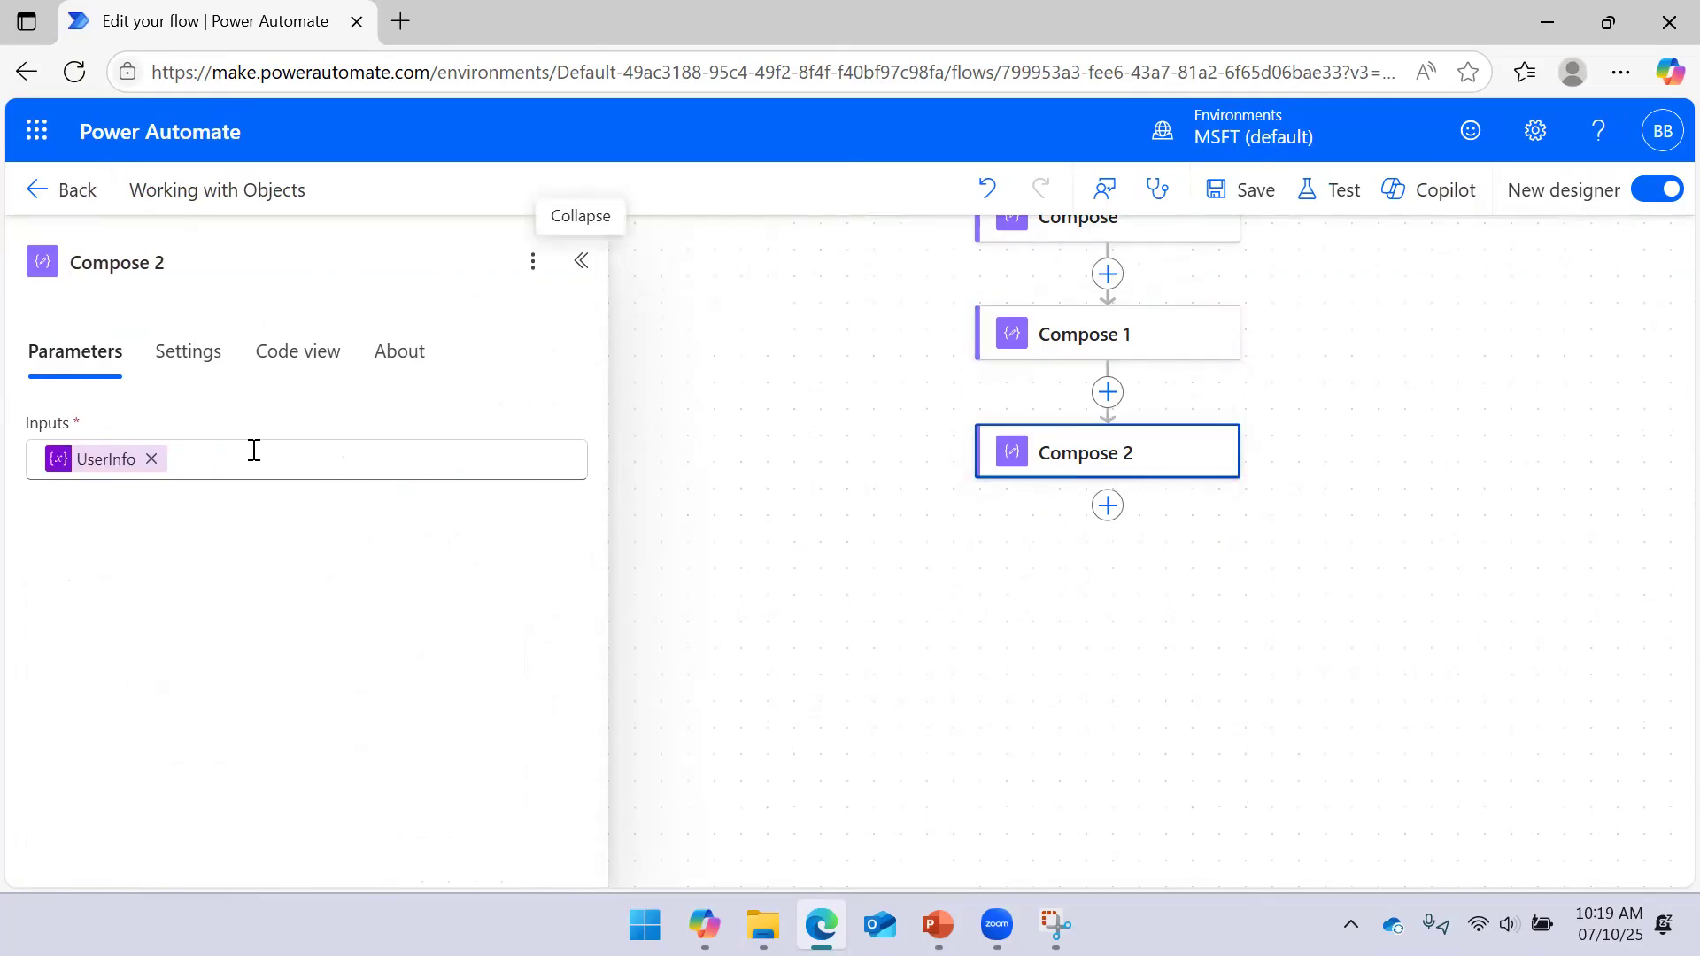
pyautogui.click(152, 458)
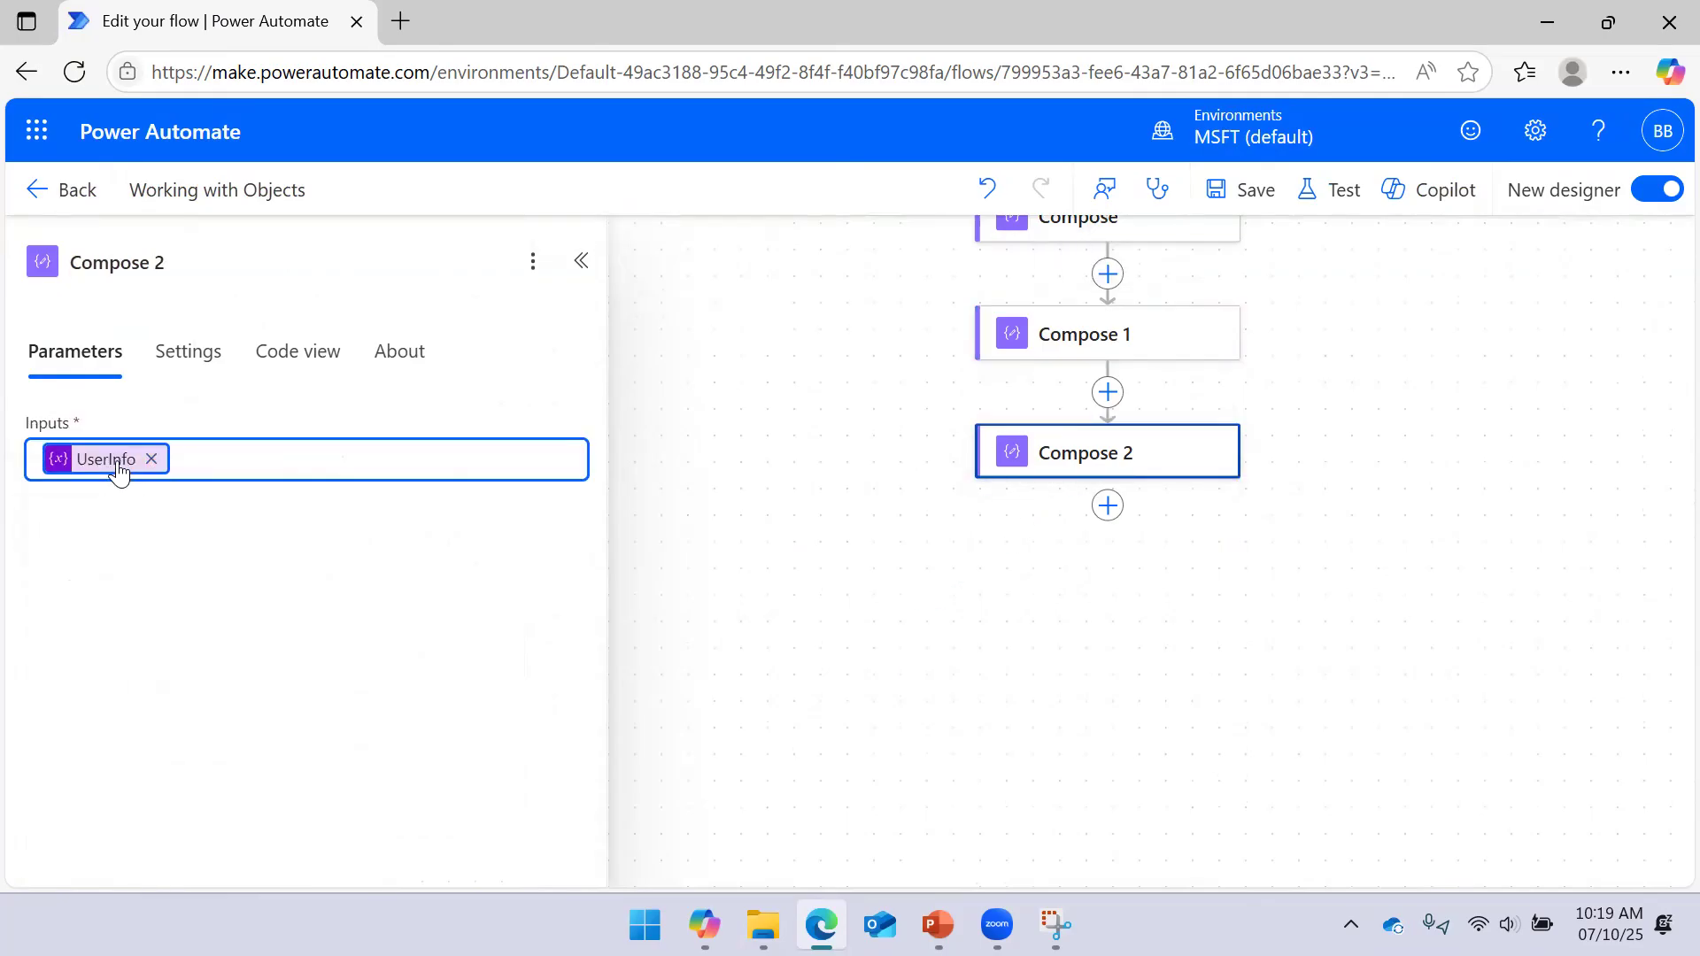
pyautogui.click(152, 459)
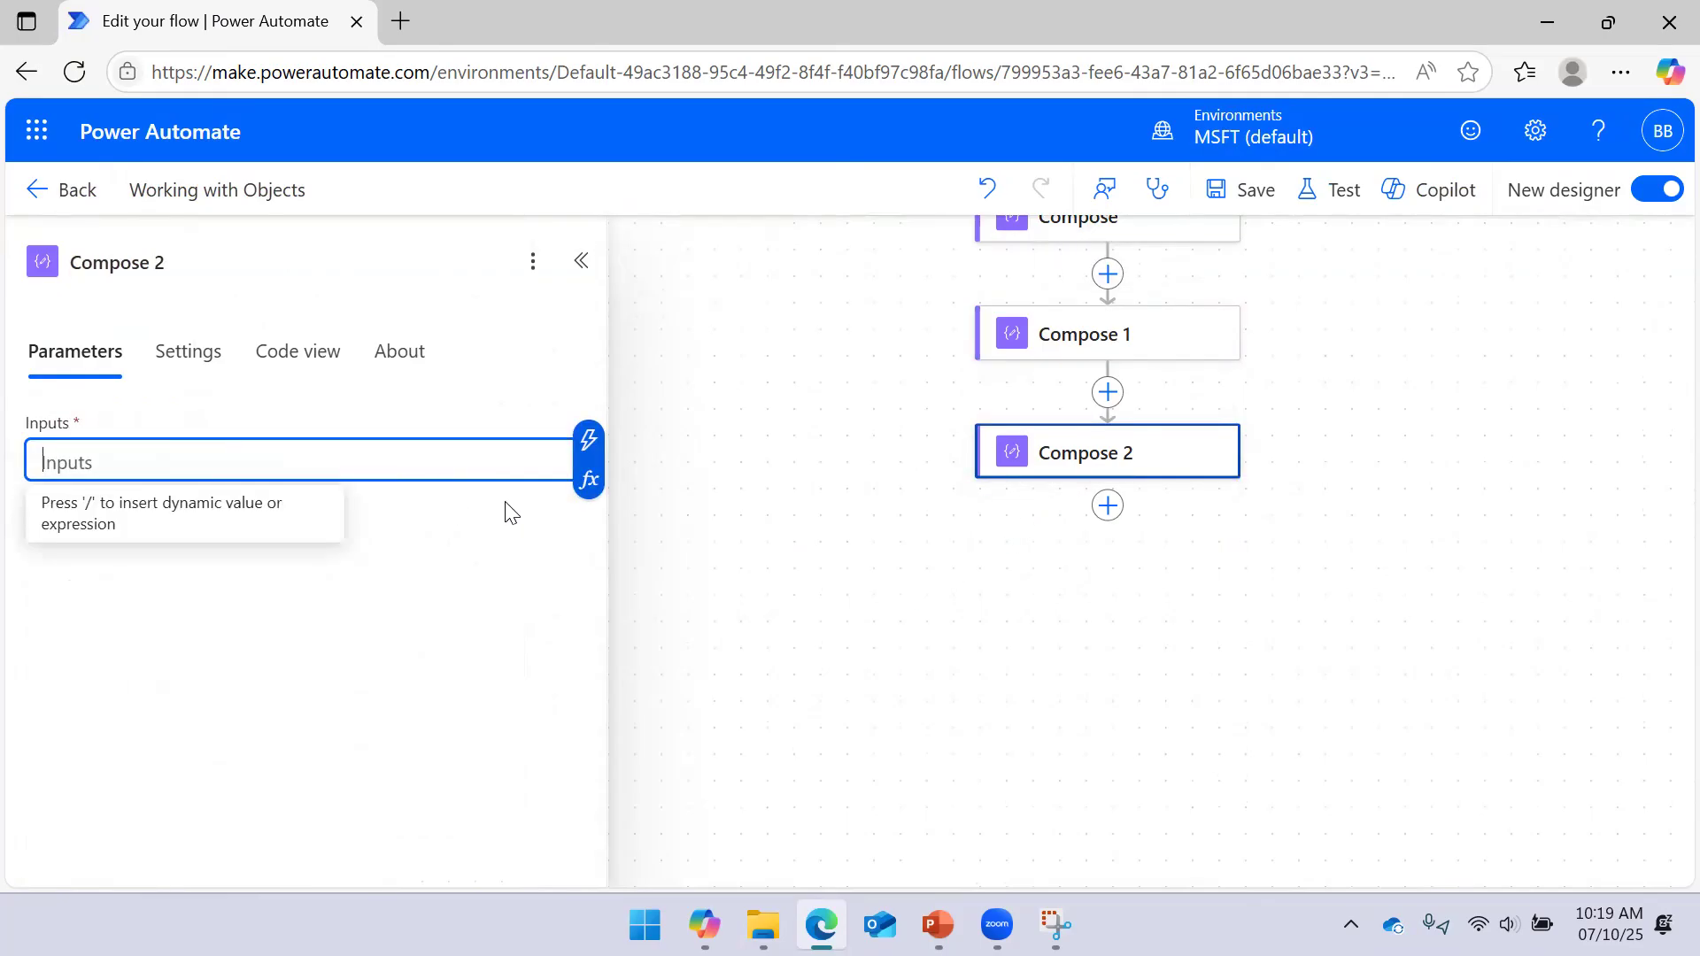
# Start a removeProperty expression on UserInfo with 'Role' and save, triggering the required-Inputs error
pyautogui.click(589, 479)
pyautogui.write('remov')
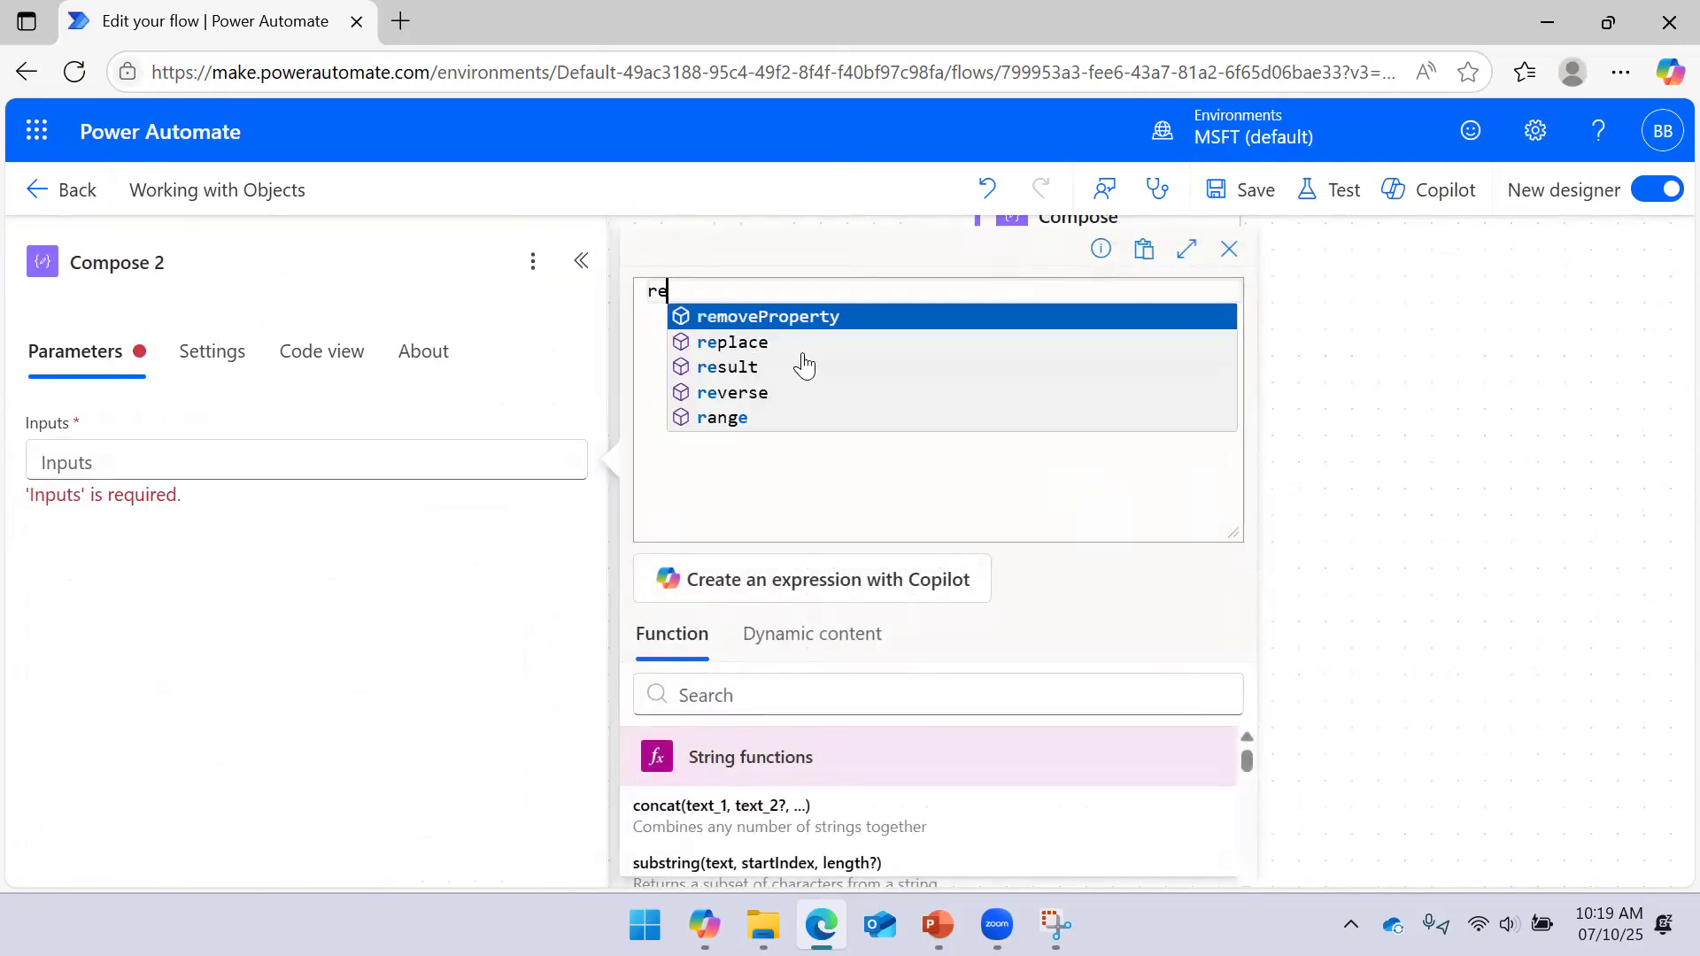
pyautogui.press('Return')
pyautogui.write('(')
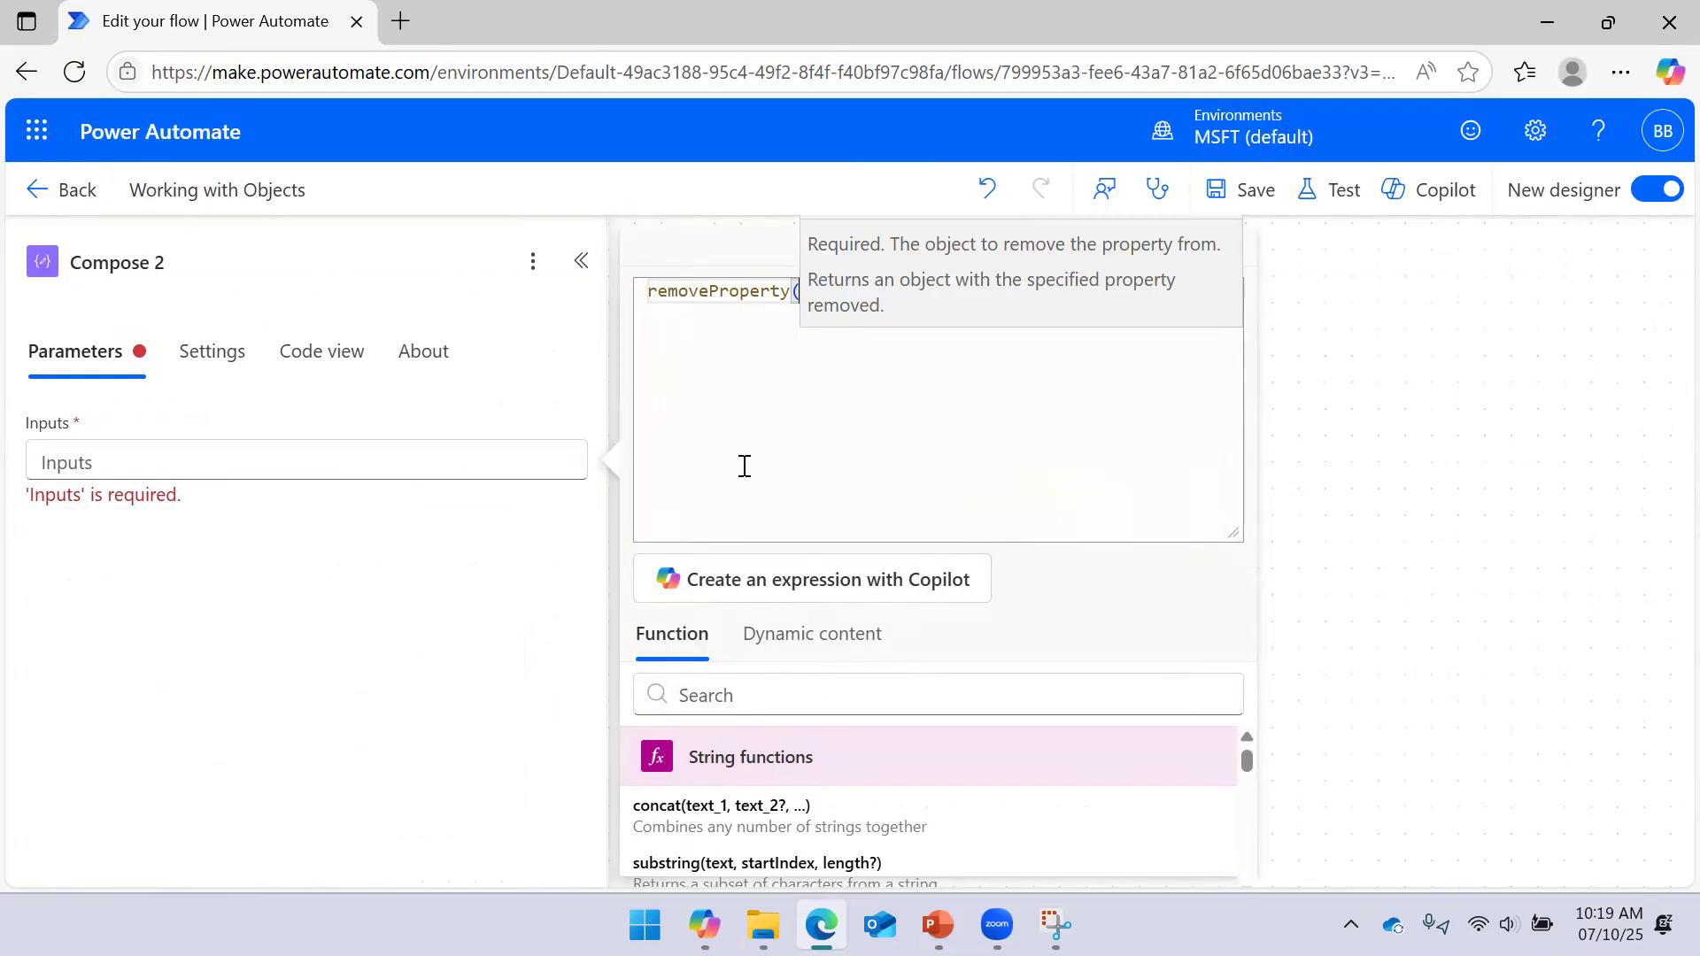
pyautogui.click(774, 653)
pyautogui.click(759, 810)
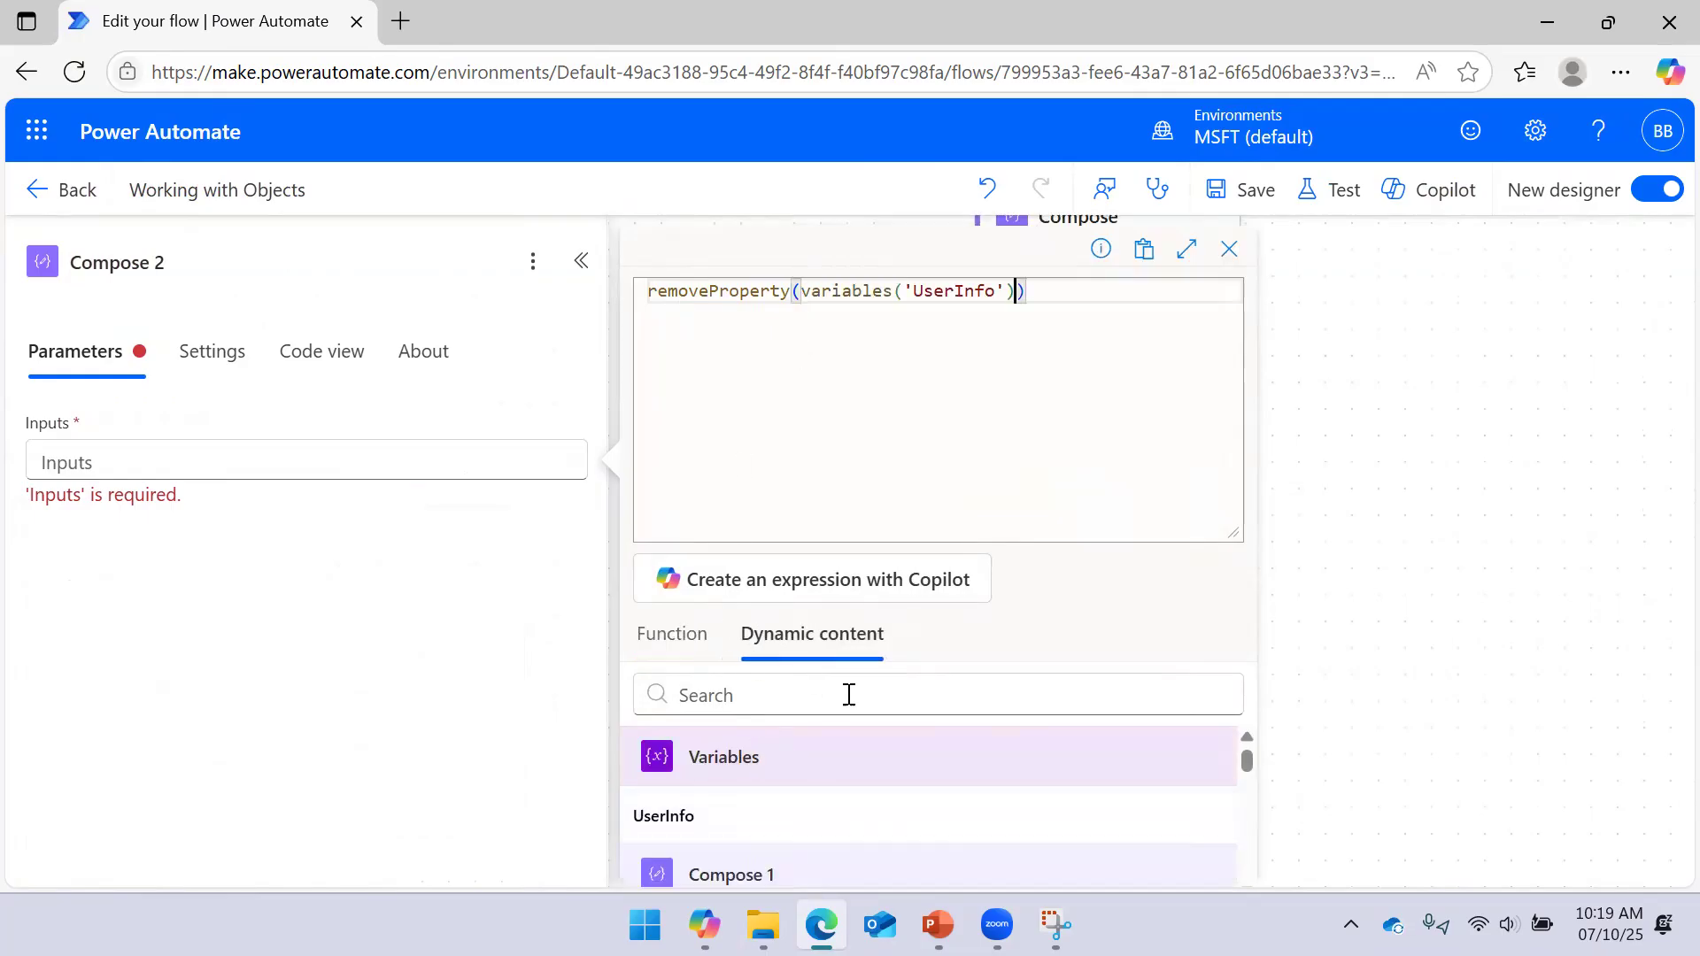
pyautogui.write(',')
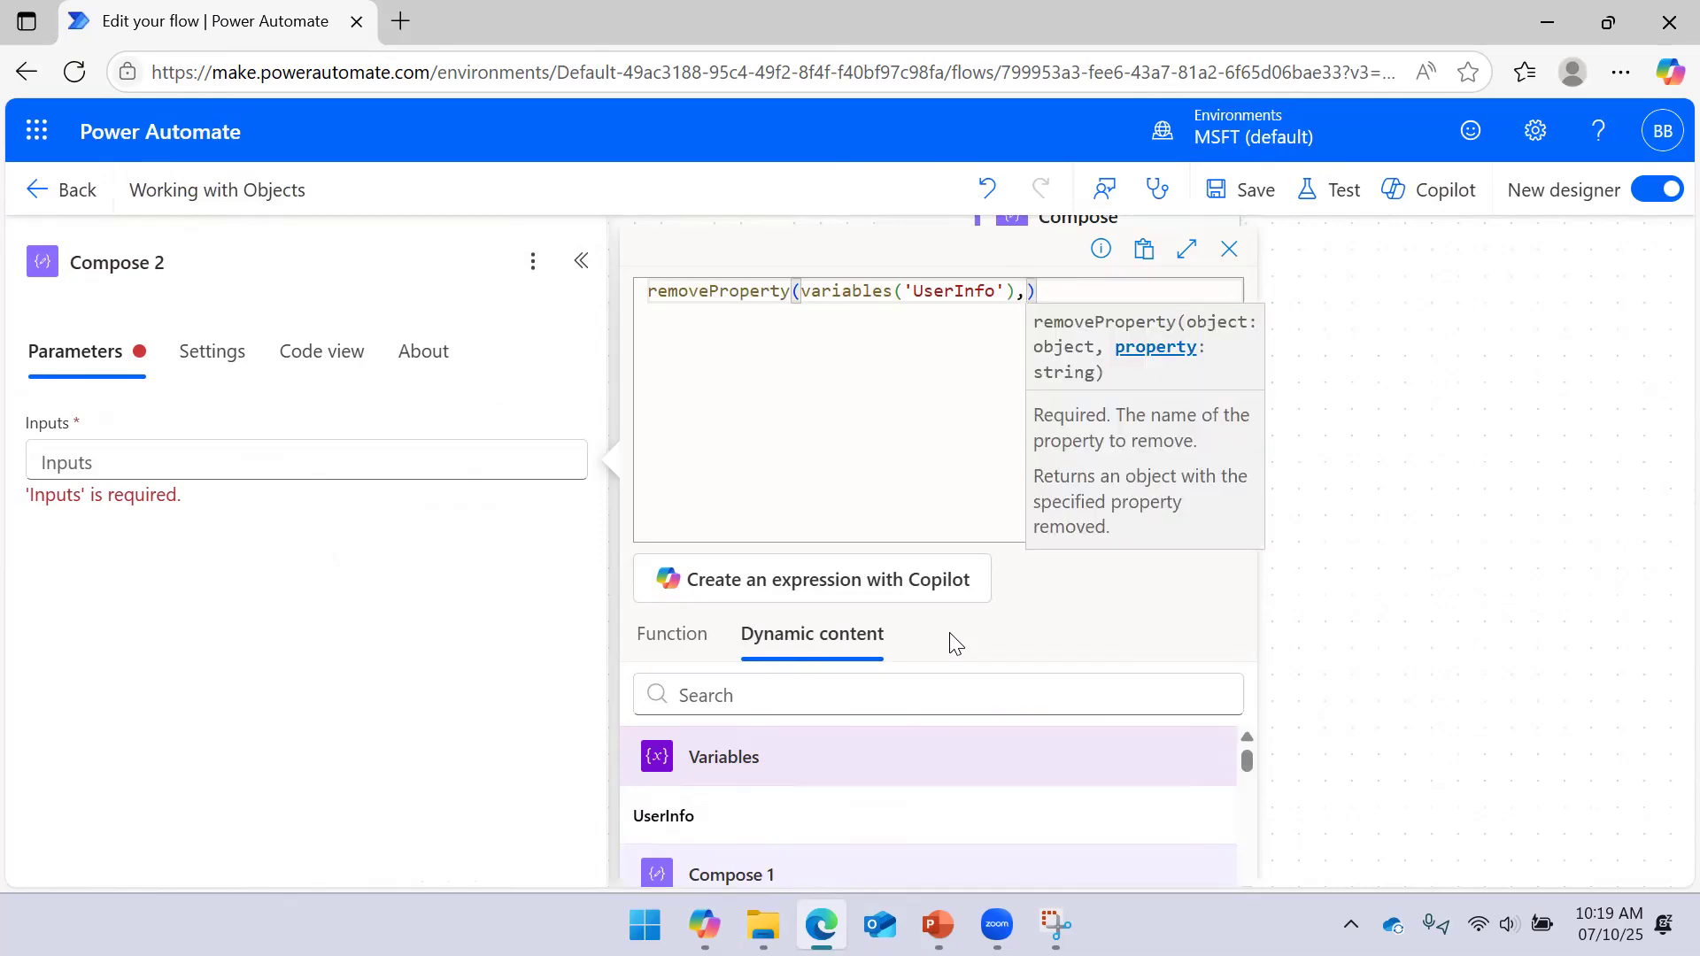
pyautogui.write("'Rol")
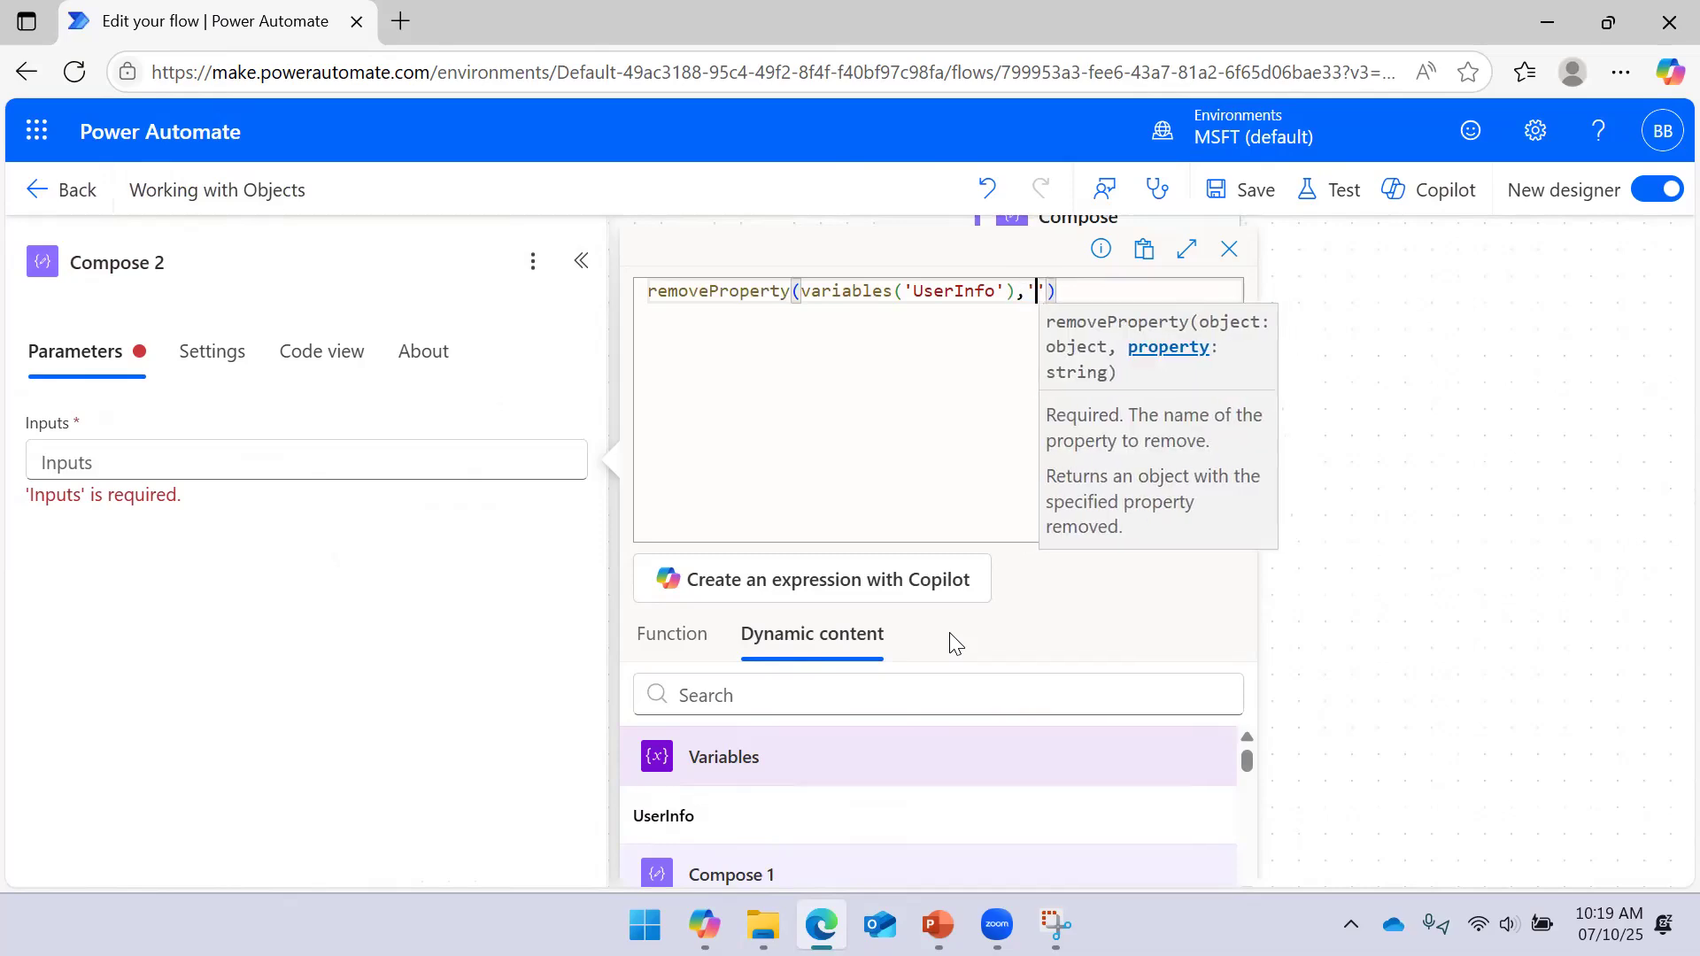
pyautogui.write('e')
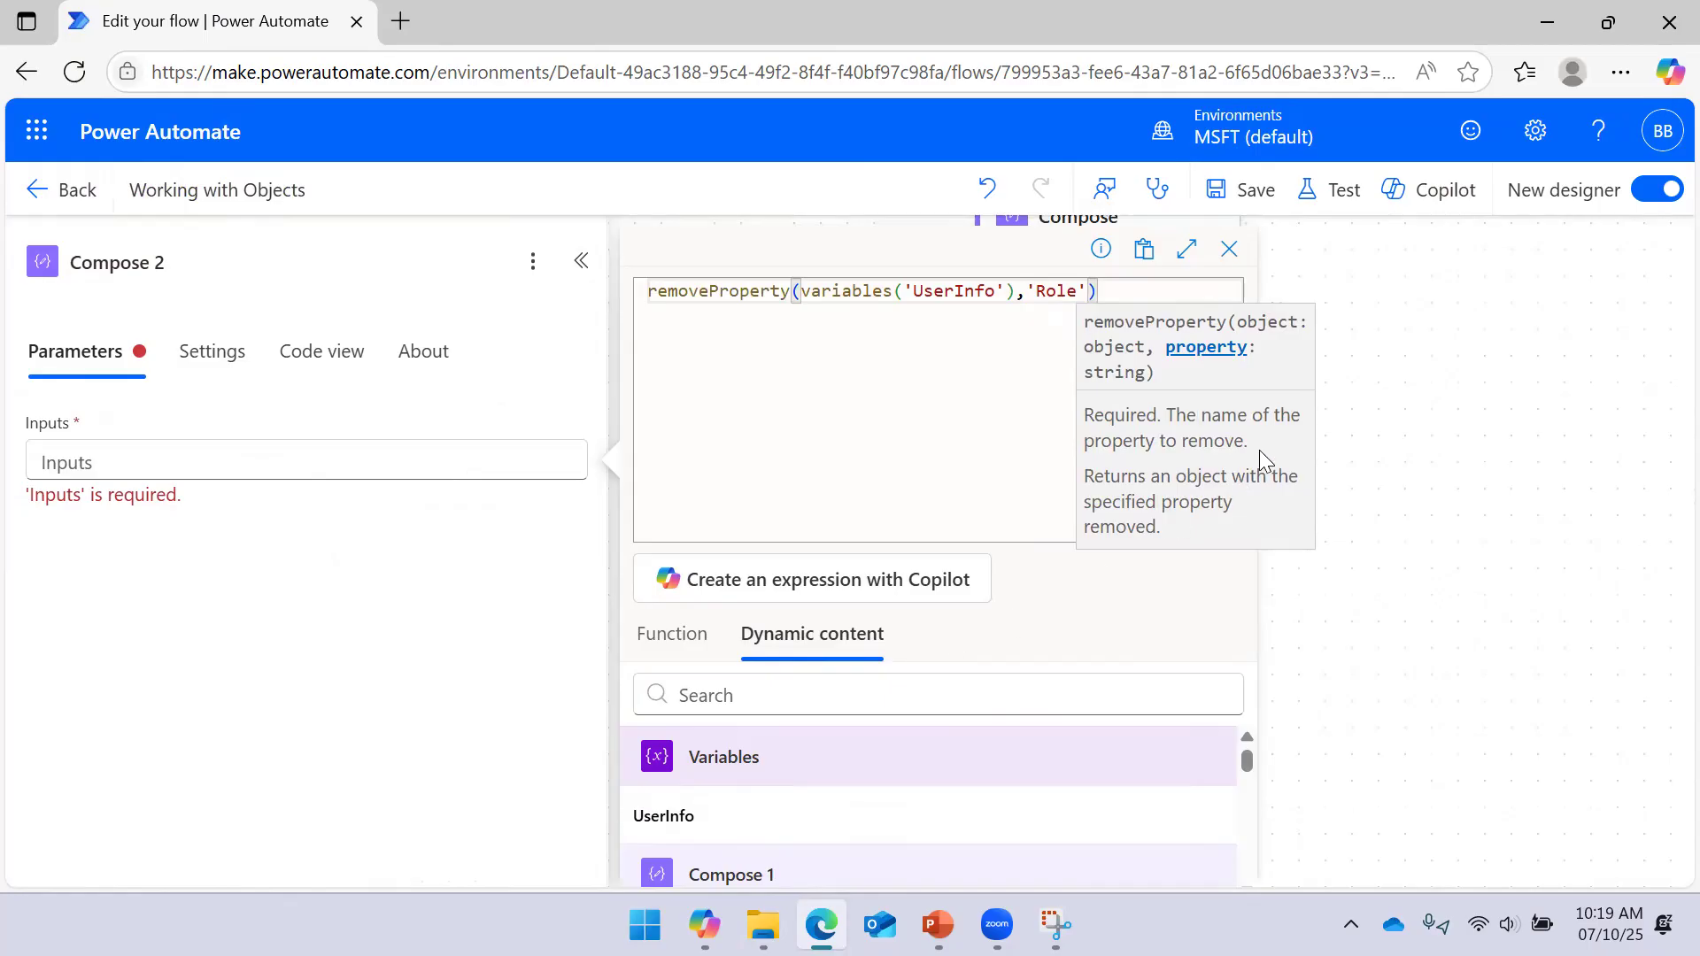
pyautogui.click(1236, 189)
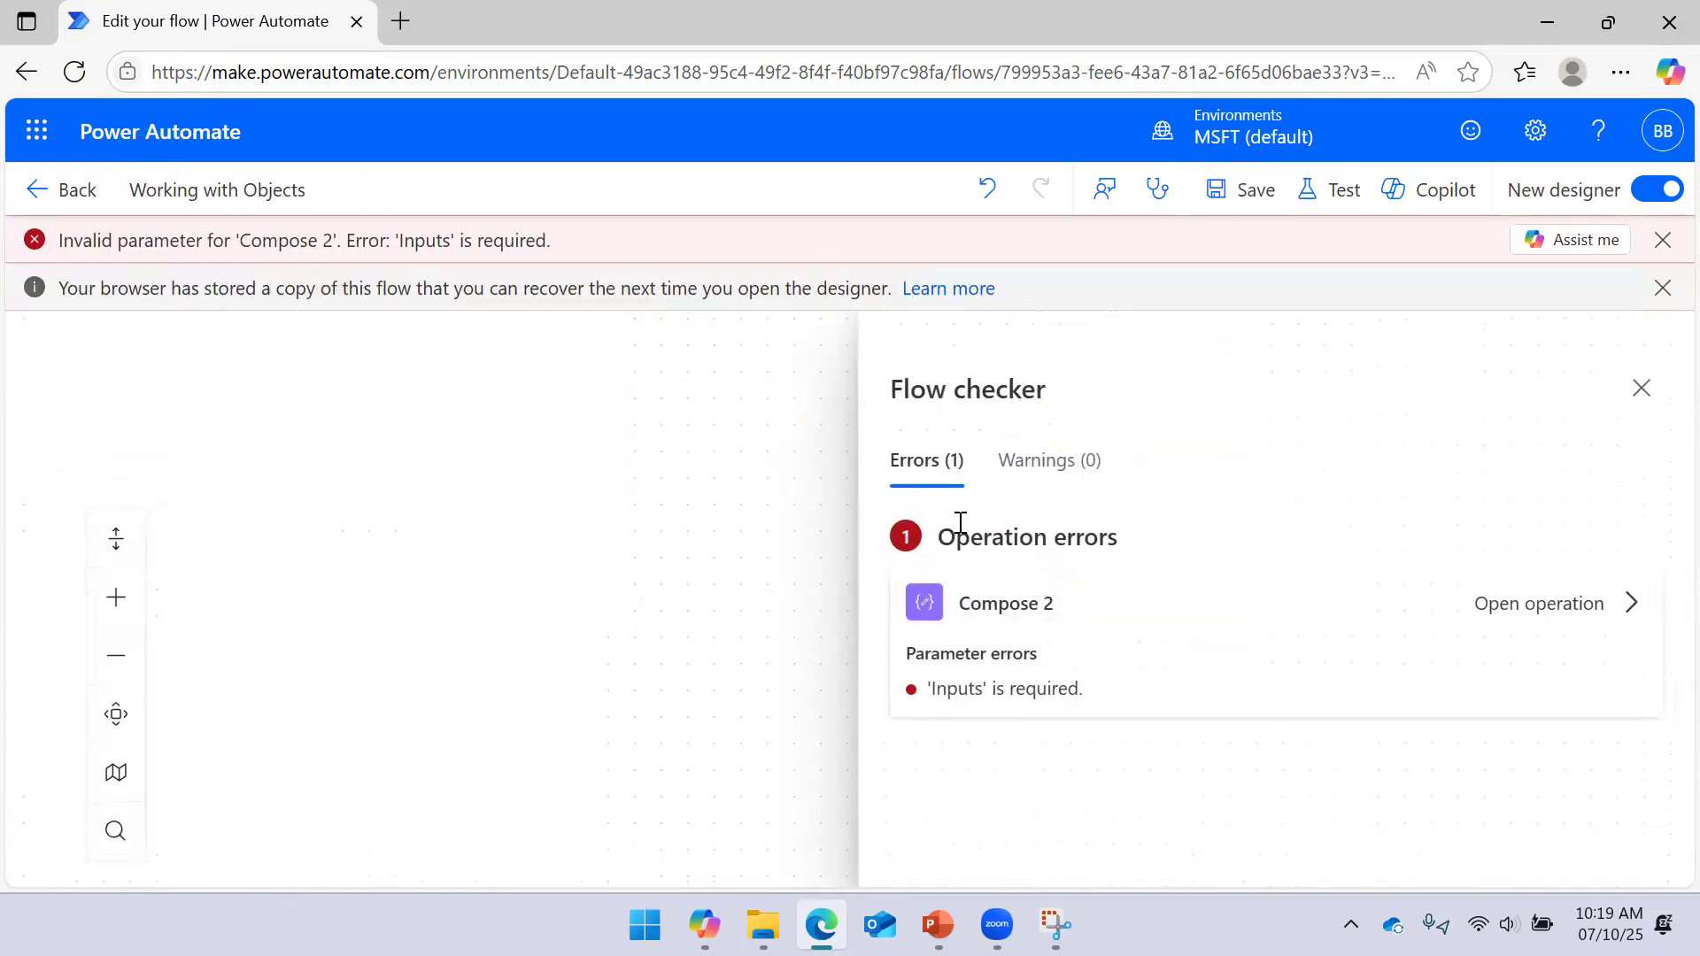
# Open Compose 2 from the Flow checker error, begin a removeProperty expression, and dismiss the error notices
pyautogui.click(1066, 664)
pyautogui.click(466, 567)
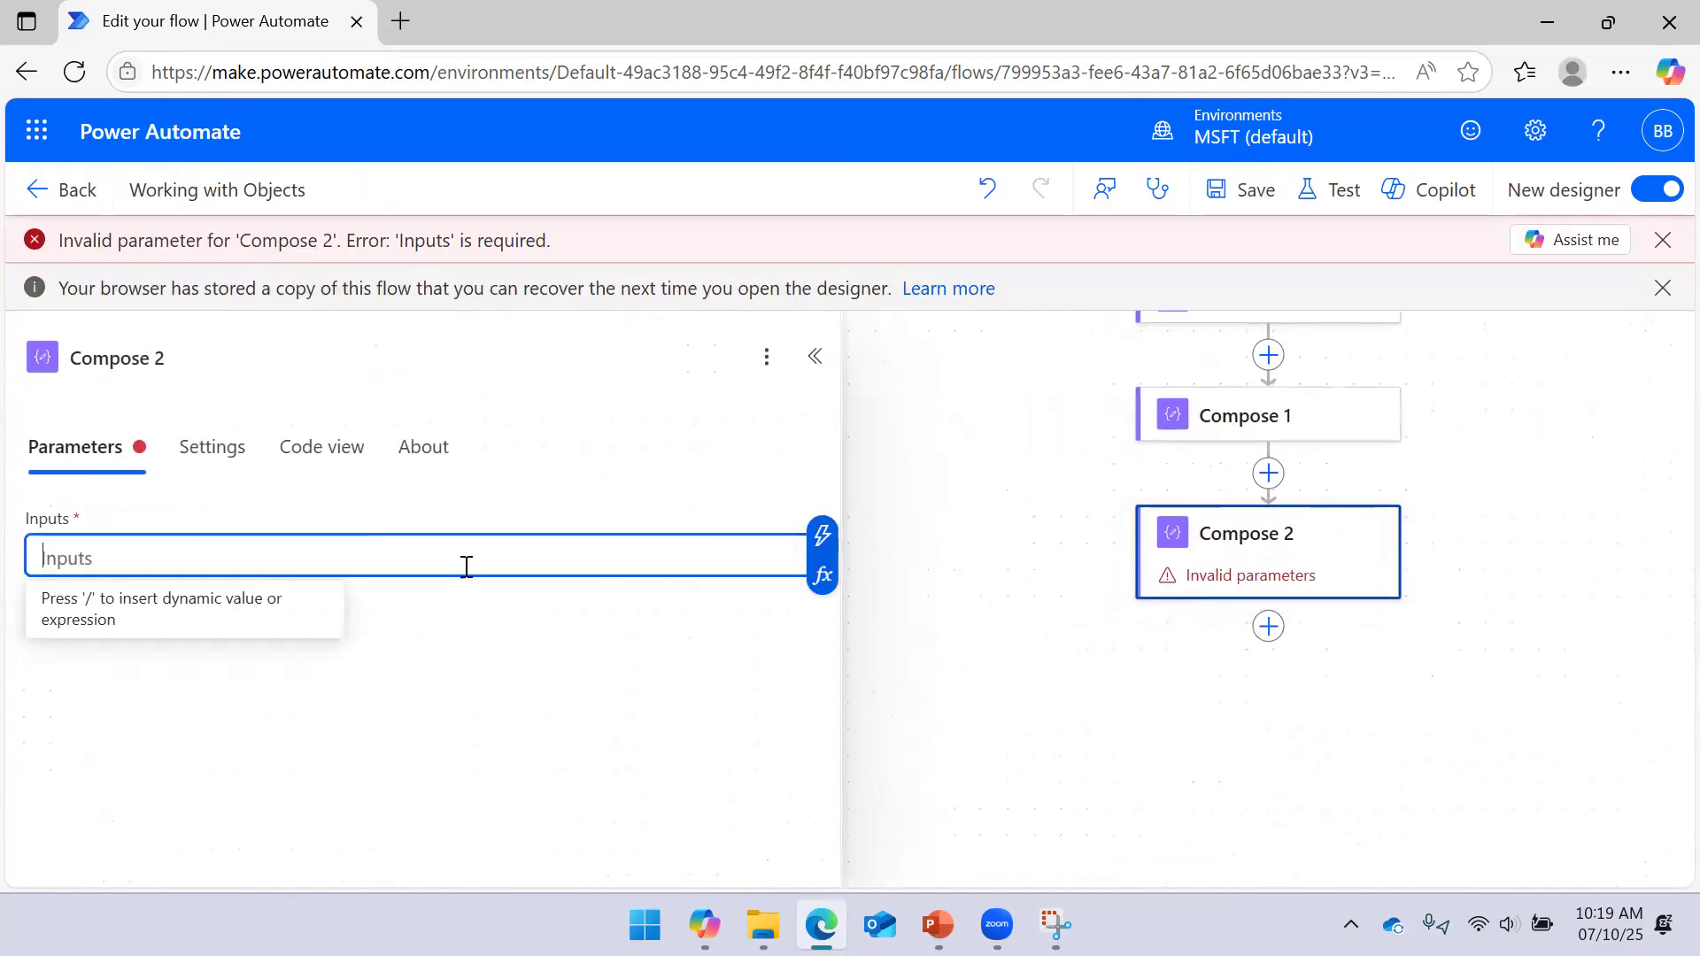
pyautogui.click(824, 575)
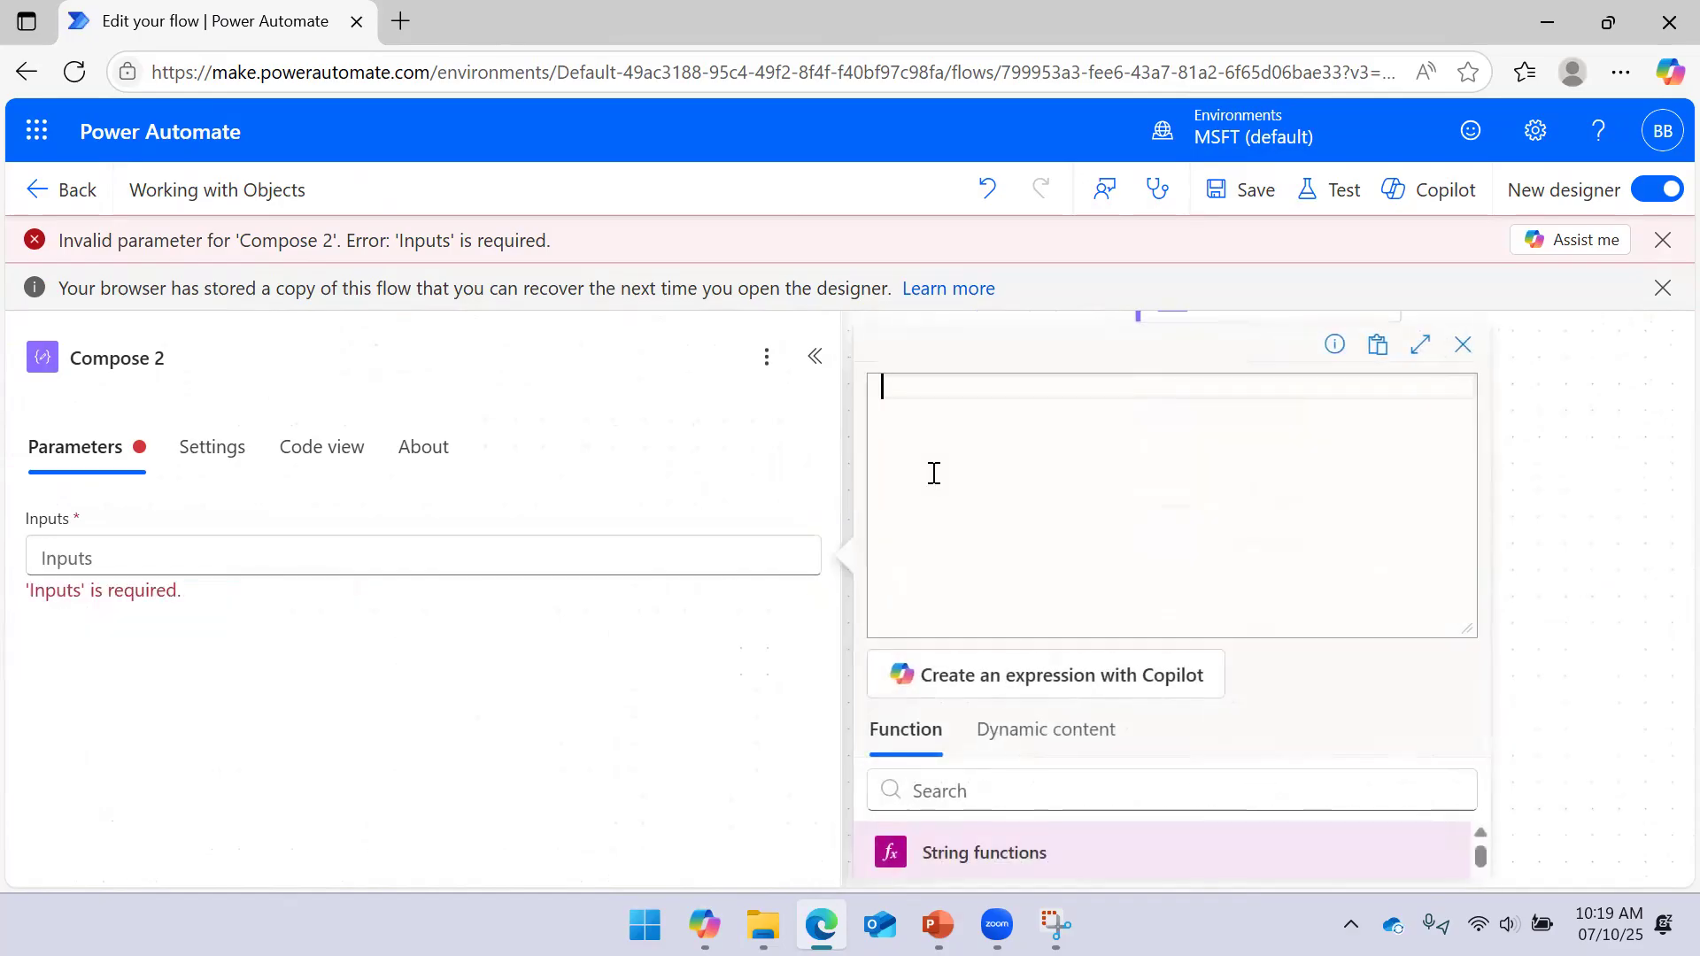
pyautogui.write('removeProperty')
pyautogui.press('Tab')
pyautogui.write('(')
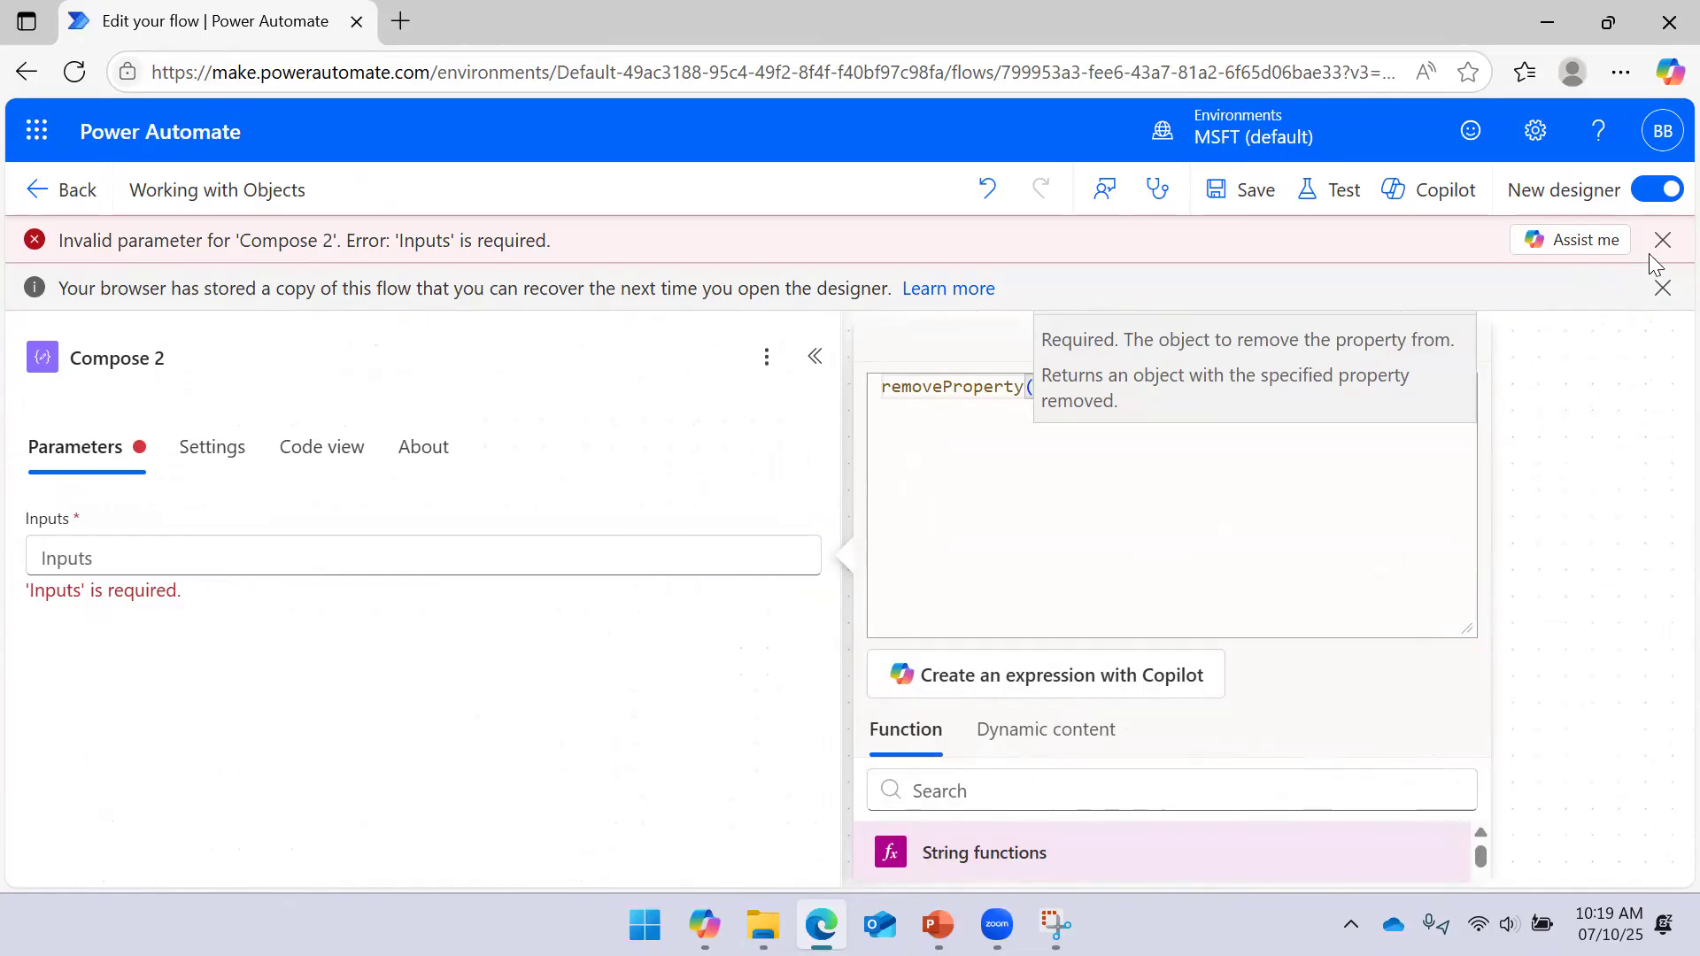
pyautogui.click(1663, 240)
pyautogui.click(1662, 240)
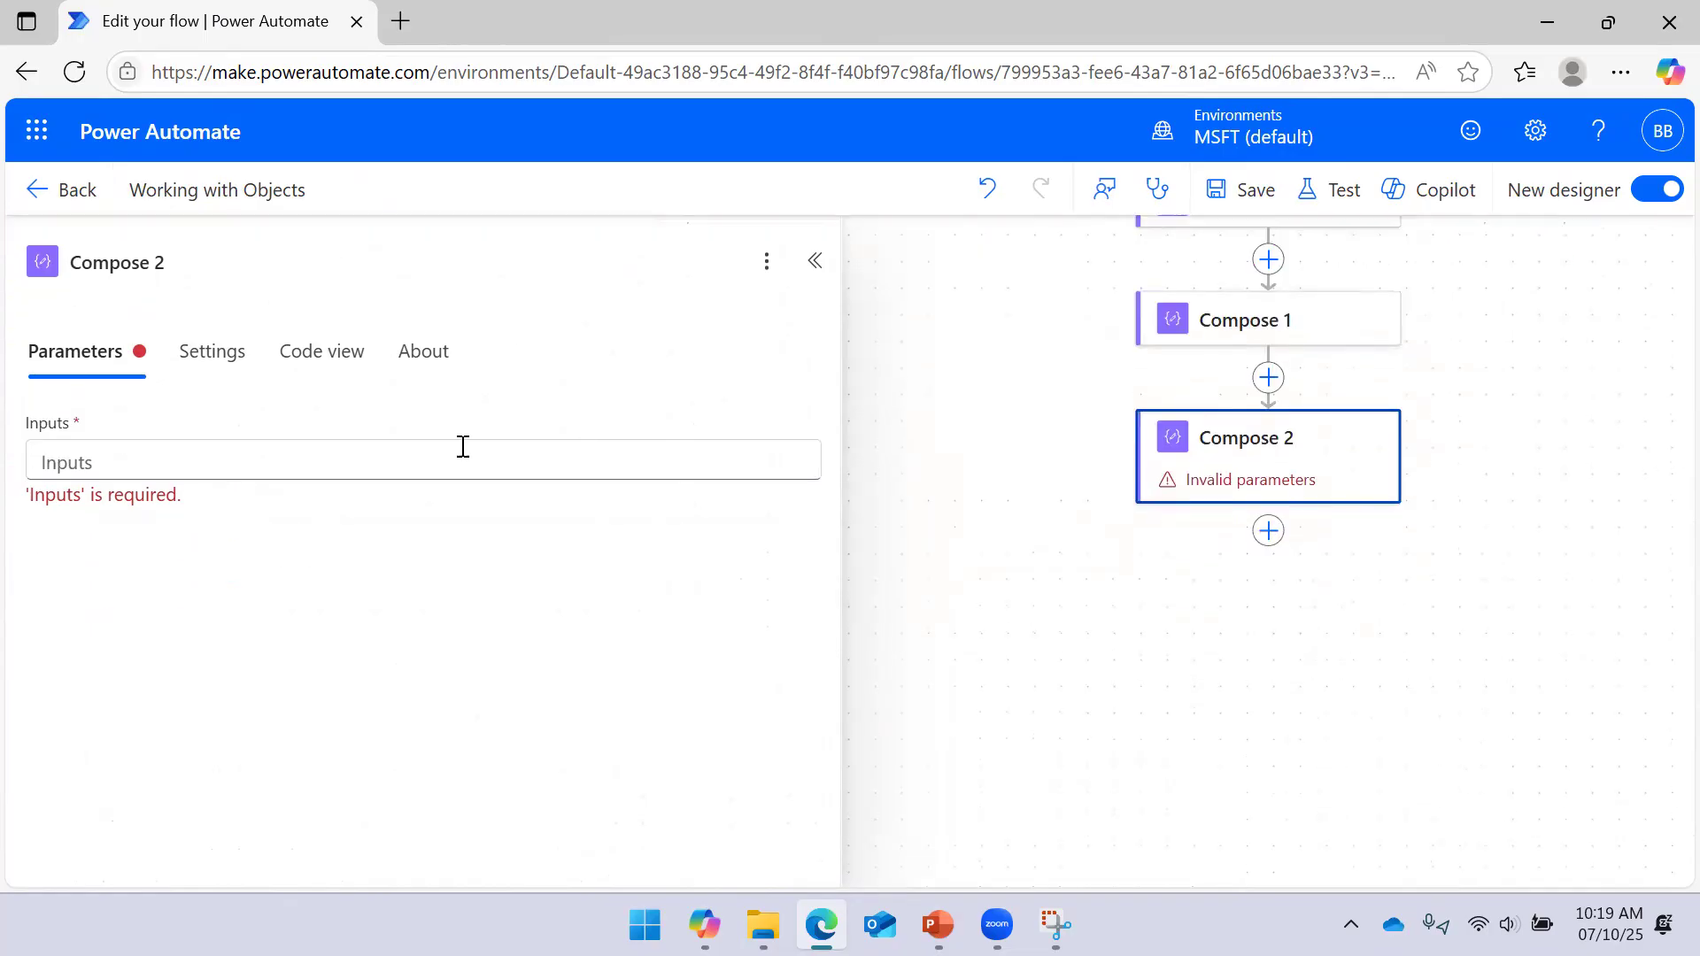
# Add removeProperty(variables('UserInfo'),'Role') as Compose 2's Inputs expression
pyautogui.click(354, 463)
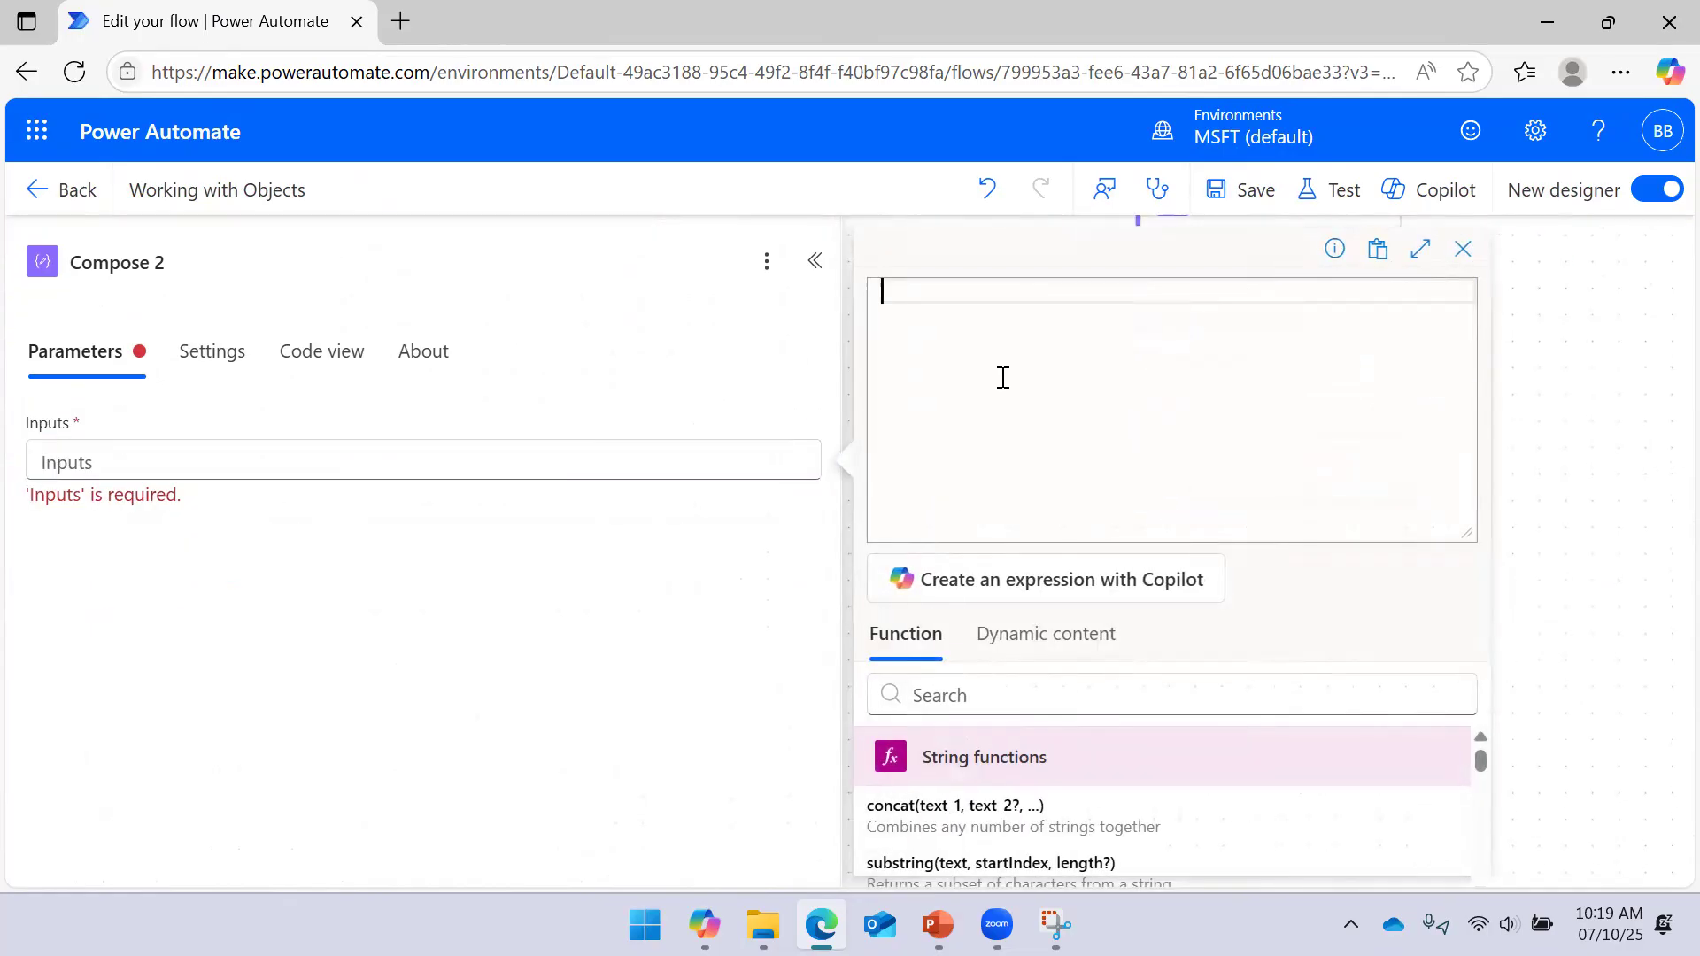
pyautogui.write('remo')
pyautogui.press('Tab')
pyautogui.write('(')
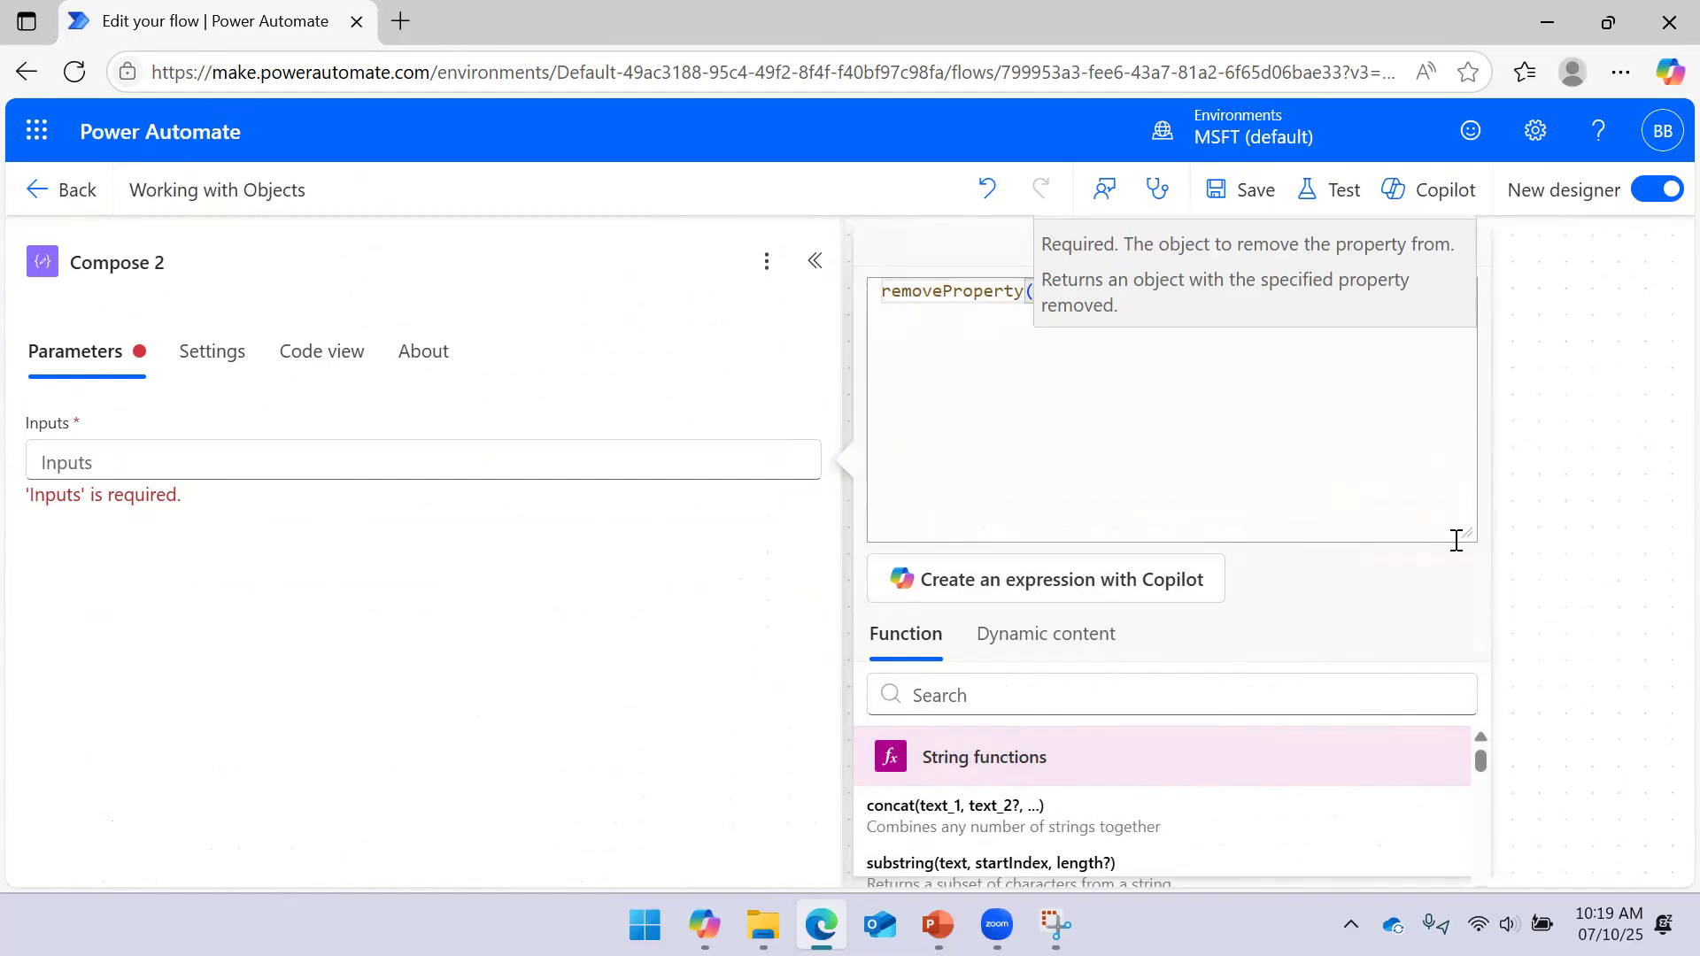
pyautogui.moveTo(1463, 525); pyautogui.dragTo(1453, 337)
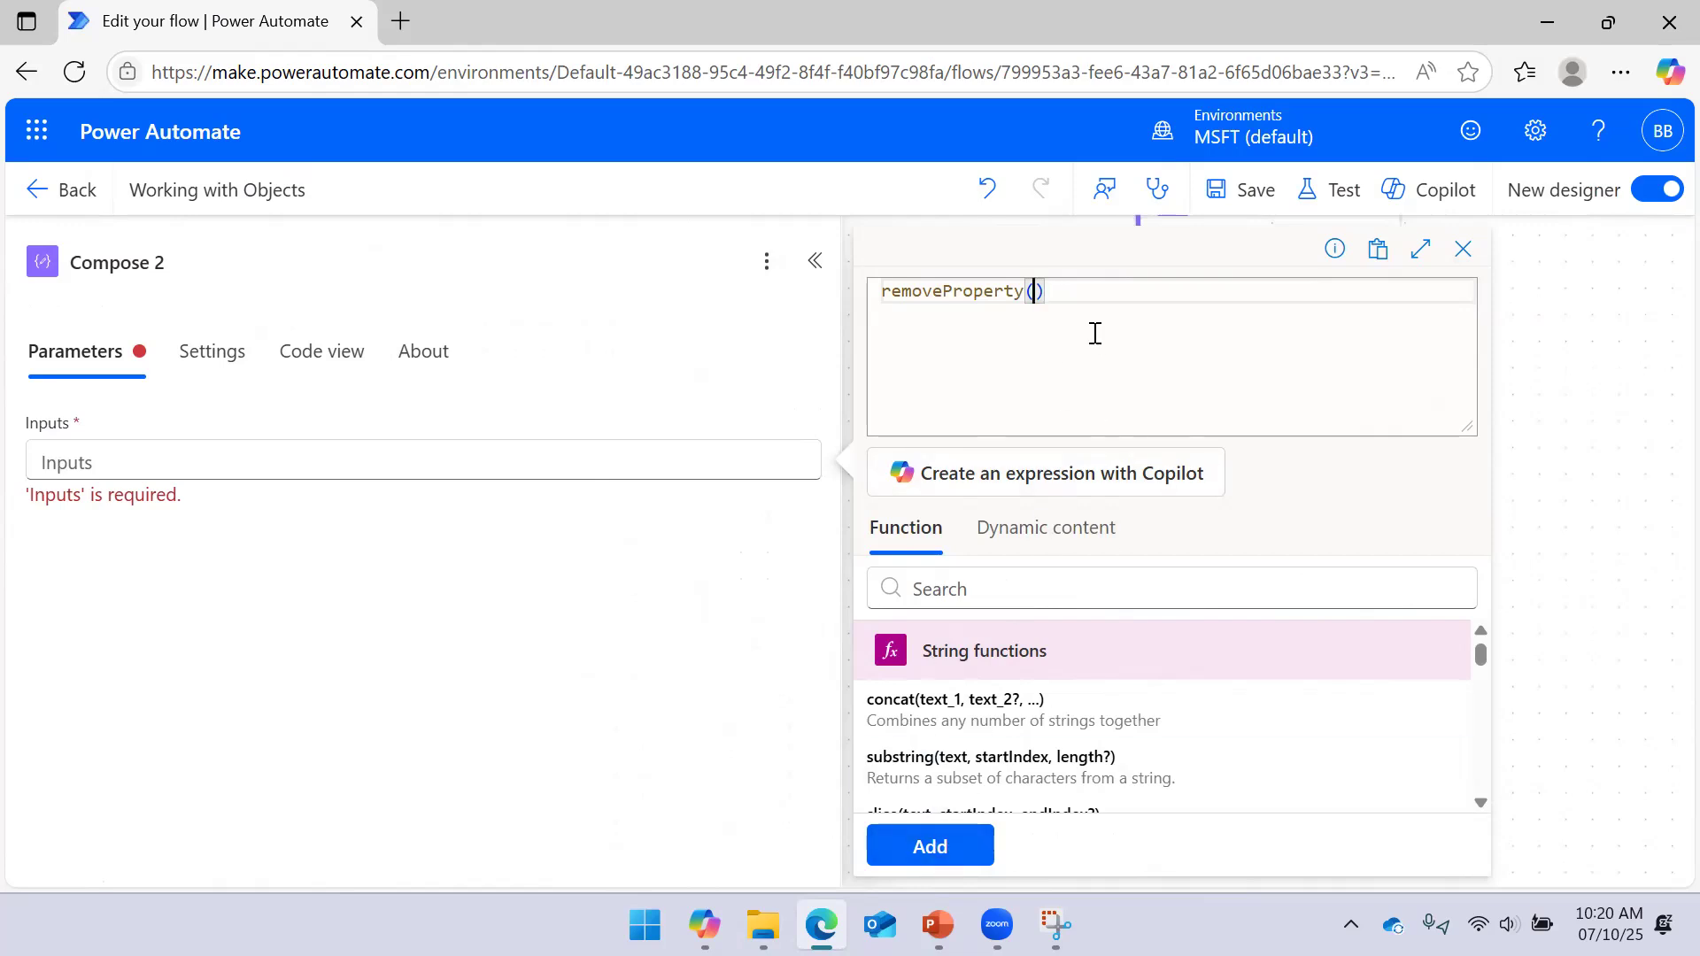
pyautogui.click(1018, 528)
pyautogui.click(988, 707)
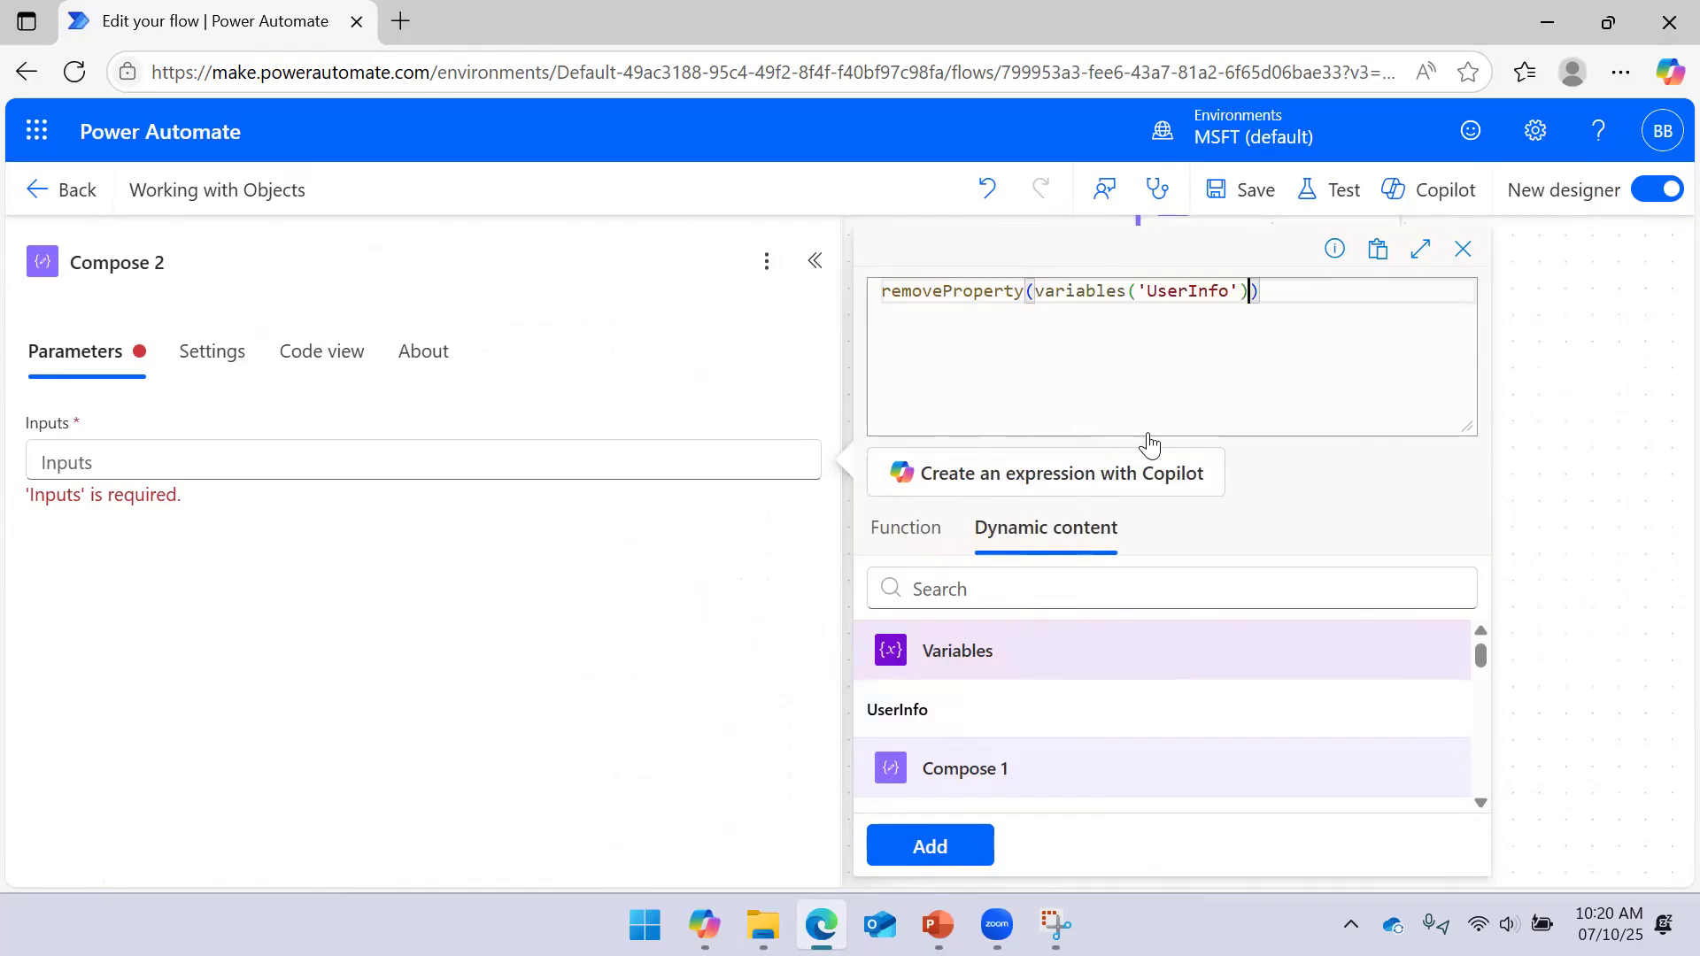
pyautogui.write(",'")
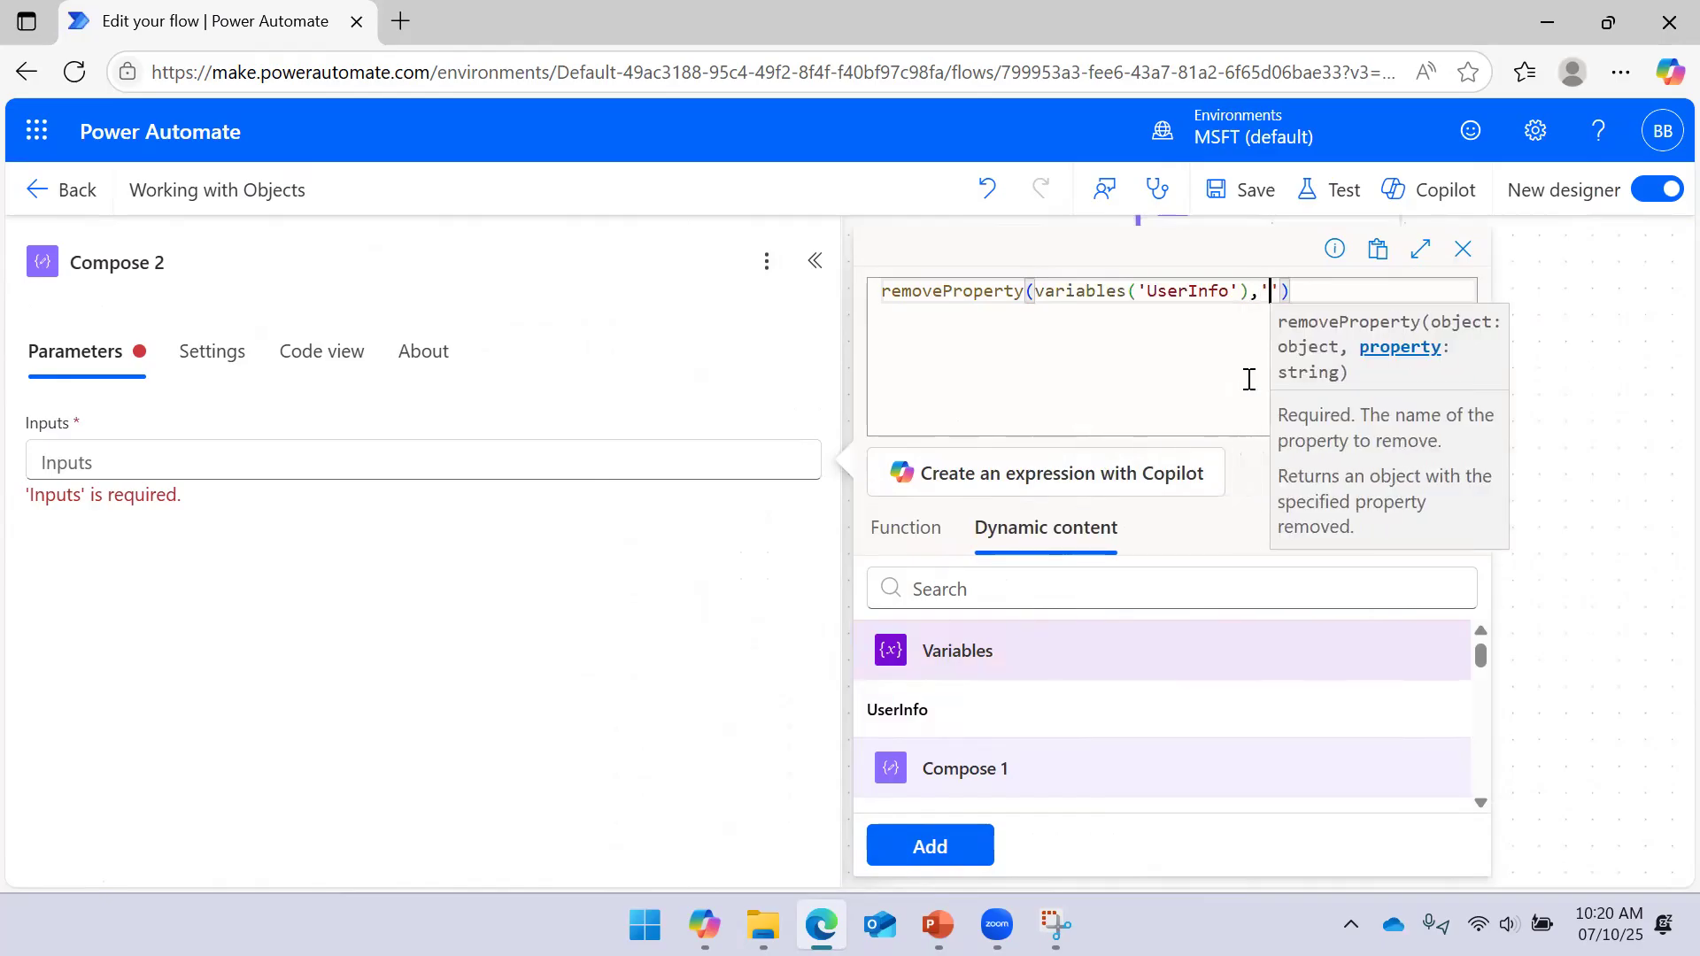
pyautogui.write('Role')
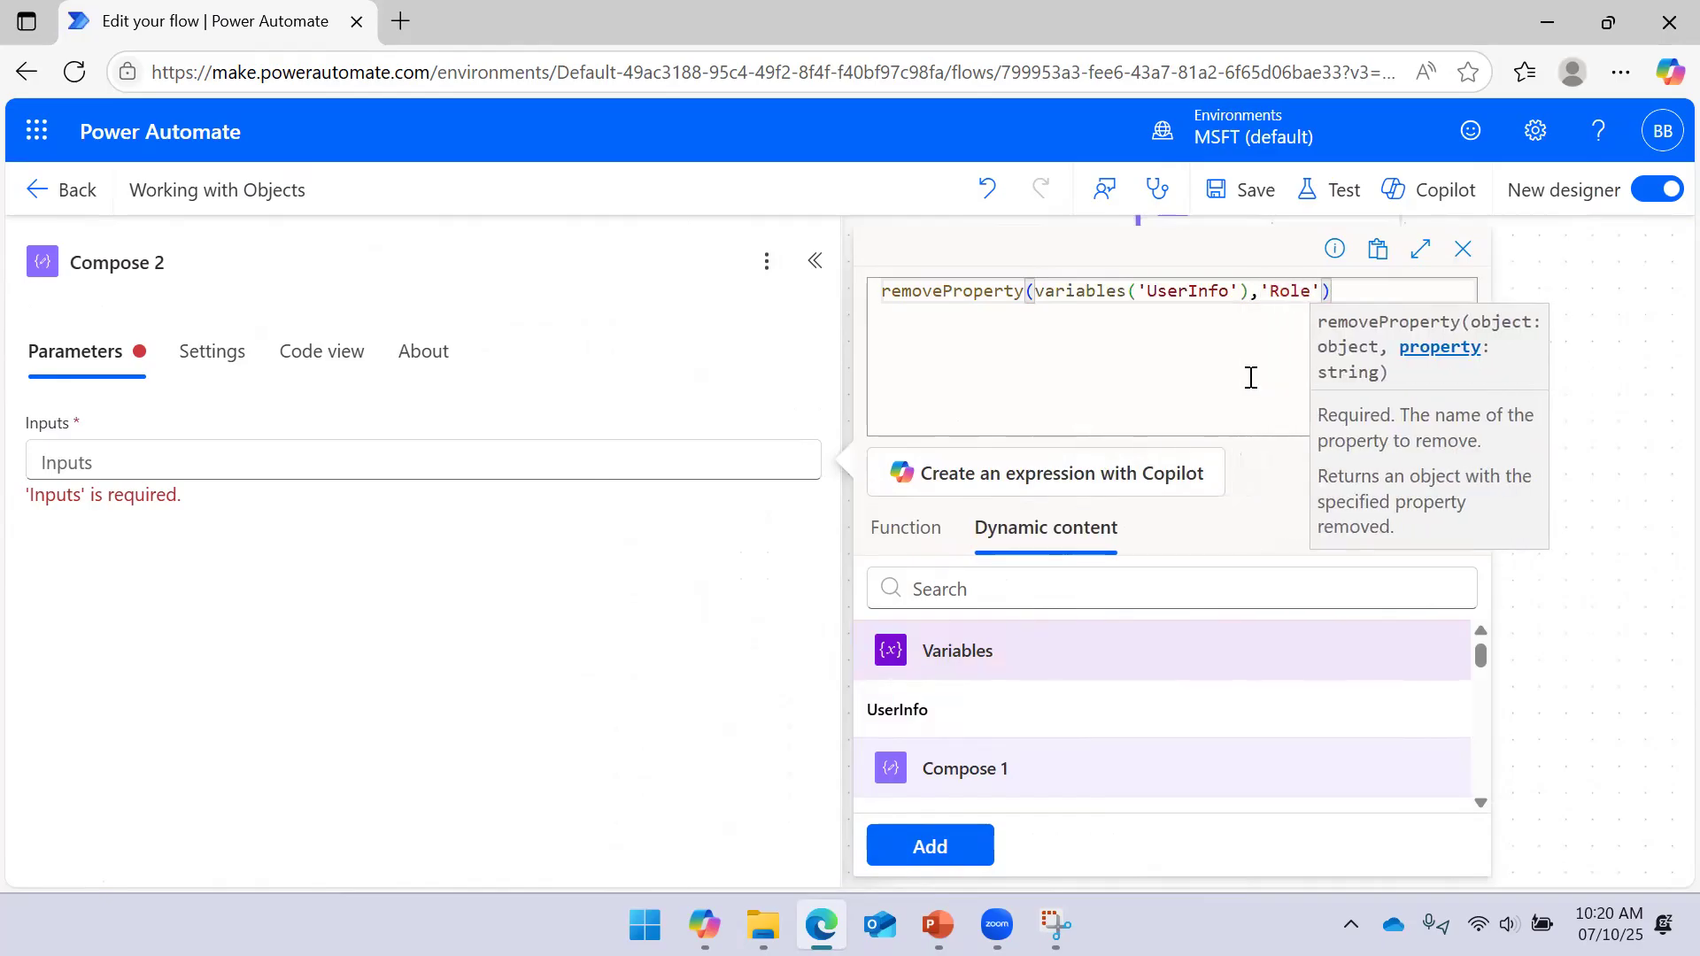
pyautogui.click(903, 857)
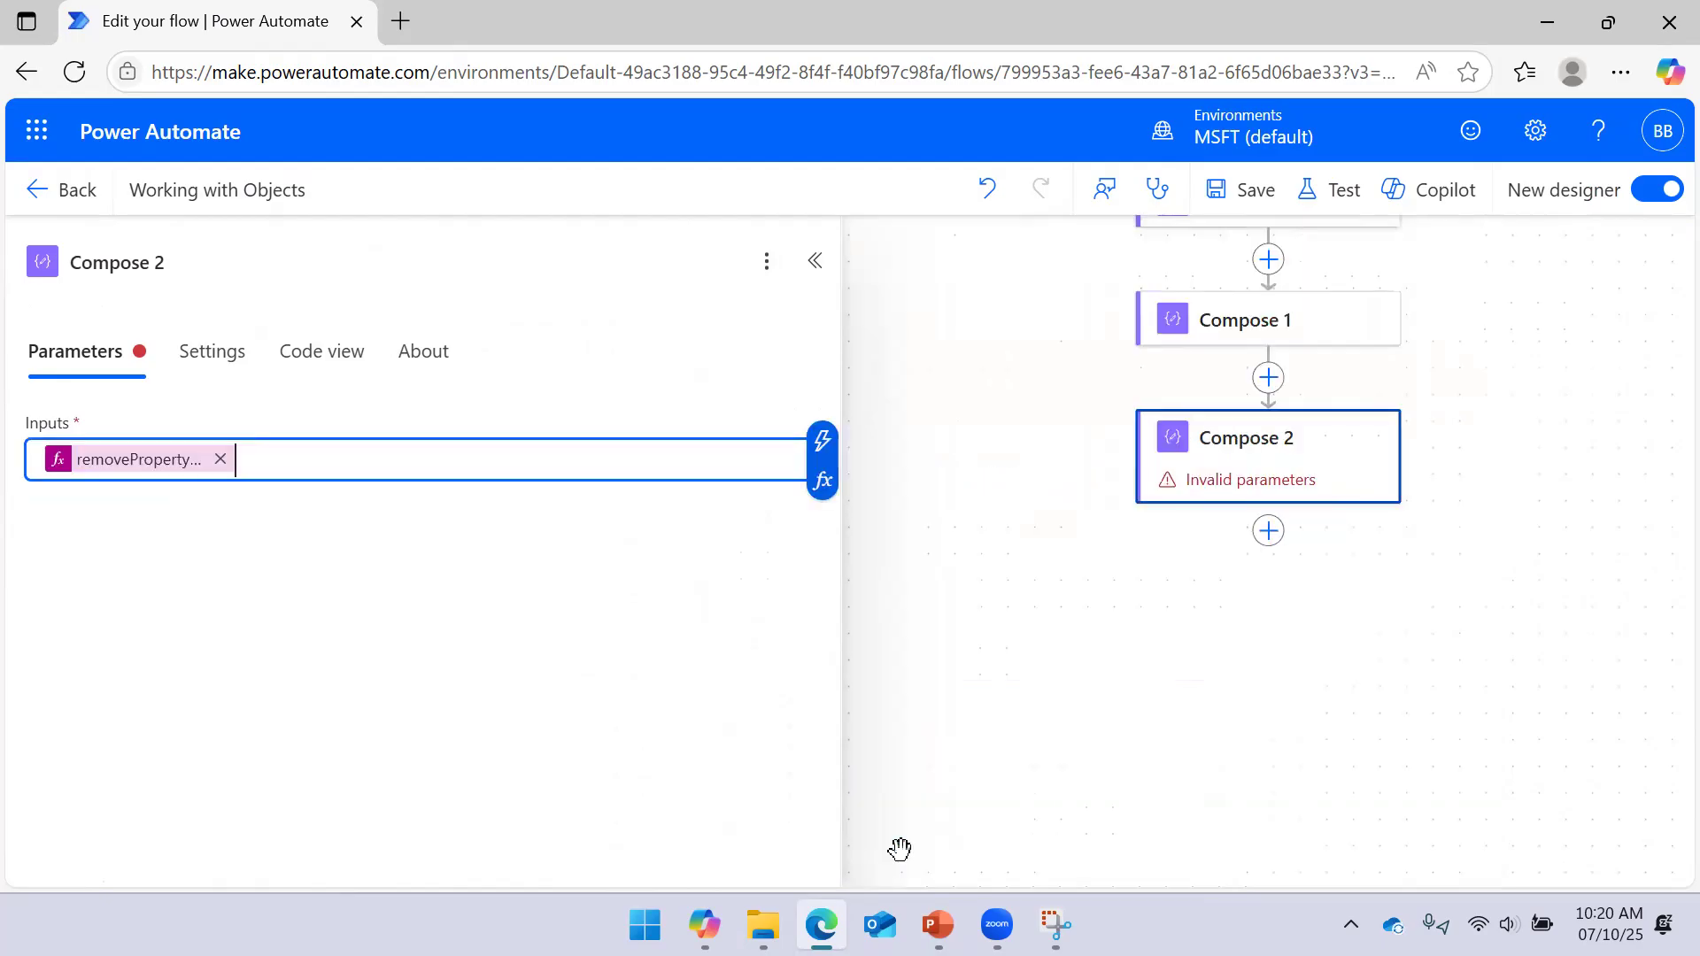
# Save the flow and run a manual test
pyautogui.click(1238, 206)
pyautogui.click(814, 262)
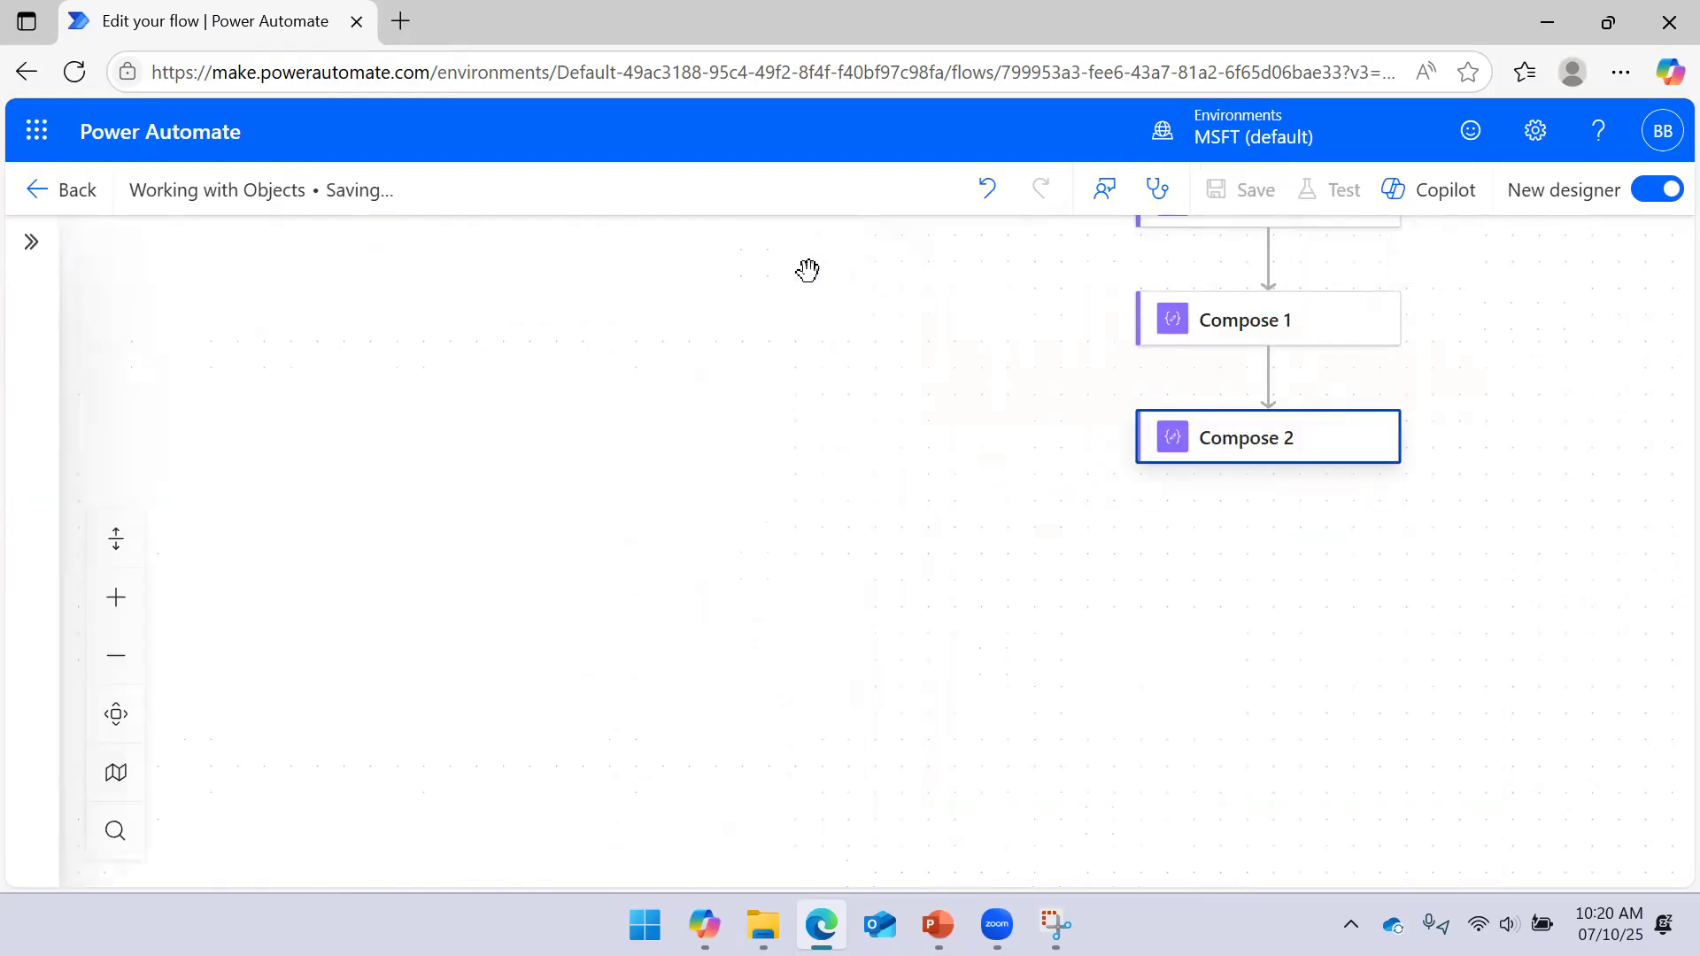
pyautogui.moveTo(1458, 370); pyautogui.dragTo(1307, 390)
pyautogui.click(1328, 211)
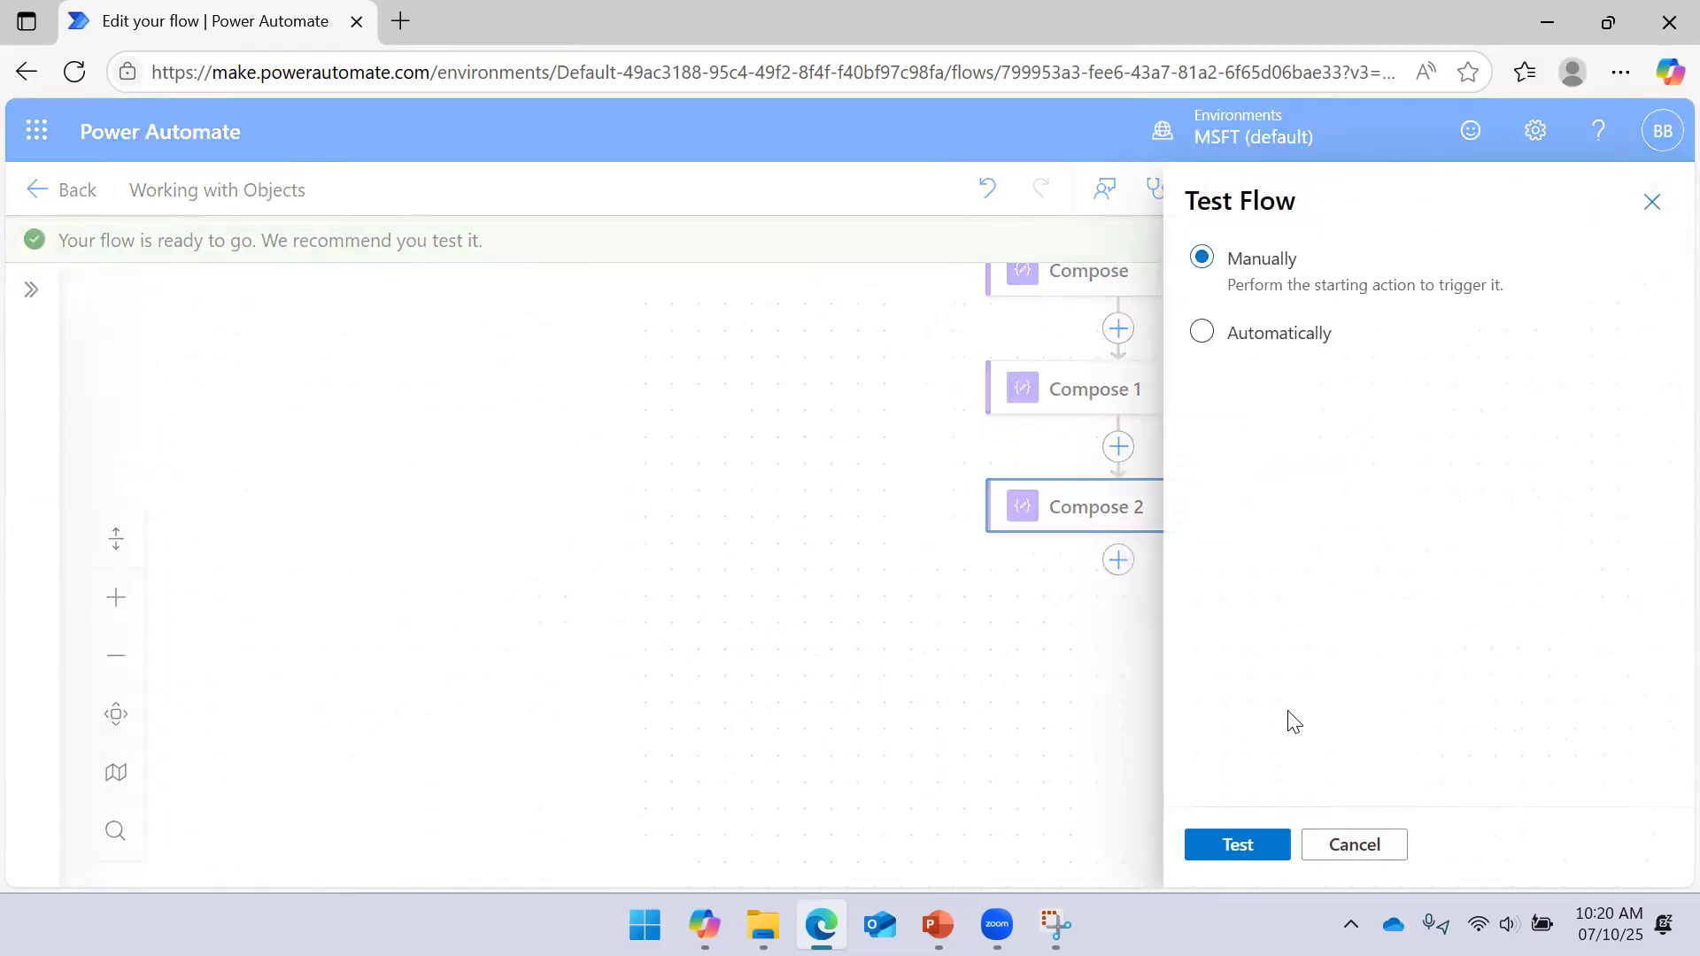
pyautogui.click(1239, 848)
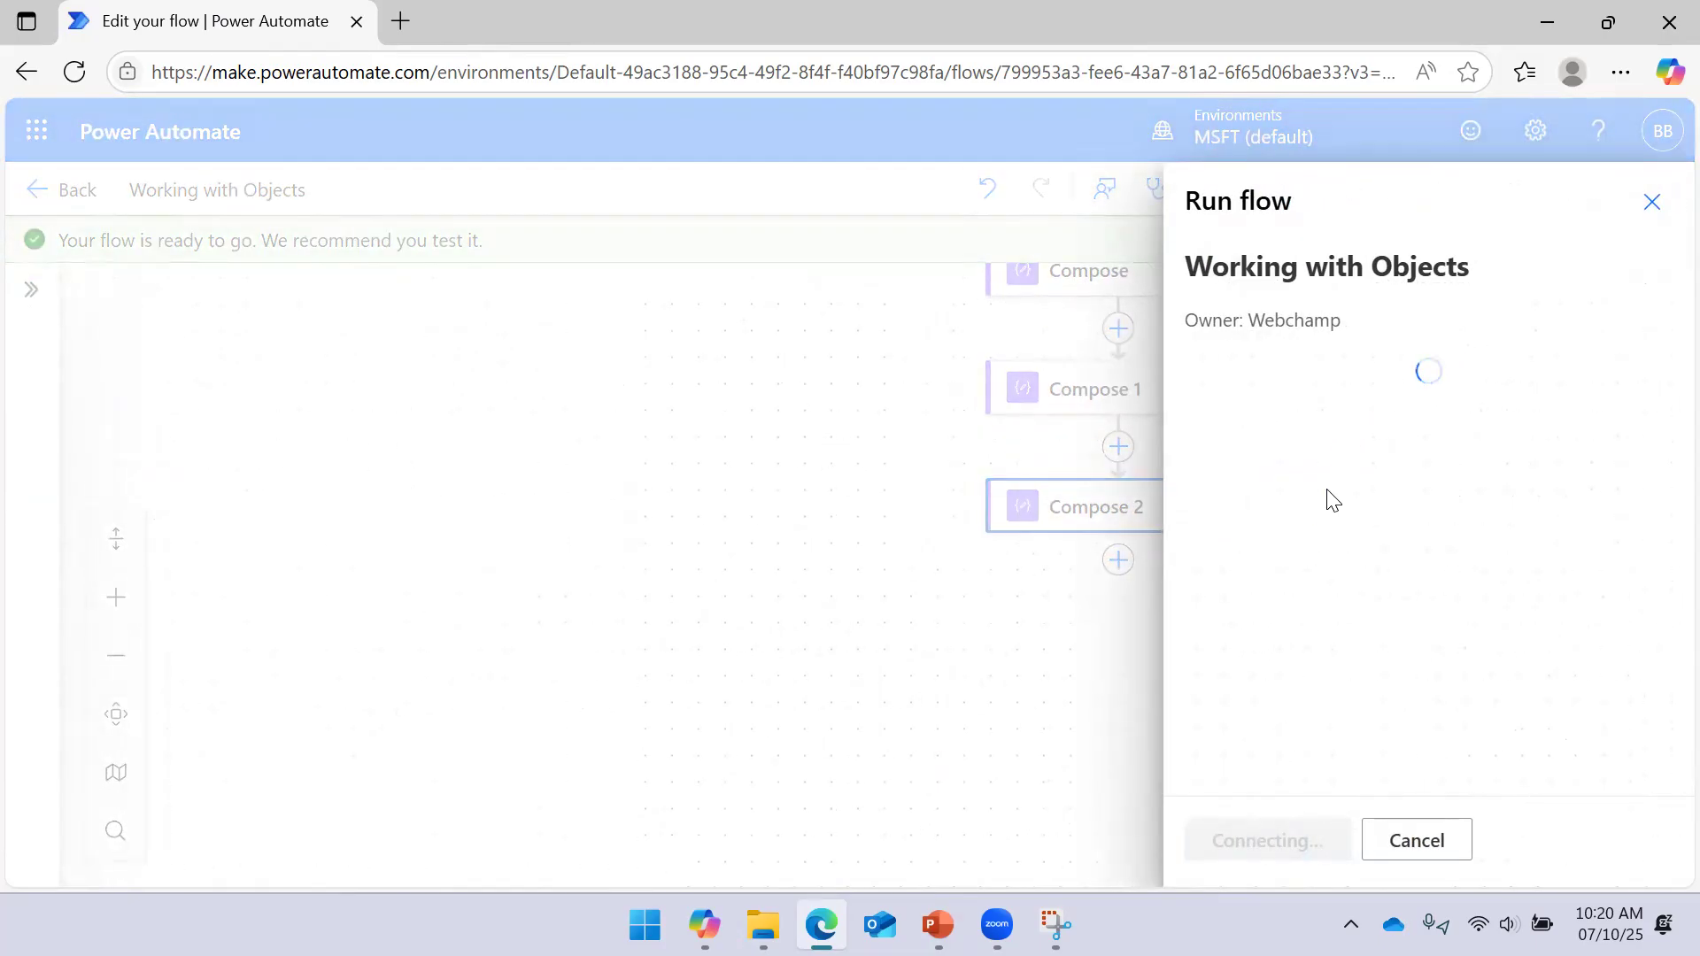
pyautogui.click(1254, 845)
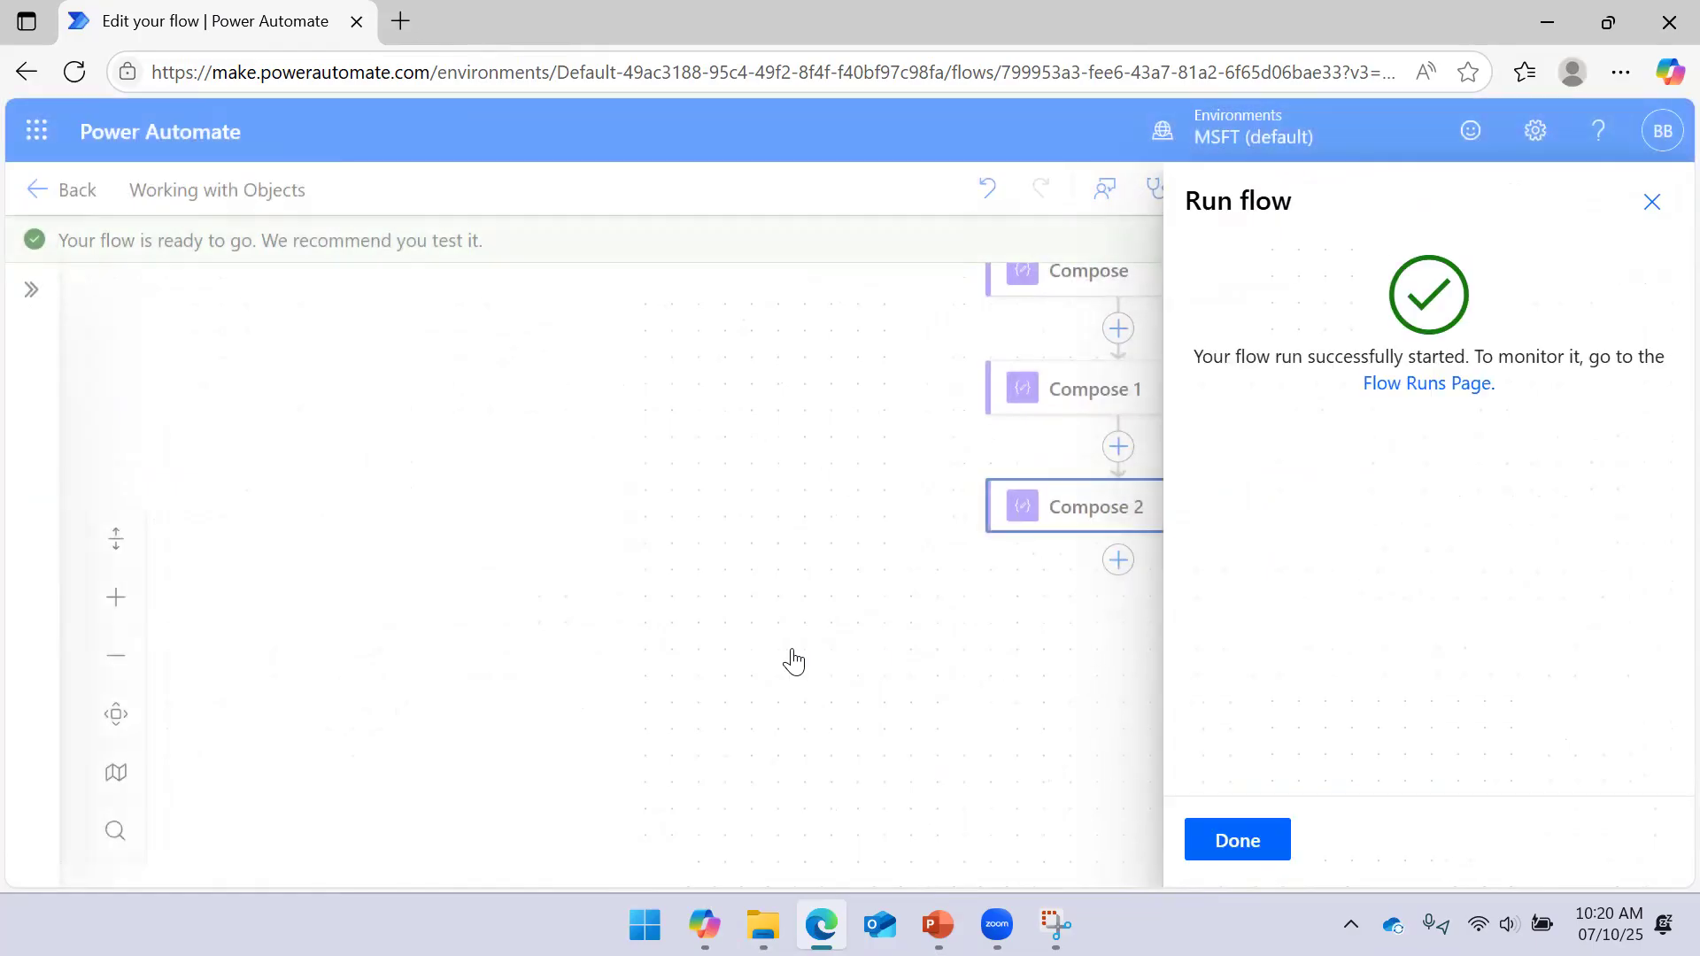
pyautogui.click(1237, 839)
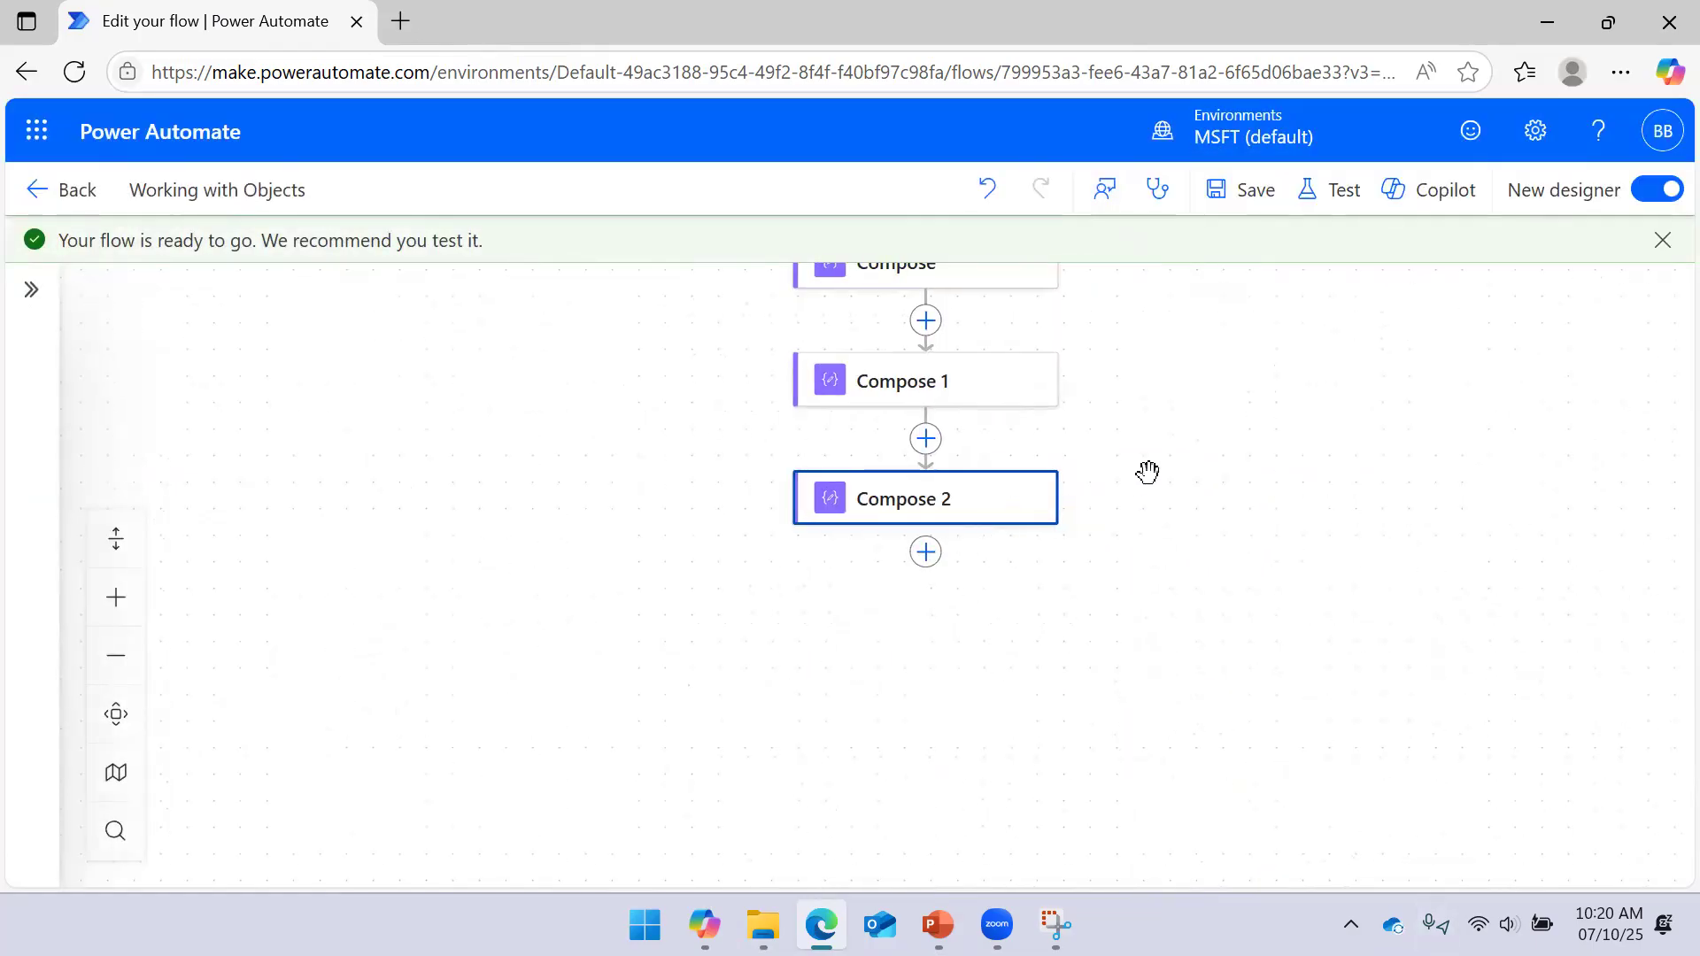
# Bring the Initialize variable step into view and rerun the manual test to success
pyautogui.moveTo(1218, 364); pyautogui.dragTo(1225, 588)
pyautogui.moveTo(1225, 522); pyautogui.dragTo(1230, 338)
pyautogui.moveTo(1244, 399); pyautogui.dragTo(1245, 307)
pyautogui.click(1335, 189)
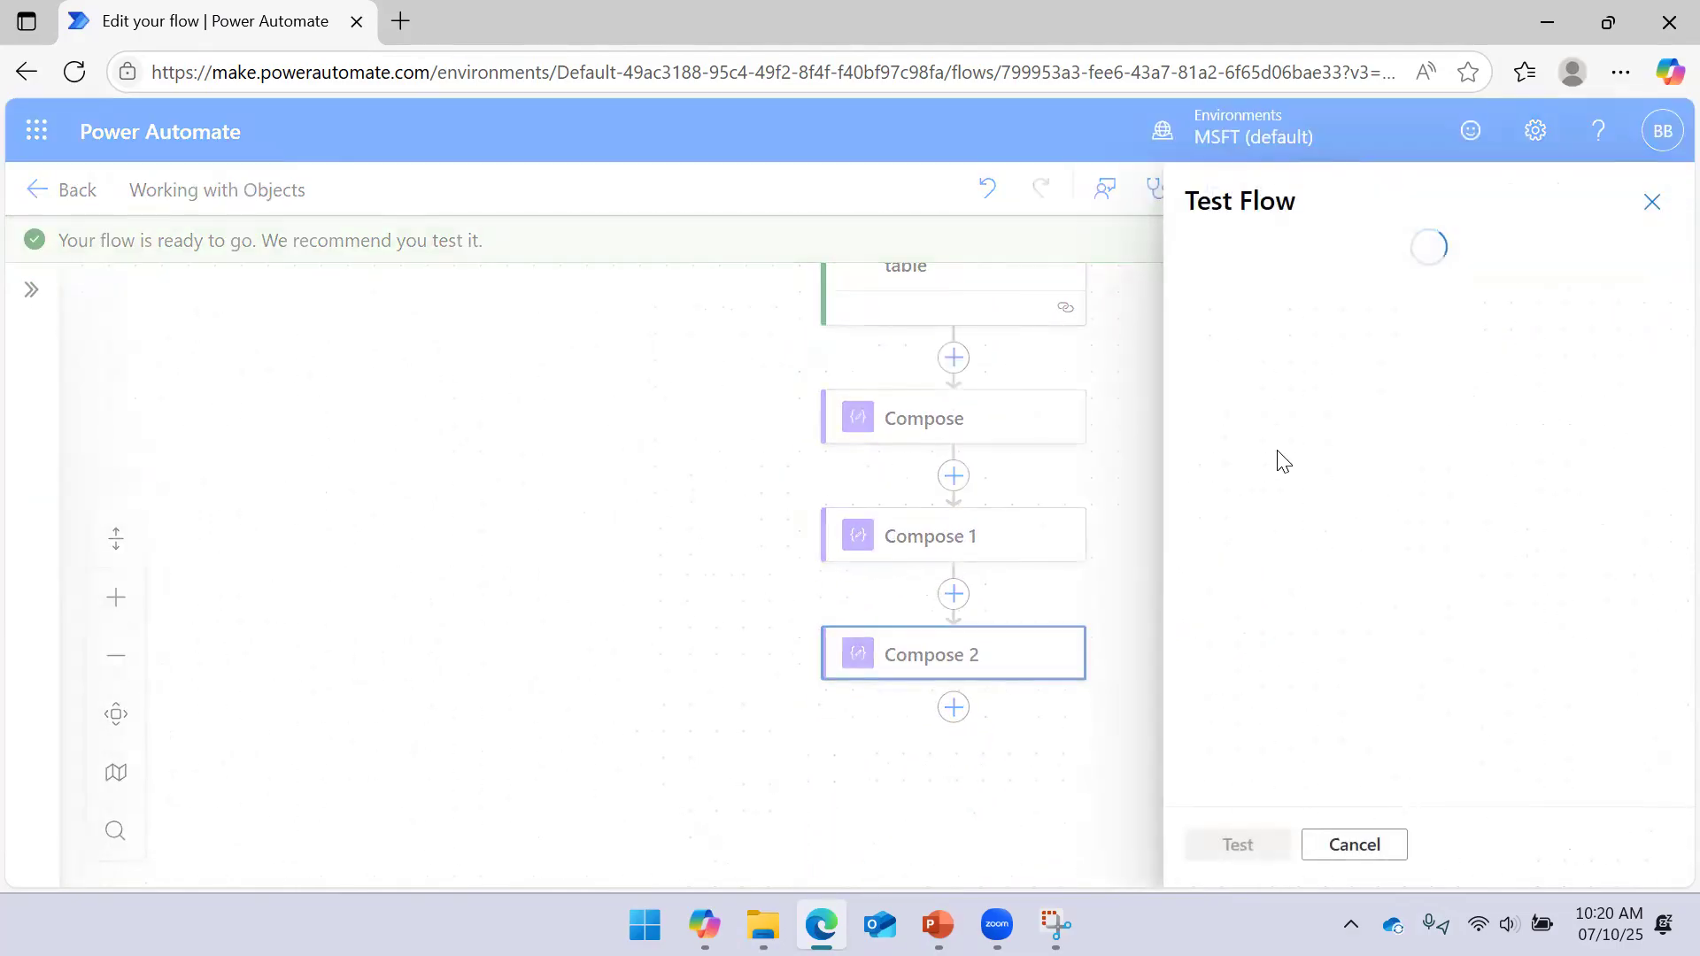
pyautogui.click(1247, 290)
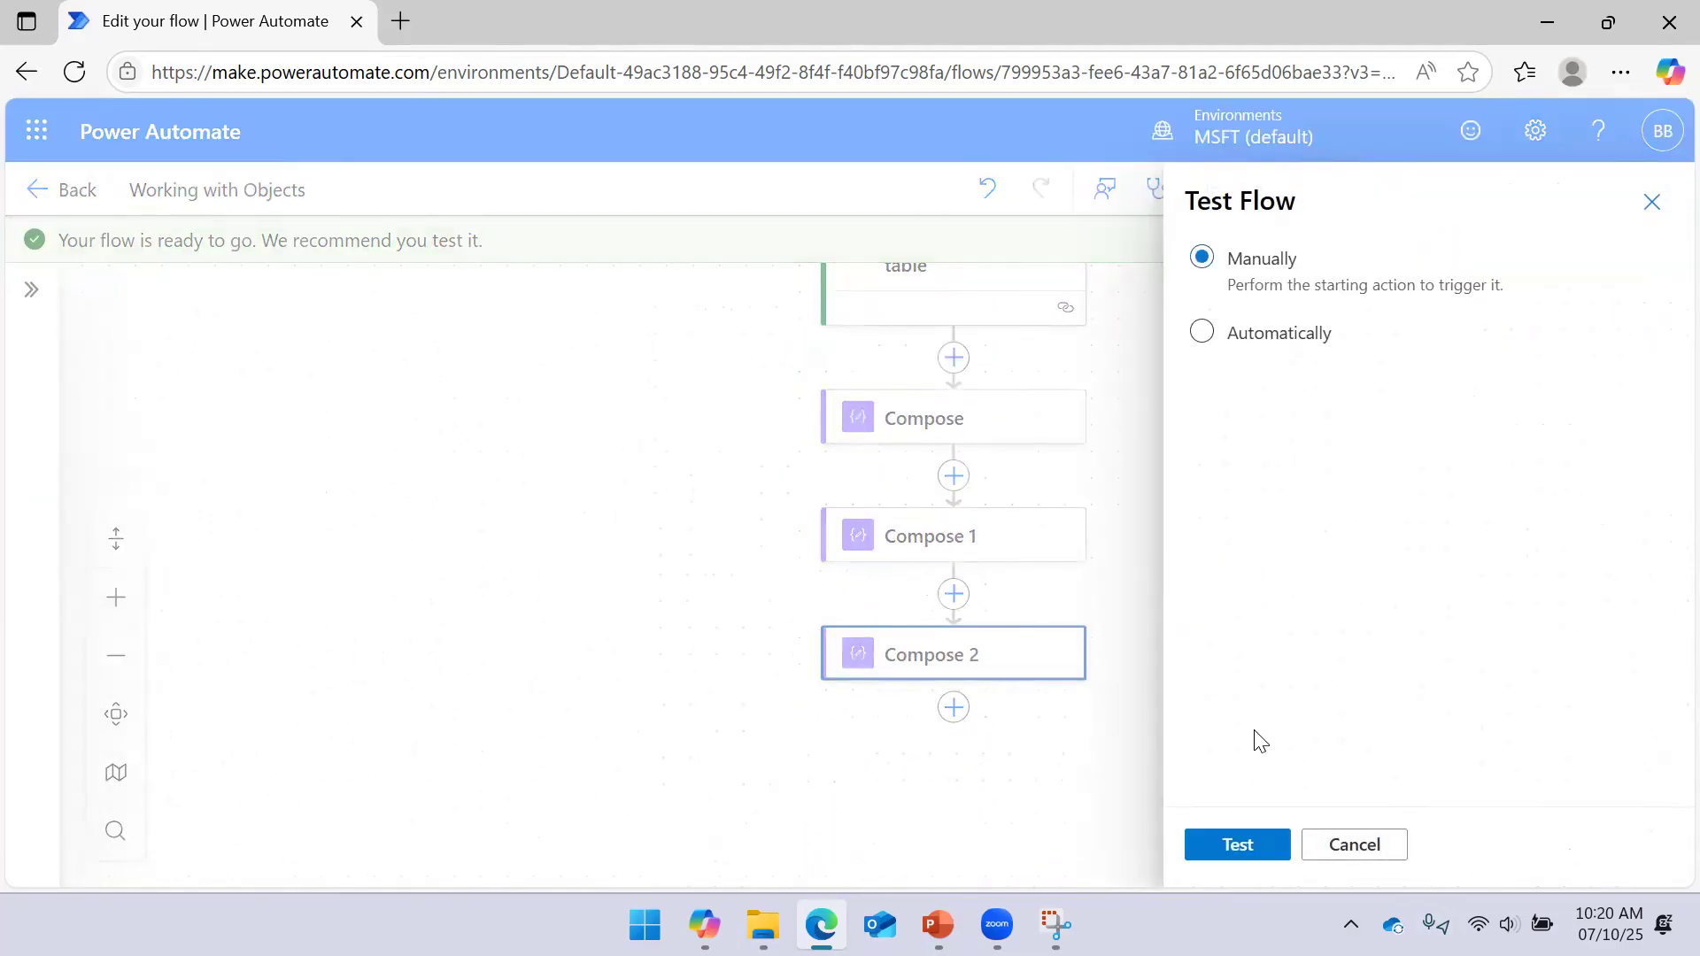
pyautogui.click(1252, 842)
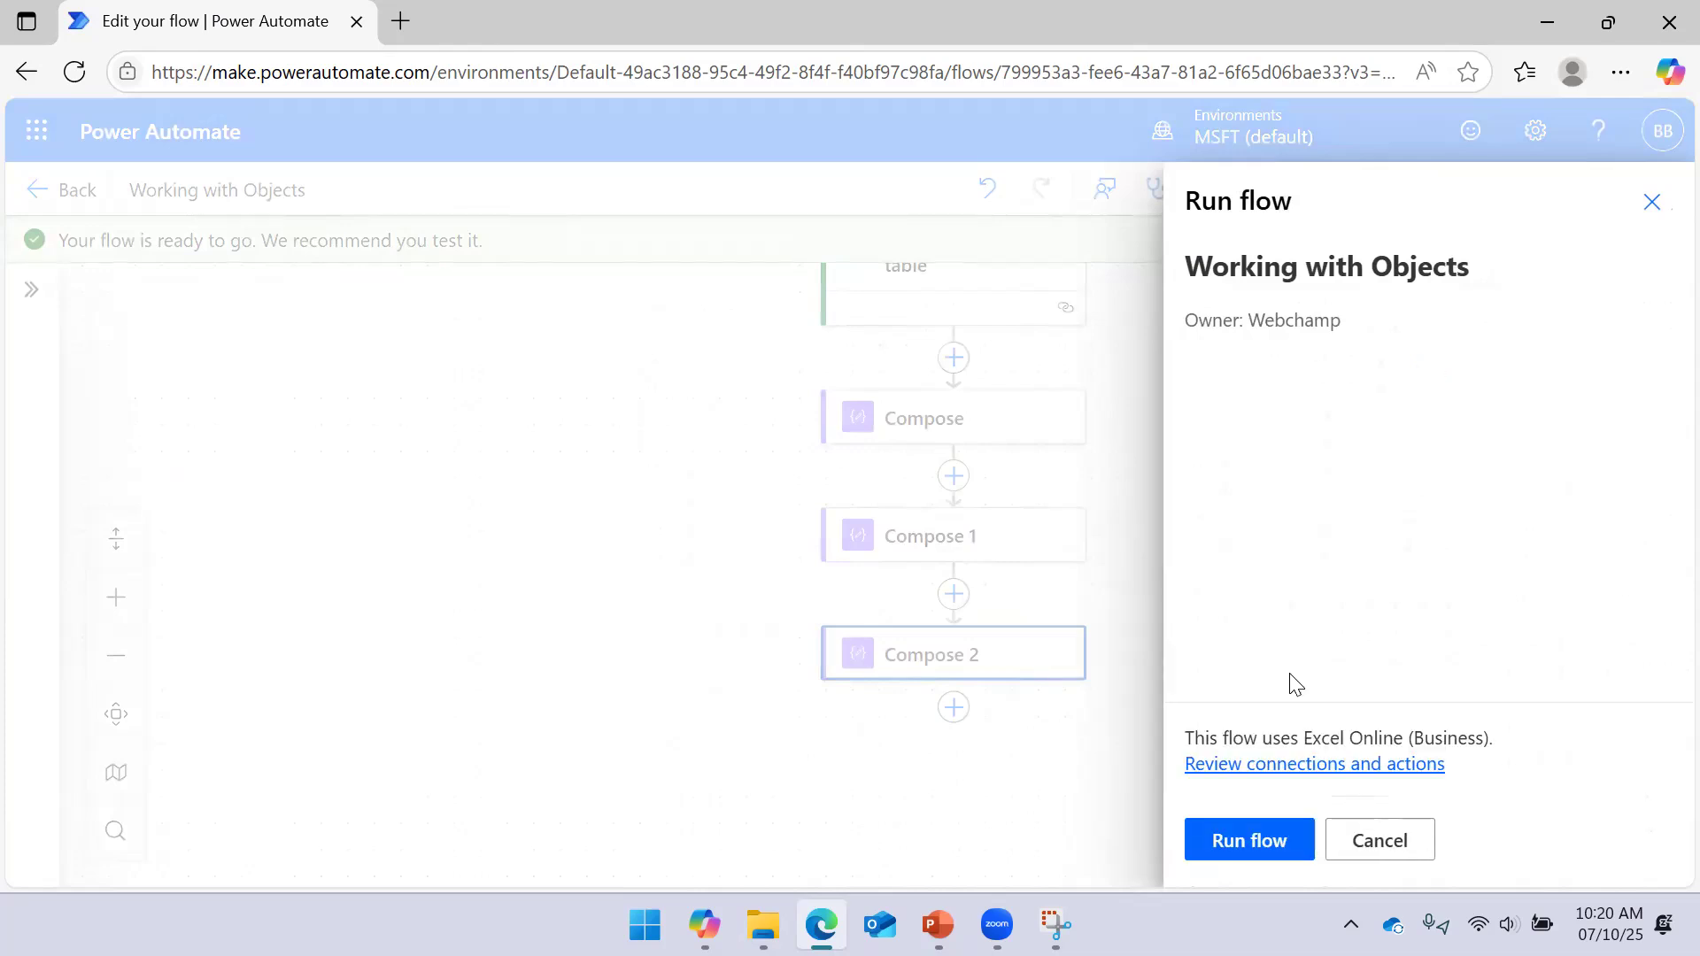
pyautogui.click(1249, 841)
pyautogui.click(1250, 838)
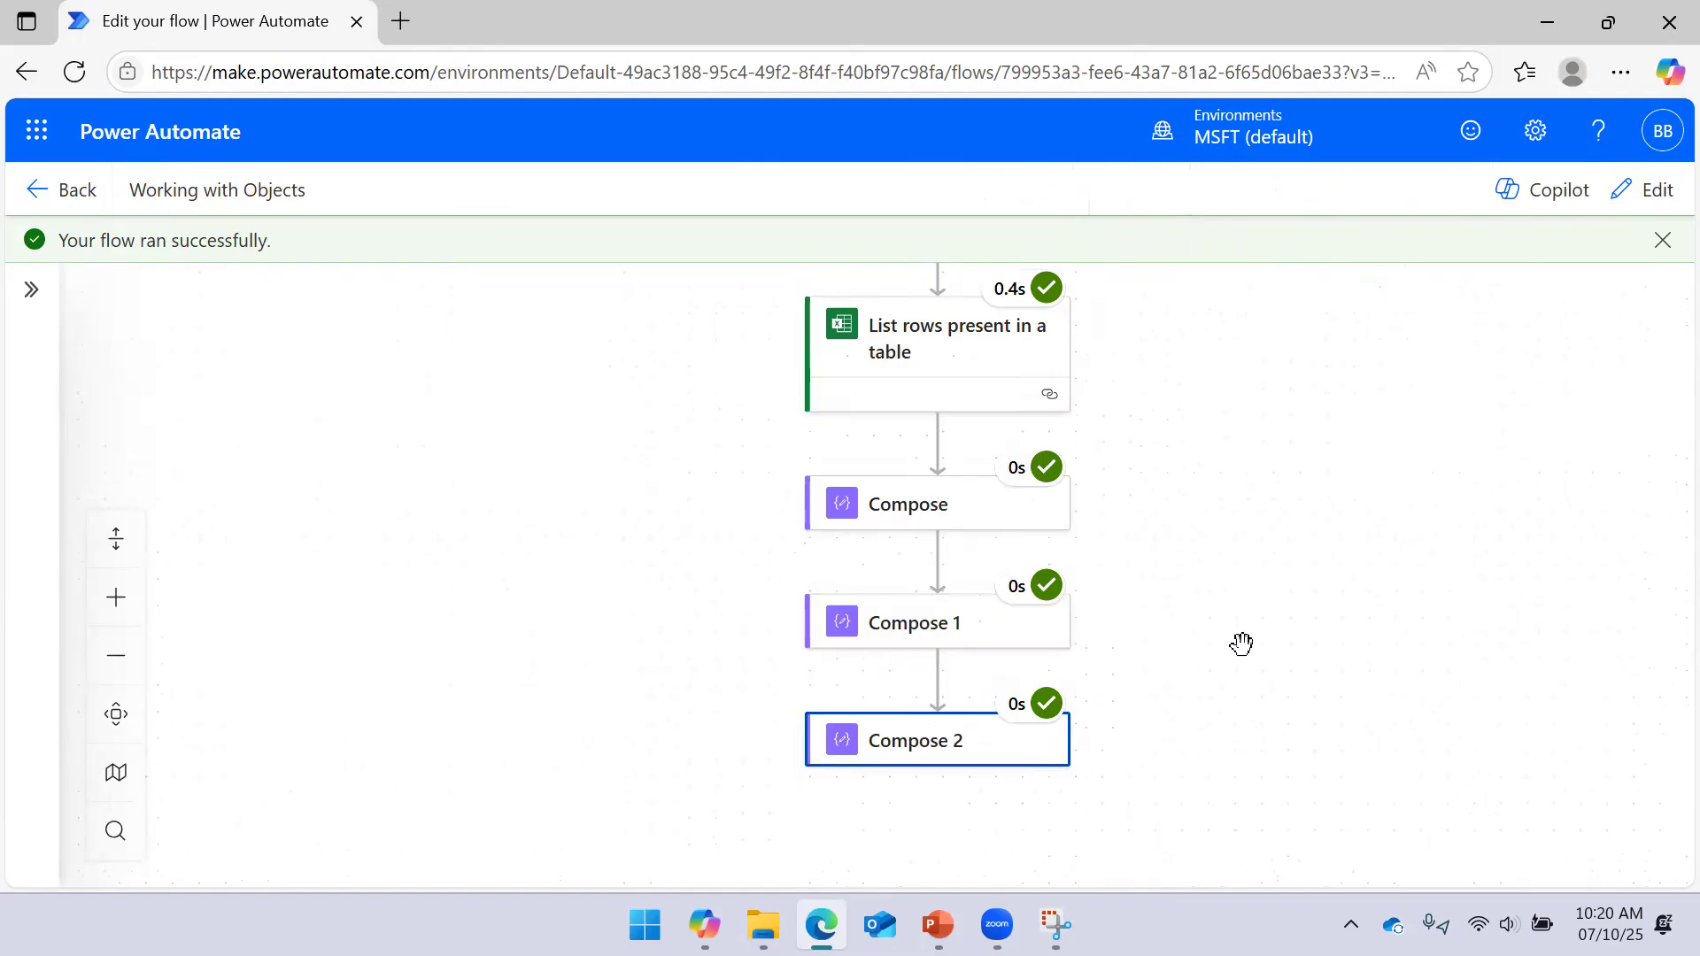
# Inspect Compose 2's raw input JSON from the test run
pyautogui.scroll(-2, 1248, 429)
pyautogui.click(970, 636)
pyautogui.click(763, 481)
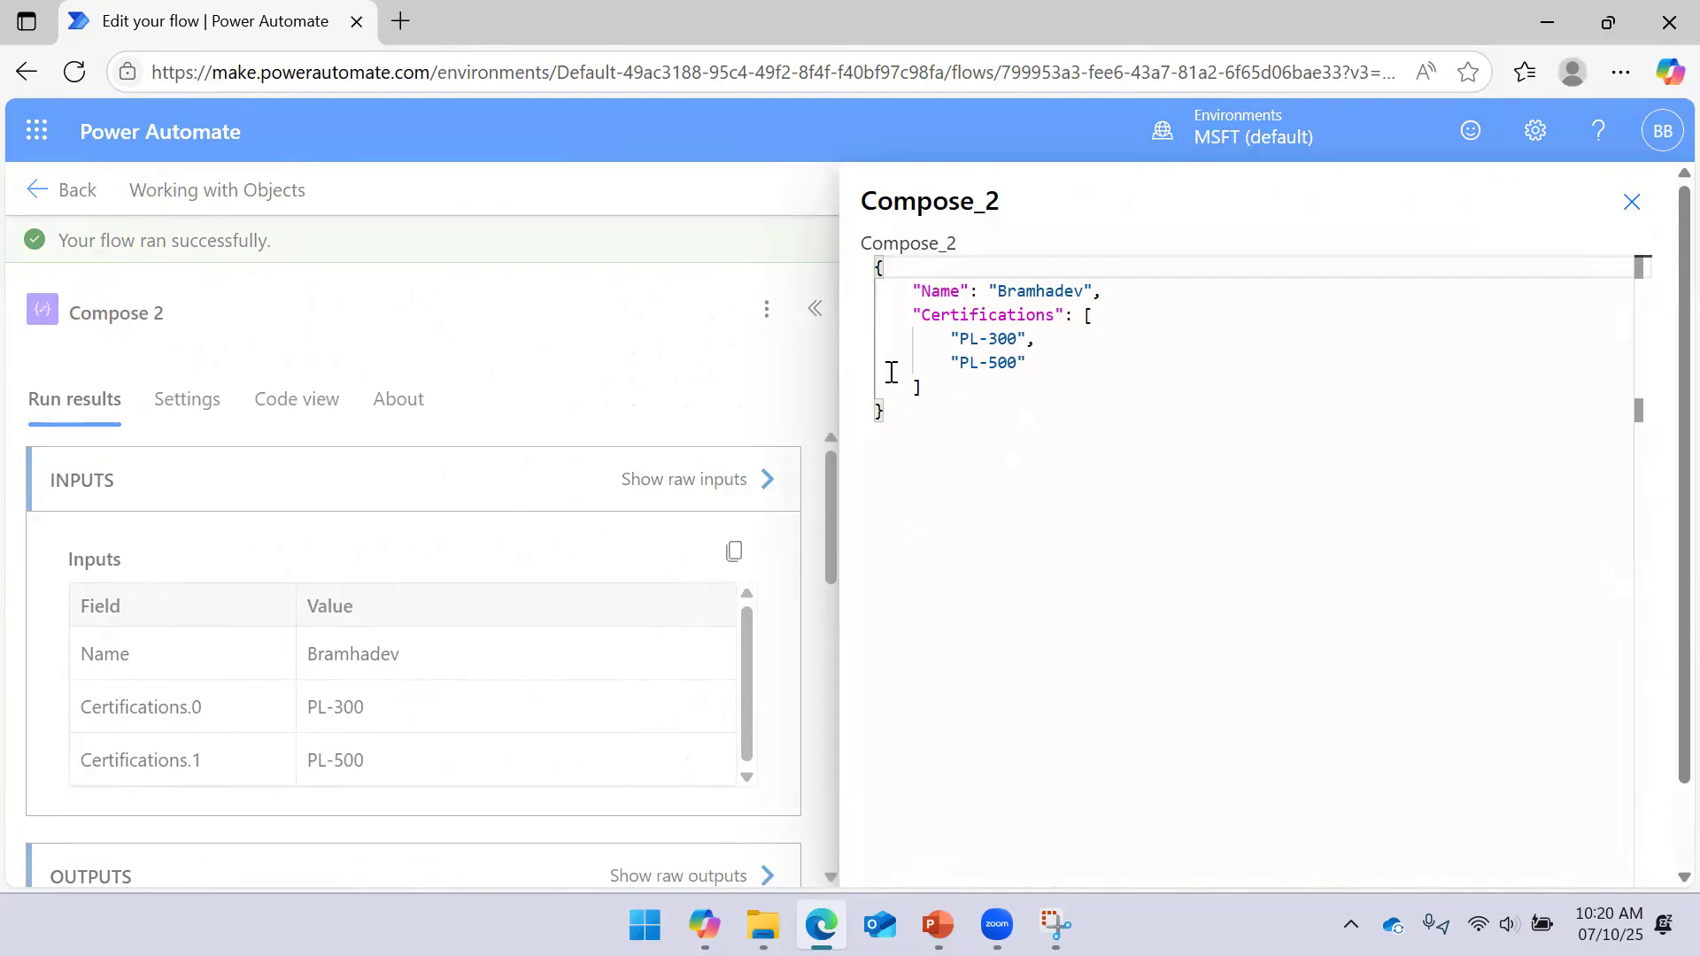
pyautogui.click(1632, 202)
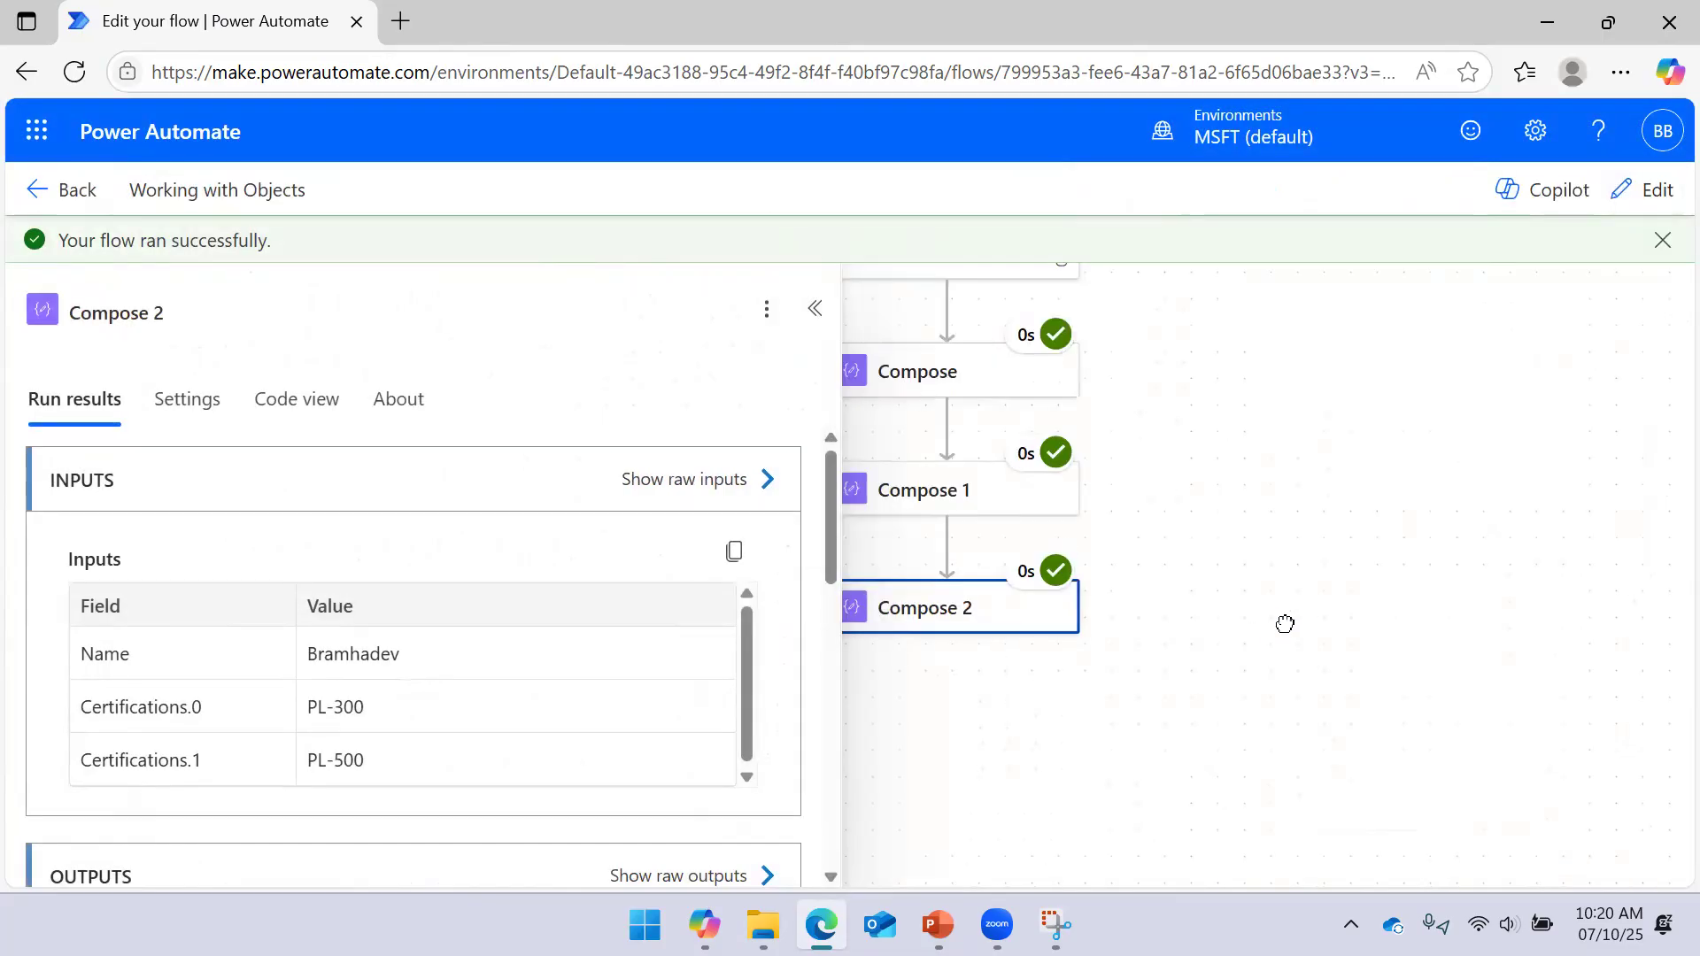
# Compare Compose 1's and Compose 2's run results, then collapse the details panel
pyautogui.moveTo(1284, 619); pyautogui.dragTo(1376, 548)
pyautogui.moveTo(1340, 390); pyautogui.dragTo(1339, 608)
pyautogui.moveTo(1294, 417); pyautogui.dragTo(1302, 470)
pyautogui.moveTo(1305, 377); pyautogui.dragTo(1326, 482)
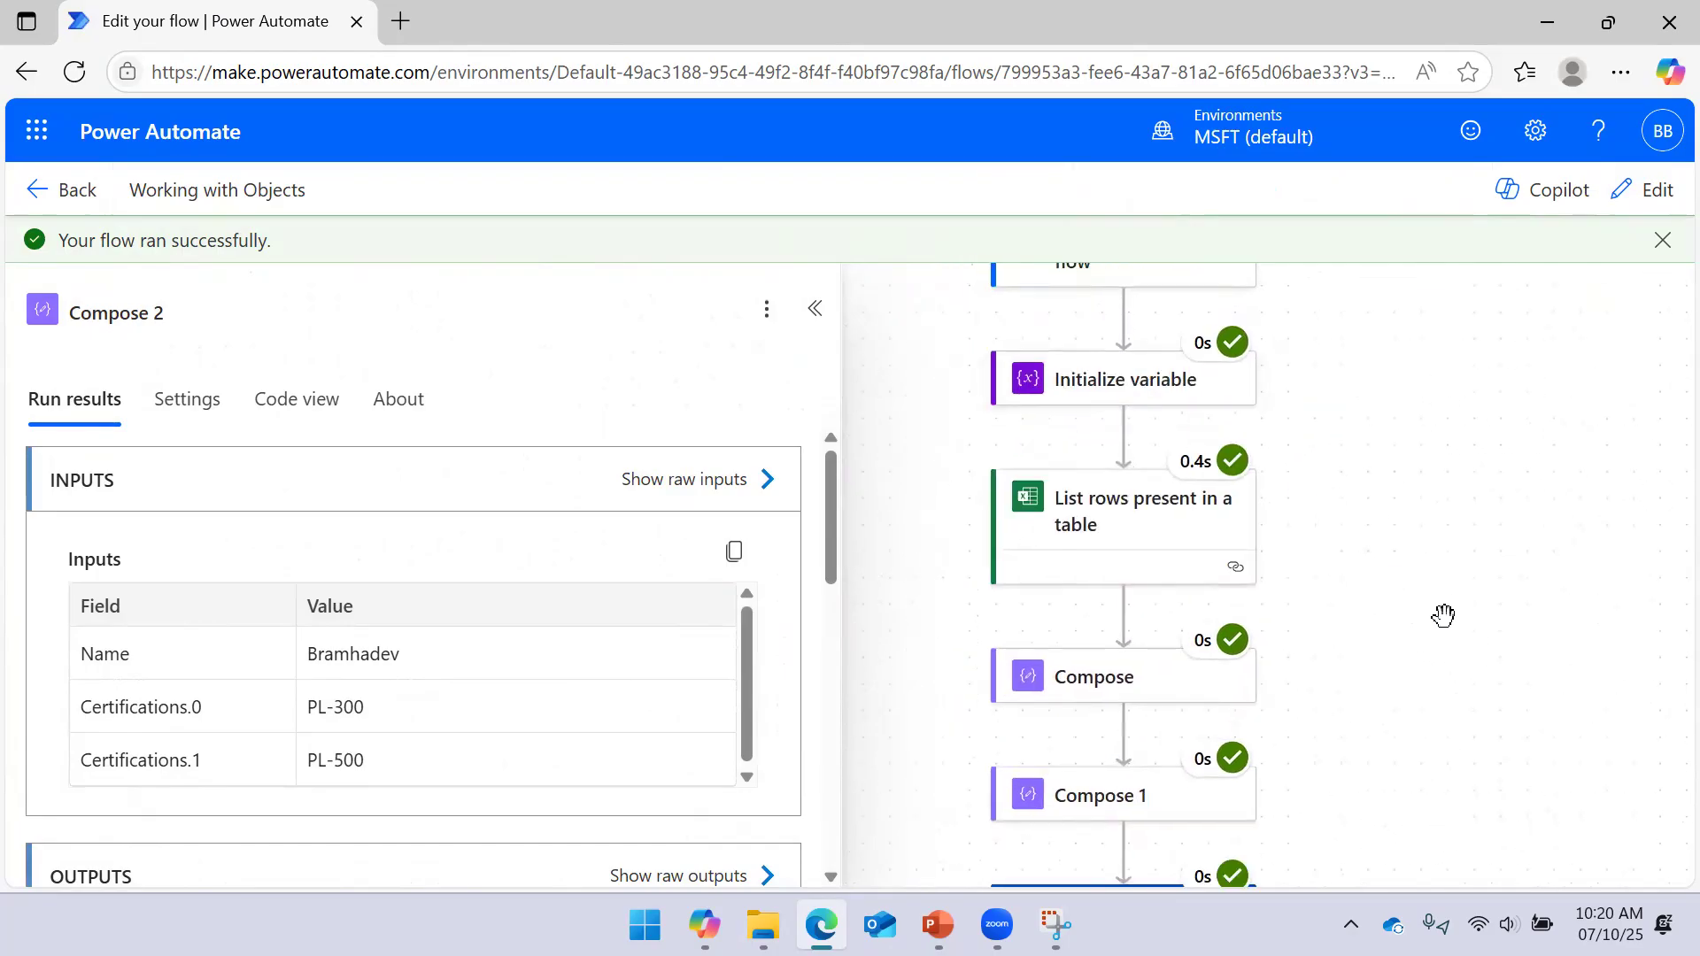
pyautogui.scroll(-3, 1434, 594)
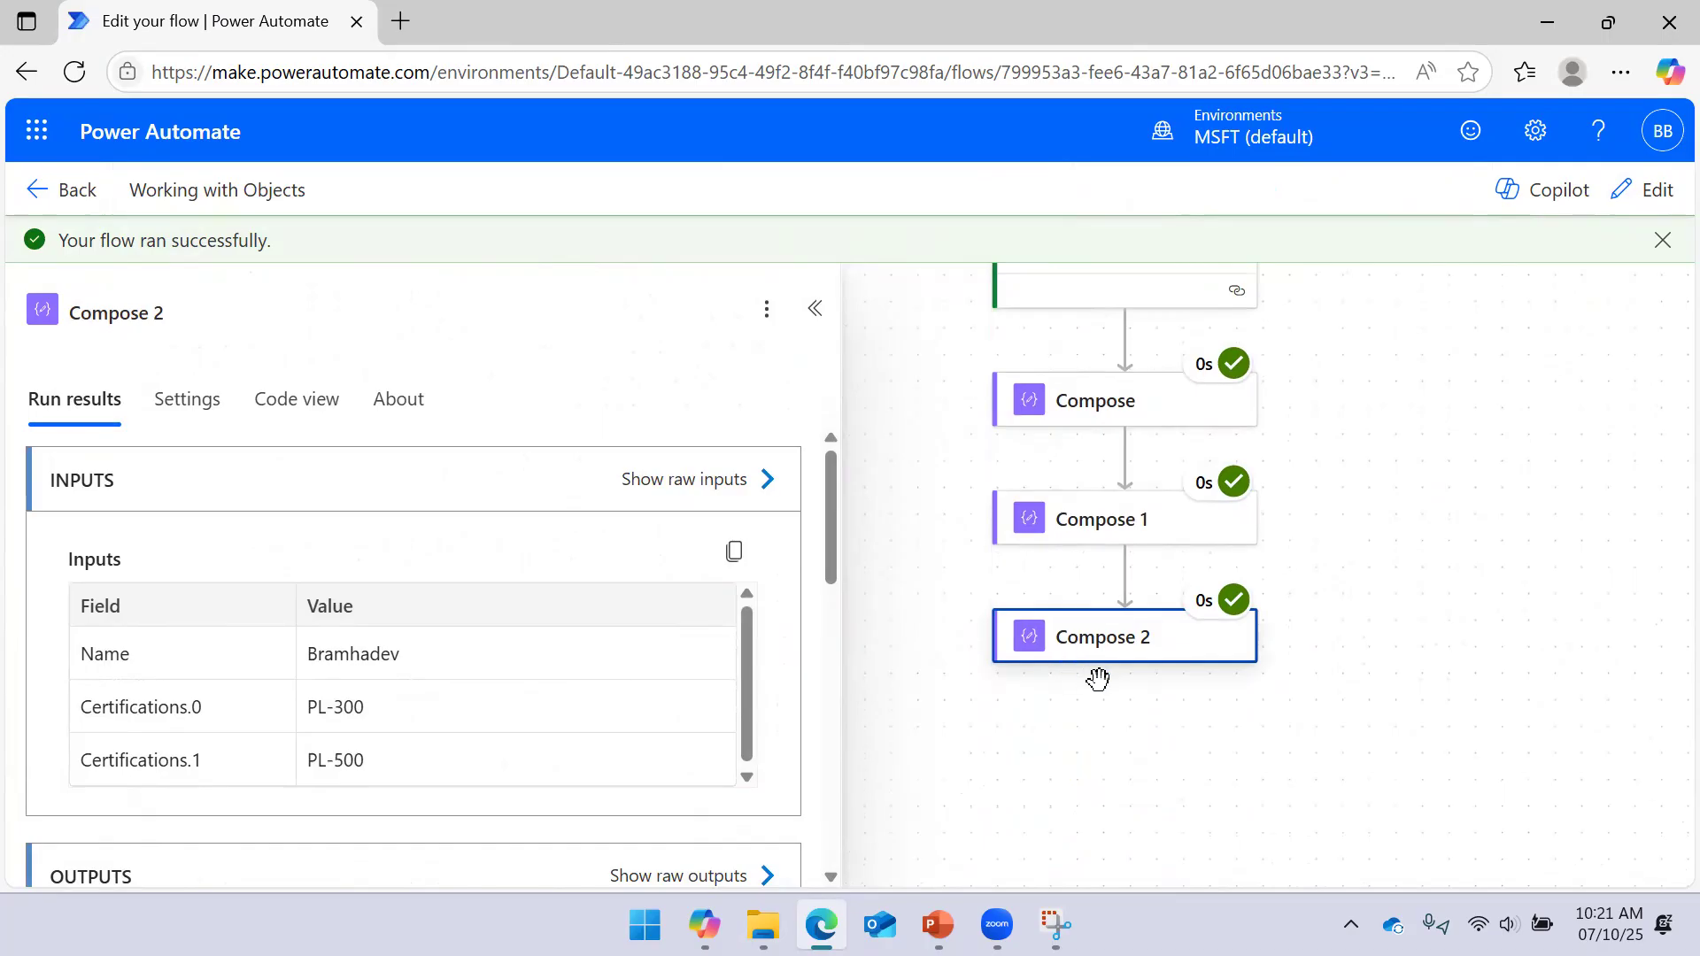
pyautogui.click(1127, 551)
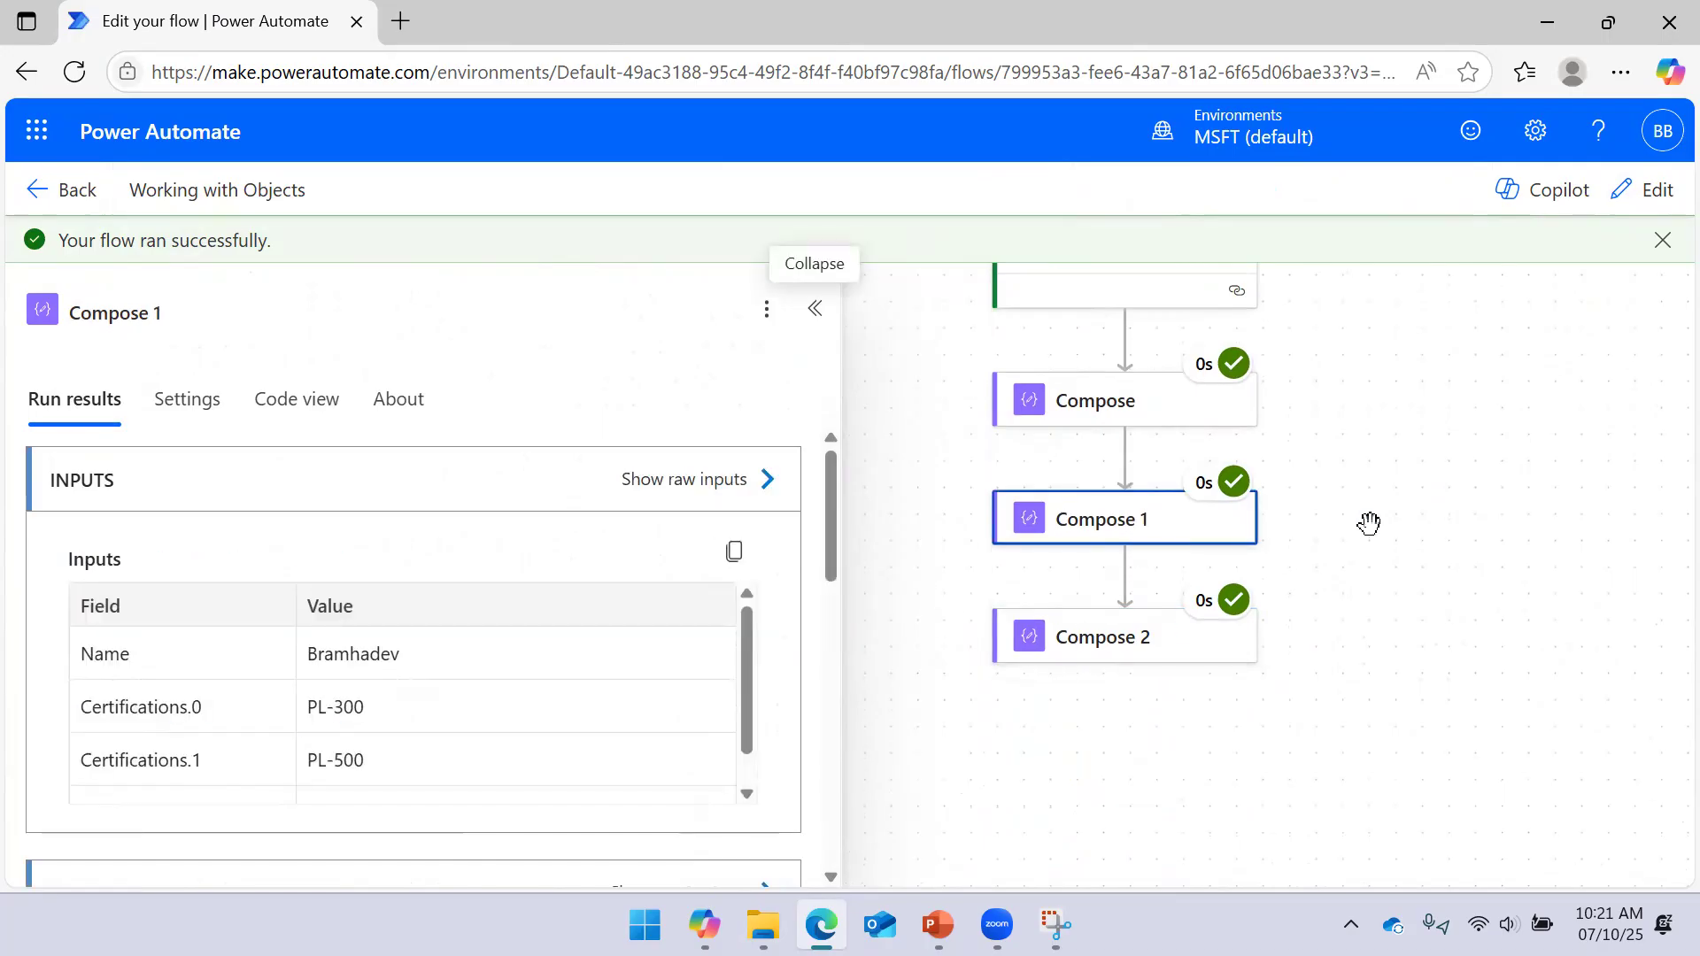
pyautogui.click(1147, 645)
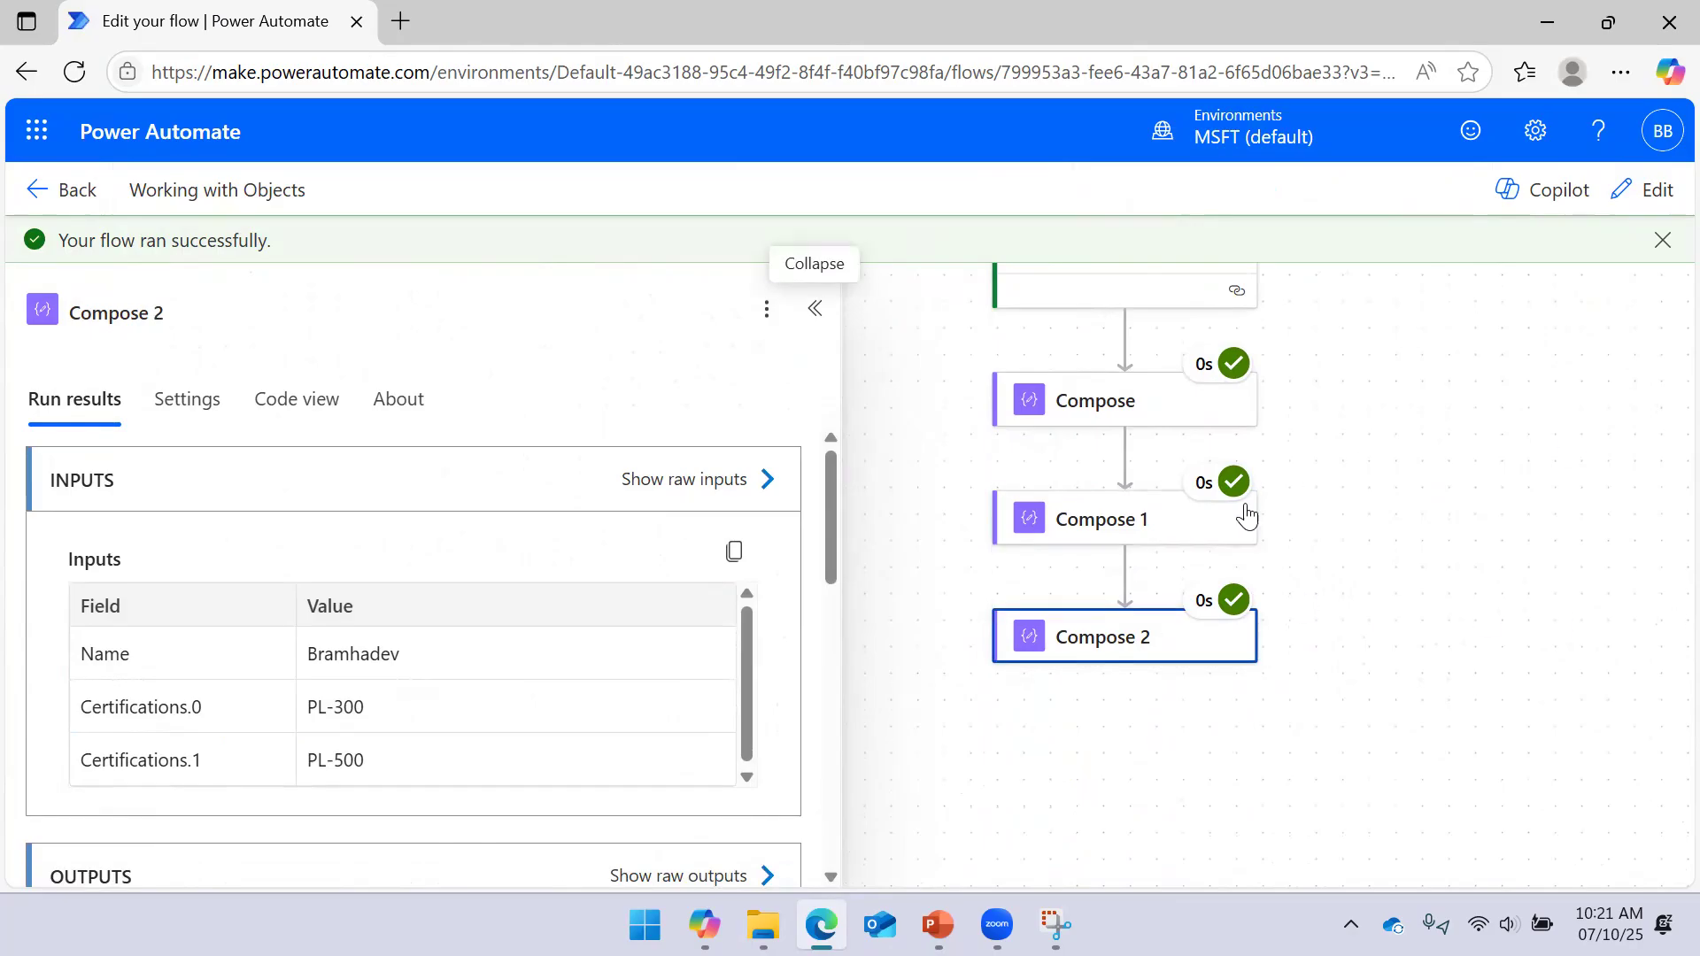
pyautogui.click(816, 310)
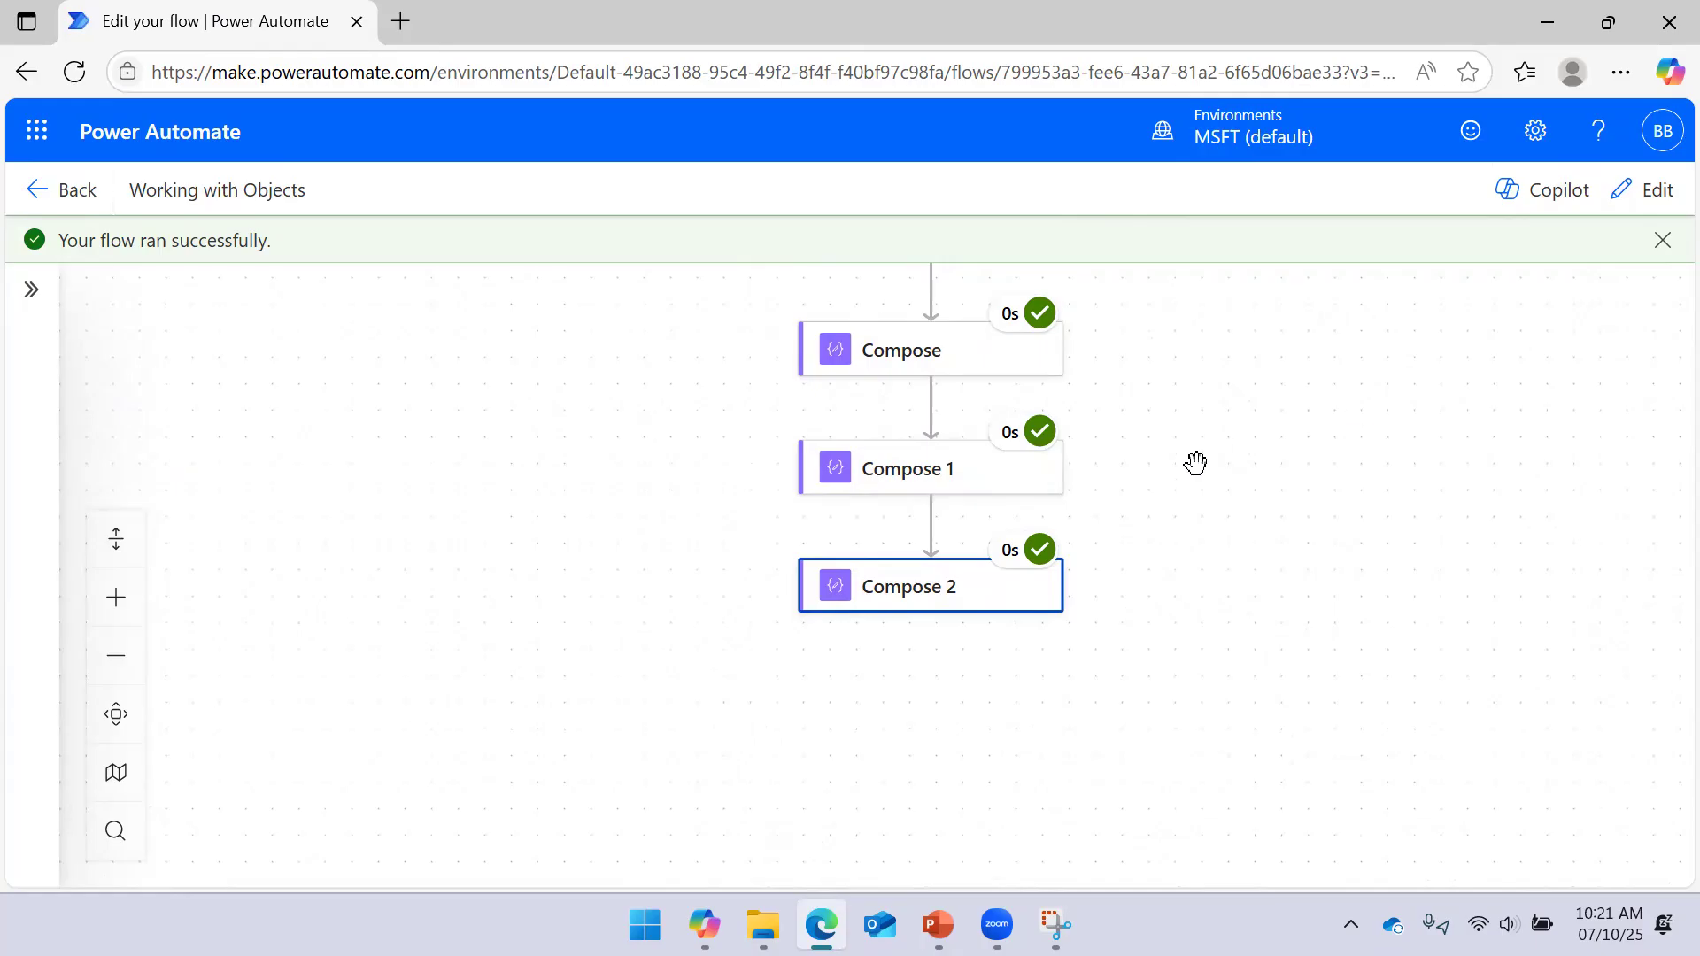
pyautogui.scroll(3, 1152, 457)
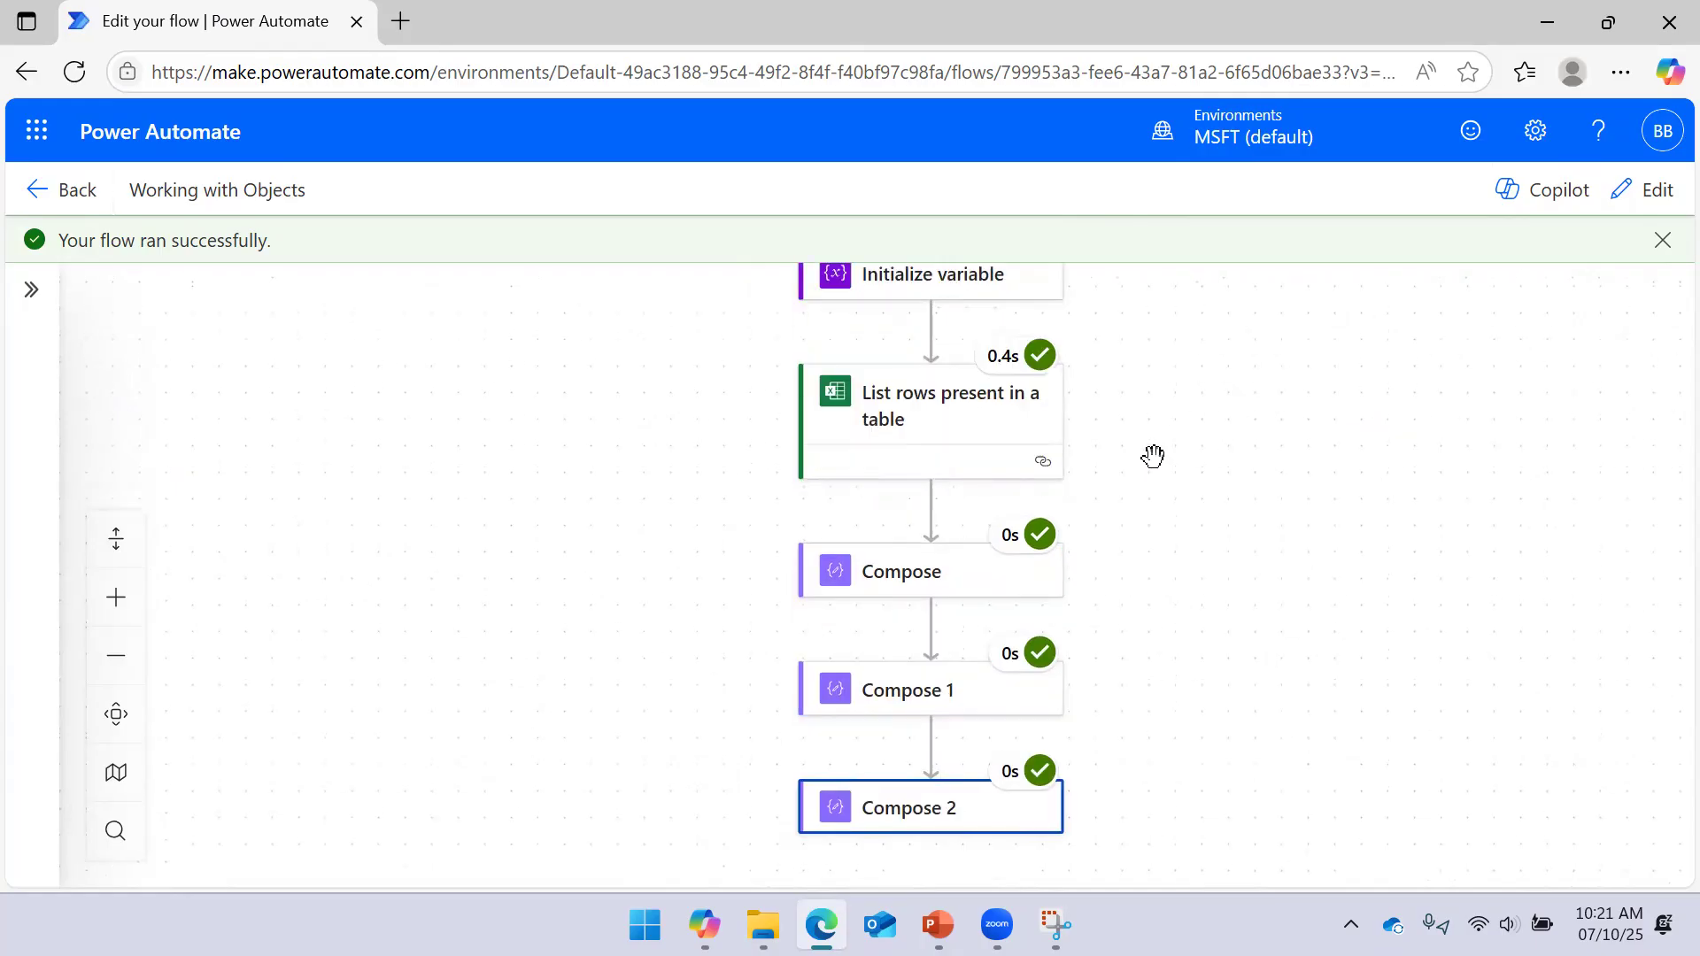
pyautogui.scroll(-6, 1165, 475)
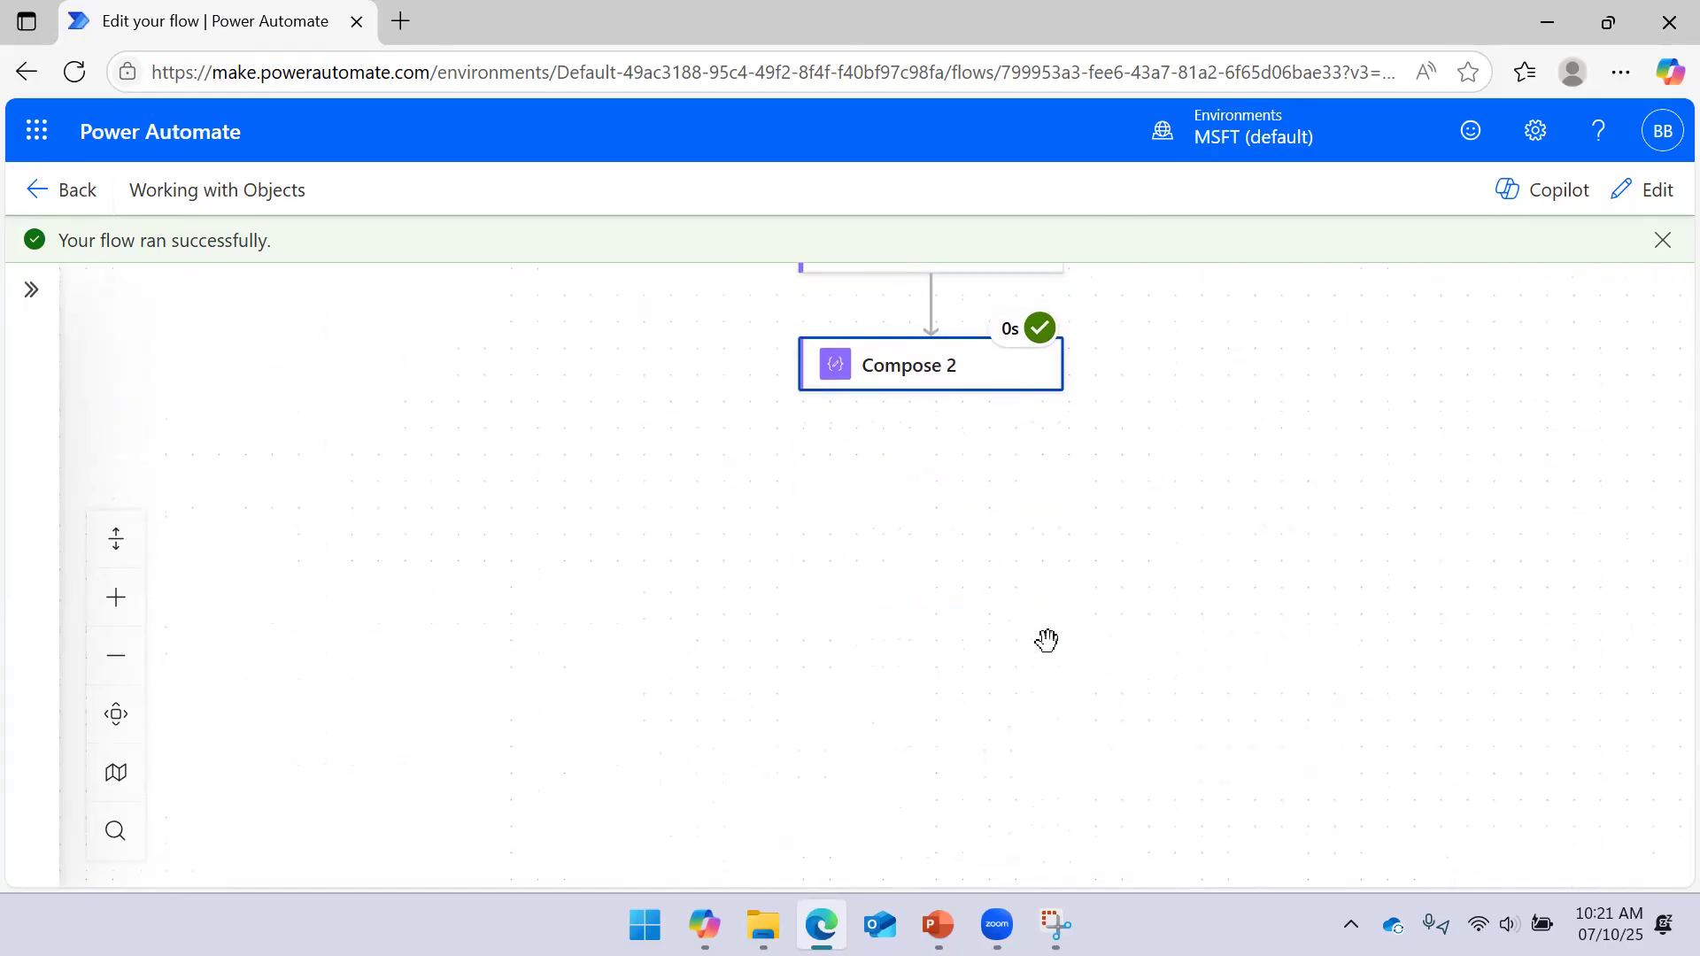
pyautogui.scroll(3, 1044, 585)
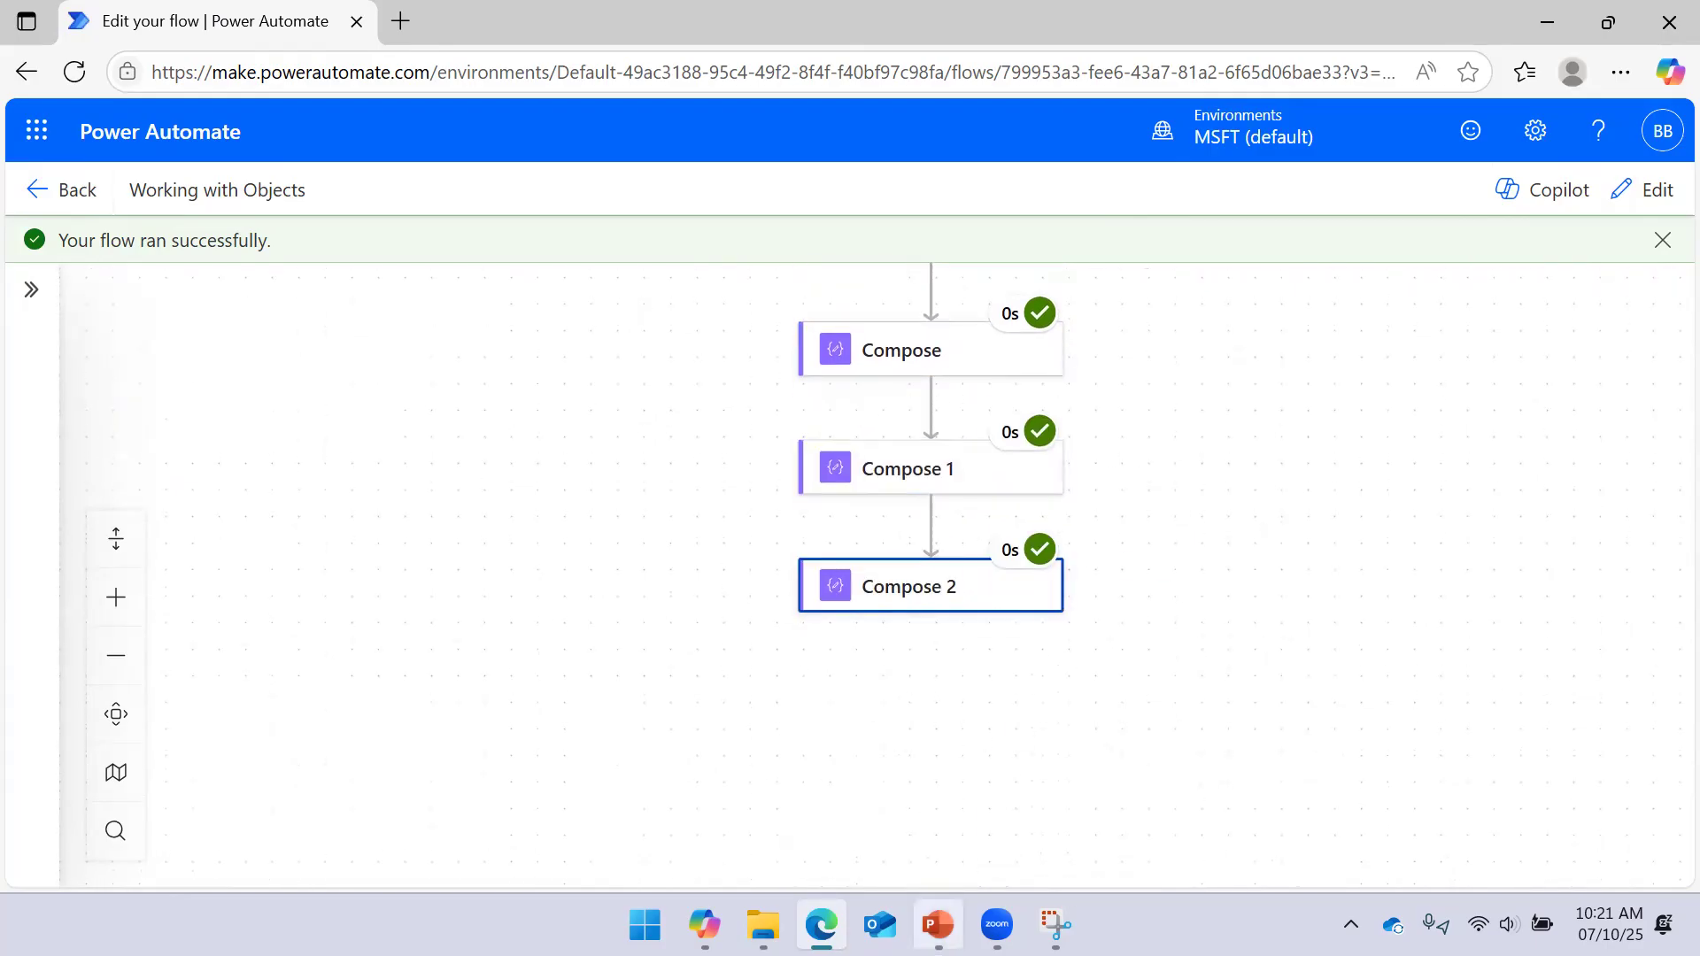
# Show the PowerPoint slide 6, 'Objects in Arrays', then return to the flow run
pyautogui.click(937, 925)
pyautogui.click(957, 479)
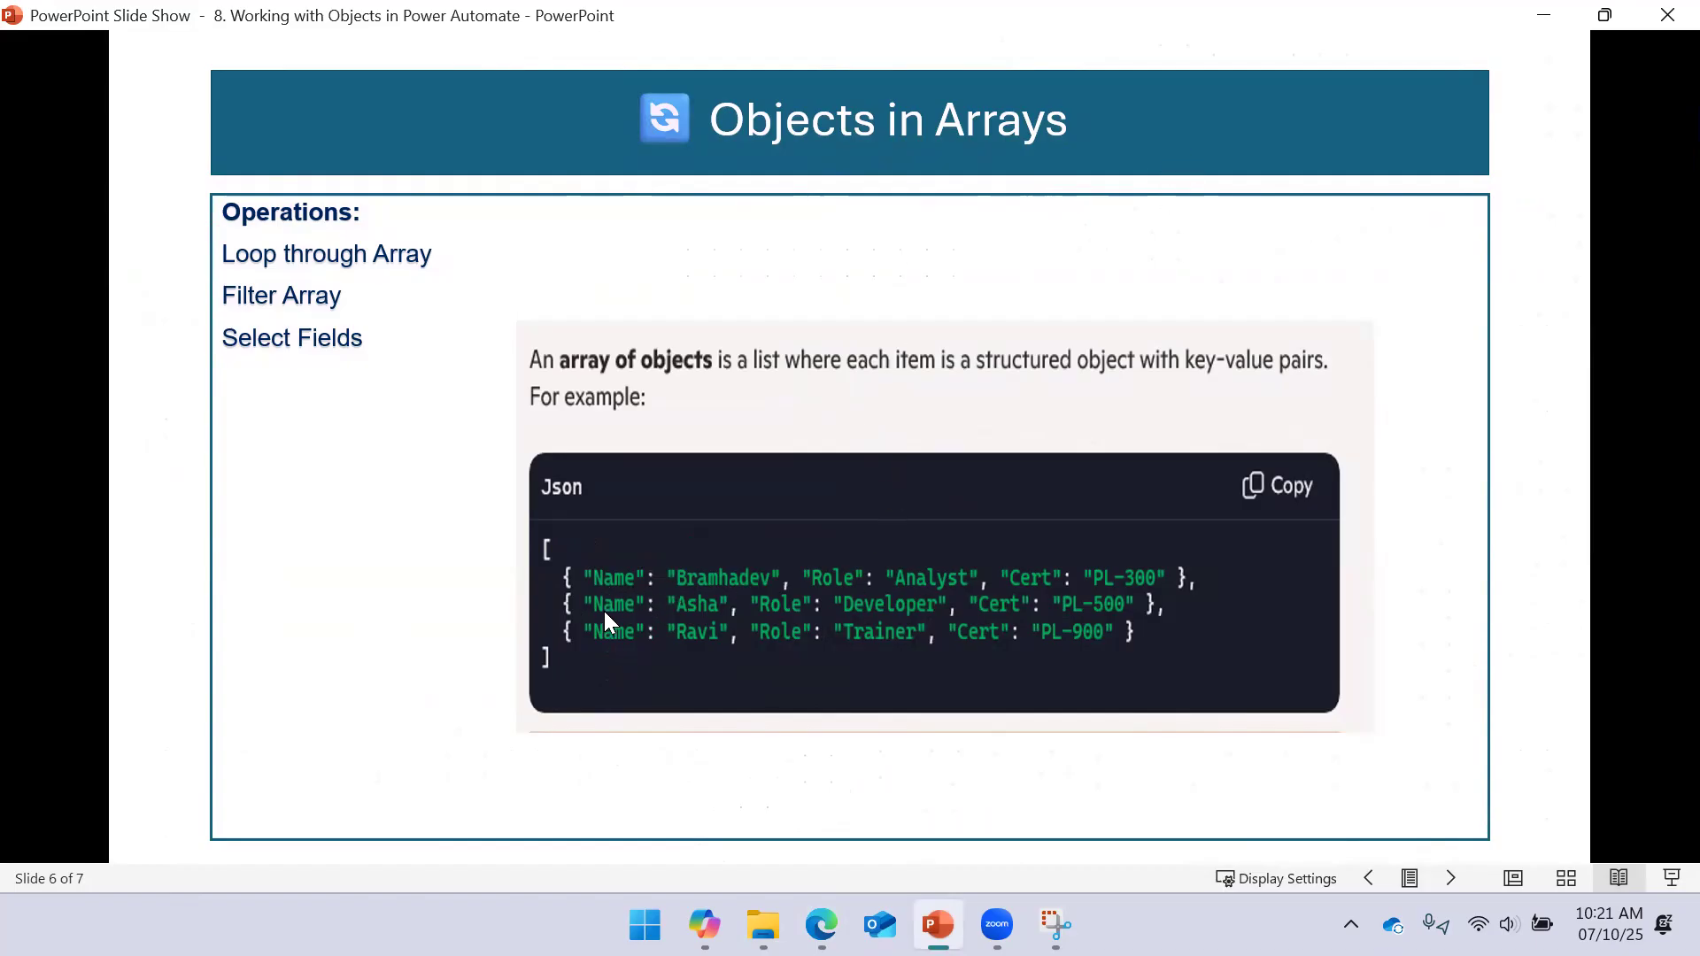
pyautogui.click(1543, 15)
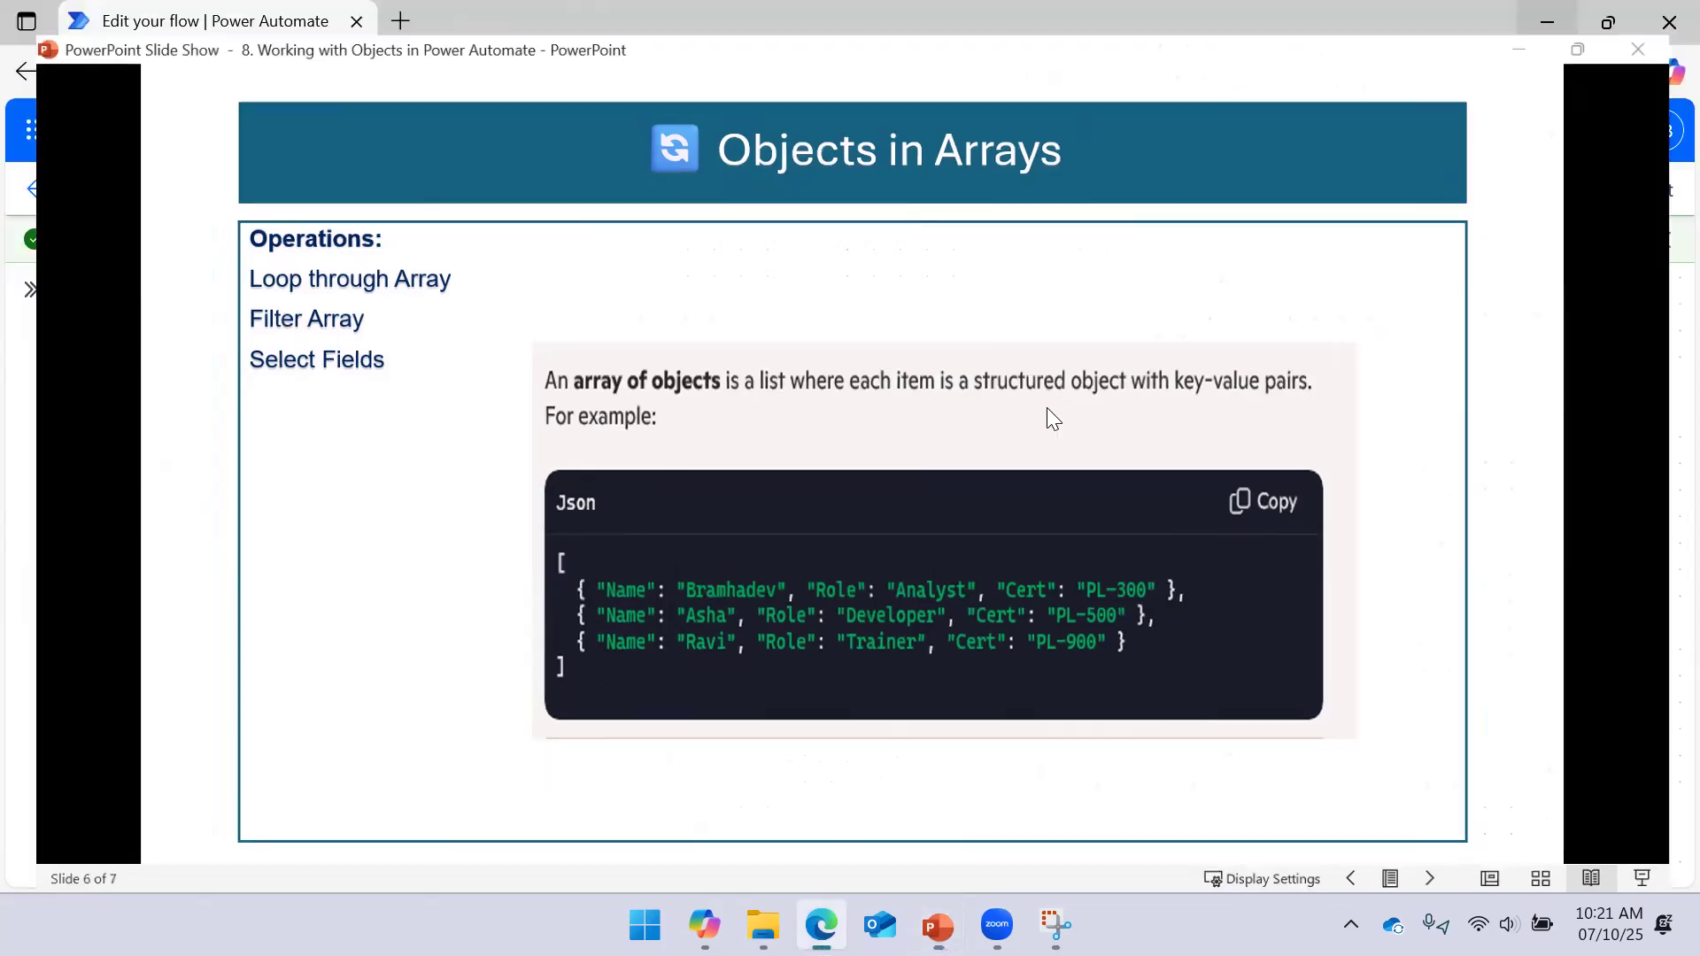
# Glance at the Compose steps' run results and switch the flow into edit mode
pyautogui.click(988, 377)
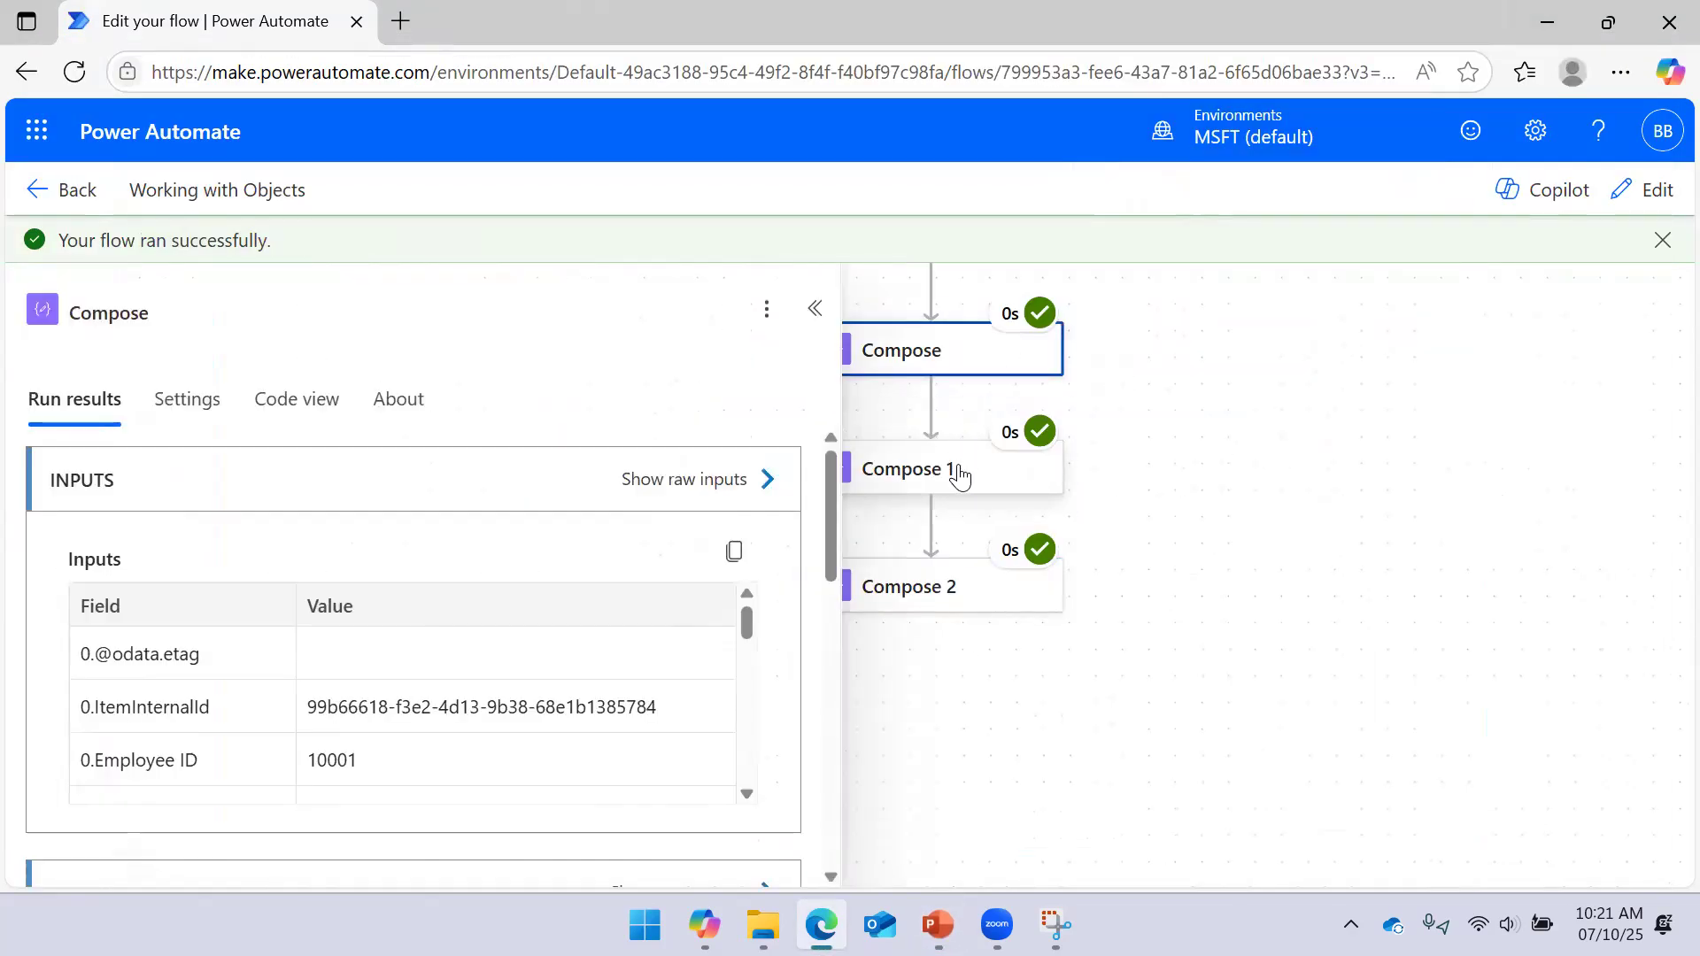
pyautogui.click(949, 474)
pyautogui.rightClick(950, 376)
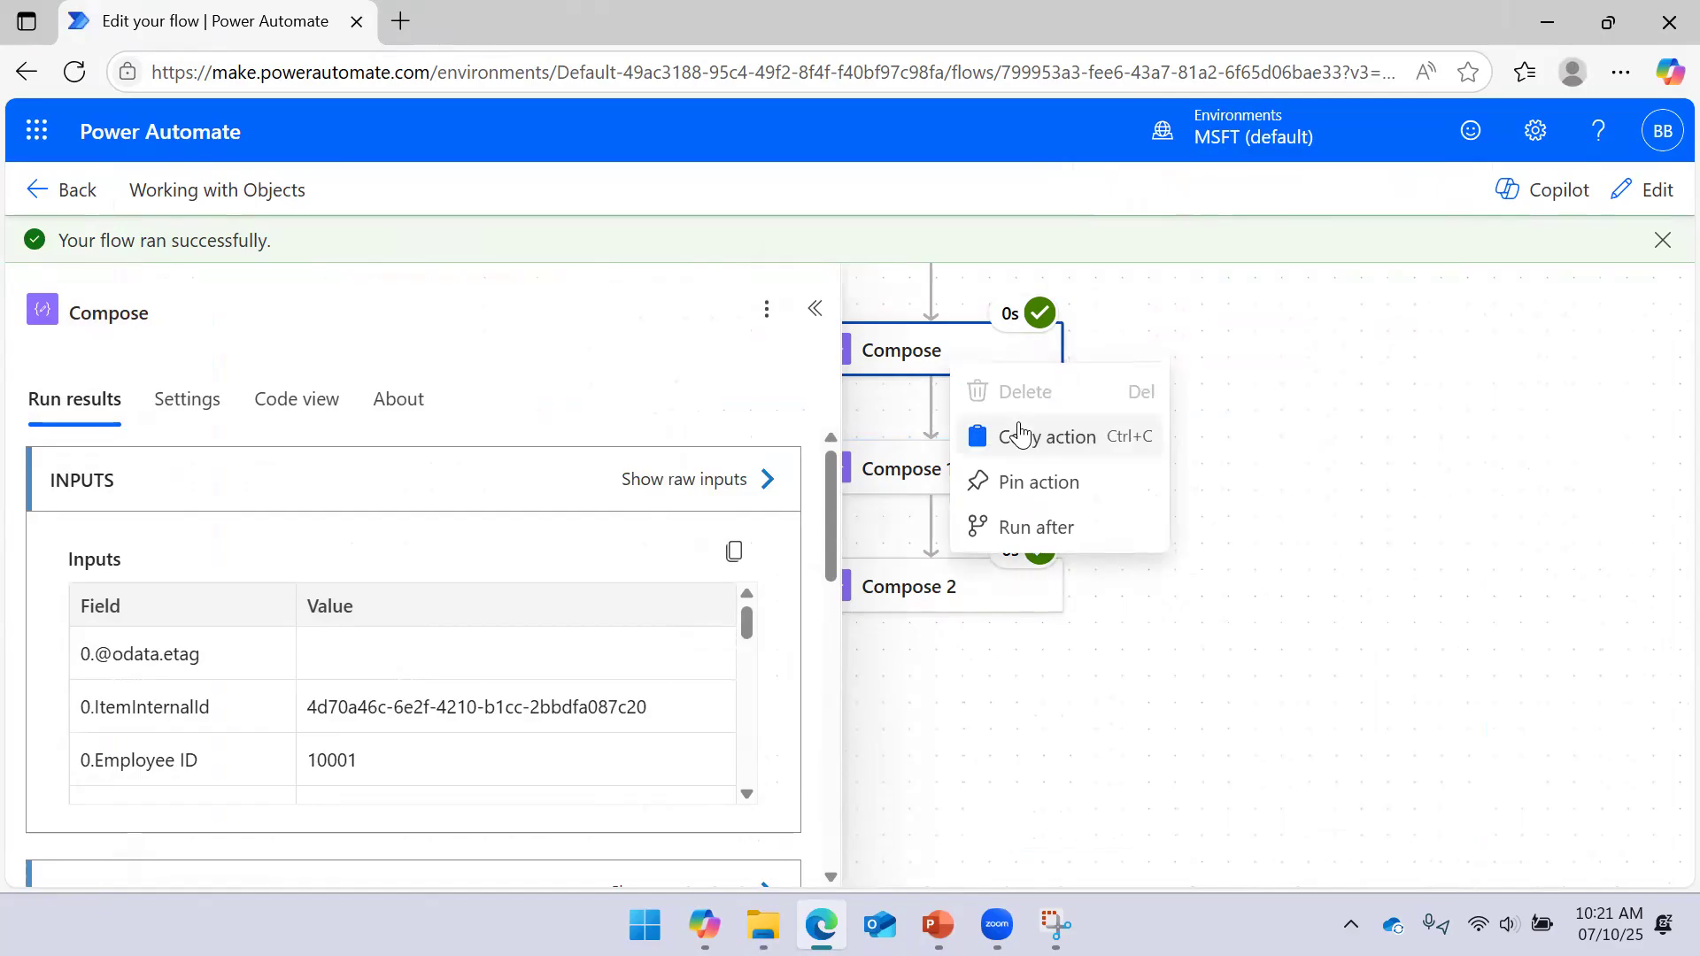
pyautogui.click(1653, 195)
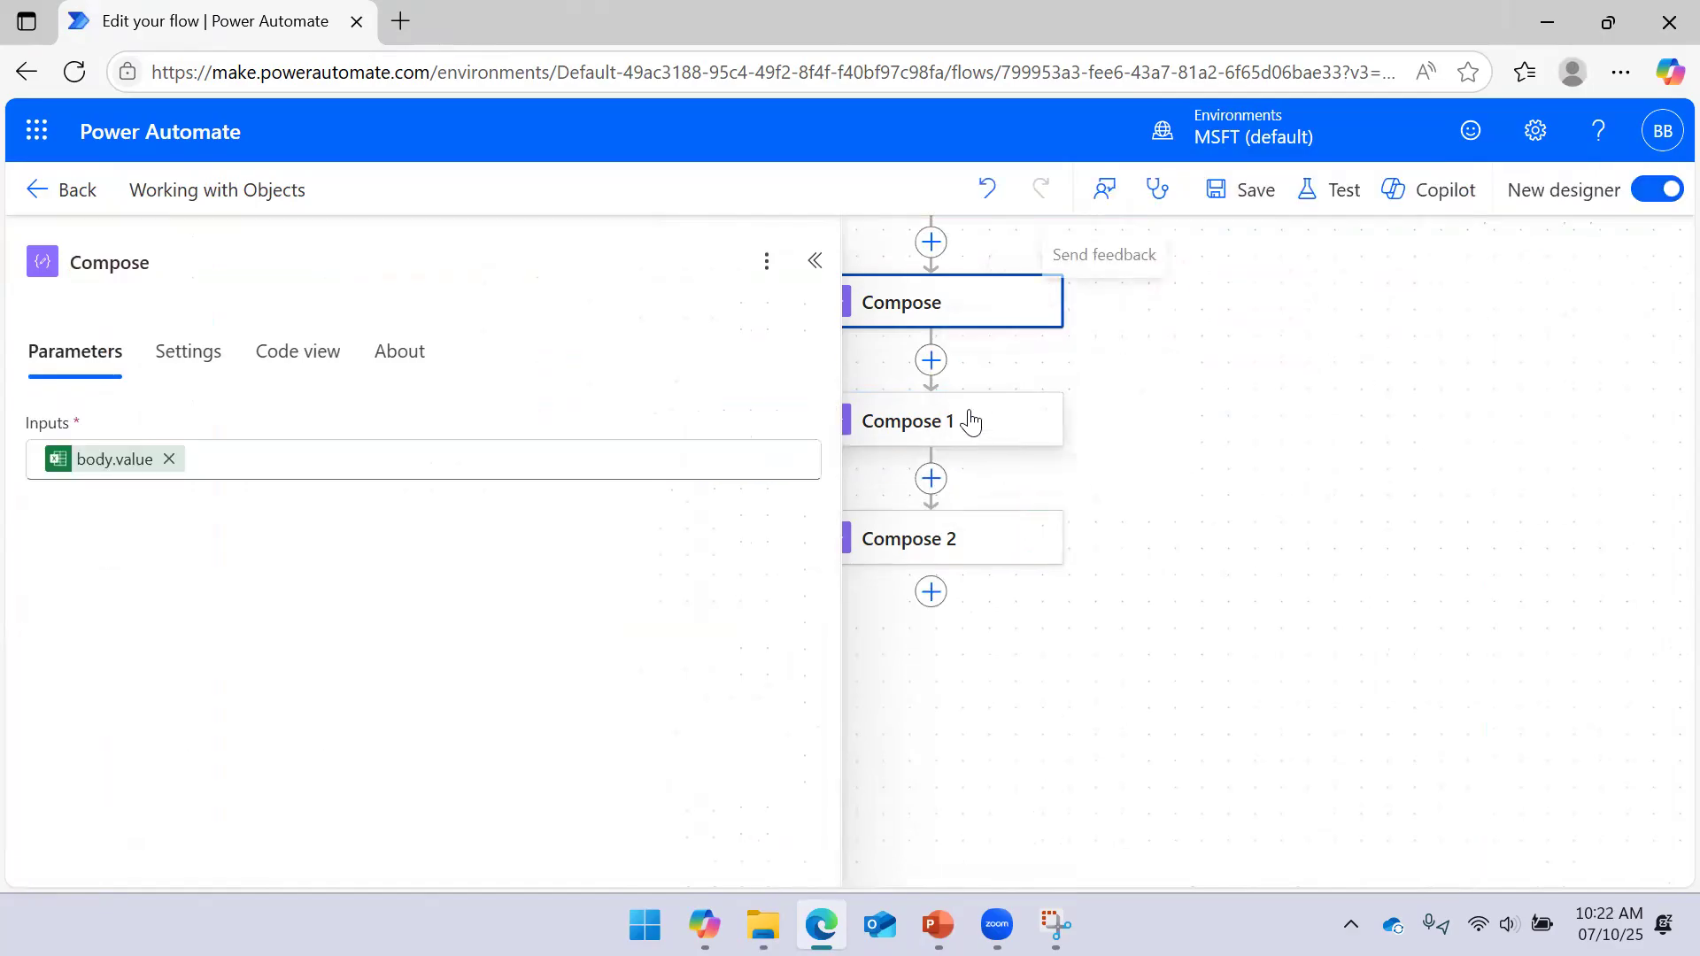
# Delete Compose, Compose 1 and Compose 2, confirming each removal
pyautogui.rightClick(943, 305)
pyautogui.click(1016, 314)
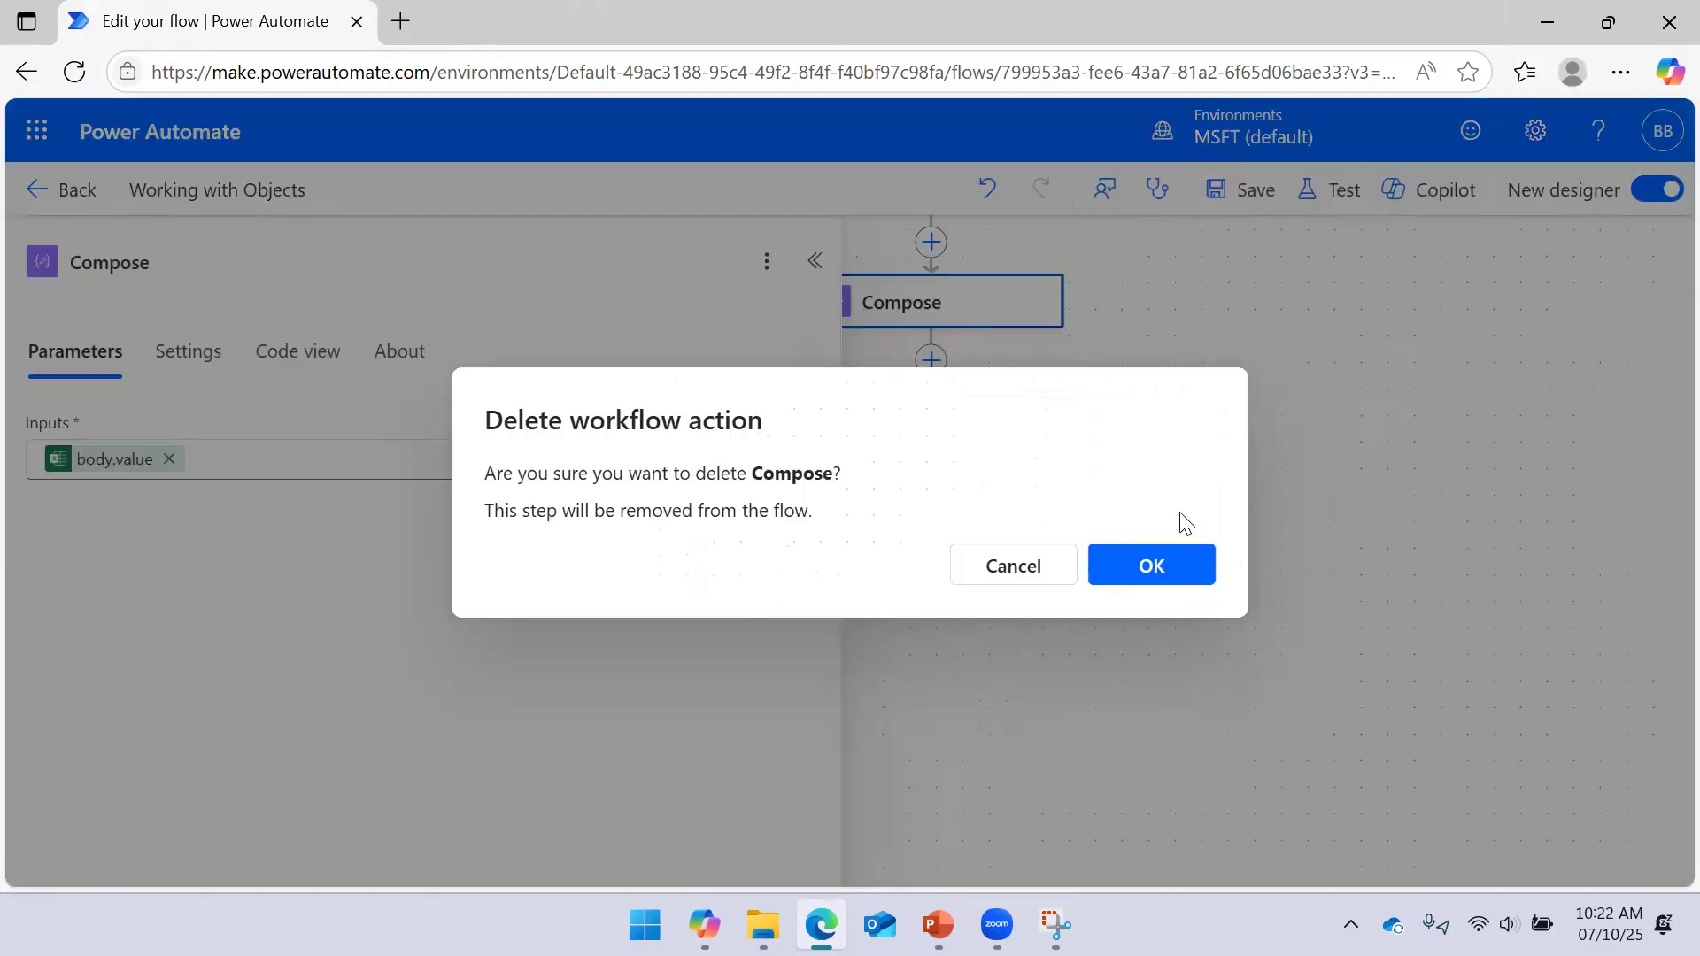
pyautogui.click(1157, 567)
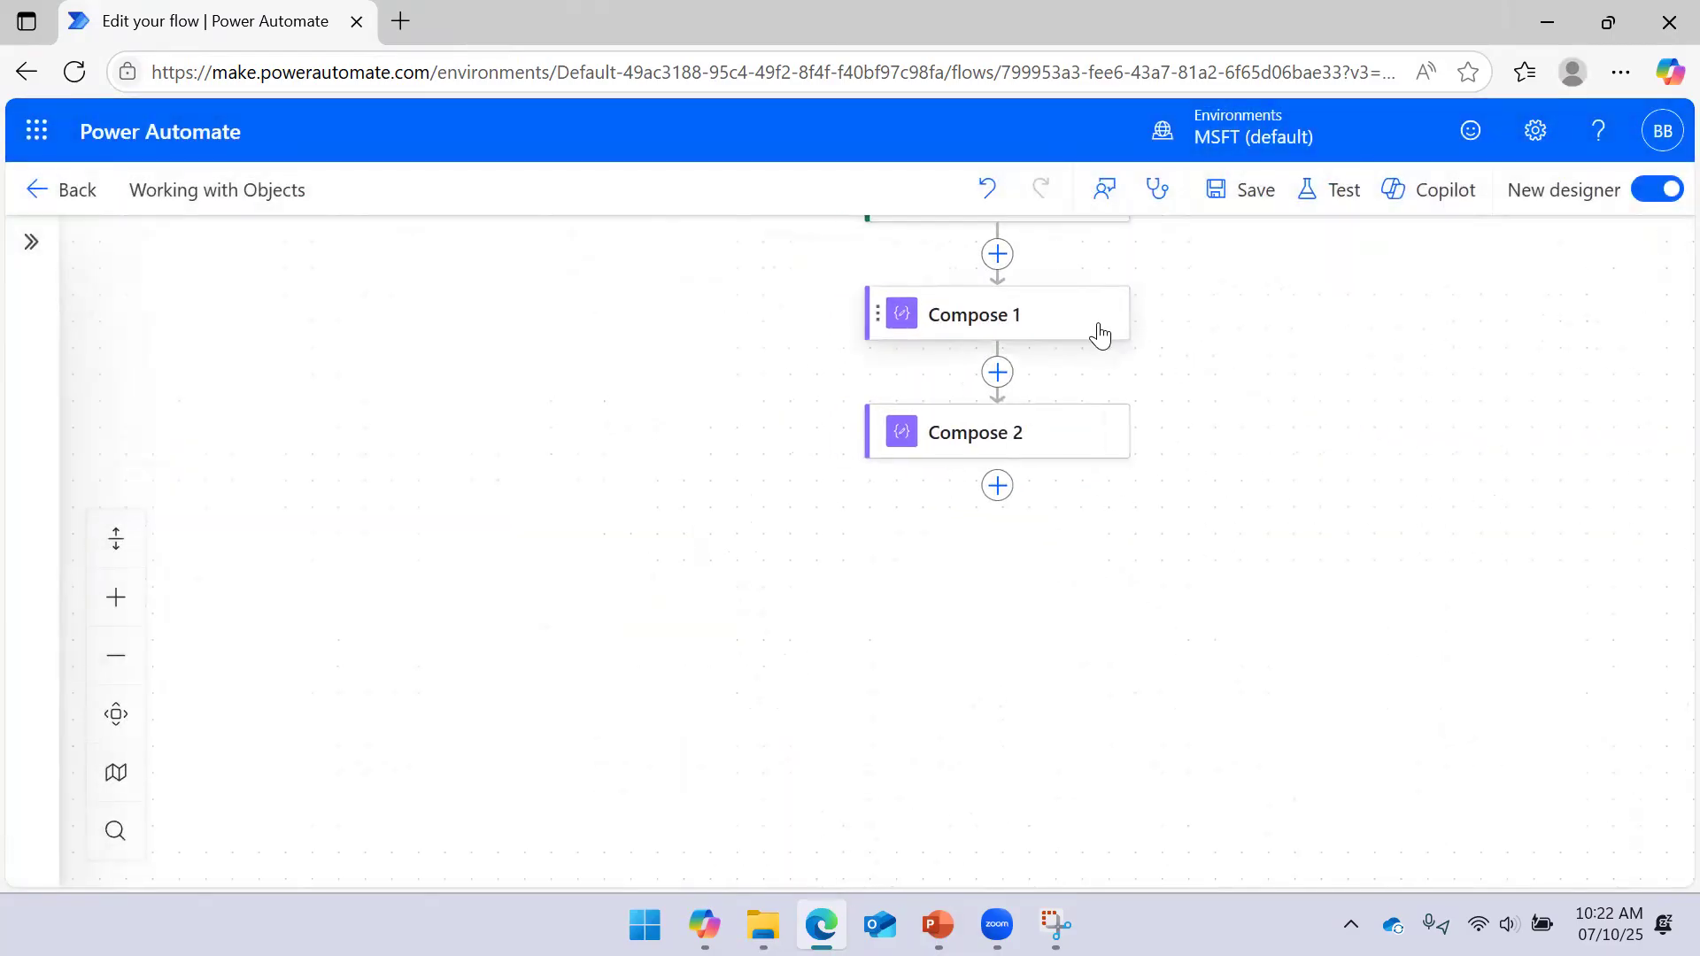
pyautogui.rightClick(1100, 329)
pyautogui.click(1145, 361)
pyautogui.click(1143, 565)
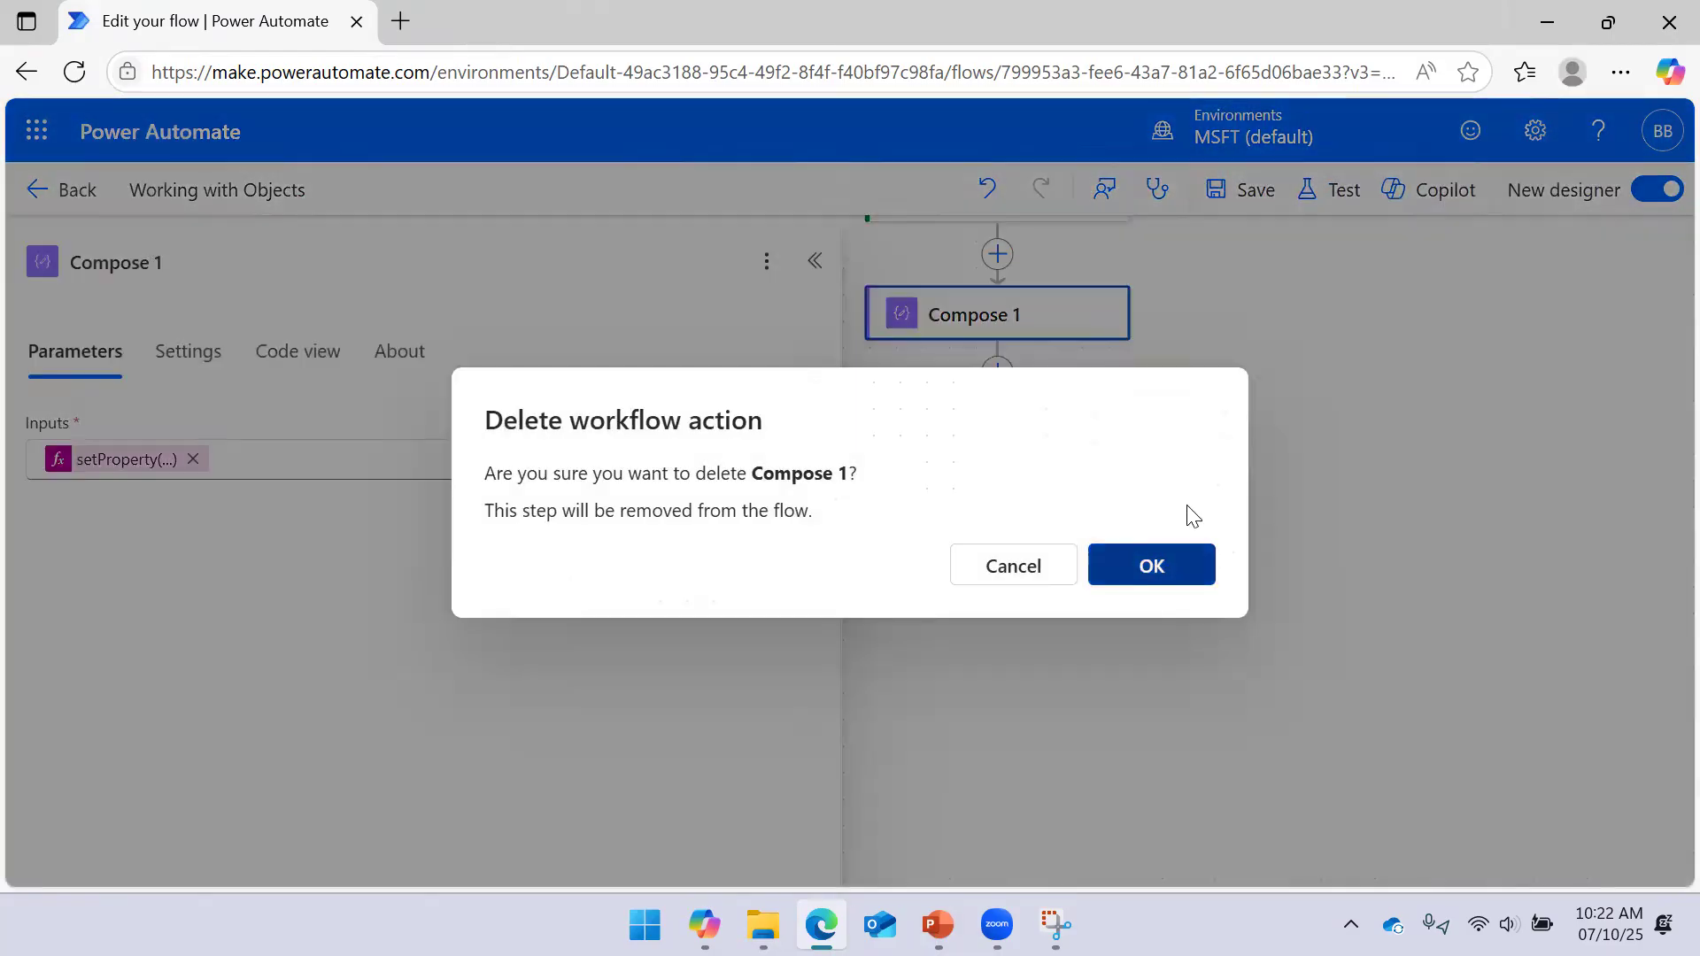
pyautogui.rightClick(1091, 379)
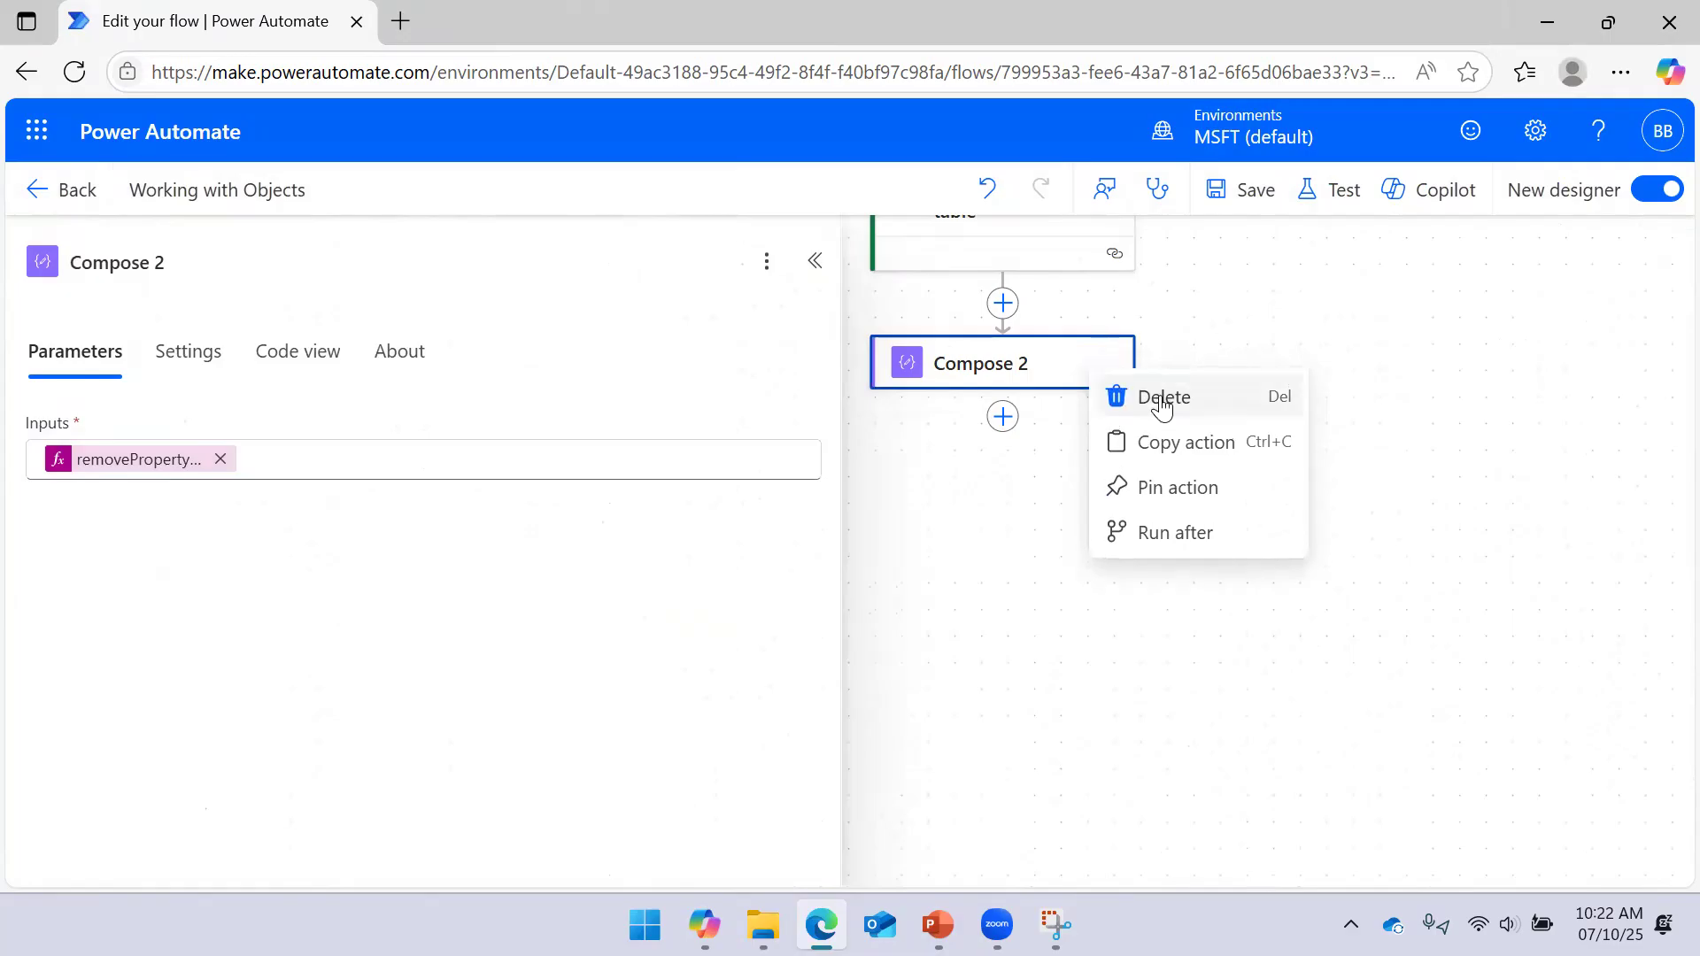
pyautogui.click(1155, 394)
pyautogui.click(1144, 571)
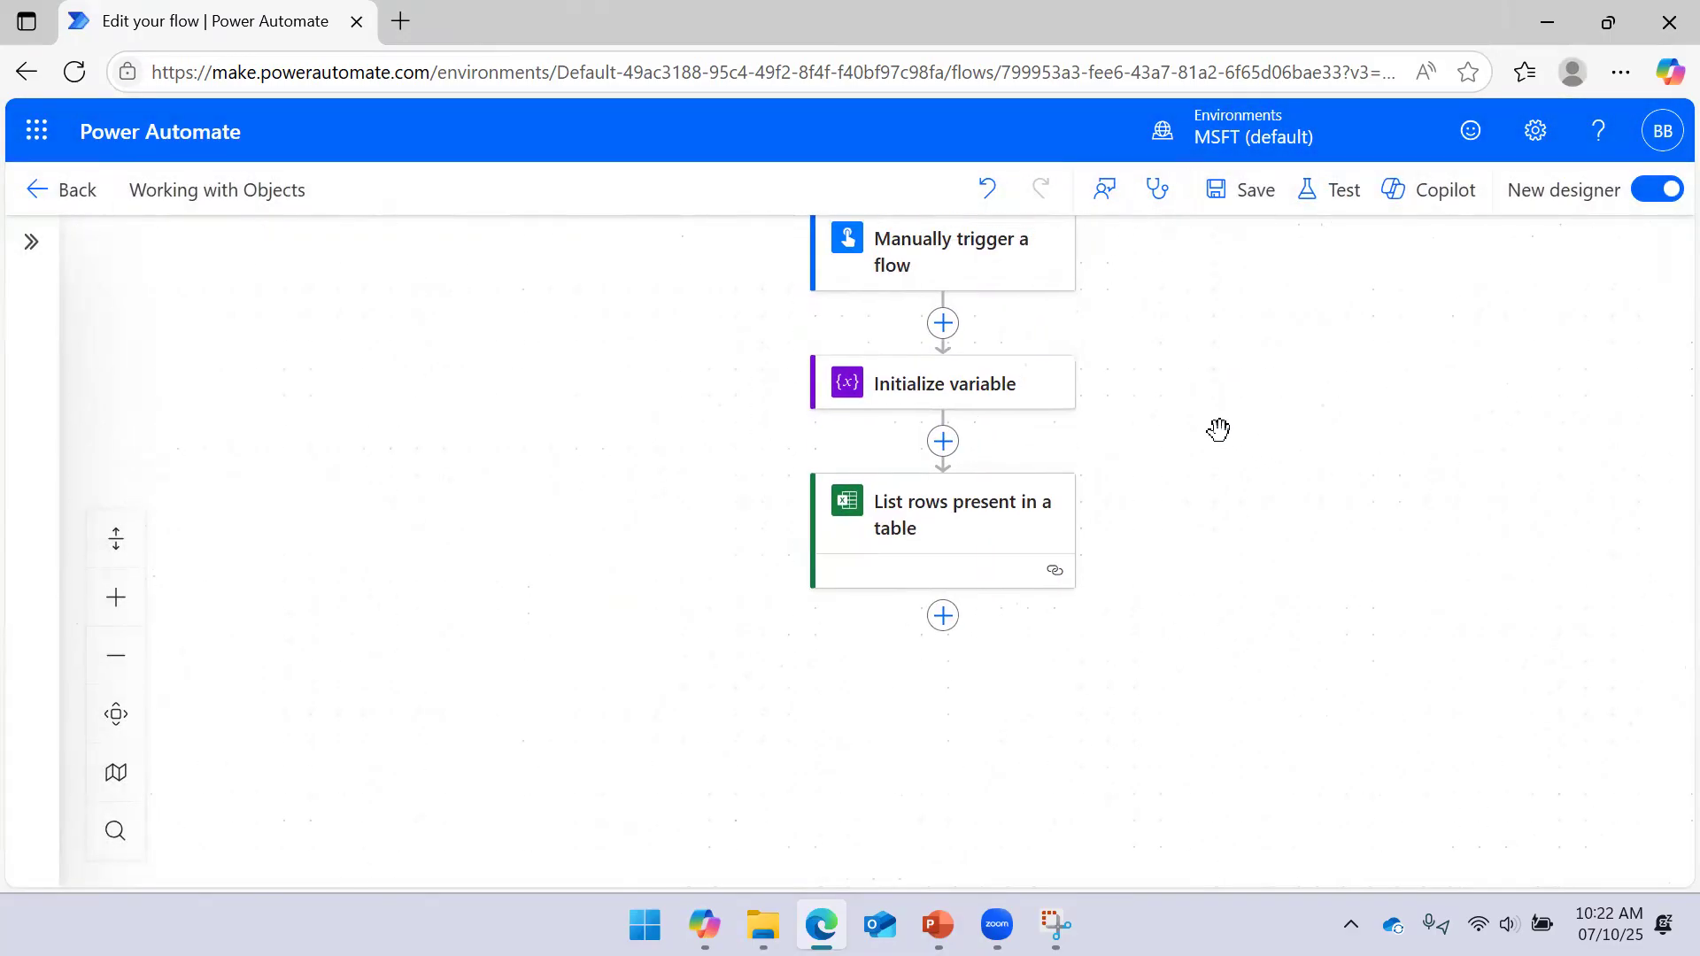
pyautogui.click(1024, 402)
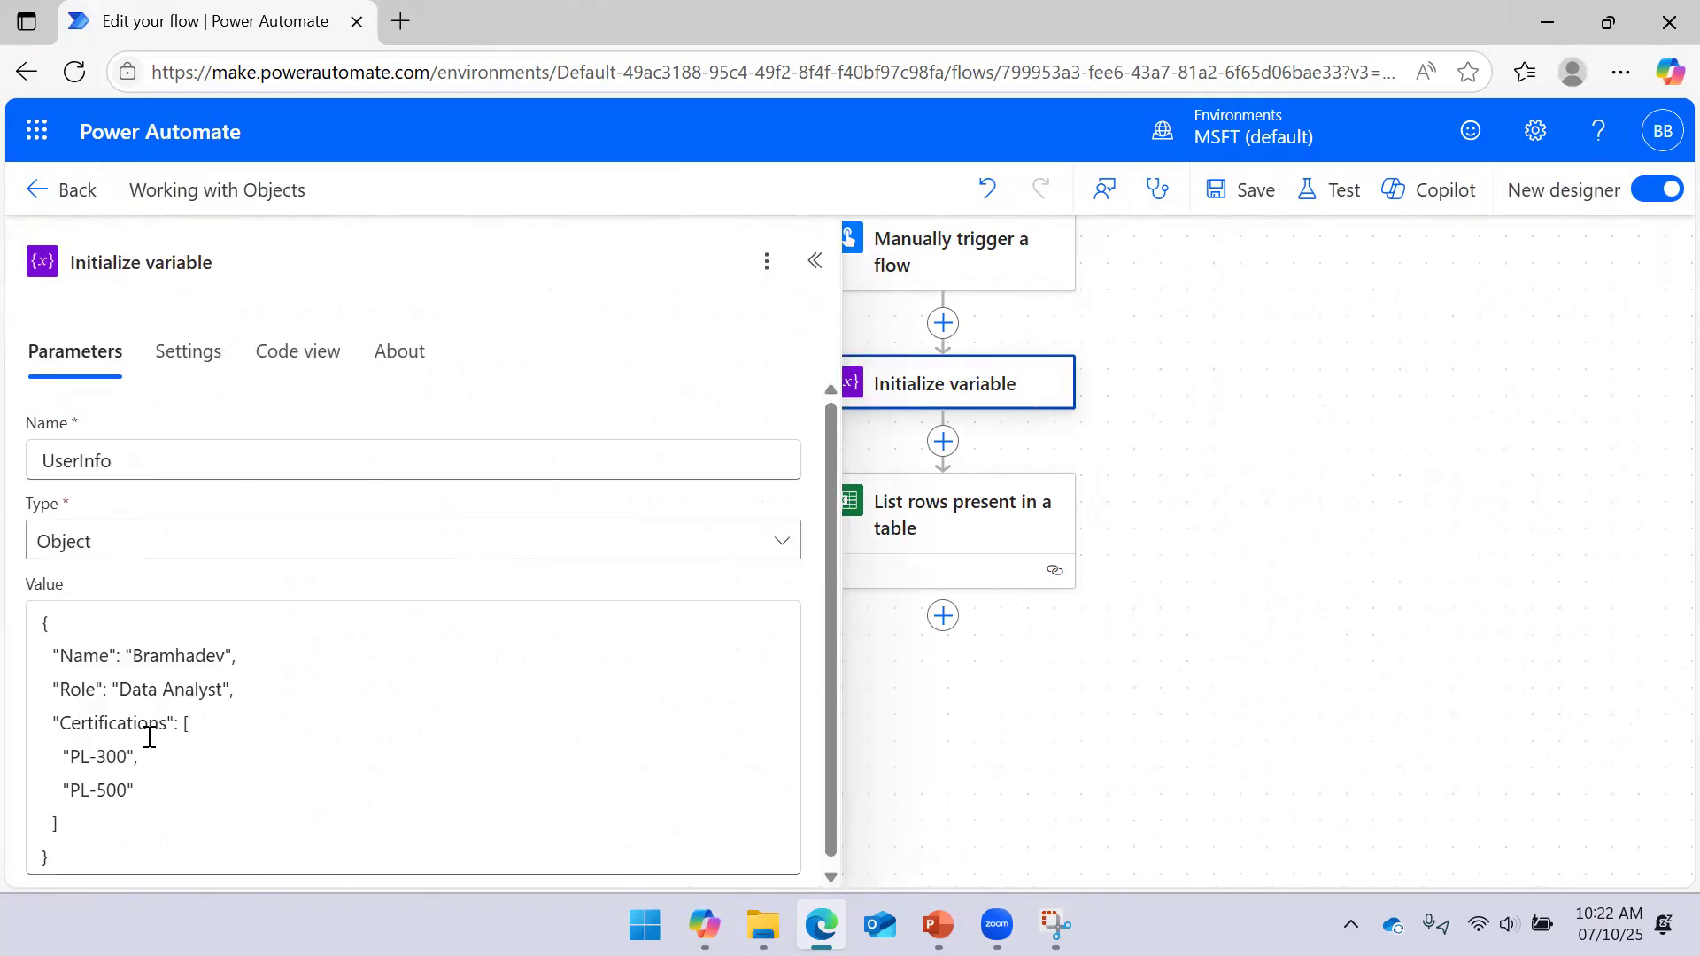
pyautogui.click(1188, 490)
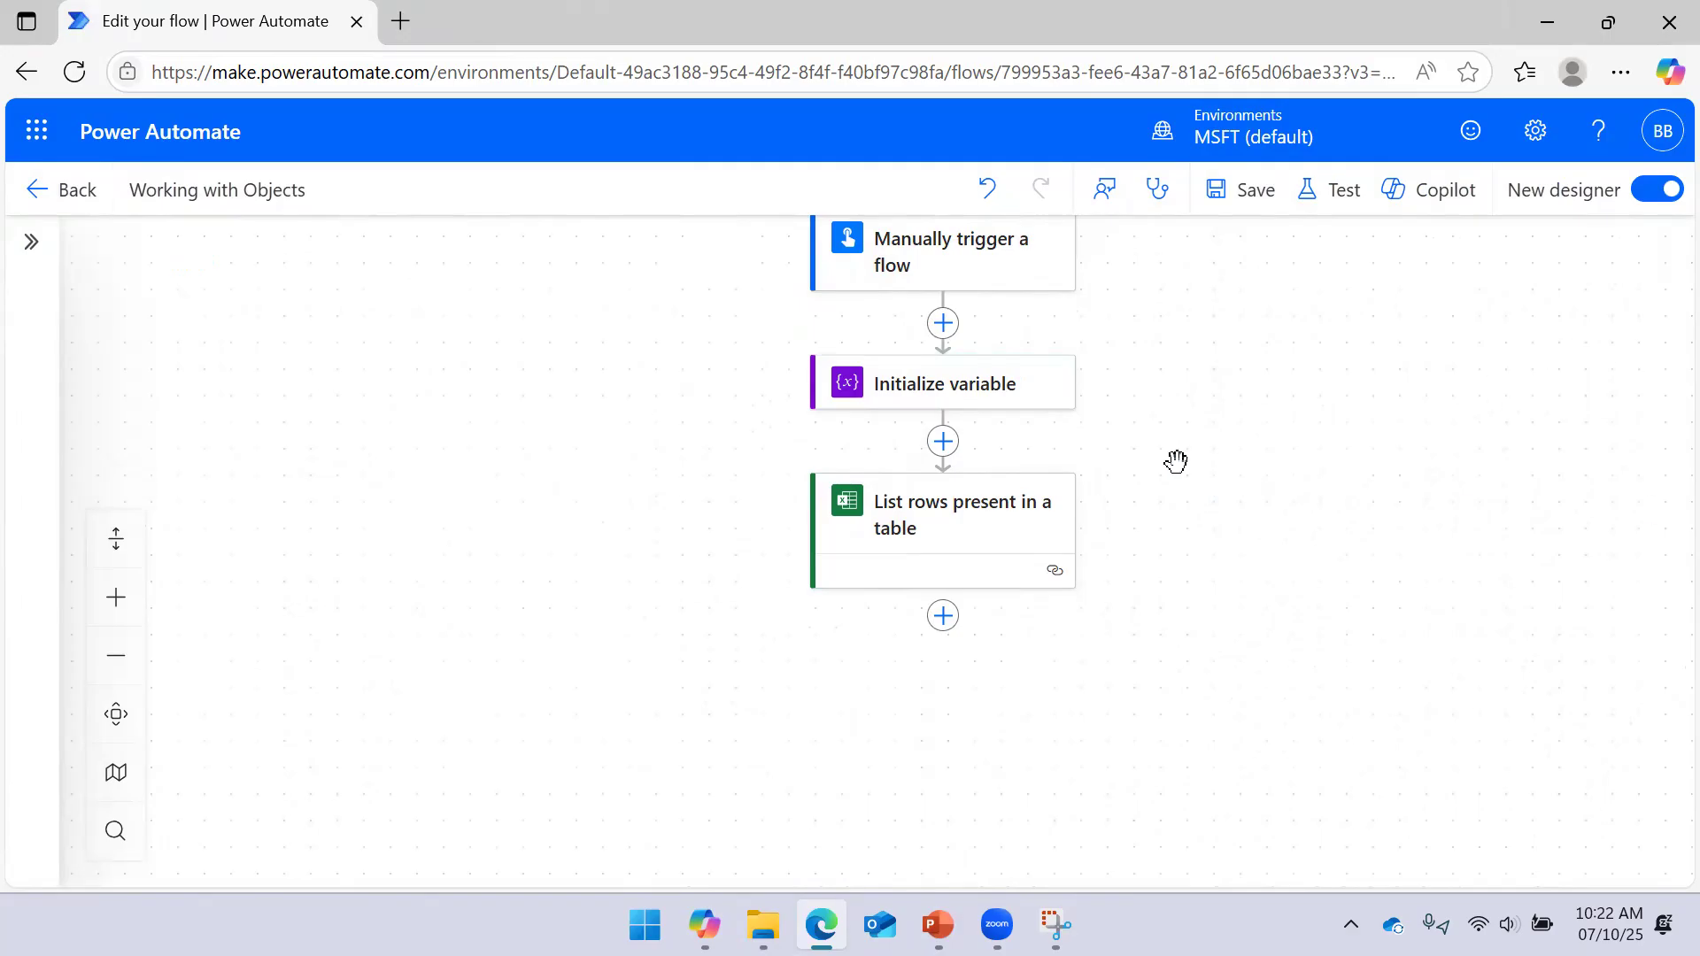
pyautogui.moveTo(1256, 524); pyautogui.dragTo(1289, 443)
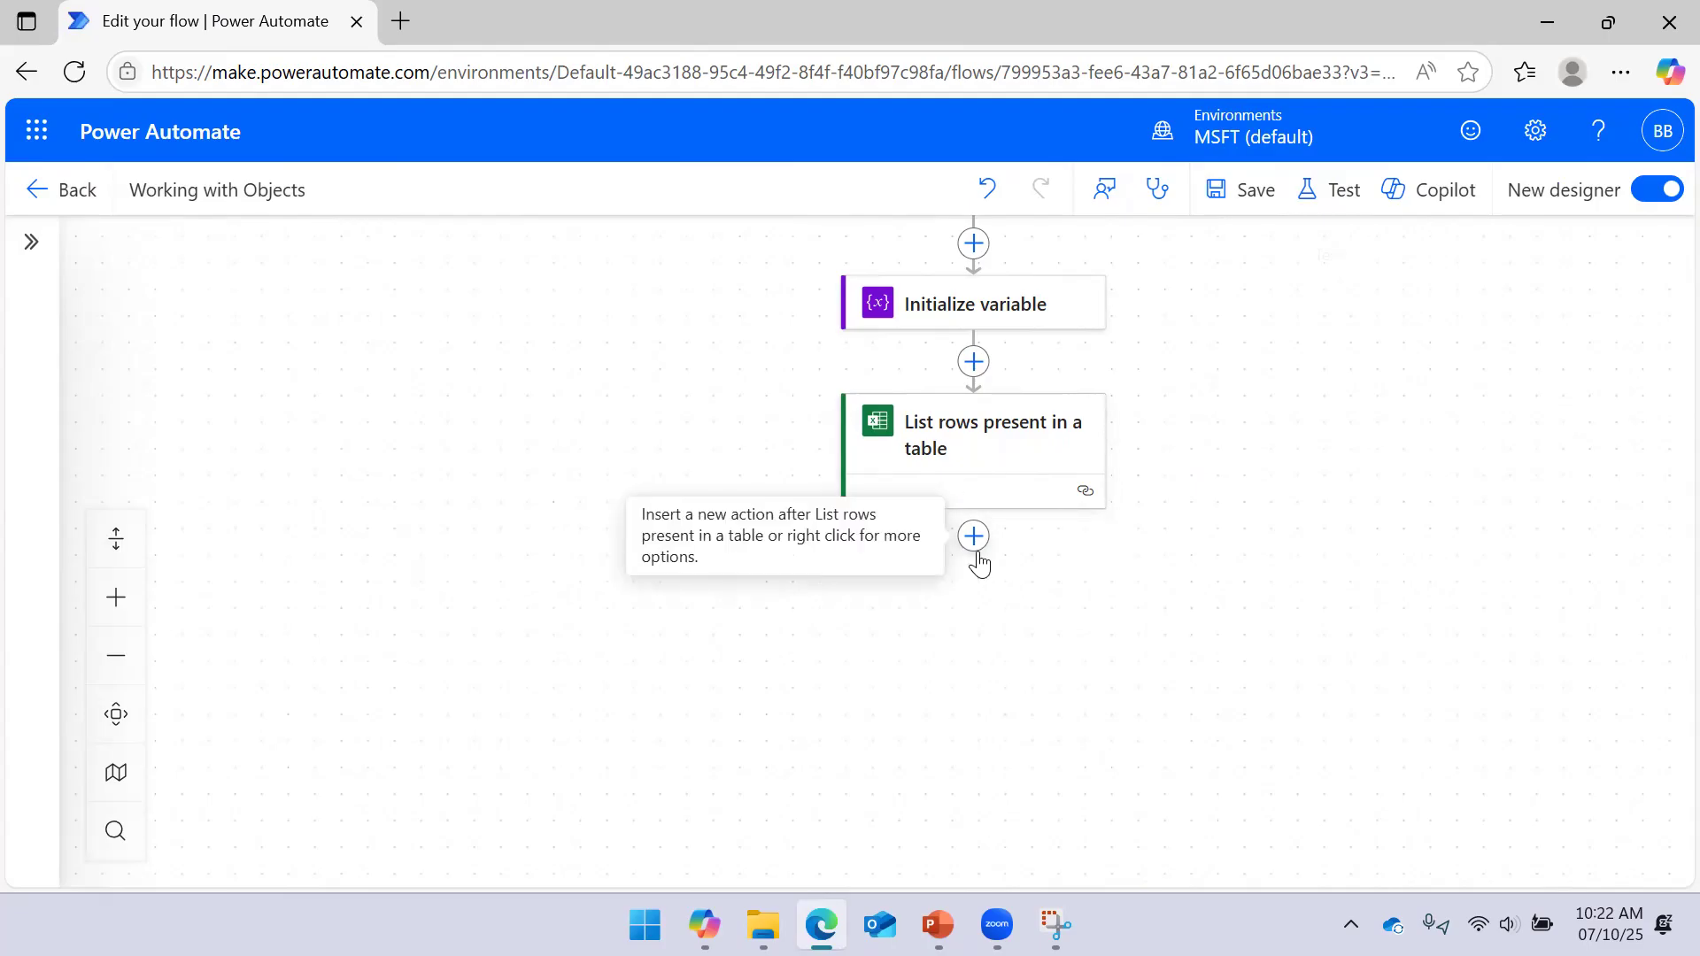
# Save and run a manual test of the edited flow
pyautogui.click(1355, 222)
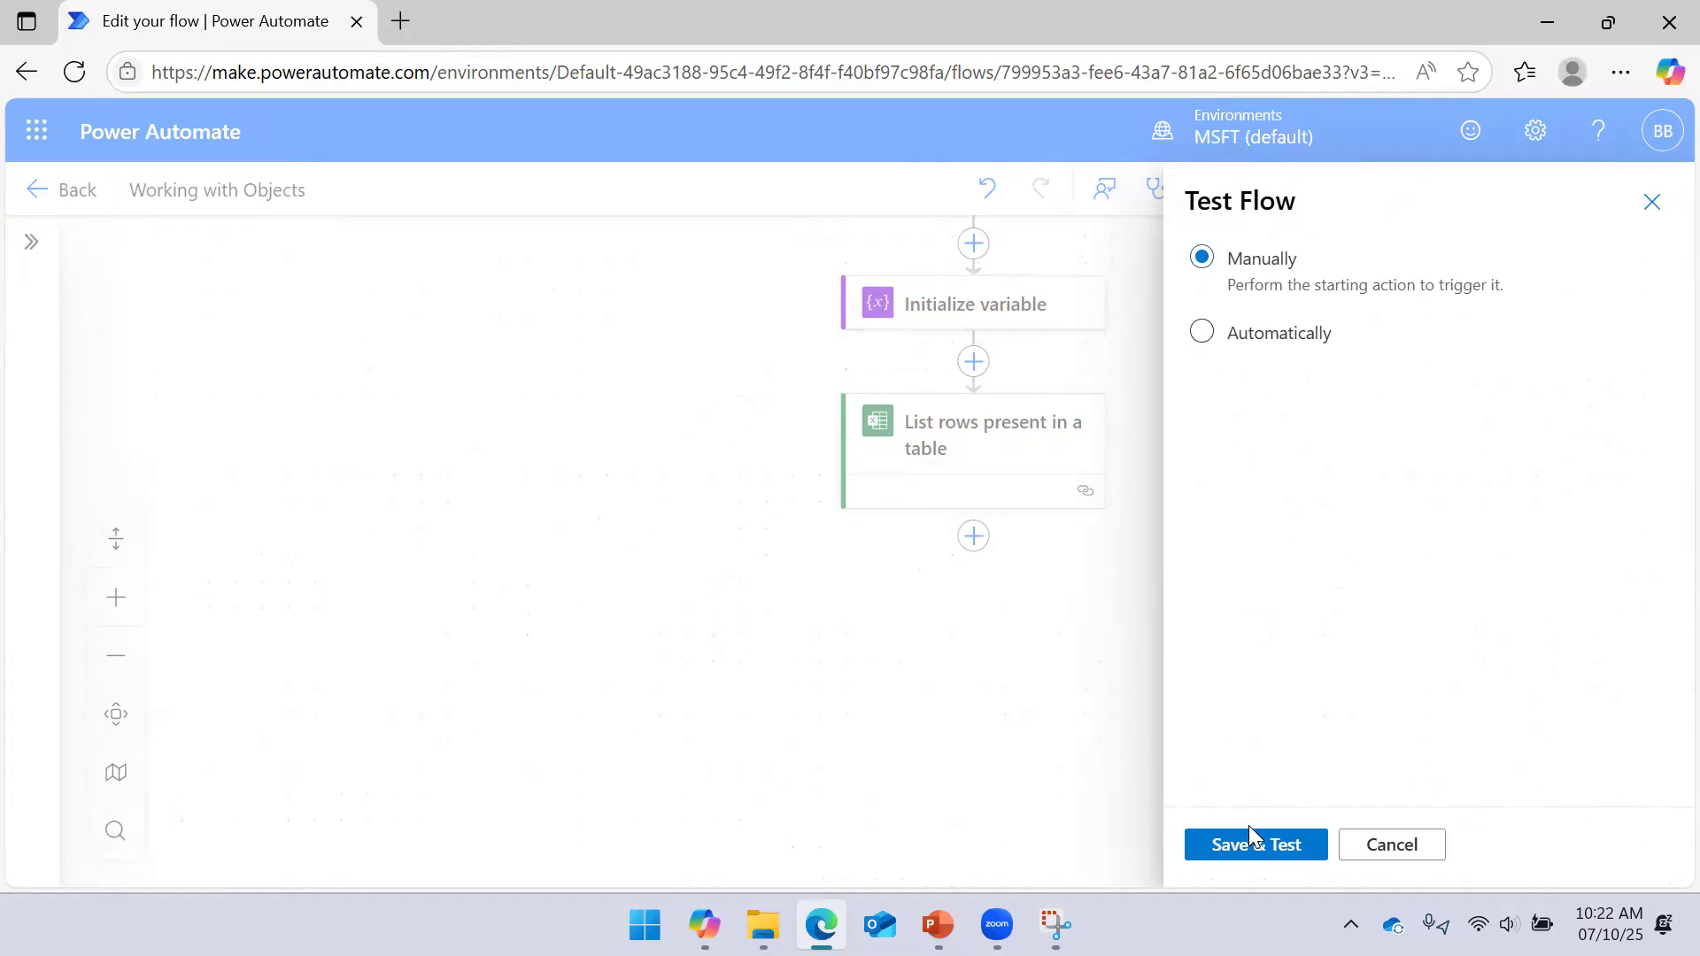
pyautogui.click(1250, 841)
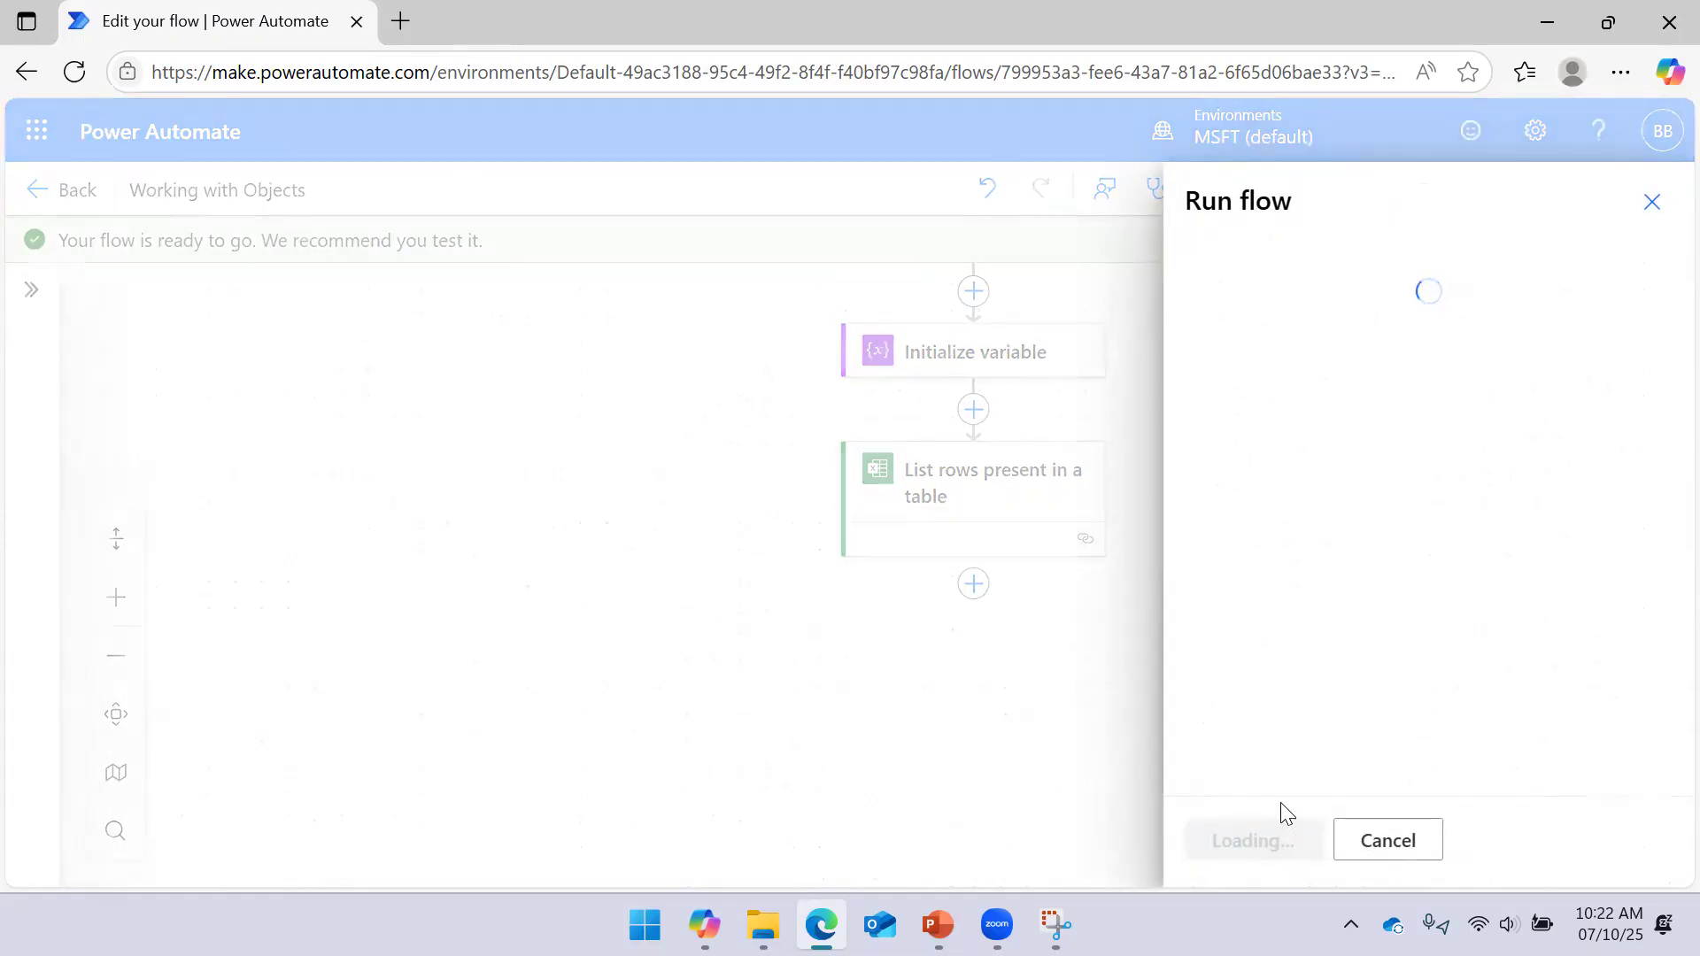
pyautogui.click(1056, 924)
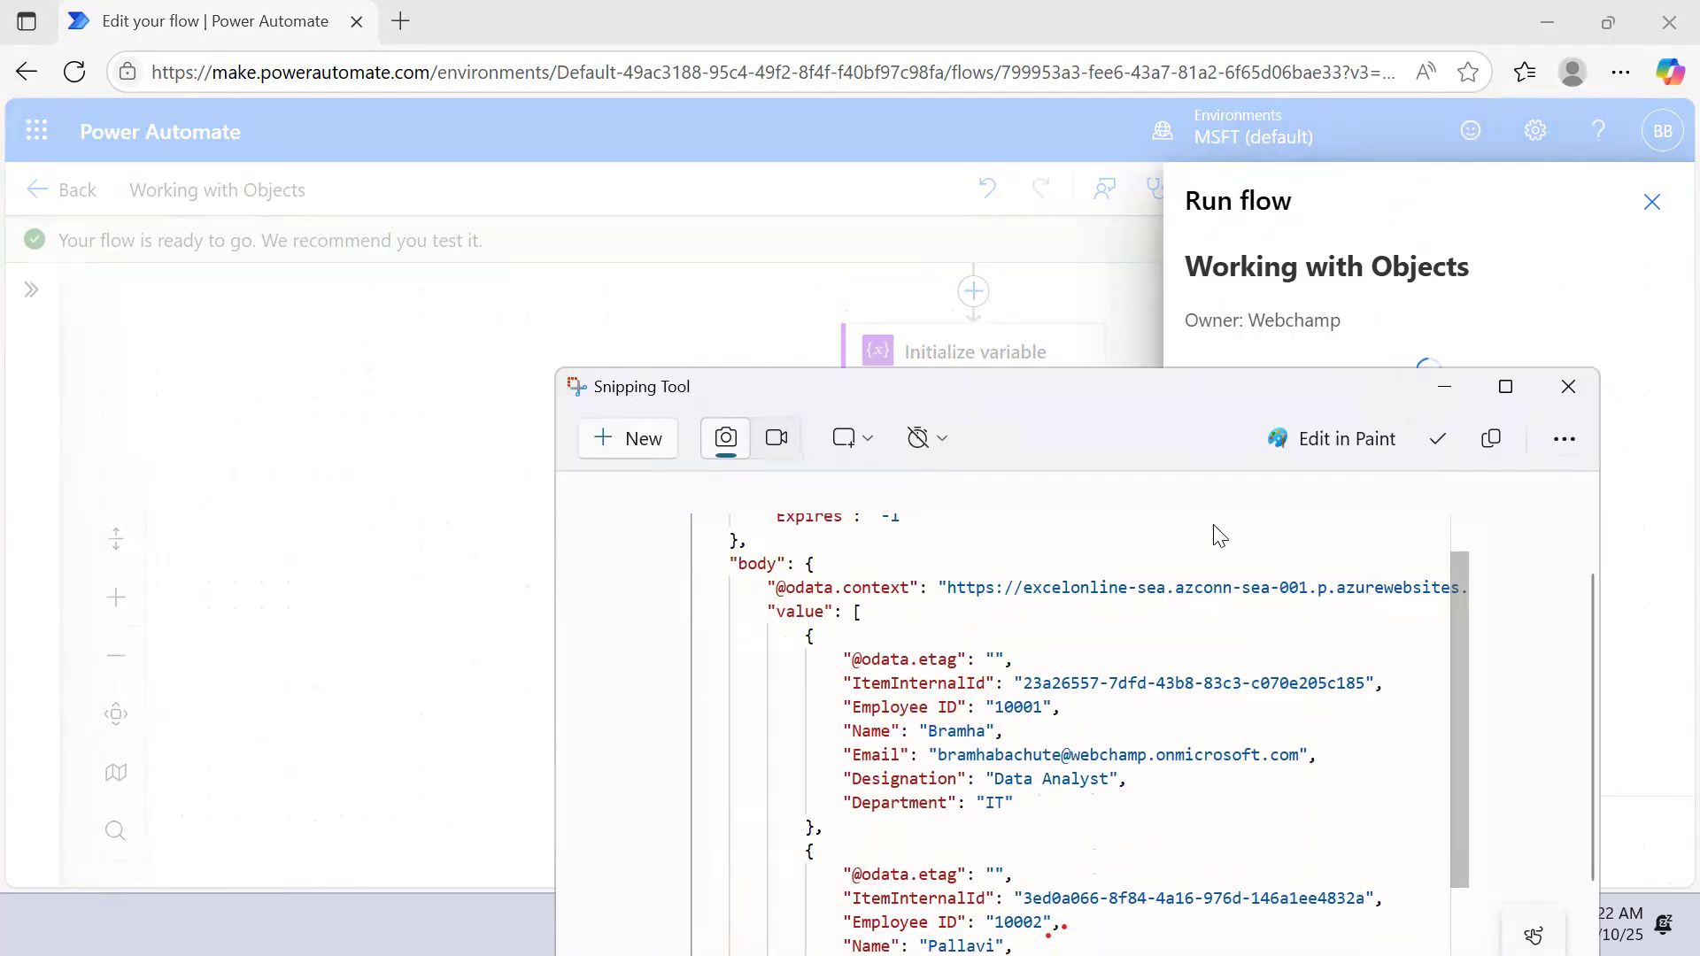
pyautogui.click(1445, 387)
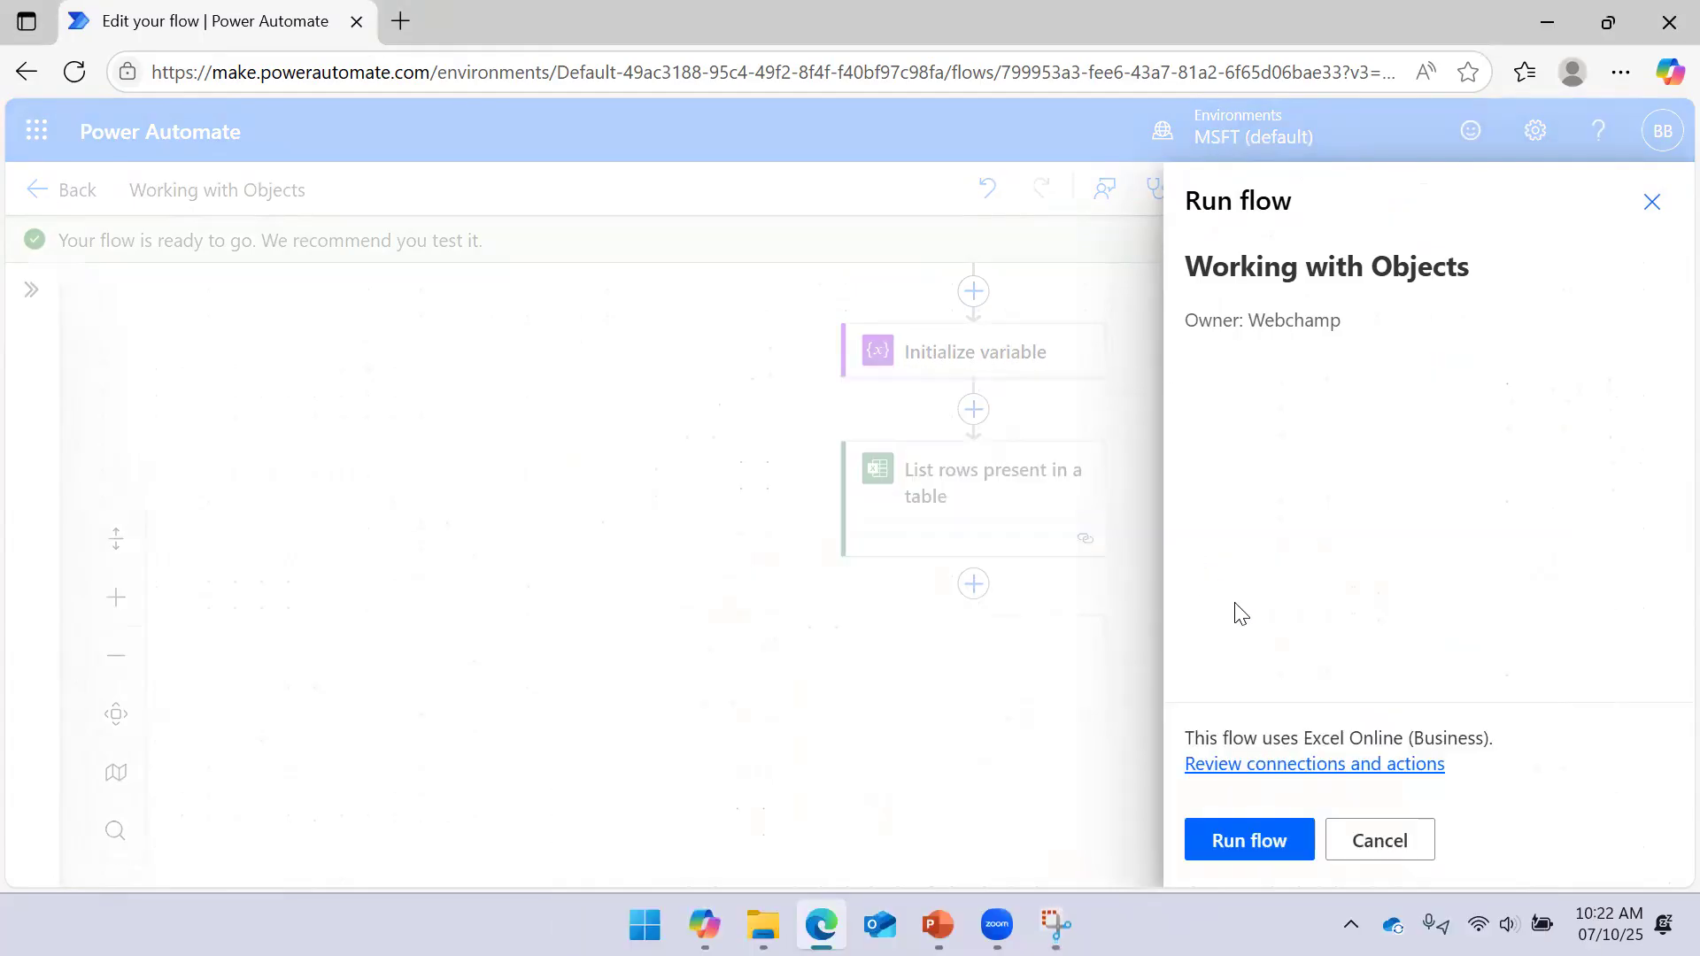
pyautogui.click(1218, 841)
pyautogui.click(1240, 839)
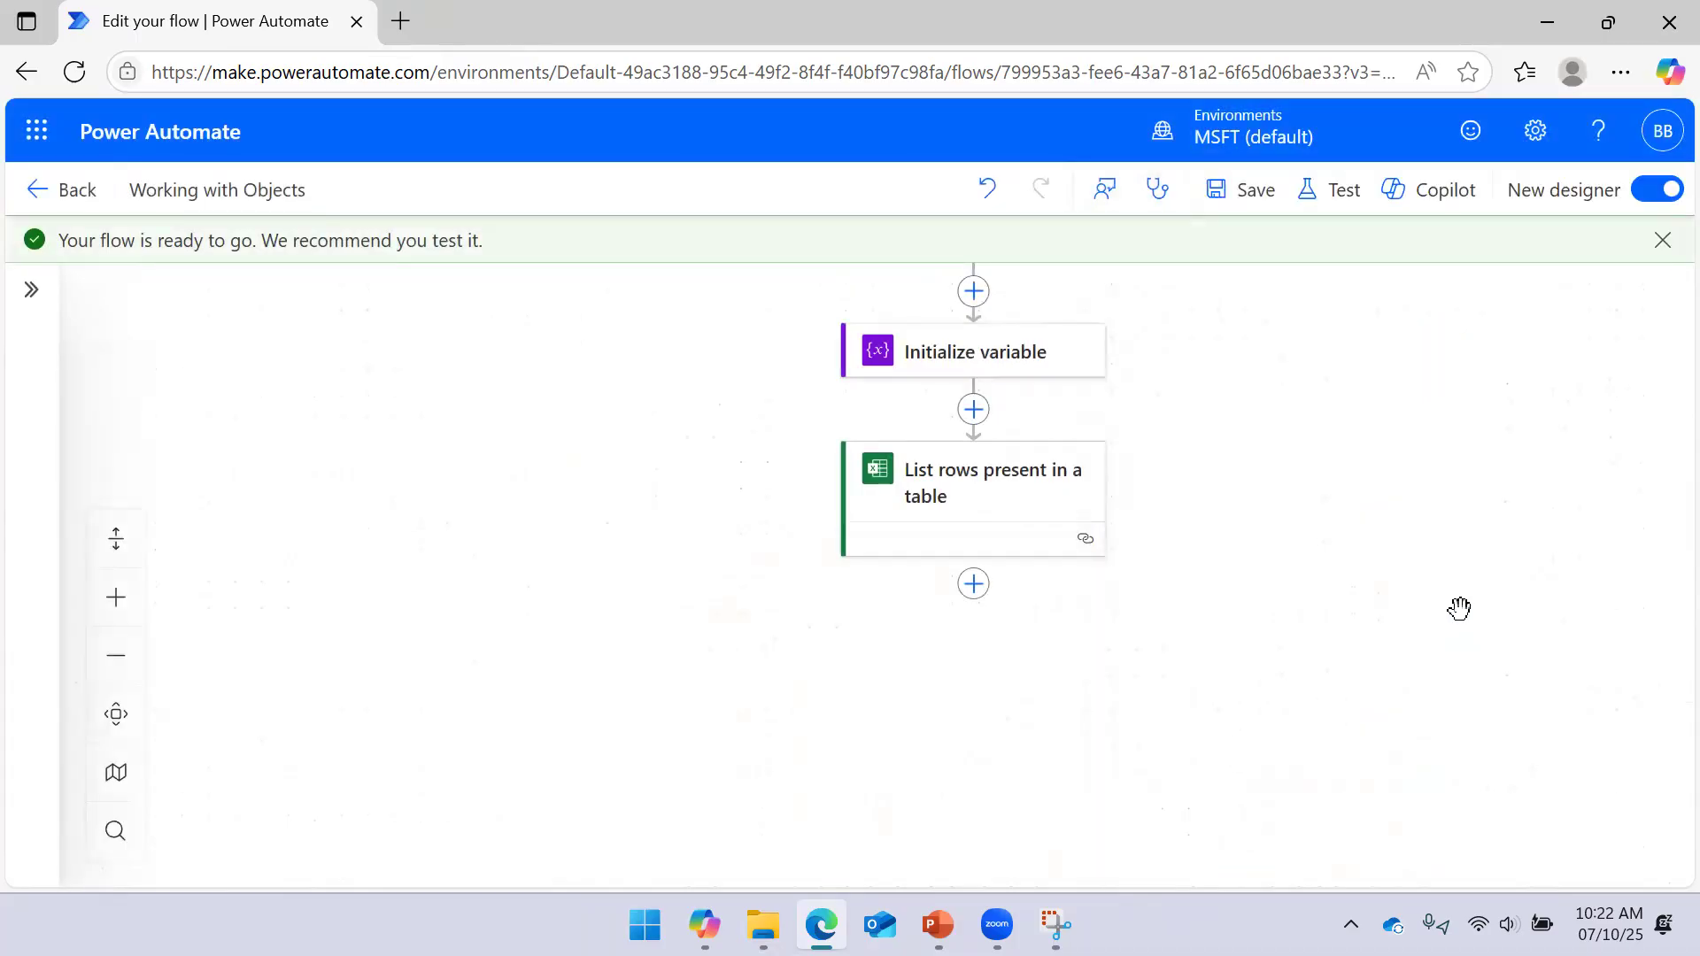
# Inspect the employee rows in List rows present in a table's raw output
pyautogui.click(886, 444)
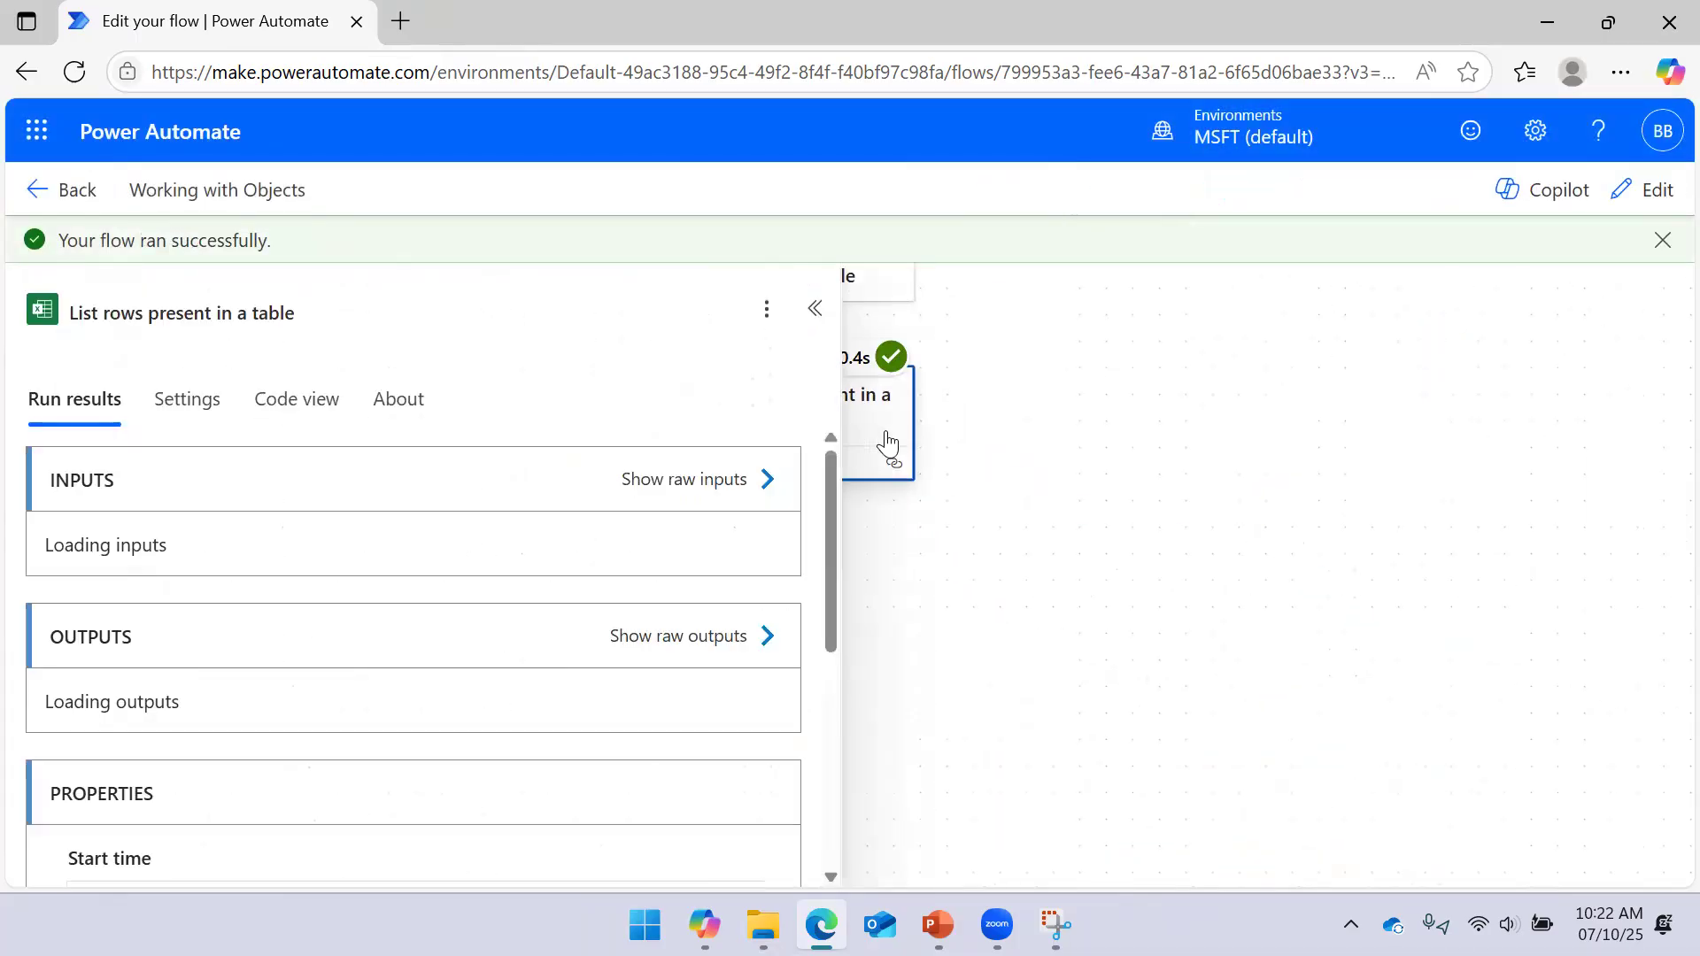
pyautogui.scroll(-5, 761, 708)
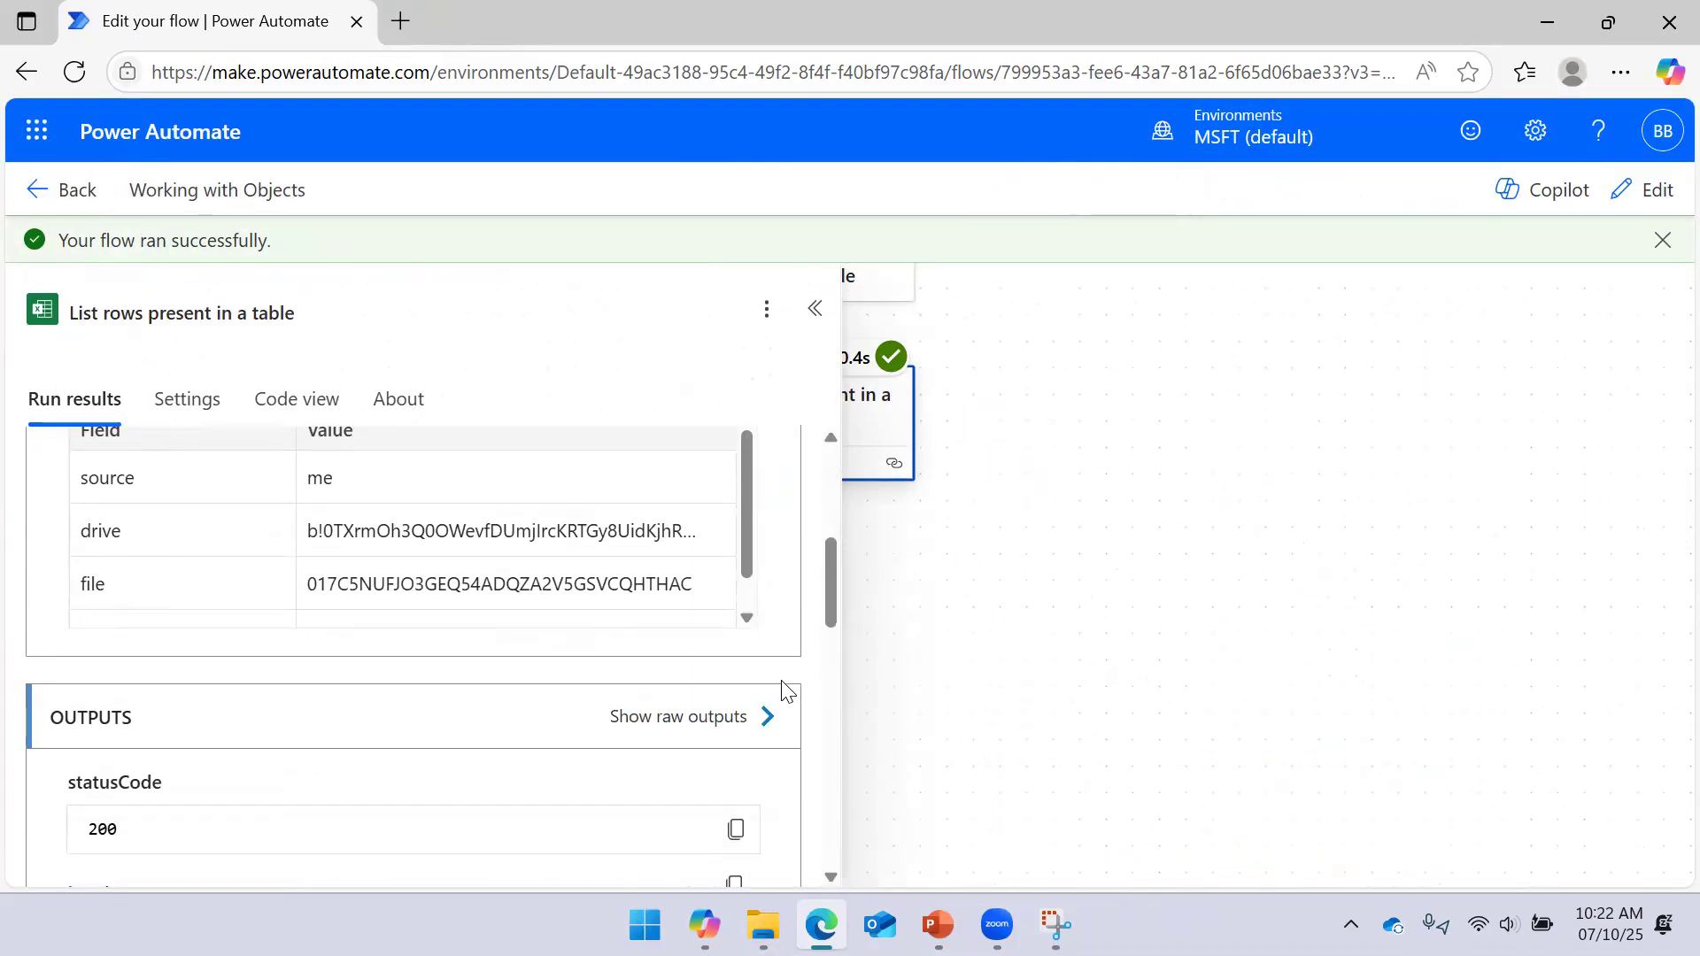
pyautogui.click(749, 716)
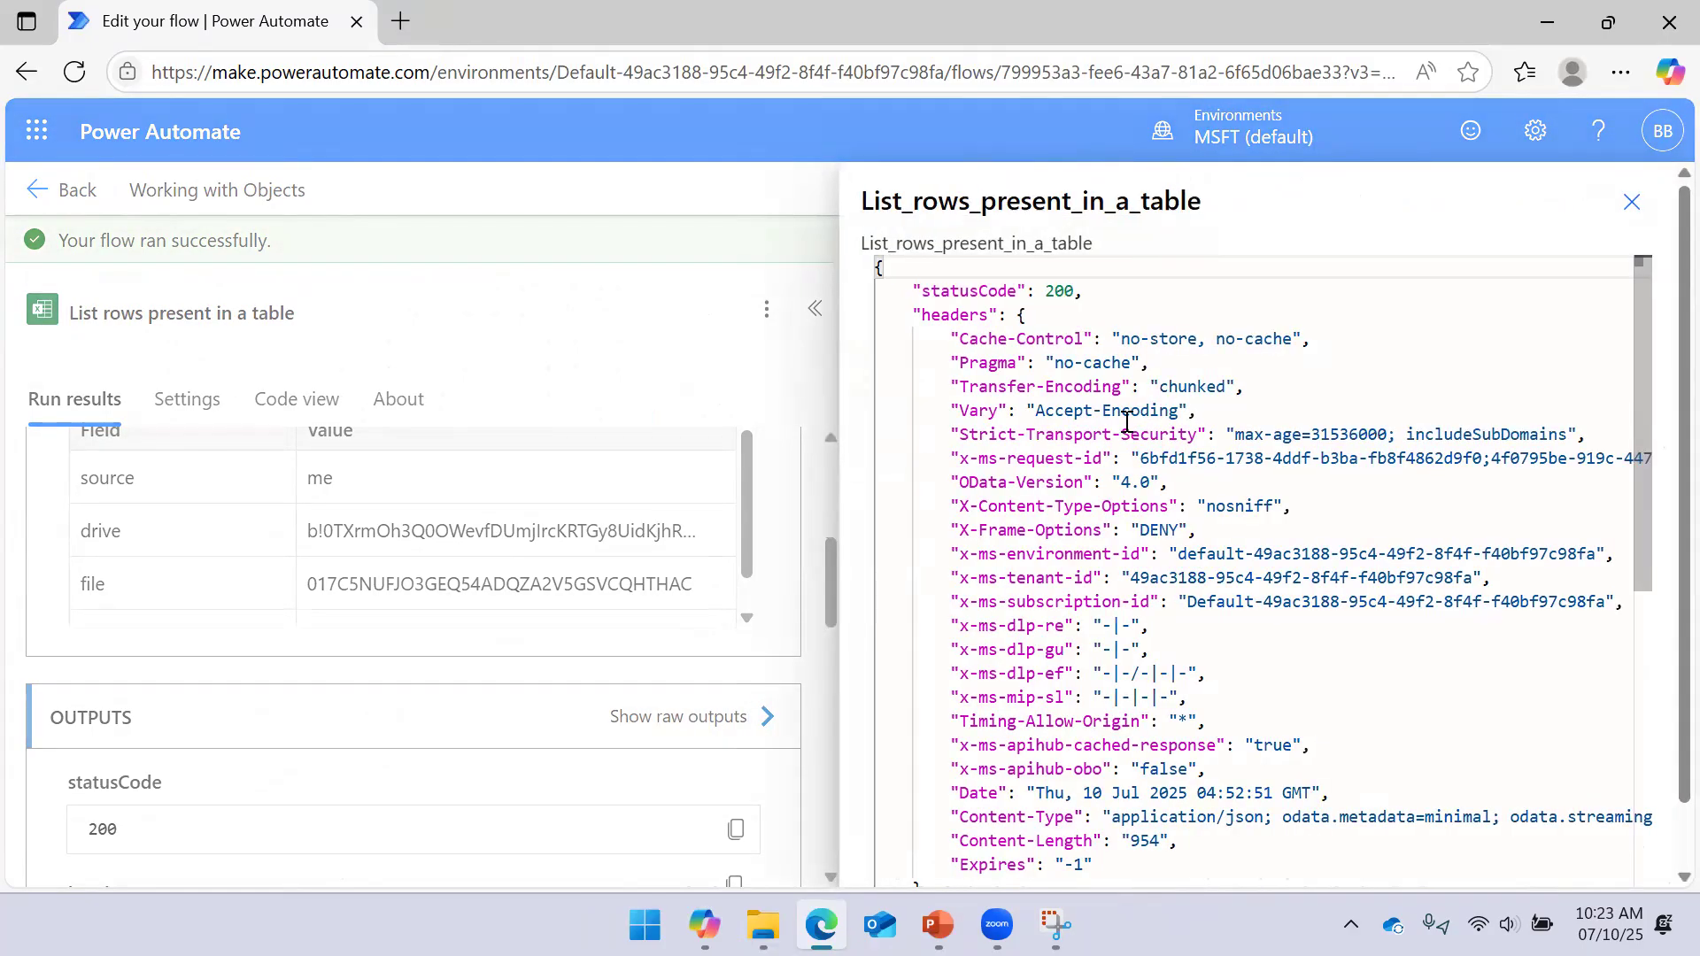
pyautogui.scroll(-5, 1127, 423)
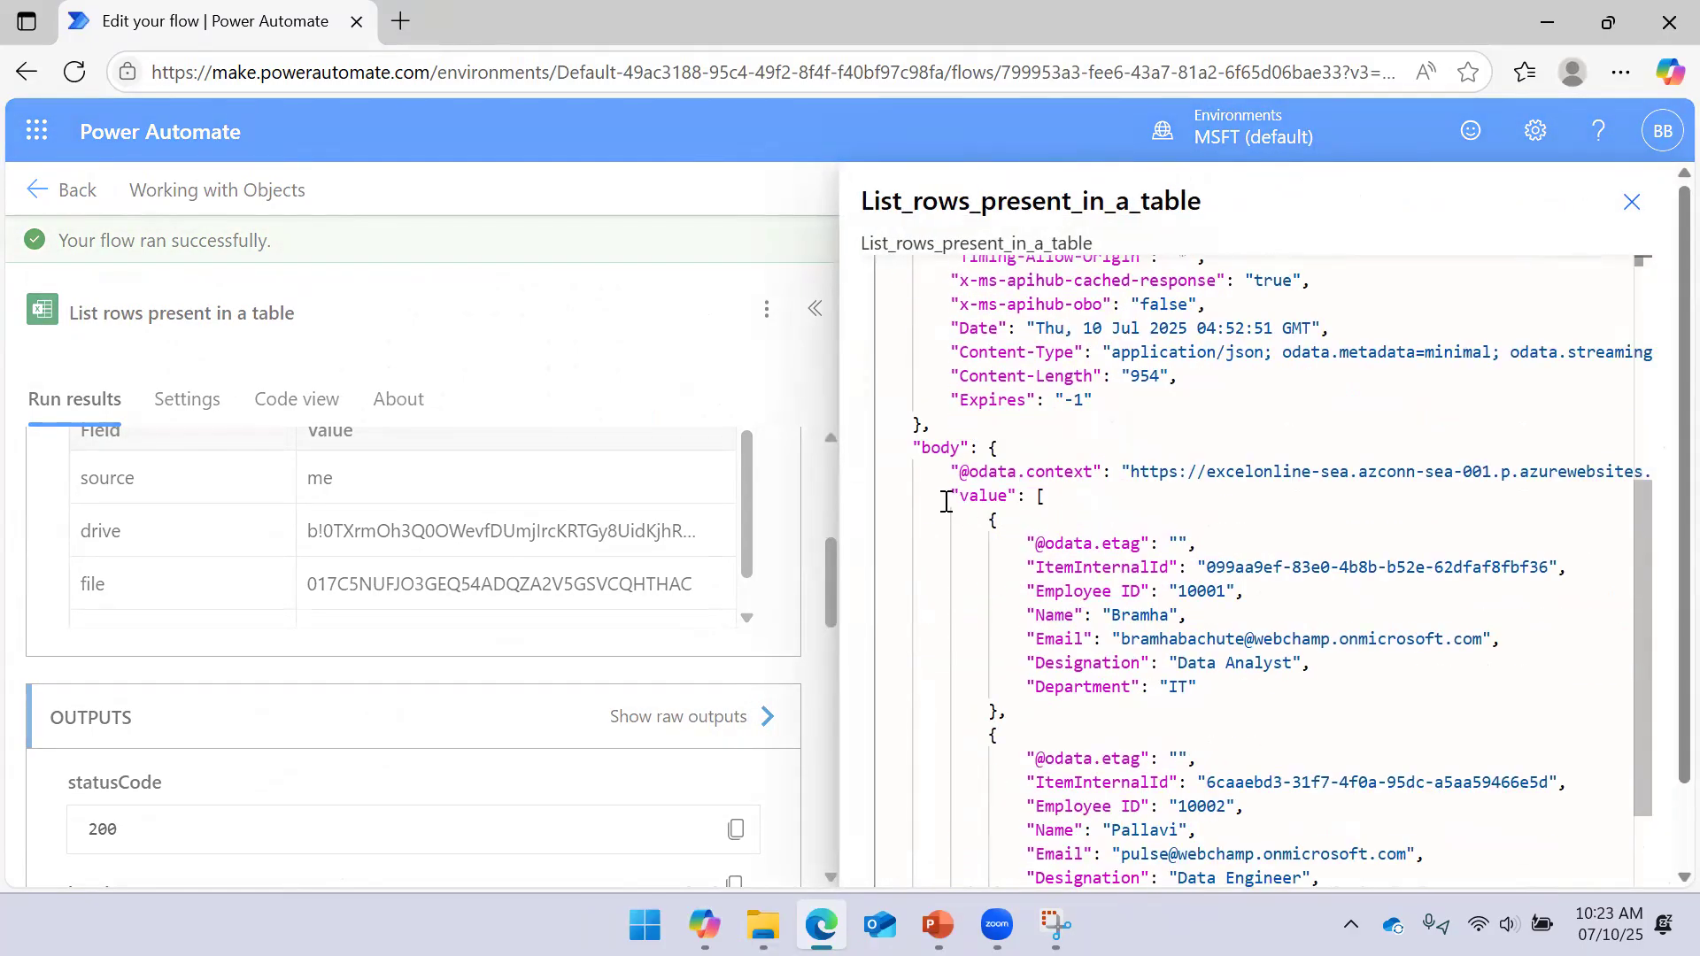
pyautogui.click(1632, 203)
pyautogui.click(1205, 448)
pyautogui.click(807, 447)
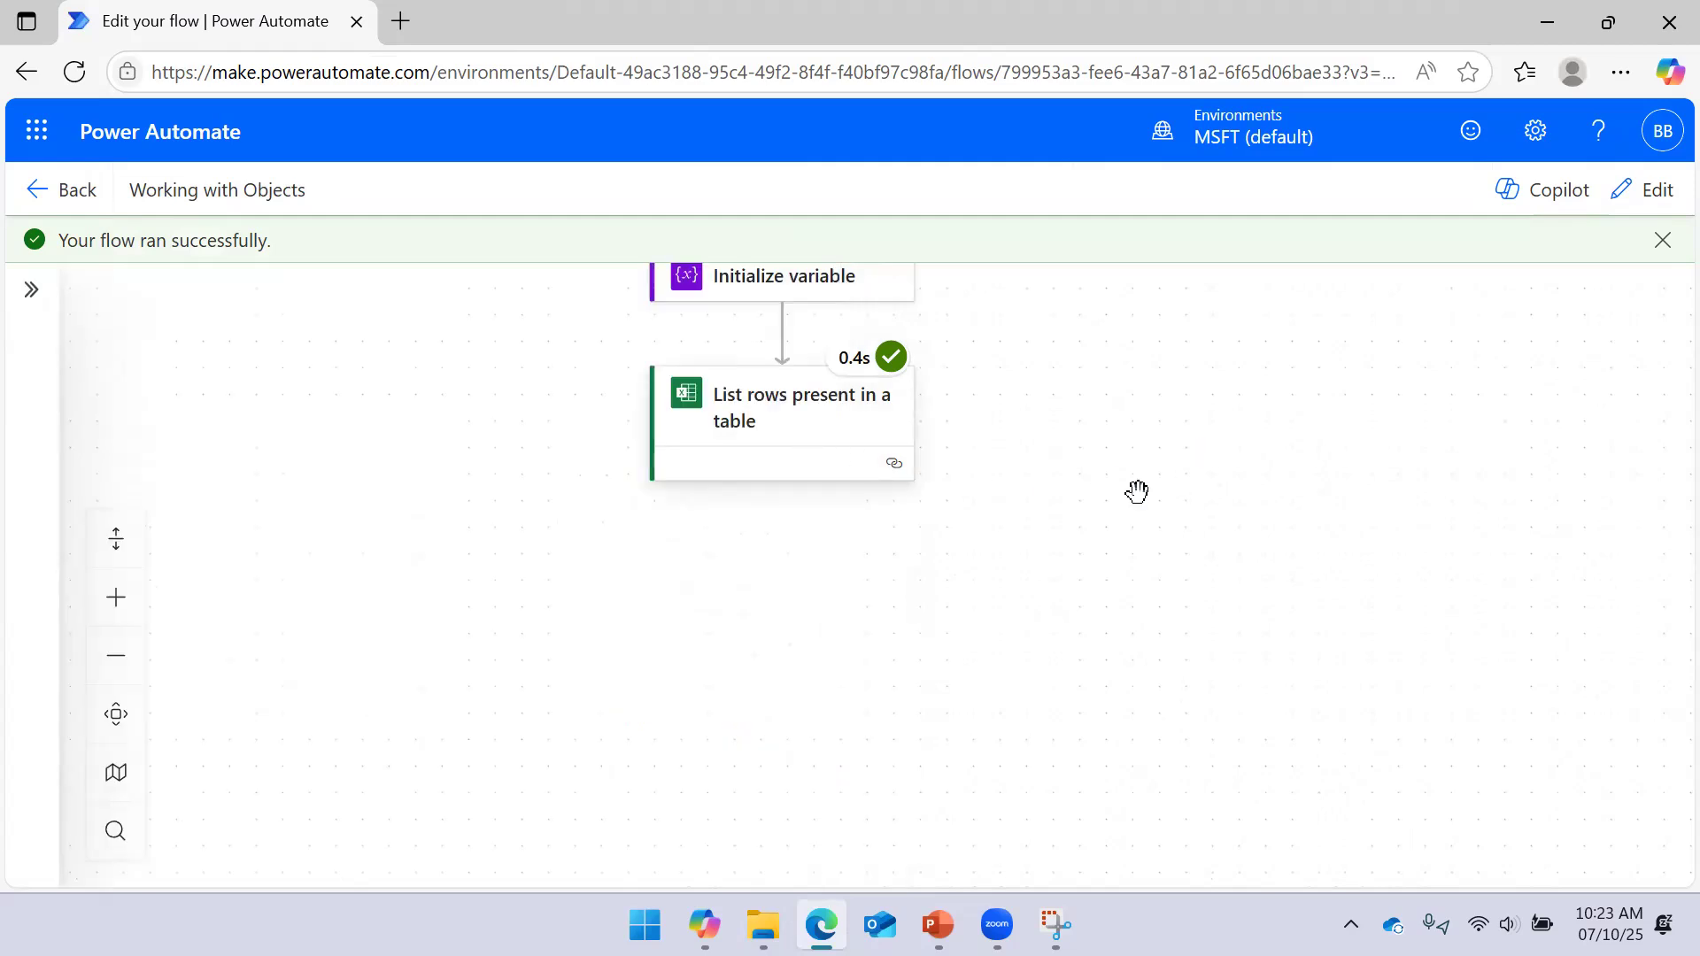
pyautogui.moveTo(1195, 501); pyautogui.dragTo(1408, 456)
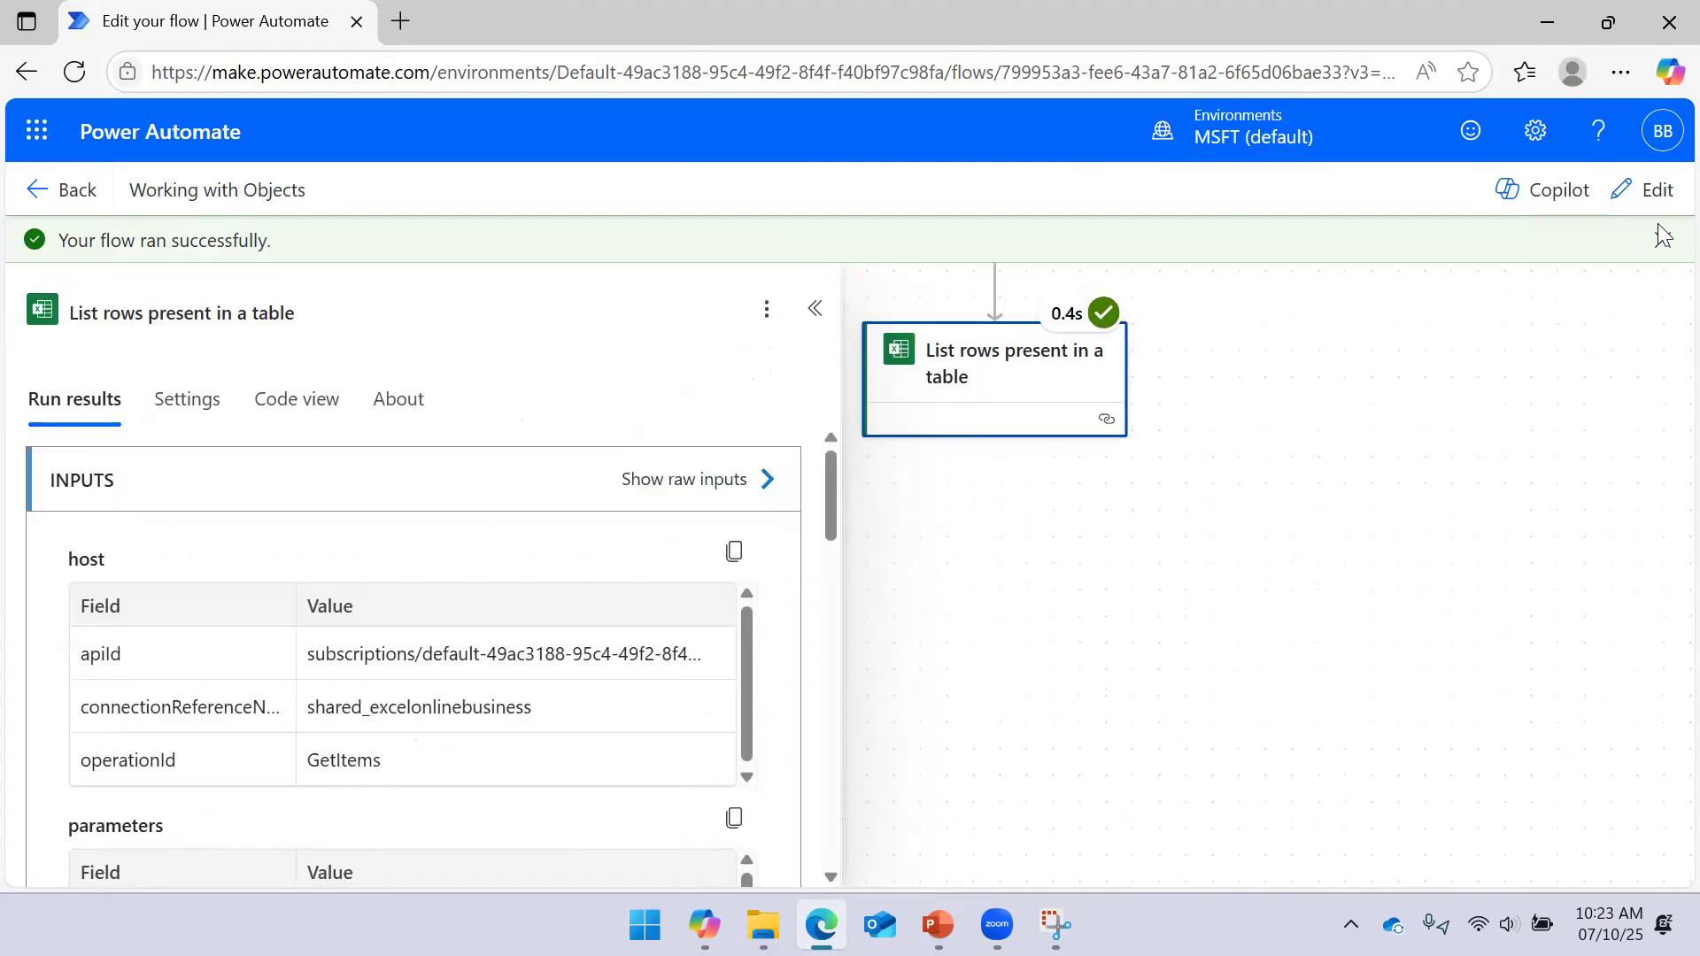
# Add a Compose data operation after List rows present in a table
pyautogui.click(1654, 191)
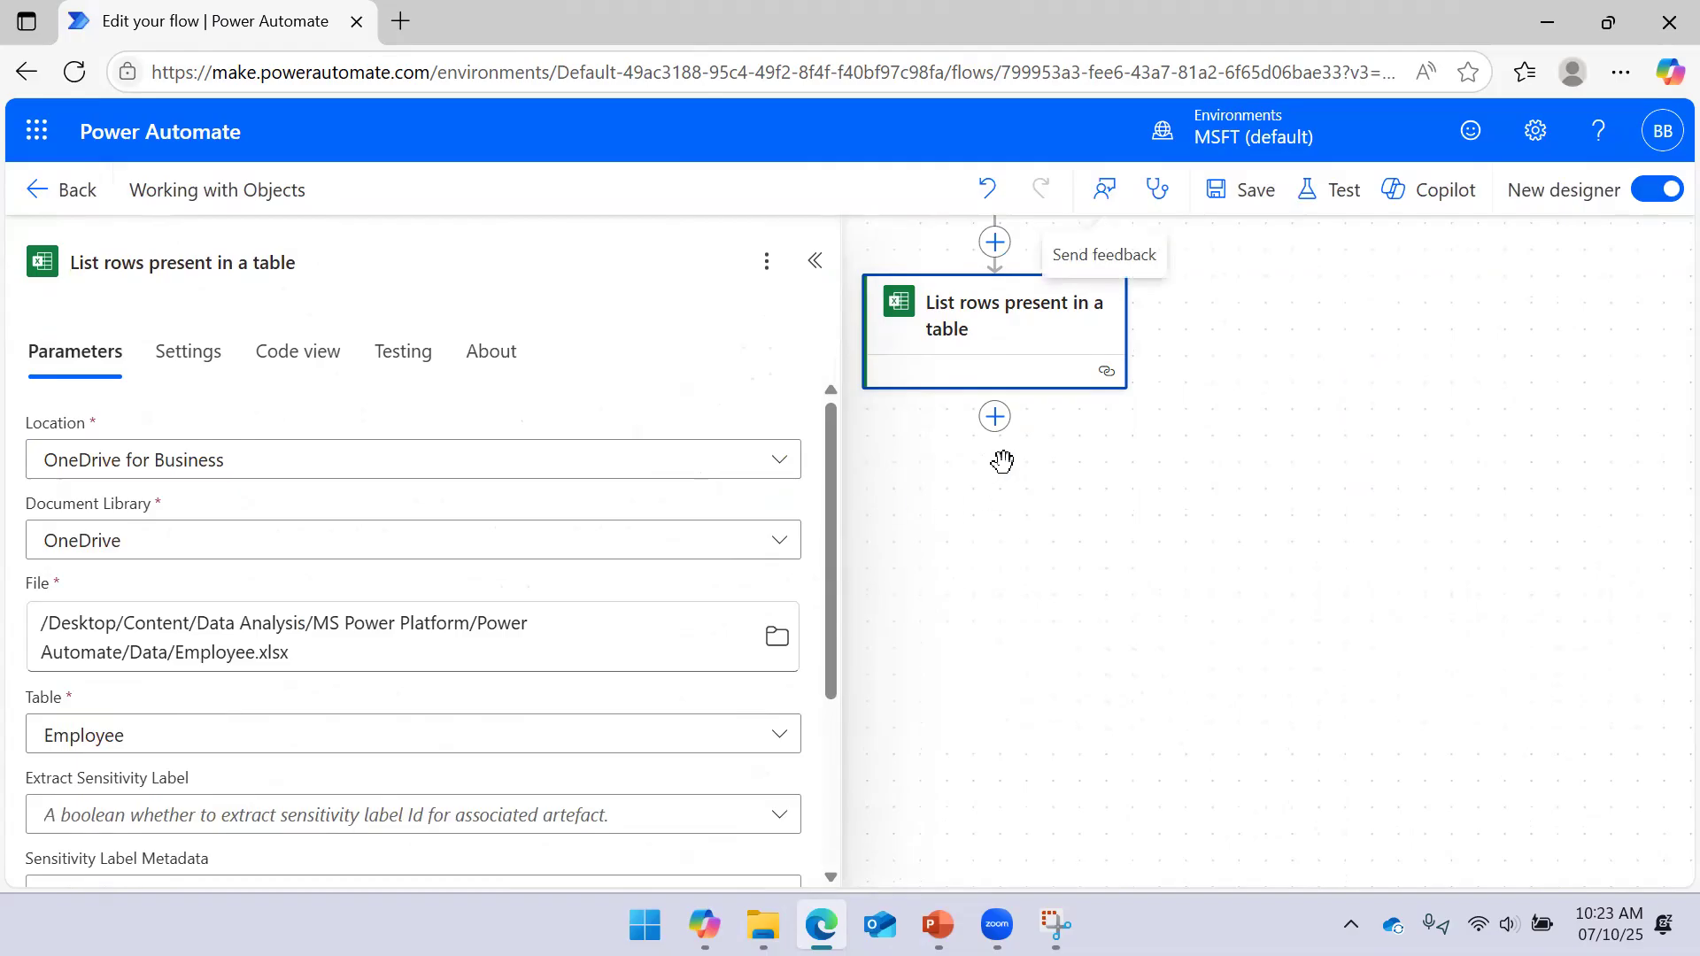
pyautogui.click(995, 420)
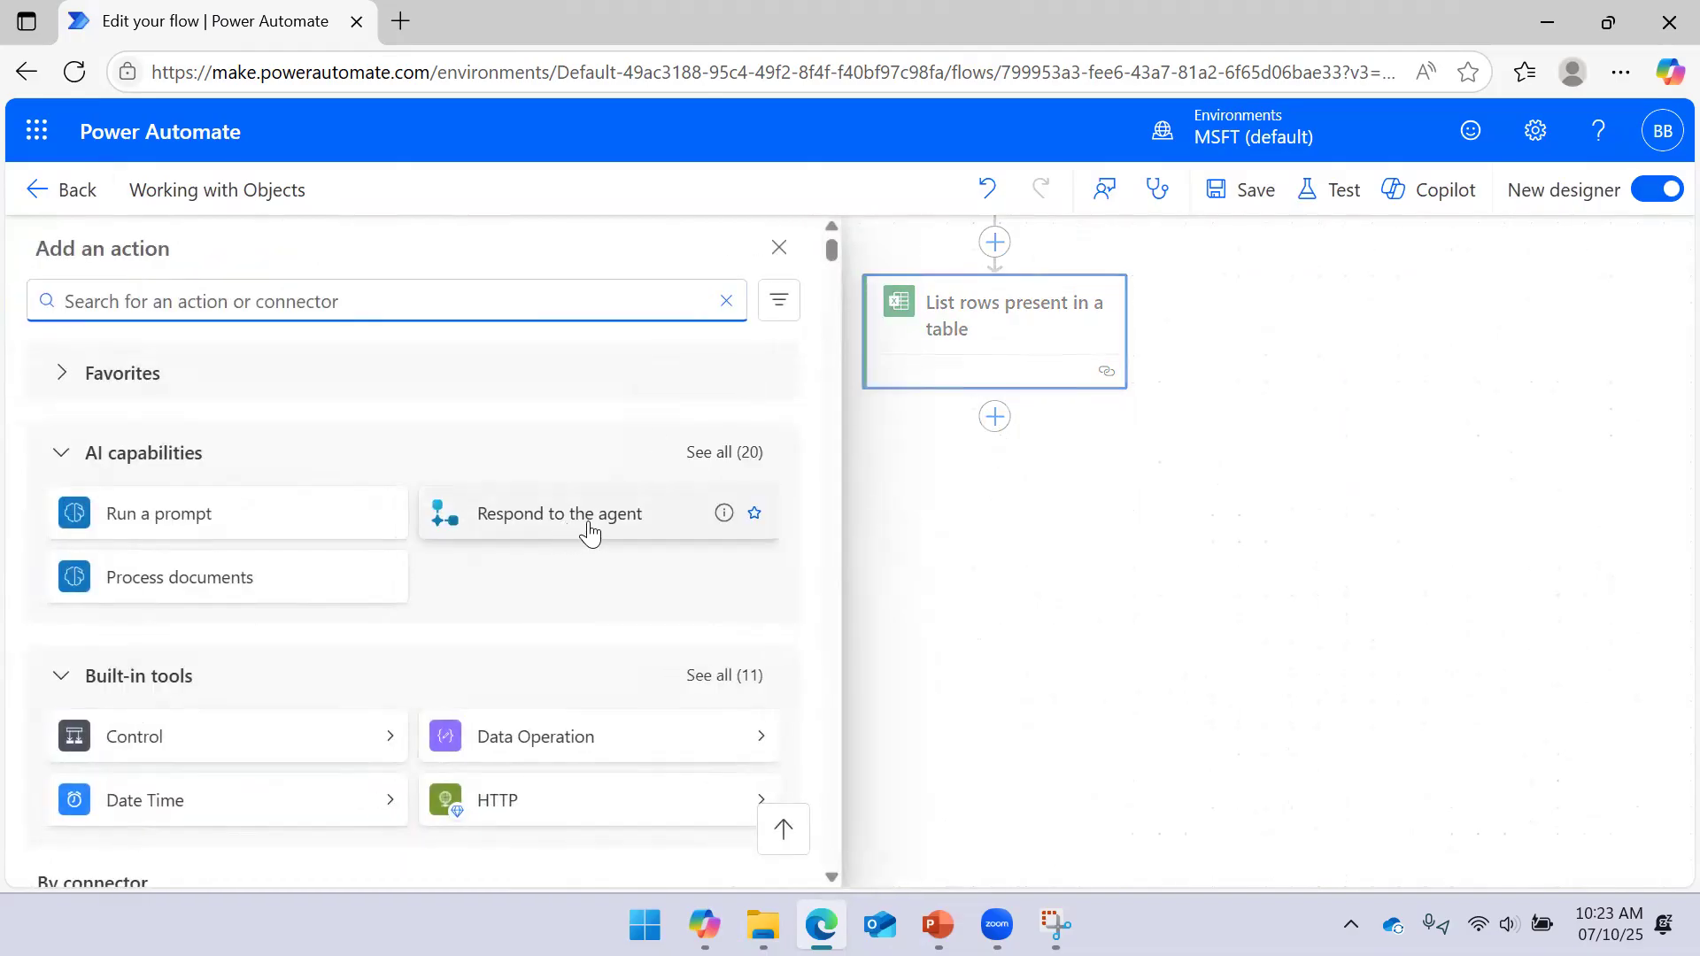
pyautogui.click(759, 742)
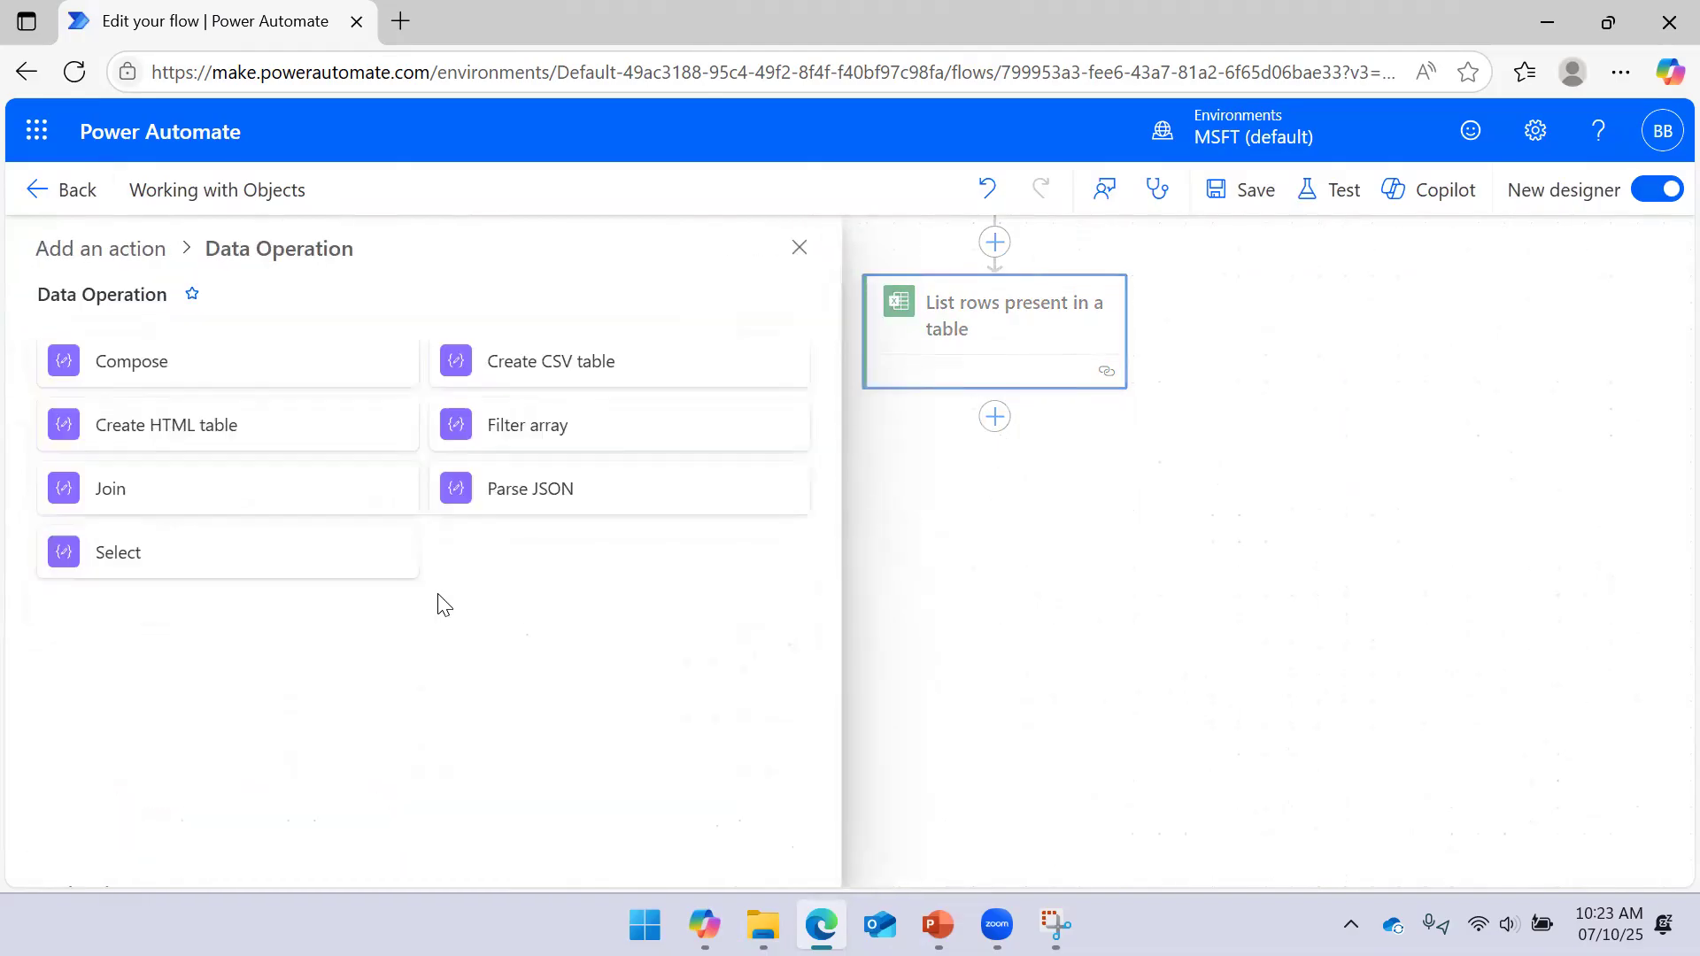
pyautogui.click(186, 380)
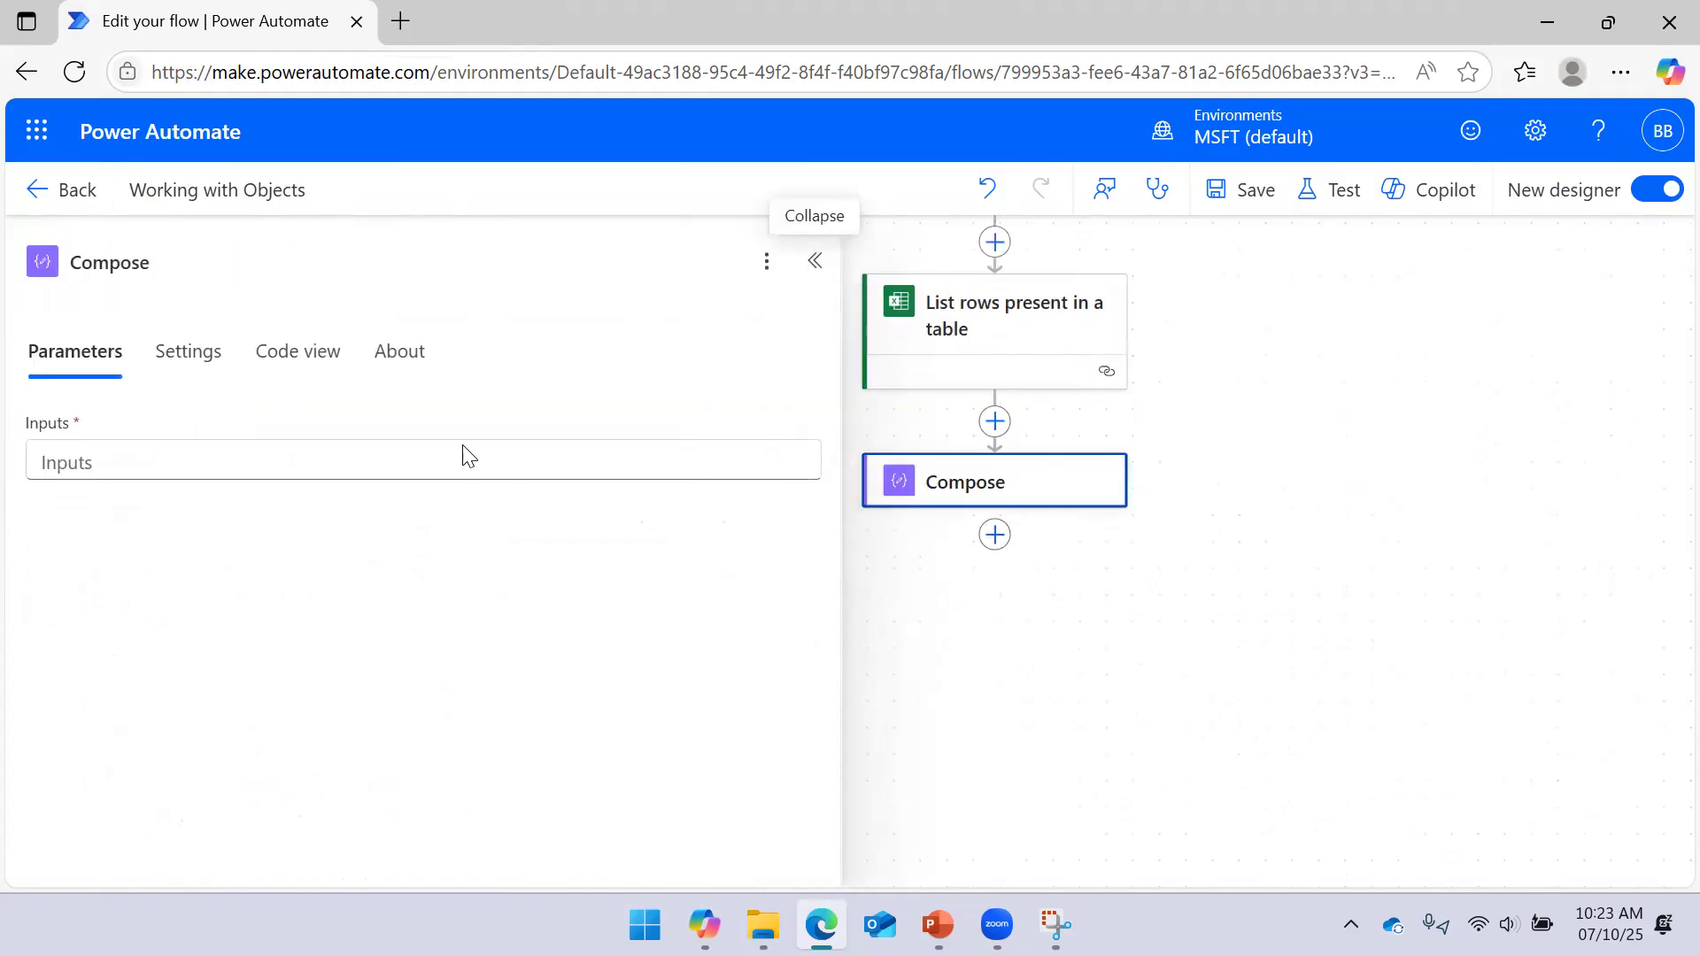
# Insert the List rows body/value dynamic content into Compose's Inputs expression
pyautogui.click(401, 474)
pyautogui.click(822, 479)
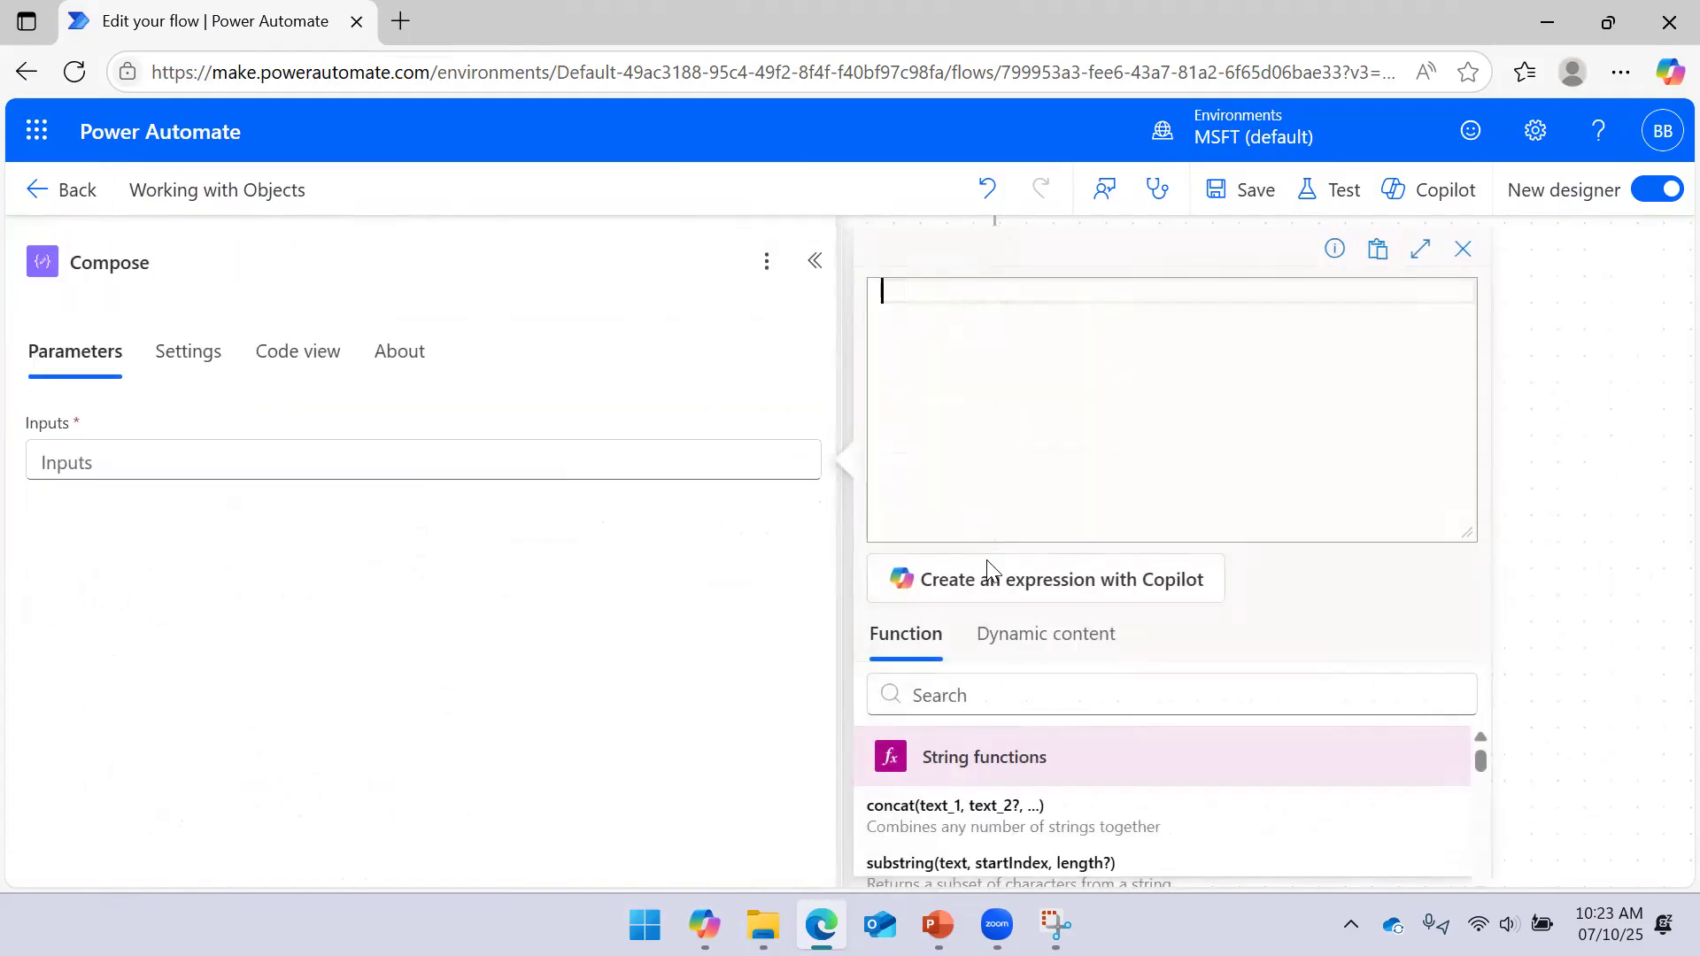
pyautogui.click(1054, 635)
pyautogui.scroll(-2, 1142, 810)
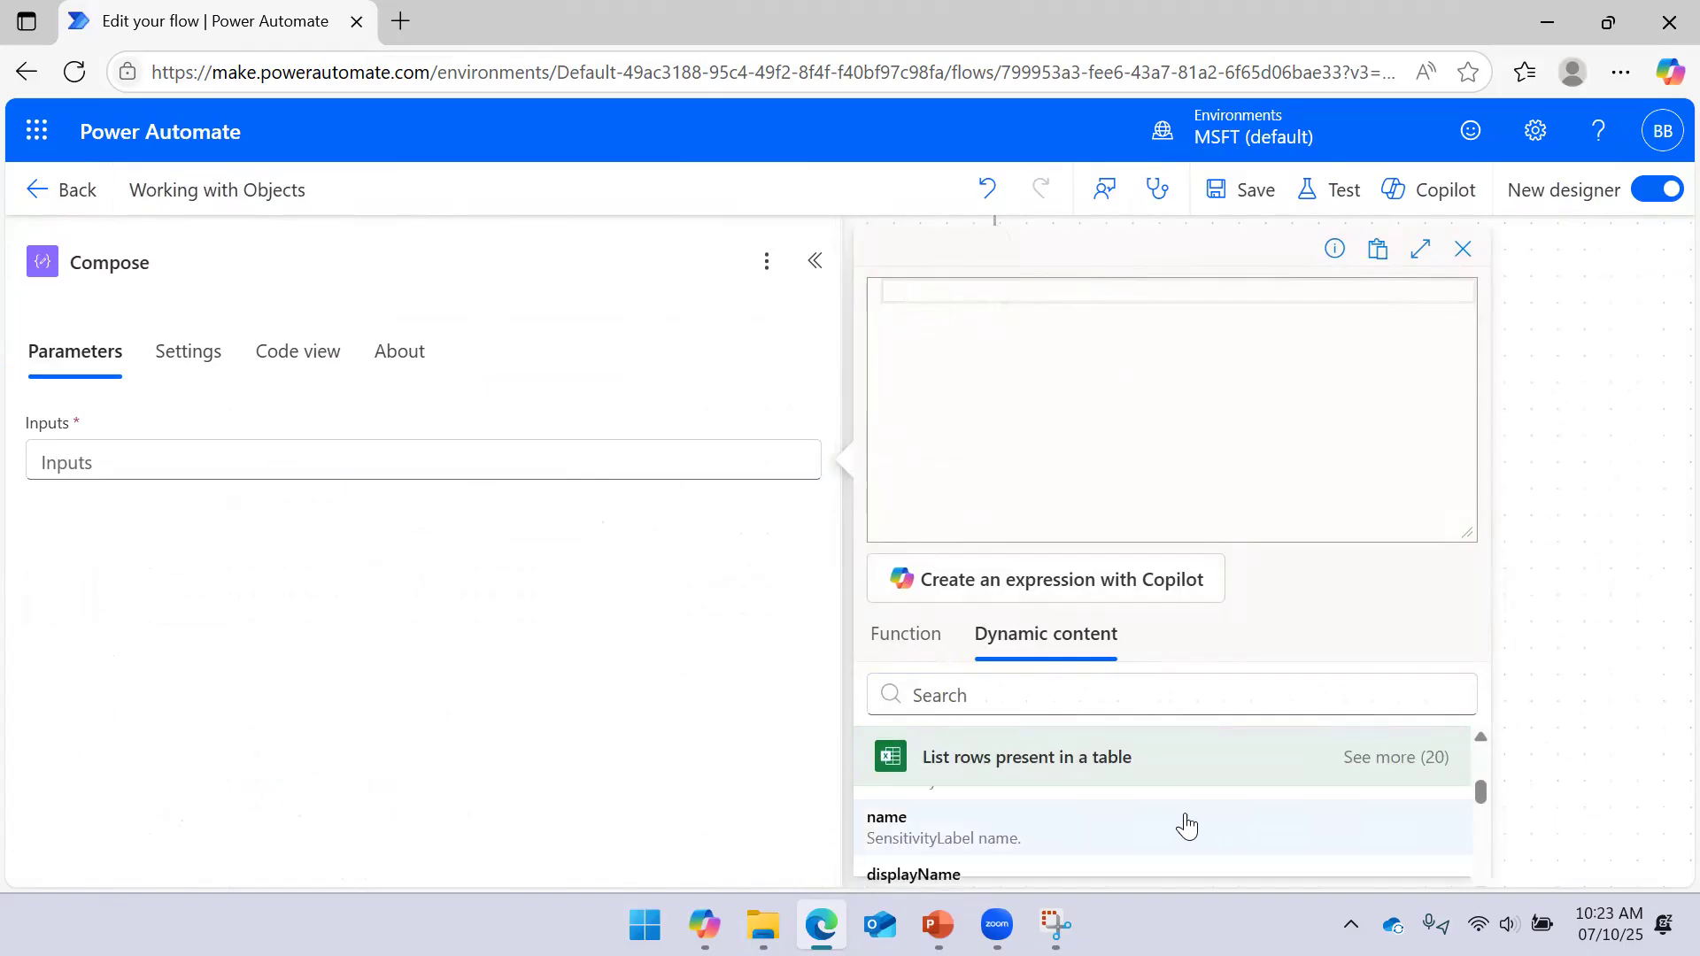
pyautogui.moveTo(1487, 799); pyautogui.dragTo(1484, 779)
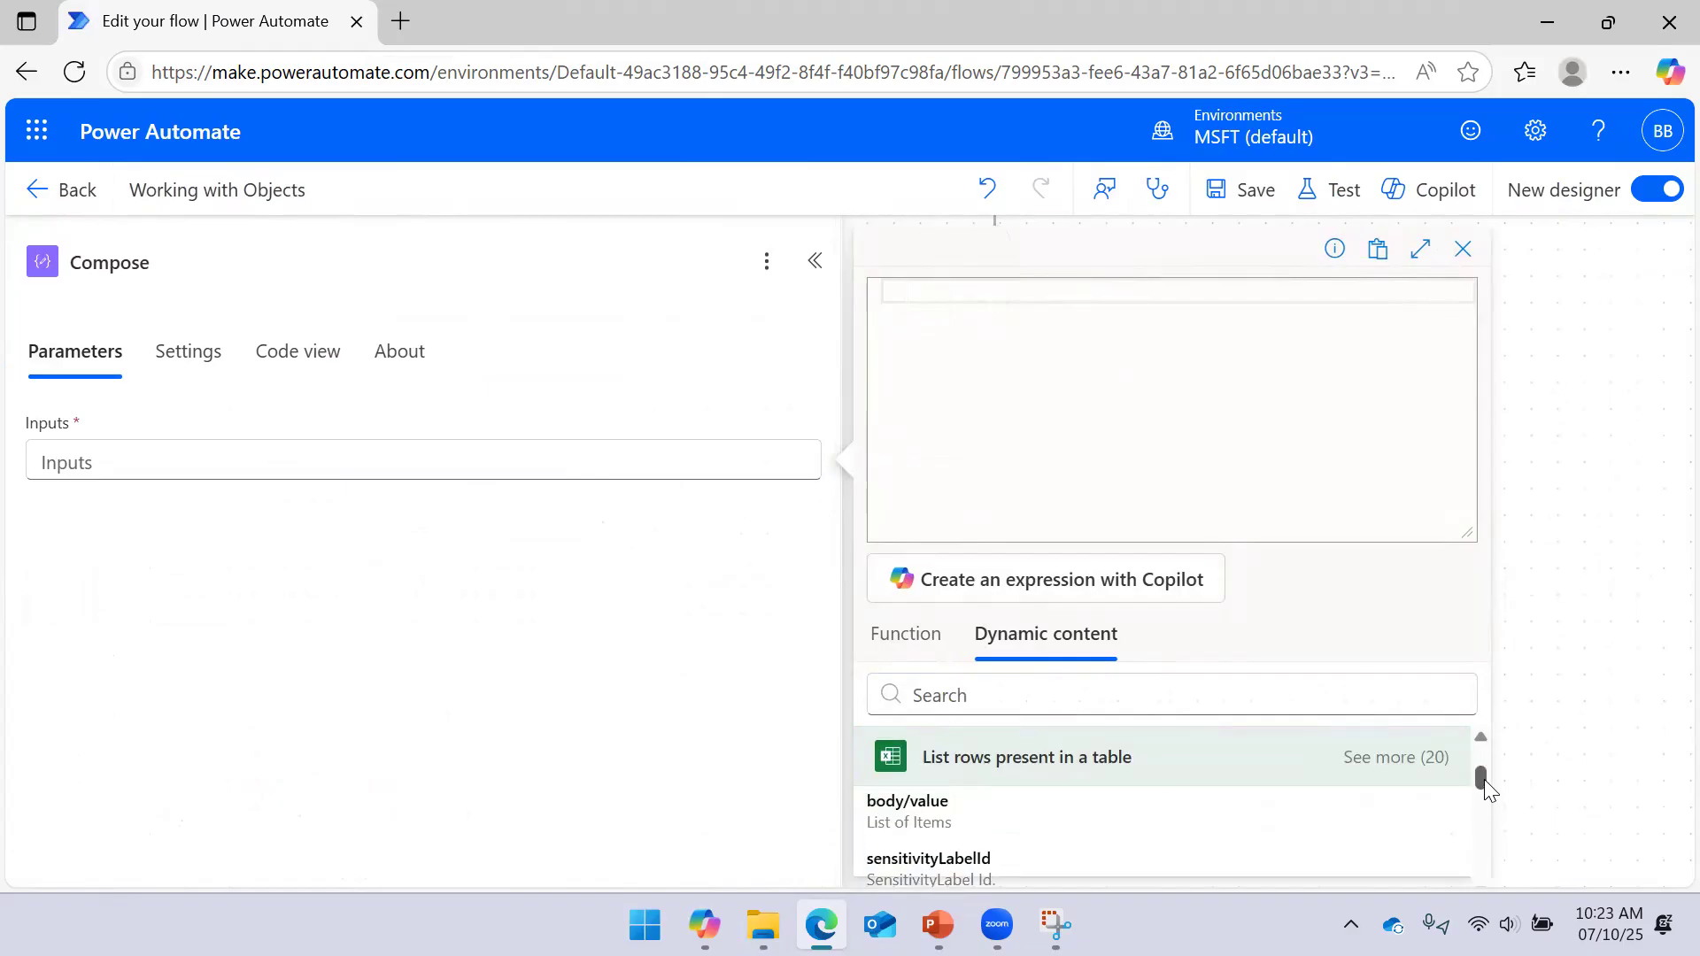
pyautogui.click(1062, 848)
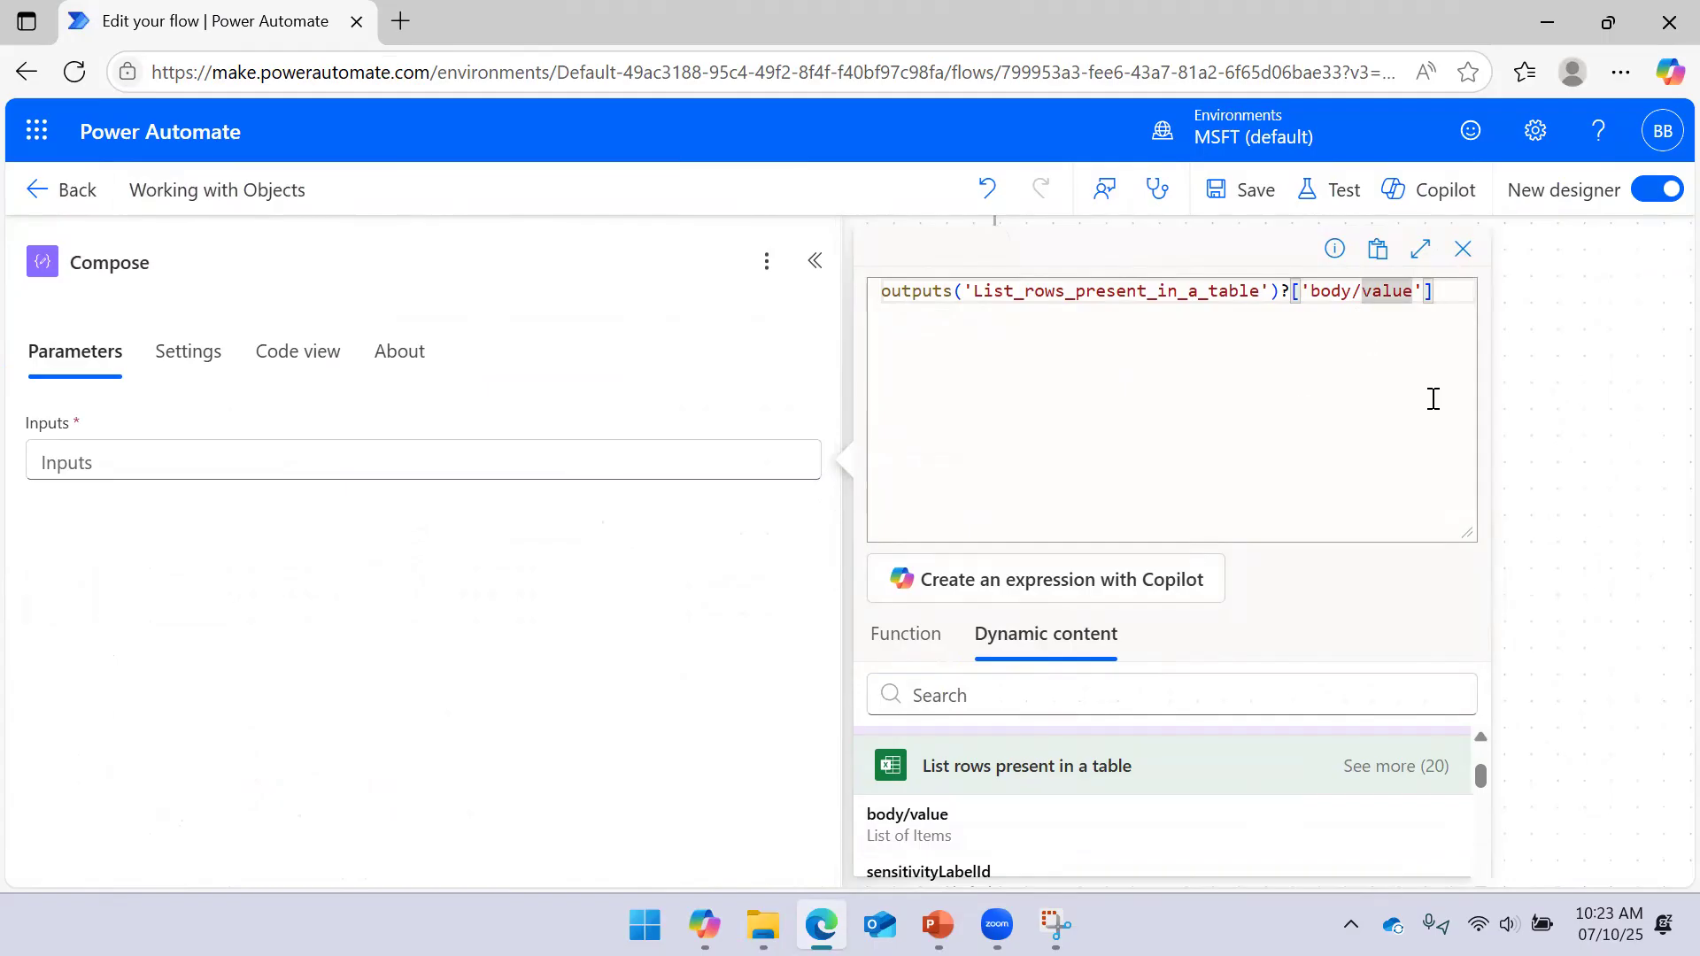
# Fix the expression's brackets so it reads body/value, then add it to Compose's Inputs
pyautogui.press('BackSpace')
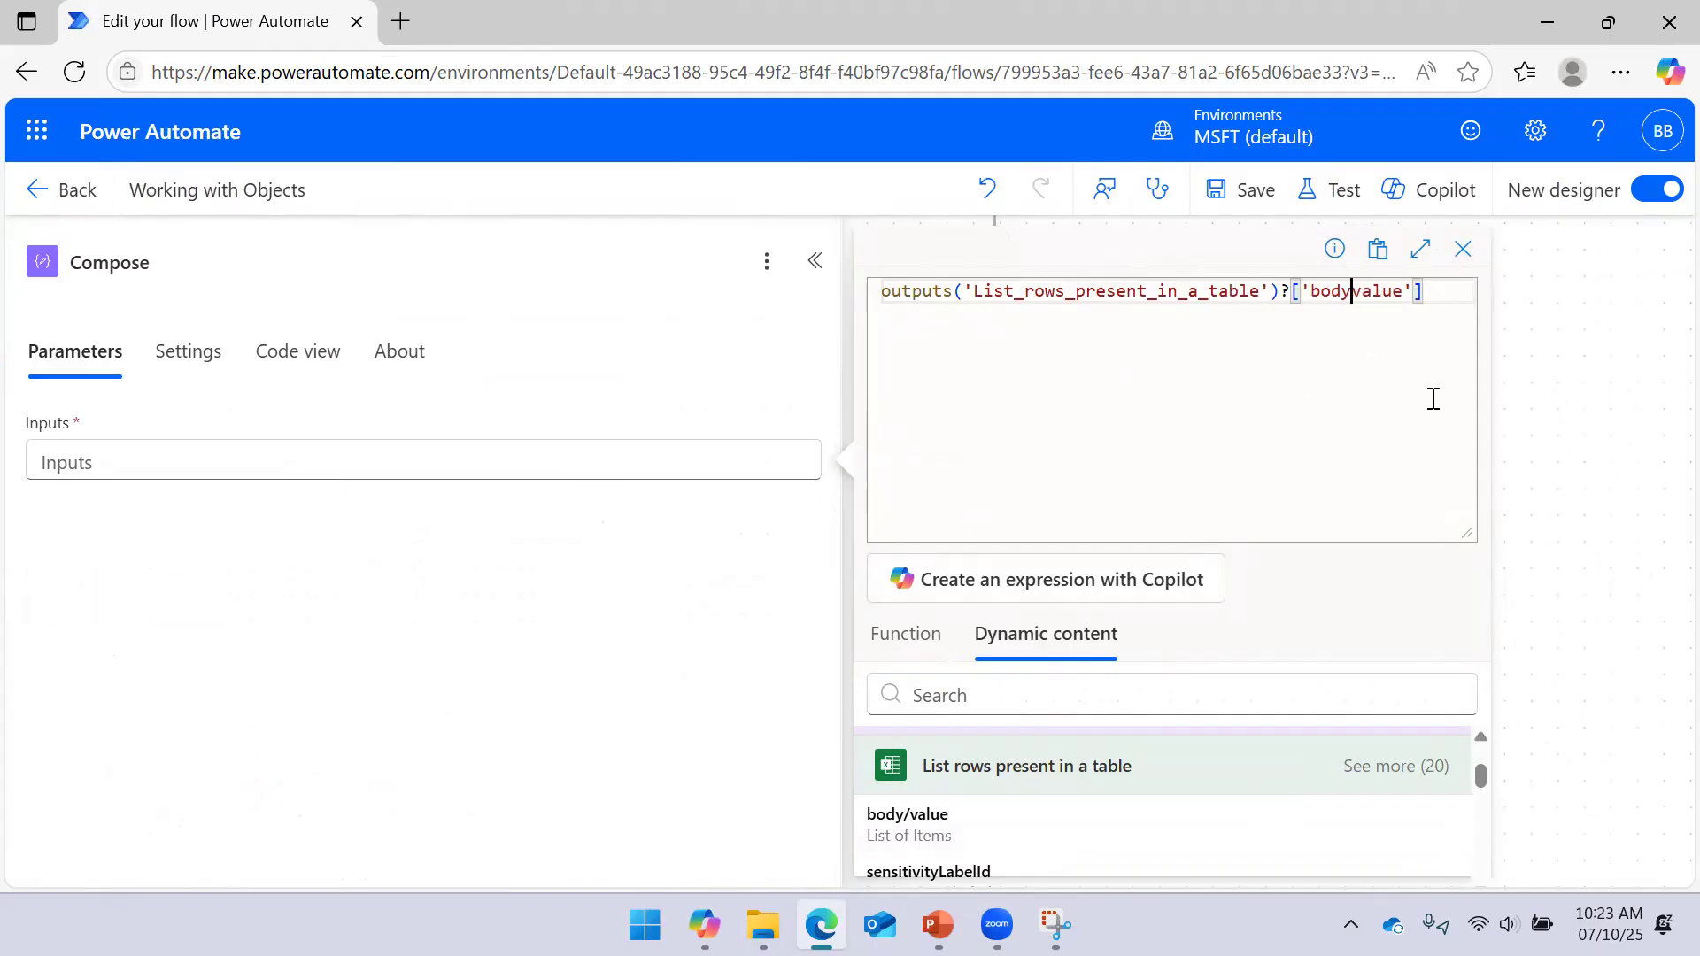
pyautogui.write("'body'][")
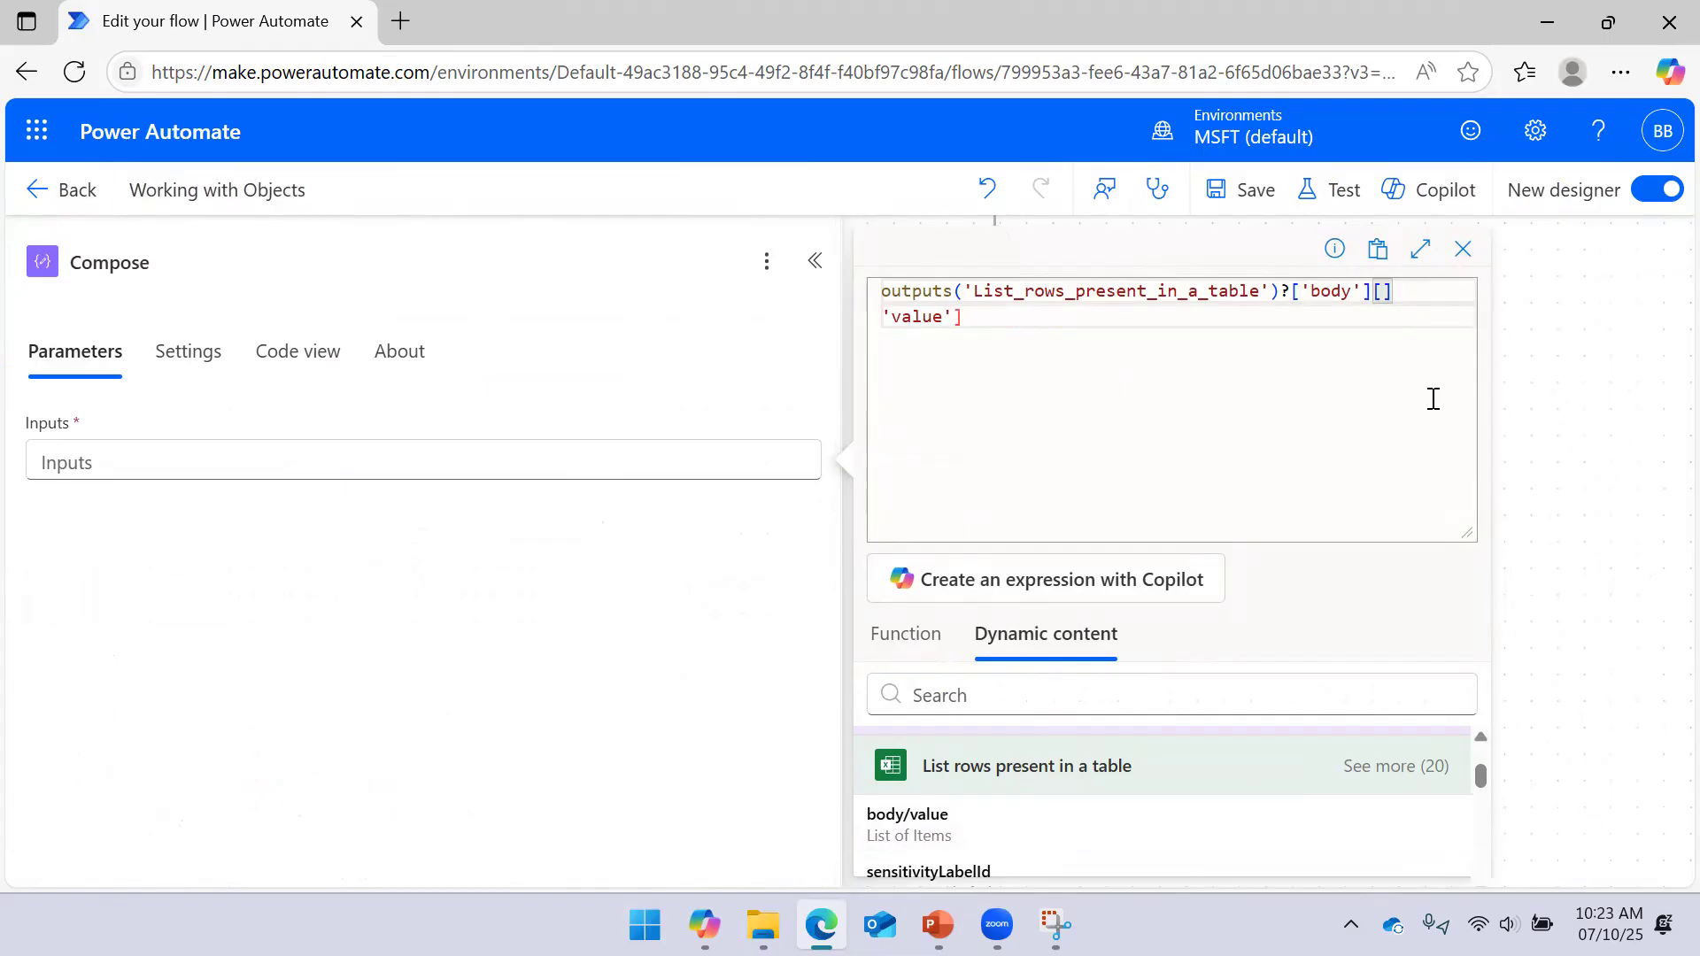
pyautogui.hotkey('shift', 'Right')
pyautogui.press('Delete')
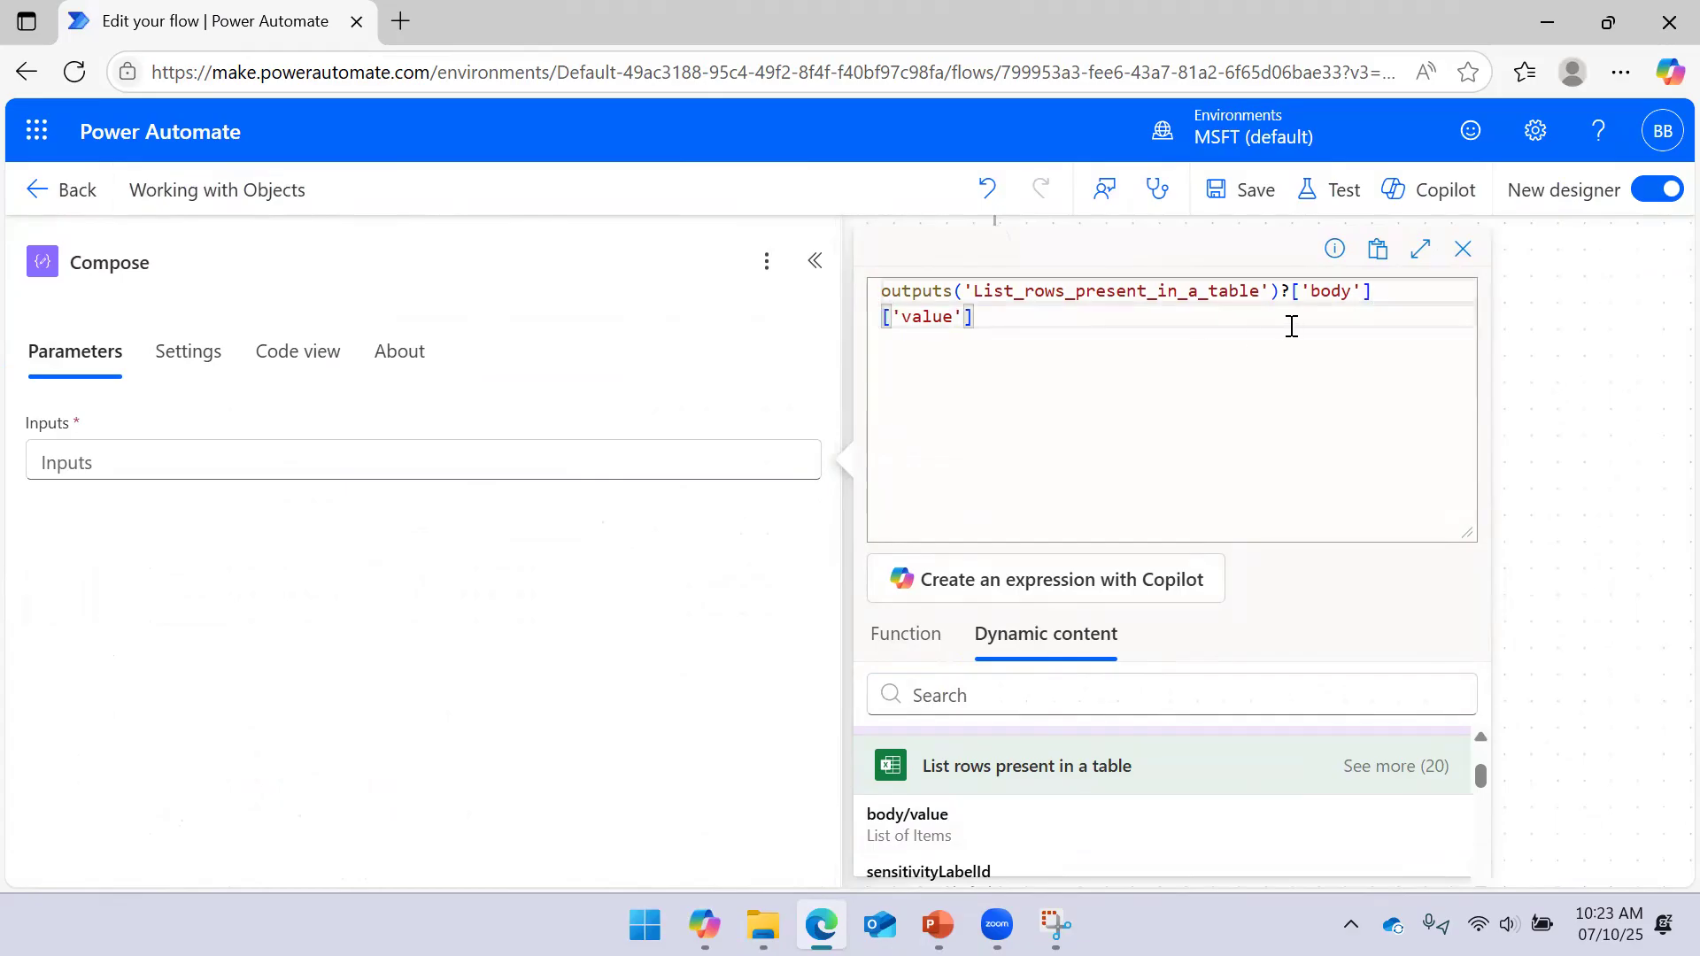
pyautogui.moveTo(873, 331); pyautogui.dragTo(874, 318)
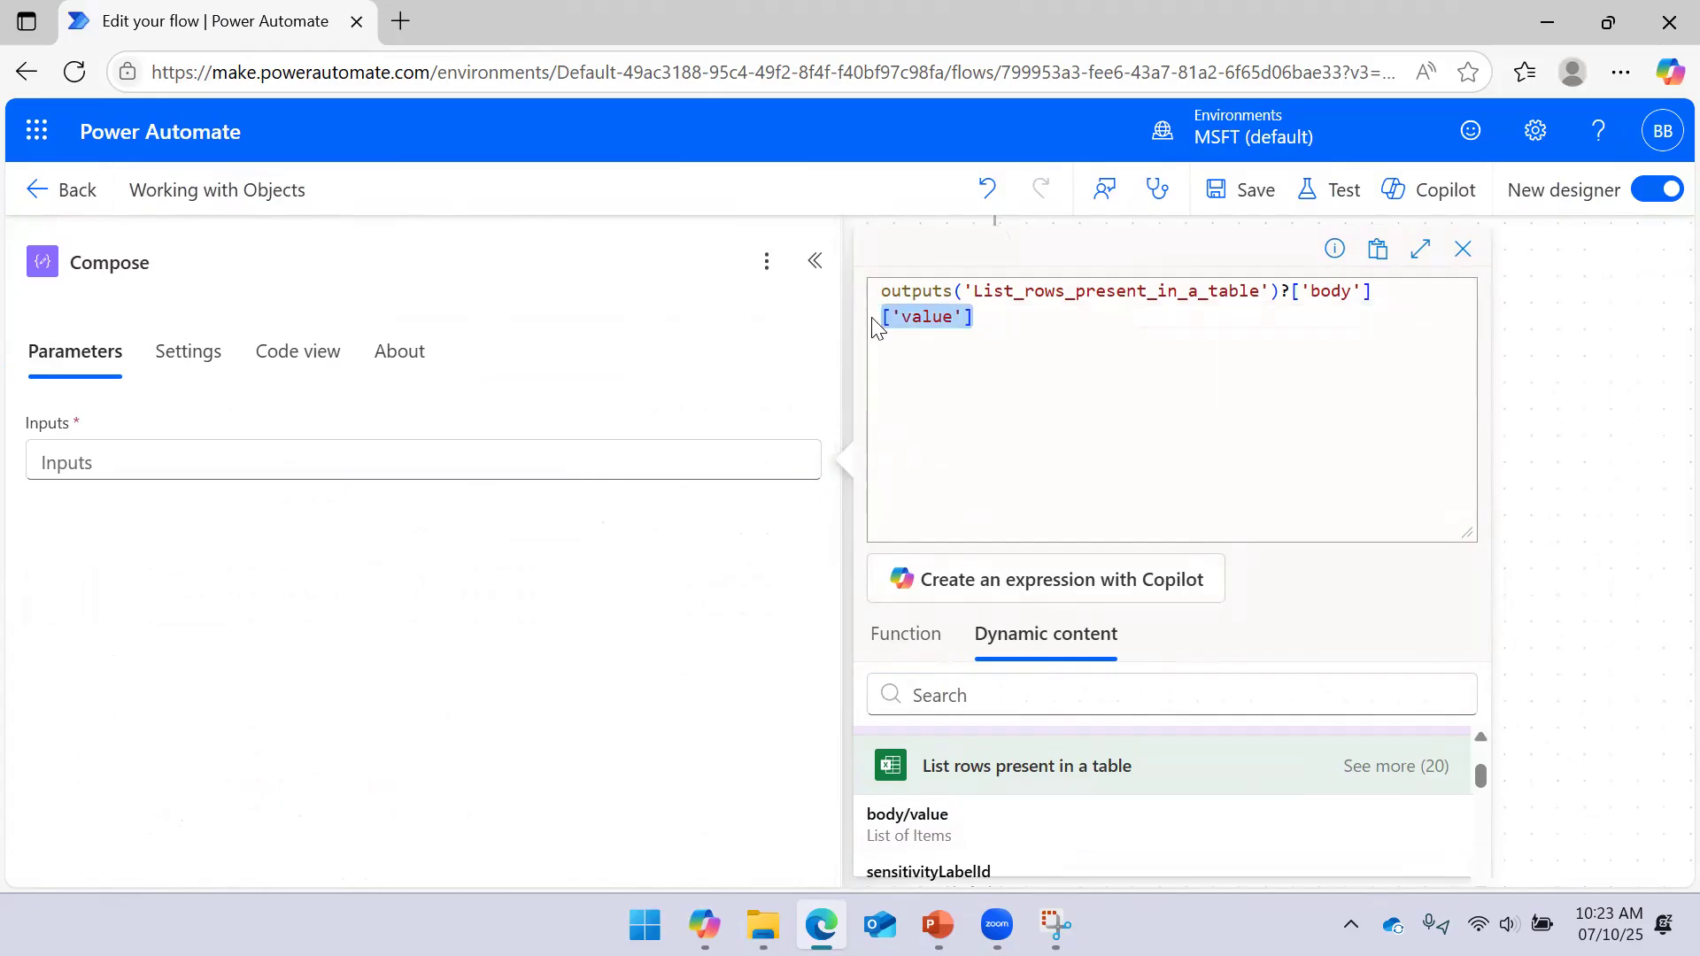
pyautogui.press('Delete')
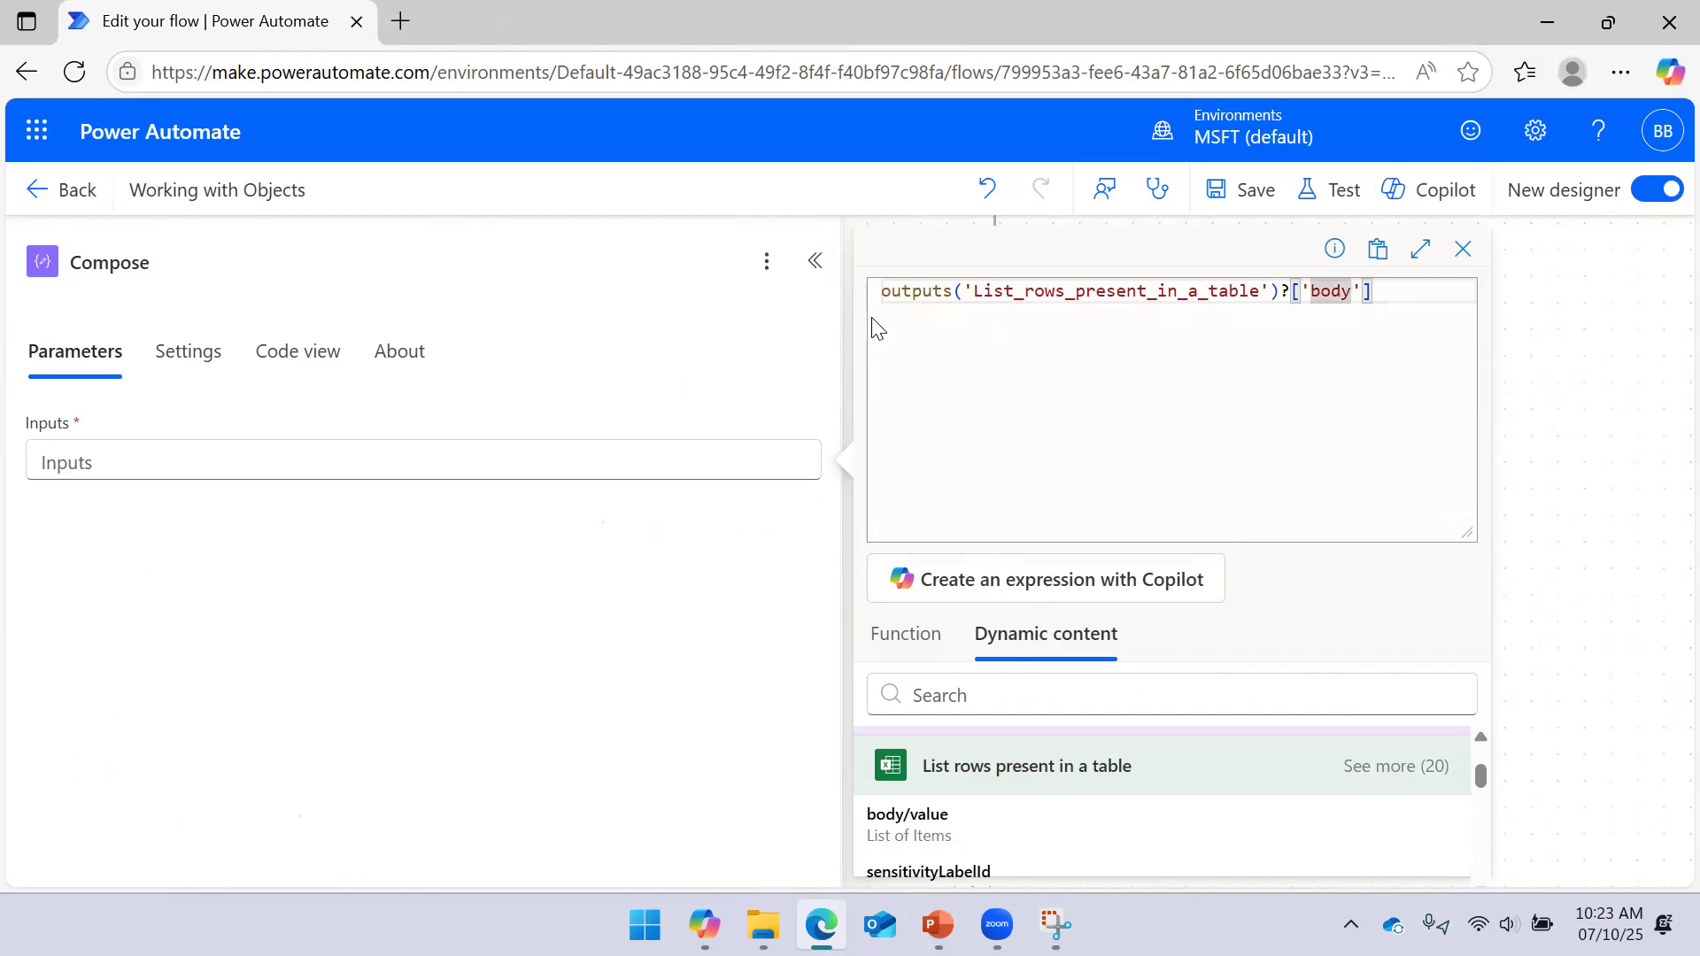
pyautogui.write('/value')
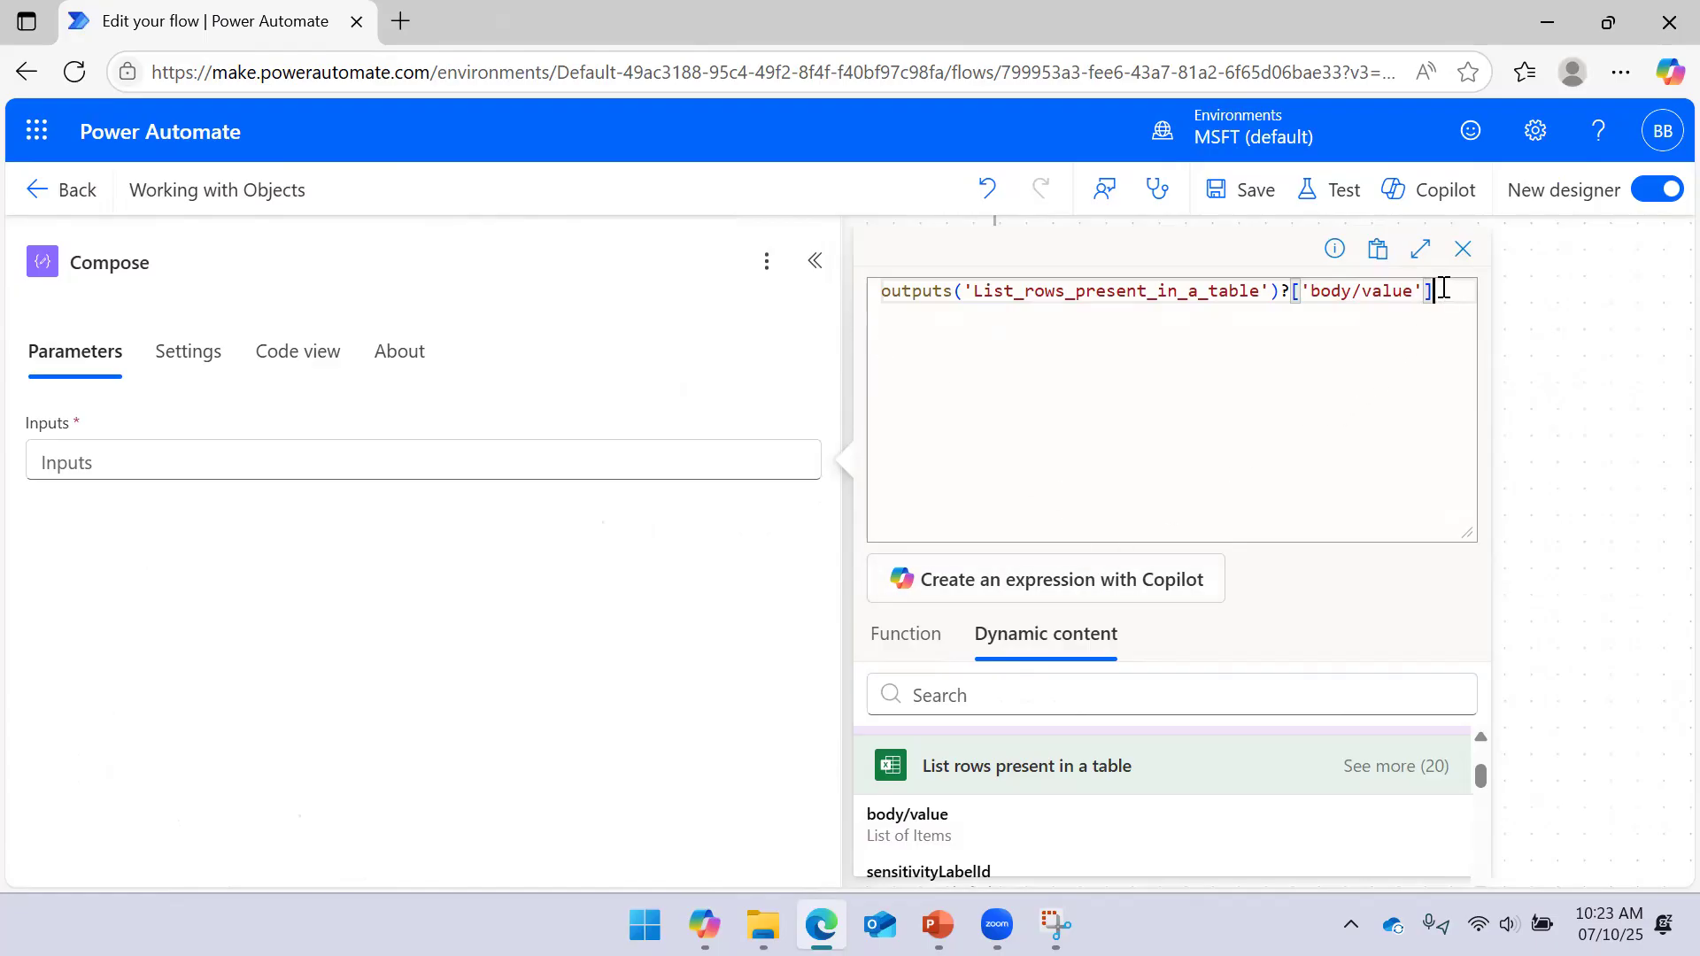
pyautogui.moveTo(1444, 287); pyautogui.dragTo(971, 290)
pyautogui.moveTo(1458, 534); pyautogui.dragTo(1446, 384)
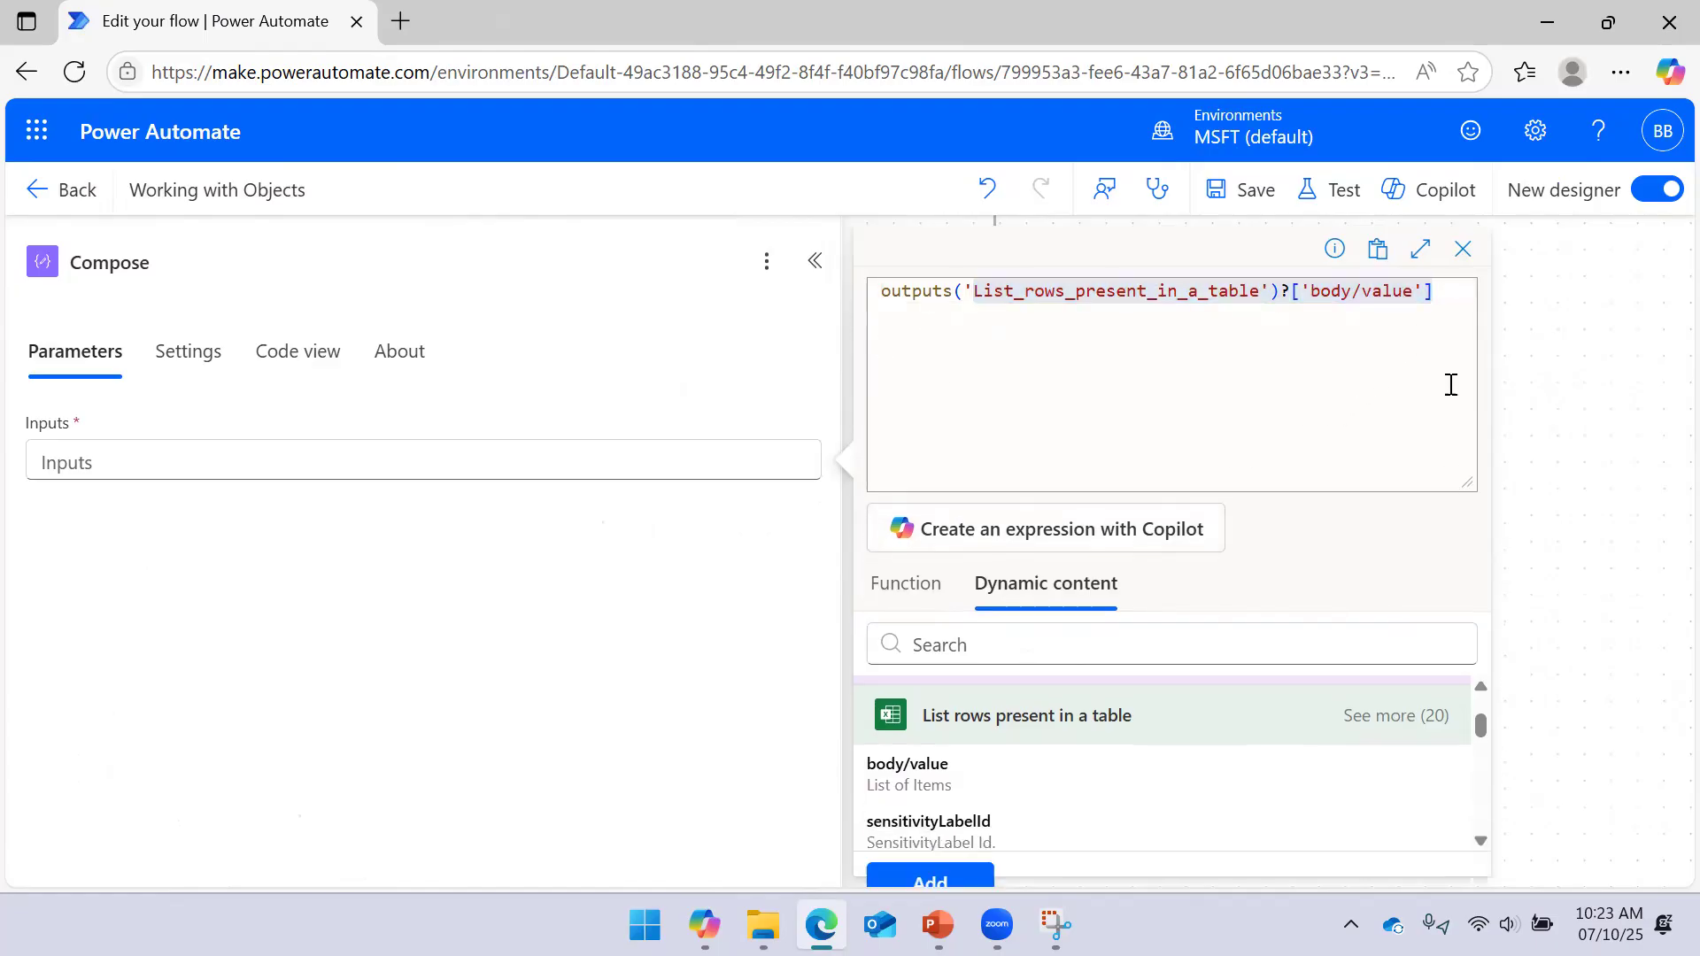
pyautogui.click(952, 850)
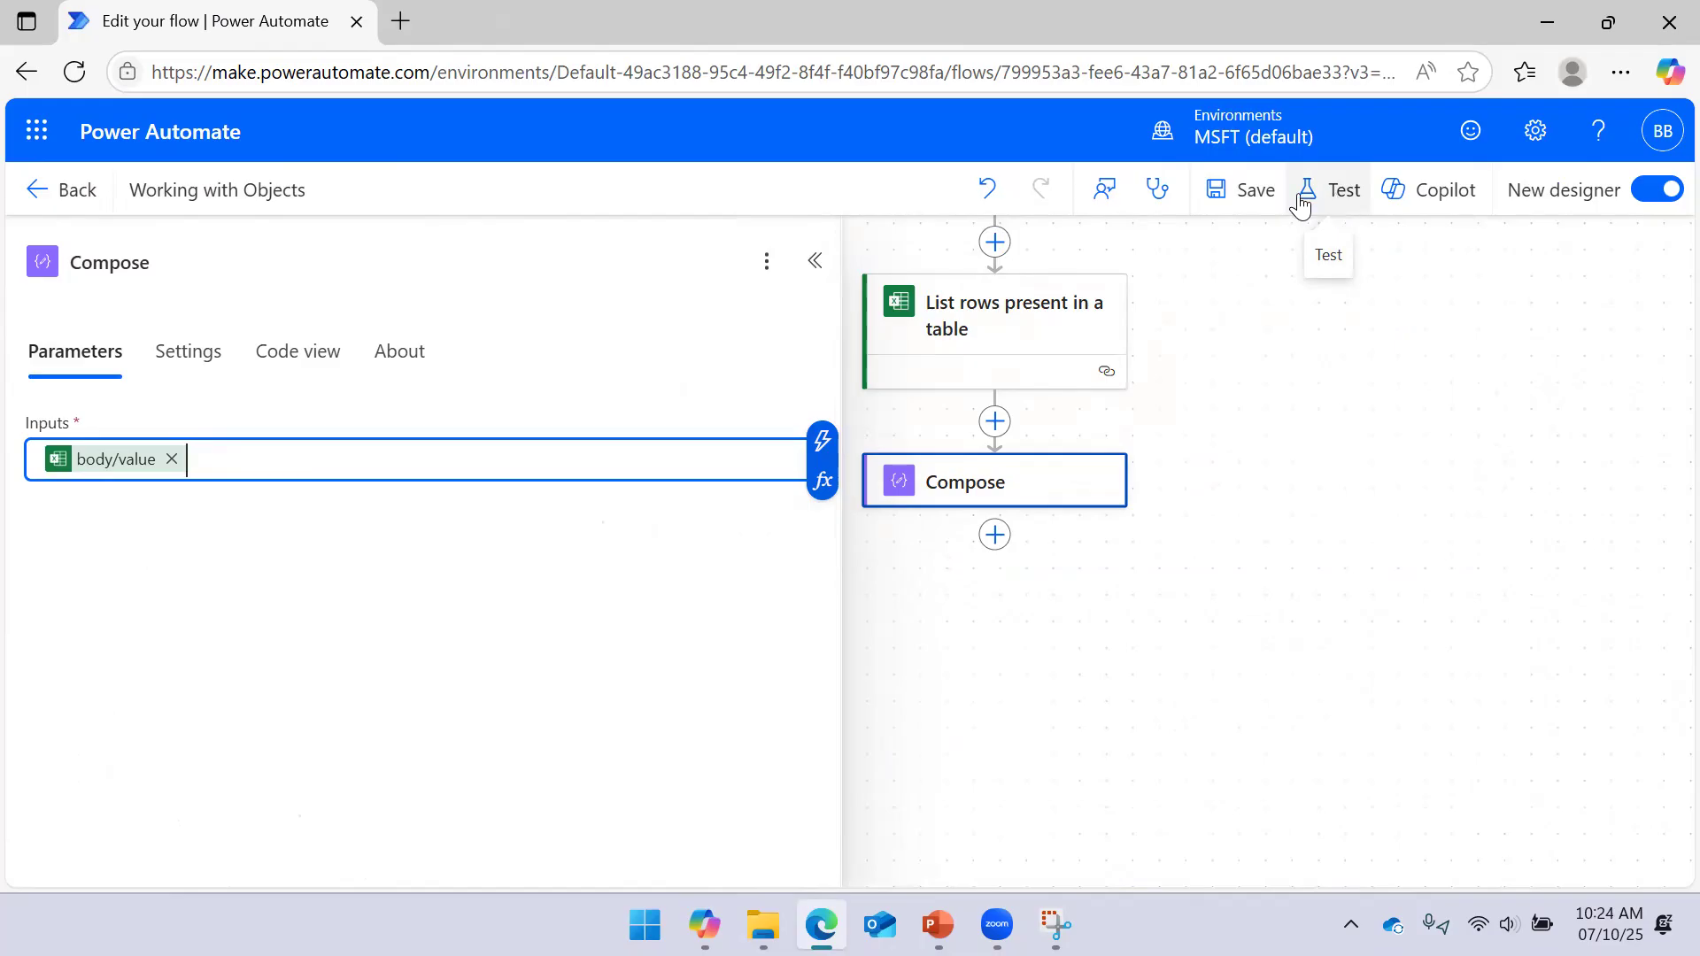
# Save the flow and run a manual test
pyautogui.click(1267, 194)
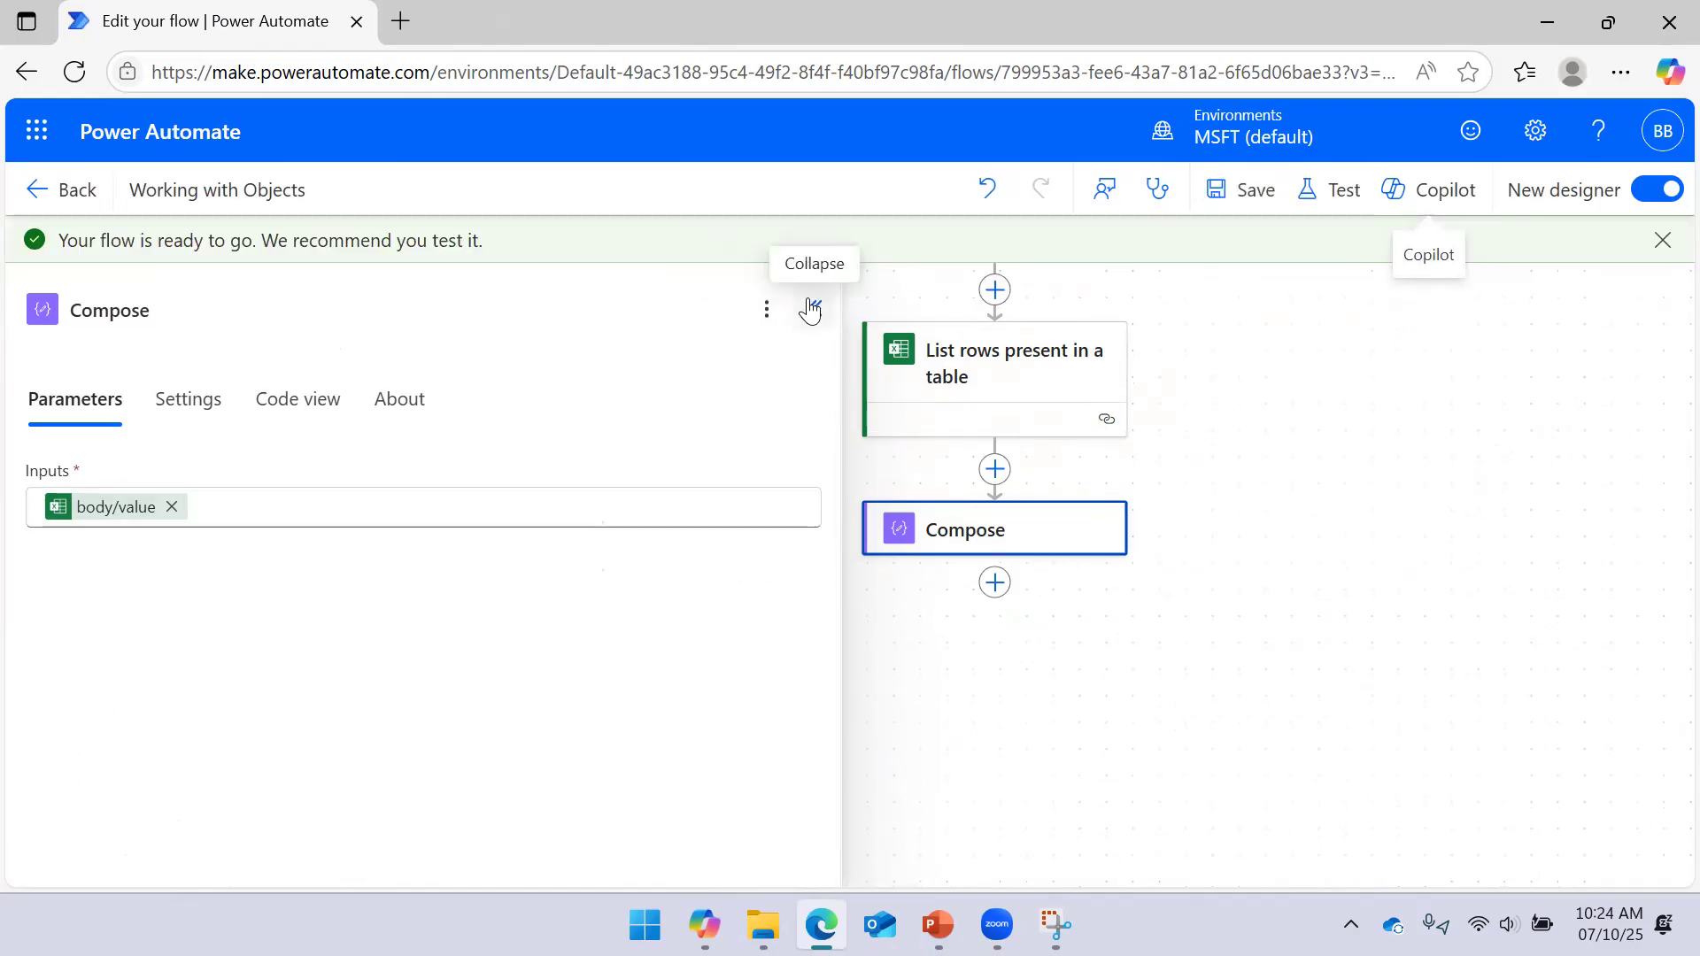
pyautogui.click(812, 308)
pyautogui.click(1077, 529)
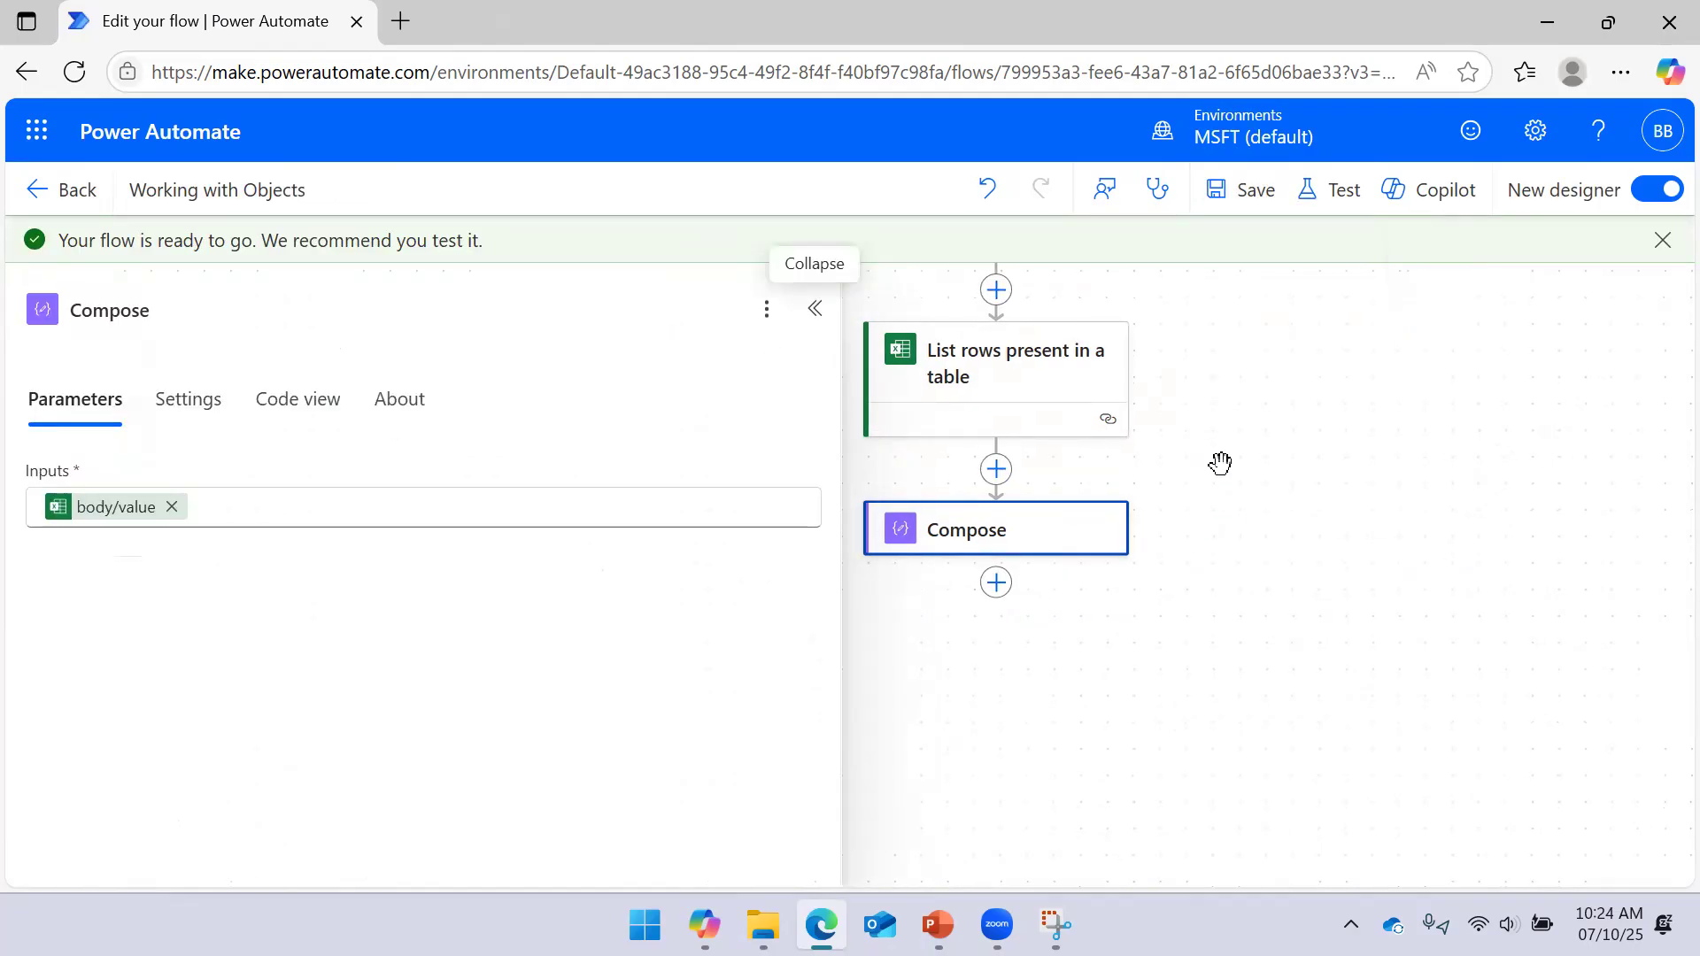
pyautogui.click(1360, 204)
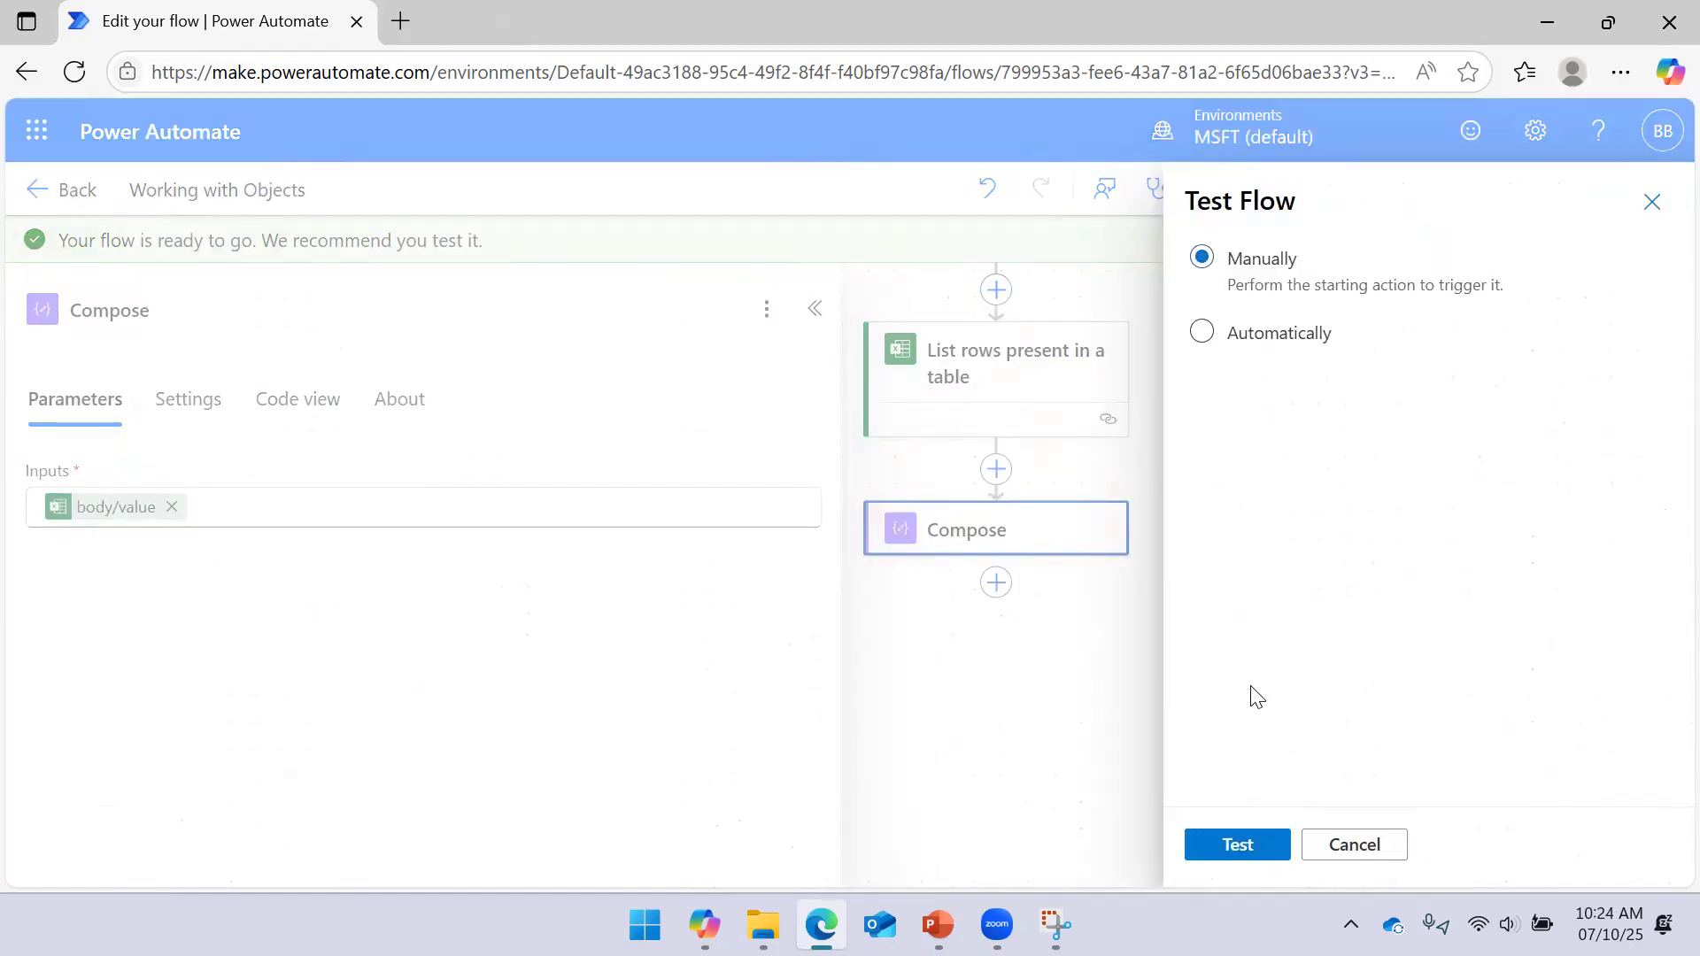
pyautogui.click(1238, 845)
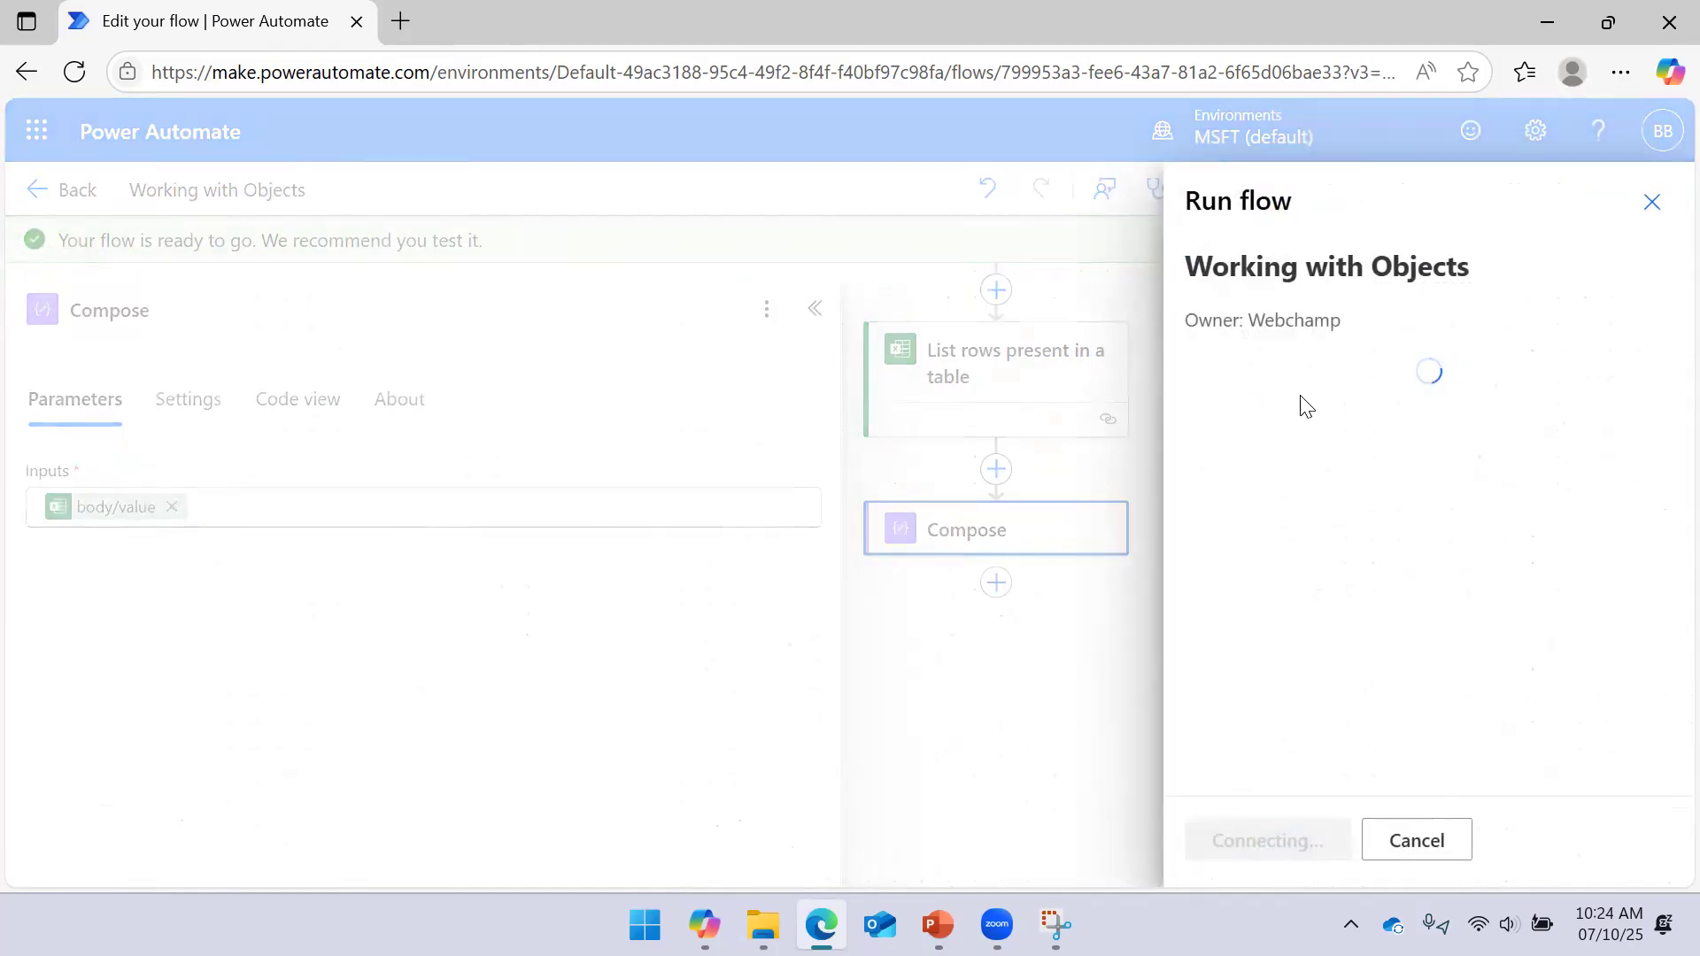
pyautogui.click(1272, 837)
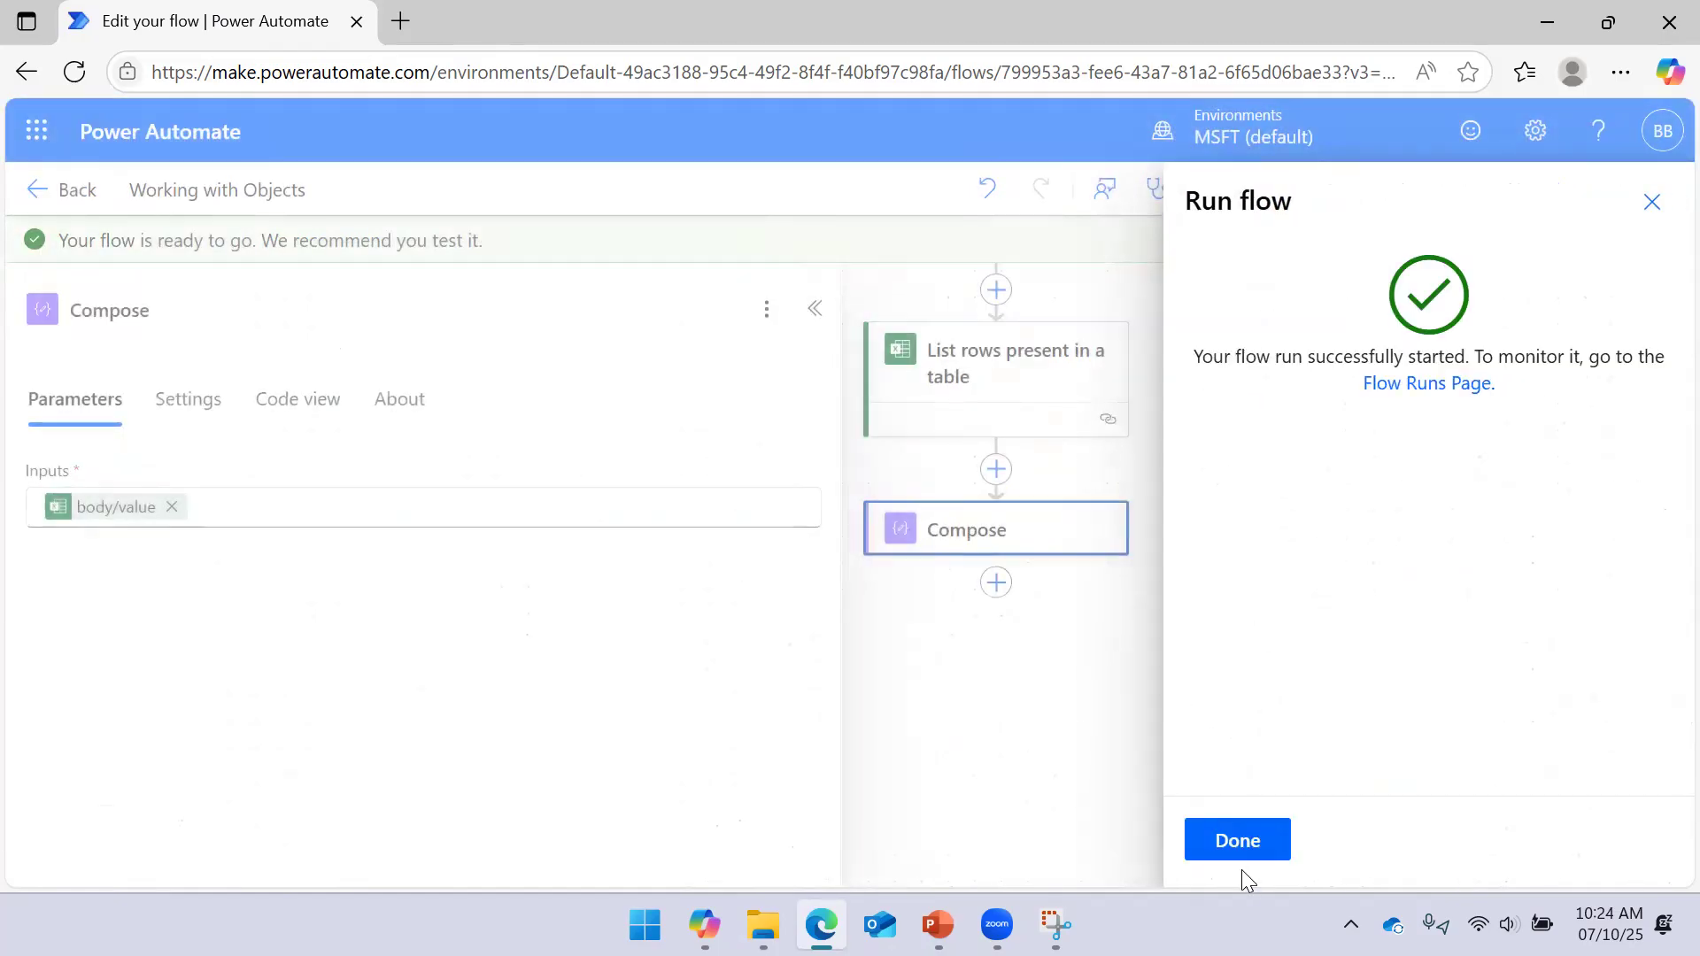
pyautogui.click(1239, 852)
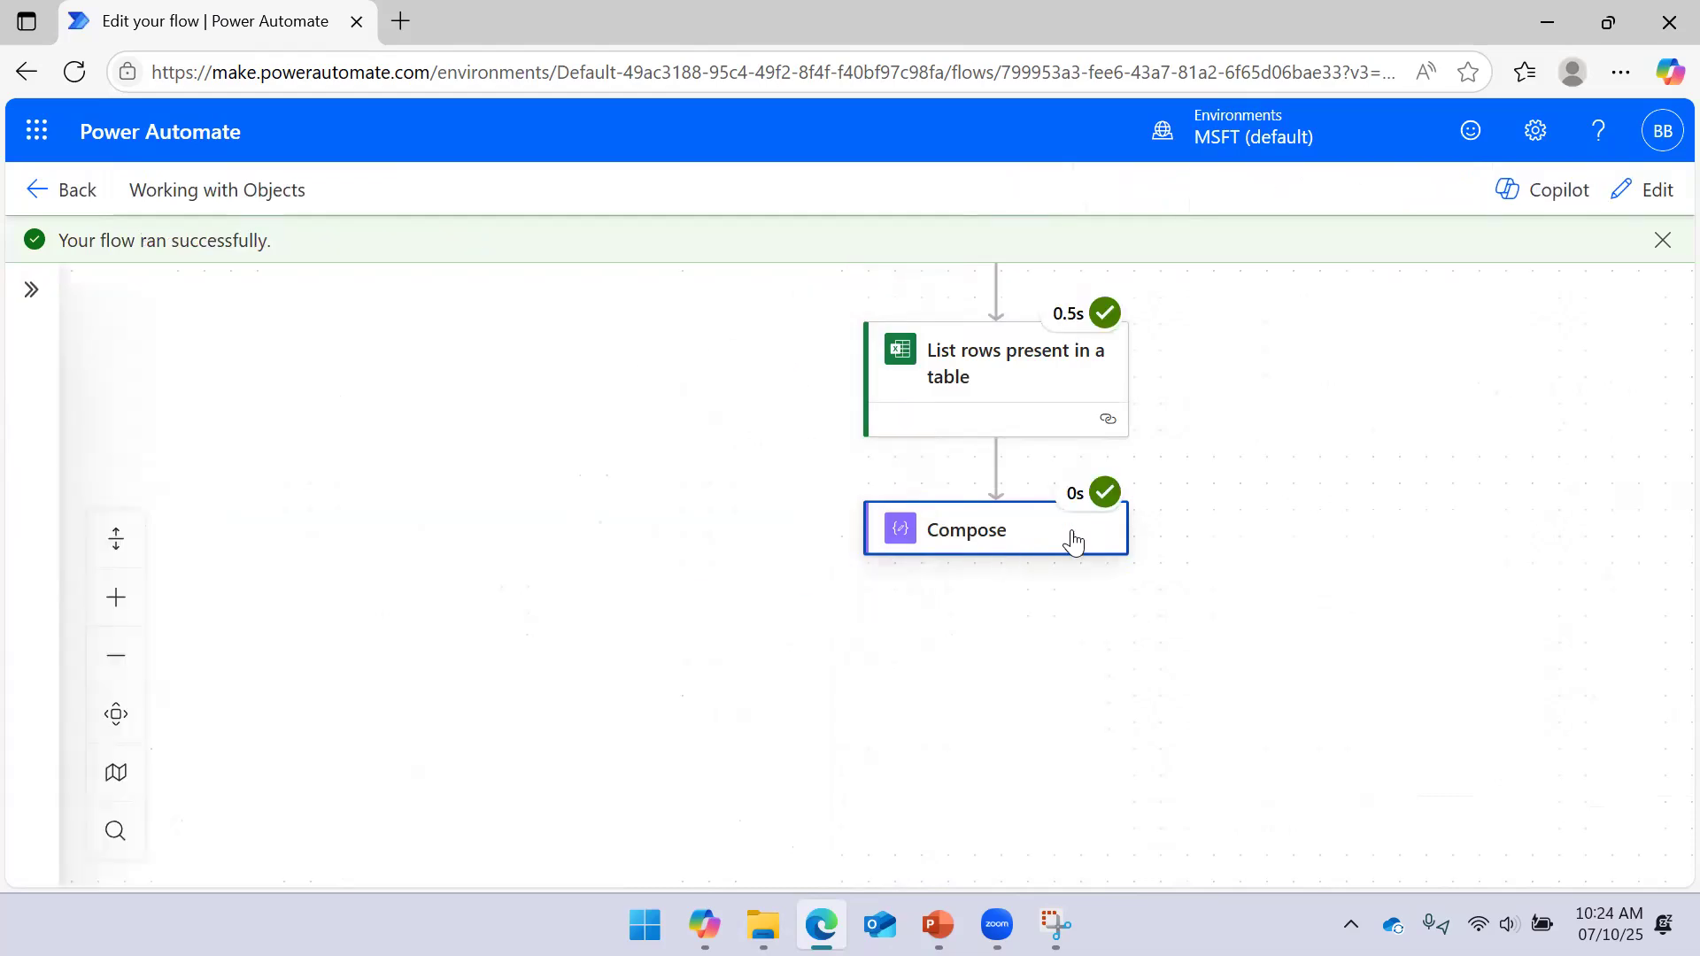
# Check Compose's raw output of employee rows, then switch the flow back to editing
pyautogui.click(899, 455)
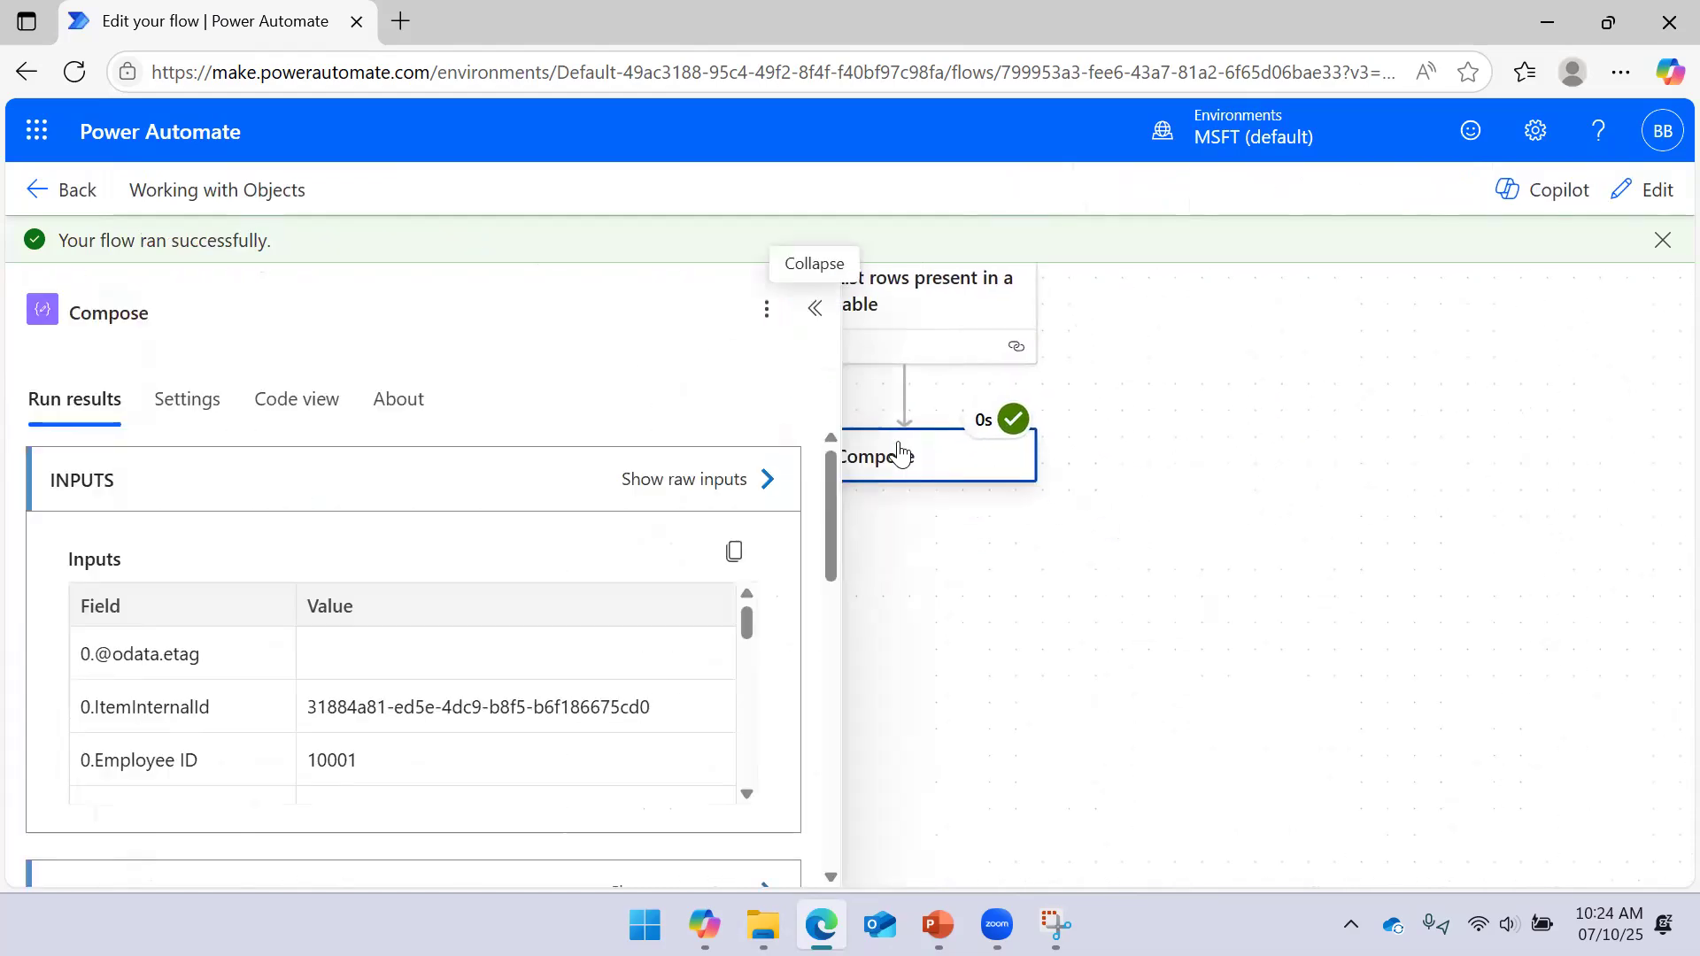
pyautogui.scroll(-5, 709, 576)
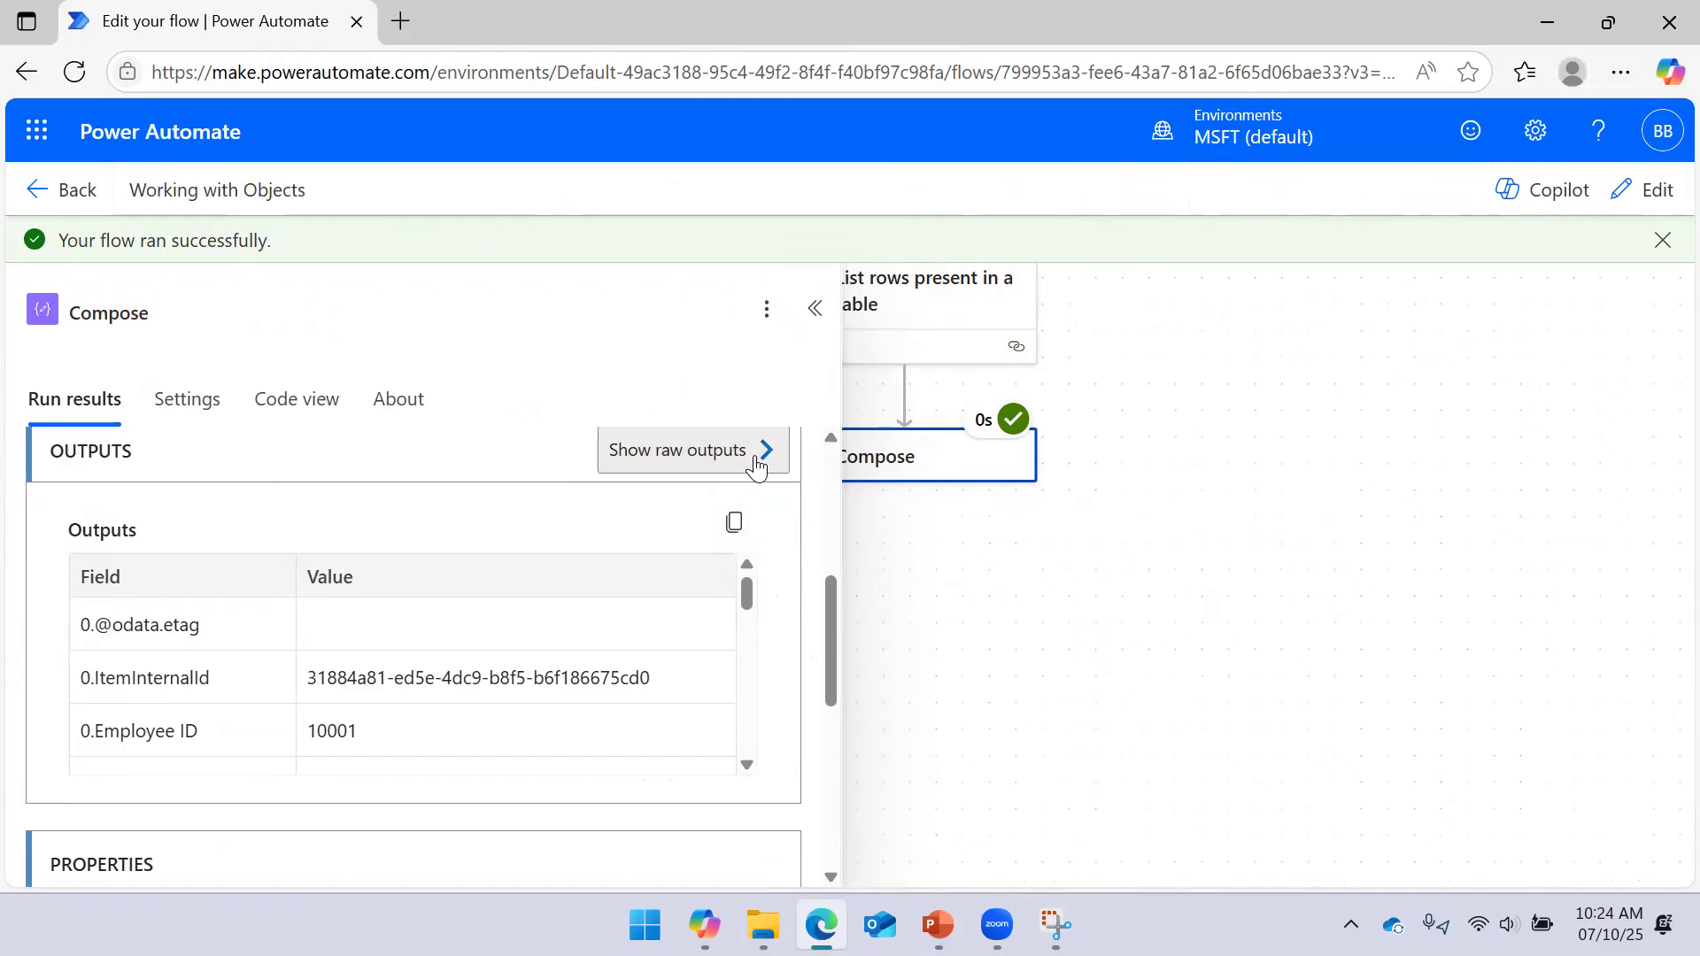
pyautogui.click(755, 453)
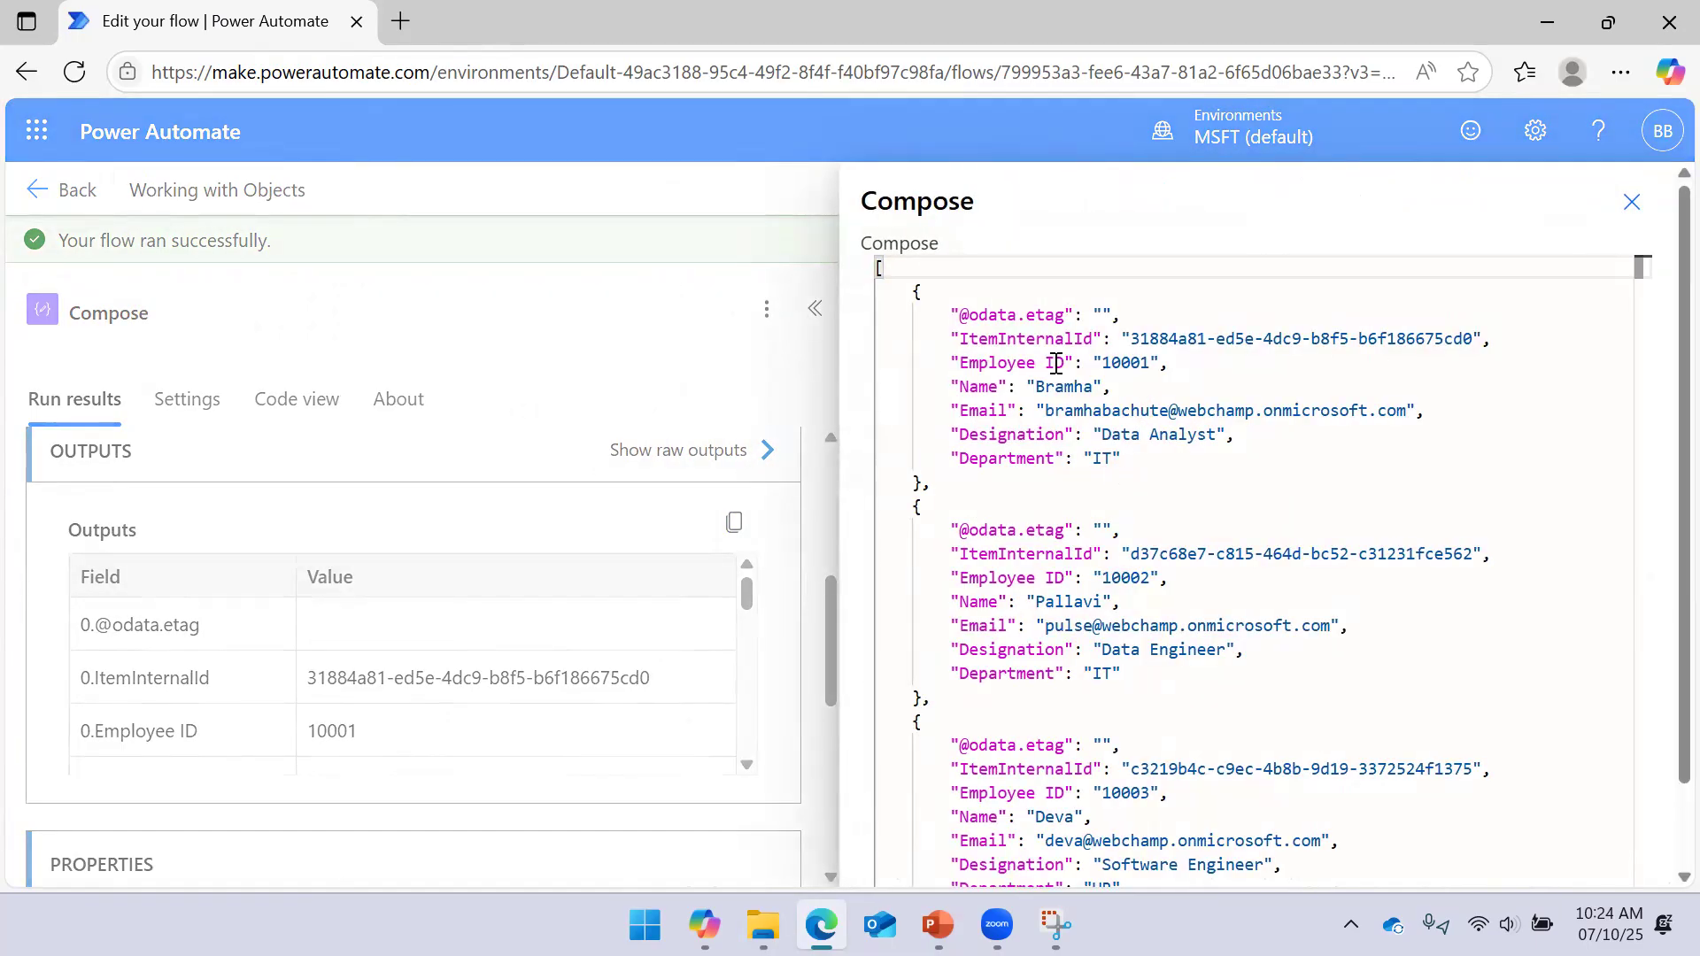
pyautogui.click(1632, 202)
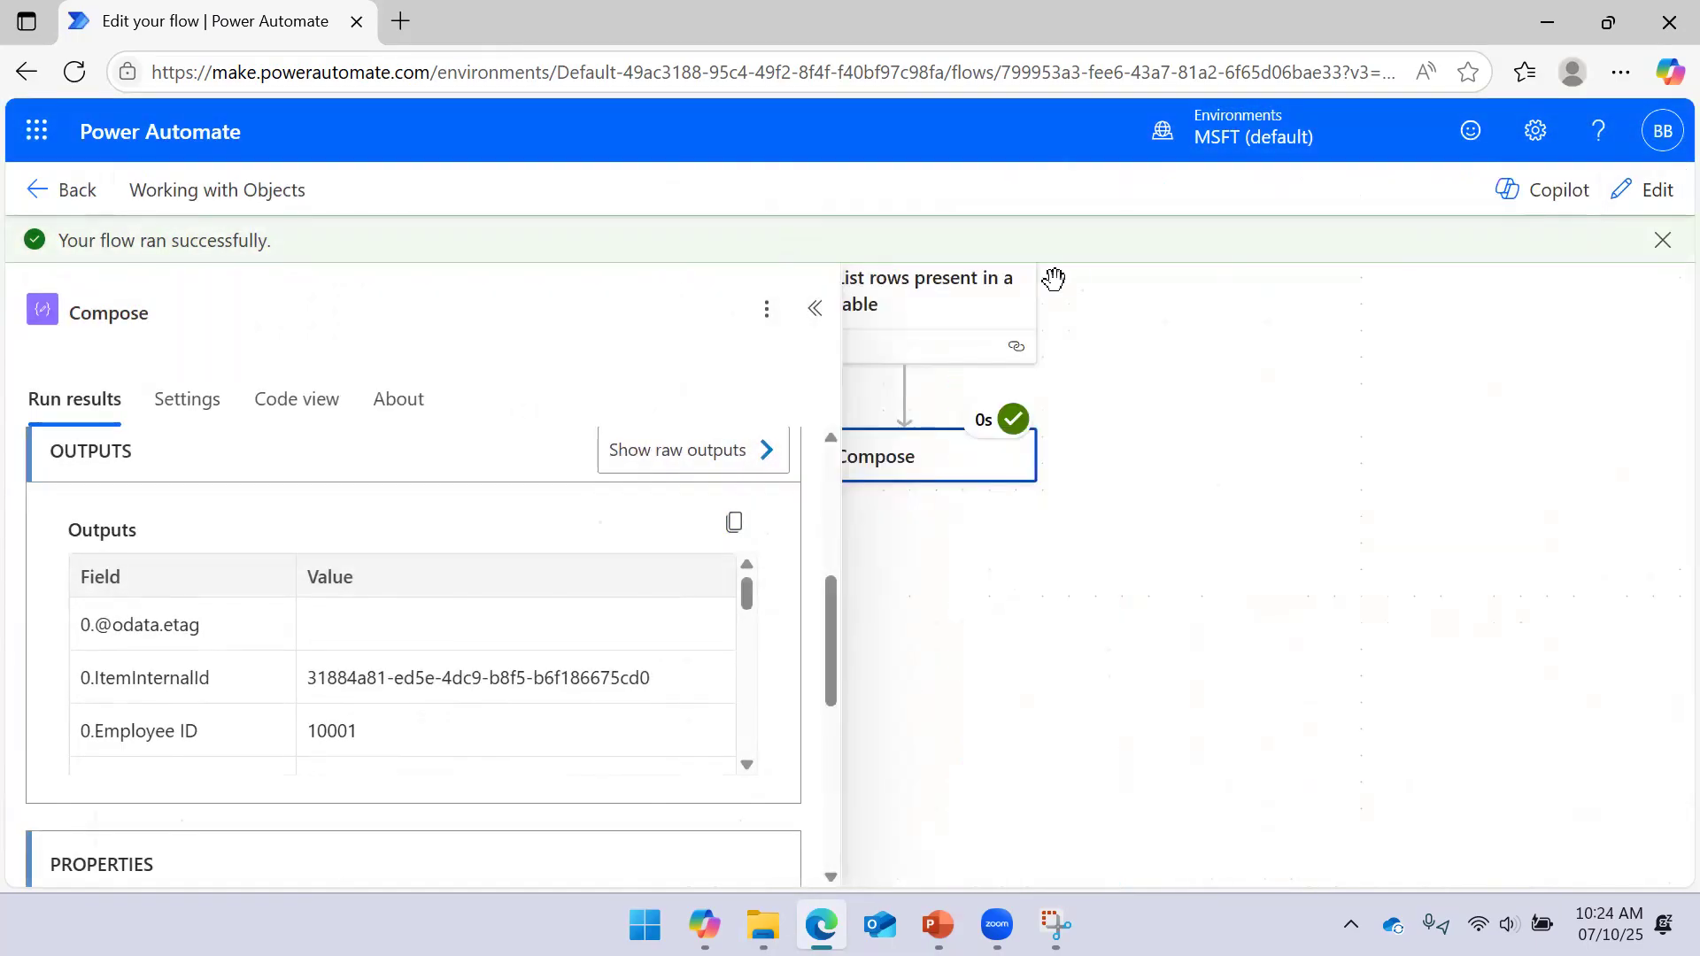
pyautogui.click(814, 308)
pyautogui.click(962, 332)
pyautogui.click(1645, 194)
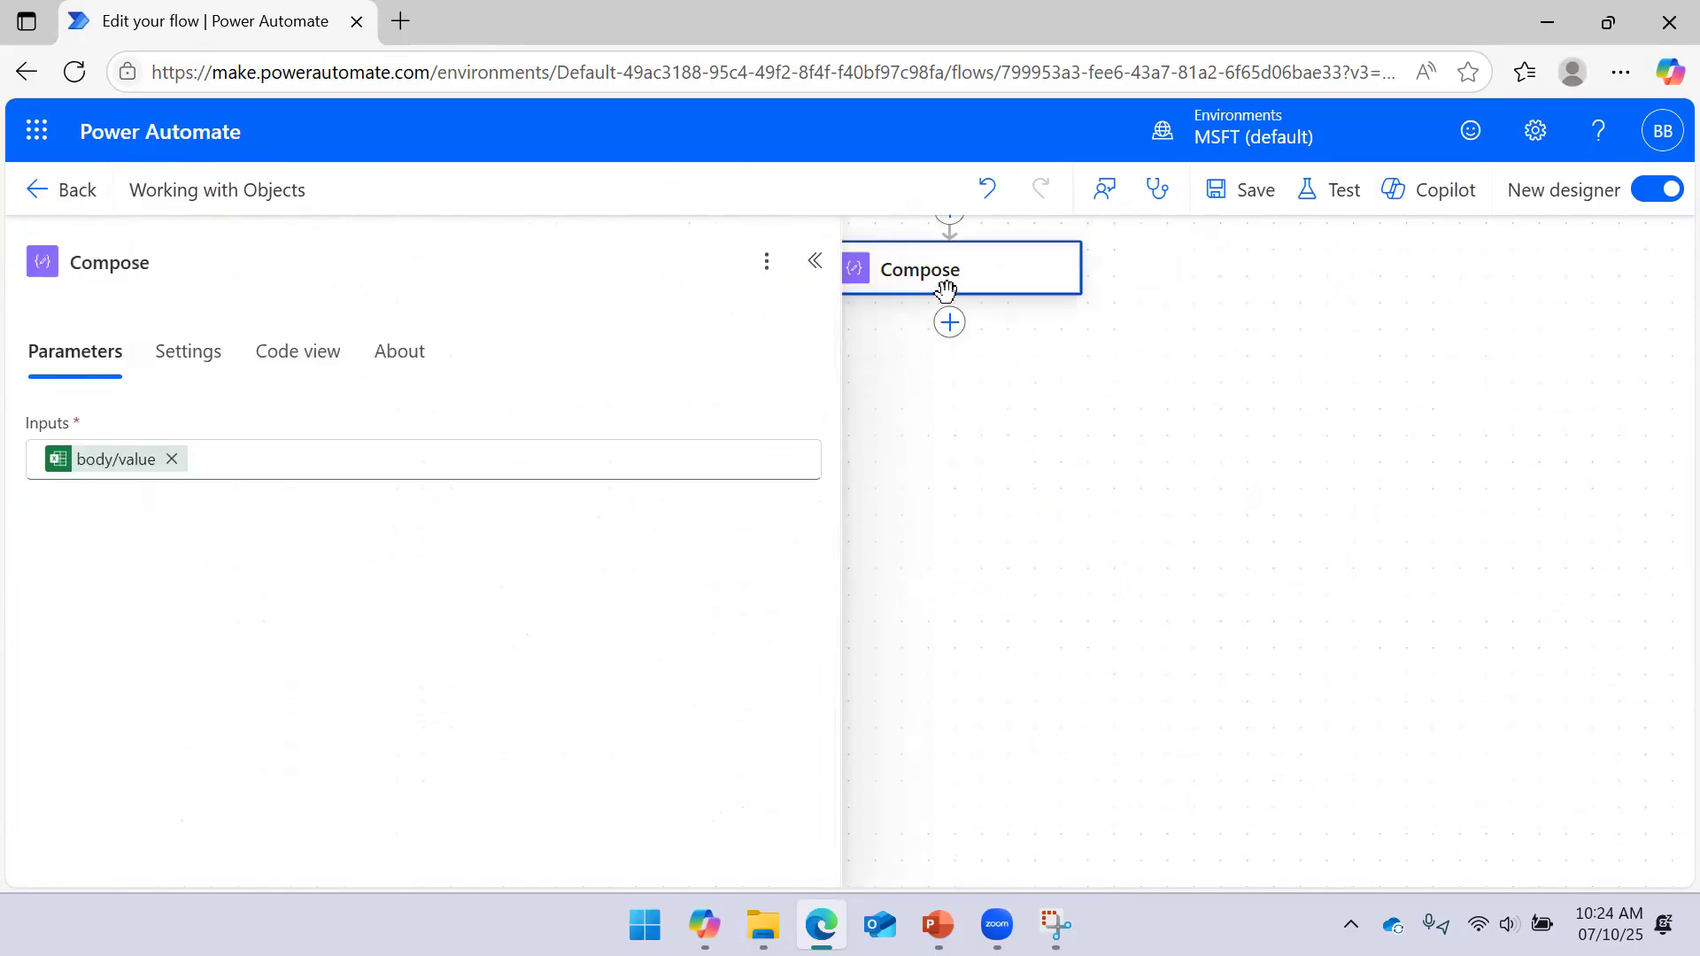
# Review the Compose step's parameters before adding the next step
pyautogui.click(949, 323)
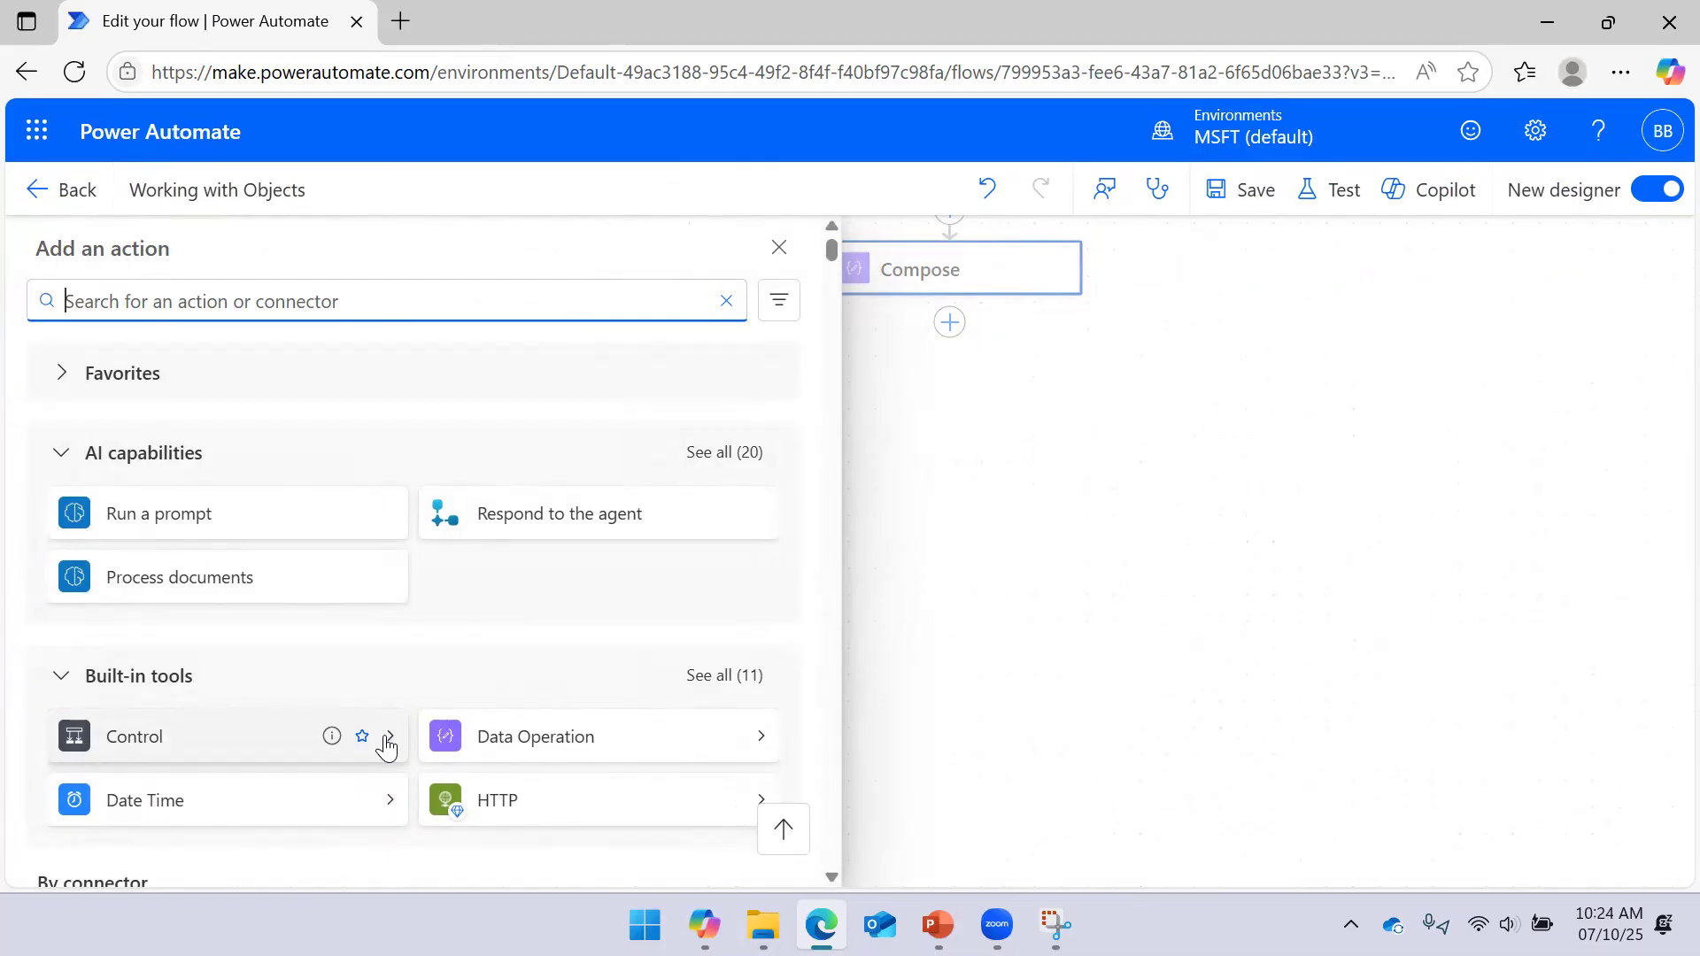
pyautogui.click(1074, 527)
pyautogui.moveTo(993, 407); pyautogui.dragTo(1124, 414)
pyautogui.click(1095, 300)
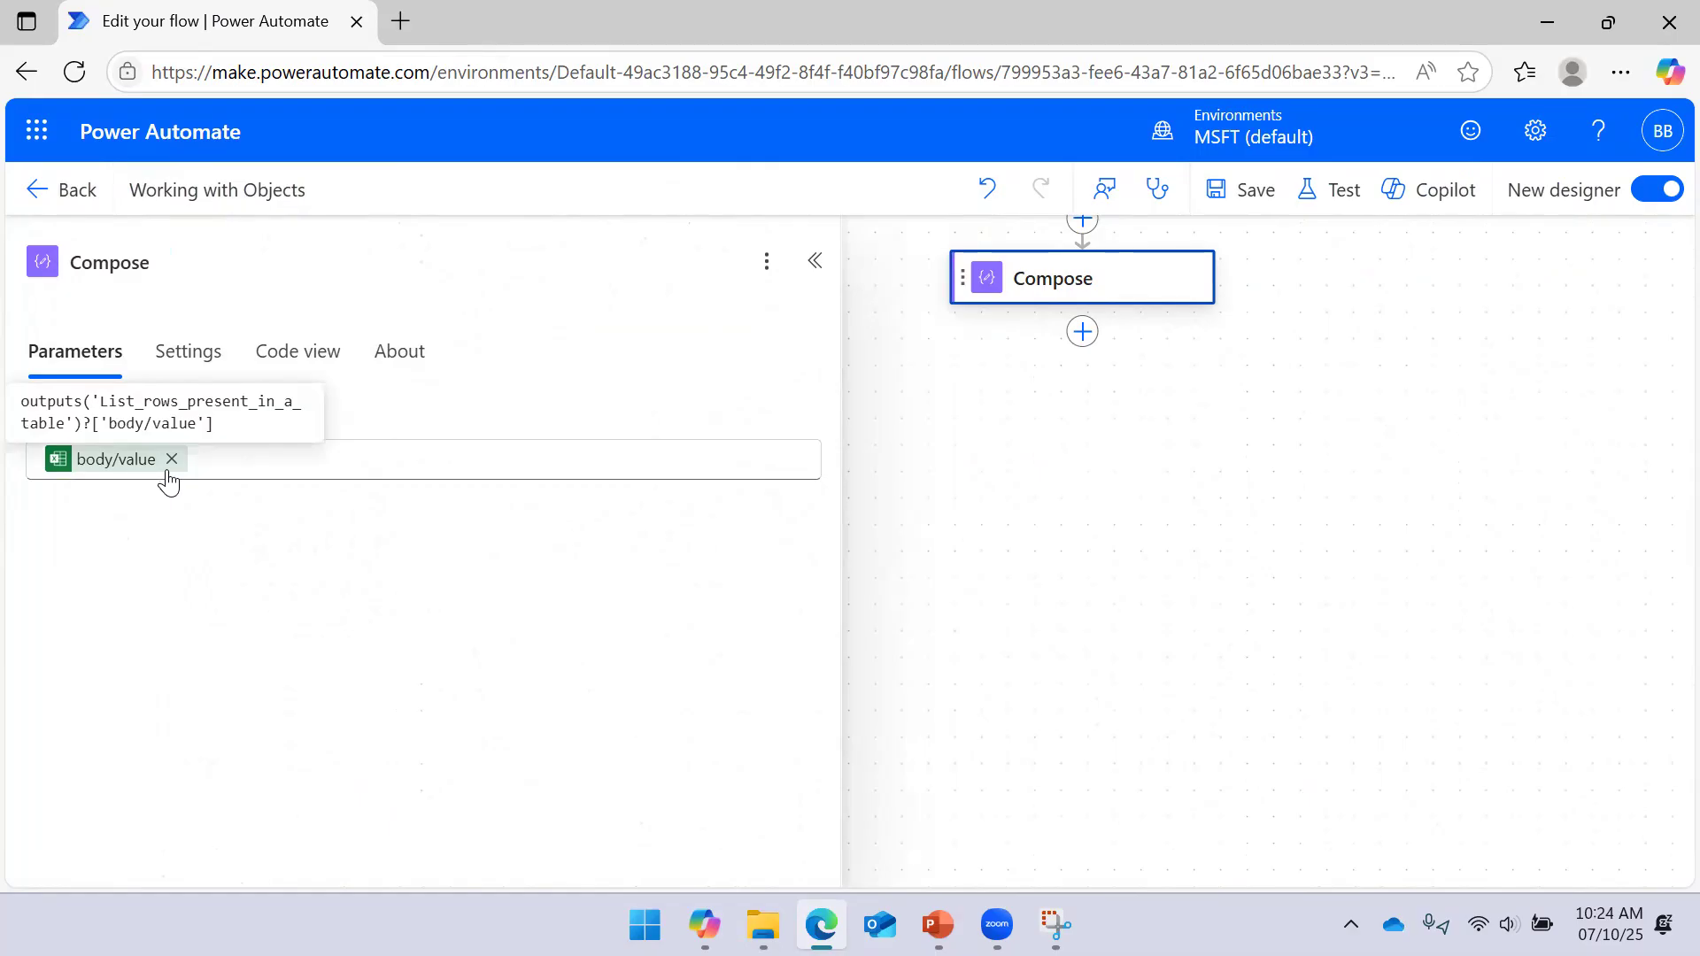
pyautogui.click(1113, 476)
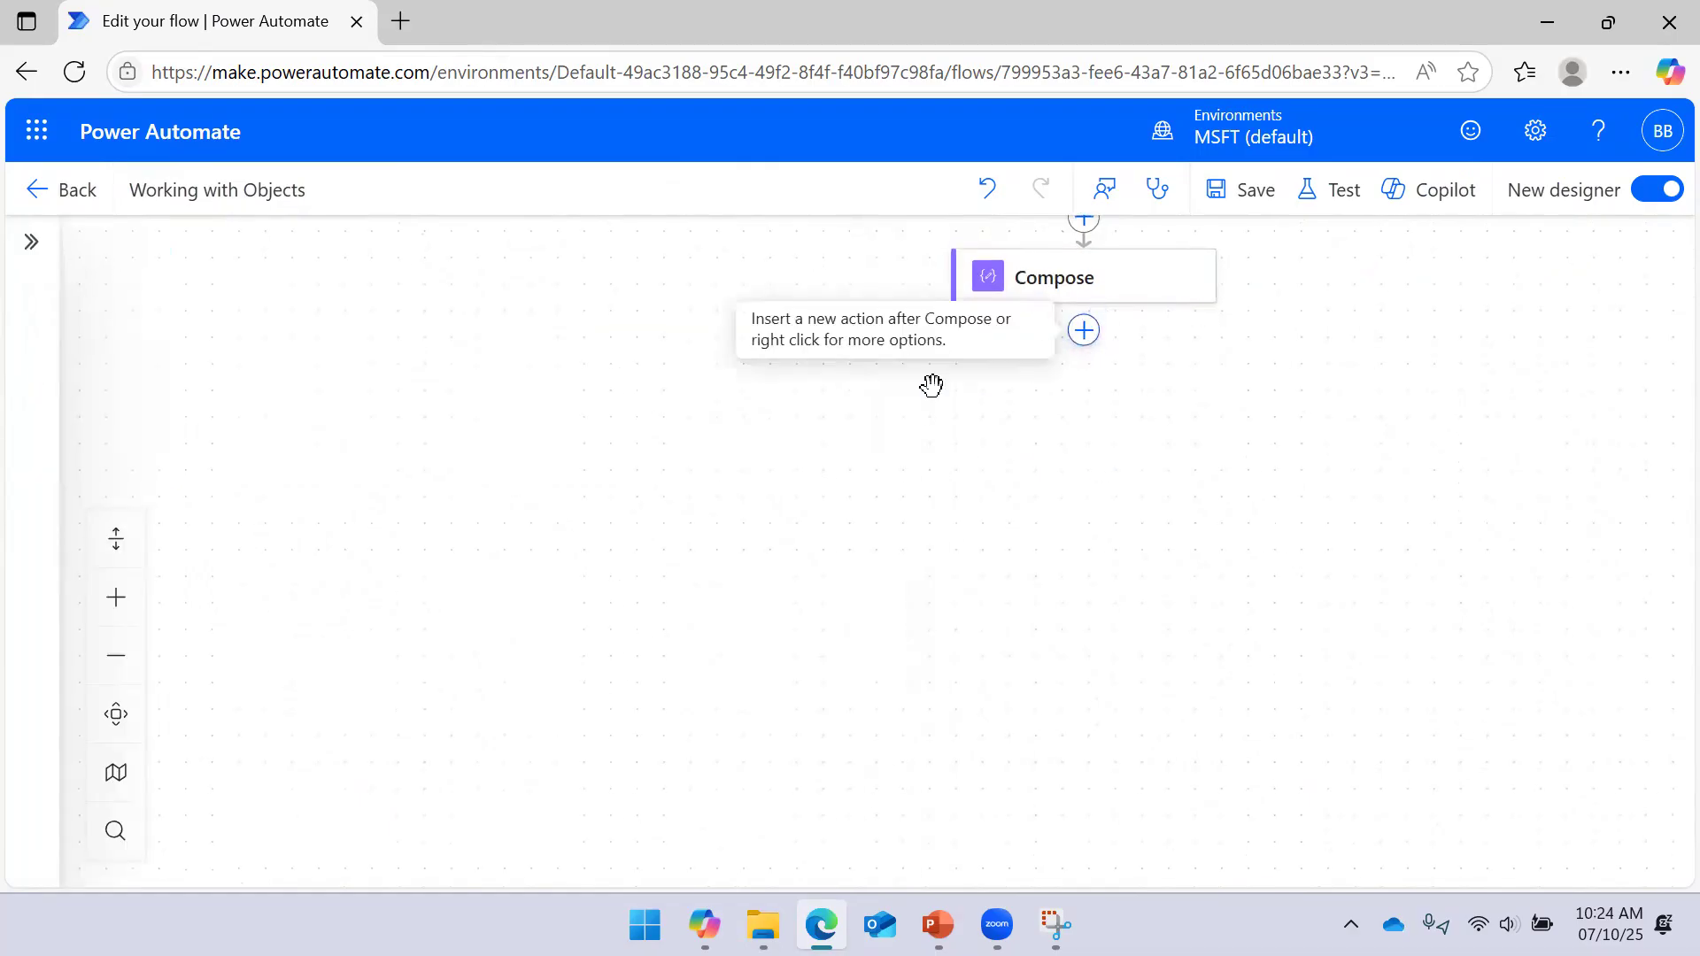
# Add an Apply to each loop after Compose that iterates over Compose's Outputs
pyautogui.click(1083, 330)
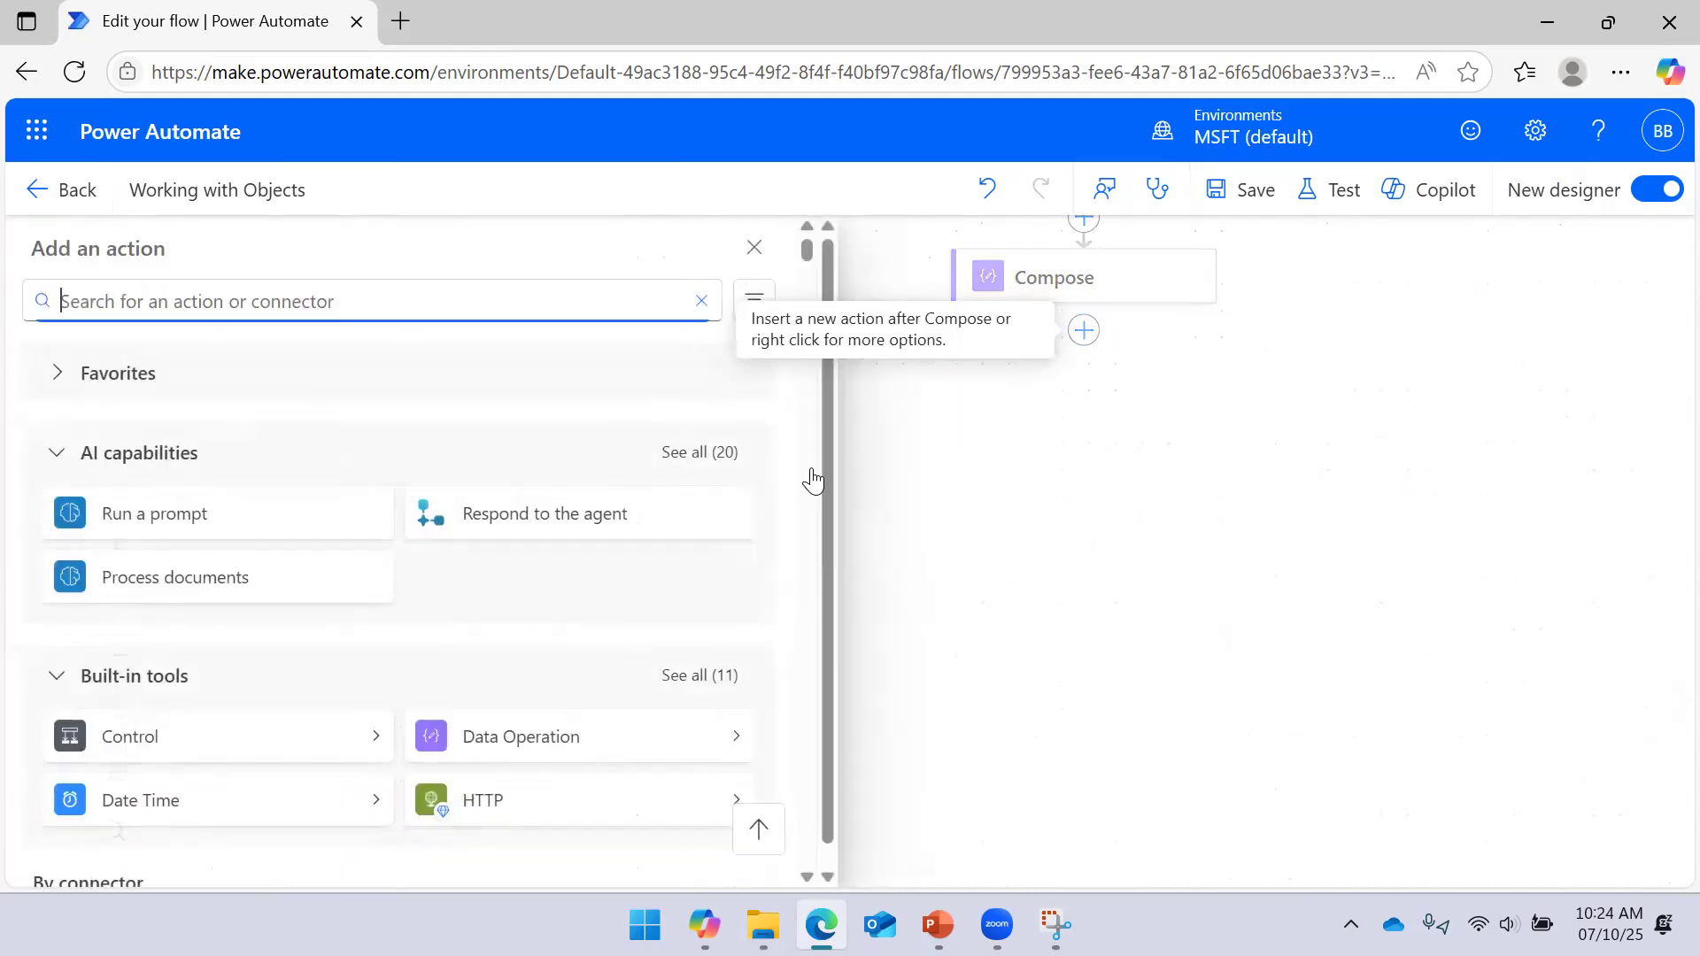
pyautogui.click(390, 751)
pyautogui.click(563, 370)
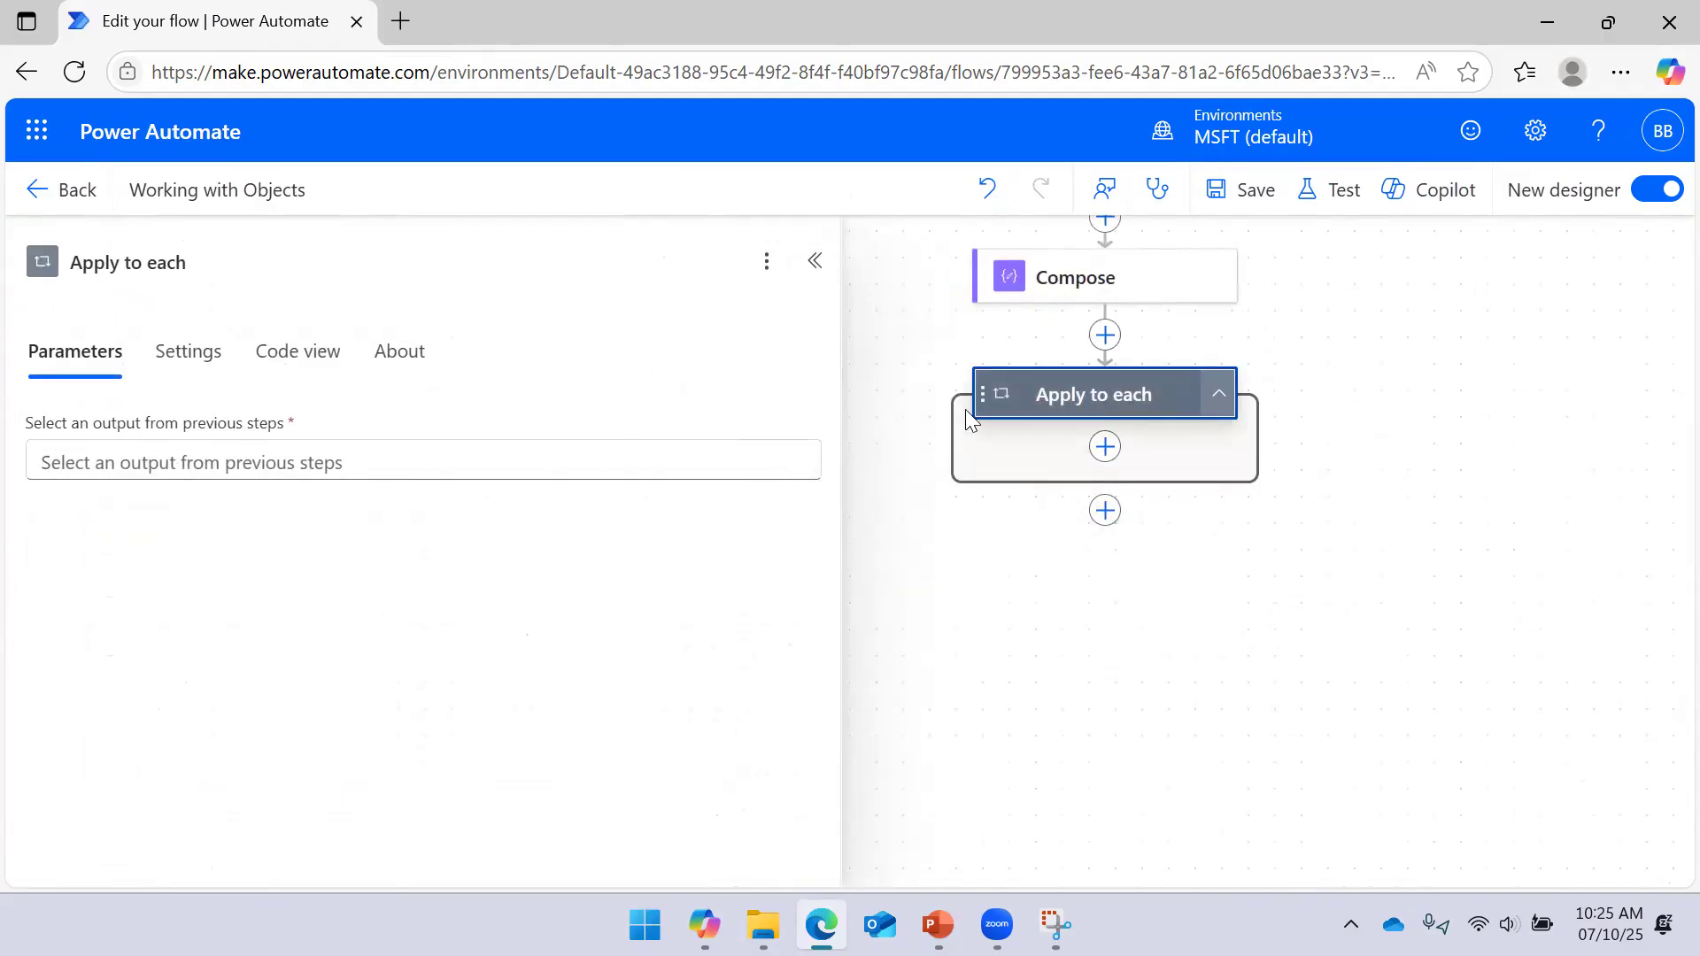
pyautogui.click(131, 464)
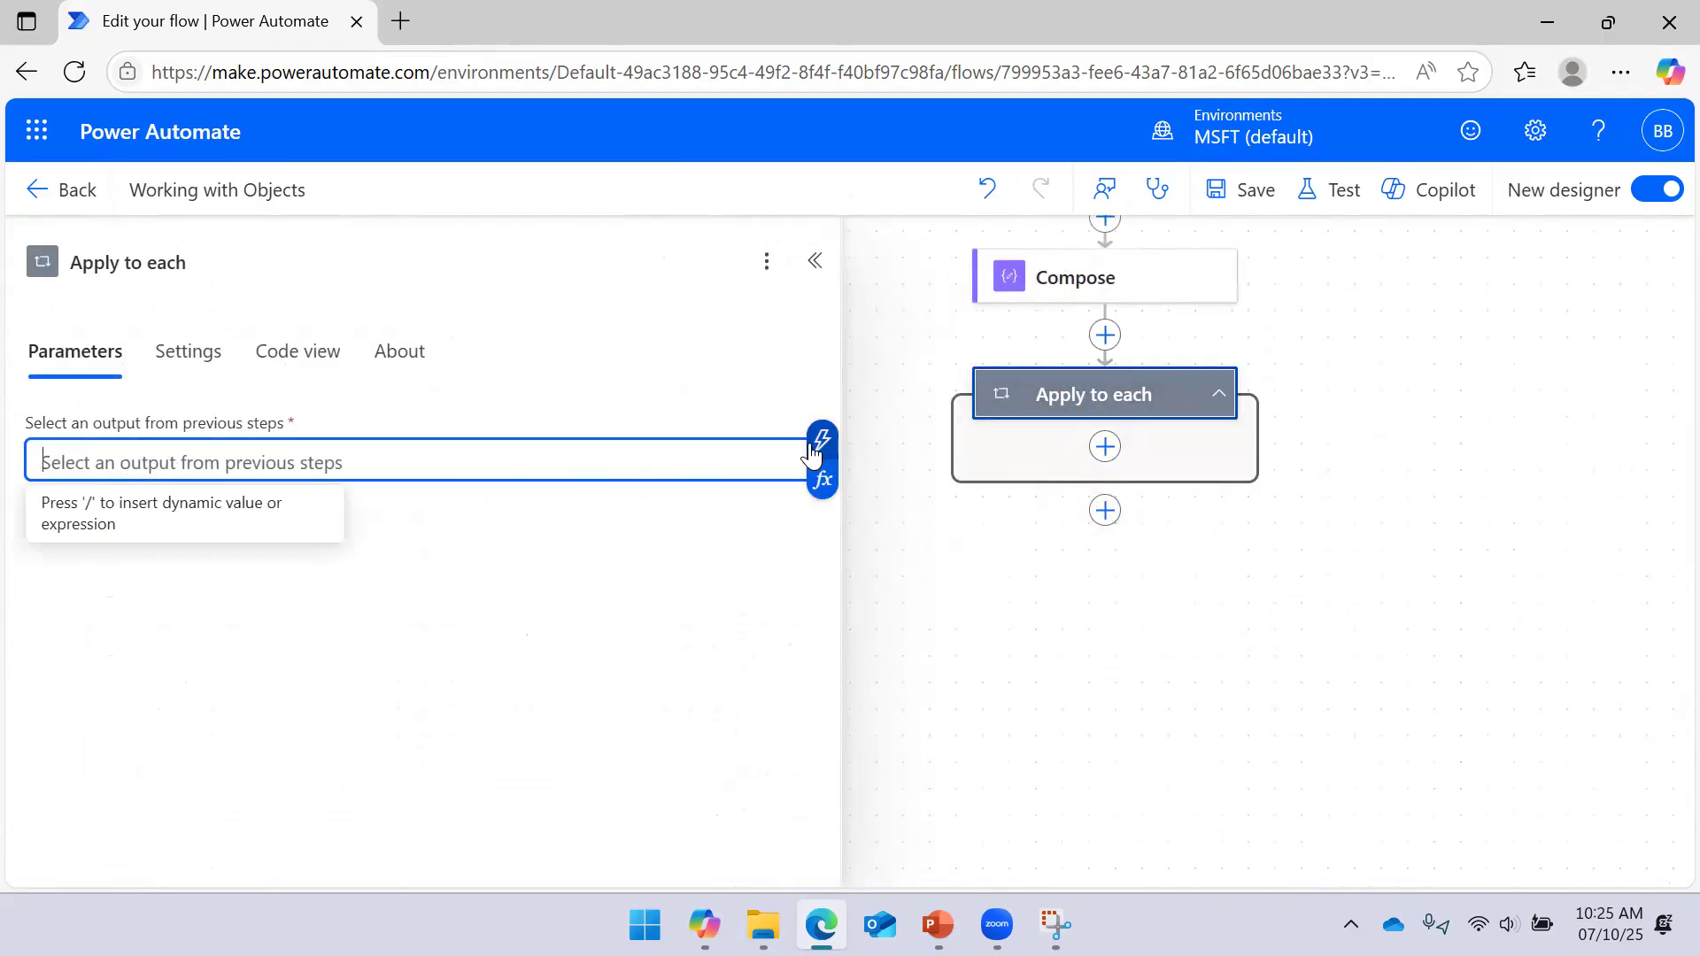
pyautogui.click(821, 441)
pyautogui.click(958, 438)
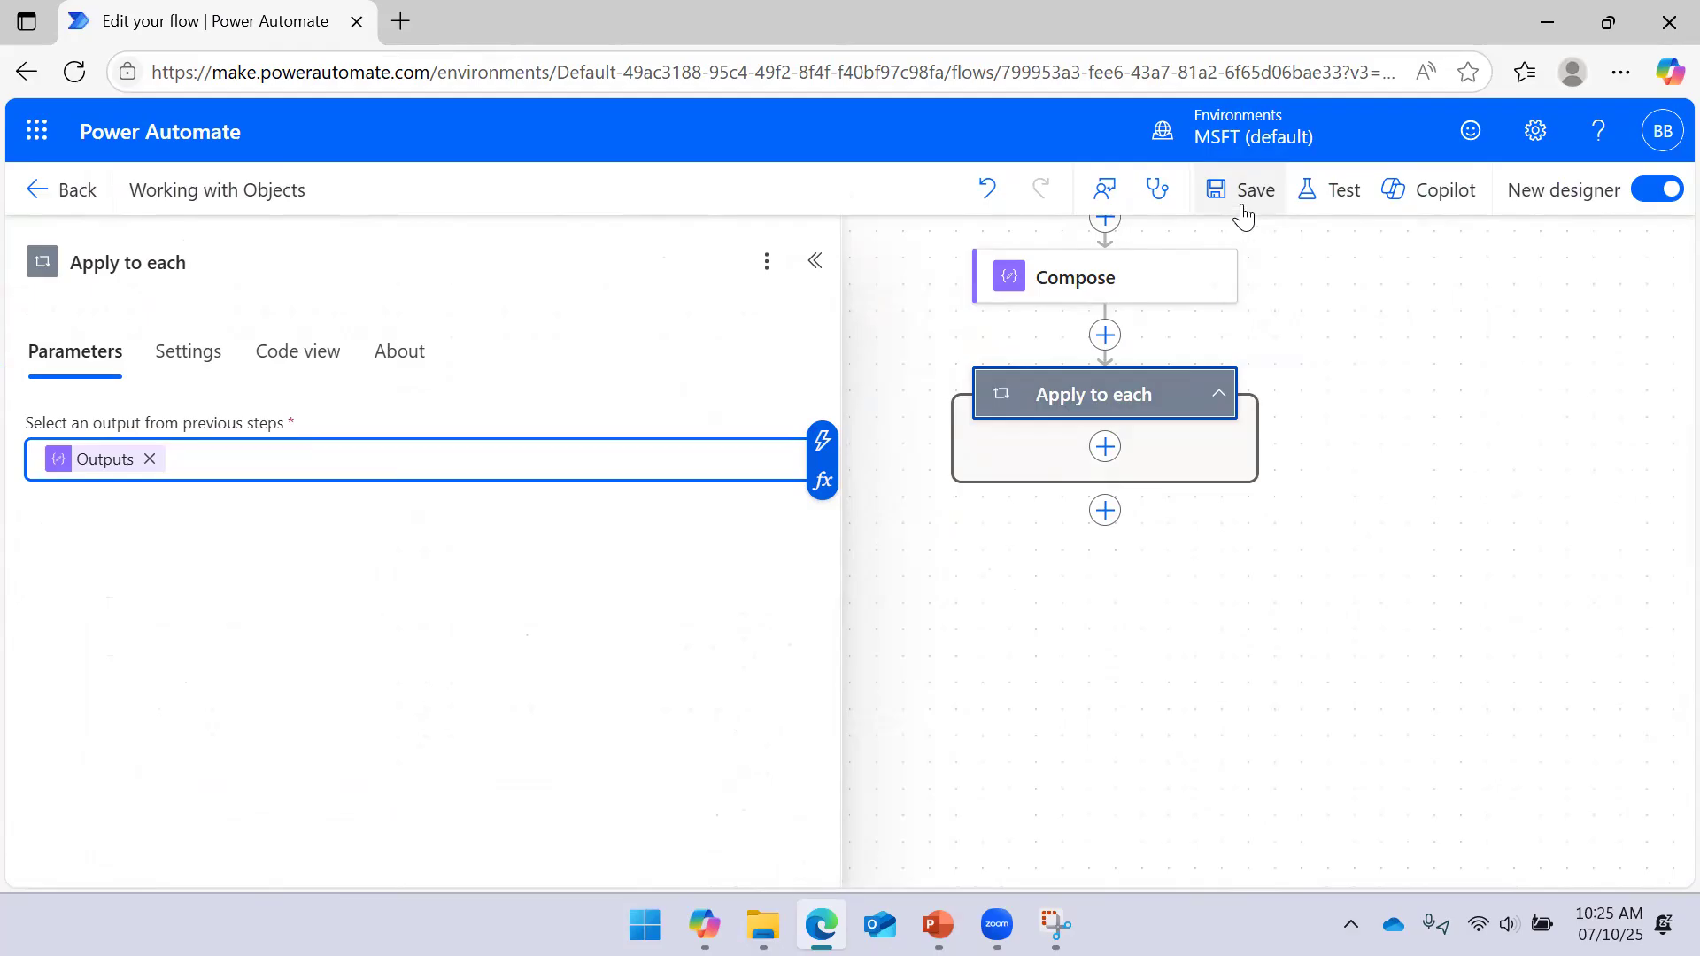
pyautogui.click(1105, 447)
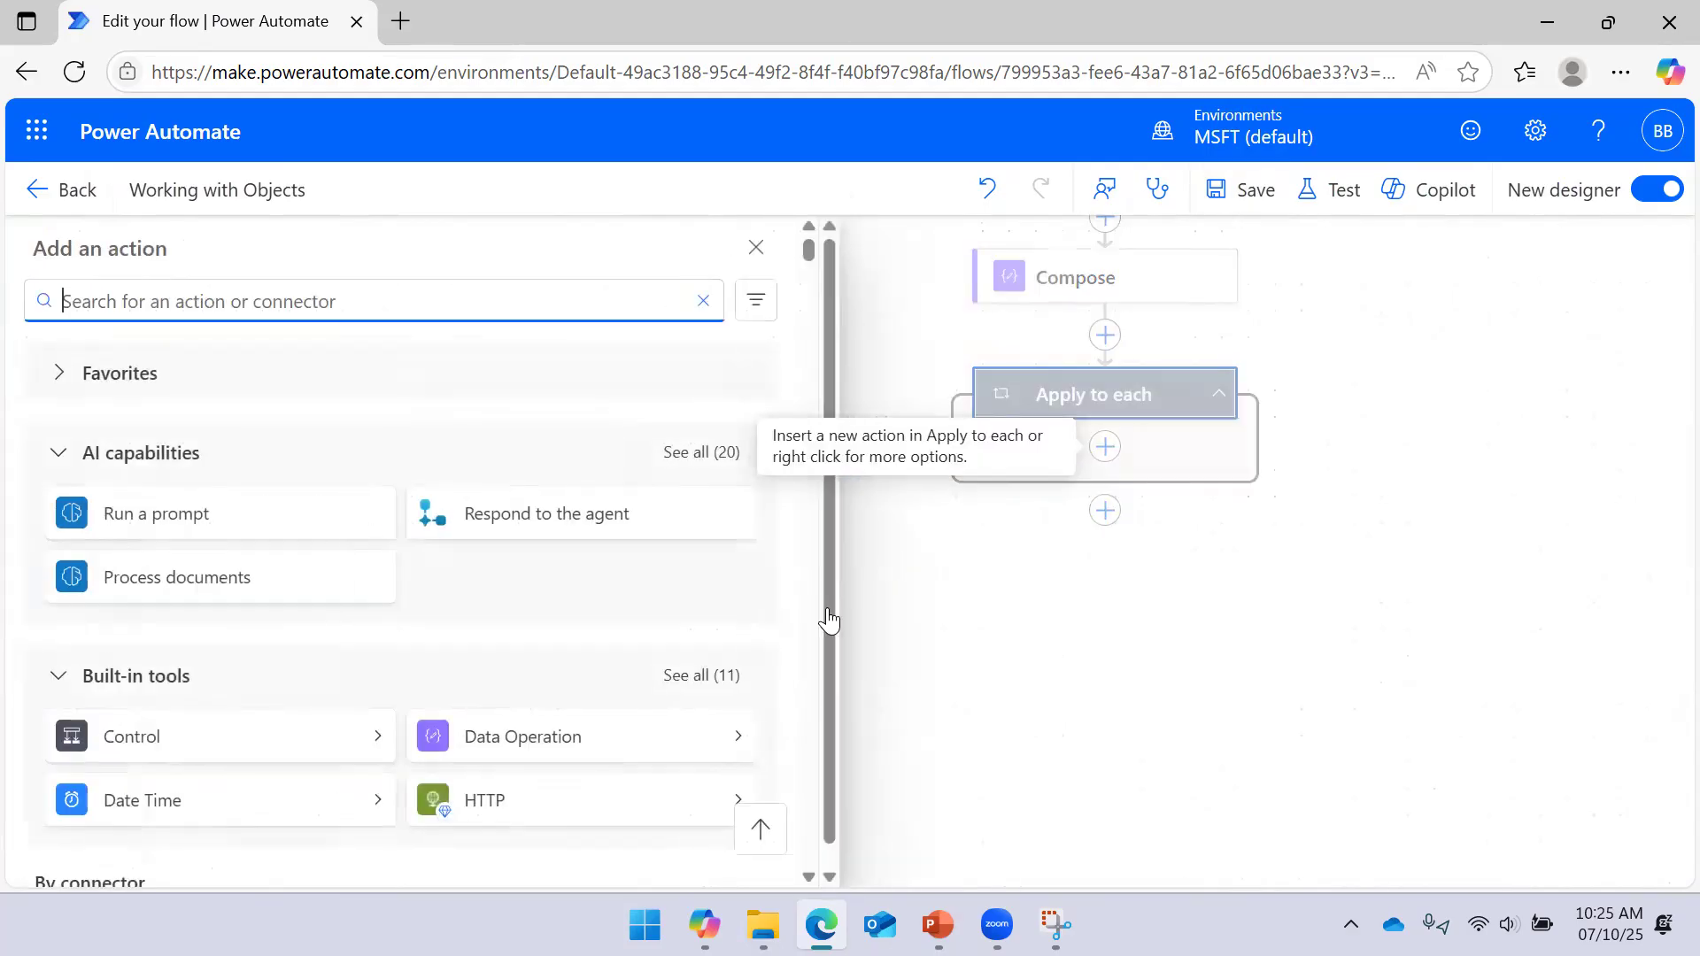
# Add a Compose 1 step inside Apply to each whose Inputs is the loop's Current item
pyautogui.scroll(-2, 349, 637)
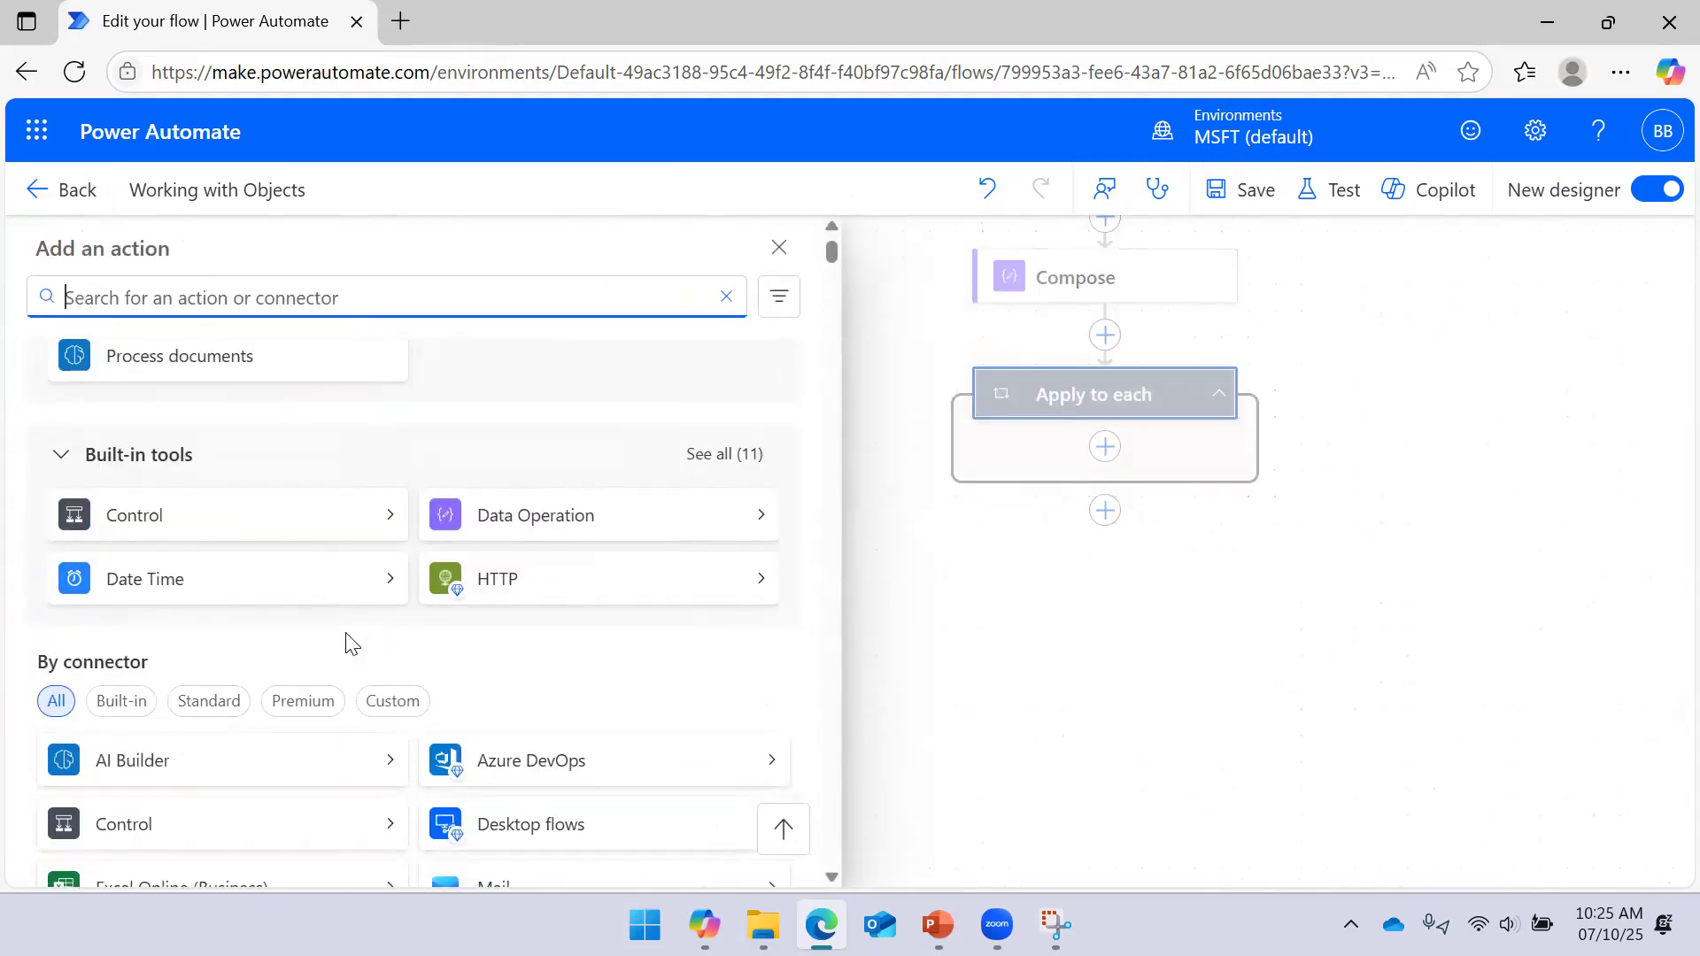
pyautogui.scroll(2, 440, 606)
pyautogui.scroll(-2, 566, 609)
pyautogui.click(764, 528)
pyautogui.click(187, 376)
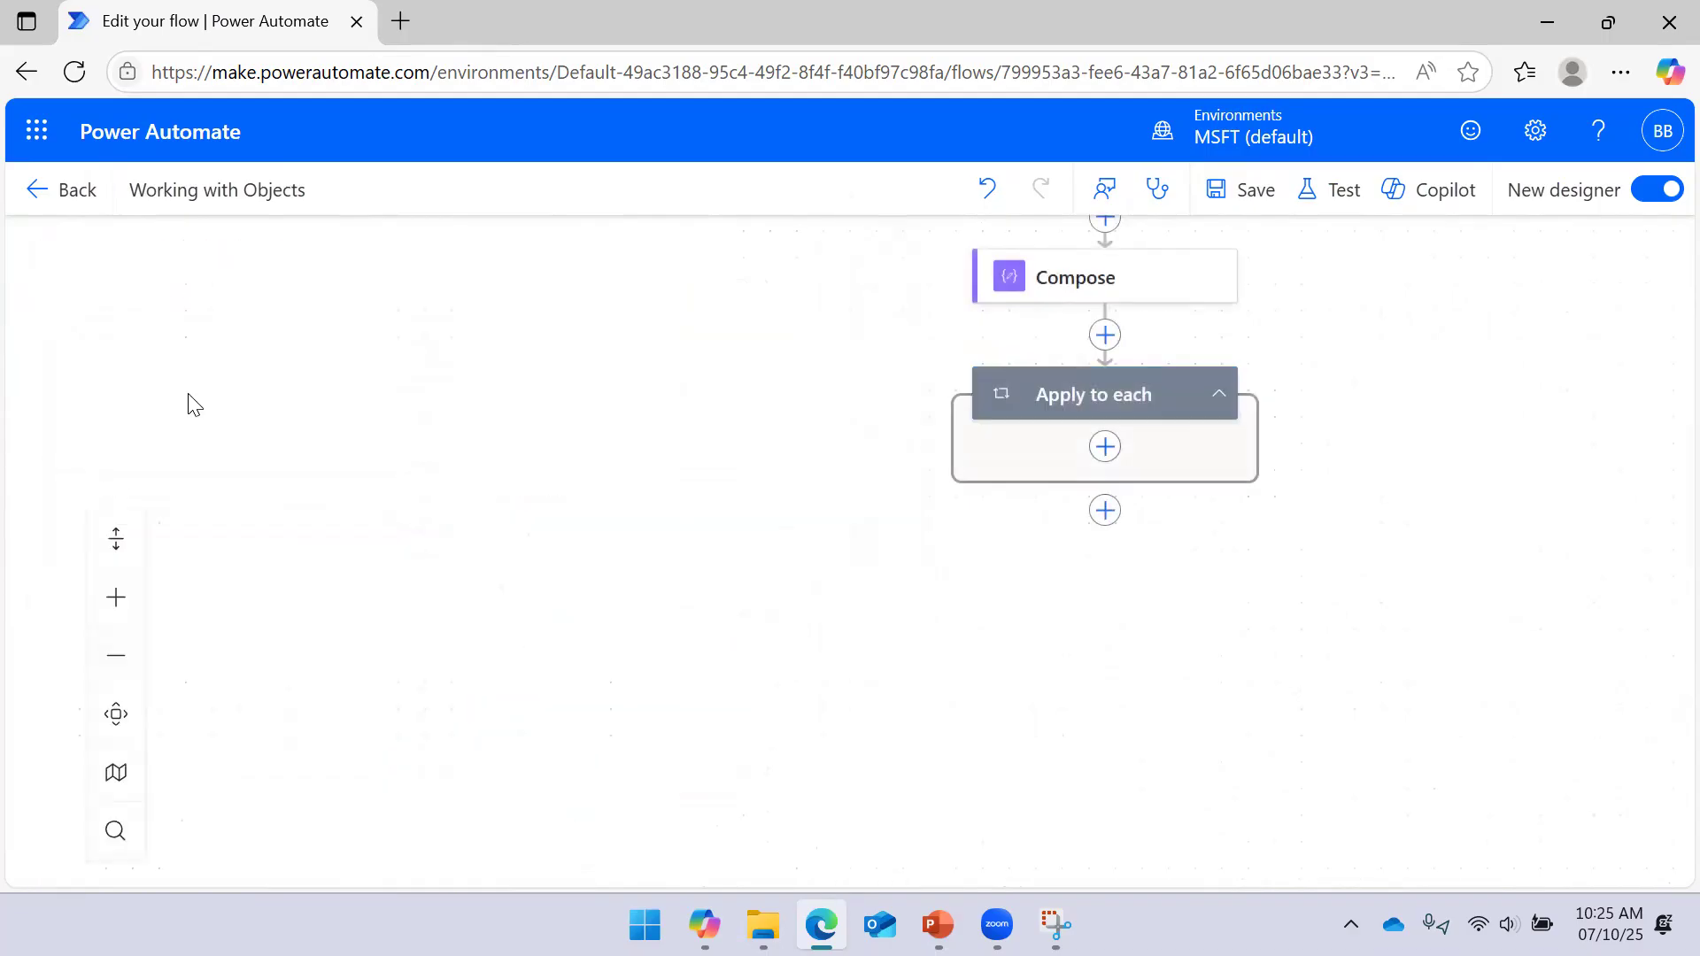
pyautogui.click(197, 463)
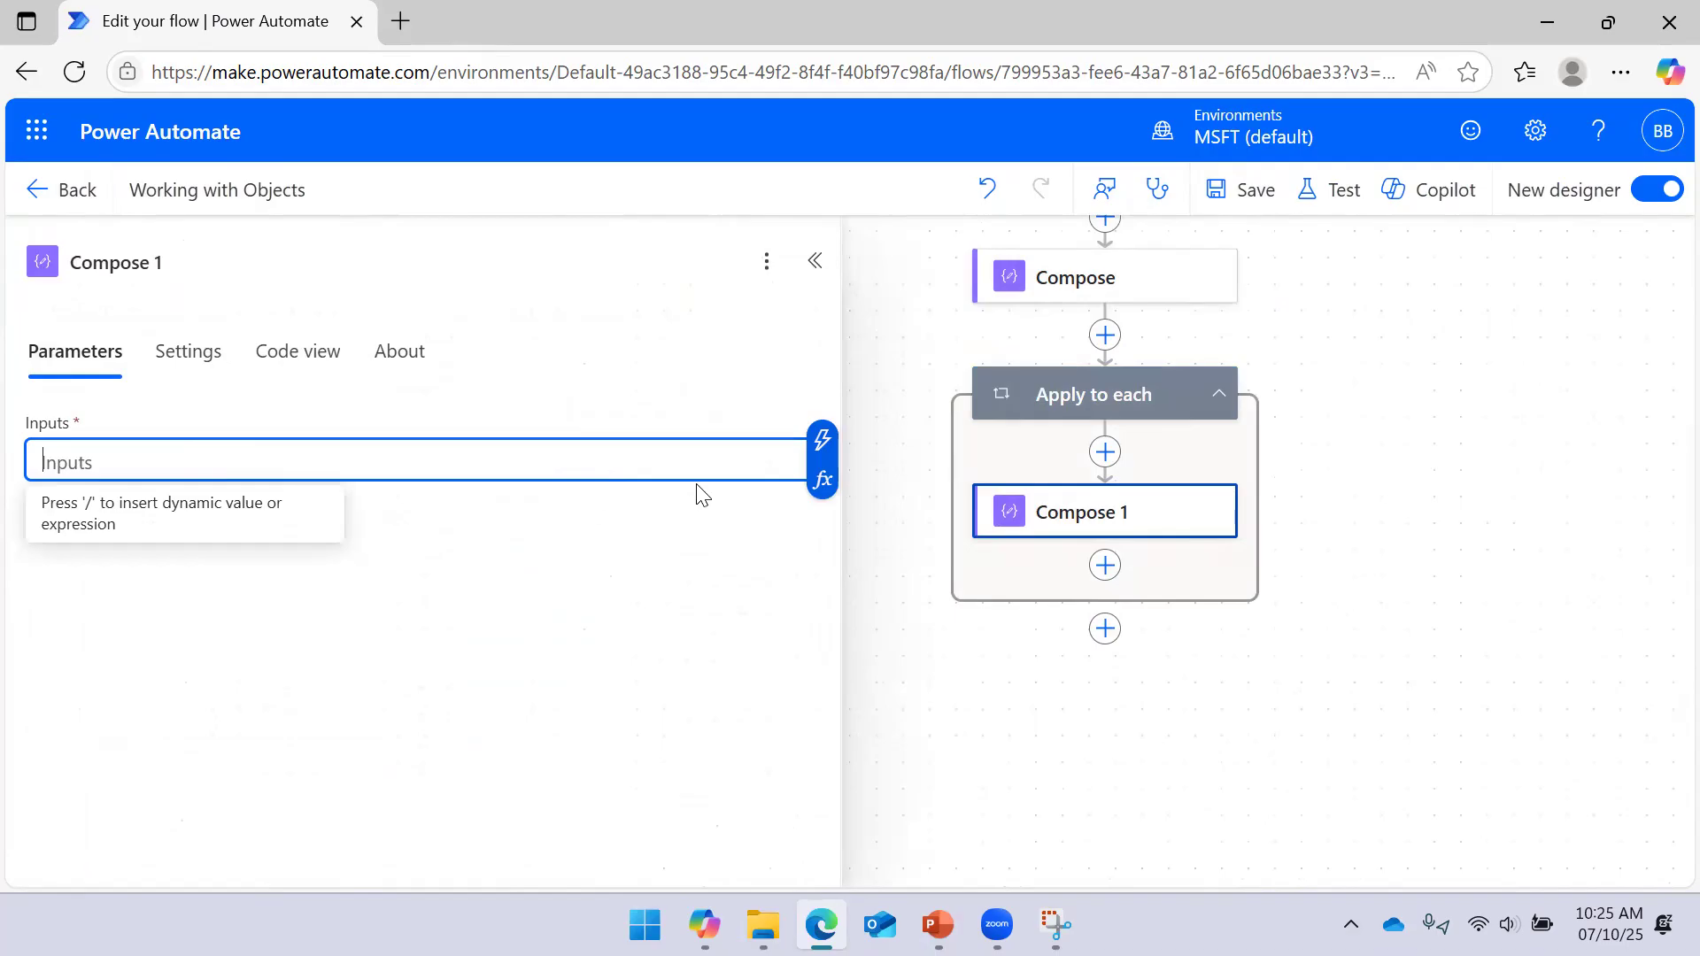
pyautogui.click(816, 441)
pyautogui.scroll(-10, 980, 507)
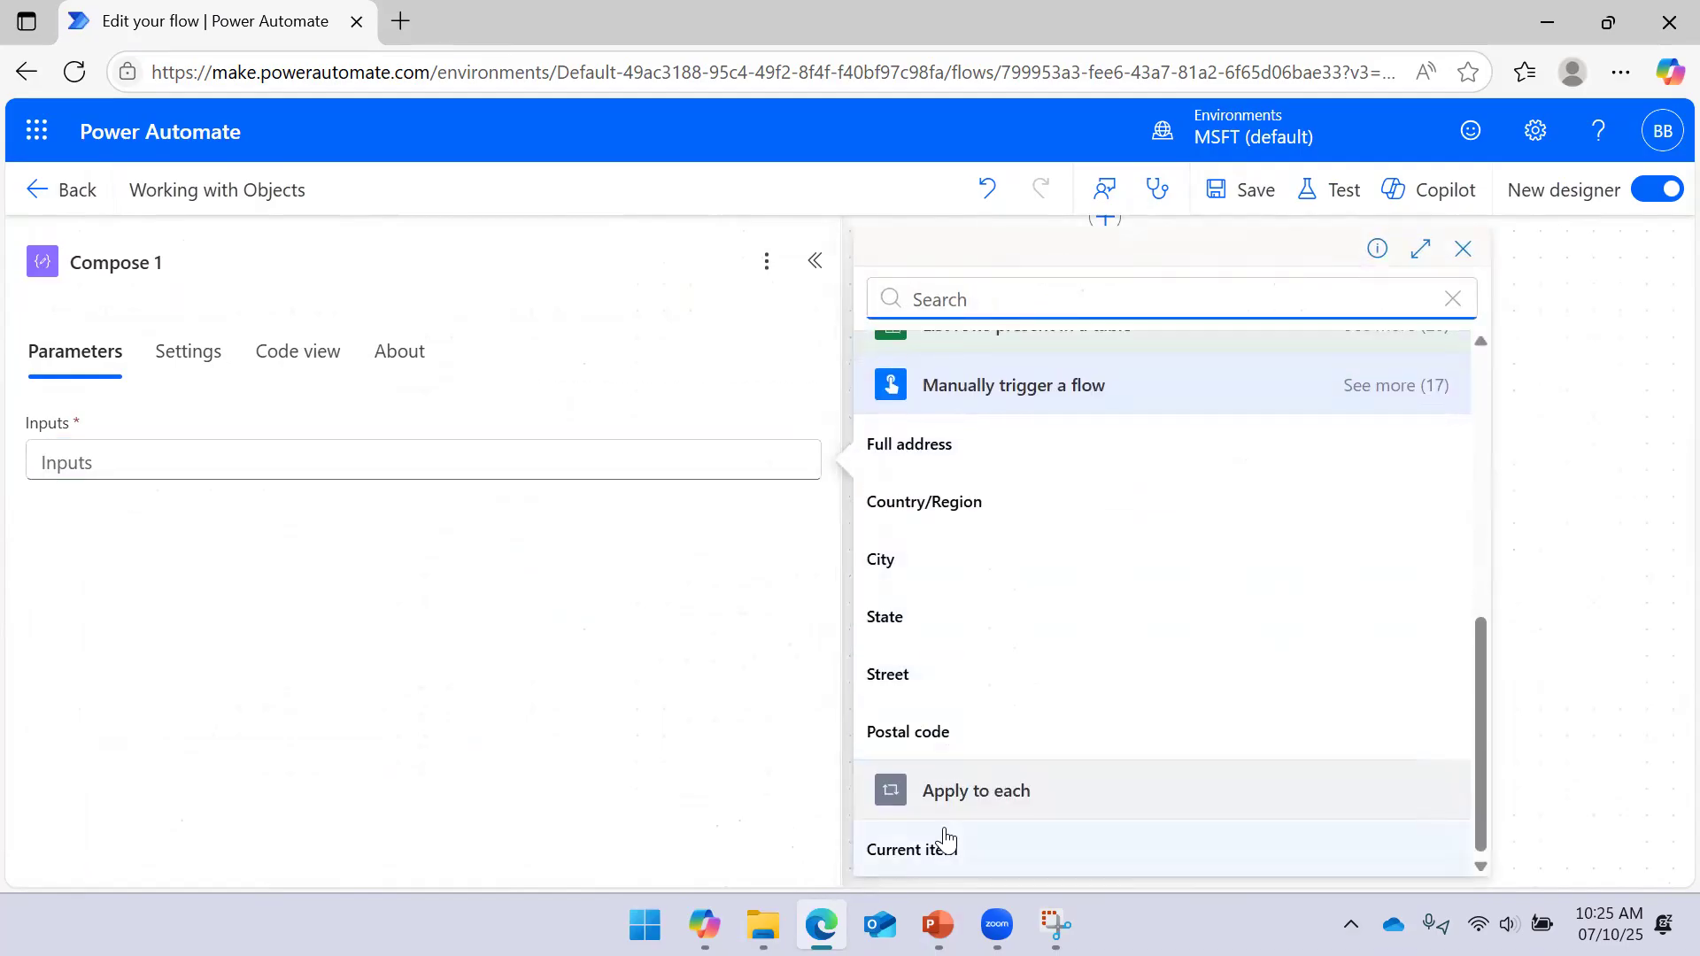
pyautogui.click(943, 843)
pyautogui.moveTo(98, 467)
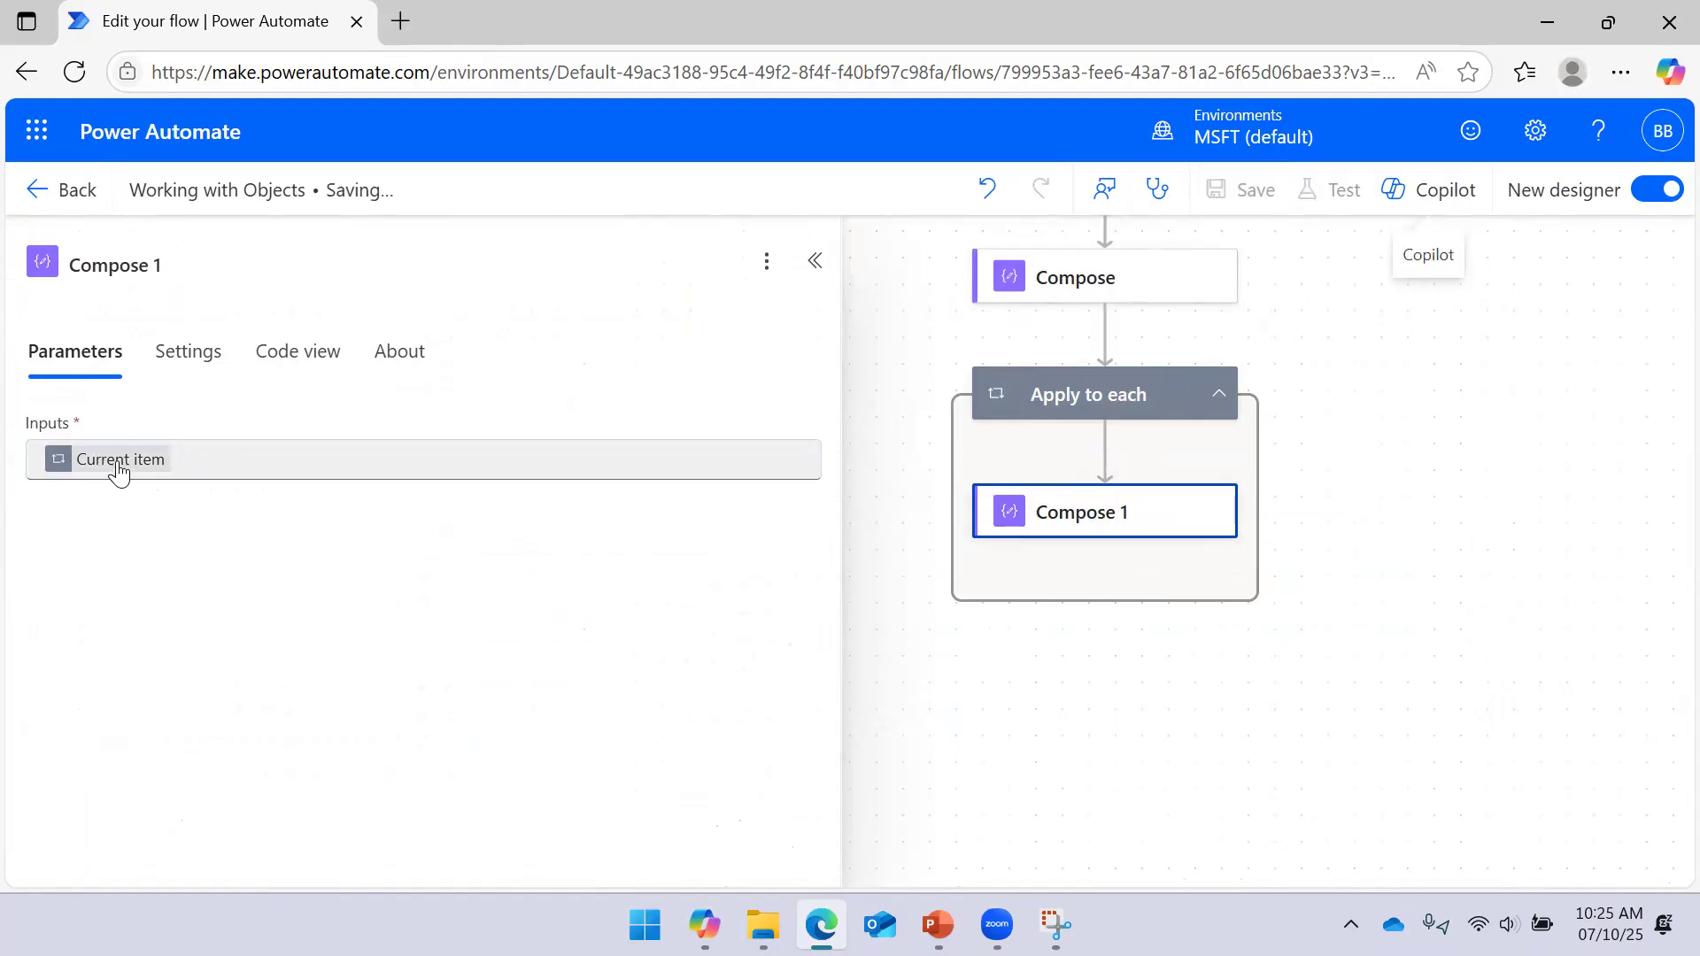
pyautogui.moveTo(124, 514)
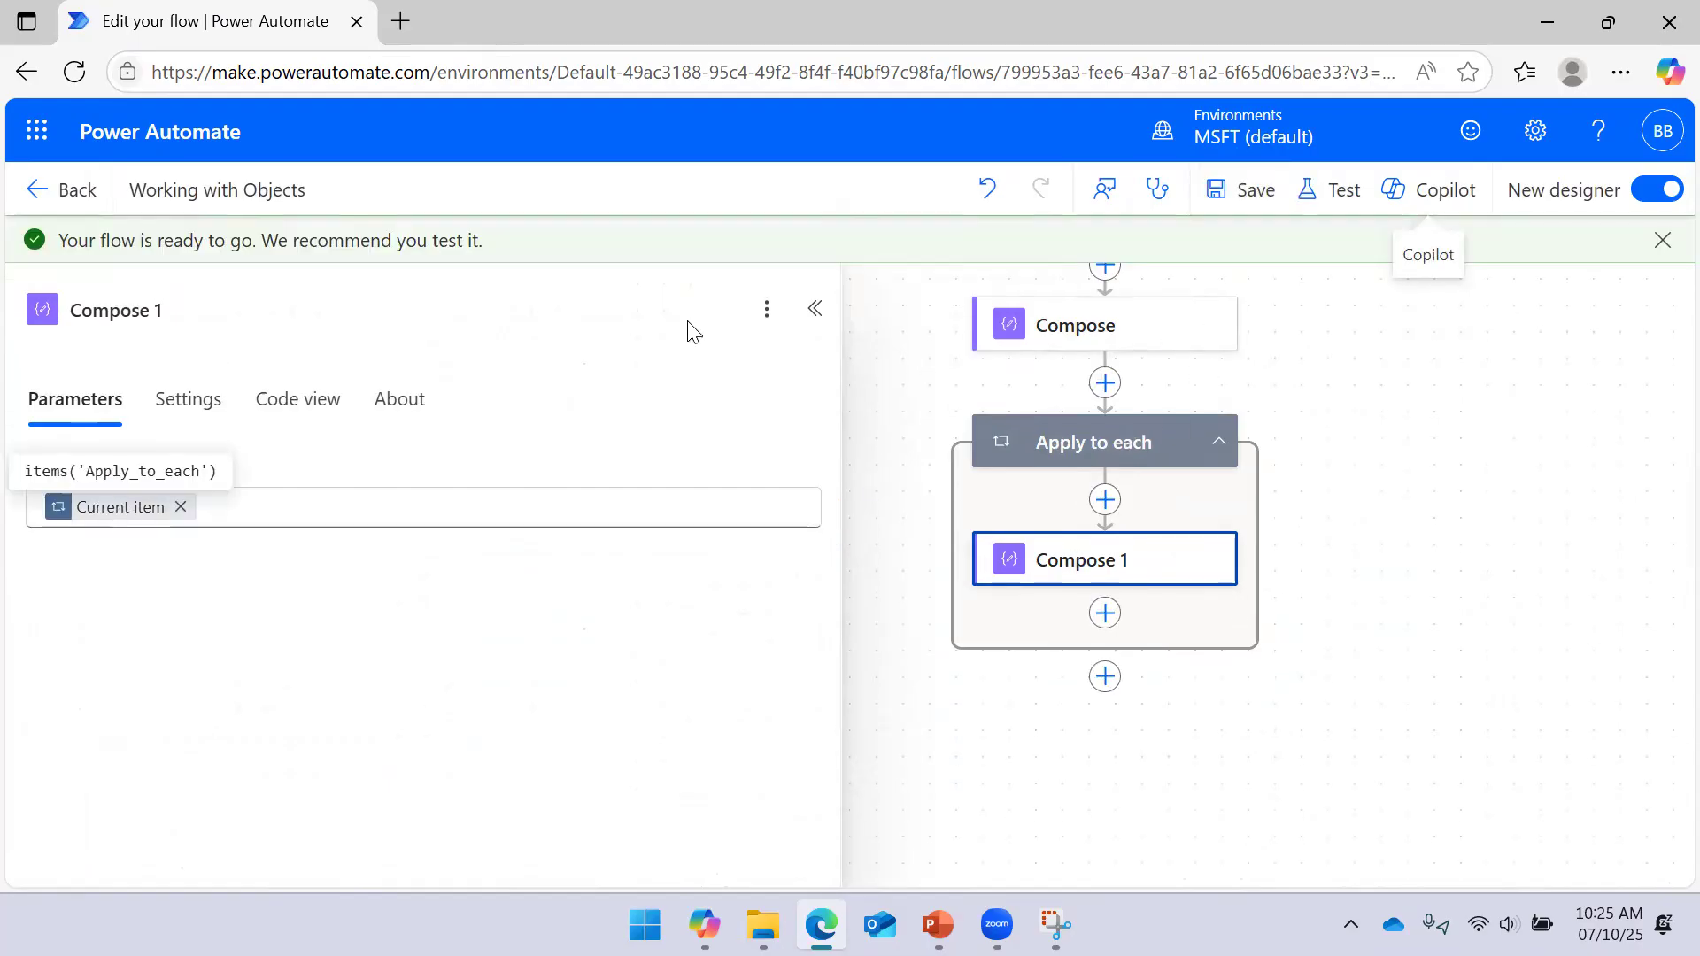
pyautogui.click(813, 308)
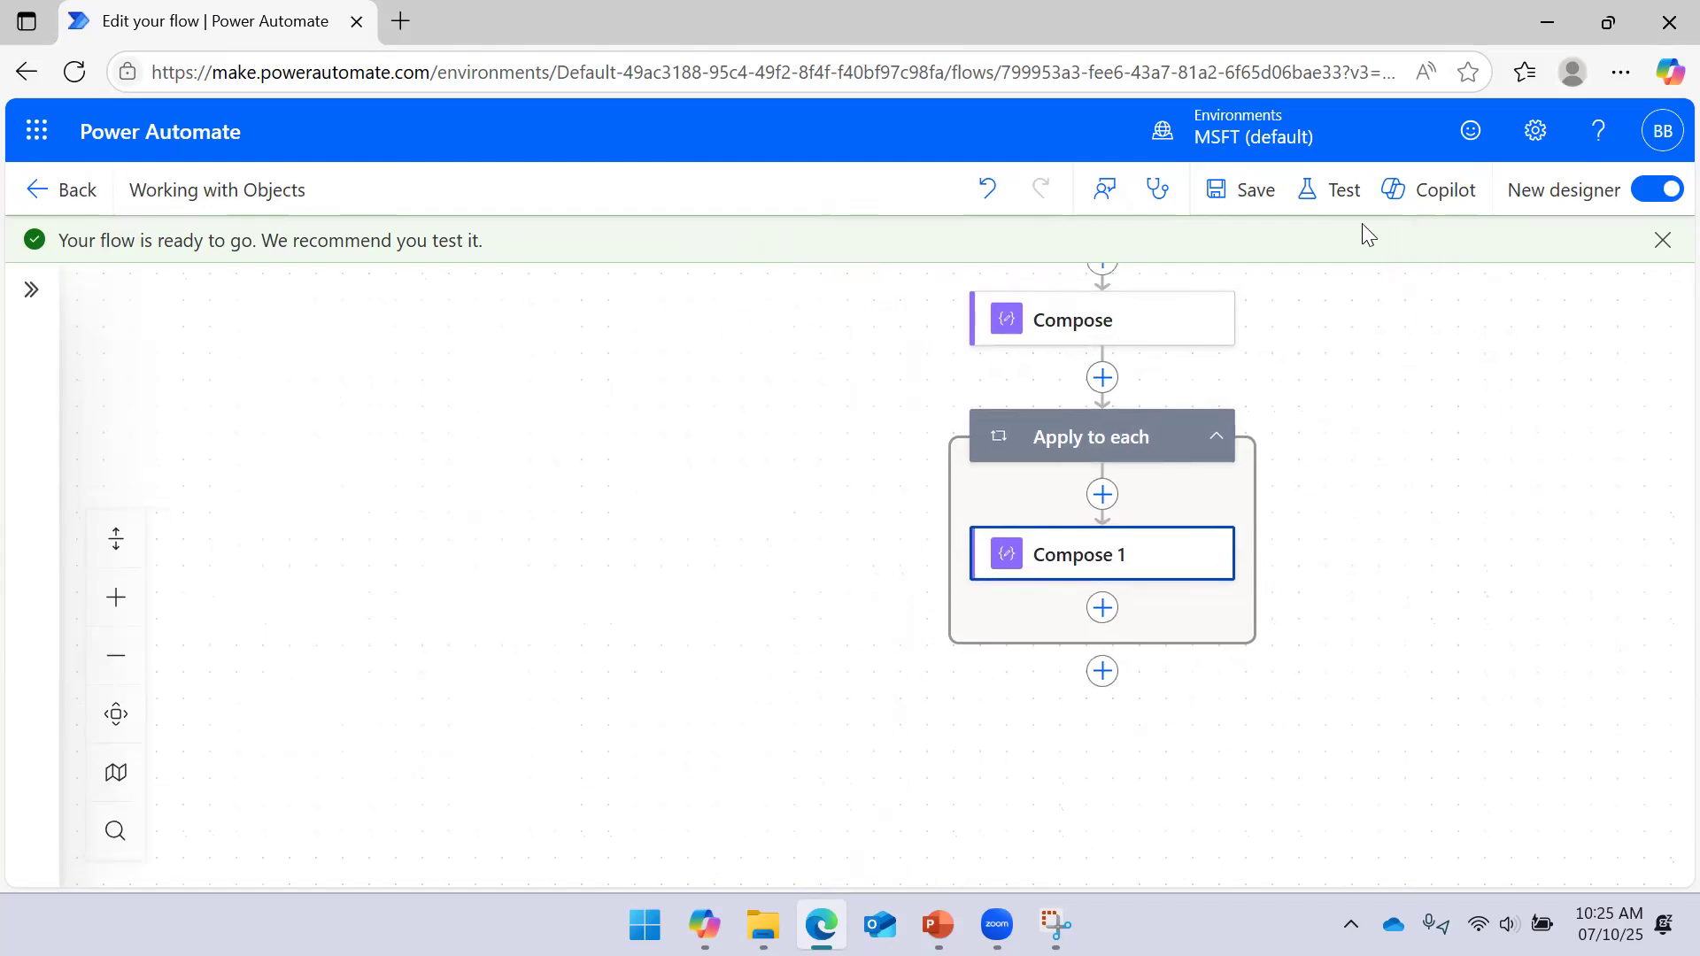
# Run a manual test of the flow
pyautogui.click(1330, 189)
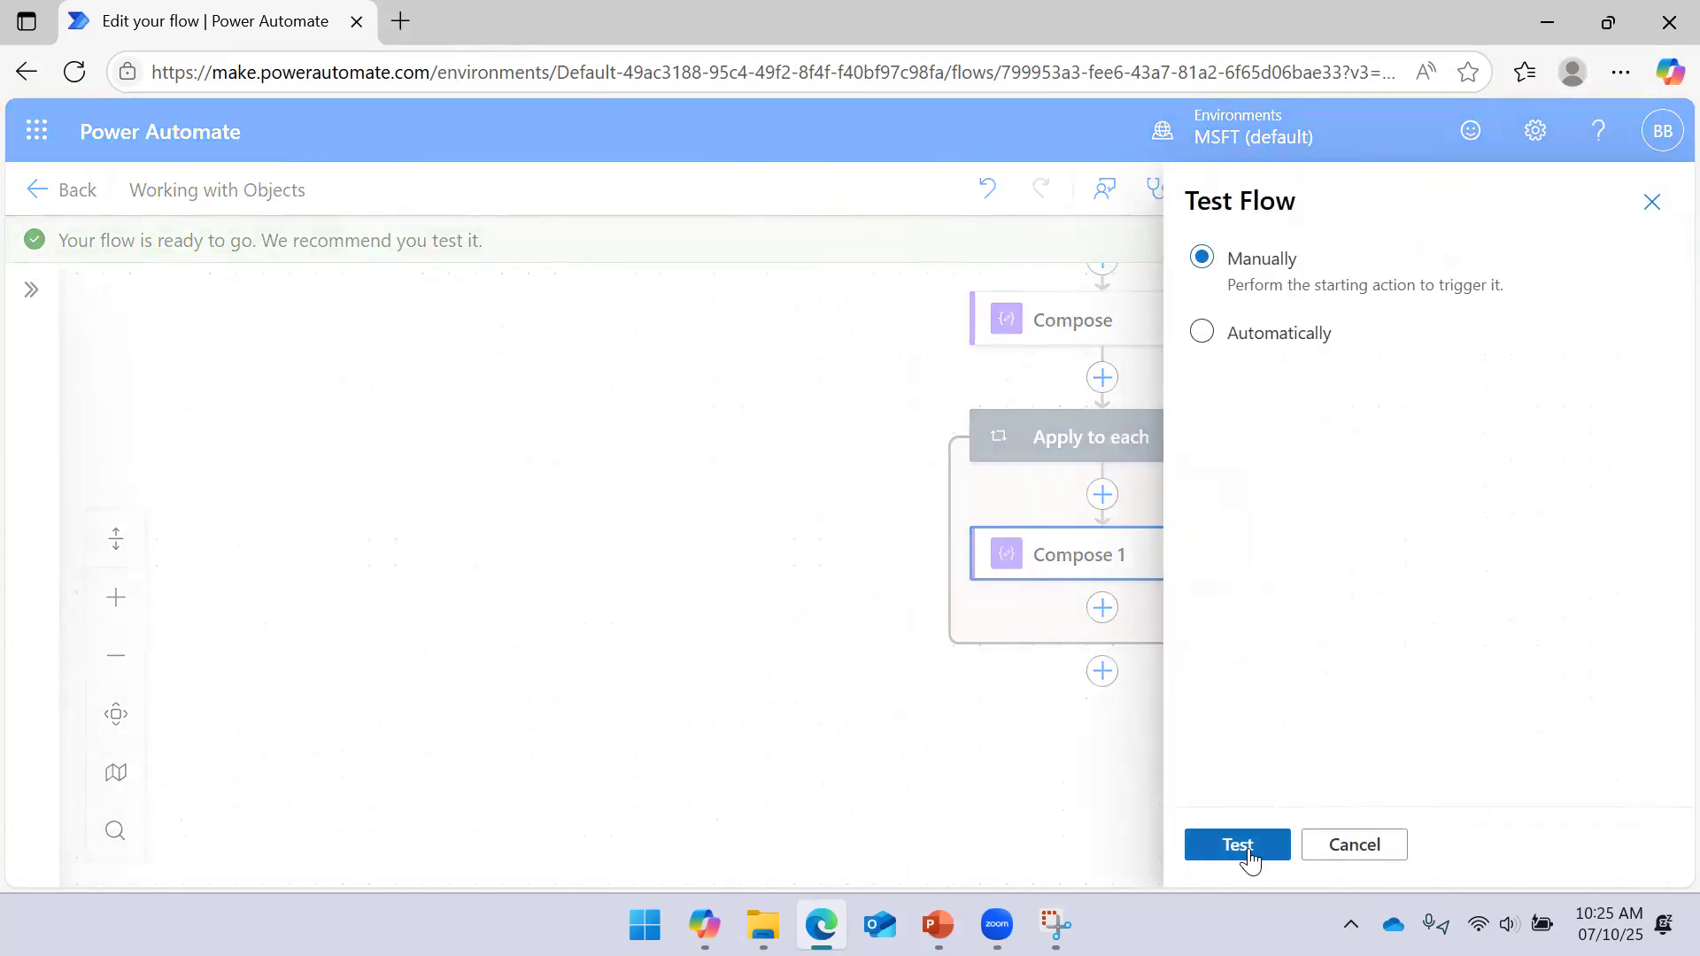
pyautogui.click(1248, 853)
pyautogui.click(1249, 841)
pyautogui.click(1253, 835)
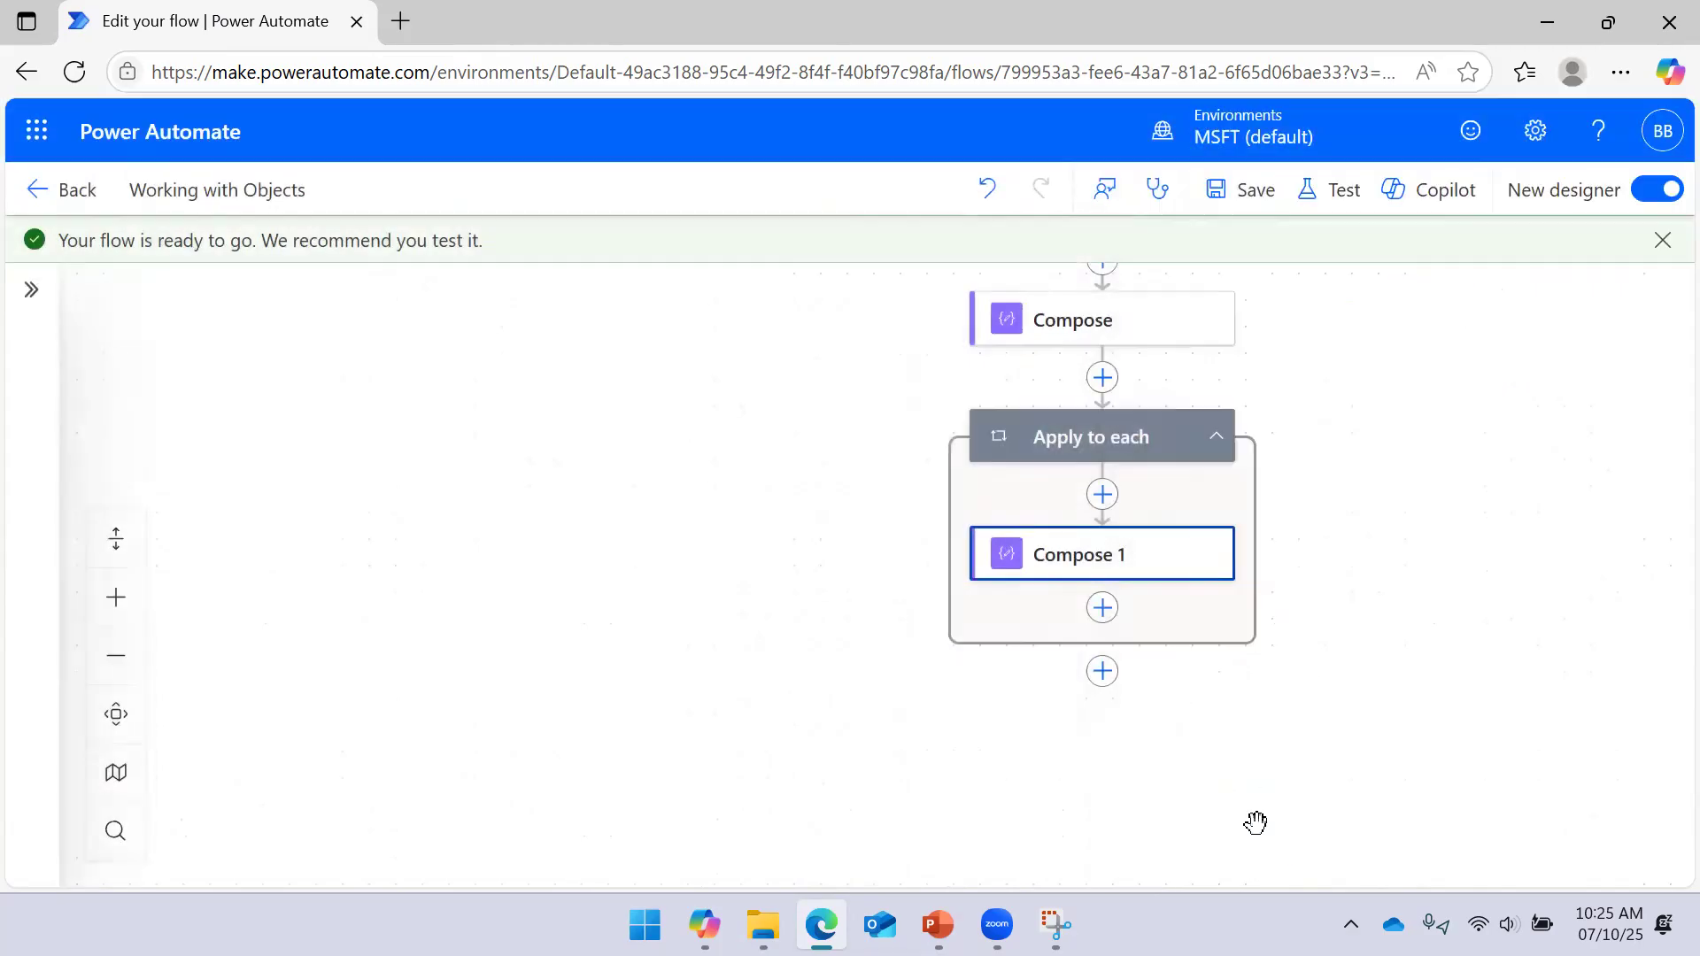
# Inspect the Compose step's run results and its raw output JSON
pyautogui.moveTo(1484, 535); pyautogui.dragTo(1316, 508)
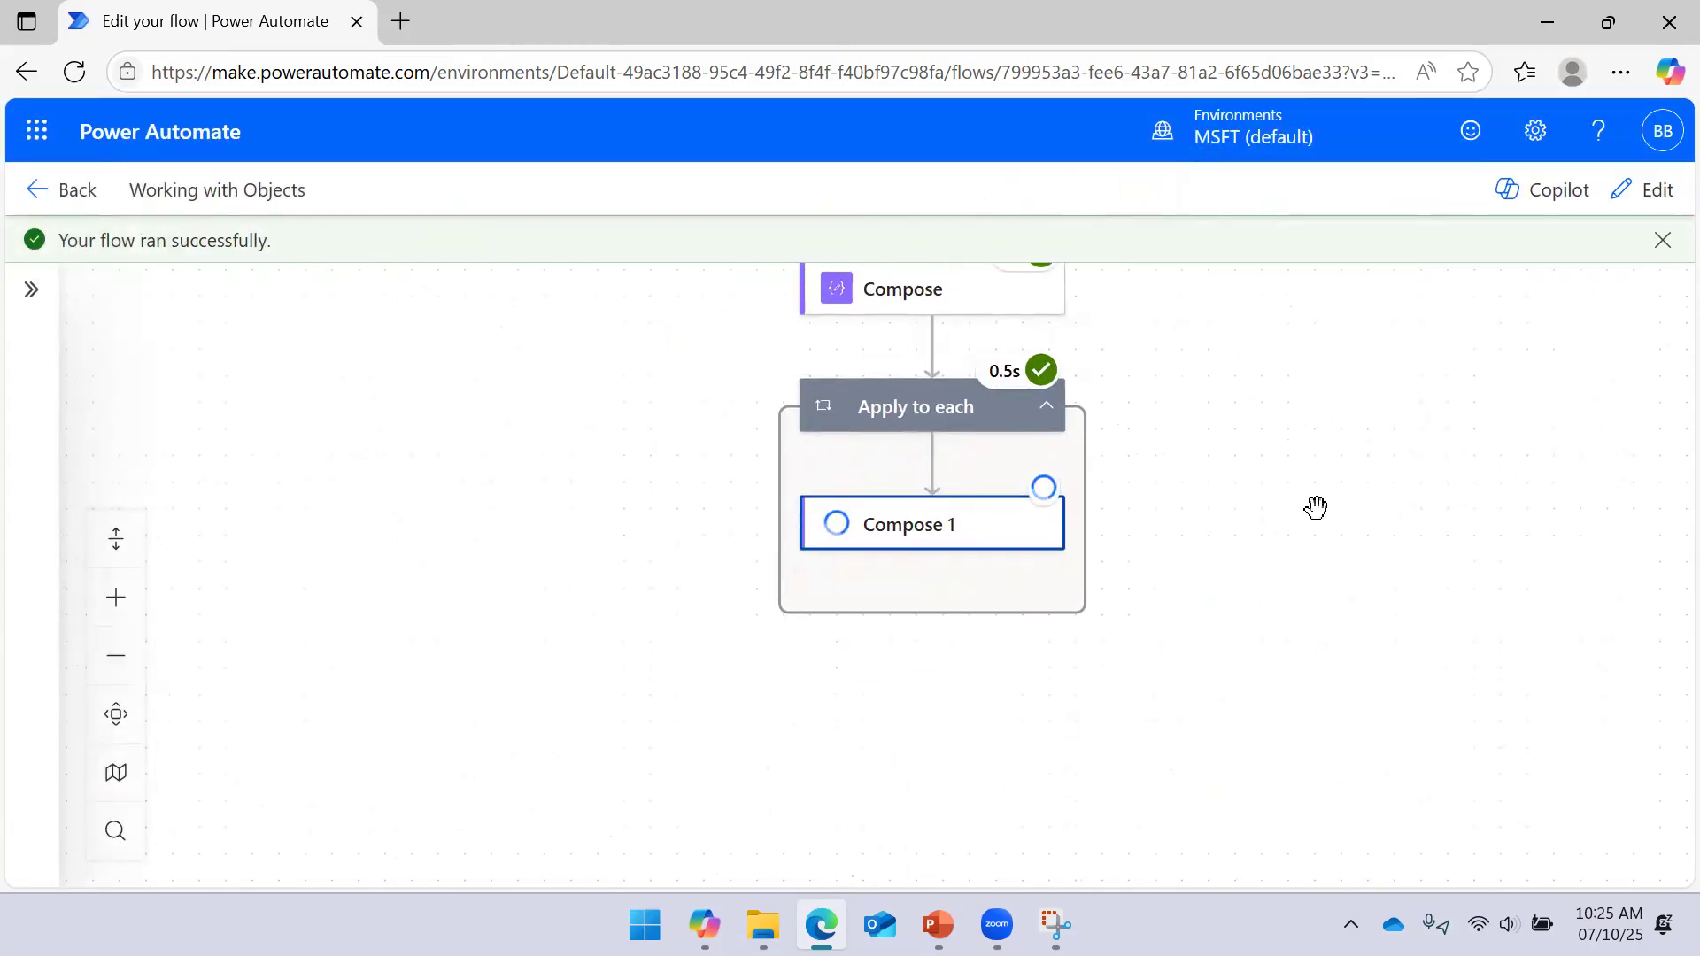
pyautogui.moveTo(1295, 389); pyautogui.dragTo(1298, 467)
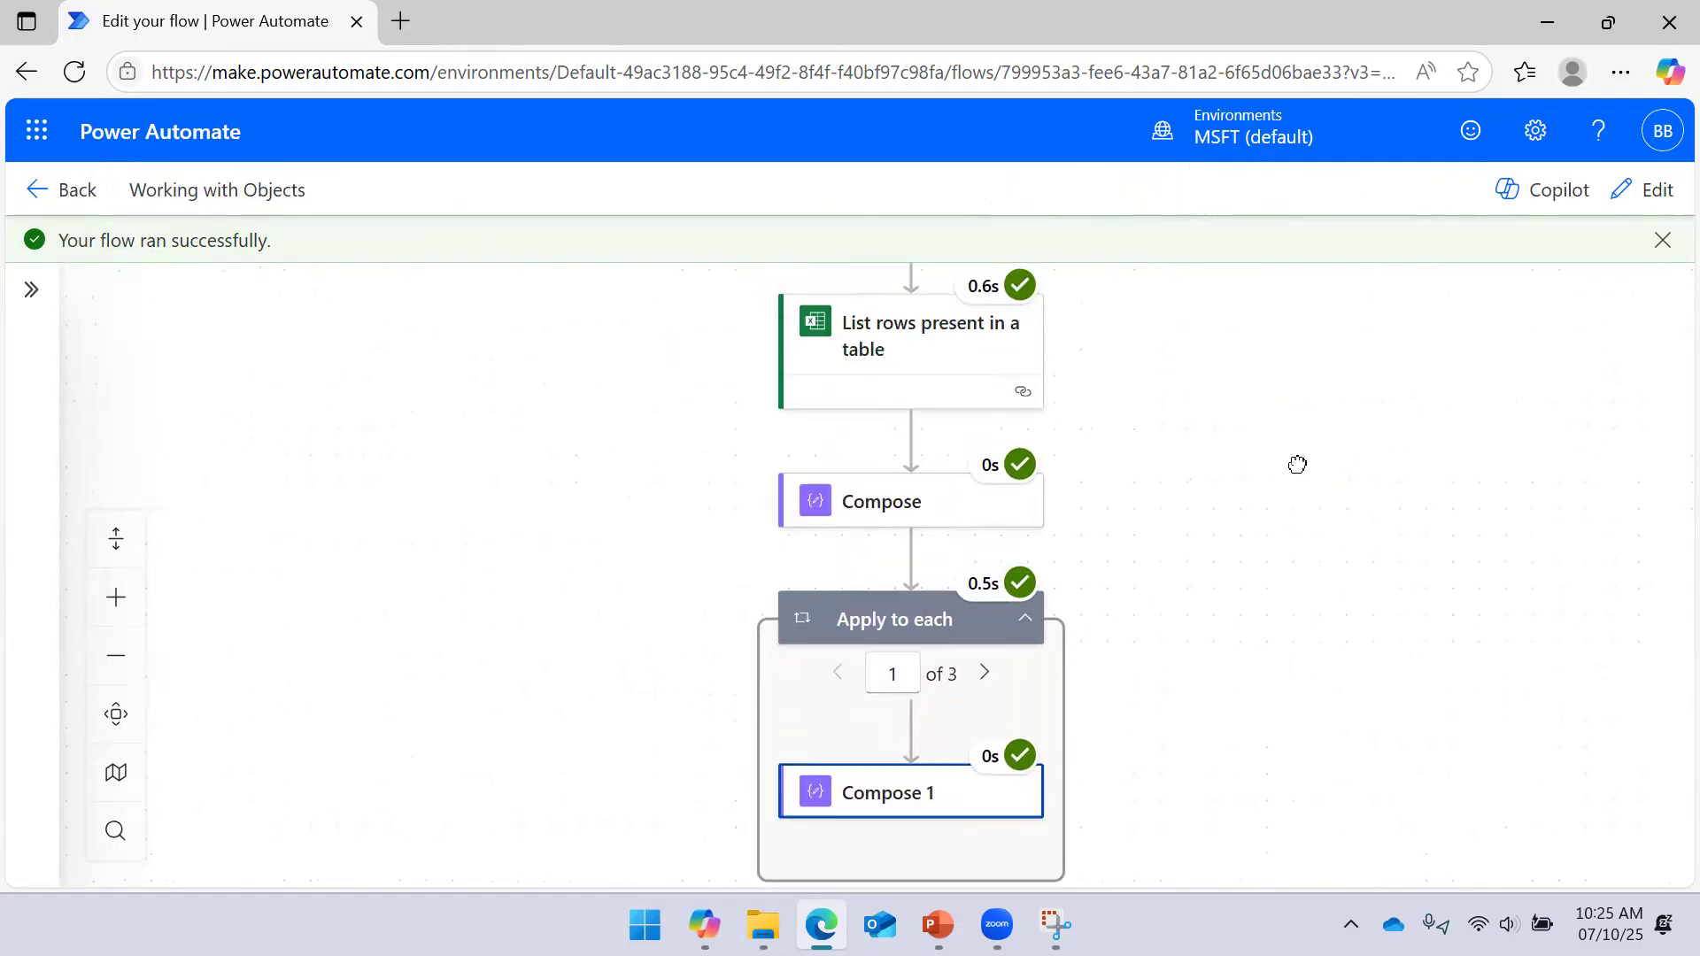
pyautogui.click(945, 531)
pyautogui.scroll(-5, 700, 629)
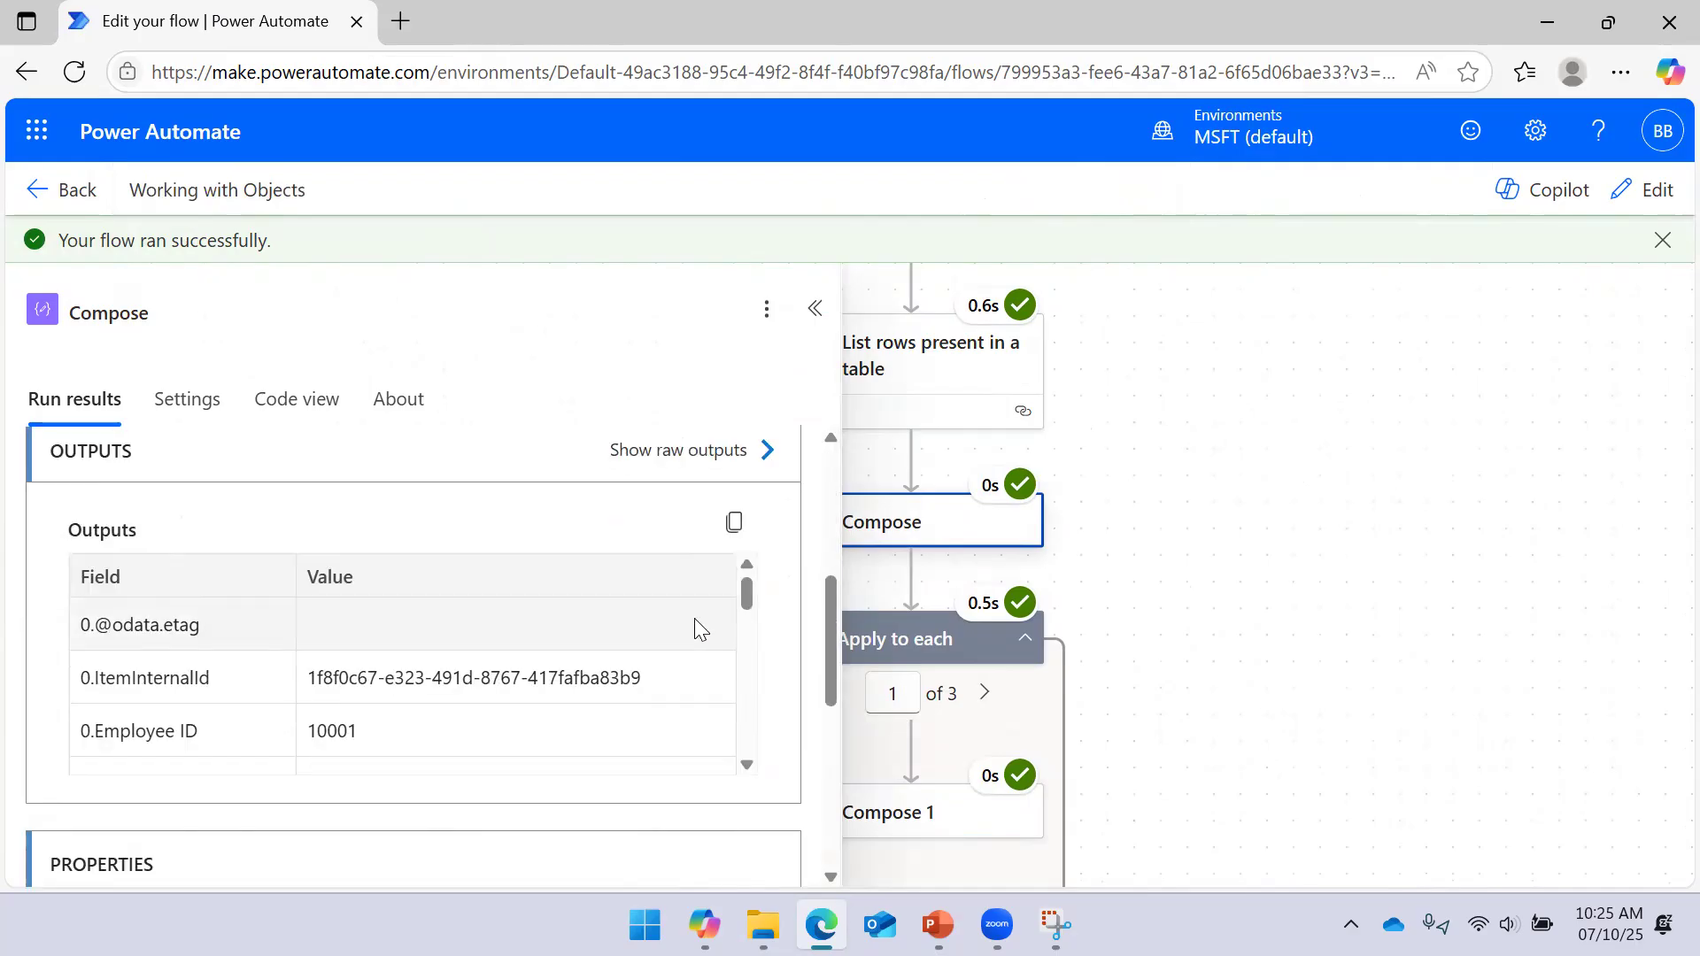
pyautogui.click(765, 451)
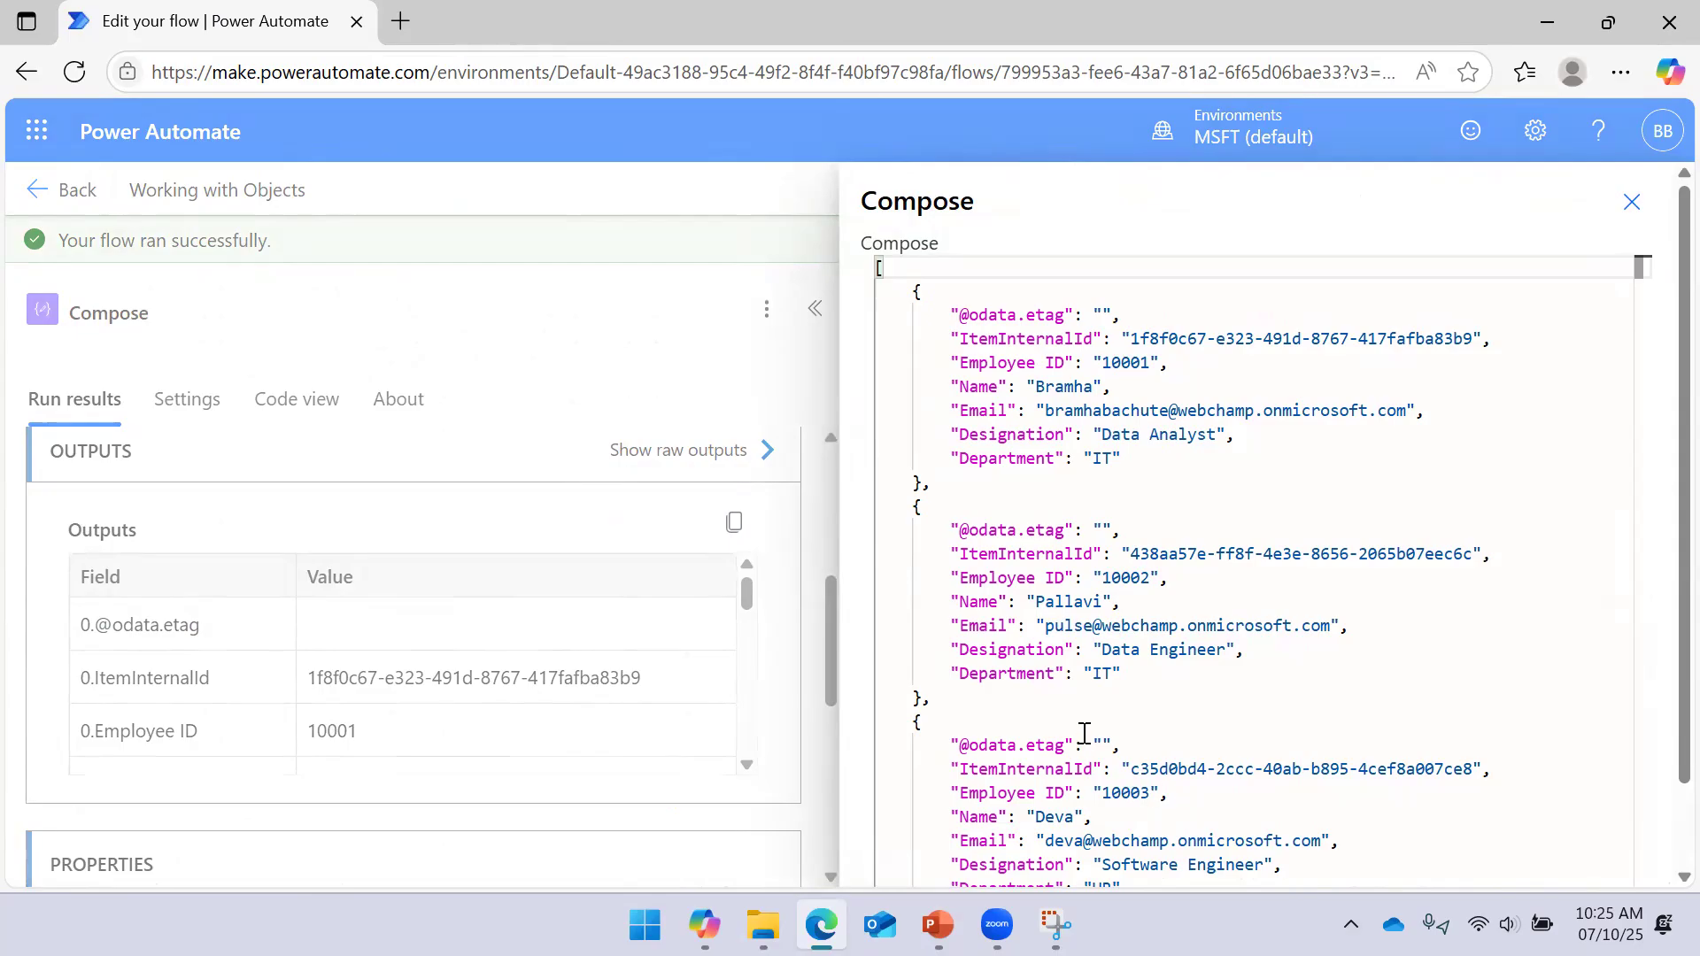
pyautogui.click(1632, 202)
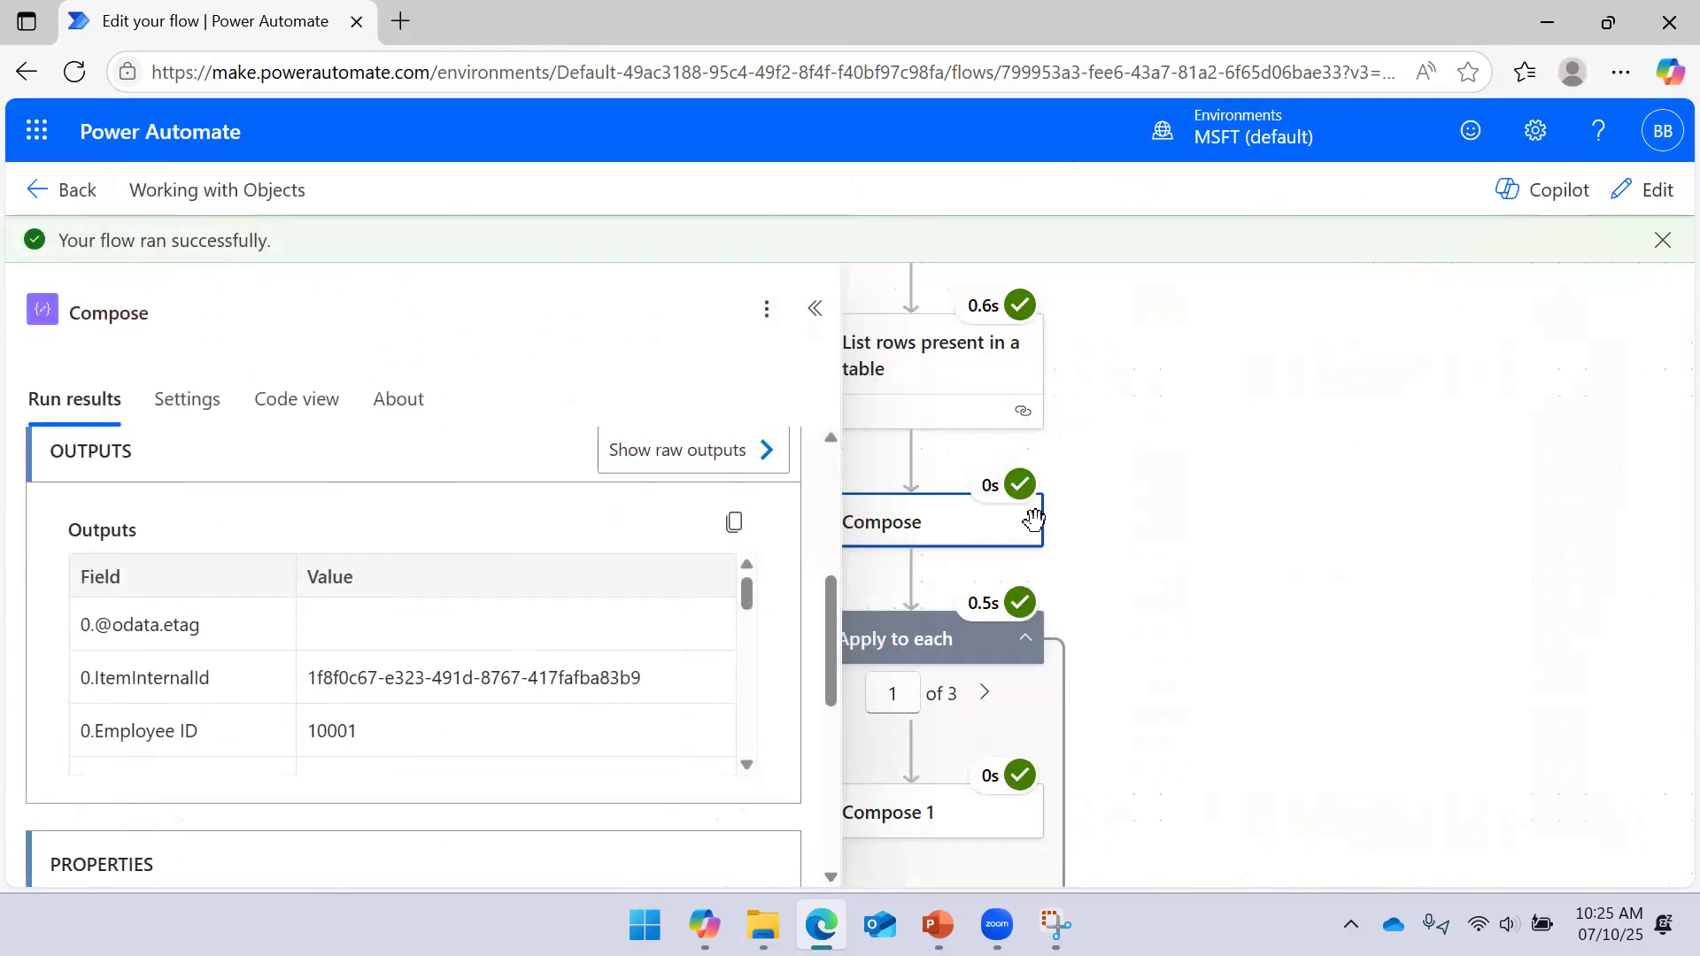
pyautogui.click(815, 308)
# Check Compose 1's raw input and the 3 Apply to each iterations, then return to editing
pyautogui.scroll(-3, 1275, 501)
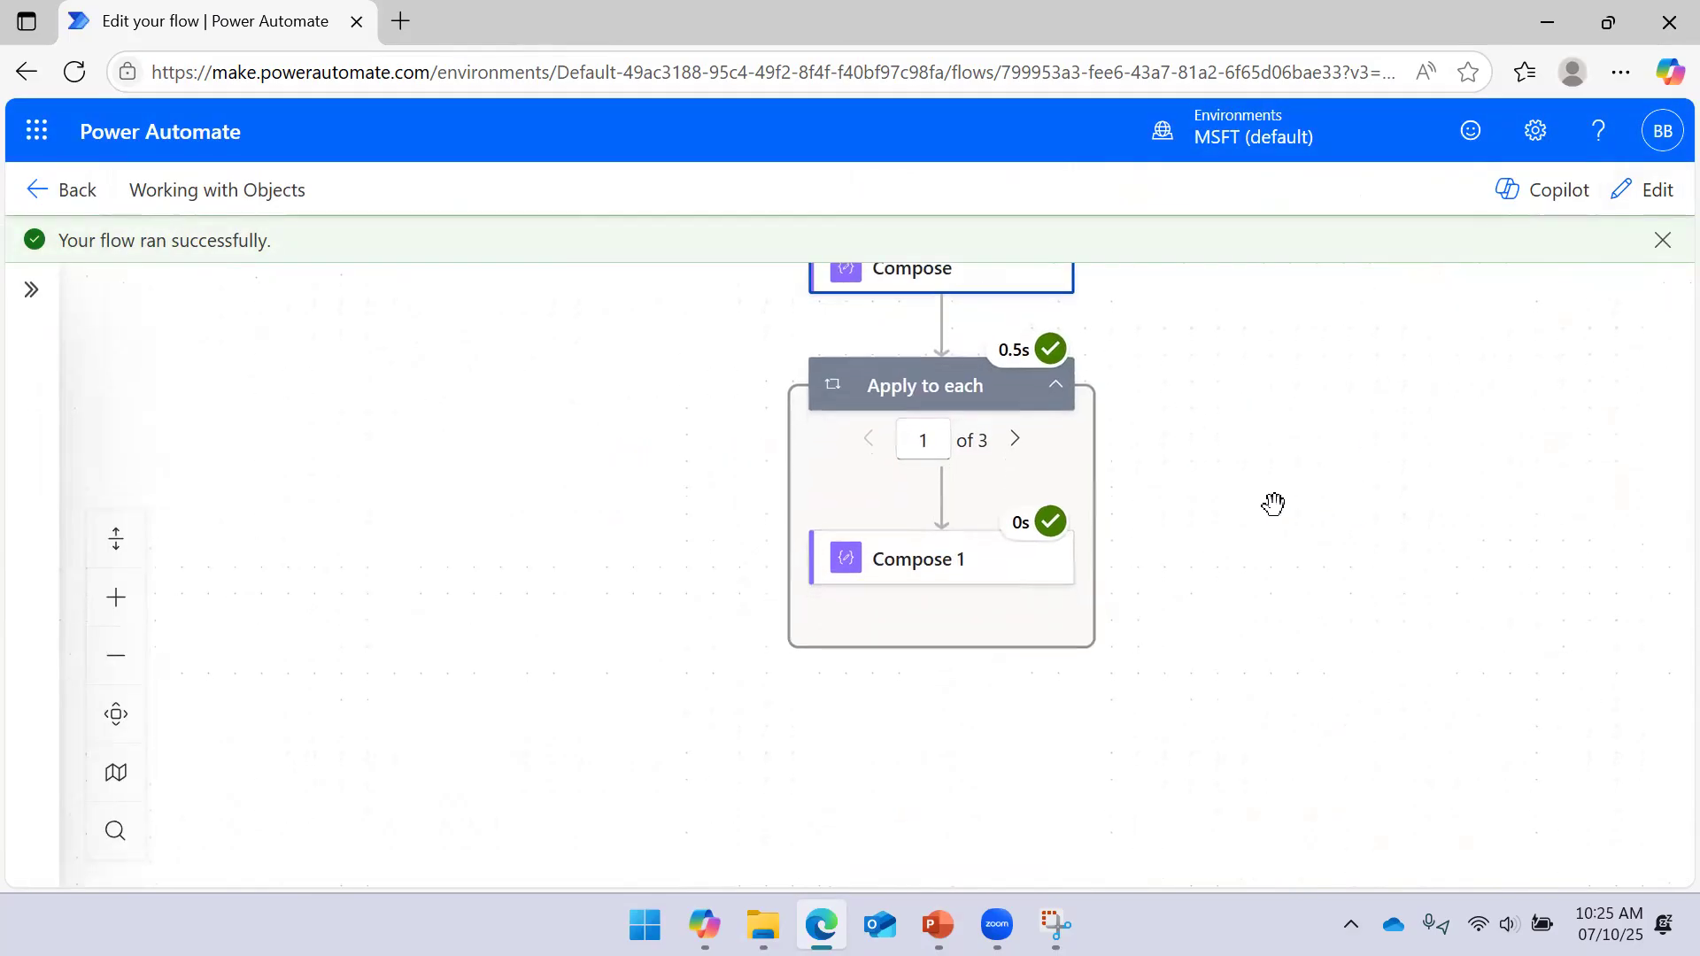
pyautogui.click(924, 557)
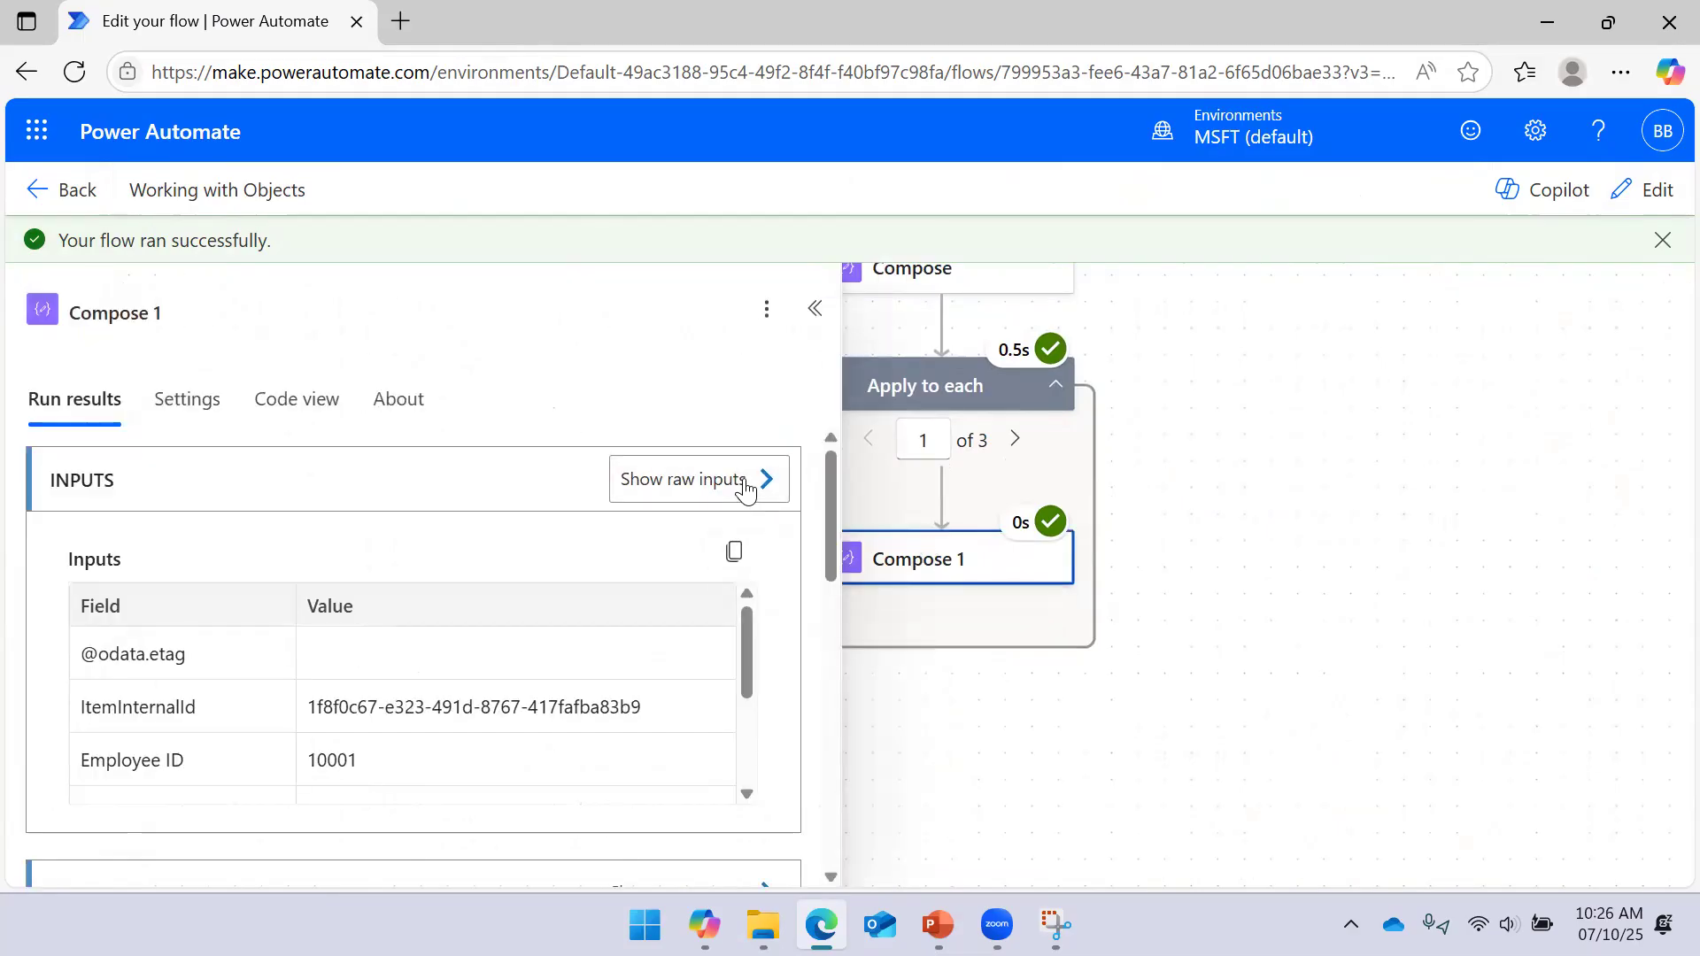
pyautogui.click(745, 486)
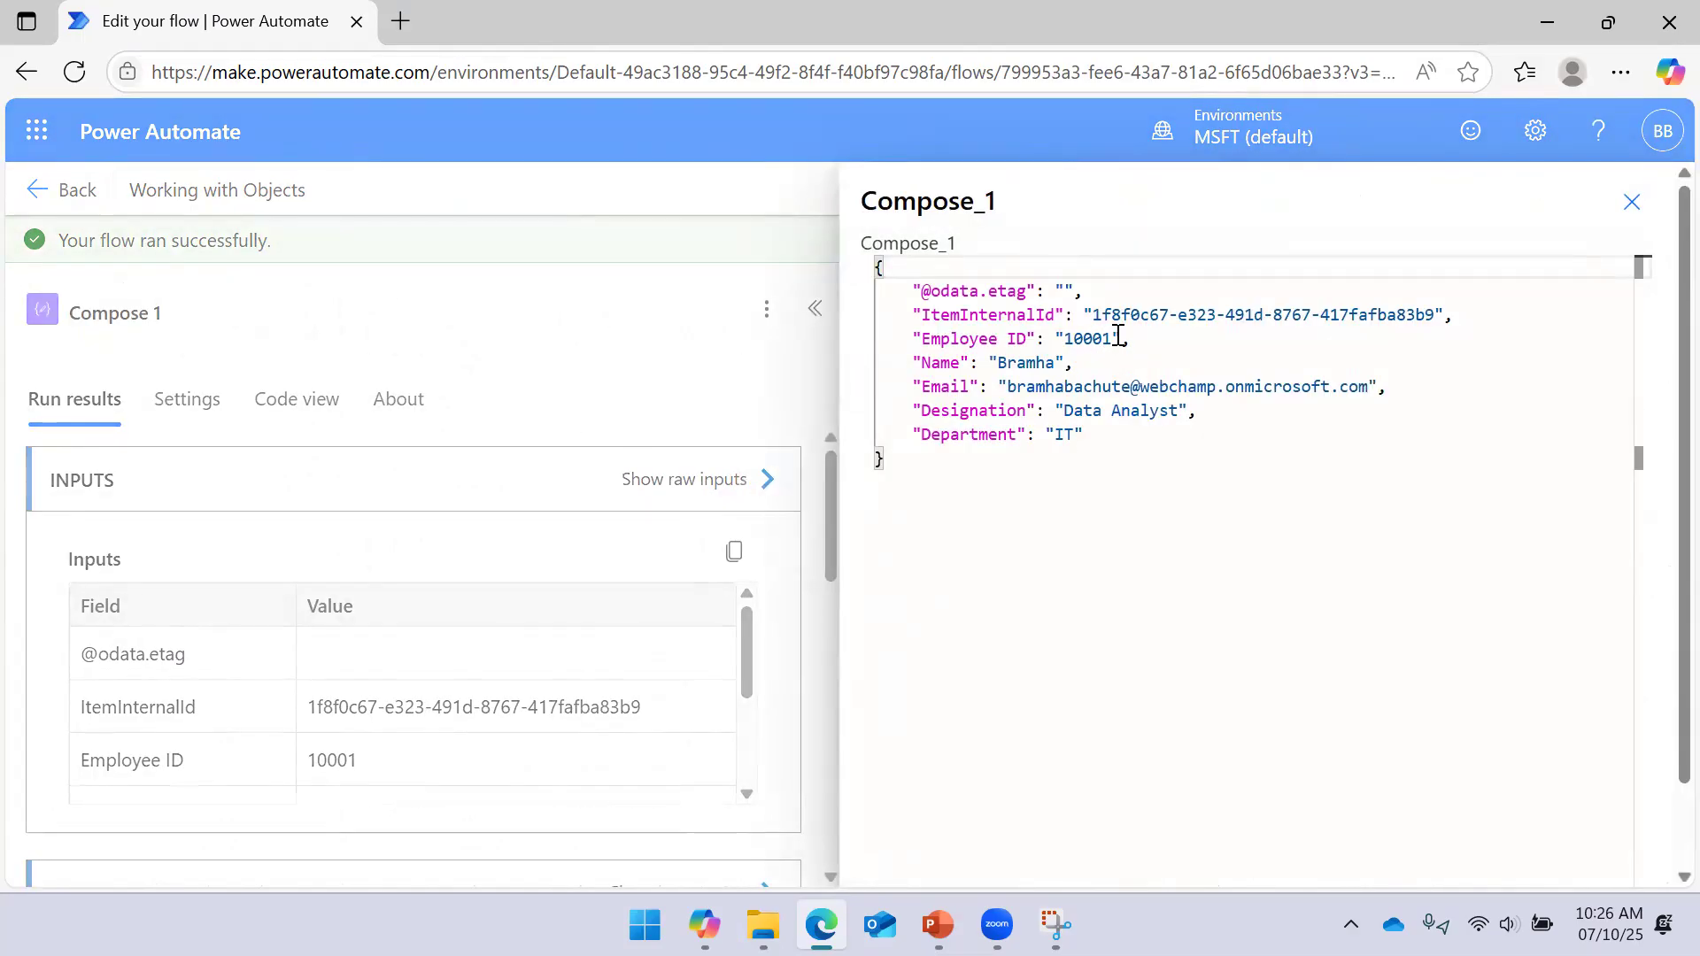
pyautogui.click(1632, 196)
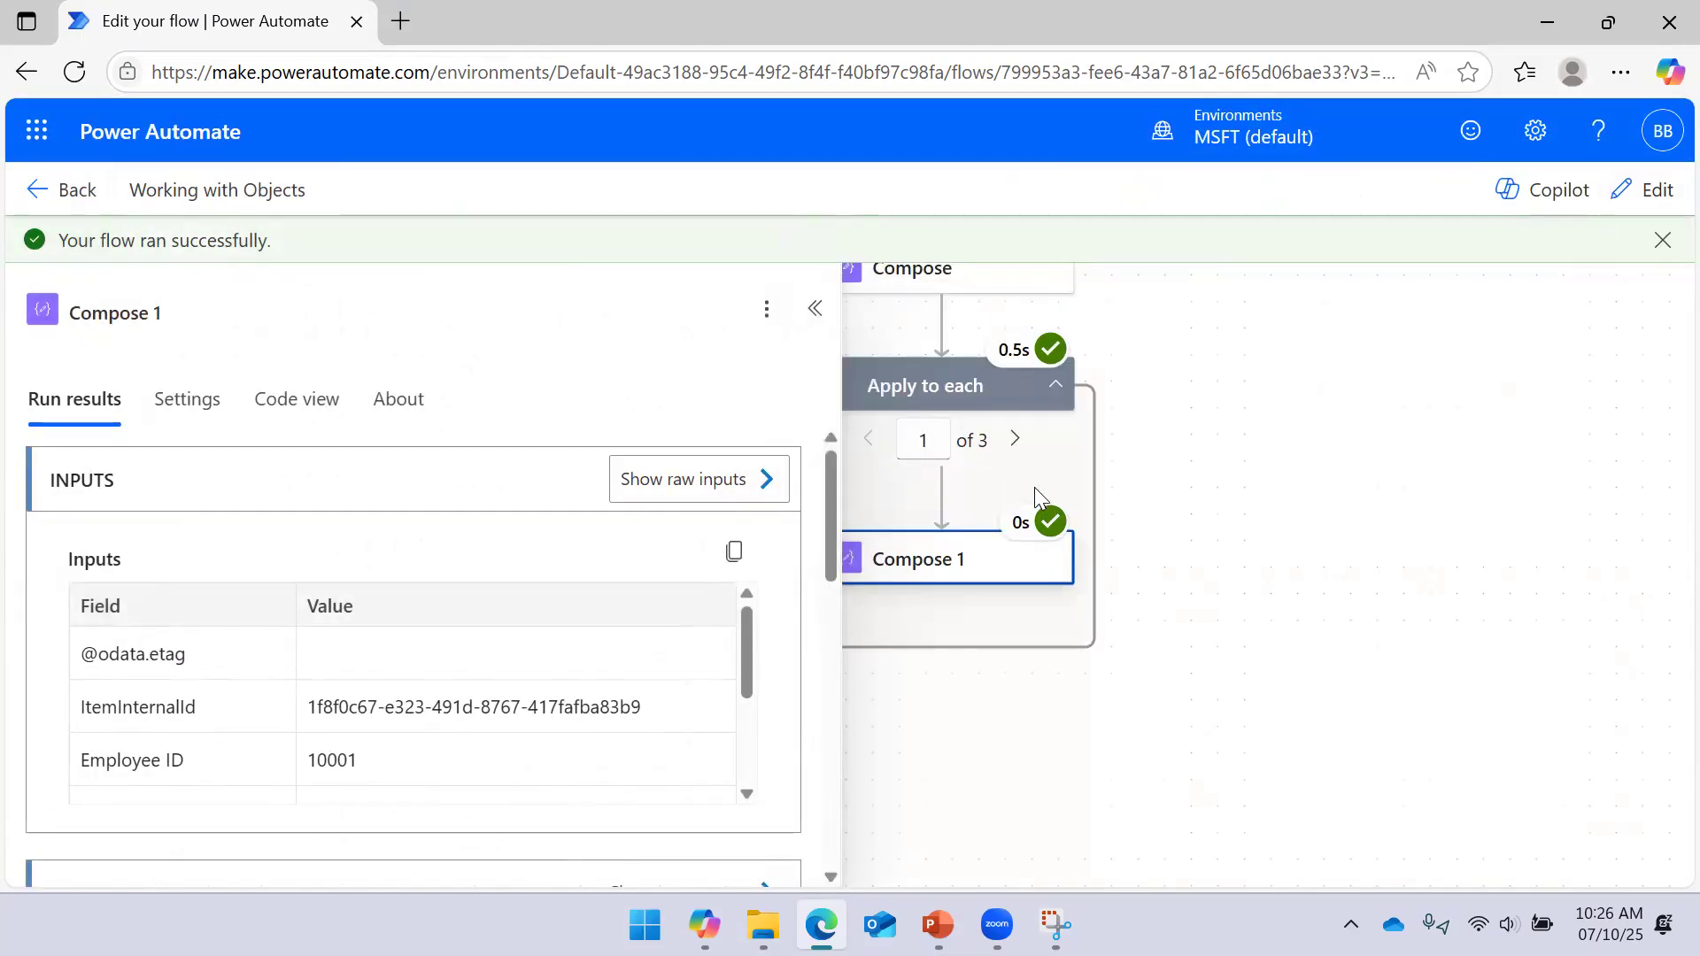
pyautogui.click(815, 308)
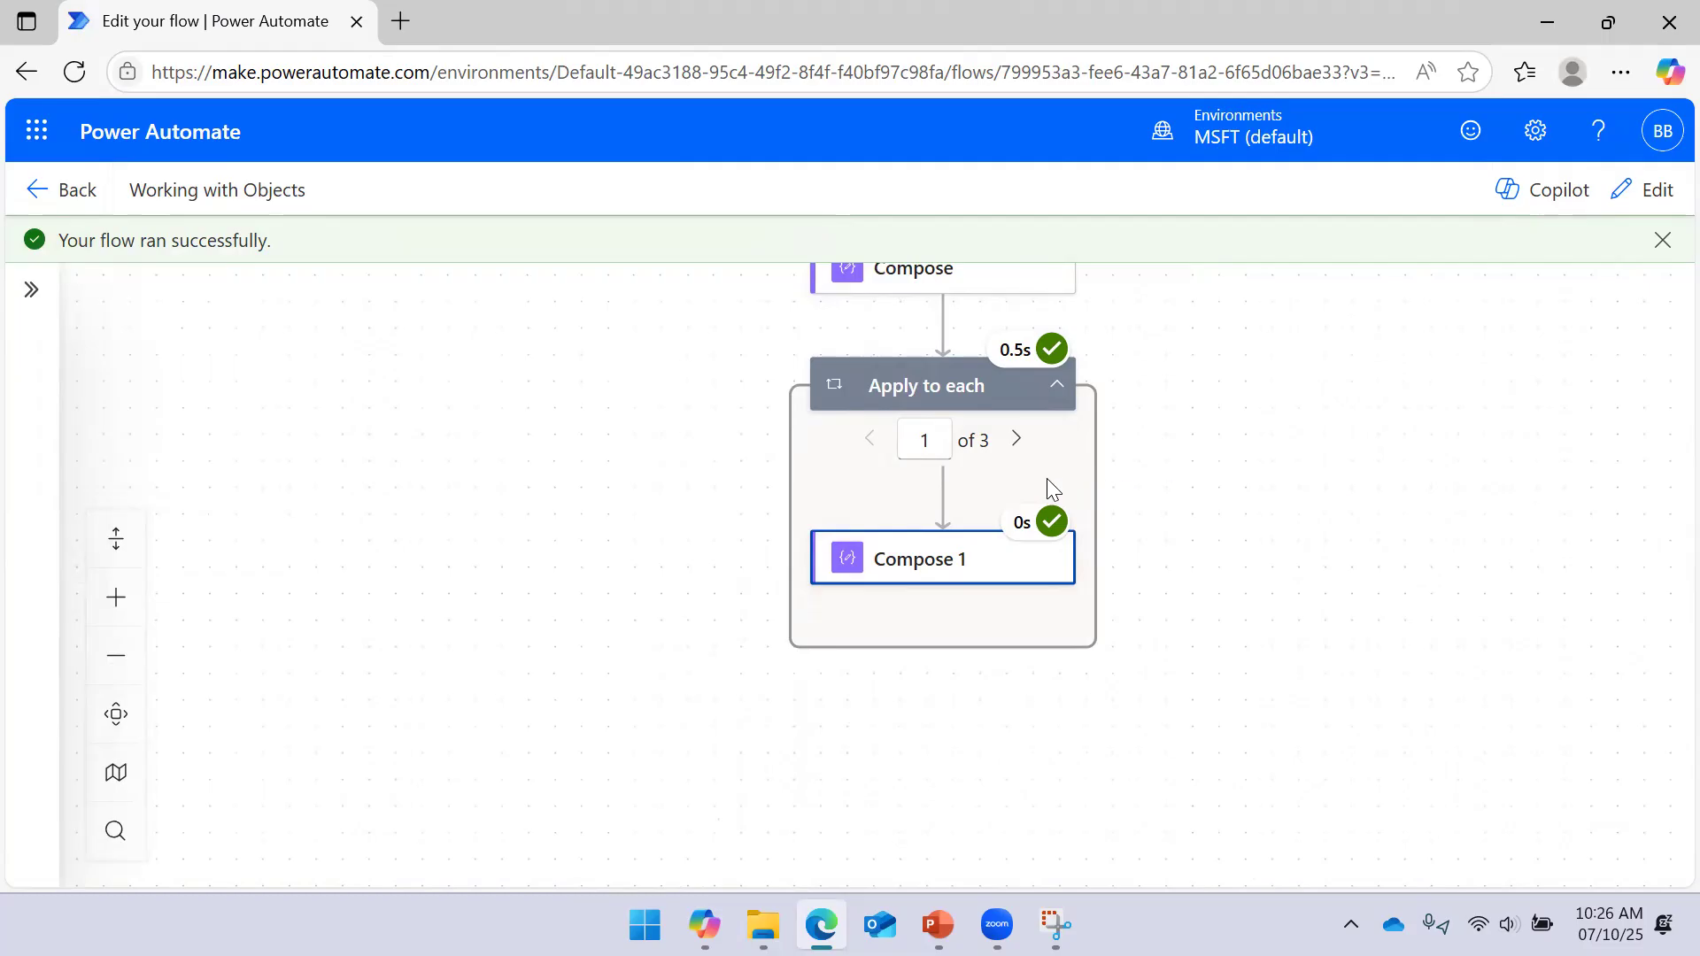
pyautogui.click(917, 389)
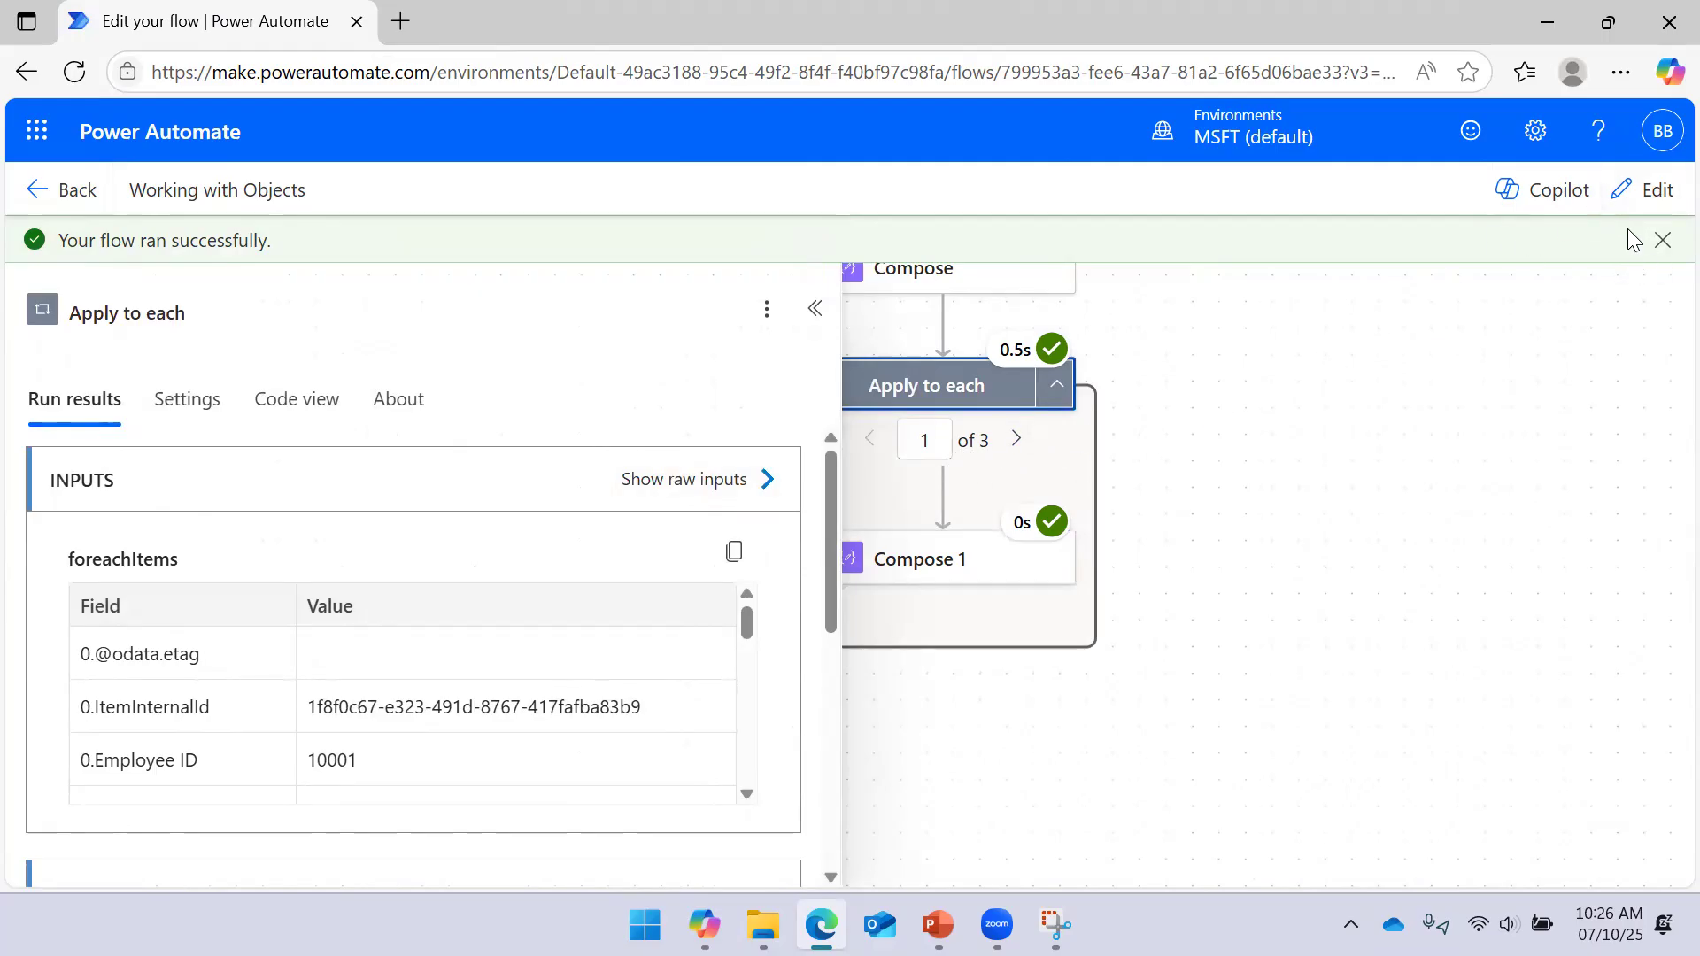
pyautogui.click(1645, 189)
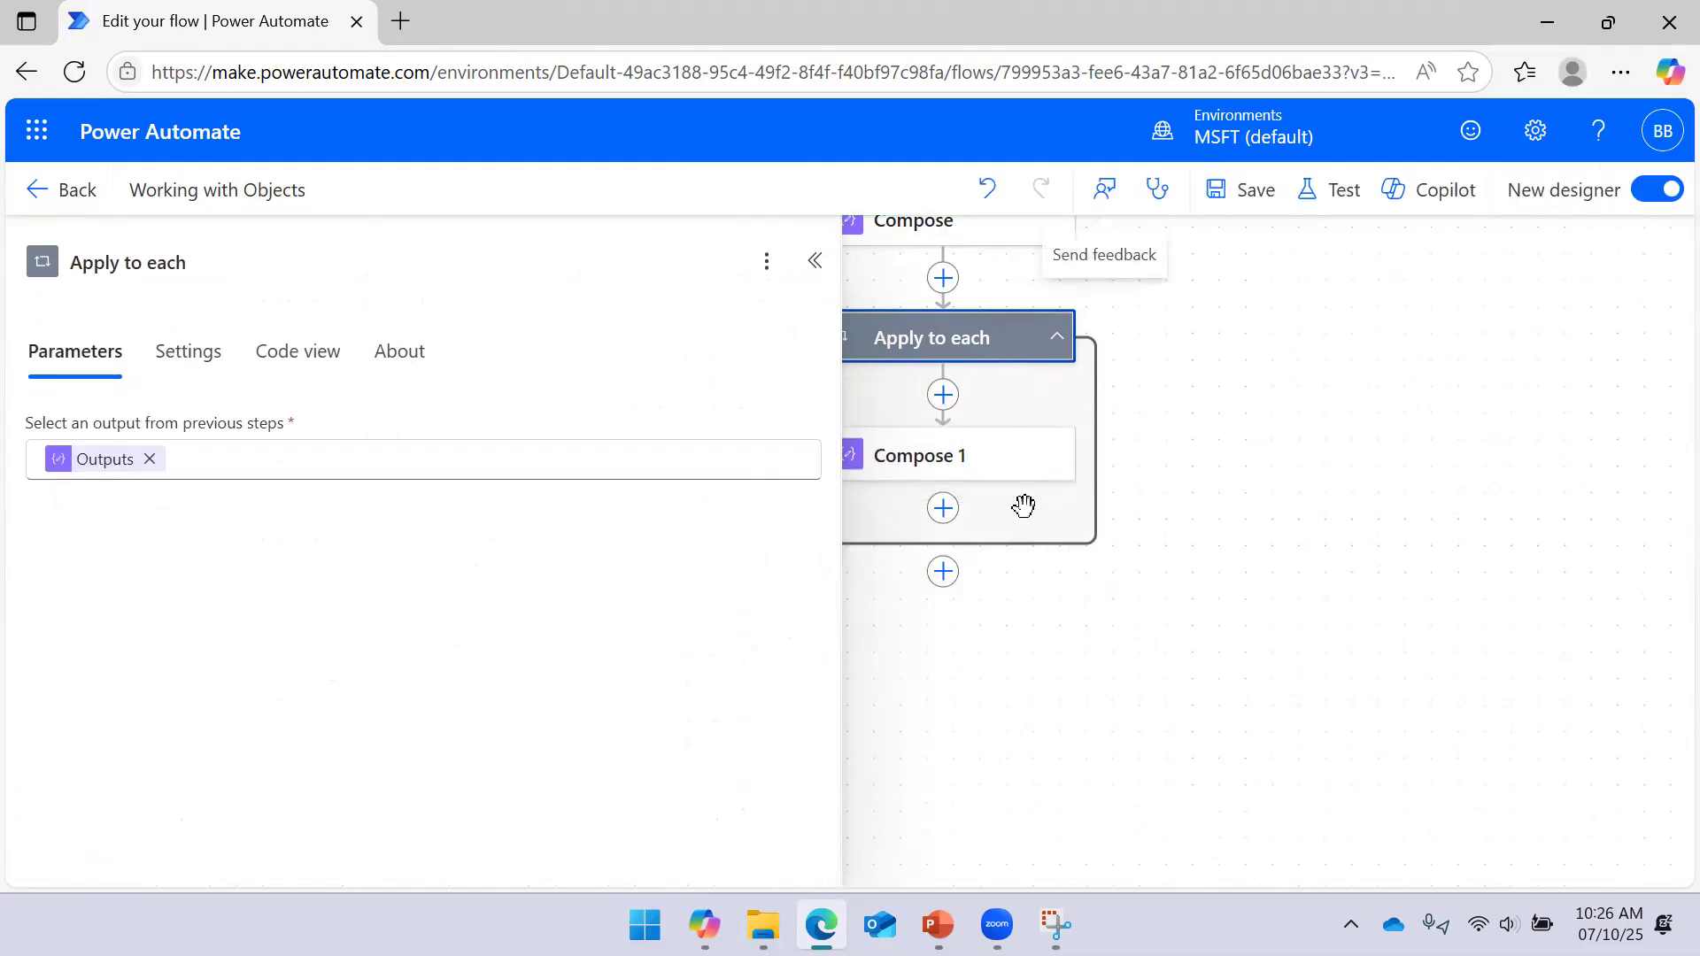
# Replace the loop input with an outputs('Compose')['Employee ID'] expression and save, triggering a Flow checker error
pyautogui.click(149, 459)
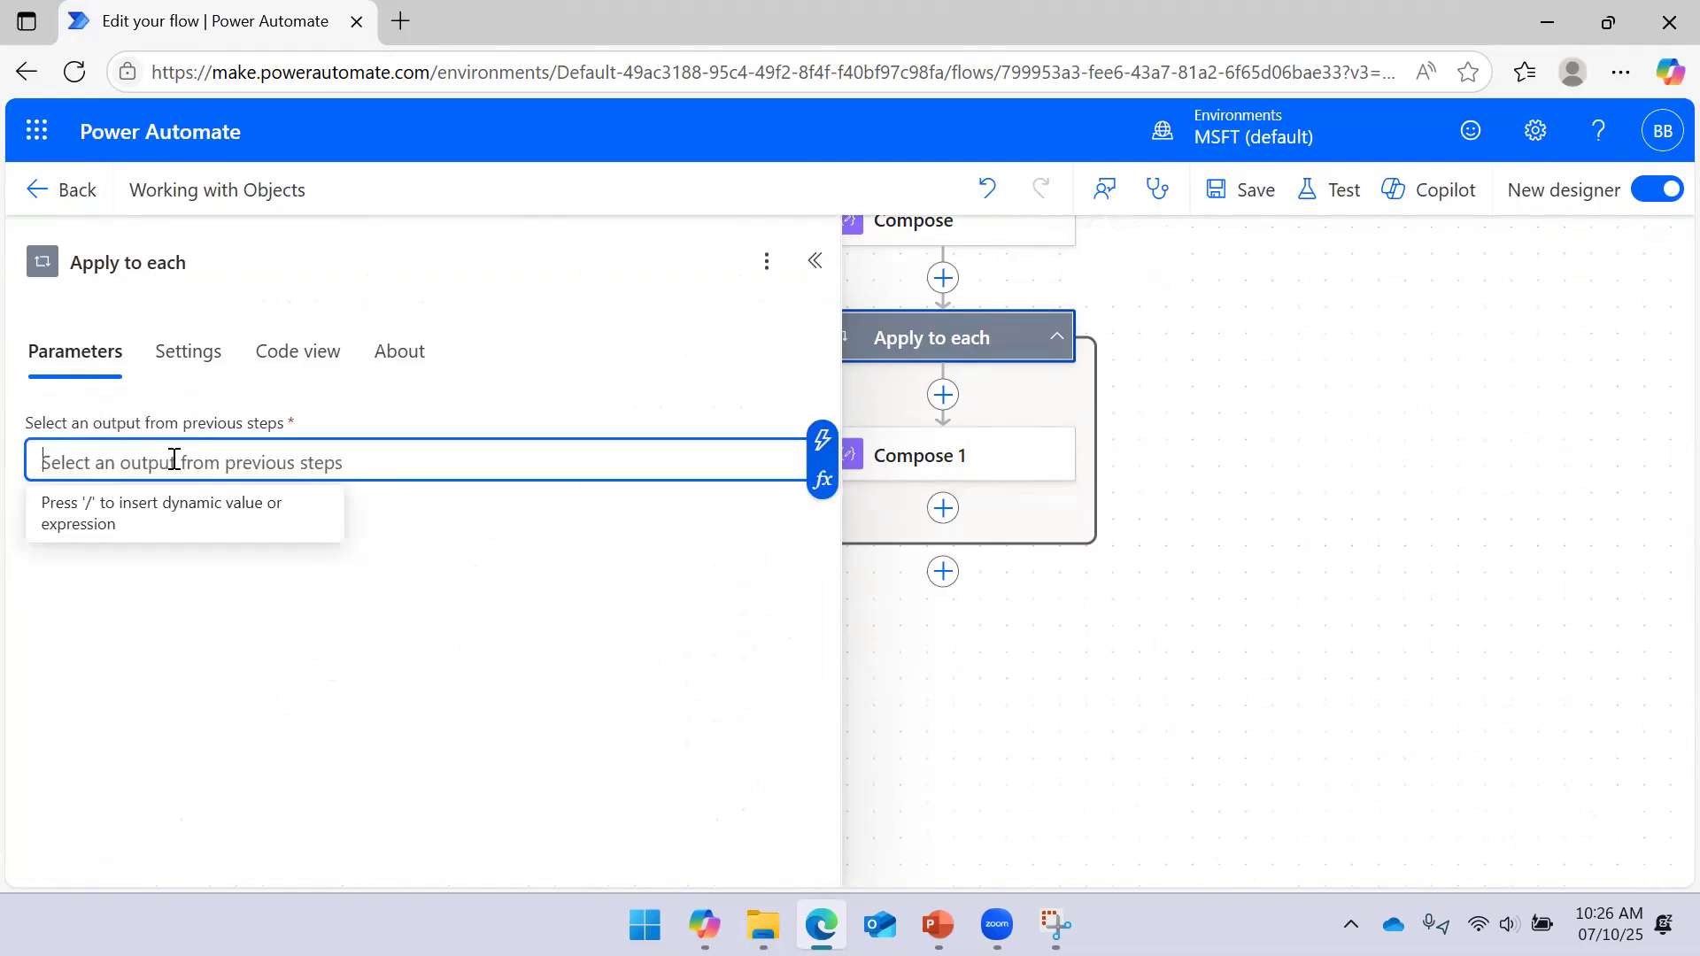
pyautogui.click(821, 481)
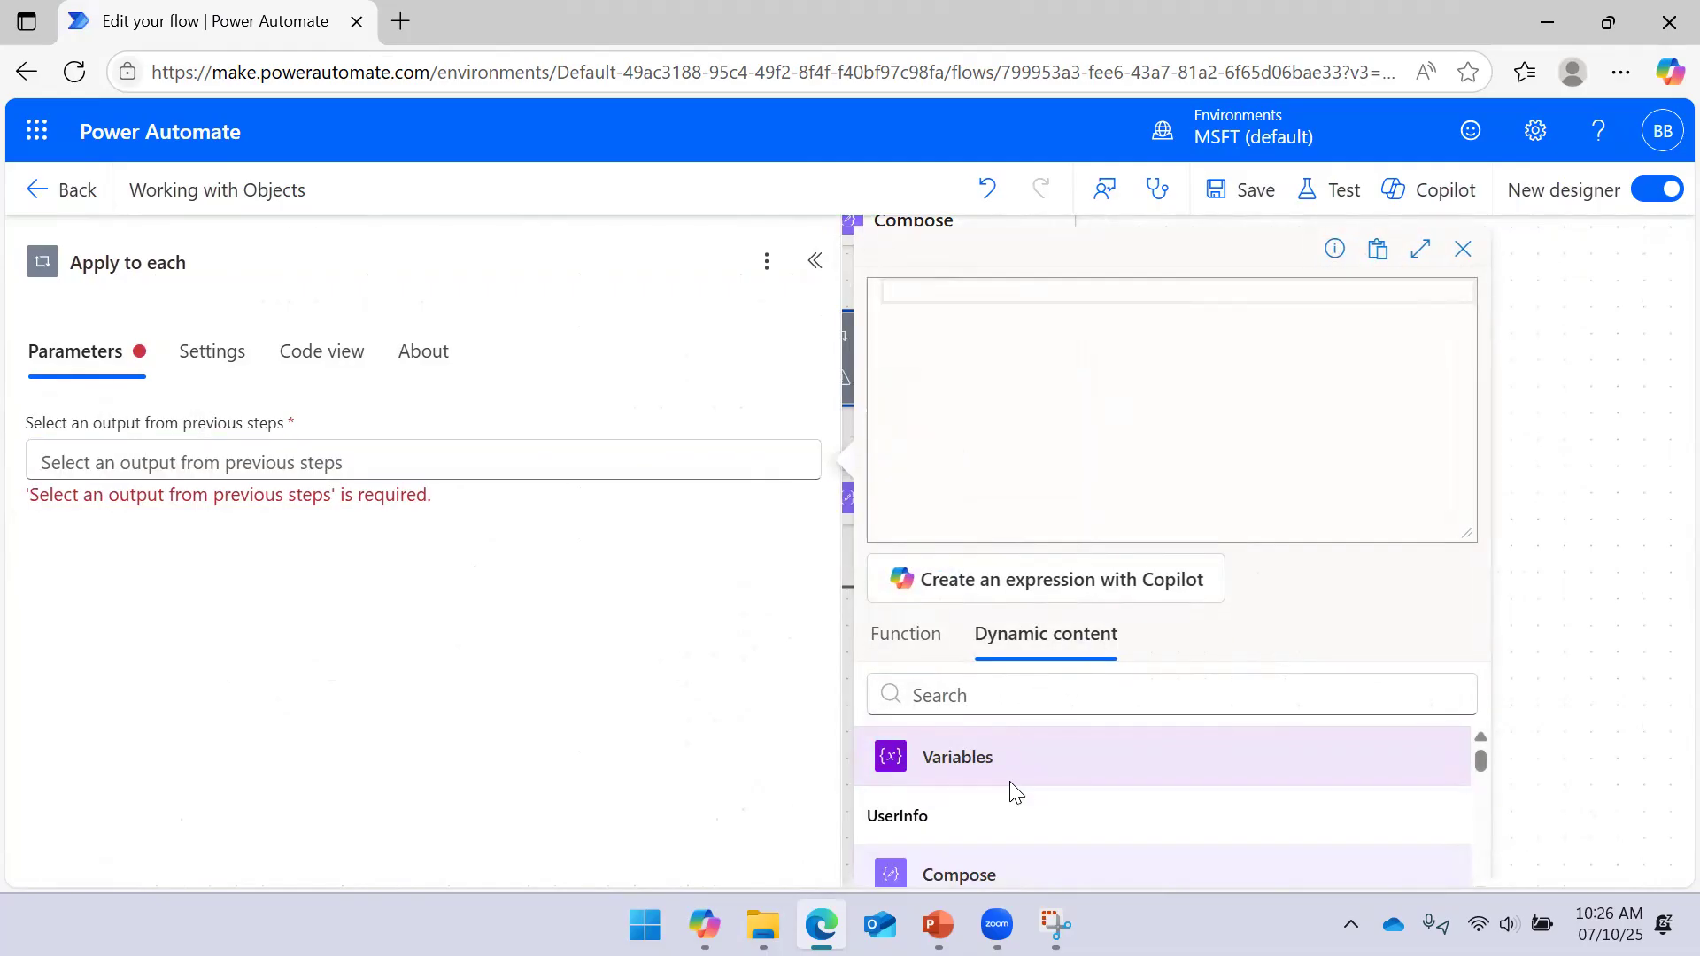
pyautogui.scroll(-3, 1005, 801)
pyautogui.click(1482, 739)
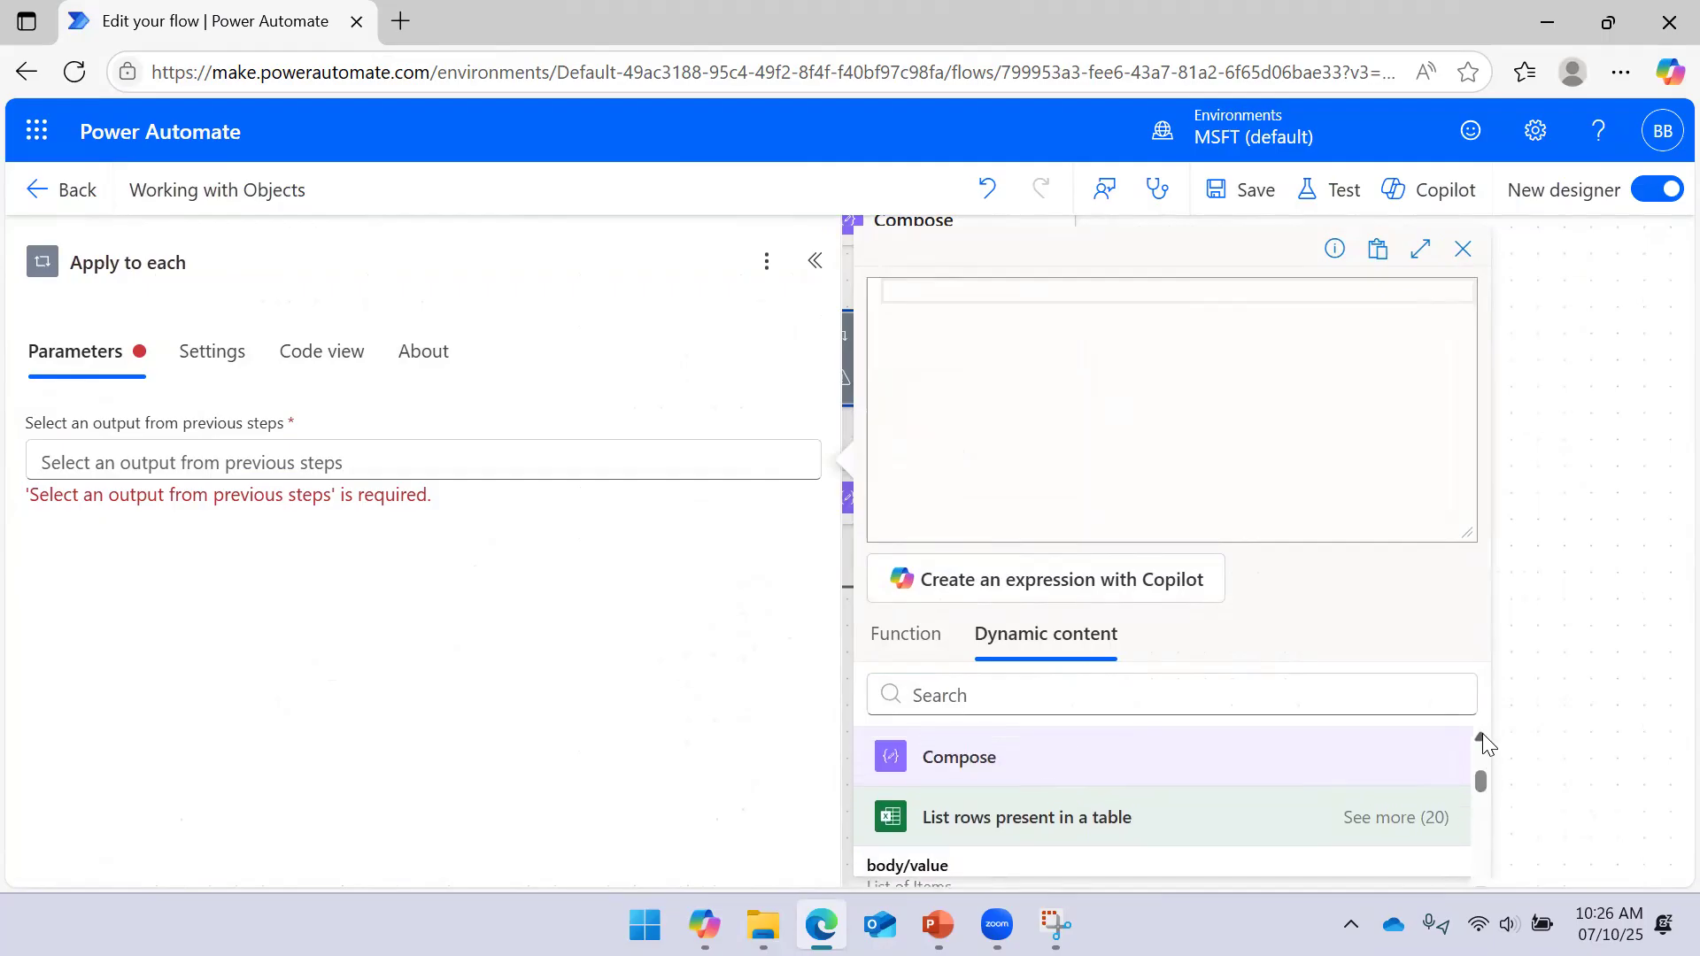
pyautogui.click(1485, 742)
pyautogui.click(1482, 738)
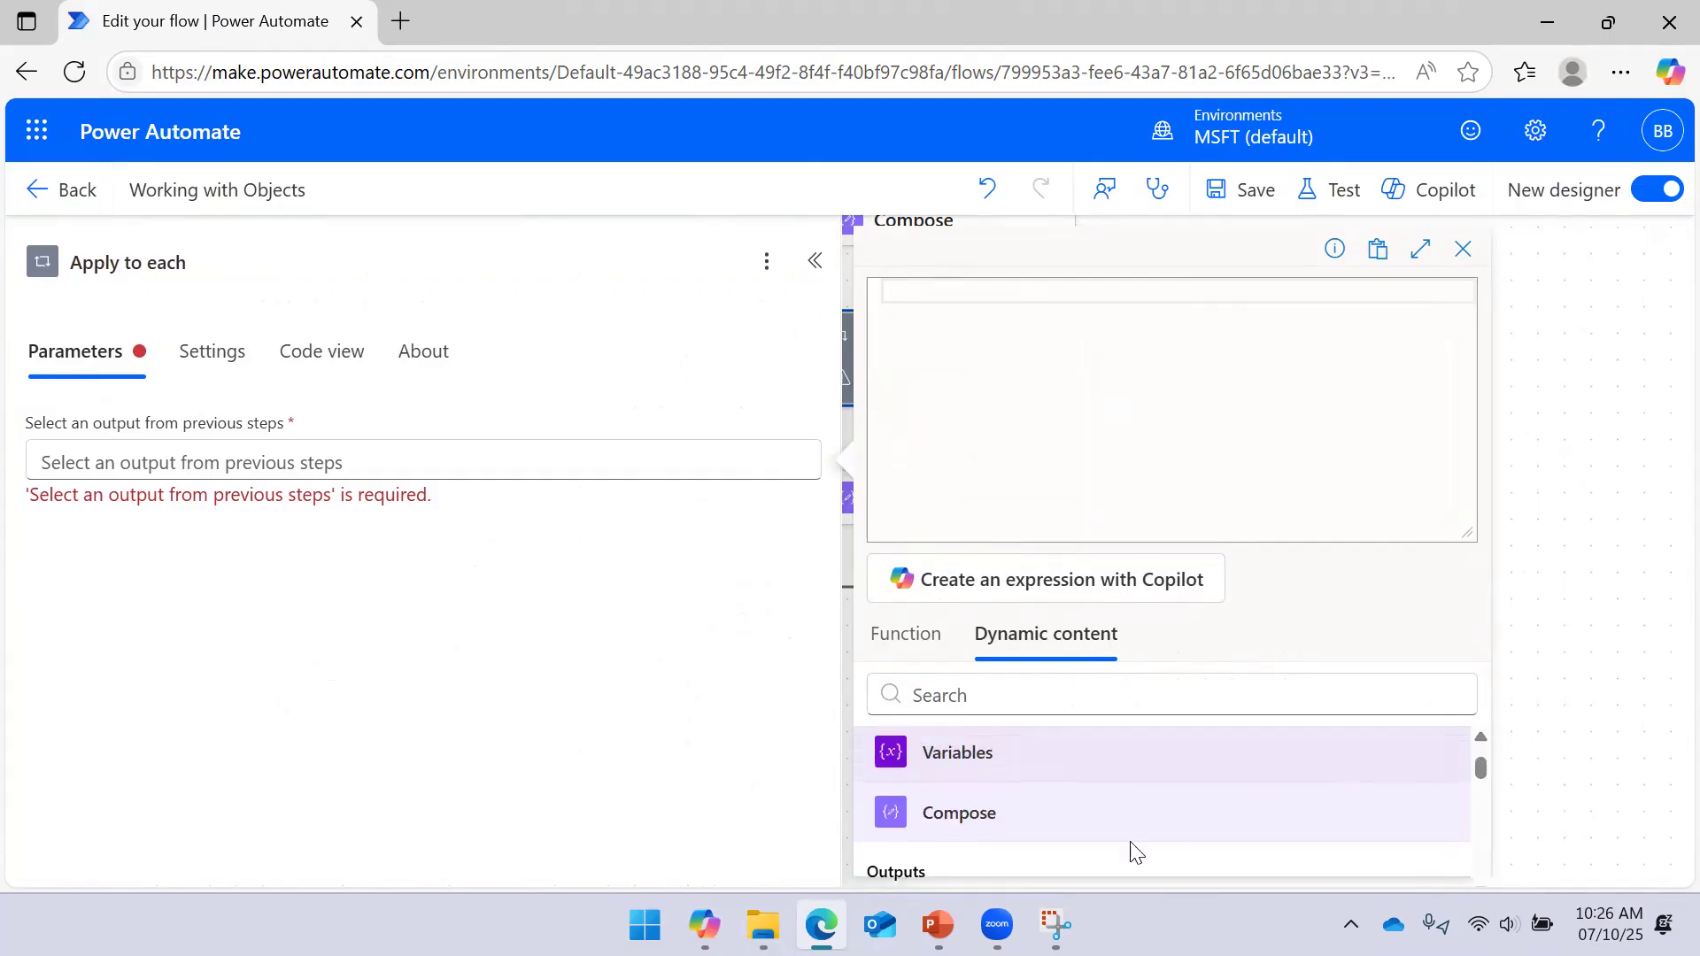
pyautogui.click(1059, 869)
pyautogui.write("['")
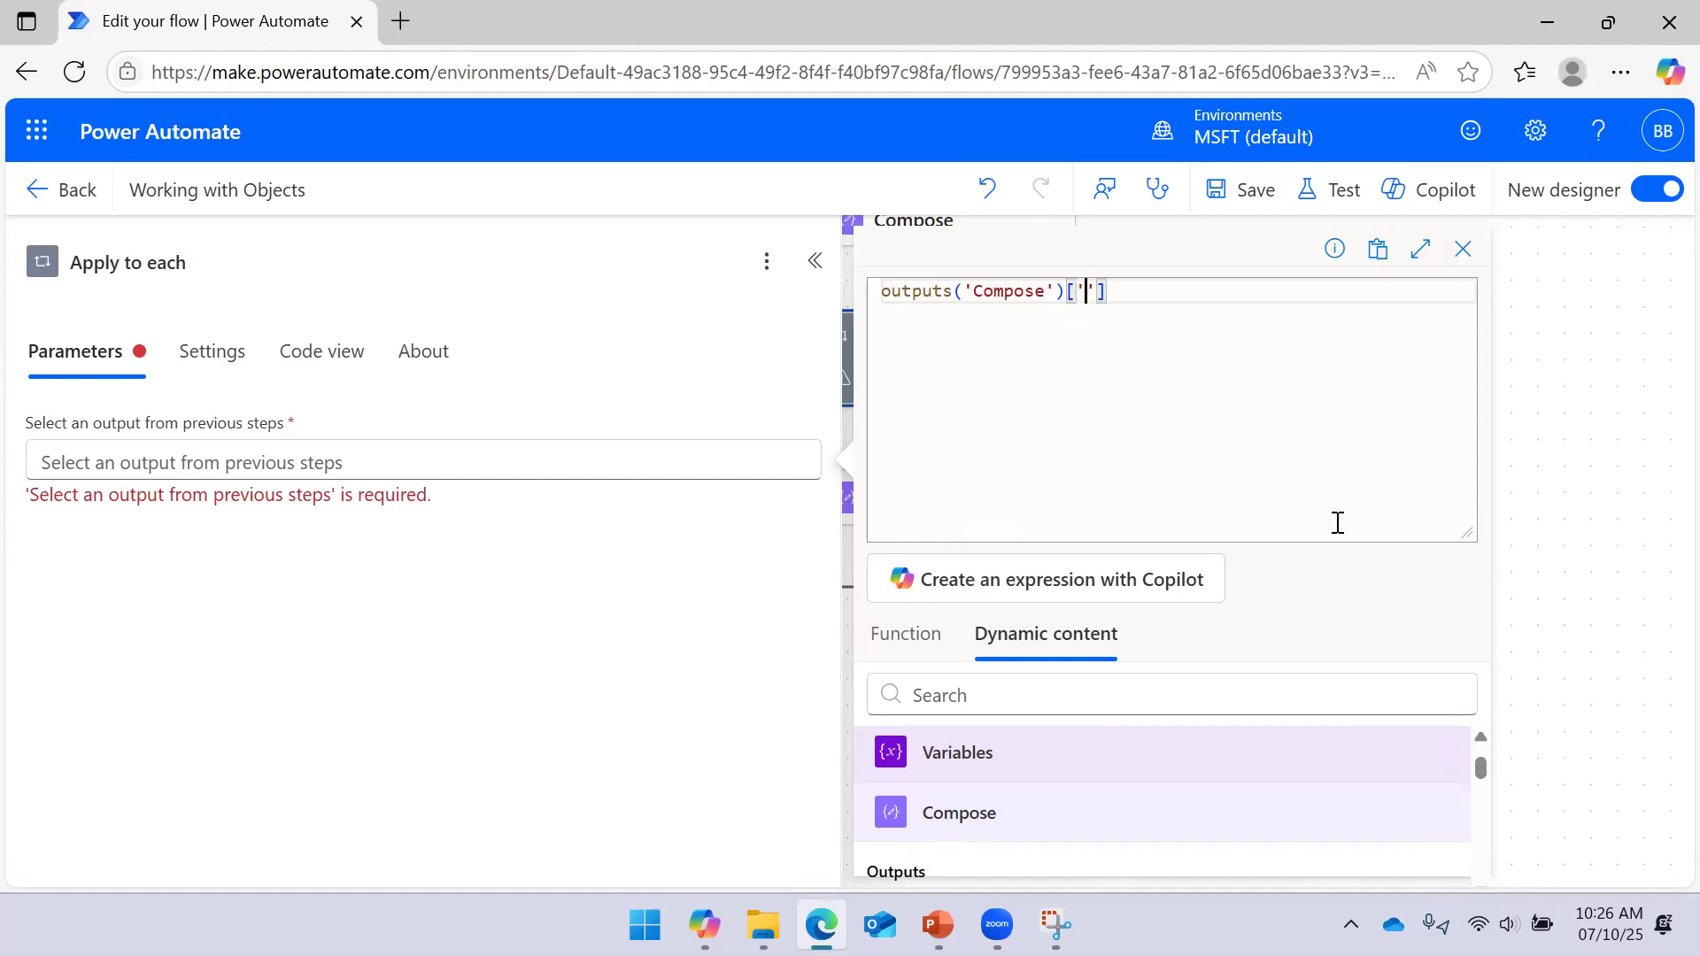
pyautogui.write('Employee Id')
pyautogui.press('BackSpace')
pyautogui.write('D')
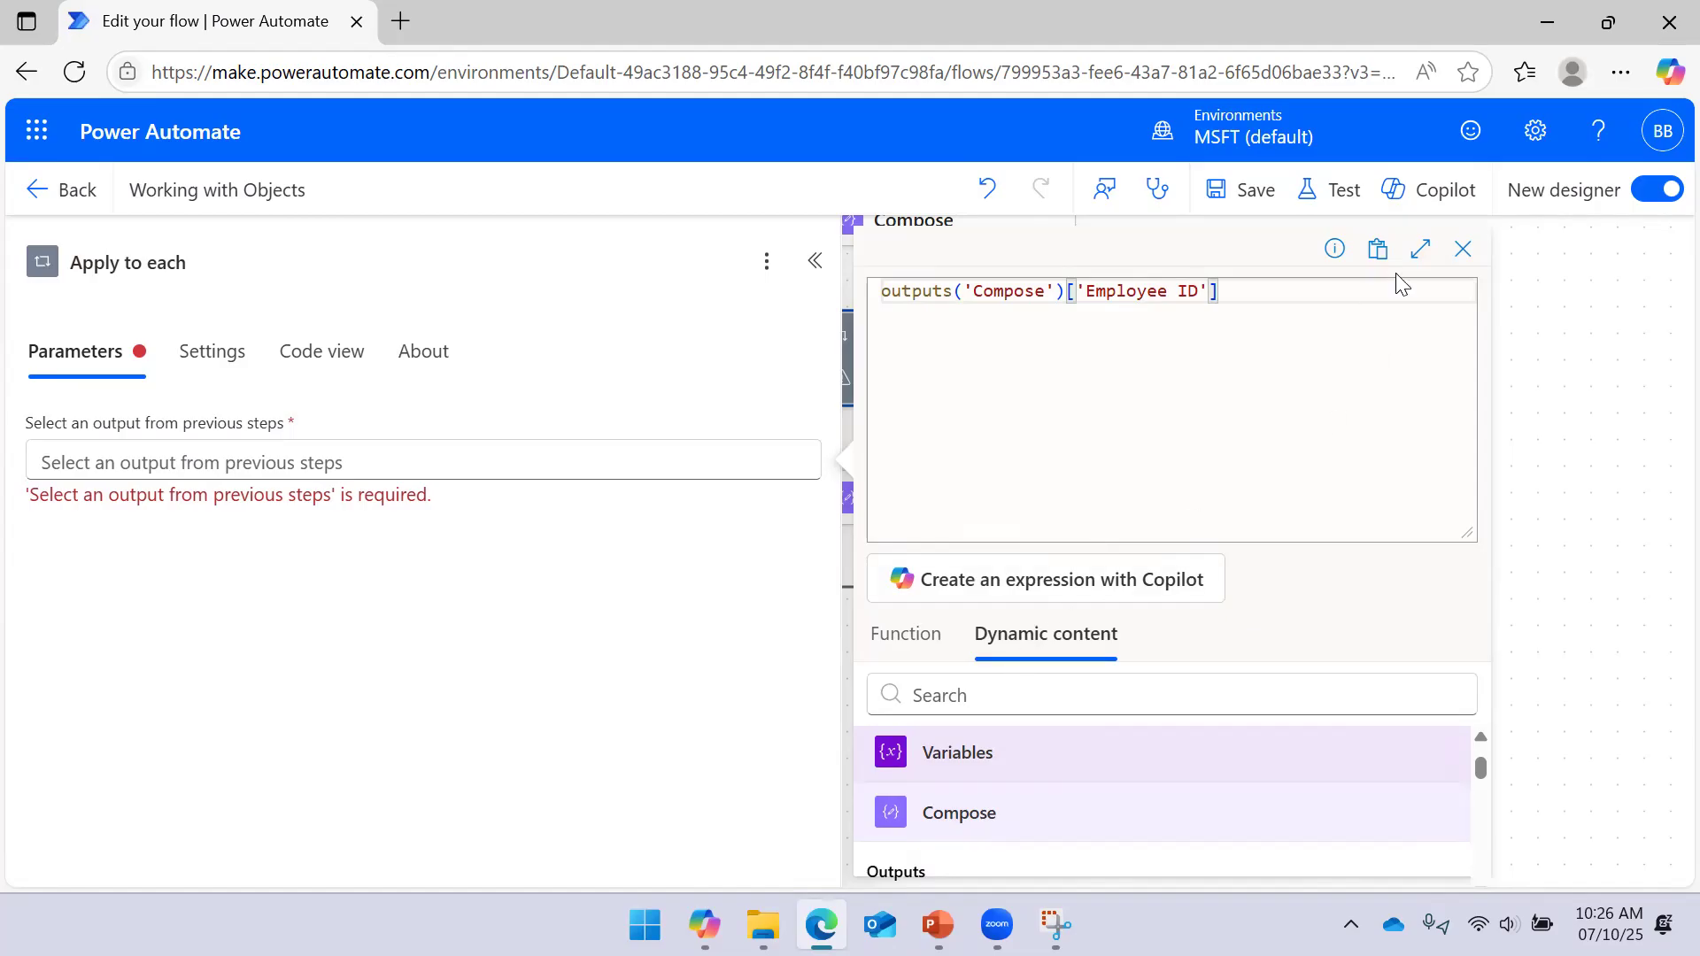
pyautogui.click(1247, 189)
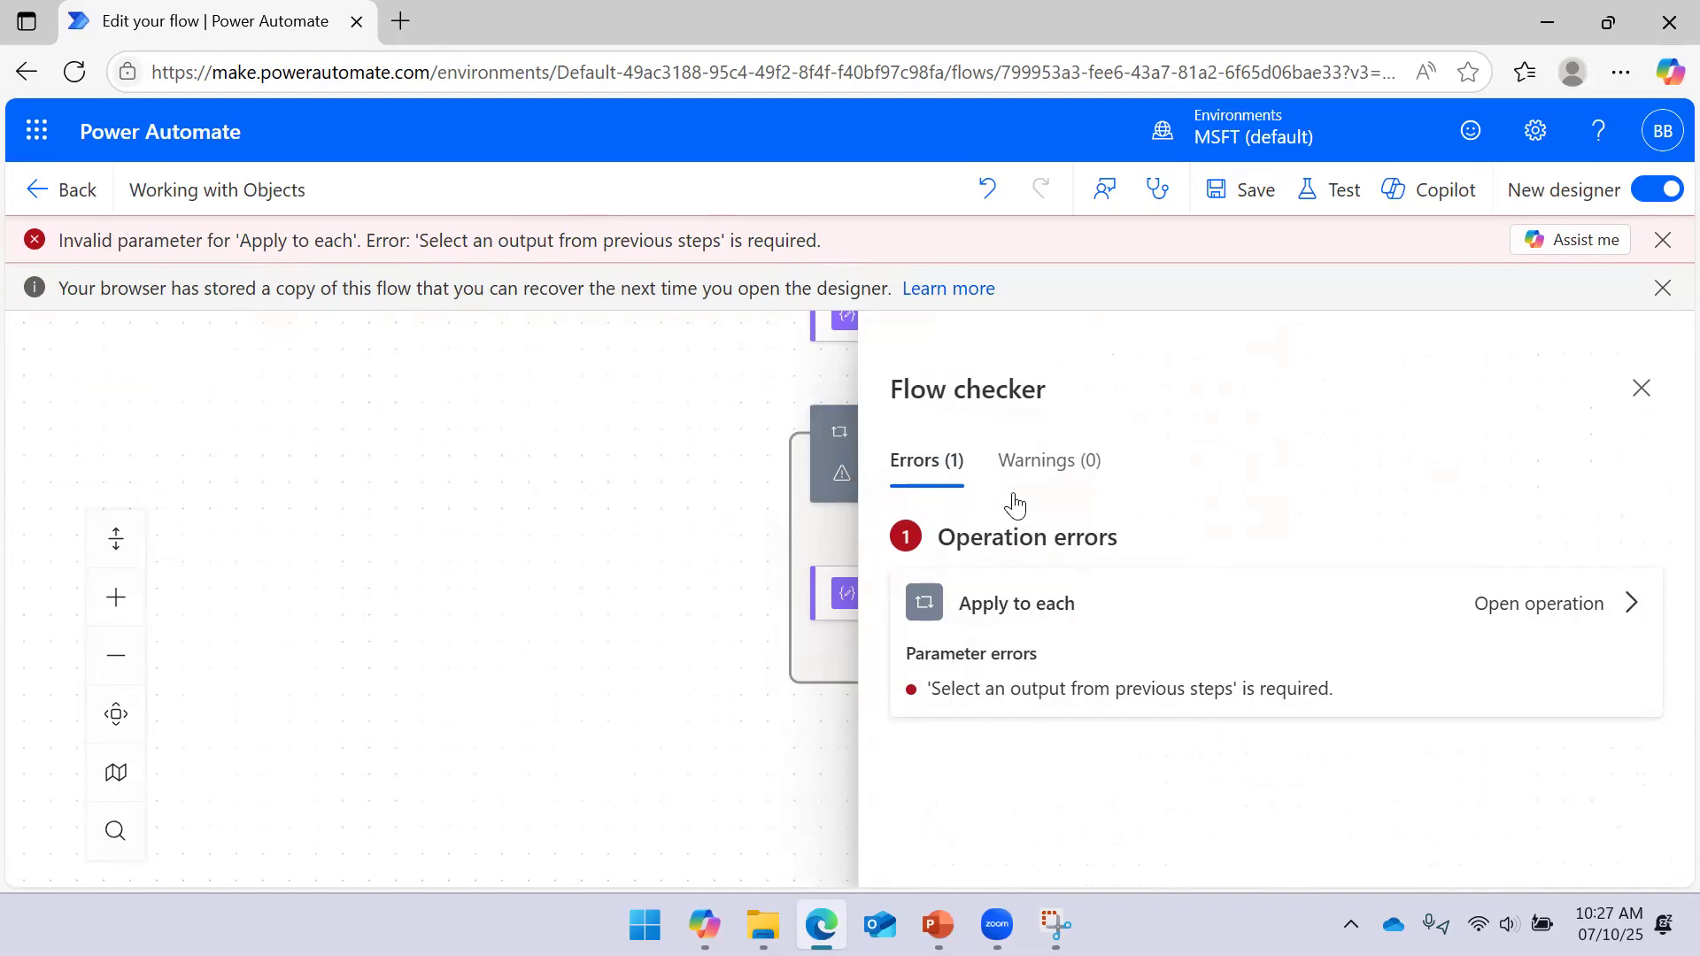
# Go to the failing Apply to each step and dismiss the error and browser-copy notices
pyautogui.click(1627, 611)
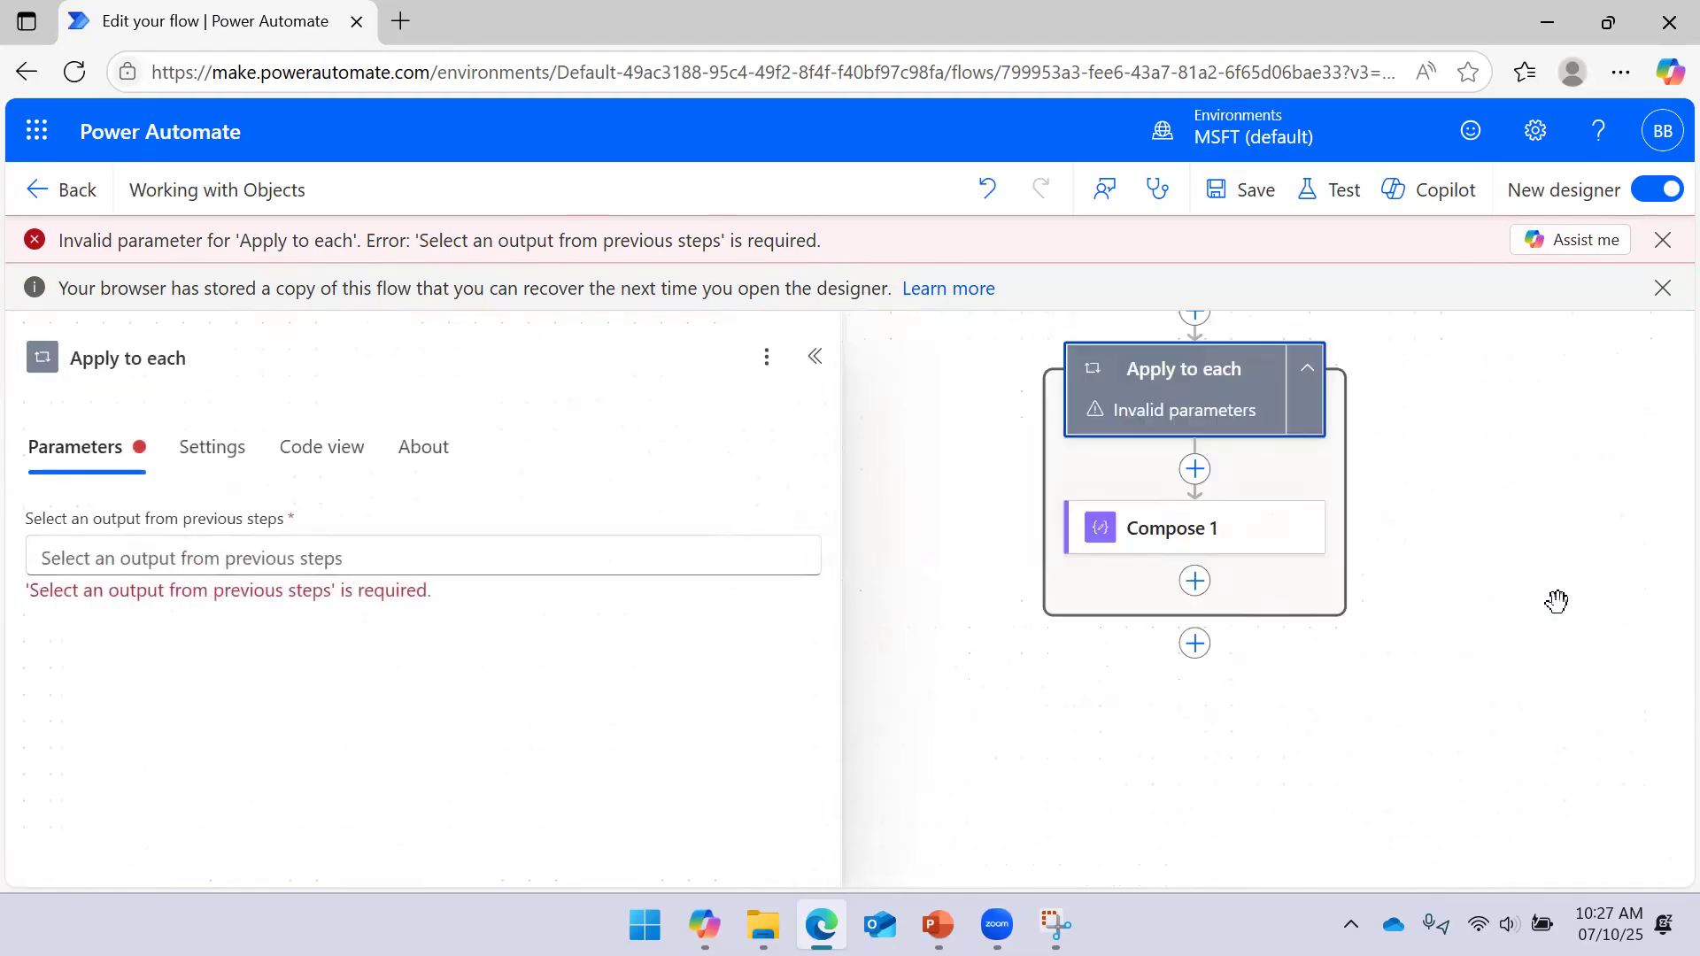
pyautogui.click(356, 543)
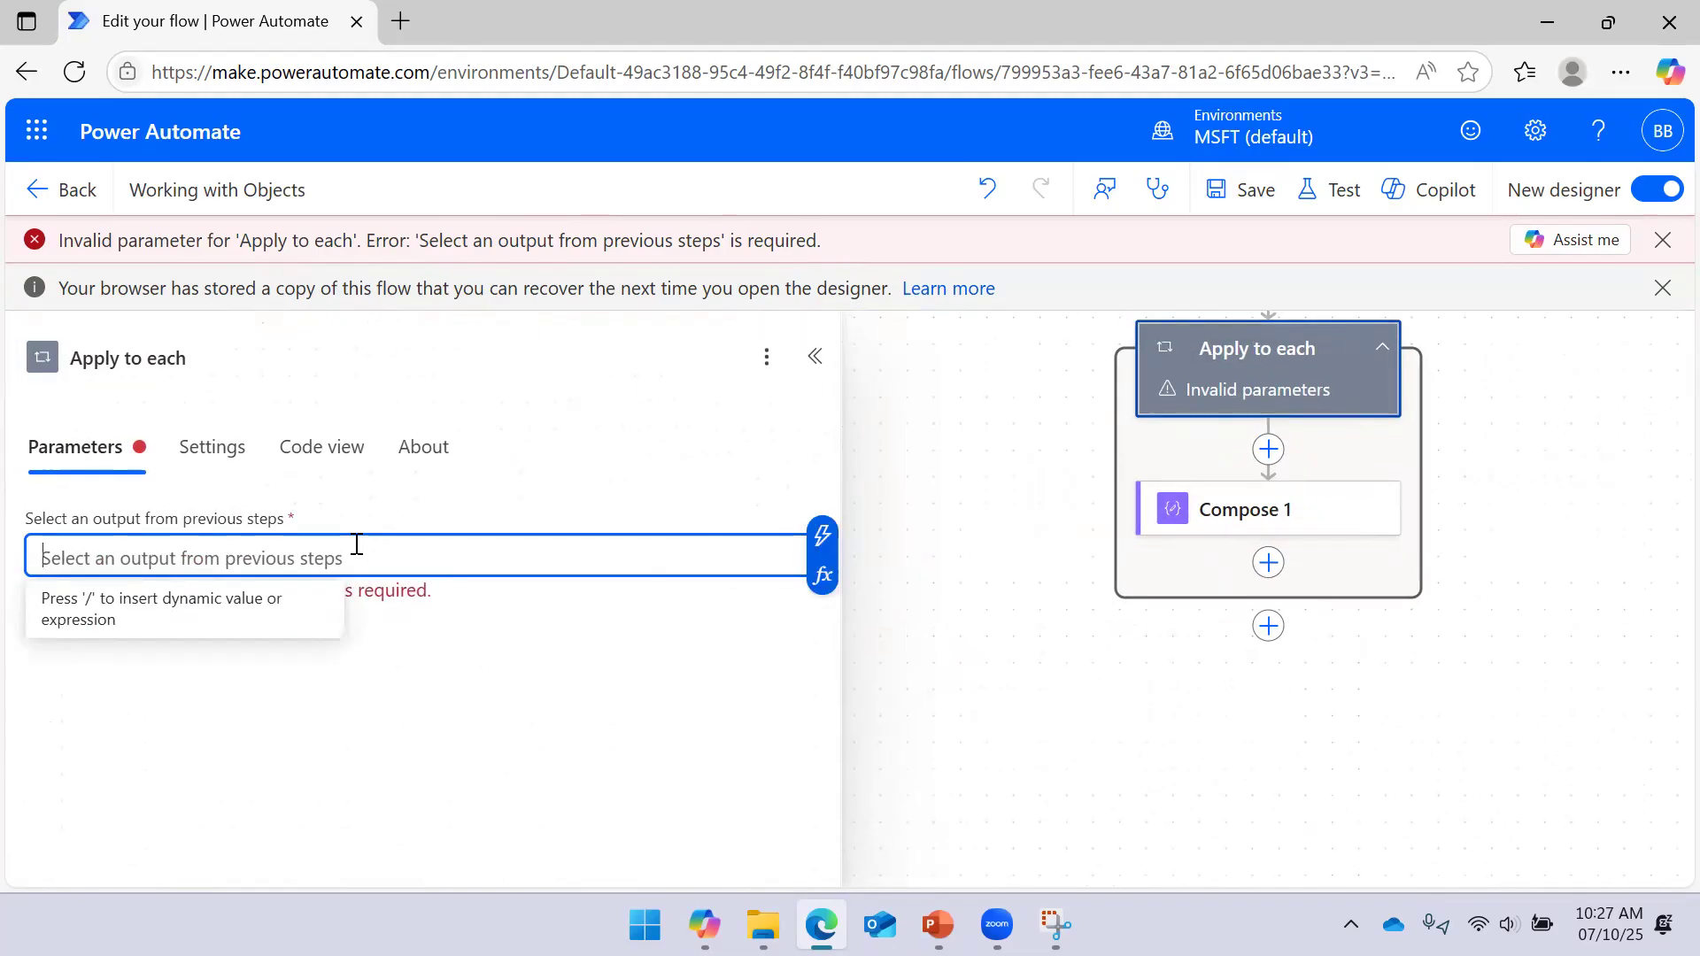
pyautogui.click(823, 576)
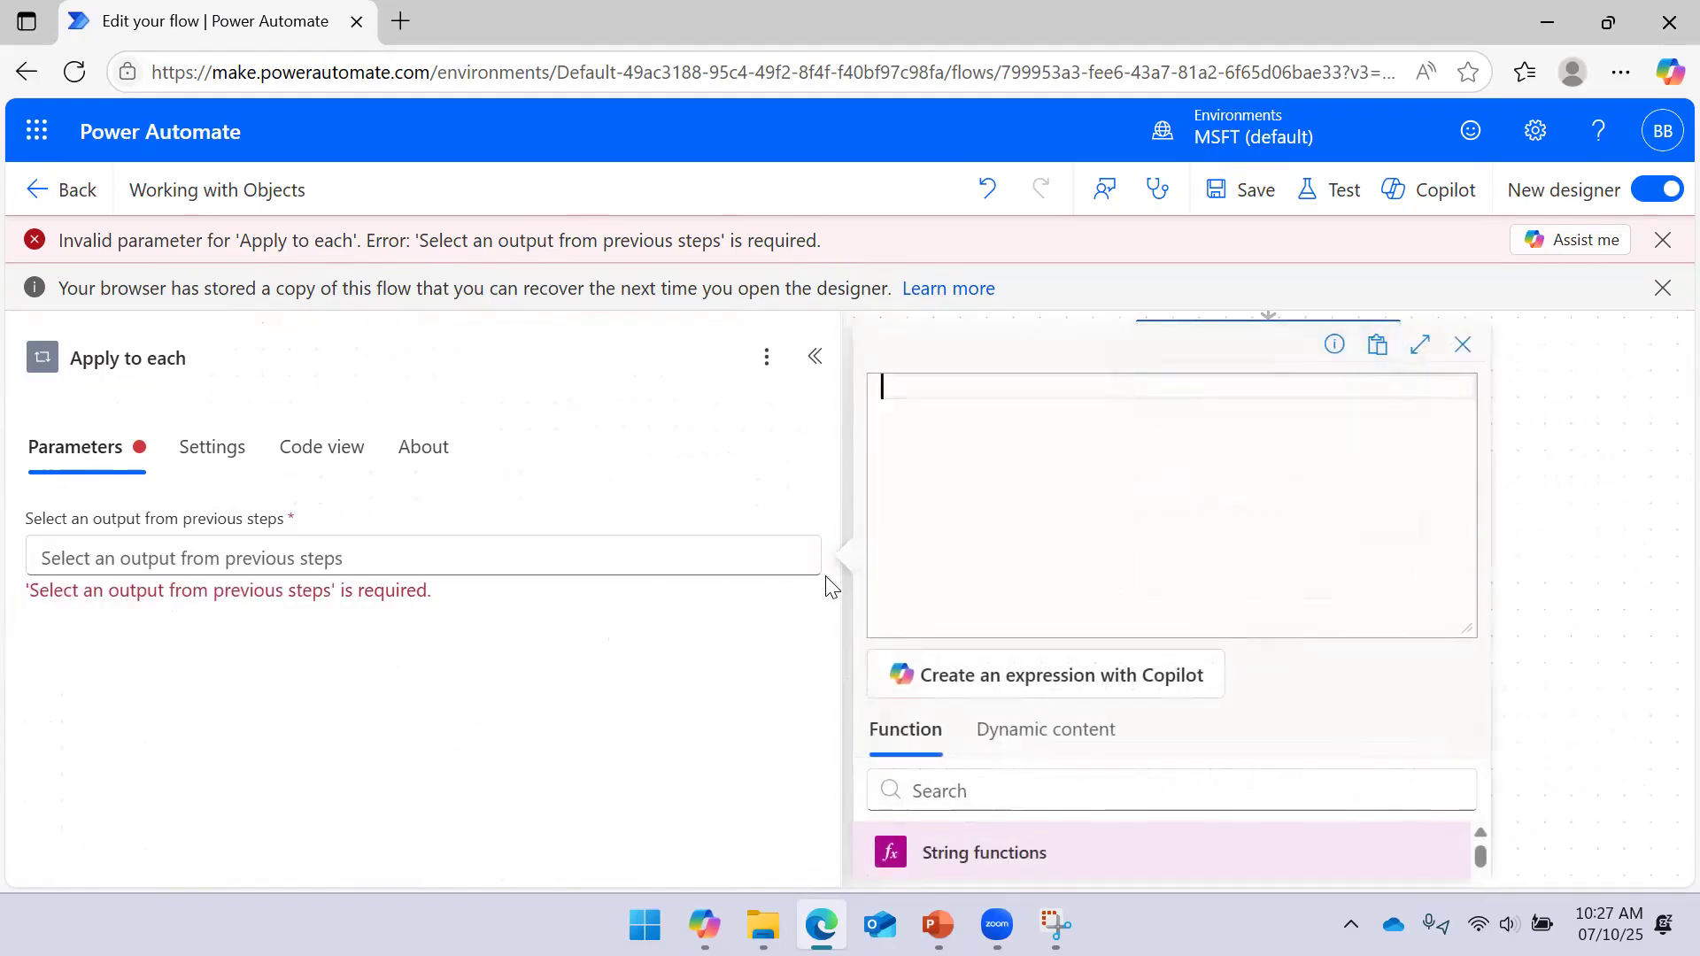
pyautogui.click(1066, 725)
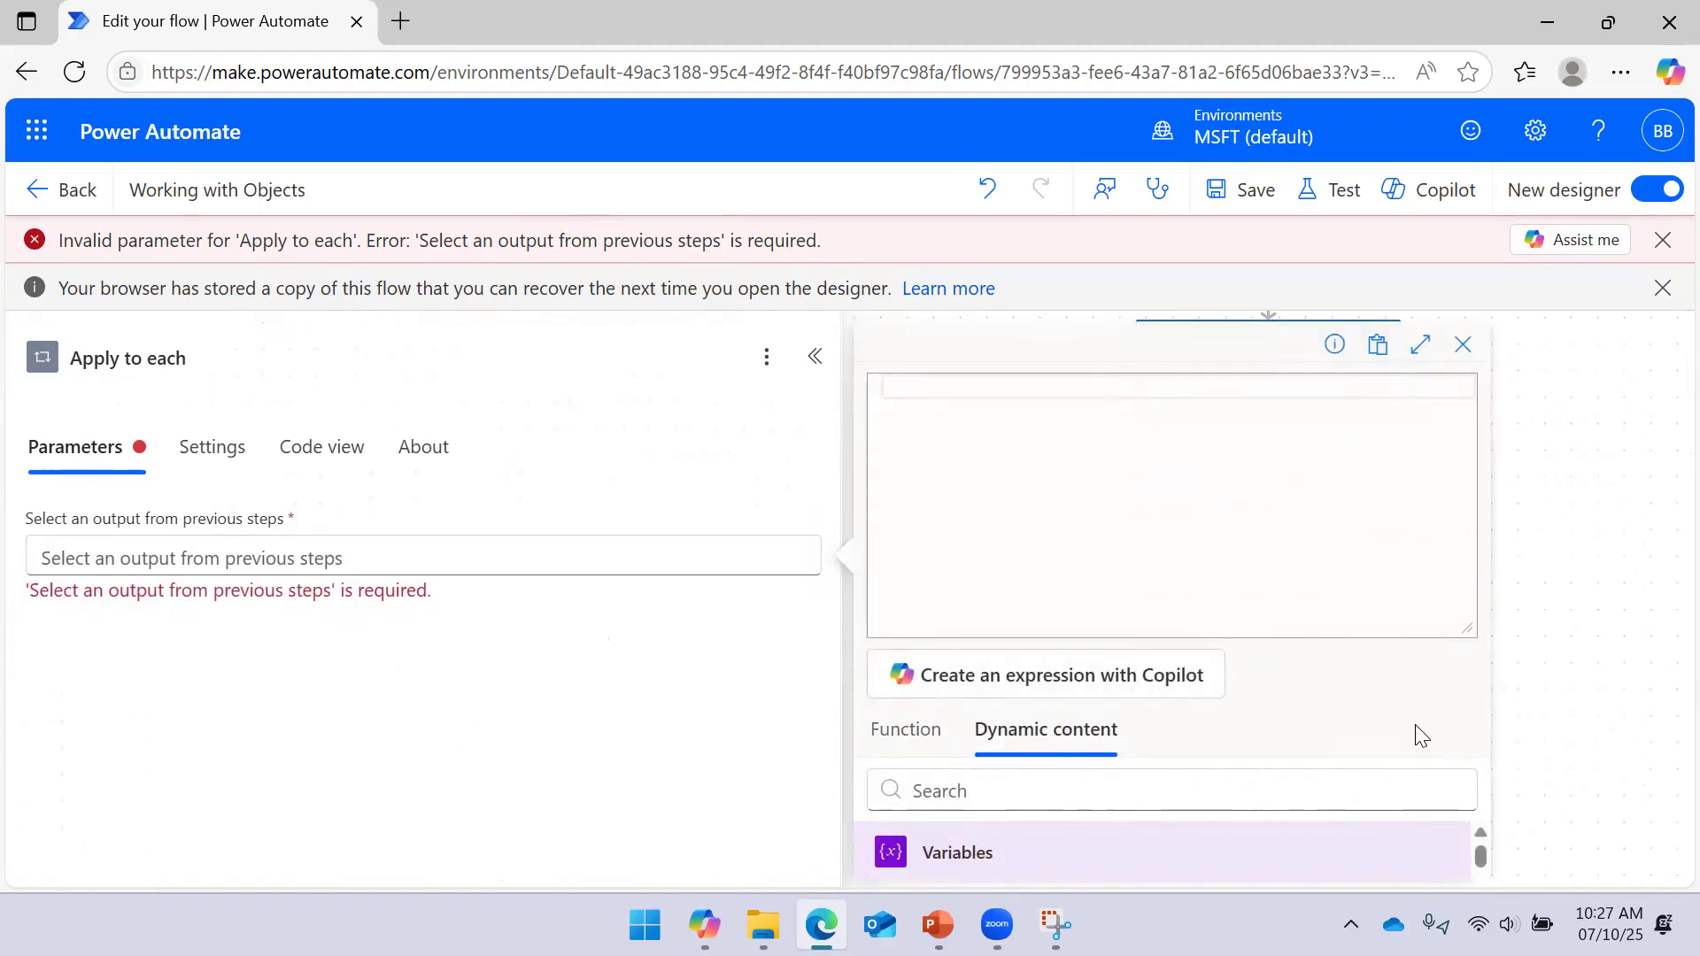
pyautogui.moveTo(1460, 631); pyautogui.dragTo(1453, 410)
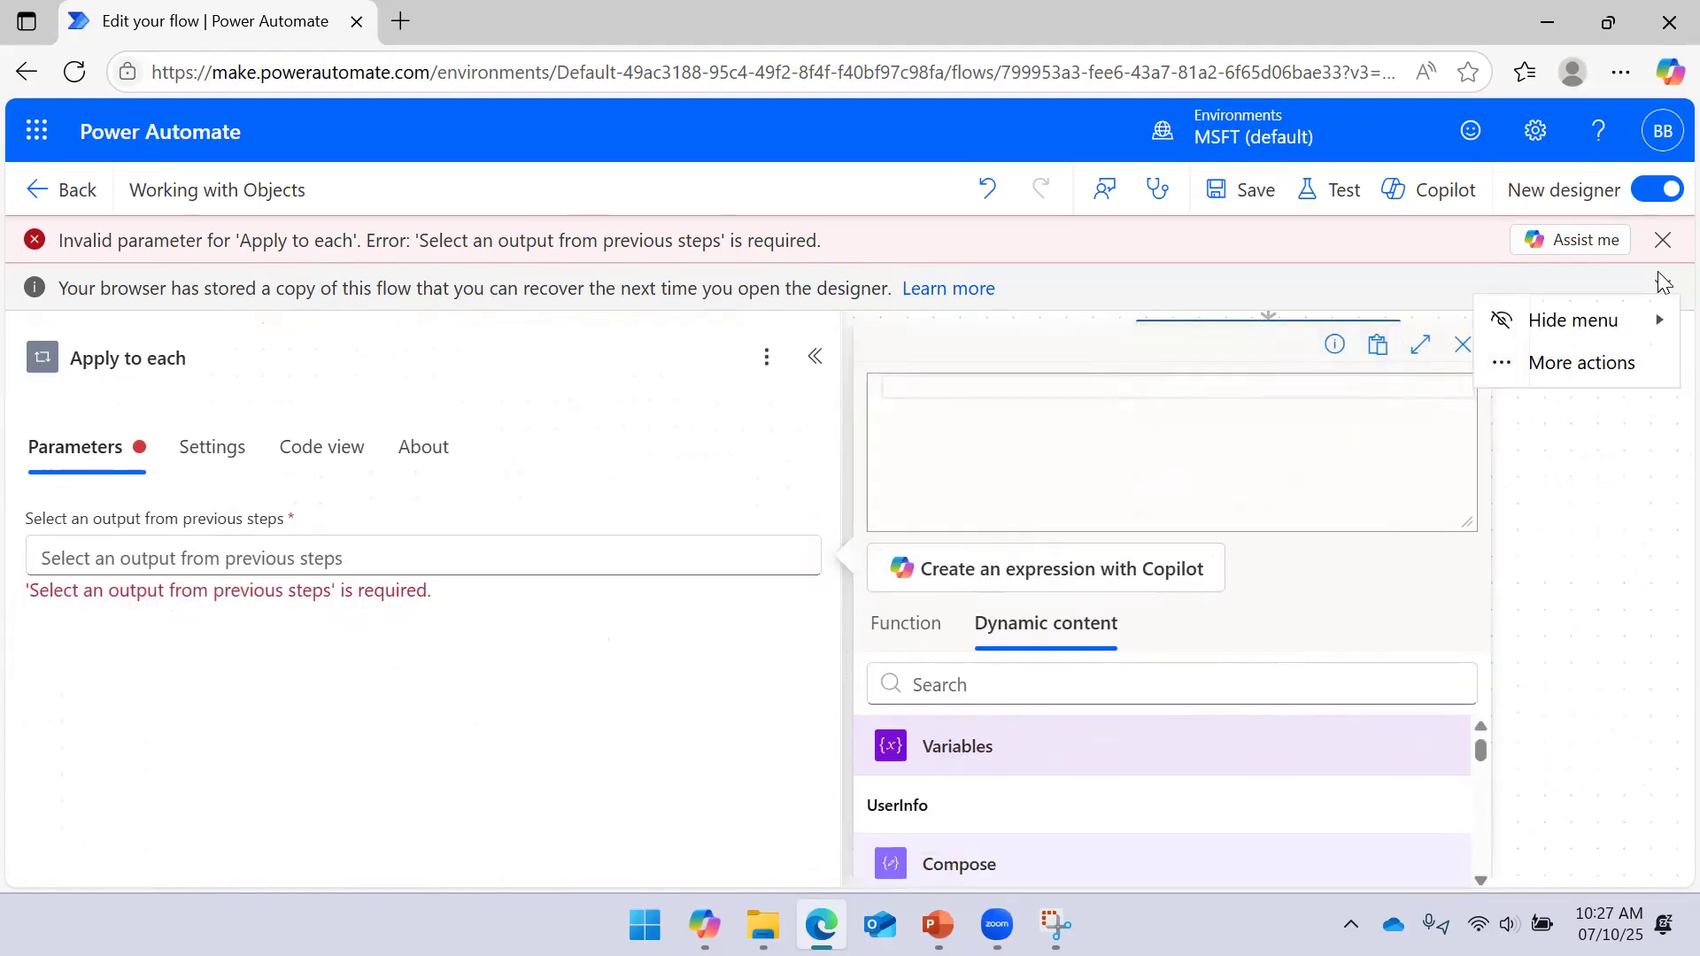
pyautogui.click(1662, 244)
pyautogui.click(1663, 241)
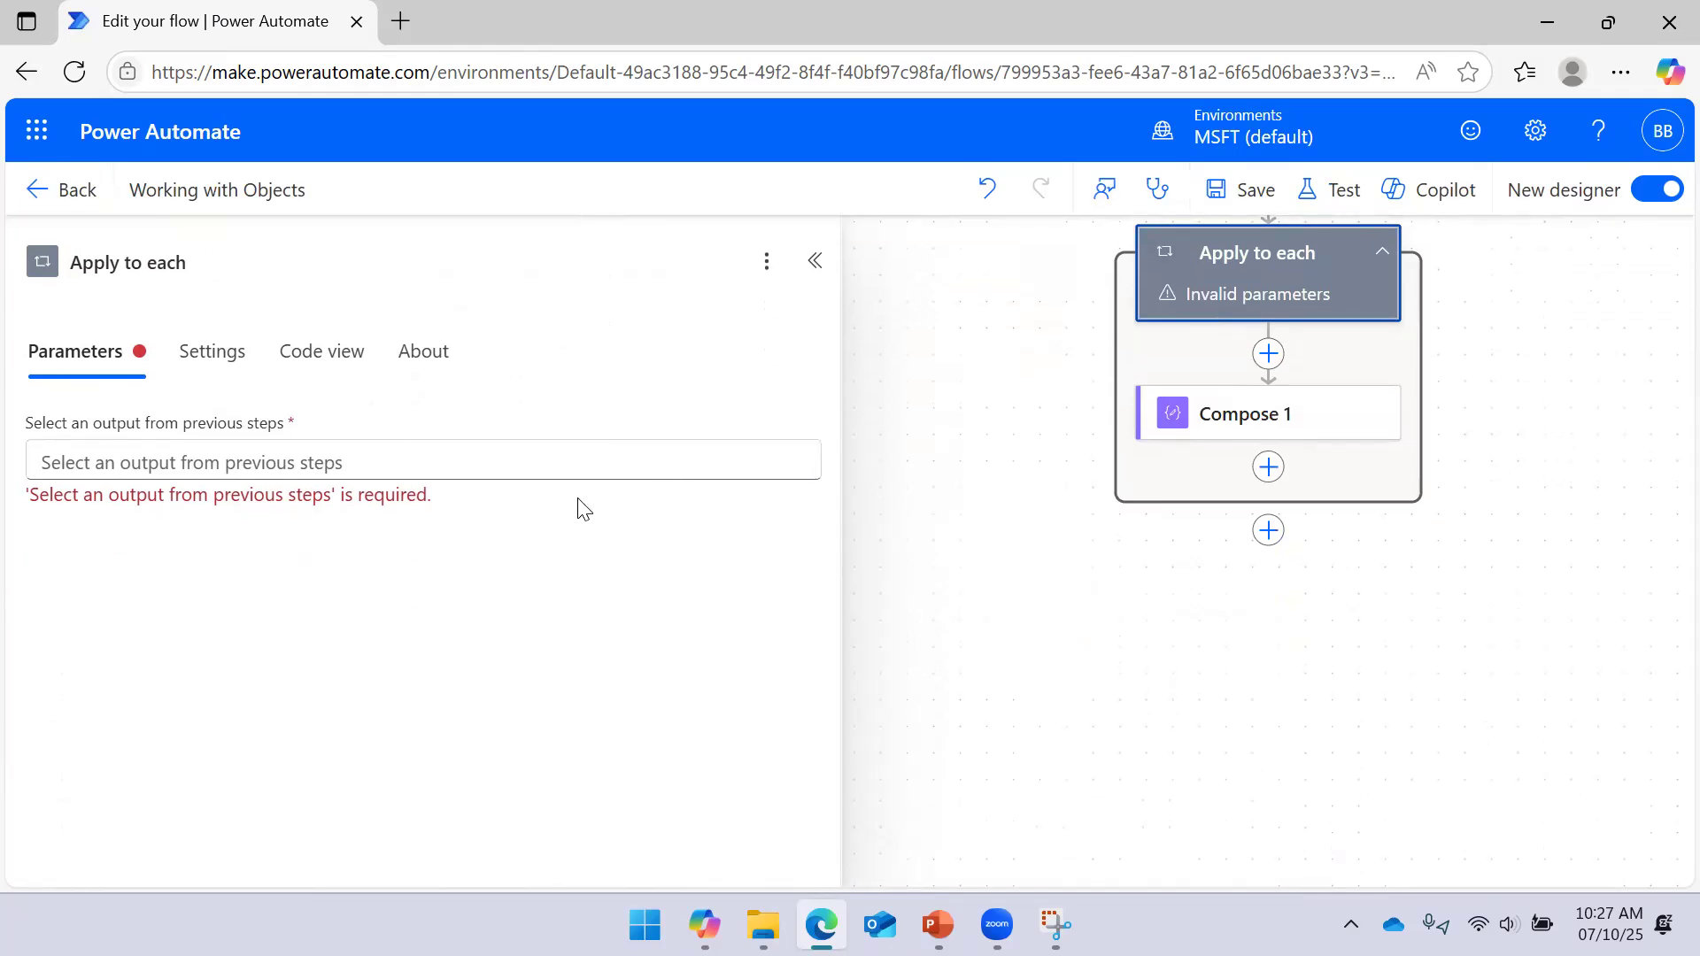
# Set the loop input to outputs('Compose')['Employee ID'] and save the flow
pyautogui.click(542, 455)
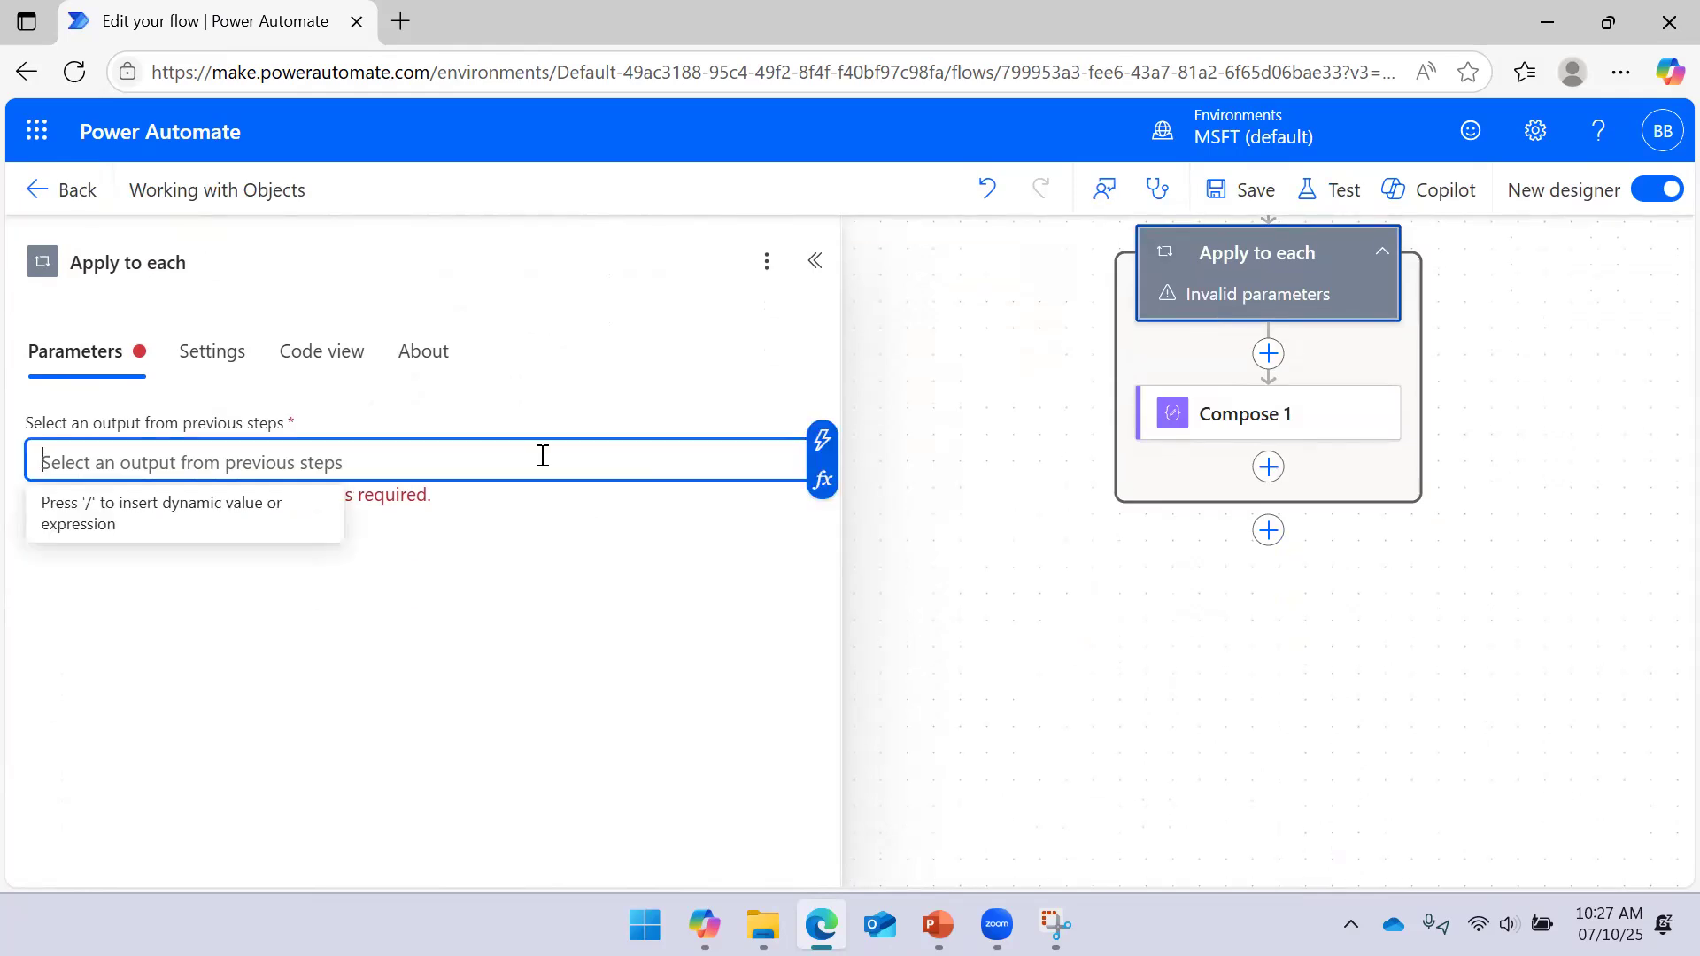
pyautogui.click(823, 481)
pyautogui.click(1087, 655)
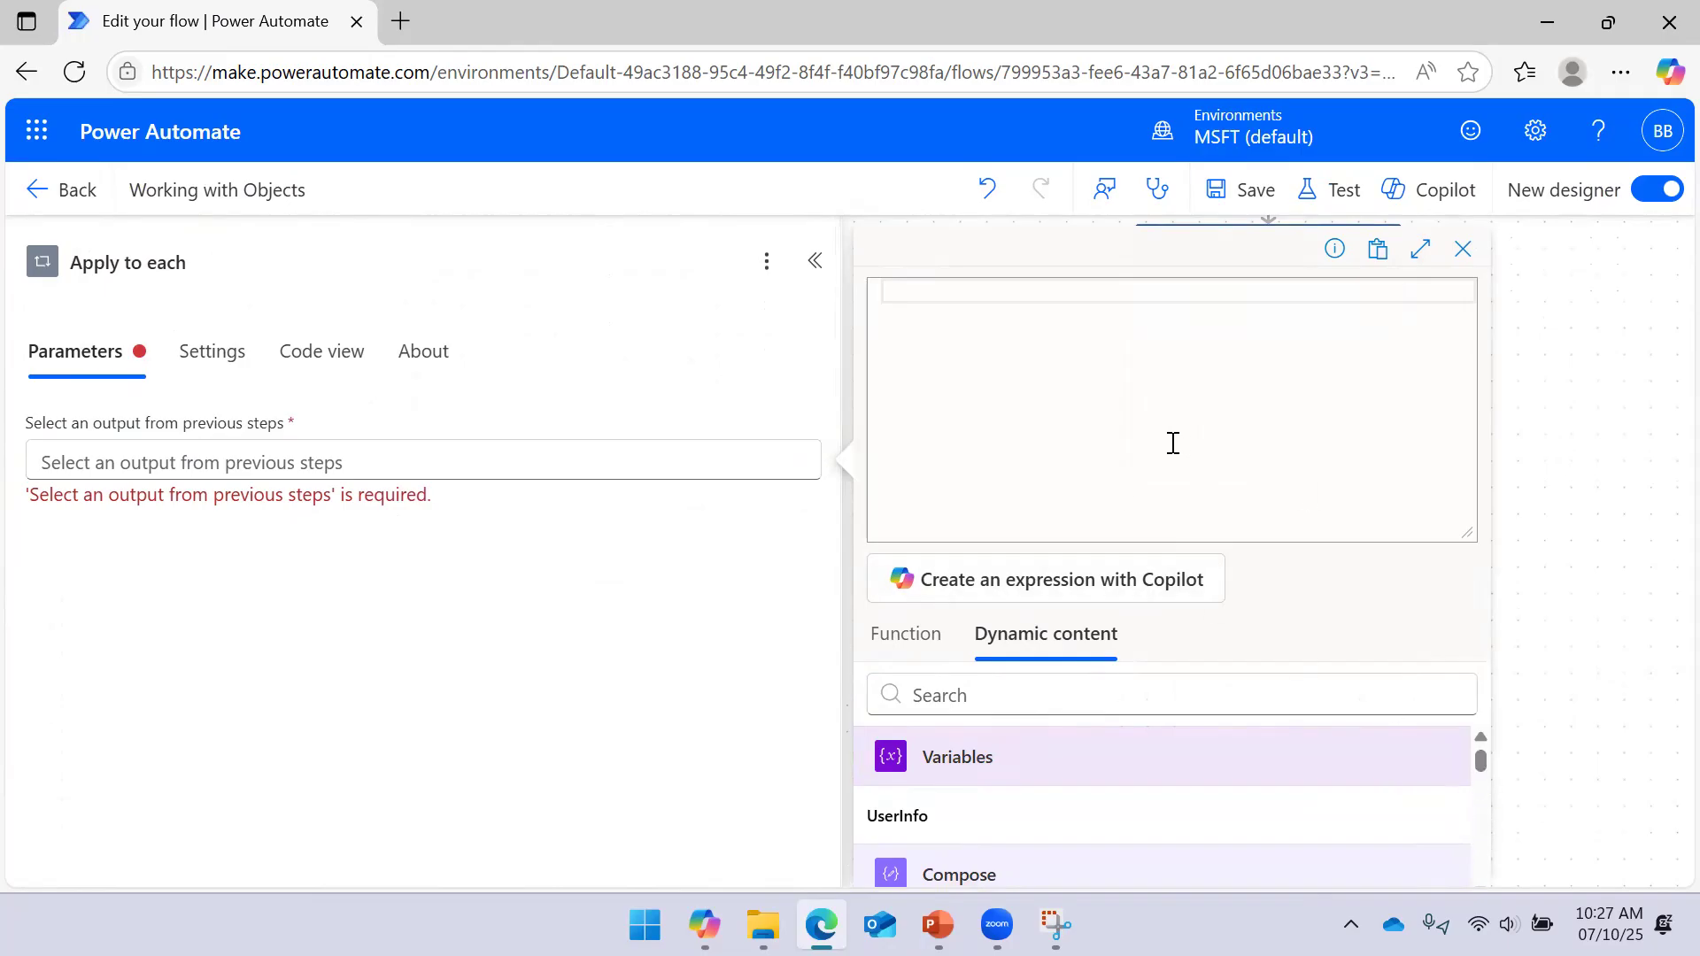
pyautogui.moveTo(1479, 763); pyautogui.dragTo(1482, 778)
pyautogui.click(1029, 825)
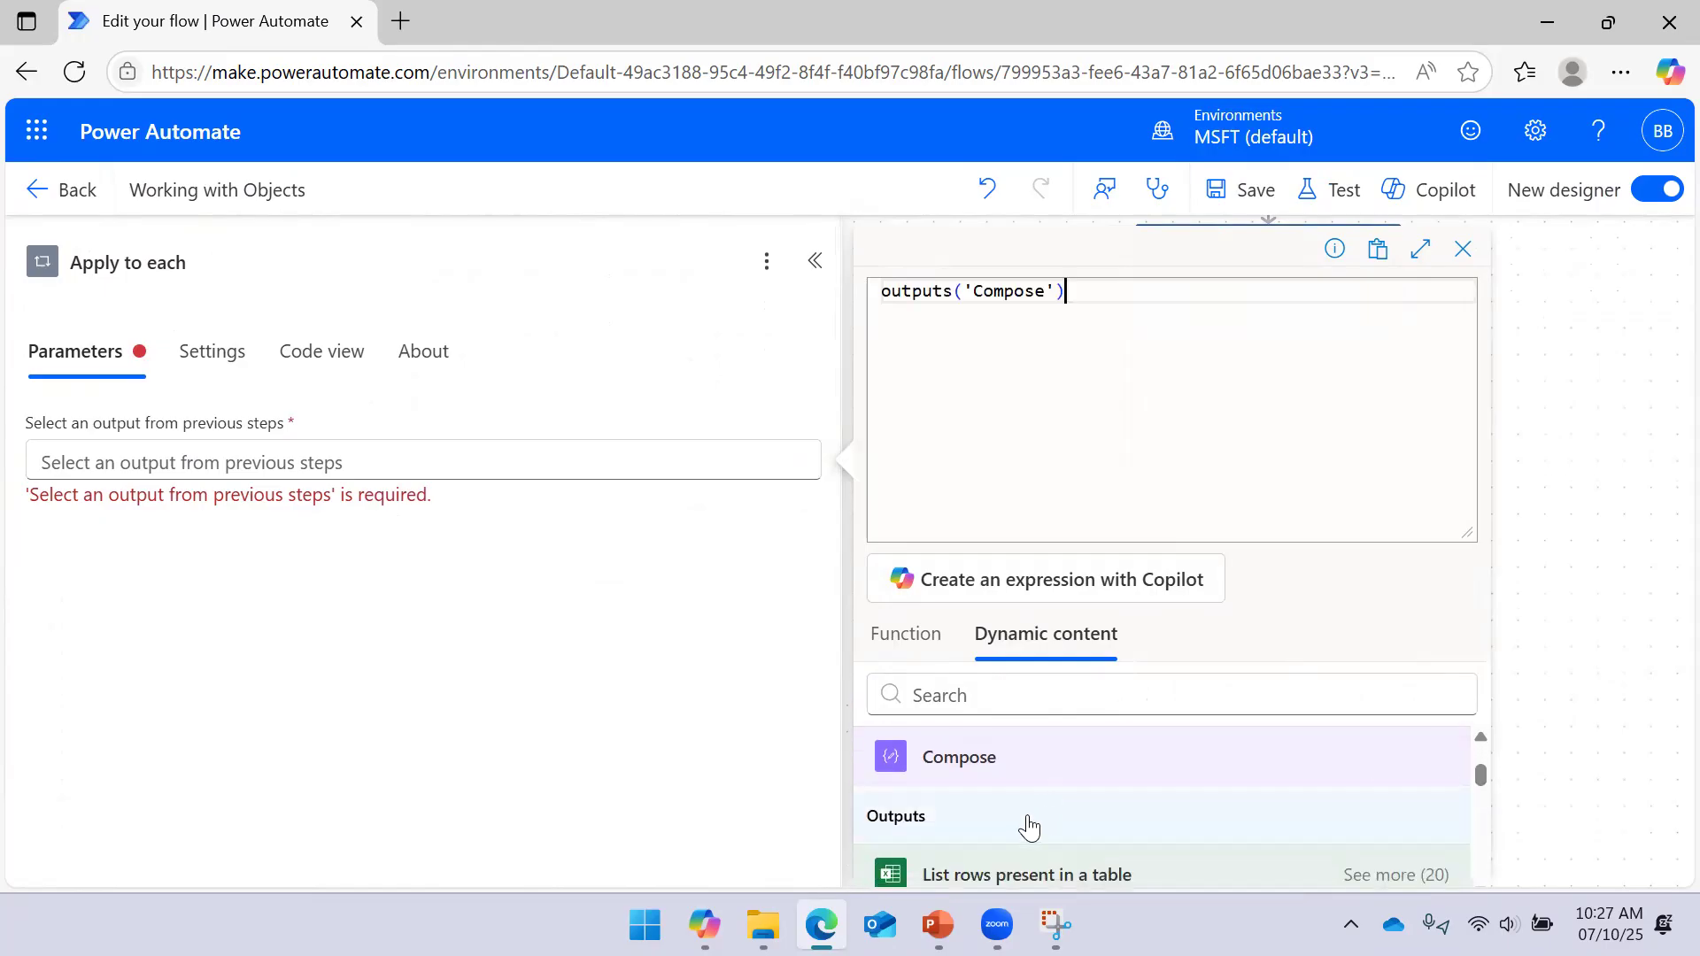
pyautogui.write('[]')
pyautogui.write("'Employ")
pyautogui.write('ee UD')
pyautogui.press('BackSpace')
pyautogui.press('BackSpace')
pyautogui.write('ID')
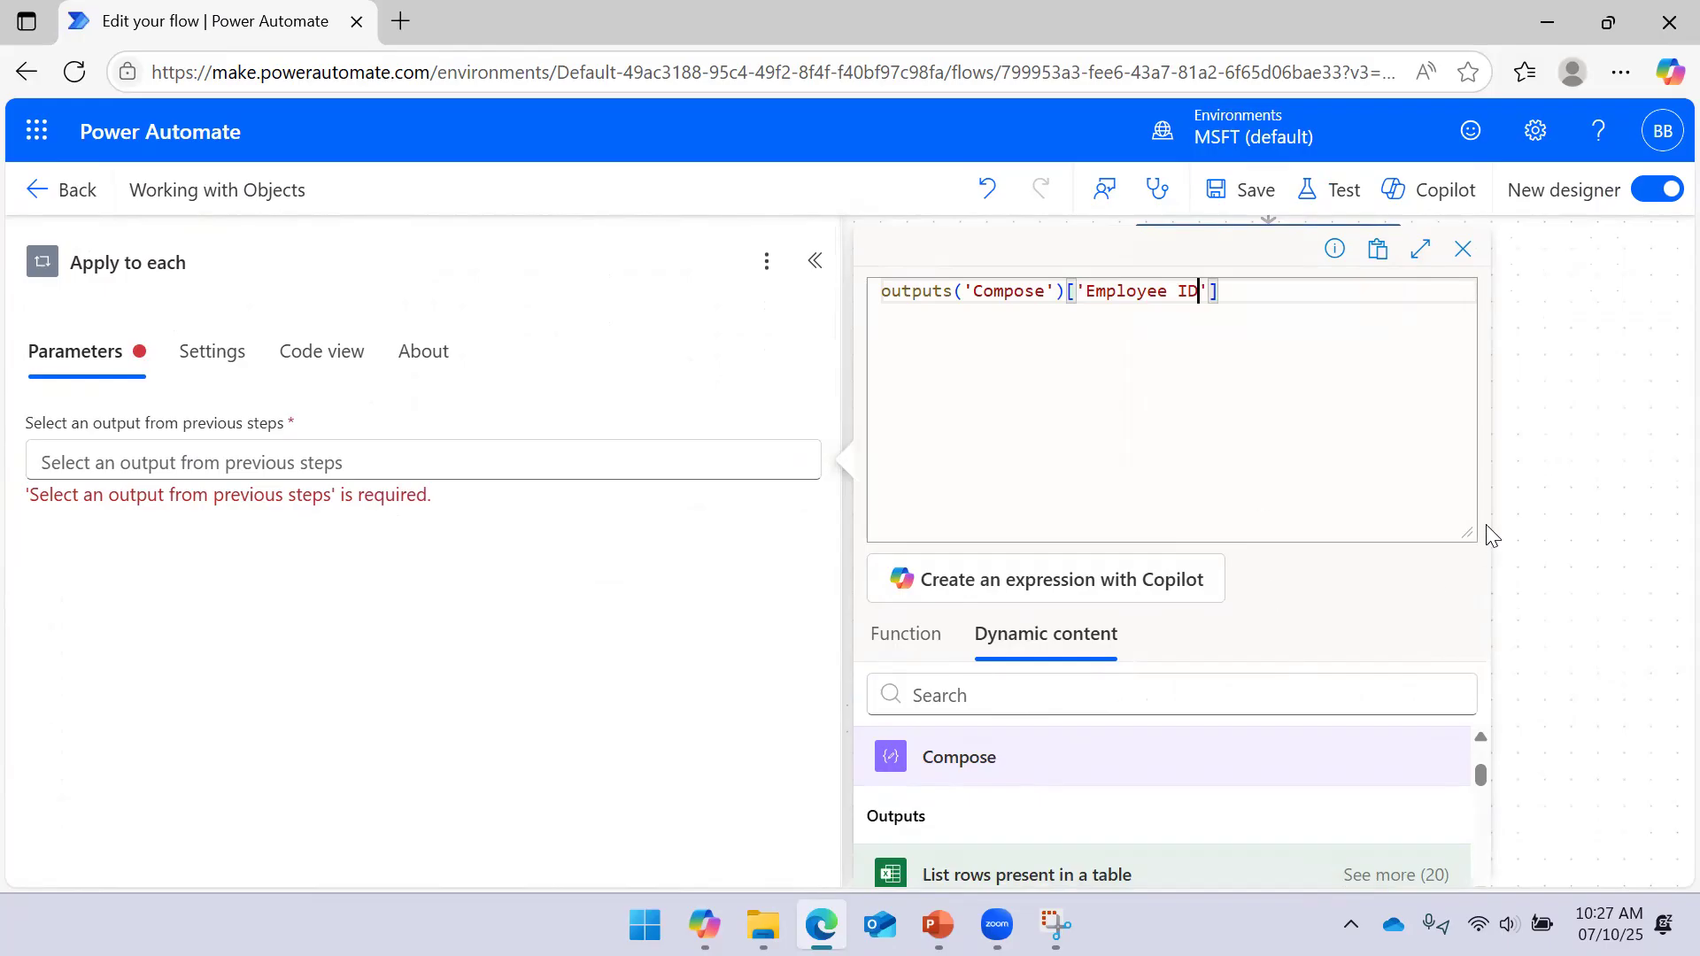
pyautogui.moveTo(1463, 538); pyautogui.dragTo(1464, 429)
pyautogui.click(963, 841)
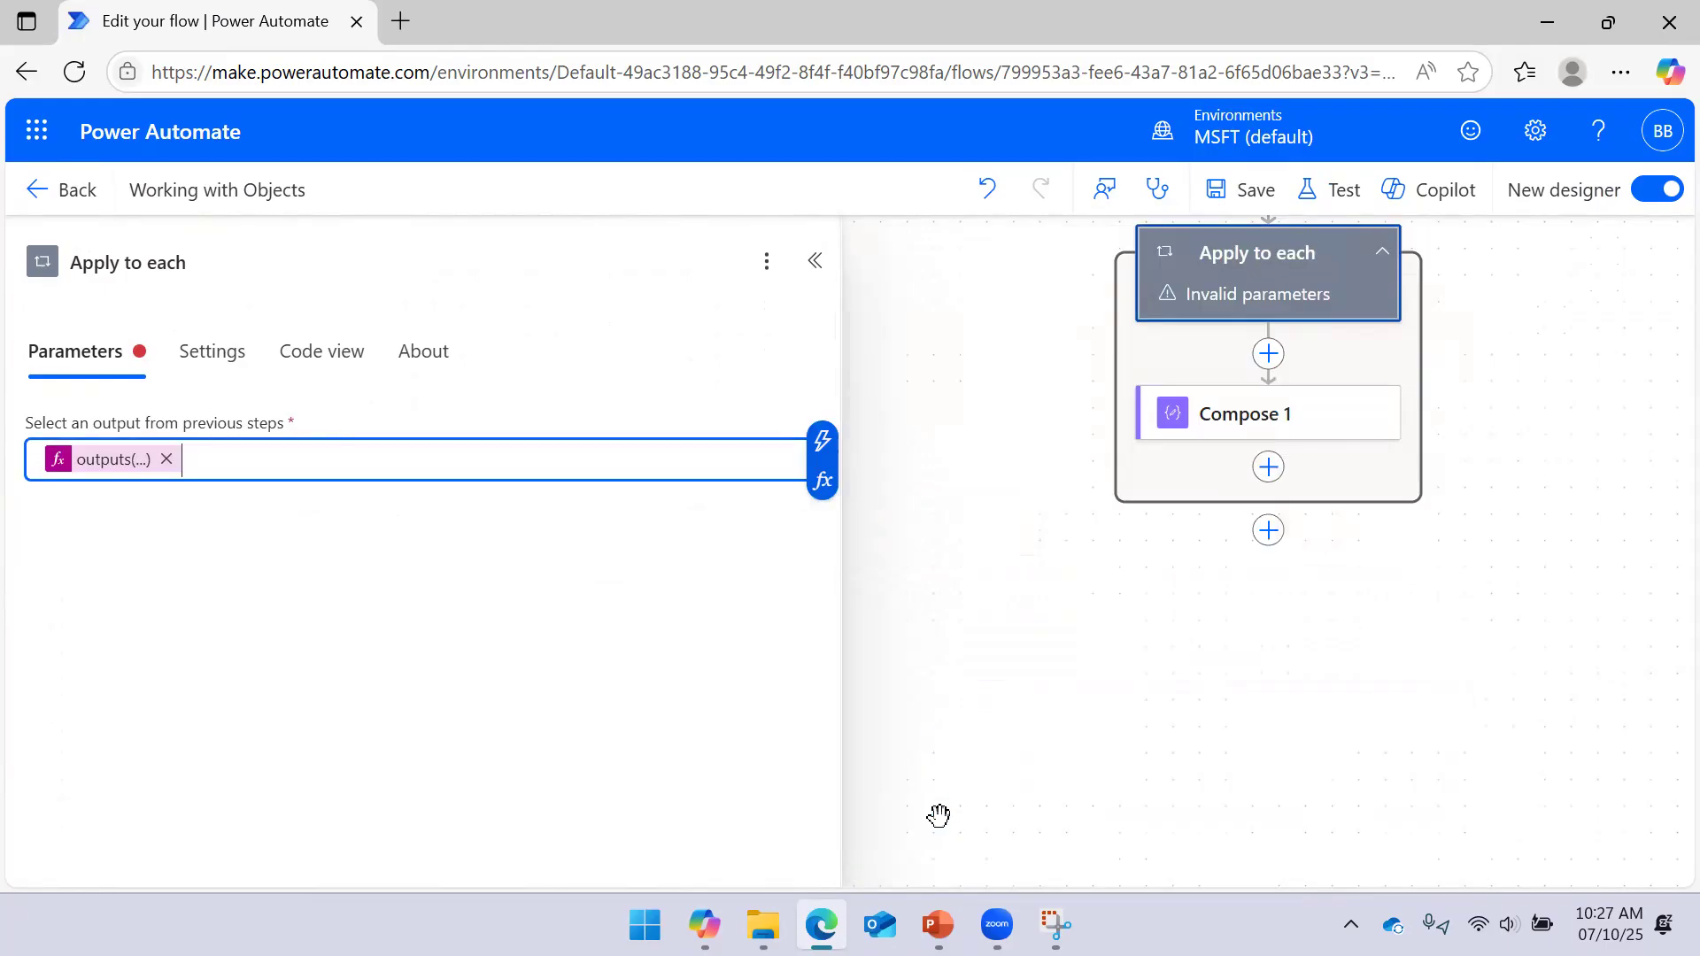
pyautogui.click(1215, 191)
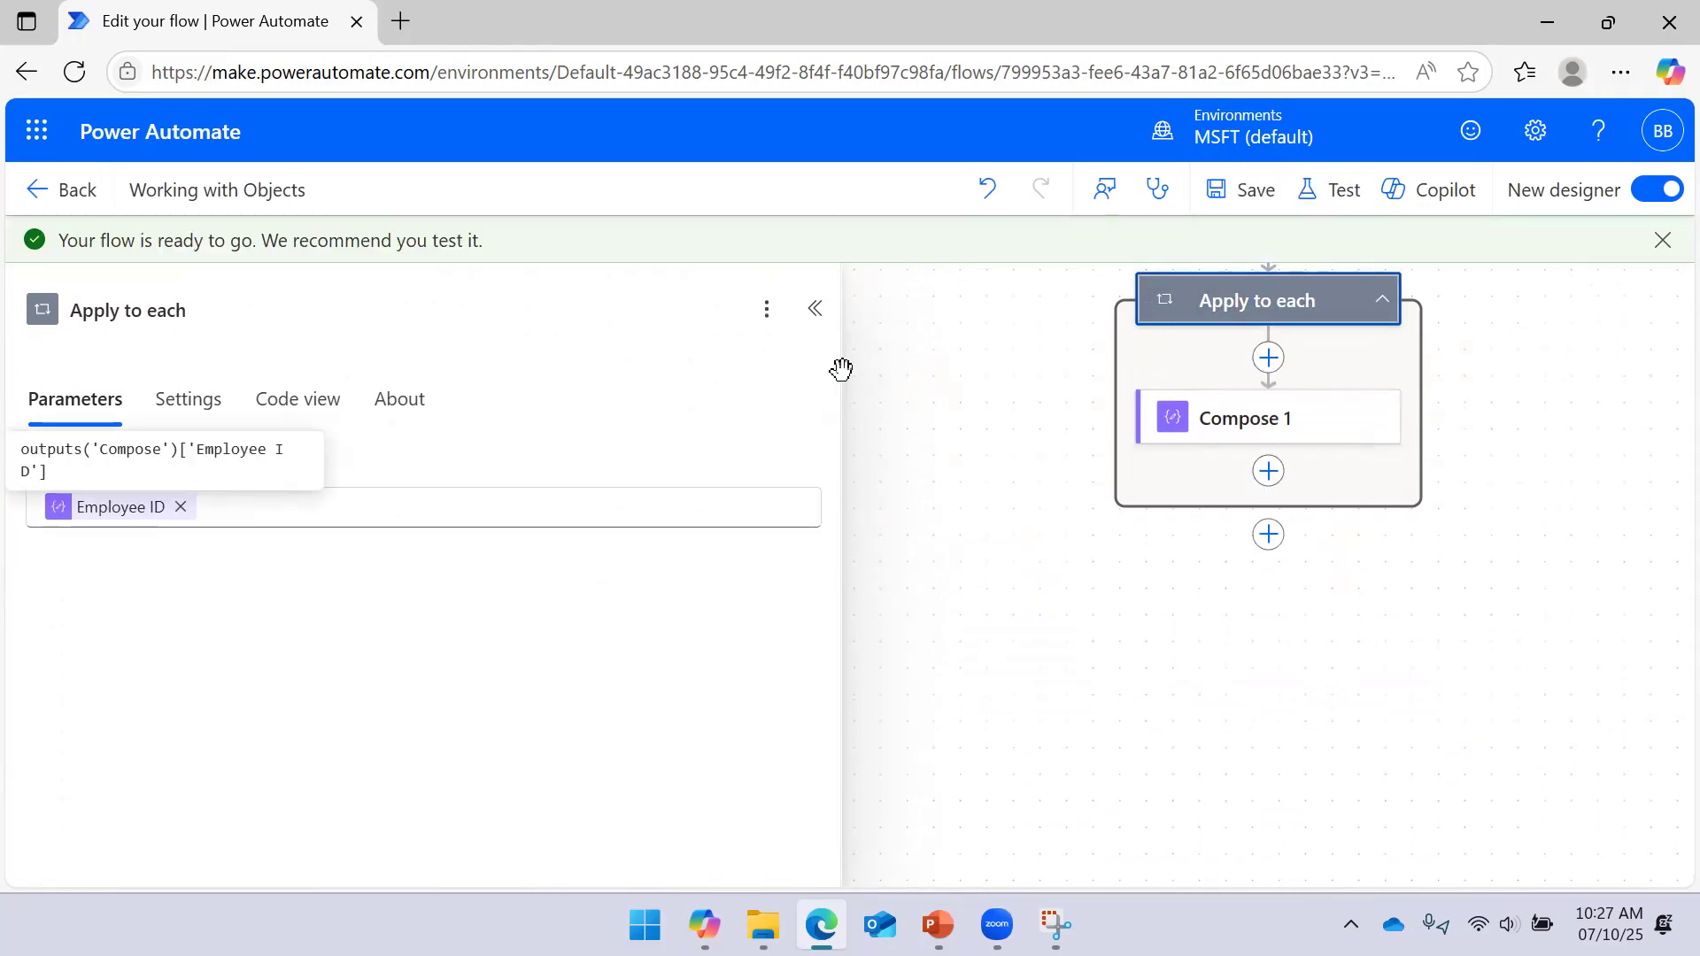
pyautogui.click(813, 310)
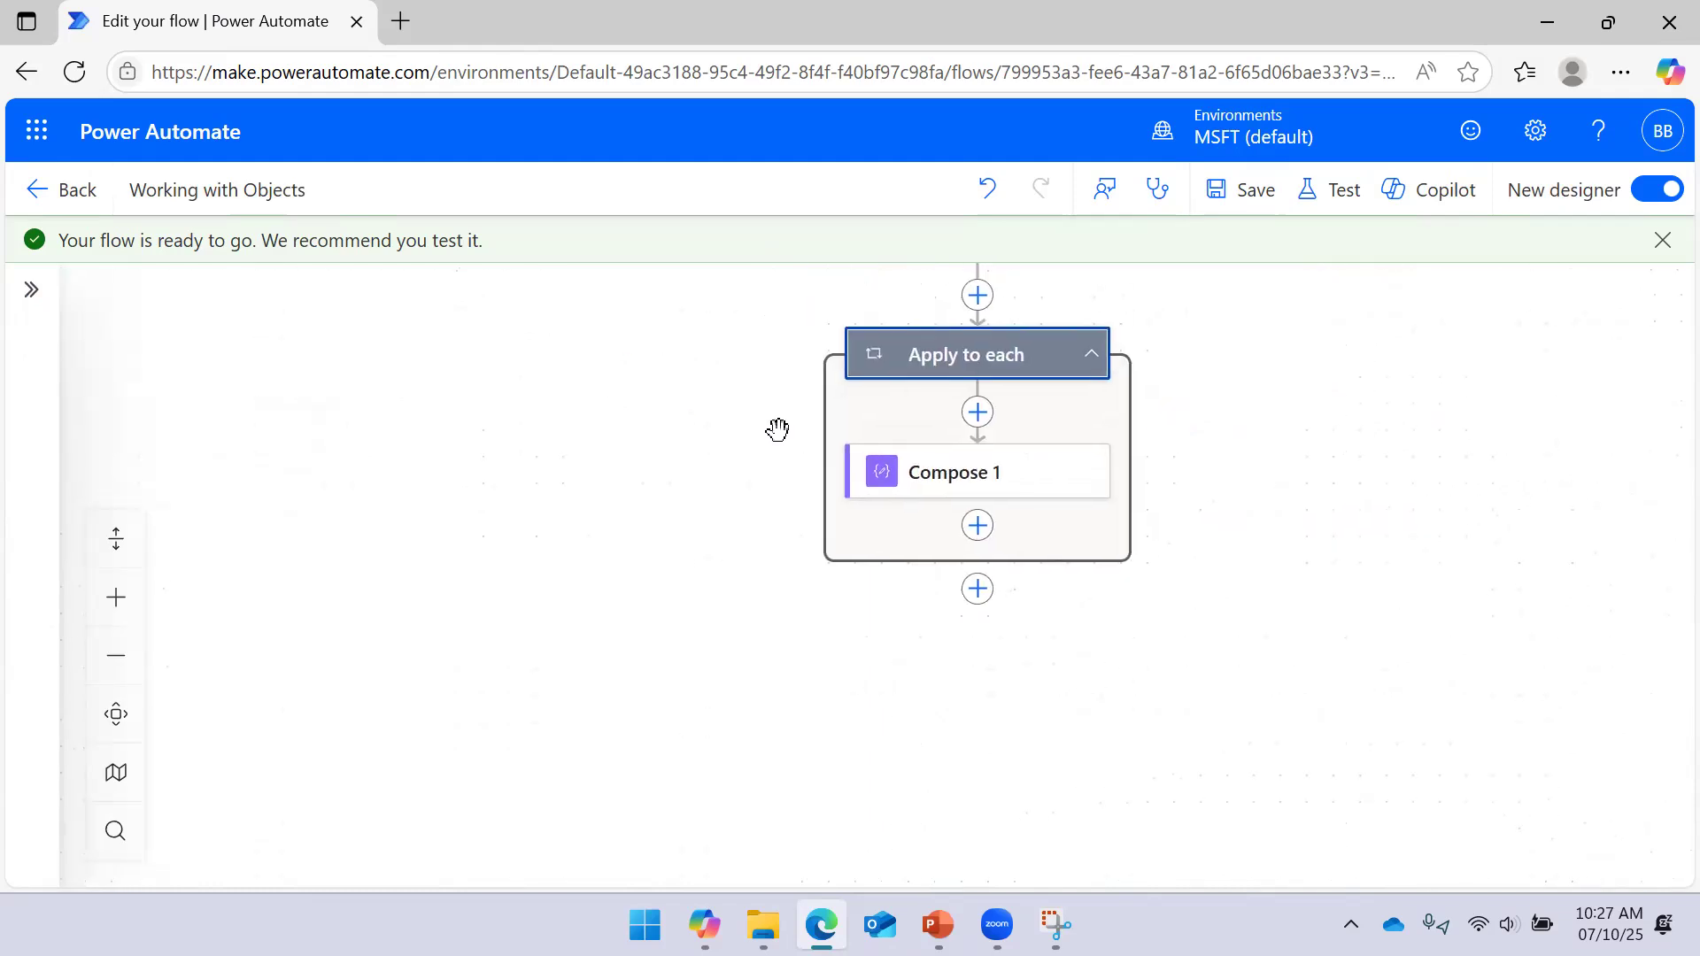
# Run a manual test, review the Apply to each failure on Employee ID, and resume editing
pyautogui.click(1307, 195)
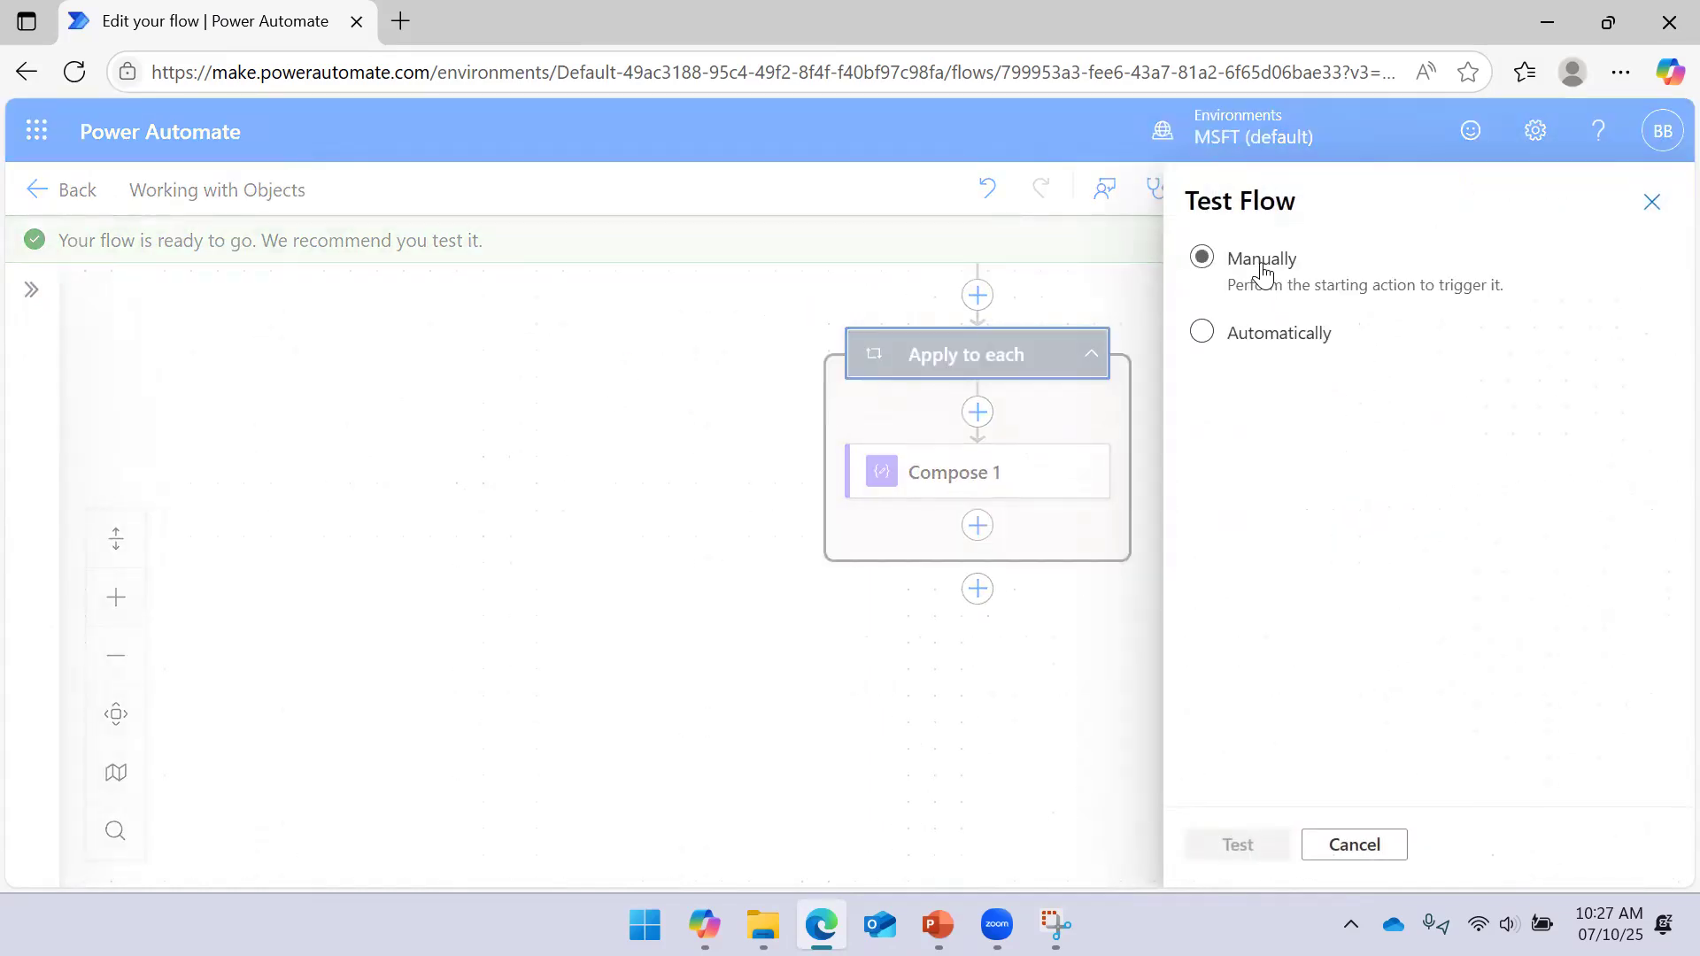
pyautogui.click(1252, 843)
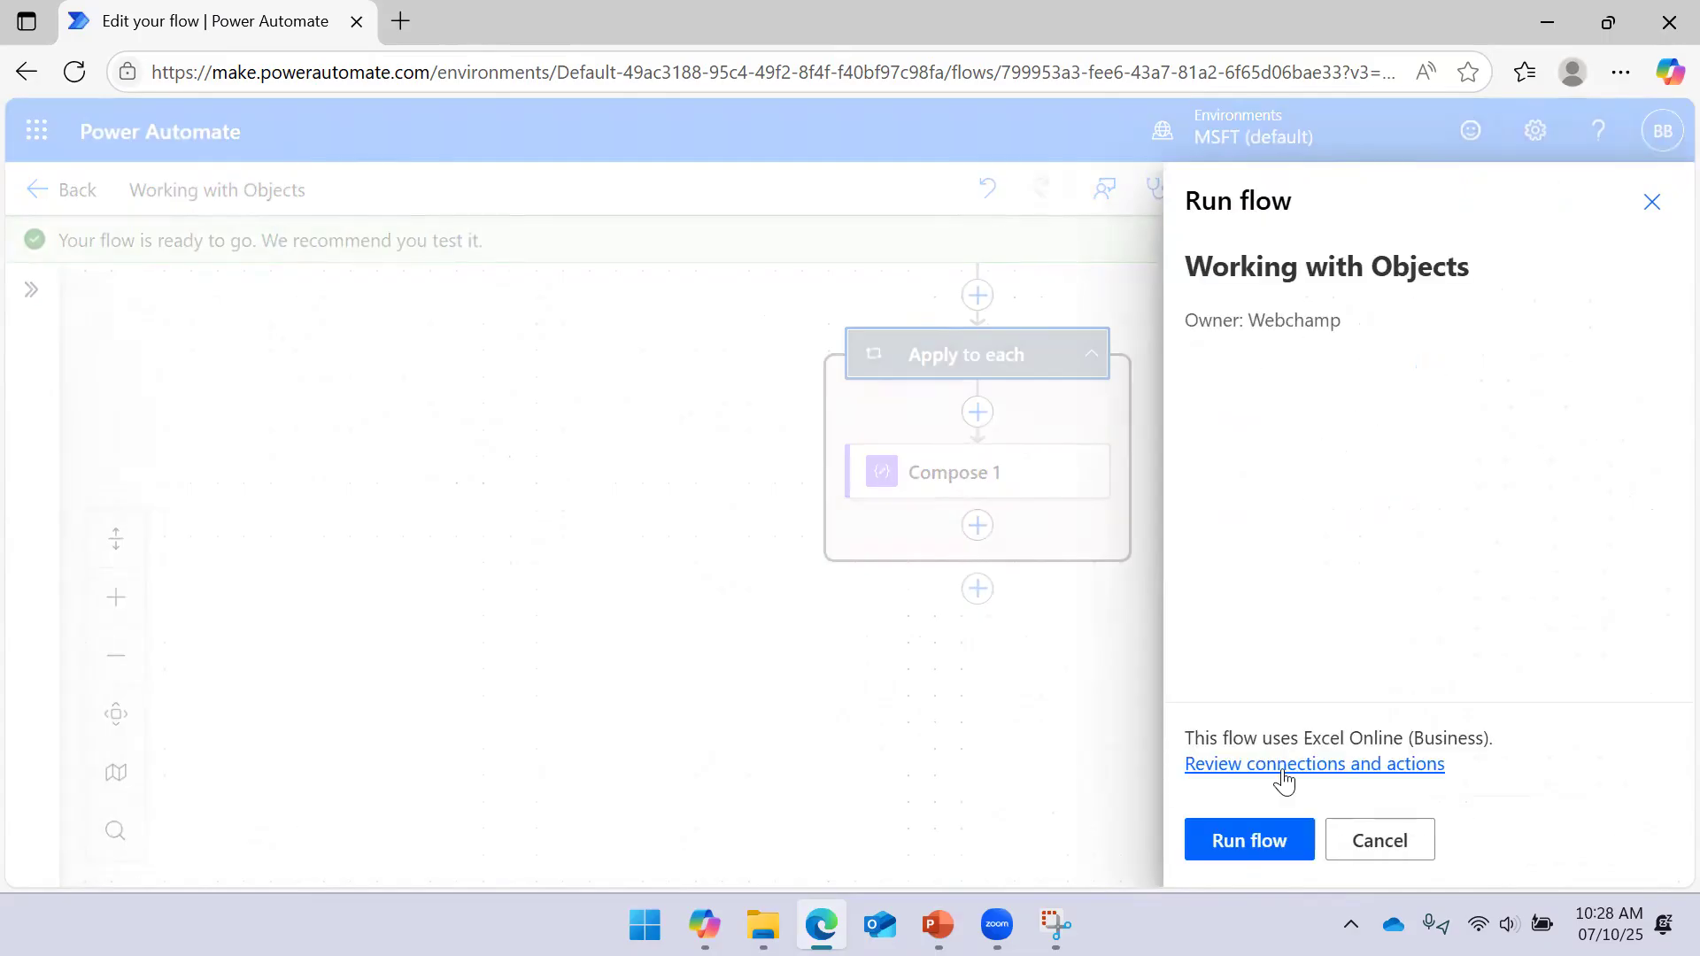
pyautogui.click(1248, 844)
pyautogui.click(1257, 848)
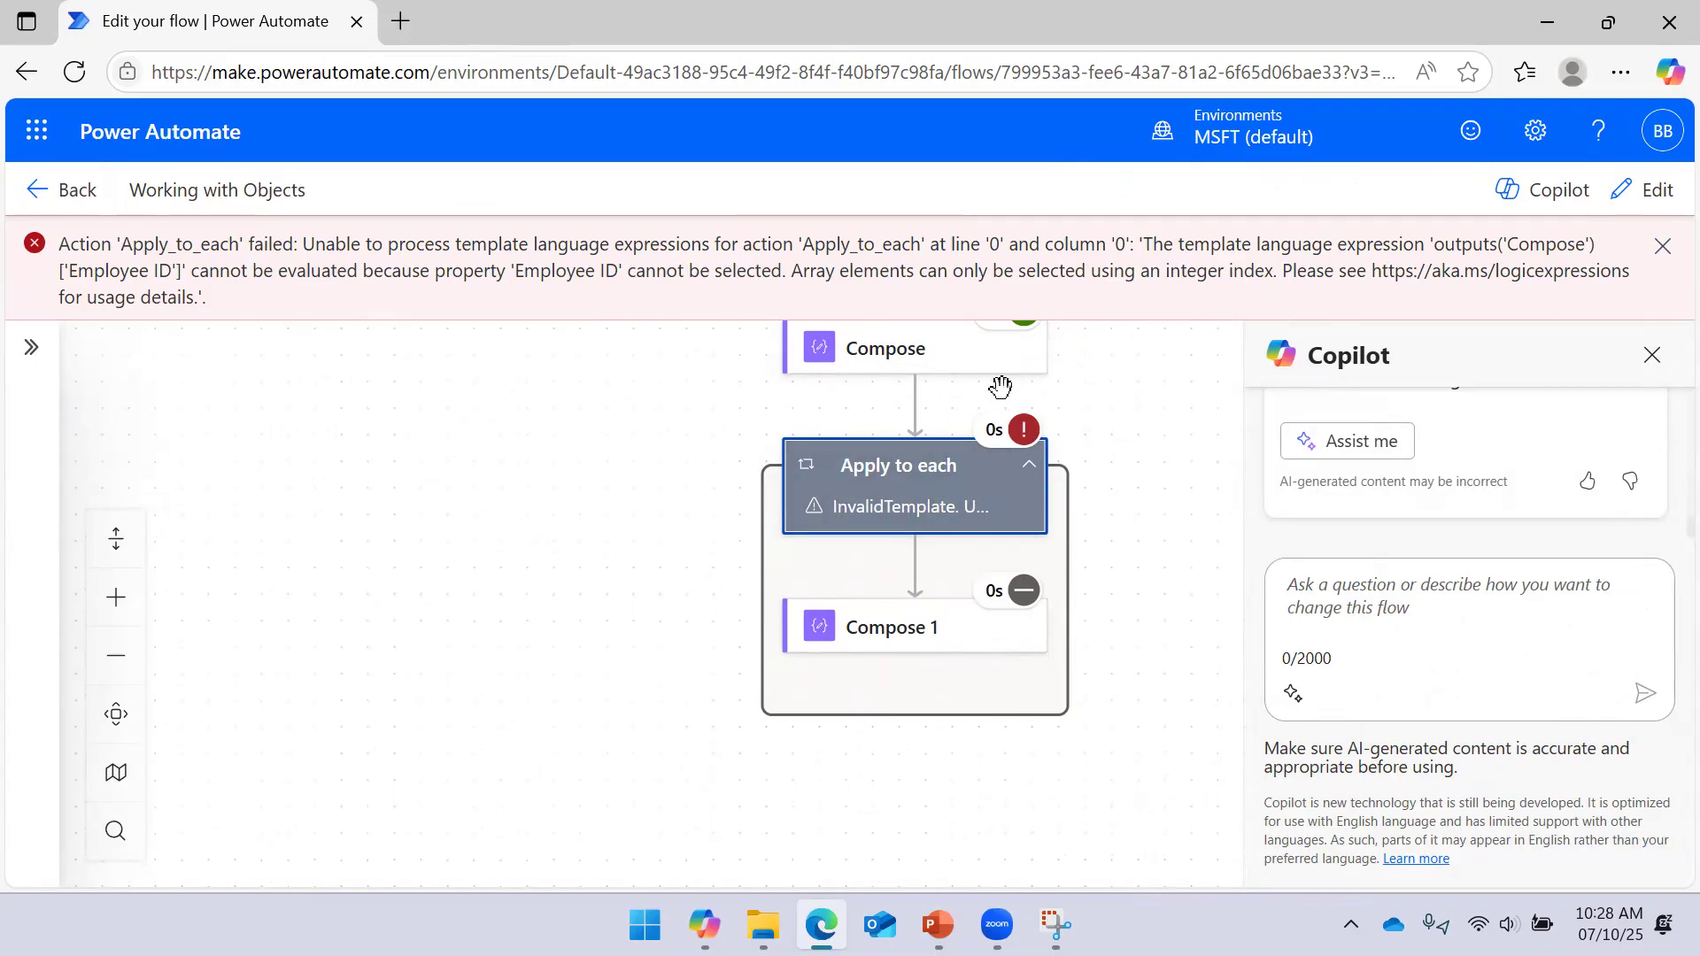
pyautogui.click(1647, 190)
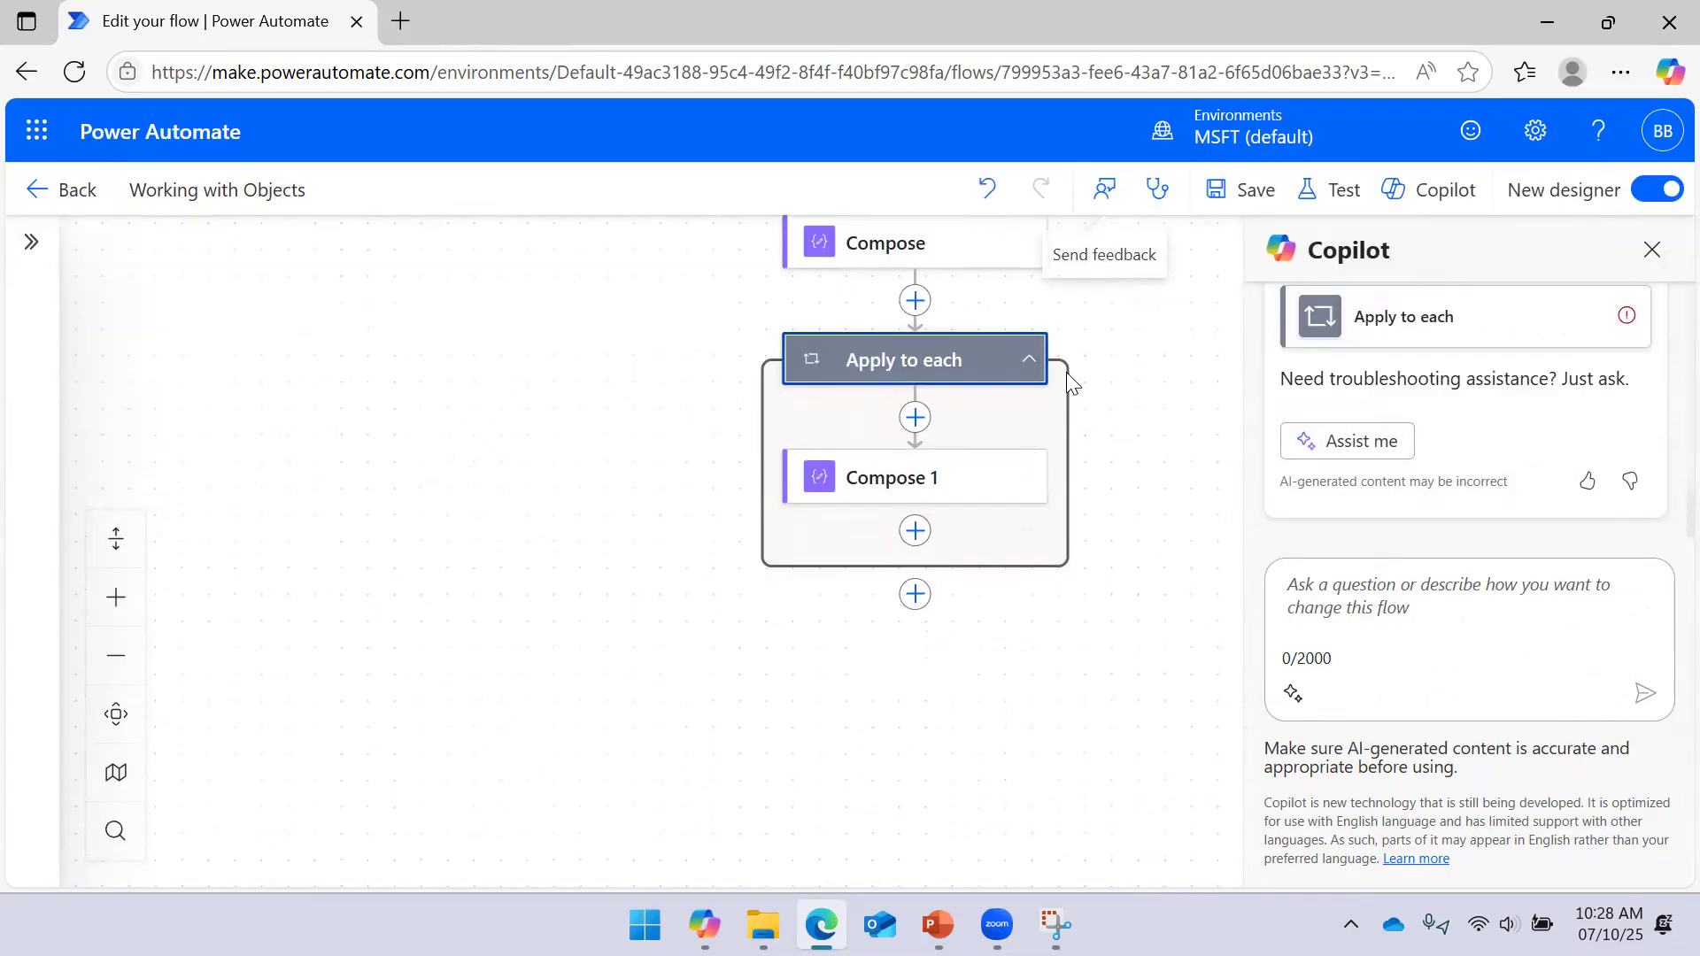
# Replace the loop's Employee ID expression input with the Compose step's Outputs
pyautogui.click(919, 366)
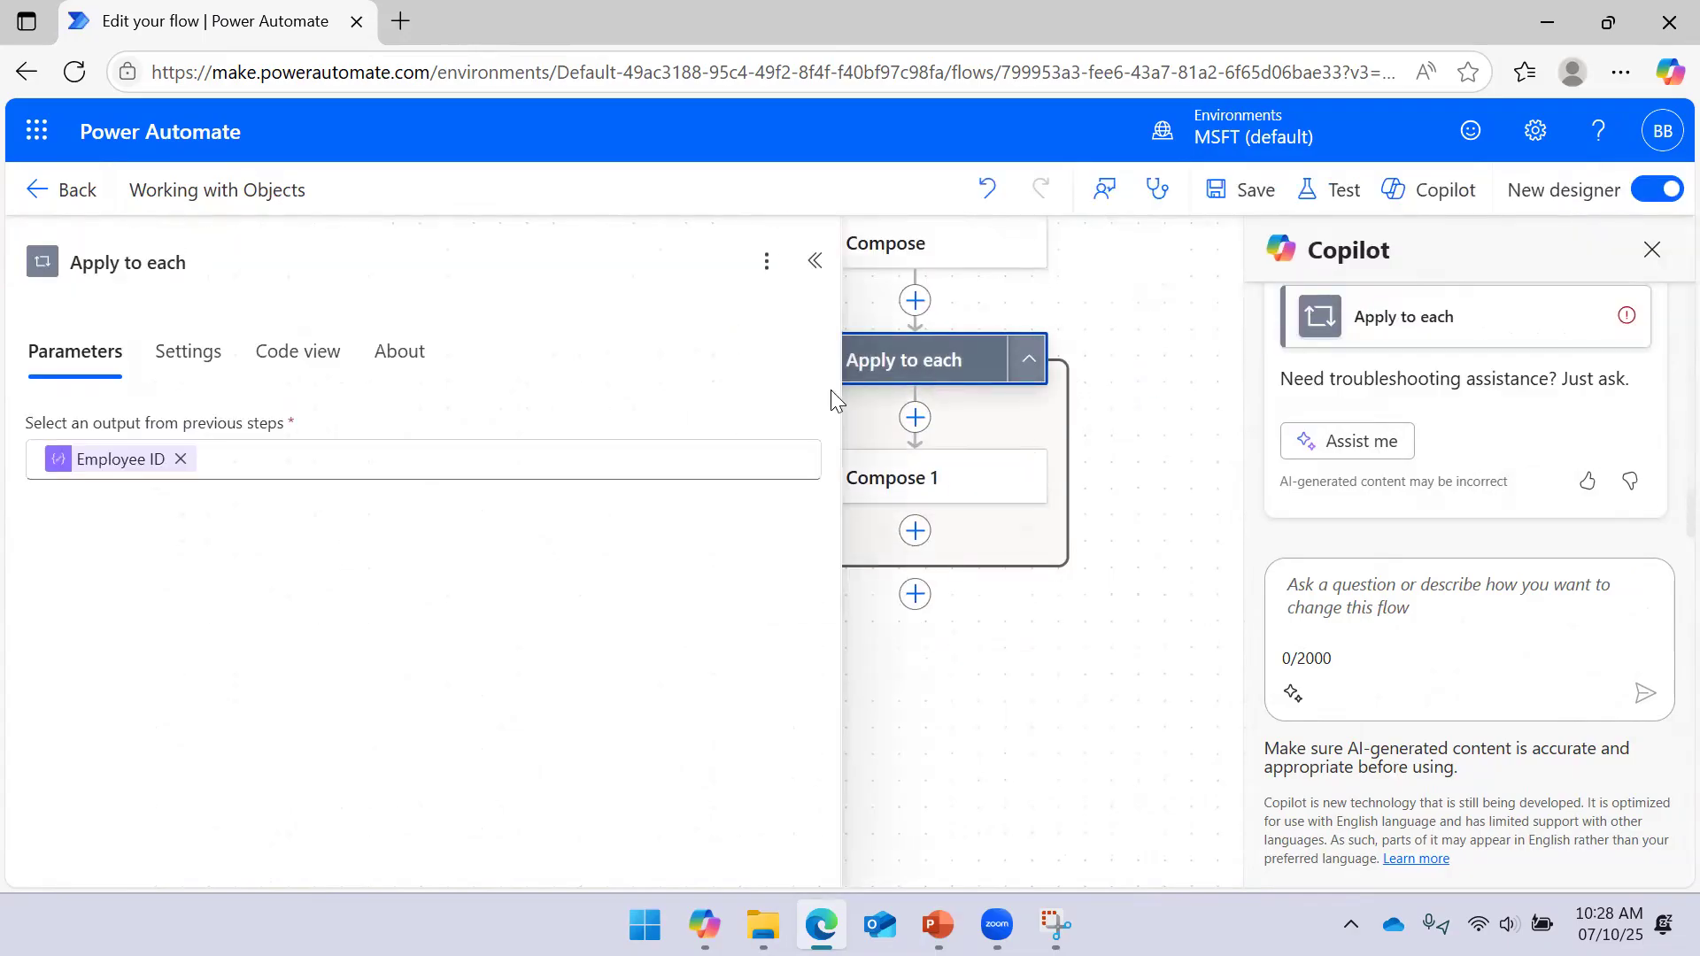
pyautogui.click(180, 459)
pyautogui.click(820, 476)
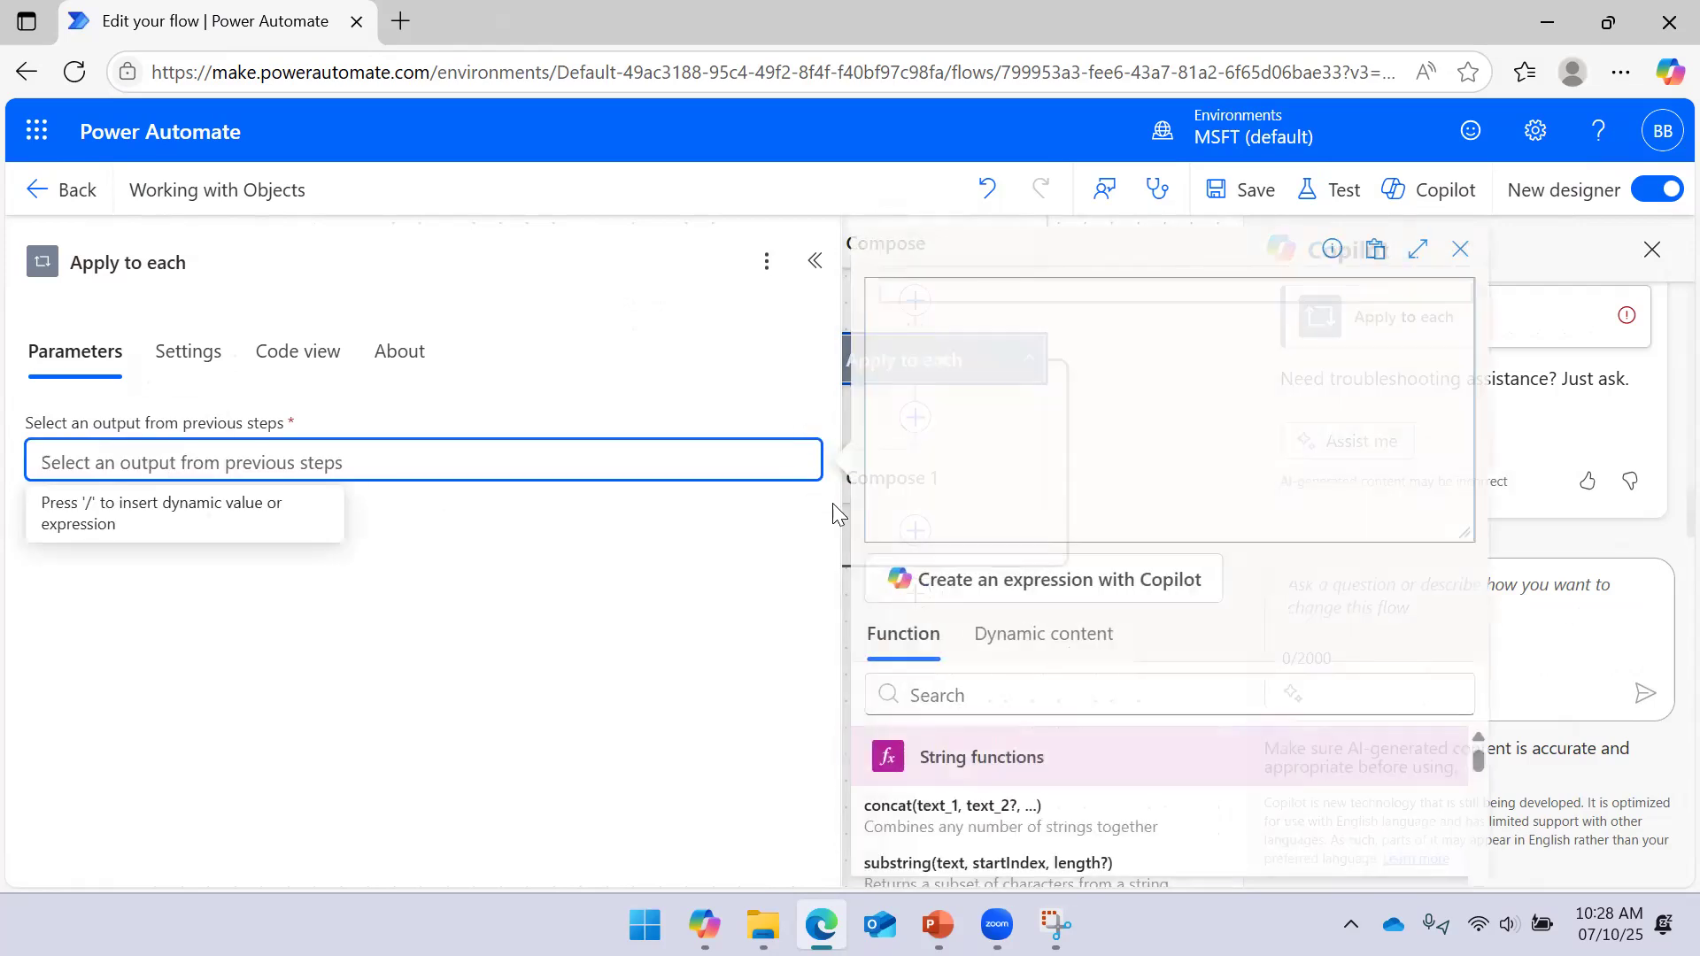
pyautogui.click(1045, 633)
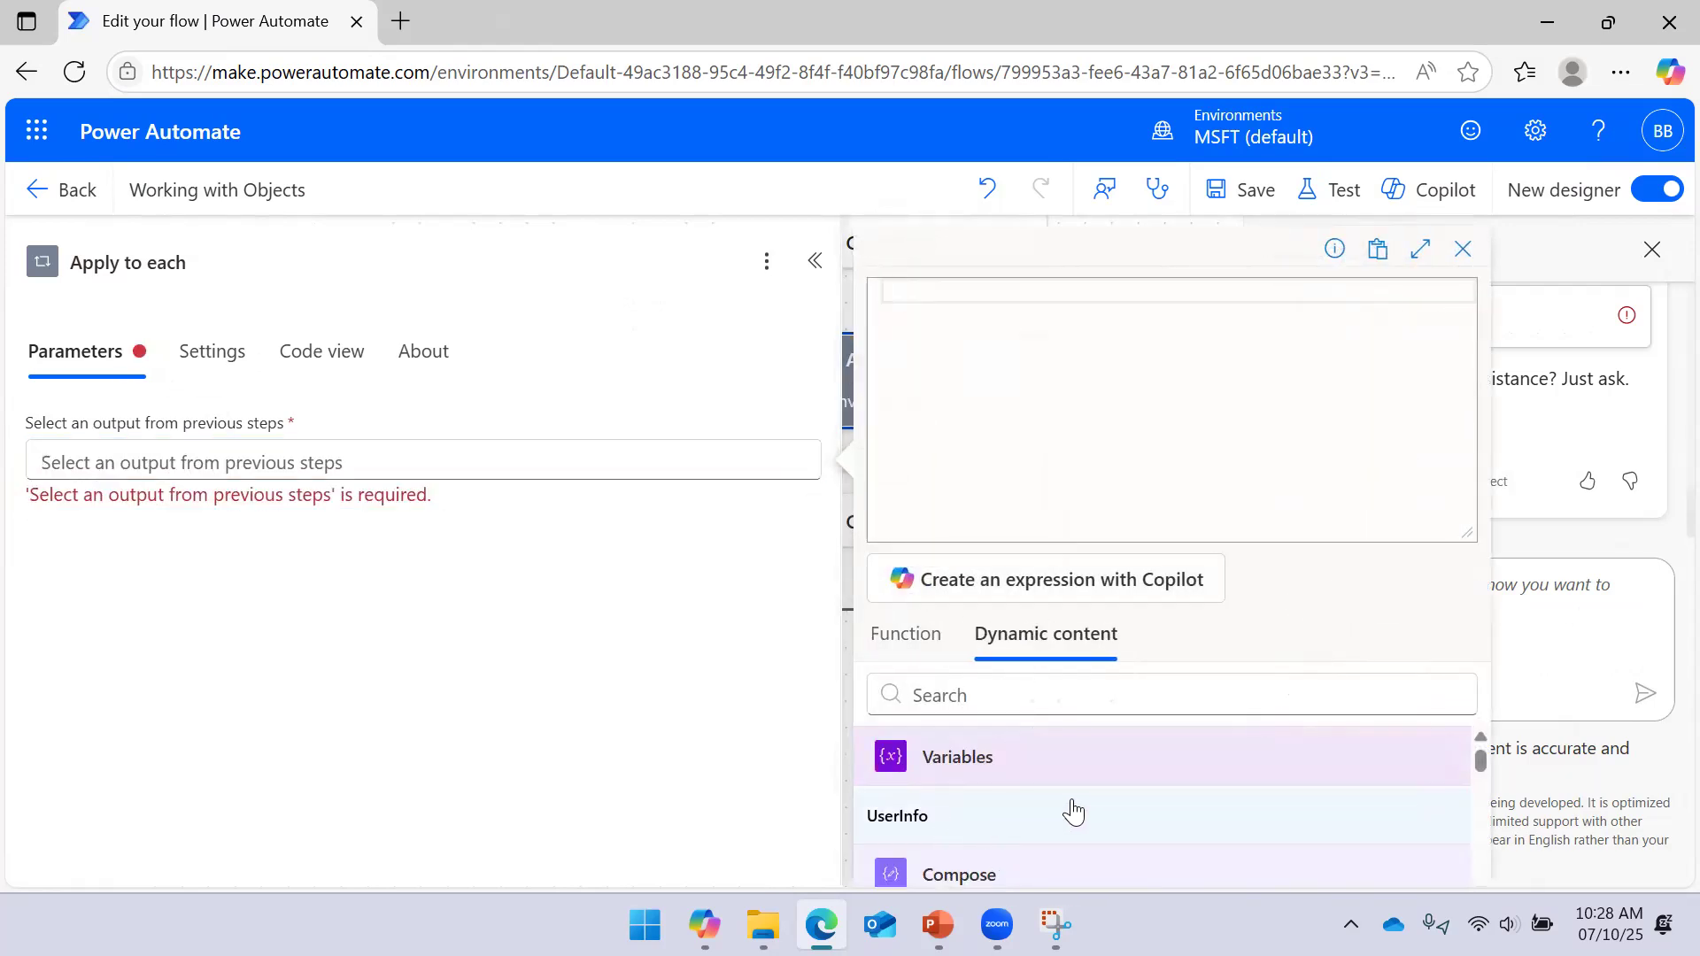
pyautogui.scroll(-1, 1118, 816)
pyautogui.scroll(-1, 1115, 816)
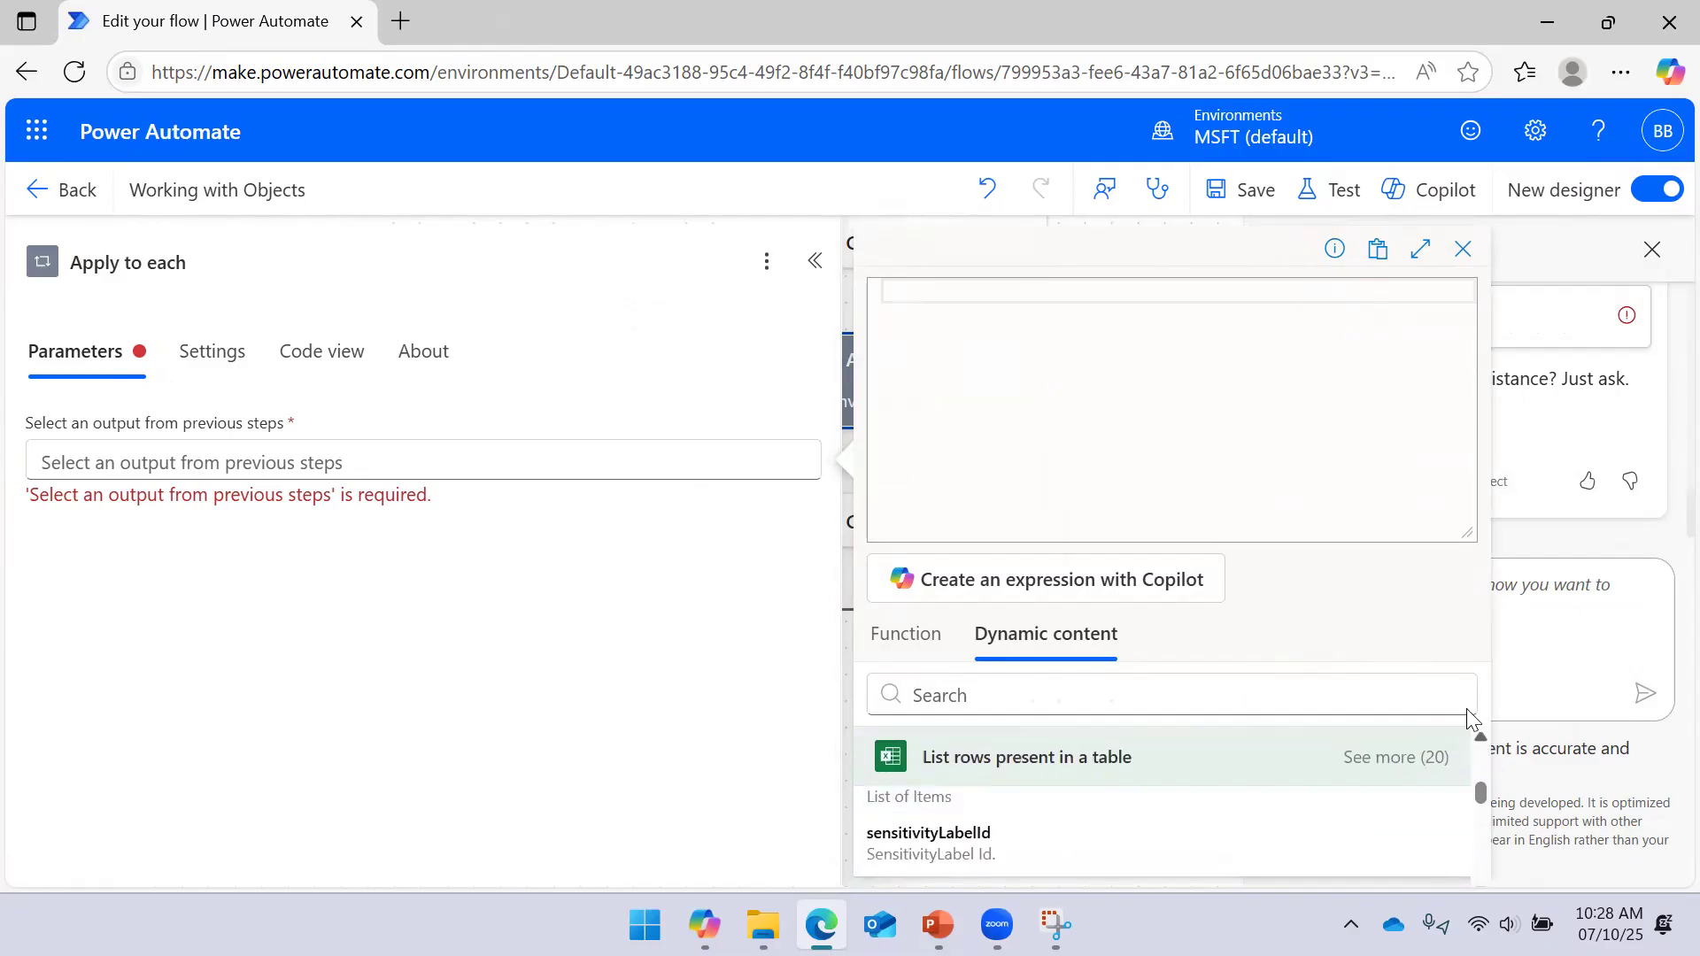
pyautogui.moveTo(1465, 531); pyautogui.dragTo(1464, 330)
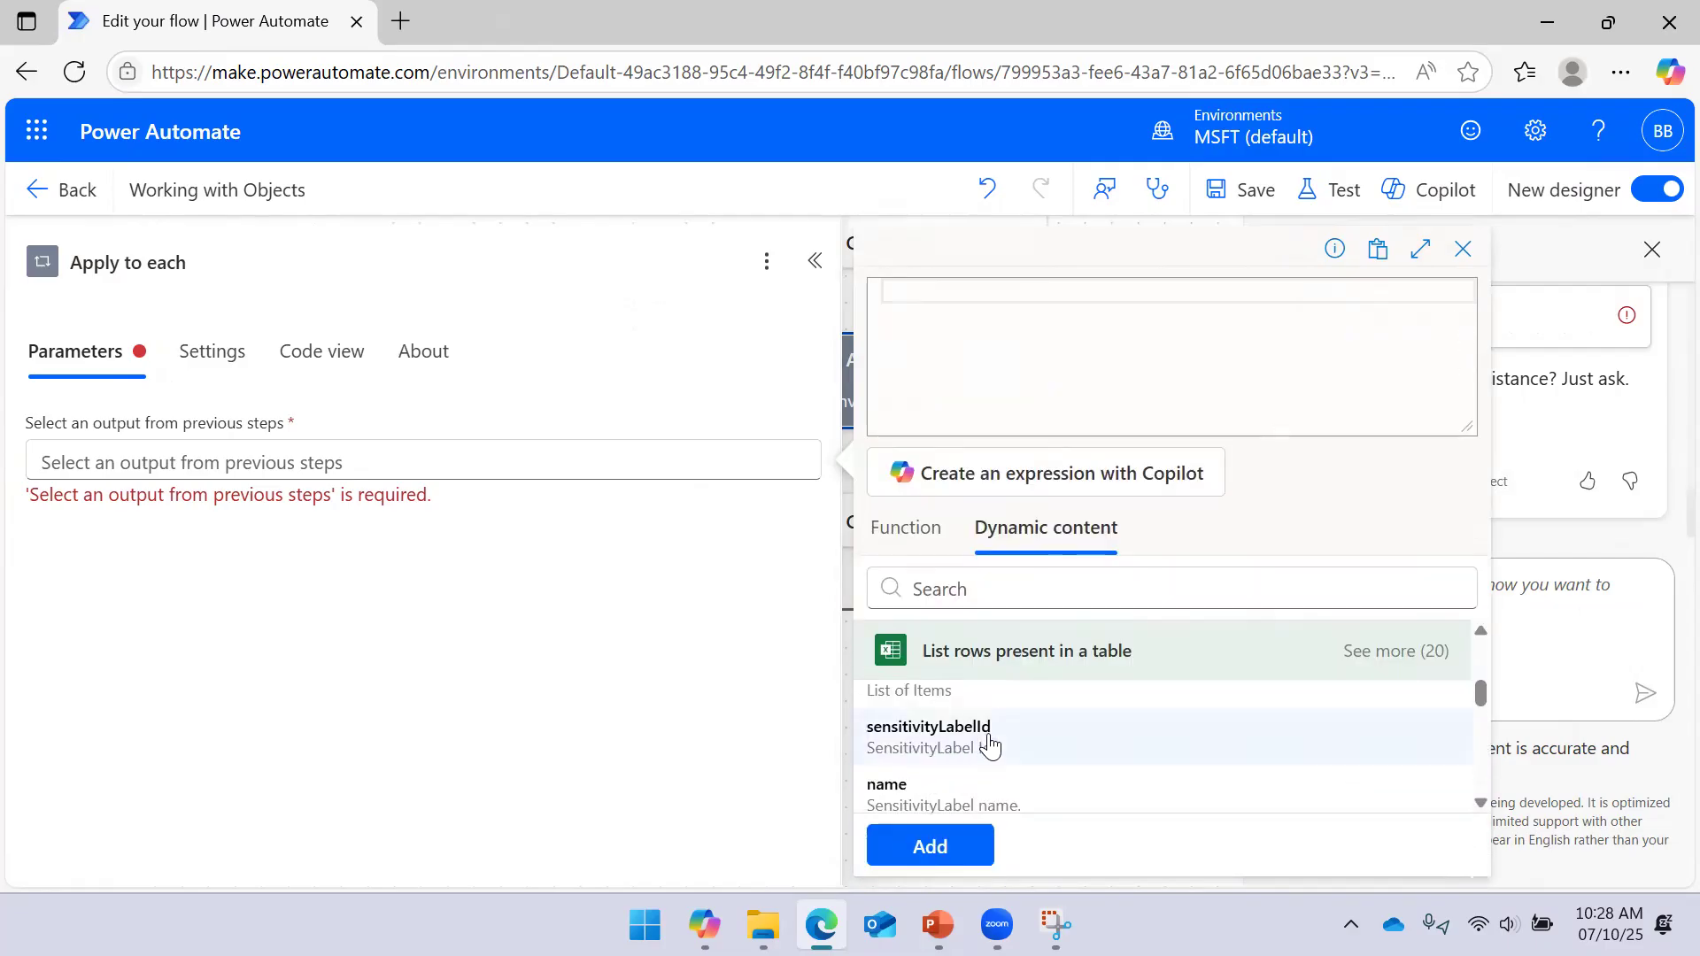
pyautogui.scroll(2, 1028, 743)
pyautogui.click(943, 790)
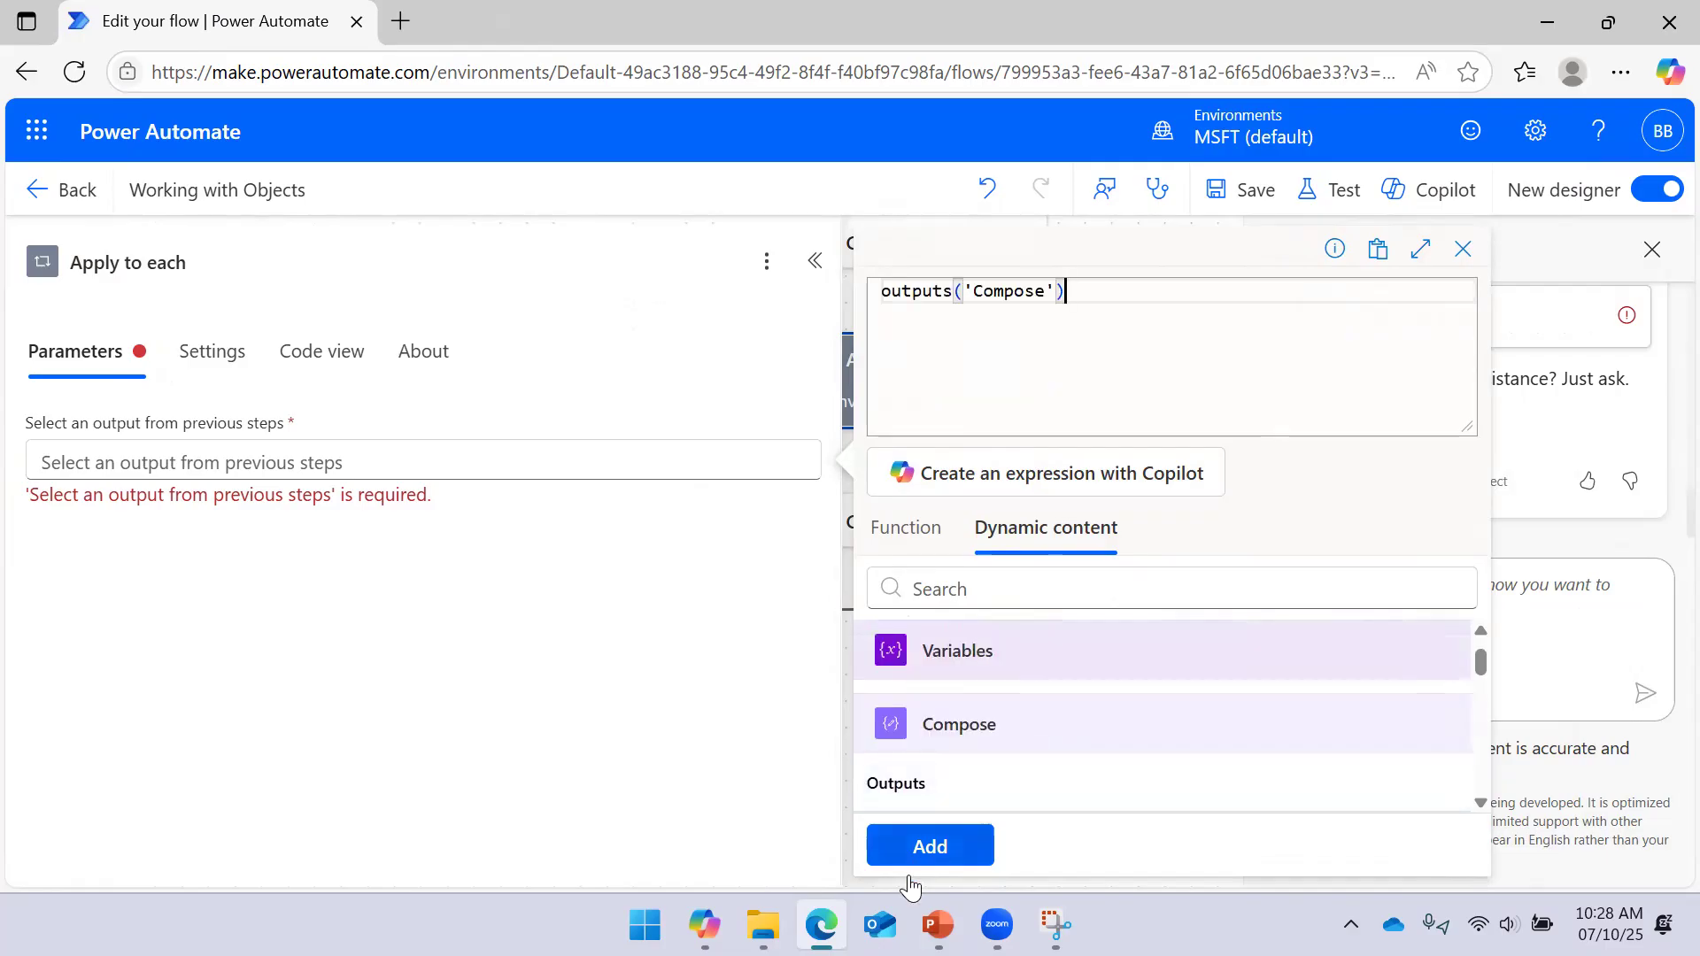
pyautogui.click(925, 846)
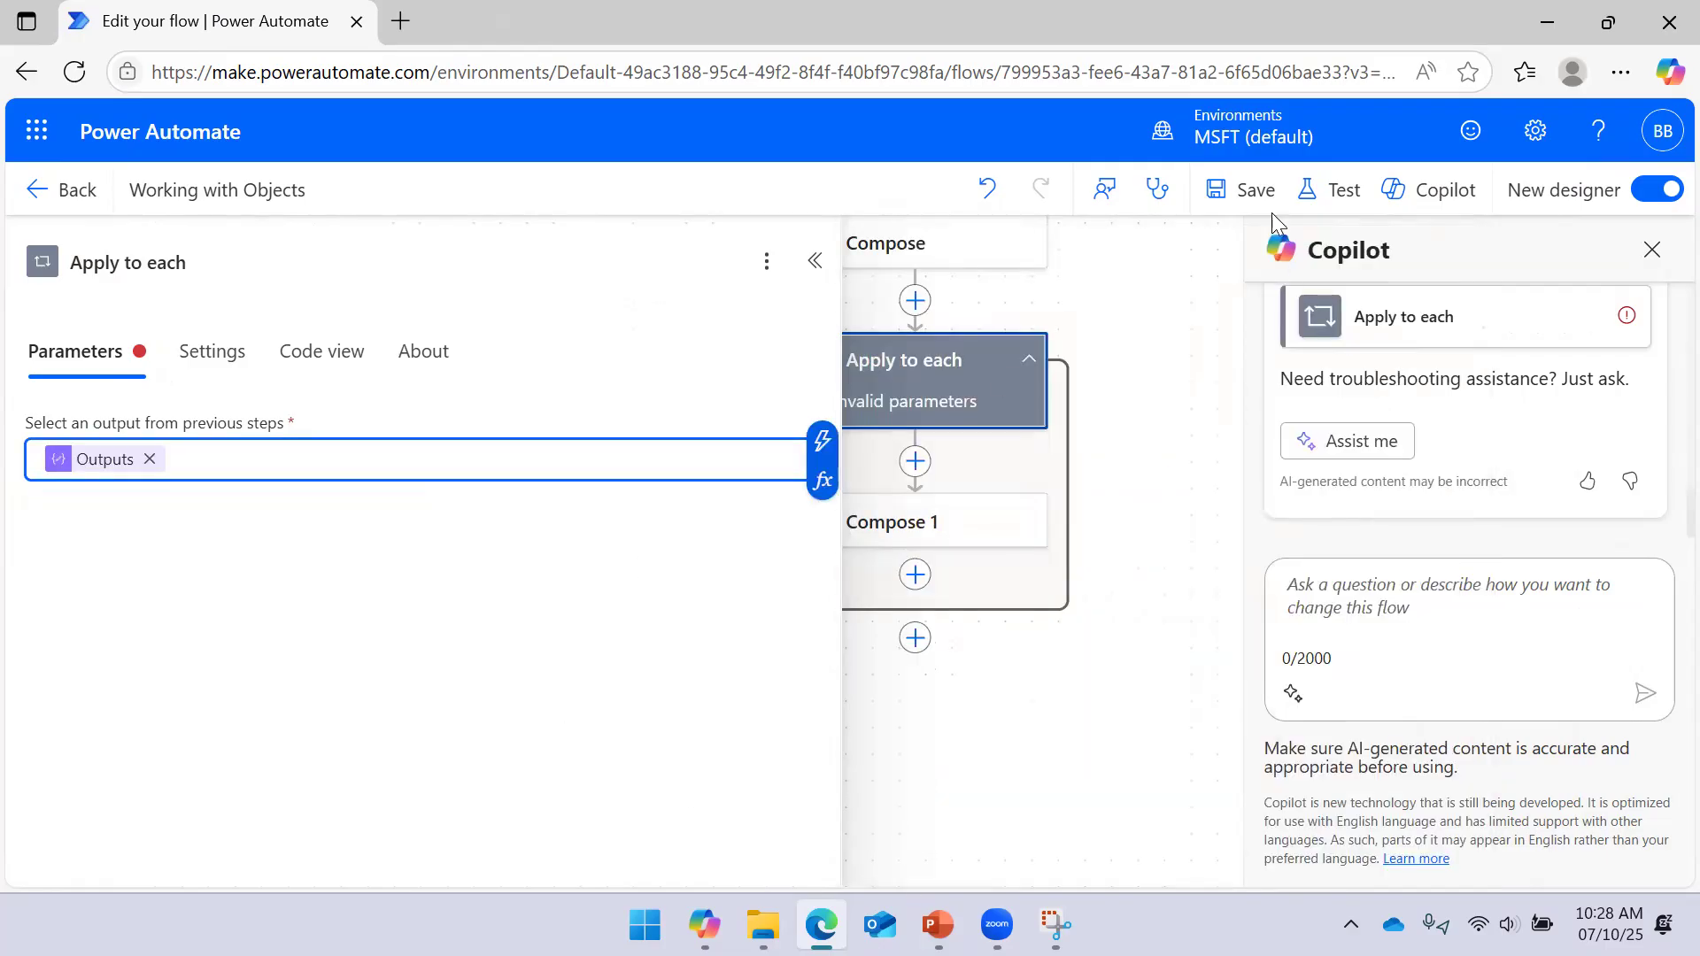
# Save the flow, close Copilot, and review Compose 1's parameters
pyautogui.click(1244, 188)
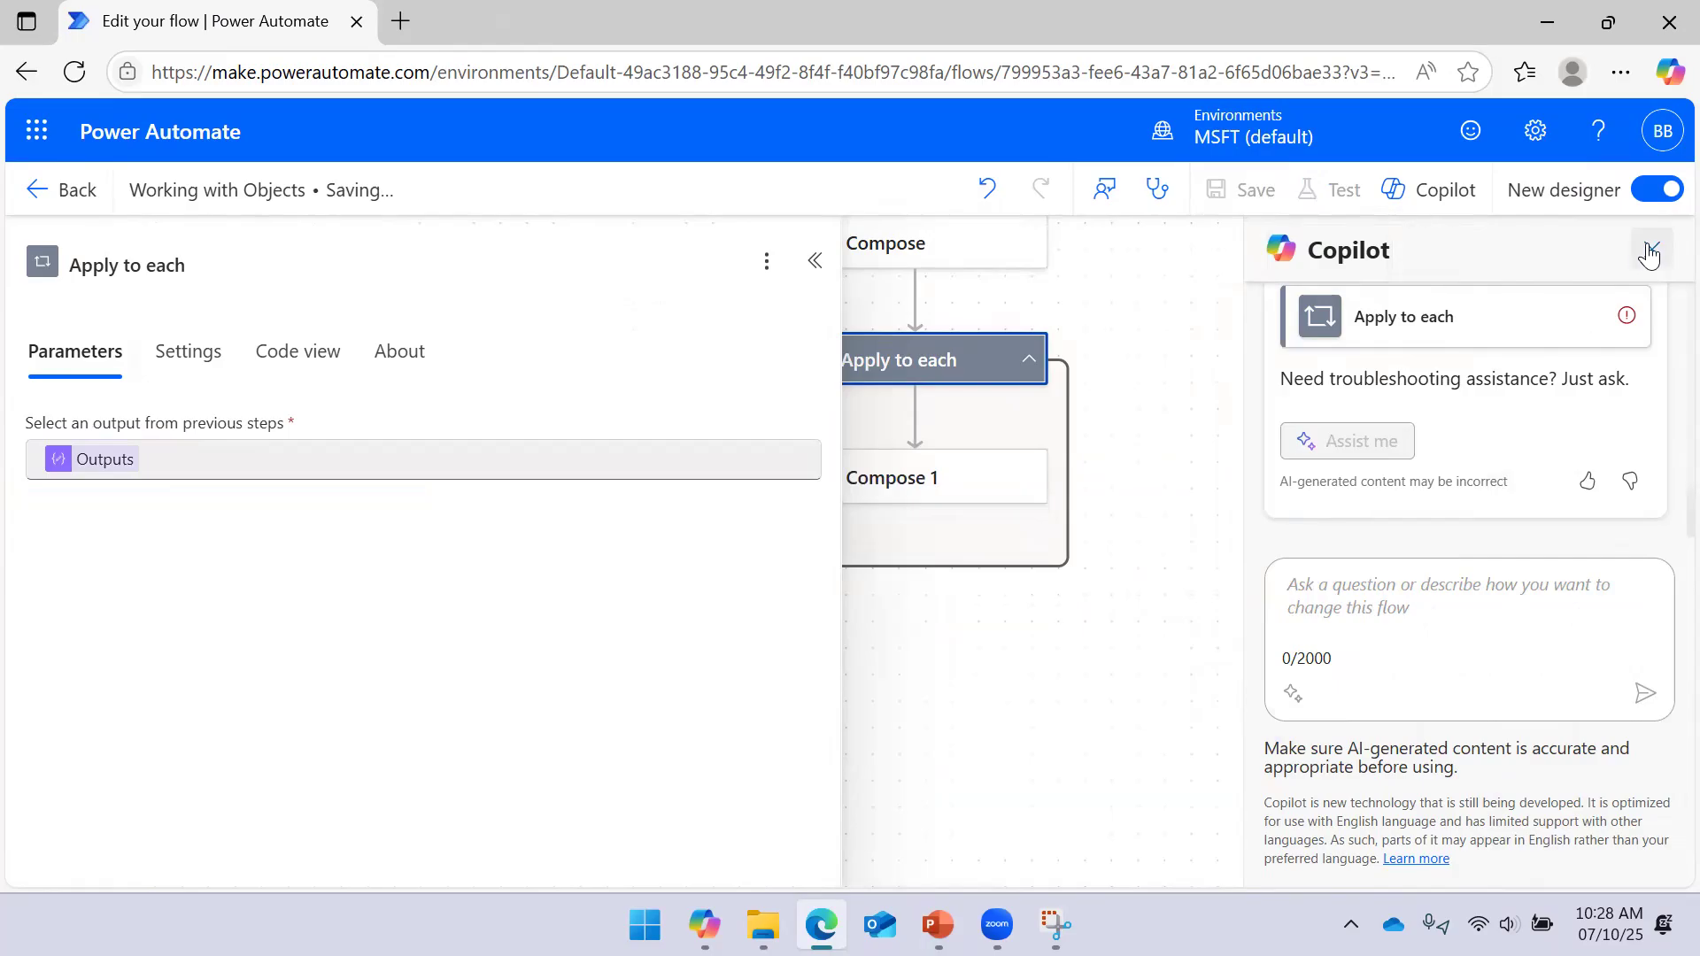
pyautogui.click(1652, 250)
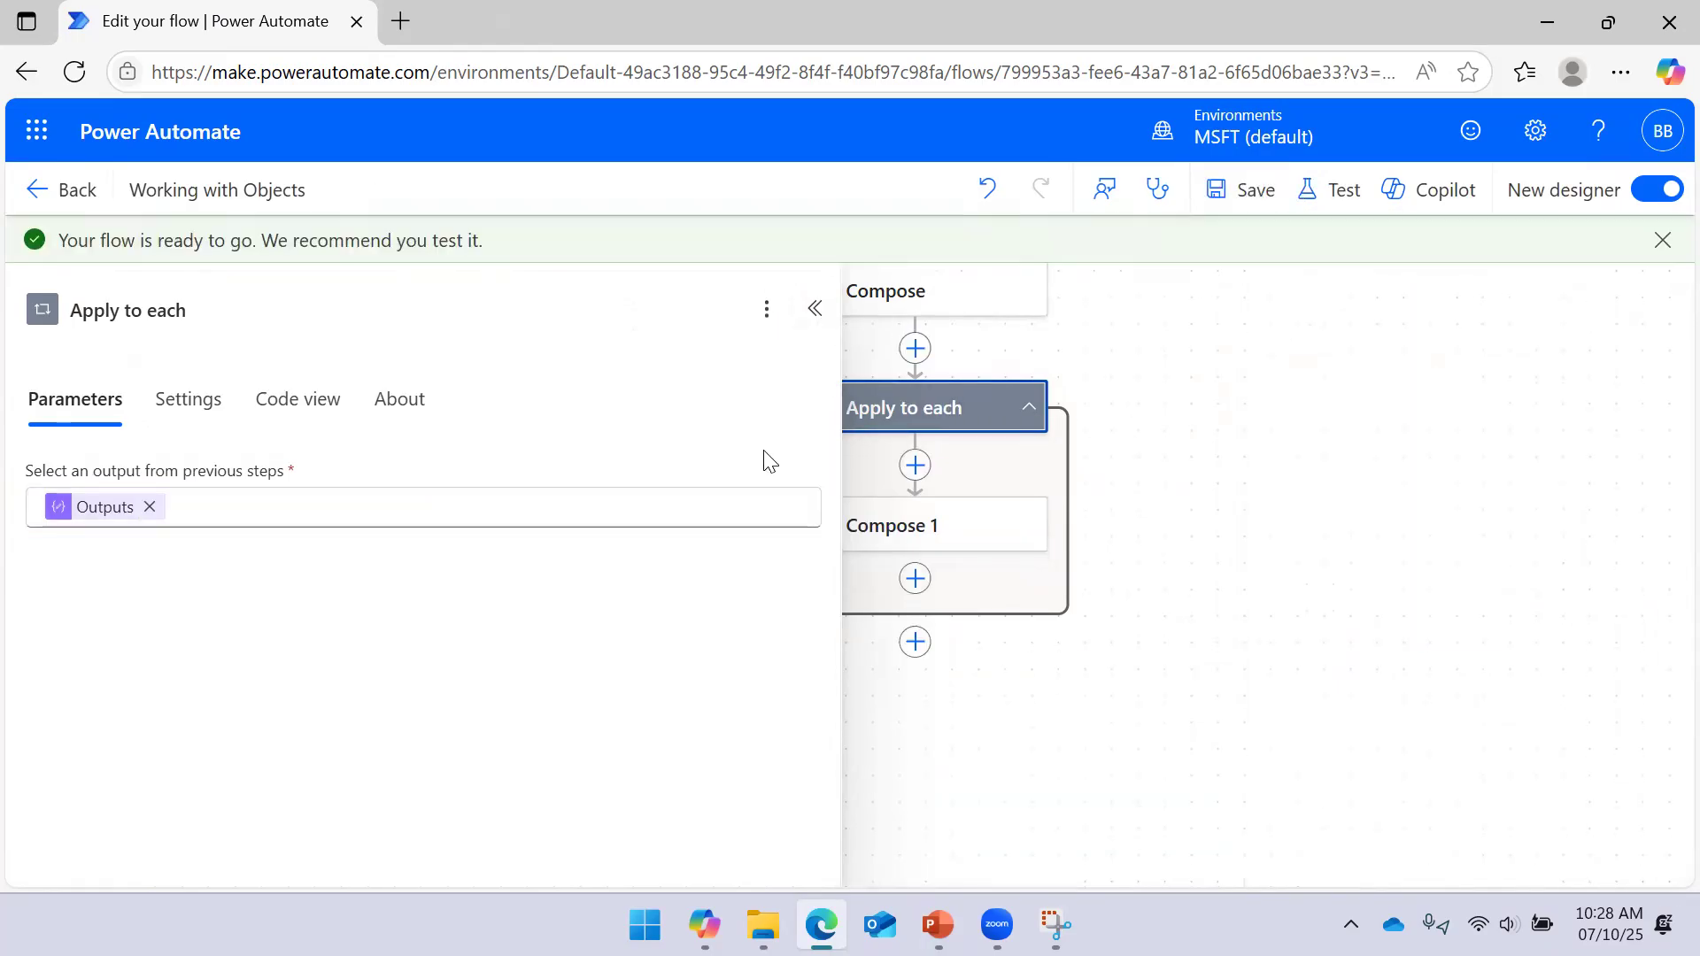
pyautogui.click(1282, 478)
pyautogui.moveTo(1285, 511); pyautogui.dragTo(1479, 496)
pyautogui.click(1159, 524)
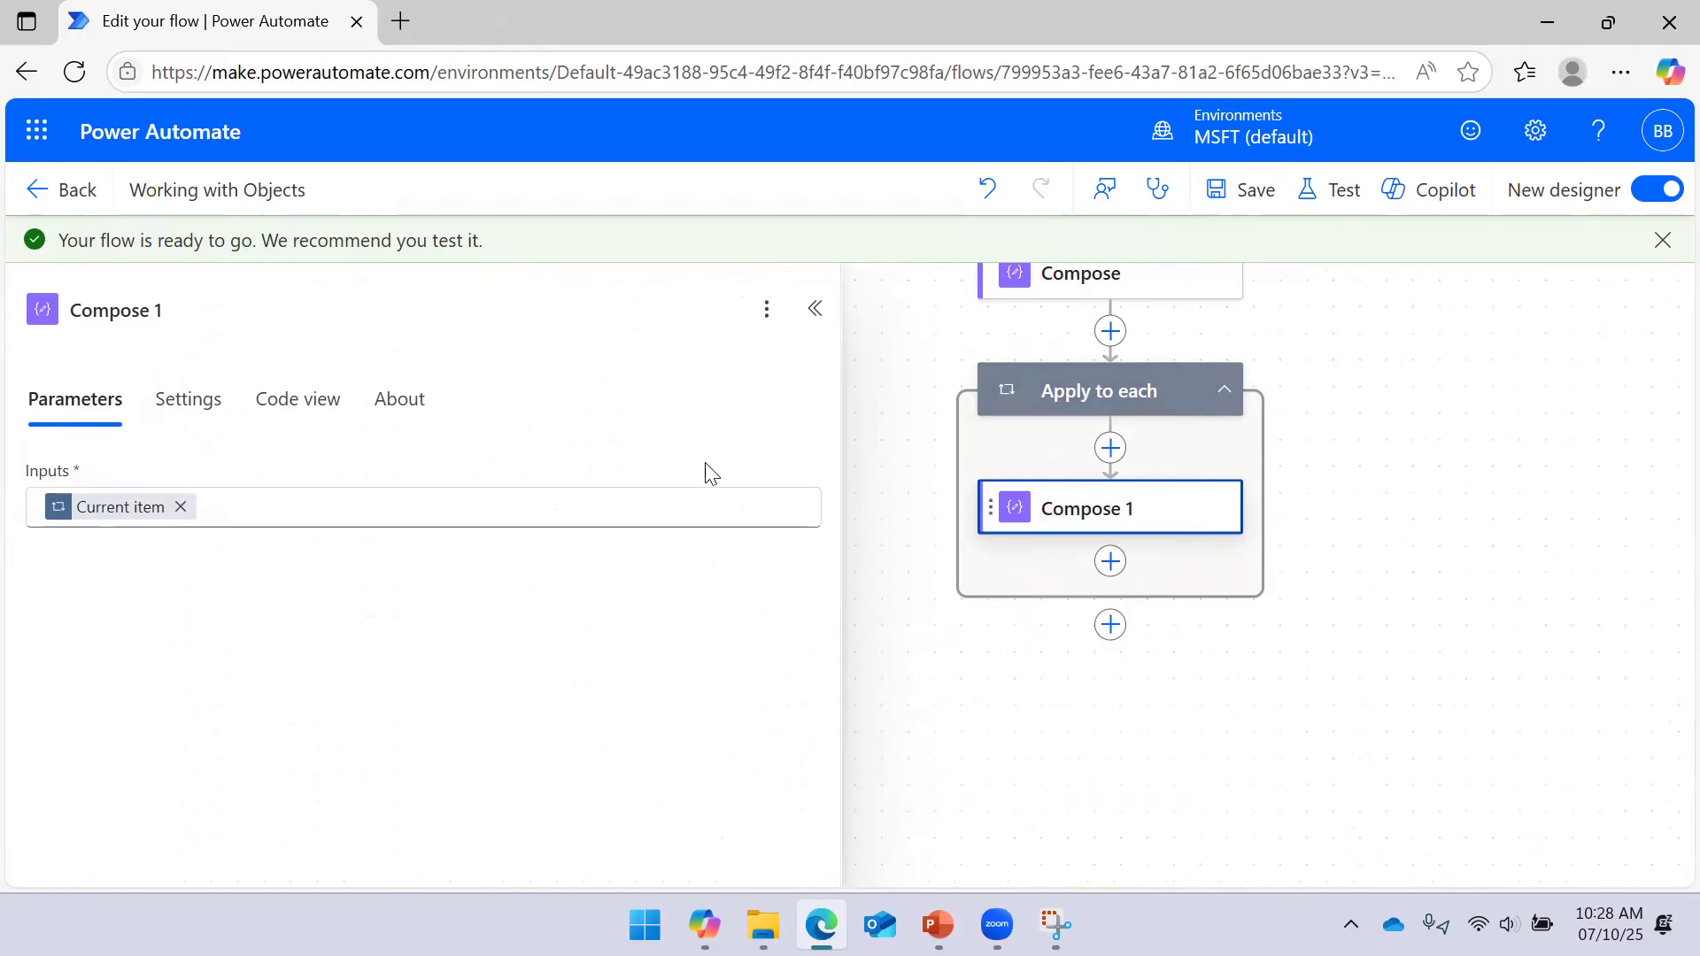
# Run a manual test of the flow, which succeeds with 3 loop iterations
pyautogui.moveTo(151, 513)
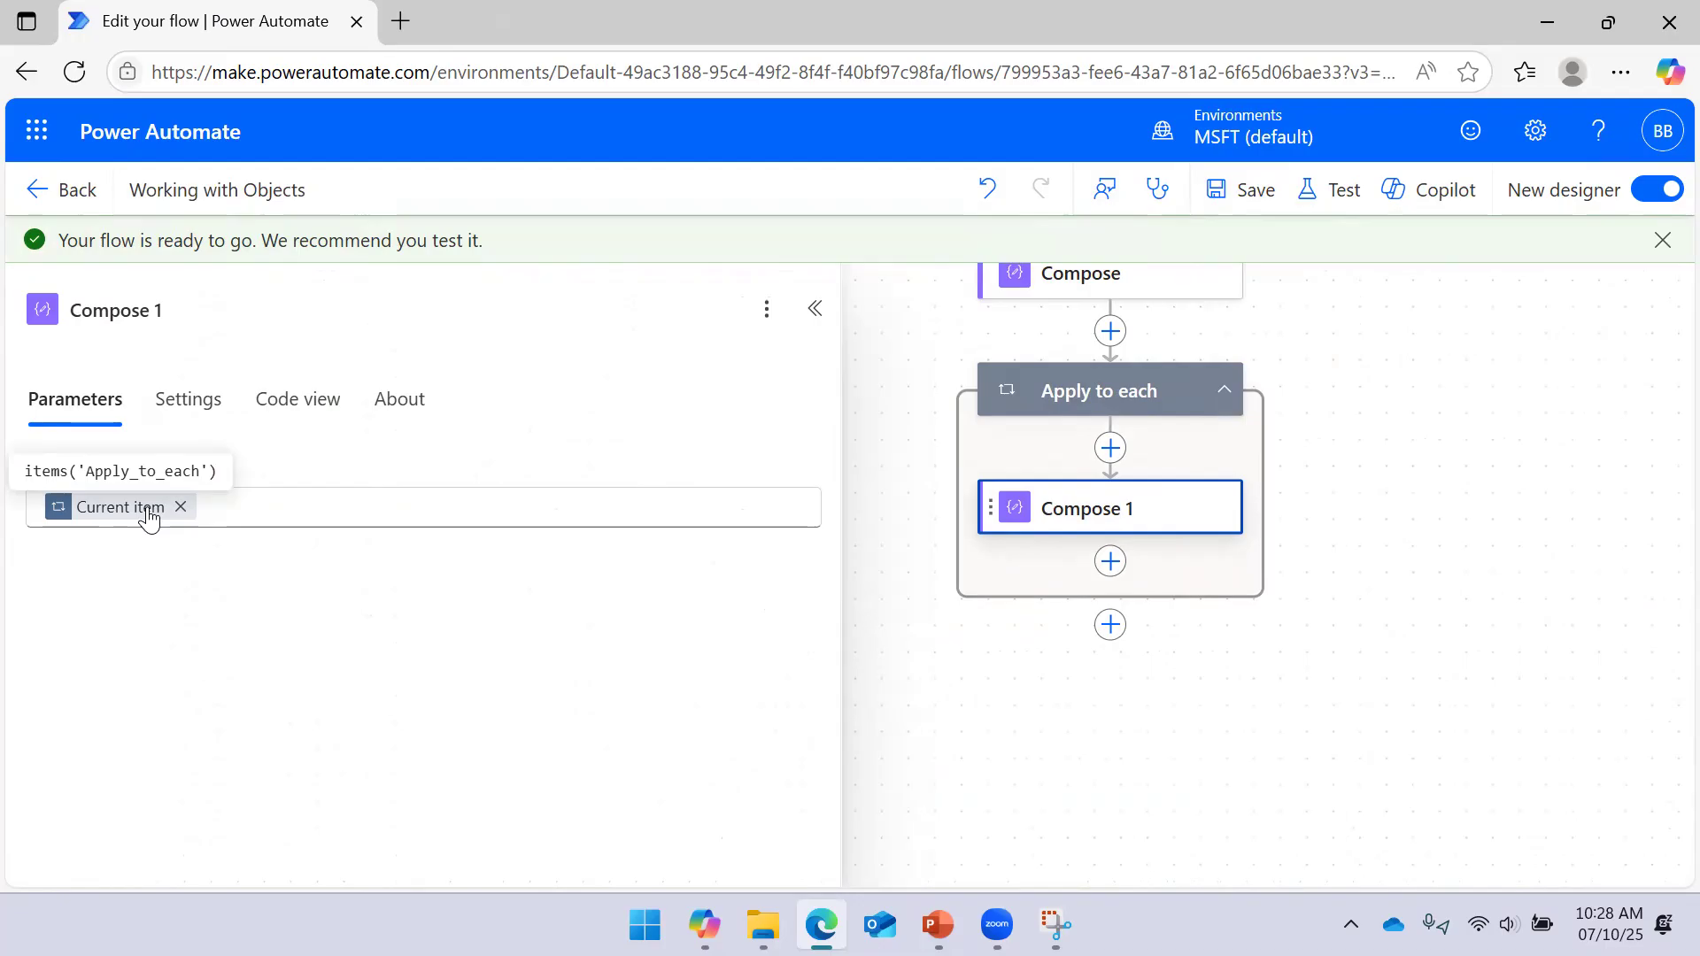
pyautogui.click(1344, 193)
pyautogui.click(1245, 258)
pyautogui.click(1226, 839)
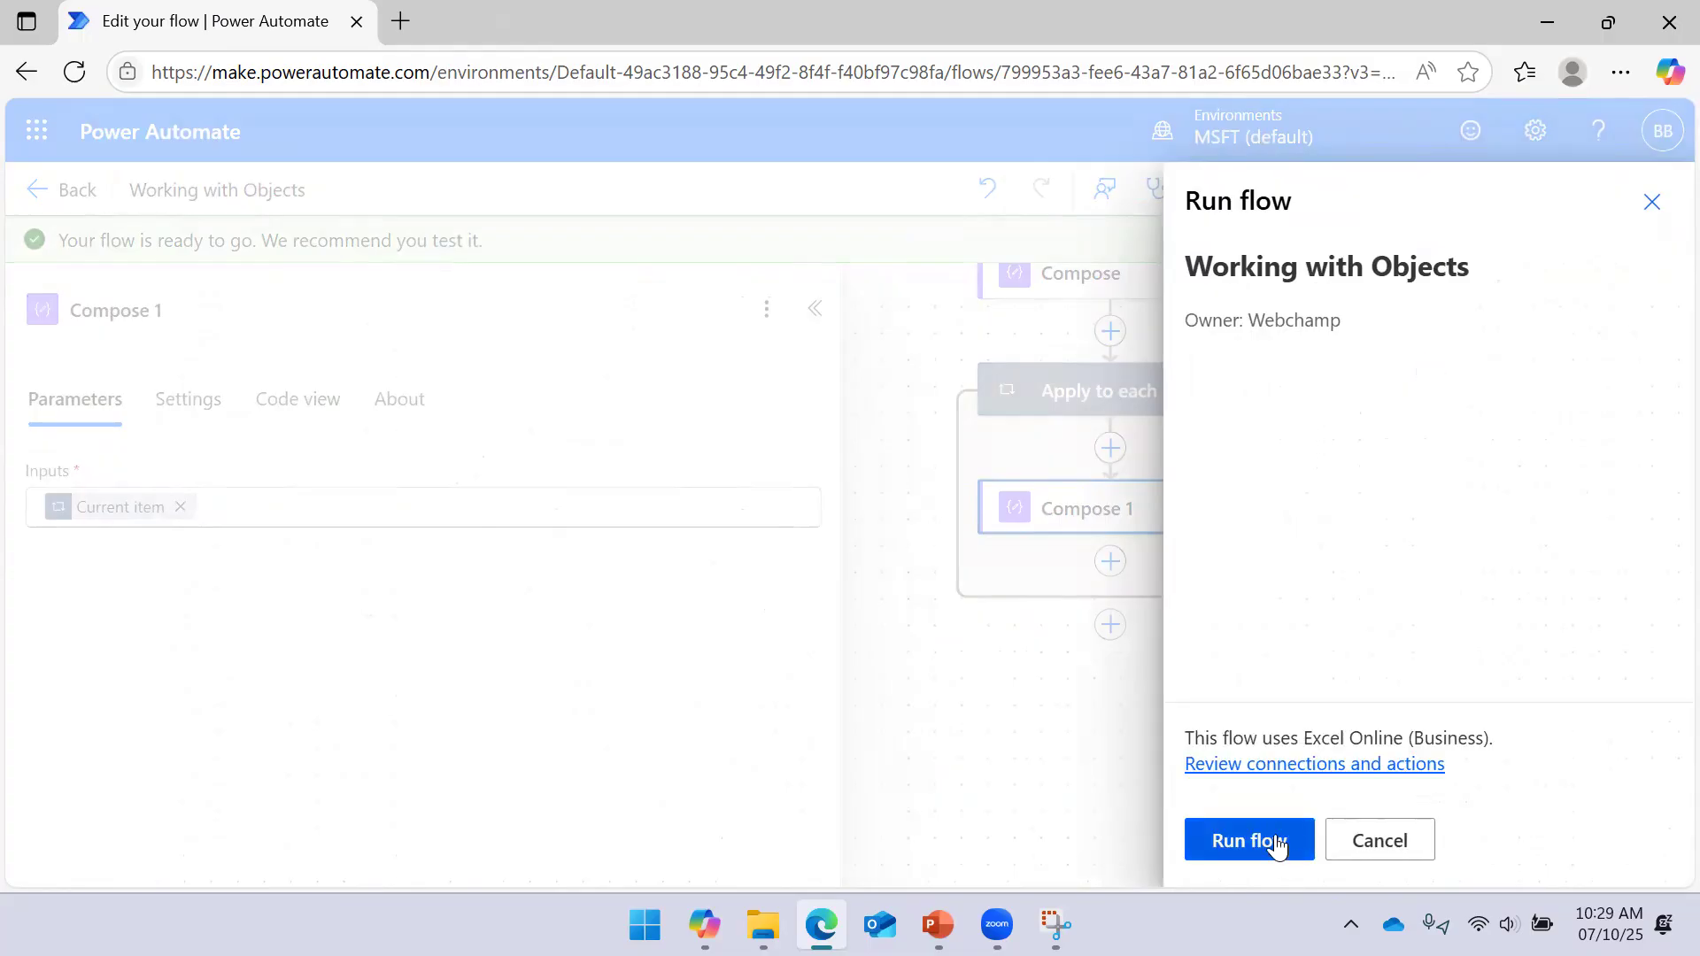
pyautogui.click(1278, 846)
pyautogui.click(1235, 844)
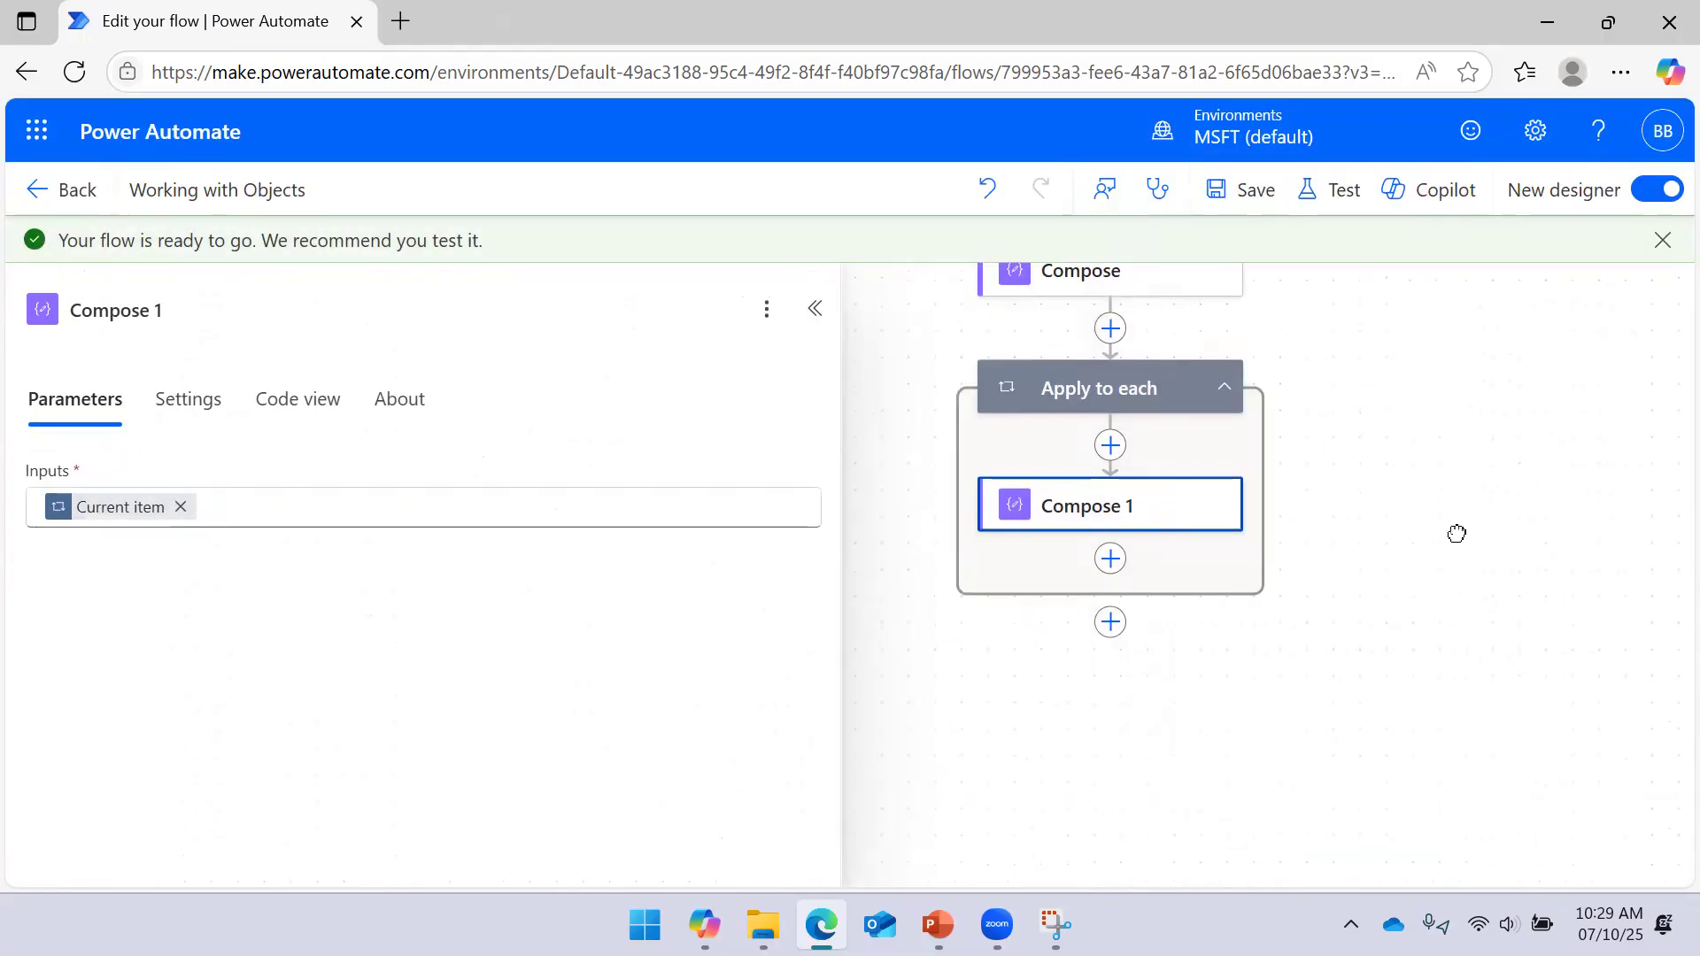
pyautogui.moveTo(1457, 533); pyautogui.dragTo(1426, 572)
pyautogui.click(815, 309)
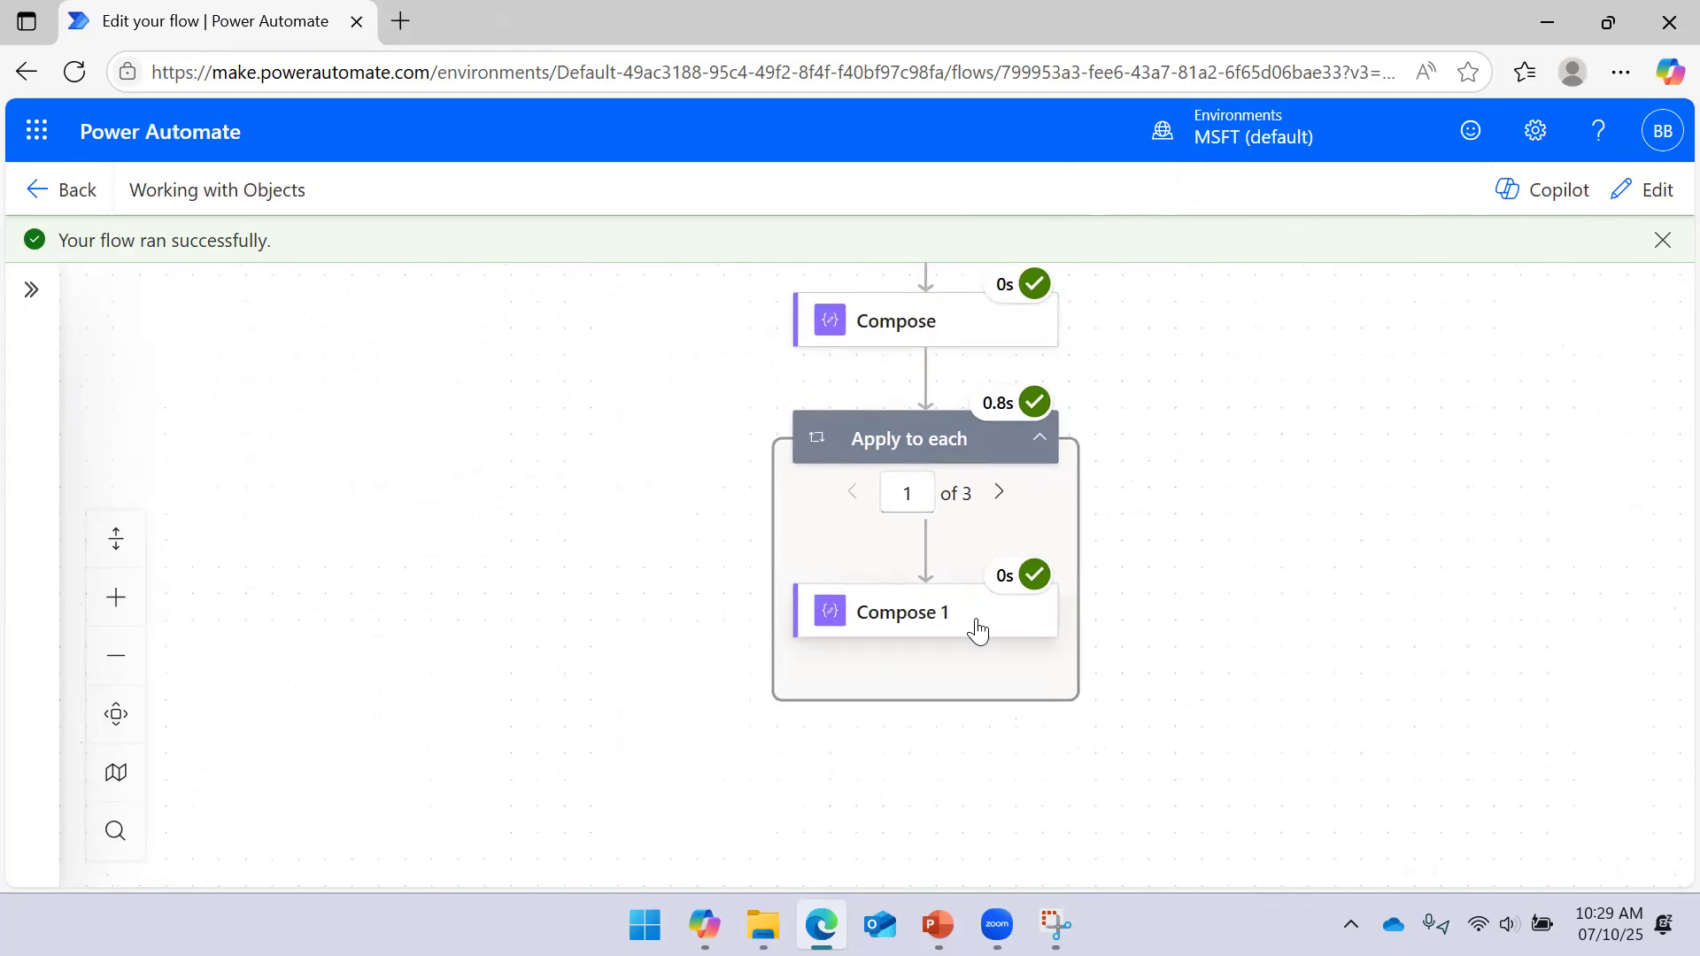
# Inspect the single employee record in Compose 1's raw input, noting Employee ID, then resume editing
pyautogui.click(975, 629)
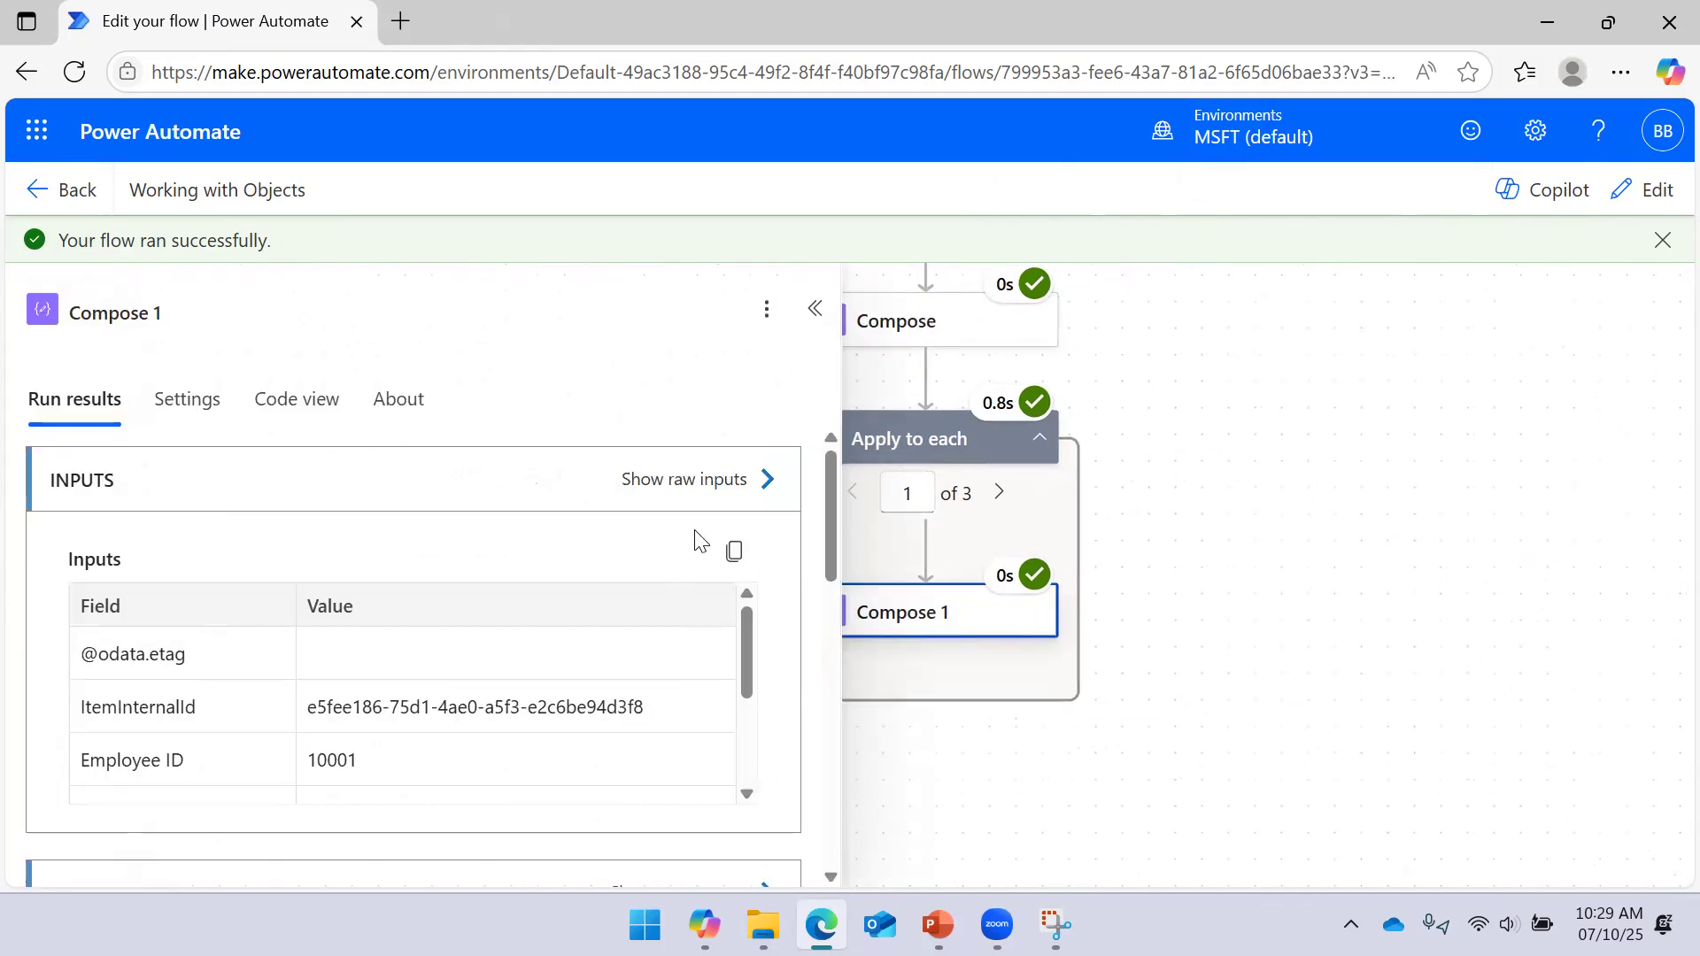
pyautogui.click(749, 496)
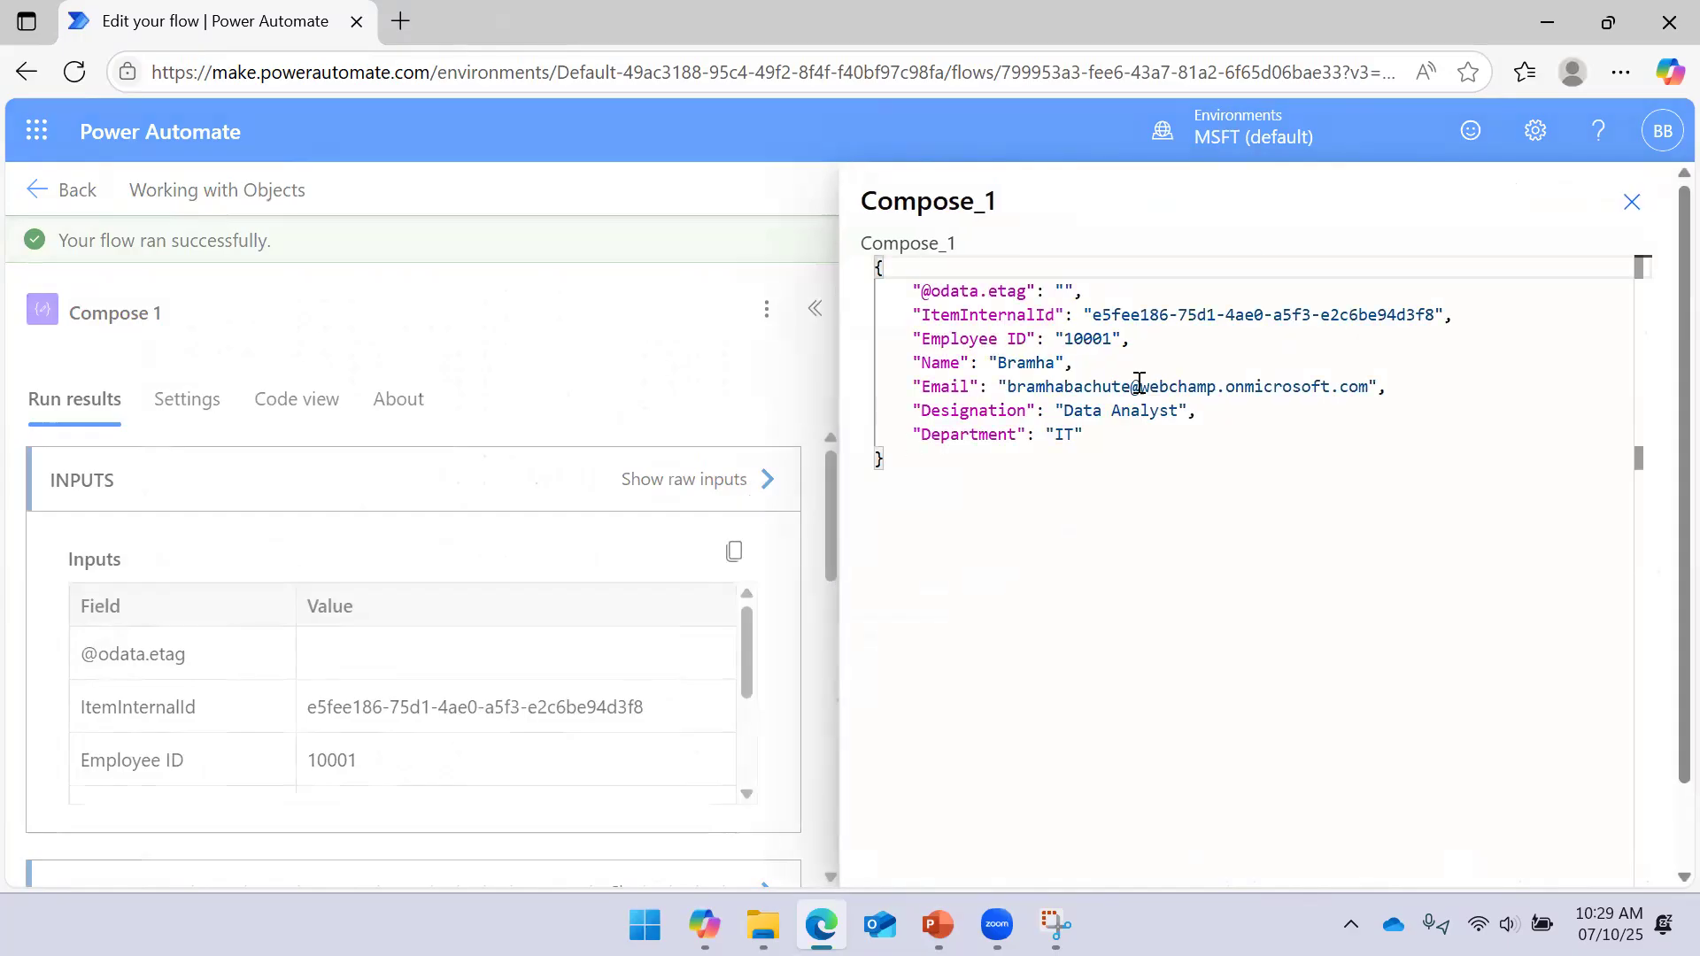
pyautogui.click(1631, 202)
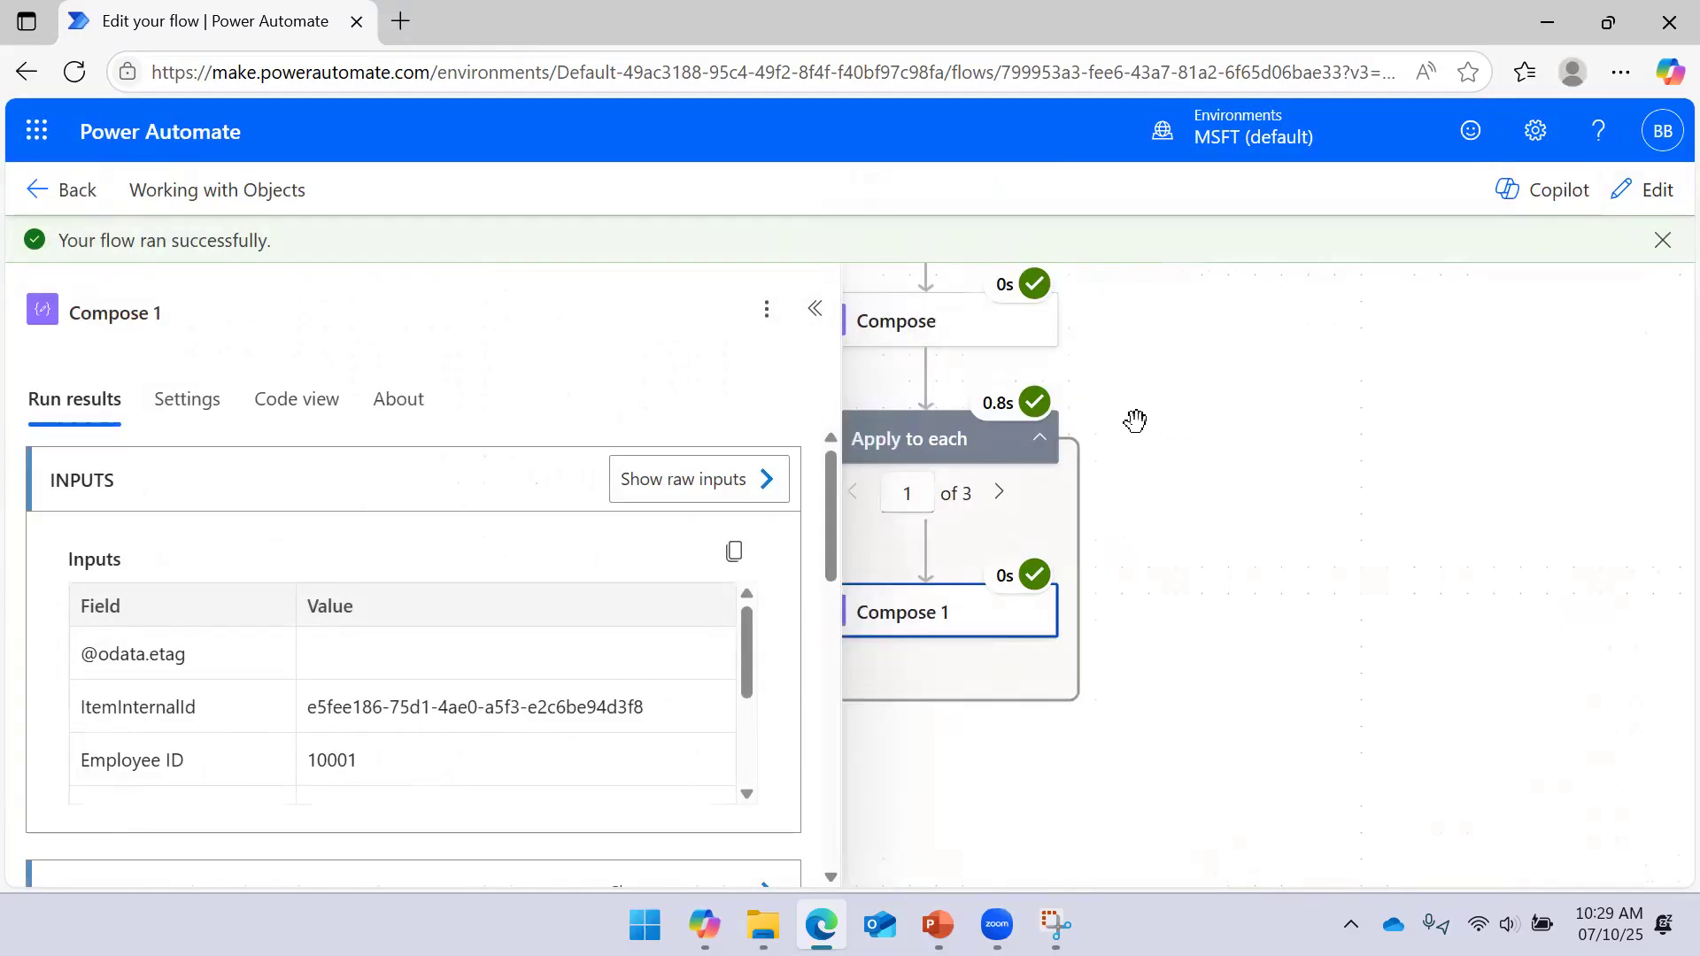
pyautogui.click(771, 479)
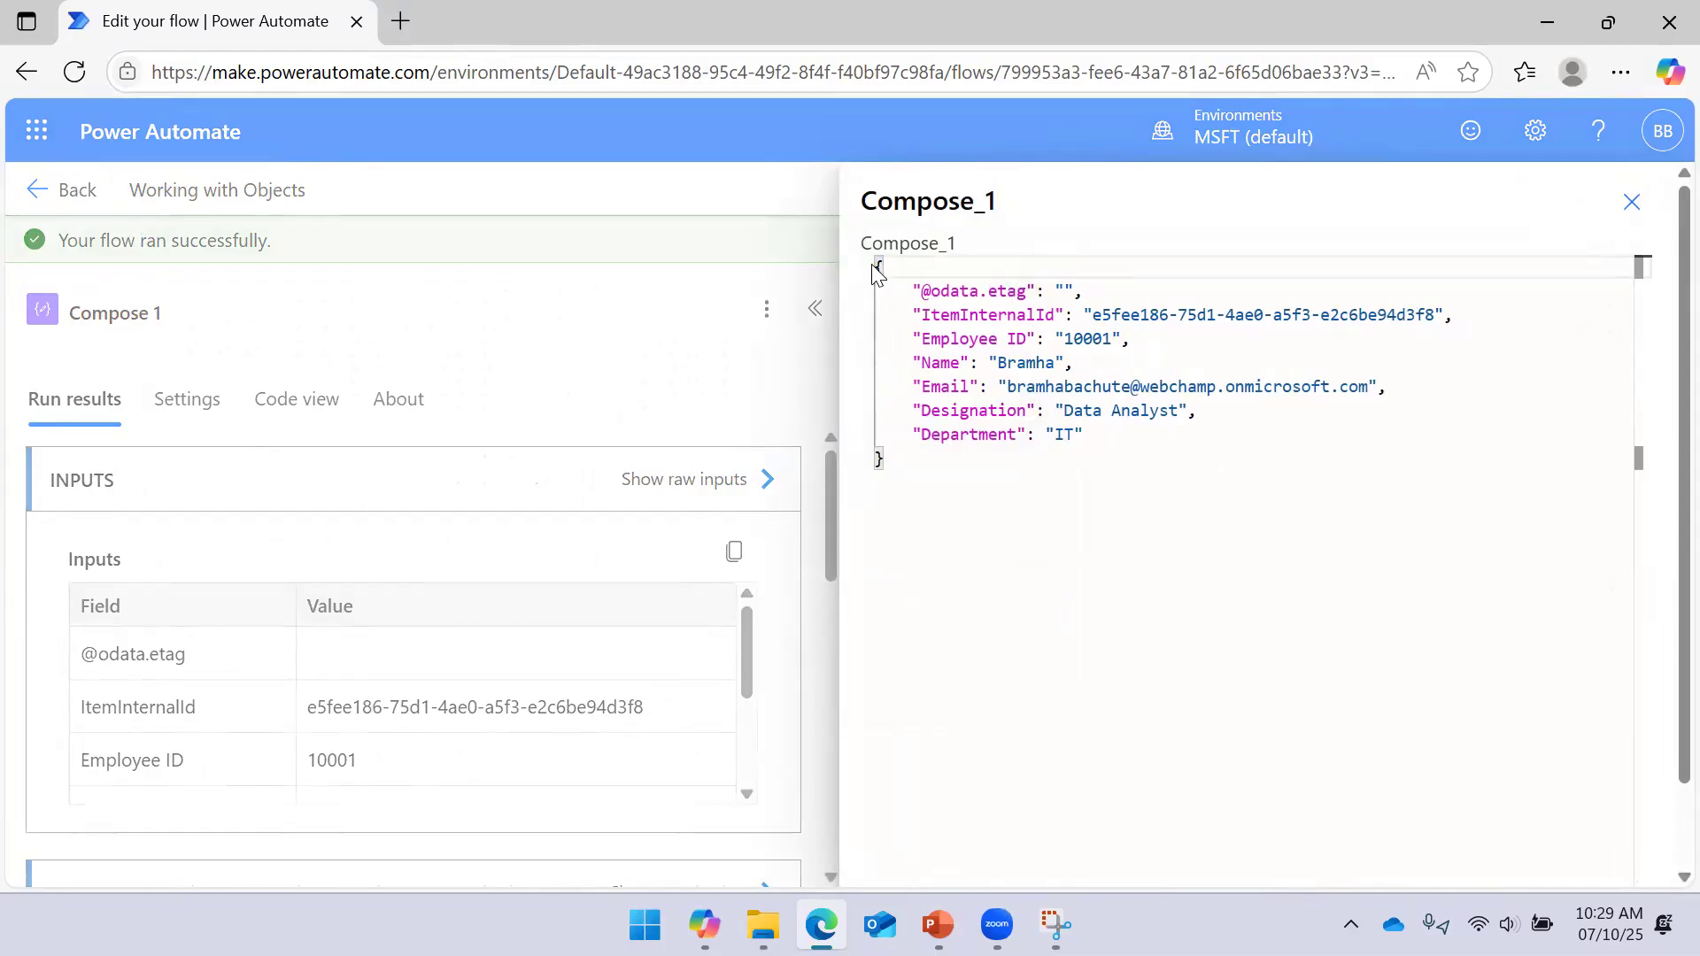
pyautogui.moveTo(883, 266)
pyautogui.mouseDown()
pyautogui.moveTo(895, 451)
pyautogui.moveTo(863, 276)
pyautogui.mouseUp()
pyautogui.click(897, 462)
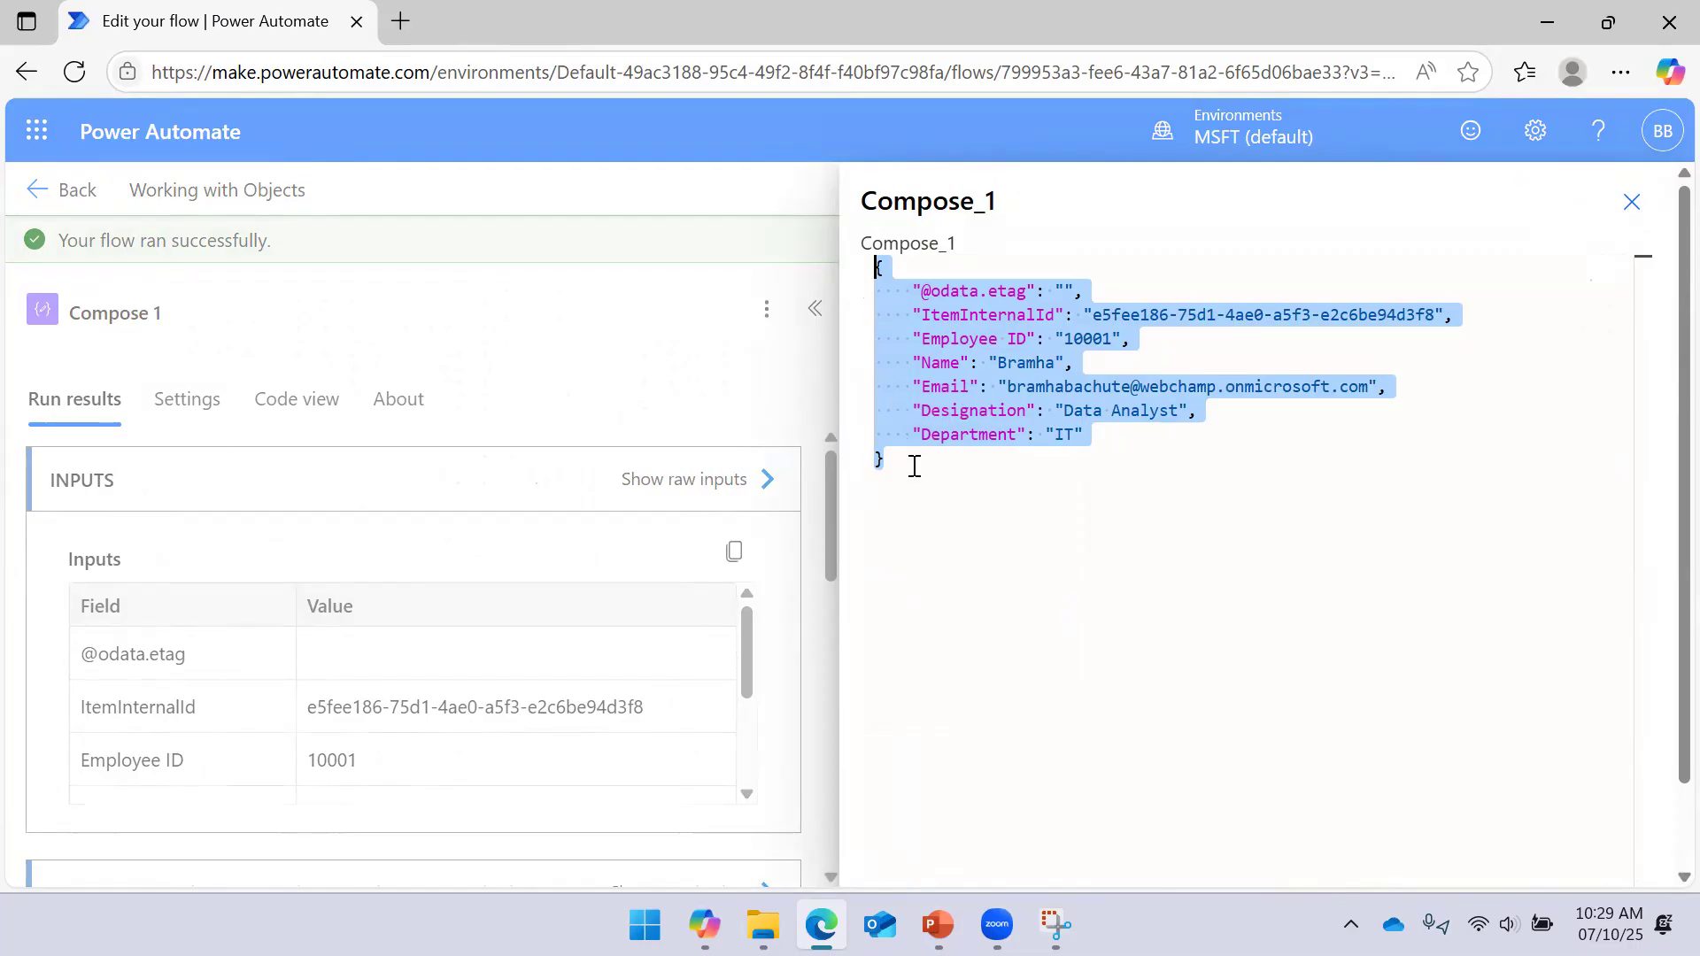
pyautogui.moveTo(910, 462); pyautogui.dragTo(875, 267)
pyautogui.moveTo(925, 339); pyautogui.dragTo(1027, 339)
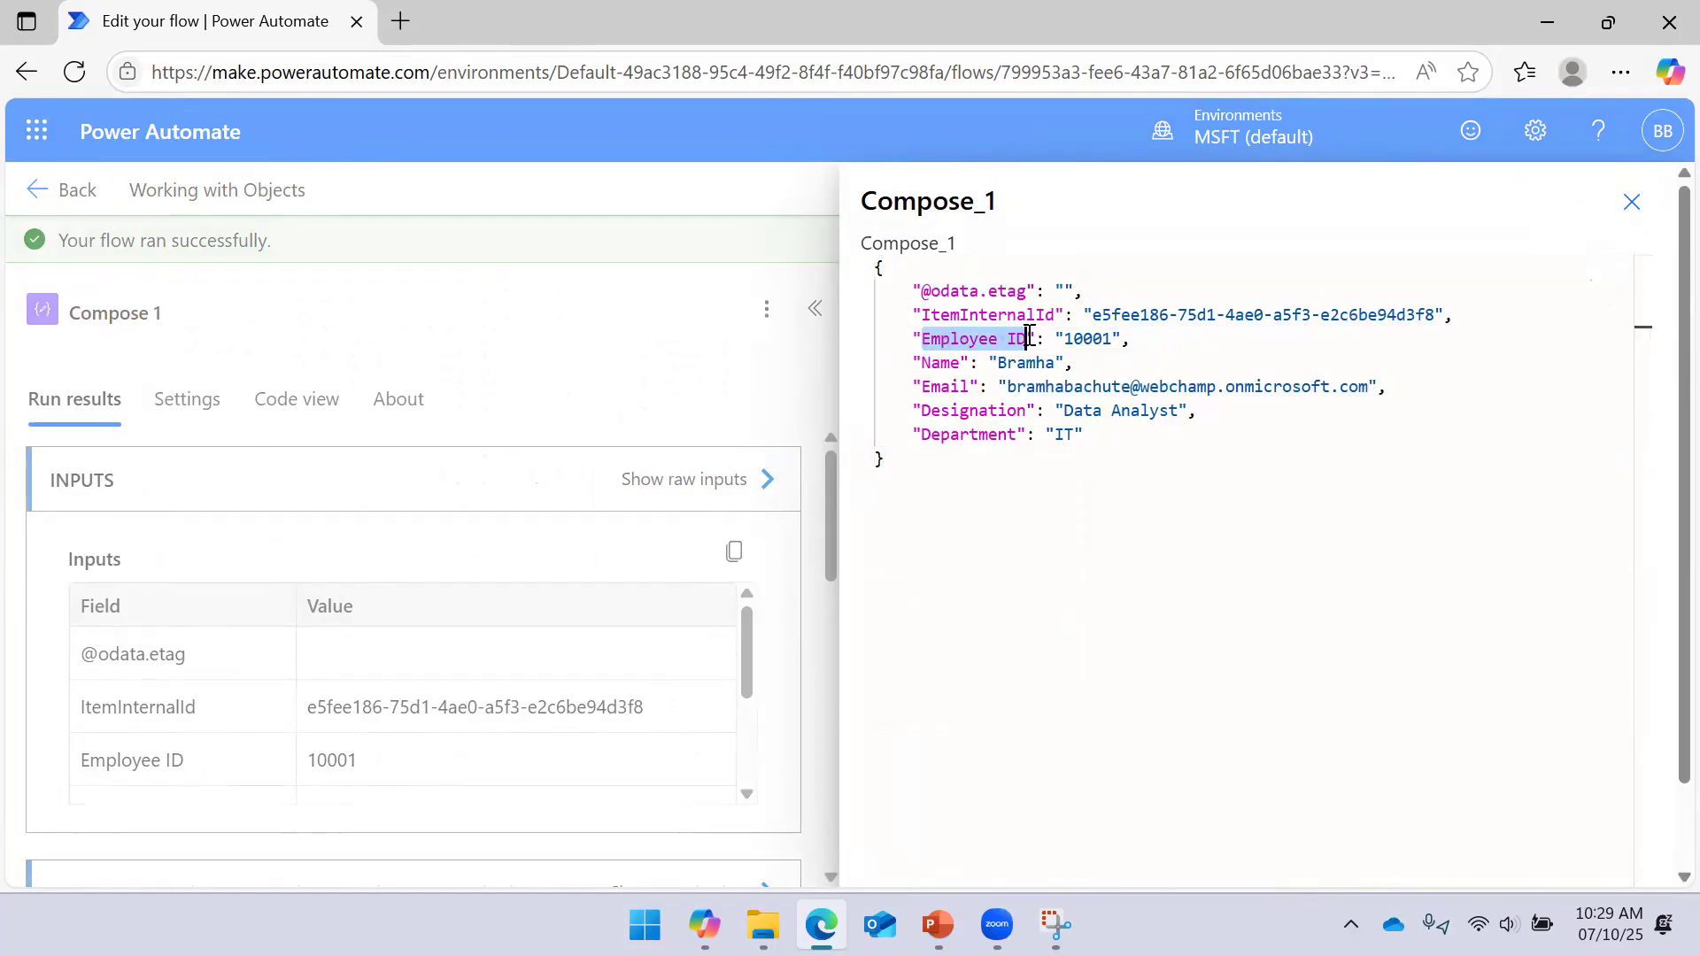
pyautogui.click(1632, 202)
pyautogui.click(814, 309)
pyautogui.moveTo(1240, 473); pyautogui.dragTo(1248, 453)
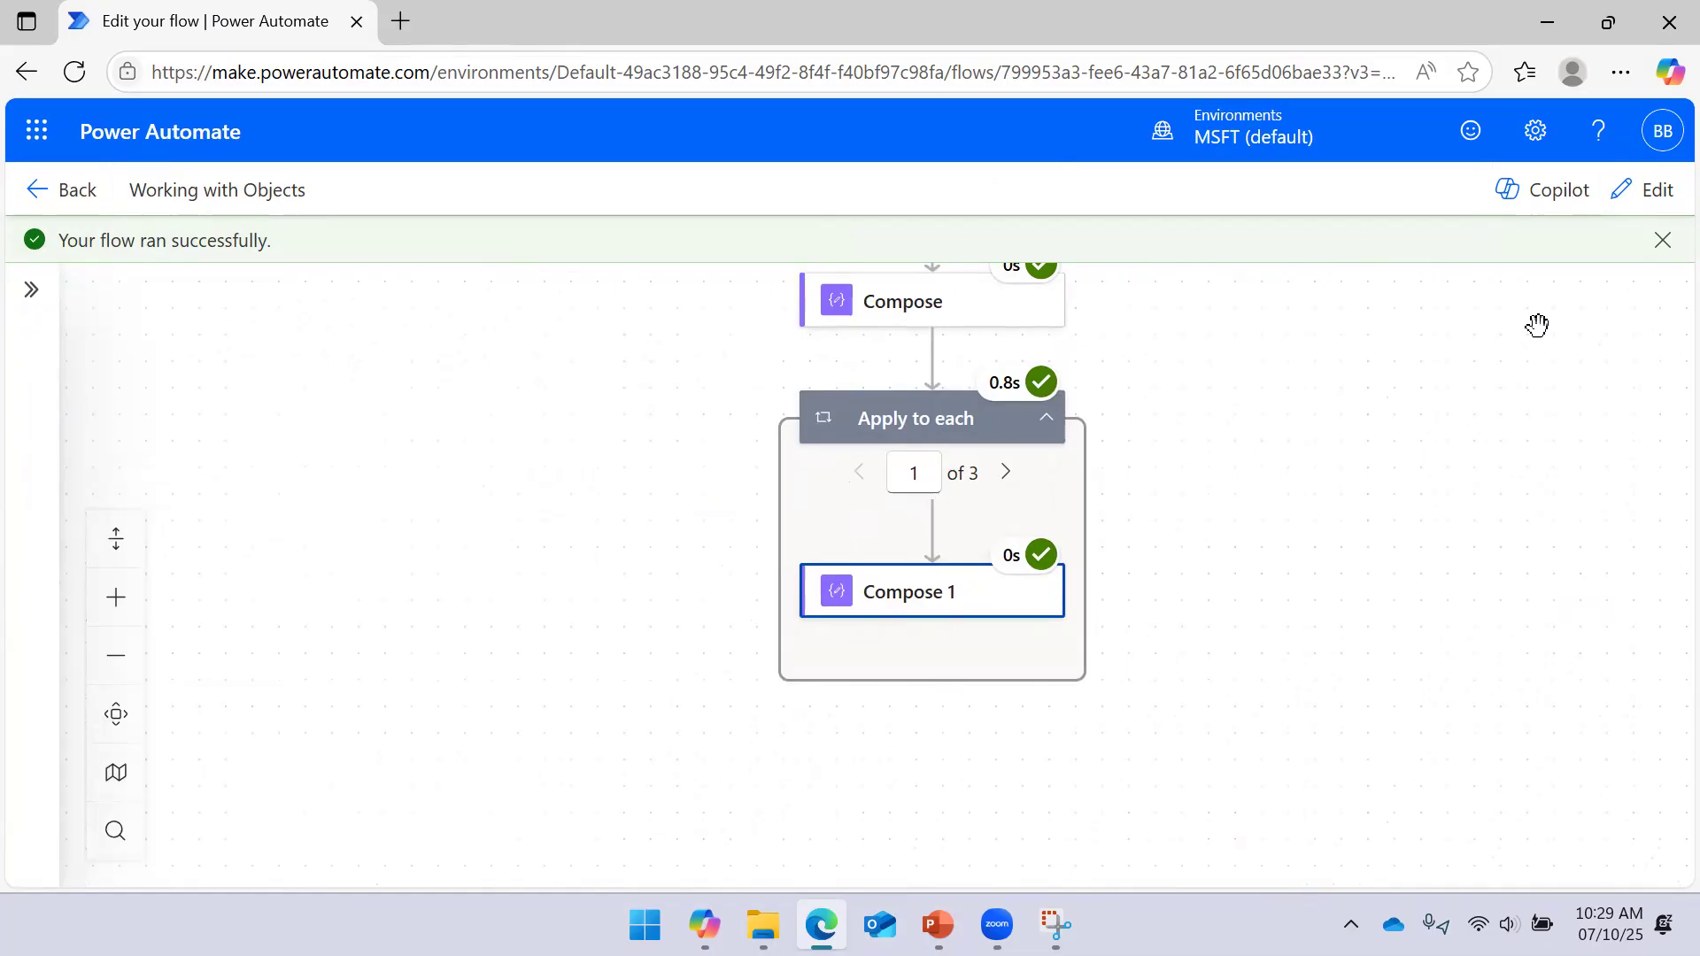
pyautogui.click(1645, 190)
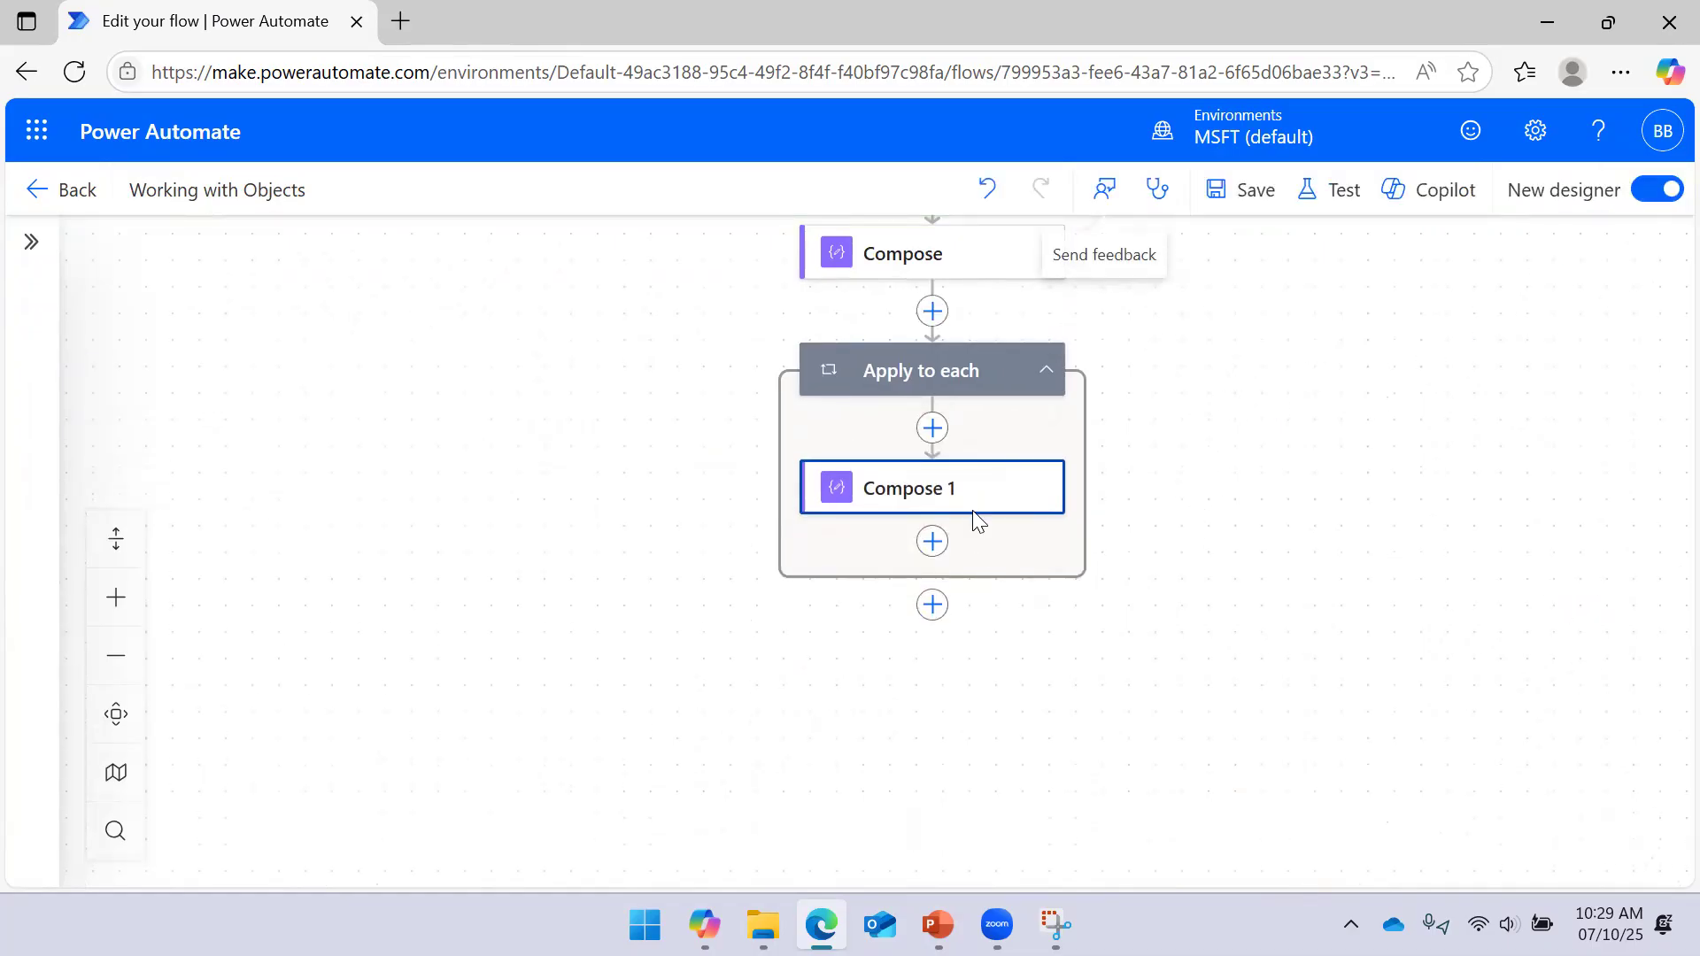
# Remove Current item from Compose 1 and start an item() expression for its Inputs
pyautogui.click(974, 509)
pyautogui.moveTo(156, 466)
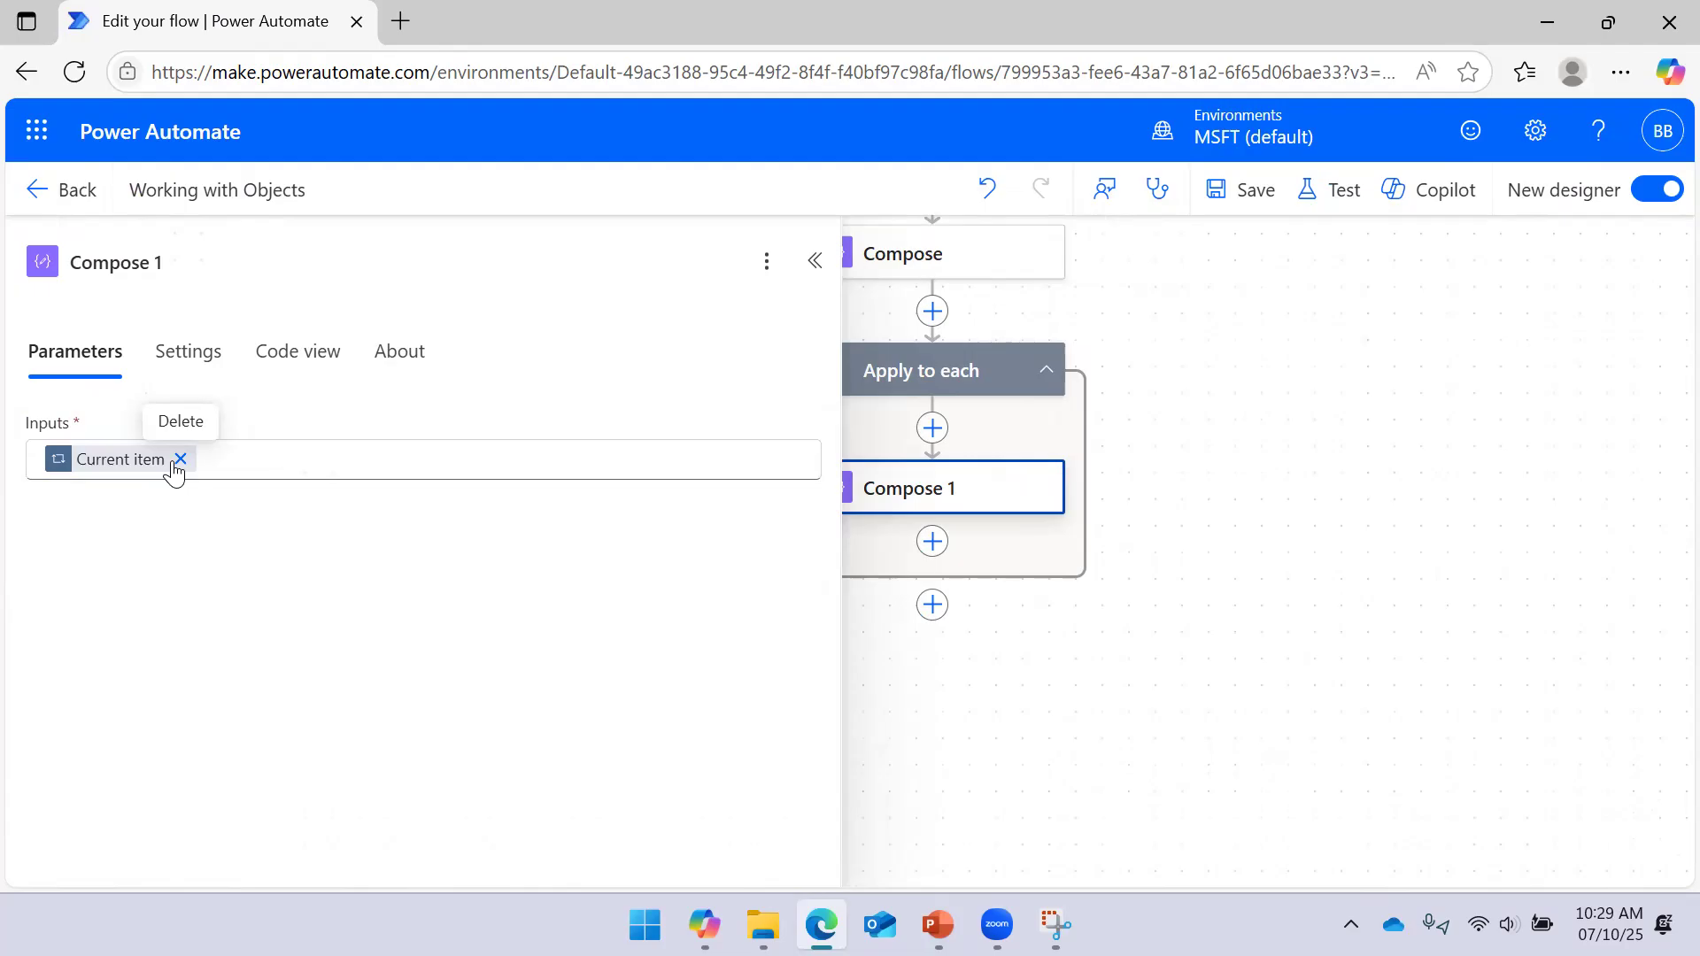
pyautogui.click(179, 459)
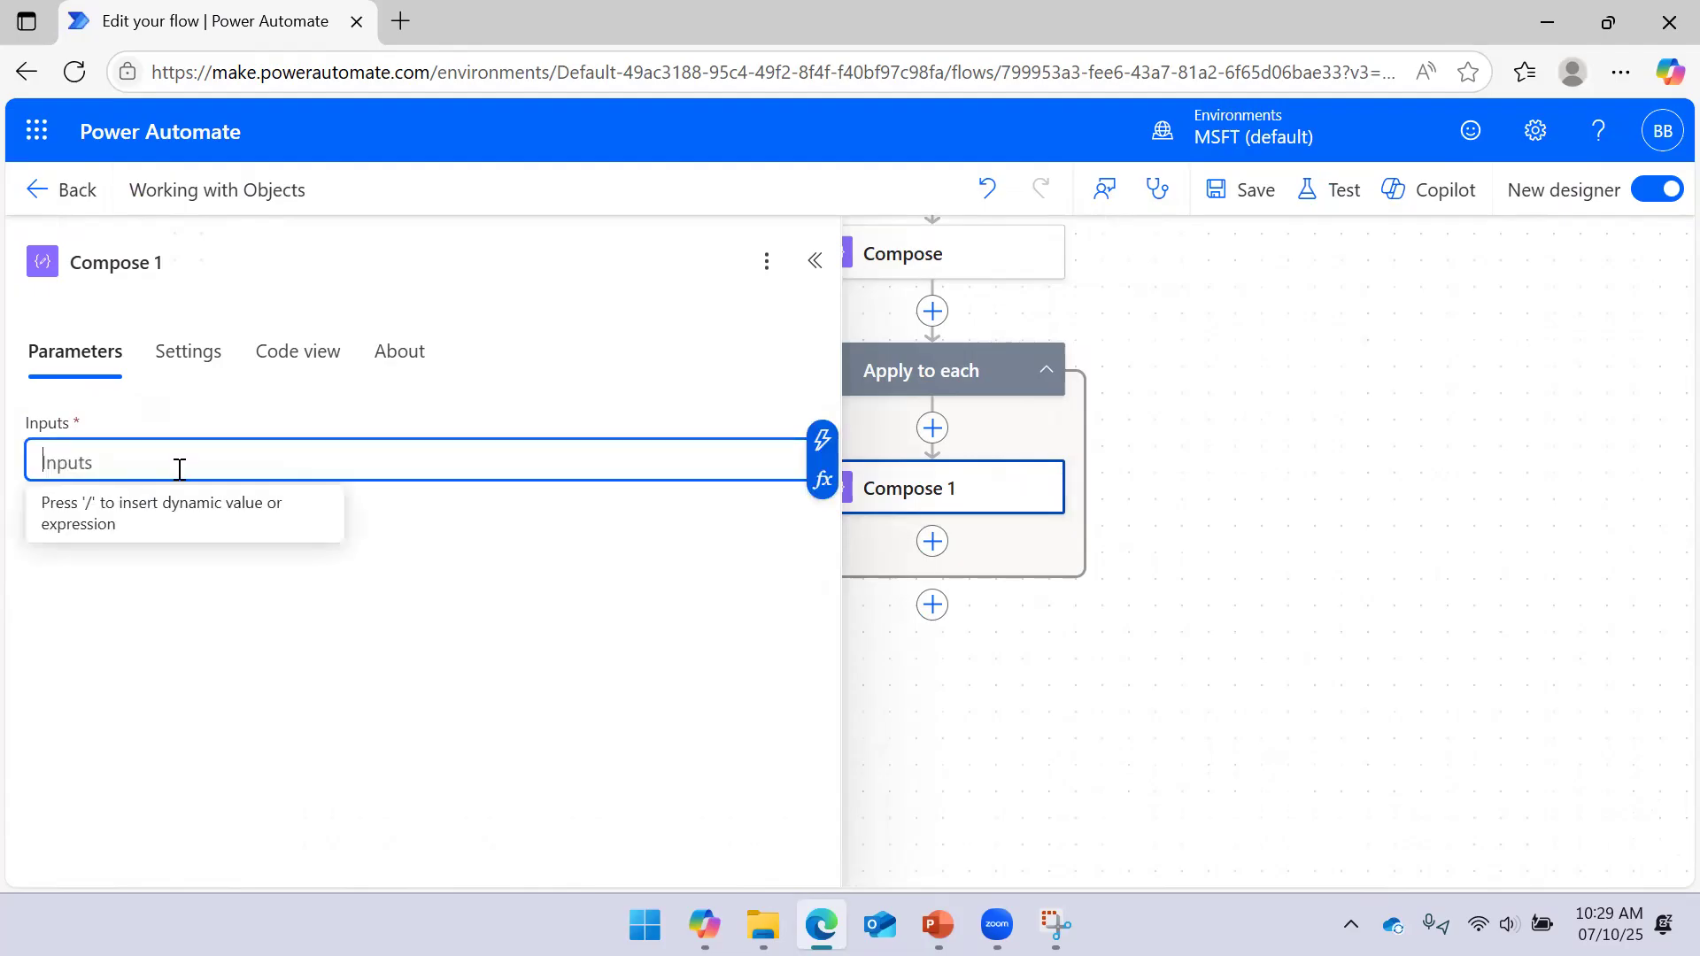
pyautogui.click(821, 479)
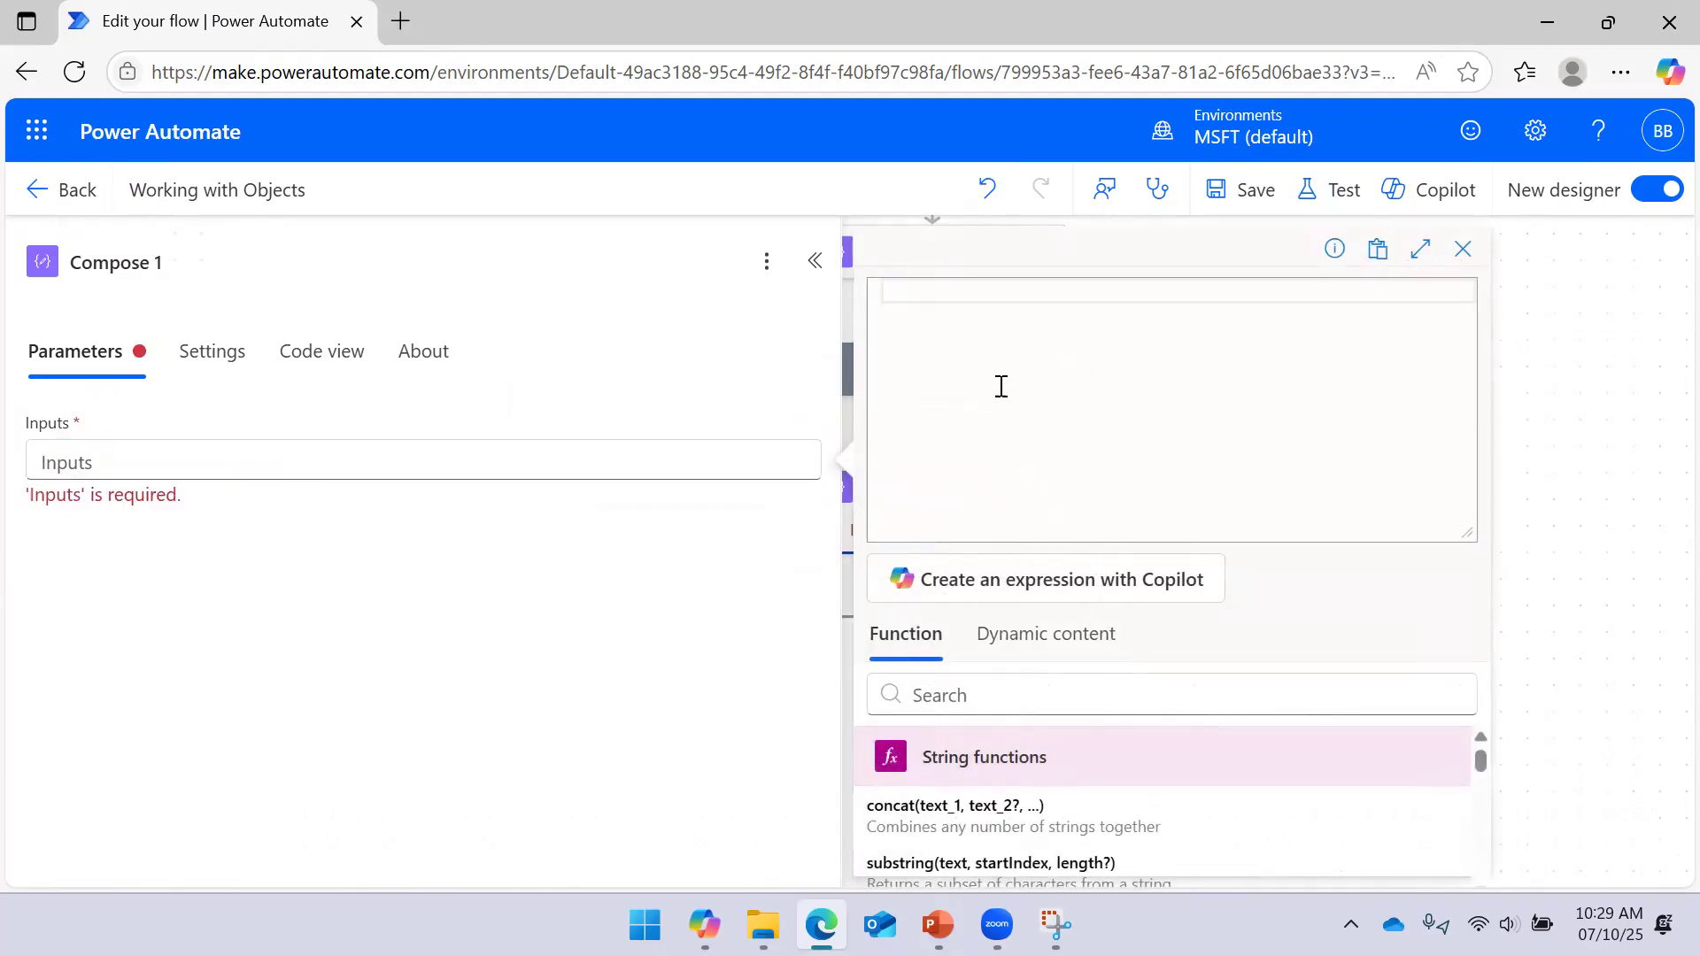
pyautogui.write('itn')
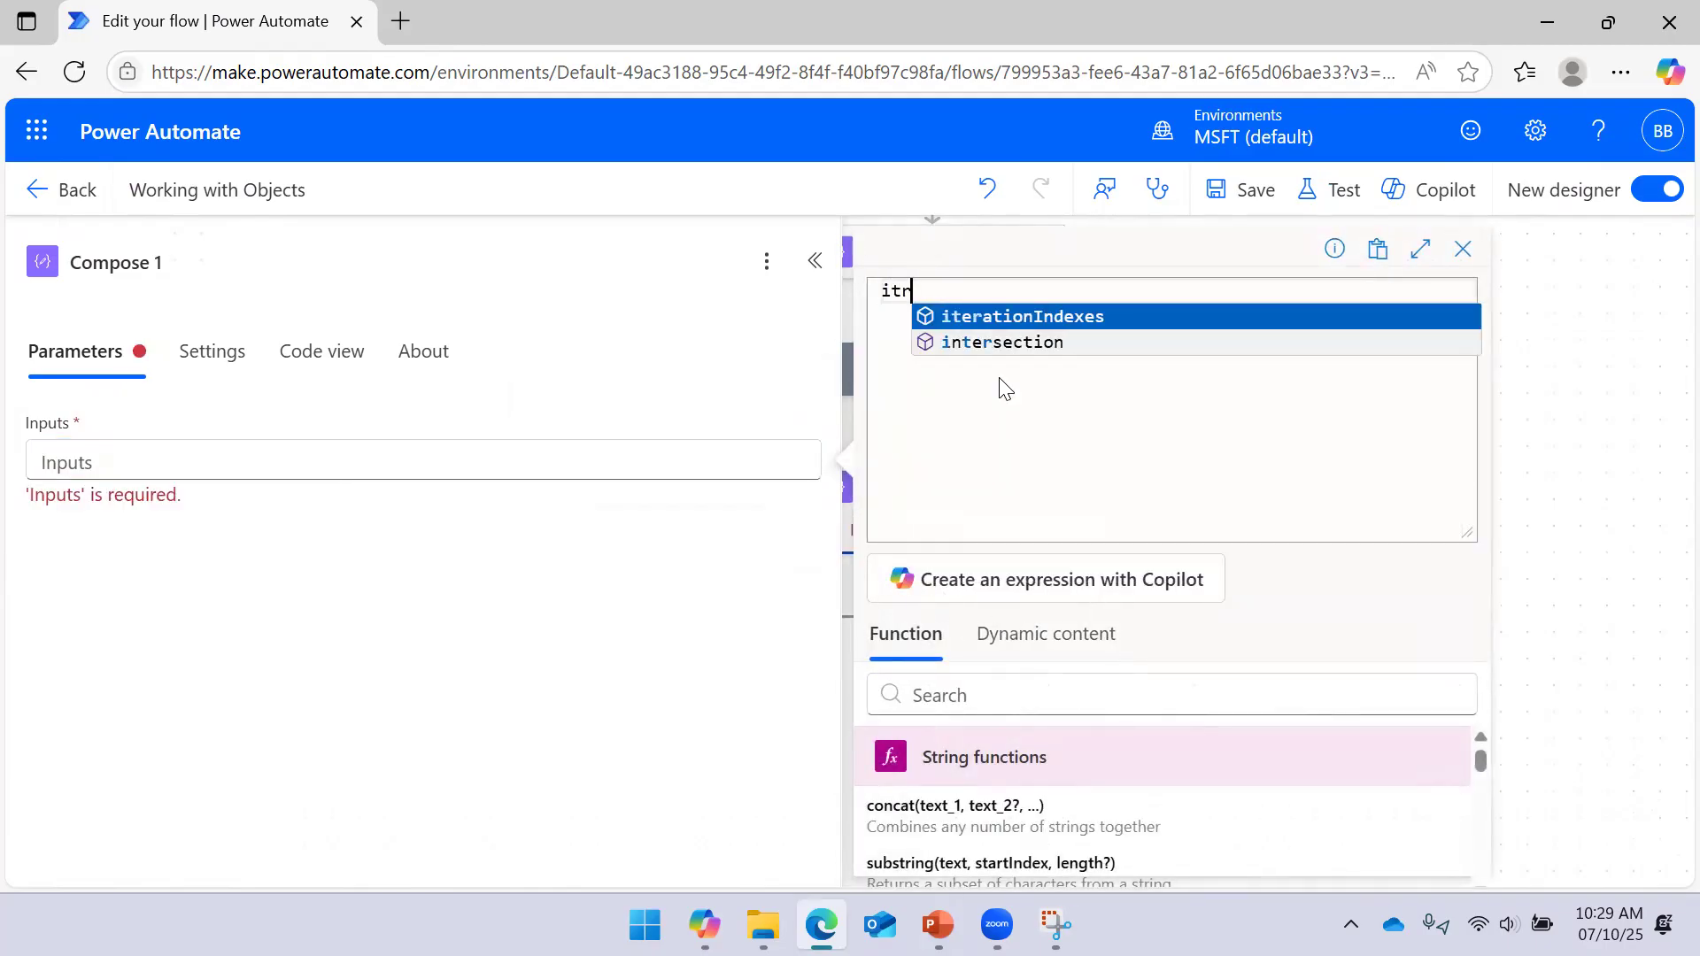
pyautogui.press('BackSpace')
pyautogui.press('Down')
pyautogui.press('Up')
pyautogui.press('Down')
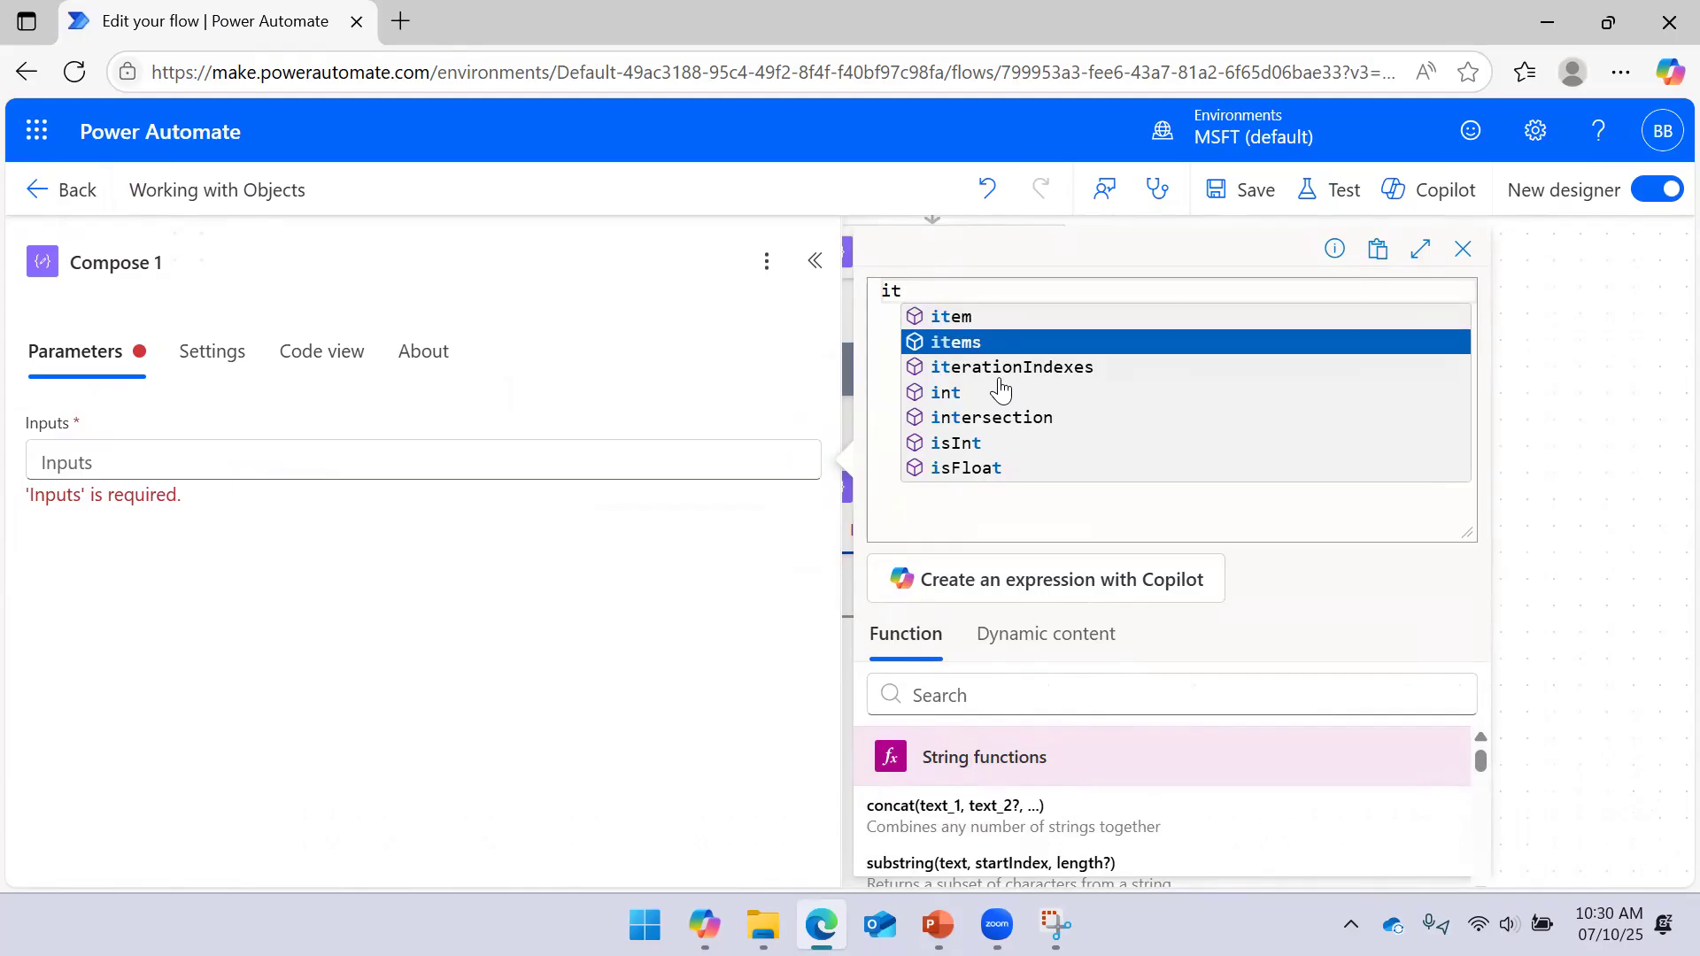
pyautogui.press('Up')
pyautogui.press('Return')
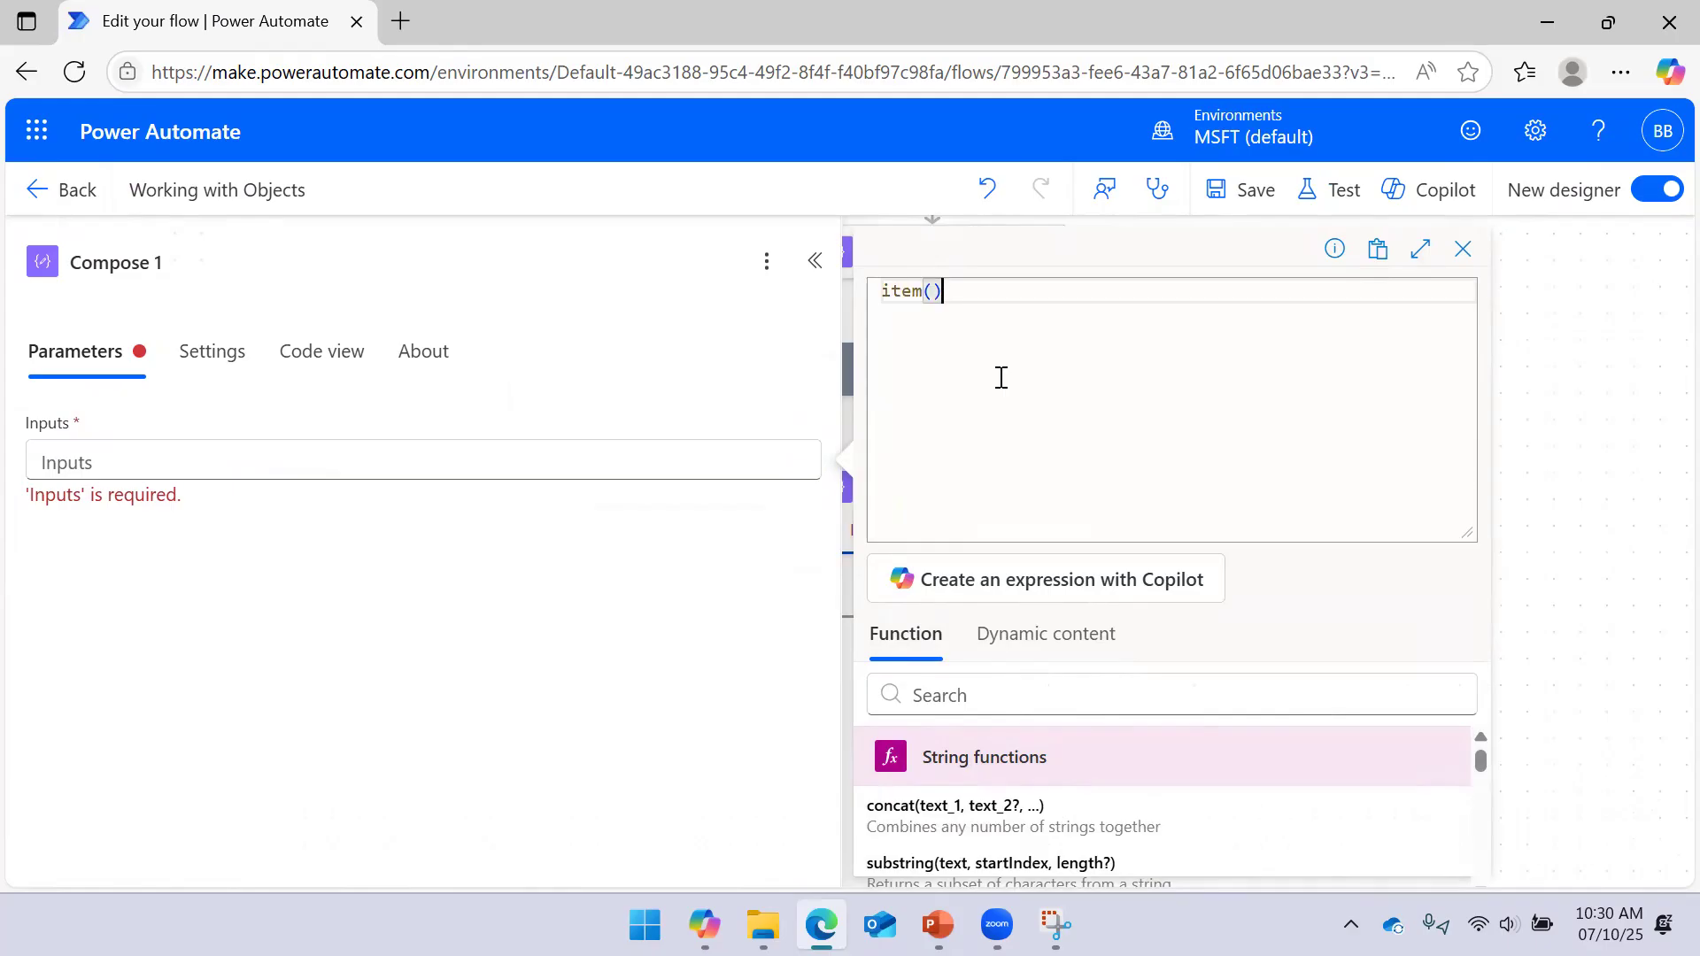
# Complete the expression as item()['Employee ID'], apply it to Compose 1, and save
pyautogui.write("[Employee ID'")
pyautogui.press('Left')
pyautogui.press('Left')
pyautogui.press('Left')
pyautogui.press('Left')
pyautogui.press('Left')
pyautogui.press('Left')
pyautogui.press('Left')
pyautogui.press('Left')
pyautogui.press('Left')
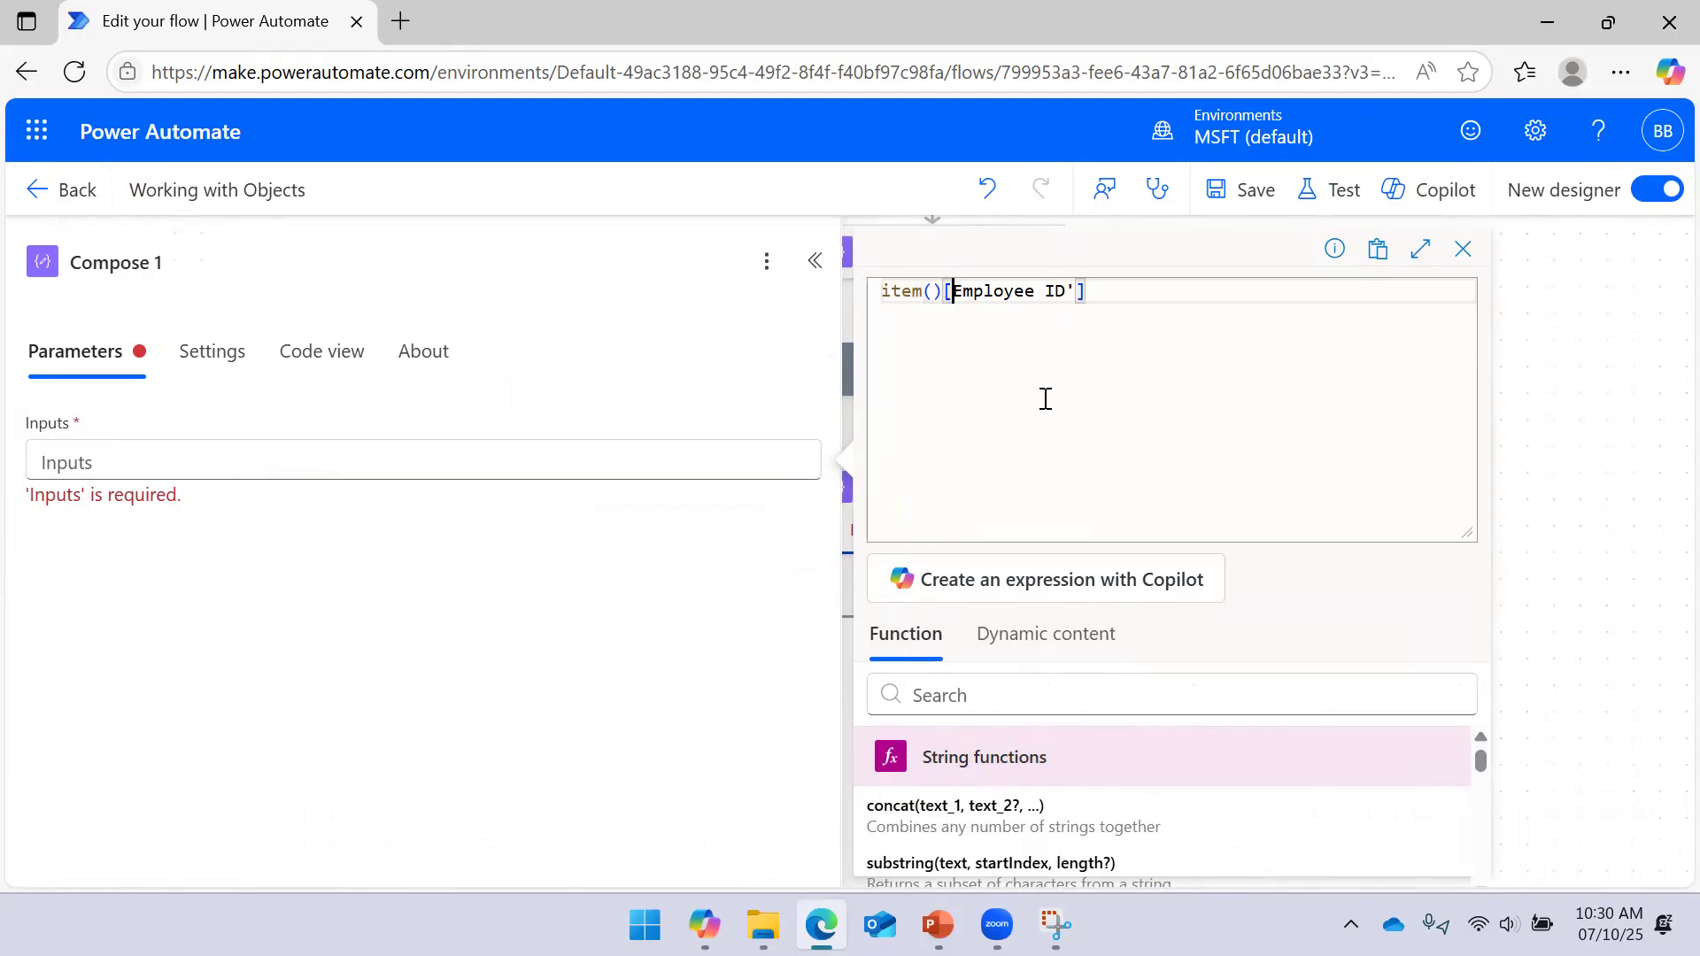
pyautogui.write("'")
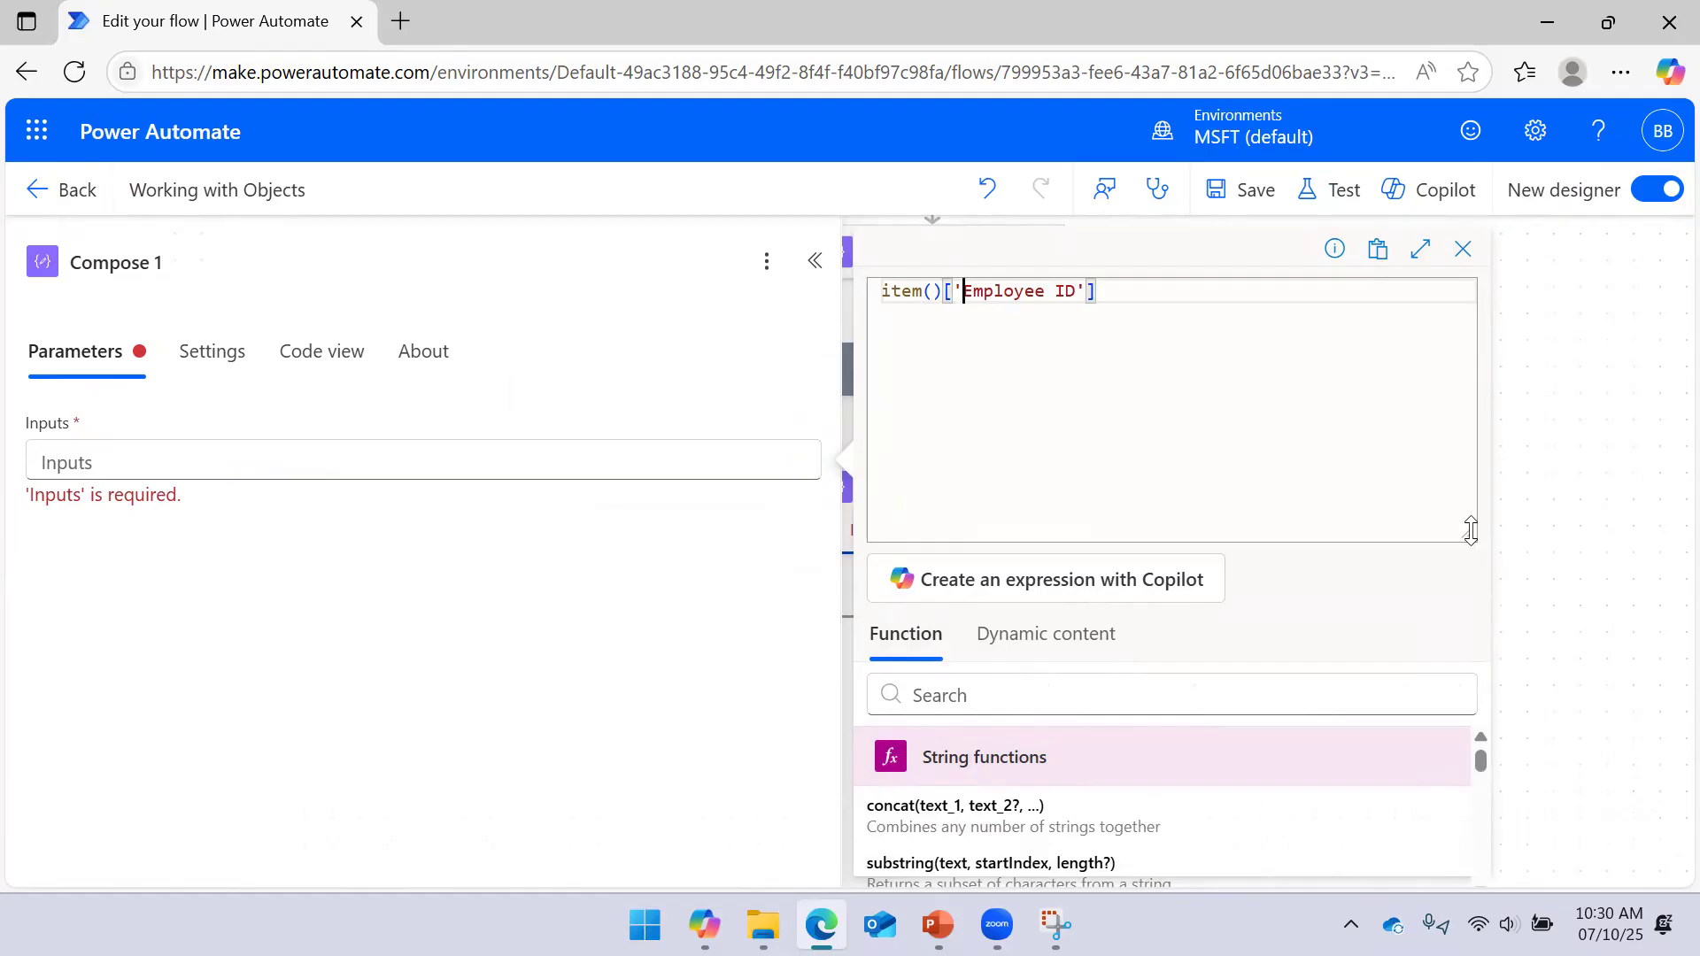
pyautogui.moveTo(1470, 530); pyautogui.dragTo(1443, 346)
pyautogui.click(941, 839)
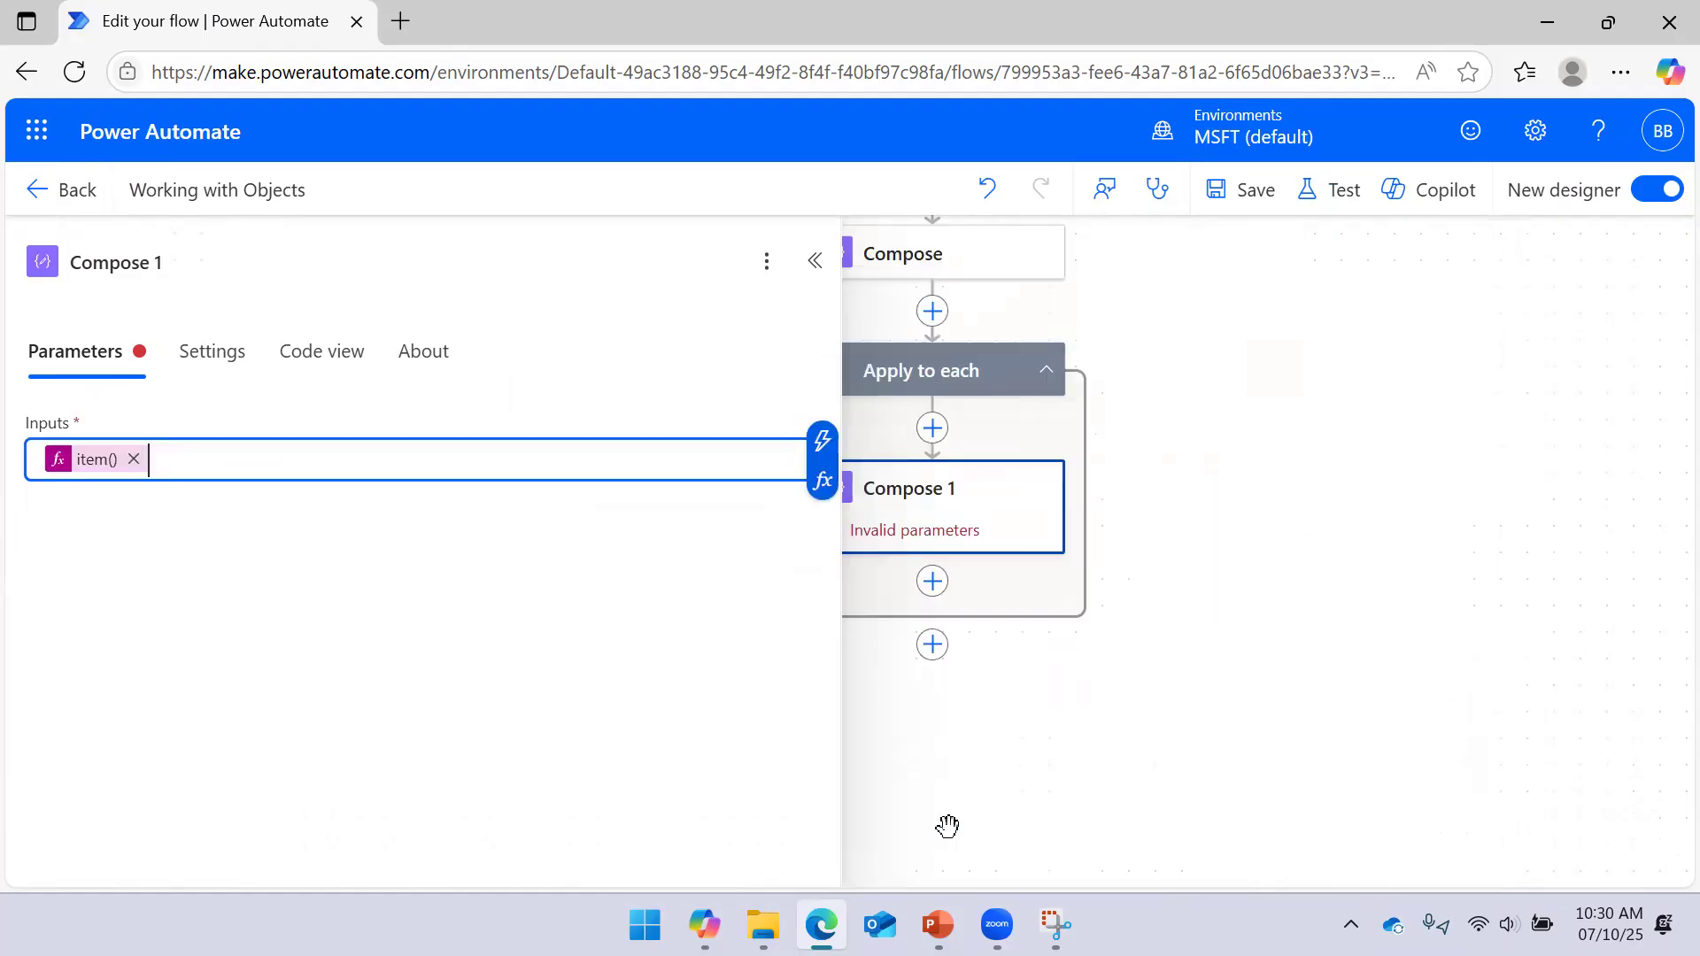
pyautogui.click(1219, 190)
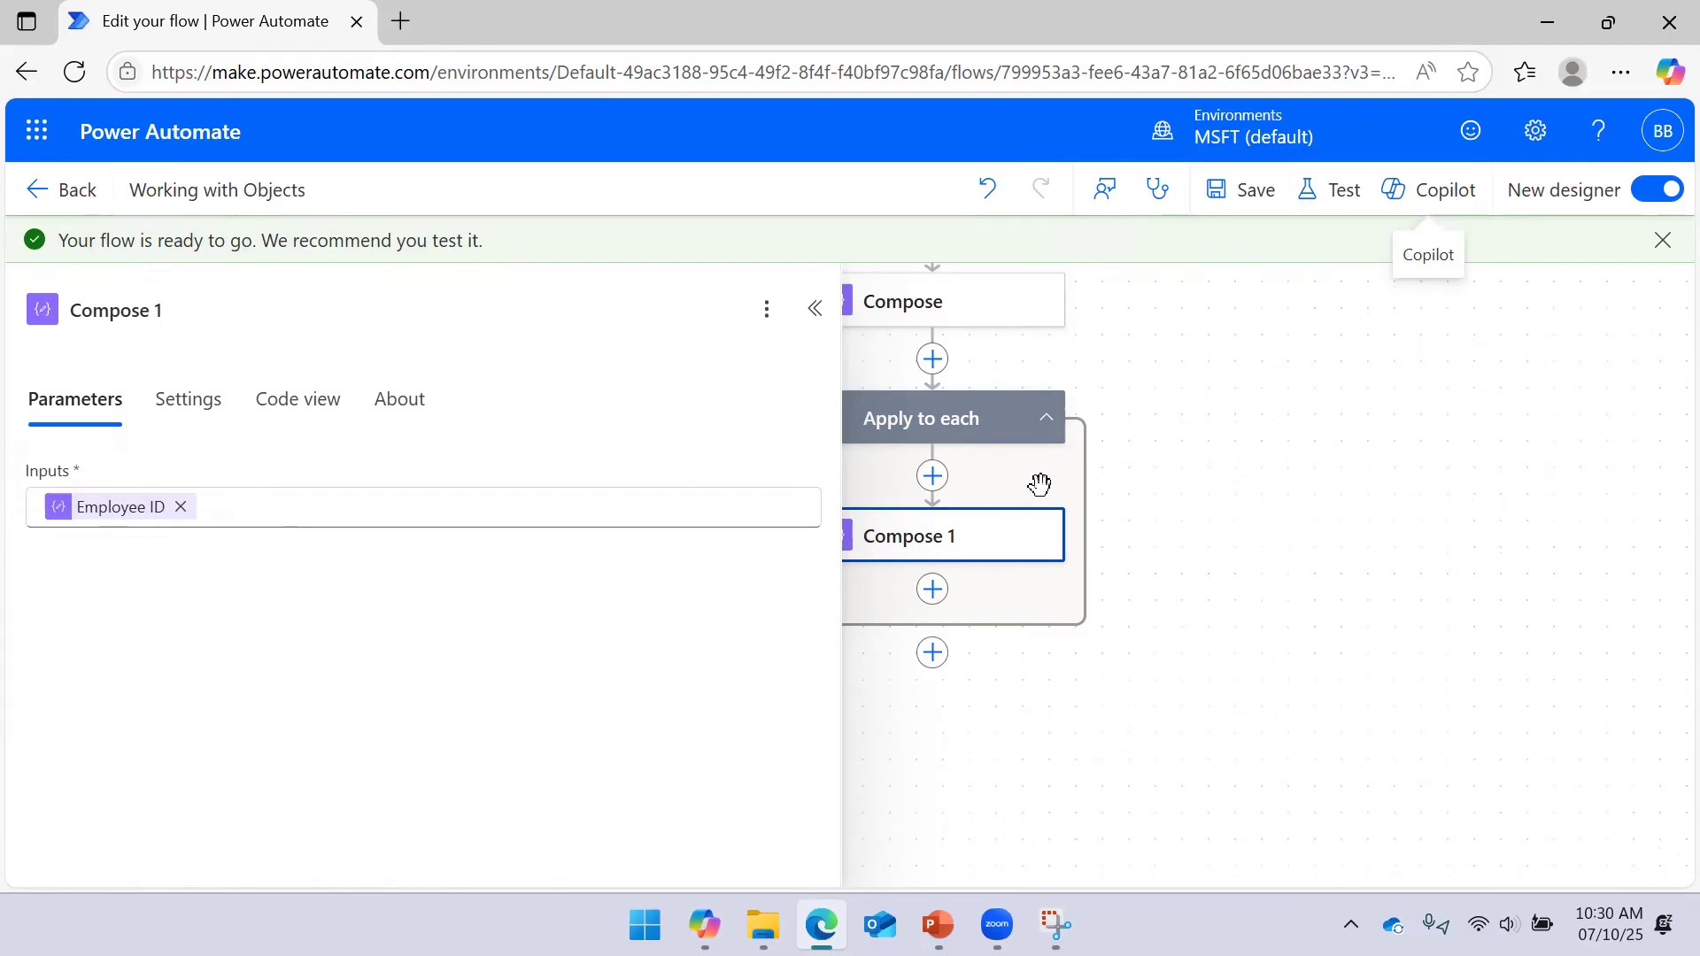
pyautogui.click(1347, 381)
# Run another manual test of the flow
pyautogui.click(1344, 191)
pyautogui.click(1234, 292)
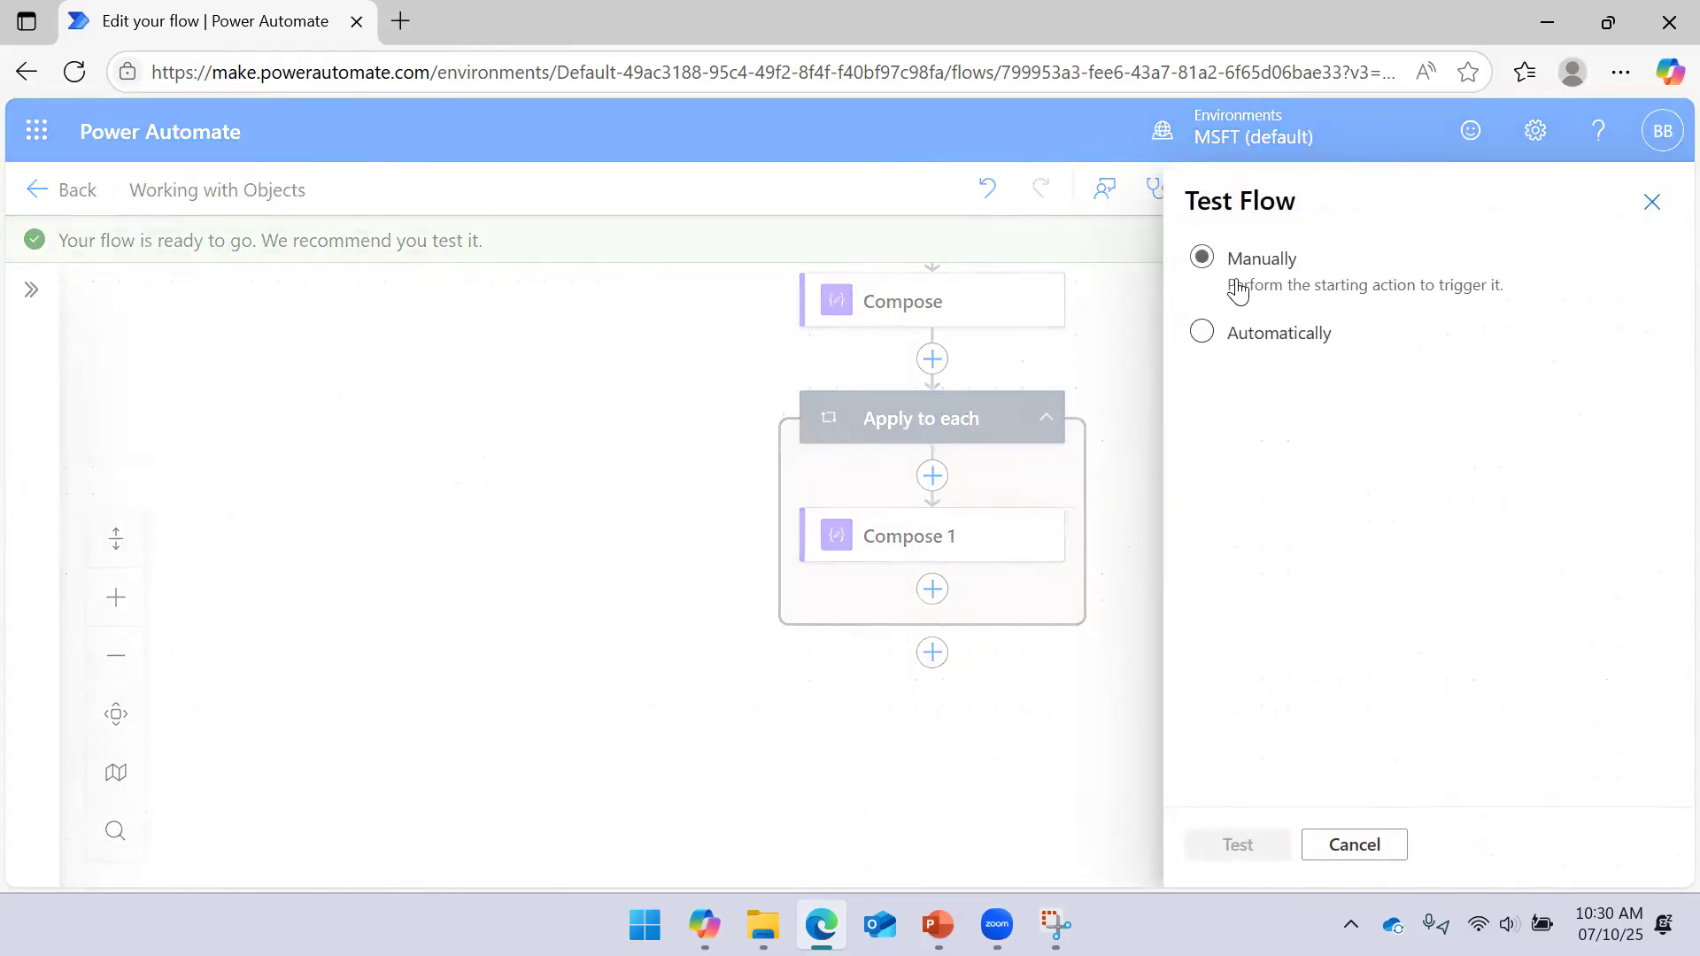
pyautogui.click(1230, 846)
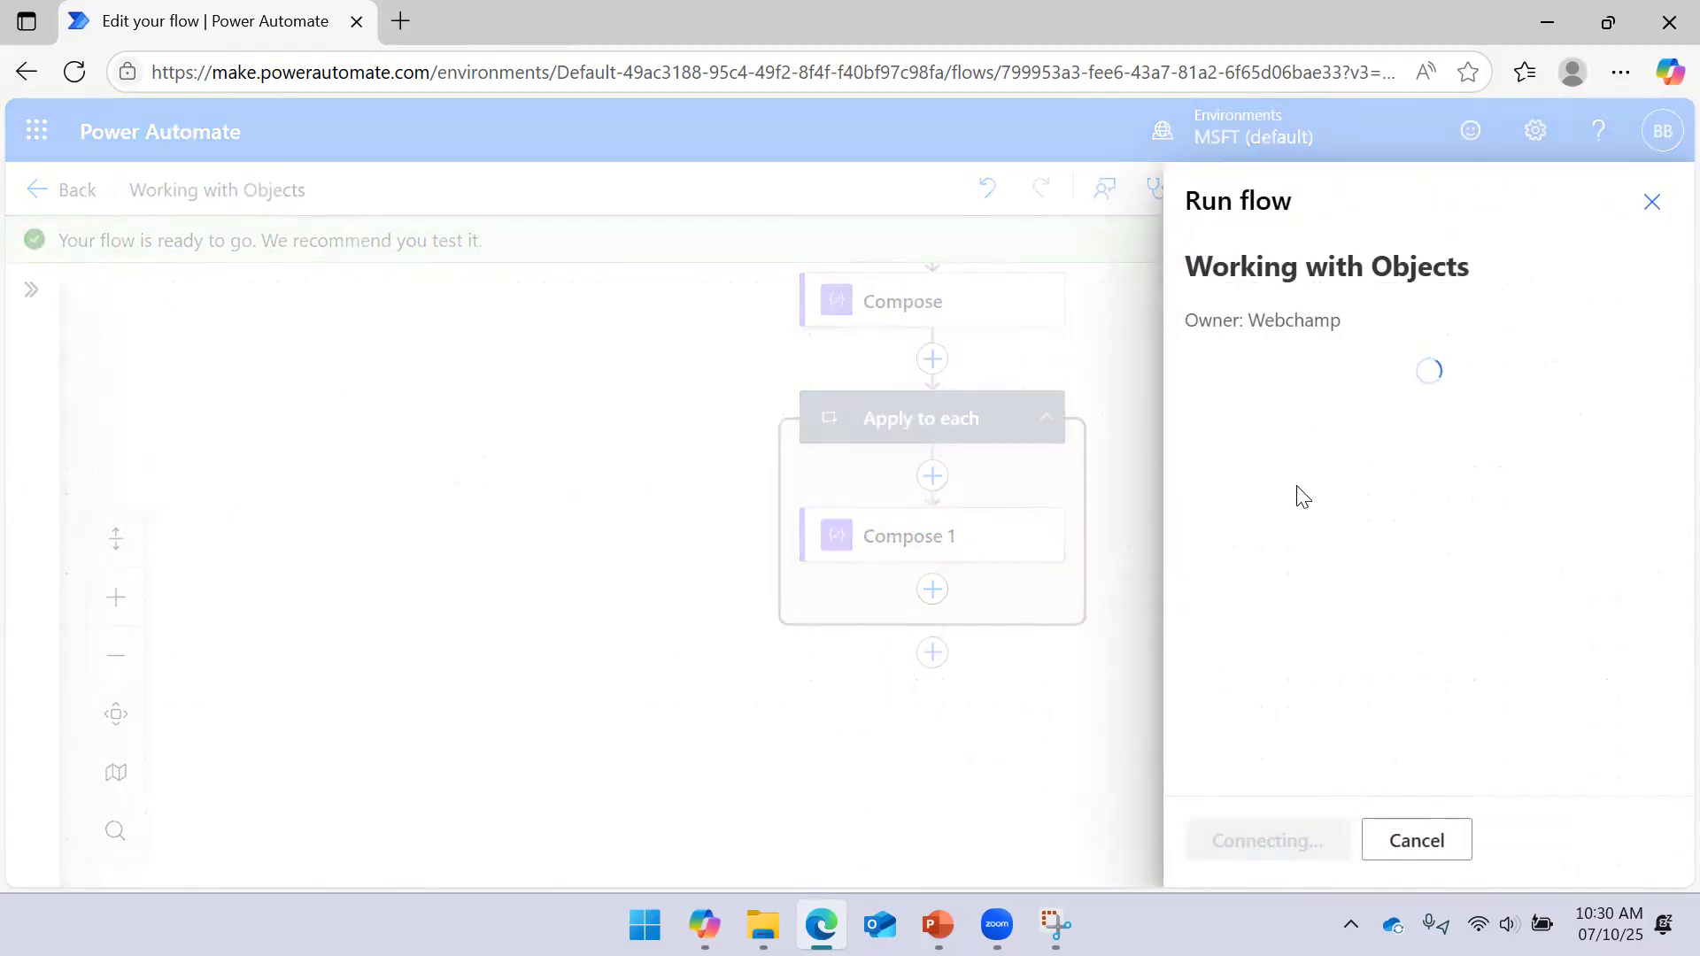
pyautogui.click(1257, 837)
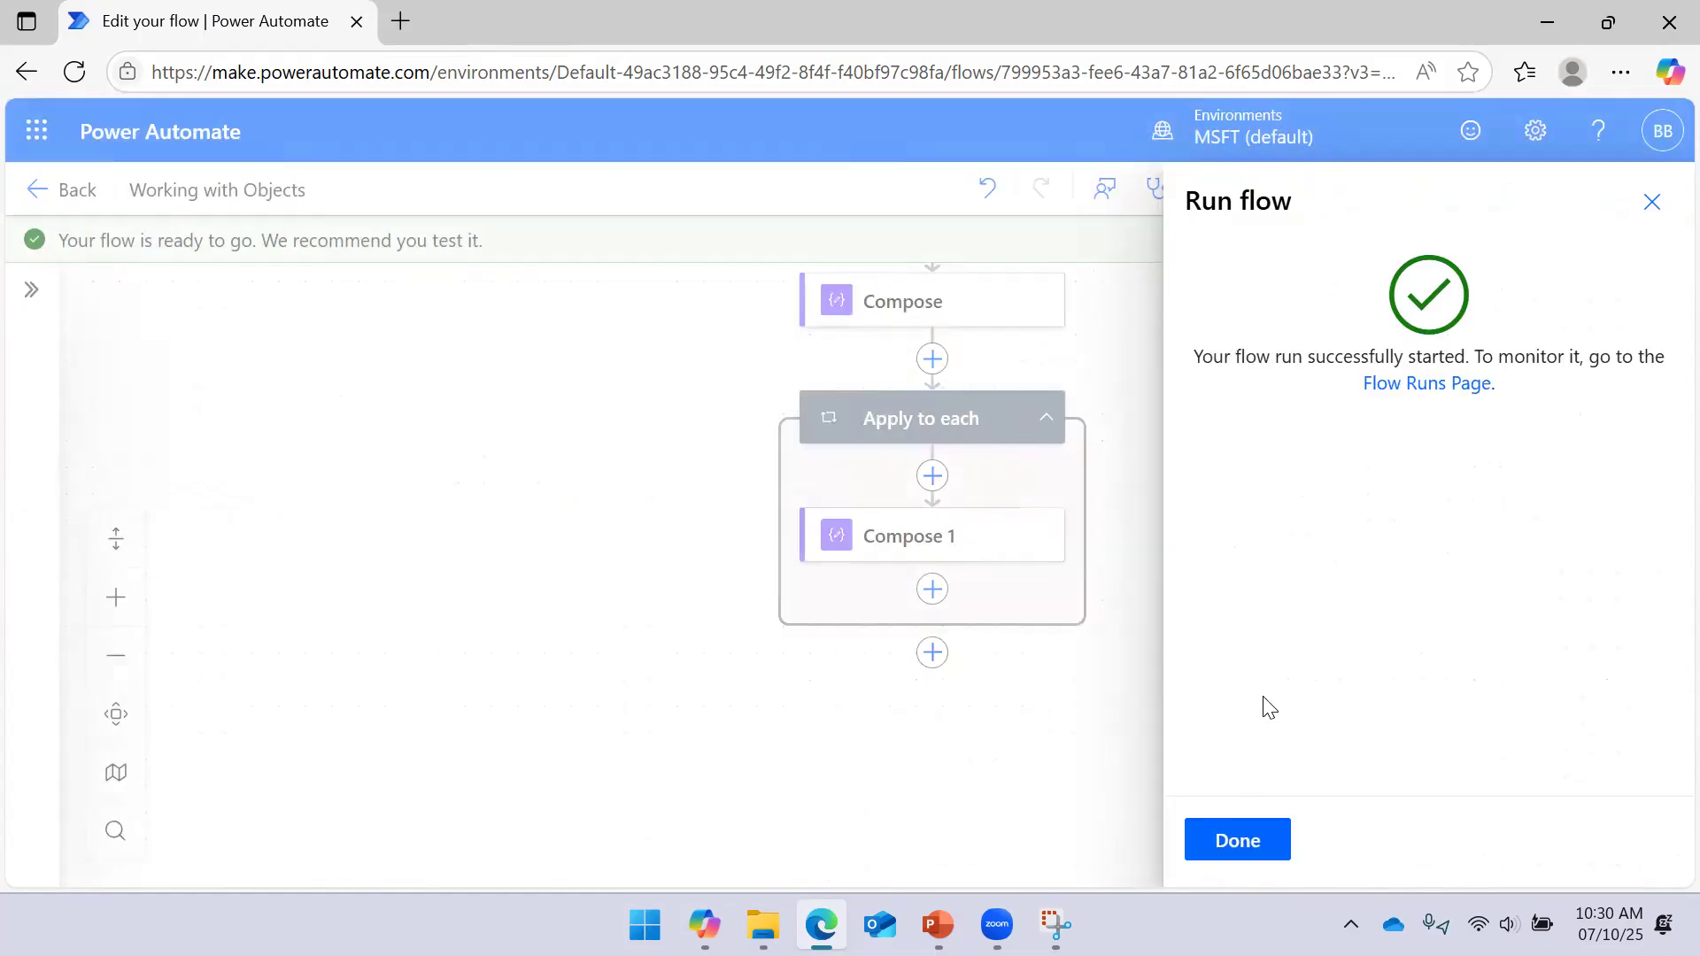
pyautogui.click(1247, 839)
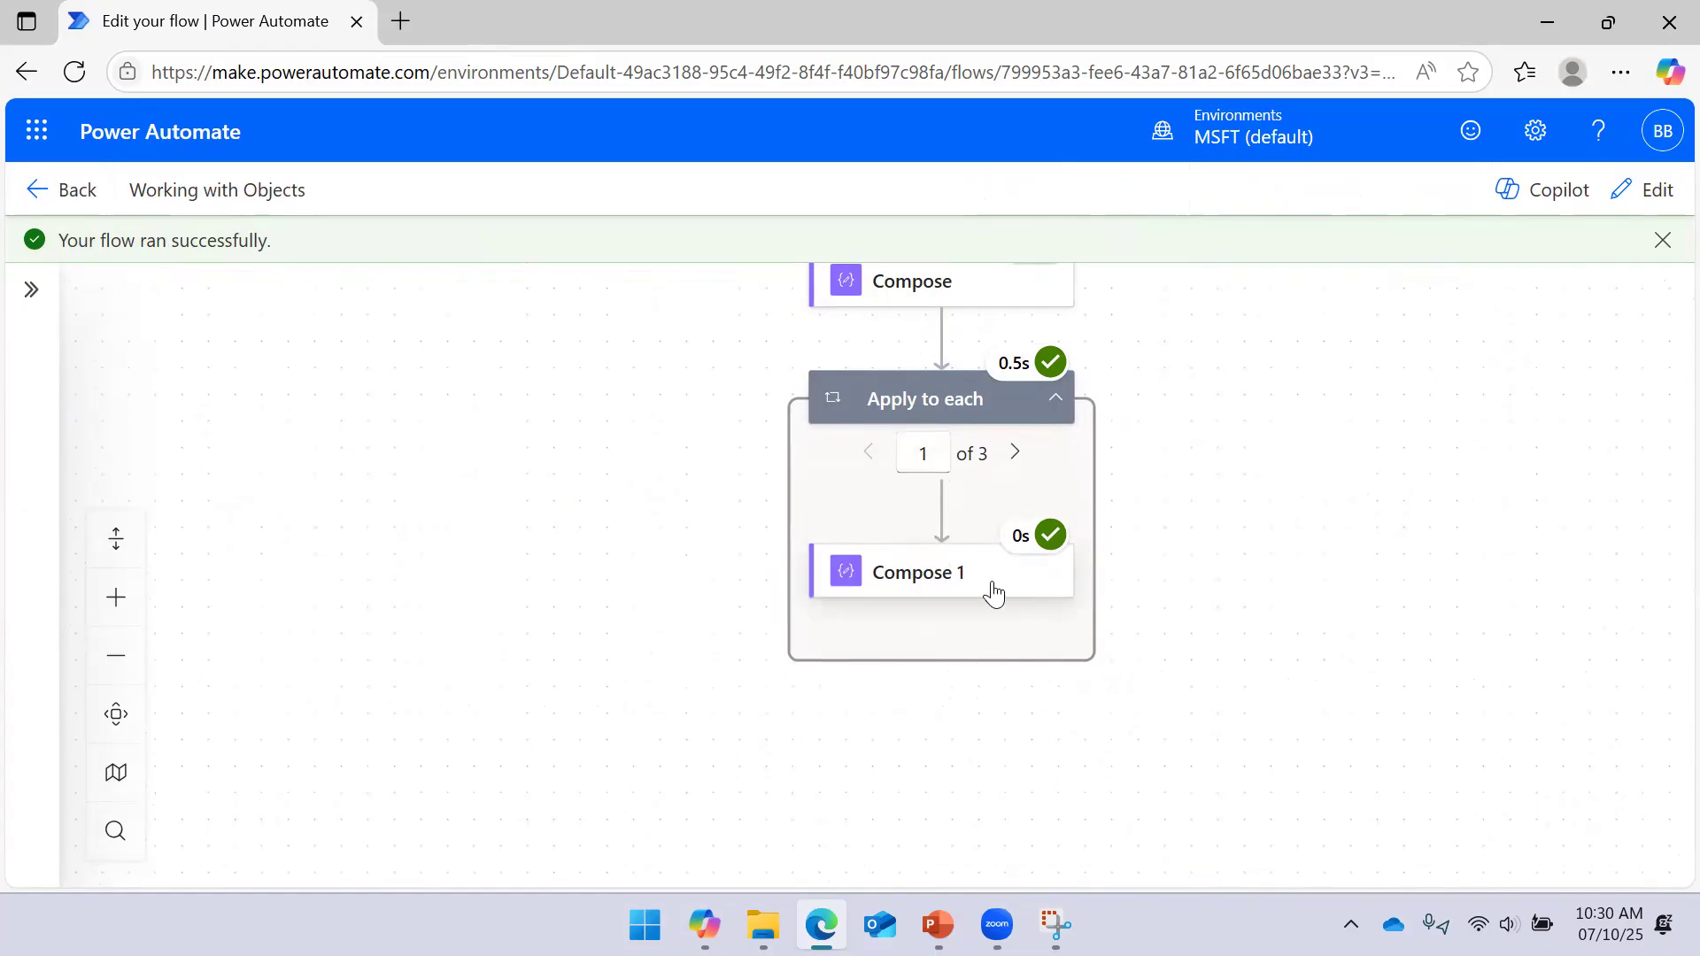
# Confirm Compose 1's raw input is now the single Employee ID value 10001
pyautogui.click(970, 591)
pyautogui.click(755, 478)
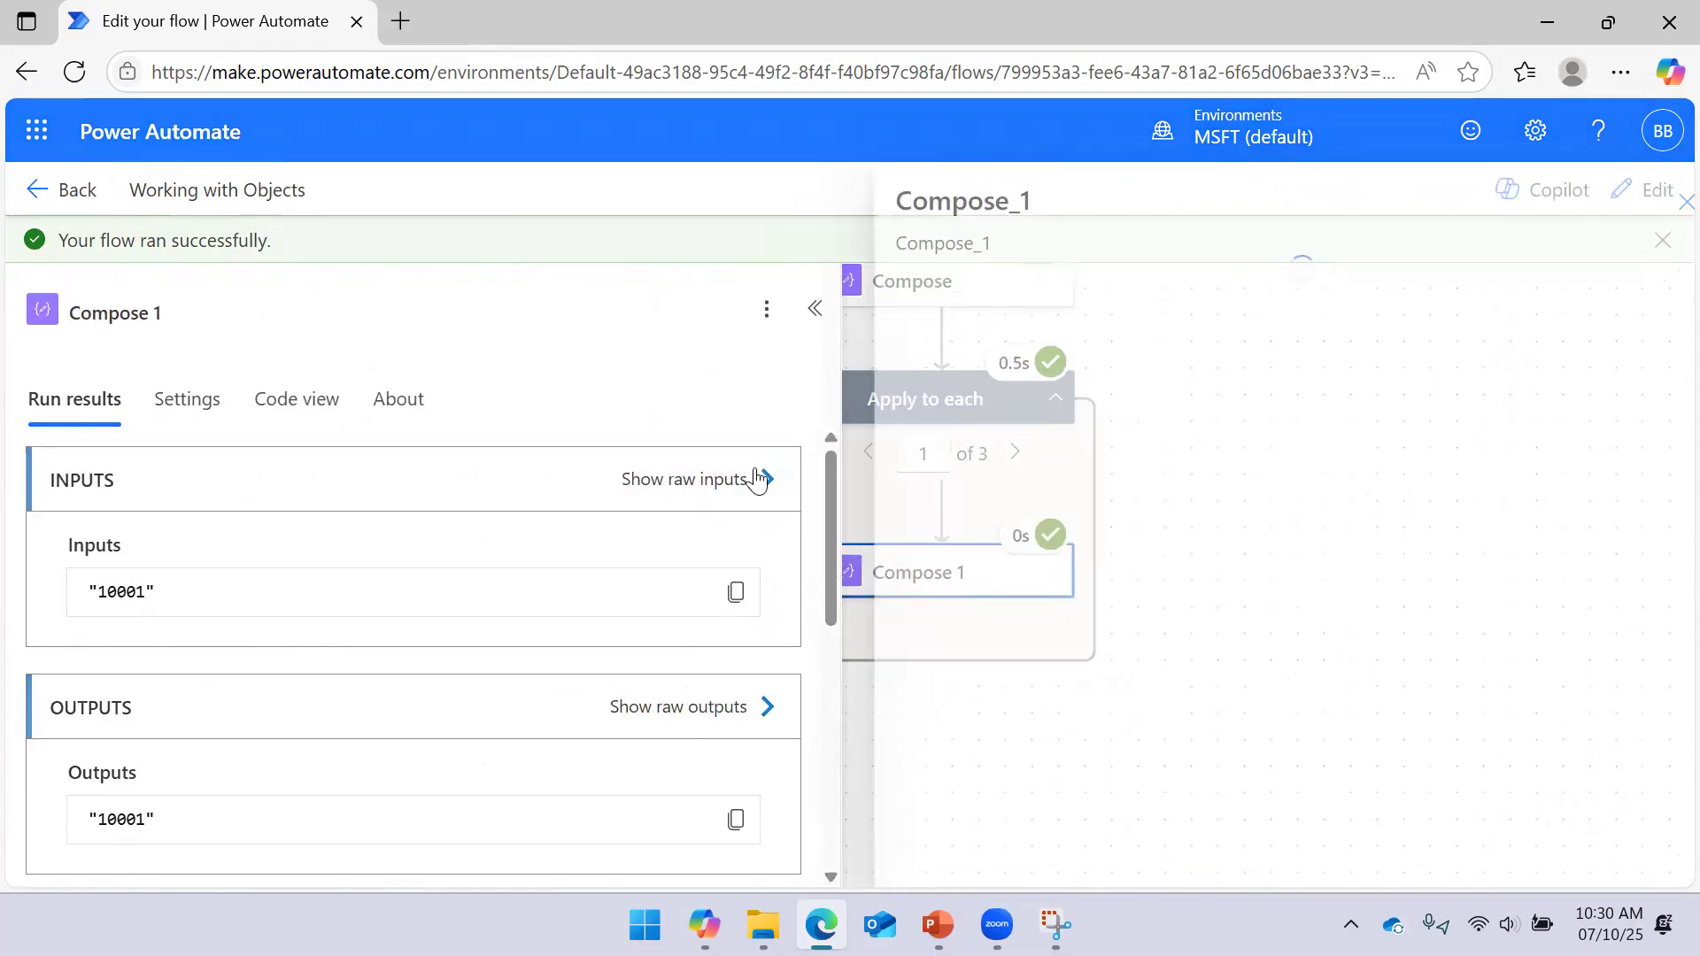
pyautogui.moveTo(953, 267); pyautogui.dragTo(846, 273)
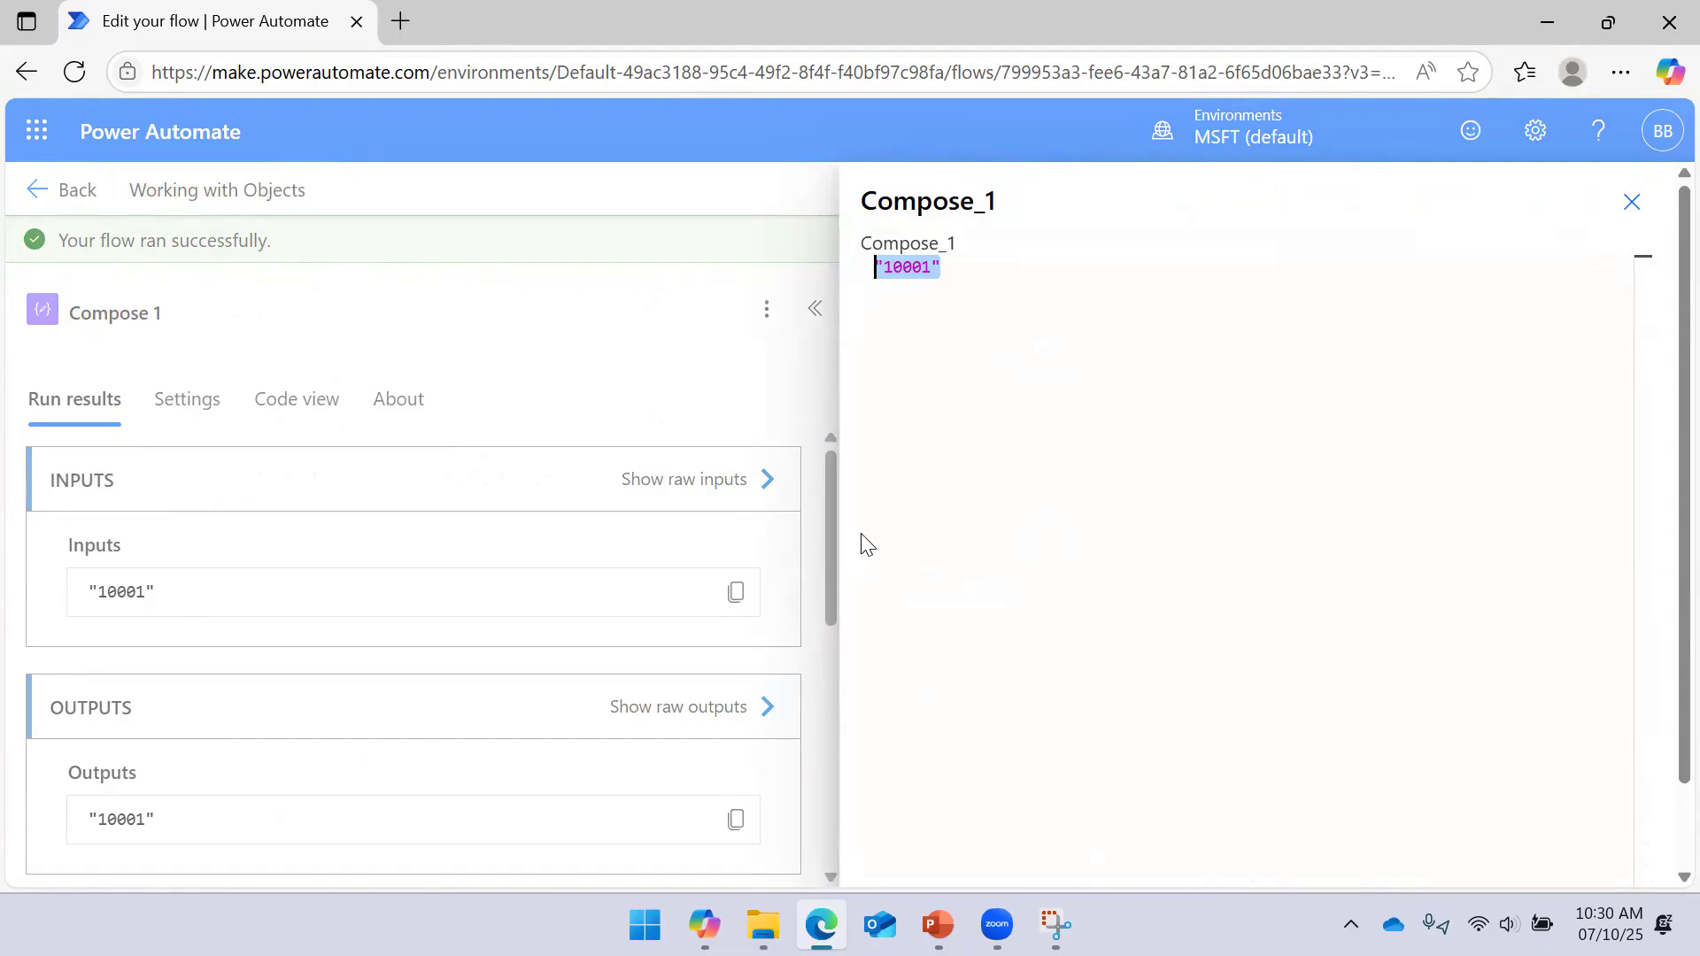
pyautogui.click(1632, 201)
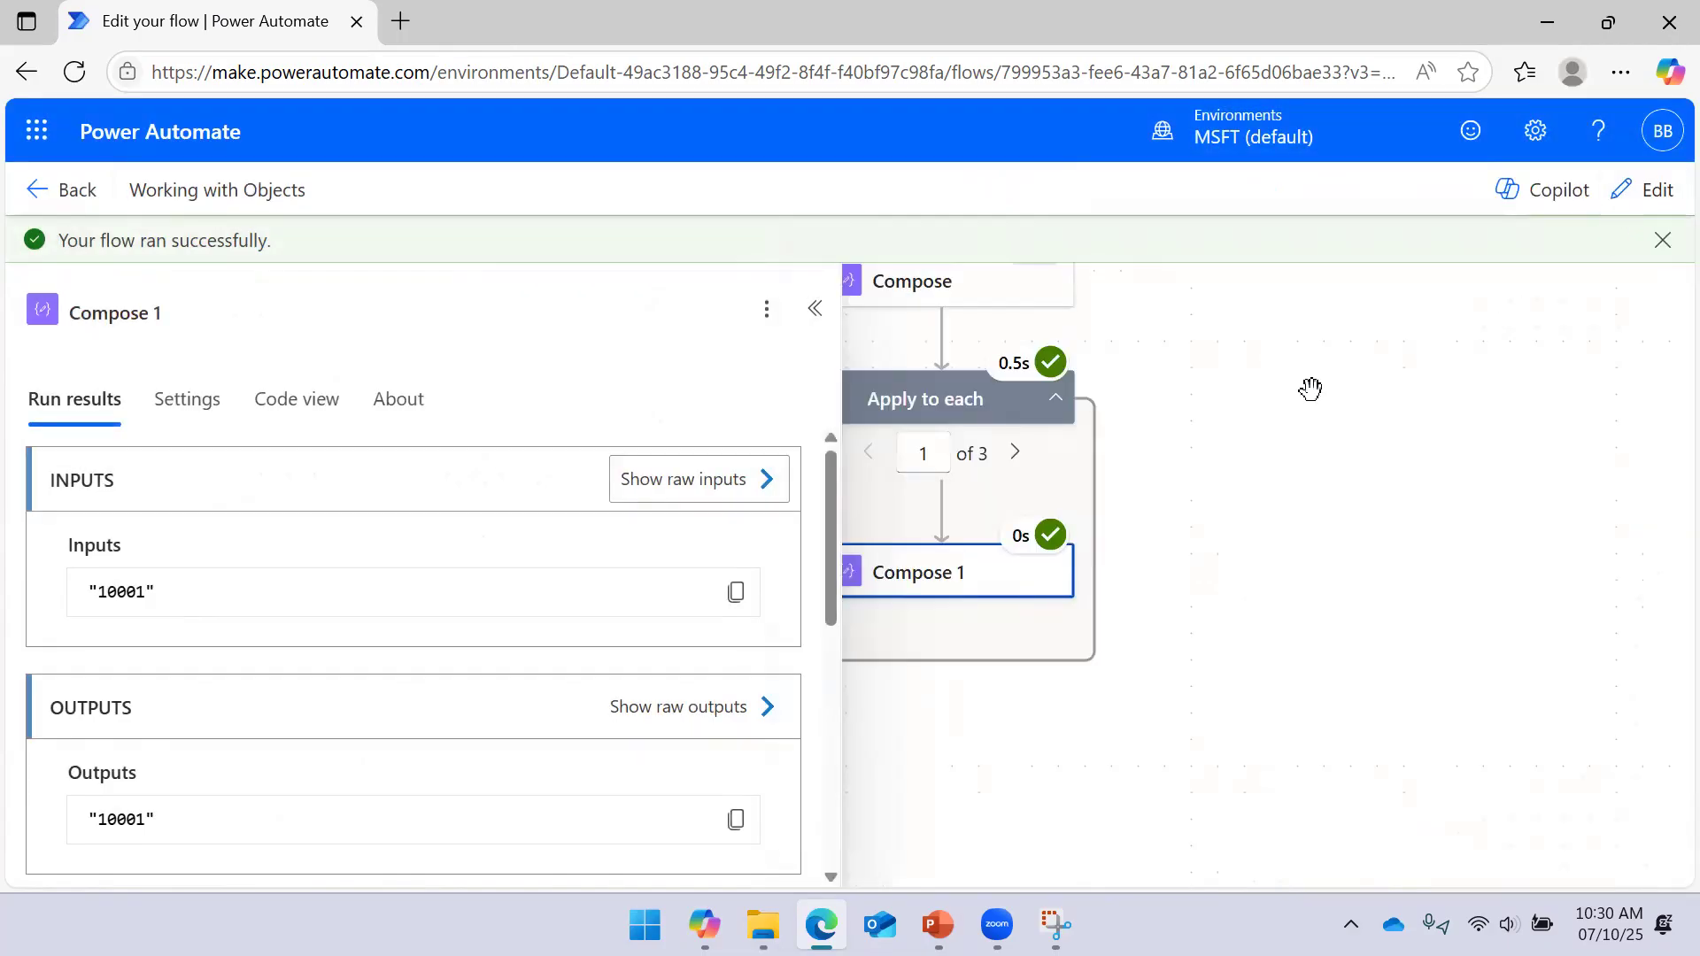
pyautogui.click(1294, 474)
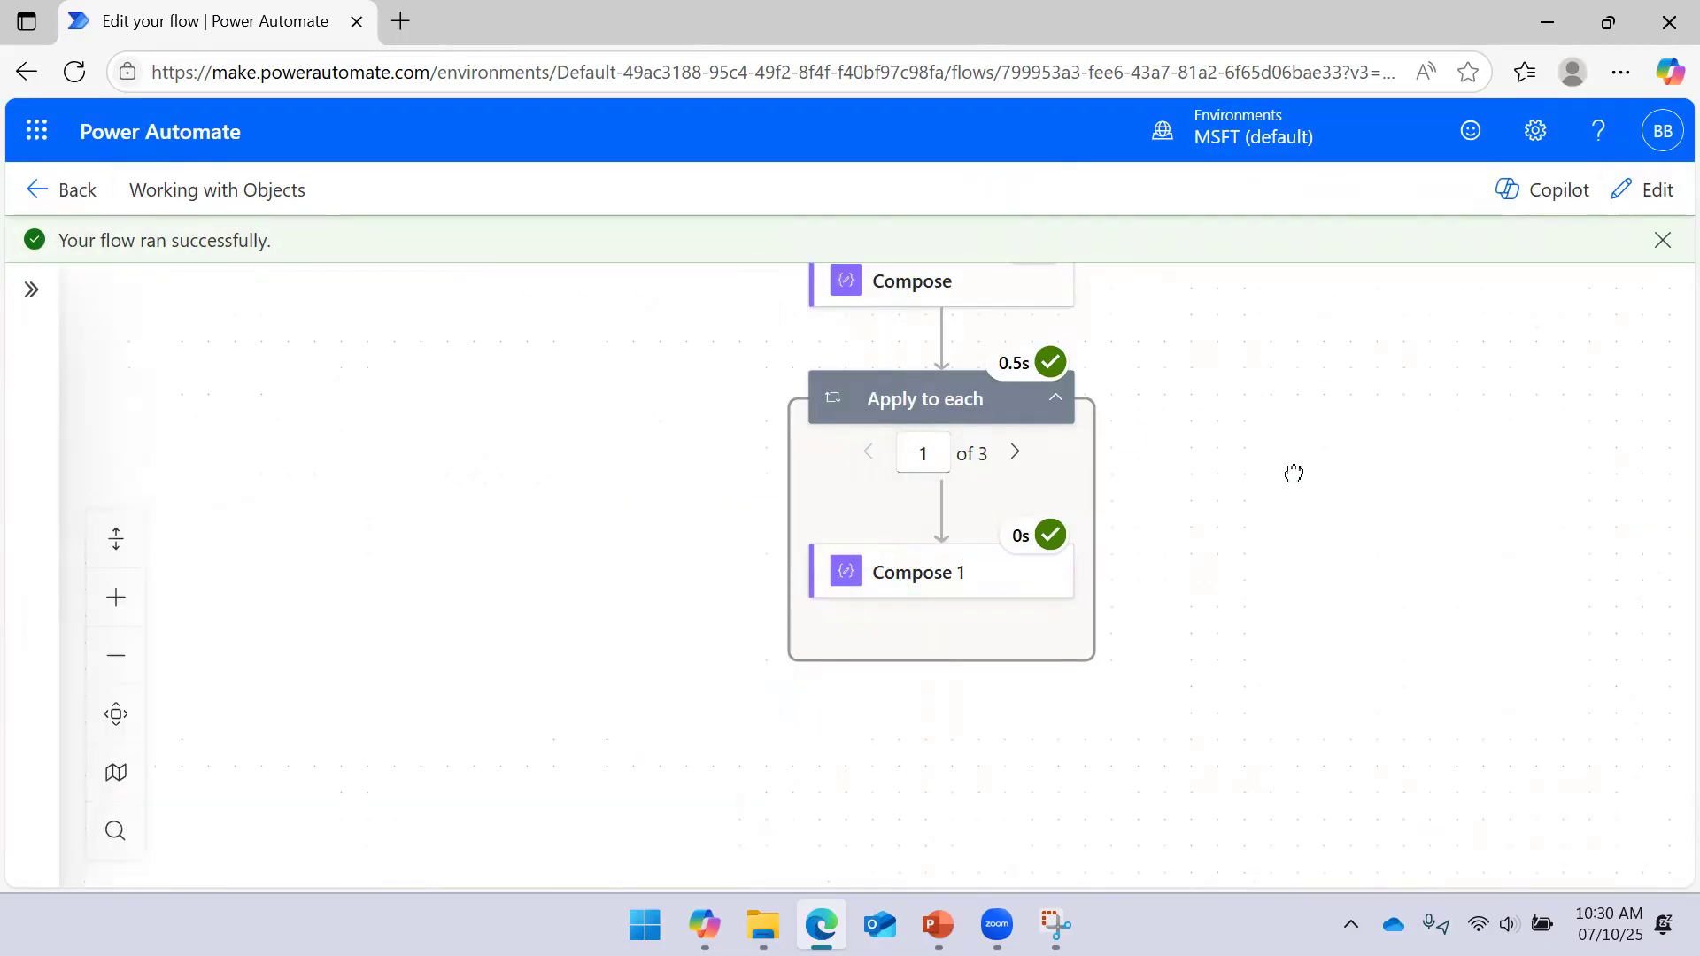
# Switch the flow to edit mode and clear the Employee ID token from Compose 1's Inputs
pyautogui.click(1041, 536)
pyautogui.click(1647, 189)
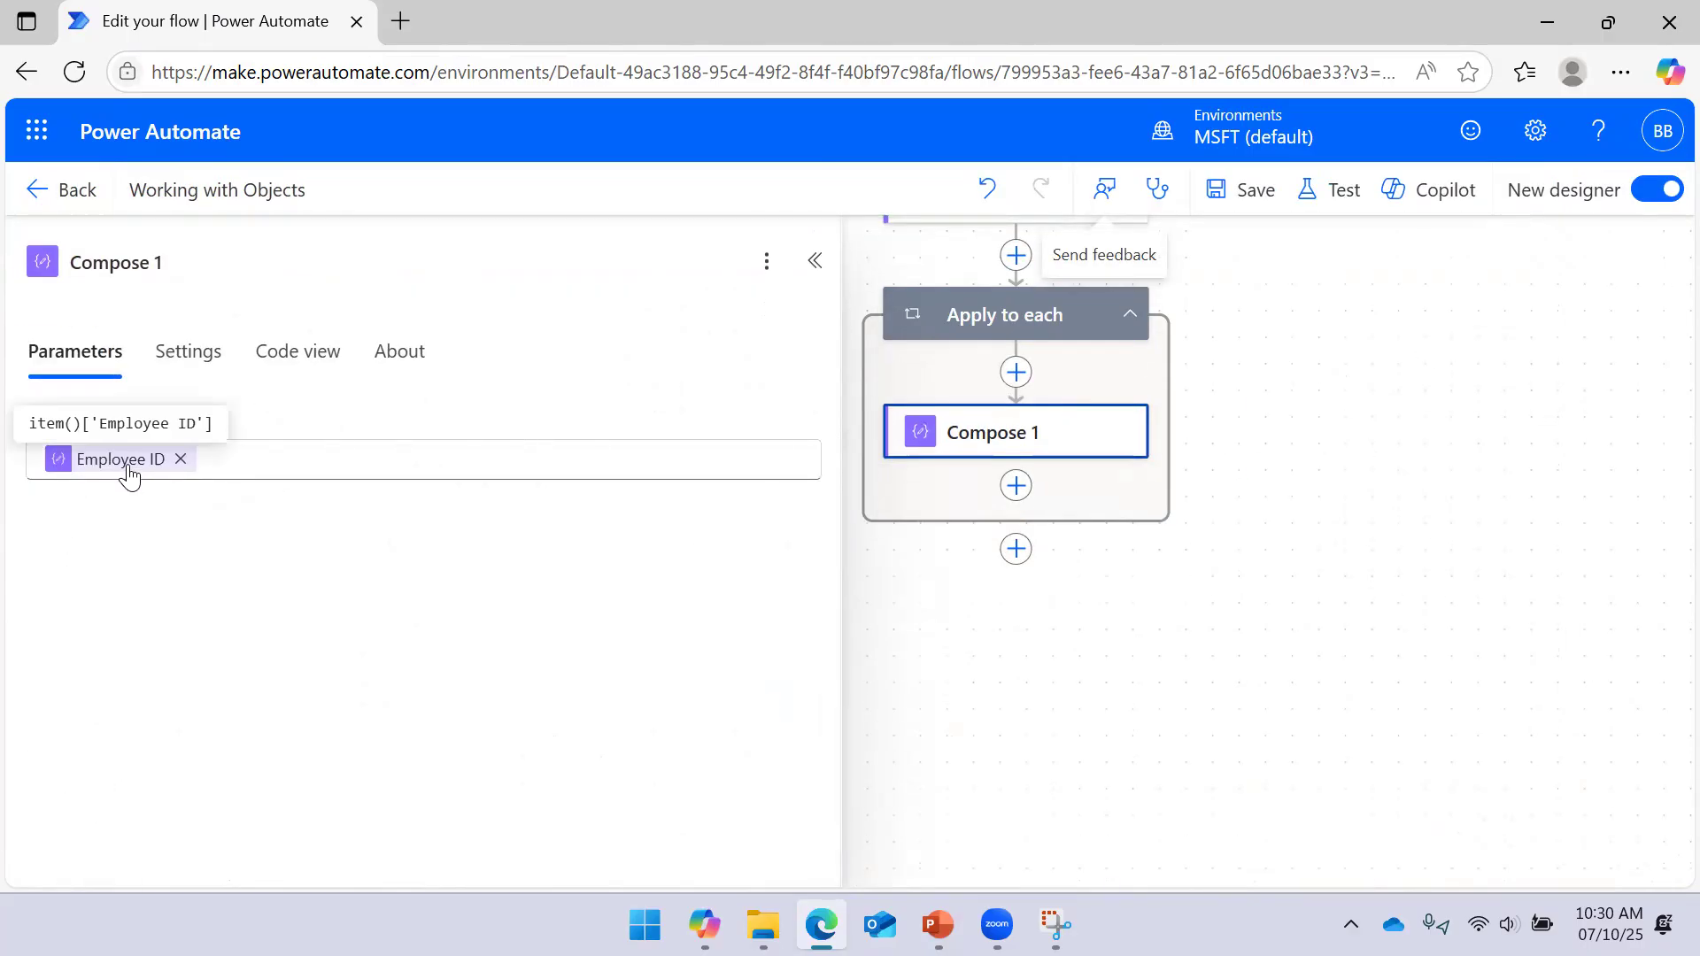
pyautogui.click(771, 463)
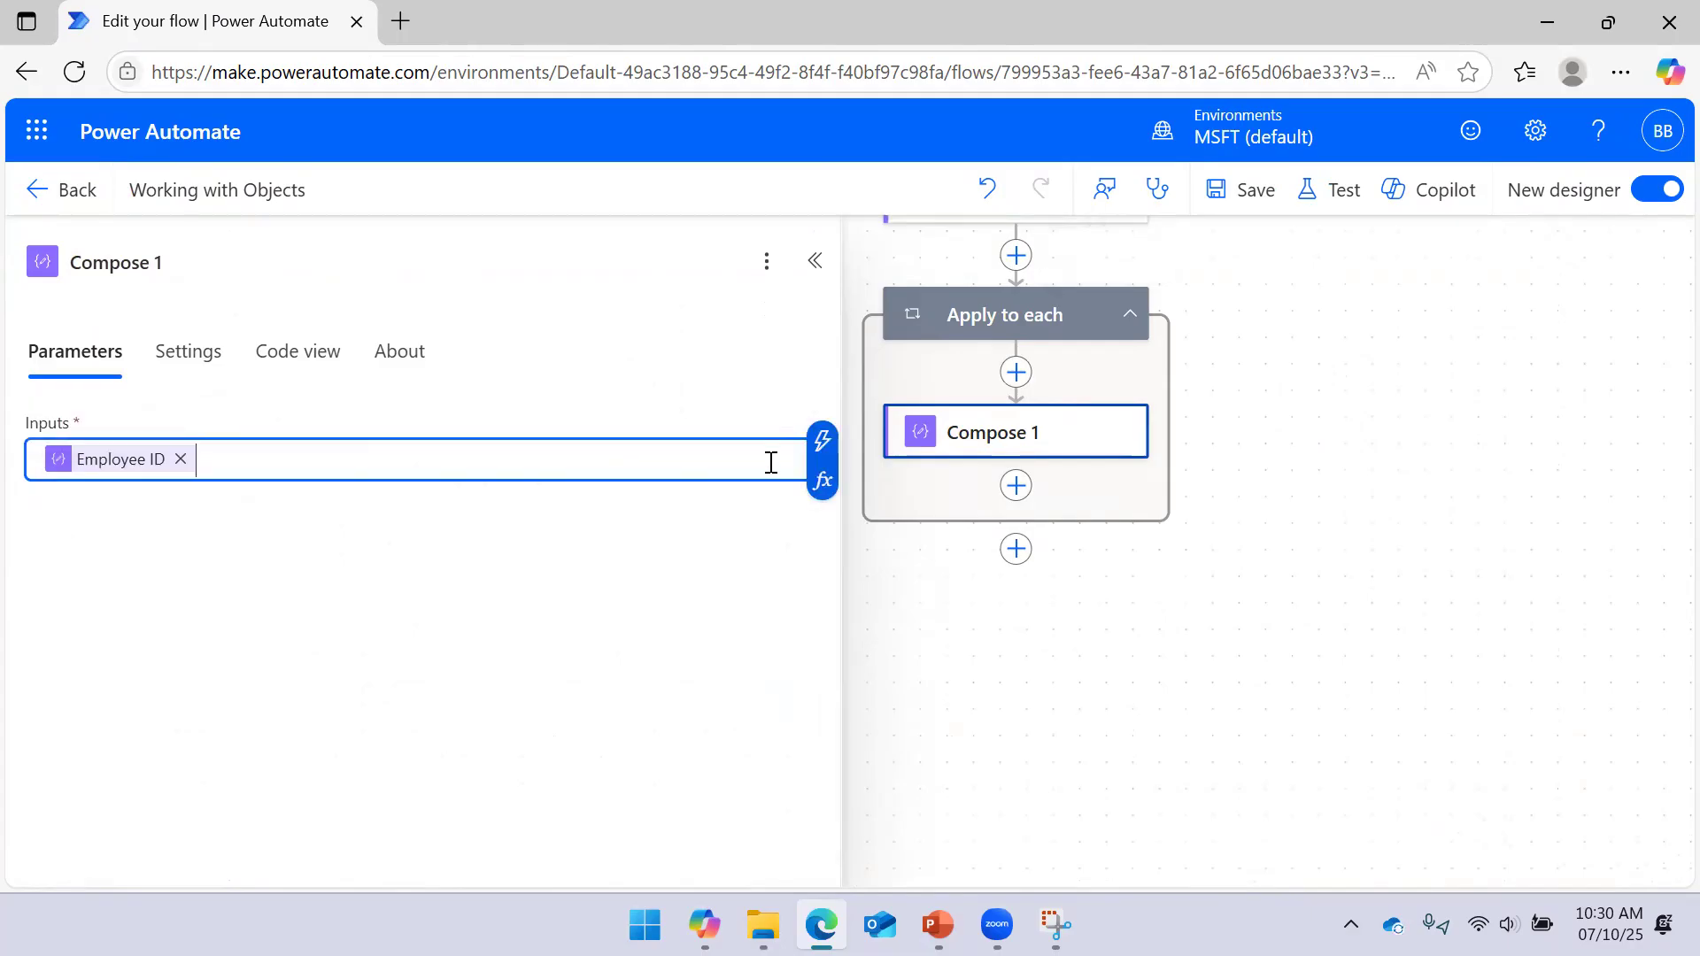
pyautogui.click(815, 450)
pyautogui.scroll(-10, 1115, 683)
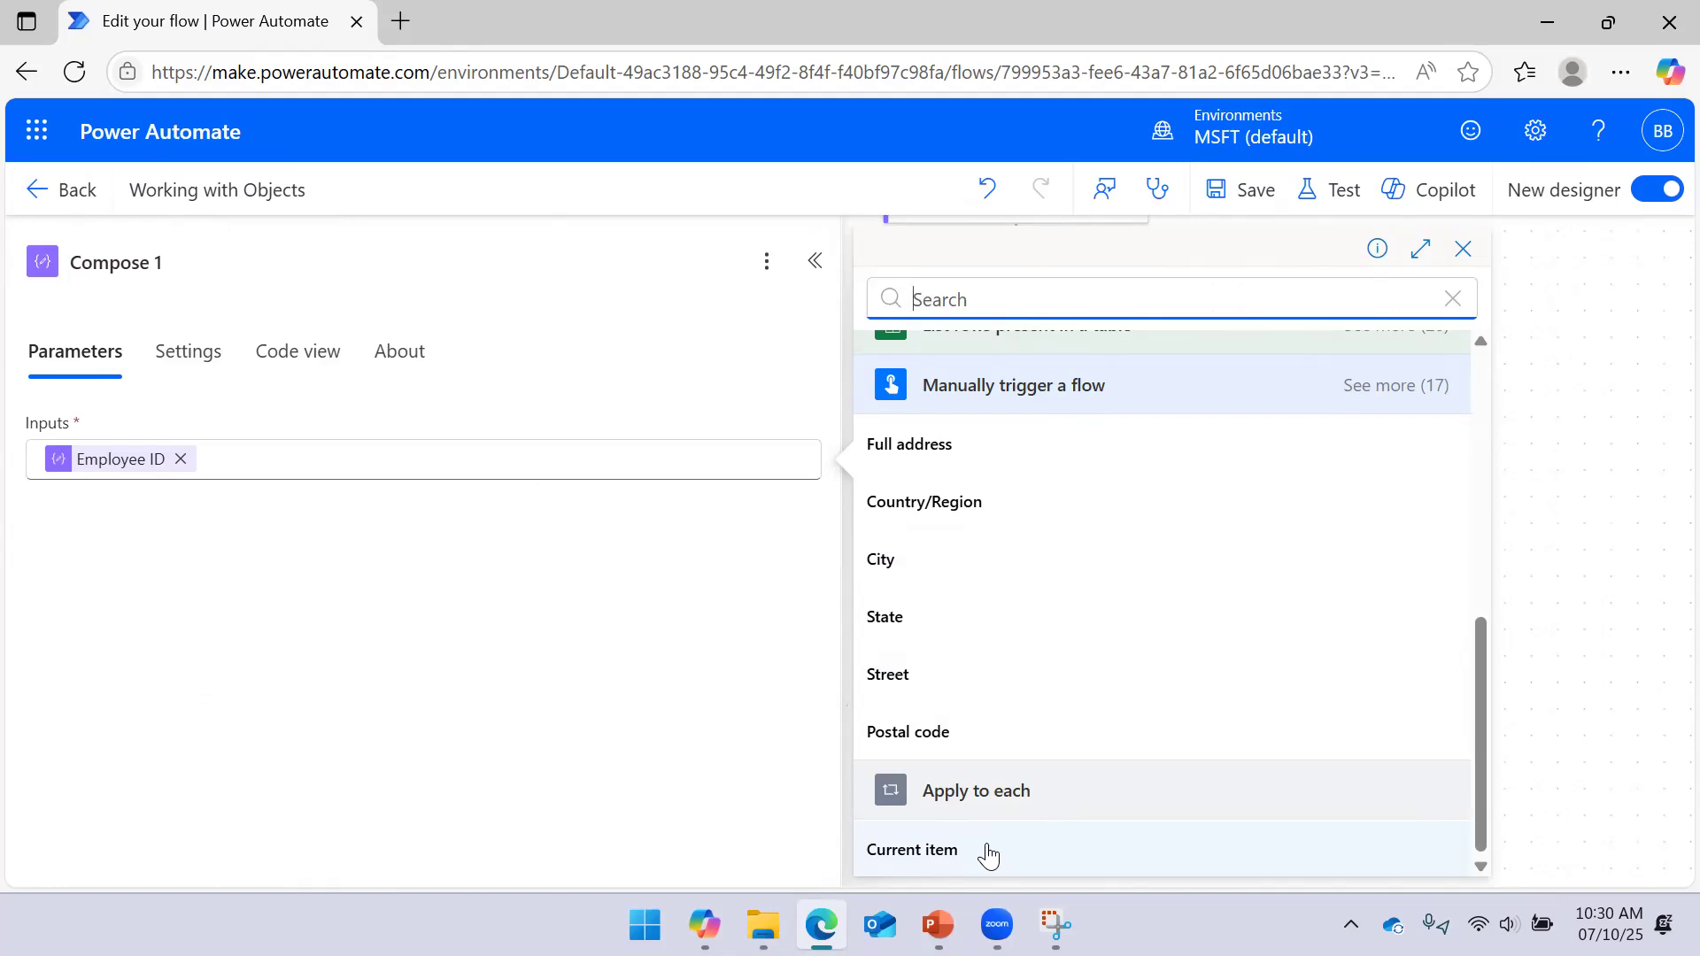
pyautogui.moveTo(102, 476)
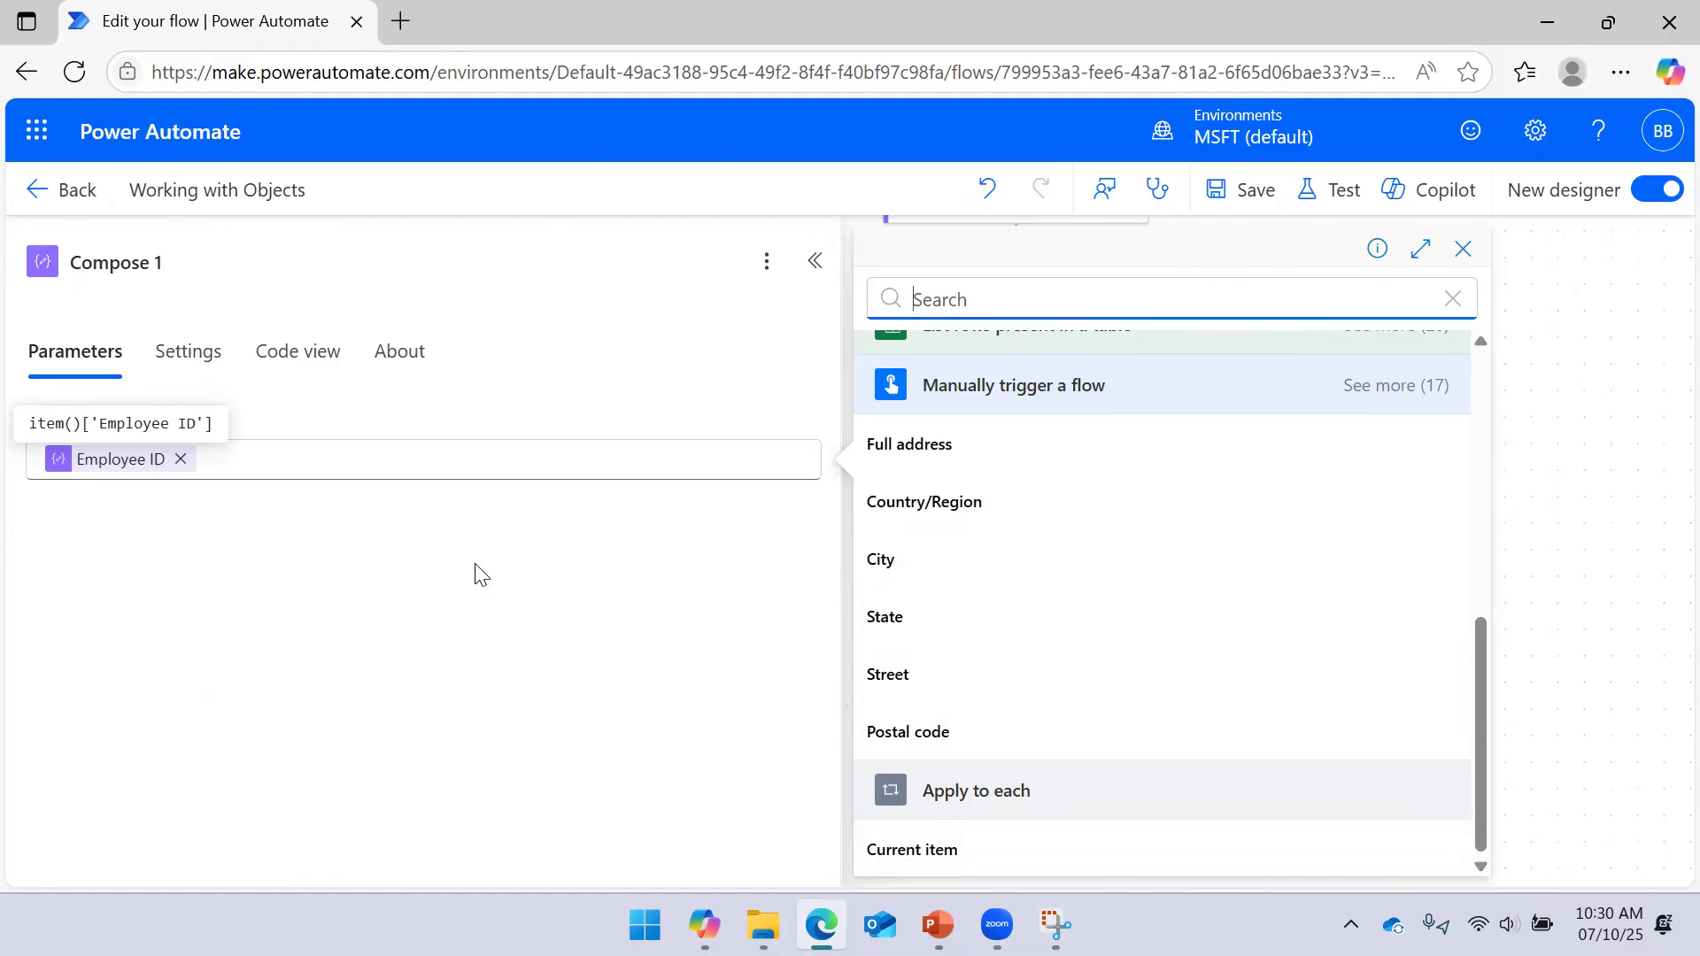
pyautogui.scroll(10, 1123, 504)
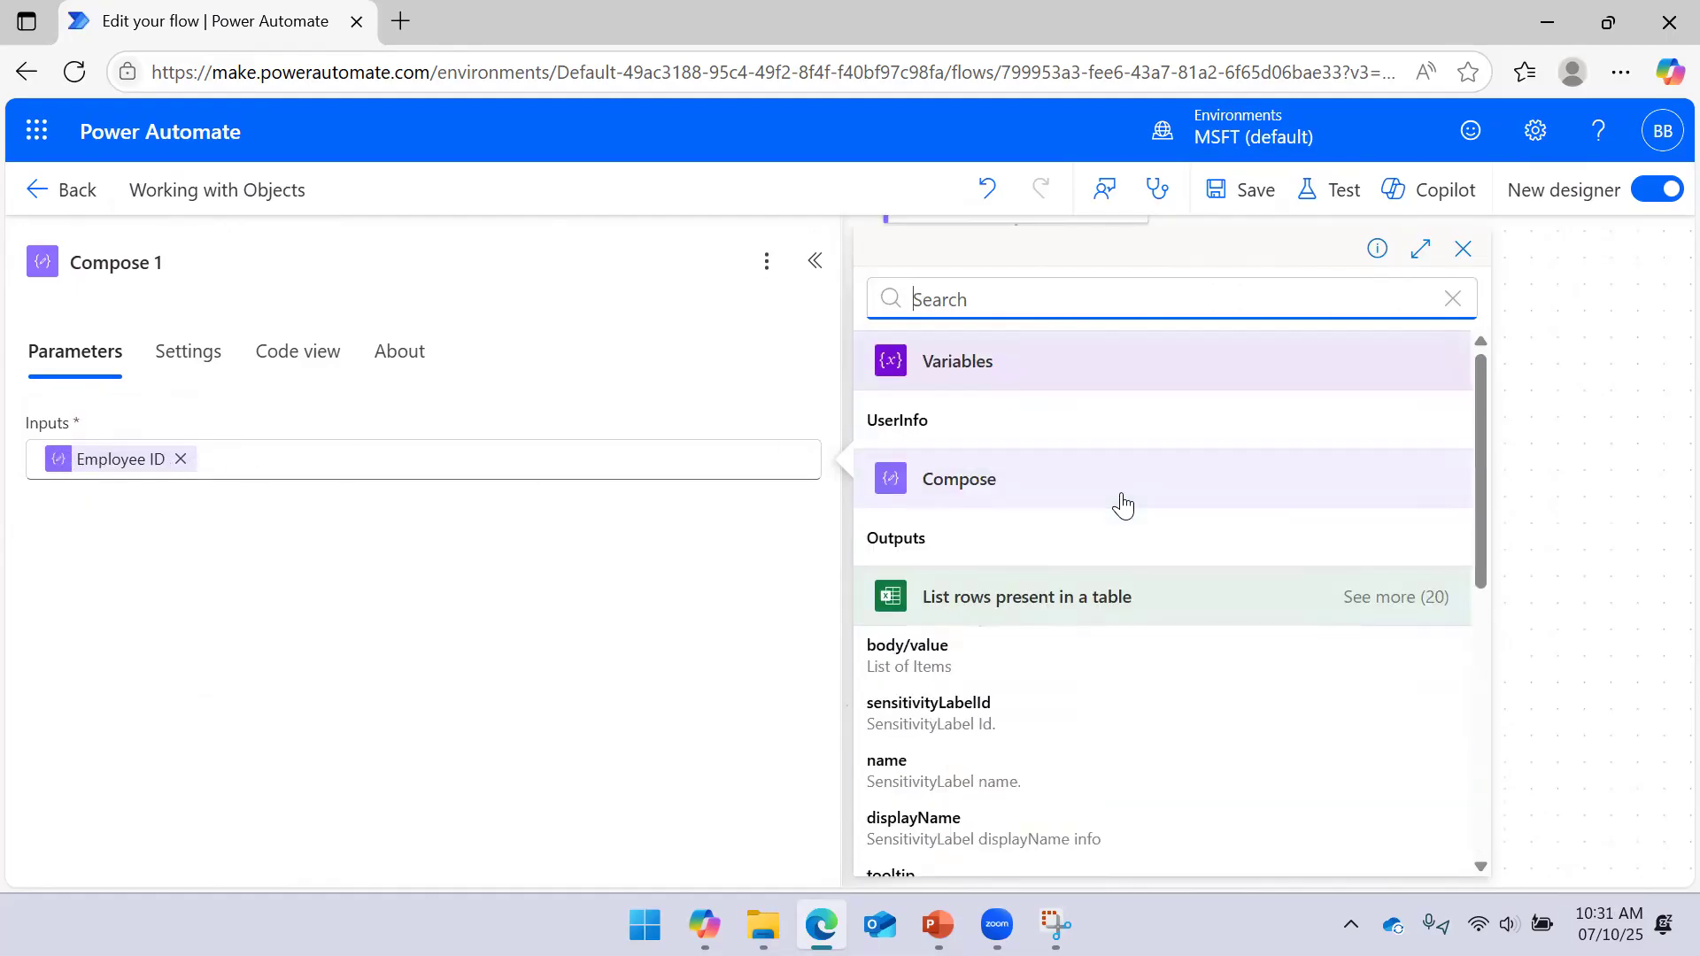
pyautogui.click(769, 471)
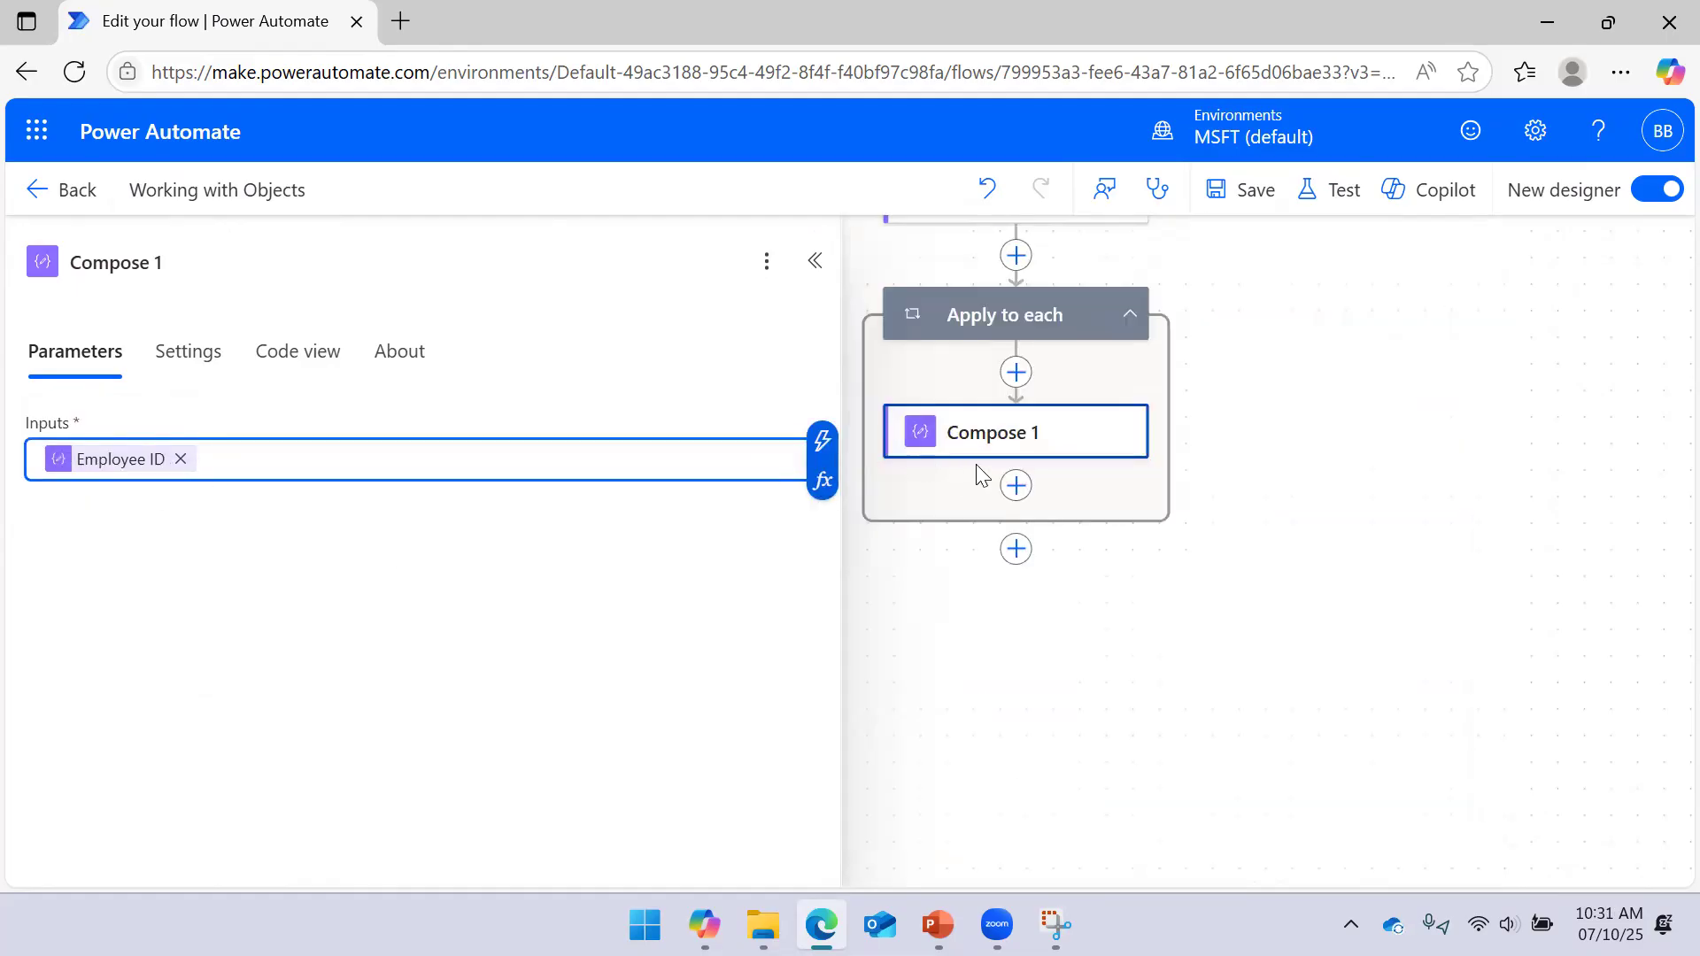
pyautogui.click(823, 480)
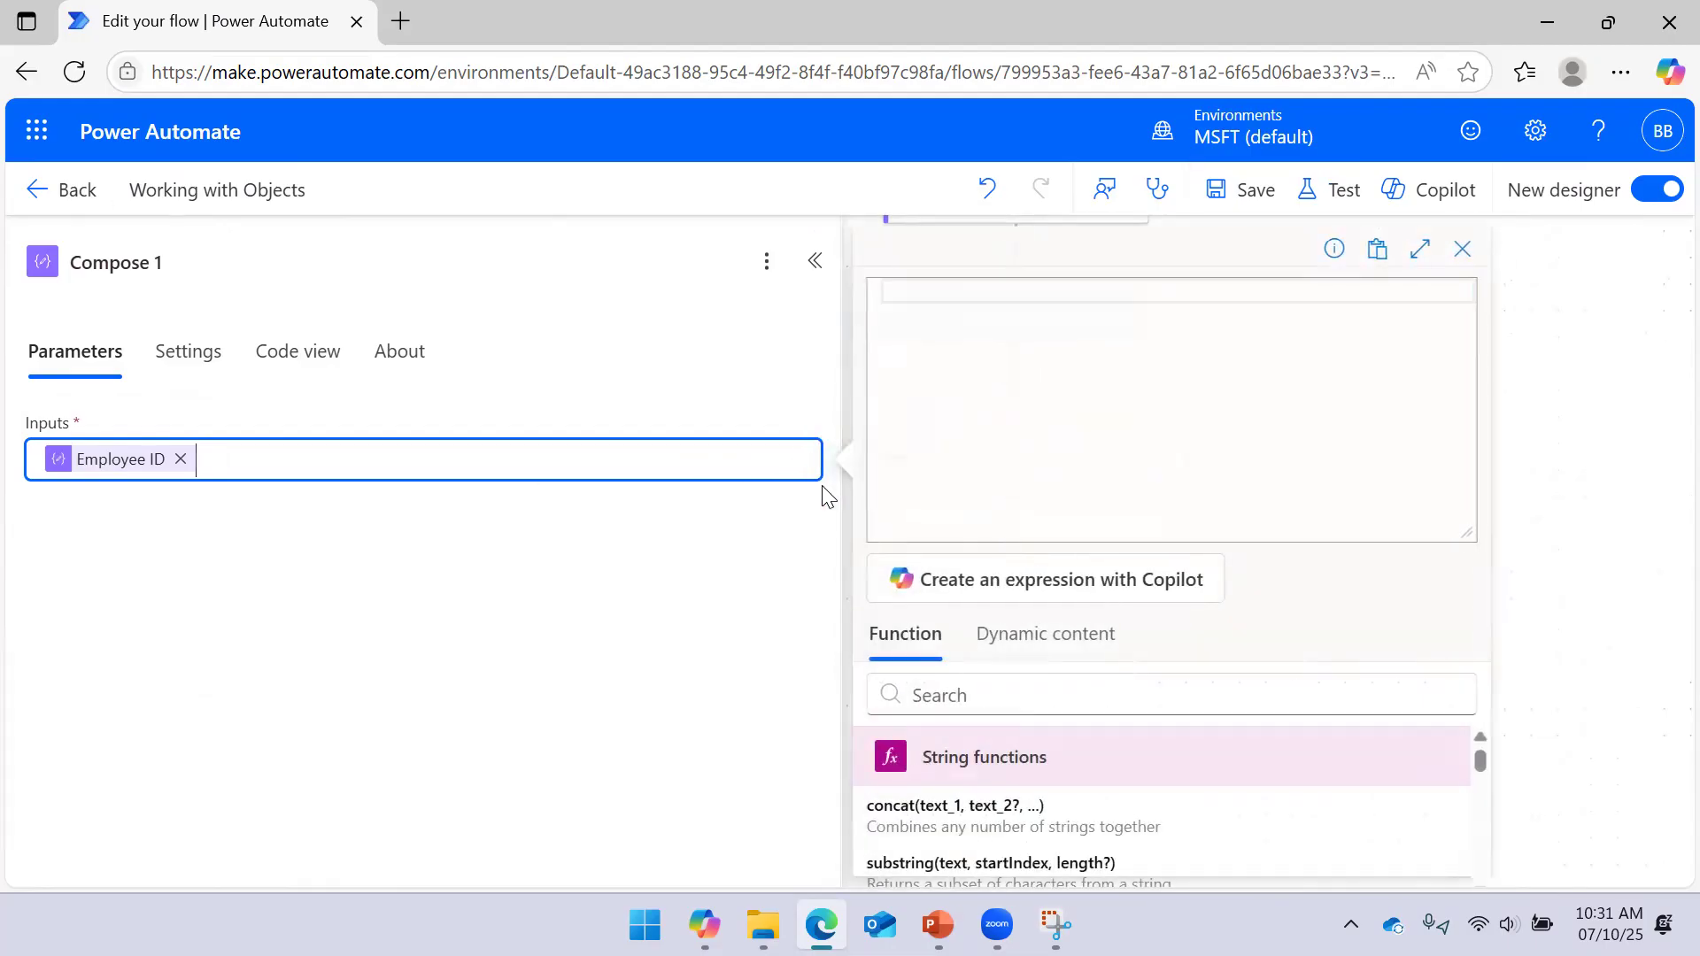
pyautogui.click(179, 459)
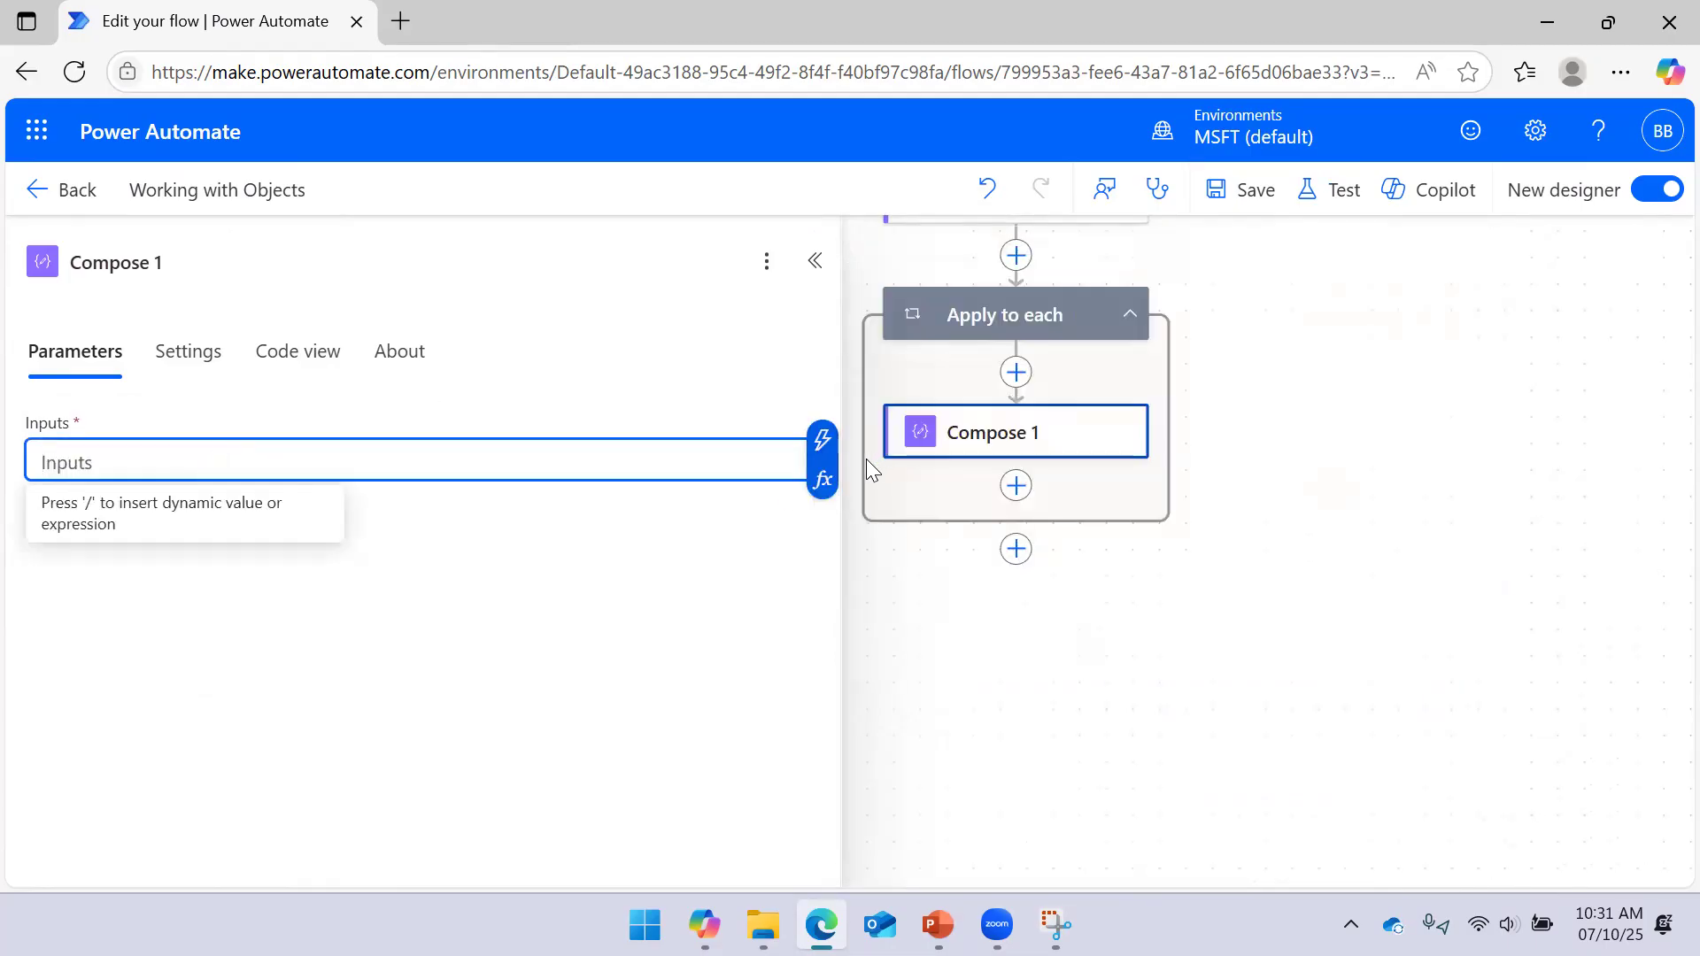
# Set Compose 1's Inputs to items('Apply_to_each')['Employee ID'] and save the flow
pyautogui.click(822, 480)
pyautogui.click(1036, 631)
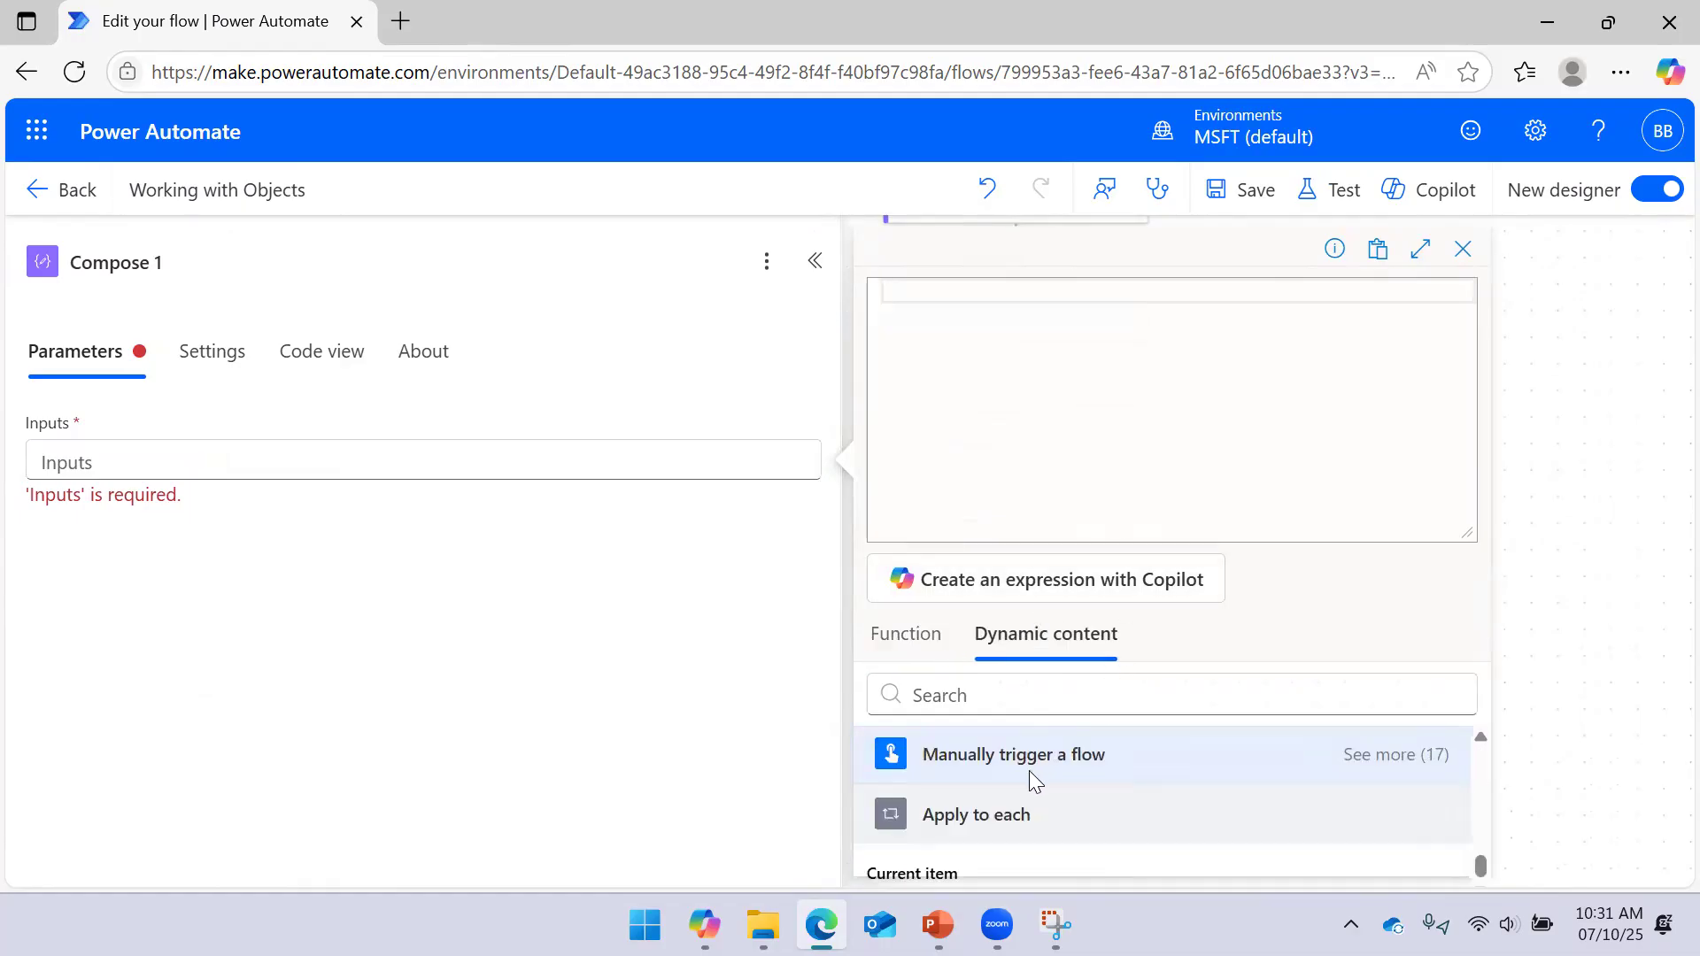
pyautogui.click(960, 878)
pyautogui.write("['Employee ID")
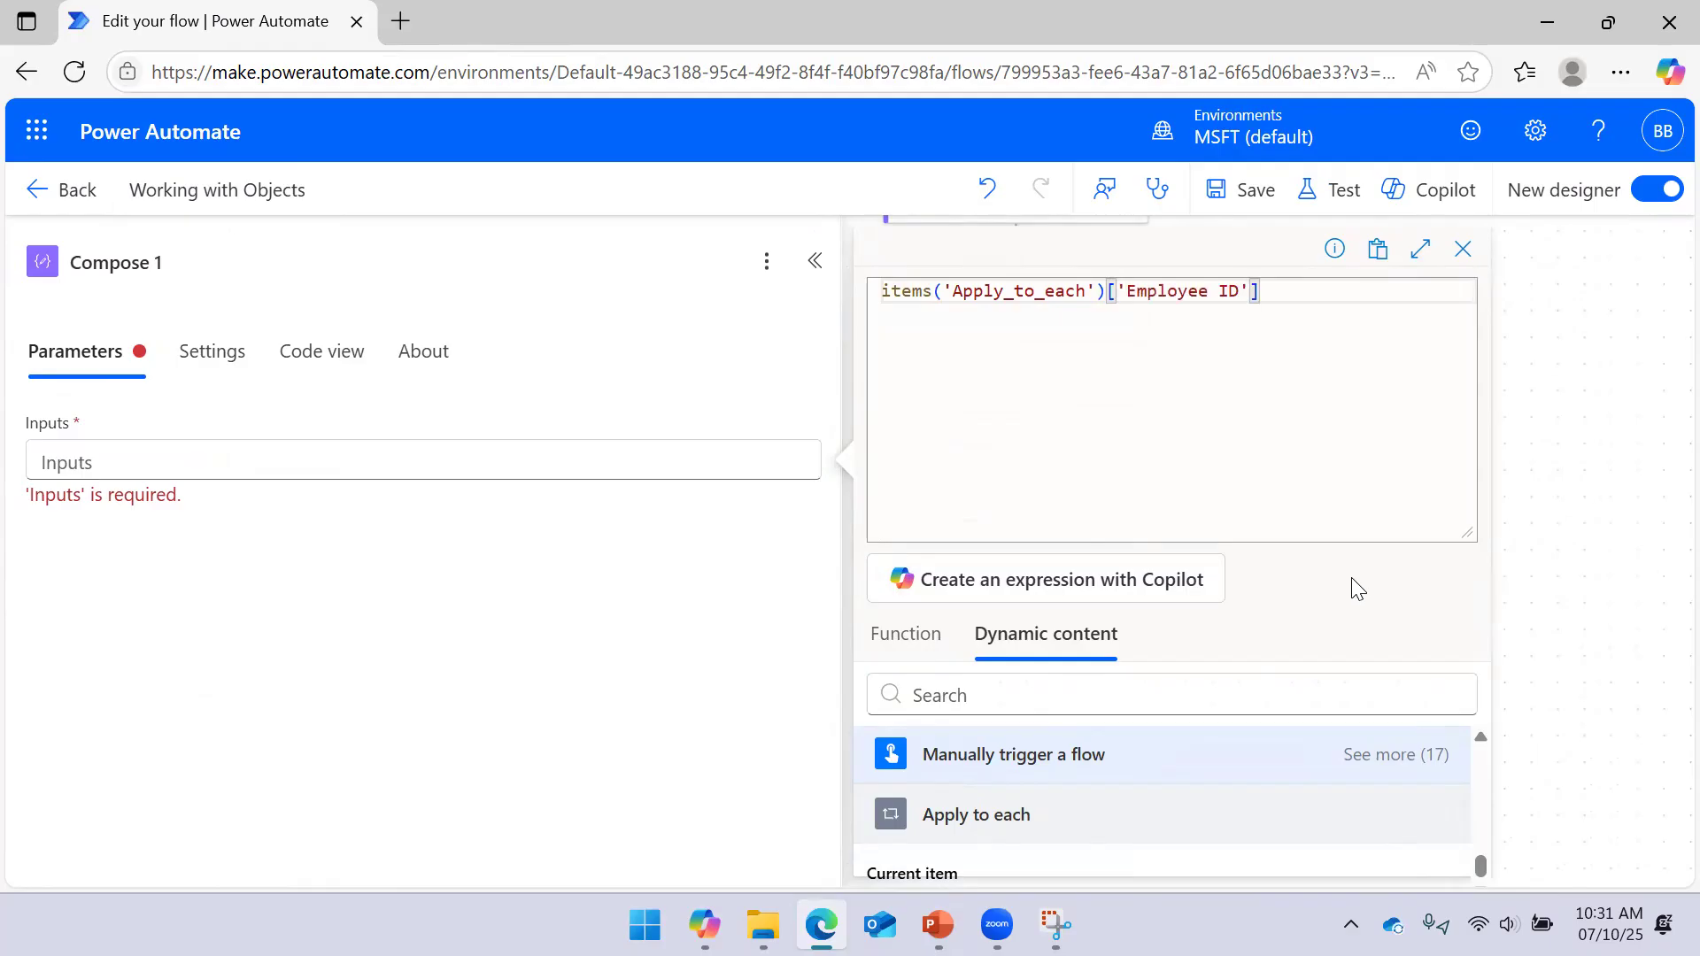
pyautogui.moveTo(1470, 533); pyautogui.dragTo(1452, 319)
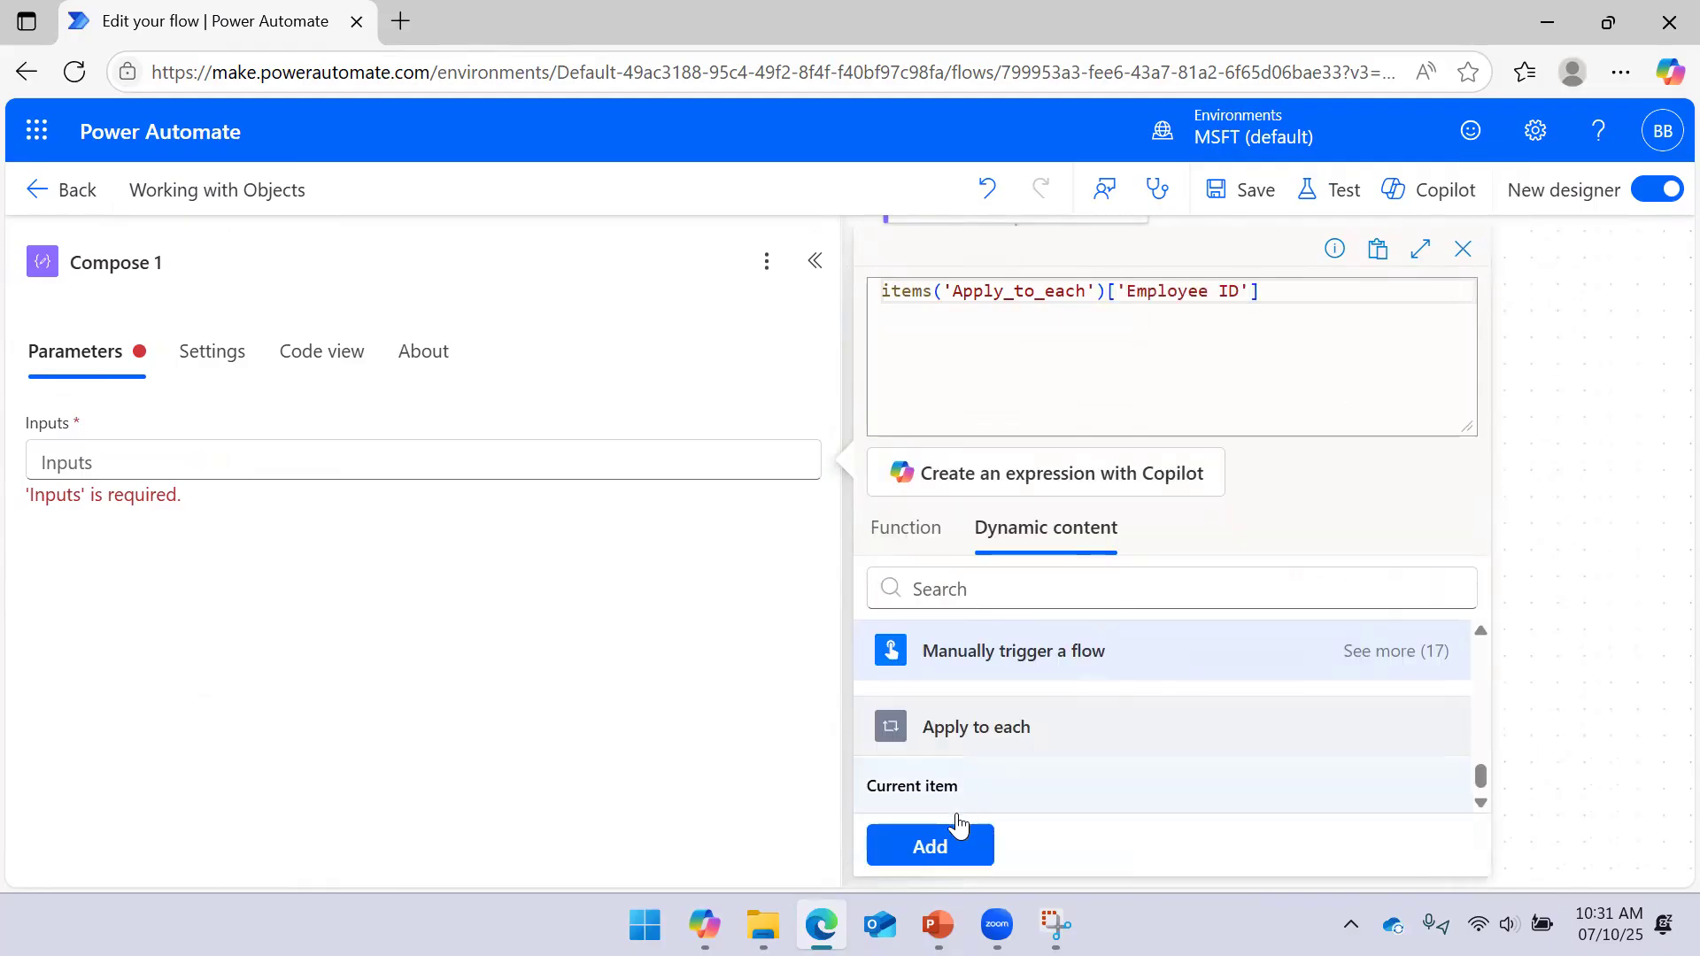
pyautogui.click(958, 825)
pyautogui.click(1251, 199)
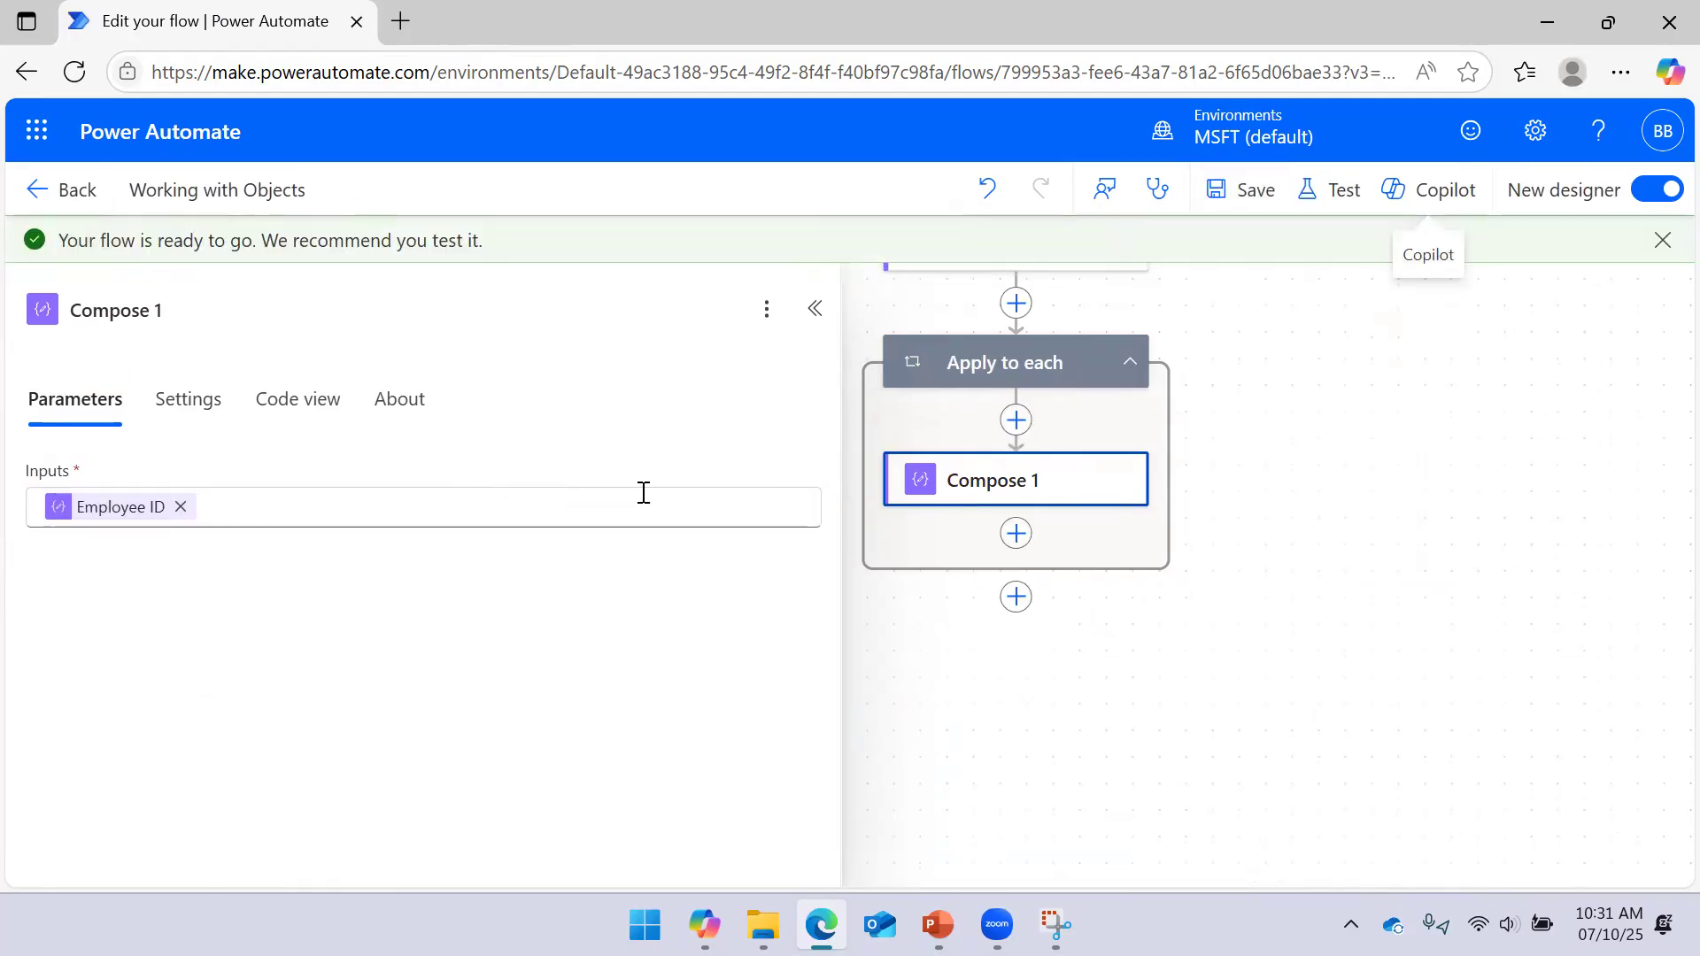
# Run a manual test of the flow
pyautogui.click(1335, 190)
pyautogui.click(1260, 851)
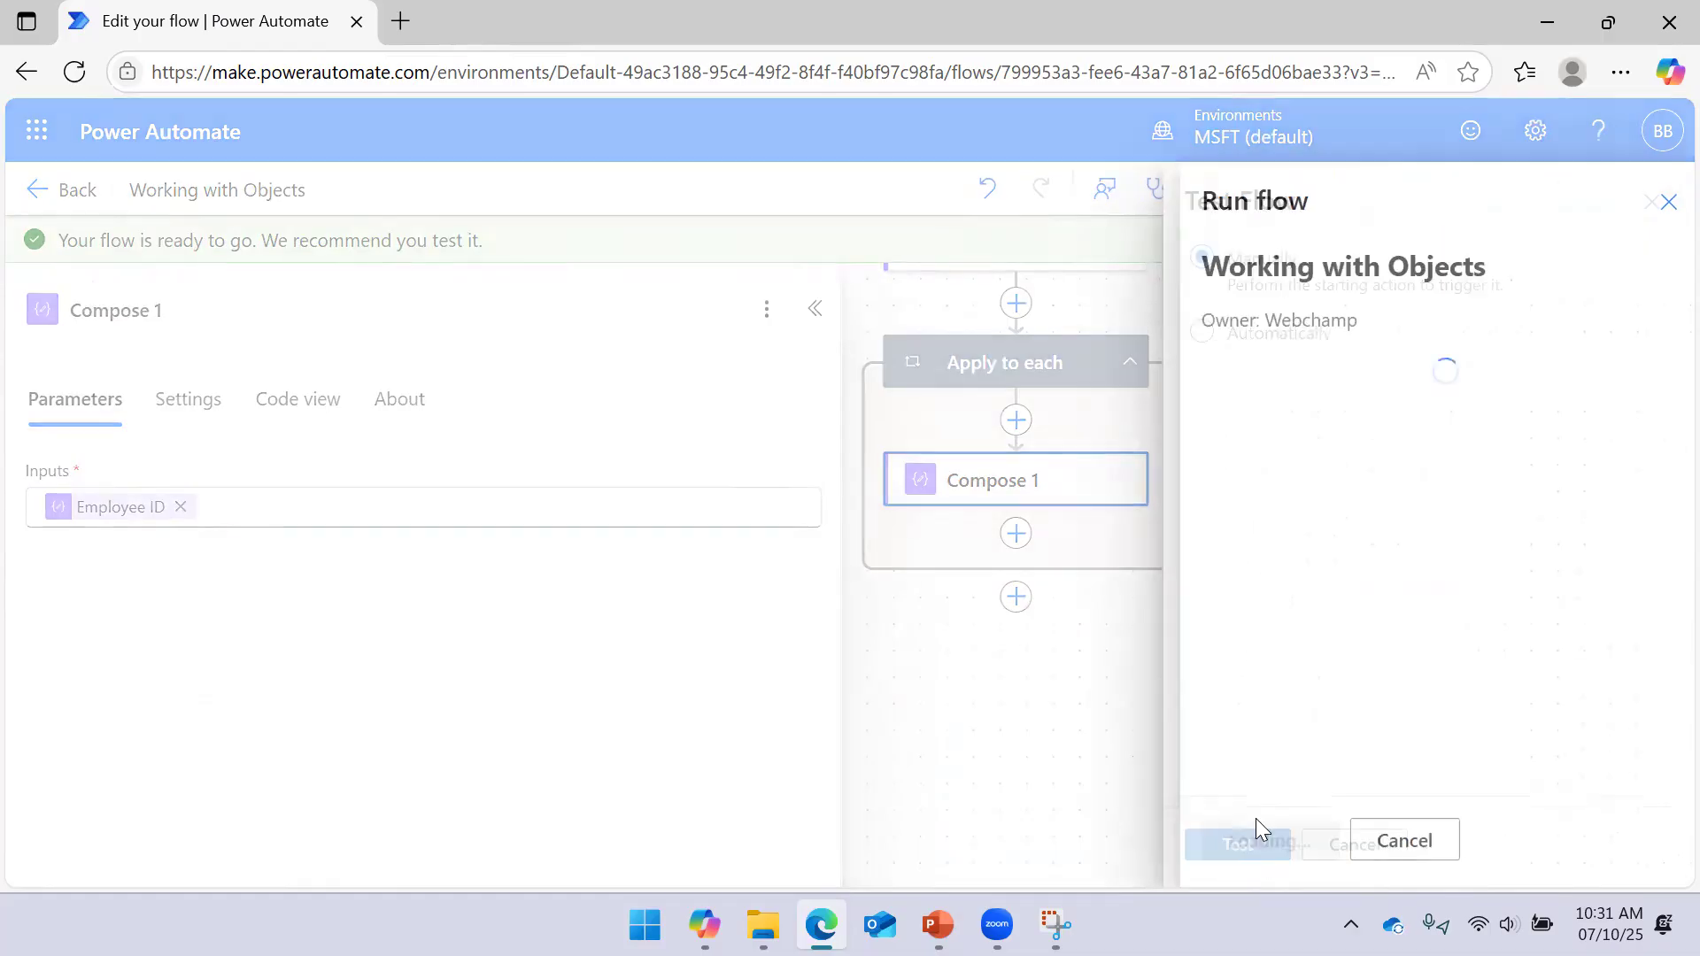
pyautogui.click(1268, 843)
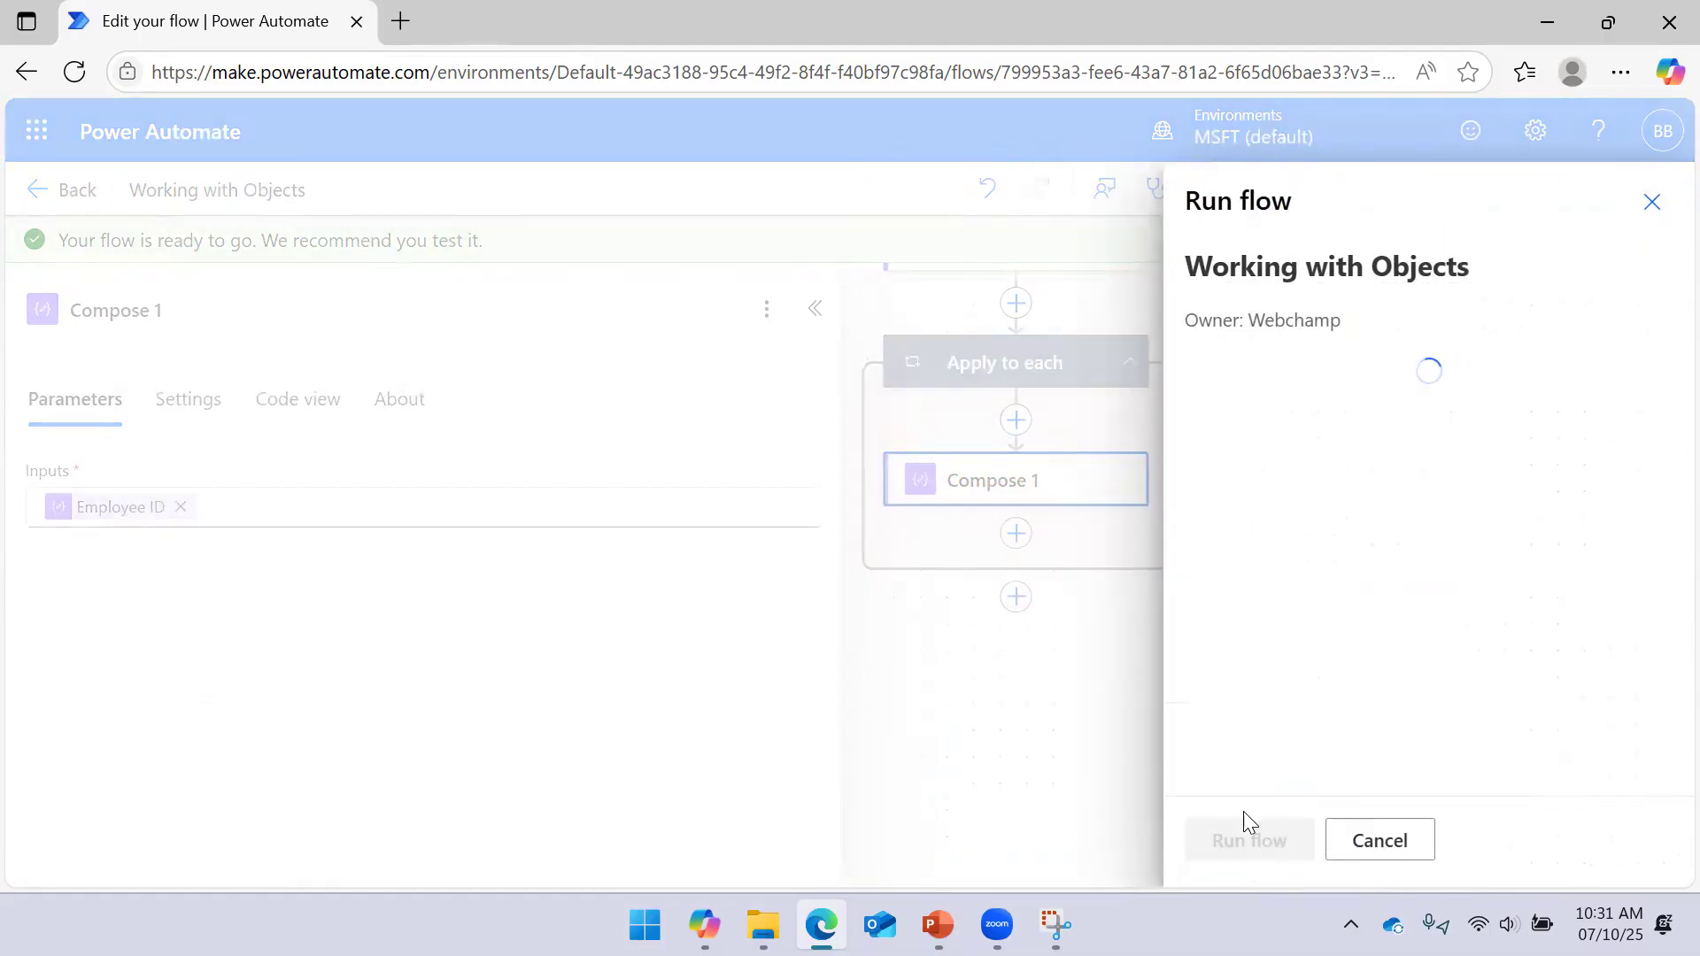
pyautogui.click(1215, 847)
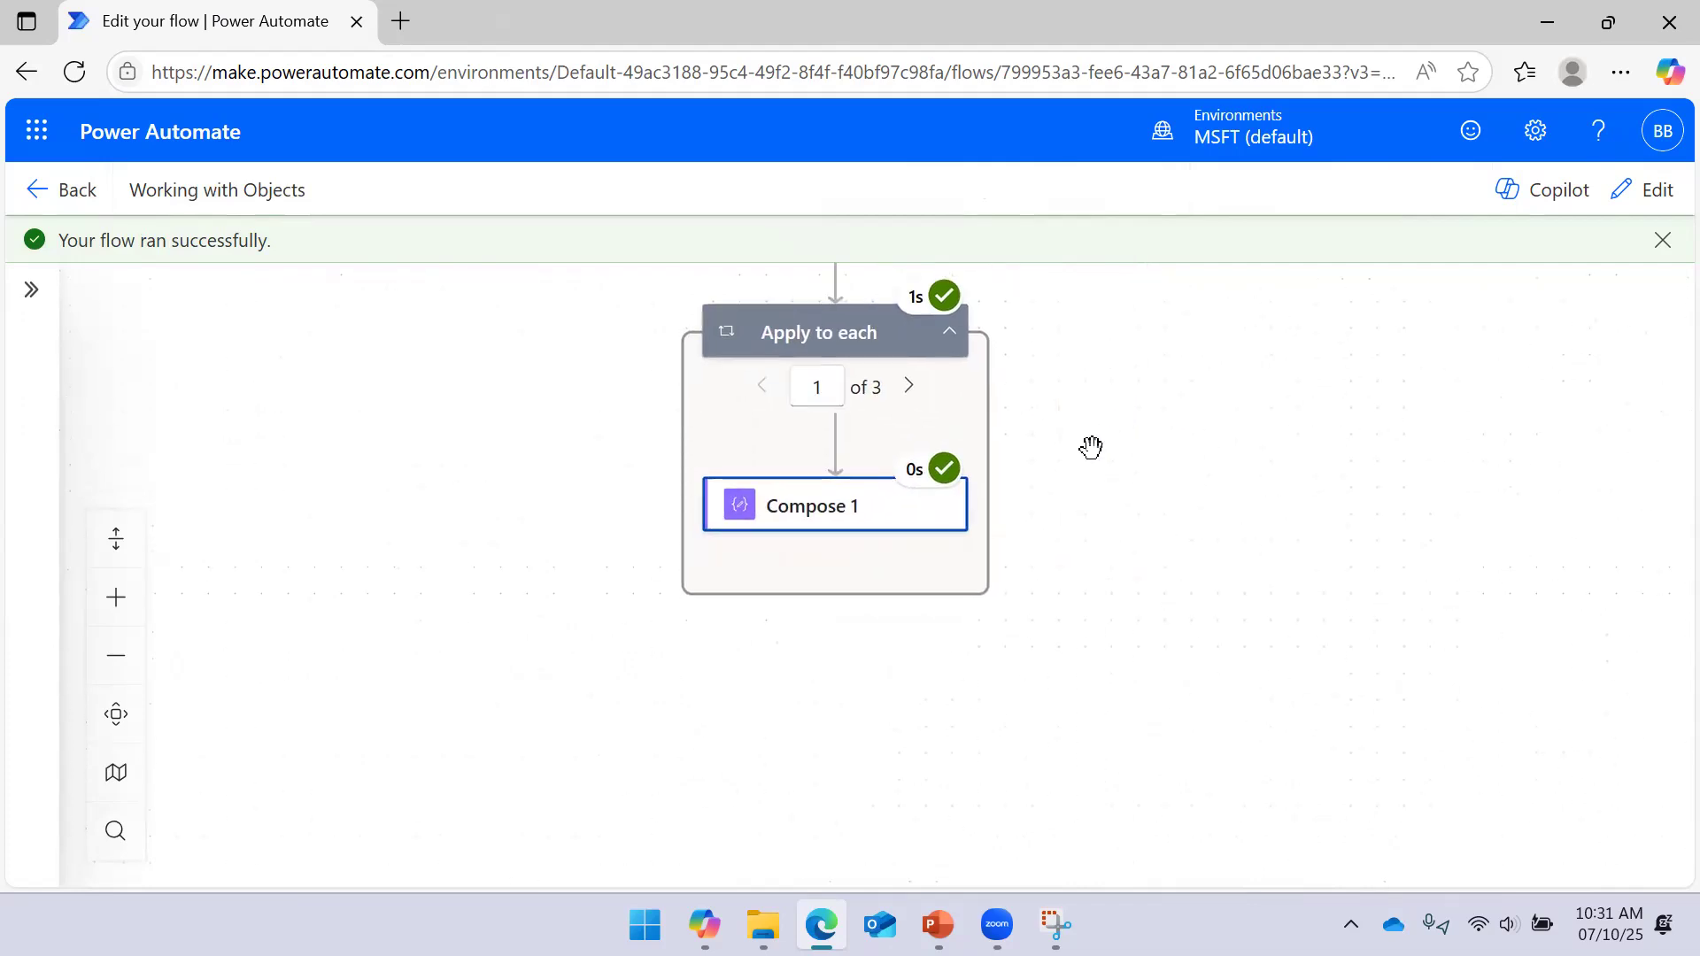
# Check that Compose 1's raw inputs show Employee ID 10001, then reopen its details
pyautogui.click(869, 507)
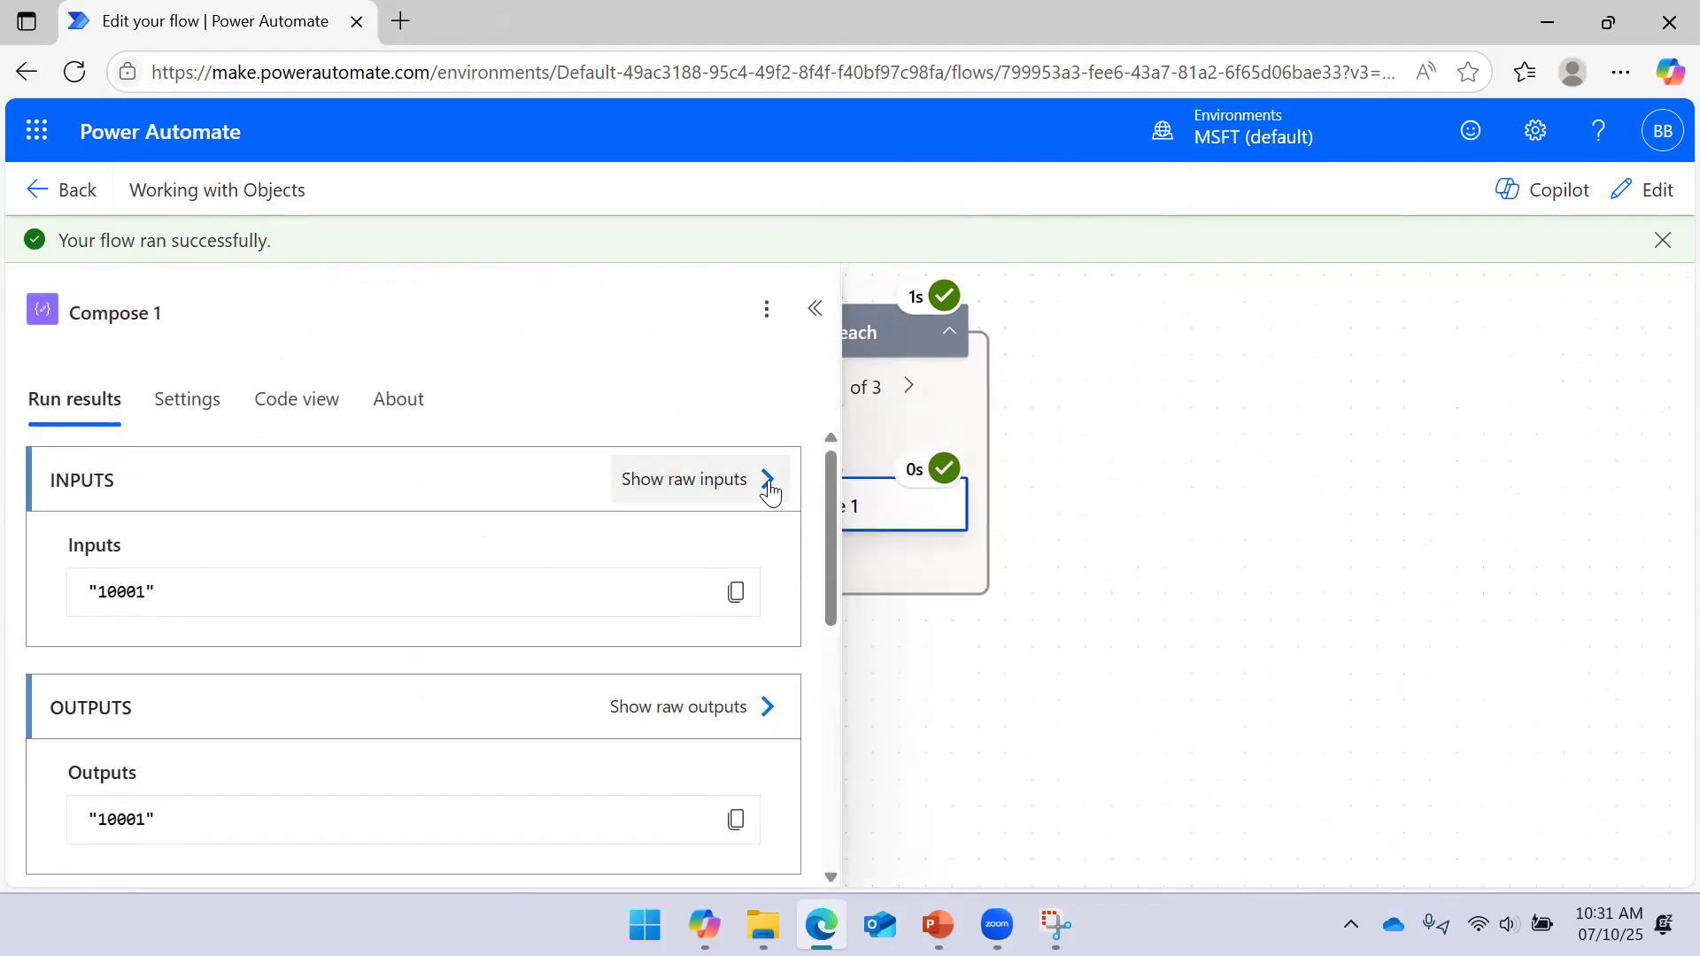
pyautogui.click(768, 482)
pyautogui.moveTo(981, 293); pyautogui.dragTo(875, 267)
pyautogui.click(1631, 203)
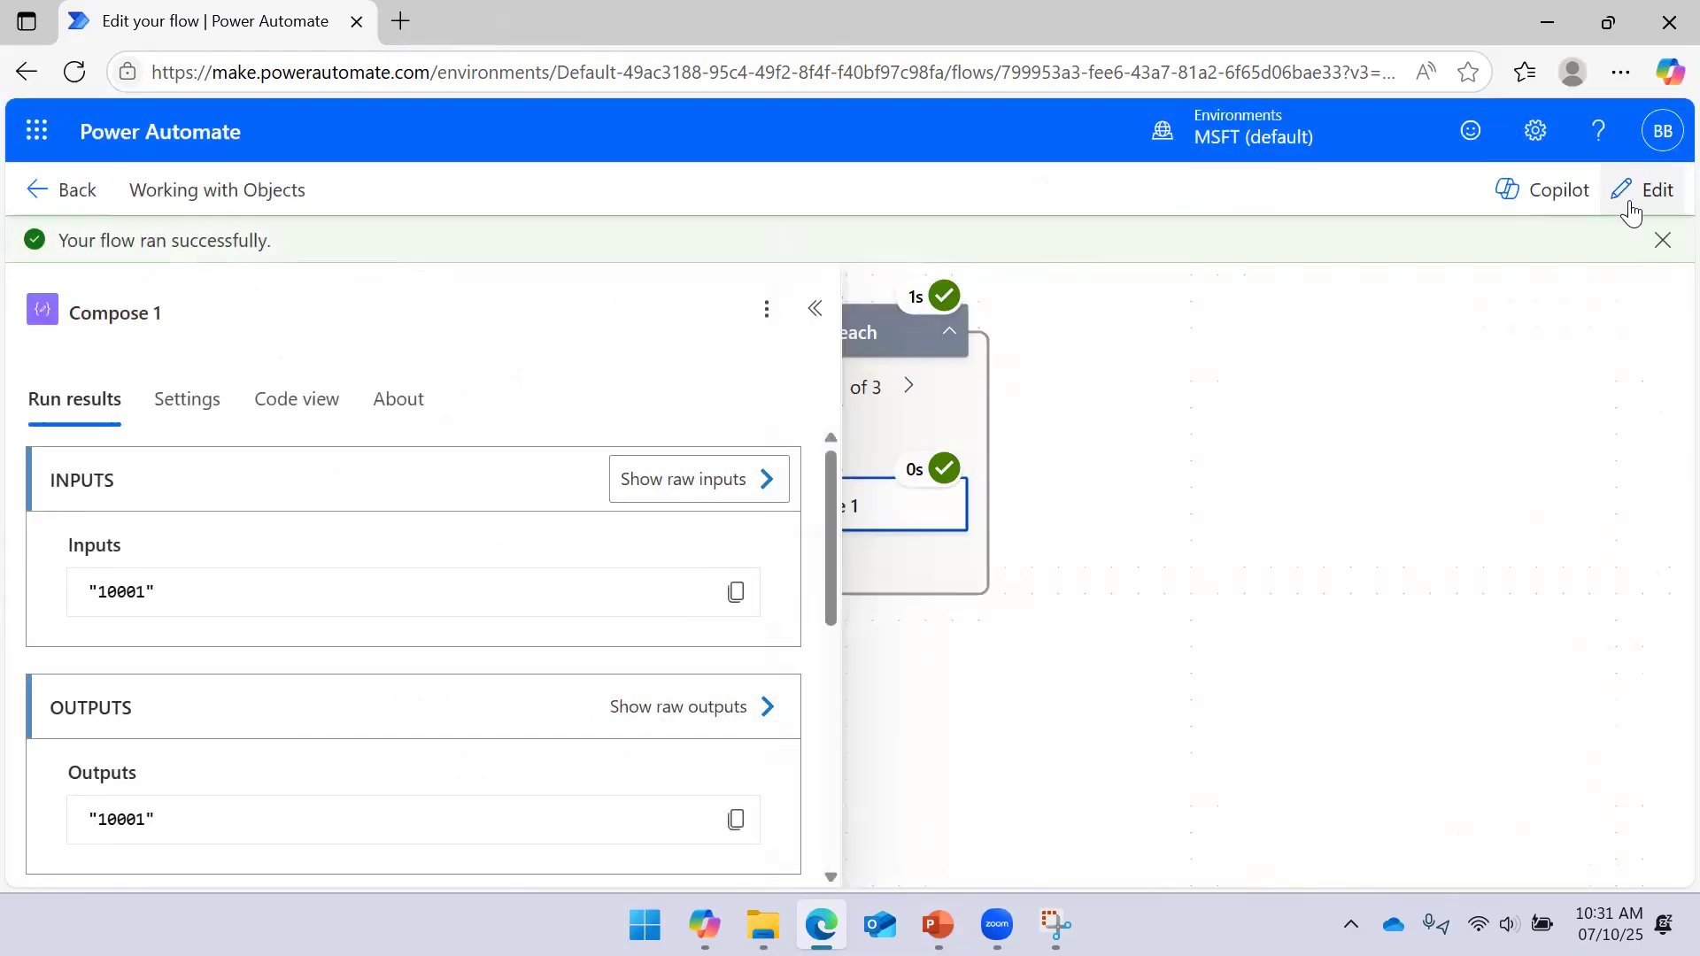
pyautogui.click(815, 308)
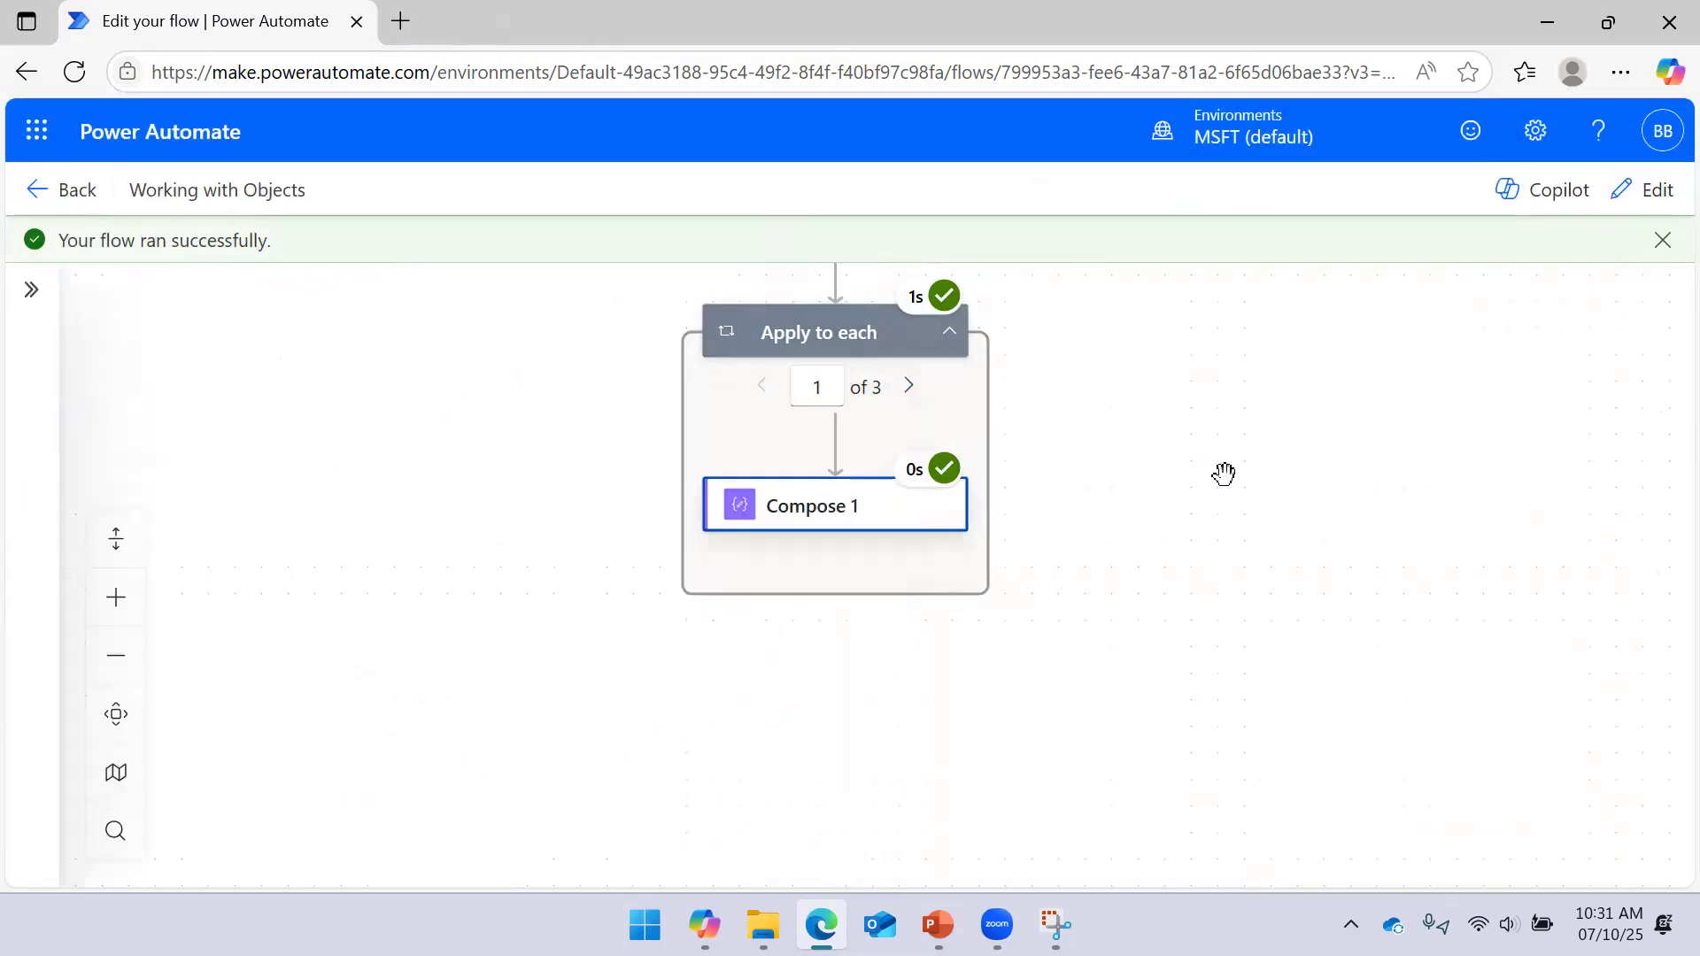
pyautogui.click(837, 504)
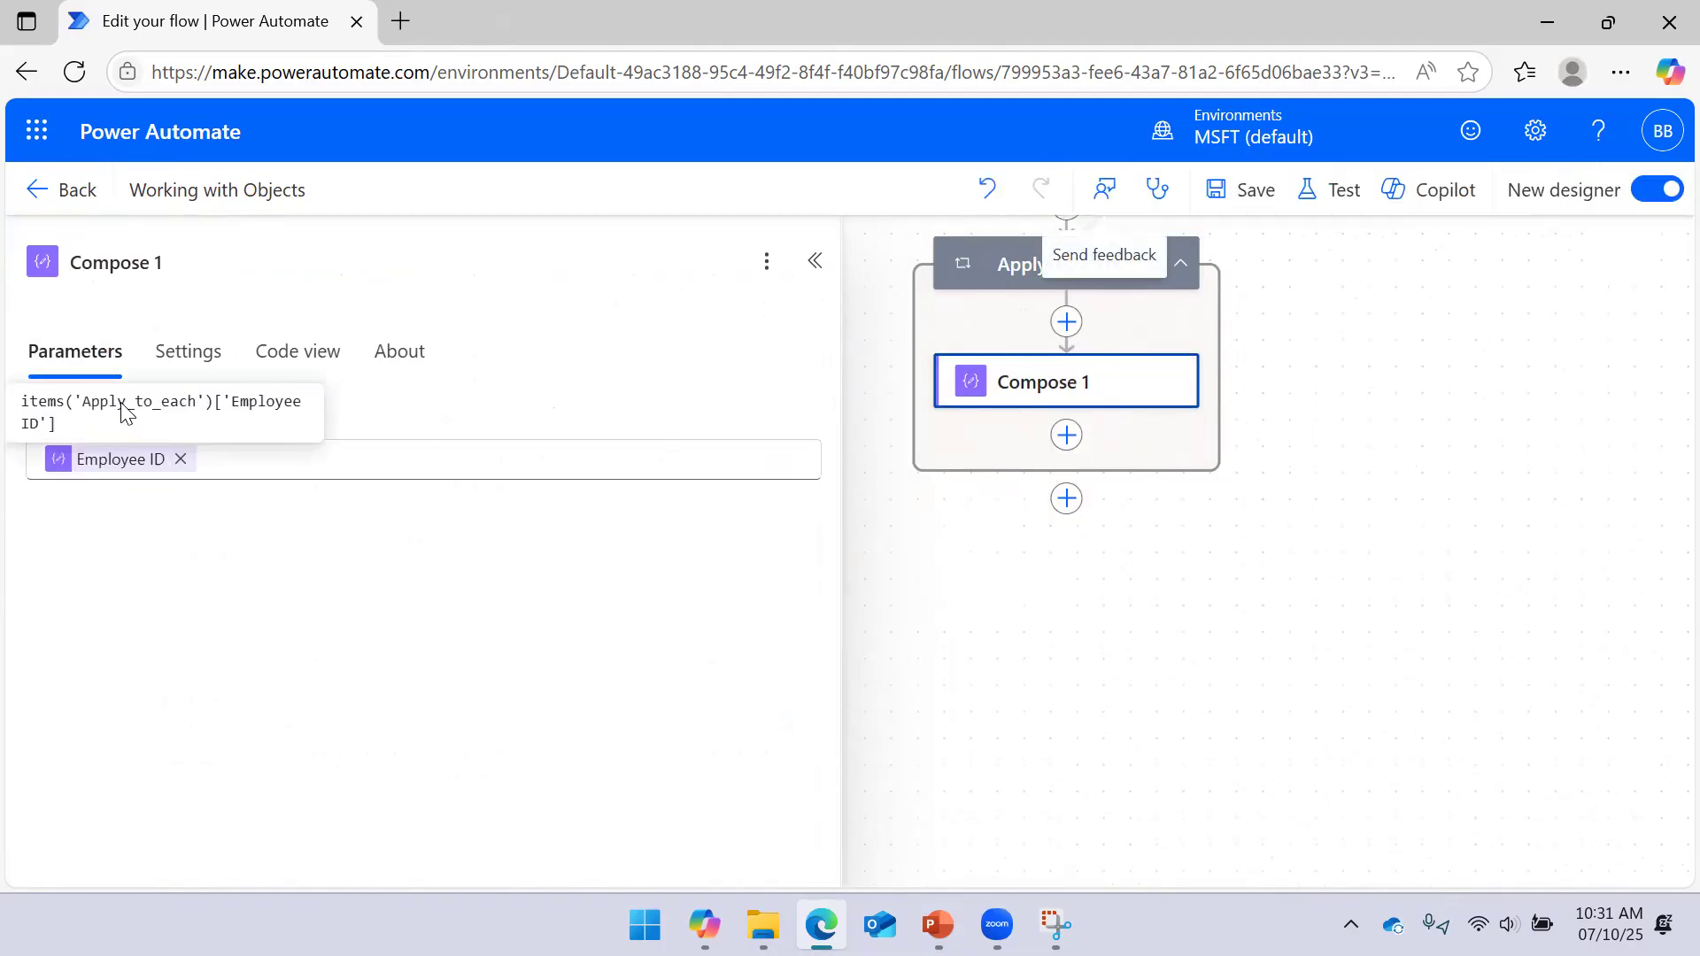
# Remove the Employee ID token and start an item() expression in Compose 1's Inputs
pyautogui.click(181, 459)
pyautogui.click(835, 494)
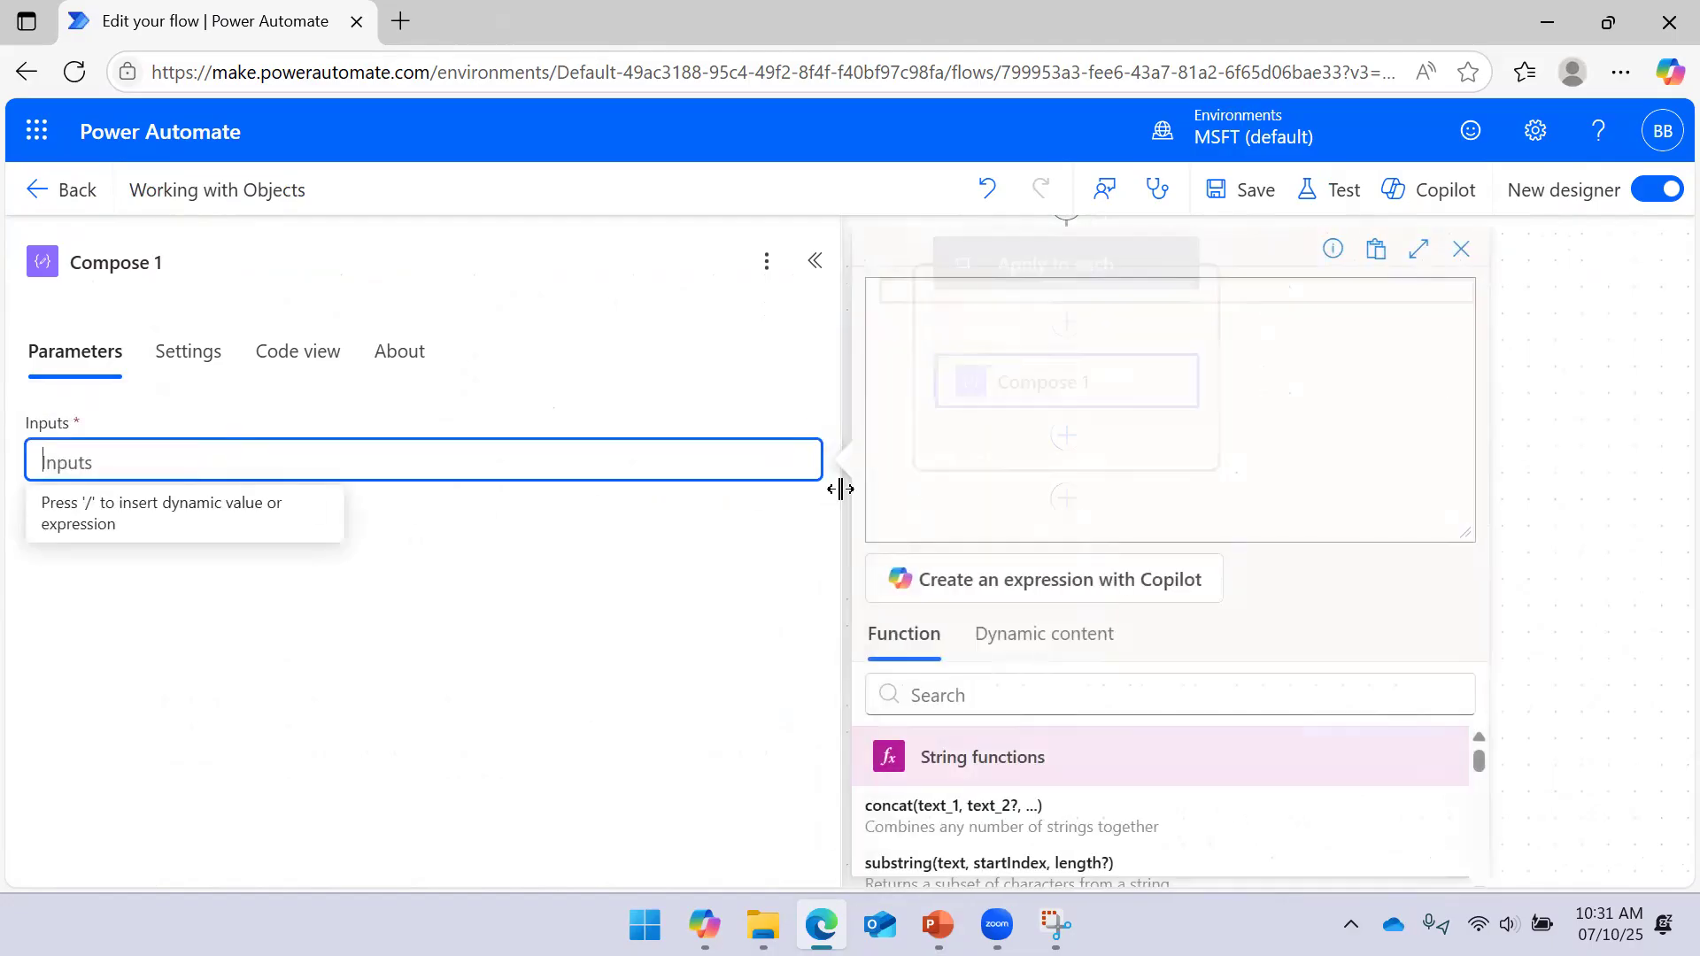
pyautogui.click(1049, 631)
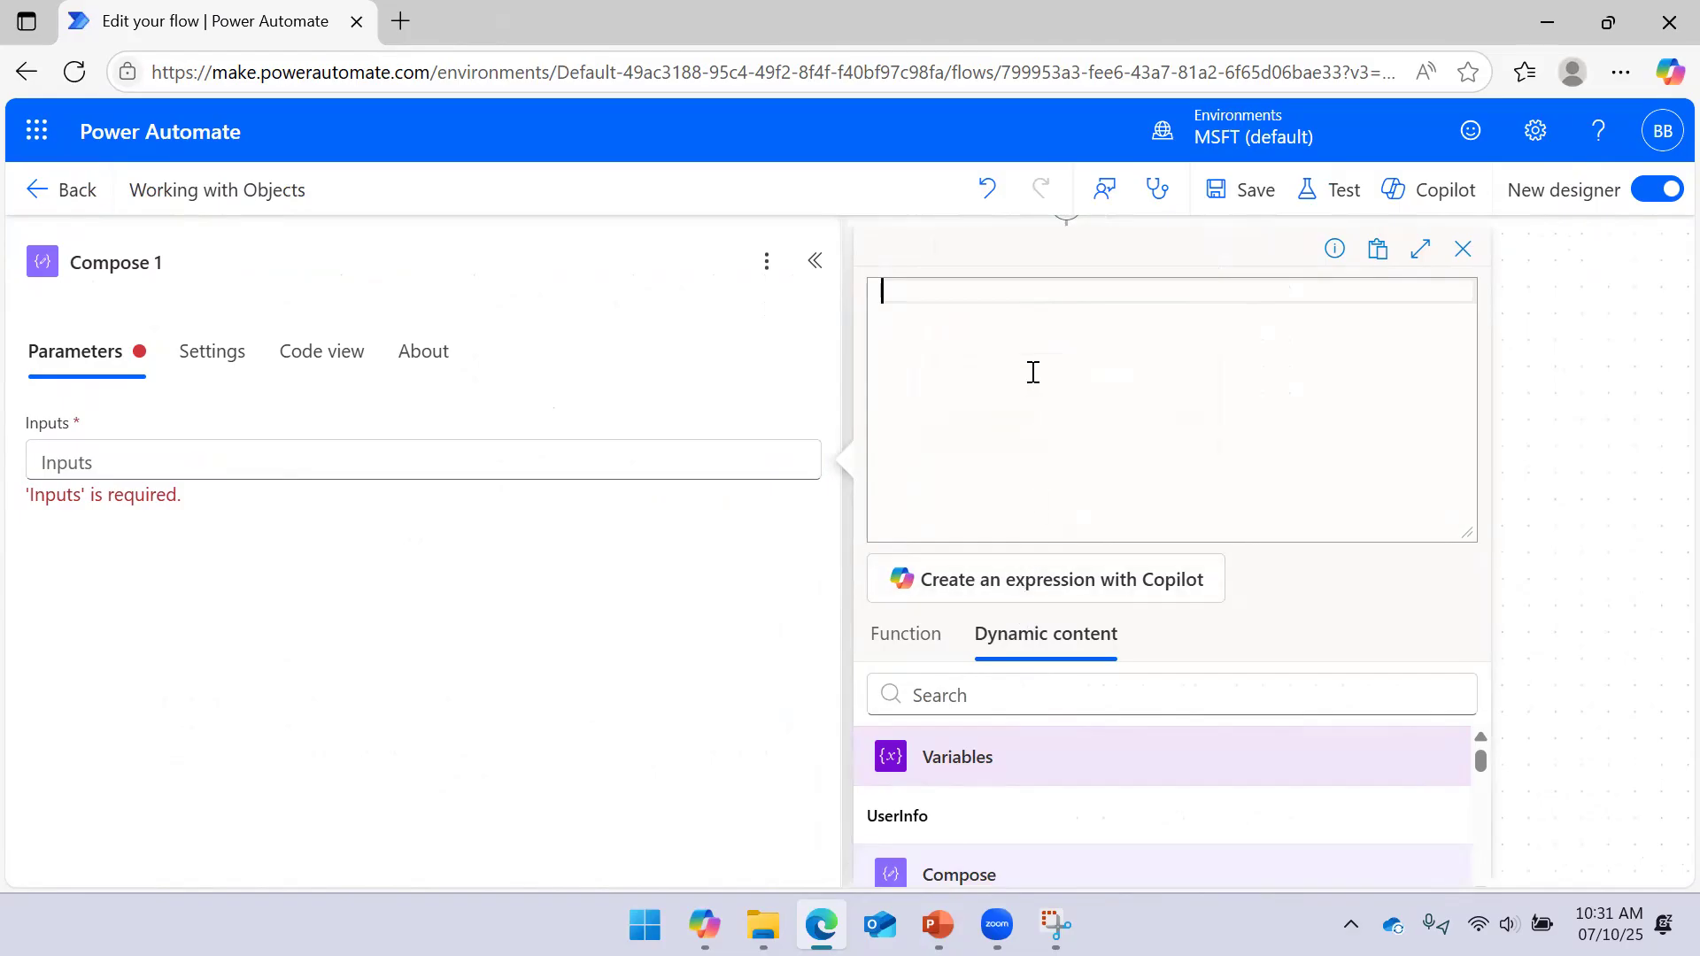
pyautogui.write('it')
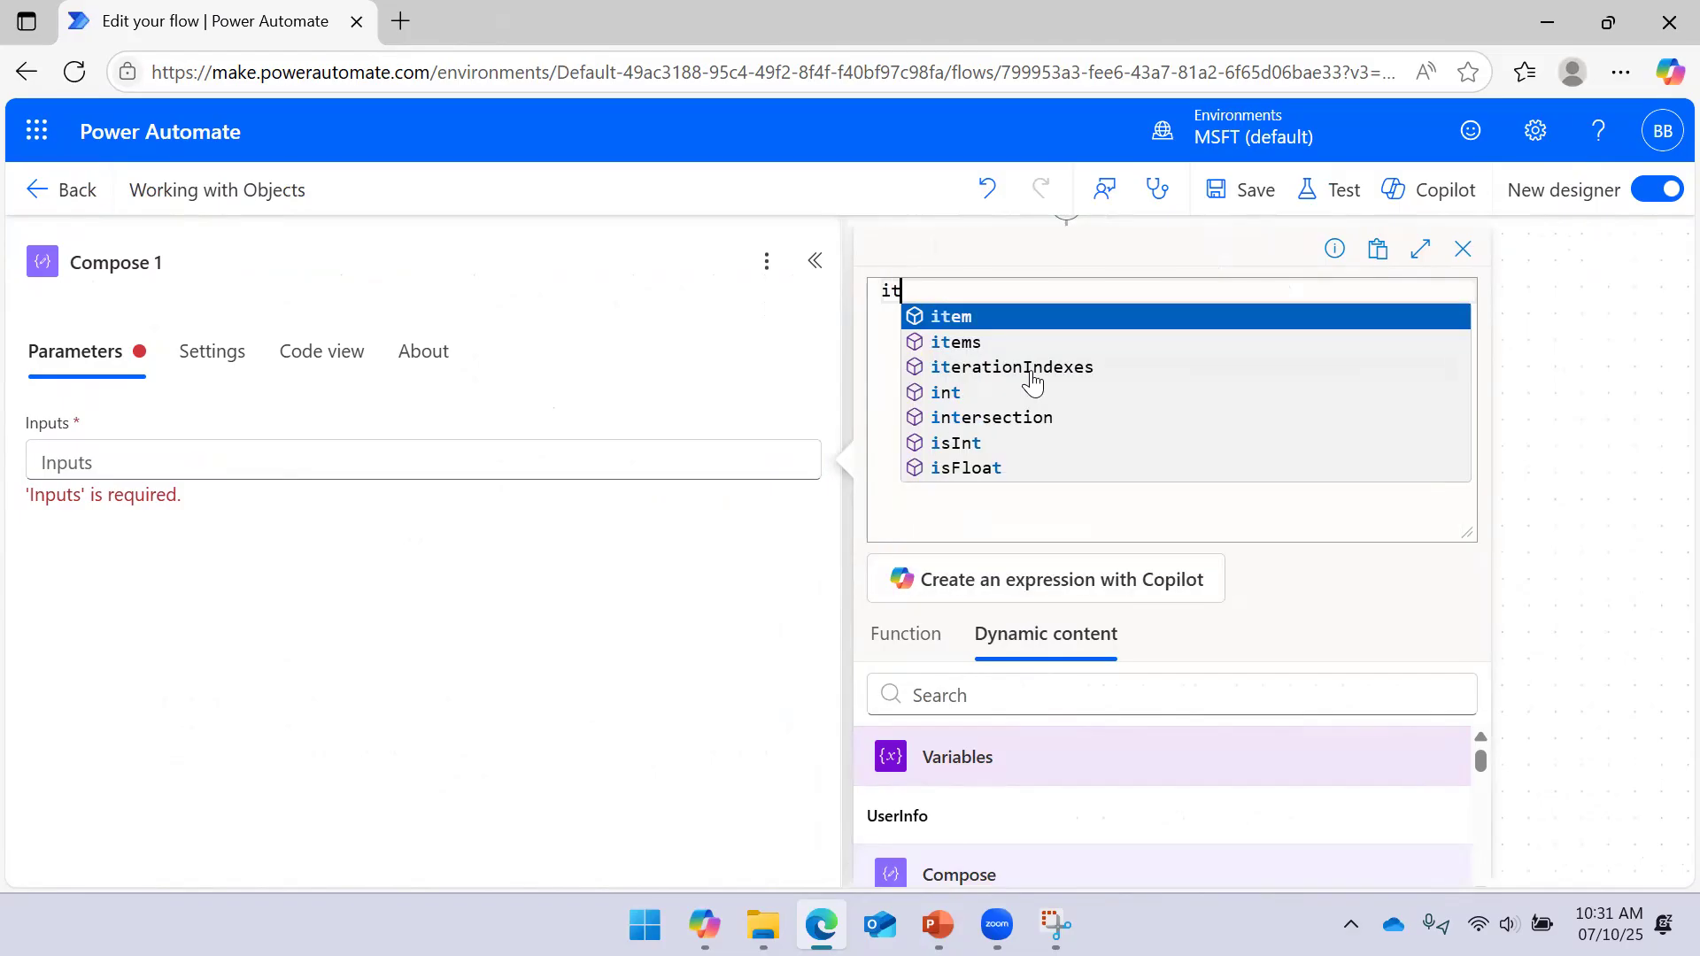
pyautogui.click(1010, 317)
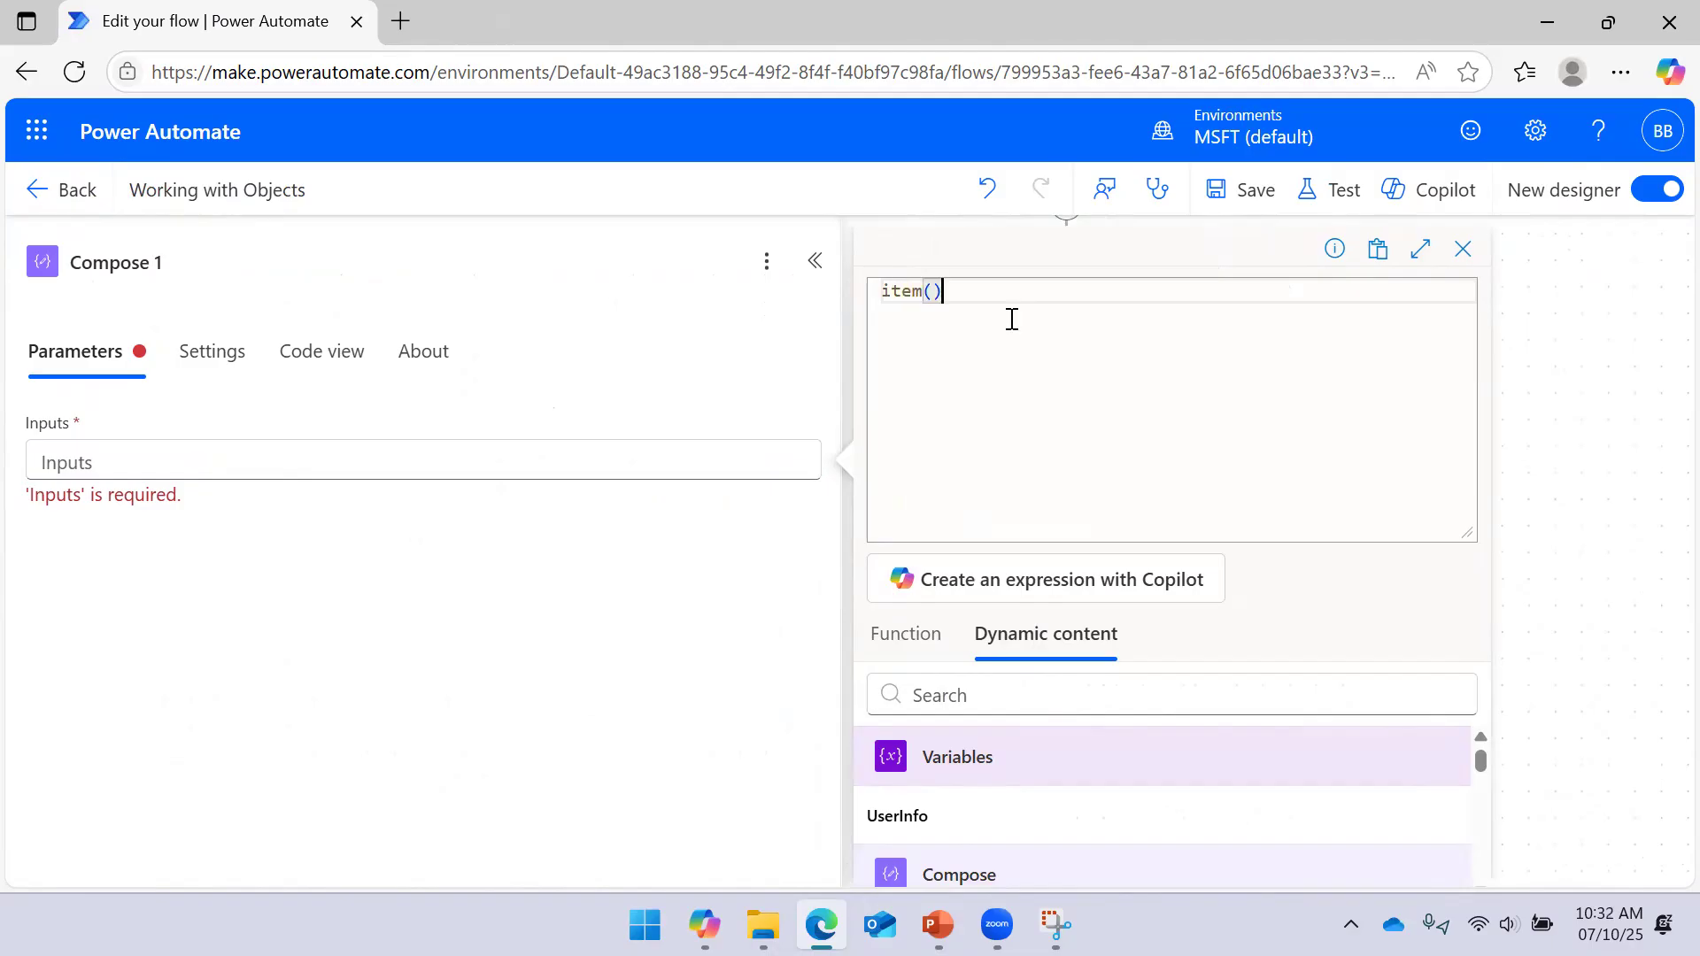
pyautogui.write("''")
pyautogui.press('BackSpace')
pyautogui.press('BackSpace')
# Rewrite the expression as items('') and close the expression editor
pyautogui.hotkey('shift', 'Home')
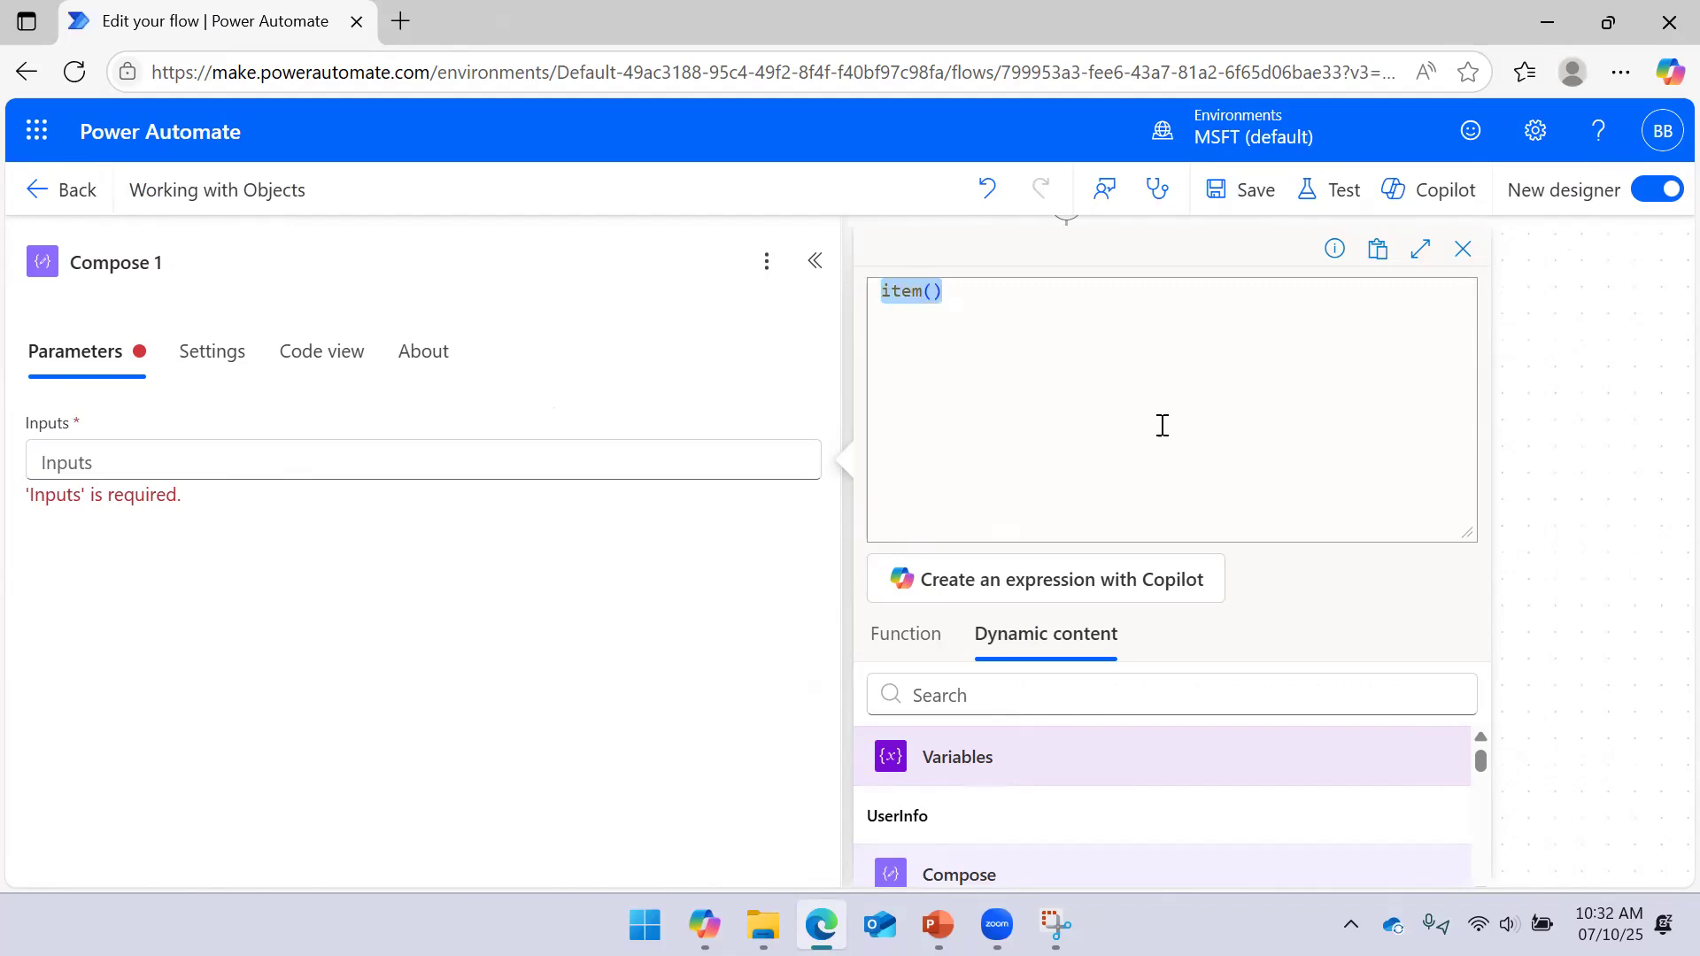
pyautogui.press('End')
pyautogui.press('BackSpace')
pyautogui.press('BackSpace')
pyautogui.write('items')
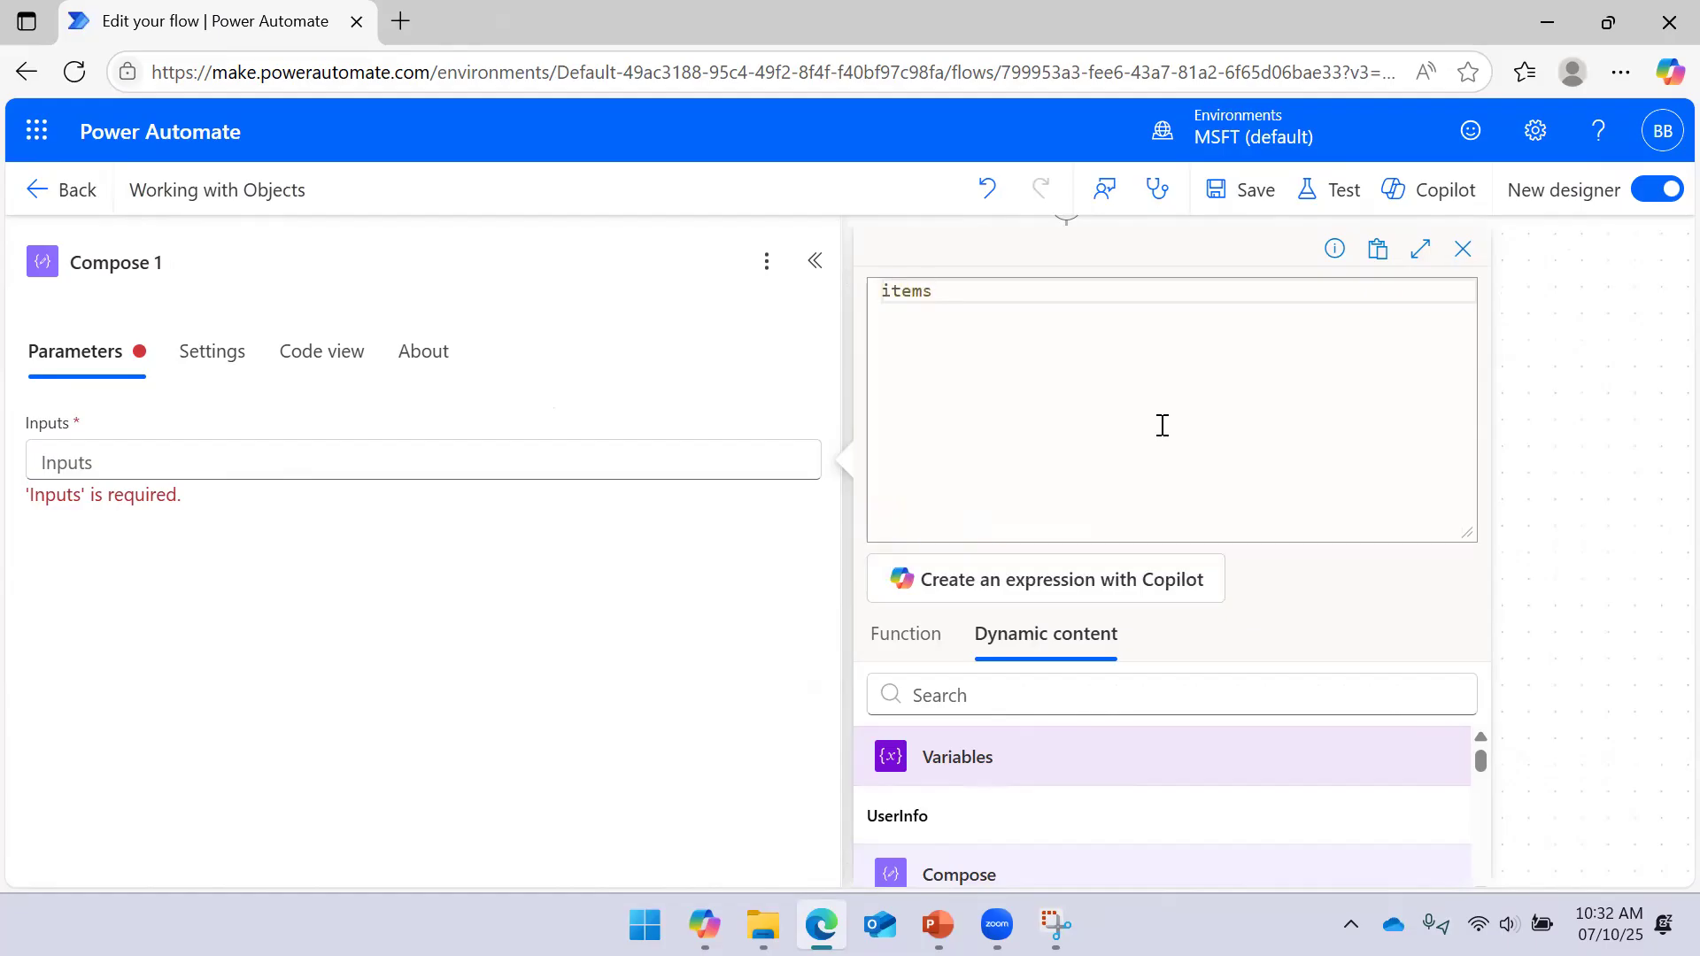
pyautogui.write('(')
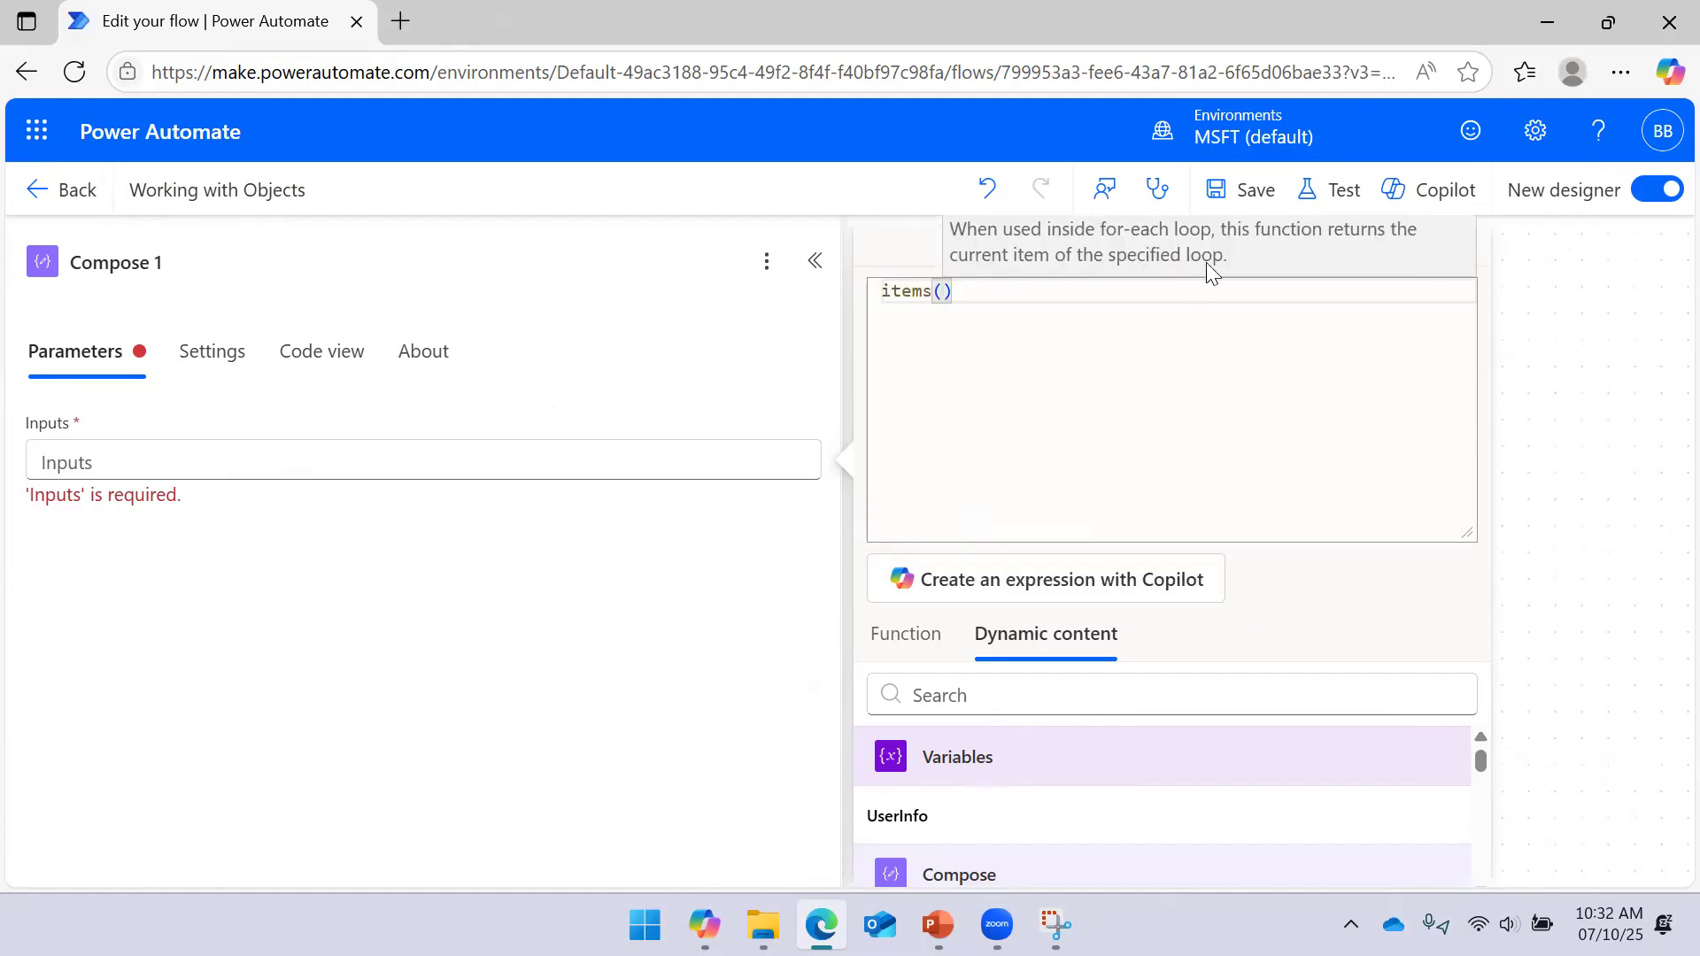
pyautogui.moveTo(1466, 533); pyautogui.dragTo(1442, 338)
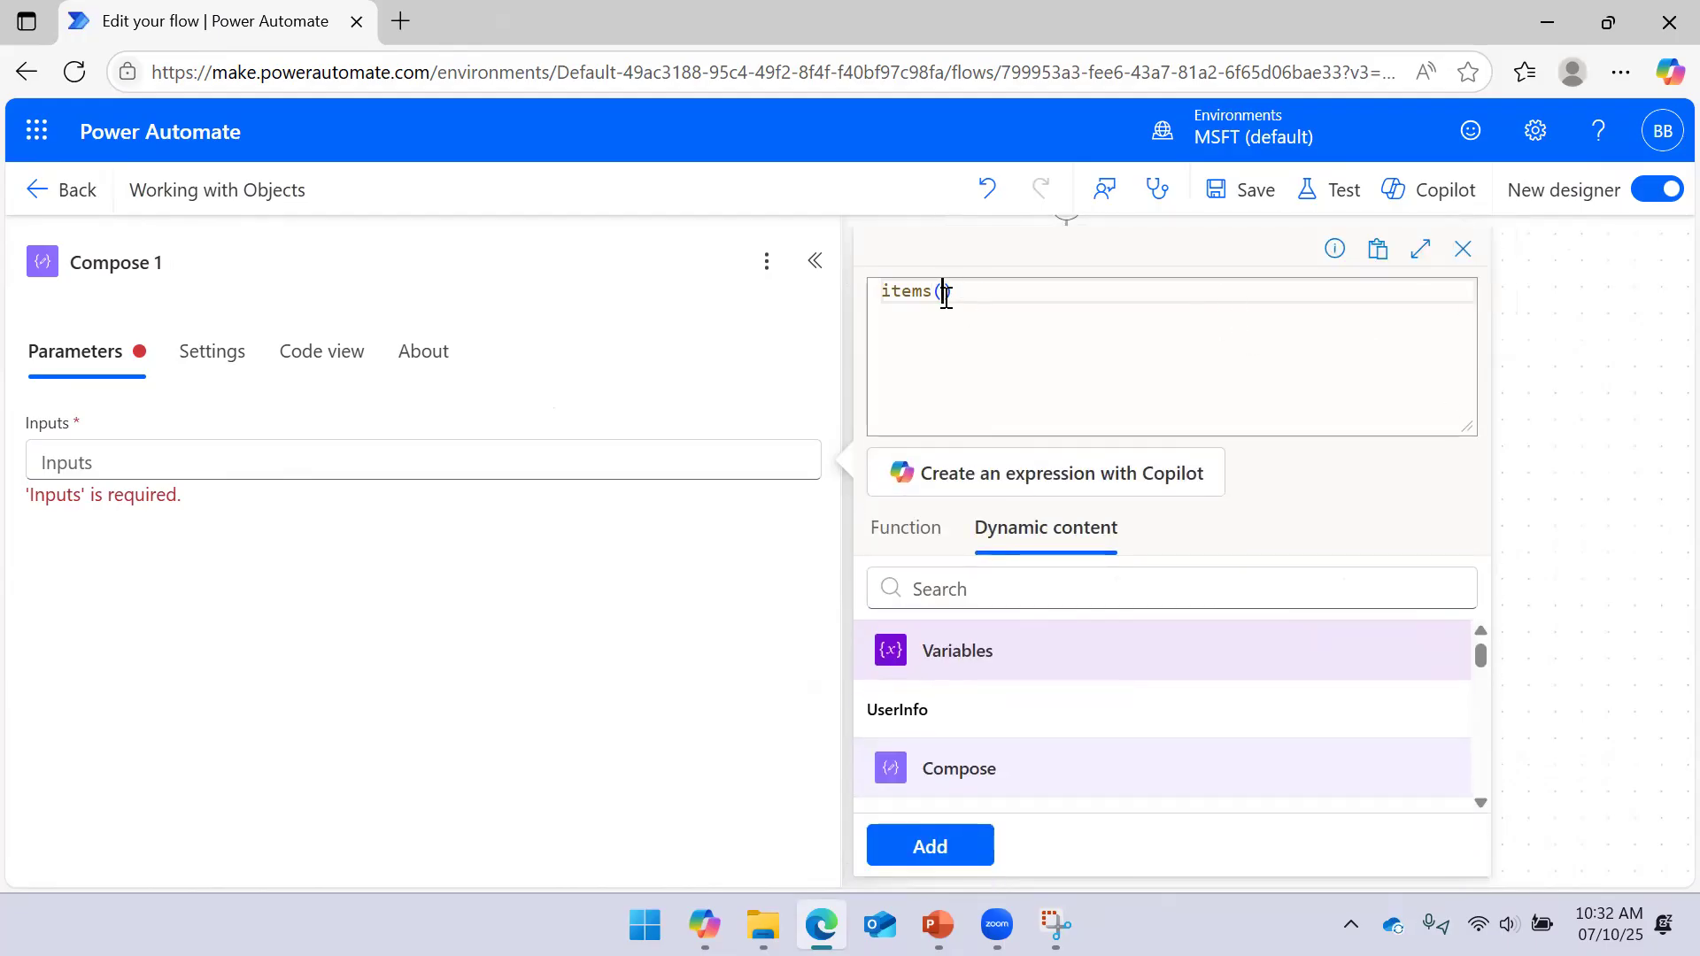
pyautogui.write("'")
pyautogui.press('BackSpace')
pyautogui.press('BackSpace')
pyautogui.write("'")
pyautogui.click(1462, 249)
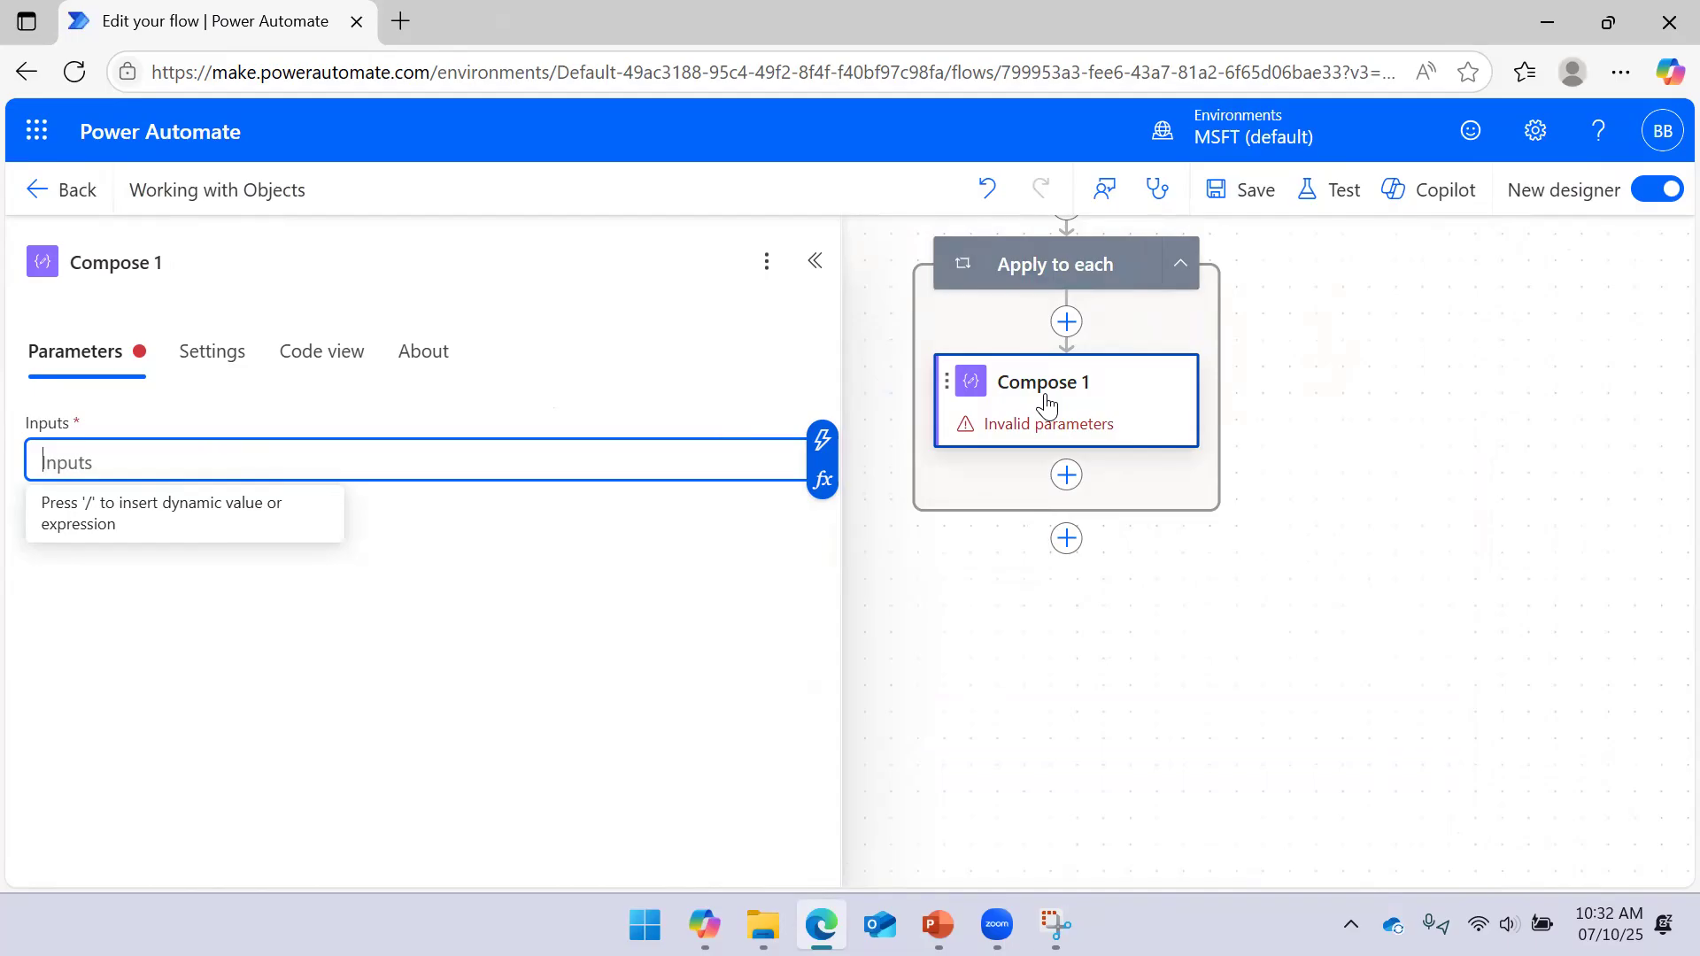
pyautogui.click(1050, 267)
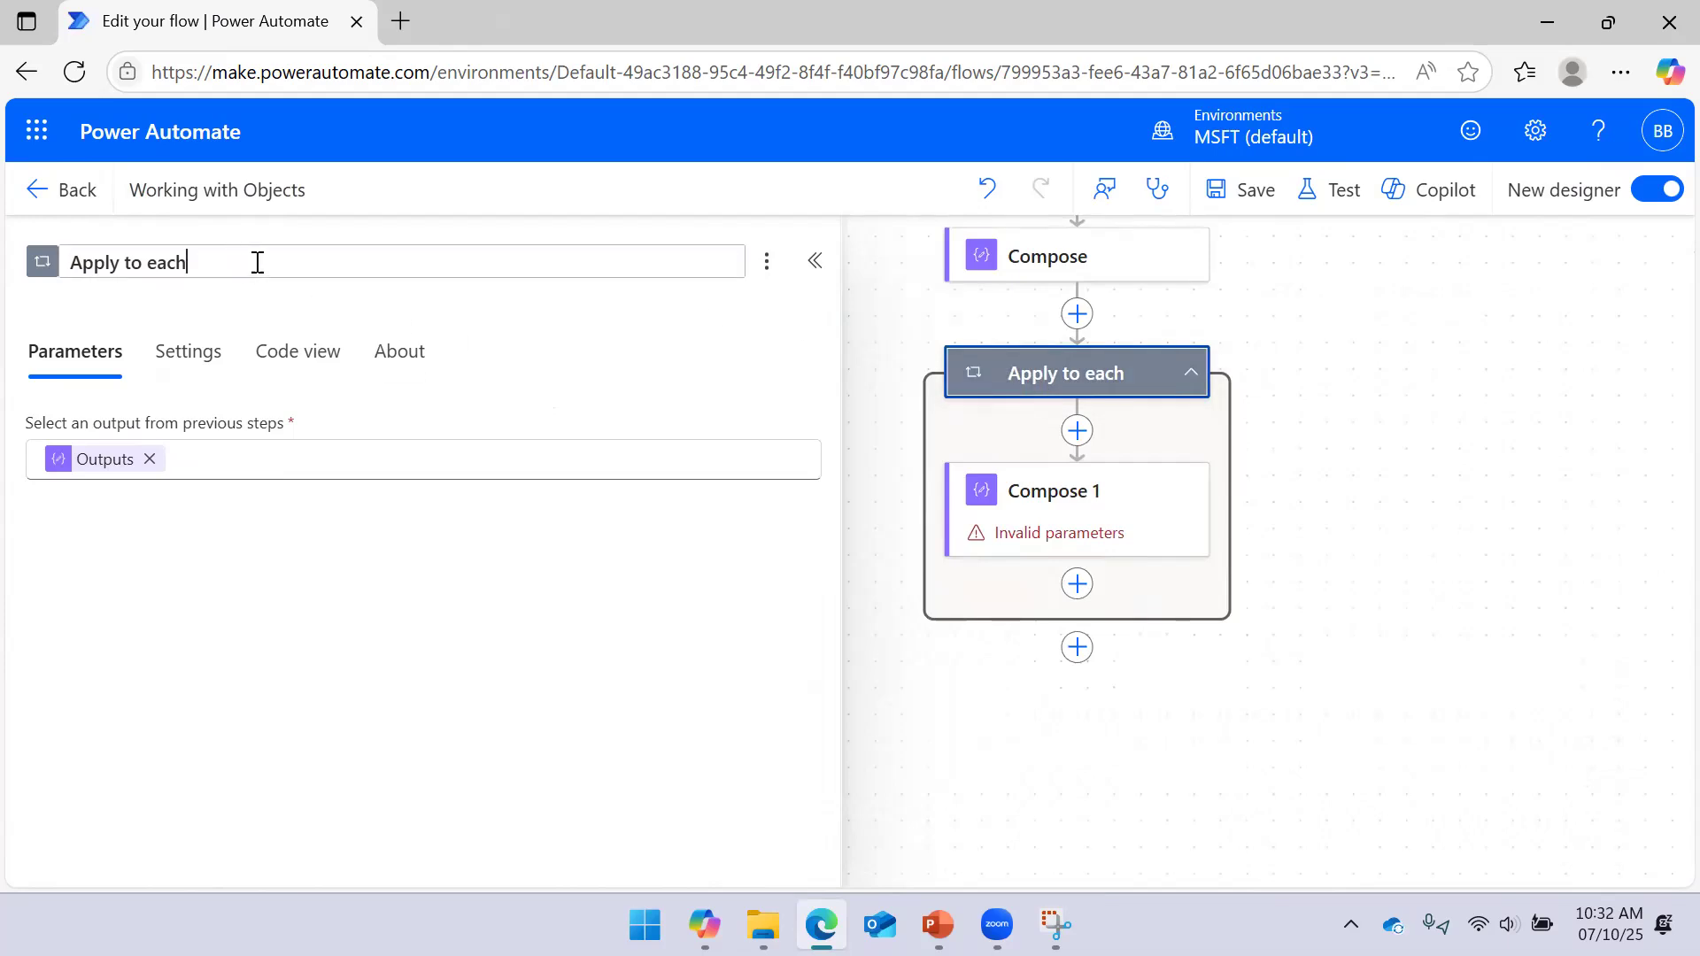
# Rename the Apply to each loop to Loop
pyautogui.moveTo(257, 262); pyautogui.dragTo(2, 270)
pyautogui.write('Loop')
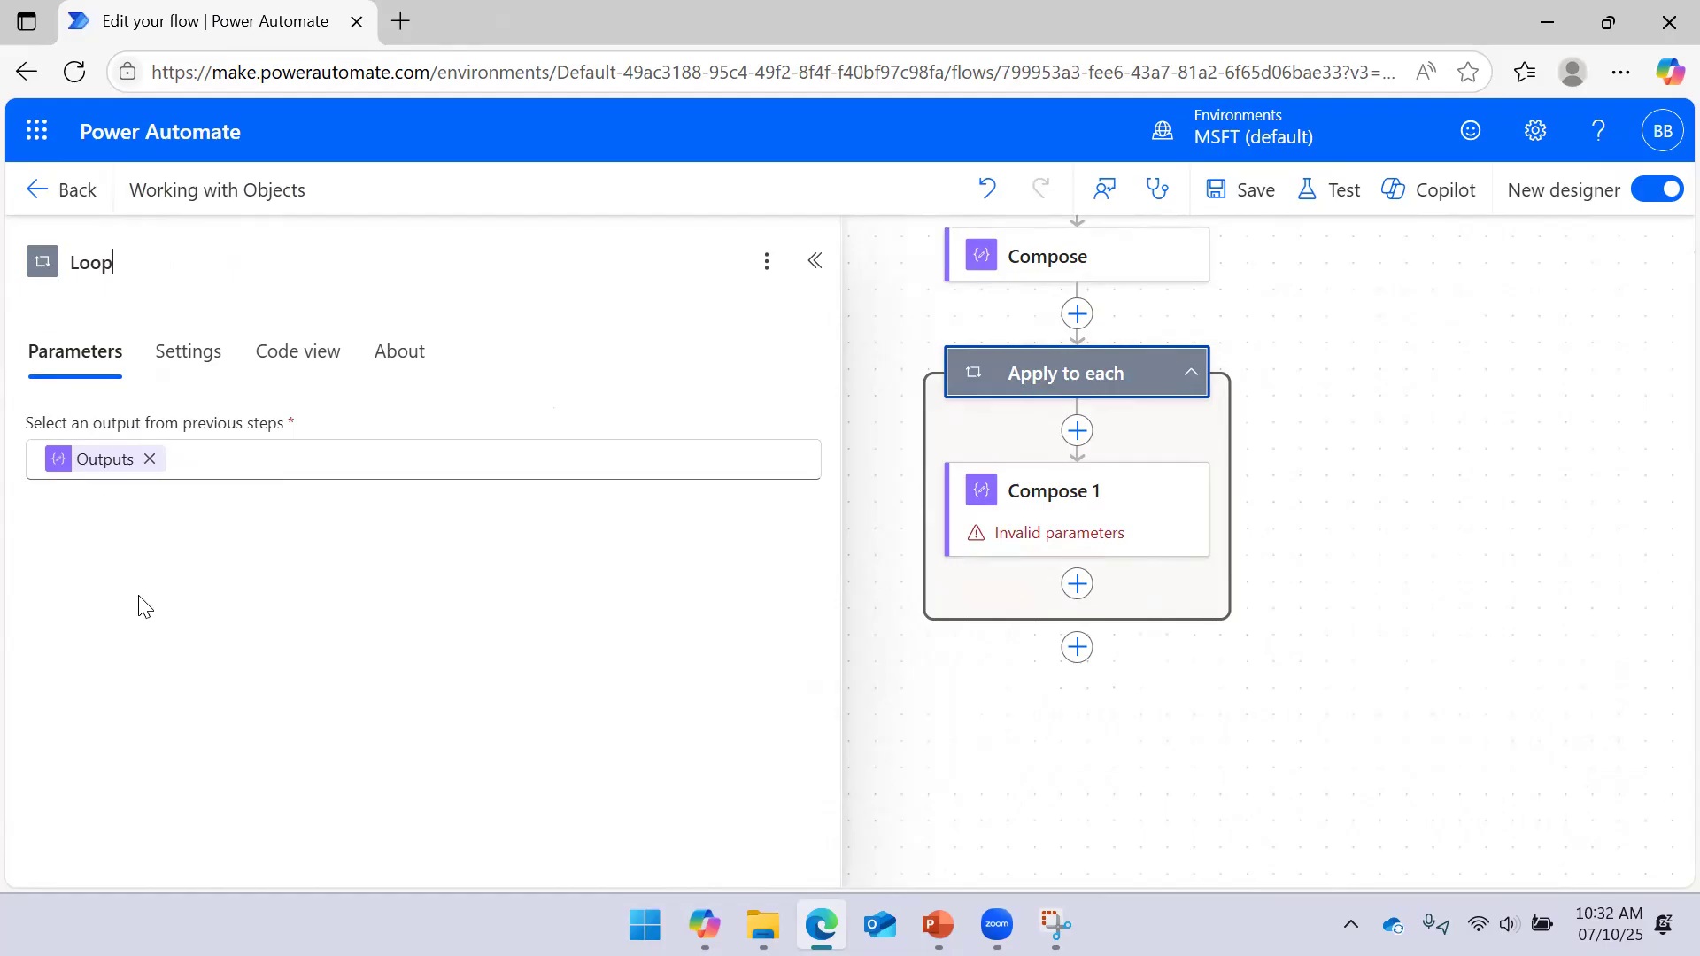
pyautogui.click(1419, 513)
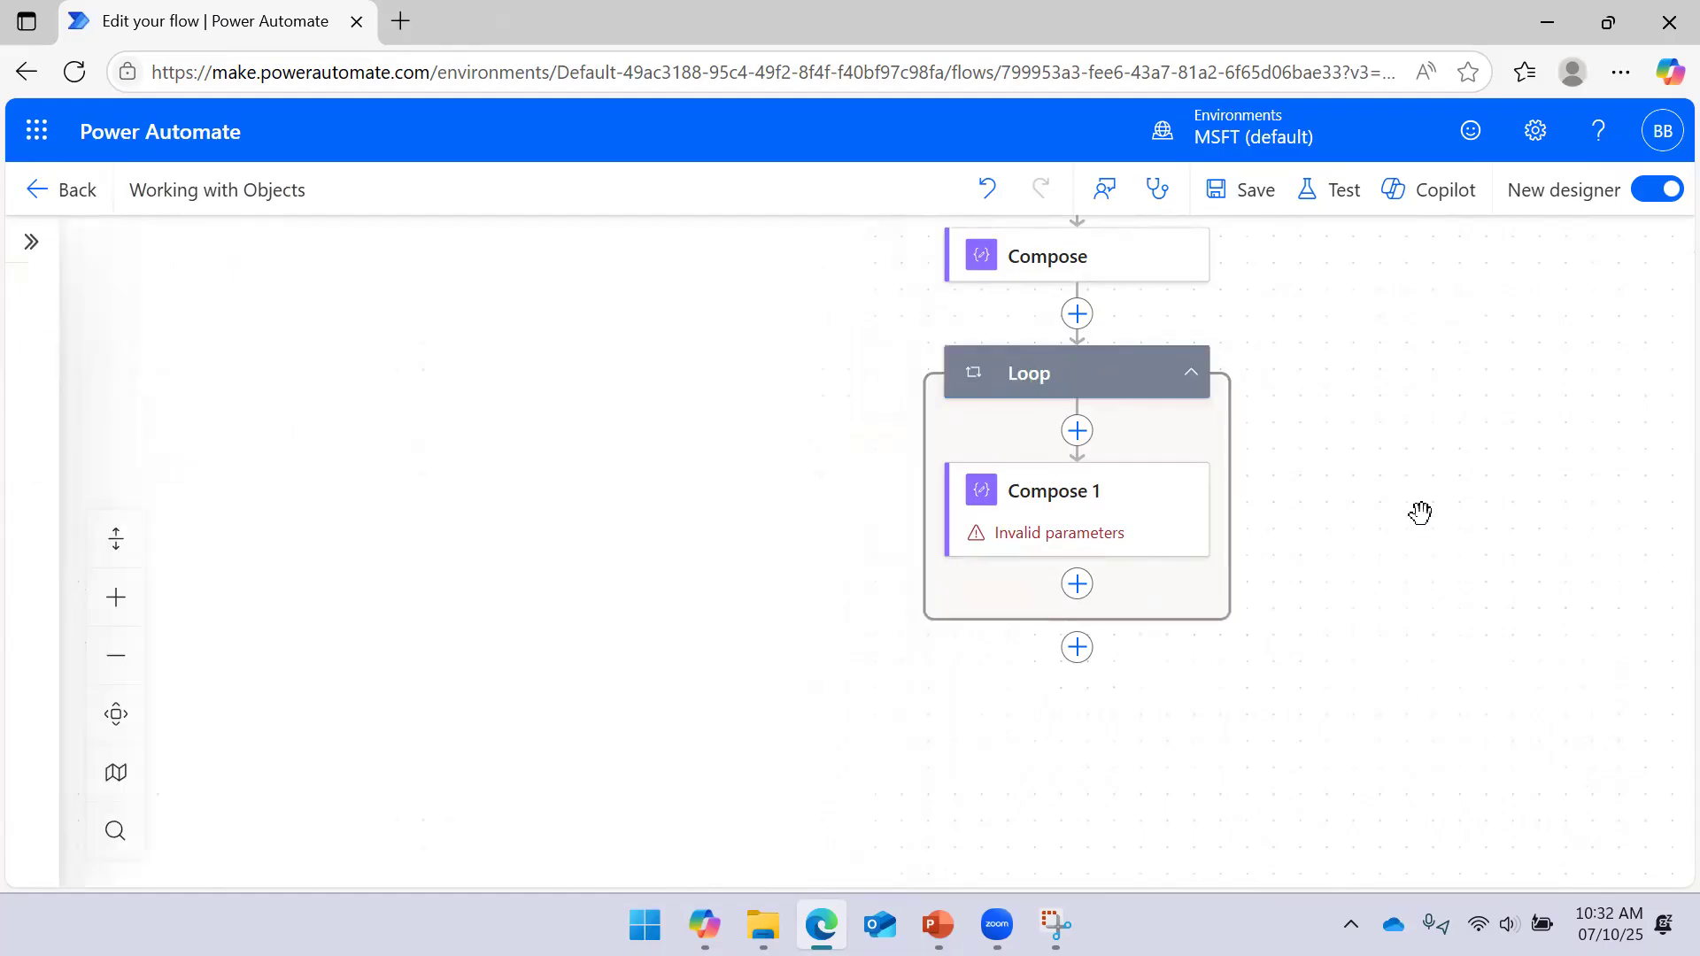
# Insert the loop's Current item into Compose 1's Inputs expression
pyautogui.click(1096, 513)
pyautogui.click(364, 457)
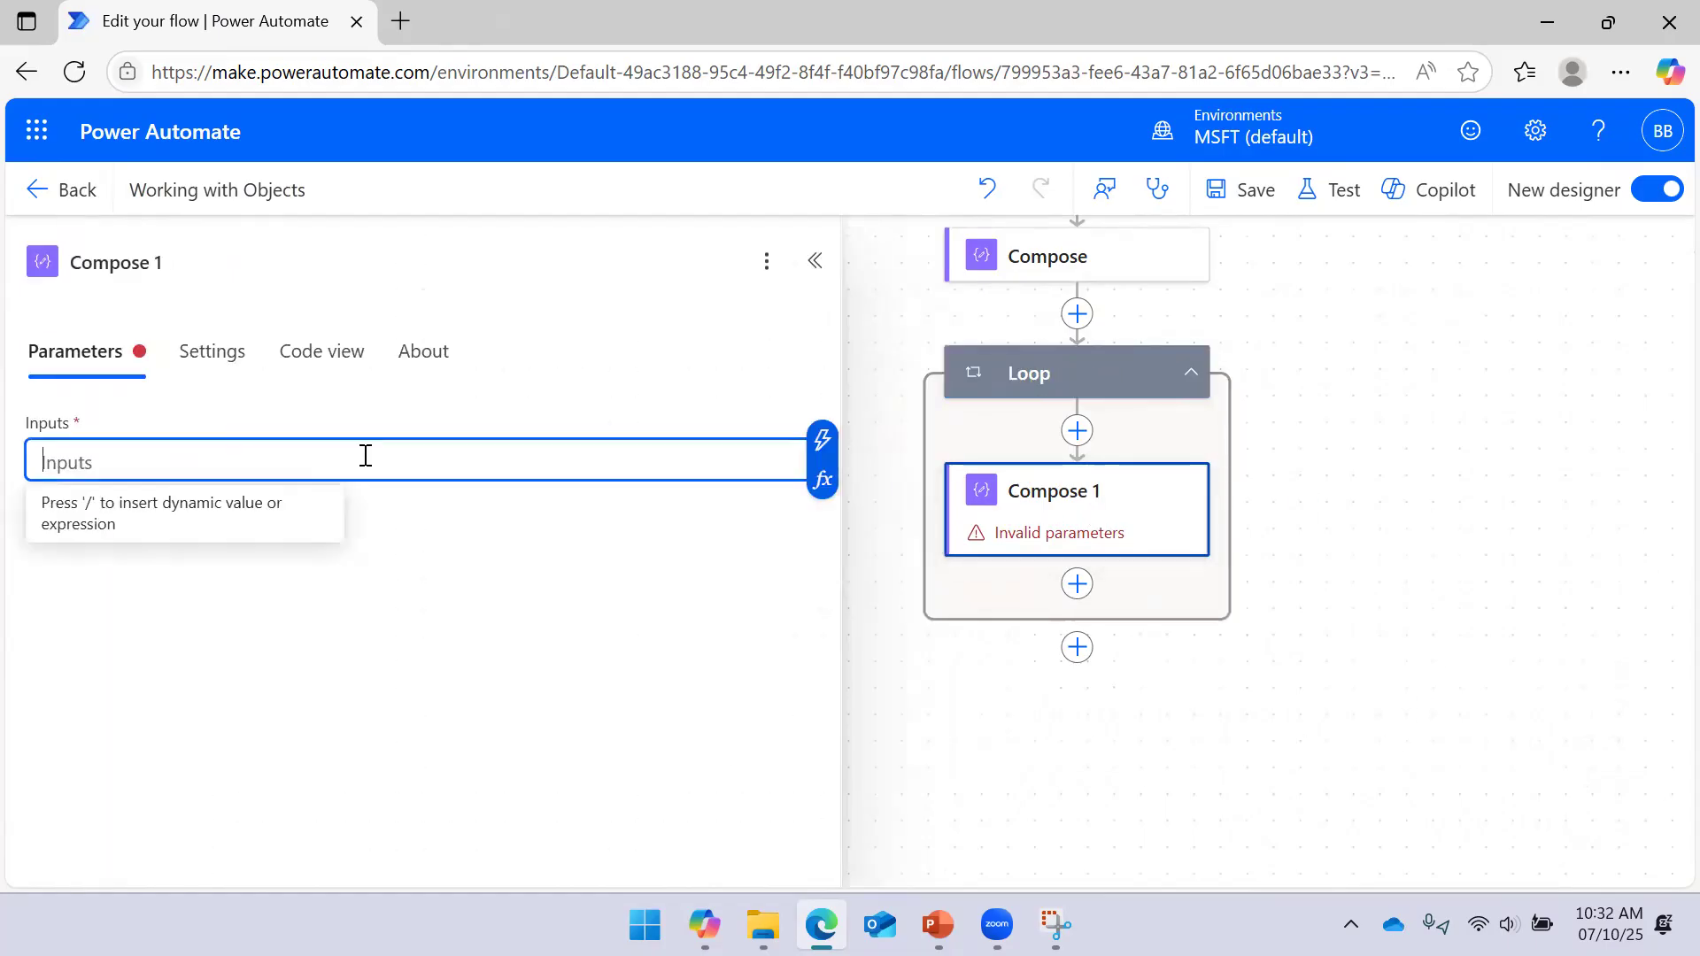
pyautogui.click(847, 489)
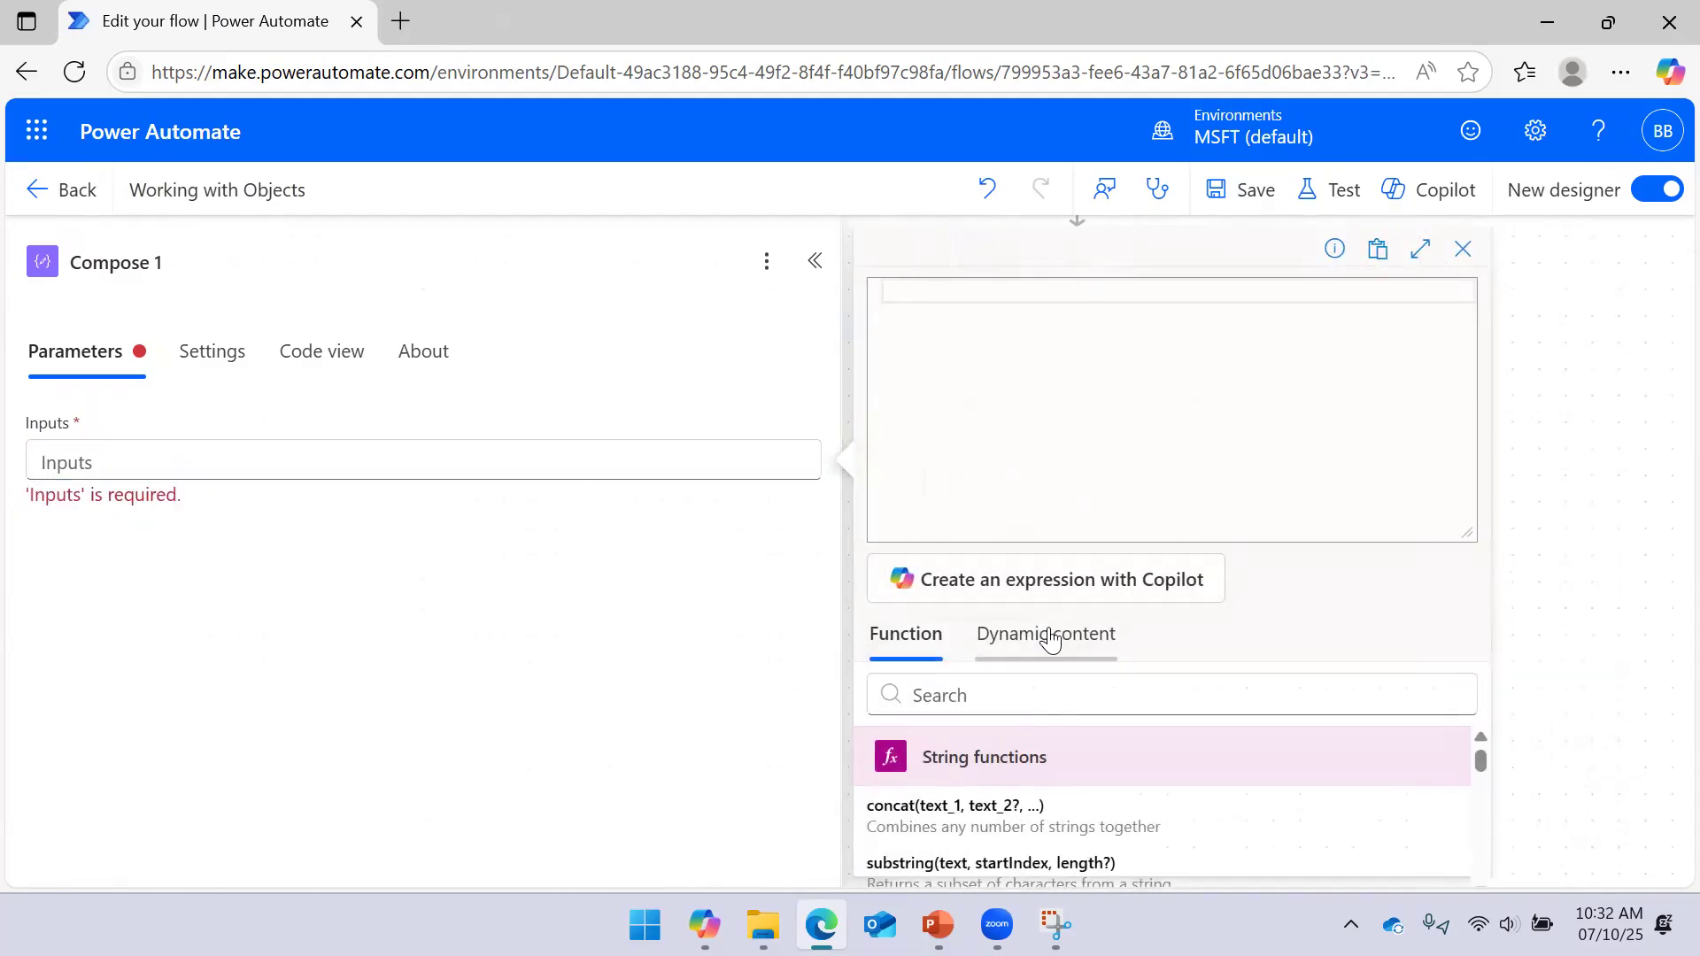
pyautogui.click(1050, 637)
pyautogui.scroll(-4, 1051, 796)
pyautogui.click(974, 867)
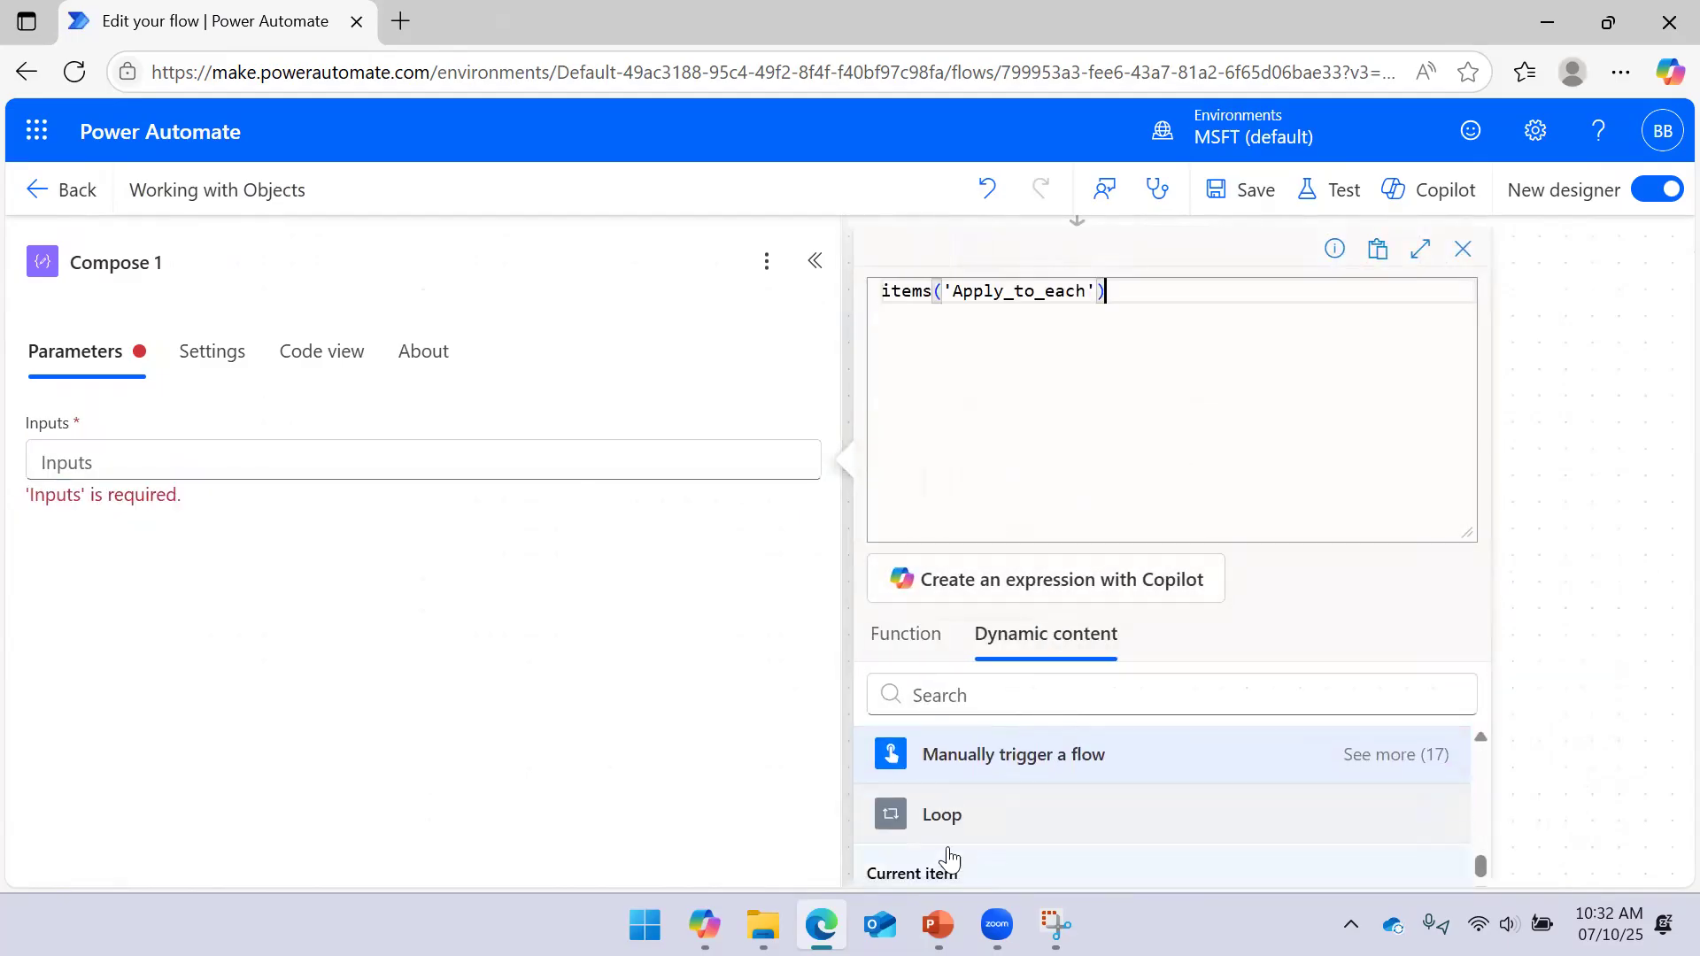
# Change the expression to items('Loop')['Employee ID'], add it, and save the flow
pyautogui.moveTo(1088, 292); pyautogui.dragTo(951, 292)
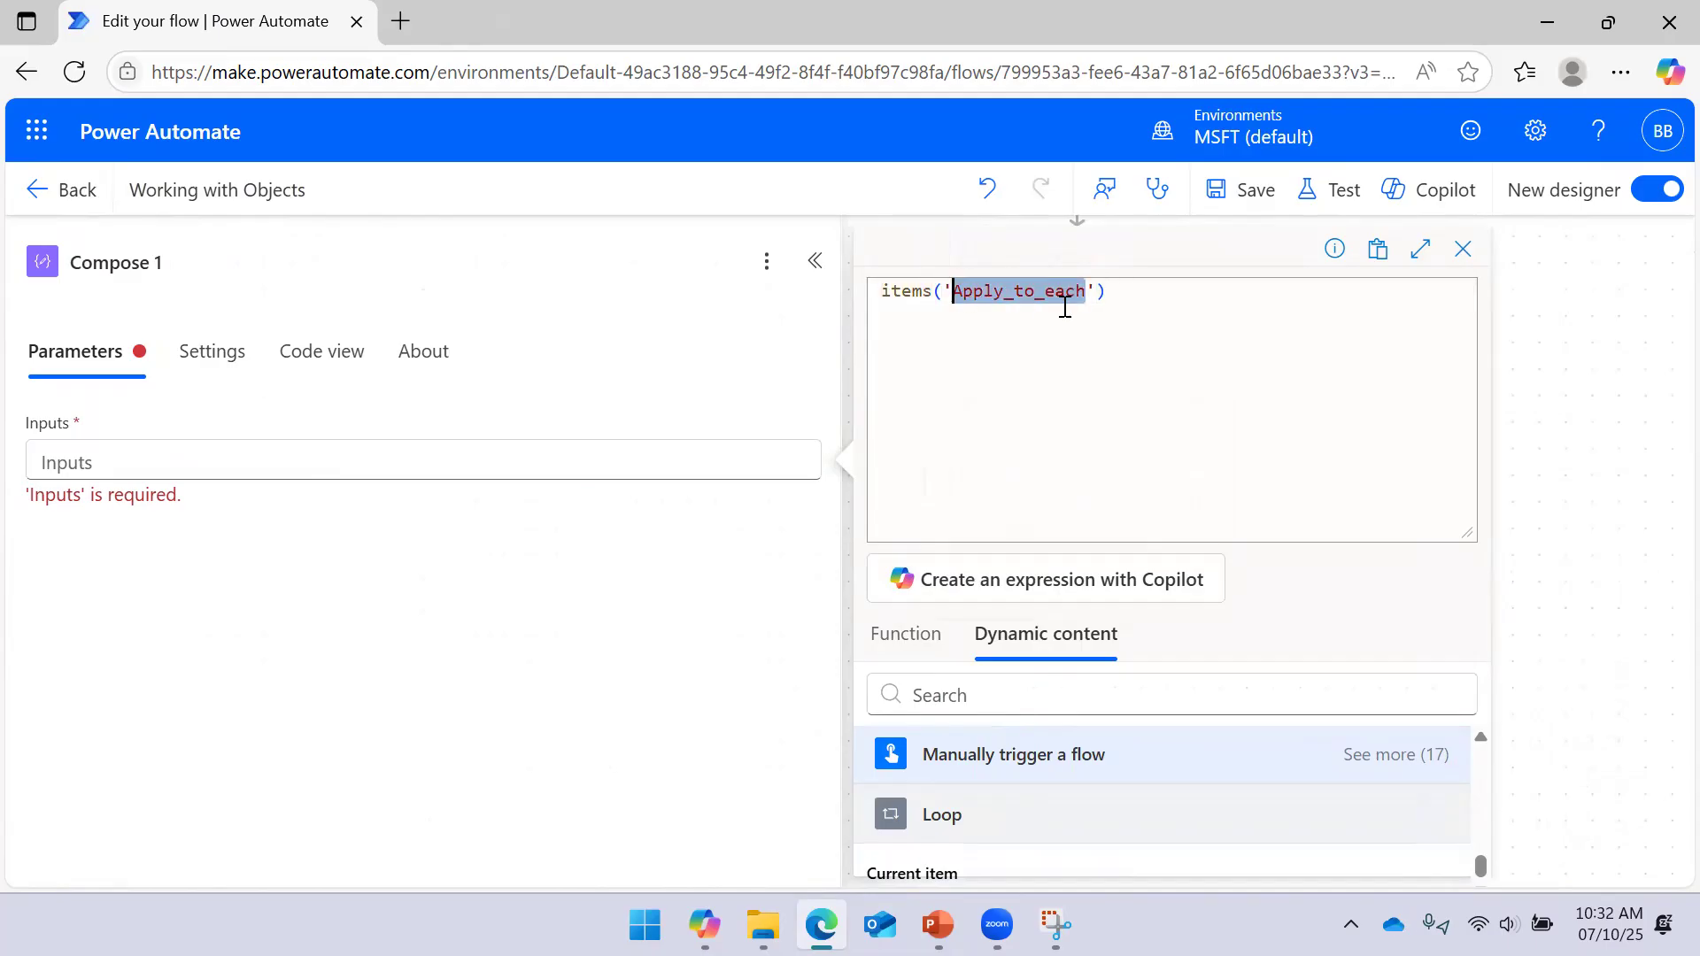
pyautogui.press('BackSpace')
pyautogui.write('Loop')
pyautogui.press('BackSpace')
pyautogui.press('BackSpace')
pyautogui.press('BackSpace')
pyautogui.press('BackSpace')
pyautogui.write("Loop')")
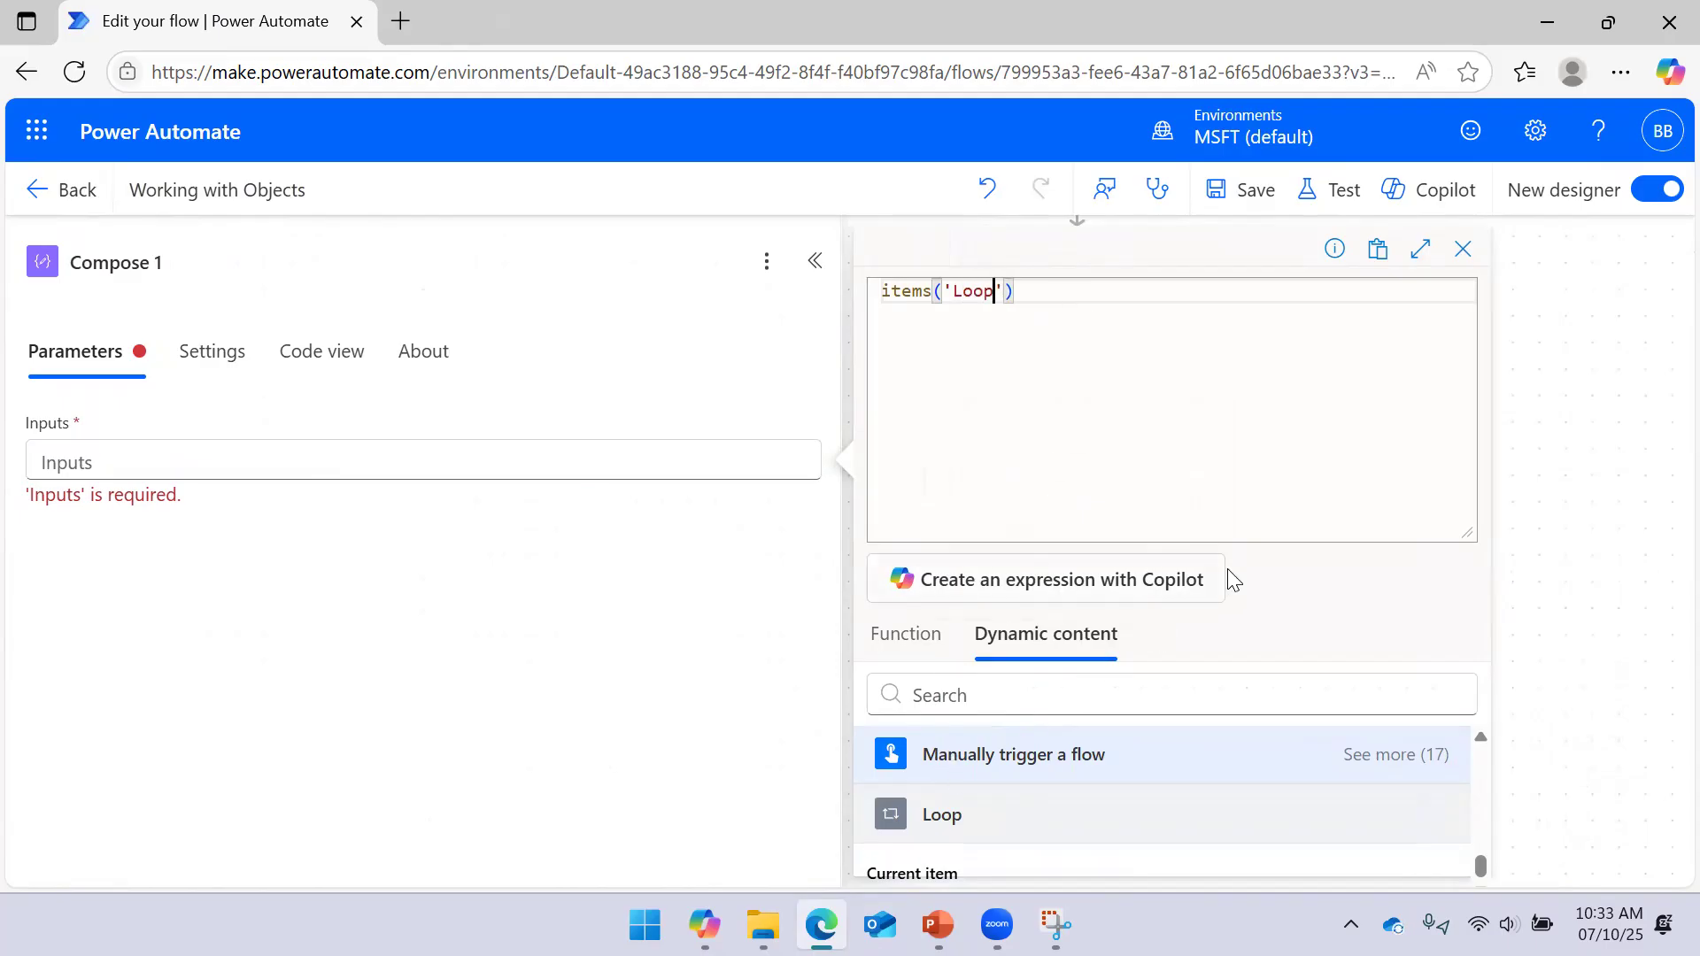
pyautogui.write("['")
pyautogui.write('Employee ID')
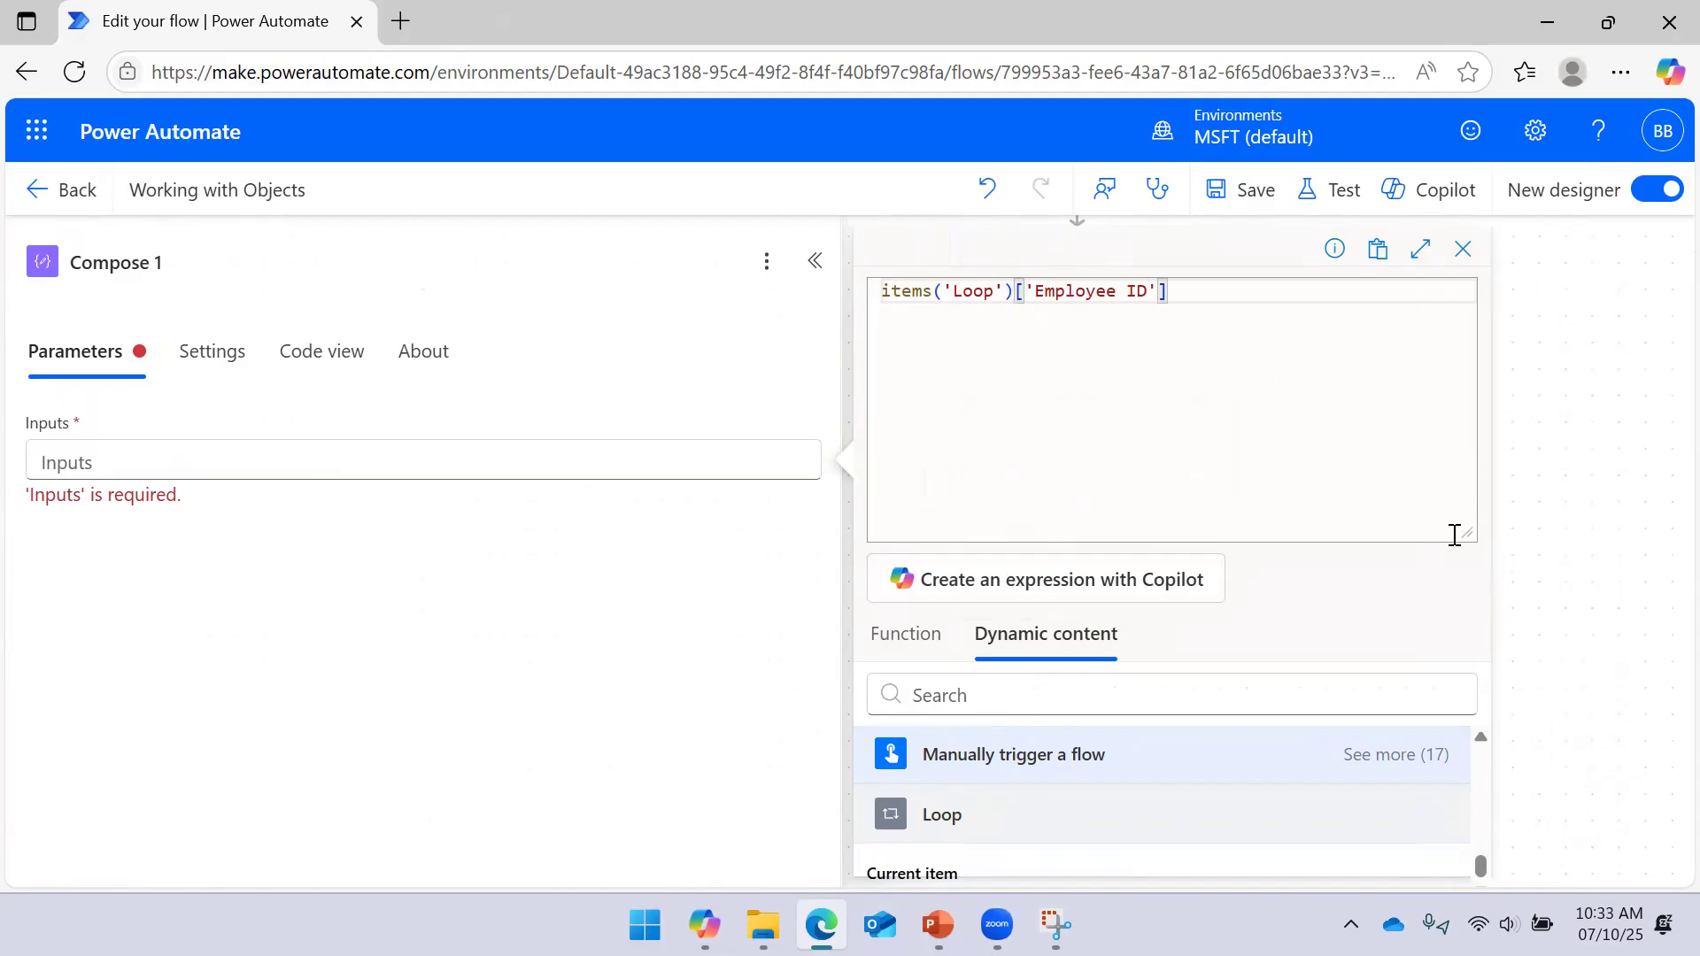
pyautogui.moveTo(1453, 535); pyautogui.dragTo(1355, 360)
pyautogui.click(974, 850)
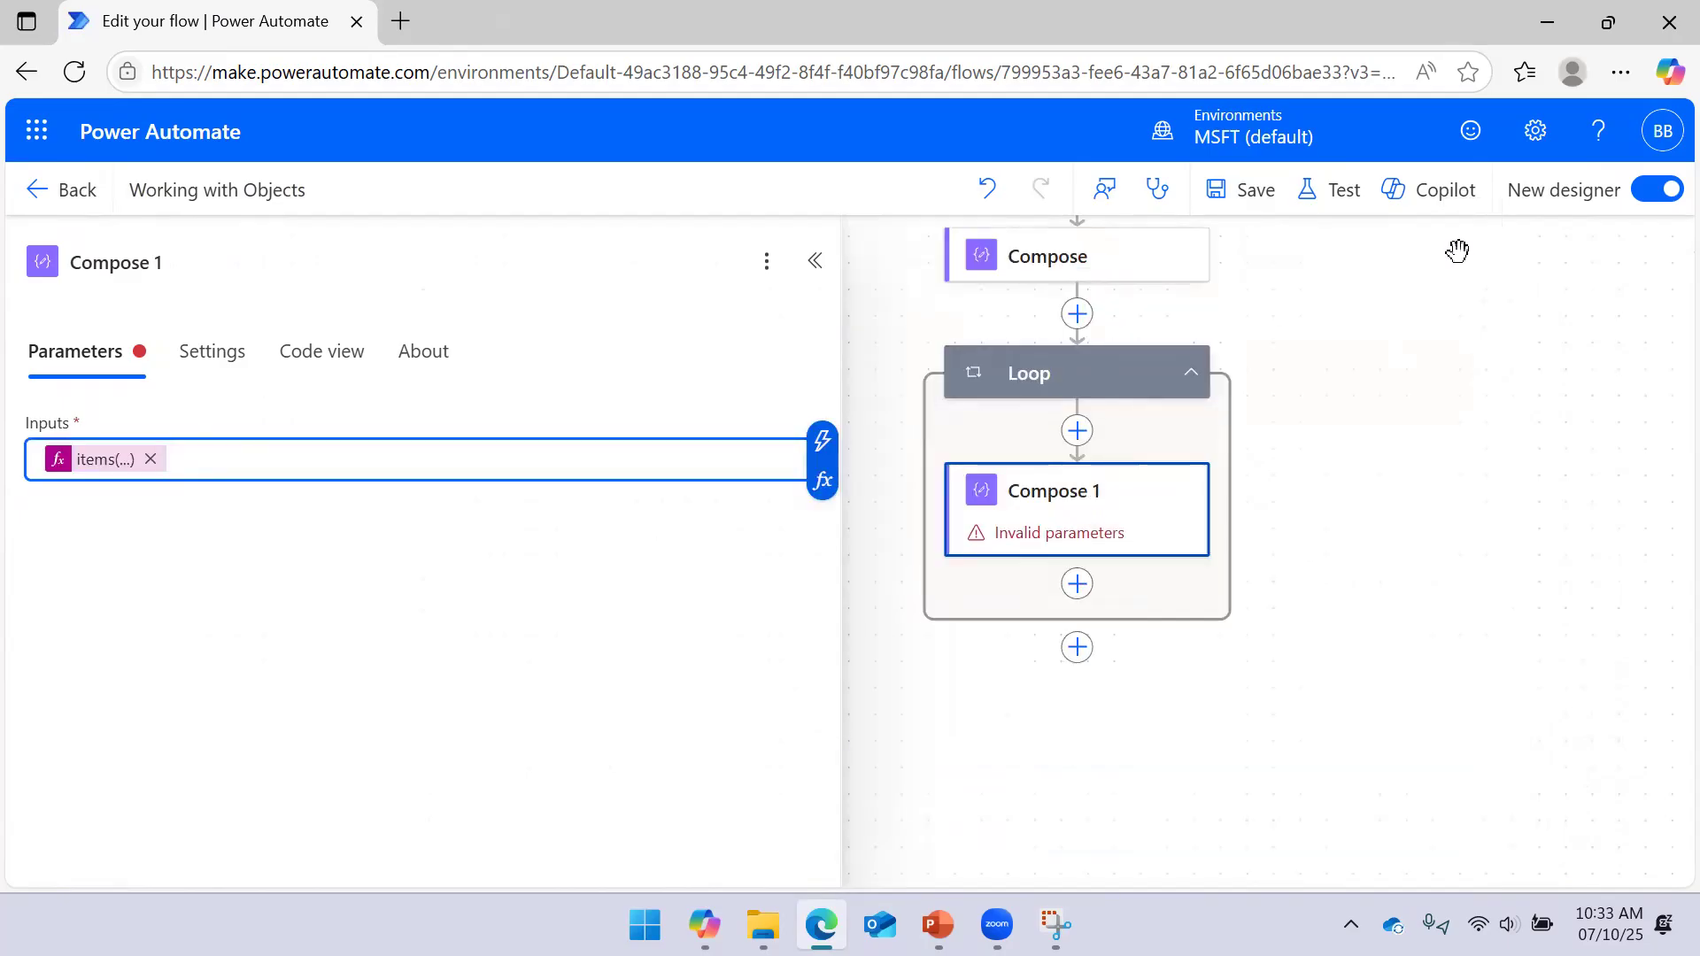
pyautogui.click(1262, 197)
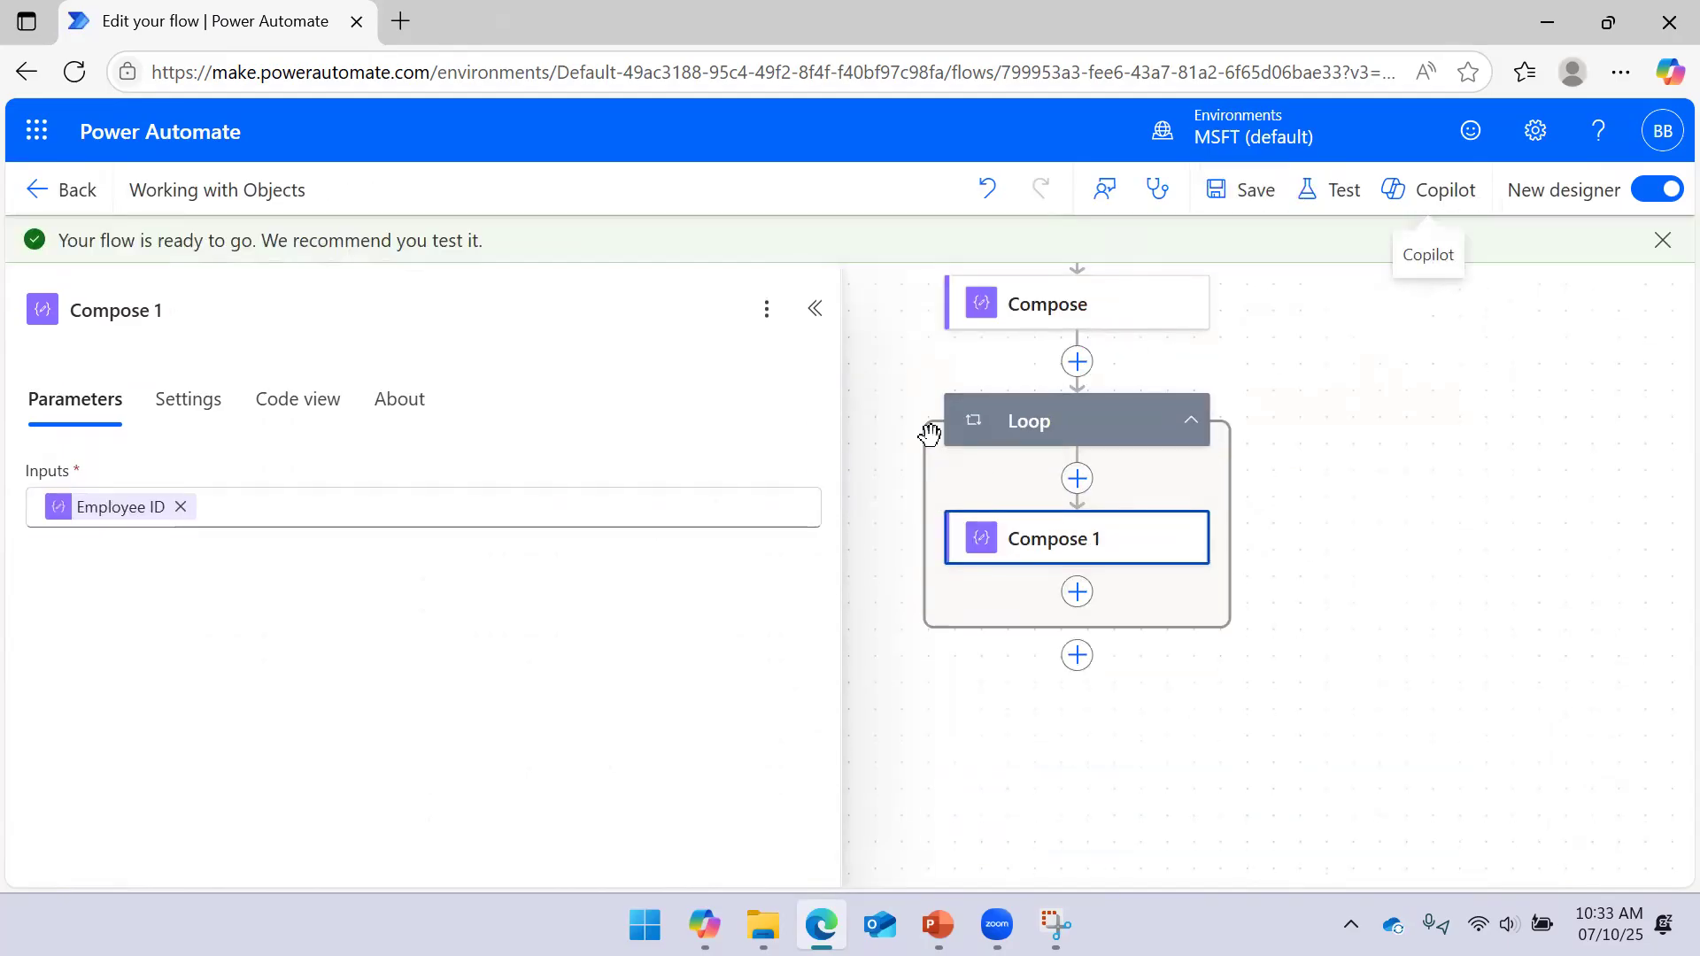
# Run another manual test of the flow
pyautogui.click(1341, 203)
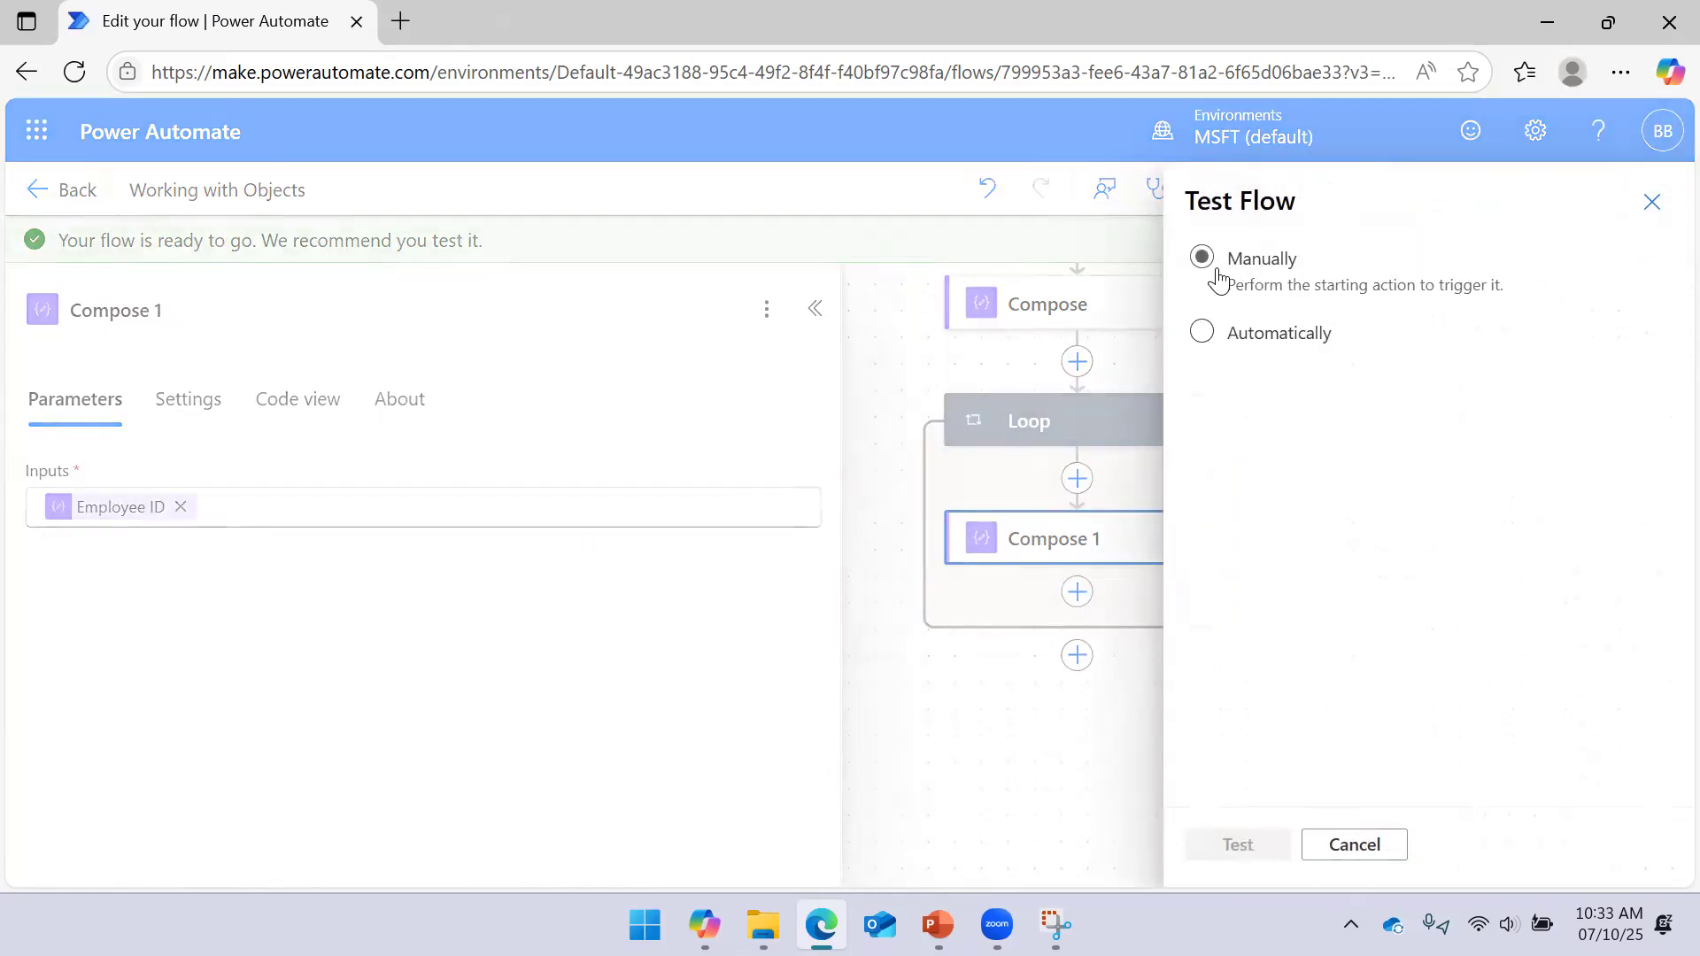
pyautogui.click(1220, 846)
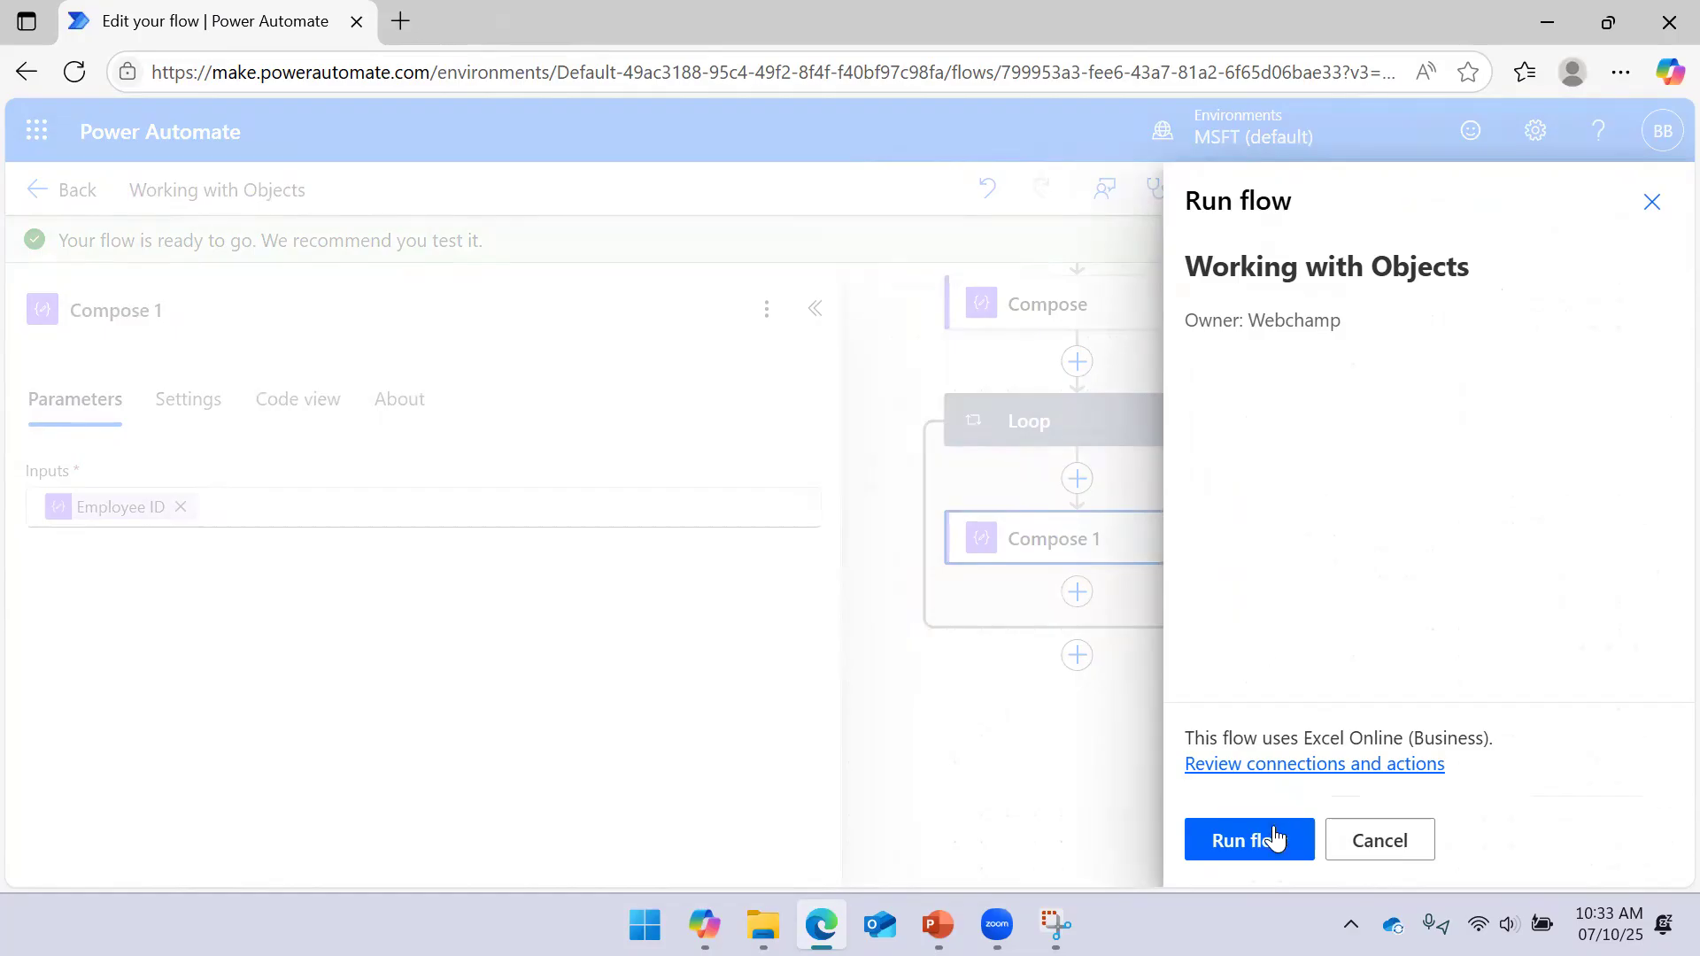
pyautogui.click(1275, 838)
pyautogui.click(1238, 840)
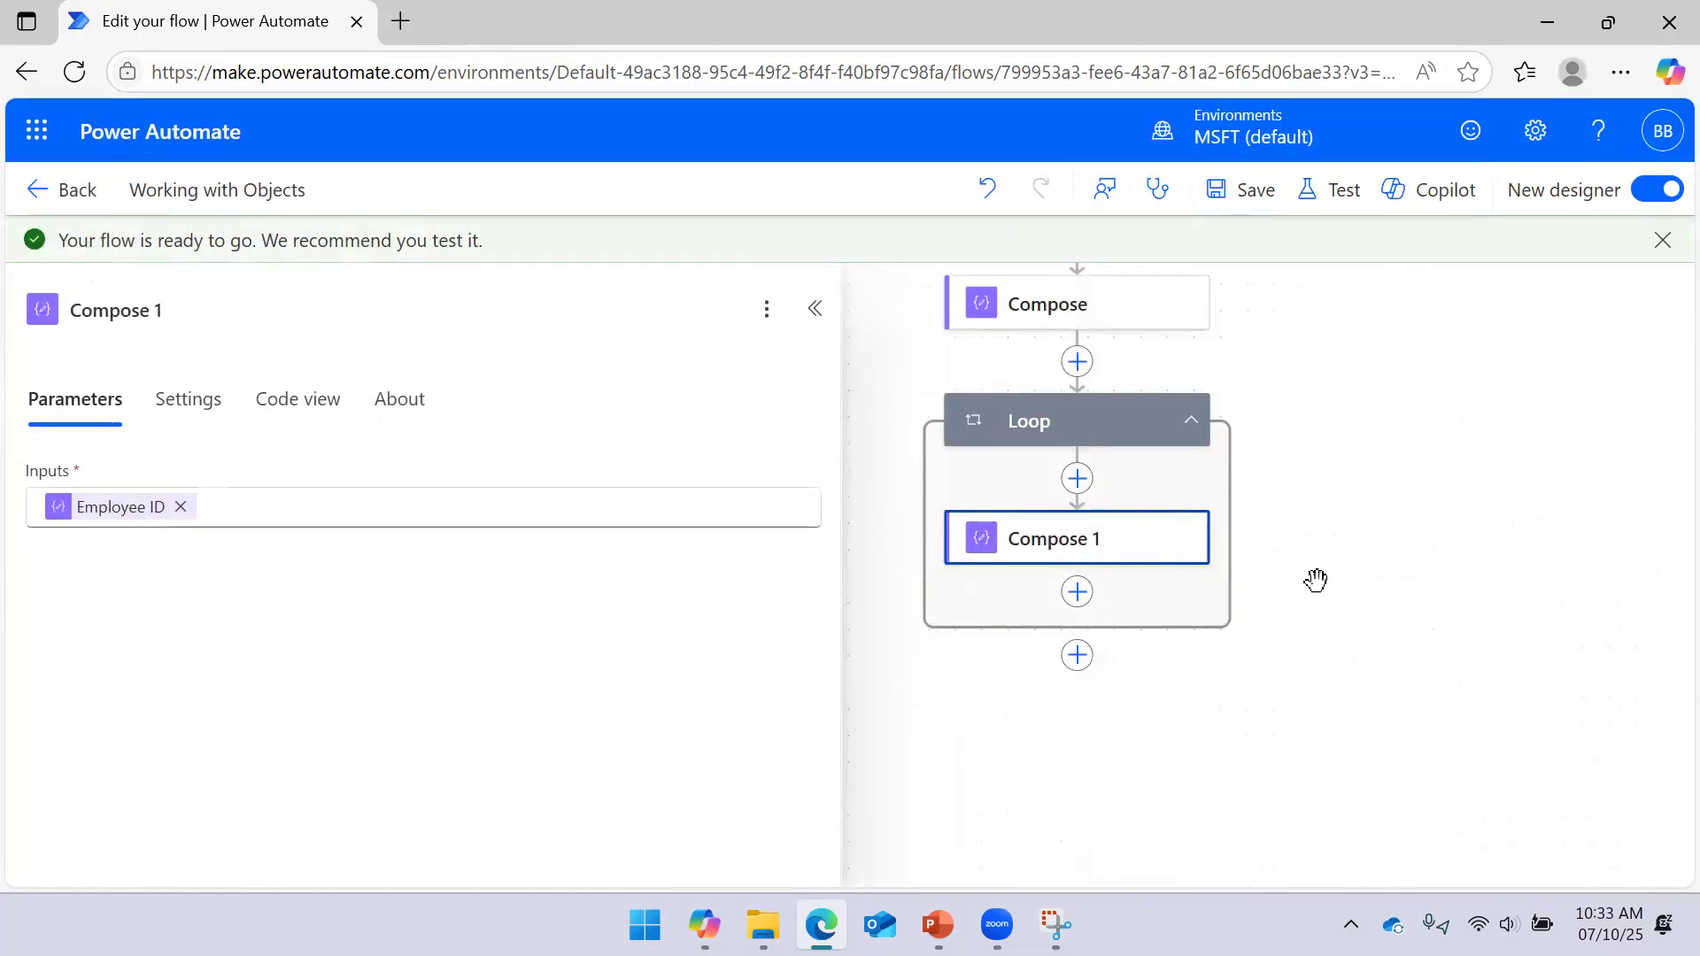
# Confirm Compose 1's raw inputs show 10001, then return to edit mode
pyautogui.moveTo(1423, 448); pyautogui.dragTo(1399, 434)
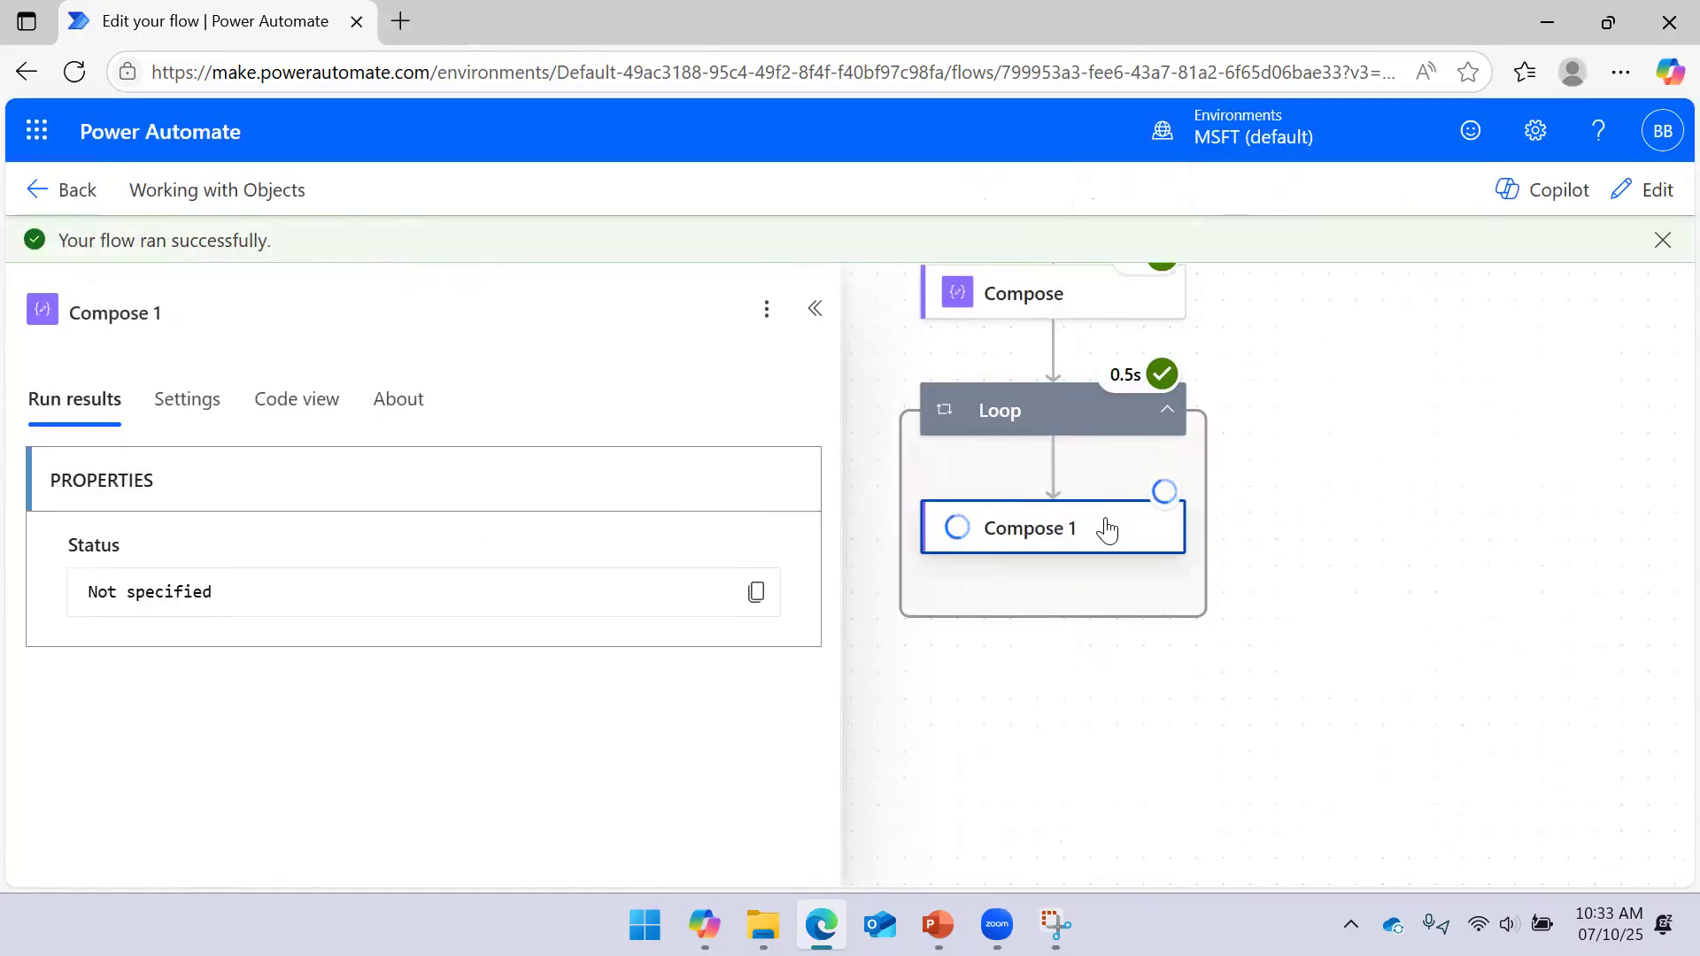
pyautogui.click(767, 479)
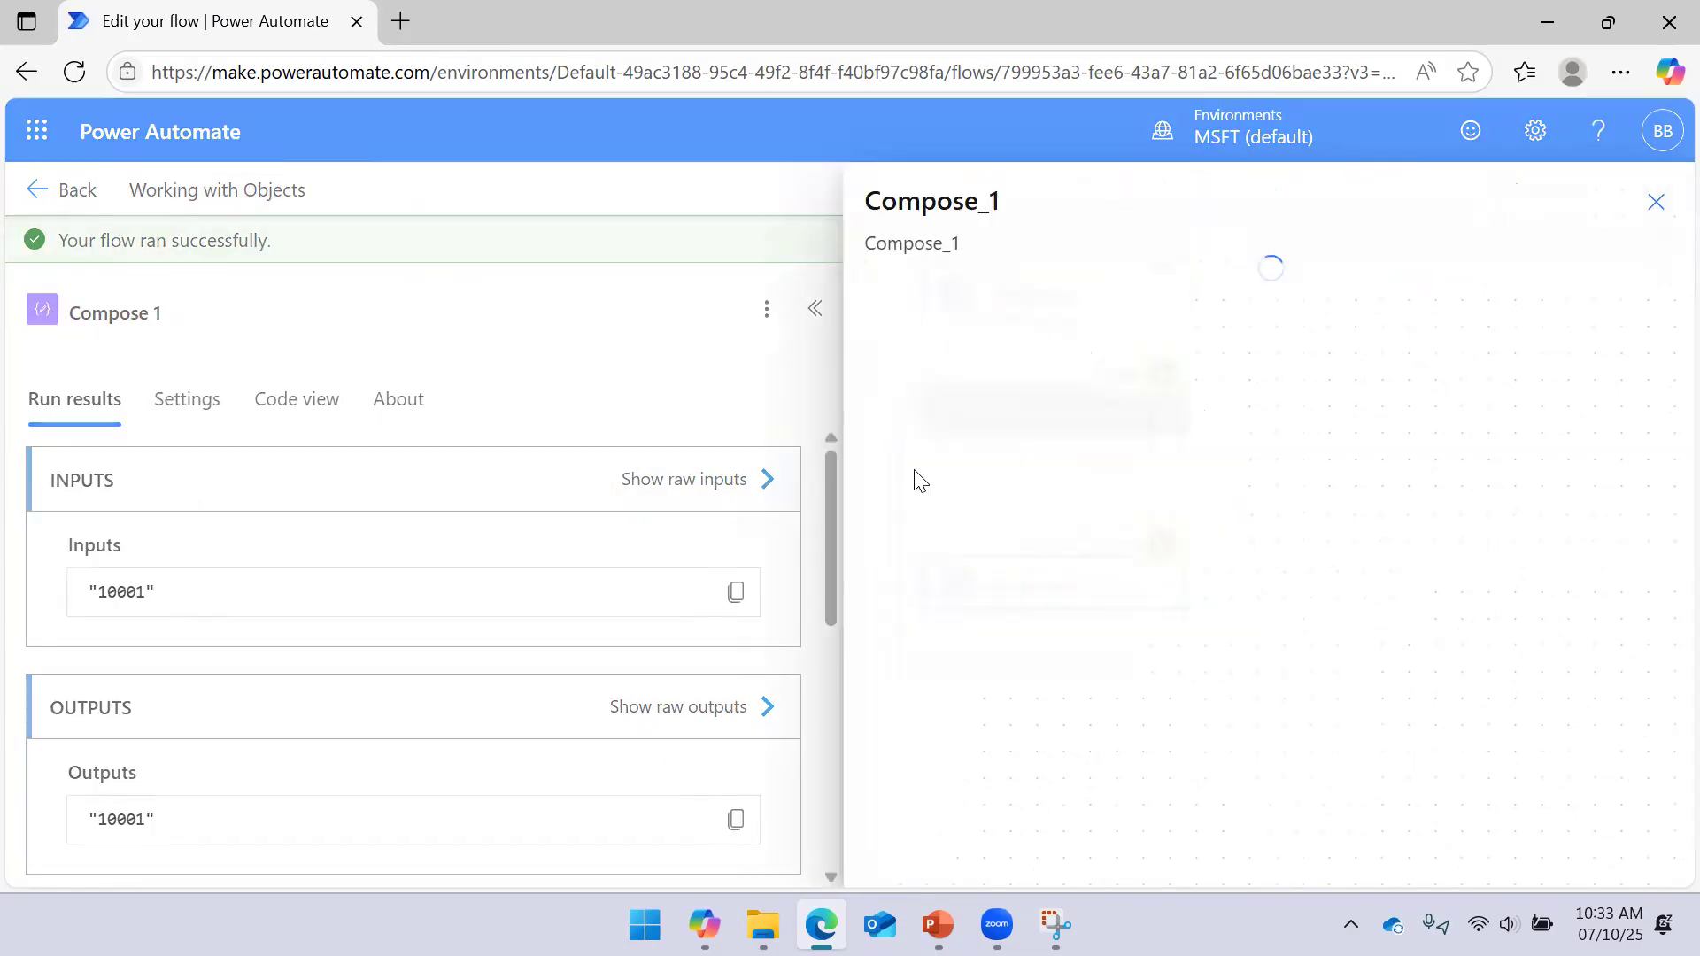
pyautogui.click(1632, 202)
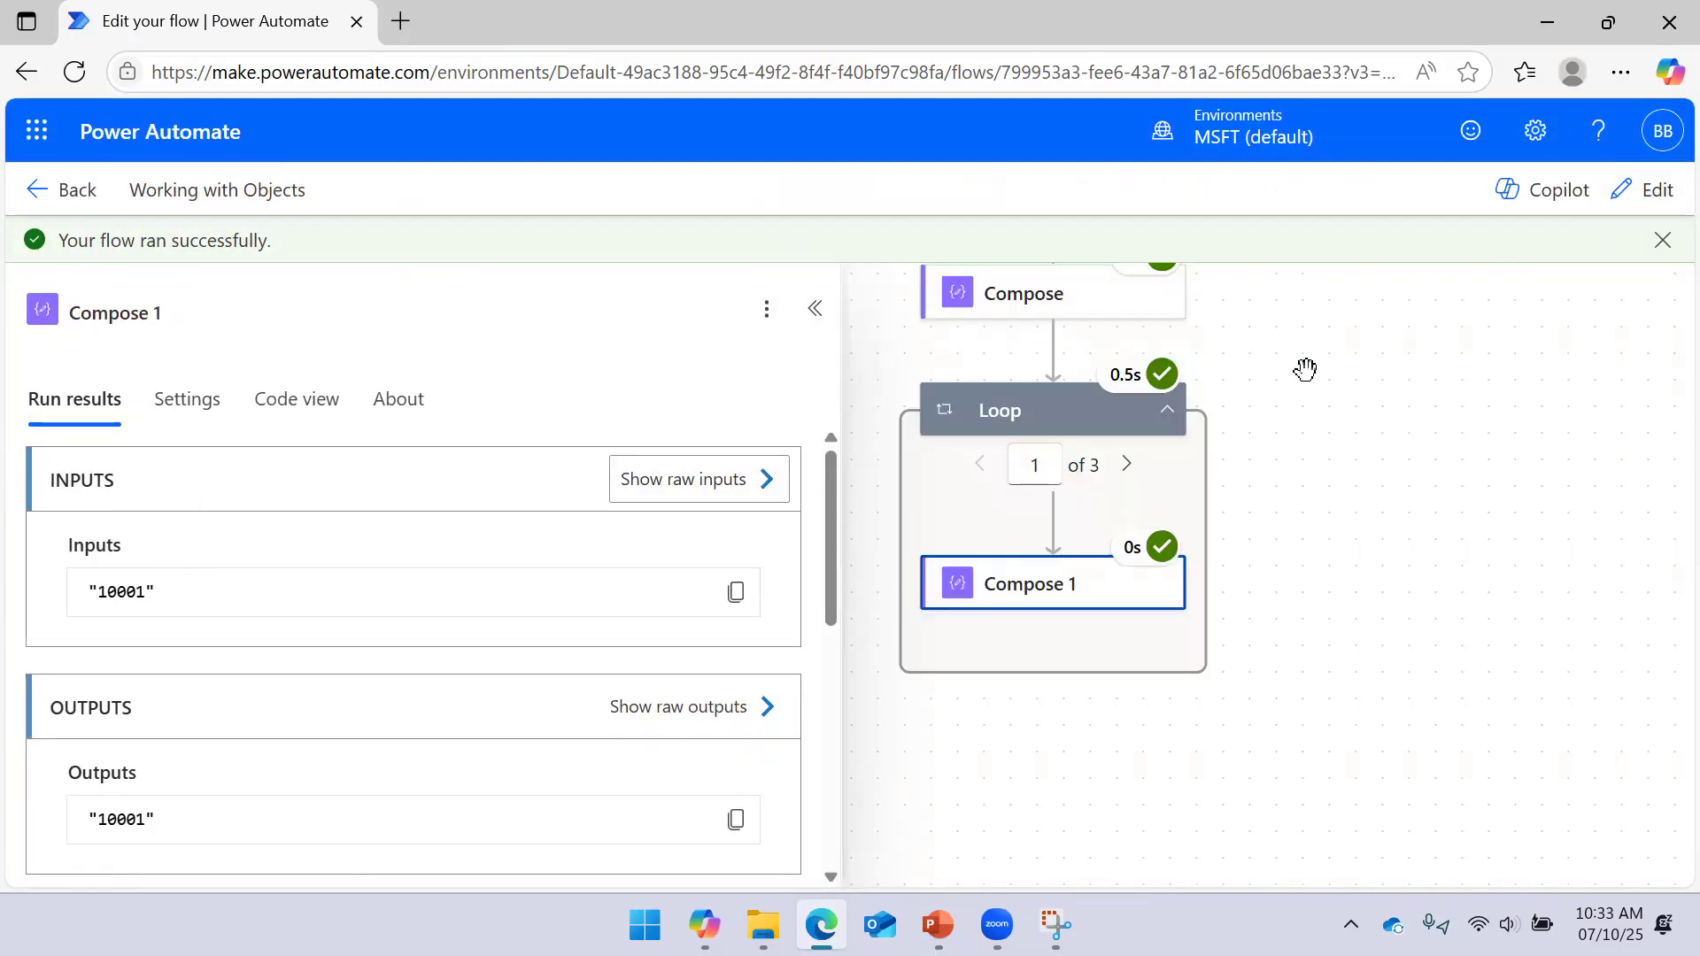
pyautogui.click(1645, 191)
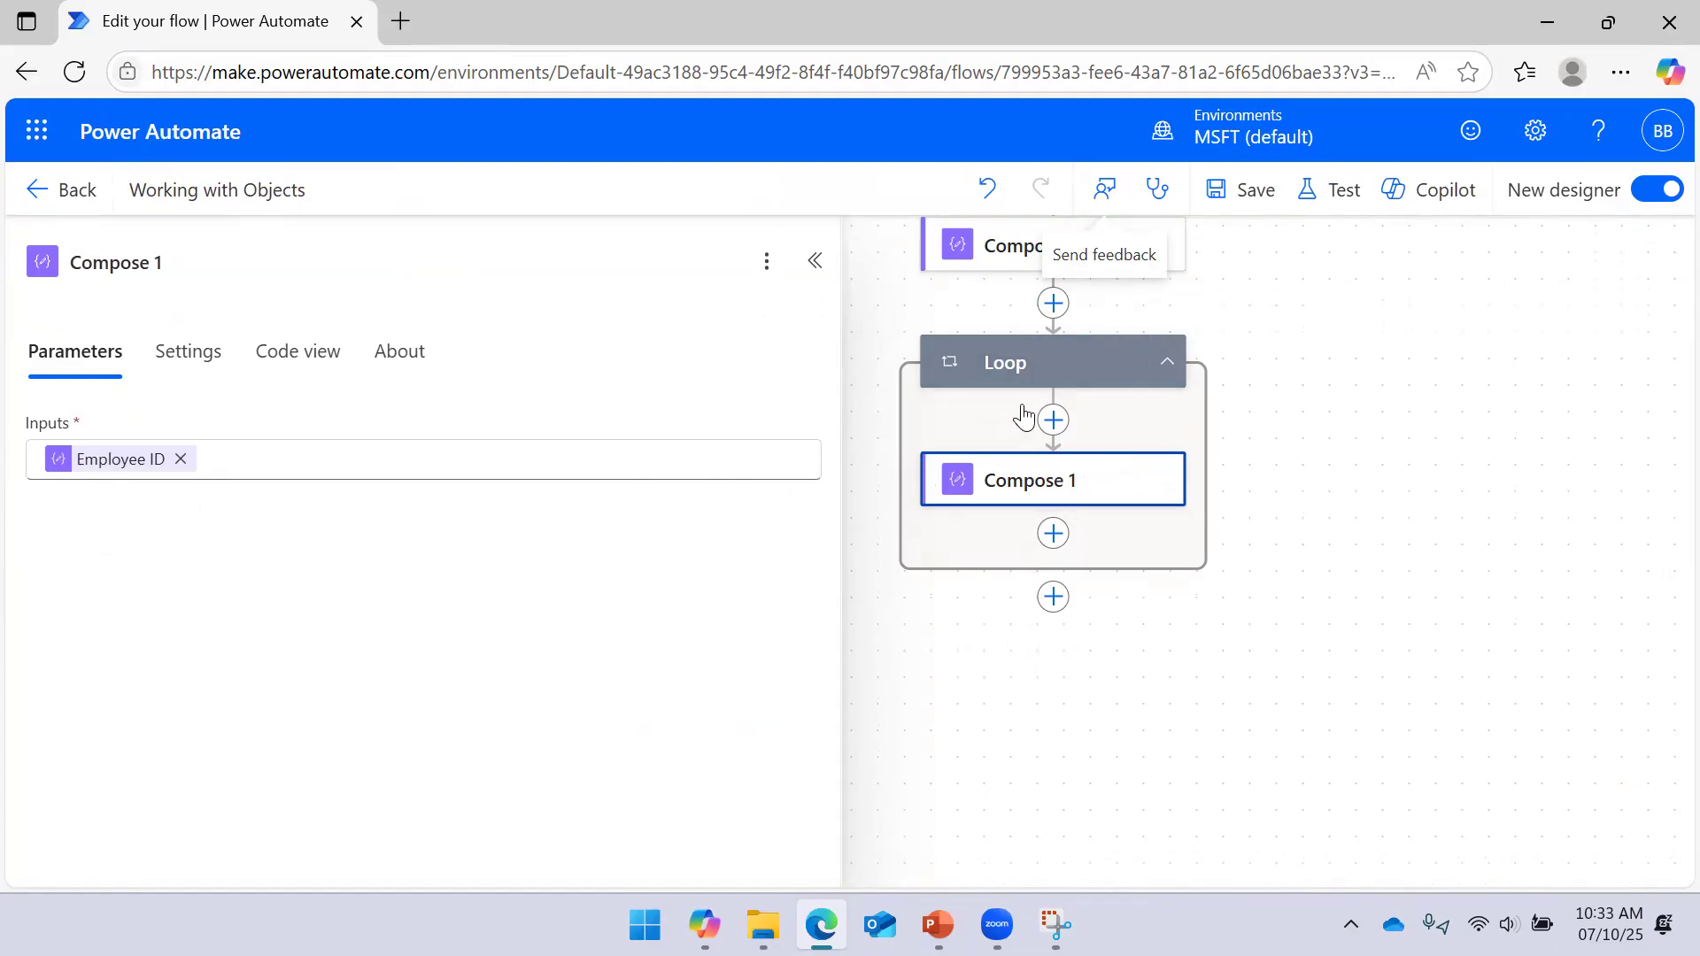
# Inspect the Compose and Loop step parameters, then bring up the PowerPoint slideshow
pyautogui.click(813, 262)
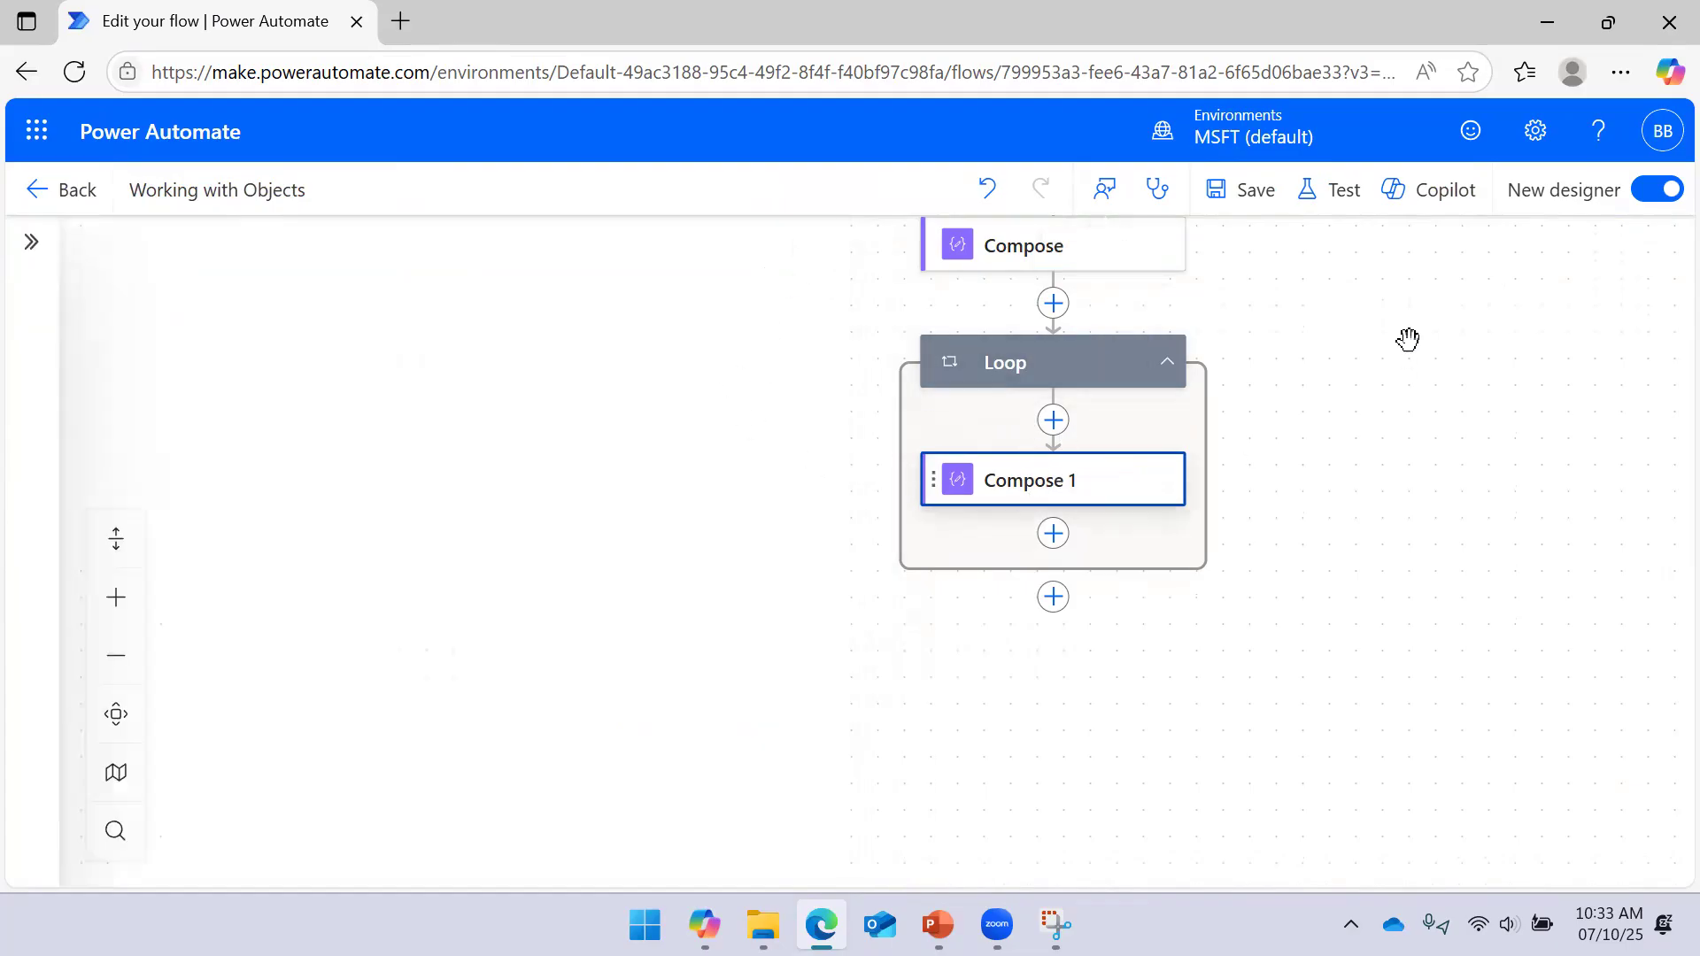
pyautogui.moveTo(1407, 339); pyautogui.dragTo(1257, 425)
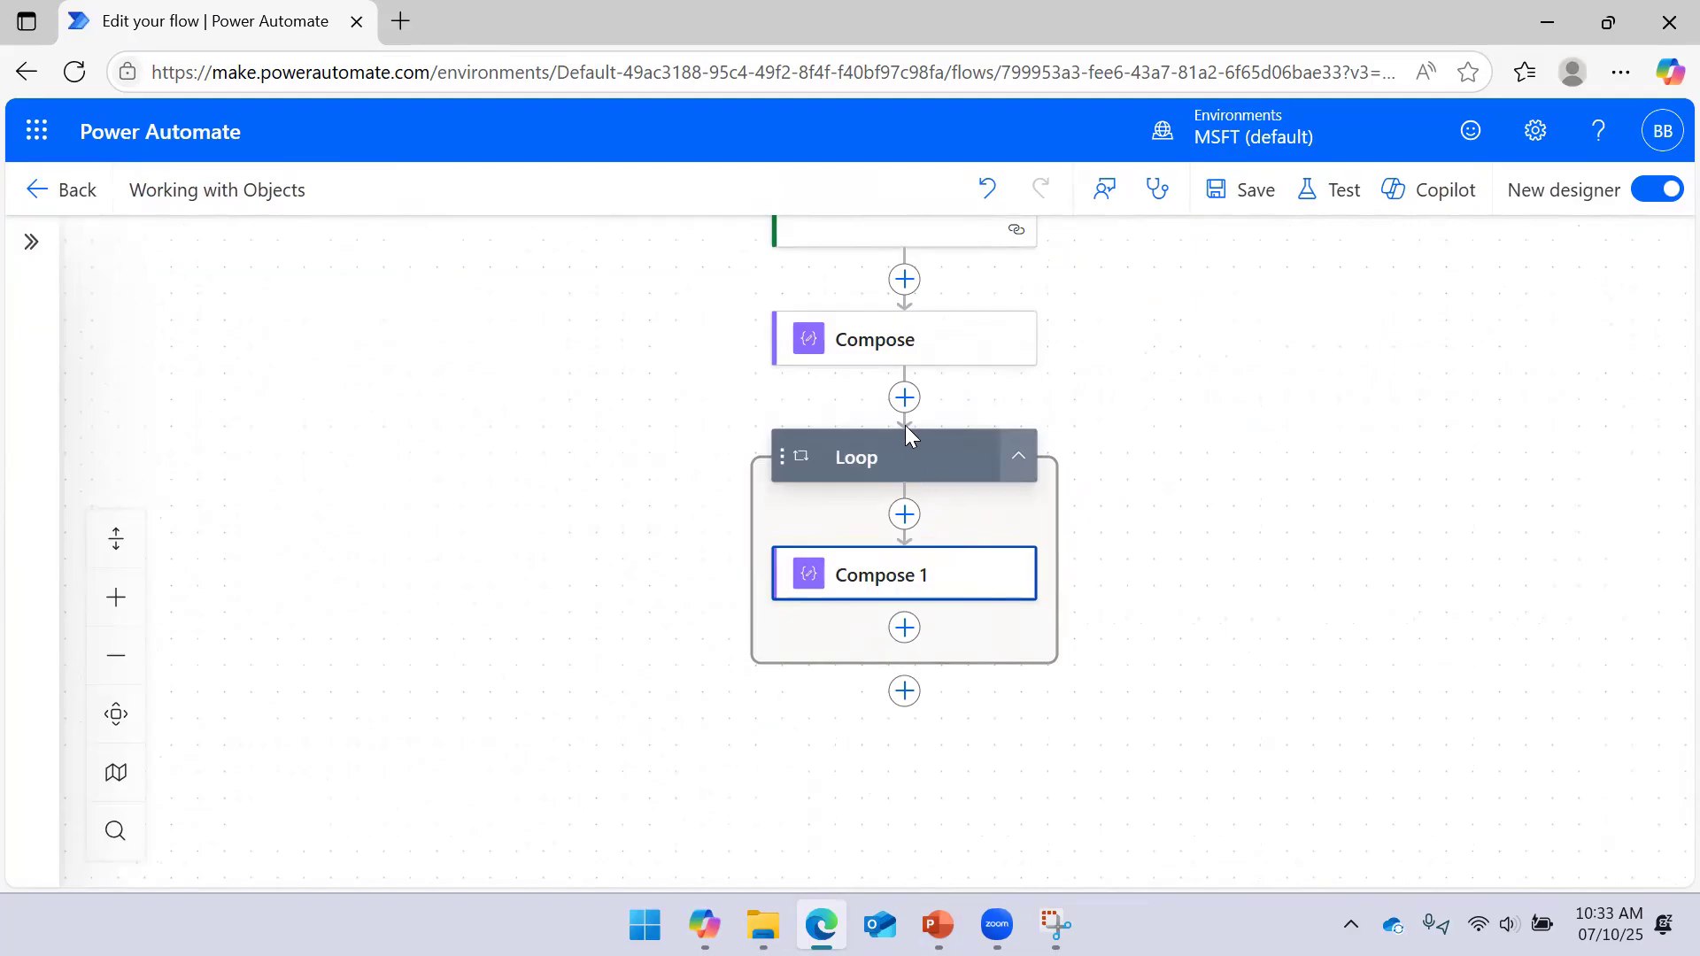
pyautogui.click(912, 351)
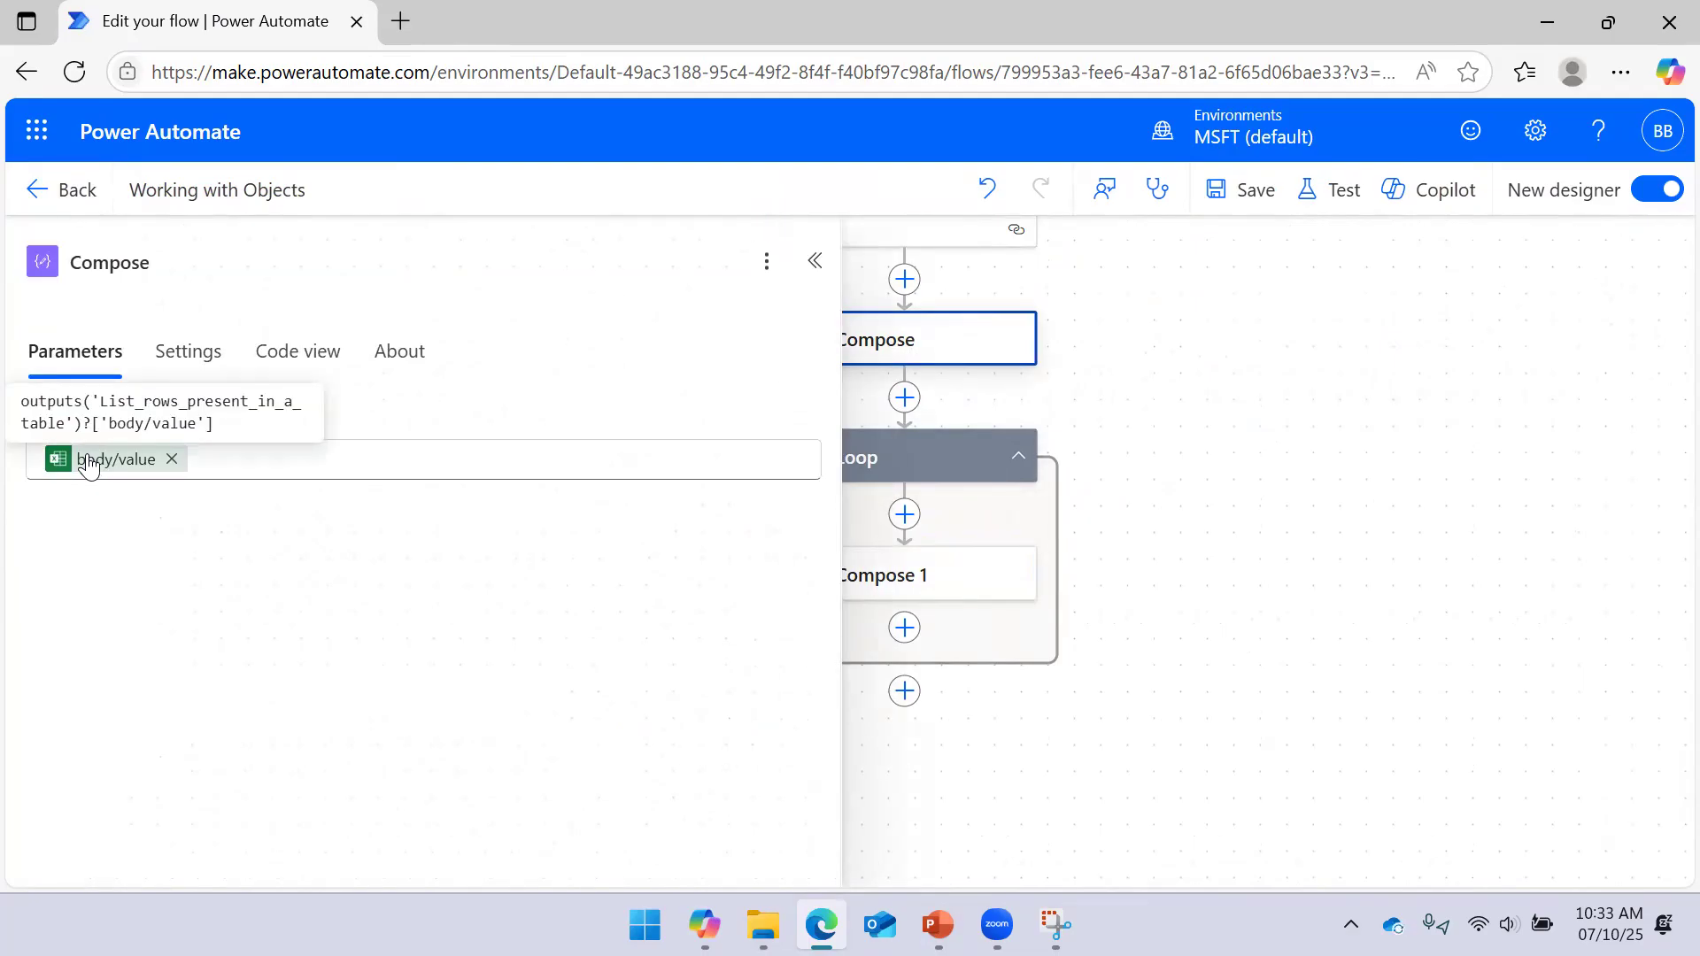
pyautogui.click(990, 368)
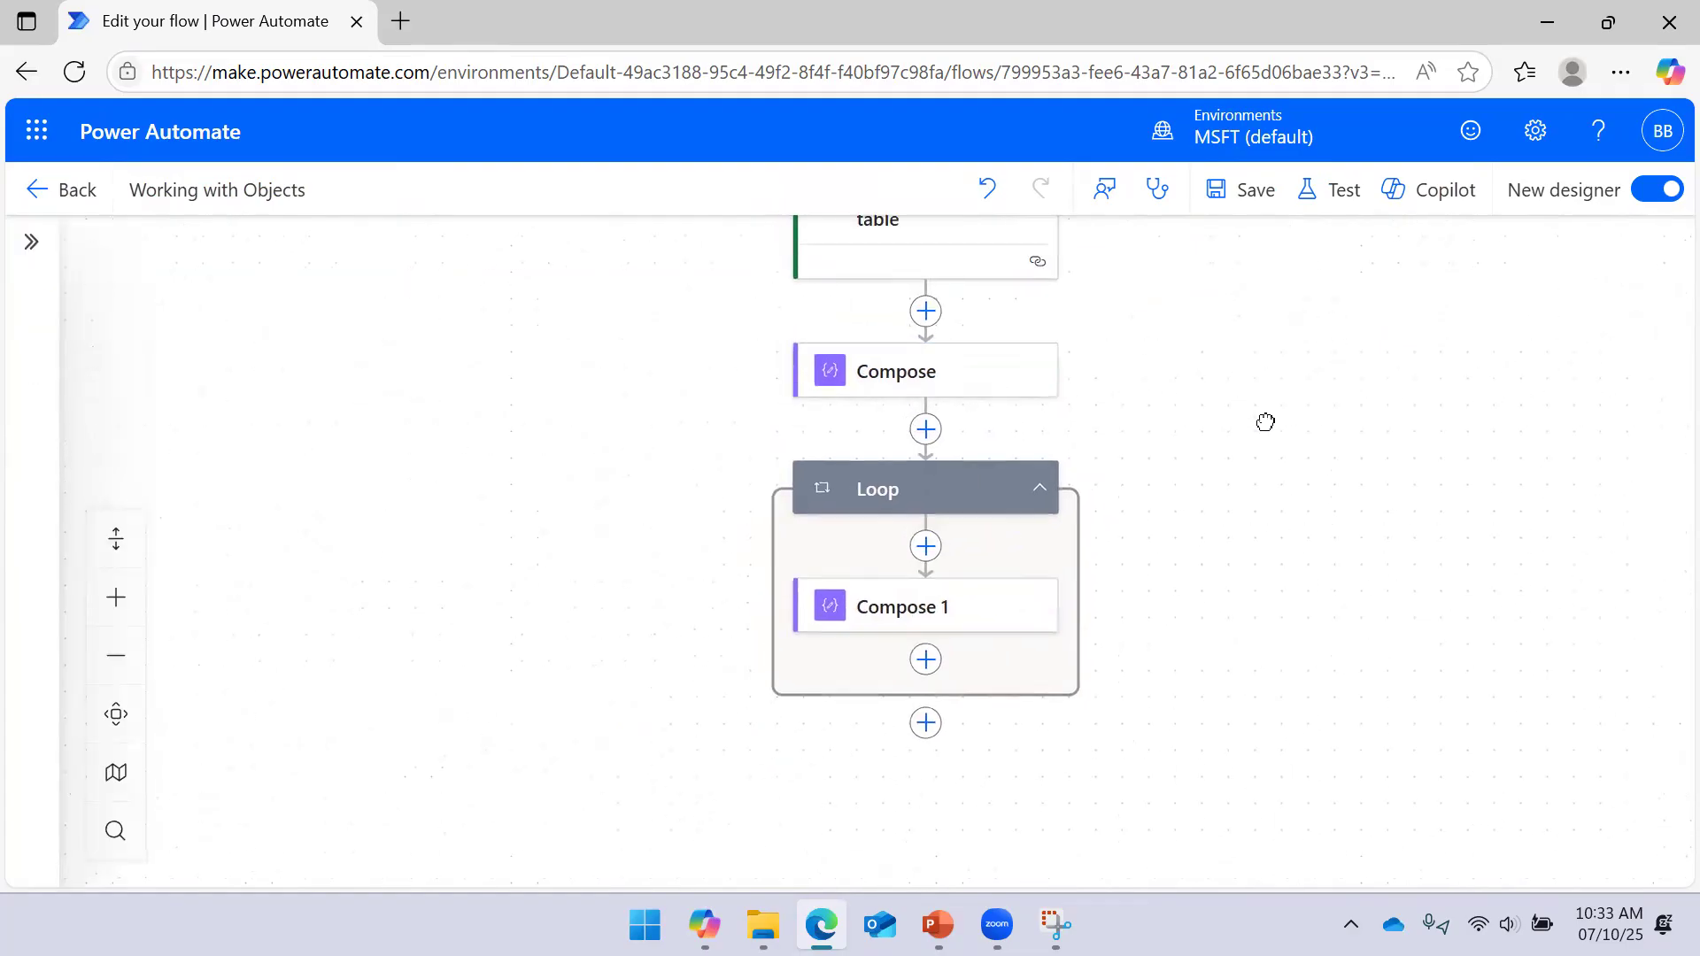
pyautogui.click(933, 501)
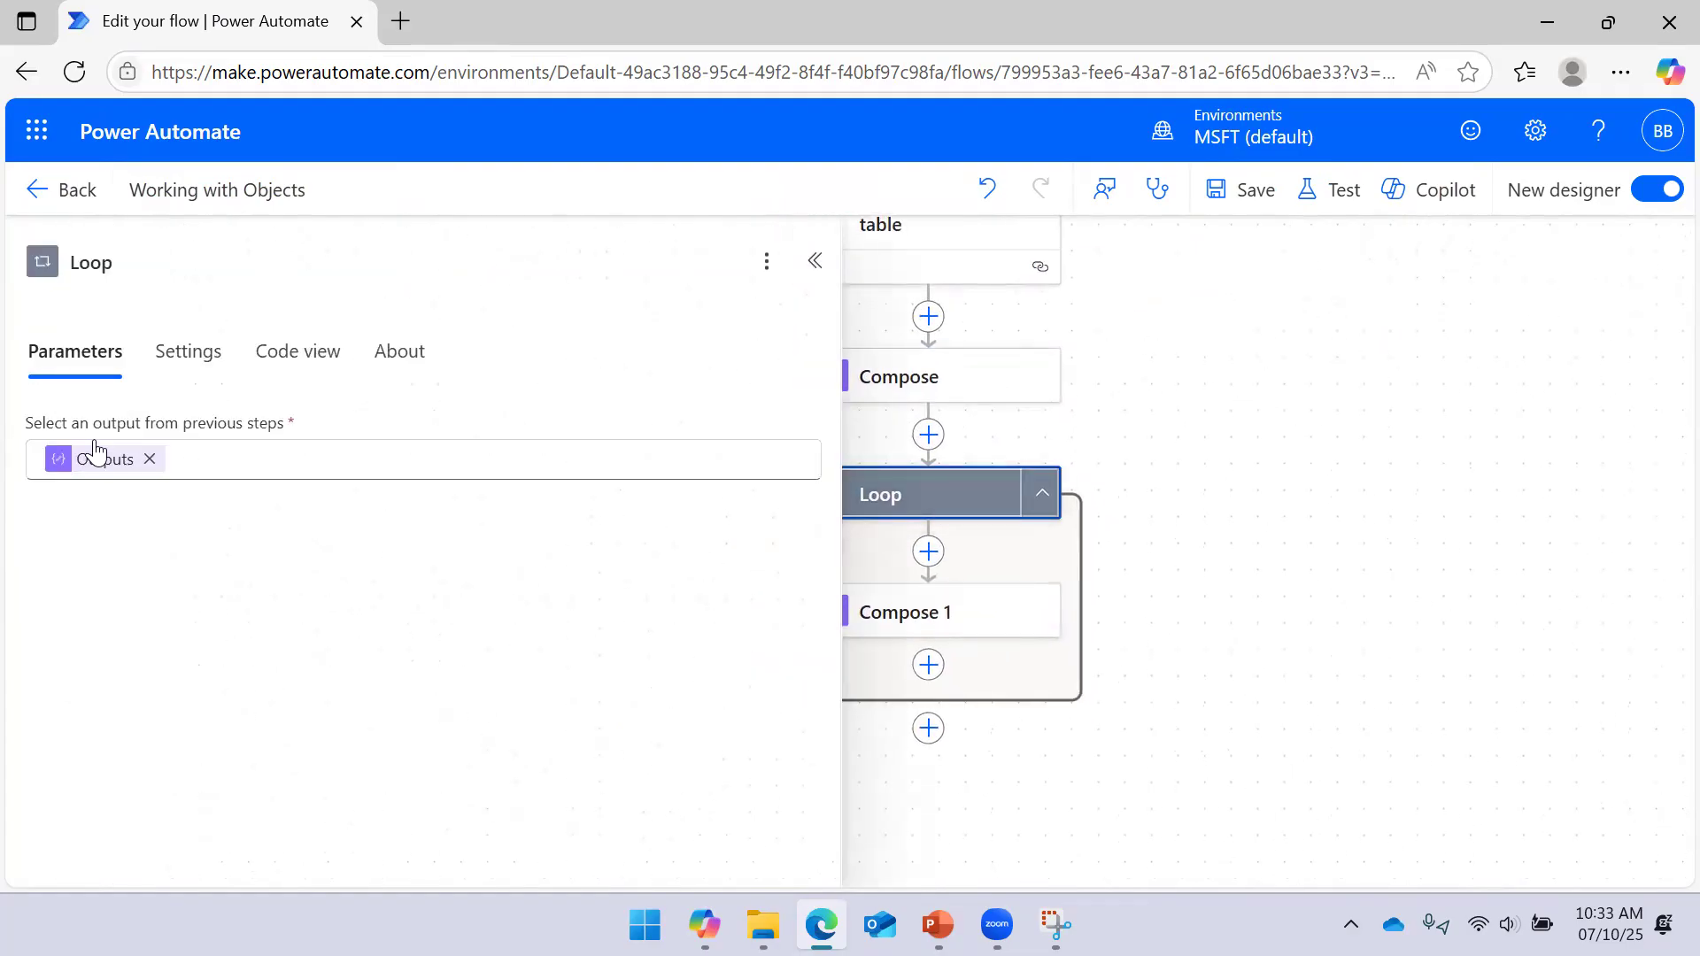
pyautogui.click(1220, 420)
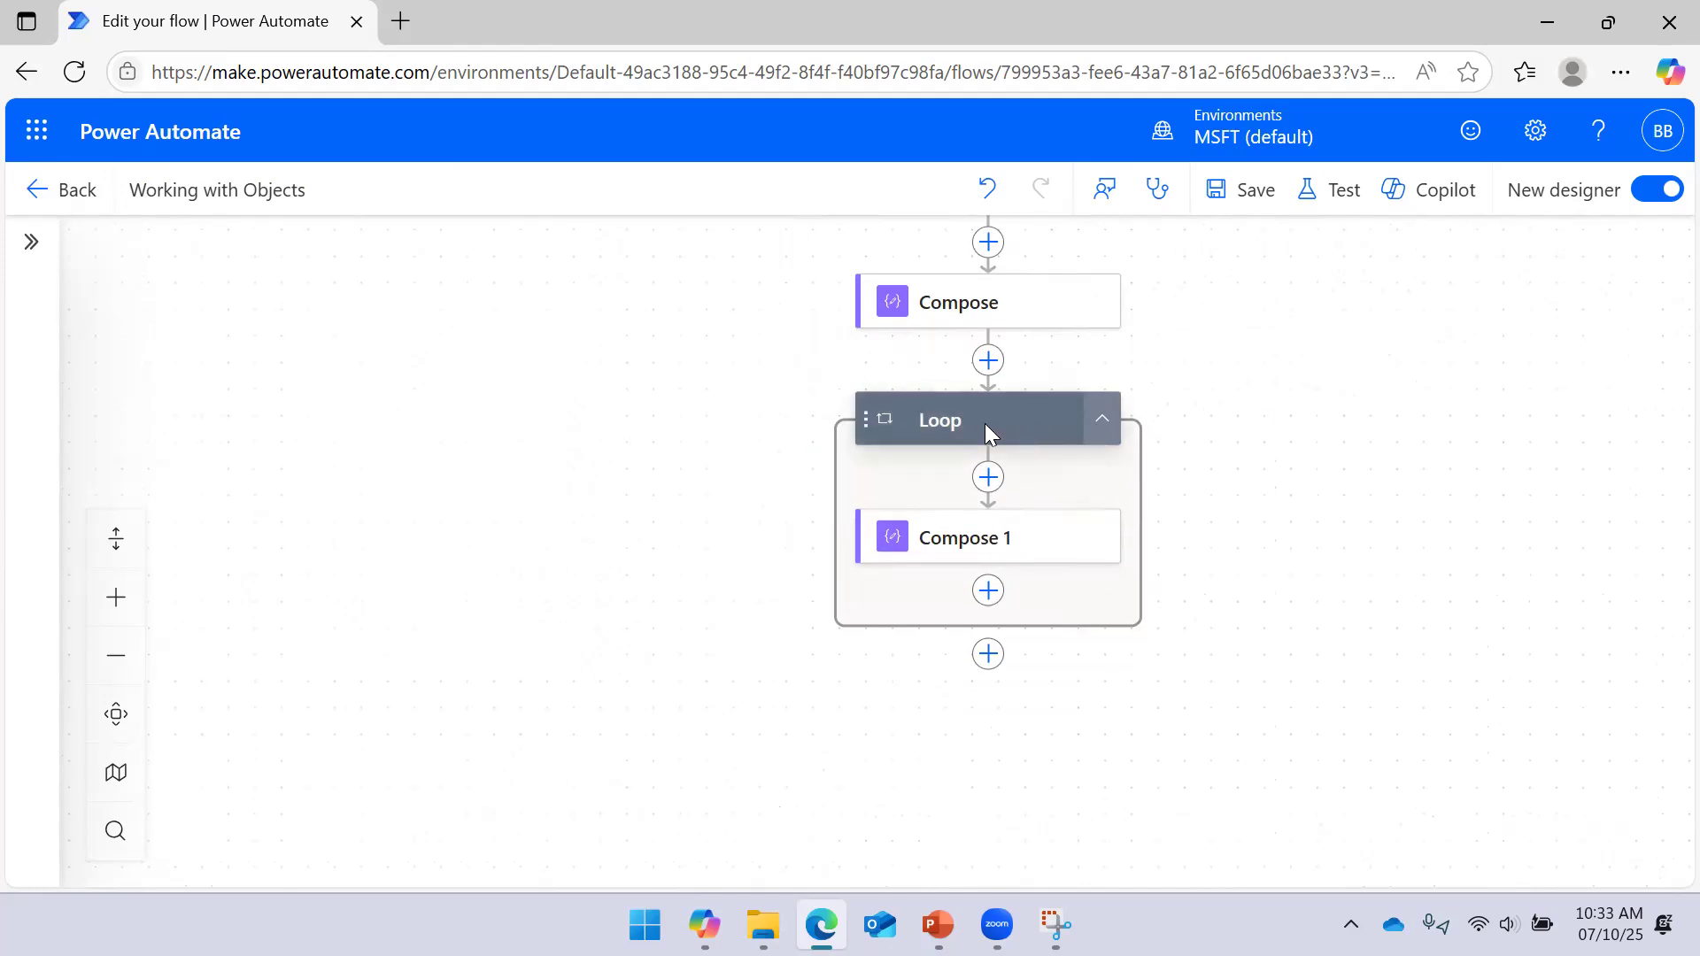
pyautogui.click(937, 924)
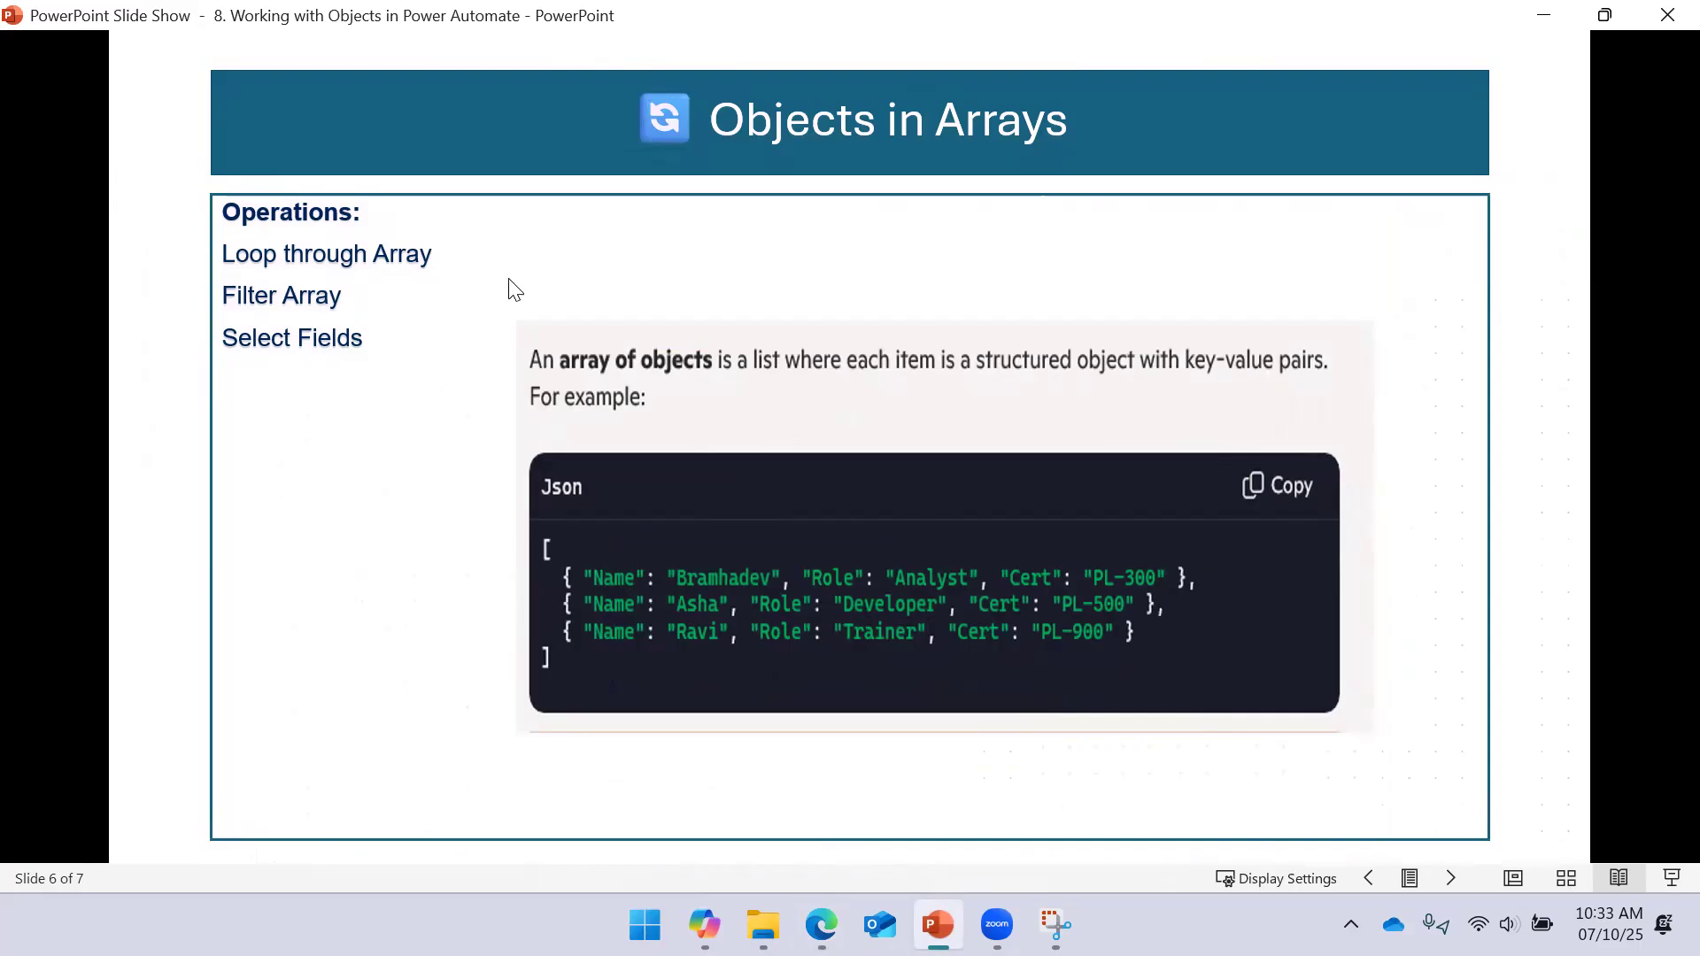
# Minimize the slideshow, show the 'Objects in Arrays' slide again, then minimize it
pyautogui.click(1543, 18)
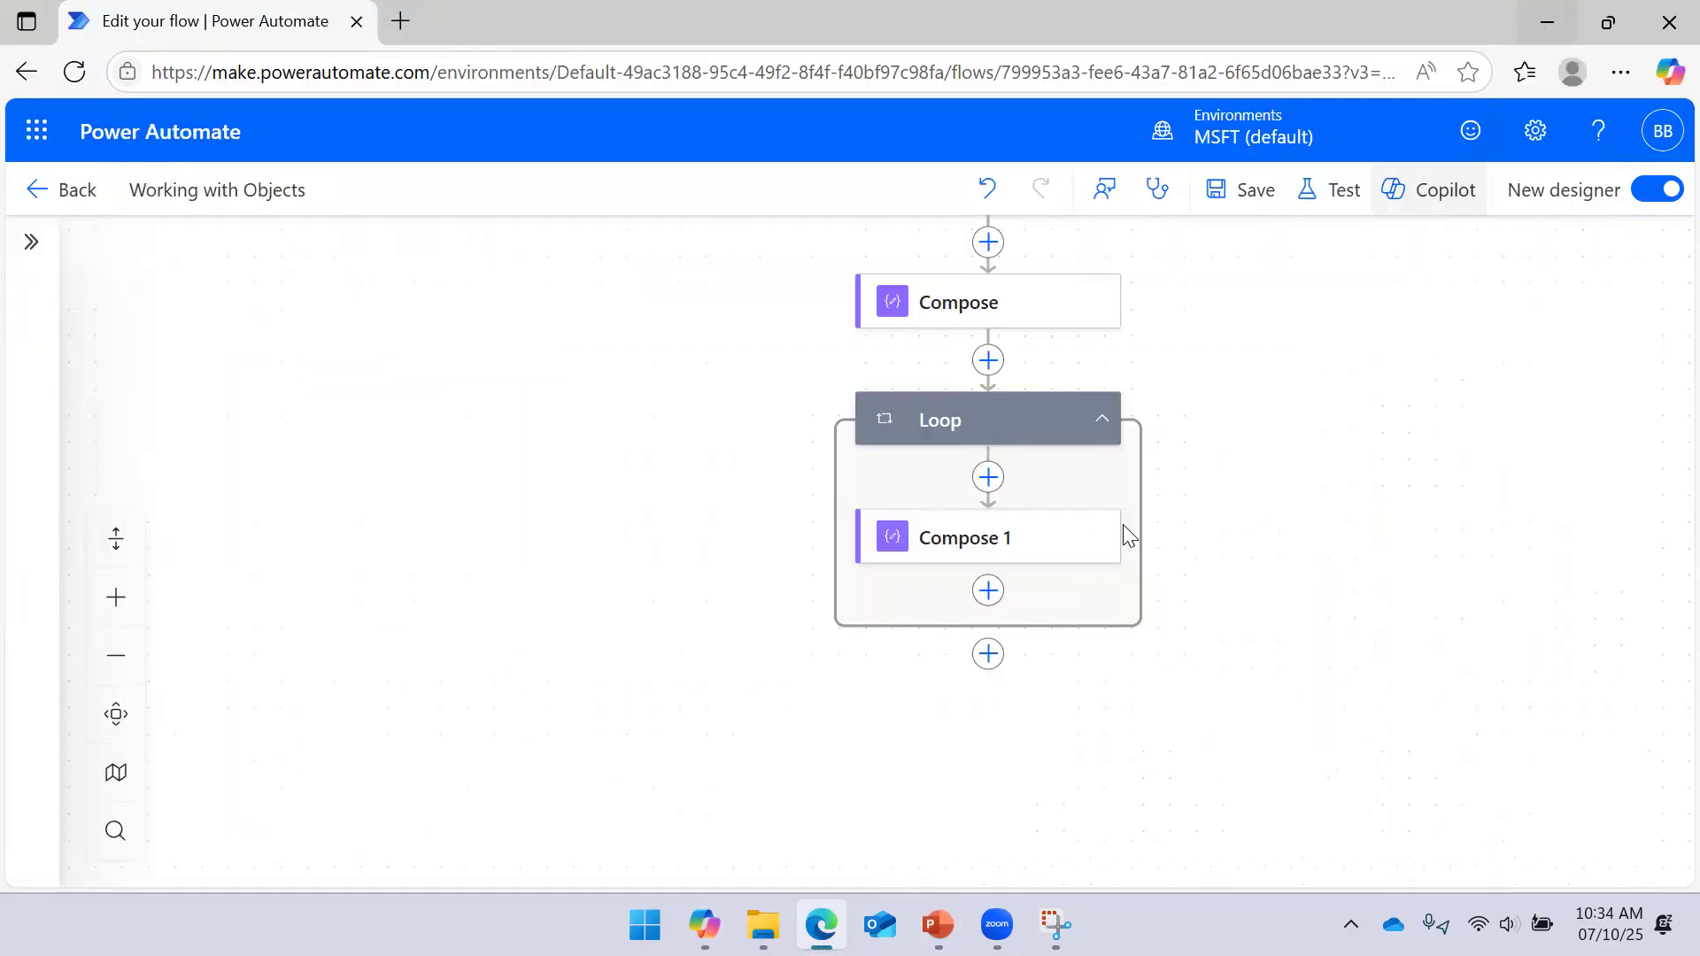
pyautogui.click(937, 924)
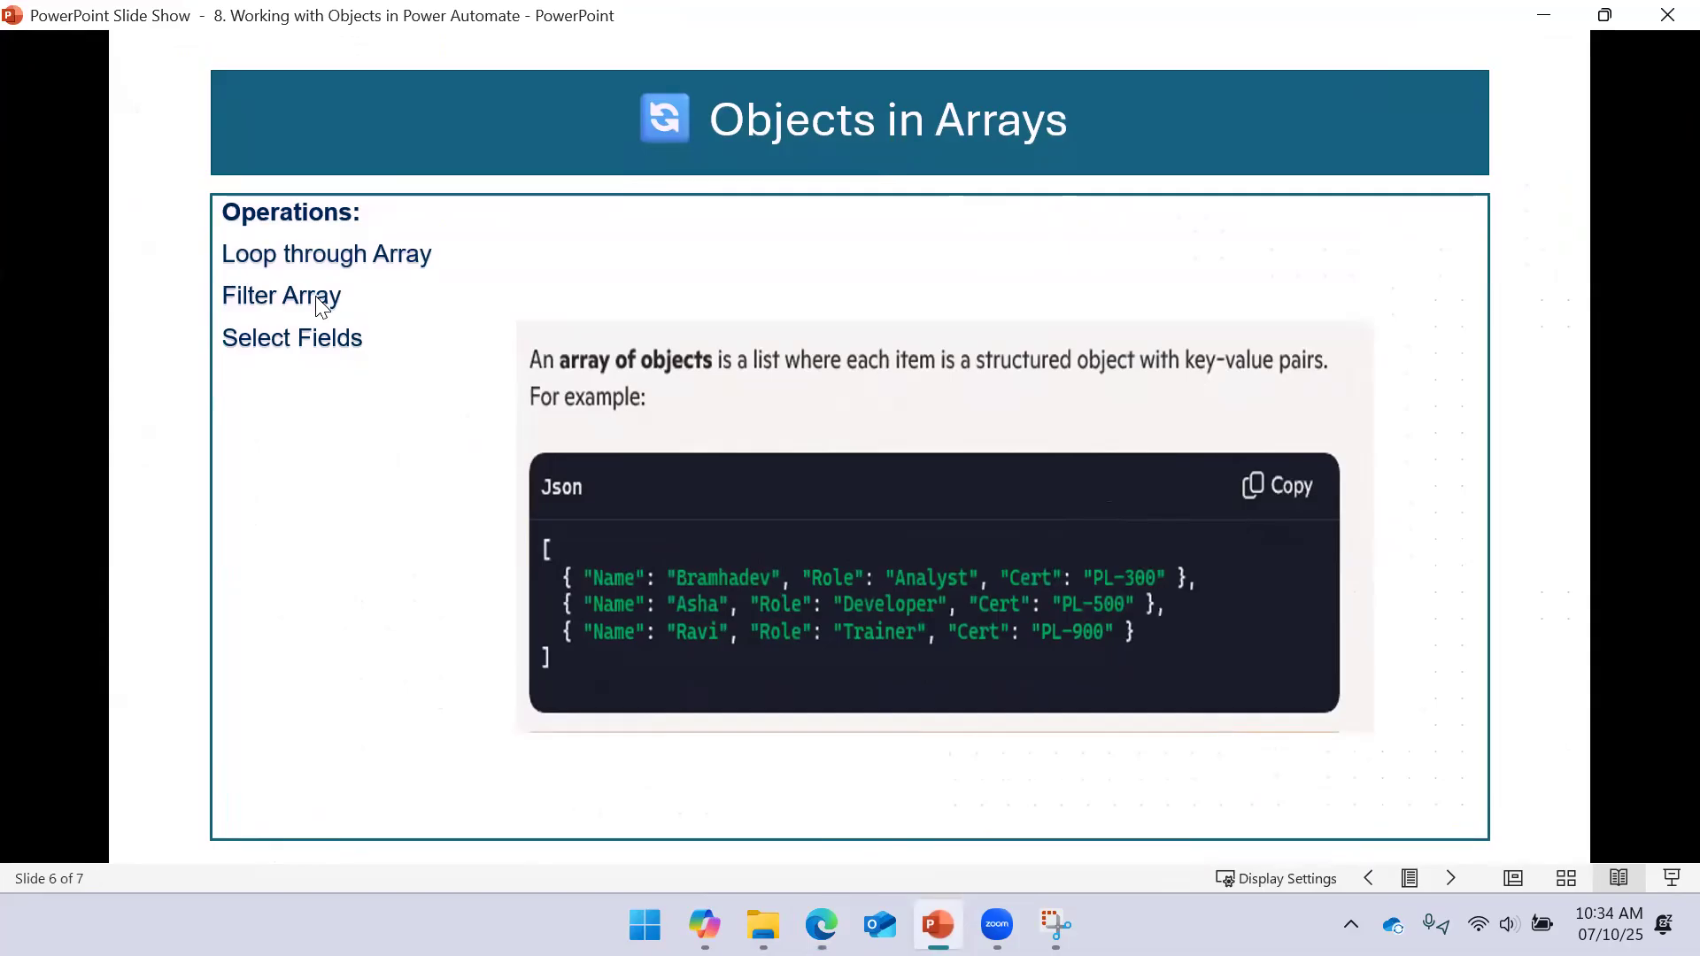
pyautogui.click(1543, 15)
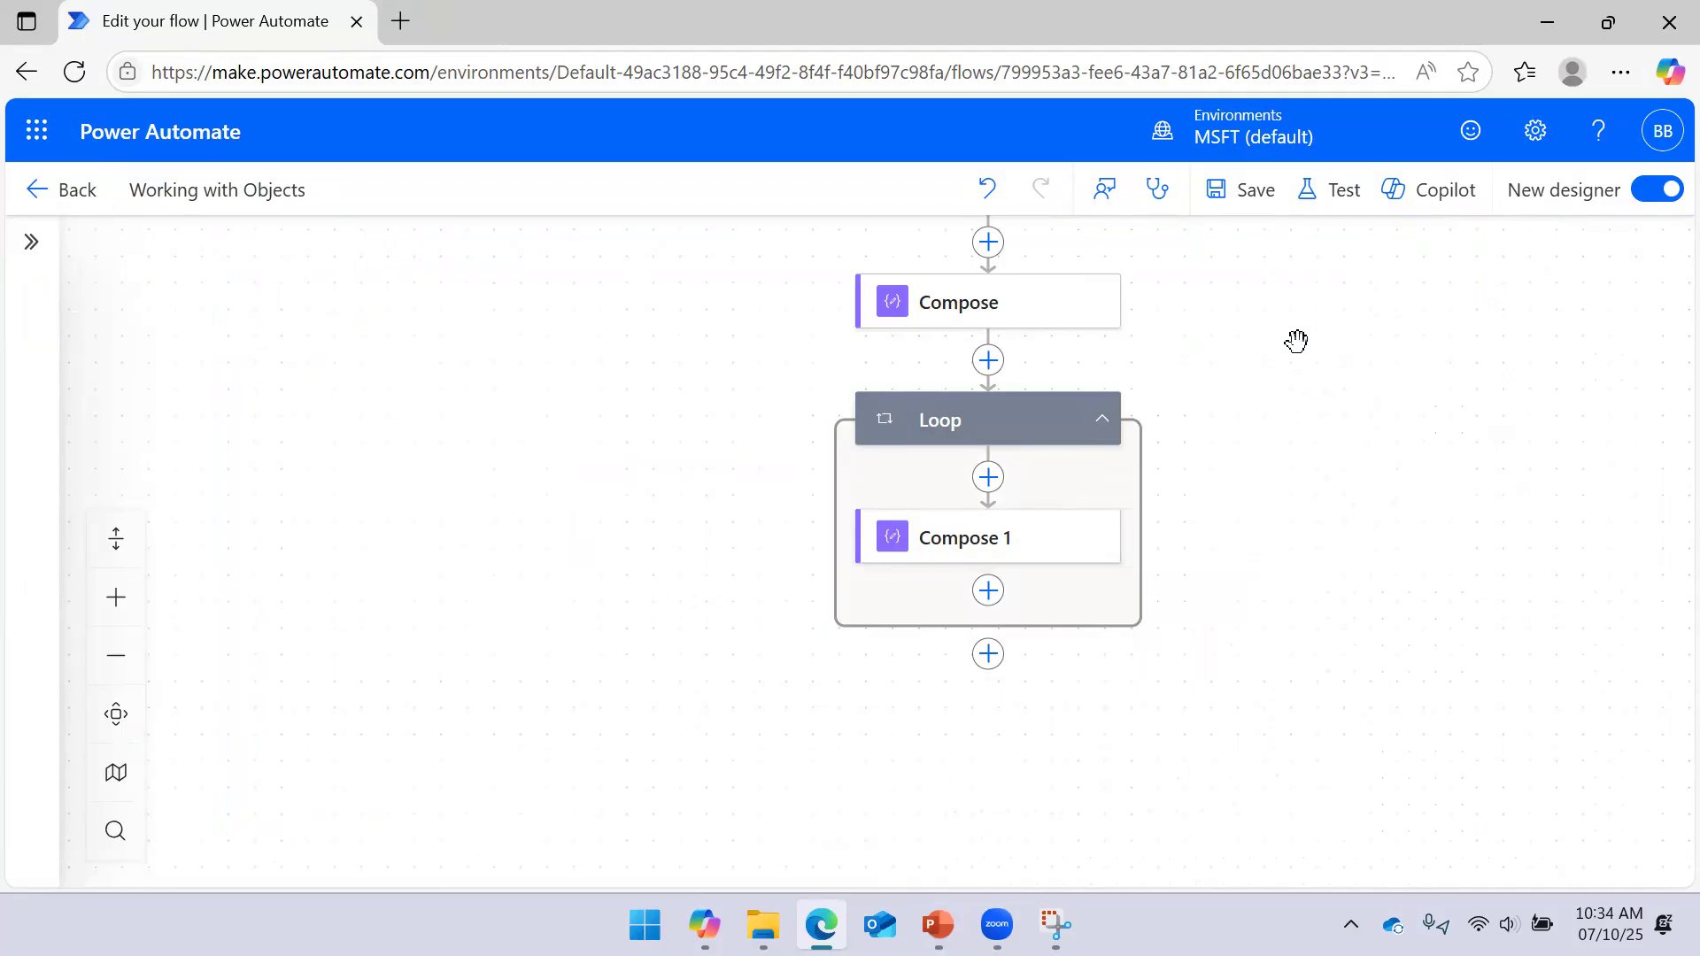
pyautogui.scroll(3, 1275, 372)
# Delete the Loop step together with the Compose 1 action inside it
pyautogui.click(1008, 341)
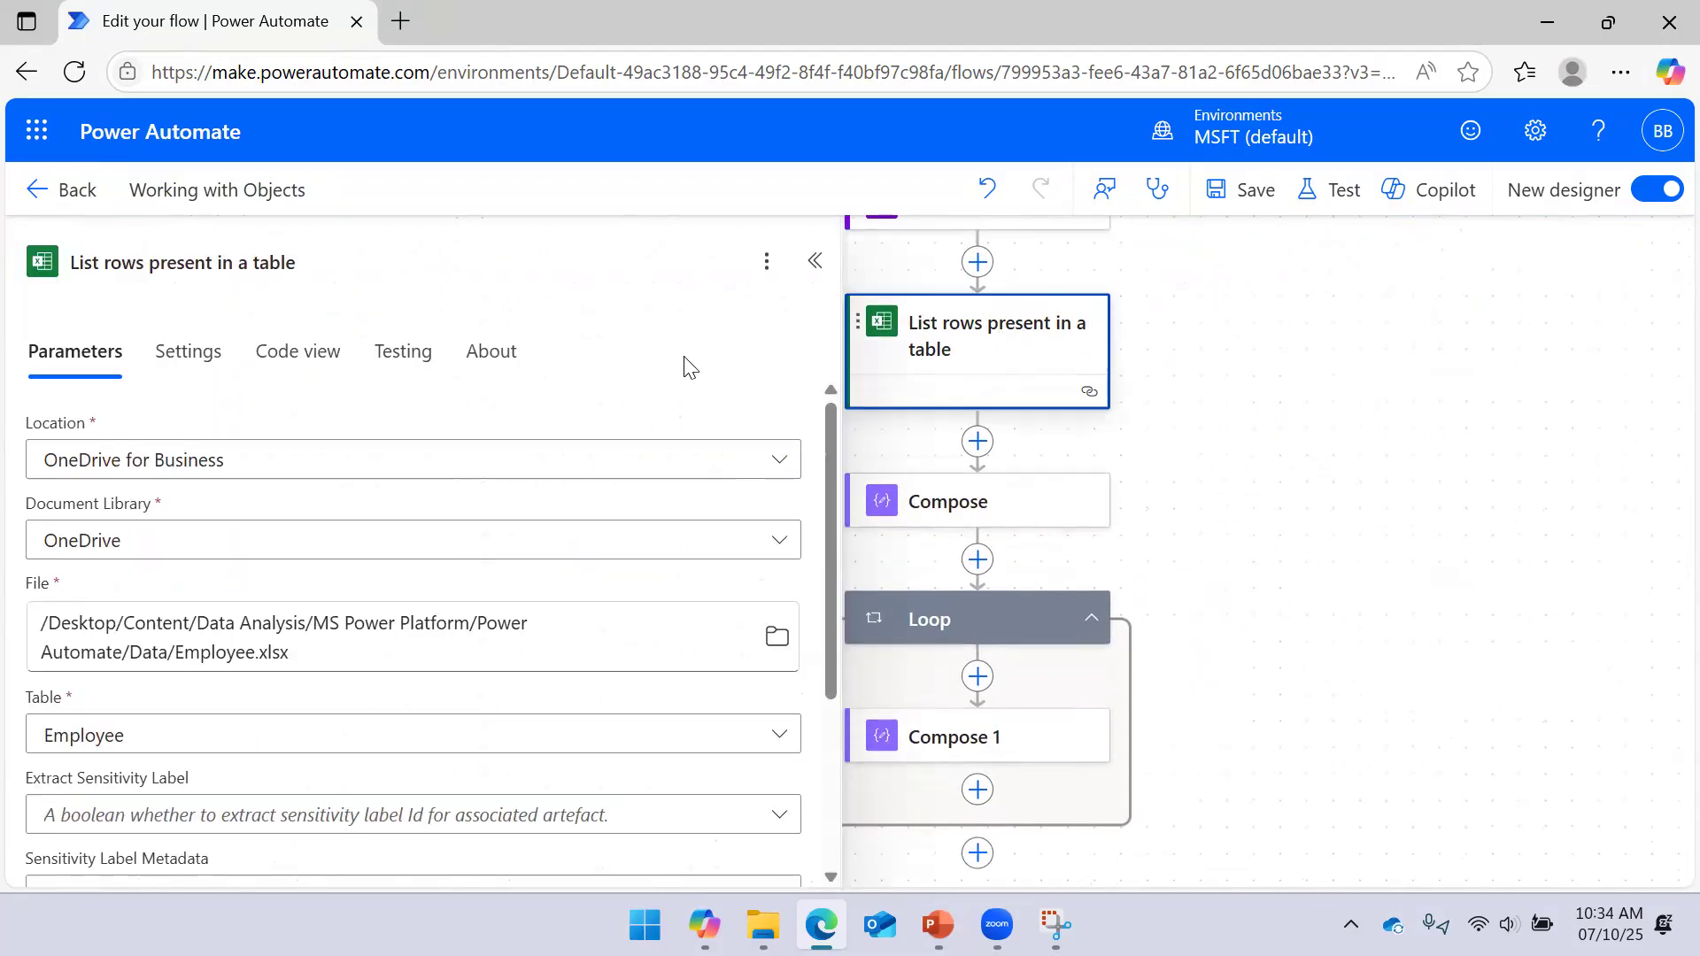
pyautogui.click(1403, 485)
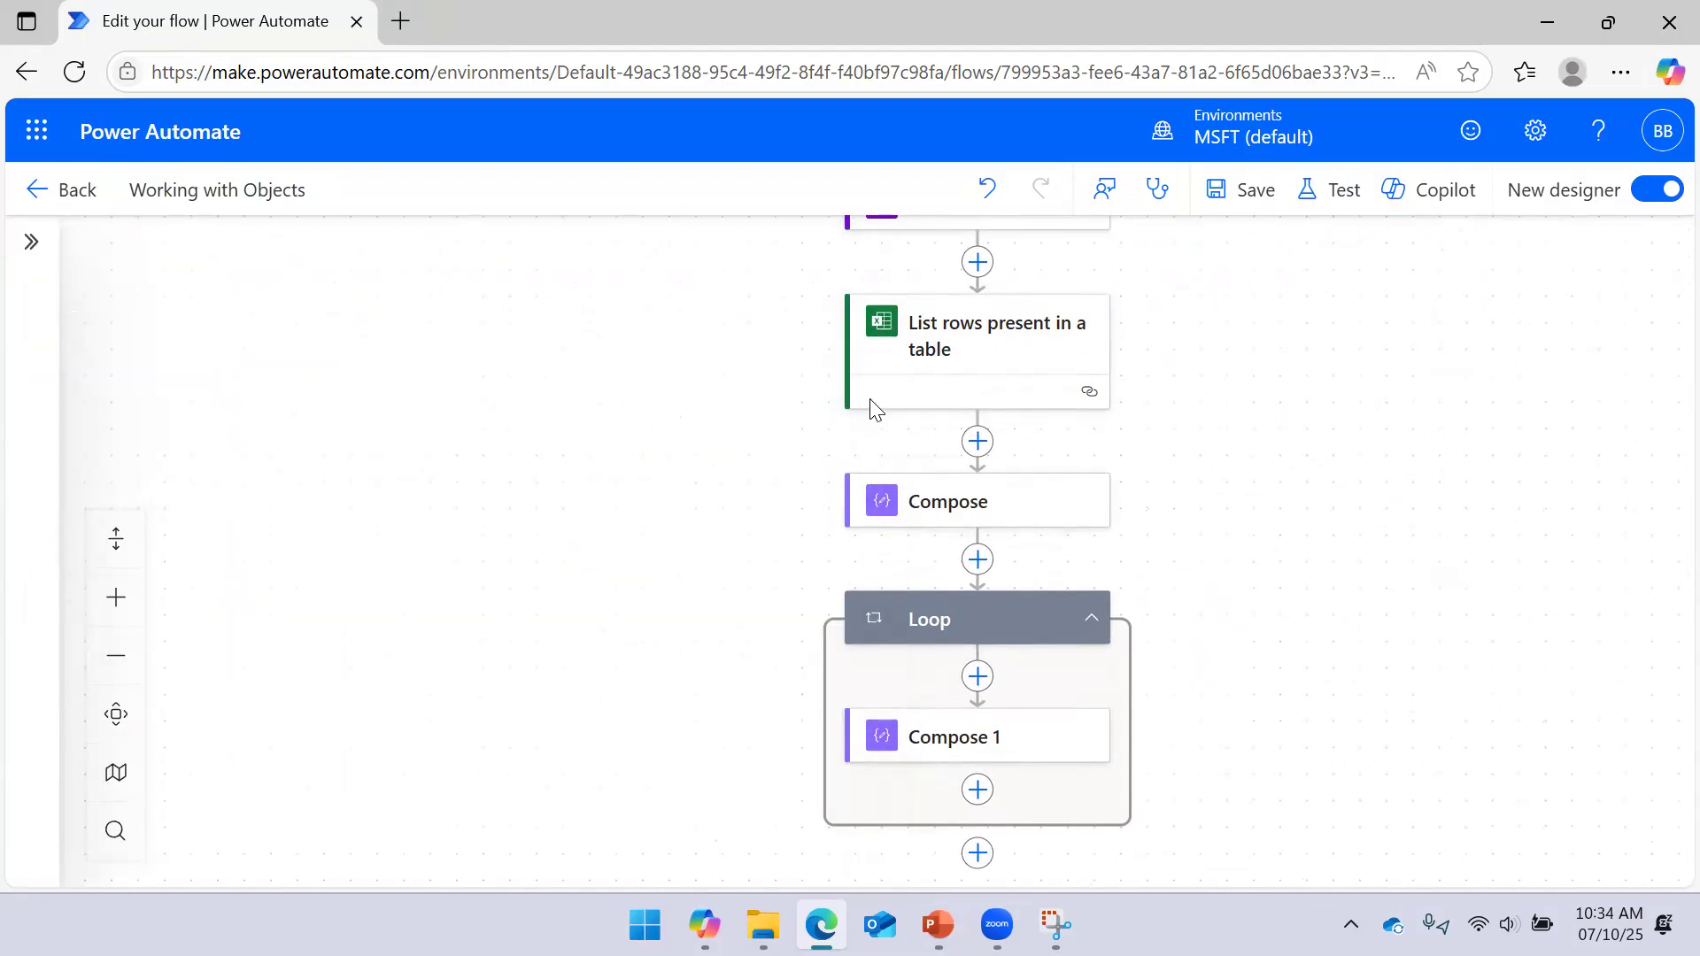
pyautogui.scroll(-2, 1266, 496)
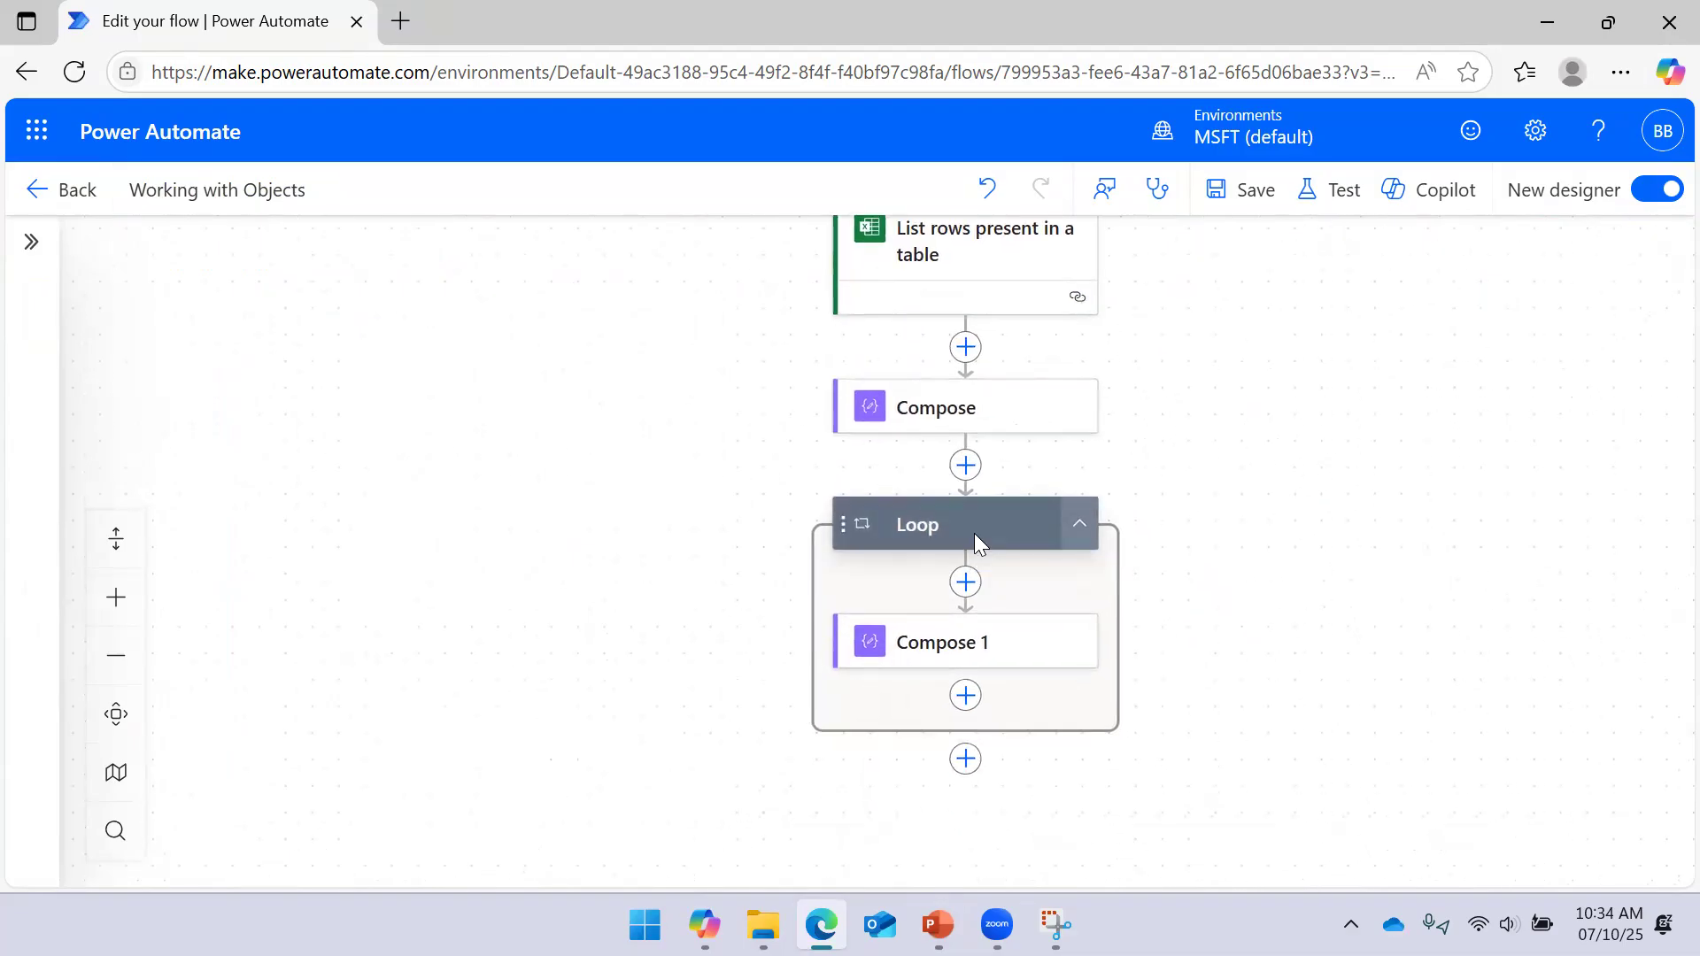
pyautogui.rightClick(981, 533)
pyautogui.click(1050, 549)
pyautogui.click(1144, 561)
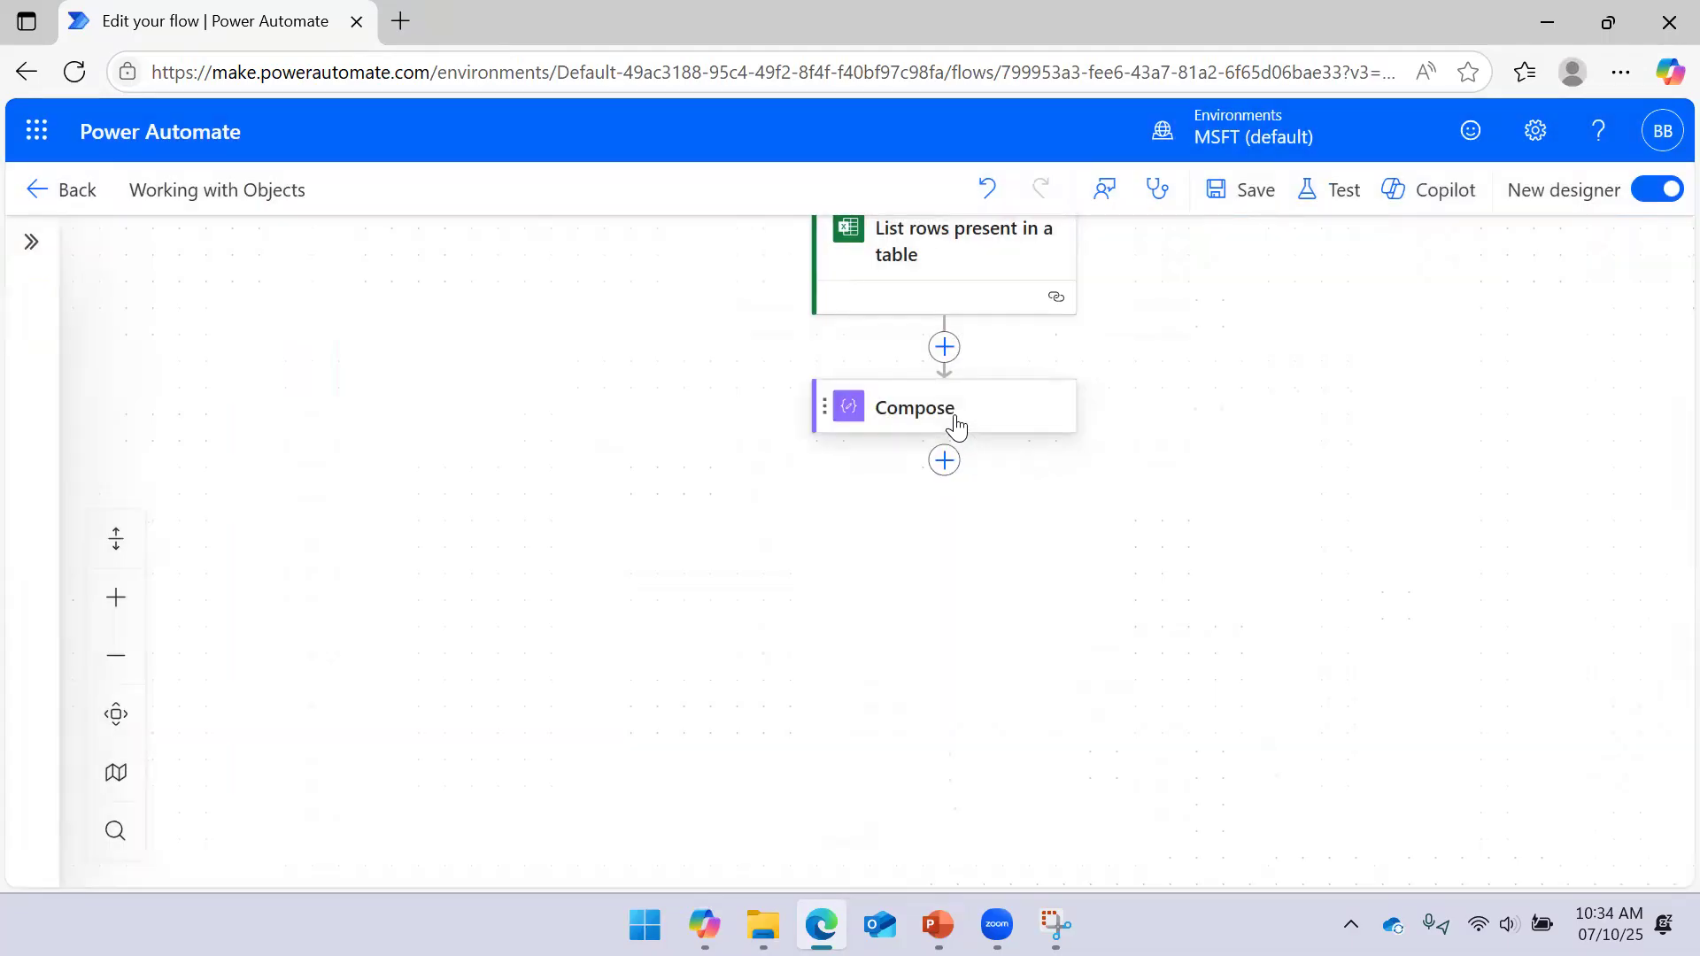
# Delete the remaining Compose step
pyautogui.rightClick(957, 426)
pyautogui.click(983, 440)
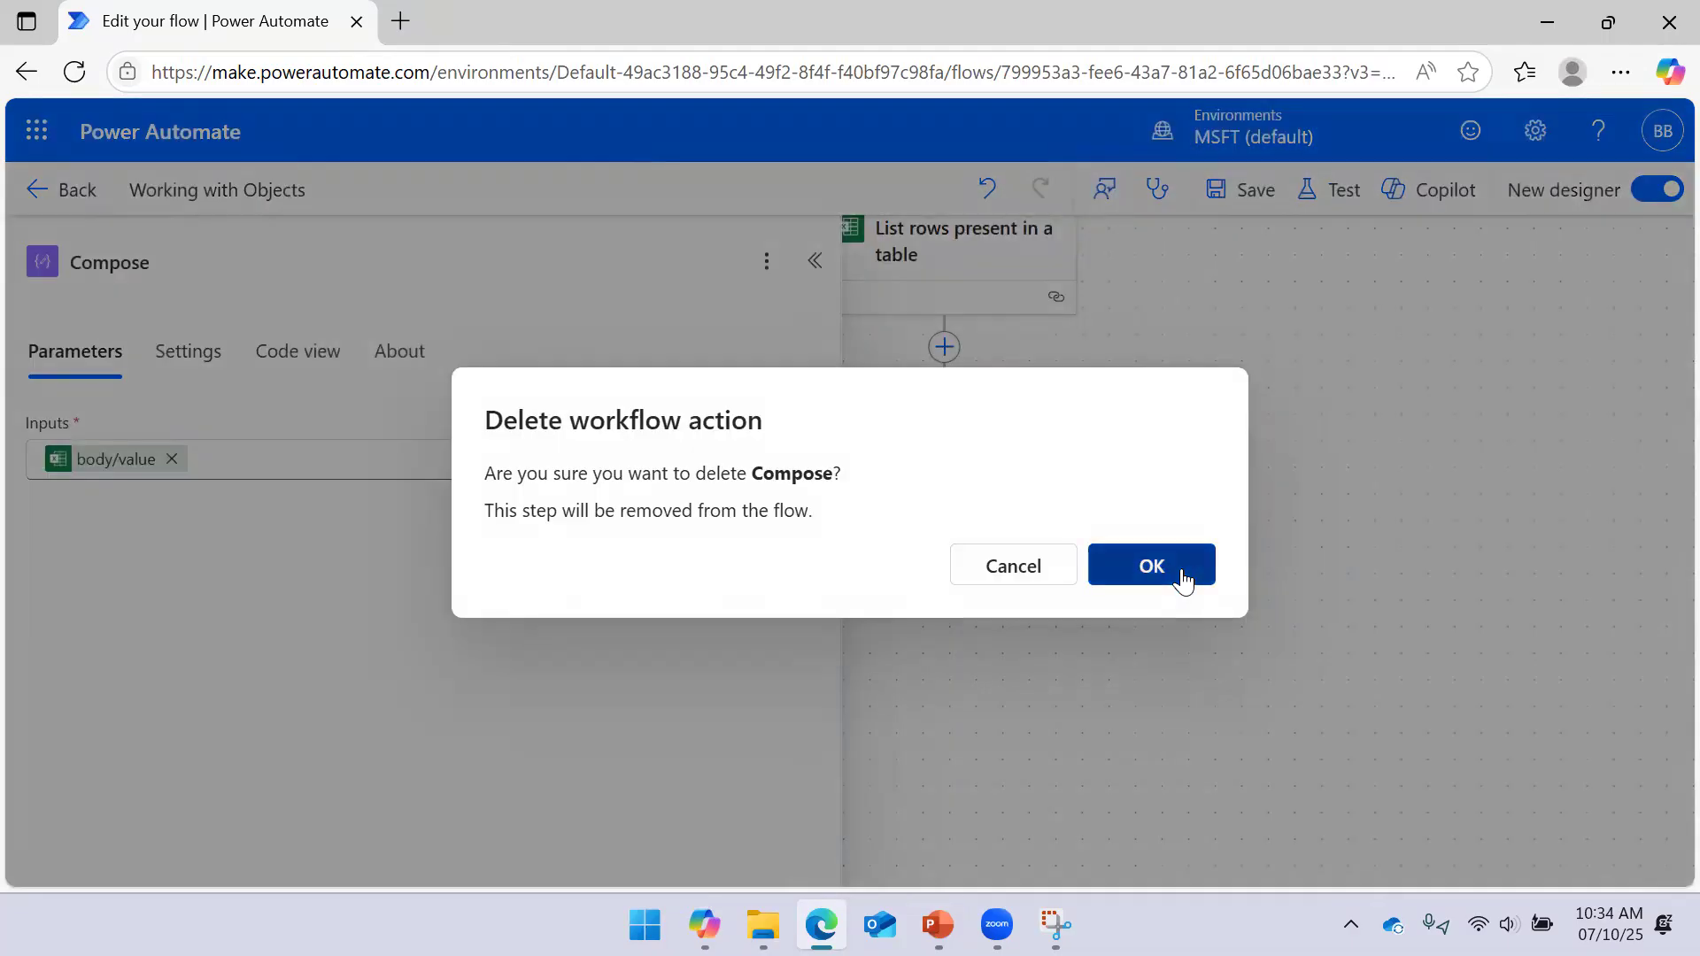
pyautogui.click(1183, 580)
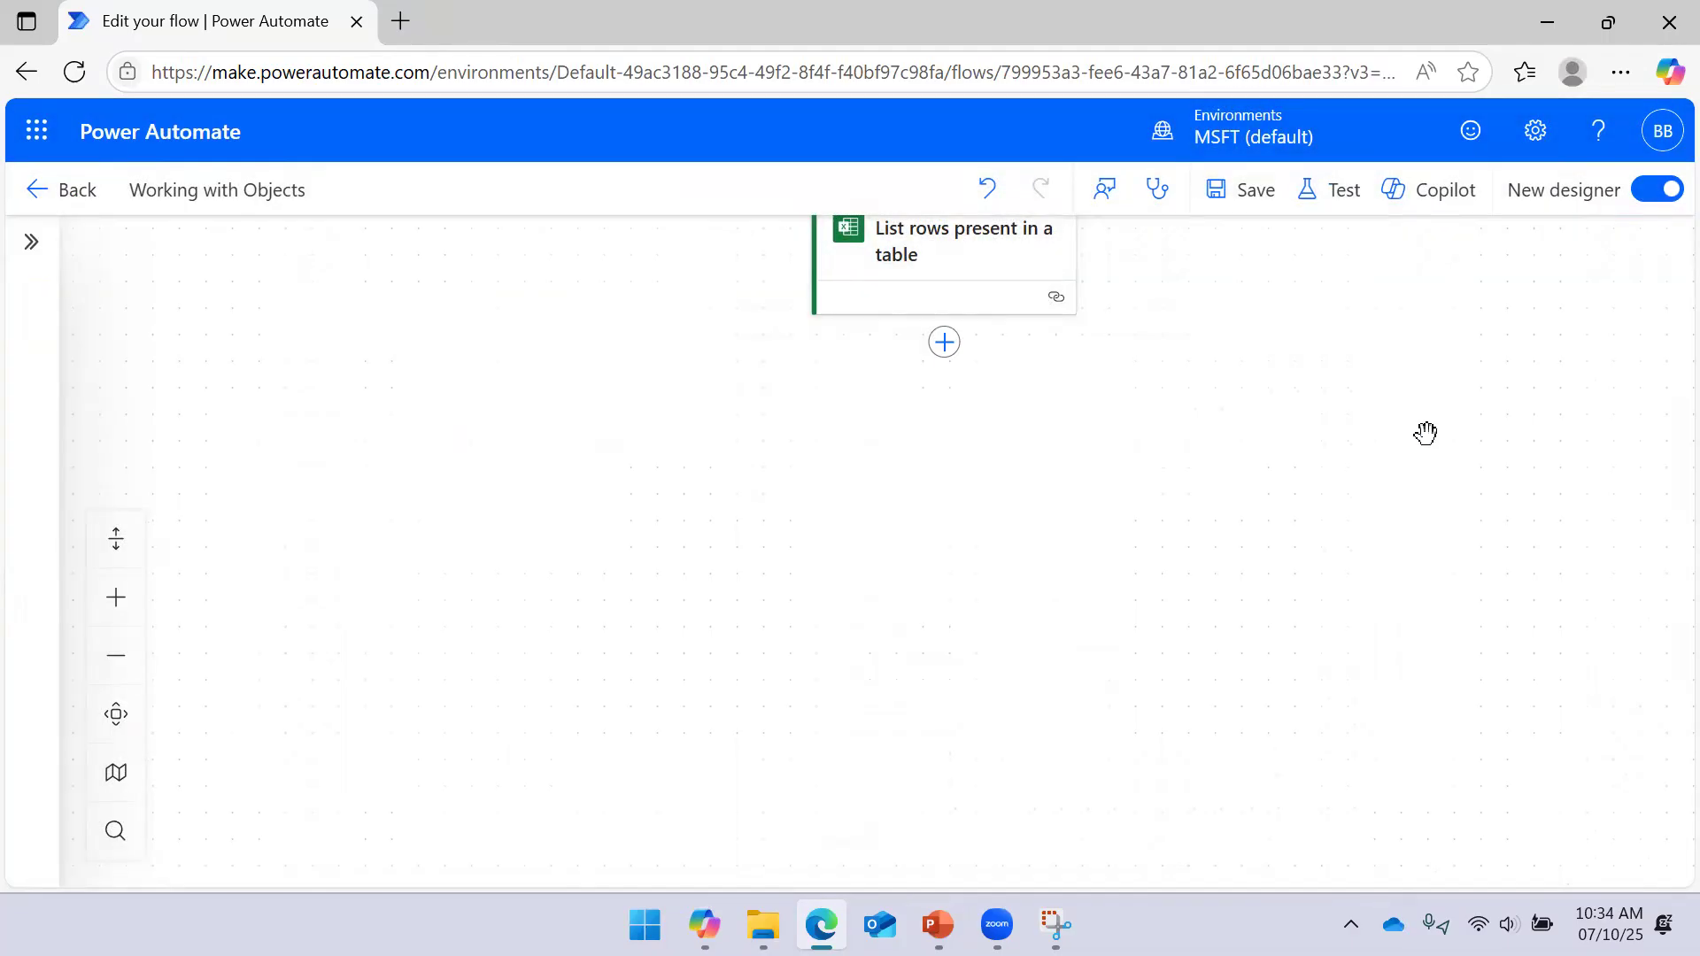
pyautogui.moveTo(1400, 425); pyautogui.dragTo(1374, 523)
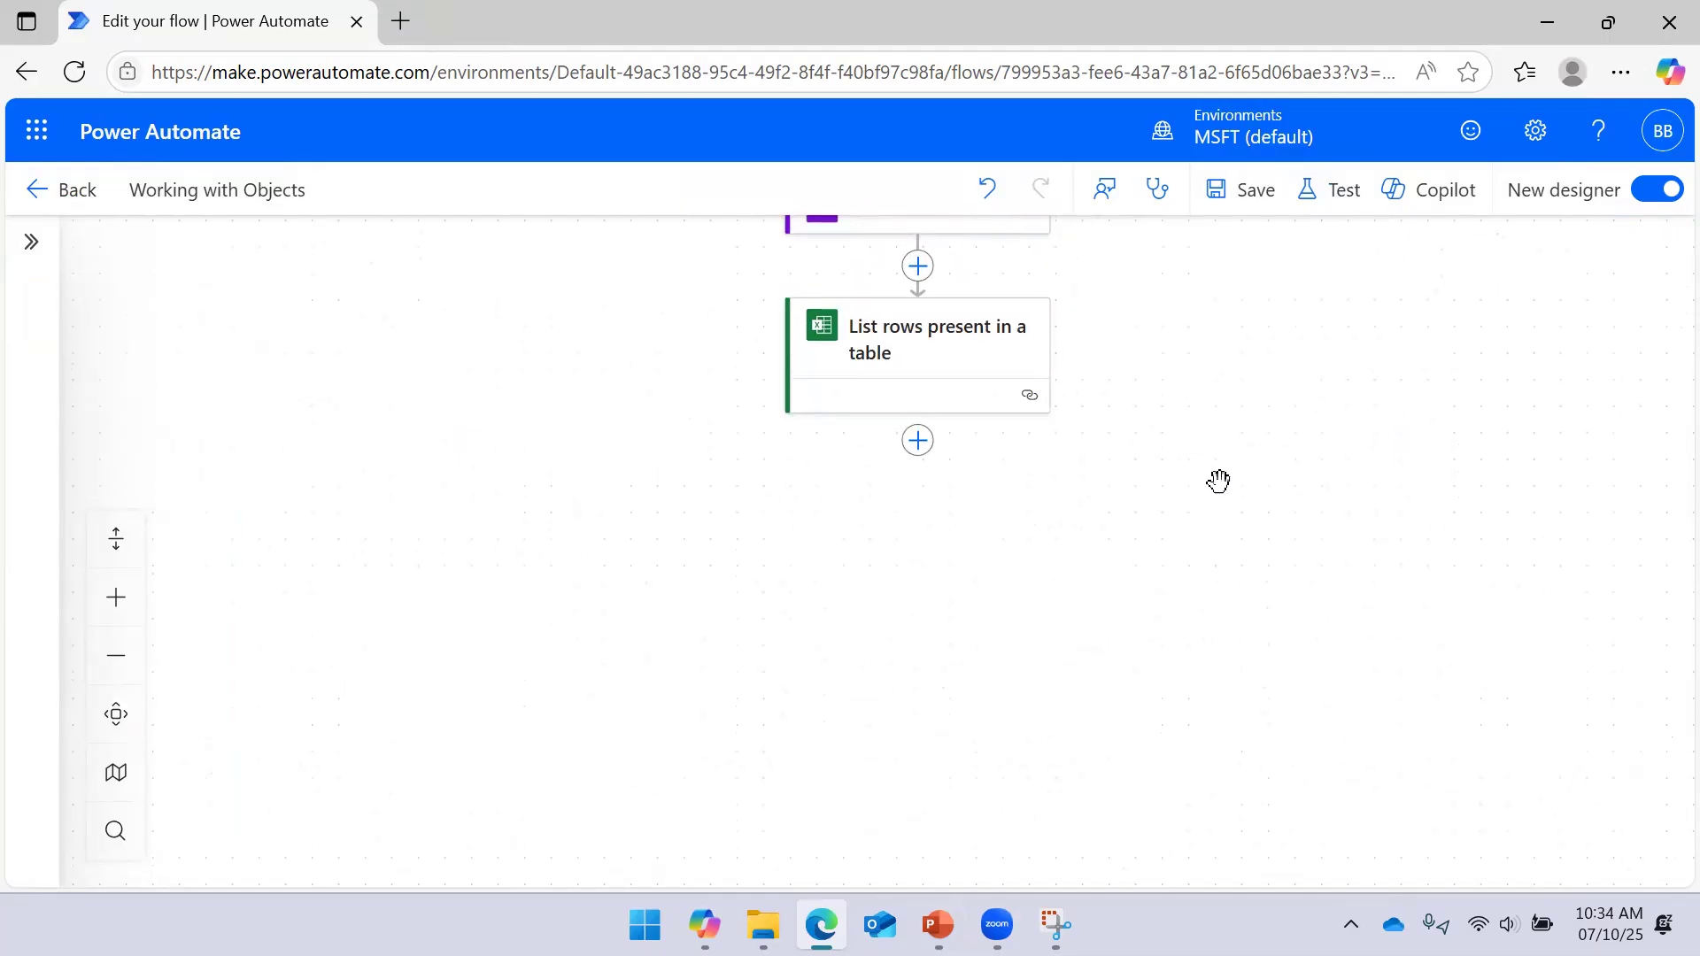
# Add a Data Operation Filter array step after List rows present in a table
pyautogui.click(918, 443)
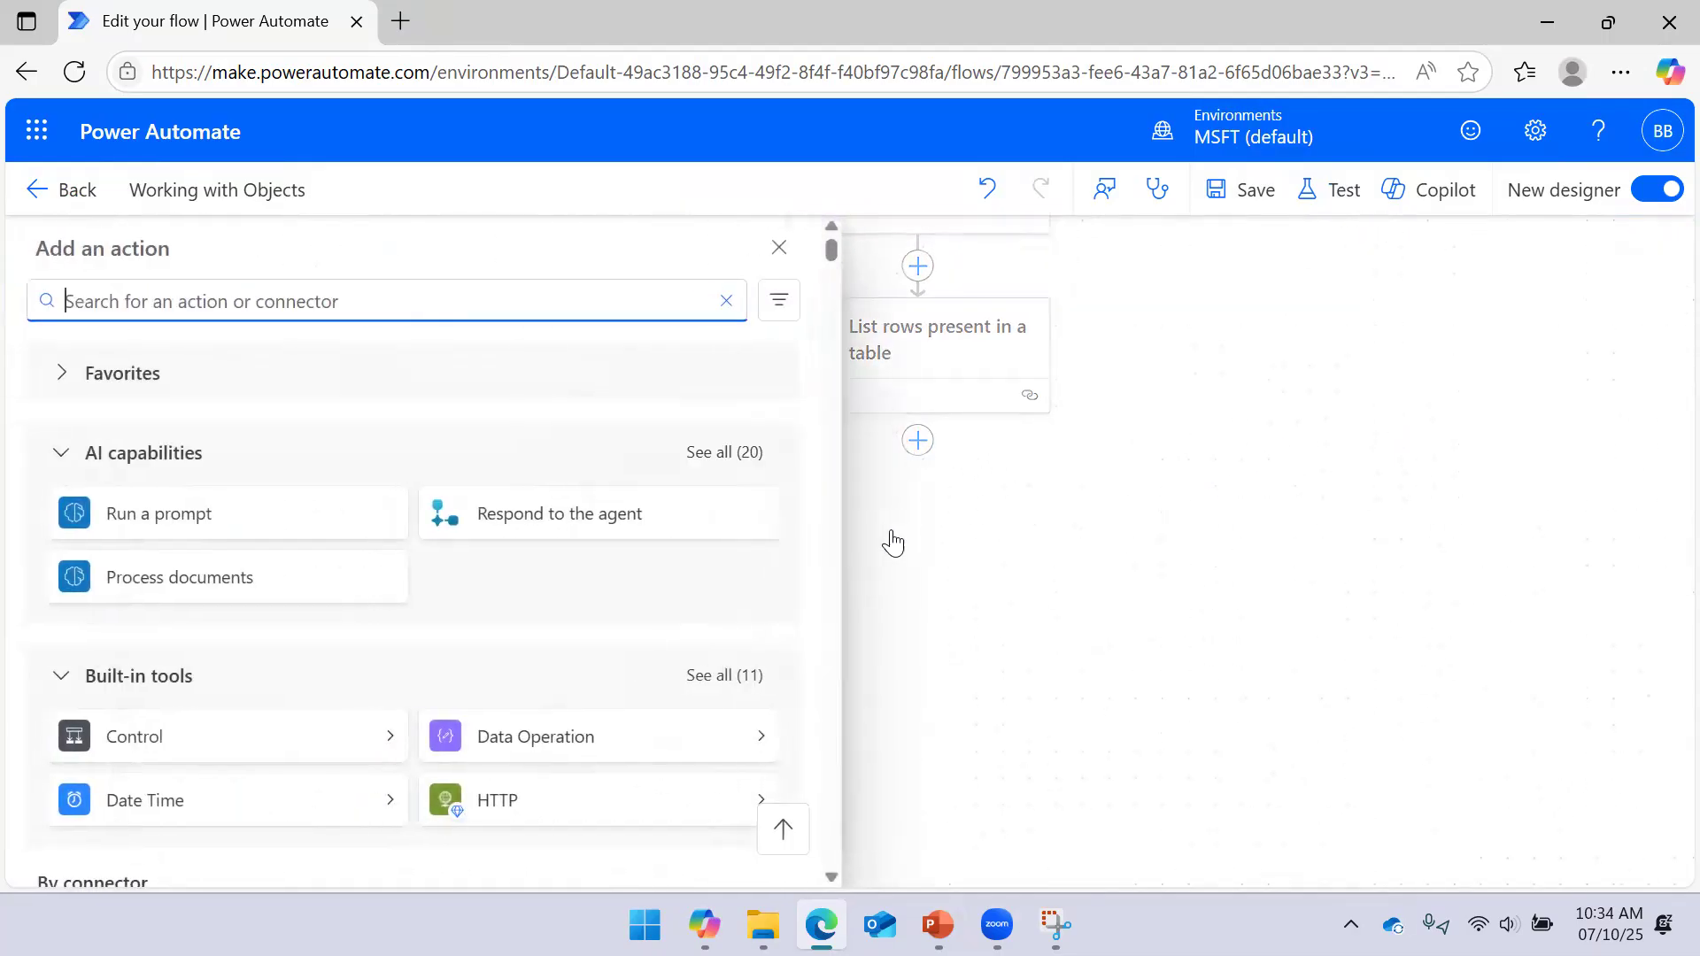
pyautogui.click(753, 742)
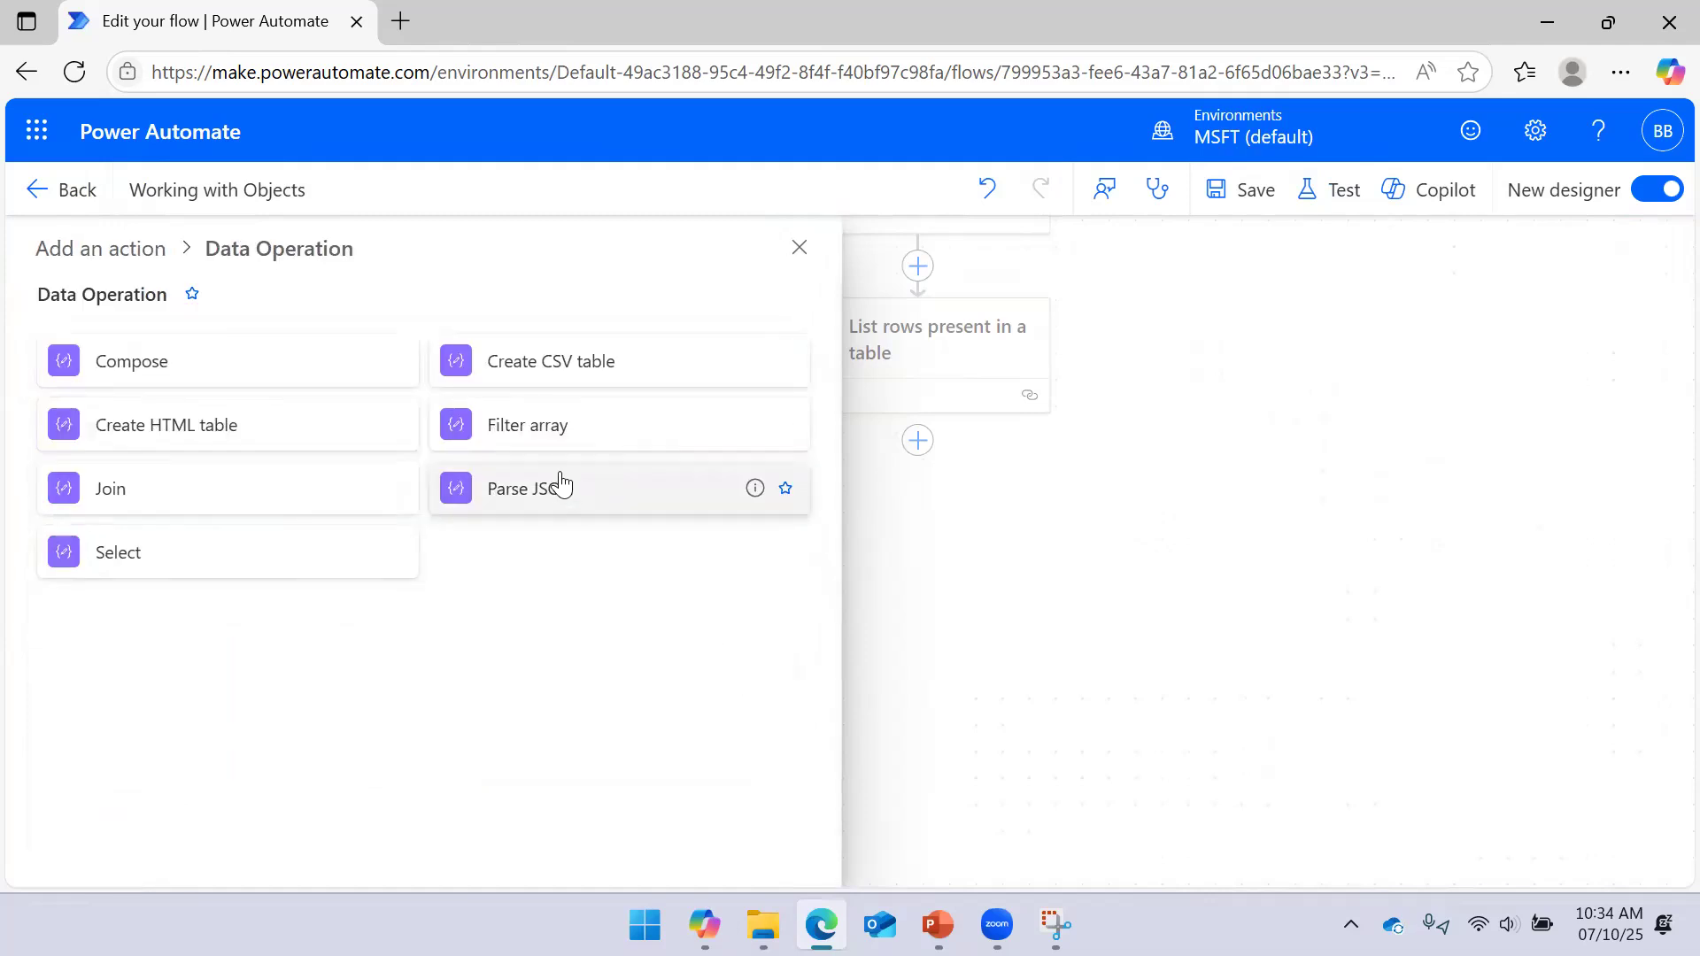
pyautogui.click(549, 443)
pyautogui.moveTo(1183, 565); pyautogui.dragTo(1407, 520)
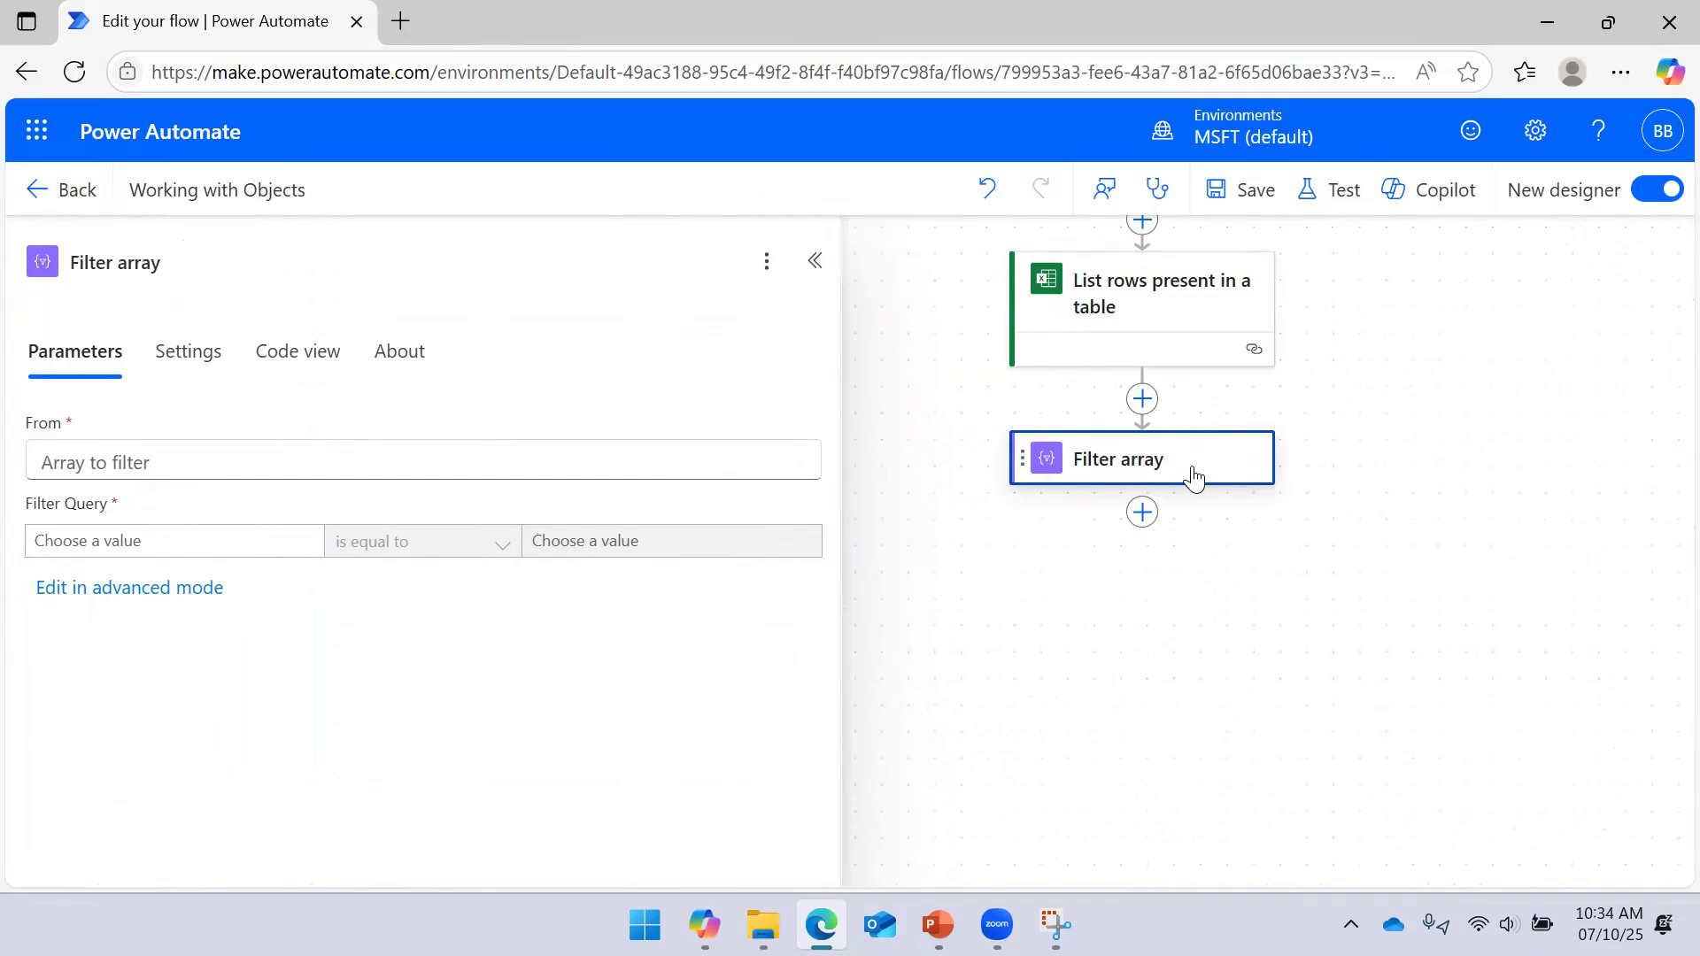
# Set the Filter array's From field to body/value
pyautogui.click(486, 464)
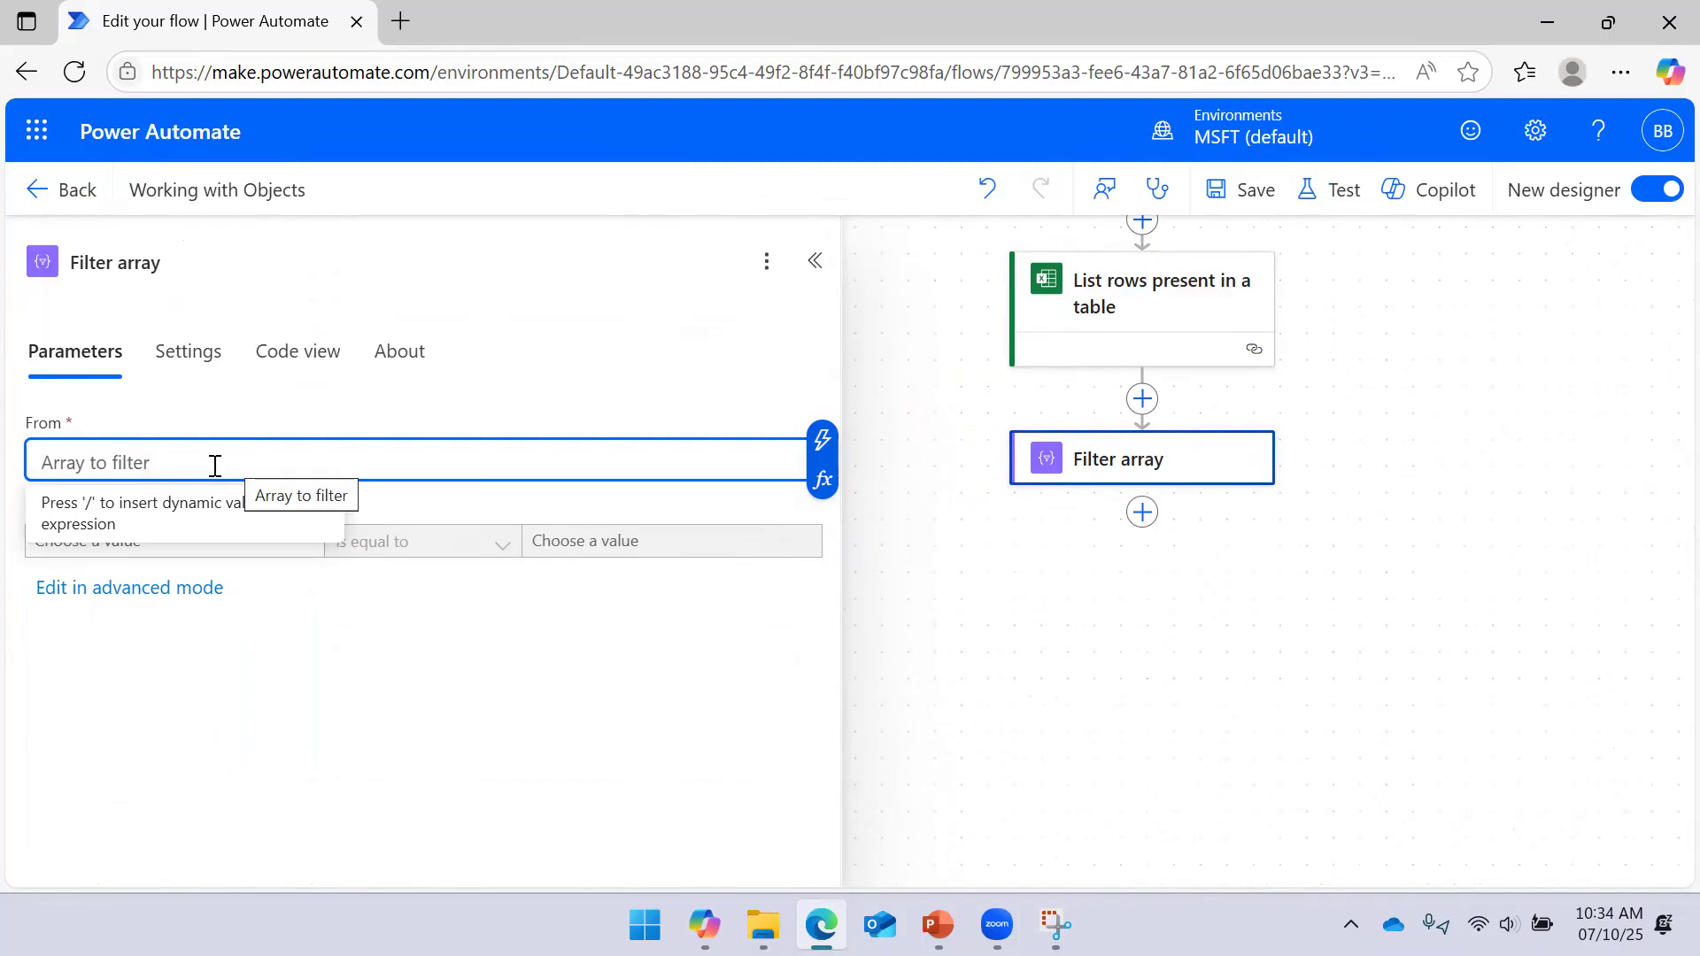
pyautogui.click(823, 443)
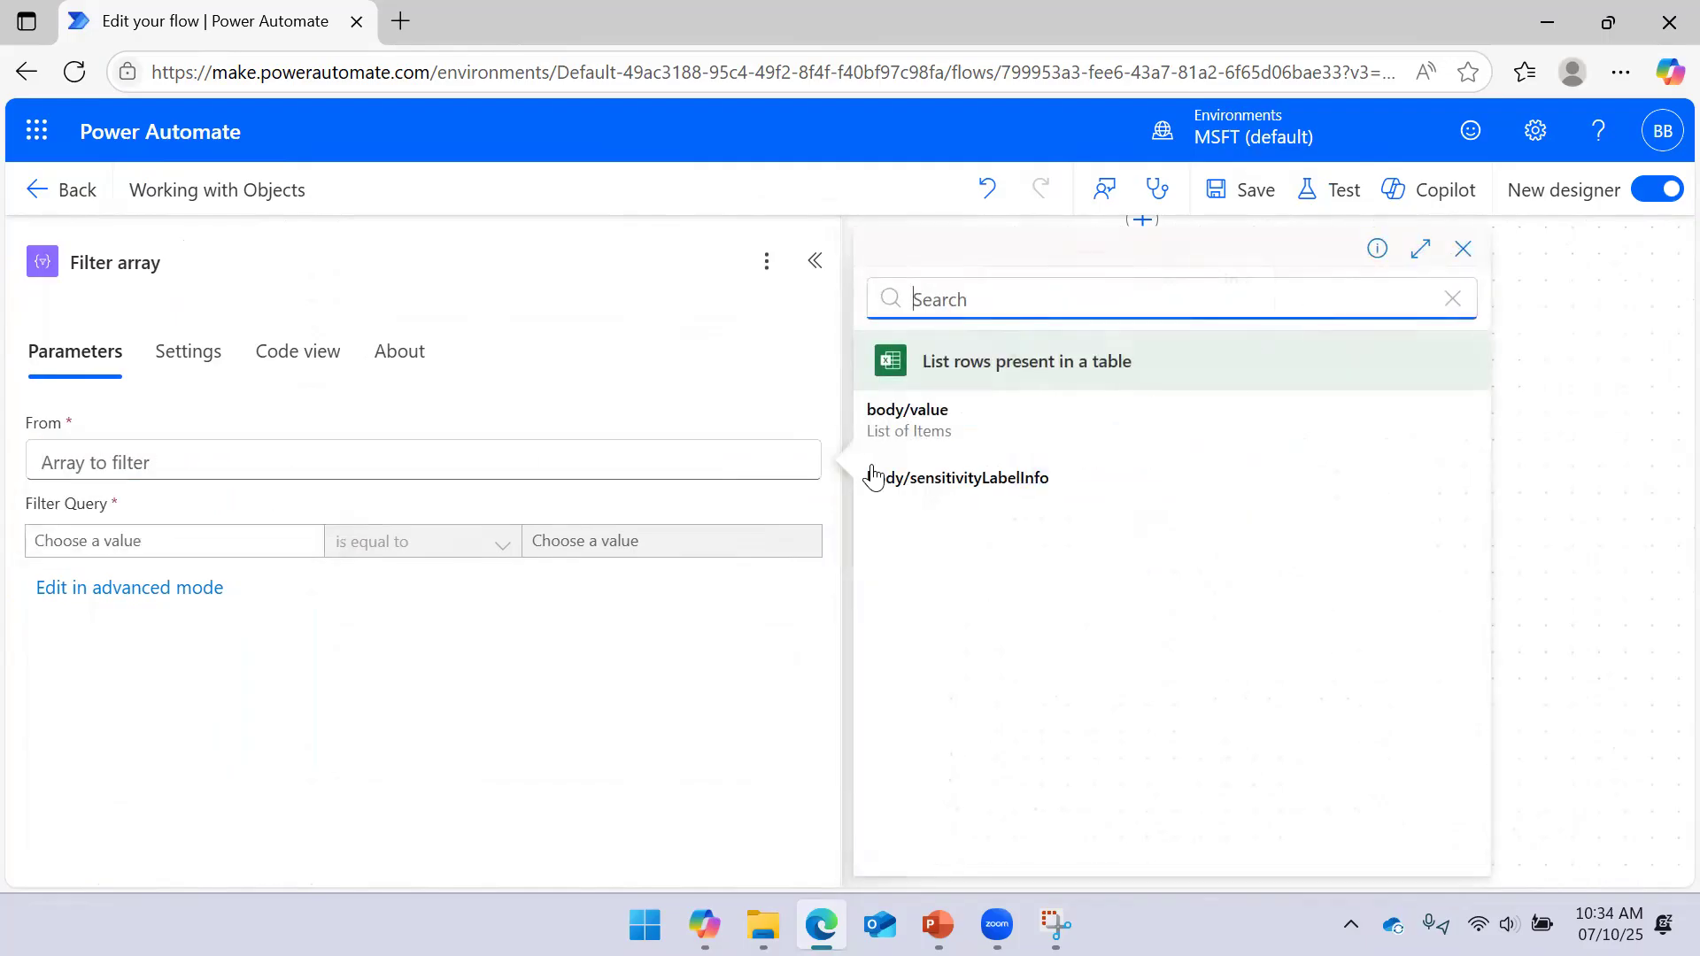
pyautogui.click(968, 439)
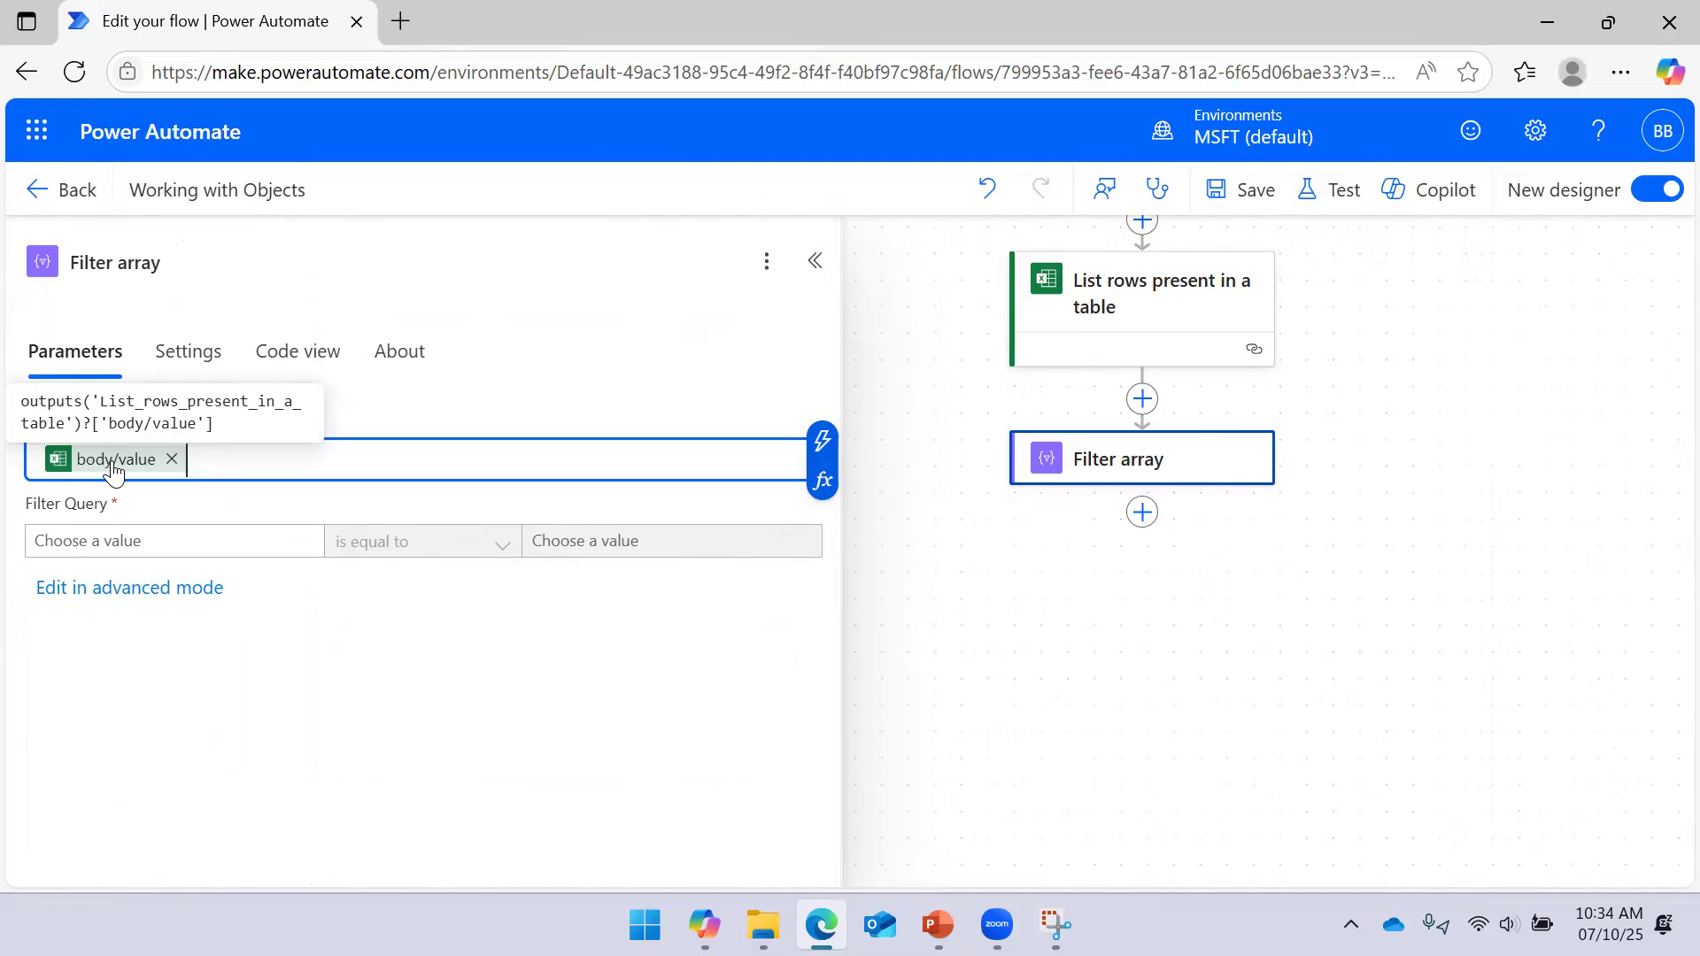
pyautogui.click(554, 379)
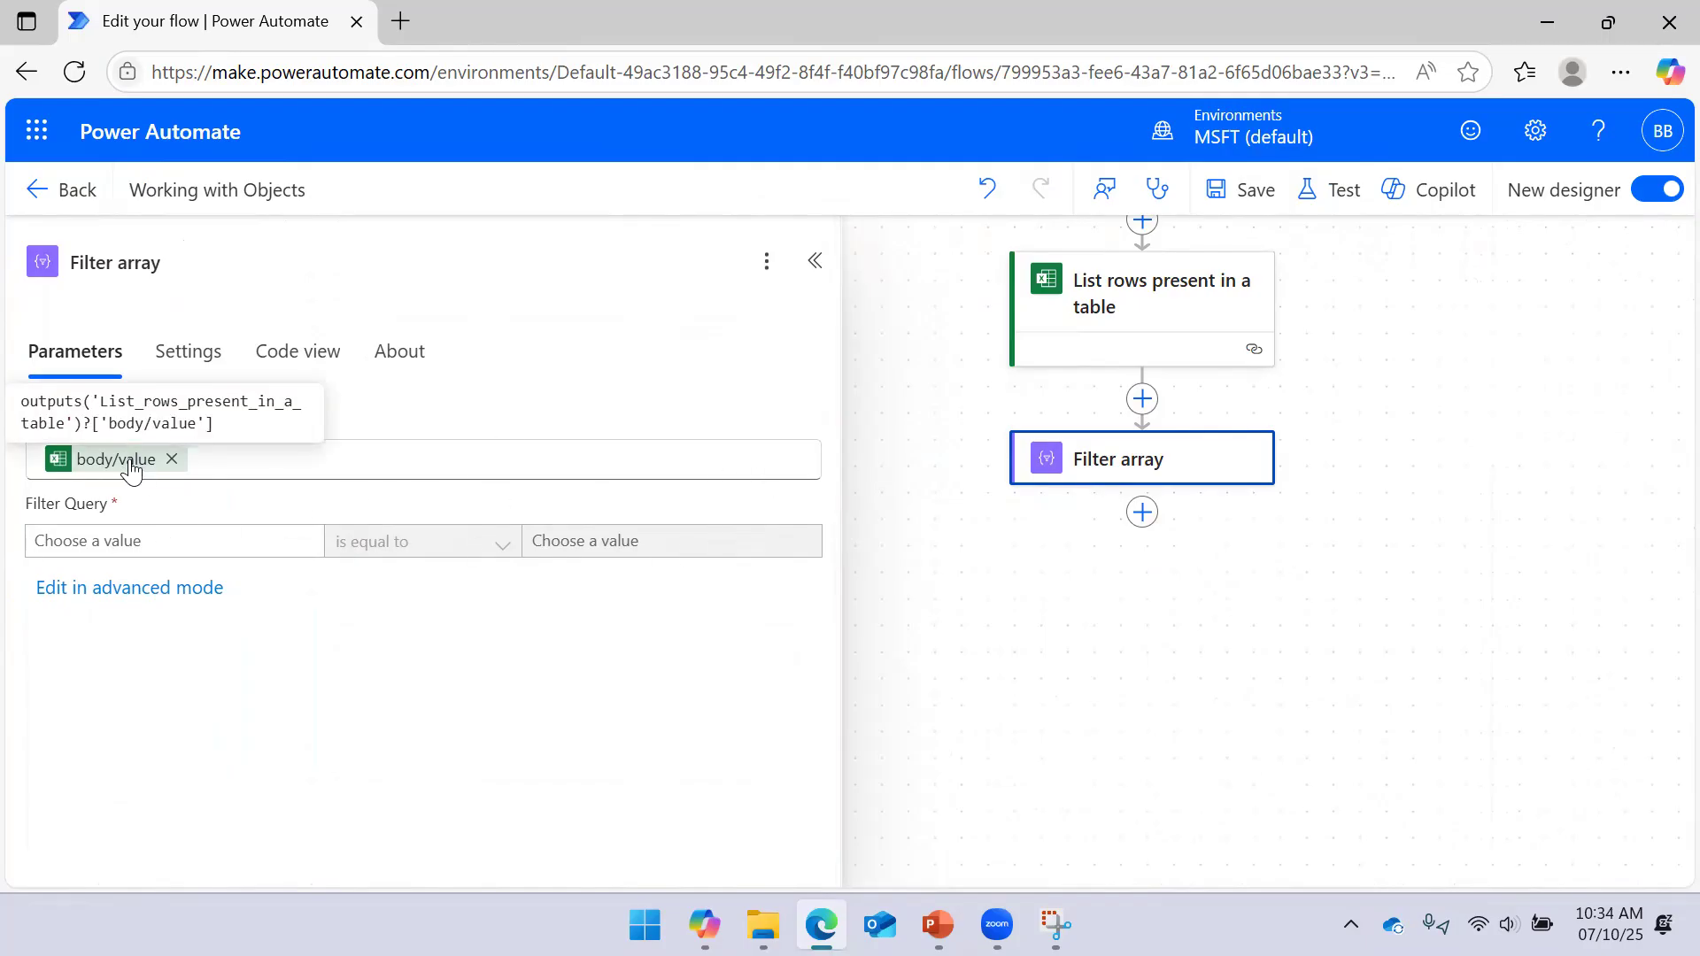
# Save the flow and dismiss the Filter Query error and browser-copy notices
pyautogui.click(1248, 189)
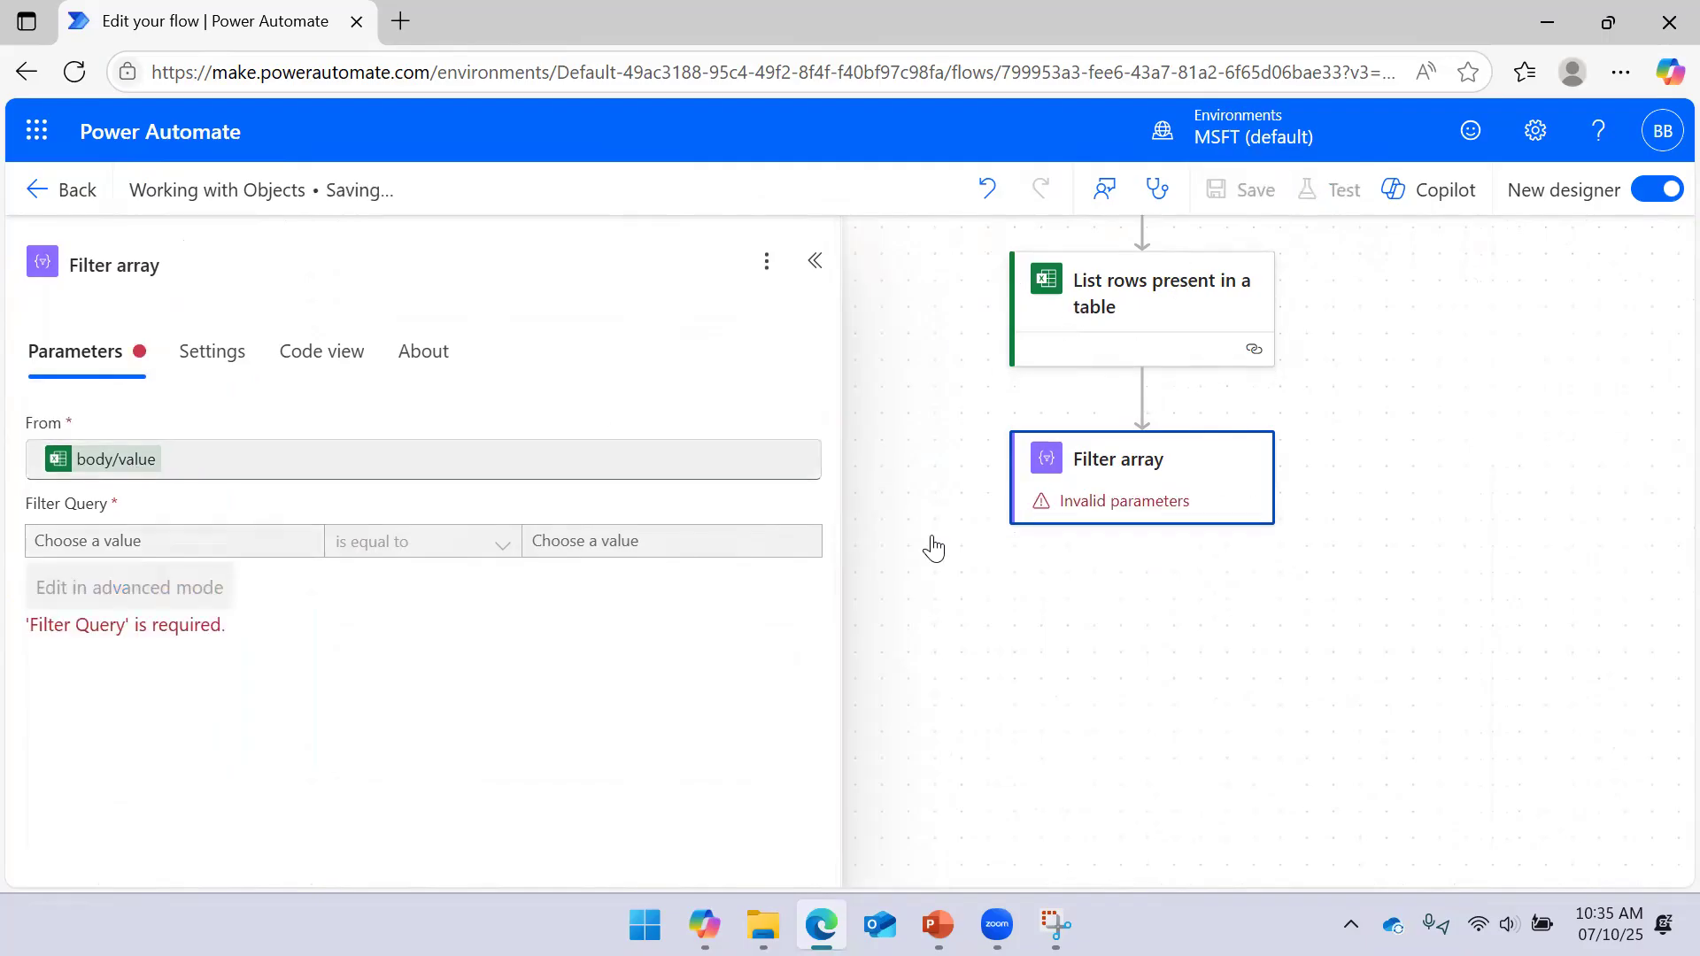
pyautogui.click(1067, 651)
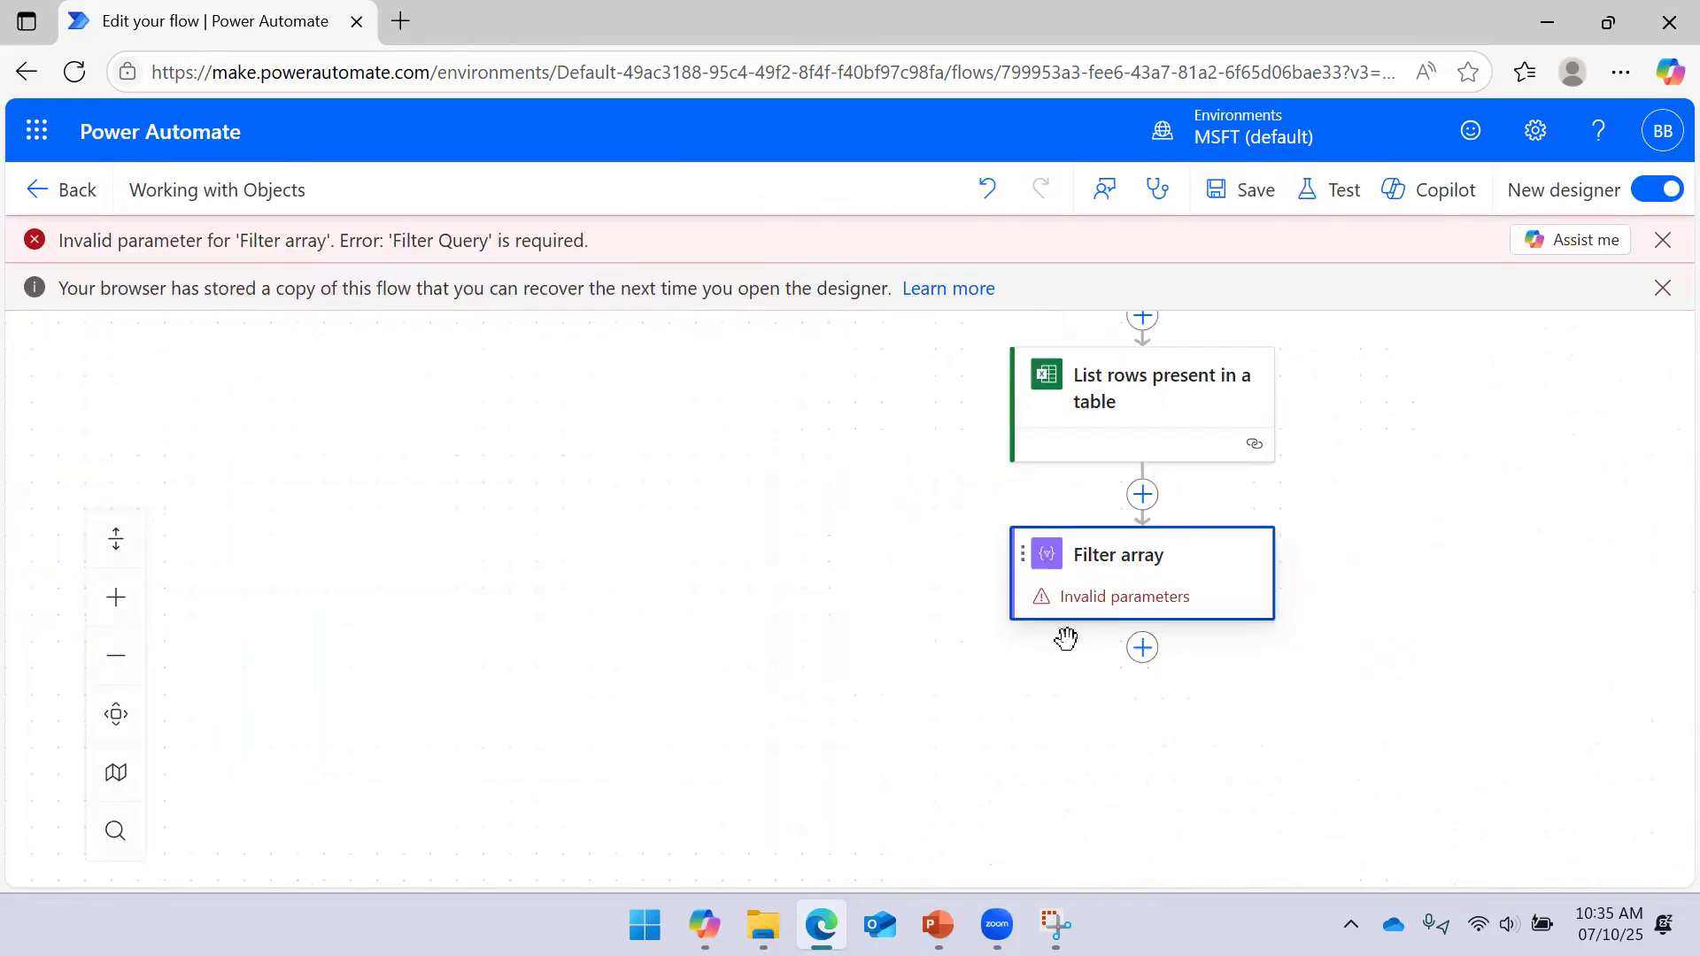
pyautogui.click(1663, 240)
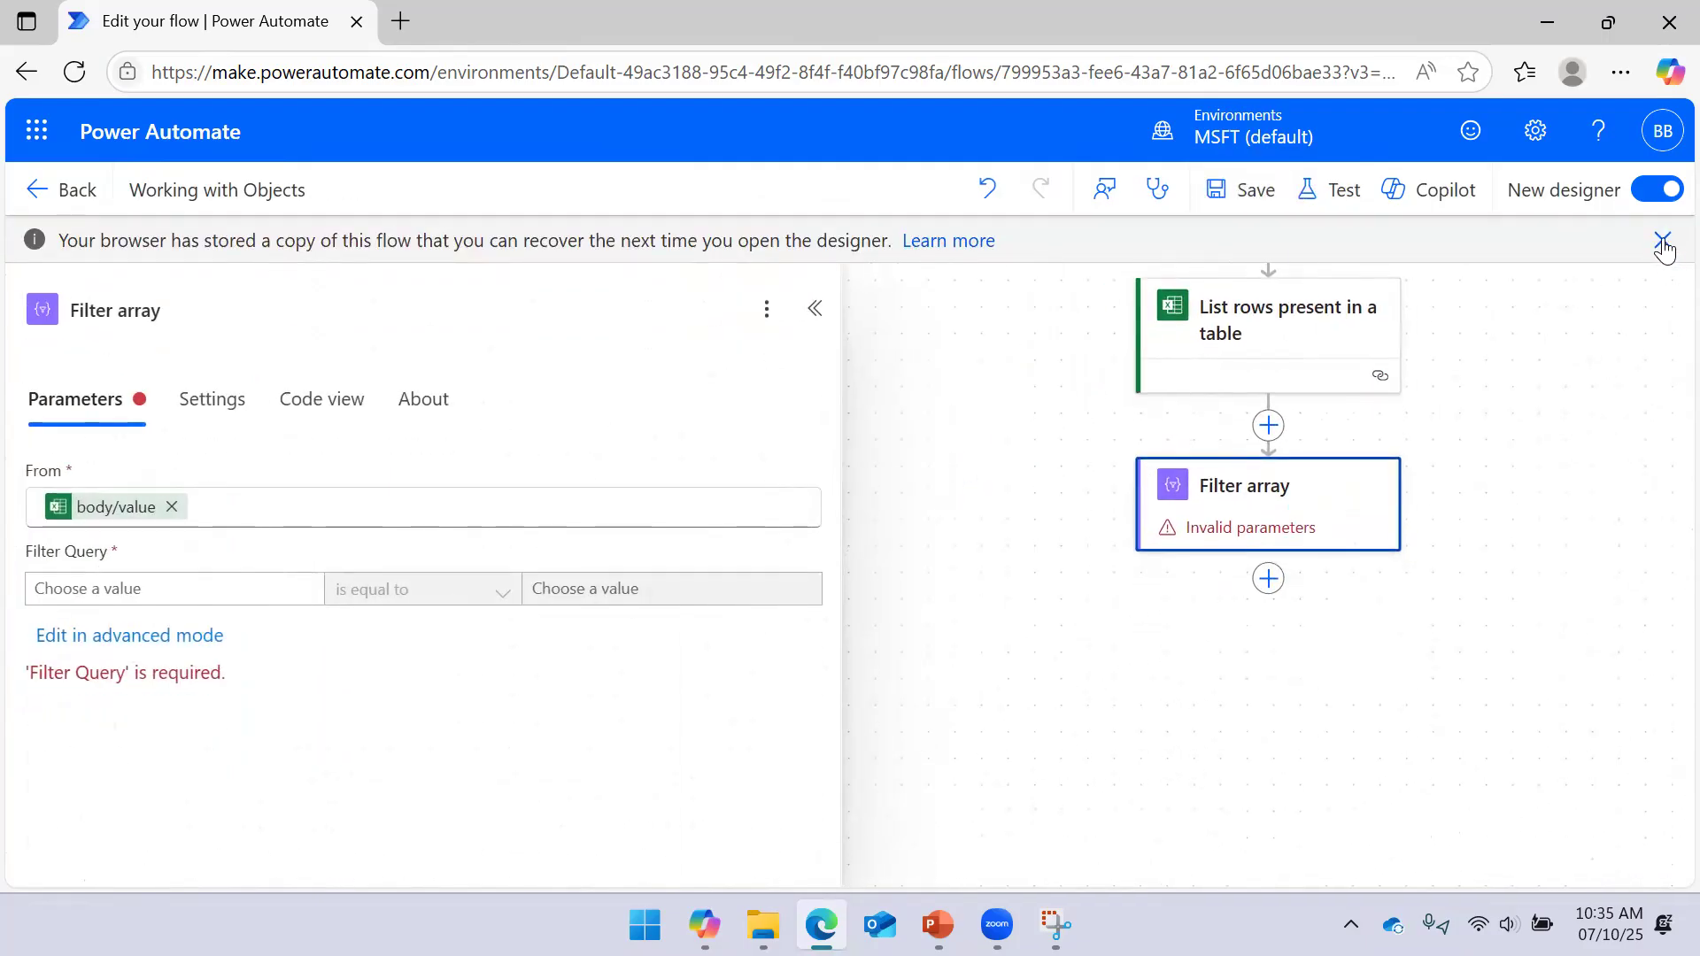
pyautogui.click(1662, 240)
pyautogui.click(152, 542)
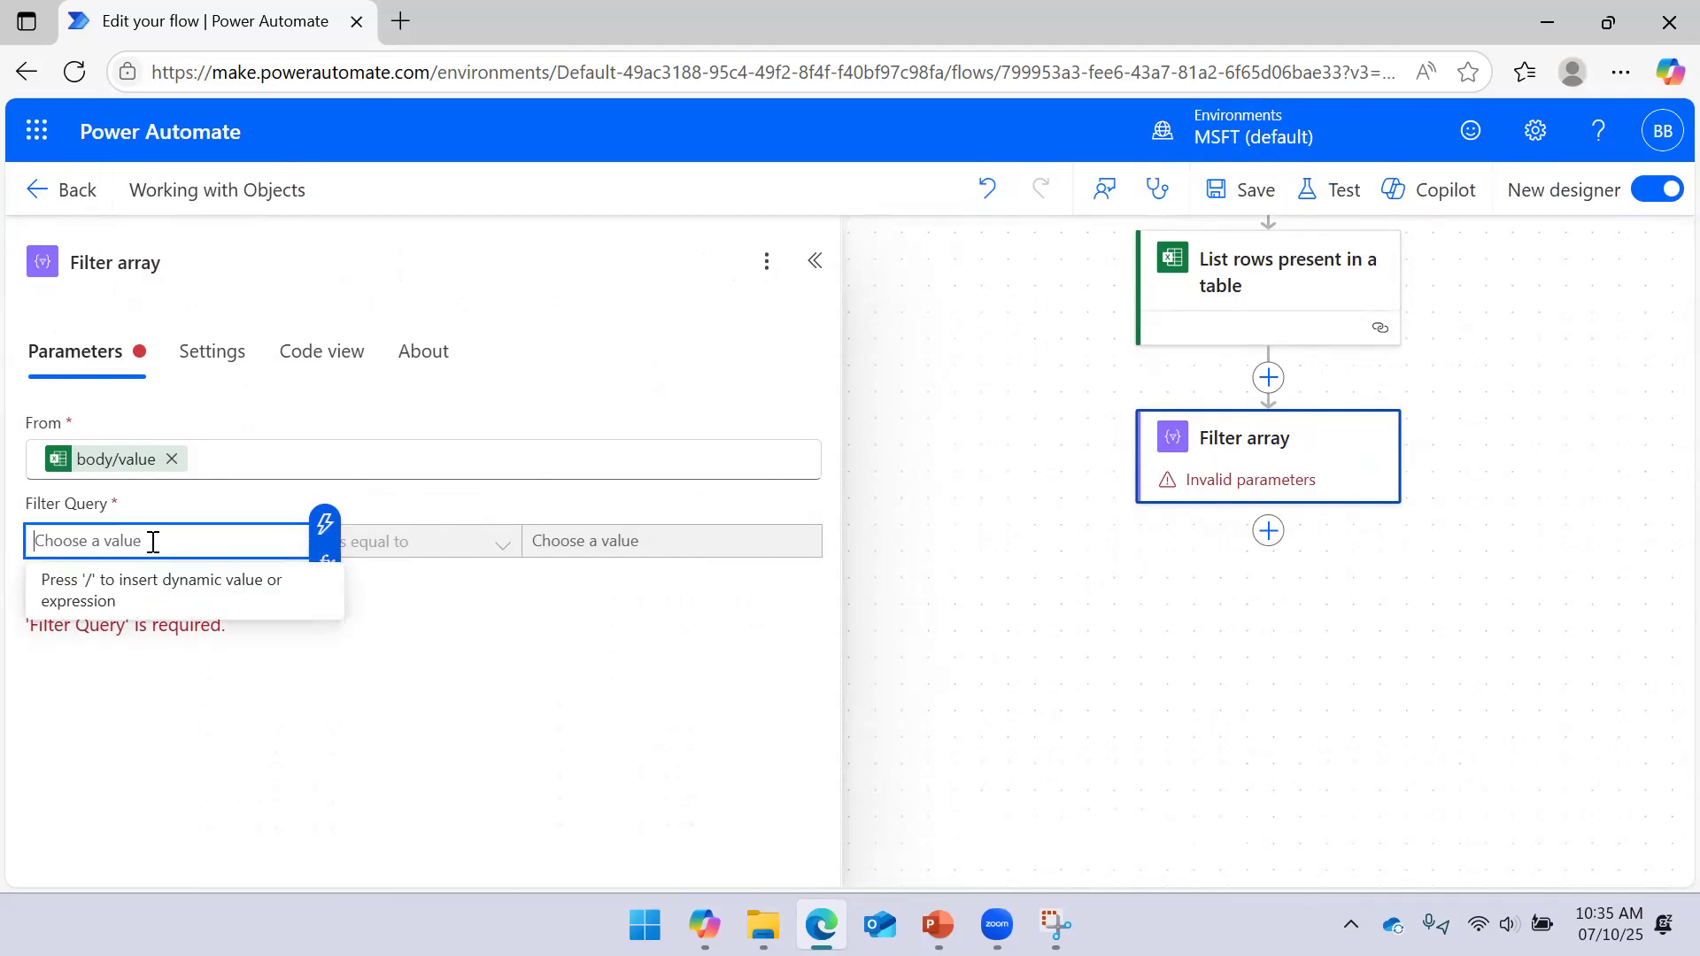
# Put item()?['Email'] from List rows into the Filter Query's left value
pyautogui.click(333, 553)
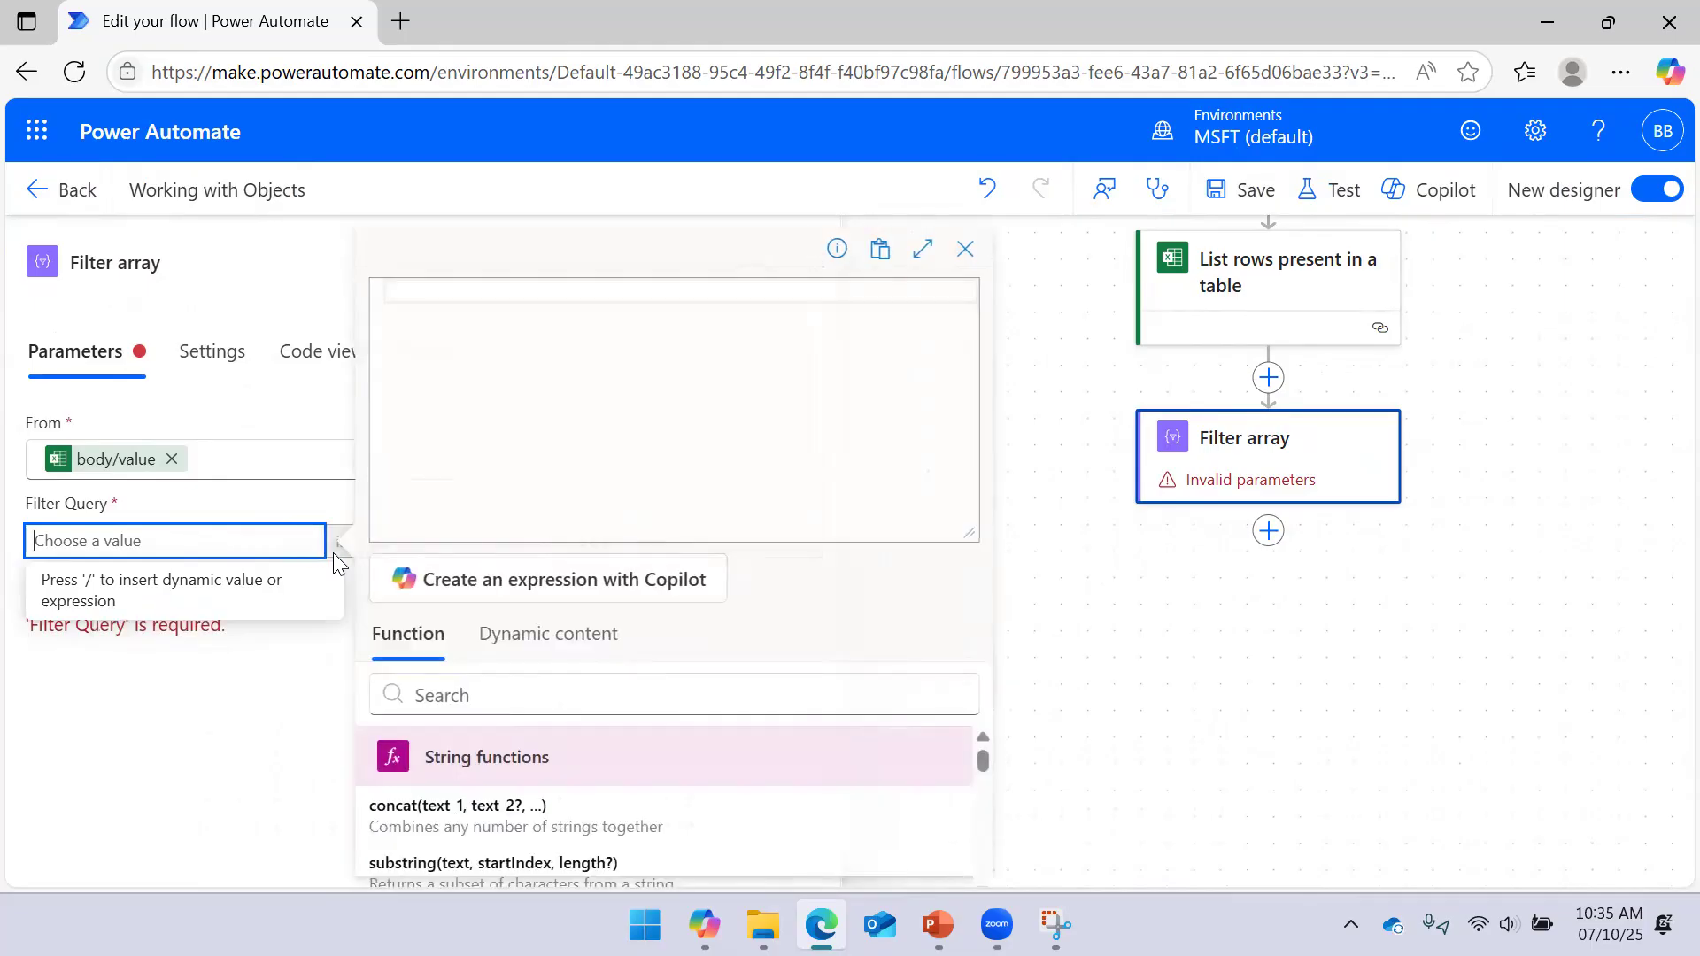
pyautogui.click(528, 632)
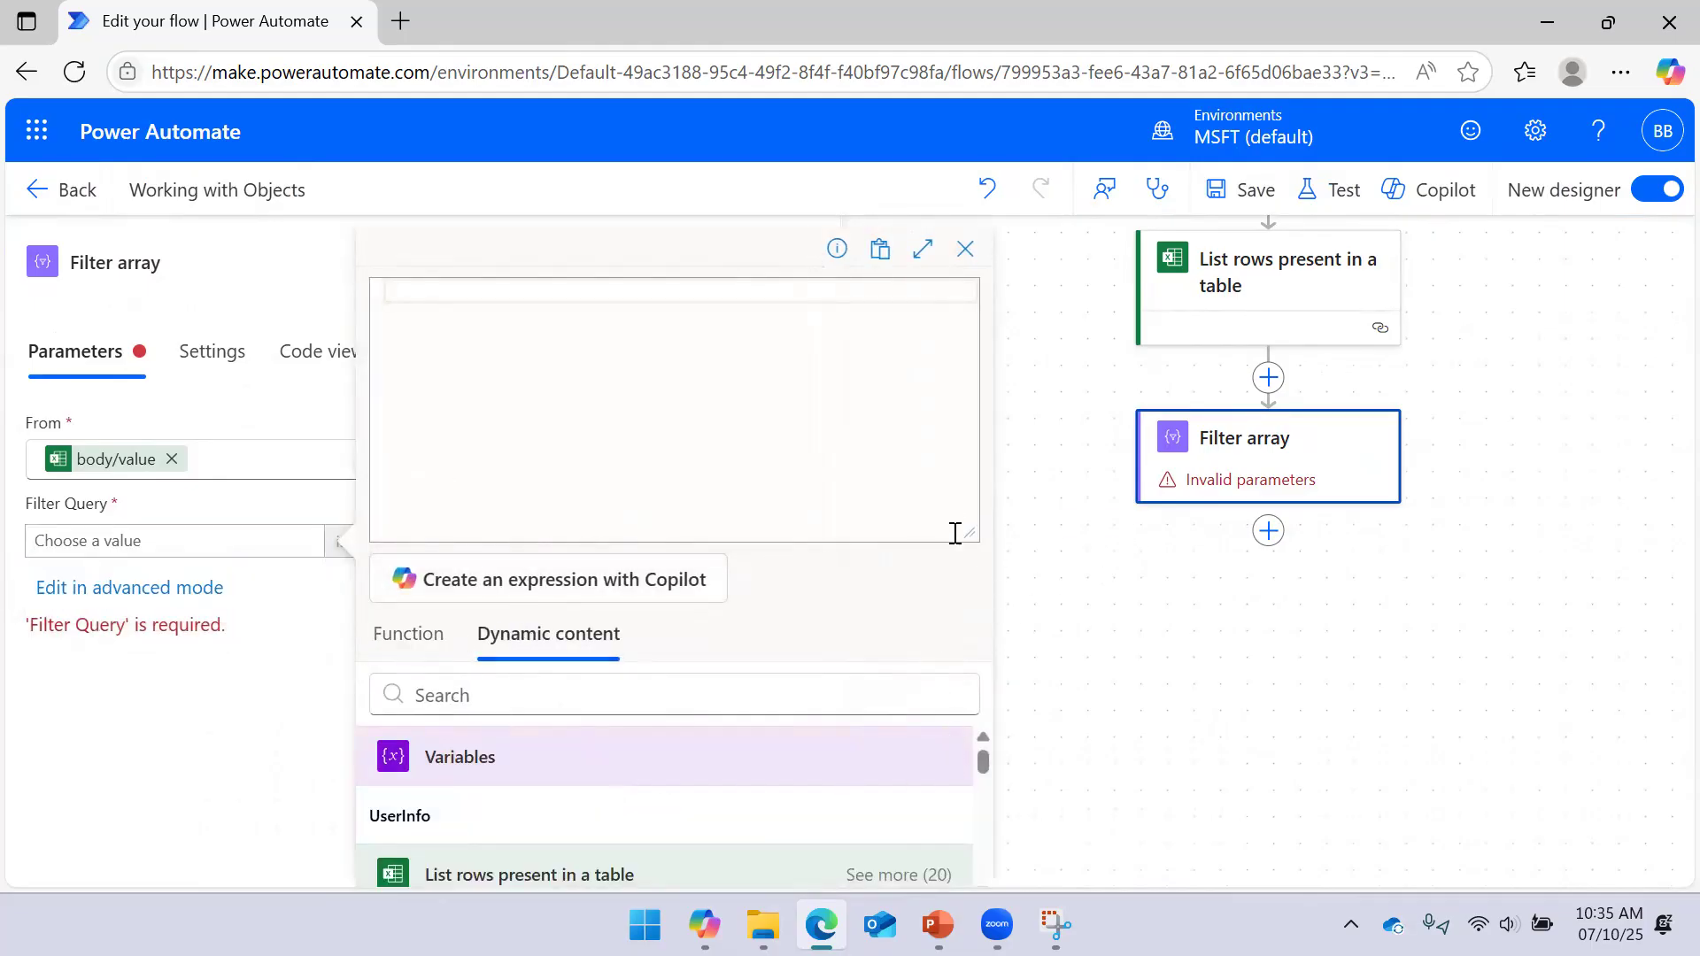
pyautogui.moveTo(968, 533); pyautogui.dragTo(965, 331)
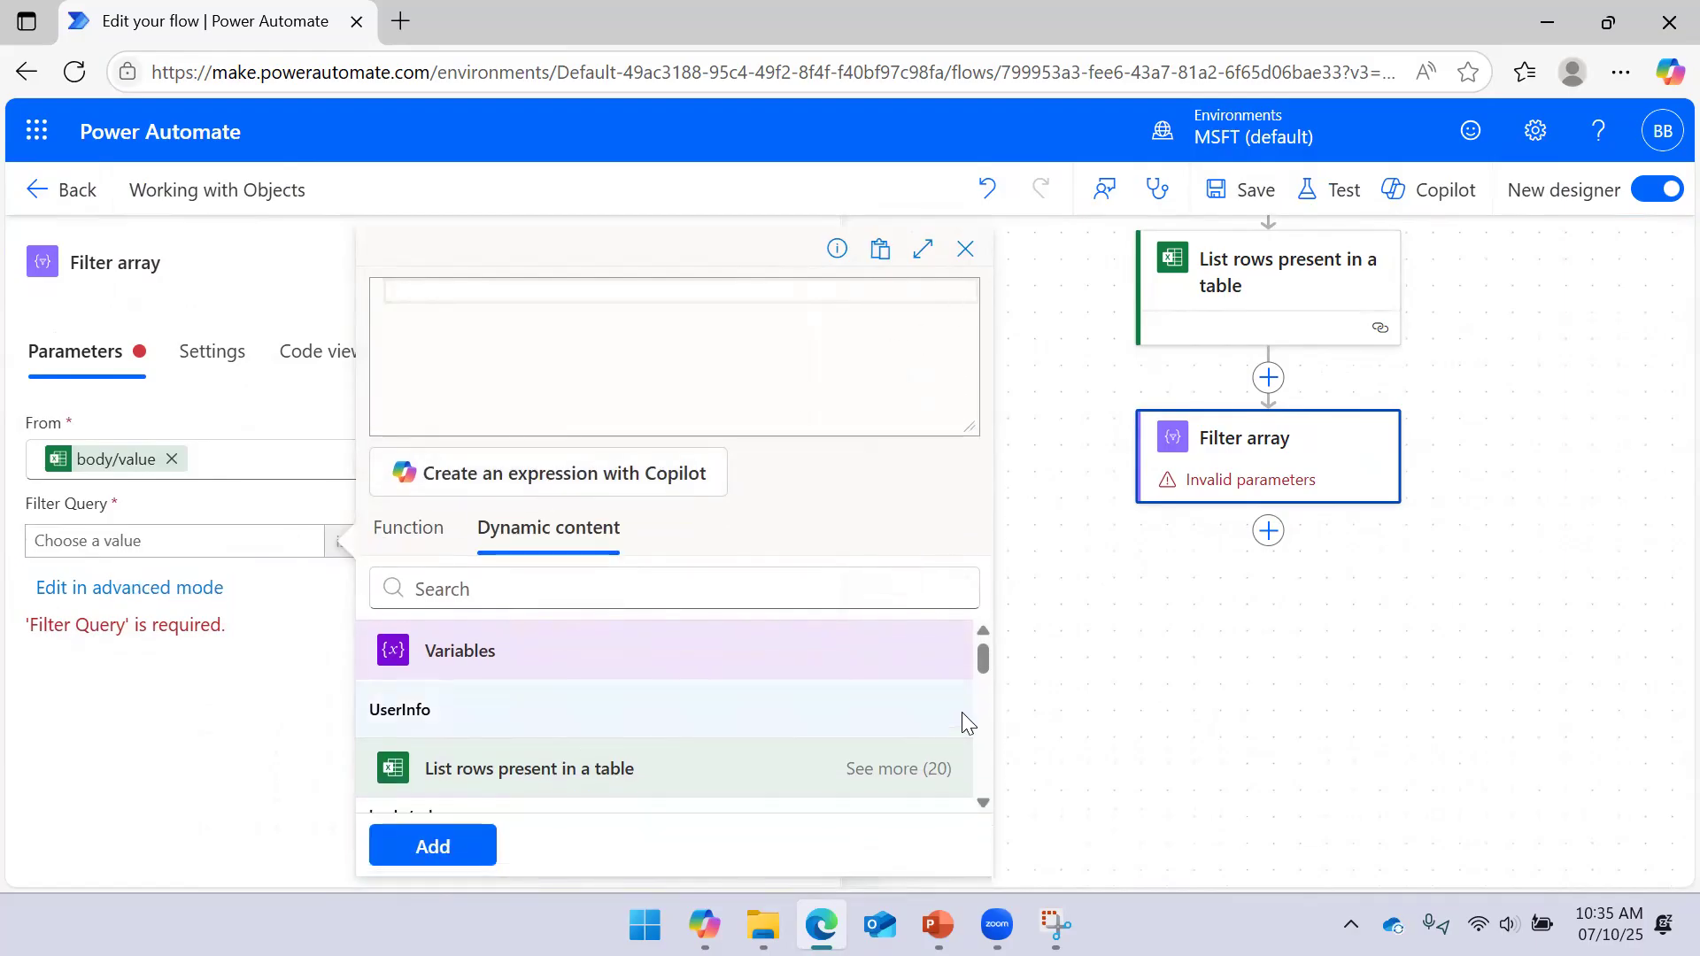
pyautogui.moveTo(983, 662); pyautogui.dragTo(976, 701)
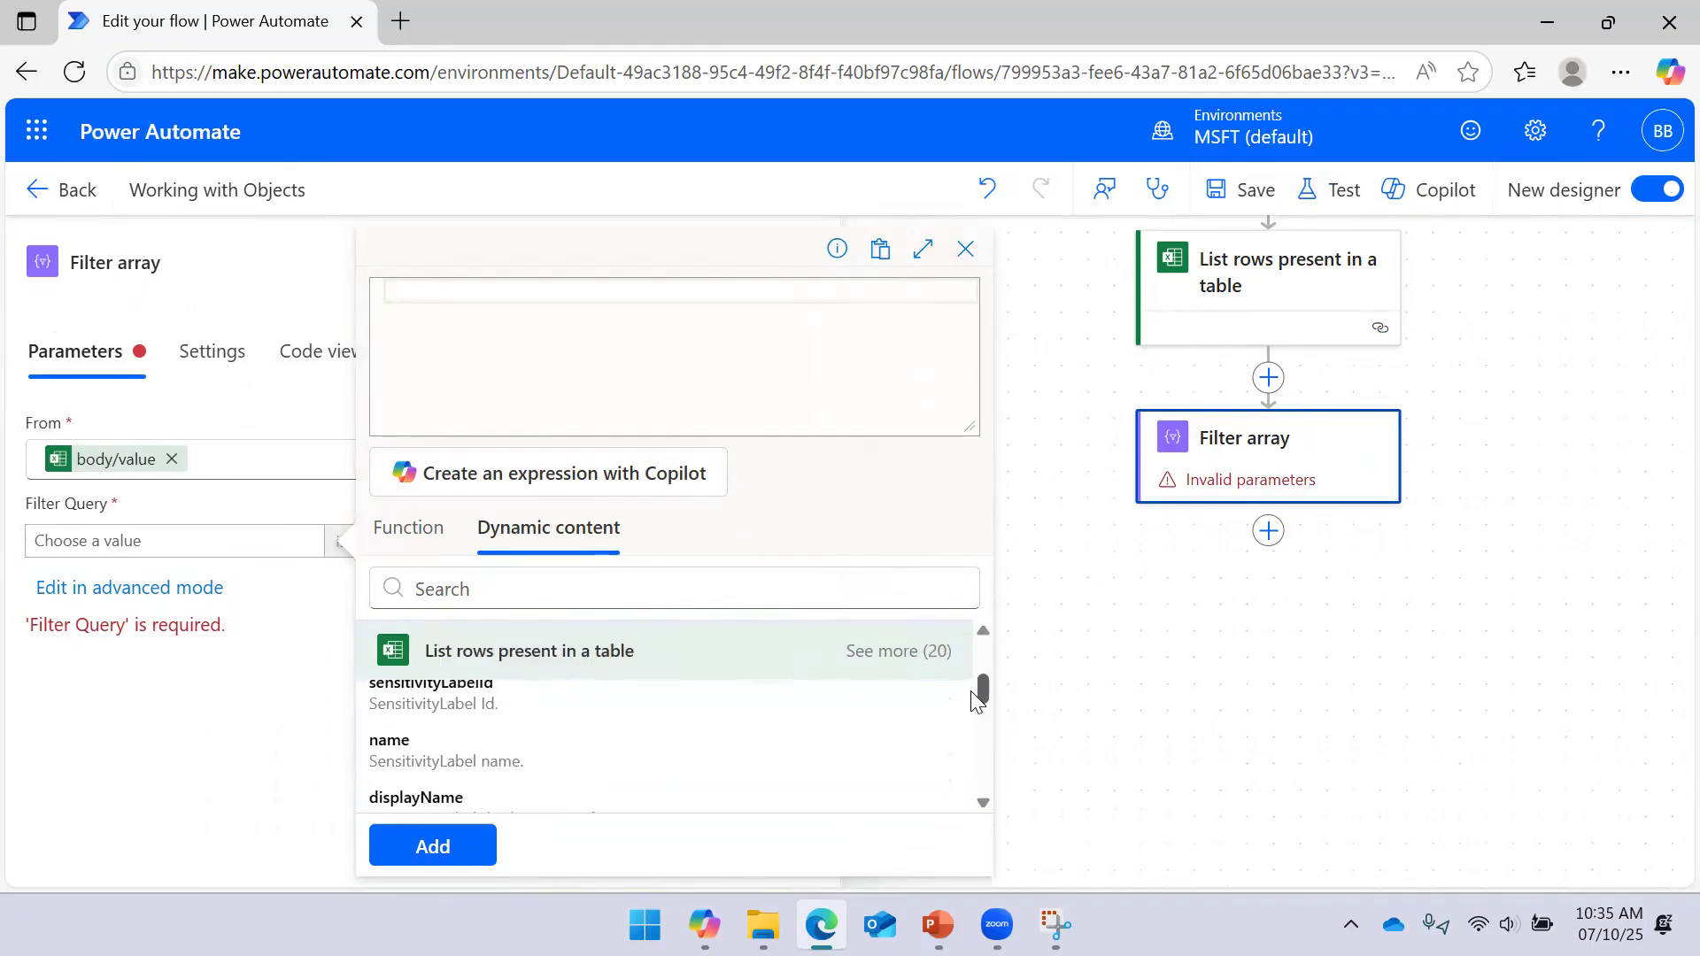
pyautogui.click(934, 651)
pyautogui.click(772, 589)
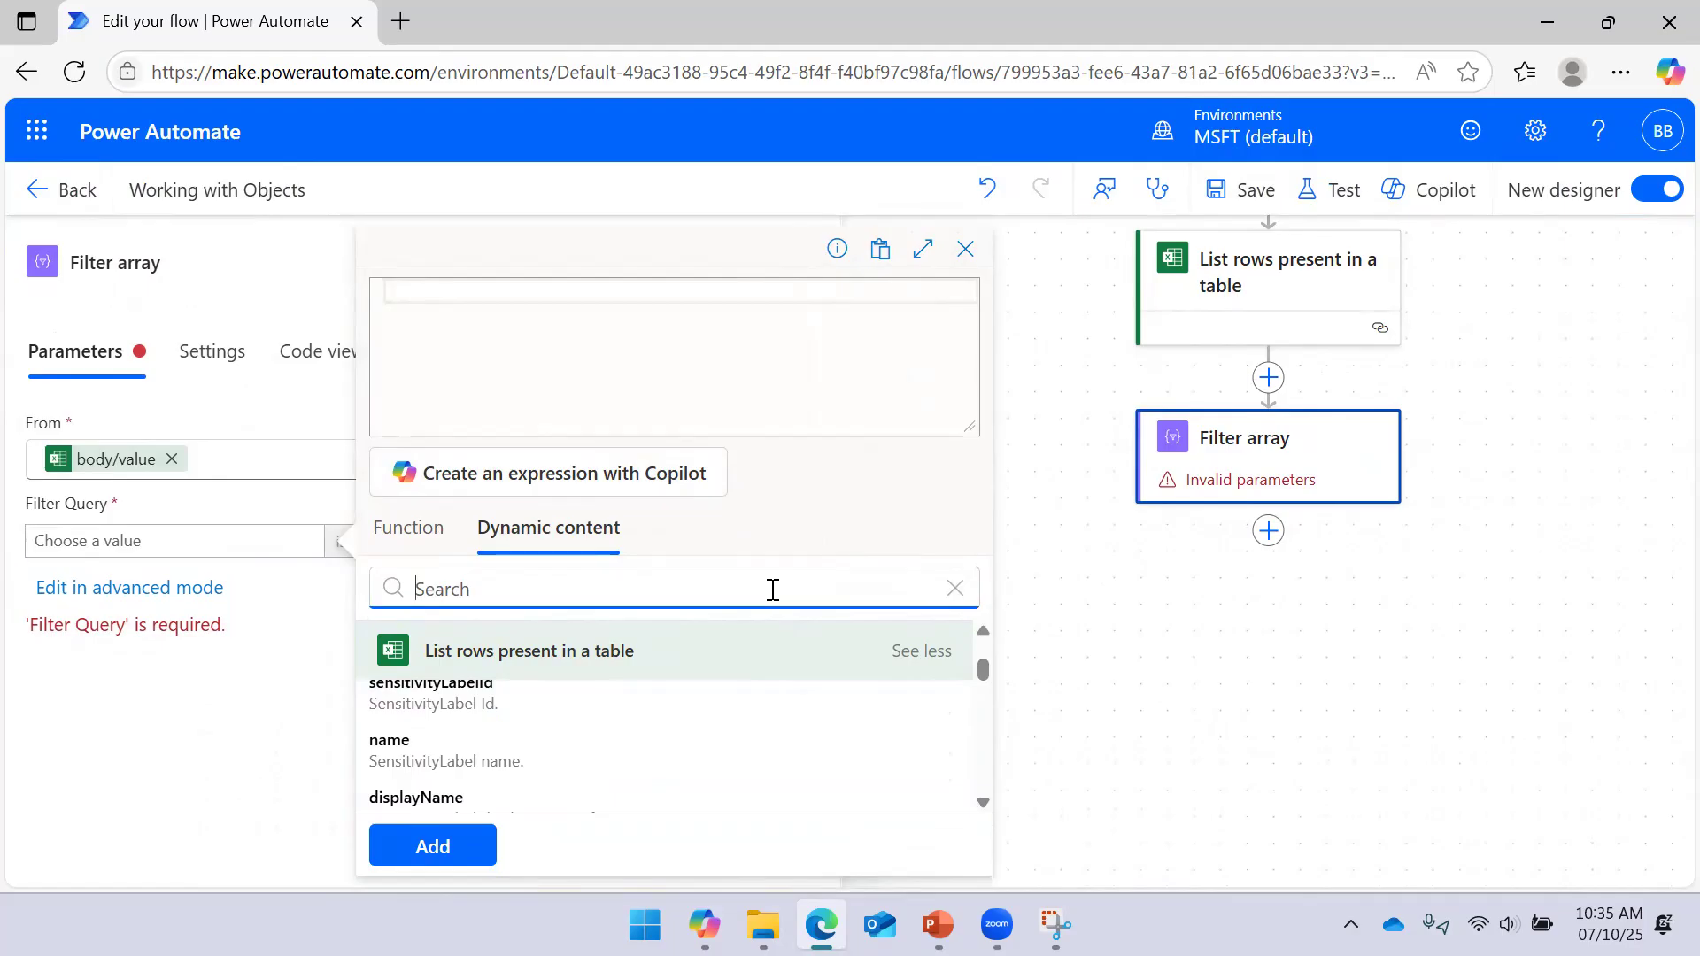
pyautogui.write('email')
pyautogui.click(487, 704)
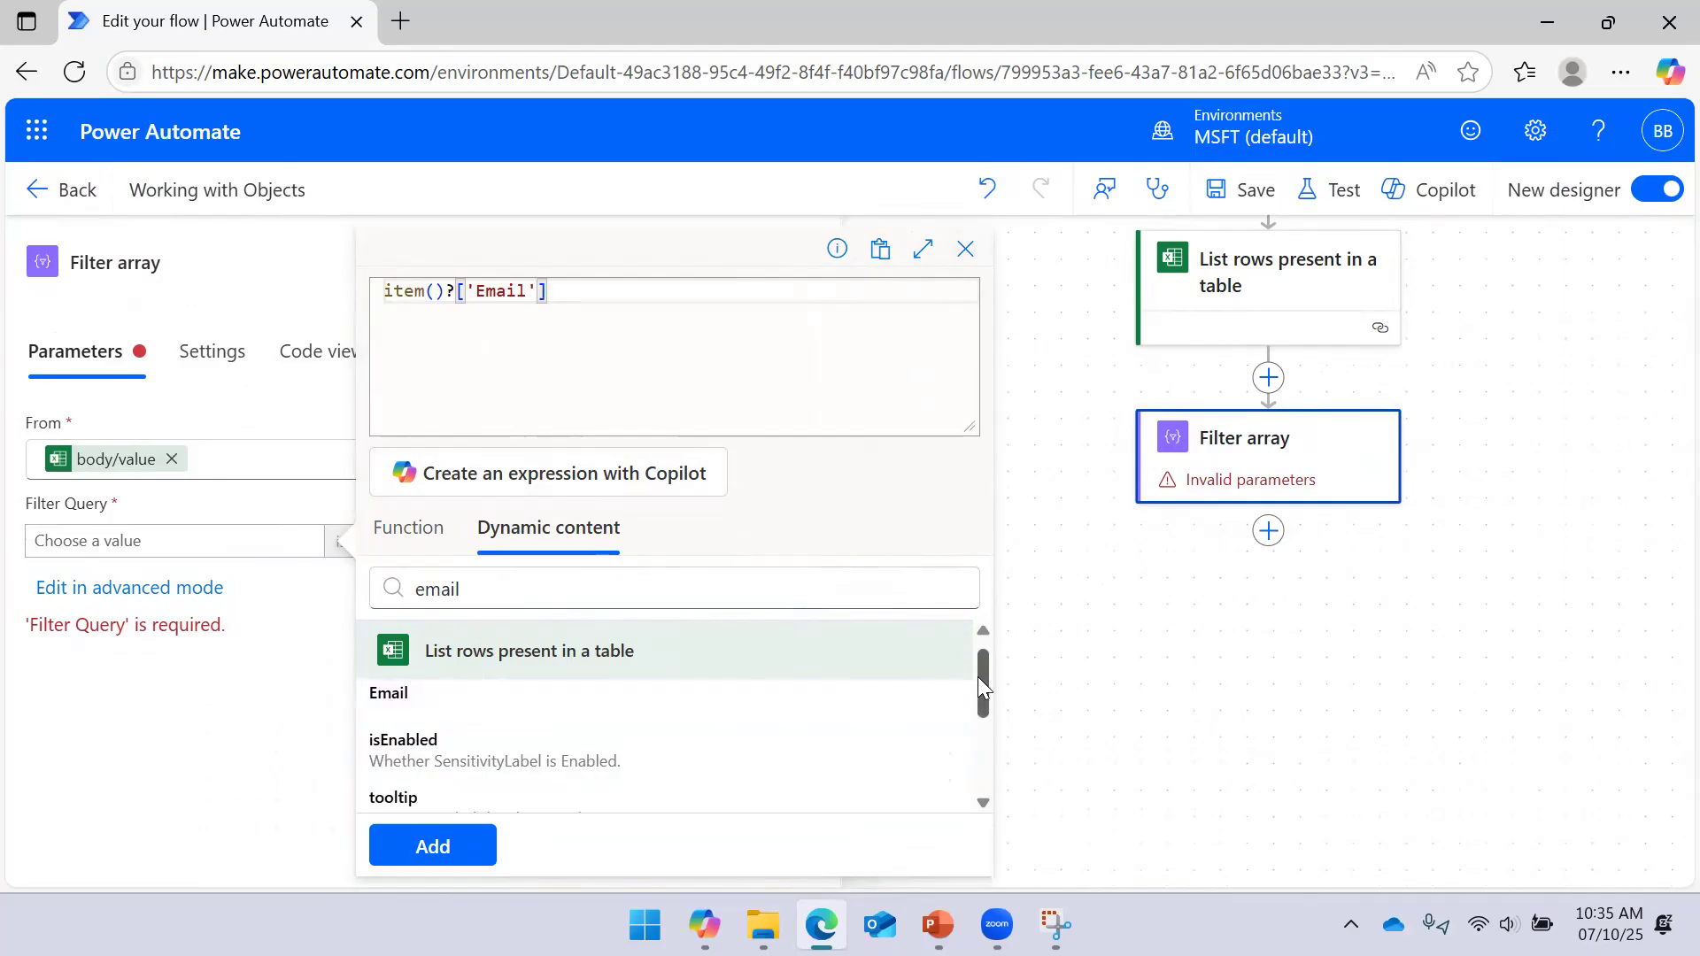
pyautogui.scroll(1, 487, 730)
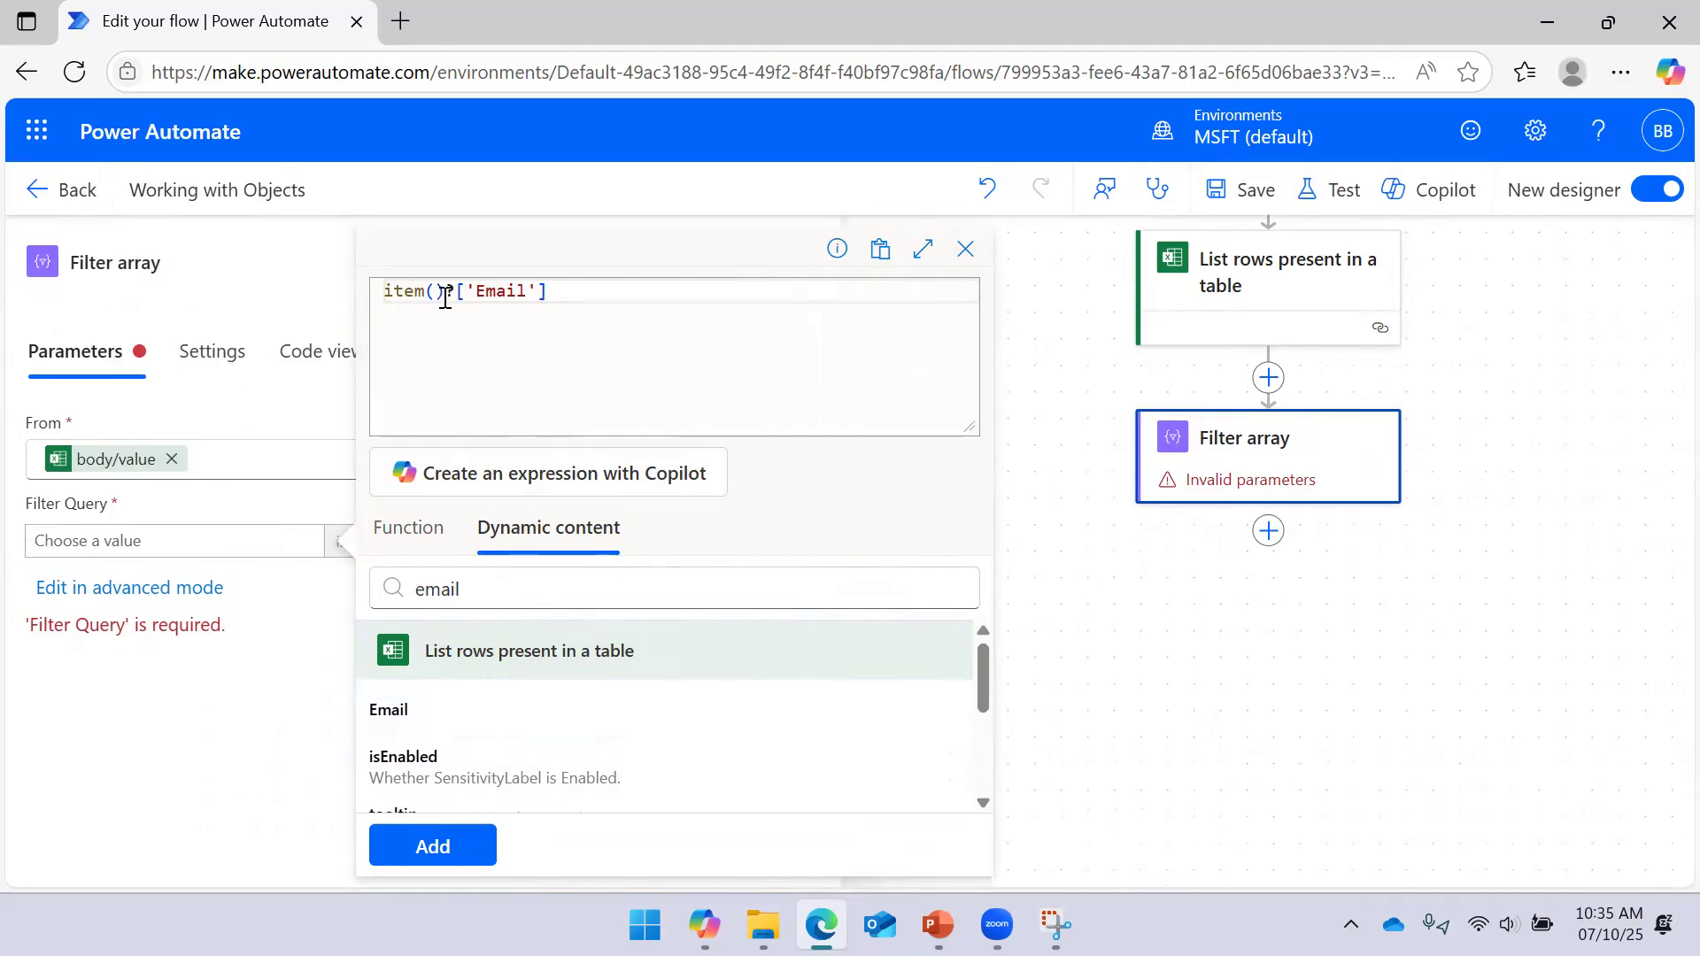
pyautogui.moveTo(444, 291); pyautogui.dragTo(361, 293)
pyautogui.moveTo(549, 291); pyautogui.dragTo(235, 312)
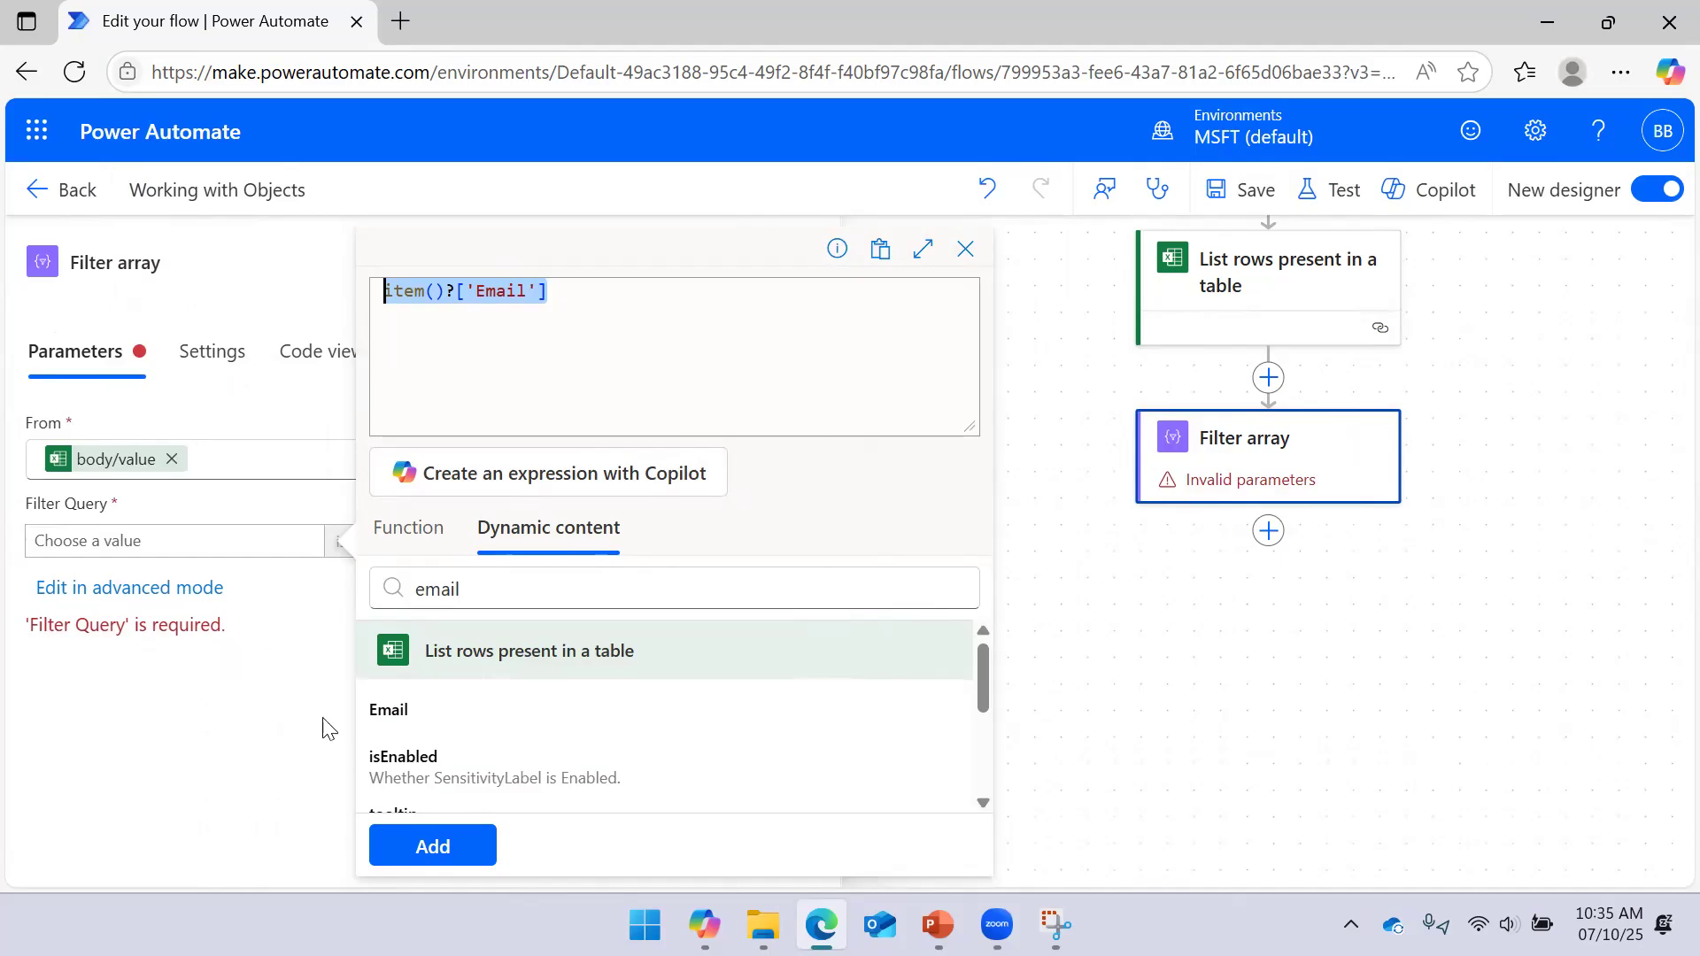
pyautogui.click(418, 844)
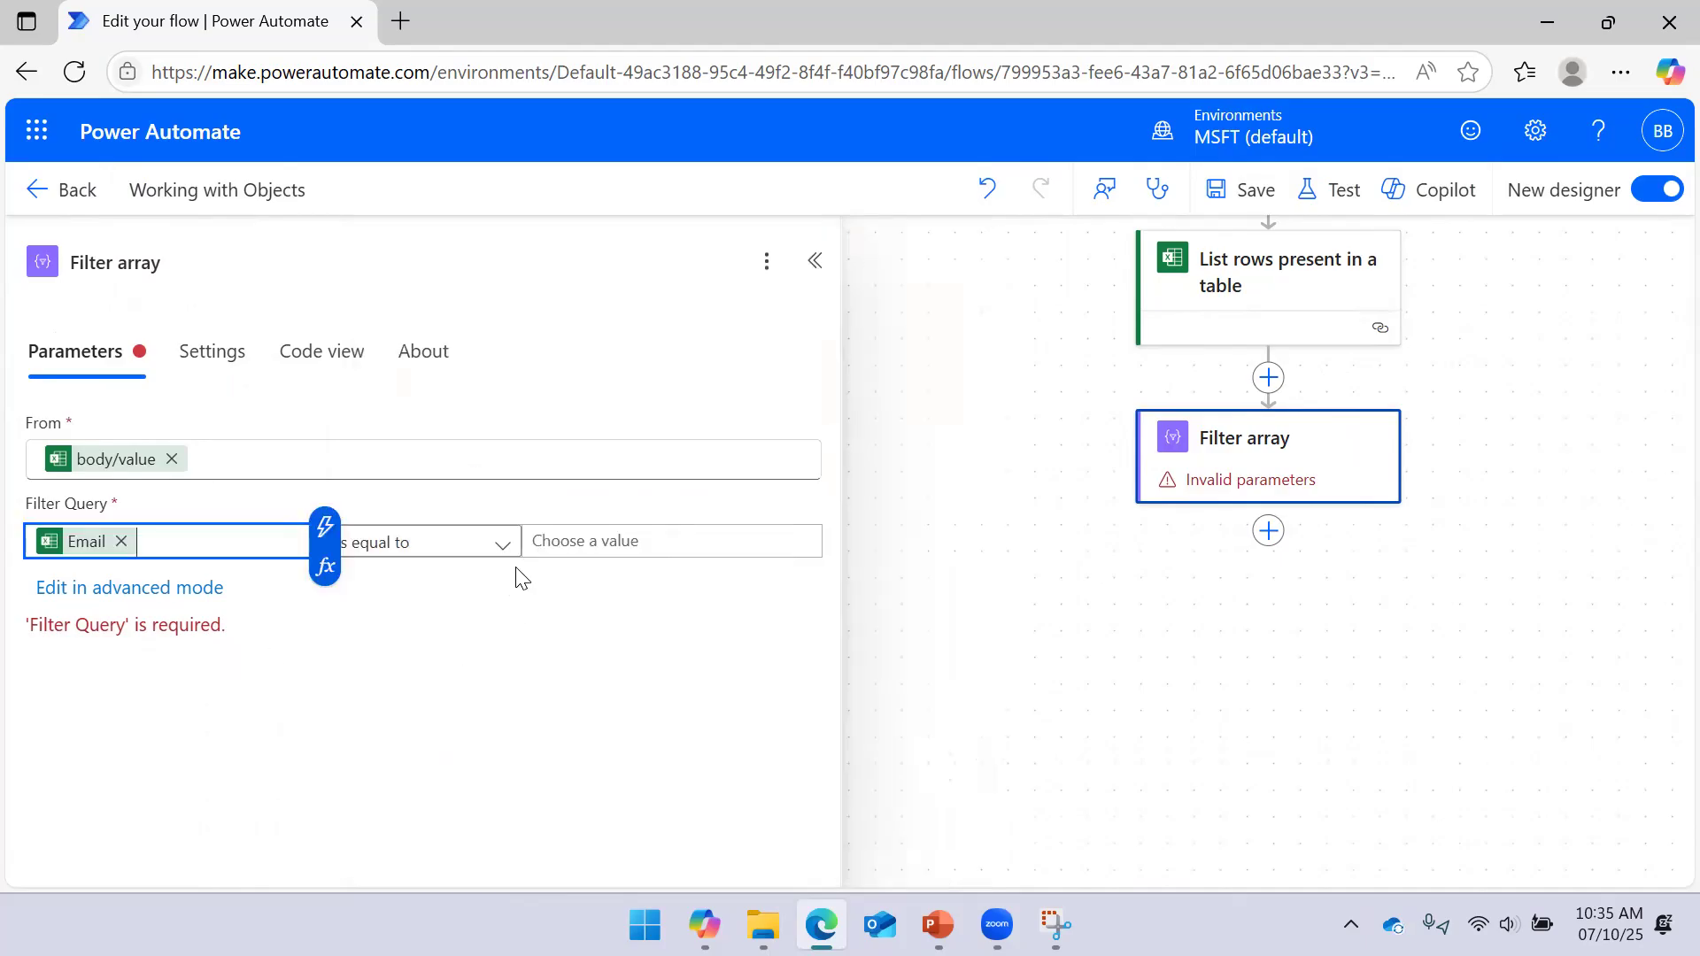
# Look up the sample email addresses and begin typing the comparison address
pyautogui.click(598, 538)
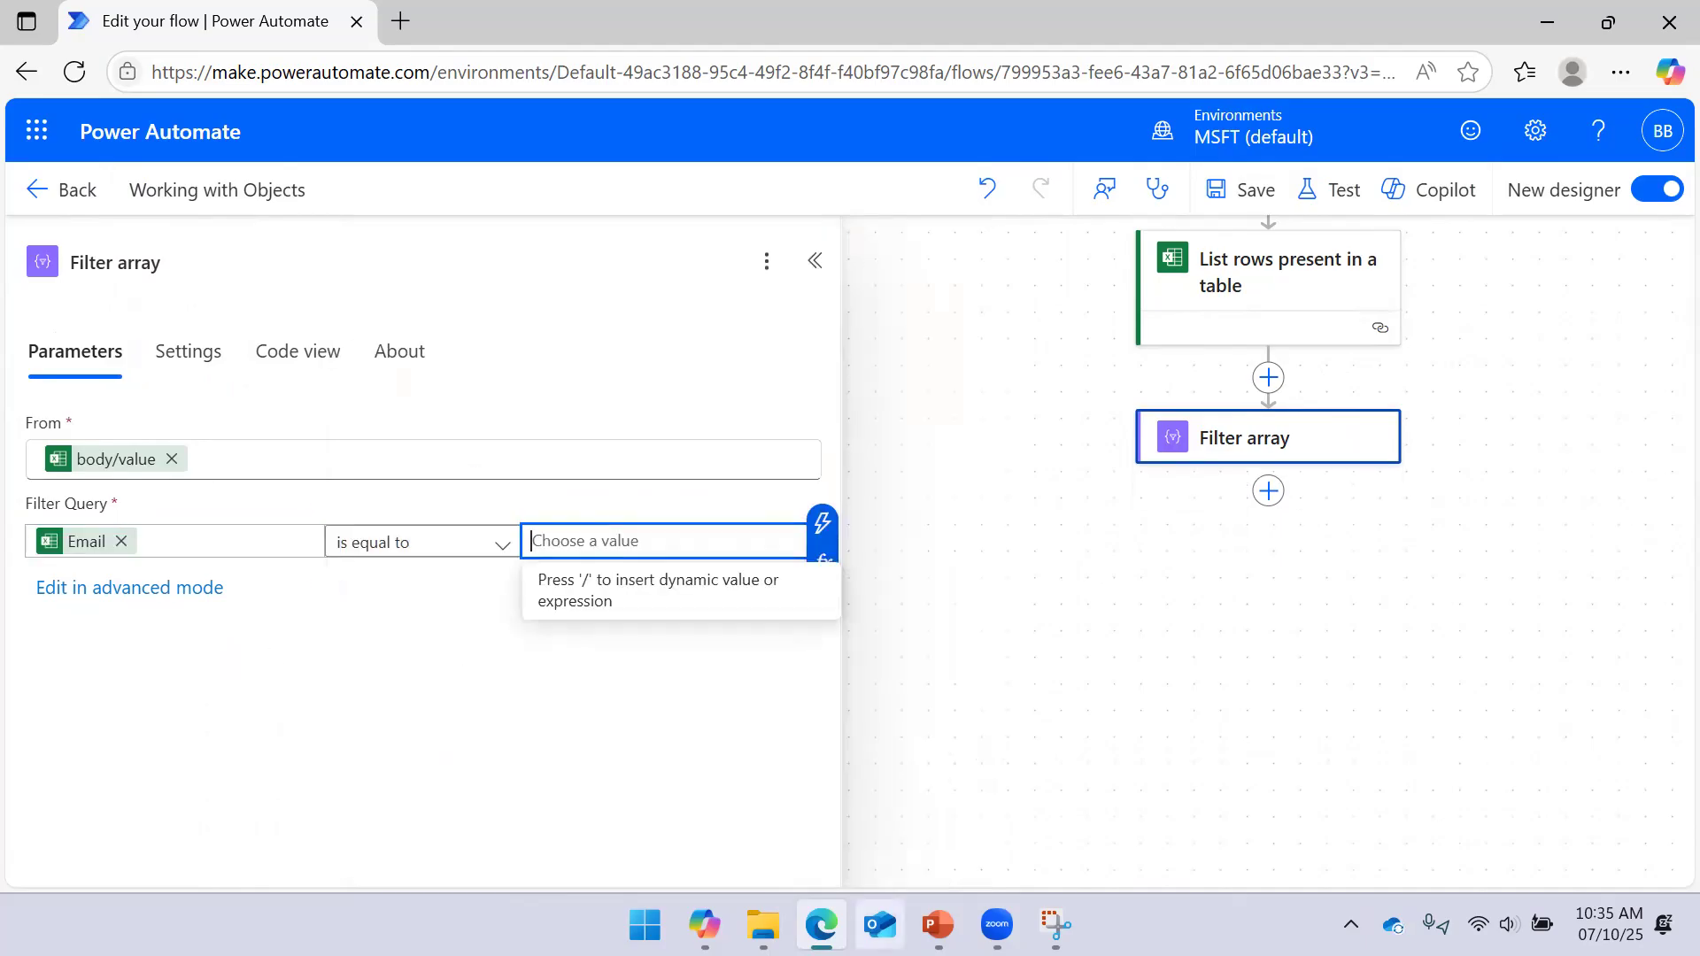
pyautogui.moveTo(938, 925)
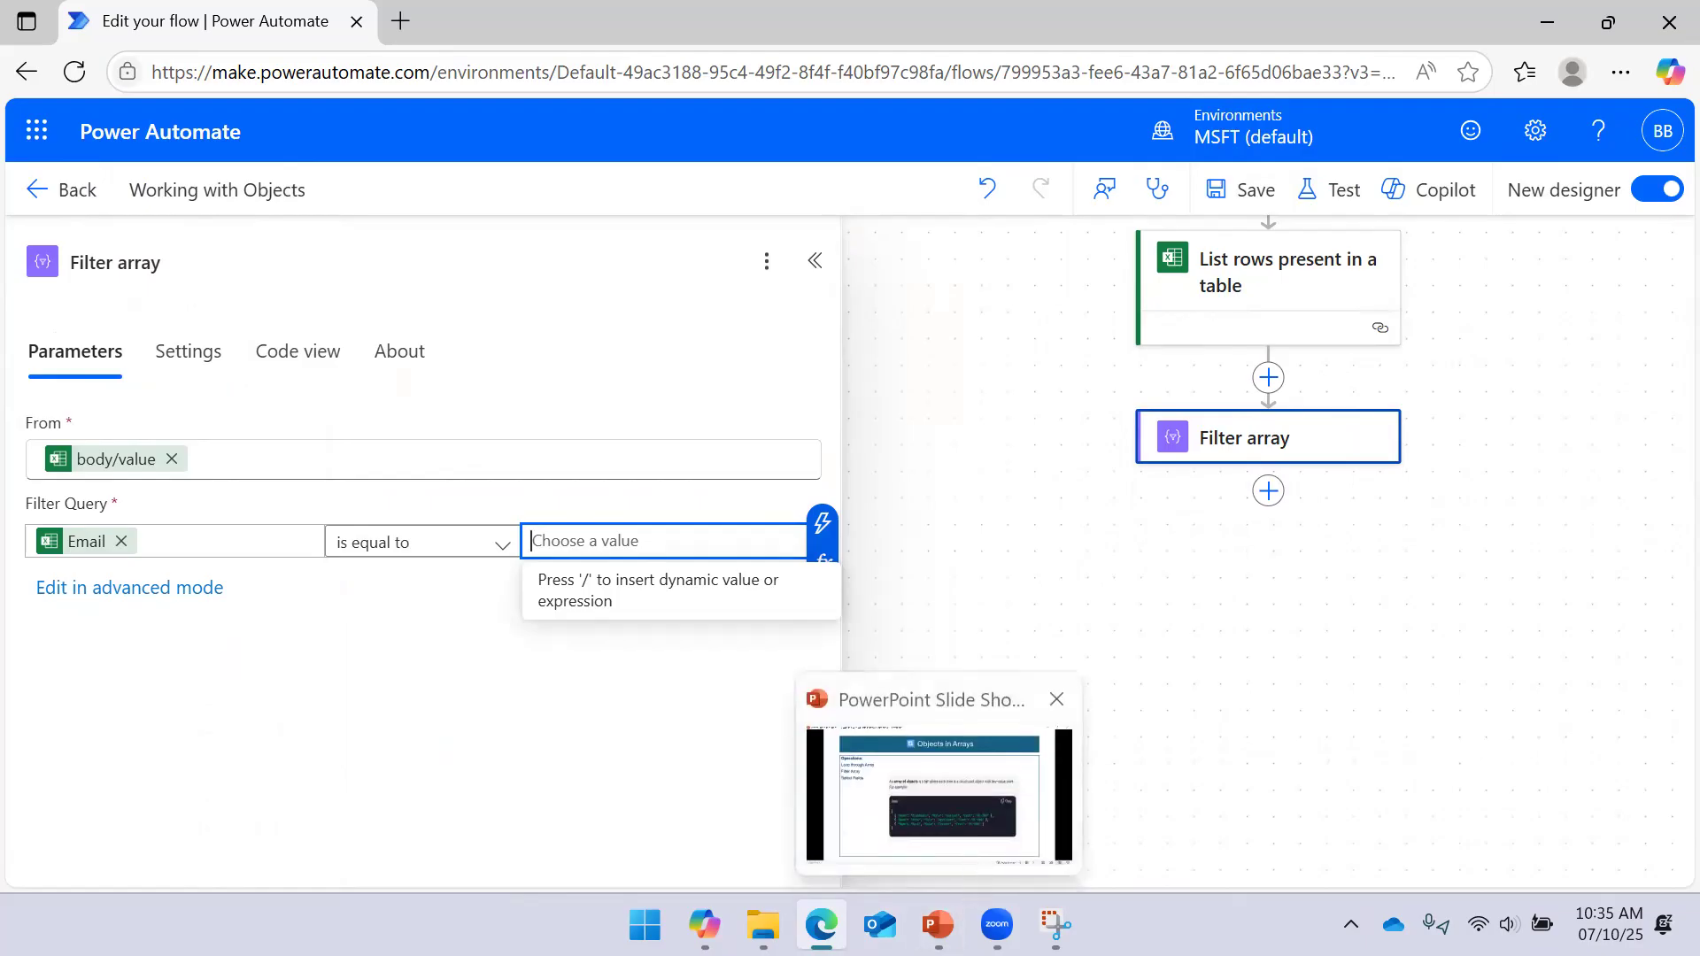
pyautogui.click(1054, 924)
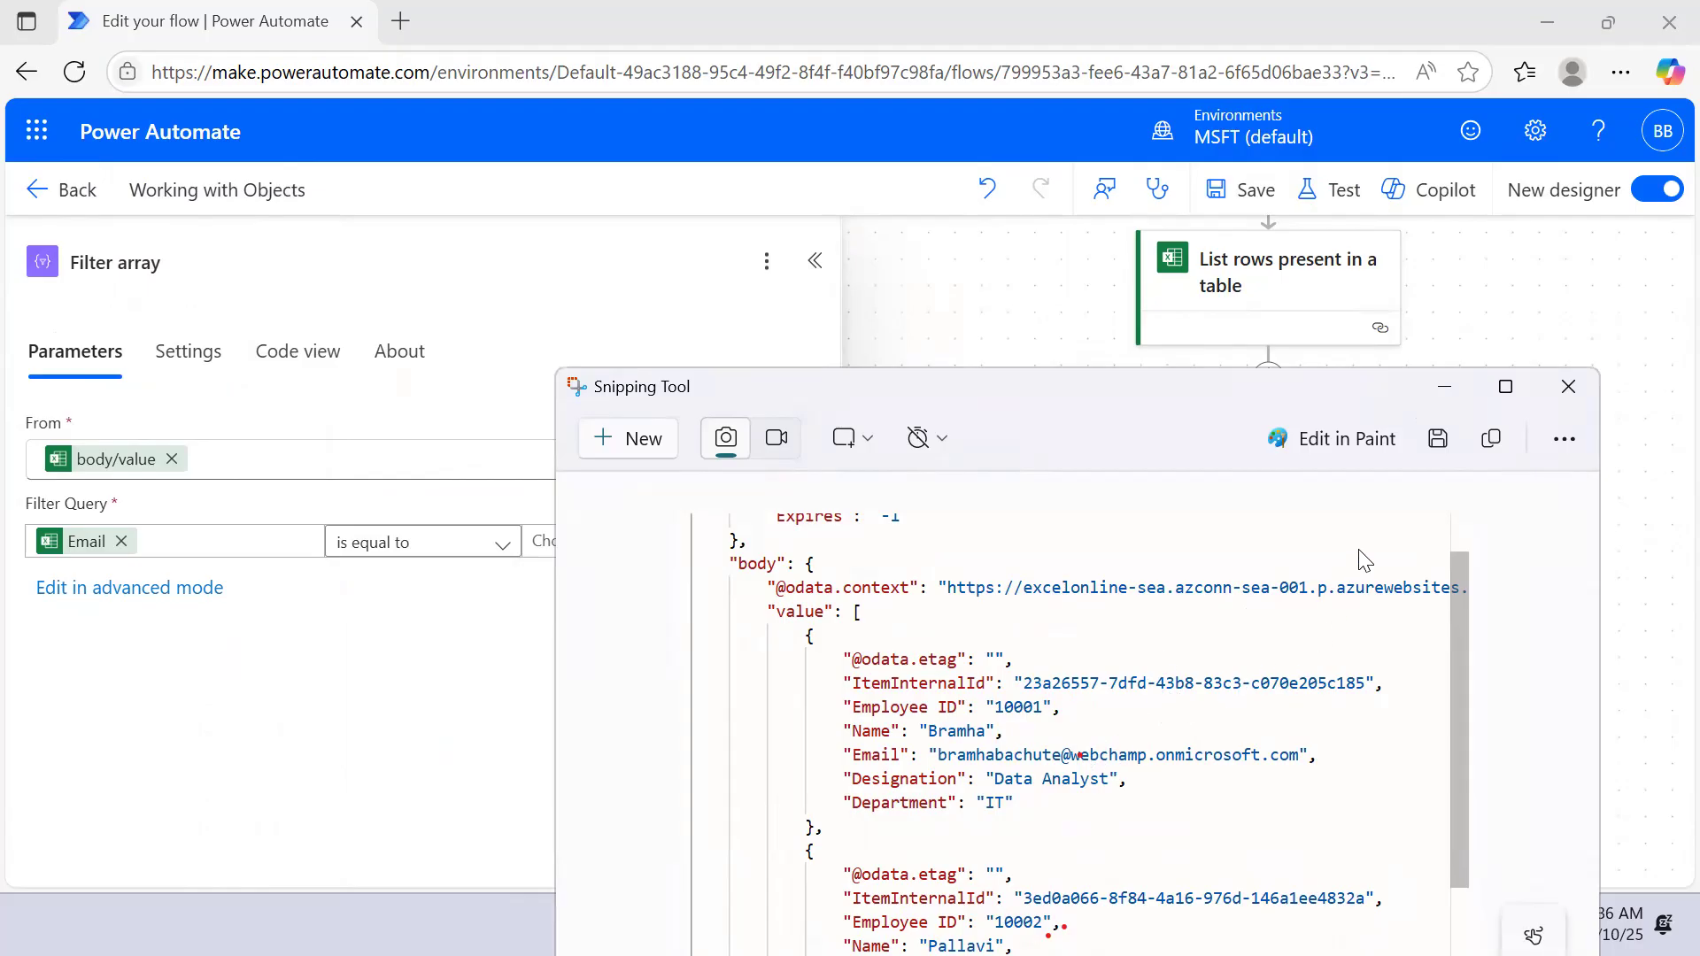
pyautogui.click(540, 542)
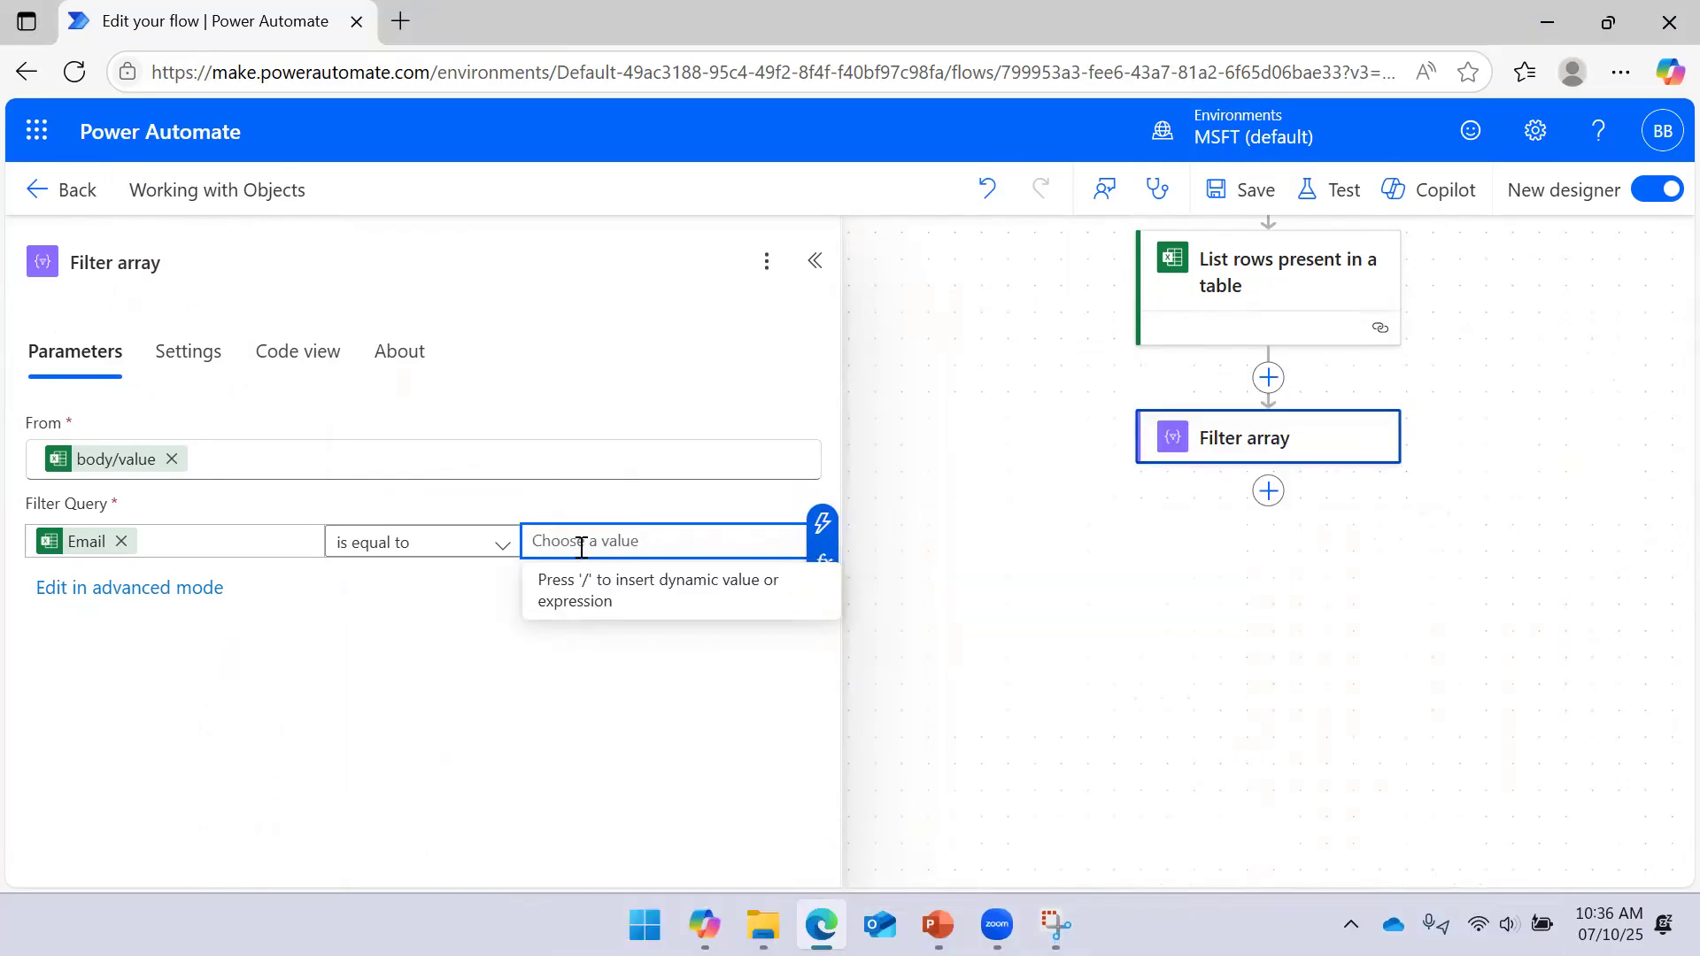
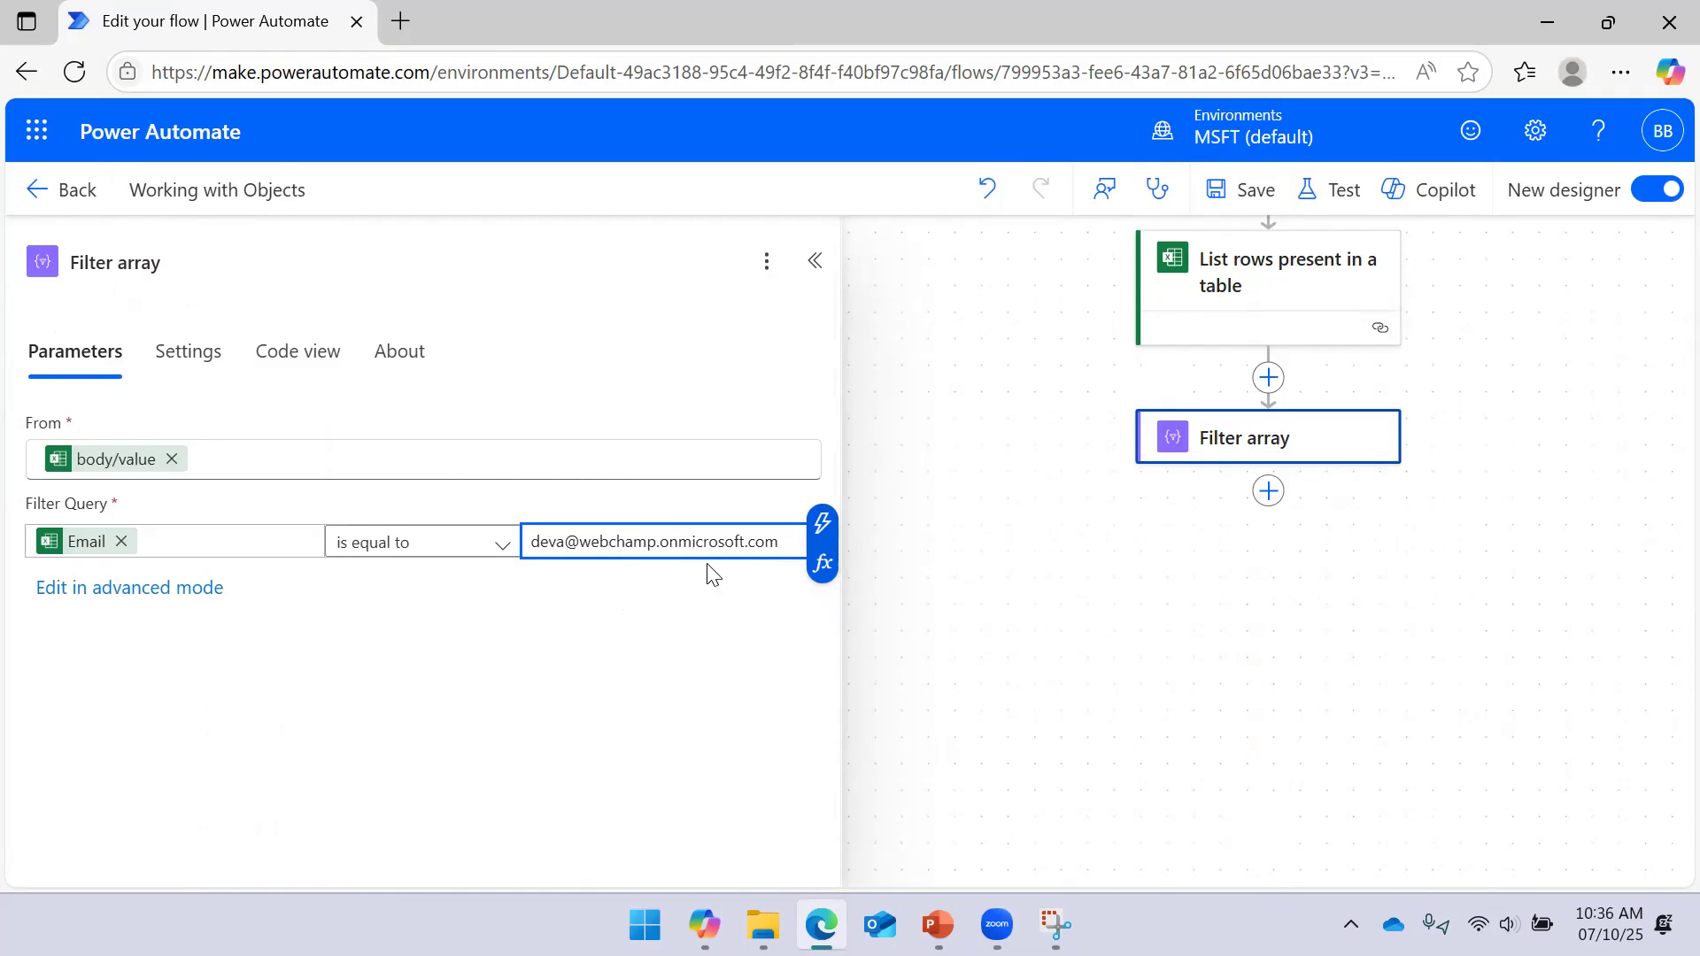
# Save the flow with its Email filter and collapse the Filter array details
pyautogui.click(1235, 189)
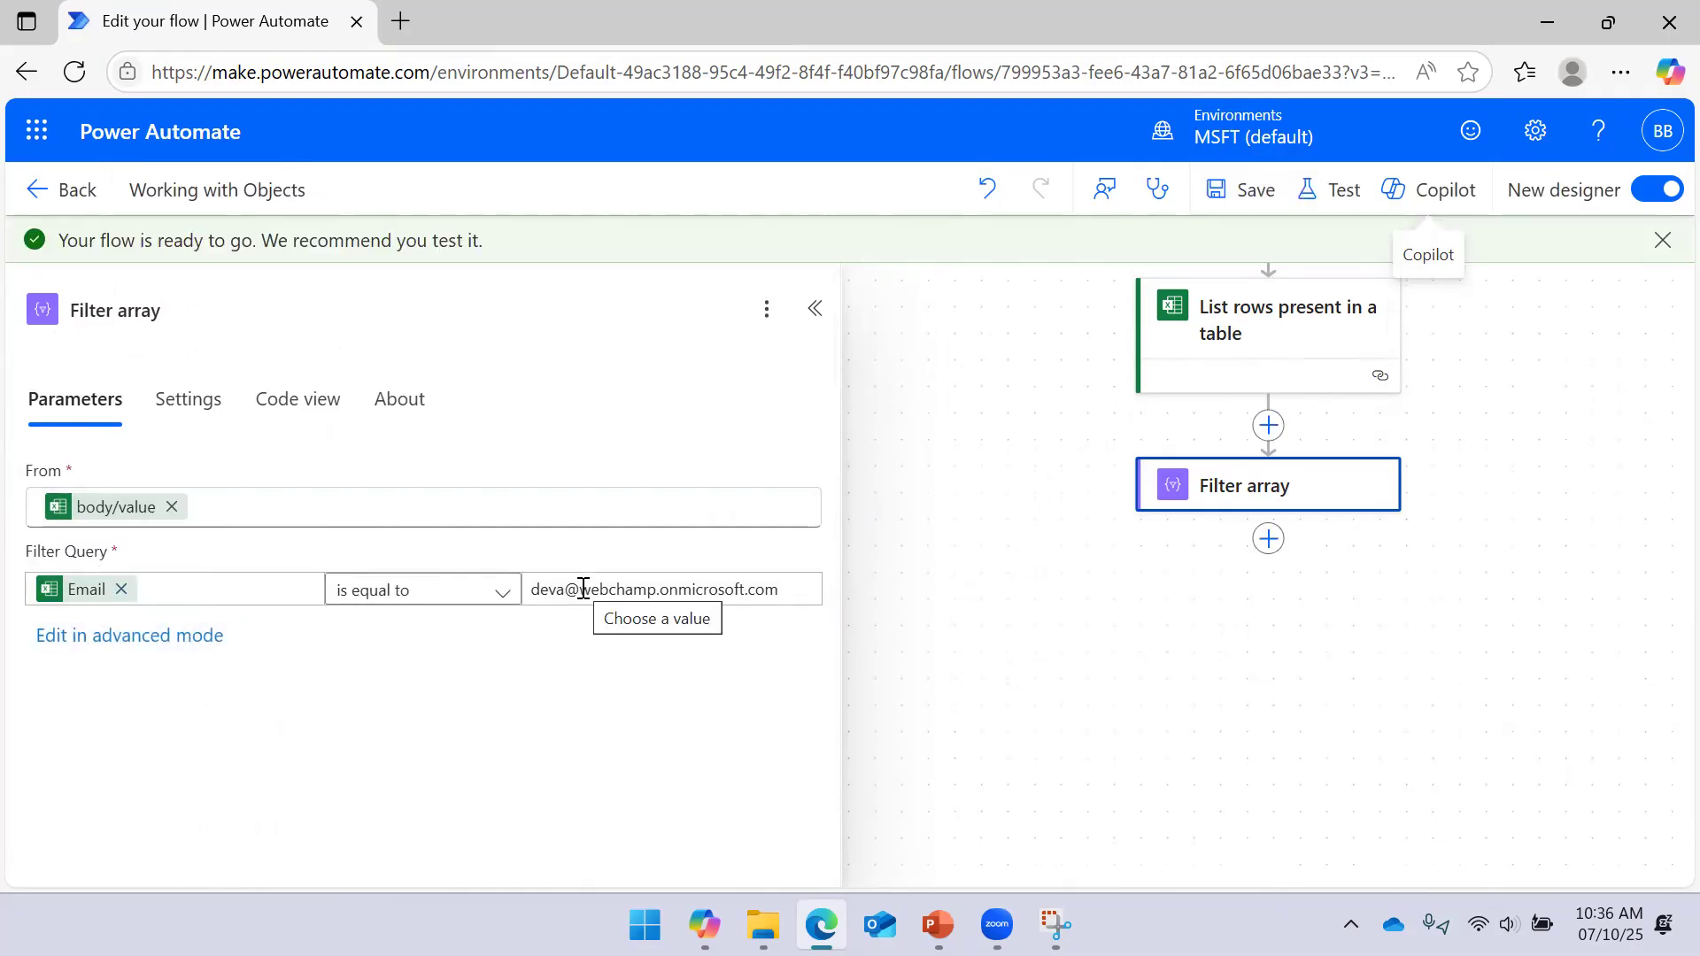
pyautogui.click(814, 309)
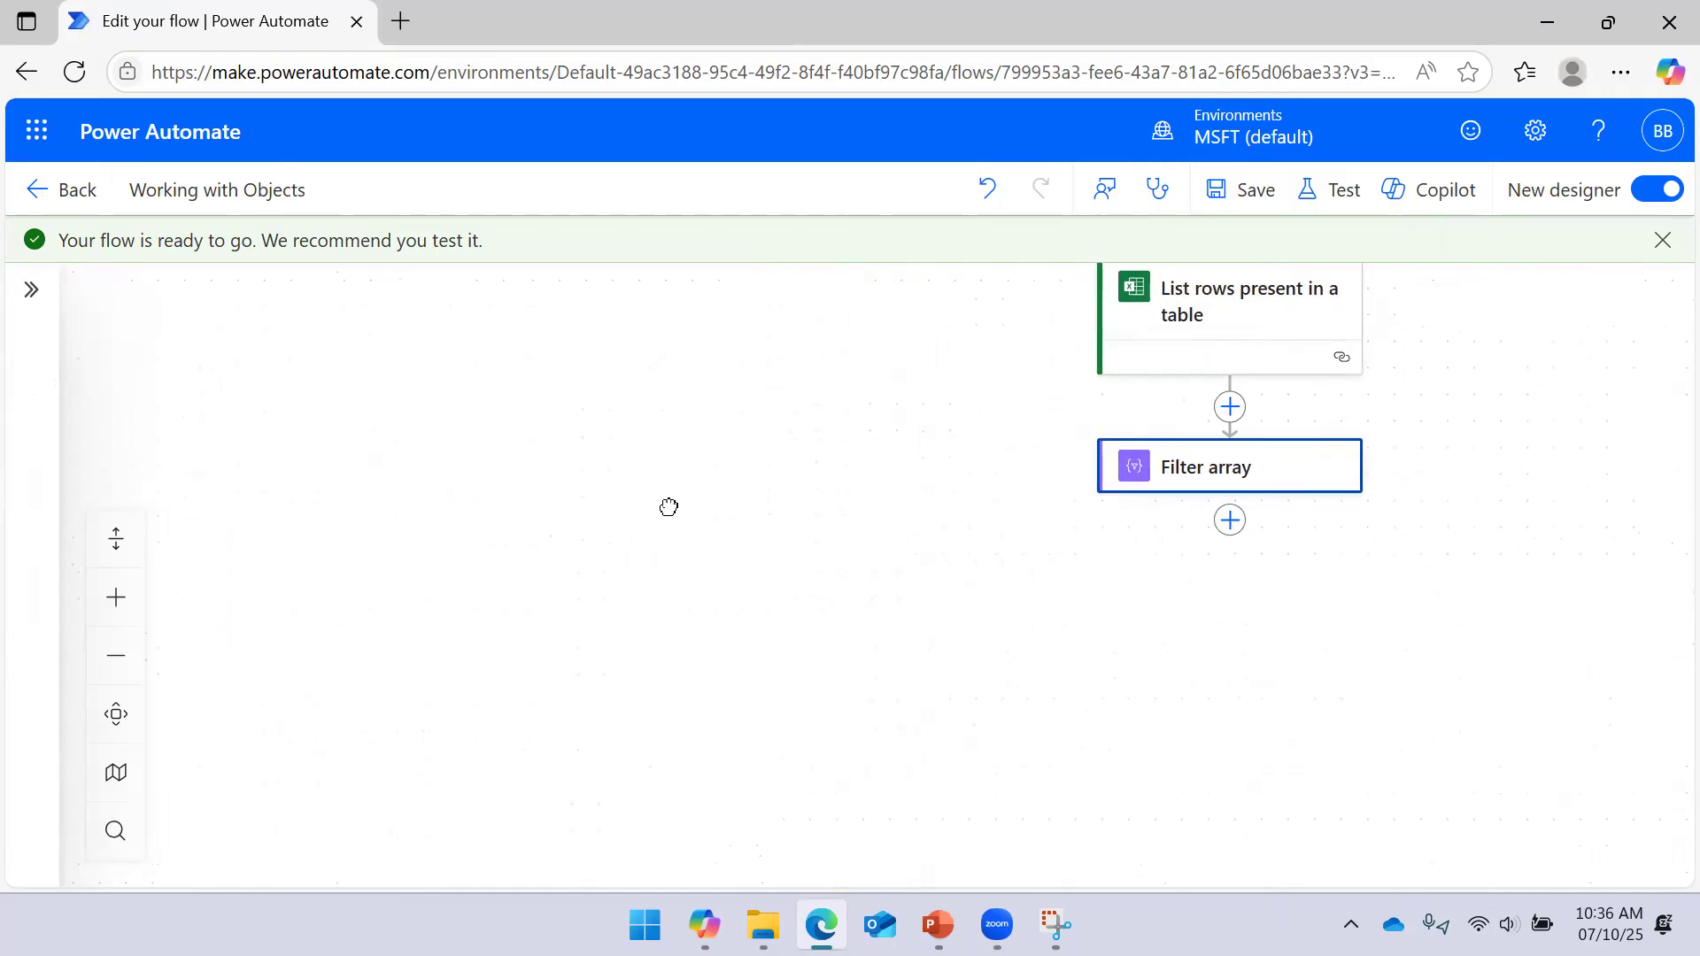
pyautogui.click(1325, 203)
# Run a manual test of the flow and bring the completed steps into view
pyautogui.click(1240, 289)
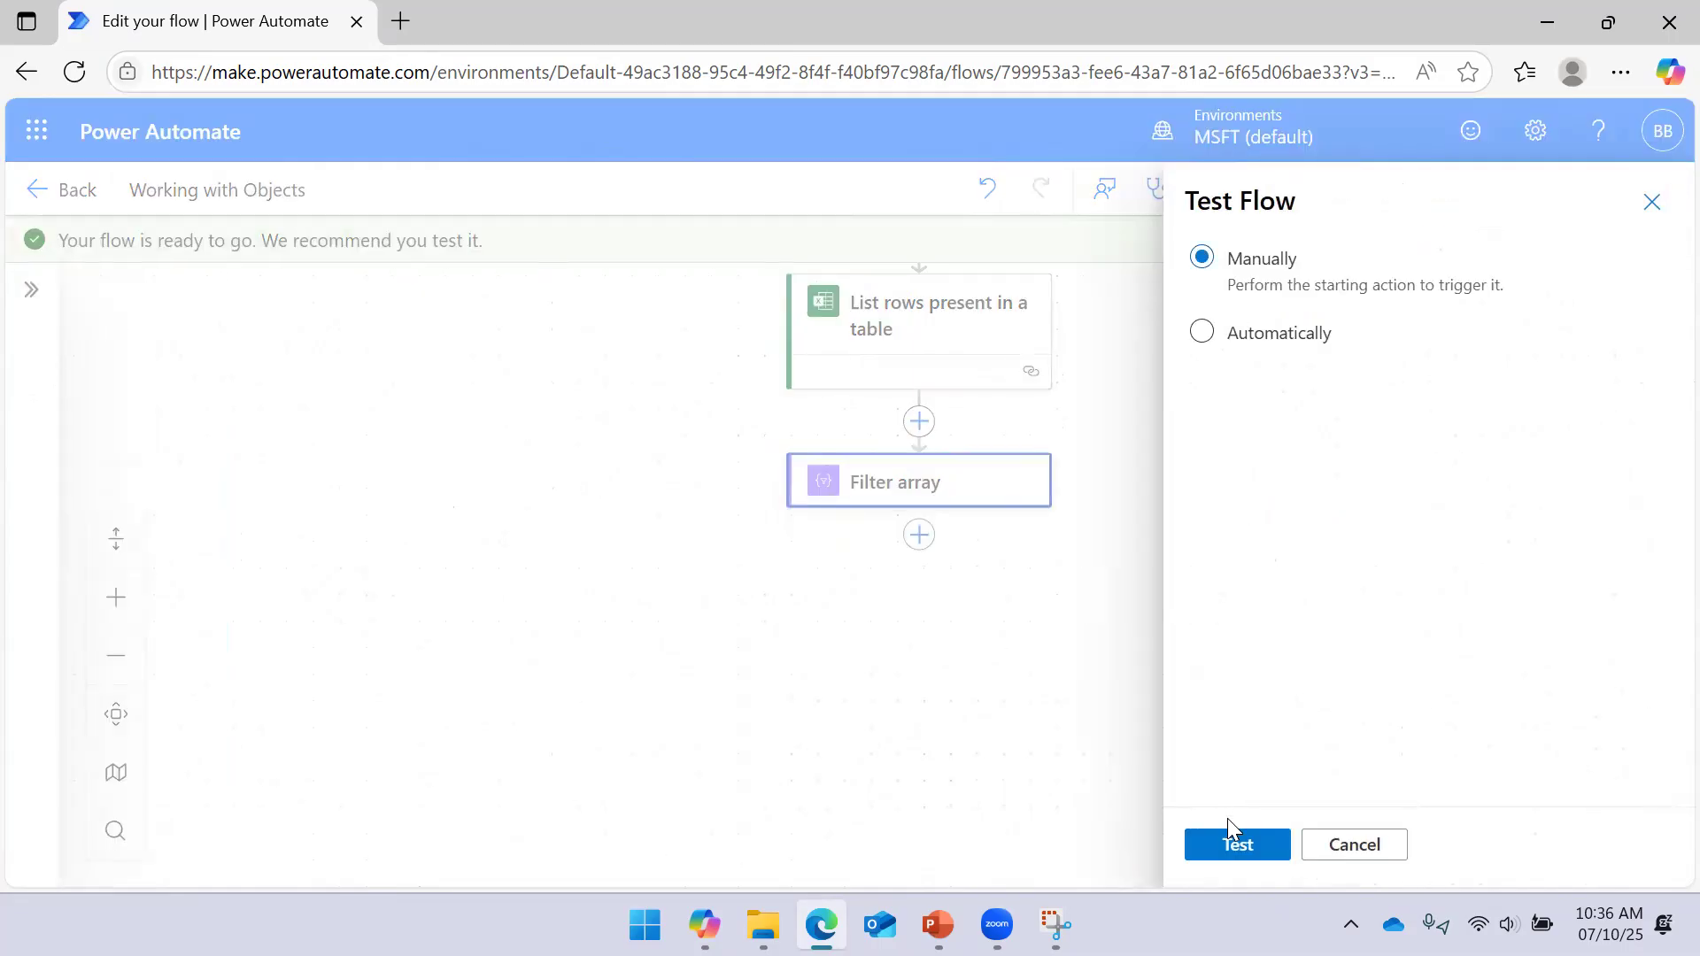
pyautogui.click(1231, 845)
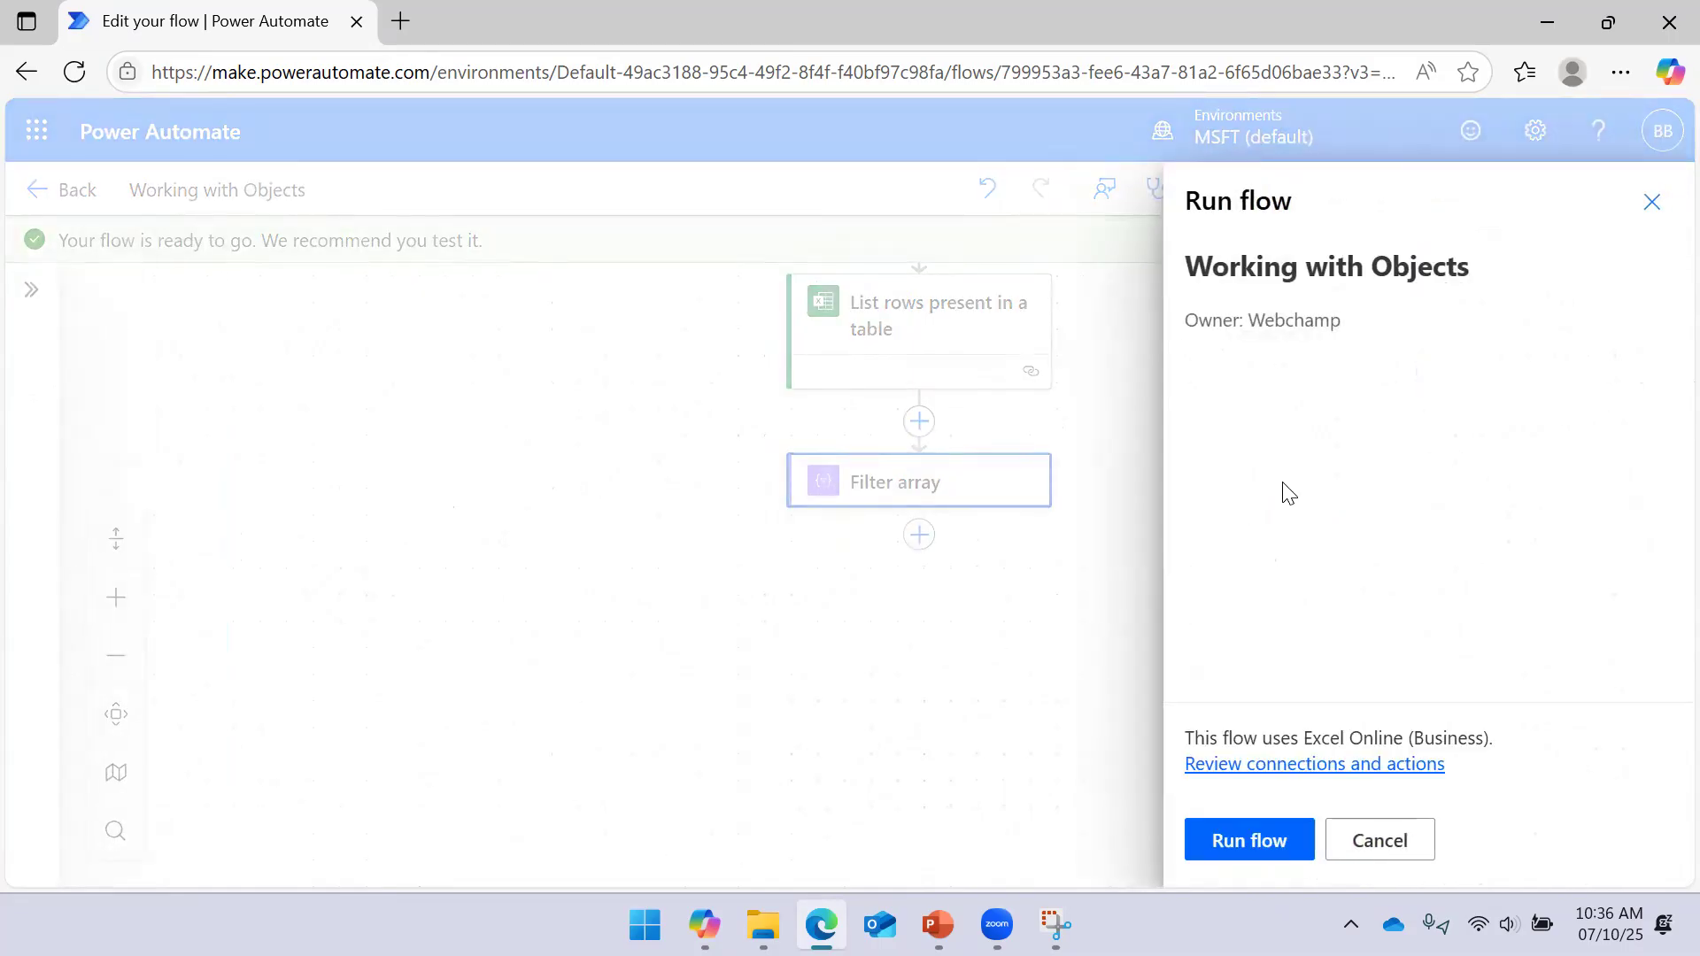
pyautogui.click(1263, 838)
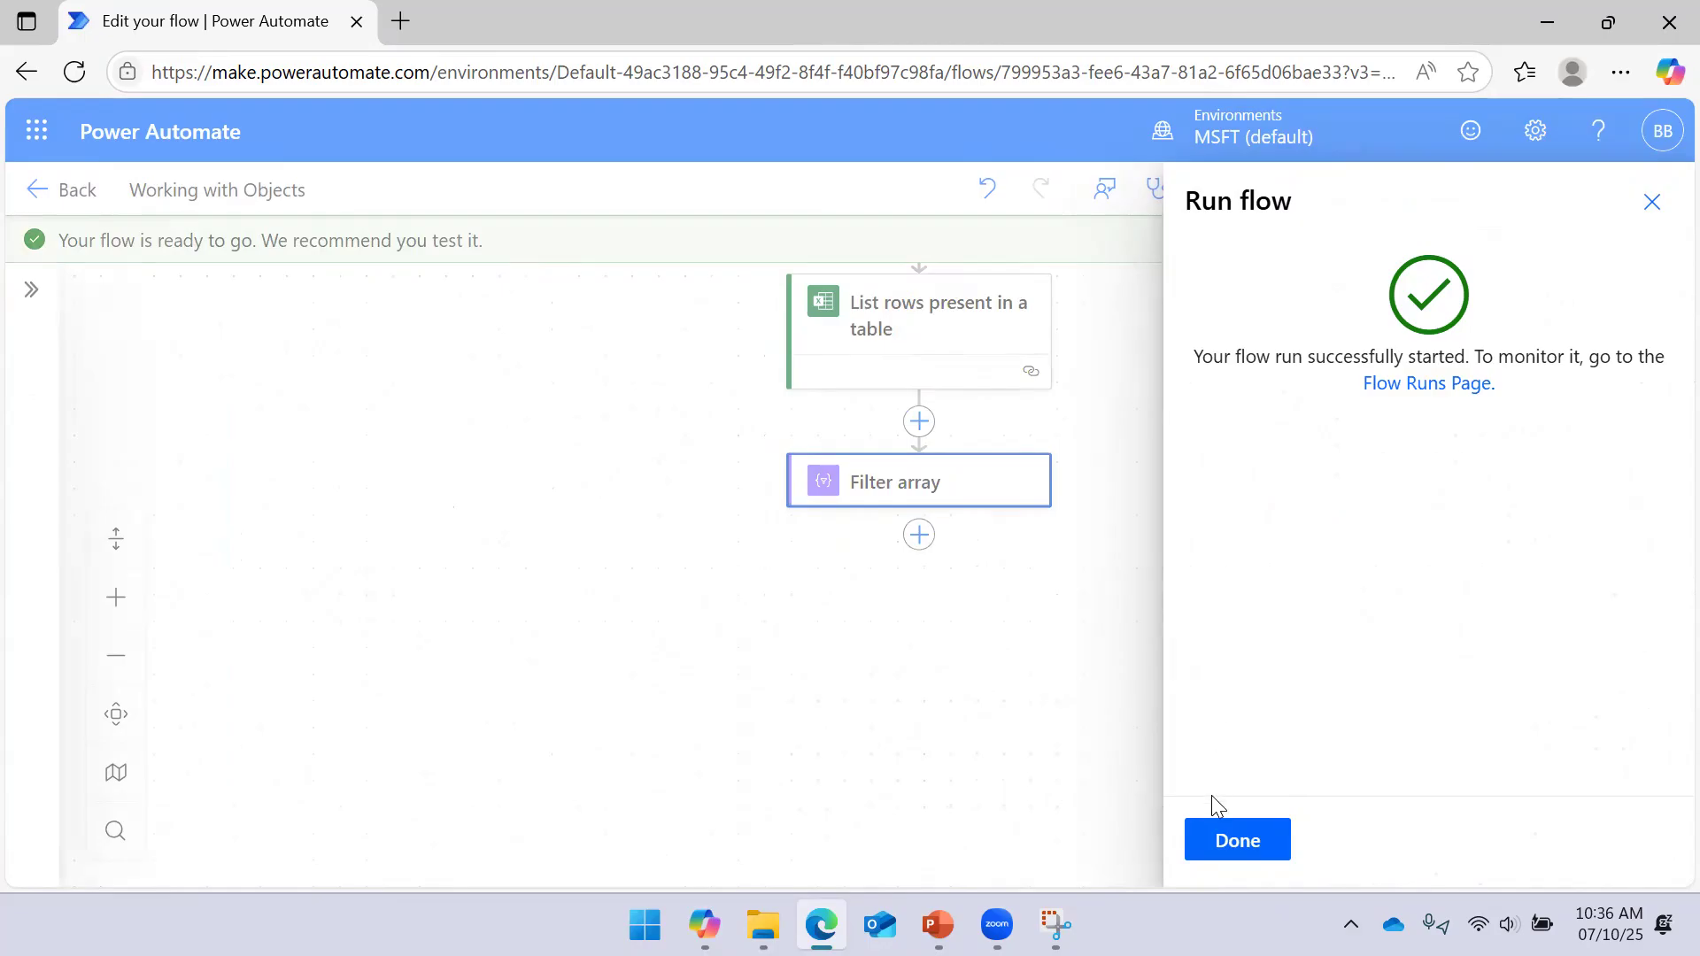
pyautogui.click(1209, 832)
pyautogui.moveTo(1290, 414); pyautogui.dragTo(1272, 486)
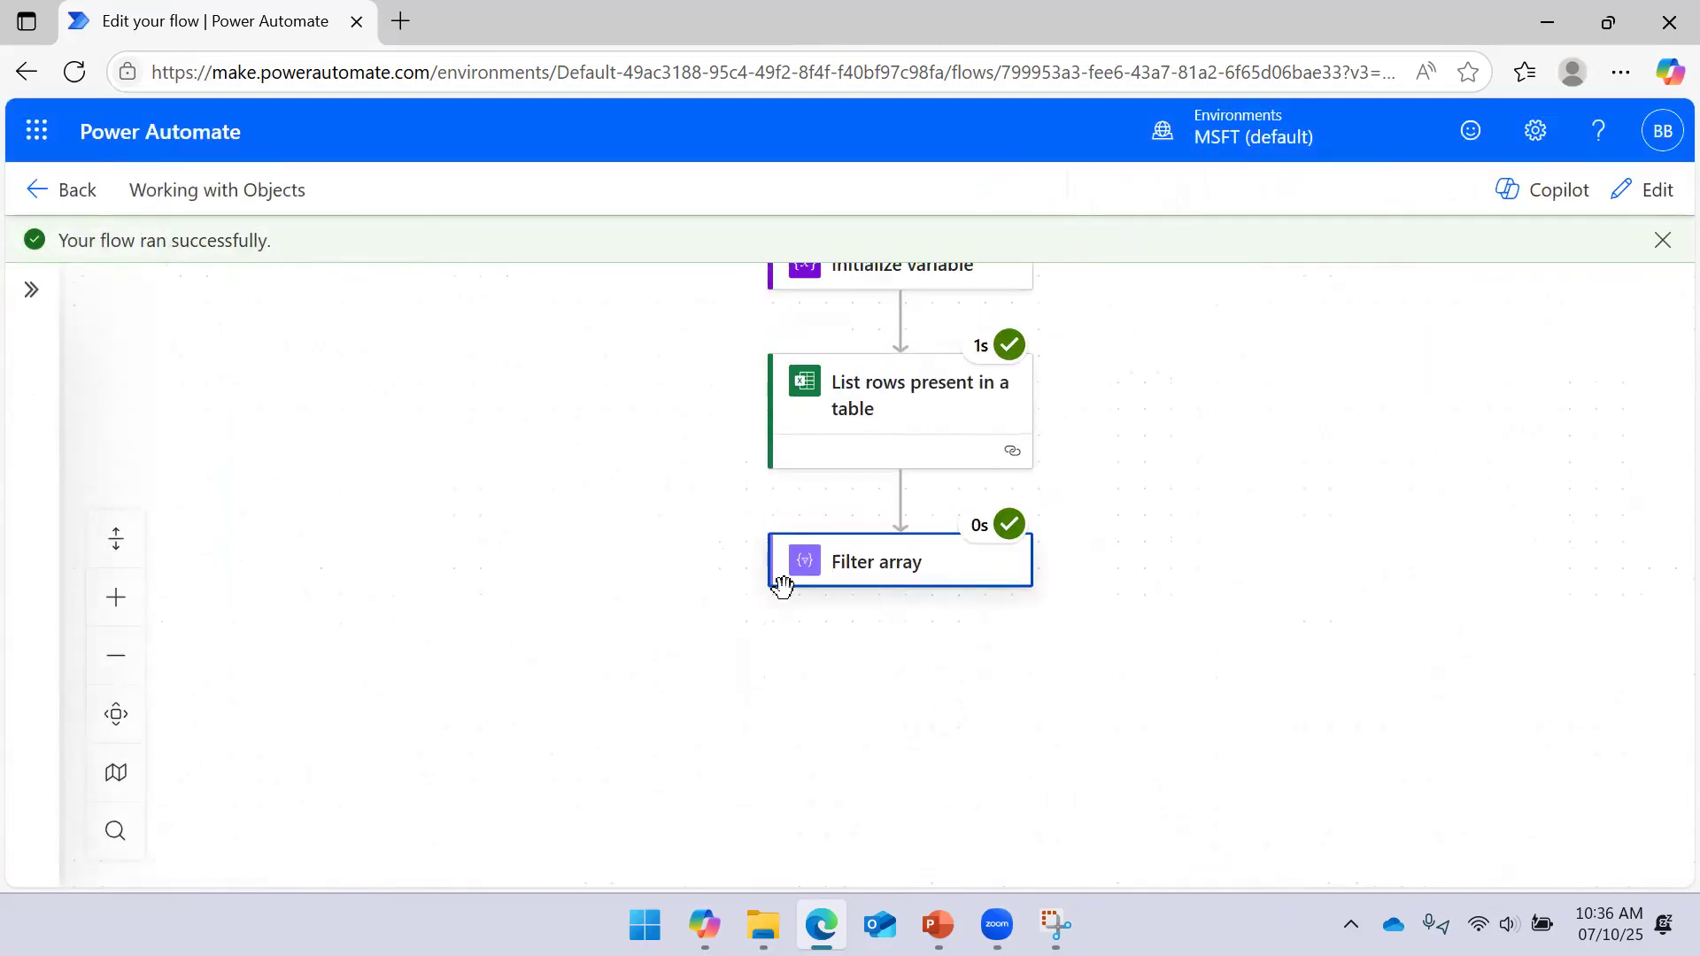
pyautogui.scroll(-1, 1237, 493)
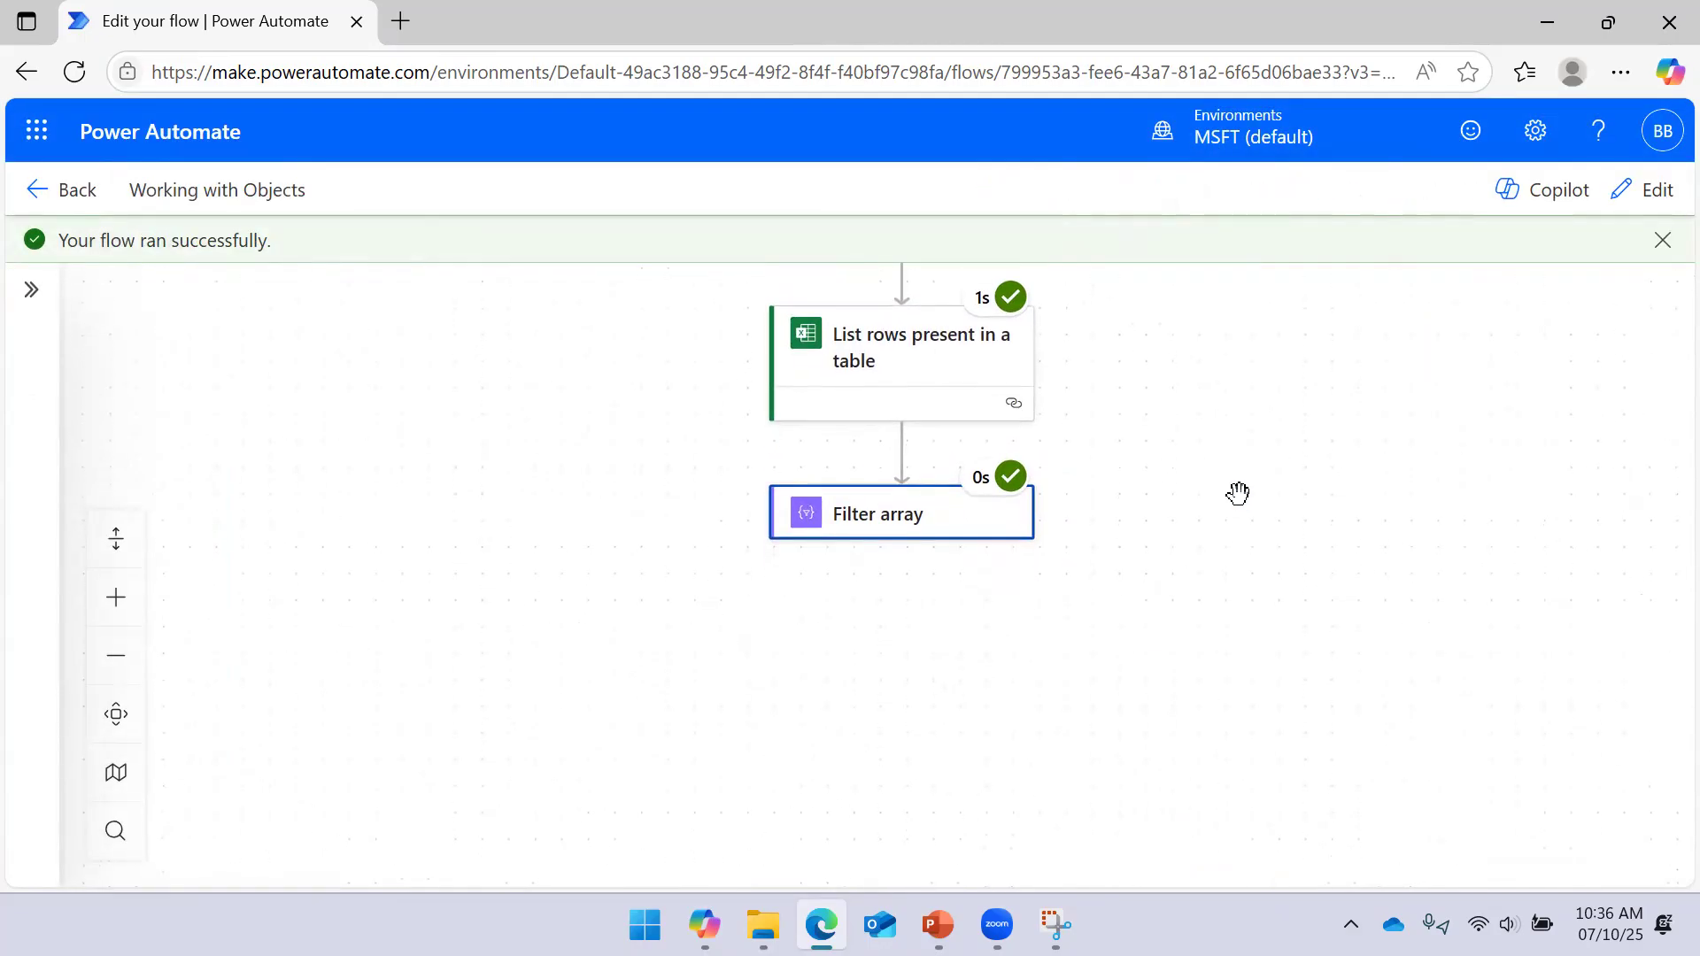
pyautogui.scroll(-1, 1182, 553)
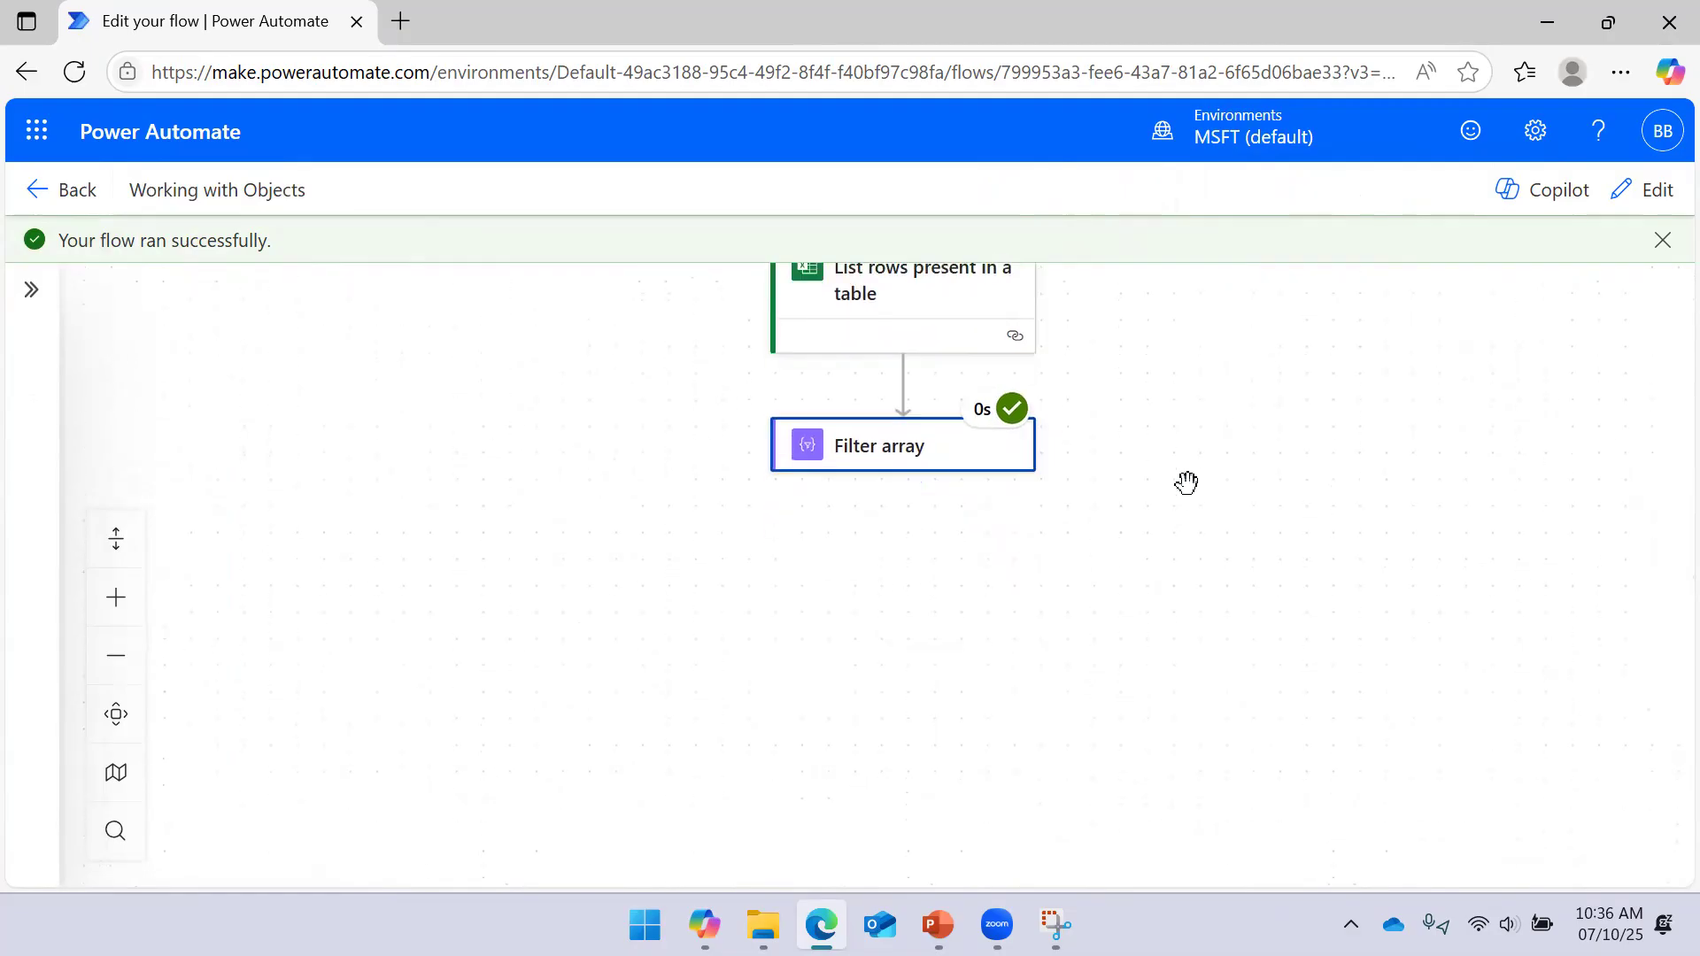
# Inspect Filter array's raw inputs and outputs, confirming one matching employee's Email
pyautogui.click(936, 452)
pyautogui.click(763, 480)
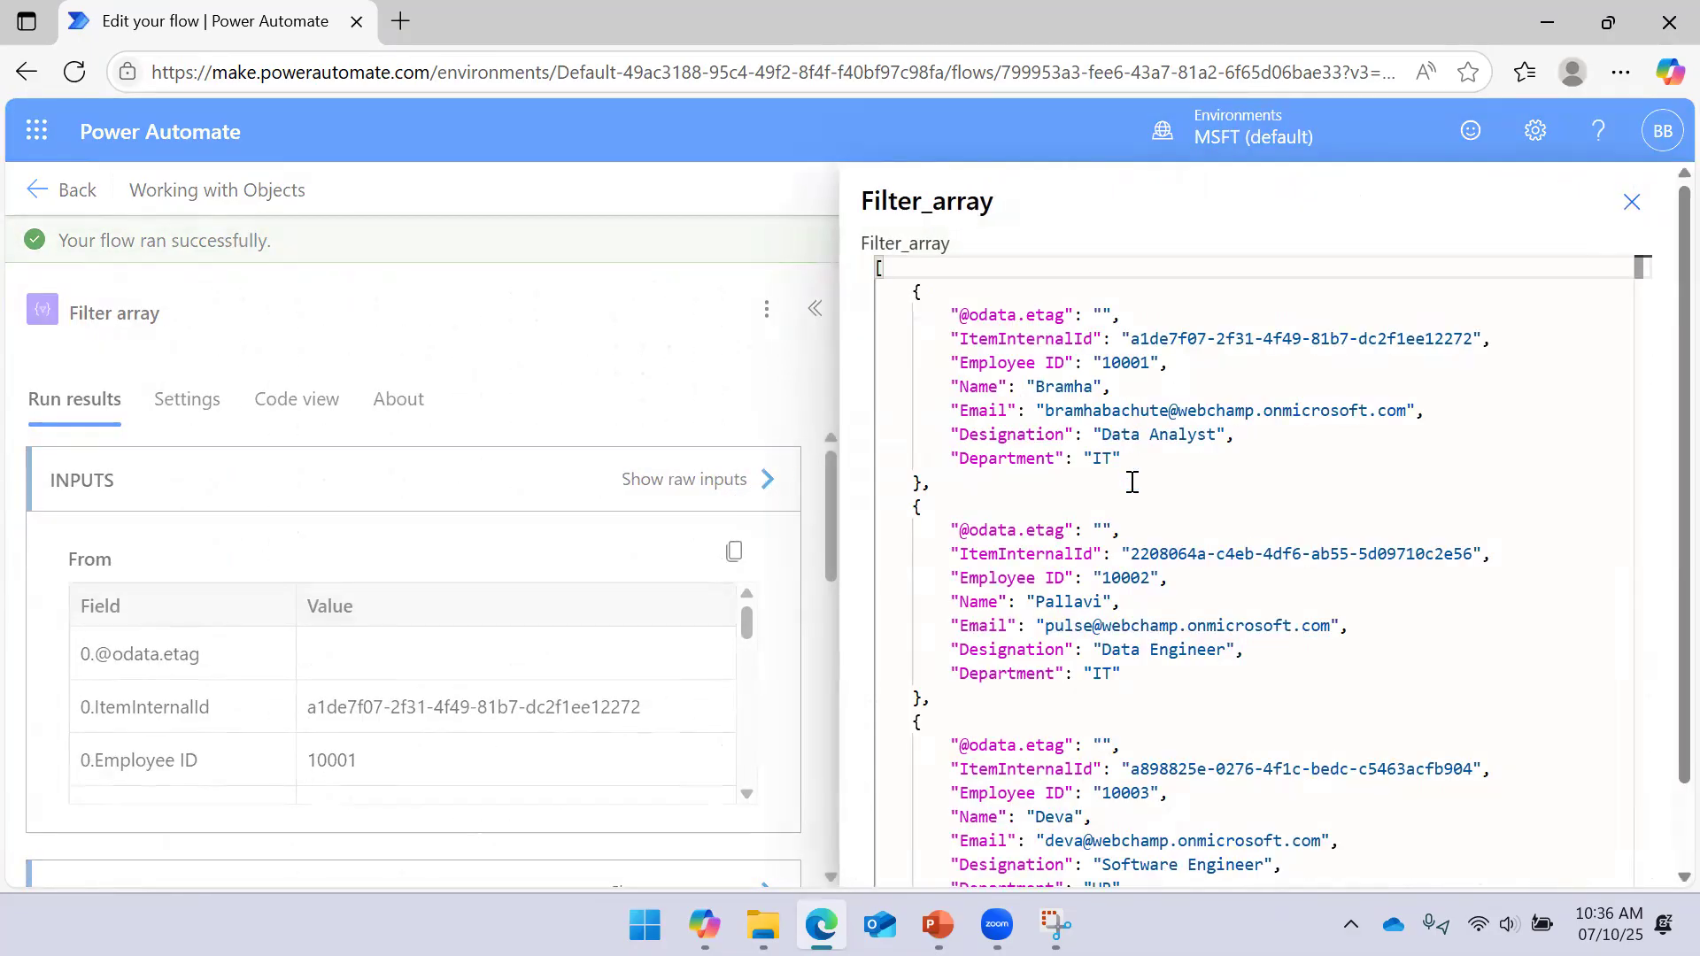
pyautogui.click(1613, 217)
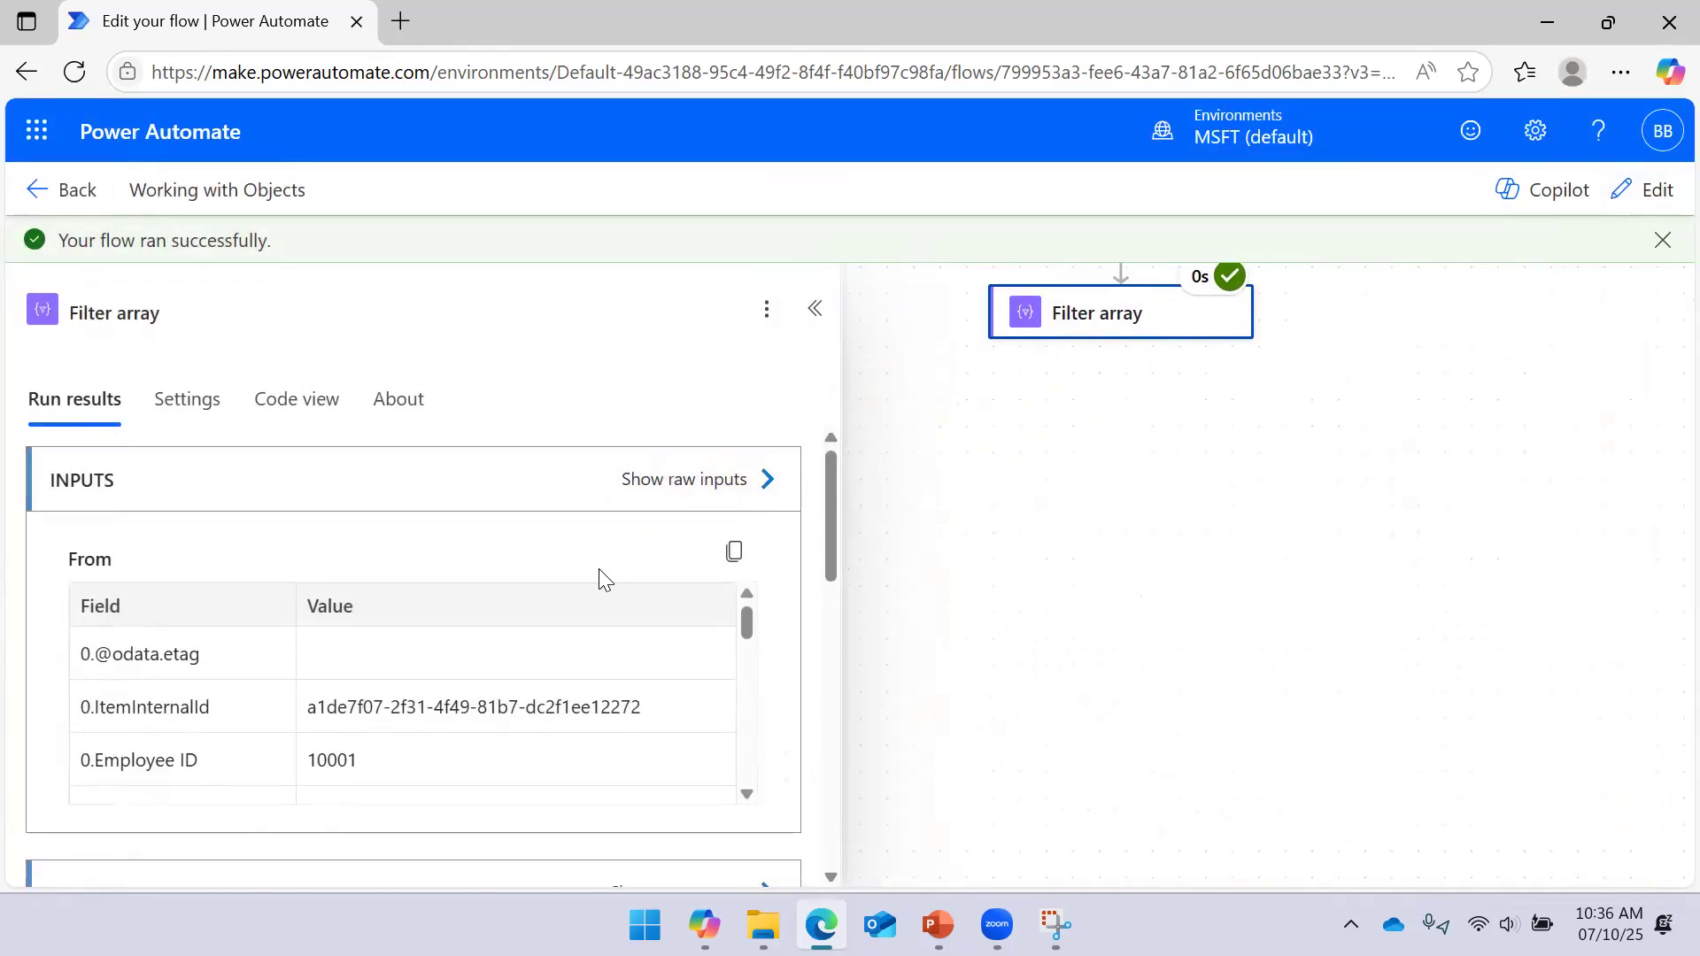
pyautogui.scroll(-5, 611, 589)
pyautogui.click(768, 452)
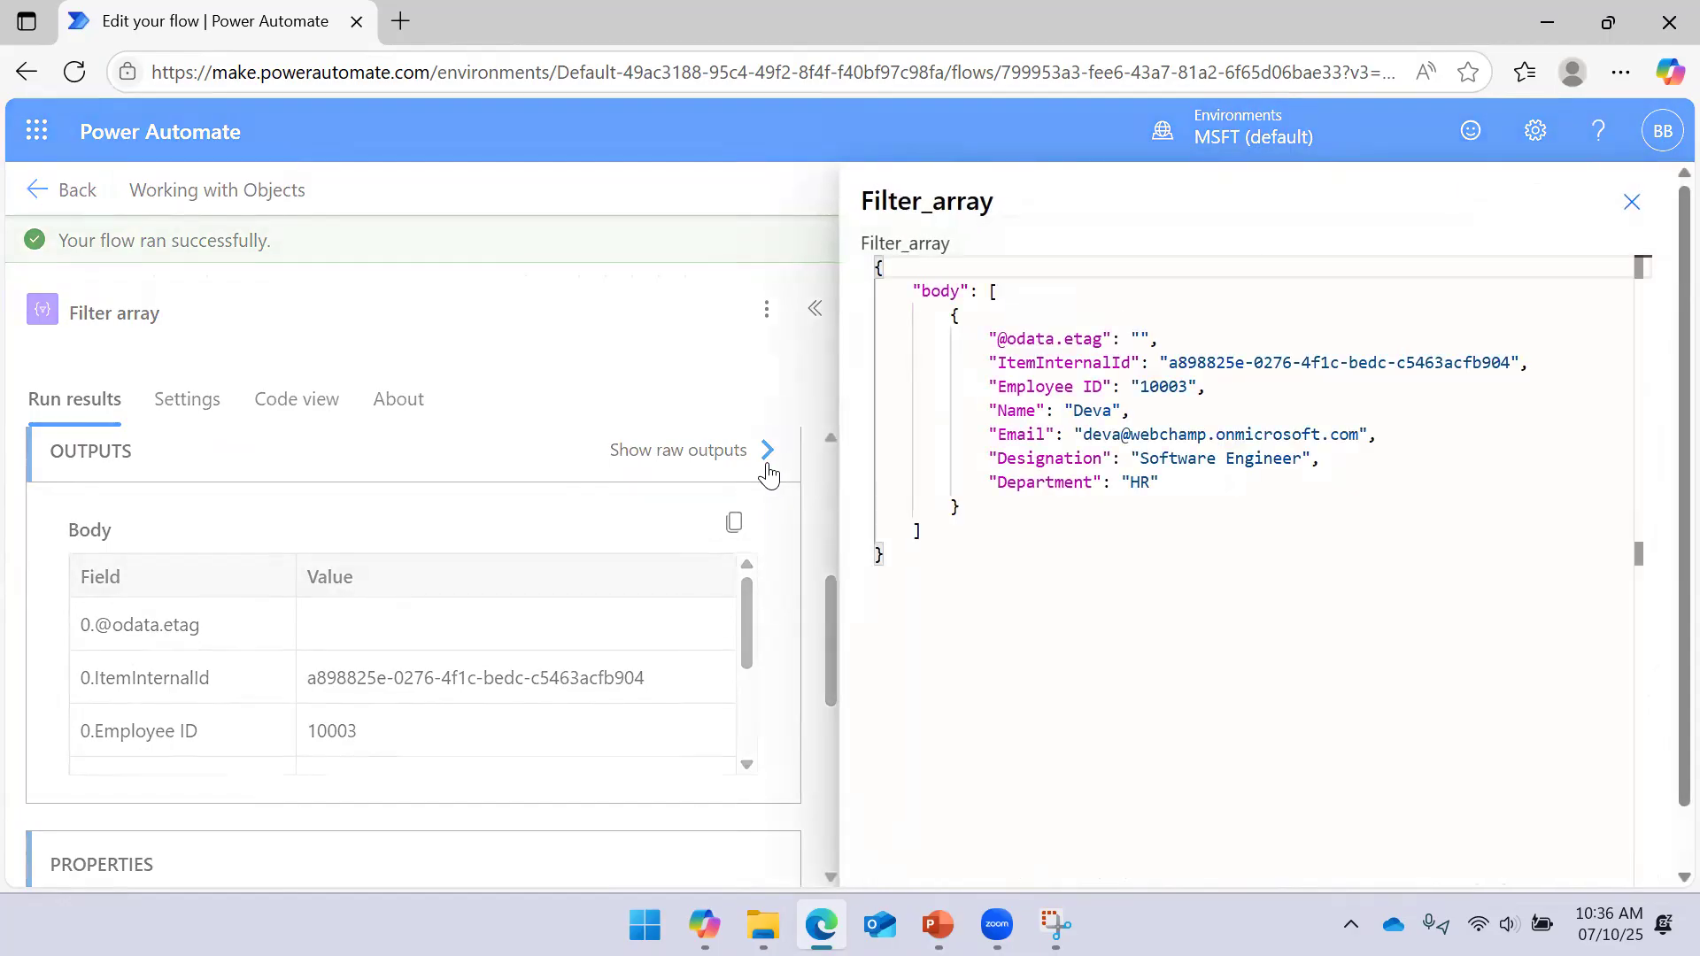
pyautogui.moveTo(887, 556); pyautogui.dragTo(870, 268)
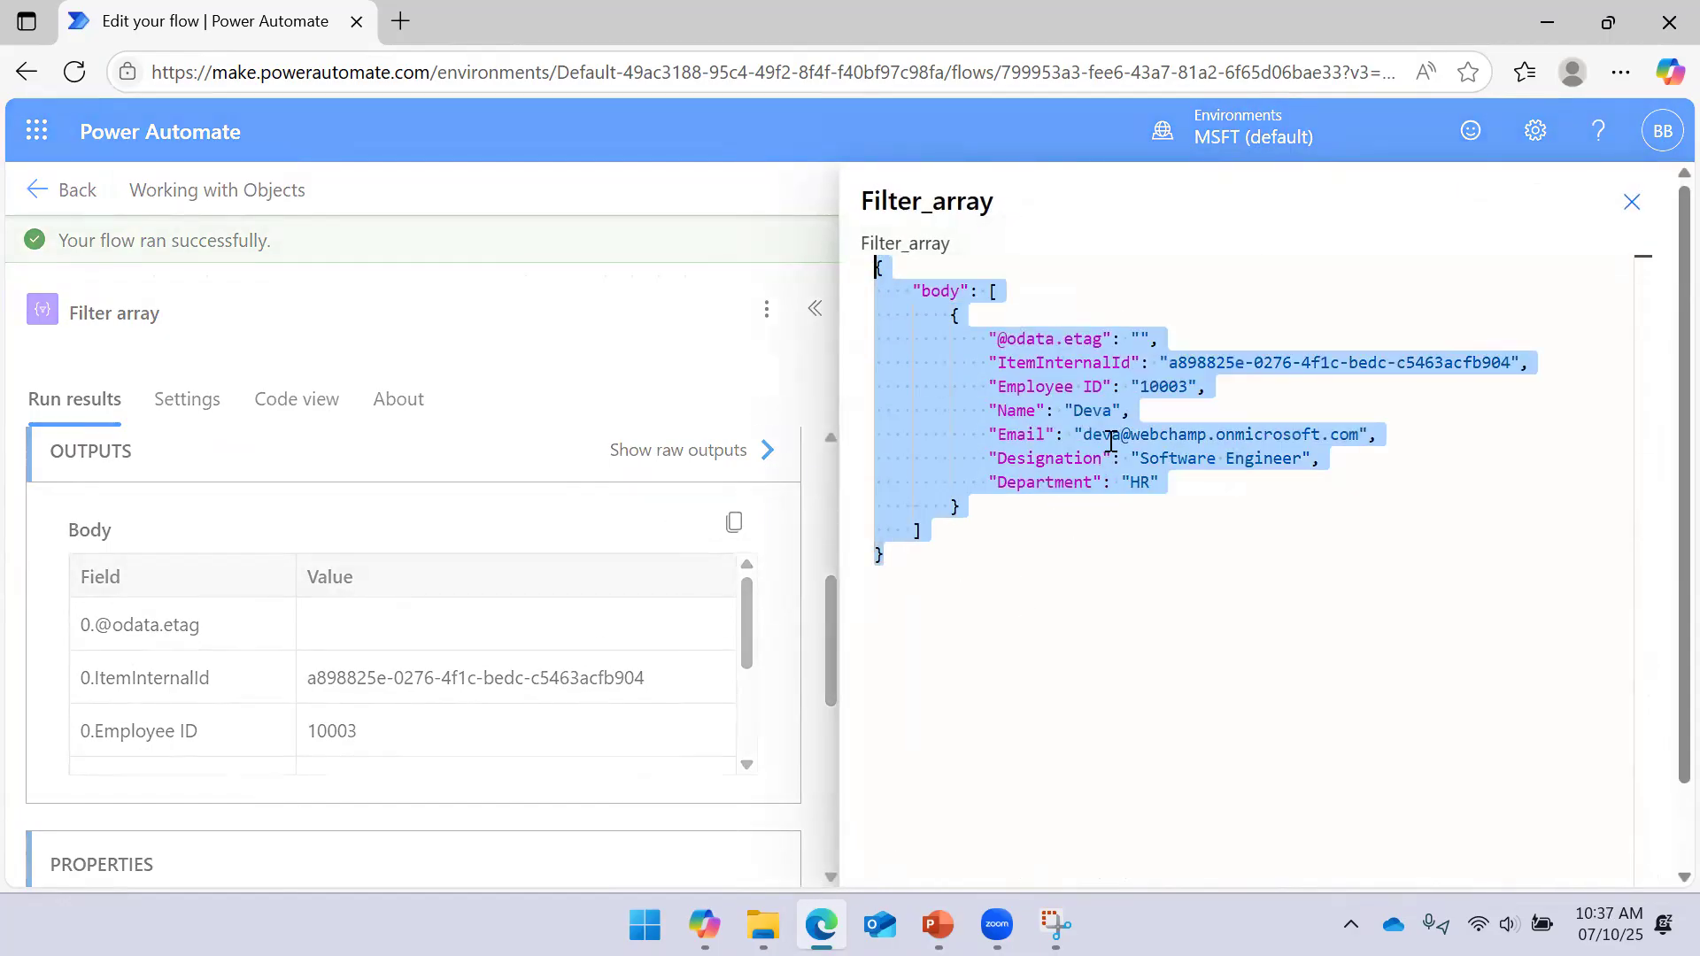
pyautogui.moveTo(1082, 434); pyautogui.dragTo(1376, 434)
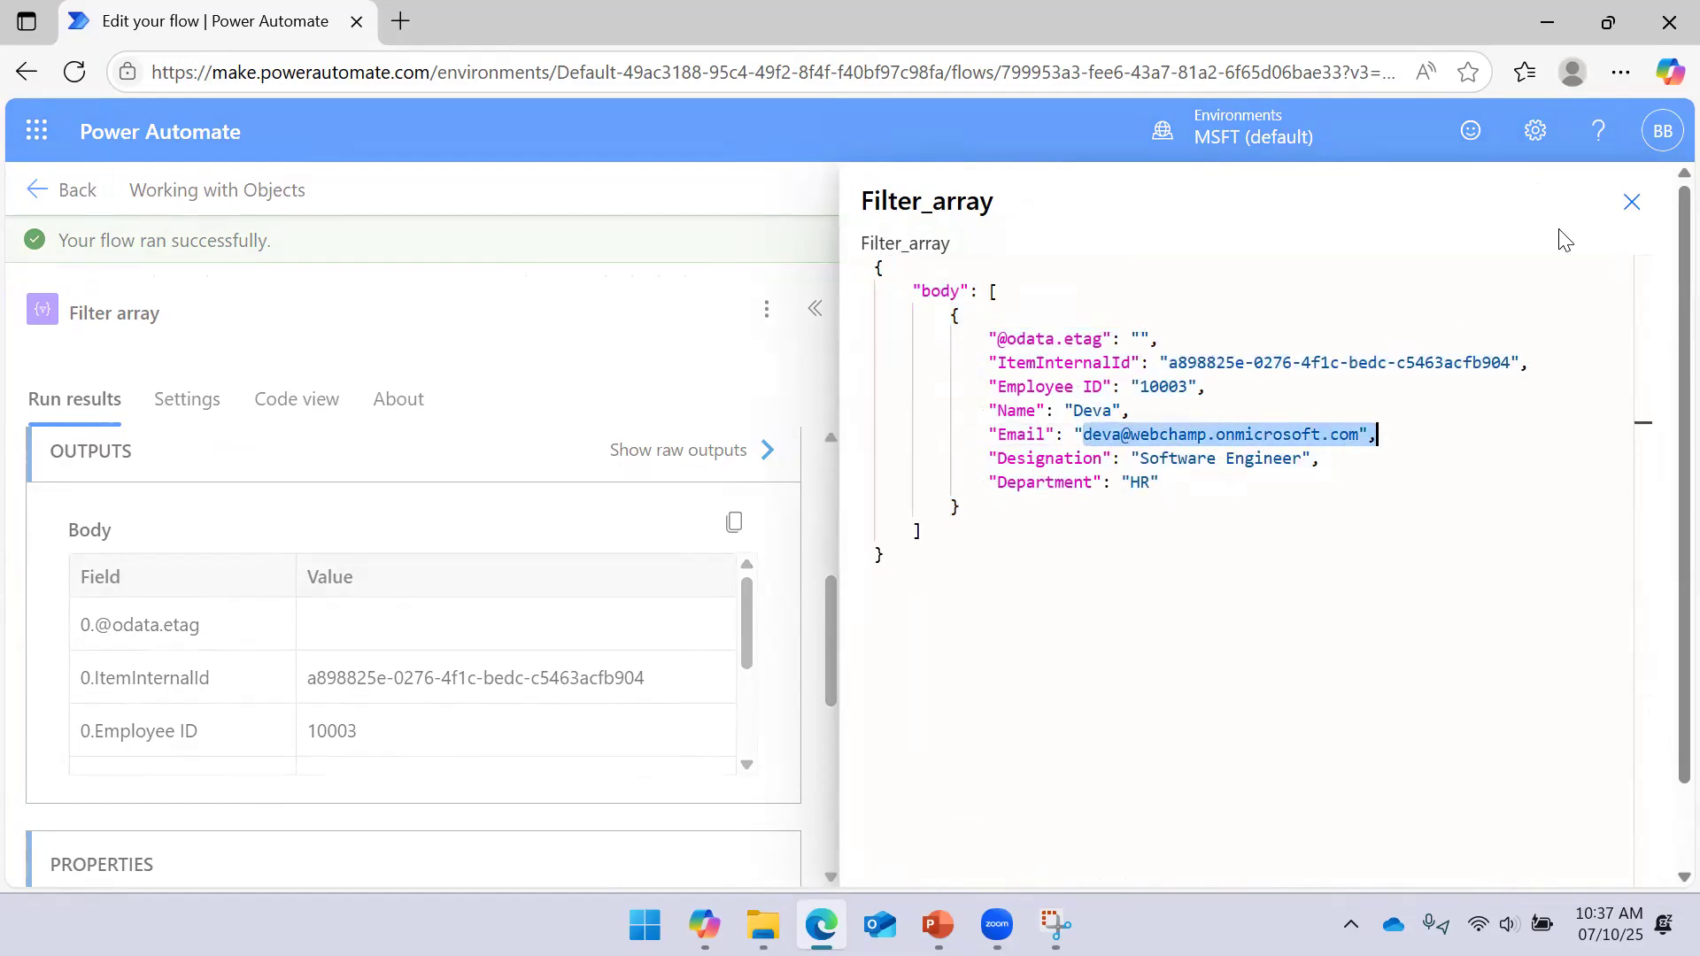
pyautogui.click(1629, 207)
pyautogui.click(815, 308)
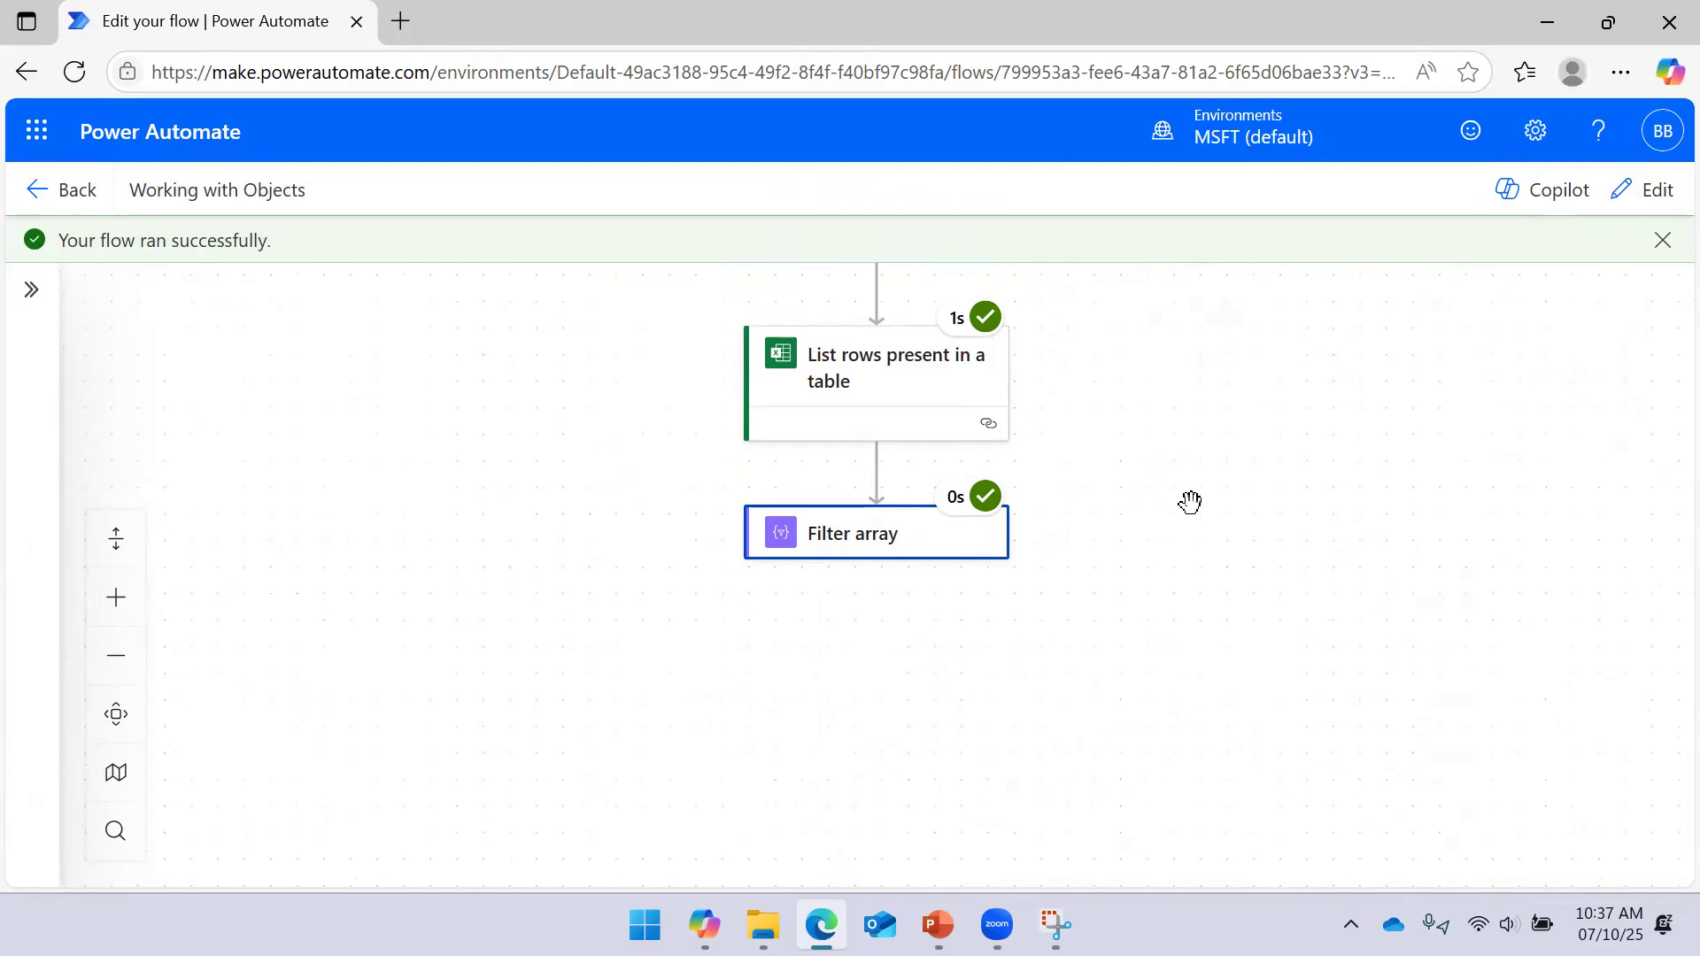
# Delete the Email token from the Filter Query's left value in Filter array
pyautogui.click(884, 559)
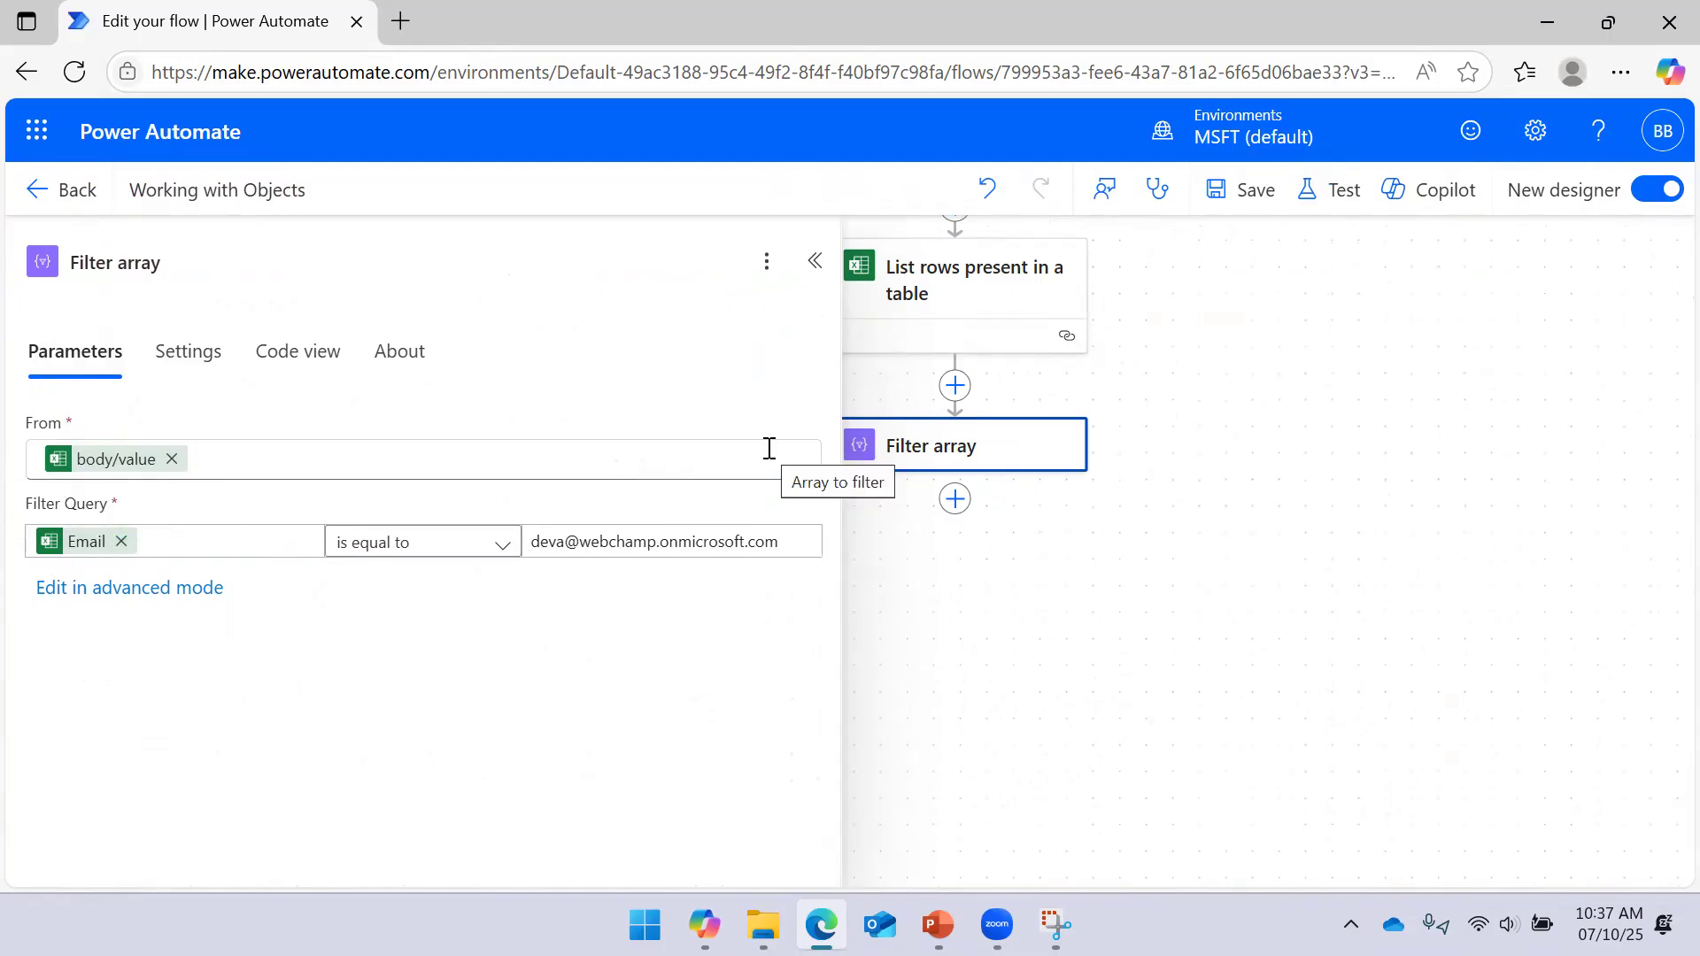
pyautogui.click(96, 549)
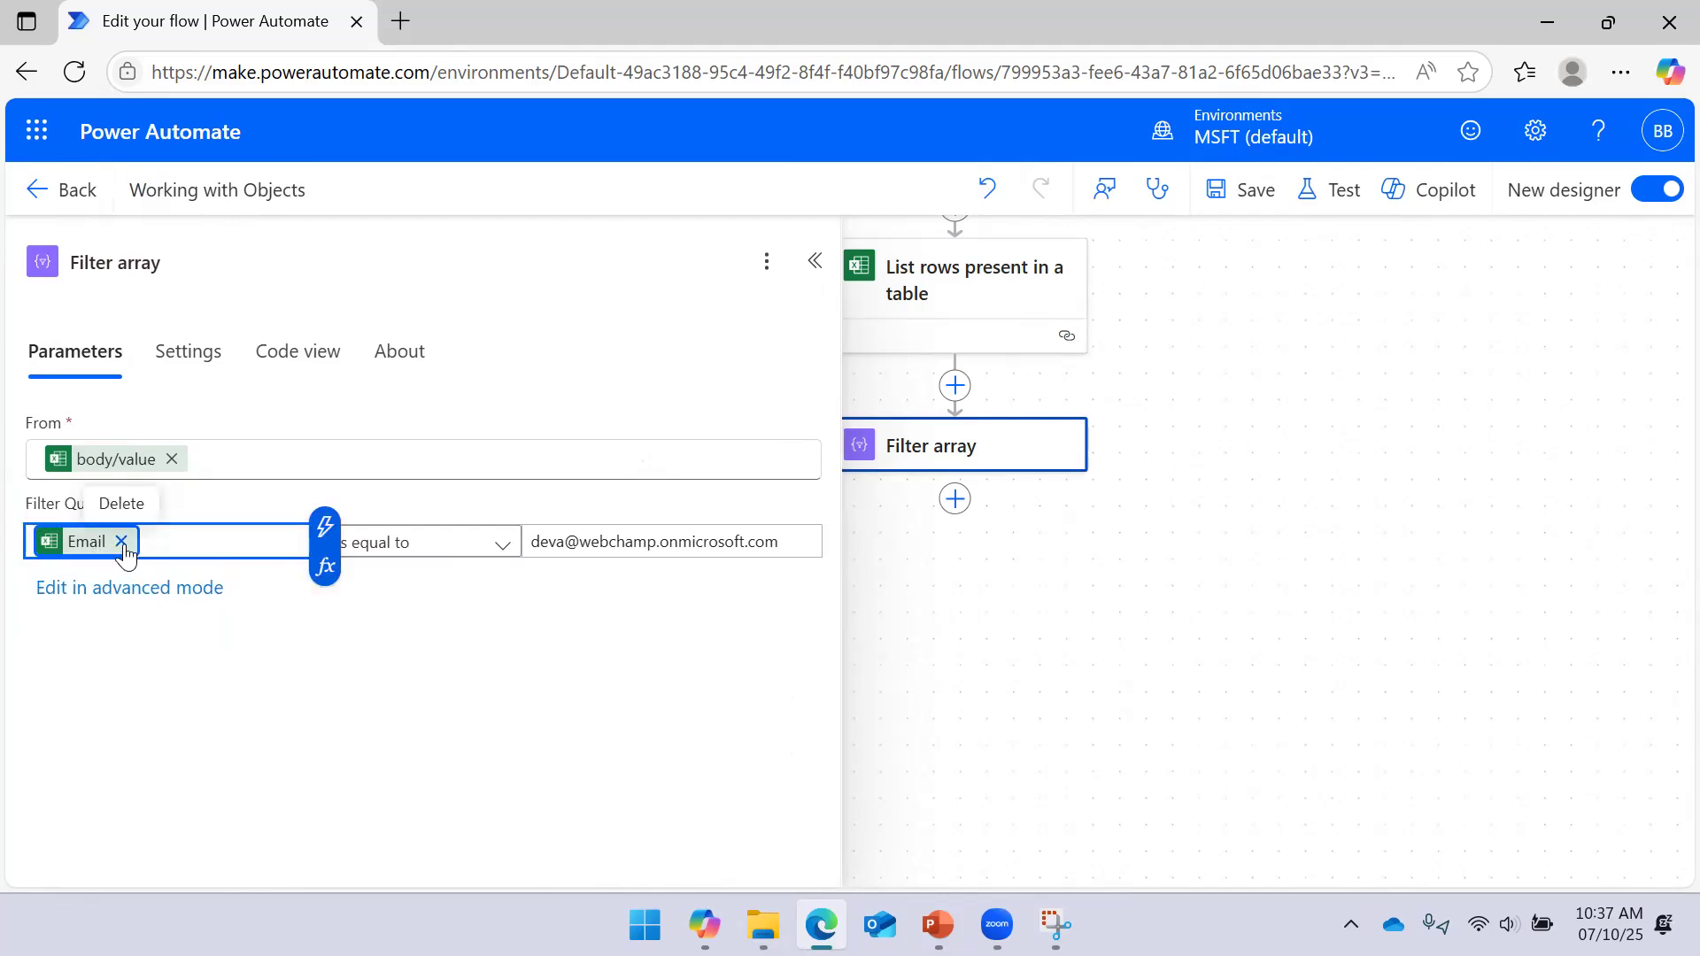
pyautogui.moveTo(76, 543)
pyautogui.click(161, 508)
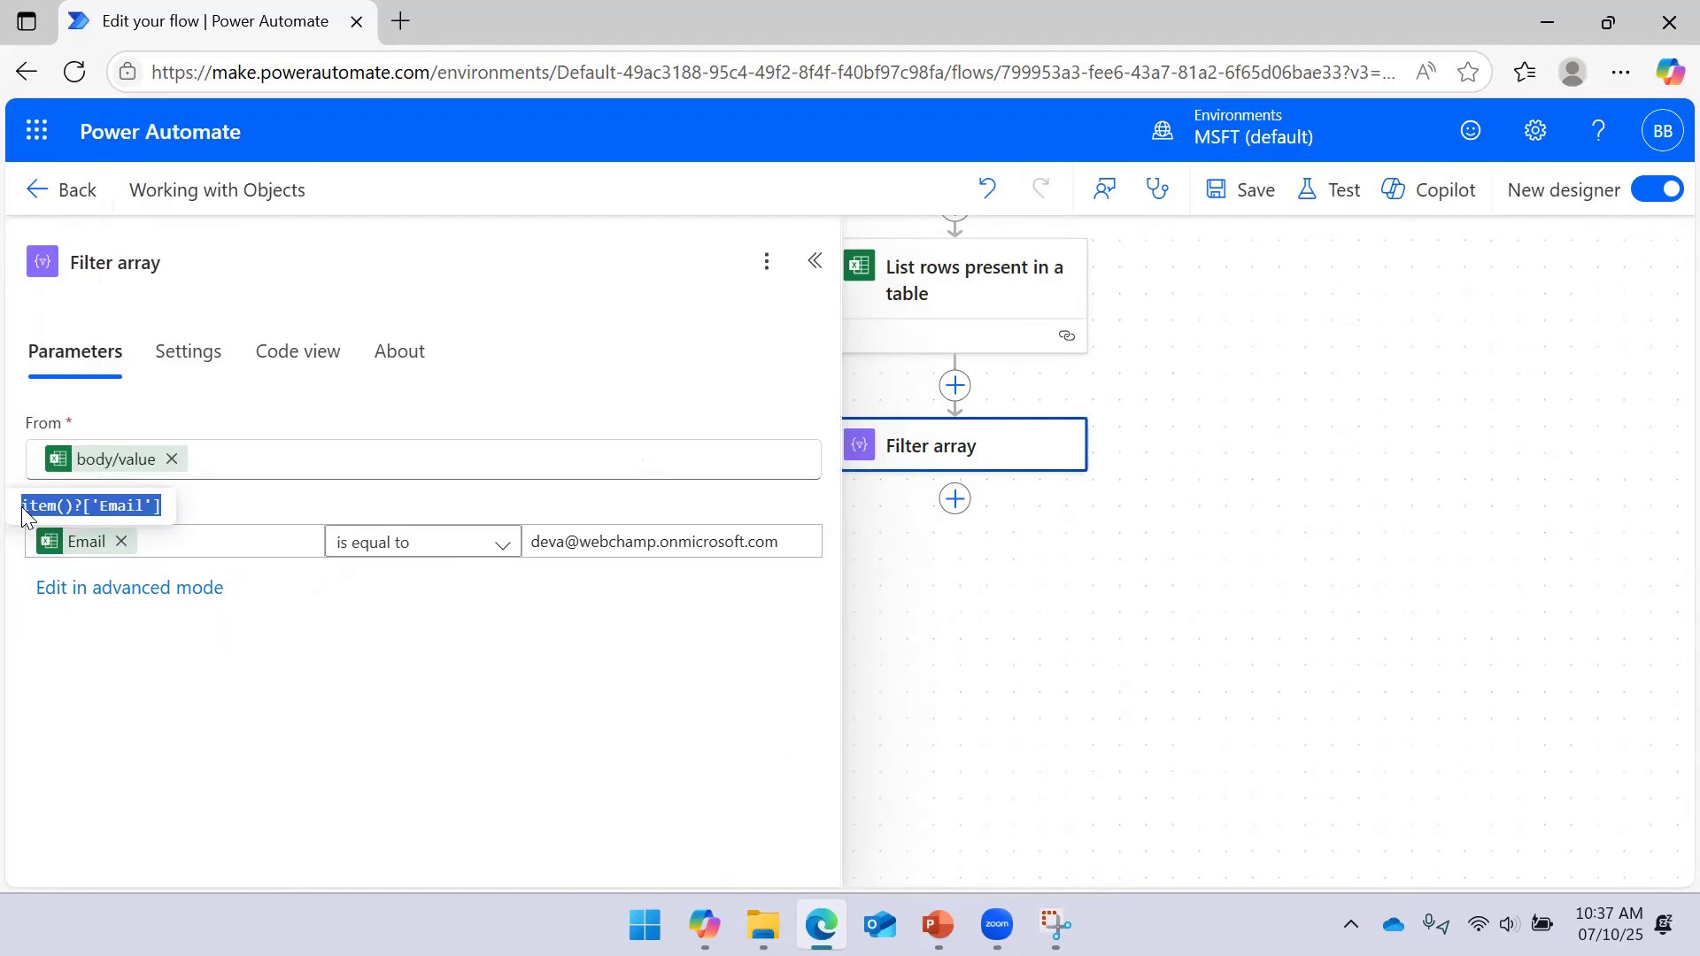
pyautogui.click(122, 541)
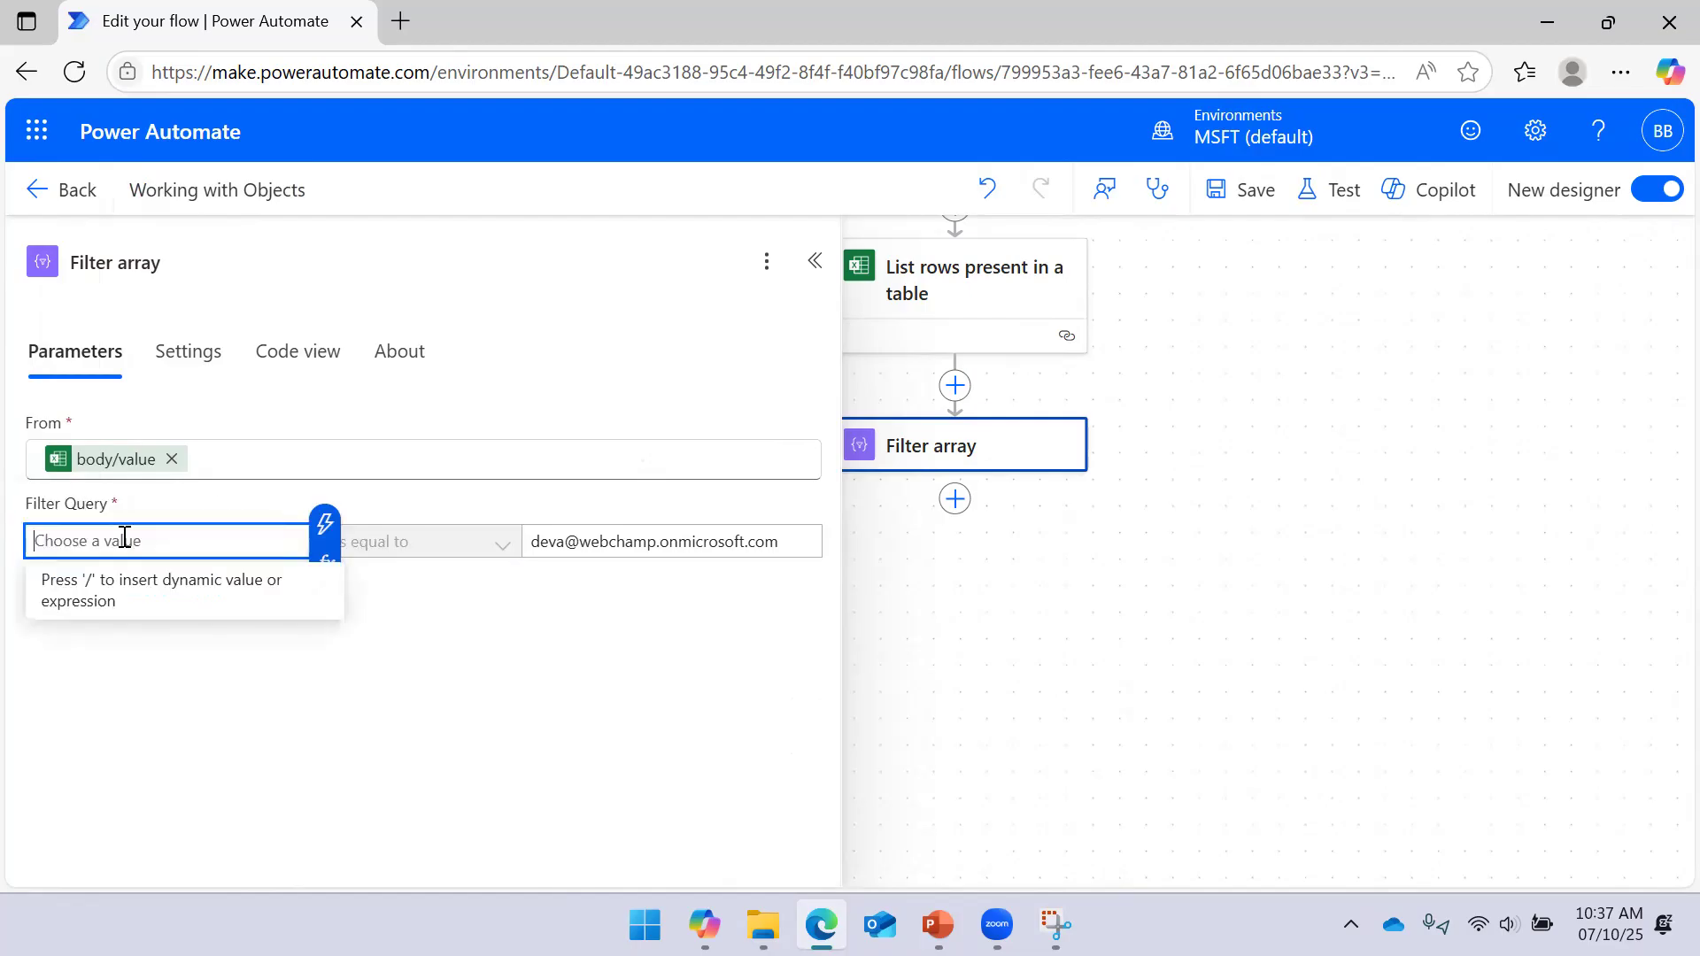
# Enter item()['Email'] as the Filter Query's left value through the expression editor
pyautogui.click(324, 567)
pyautogui.click(534, 440)
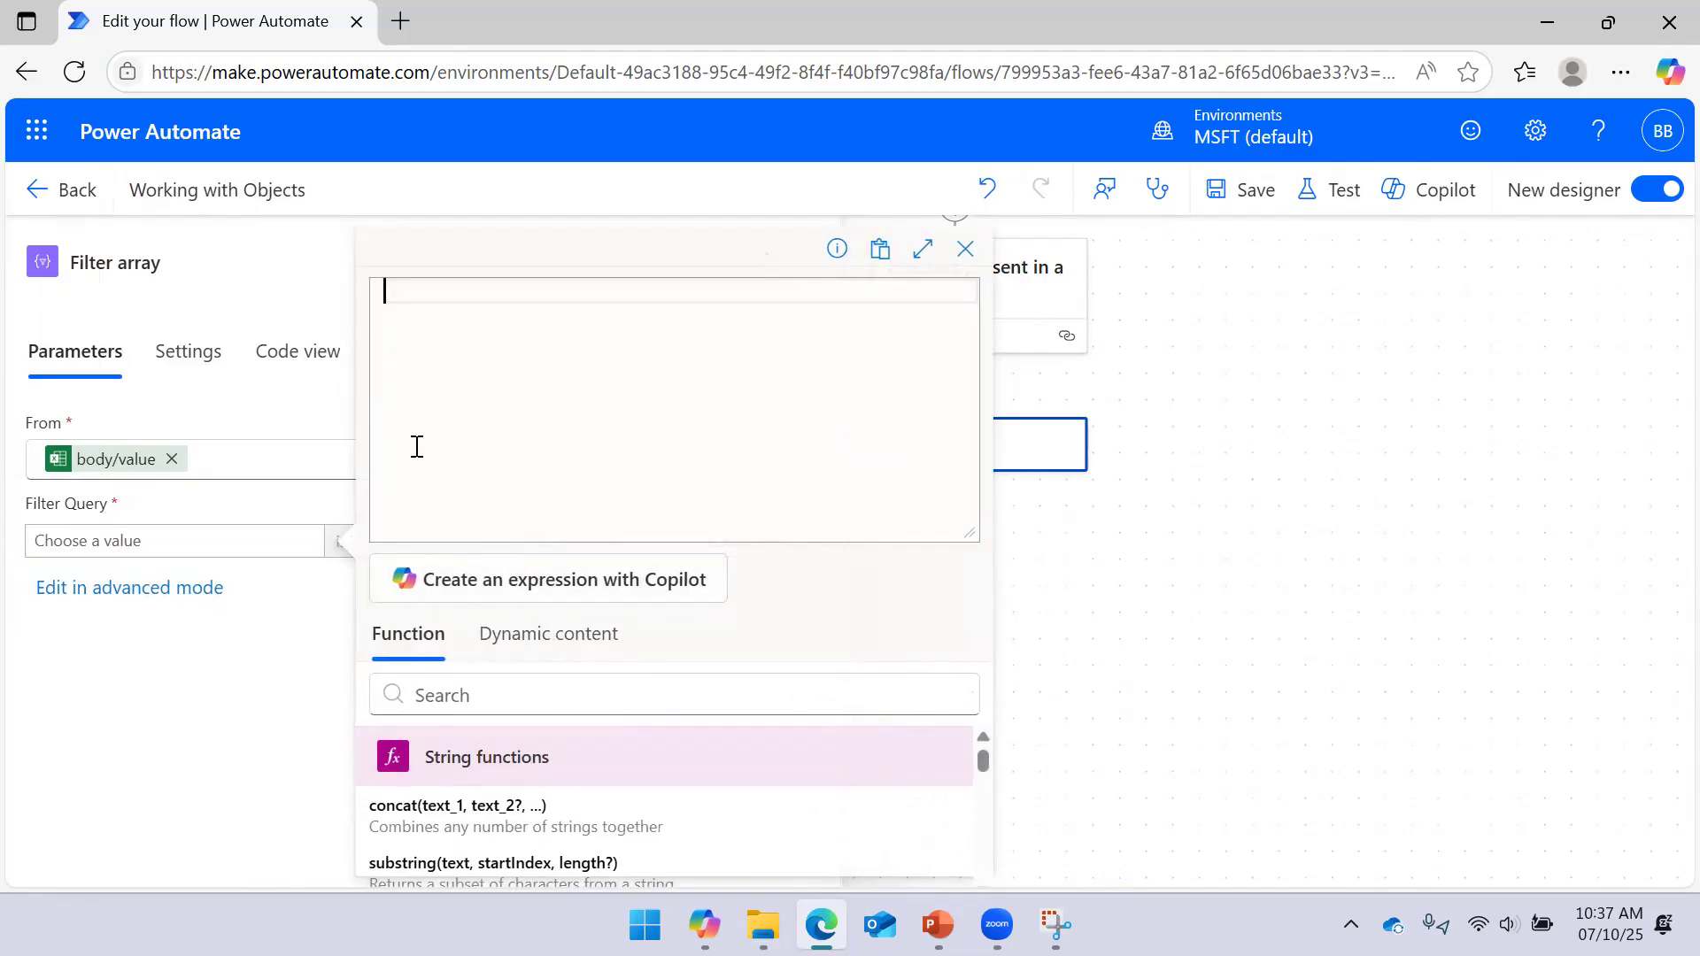
pyautogui.click(550, 644)
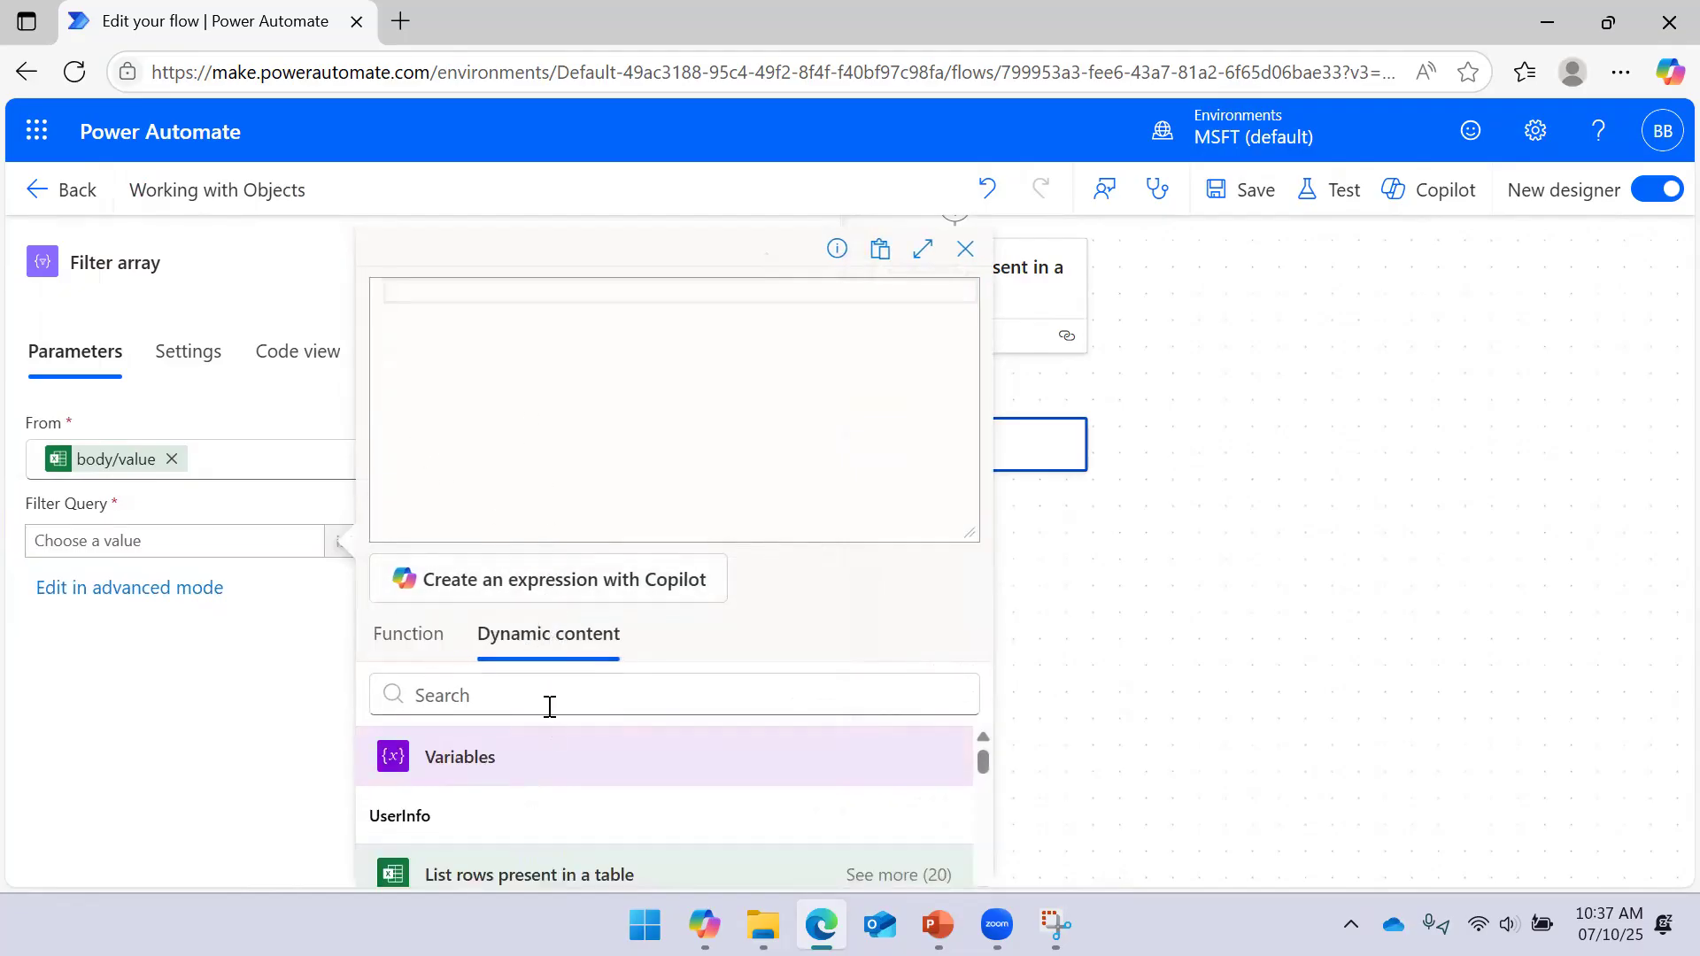
pyautogui.scroll(-3, 540, 788)
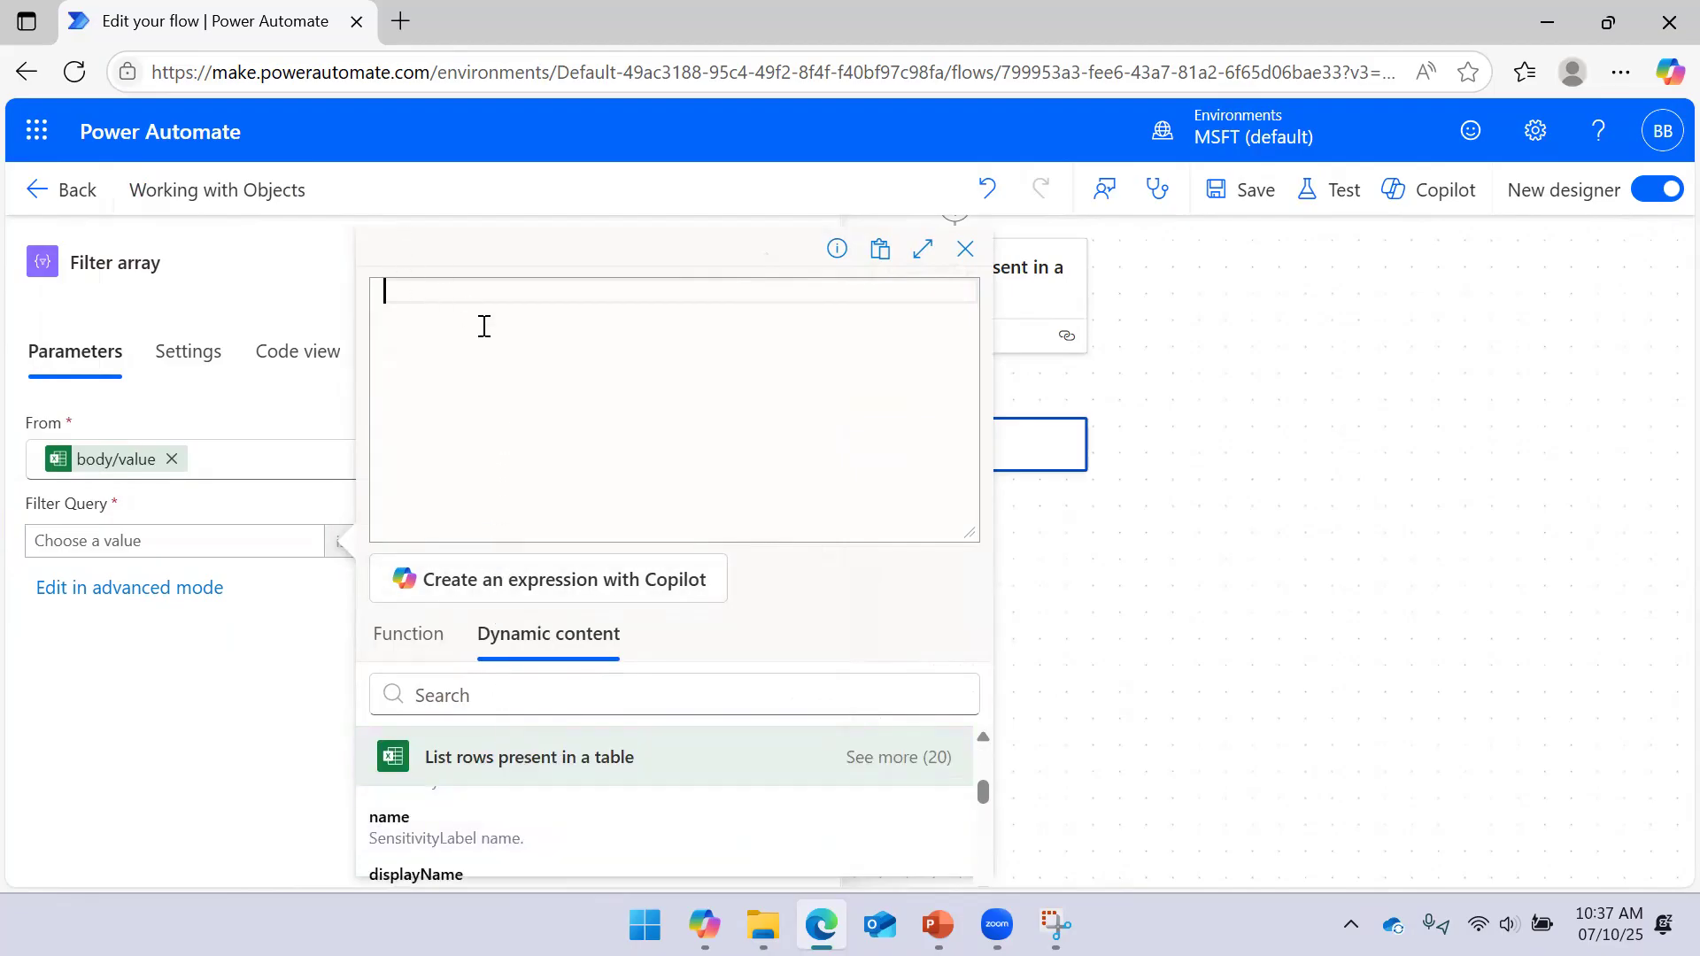
pyautogui.write('it')
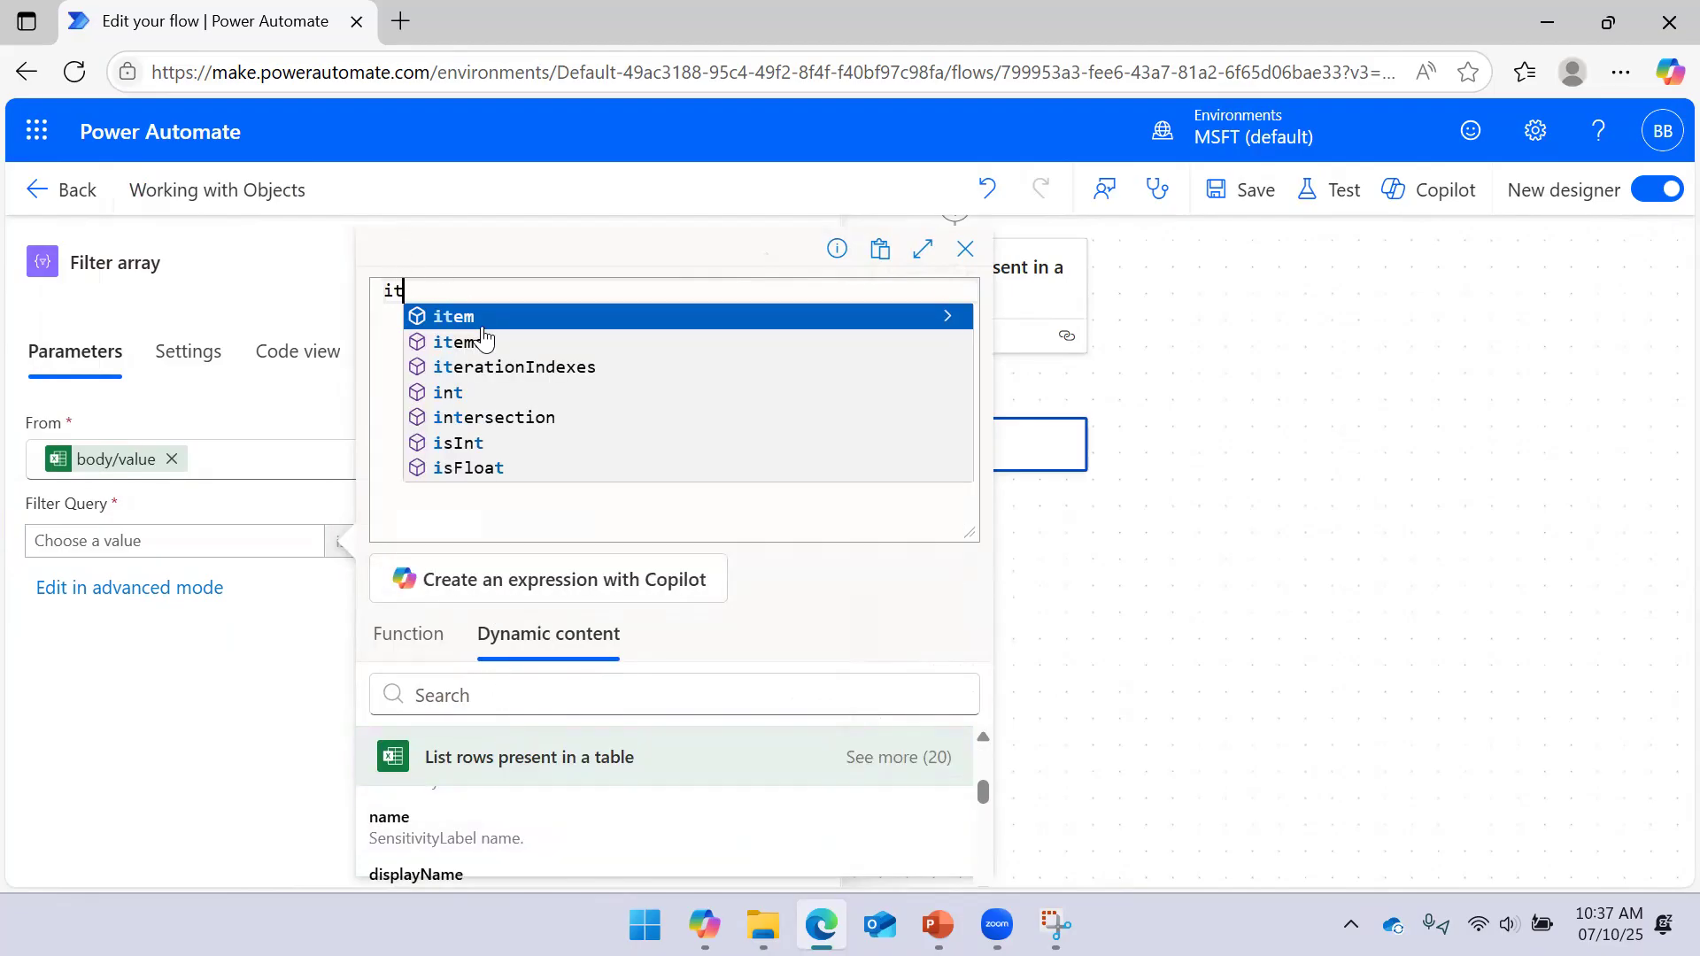
pyautogui.click(484, 326)
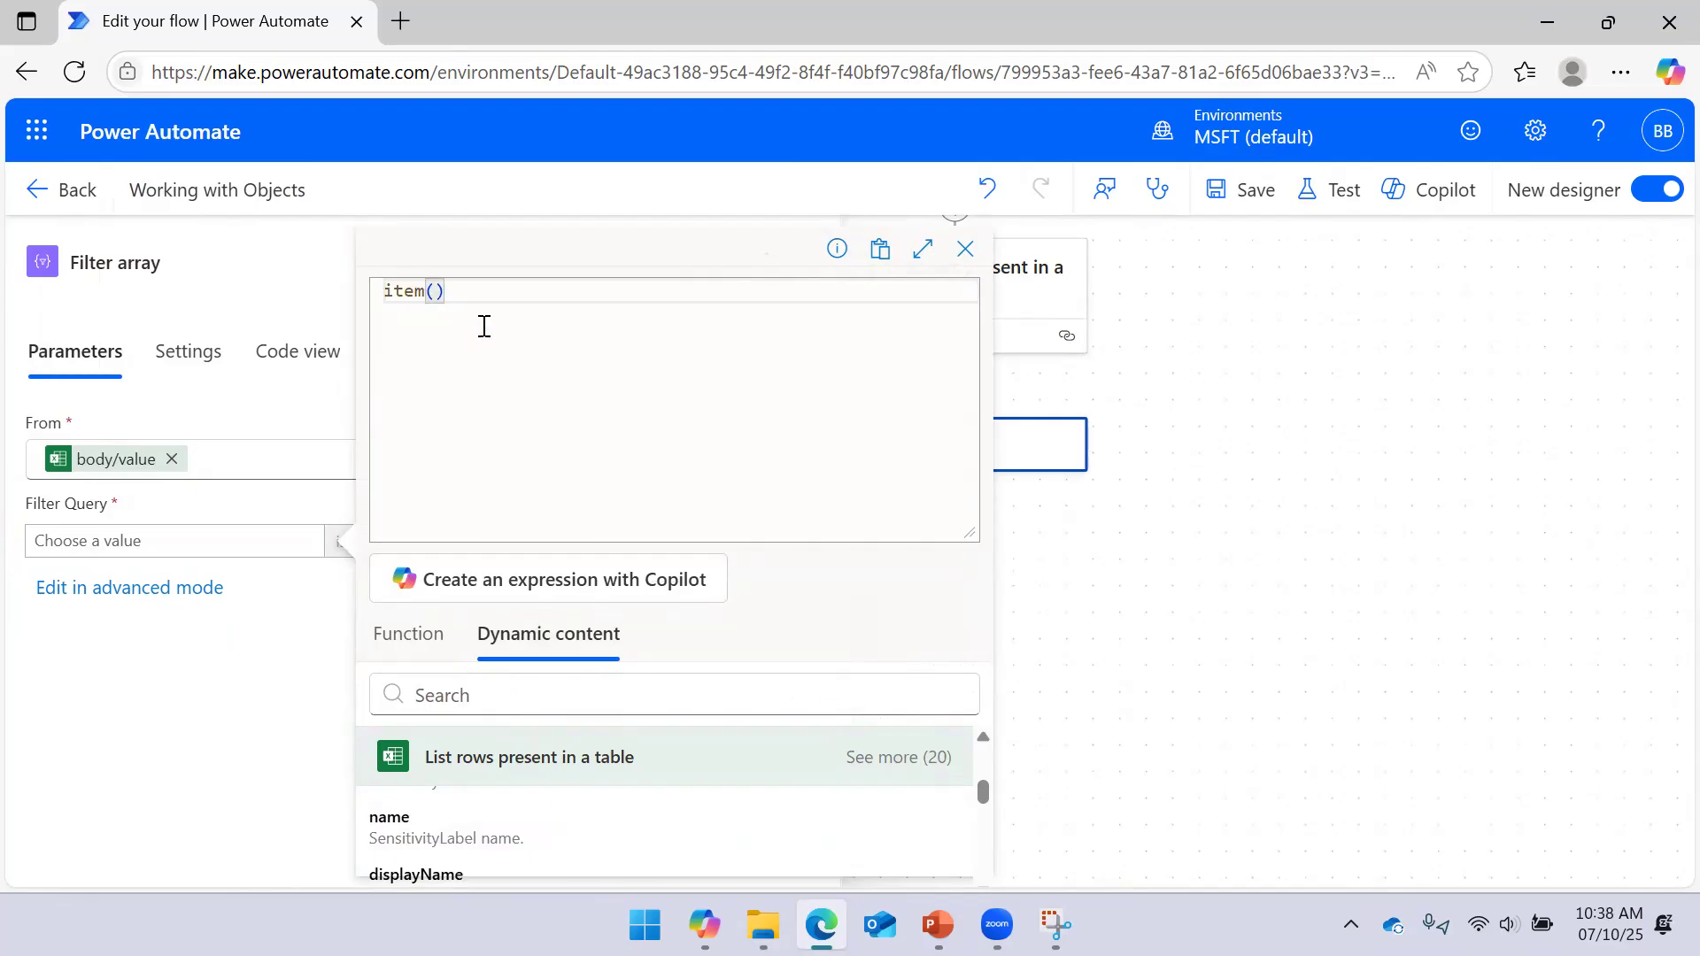
pyautogui.write("['Email")
pyautogui.press('Left')
pyautogui.press('BackSpace')
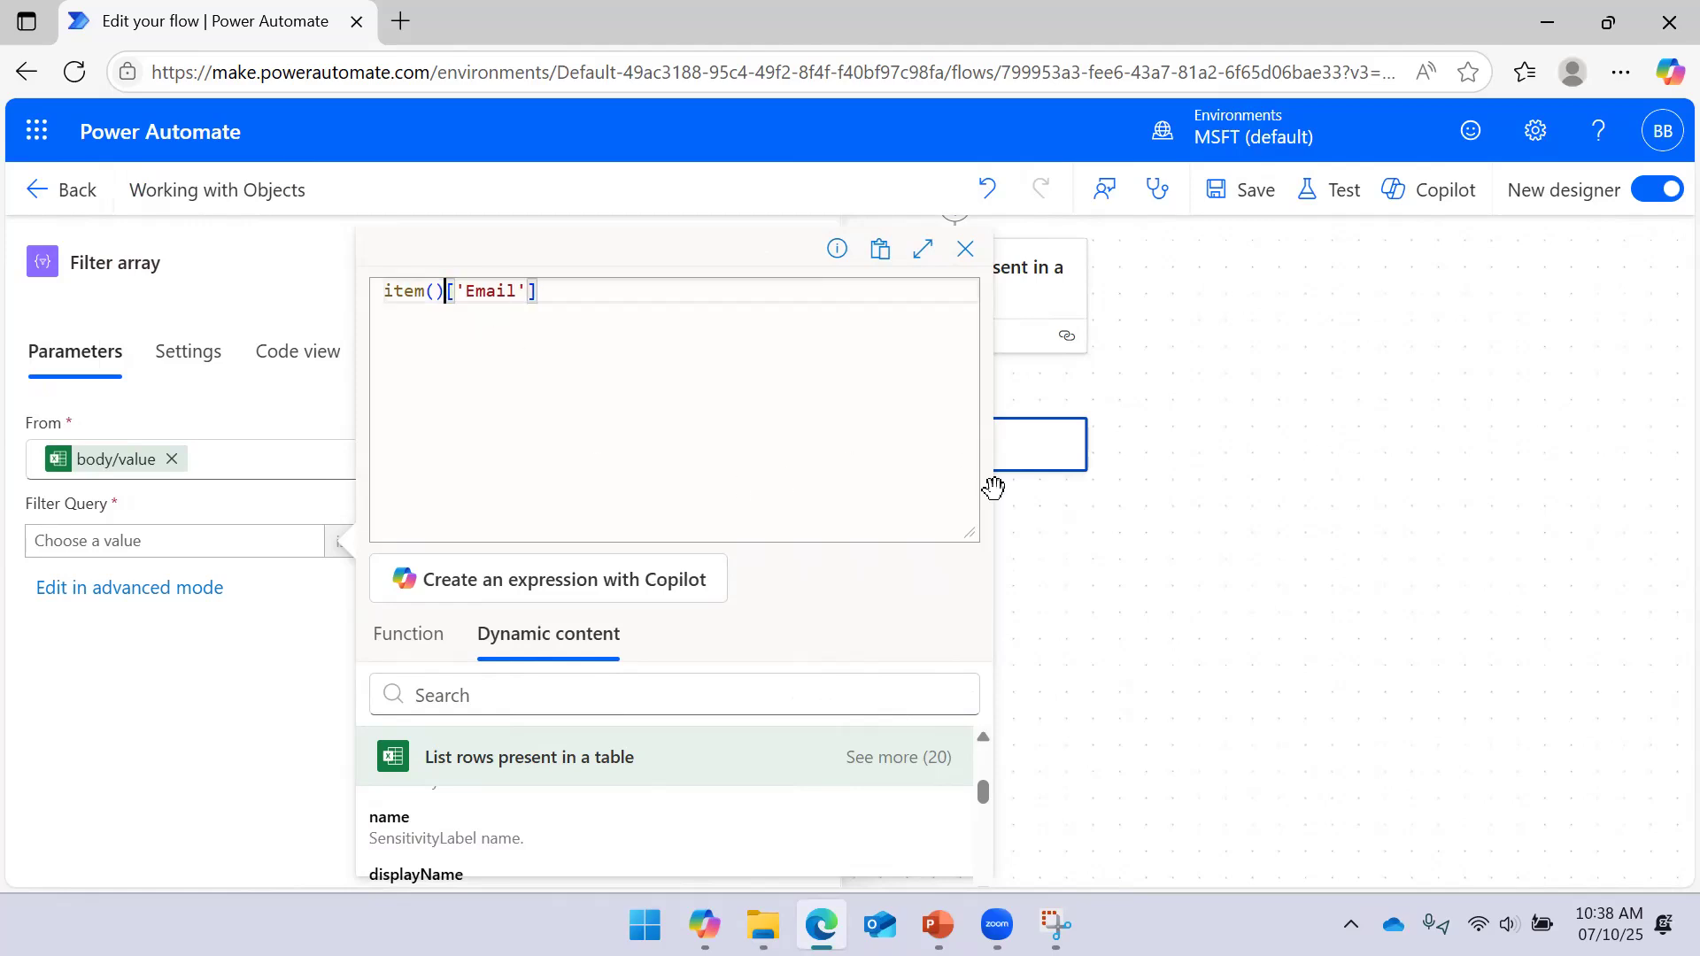
pyautogui.moveTo(967, 534); pyautogui.dragTo(956, 368)
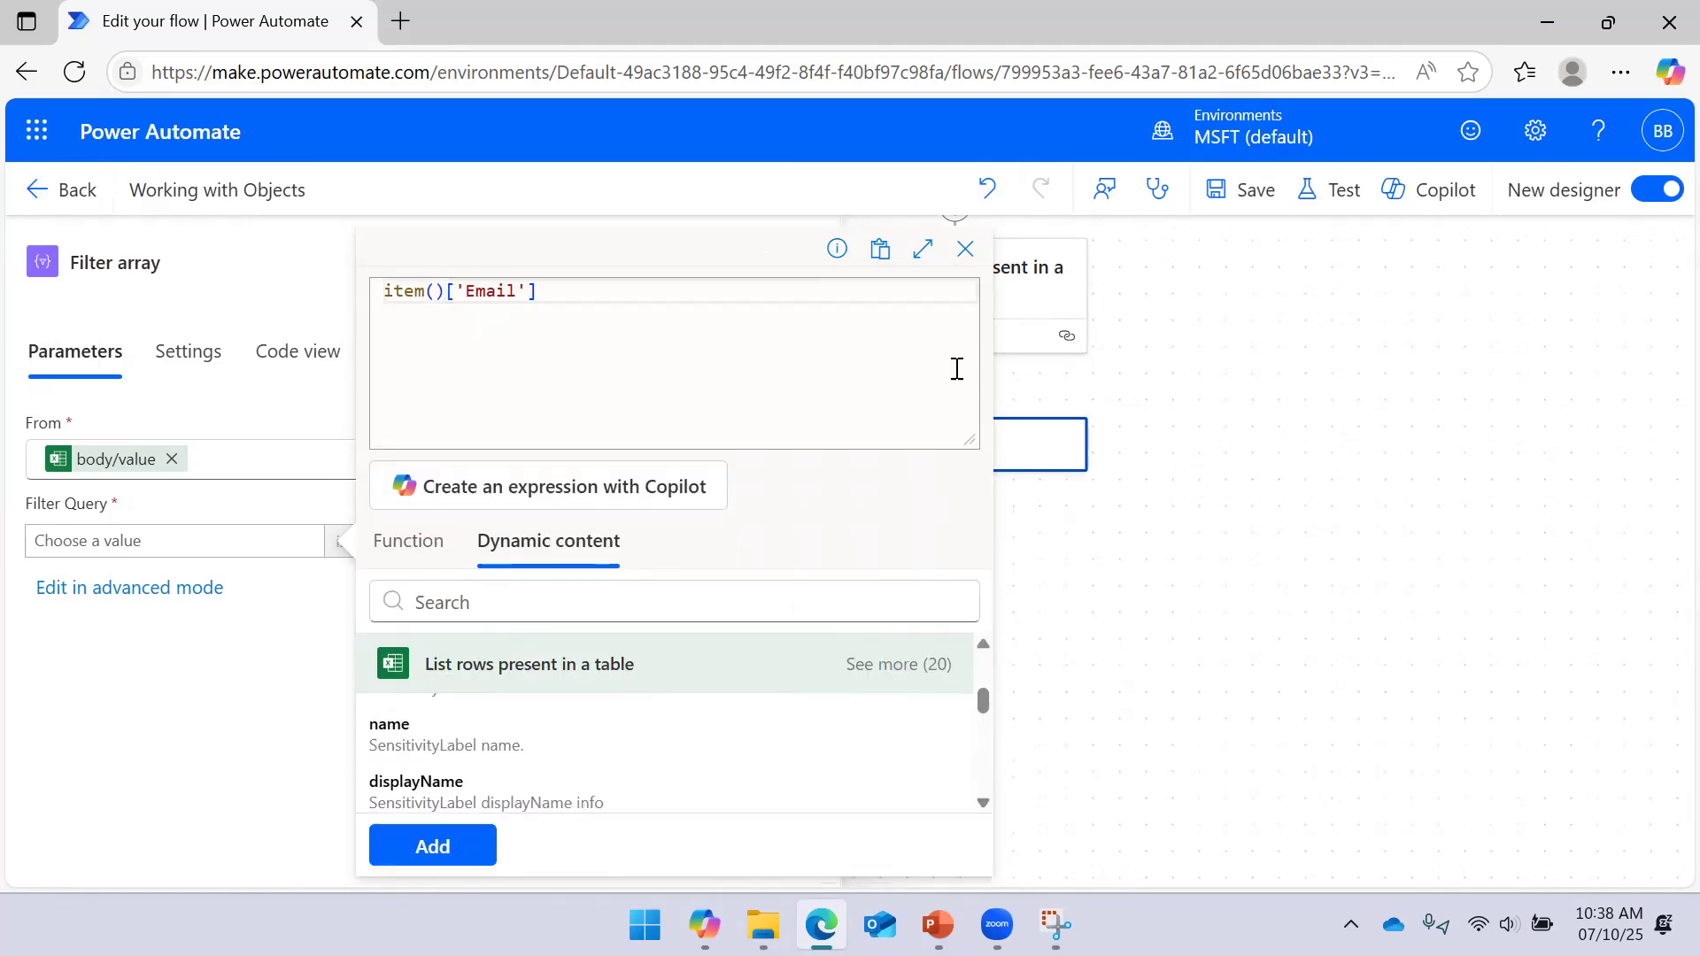
pyautogui.click(470, 837)
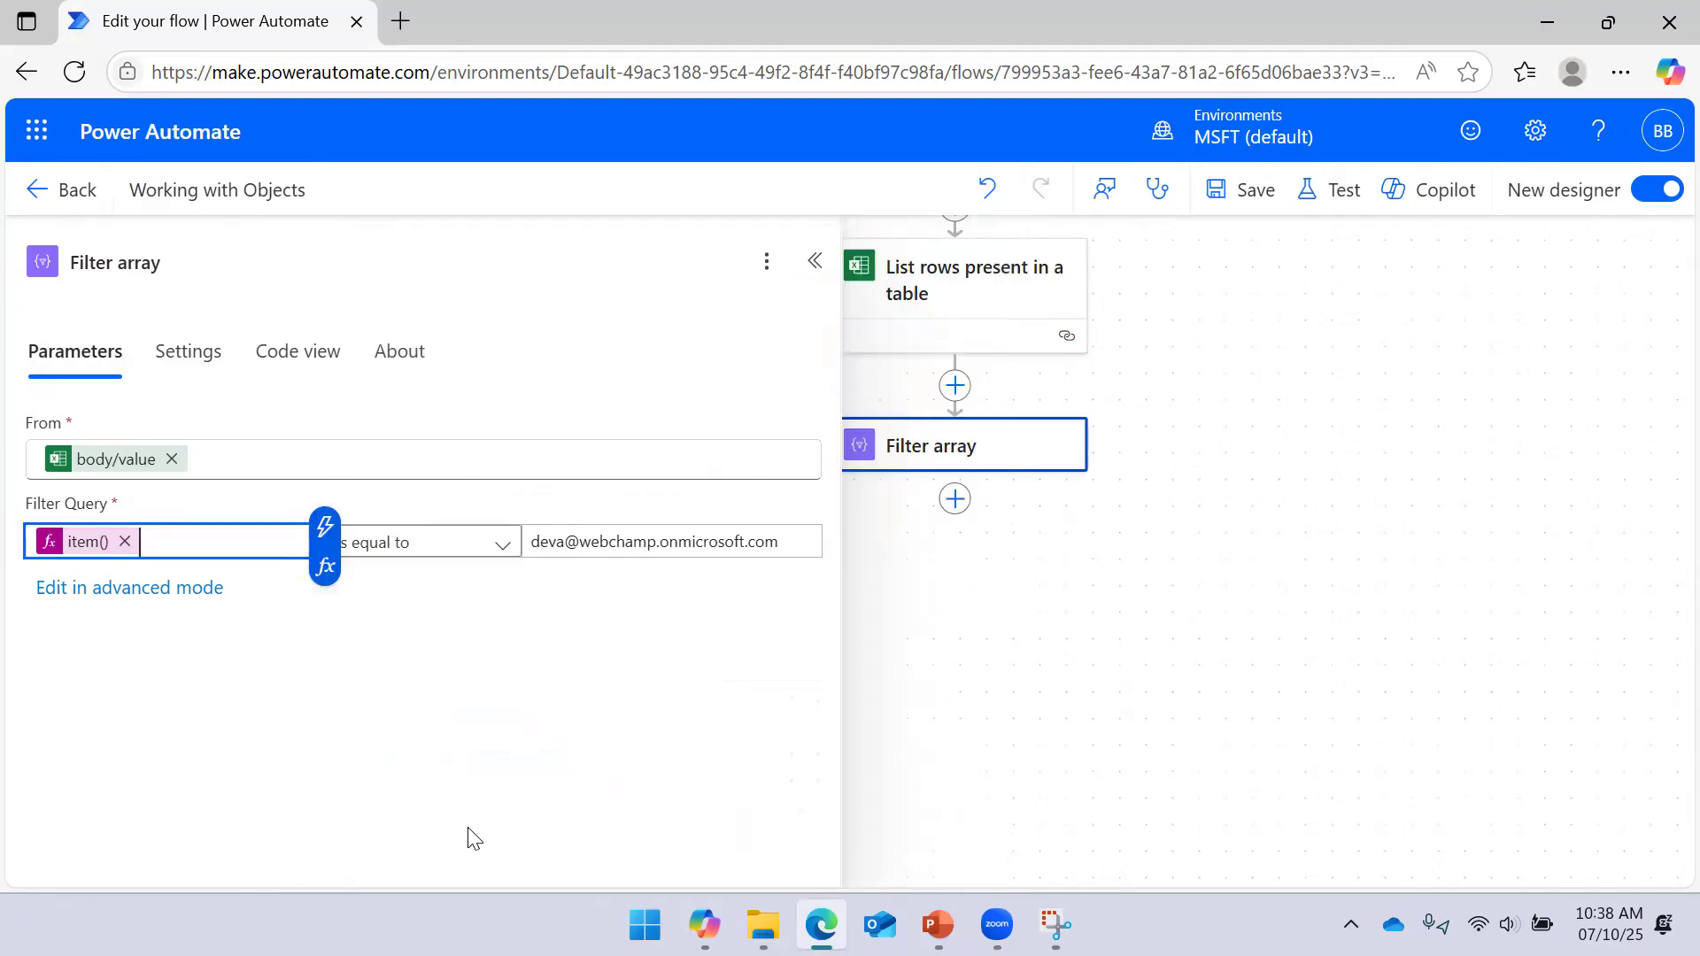
# Save the flow with the item()['Email'] filter
pyautogui.click(1263, 197)
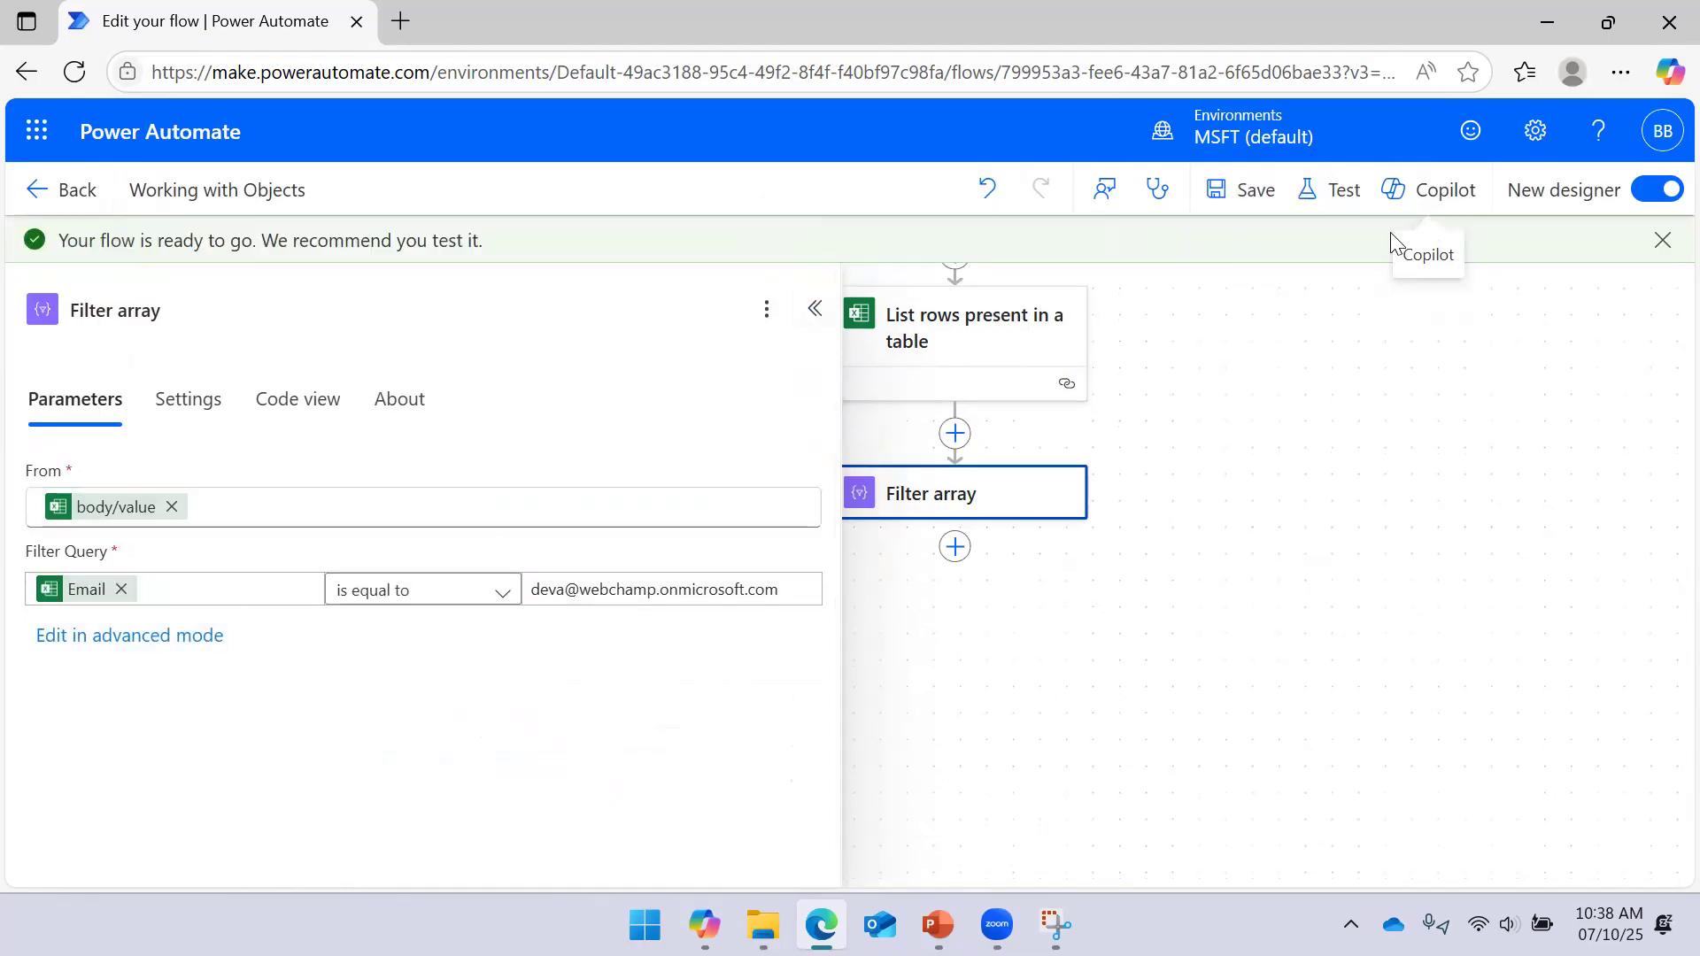
pyautogui.moveTo(71, 600)
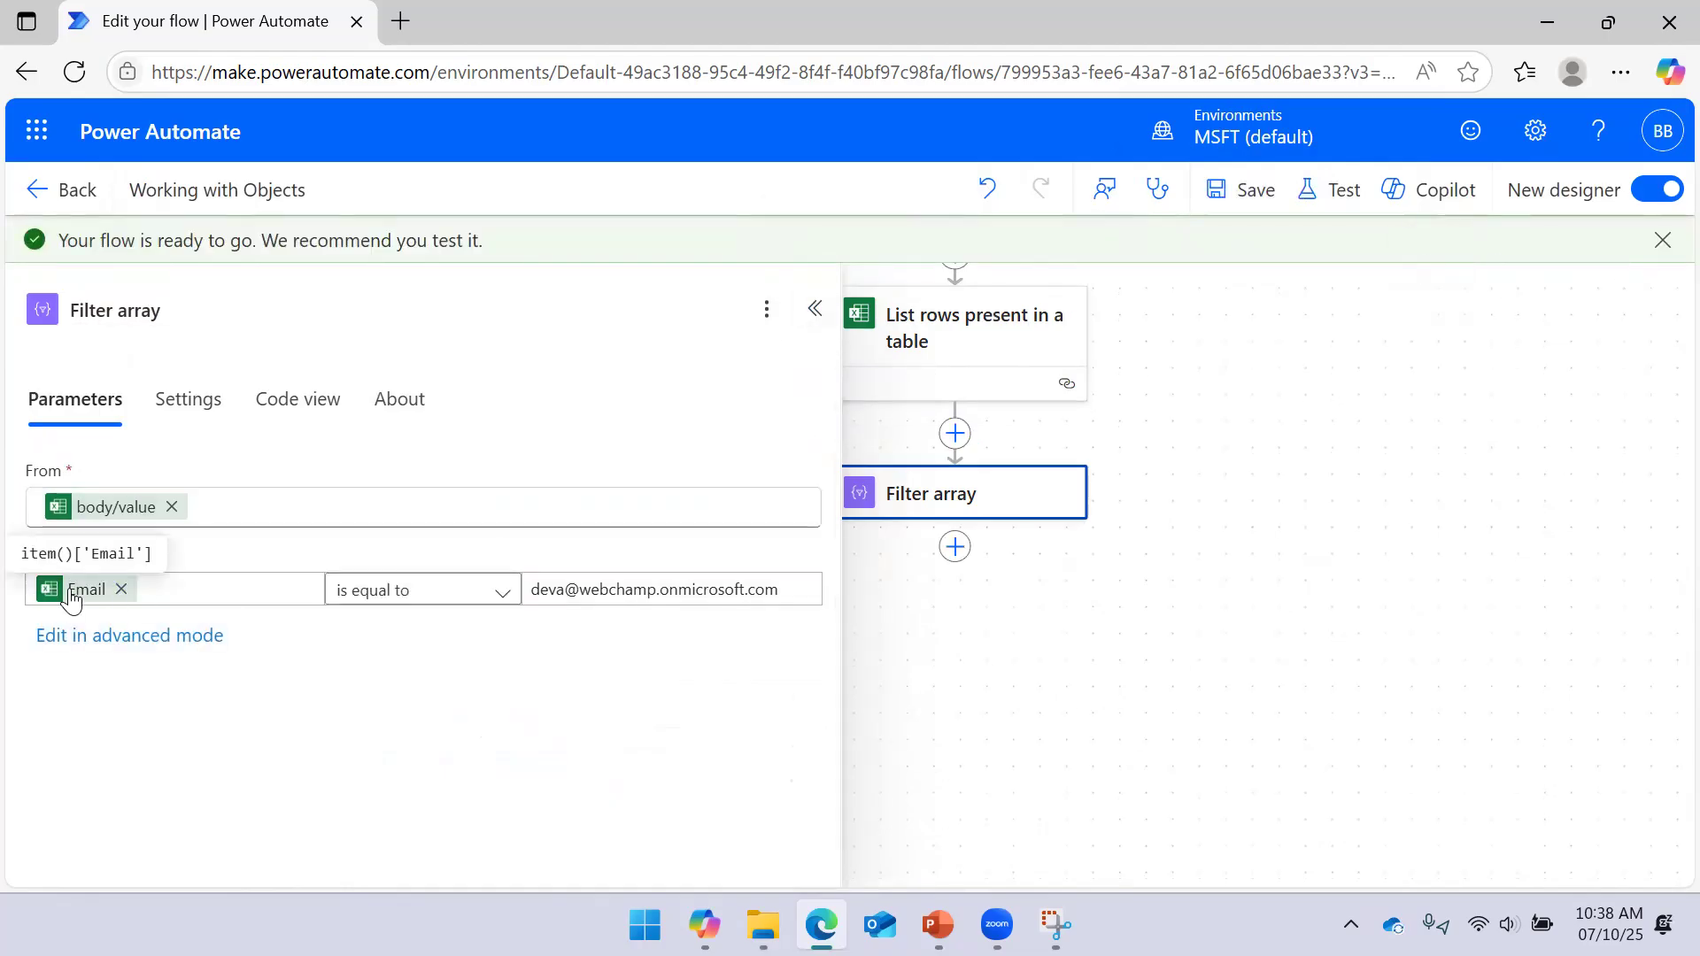
pyautogui.click(1311, 191)
# Run a manual test of the flow again
pyautogui.click(1245, 258)
pyautogui.click(1237, 847)
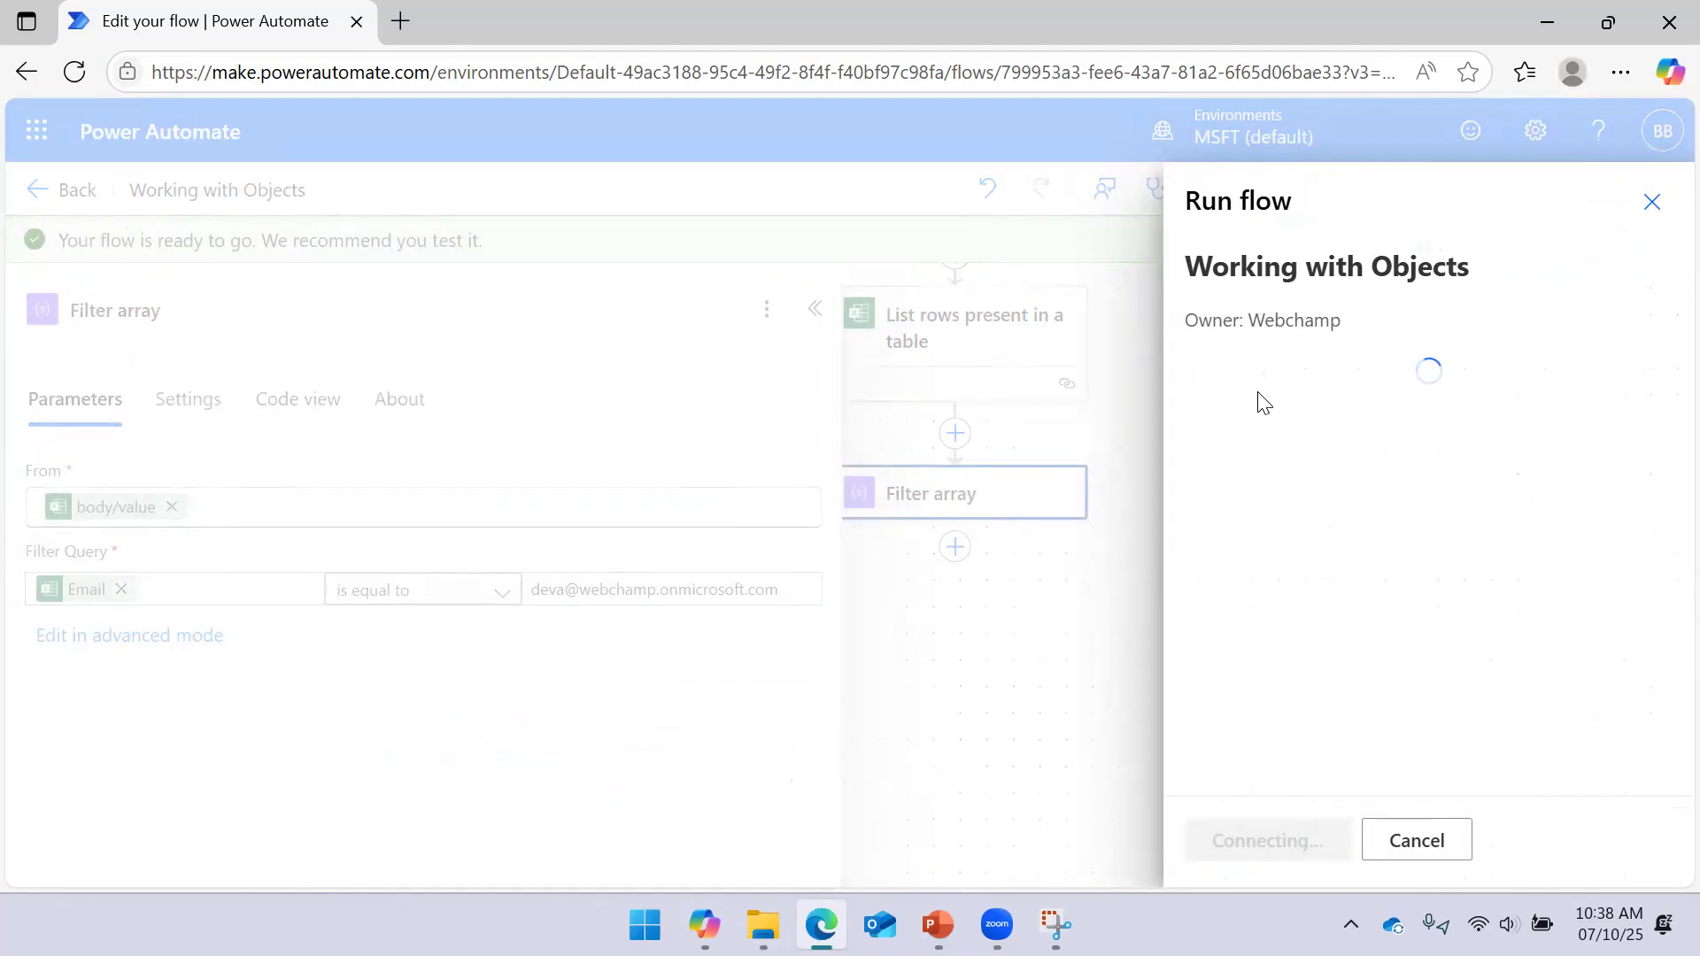
pyautogui.click(1227, 849)
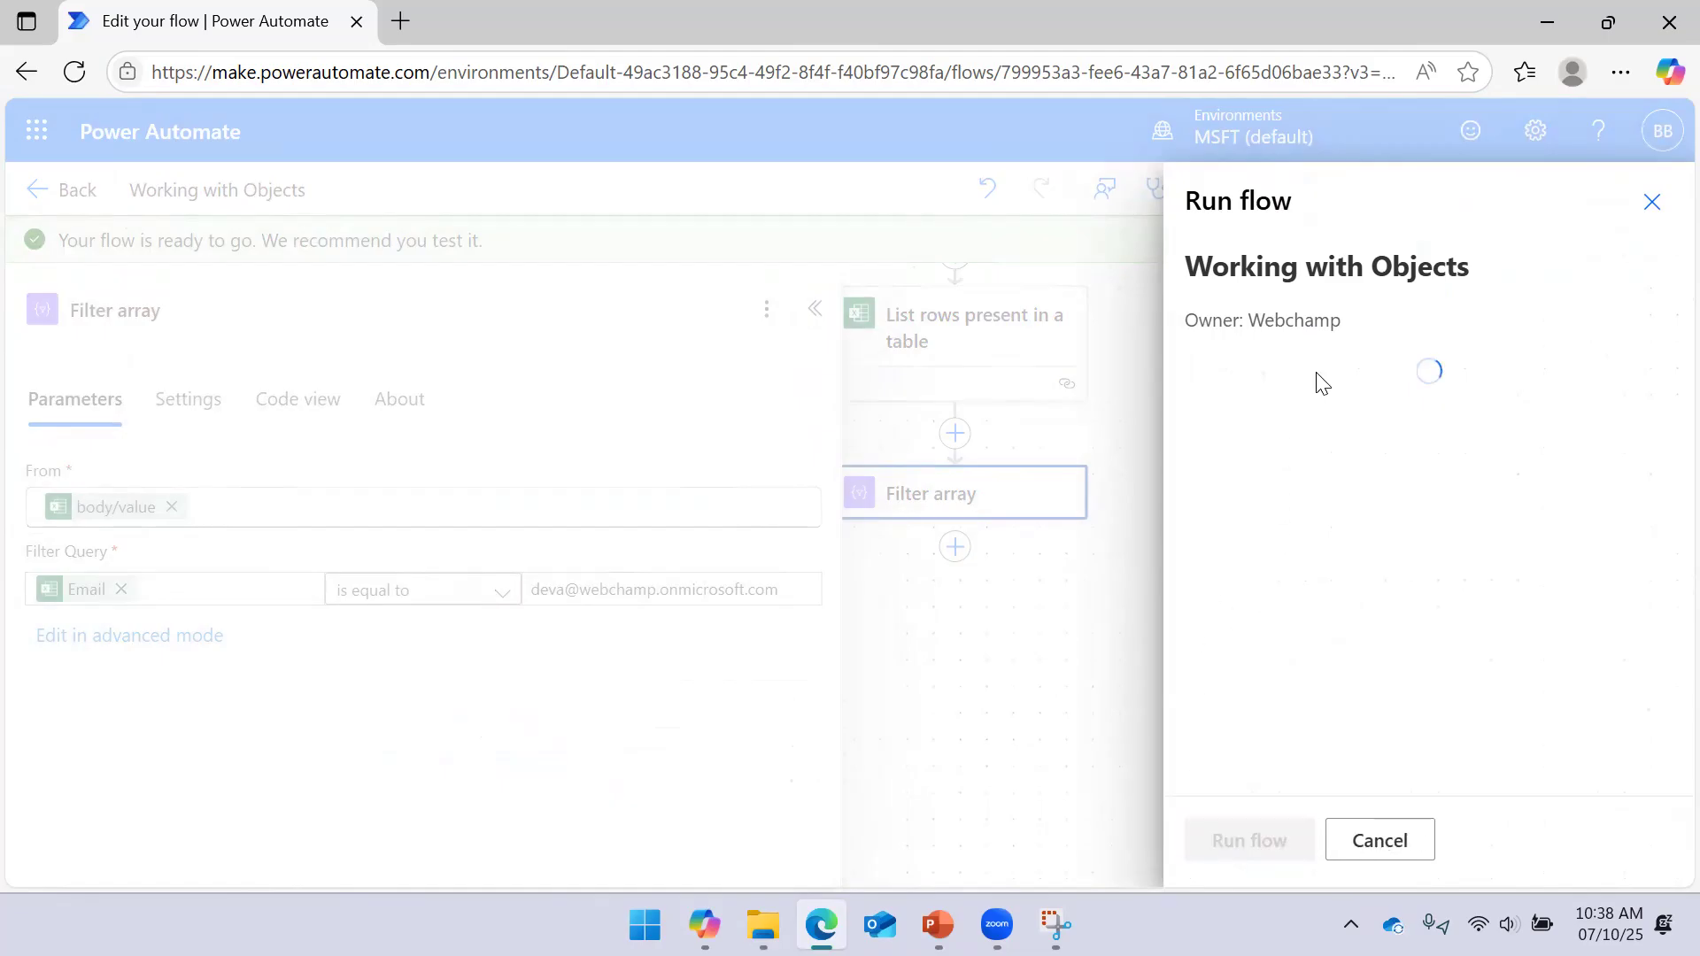
pyautogui.click(1237, 835)
pyautogui.click(814, 309)
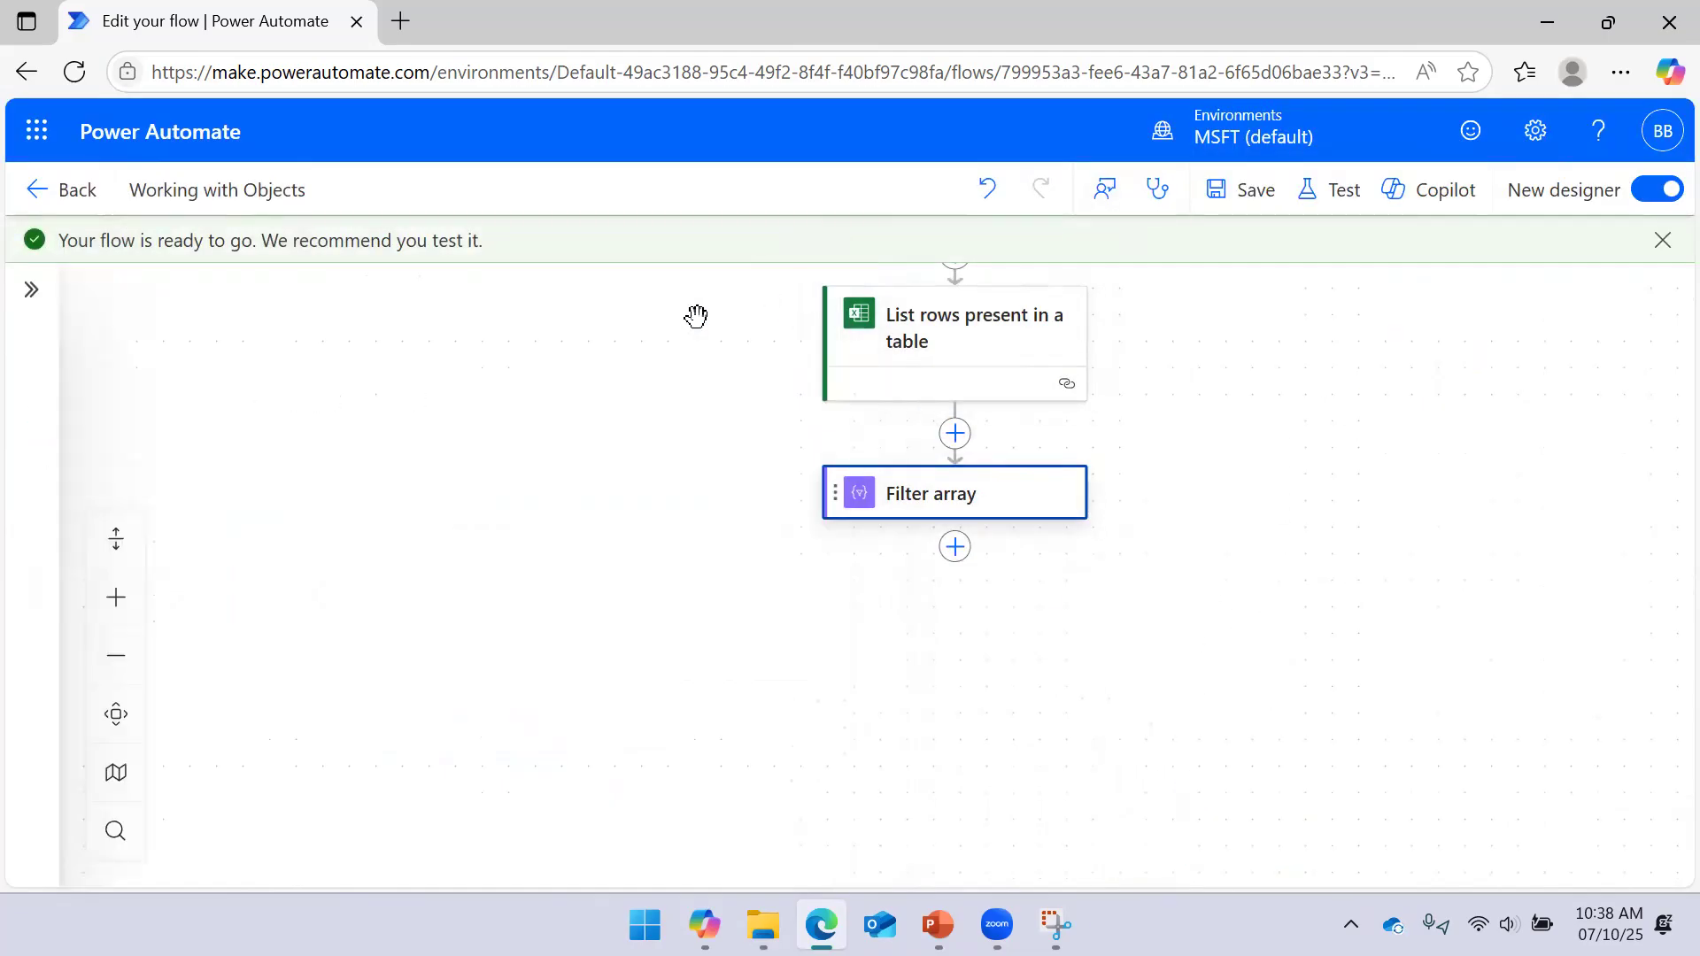
# Check Filter array's raw inputs and outputs show one employee, then reopen the step for editing
pyautogui.click(996, 487)
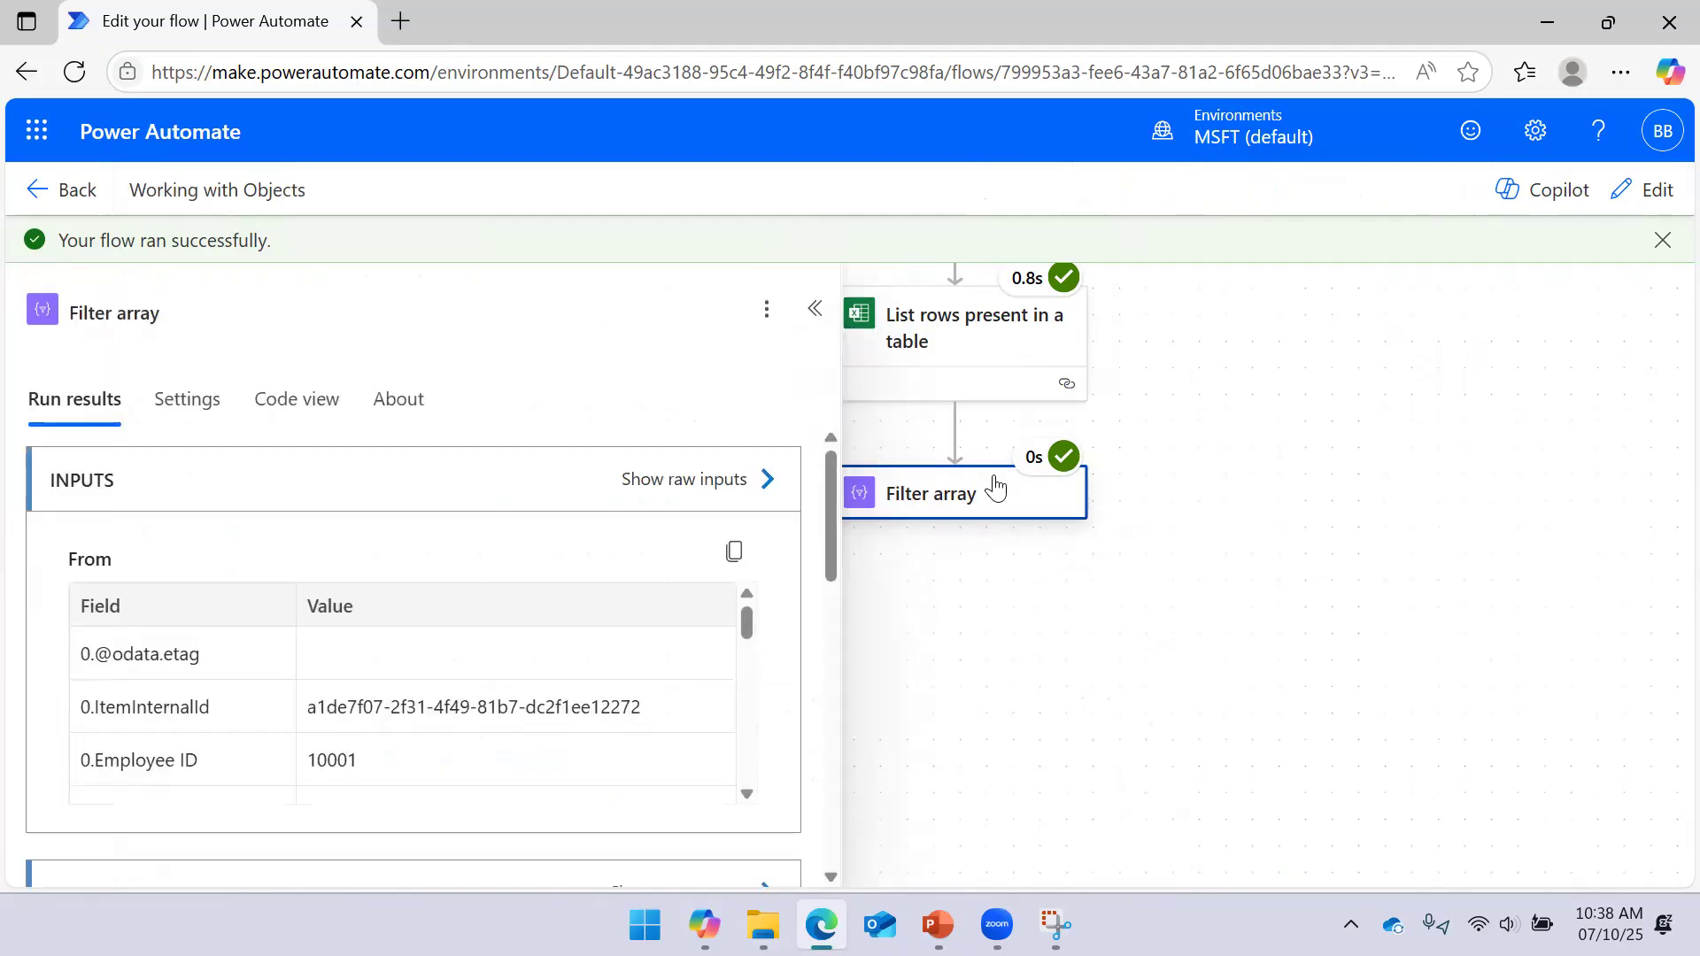
pyautogui.click(766, 480)
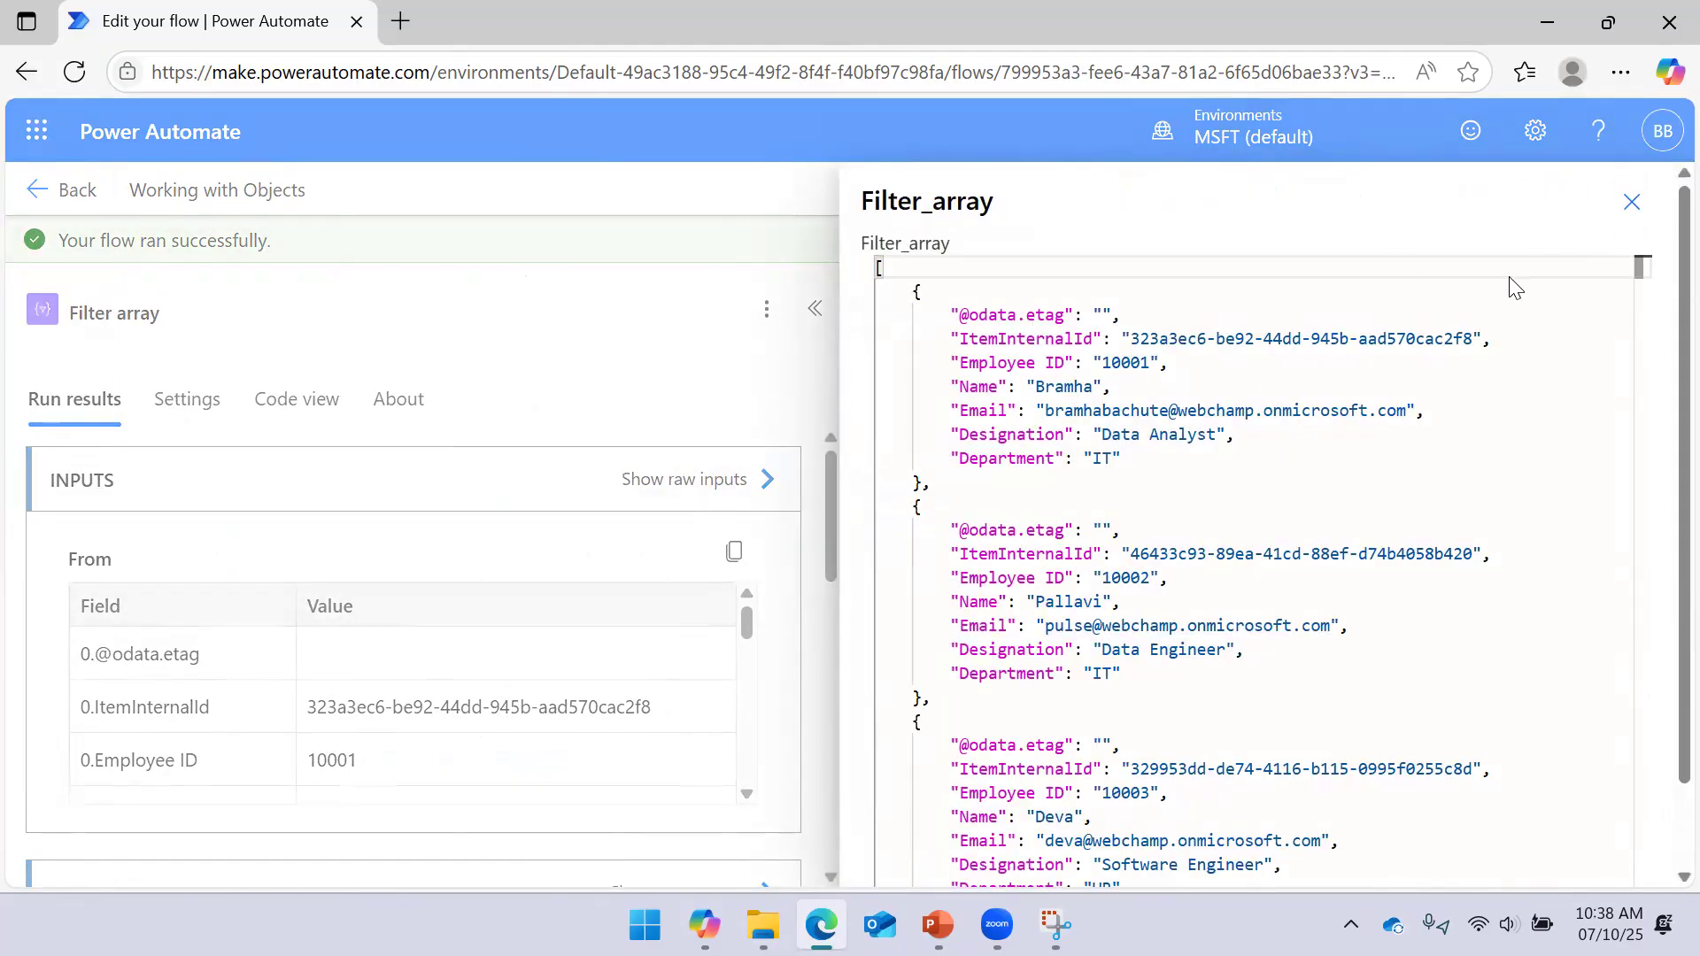
pyautogui.click(1632, 202)
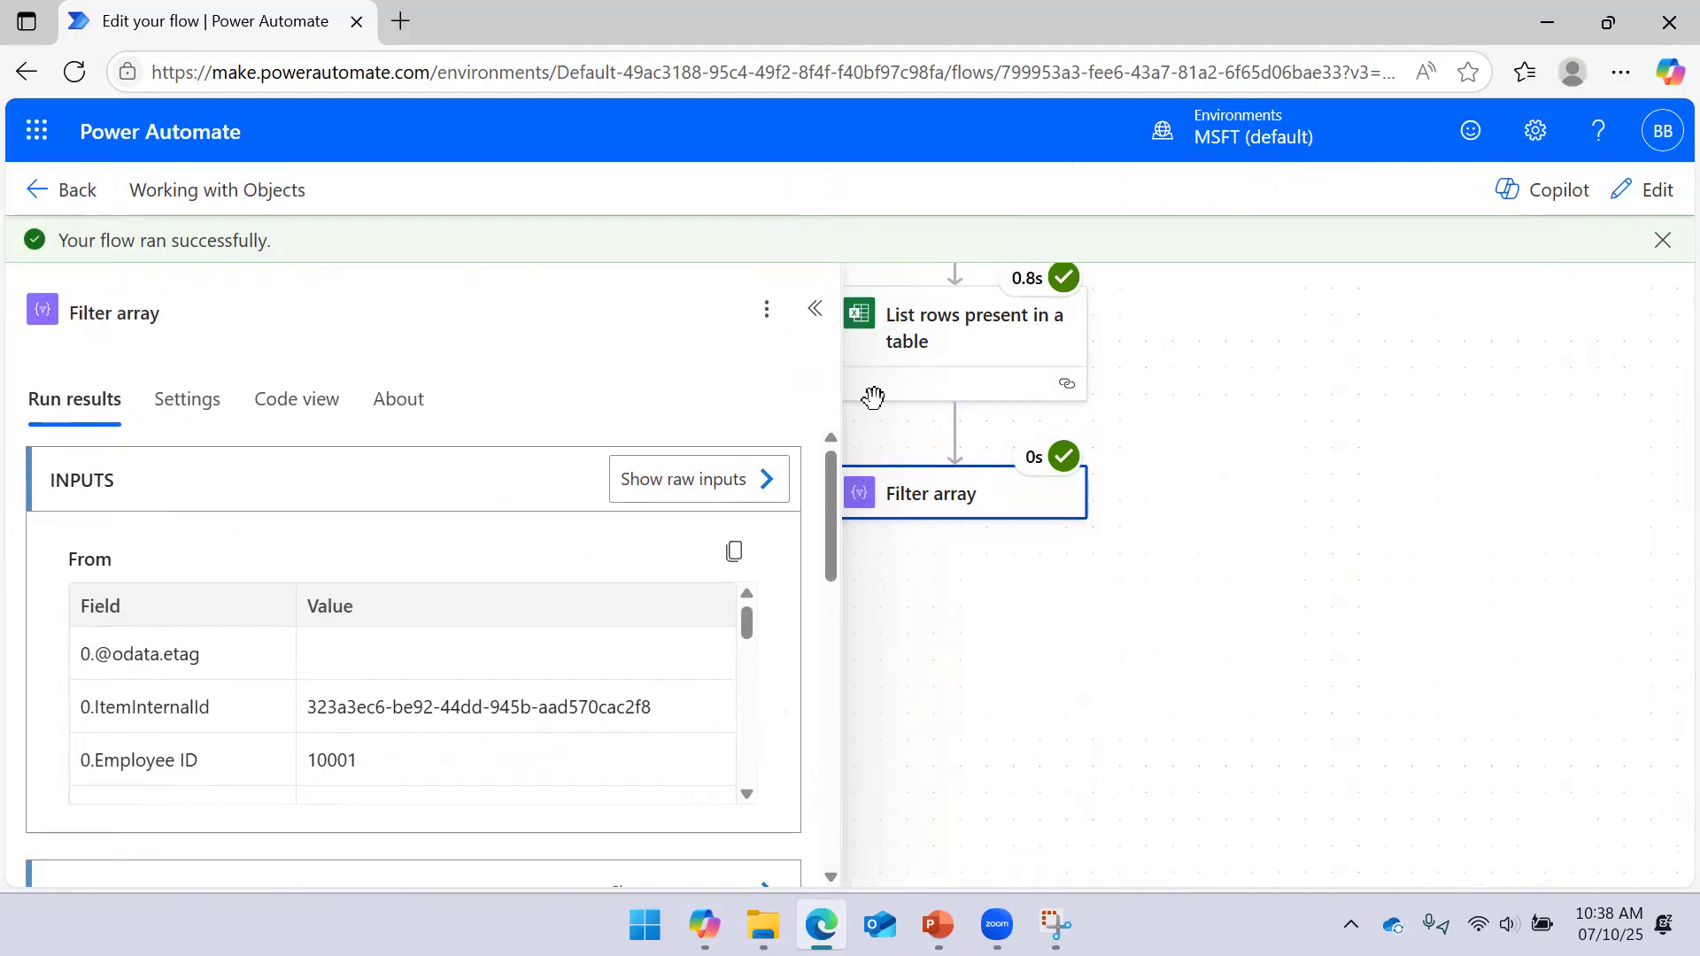
pyautogui.click(815, 308)
pyautogui.click(902, 513)
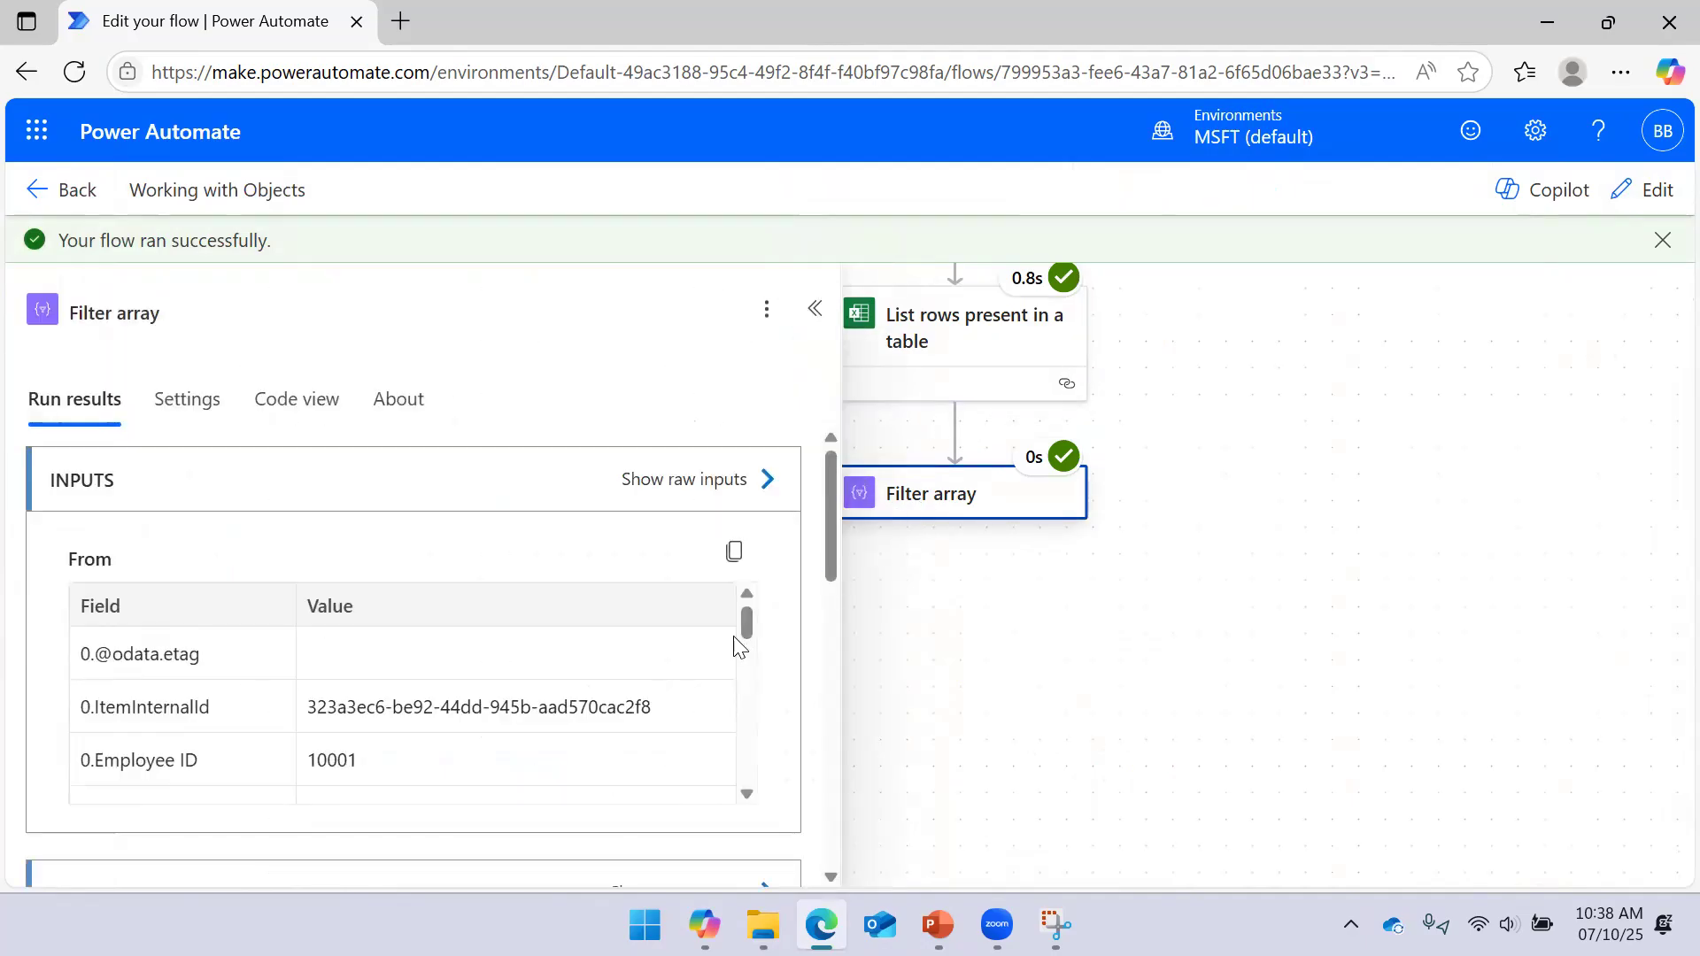
pyautogui.moveTo(744, 642); pyautogui.dragTo(747, 784)
pyautogui.moveTo(833, 558); pyautogui.dragTo(817, 598)
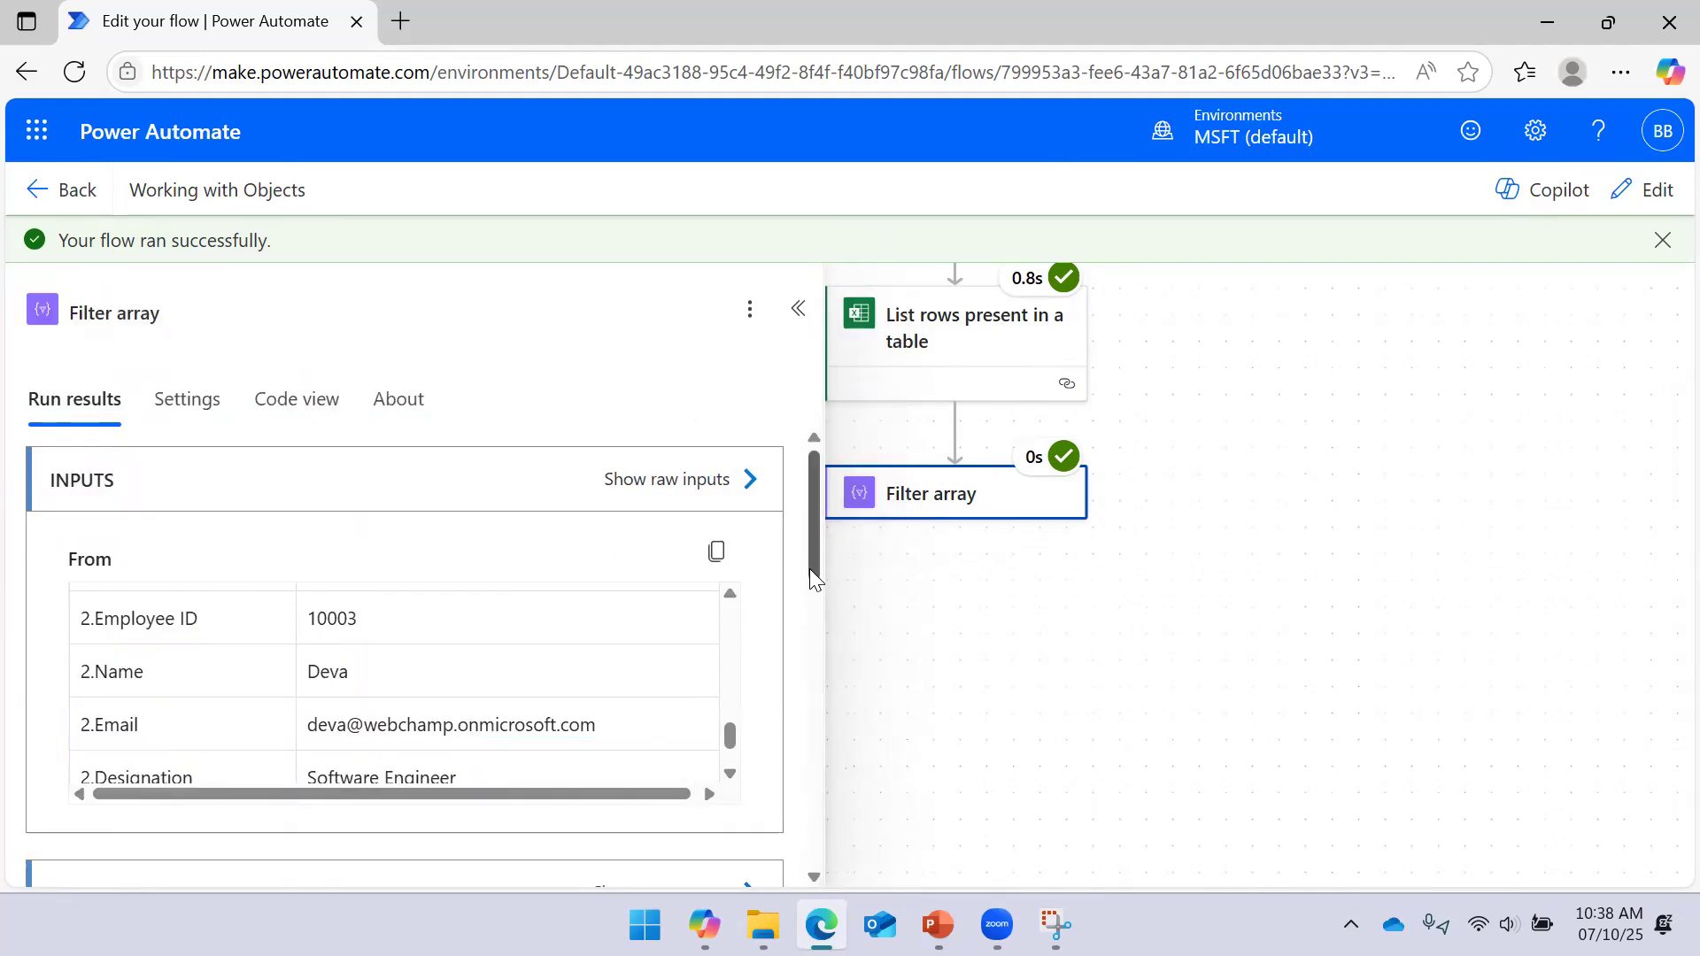
pyautogui.scroll(-5, 811, 602)
pyautogui.click(767, 498)
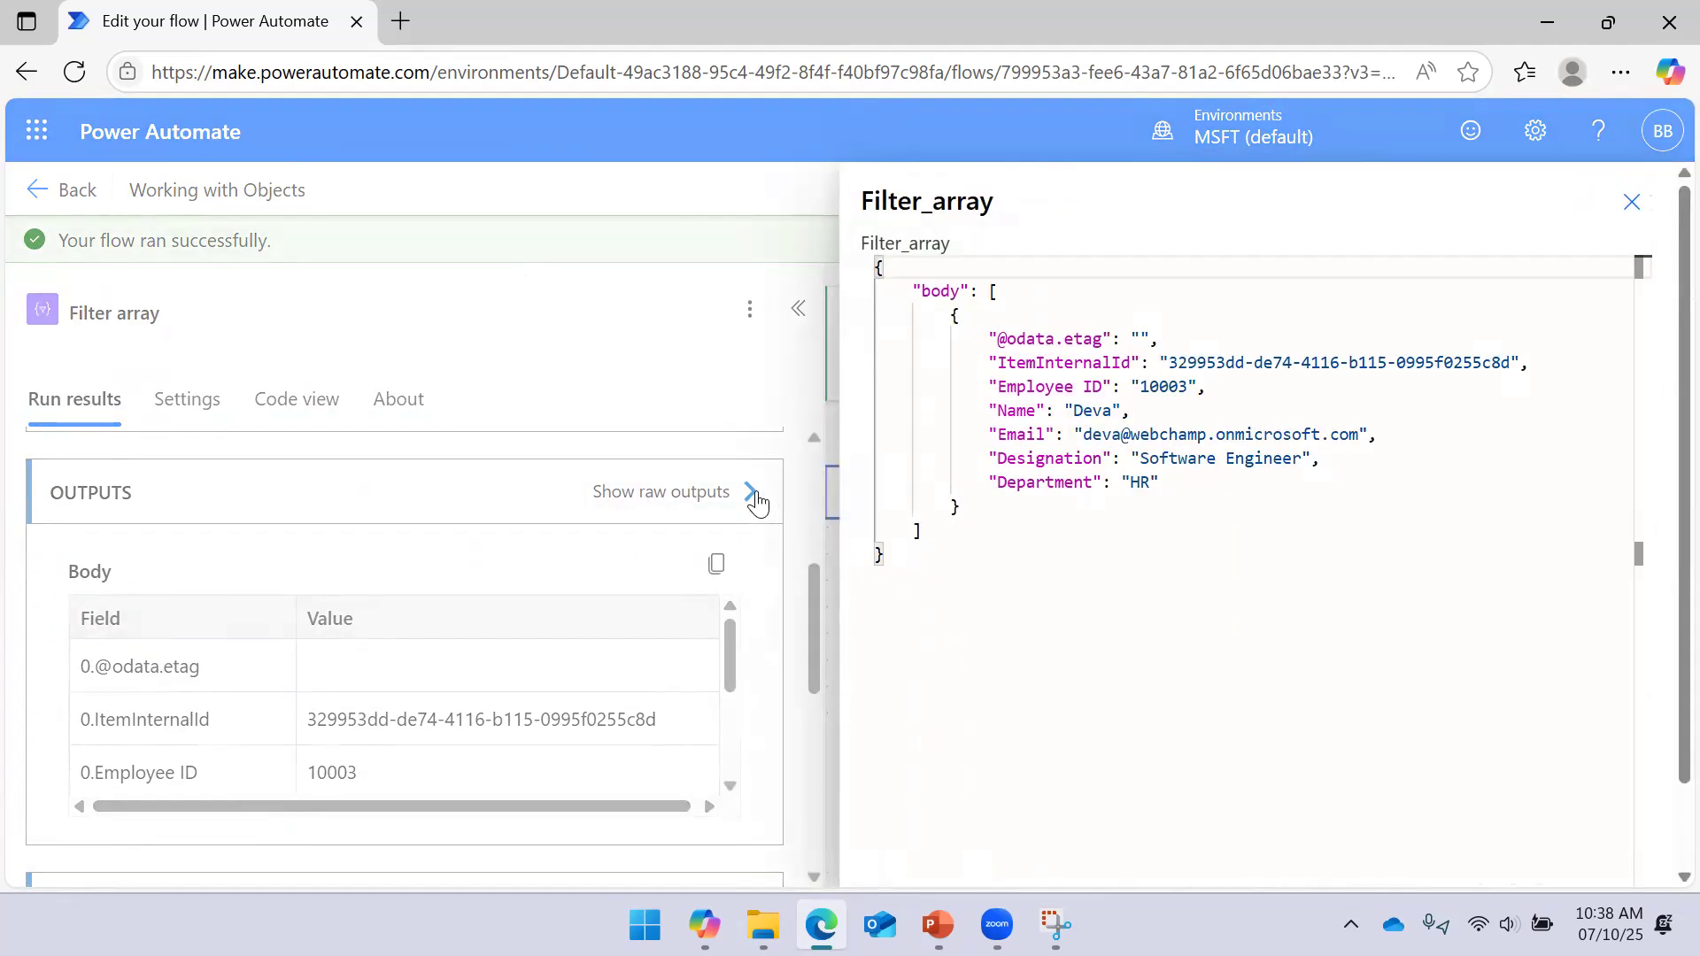
pyautogui.click(1630, 204)
pyautogui.click(788, 312)
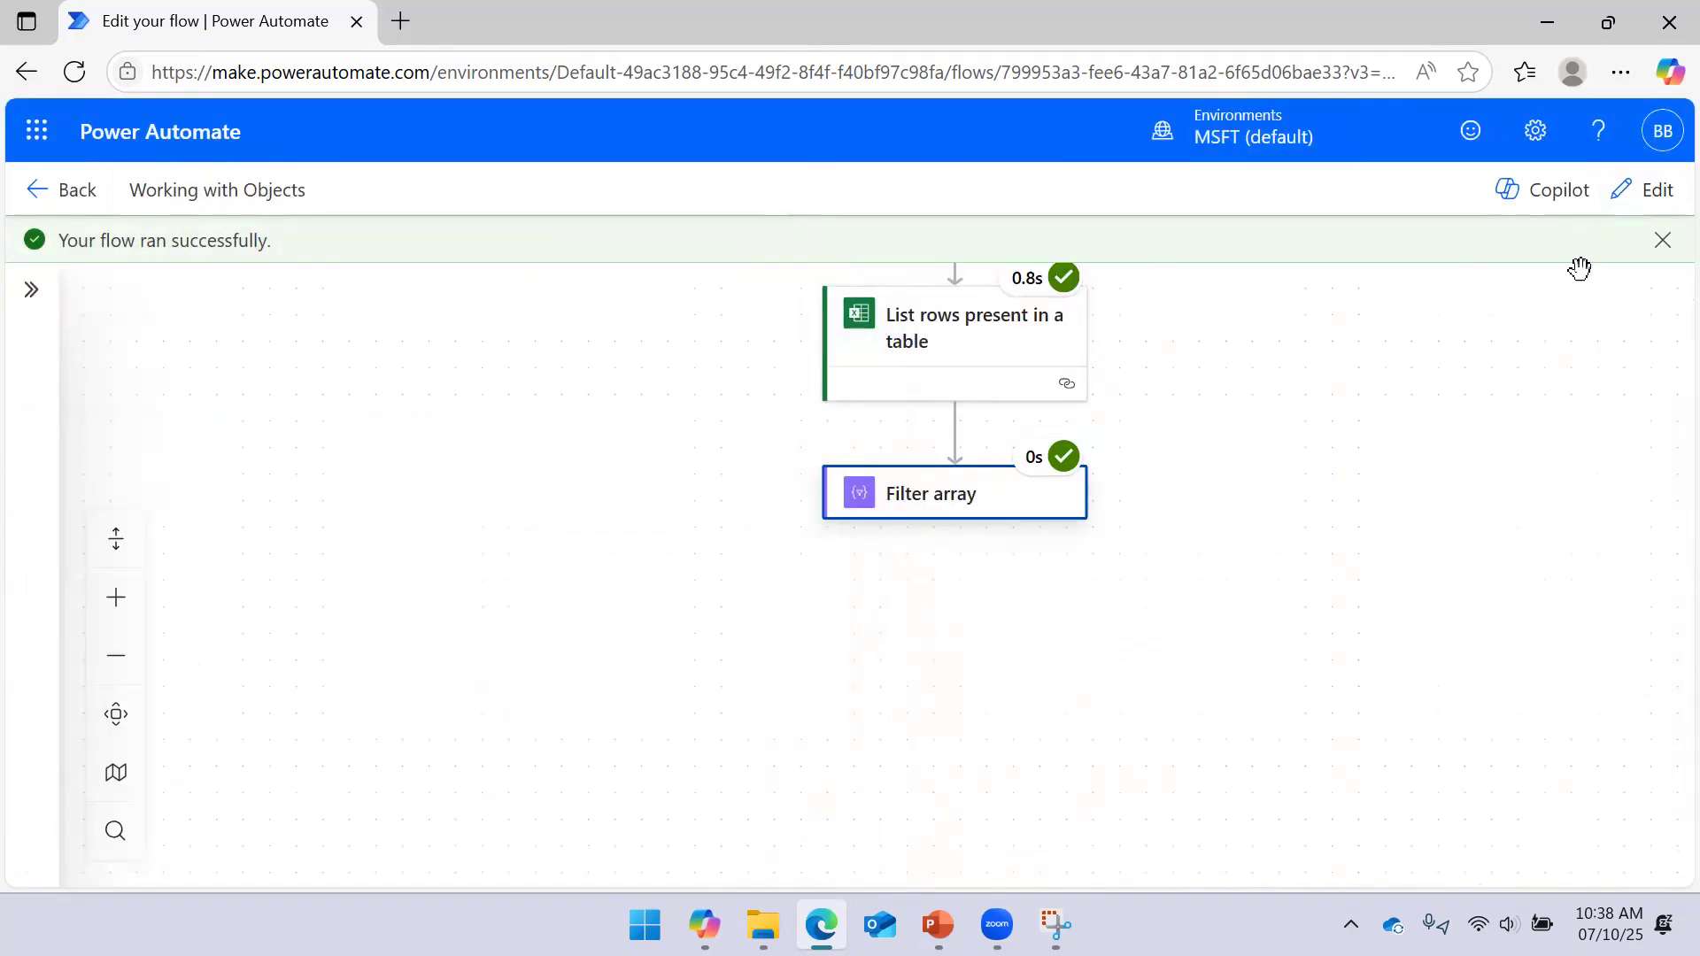
pyautogui.click(1645, 189)
pyautogui.click(974, 460)
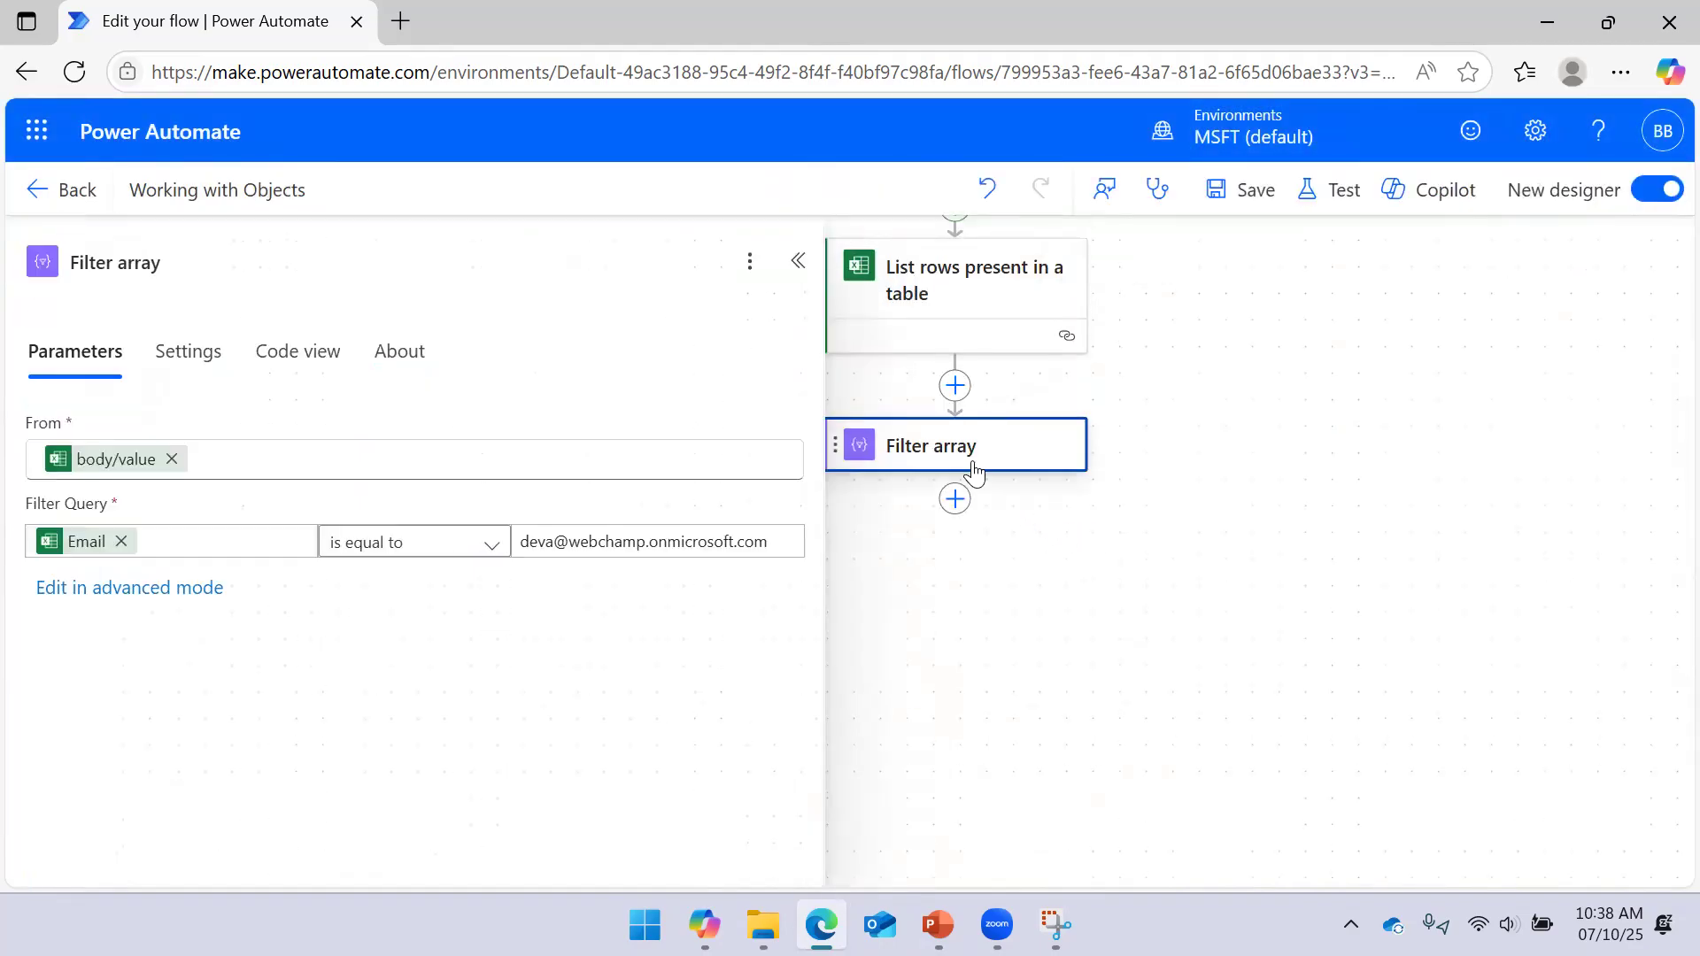
# Replace the Filter Query's Email value with the expression item()['Emails']
pyautogui.click(95, 548)
pyautogui.click(122, 541)
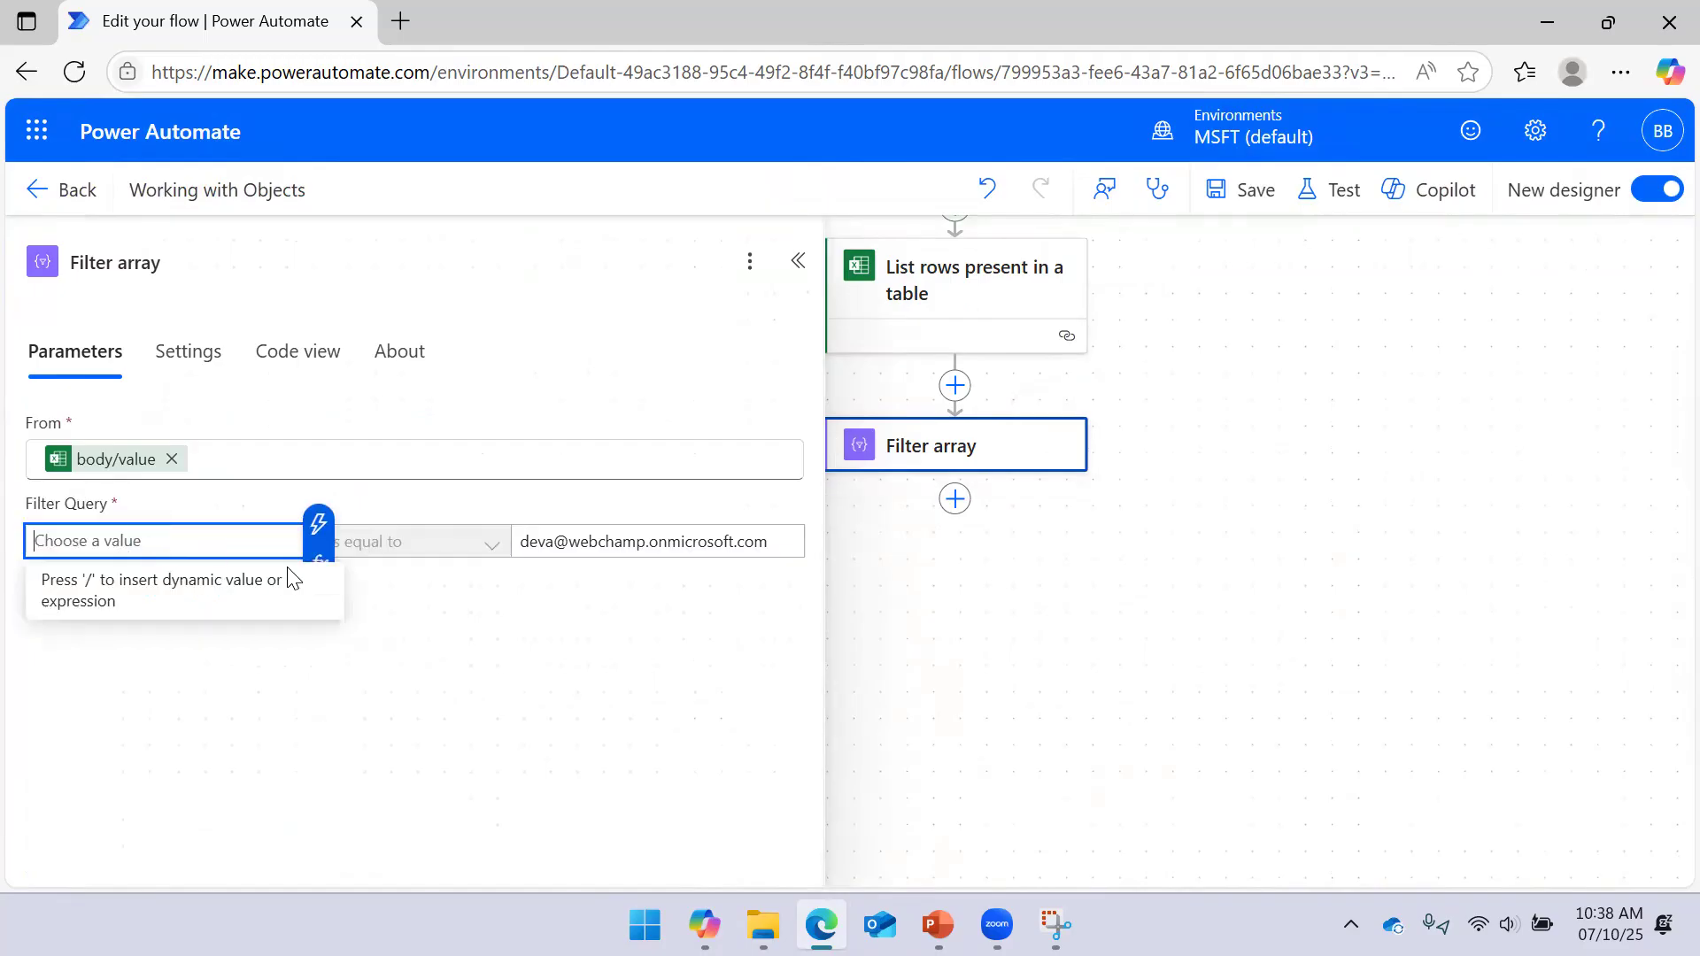
pyautogui.click(318, 526)
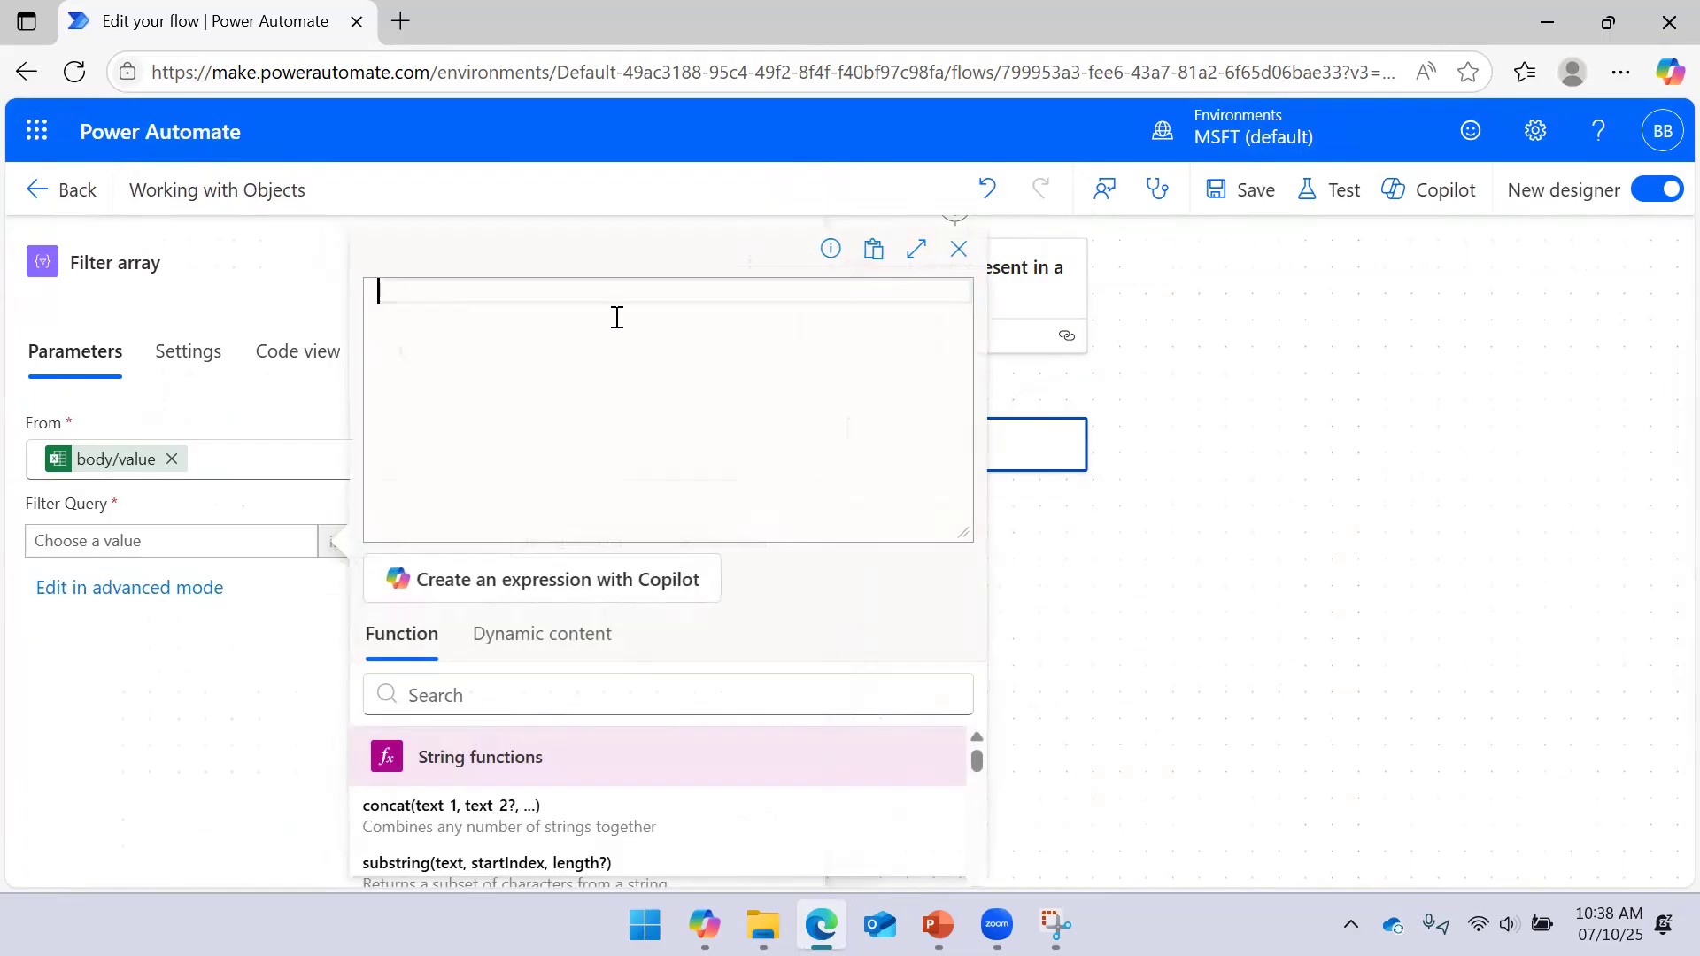
pyautogui.write("item()['Emails")
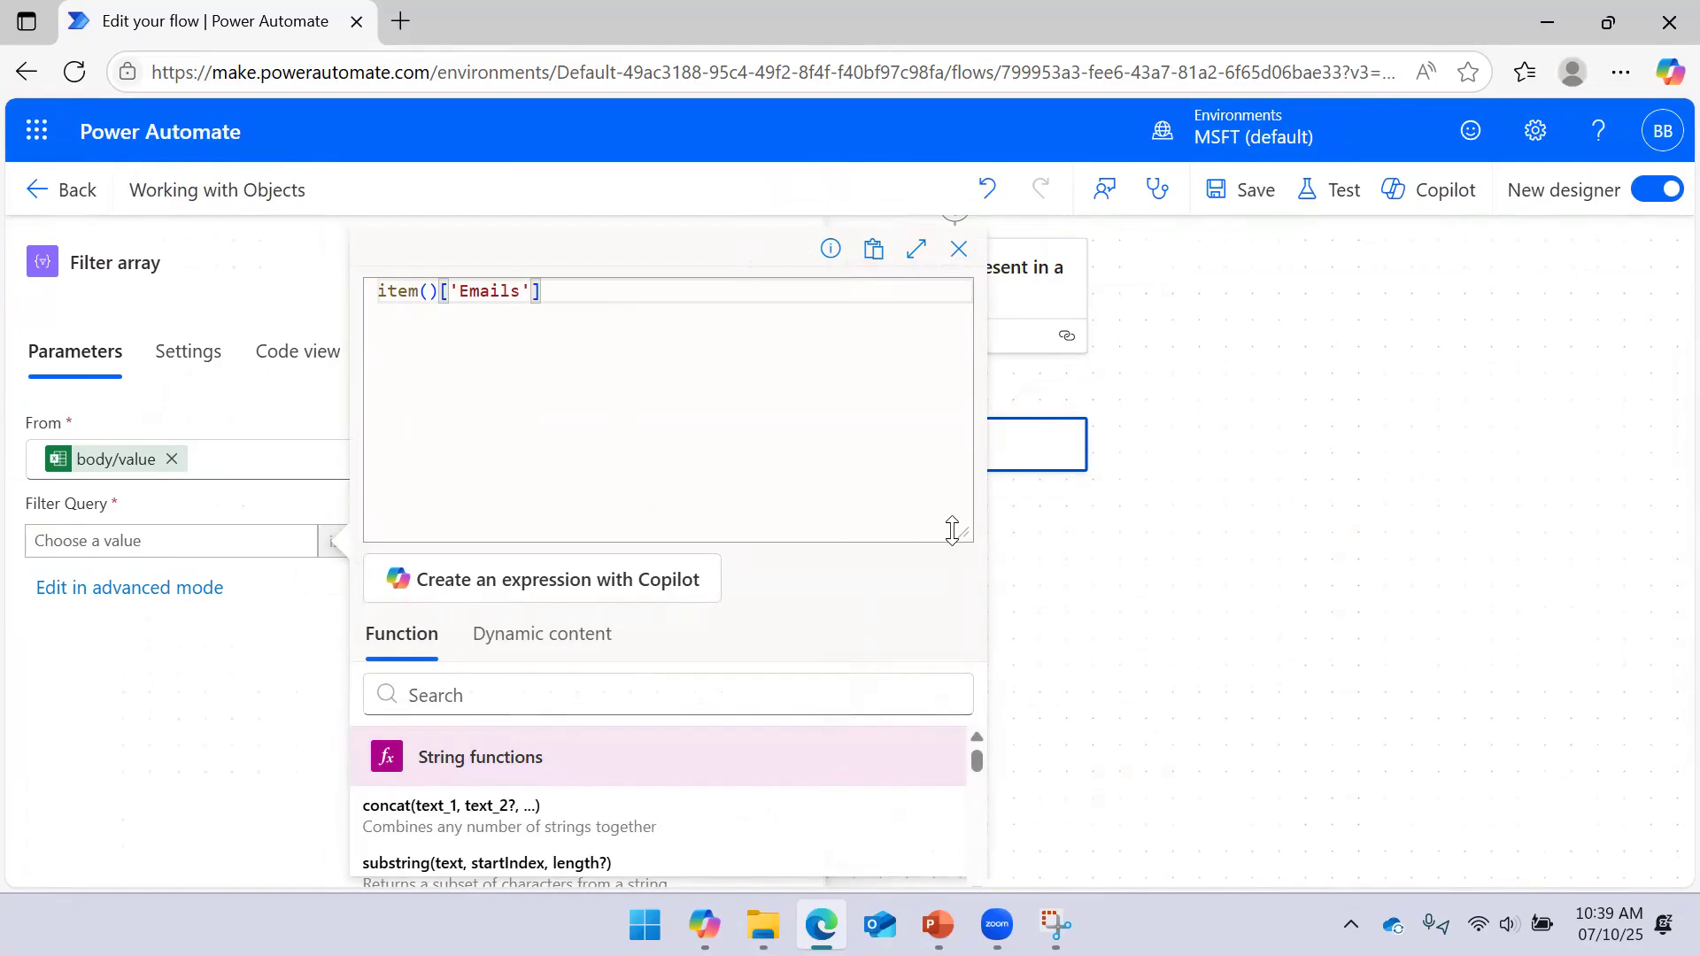
pyautogui.moveTo(957, 534); pyautogui.dragTo(937, 315)
pyautogui.click(441, 843)
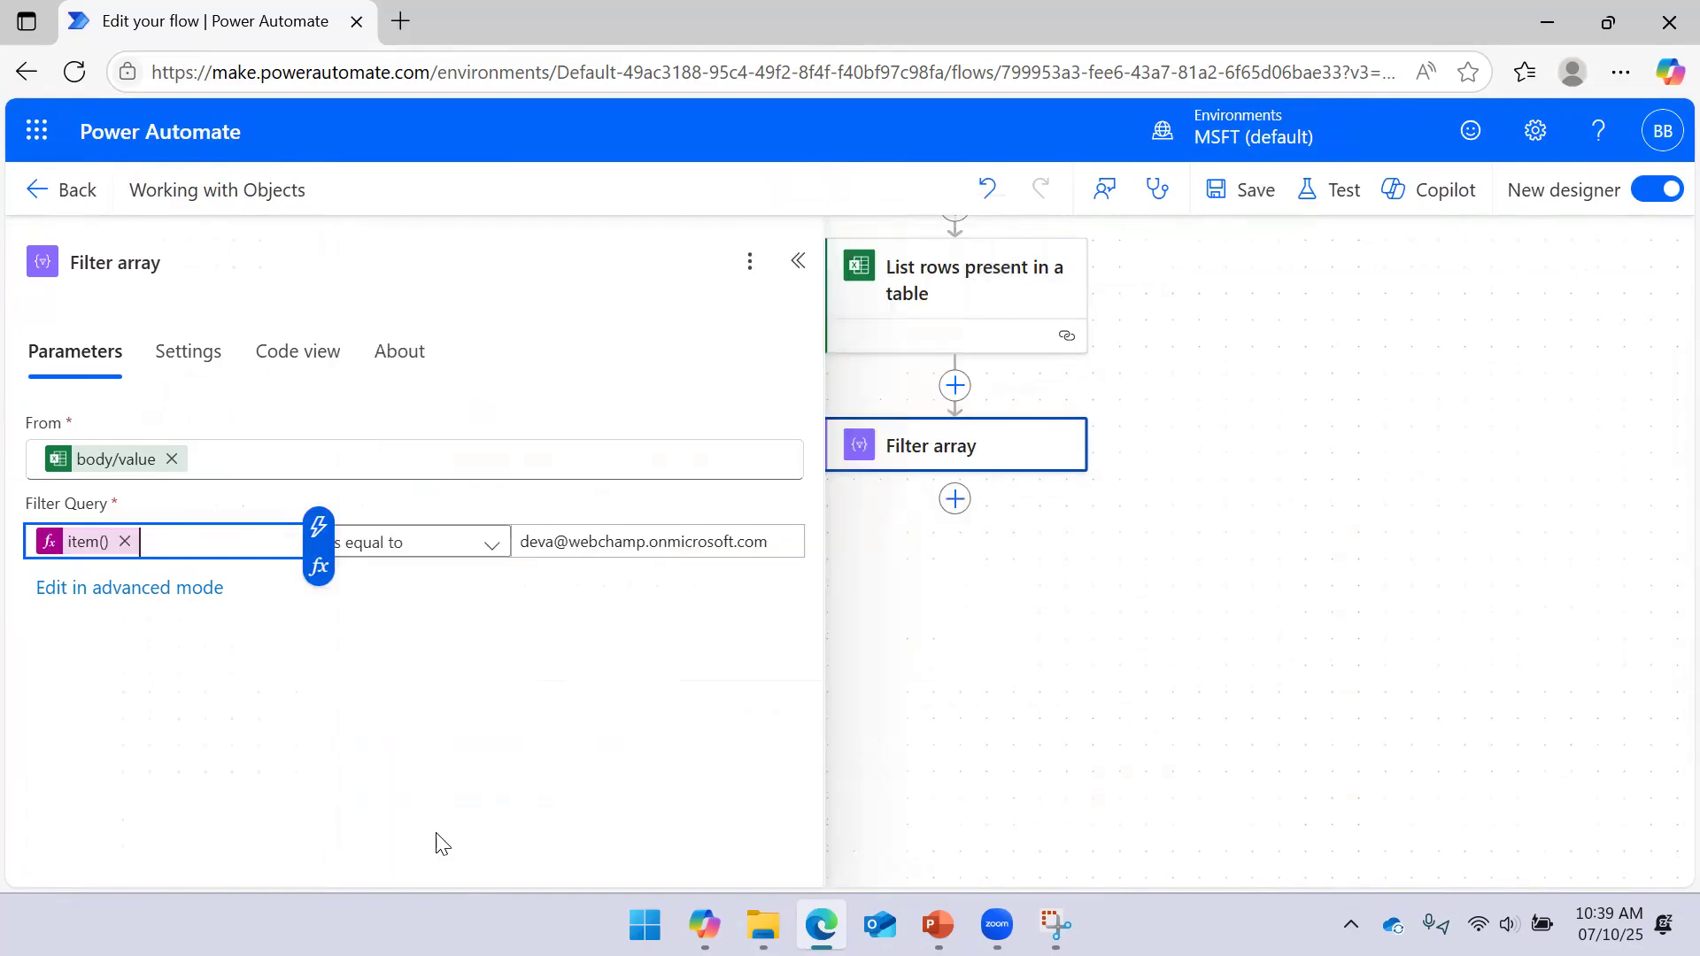
pyautogui.click(798, 260)
# Save the flow and run a manual test
pyautogui.click(1270, 210)
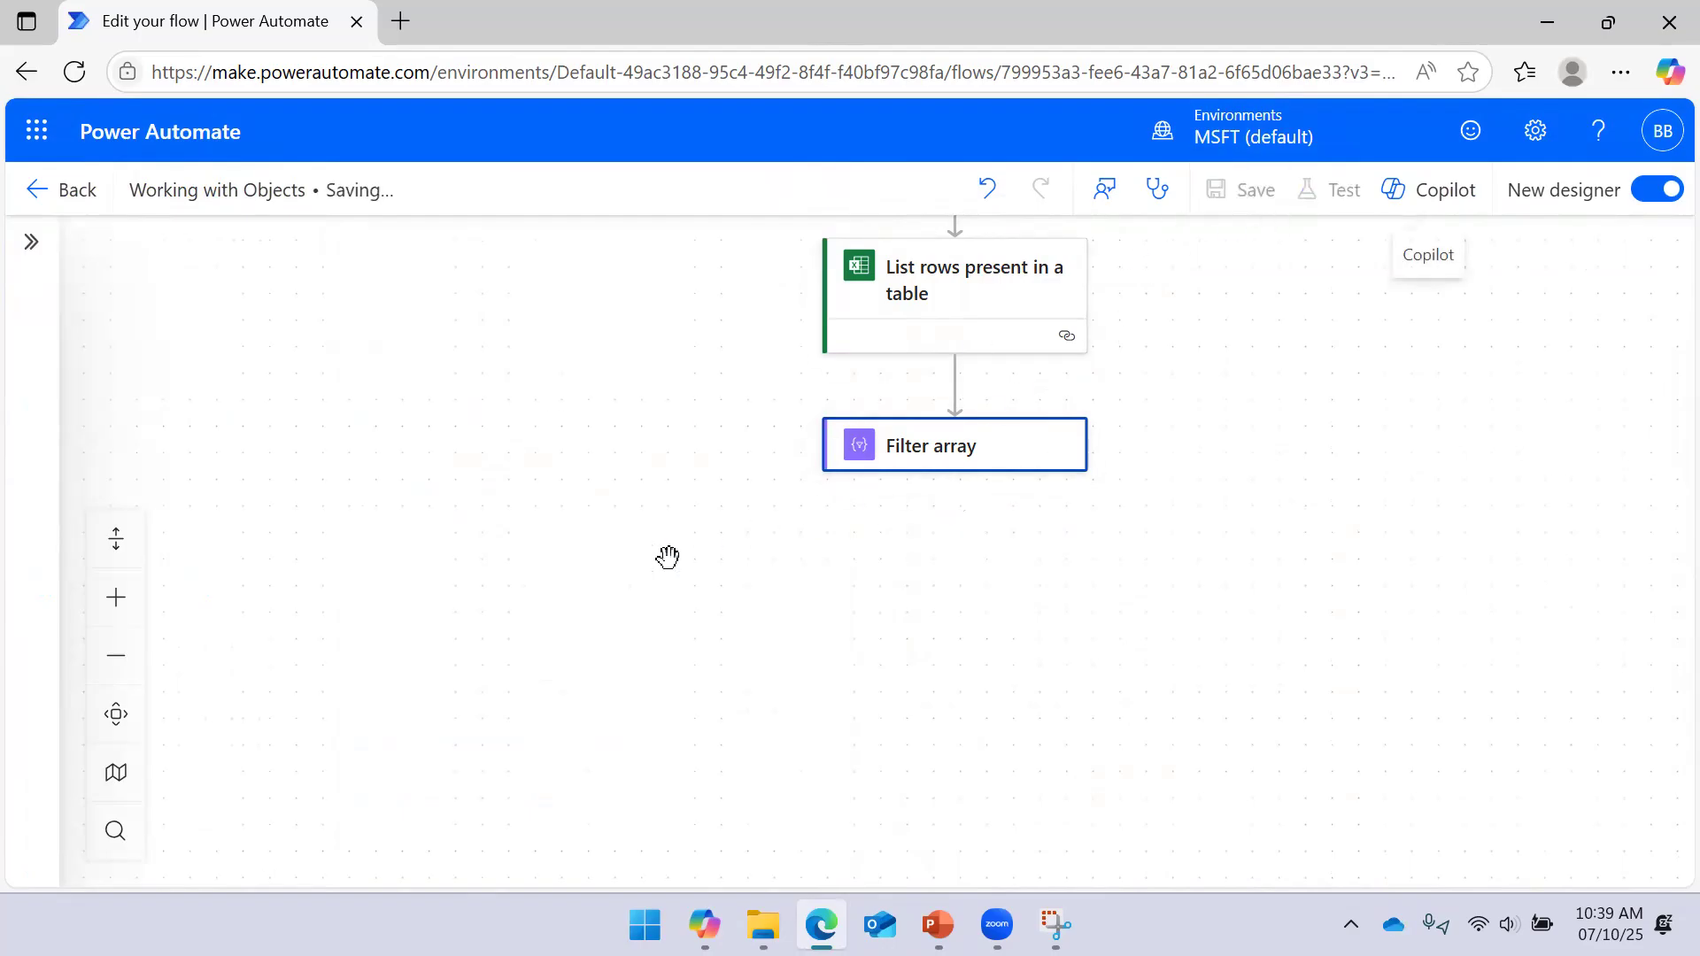
pyautogui.click(942, 449)
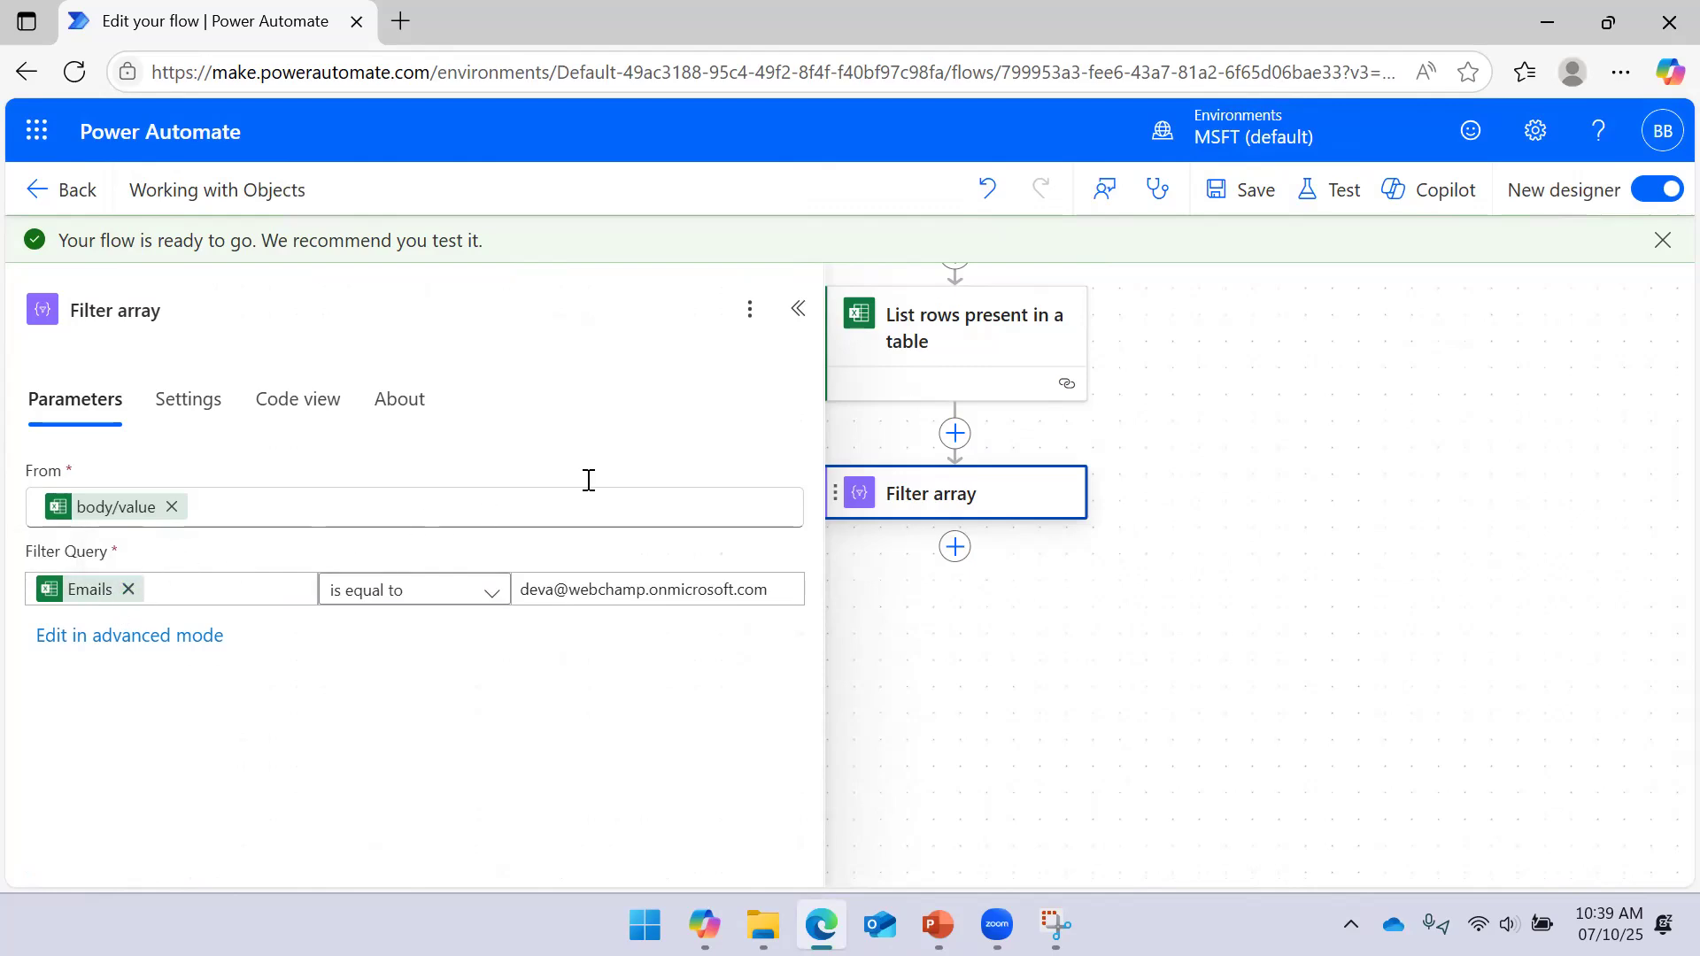
pyautogui.click(1339, 191)
pyautogui.click(1308, 278)
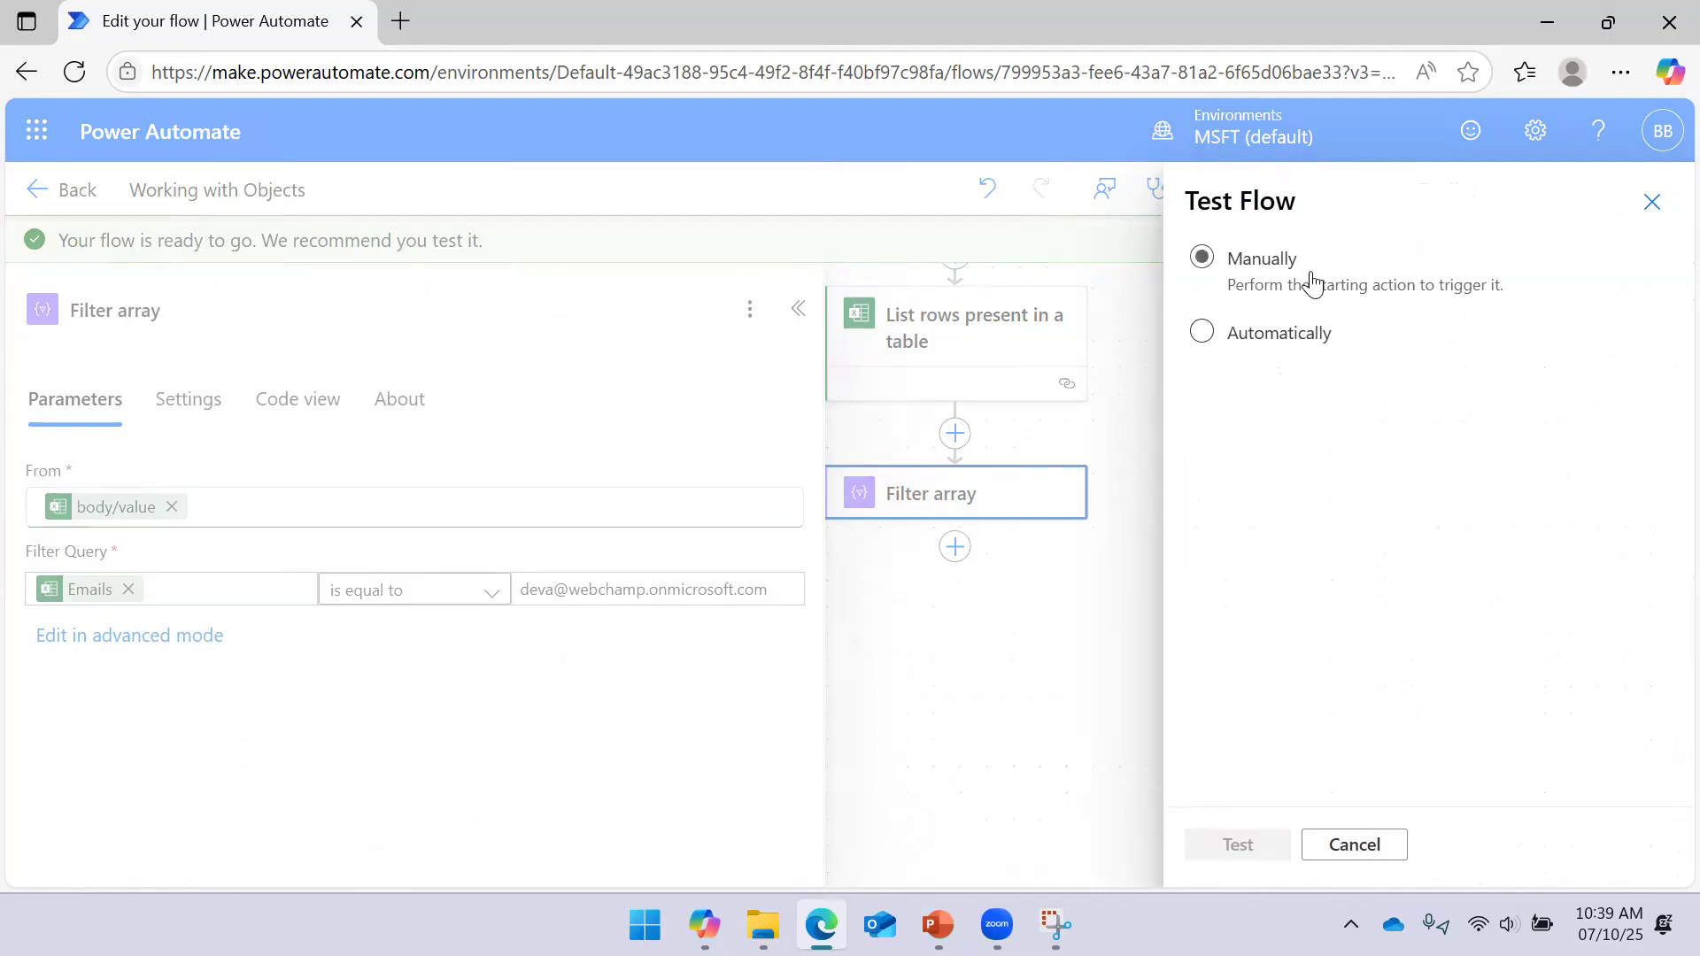
pyautogui.click(1263, 848)
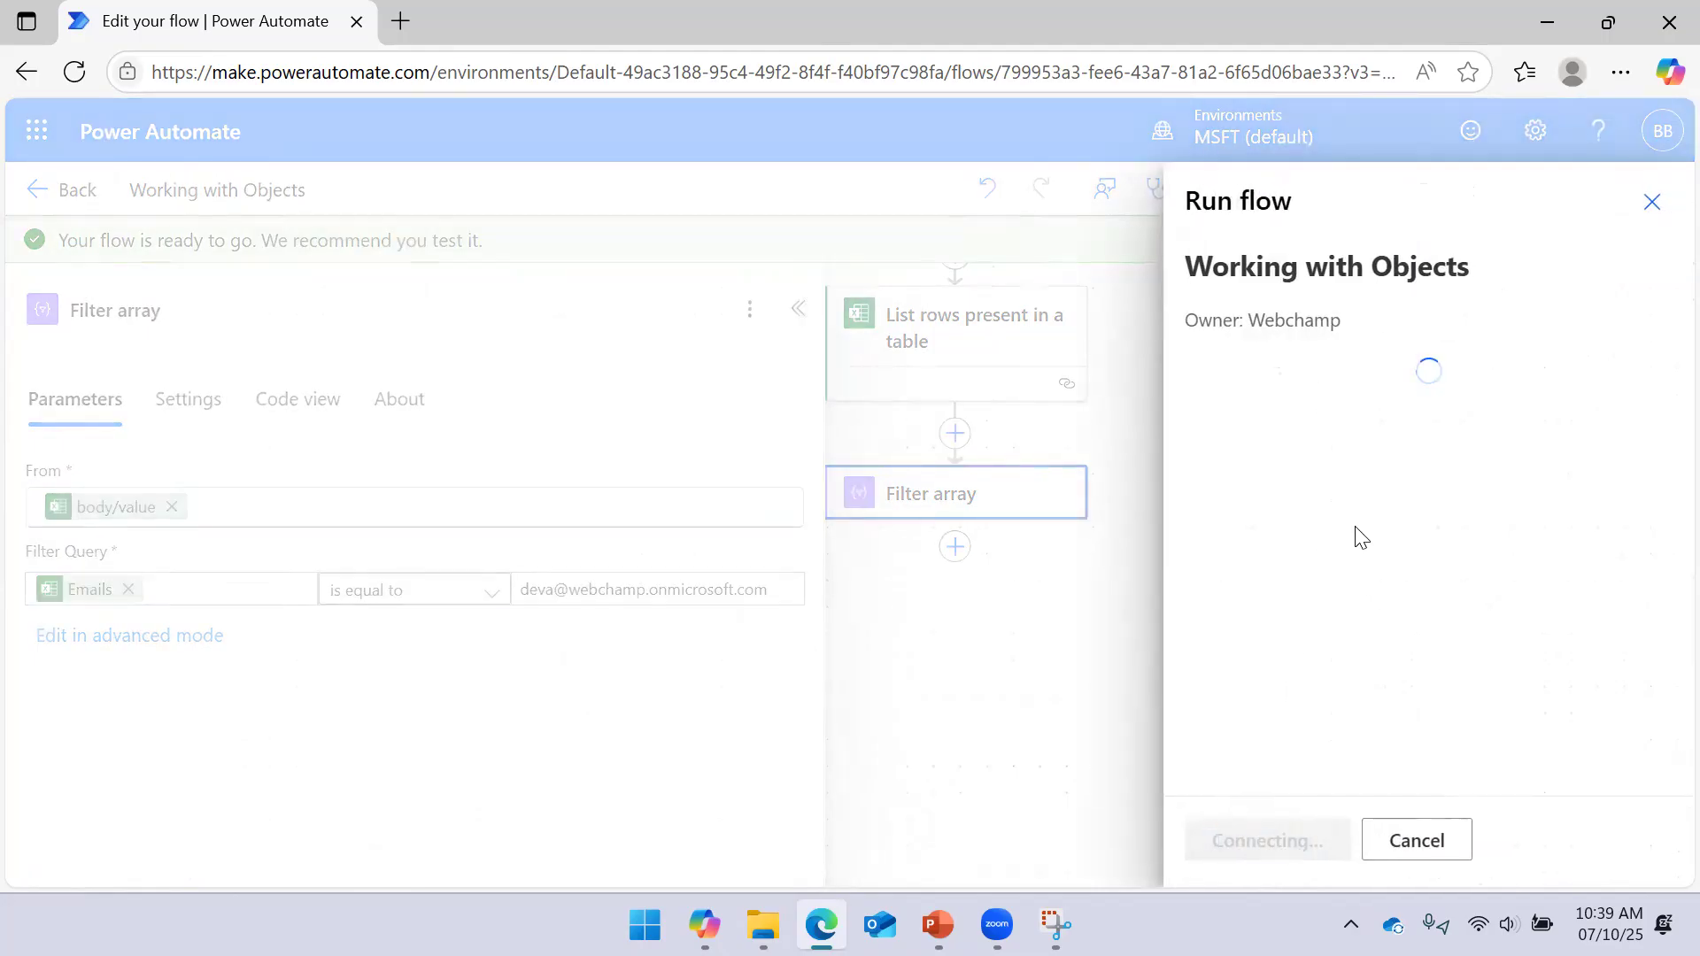
pyautogui.click(1247, 841)
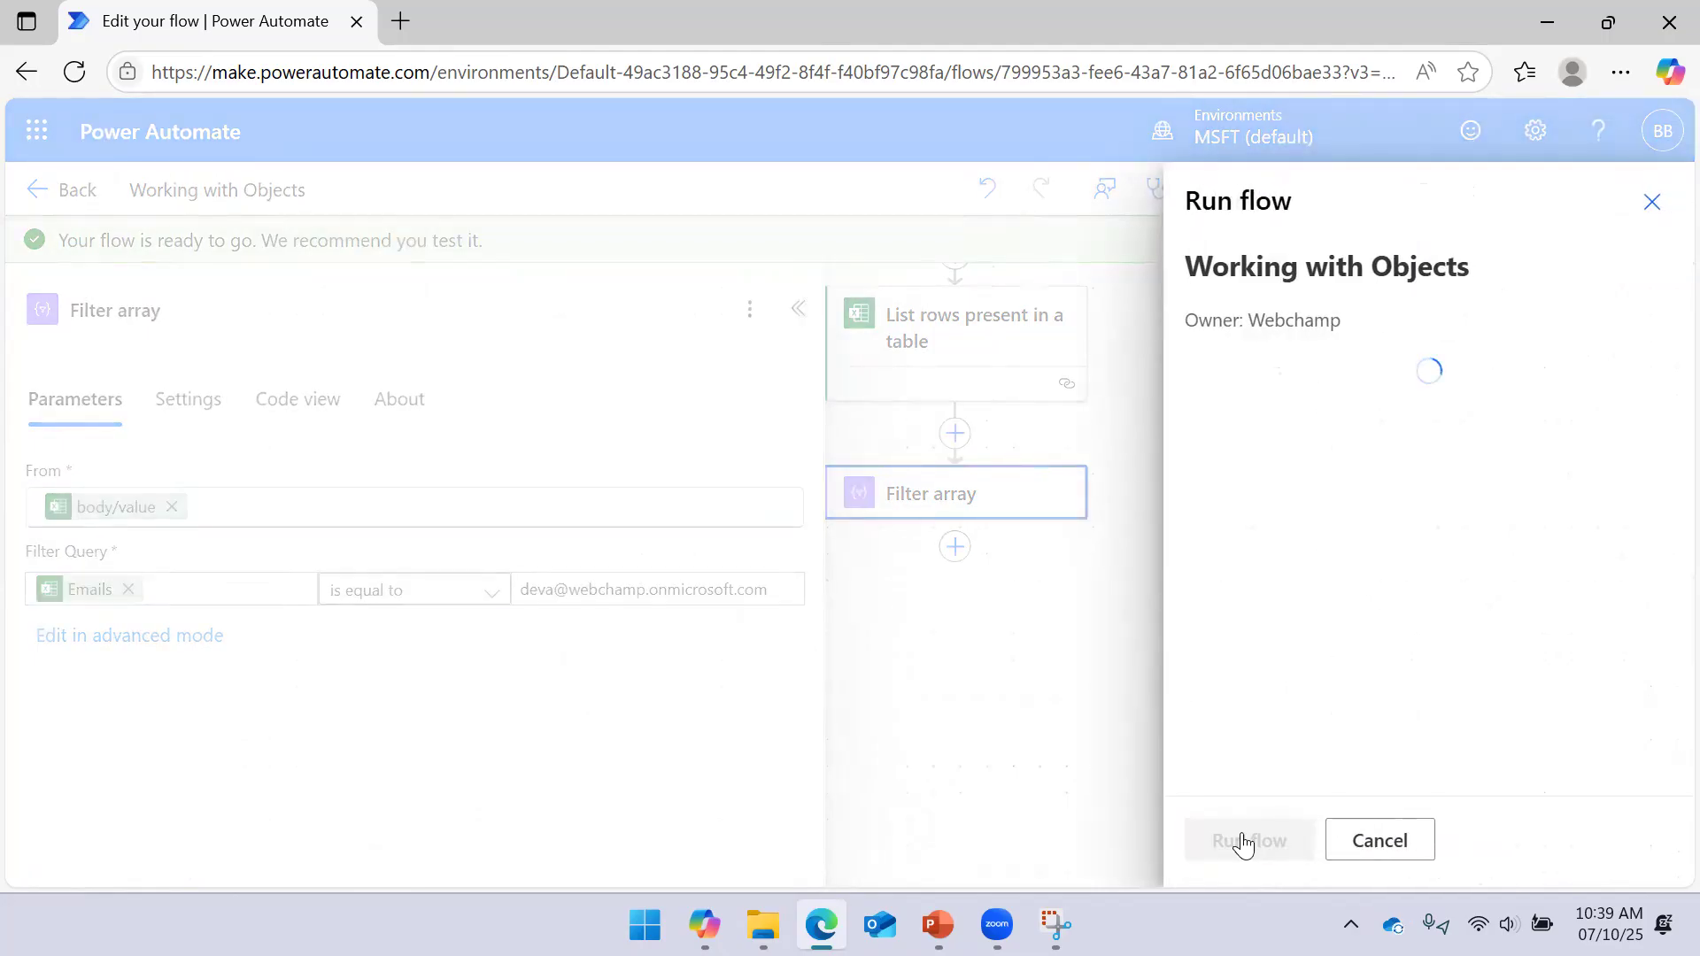
pyautogui.click(1241, 841)
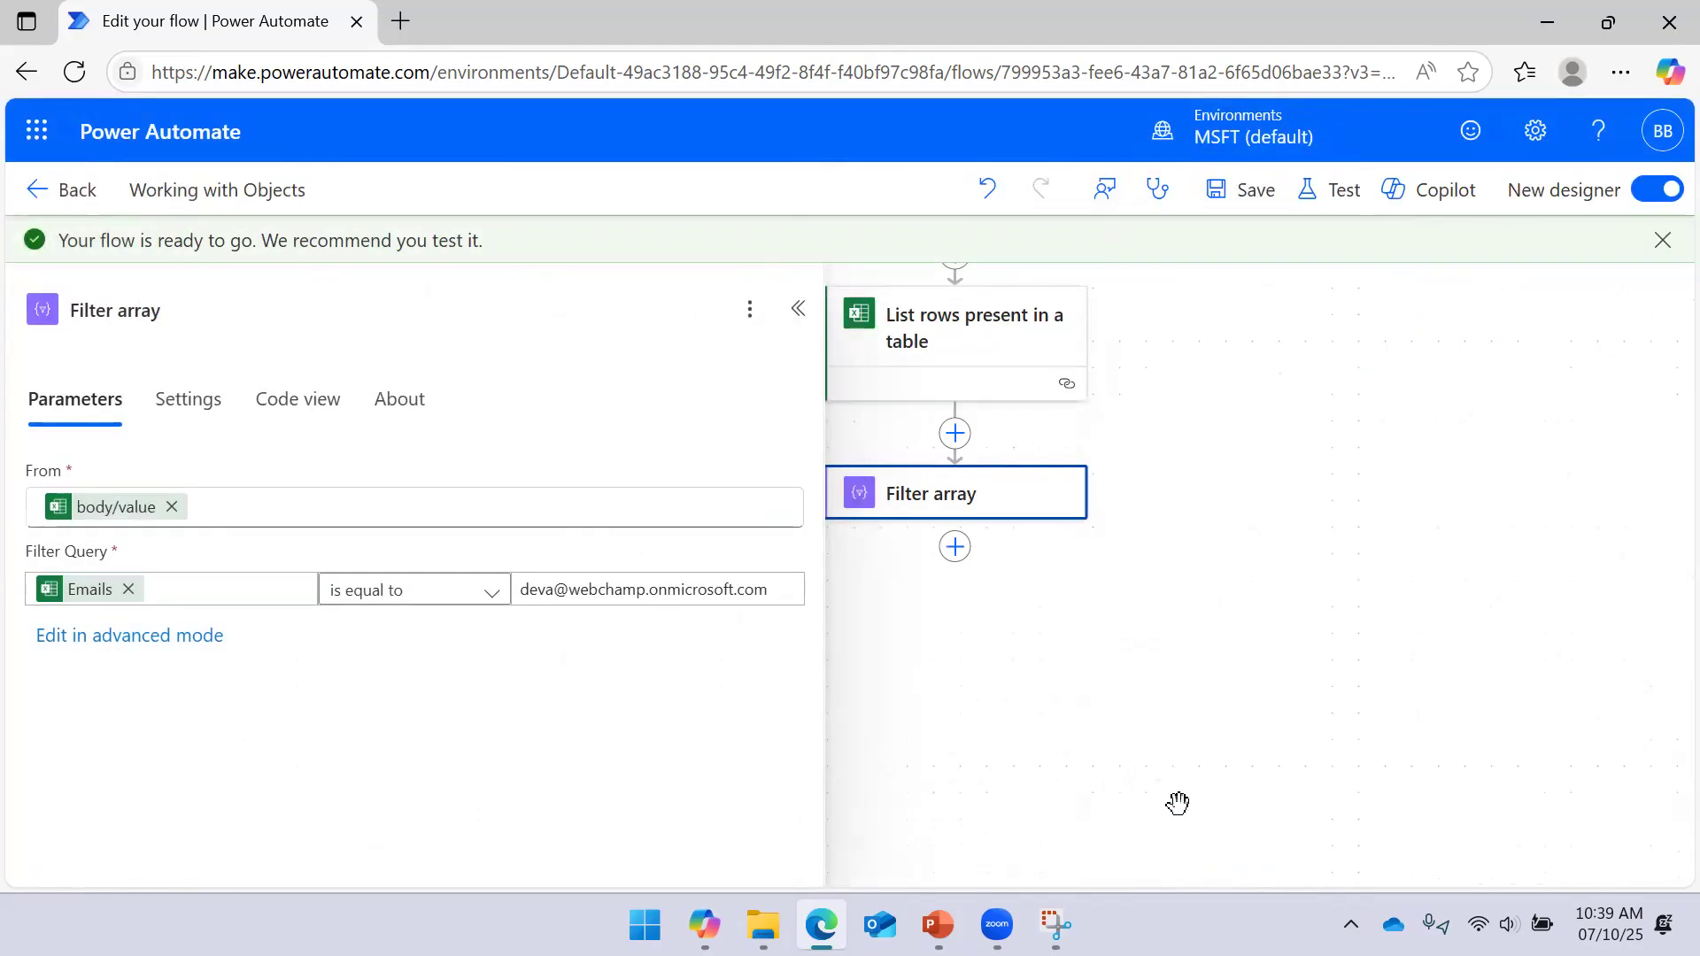
# Review the InvalidTemplate error that property 'Emails' doesn't exist, then return to edit mode
pyautogui.doubleClick(802, 314)
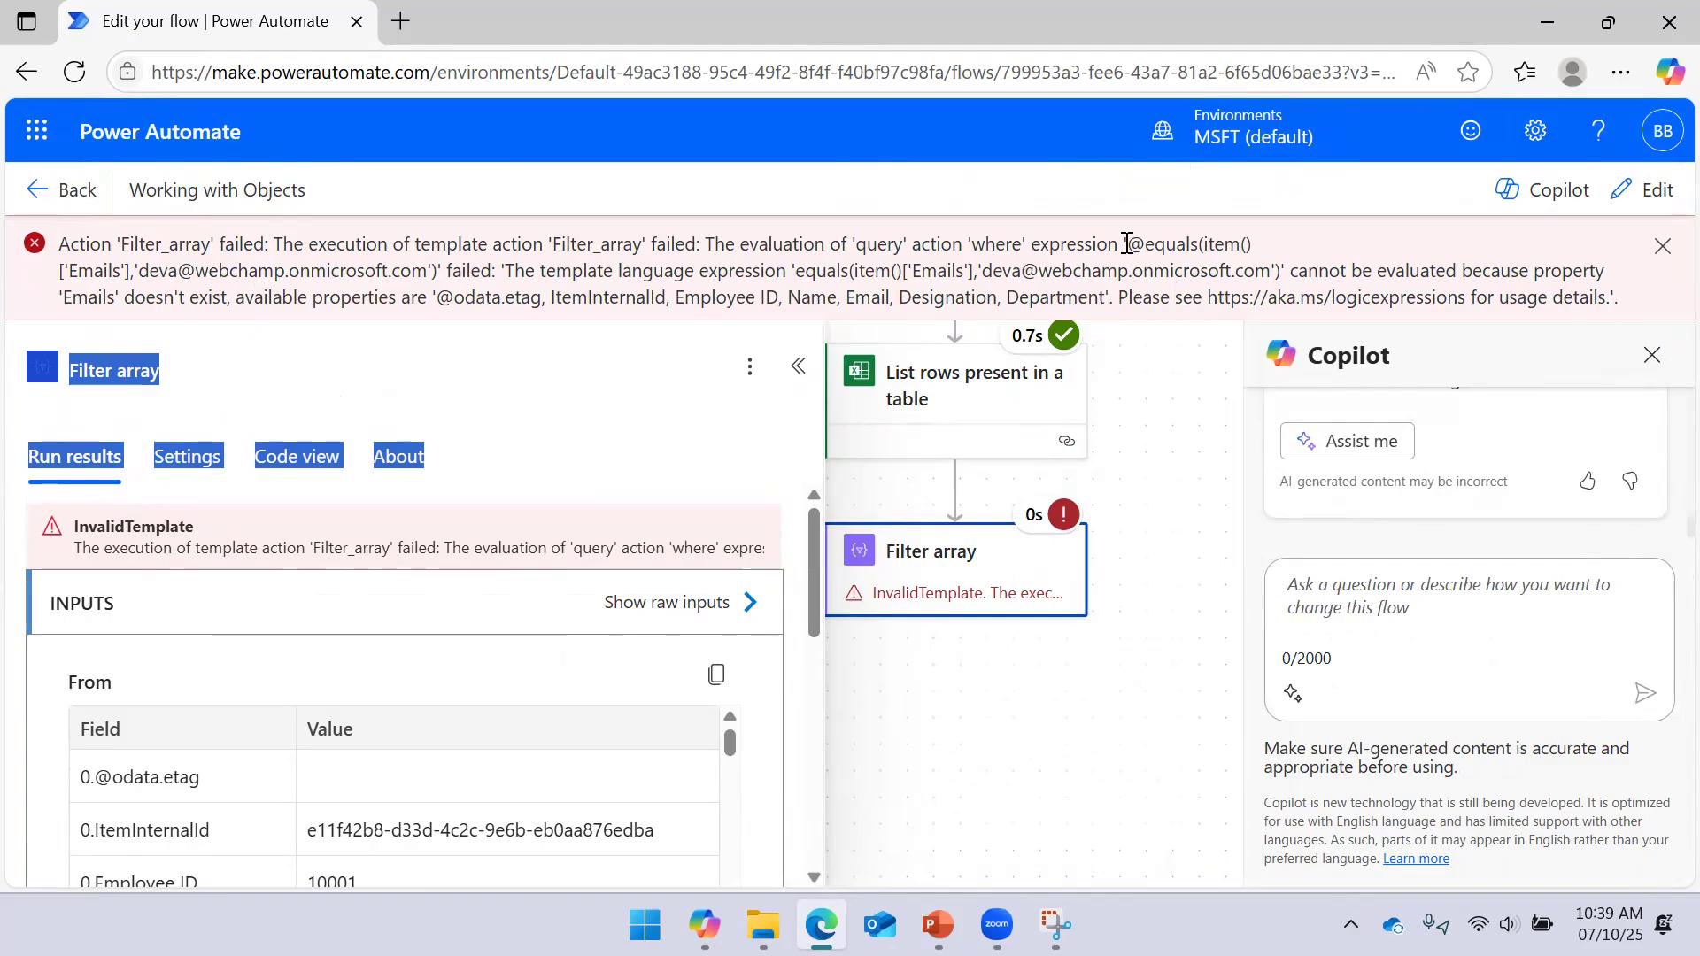
pyautogui.moveTo(1130, 244); pyautogui.dragTo(488, 266)
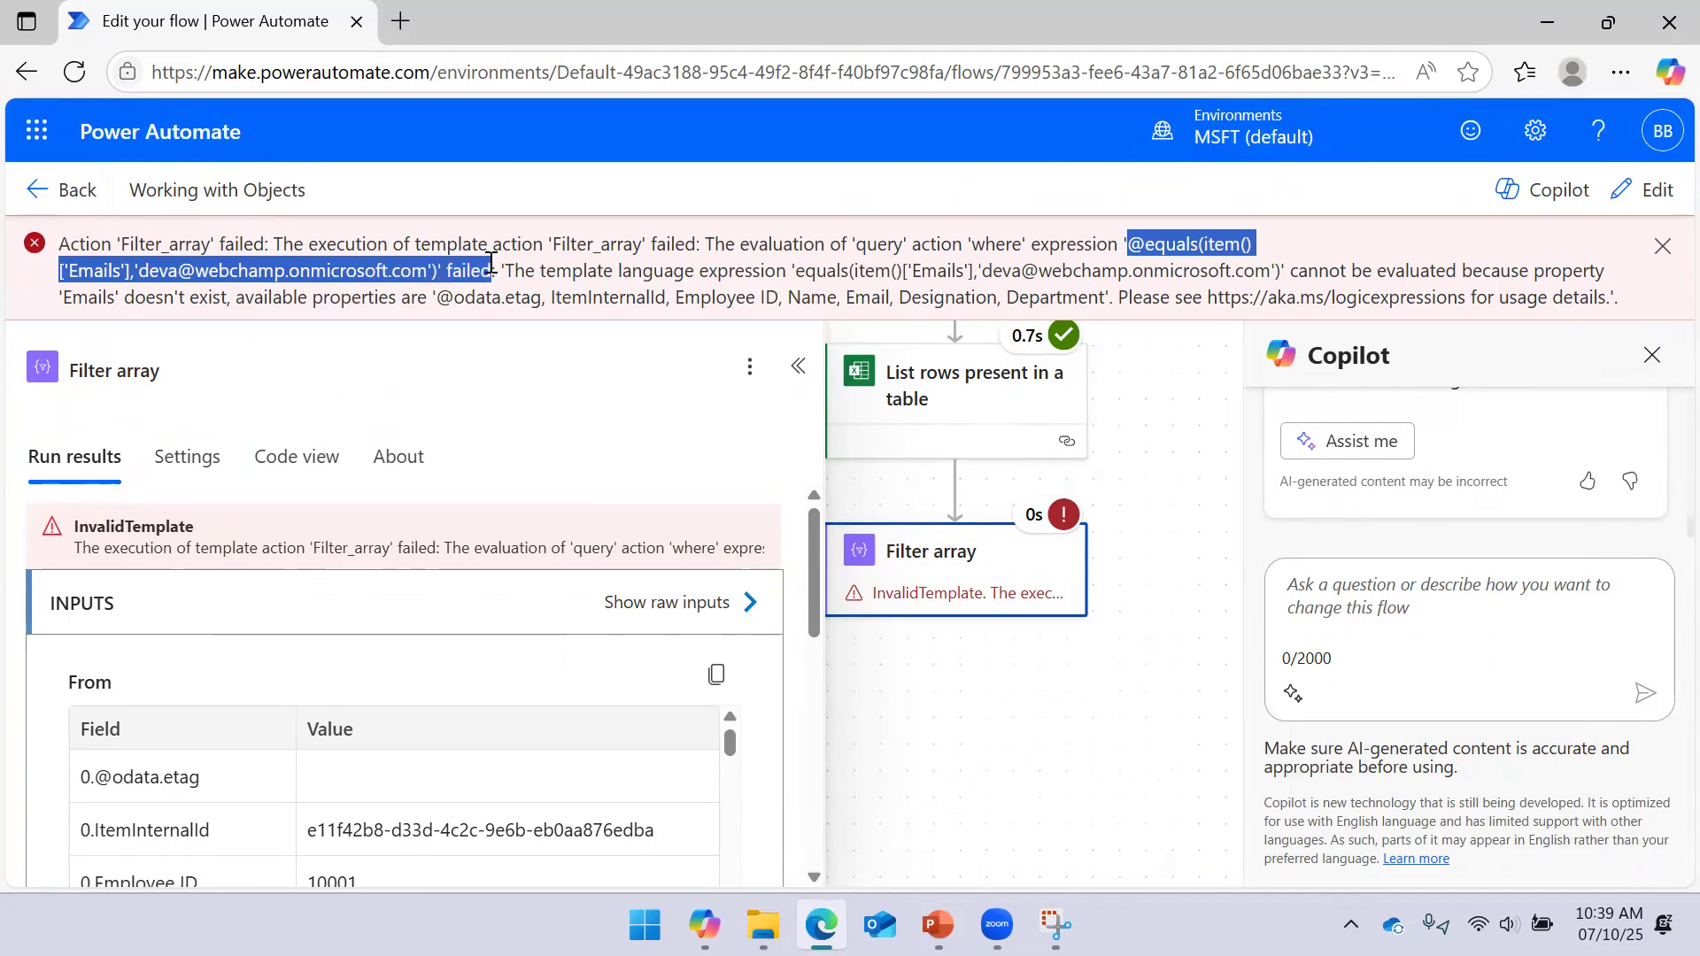
pyautogui.moveTo(493, 270); pyautogui.dragTo(493, 270)
pyautogui.moveTo(123, 297); pyautogui.dragTo(228, 298)
pyautogui.moveTo(60, 303); pyautogui.dragTo(230, 297)
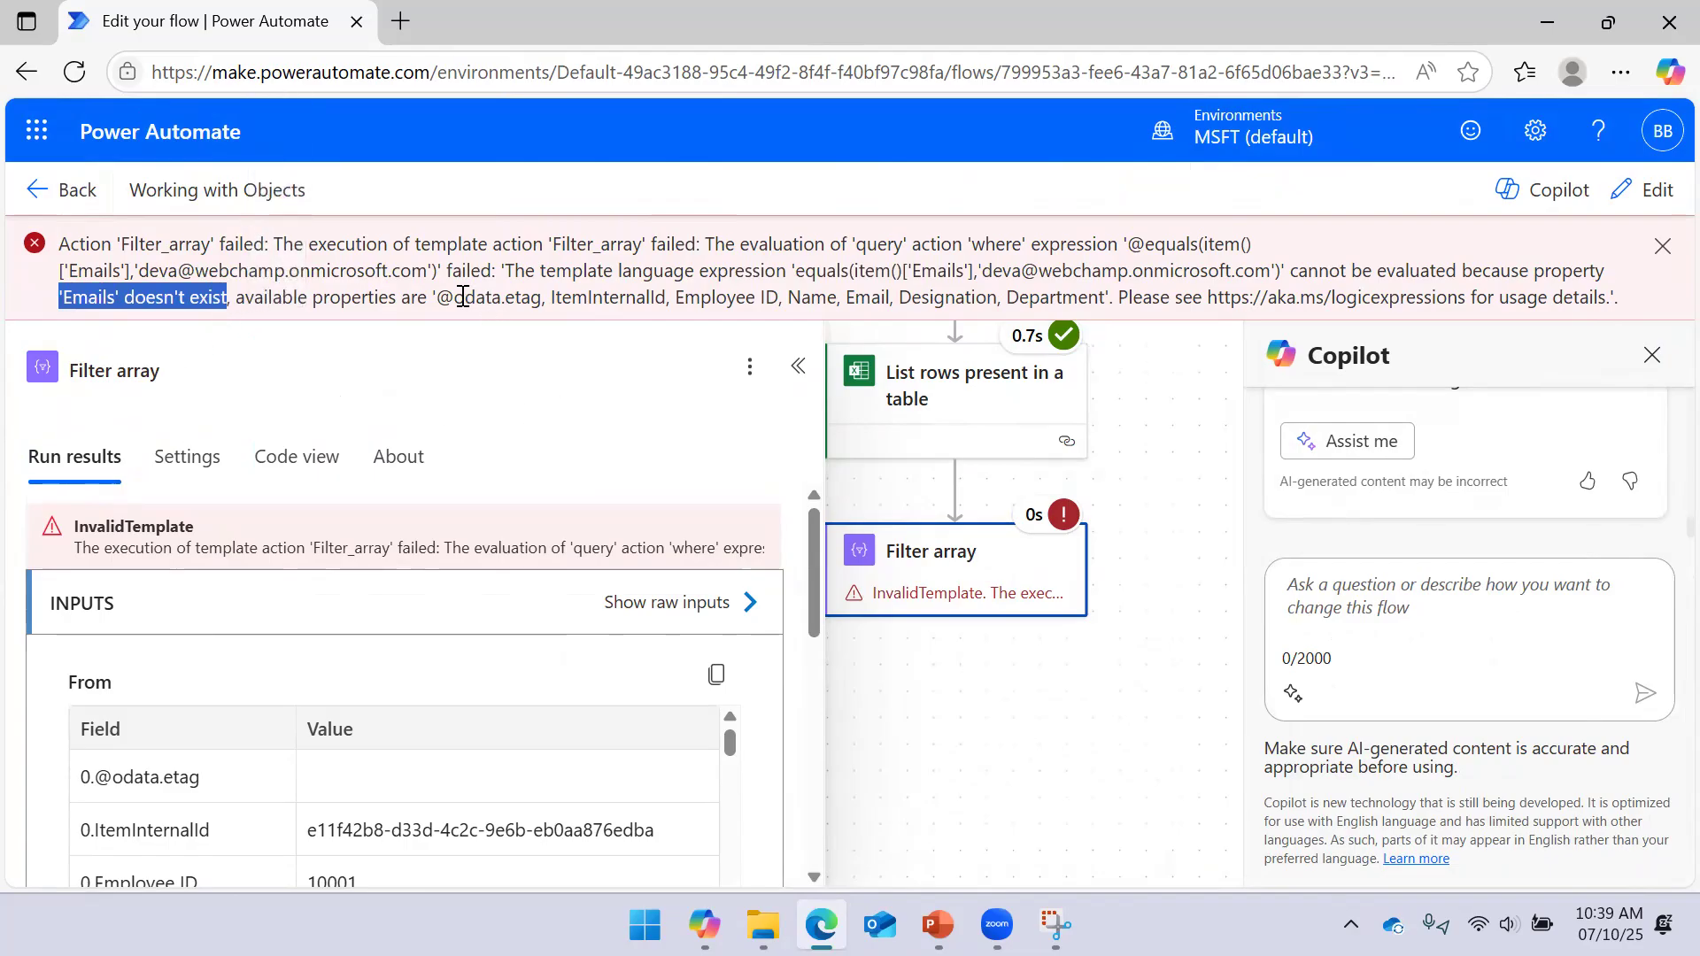
pyautogui.moveTo(462, 297); pyautogui.dragTo(1050, 297)
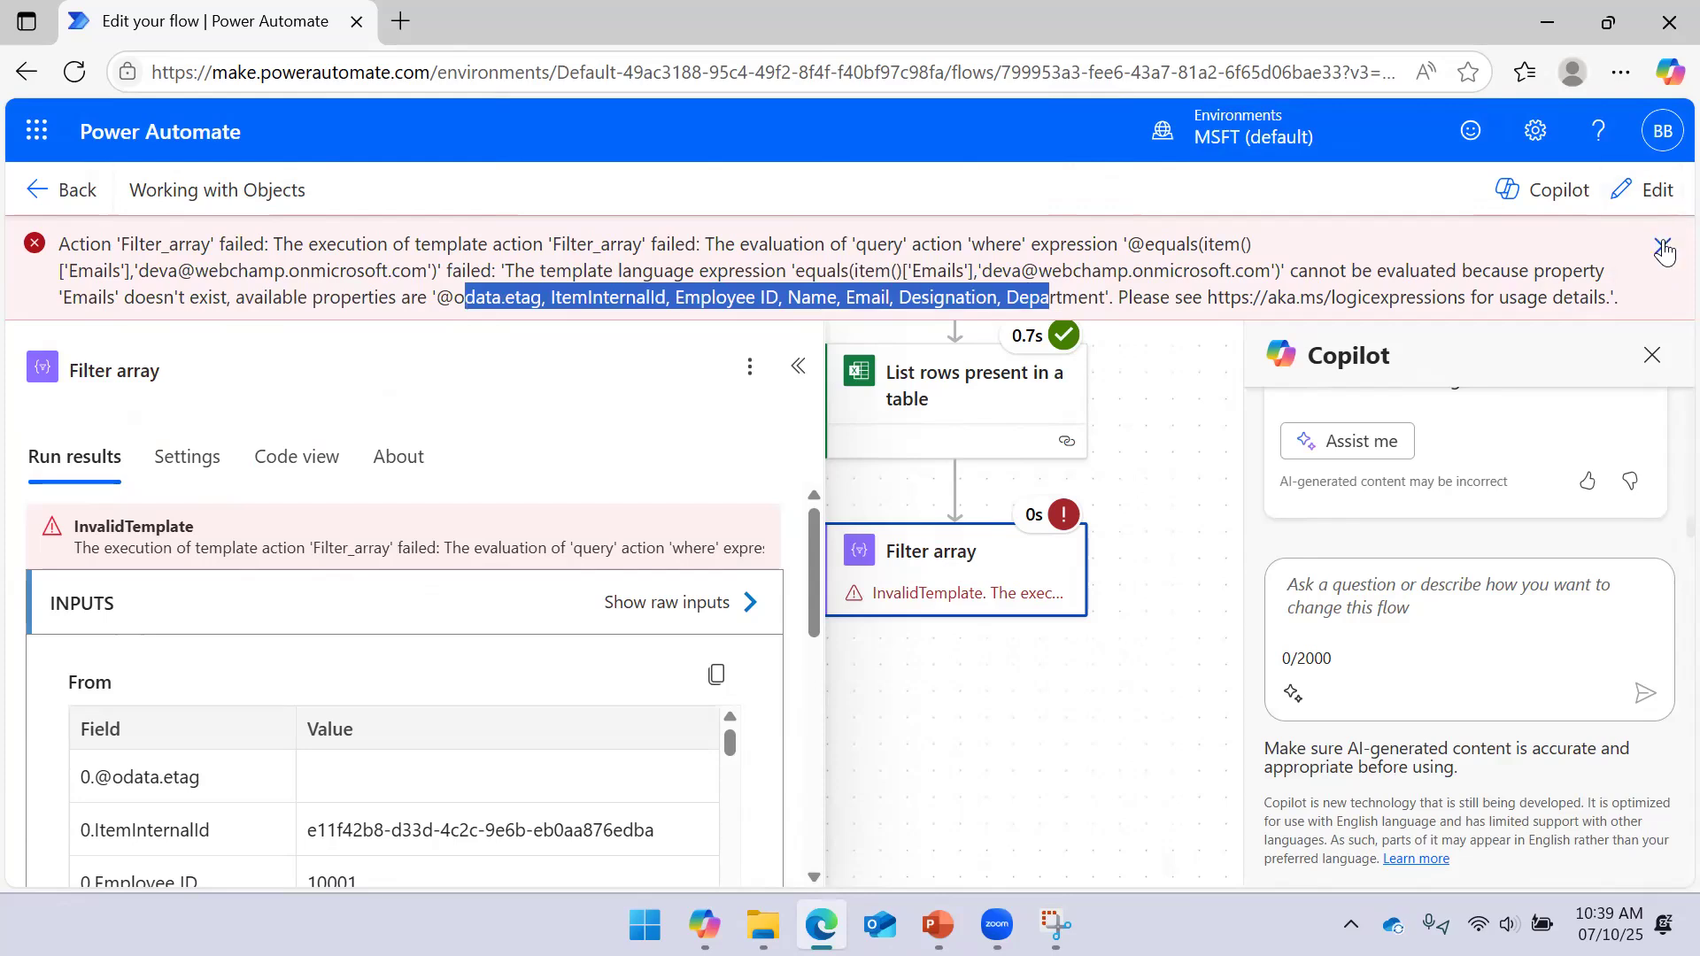
pyautogui.click(1661, 249)
pyautogui.click(1651, 257)
pyautogui.click(1647, 191)
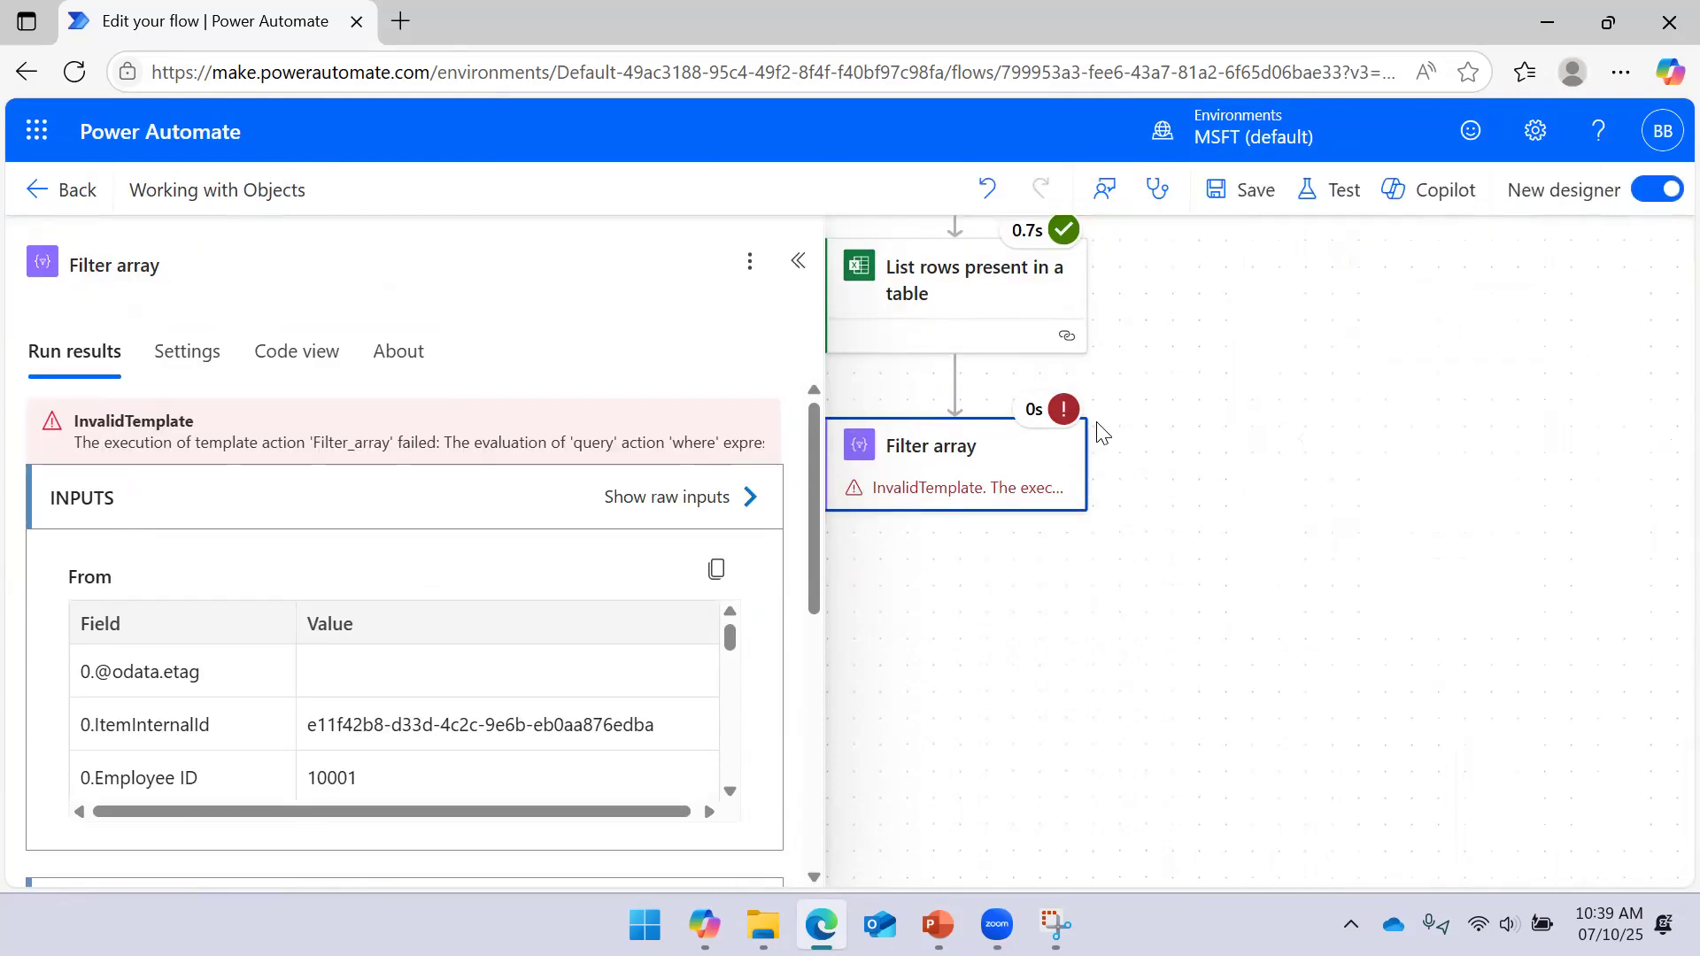
# Open the Filter array condition and remove its Emails expression value
pyautogui.click(961, 447)
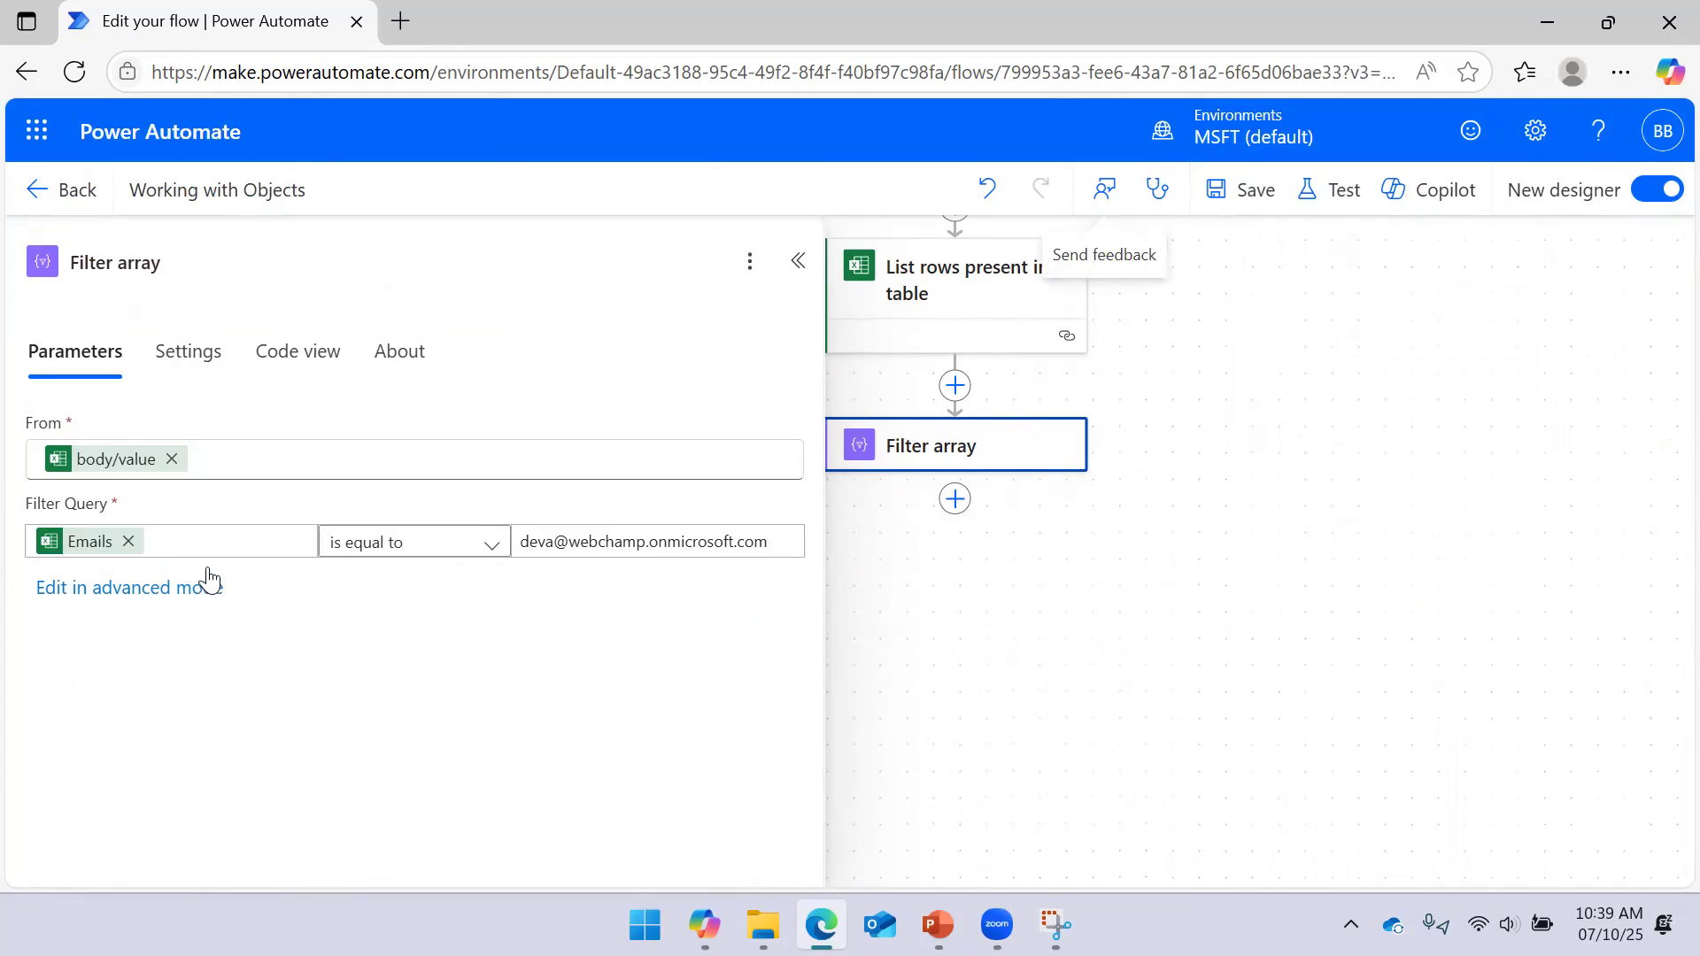
pyautogui.click(102, 550)
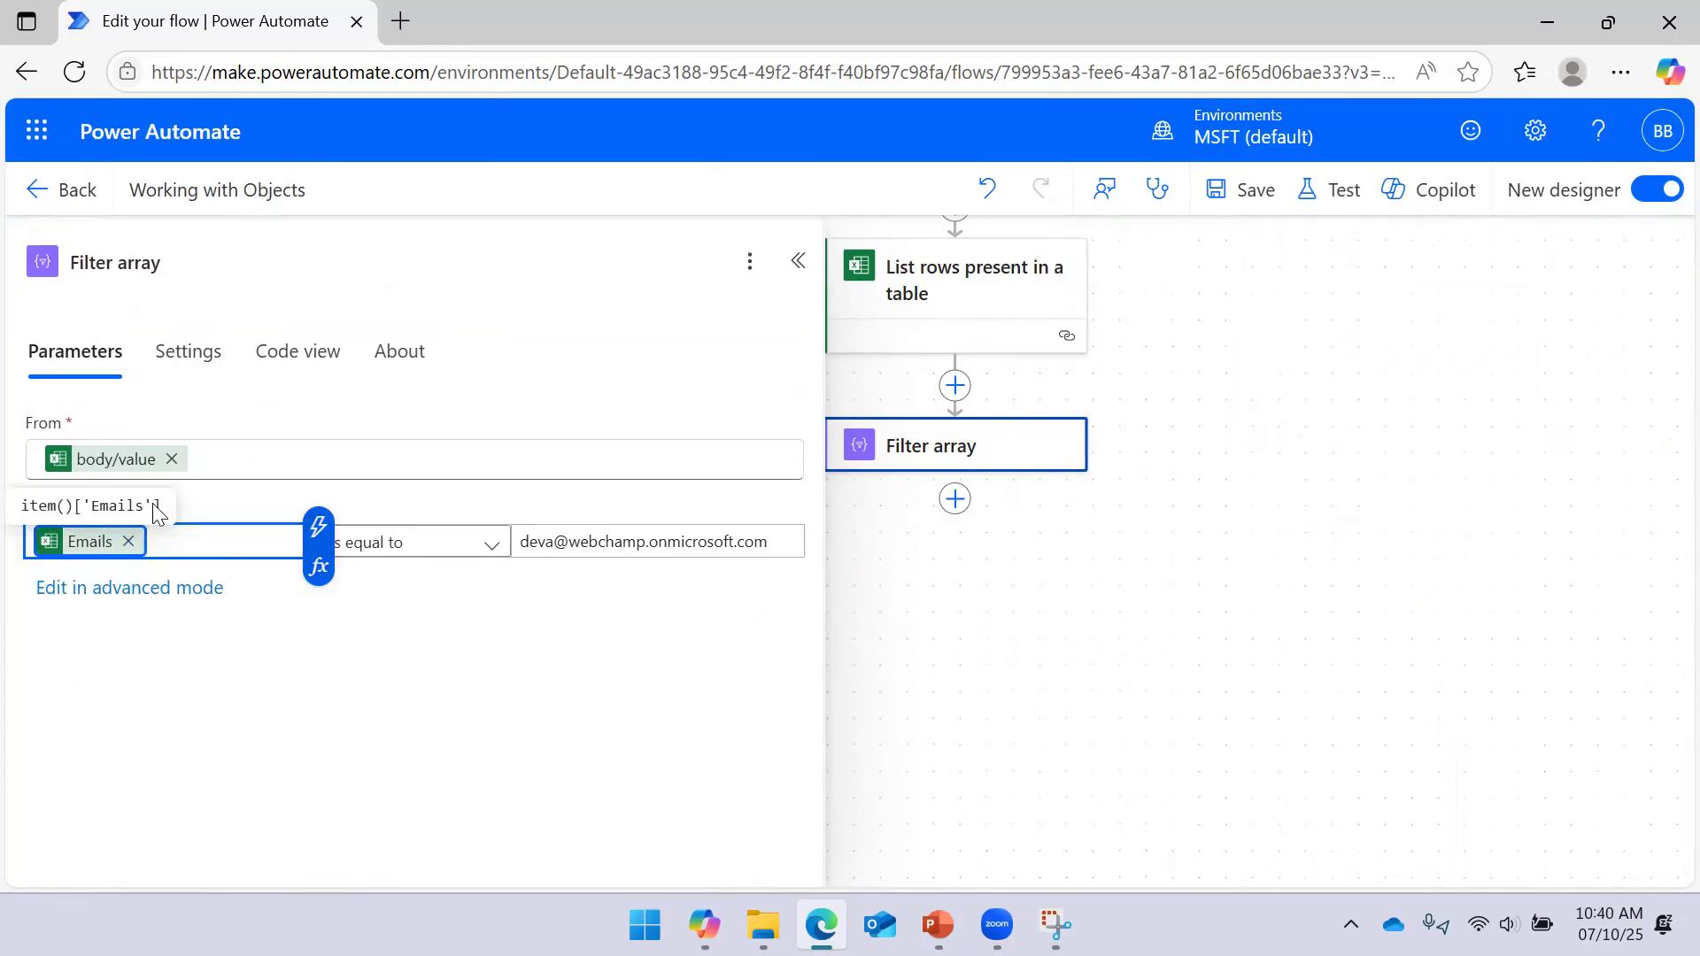
pyautogui.moveTo(91, 506); pyautogui.dragTo(144, 505)
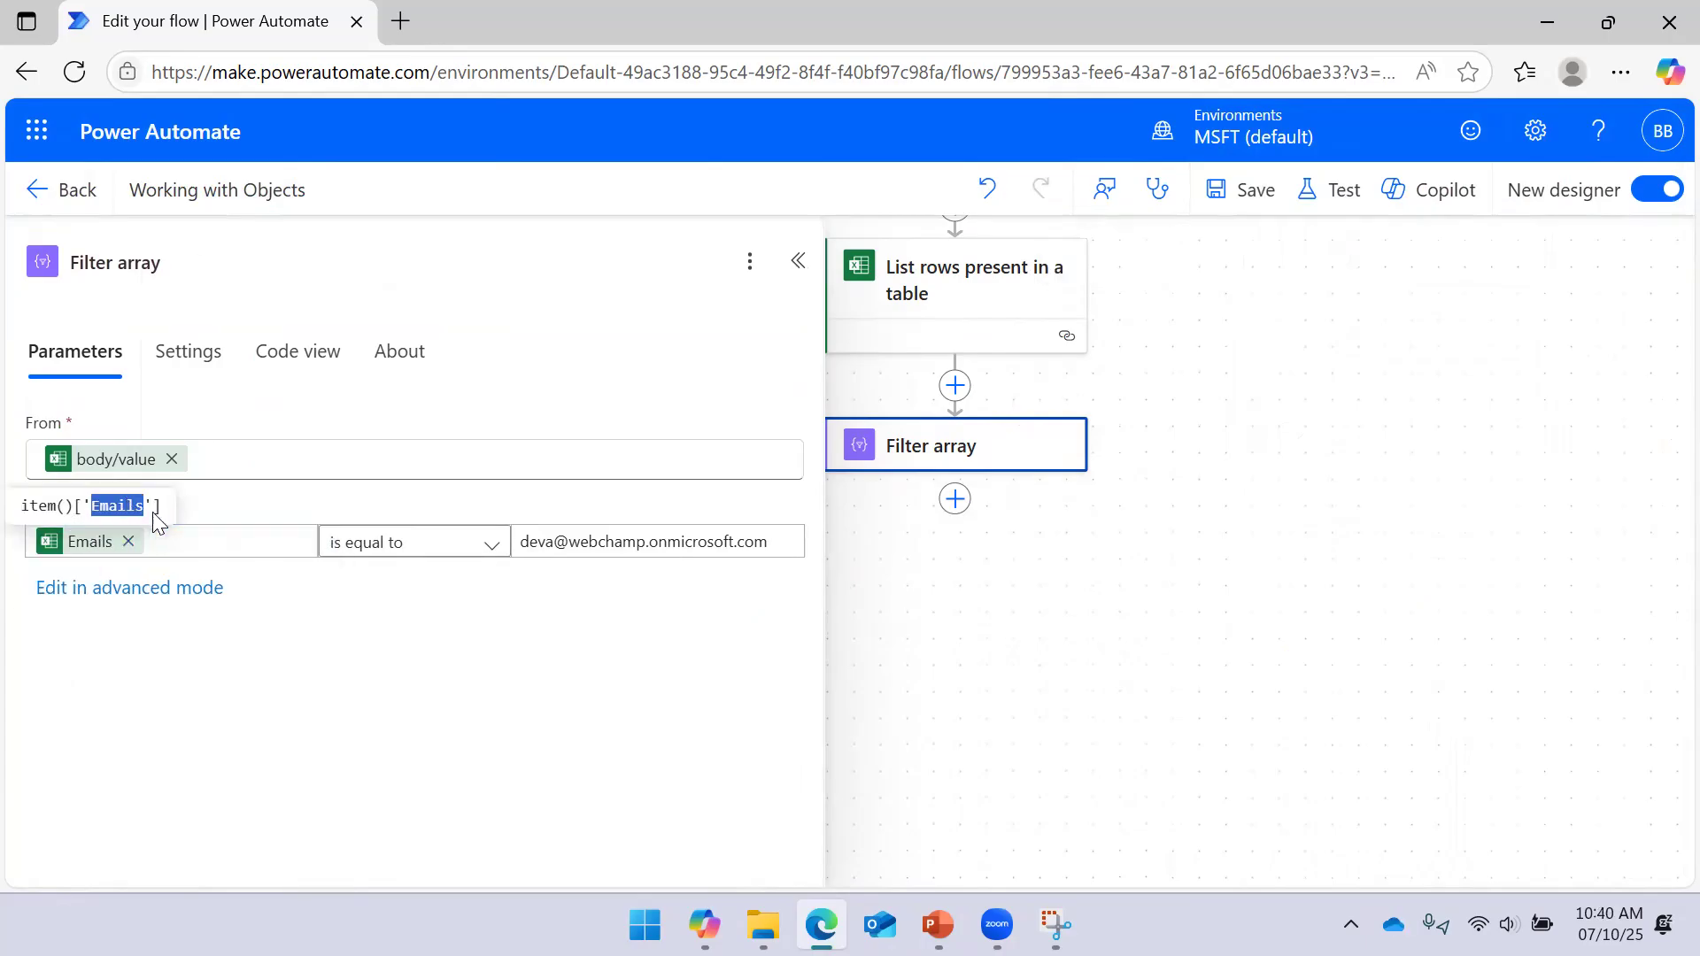
pyautogui.click(163, 509)
pyautogui.moveTo(164, 507); pyautogui.dragTo(3, 516)
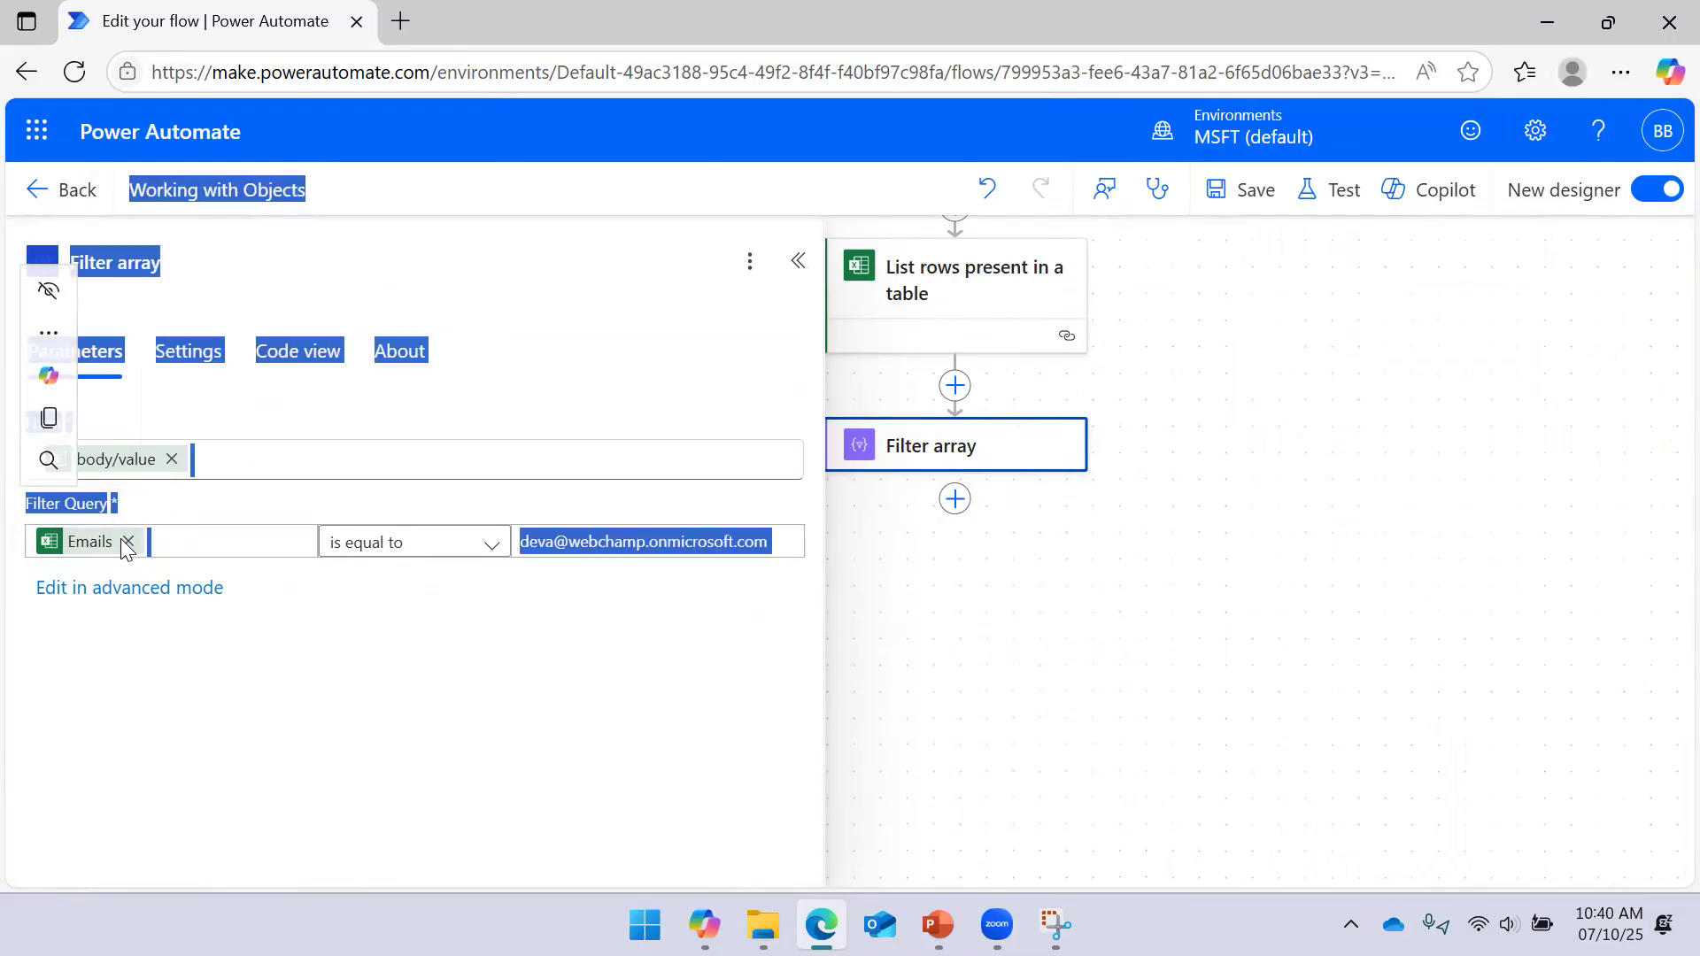
pyautogui.click(133, 541)
# Set the condition's left value to item()?['Emails'] and save the flow
pyautogui.click(320, 561)
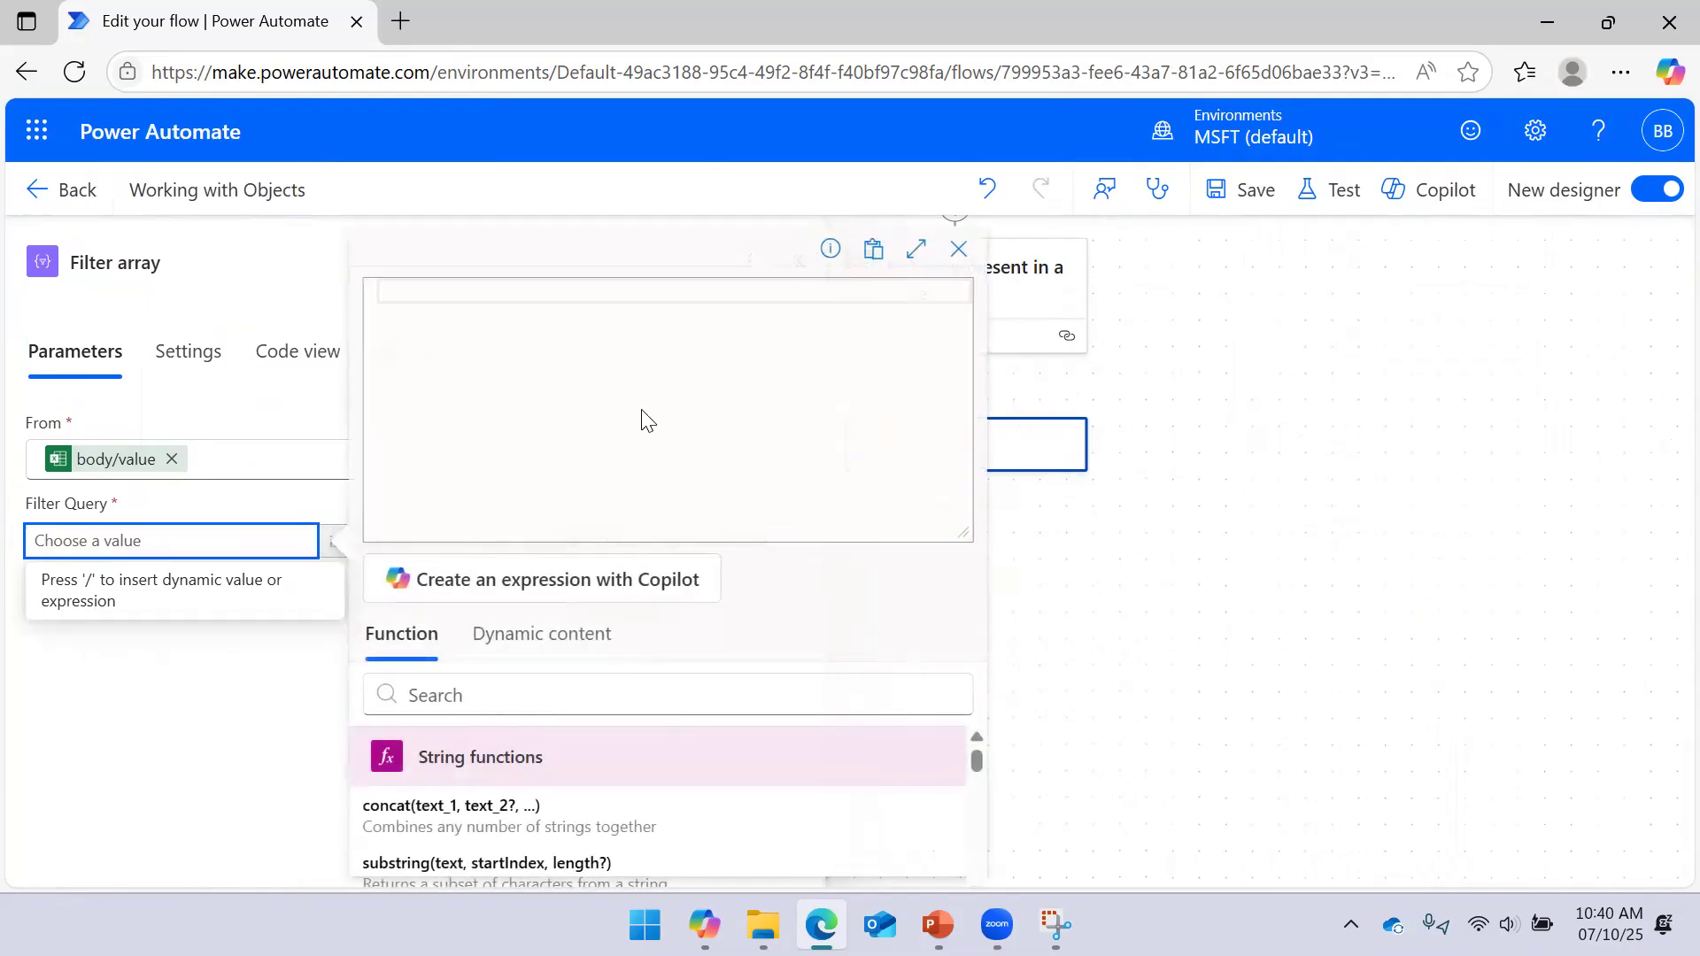
pyautogui.write('ite')
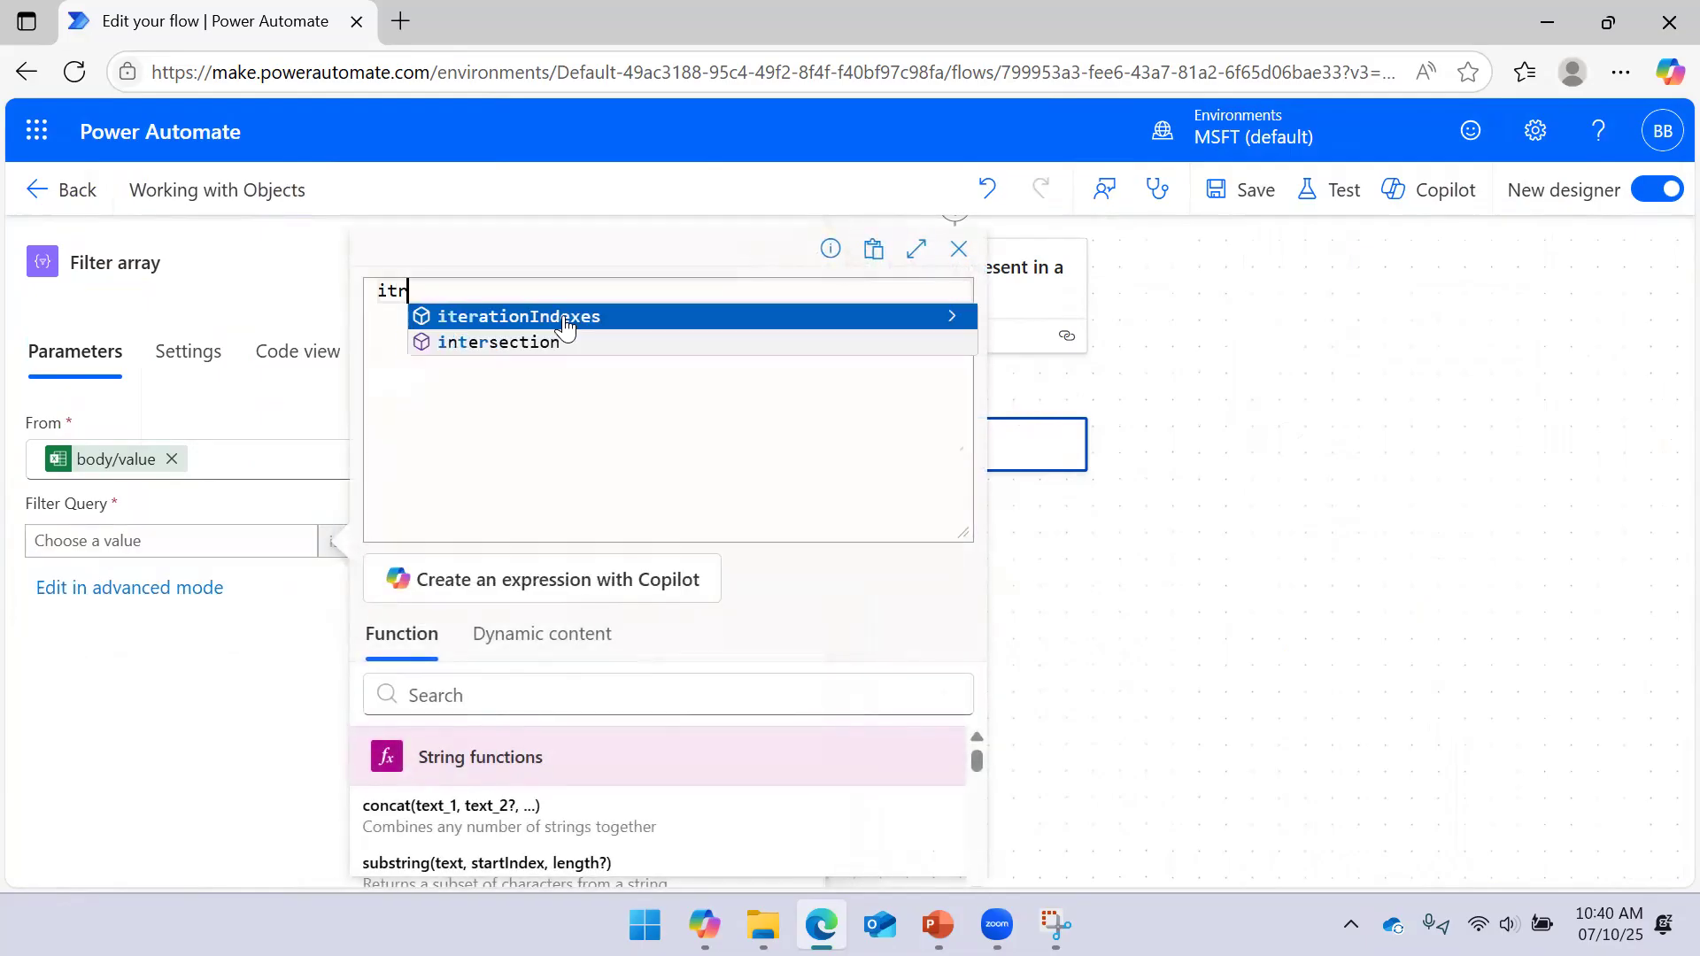
pyautogui.click(564, 326)
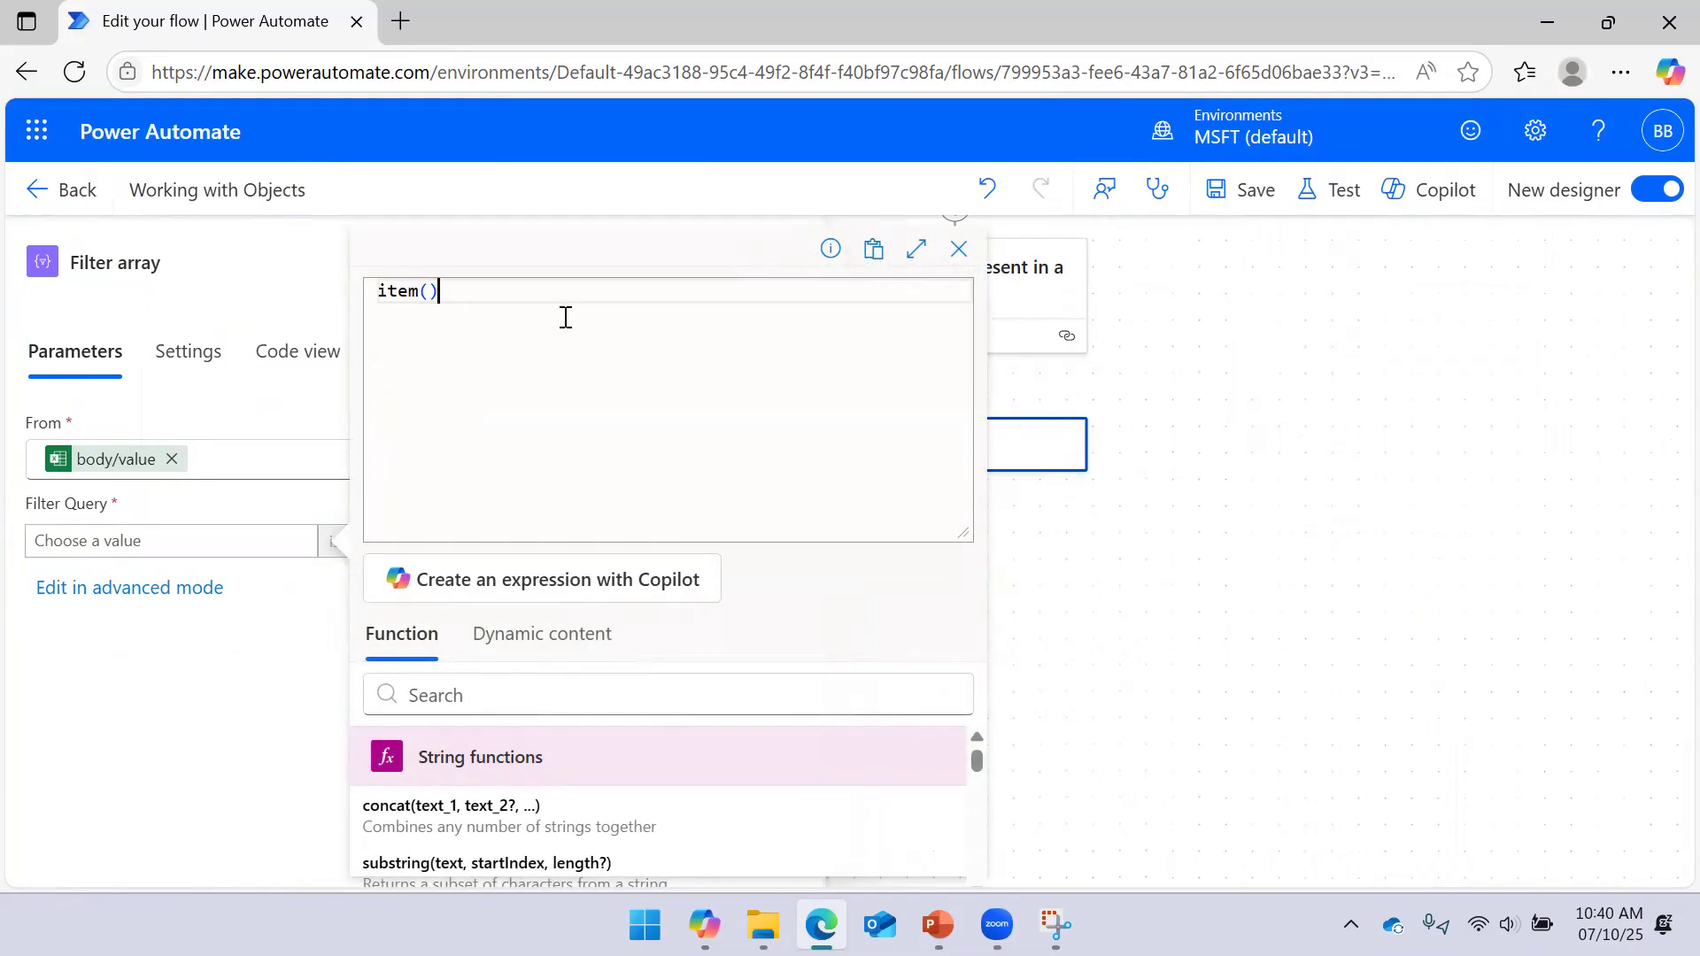
pyautogui.write('?')
pyautogui.write('[')
pyautogui.write("'Email")
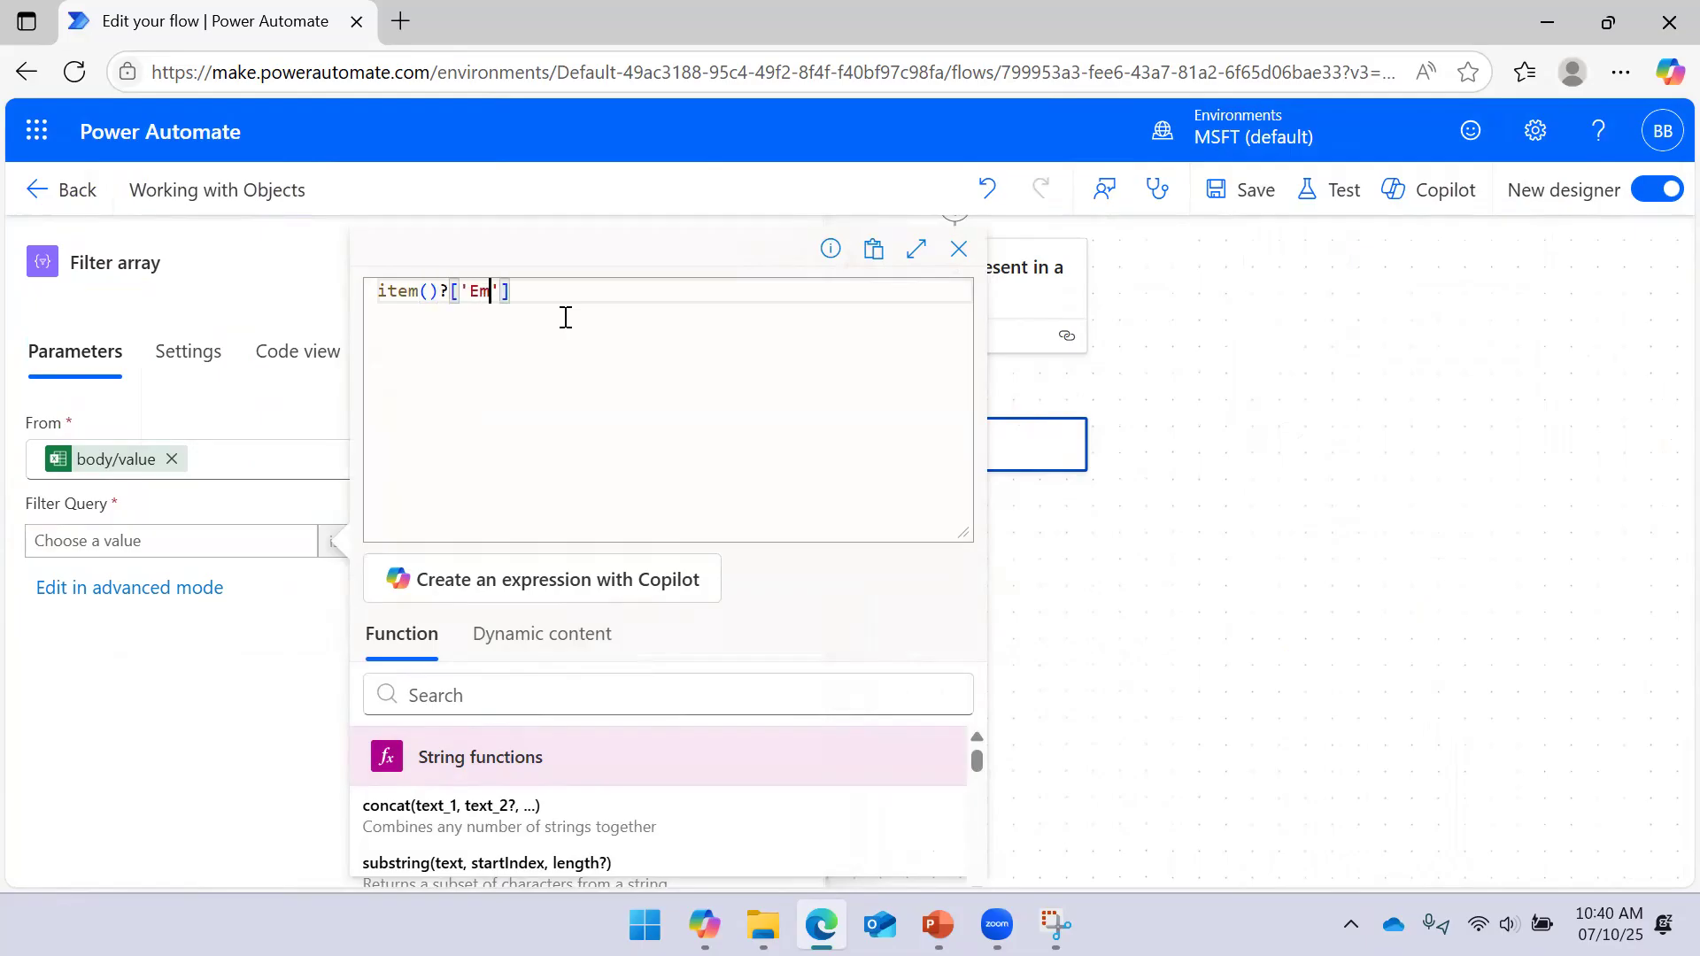
pyautogui.write('s')
pyautogui.moveTo(955, 537); pyautogui.dragTo(957, 368)
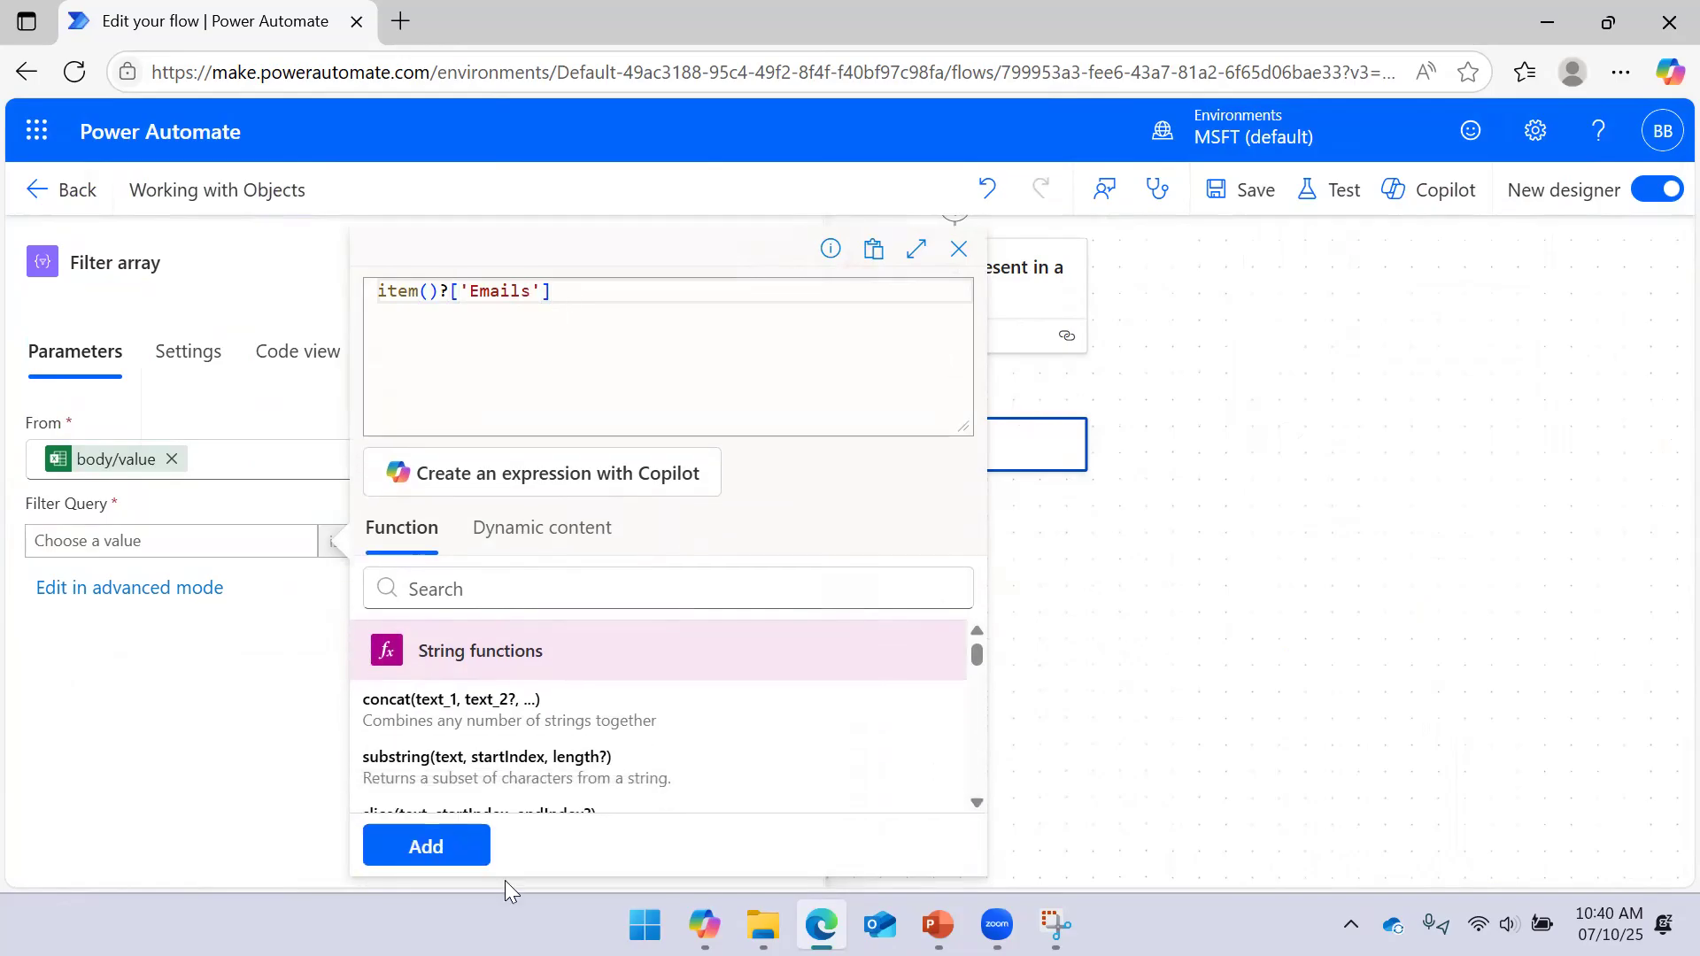
pyautogui.click(424, 848)
pyautogui.click(1248, 192)
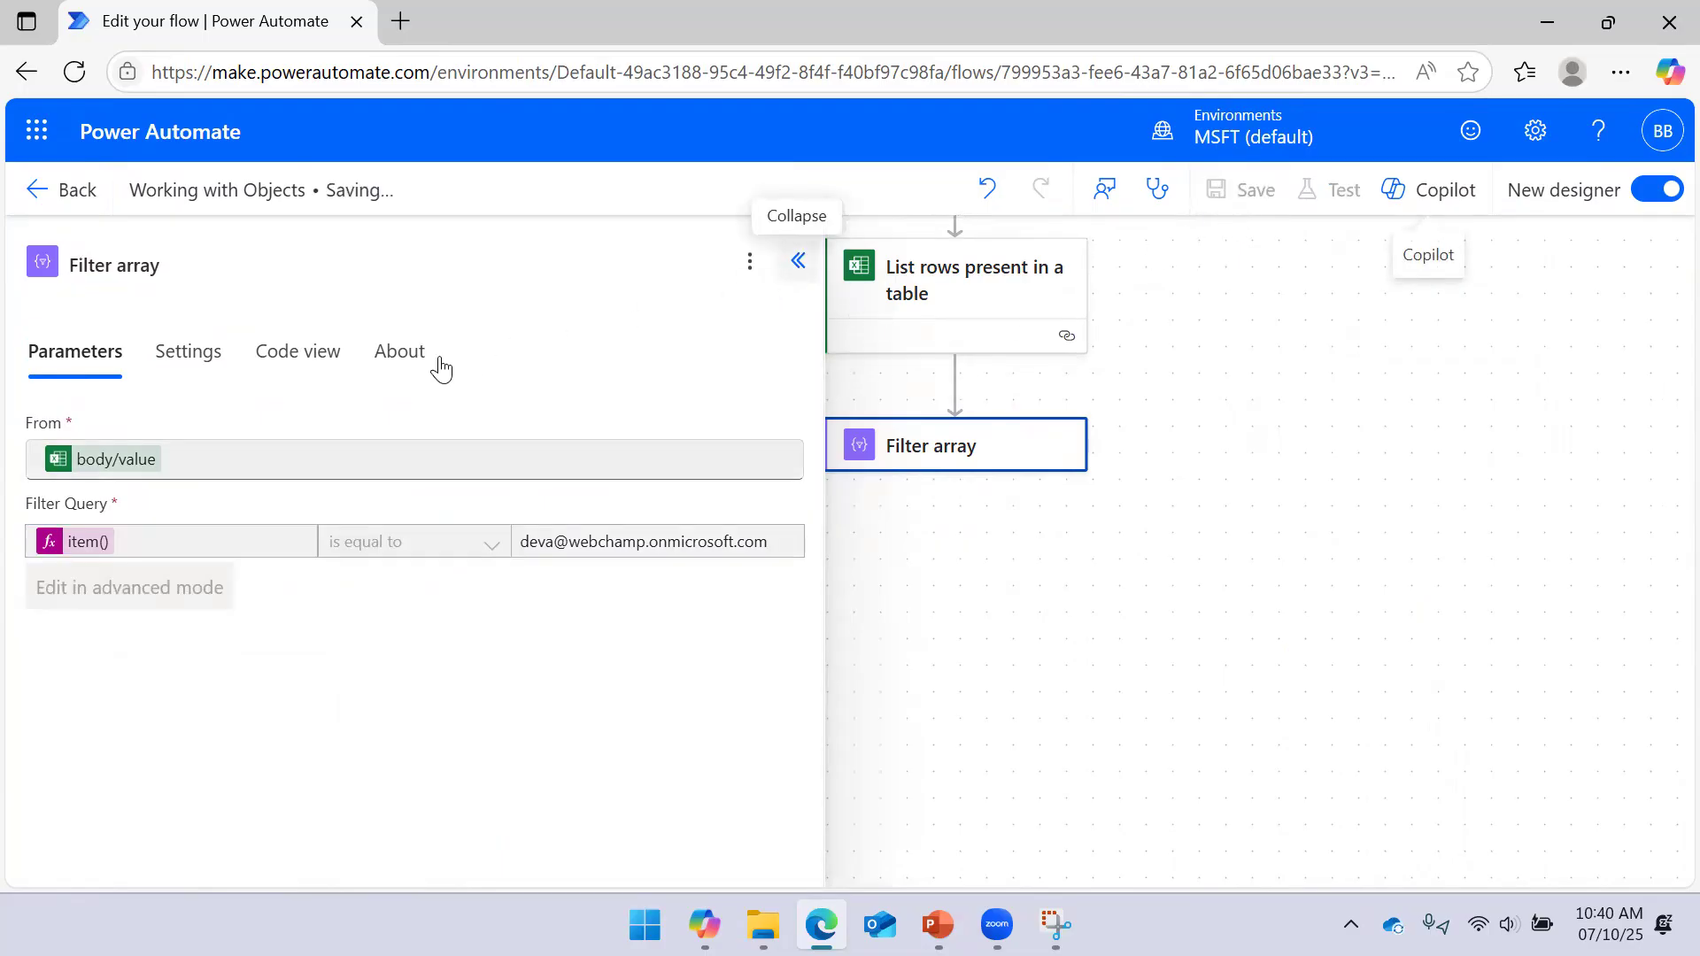
# Run a manual test of the flow with the item()?['Emails'] filter
pyautogui.click(798, 308)
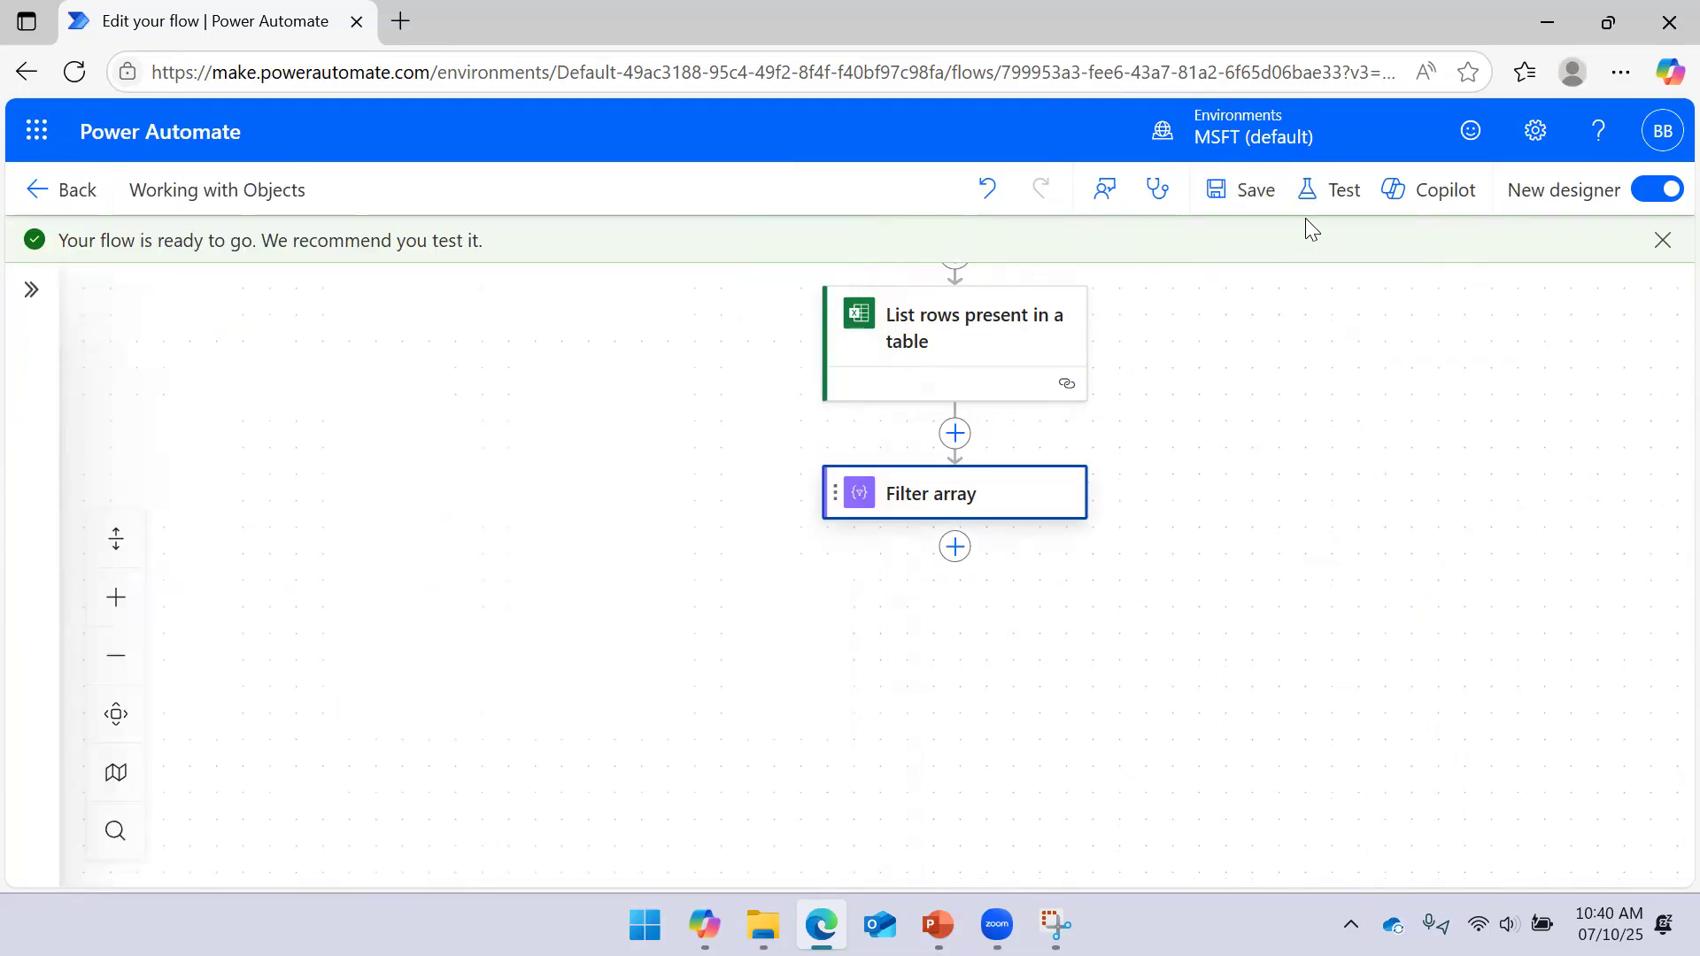
pyautogui.click(1317, 196)
pyautogui.click(1249, 284)
pyautogui.click(1217, 857)
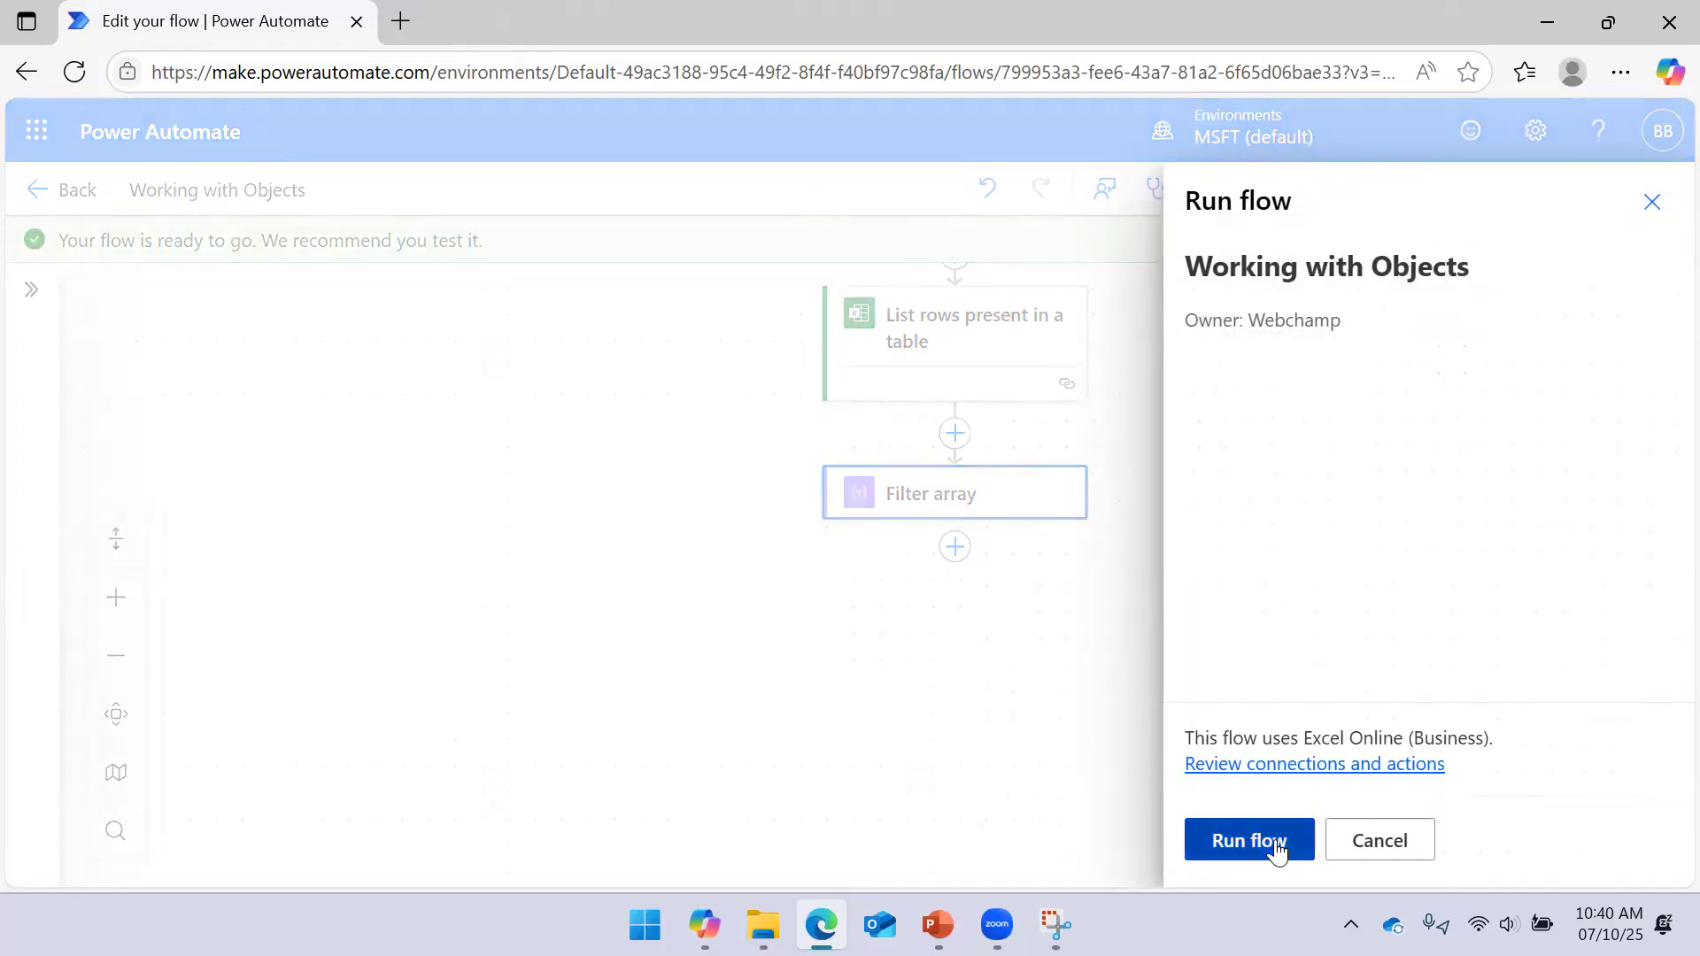
pyautogui.click(1275, 841)
pyautogui.click(1238, 840)
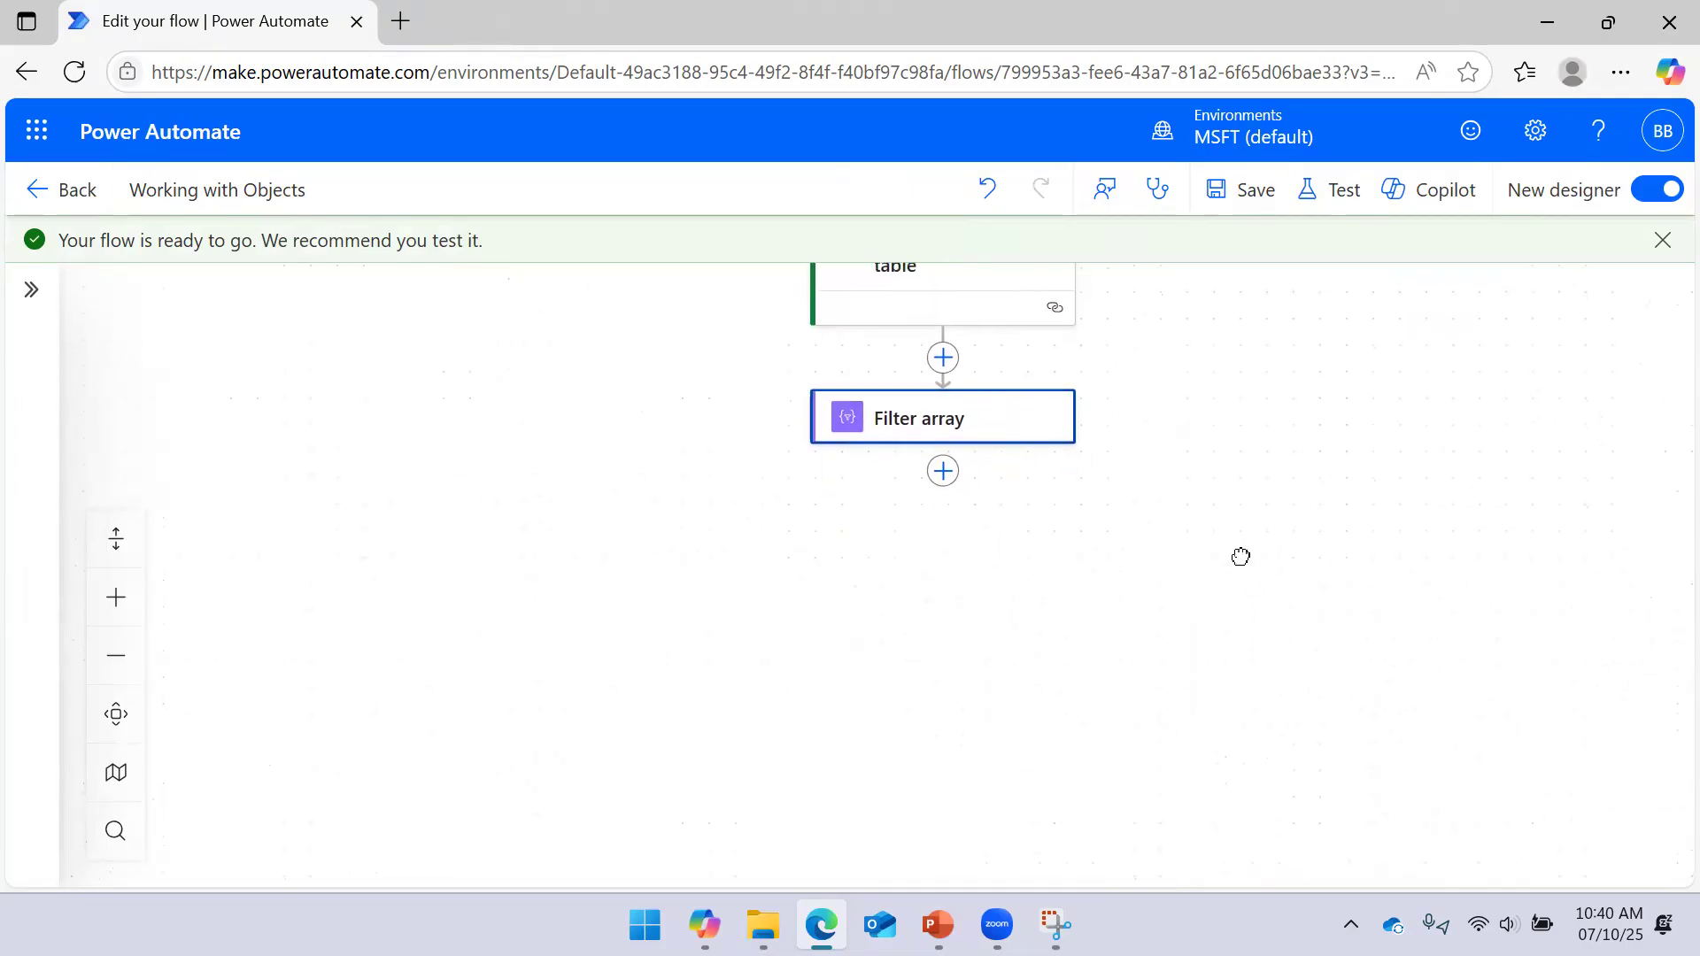
# Confirm Filter array's raw output body is empty, then return to edit mode
pyautogui.click(980, 443)
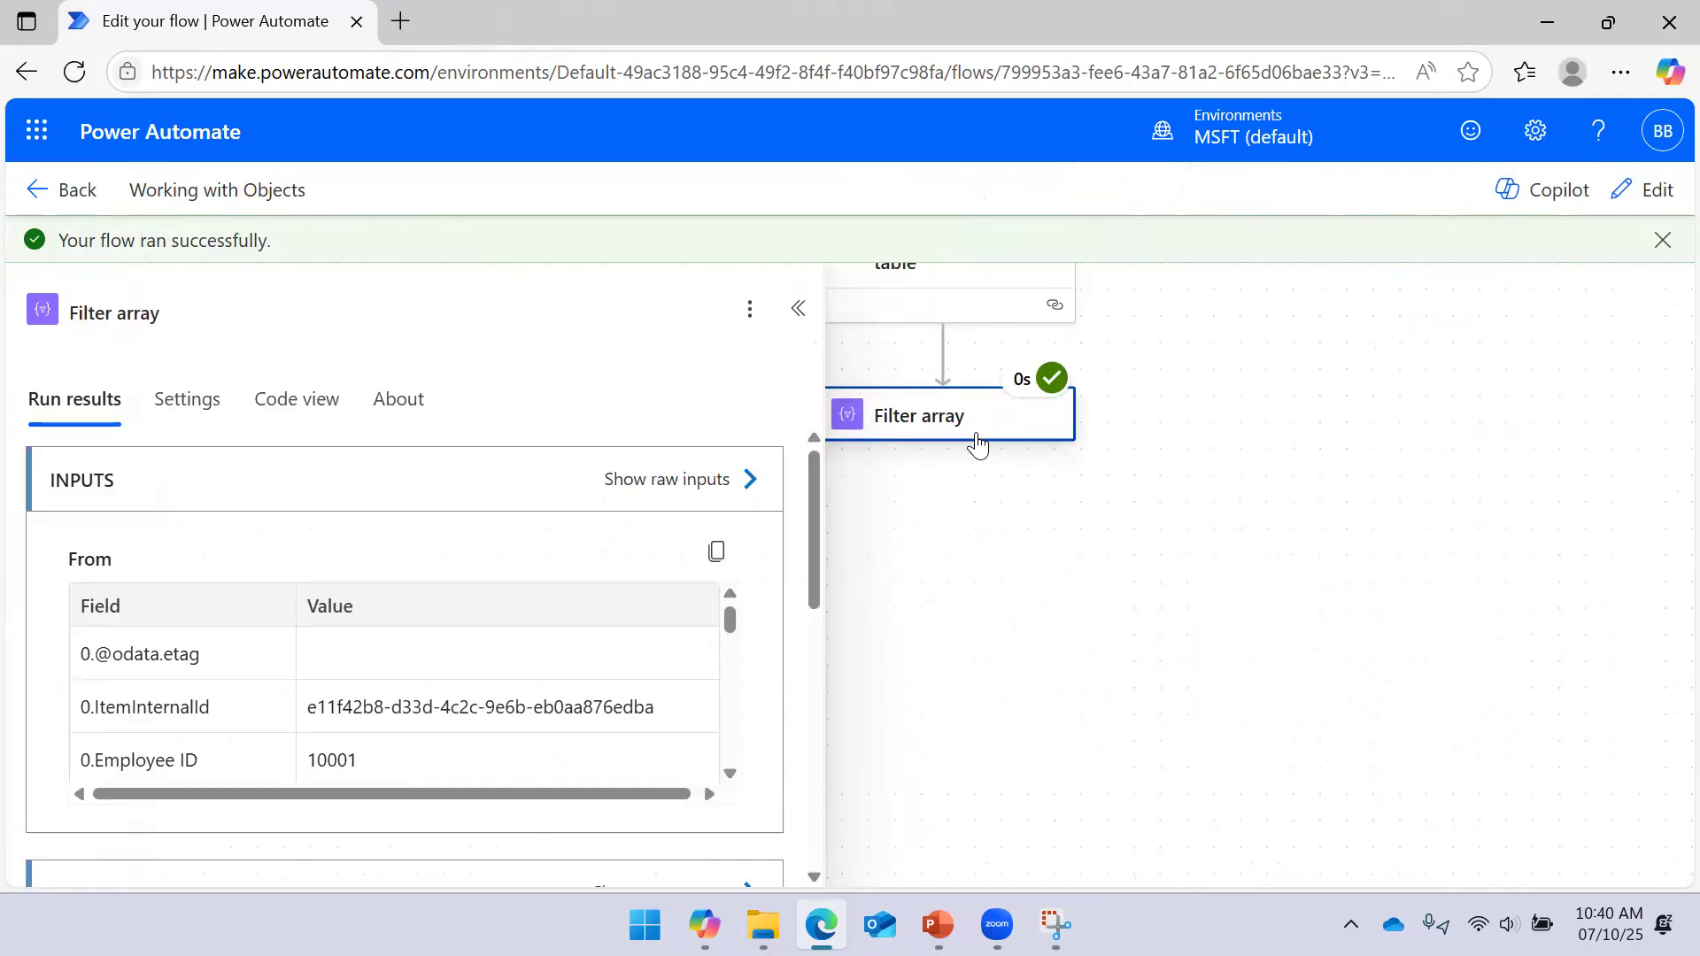
pyautogui.click(719, 482)
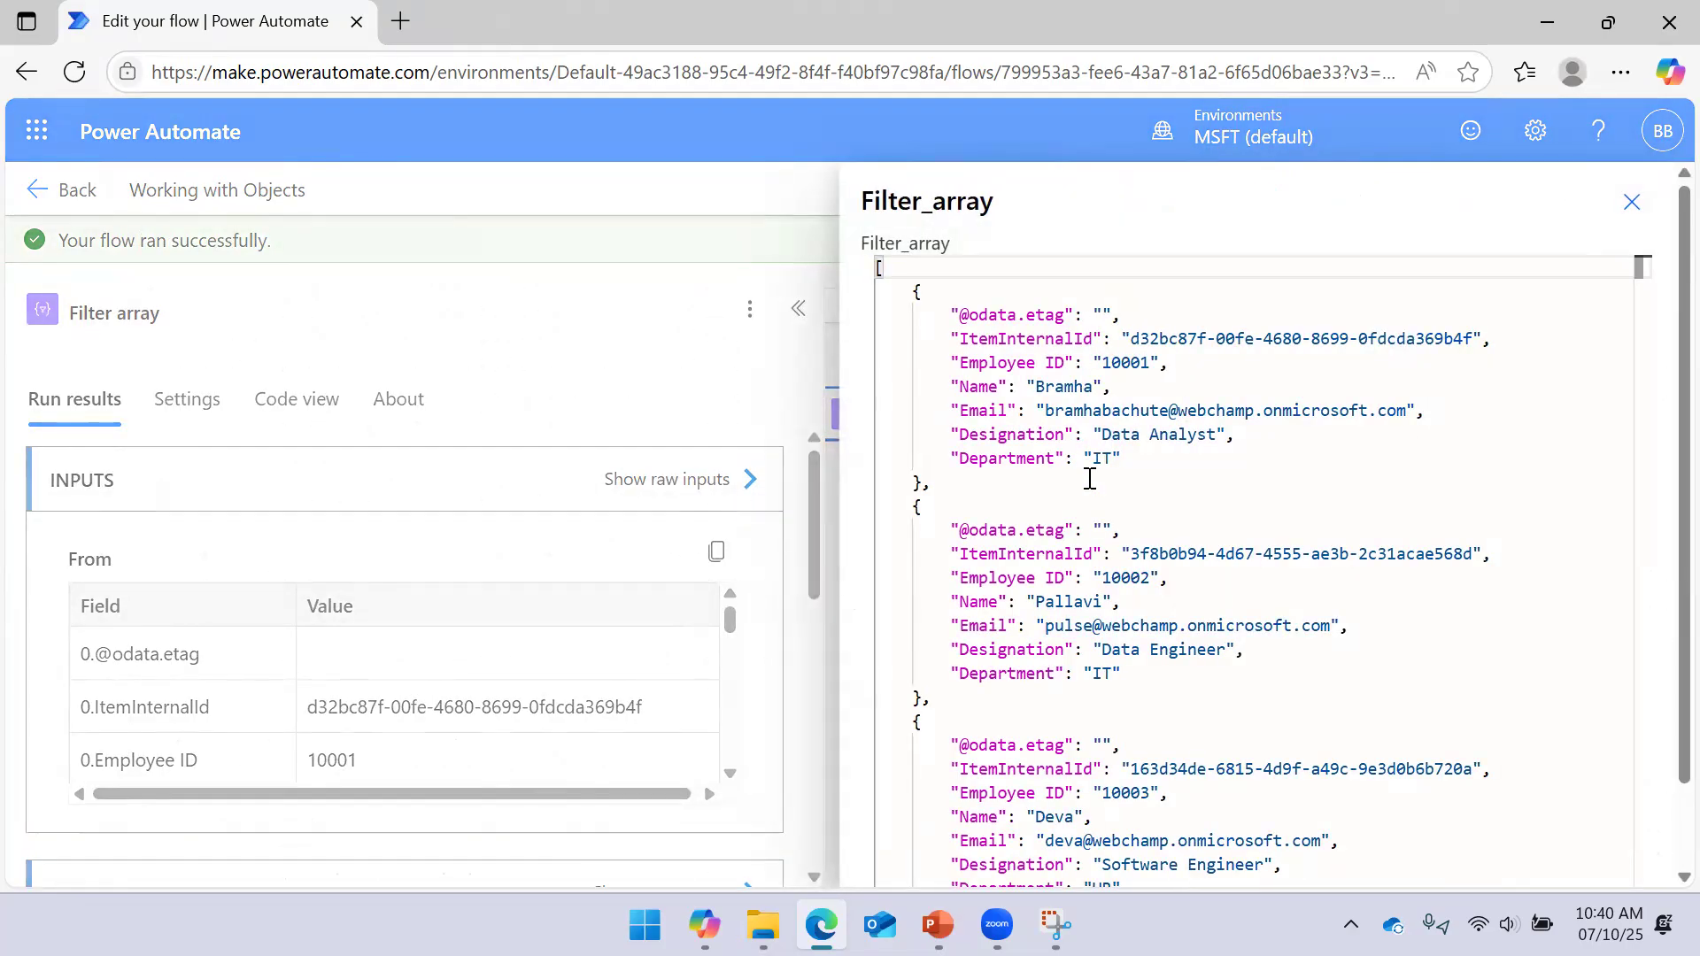
pyautogui.click(1617, 217)
pyautogui.scroll(-5, 607, 629)
pyautogui.scroll(2, 618, 585)
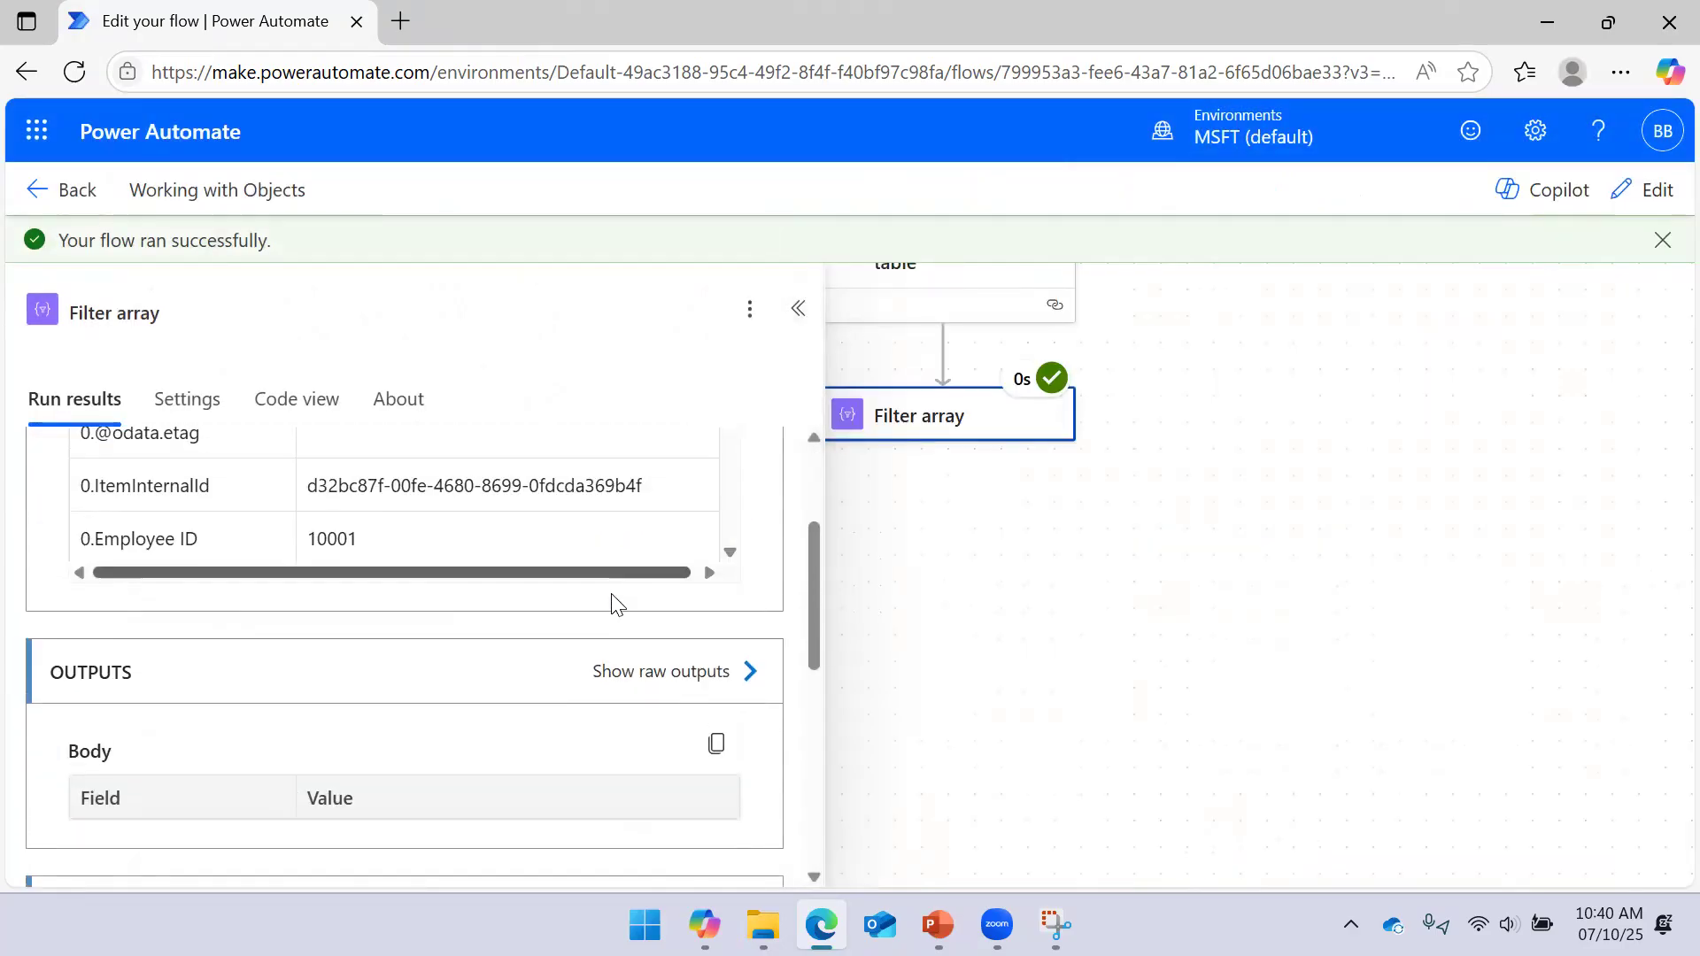
pyautogui.click(740, 671)
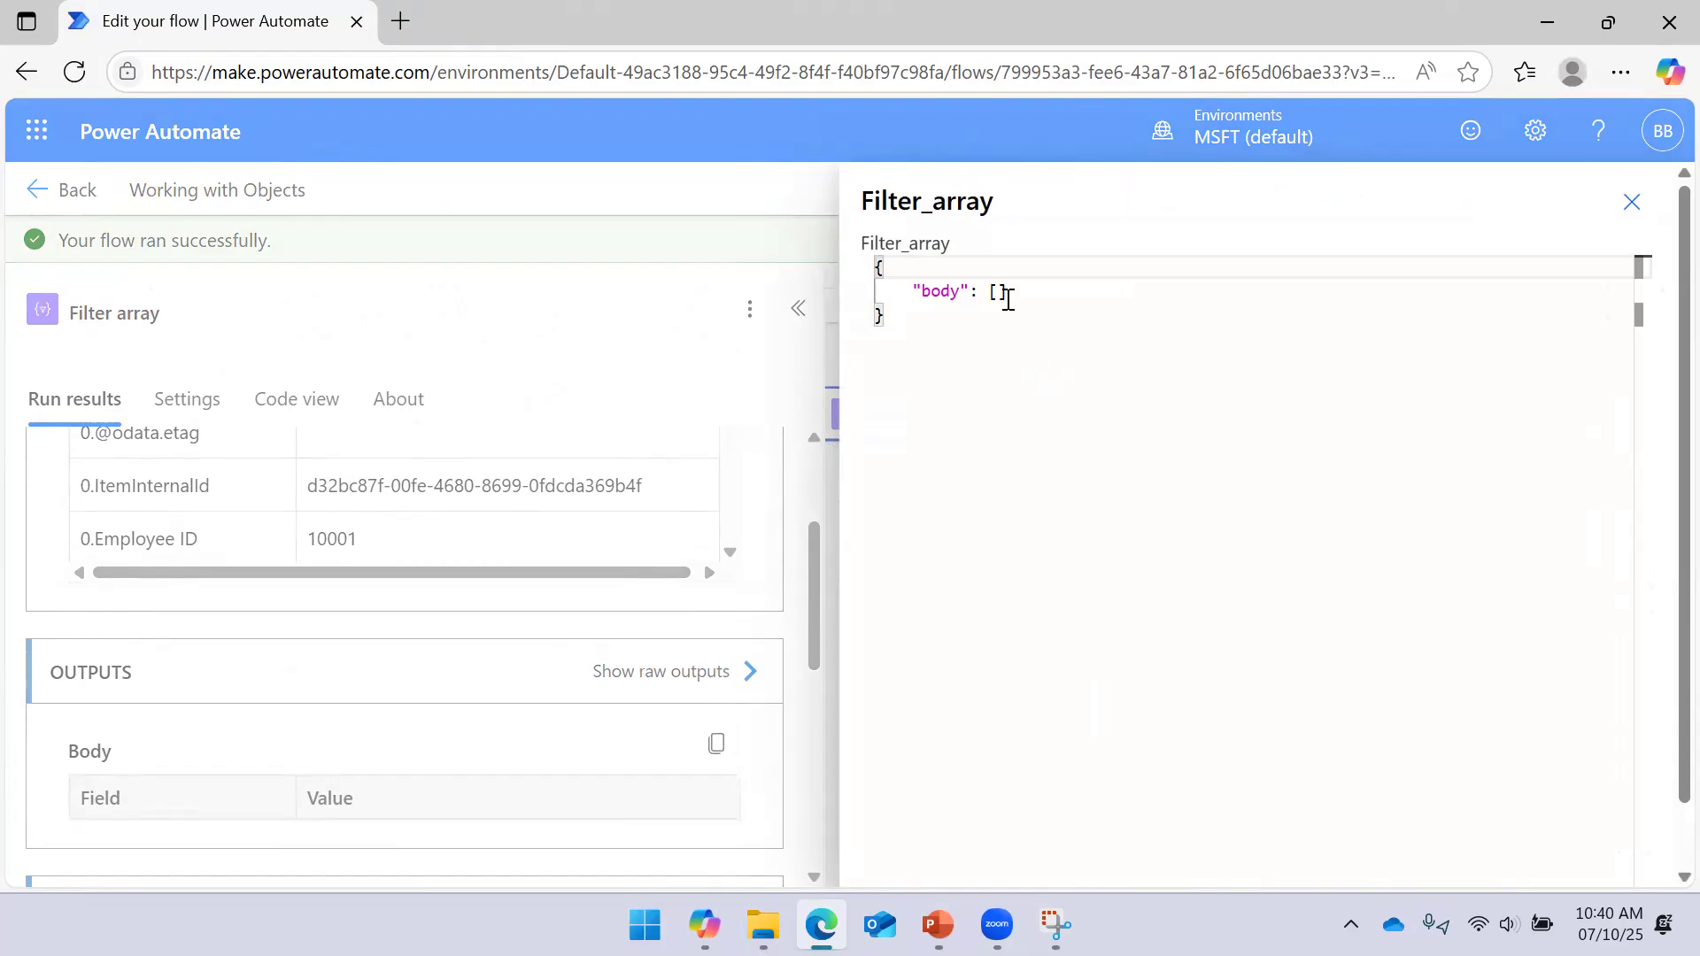
pyautogui.moveTo(1006, 292); pyautogui.dragTo(930, 292)
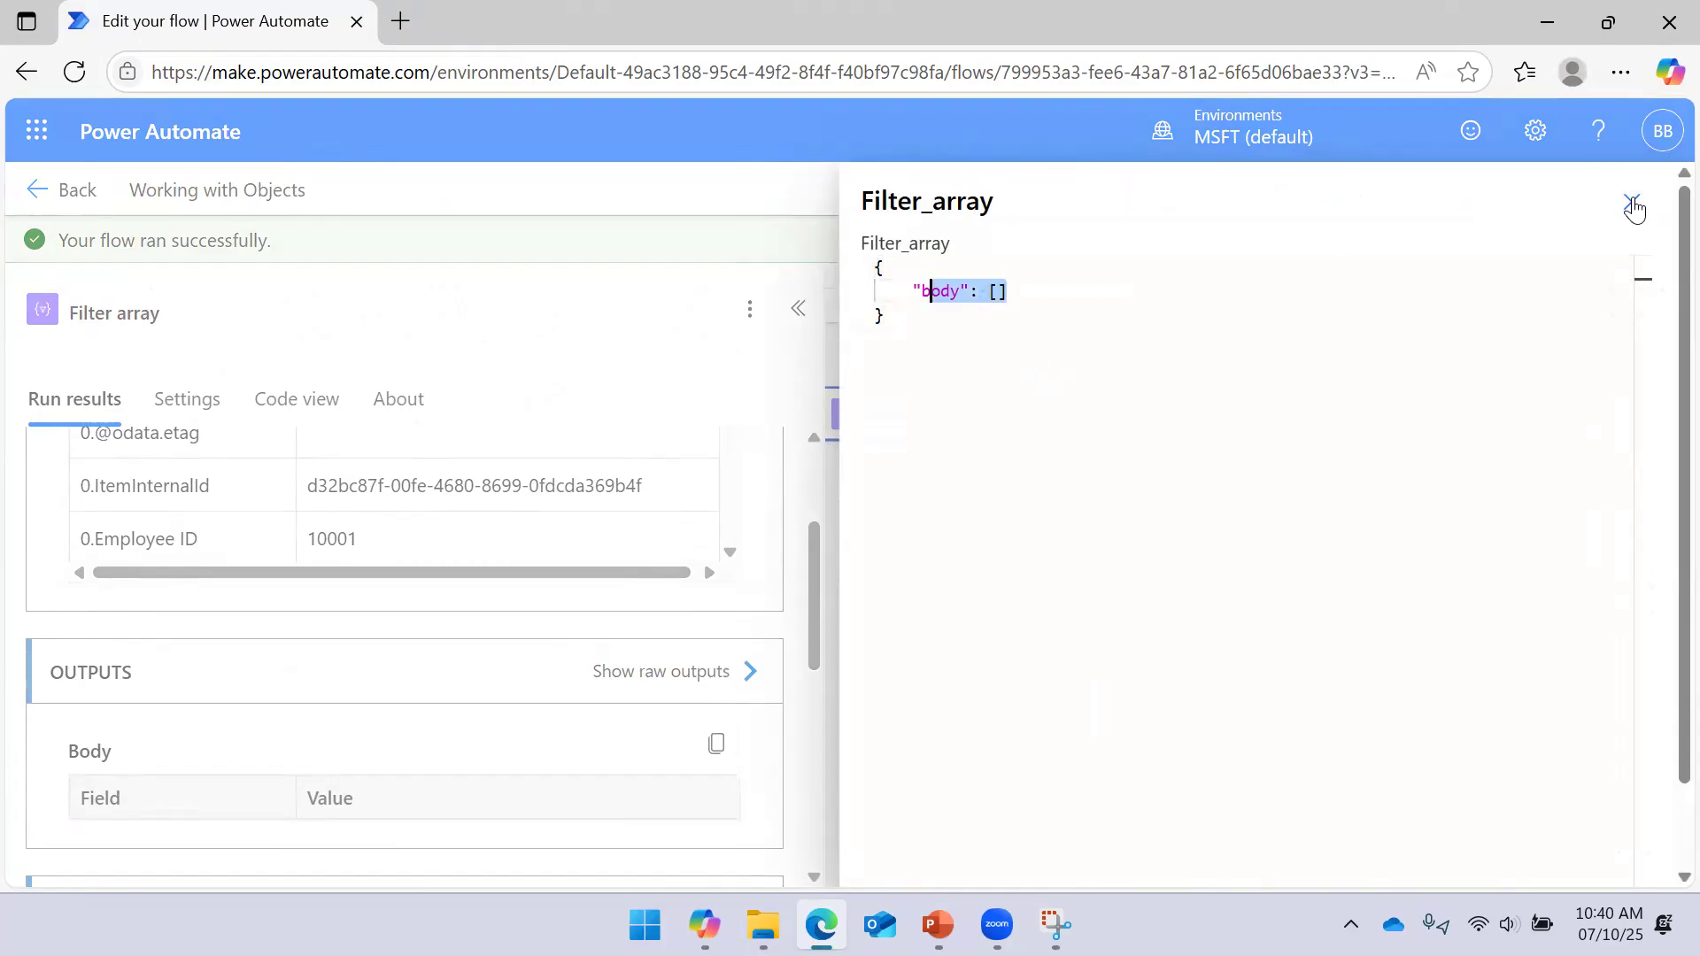
pyautogui.click(1632, 204)
pyautogui.click(798, 308)
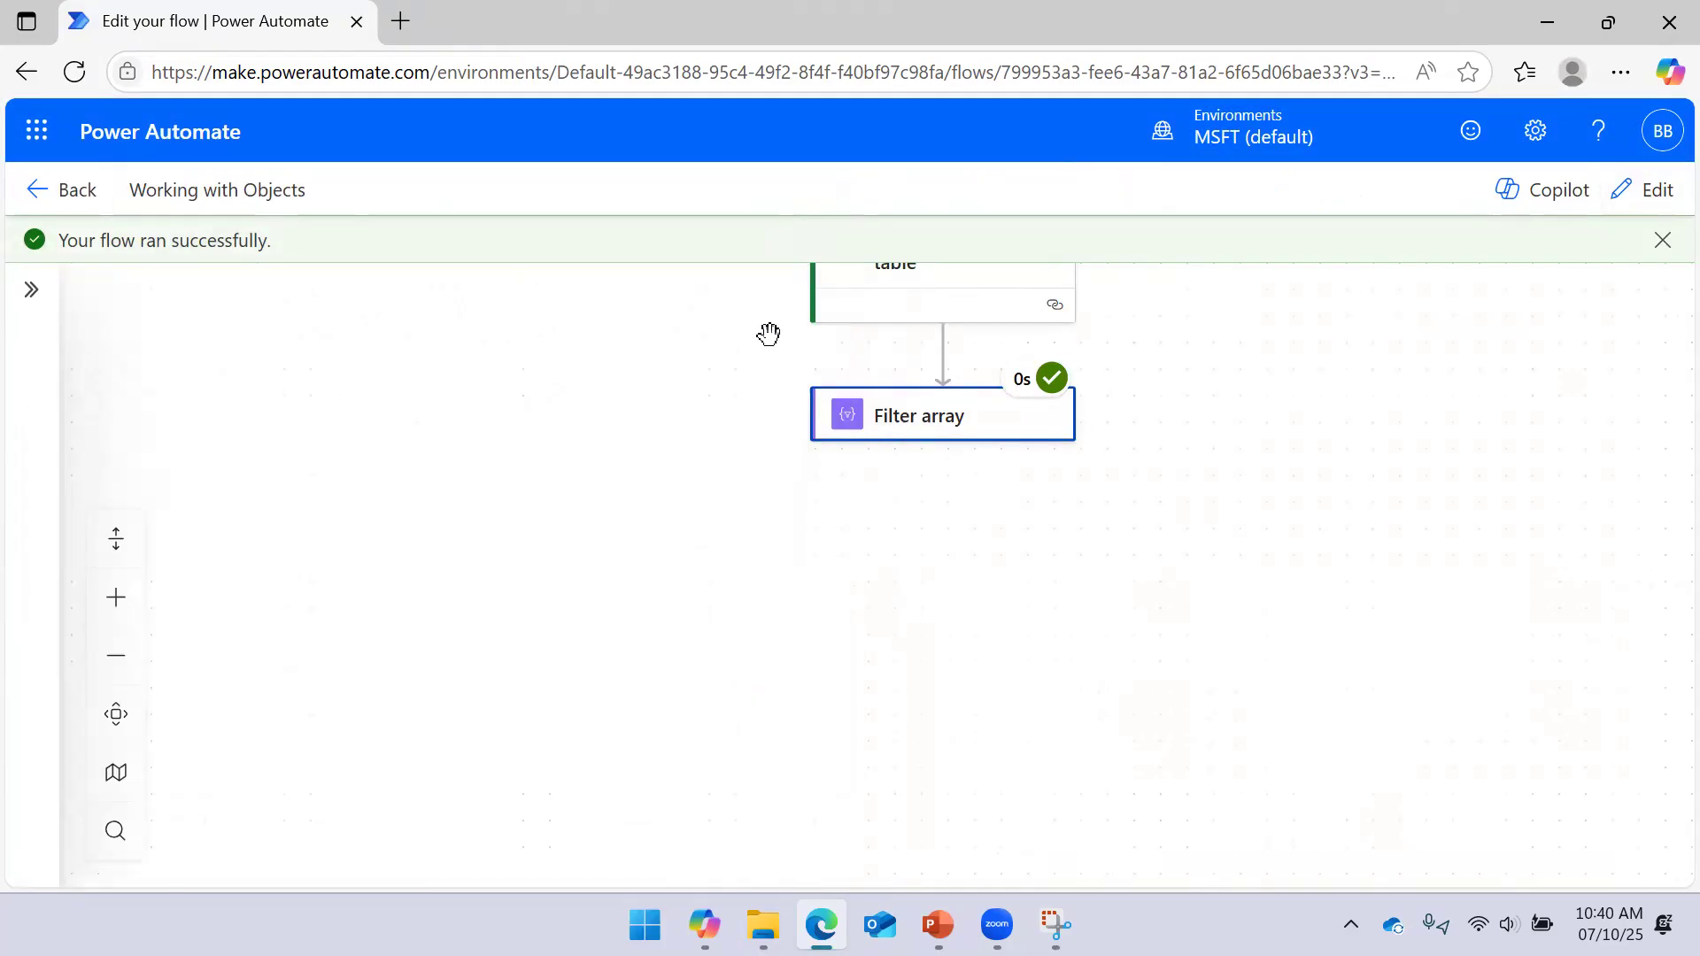
pyautogui.moveTo(1098, 516); pyautogui.dragTo(1230, 474)
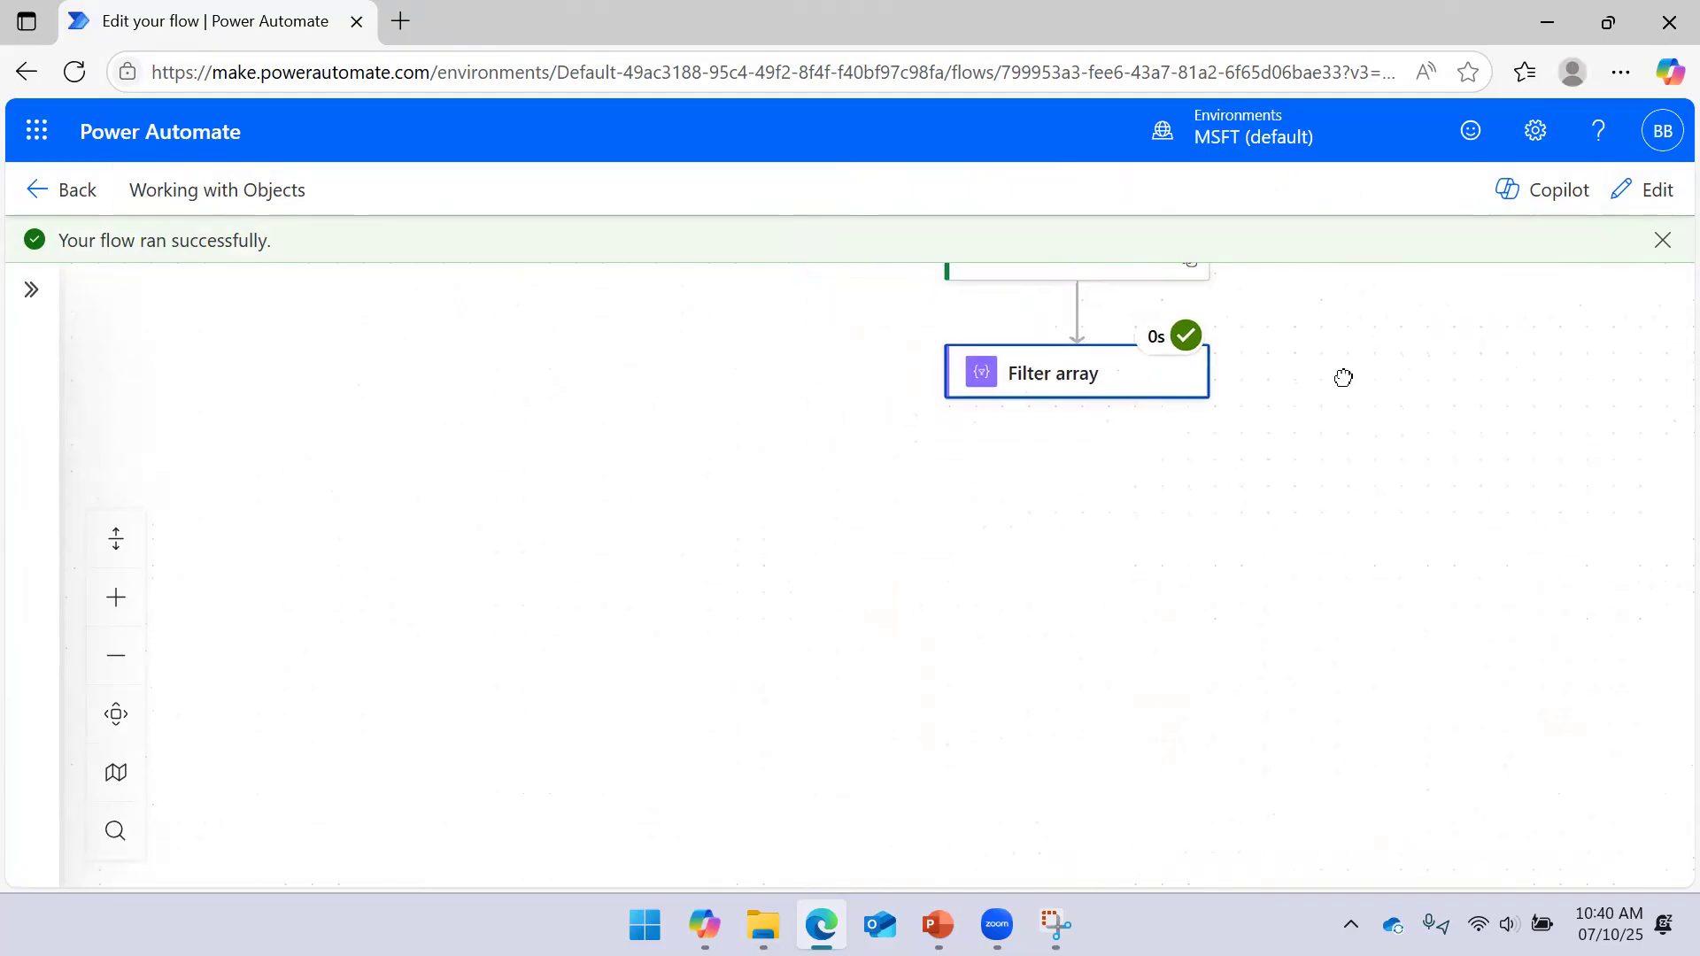
pyautogui.moveTo(1344, 378); pyautogui.dragTo(1209, 392)
pyautogui.click(1002, 402)
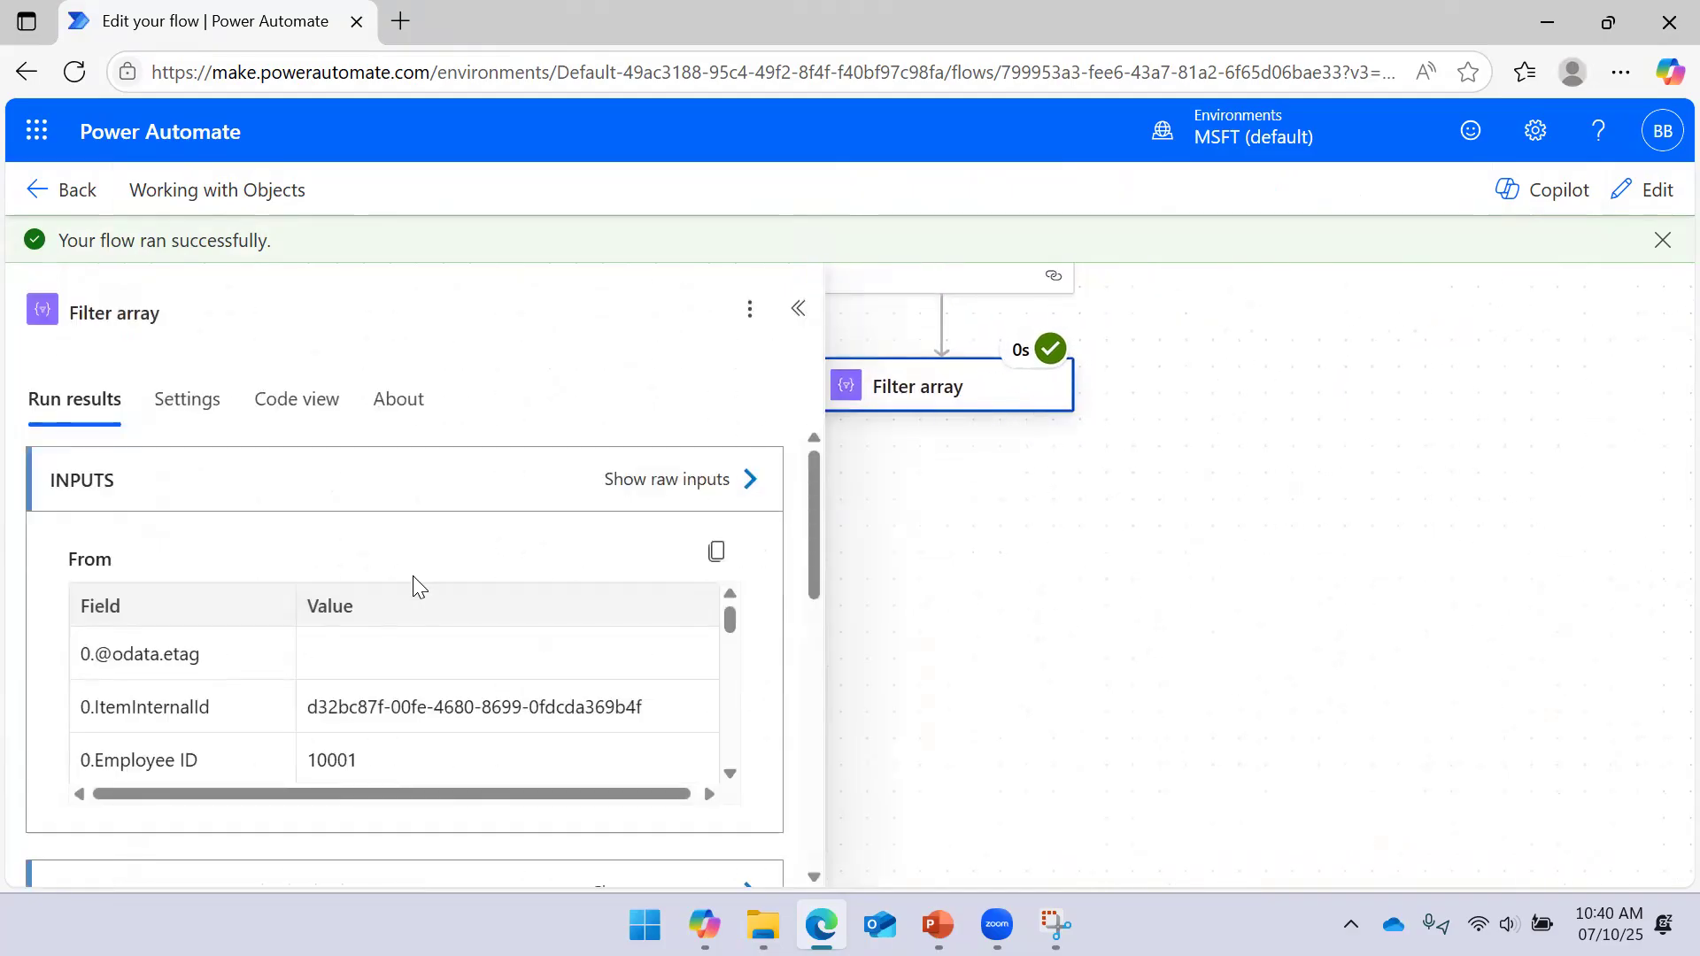
pyautogui.click(1647, 192)
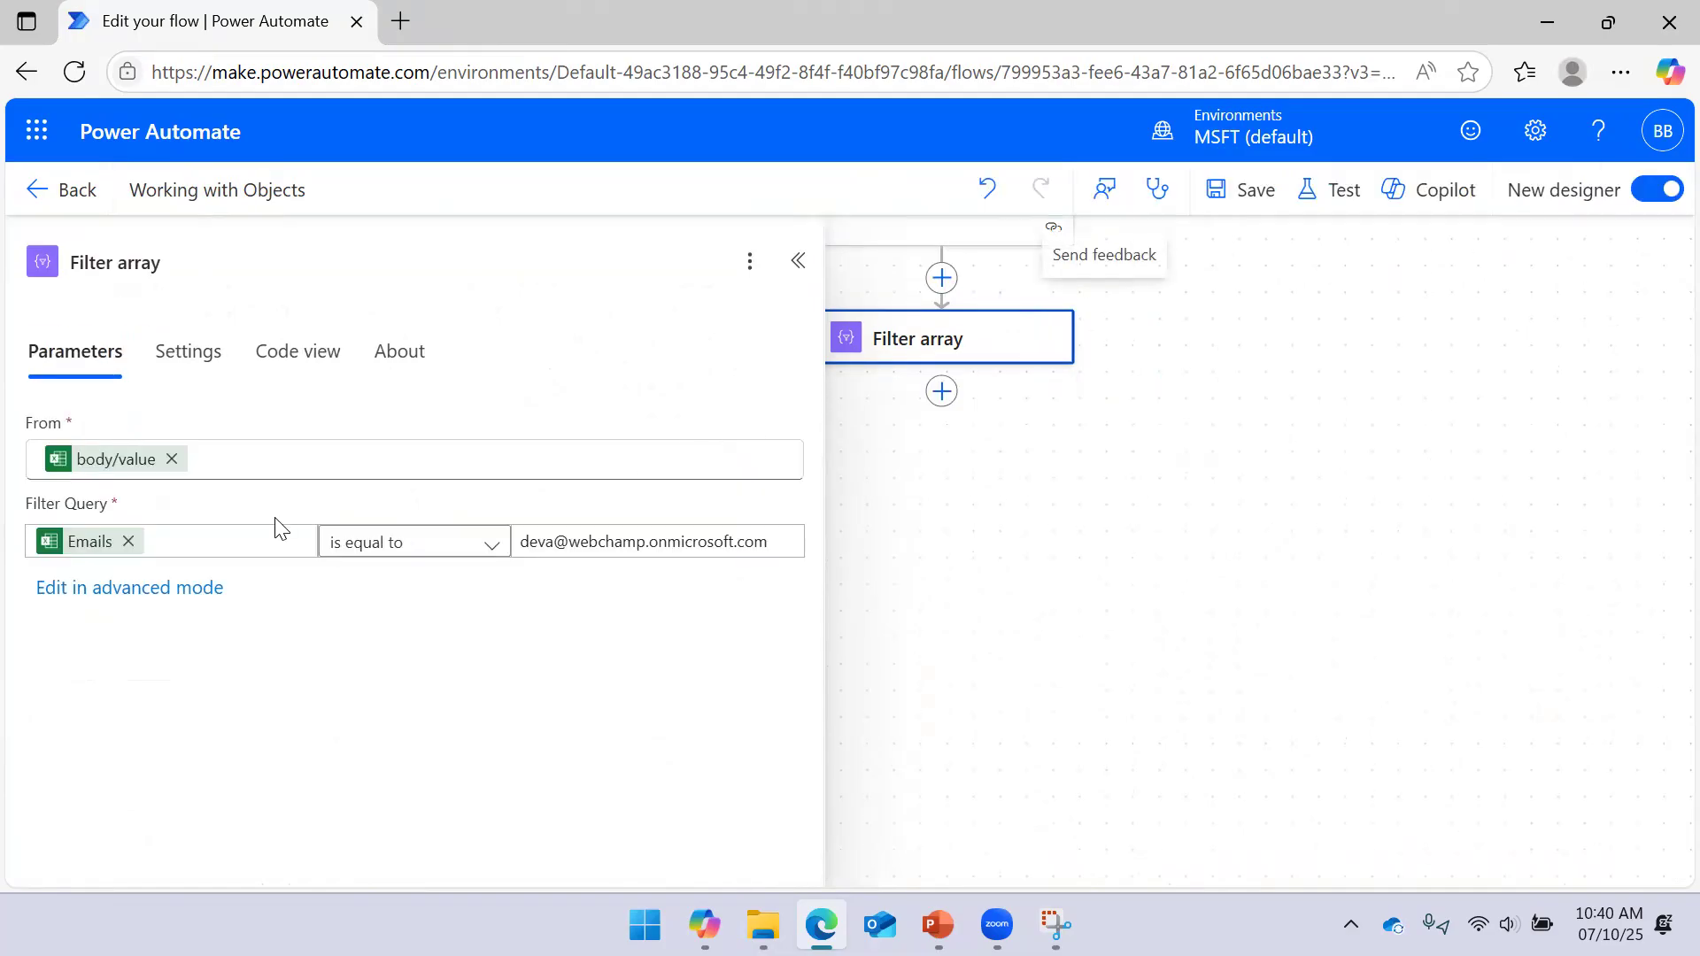
# Replace the Emails value with the expression item()?['Email'] in the filter condition
pyautogui.moveTo(76, 558)
pyautogui.click(129, 542)
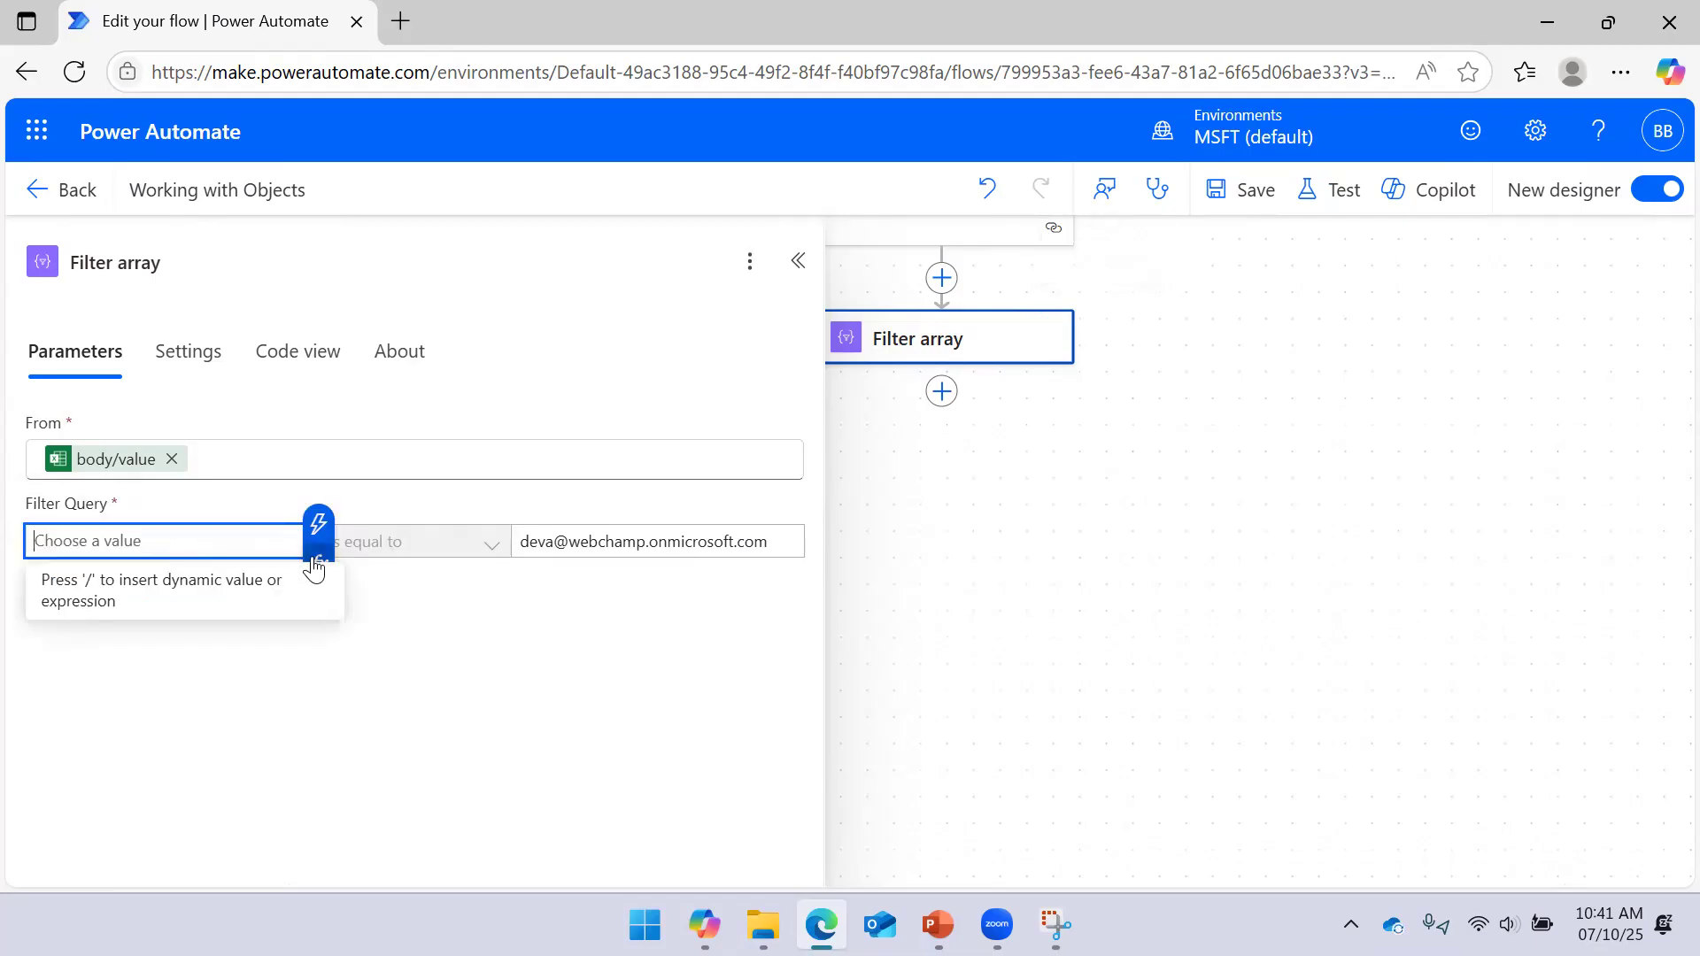
pyautogui.click(319, 559)
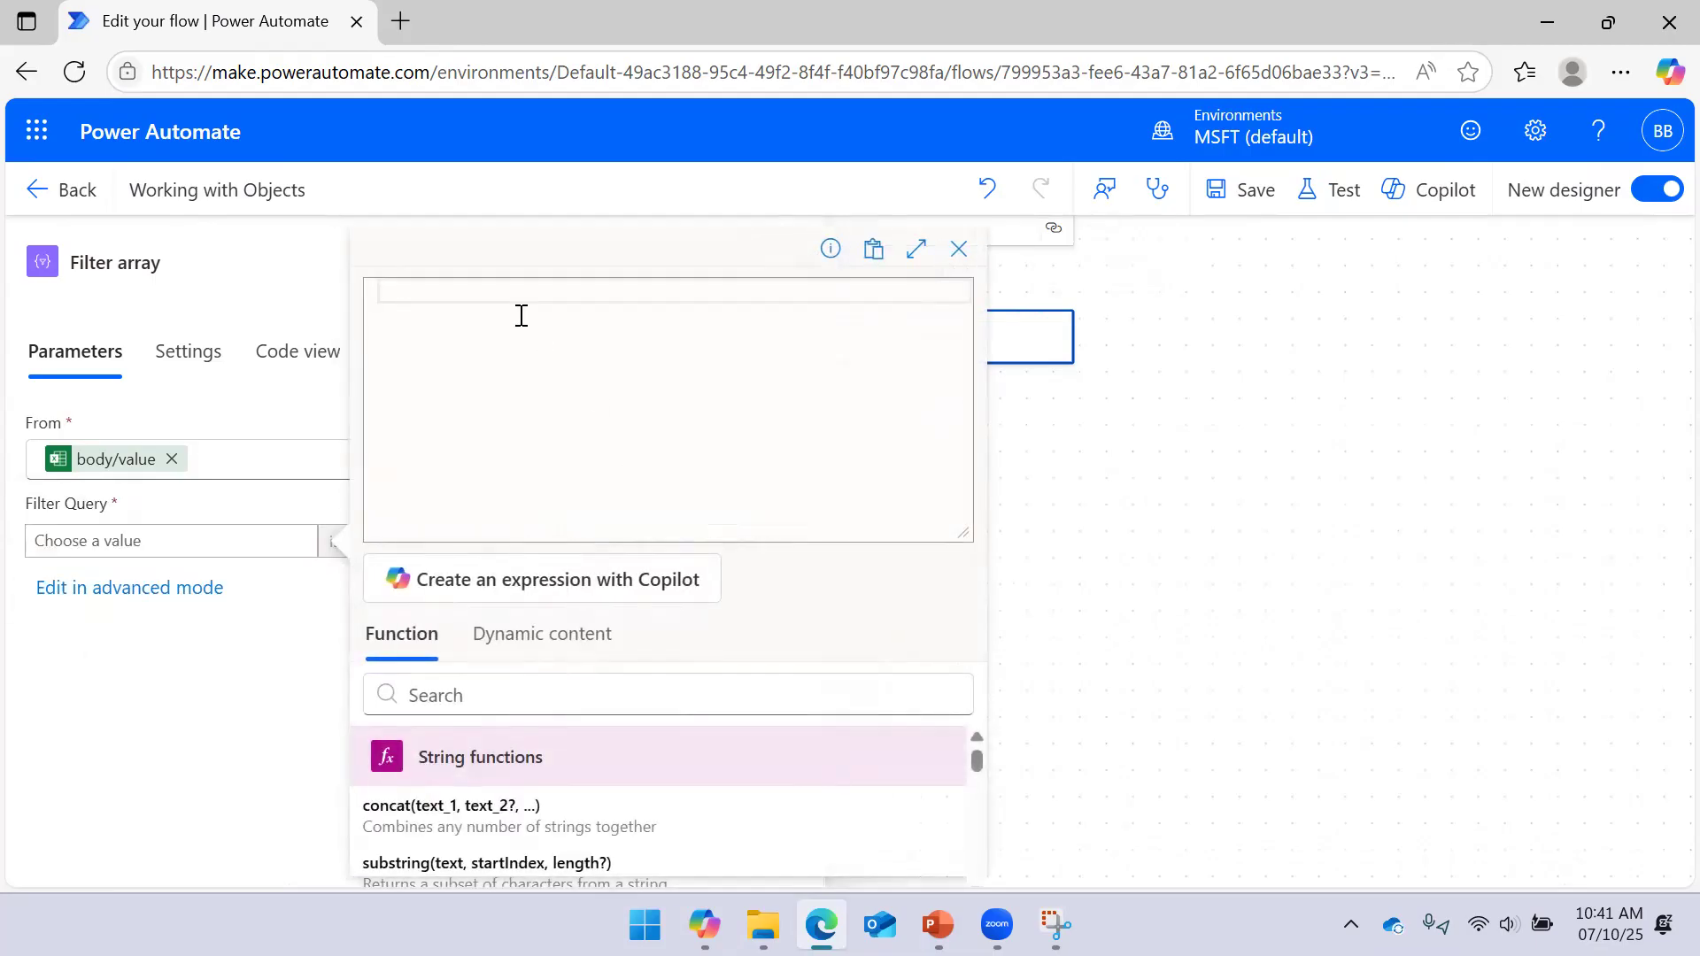
pyautogui.write('itn')
pyautogui.press('BackSpace')
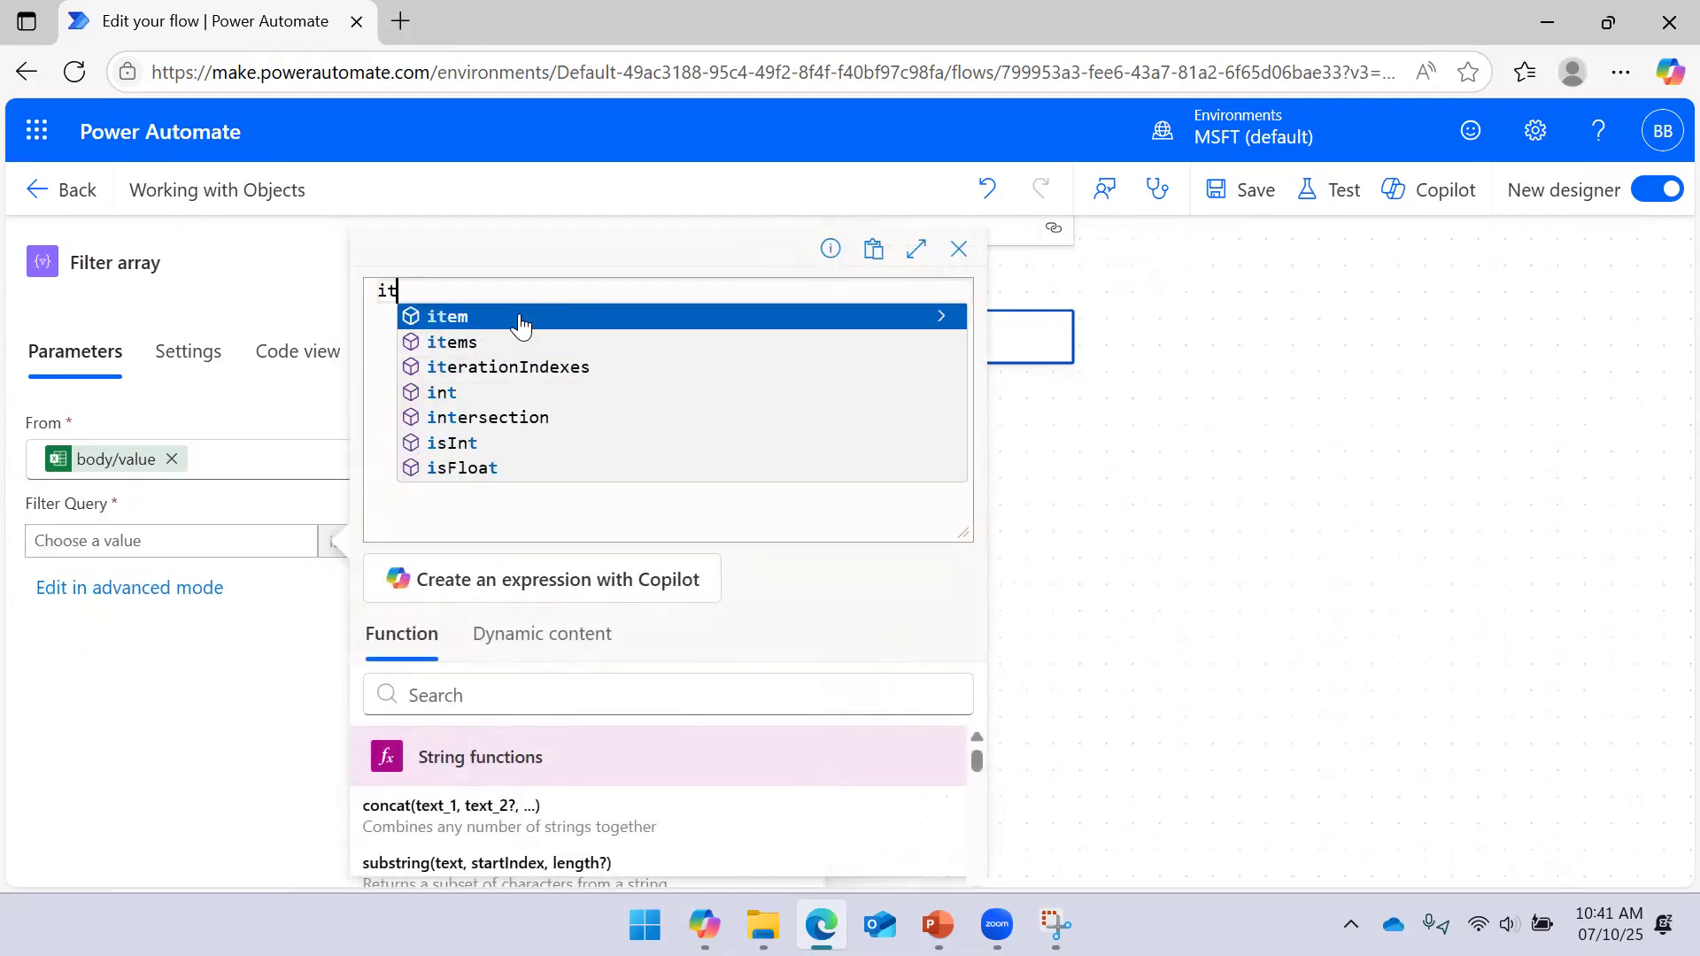
pyautogui.click(520, 320)
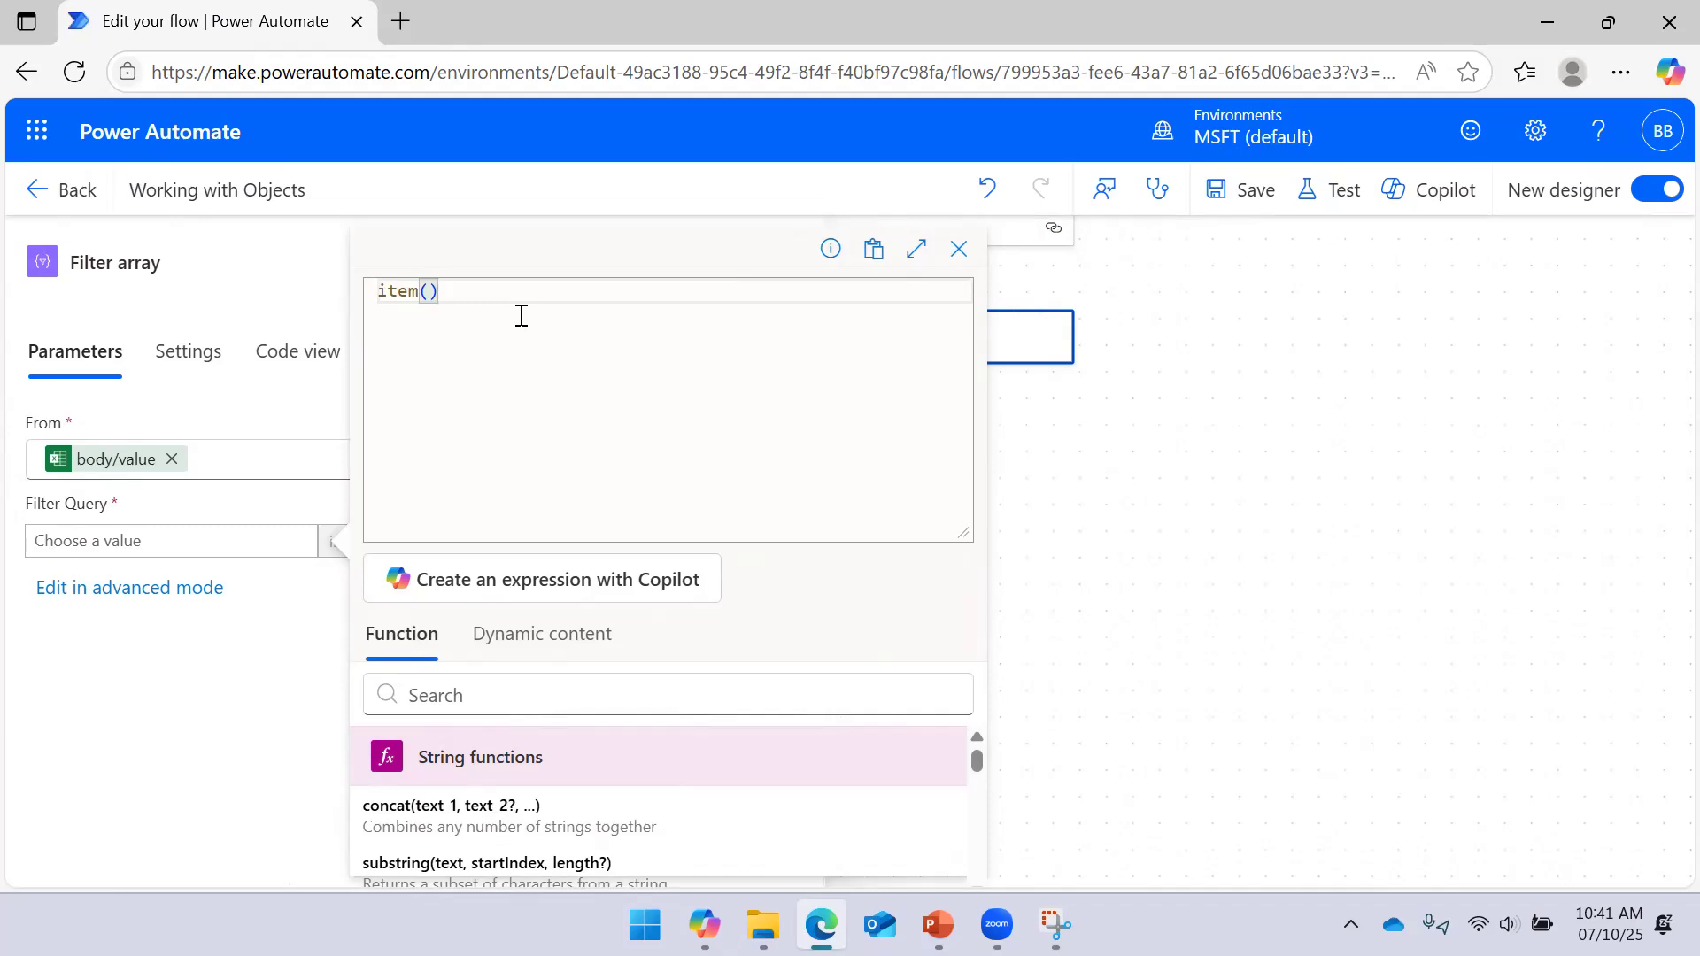
pyautogui.write("?['Email")
pyautogui.moveTo(964, 534); pyautogui.dragTo(964, 432)
pyautogui.click(448, 844)
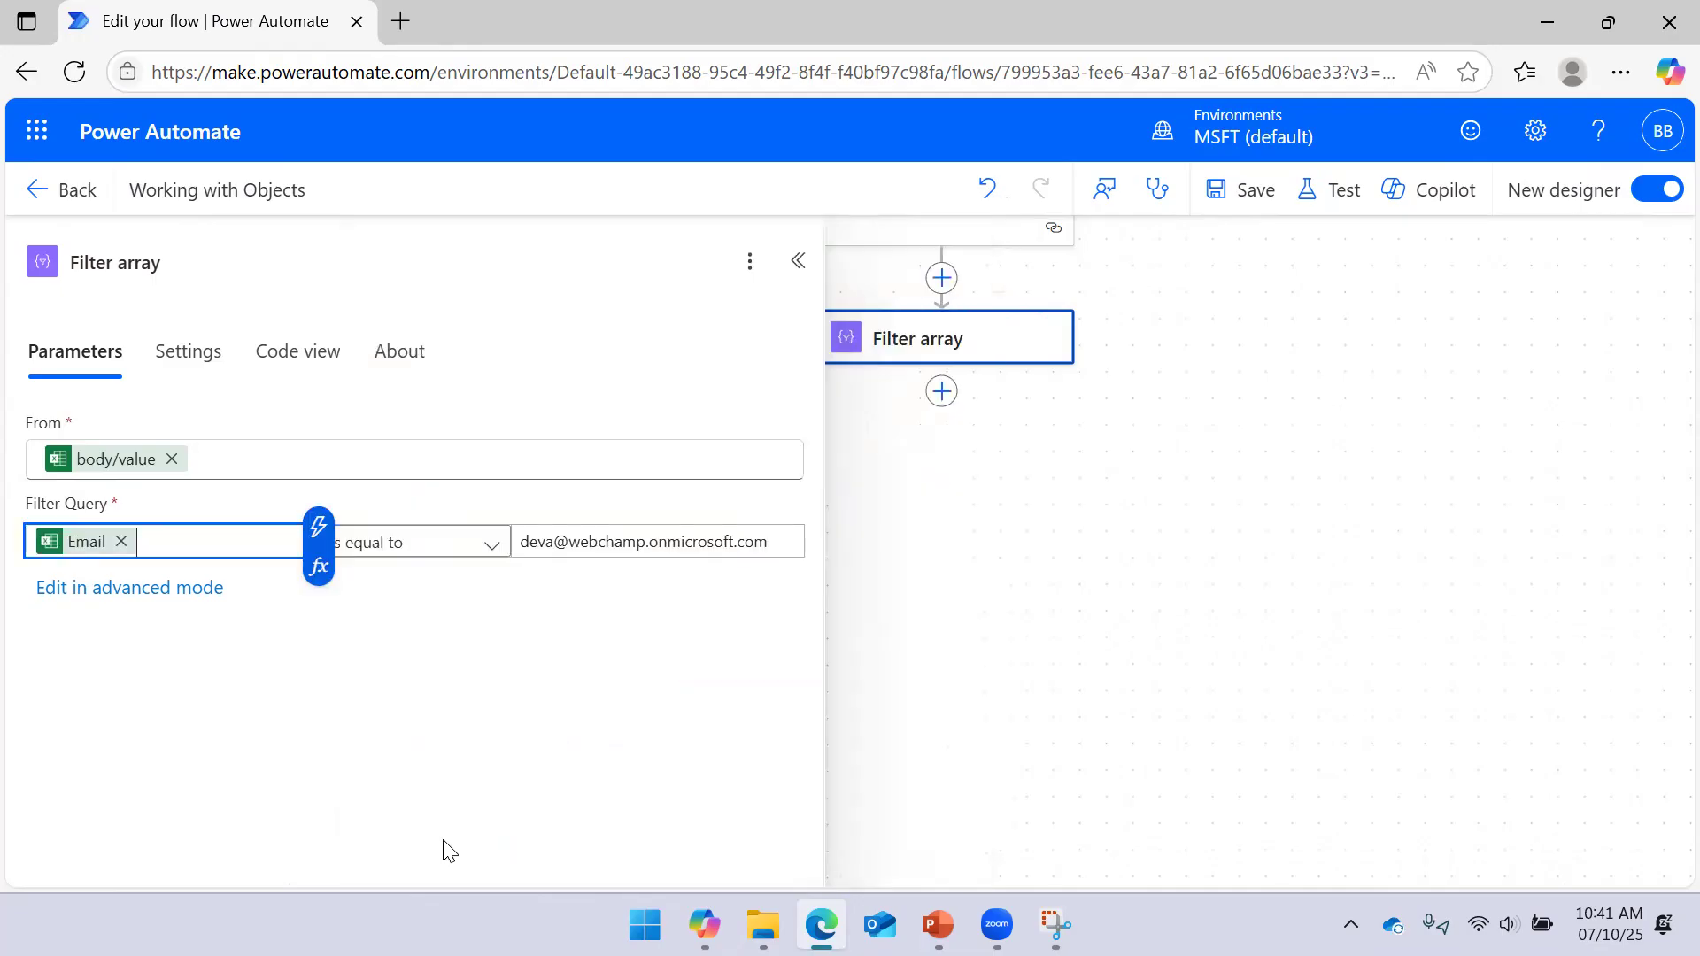
# Correct a letter in the comparison email address and save the flow
pyautogui.click(554, 551)
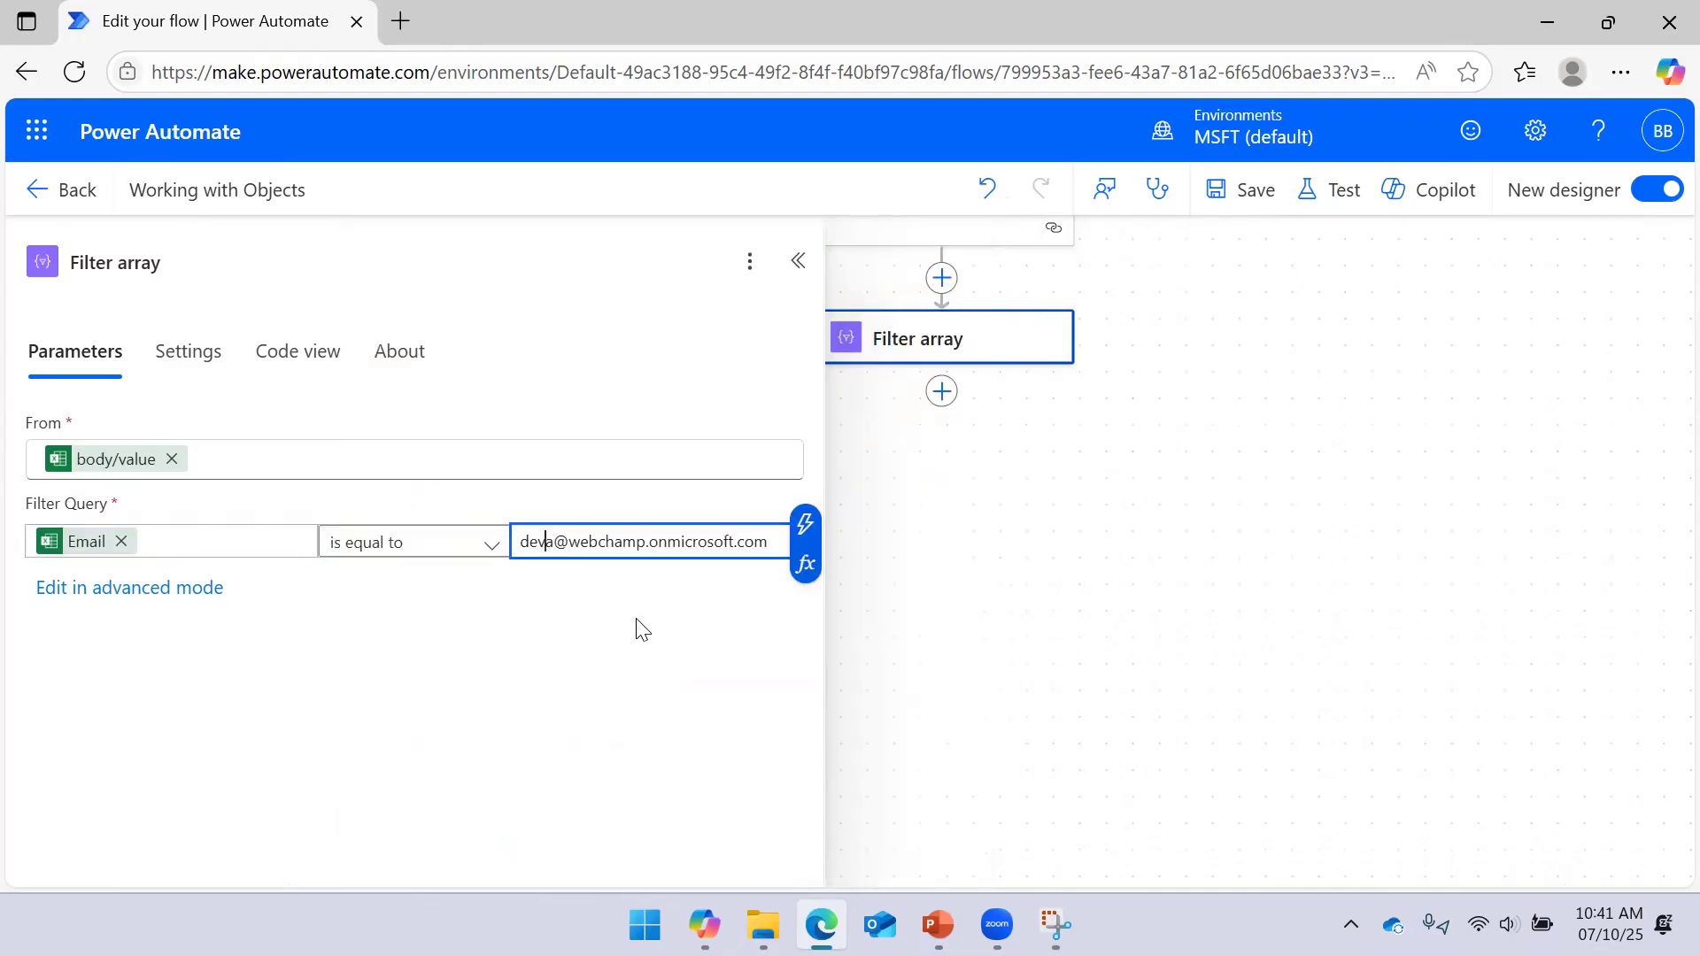
pyautogui.press('BackSpace')
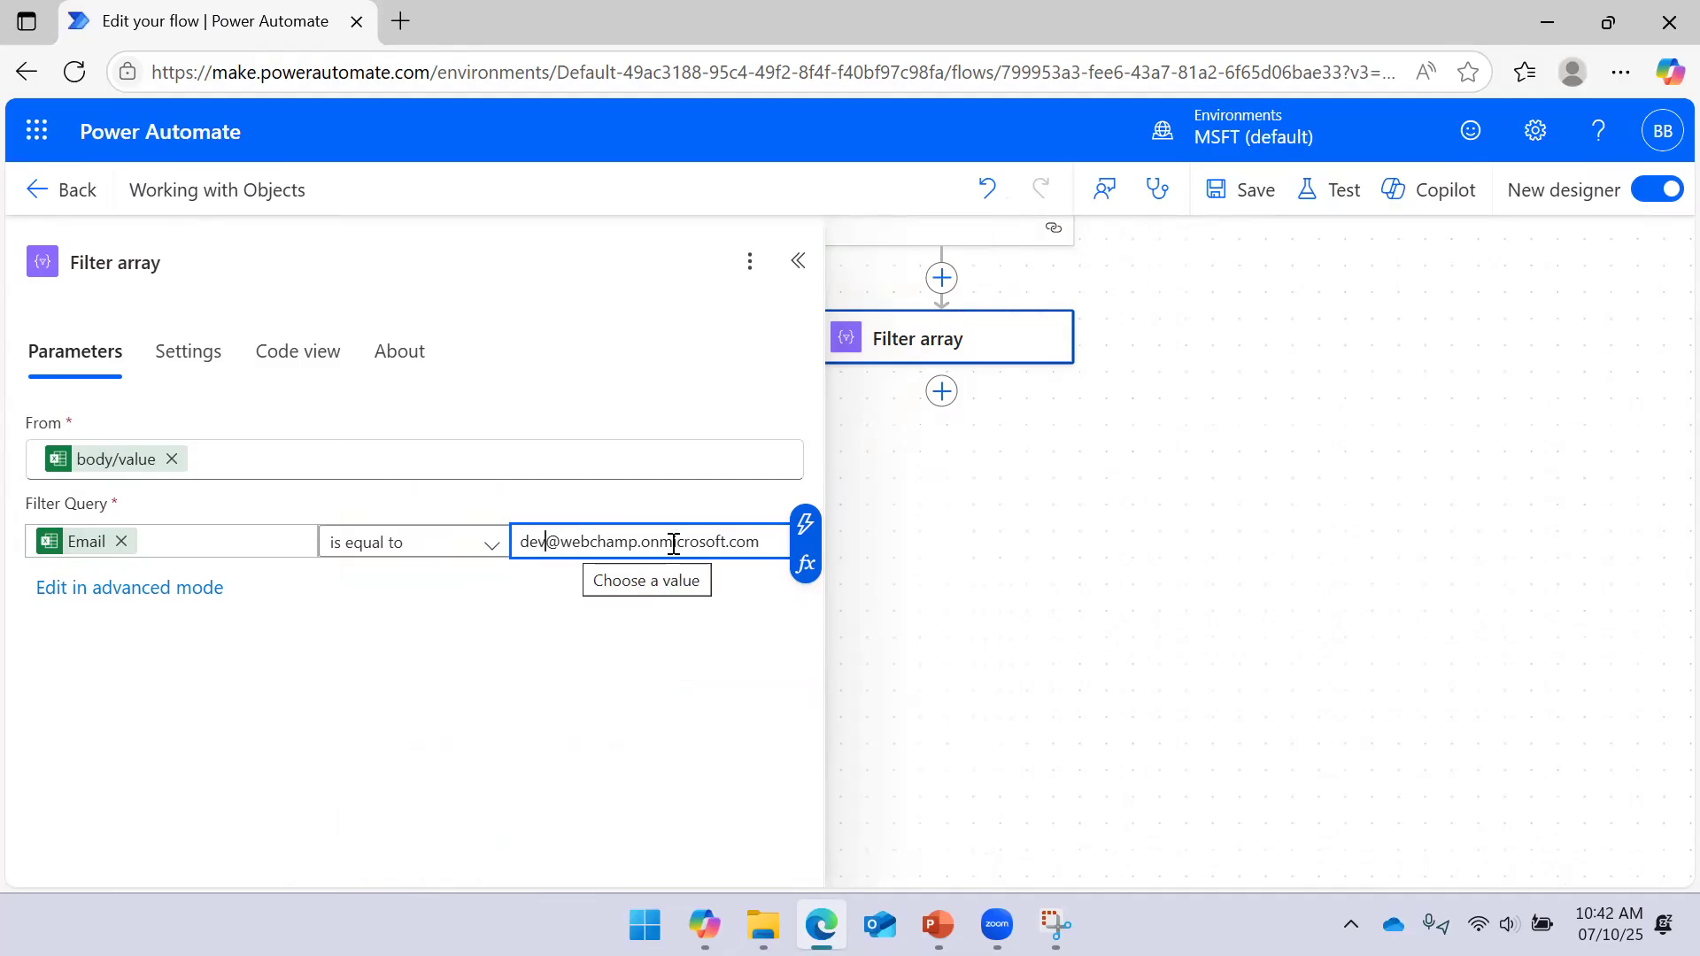
pyautogui.write('a')
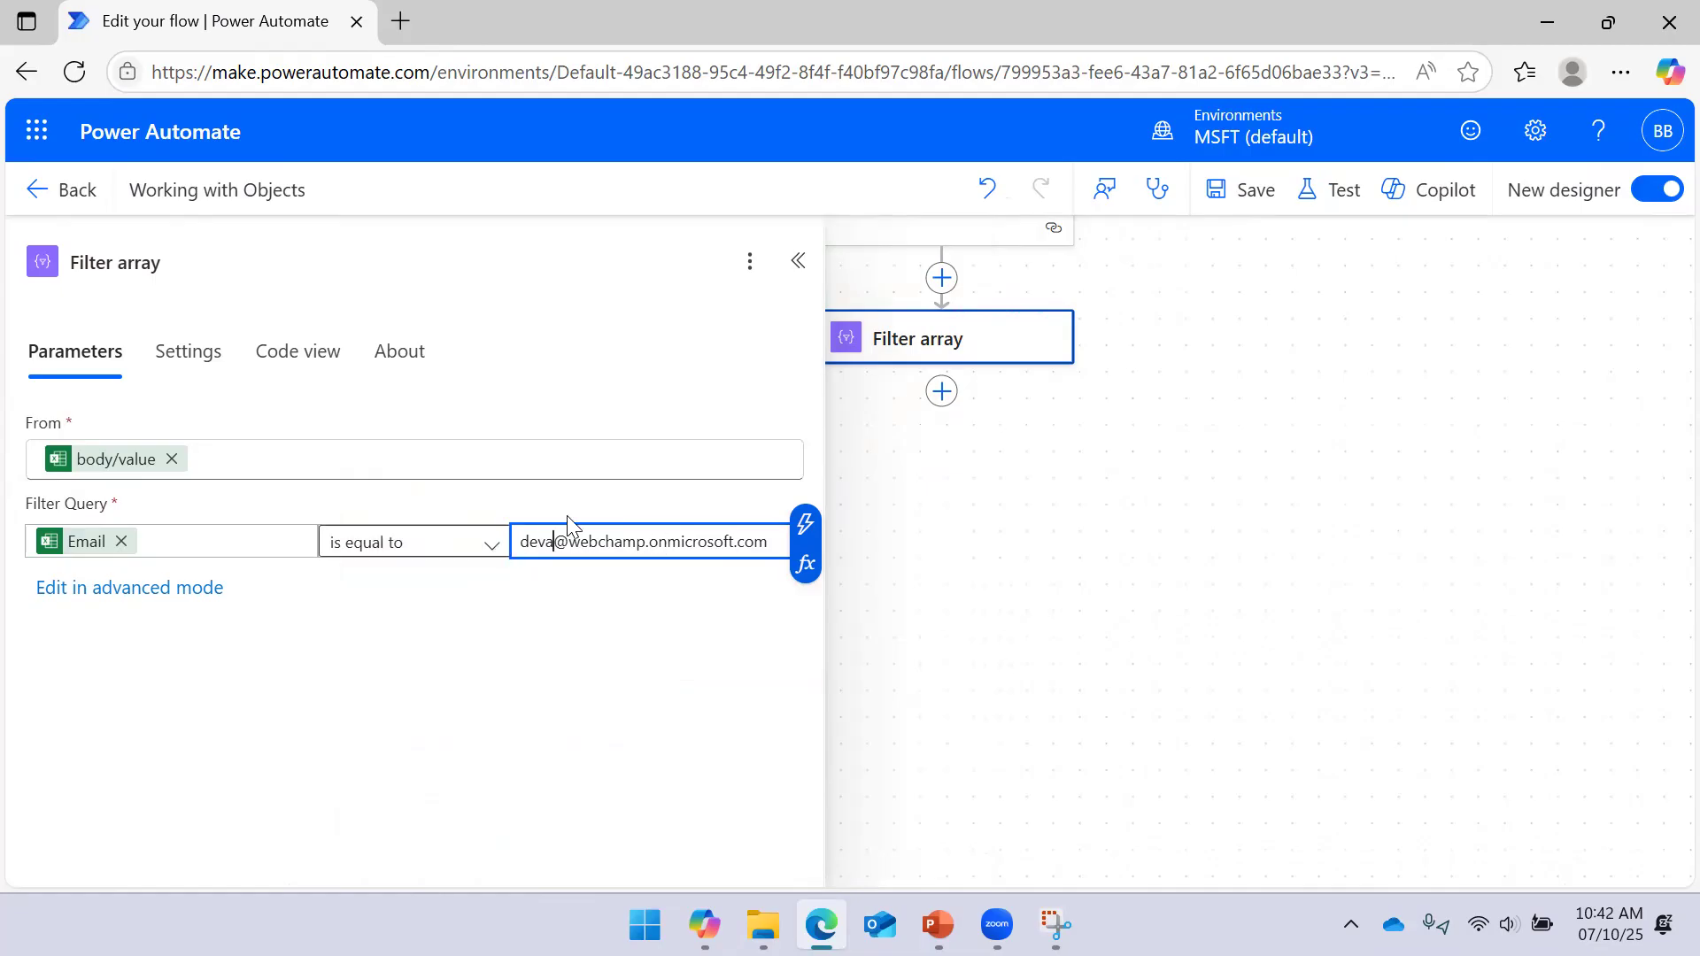
pyautogui.click(1235, 195)
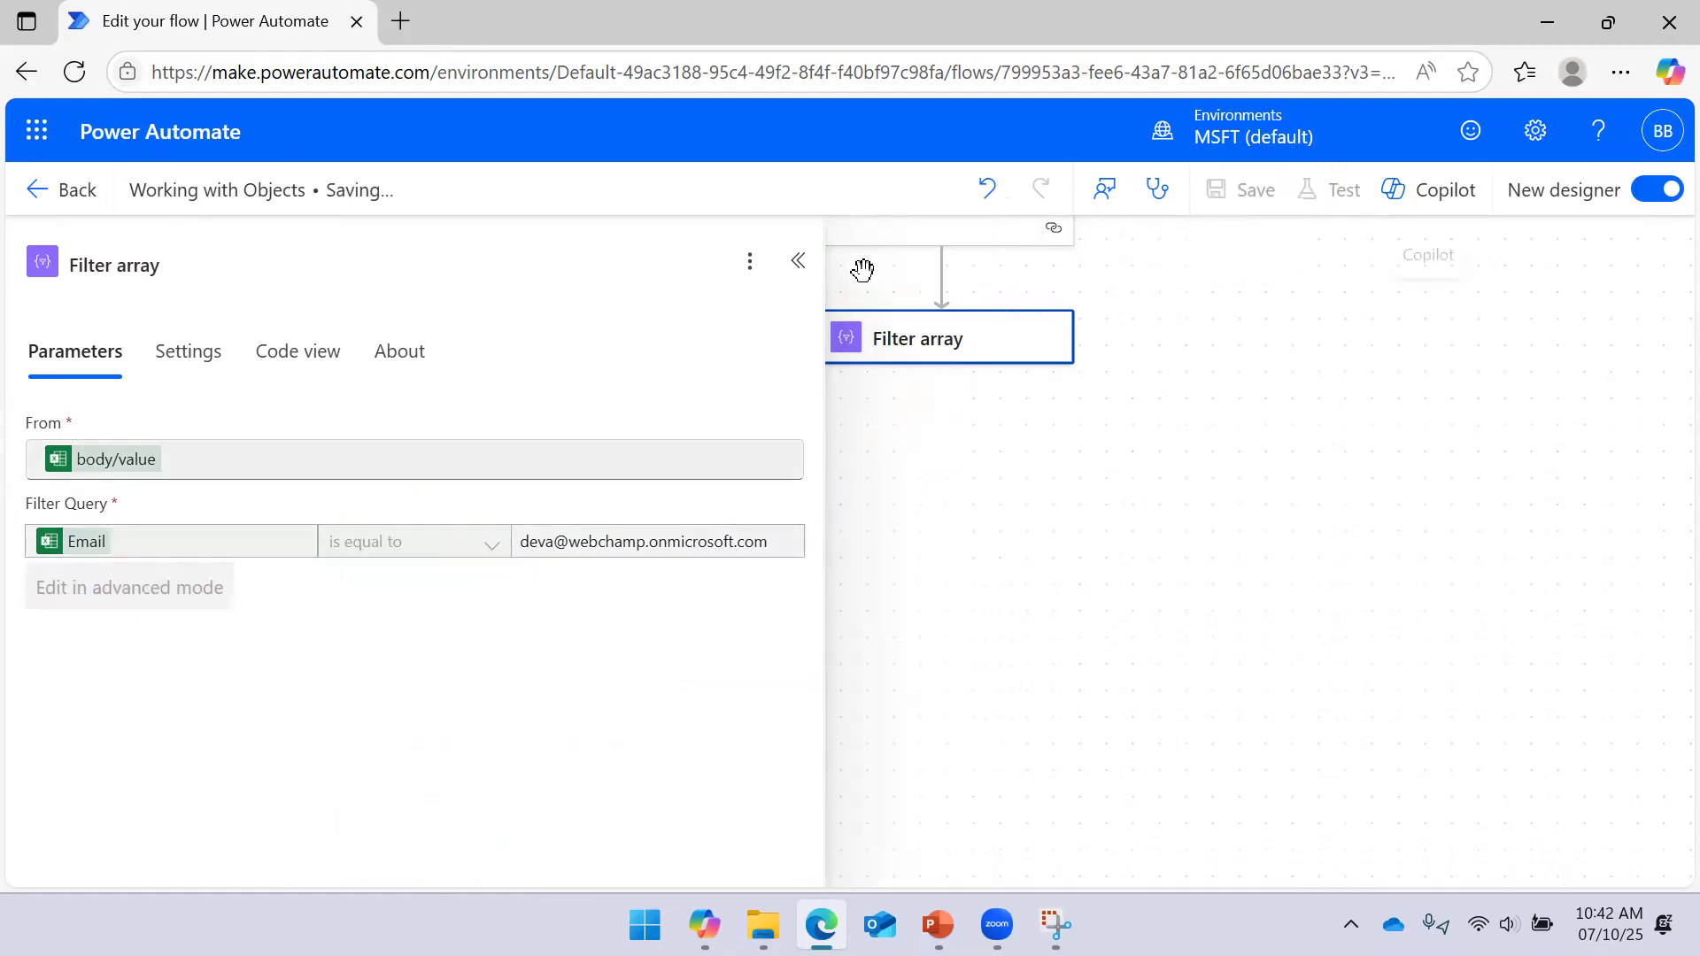
pyautogui.click(798, 260)
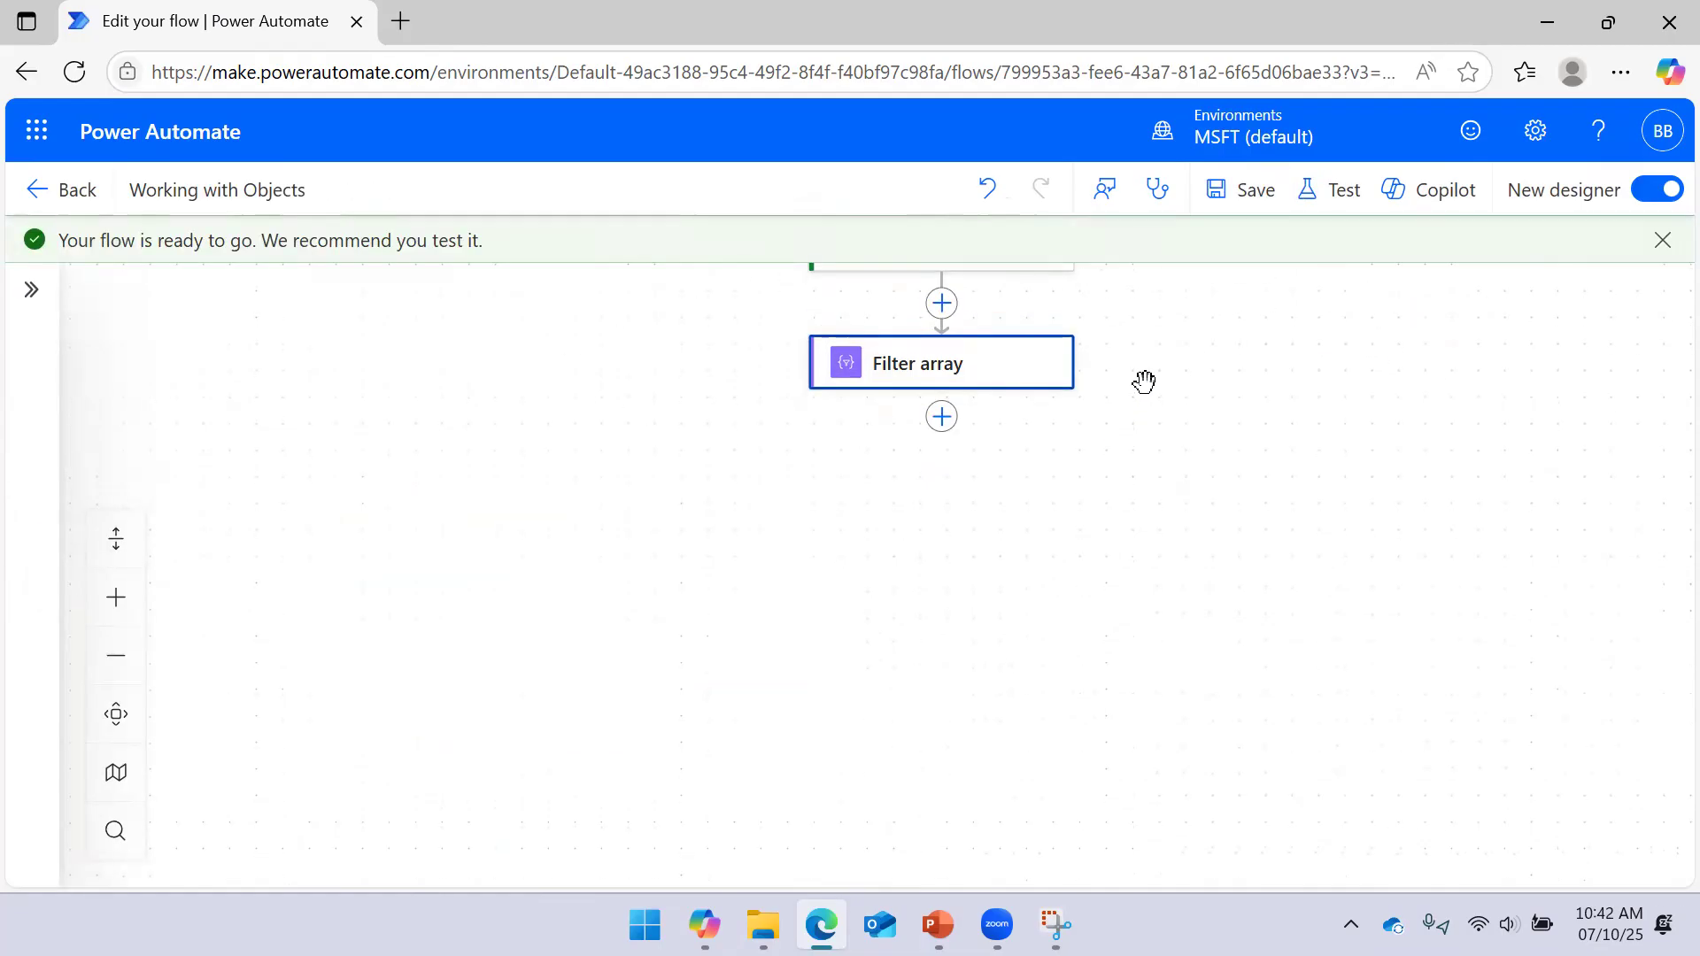
# Clear Filter array's From value and copy the 'List rows present in a table' action name
pyautogui.click(974, 369)
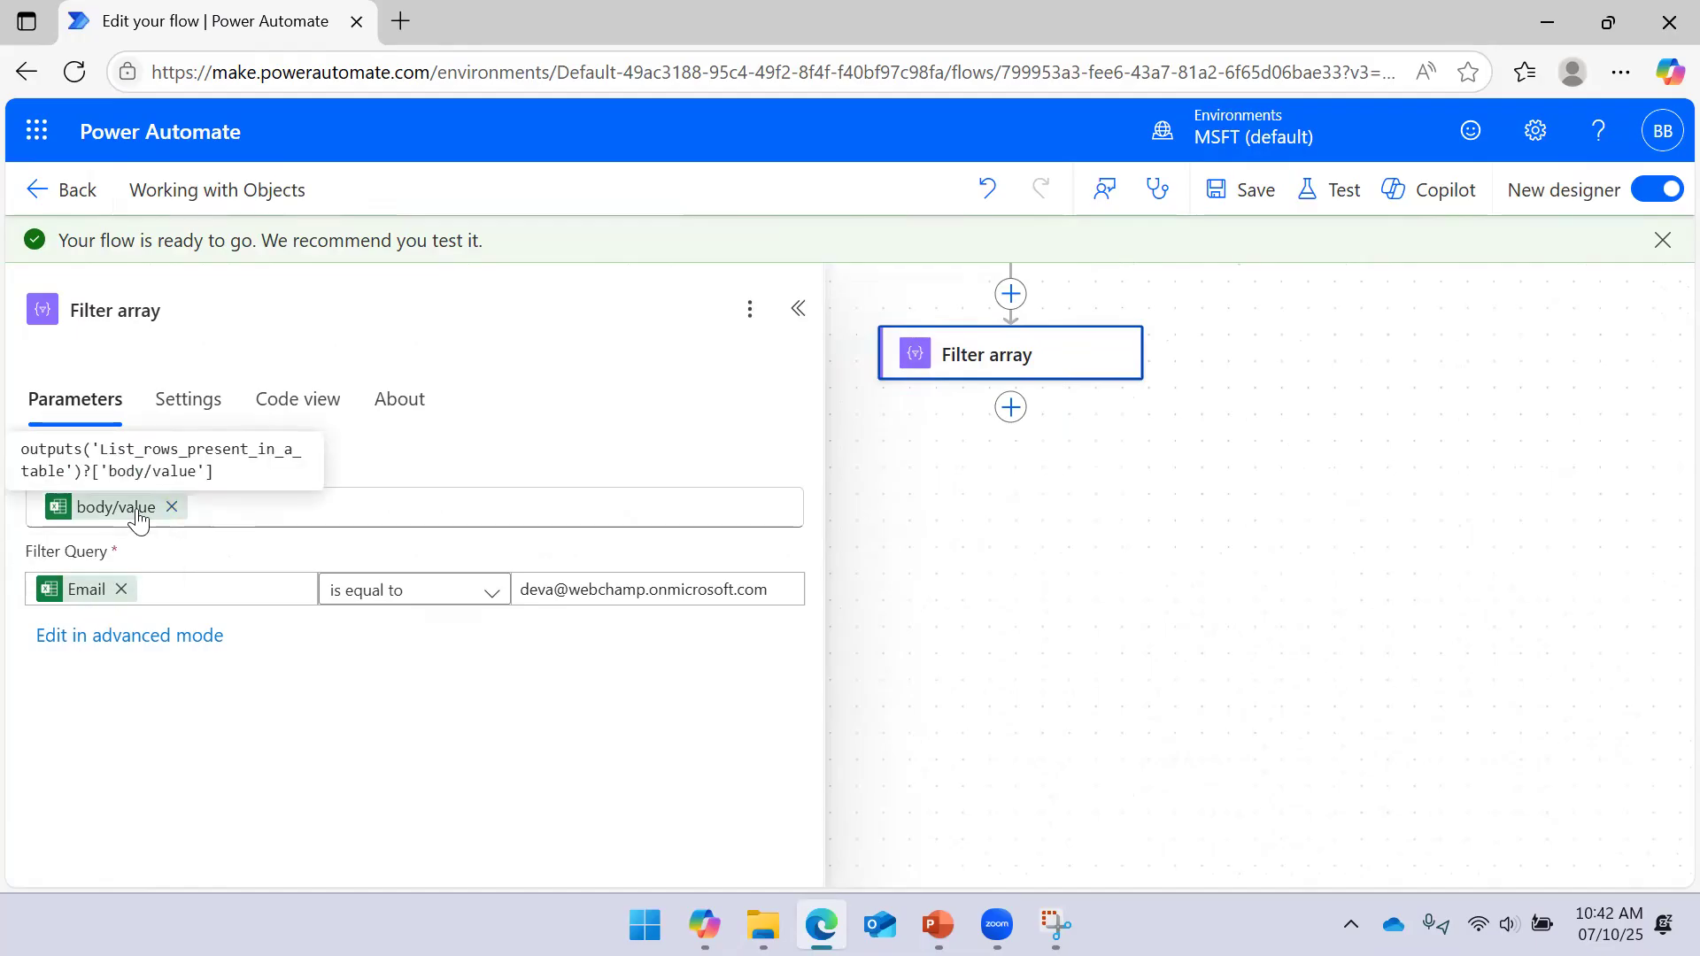
pyautogui.click(171, 507)
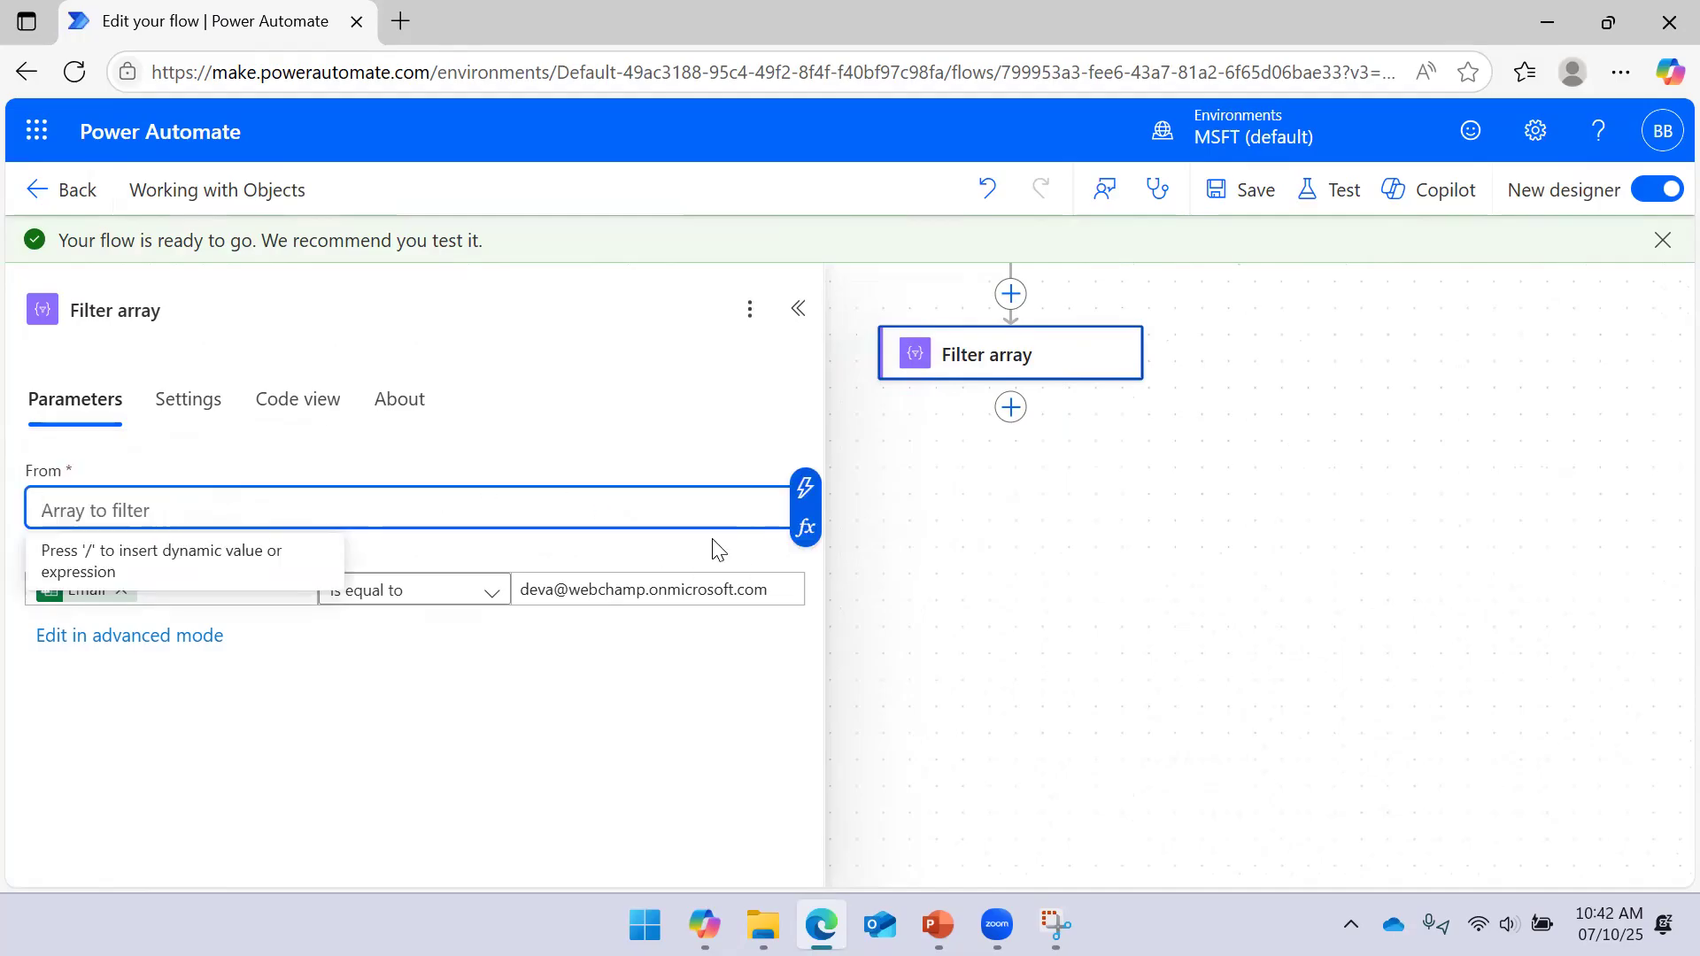
pyautogui.click(796, 505)
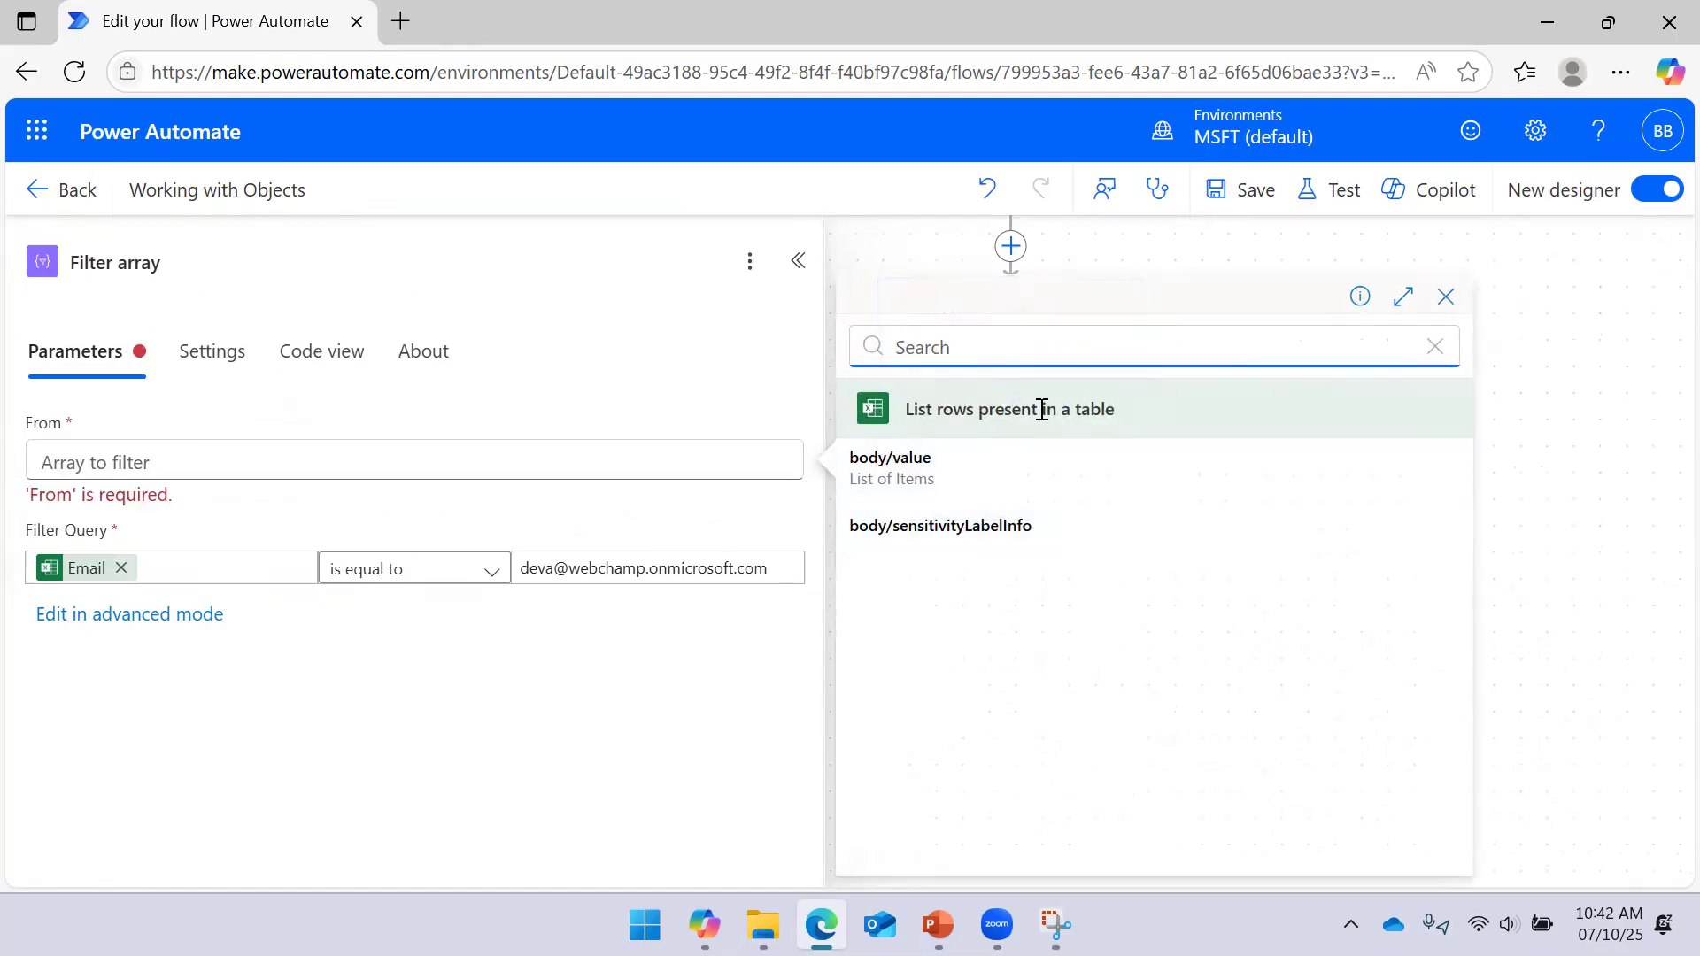
pyautogui.click(463, 456)
pyautogui.click(804, 480)
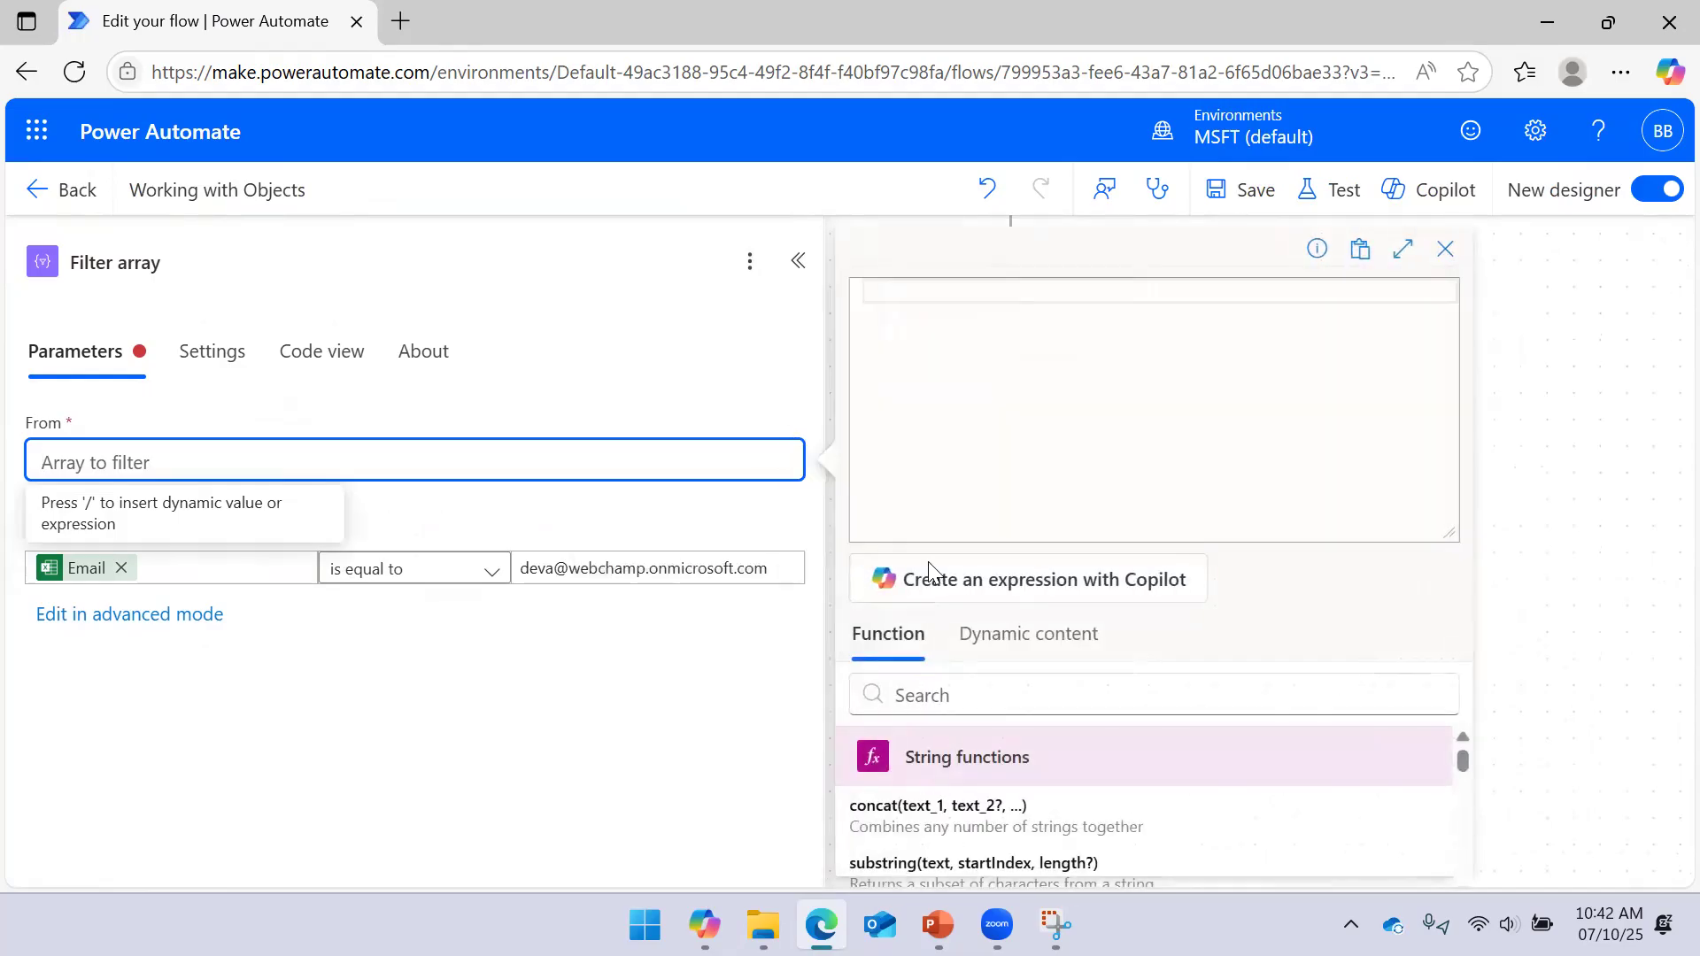
pyautogui.click(1028, 634)
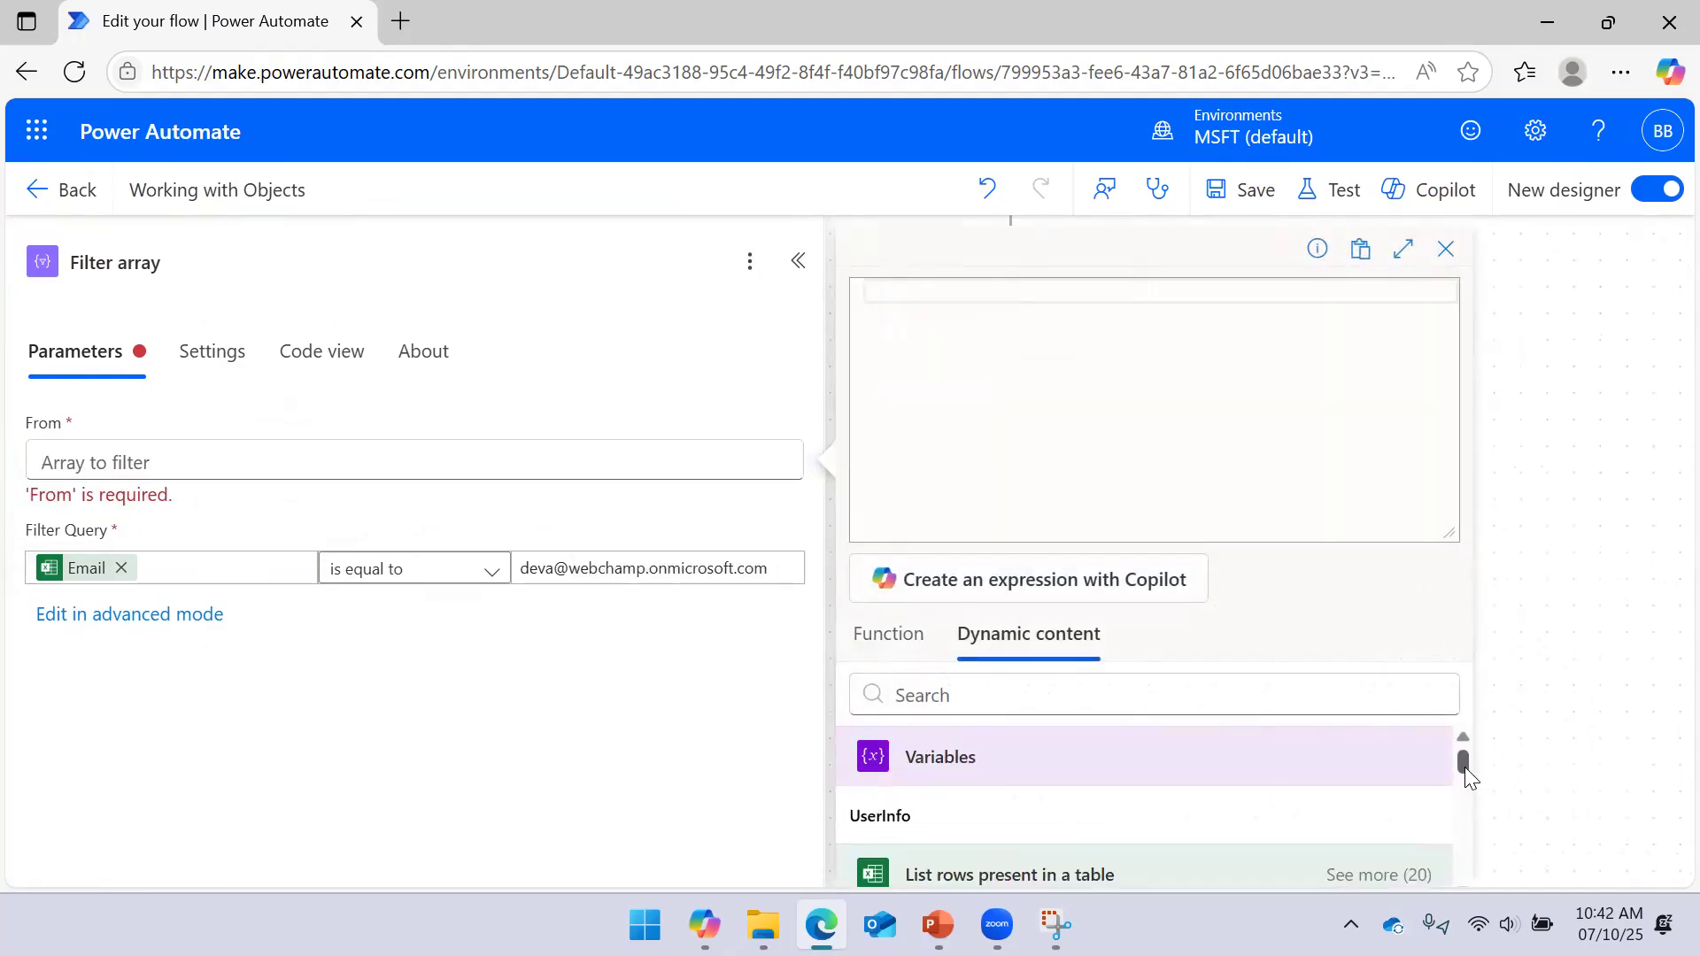
pyautogui.scroll(-1, 1464, 767)
pyautogui.moveTo(1466, 772); pyautogui.dragTo(1461, 730)
pyautogui.moveTo(1118, 877); pyautogui.dragTo(903, 886)
pyautogui.hotkey('ctrl', 'c')
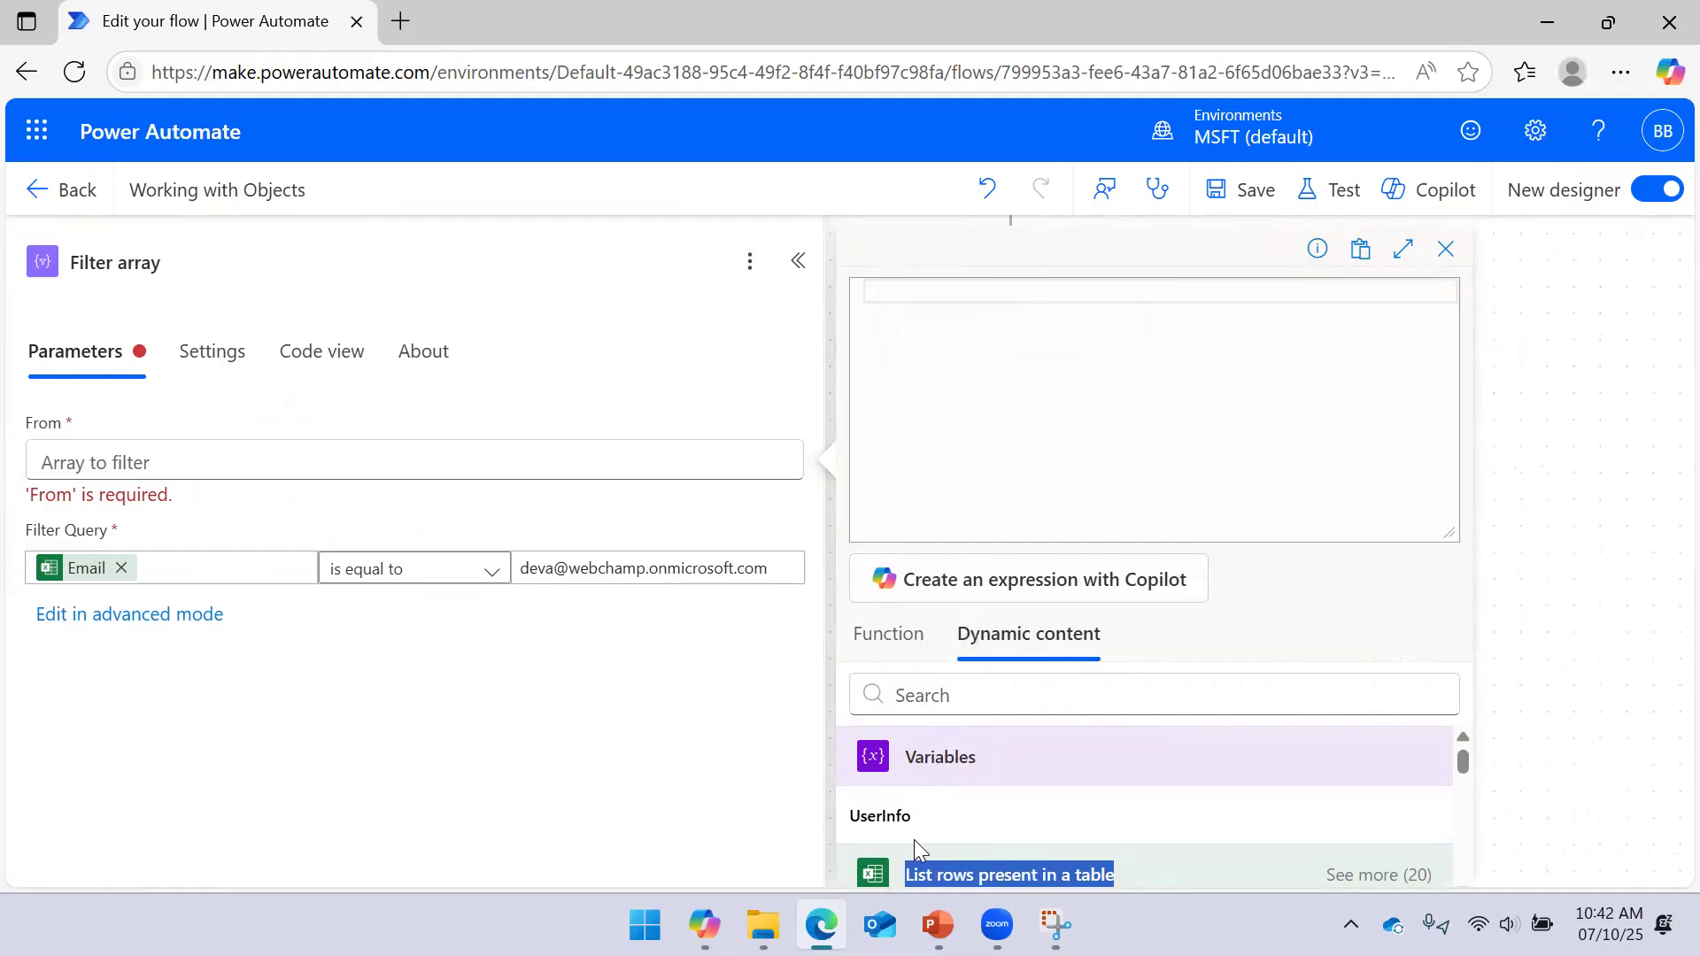
# Set From to the expression outputs('List rows present in a table')
pyautogui.click(909, 317)
pyautogui.write('ou')
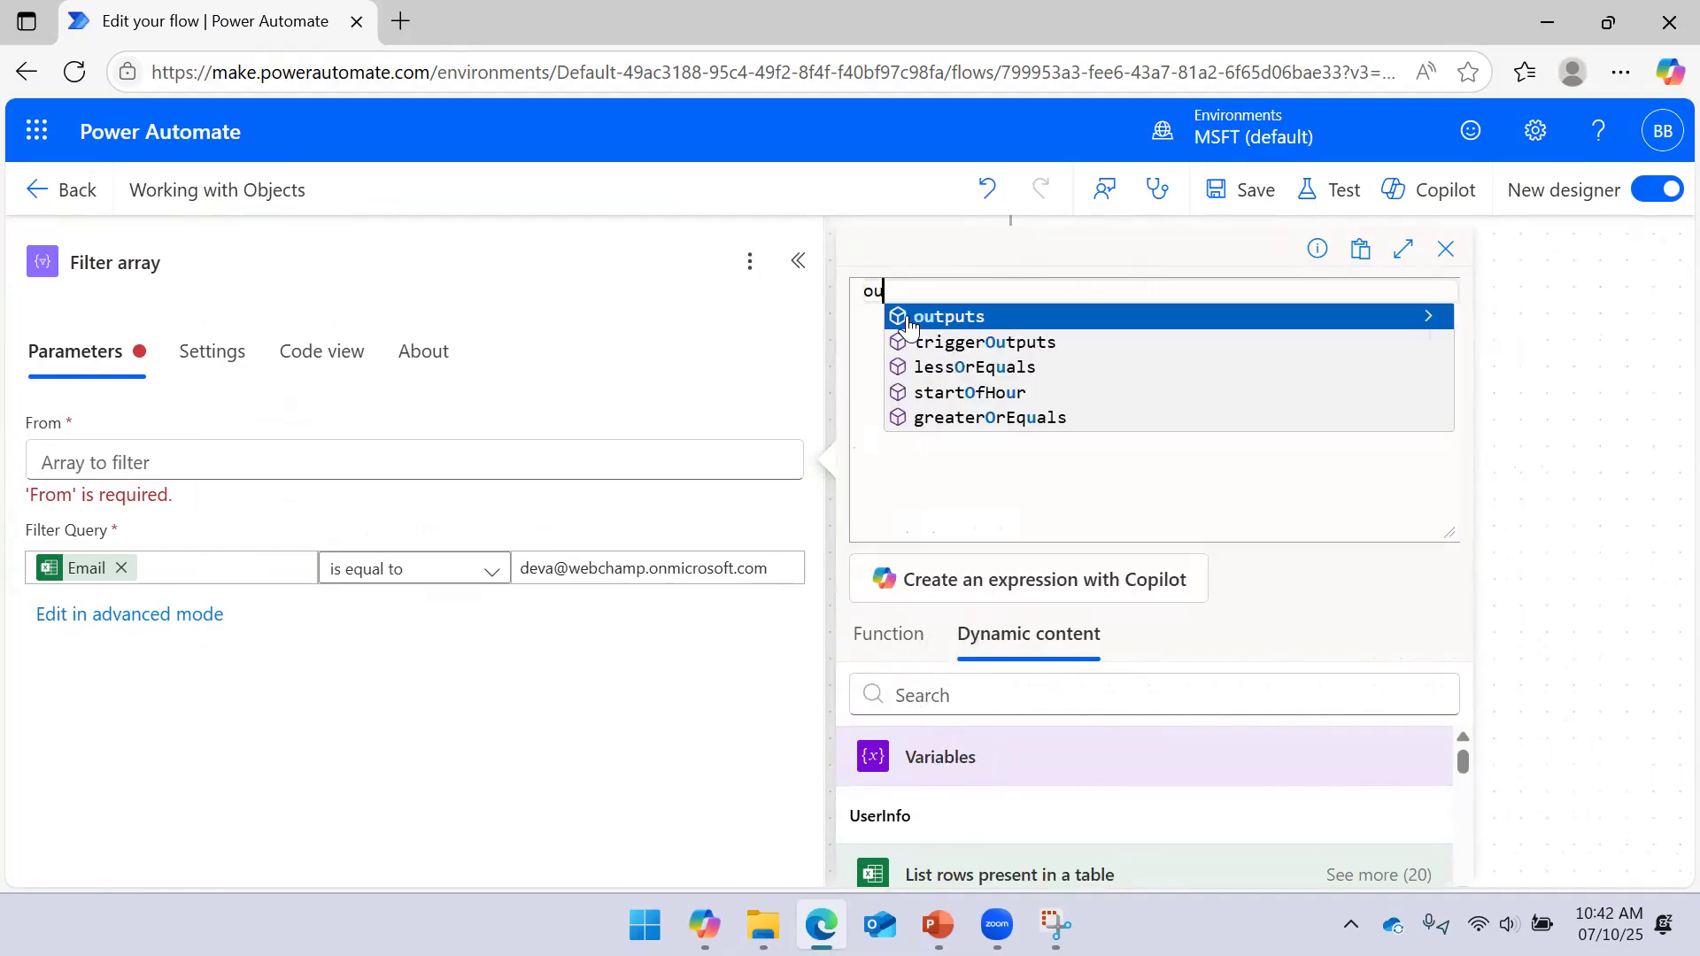
pyautogui.click(909, 318)
pyautogui.write('(')
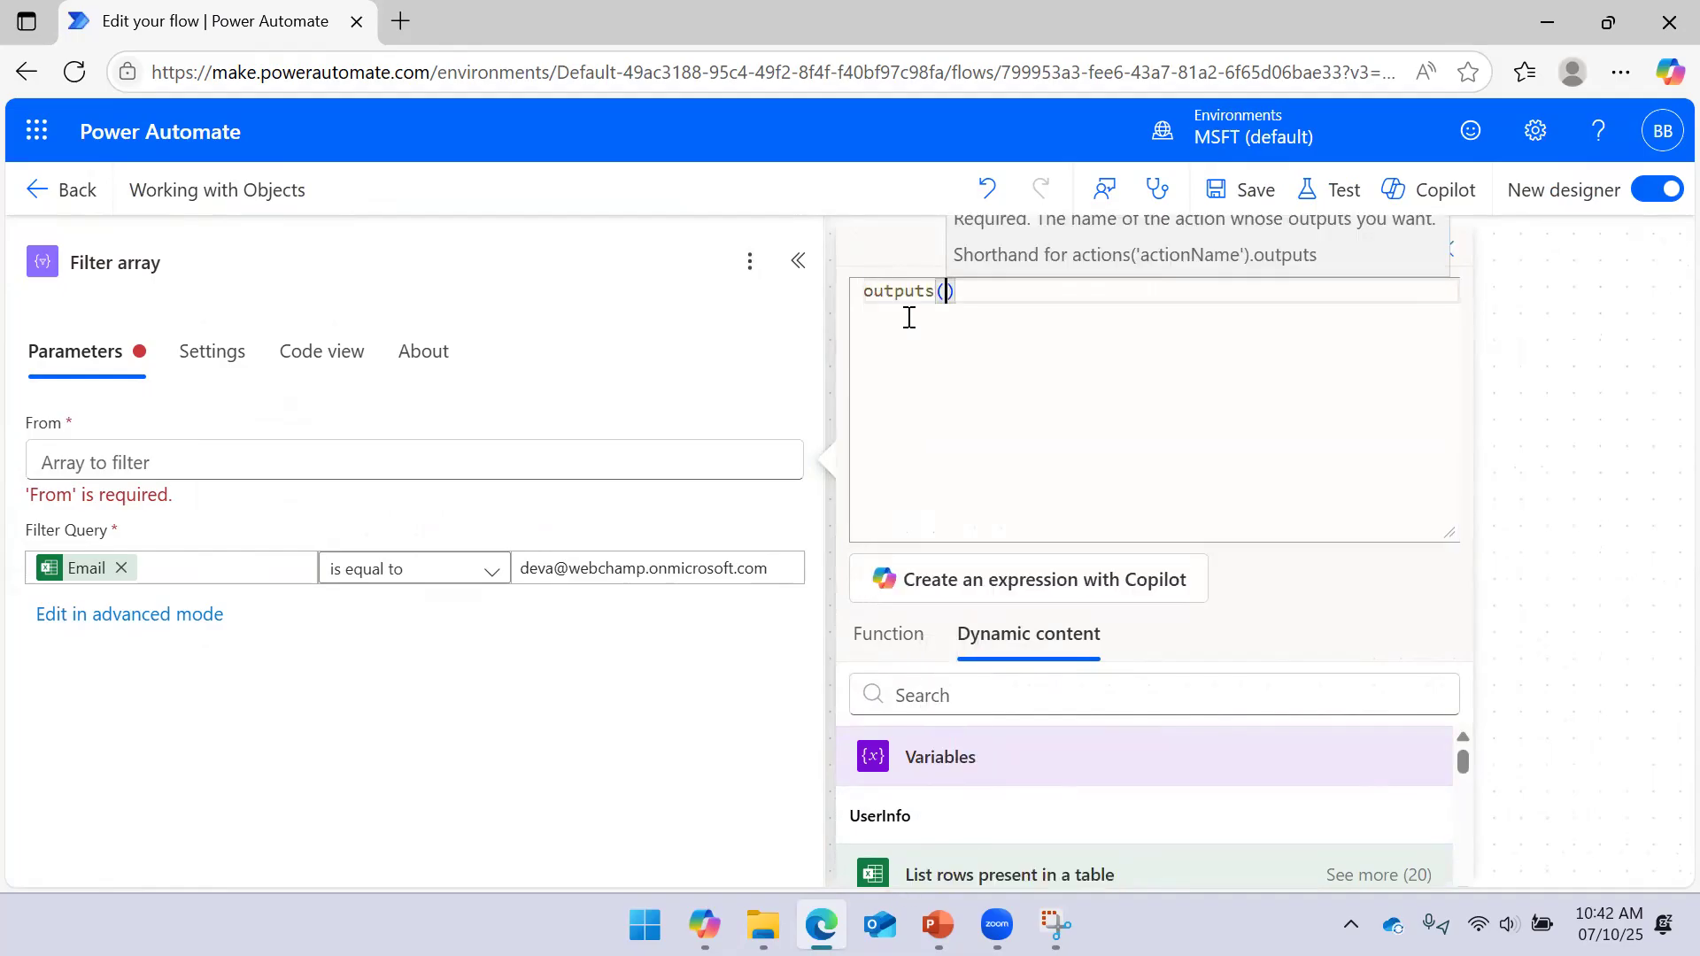
pyautogui.write("'")
pyautogui.hotkey('ctrl', 'v')
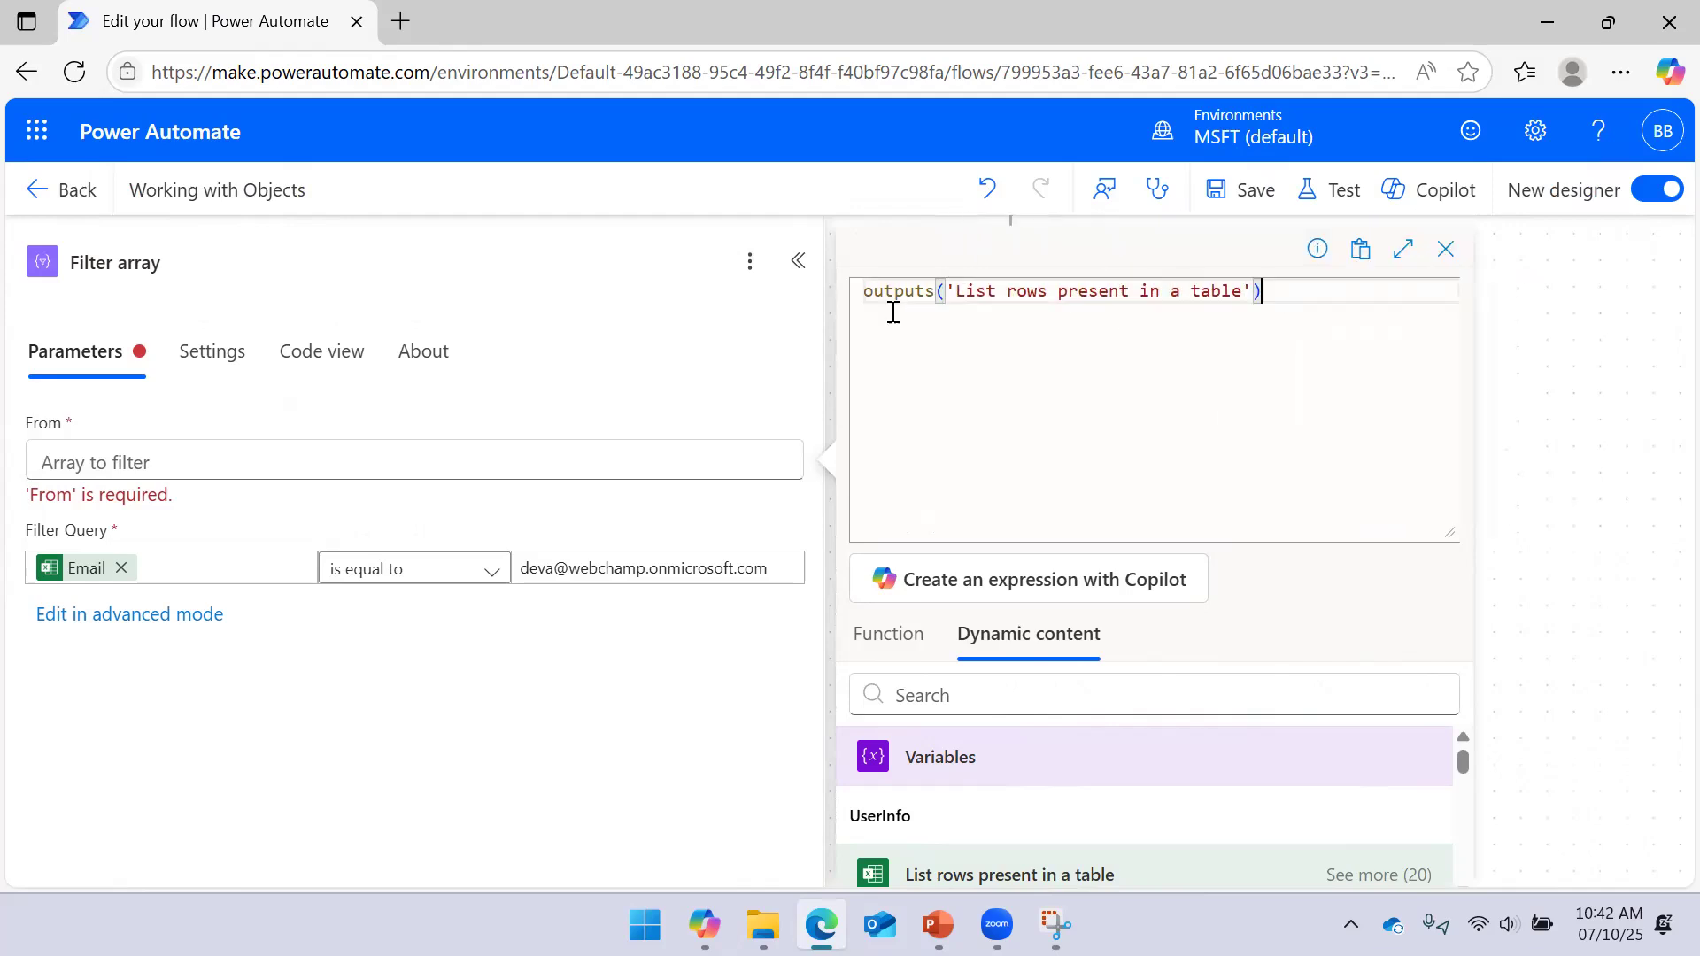
pyautogui.moveTo(874, 310); pyautogui.dragTo(858, 290)
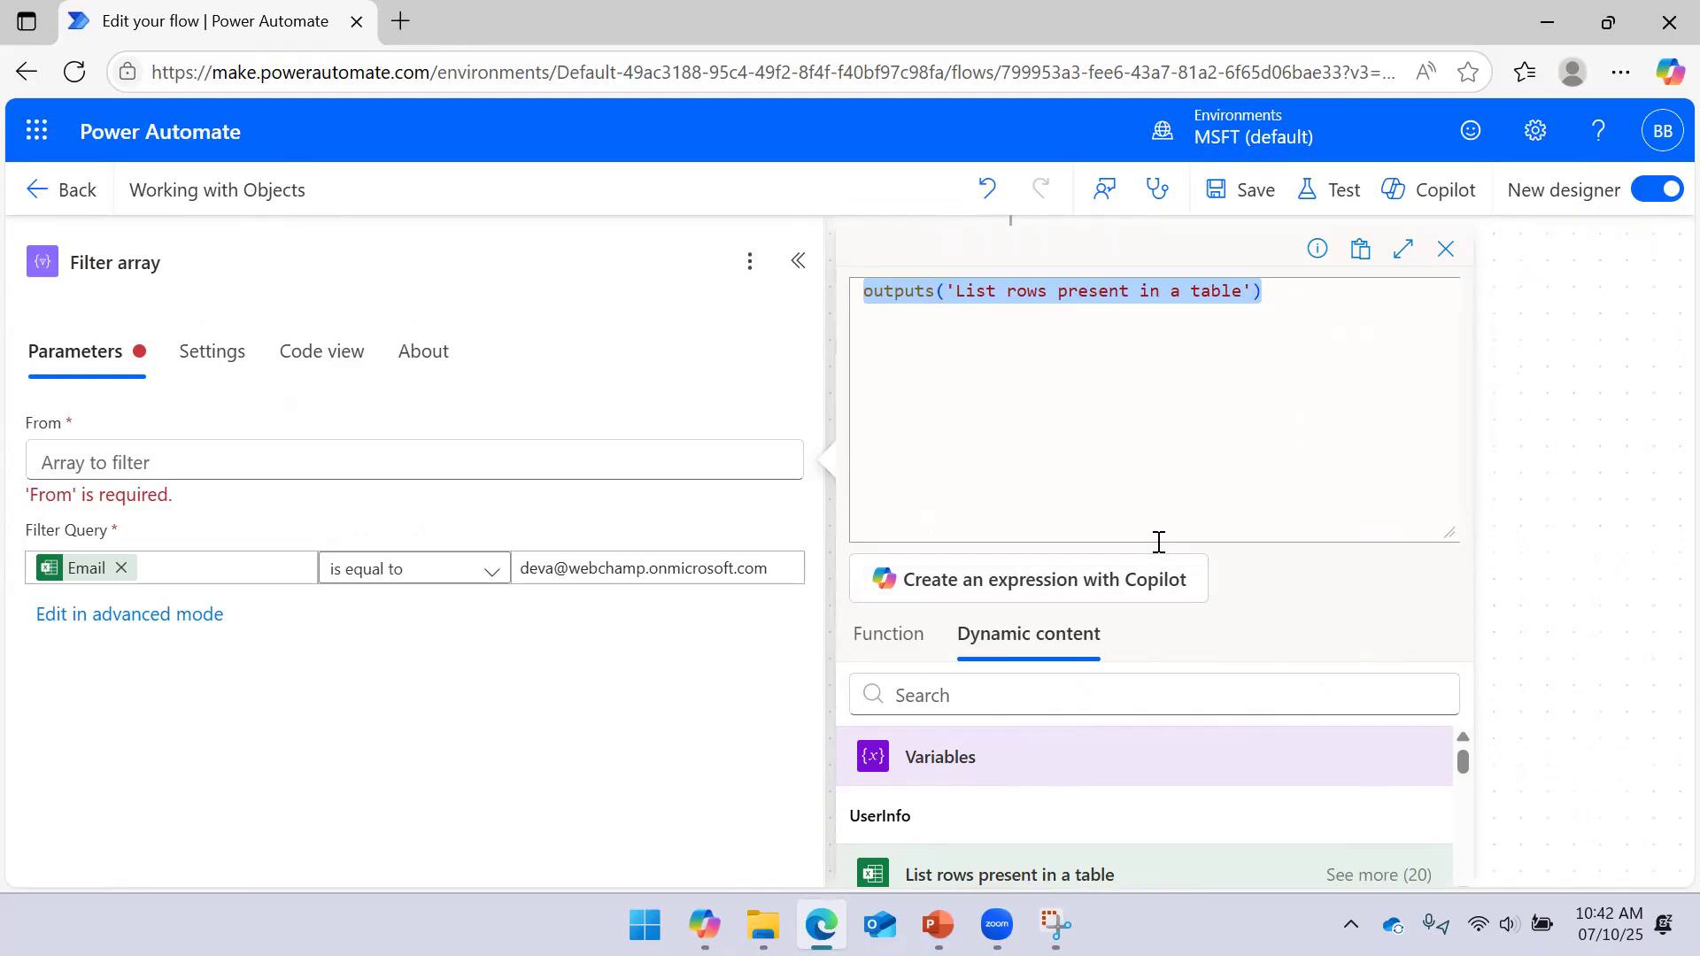
pyautogui.moveTo(1448, 532); pyautogui.dragTo(1451, 432)
pyautogui.click(951, 853)
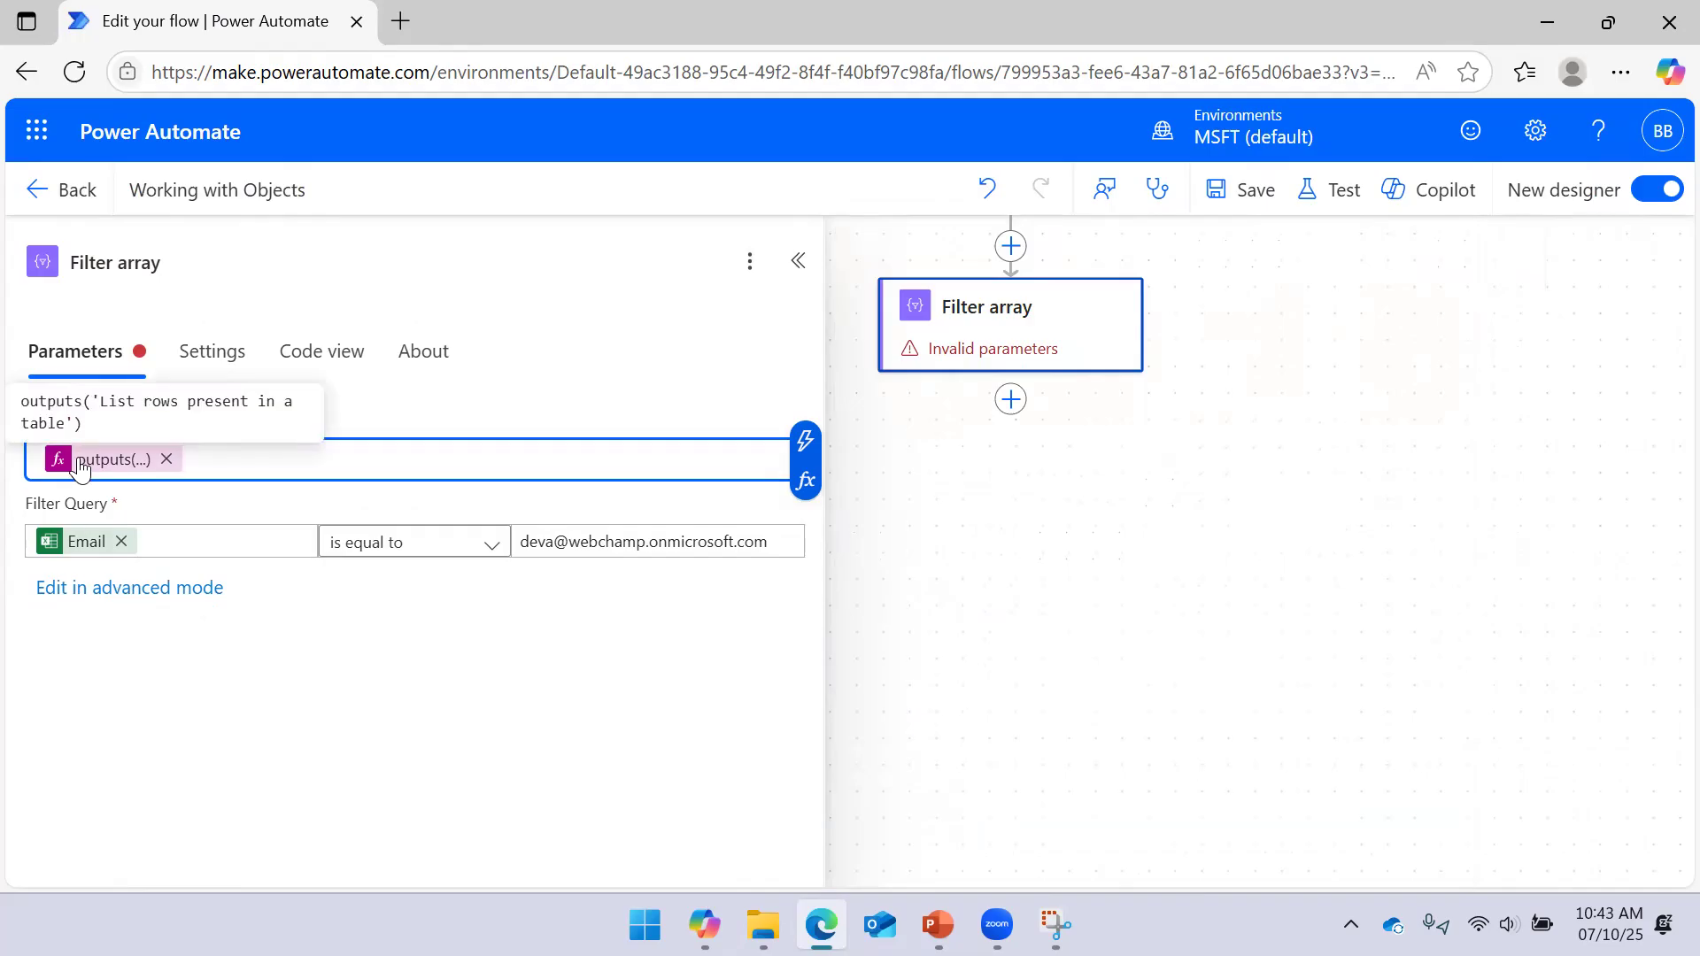
# Save, then rewrite the expression's action name as List_rows_present_in_a_table with underscores
pyautogui.click(1209, 200)
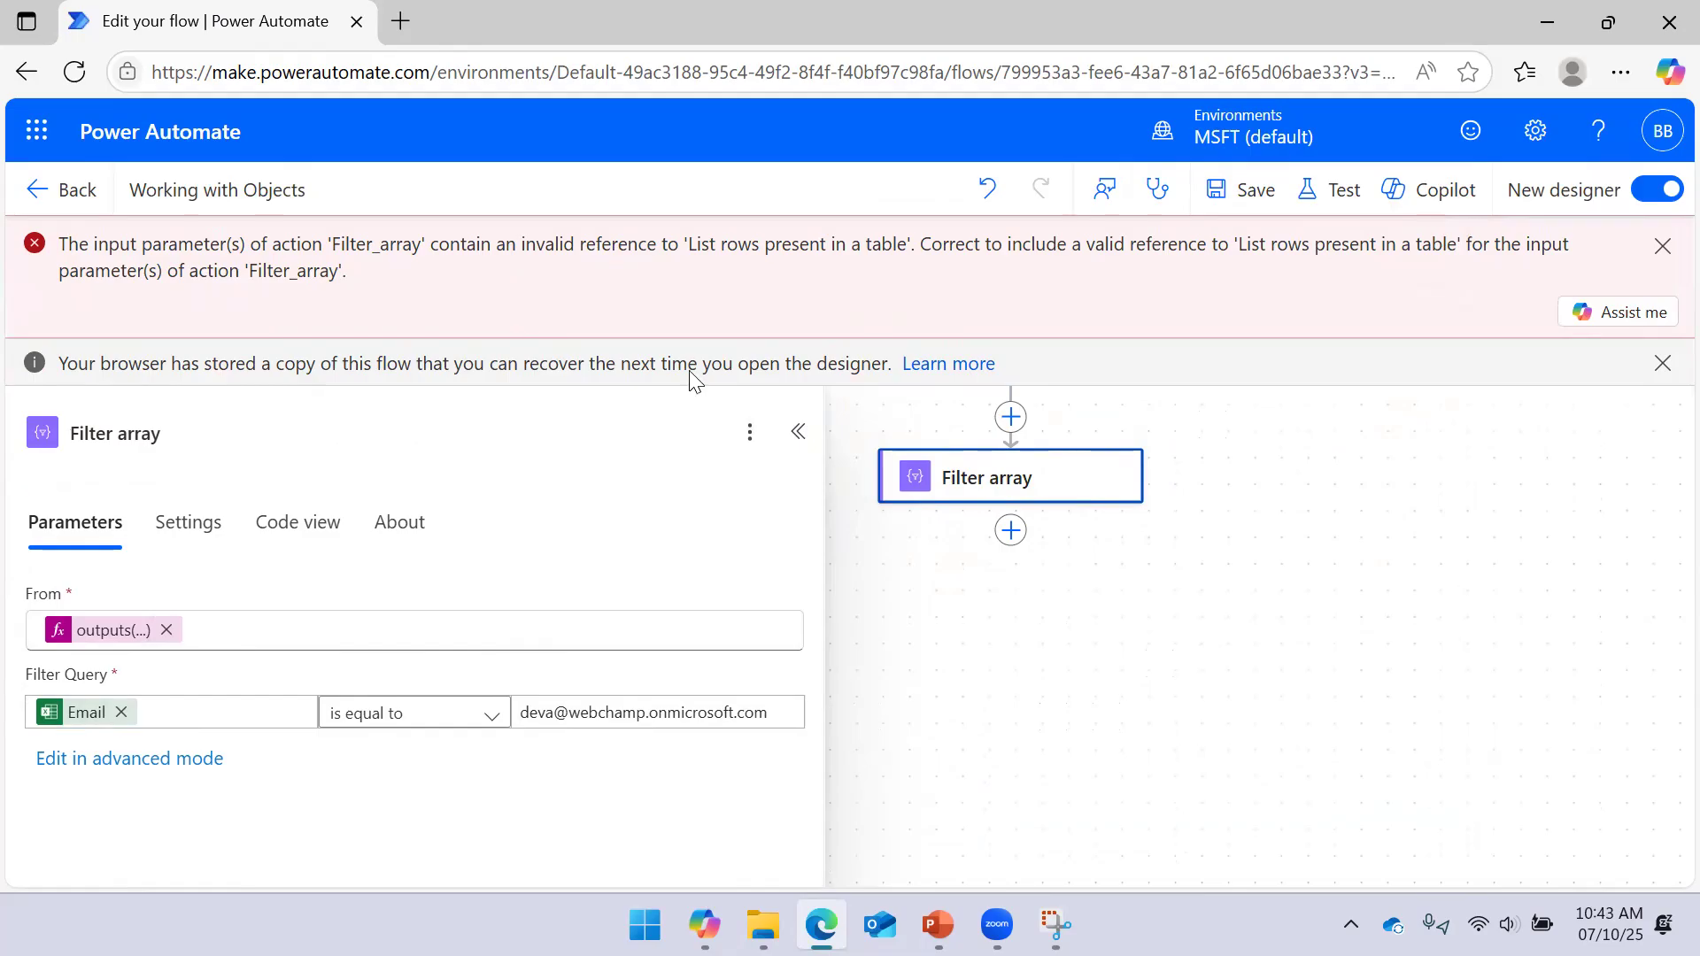
pyautogui.click(110, 632)
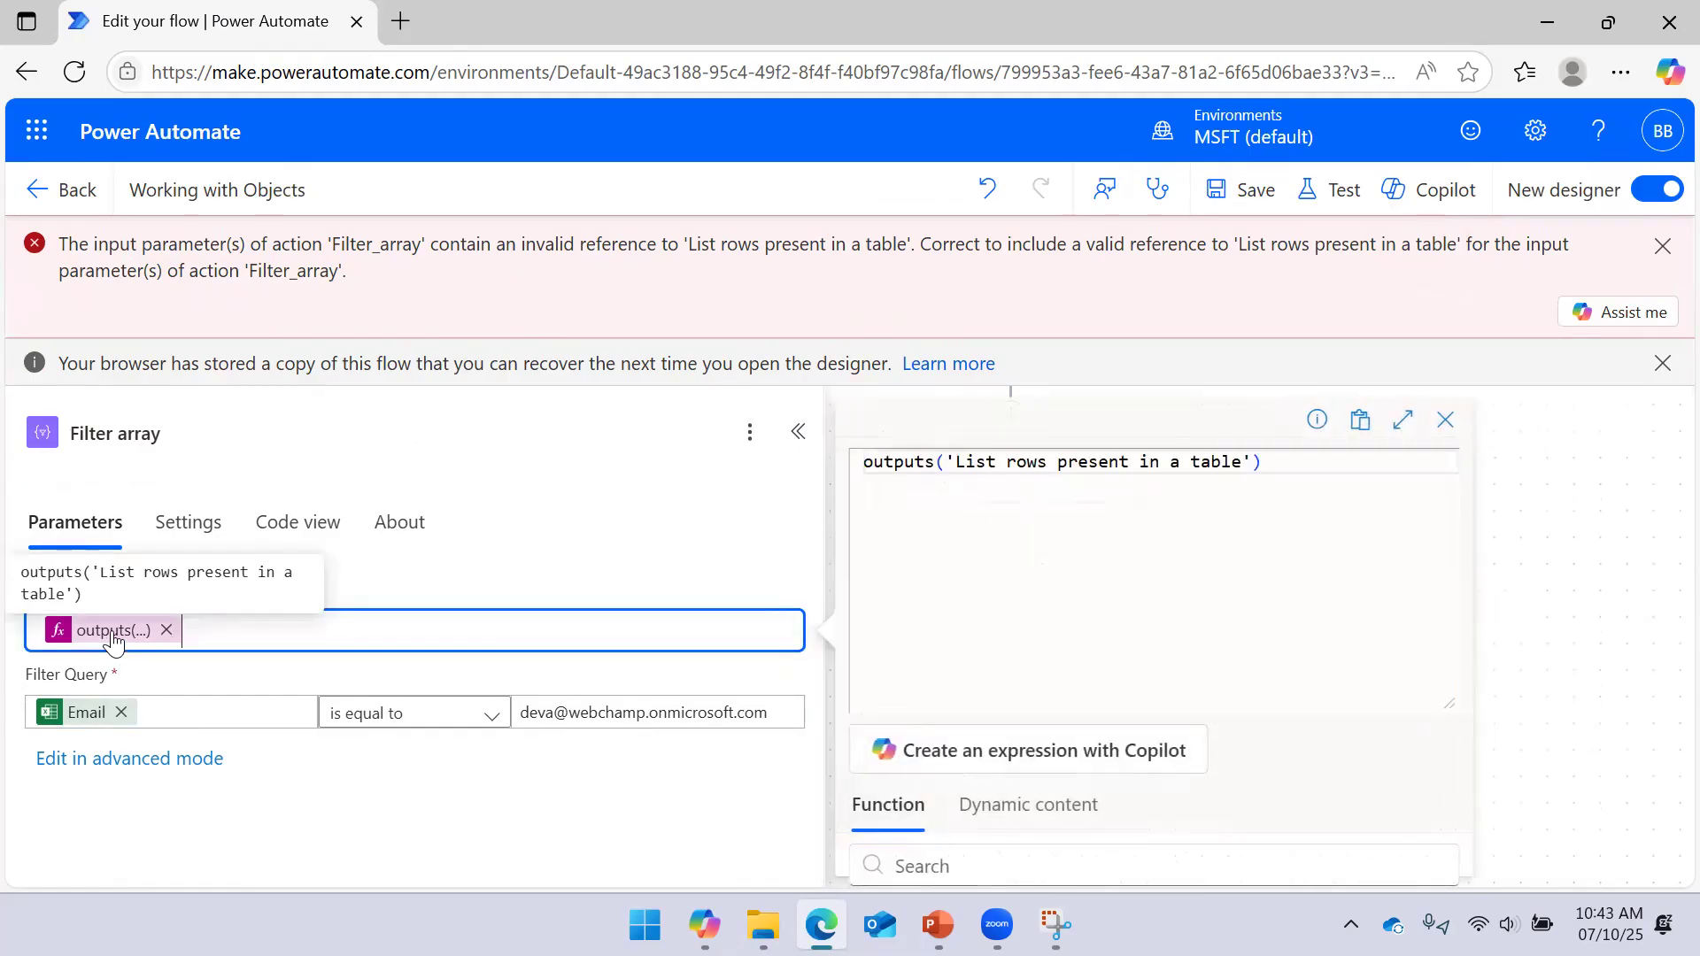
pyautogui.click(1006, 464)
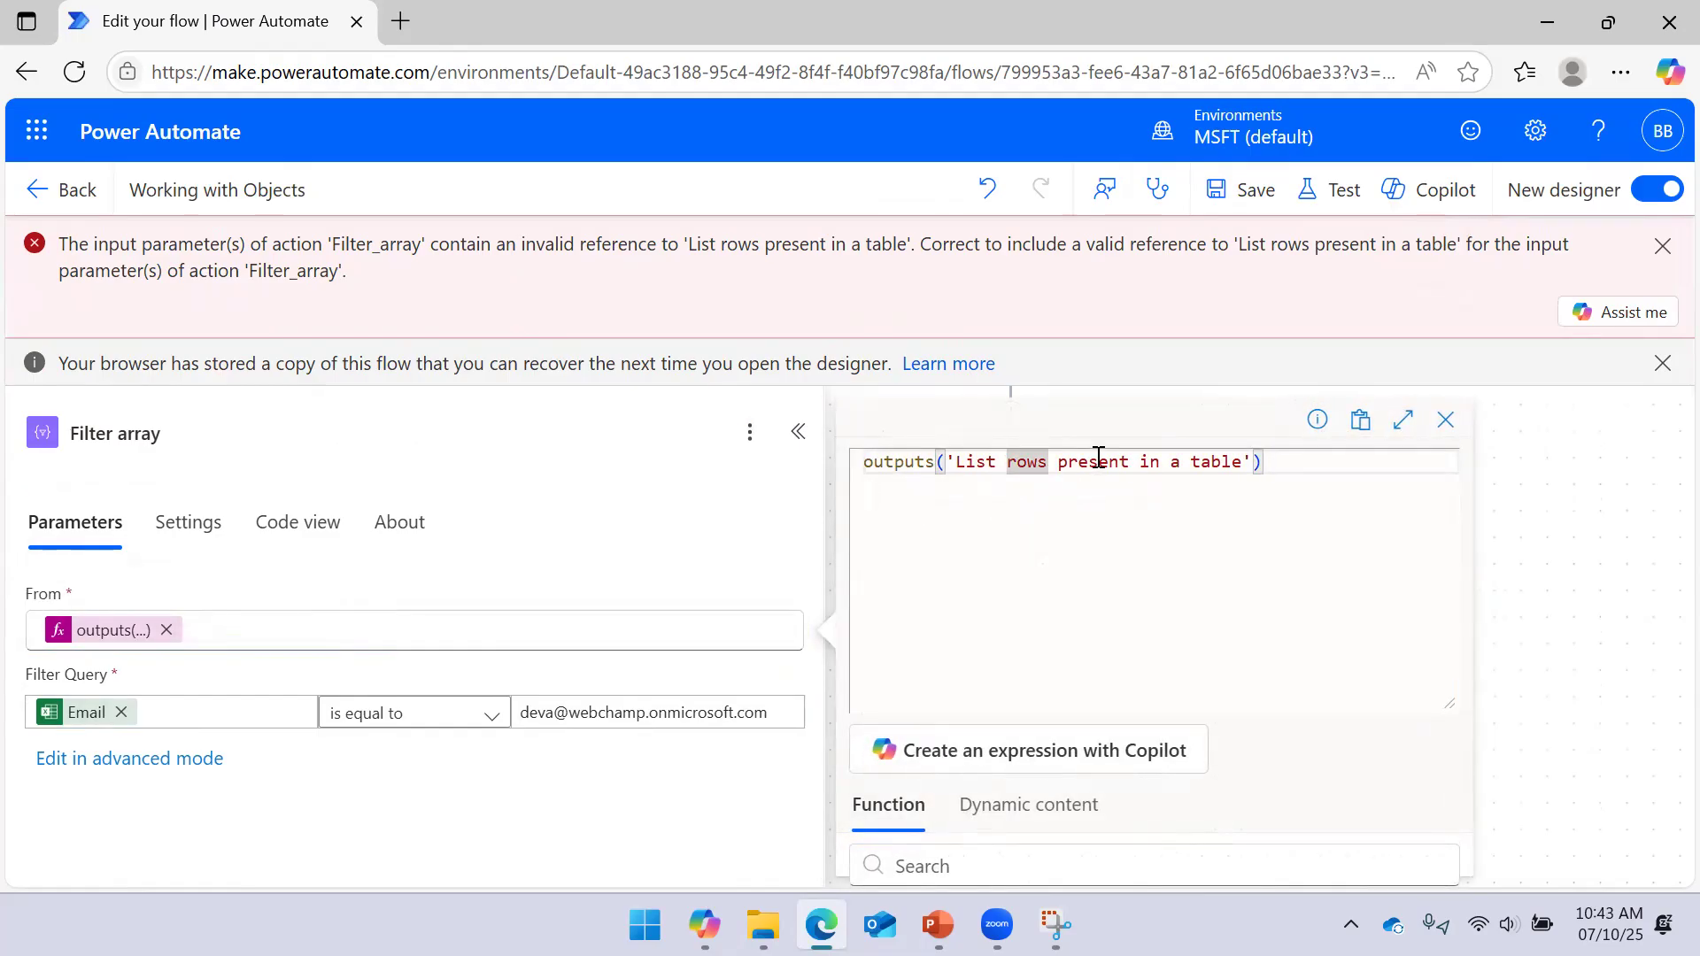
pyautogui.press('BackSpace')
pyautogui.write('_')
pyautogui.press('Delete')
pyautogui.write('_')
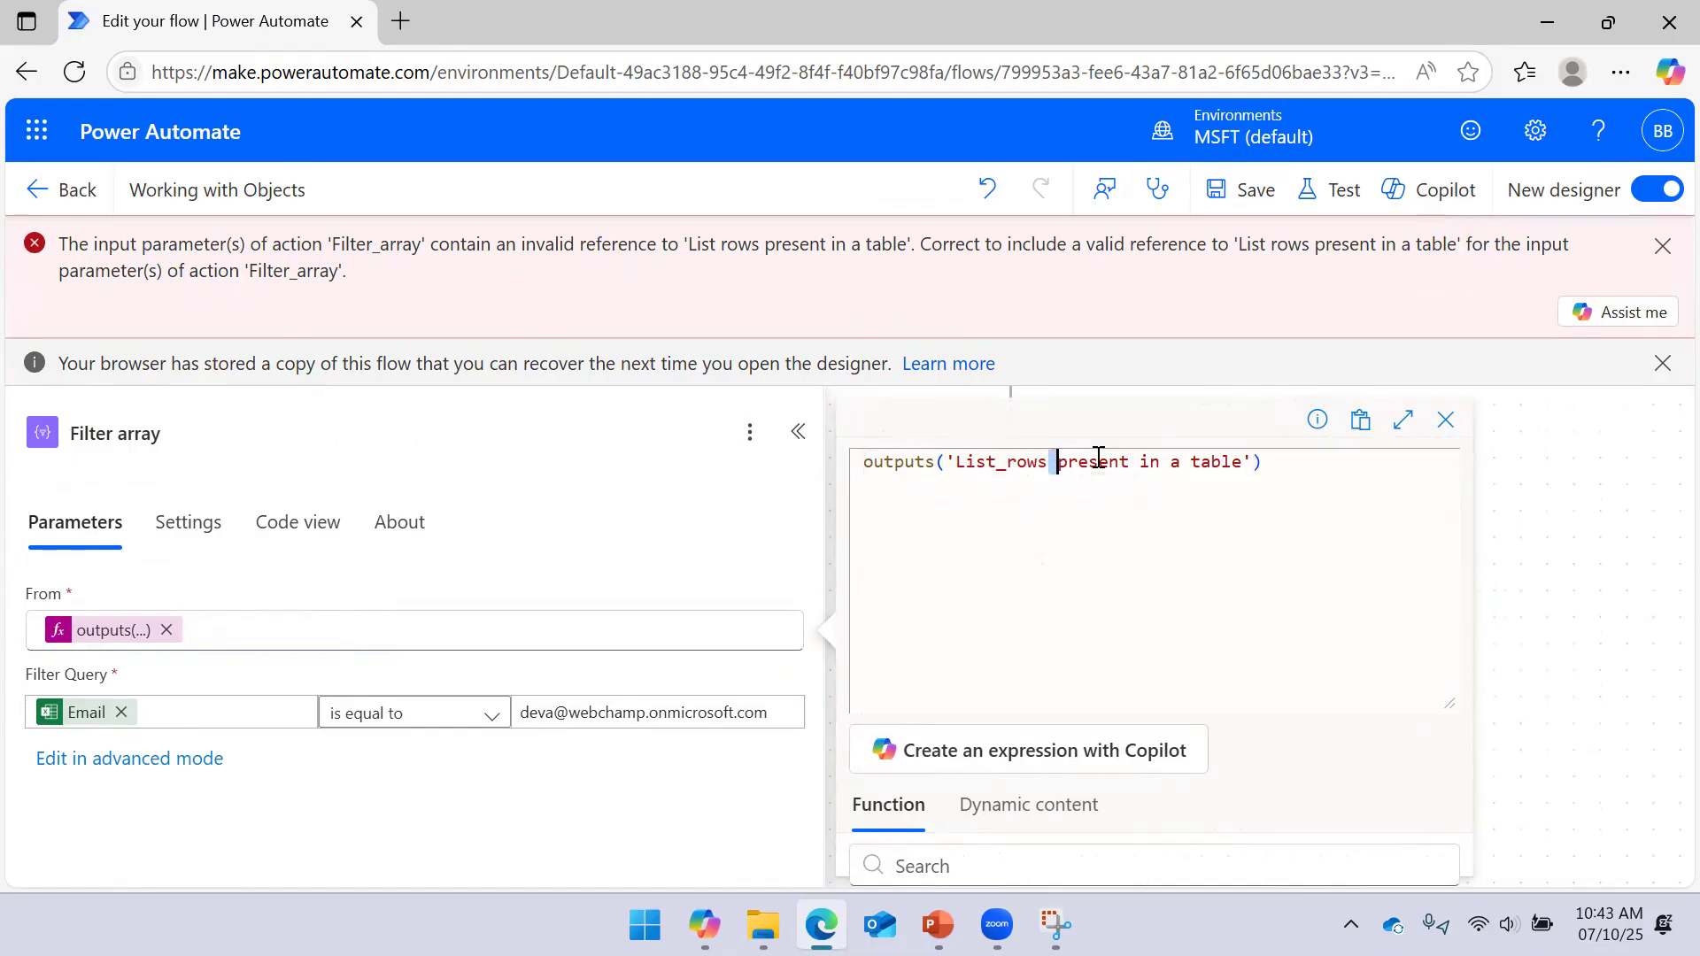
pyautogui.press('Delete')
pyautogui.write('_')
pyautogui.press('Delete')
pyautogui.write('_')
pyautogui.press('Right')
pyautogui.press('Delete')
pyautogui.write('_')
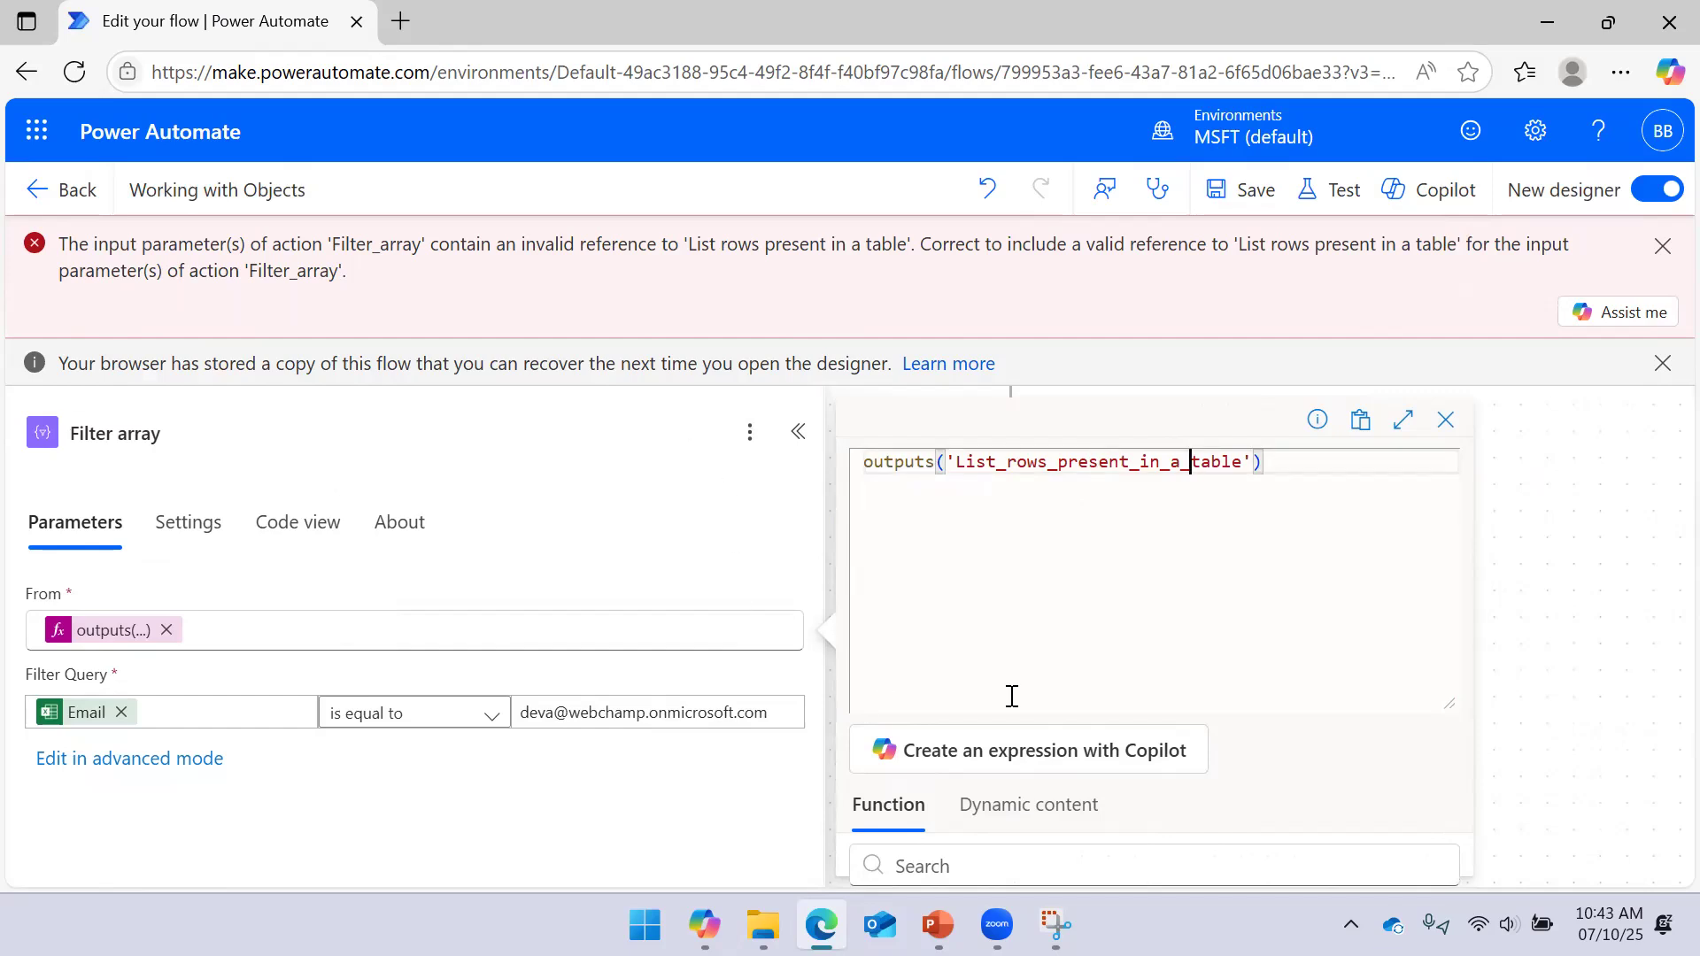
pyautogui.moveTo(1449, 702); pyautogui.dragTo(1448, 596)
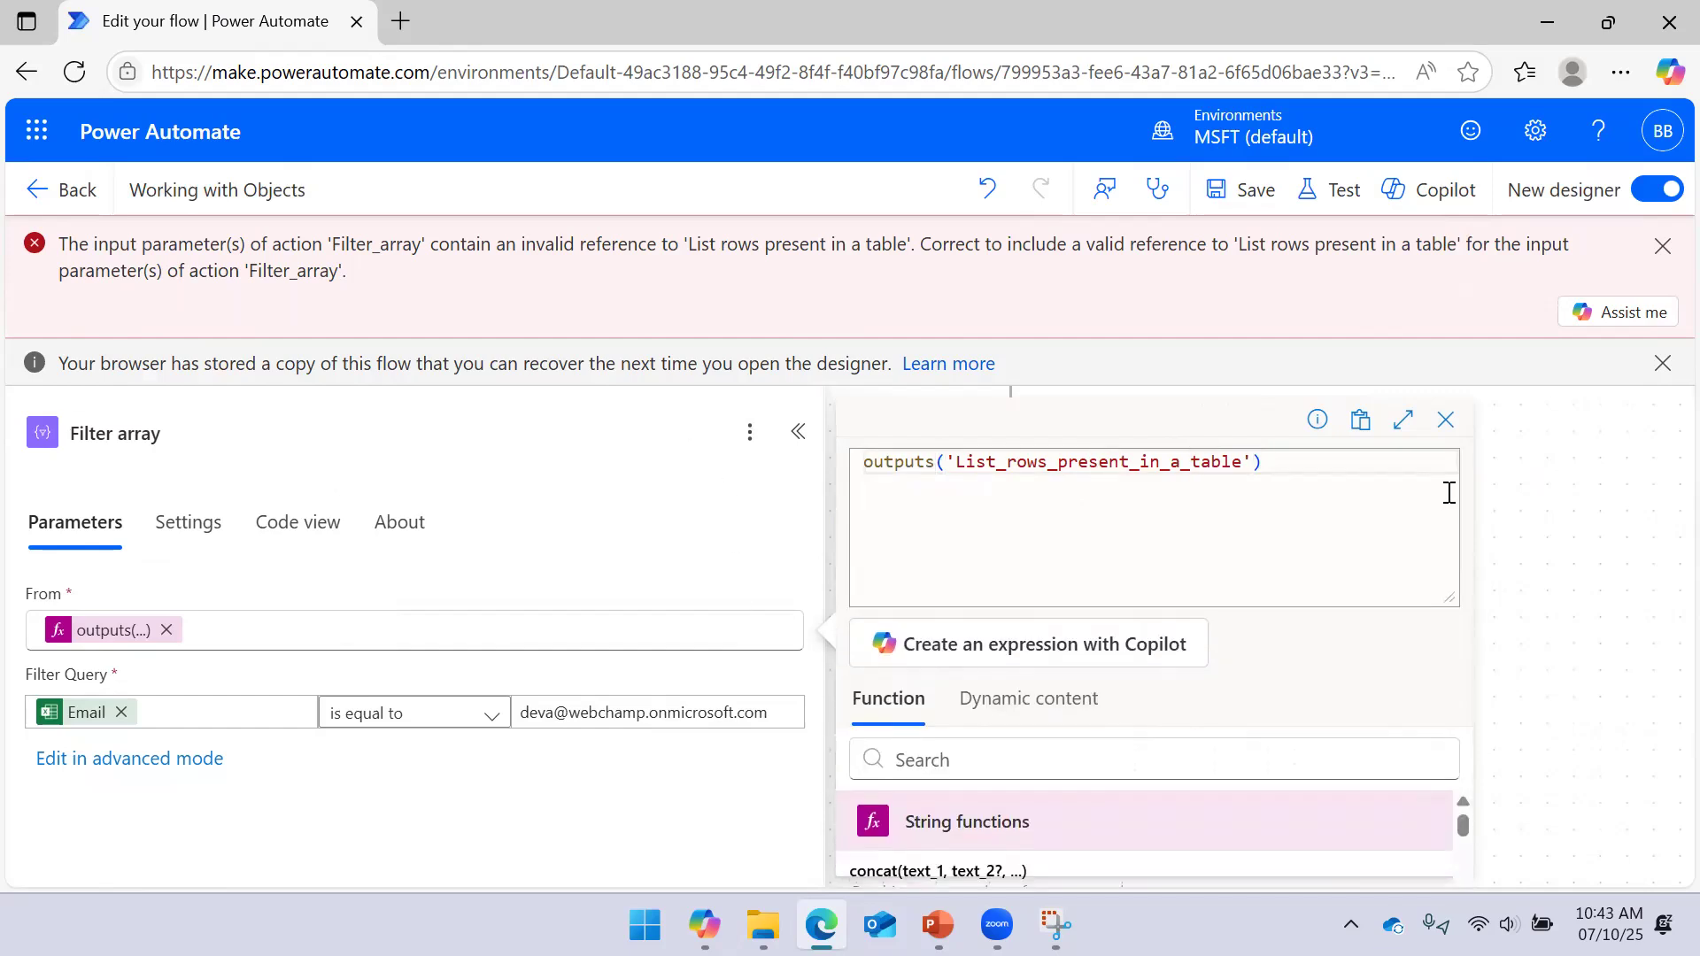
pyautogui.moveTo(1305, 459); pyautogui.dragTo(1211, 461)
pyautogui.moveTo(813, 488); pyautogui.dragTo(462, 528)
pyautogui.hotkey('ctrl', 'c')
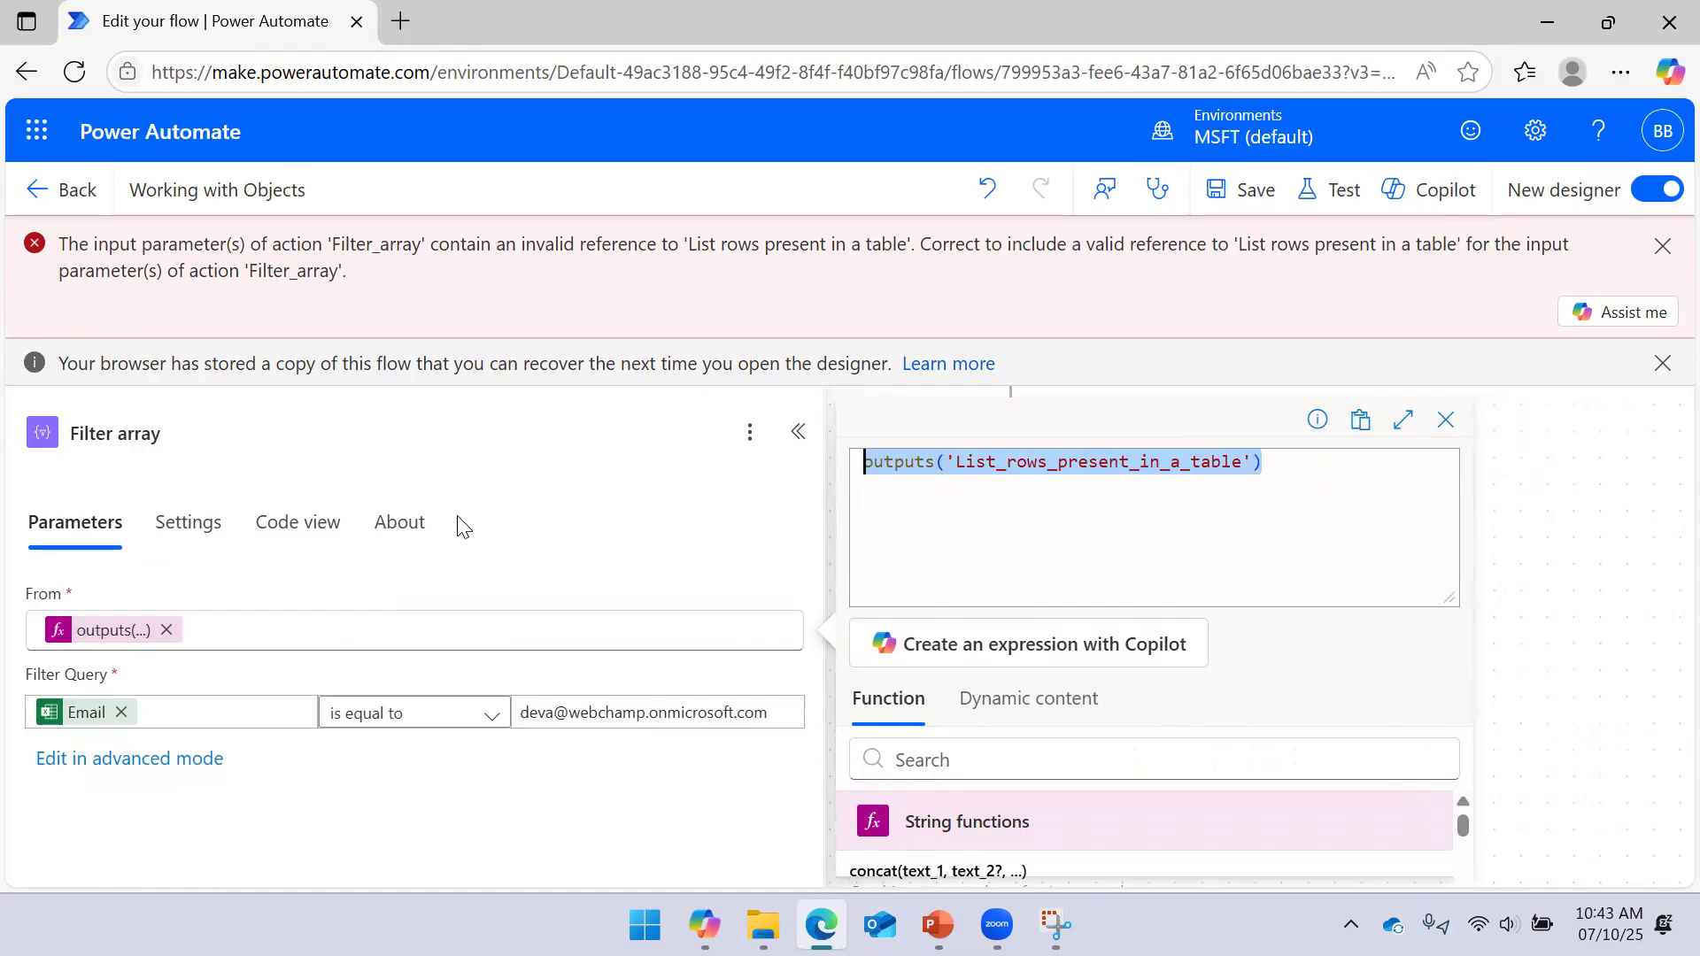
# Dismiss the error notices, apply outputs('List_rows_present_in_a_table') to From, and save
pyautogui.click(1661, 248)
pyautogui.click(1662, 243)
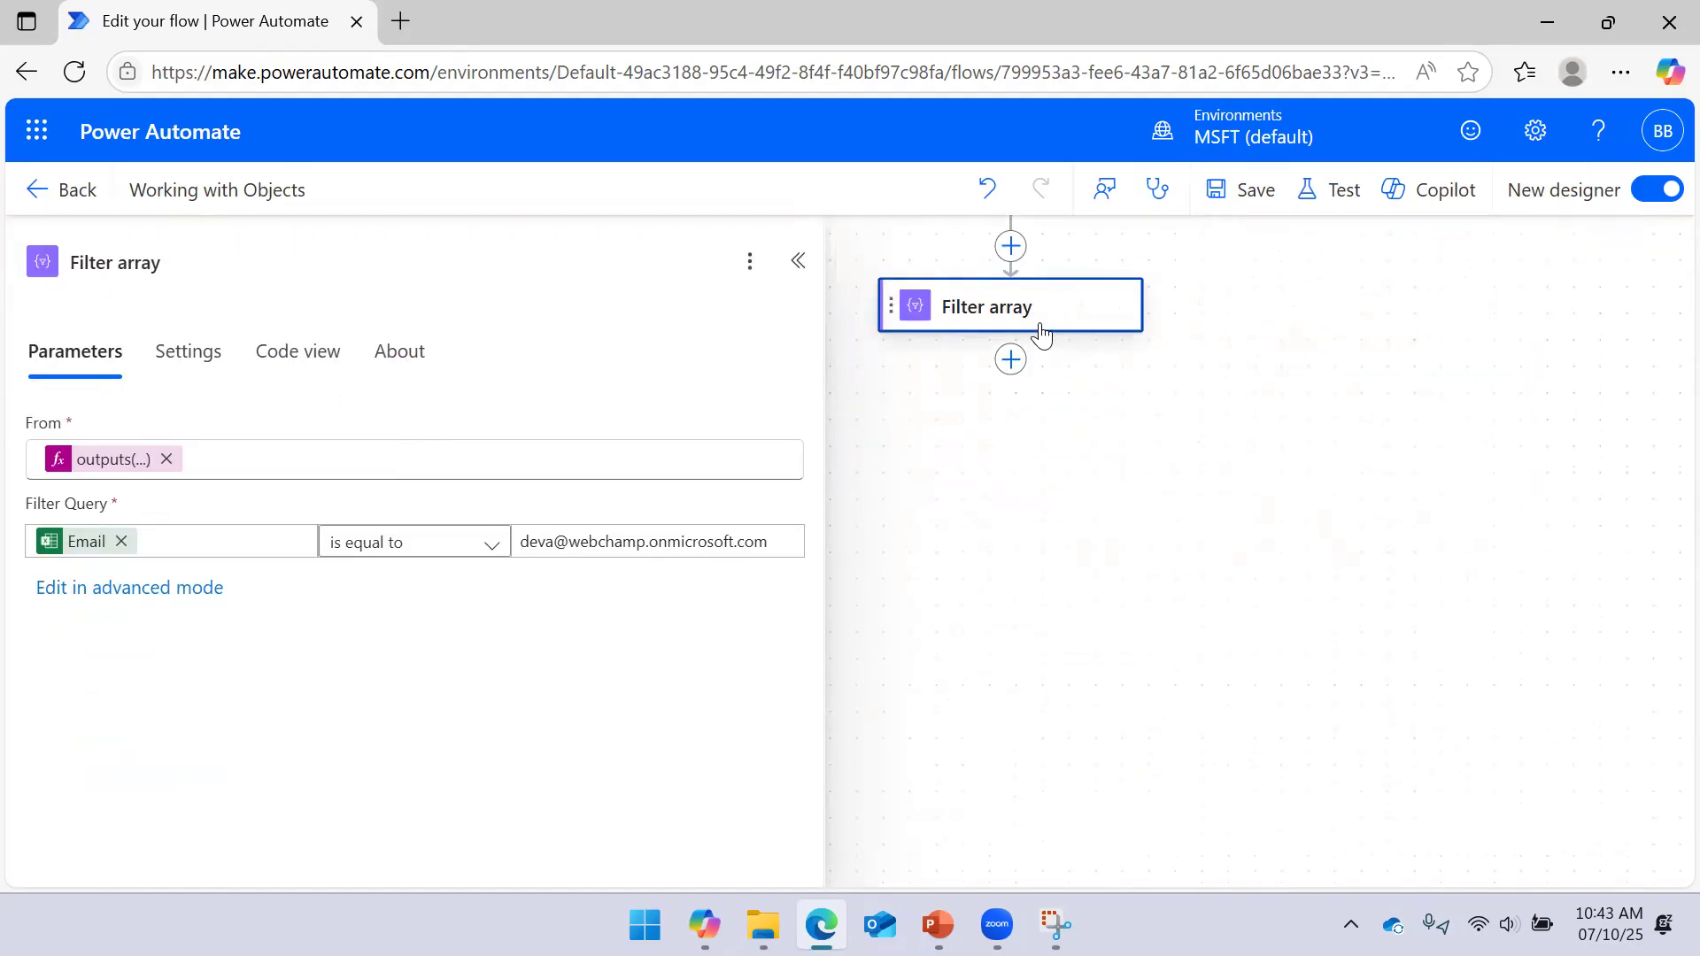
pyautogui.click(102, 460)
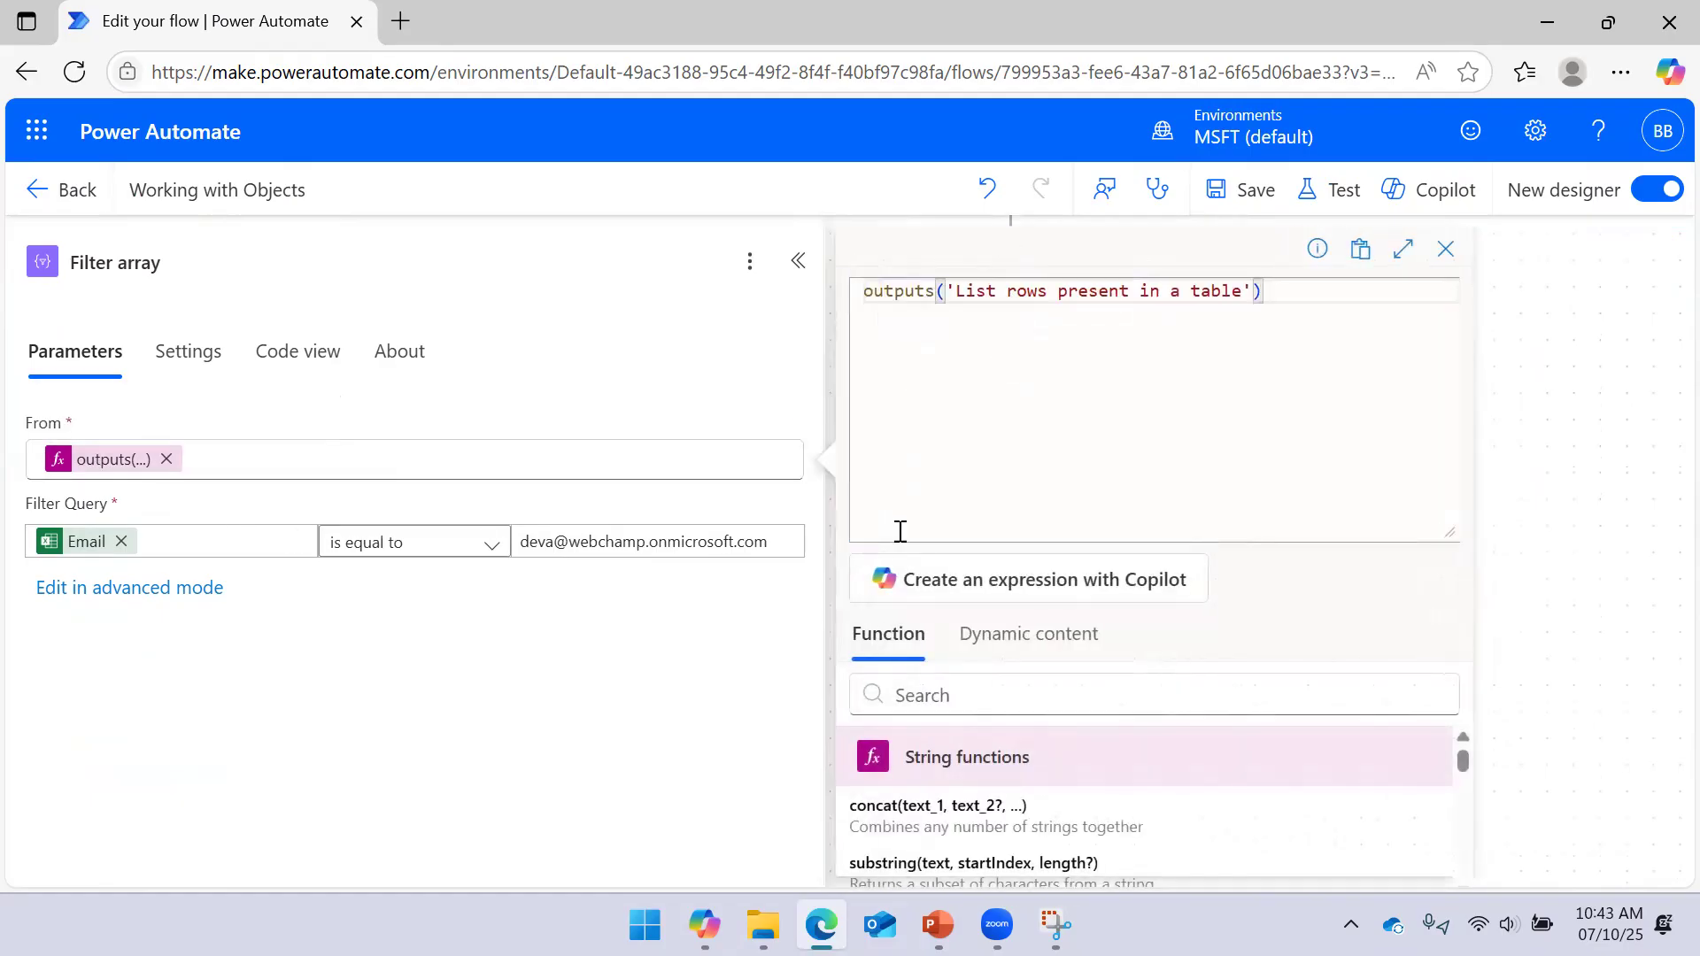
pyautogui.moveTo(1275, 292); pyautogui.dragTo(713, 311)
pyautogui.hotkey('ctrl', 'v')
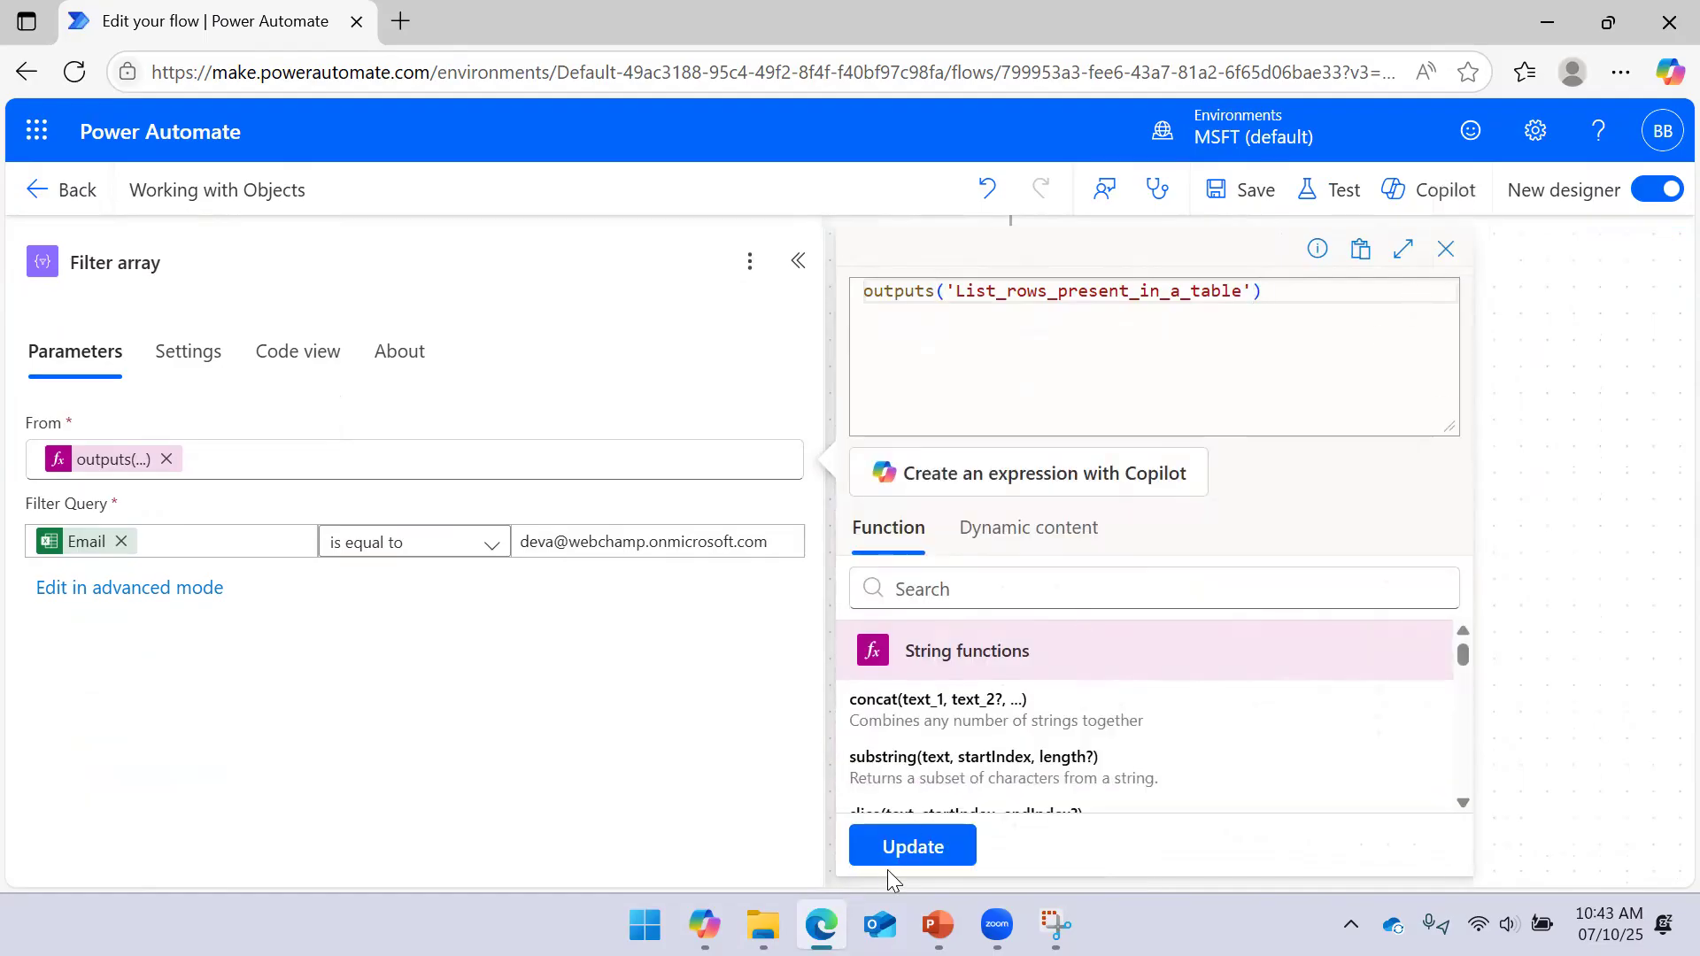
pyautogui.click(892, 848)
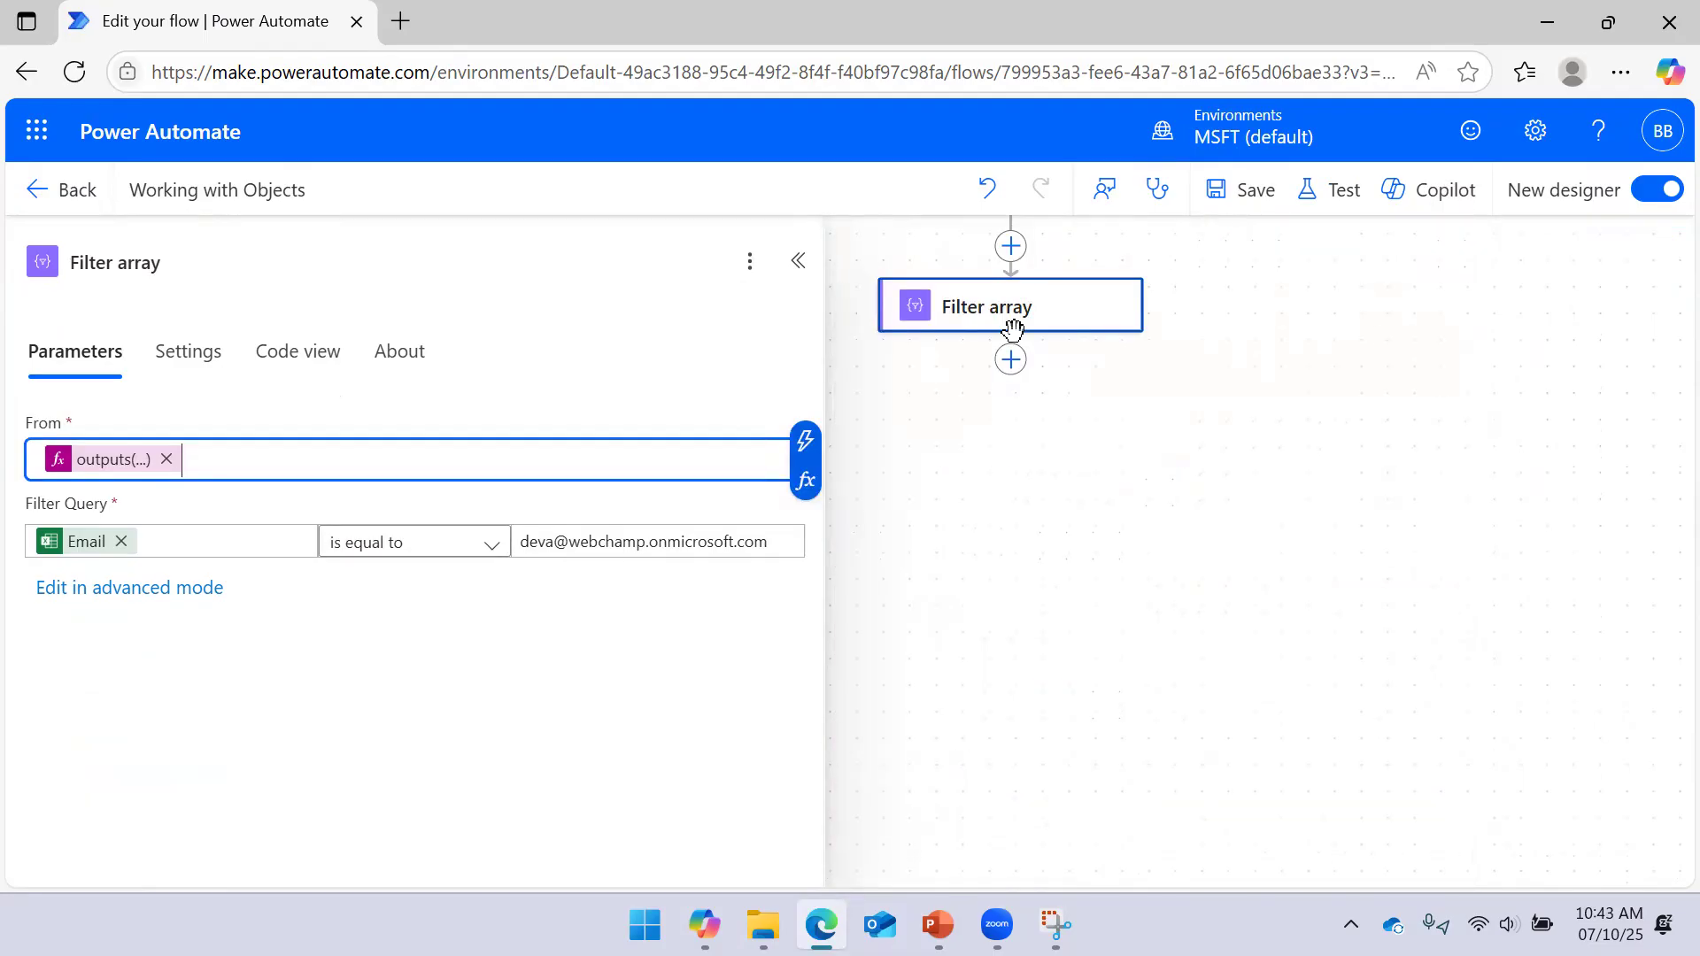
pyautogui.click(1249, 189)
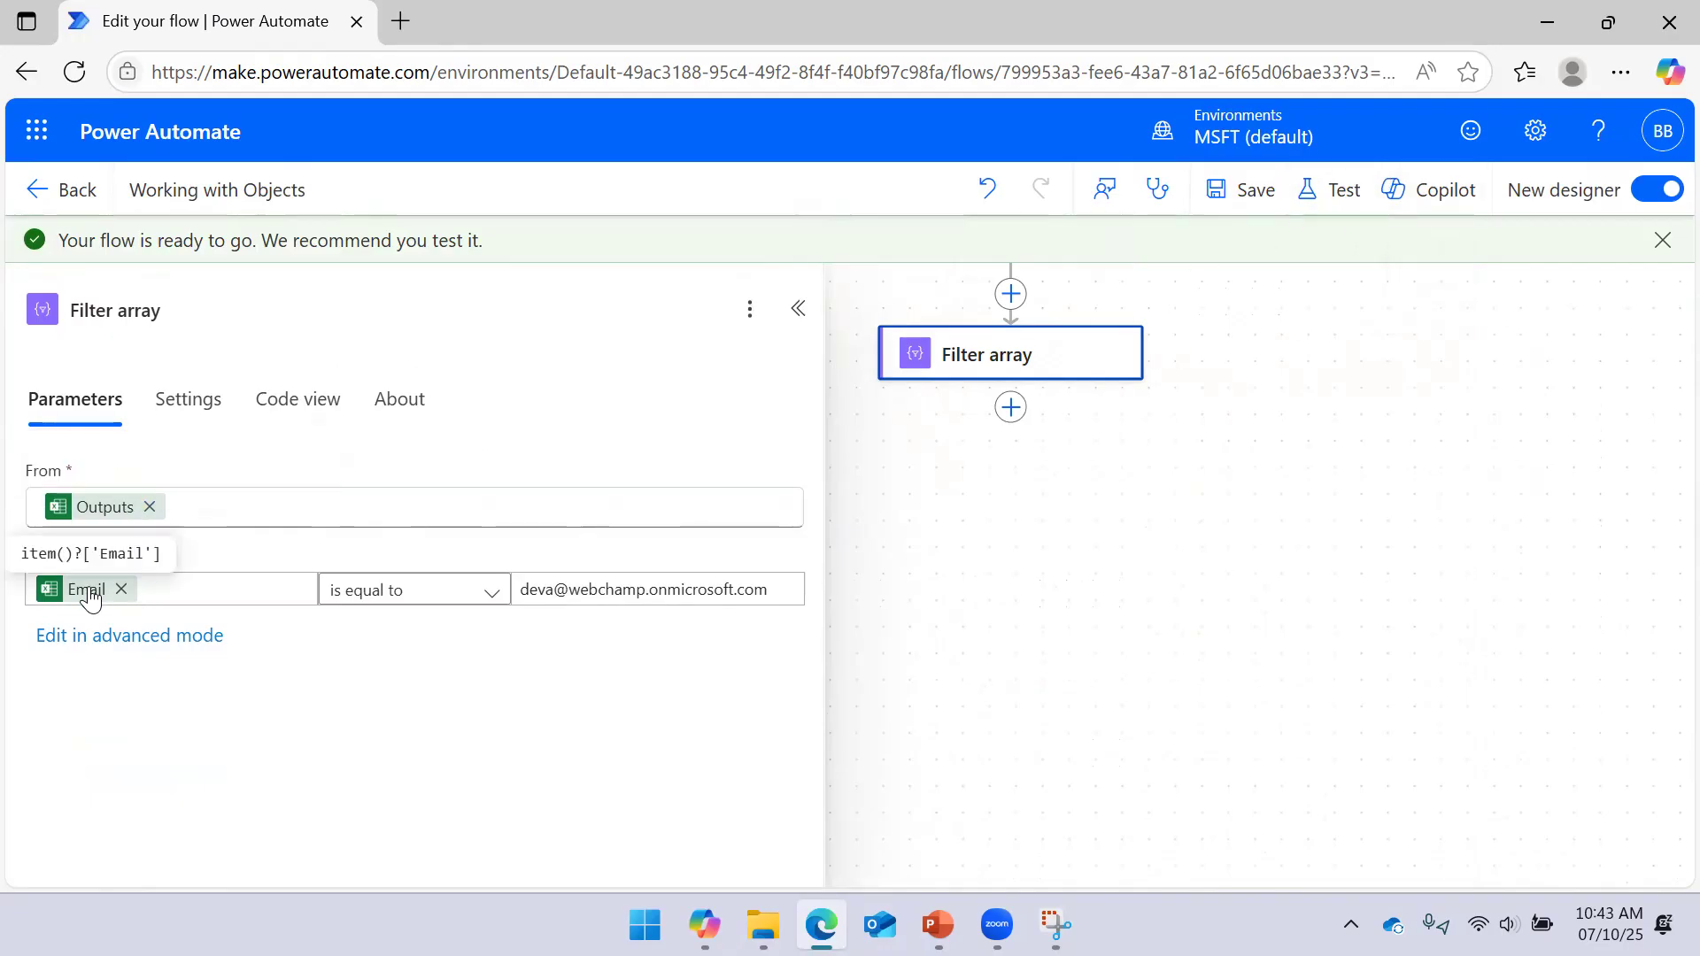
# Run a manual test of the Working with Objects flow
pyautogui.click(1344, 190)
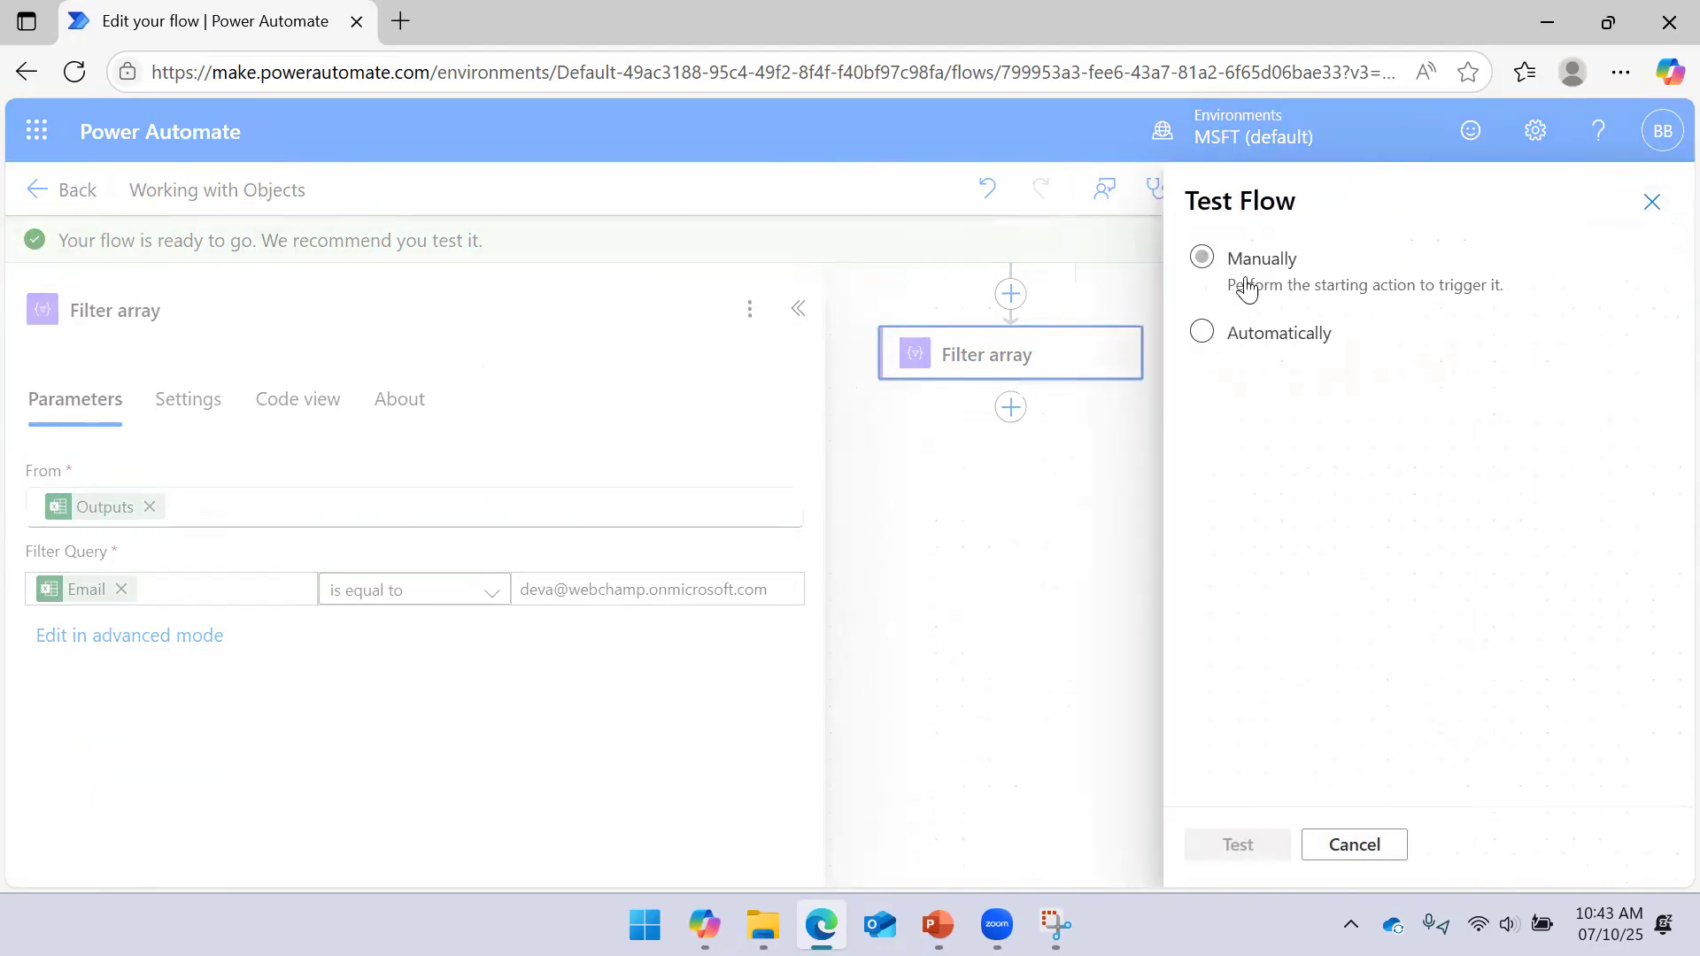
pyautogui.click(1242, 283)
pyautogui.click(1242, 841)
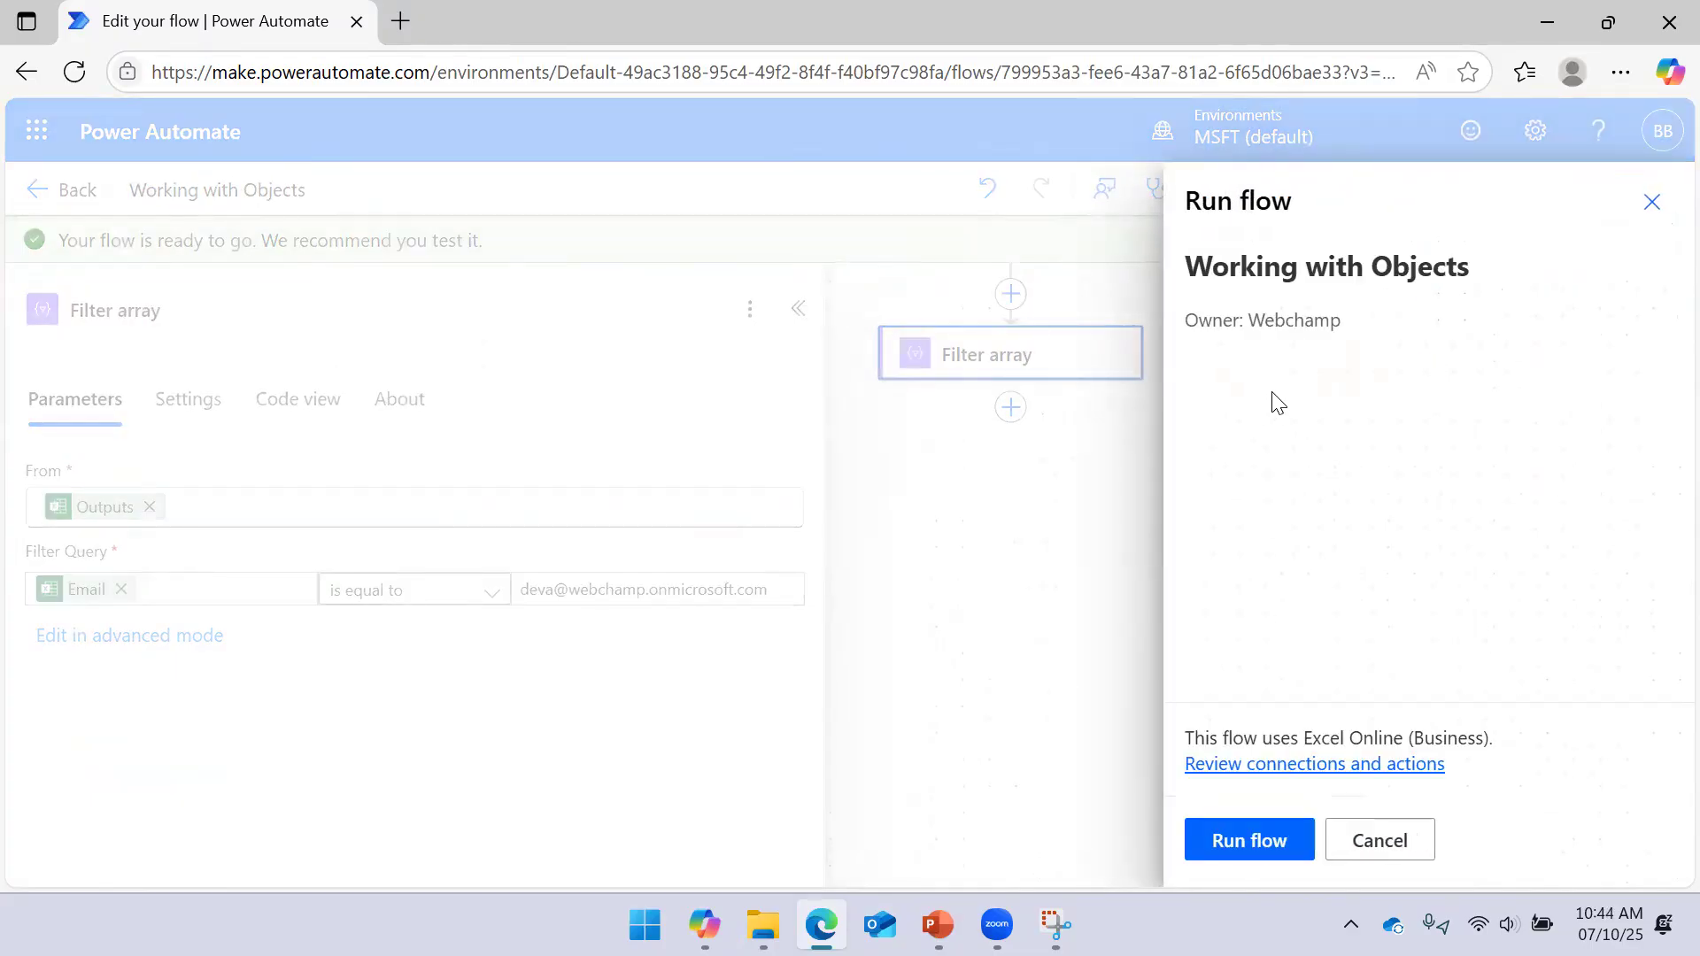
pyautogui.click(1231, 851)
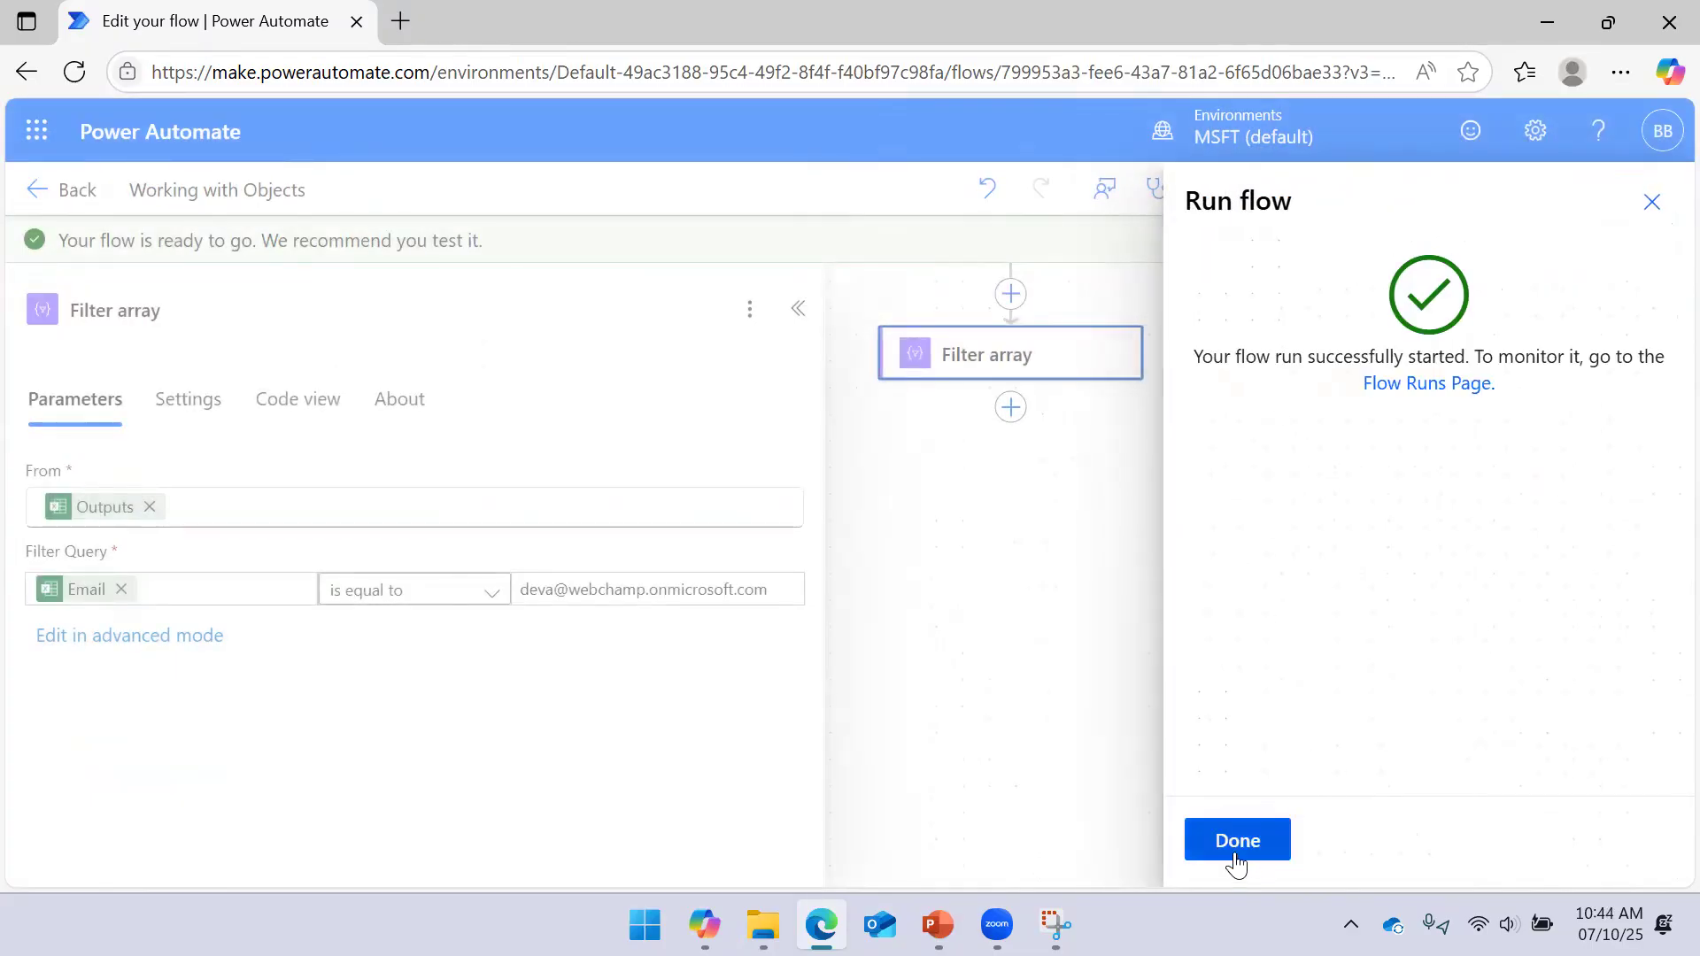
pyautogui.click(1233, 855)
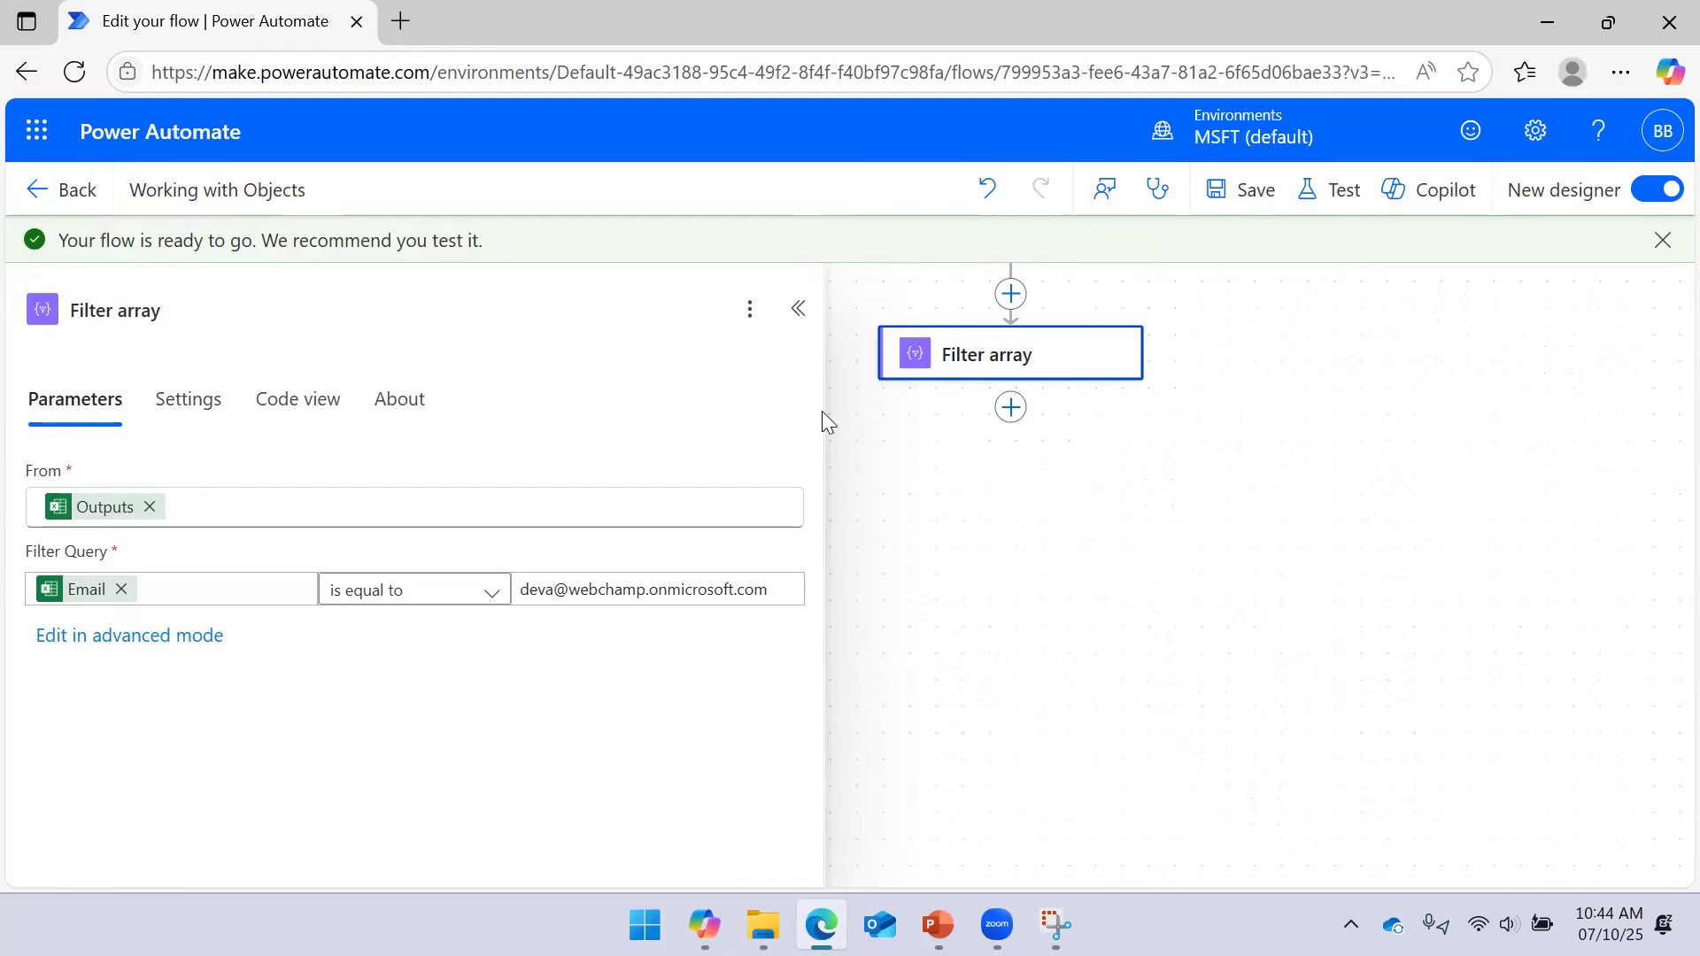
# Open the failed Filter array step and read its Object-not-array error
pyautogui.moveTo(816, 348); pyautogui.dragTo(680, 344)
pyautogui.click(821, 445)
pyautogui.click(1006, 359)
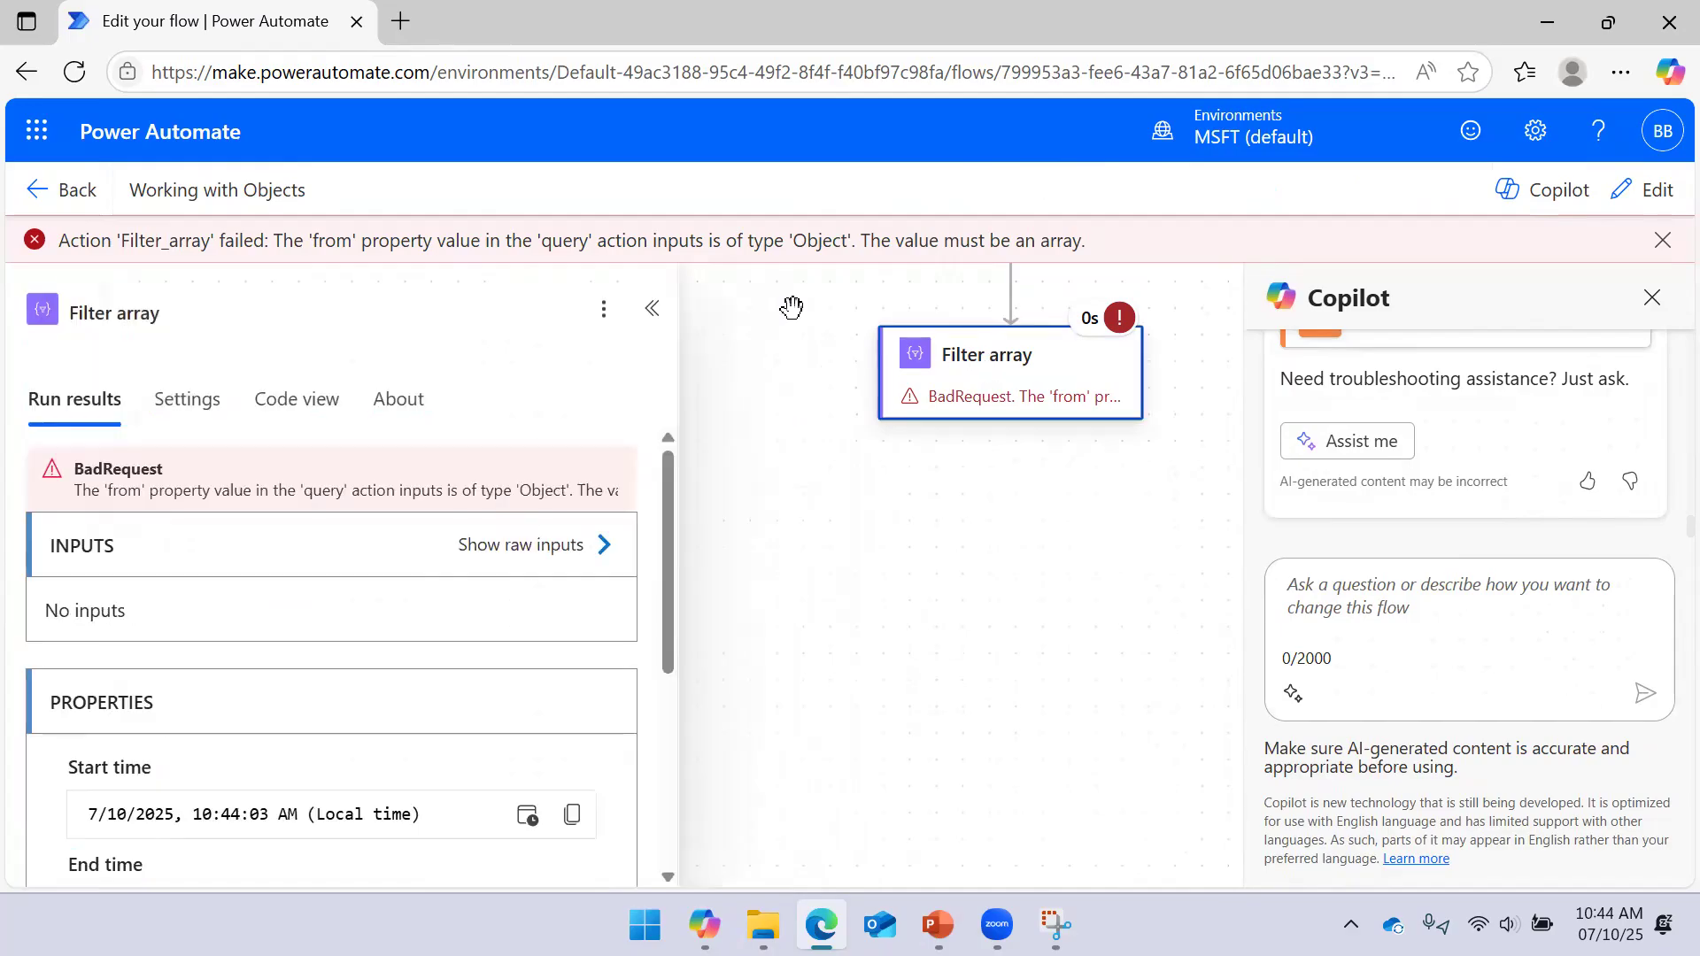
pyautogui.moveTo(122, 239); pyautogui.dragTo(864, 246)
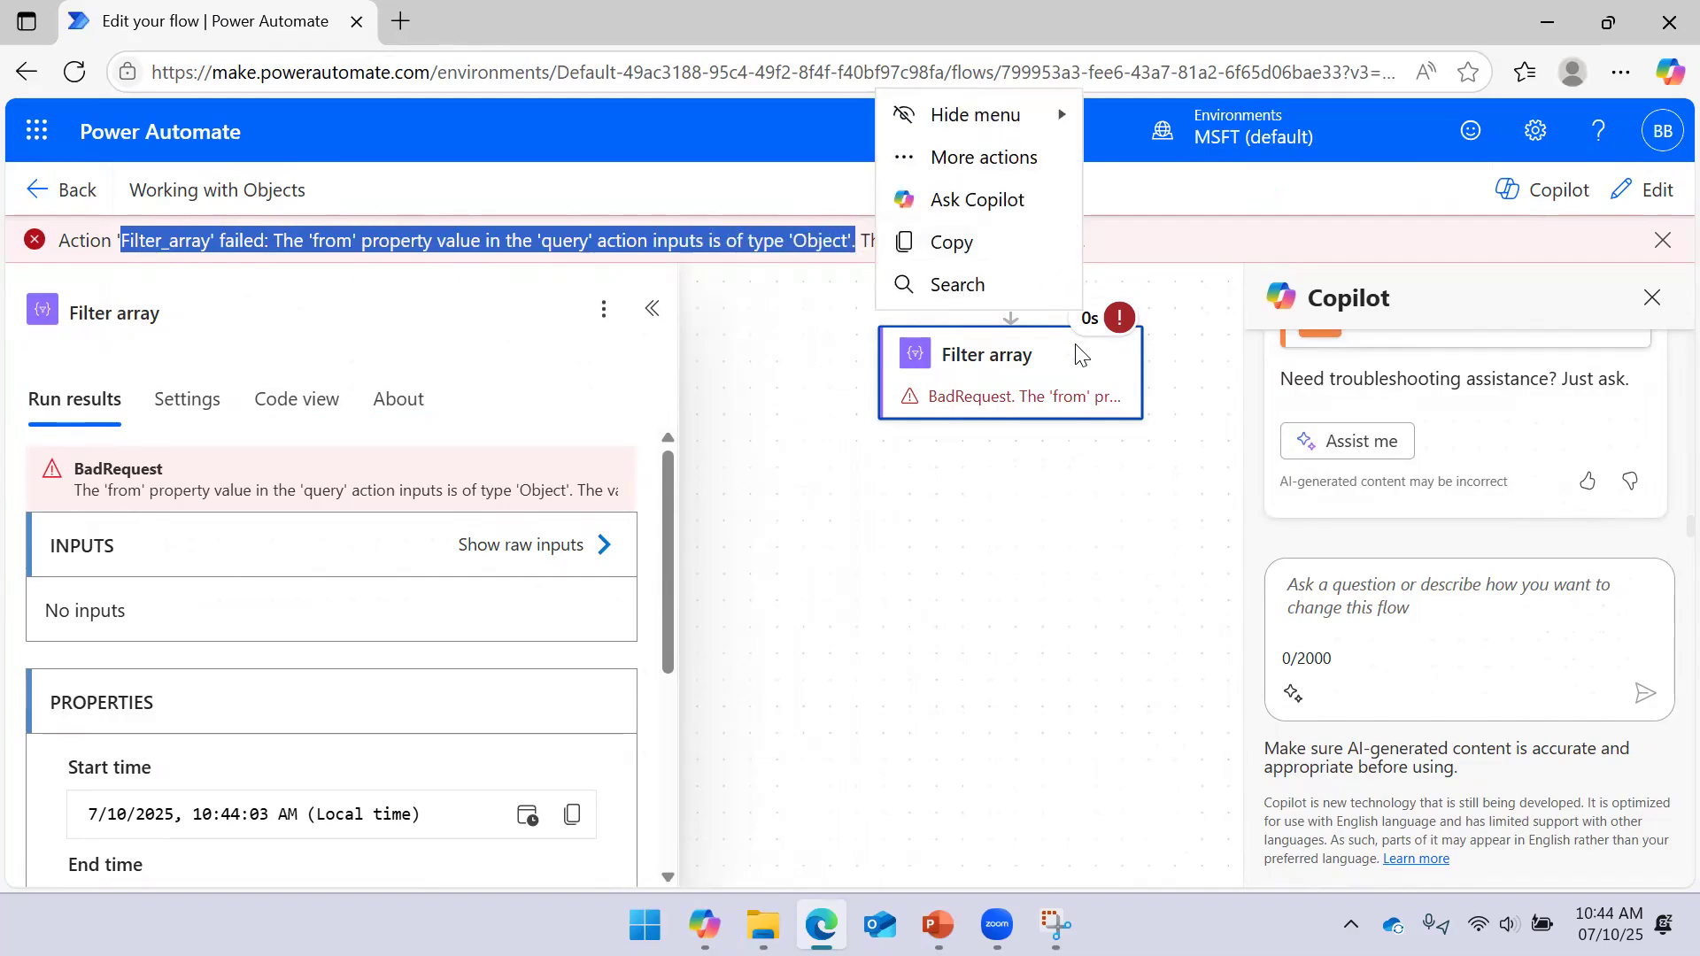
pyautogui.moveTo(1212, 235); pyautogui.dragTo(59, 244)
# Replace the From value with createArray(outputs('List_rows_present_in_a_table'))
pyautogui.click(1640, 198)
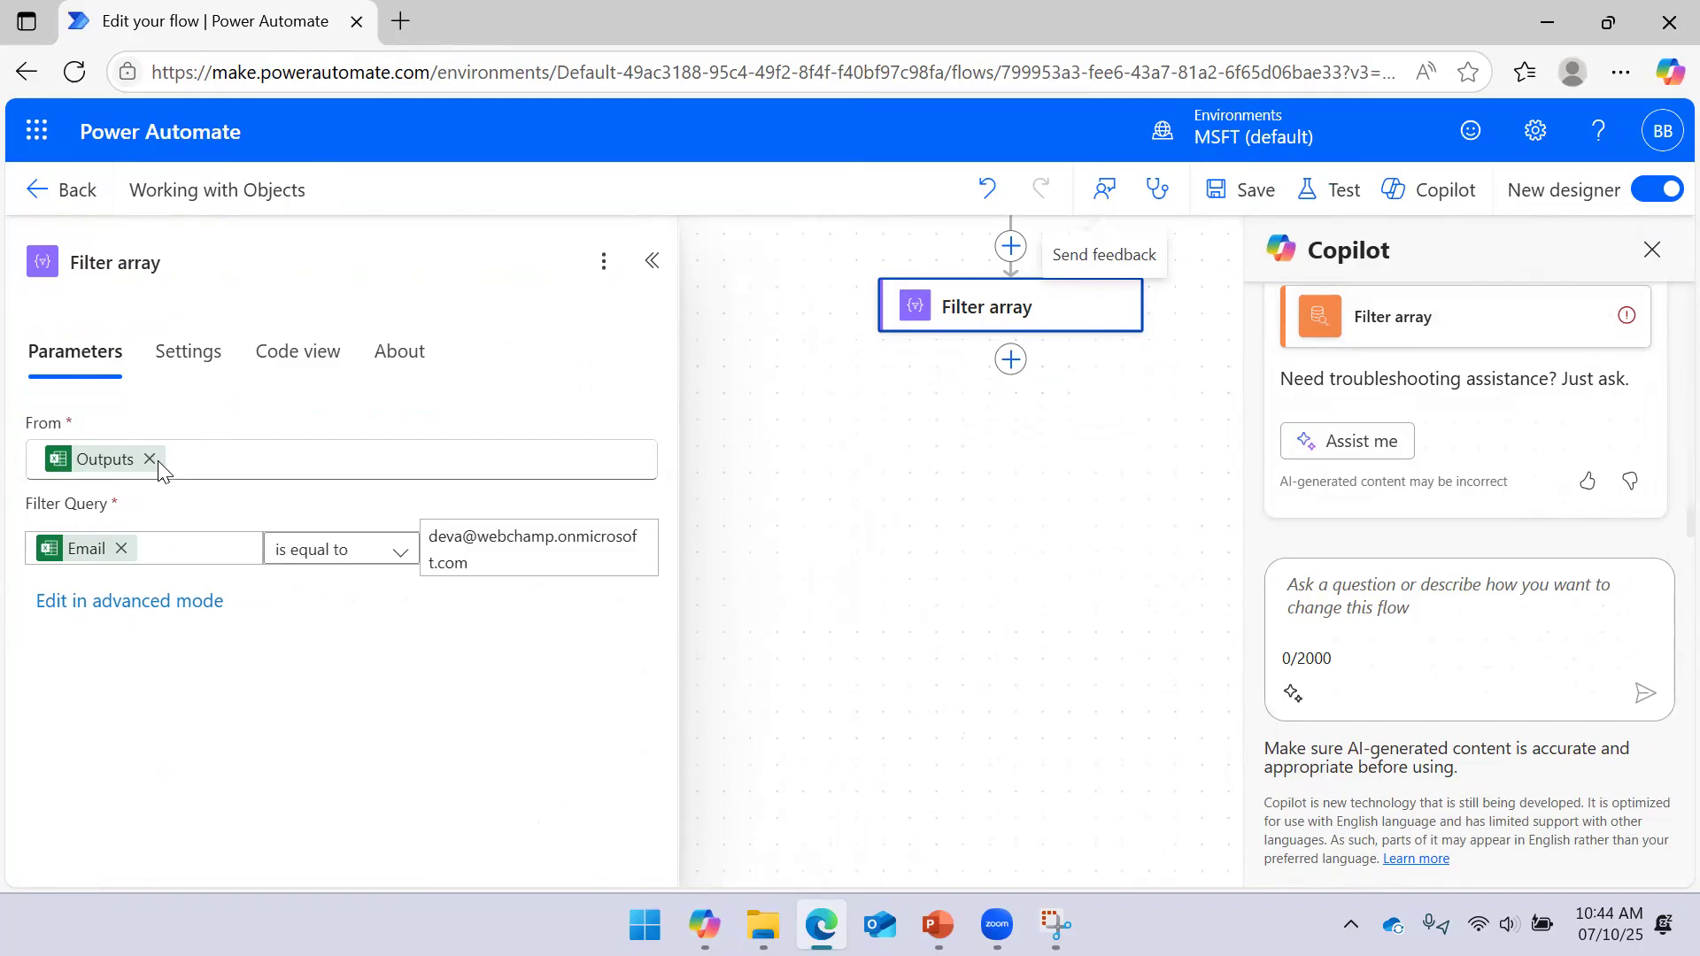
pyautogui.click(147, 462)
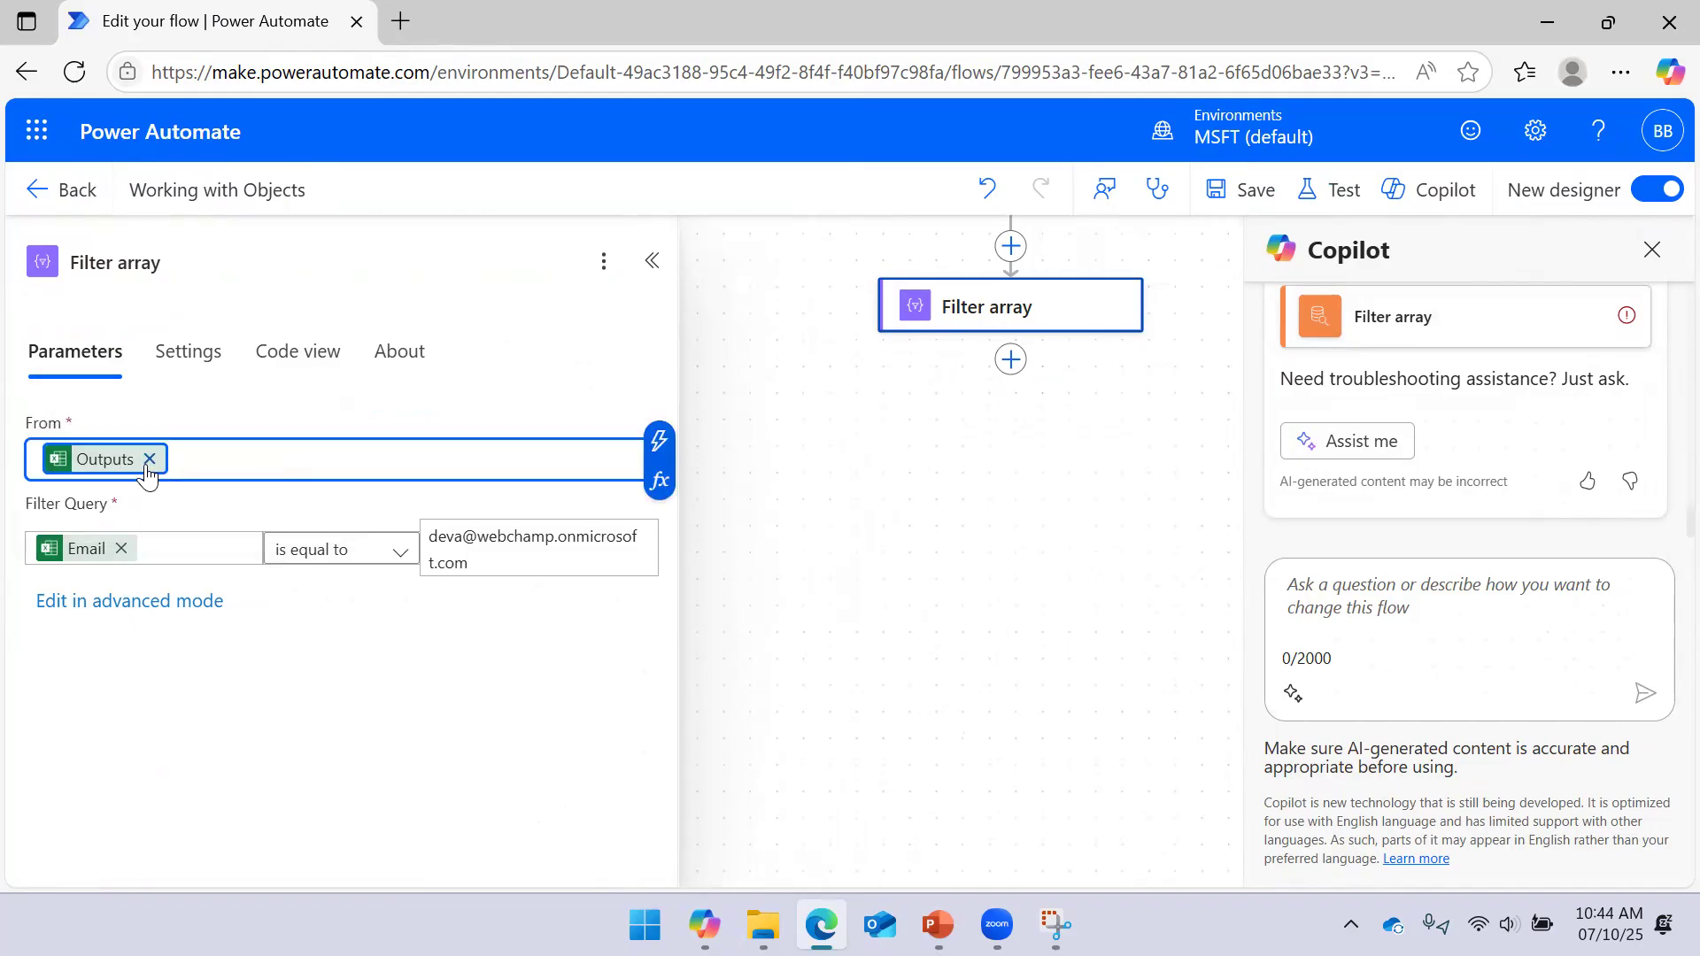
pyautogui.click(150, 459)
pyautogui.click(658, 481)
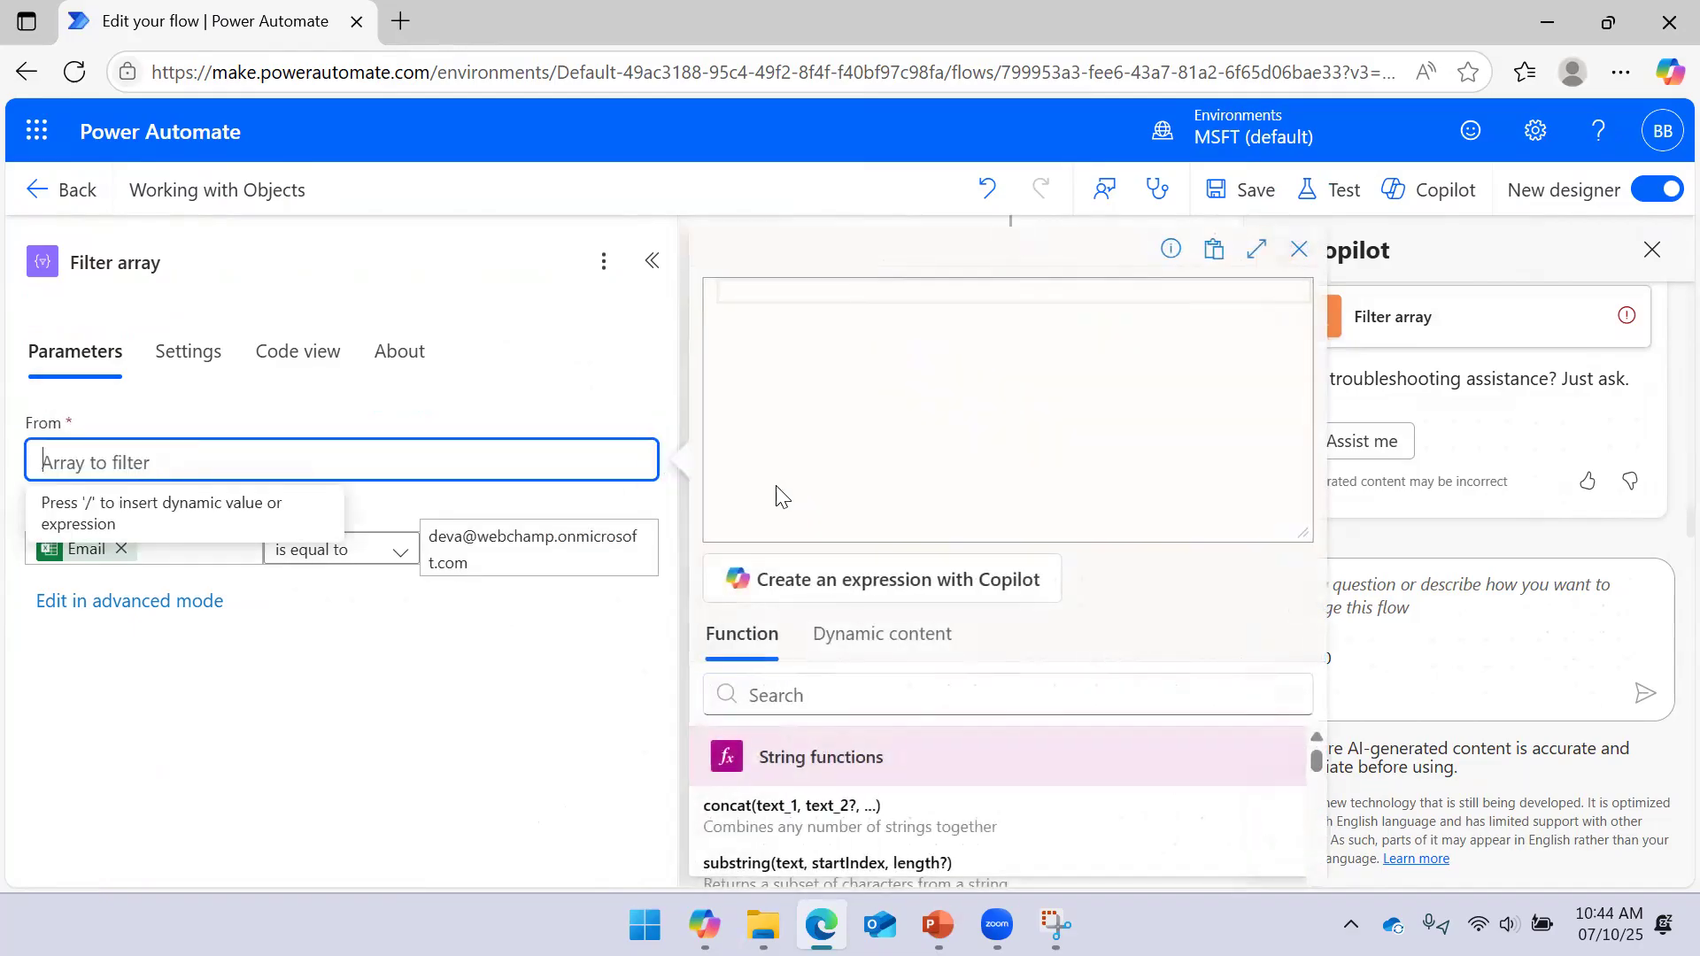
pyautogui.click(816, 326)
pyautogui.write('crea')
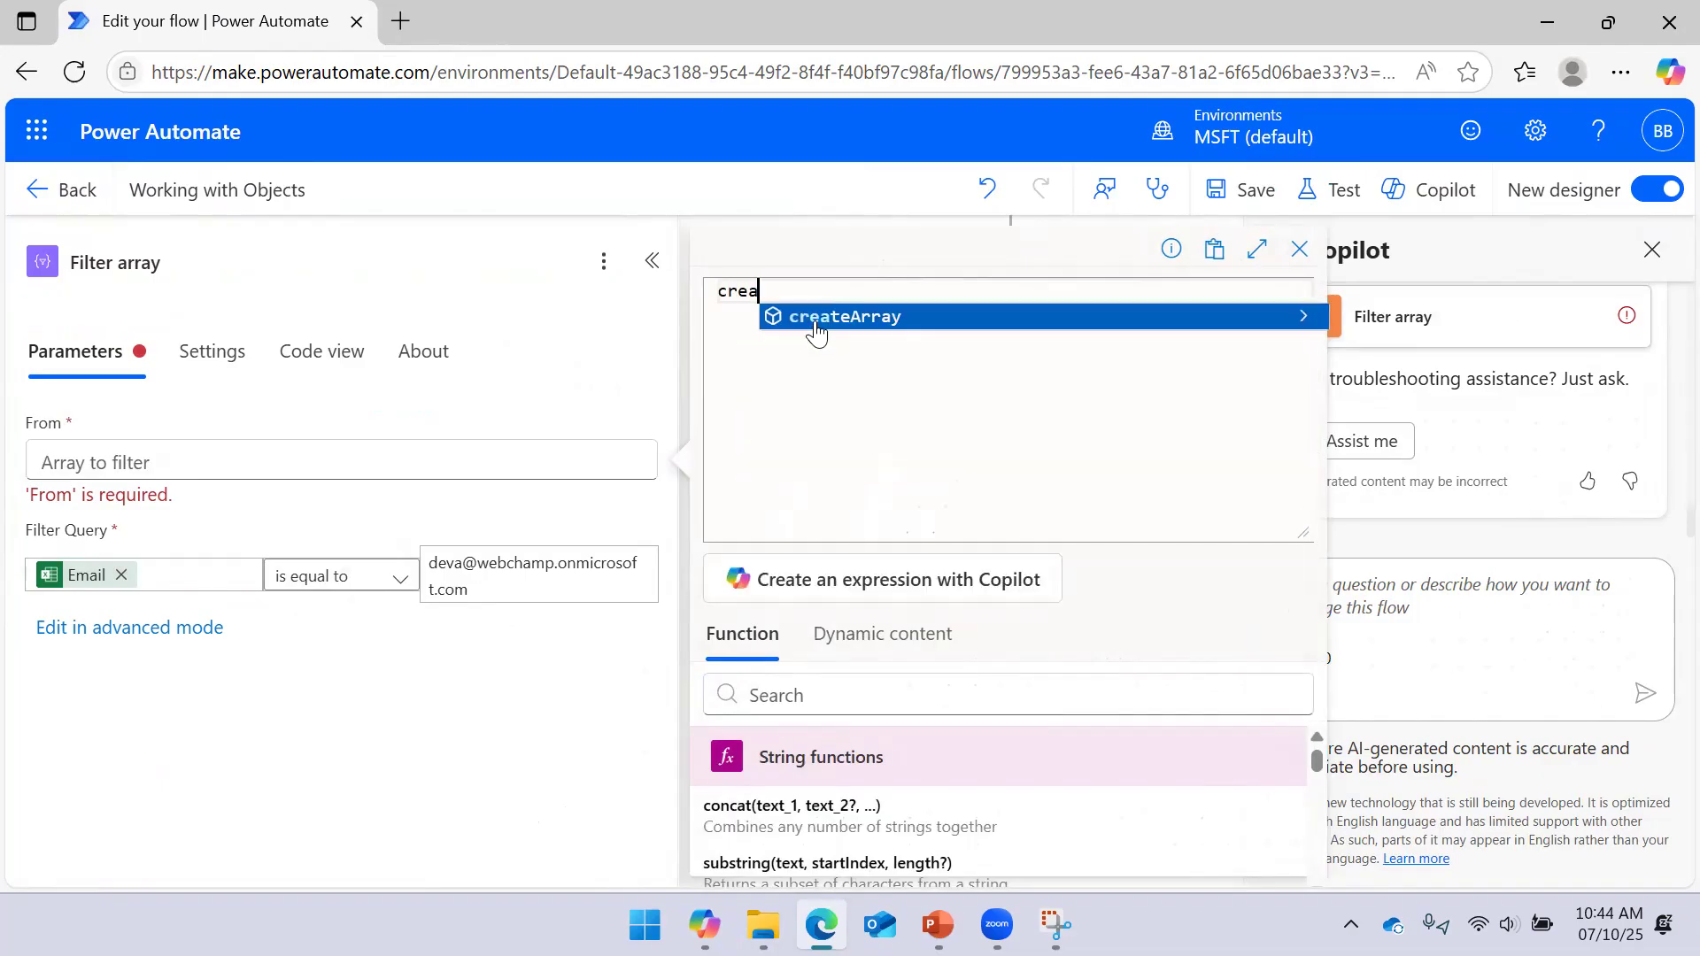
pyautogui.write('teArray(')
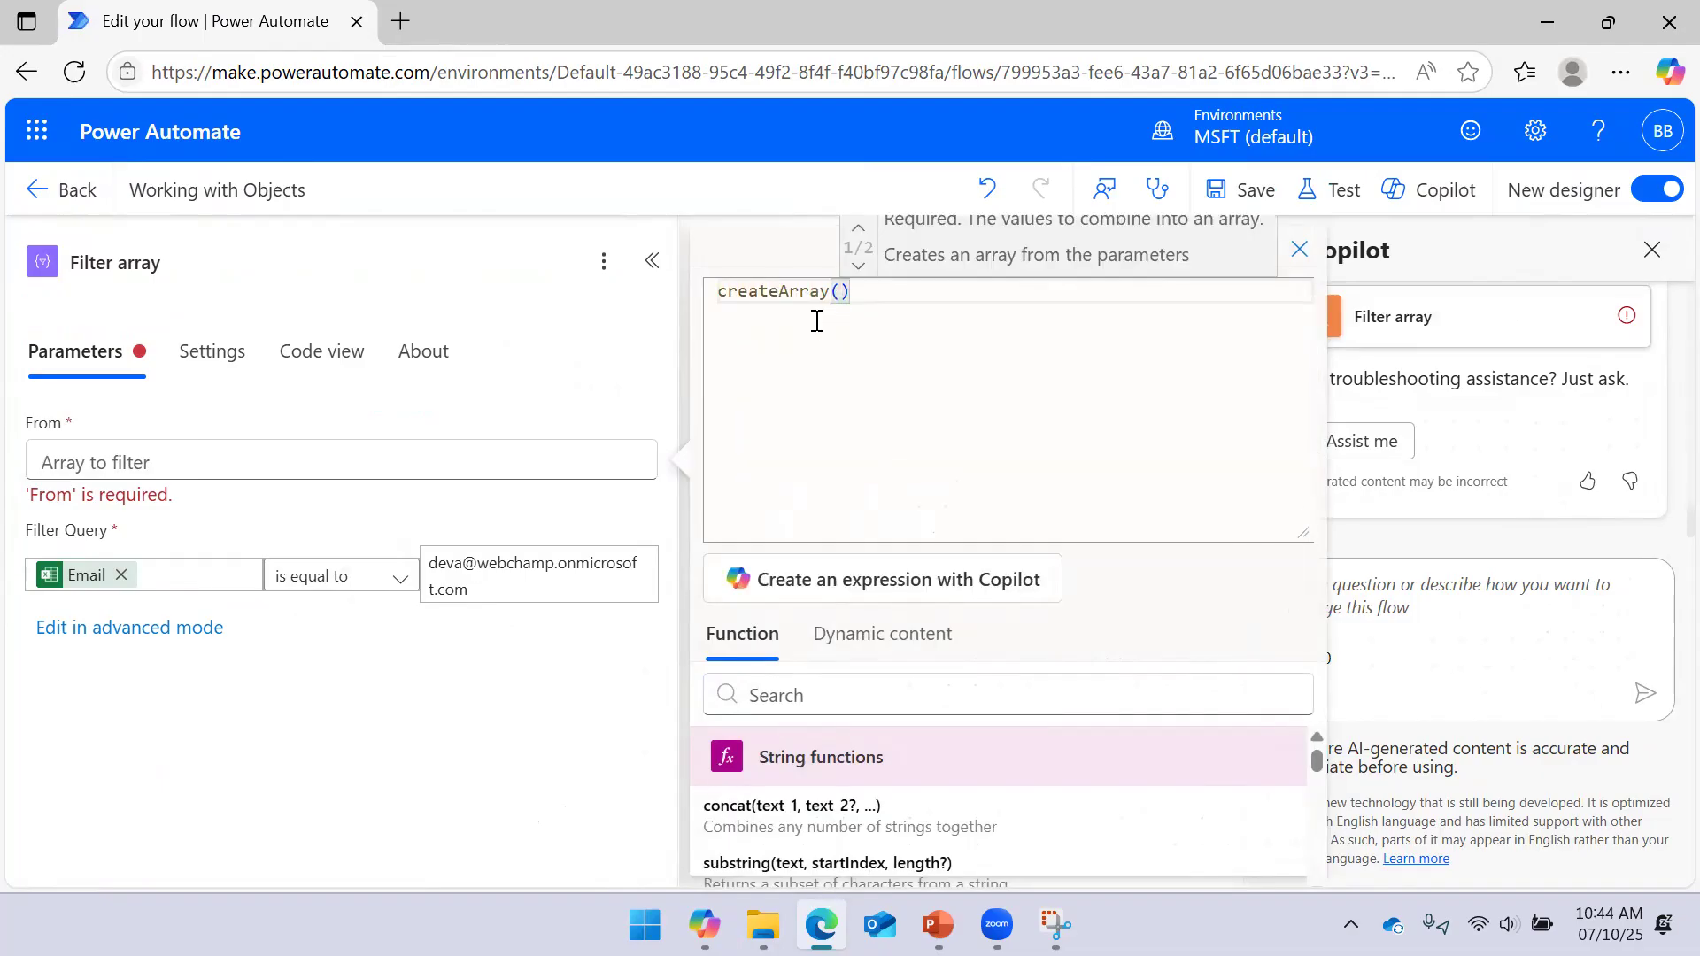
pyautogui.write("outputs('List_rows_present_in_a_table')")
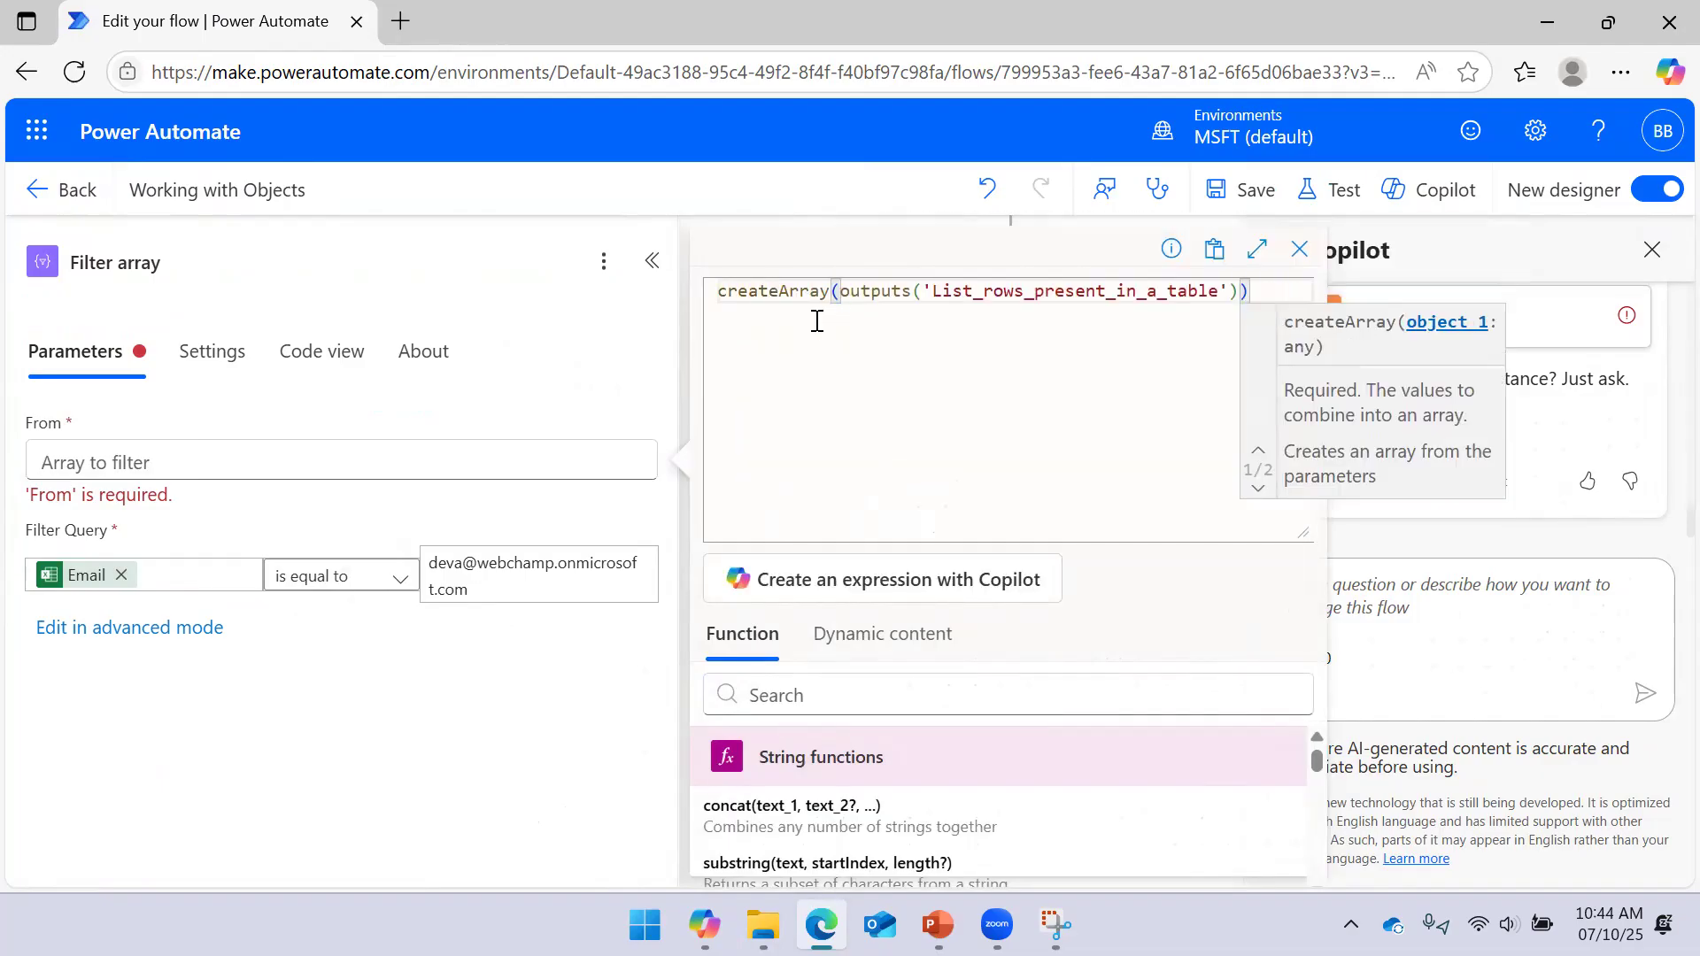
pyautogui.moveTo(1301, 537); pyautogui.dragTo(1294, 383)
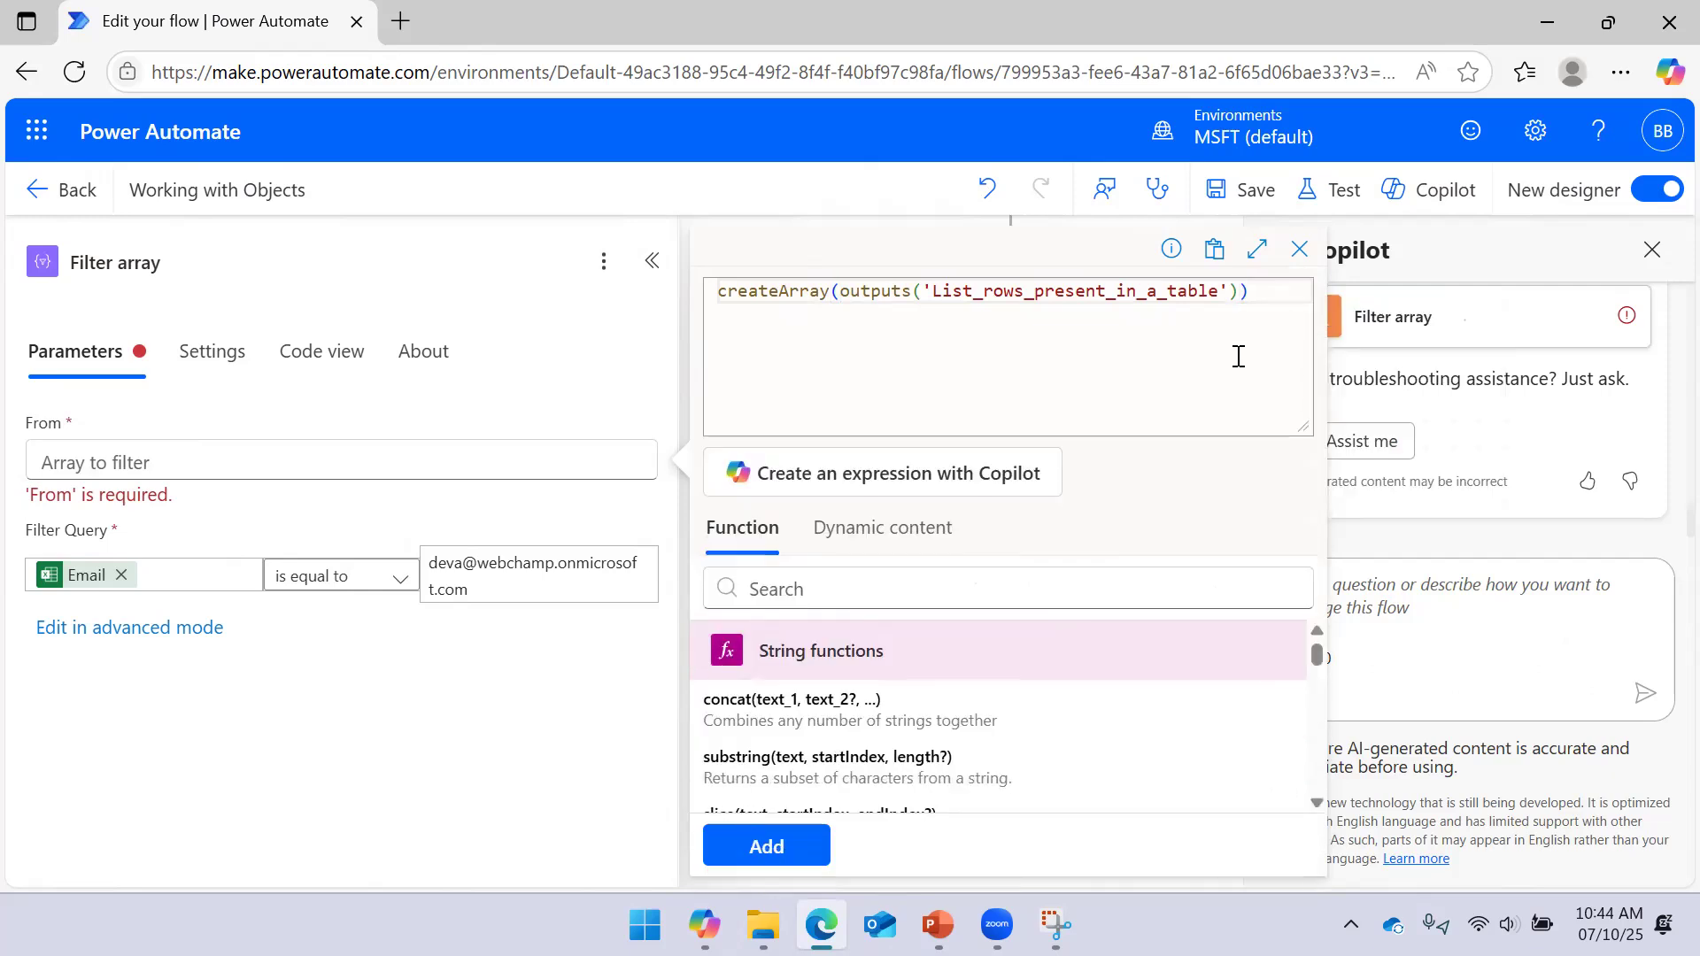
pyautogui.click(797, 842)
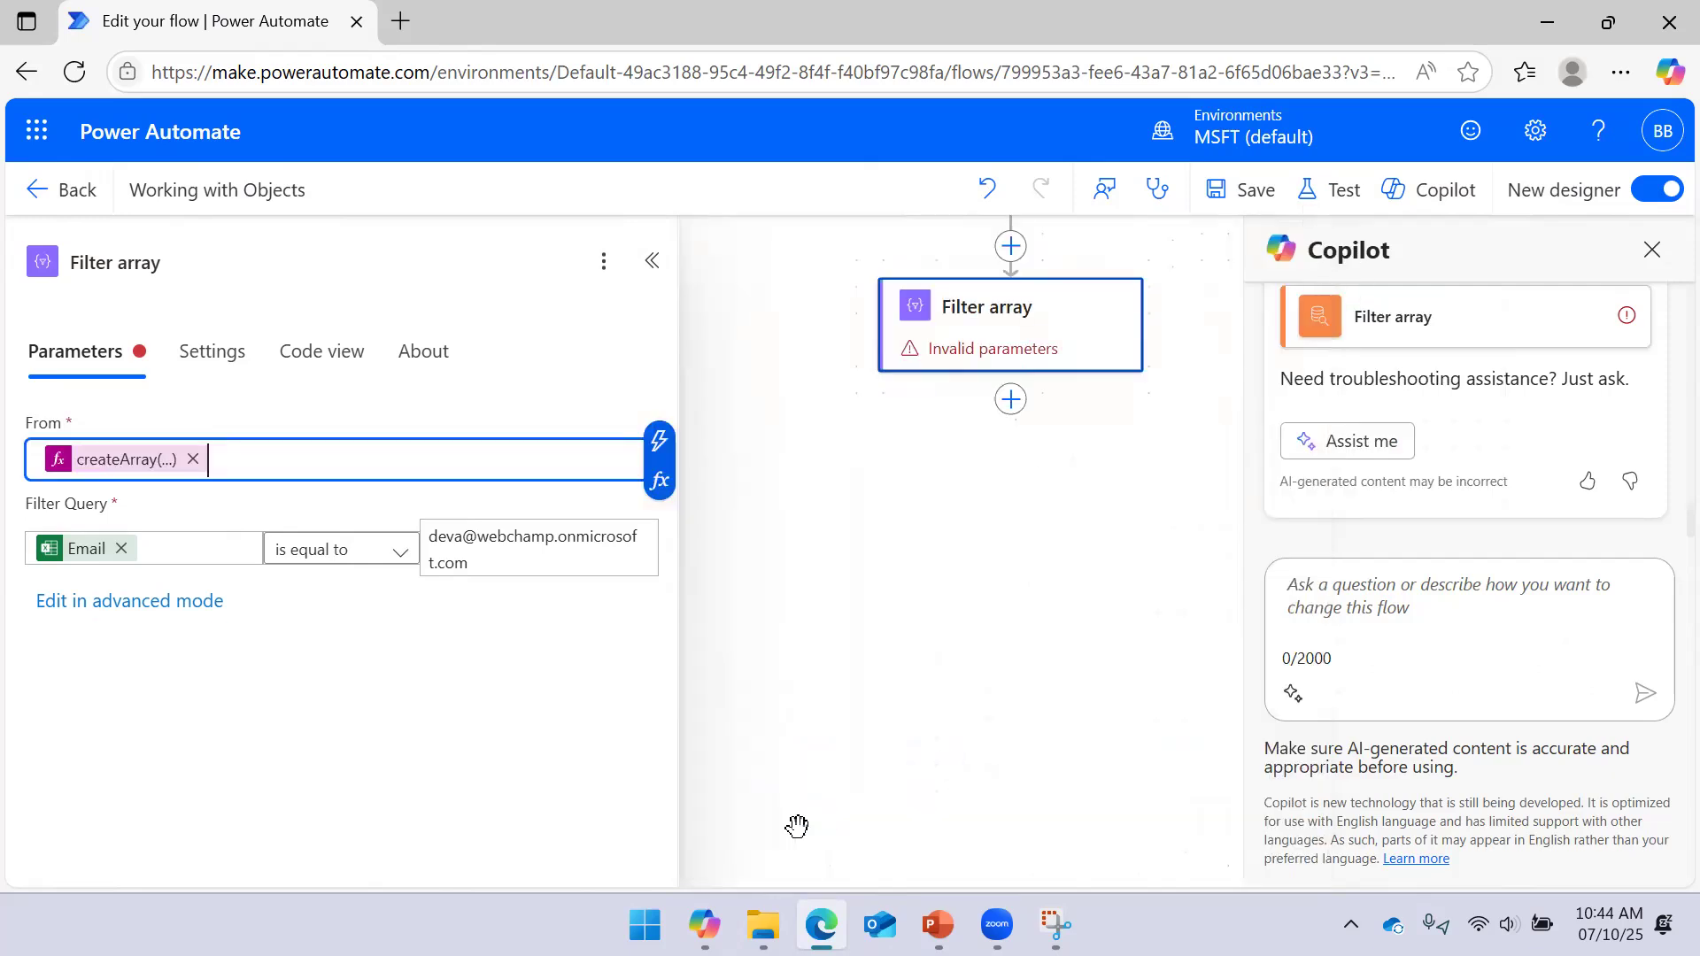
# Save the flow and run a manual test
pyautogui.click(1220, 191)
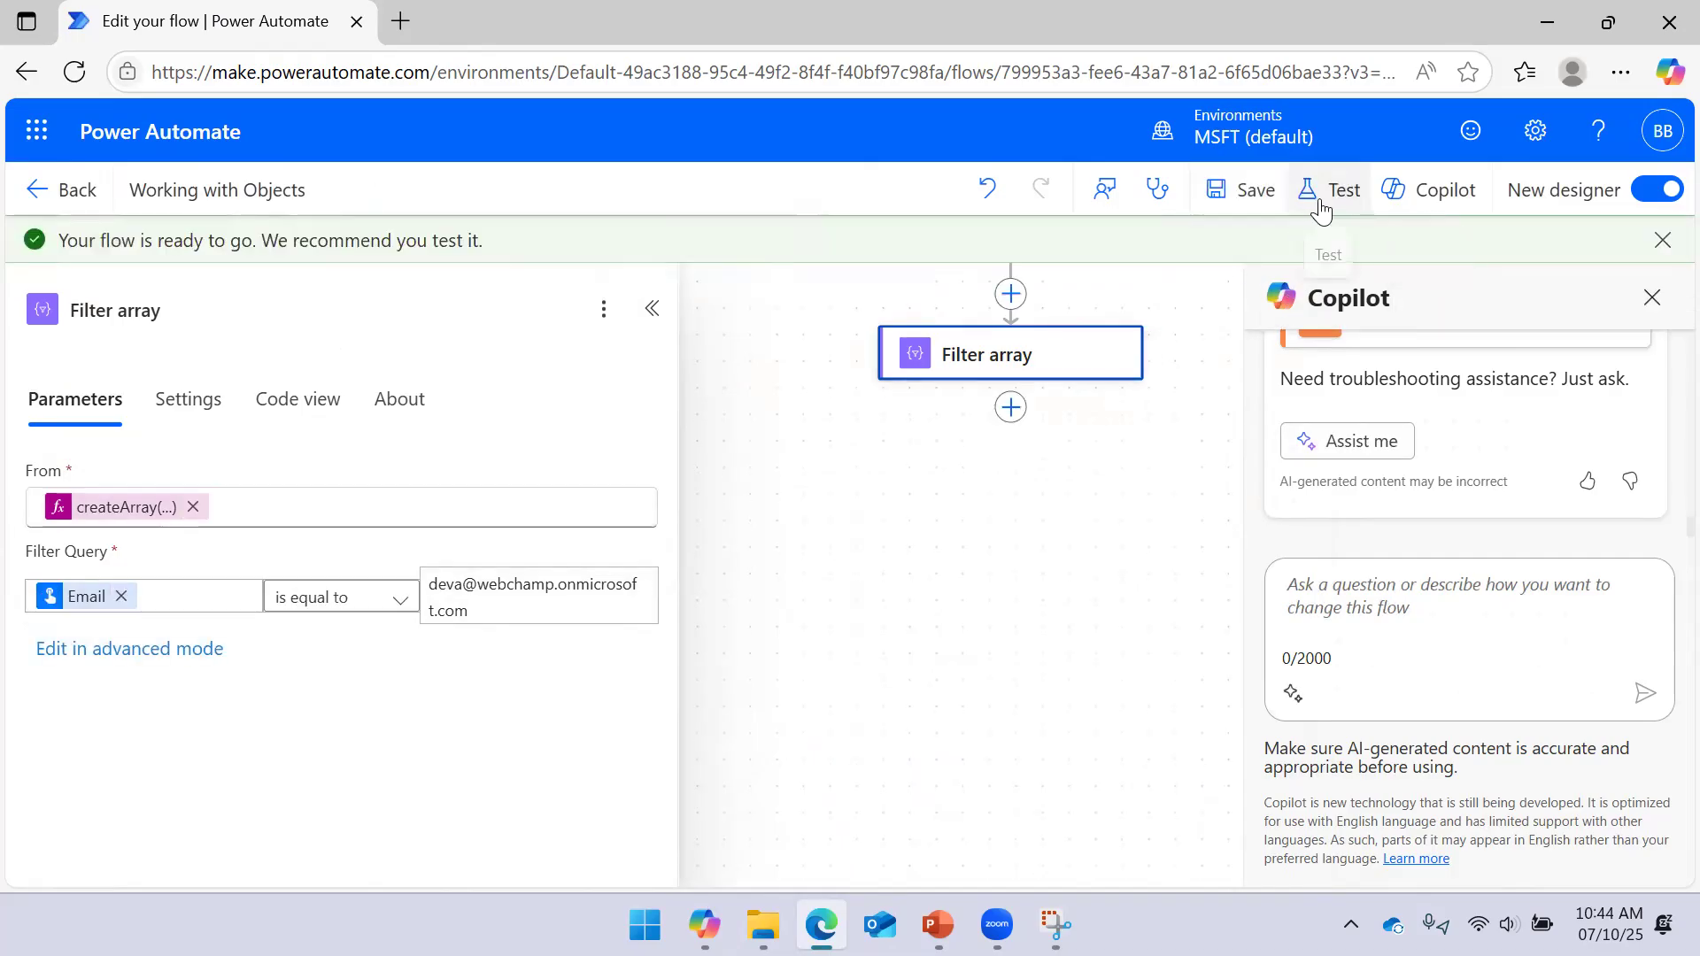
pyautogui.click(1321, 197)
pyautogui.click(1208, 263)
pyautogui.click(1275, 844)
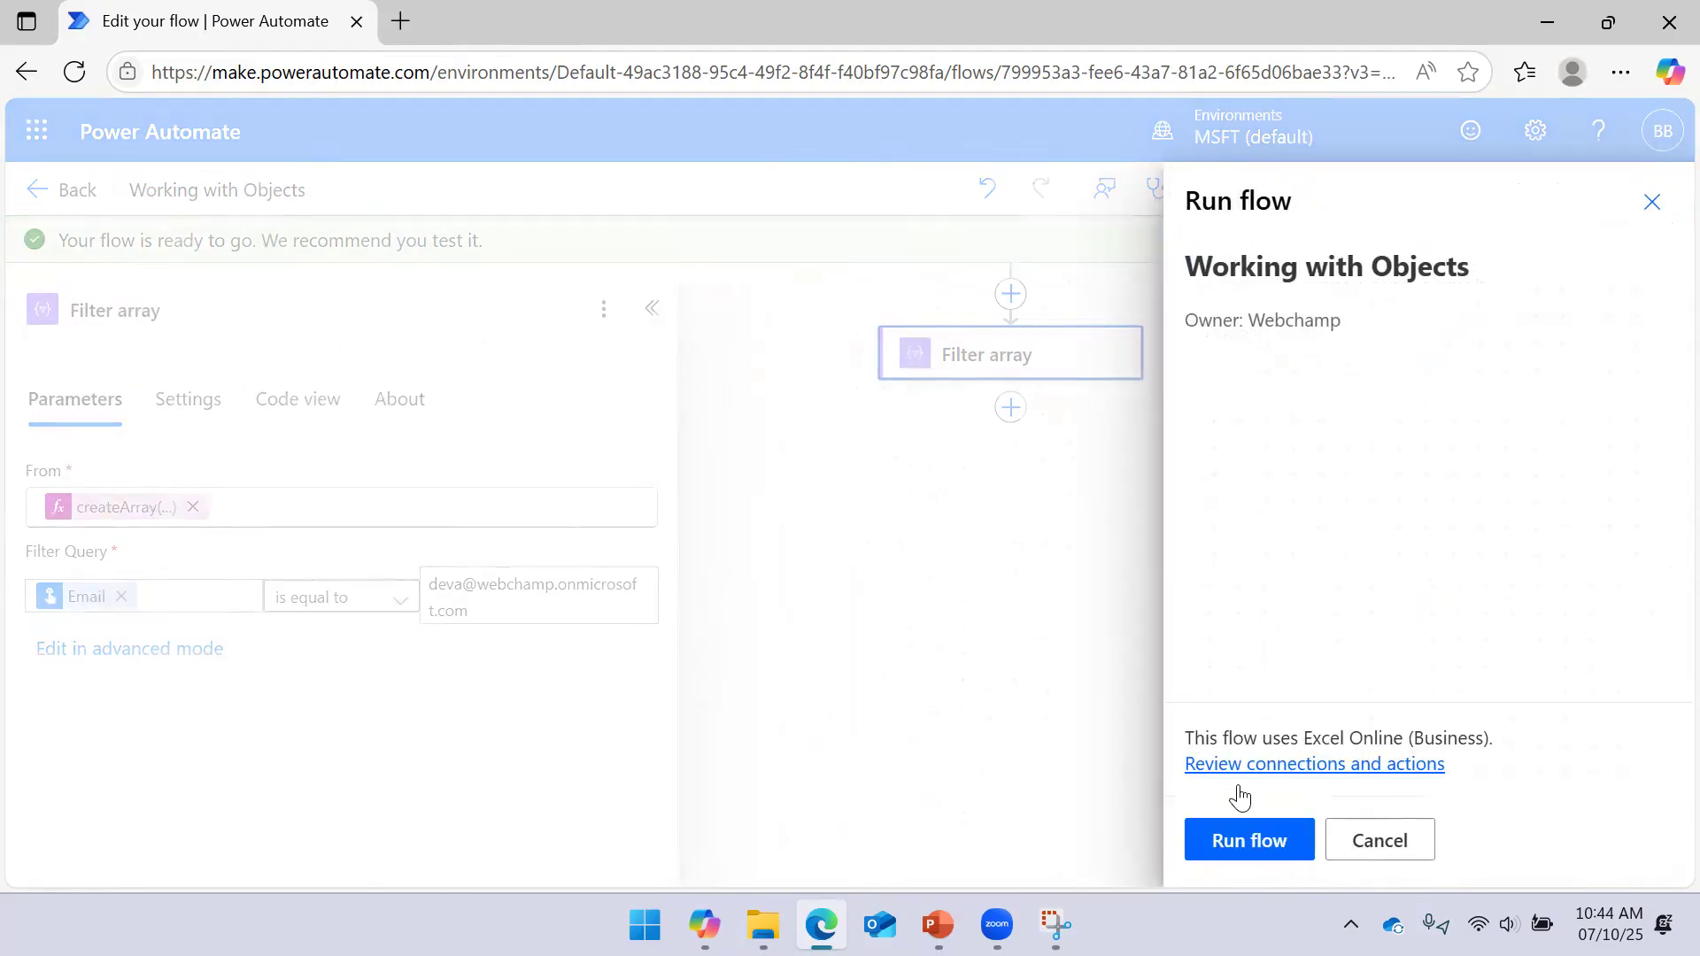
pyautogui.click(1244, 833)
pyautogui.click(1237, 832)
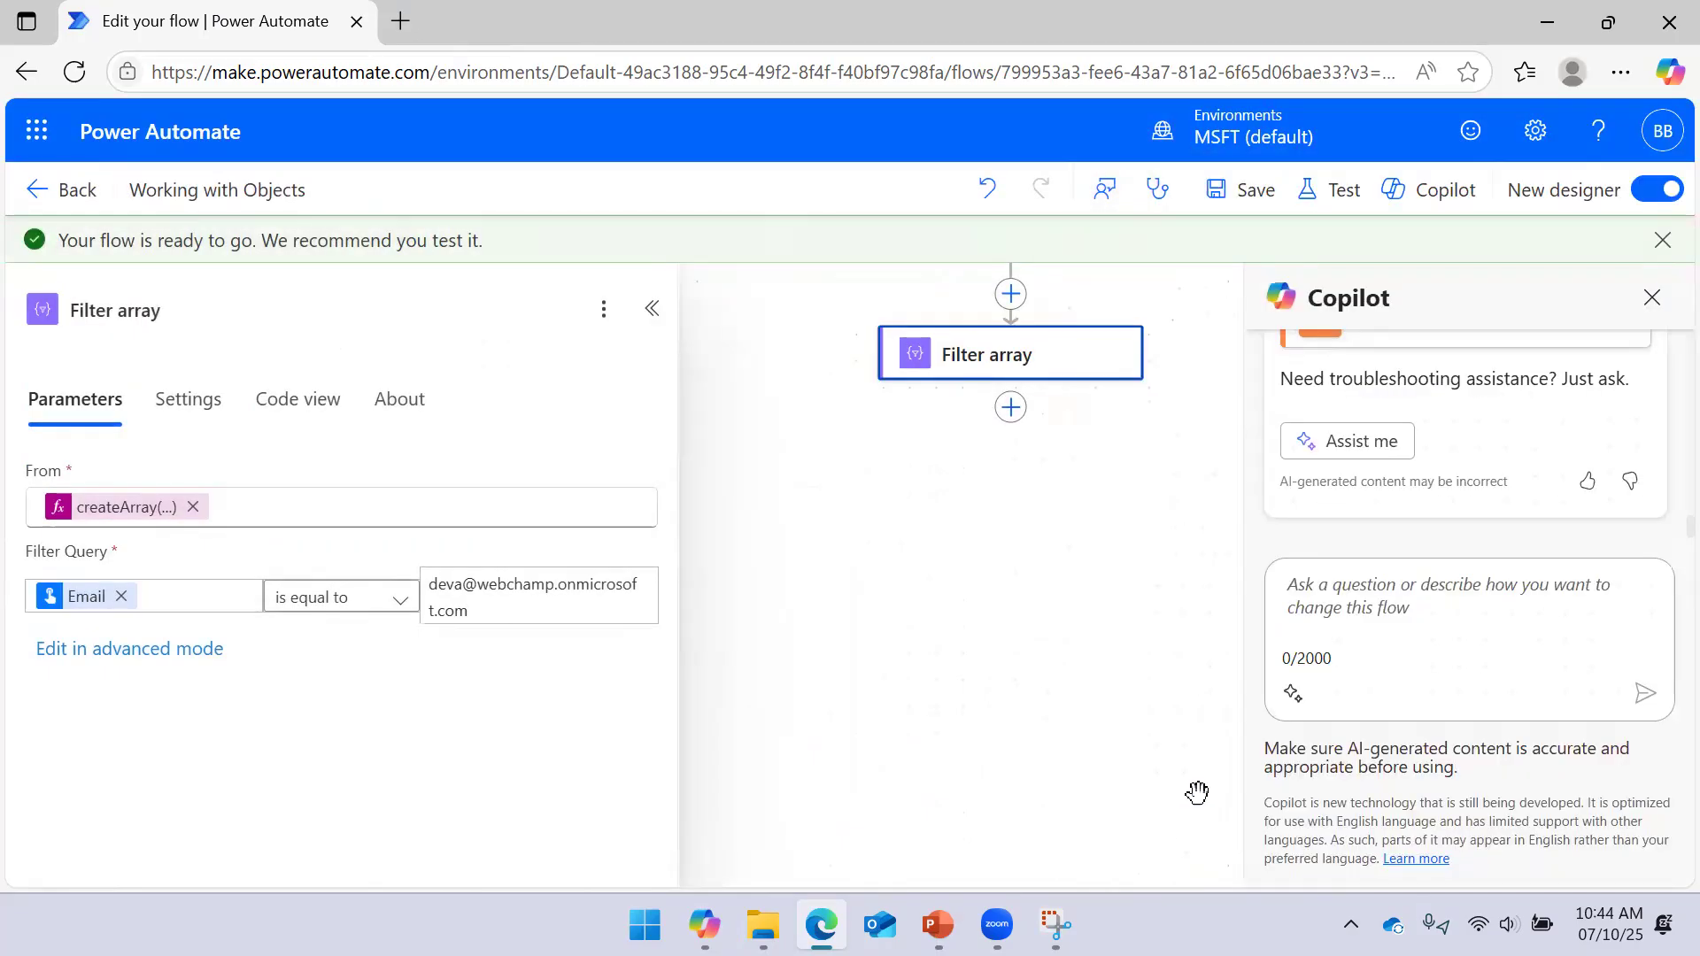
pyautogui.click(1662, 240)
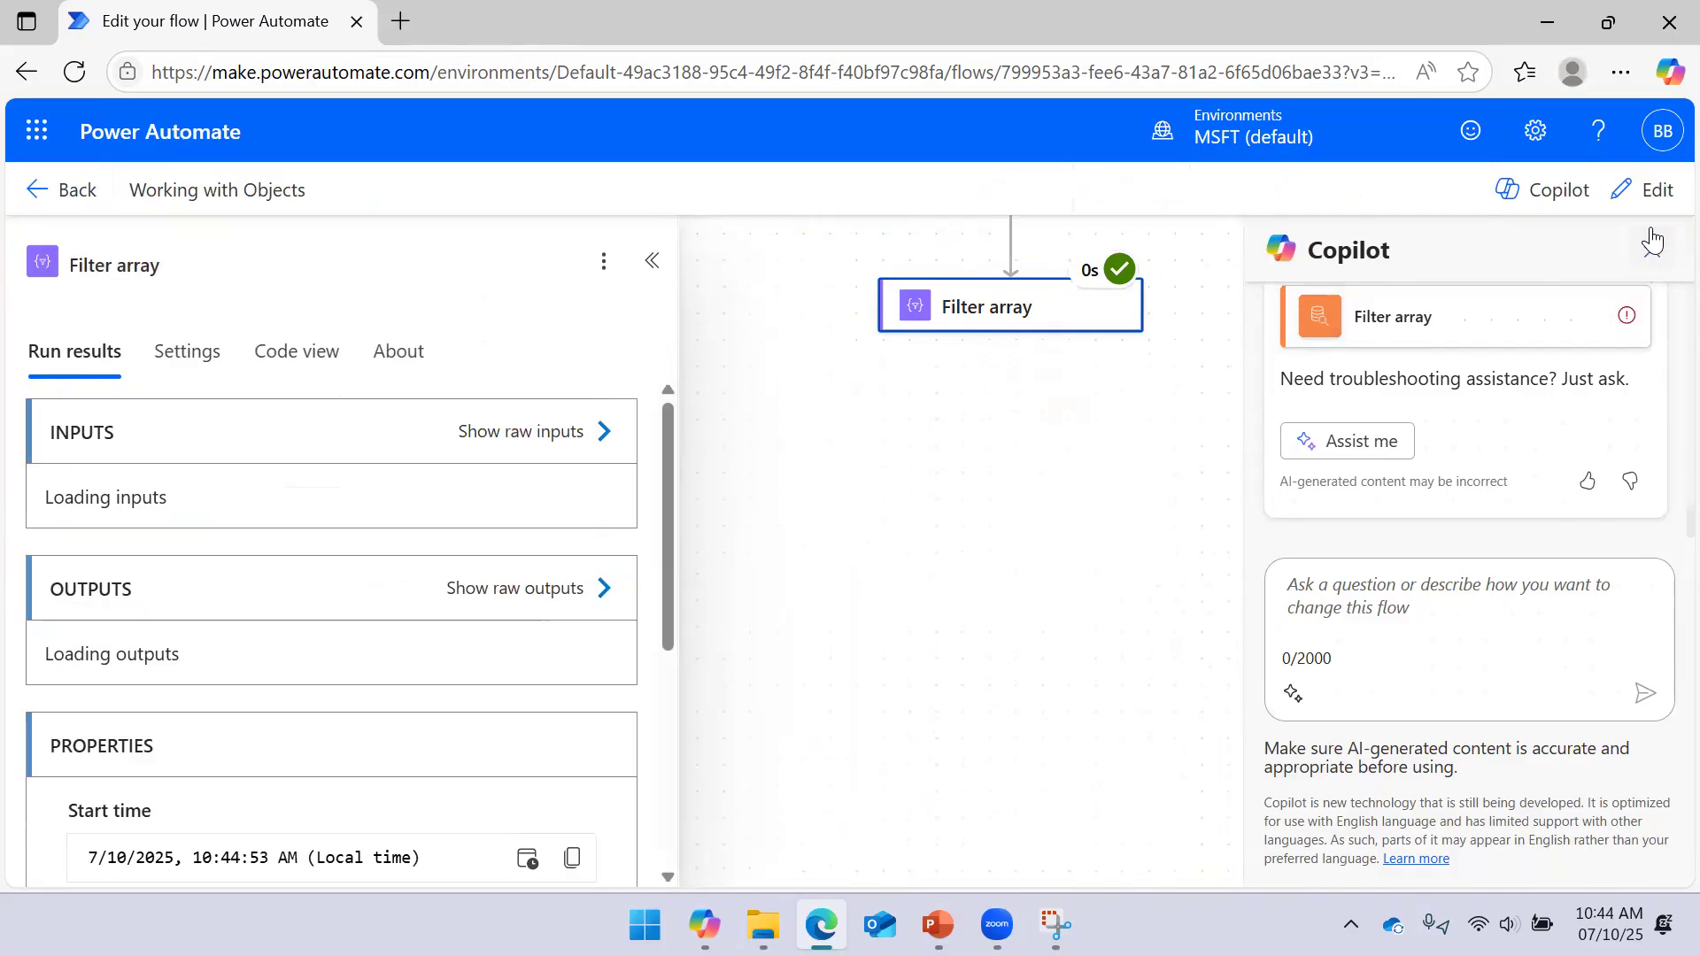
pyautogui.click(1652, 248)
# Inspect Filter array's raw inputs showing the employee records
pyautogui.moveTo(1166, 467); pyautogui.dragTo(1105, 598)
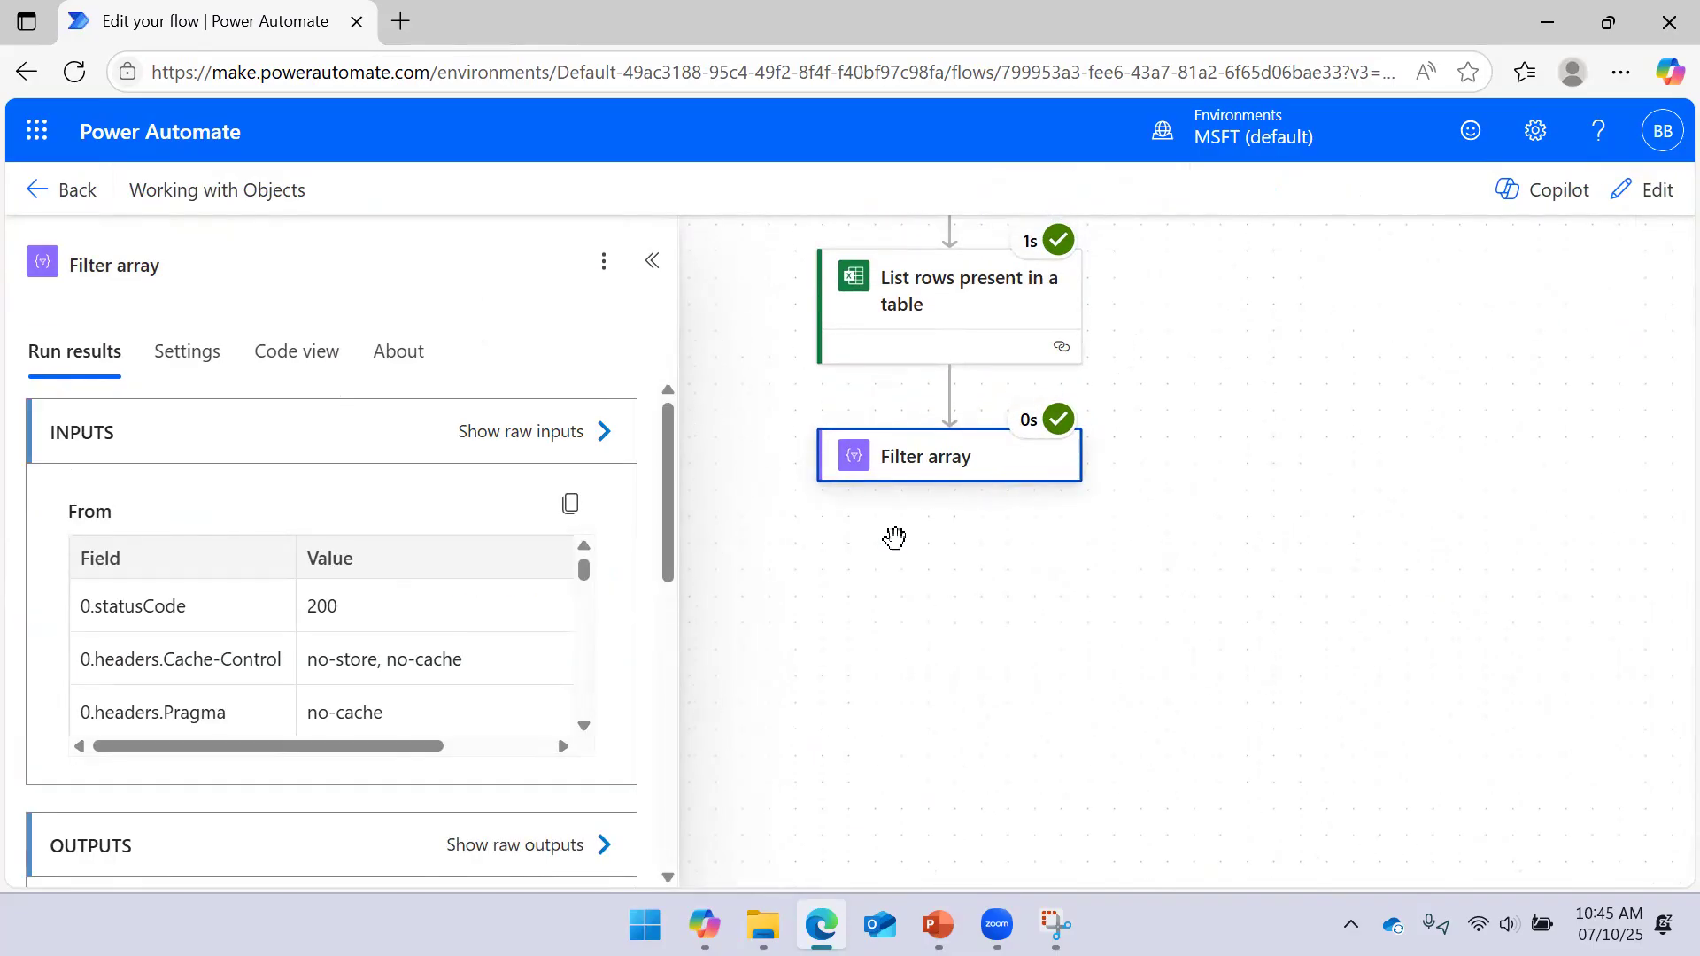
pyautogui.click(601, 436)
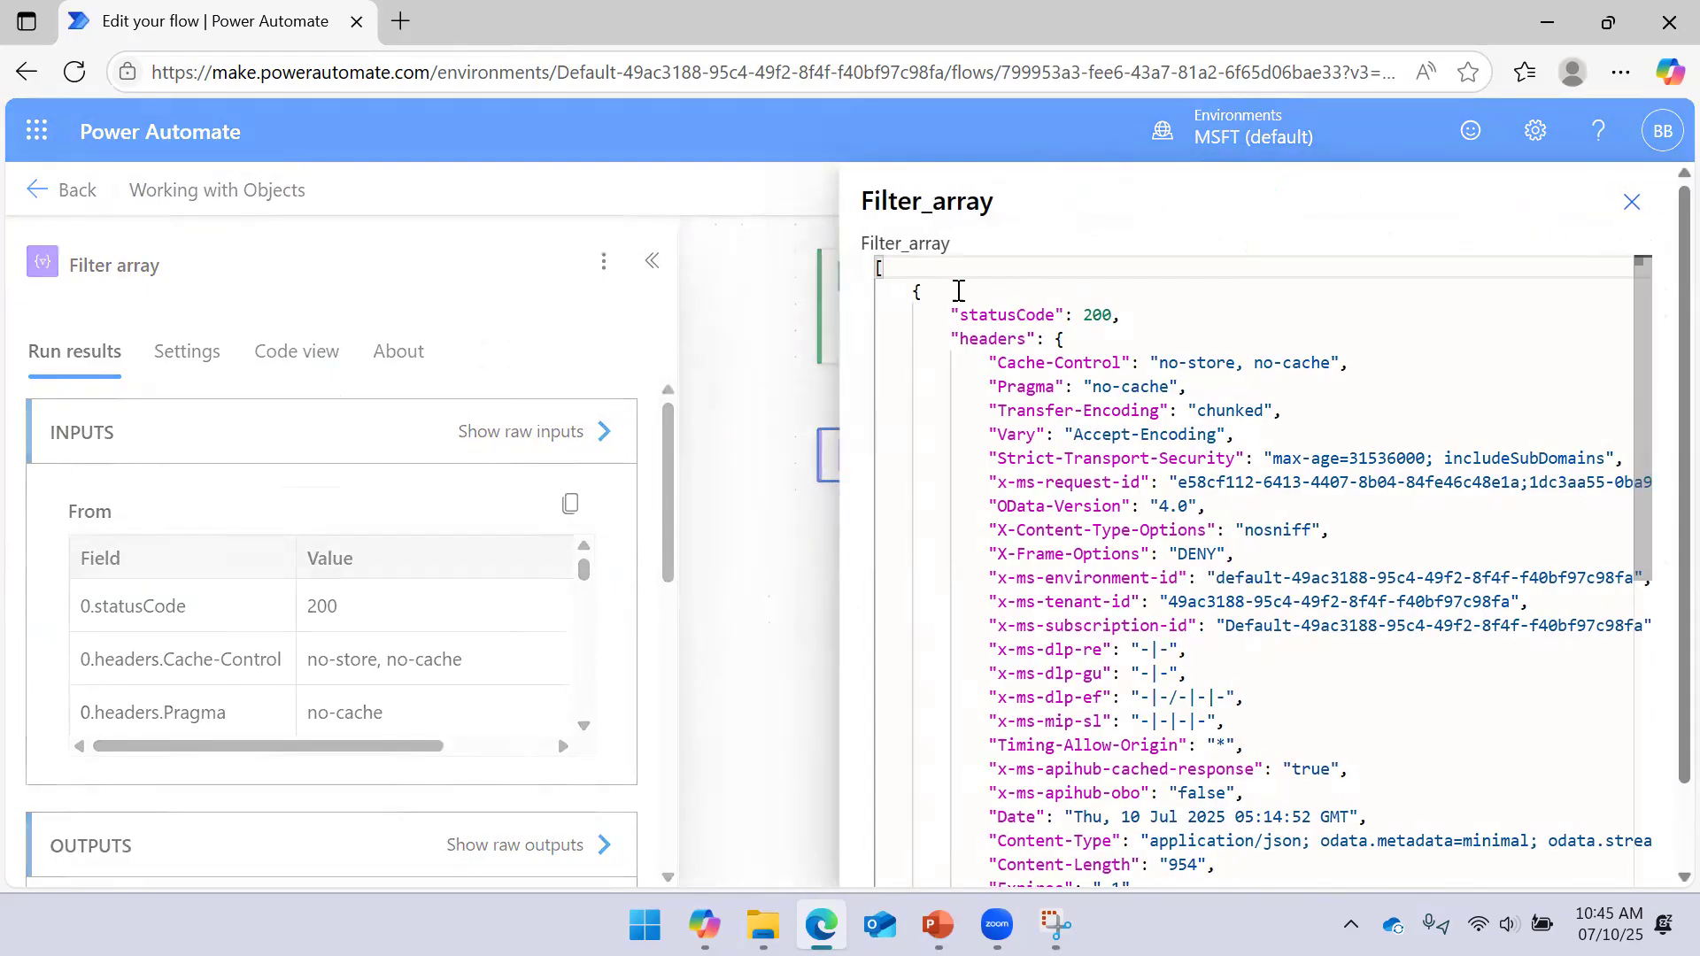
pyautogui.scroll(-1, 886, 279)
pyautogui.scroll(1, 881, 282)
pyautogui.scroll(-5, 881, 293)
pyautogui.scroll(4, 878, 303)
pyautogui.scroll(-8, 878, 303)
pyautogui.scroll(8, 934, 427)
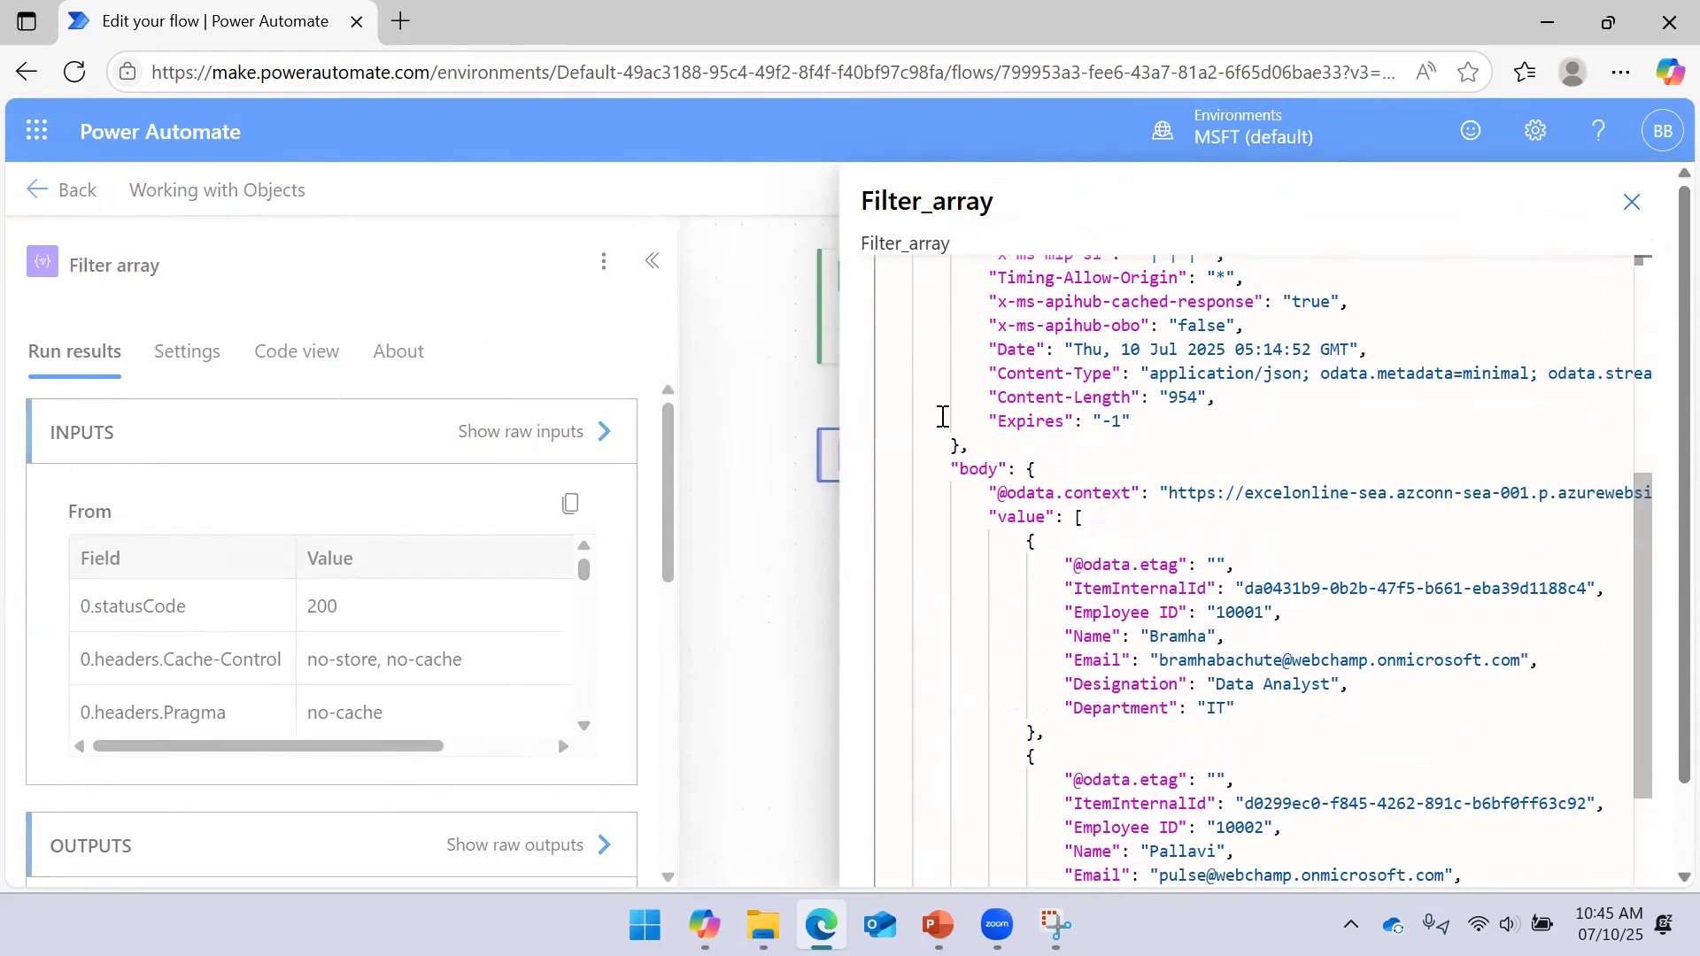
pyautogui.scroll(-9, 940, 418)
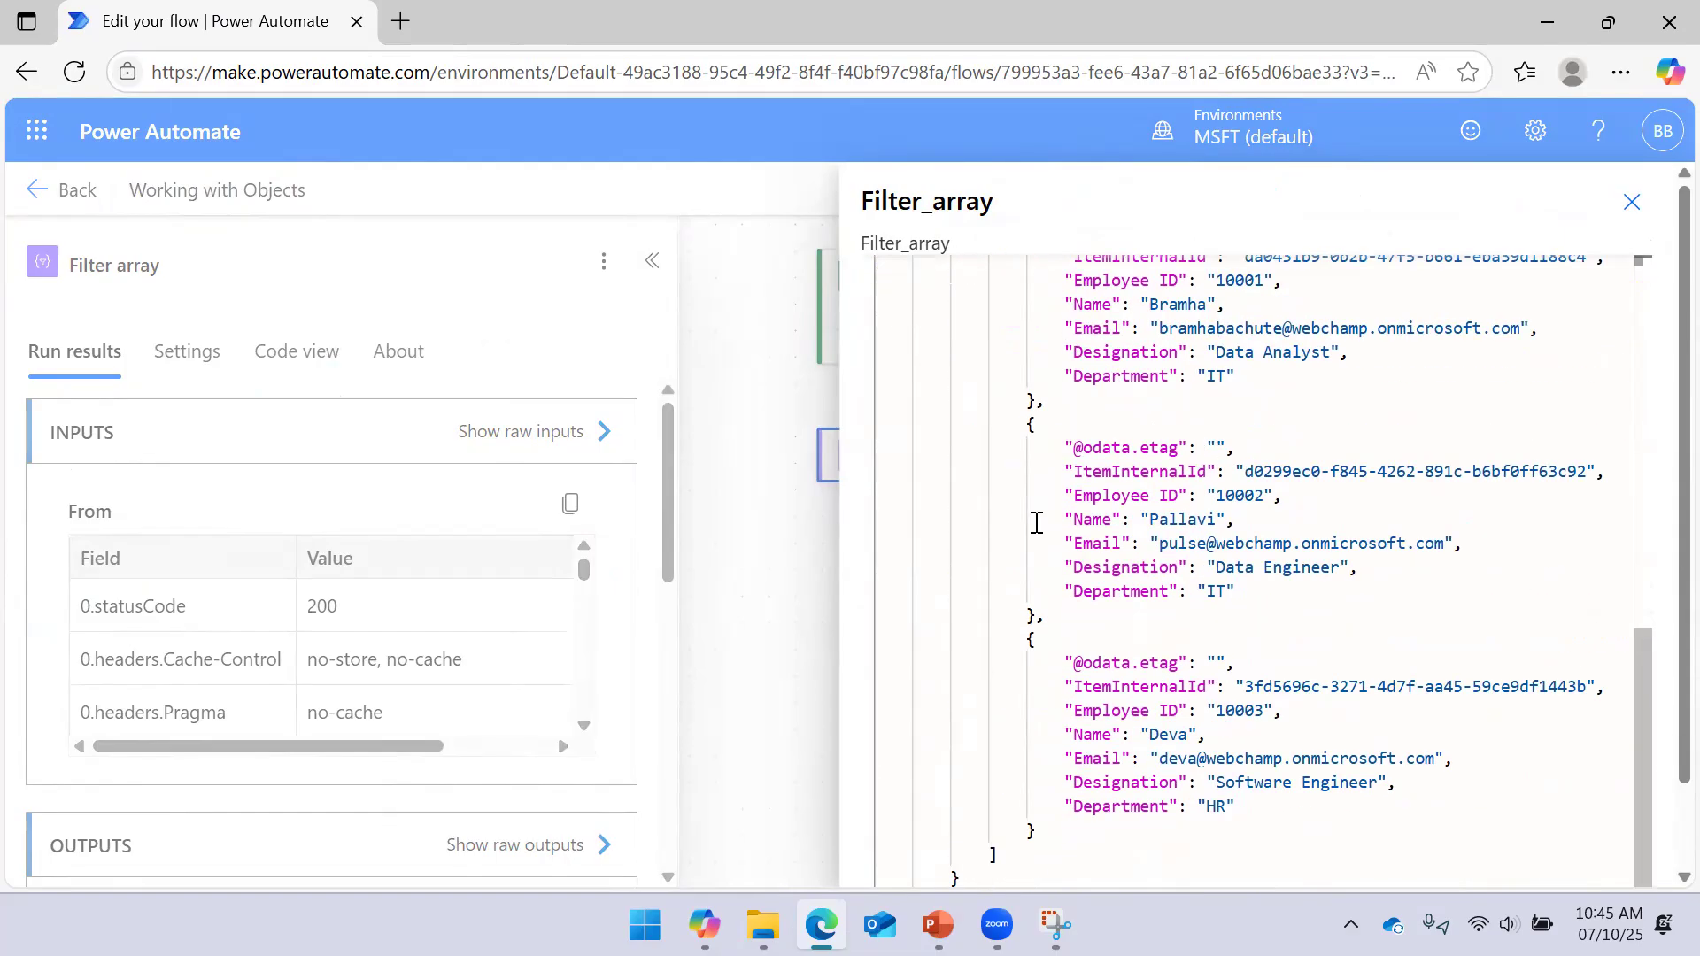
pyautogui.scroll(-2, 1661, 743)
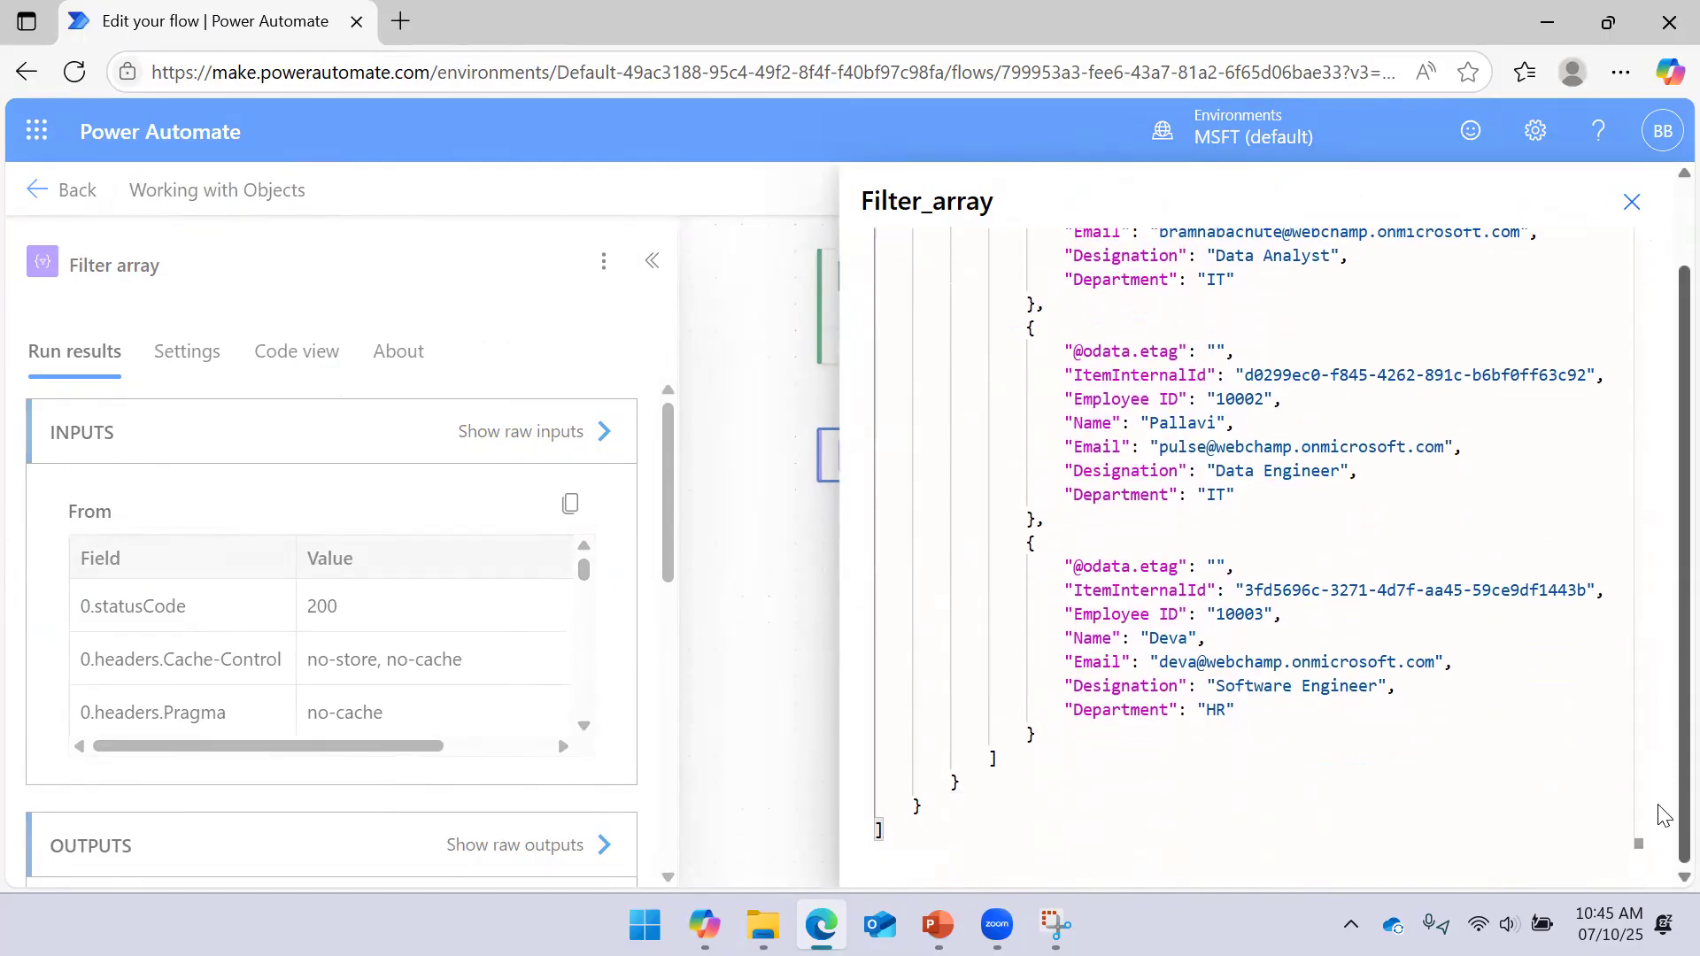
pyautogui.scroll(1, 1658, 407)
pyautogui.scroll(10, 1461, 437)
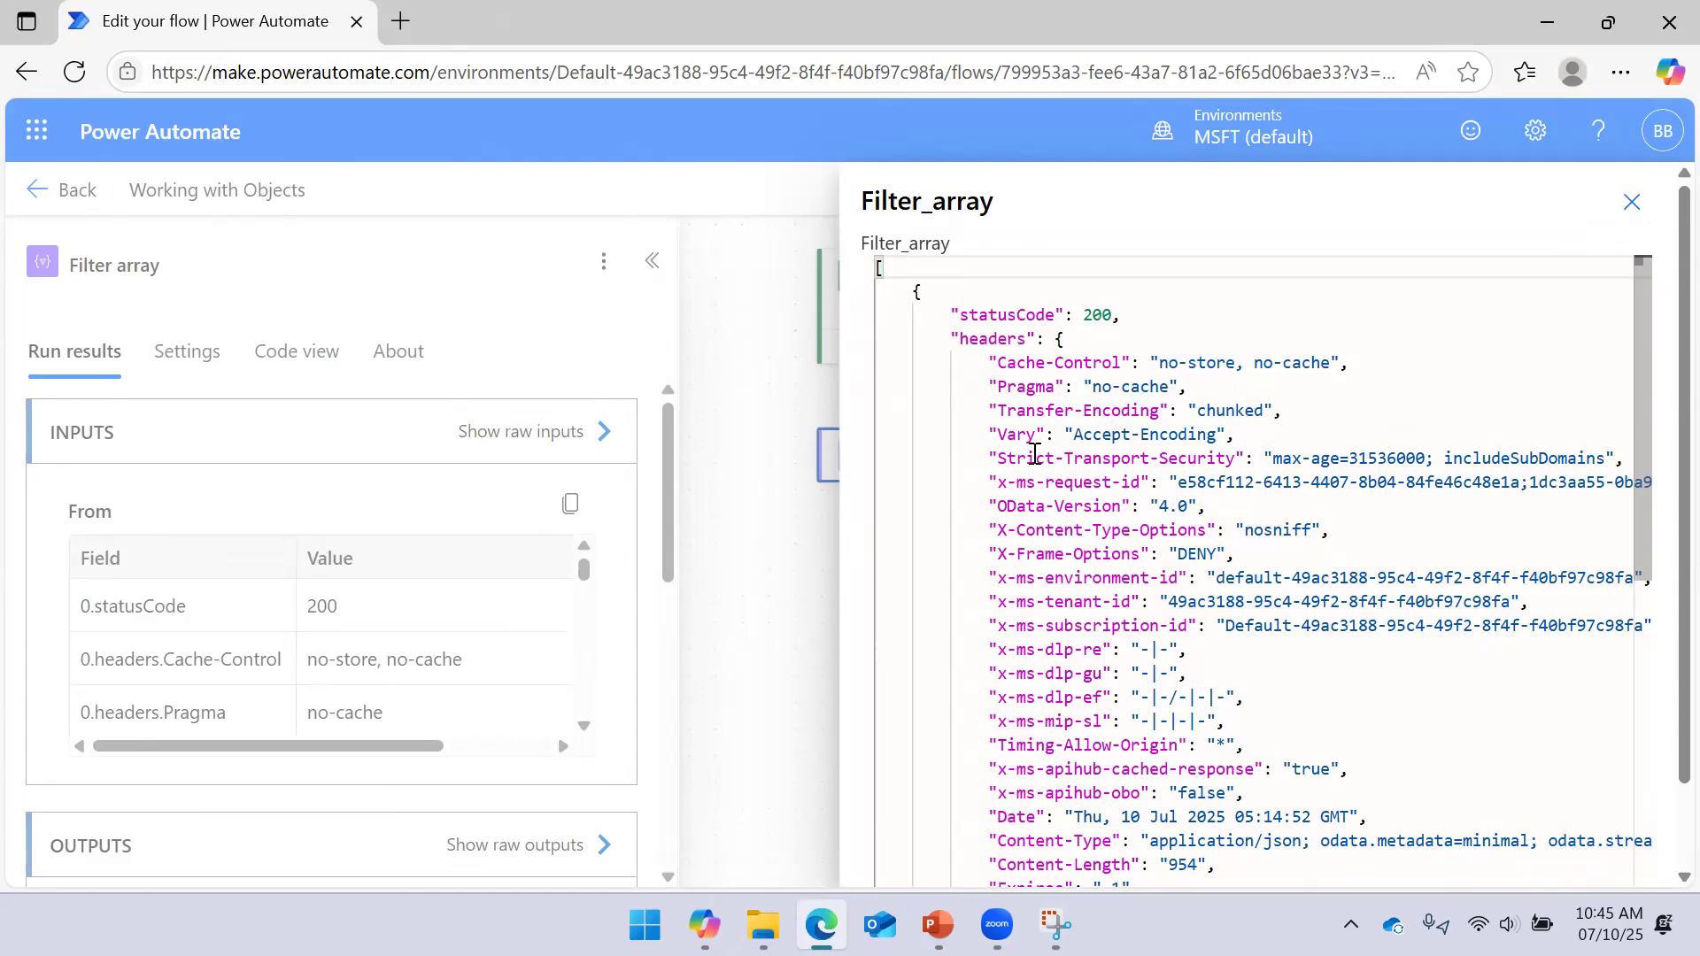
pyautogui.scroll(-2, 1034, 455)
pyautogui.scroll(-2, 1034, 451)
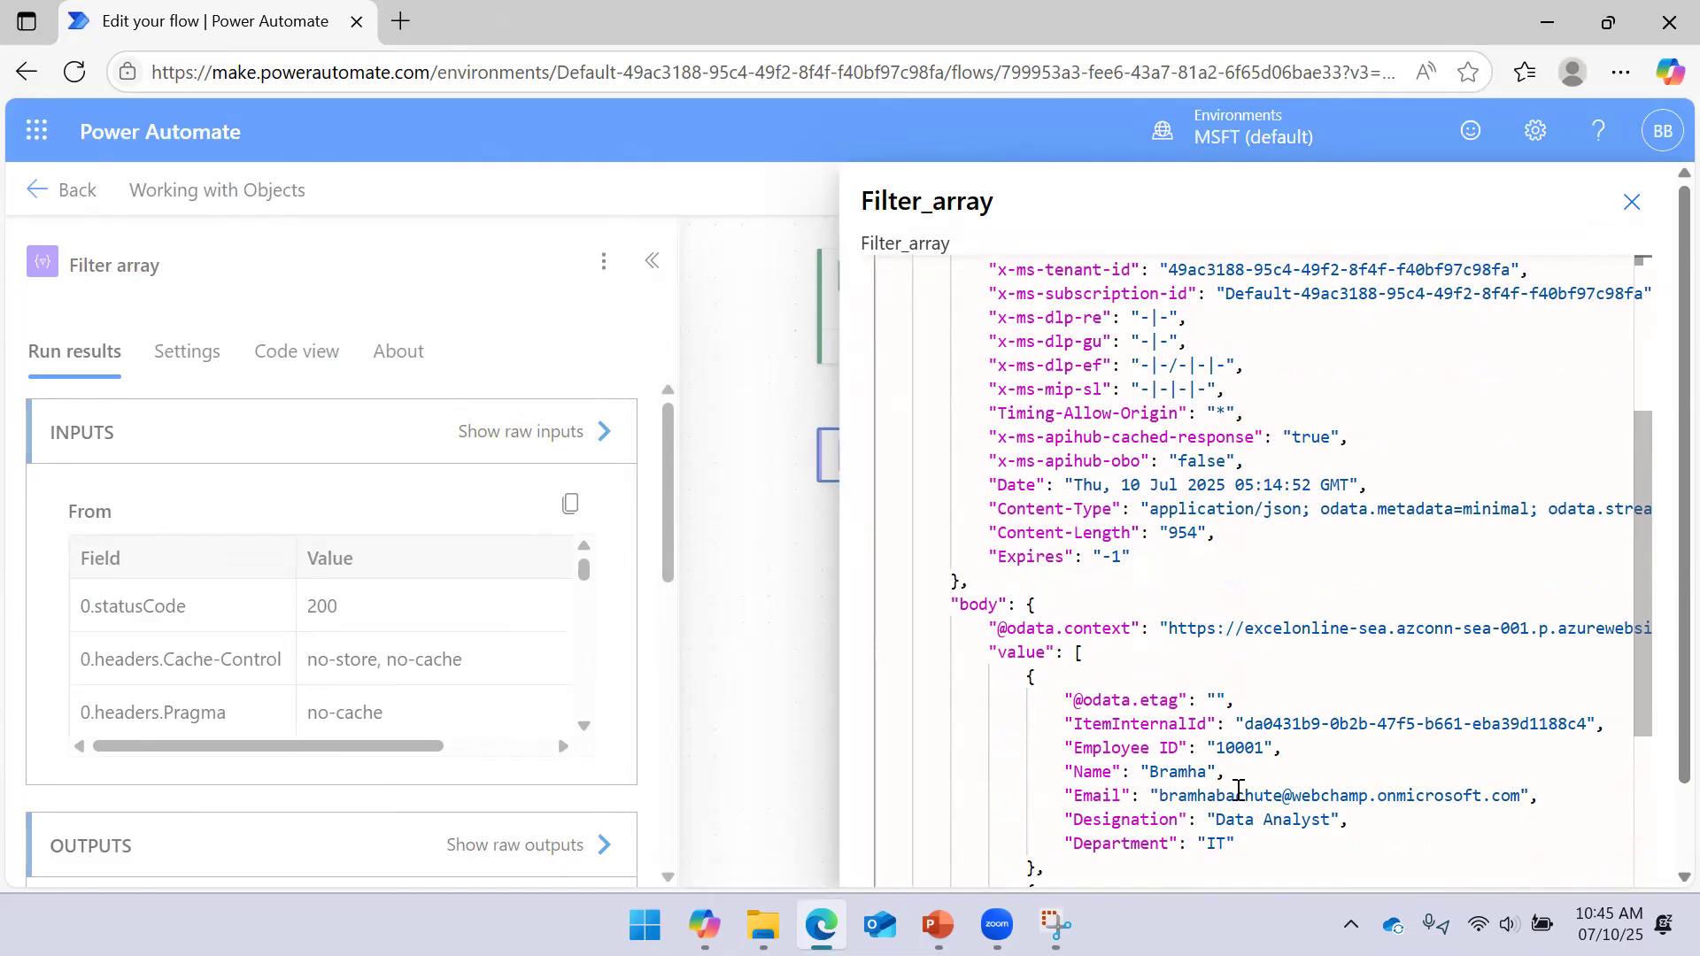
pyautogui.click(1632, 202)
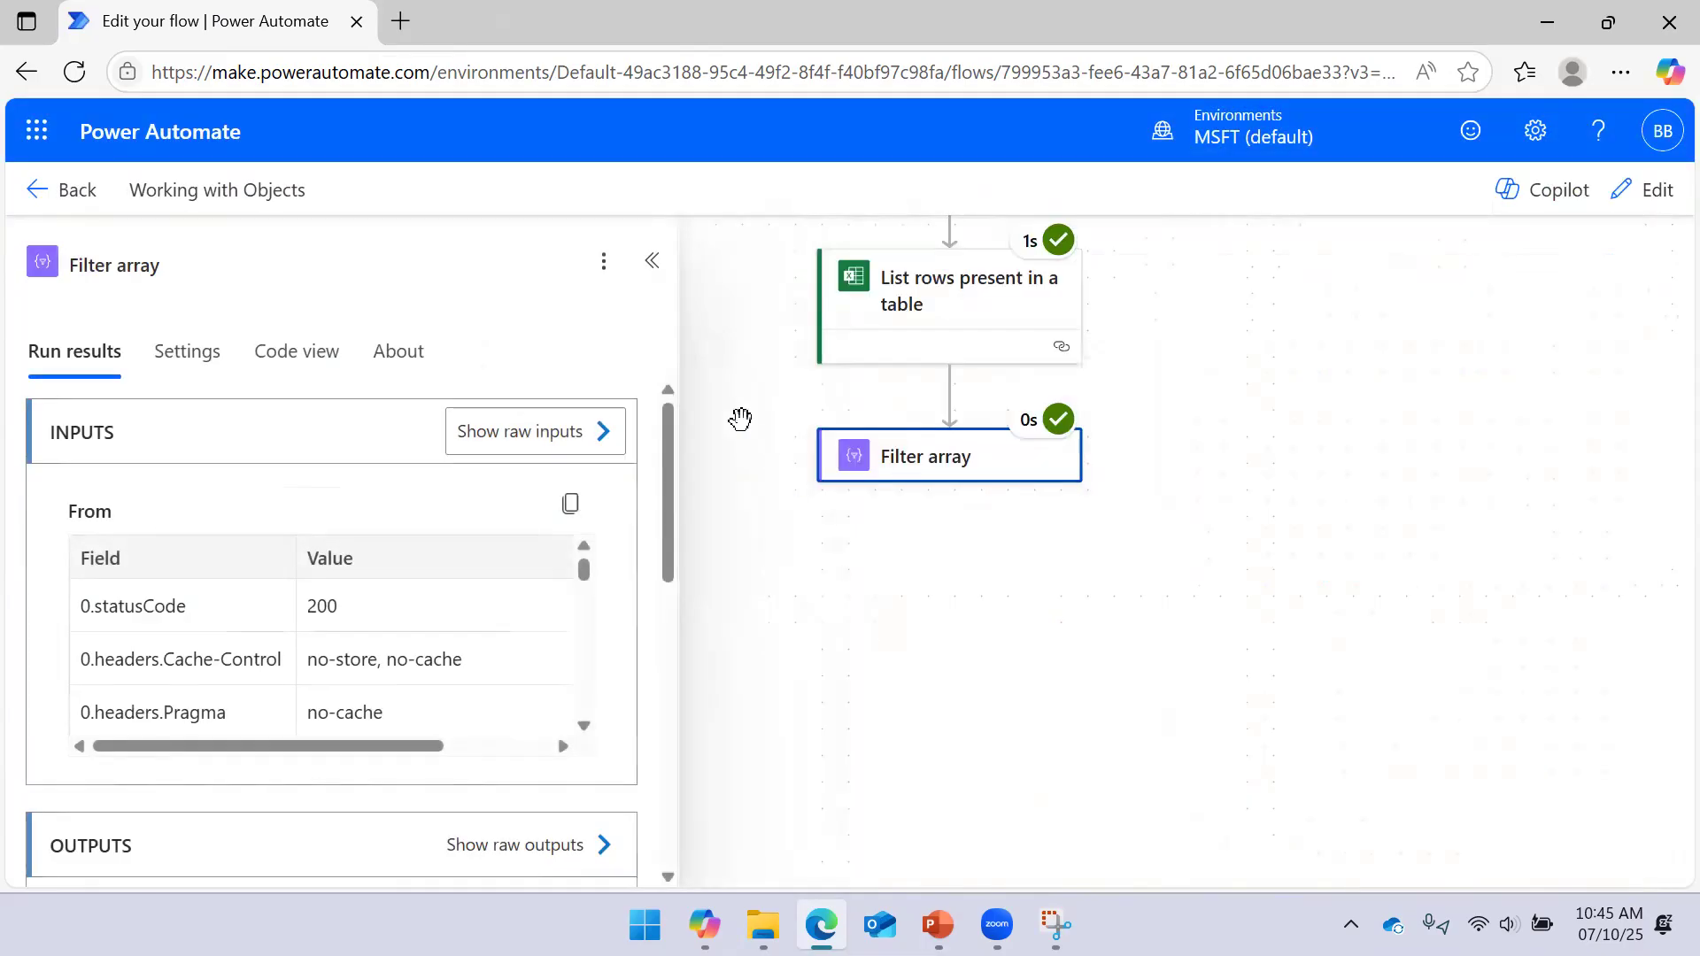
pyautogui.click(652, 261)
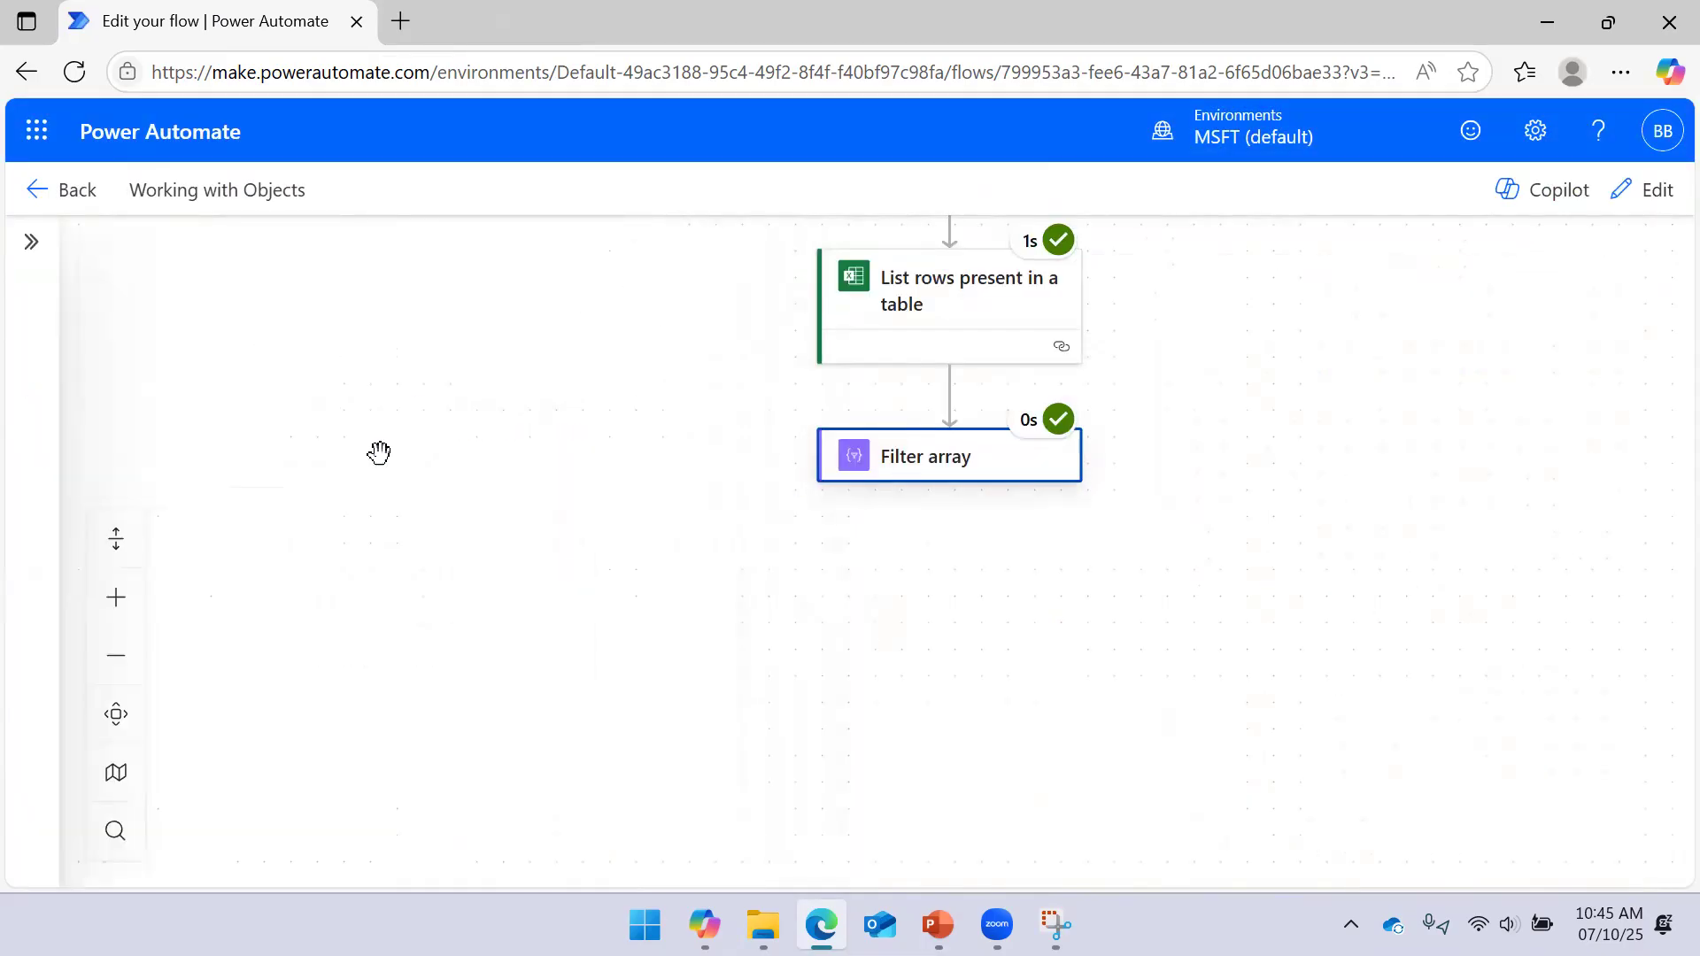
# Check Filter array's raw outputs, confirming the body is empty
pyautogui.click(921, 474)
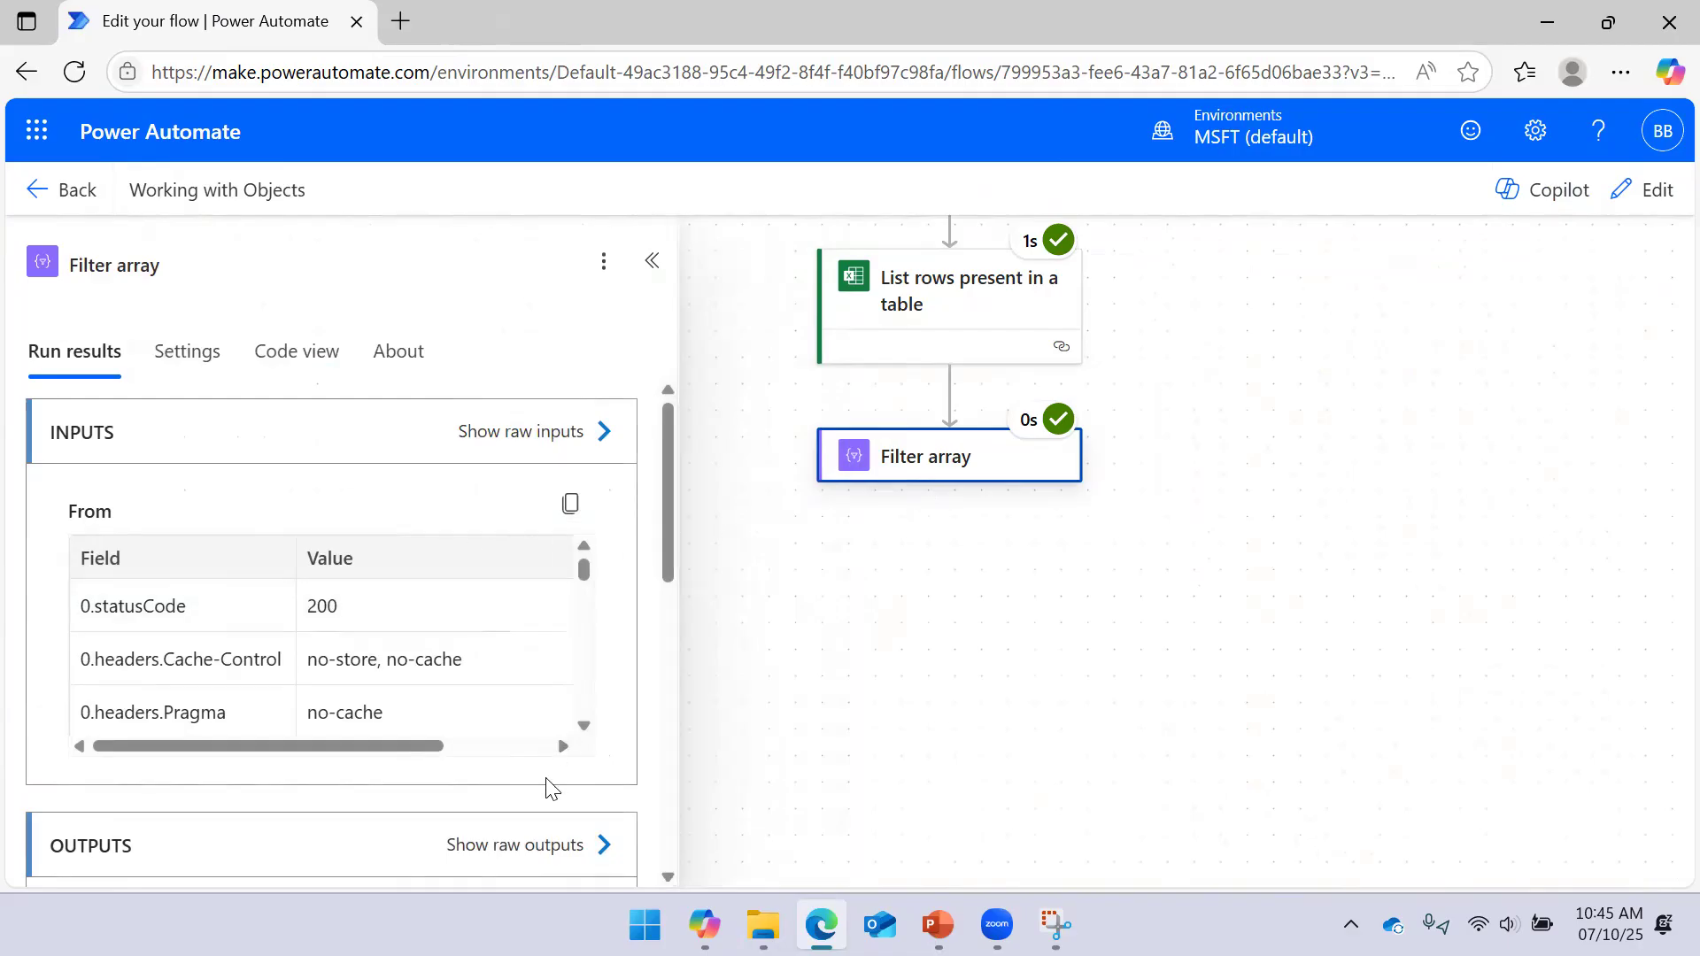
pyautogui.click(605, 845)
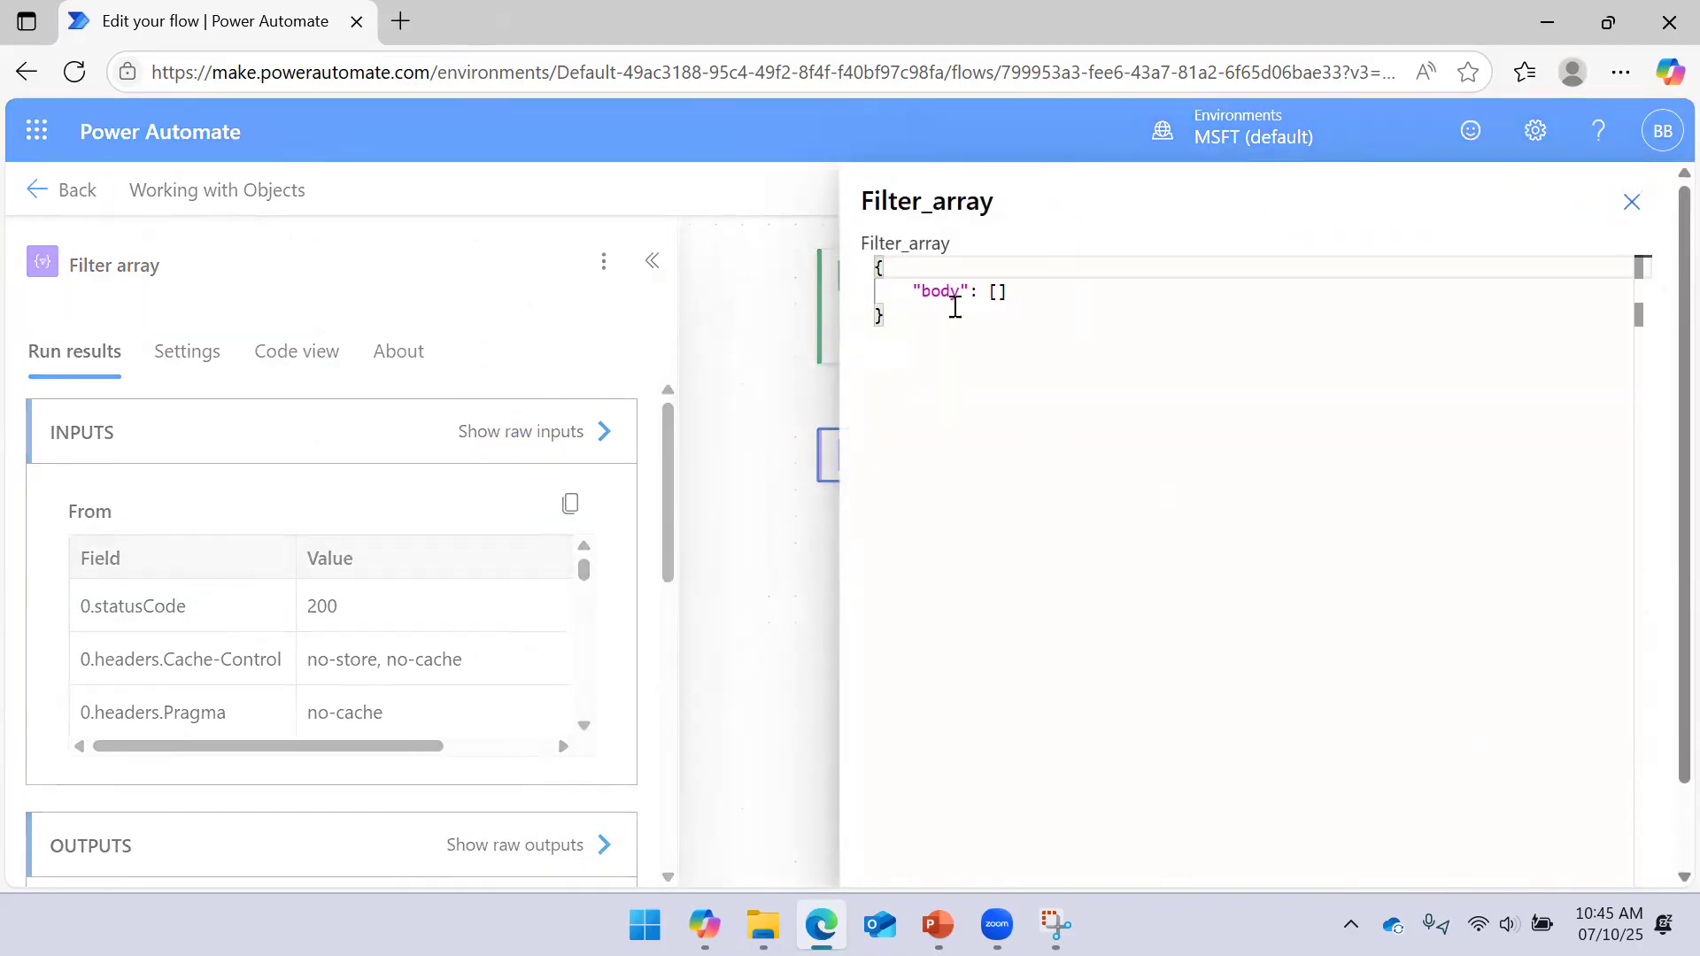
pyautogui.moveTo(1038, 292); pyautogui.dragTo(721, 292)
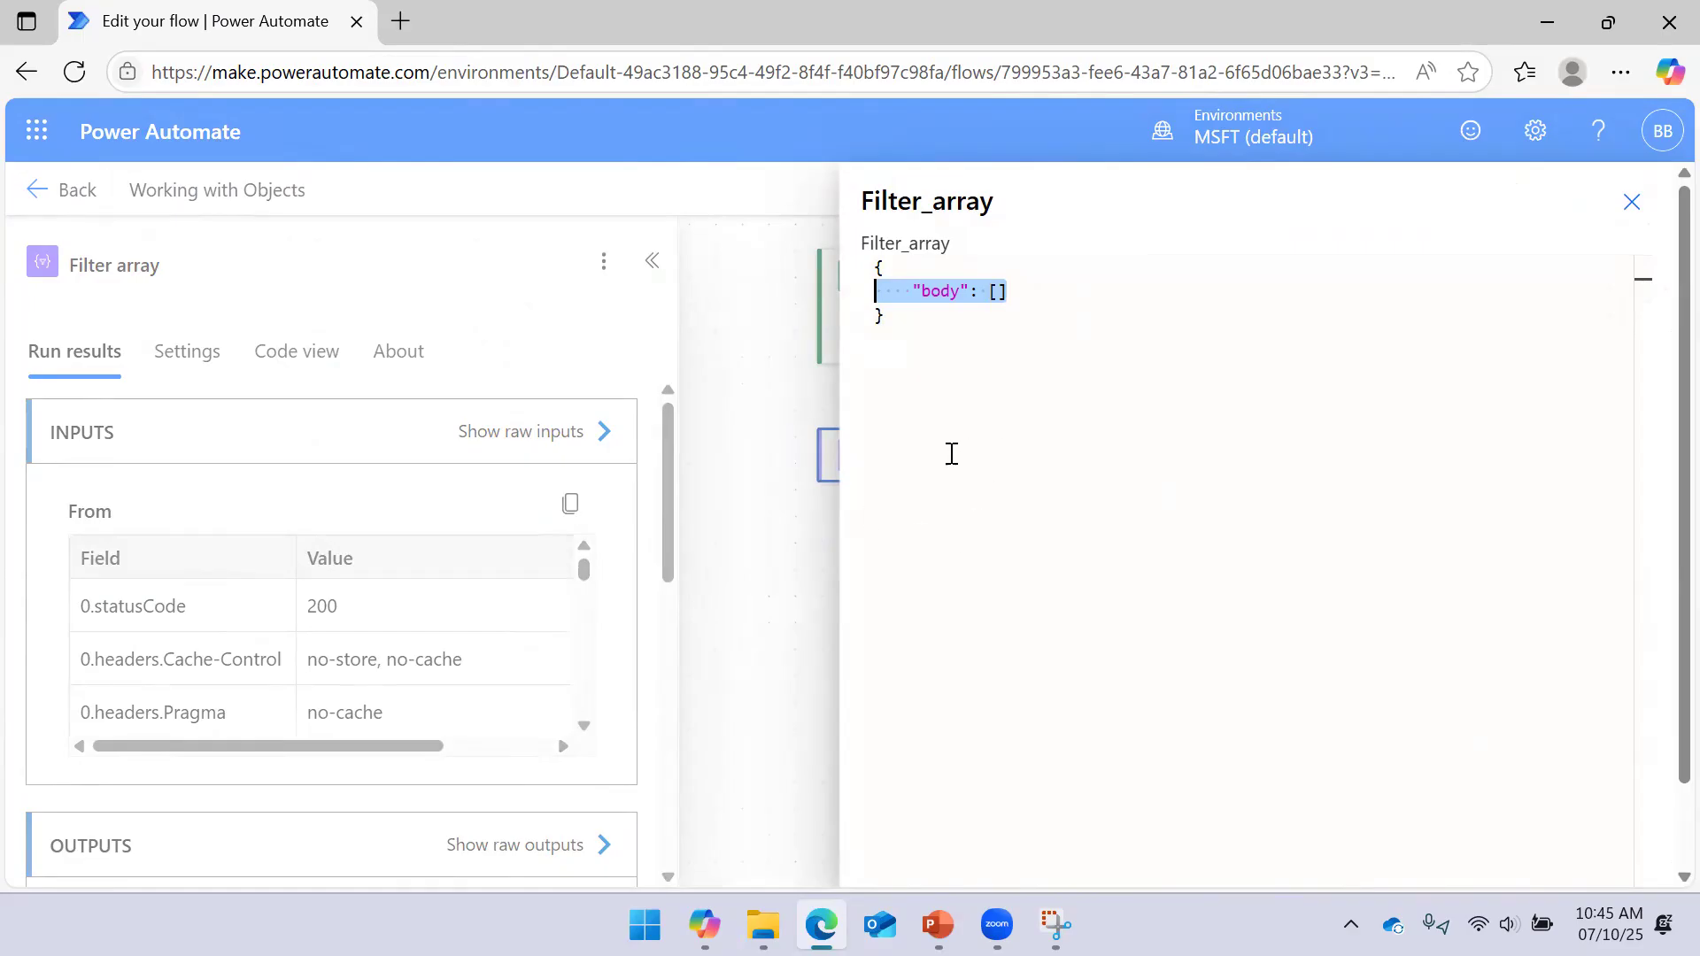
pyautogui.click(1645, 211)
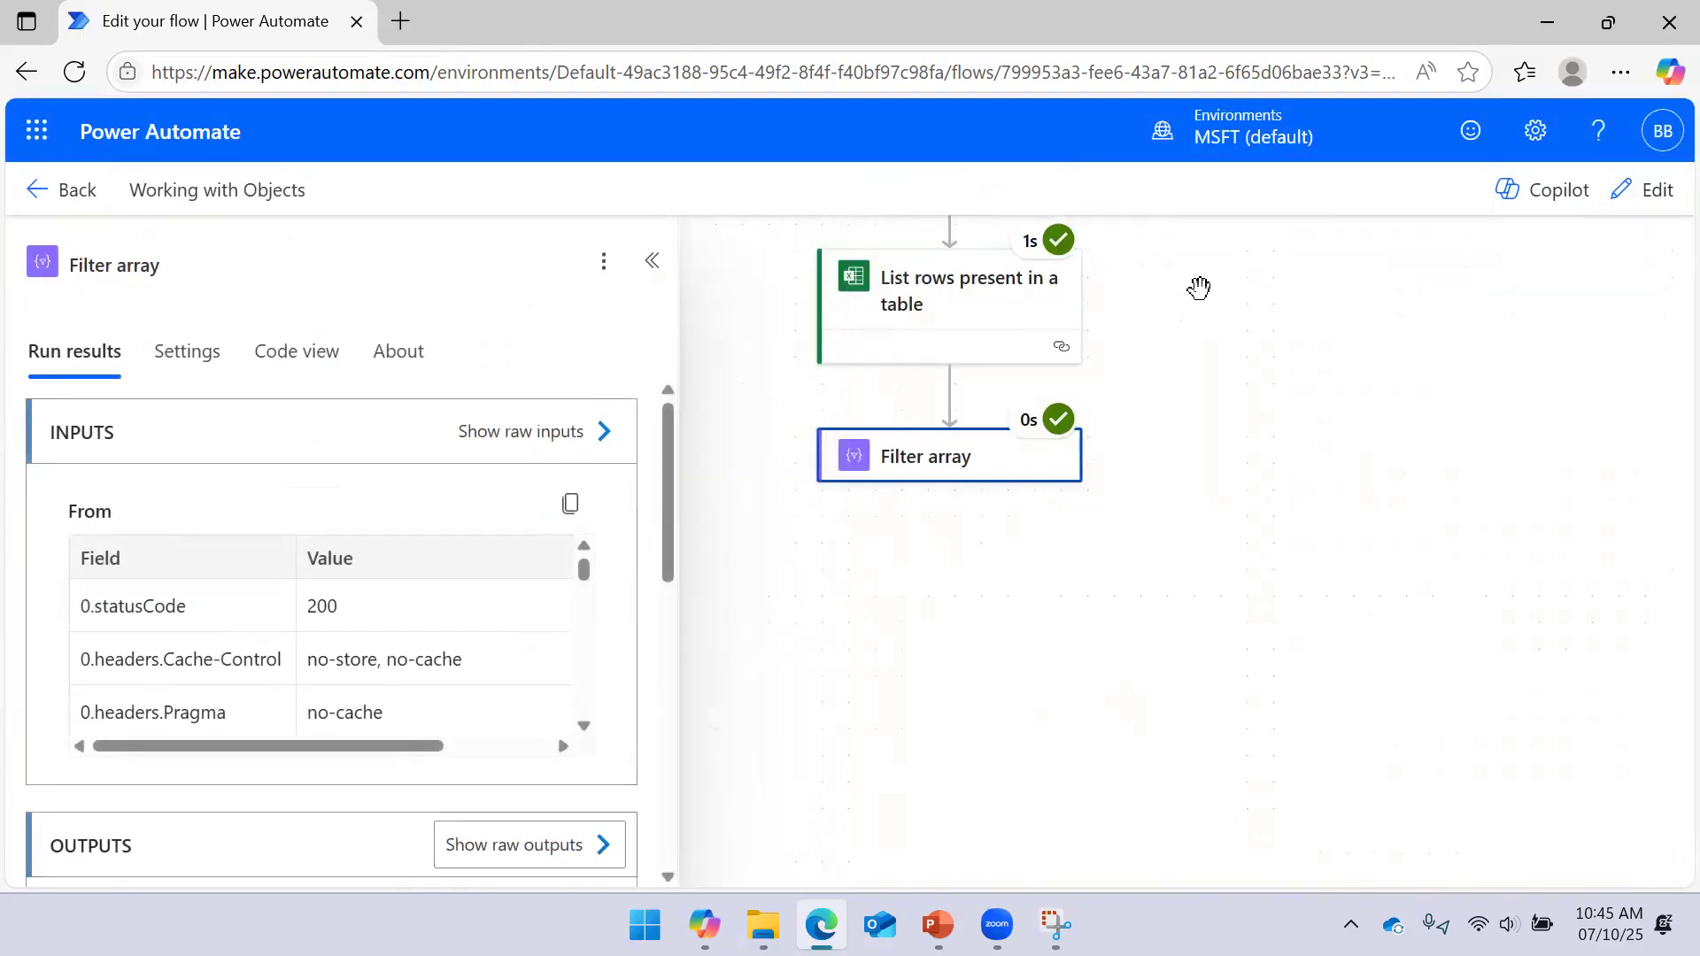
pyautogui.click(651, 262)
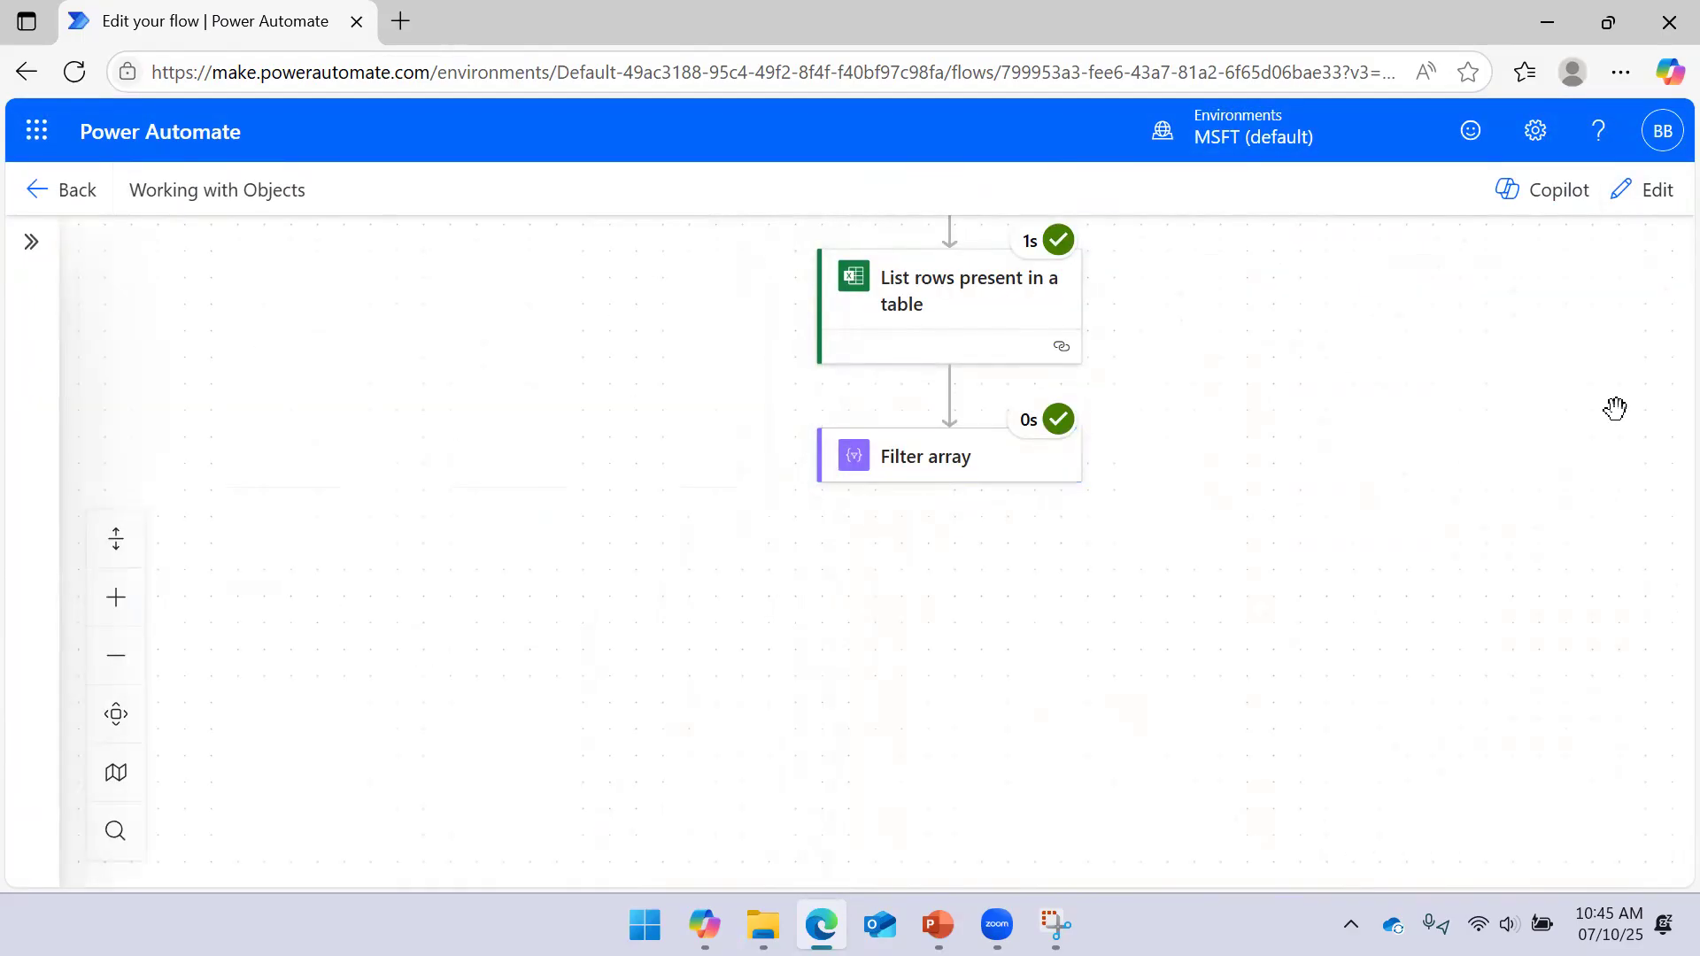
pyautogui.click(1004, 465)
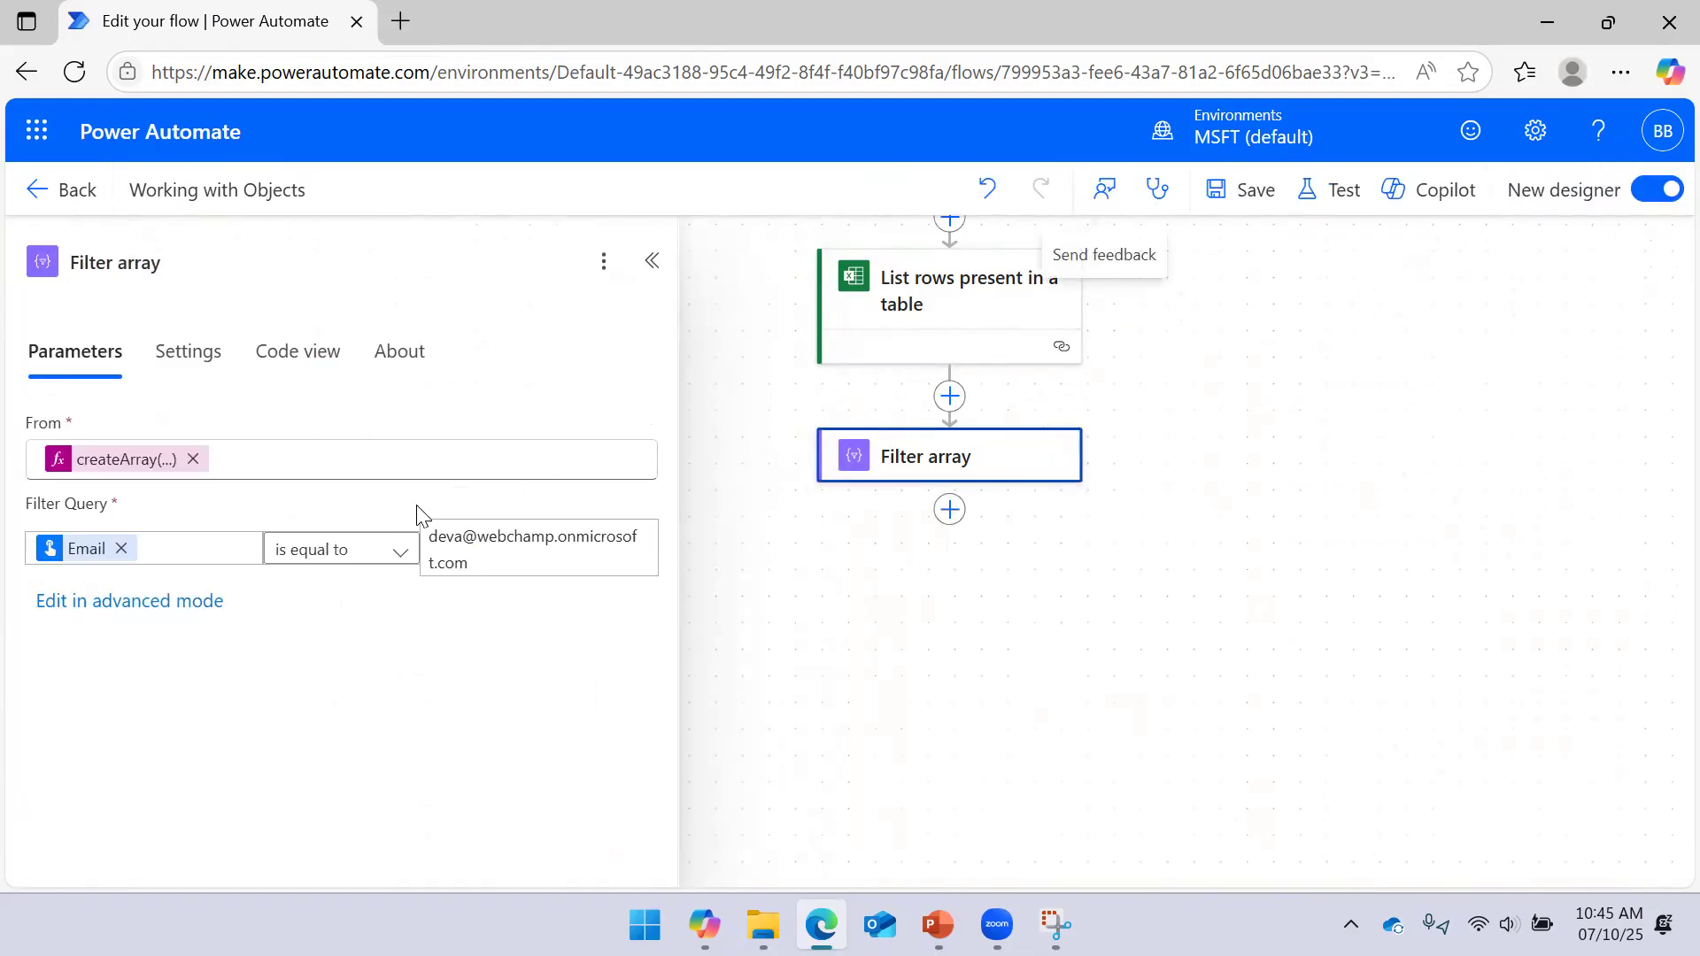
# Swap From's createArray for the List rows body/value dynamic content and save
pyautogui.moveTo(97, 562)
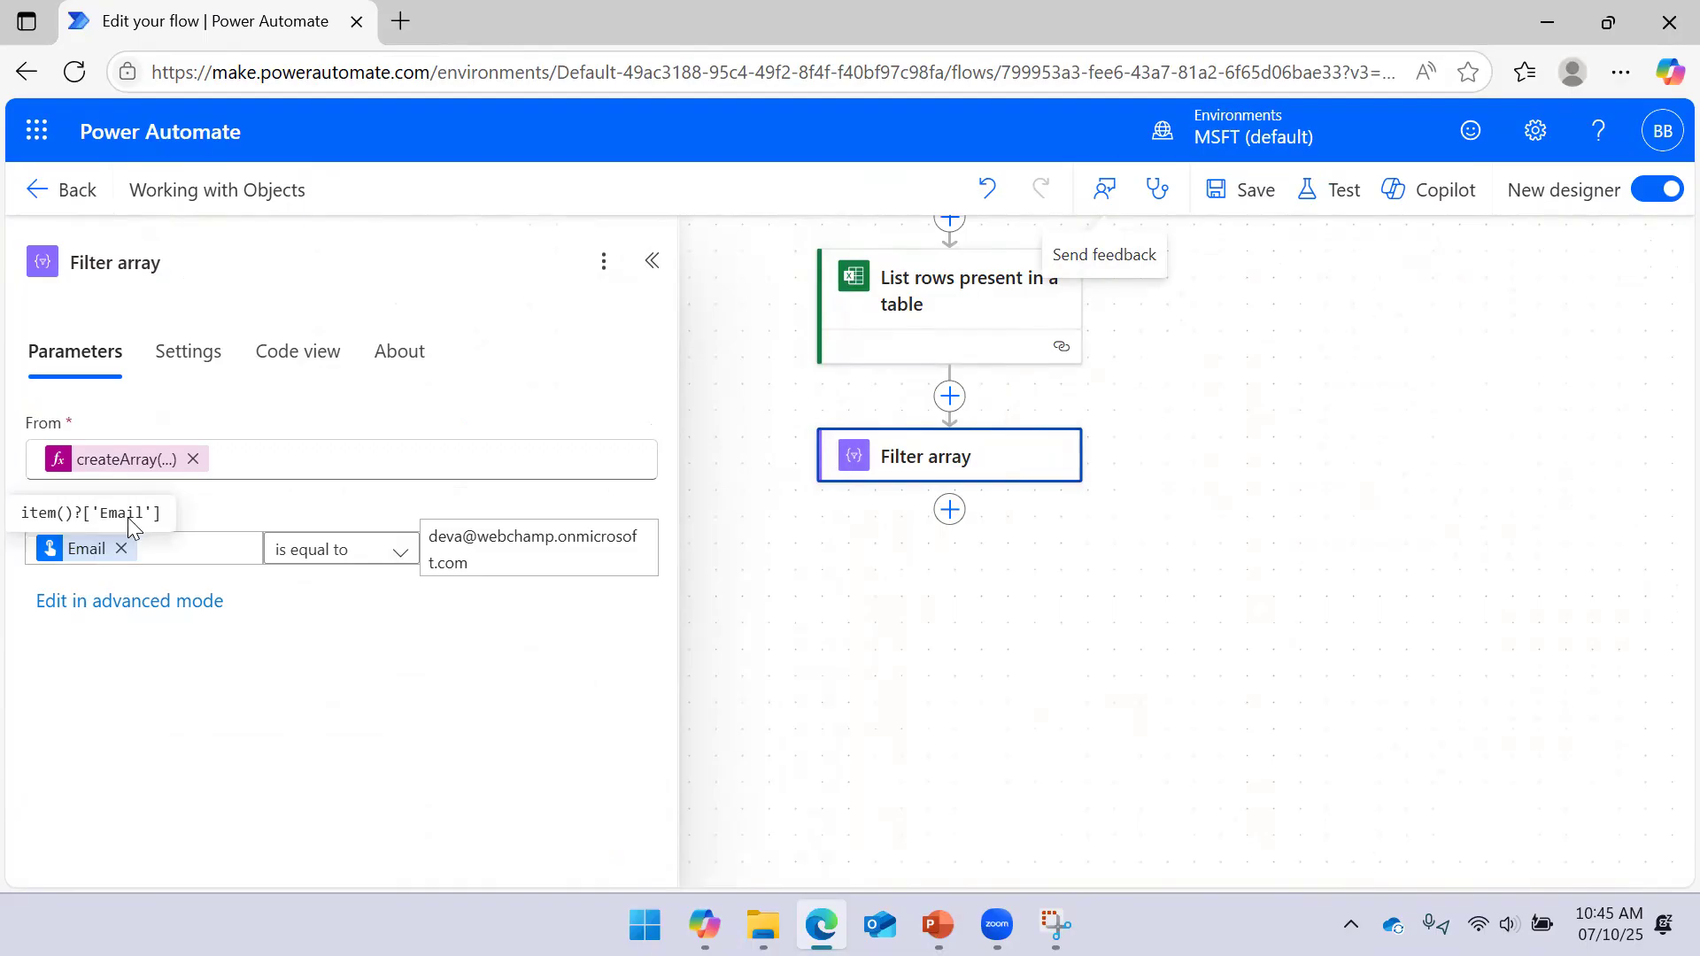
pyautogui.click(194, 460)
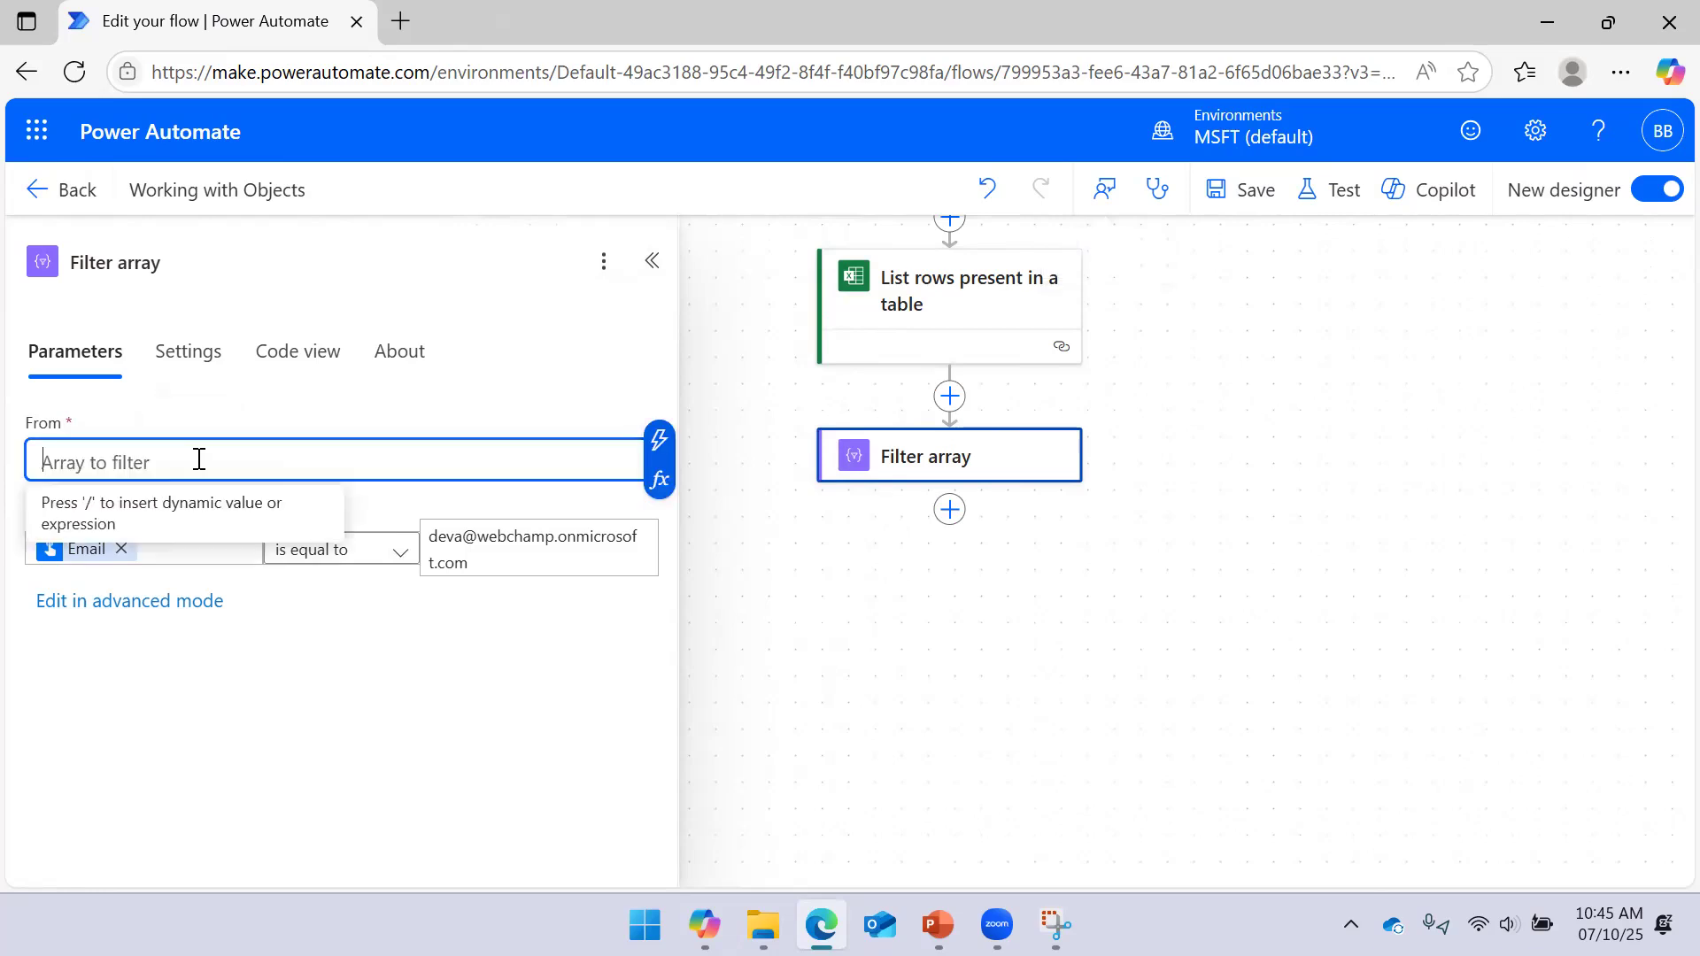
pyautogui.click(659, 479)
pyautogui.click(855, 635)
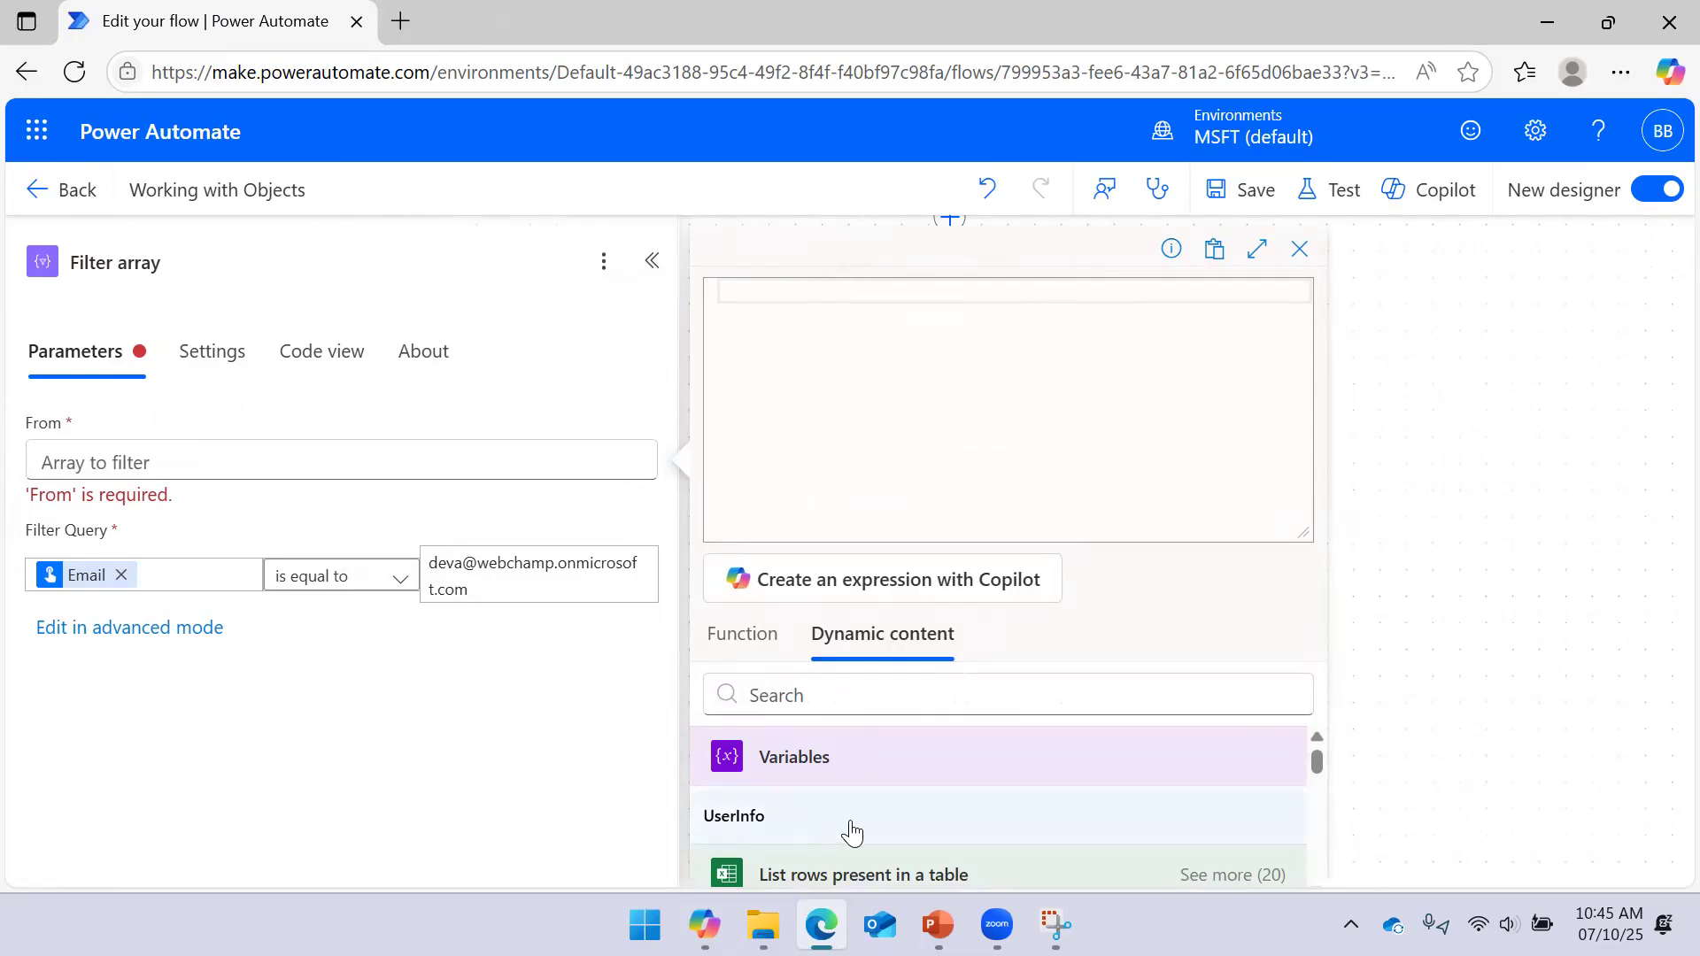
pyautogui.moveTo(1320, 756); pyautogui.dragTo(1325, 786)
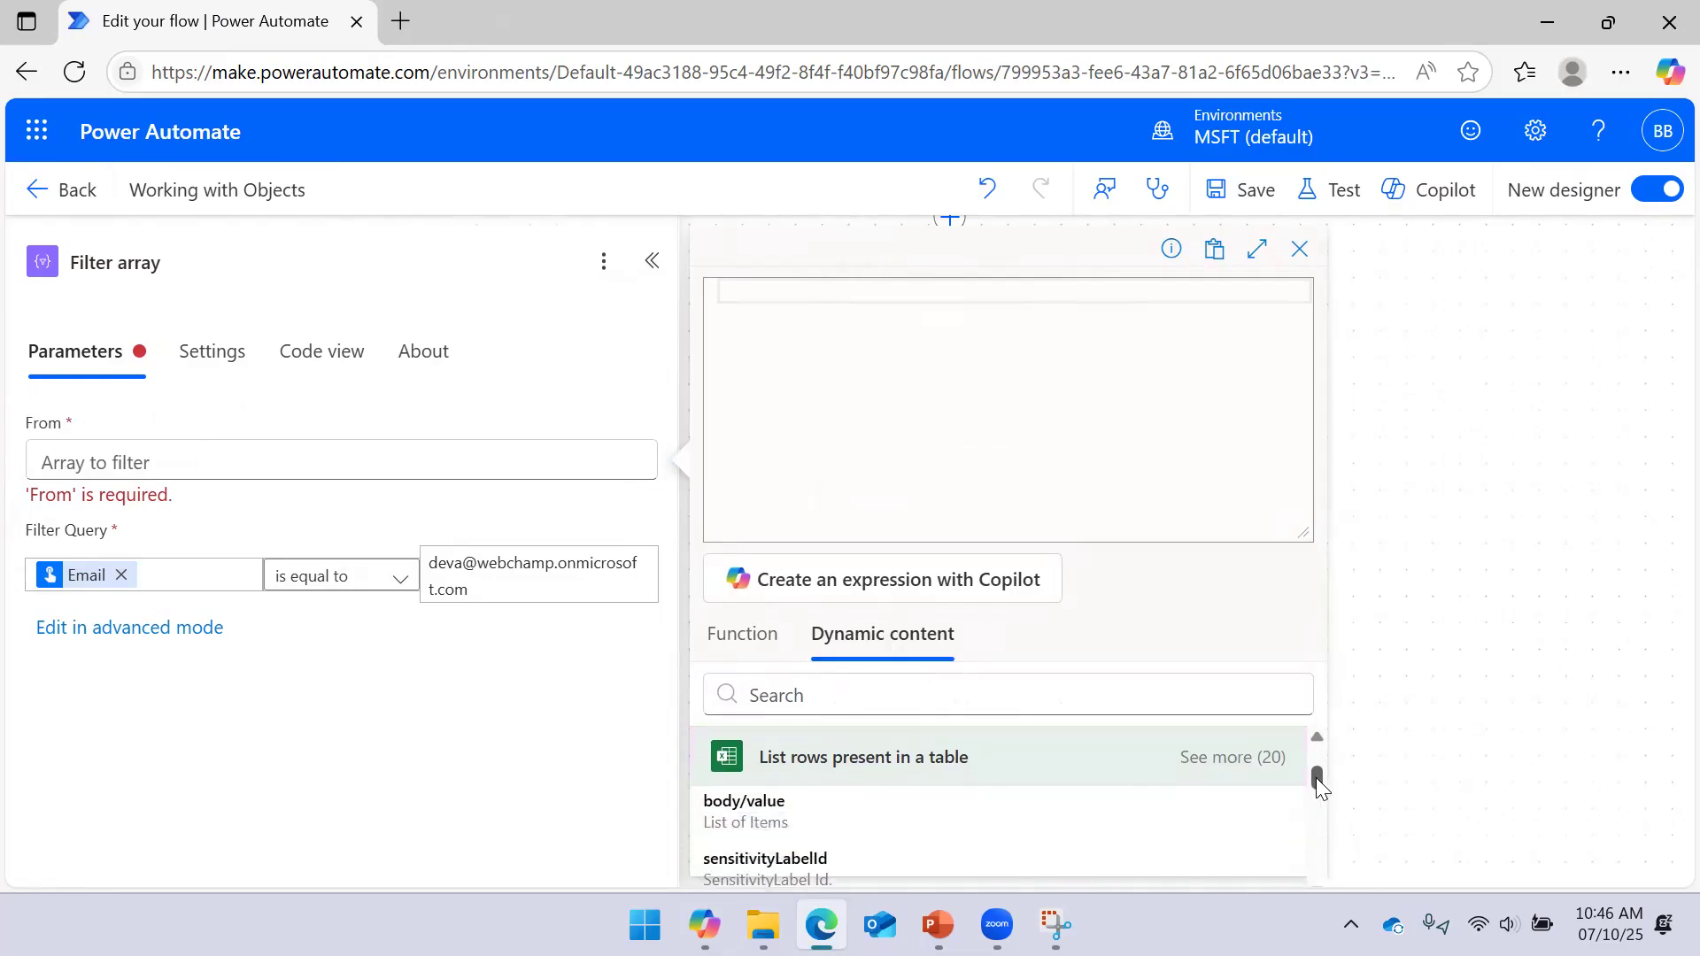
pyautogui.click(930, 796)
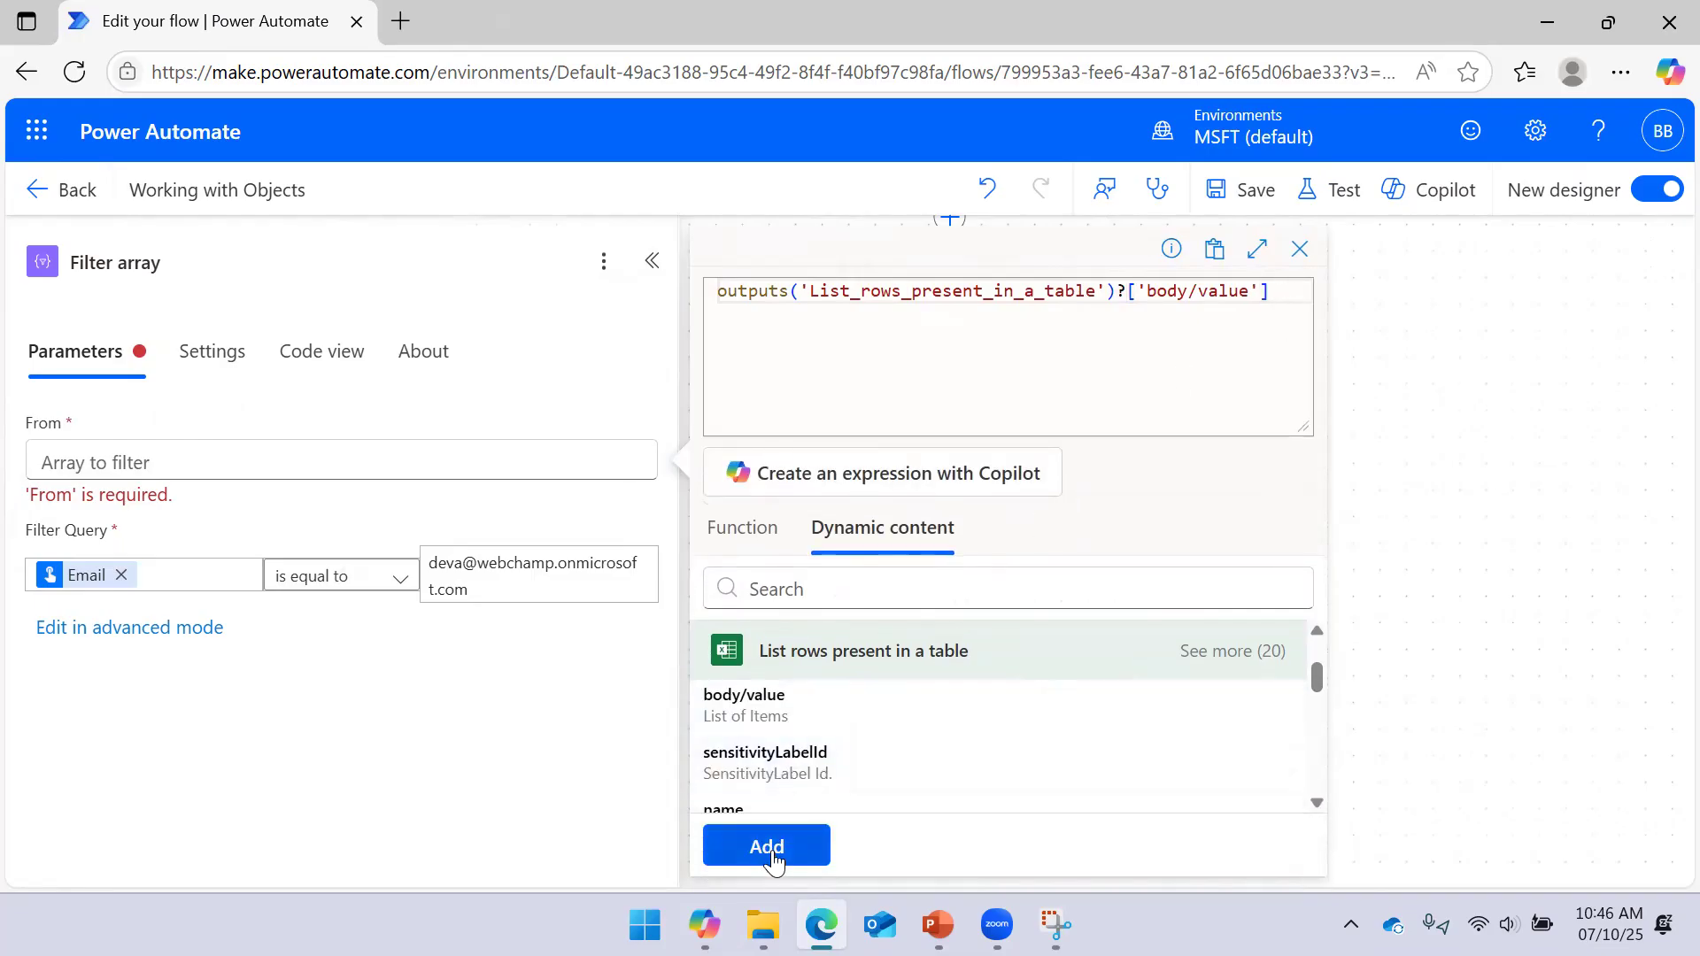
pyautogui.click(767, 850)
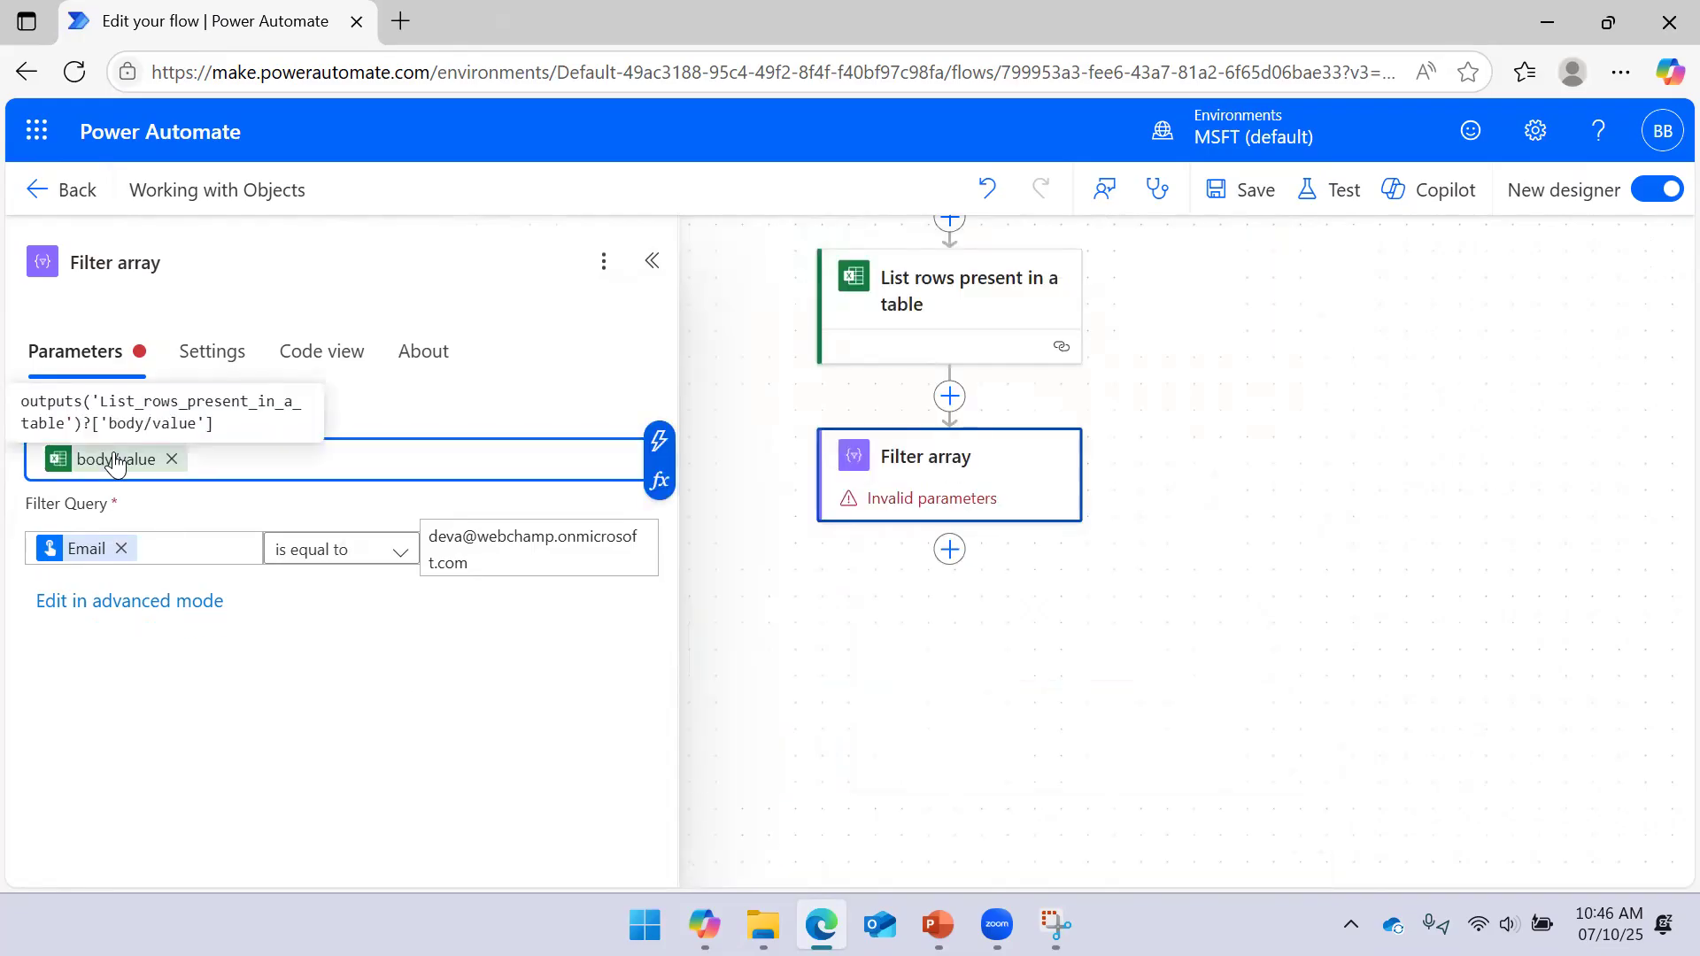
pyautogui.click(1266, 216)
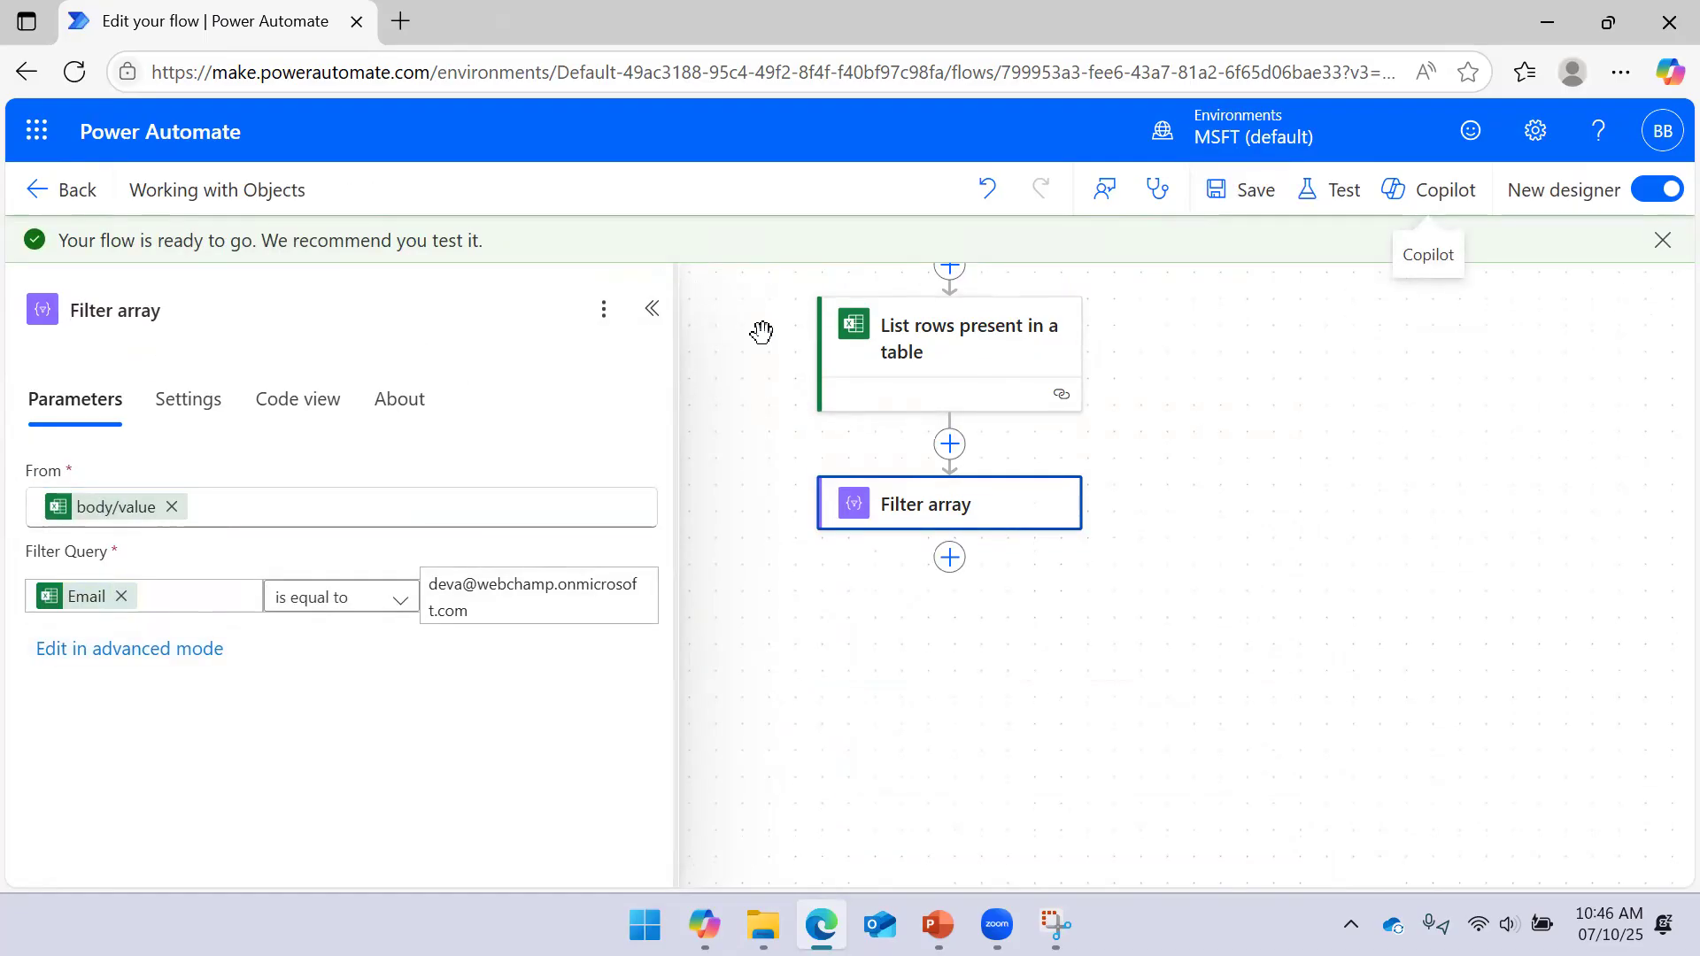
# Run a manual test of the updated flow
pyautogui.click(1339, 186)
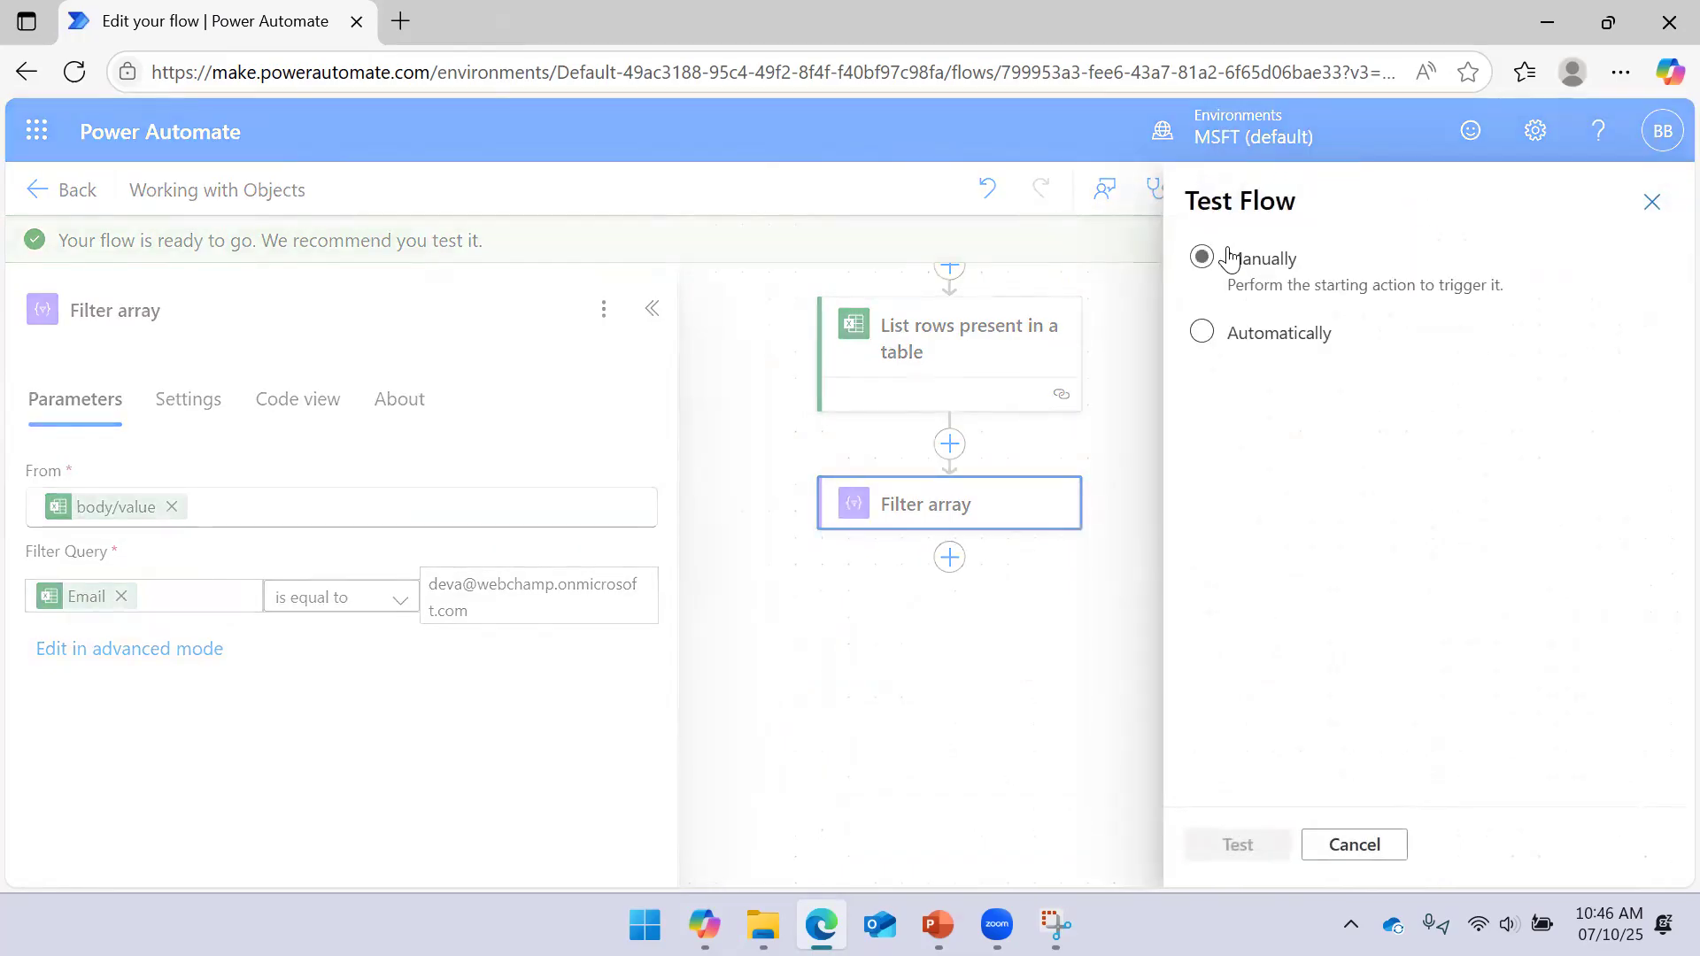
pyautogui.click(1244, 845)
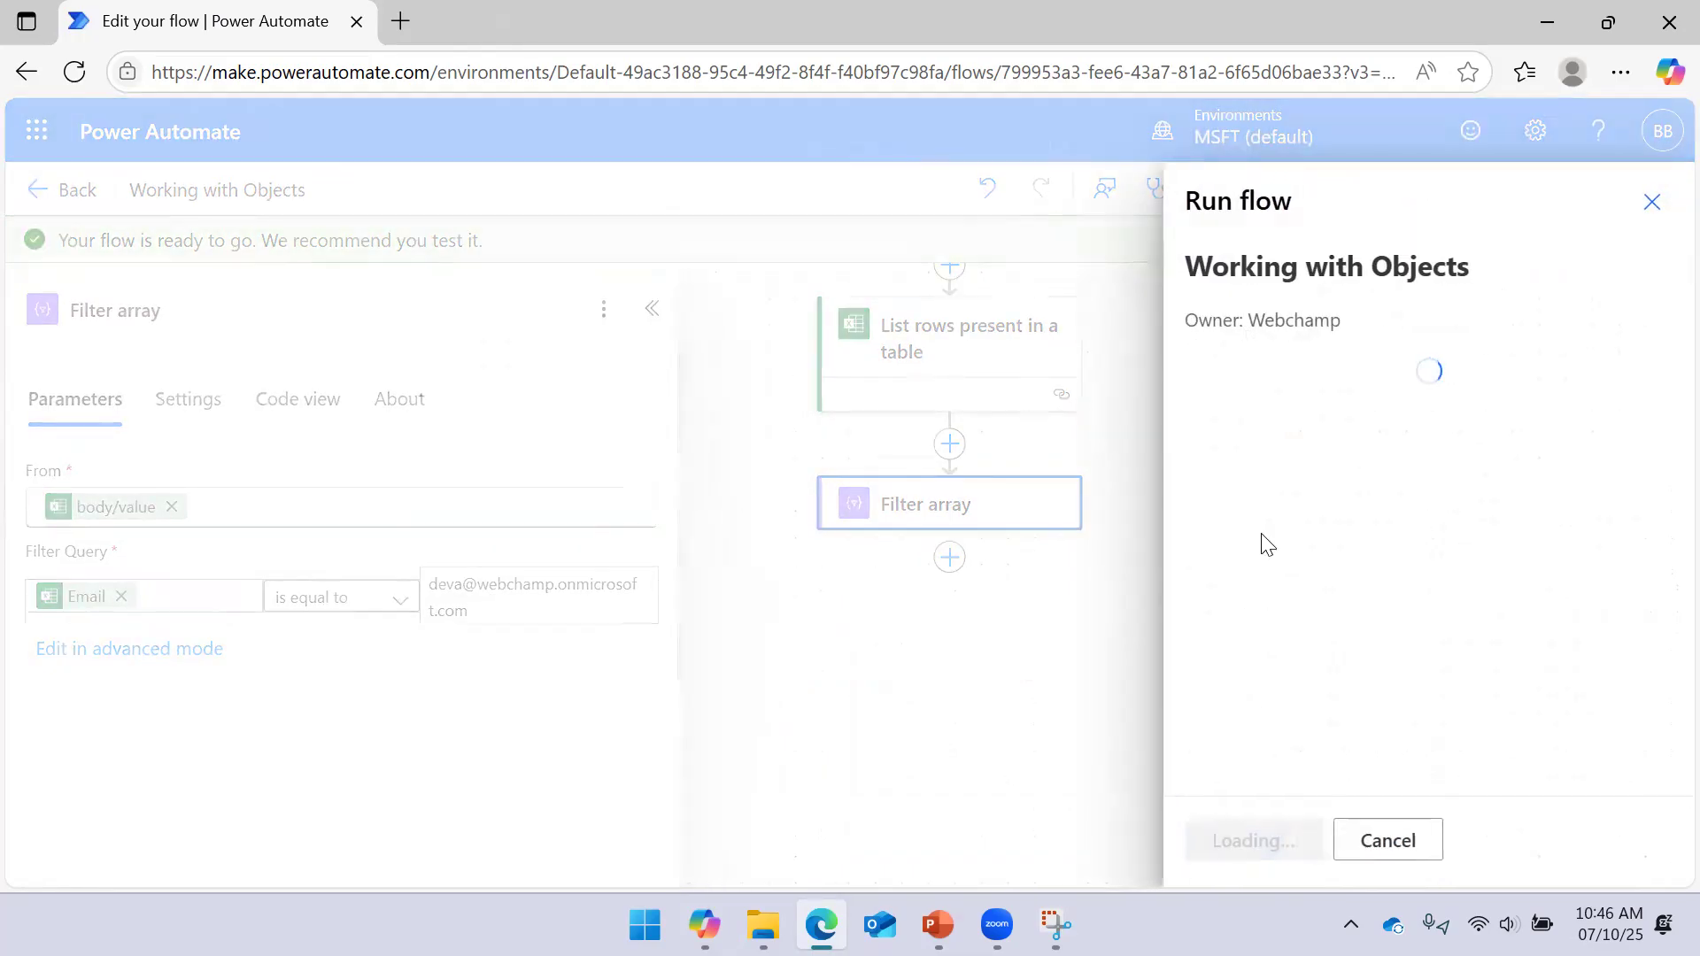
pyautogui.click(1229, 844)
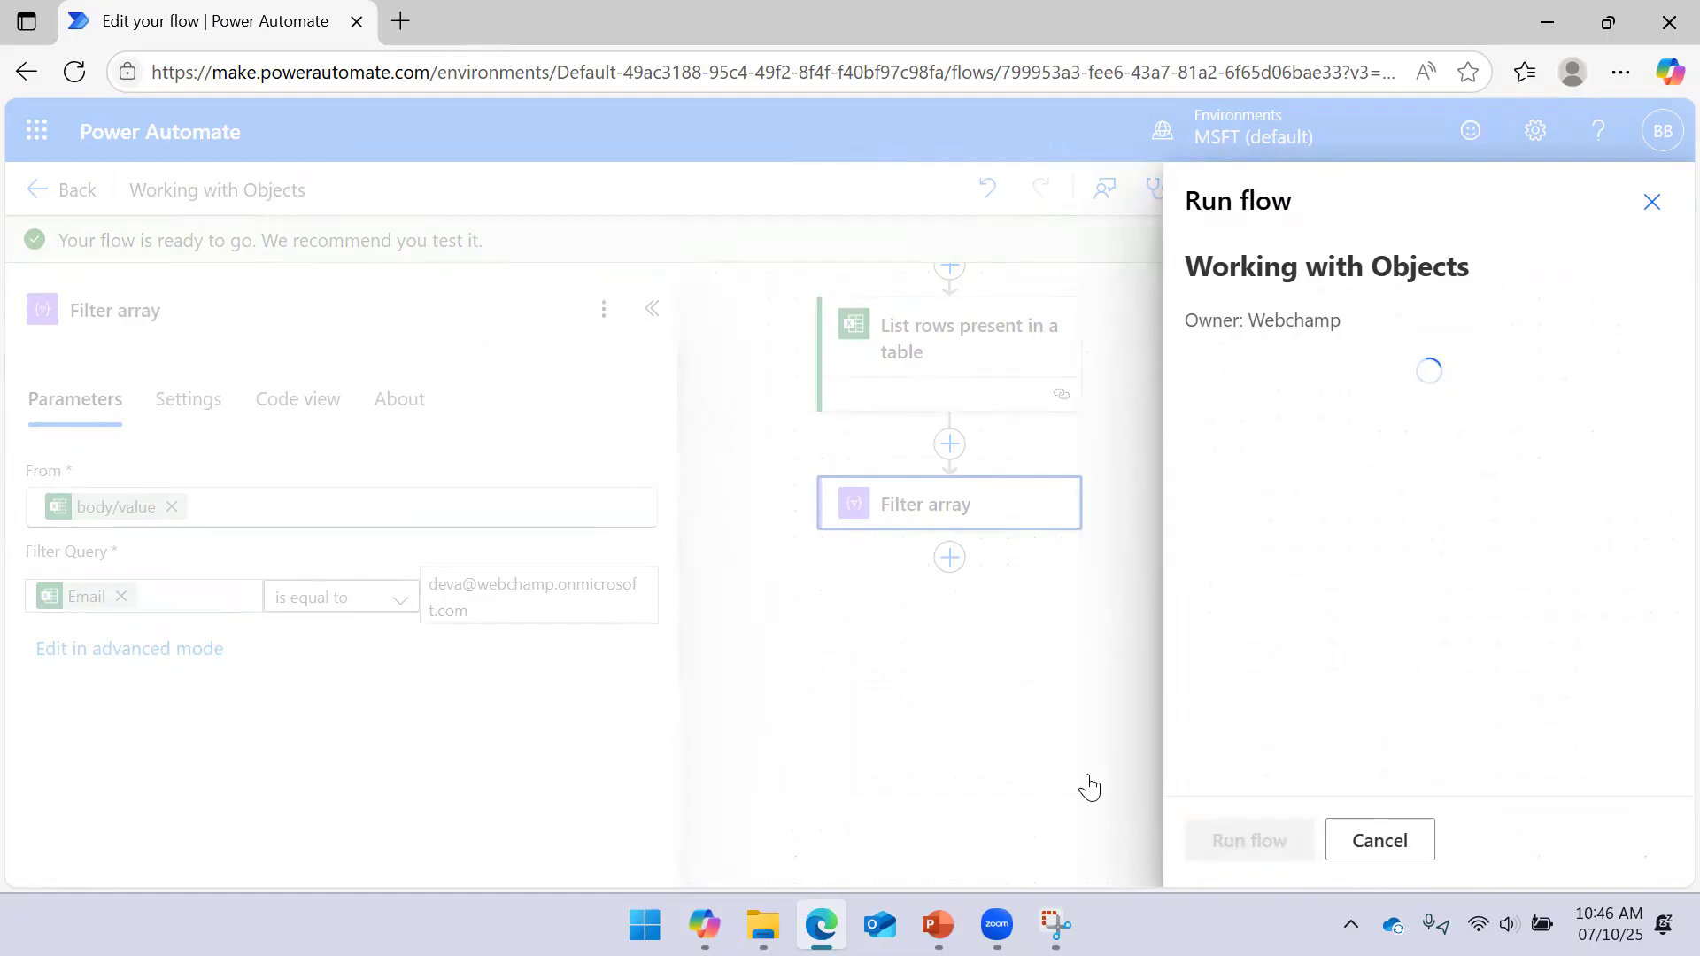
pyautogui.click(1198, 825)
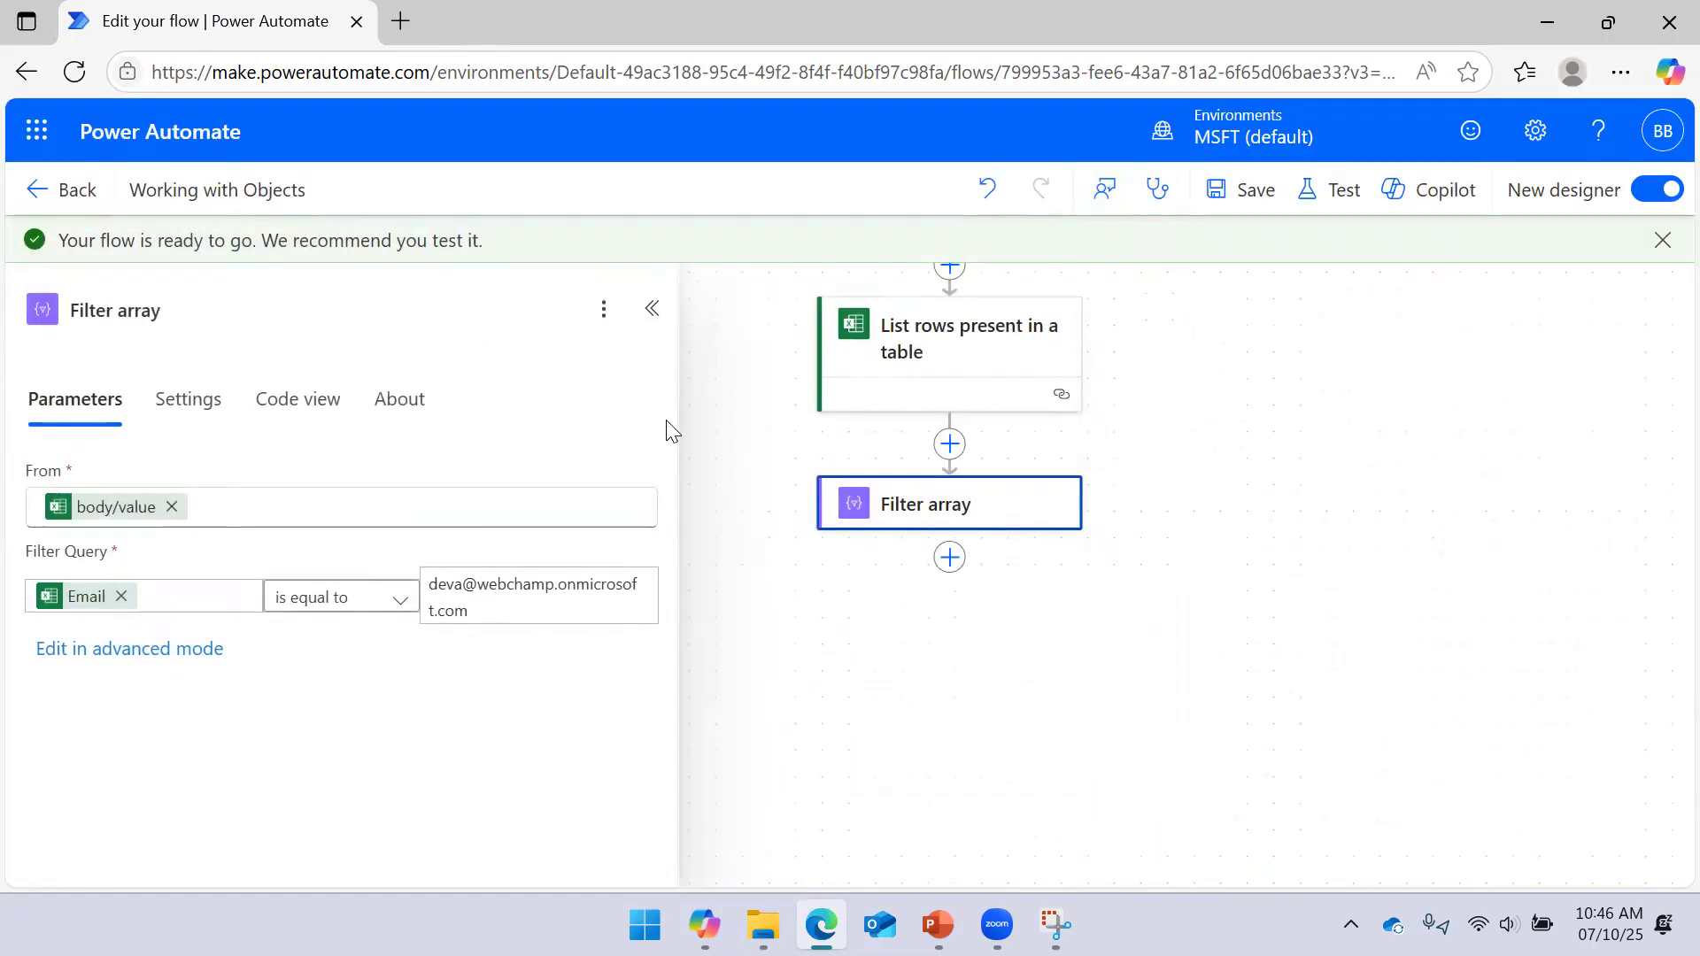
# View Filter array's raw input and output JSON from the run
pyautogui.moveTo(671, 418); pyautogui.dragTo(488, 447)
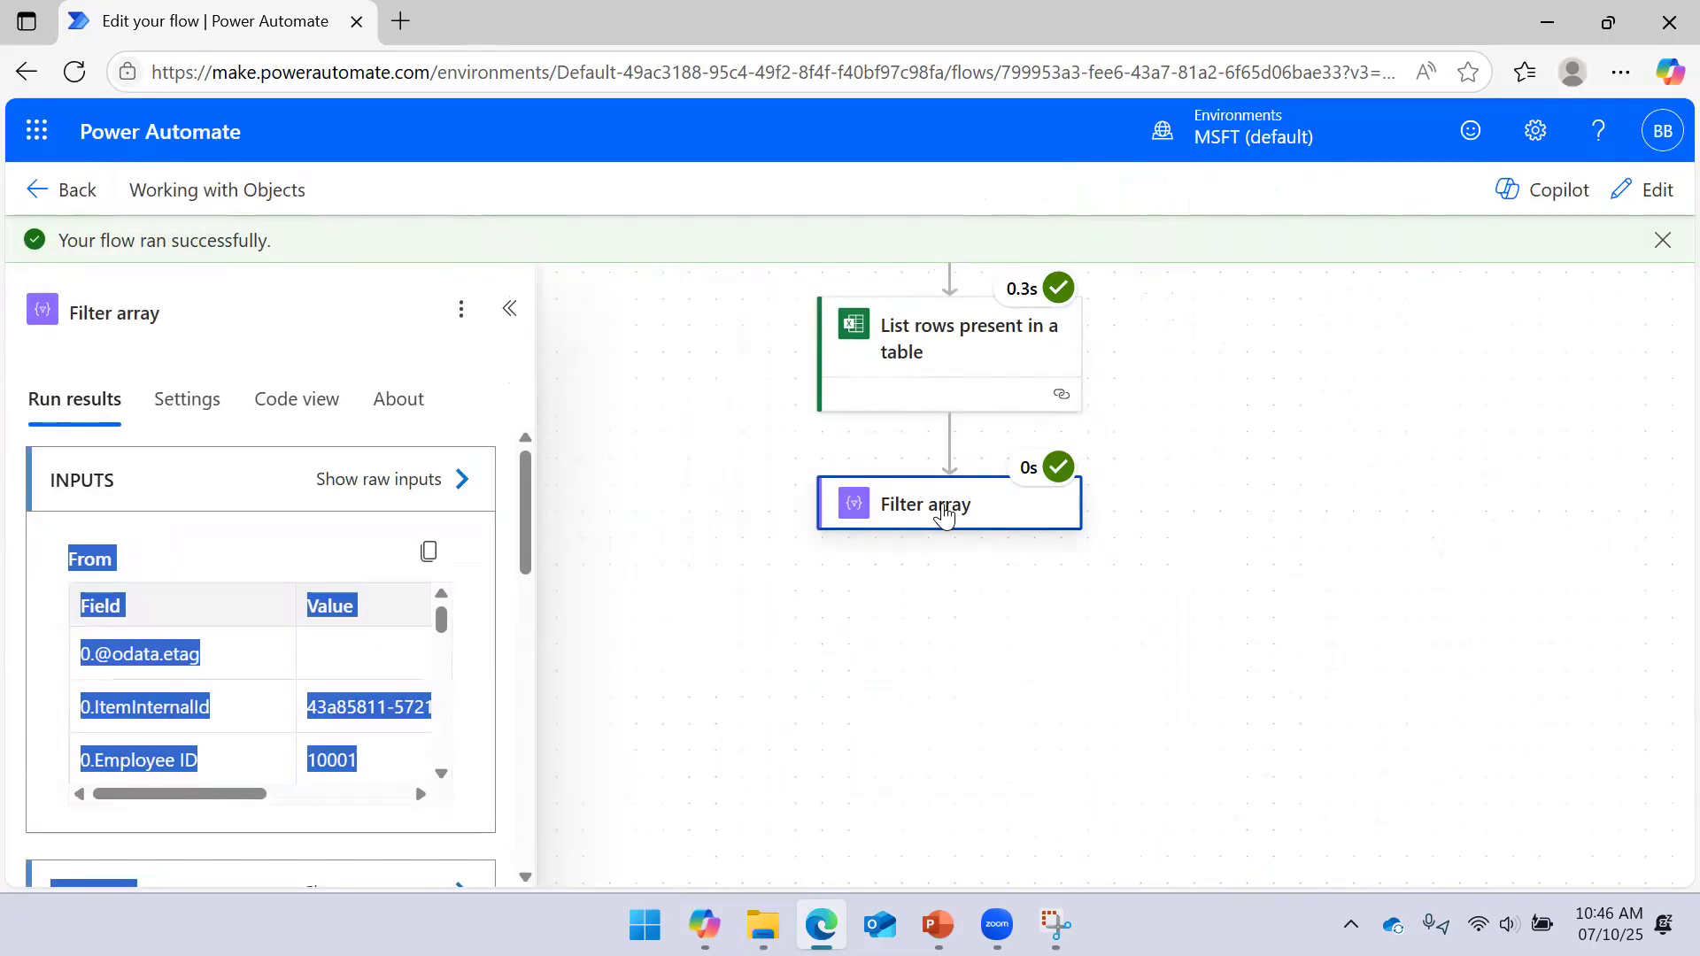
pyautogui.click(466, 483)
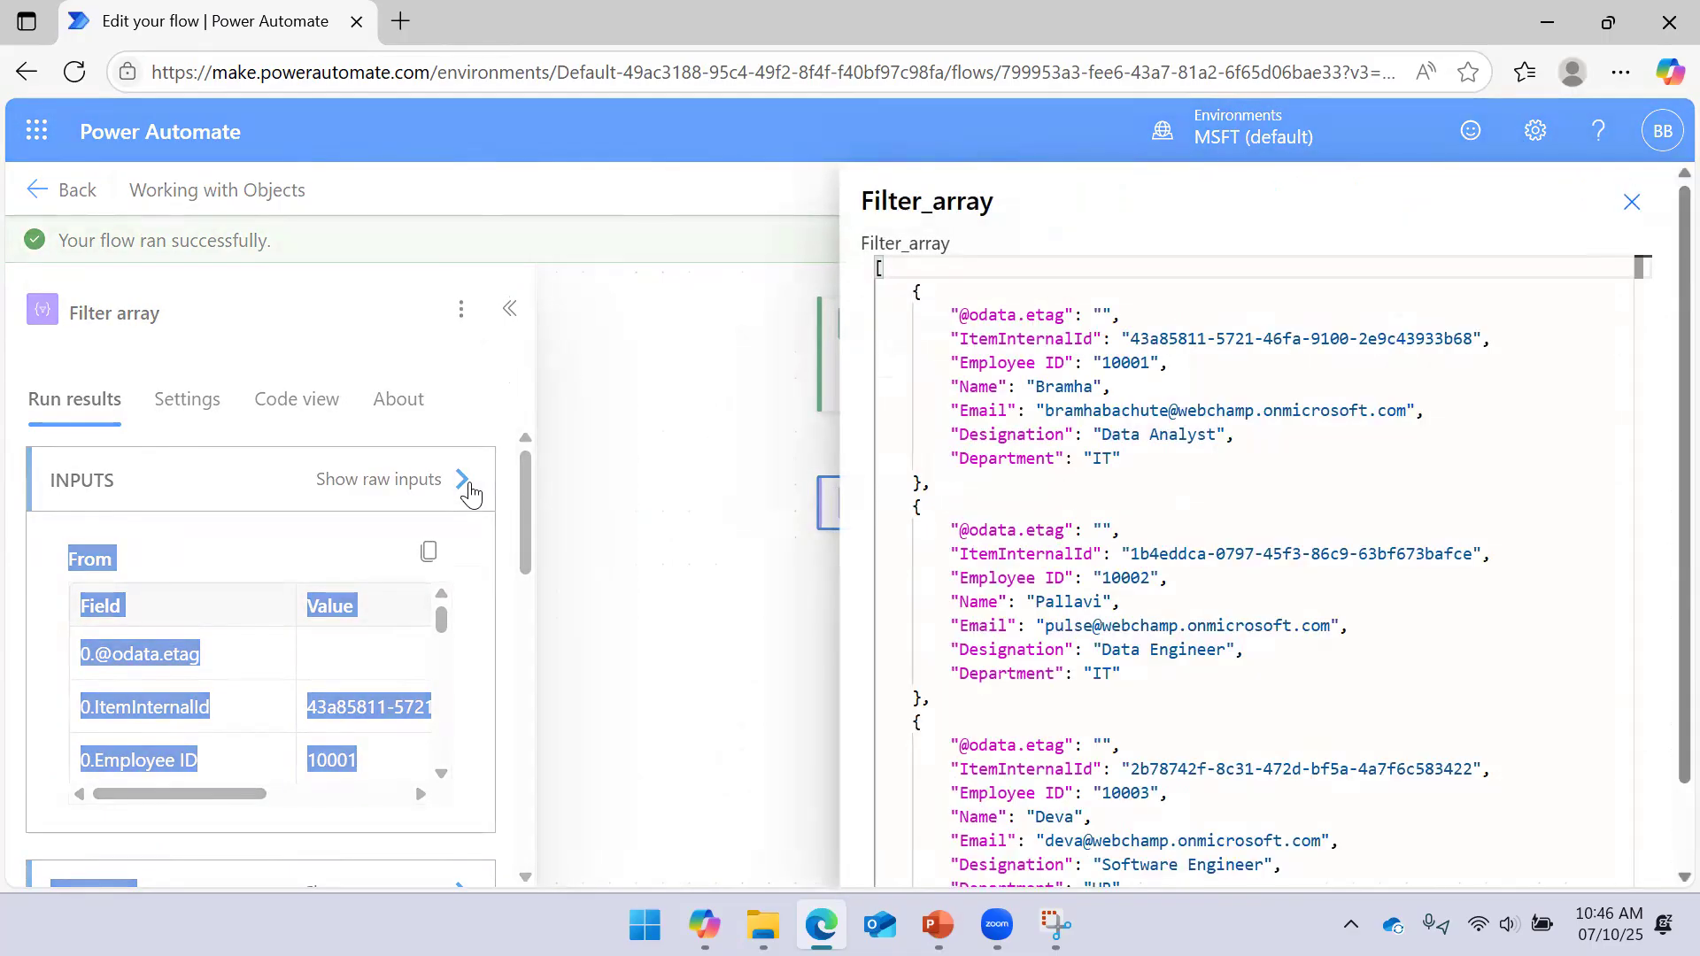
pyautogui.click(469, 494)
pyautogui.scroll(-5, 399, 535)
pyautogui.scroll(2, 406, 540)
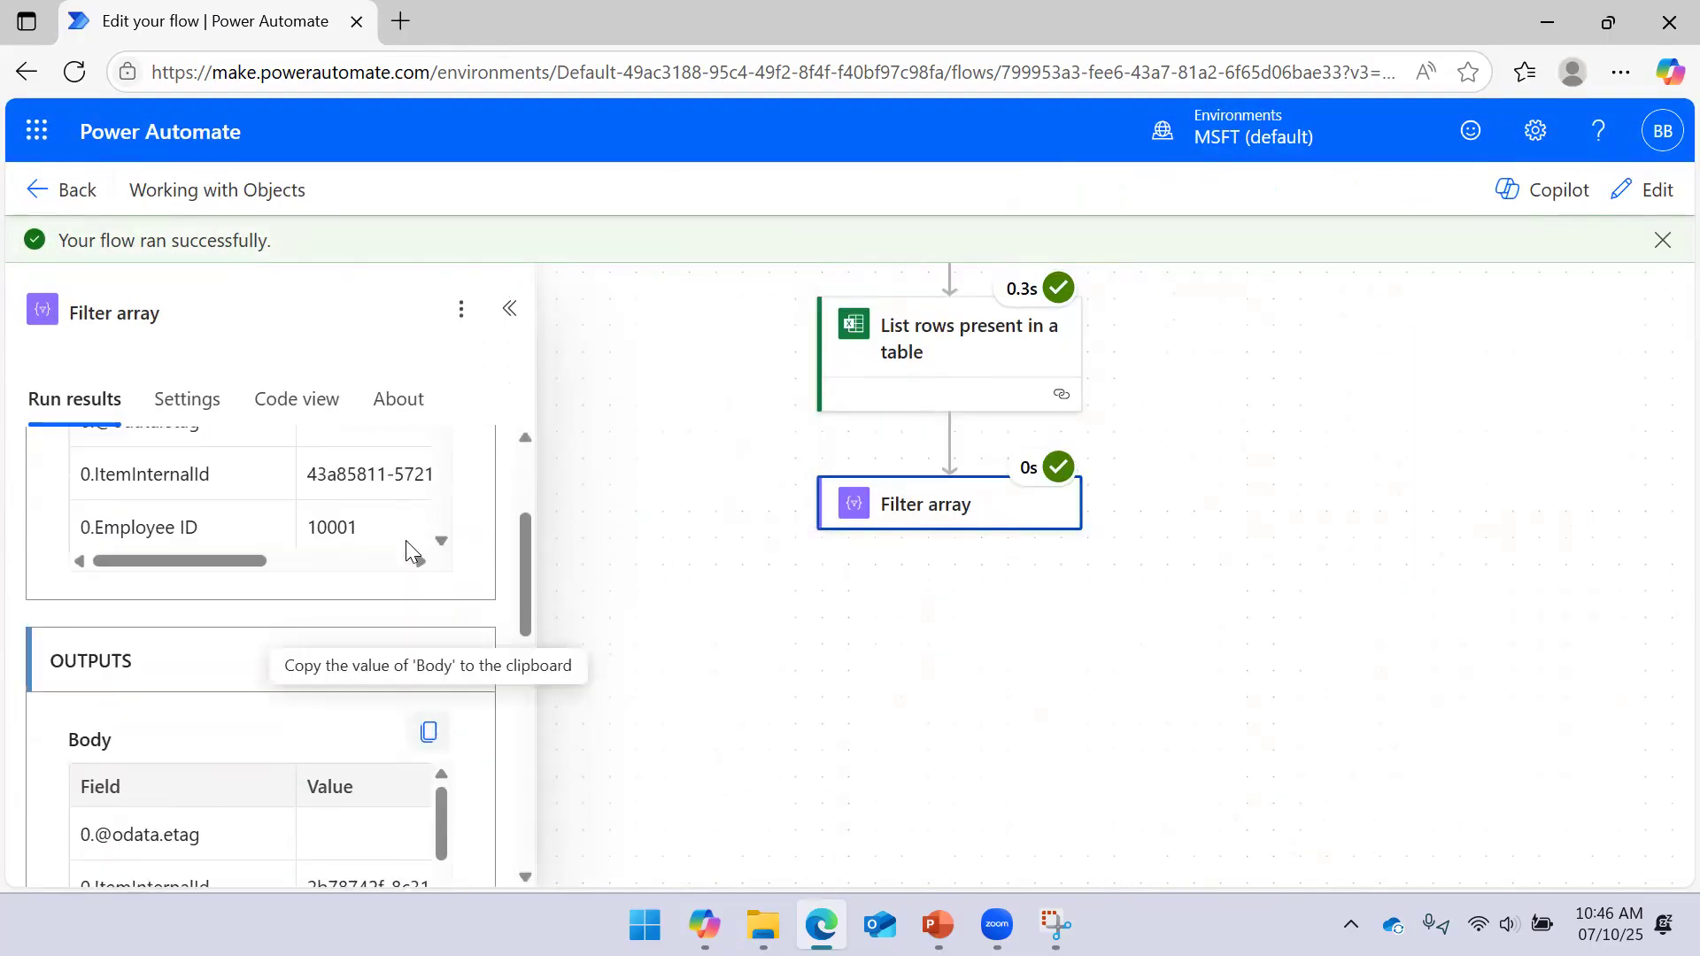
pyautogui.click(409, 681)
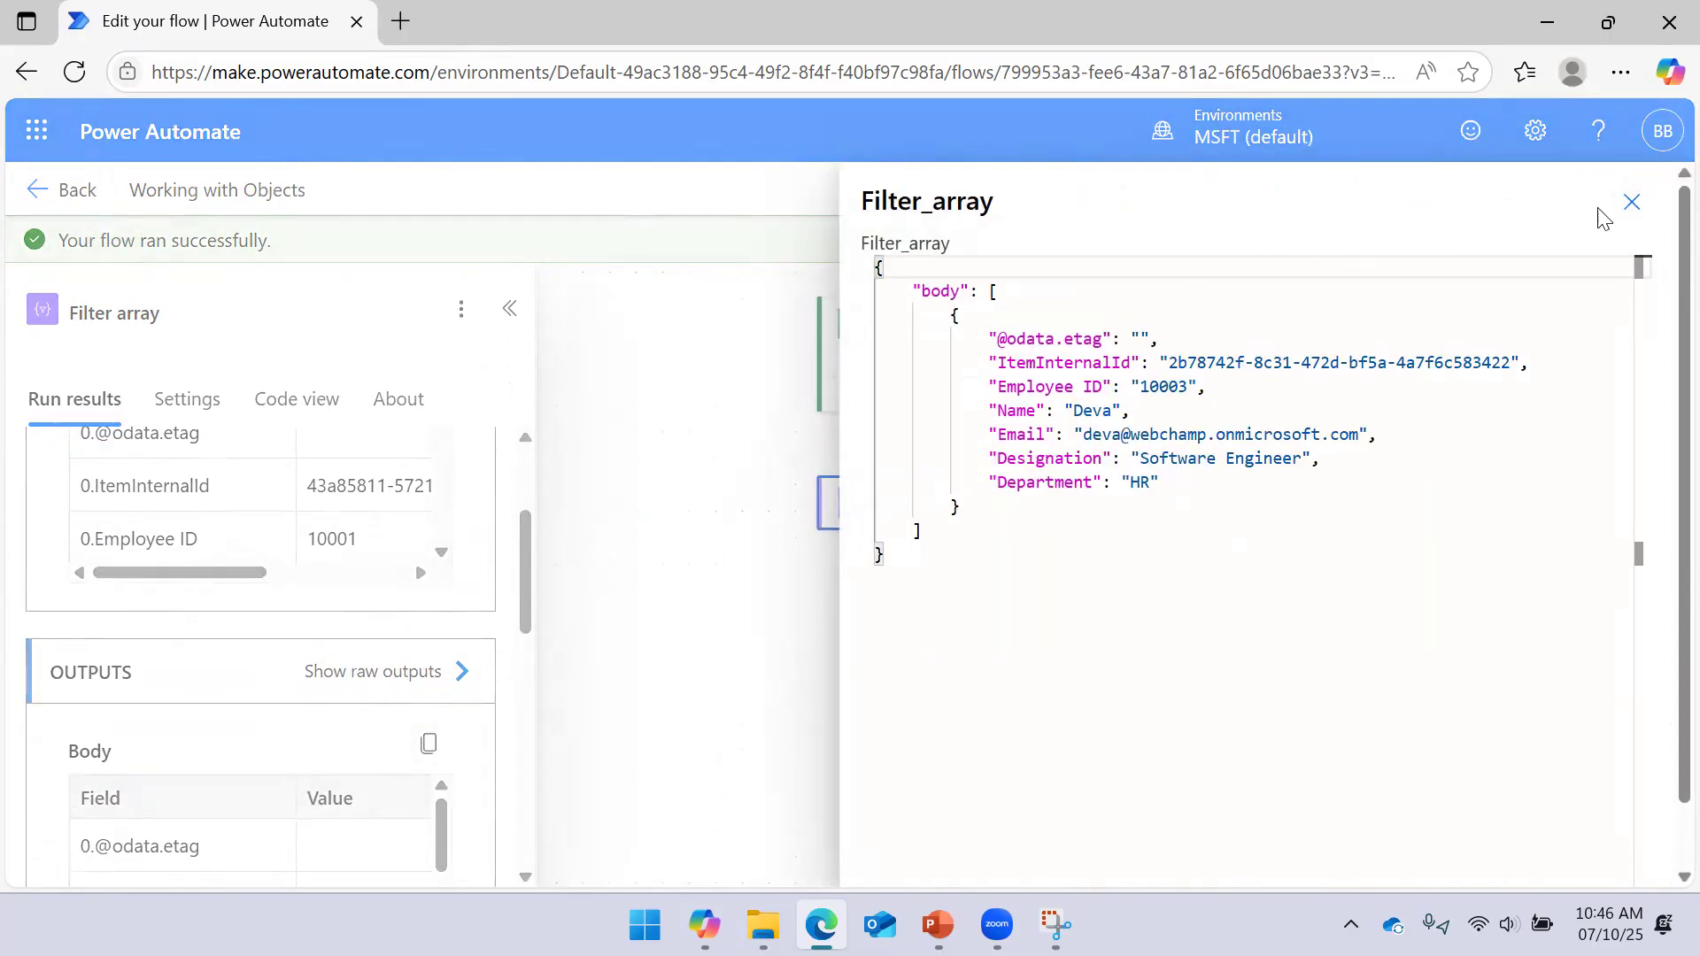
pyautogui.click(1631, 202)
pyautogui.click(509, 308)
# Recheck the Filter array run results, then switch the flow back to editing
pyautogui.moveTo(661, 349); pyautogui.dragTo(529, 444)
pyautogui.moveTo(1151, 486); pyautogui.dragTo(1218, 383)
pyautogui.click(899, 497)
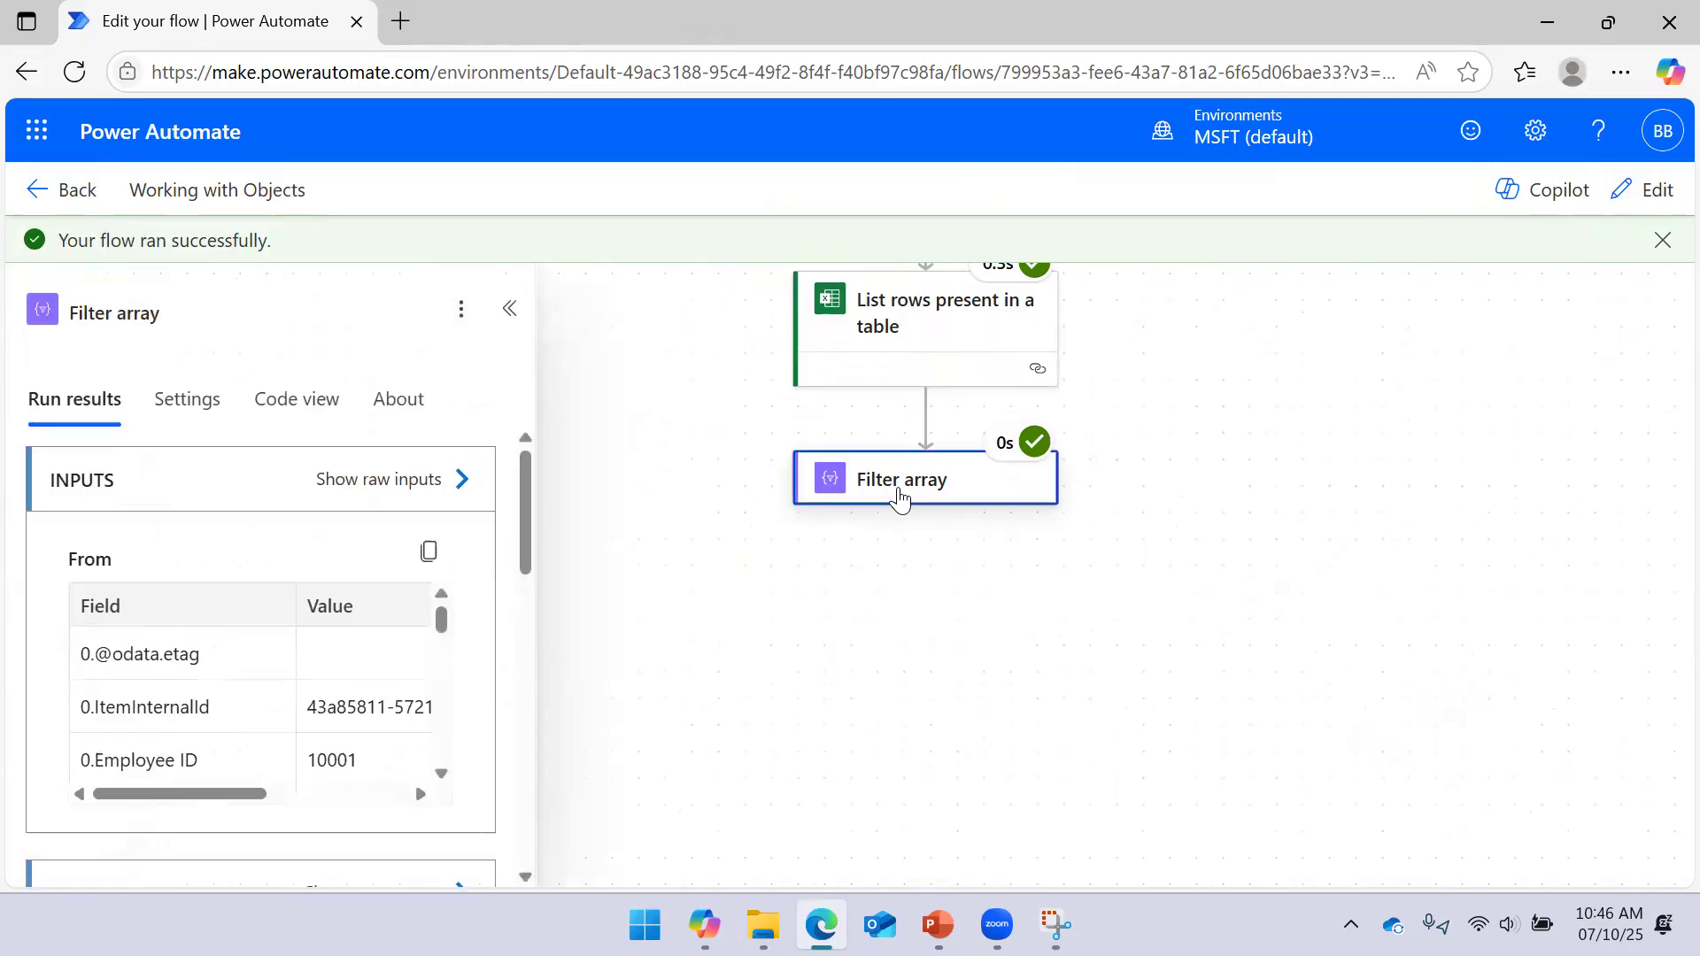
pyautogui.click(1290, 379)
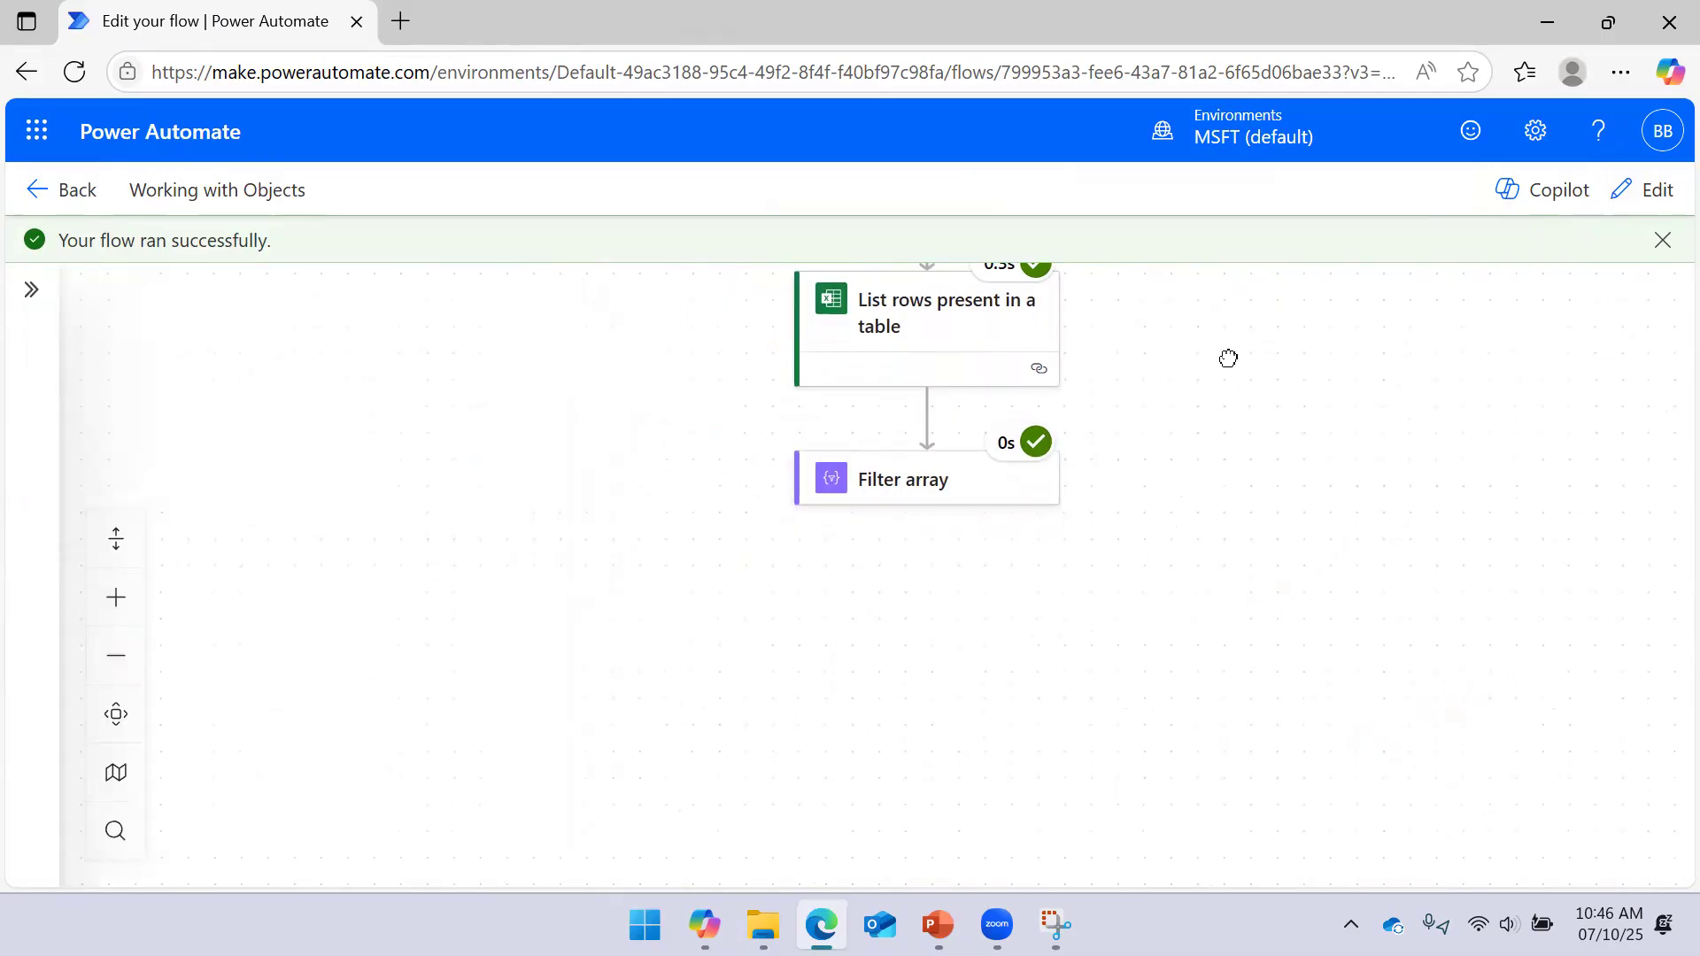
pyautogui.moveTo(1228, 358); pyautogui.dragTo(1230, 382)
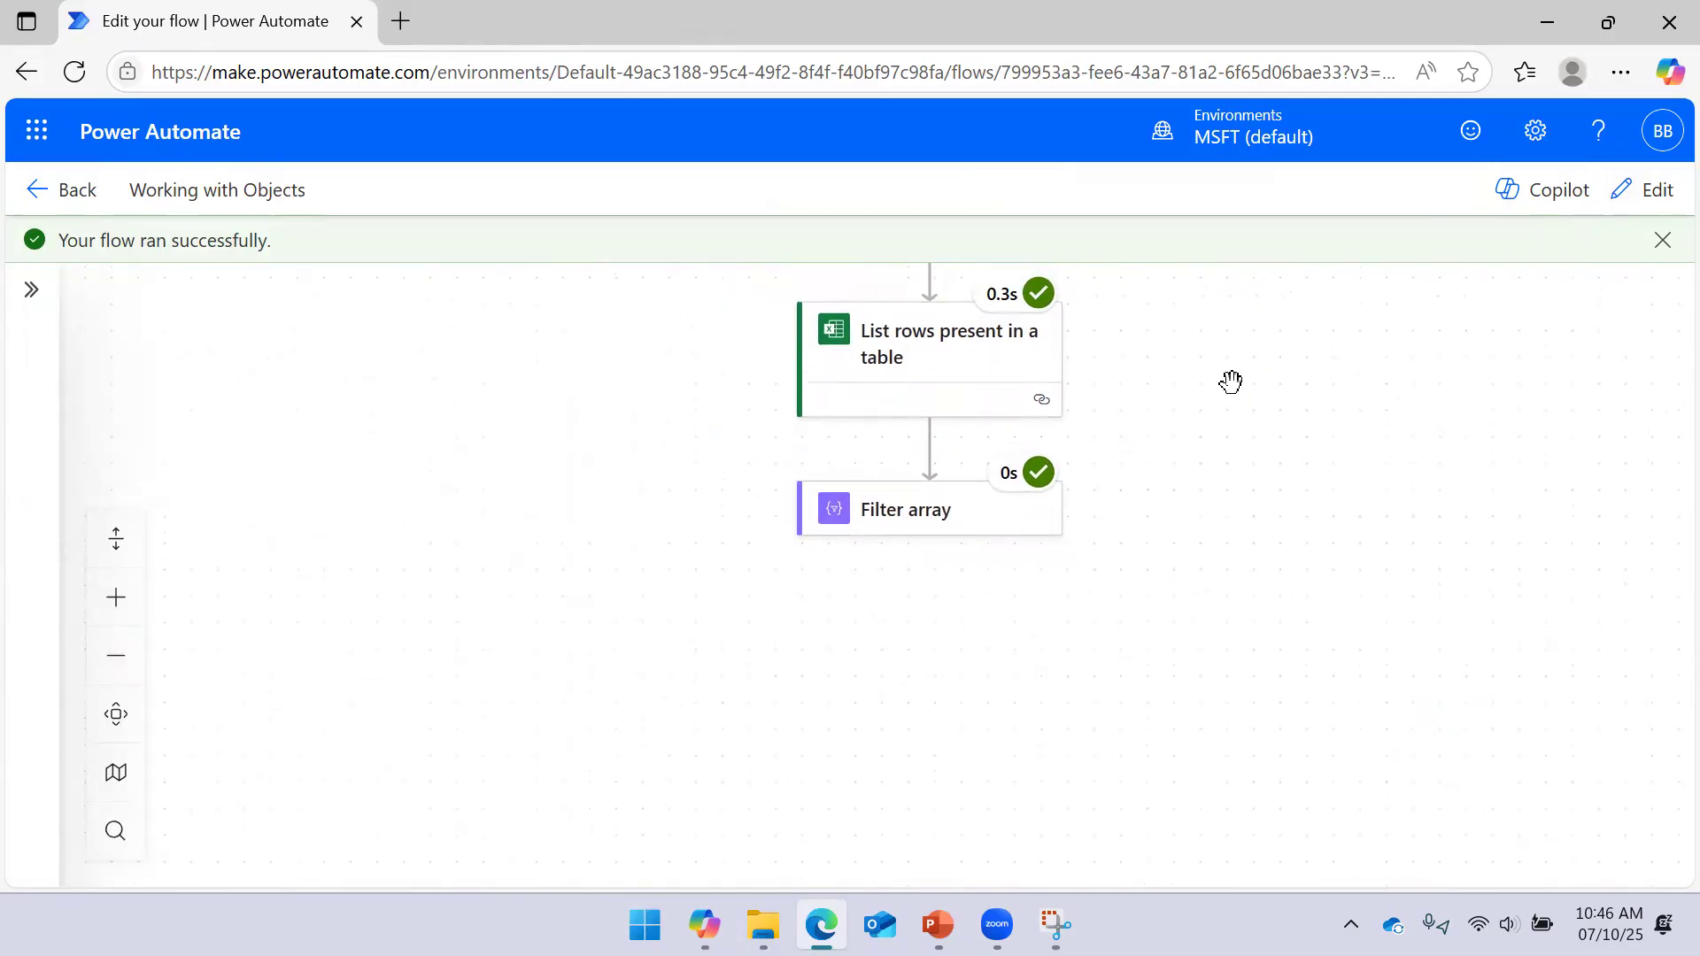
pyautogui.click(928, 514)
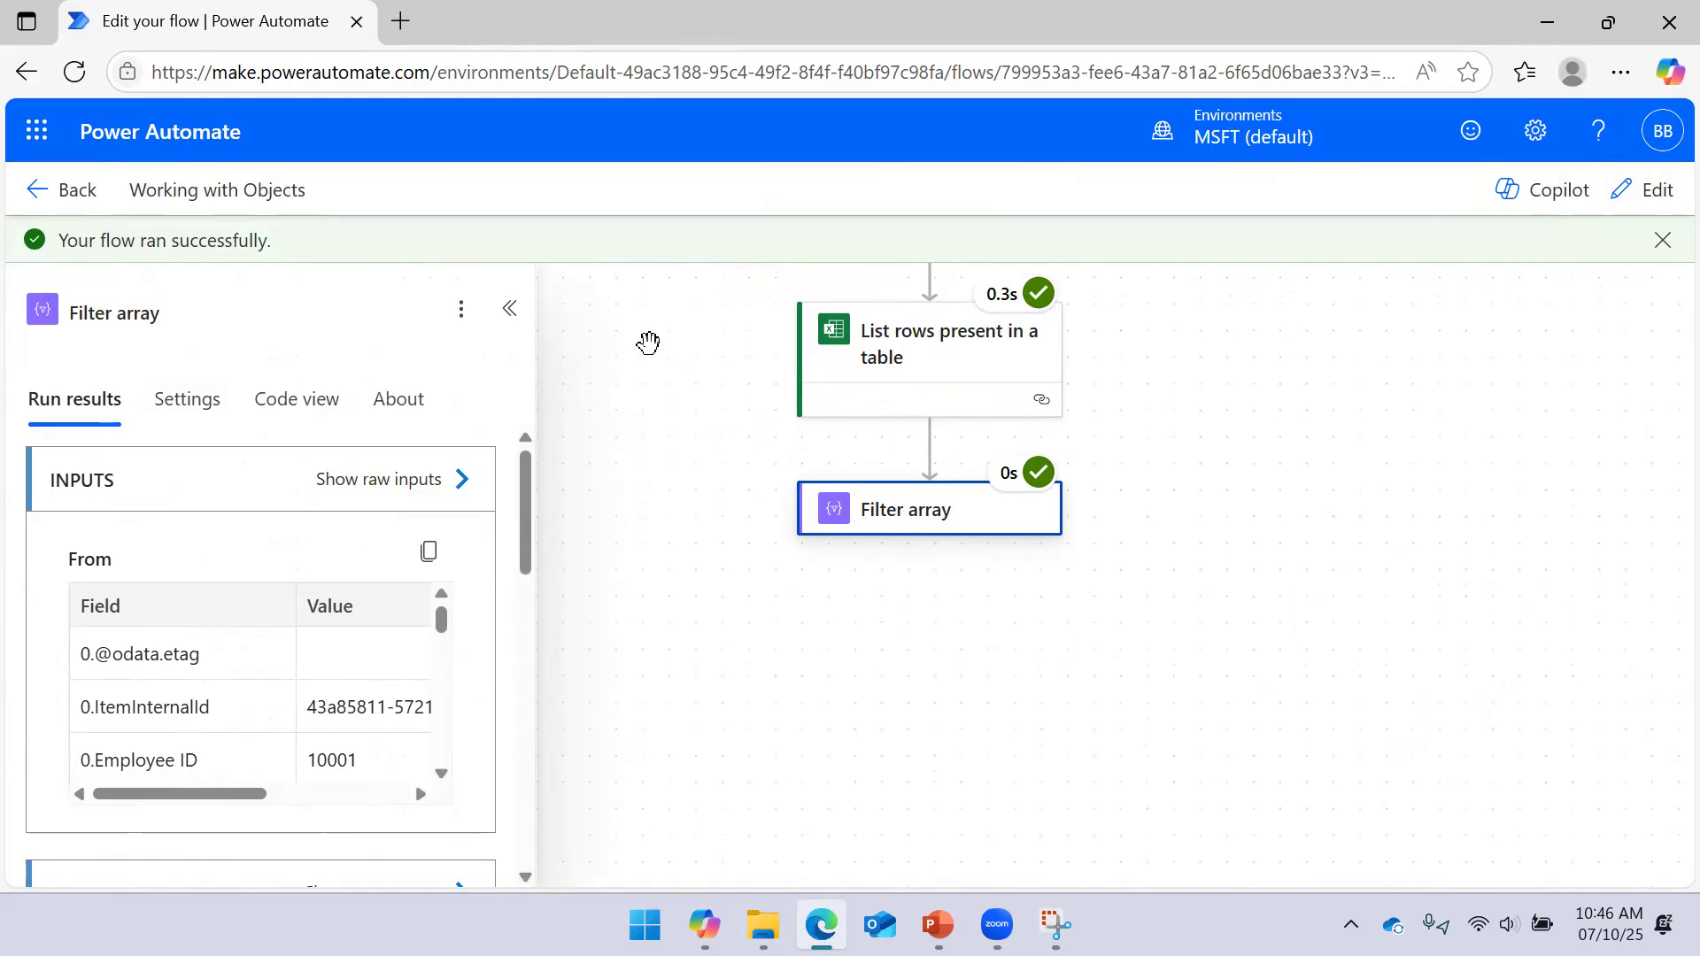
pyautogui.click(510, 308)
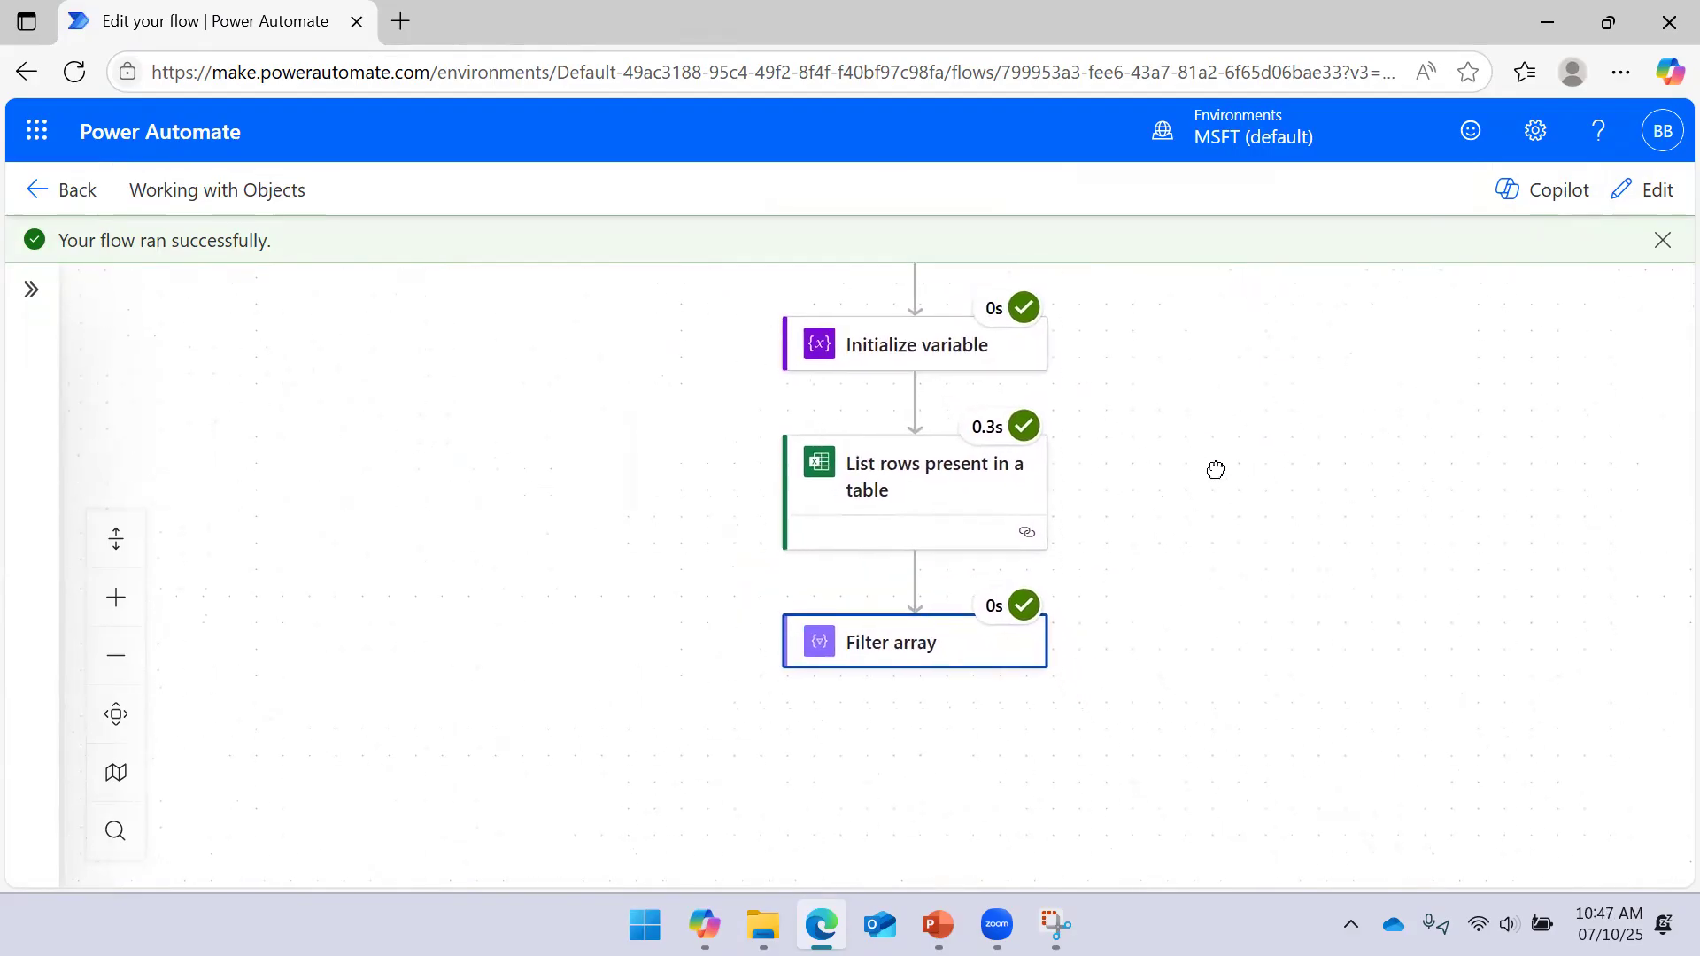
pyautogui.click(885, 601)
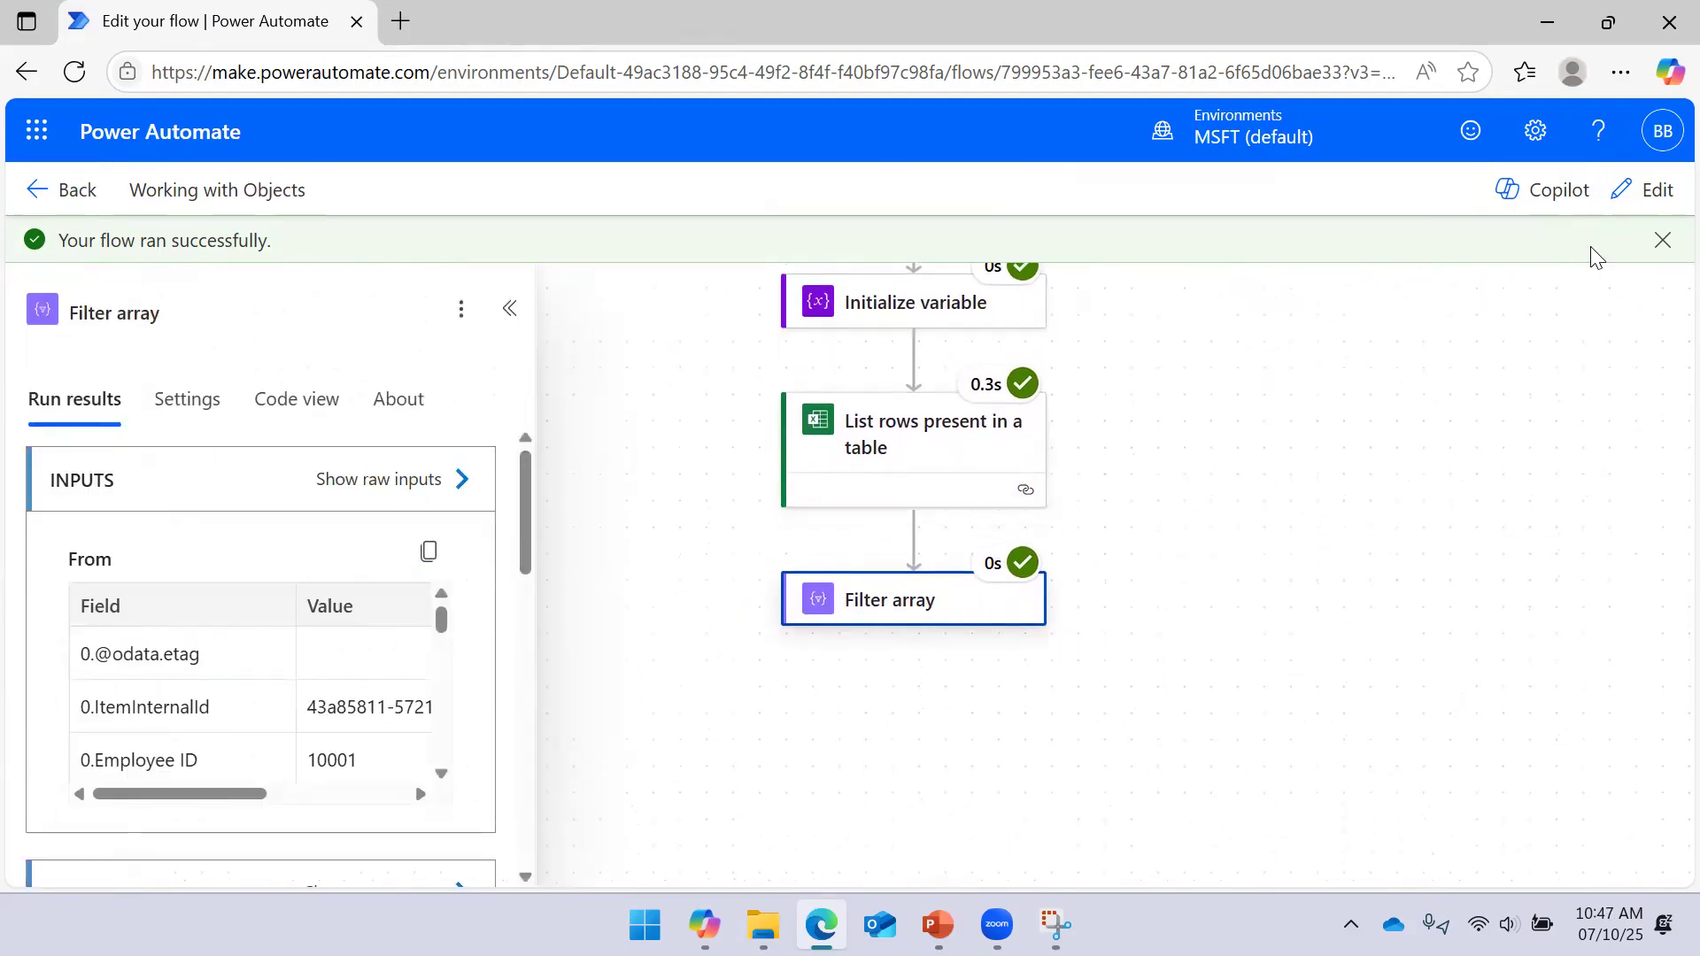
pyautogui.click(1635, 191)
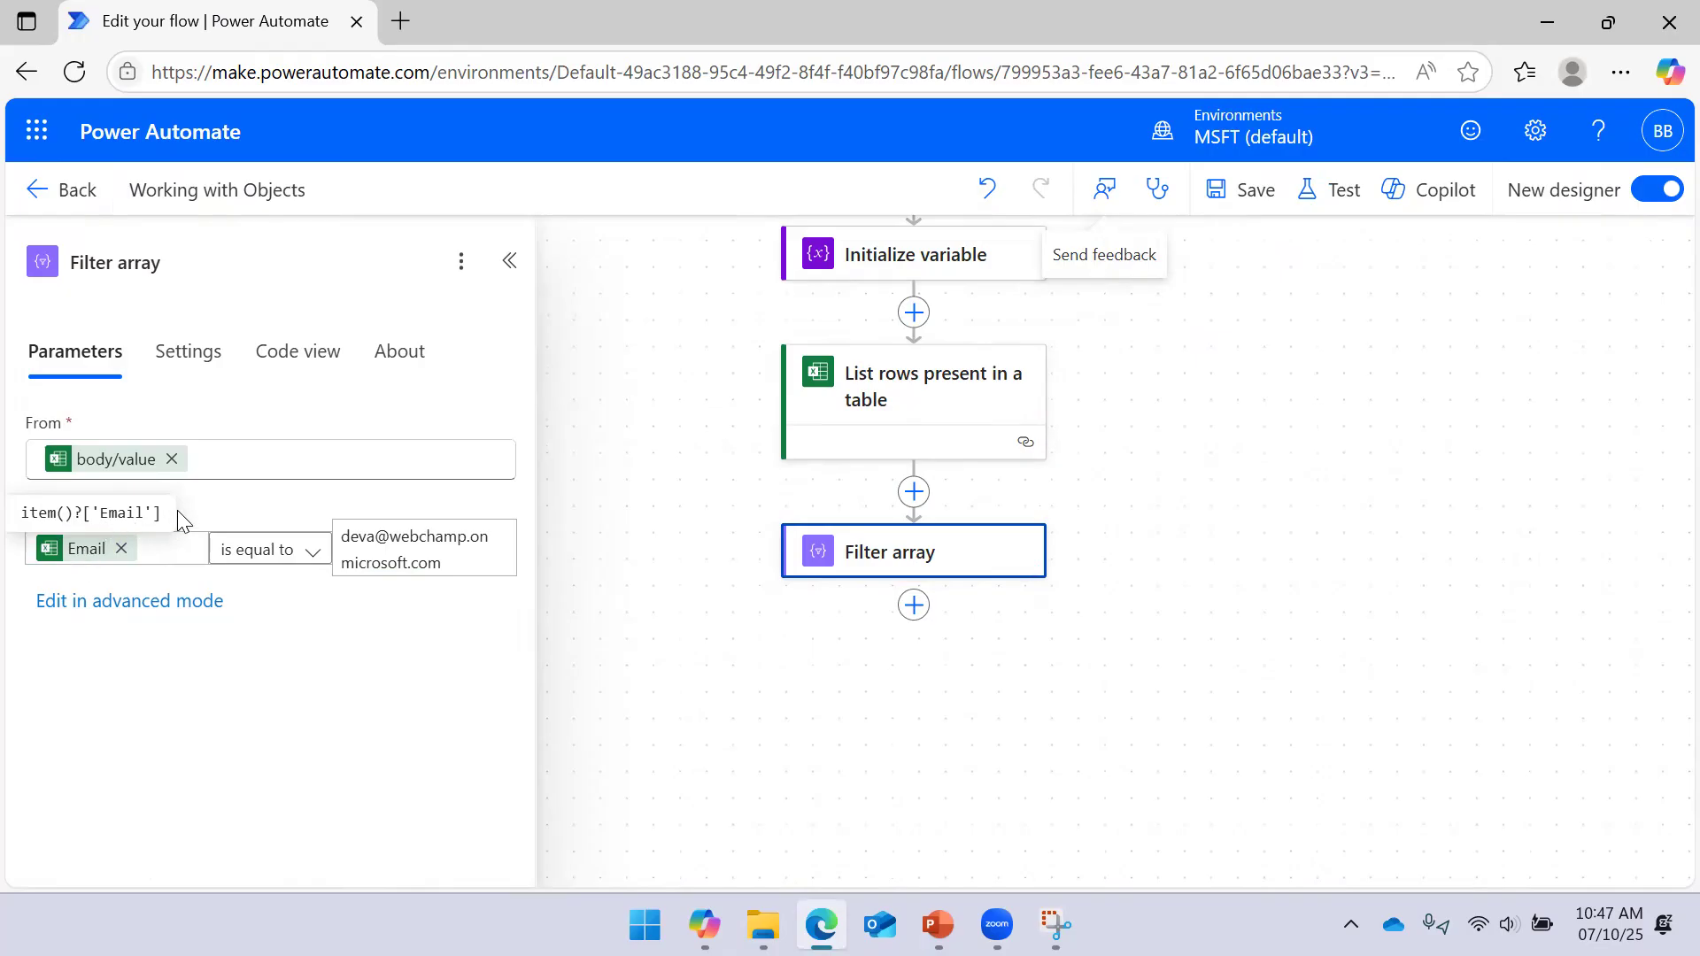
# Glance at the Objects in Arrays slide and return to the flow
pyautogui.click(511, 261)
pyautogui.click(938, 925)
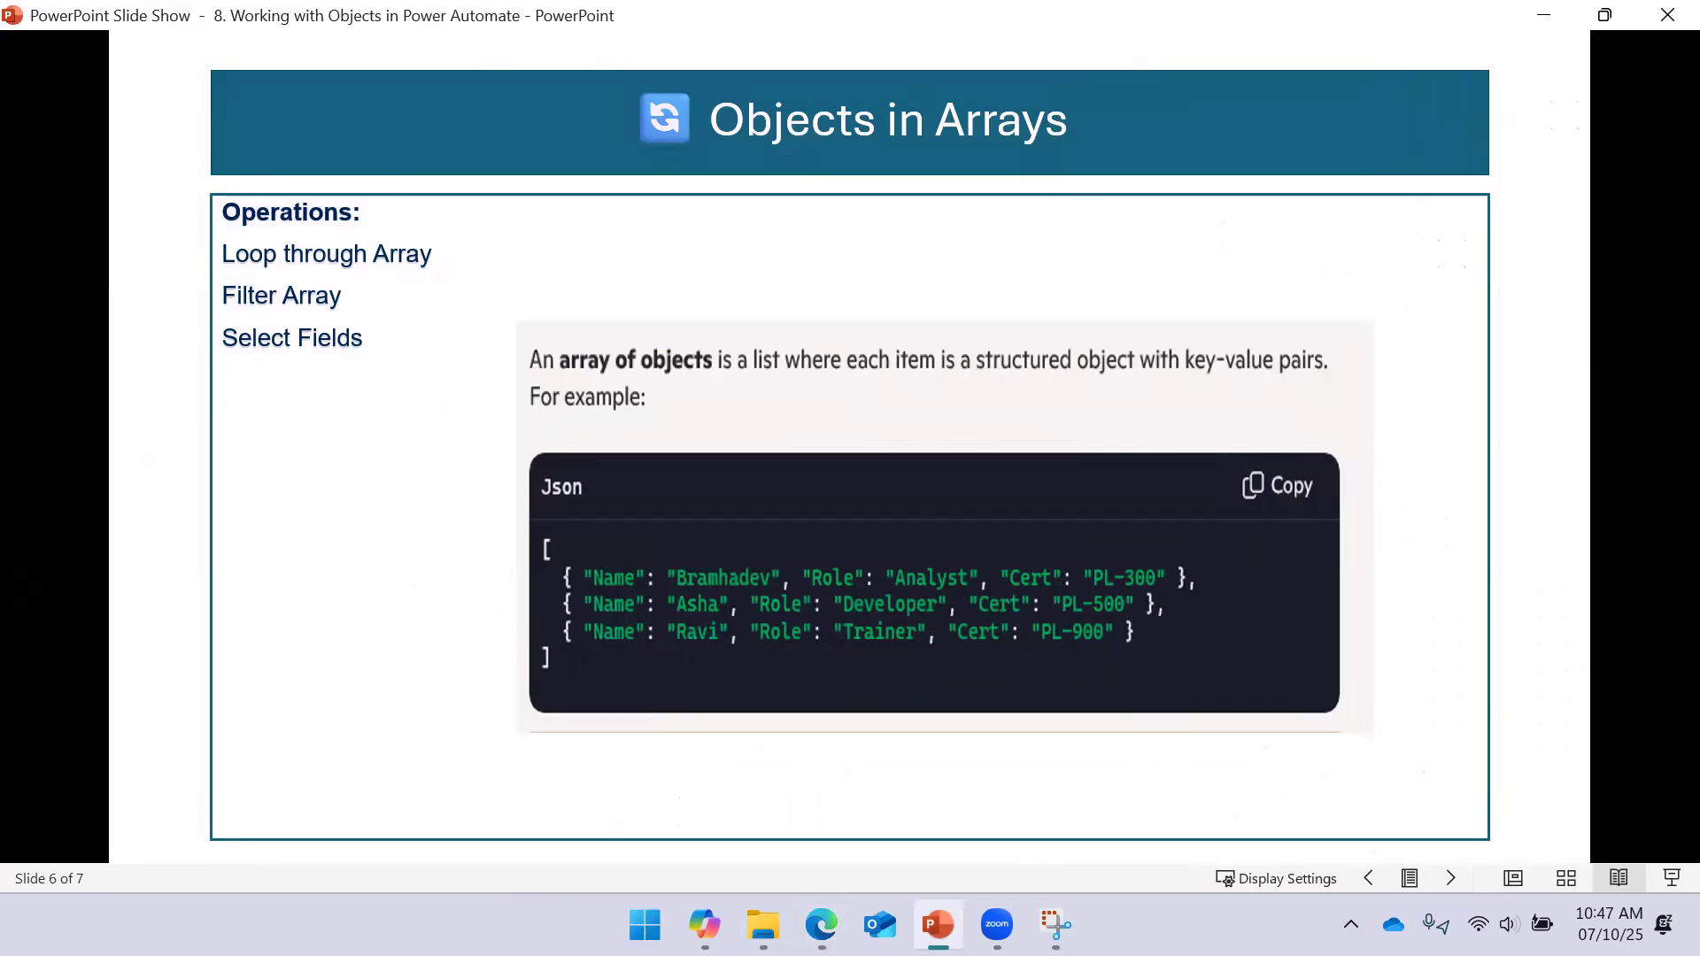
pyautogui.click(822, 924)
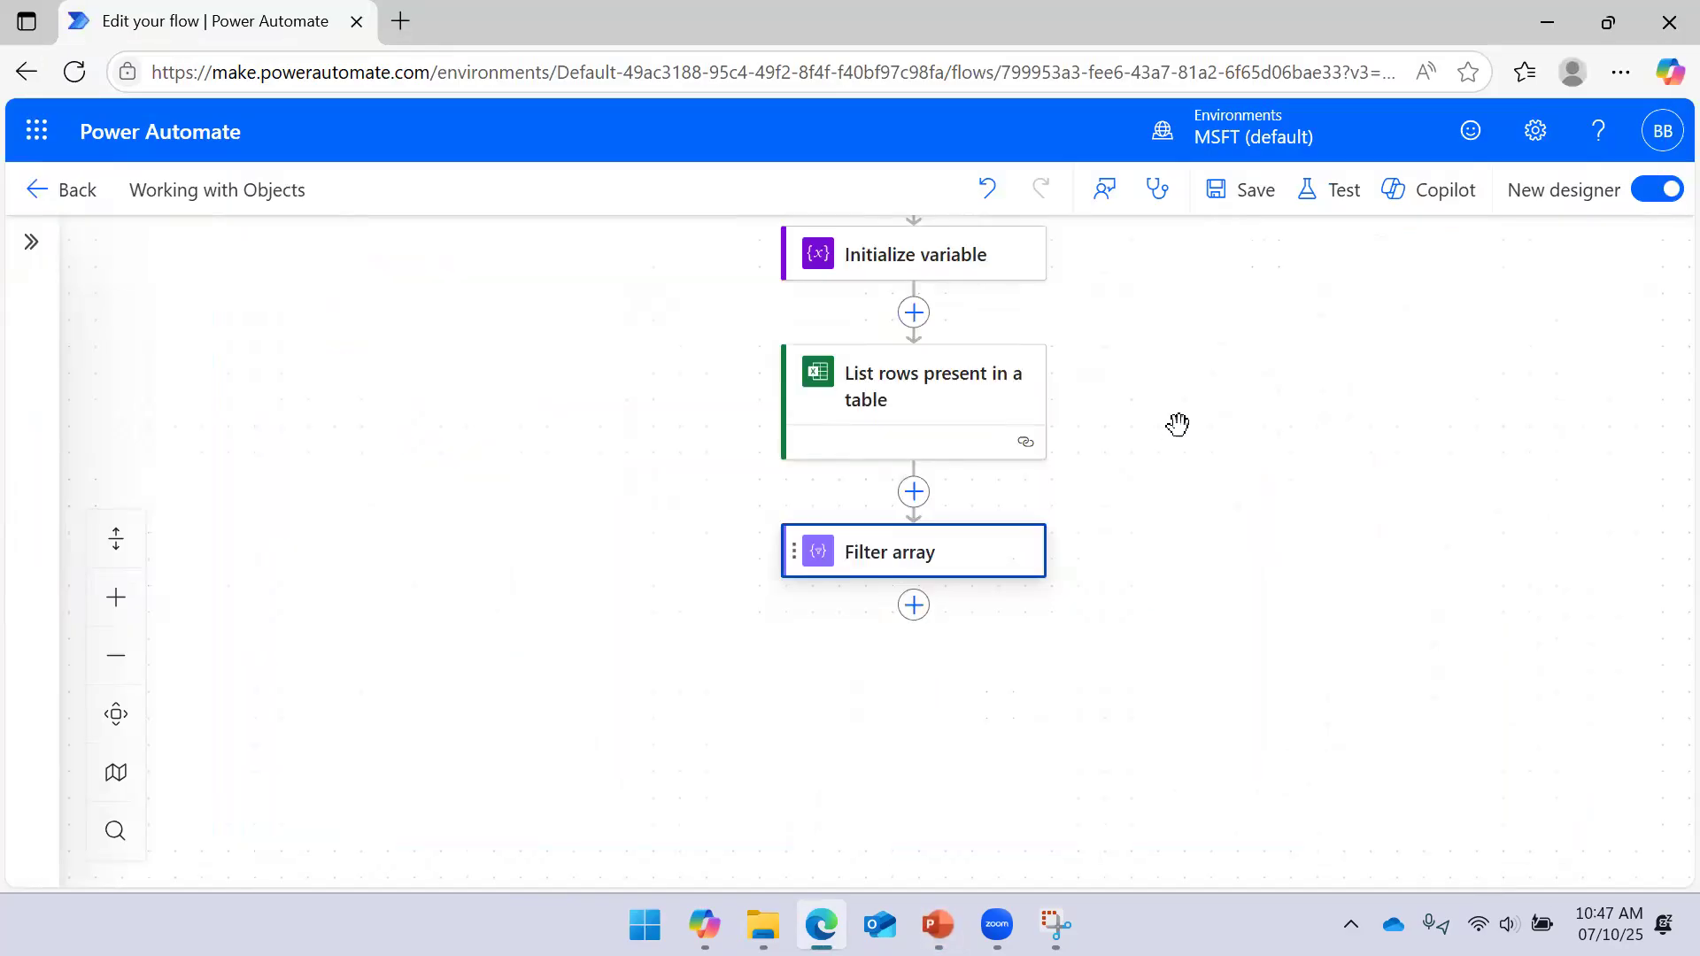
pyautogui.moveTo(1177, 425); pyautogui.dragTo(1174, 455)
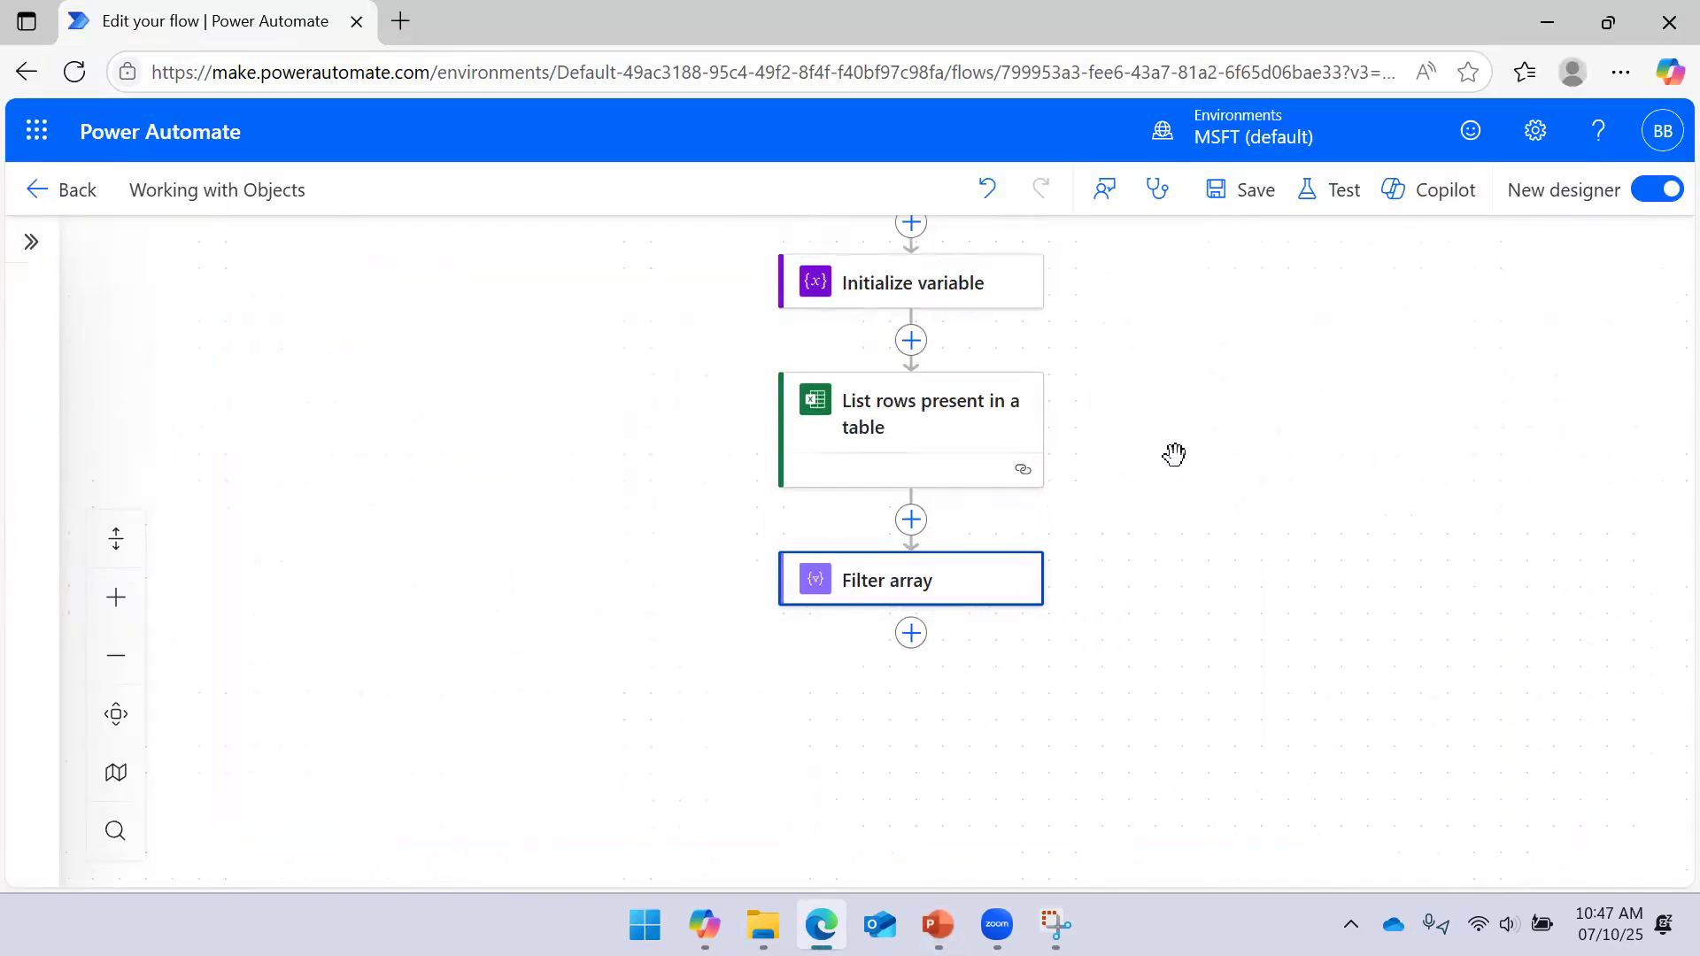
# Delete the Filter array step, leaving List rows as the last step
pyautogui.click(919, 580)
pyautogui.rightClick(925, 572)
pyautogui.click(969, 595)
pyautogui.click(1112, 585)
pyautogui.moveTo(1336, 417); pyautogui.dragTo(1253, 484)
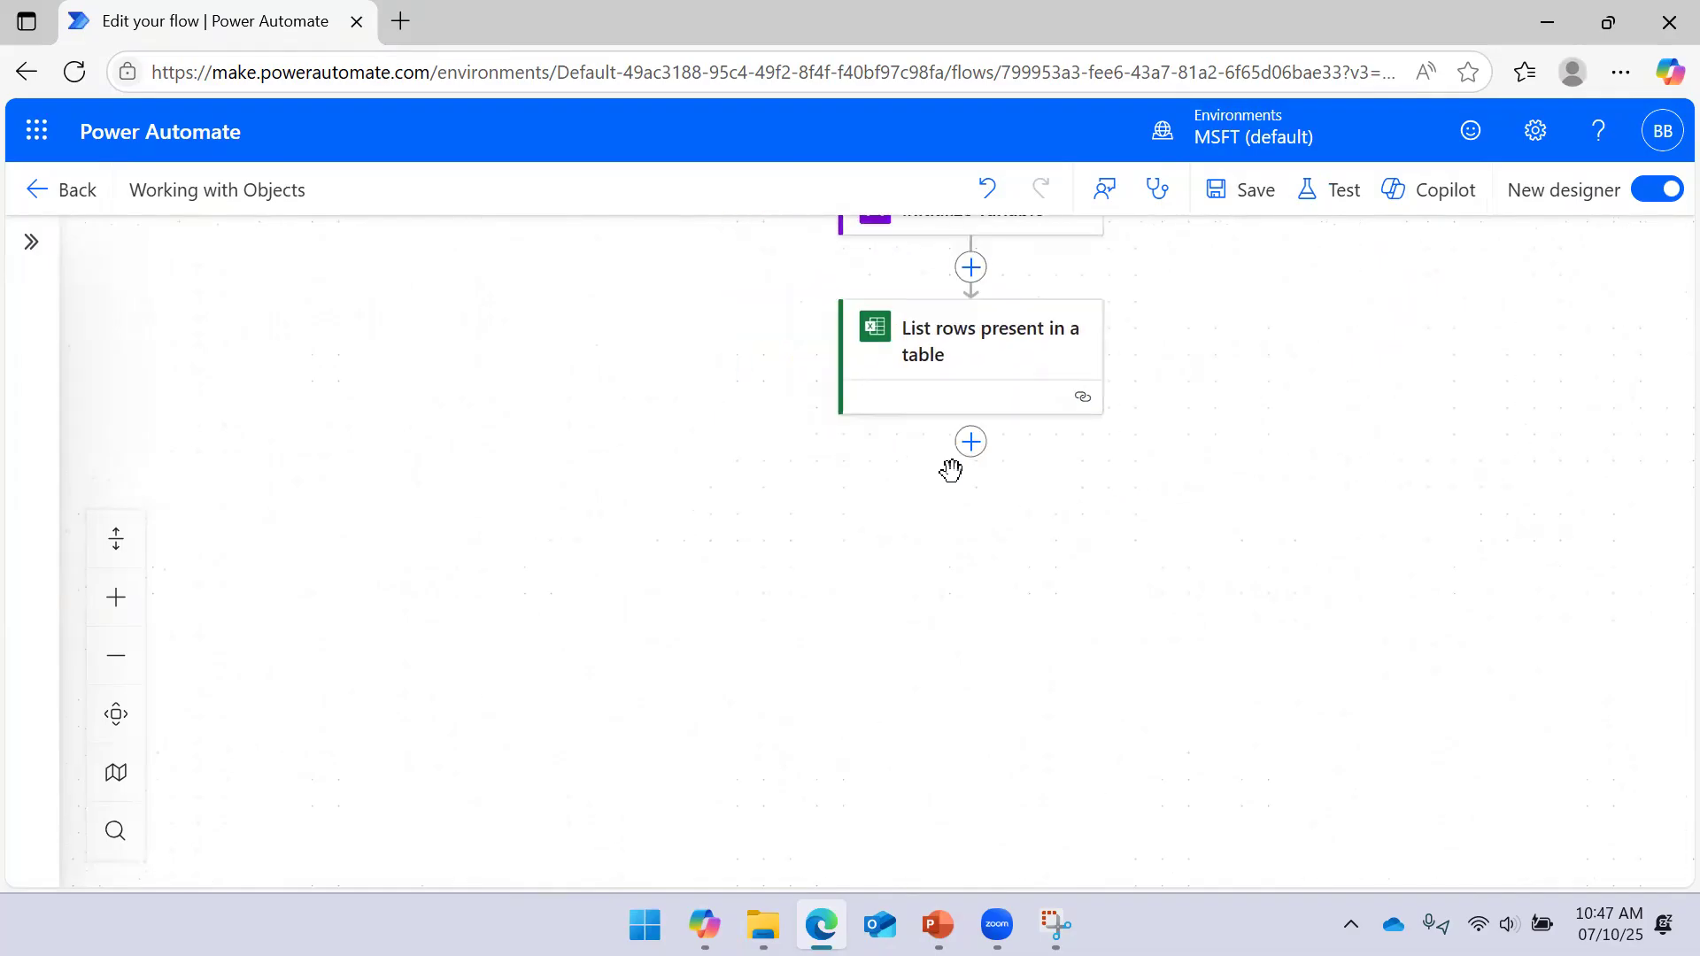
pyautogui.click(971, 442)
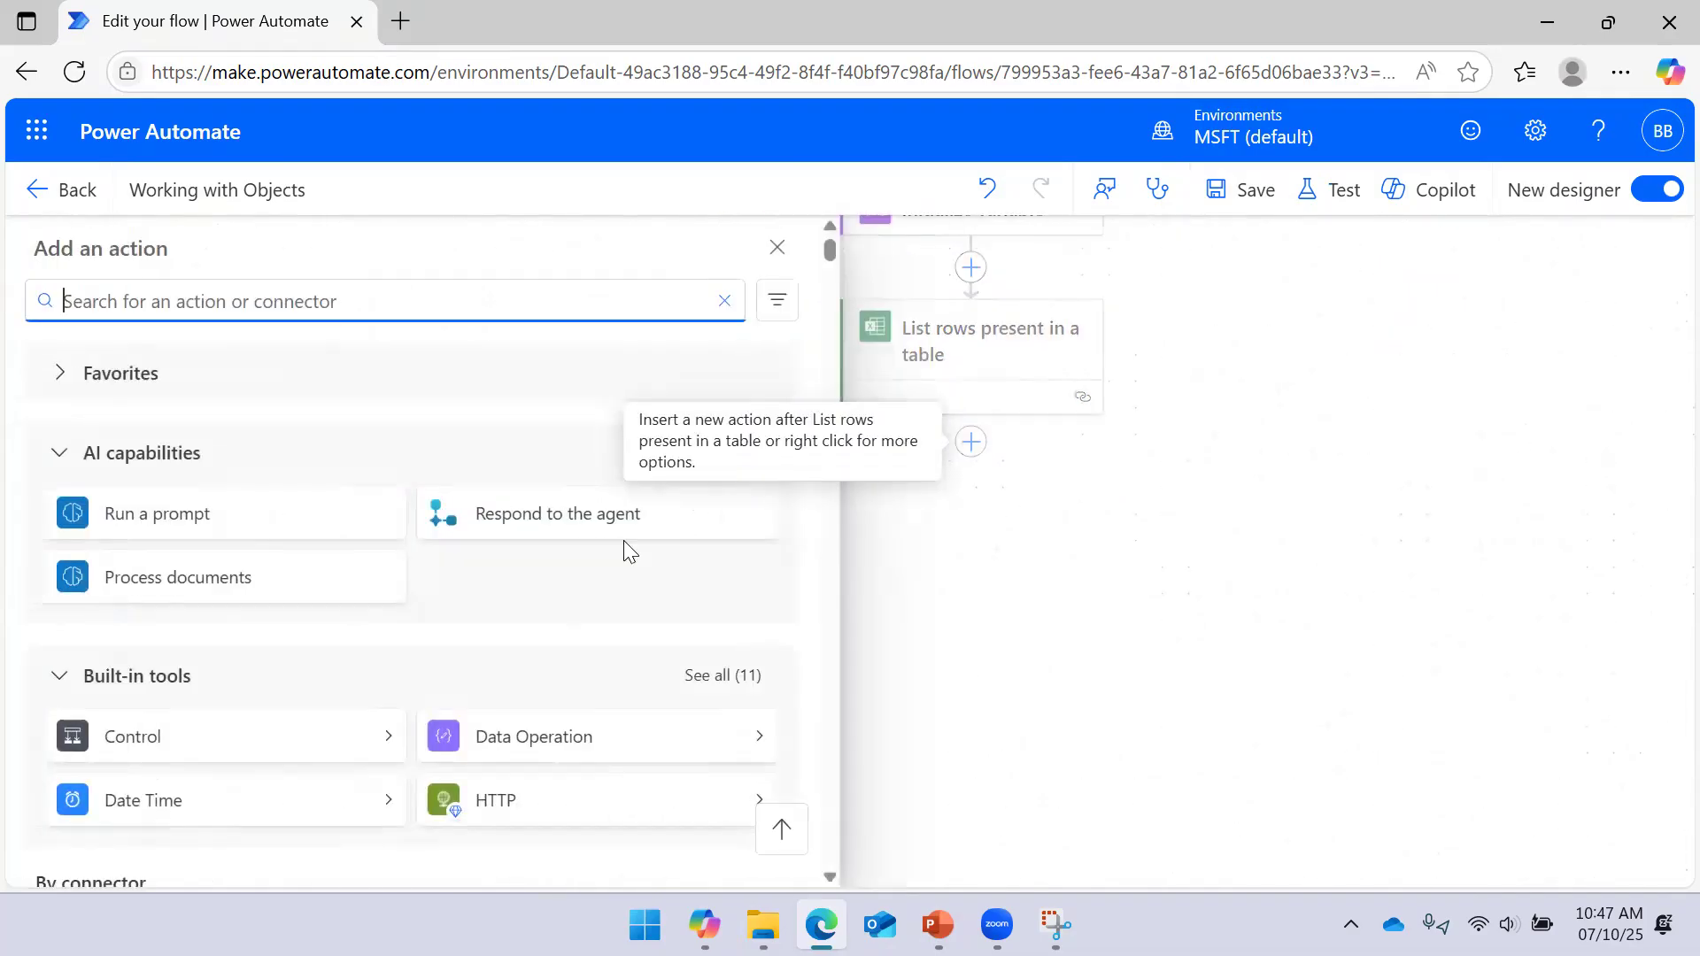
# Add a Data Operation Select action below List rows present in a table
pyautogui.click(763, 742)
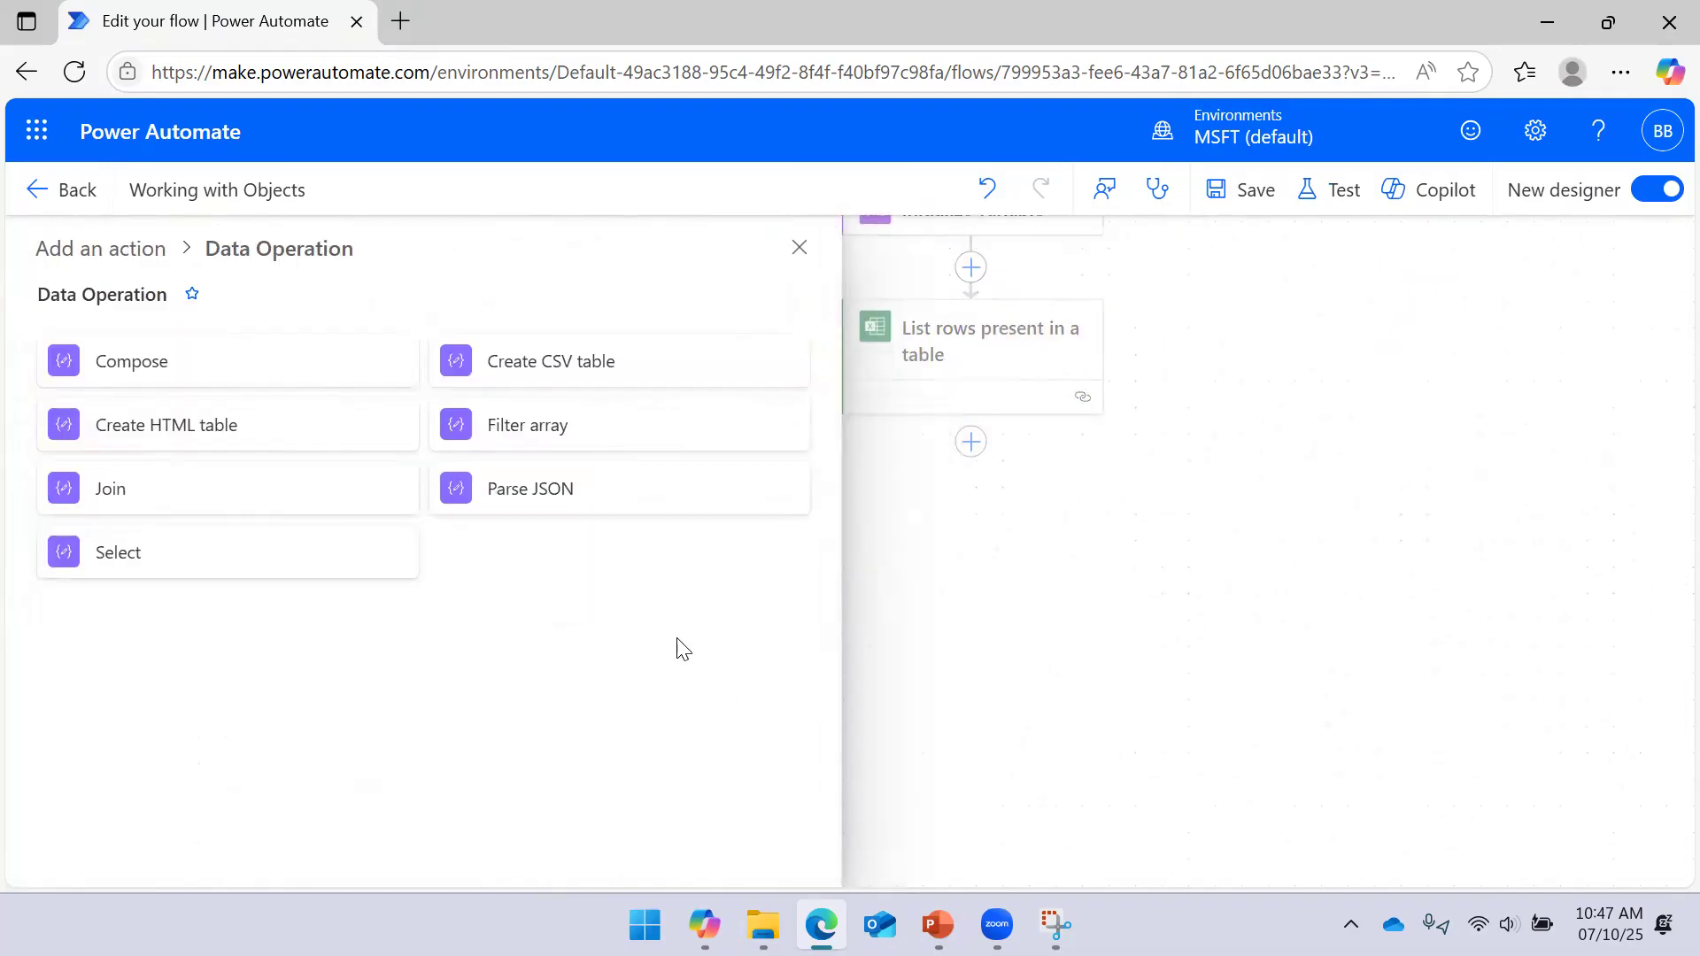
pyautogui.click(217, 566)
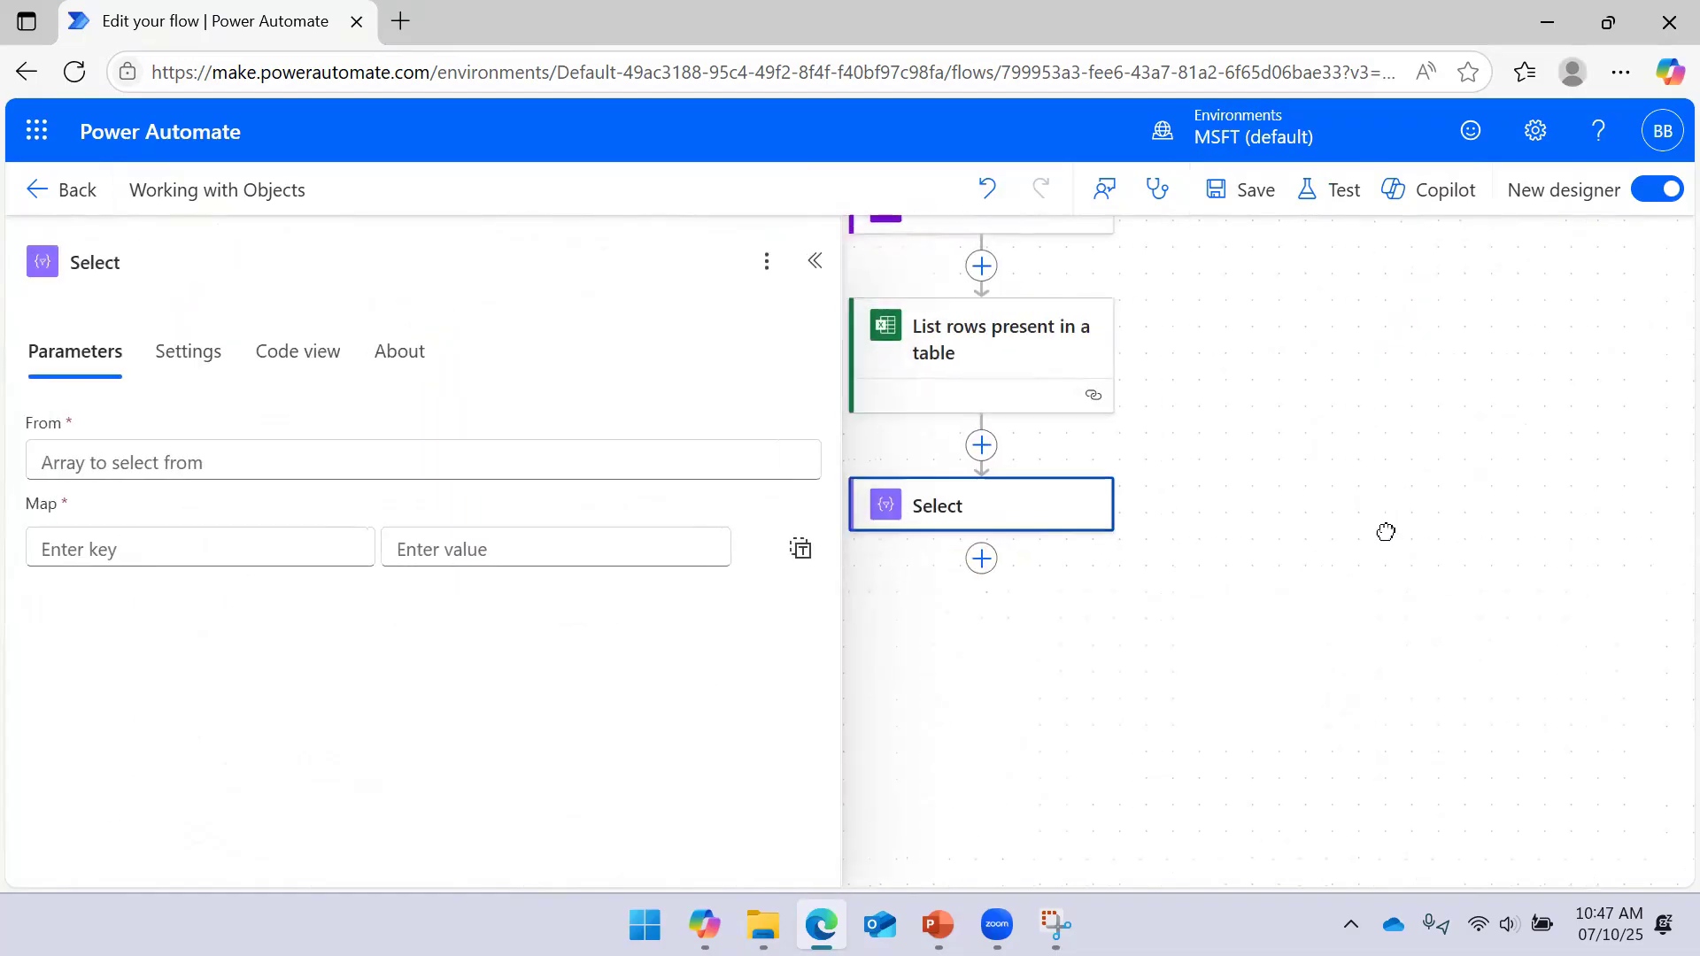
pyautogui.click(301, 461)
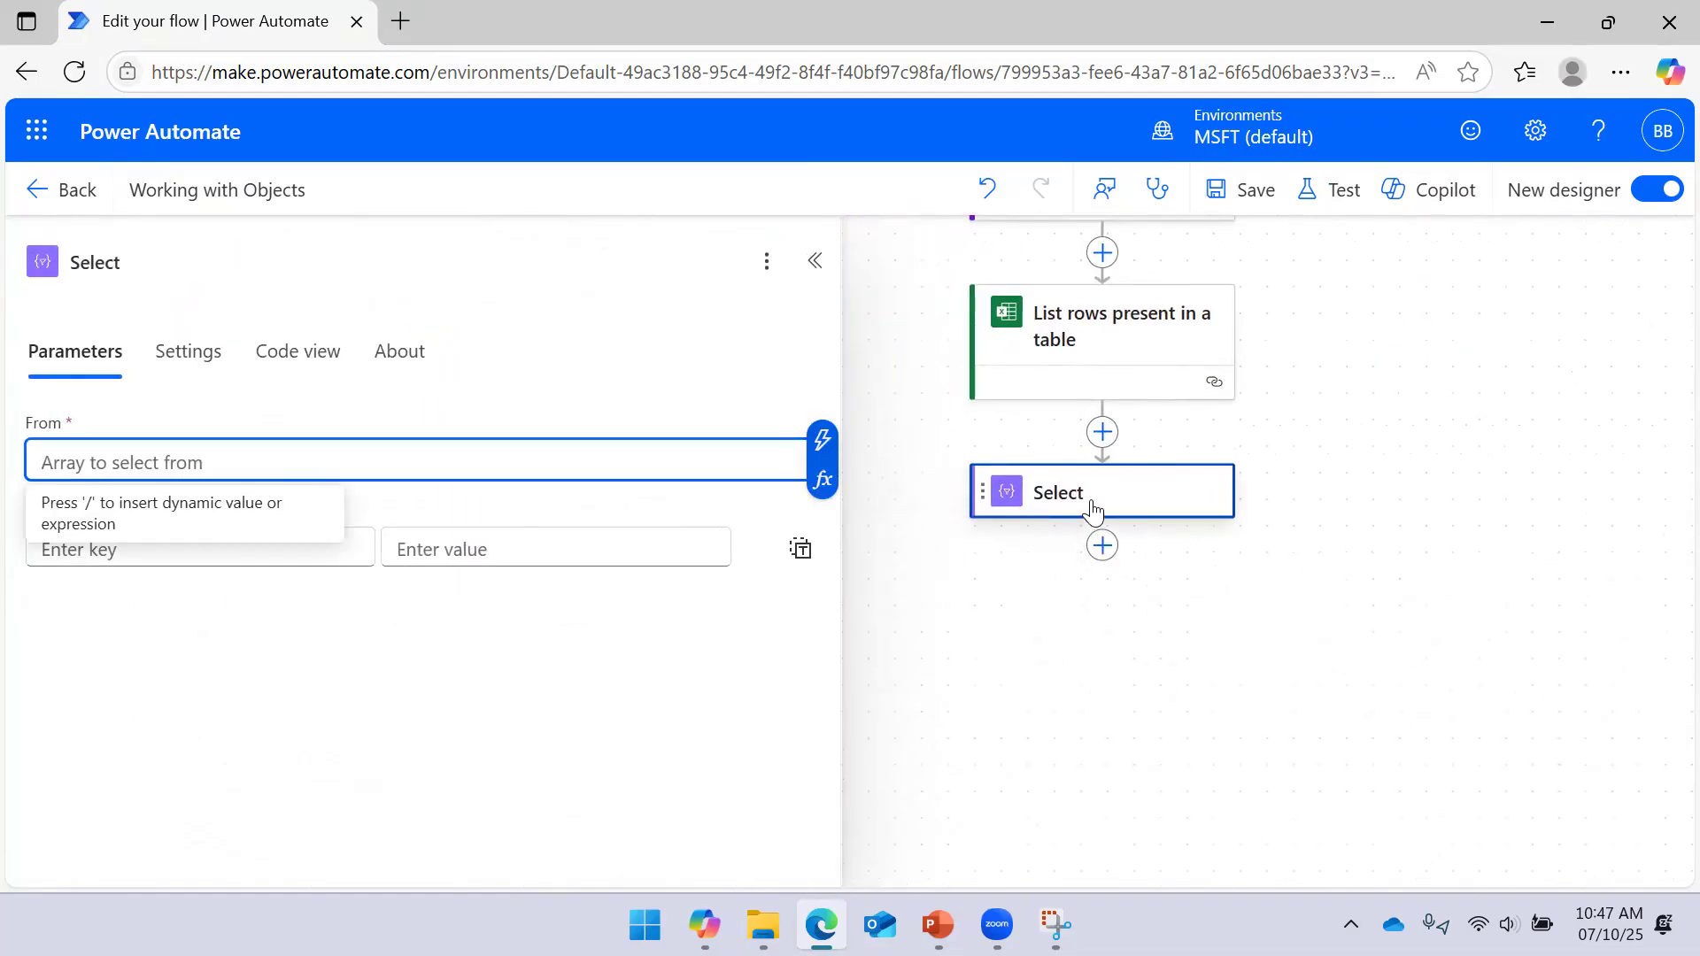
# Set the Select step's From field to the List rows body/value output
pyautogui.click(824, 477)
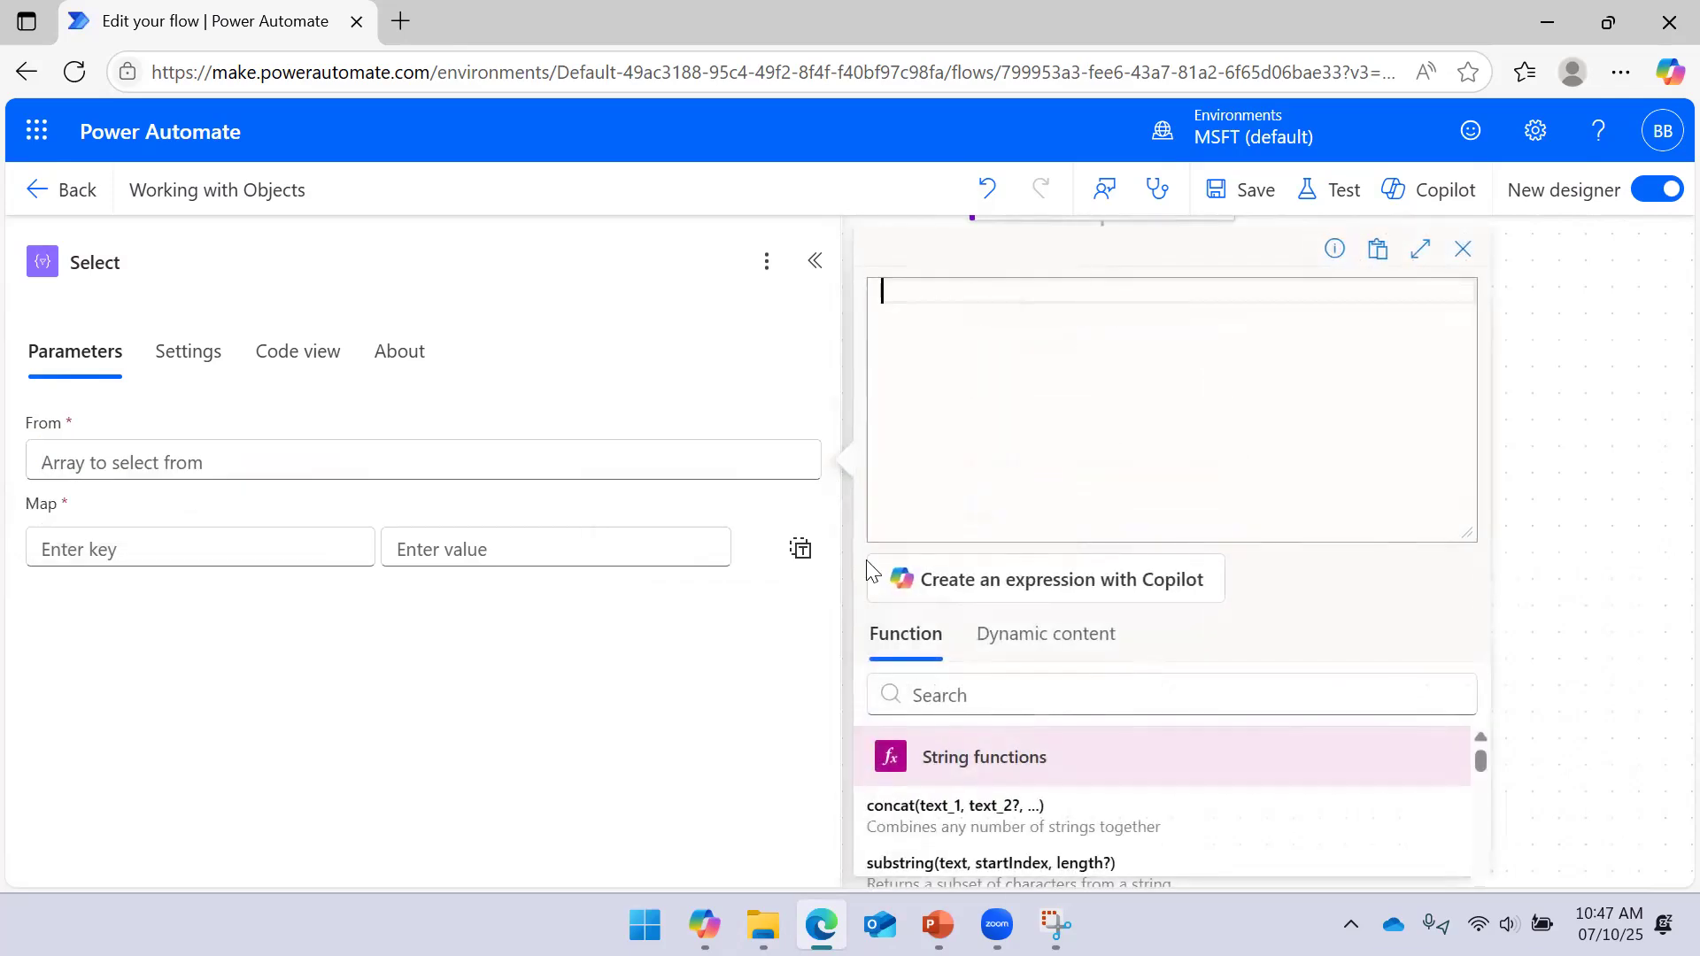
pyautogui.click(1048, 644)
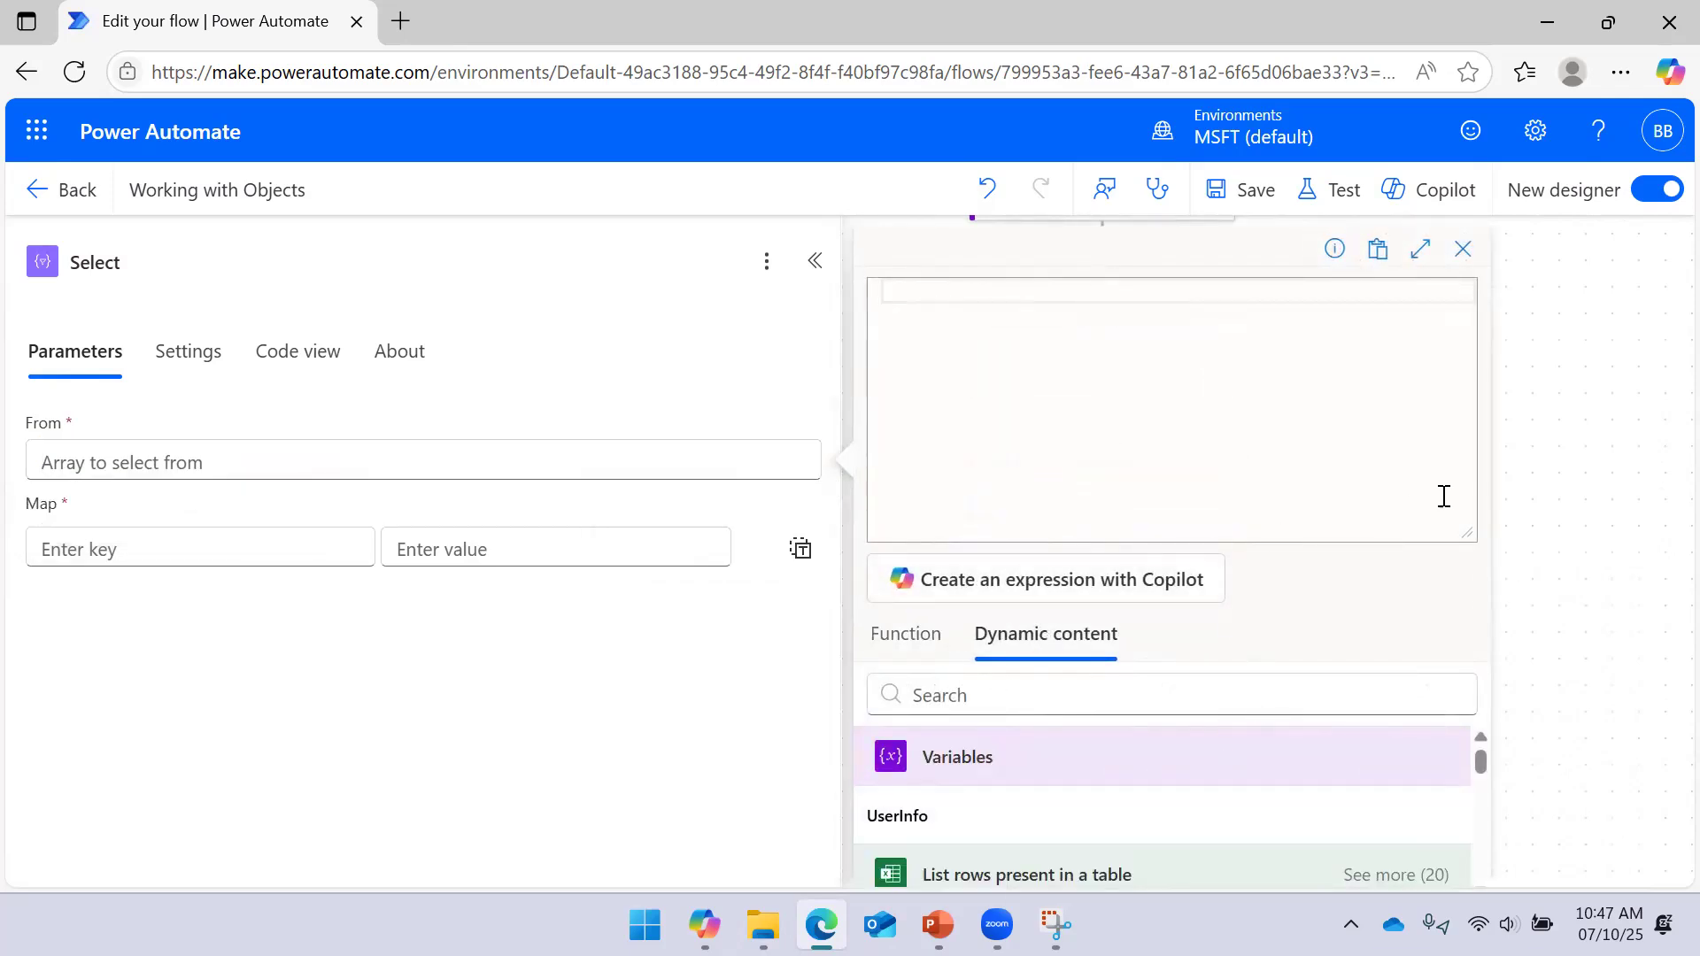
pyautogui.moveTo(1468, 532); pyautogui.dragTo(1453, 281)
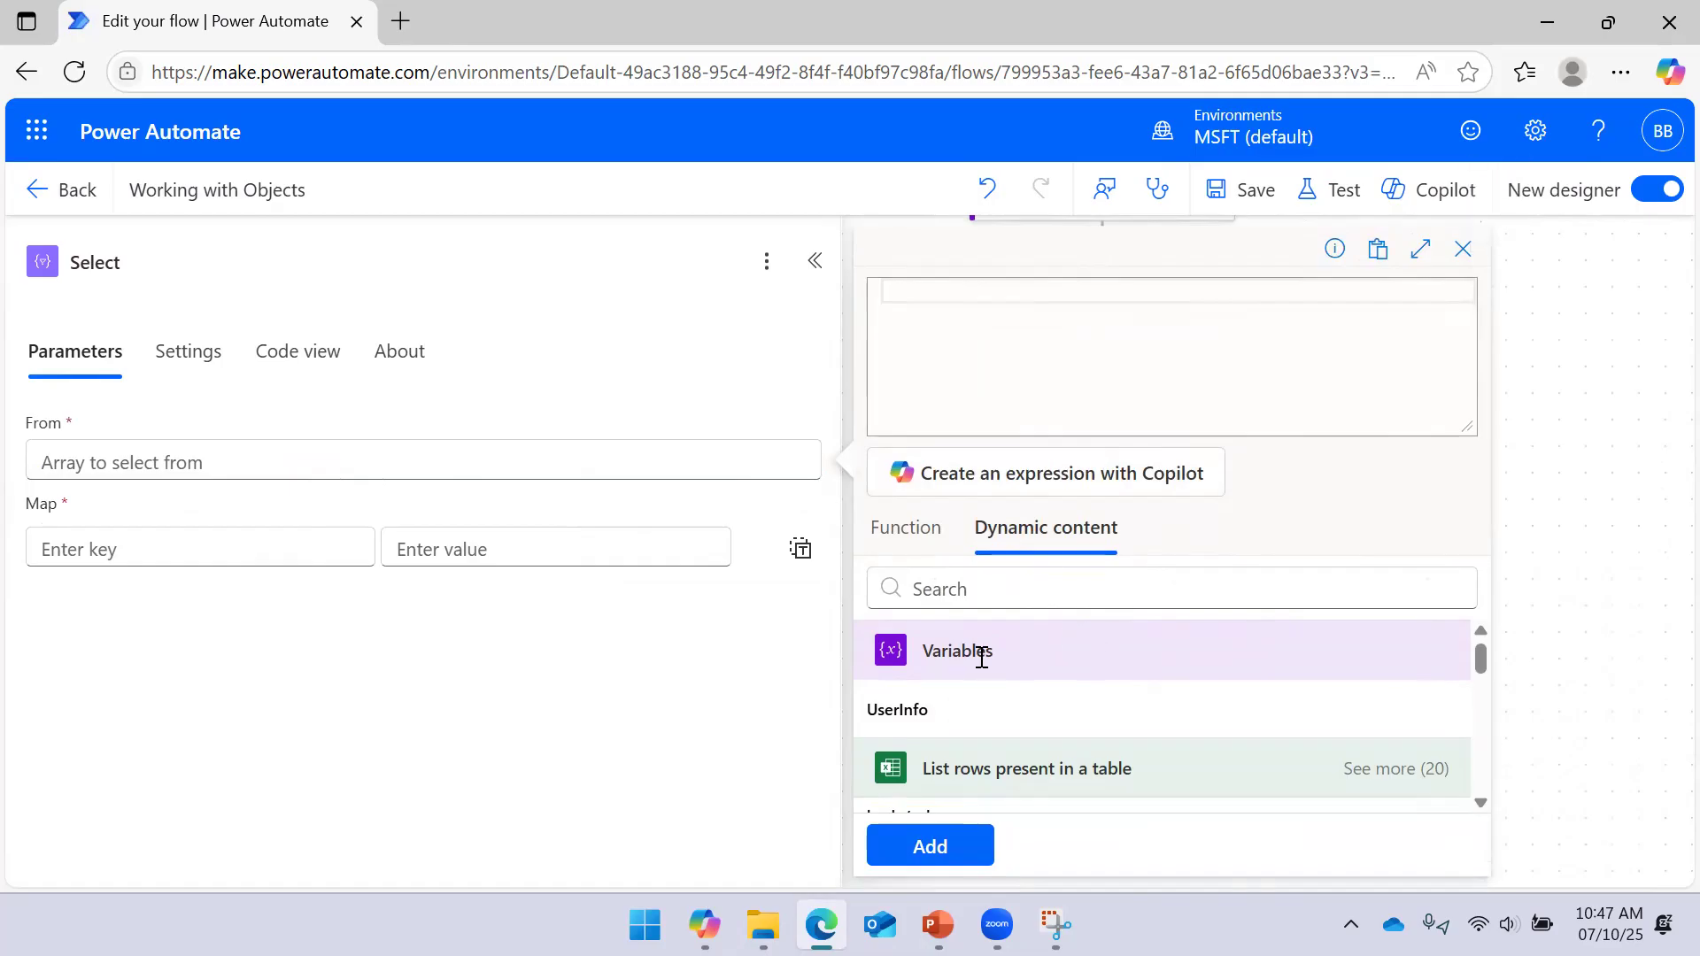
pyautogui.scroll(-2, 974, 673)
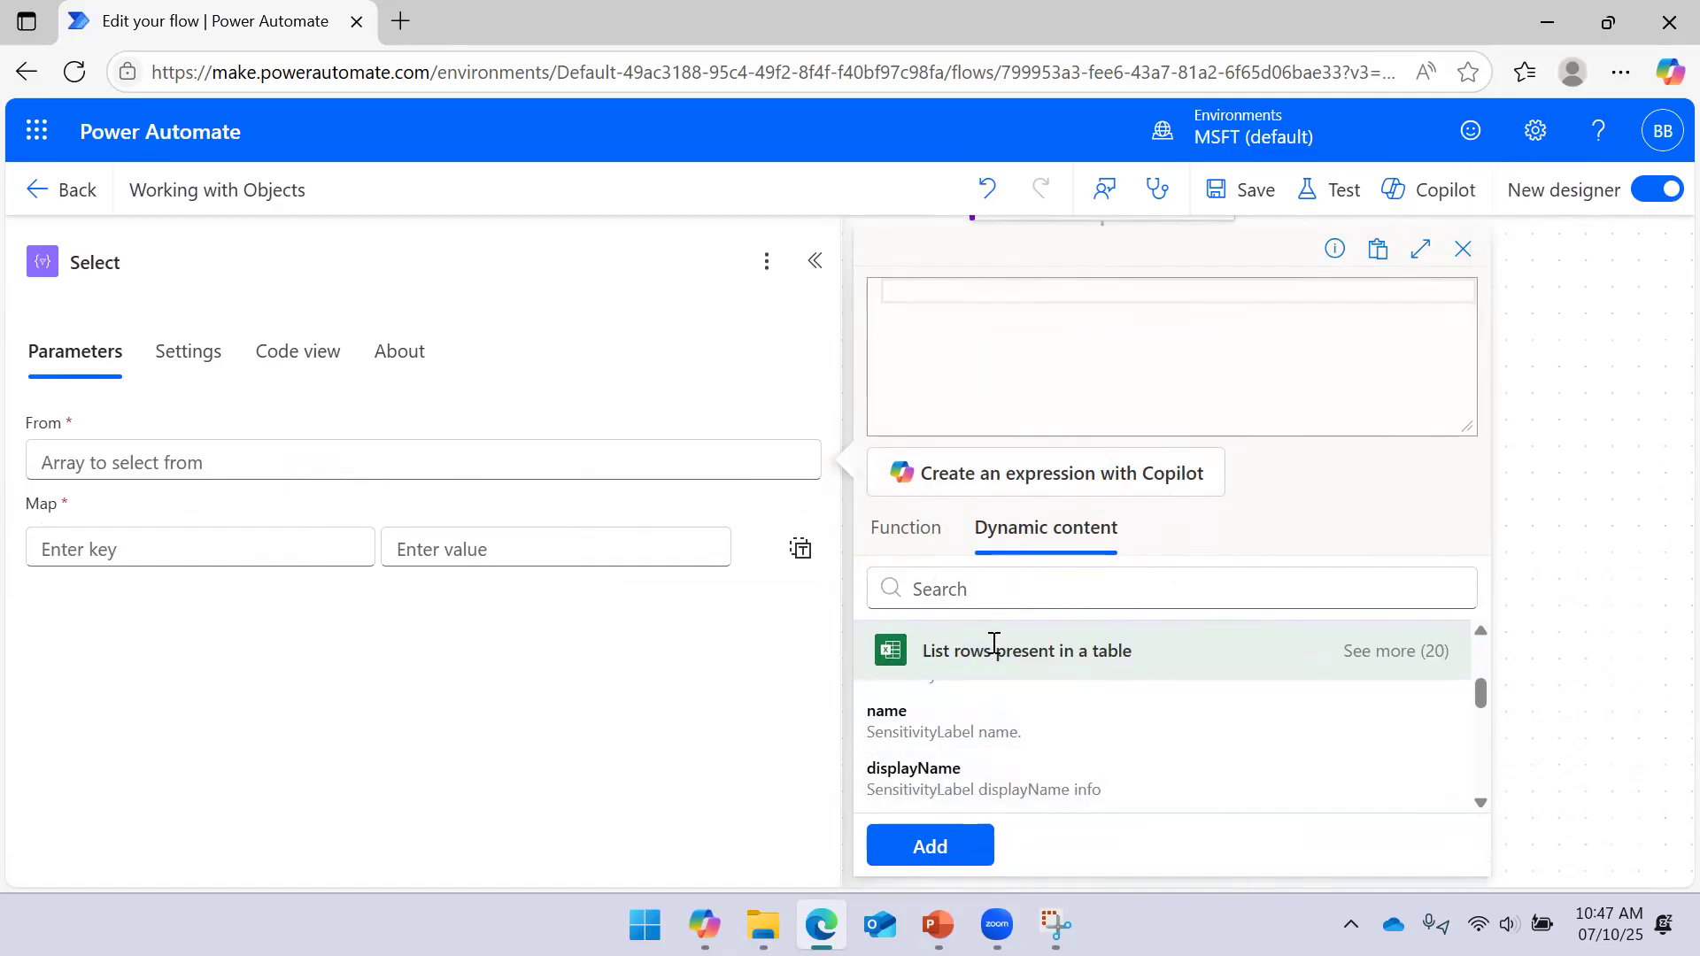
pyautogui.scroll(2, 995, 646)
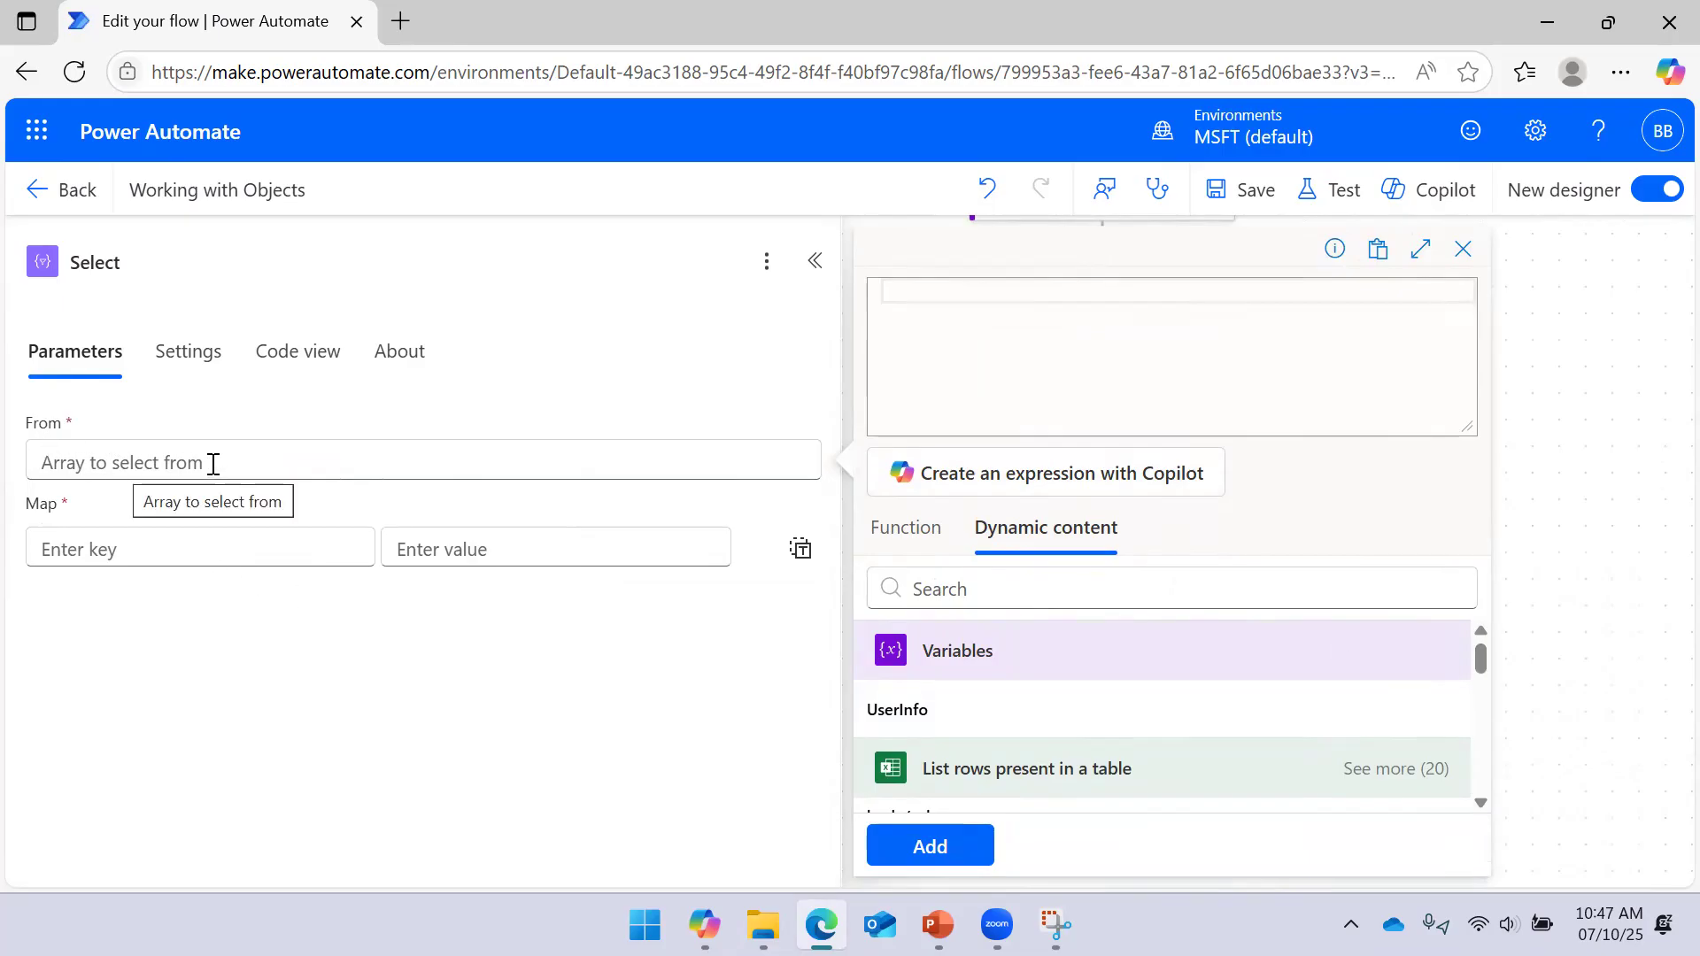
pyautogui.moveTo(1479, 653); pyautogui.dragTo(1483, 675)
pyautogui.click(1019, 734)
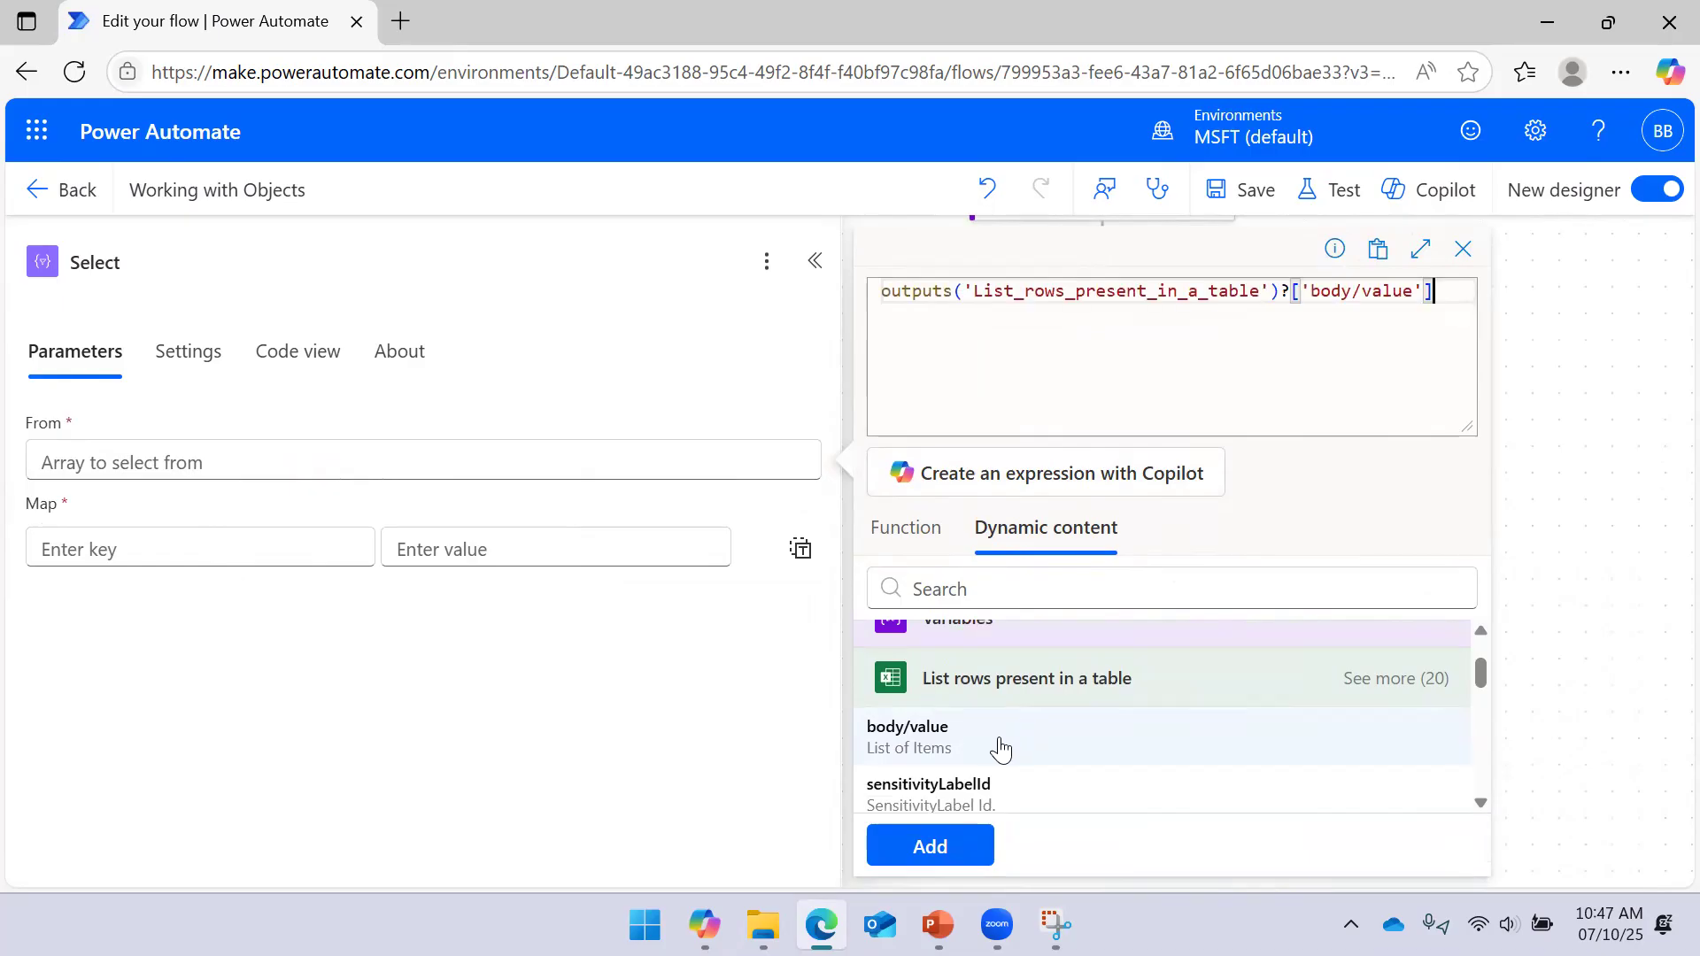
pyautogui.click(952, 846)
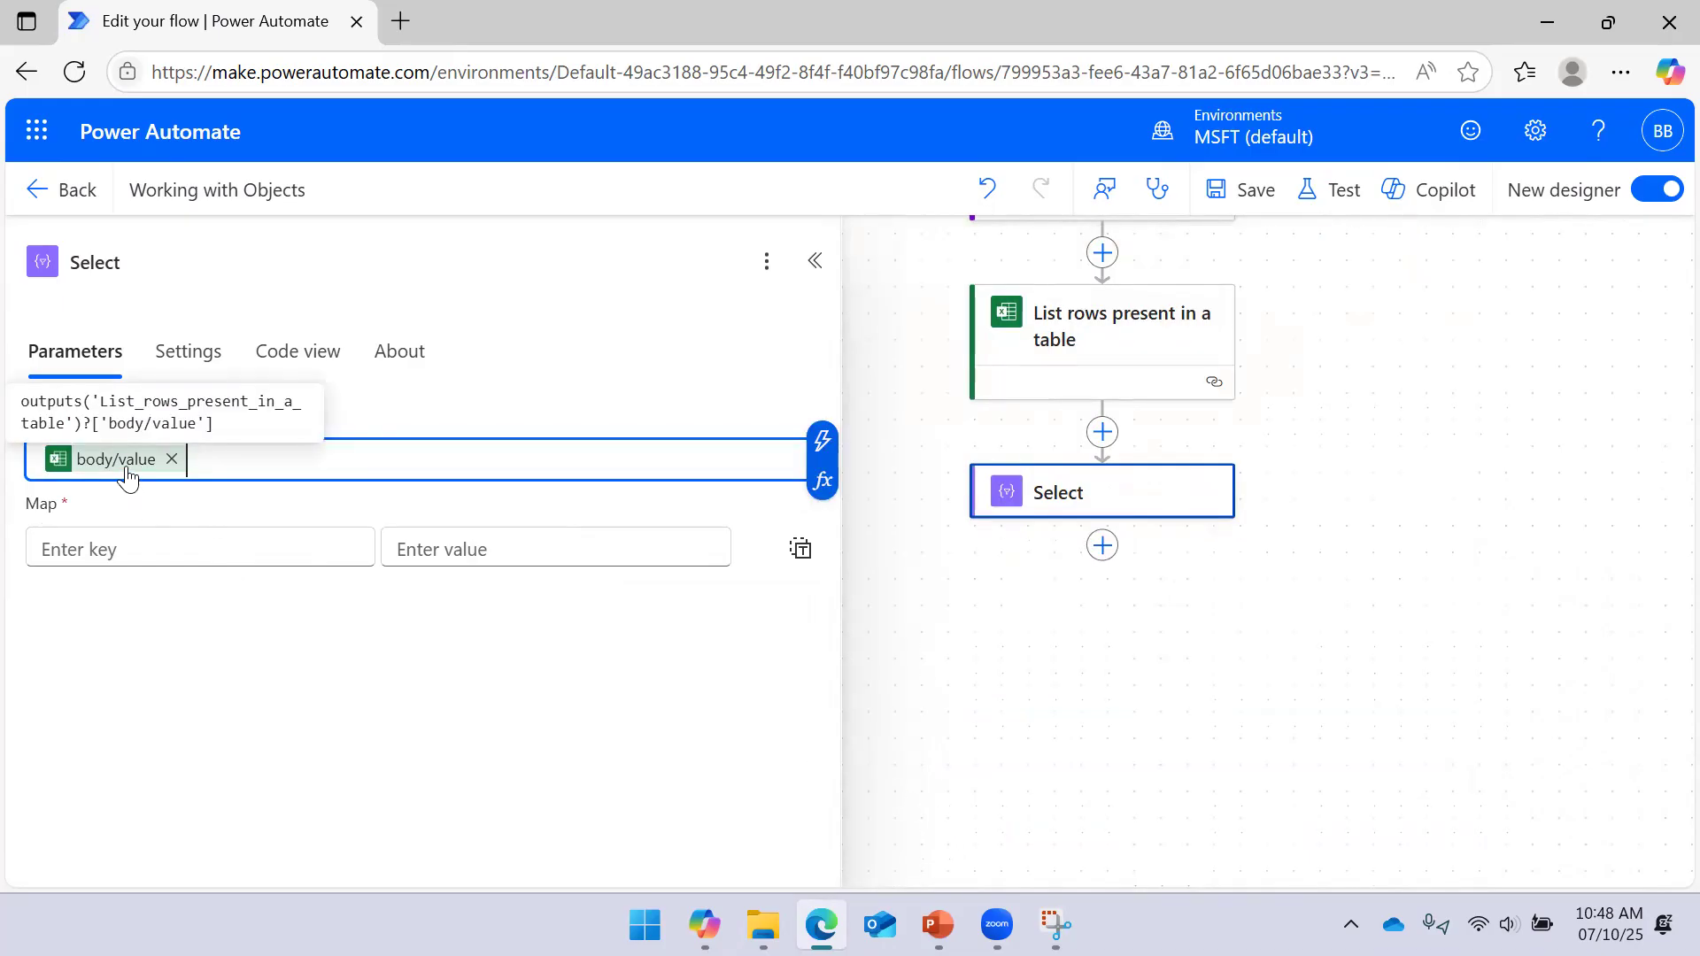
pyautogui.click(121, 548)
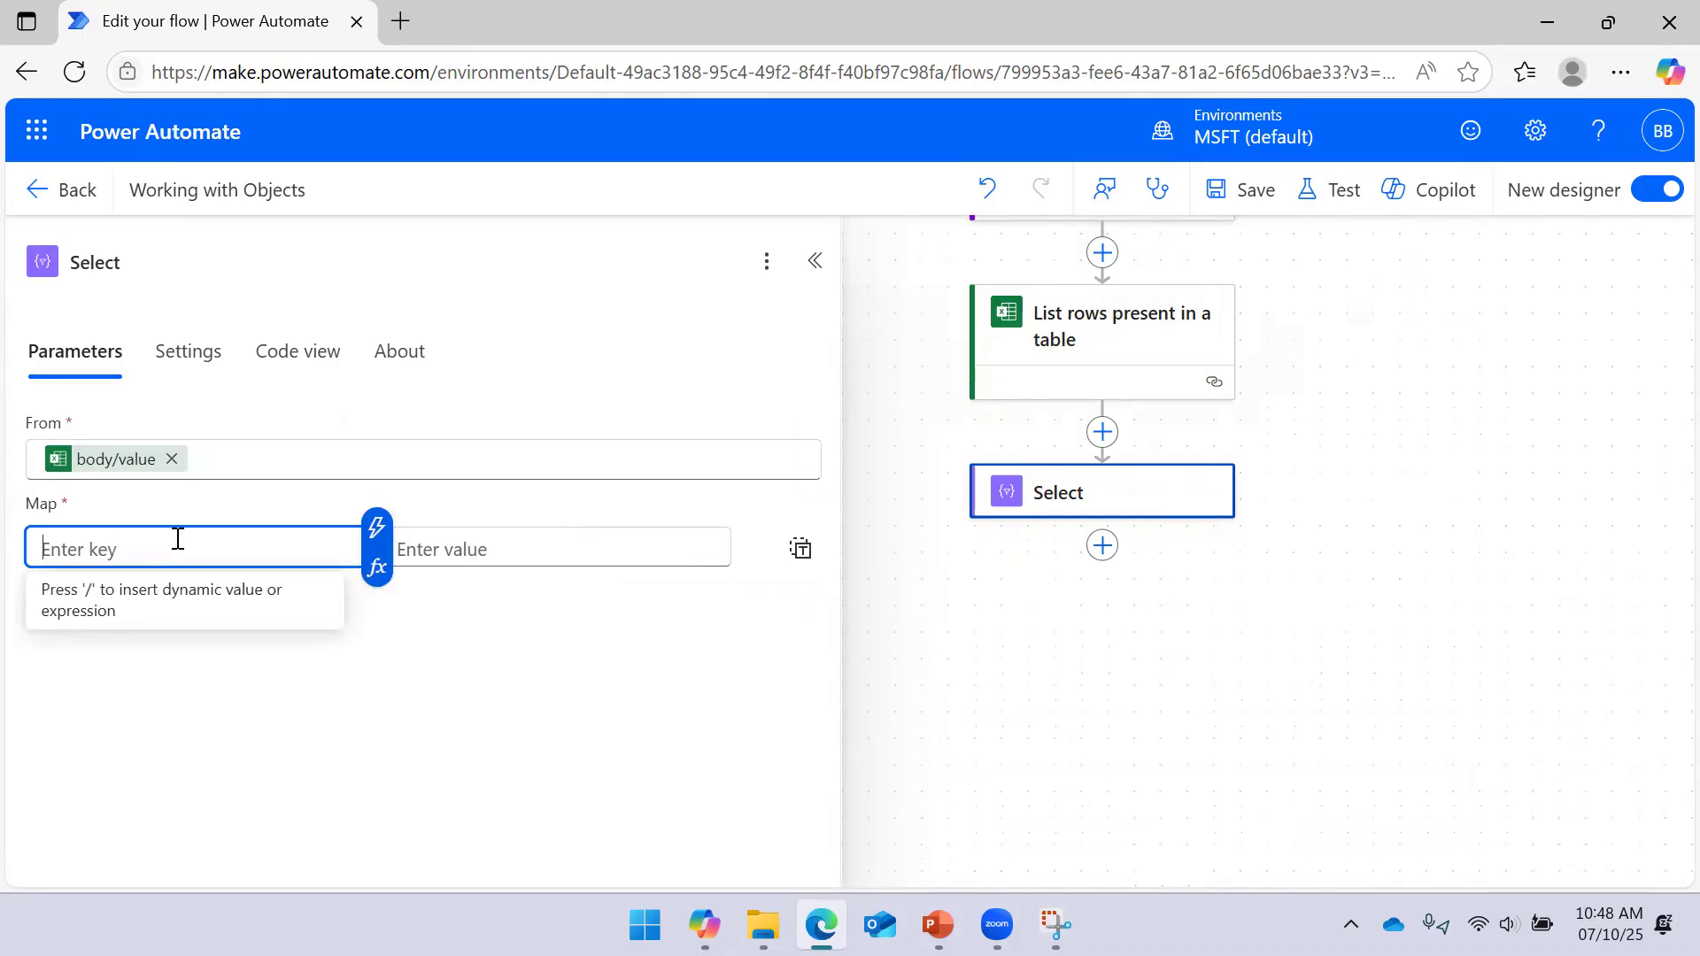
# Add a map key 'Emp Name' whose value is the List rows Name column
pyautogui.write('Name')
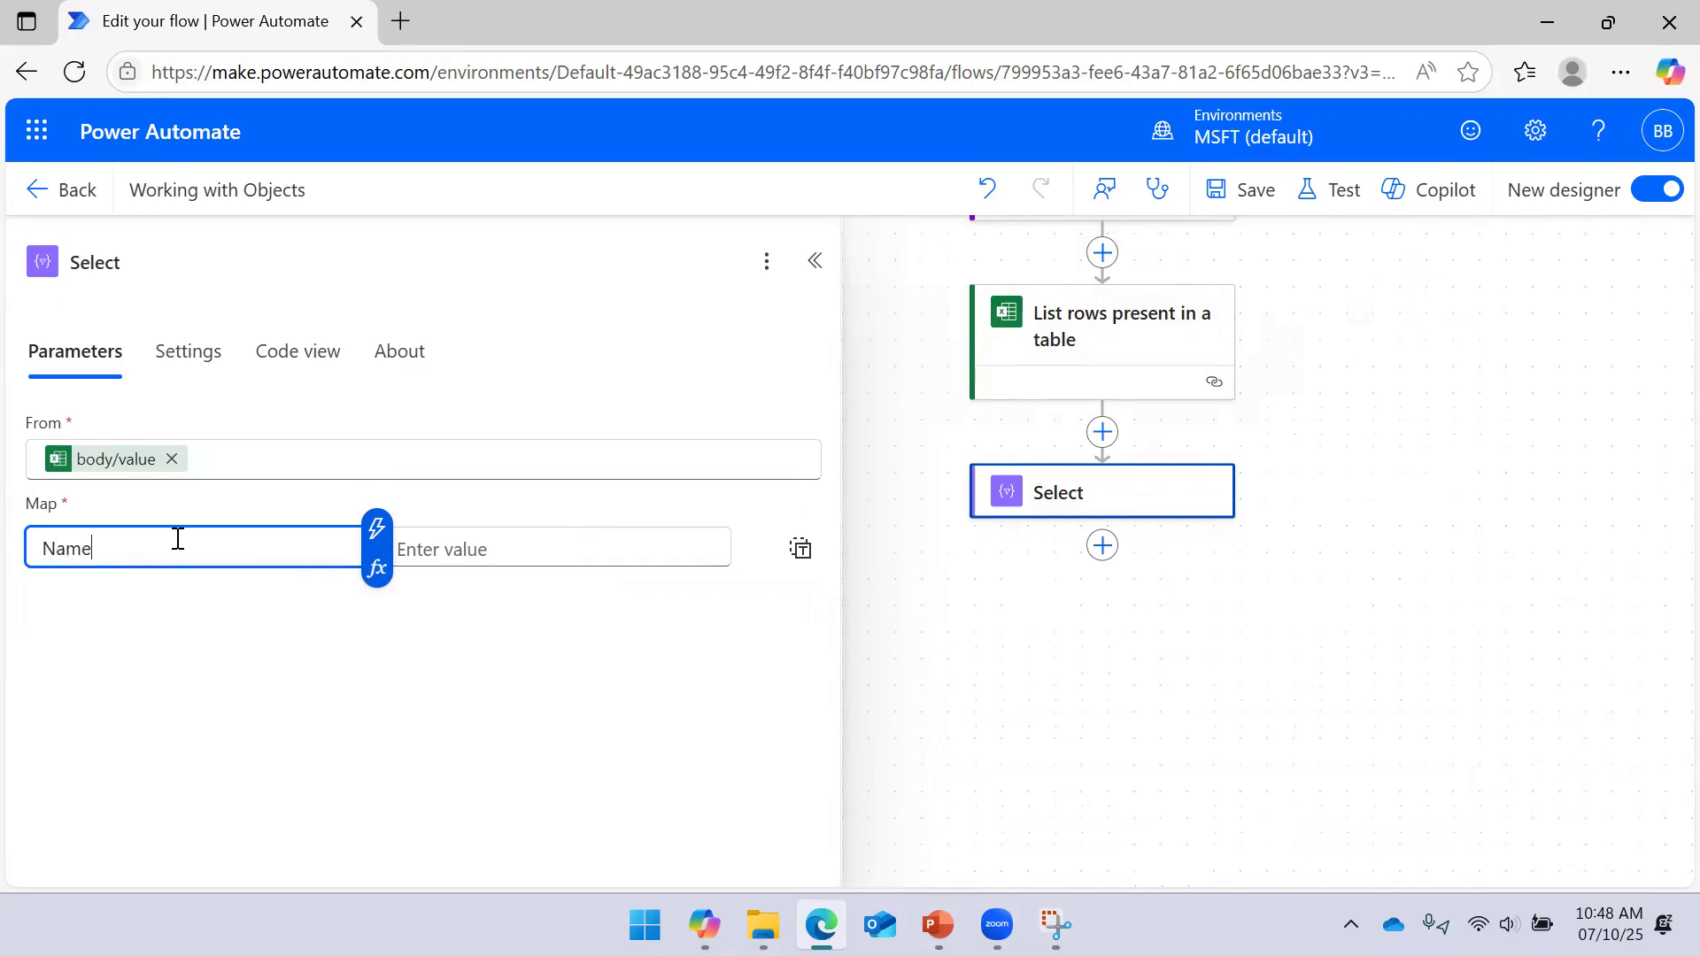
pyautogui.moveTo(137, 558); pyautogui.dragTo(39, 548)
pyautogui.click(464, 547)
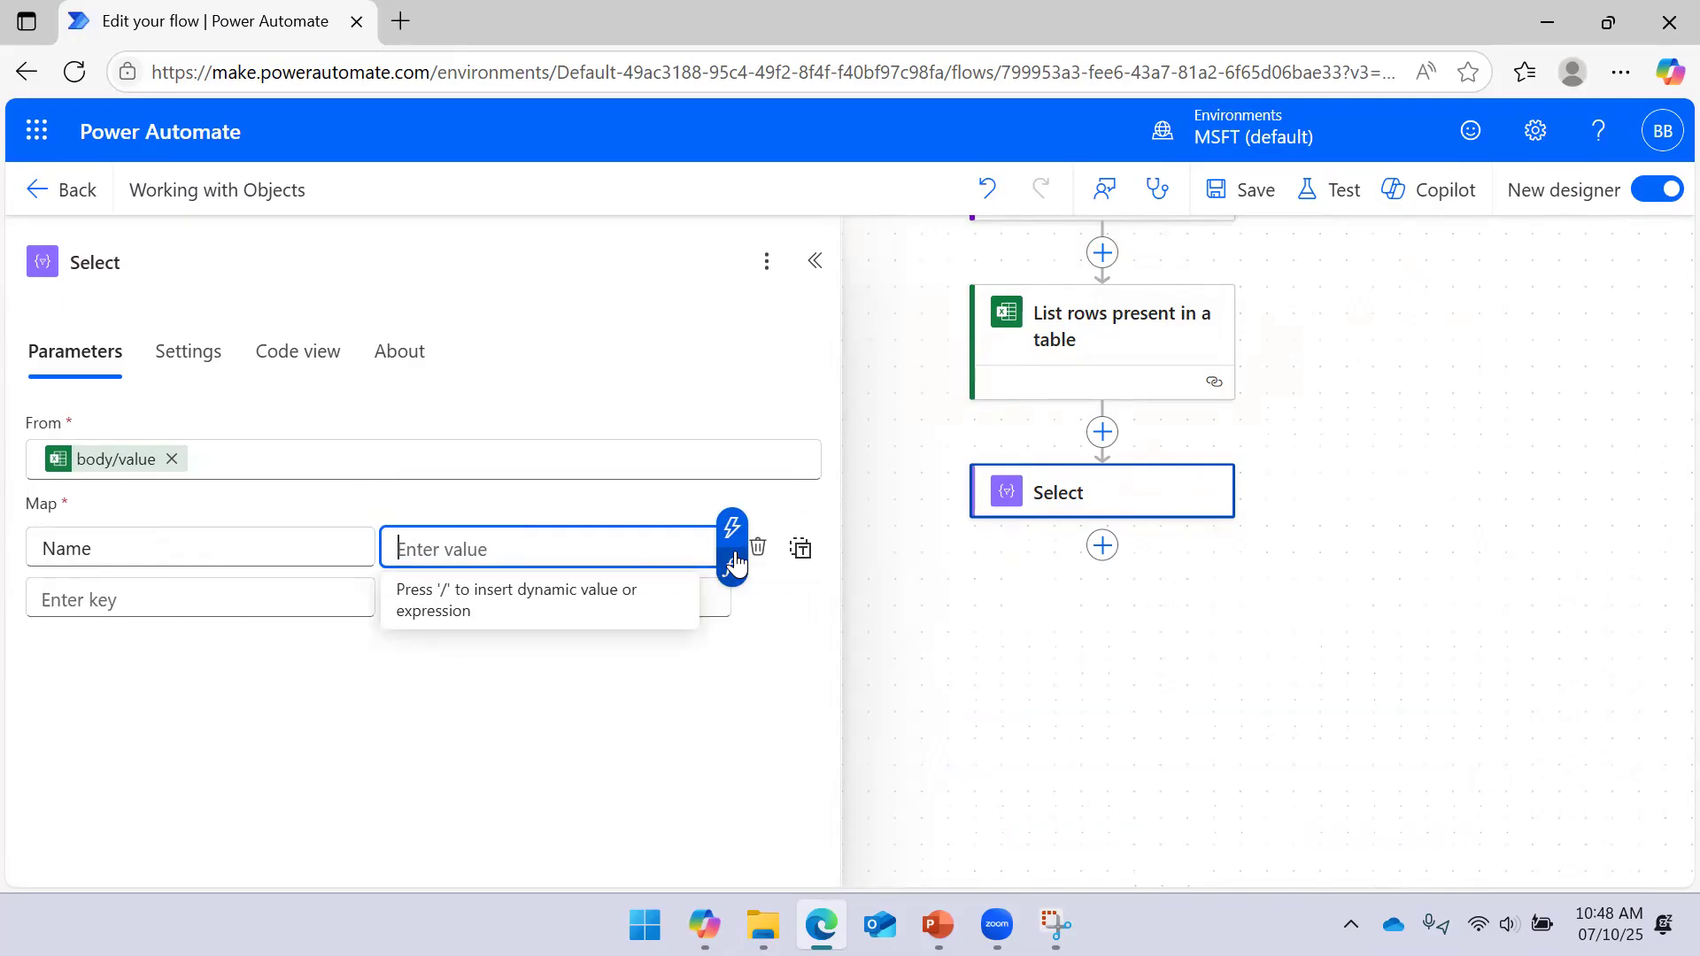
pyautogui.click(726, 535)
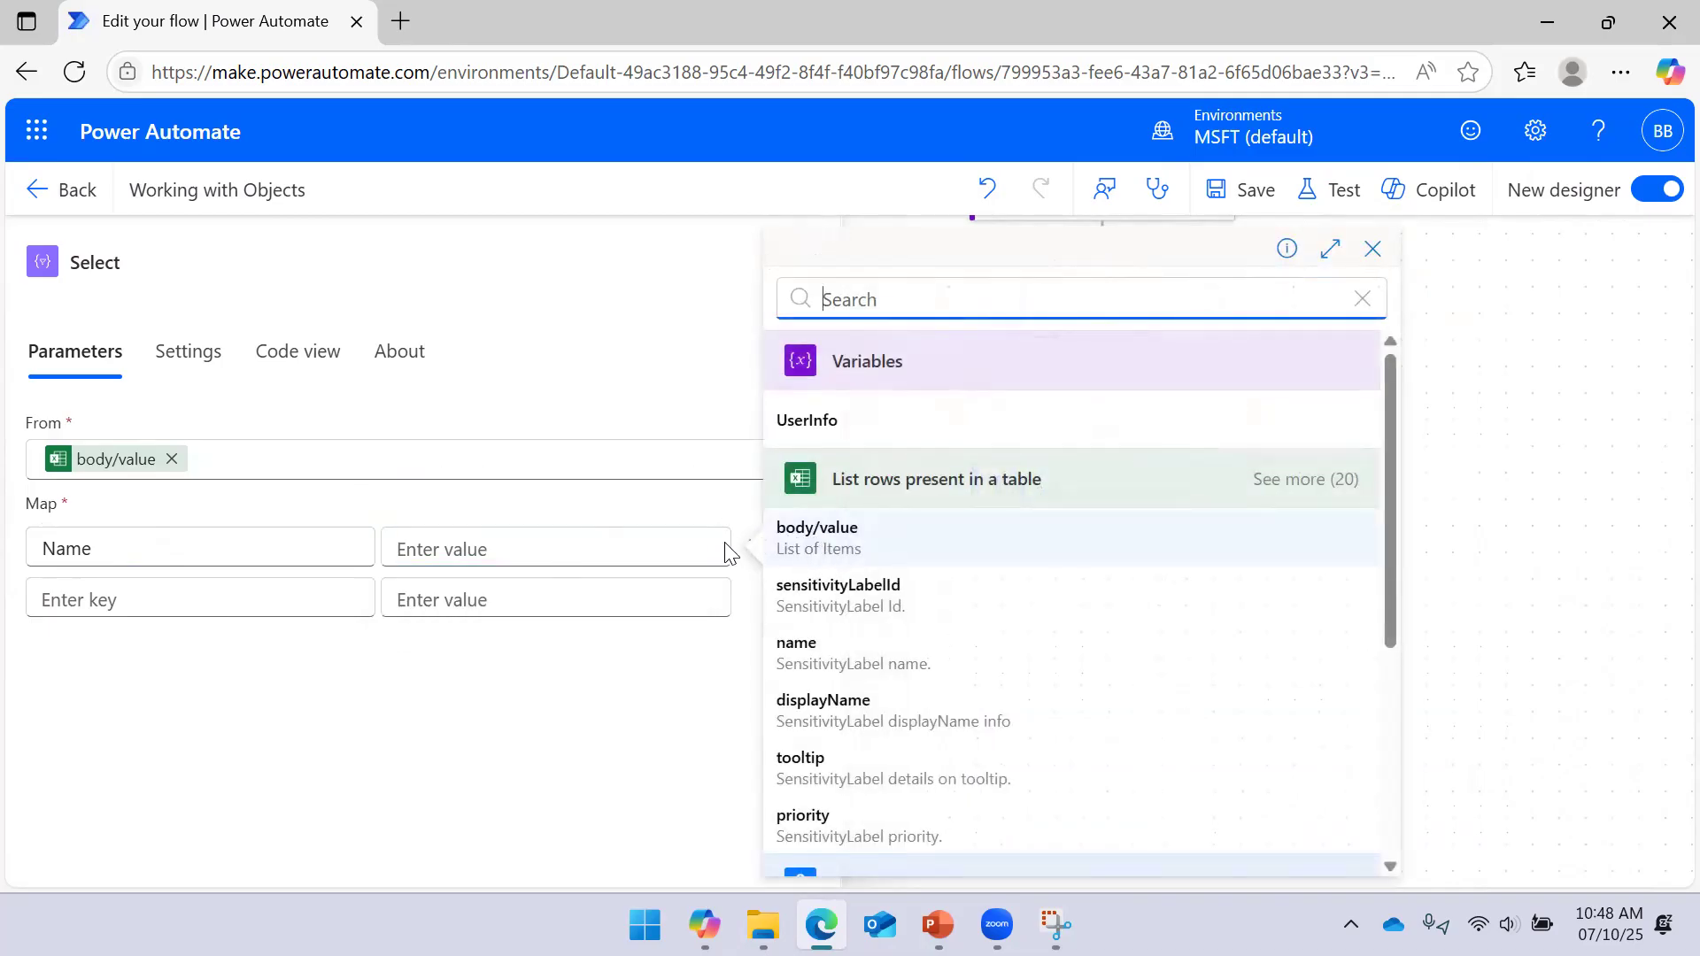
pyautogui.click(228, 549)
pyautogui.moveTo(135, 529); pyautogui.dragTo(2, 563)
pyautogui.write('Emp')
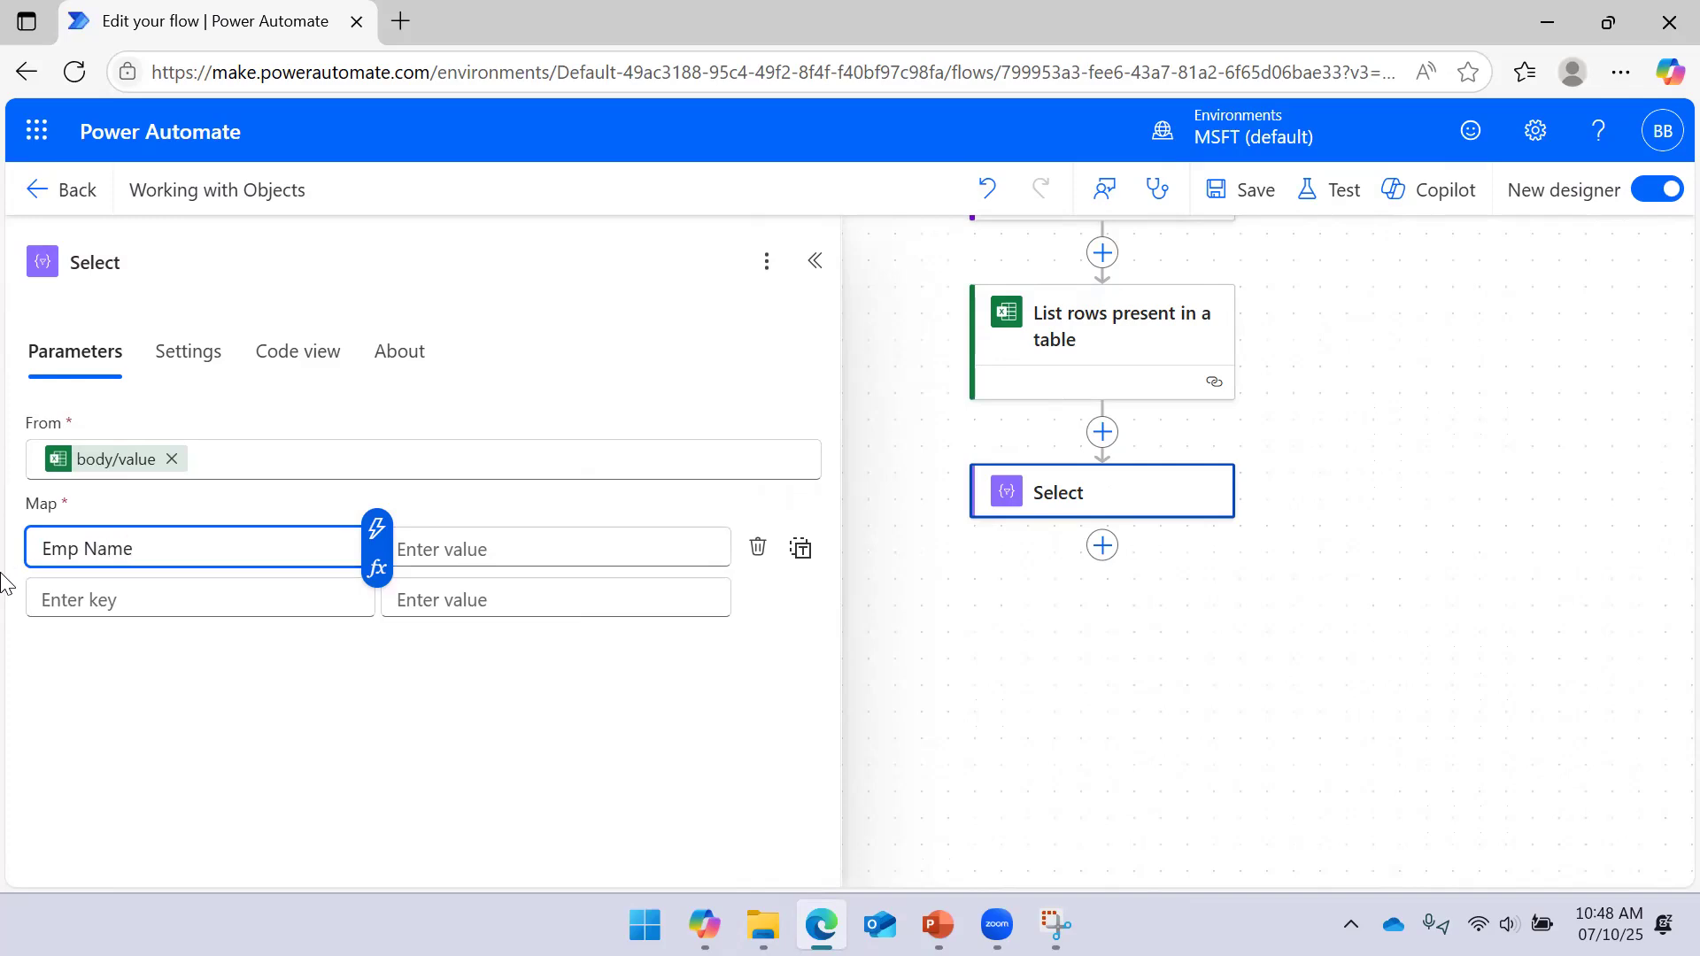
pyautogui.click(472, 542)
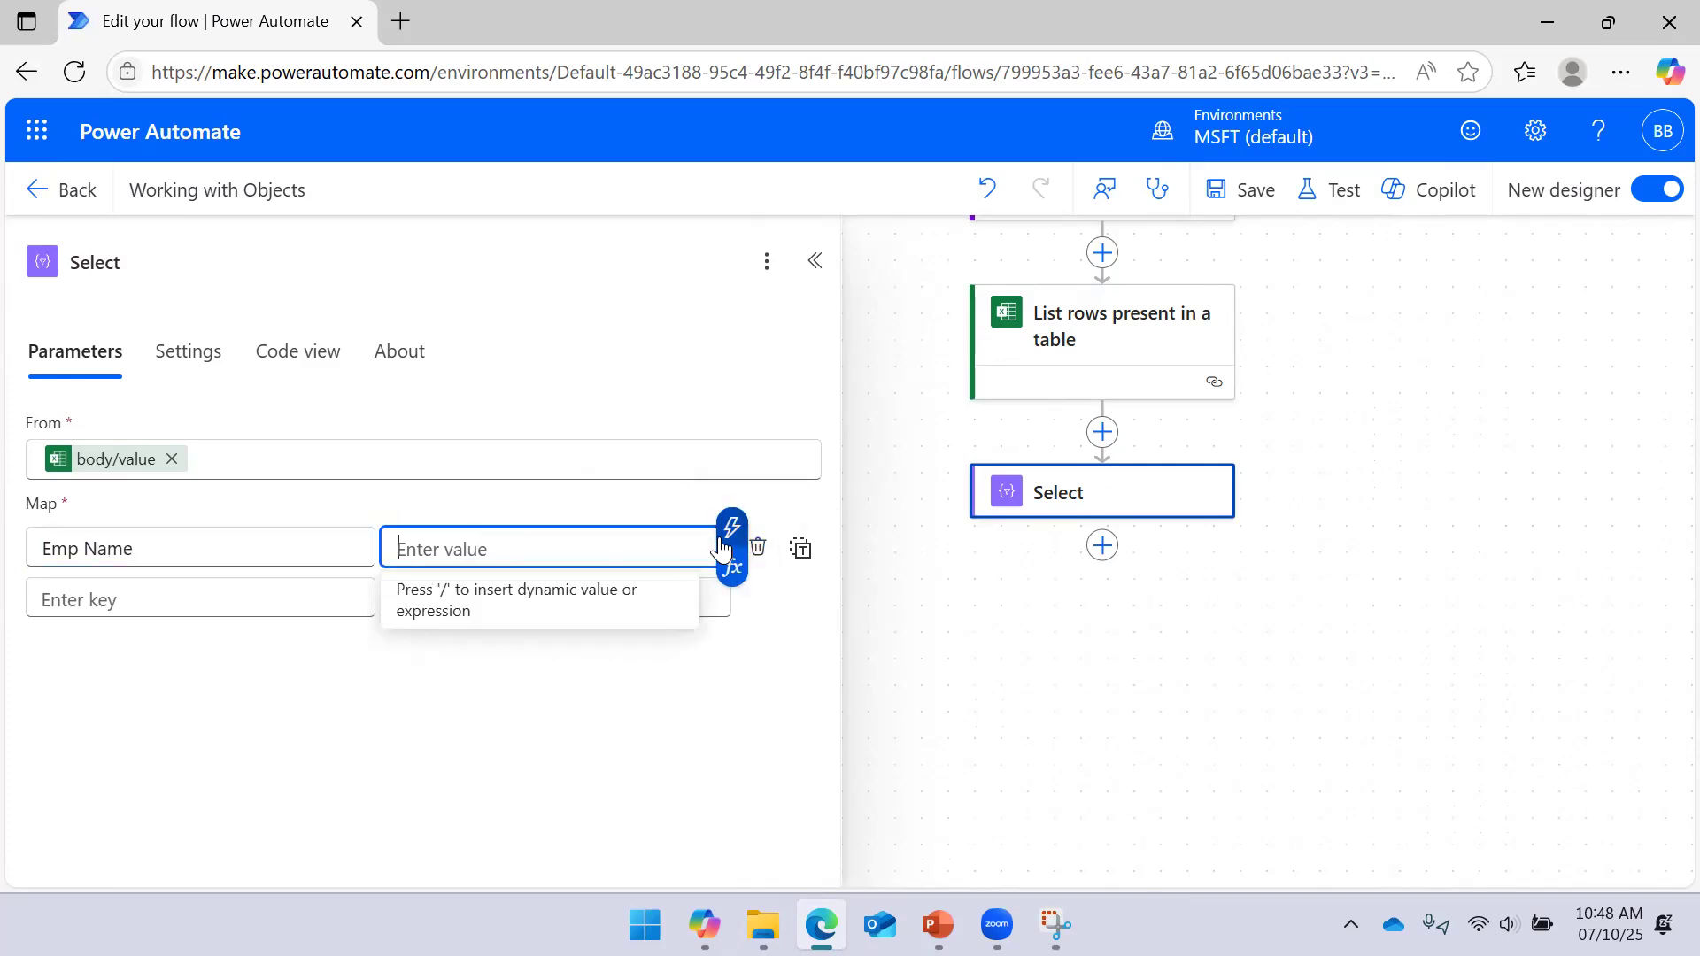
pyautogui.click(724, 538)
pyautogui.click(1303, 482)
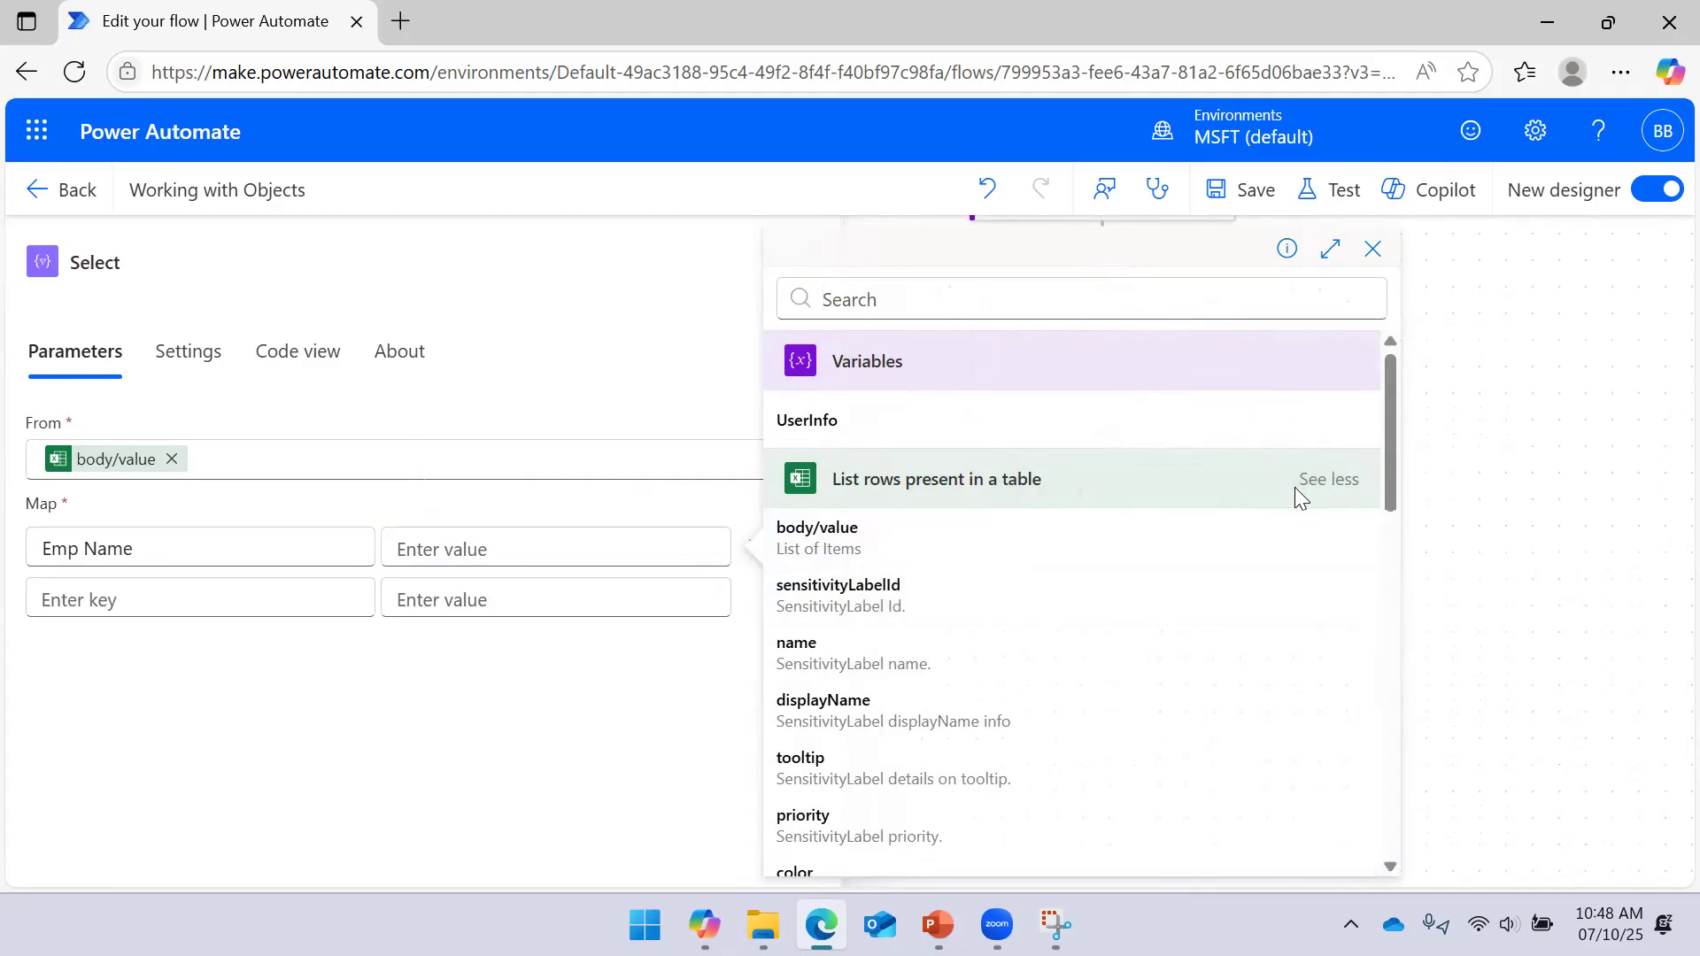
pyautogui.scroll(-7, 1036, 570)
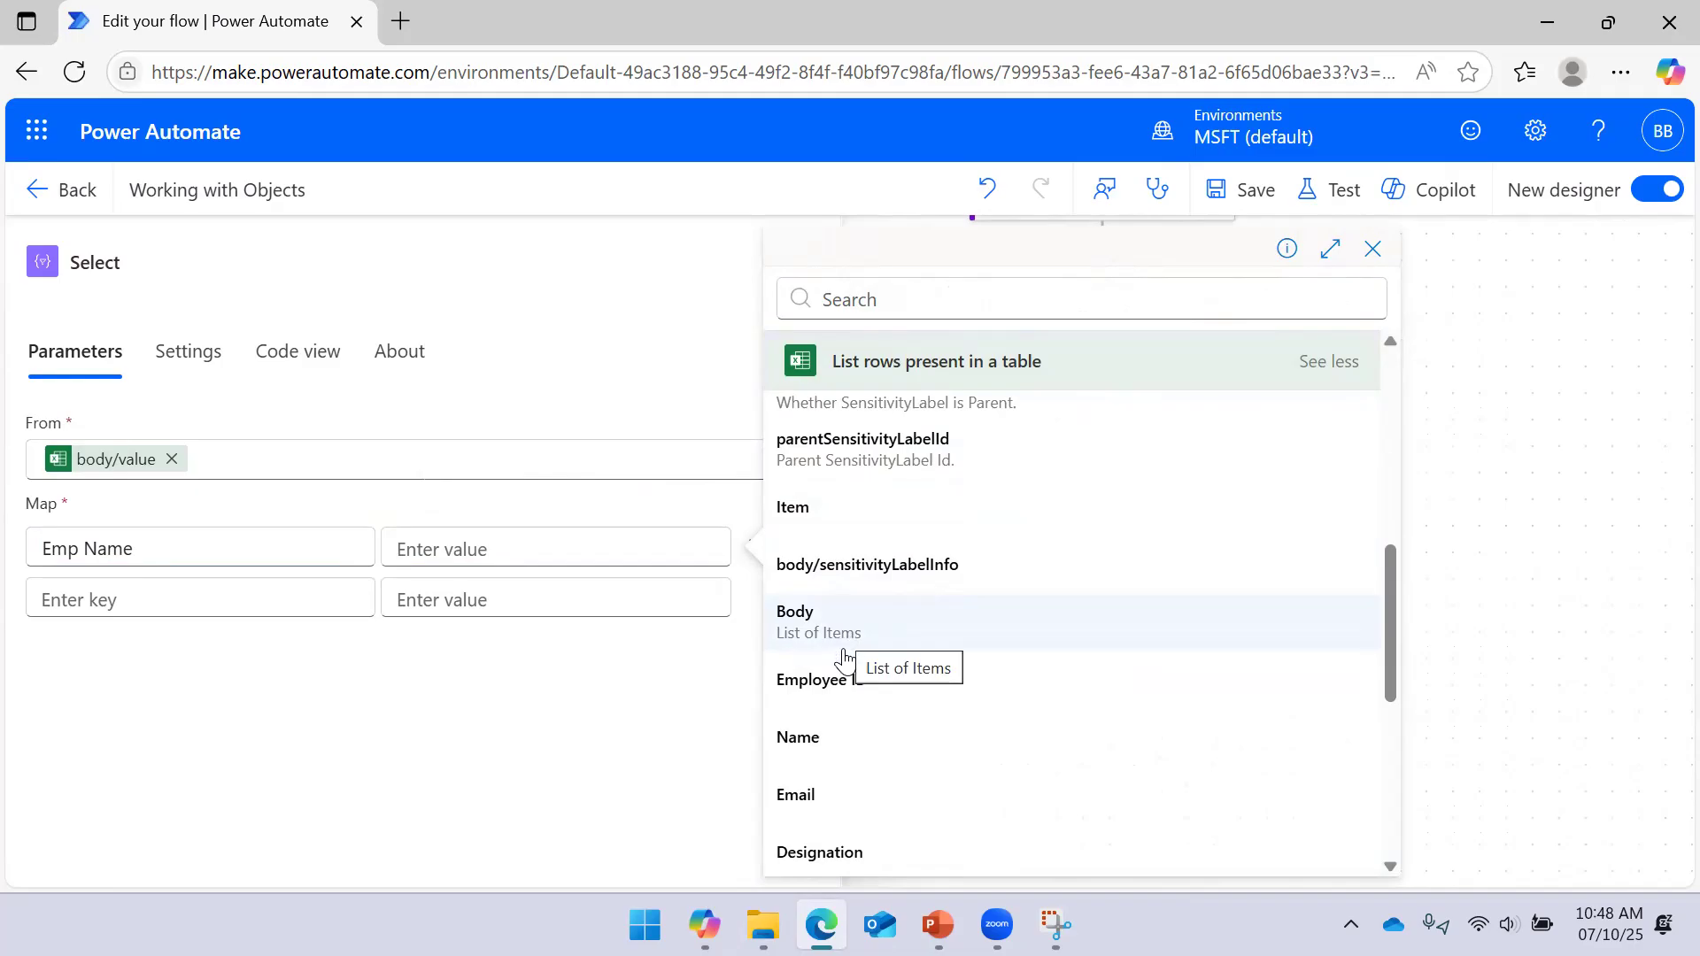
pyautogui.click(834, 753)
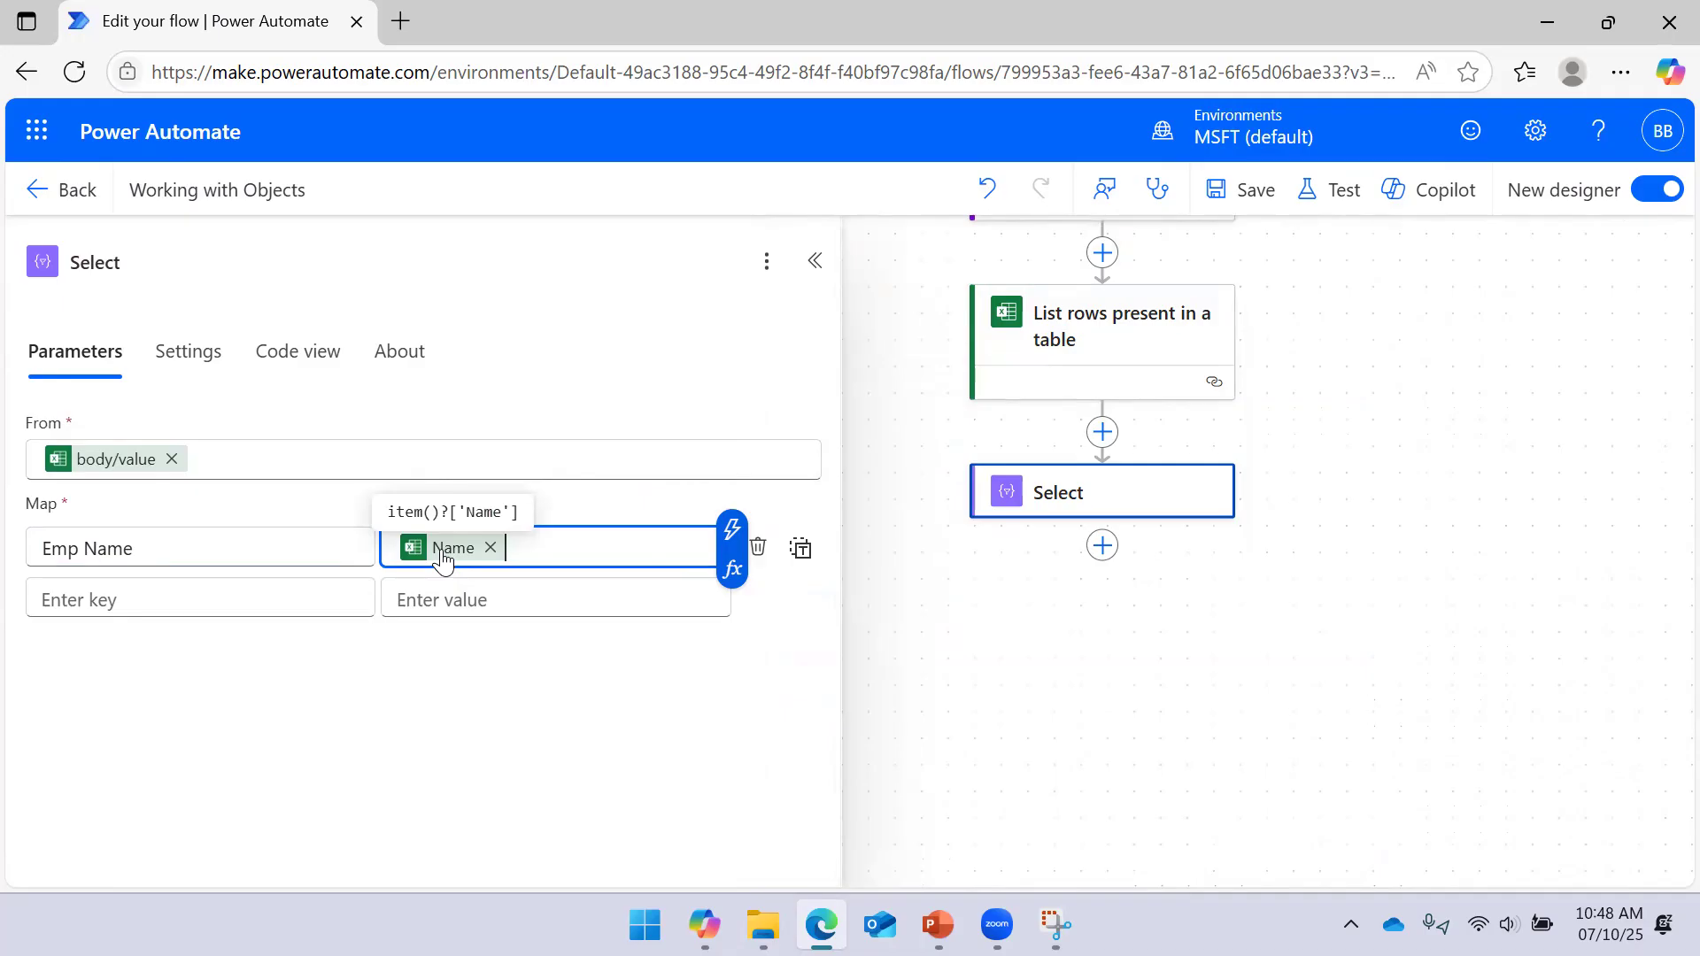
# Add a 'Role' key with the expression item()?['Role'] as its value, and save the flow
pyautogui.click(181, 593)
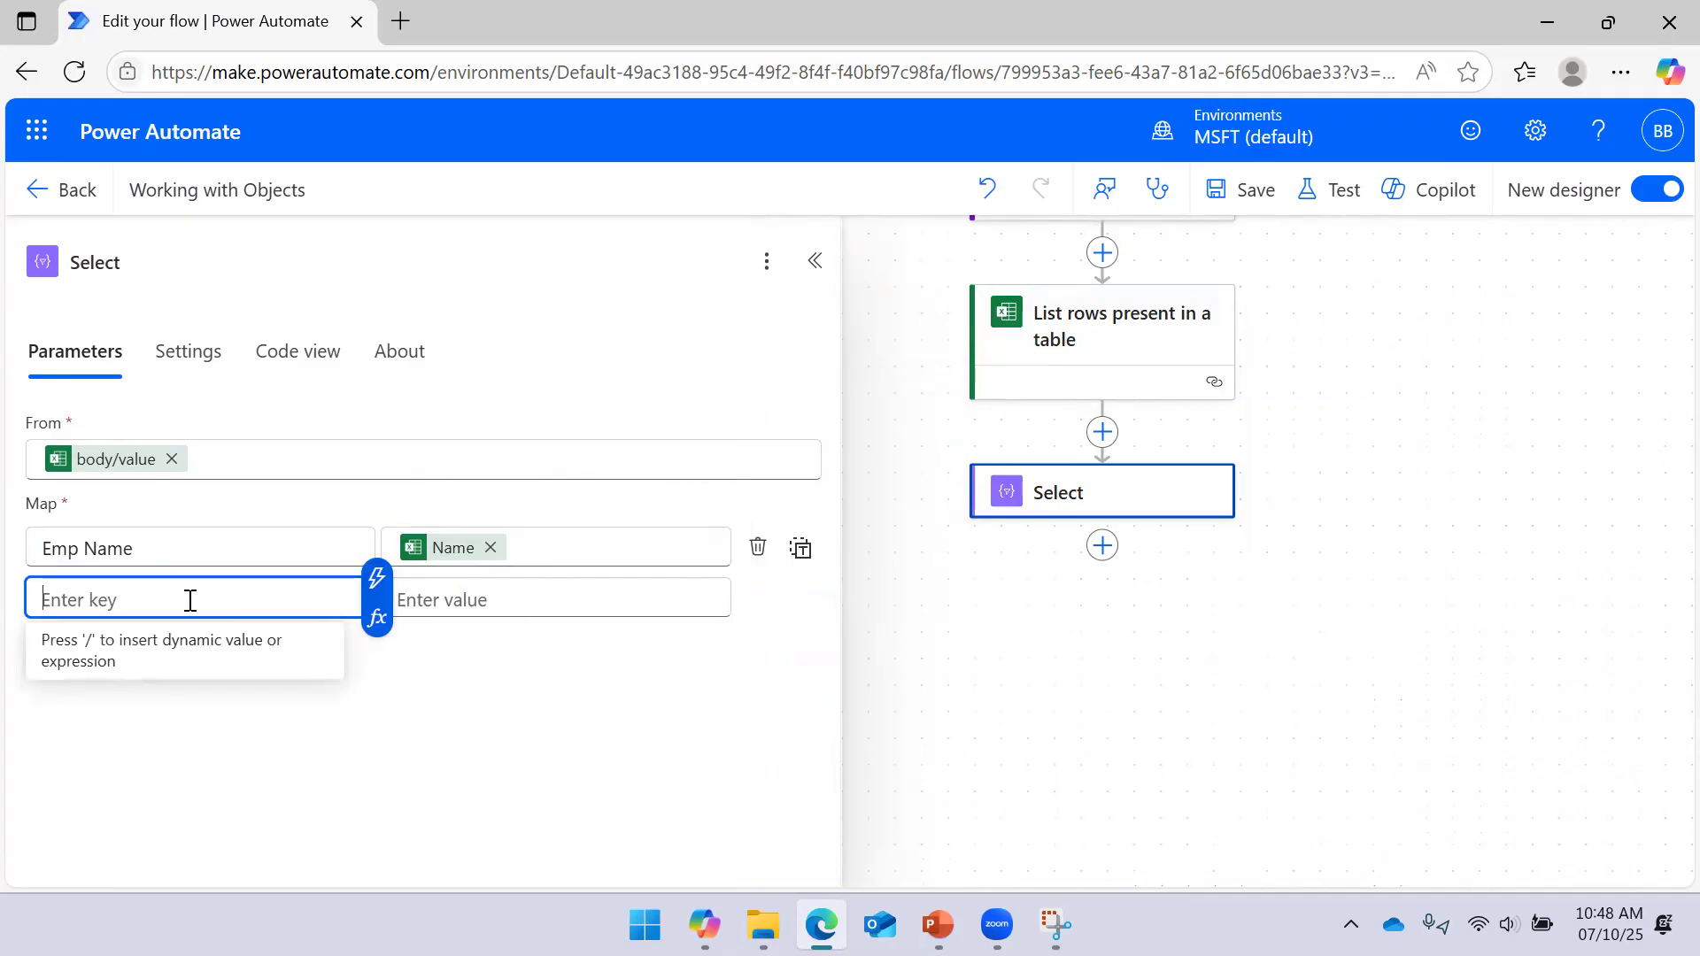
pyautogui.write('Role')
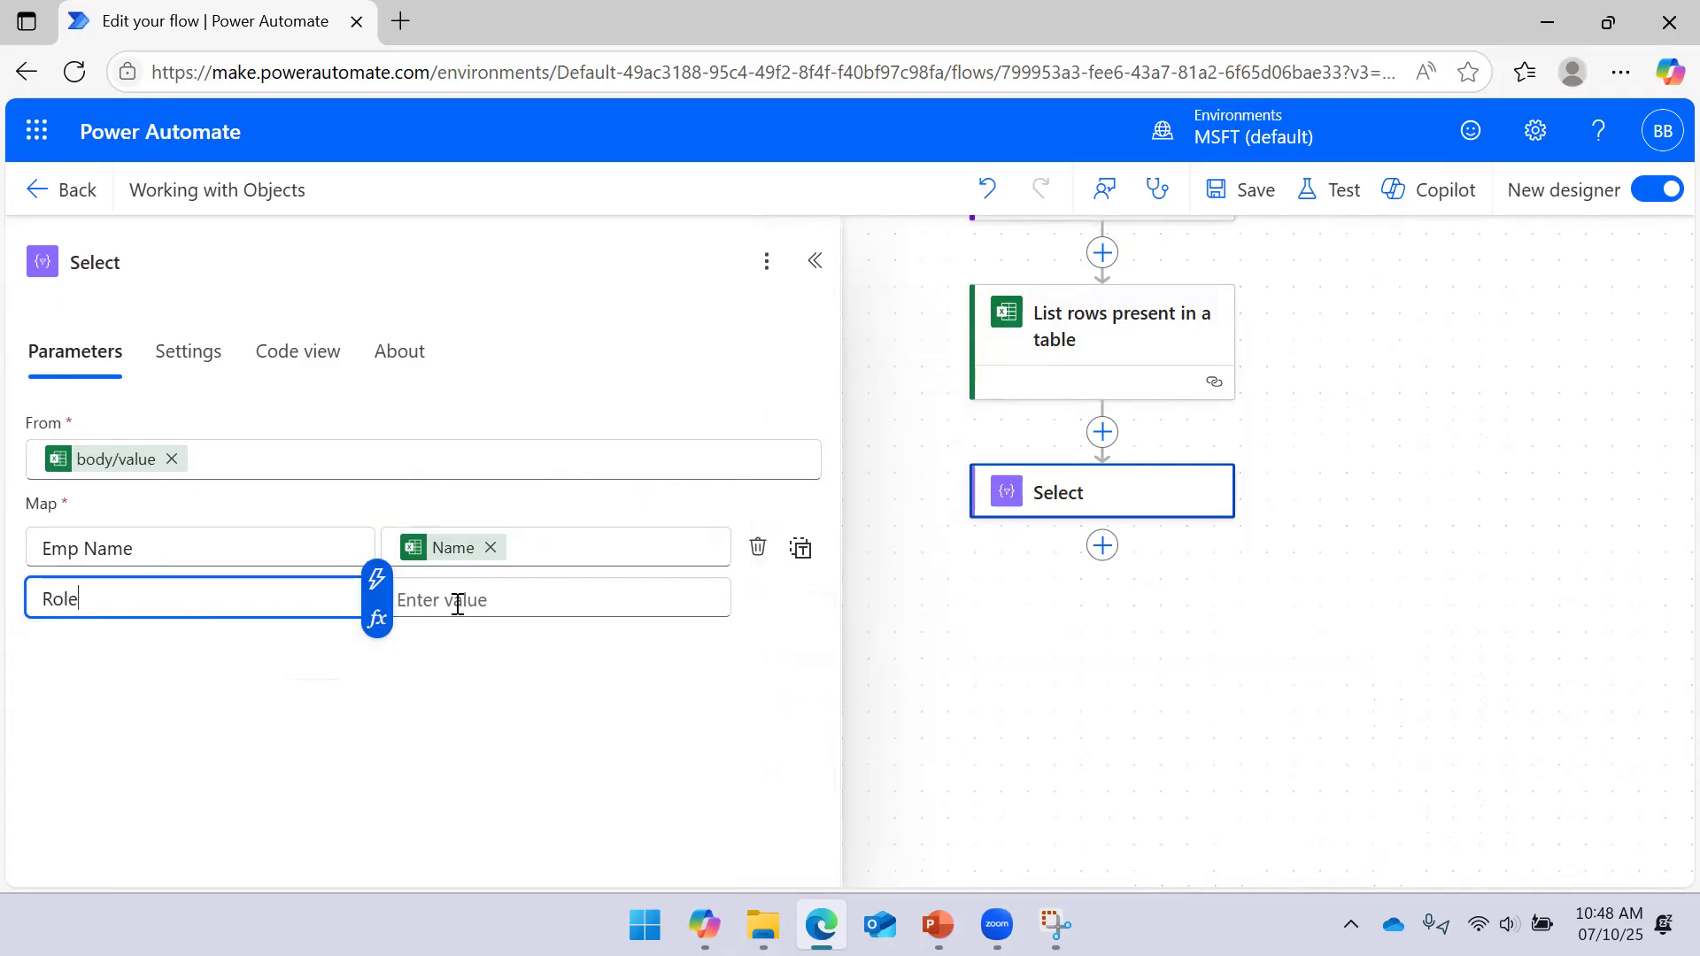
pyautogui.click(505, 611)
pyautogui.click(731, 578)
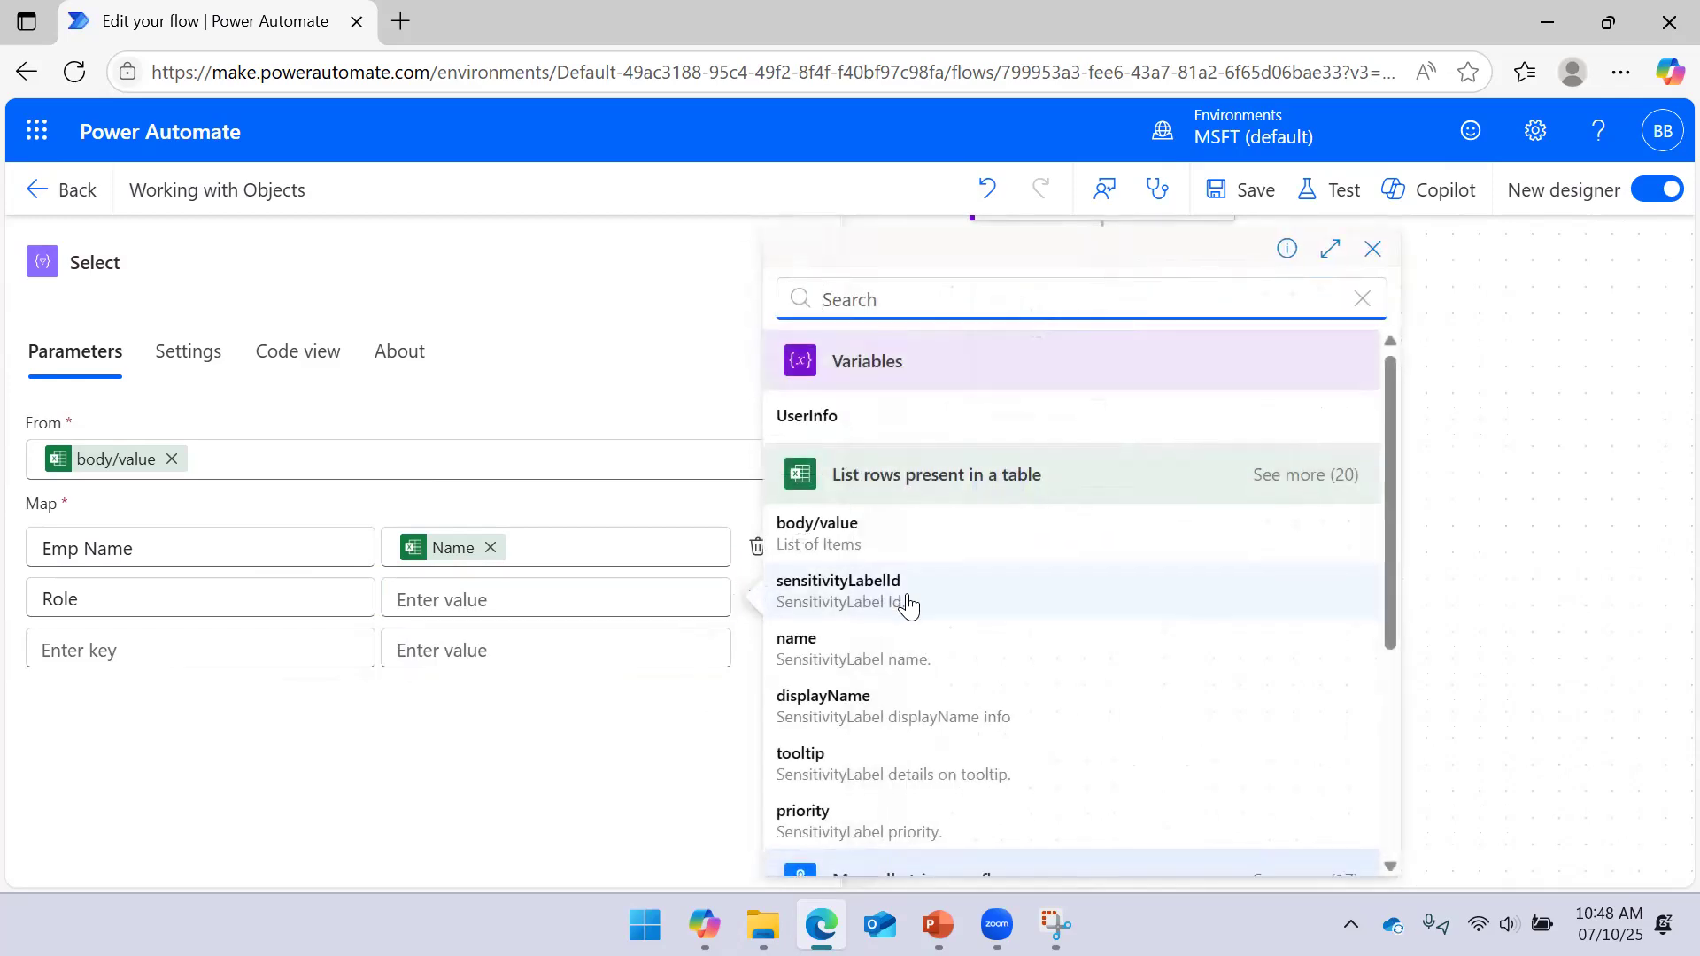
pyautogui.scroll(-2, 884, 605)
pyautogui.scroll(-2, 884, 605)
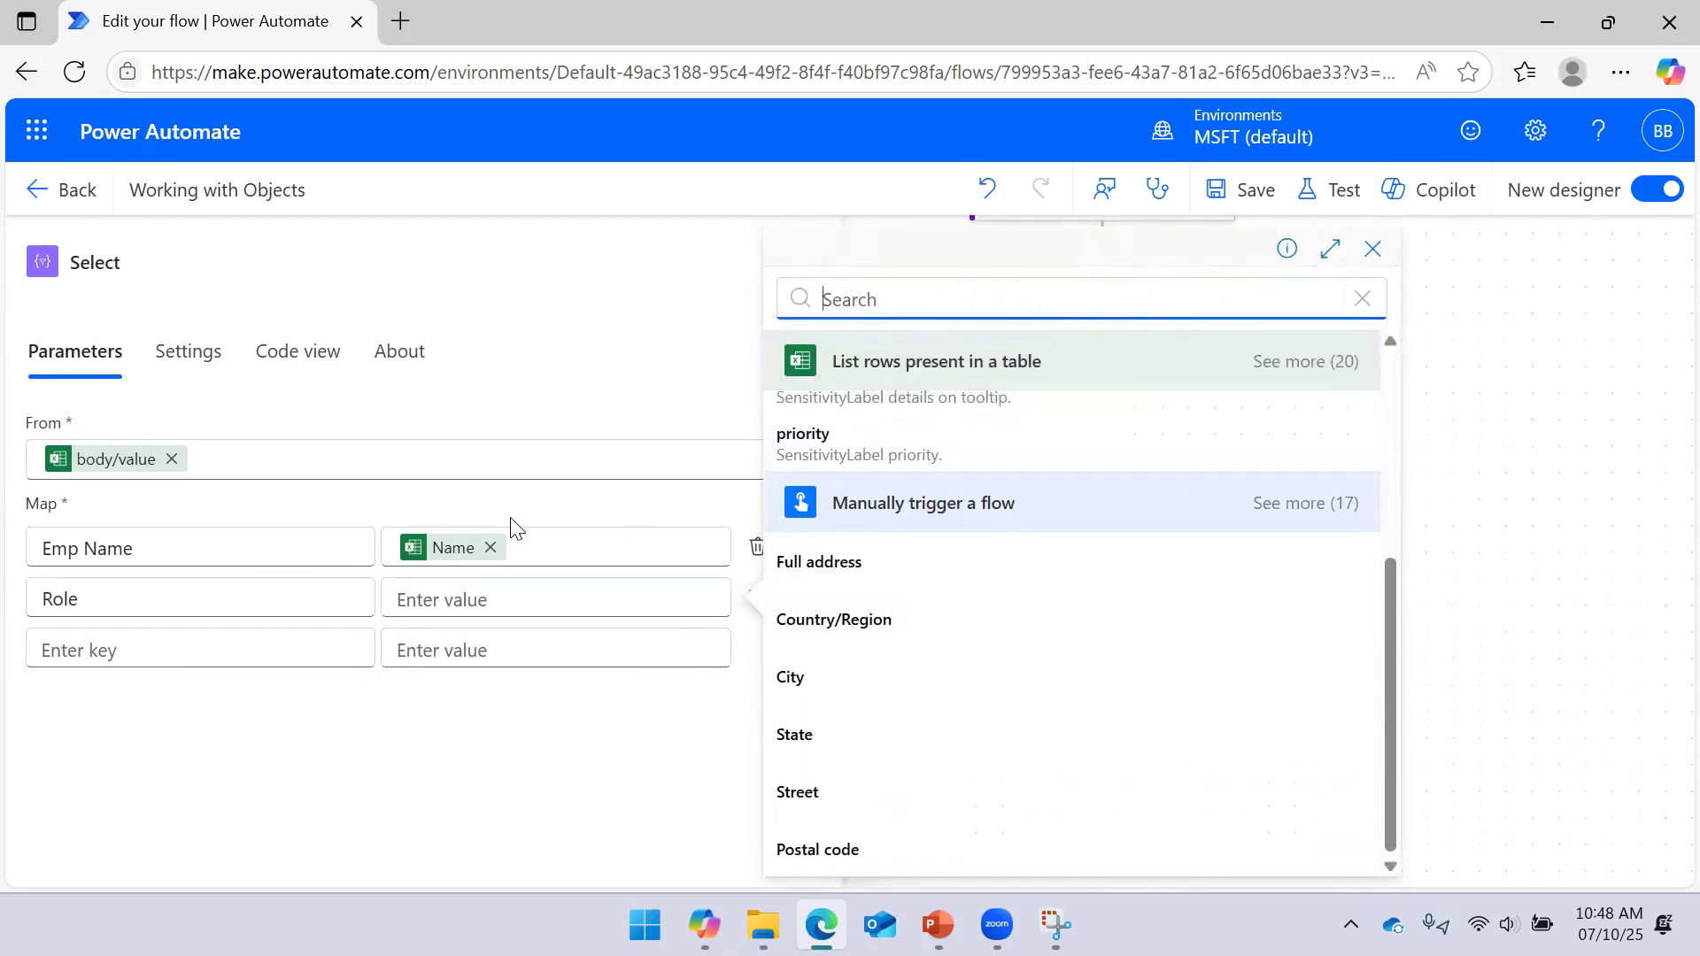
pyautogui.scroll(4, 921, 620)
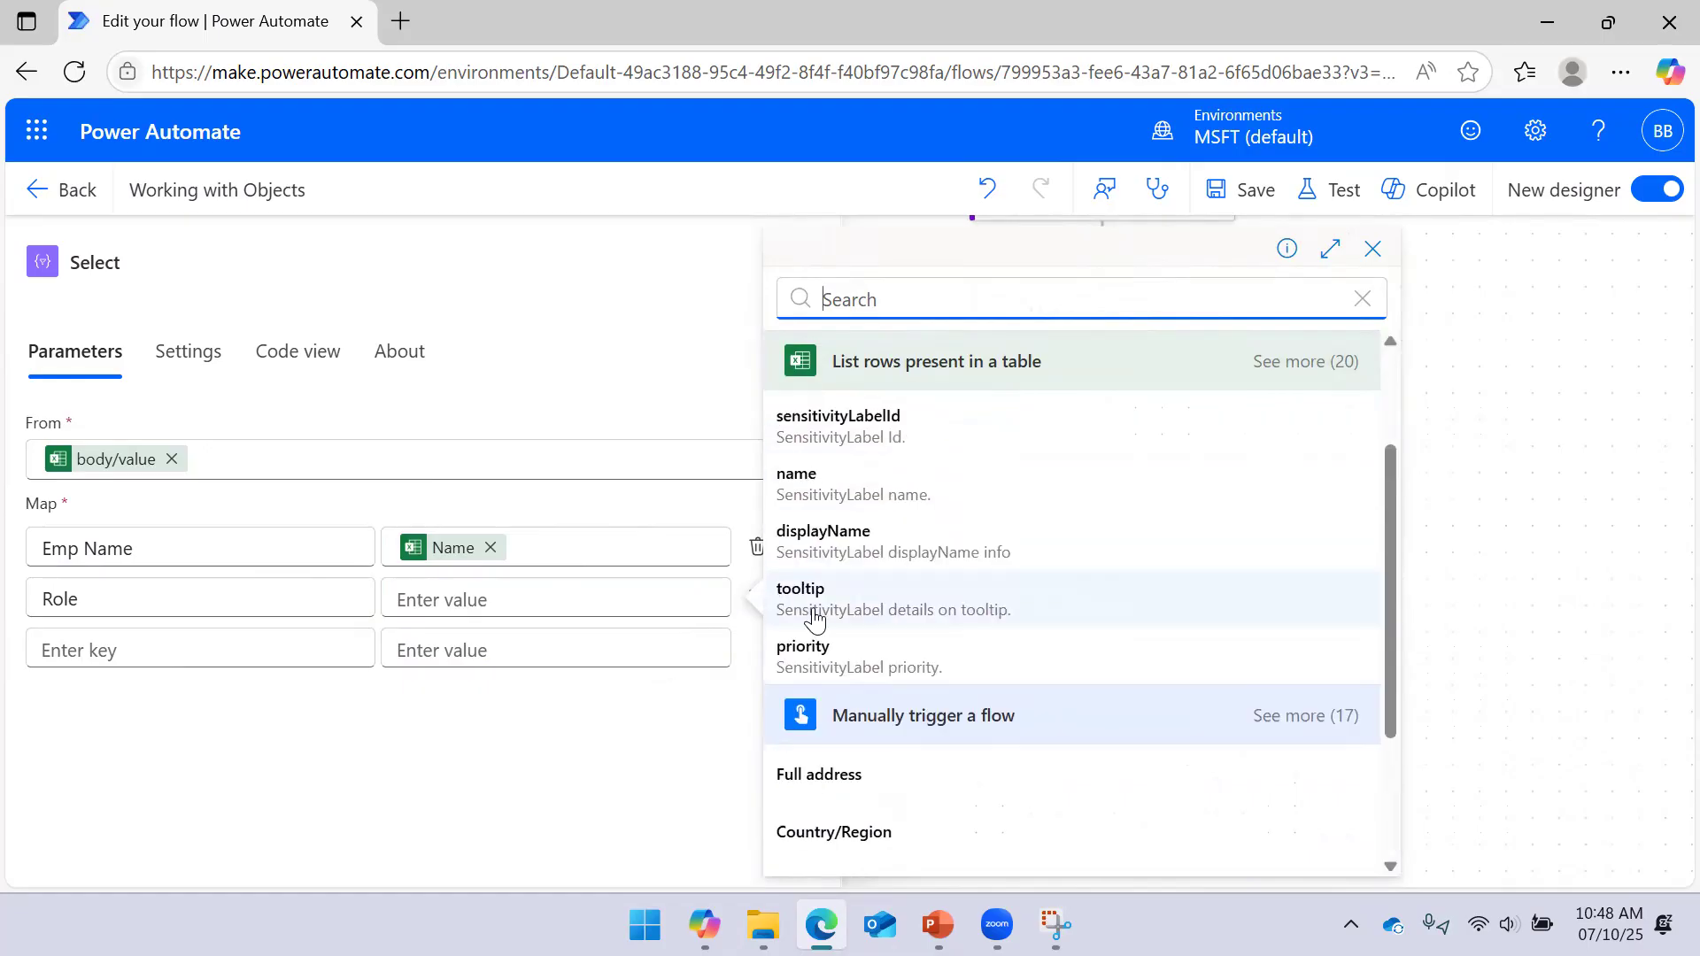
pyautogui.click(622, 606)
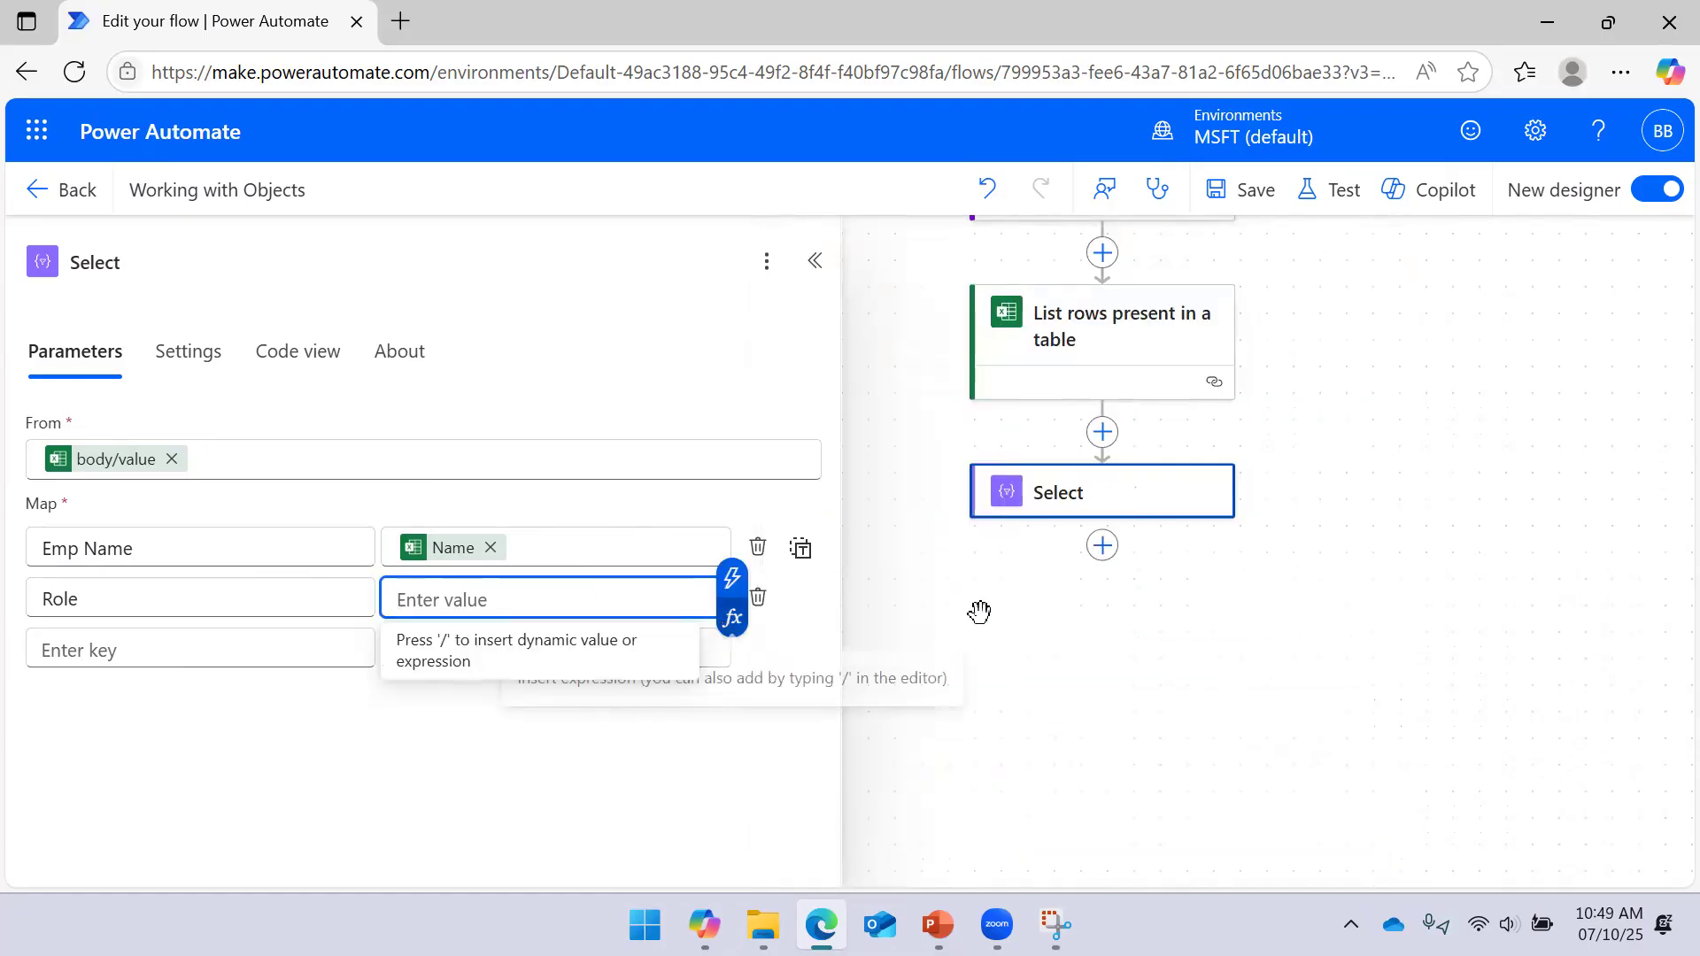
pyautogui.click(732, 618)
pyautogui.write('itr')
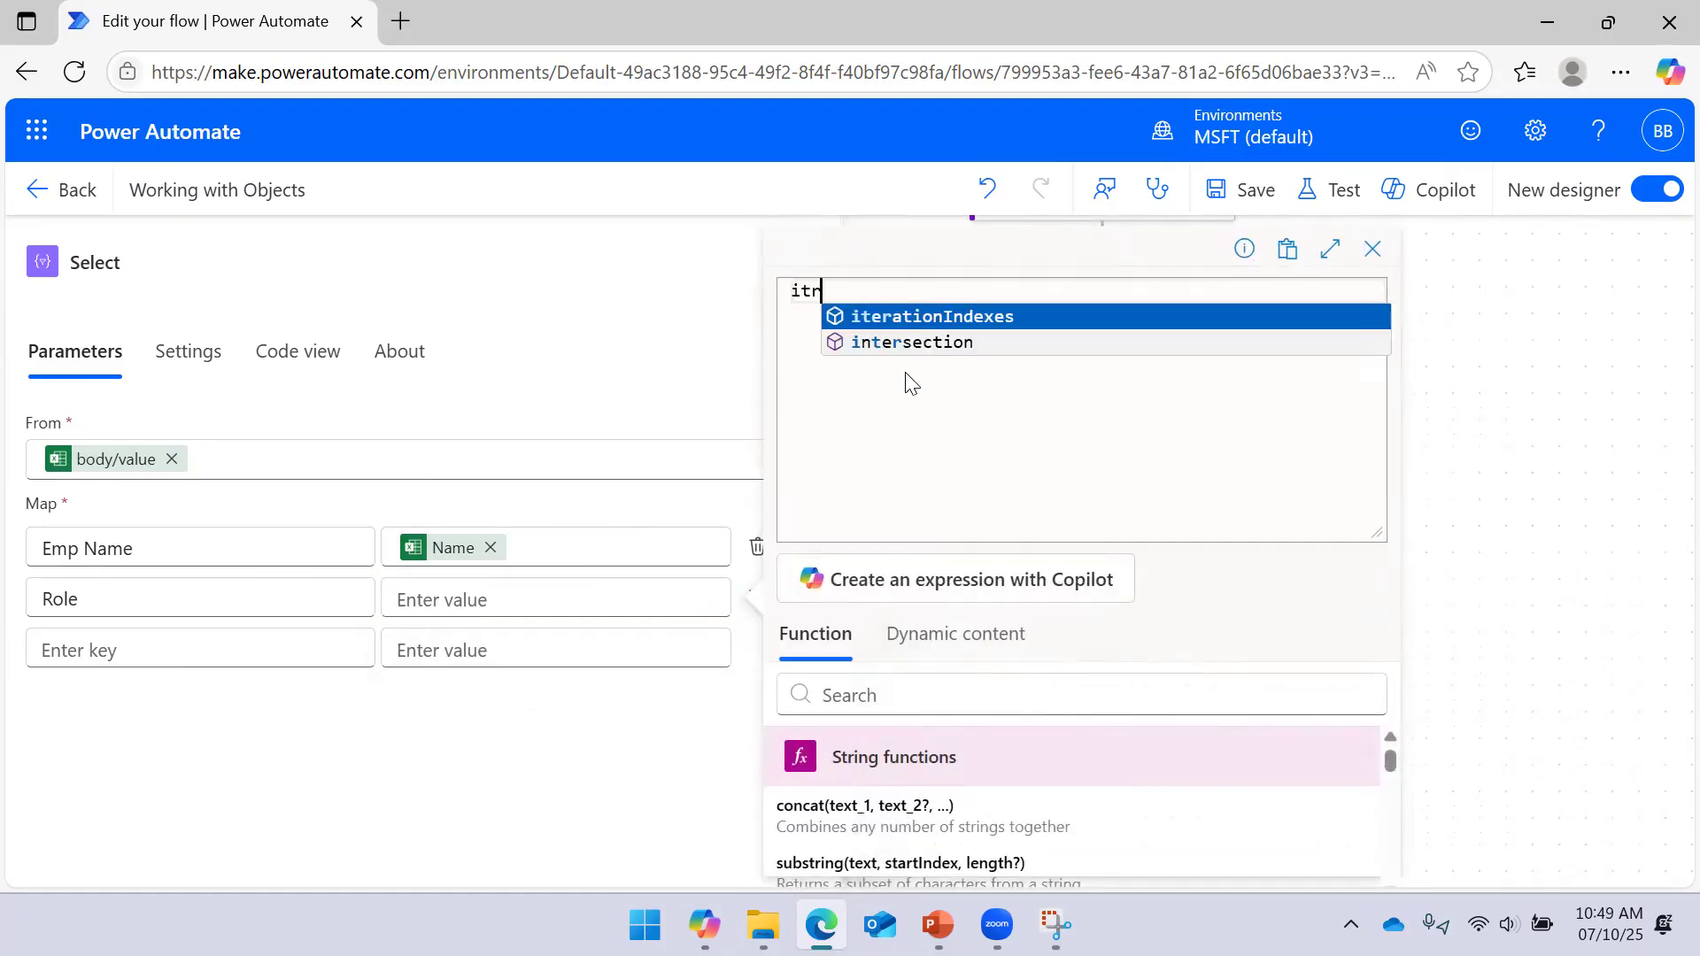
pyautogui.press('BackSpace')
pyautogui.press('Tab')
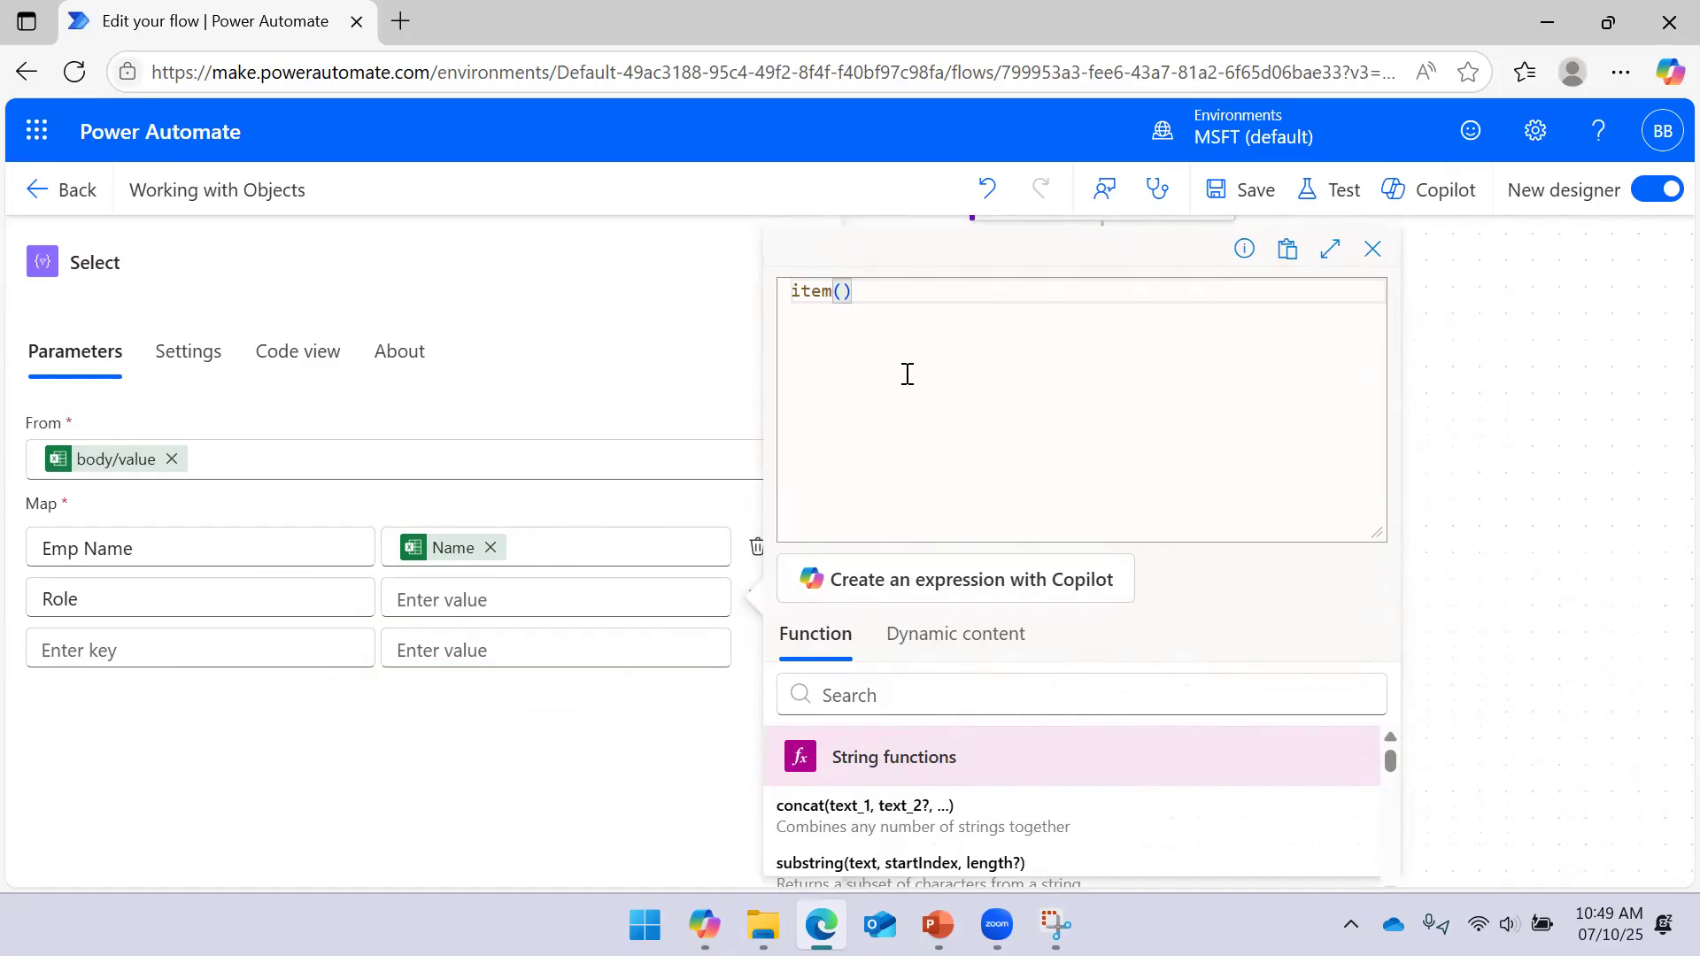
pyautogui.write("?['Role")
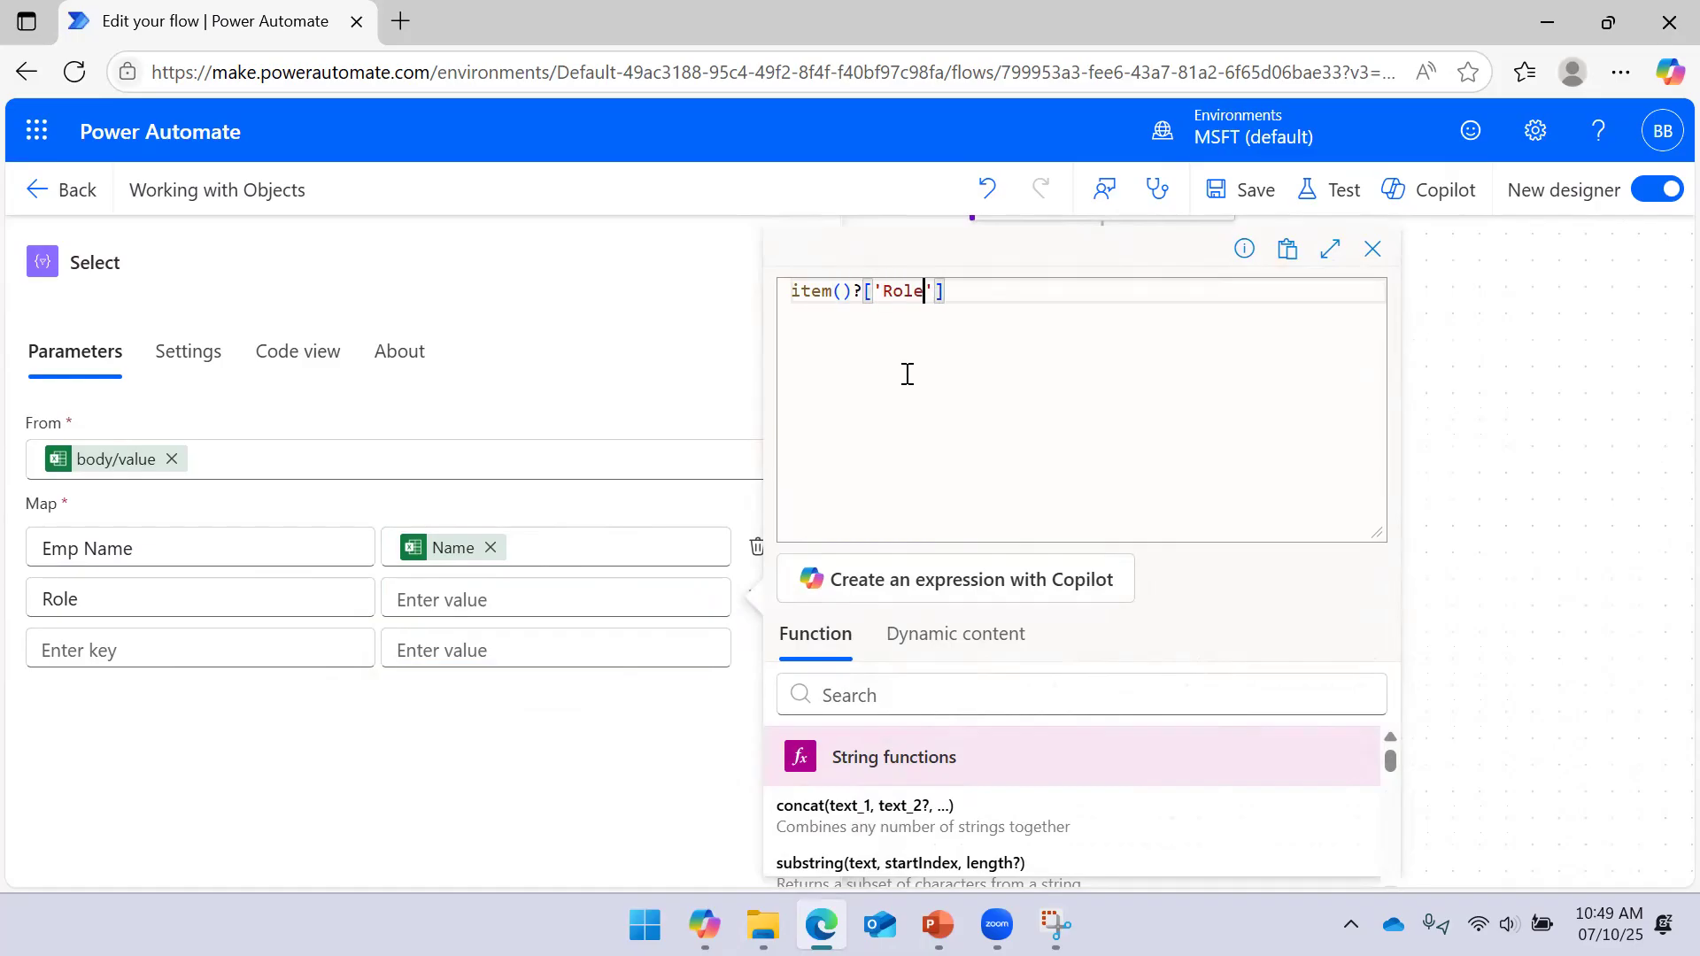
pyautogui.moveTo(1371, 533); pyautogui.dragTo(1338, 361)
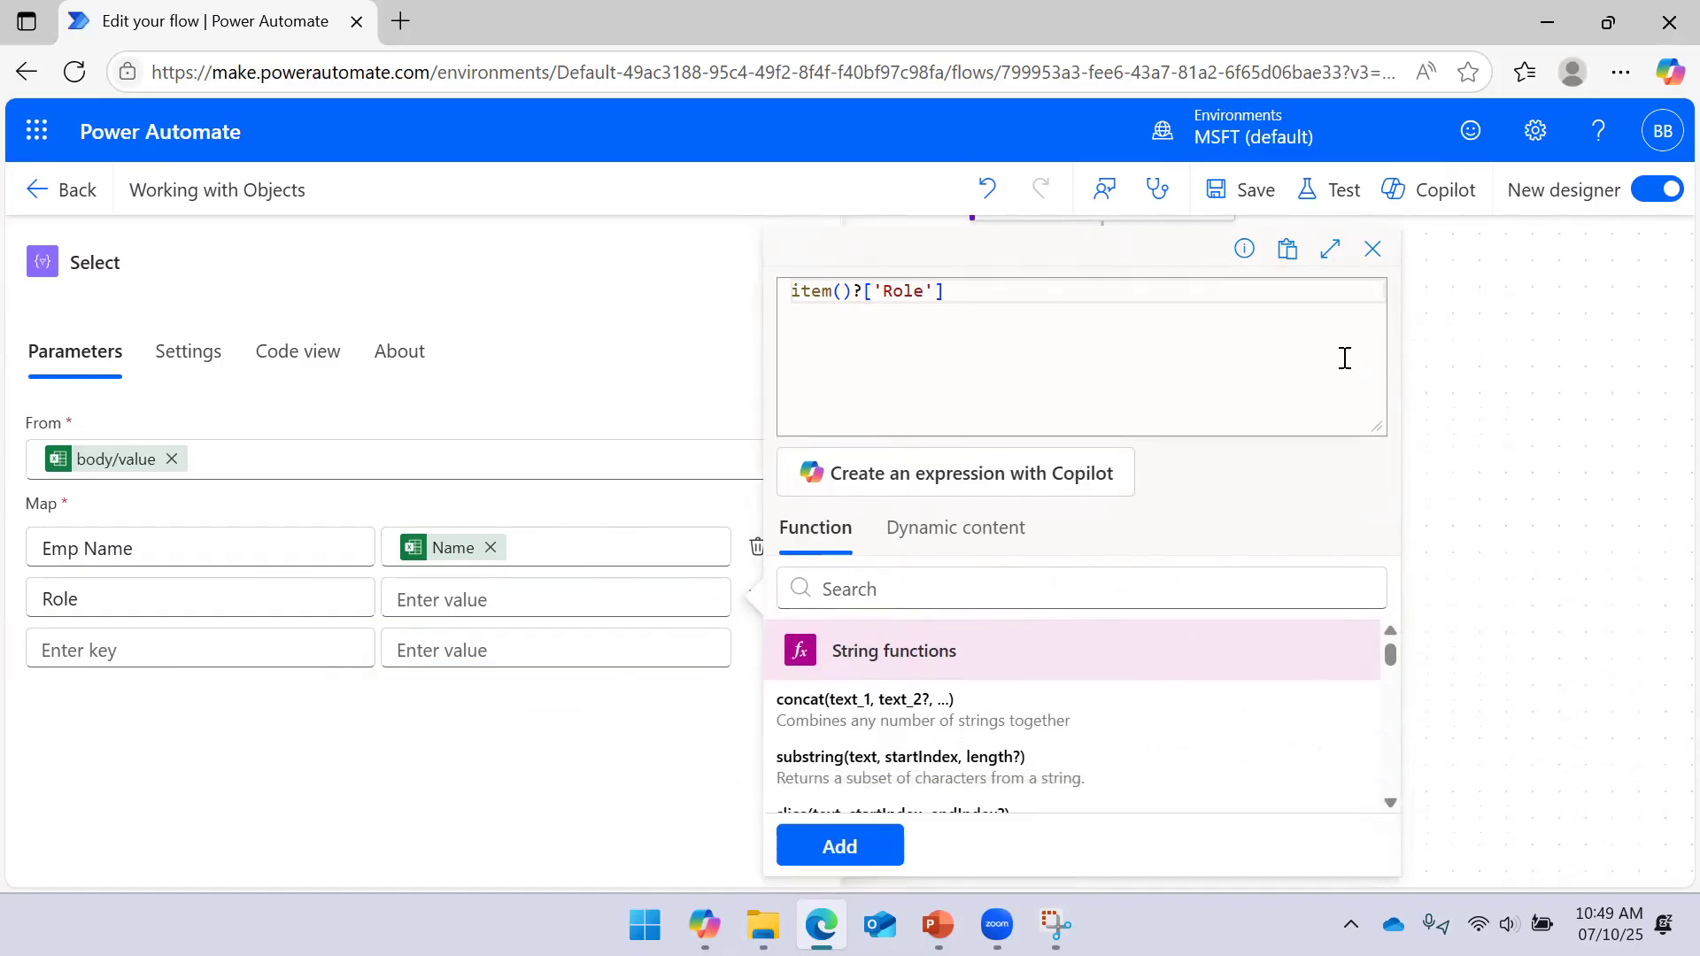
pyautogui.click(848, 843)
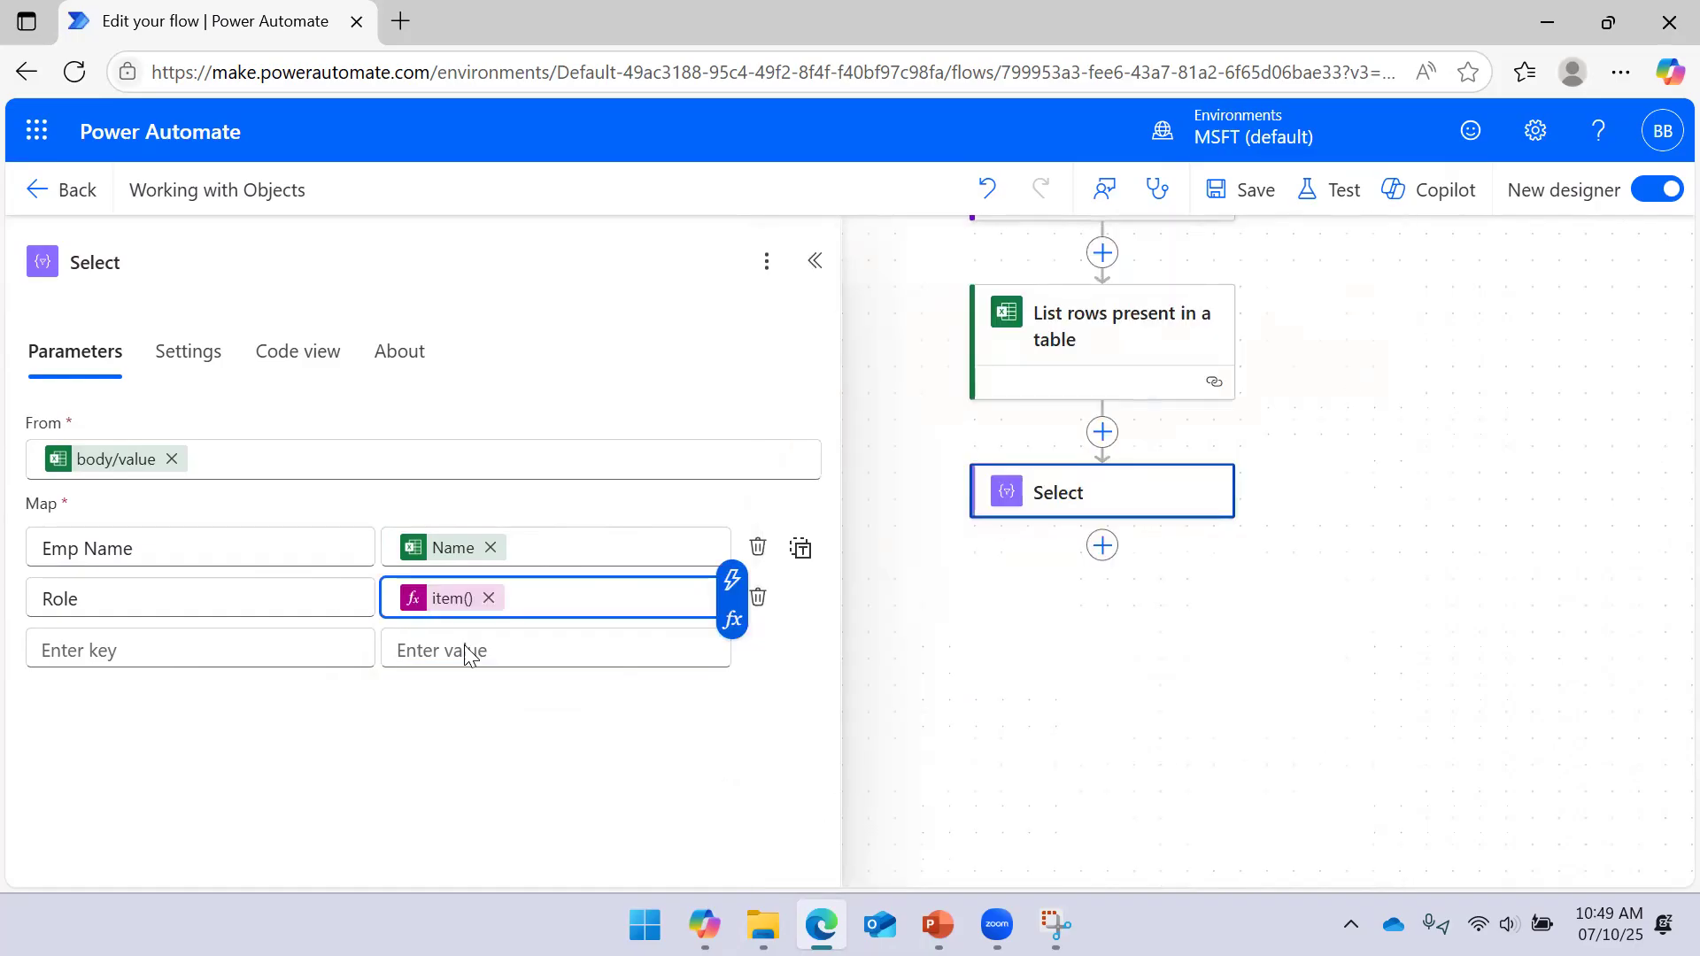
pyautogui.click(1252, 187)
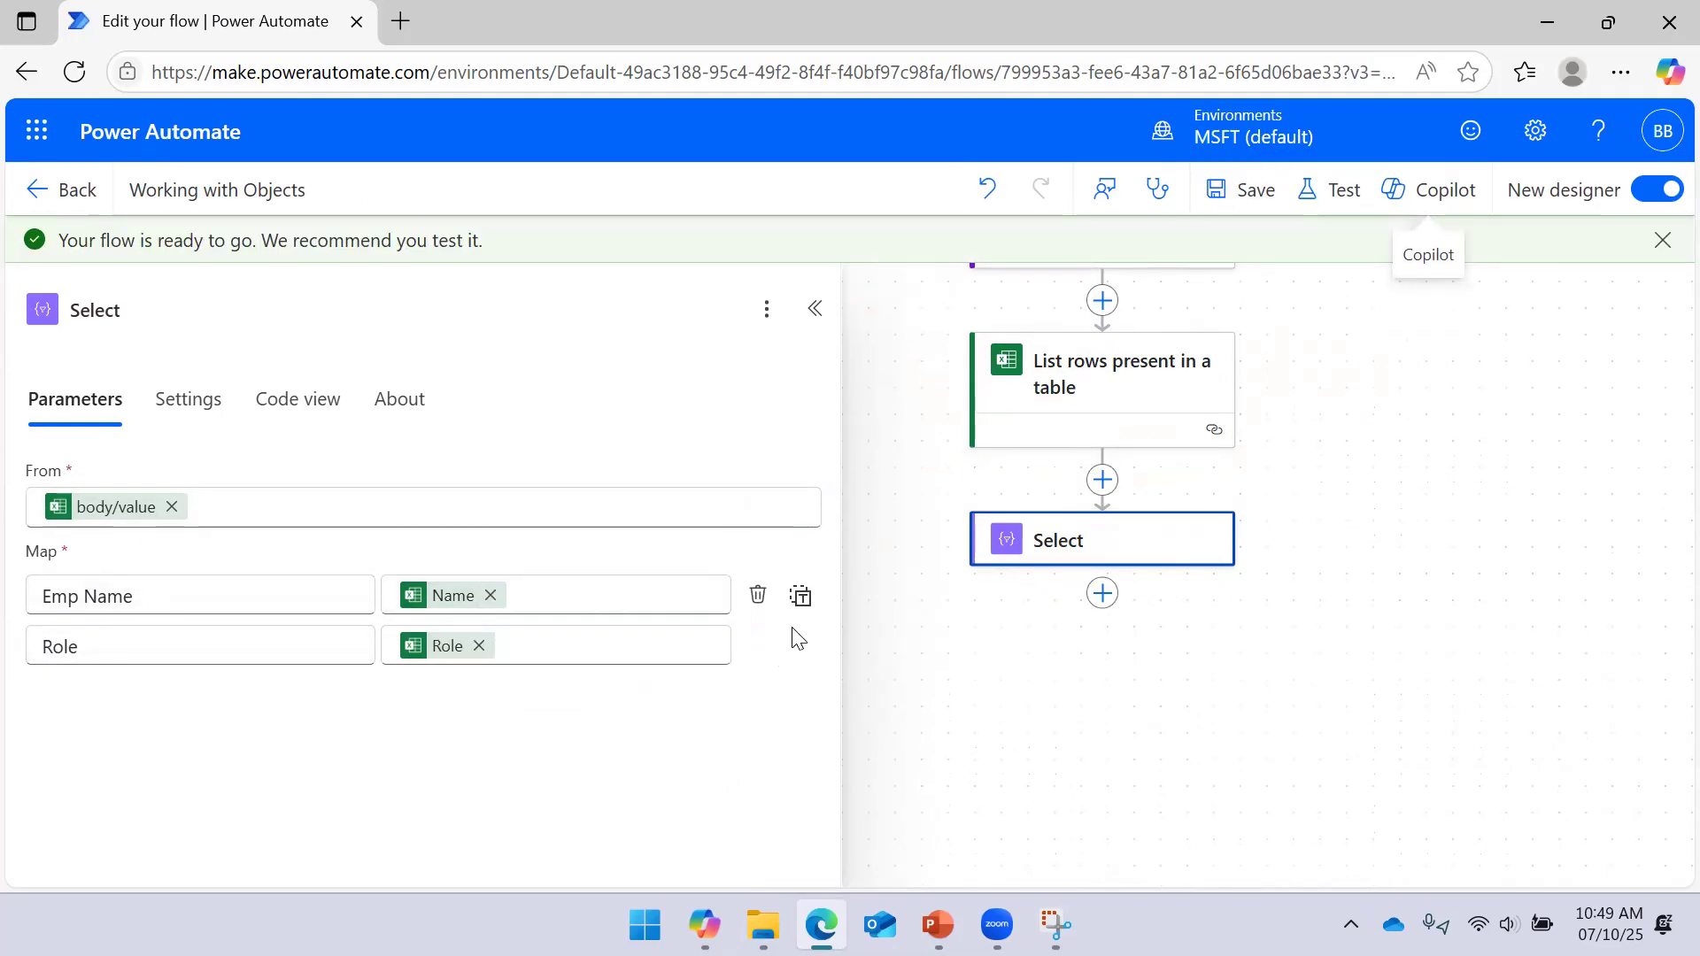
# Run a manual test of the flow with Run flow and close the confirmation
pyautogui.click(1328, 195)
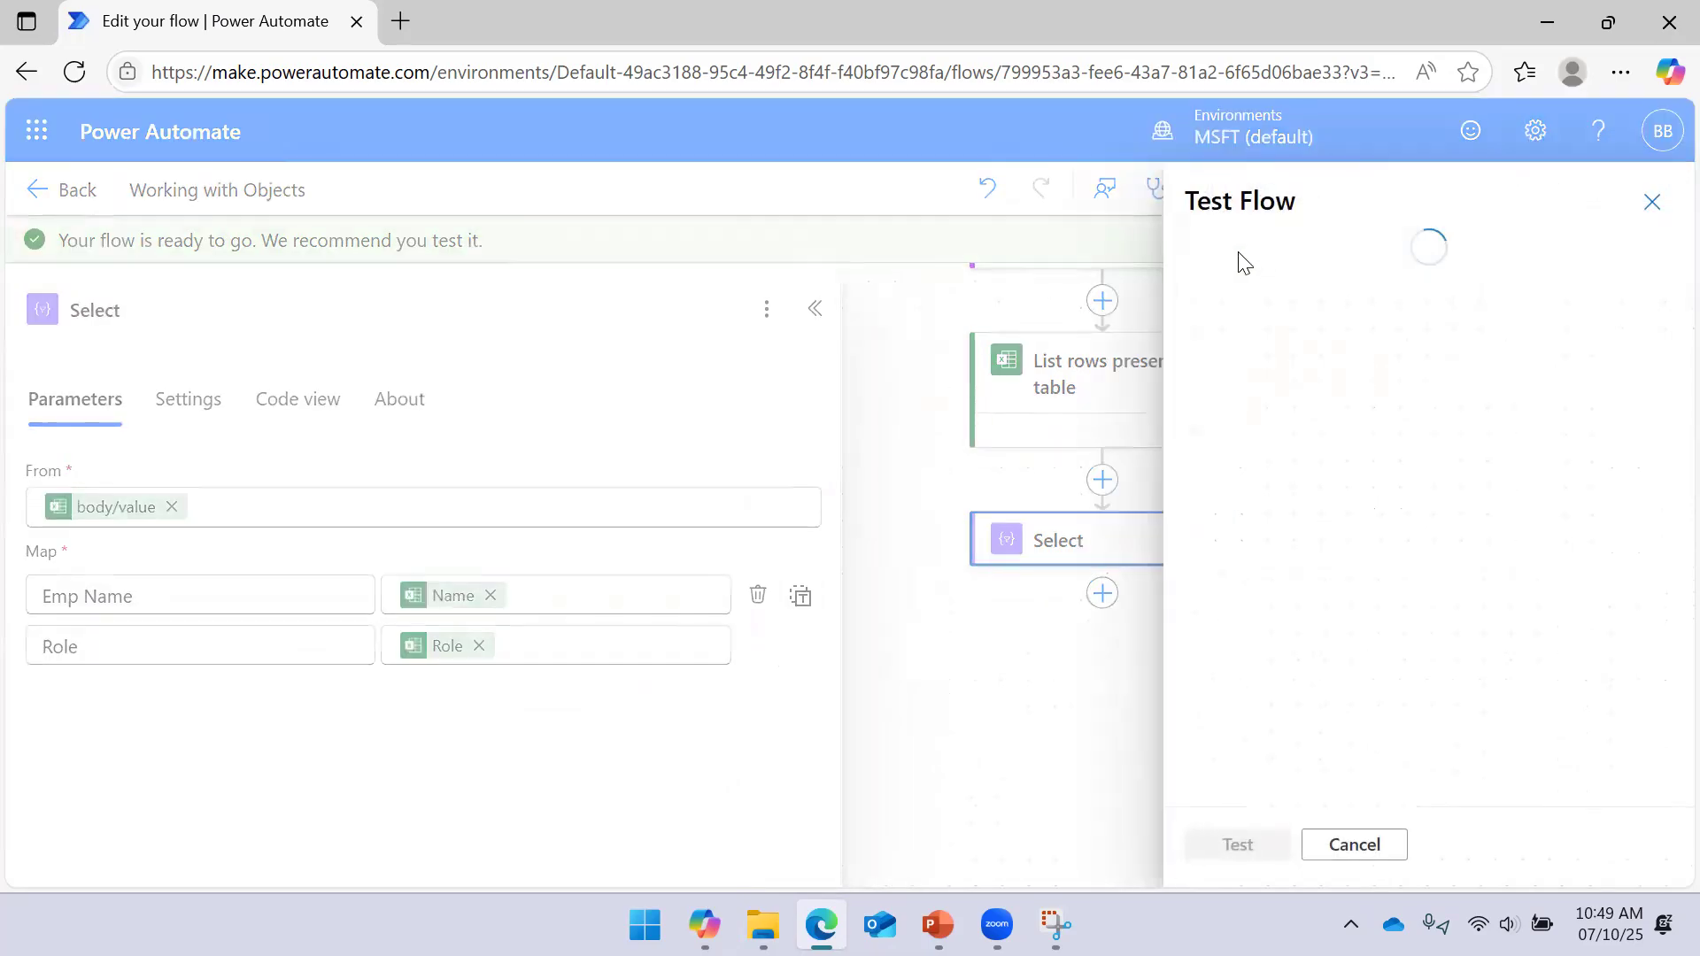
pyautogui.click(1239, 266)
pyautogui.click(1235, 843)
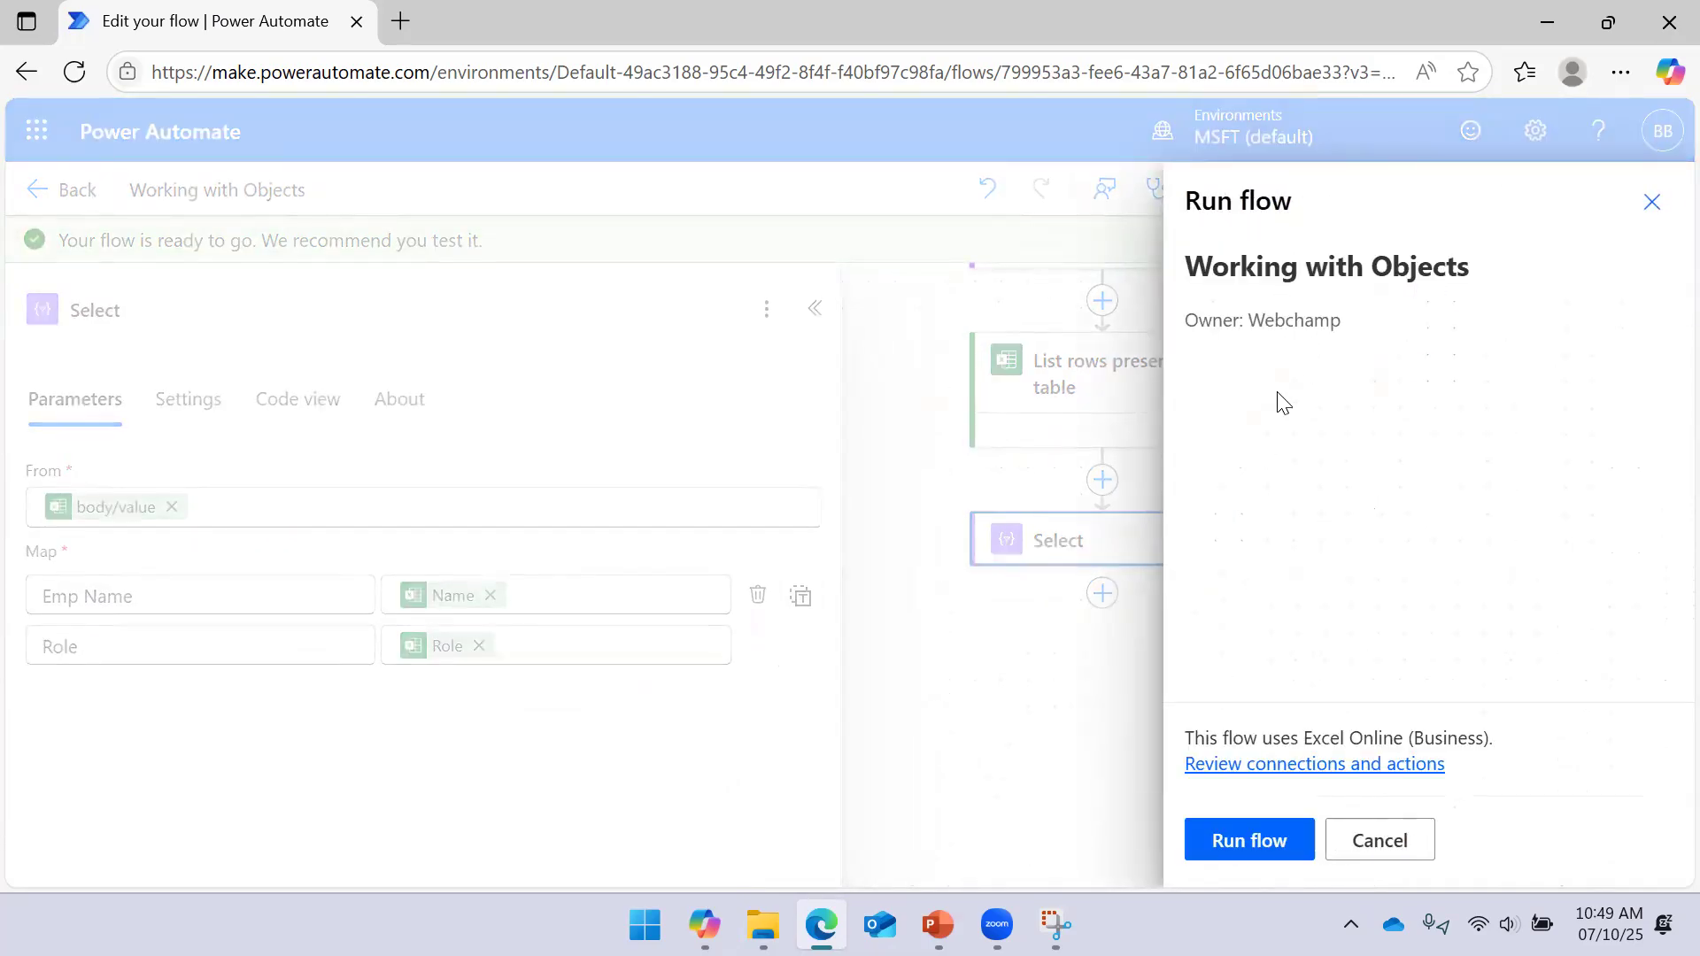
pyautogui.click(1240, 846)
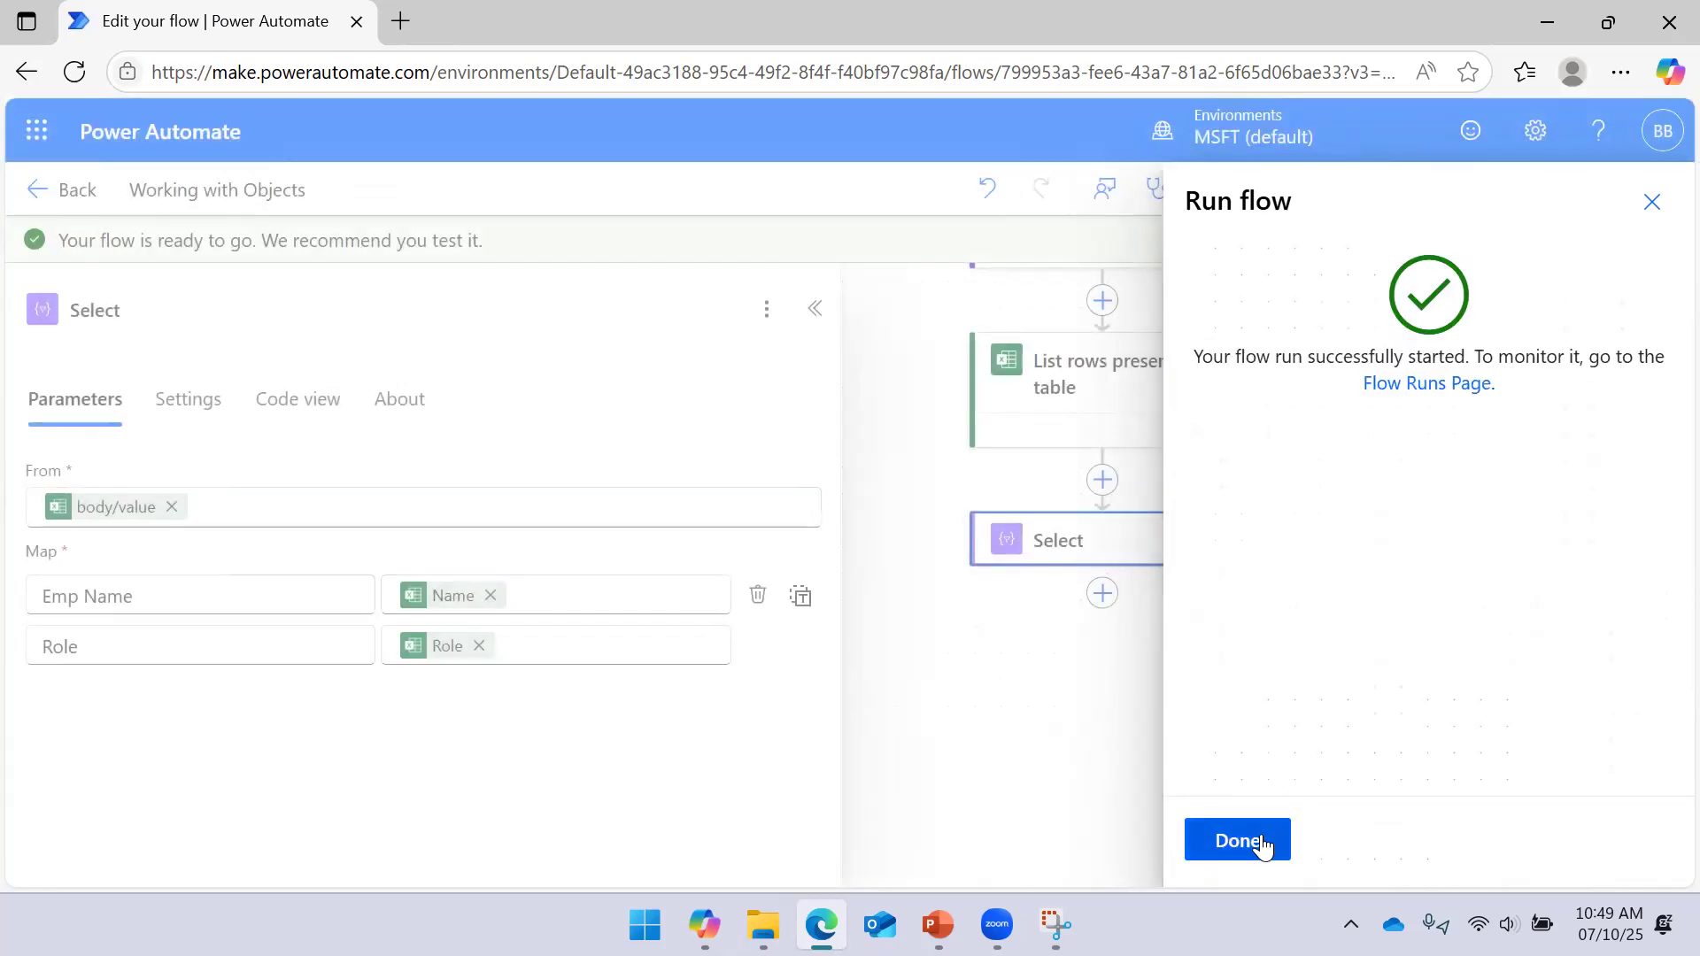
pyautogui.click(1264, 845)
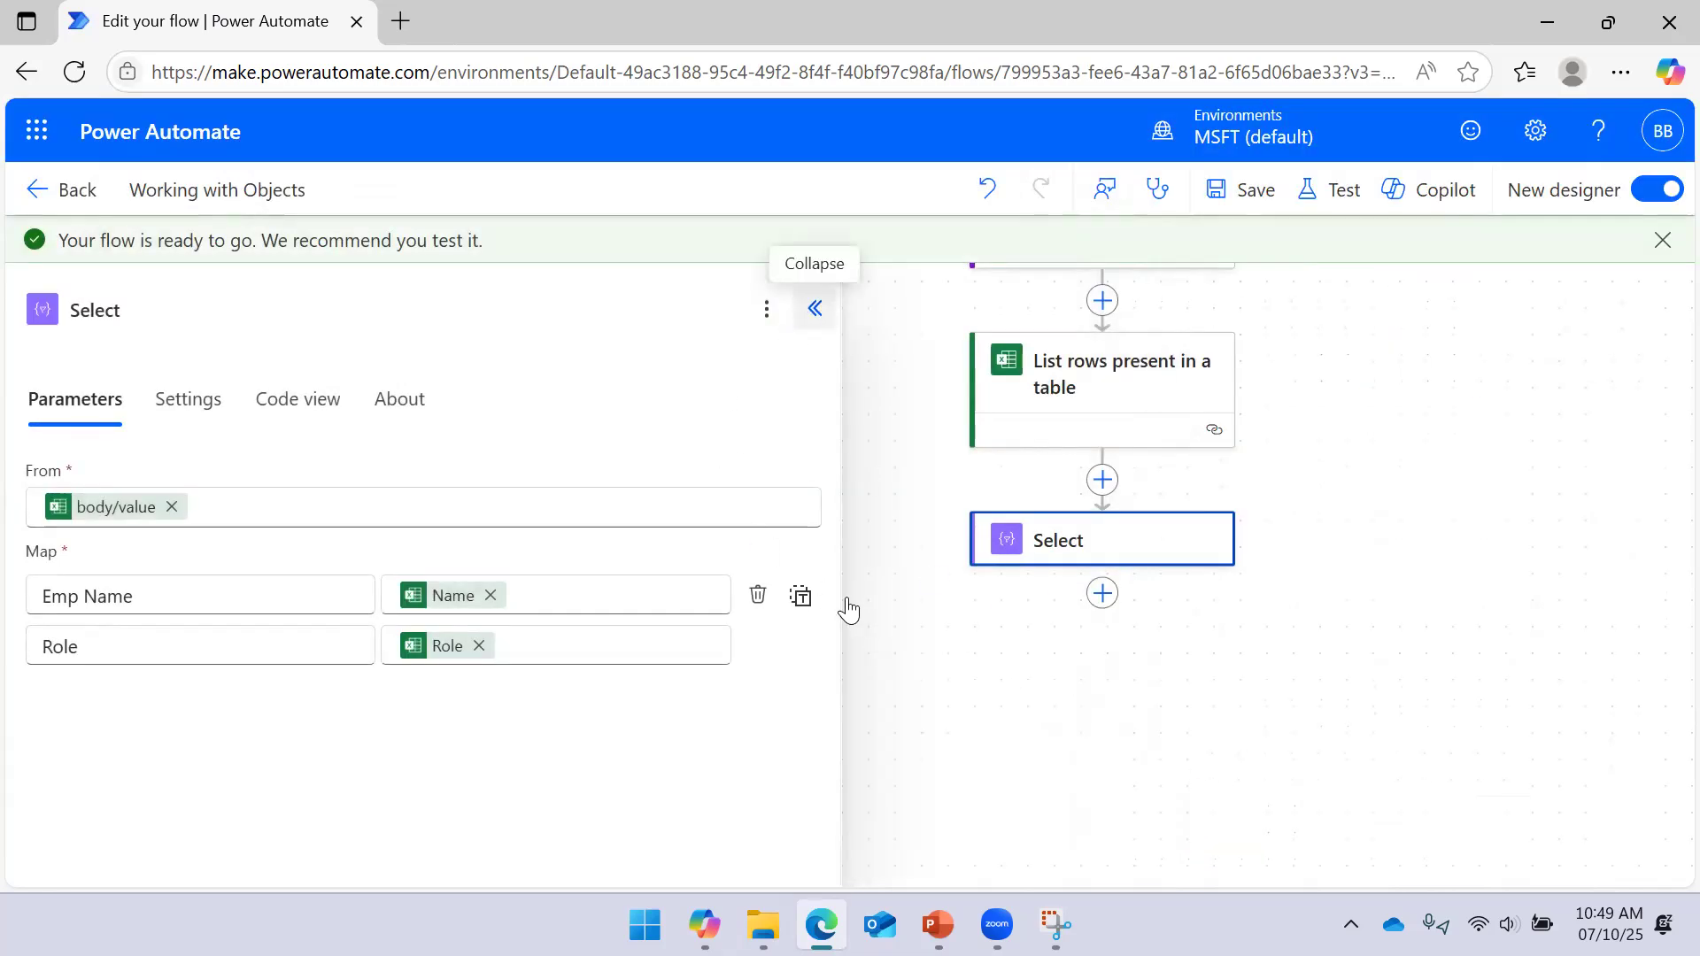
pyautogui.moveTo(1168, 679); pyautogui.dragTo(1025, 614)
# Open the Select step's run results and review its raw inputs
pyautogui.moveTo(1361, 402); pyautogui.dragTo(1361, 410)
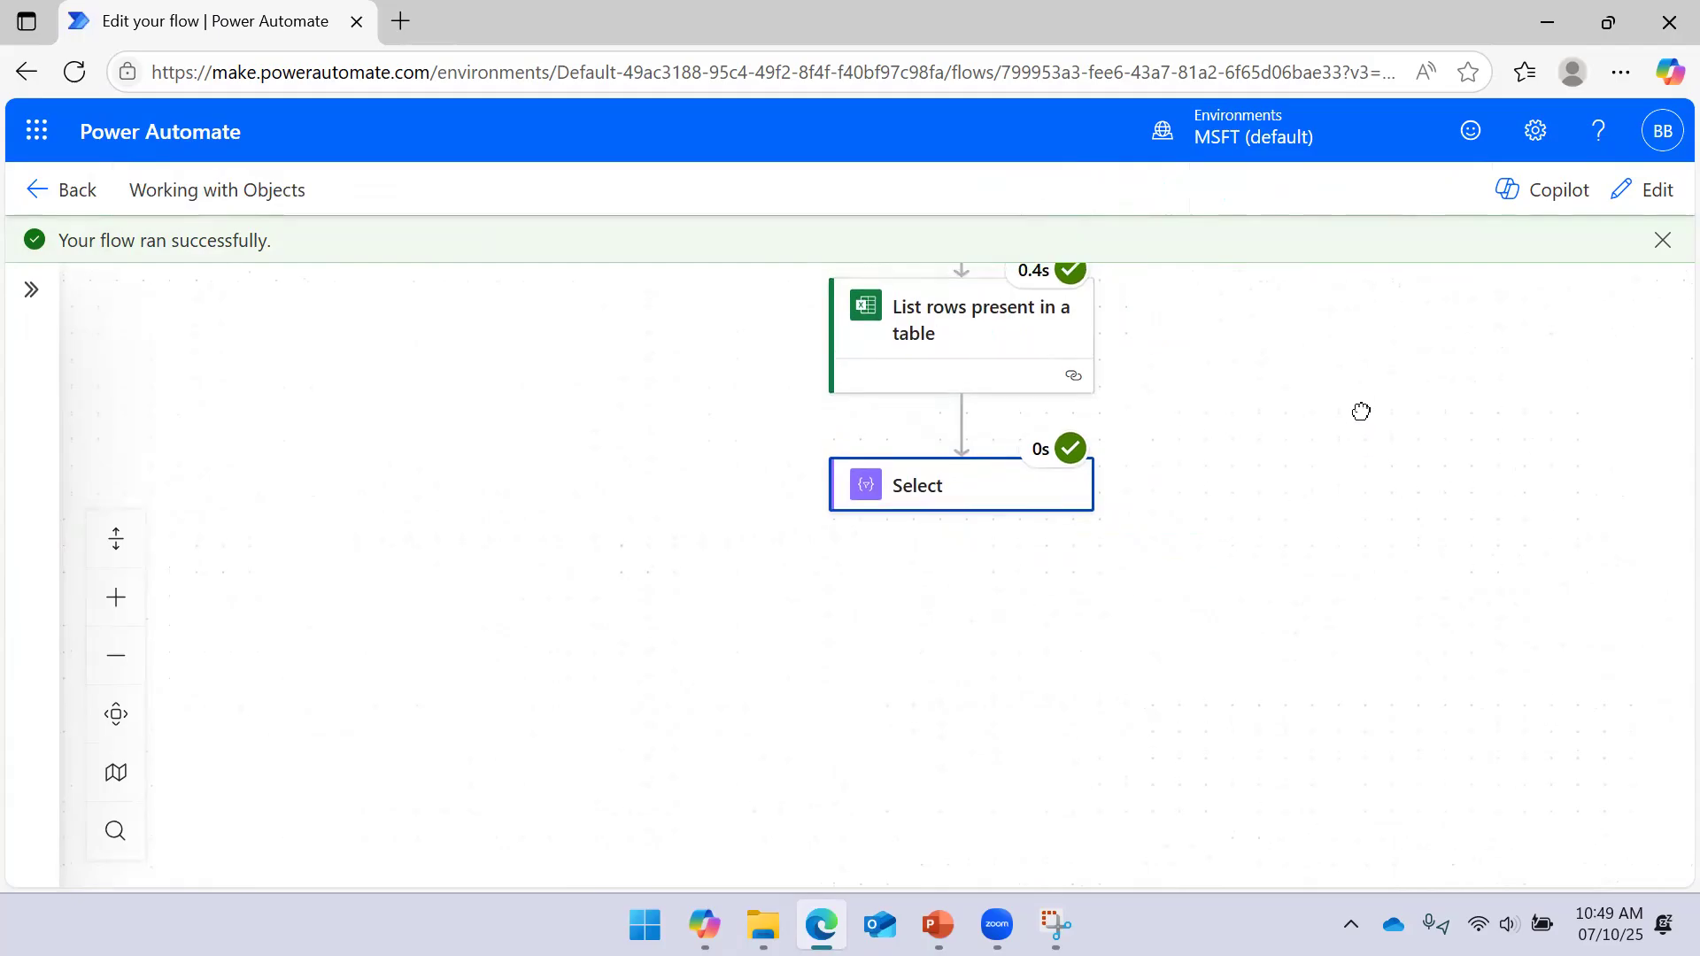
pyautogui.click(1051, 501)
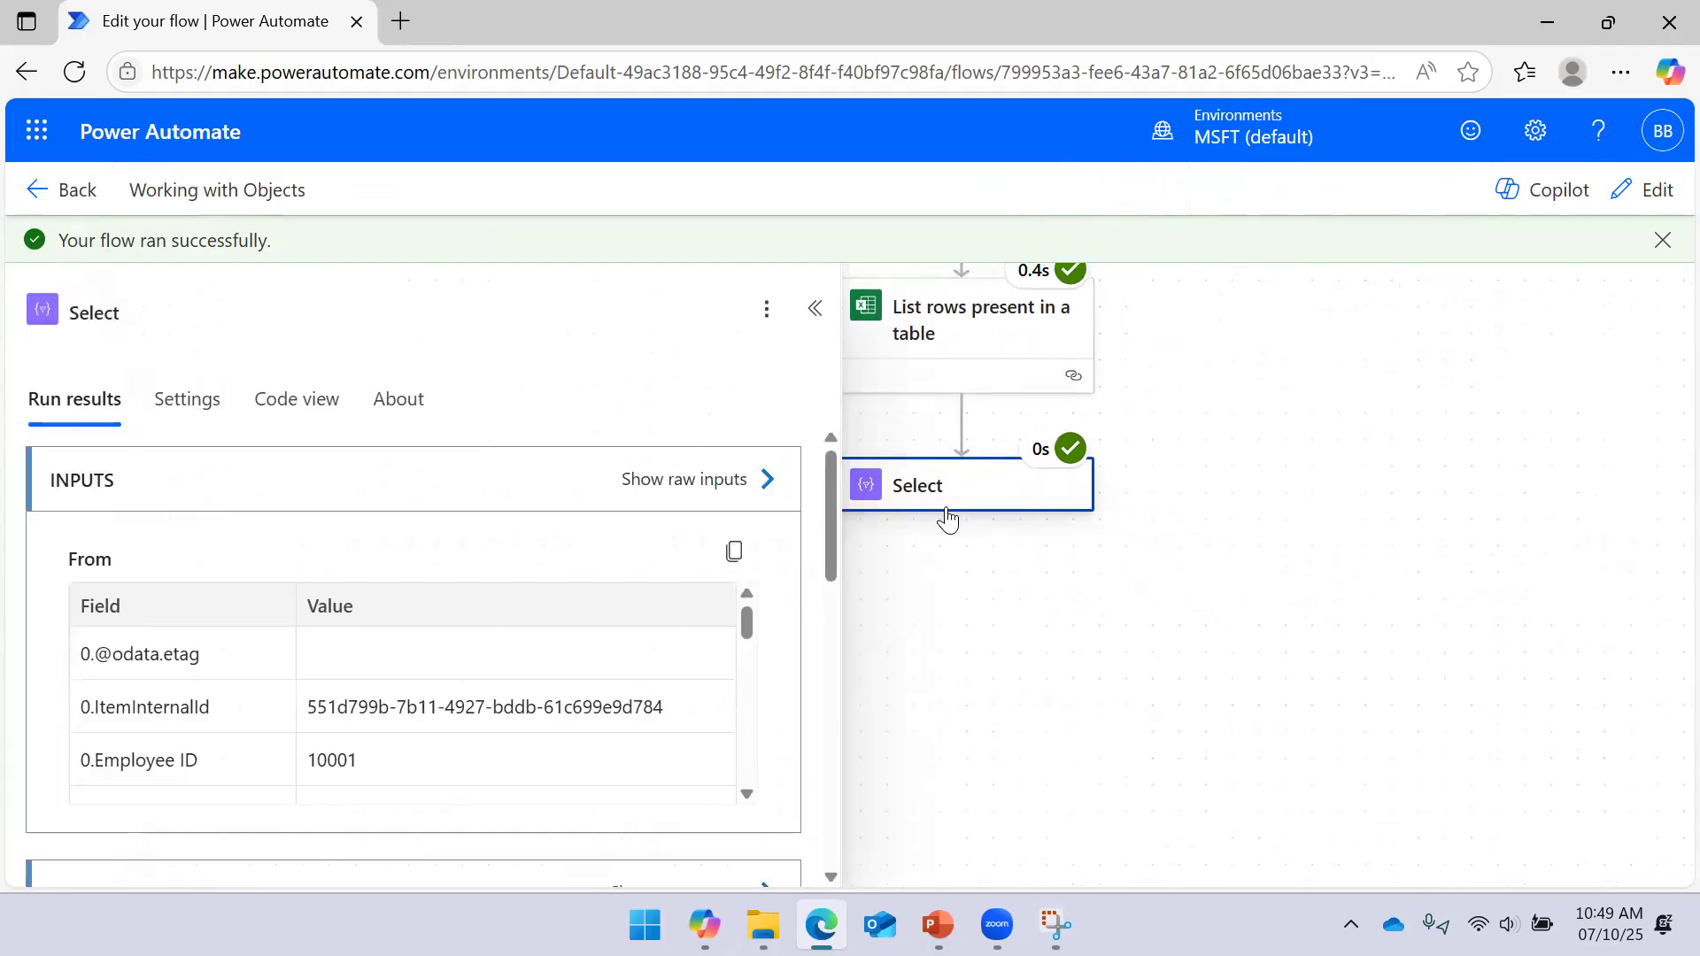
pyautogui.click(766, 479)
pyautogui.scroll(-1, 1132, 383)
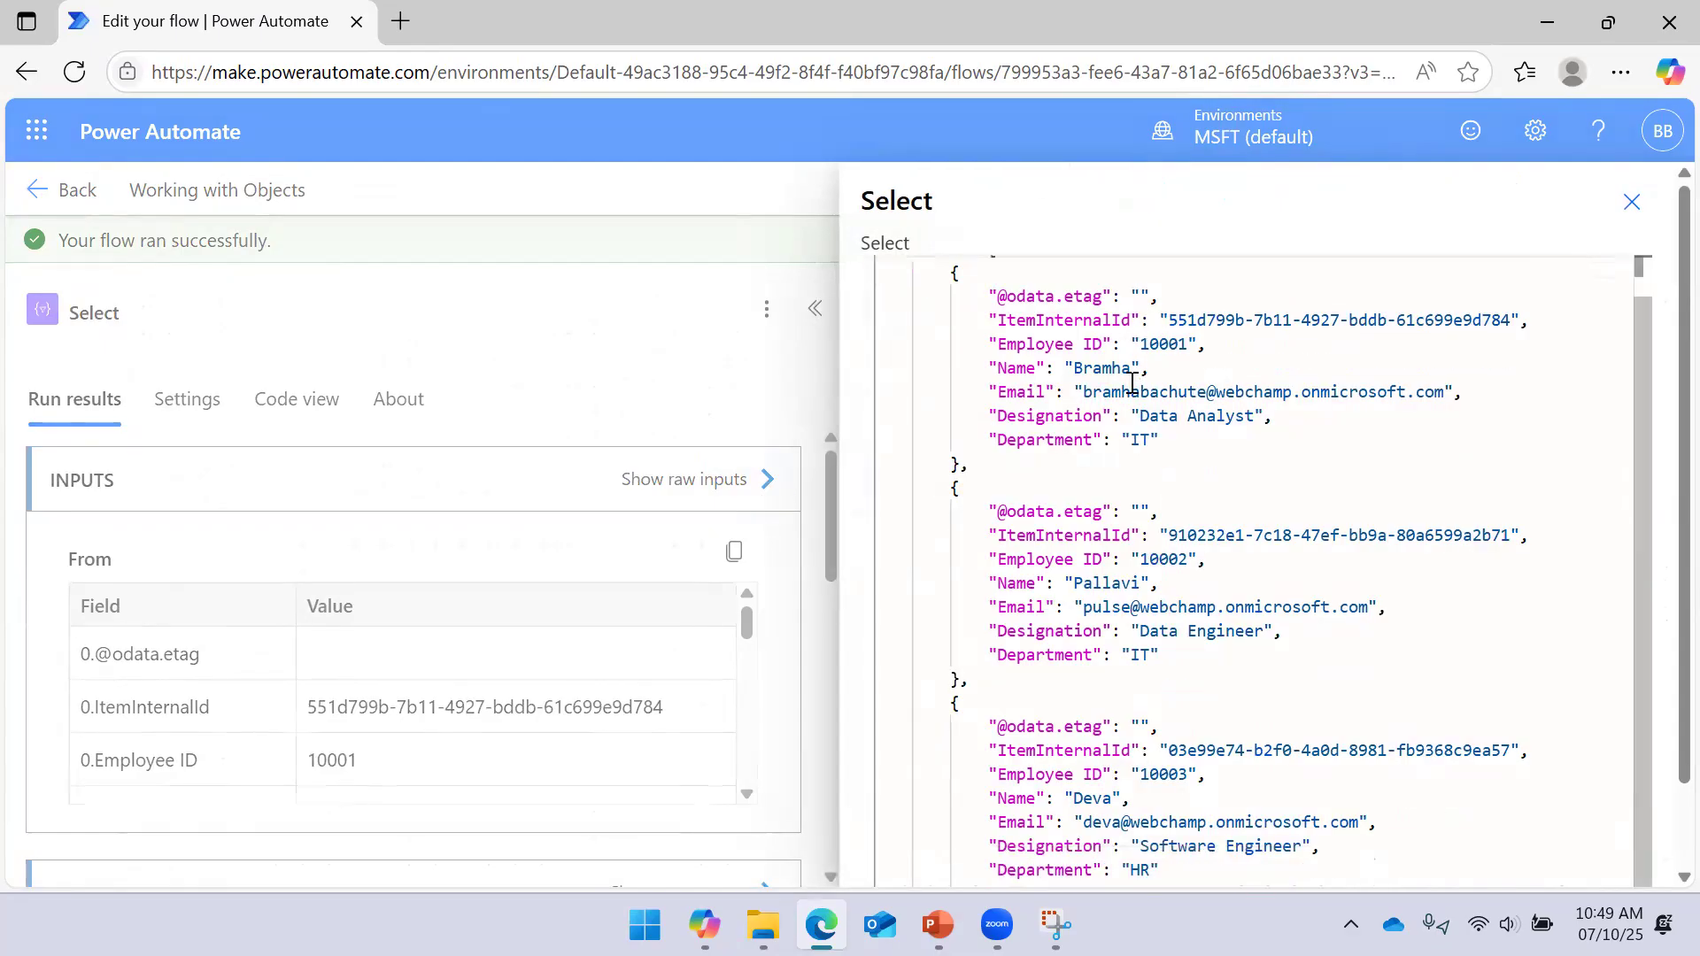
pyautogui.scroll(1, 1122, 552)
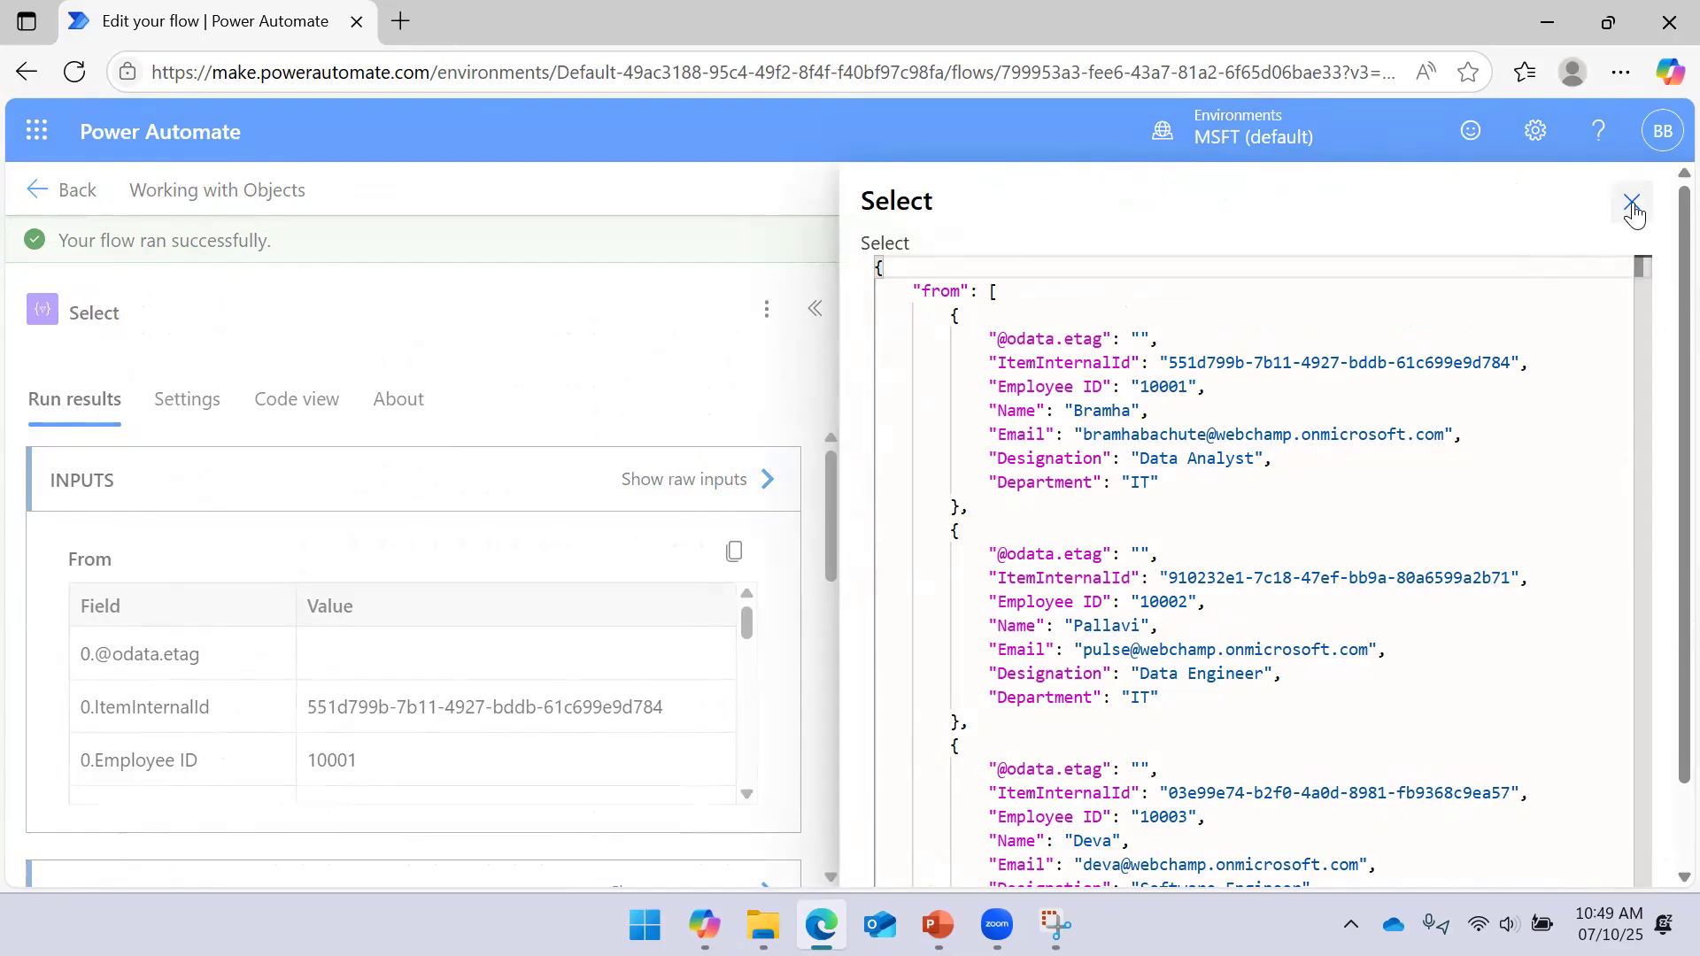
pyautogui.click(722, 450)
pyautogui.click(723, 479)
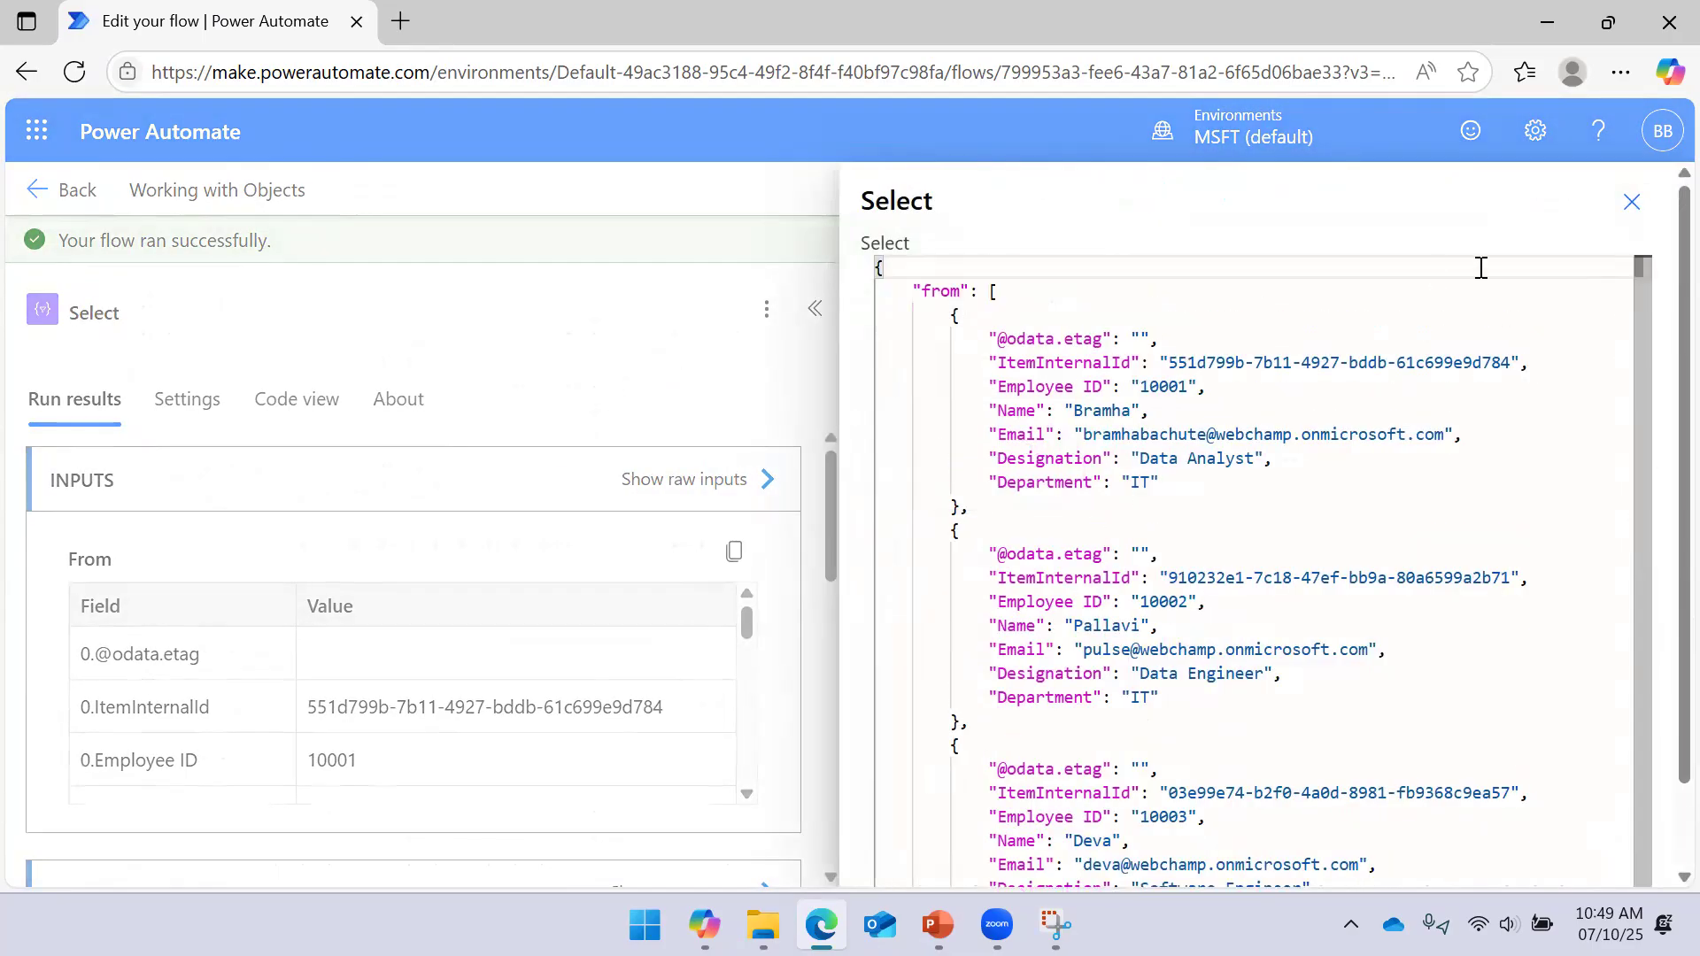
pyautogui.click(1631, 202)
# Check the Select raw outputs, where each Role is null, then return to editing
pyautogui.scroll(-3, 637, 619)
pyautogui.click(704, 686)
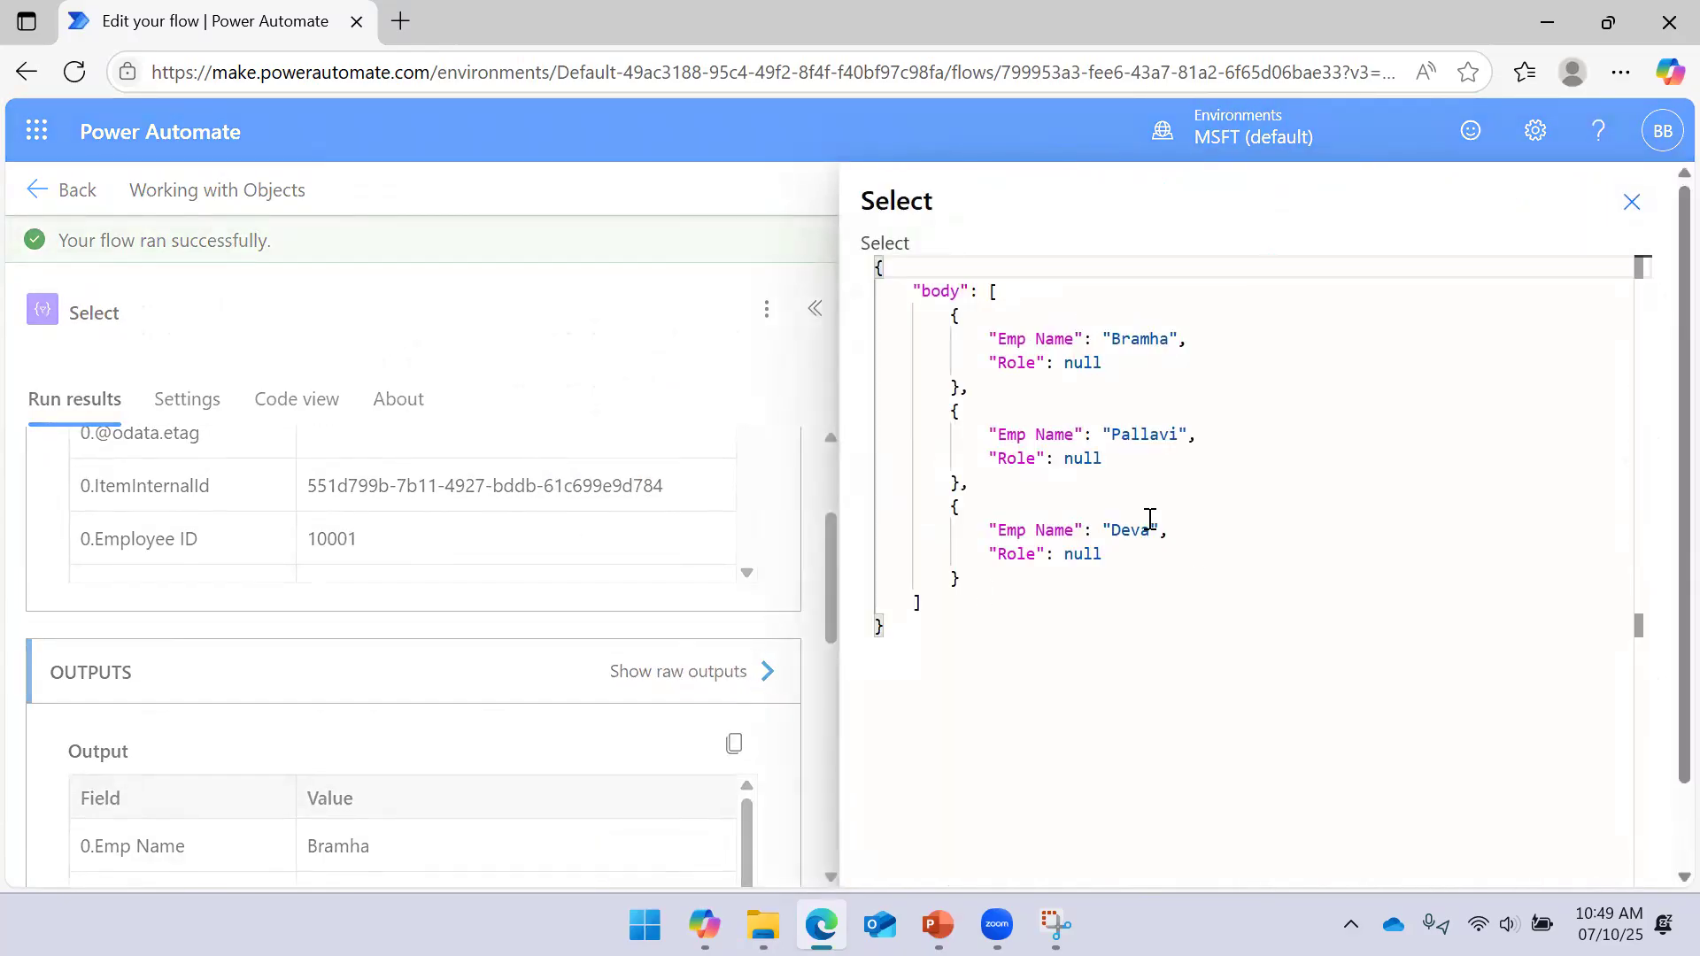
pyautogui.moveTo(990, 339); pyautogui.dragTo(1115, 363)
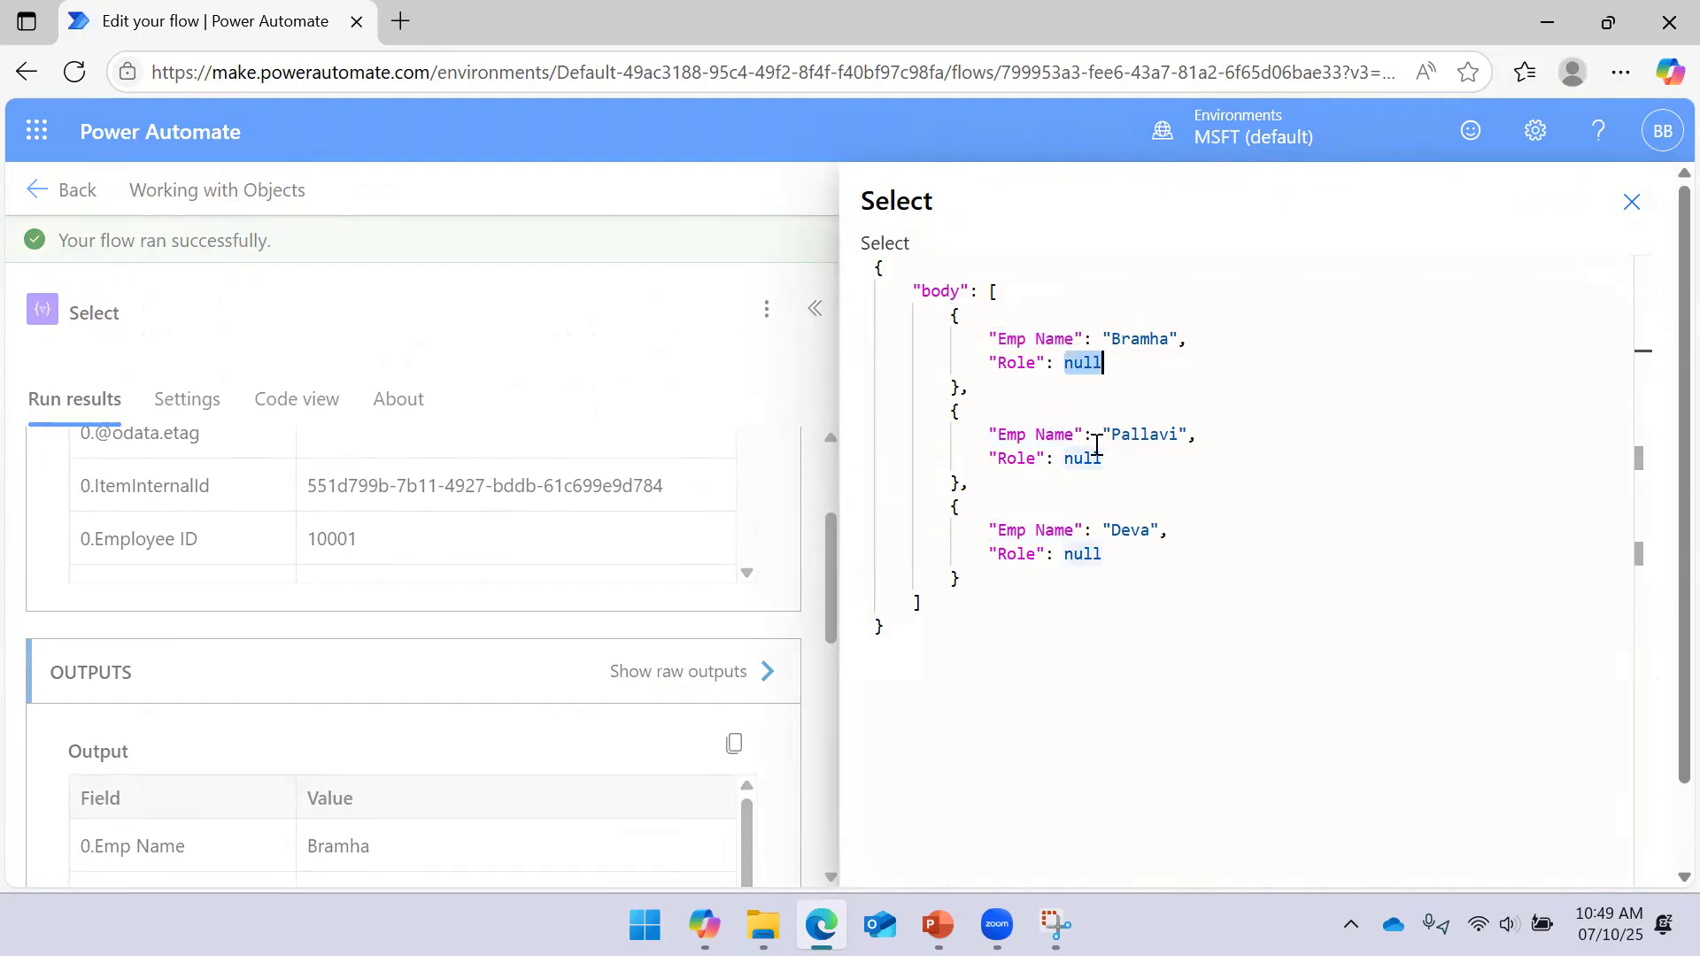
pyautogui.moveTo(1065, 458); pyautogui.dragTo(1105, 458)
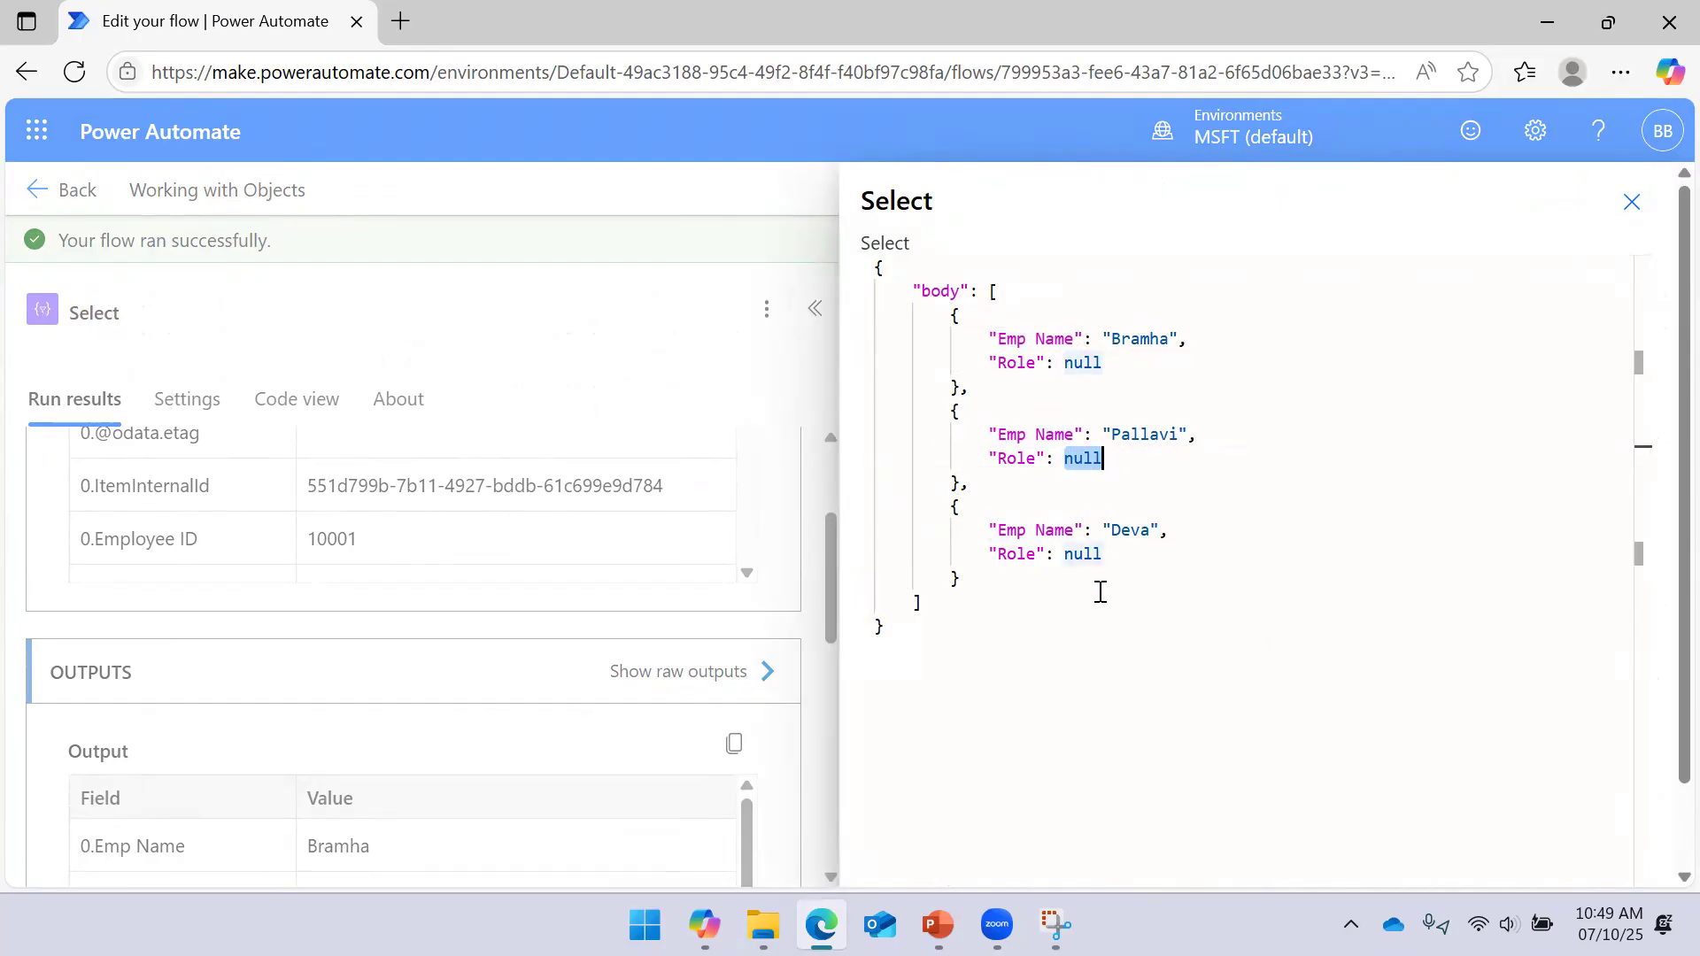
pyautogui.click(1632, 202)
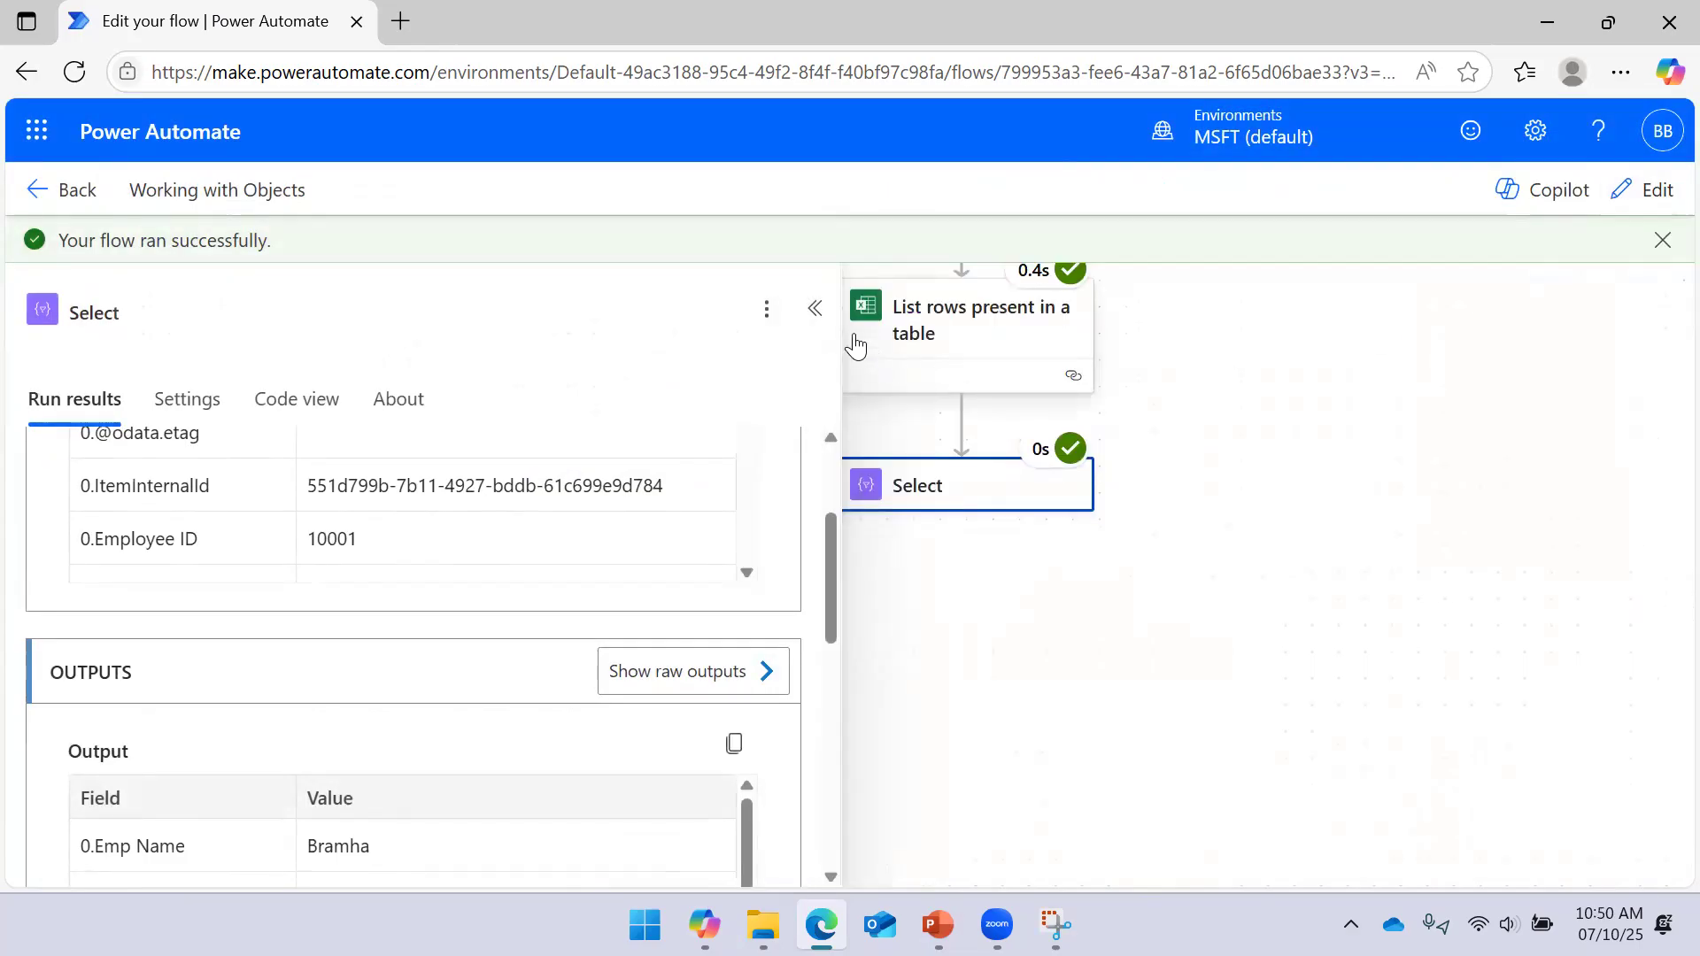
pyautogui.click(814, 309)
pyautogui.click(912, 485)
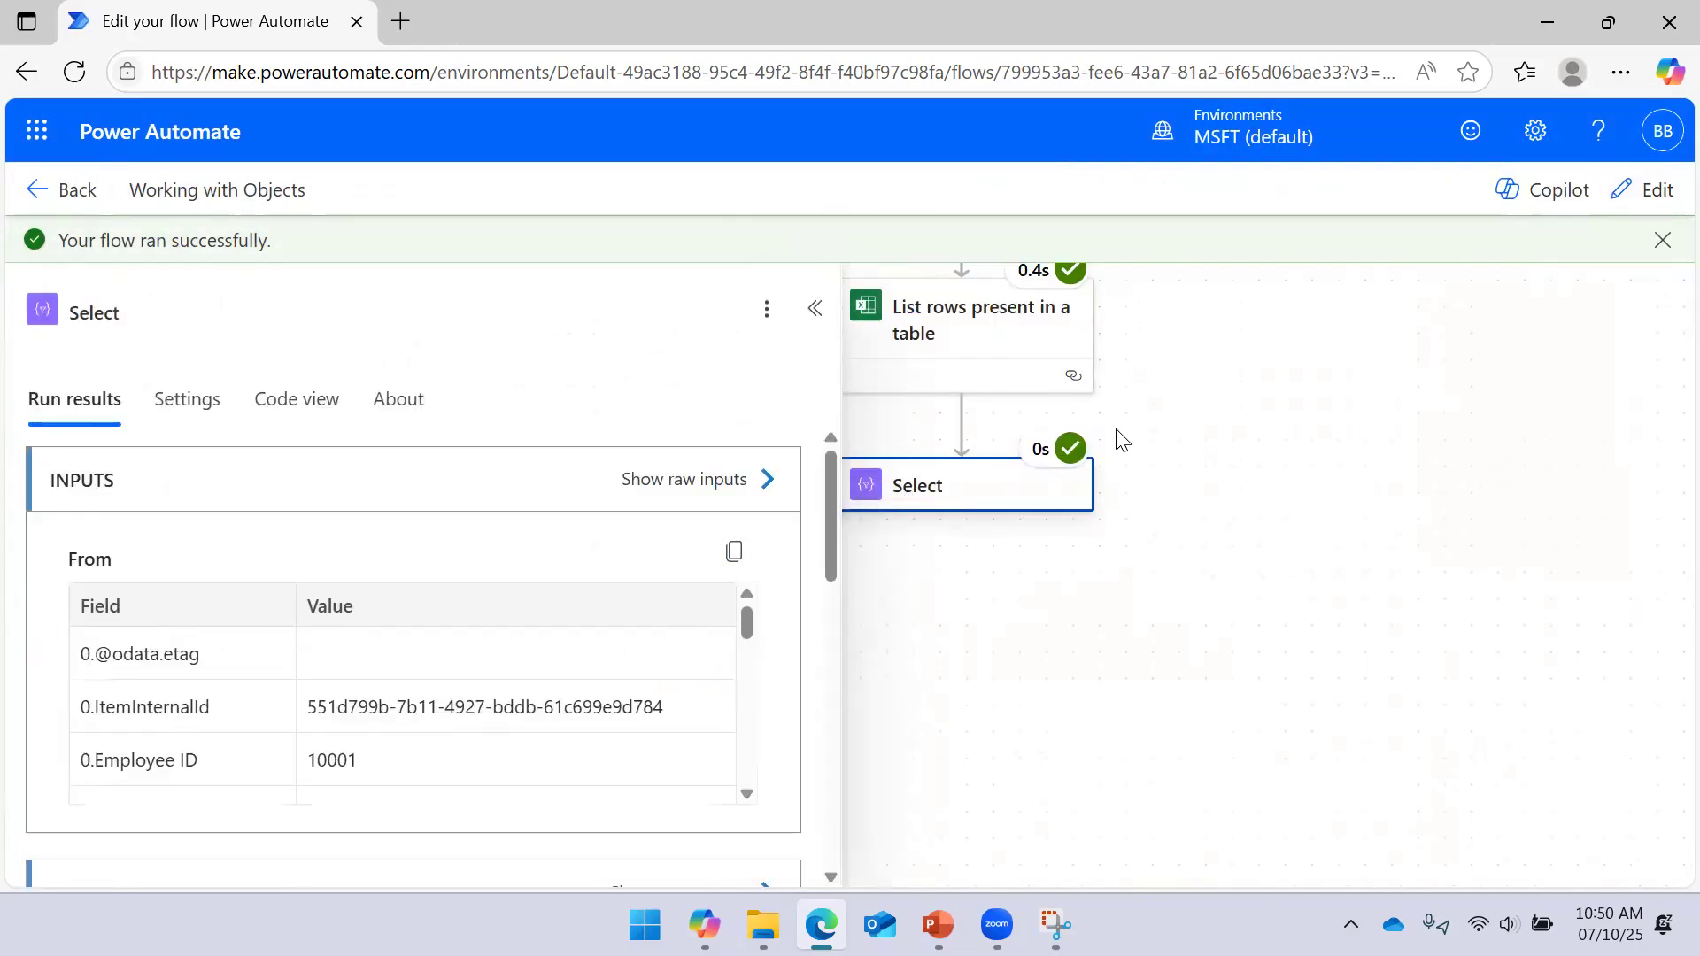
pyautogui.click(1659, 194)
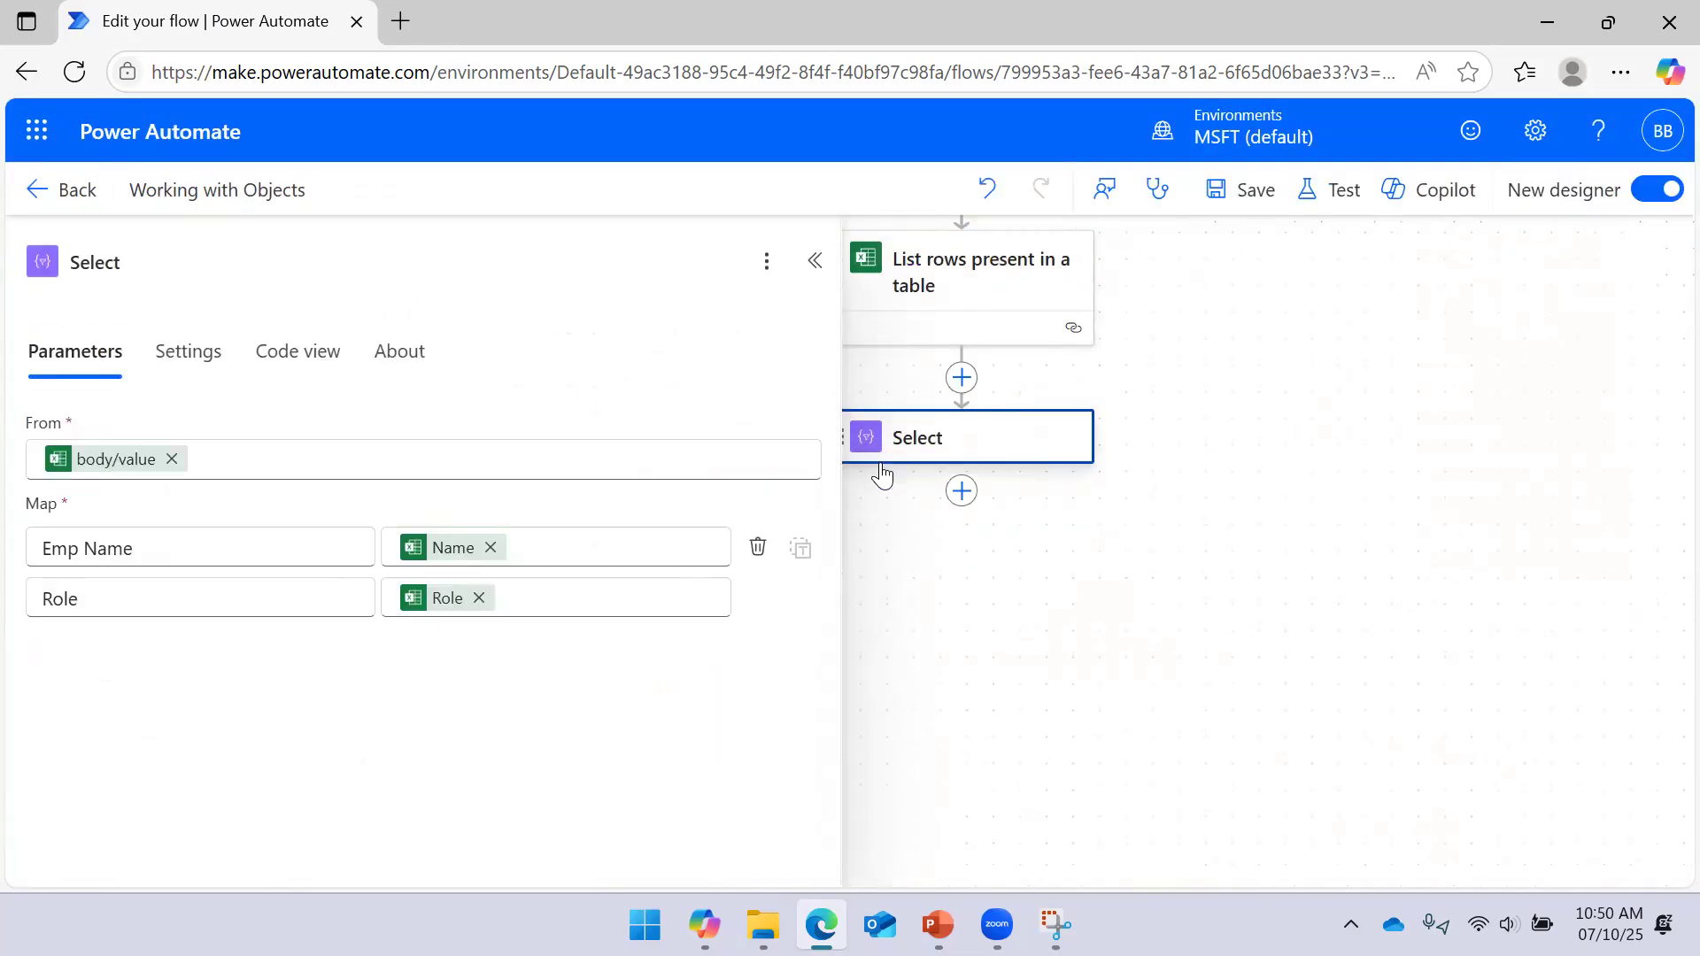
# Remove the existing item()?['Role'] value from the Role key
pyautogui.moveTo(451, 607)
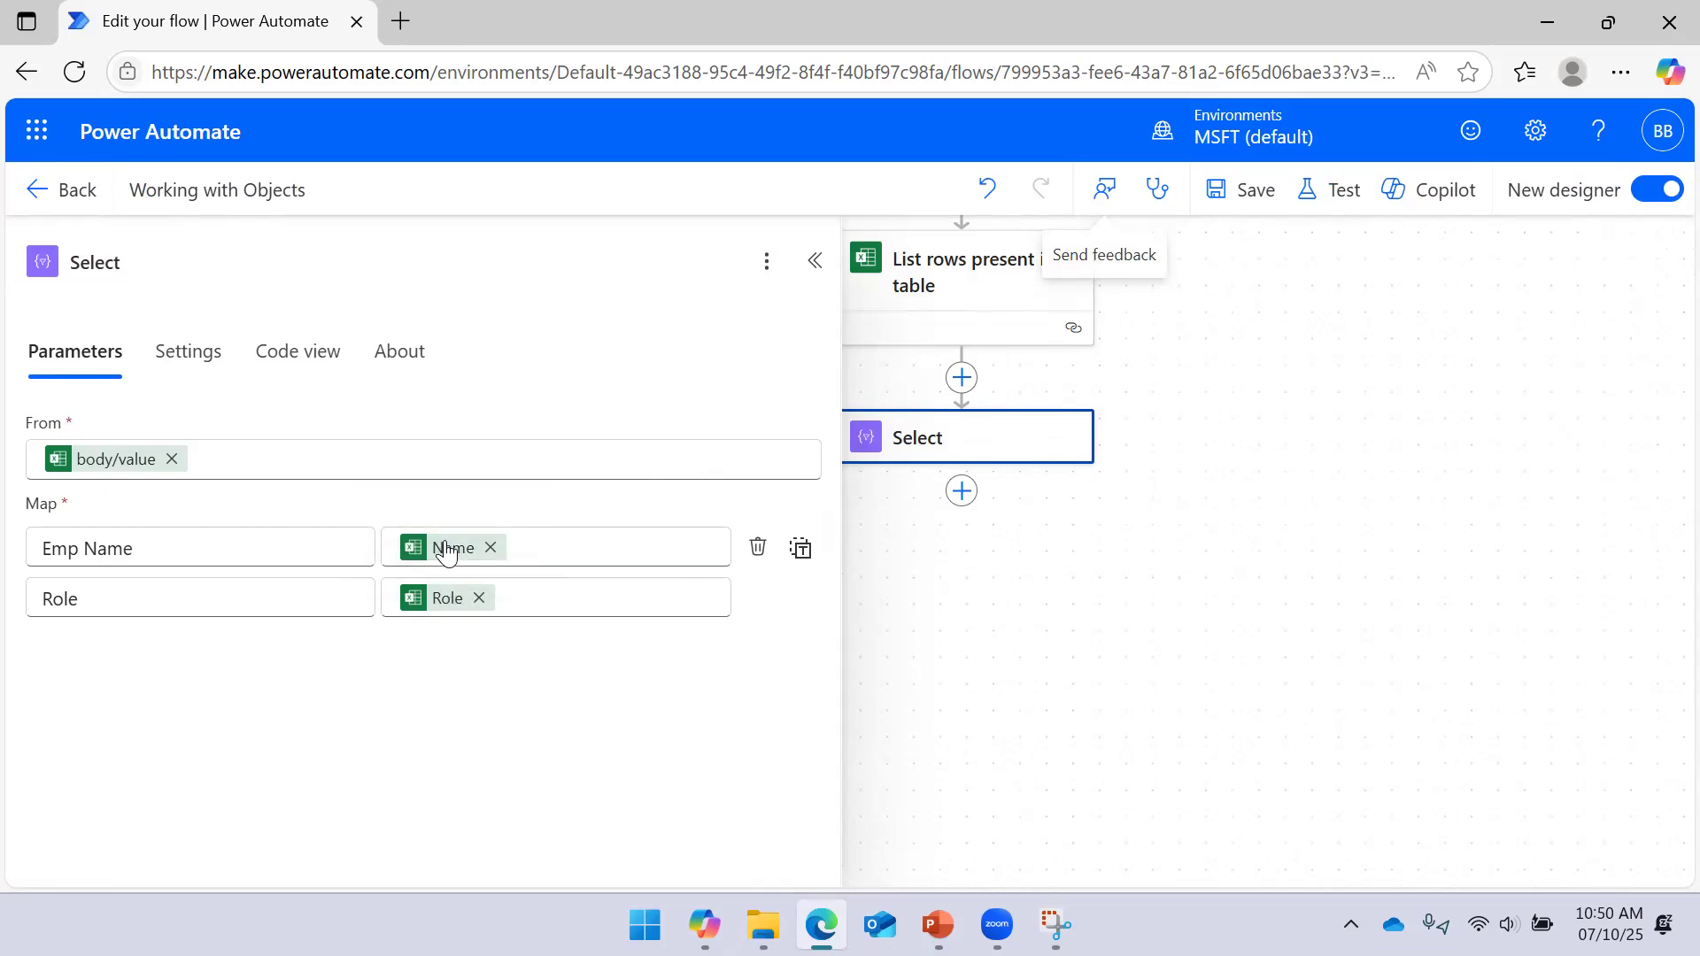
pyautogui.moveTo(447, 551)
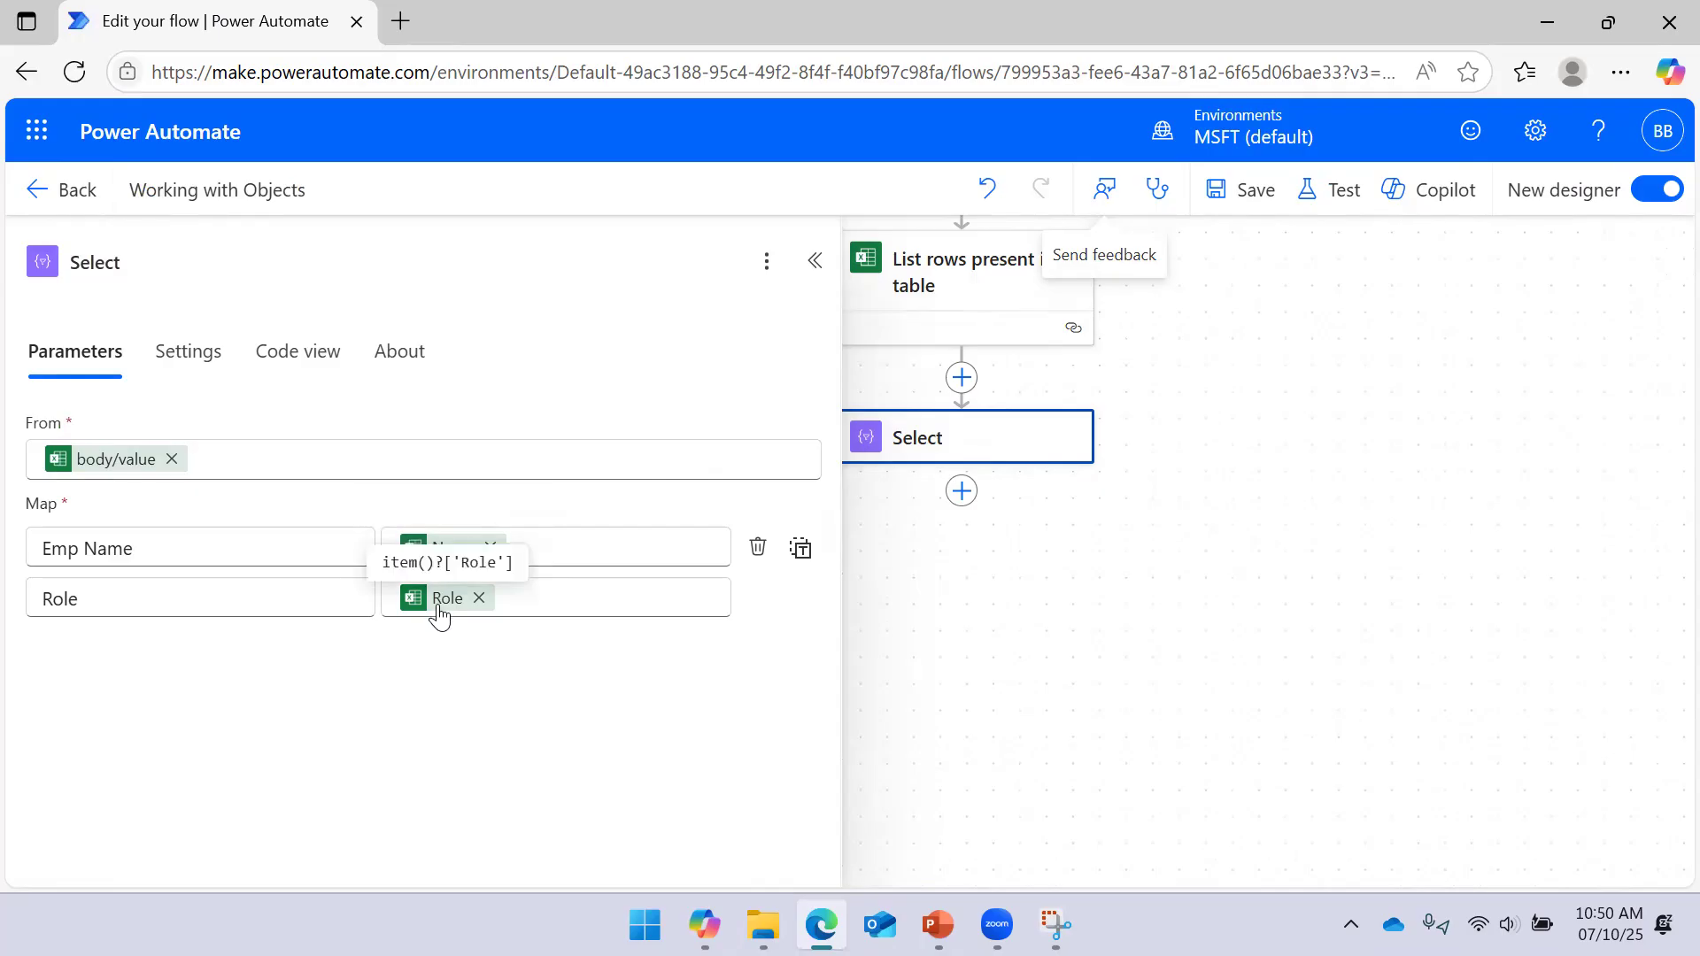
pyautogui.click(477, 599)
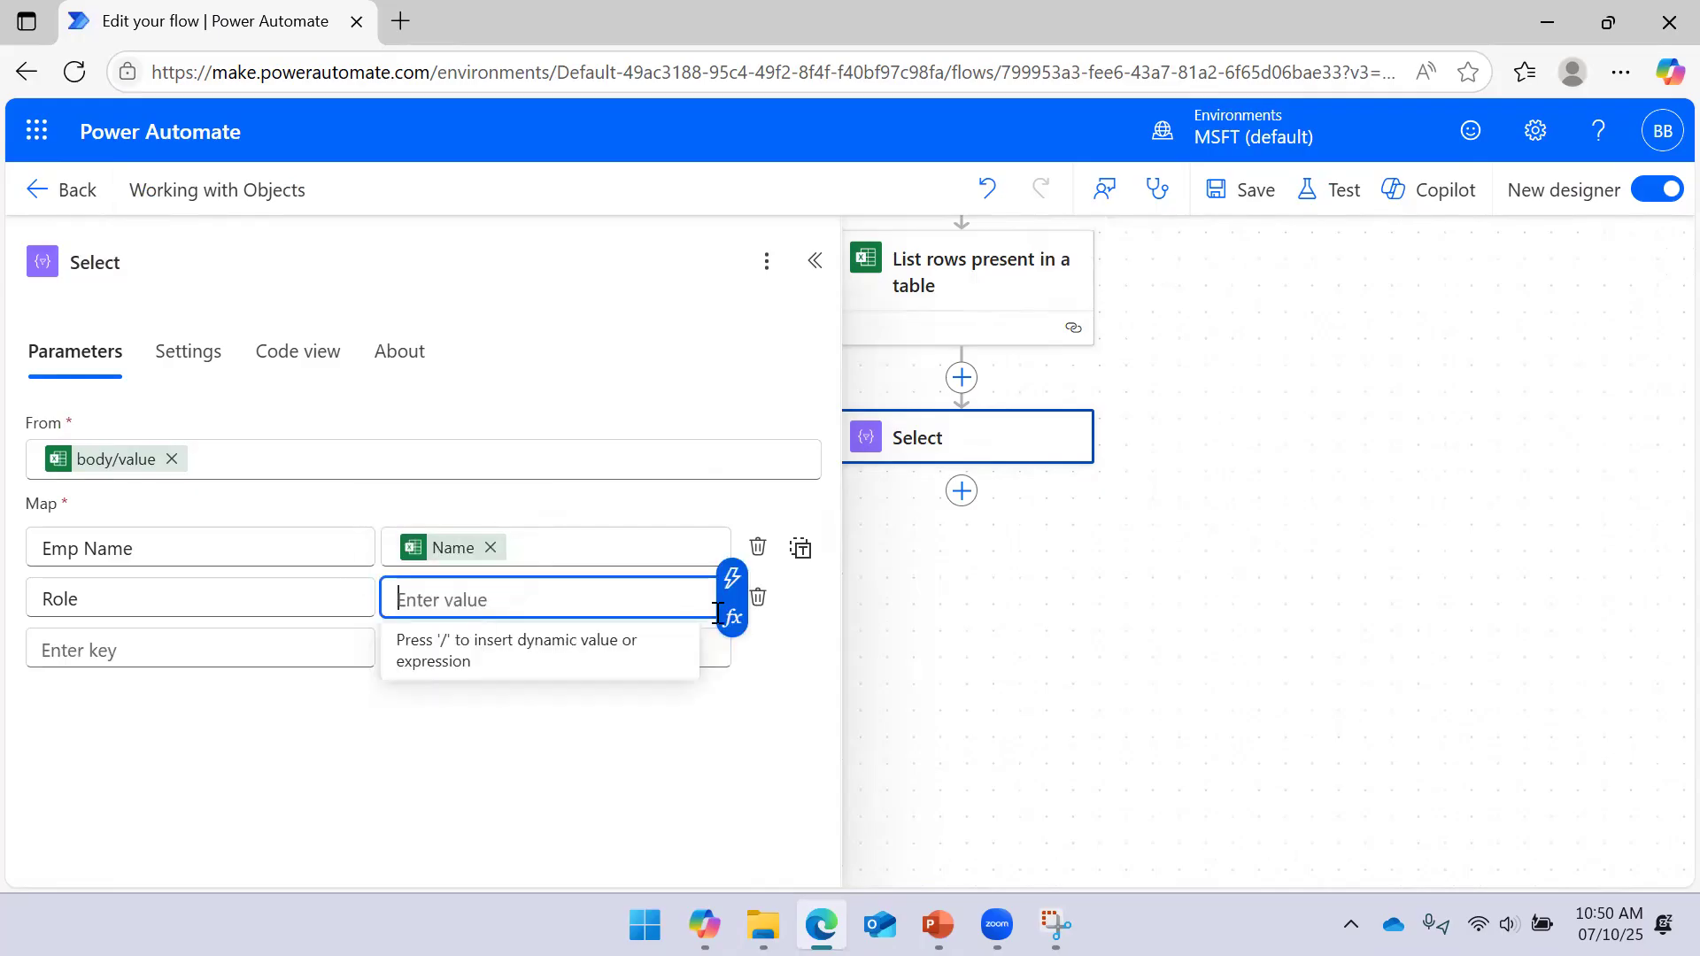
# Map Role to the List rows Designation column and save the flow
pyautogui.click(728, 614)
pyautogui.click(960, 655)
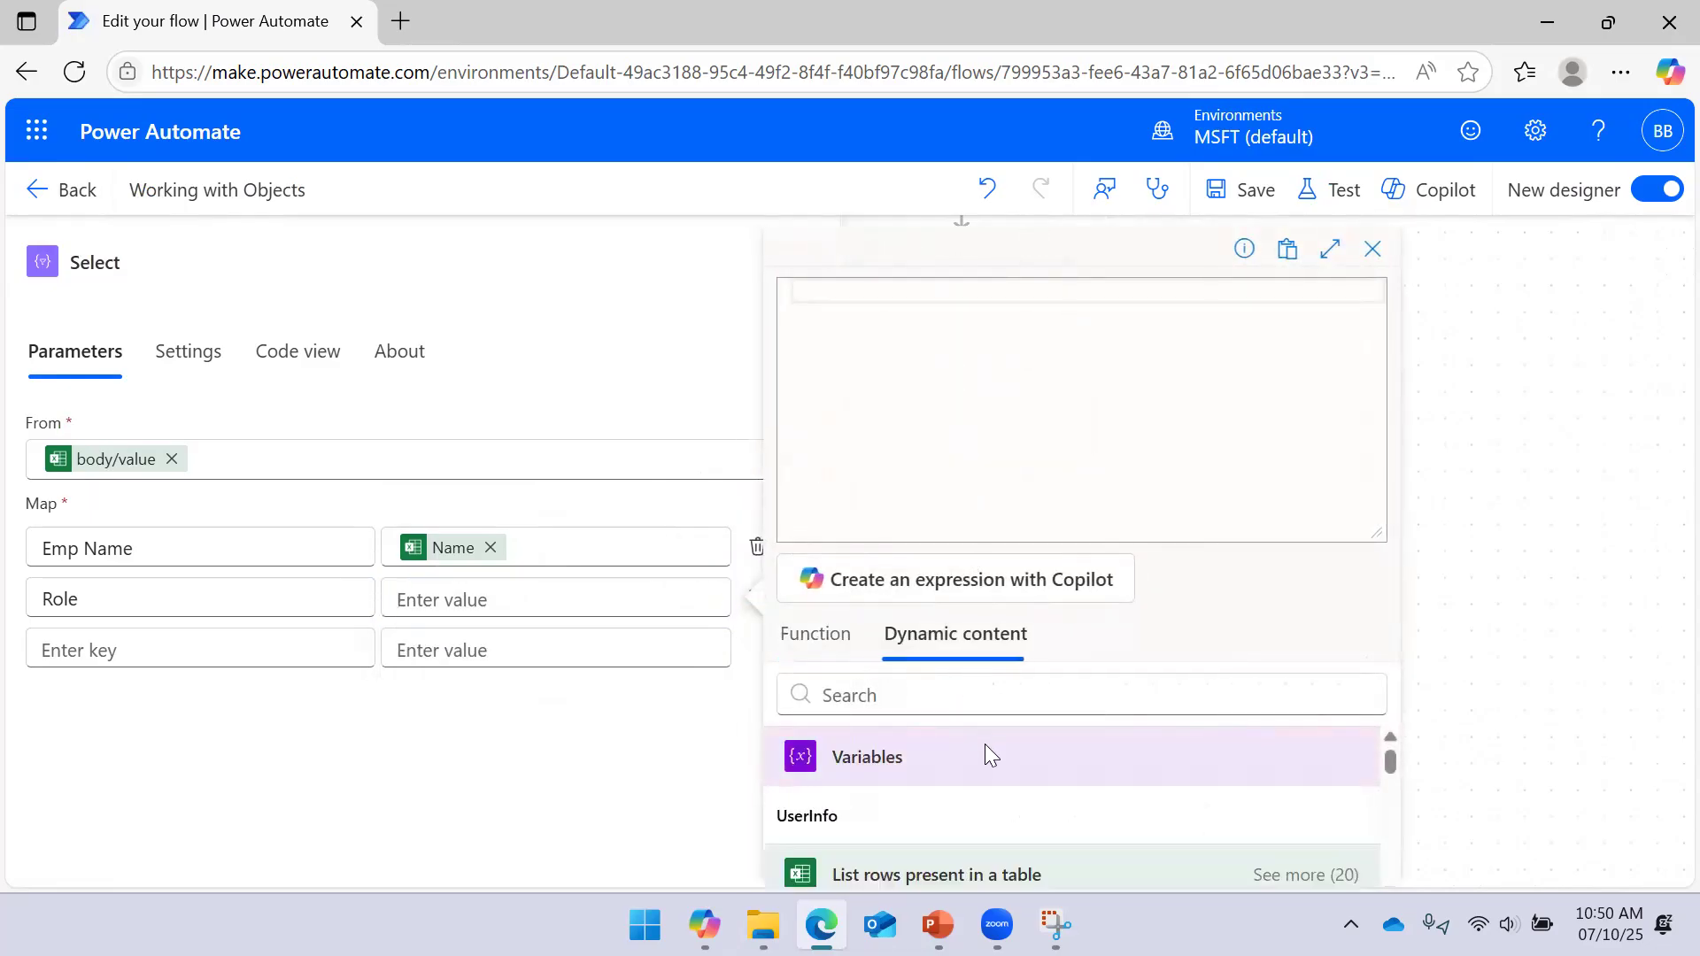
pyautogui.moveTo(1380, 531); pyautogui.dragTo(1336, 315)
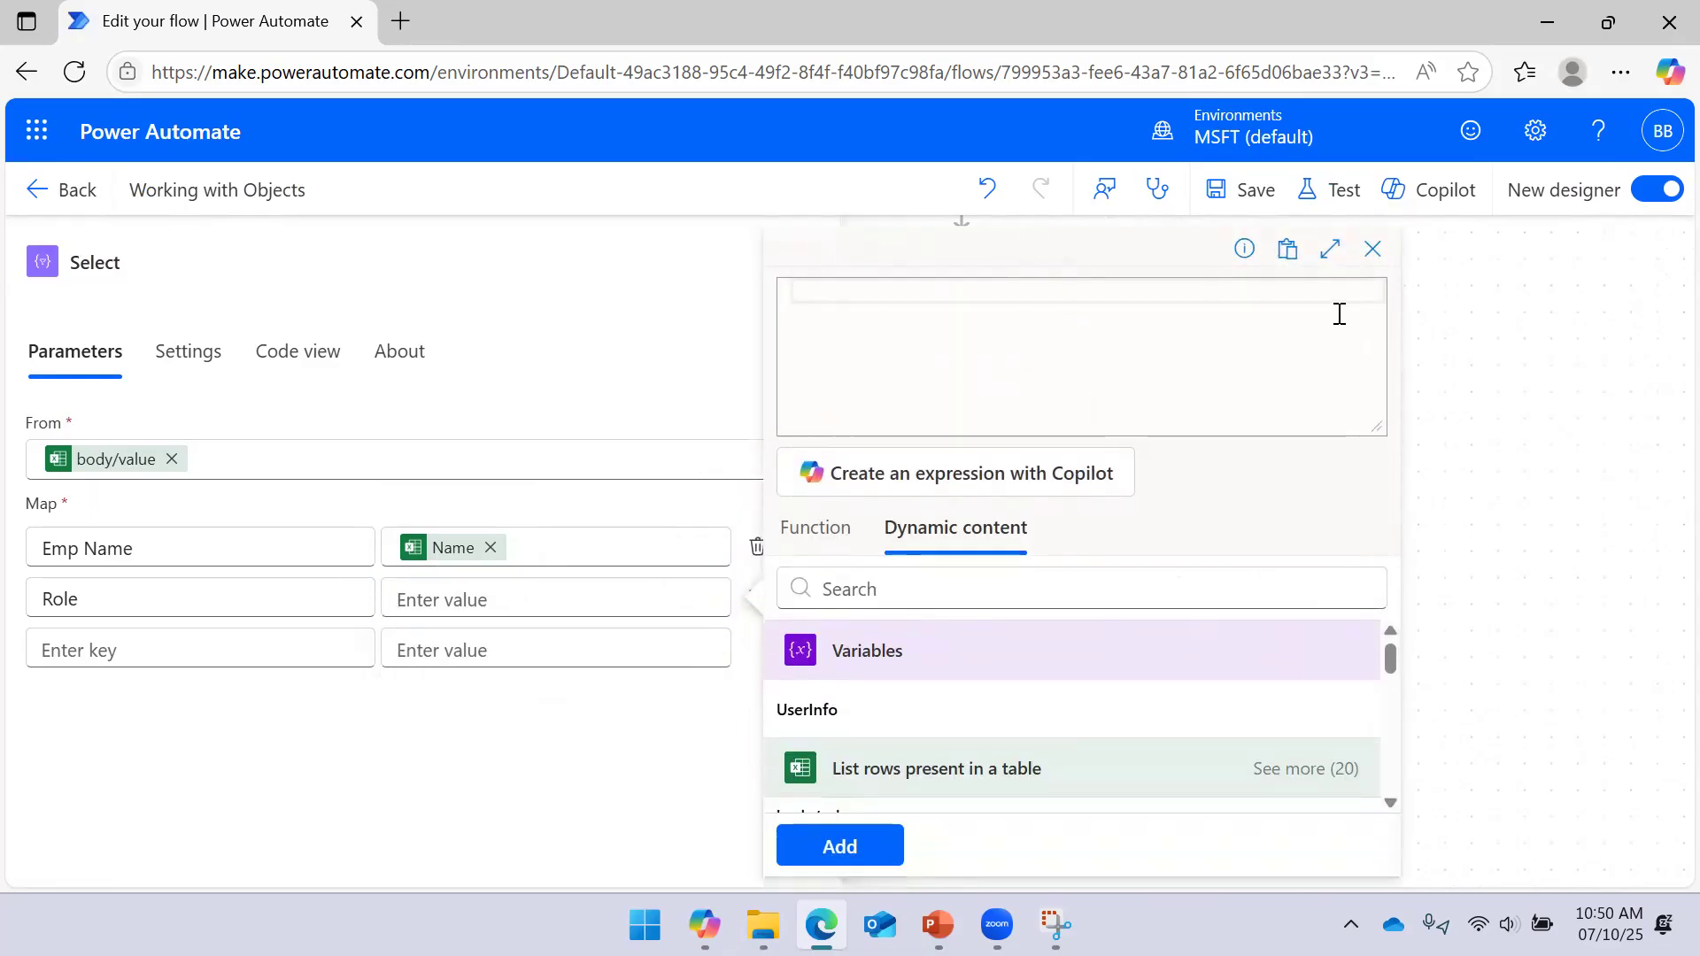
pyautogui.click(1390, 802)
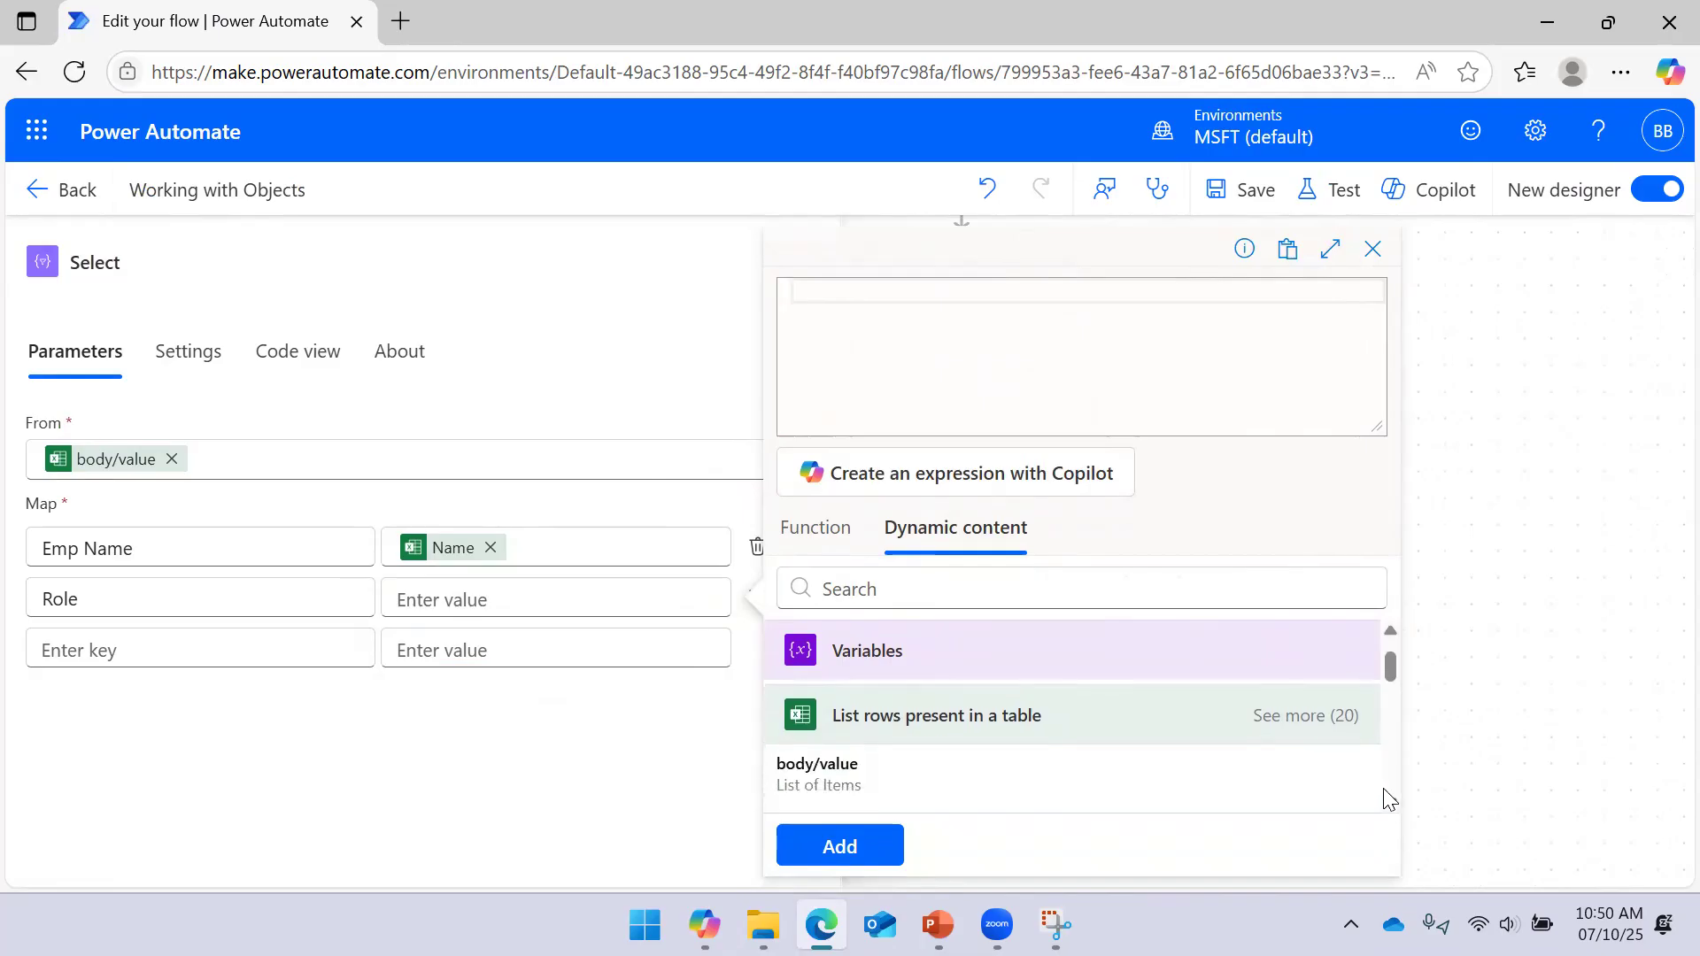
pyautogui.click(1302, 716)
pyautogui.scroll(-2, 1143, 739)
pyautogui.scroll(-5, 1058, 748)
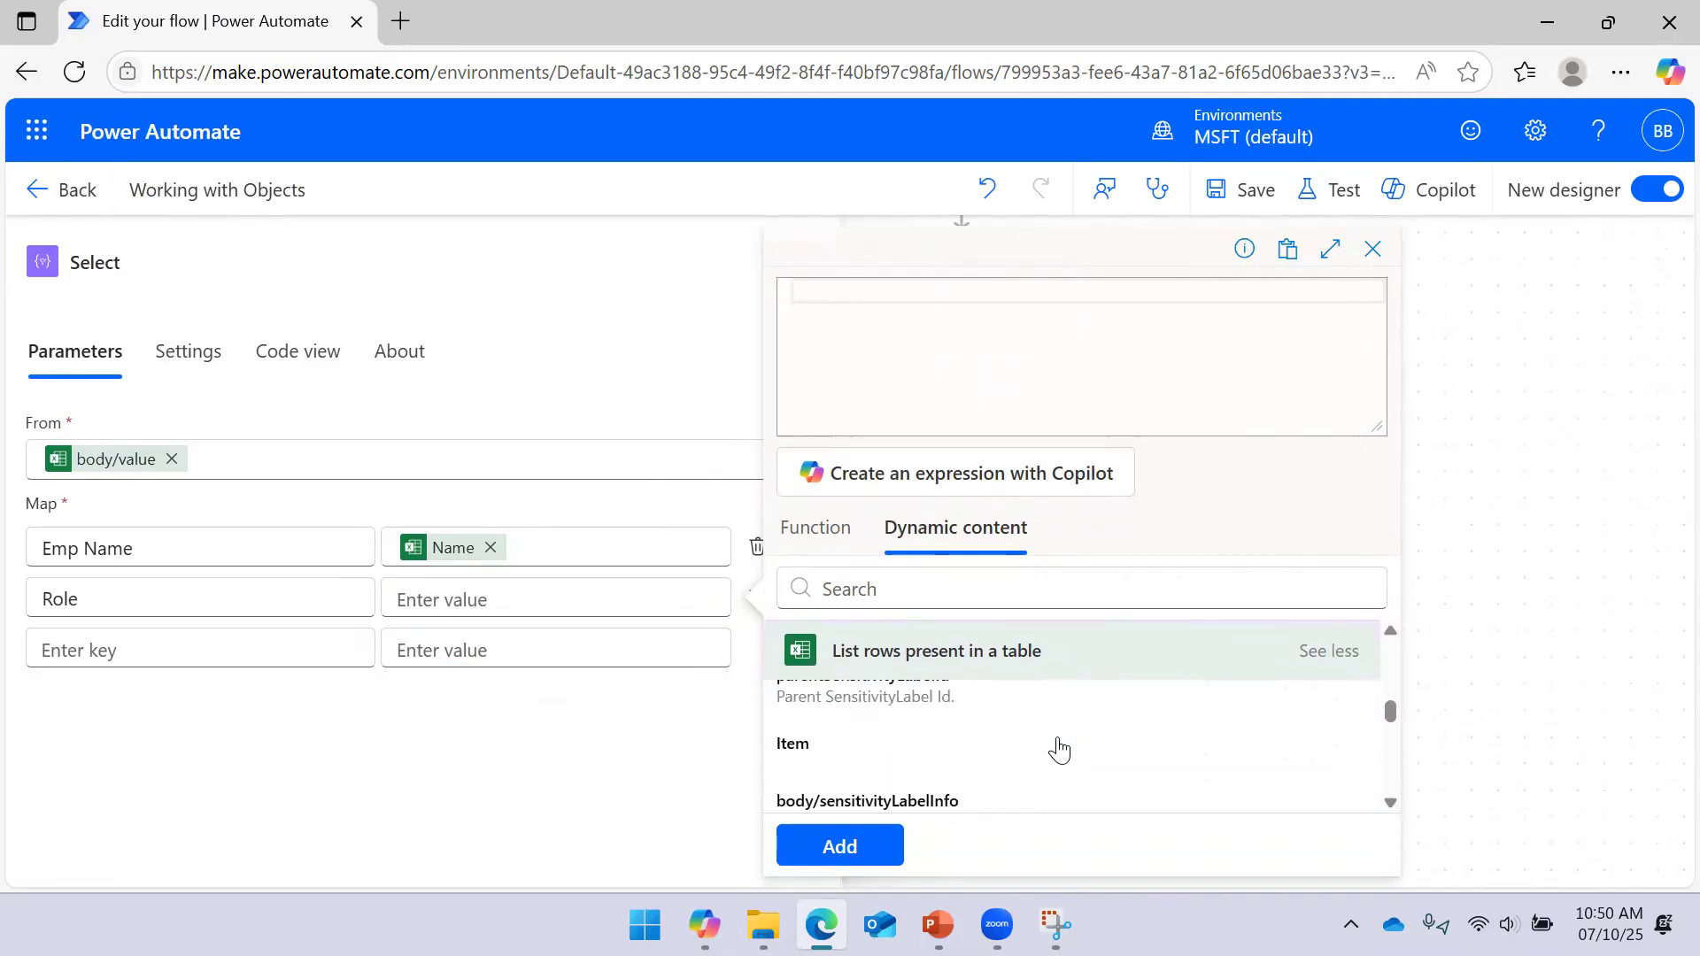
pyautogui.scroll(-1, 963, 763)
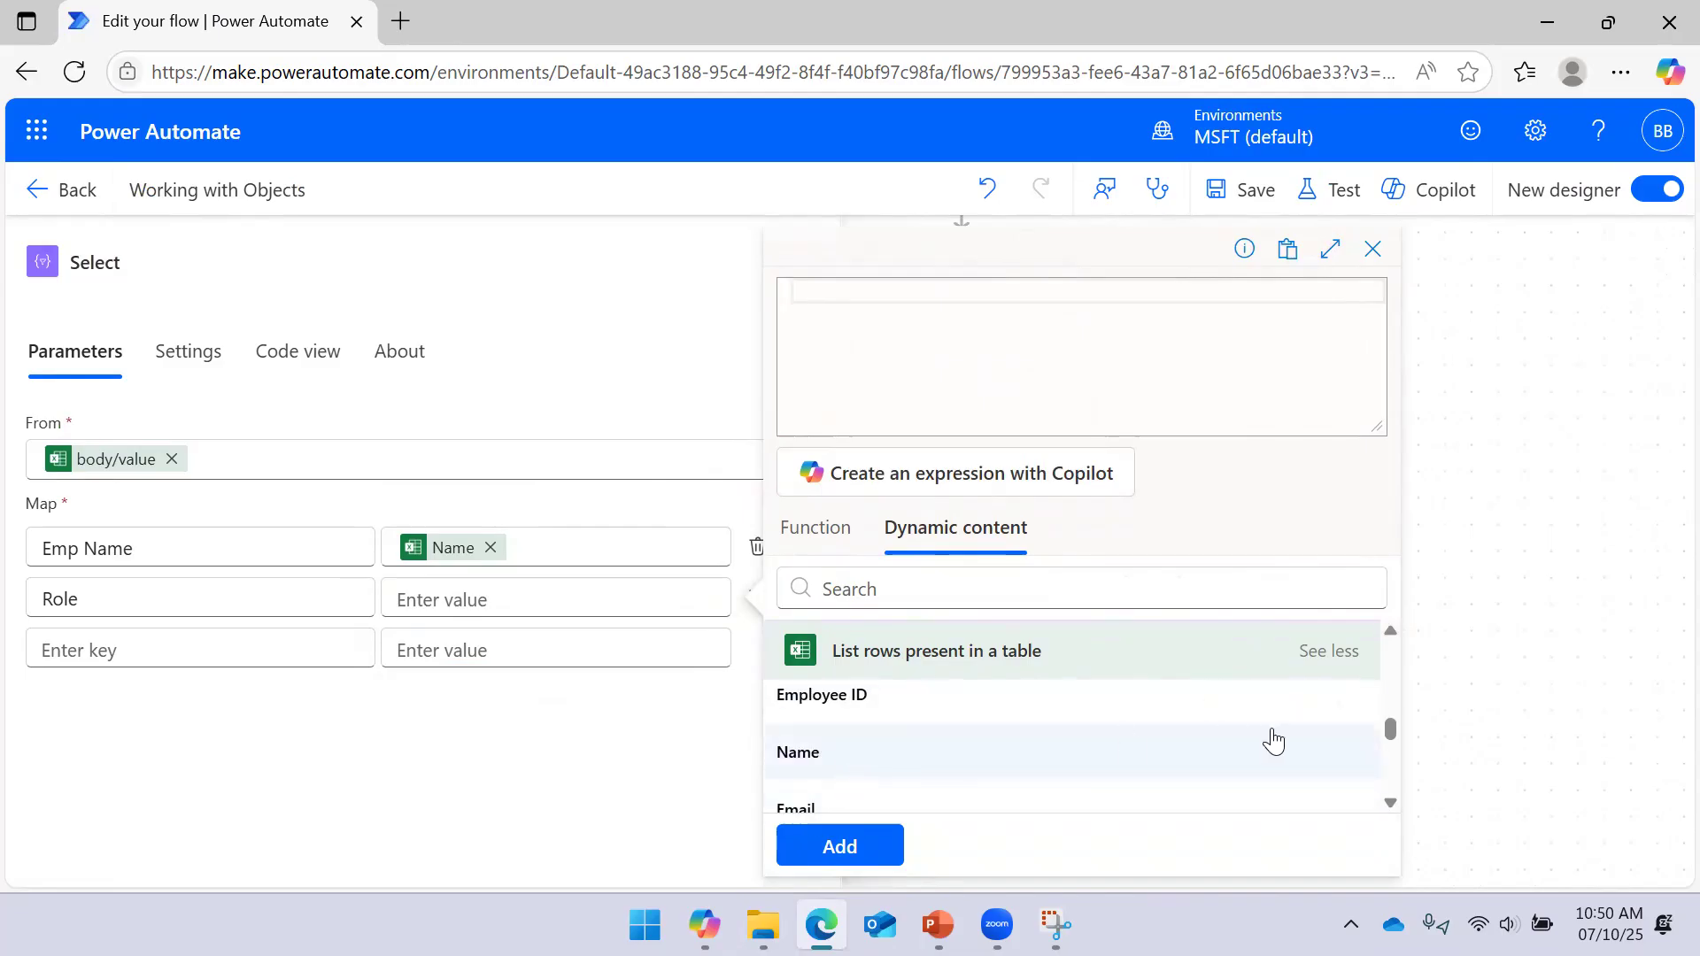
pyautogui.moveTo(1391, 726)
pyautogui.mouseDown()
pyautogui.moveTo(1393, 755)
pyautogui.moveTo(1393, 733)
pyautogui.mouseUp()
pyautogui.click(826, 783)
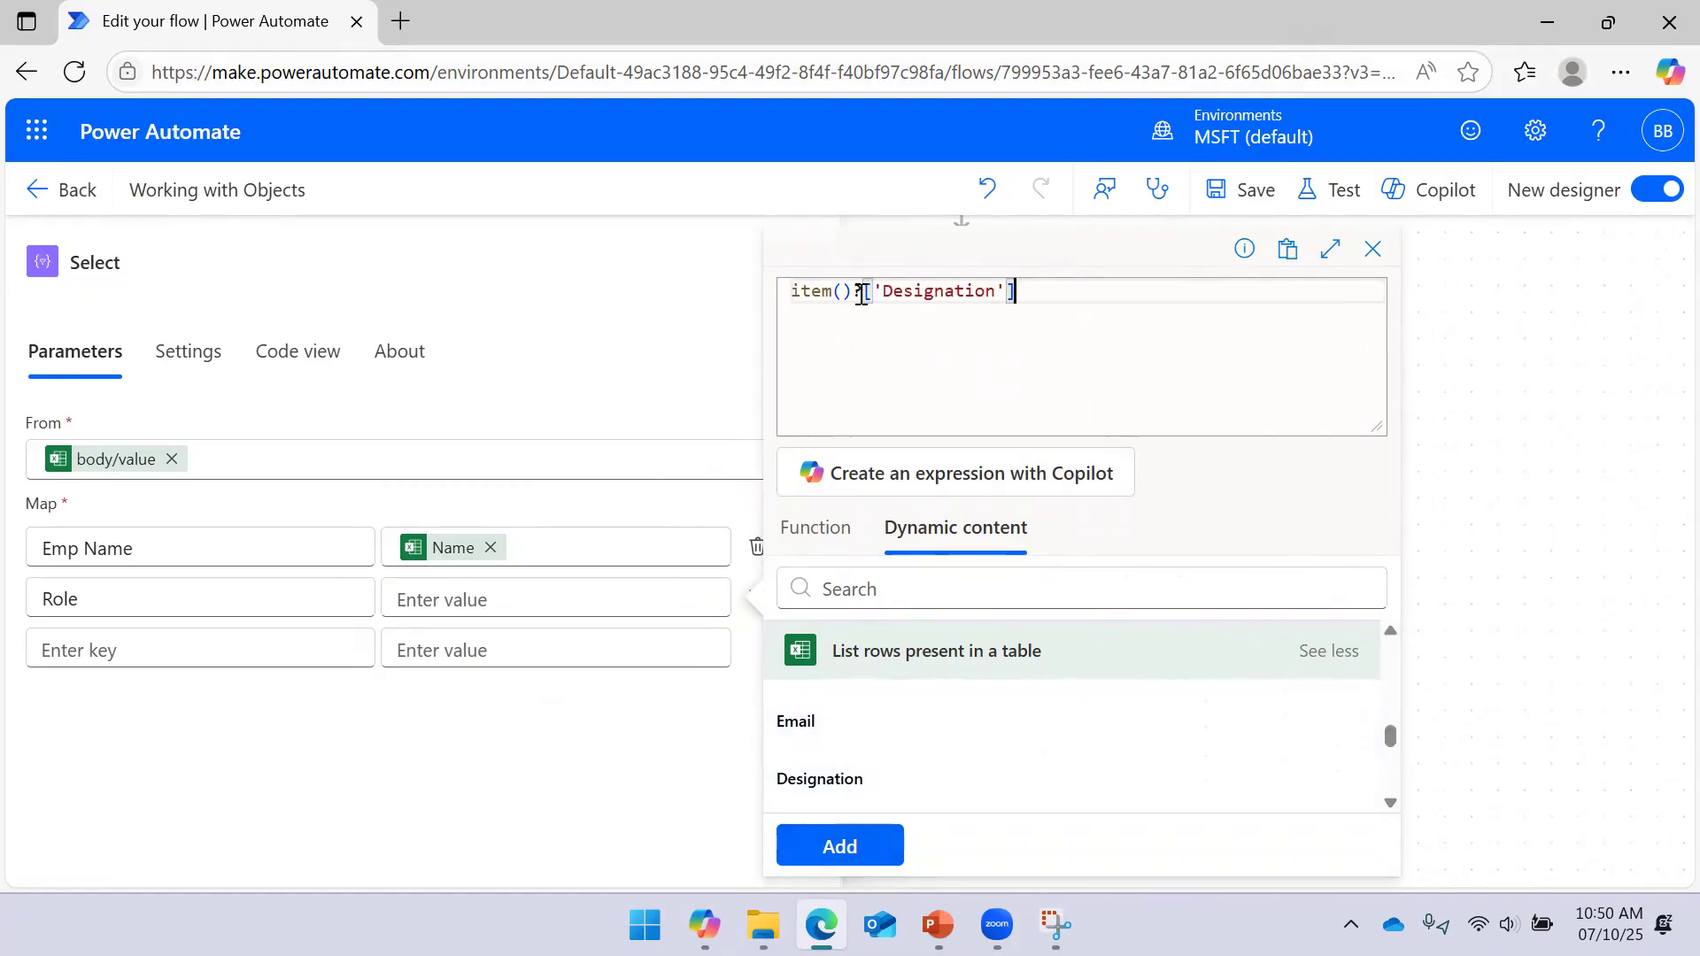
pyautogui.click(839, 848)
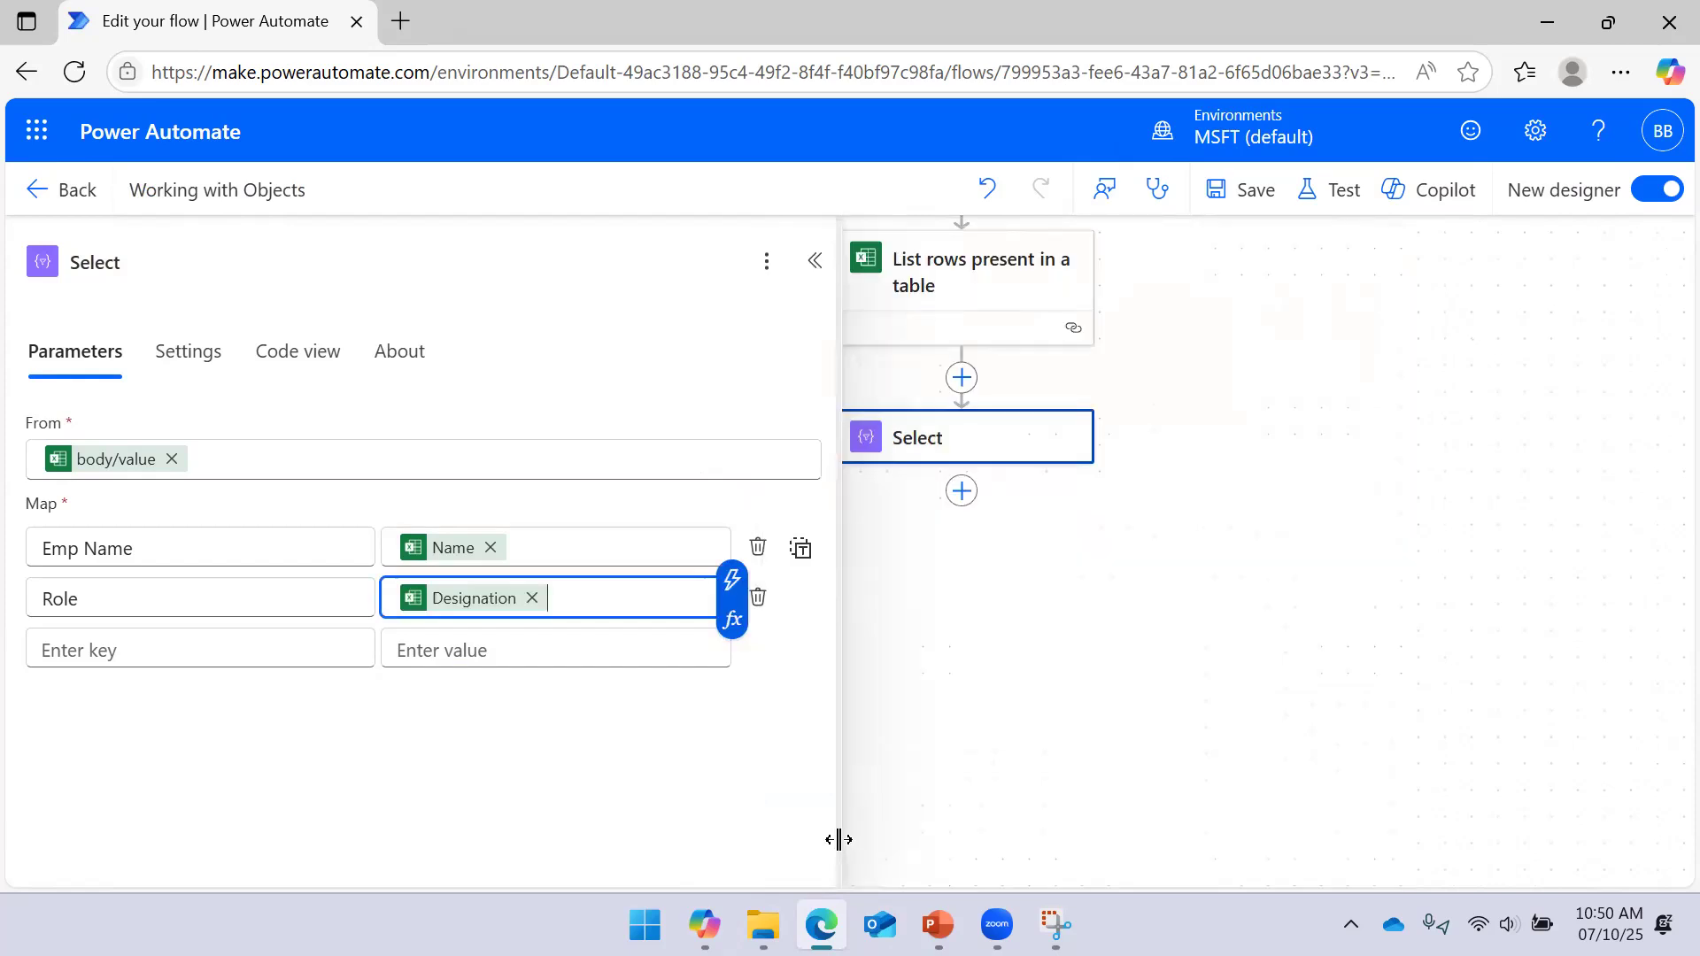
pyautogui.click(1249, 190)
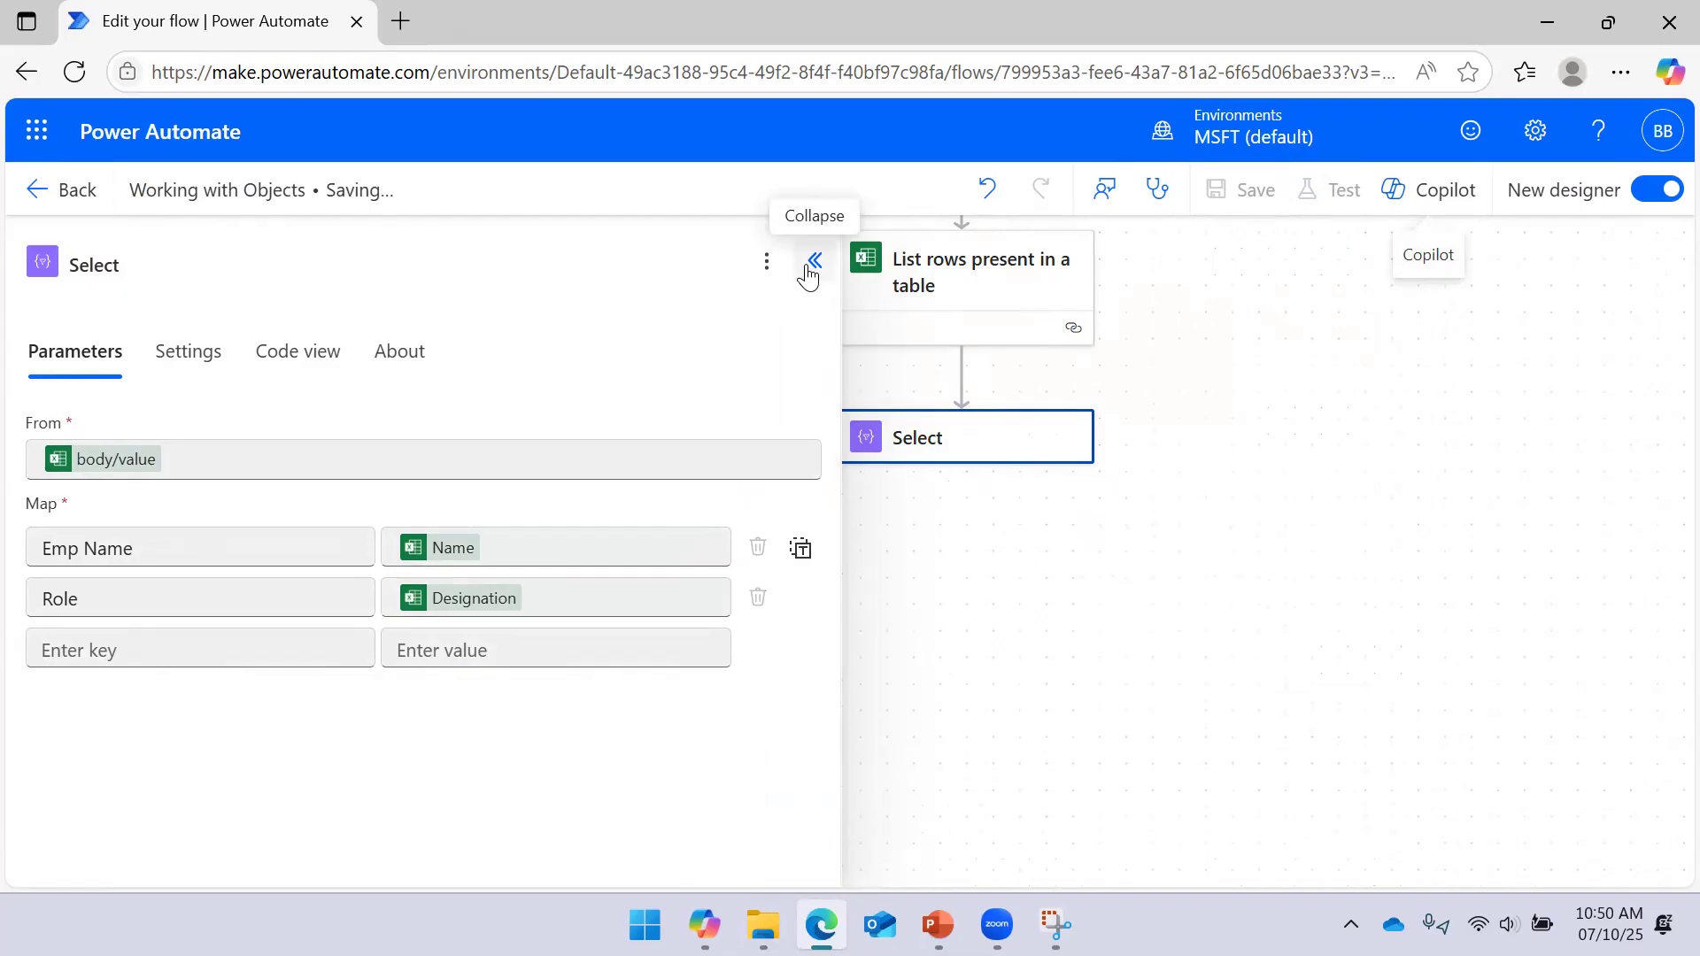
pyautogui.click(815, 301)
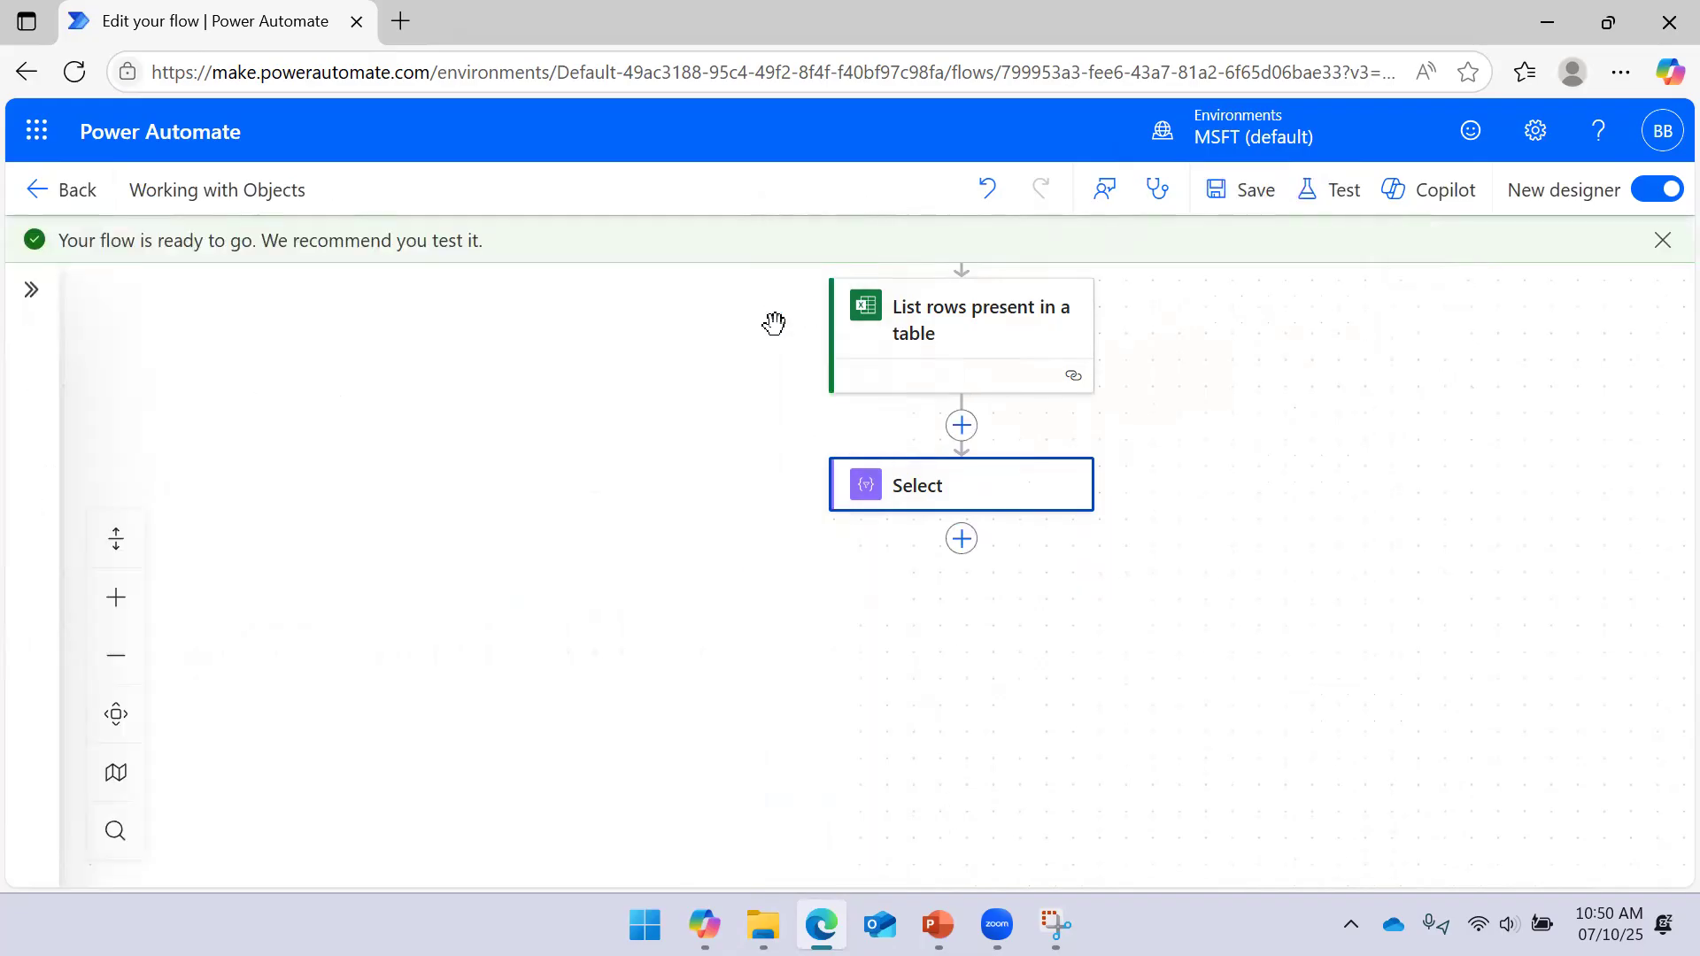
# Trigger a manual test run of the flow and dismiss the run-started confirmation
pyautogui.moveTo(1316, 425); pyautogui.dragTo(1263, 466)
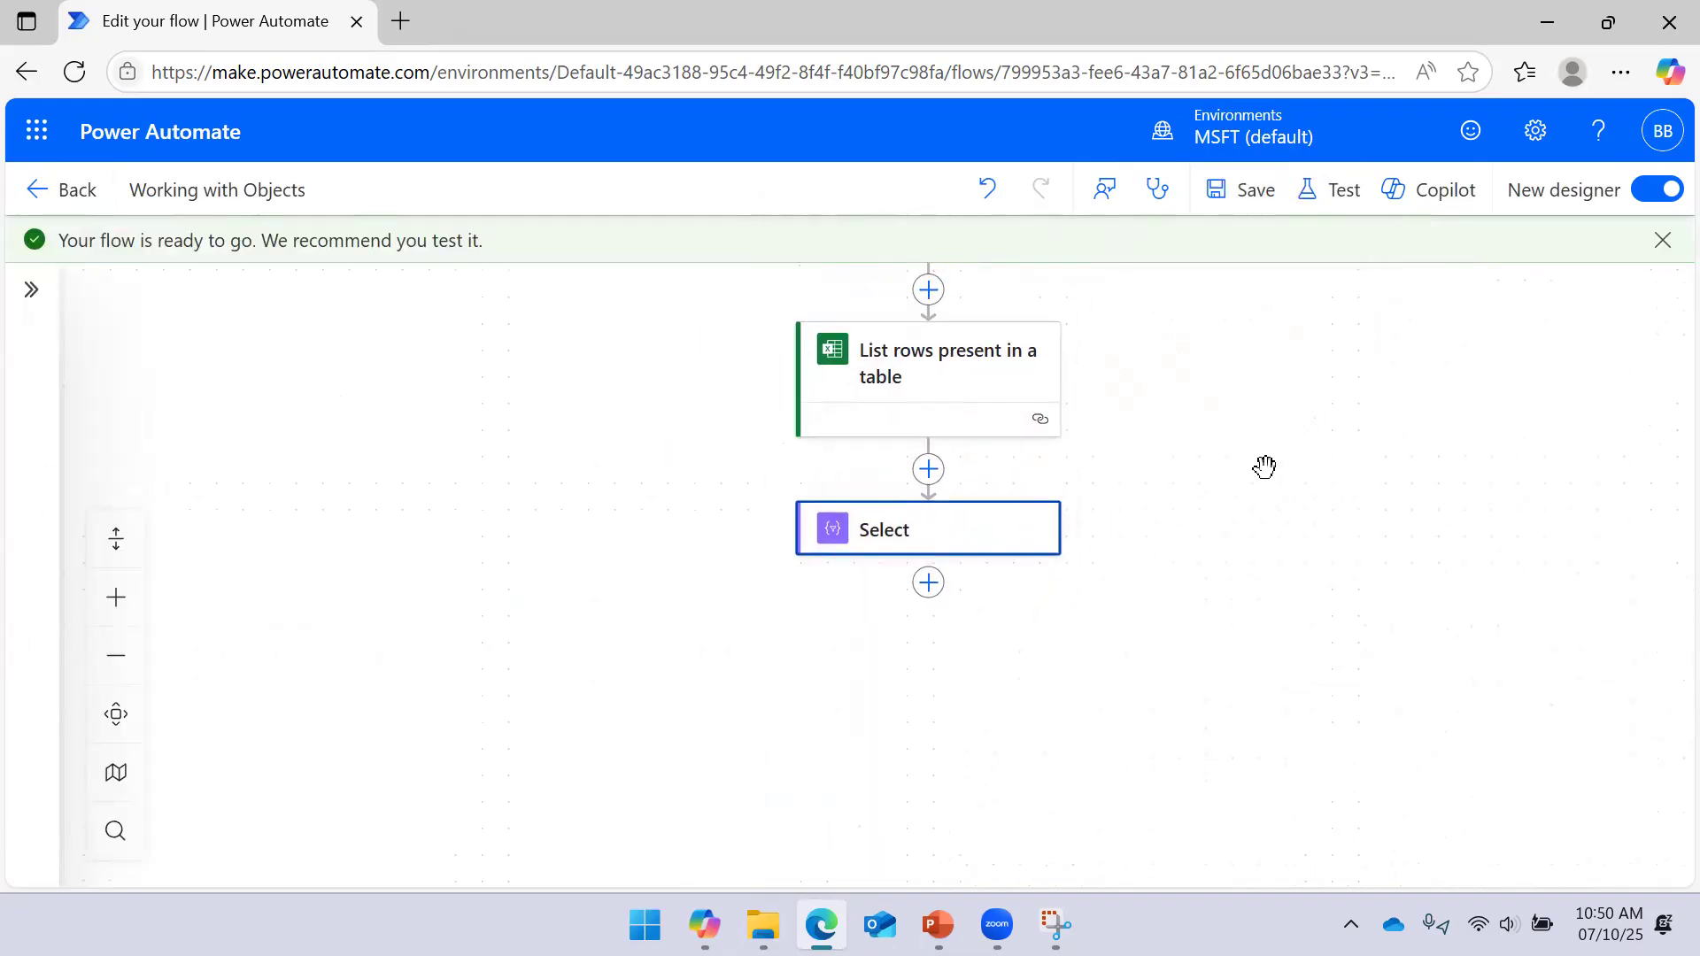
pyautogui.click(1330, 191)
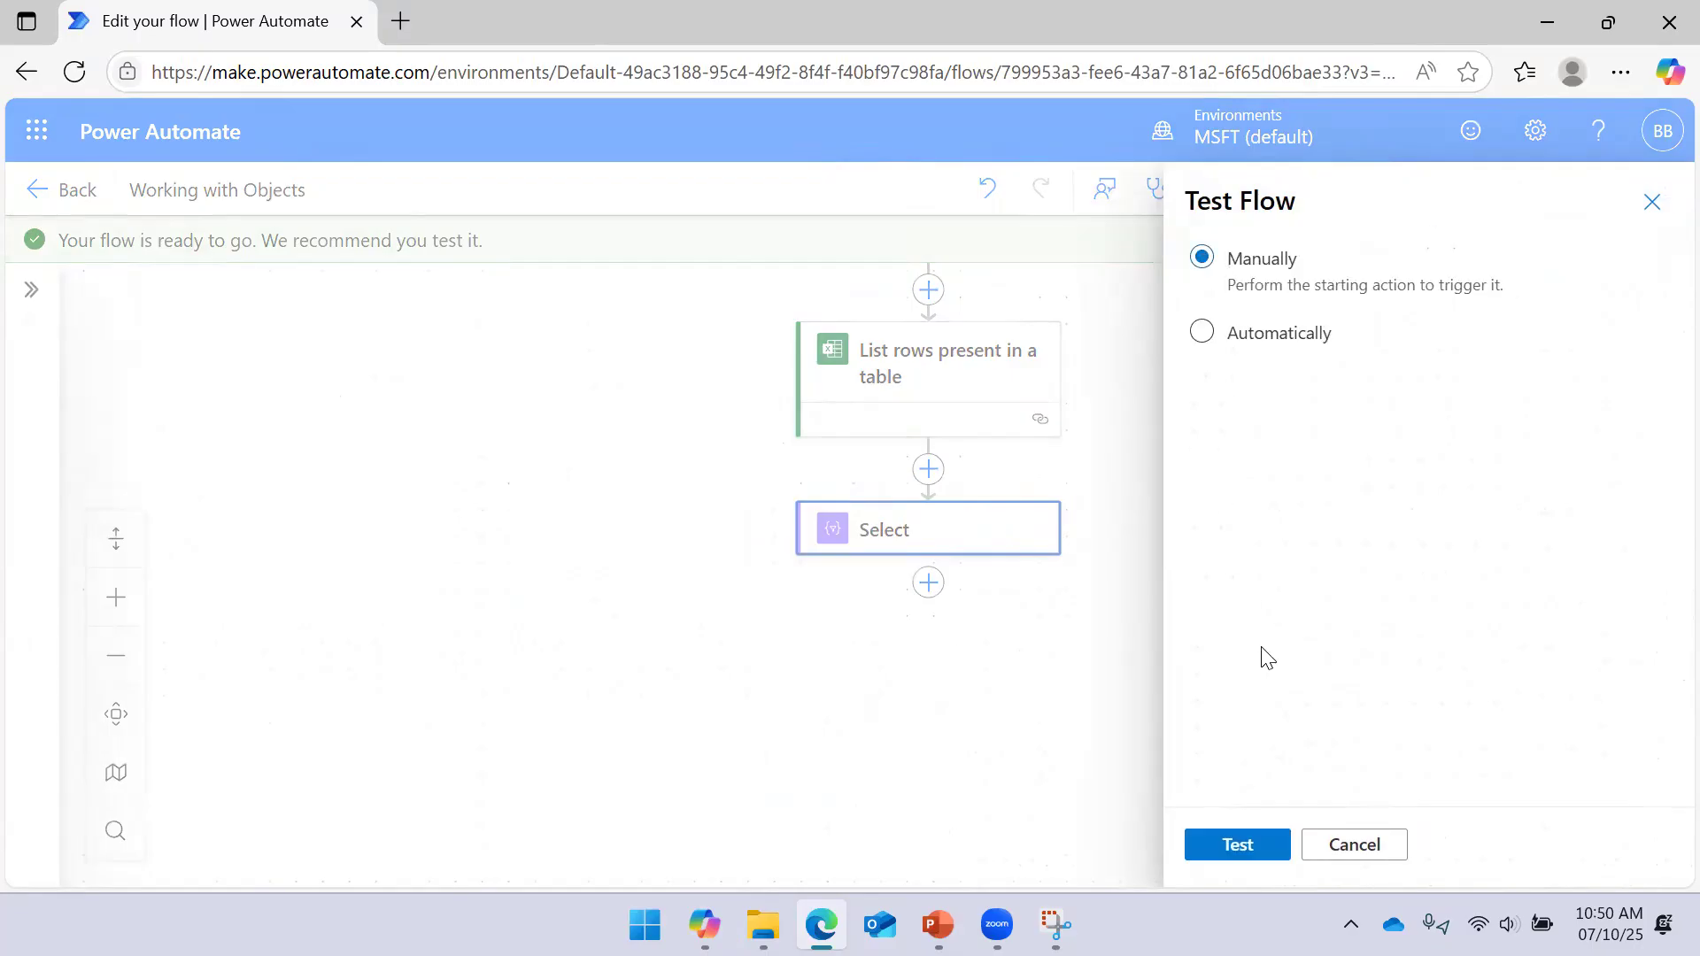
pyautogui.click(1252, 846)
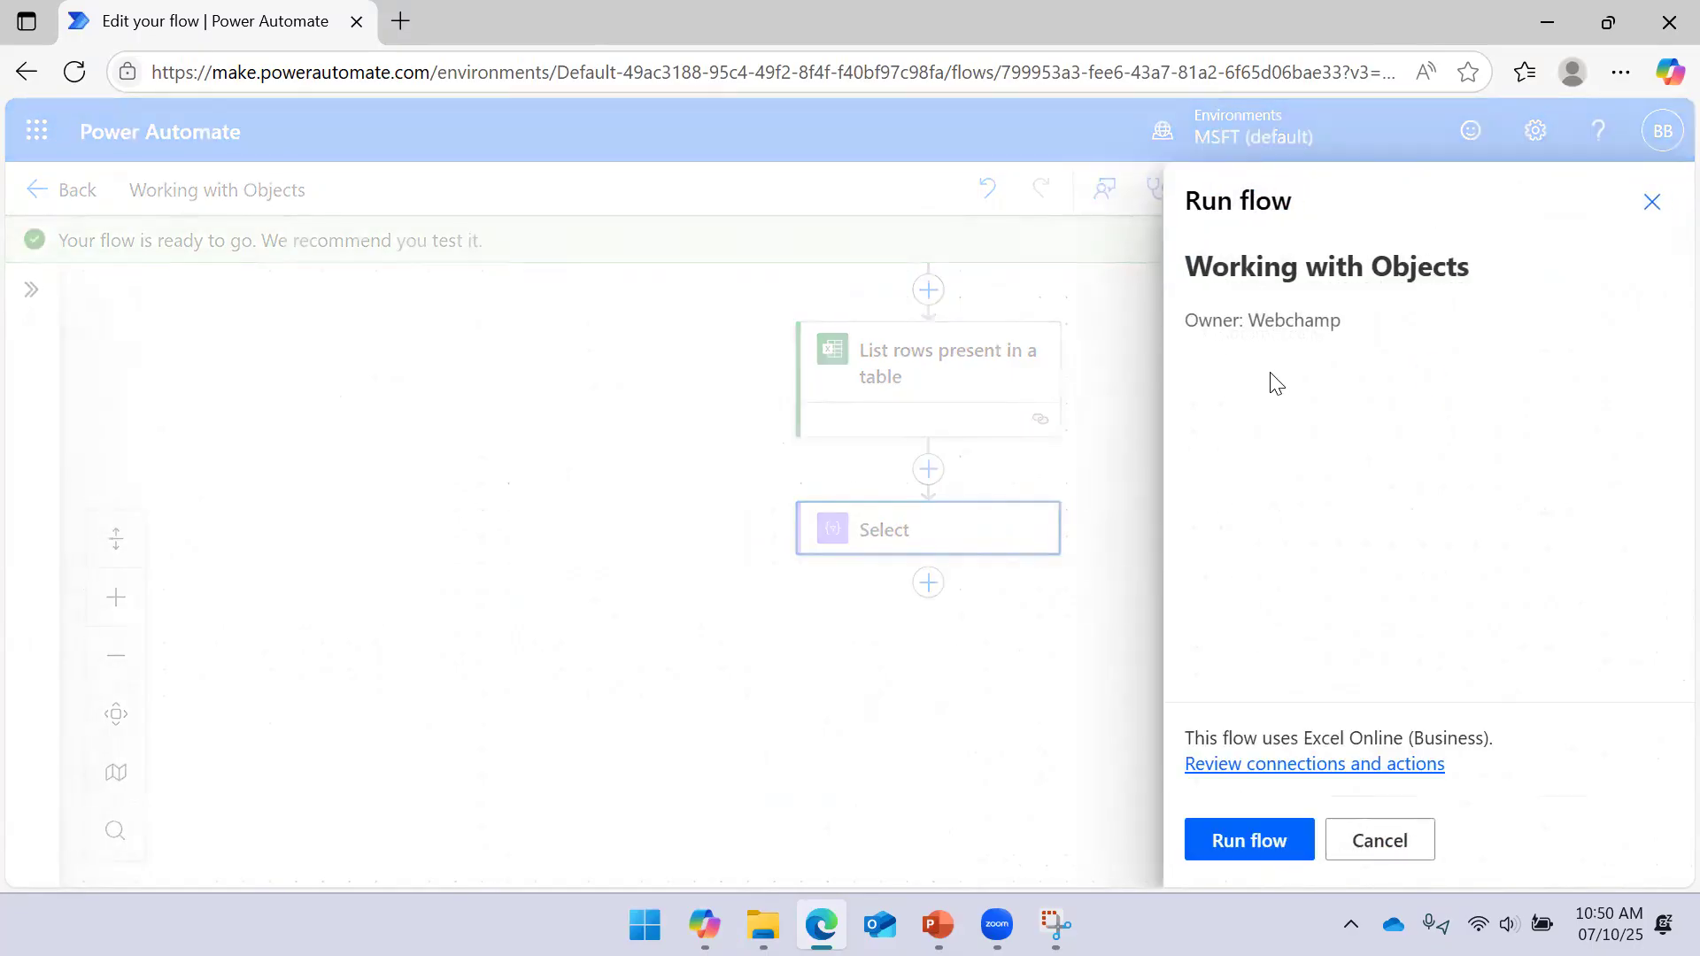
pyautogui.click(1252, 838)
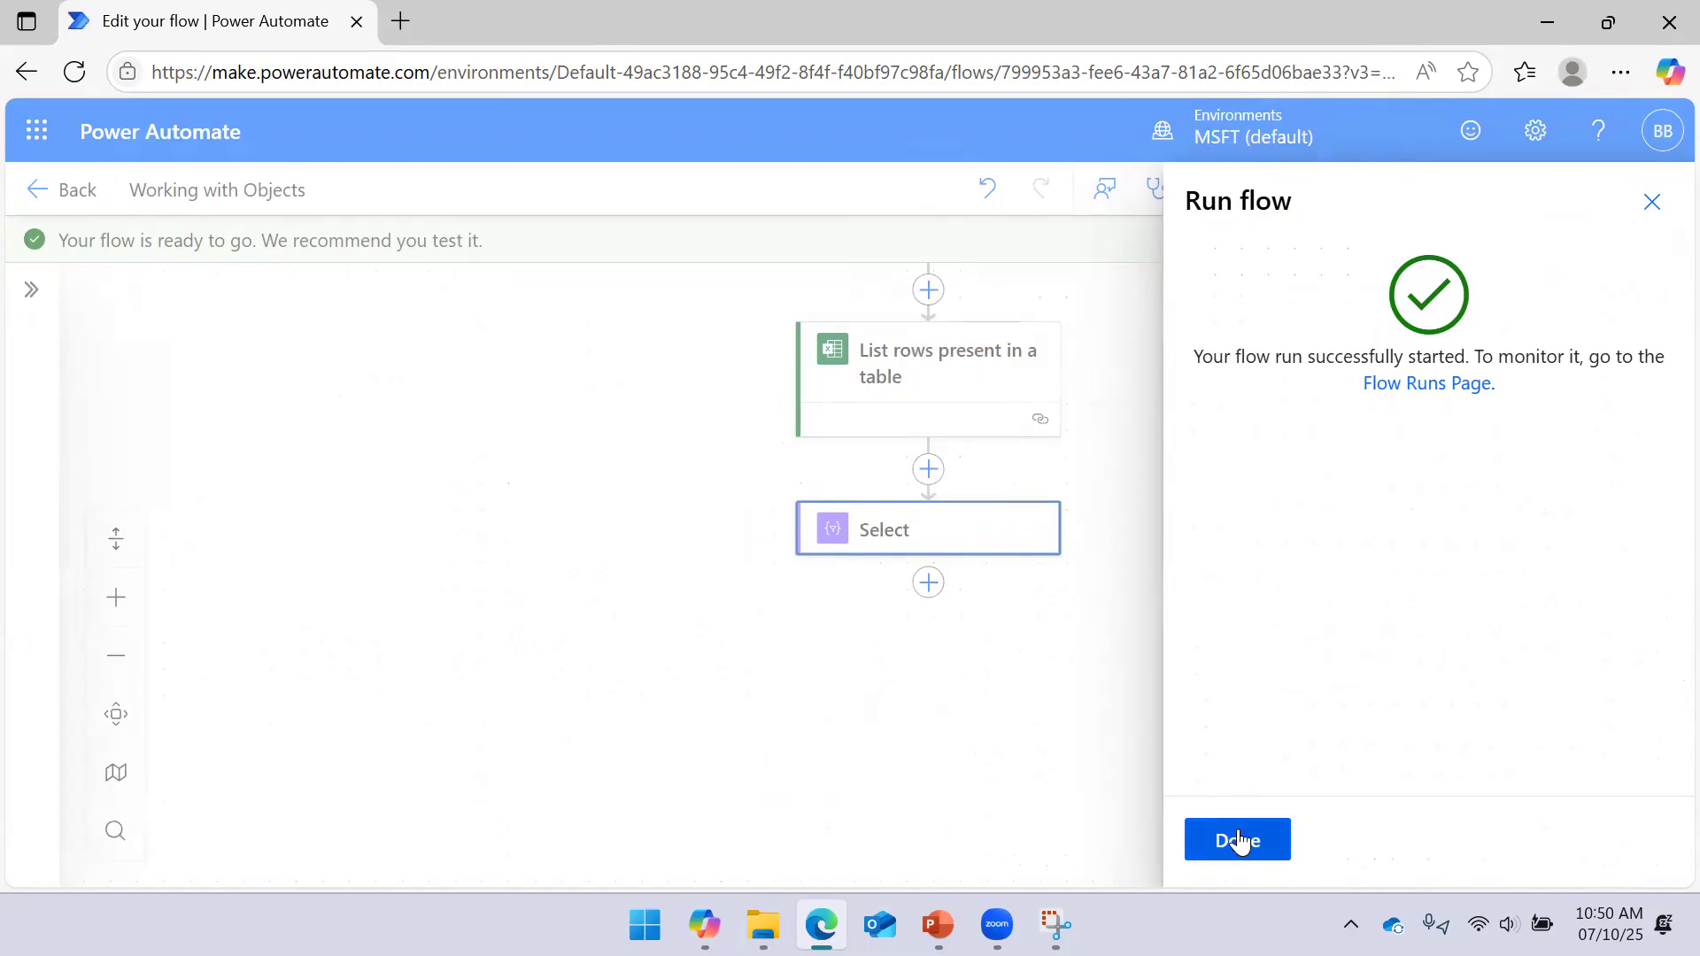
pyautogui.click(1233, 837)
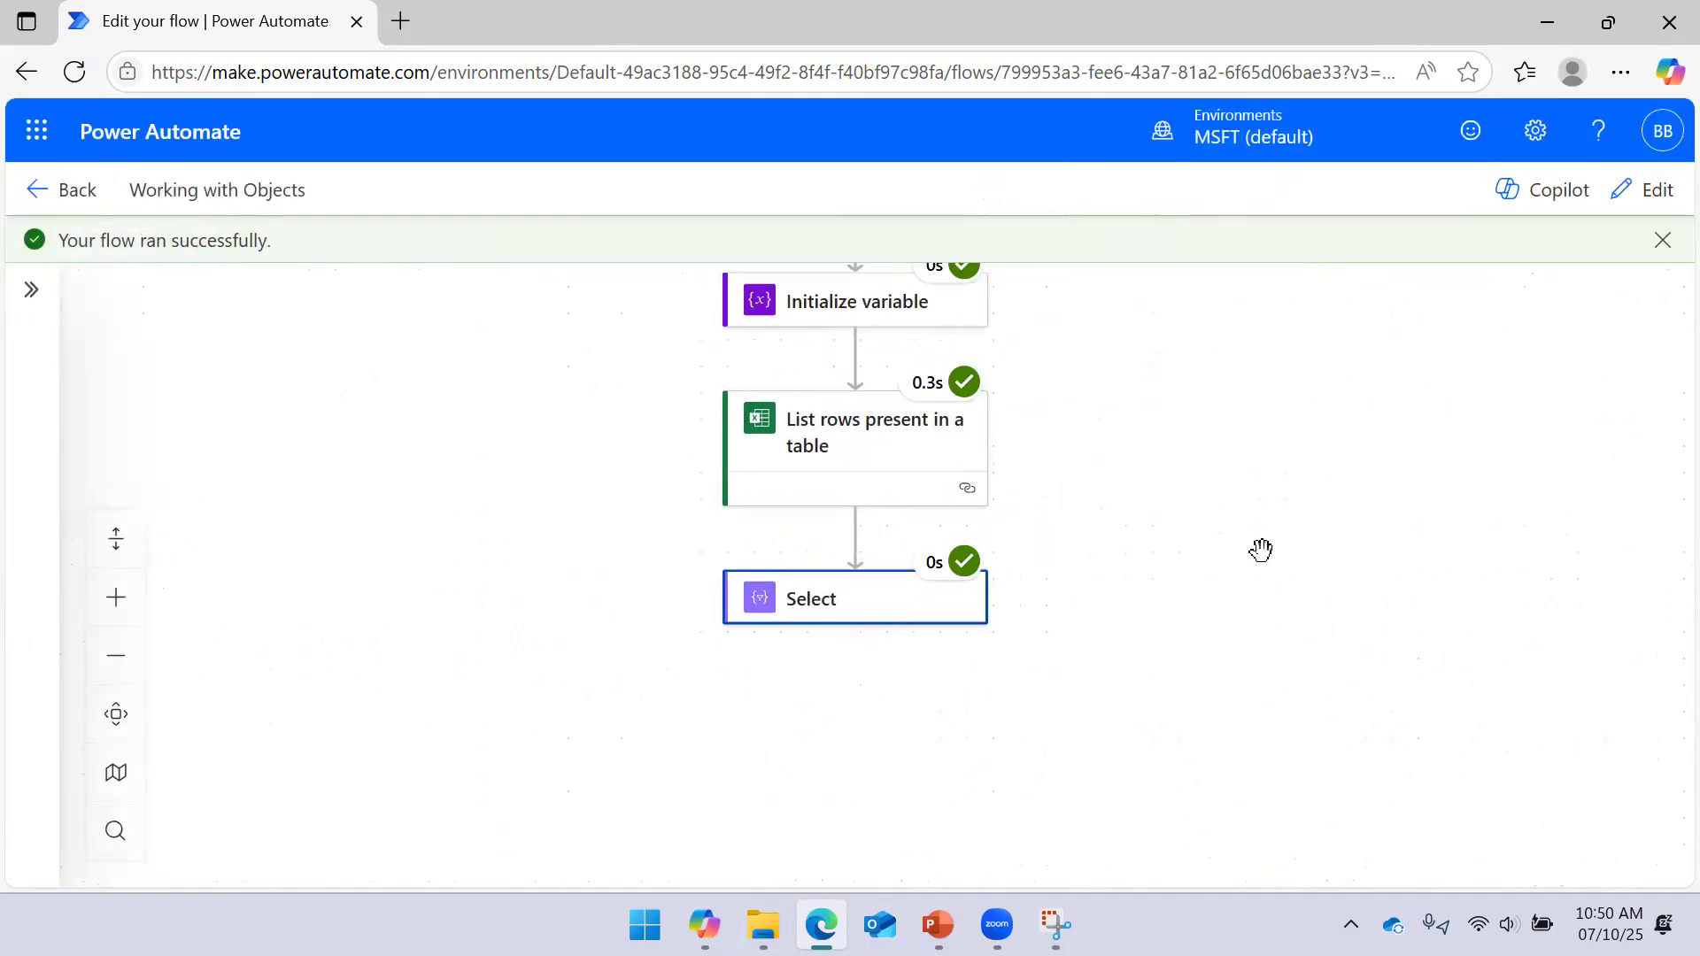
pyautogui.click(942, 528)
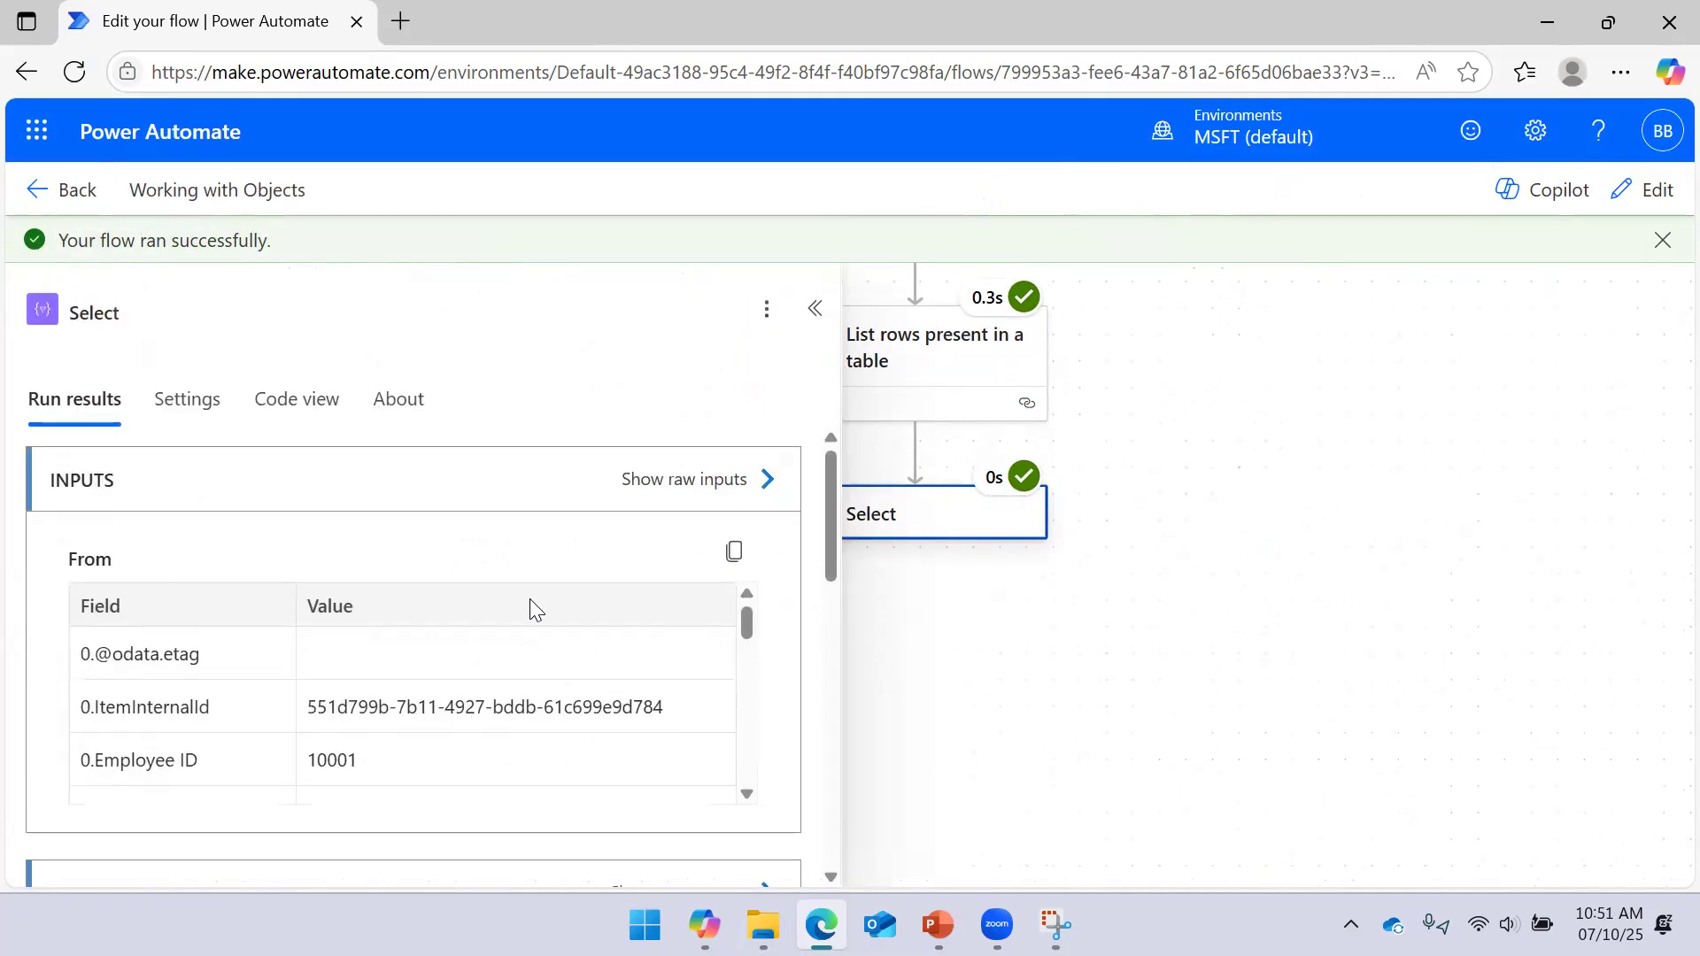
pyautogui.scroll(-5, 498, 550)
pyautogui.scroll(-3, 434, 664)
pyautogui.scroll(3, 575, 602)
pyautogui.scroll(5, 735, 549)
pyautogui.click(746, 484)
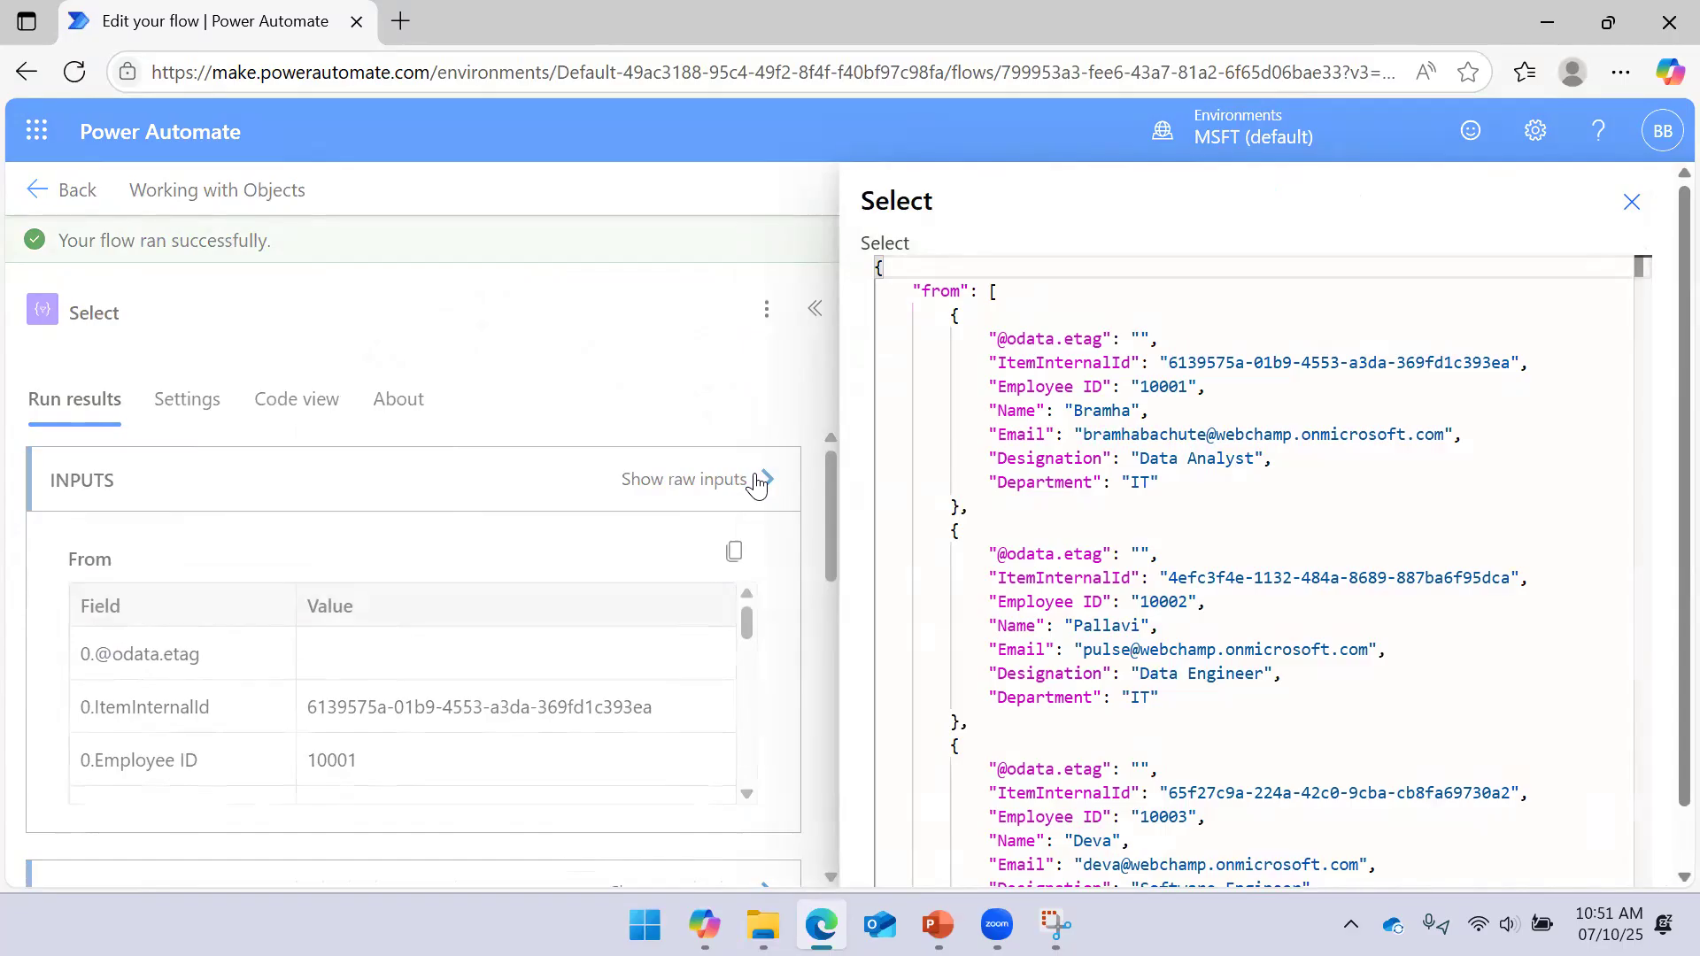
pyautogui.click(1631, 203)
pyautogui.scroll(-5, 714, 588)
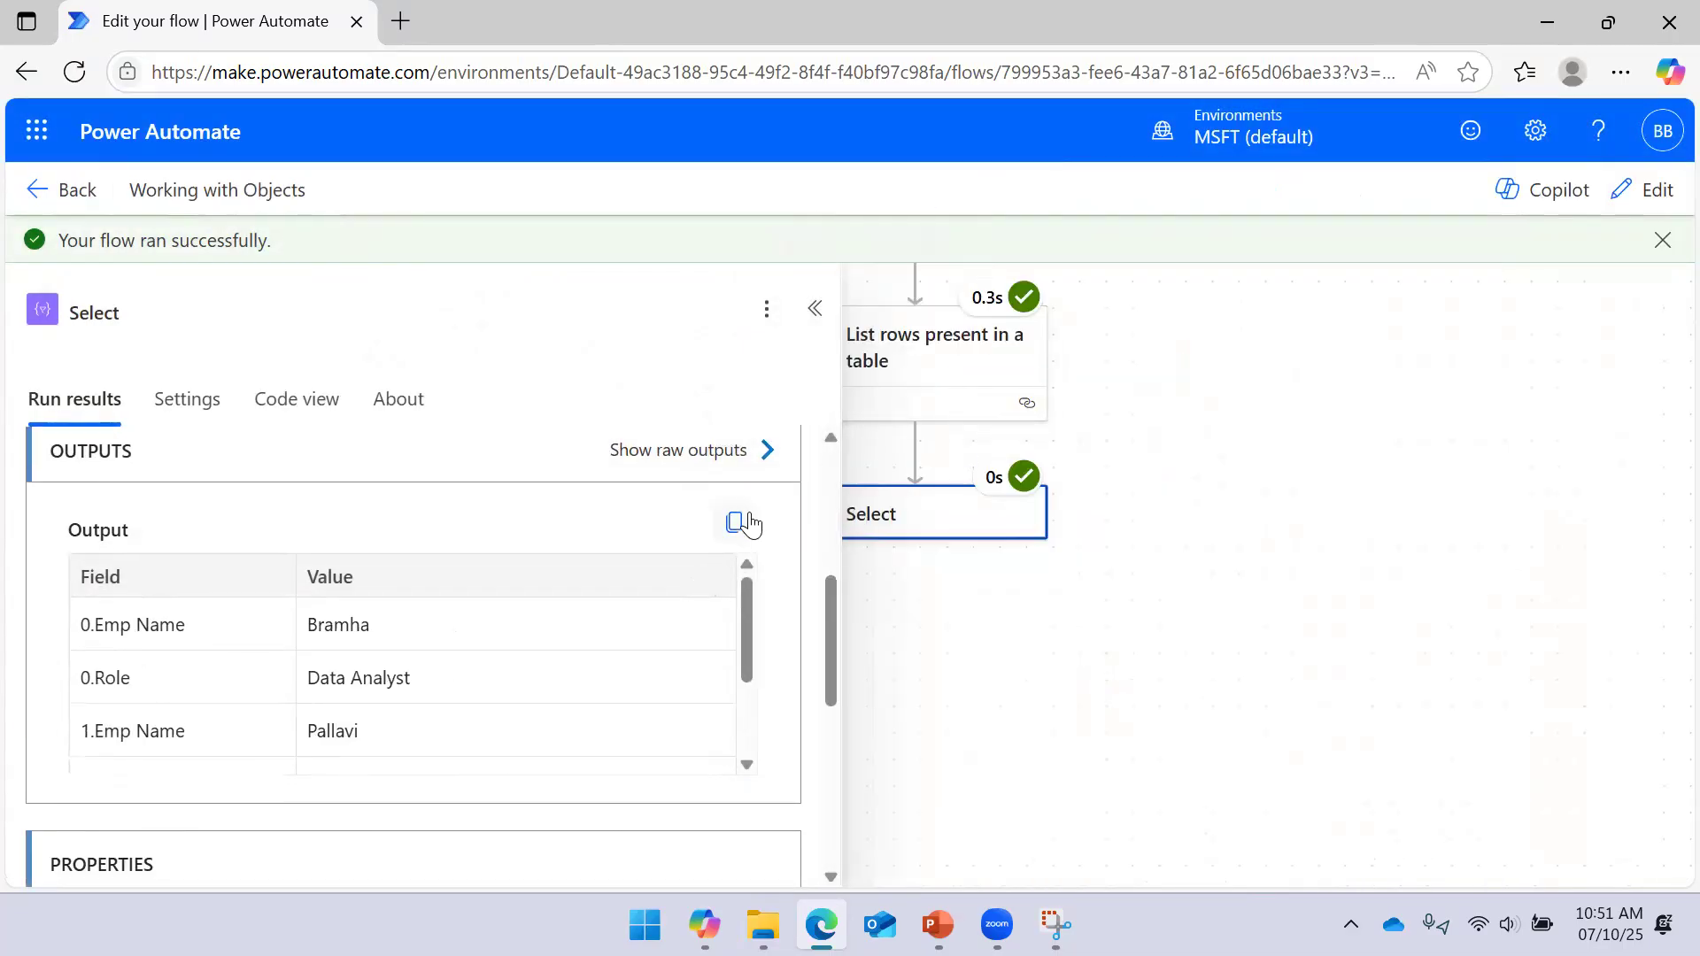
pyautogui.click(760, 468)
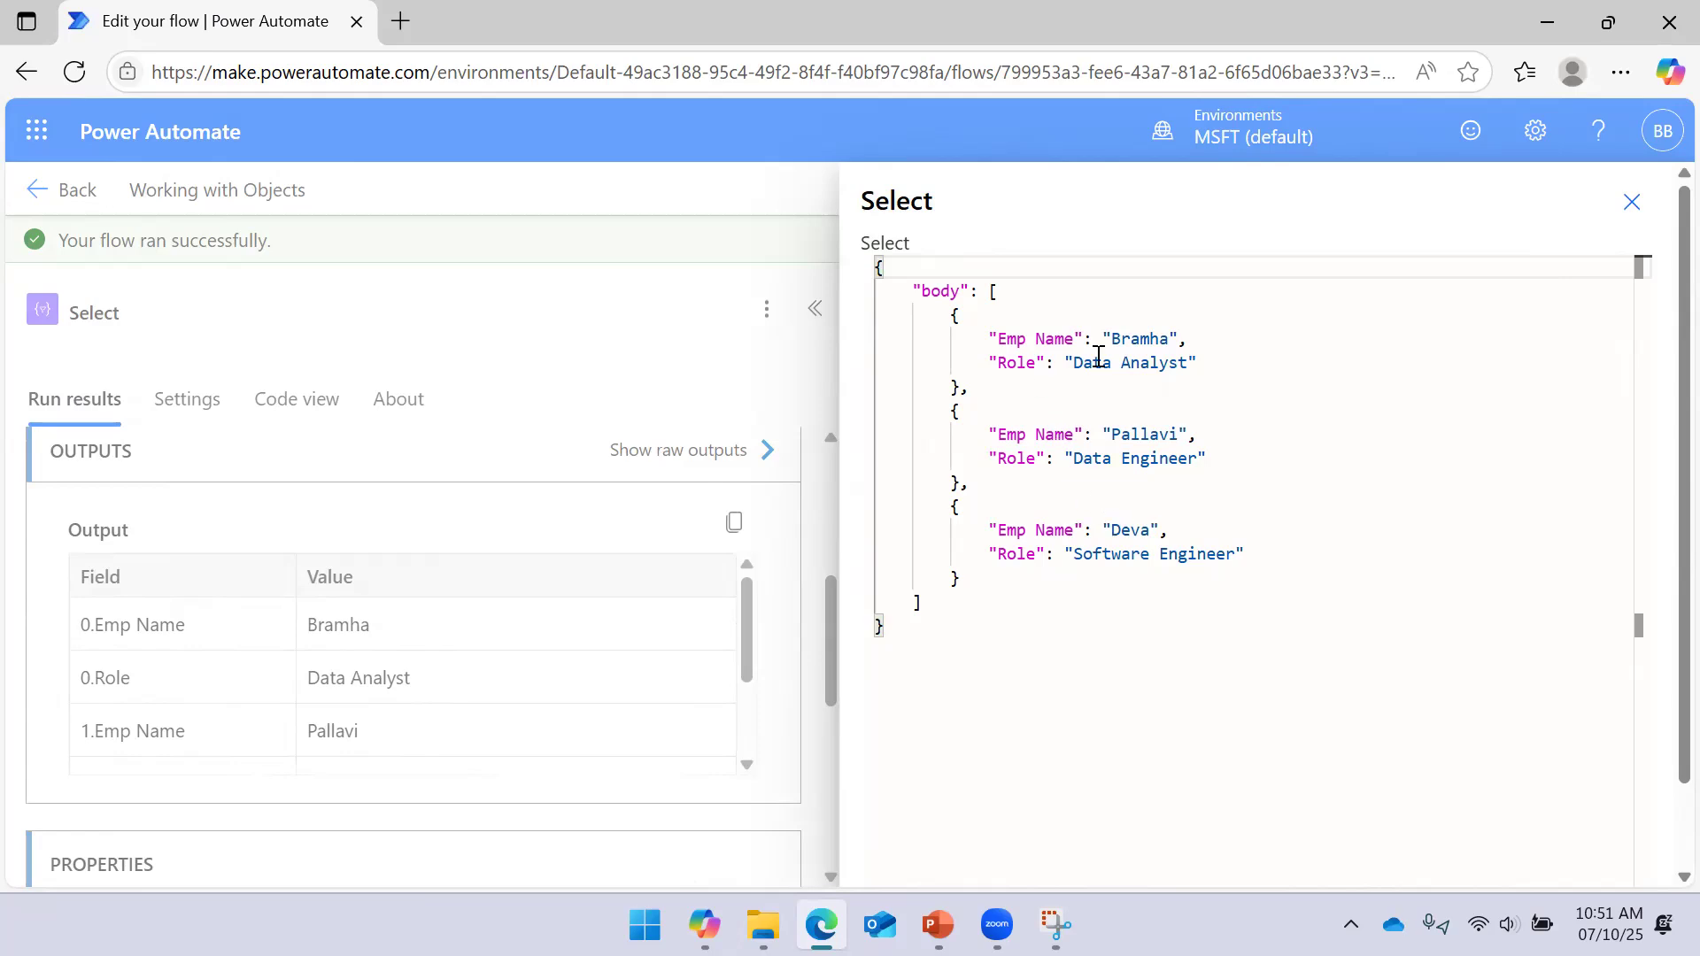
pyautogui.click(1630, 203)
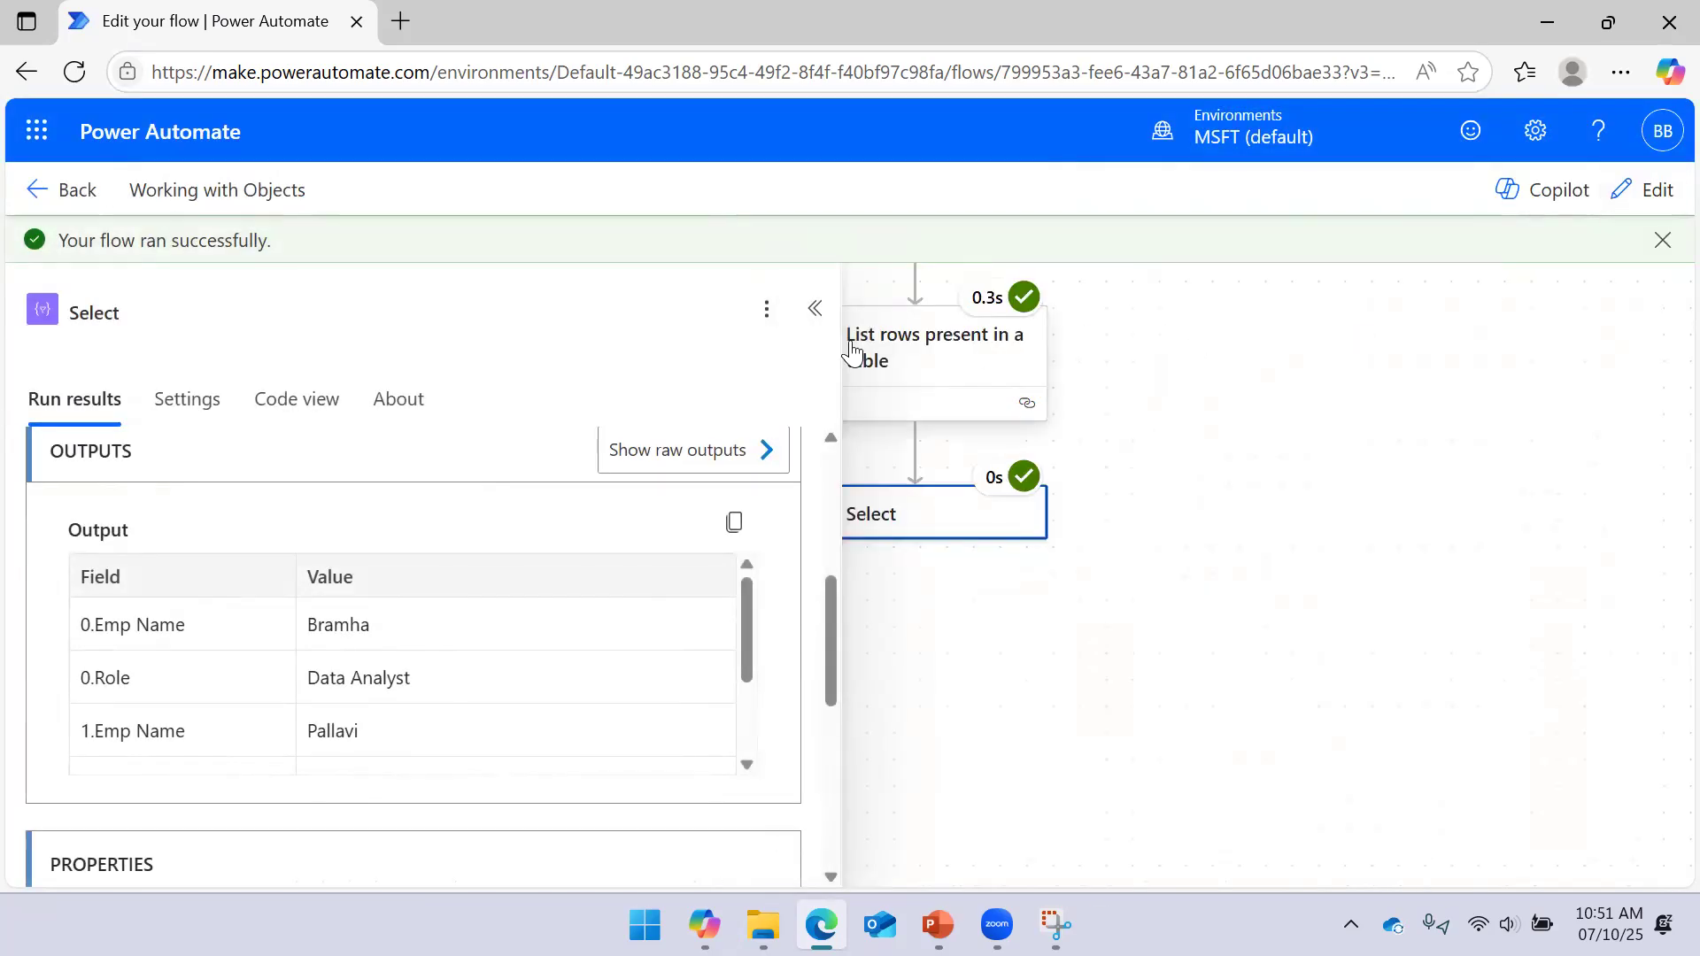
pyautogui.click(813, 310)
pyautogui.scroll(3, 1284, 634)
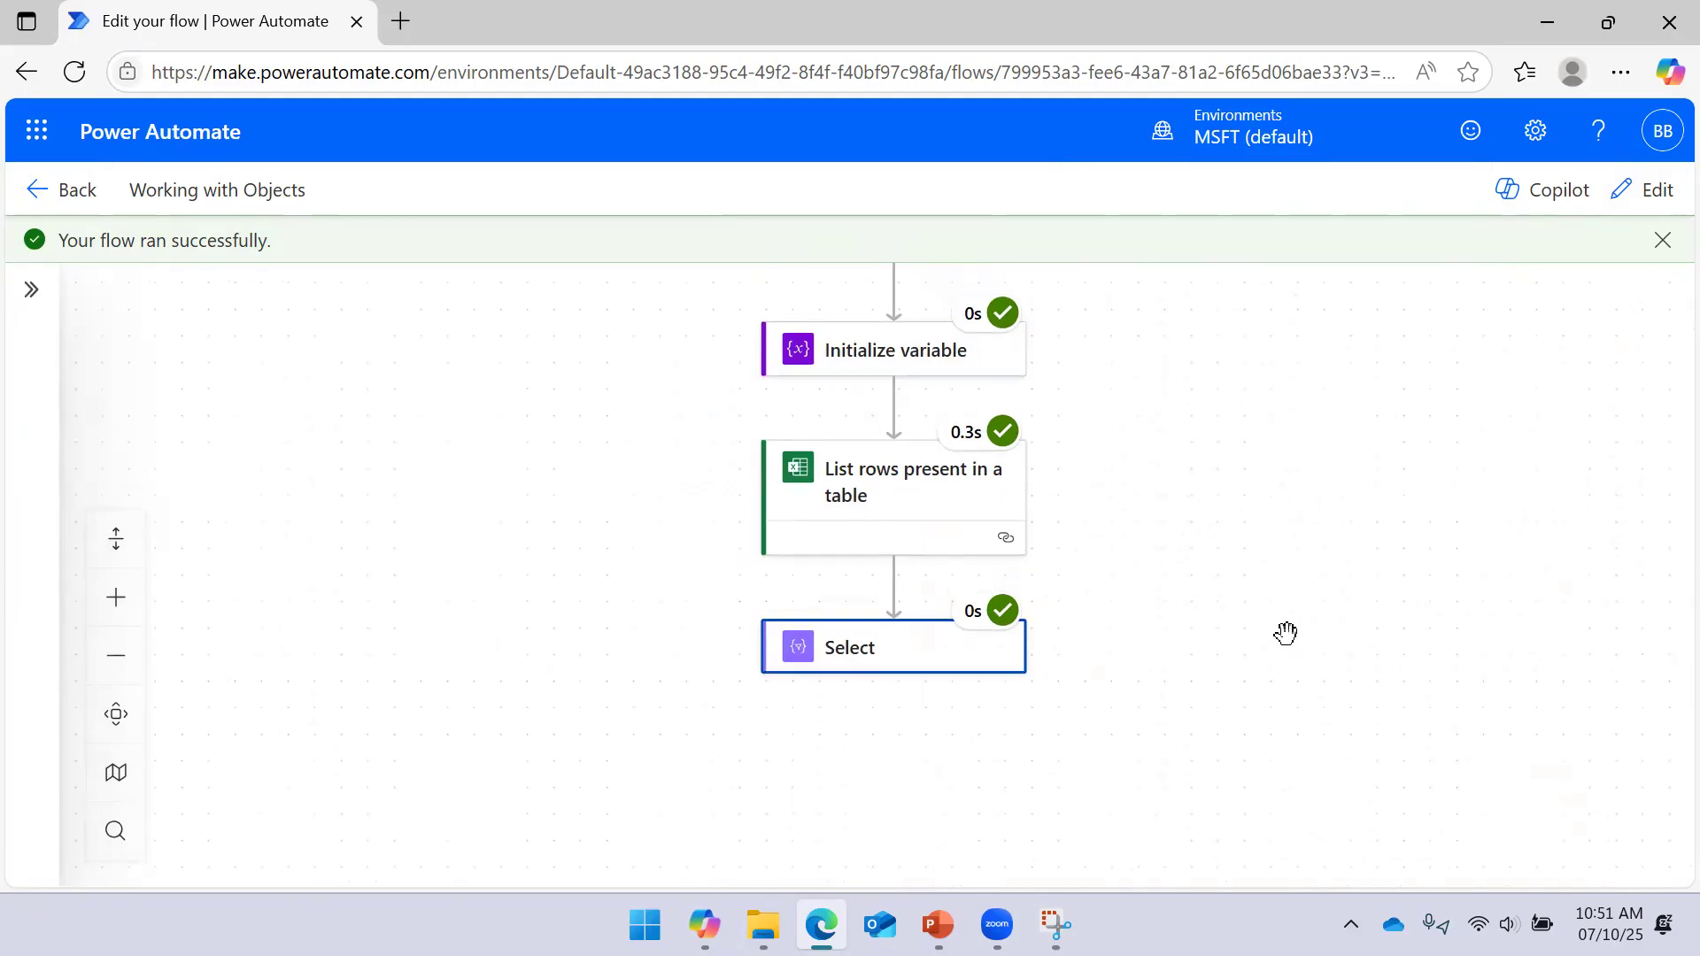
pyautogui.moveTo(1092, 558); pyautogui.dragTo(1176, 498)
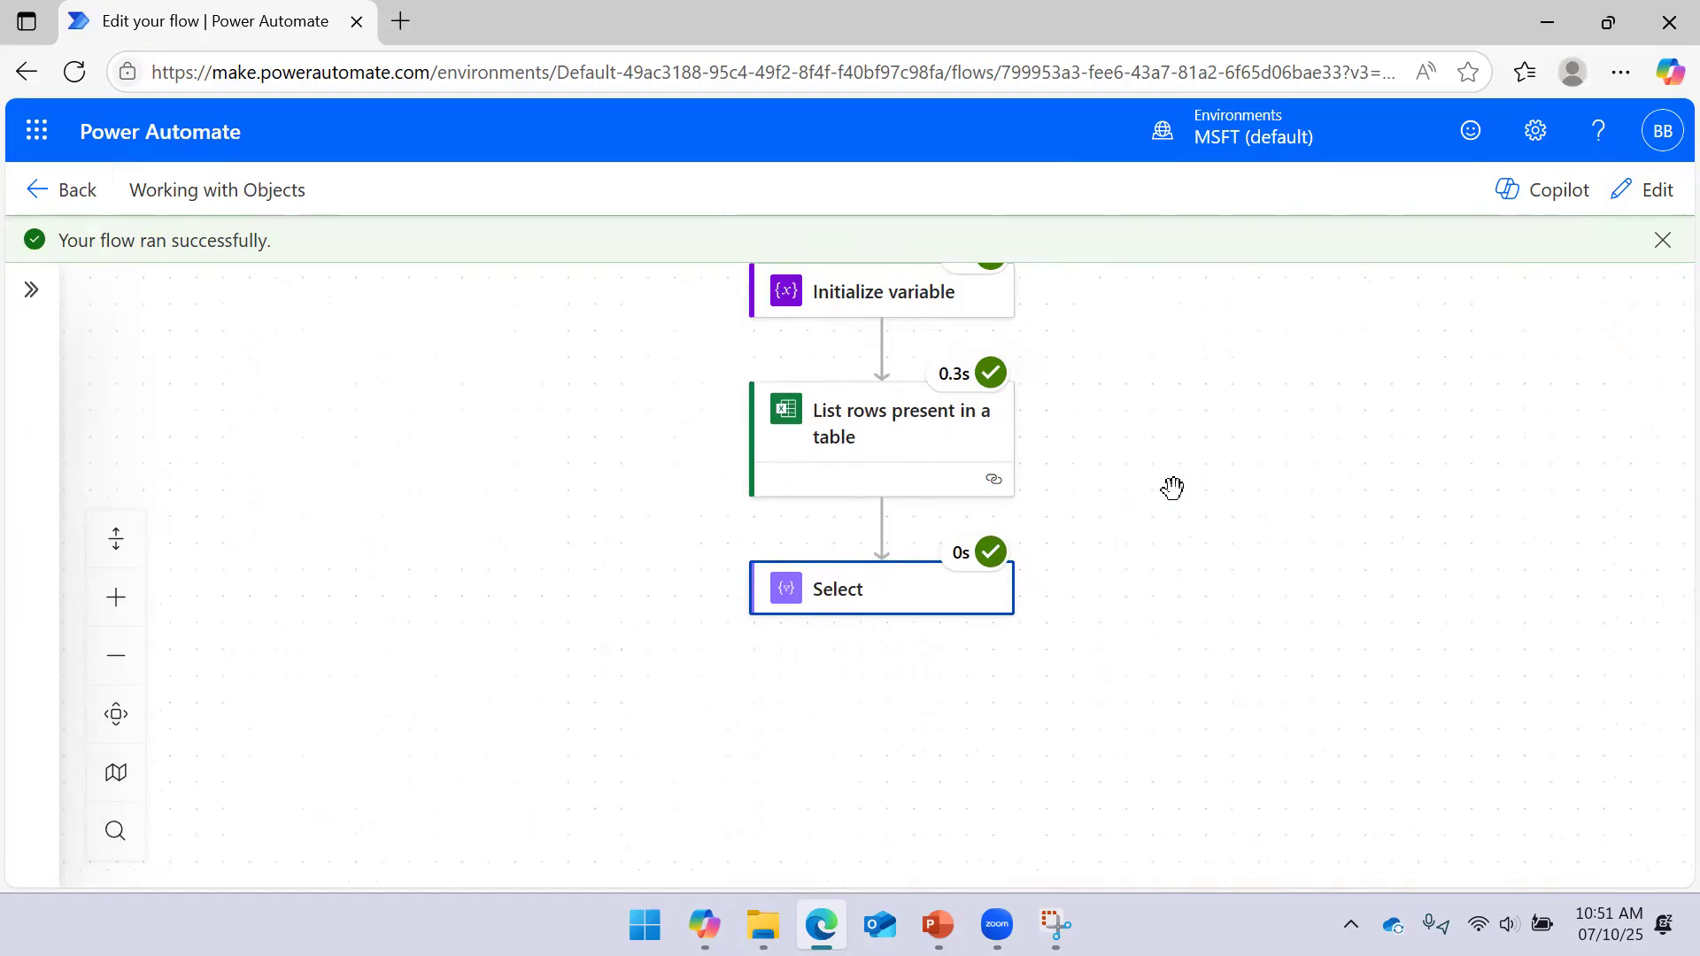
pyautogui.scroll(-1, 1080, 699)
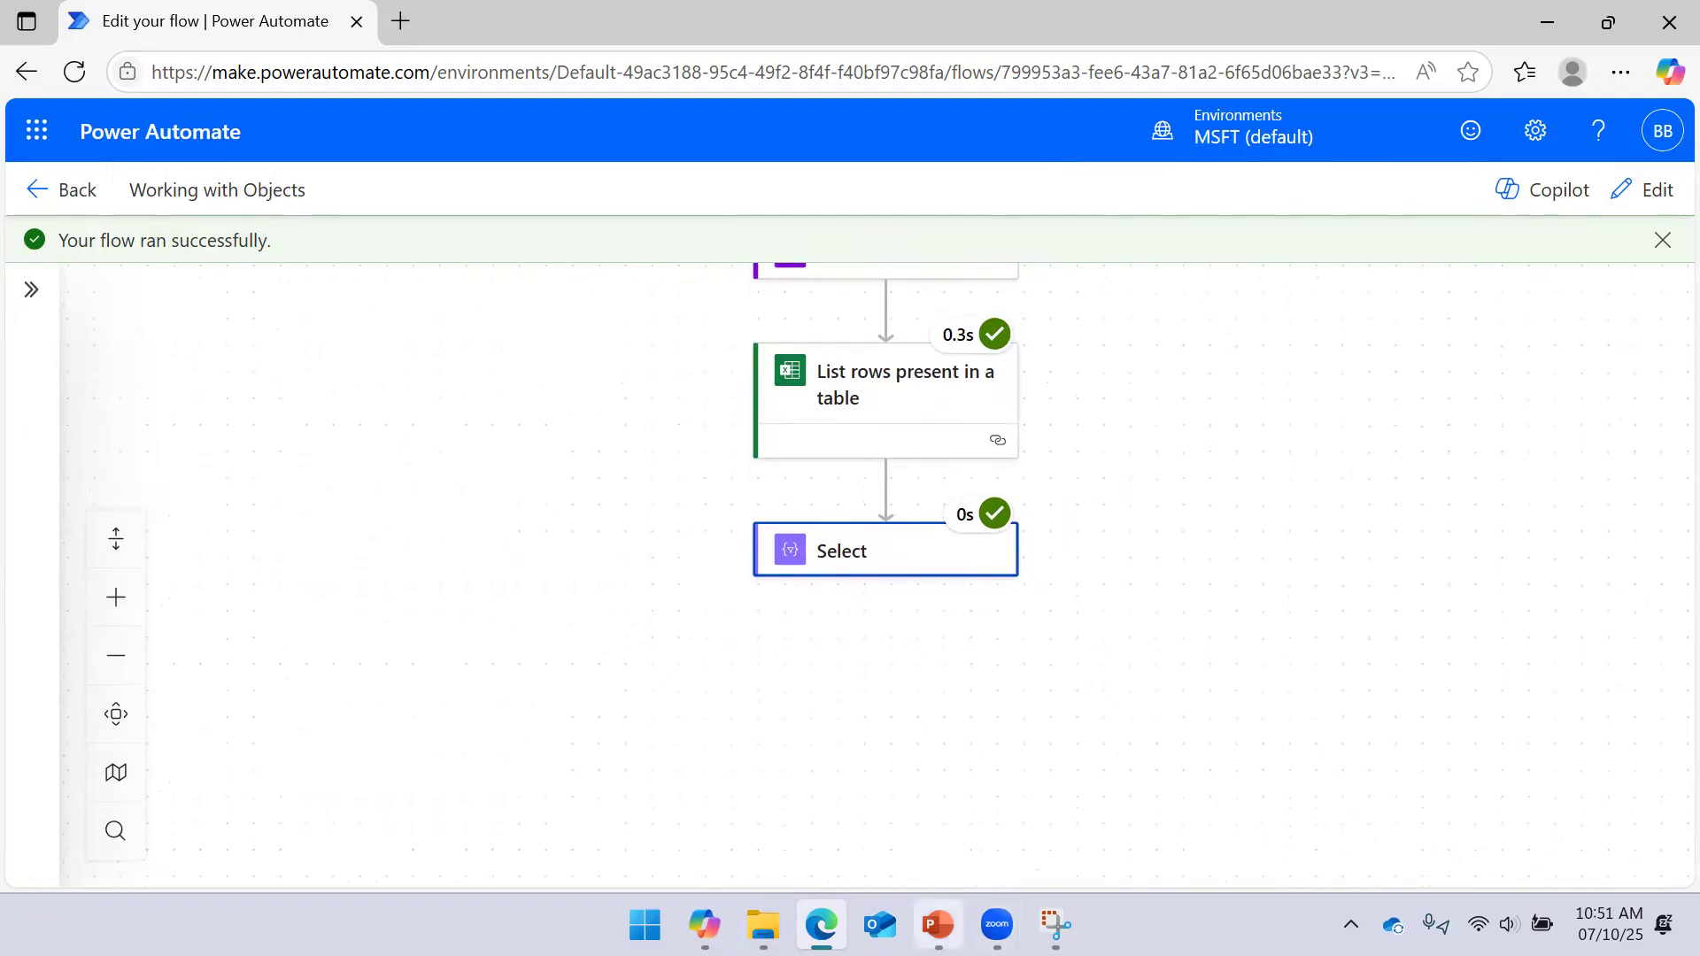
# Switch back to the PowerPoint slide show on slide 6, Objects in Arrays
pyautogui.click(937, 924)
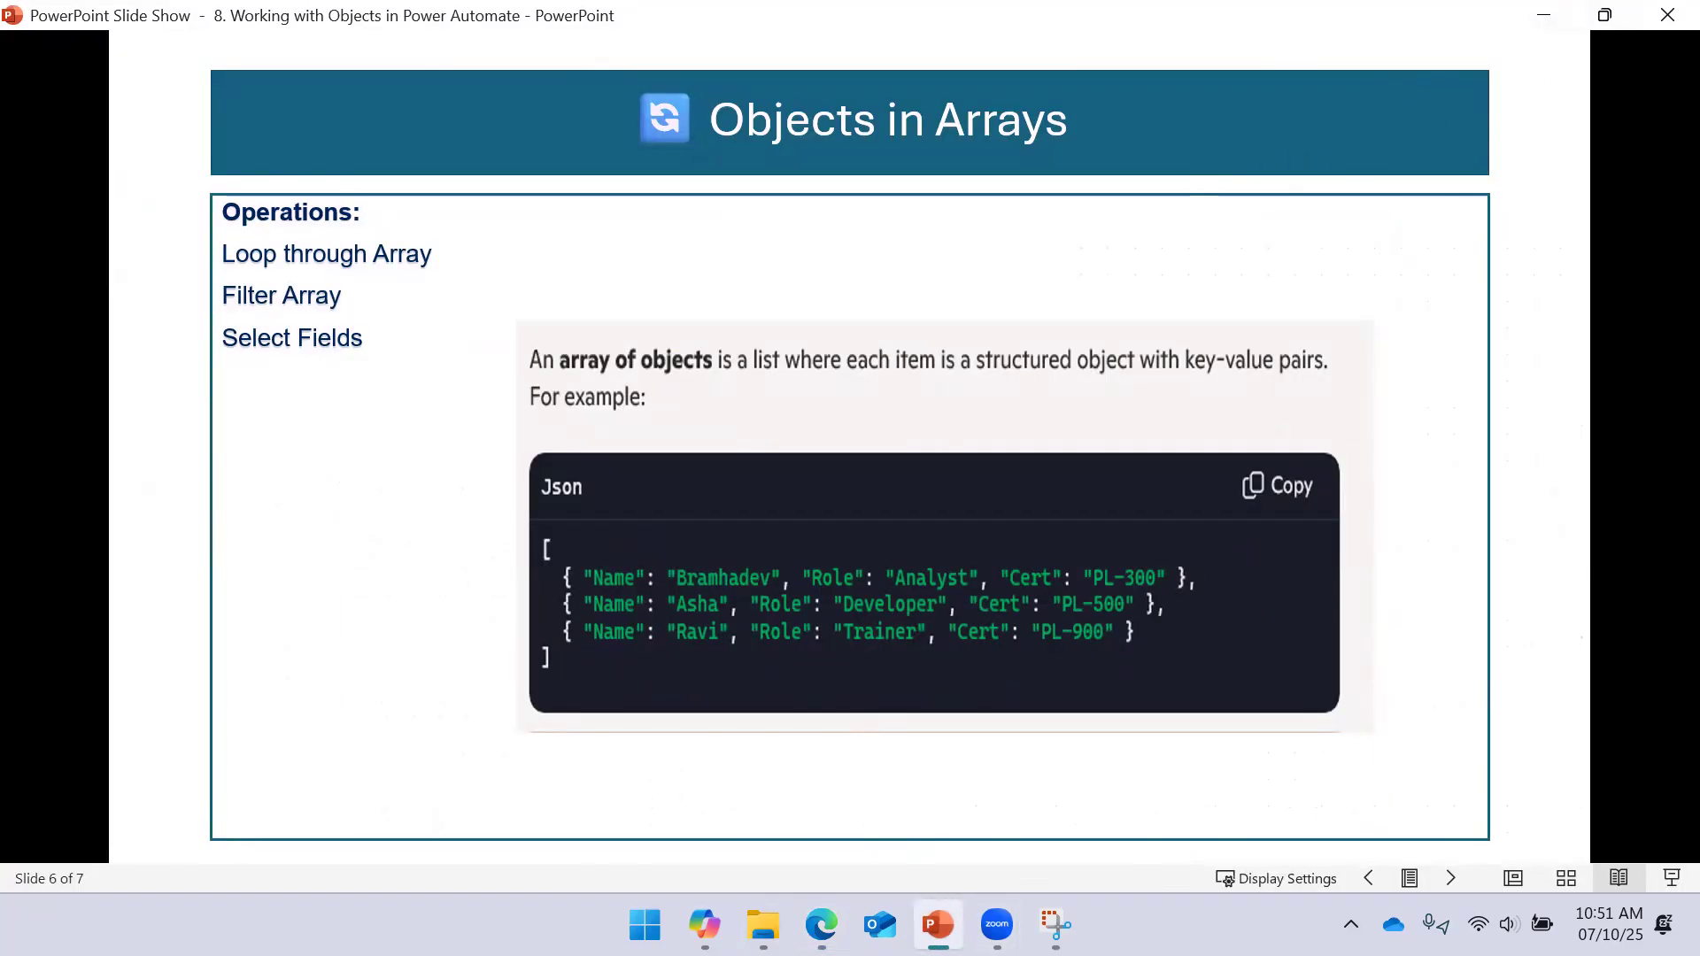
pyautogui.hotkey('alt', 'Tab')
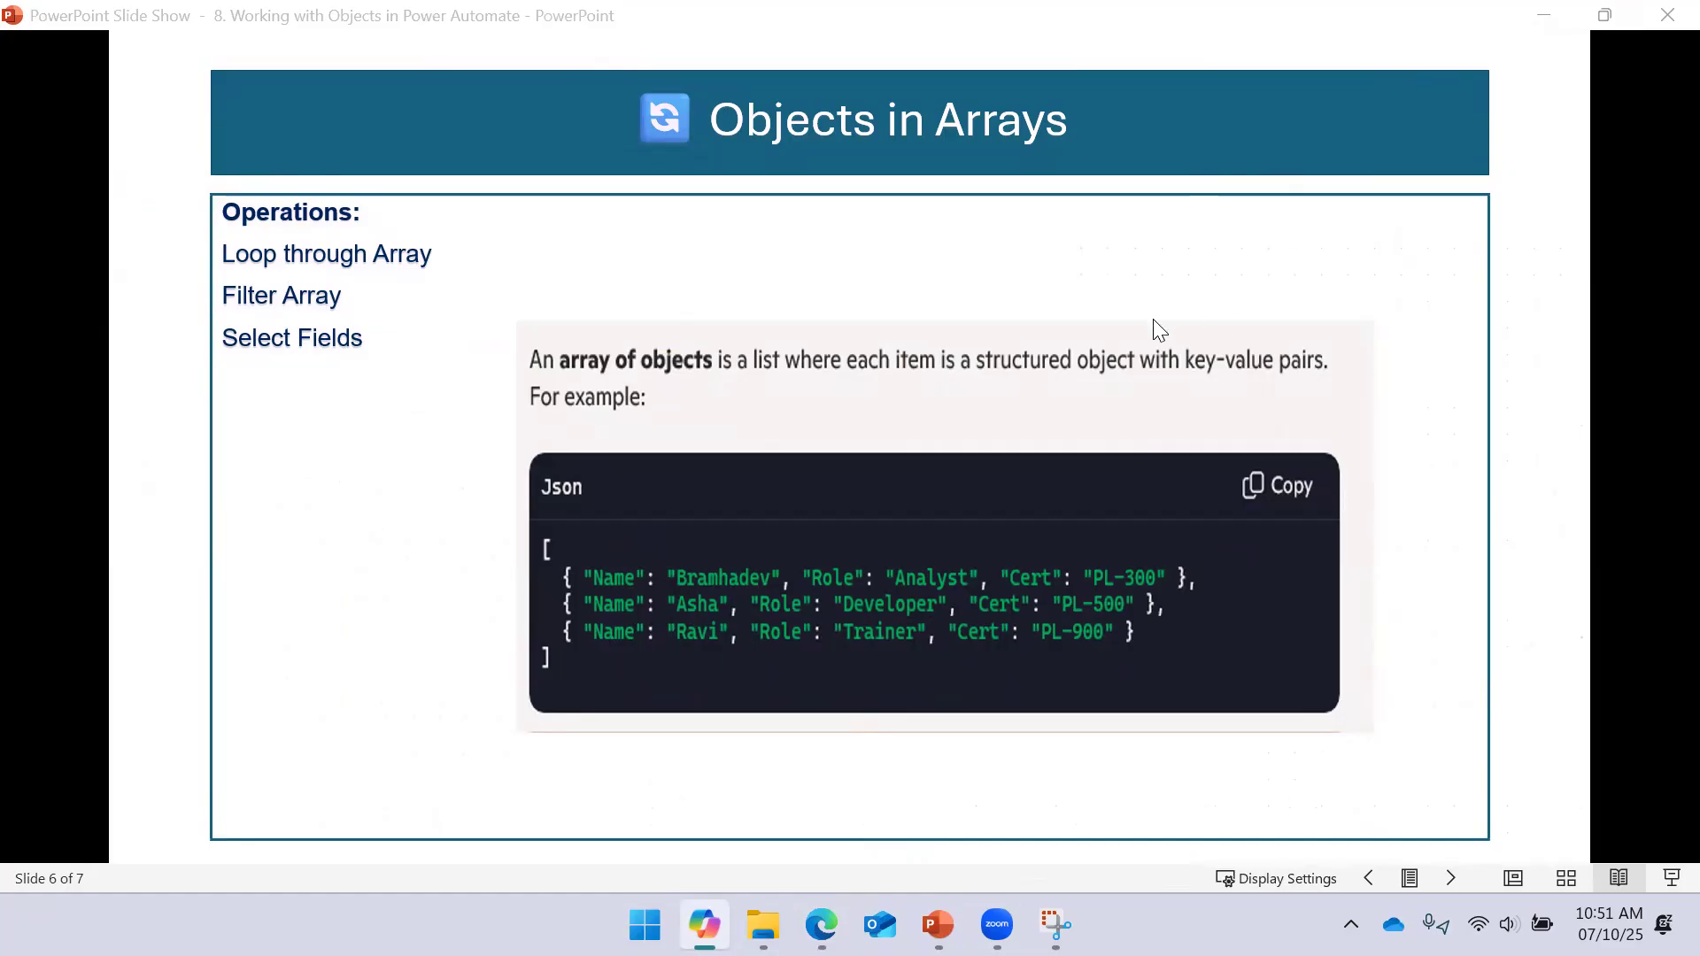
# Leave the Objects in Arrays slide and return to the Working with Objects flow in Edge
pyautogui.click(936, 907)
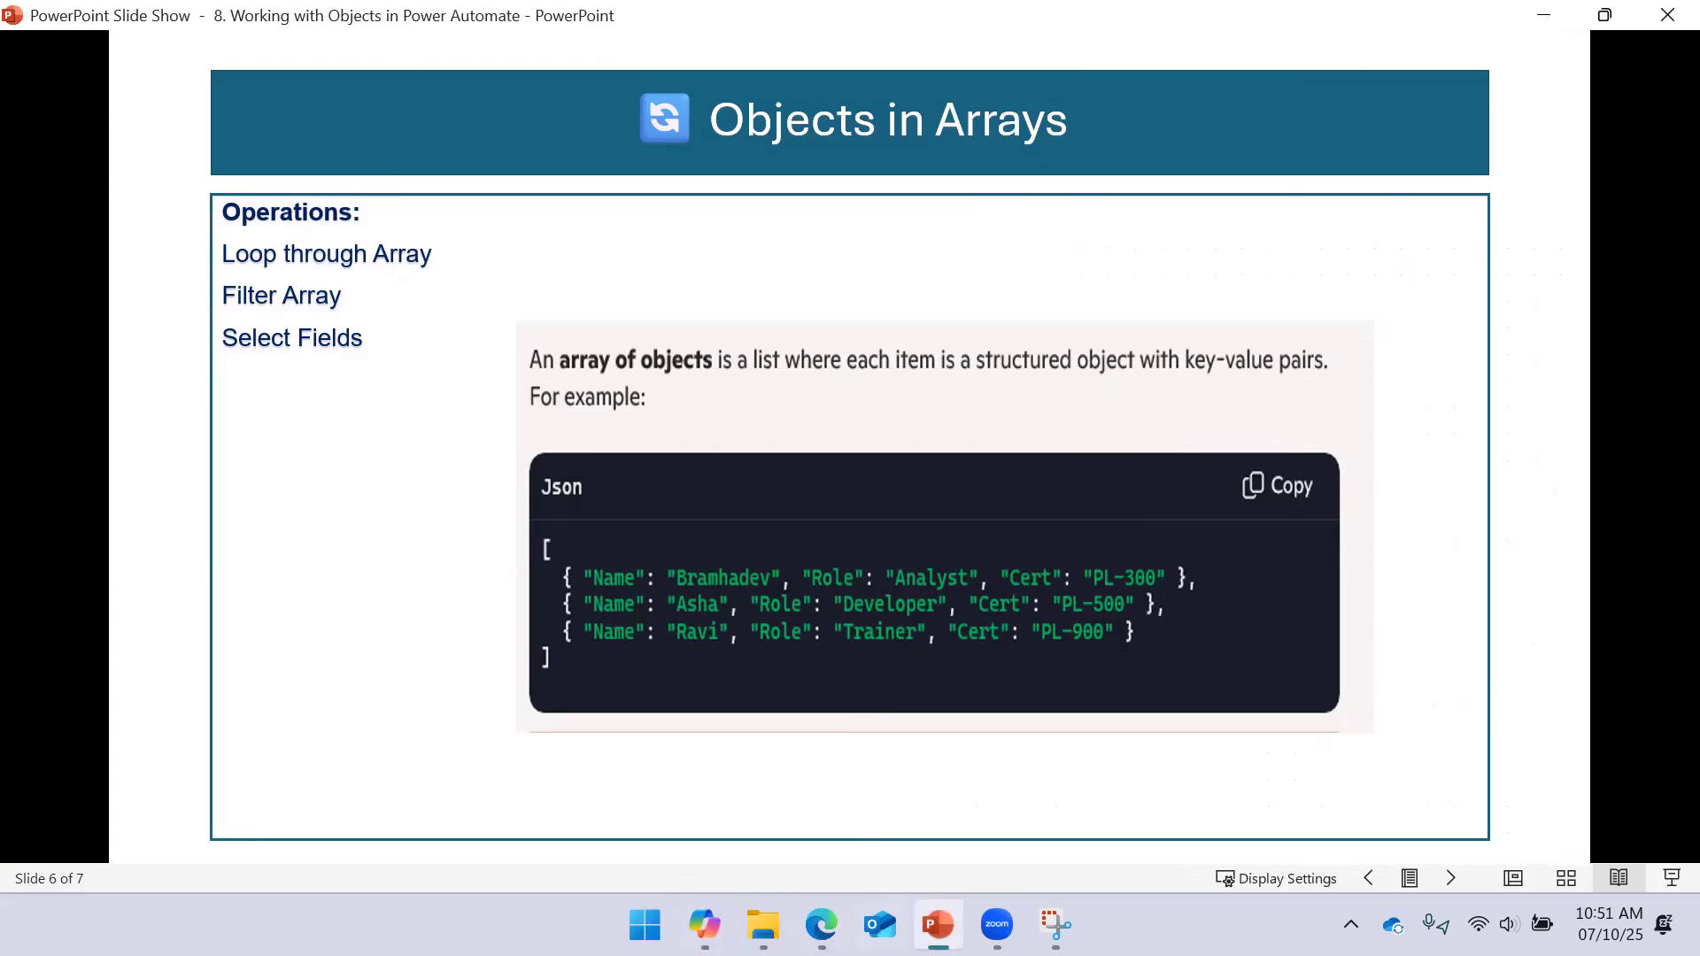
pyautogui.click(821, 924)
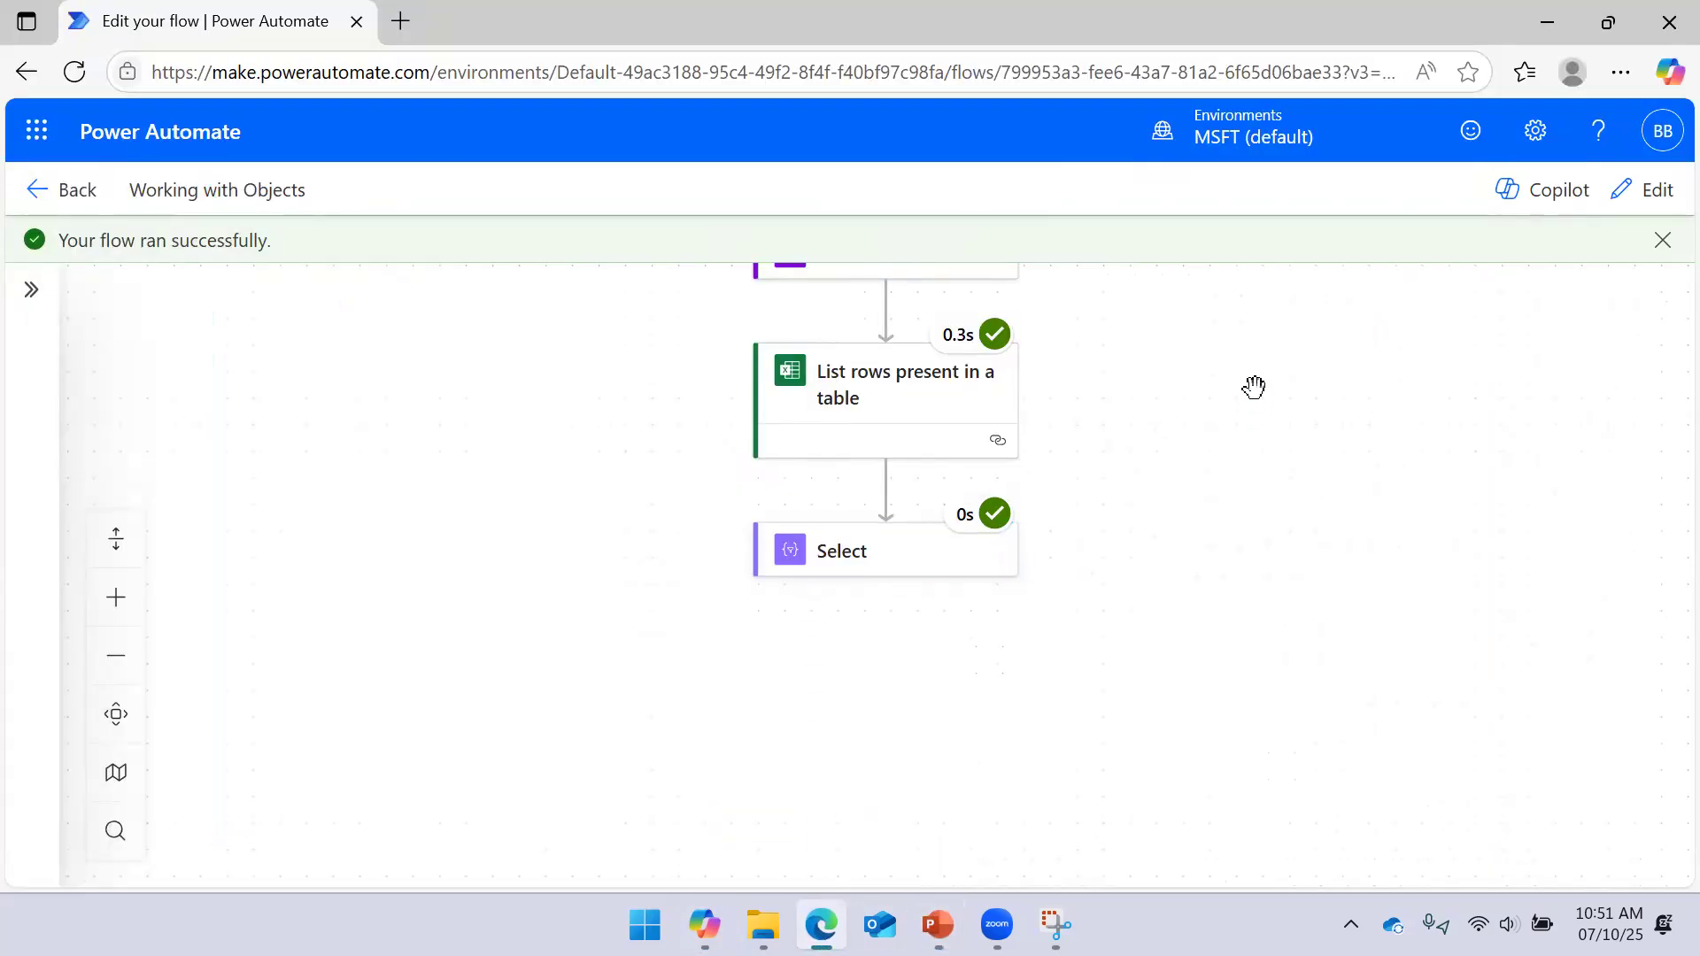
# Switch the flow to edit mode and review the Initialize variable and List rows steps
pyautogui.click(1640, 191)
pyautogui.scroll(5, 1162, 382)
pyautogui.click(816, 410)
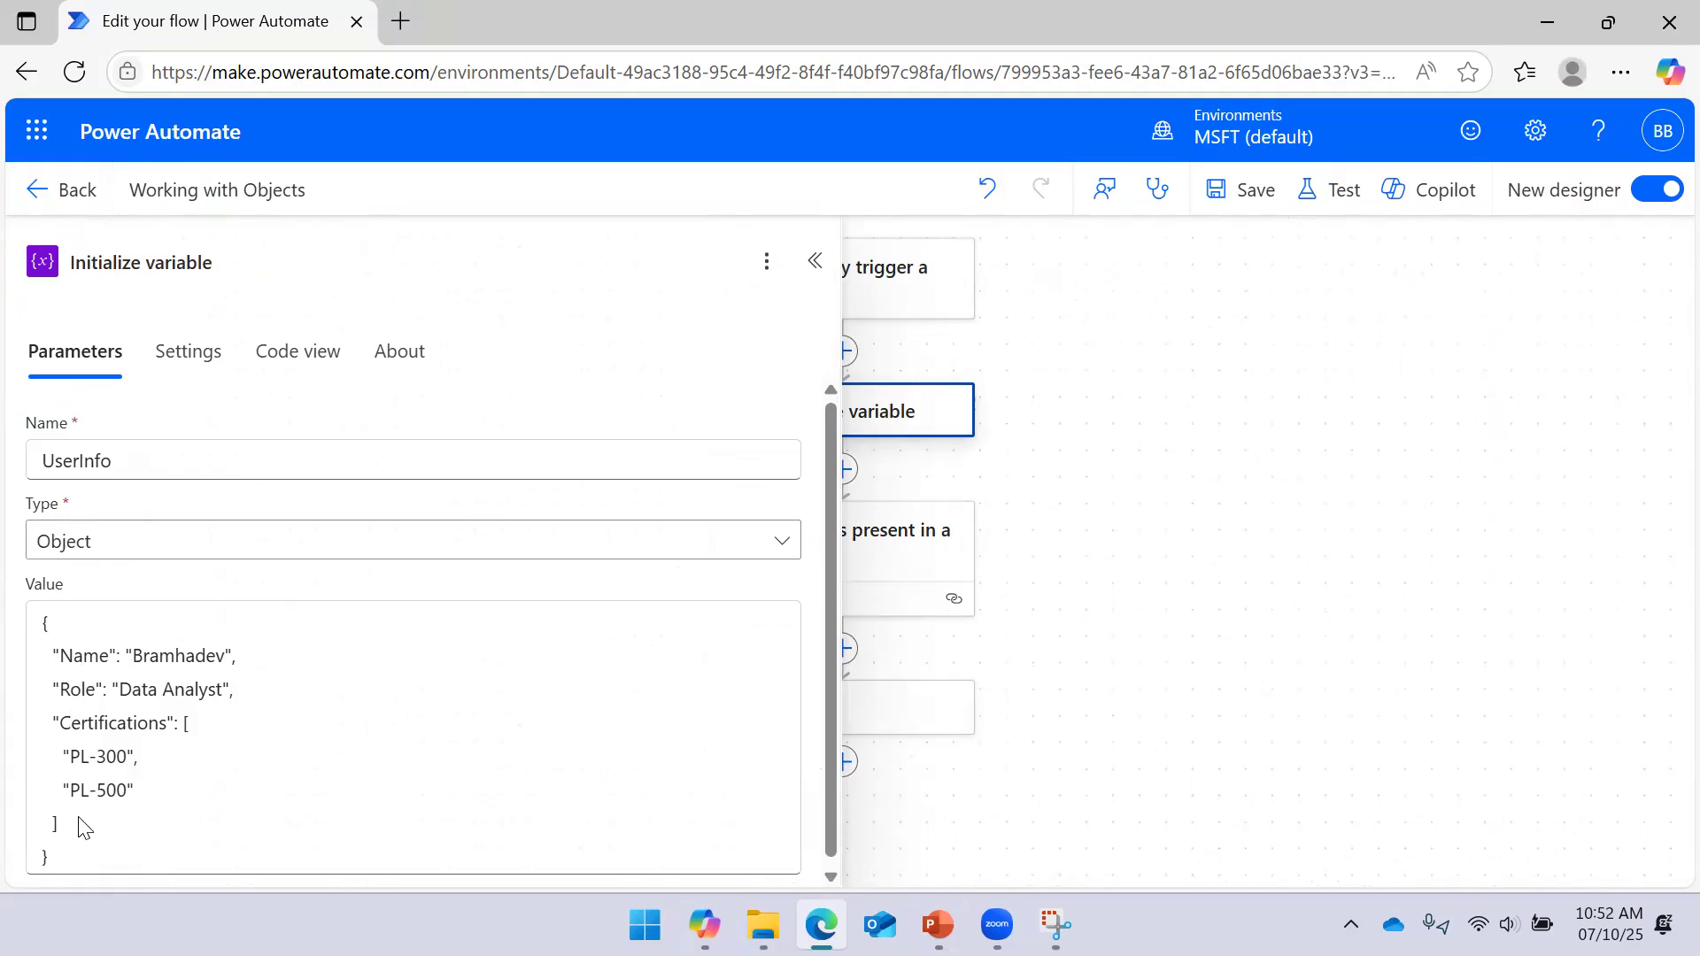
pyautogui.click(1224, 285)
pyautogui.click(938, 540)
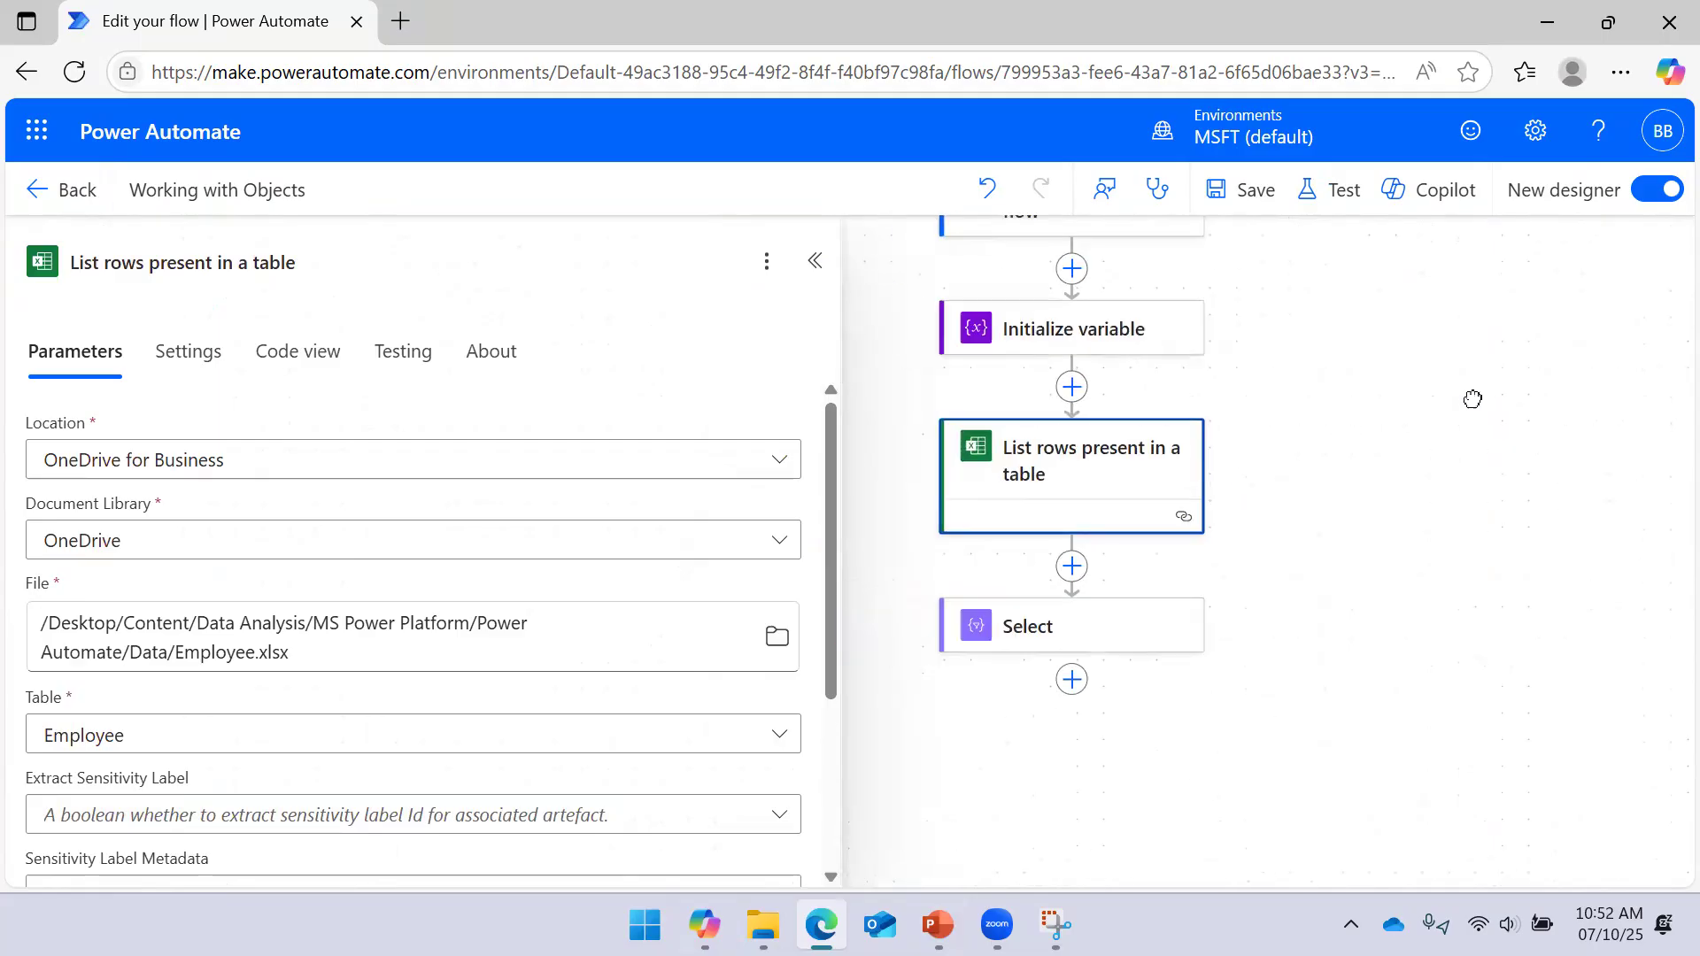
pyautogui.rightClick(1120, 478)
pyautogui.click(1358, 377)
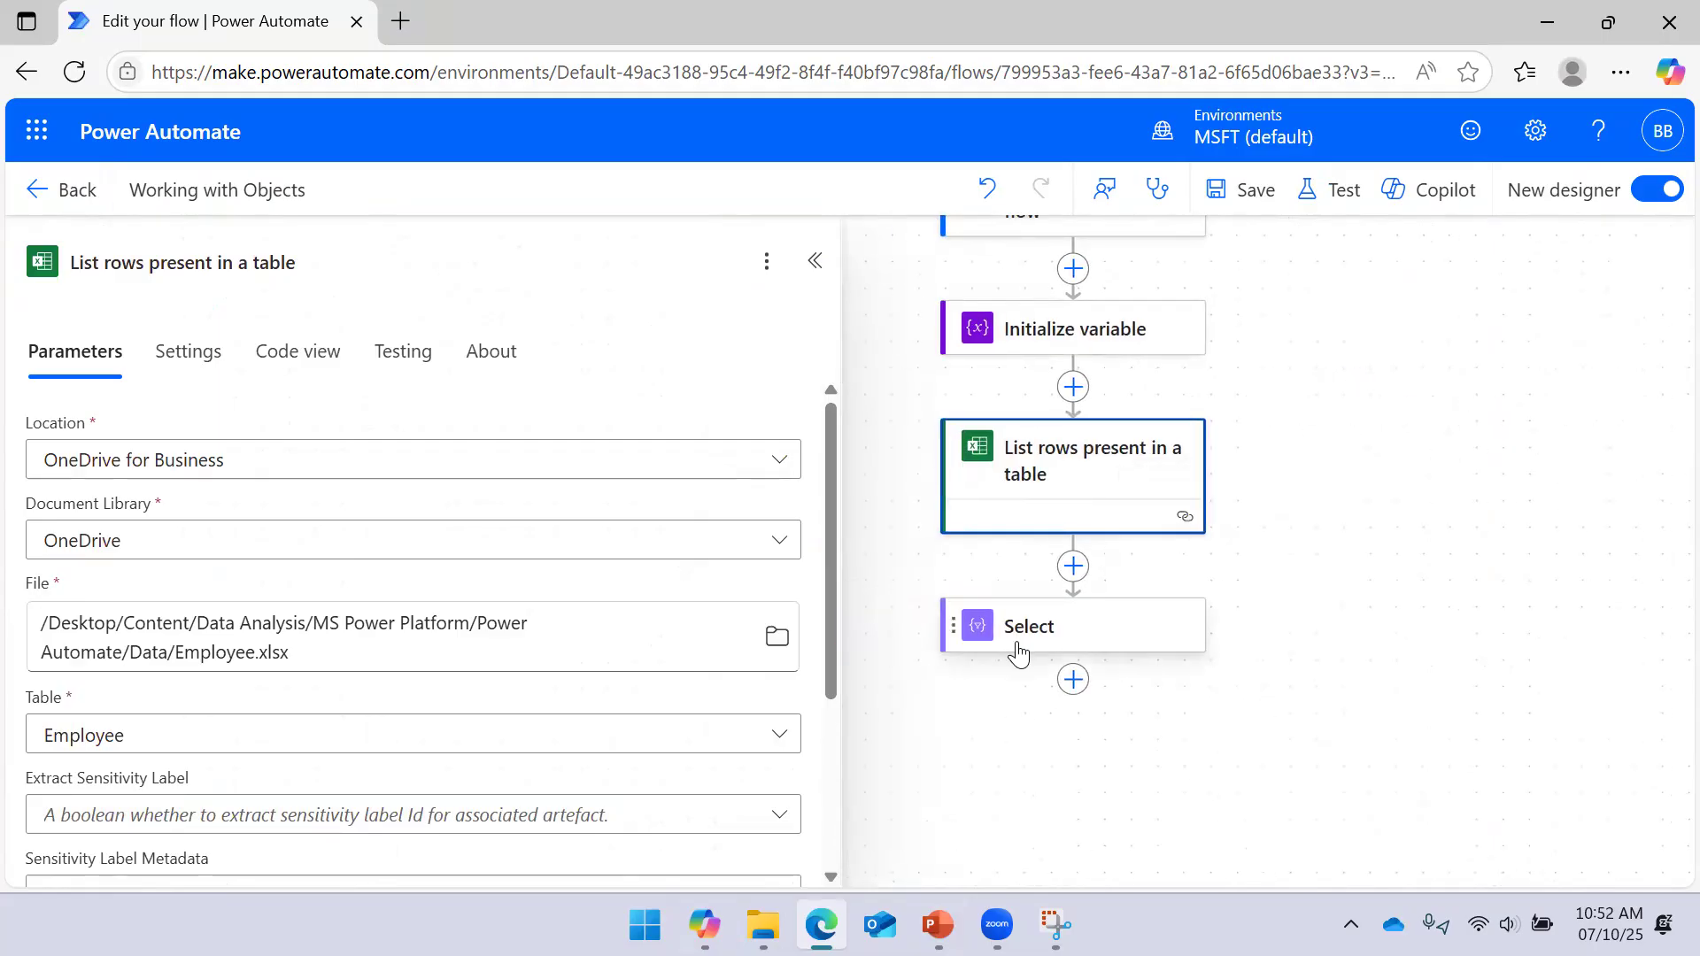
# Delete the Select step from the flow
pyautogui.click(1018, 653)
pyautogui.rightClick(1022, 634)
pyautogui.click(1107, 652)
pyautogui.press('Return')
# Add a Data Operation Compose action after List rows present in a table
pyautogui.click(1074, 560)
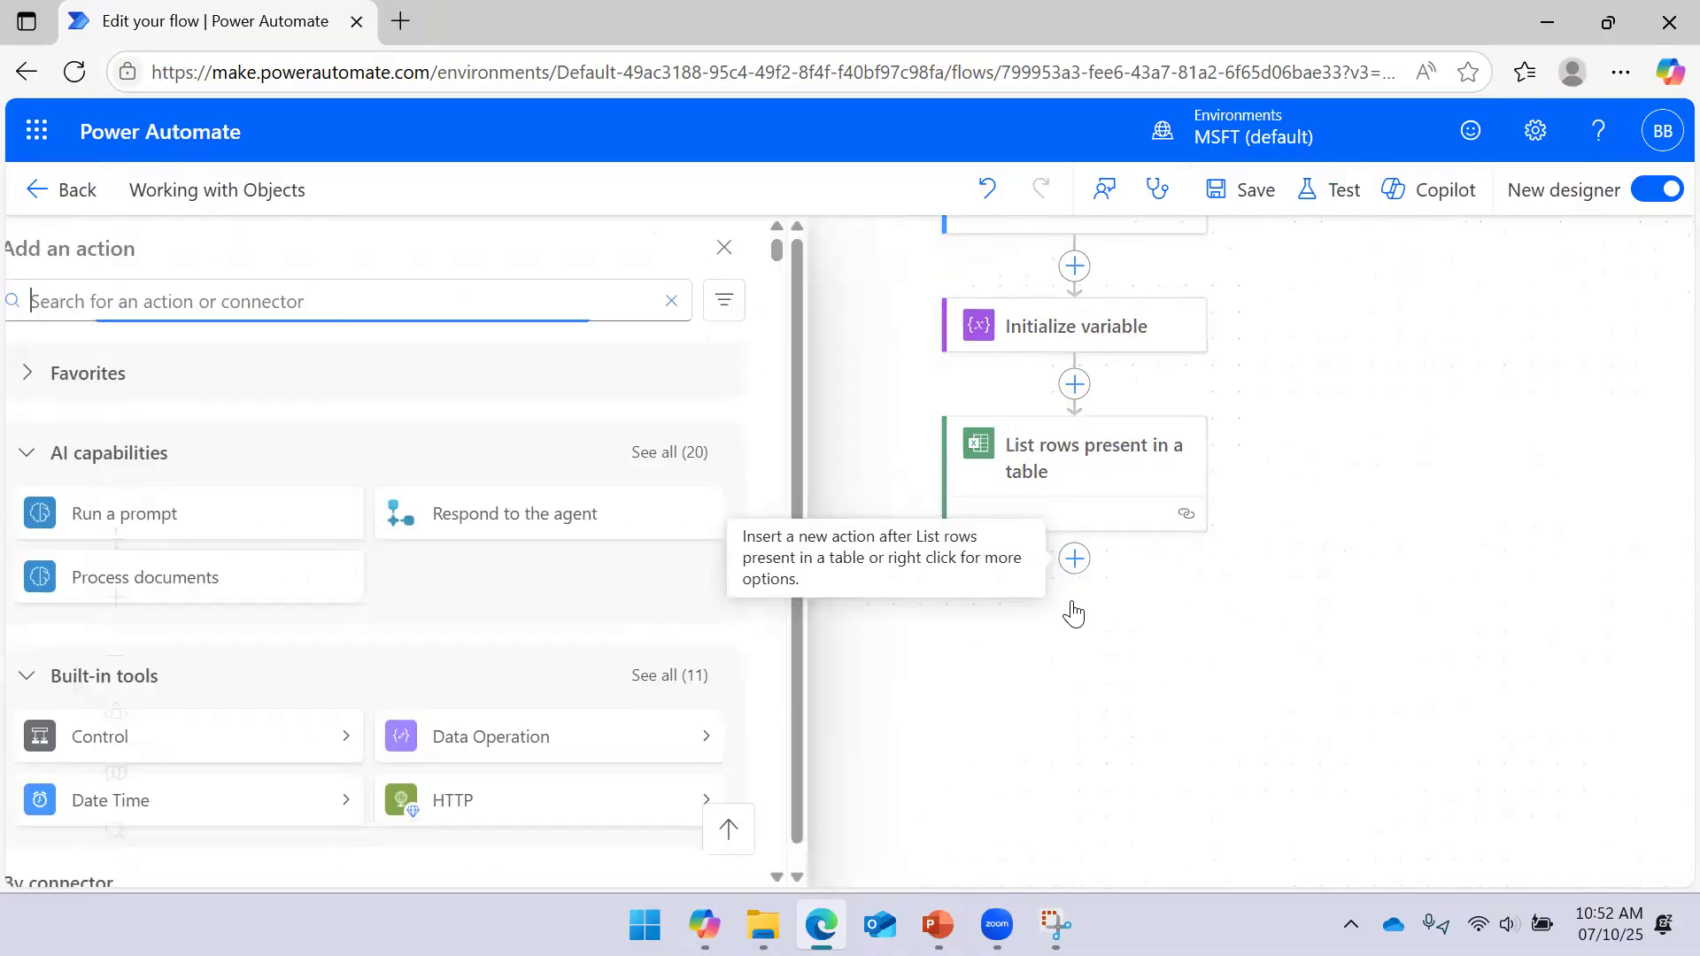
pyautogui.click(767, 745)
pyautogui.click(251, 357)
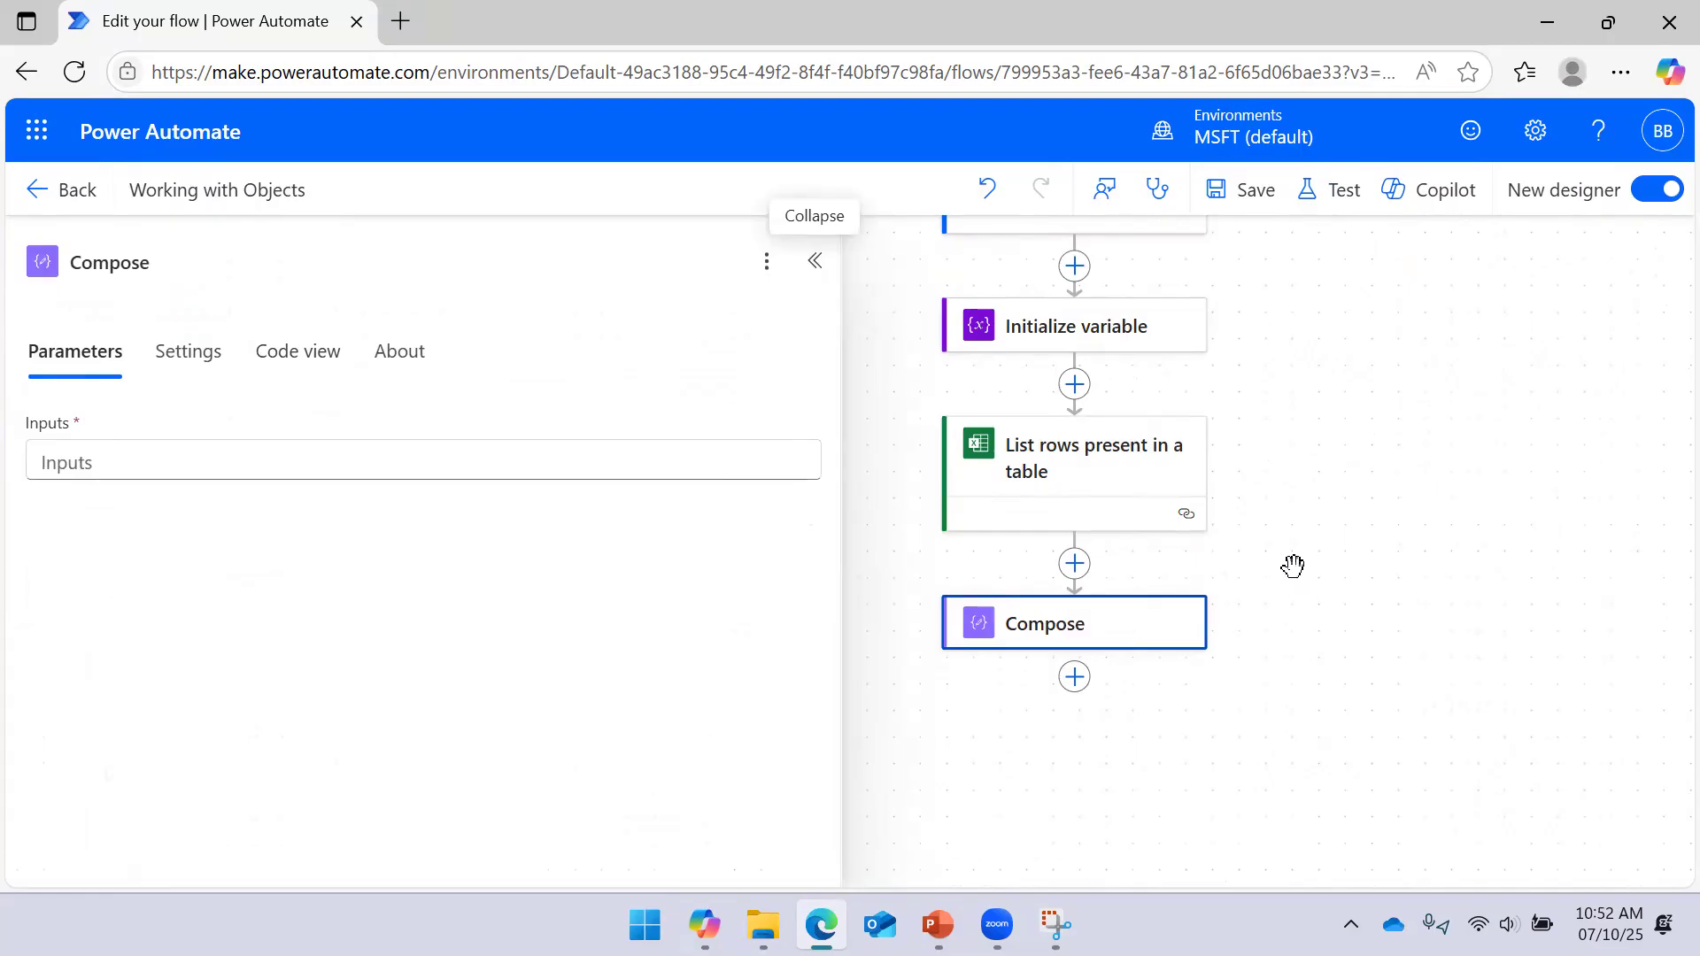
# Insert and then remove the UserInfo token in Compose Inputs, leaving the expression editor open
pyautogui.scroll(-1, 1328, 584)
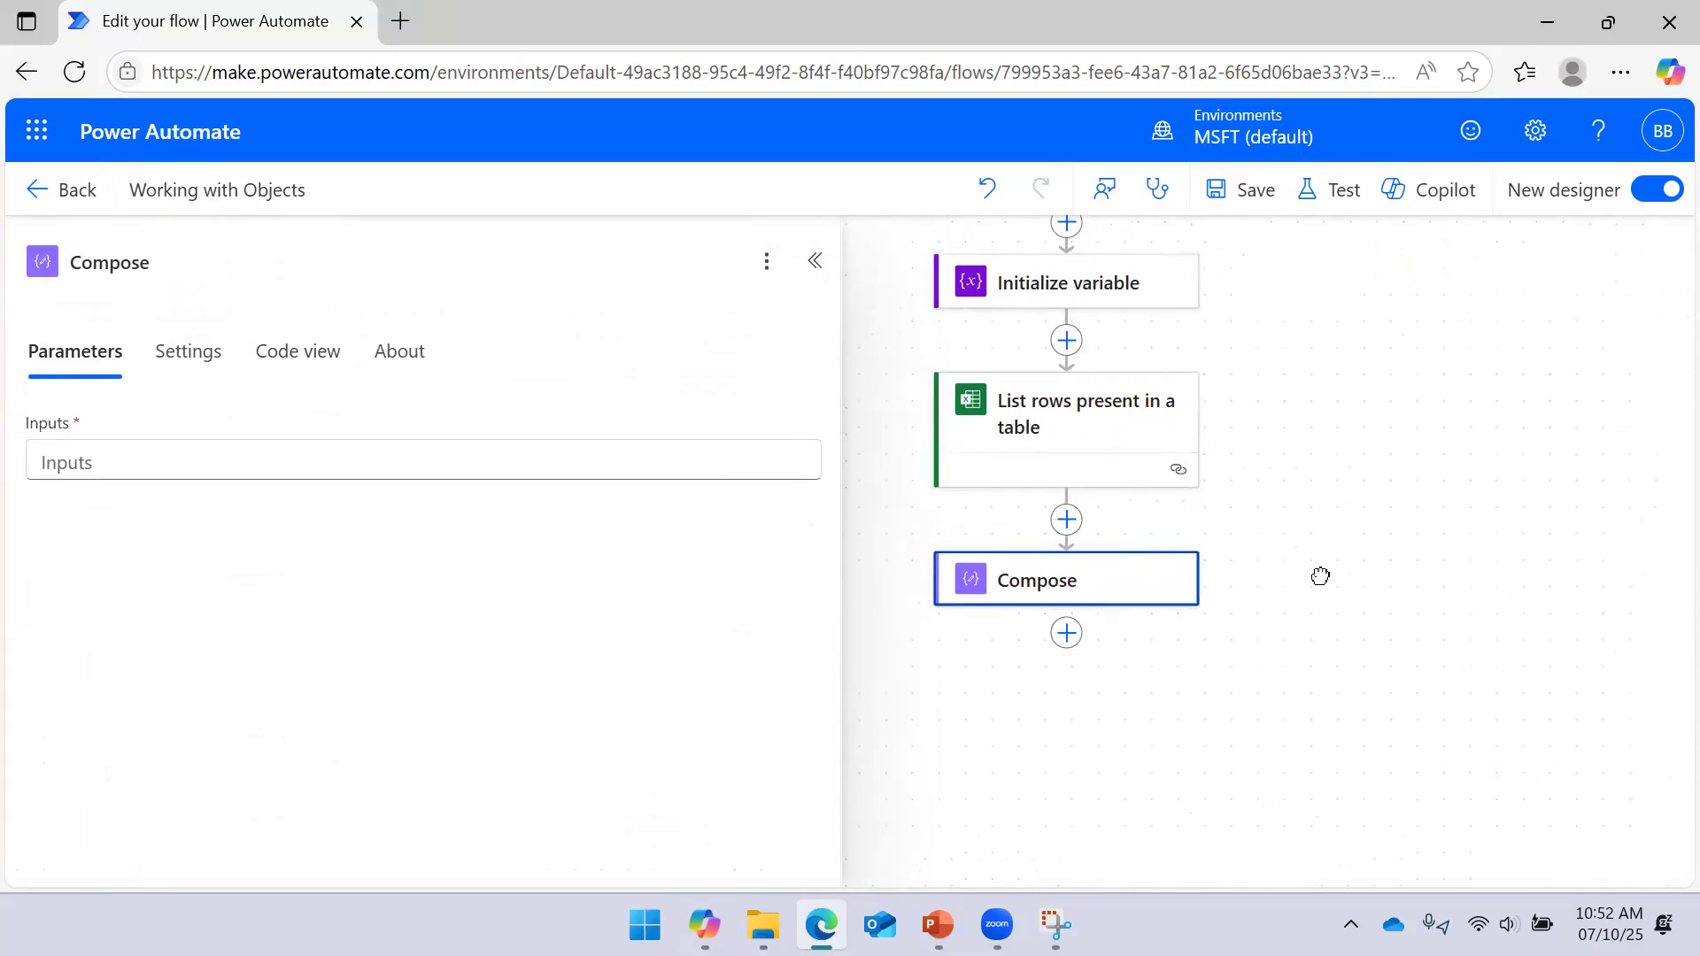
pyautogui.click(470, 448)
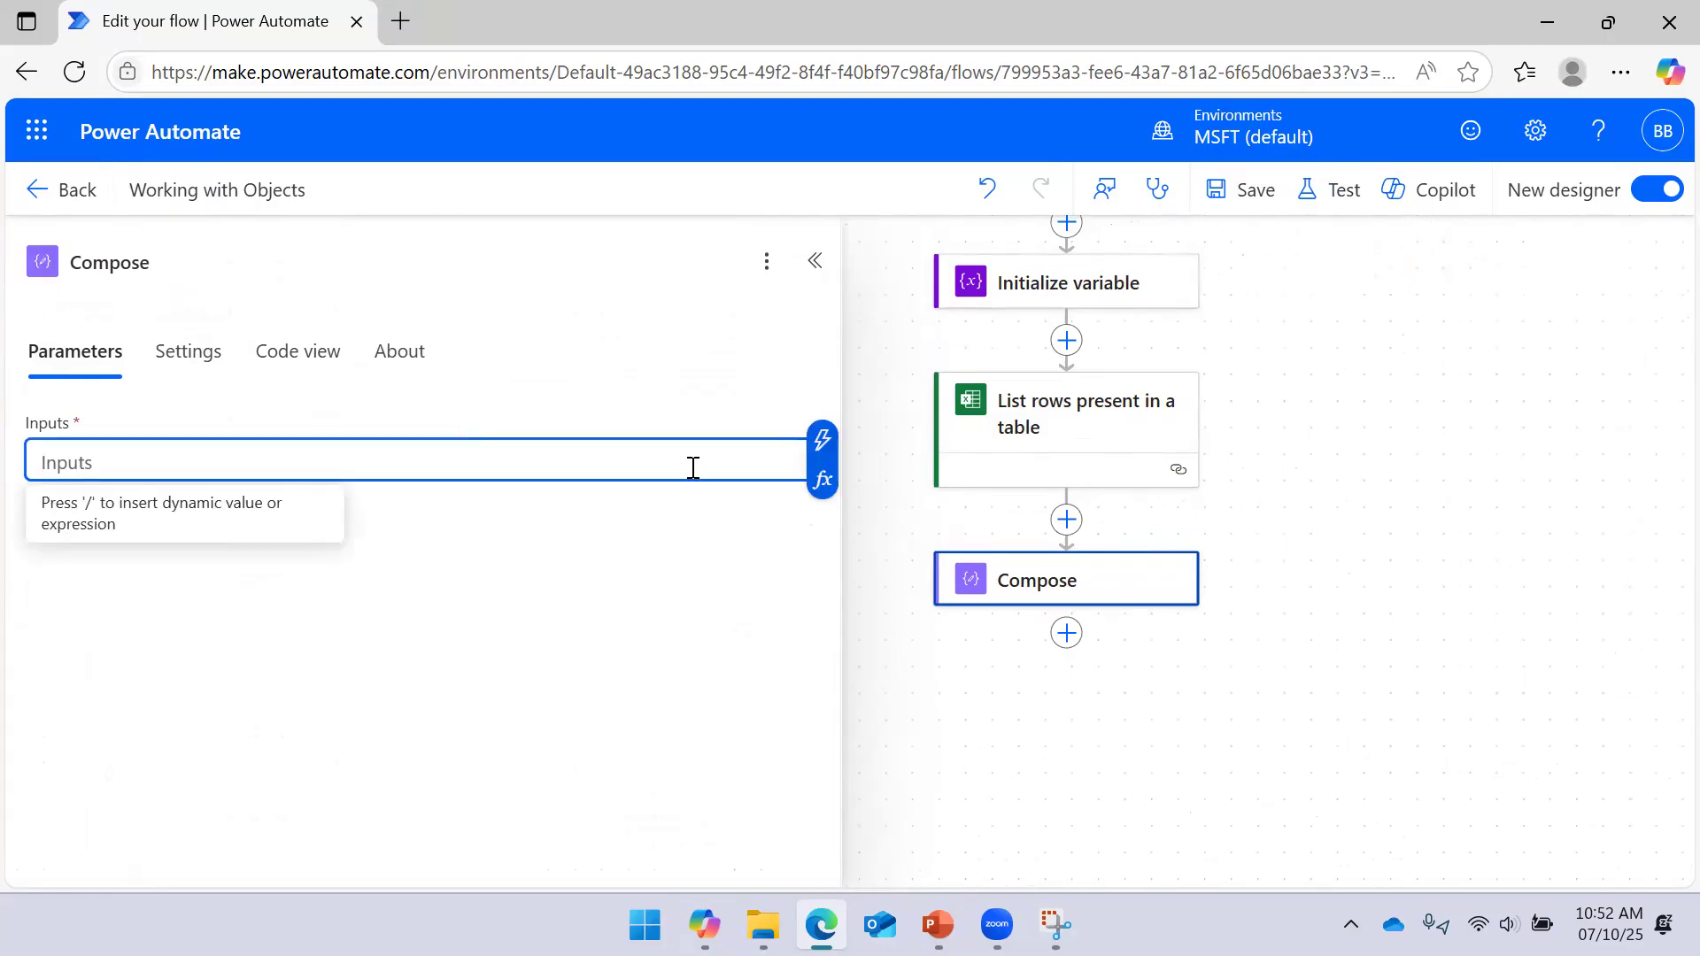
pyautogui.click(821, 441)
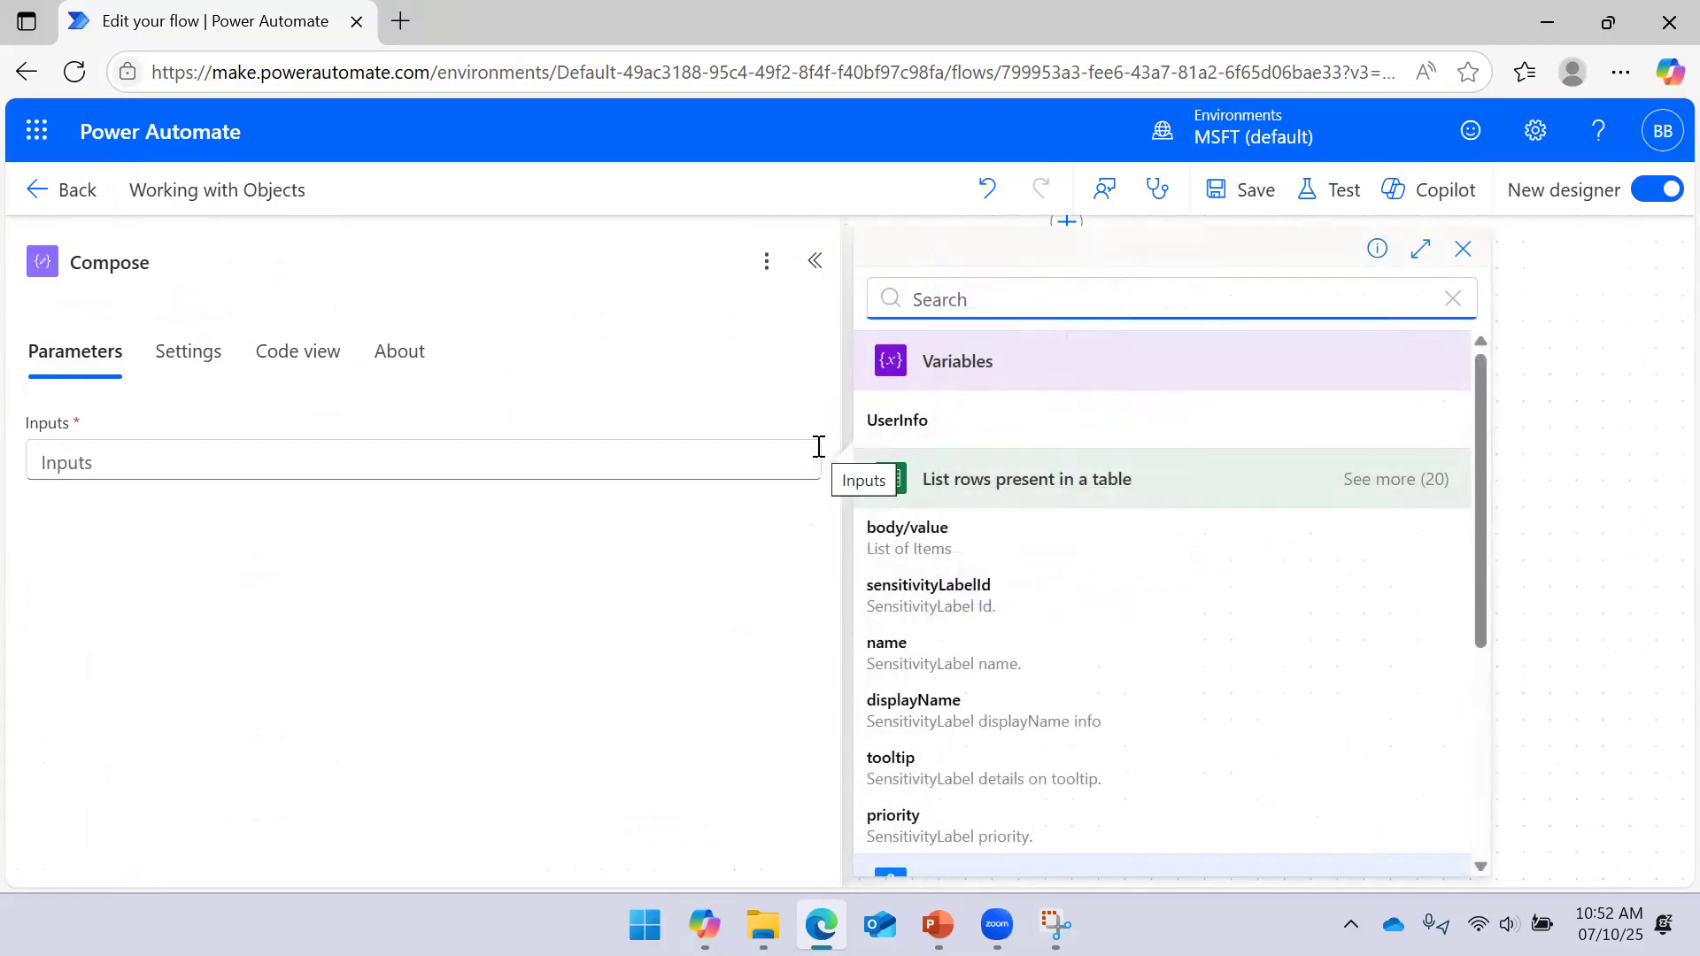
pyautogui.click(989, 431)
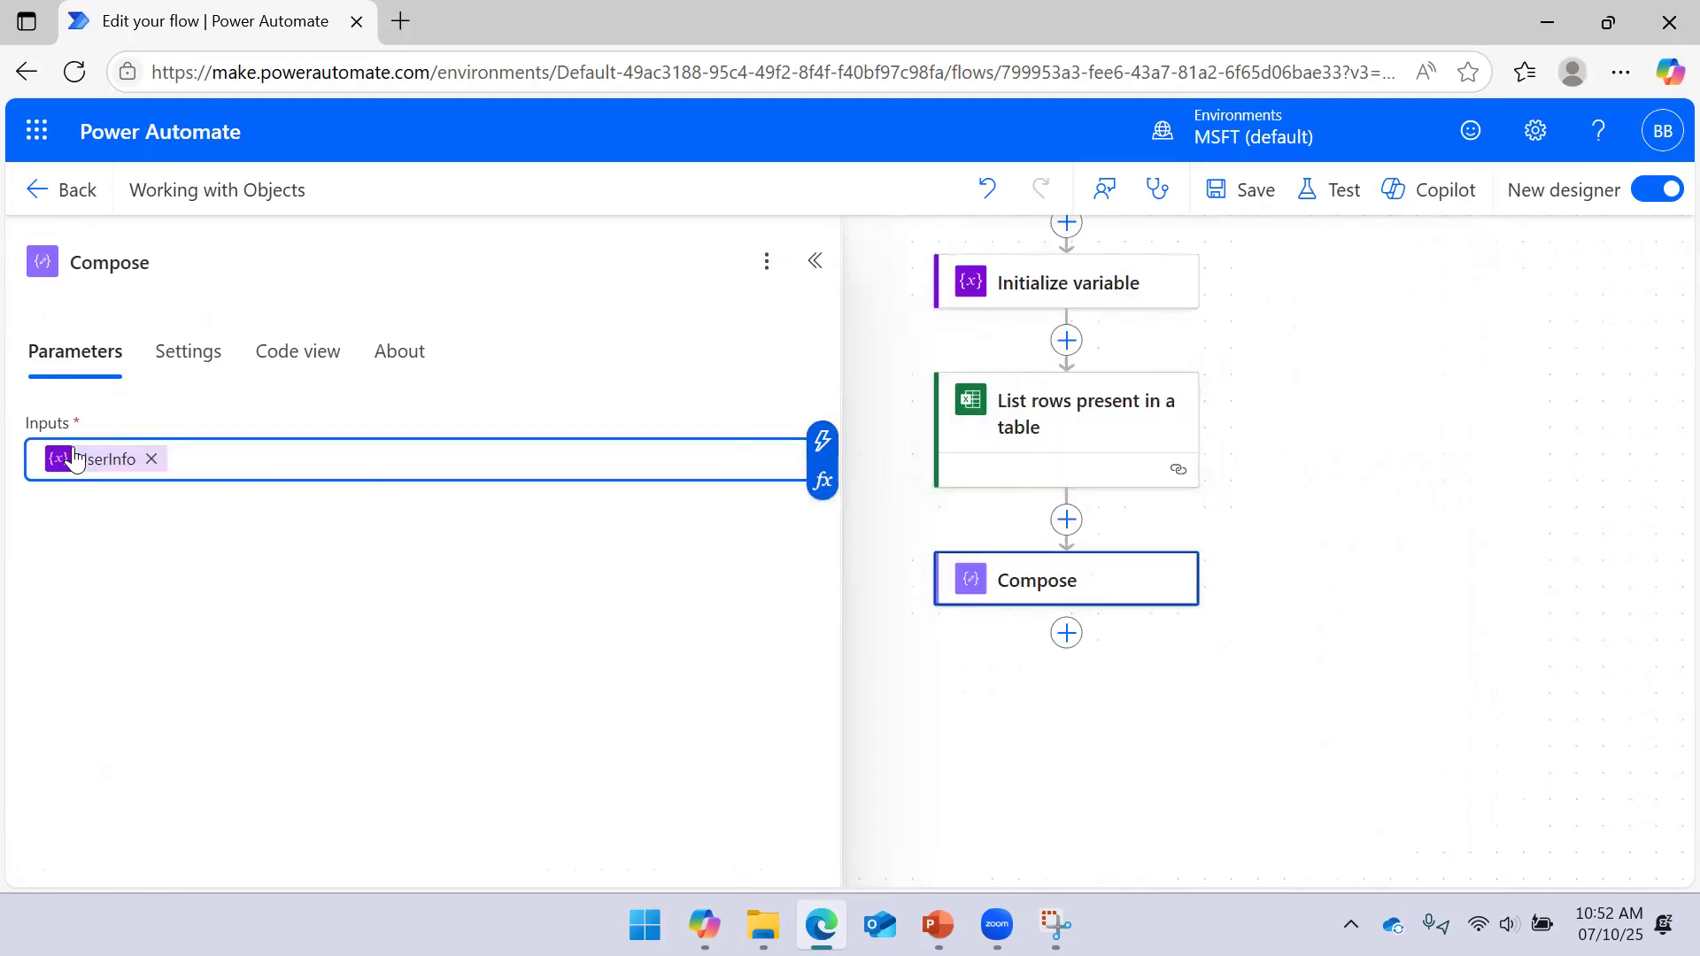
pyautogui.click(150, 458)
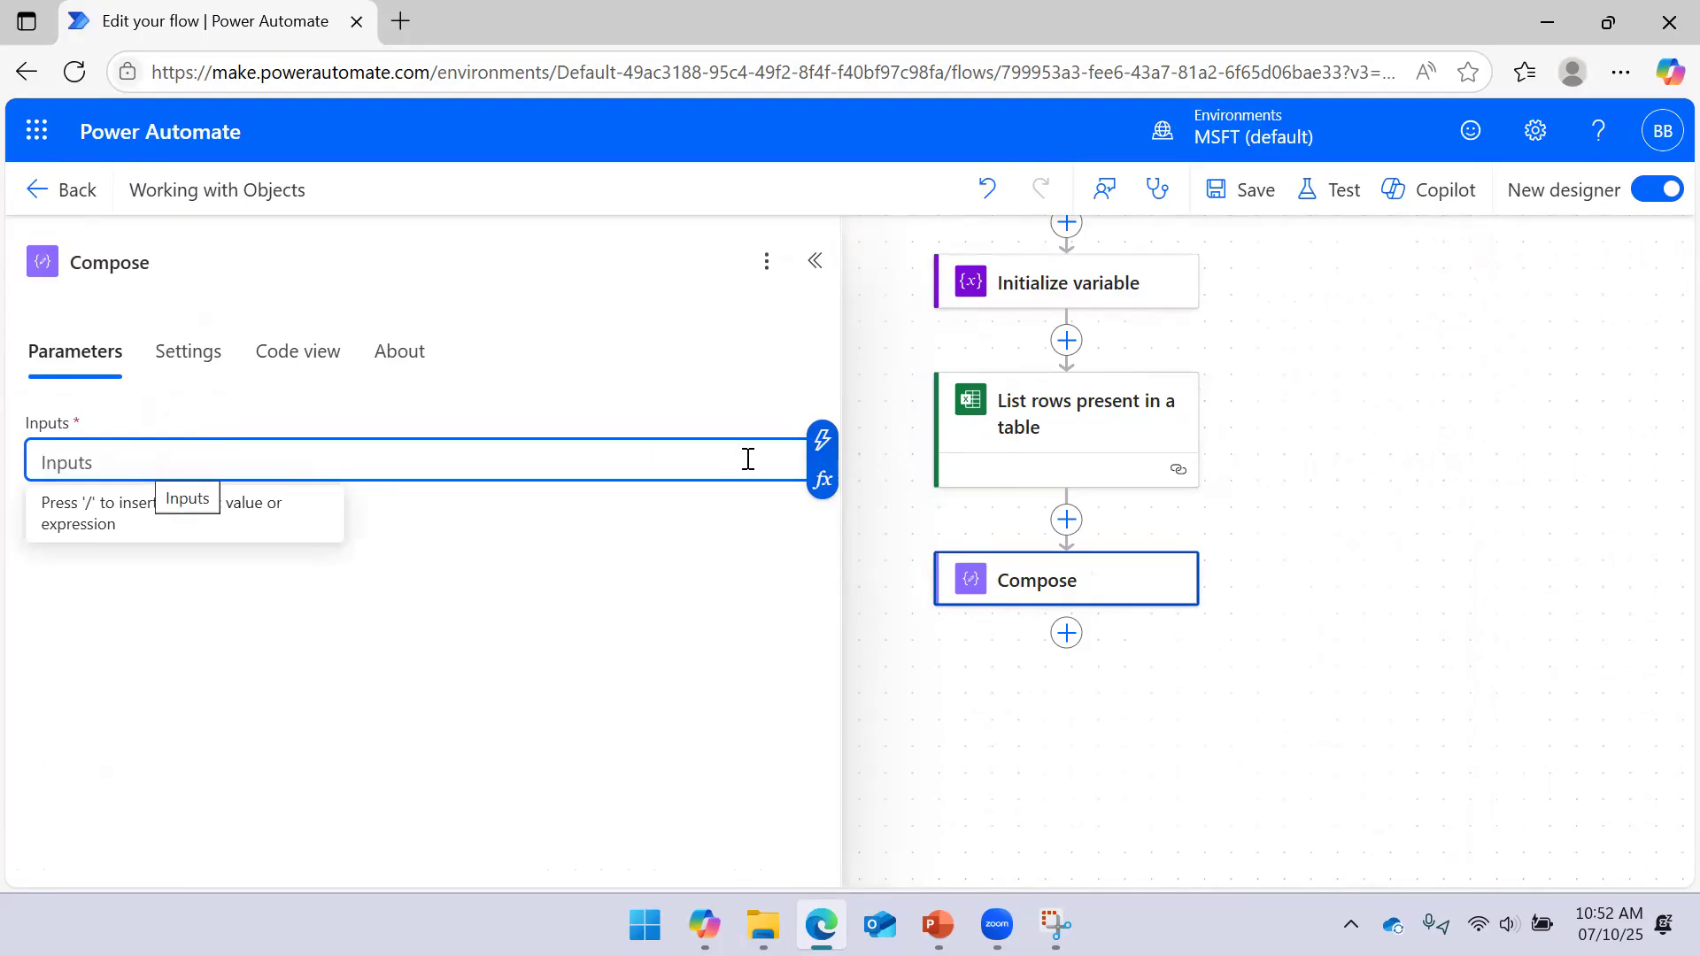
pyautogui.click(822, 485)
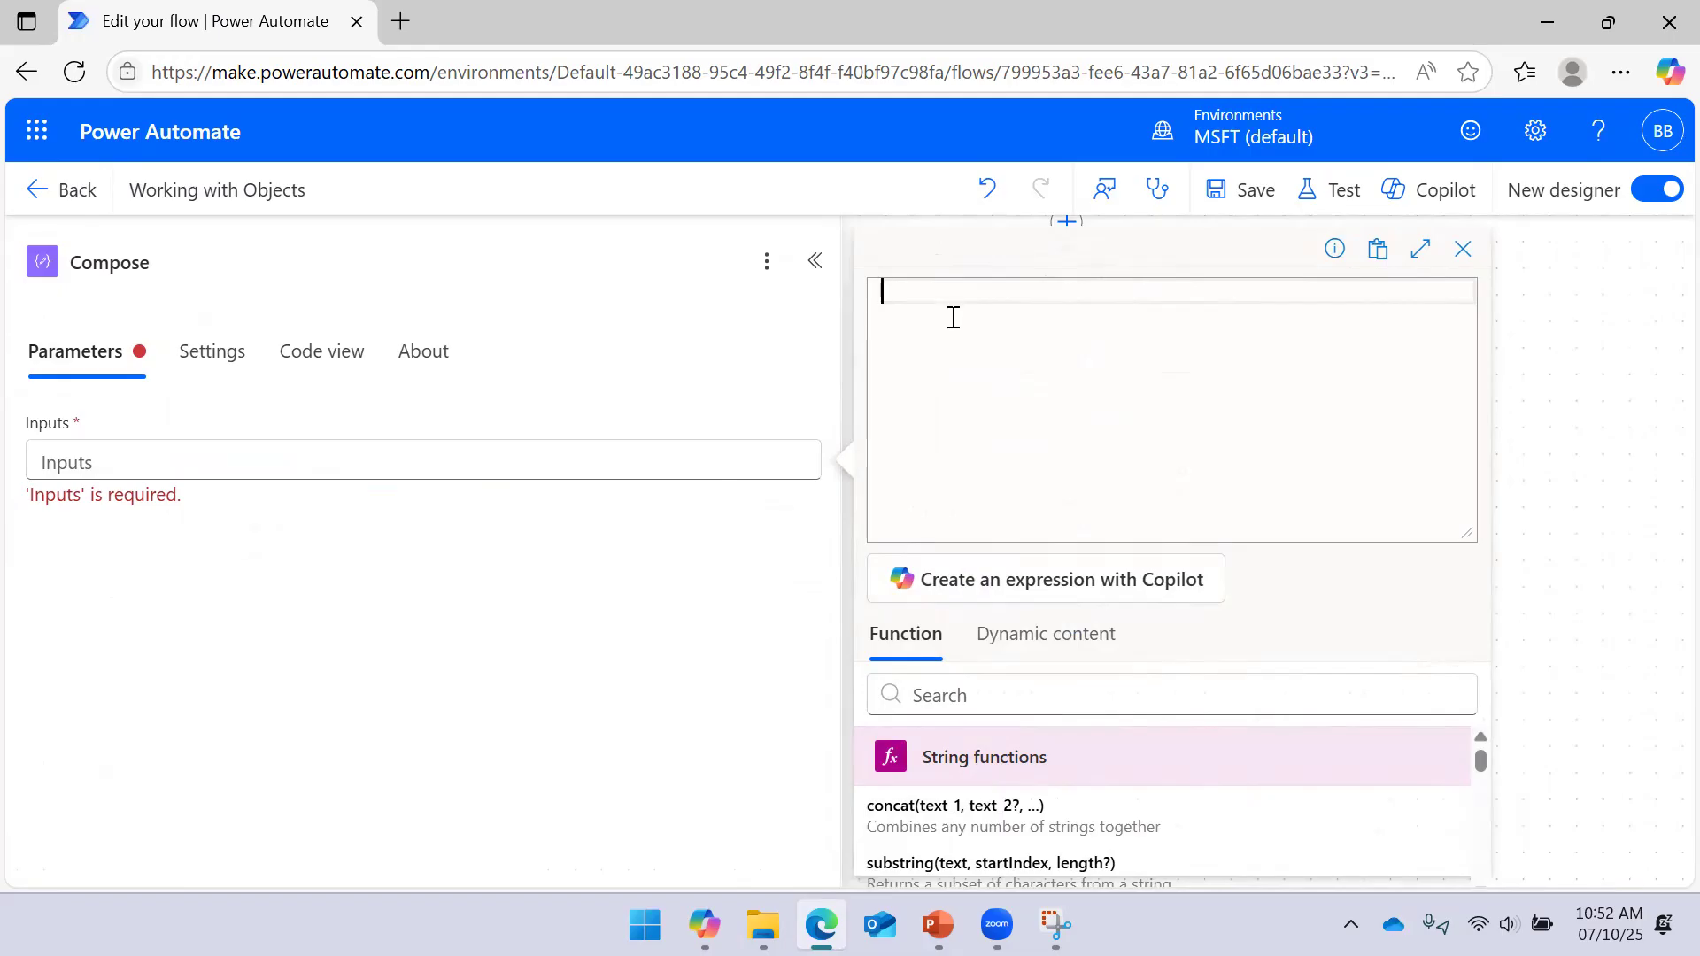
# Enter addProperty(variables('UserInfo'),'Email', followed by the user's e-mail address) and add it to Compose Inputs
pyautogui.write('add')
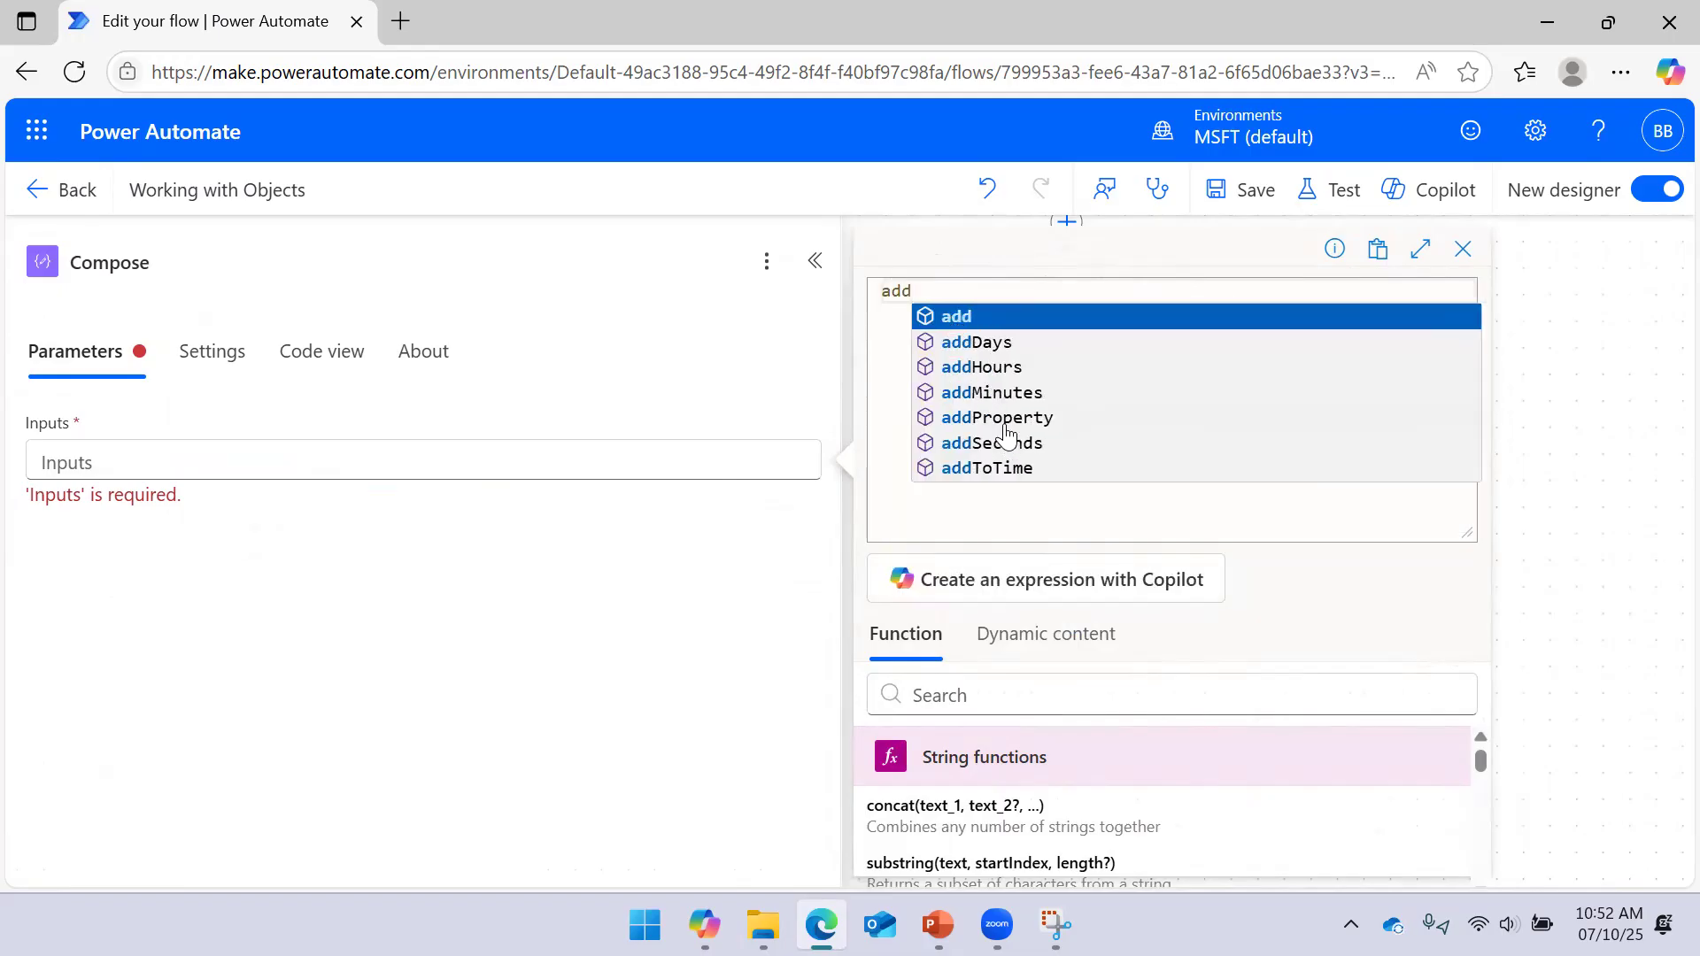
pyautogui.click(1006, 422)
pyautogui.write('(')
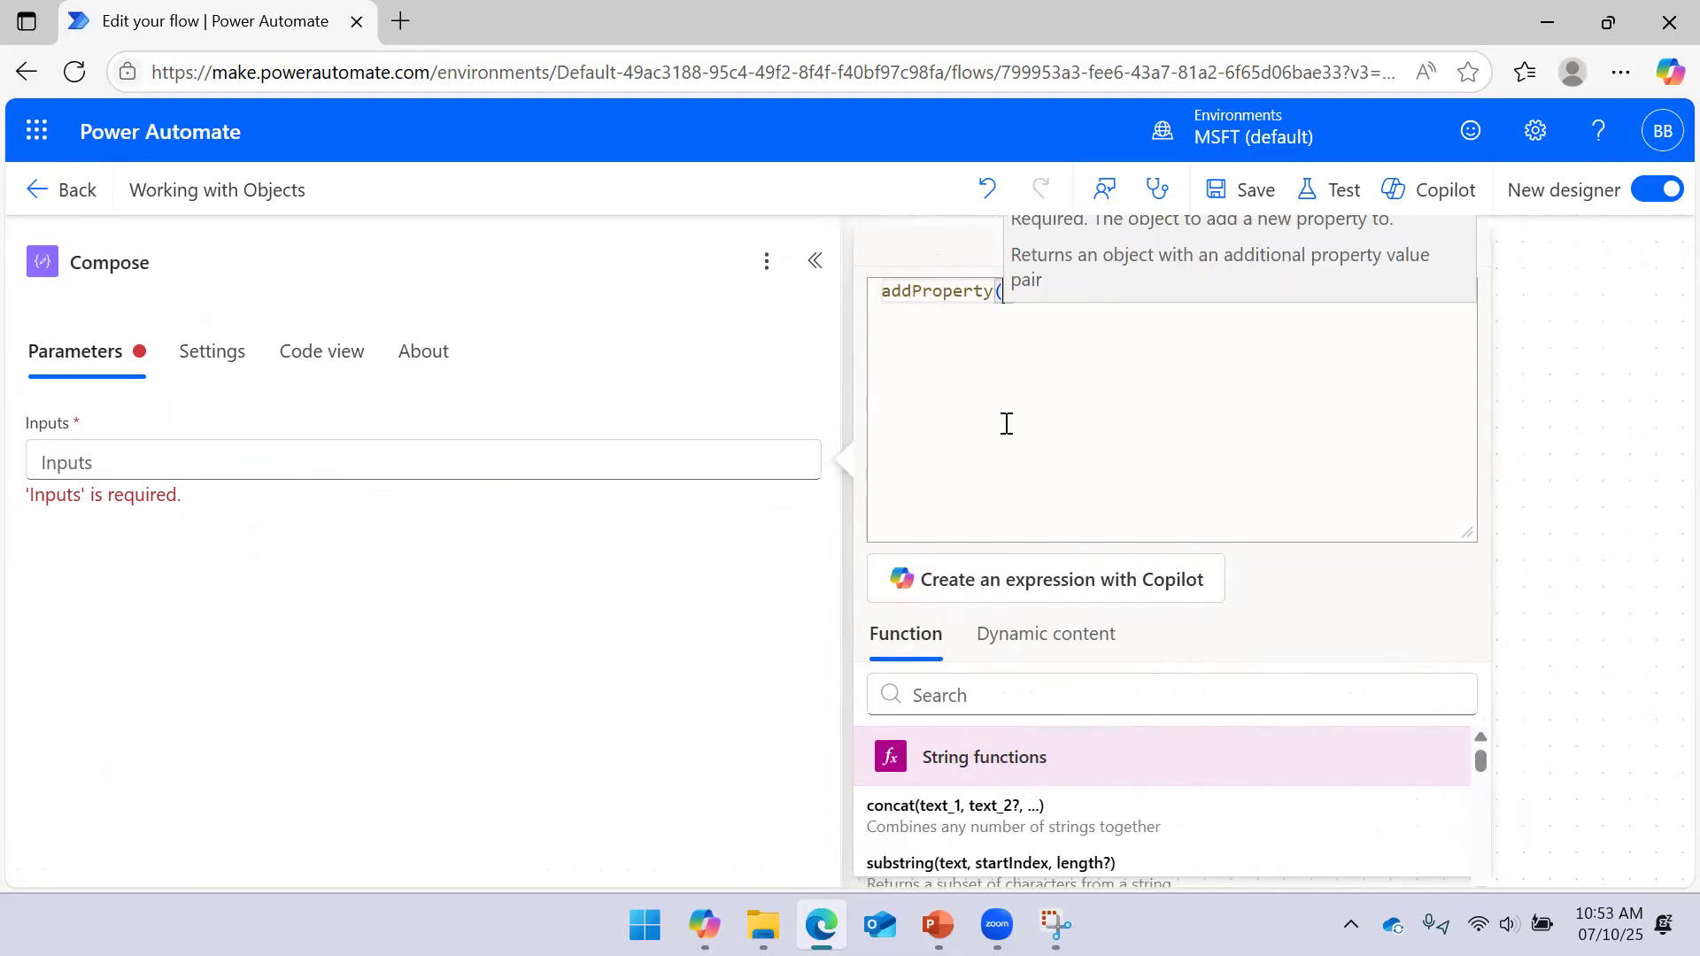
pyautogui.write("'")
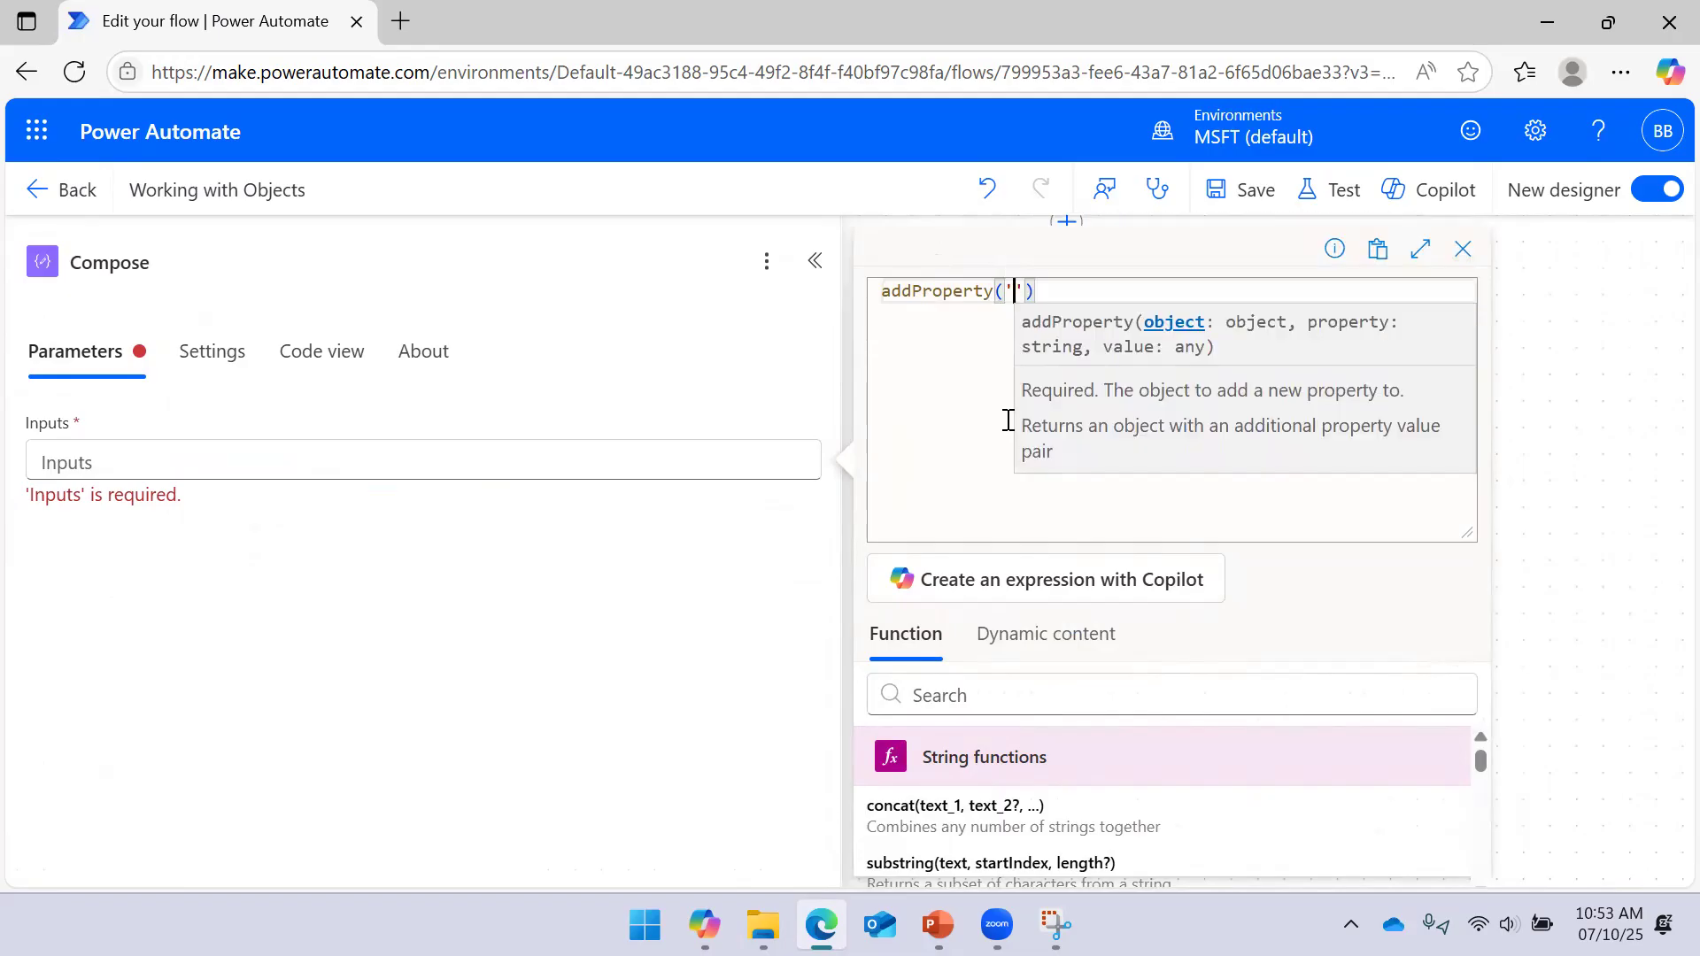
pyautogui.press('BackSpace')
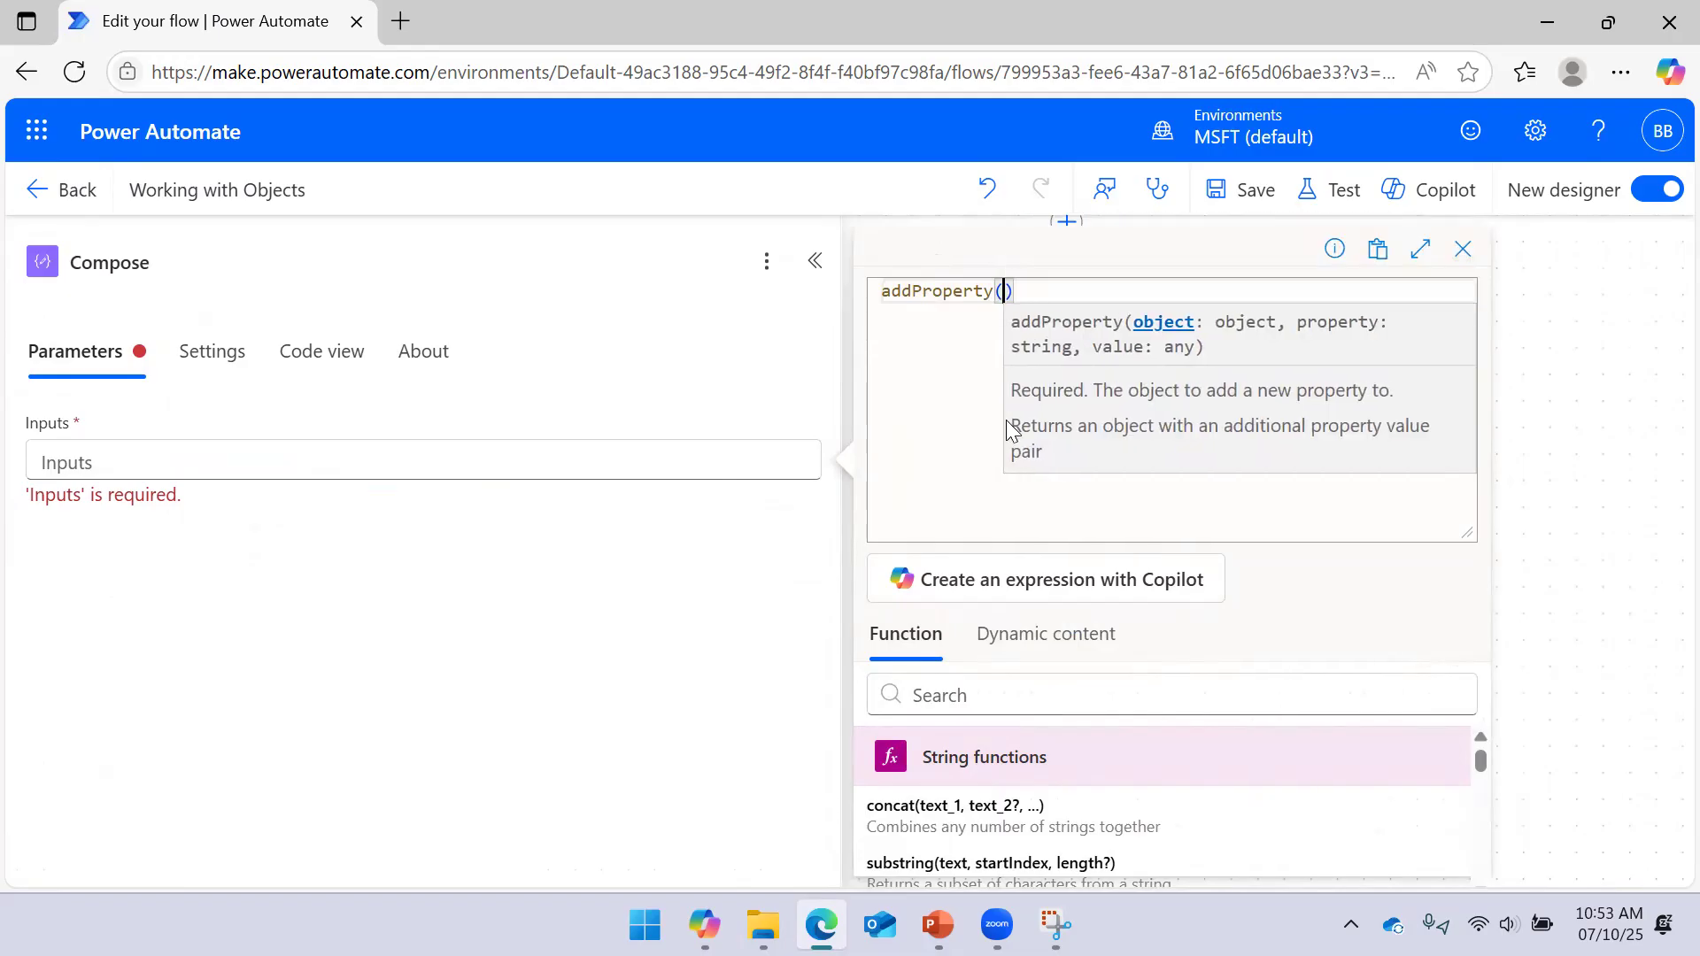
pyautogui.click(1091, 659)
pyautogui.click(938, 804)
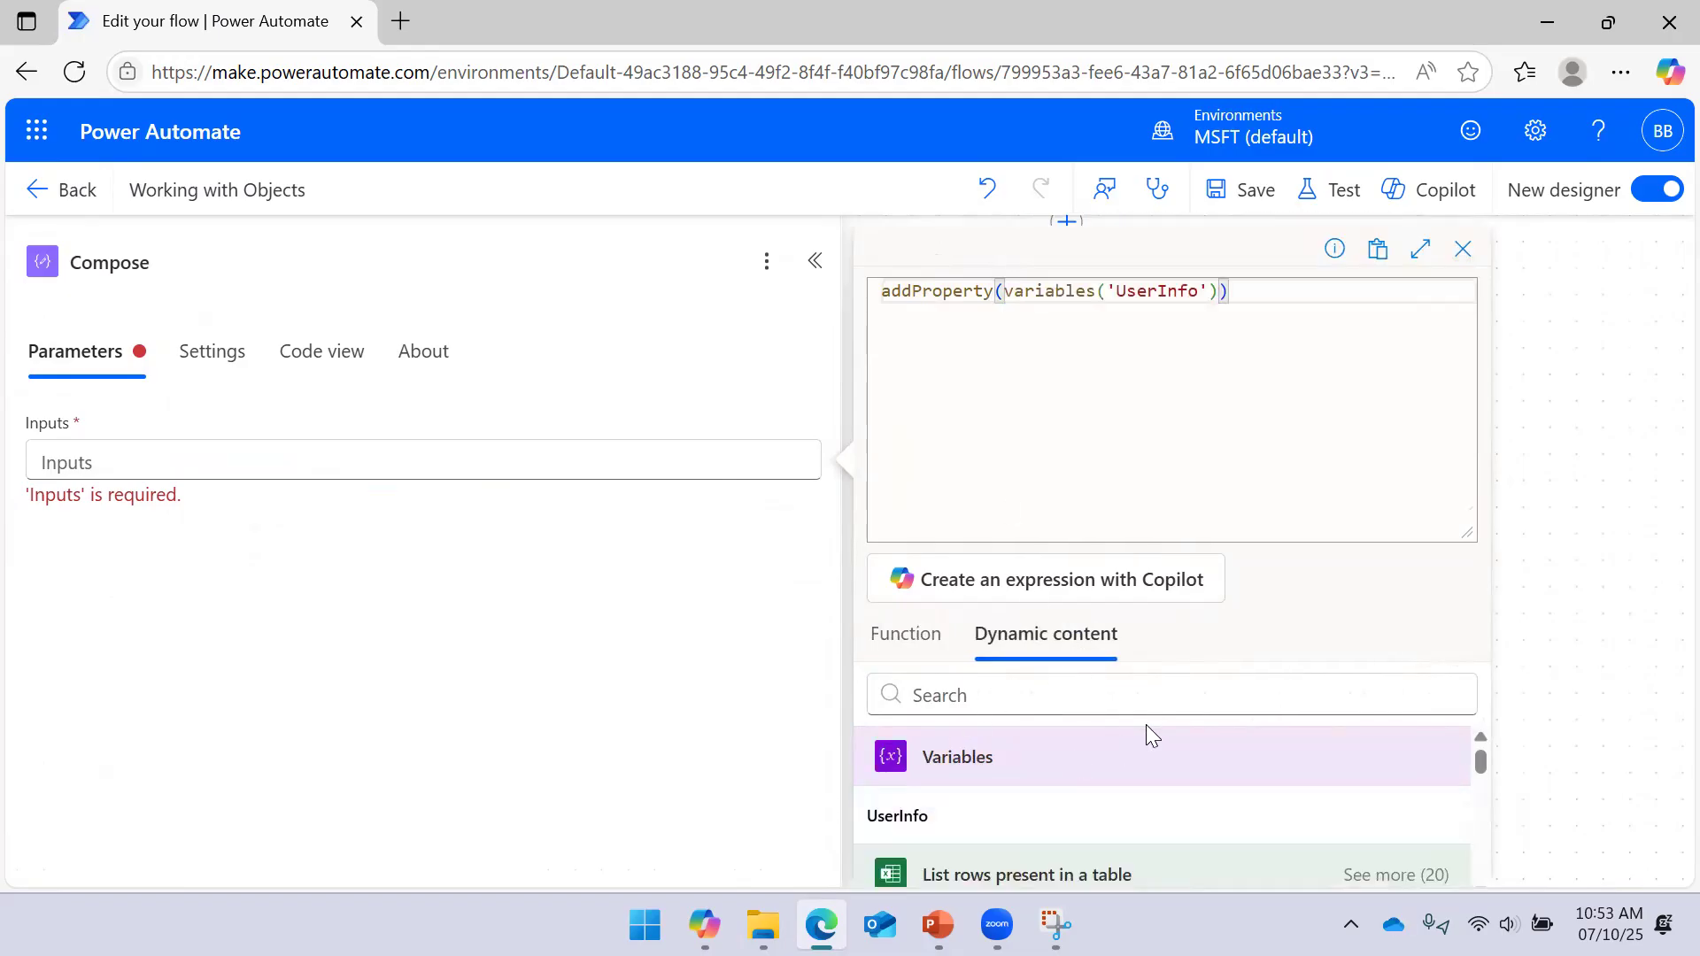
pyautogui.write(',')
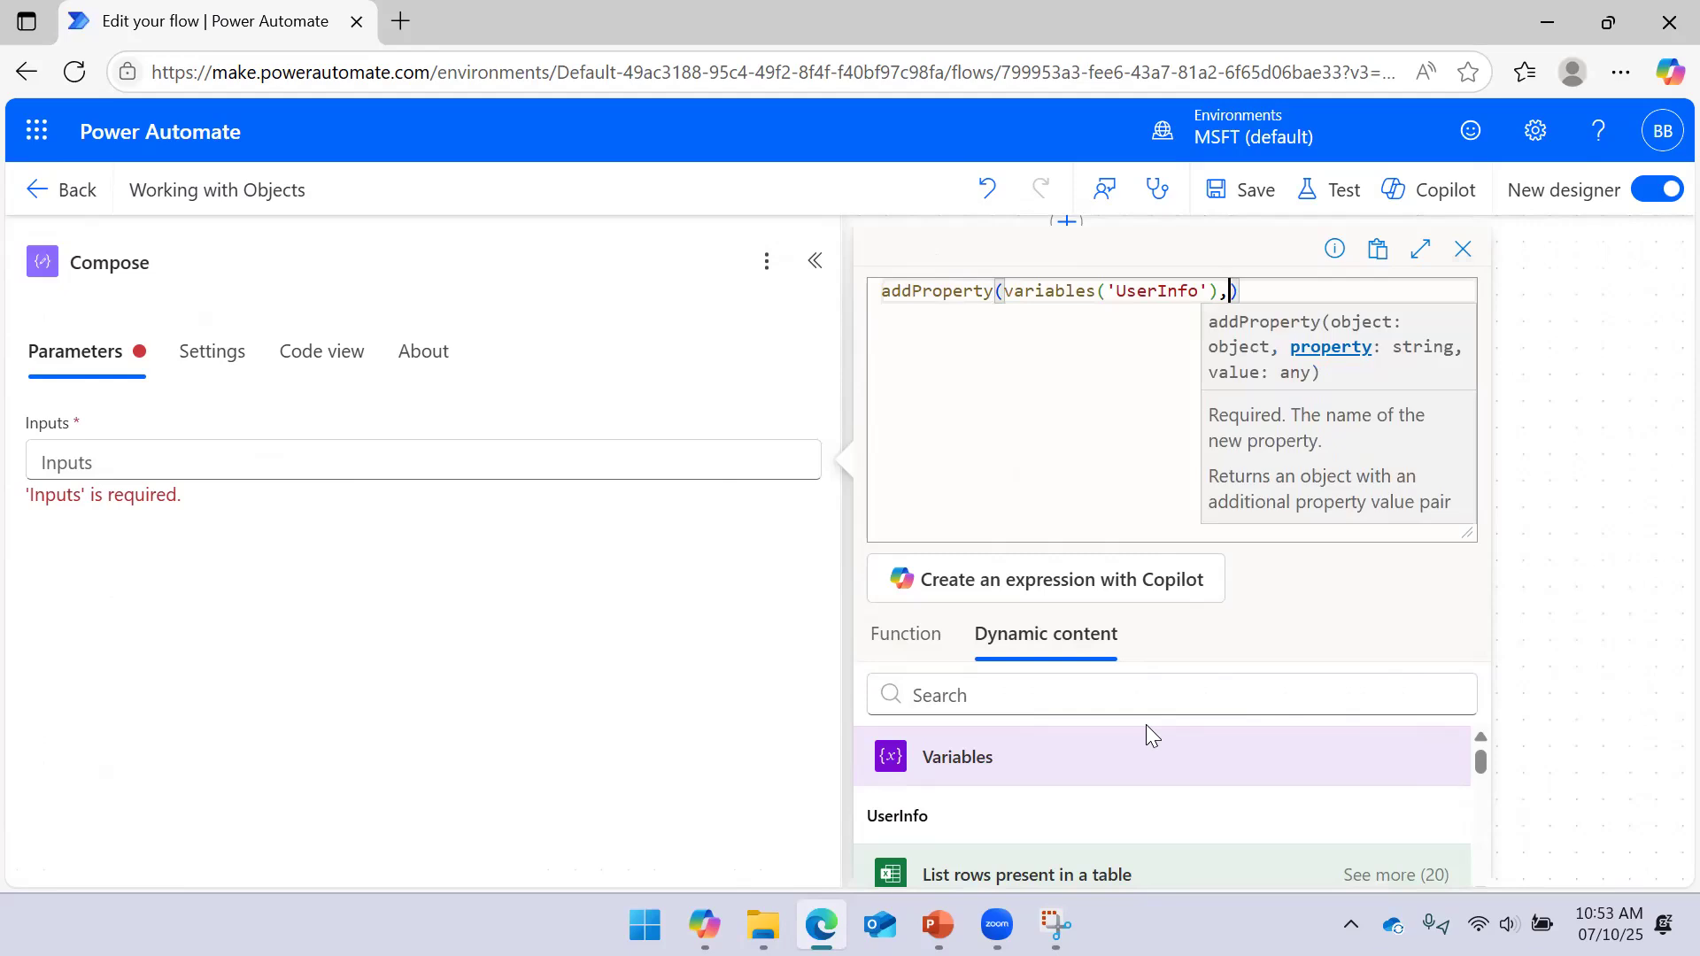
pyautogui.write("'Ema")
pyautogui.write("il',")
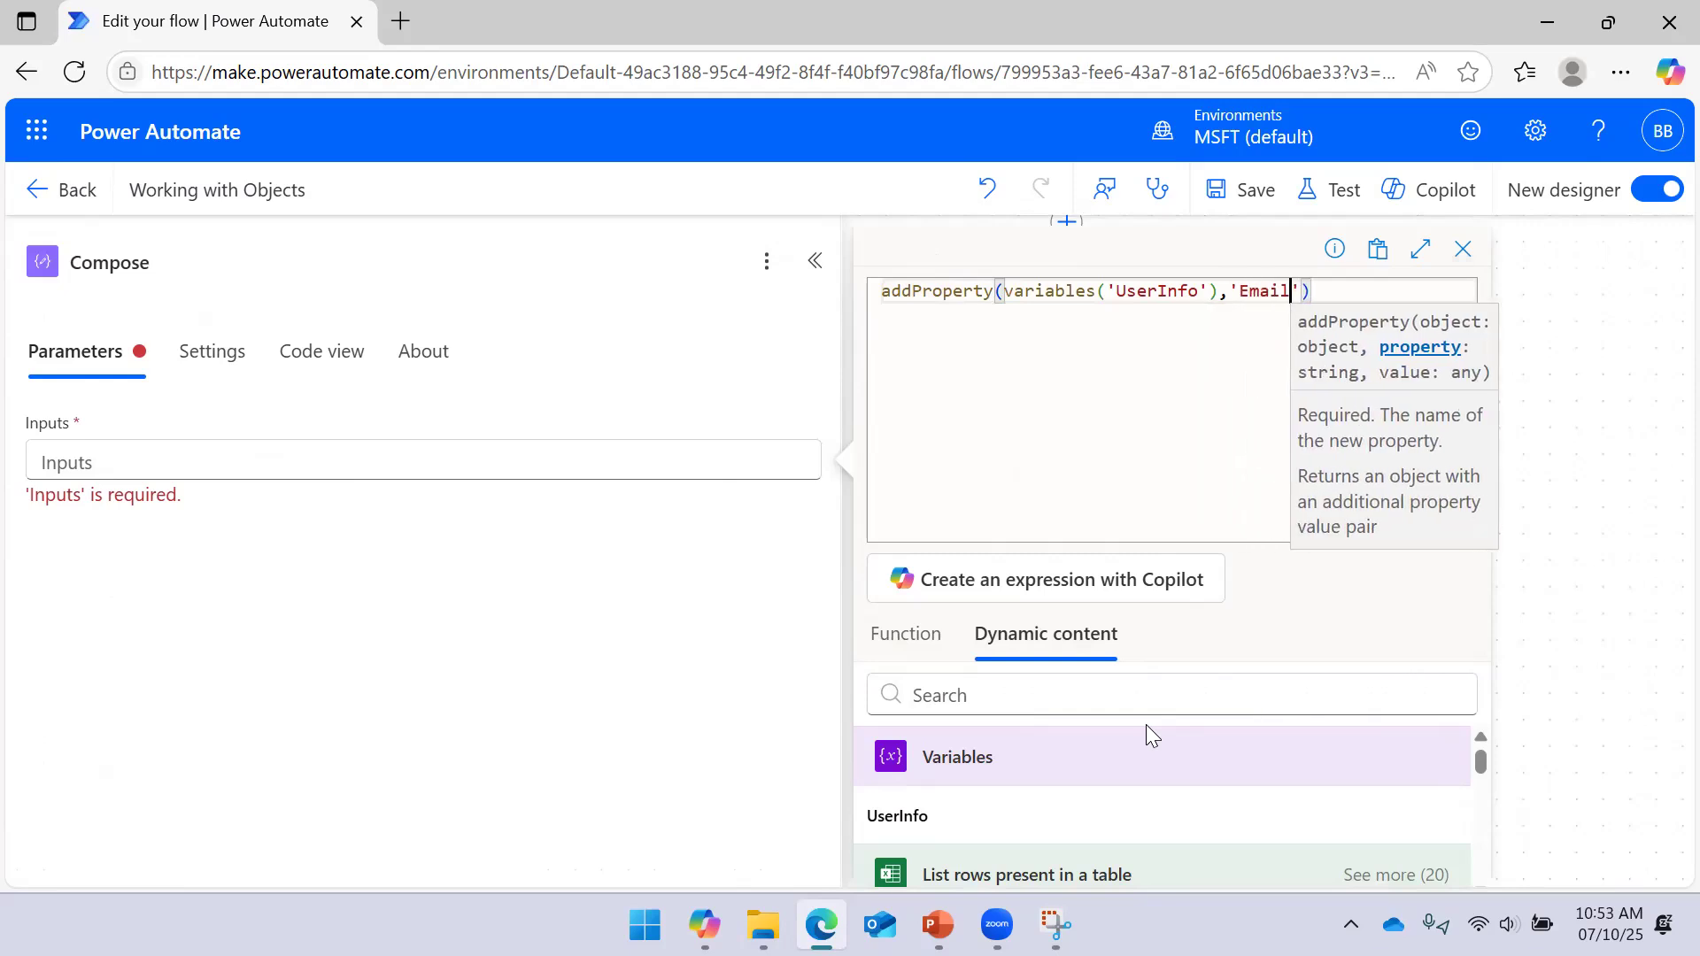
pyautogui.write("'")
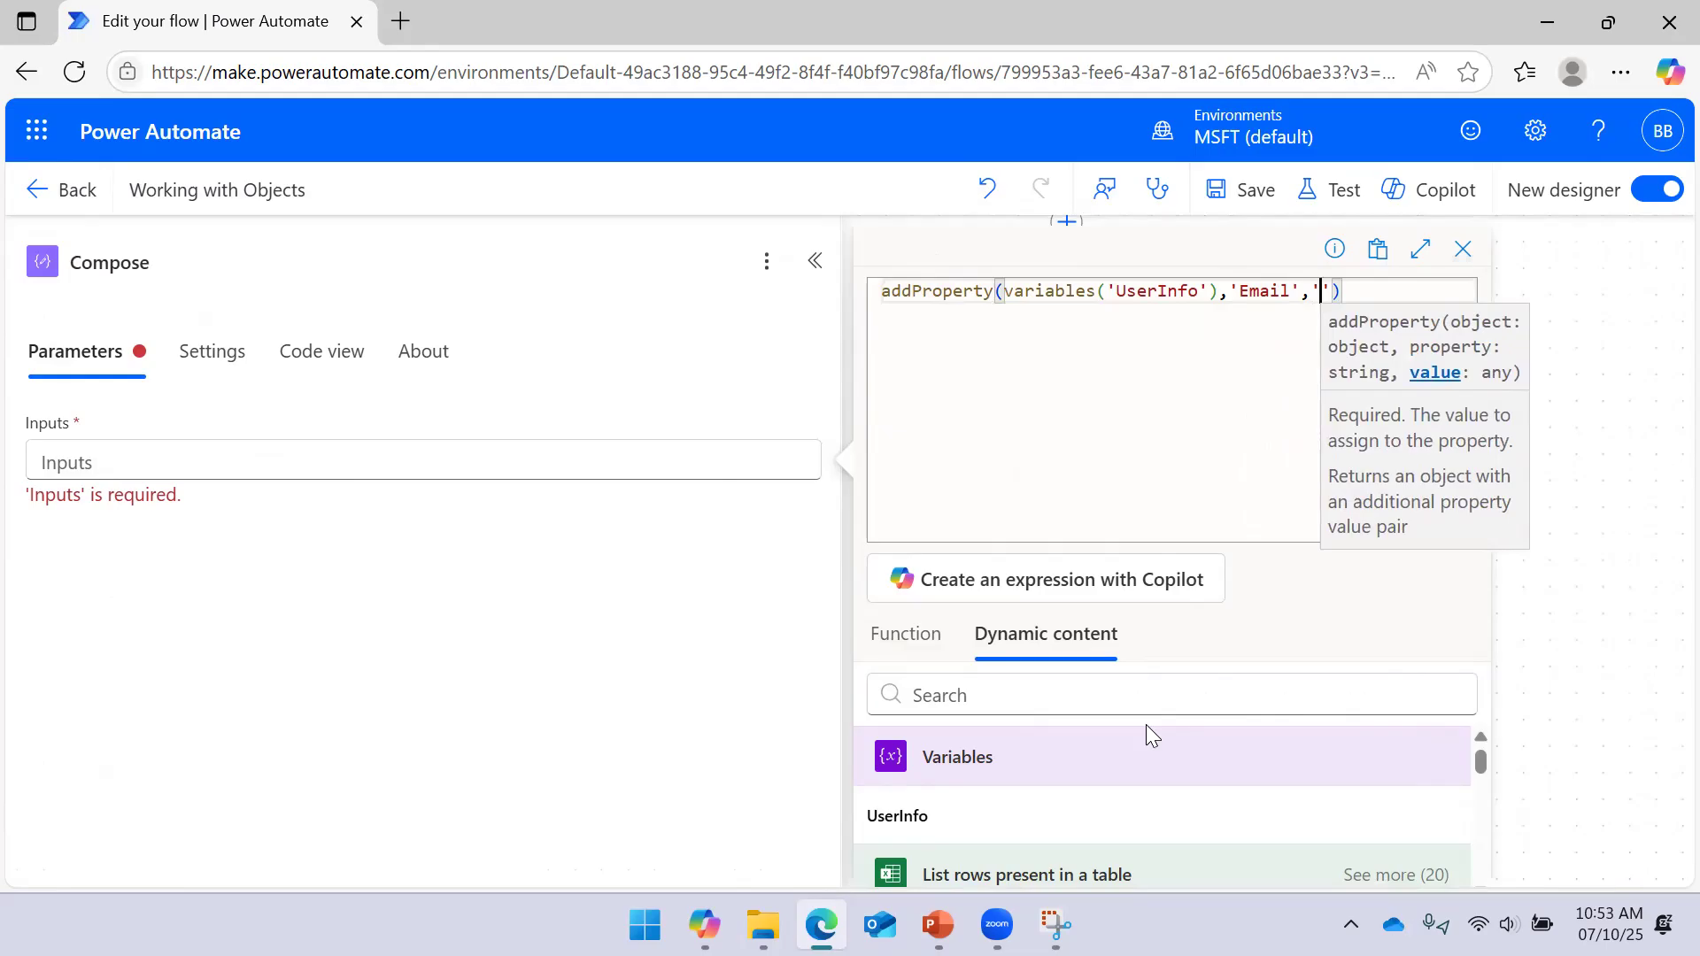
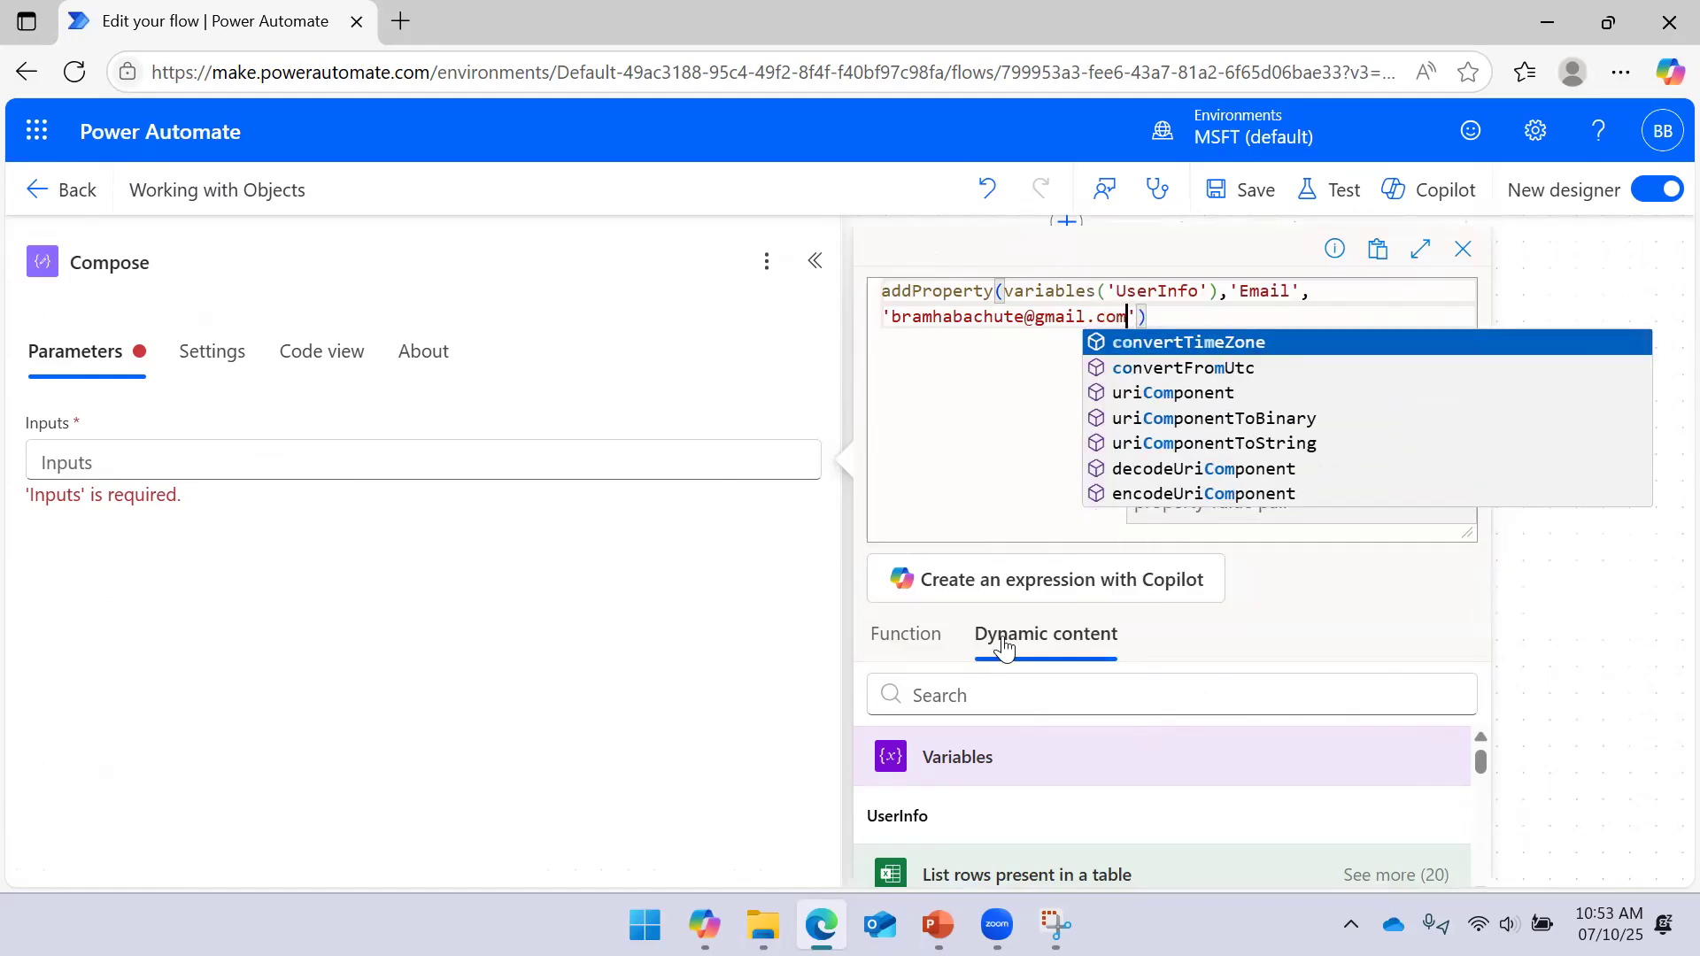
pyautogui.click(1021, 521)
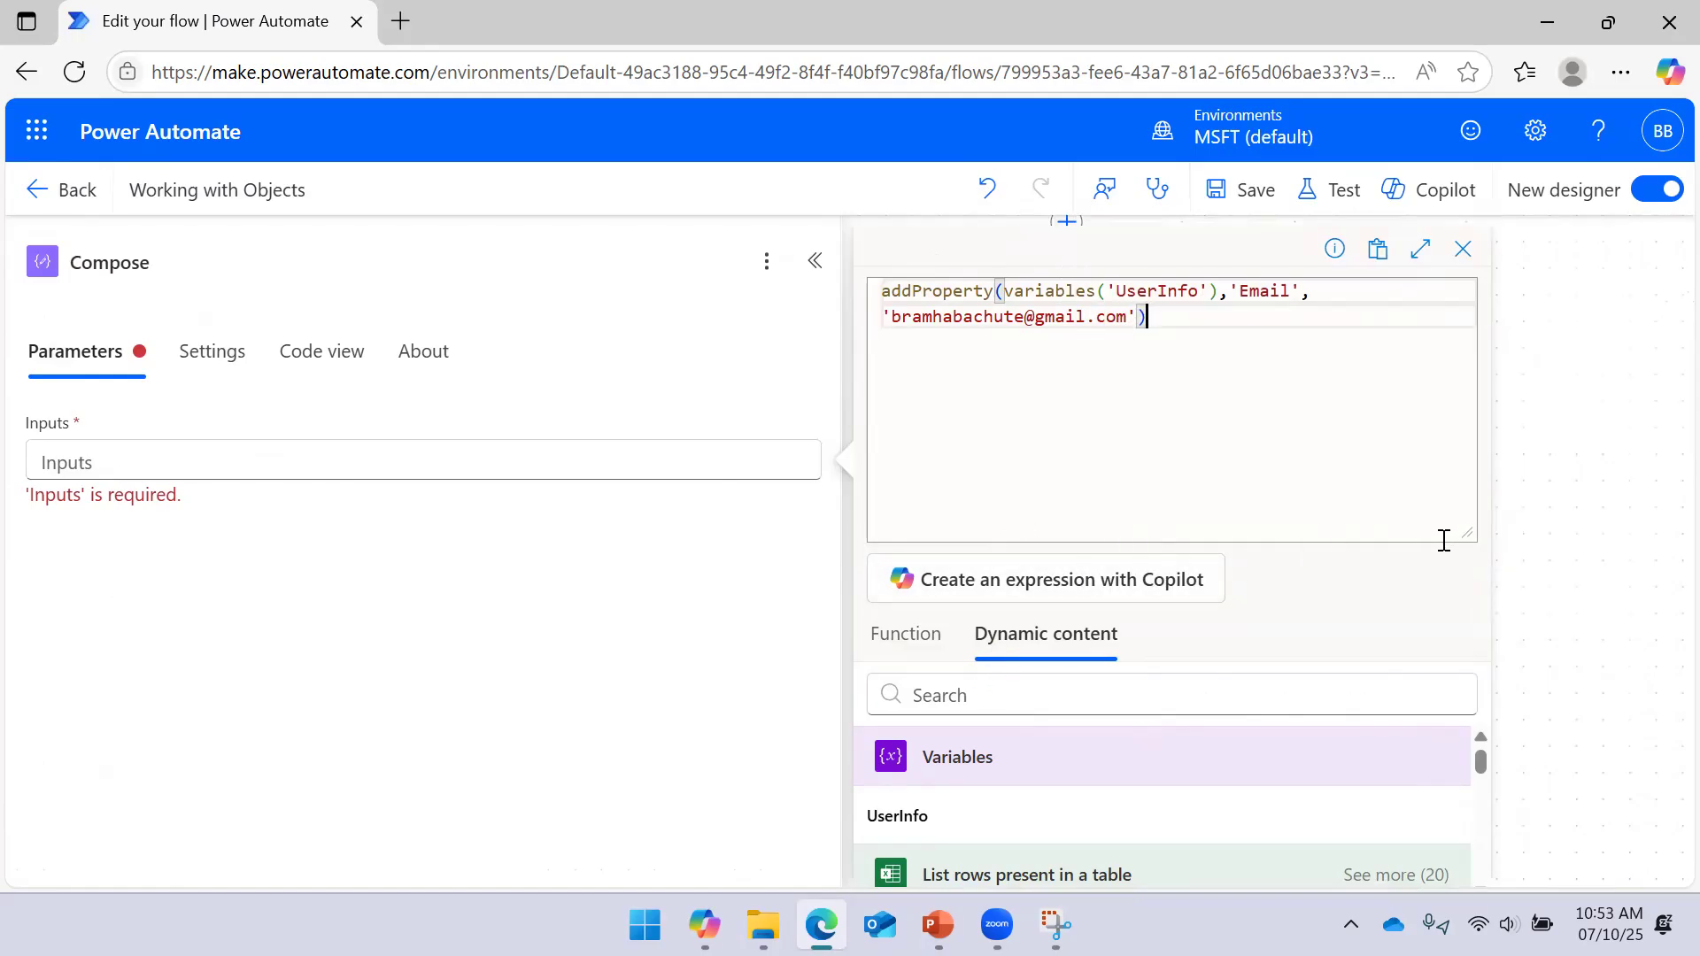
pyautogui.moveTo(1462, 533); pyautogui.dragTo(1449, 288)
pyautogui.click(968, 849)
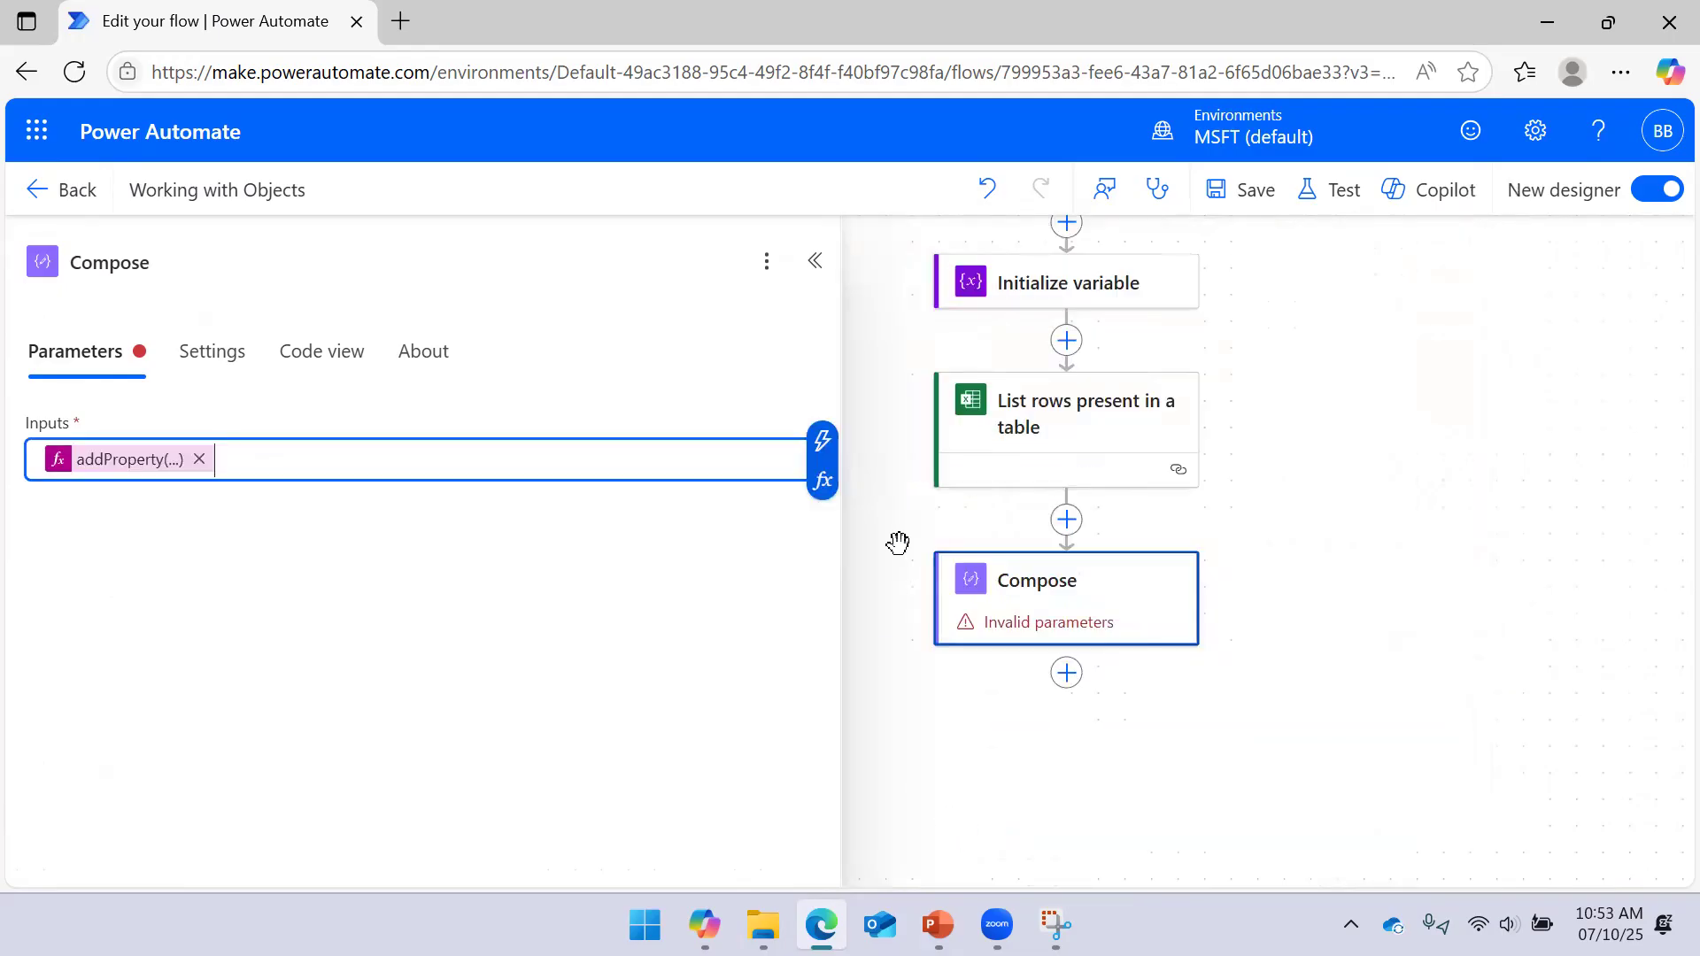
# Save the flow, run a manual test, and view the Compose run results
pyautogui.click(1242, 190)
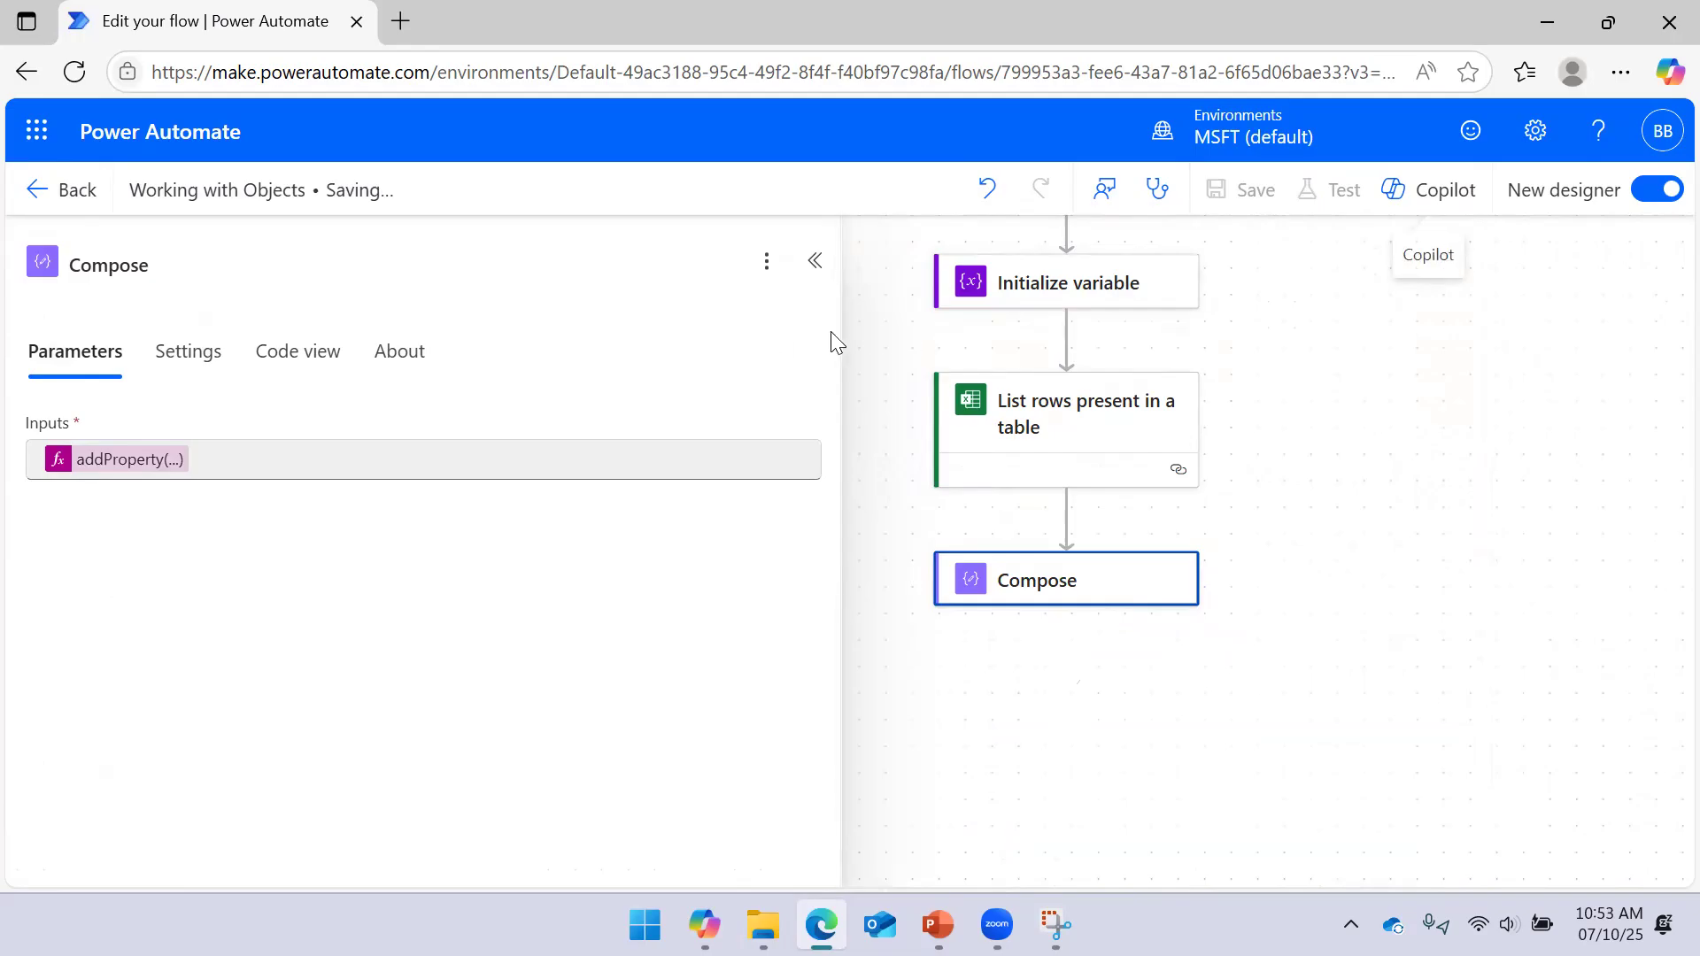
pyautogui.moveTo(837, 343); pyautogui.dragTo(532, 345)
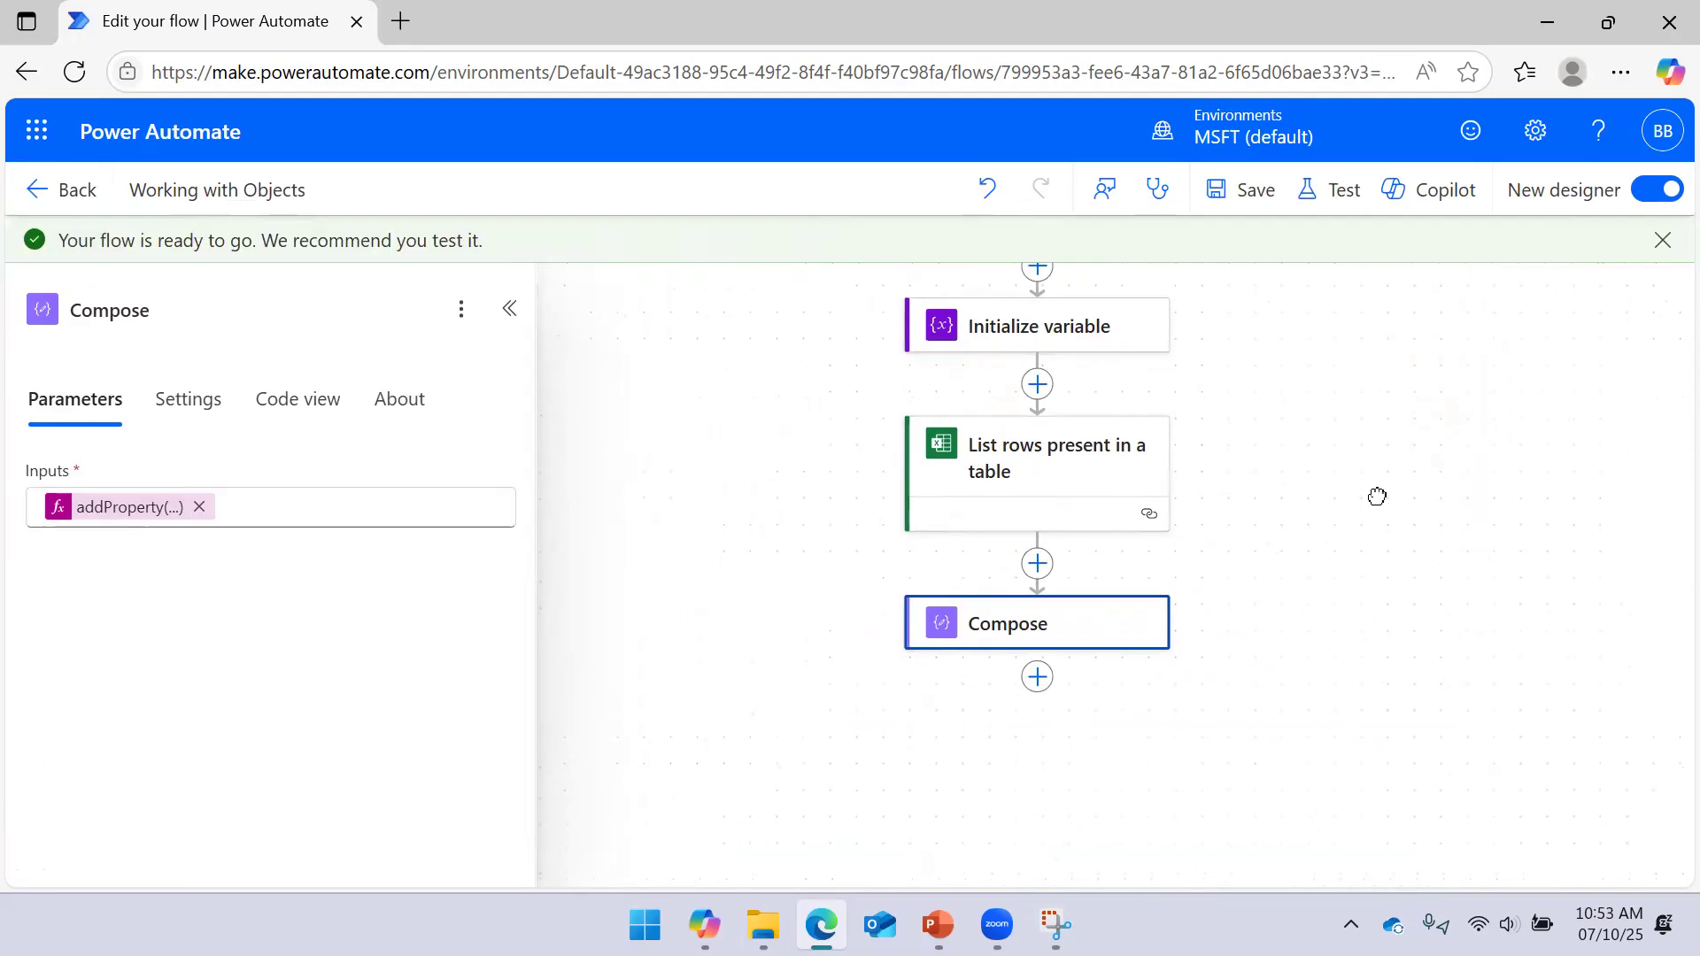
pyautogui.click(1337, 189)
pyautogui.click(1272, 291)
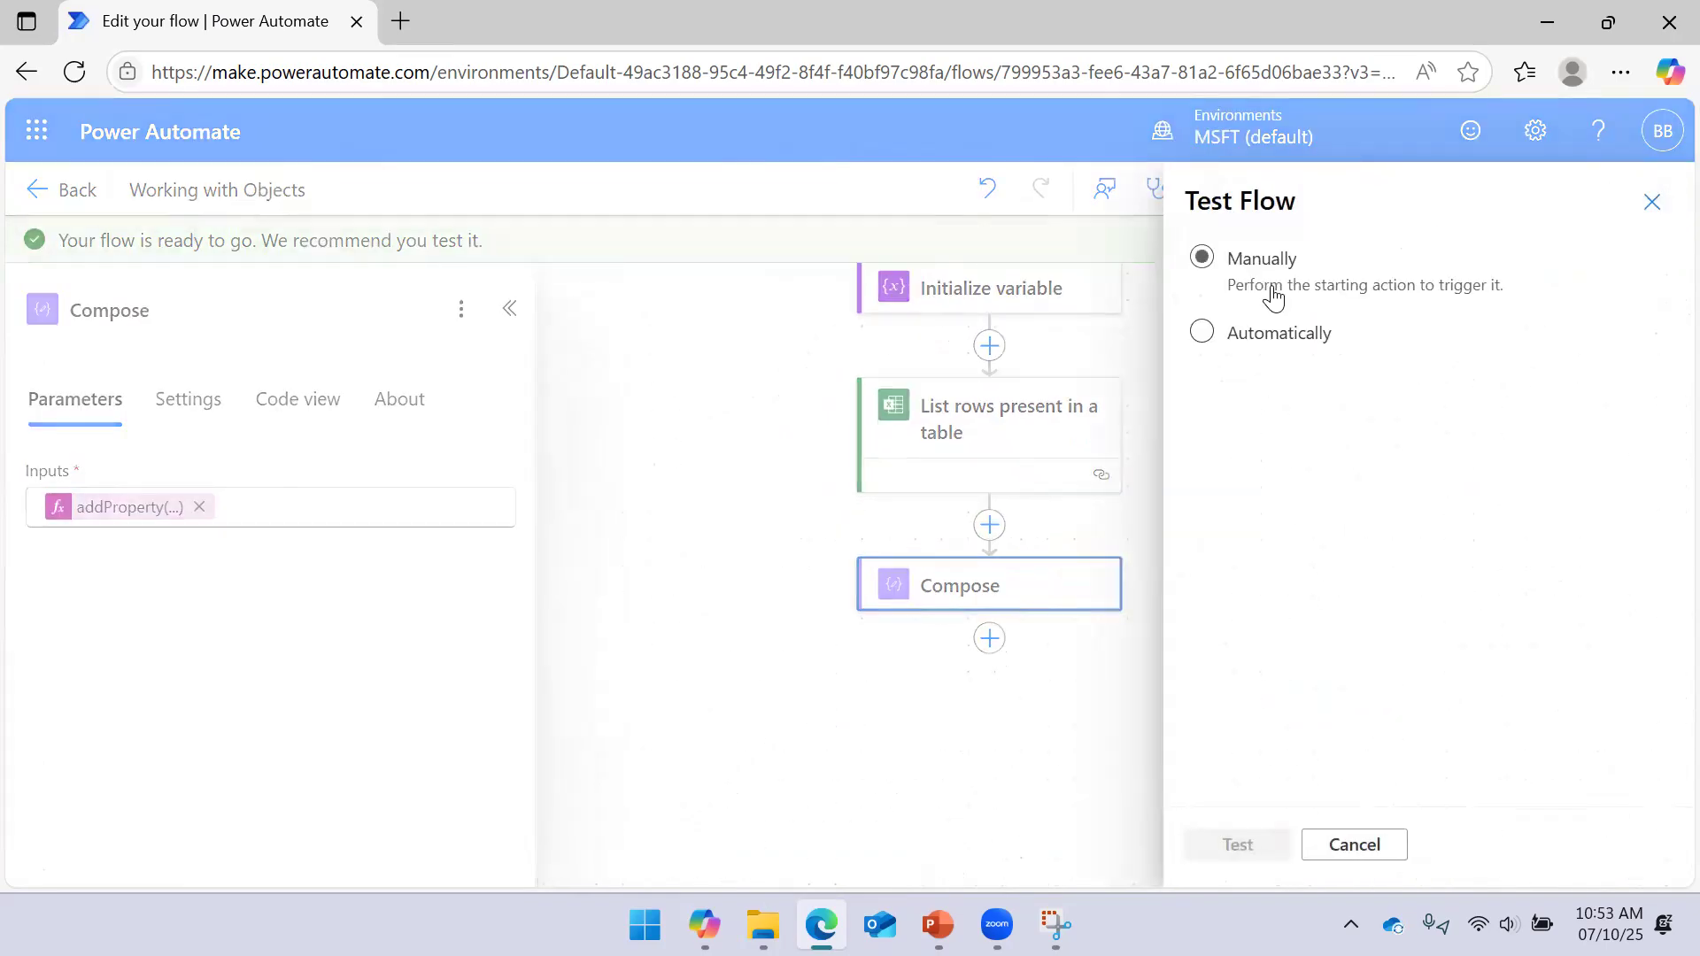
pyautogui.click(1230, 843)
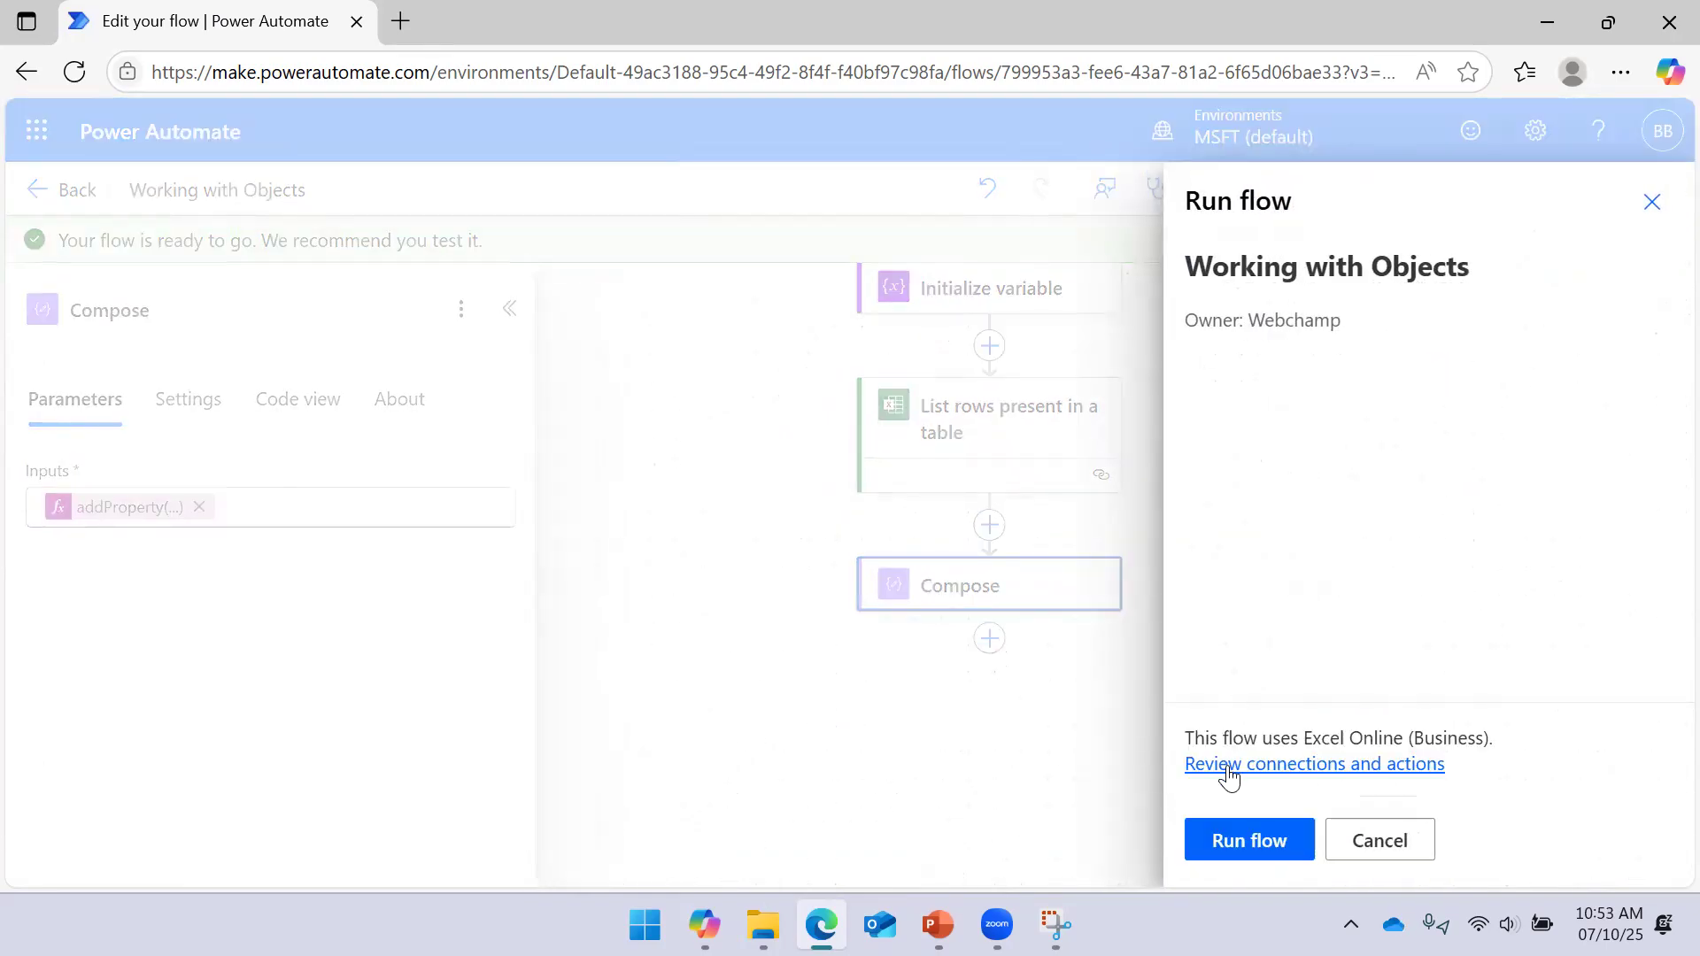
pyautogui.click(1247, 832)
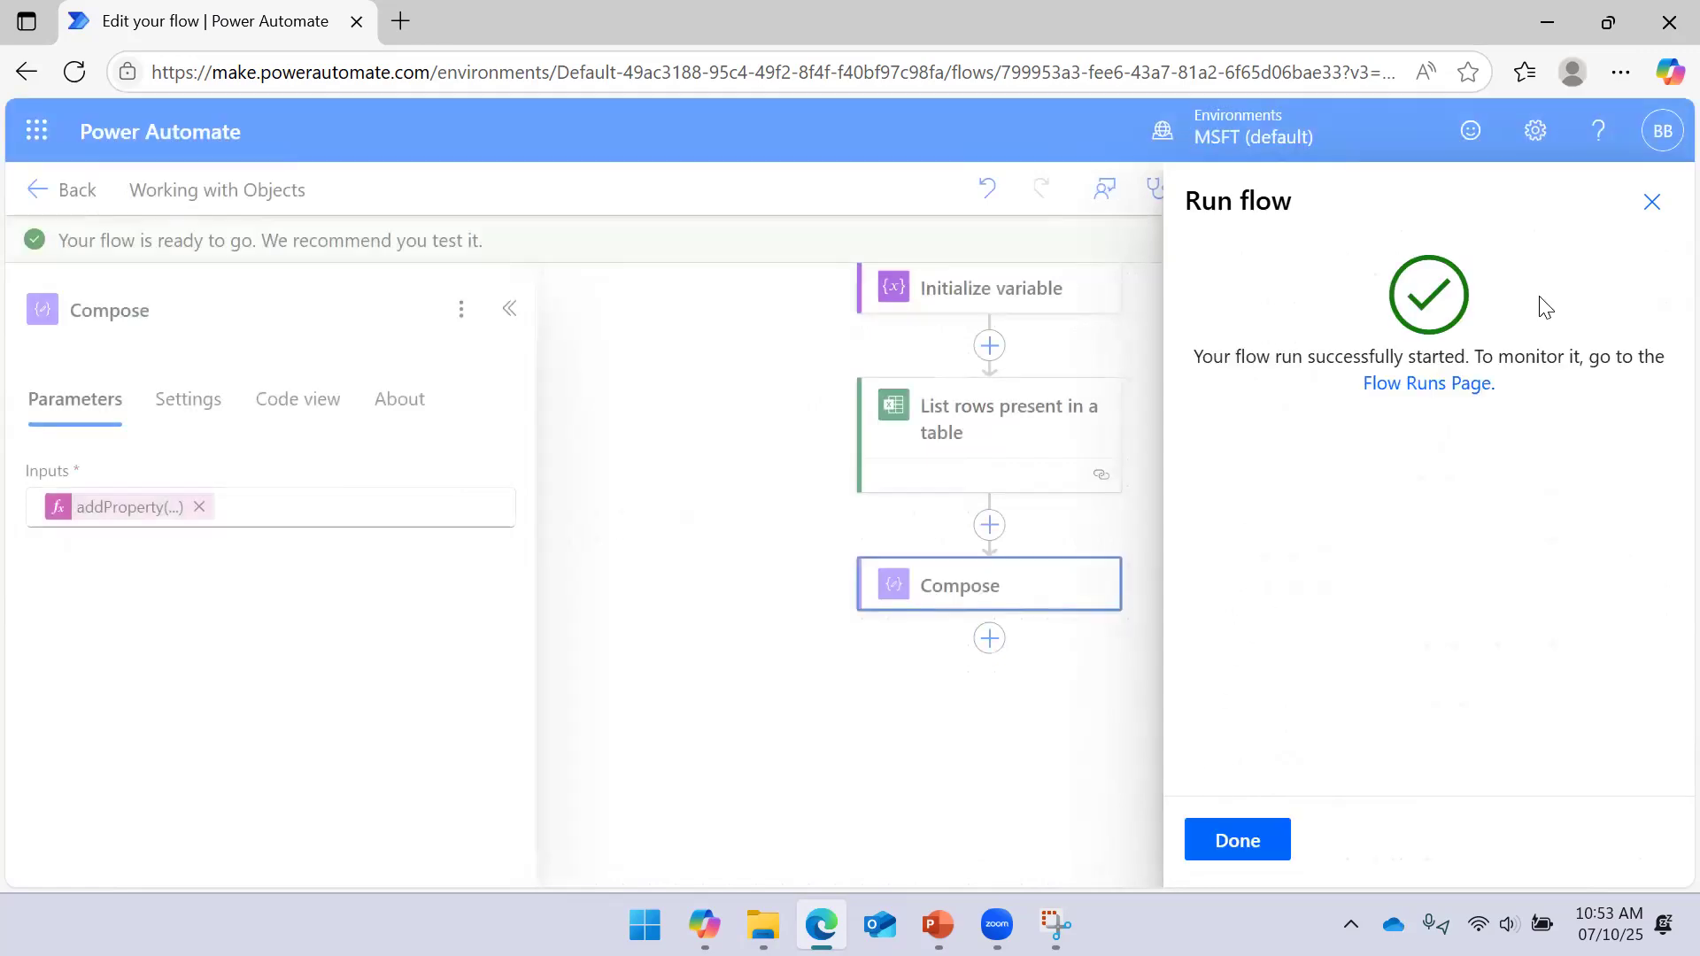
pyautogui.click(1237, 840)
pyautogui.scroll(-1, 1369, 496)
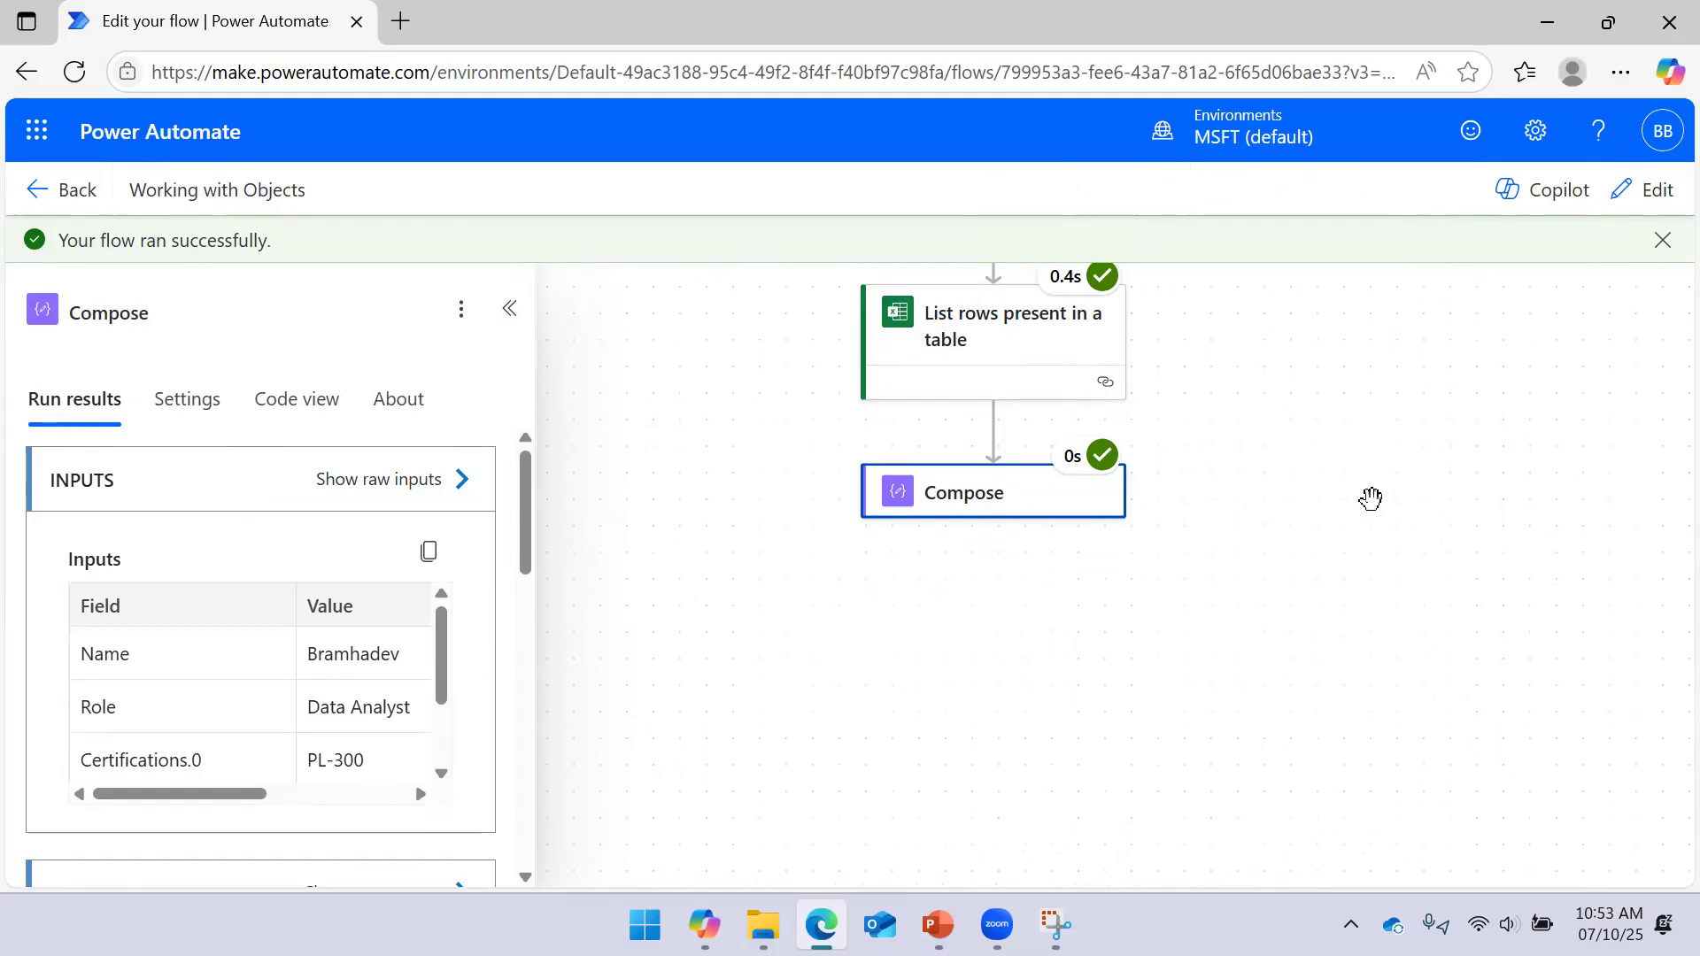
pyautogui.moveTo(1291, 565); pyautogui.dragTo(1258, 513)
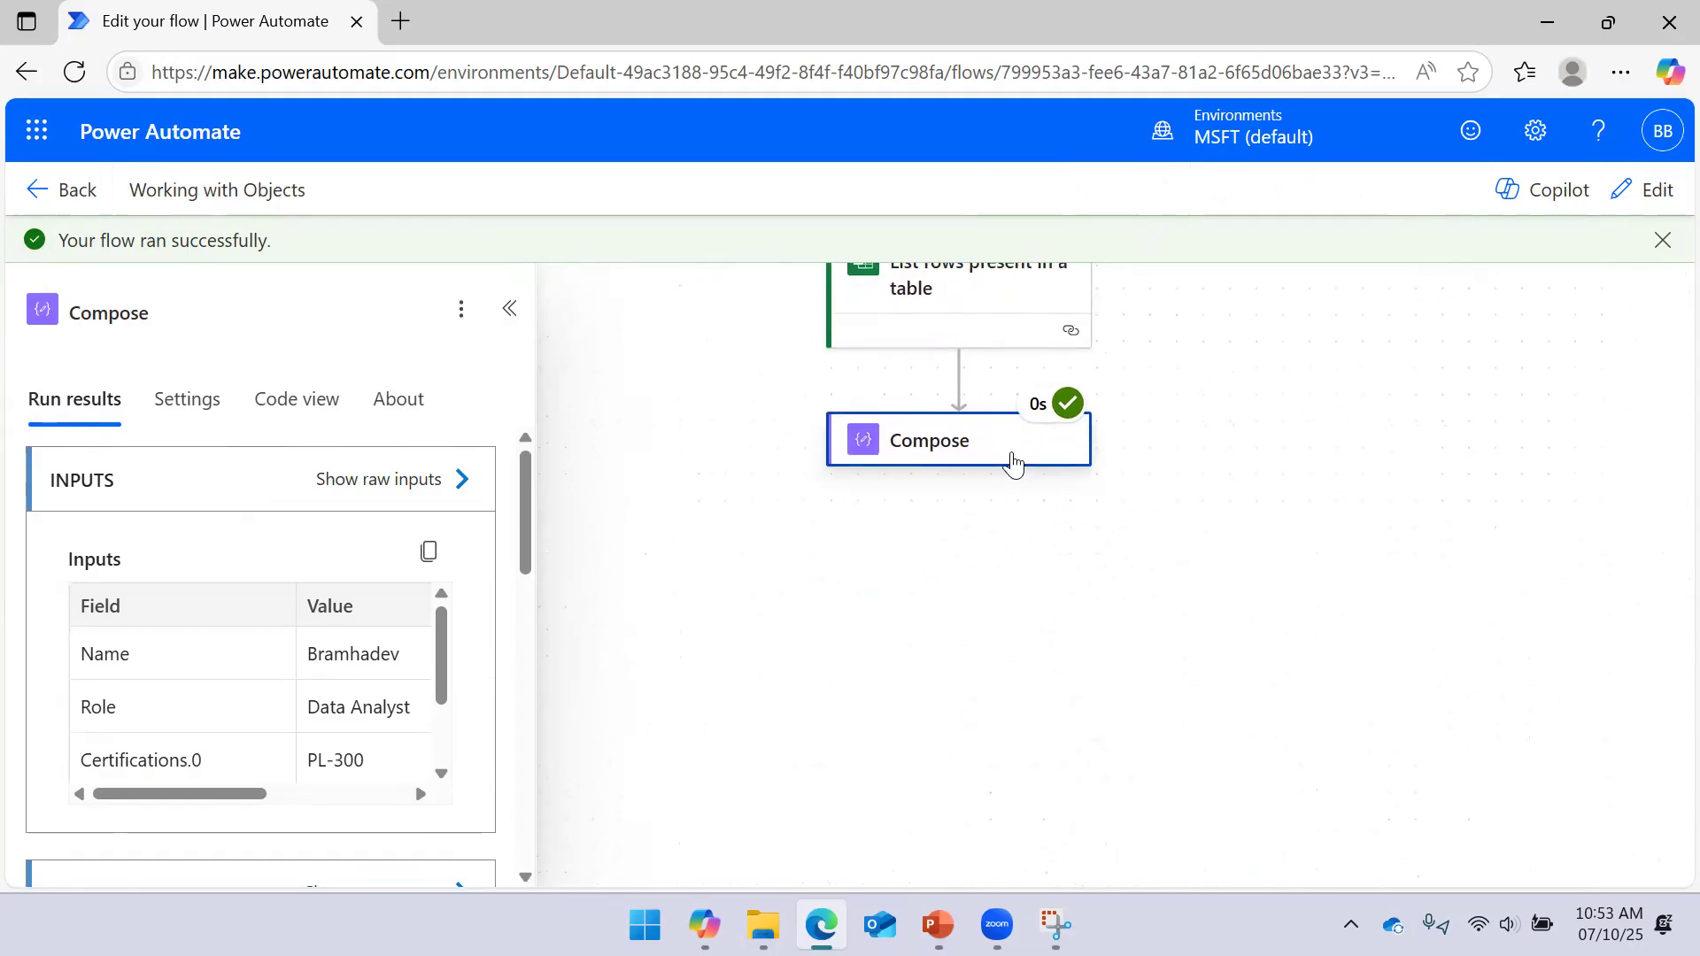
pyautogui.click(1207, 494)
pyautogui.click(1001, 451)
pyautogui.click(460, 479)
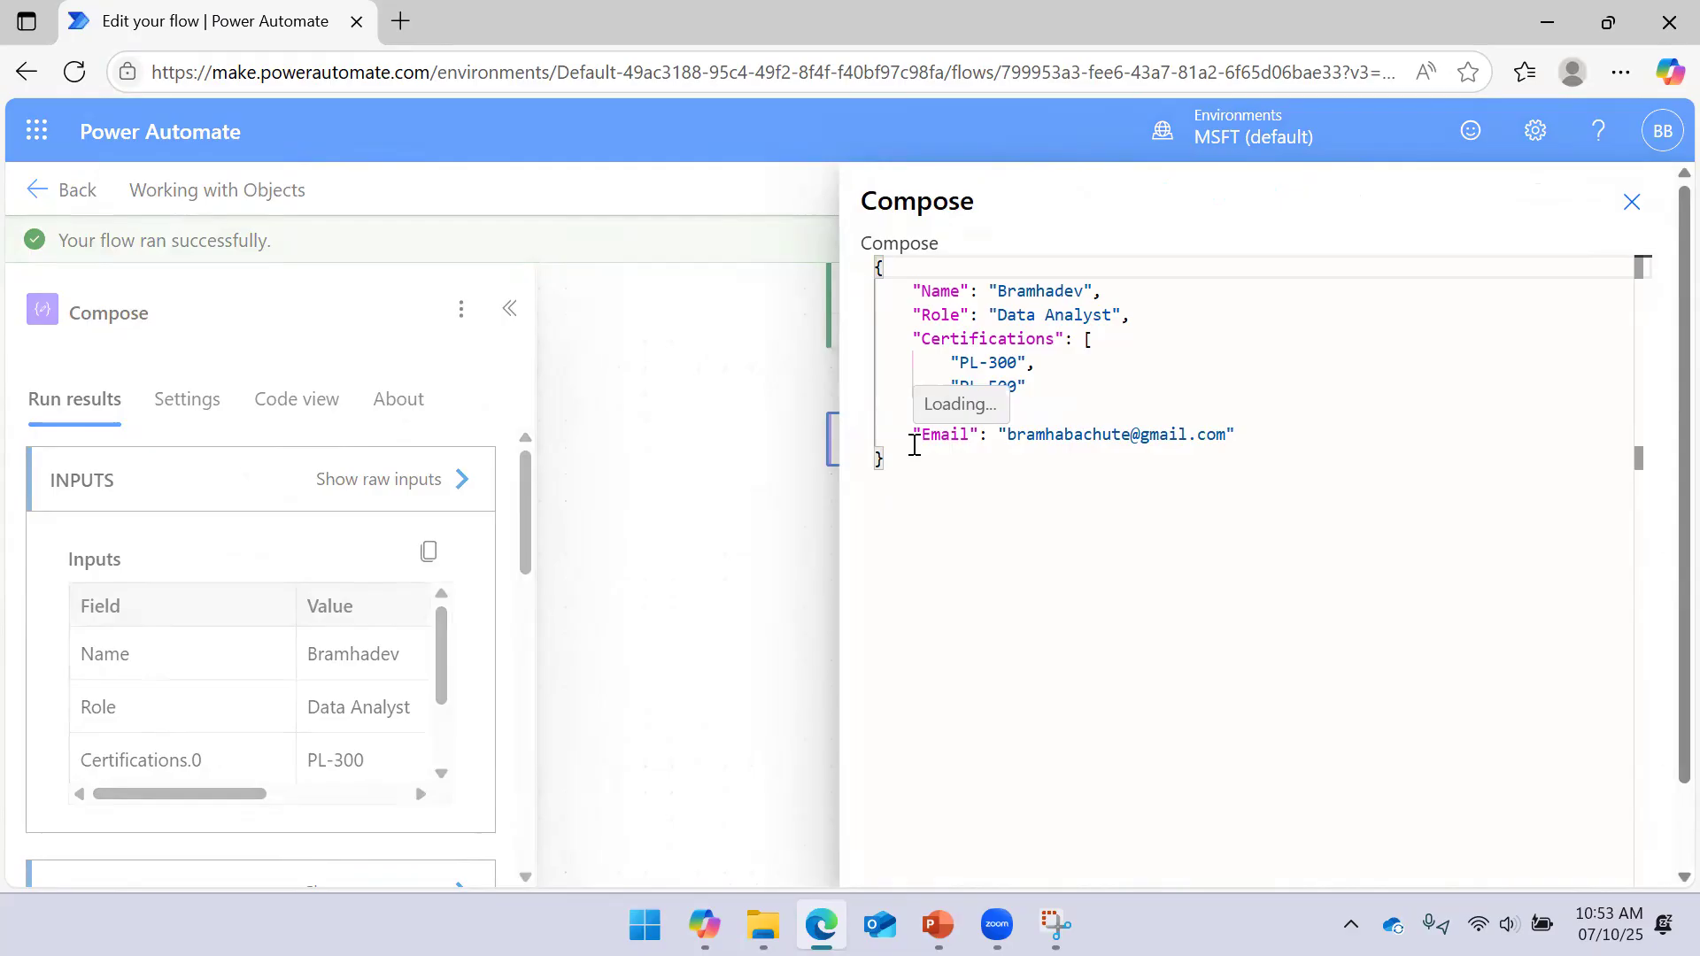
pyautogui.moveTo(915, 435); pyautogui.dragTo(1260, 429)
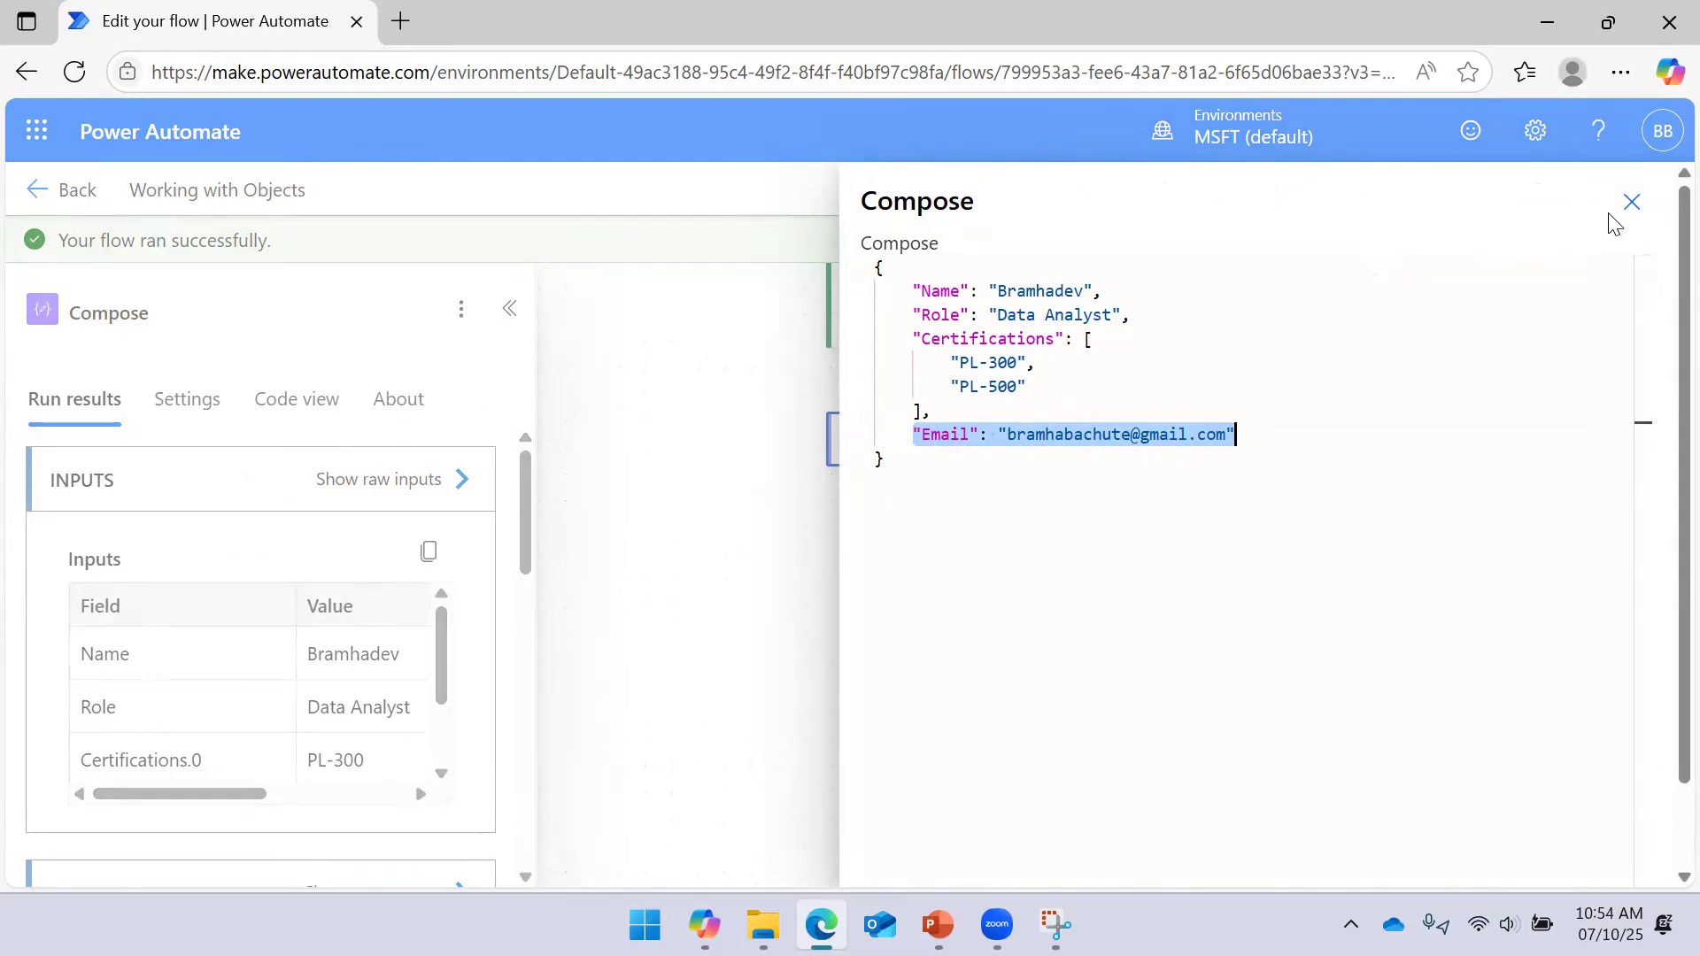
pyautogui.click(675, 374)
pyautogui.click(871, 454)
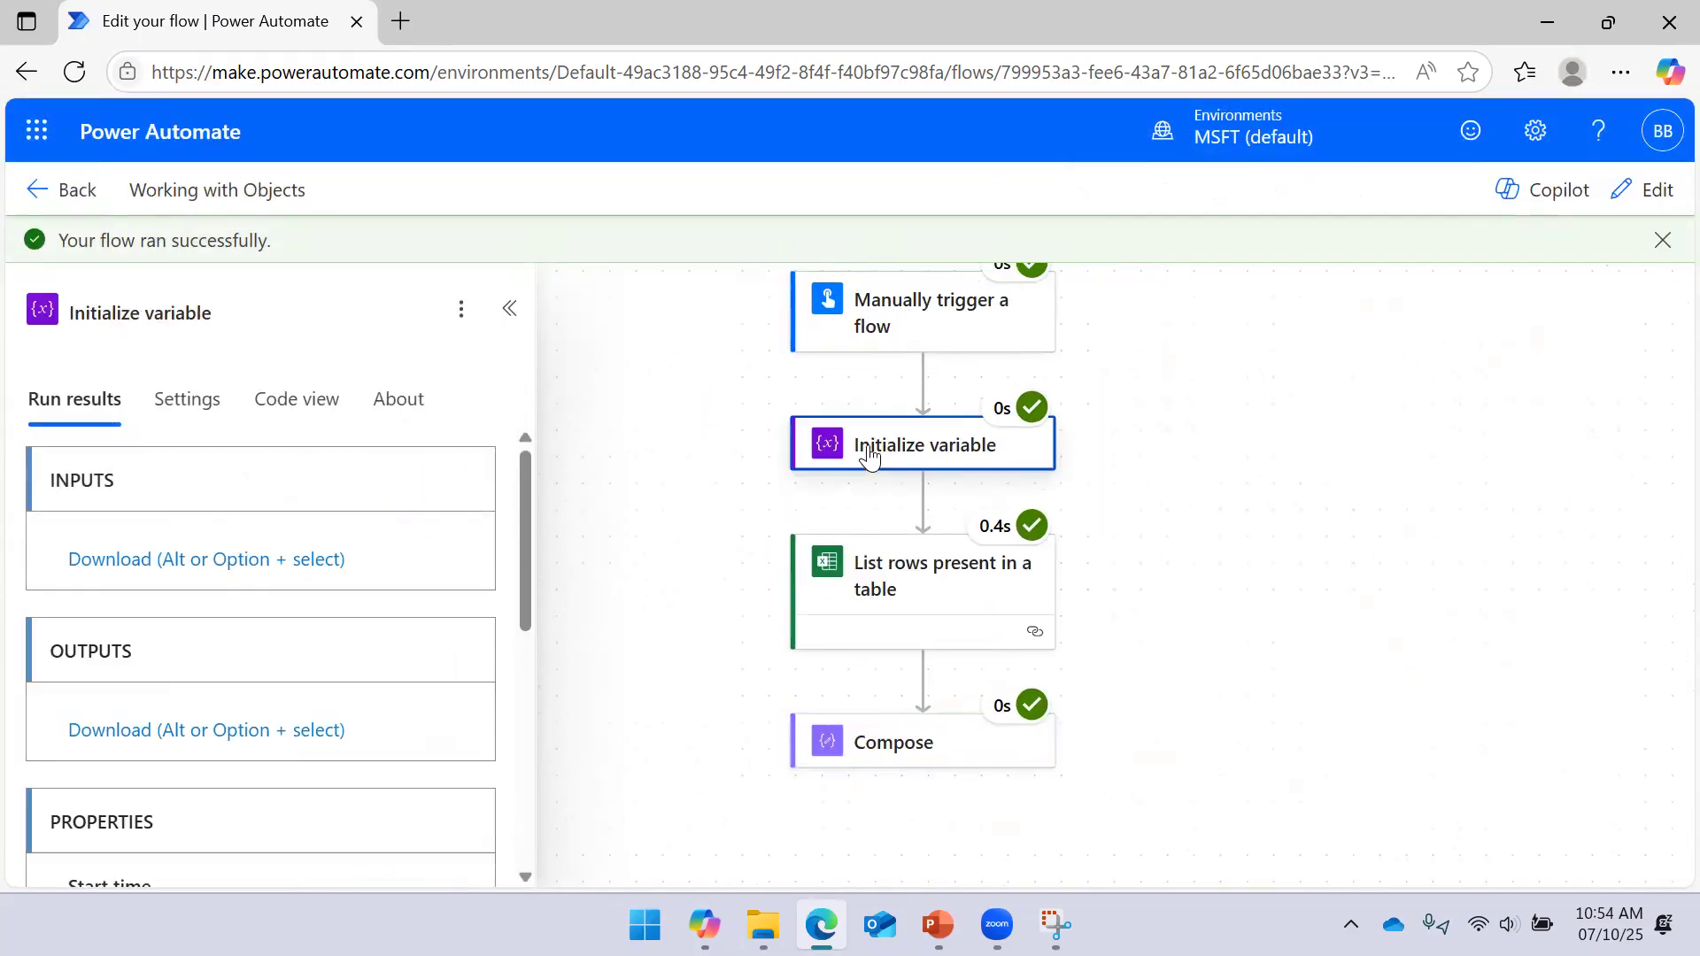
pyautogui.click(469, 805)
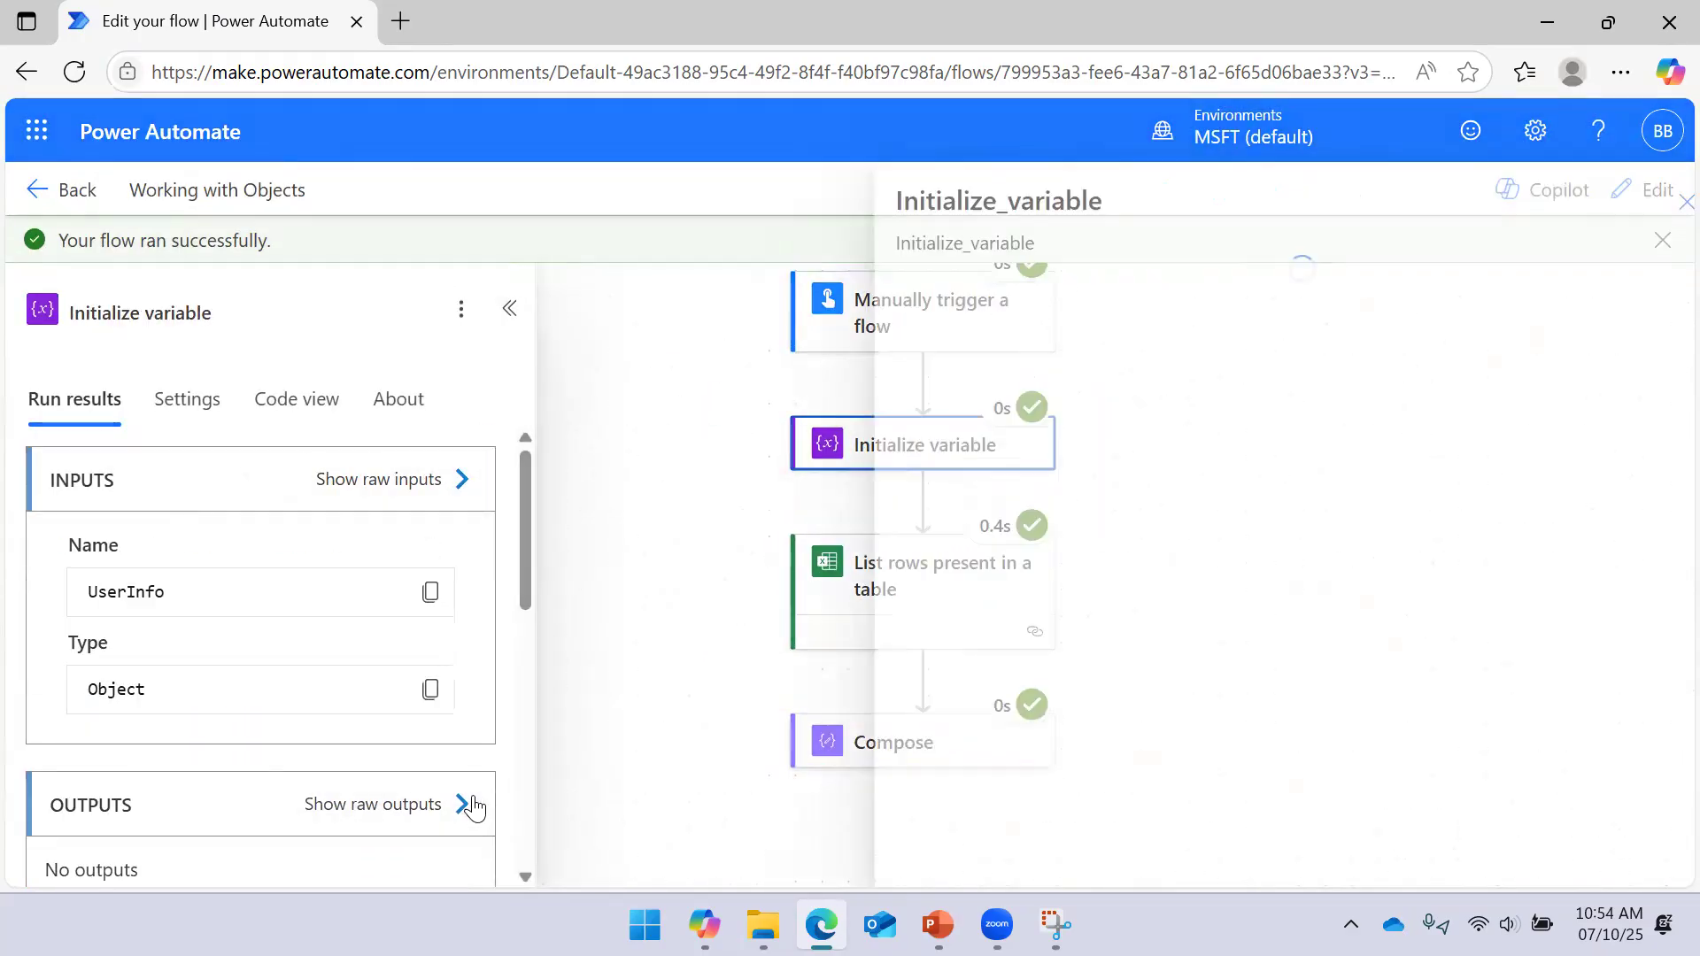
pyautogui.moveTo(1036, 410); pyautogui.dragTo(1109, 504)
pyautogui.click(1633, 203)
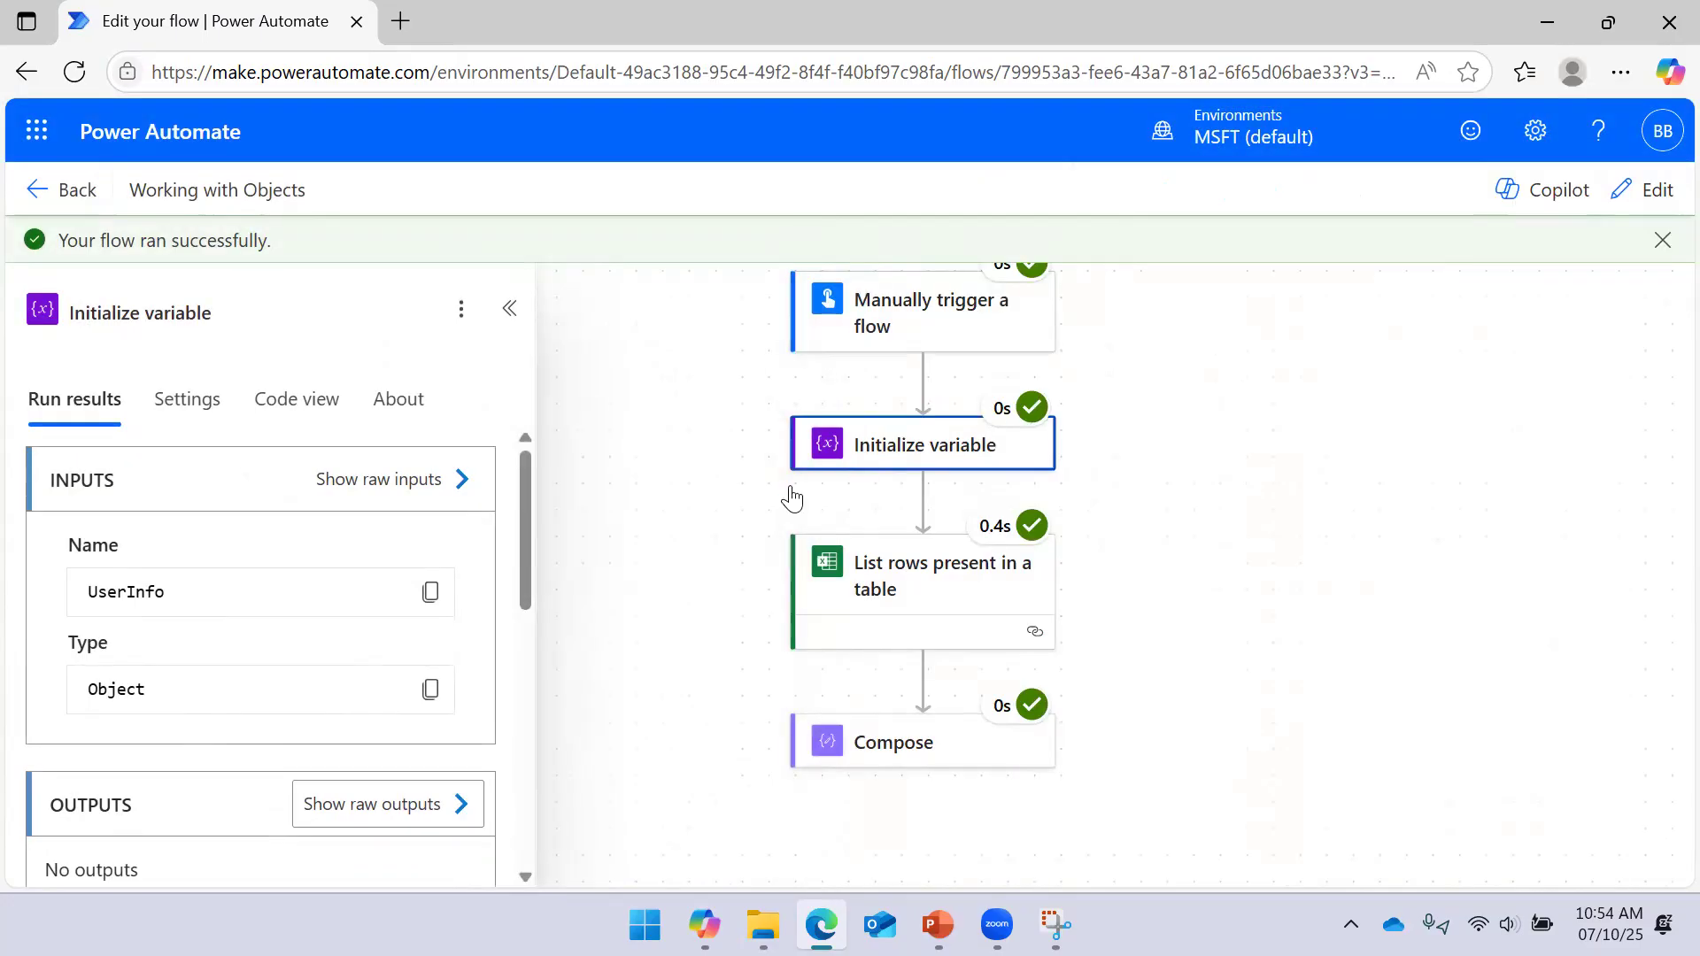
pyautogui.click(657, 463)
pyautogui.scroll(-3, 1172, 653)
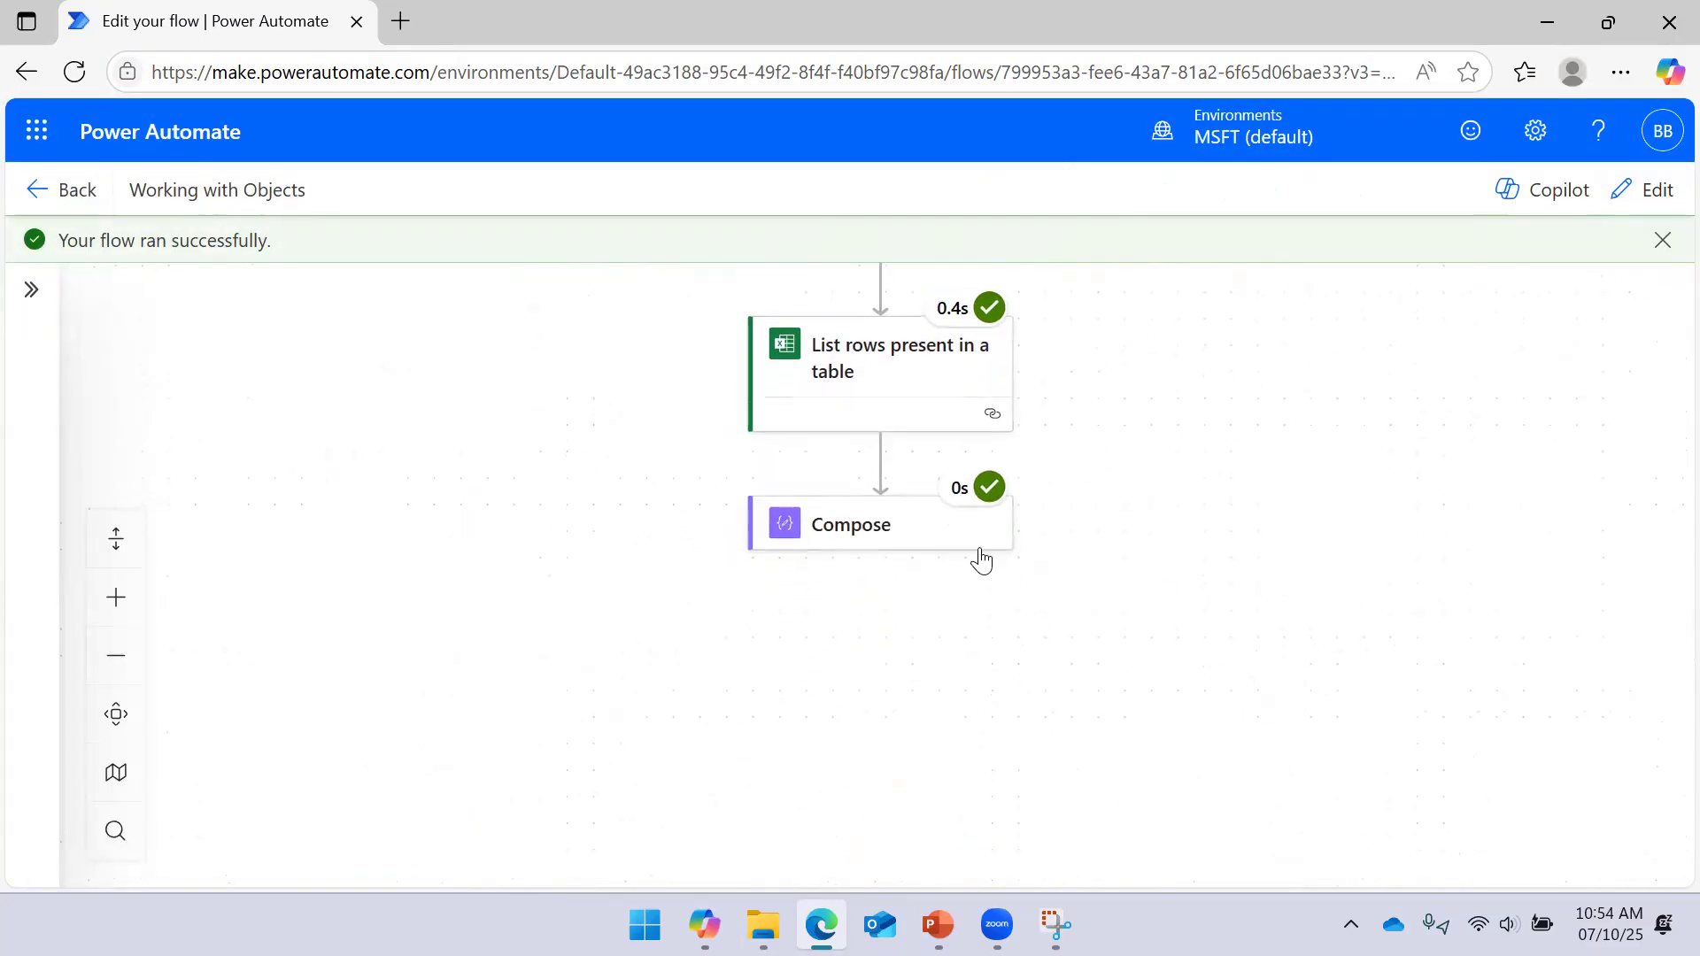
pyautogui.click(857, 541)
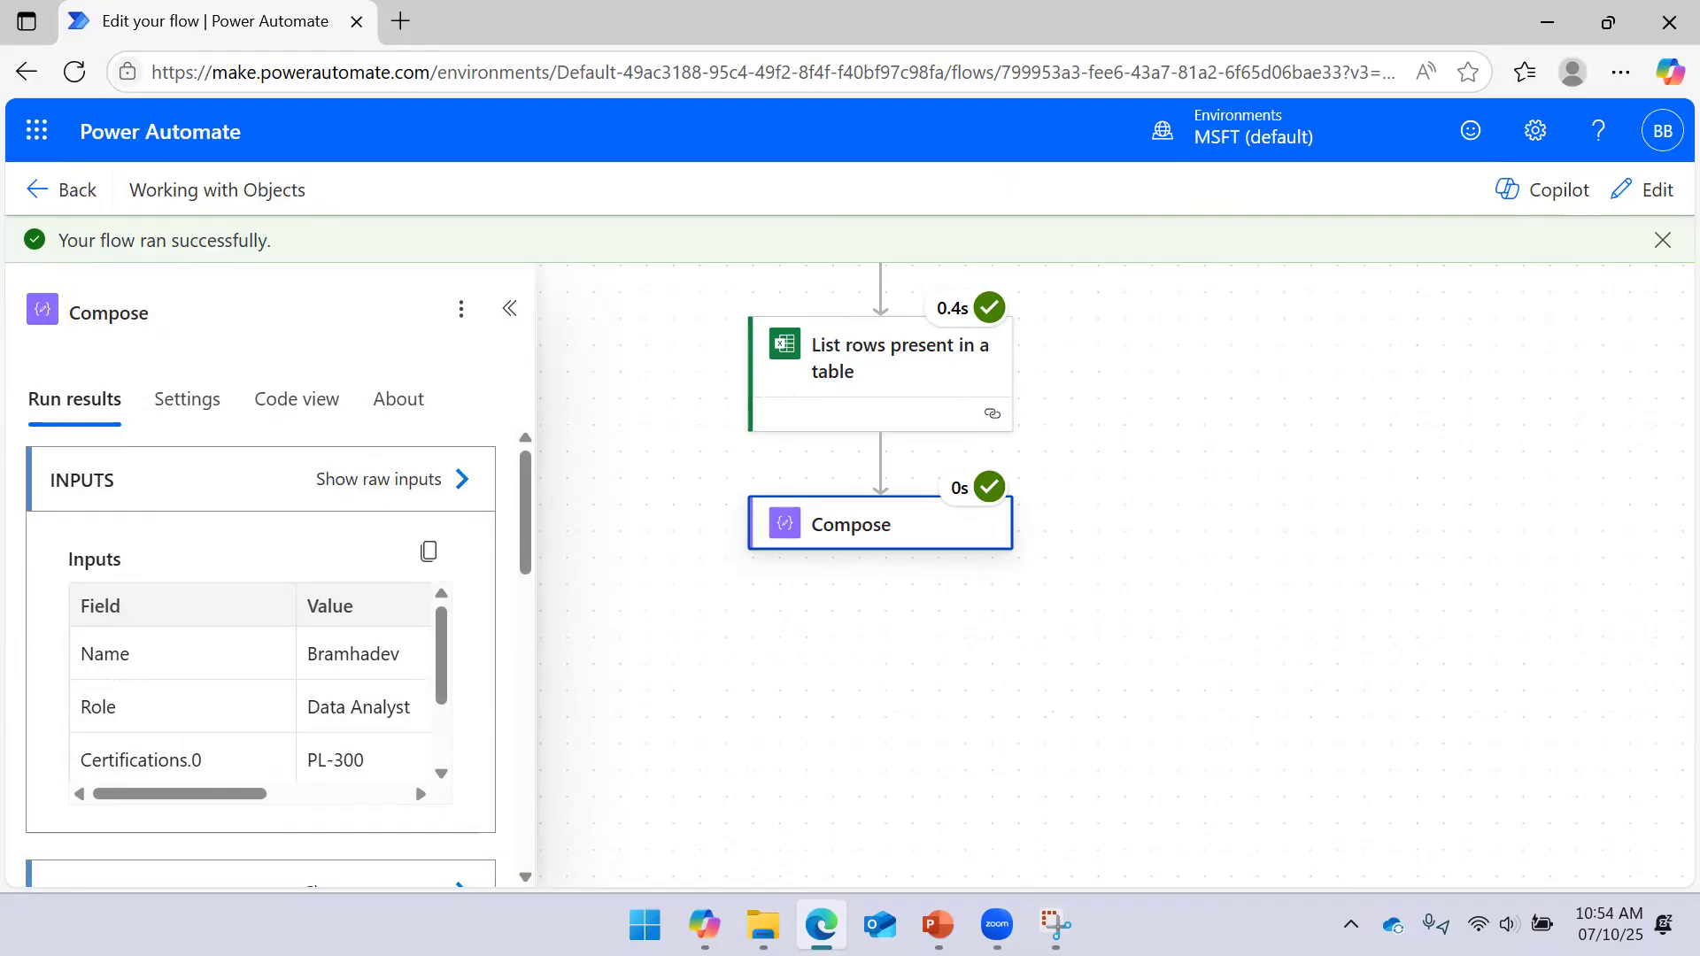
pyautogui.click(896, 542)
pyautogui.click(895, 551)
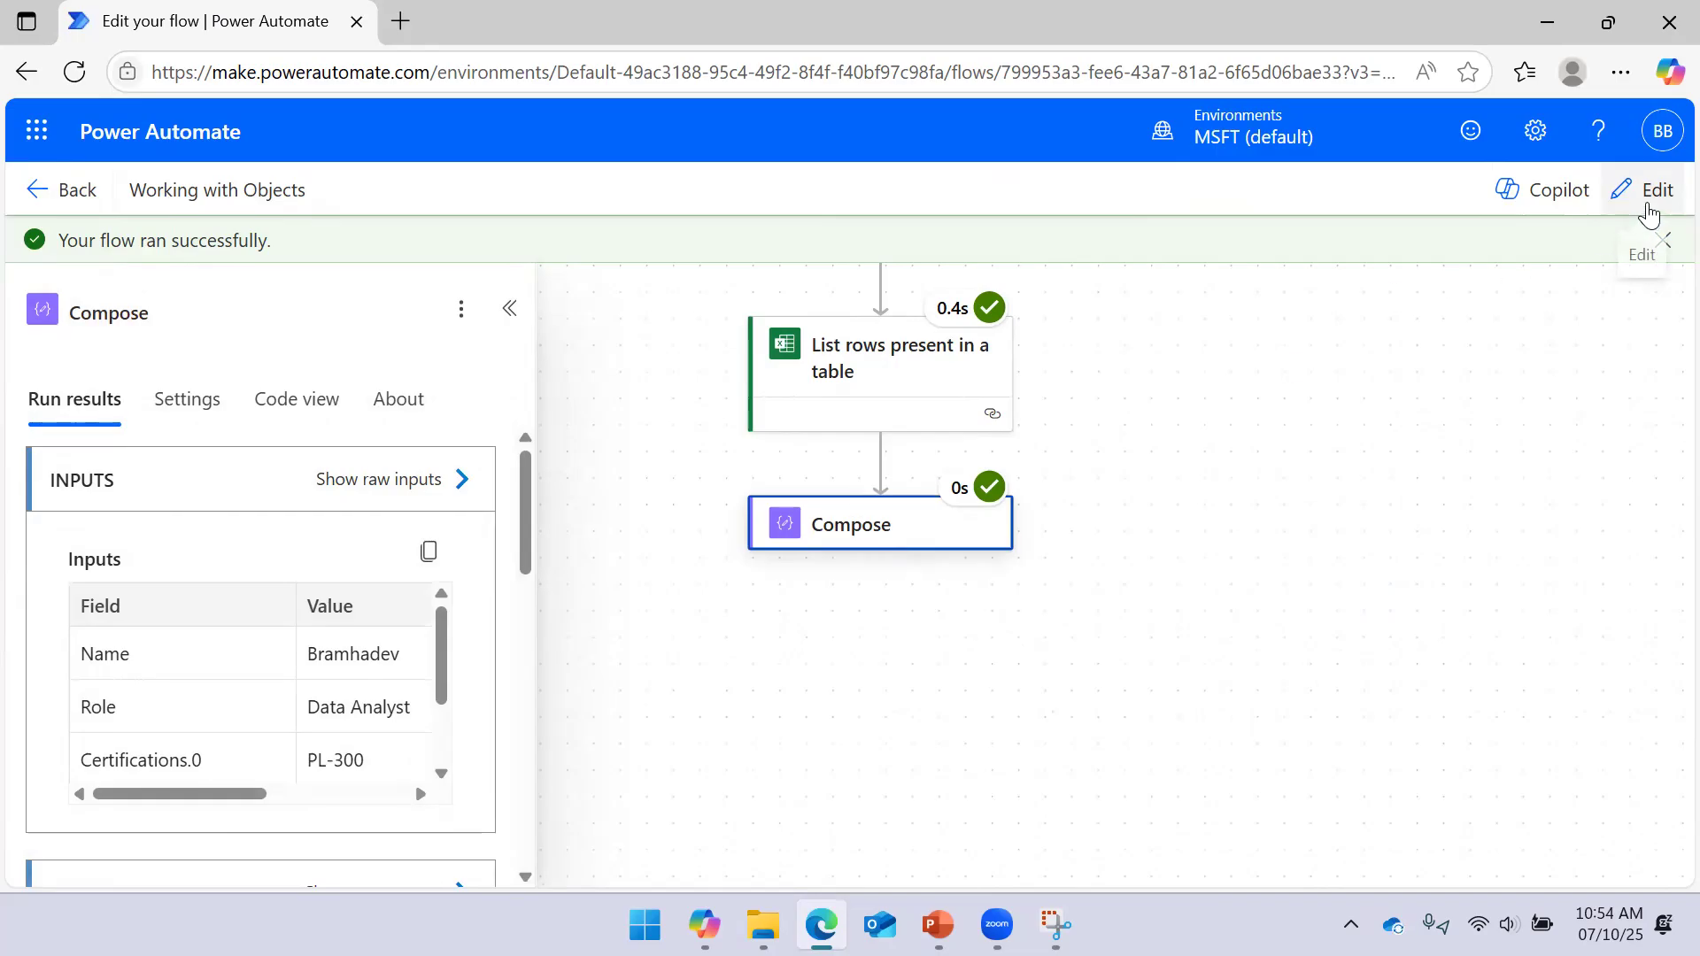
# Return to edit mode and remove the addProperty token from Compose Inputs
pyautogui.click(1649, 213)
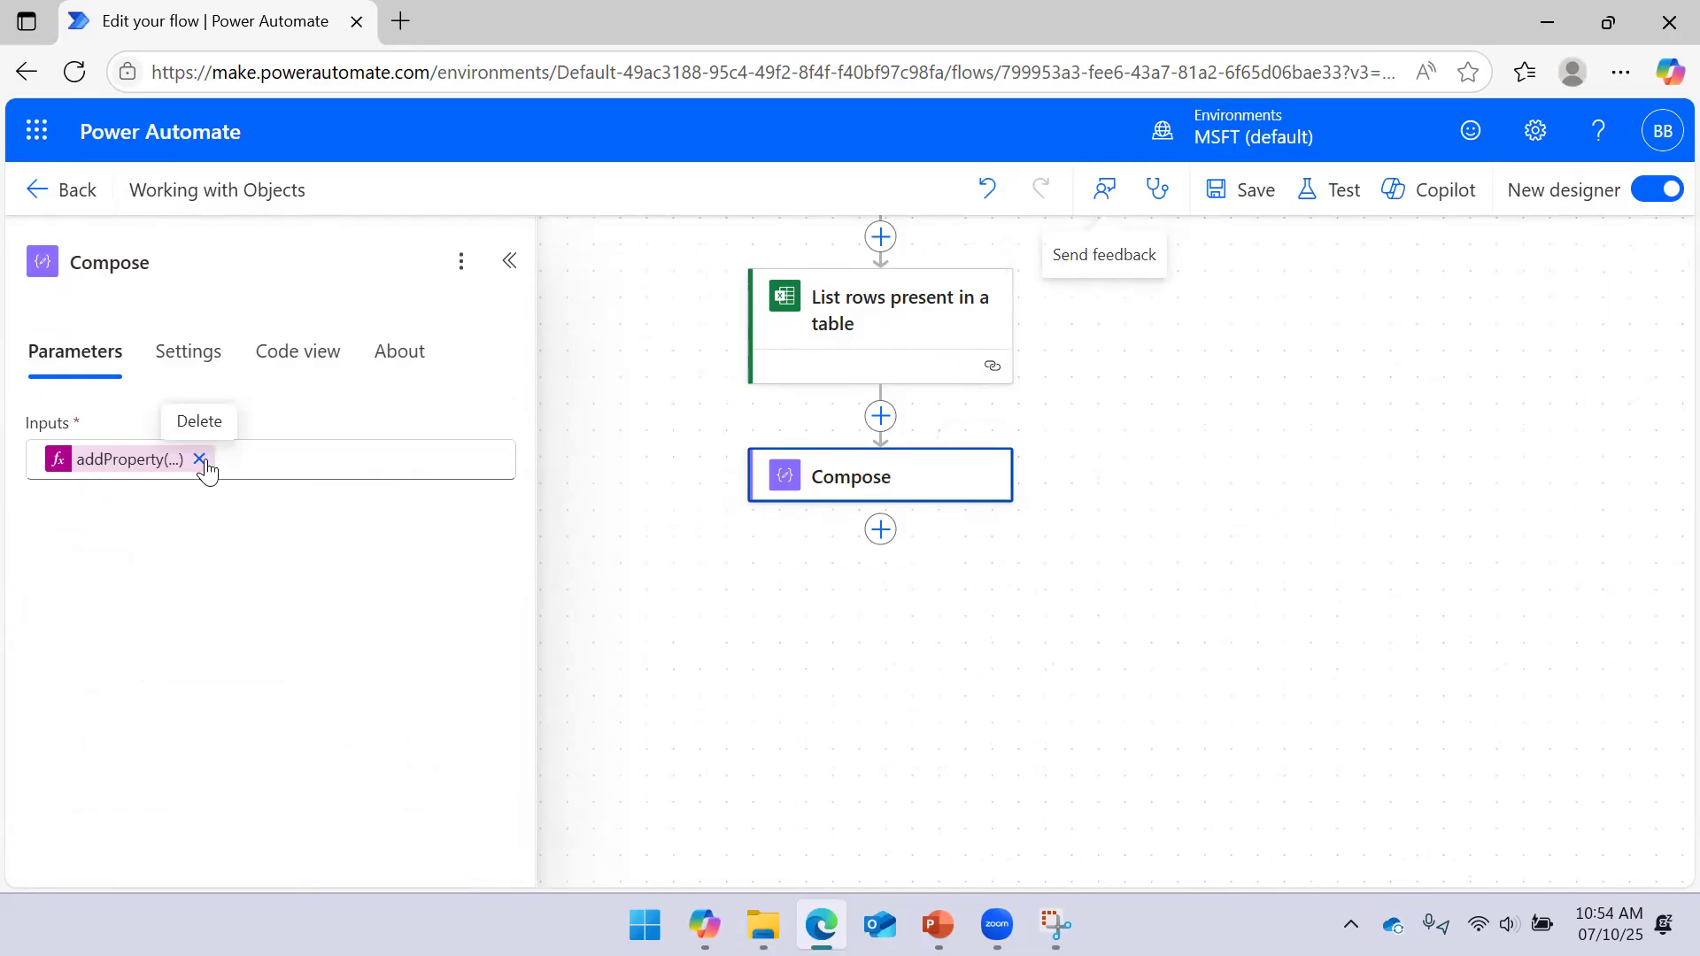
pyautogui.click(200, 459)
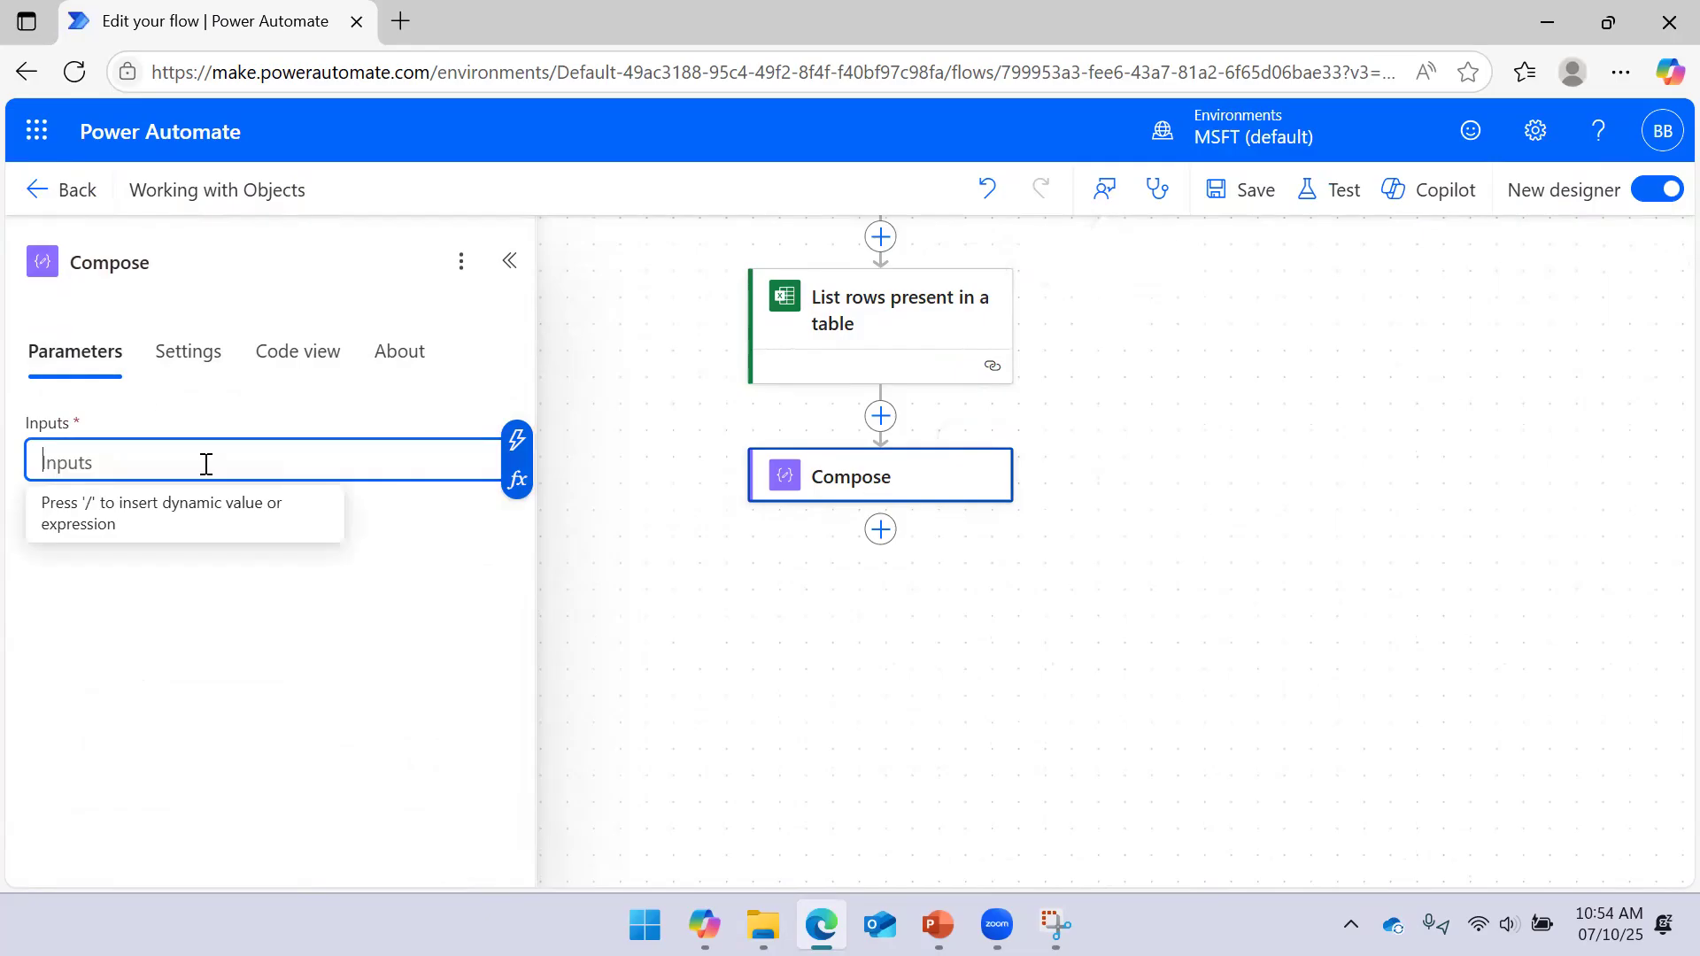
pyautogui.click(518, 480)
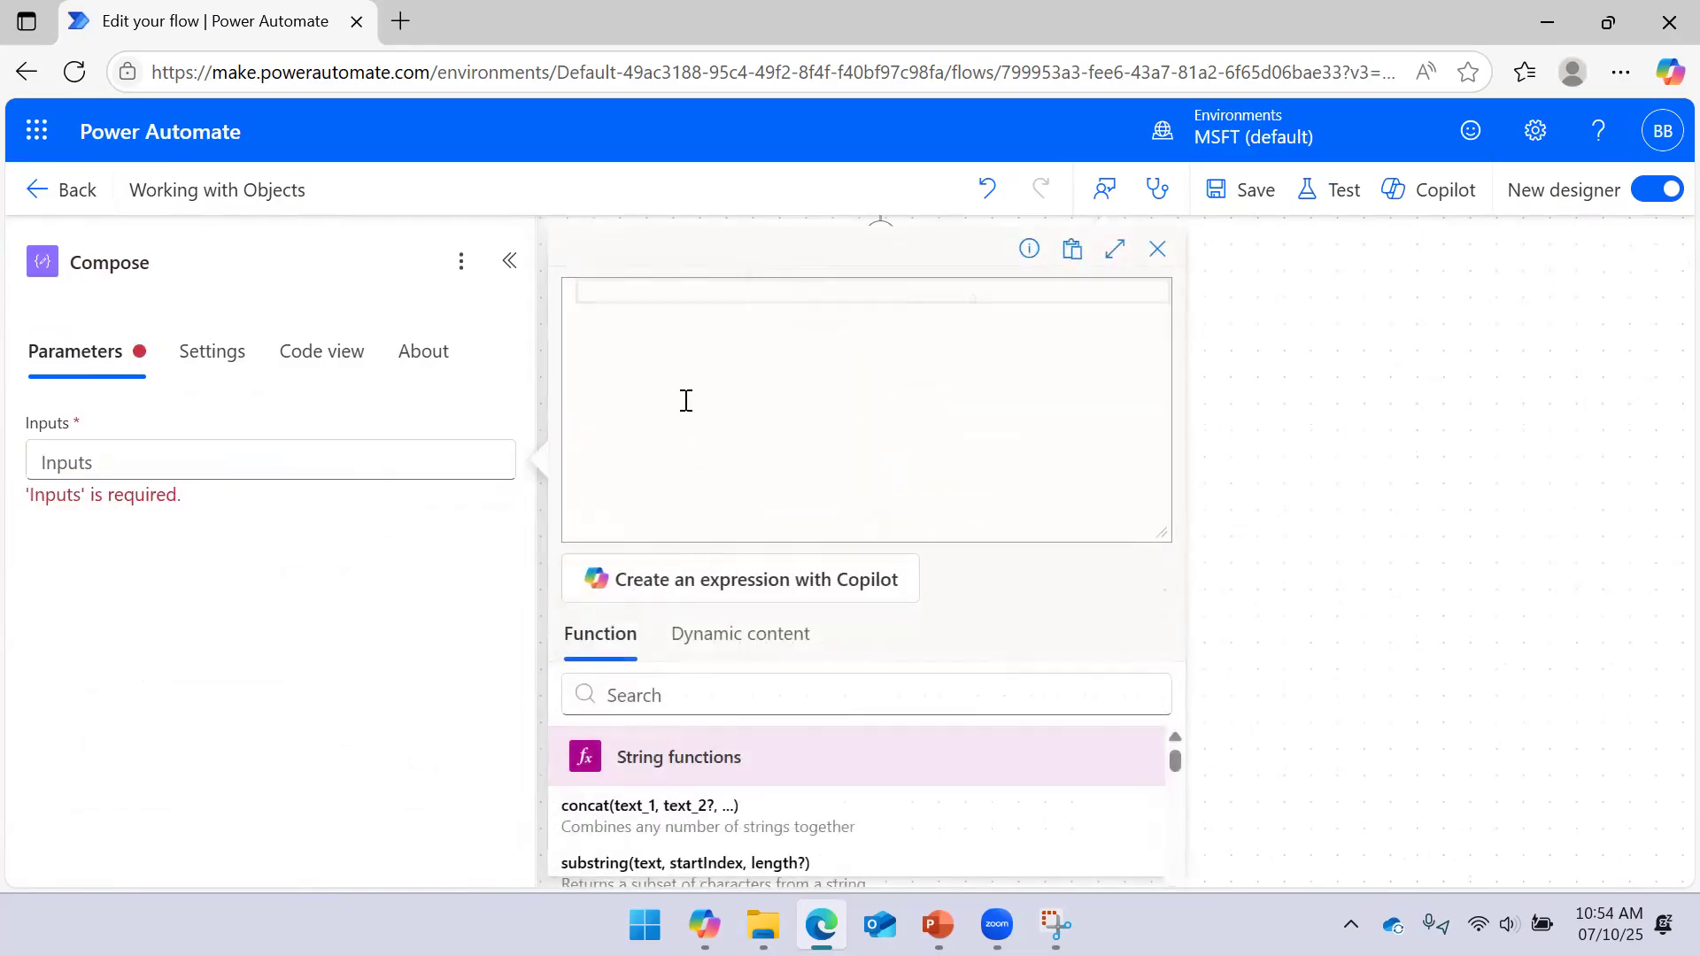
# Enter coalesce(null,null,1) in the expression editor and add it to Compose Inputs
pyautogui.write('coa')
pyautogui.press('Return')
pyautogui.write('(')
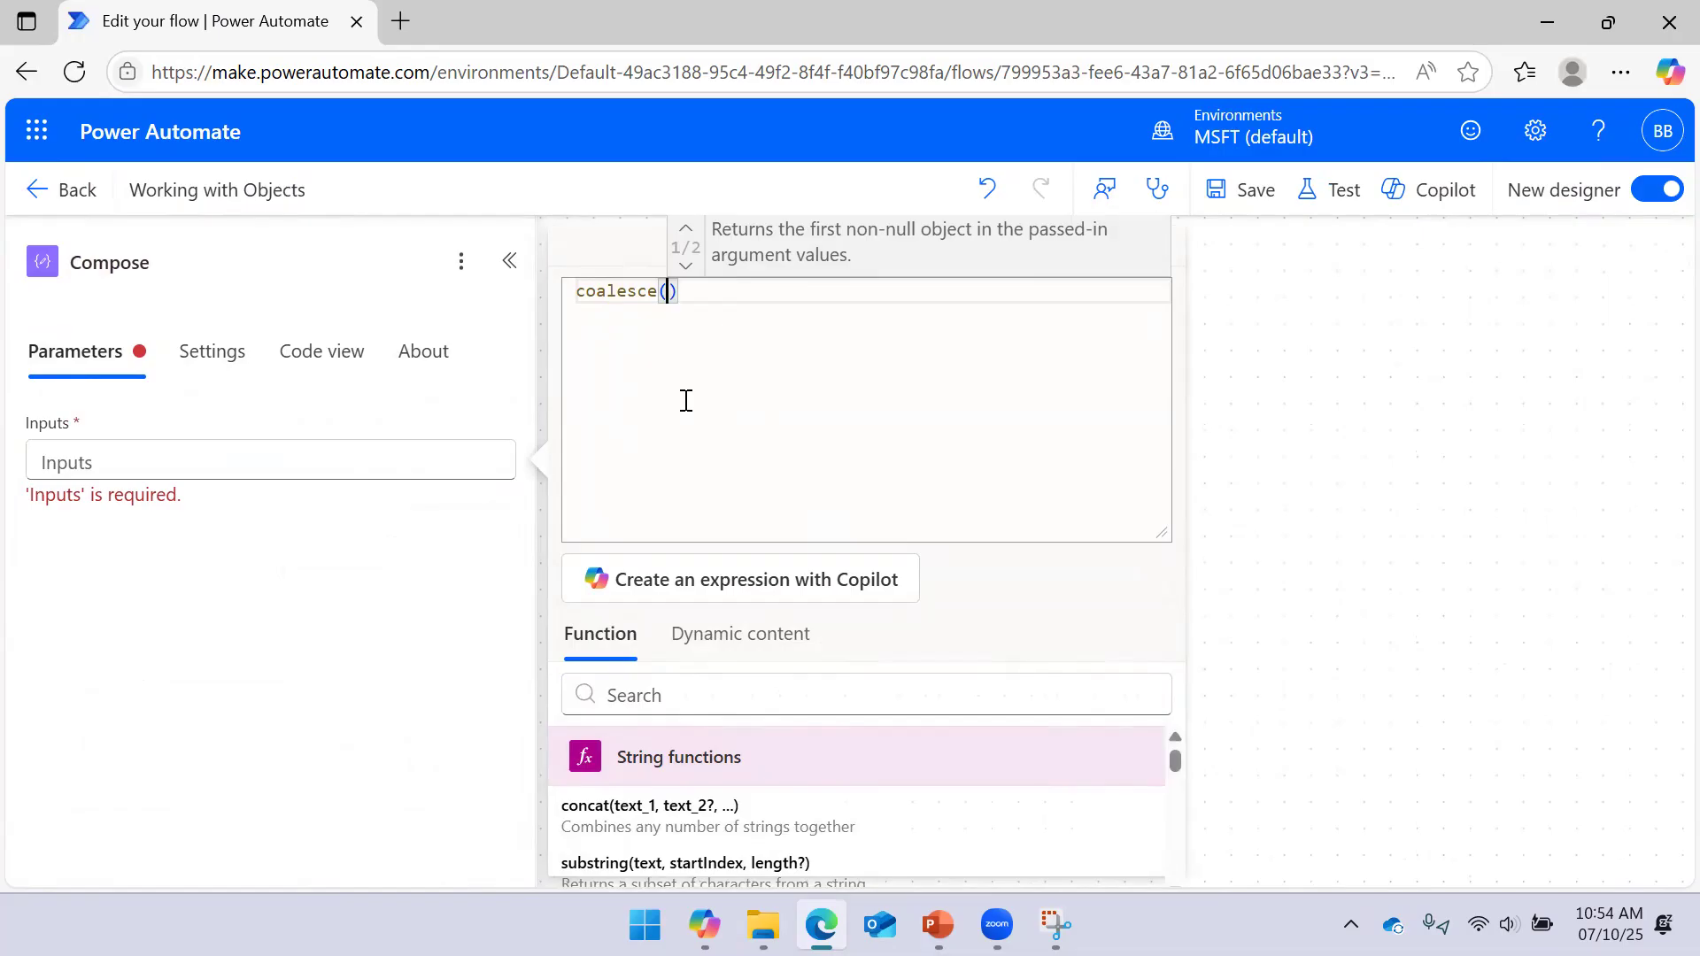
pyautogui.write('null')
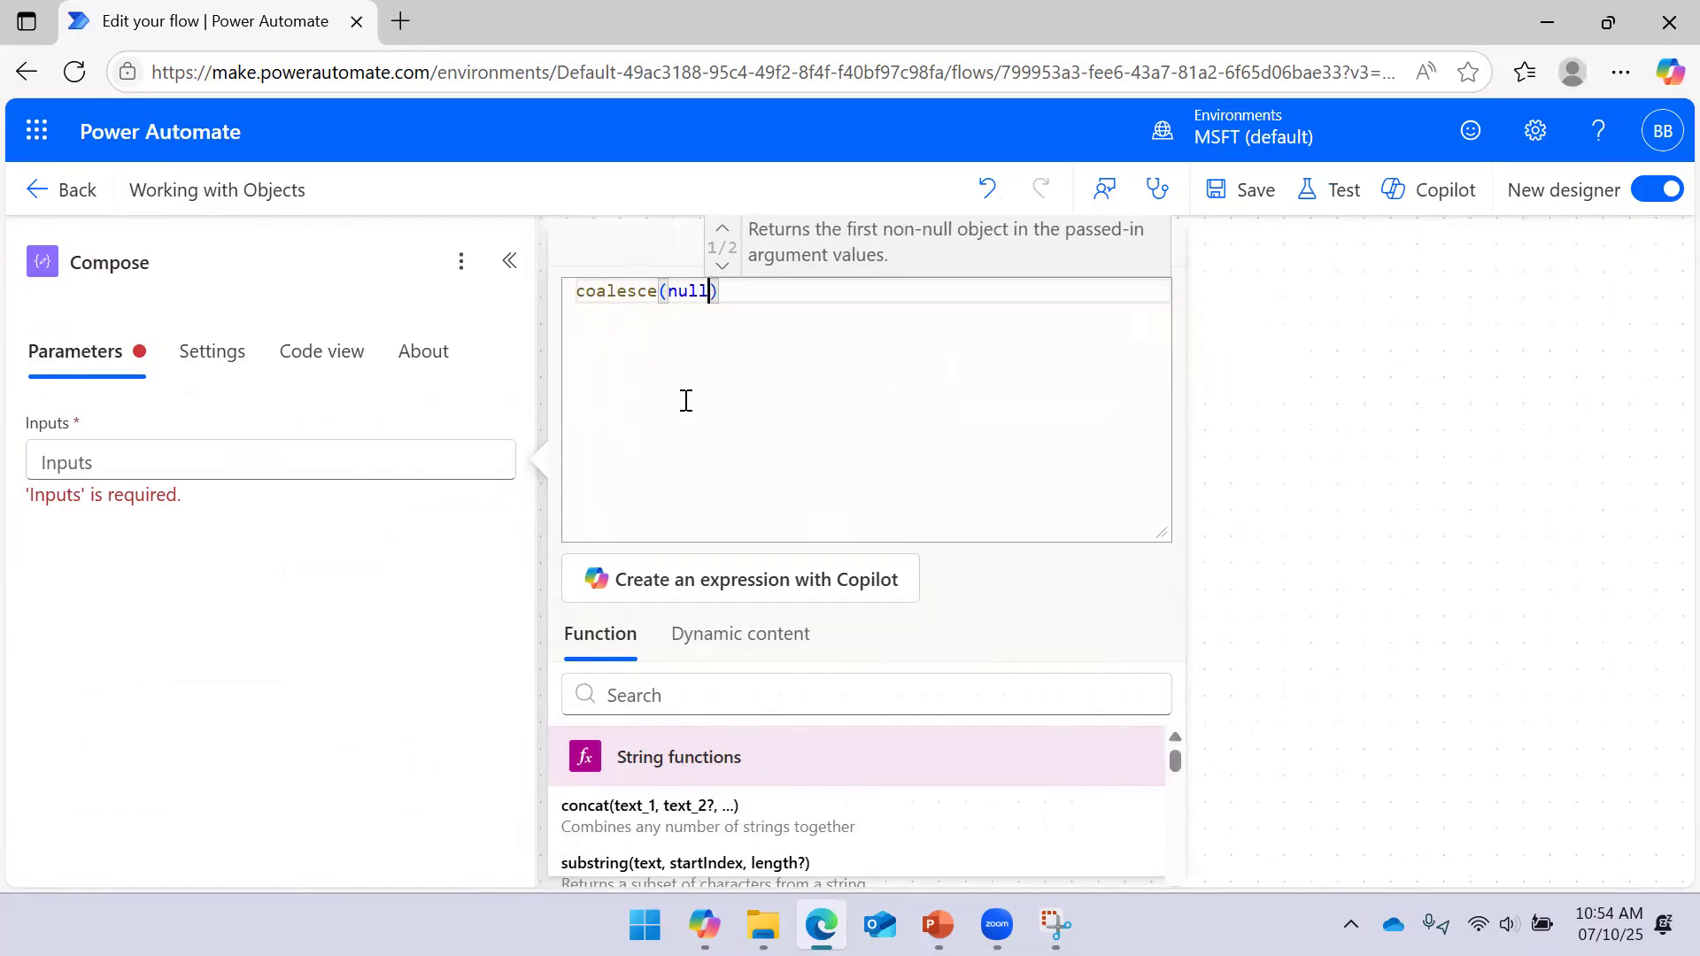
pyautogui.write(',null')
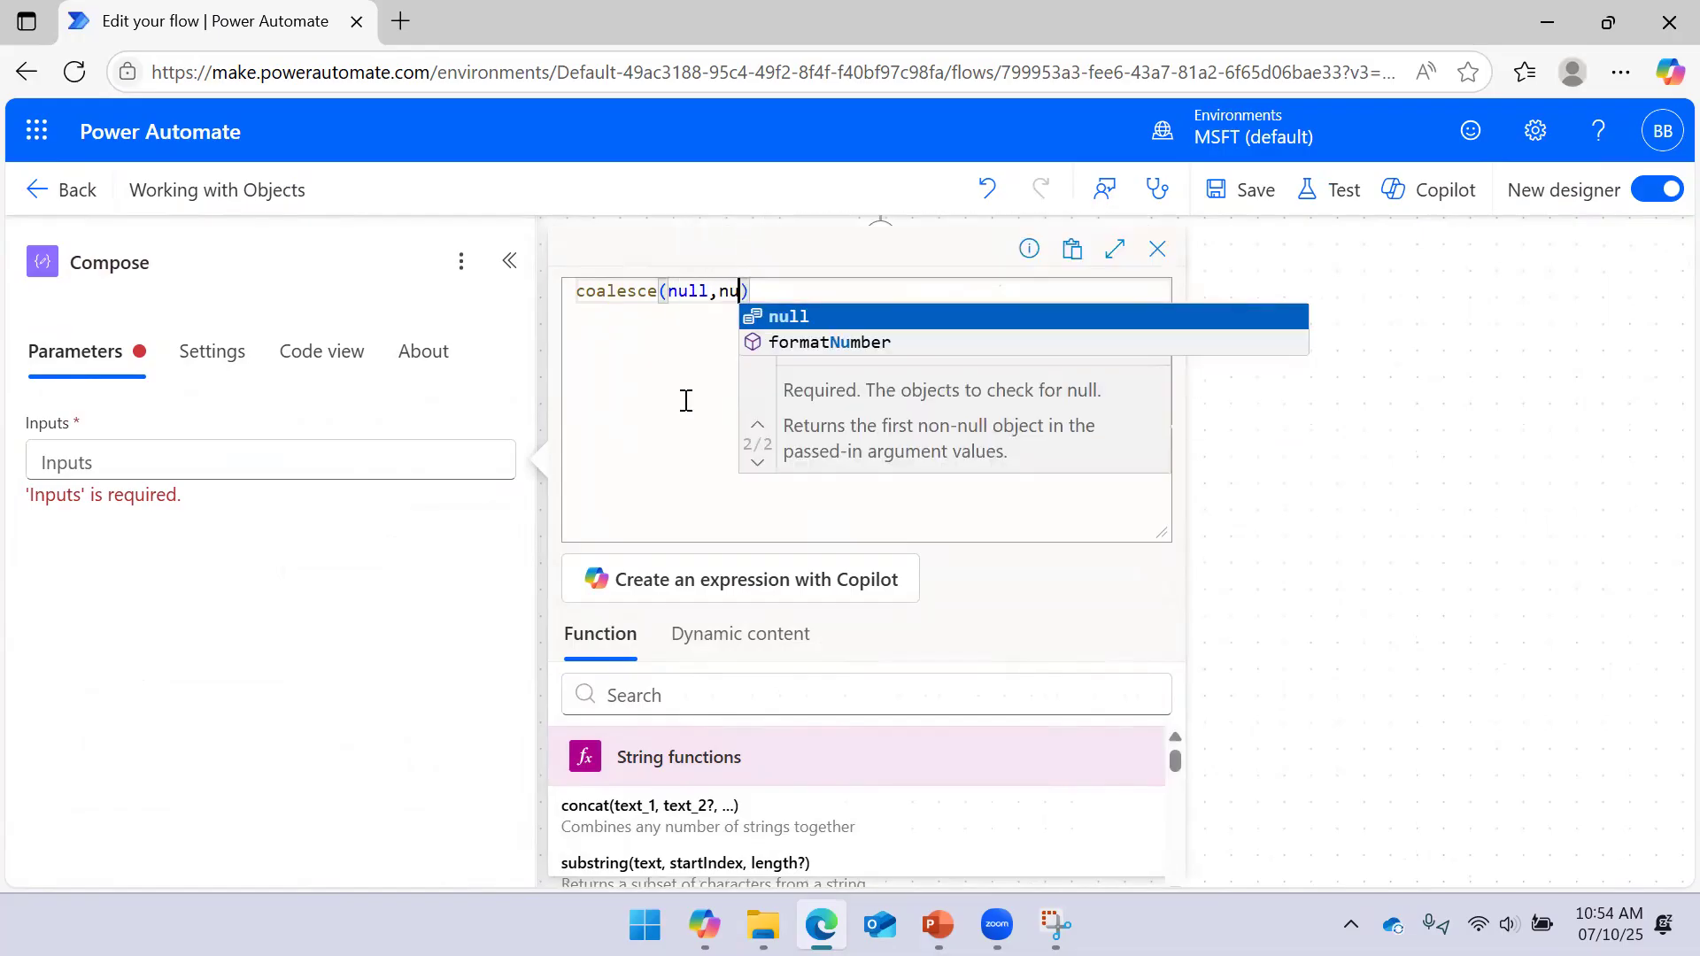
pyautogui.write(',')
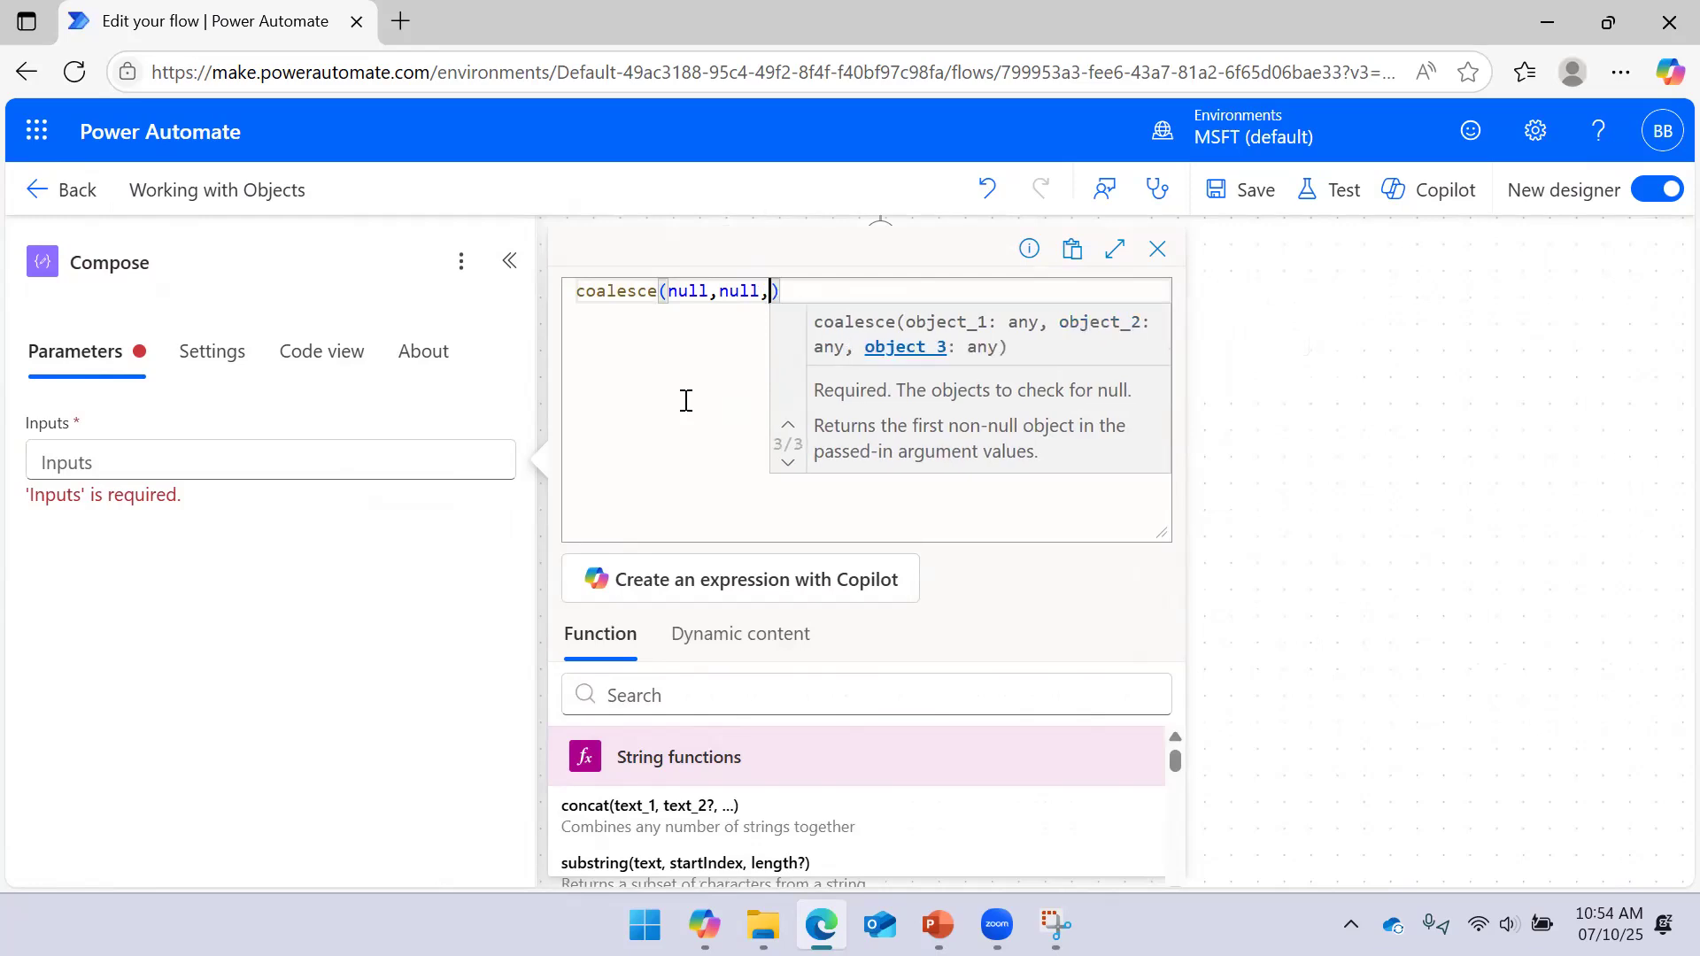
pyautogui.press('Left')
pyautogui.press('Left')
pyautogui.press('Left')
pyautogui.press('Left')
pyautogui.press('Left')
pyautogui.press('Left')
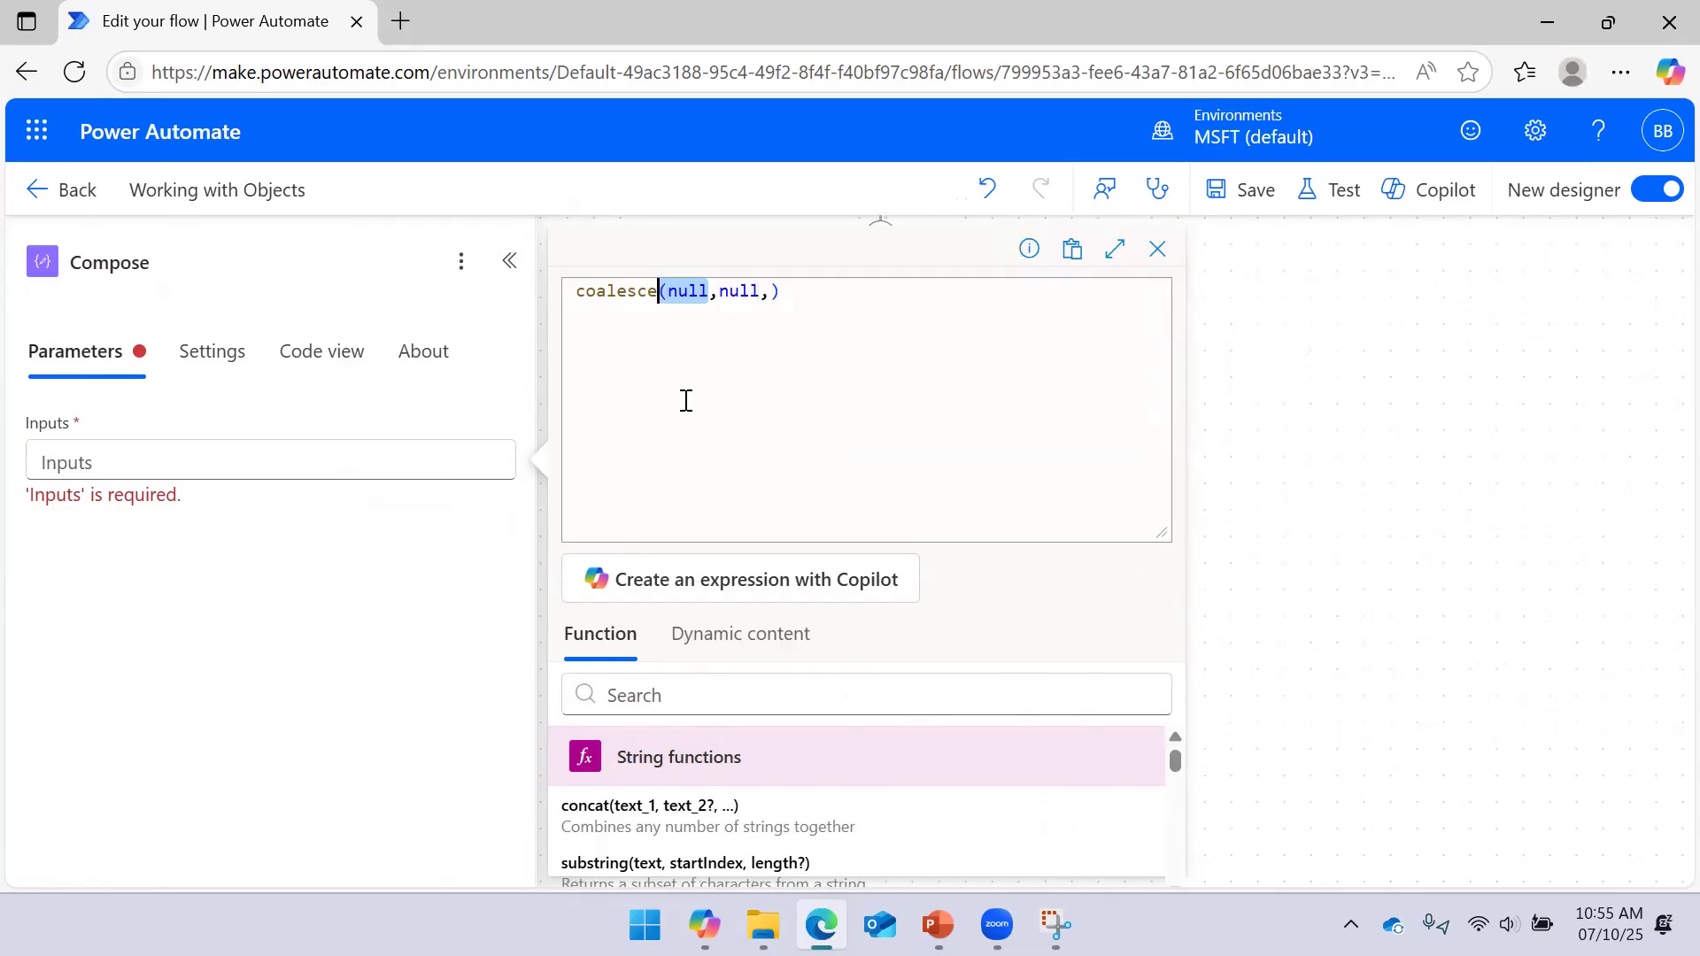
pyautogui.press('Left')
pyautogui.press('Right')
pyautogui.press('Right')
pyautogui.press('Right')
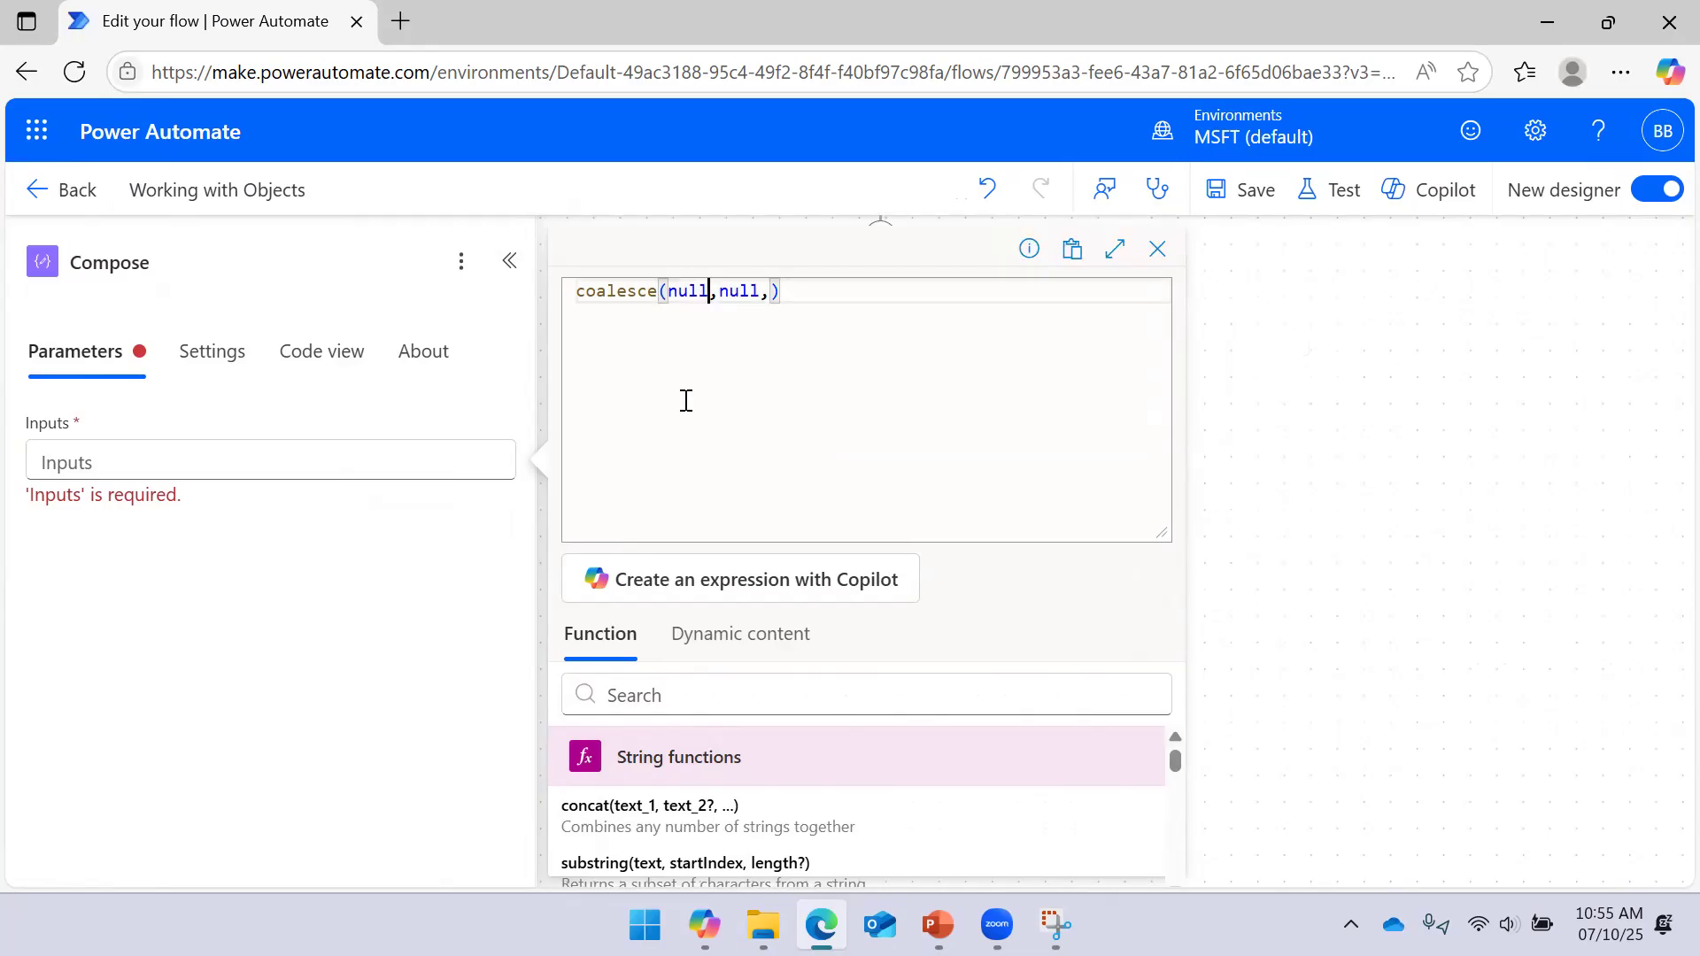
pyautogui.hotkey('shift', 'Right')
pyautogui.hotkey('shift', 'Right')
pyautogui.hotkey('shift', 'Right')
pyautogui.press('Right')
pyautogui.press('Left')
pyautogui.press('Left')
pyautogui.press('Left')
pyautogui.hotkey('shift', 'Right')
pyautogui.hotkey('shift', 'Right')
pyautogui.hotkey('shift', 'Right')
pyautogui.hotkey('shift', 'Right')
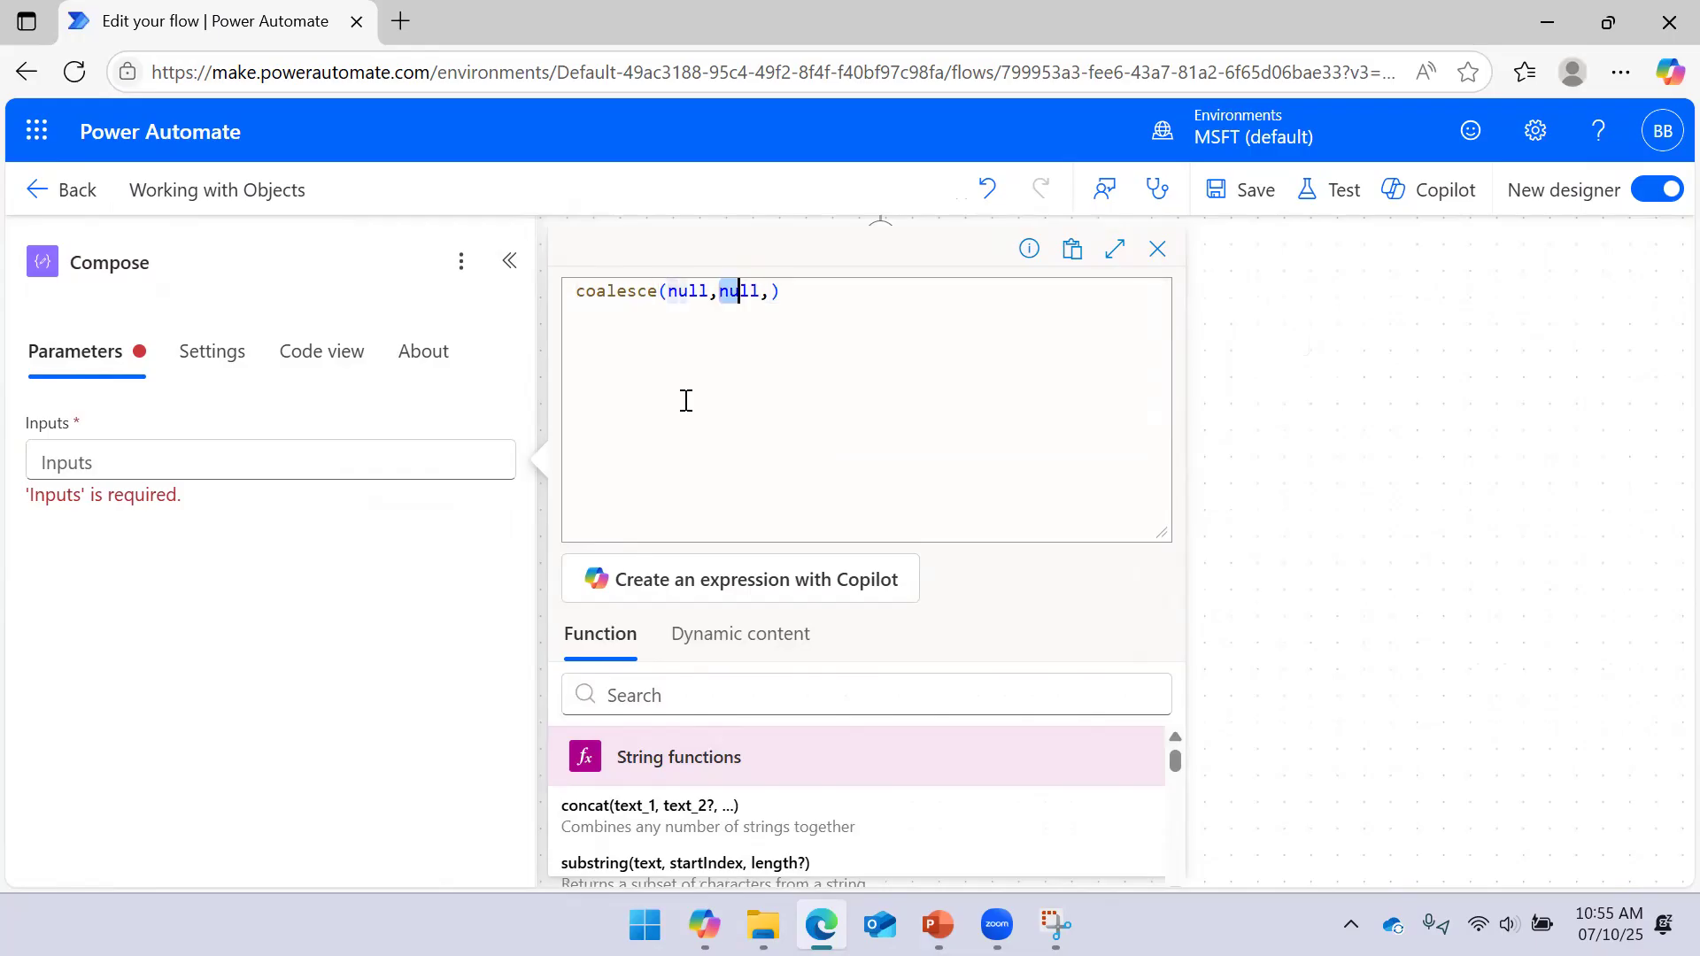
pyautogui.press('Right')
pyautogui.press('Right')
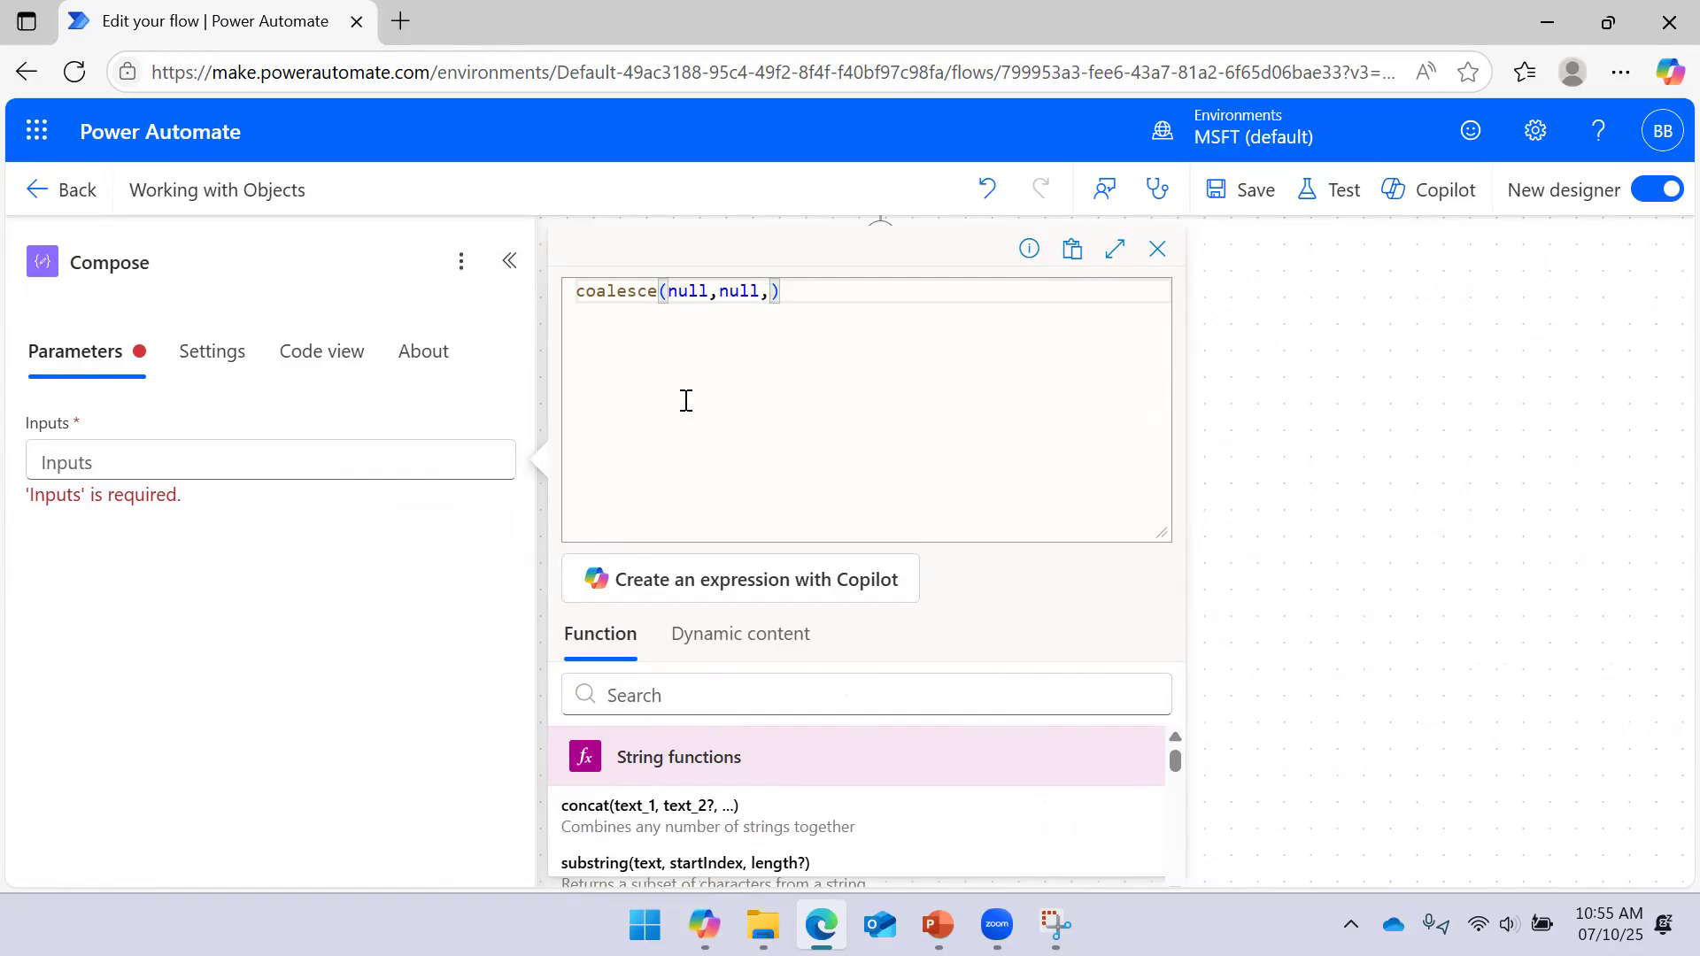
pyautogui.write('1')
pyautogui.moveTo(1150, 537); pyautogui.dragTo(1136, 403)
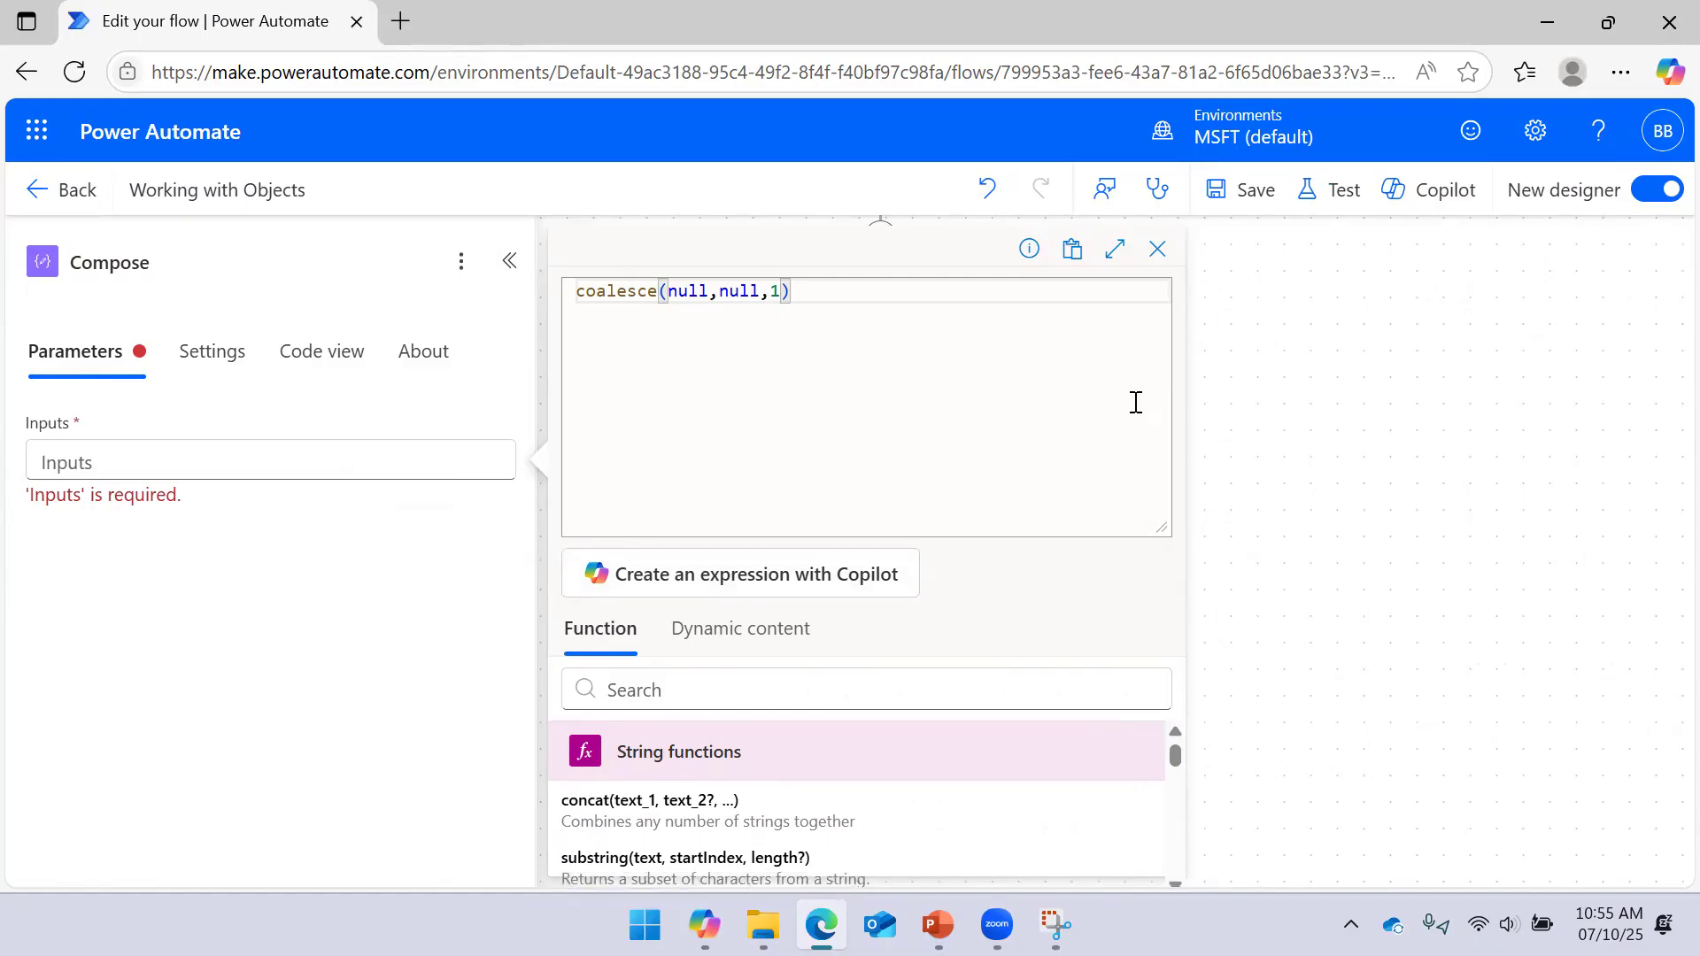
pyautogui.click(660, 842)
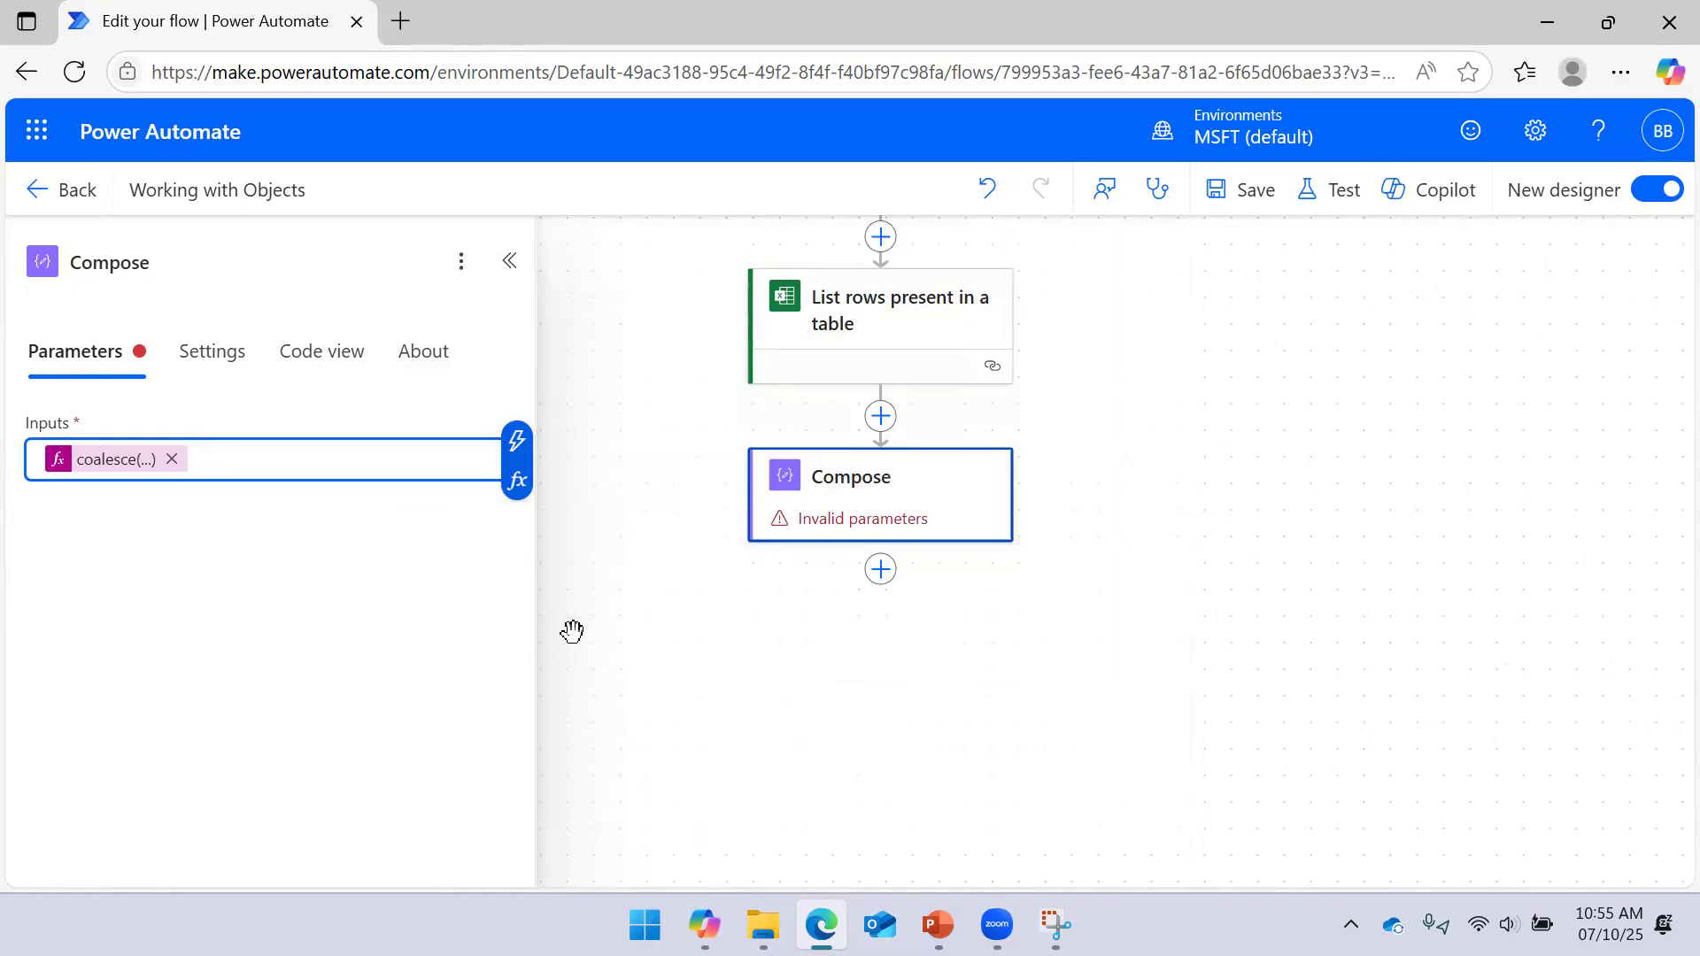
# Save the flow and run a manual test
pyautogui.click(1255, 191)
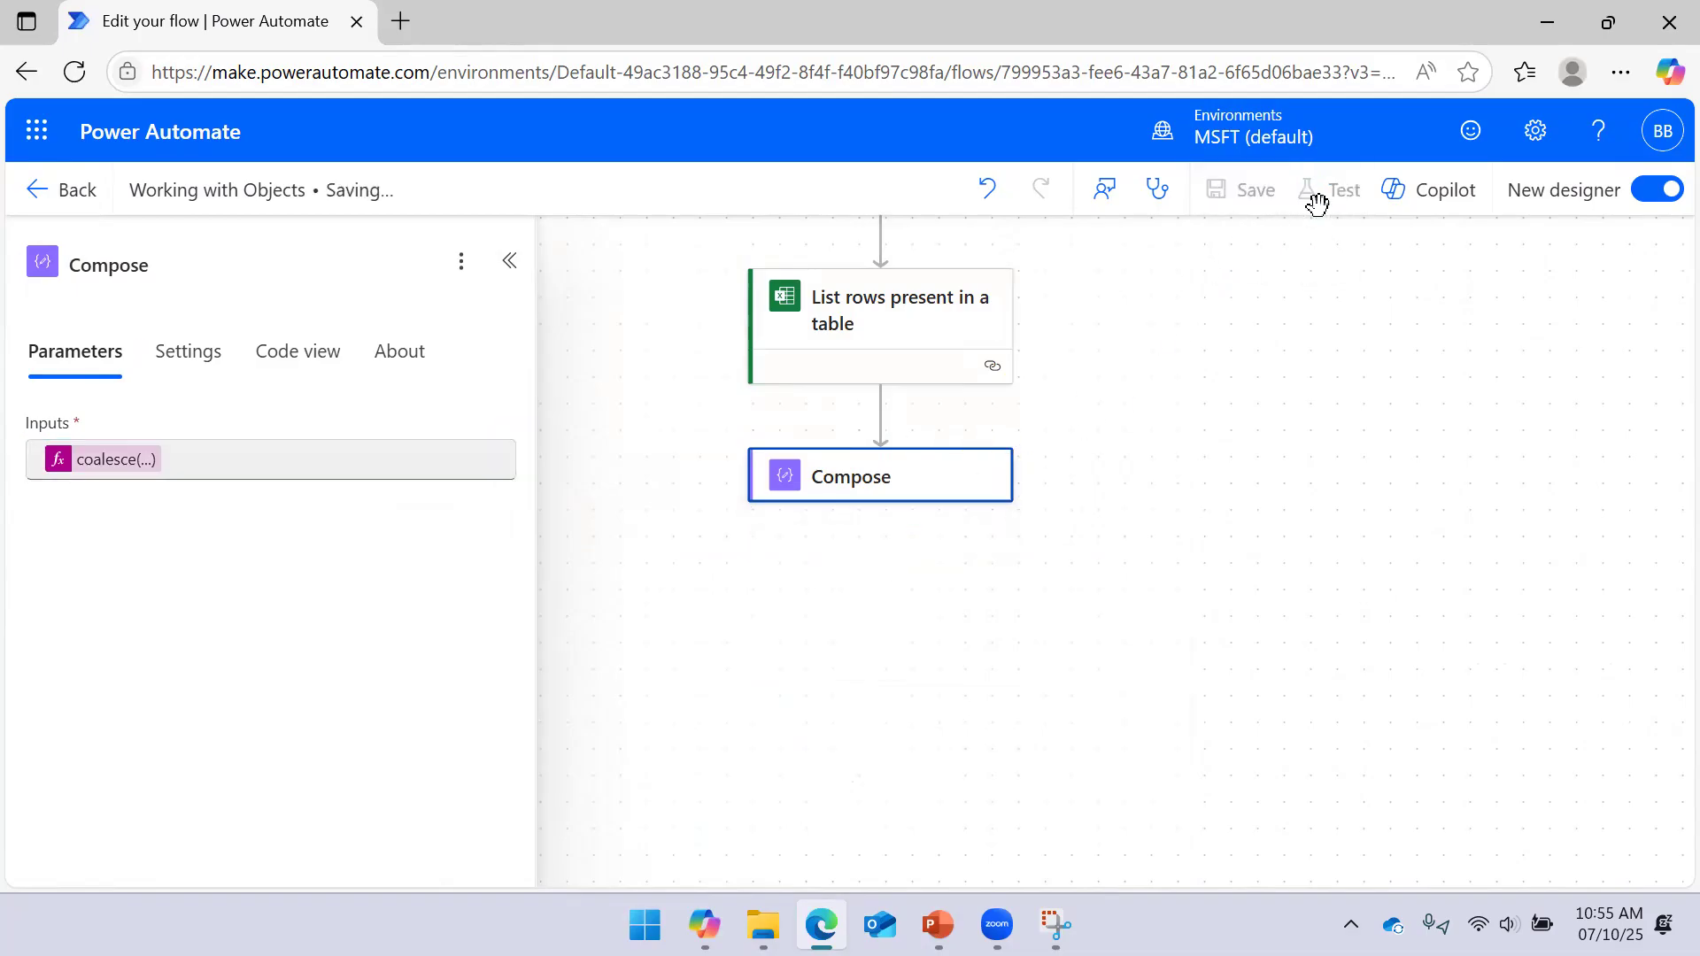
pyautogui.click(1343, 212)
pyautogui.click(1253, 288)
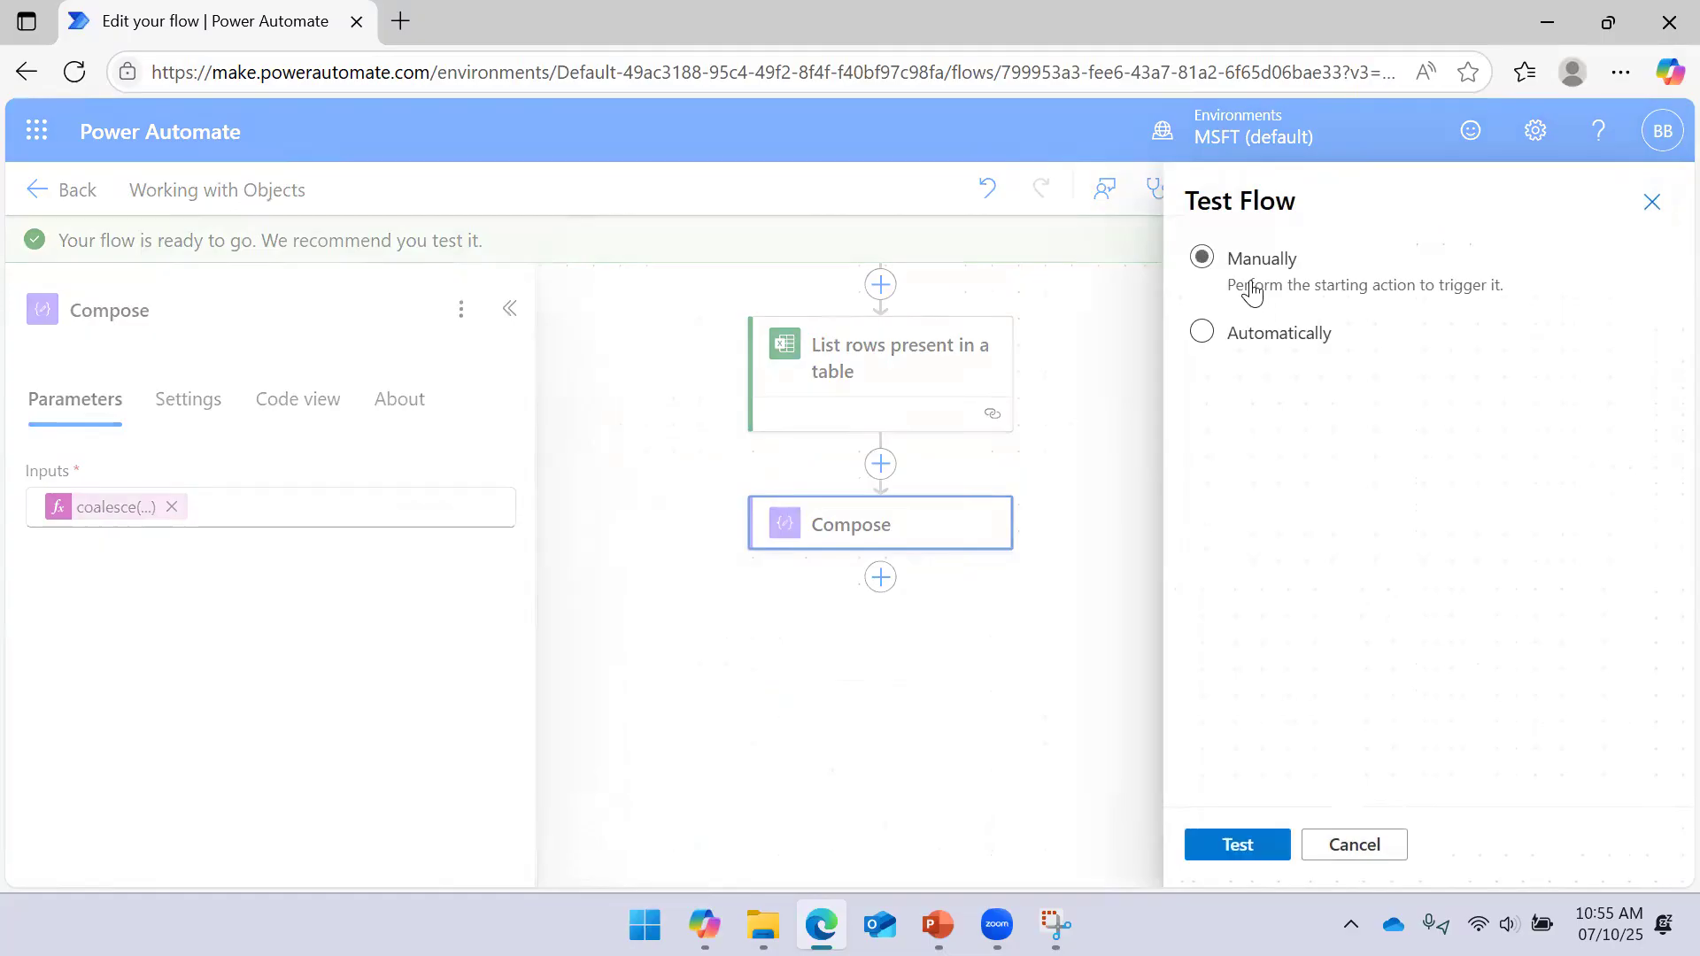
pyautogui.click(1270, 846)
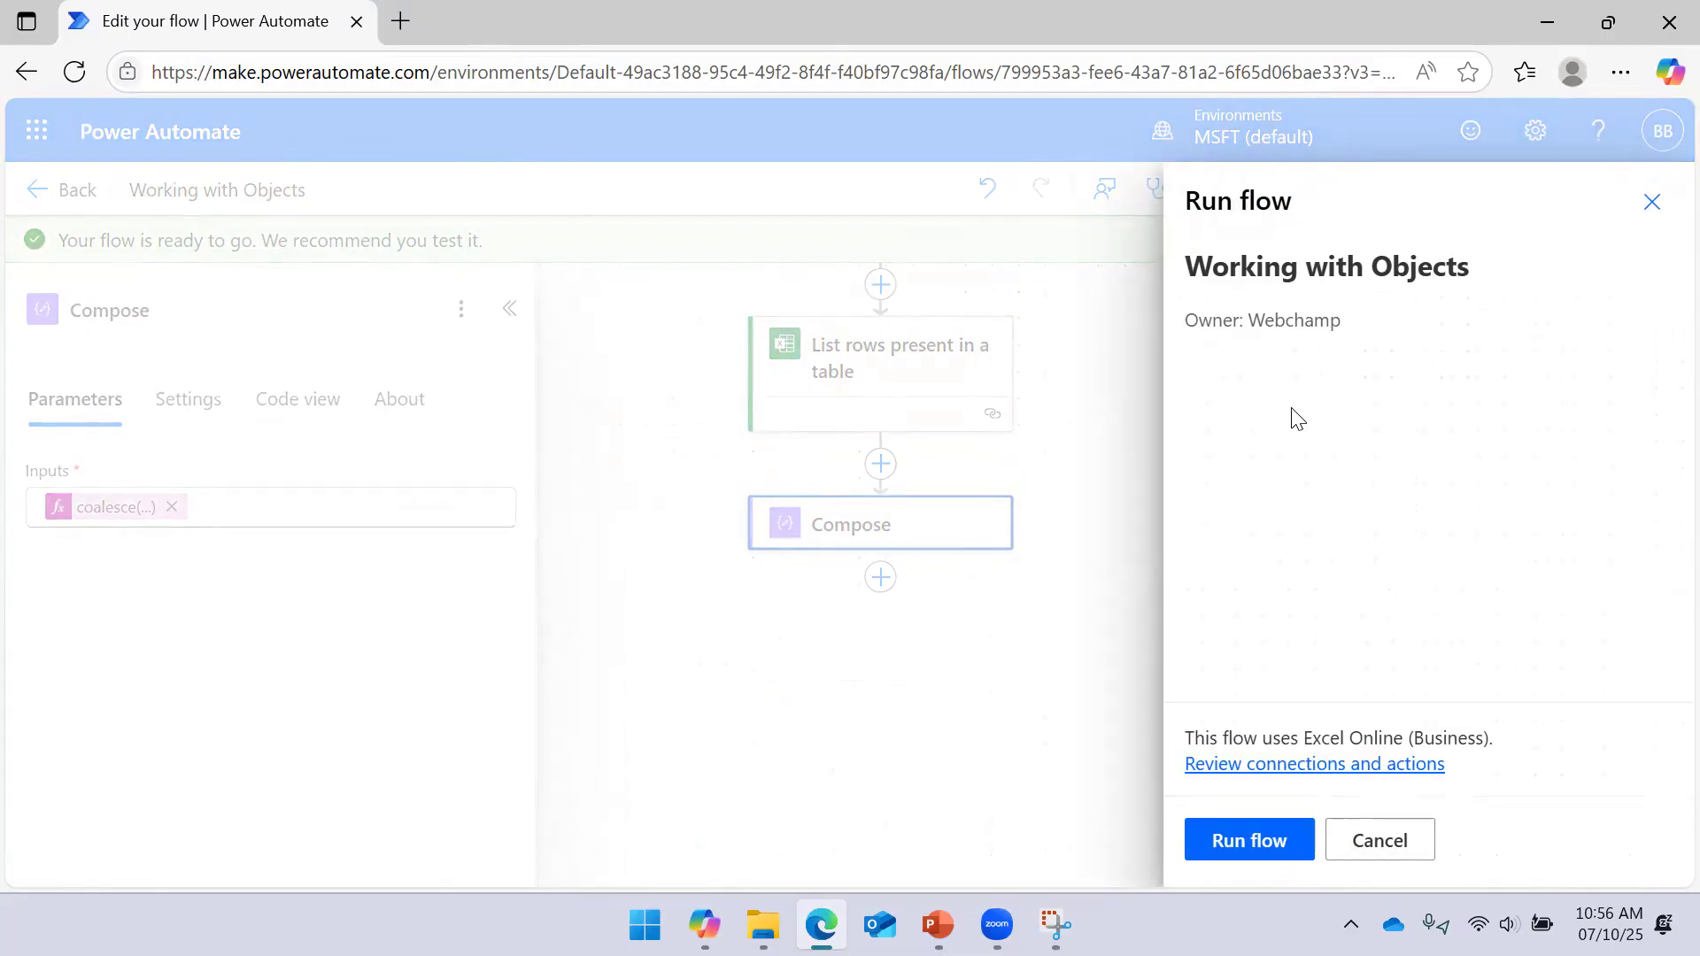
pyautogui.click(1247, 838)
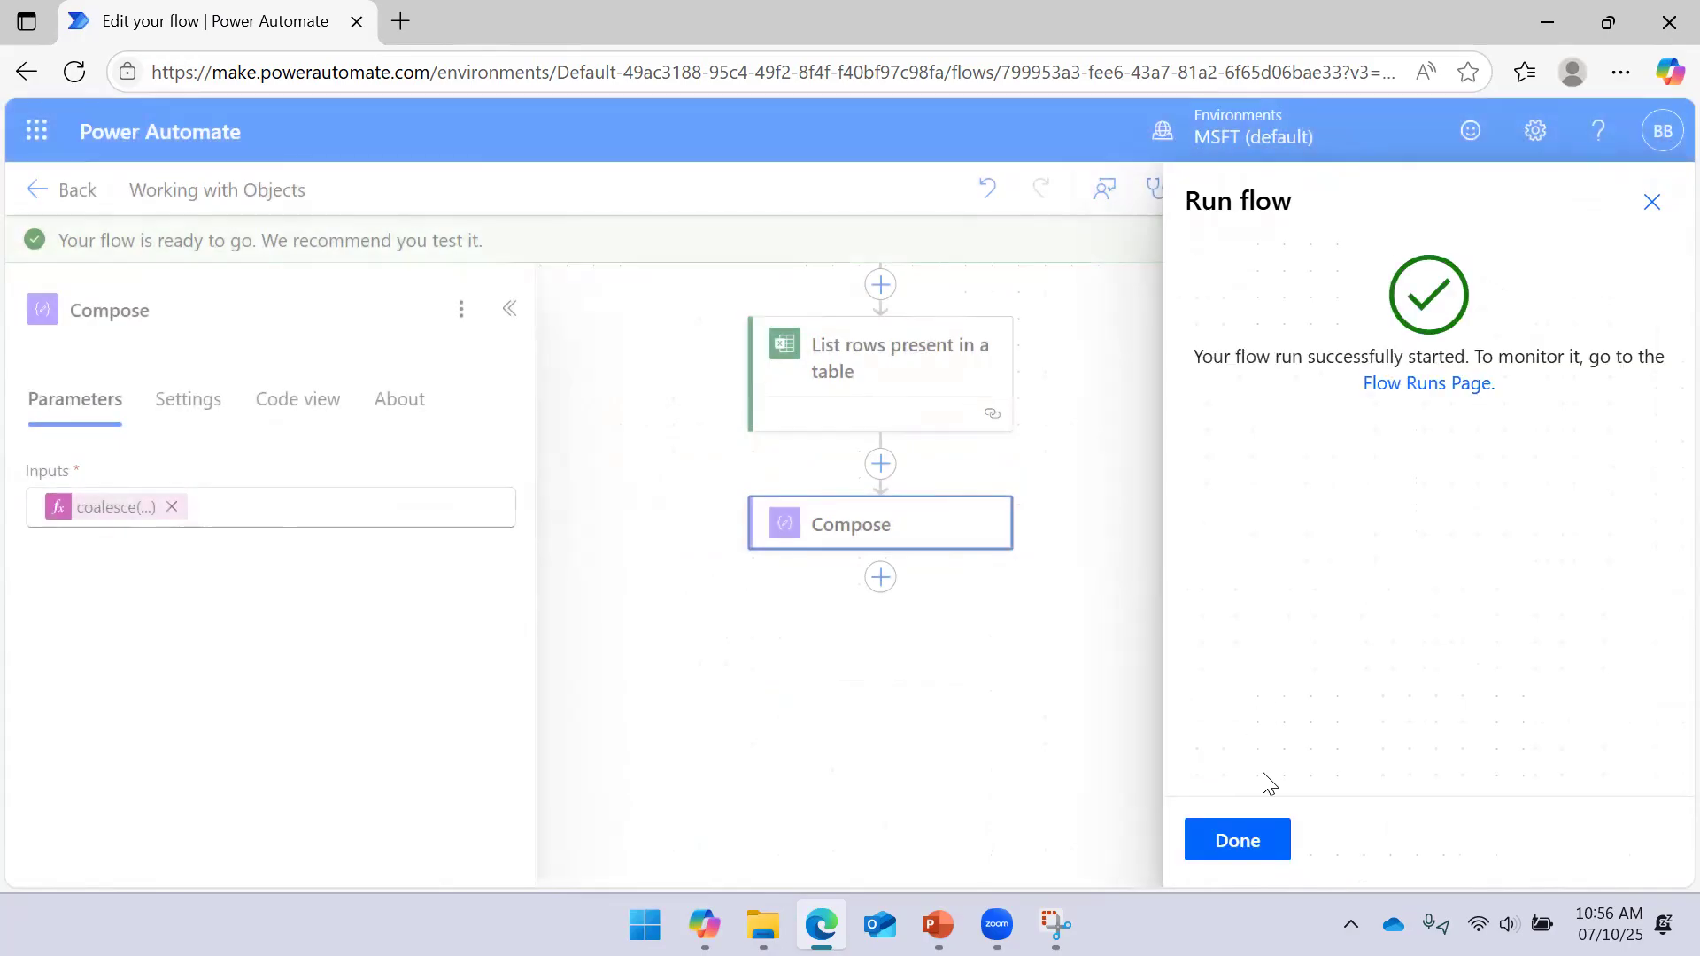
pyautogui.click(1246, 839)
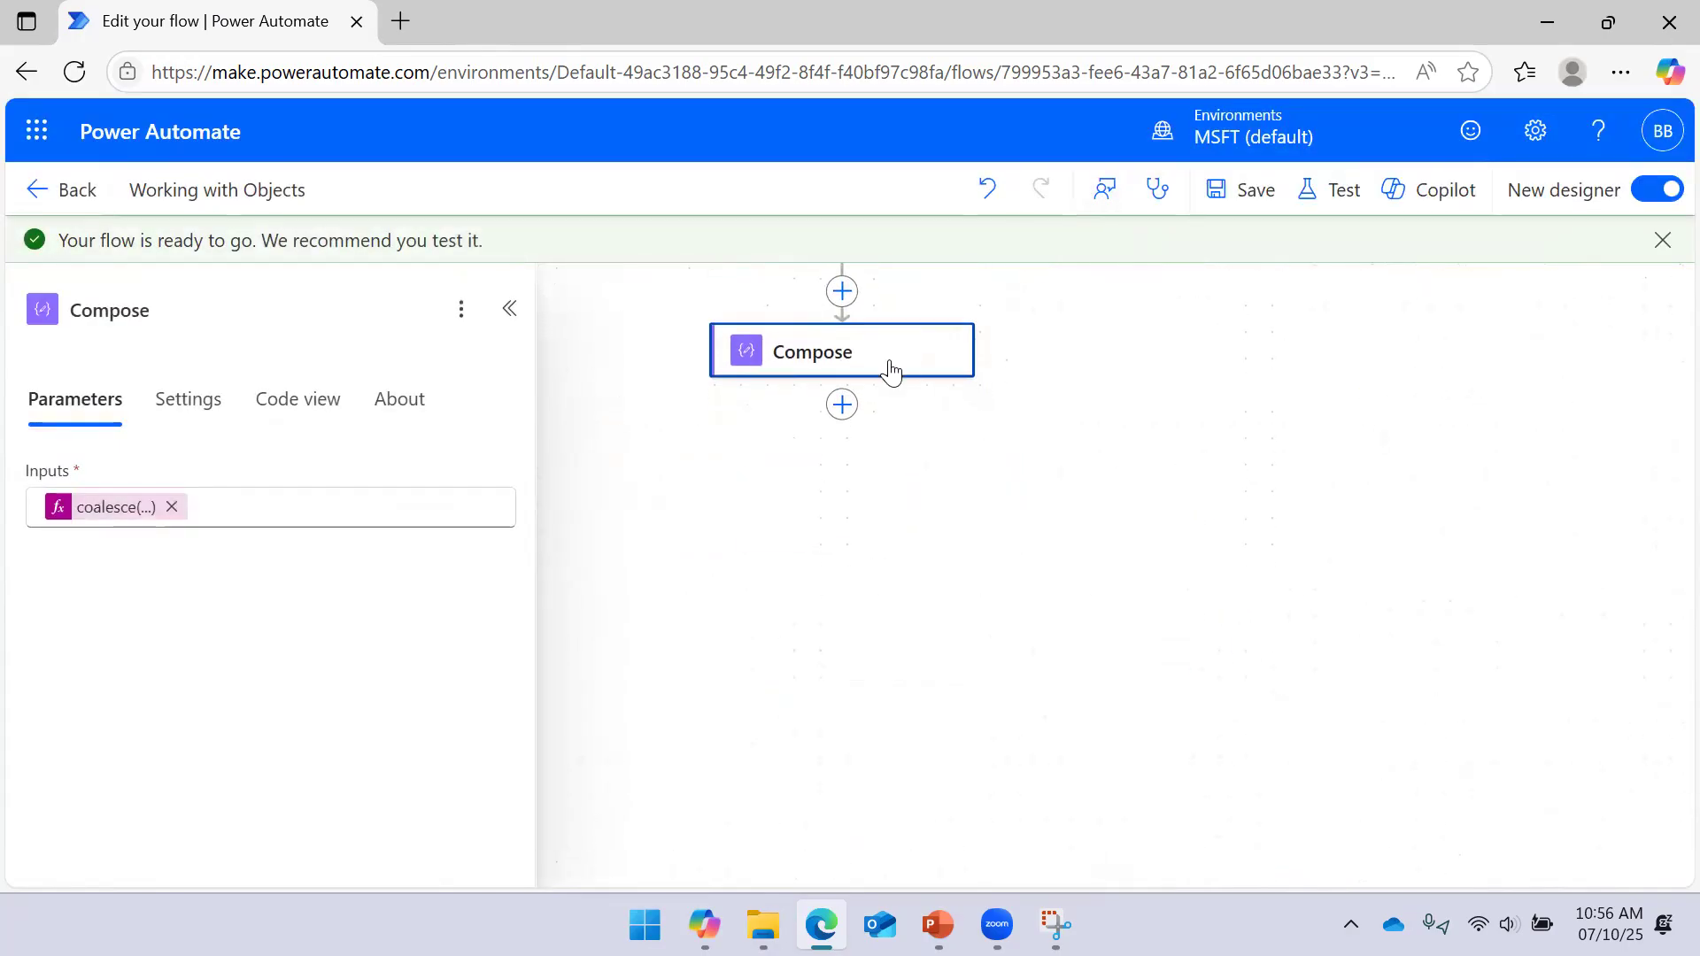
# Check Compose's raw inputs and outputs both show 1, then return to editing
pyautogui.click(891, 369)
pyautogui.click(466, 480)
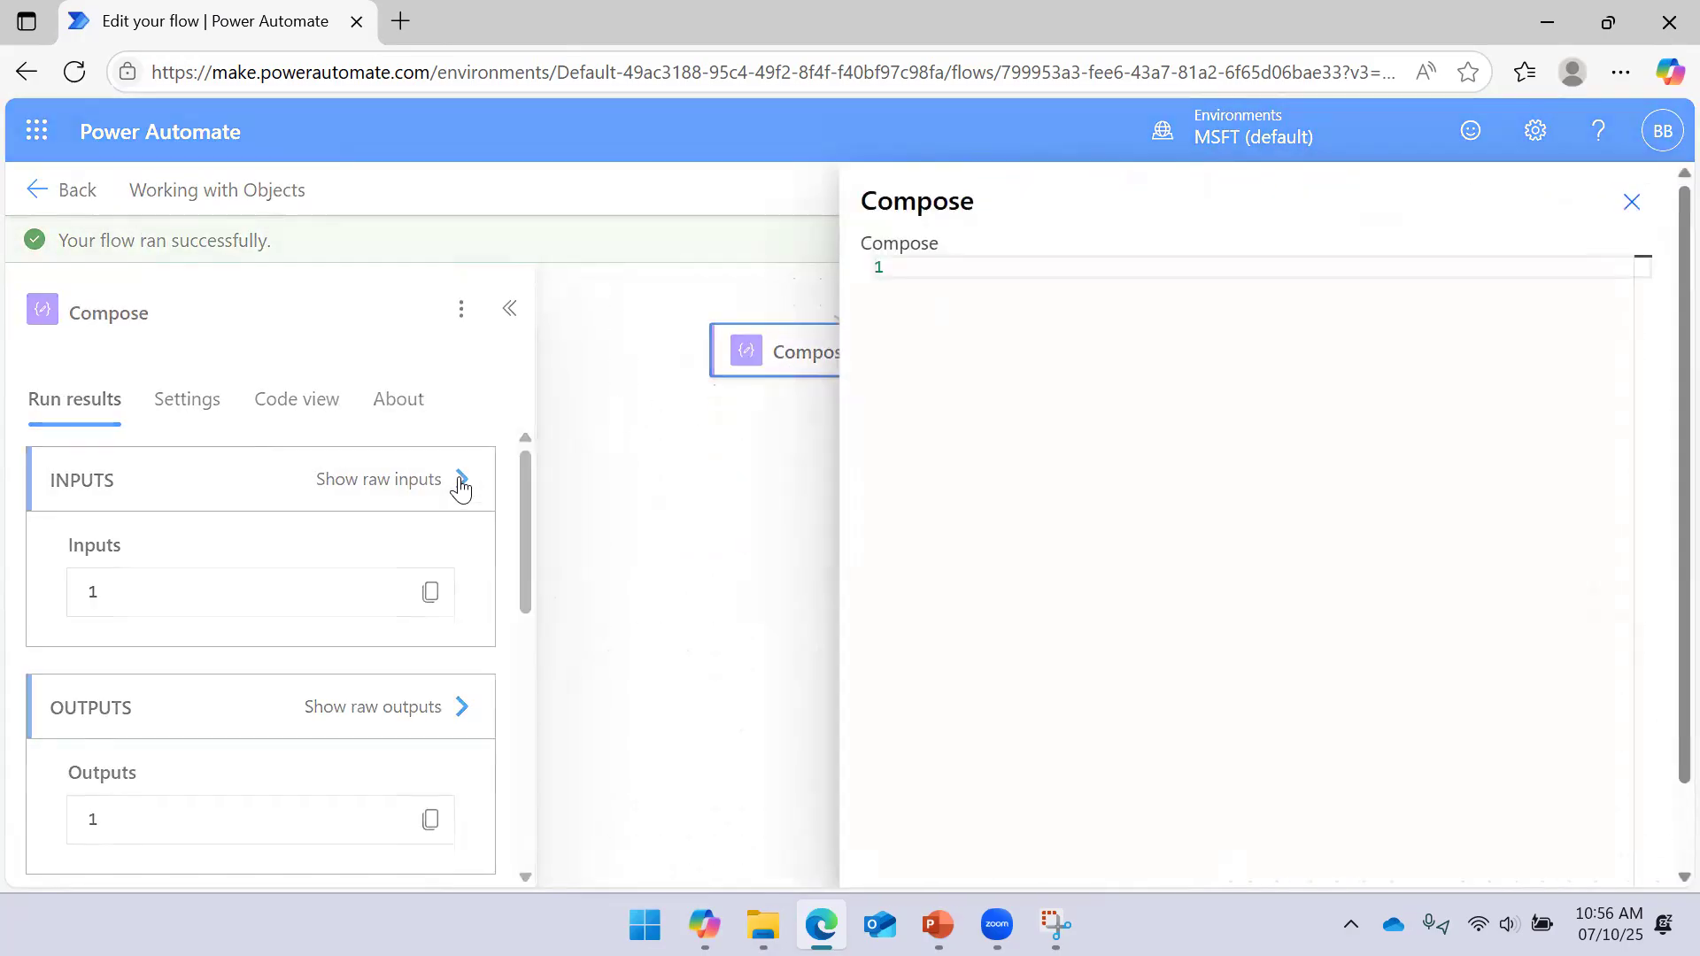
pyautogui.click(619, 506)
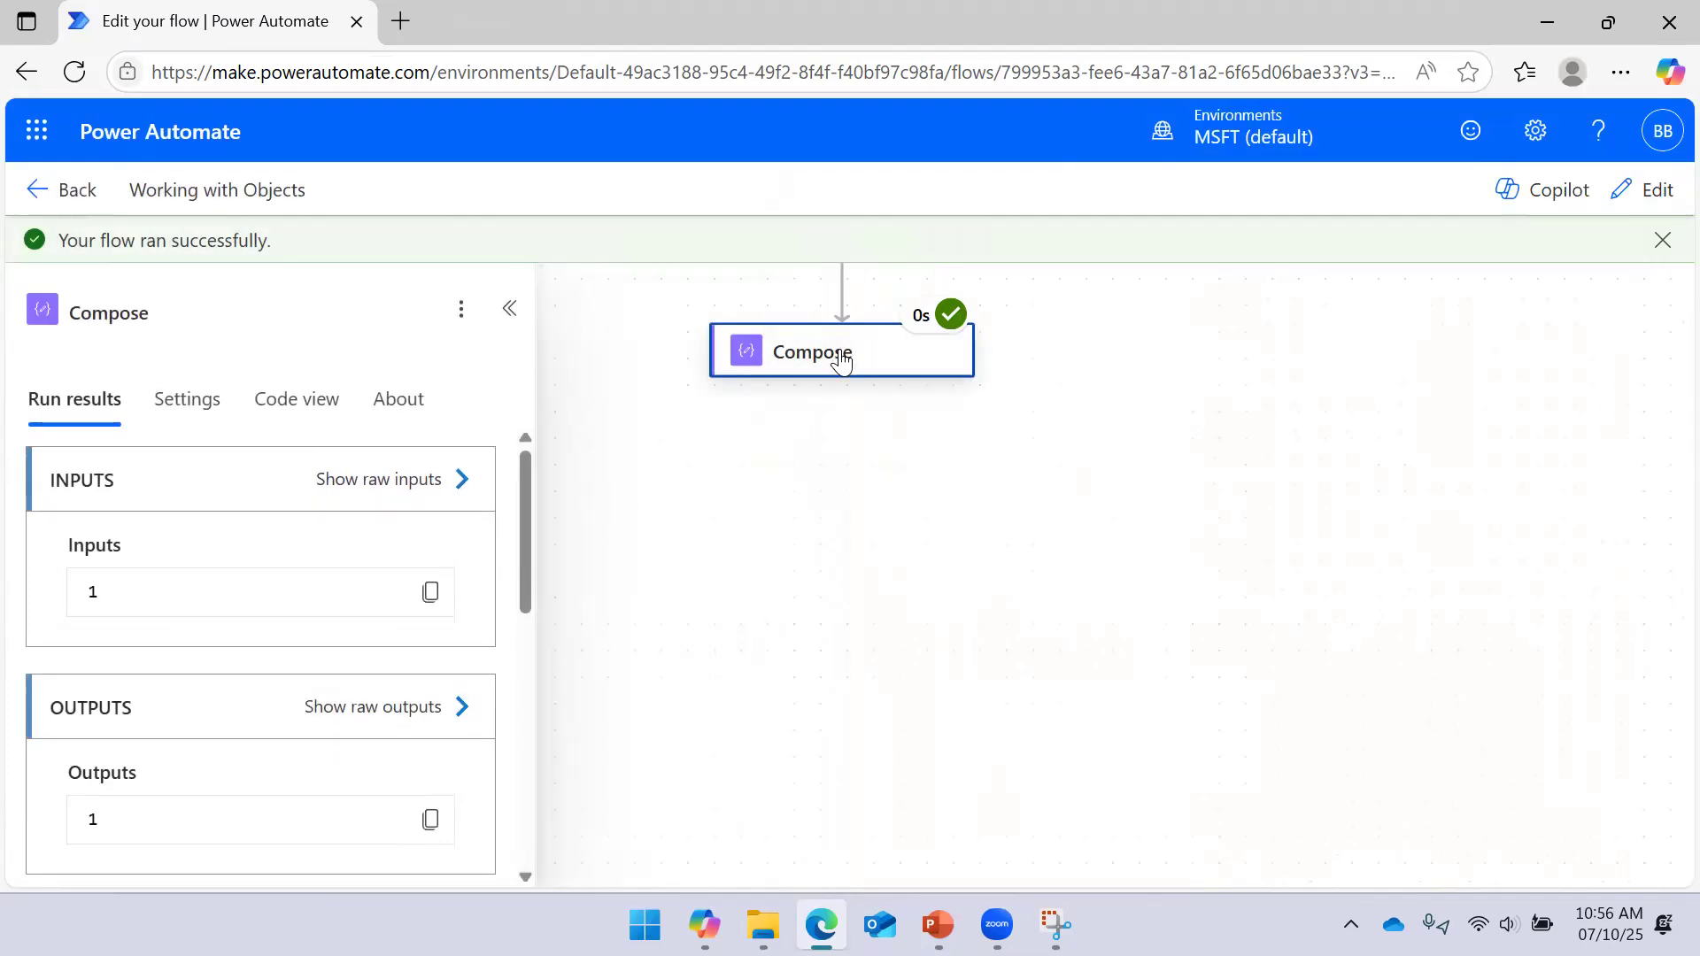
pyautogui.click(464, 479)
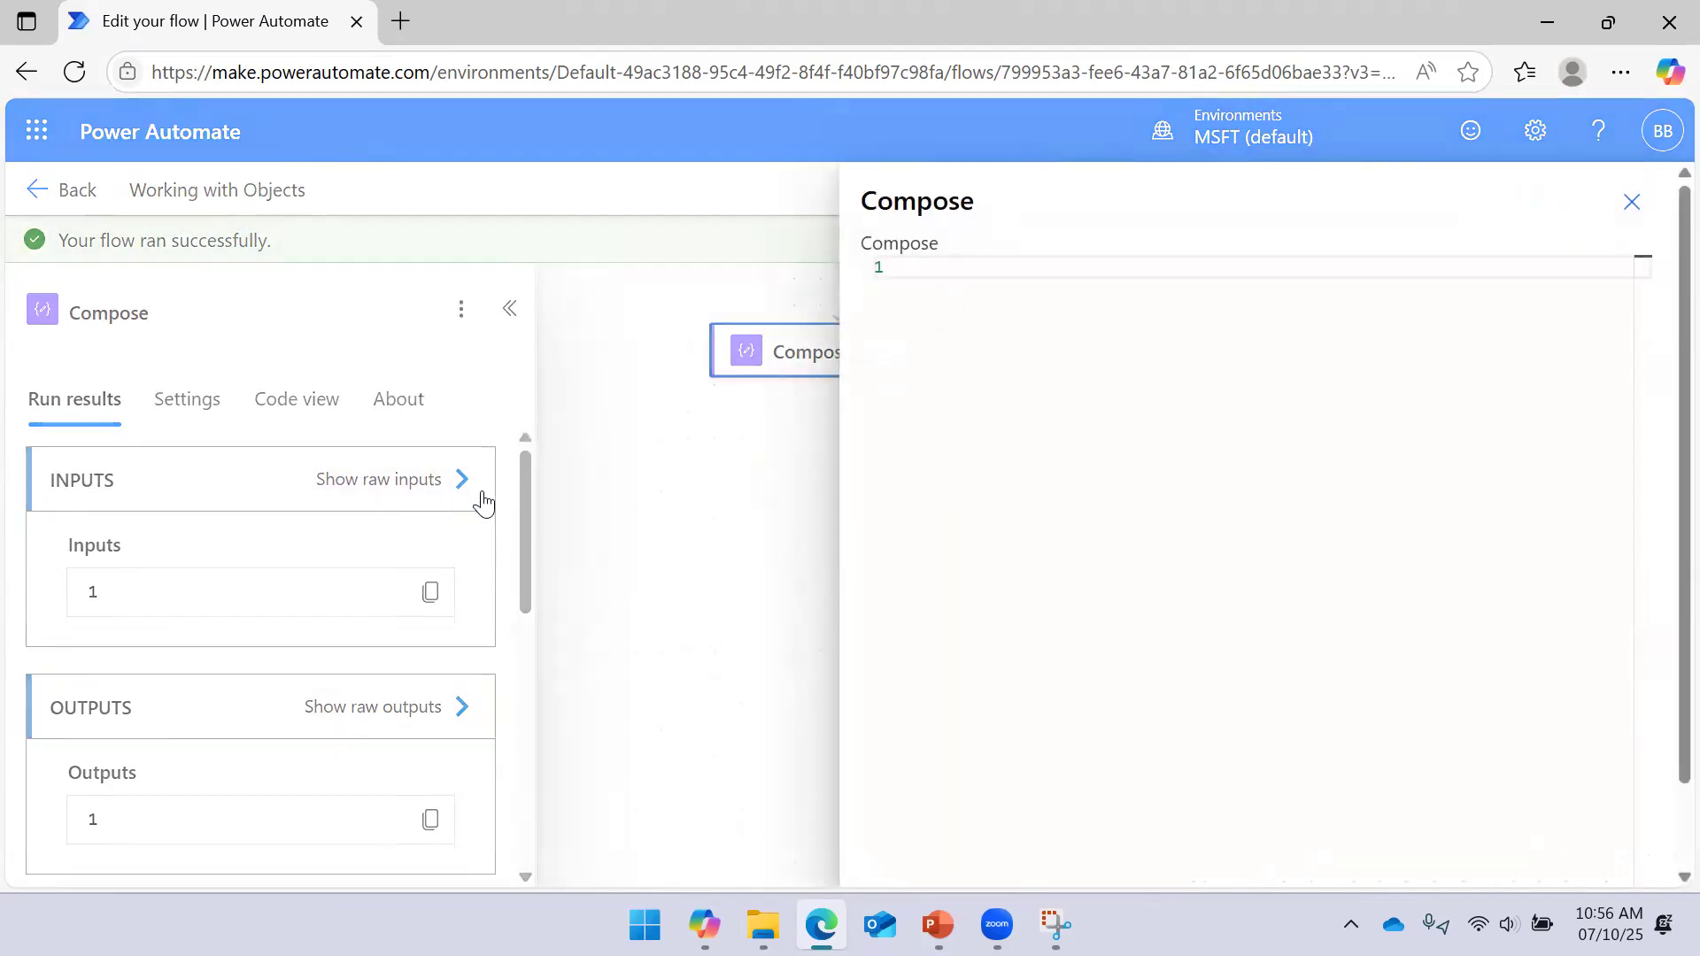
pyautogui.click(1631, 202)
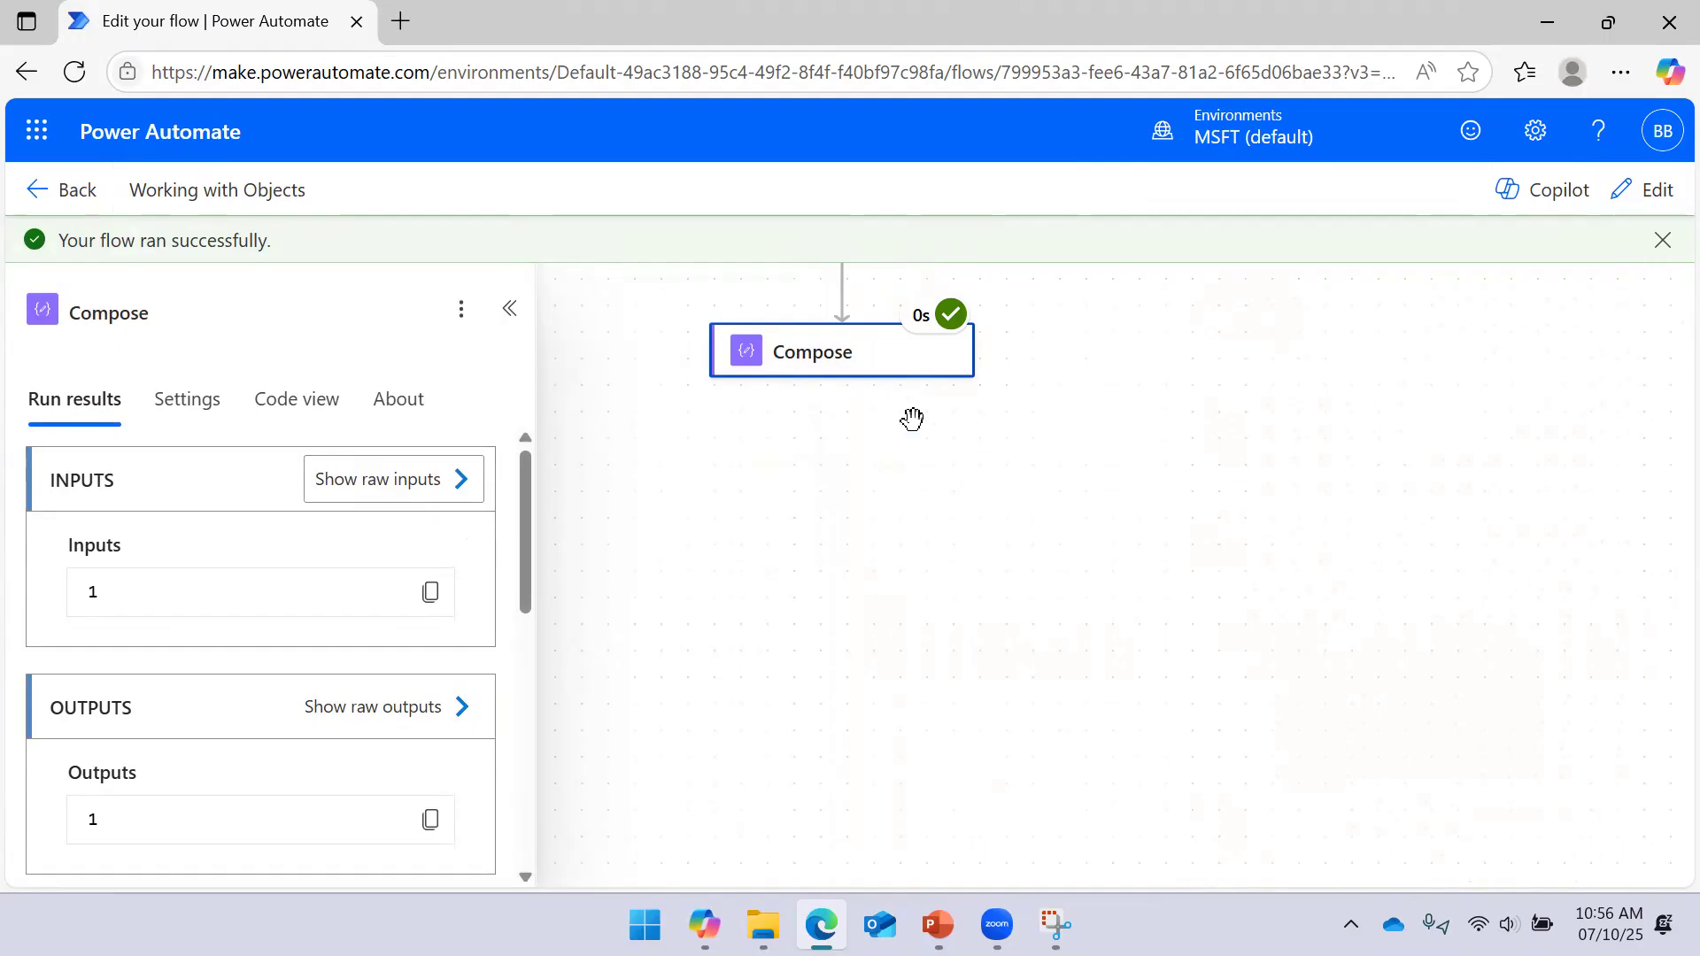
pyautogui.click(1632, 203)
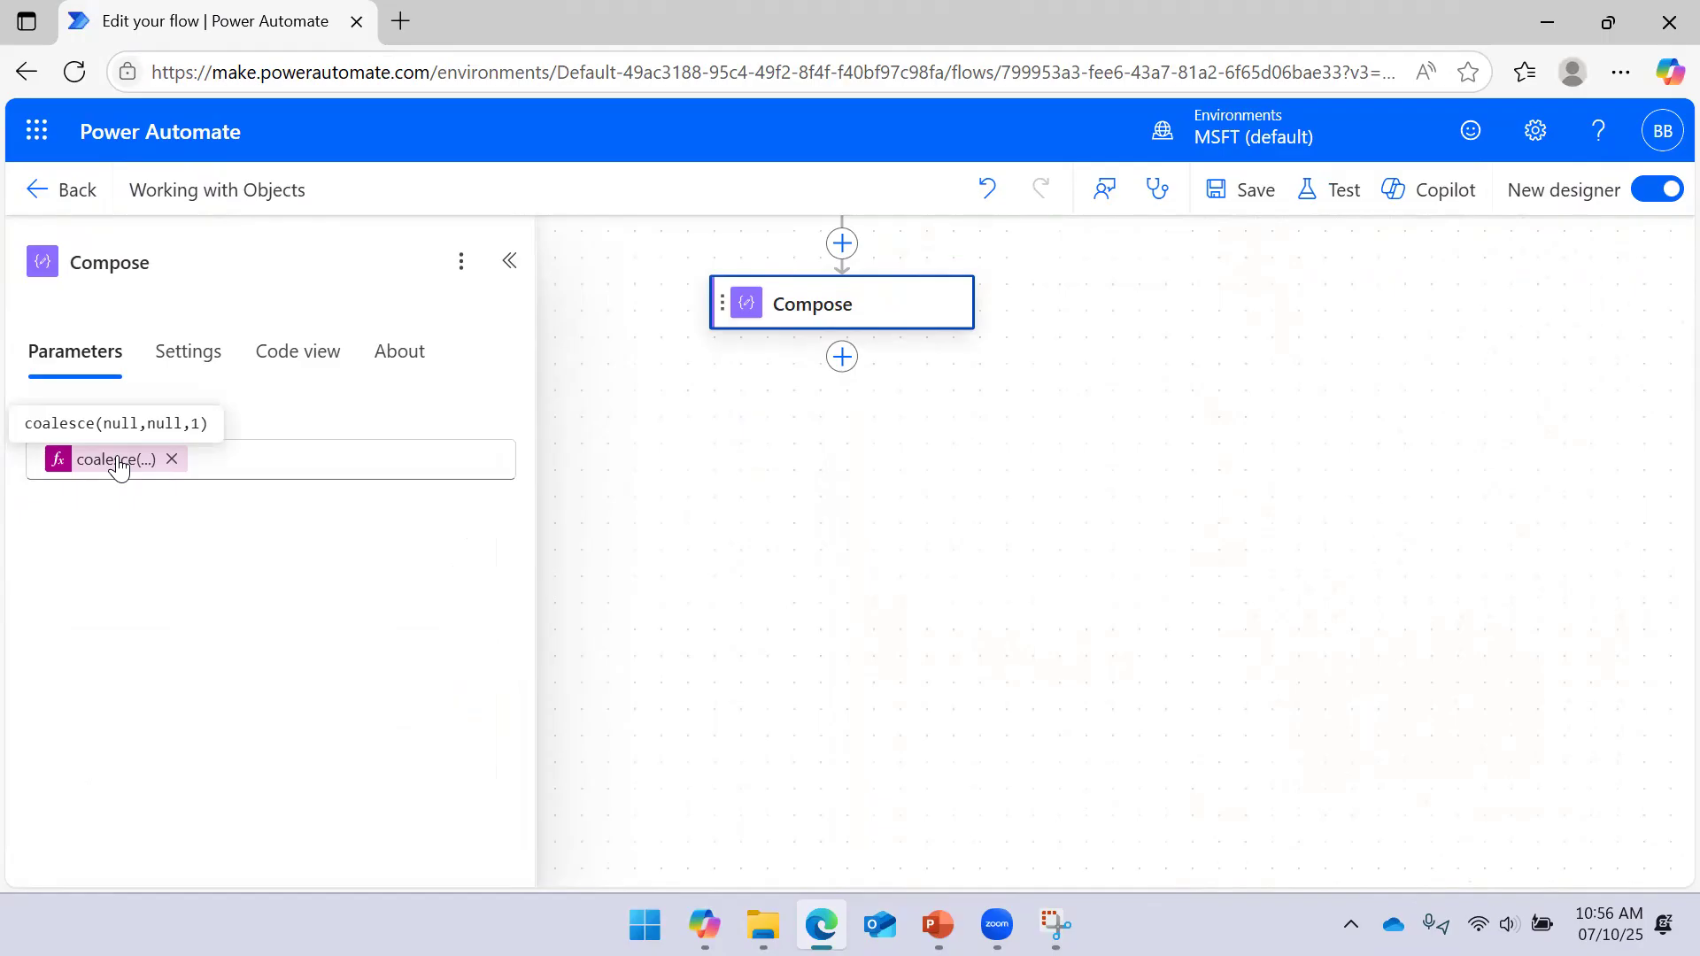
# Delete the coalesce token and refocus the empty Compose Inputs field
pyautogui.click(170, 459)
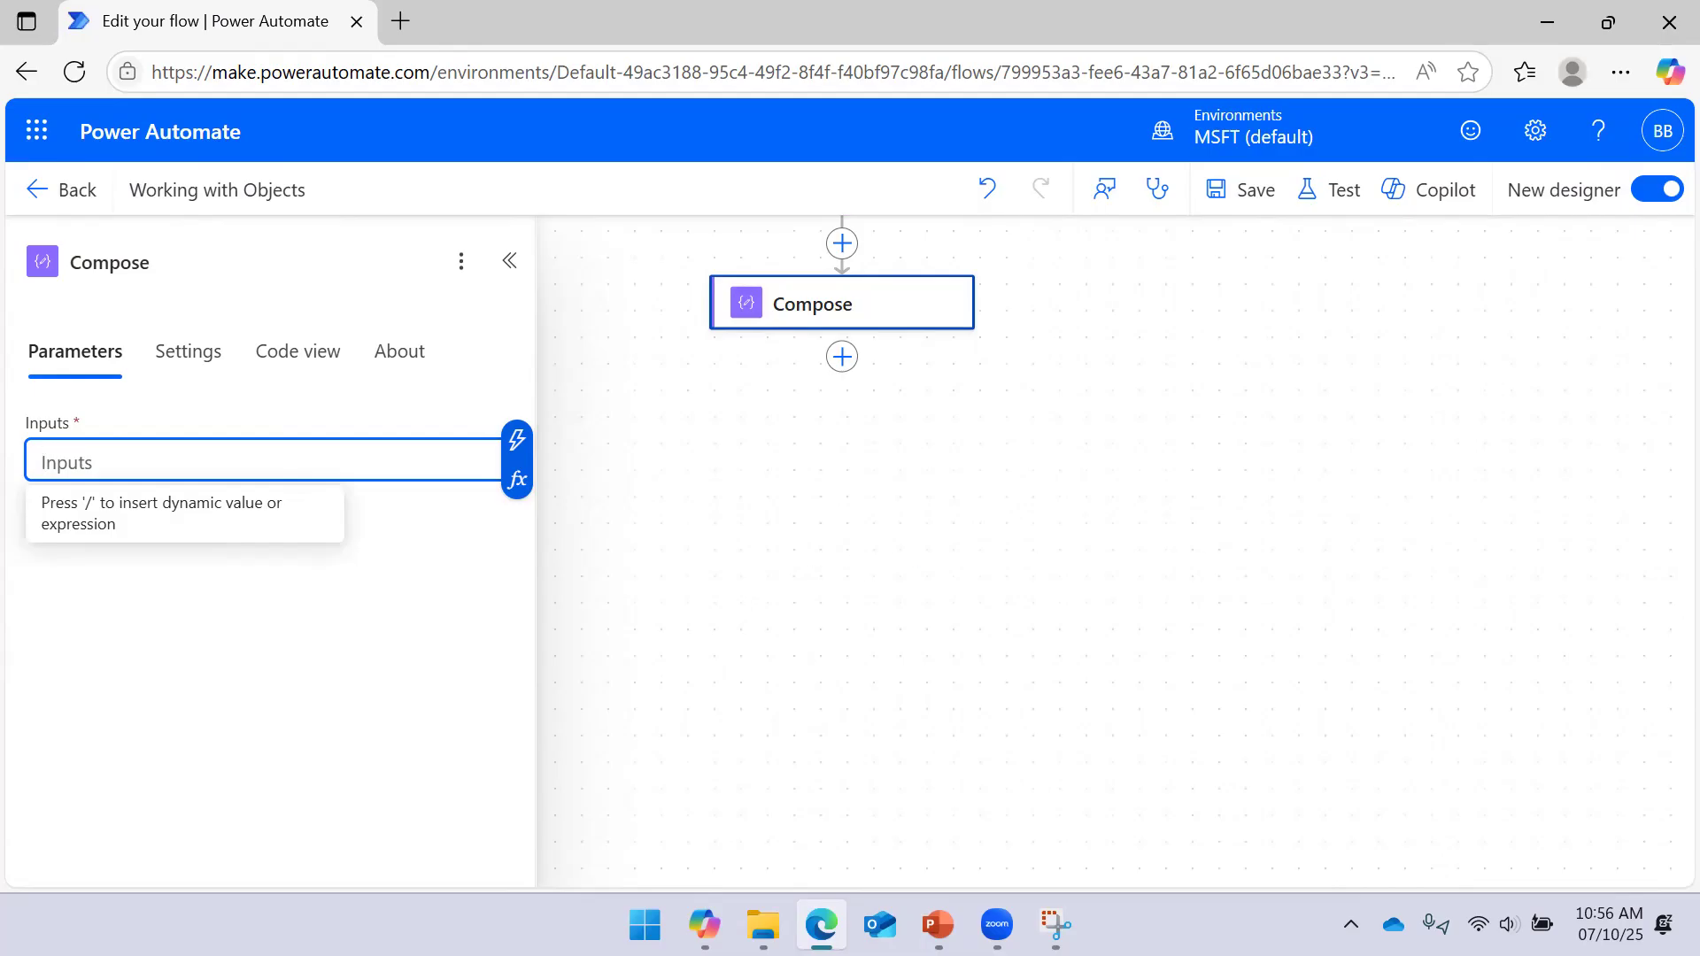
pyautogui.hotkey('alt', 'Tab')
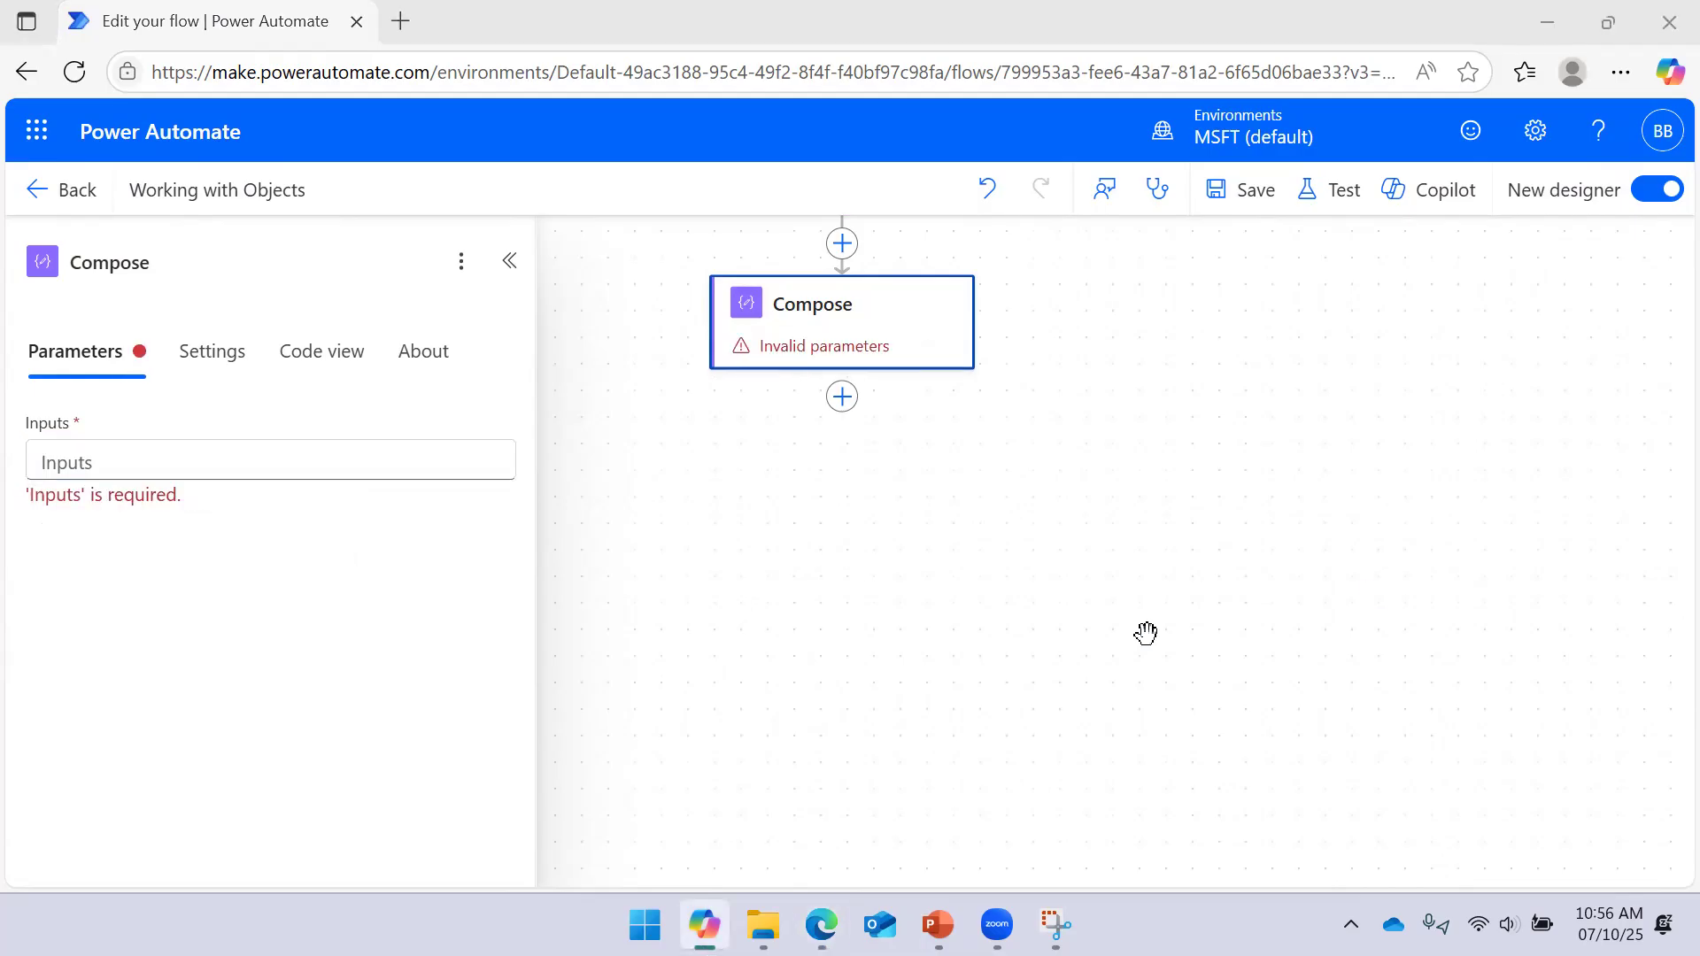
pyautogui.click(261, 462)
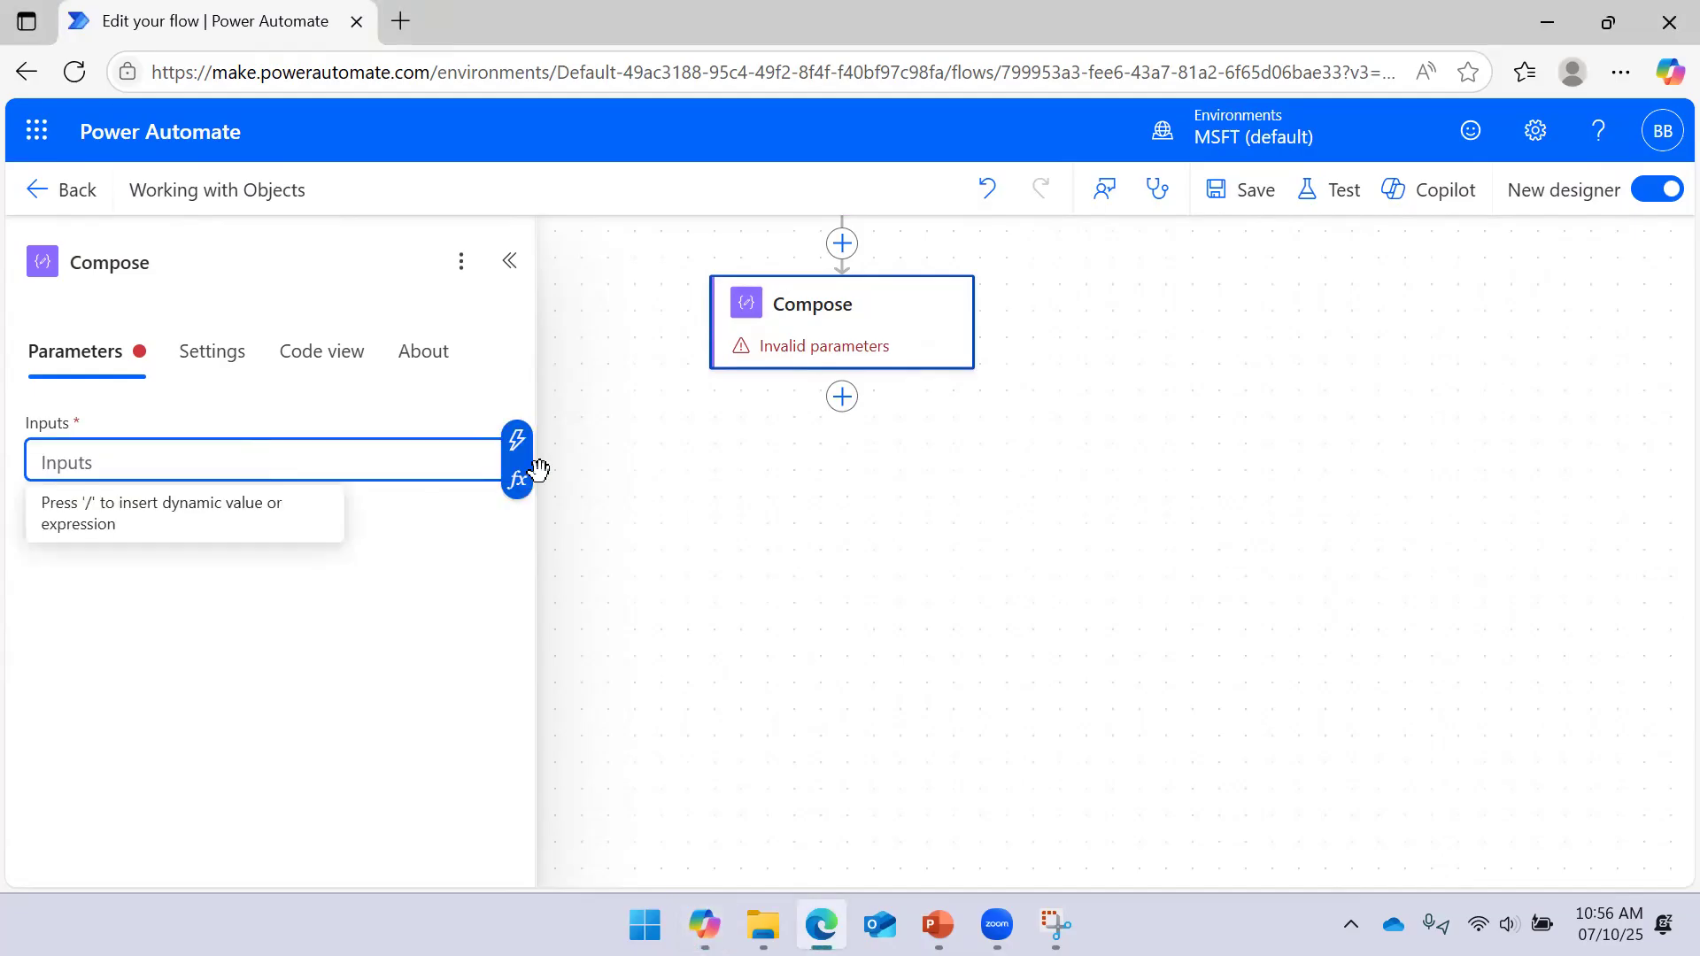
pyautogui.click(1001, 485)
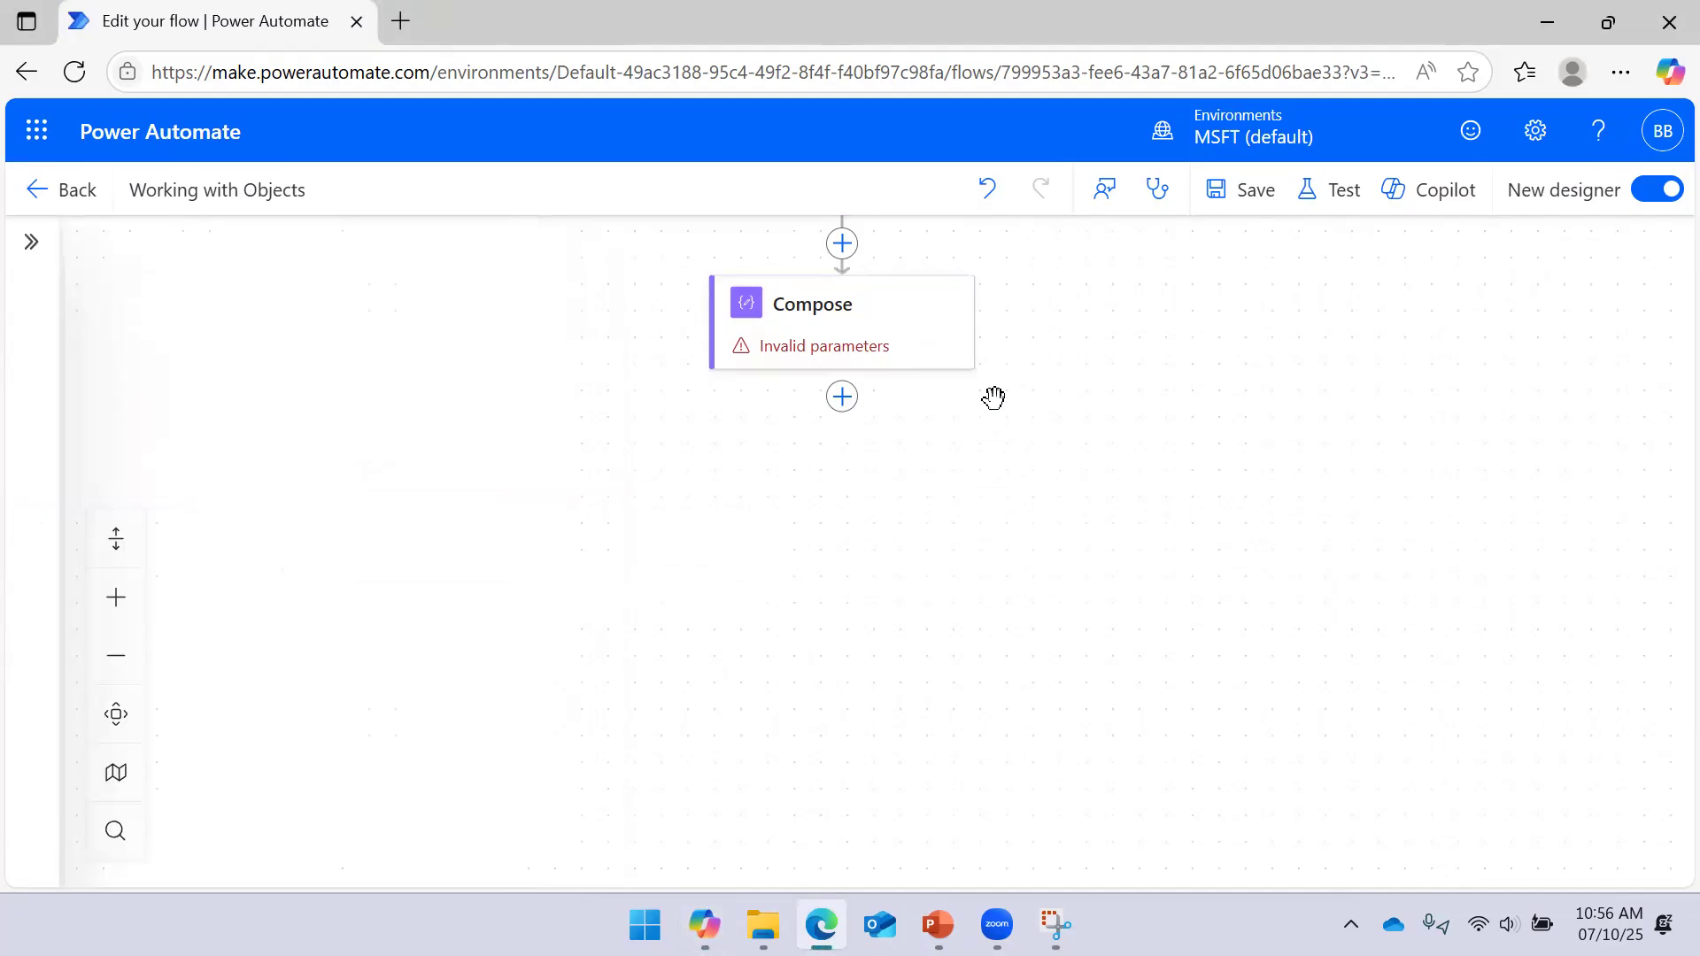
pyautogui.moveTo(991, 395); pyautogui.dragTo(1127, 527)
pyautogui.click(963, 291)
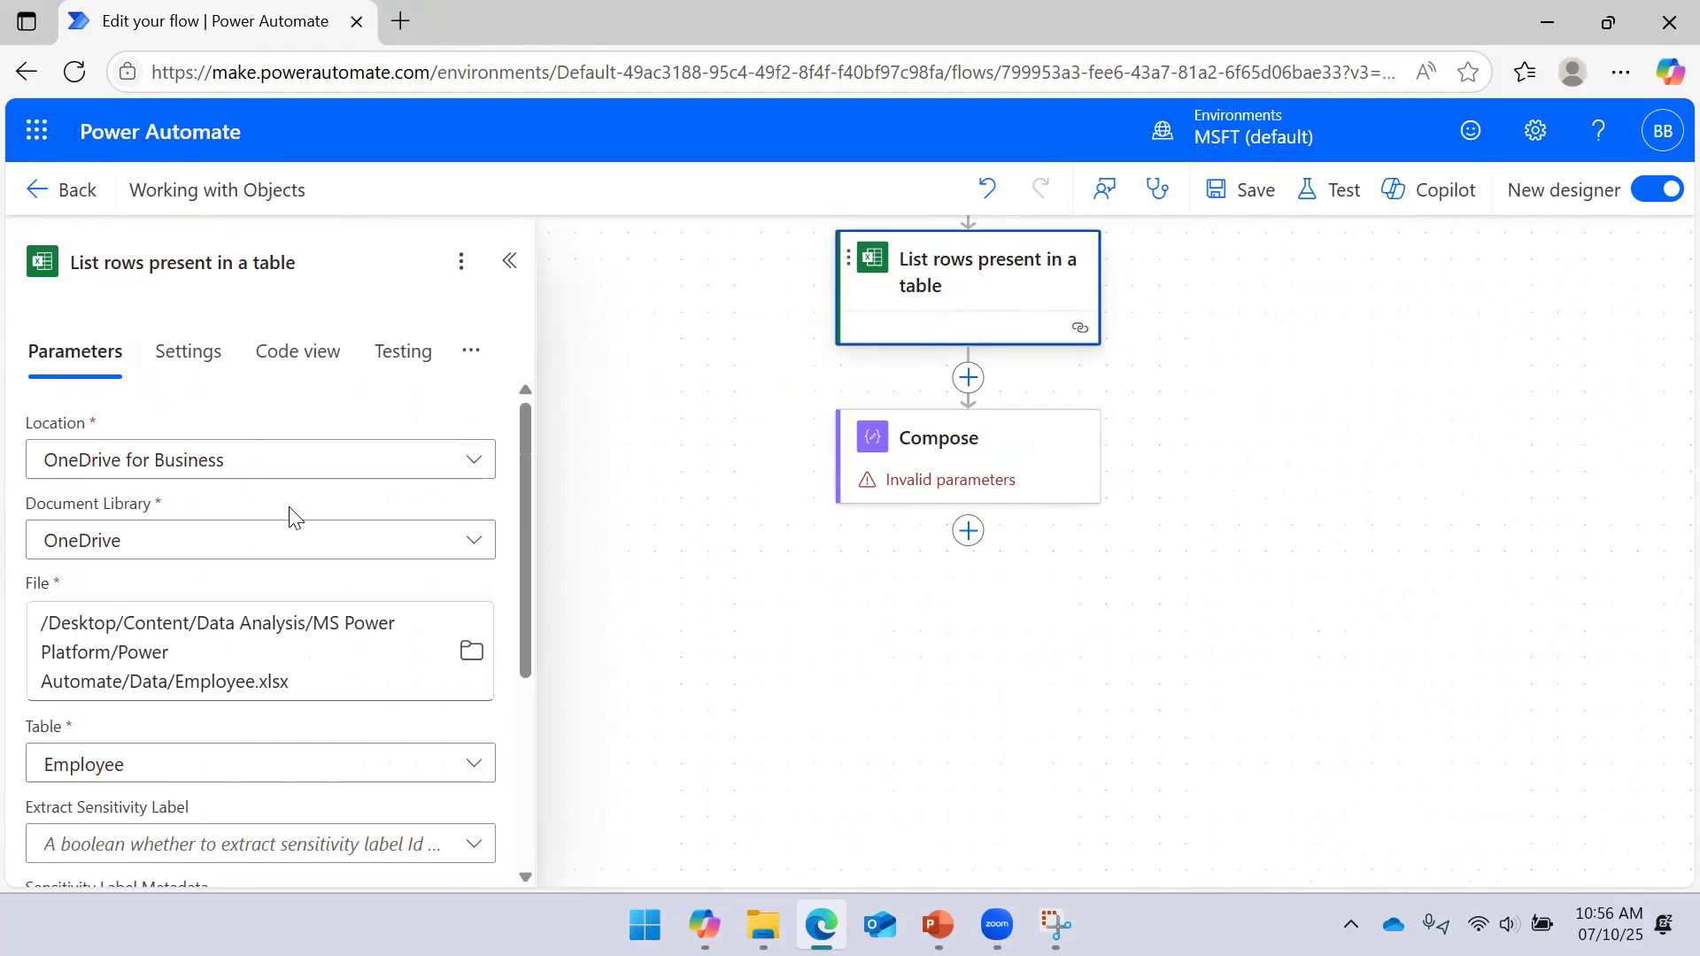
pyautogui.click(1142, 454)
pyautogui.click(980, 461)
pyautogui.click(343, 460)
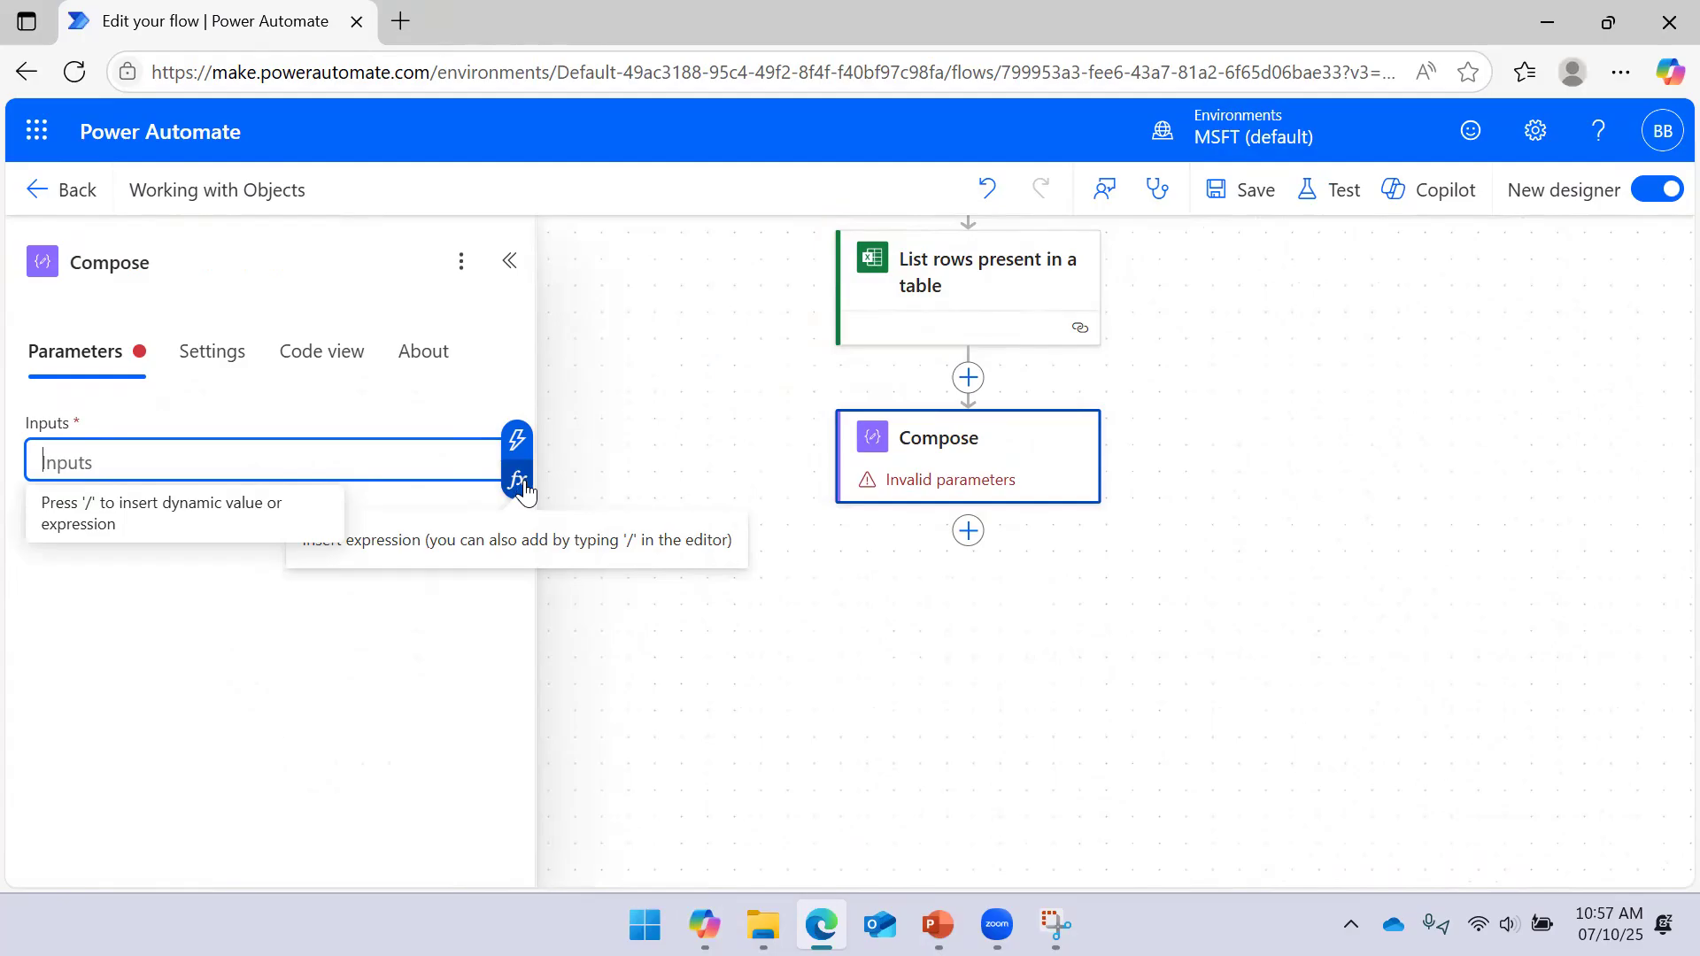
# Build string(variables('UserInfo')) in Compose Inputs and try saving the flow
pyautogui.click(518, 484)
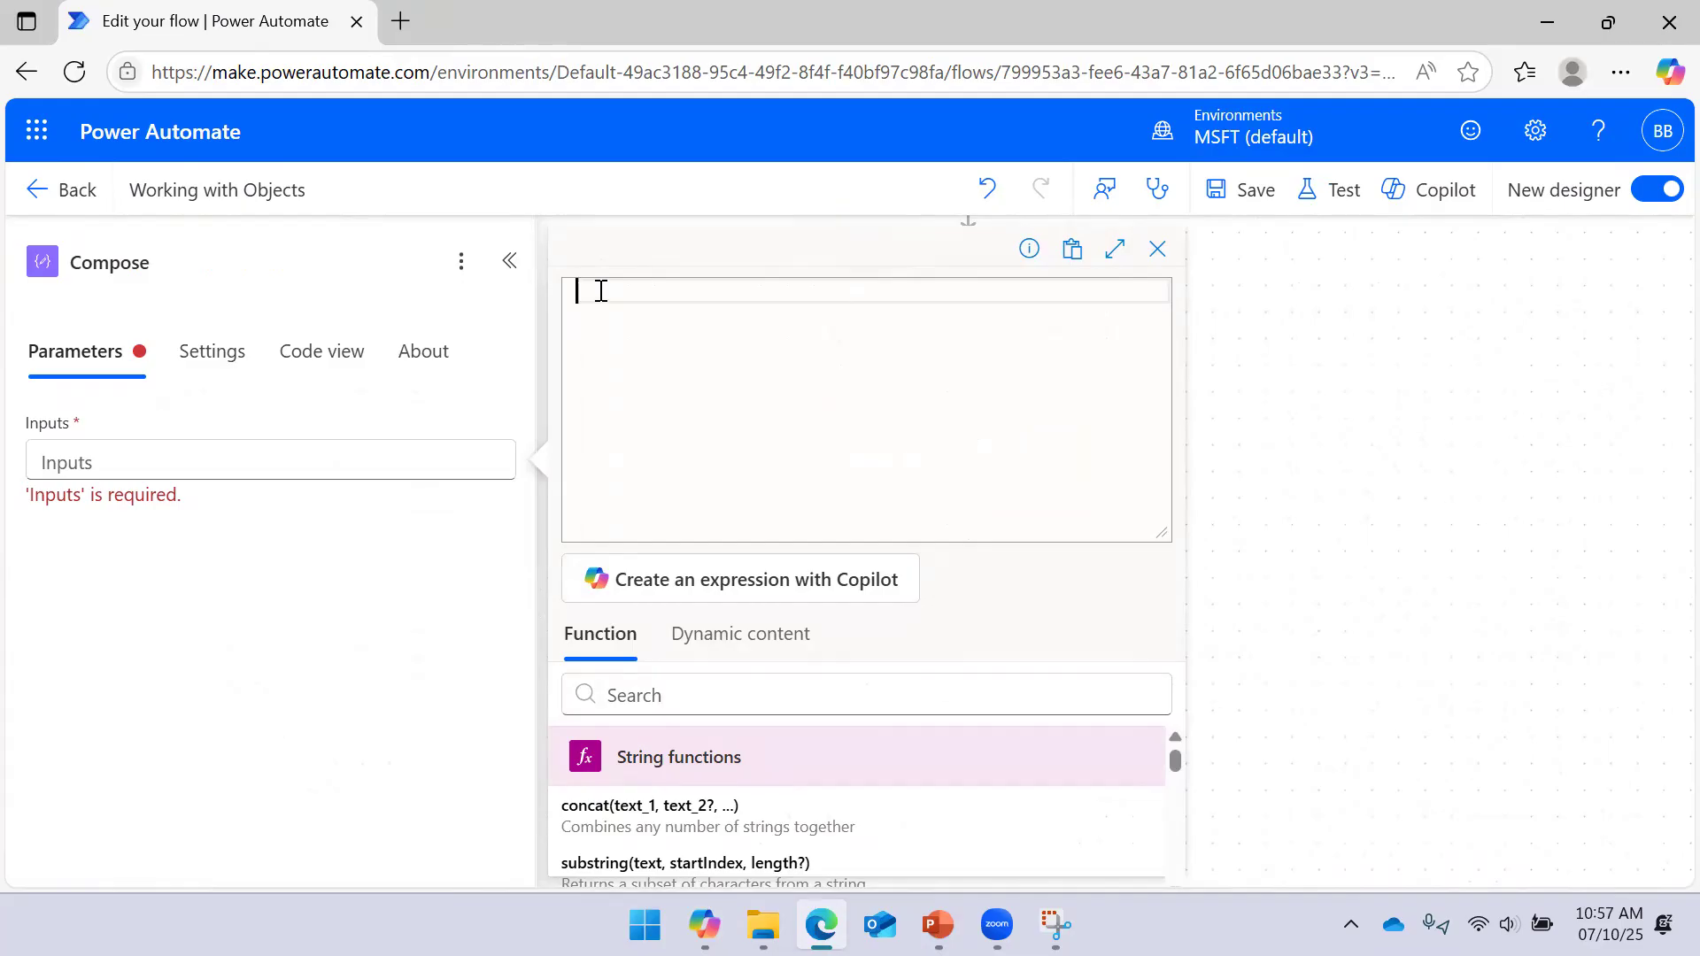
pyautogui.write('Str')
pyautogui.press('Return')
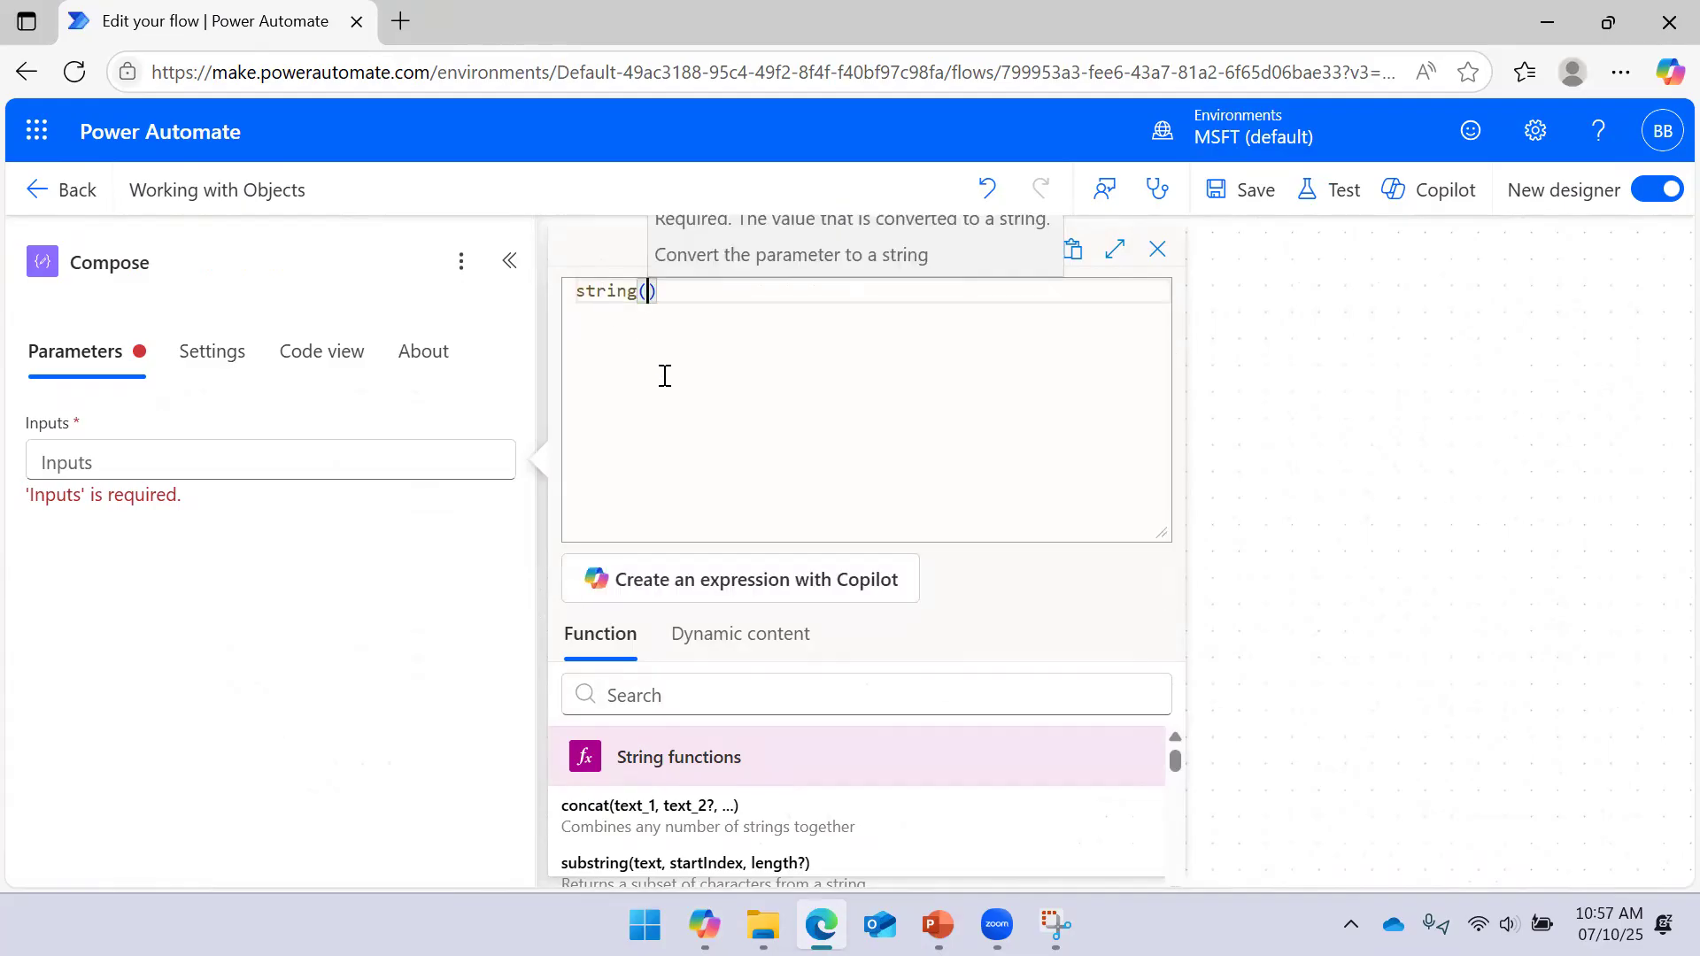
pyautogui.click(730, 634)
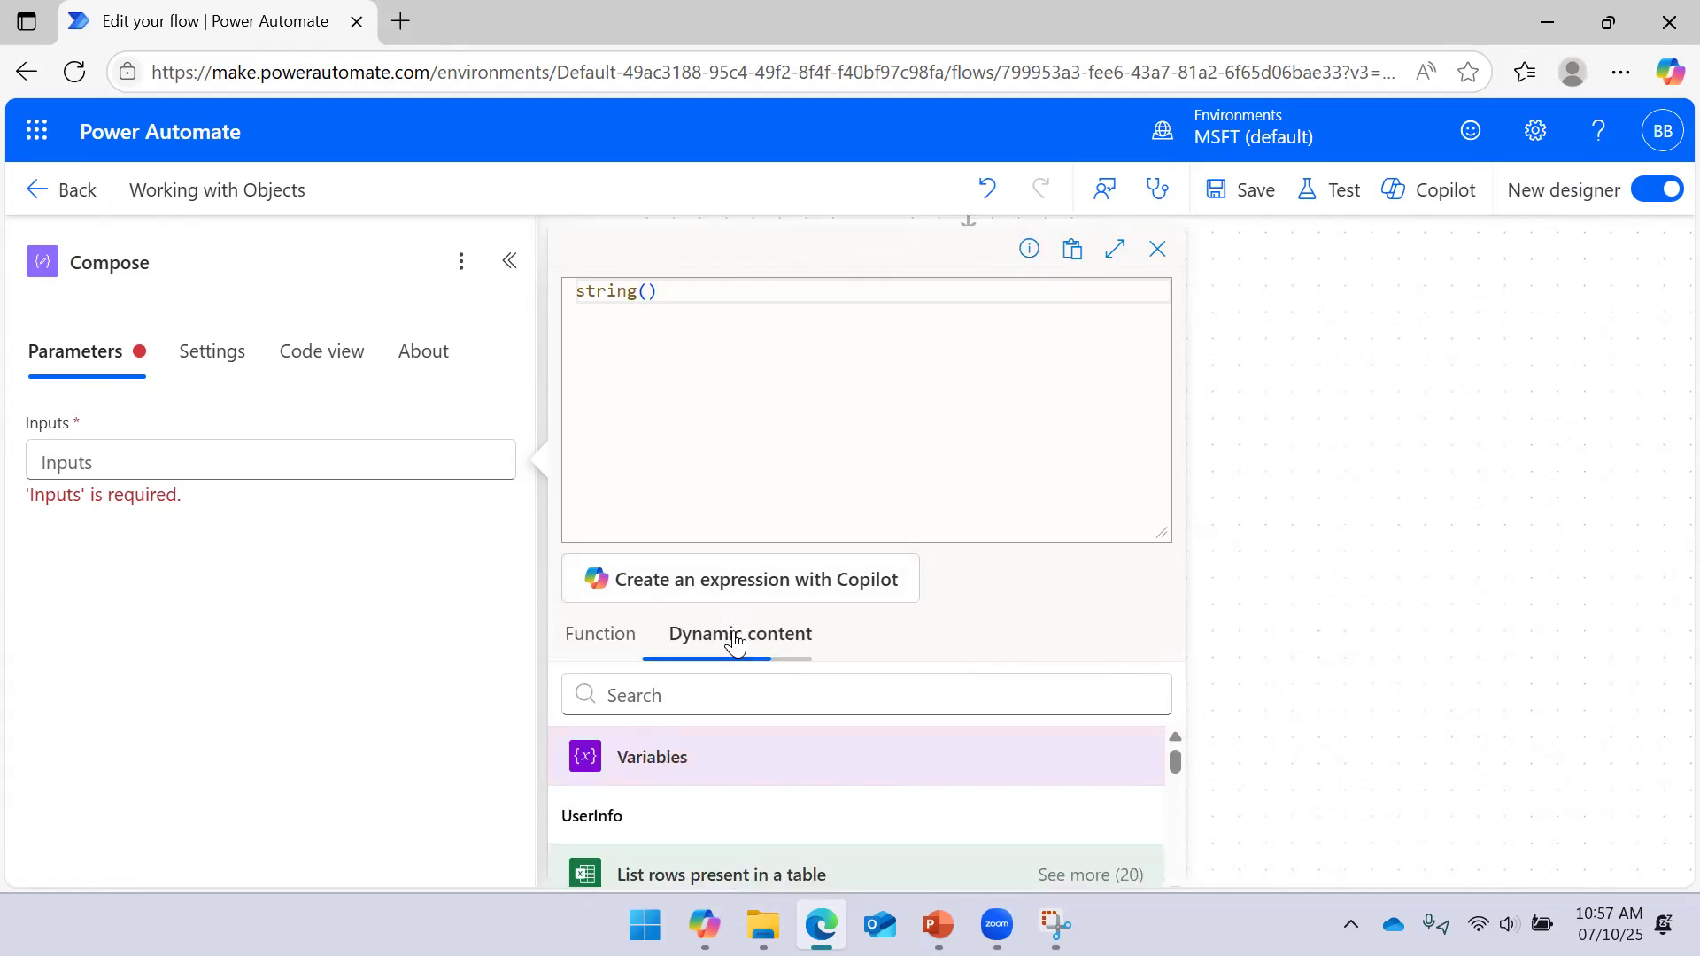
pyautogui.click(706, 810)
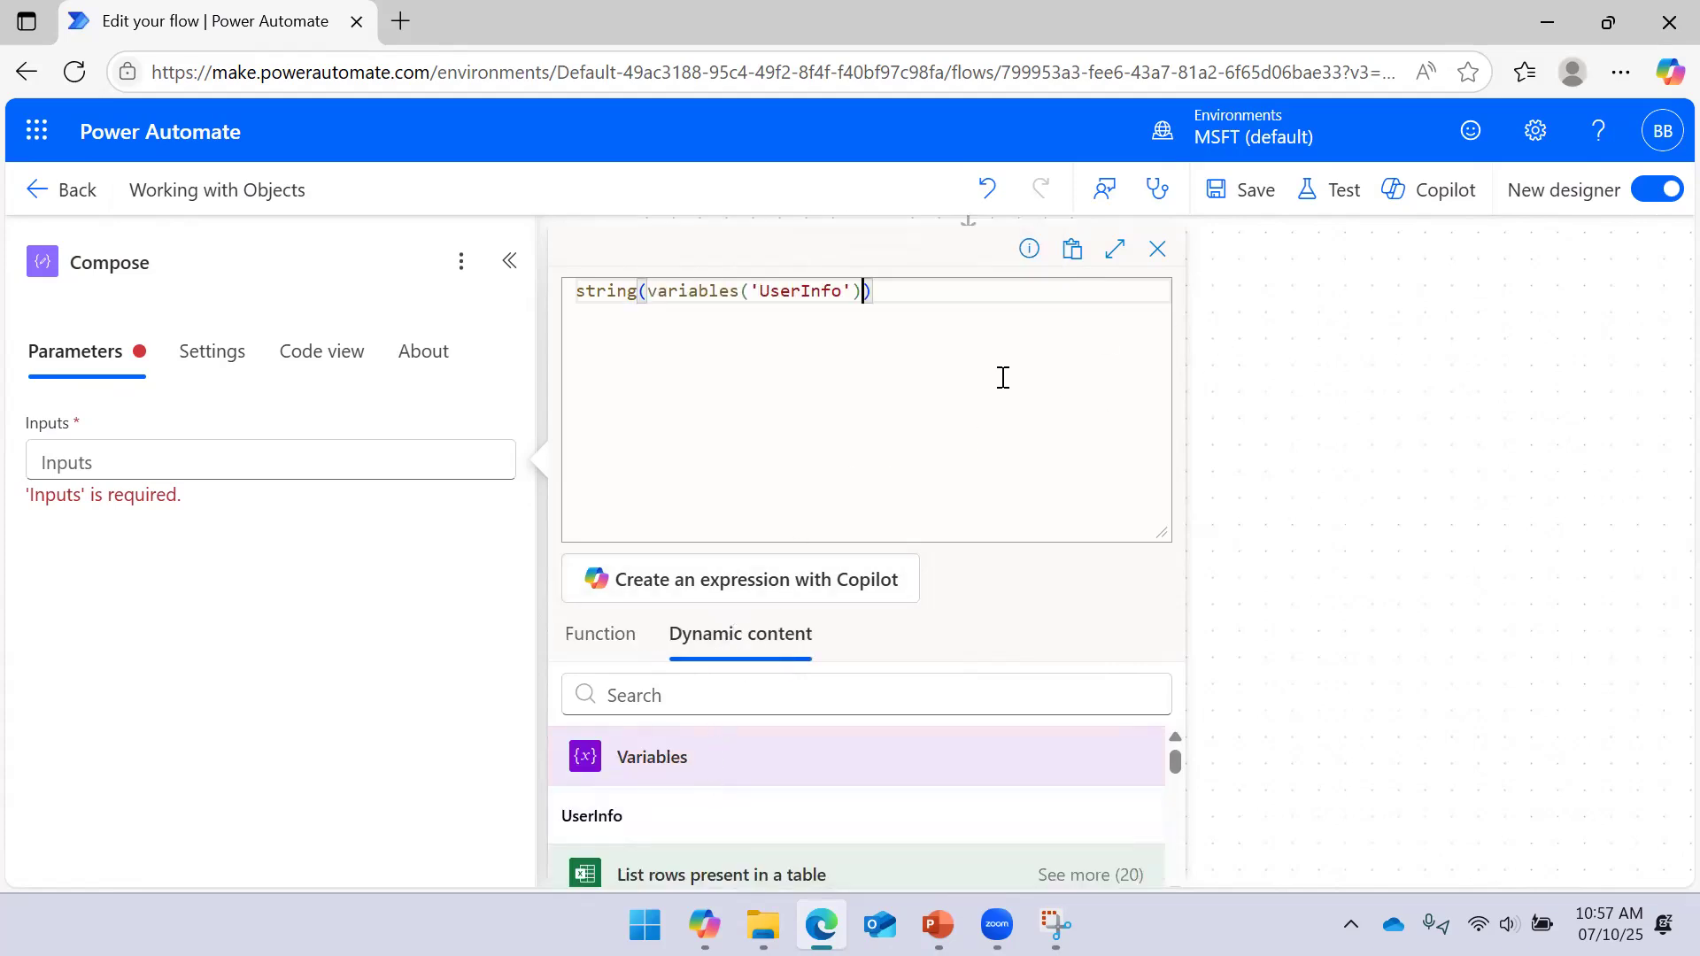
pyautogui.click(1235, 193)
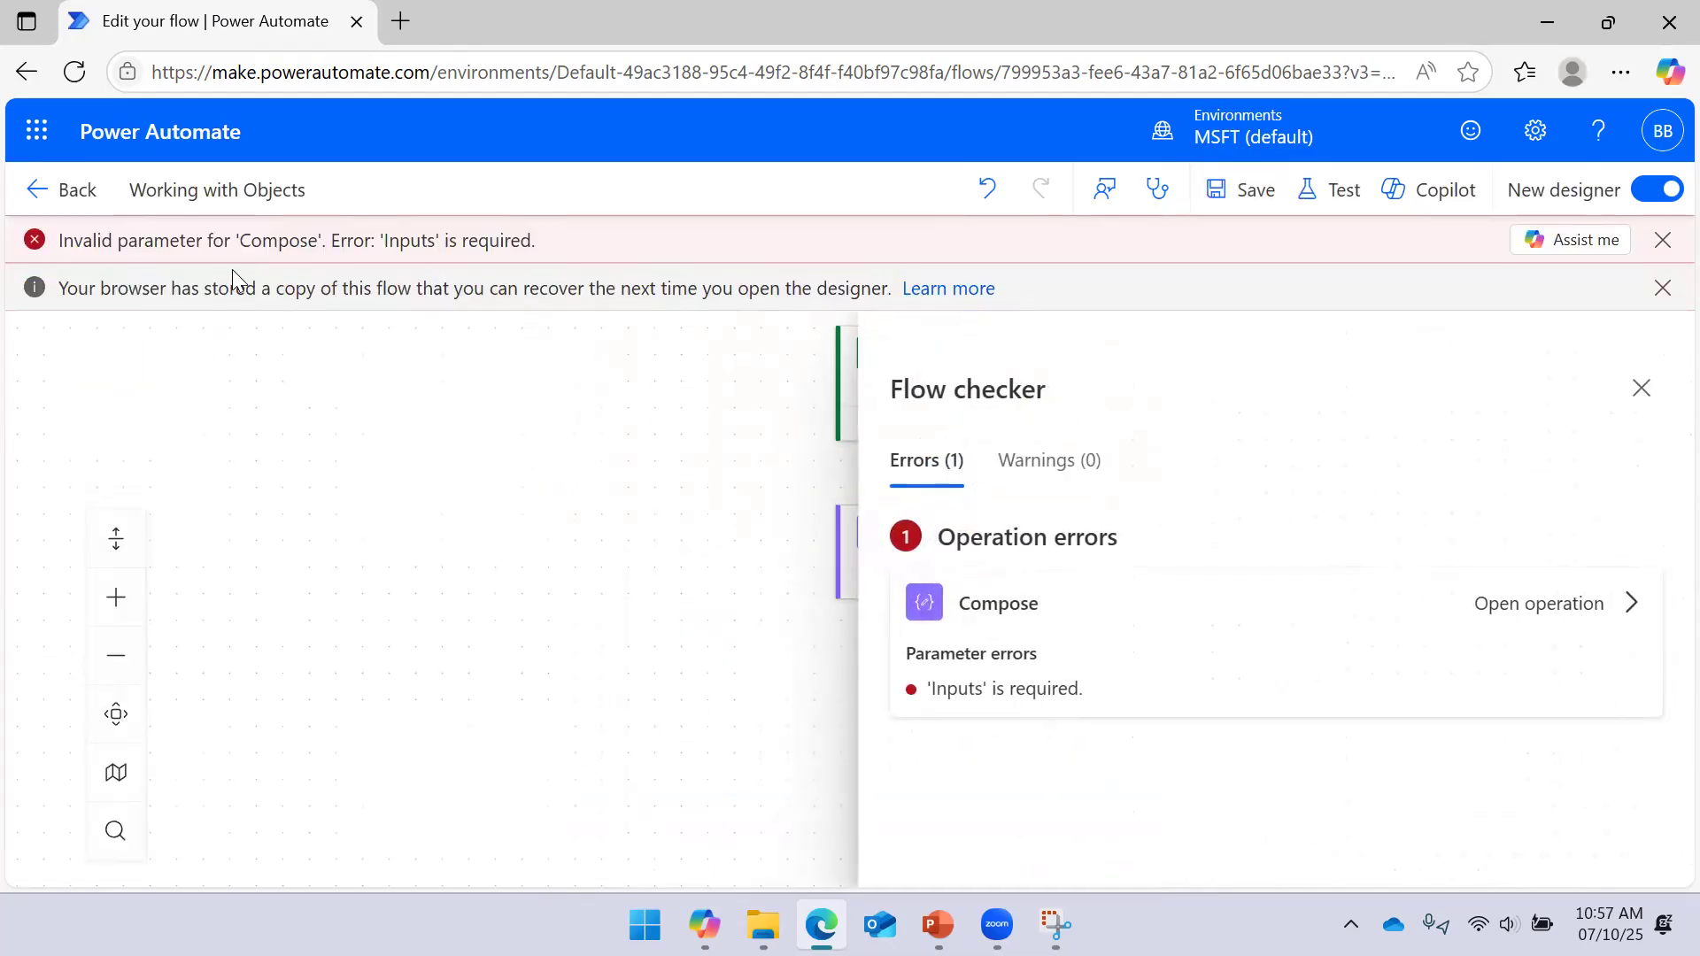
# Reopen the failing Compose step, dismiss the error notices, and reopen its expression editor
pyautogui.click(1139, 634)
pyautogui.click(704, 573)
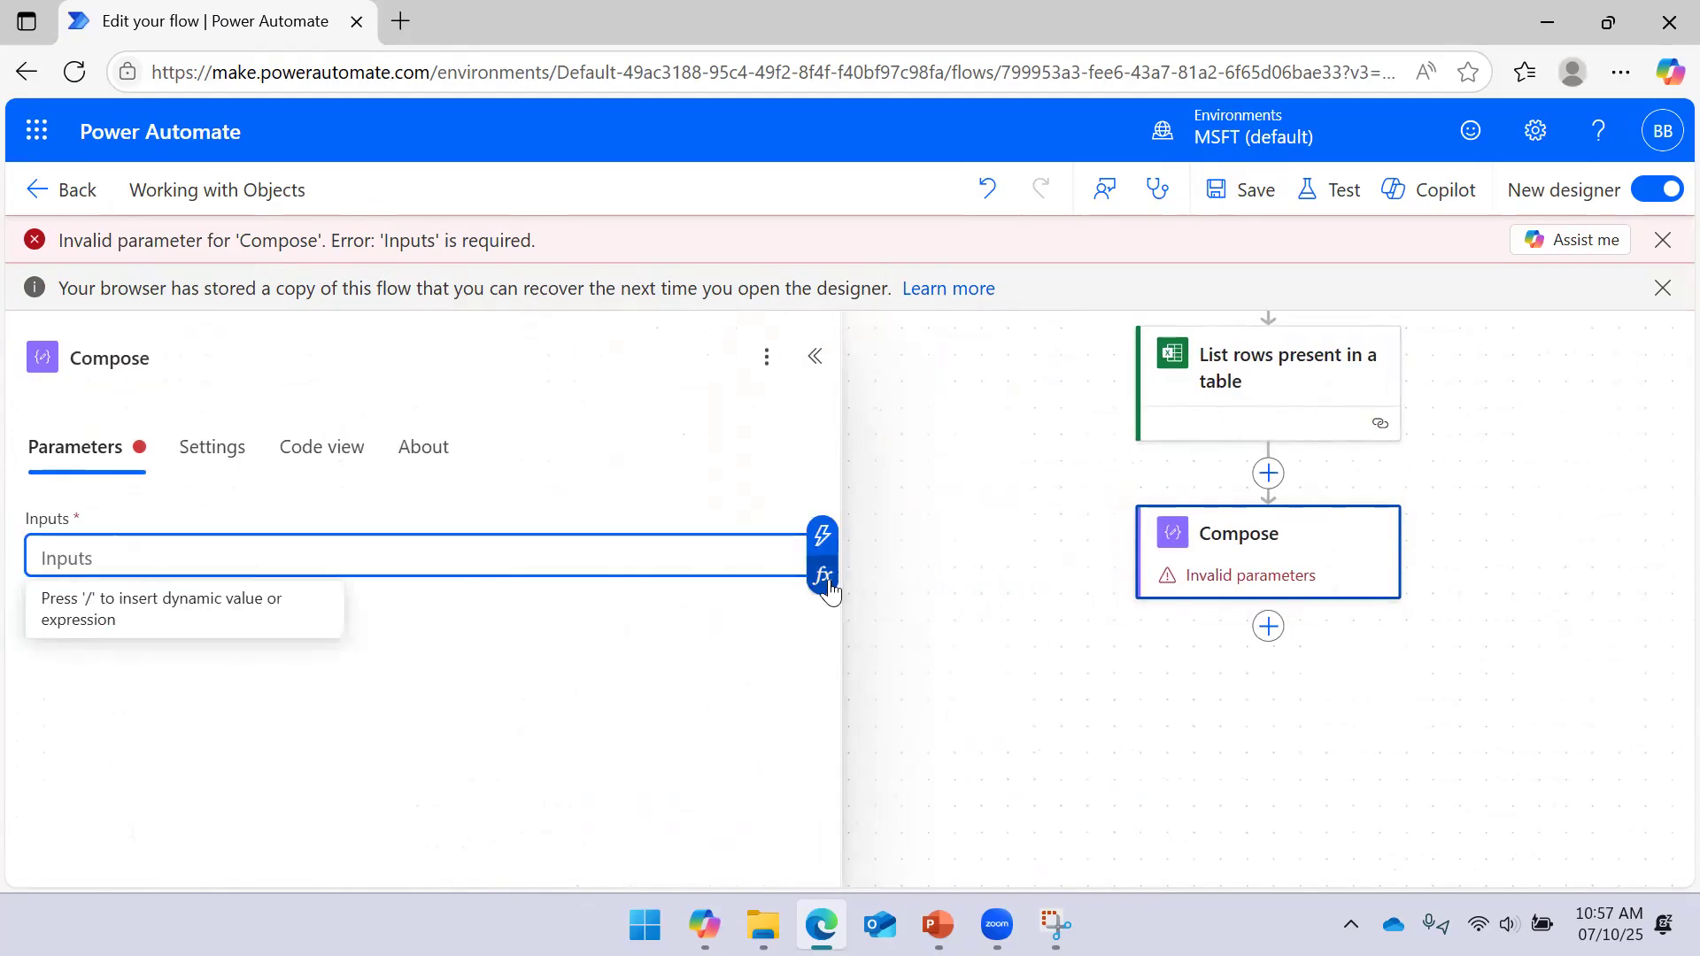
pyautogui.click(824, 574)
pyautogui.click(1662, 241)
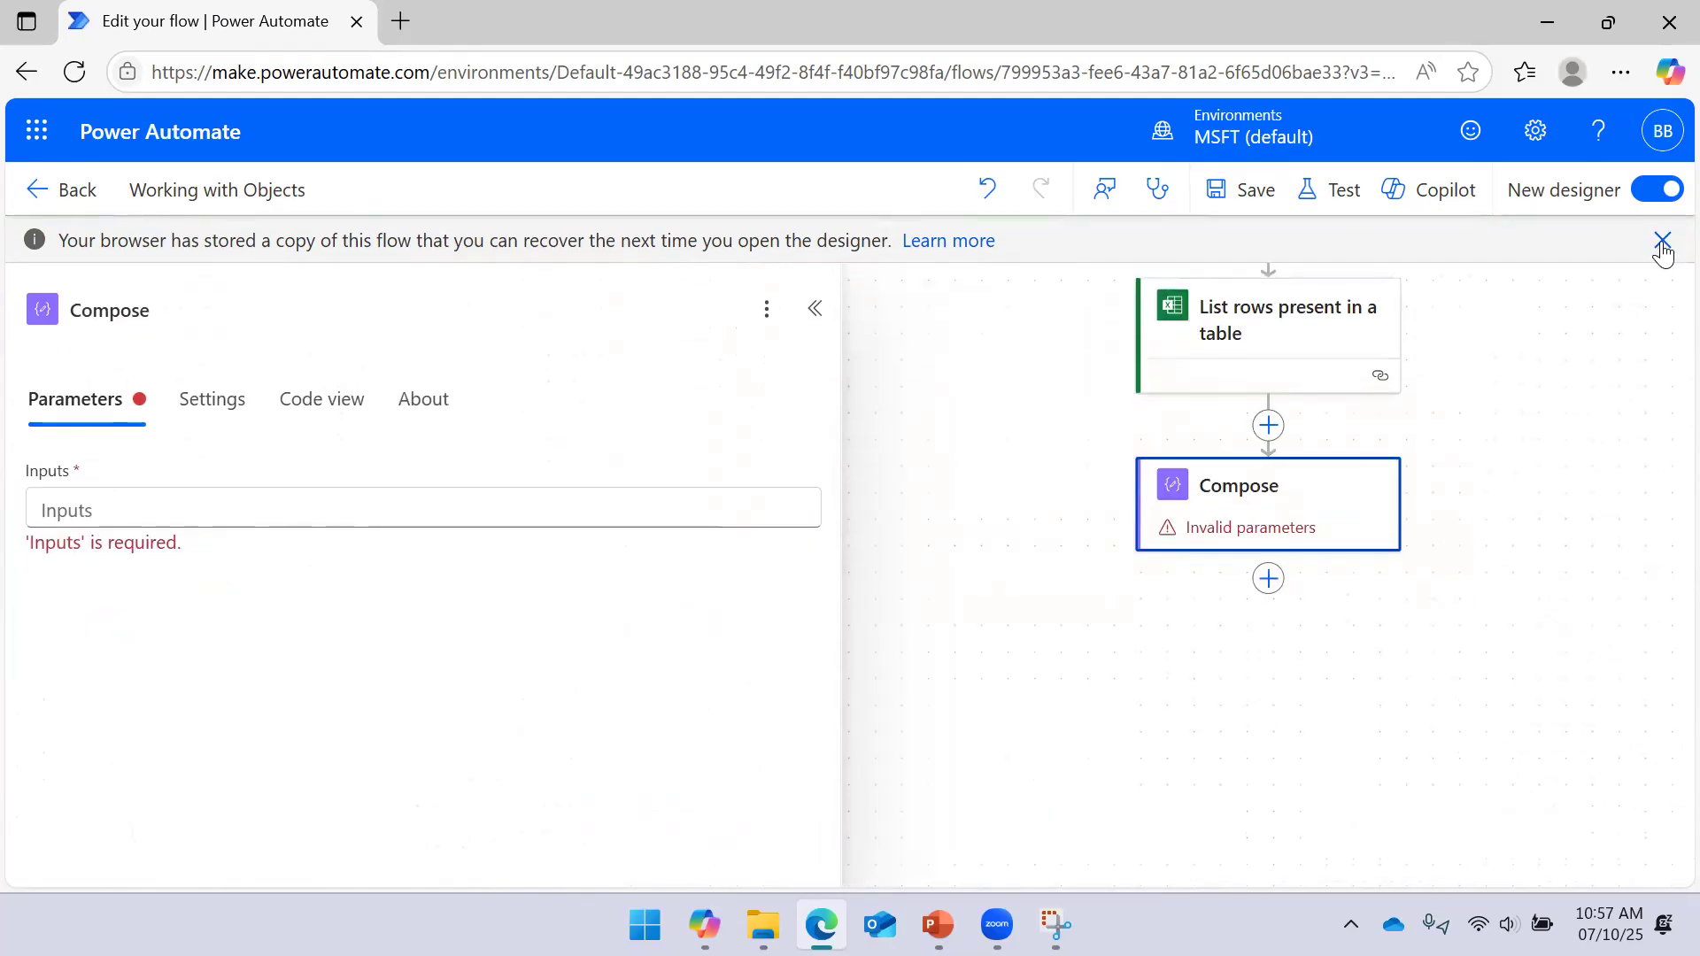
pyautogui.click(1662, 241)
pyautogui.click(619, 464)
pyautogui.click(822, 479)
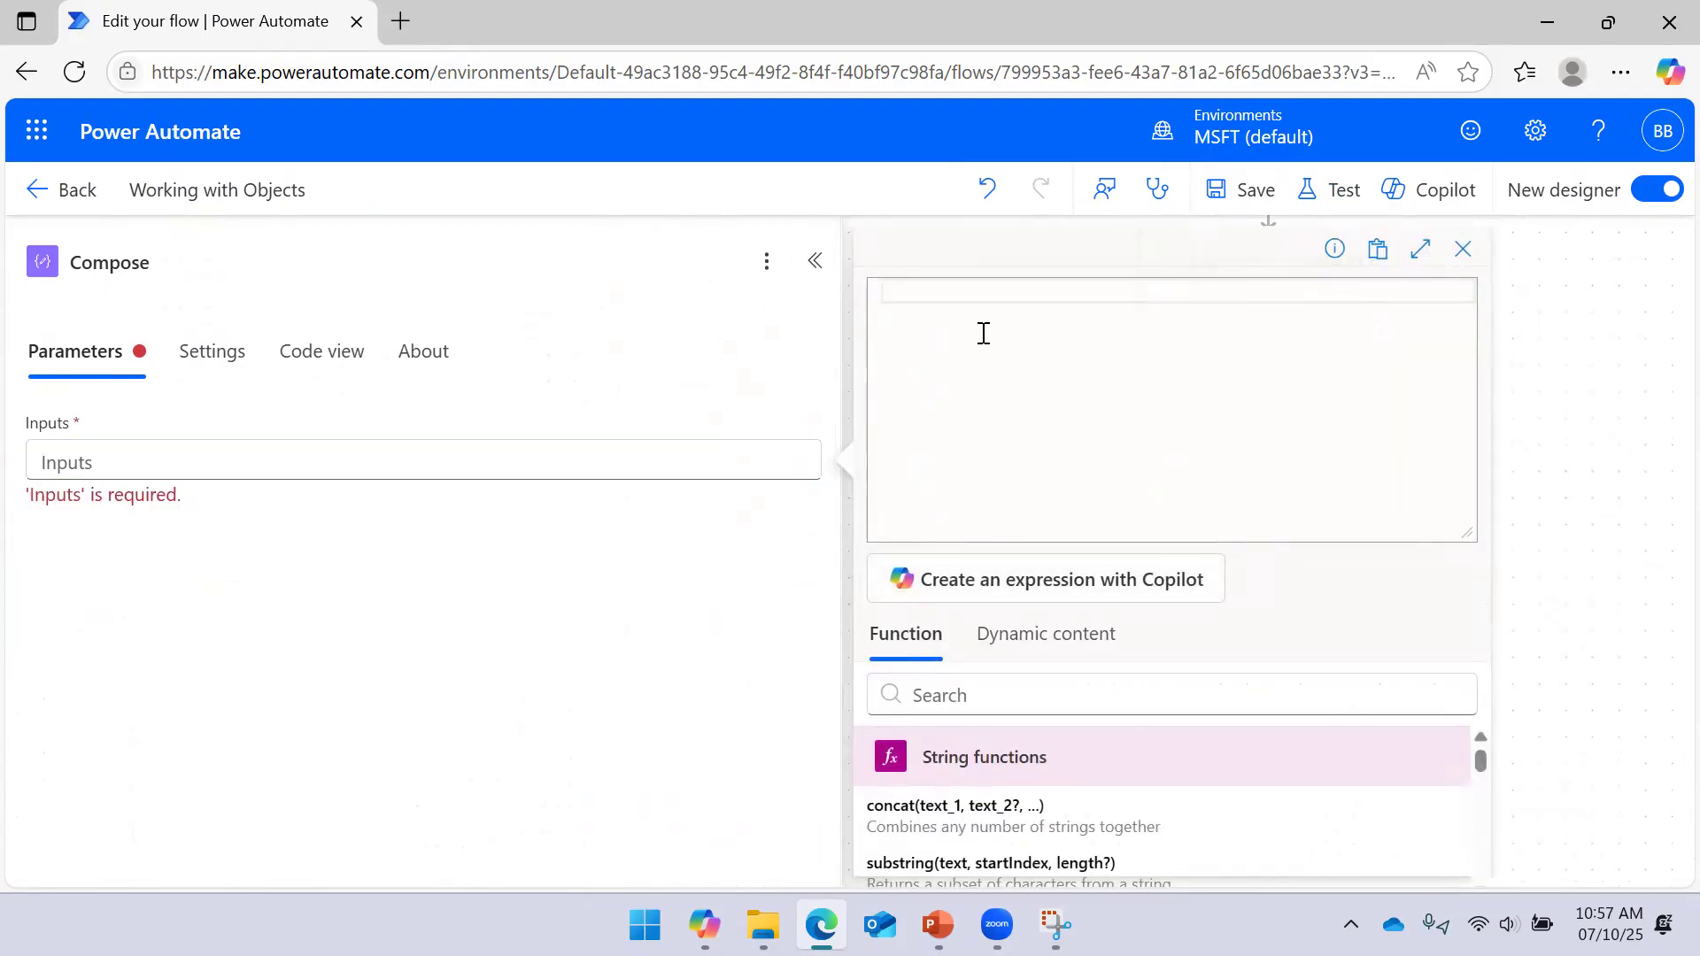
# Re-enter string(variables('UserInfo')) into Compose Inputs and save the flow
pyautogui.write('string(')
pyautogui.click(1013, 631)
pyautogui.click(975, 805)
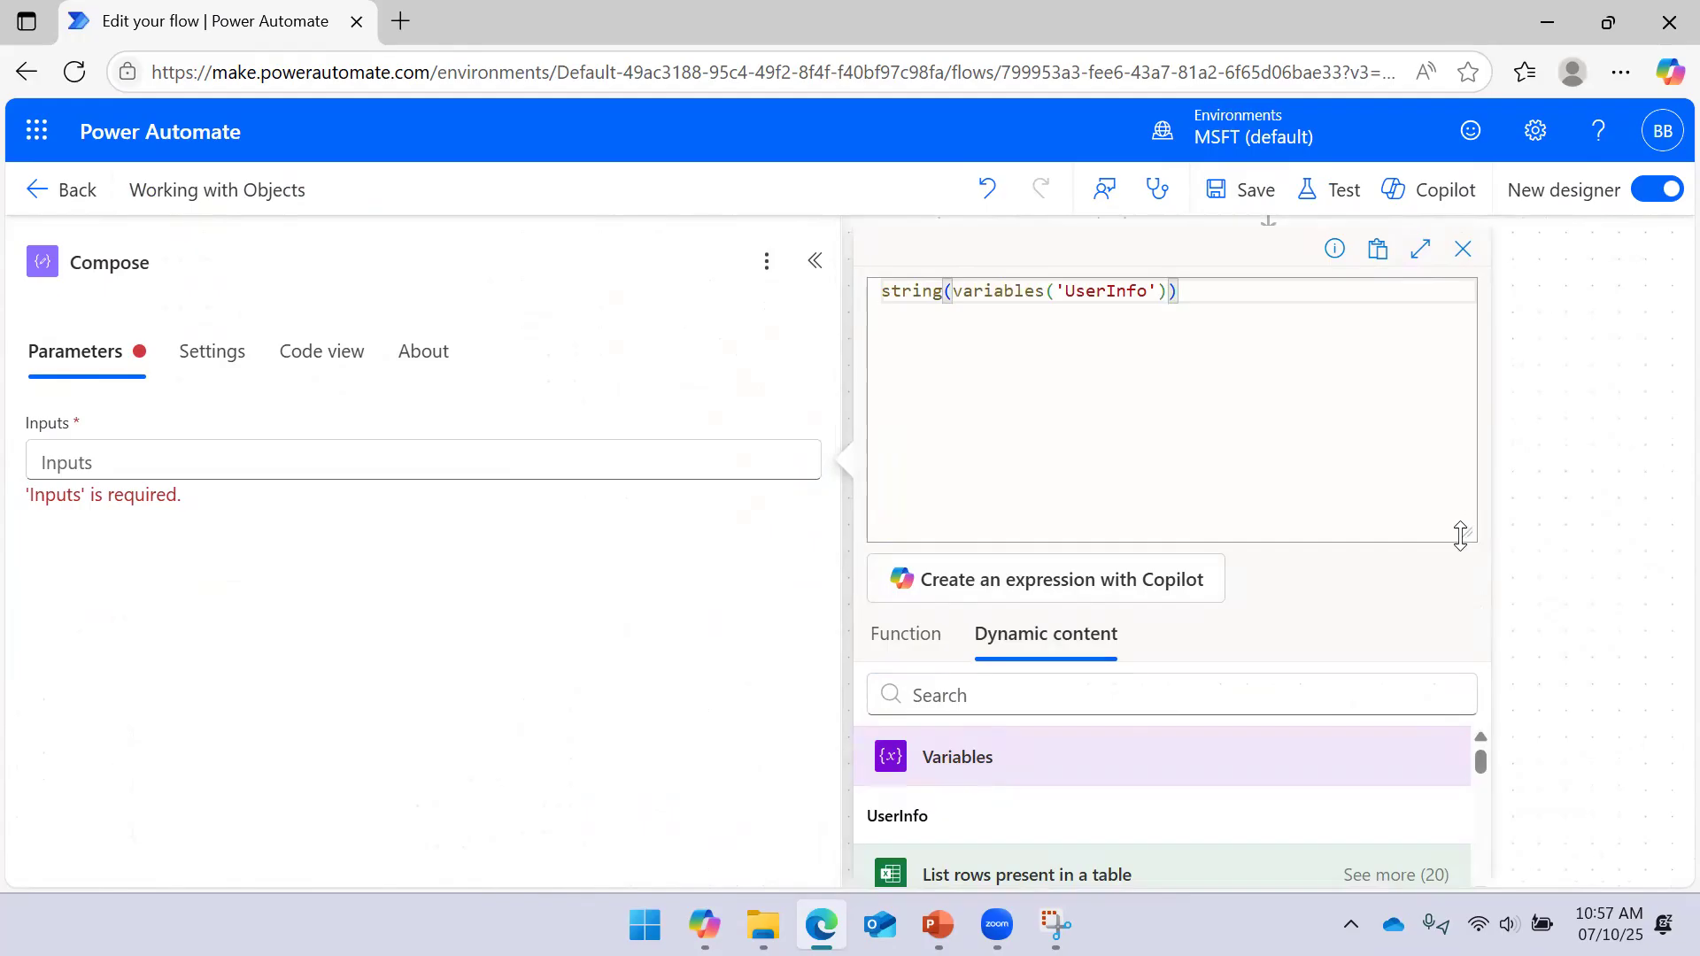
pyautogui.moveTo(1463, 533); pyautogui.dragTo(1443, 319)
pyautogui.click(950, 850)
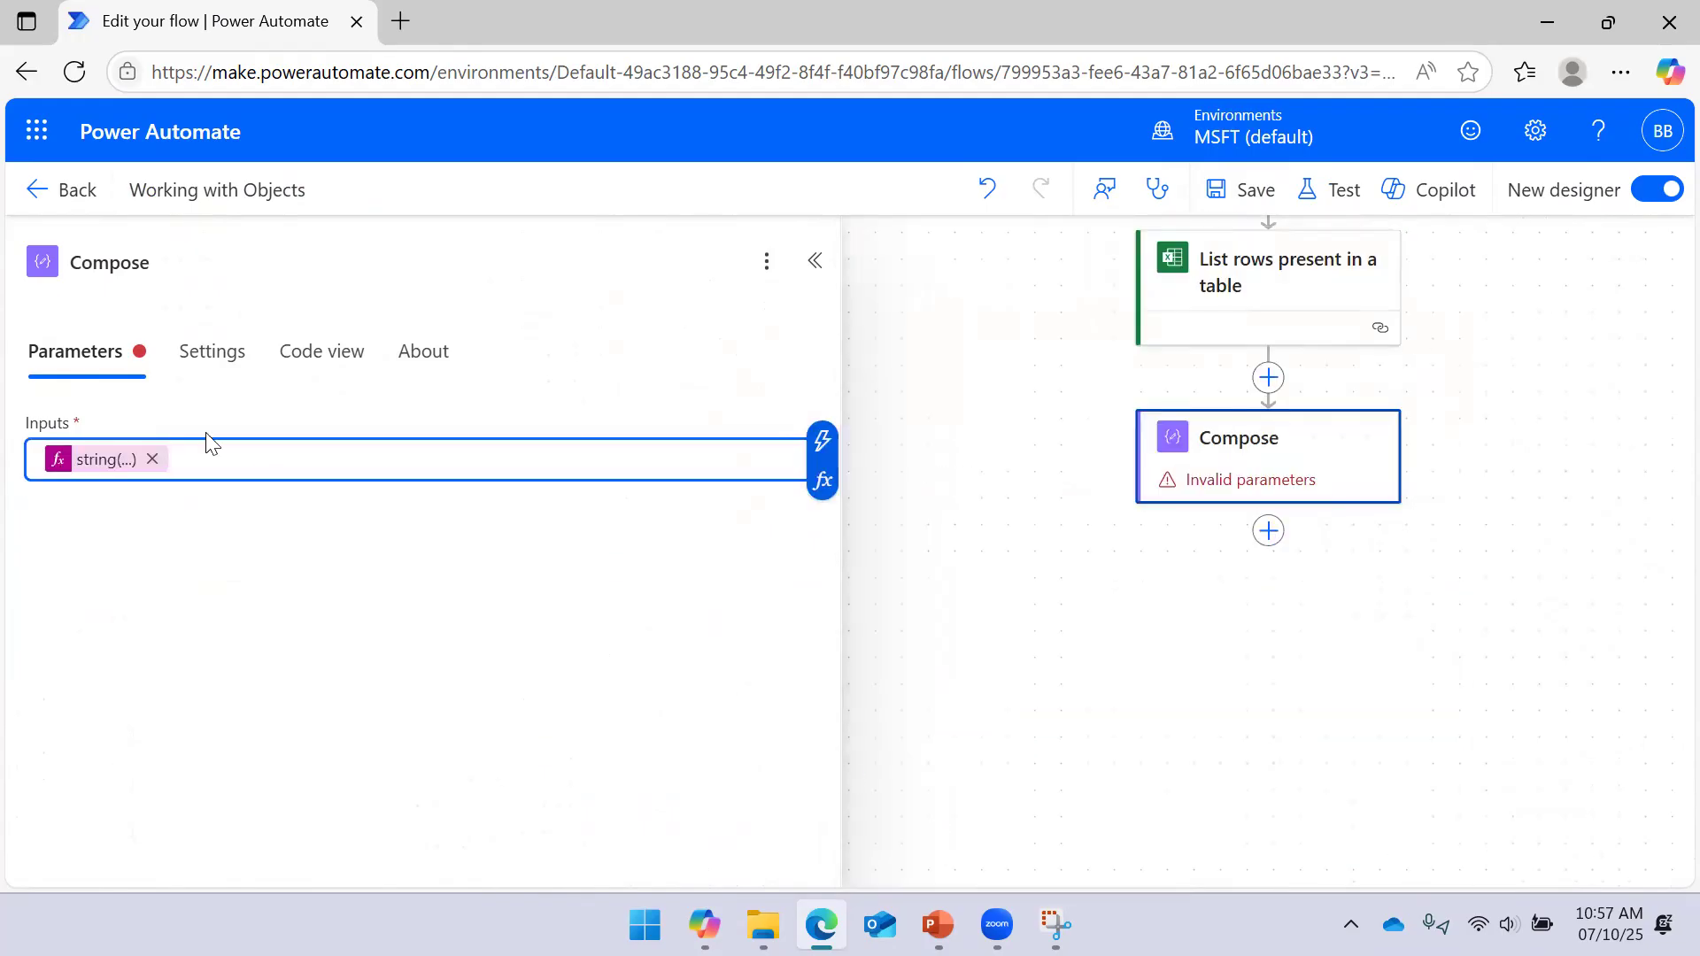
pyautogui.click(1244, 189)
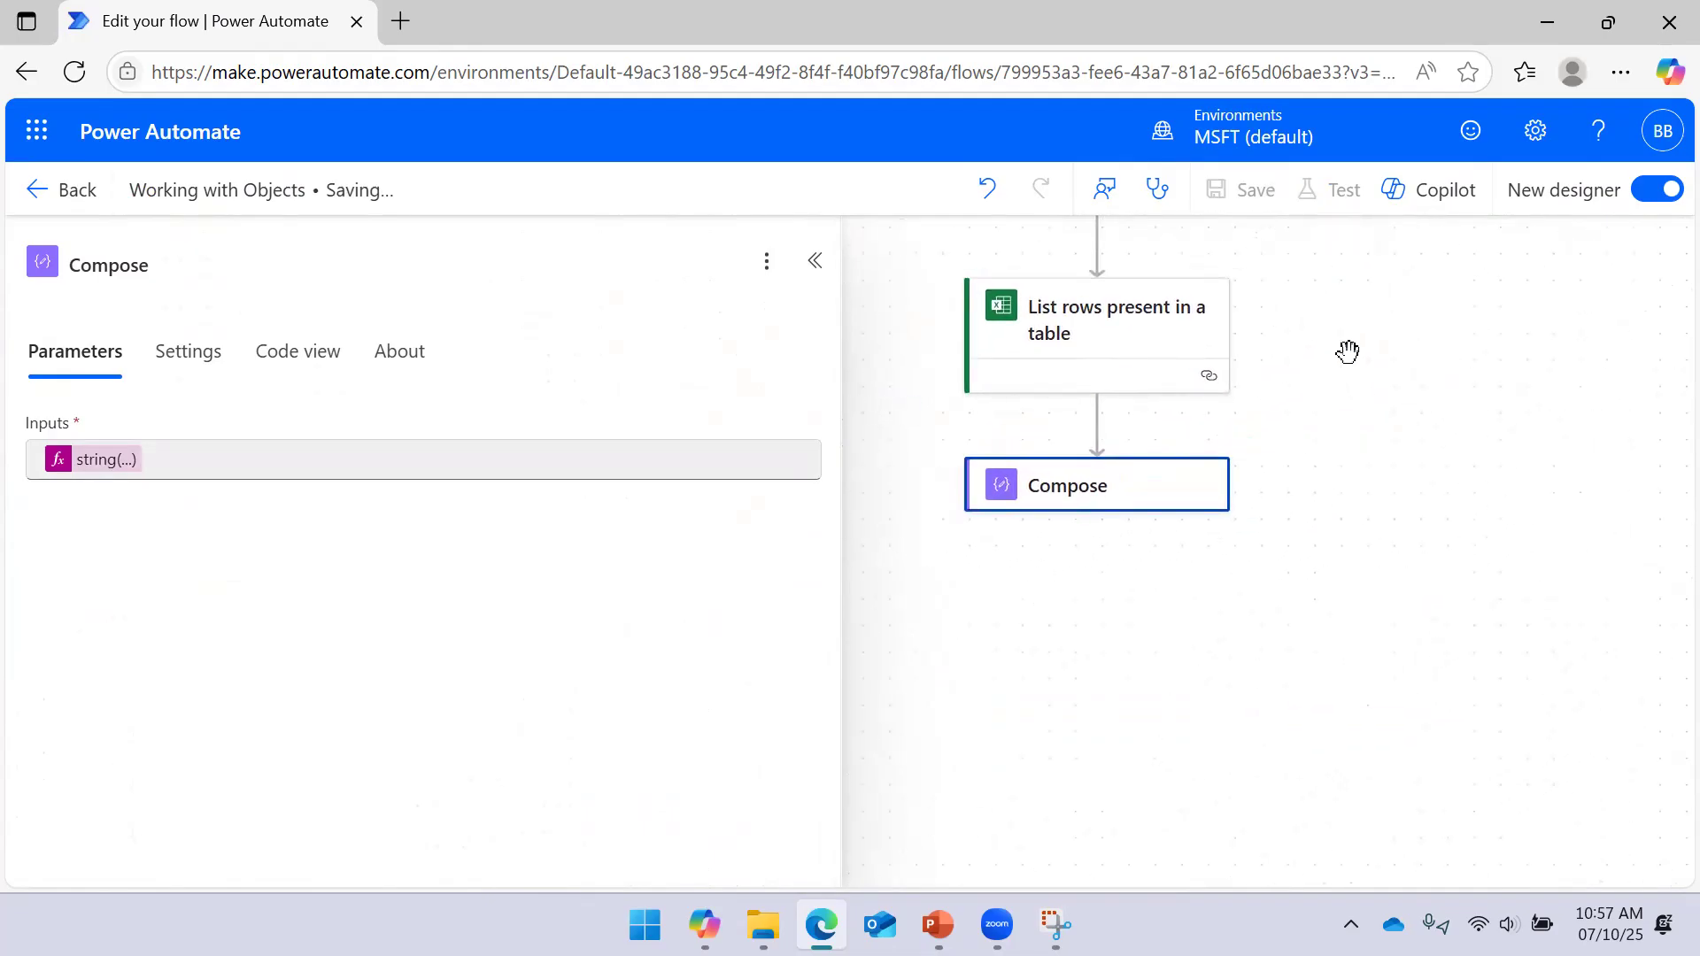
pyautogui.click(1331, 190)
# Run a manual test of the flow
pyautogui.click(1230, 276)
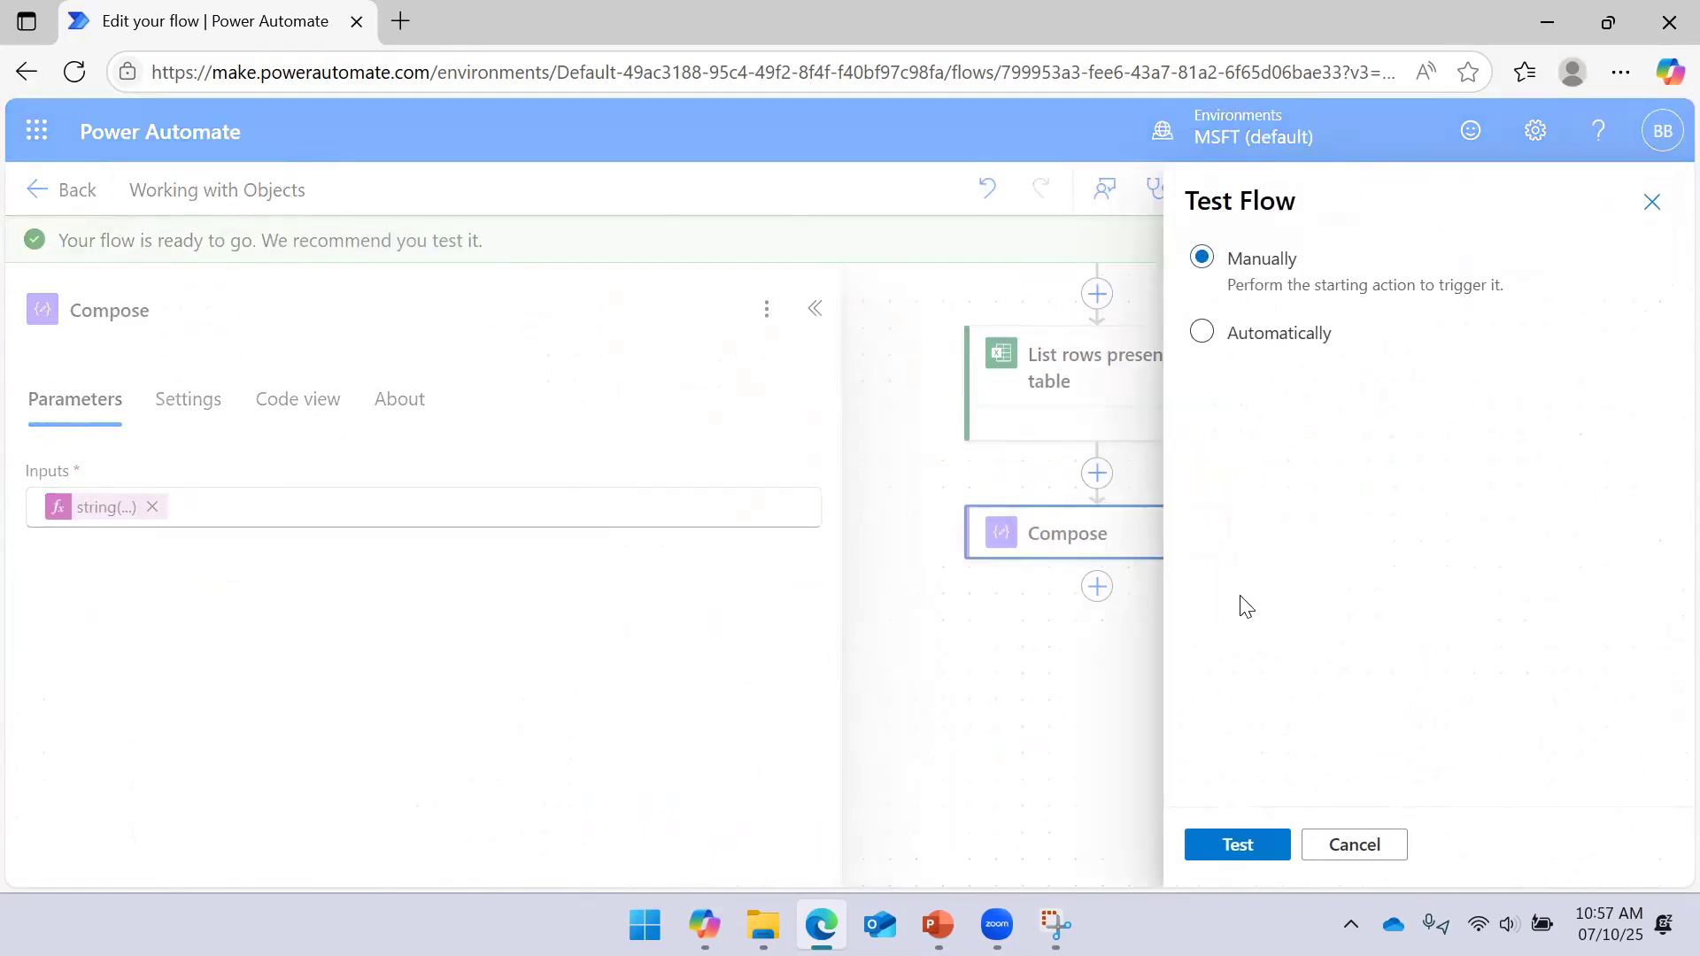
pyautogui.click(1244, 850)
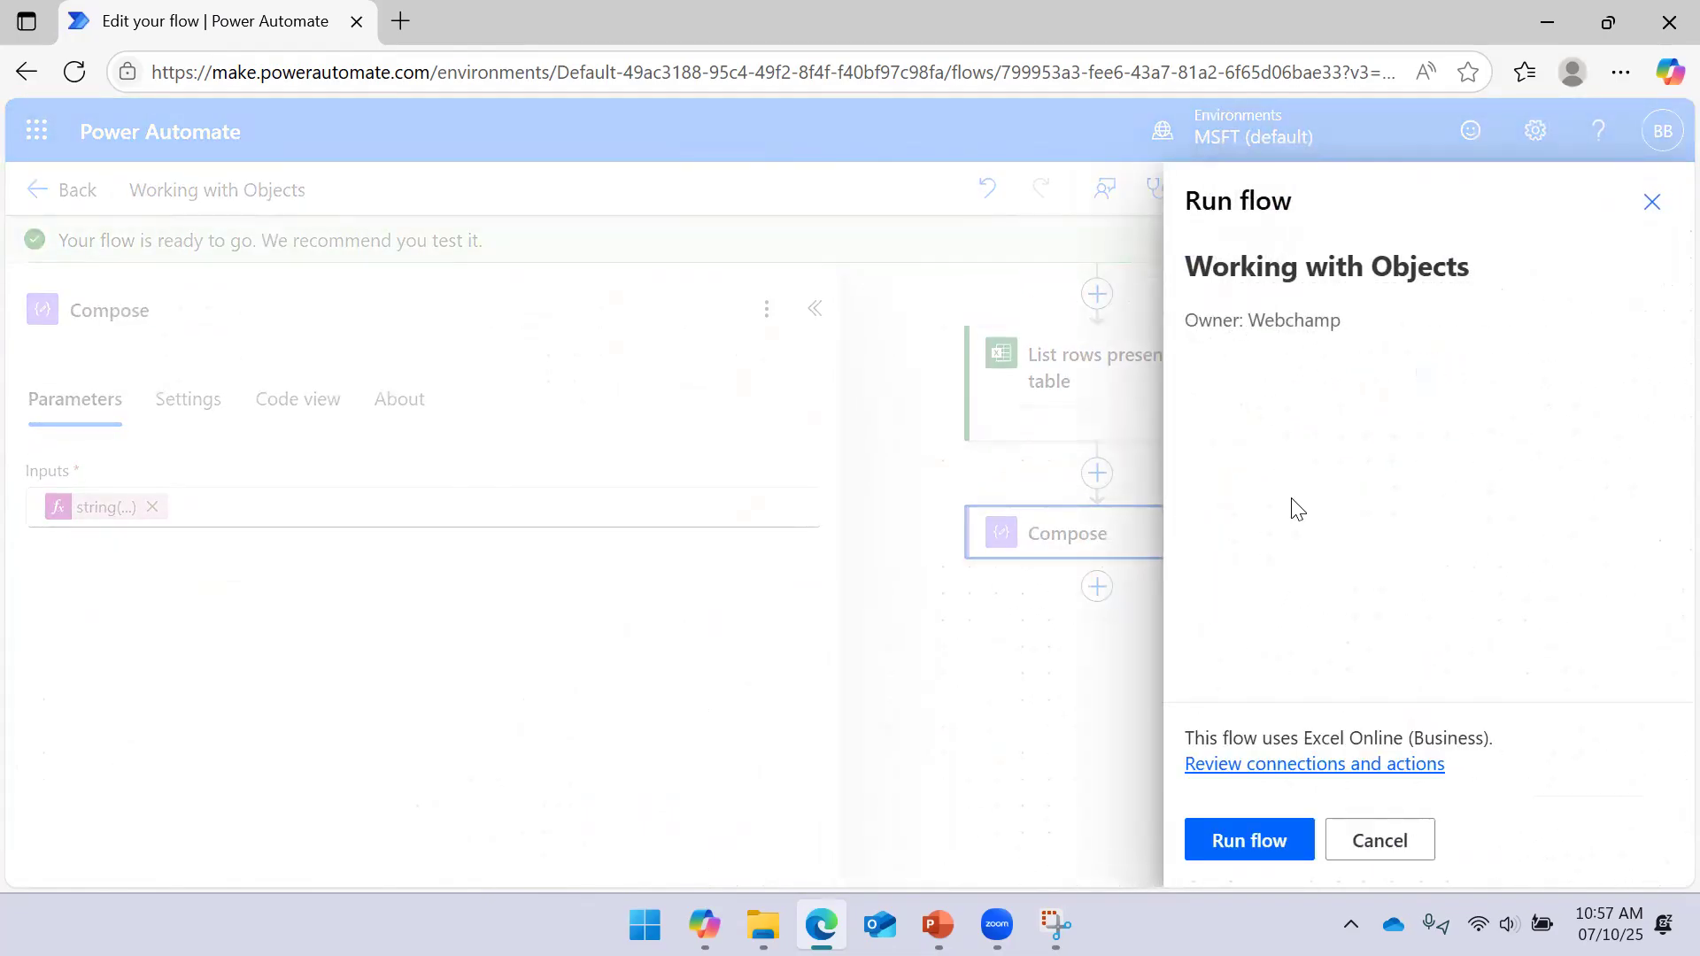
pyautogui.click(1235, 839)
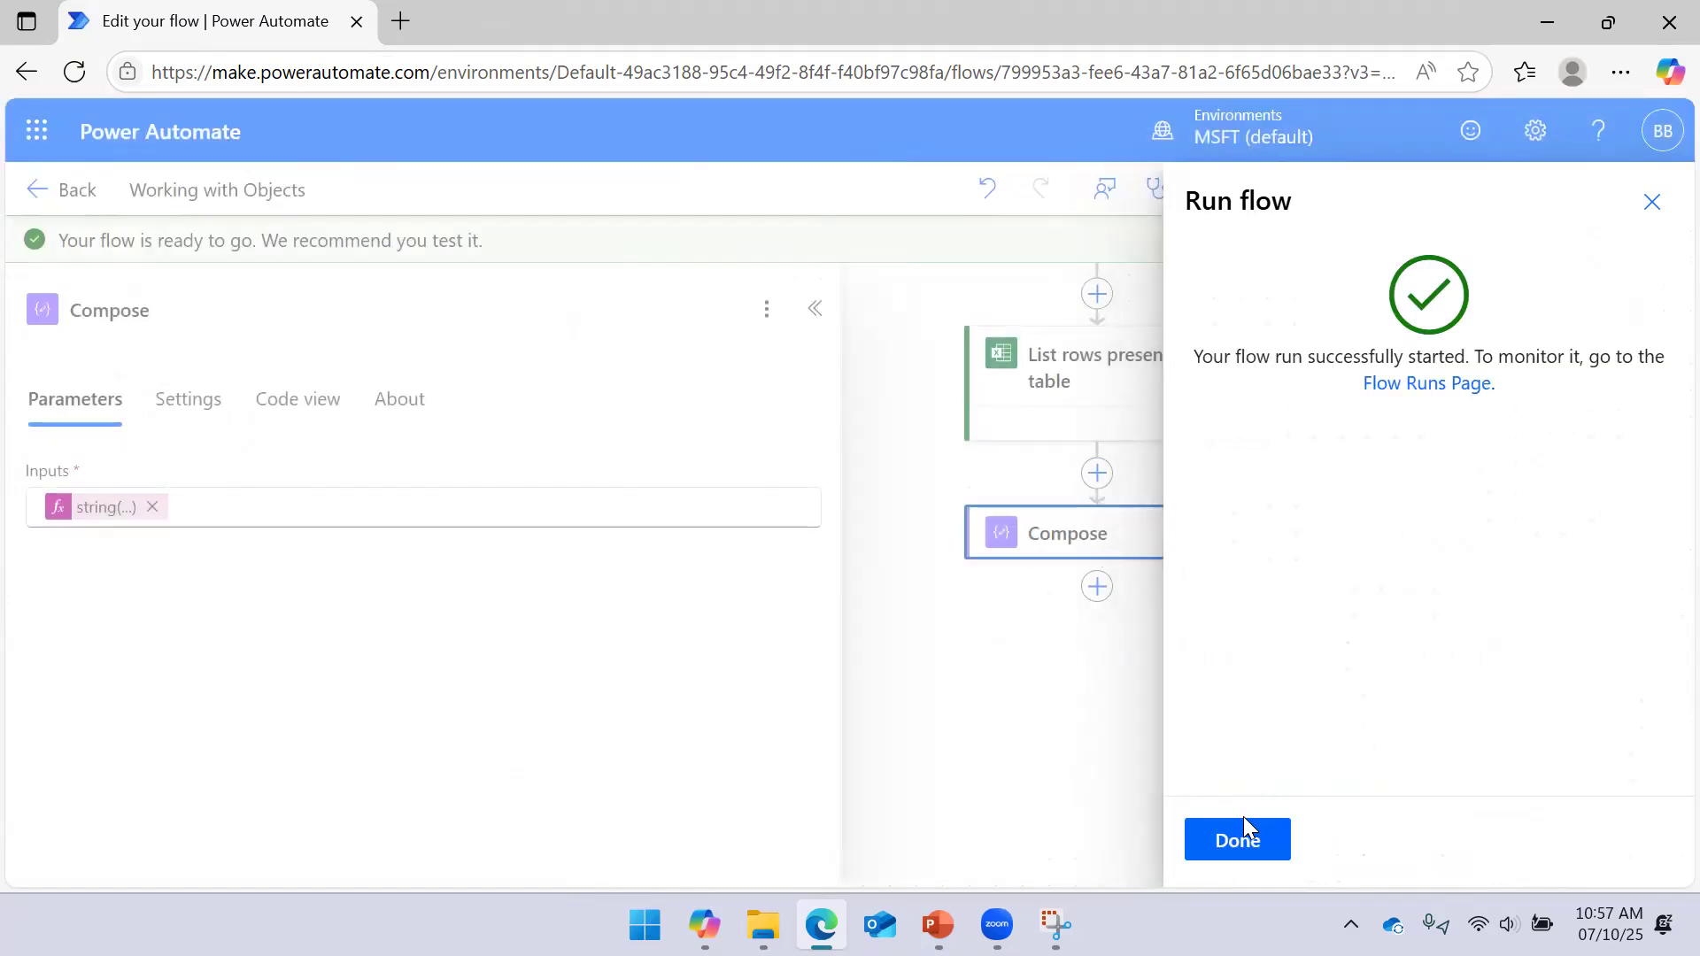
pyautogui.click(1231, 836)
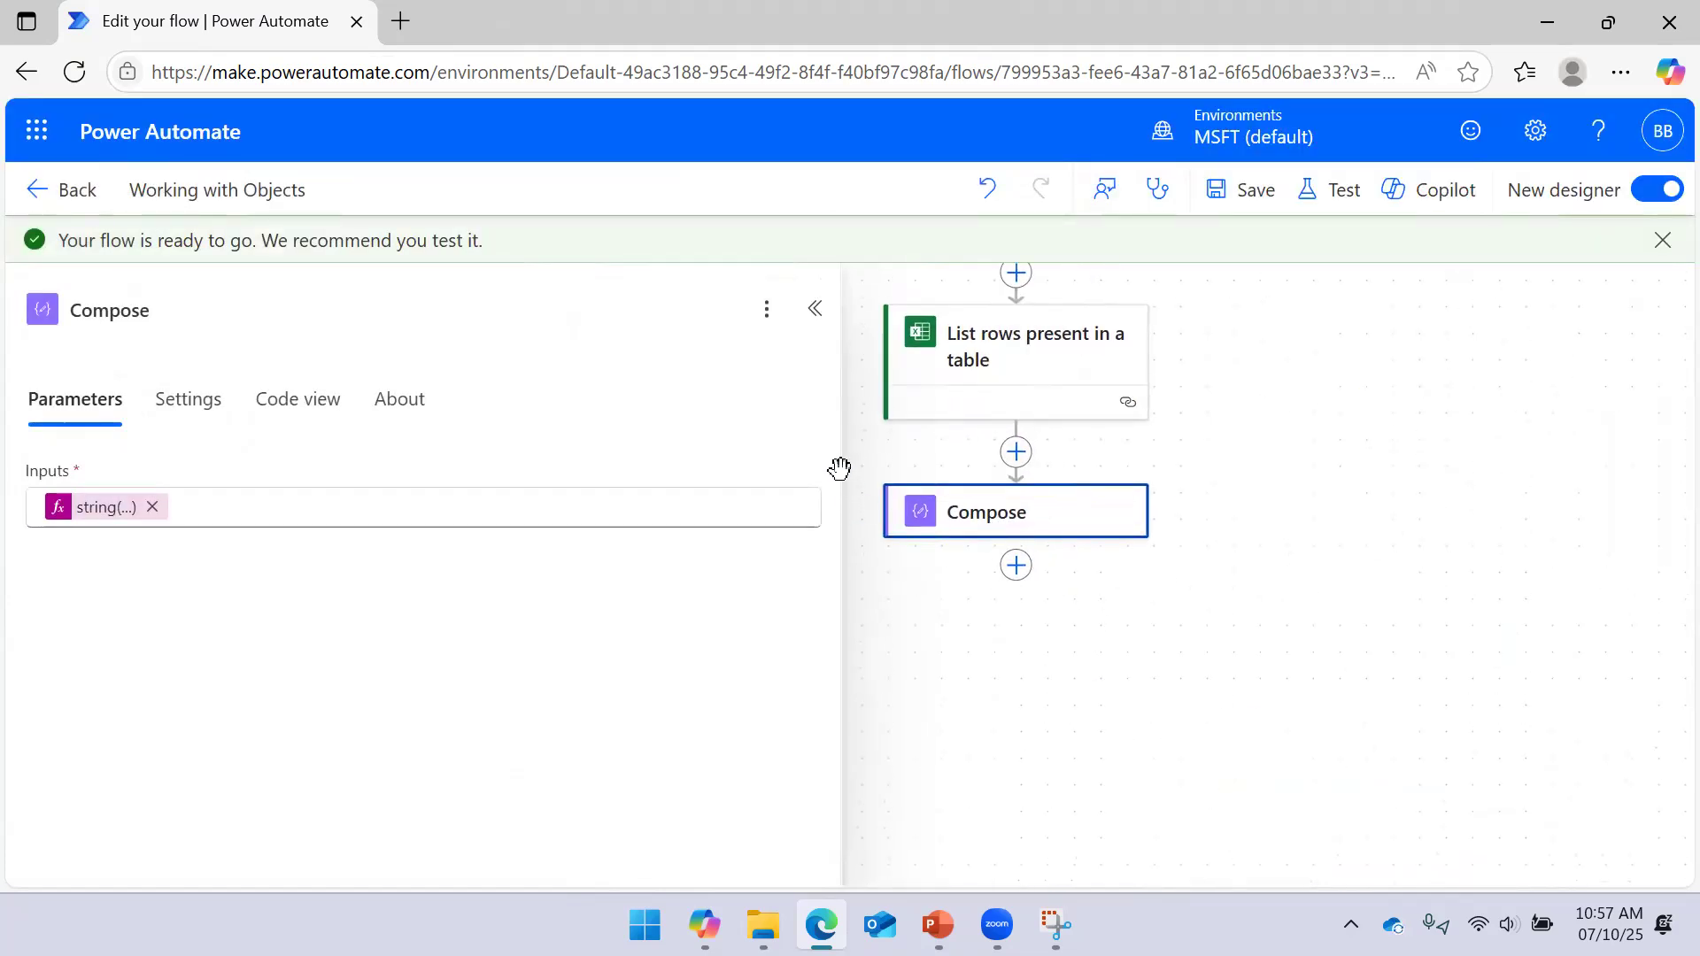
# Inspect Compose's raw output, showing UserInfo as an escaped JSON string
pyautogui.moveTo(835, 428); pyautogui.dragTo(520, 418)
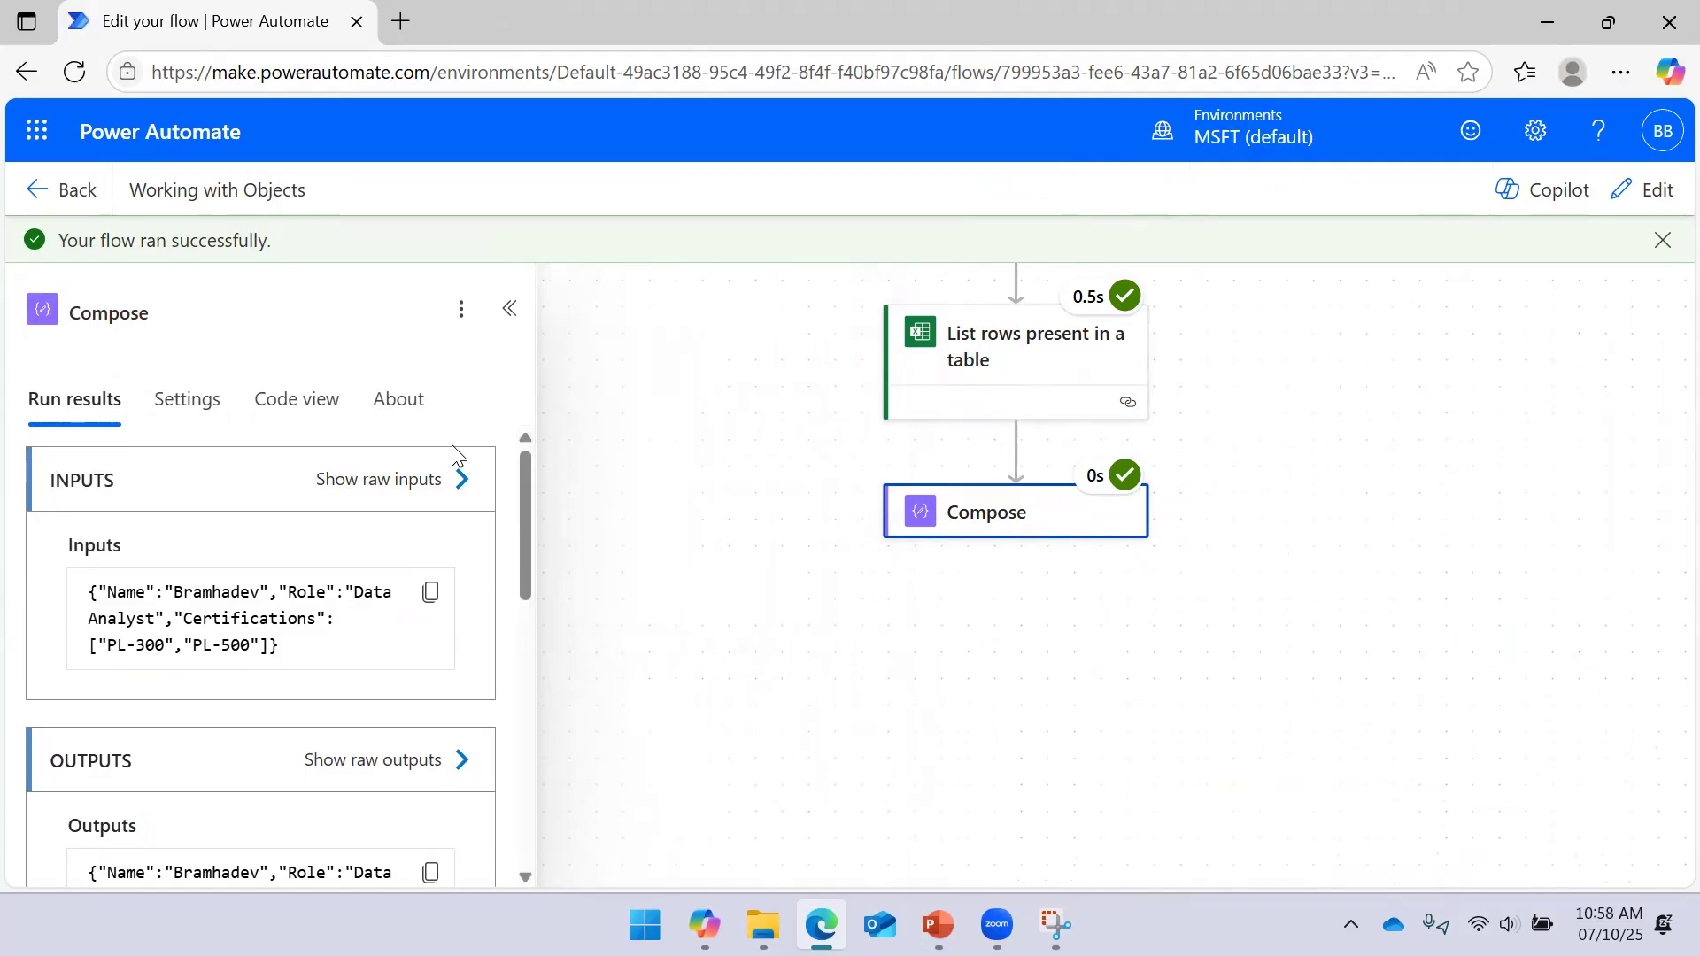
pyautogui.click(1389, 498)
pyautogui.click(1006, 523)
pyautogui.click(381, 494)
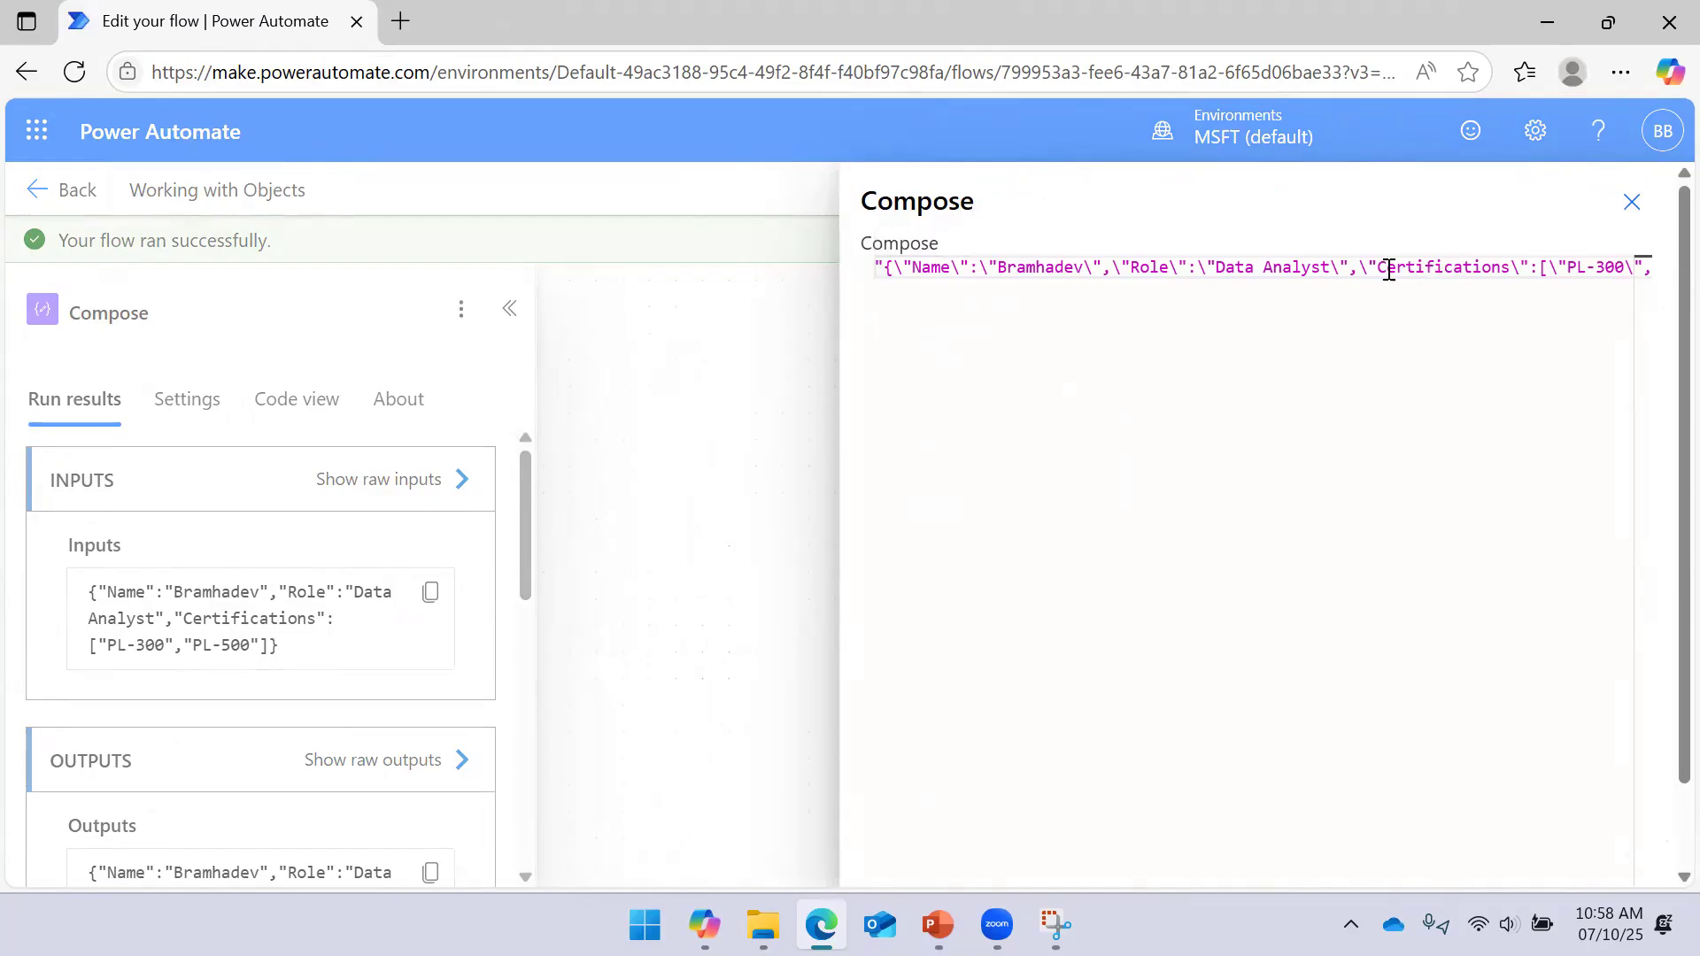
pyautogui.click(1632, 202)
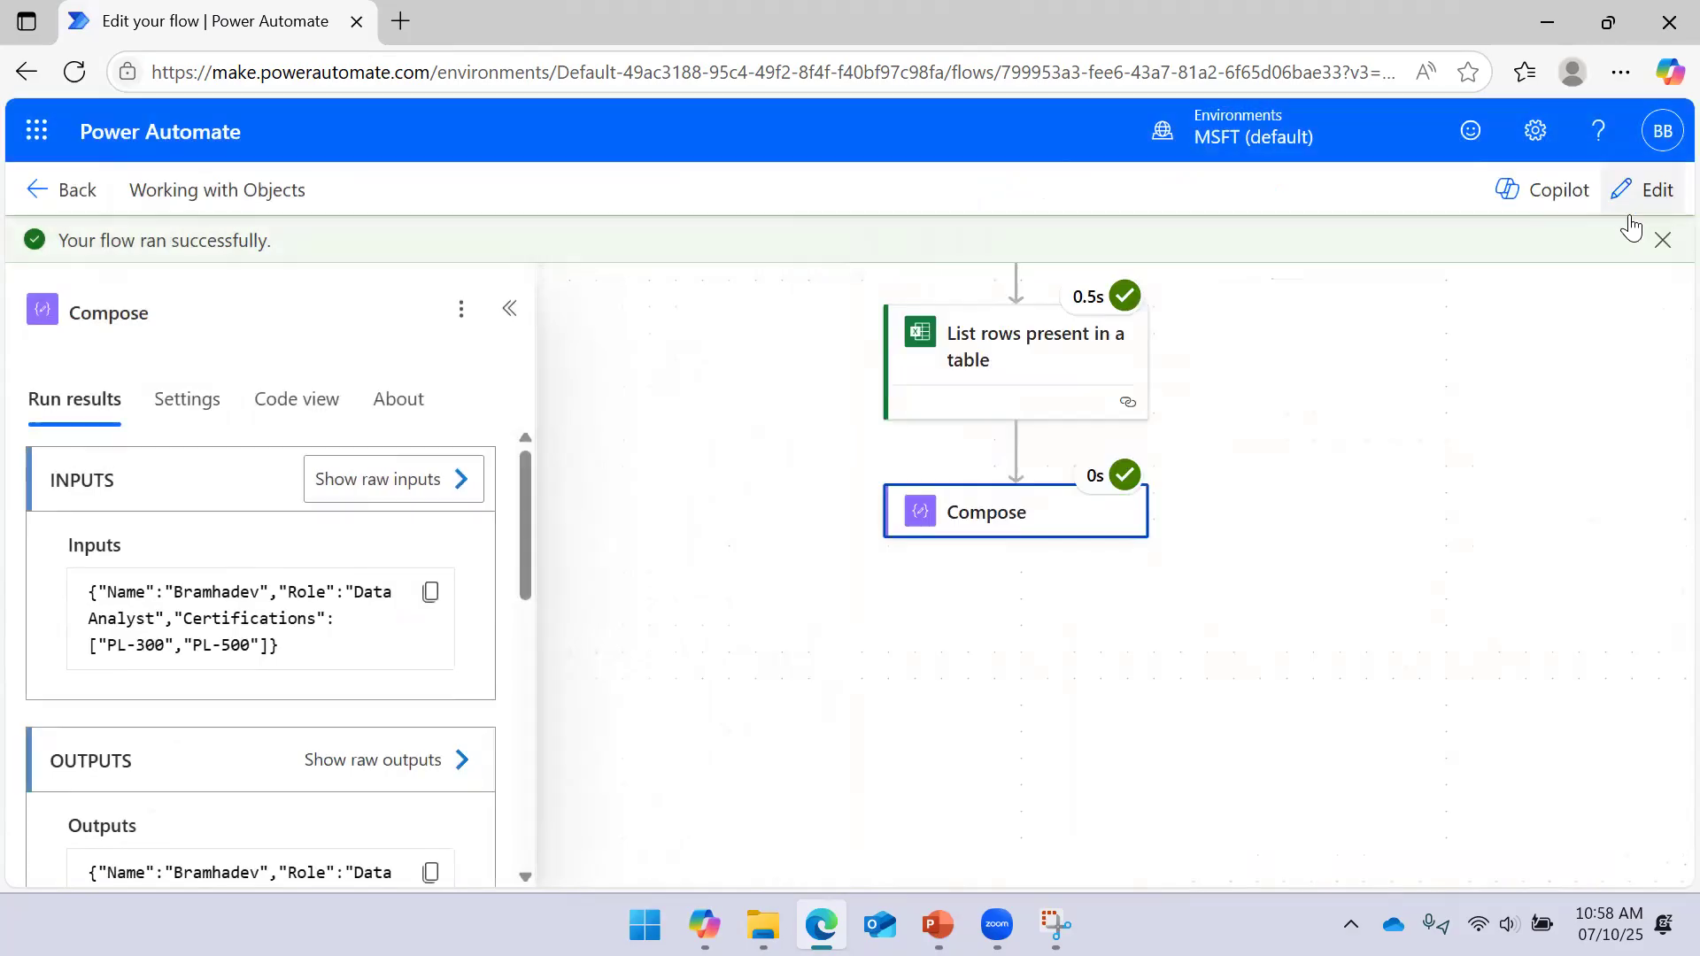
pyautogui.click(509, 310)
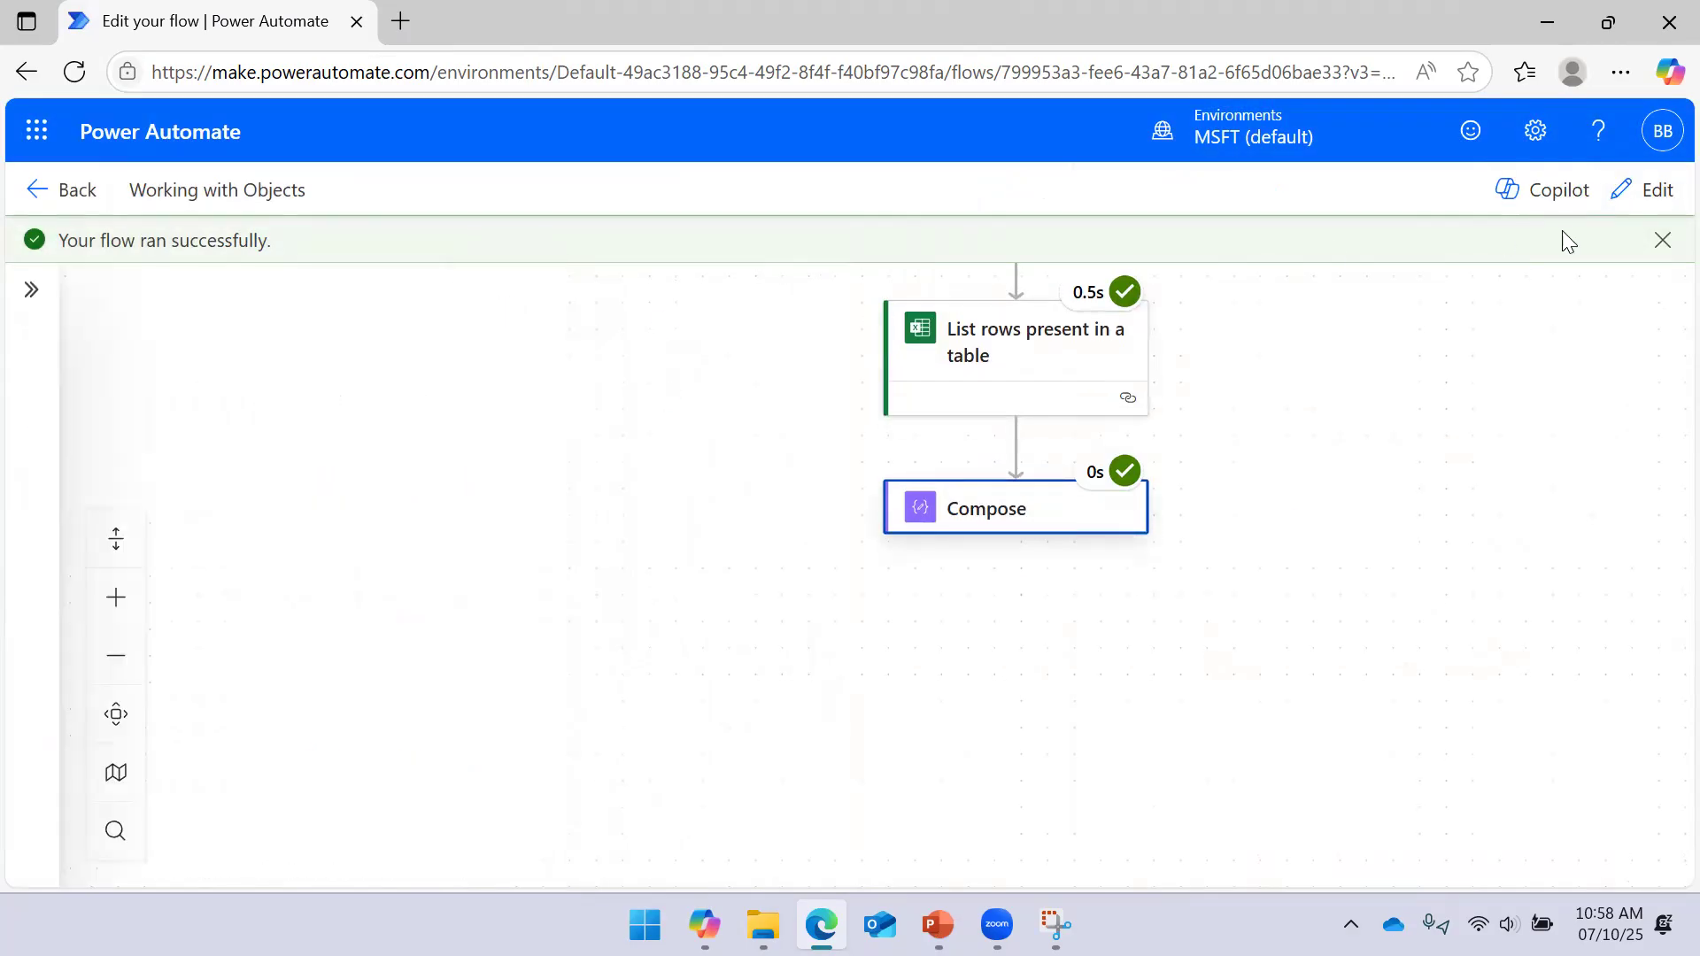
# Return to edit mode and add a Compose 1 action below Compose
pyautogui.click(1655, 192)
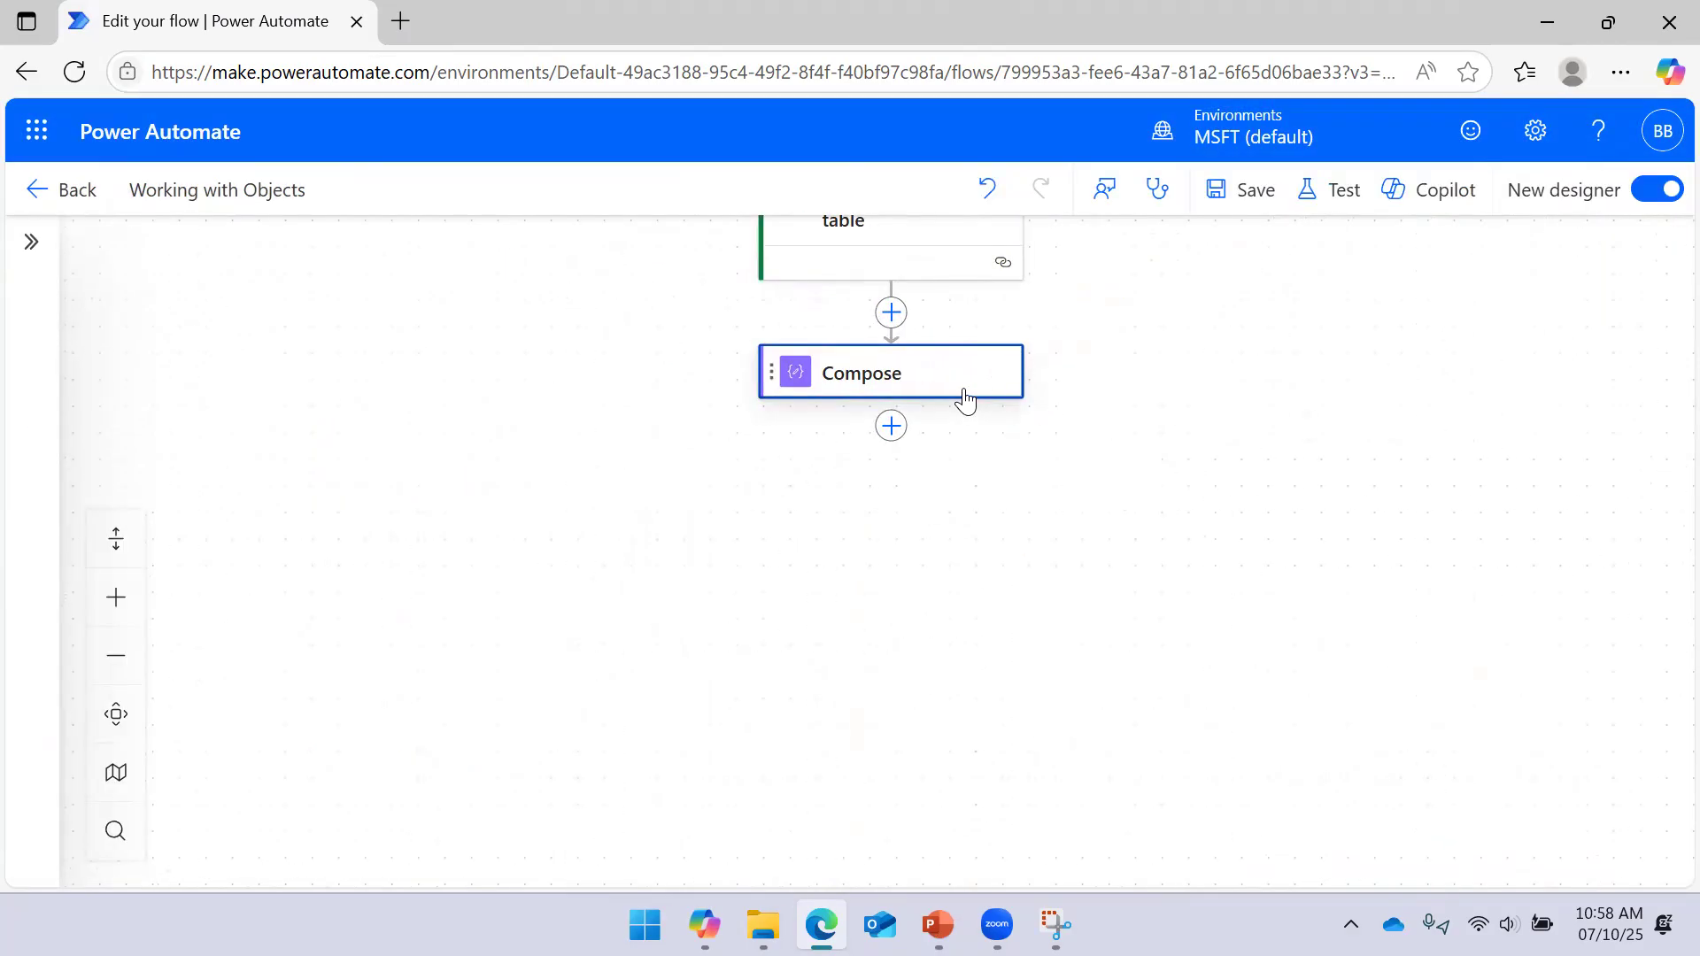
pyautogui.click(963, 396)
pyautogui.click(892, 424)
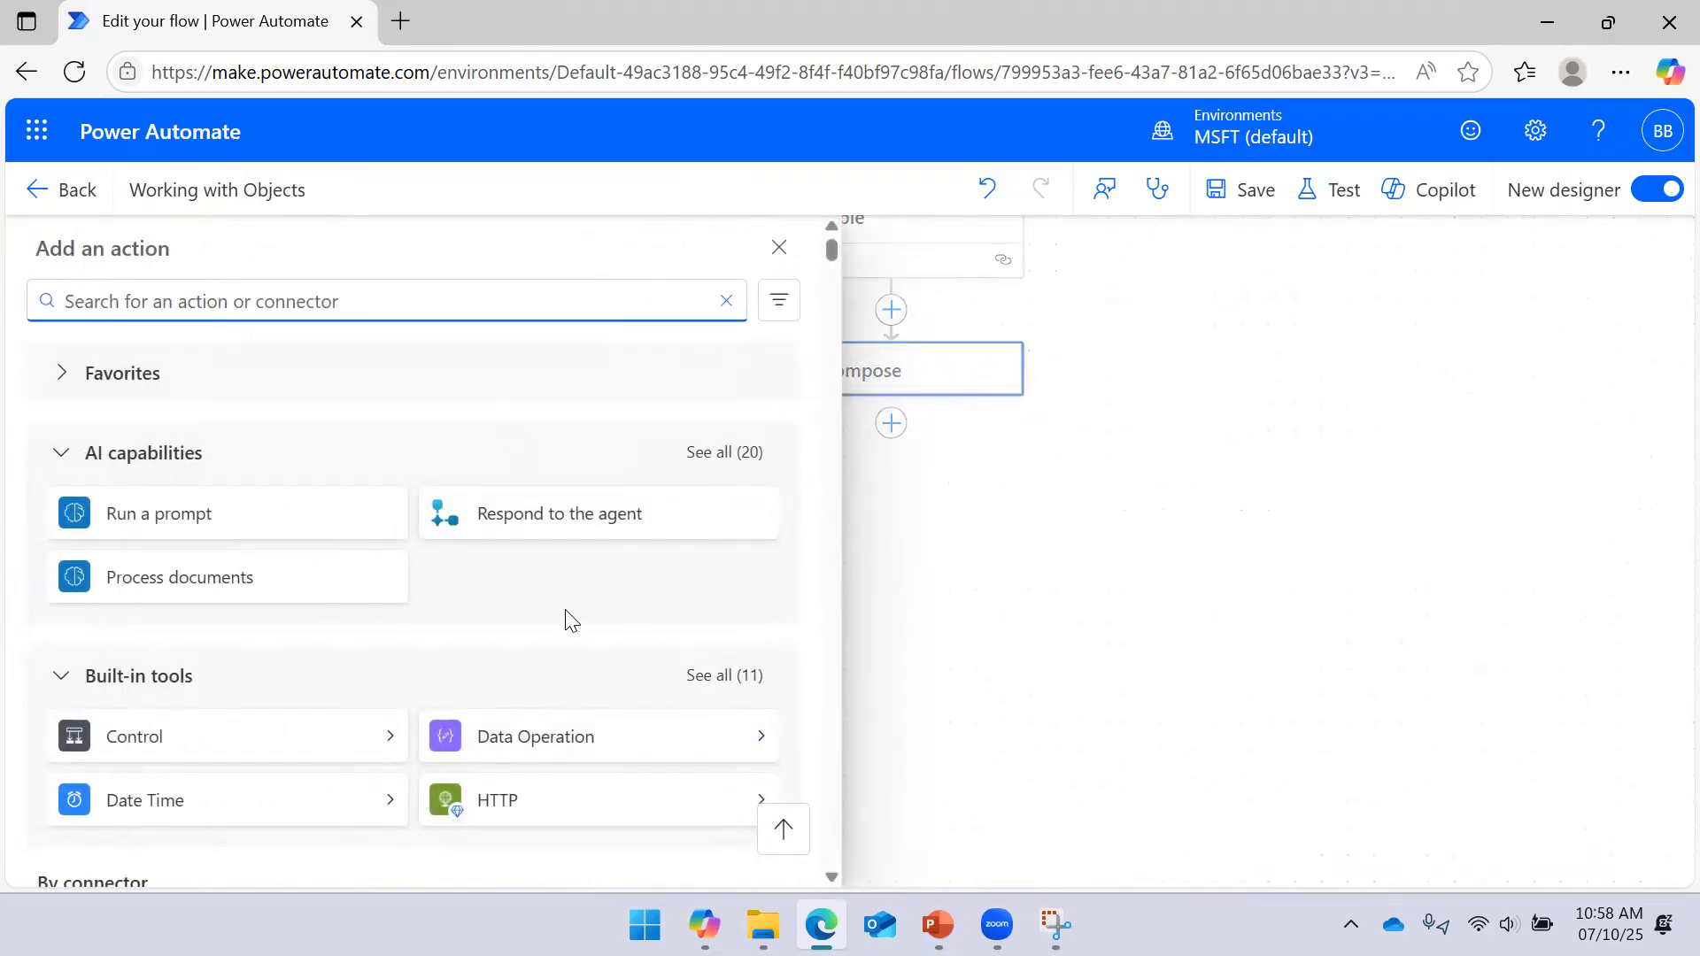
pyautogui.click(756, 739)
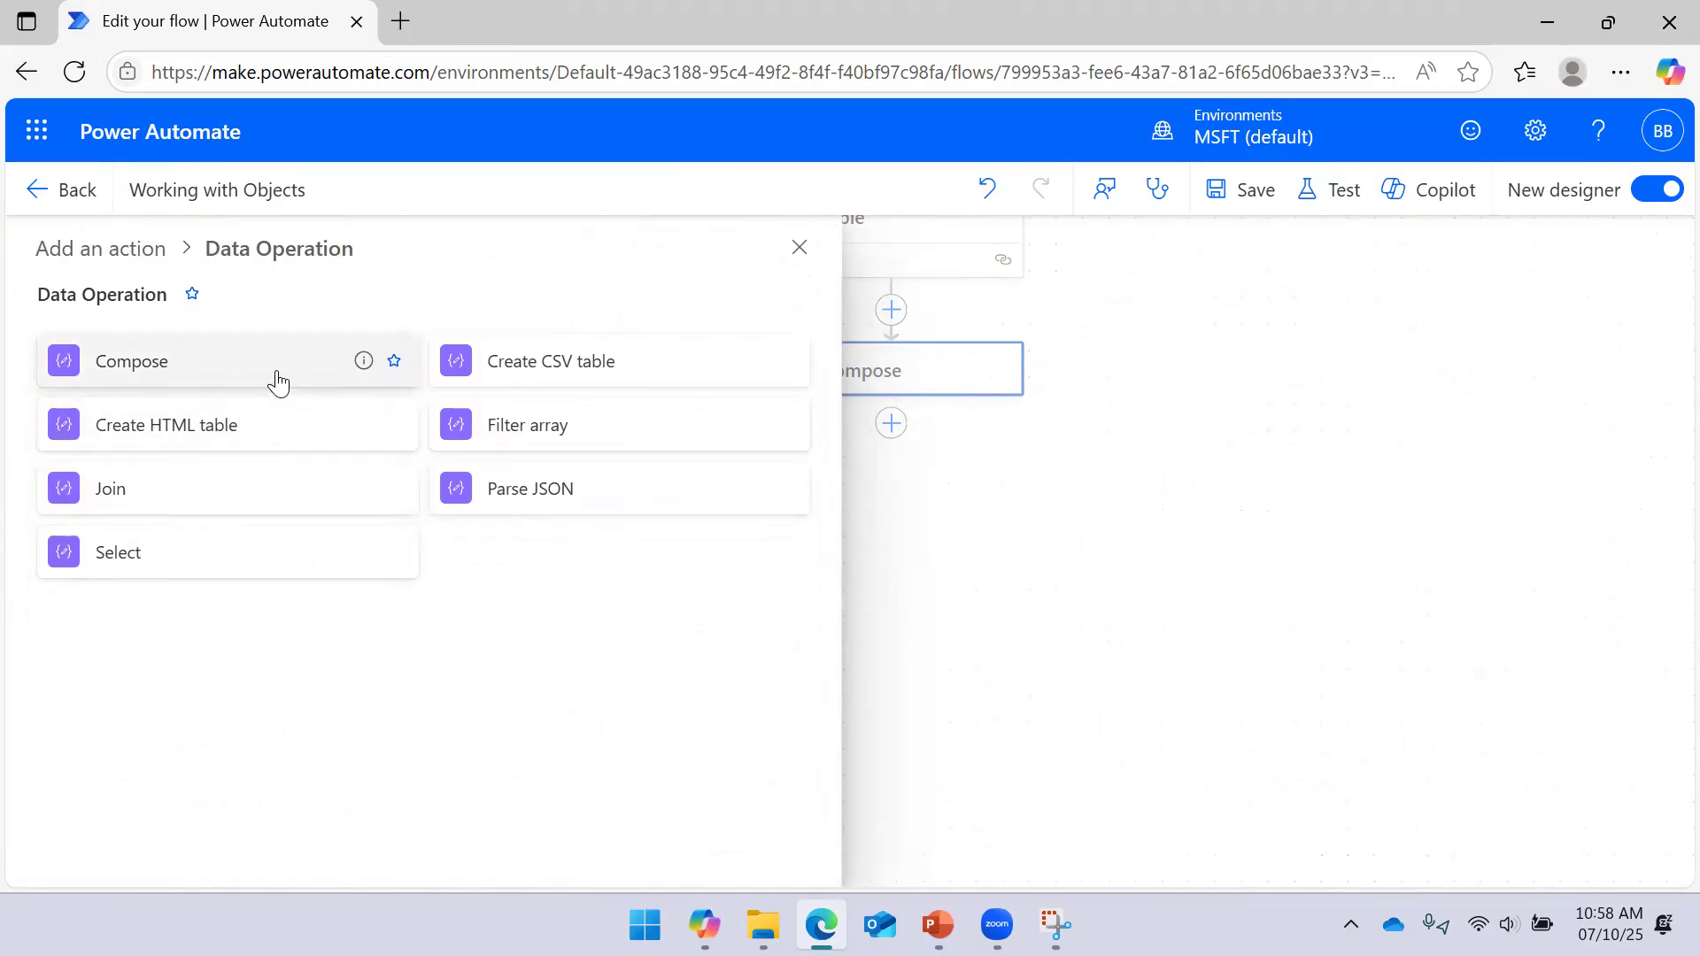
pyautogui.click(275, 372)
# Set Compose 1 Inputs to json(outputs('Compose')) and save the flow
pyautogui.click(354, 462)
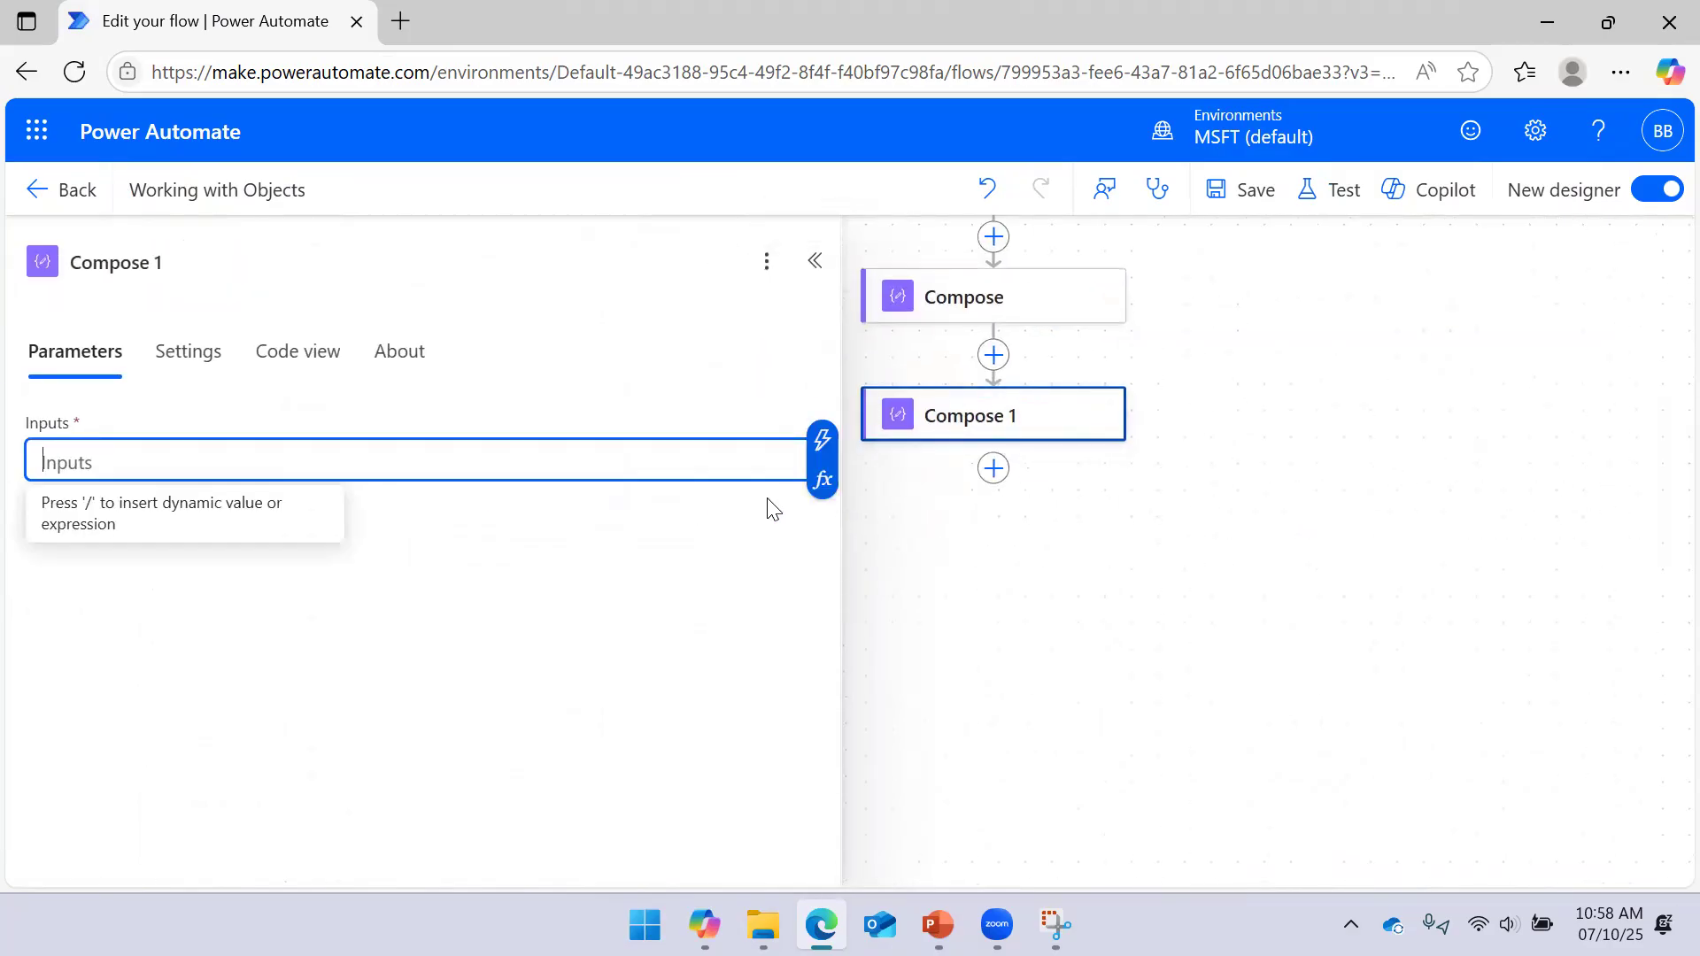
pyautogui.click(820, 480)
pyautogui.click(1047, 633)
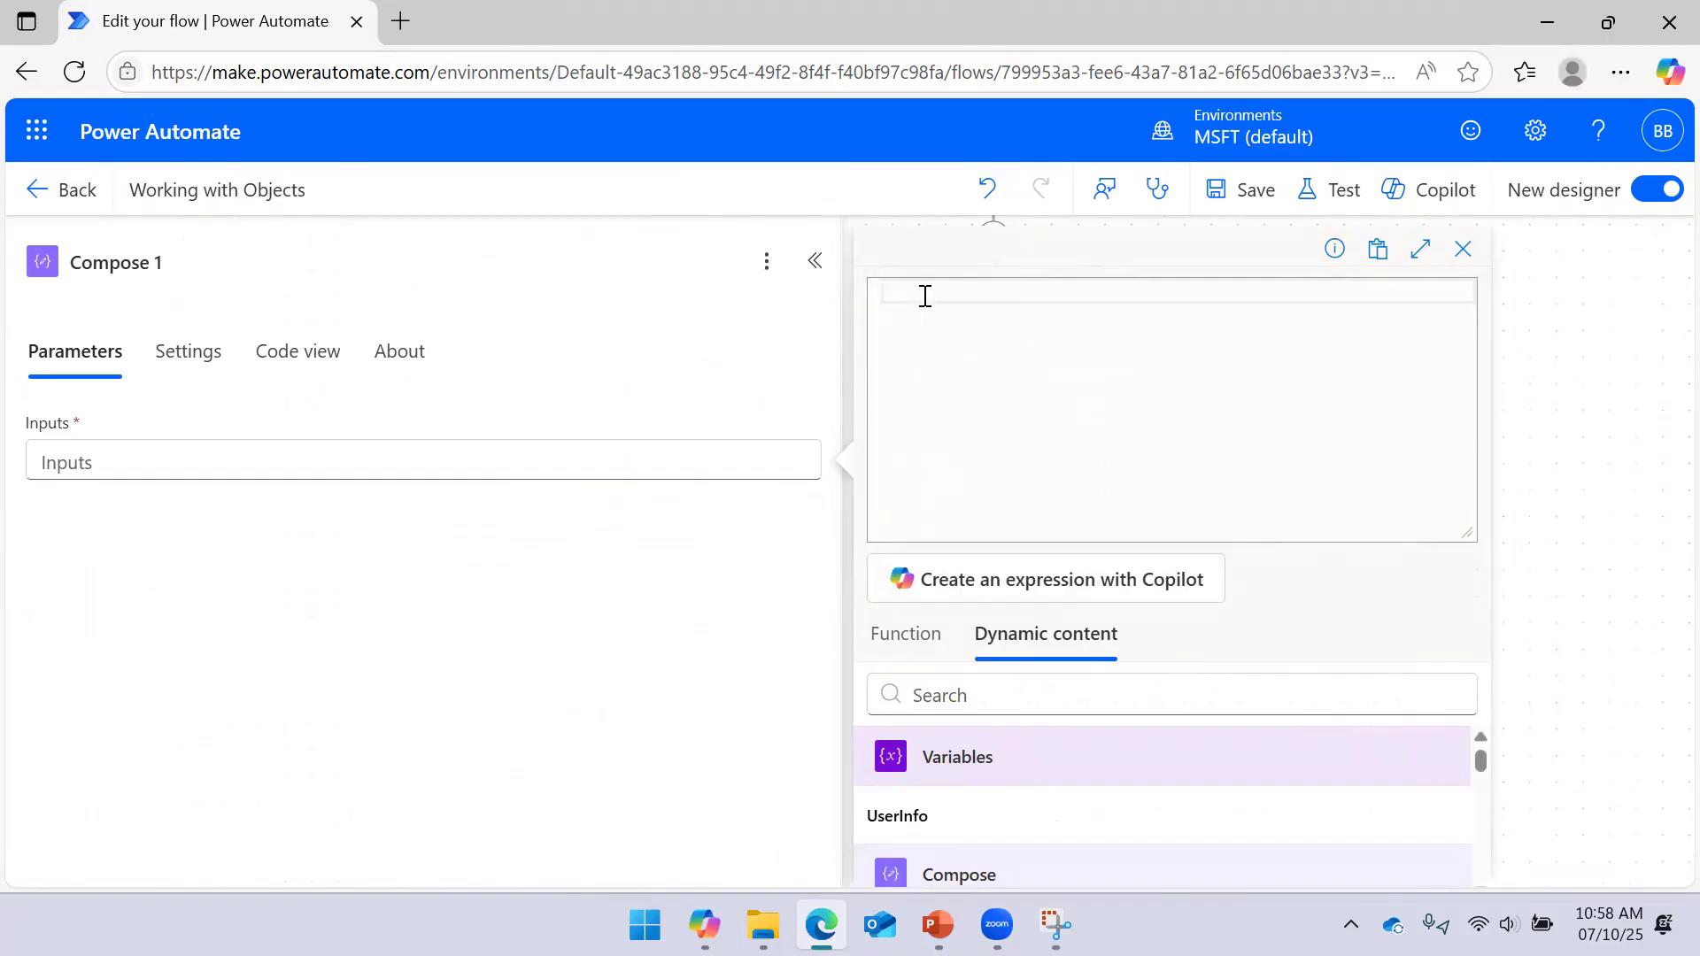
pyautogui.write('JS')
pyautogui.press('Return')
pyautogui.write('(')
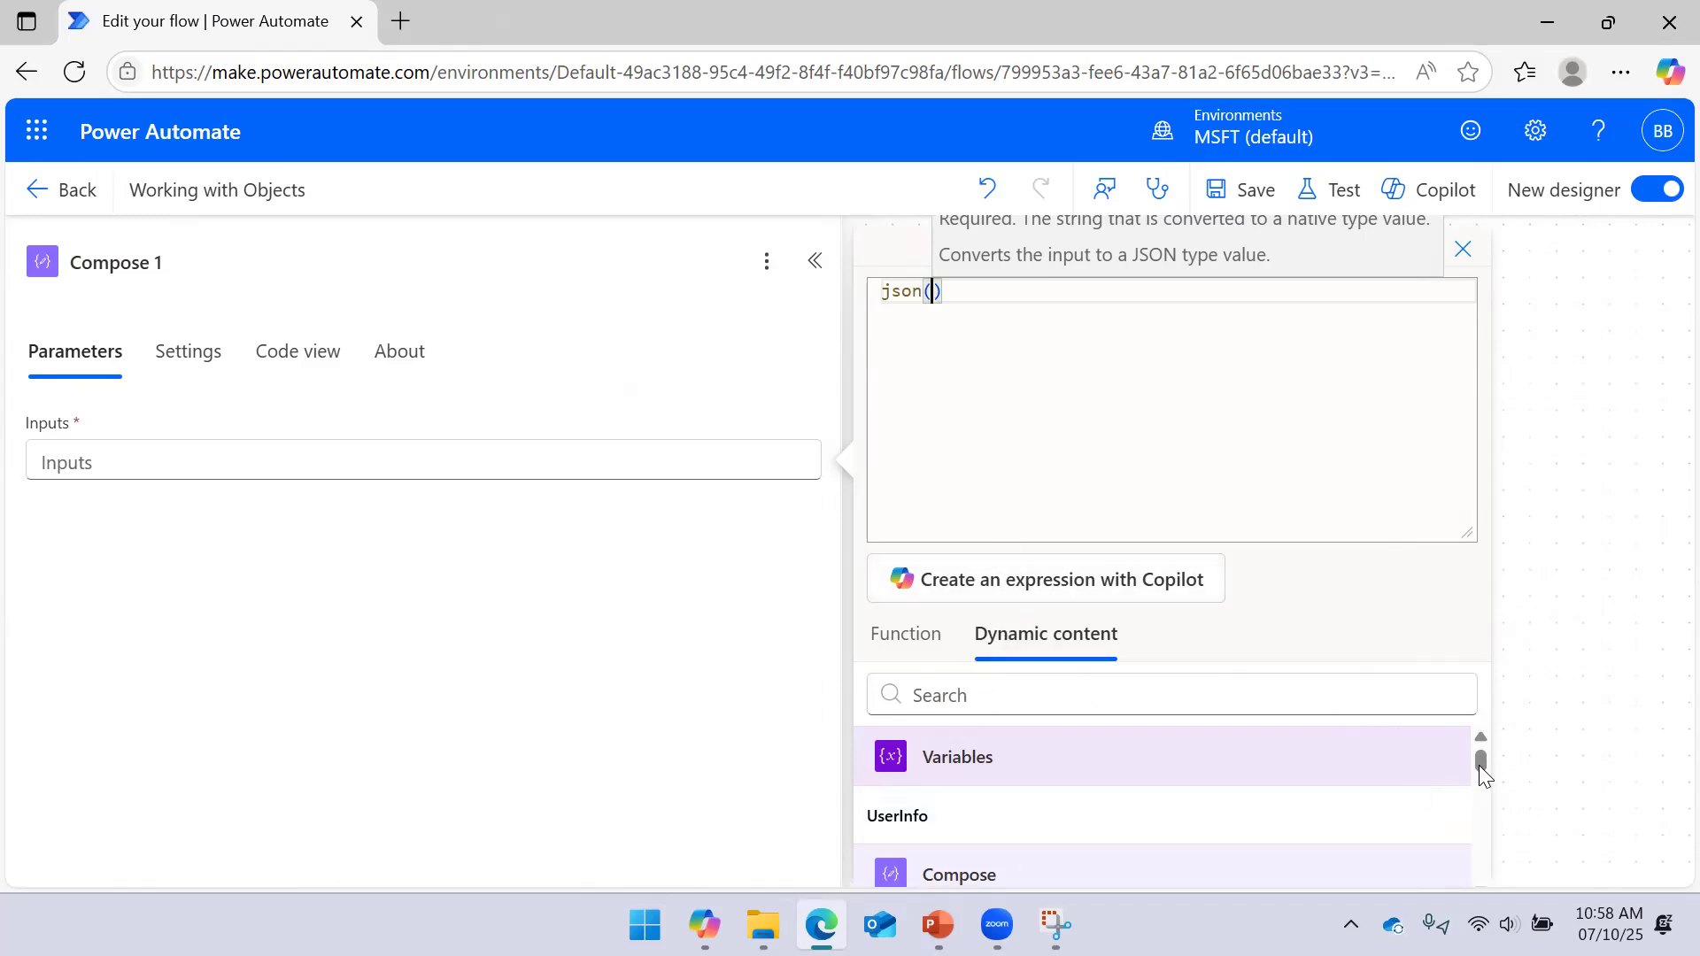
pyautogui.moveTo(1479, 765); pyautogui.dragTo(1480, 791)
pyautogui.click(1043, 801)
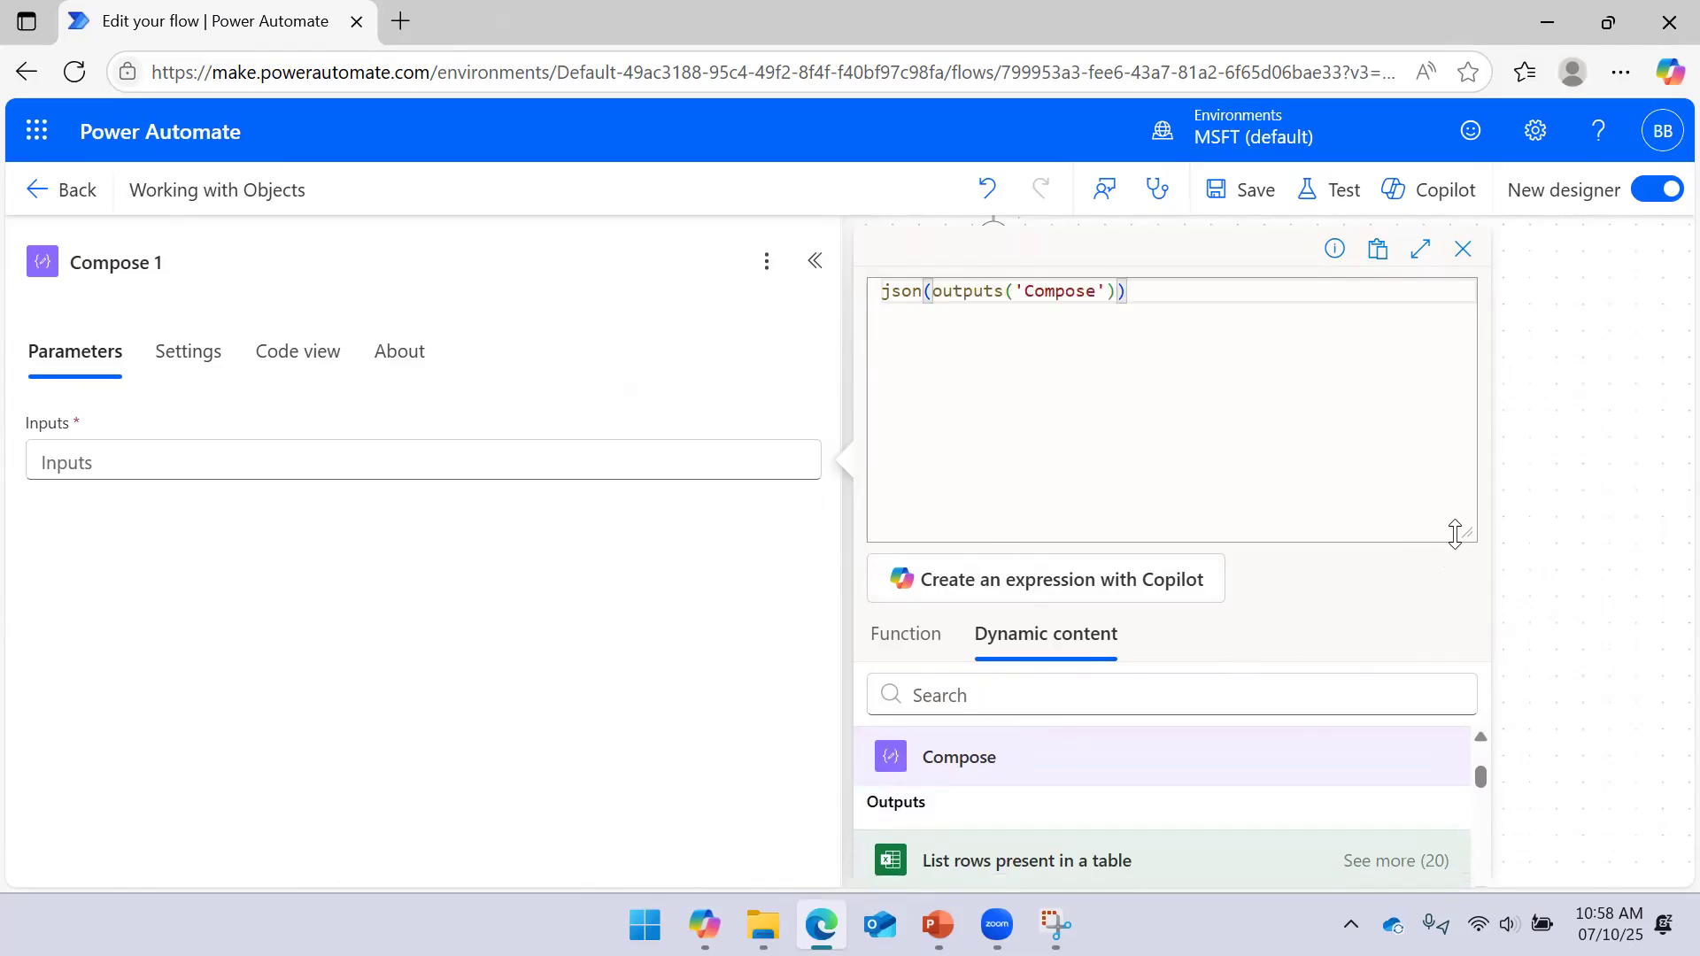
pyautogui.moveTo(1455, 534); pyautogui.dragTo(1423, 316)
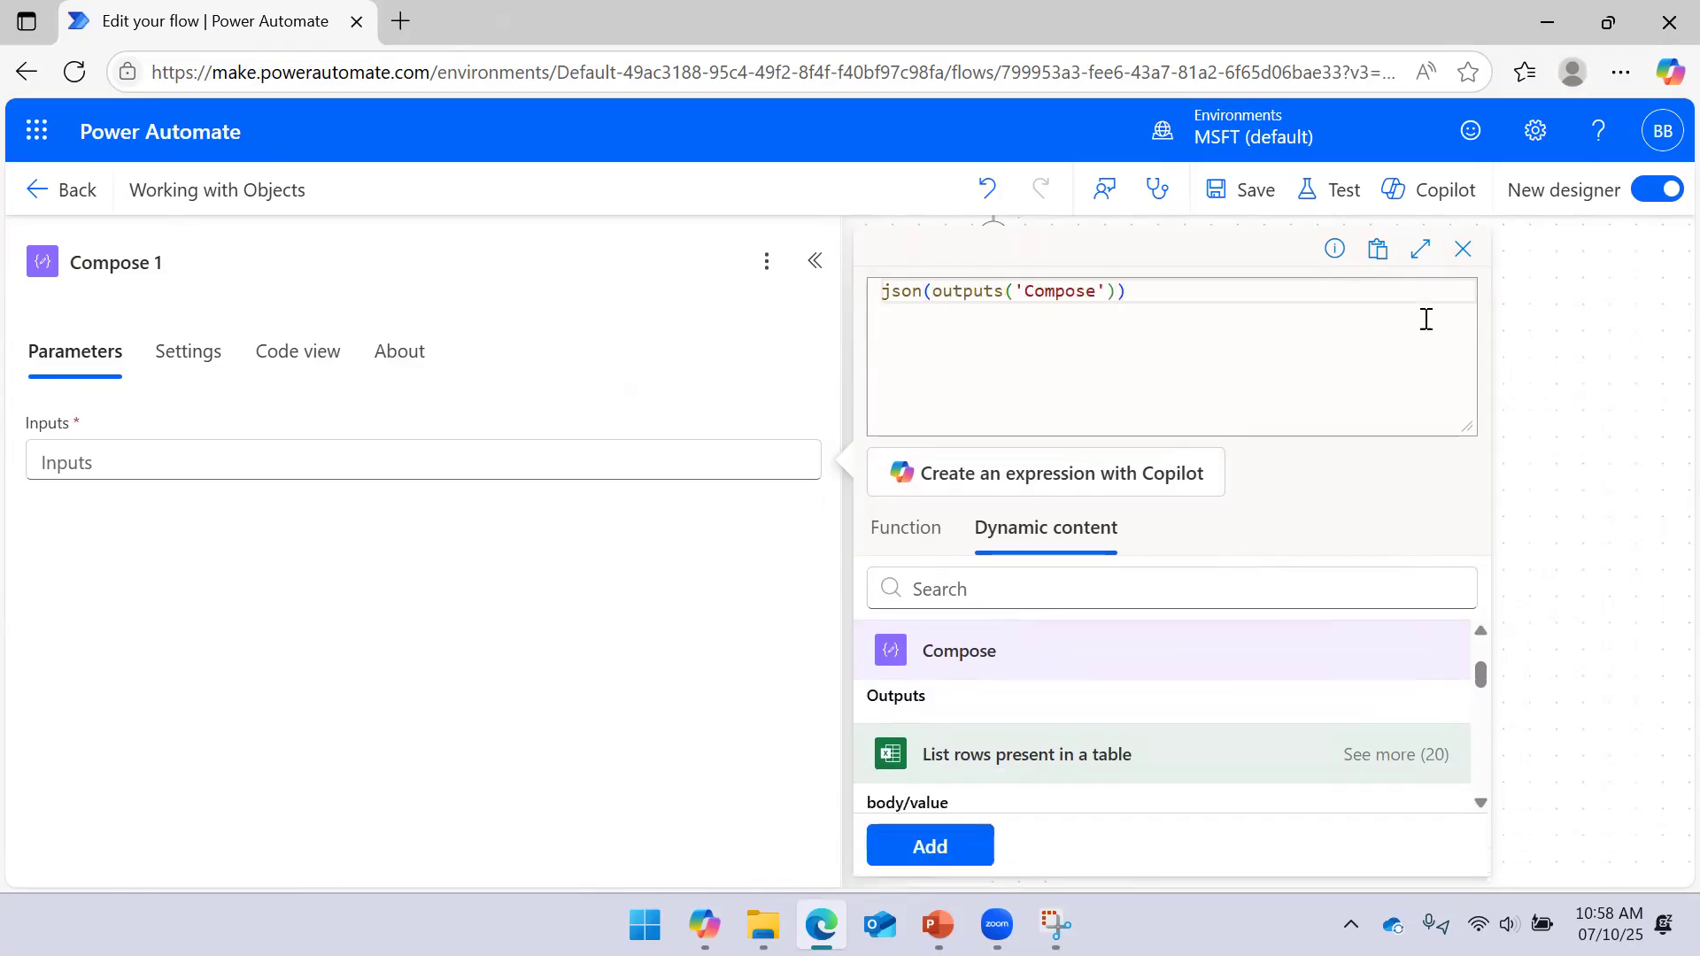
pyautogui.click(894, 853)
pyautogui.click(1239, 201)
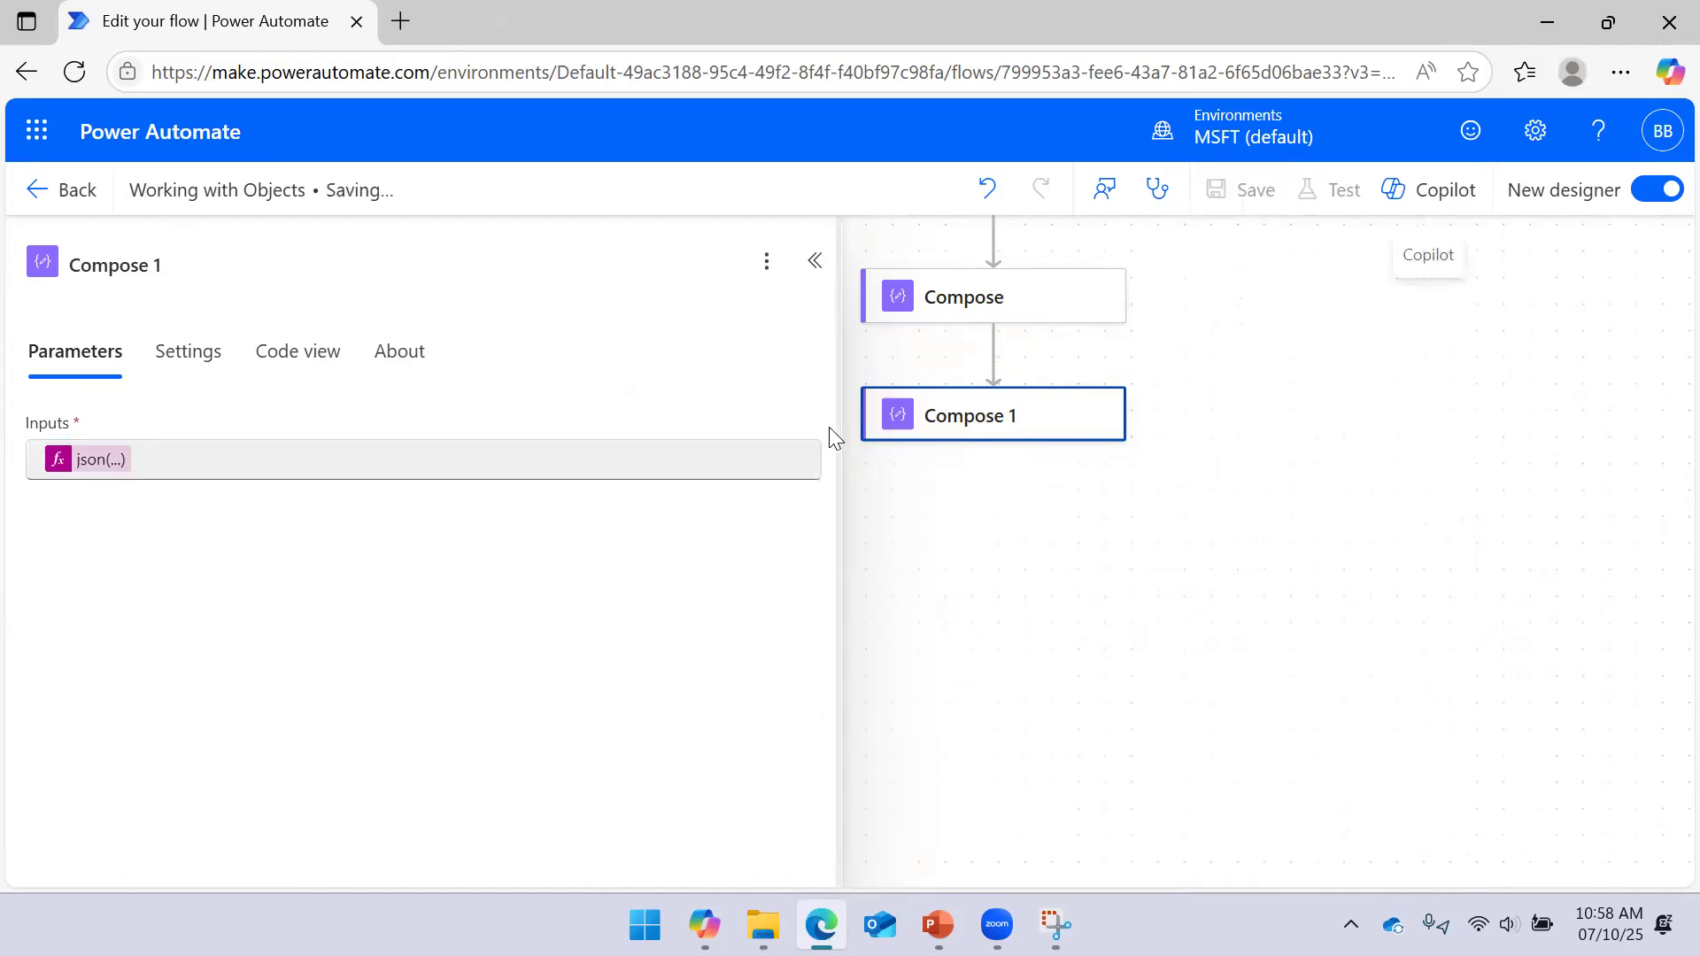
pyautogui.moveTo(831, 399); pyautogui.dragTo(618, 422)
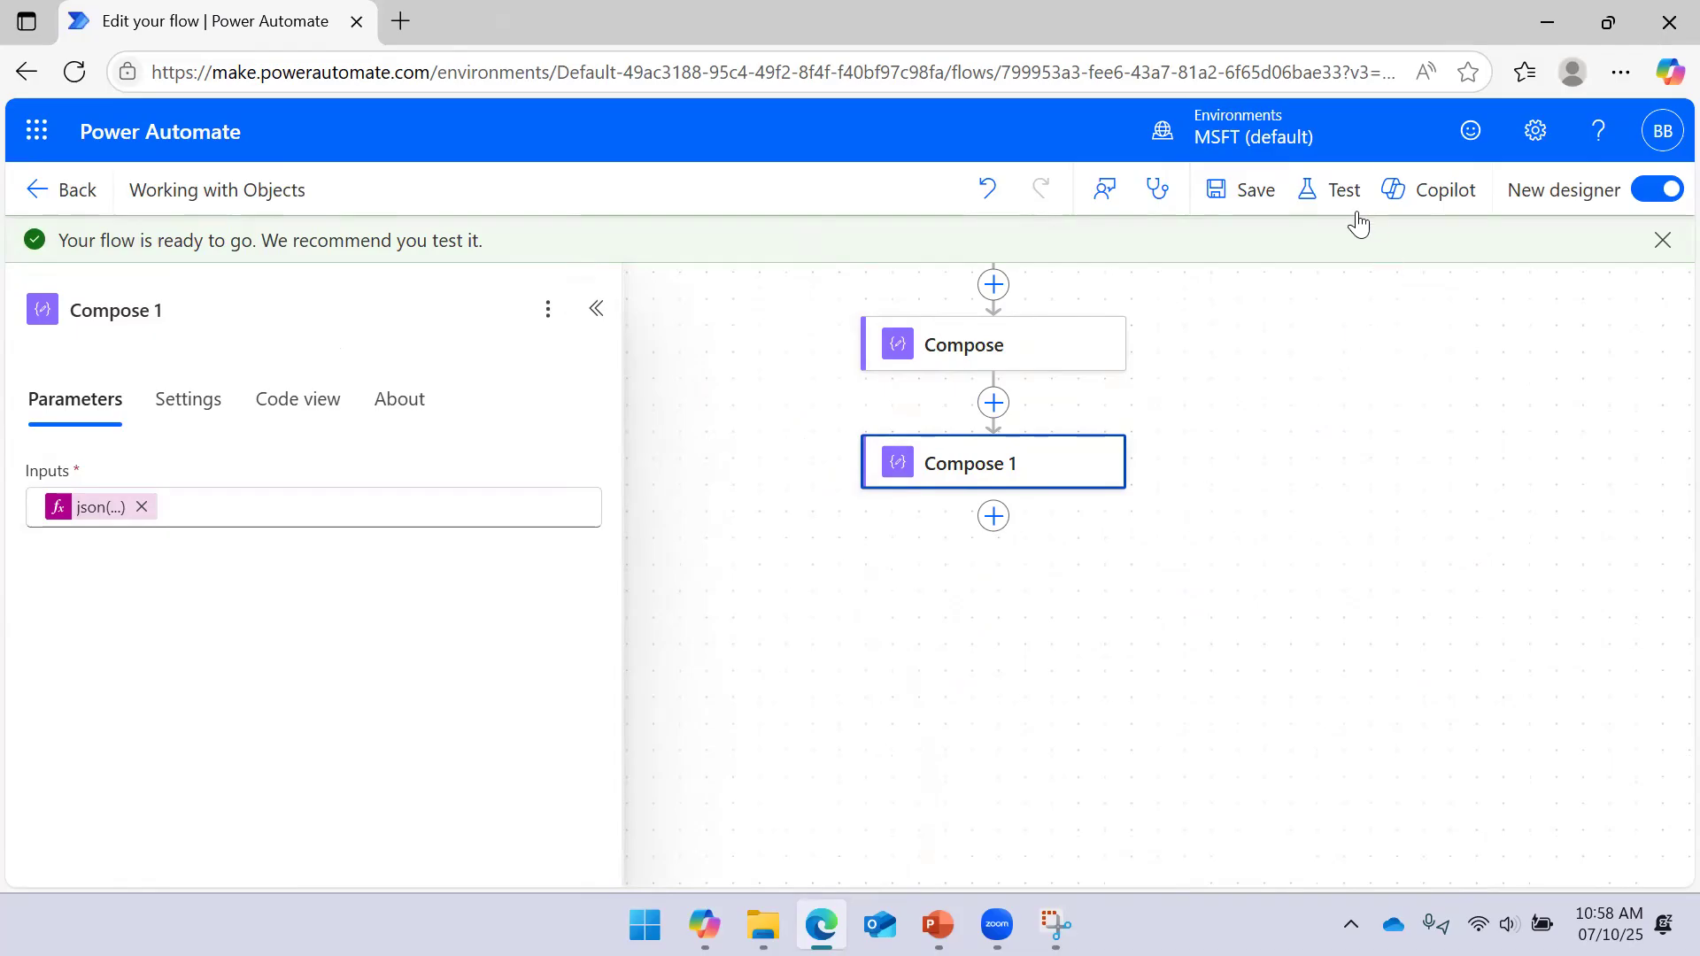
# Run a manual test of the flow
pyautogui.click(1341, 193)
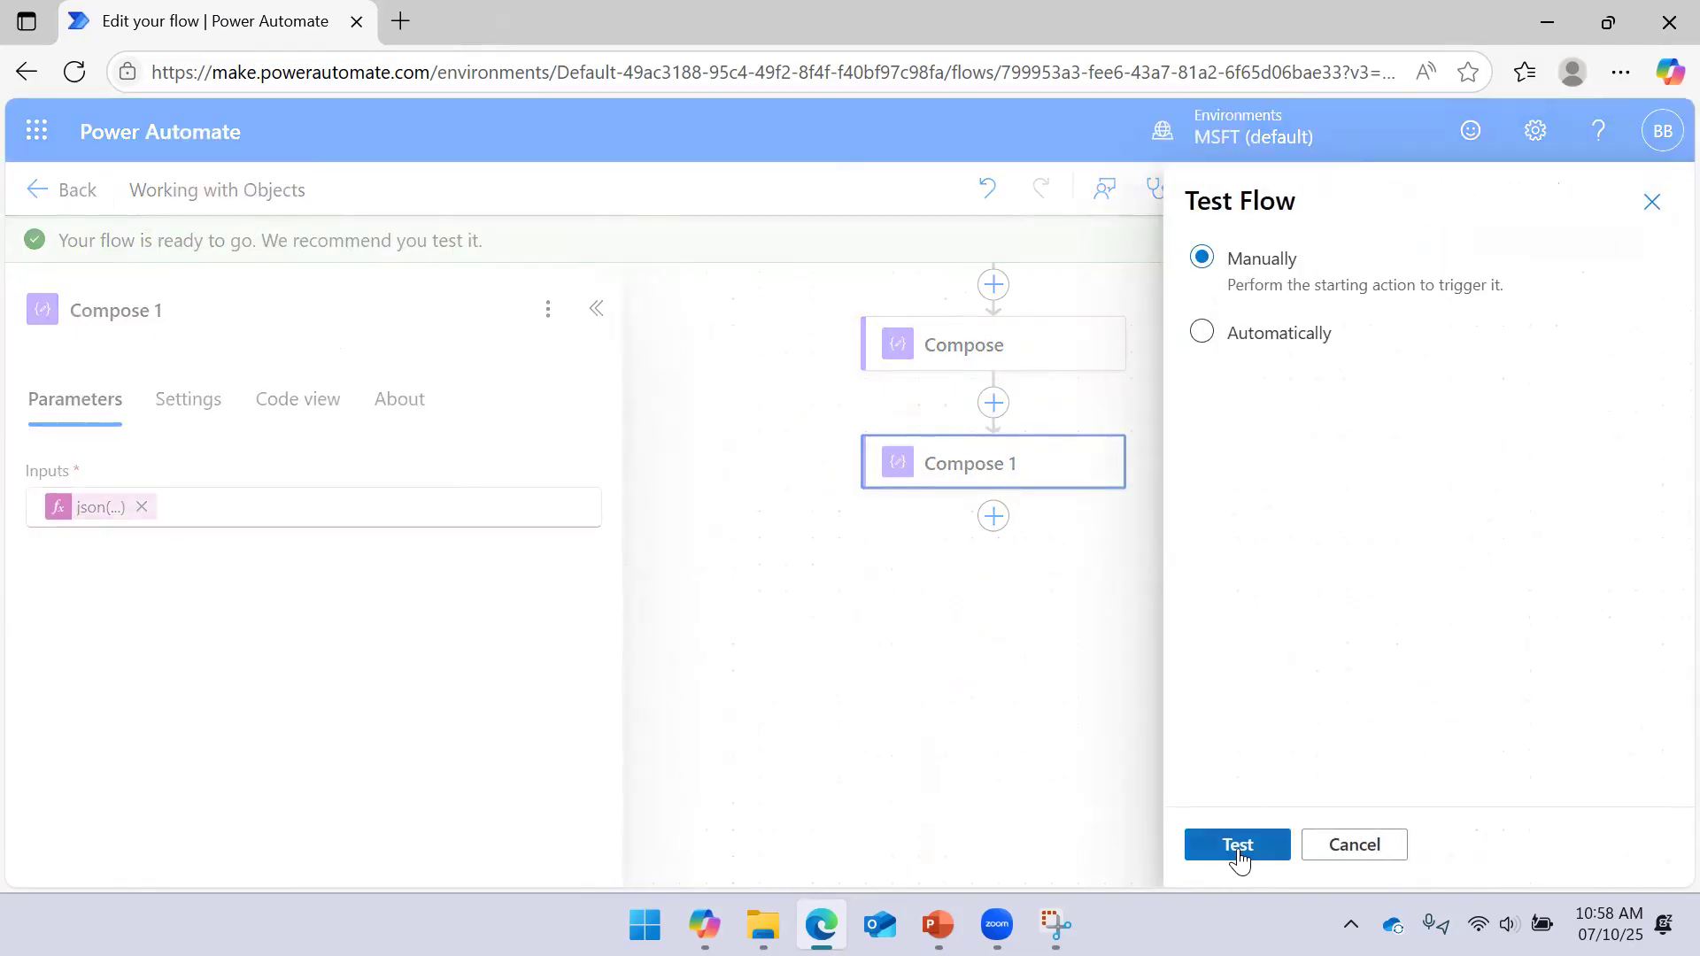
pyautogui.click(1238, 846)
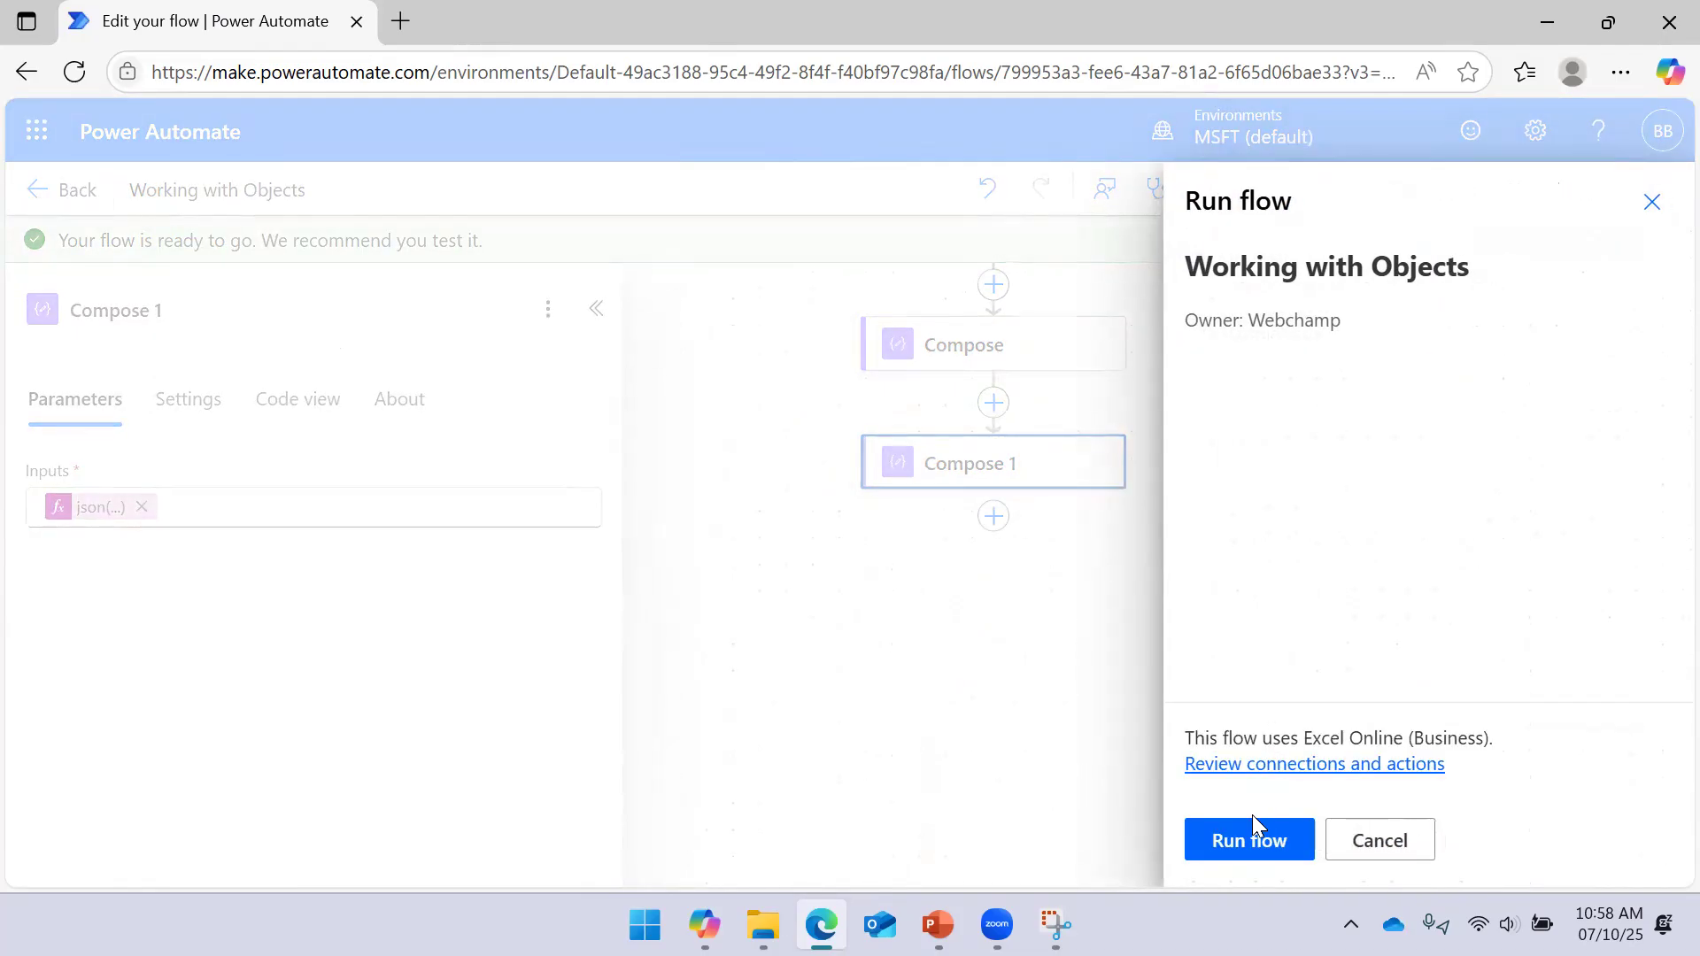
pyautogui.click(1249, 841)
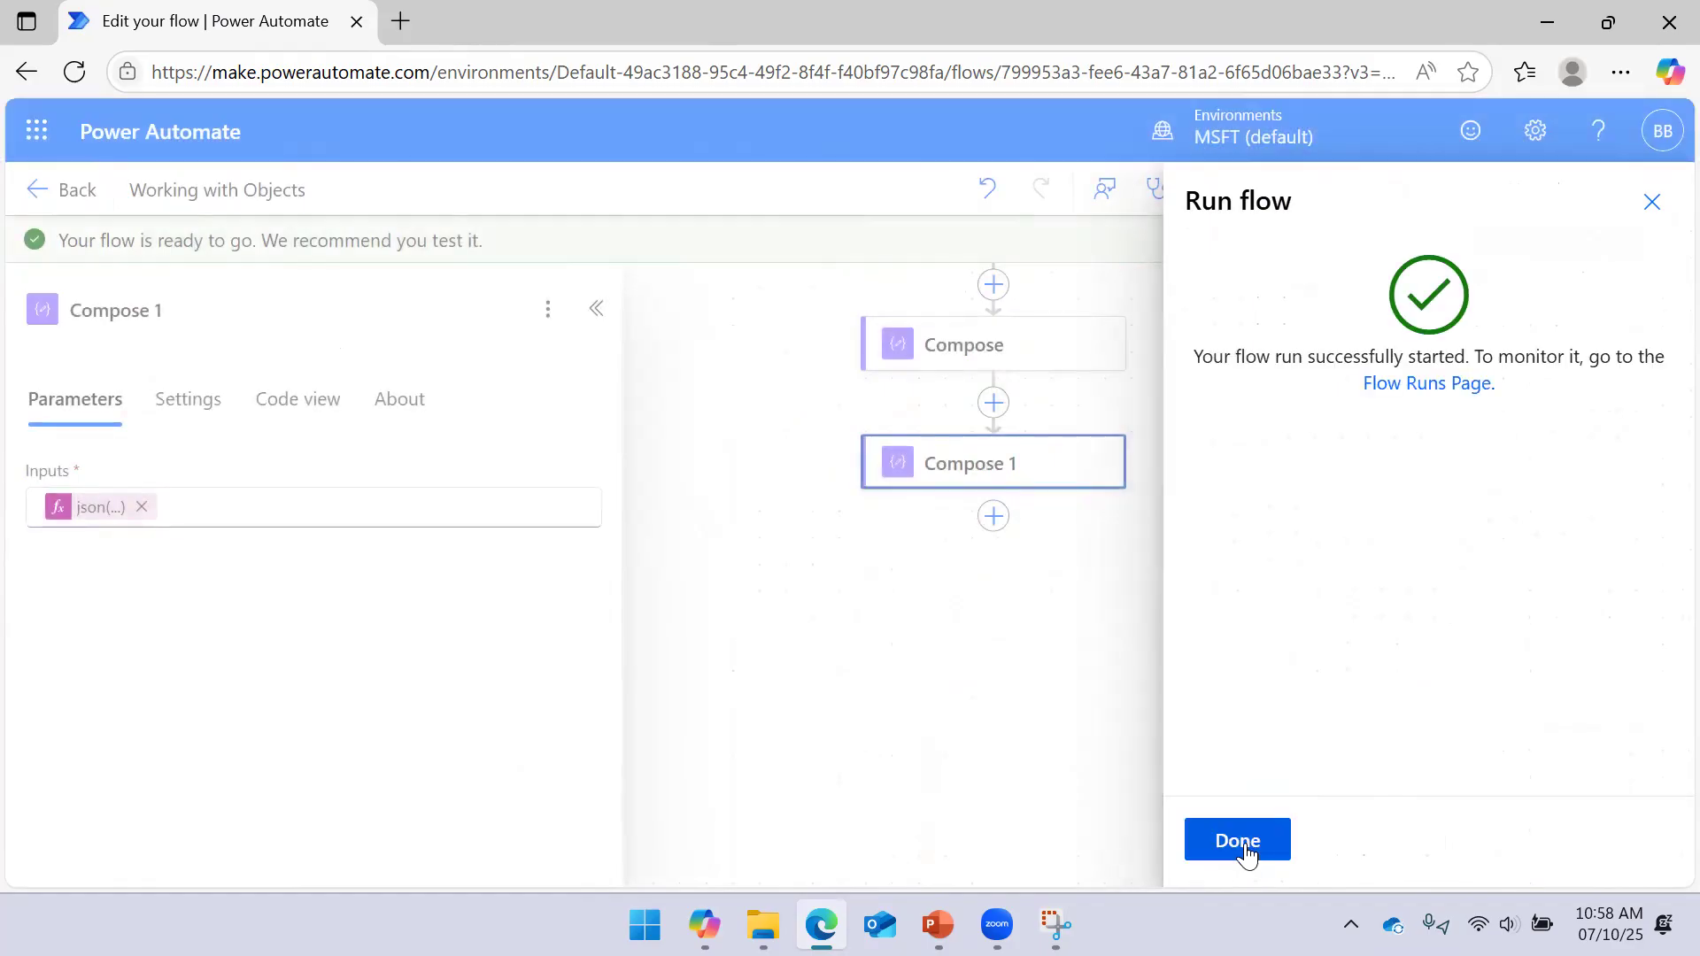
pyautogui.click(1238, 841)
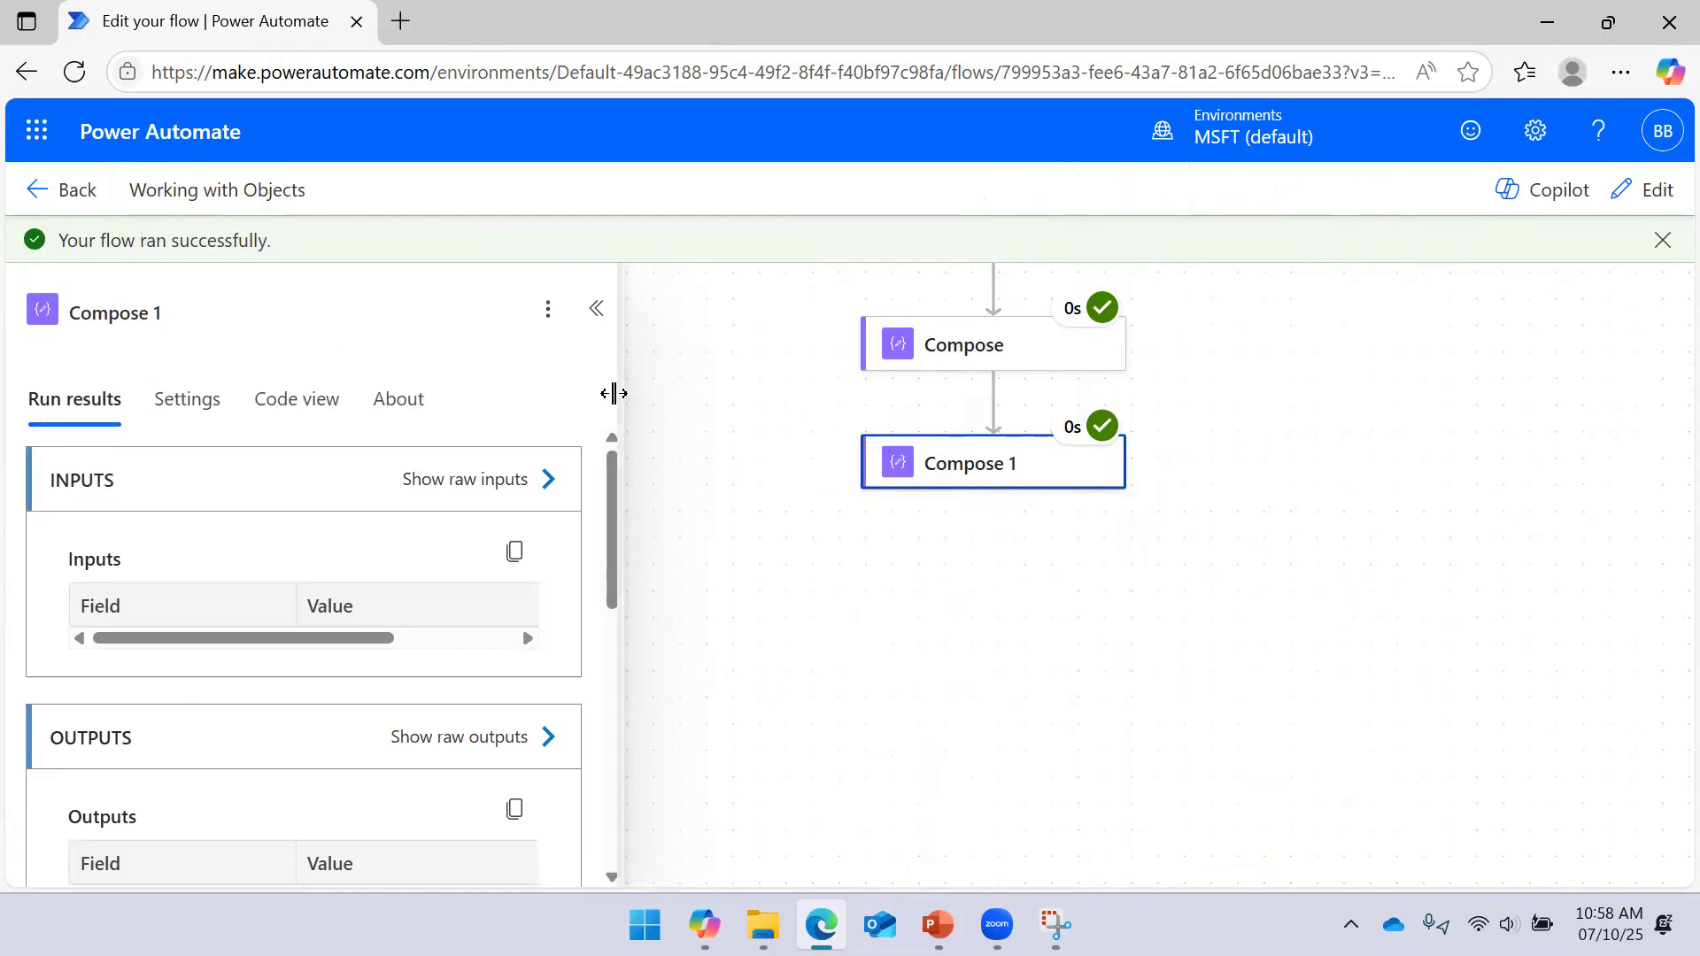
# Compare raw inputs: Compose shows an escaped string, Compose 1 a JSON object; resume editing
pyautogui.moveTo(608, 391); pyautogui.dragTo(437, 395)
pyautogui.click(639, 397)
pyautogui.click(994, 353)
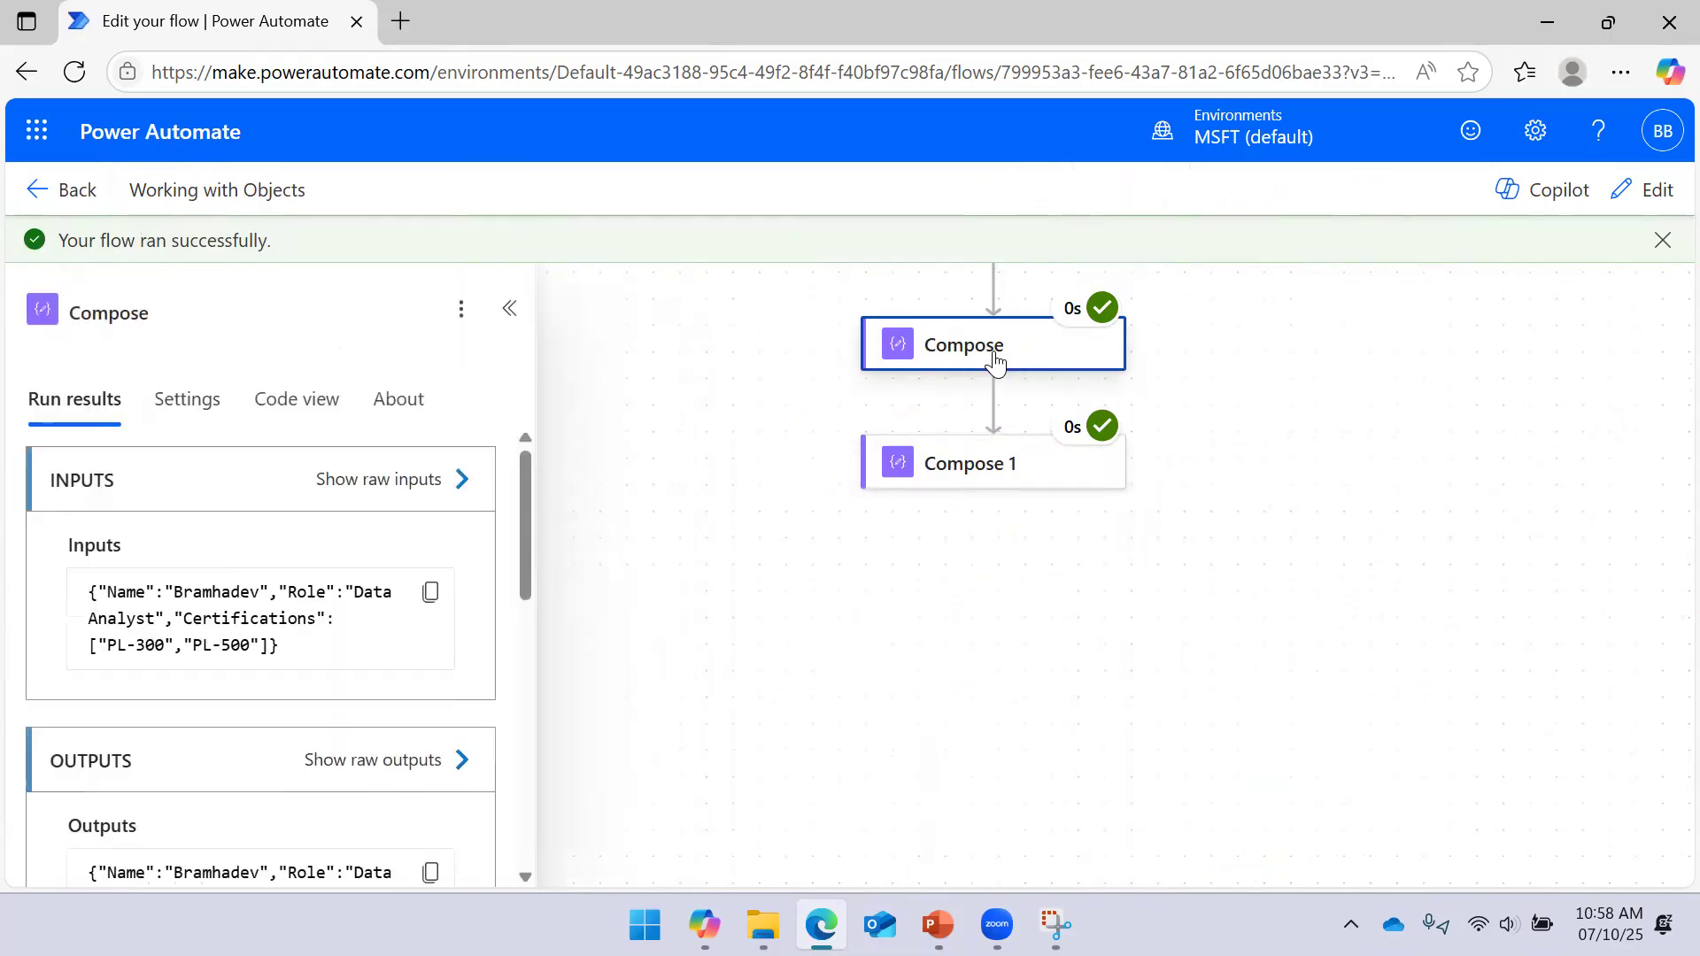
pyautogui.click(459, 483)
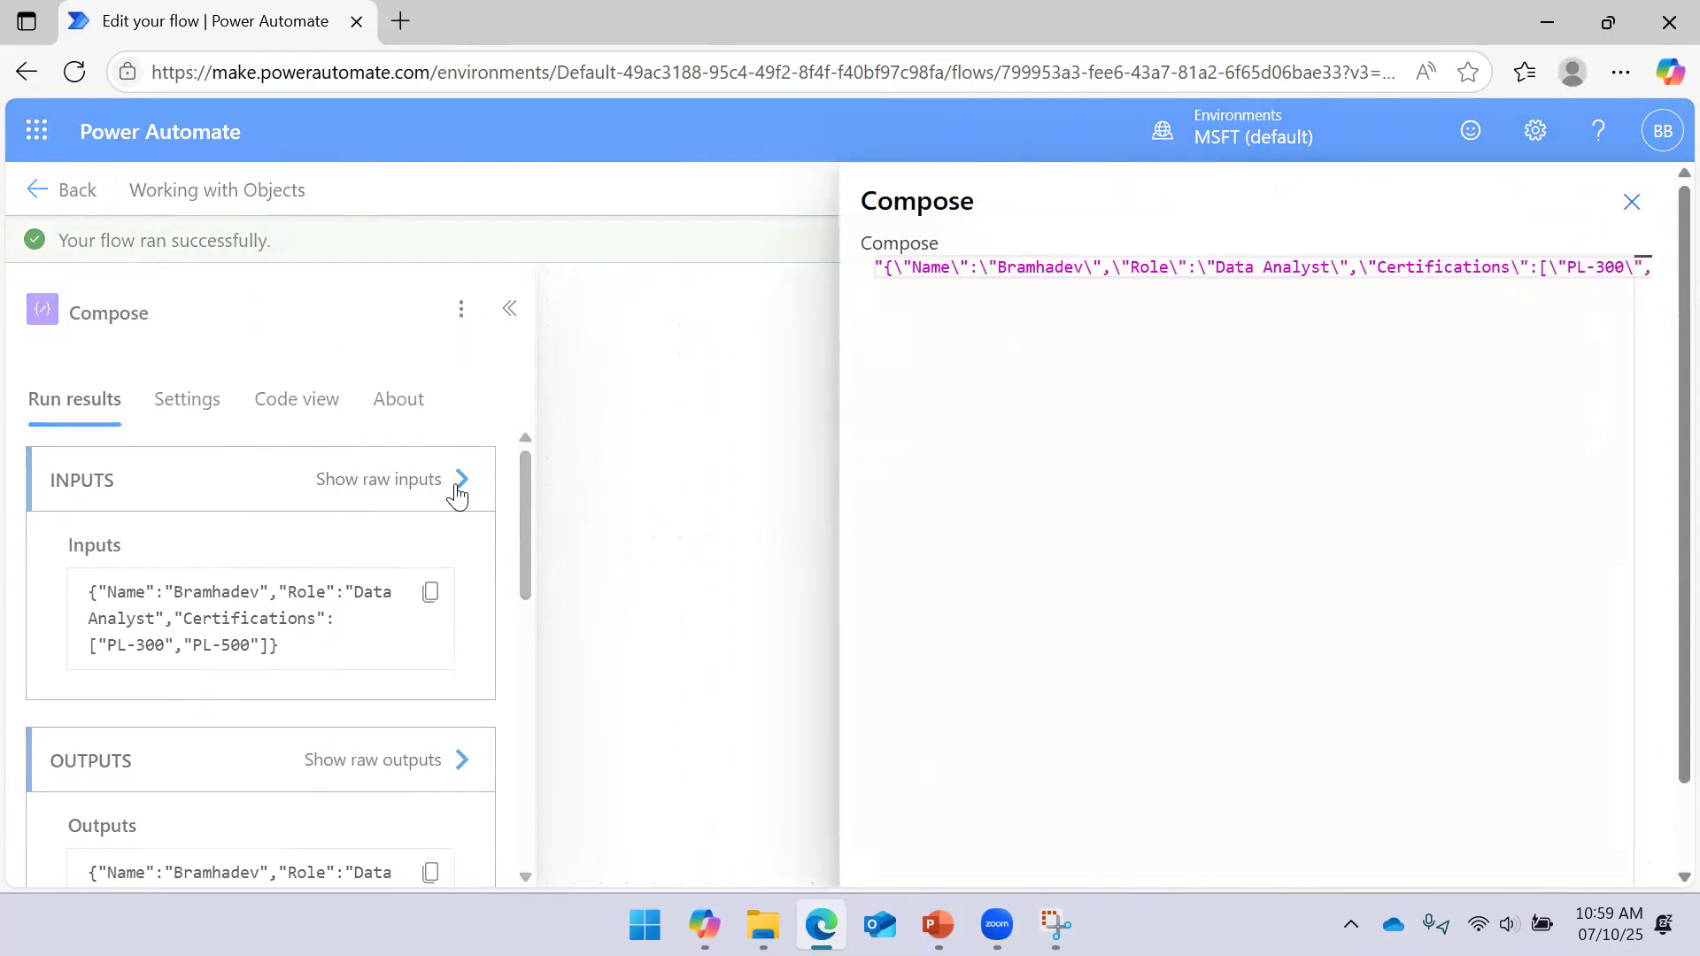
pyautogui.click(710, 400)
pyautogui.click(947, 464)
pyautogui.click(463, 489)
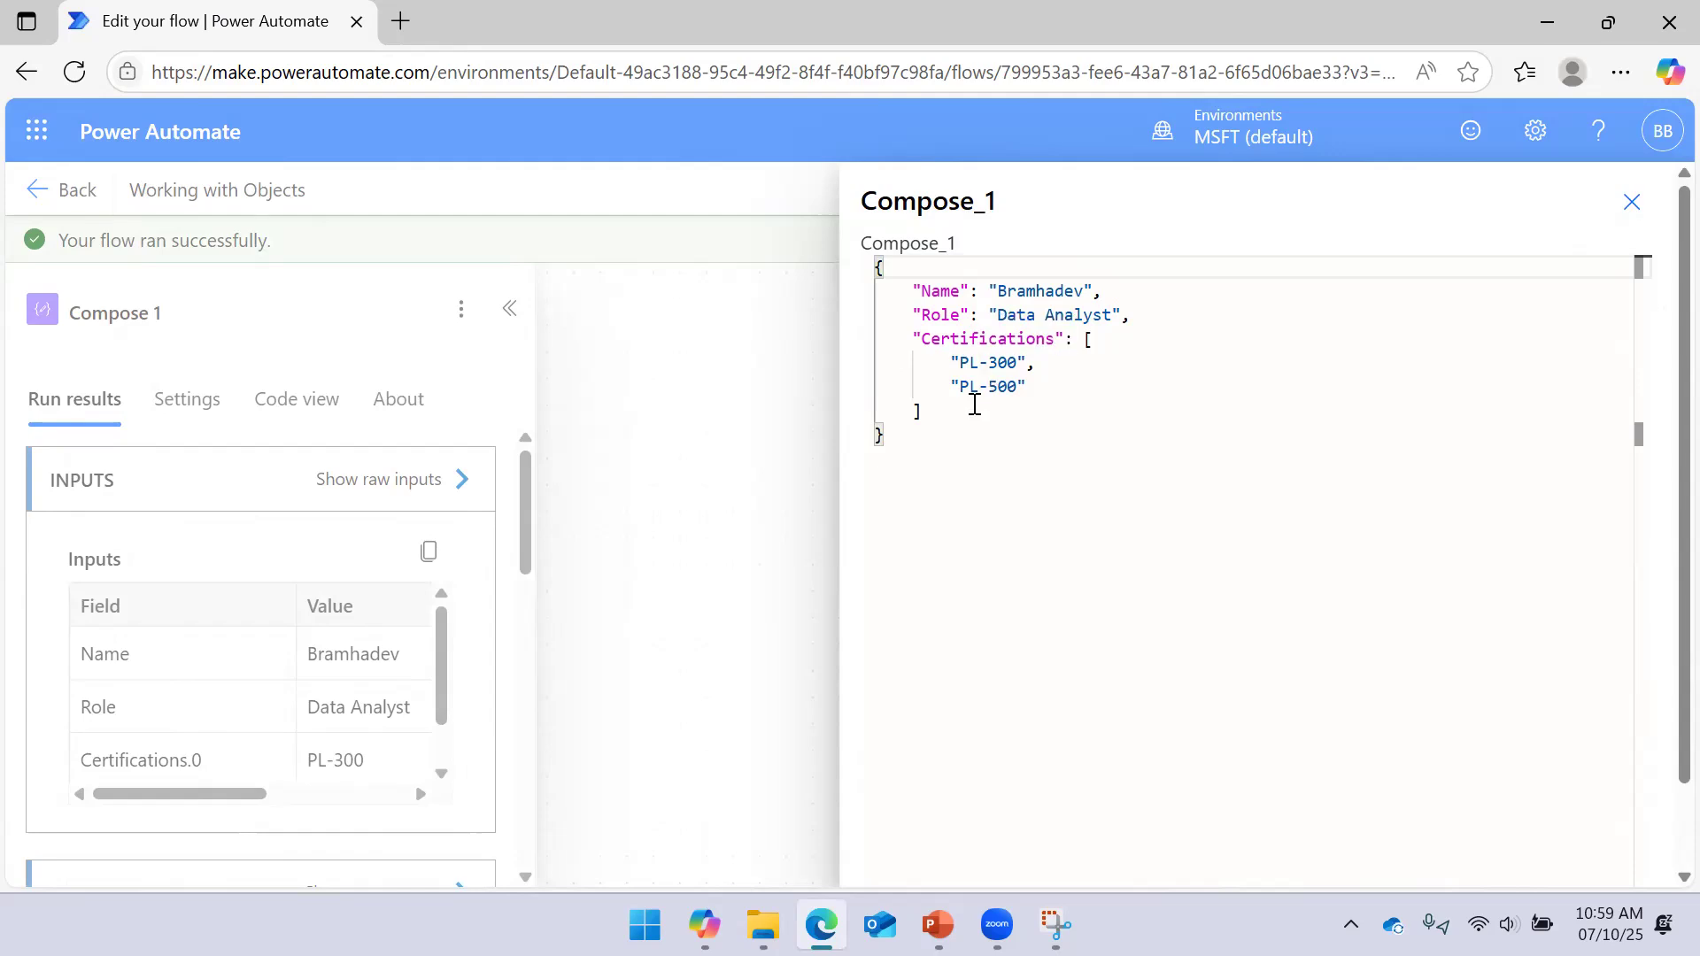
pyautogui.click(683, 410)
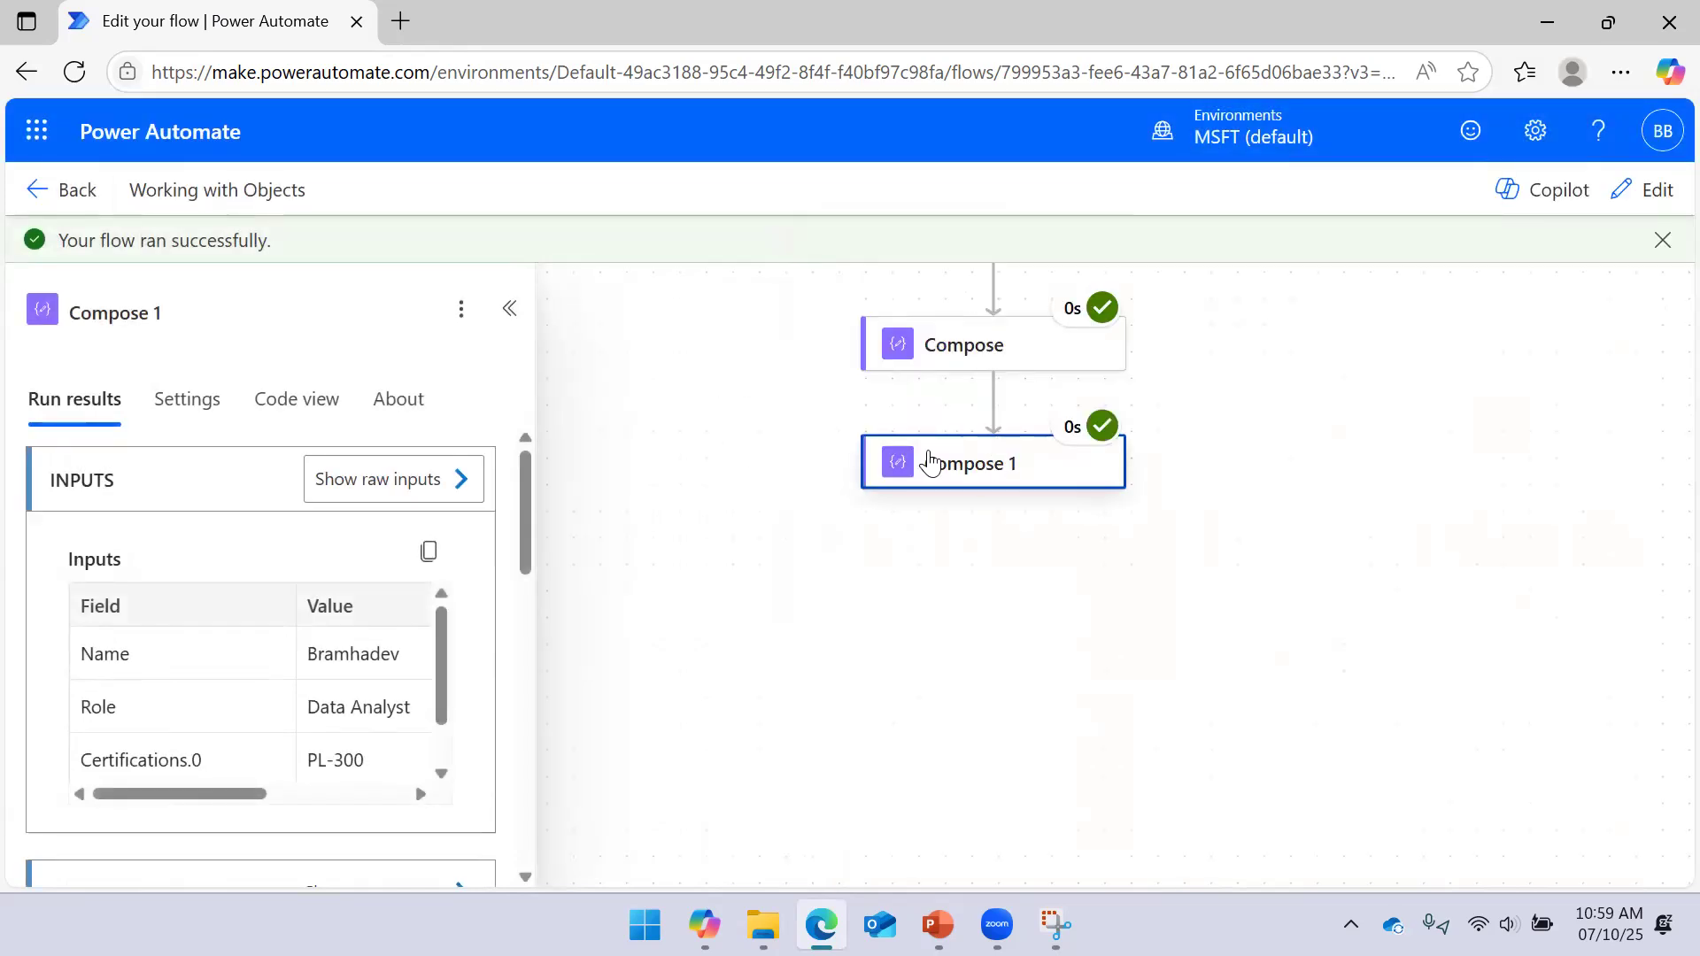
pyautogui.click(1645, 189)
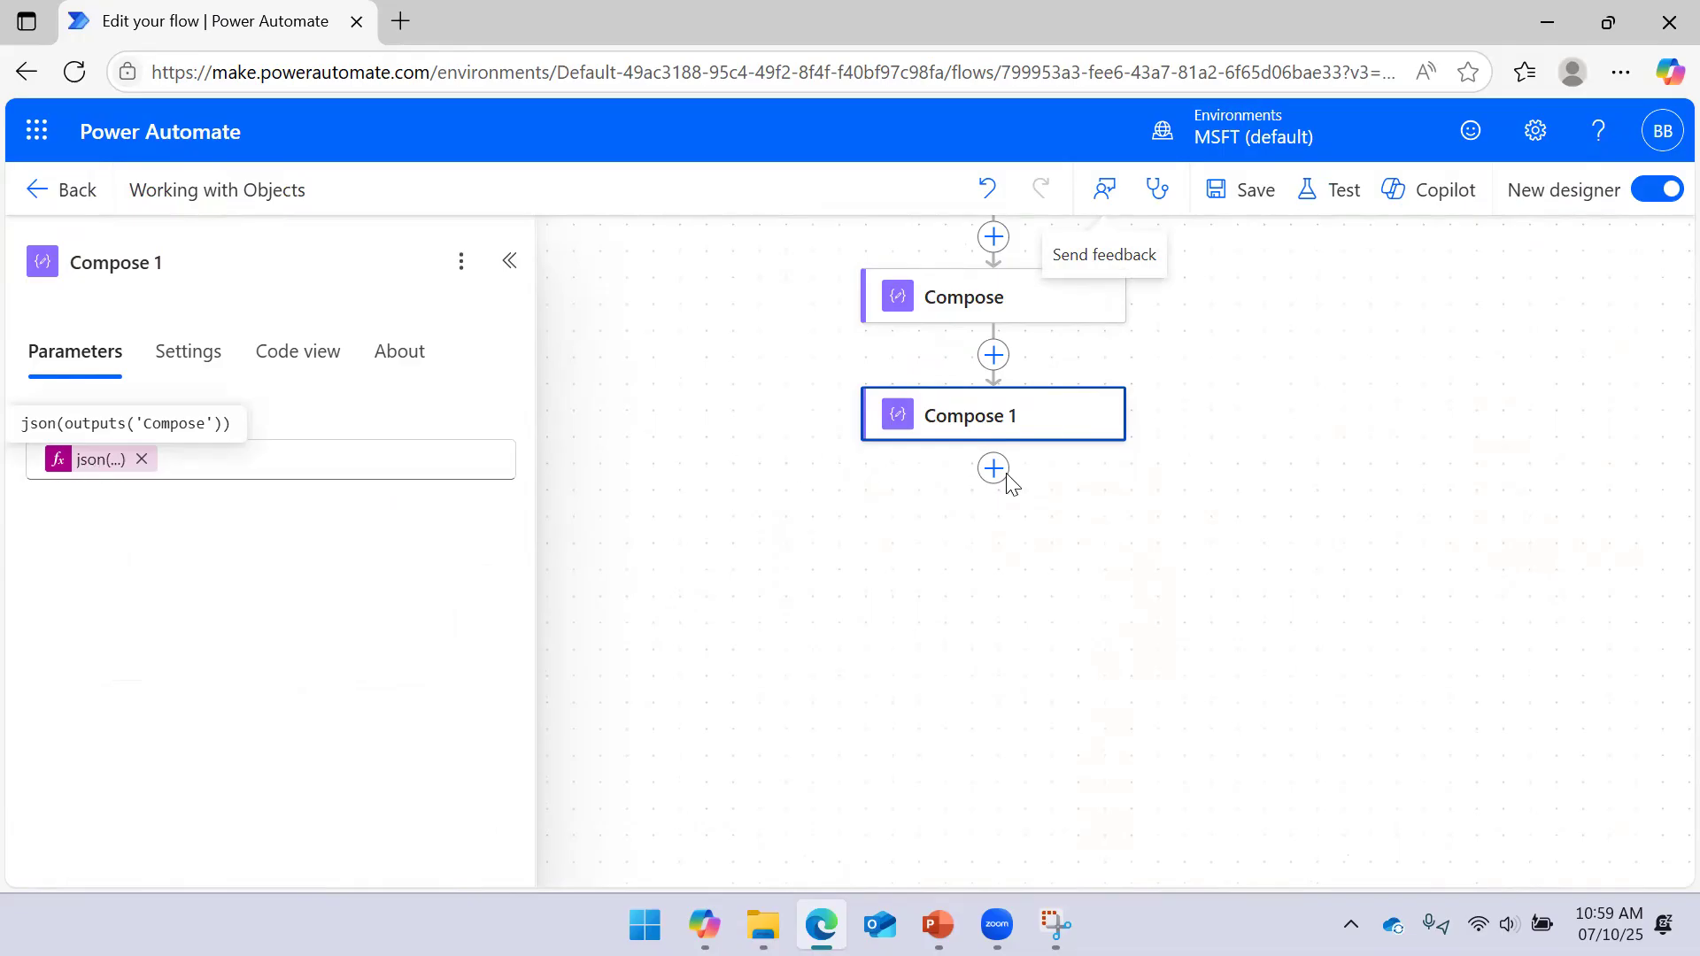
# Inspect the Compose step's parameters and earlier flow steps, then show the Objects in Arrays slide
pyautogui.click(943, 301)
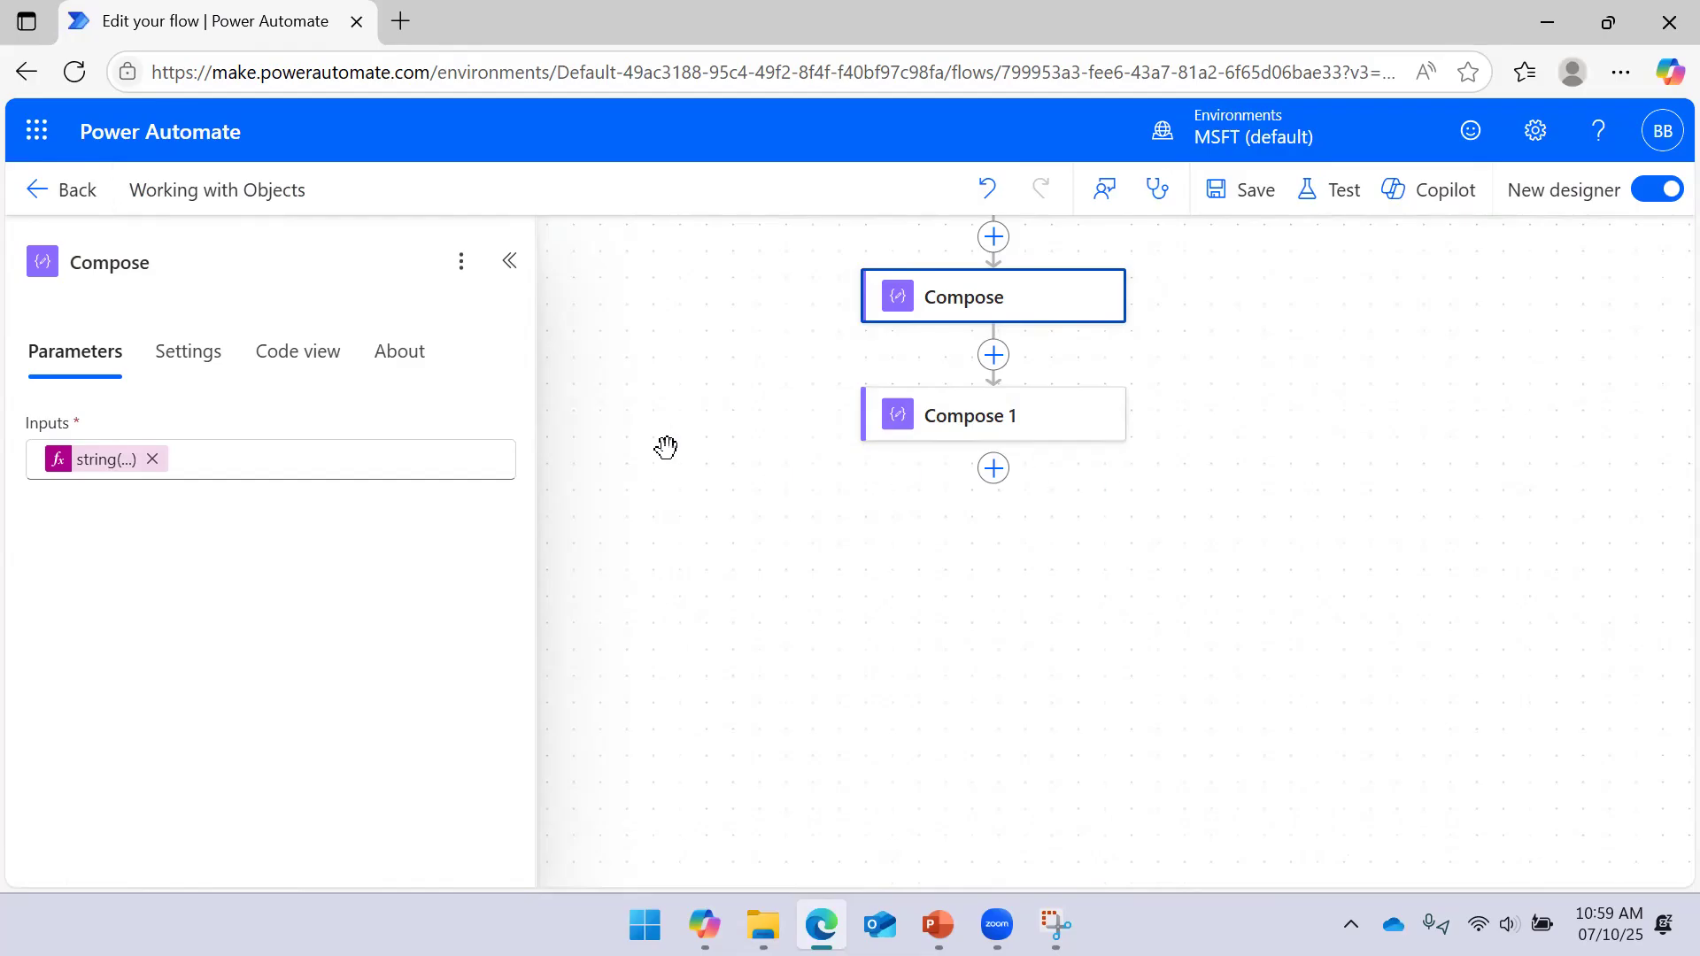
pyautogui.click(509, 260)
pyautogui.moveTo(590, 377); pyautogui.dragTo(373, 495)
pyautogui.moveTo(1185, 431); pyautogui.dragTo(1177, 559)
pyautogui.moveTo(1164, 438); pyautogui.dragTo(1170, 523)
pyautogui.moveTo(1097, 404)
pyautogui.mouseDown()
pyautogui.moveTo(1108, 505)
pyautogui.moveTo(1112, 429)
pyautogui.mouseUp()
pyautogui.click(937, 924)
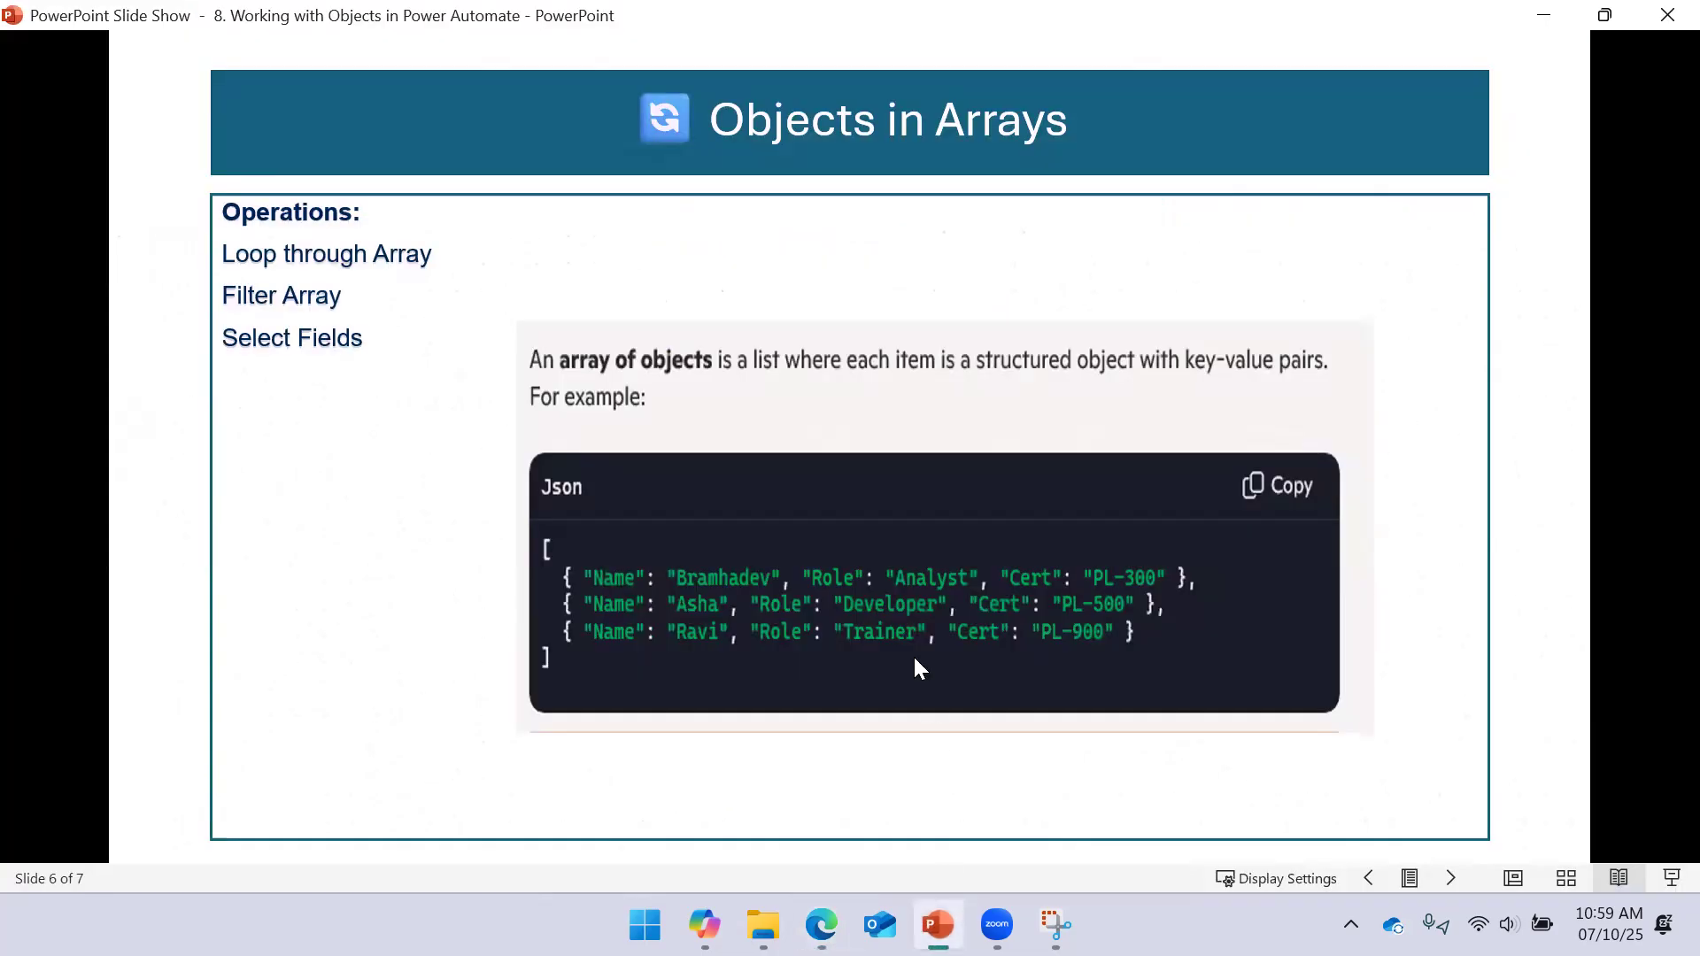